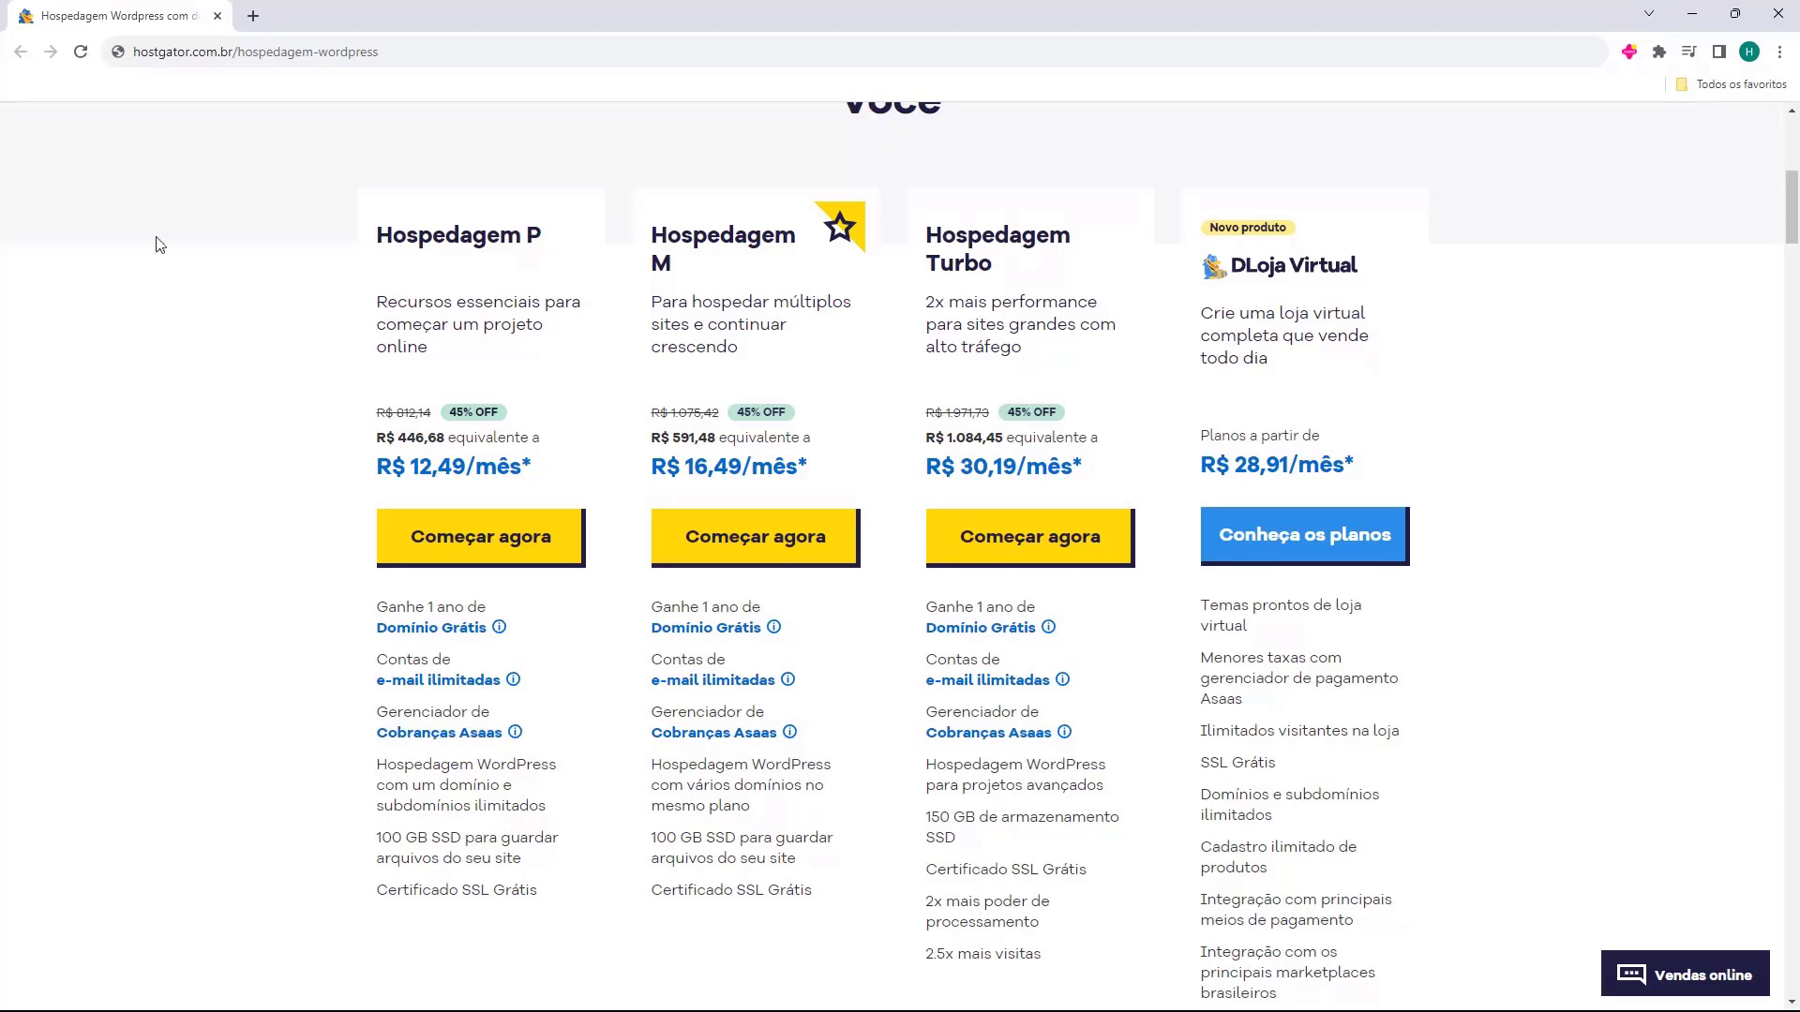
Scroll back up the HostGator WordPress hosting plans page before heading to the site's dashboard.
scroll(410, 510, "up", 7)
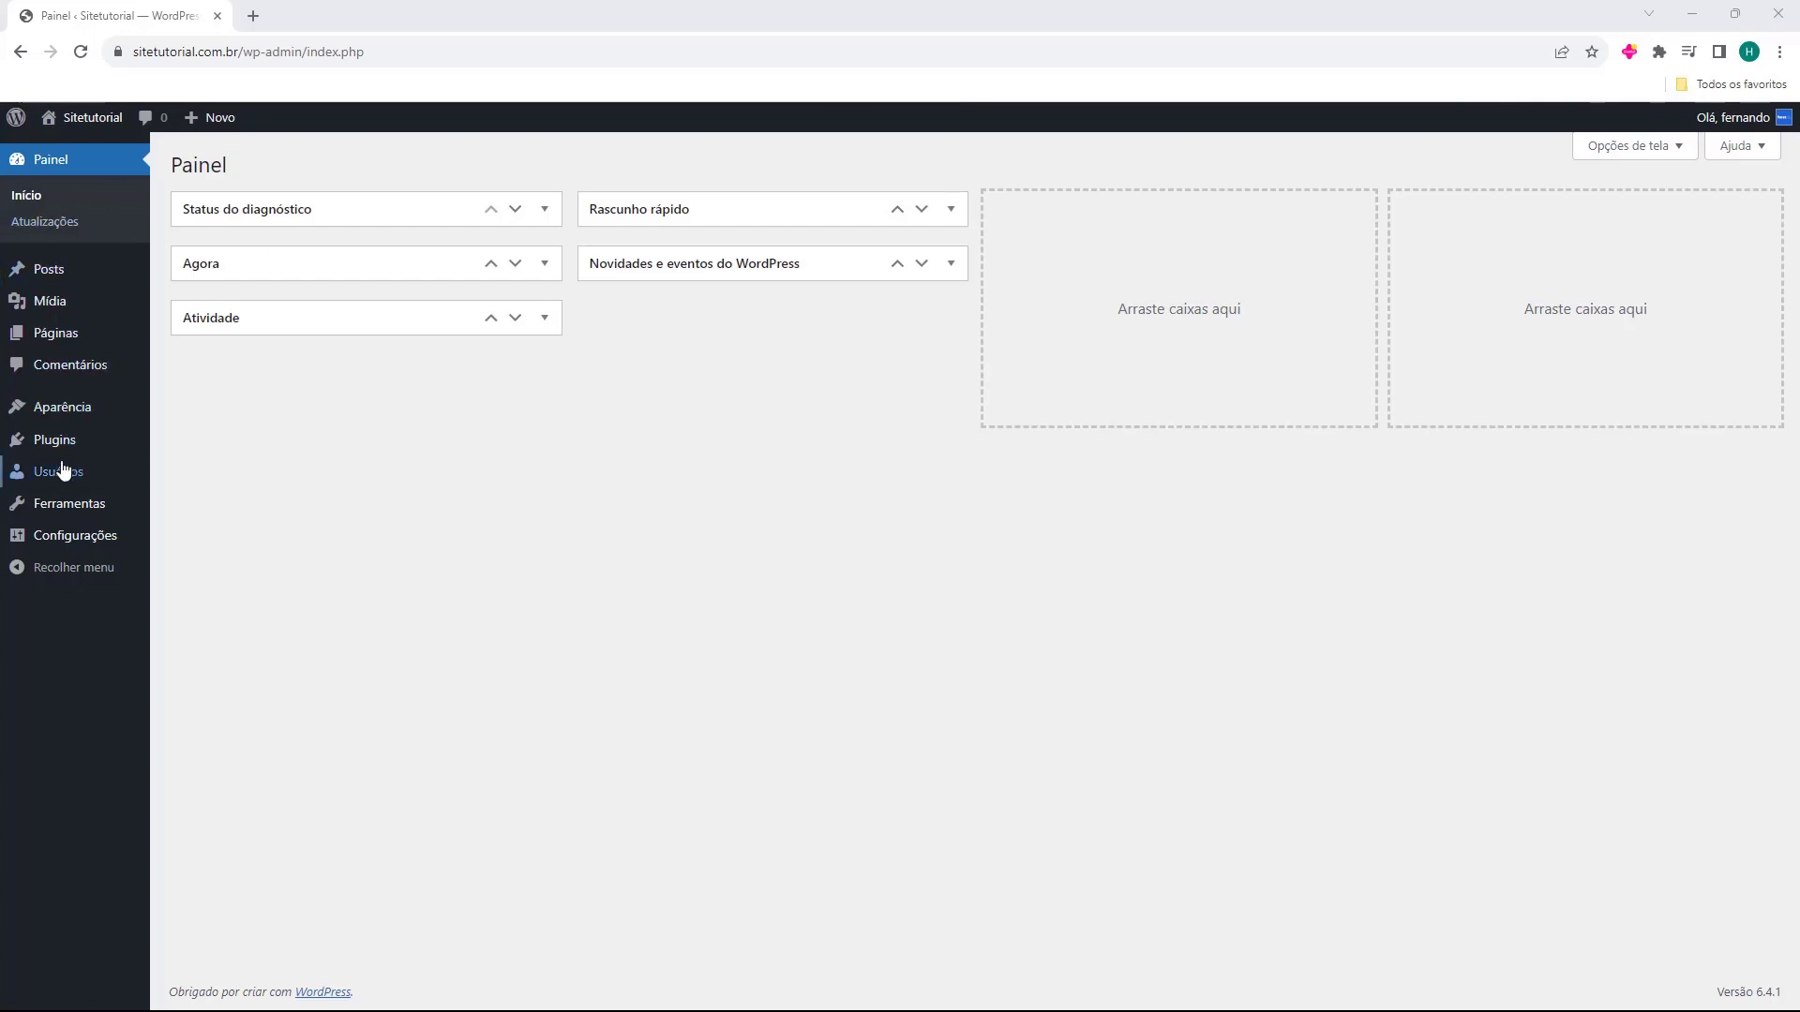
Search the plugin directory for 'elementor', then install and activate Elementor Website Builder.
mouse_move(47, 450)
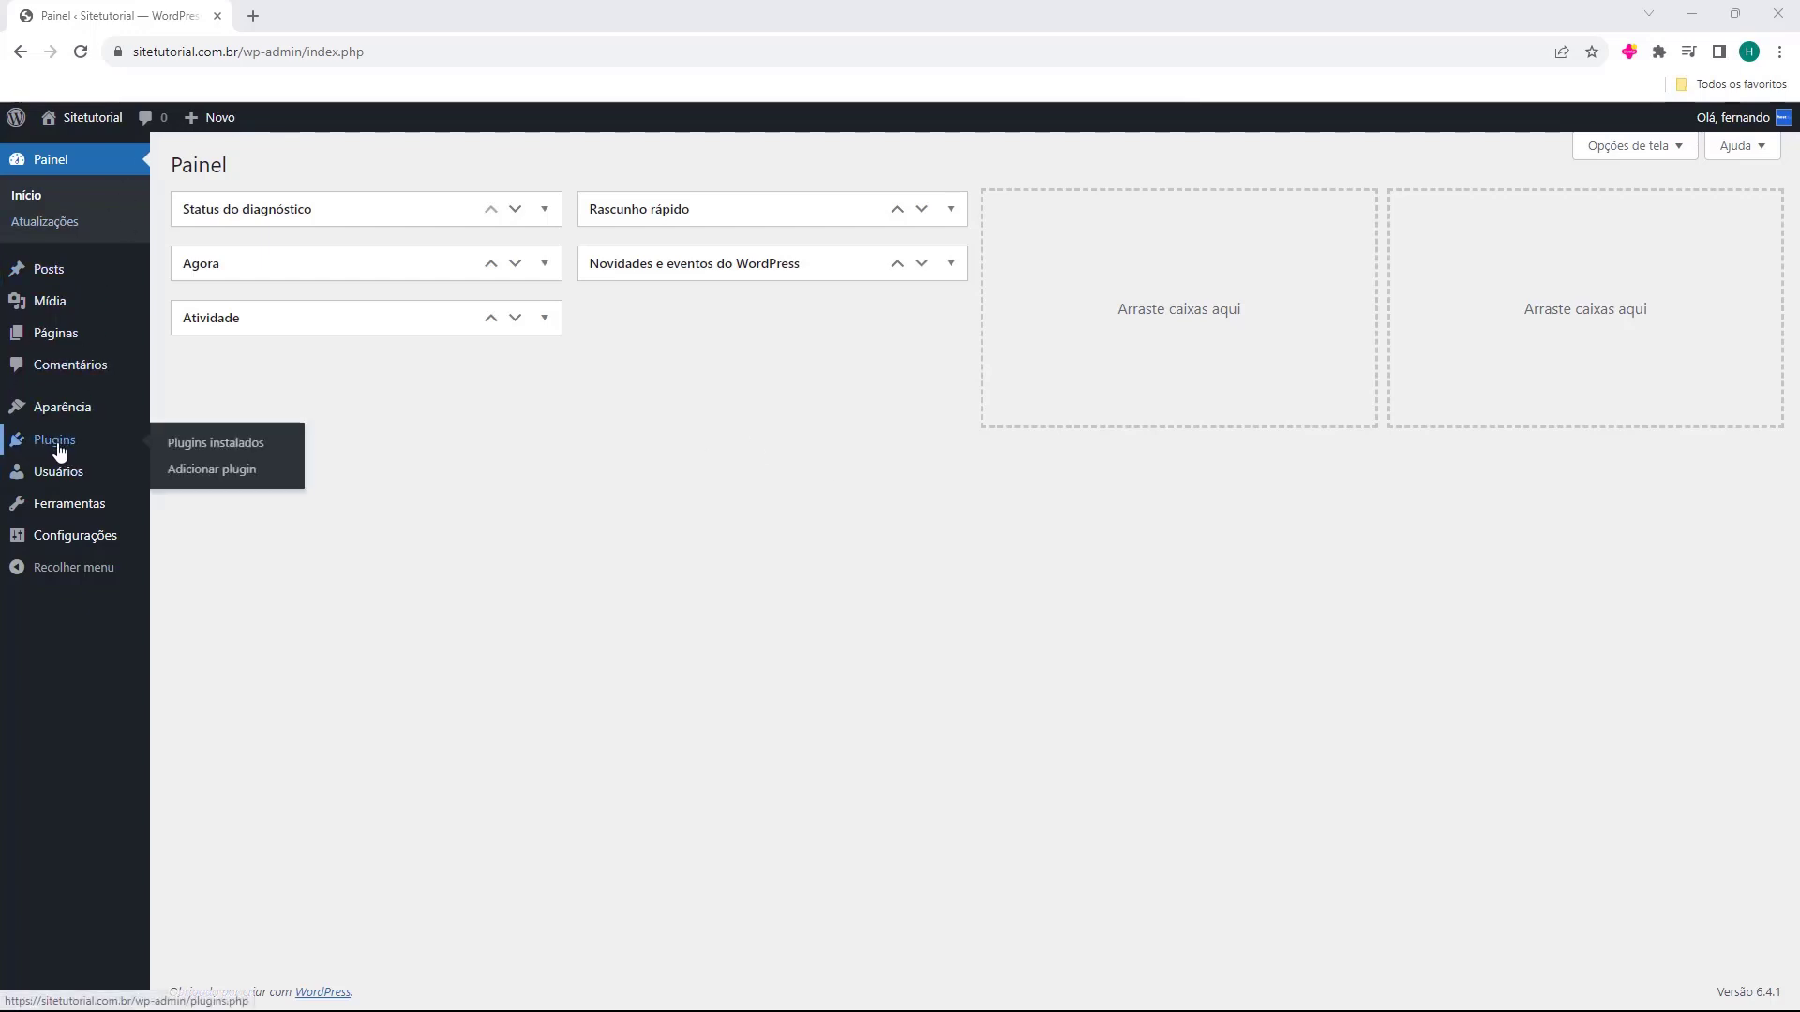
left_click(58, 450)
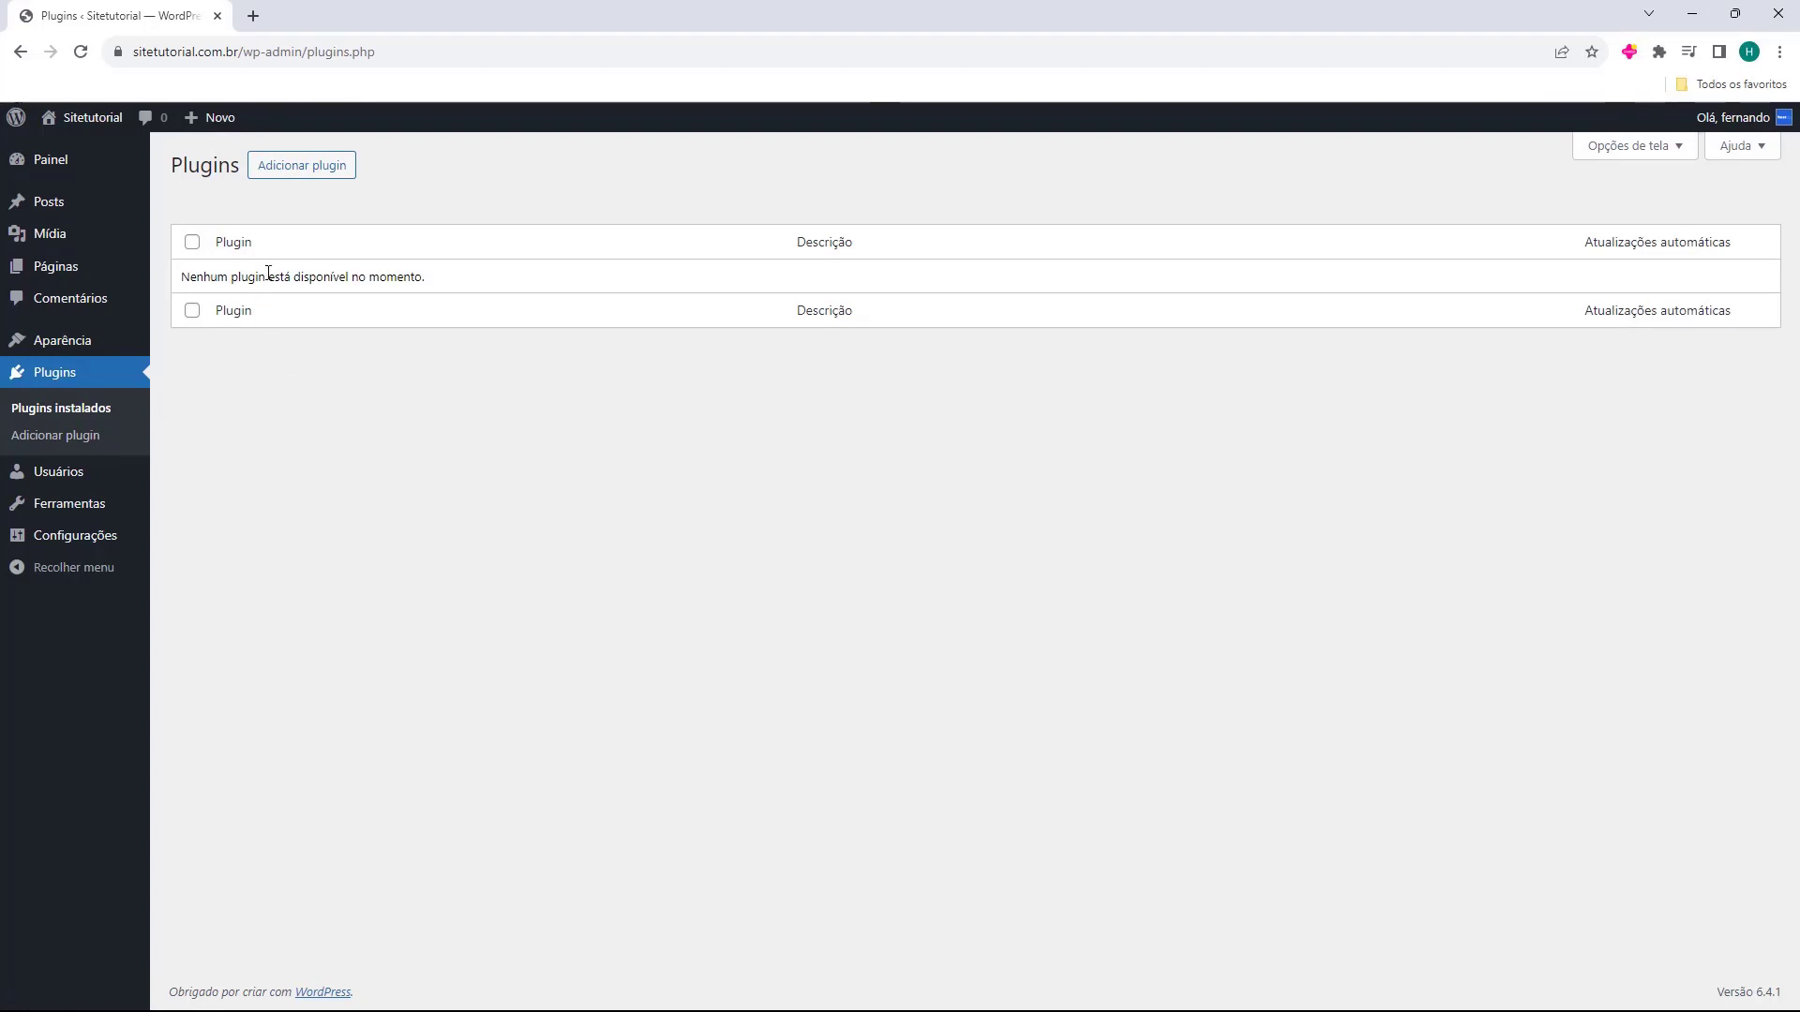
left_click(303, 167)
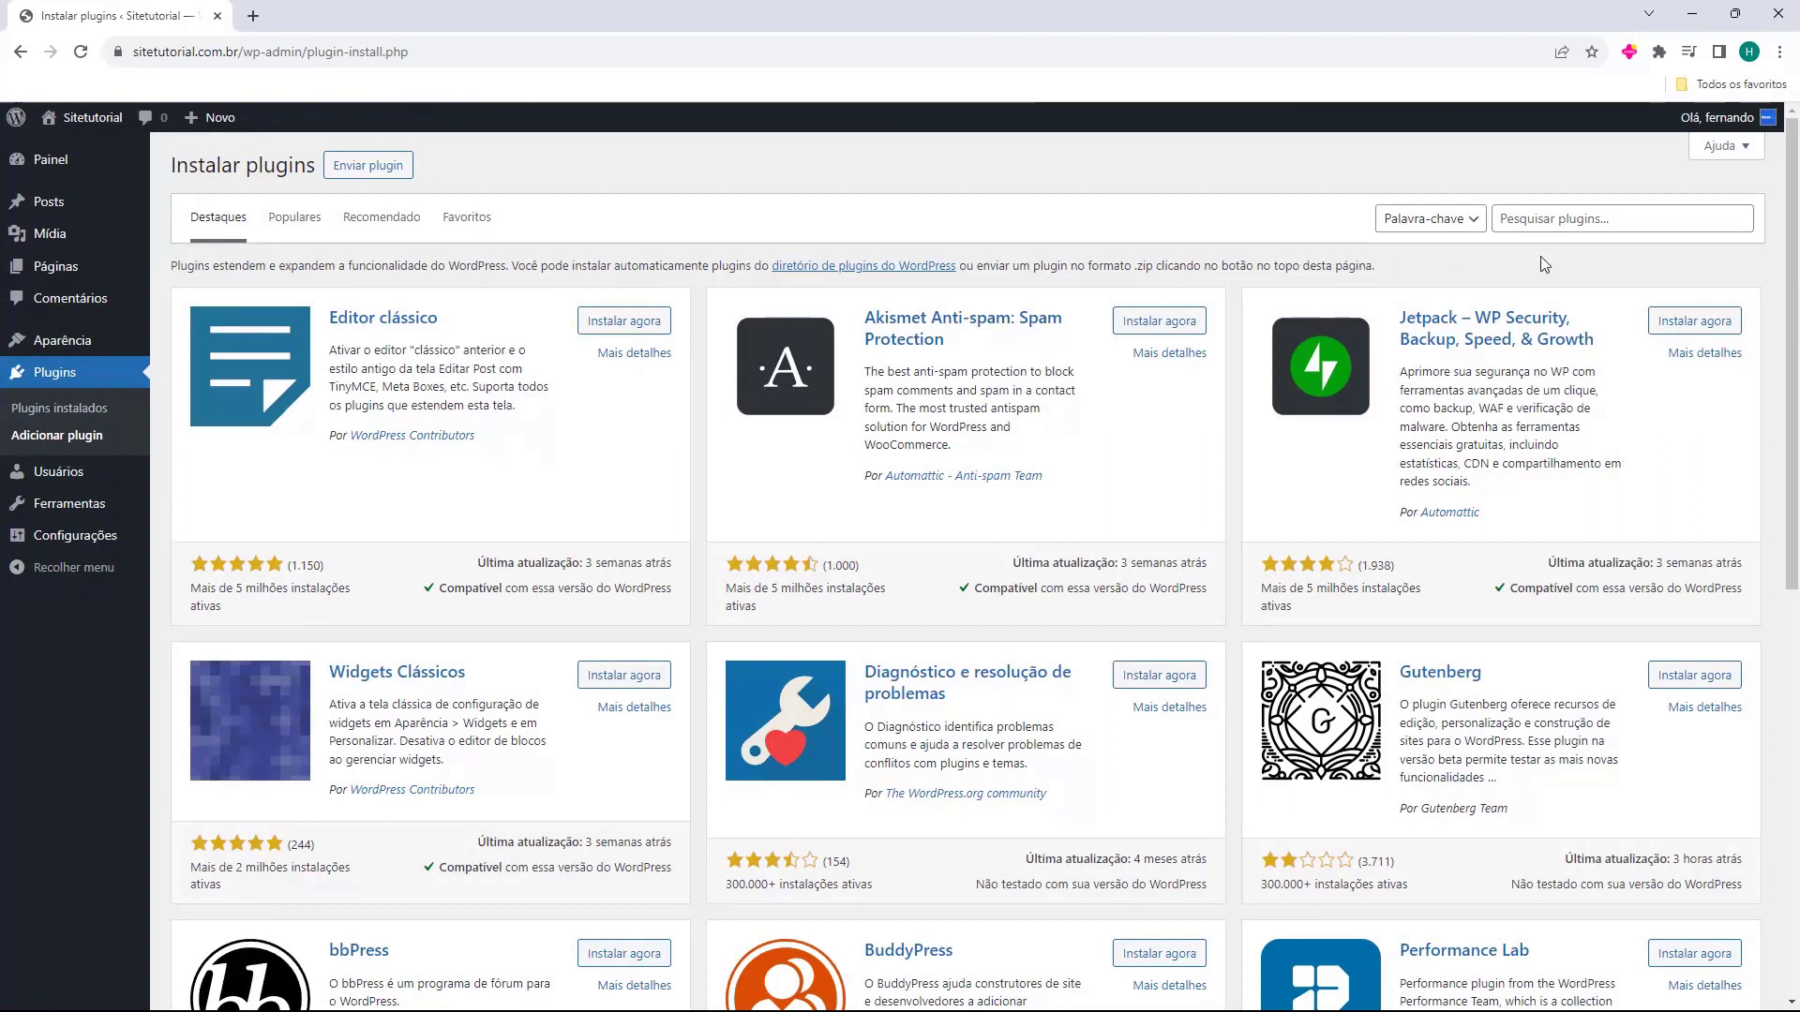
left_click(1561, 223)
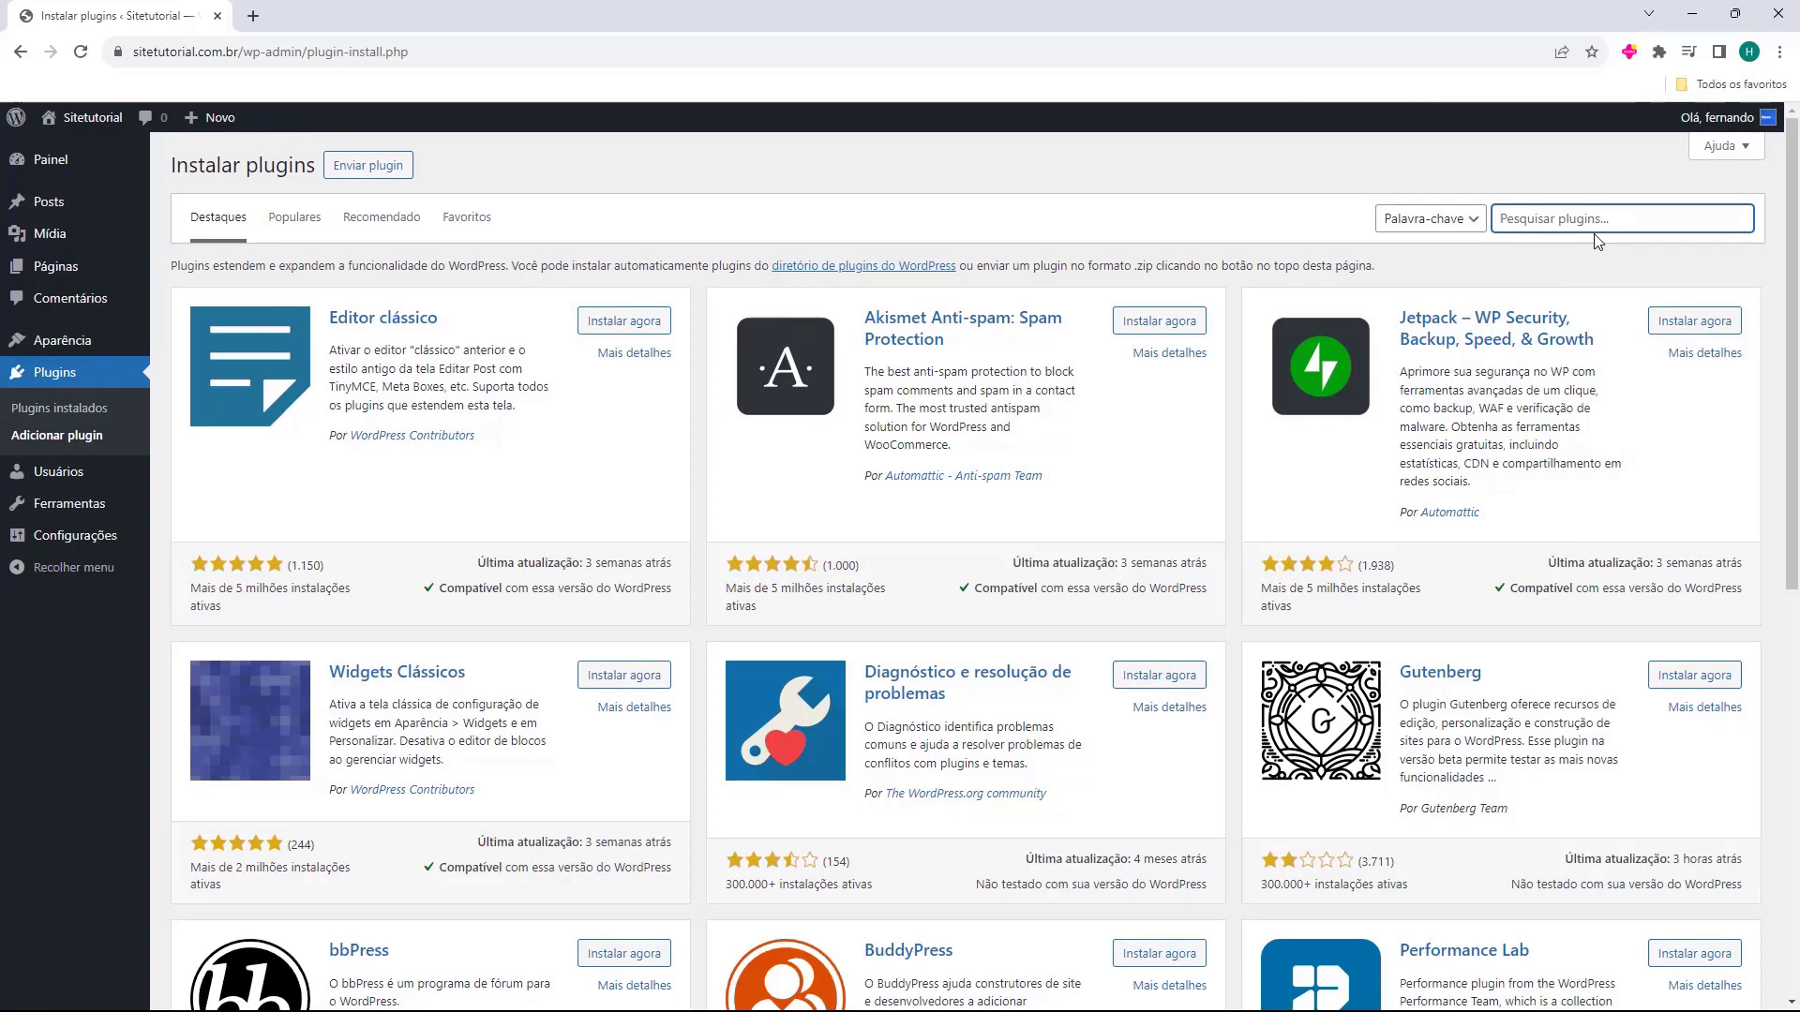
type("elementor")
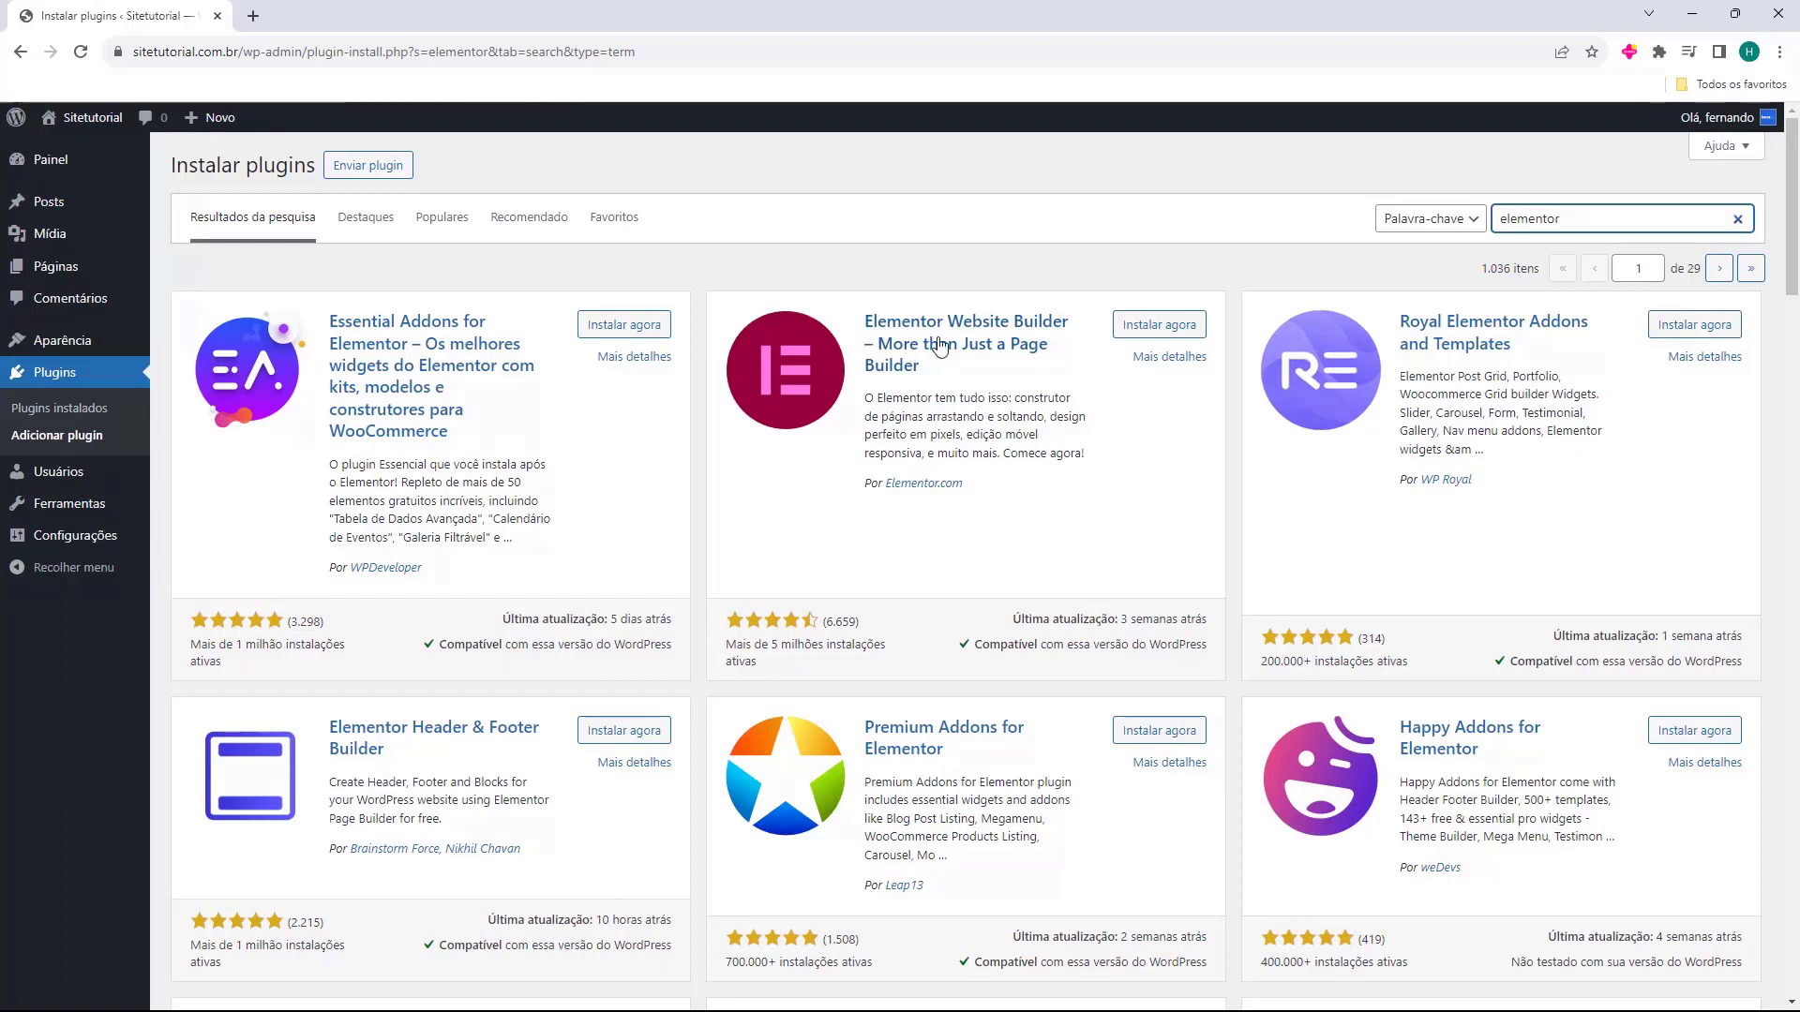
left_click(1162, 340)
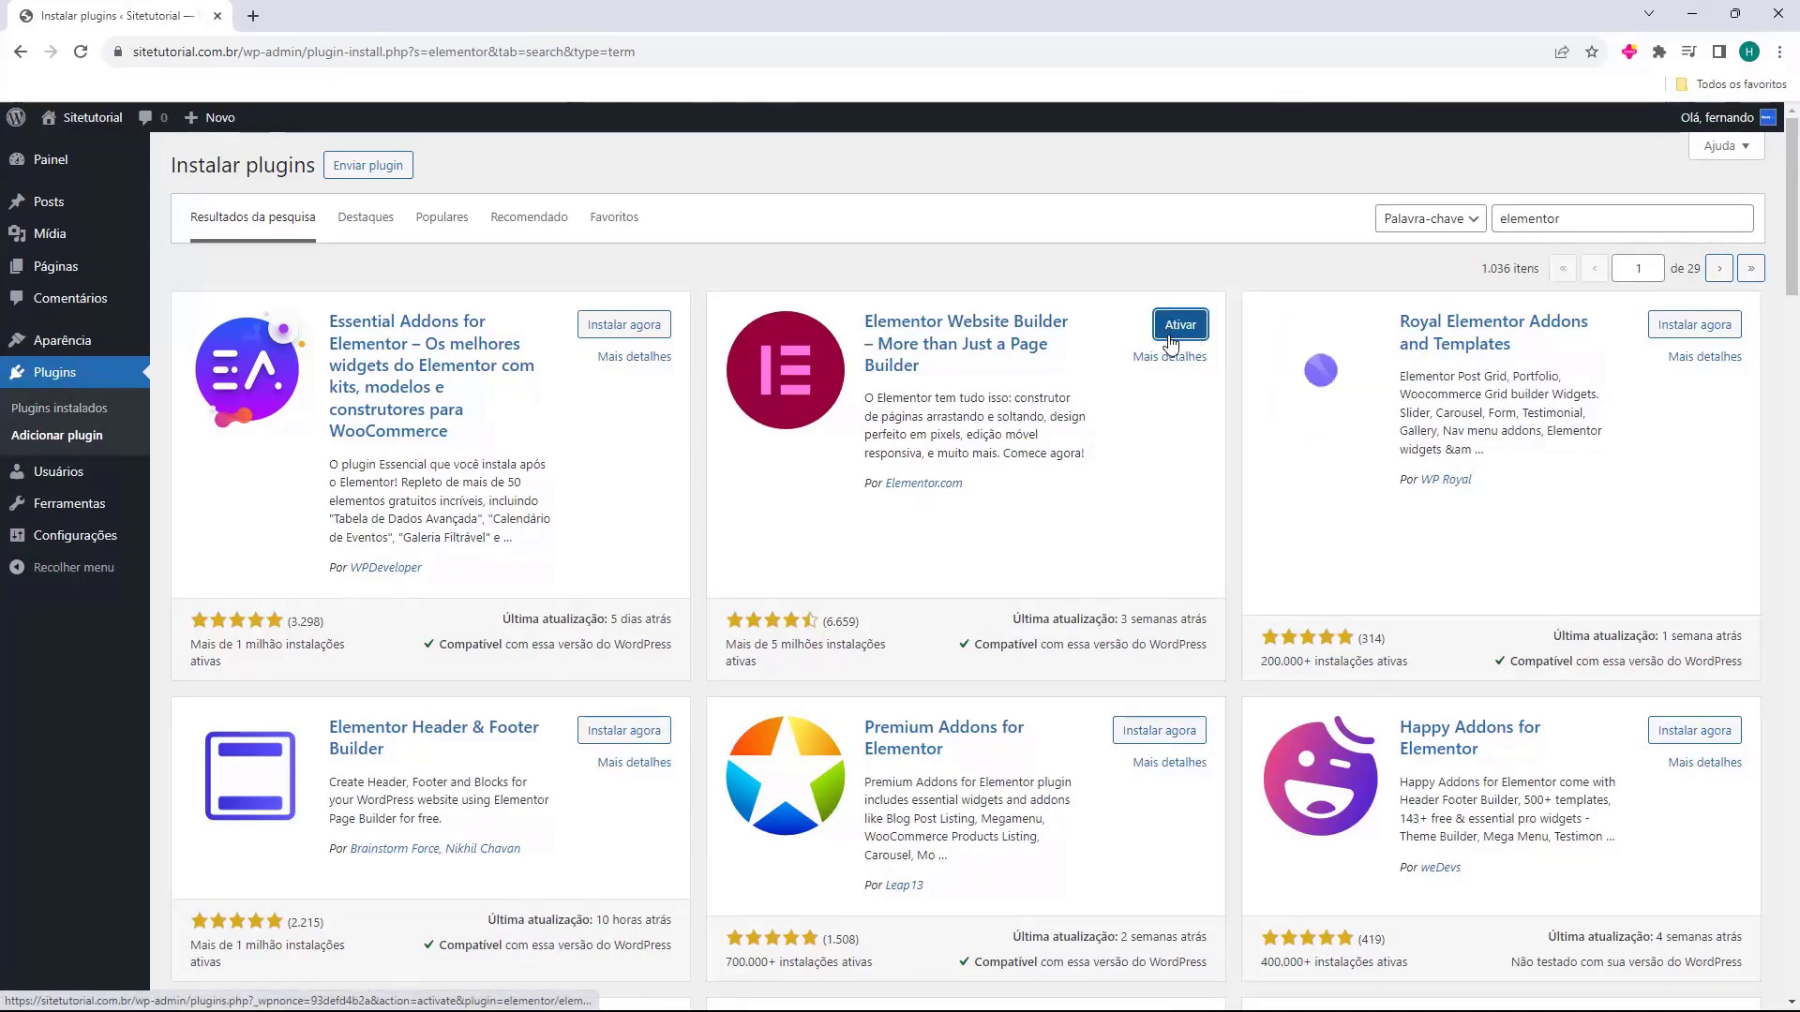
left_click(1179, 328)
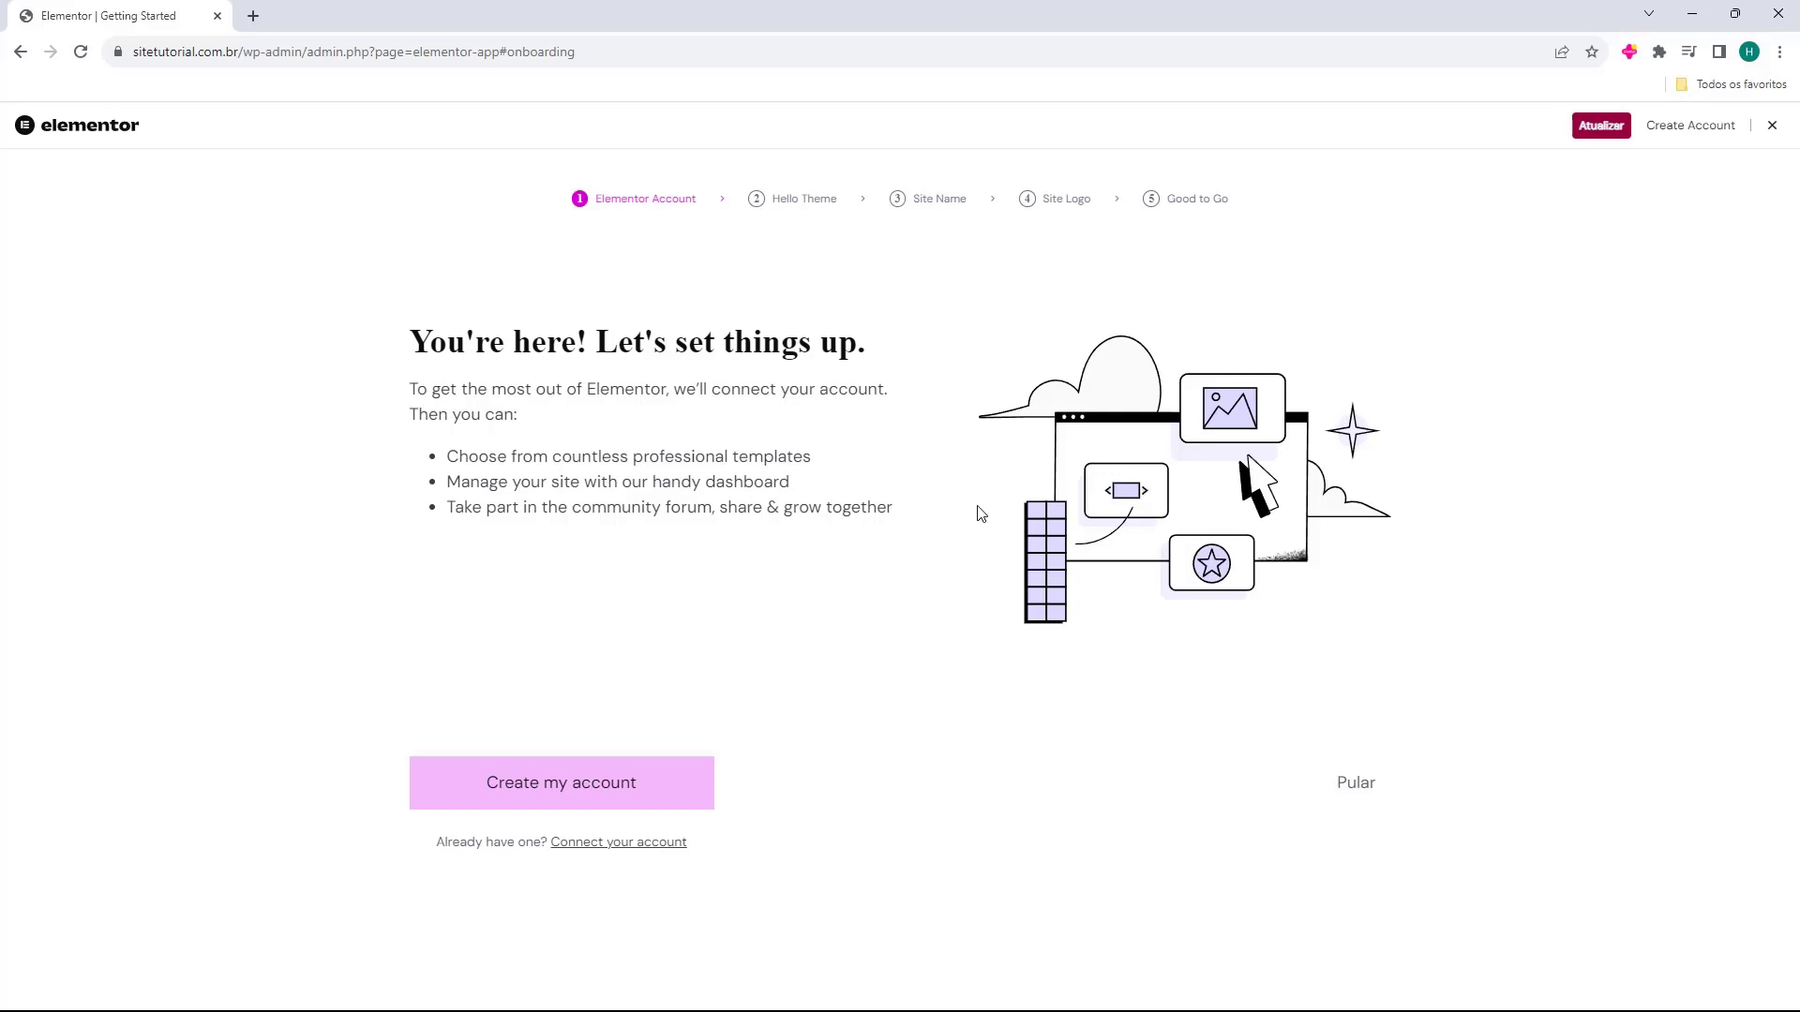
Close the Elementor onboarding and point out Elementor in the installed plugins list.
left_click(1773, 131)
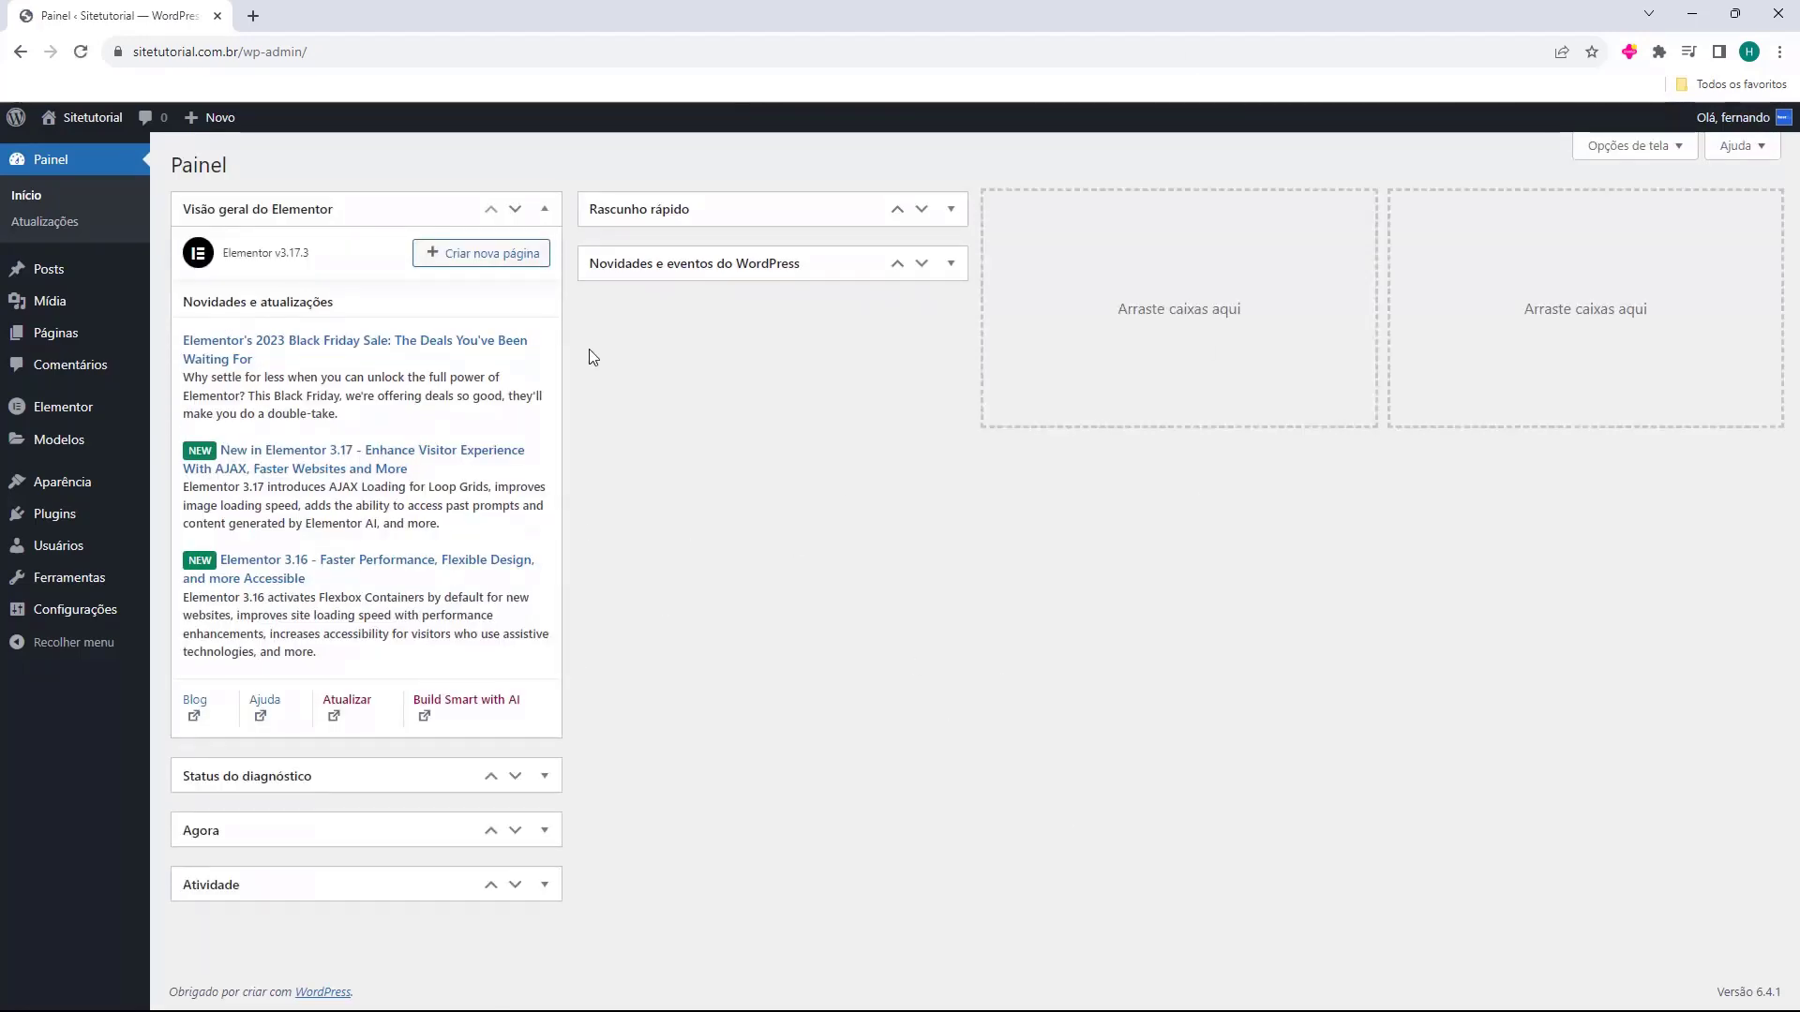
left_click(545, 210)
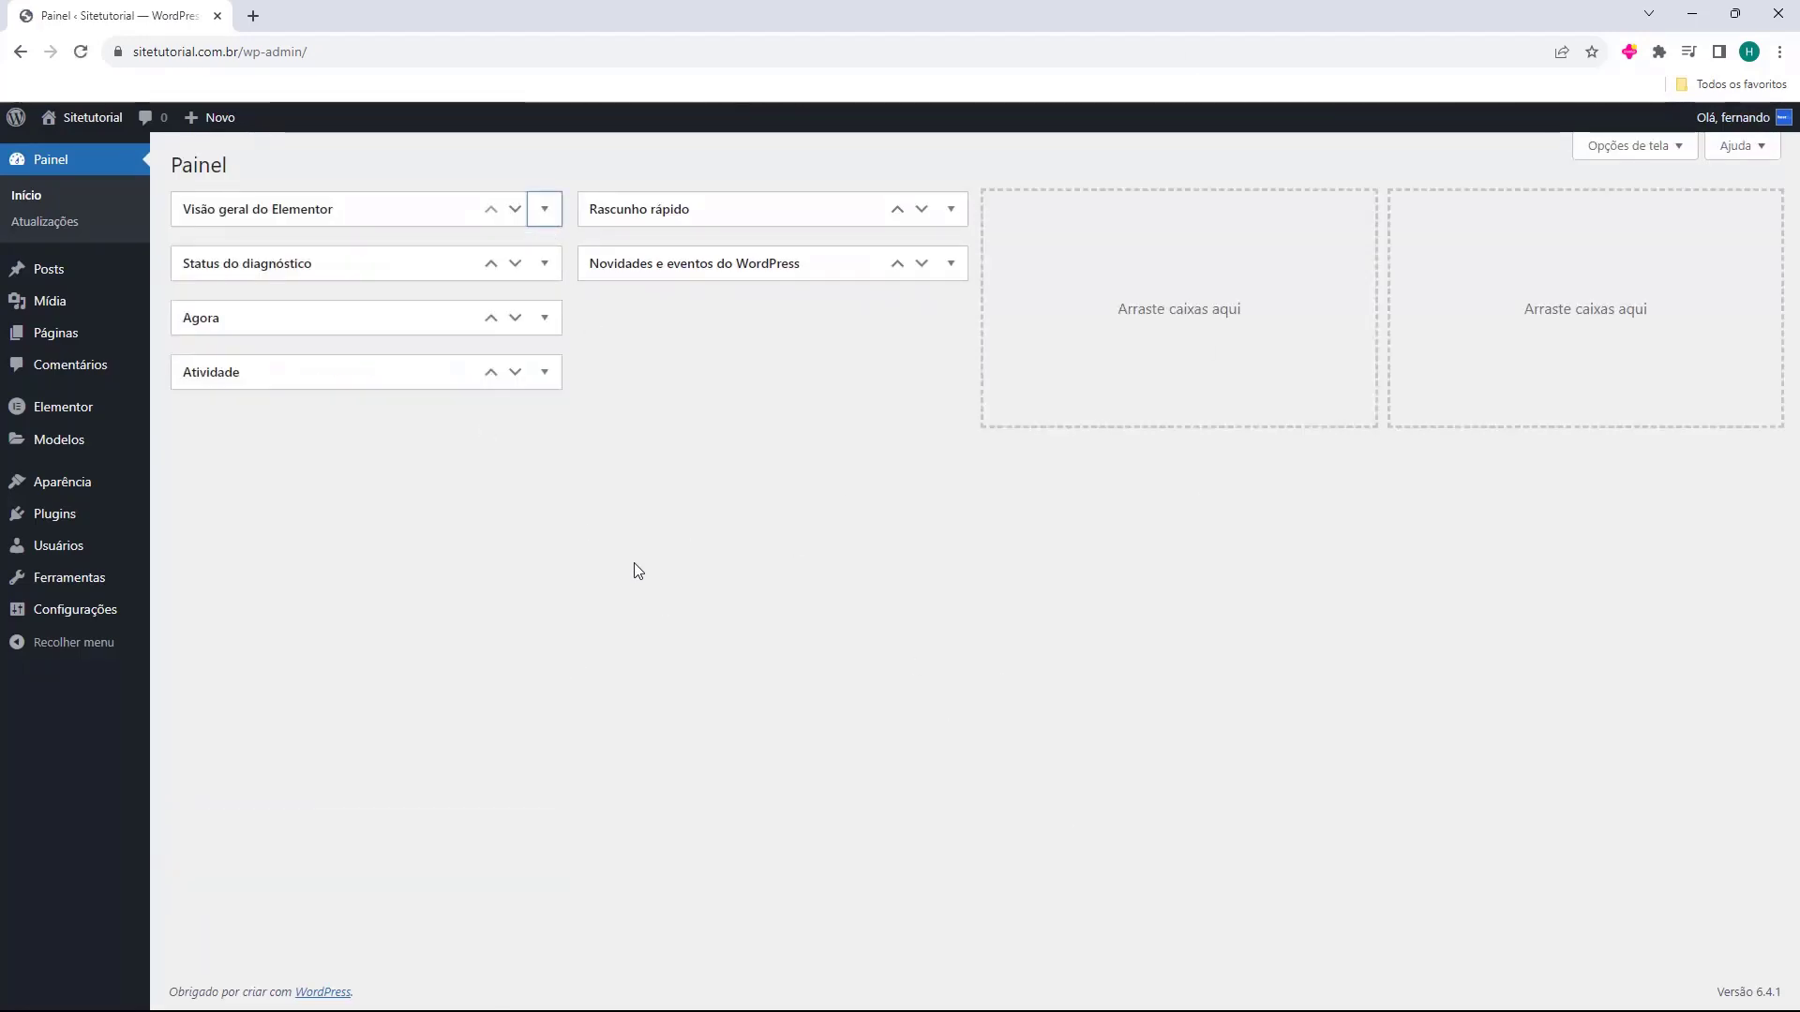
left_click(51, 527)
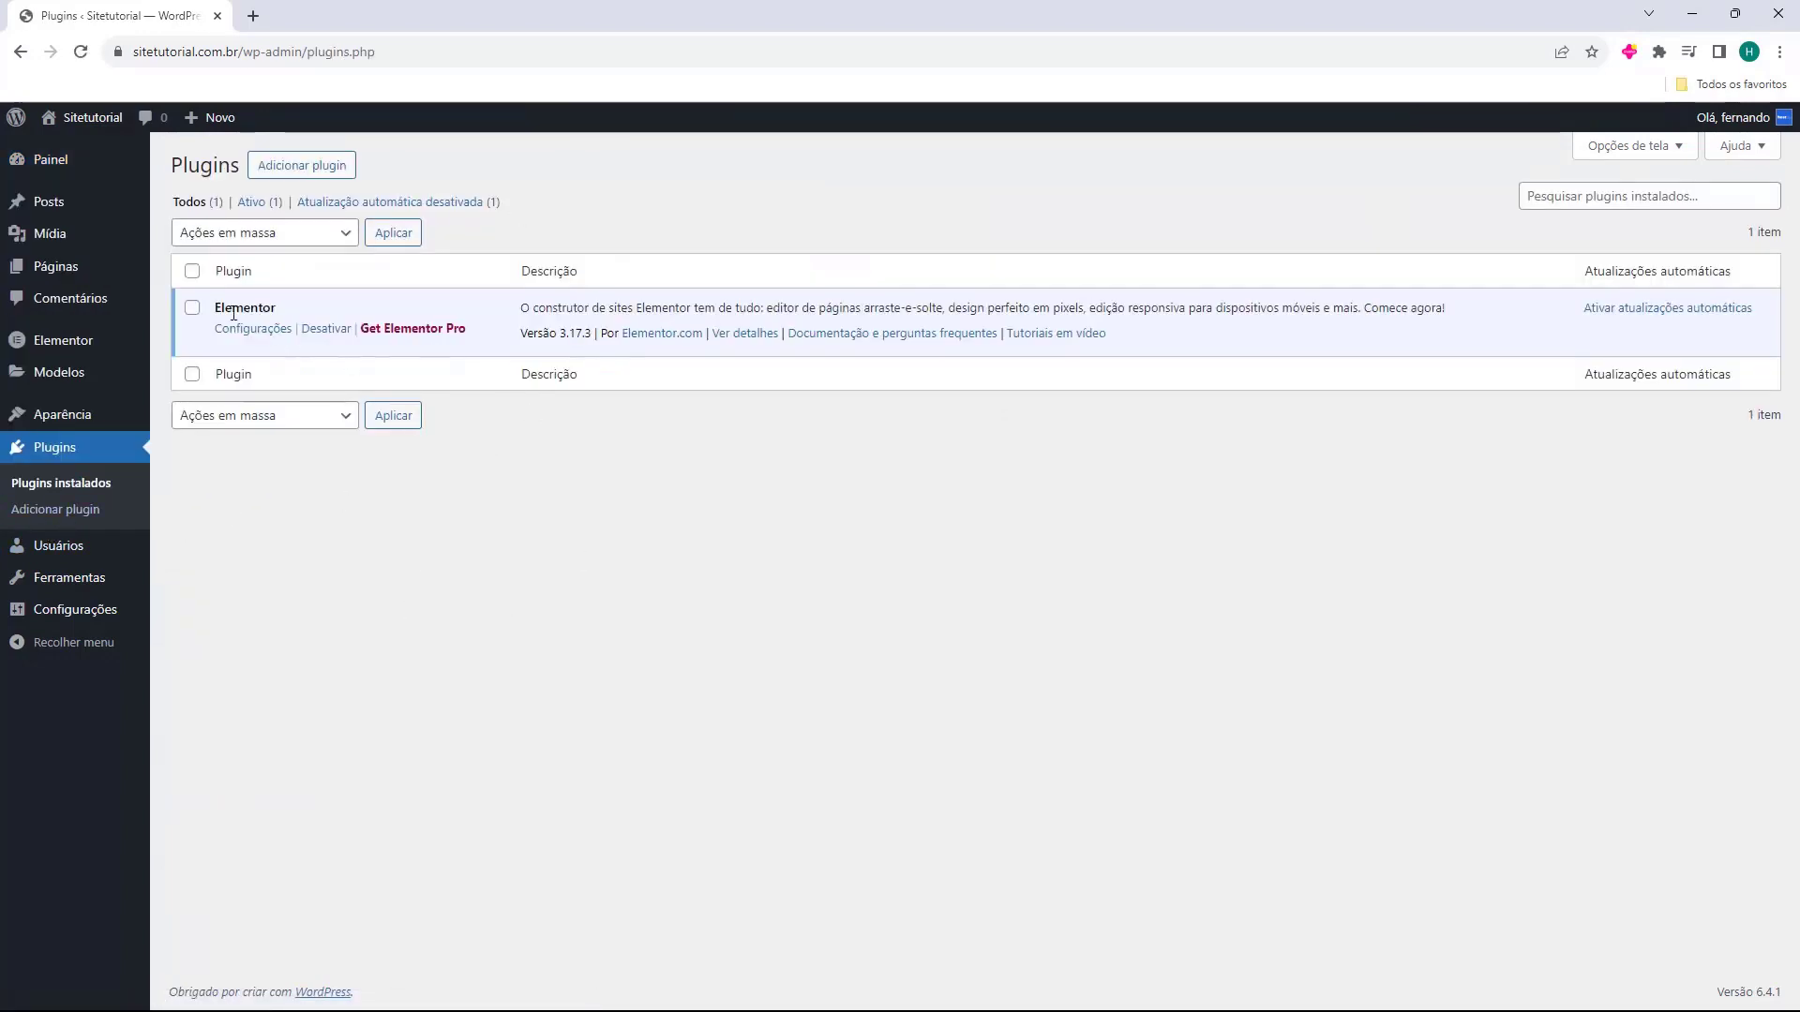
left_click_drag(214, 309, 291, 312)
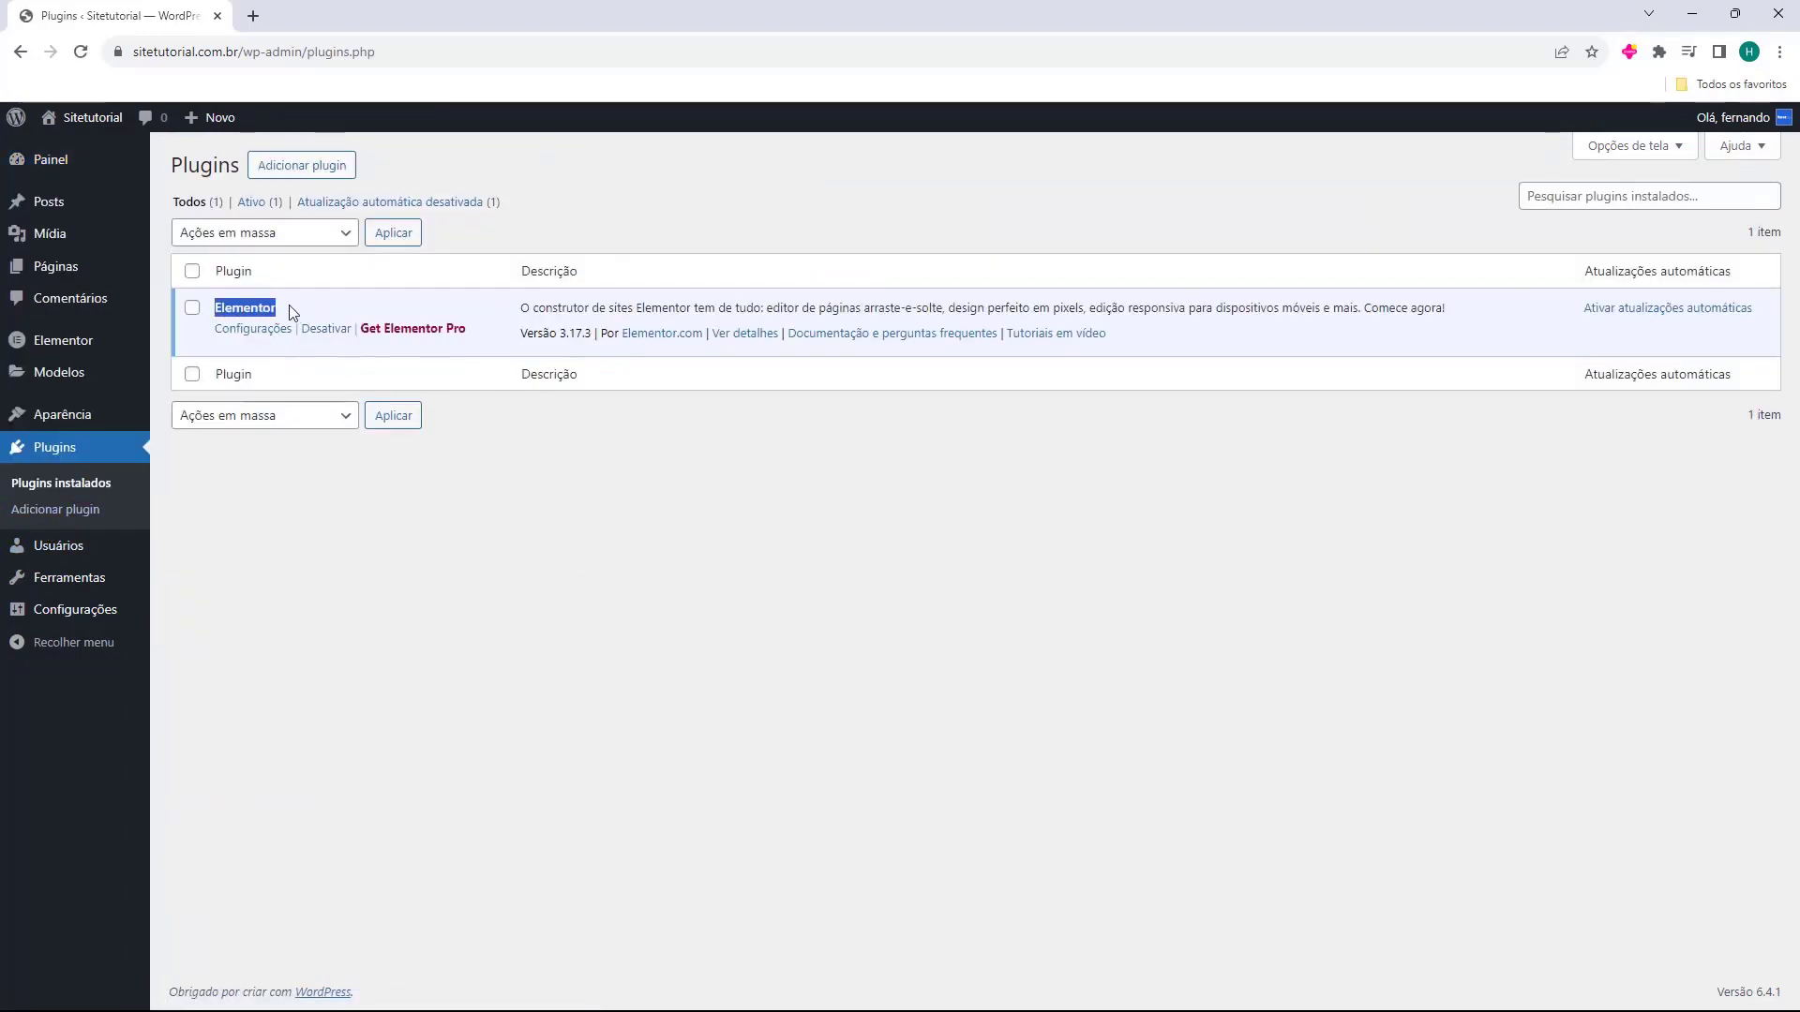
left_click(263, 309)
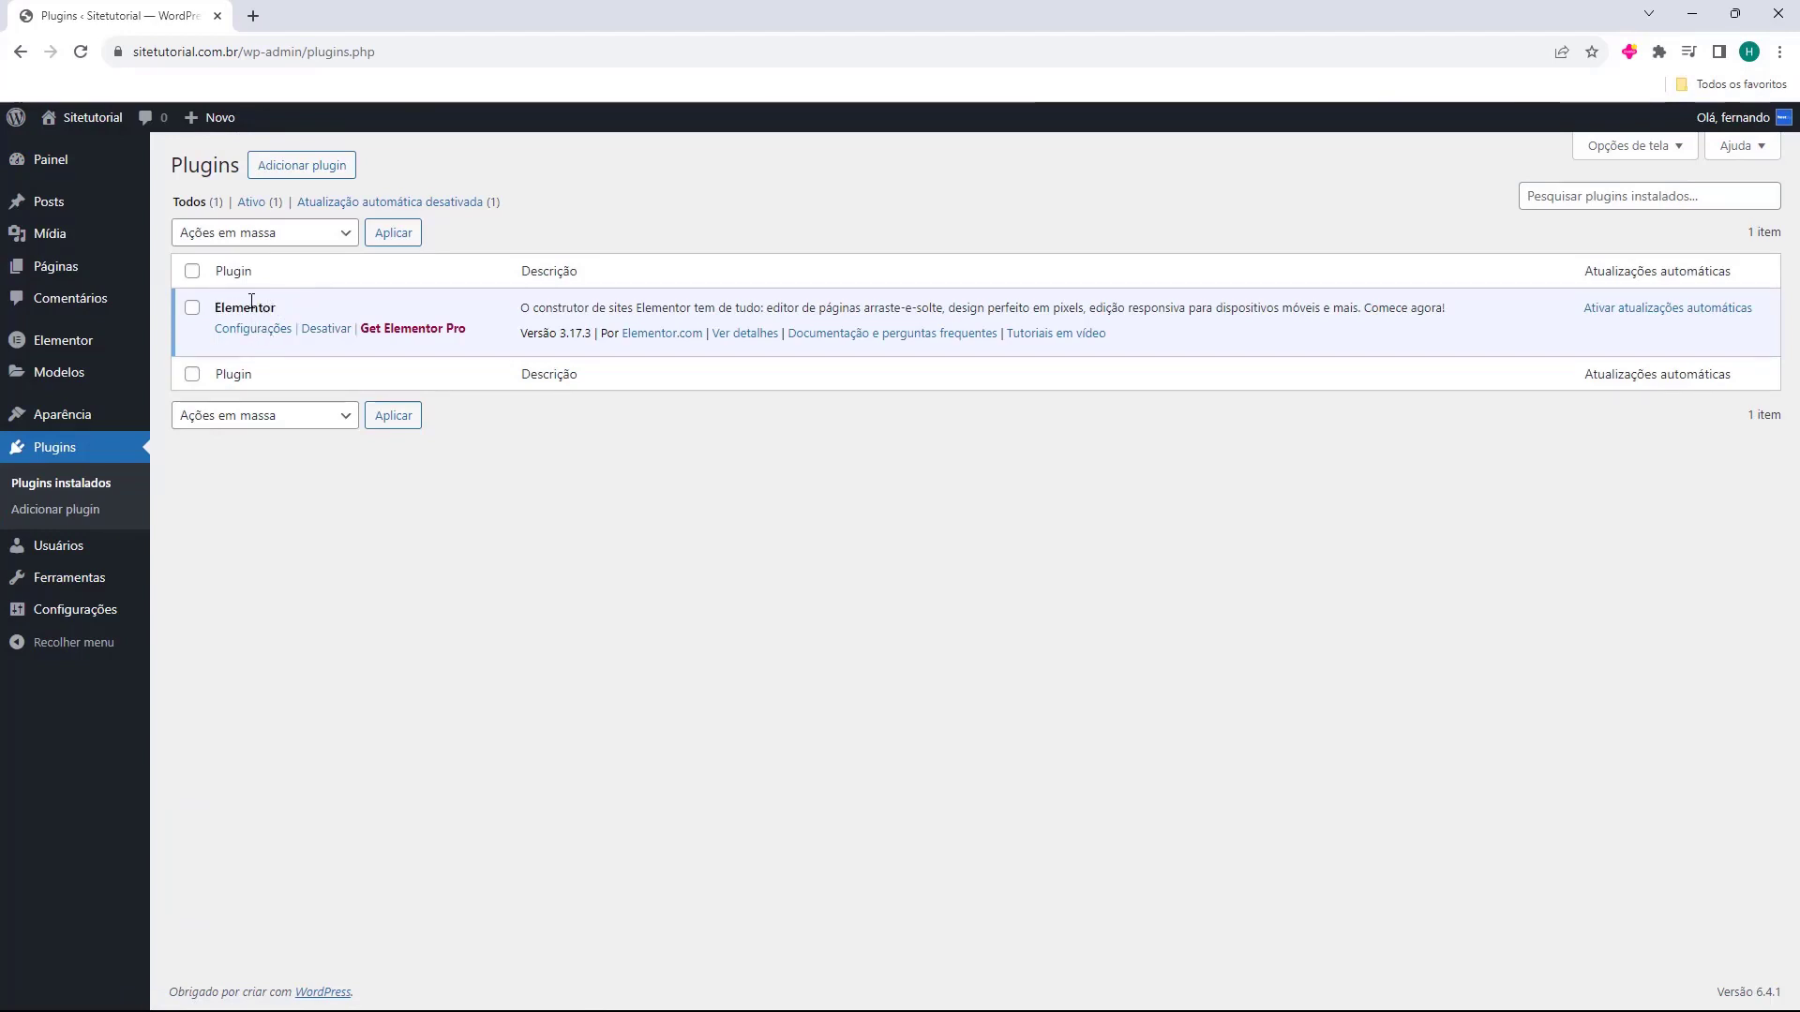
Search 'elementor' under Adicionar plugin, then install and activate Essential Addons for Elementor.
left_click(291, 178)
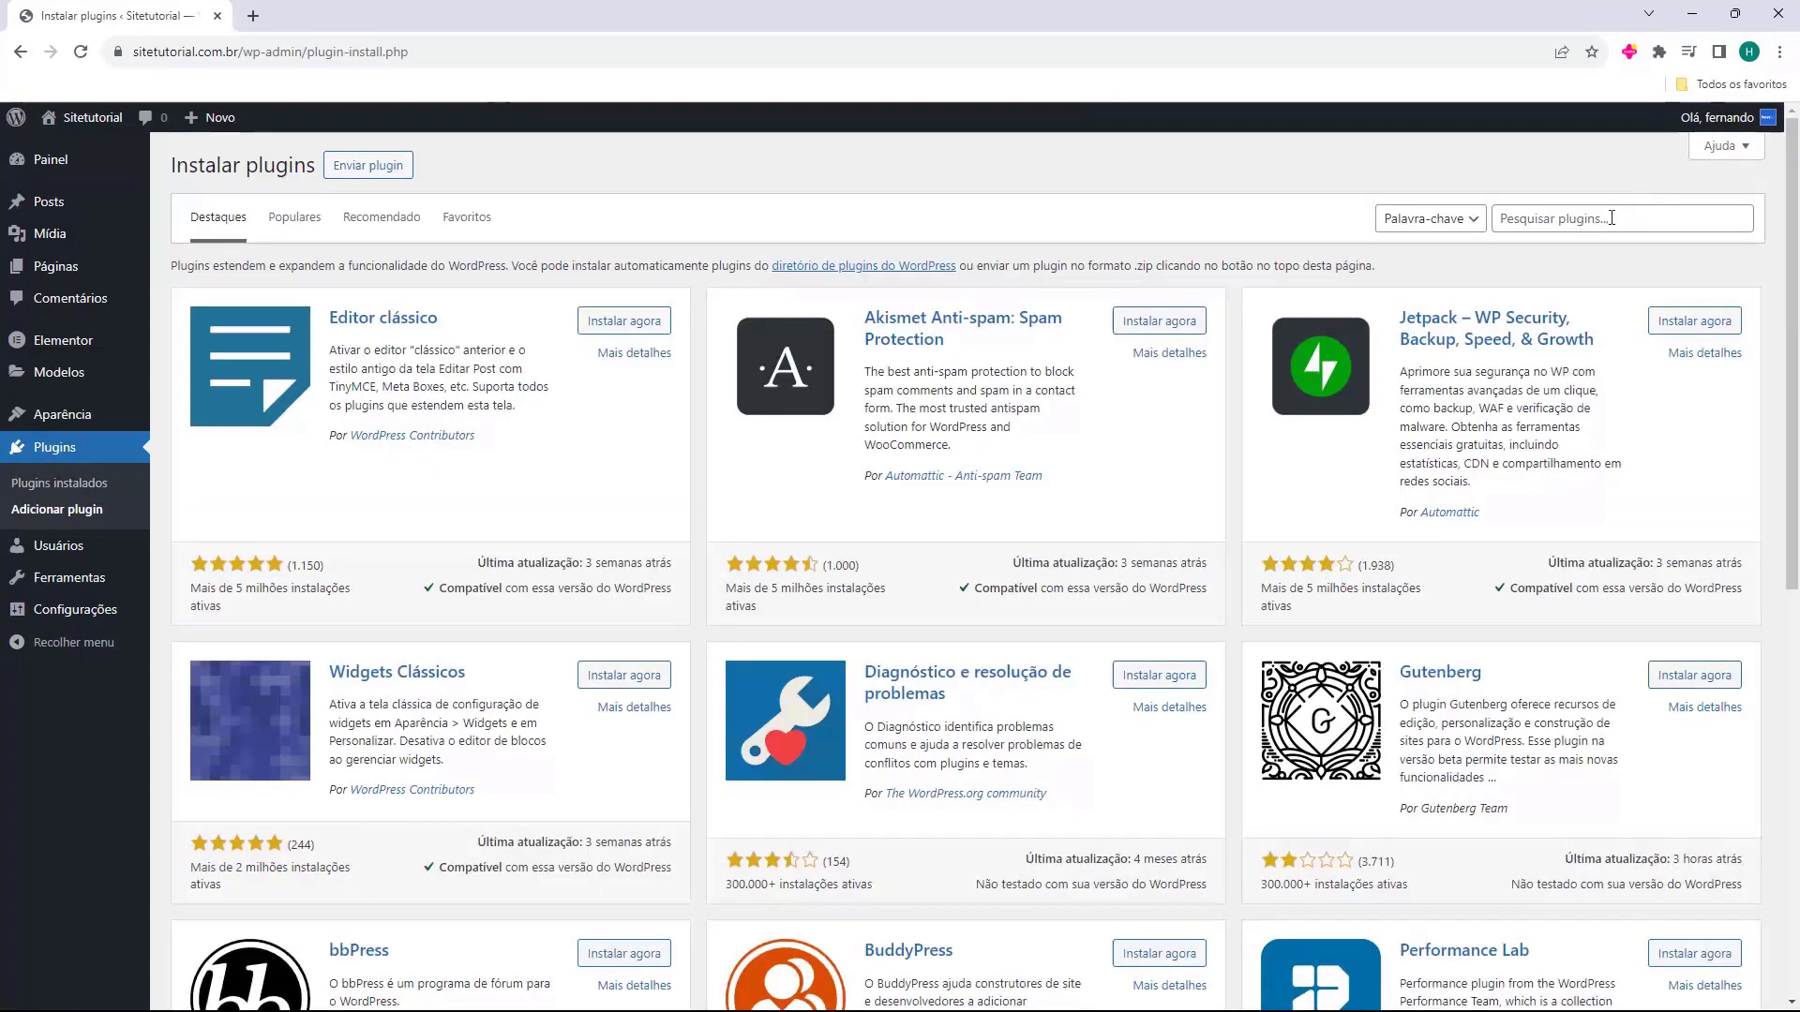
left_click(1612, 219)
type("elementor")
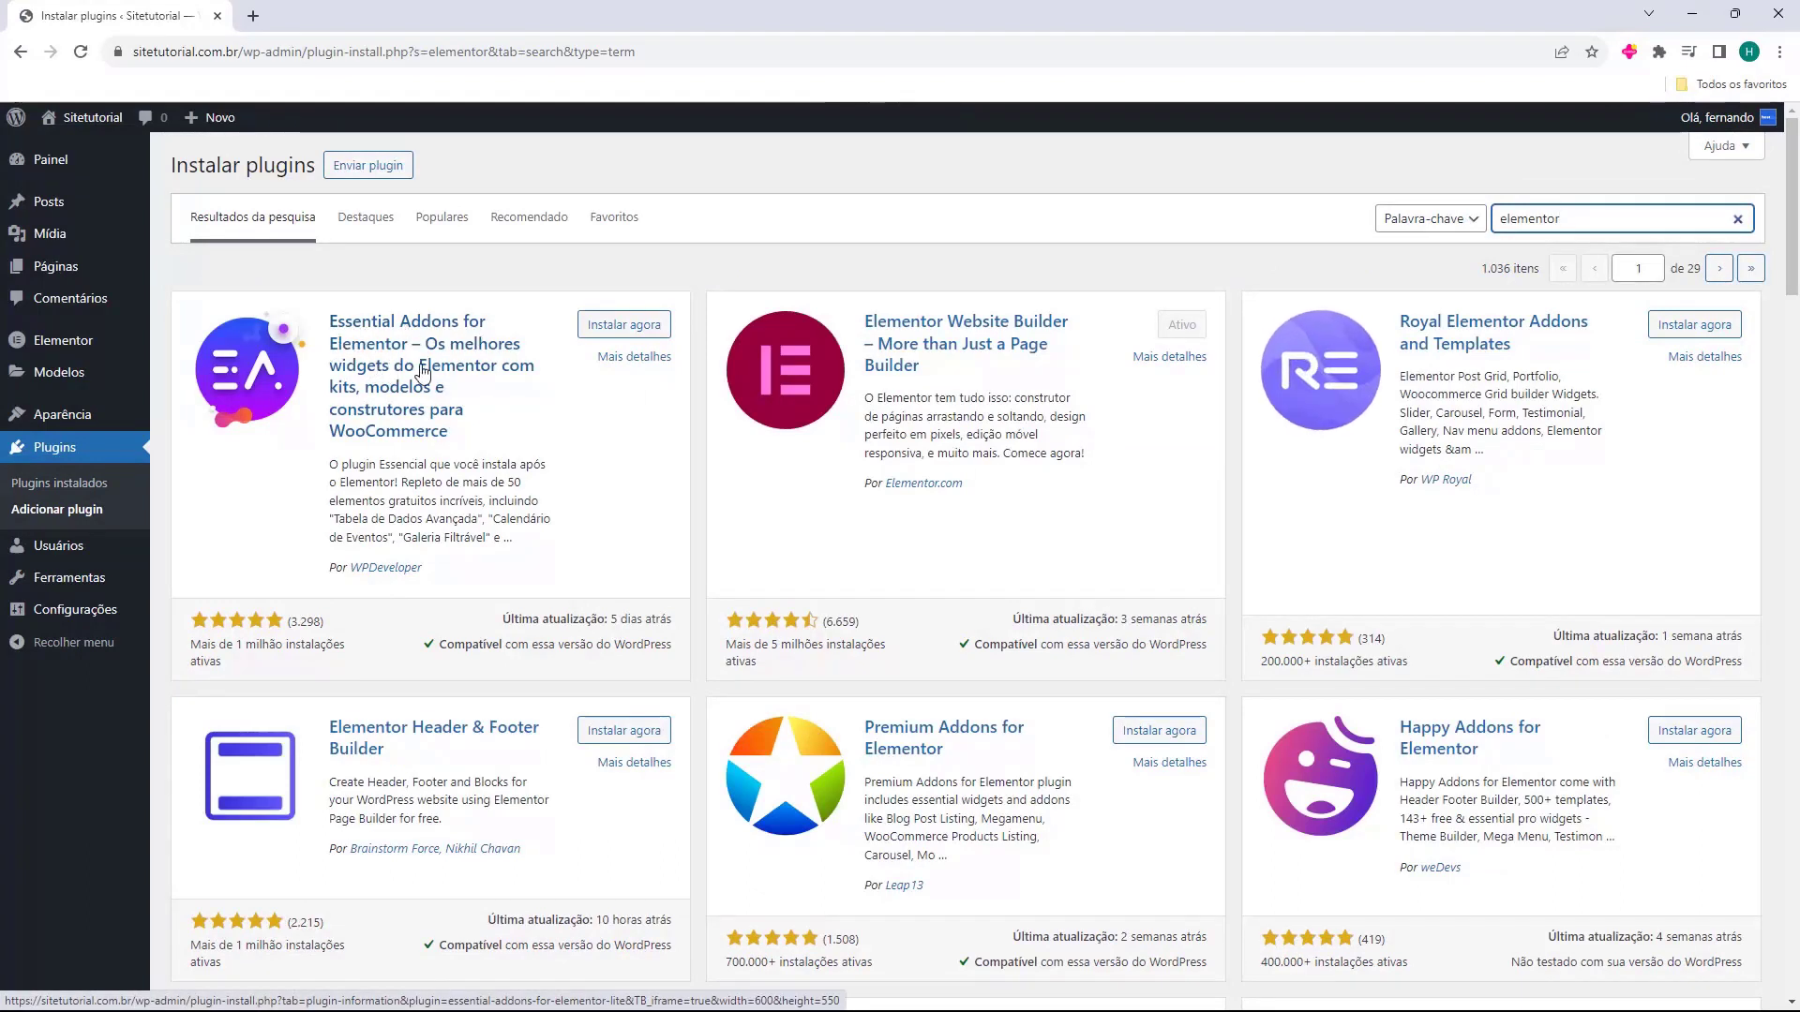
left_click(604, 336)
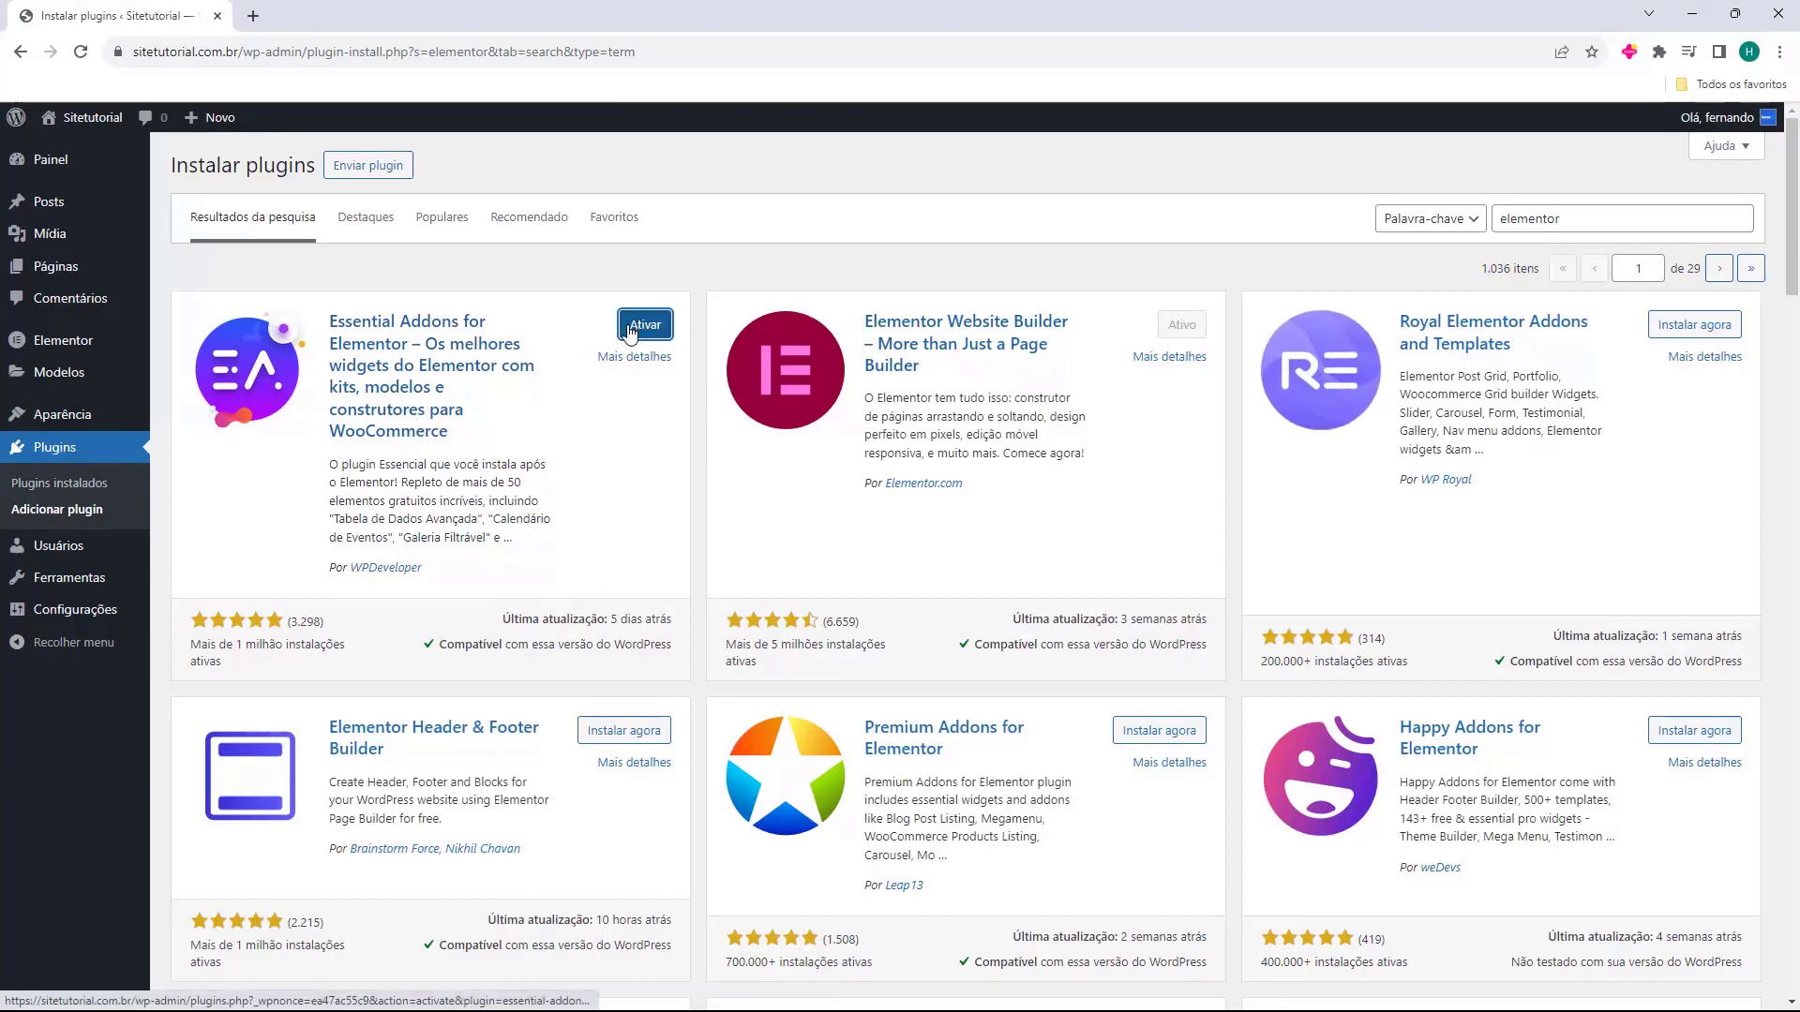
left_click(645, 325)
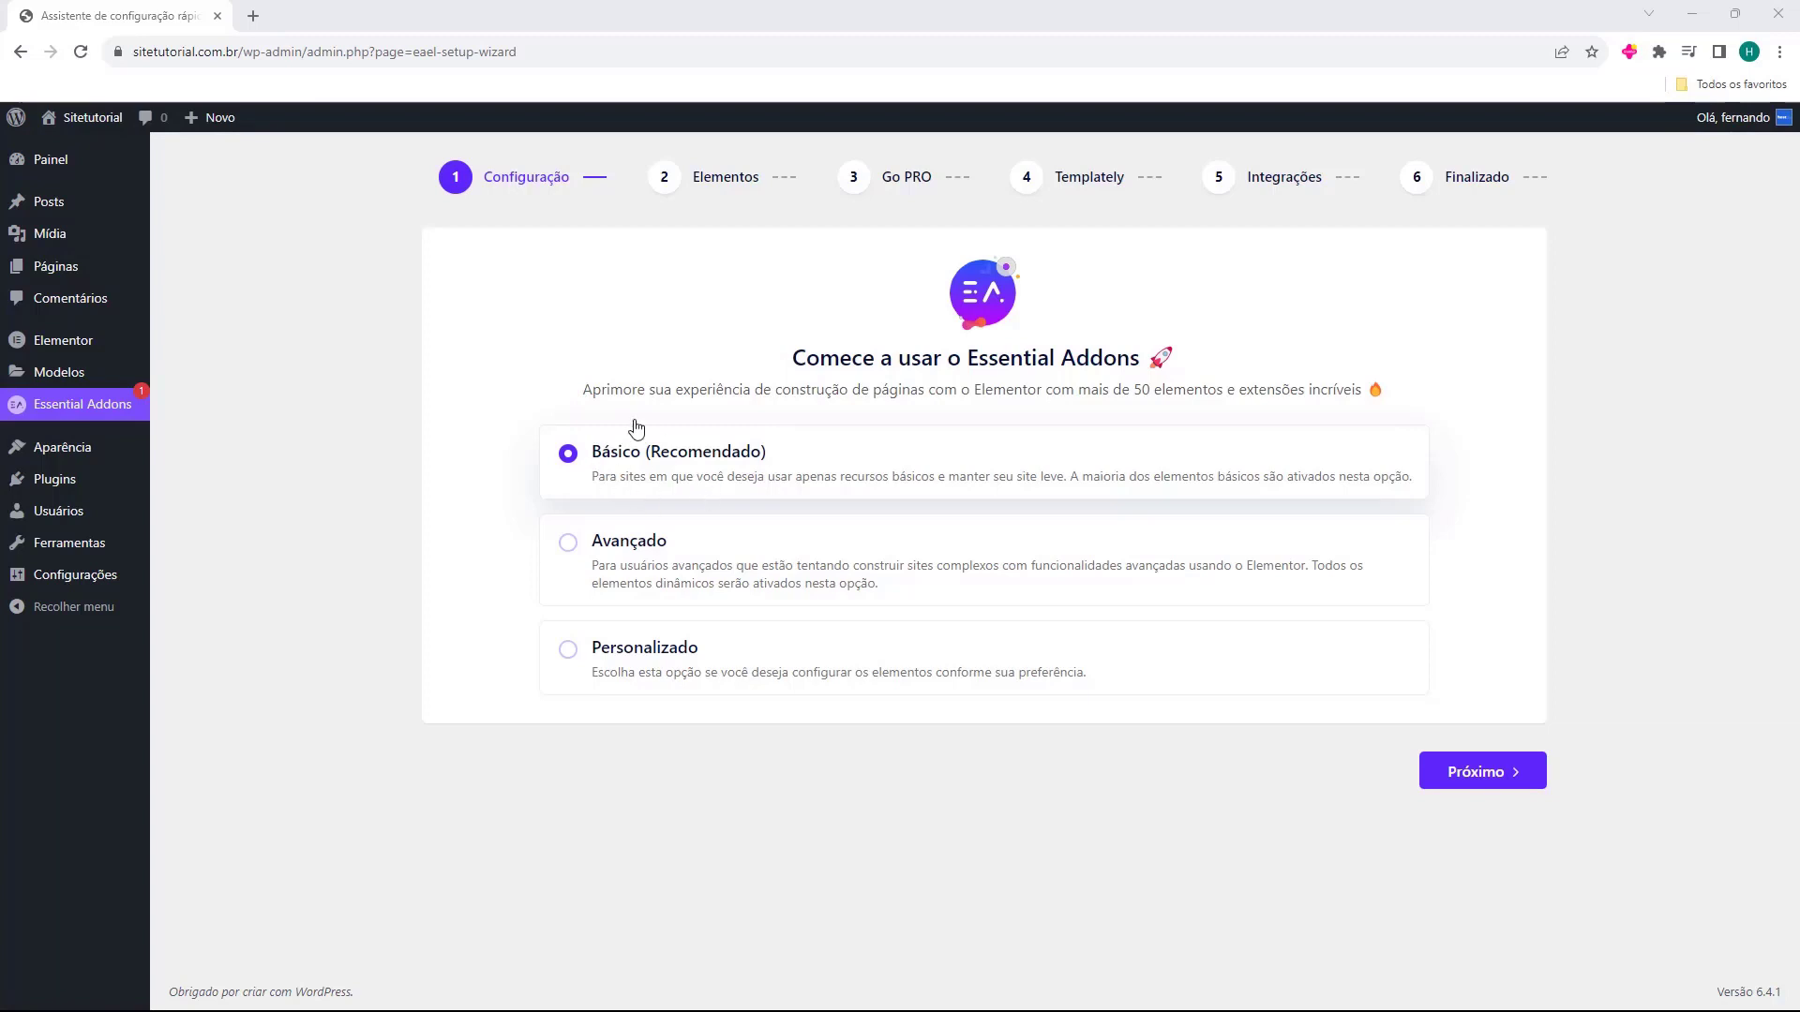
Keep the basic setup and enable the Grade de posts element on the Elementos step.
left_click(1462, 776)
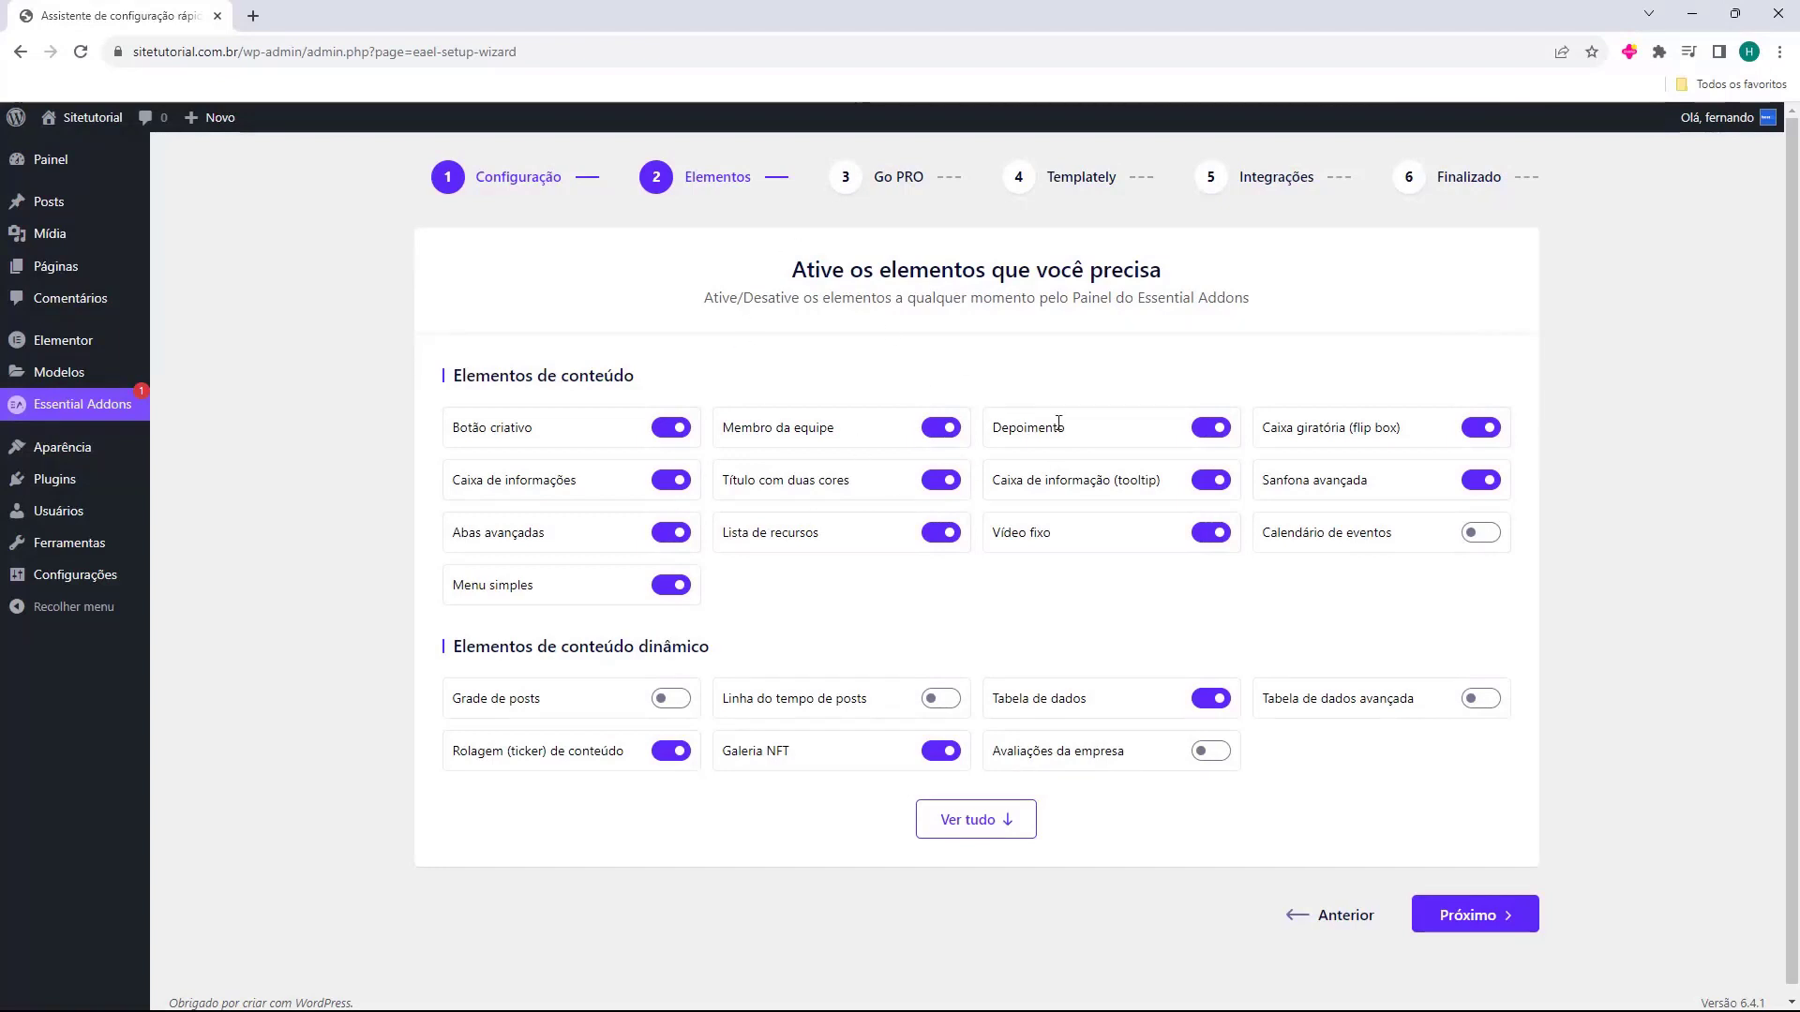
left_click_drag(785, 276, 1031, 280)
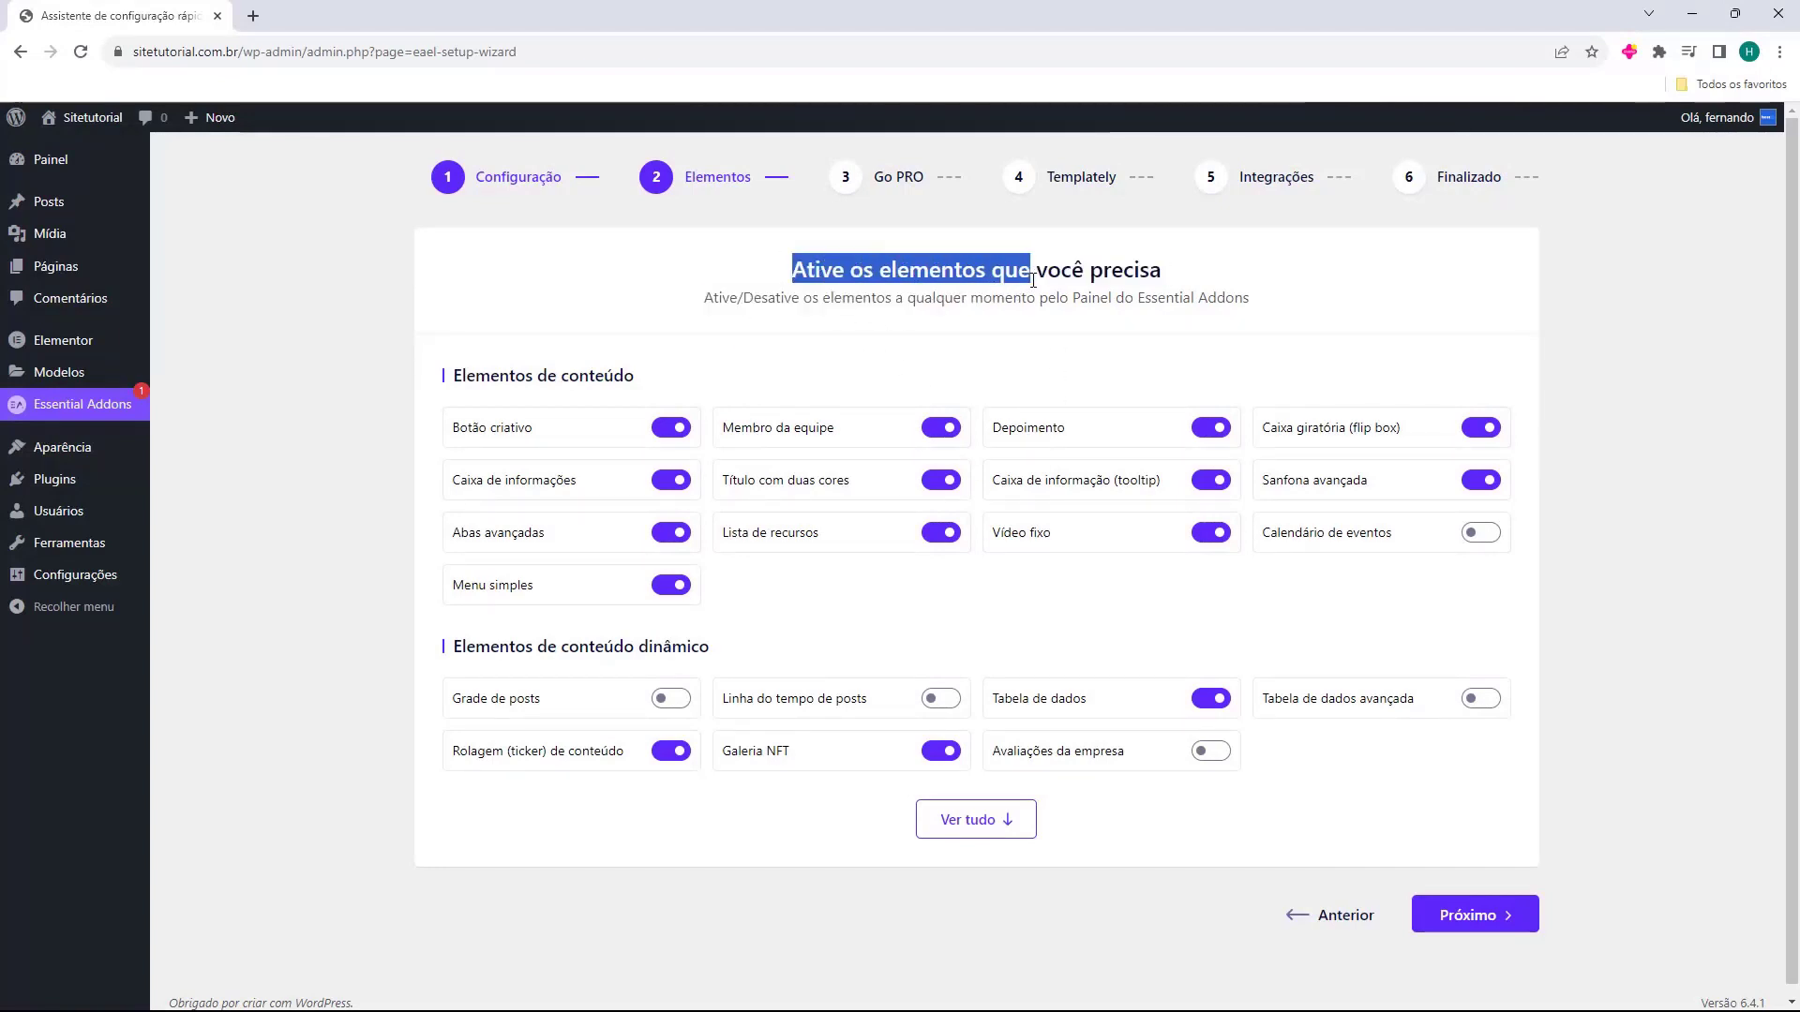
left_click(1035, 279)
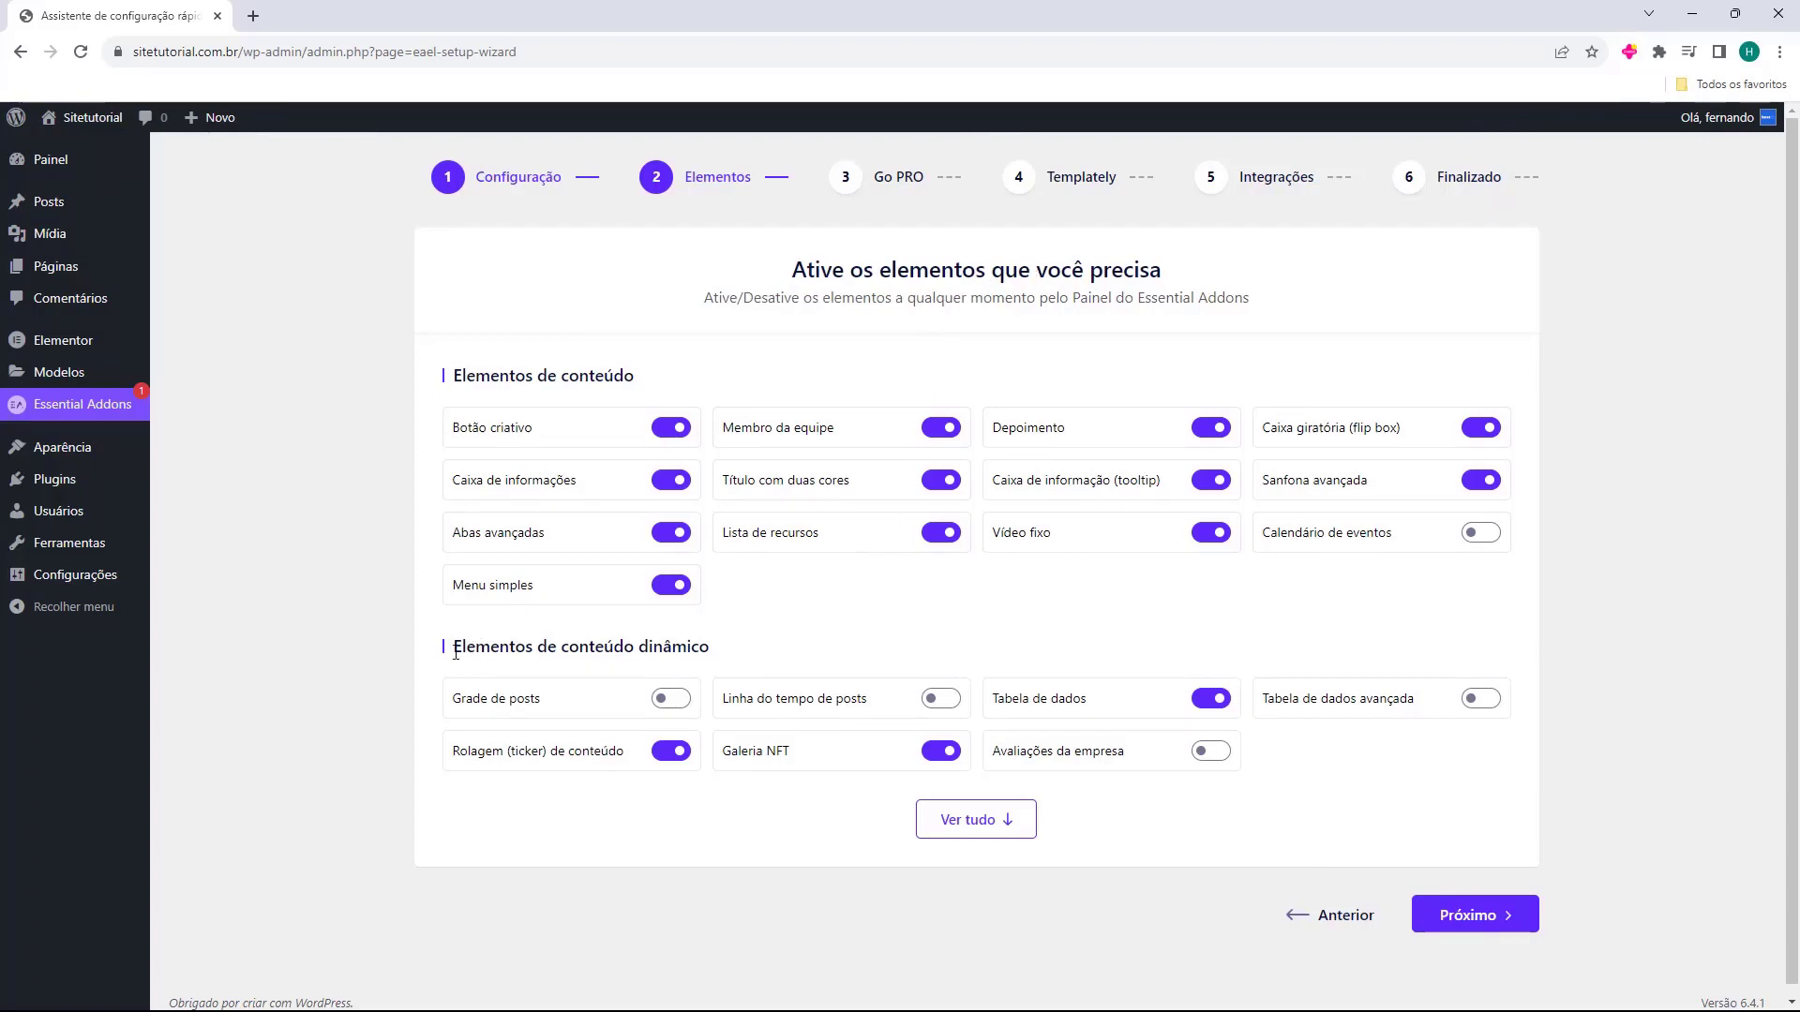
left_click_drag(454, 655, 694, 647)
left_click(684, 643)
left_click_drag(451, 699, 523, 699)
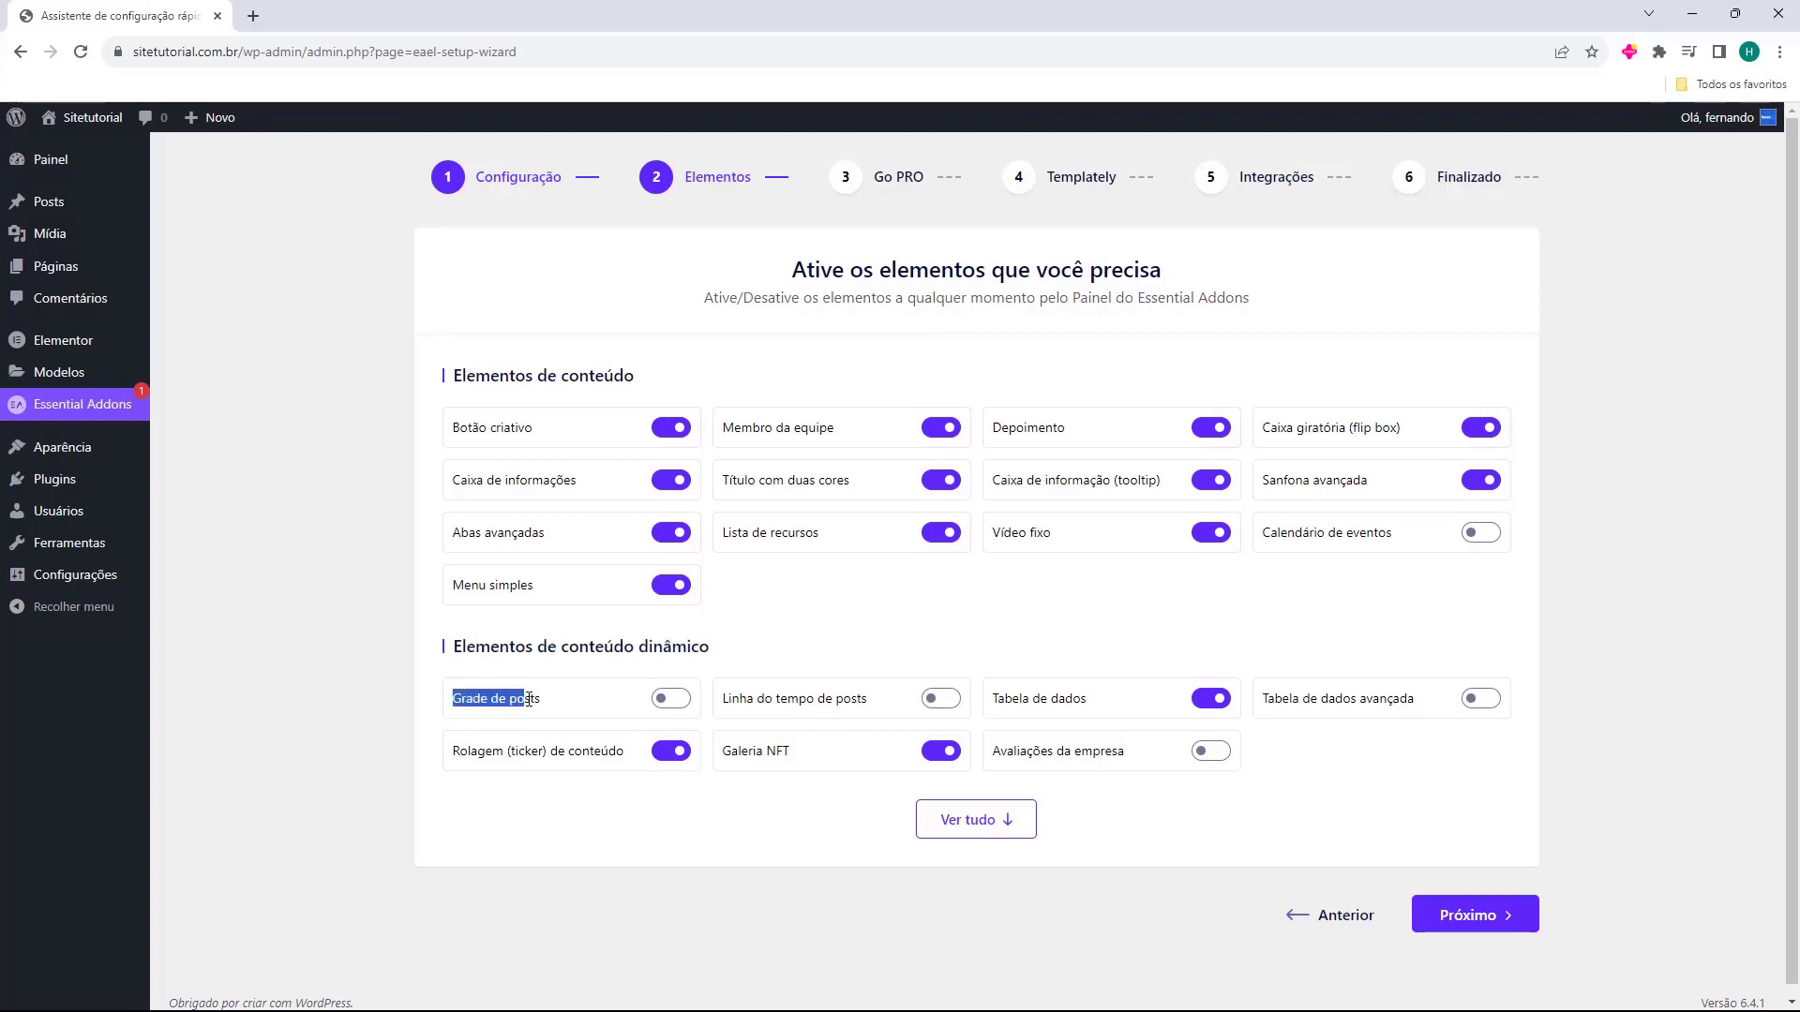
left_click(665, 703)
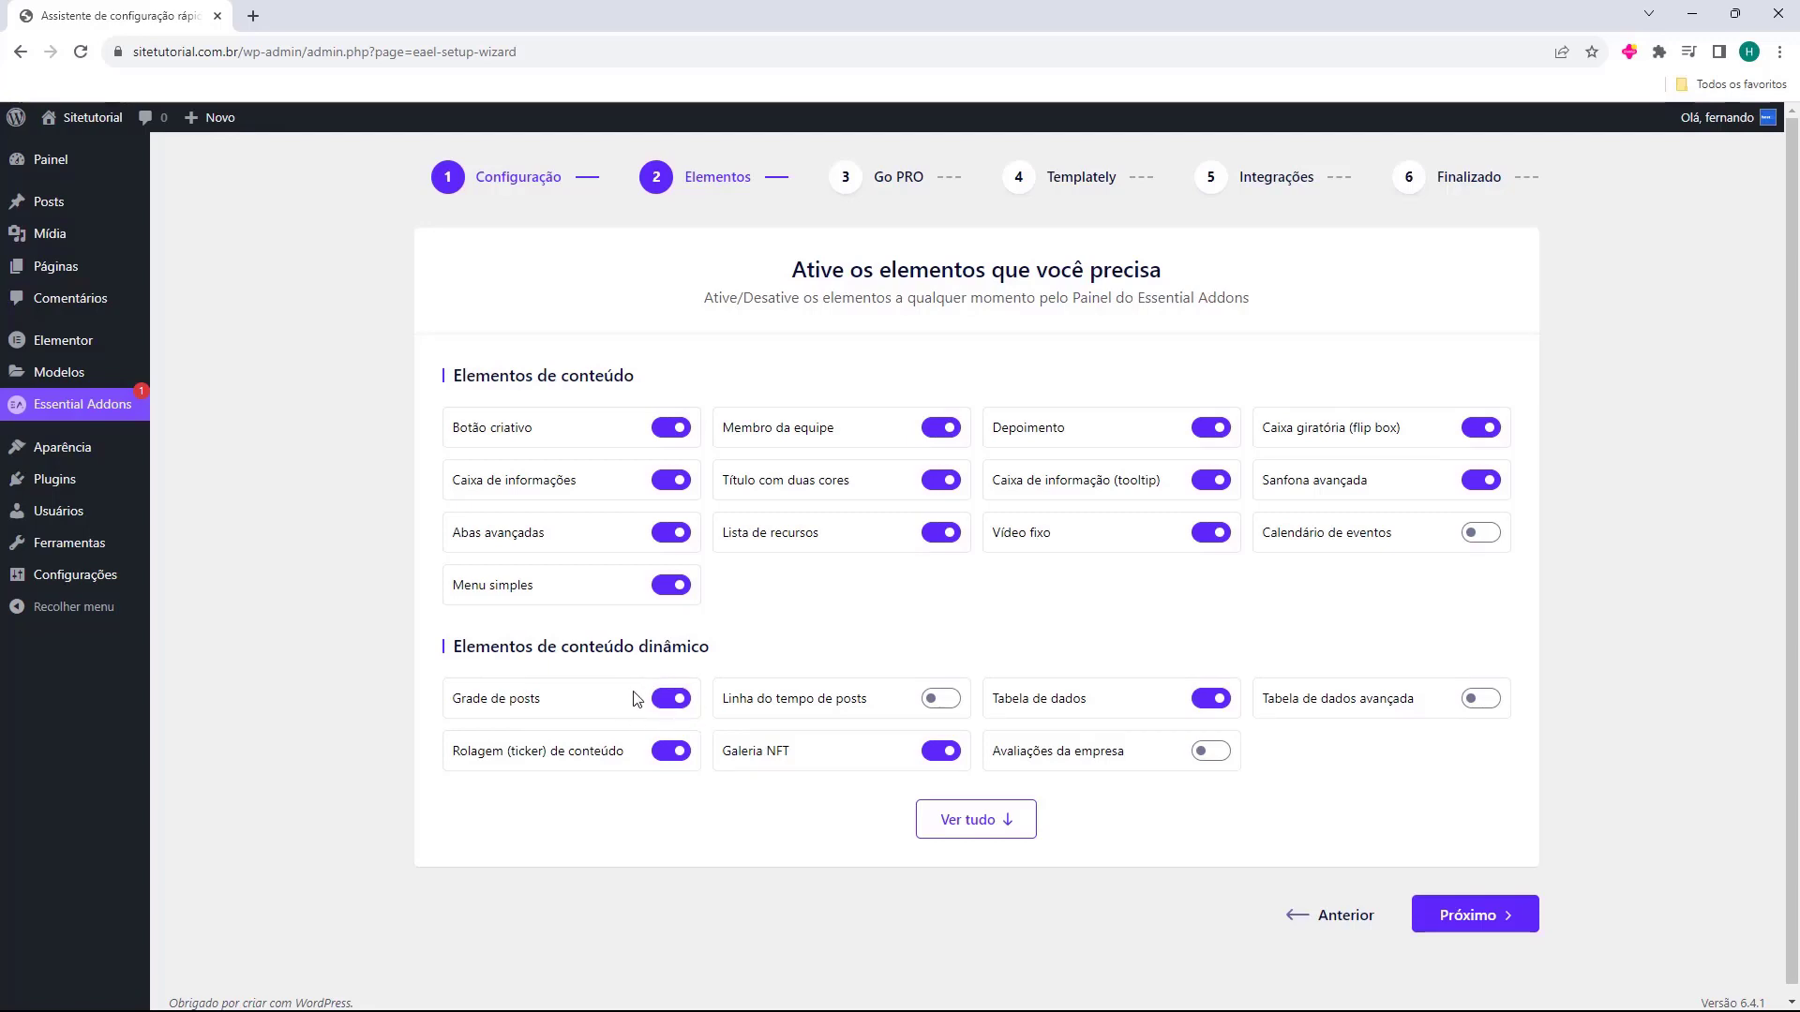
Show all element categories, look through them, and continue to the Go PRO step.
left_click(941, 835)
scroll(824, 692, "down", 5)
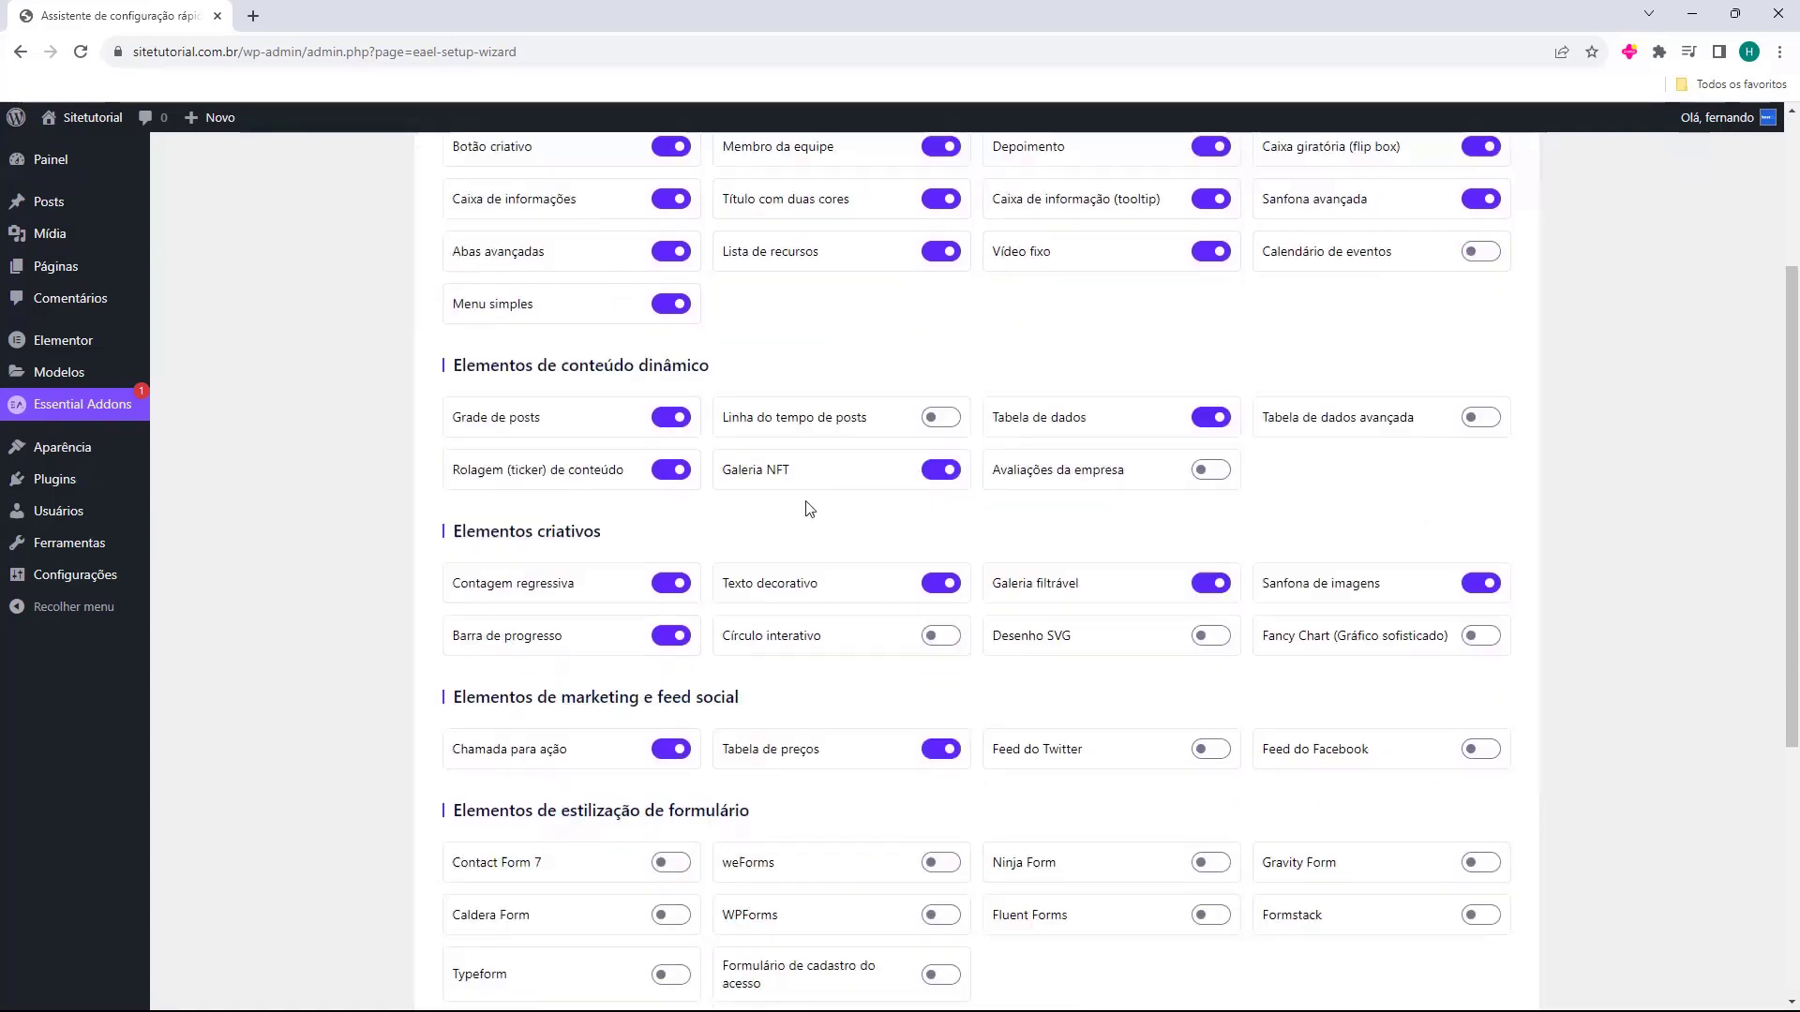
scroll(605, 506, "down", 3)
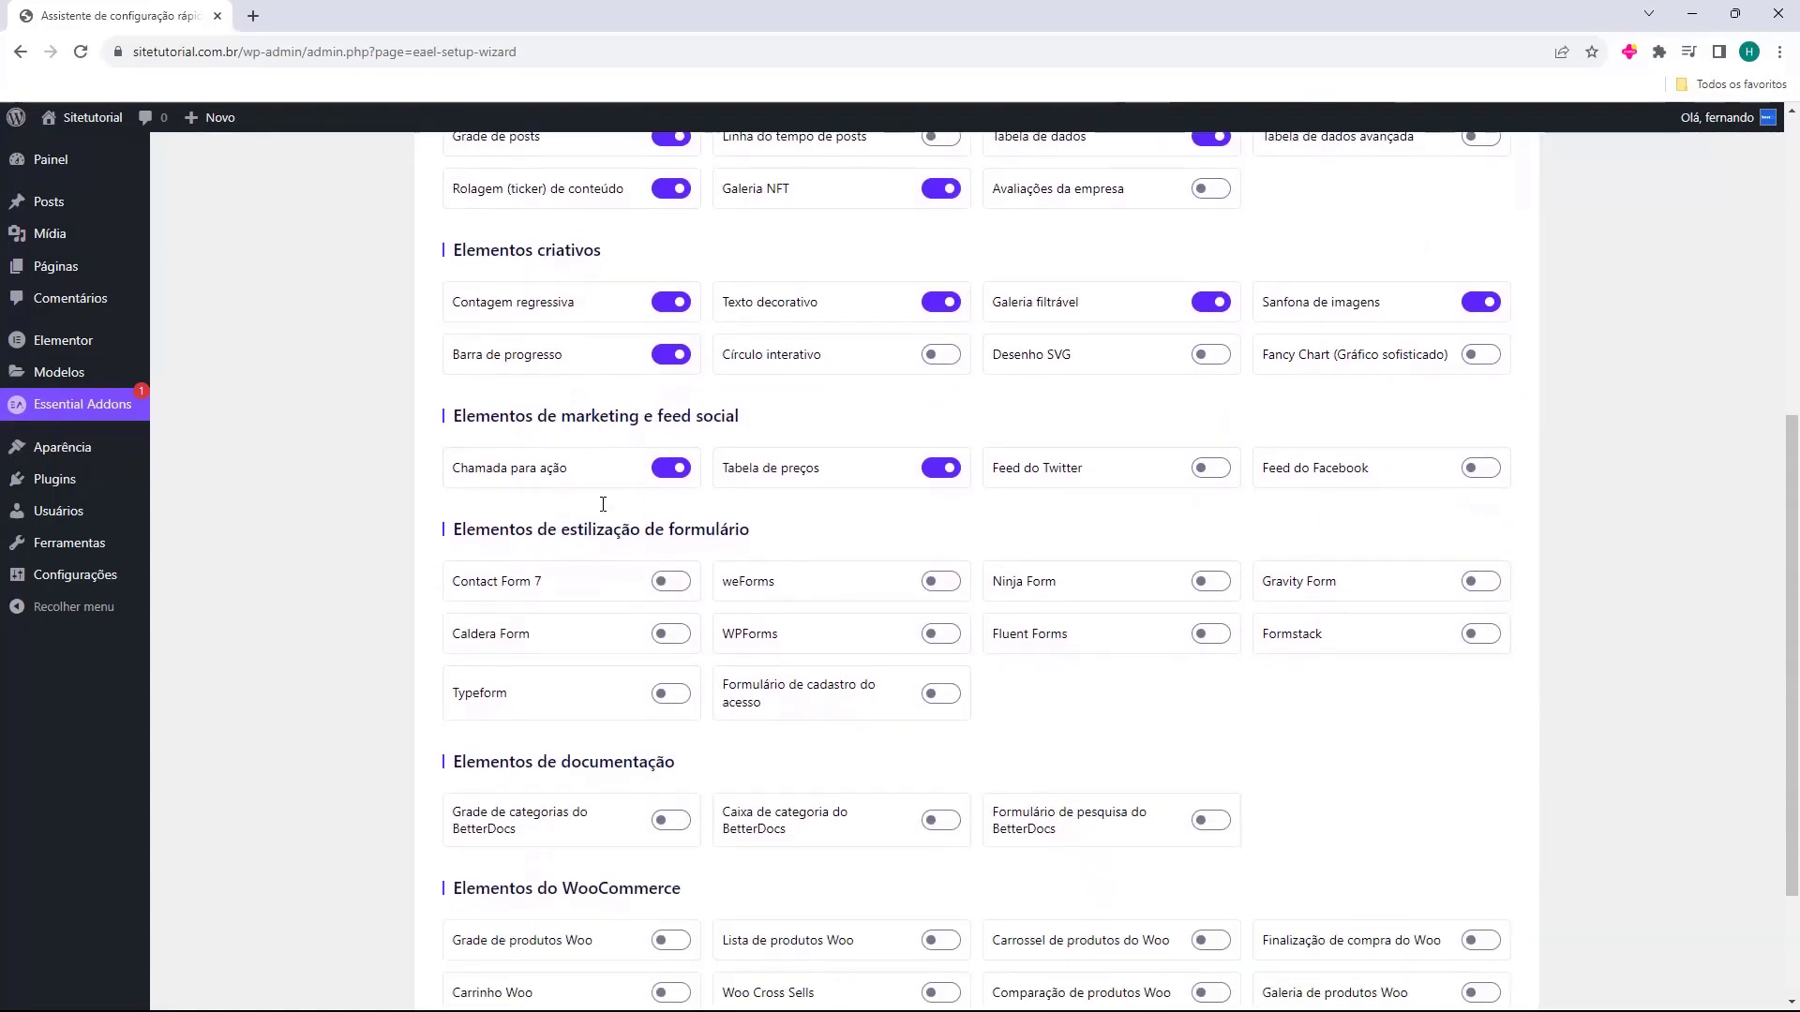
scroll(599, 518, "down", 1)
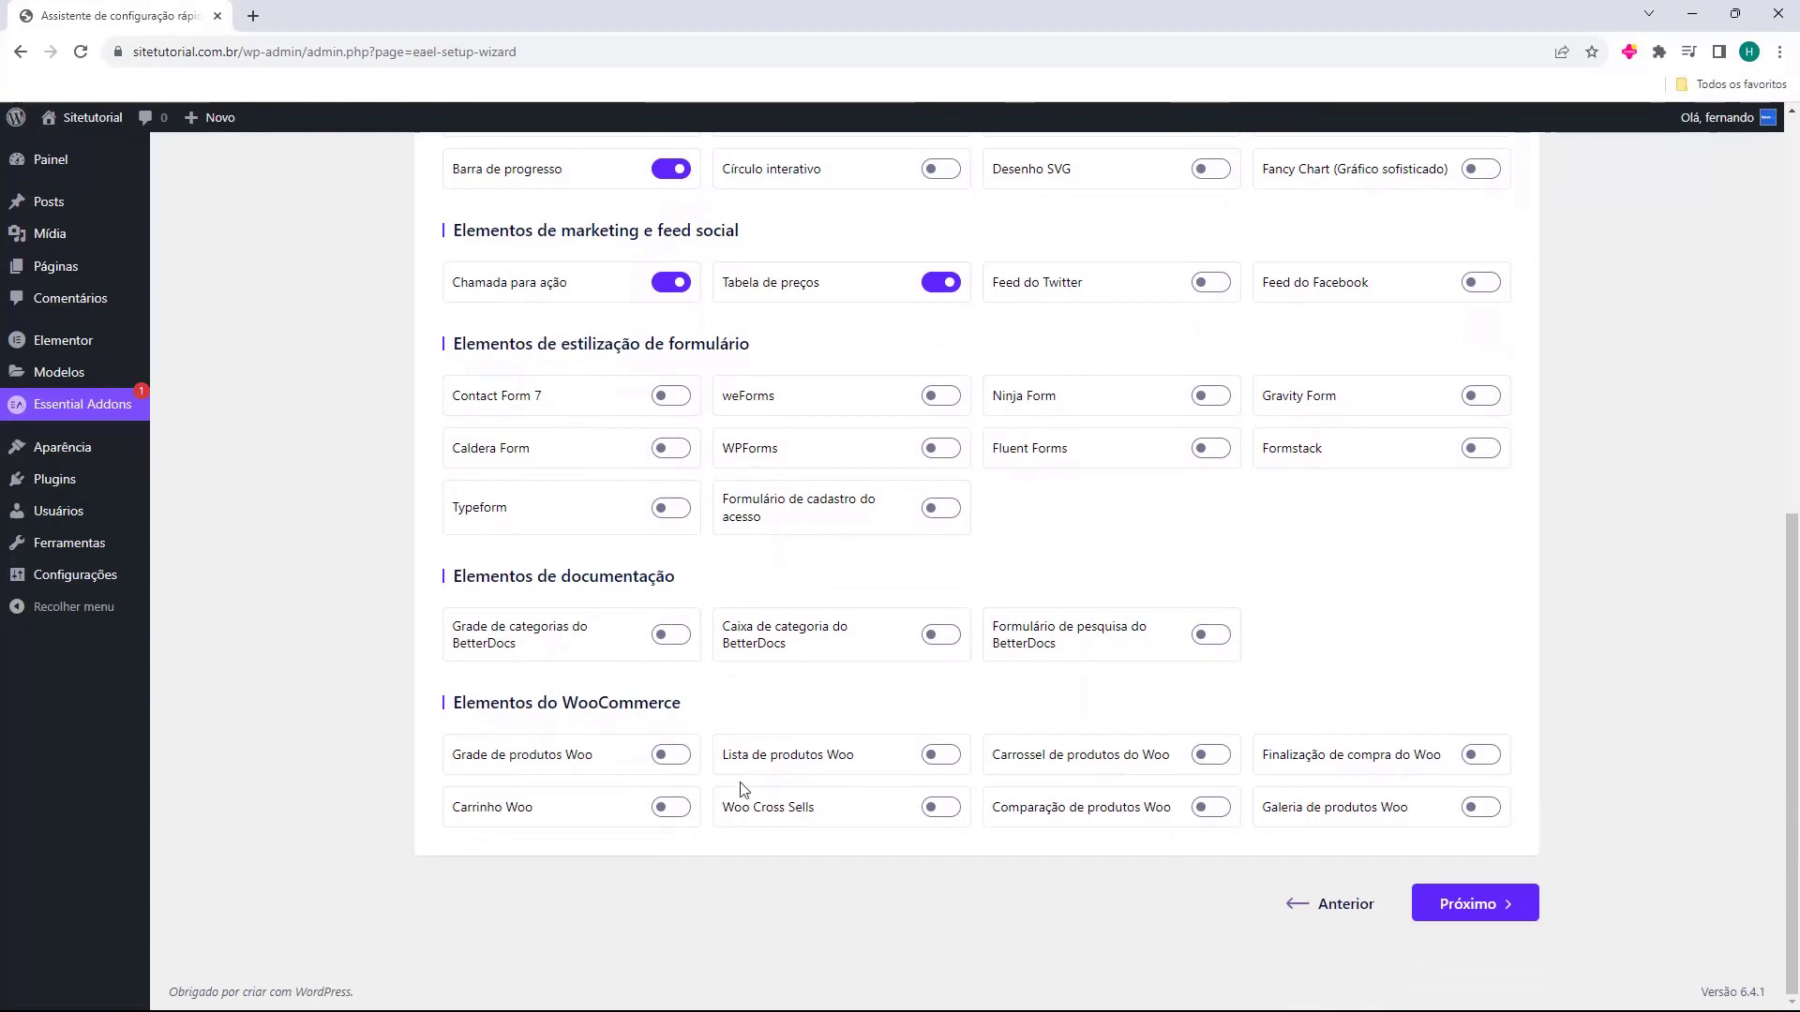
scroll(938, 704, "up", 8)
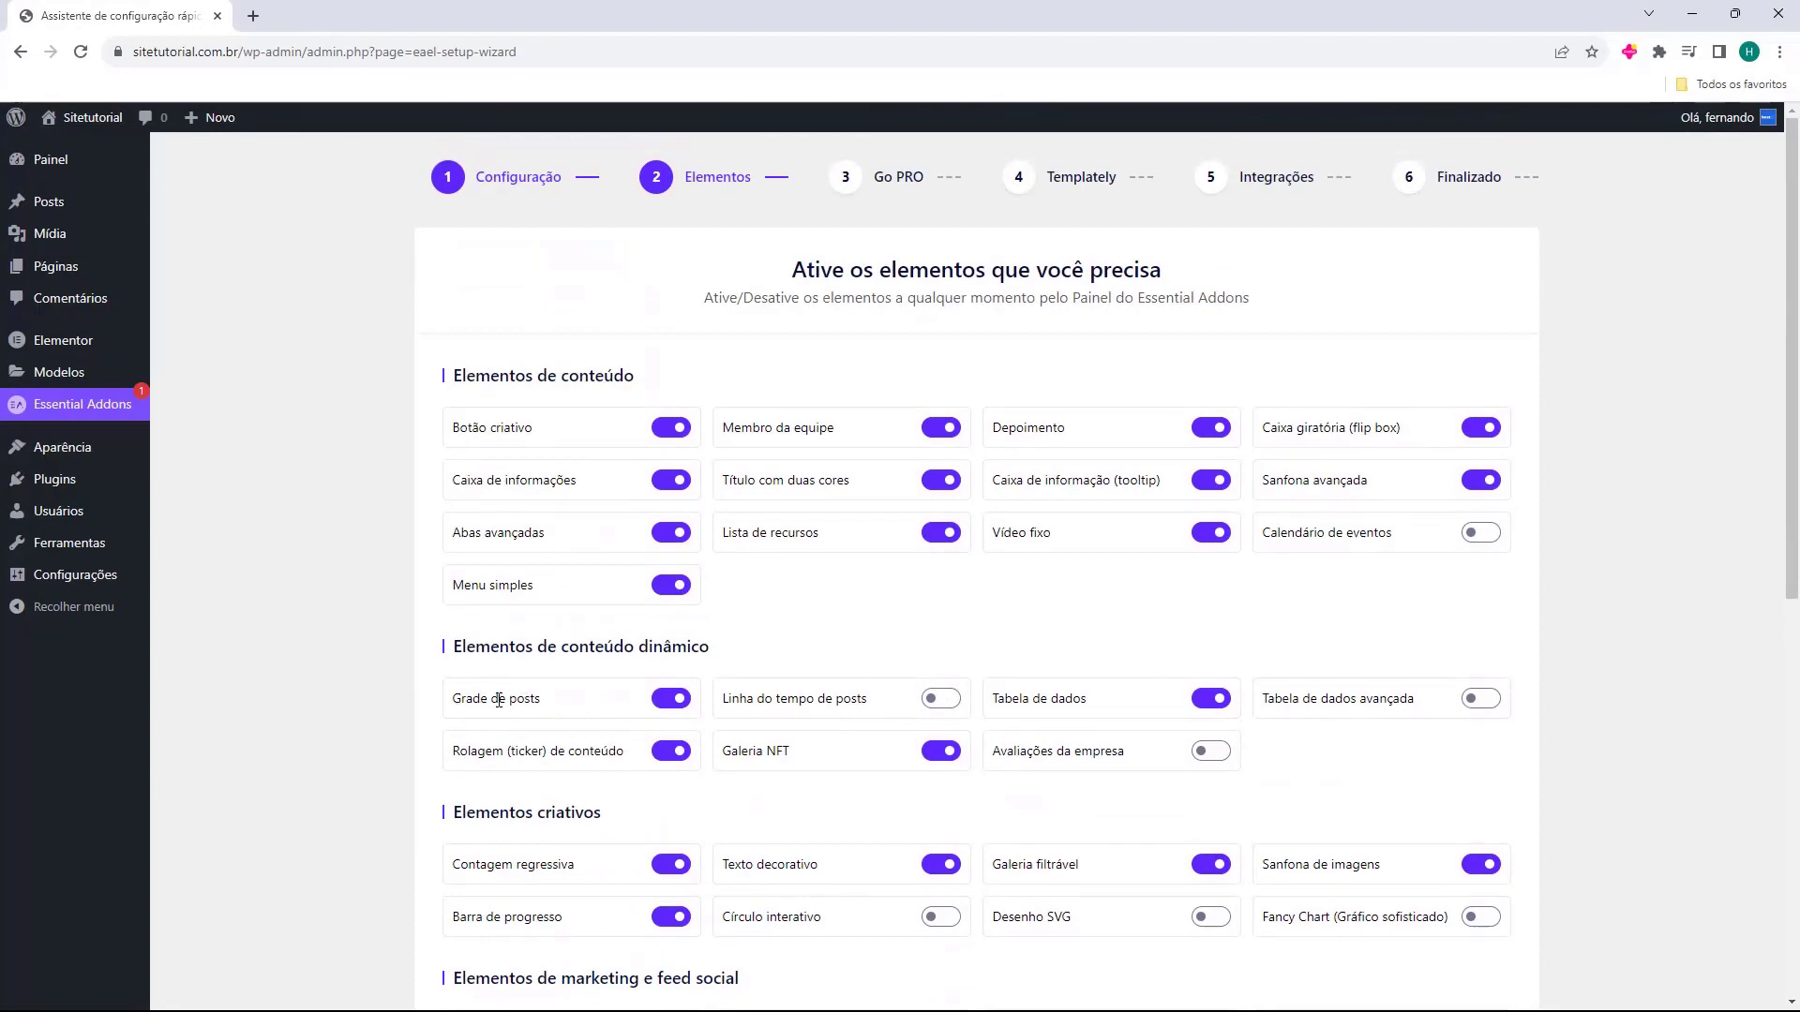
scroll(928, 535, "down", 8)
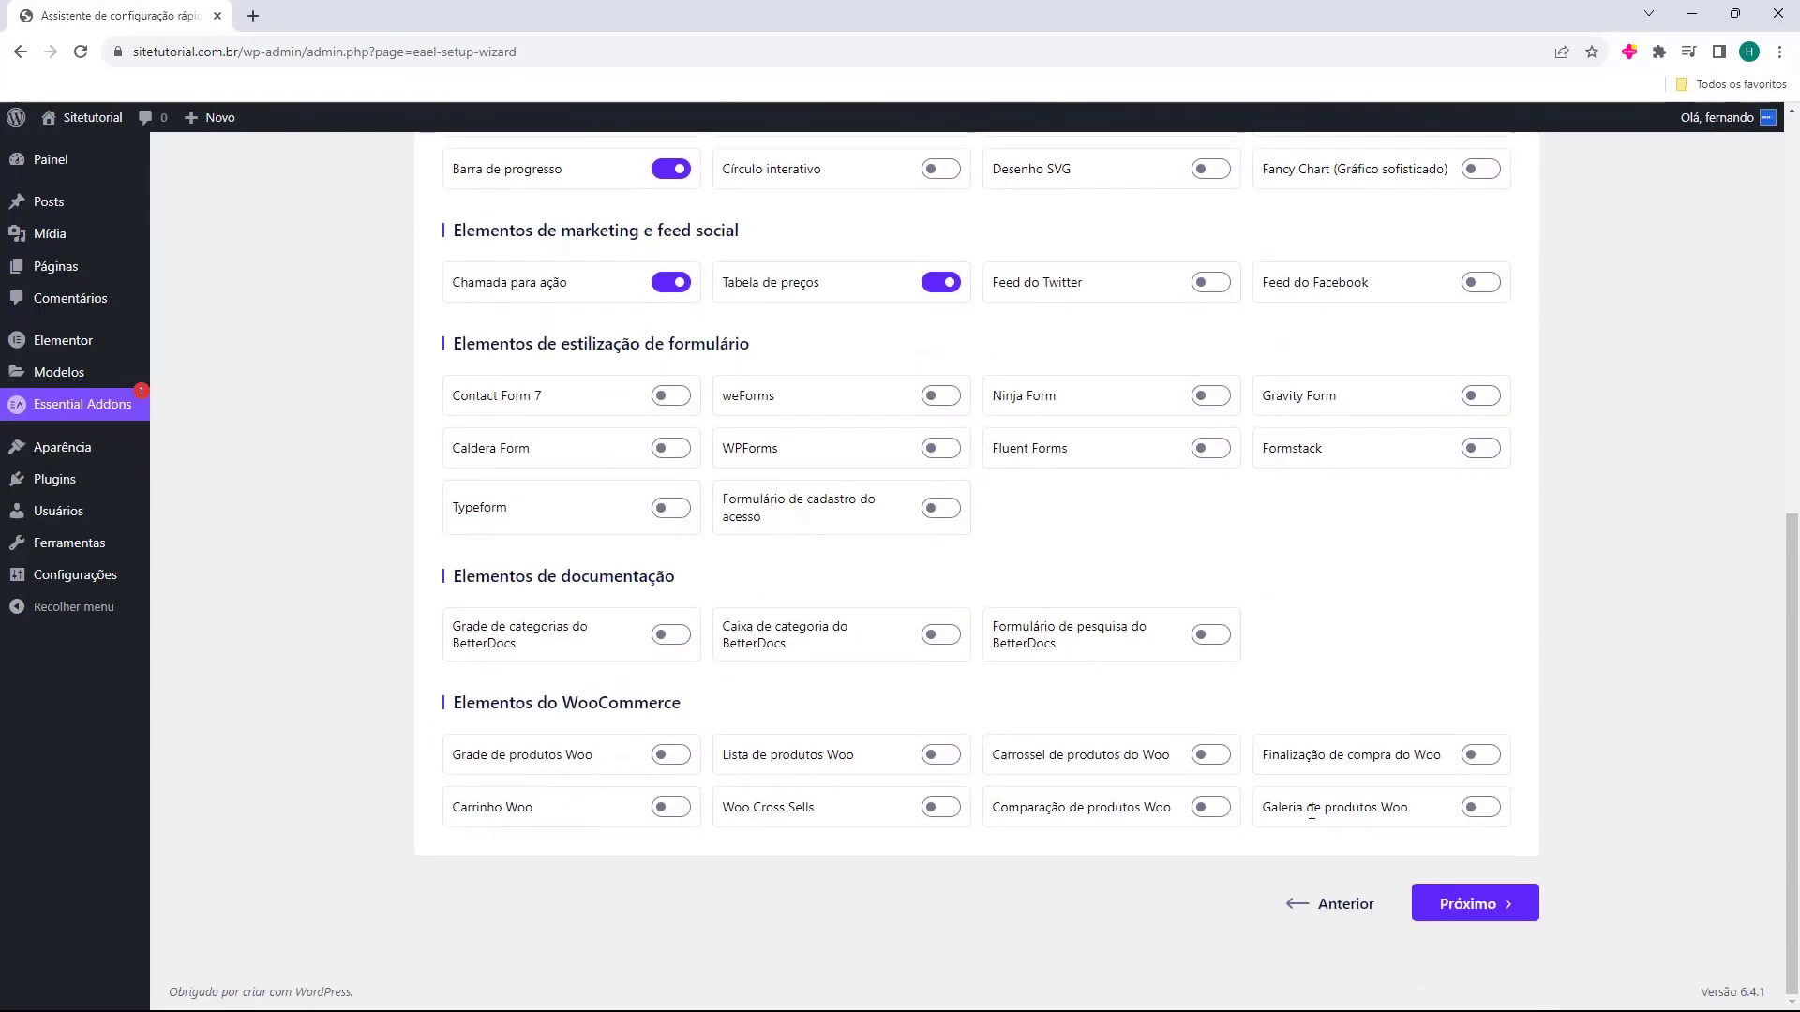
left_click(1473, 918)
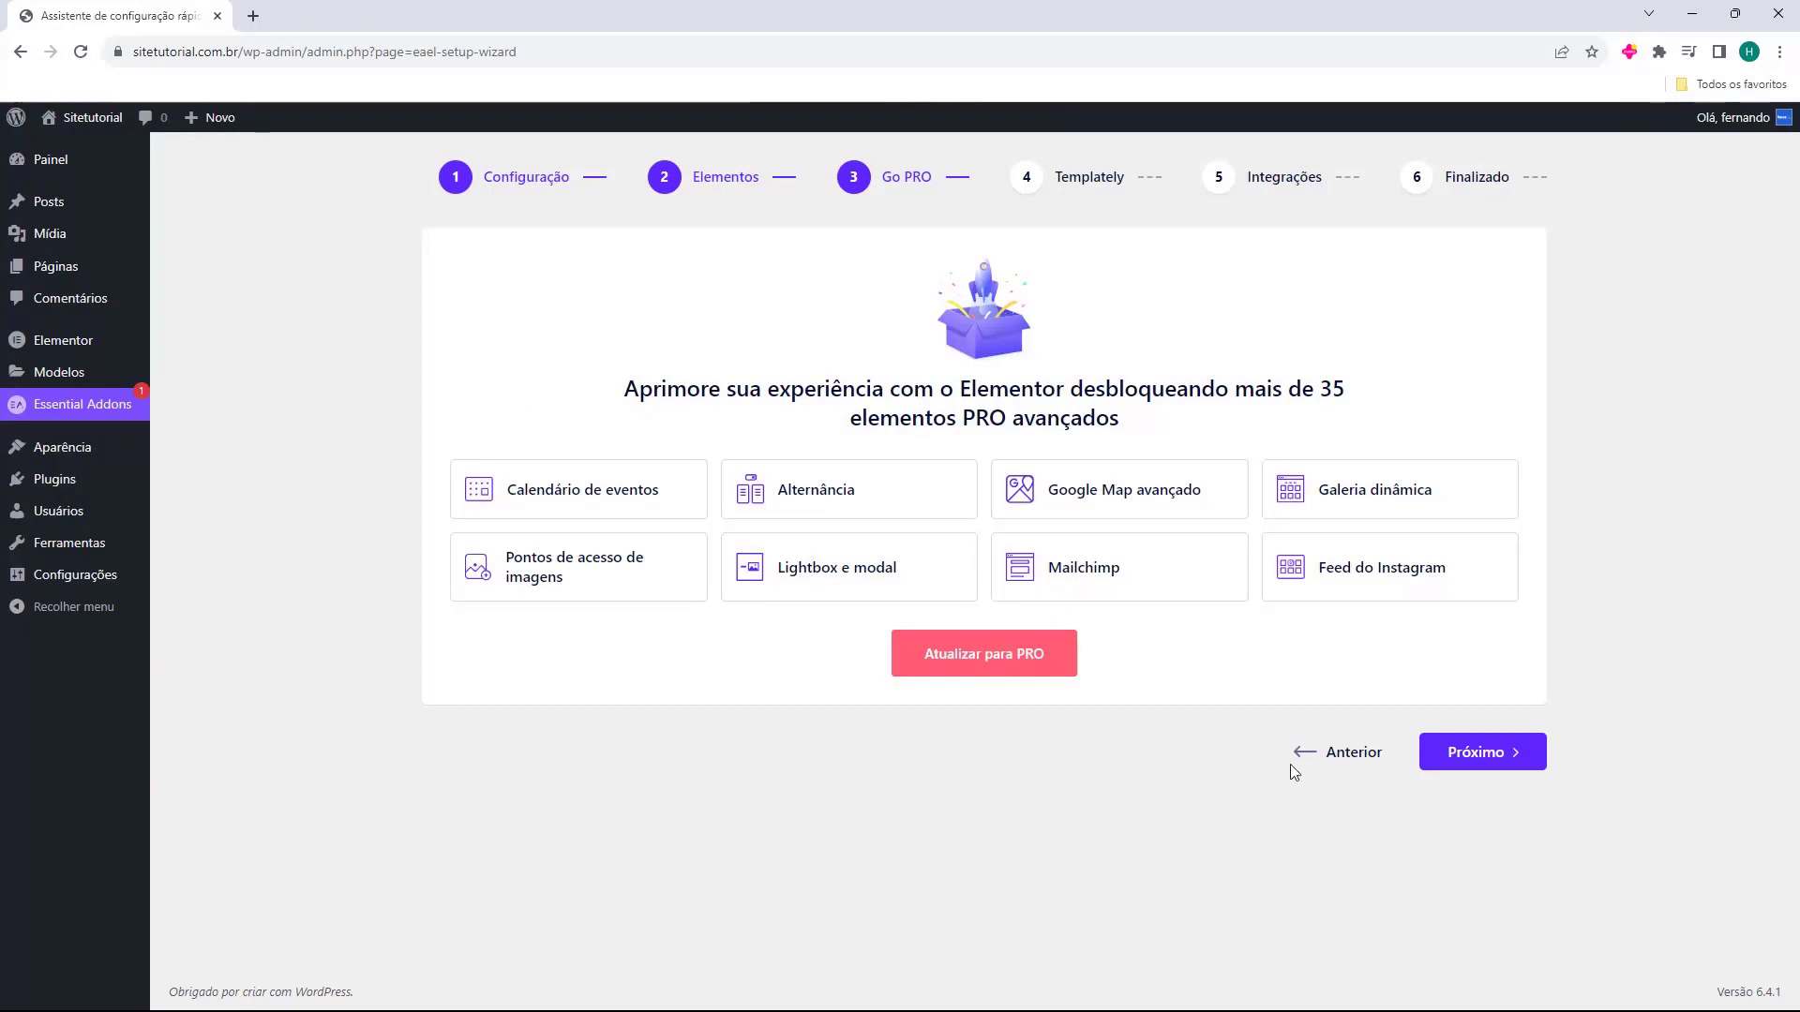
Pass the Templately and Integrações steps and decline sharing diagnostic data (Não).
left_click(1477, 754)
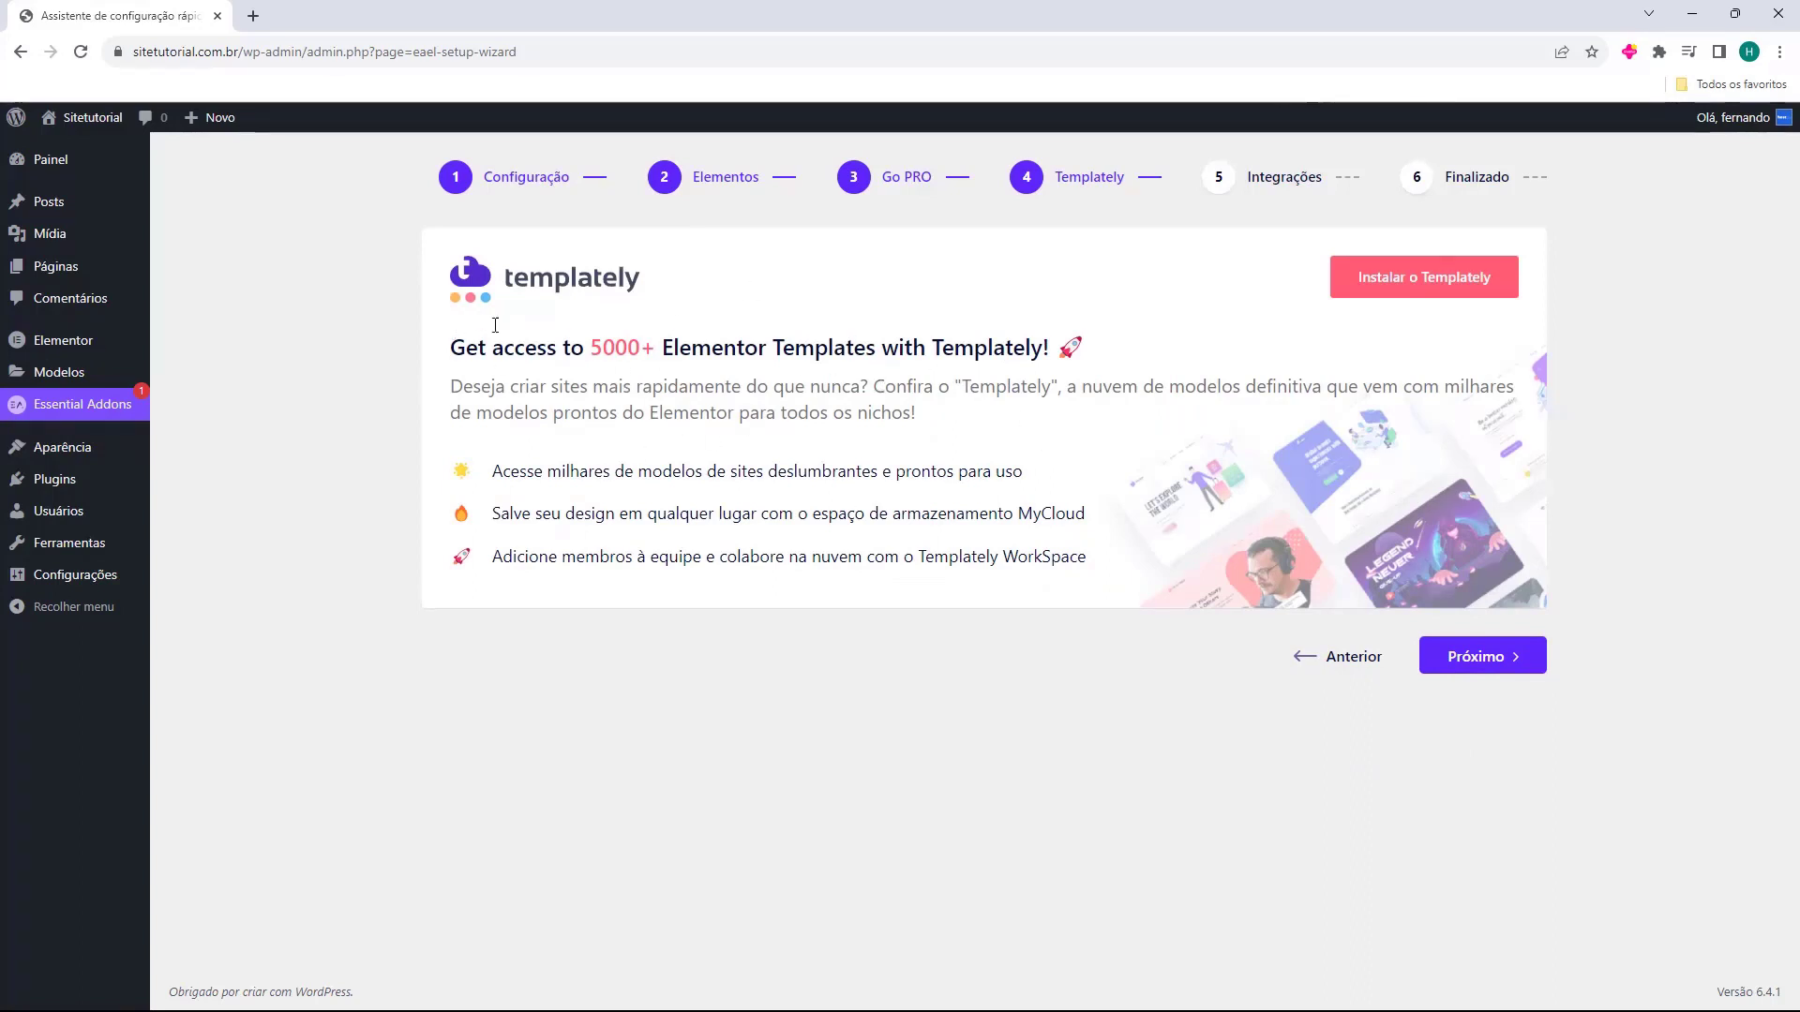
left_click(1473, 662)
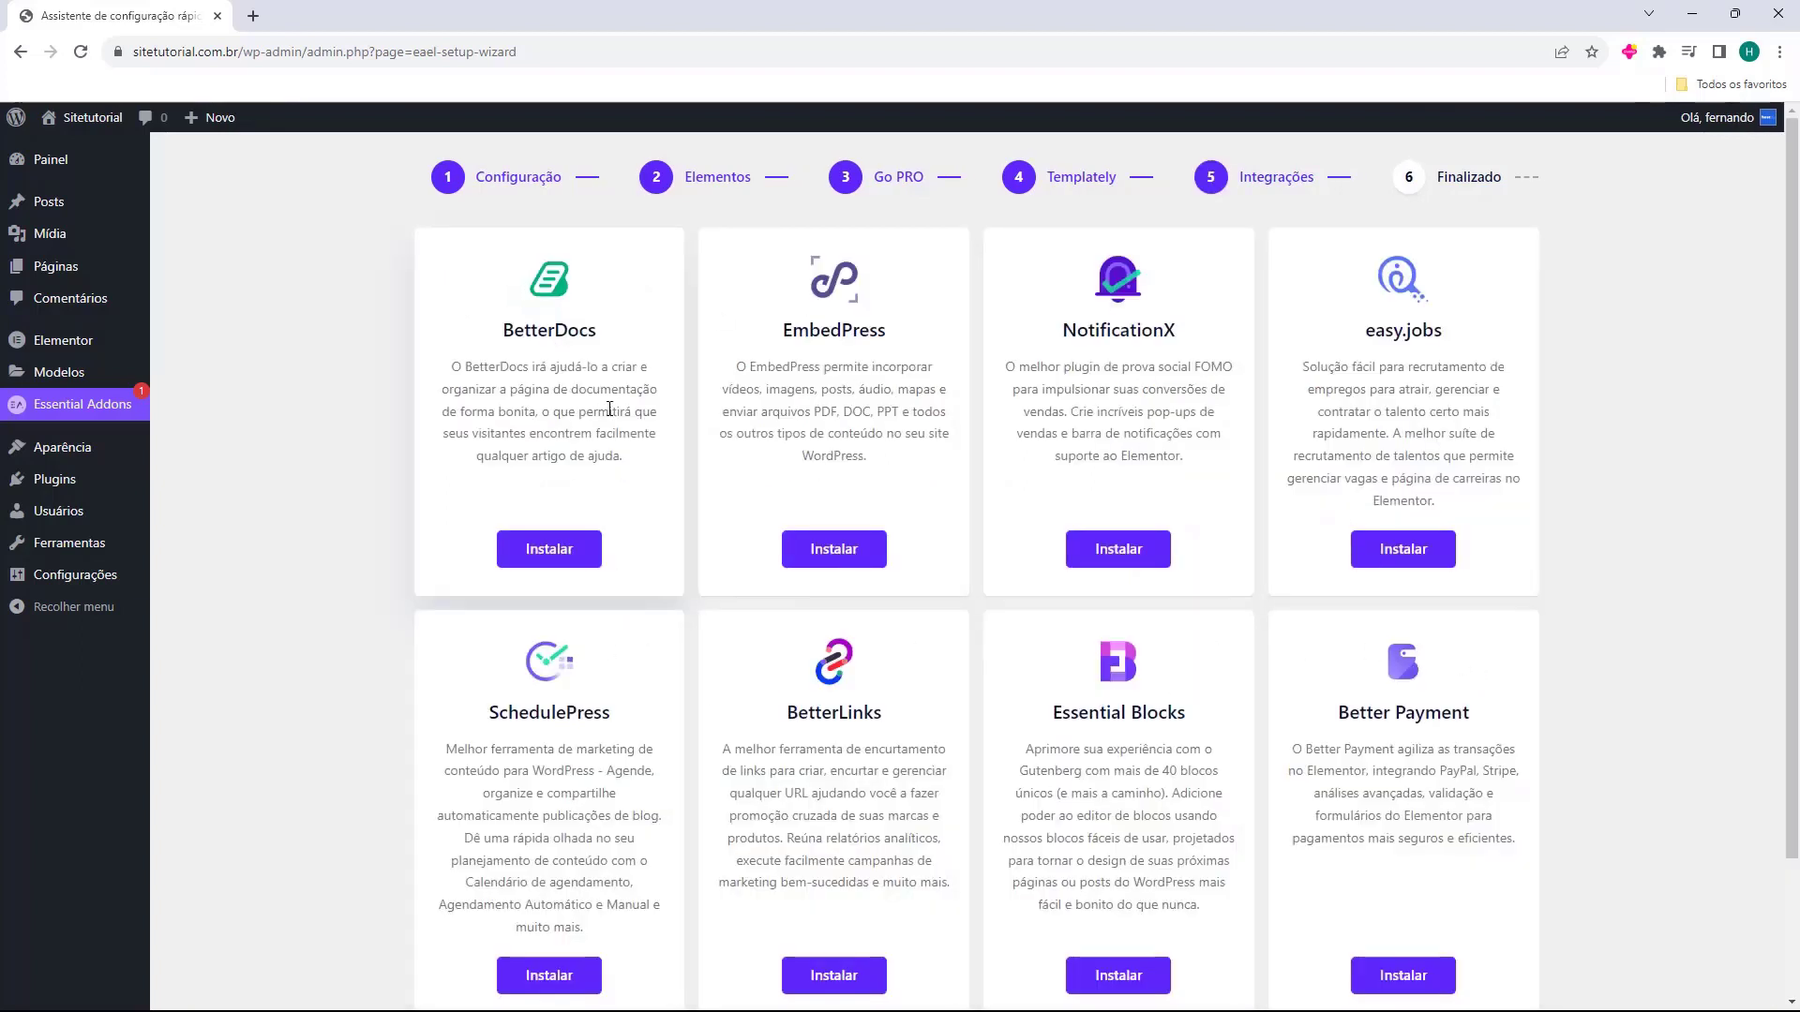
scroll(1309, 461, "down", 2)
scroll(1309, 462, "down", 1)
scroll(1346, 522, "up", 1)
scroll(1336, 544, "down", 1)
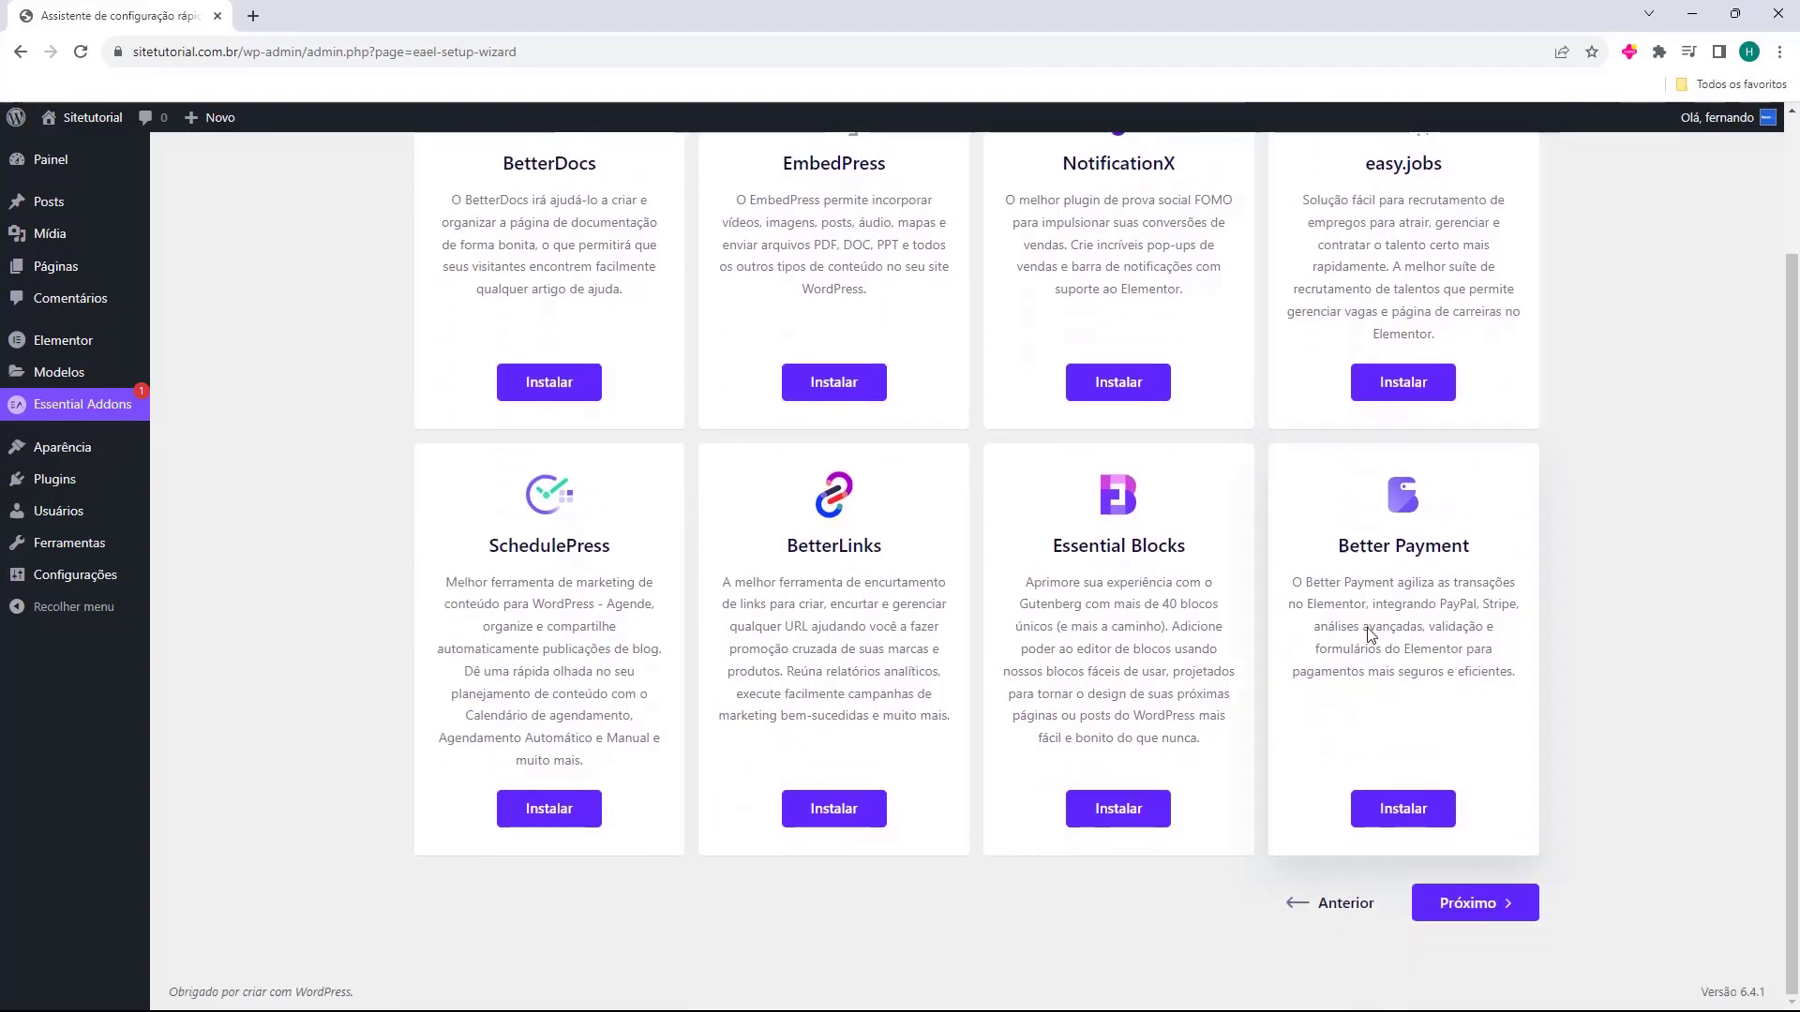
left_click(1459, 905)
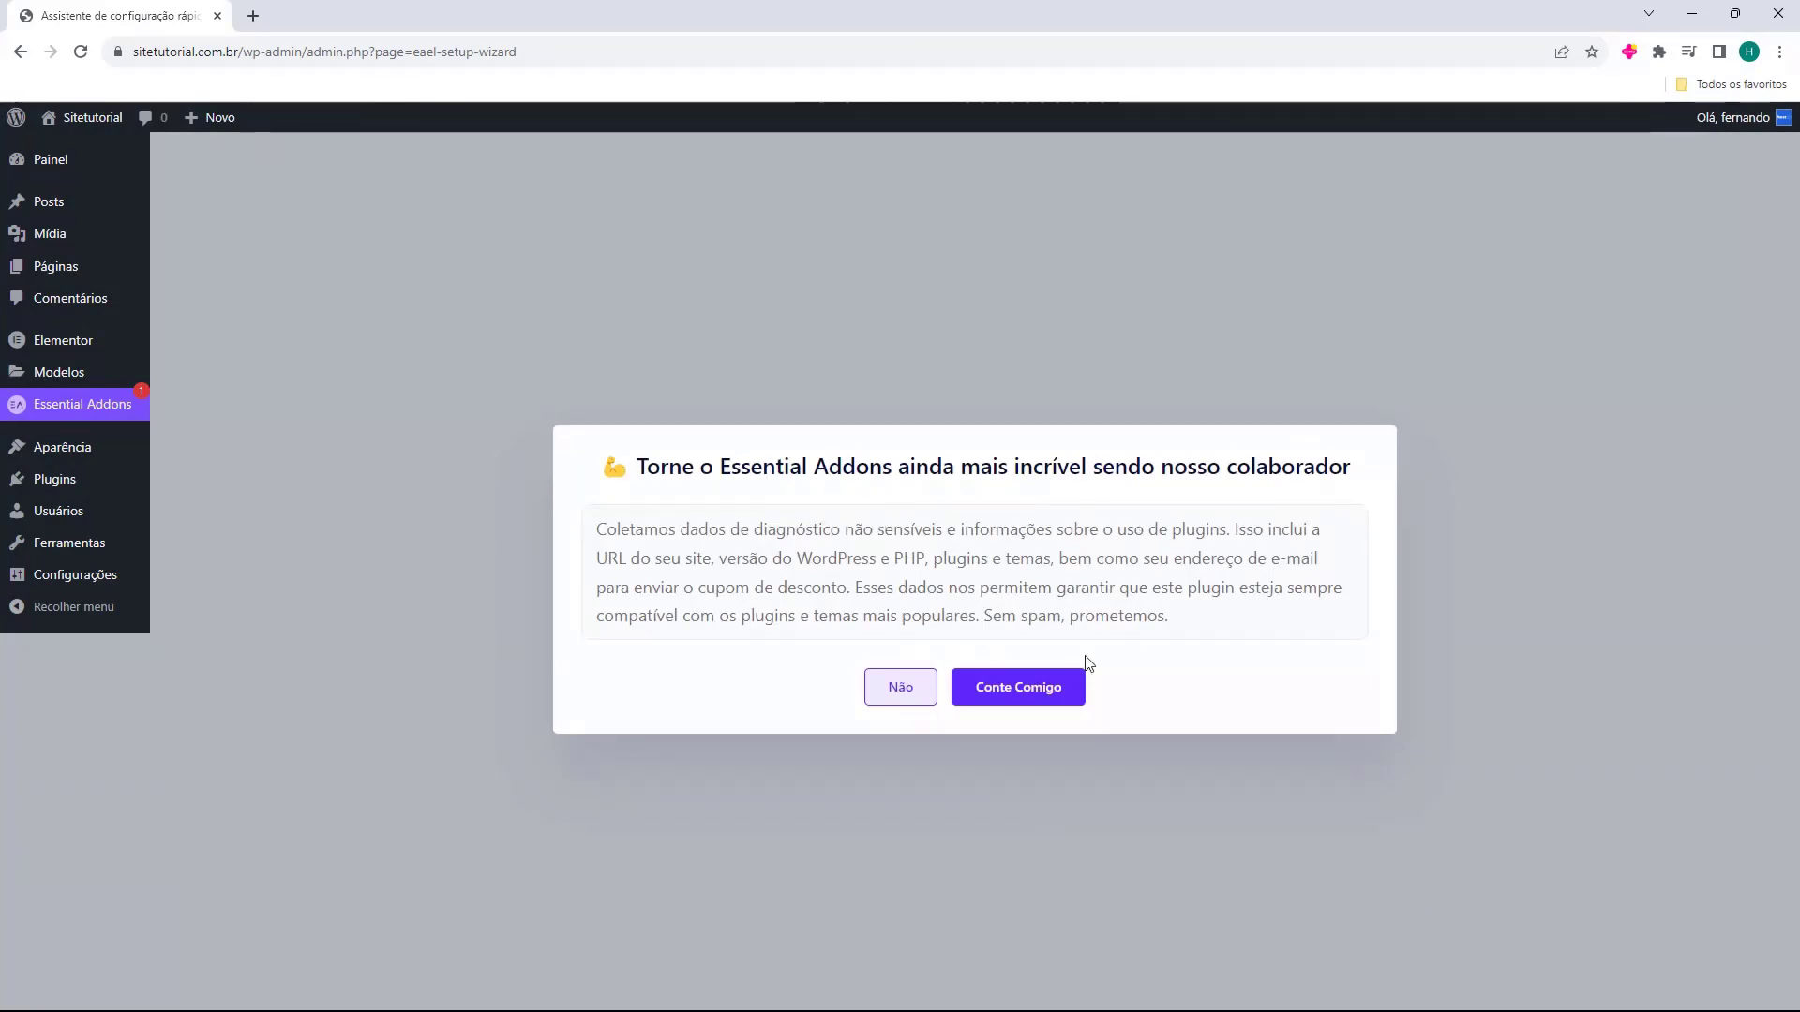
left_click(888, 701)
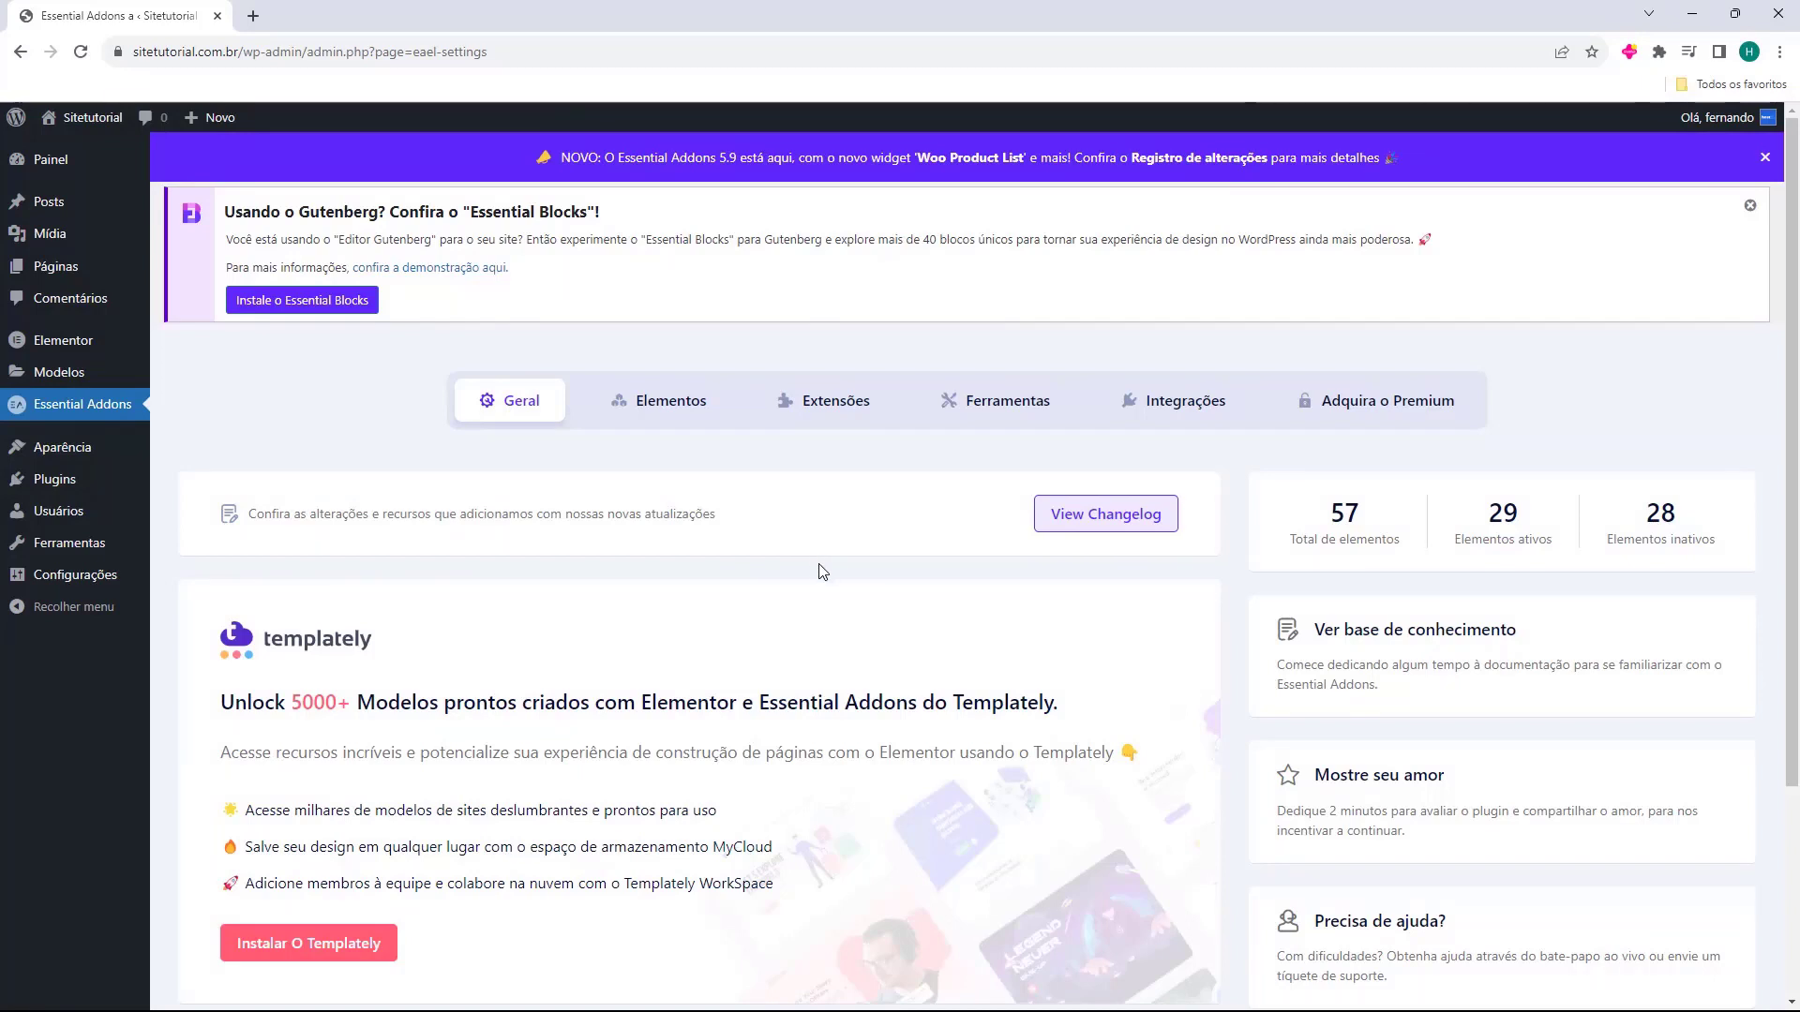
mouse_move(84, 460)
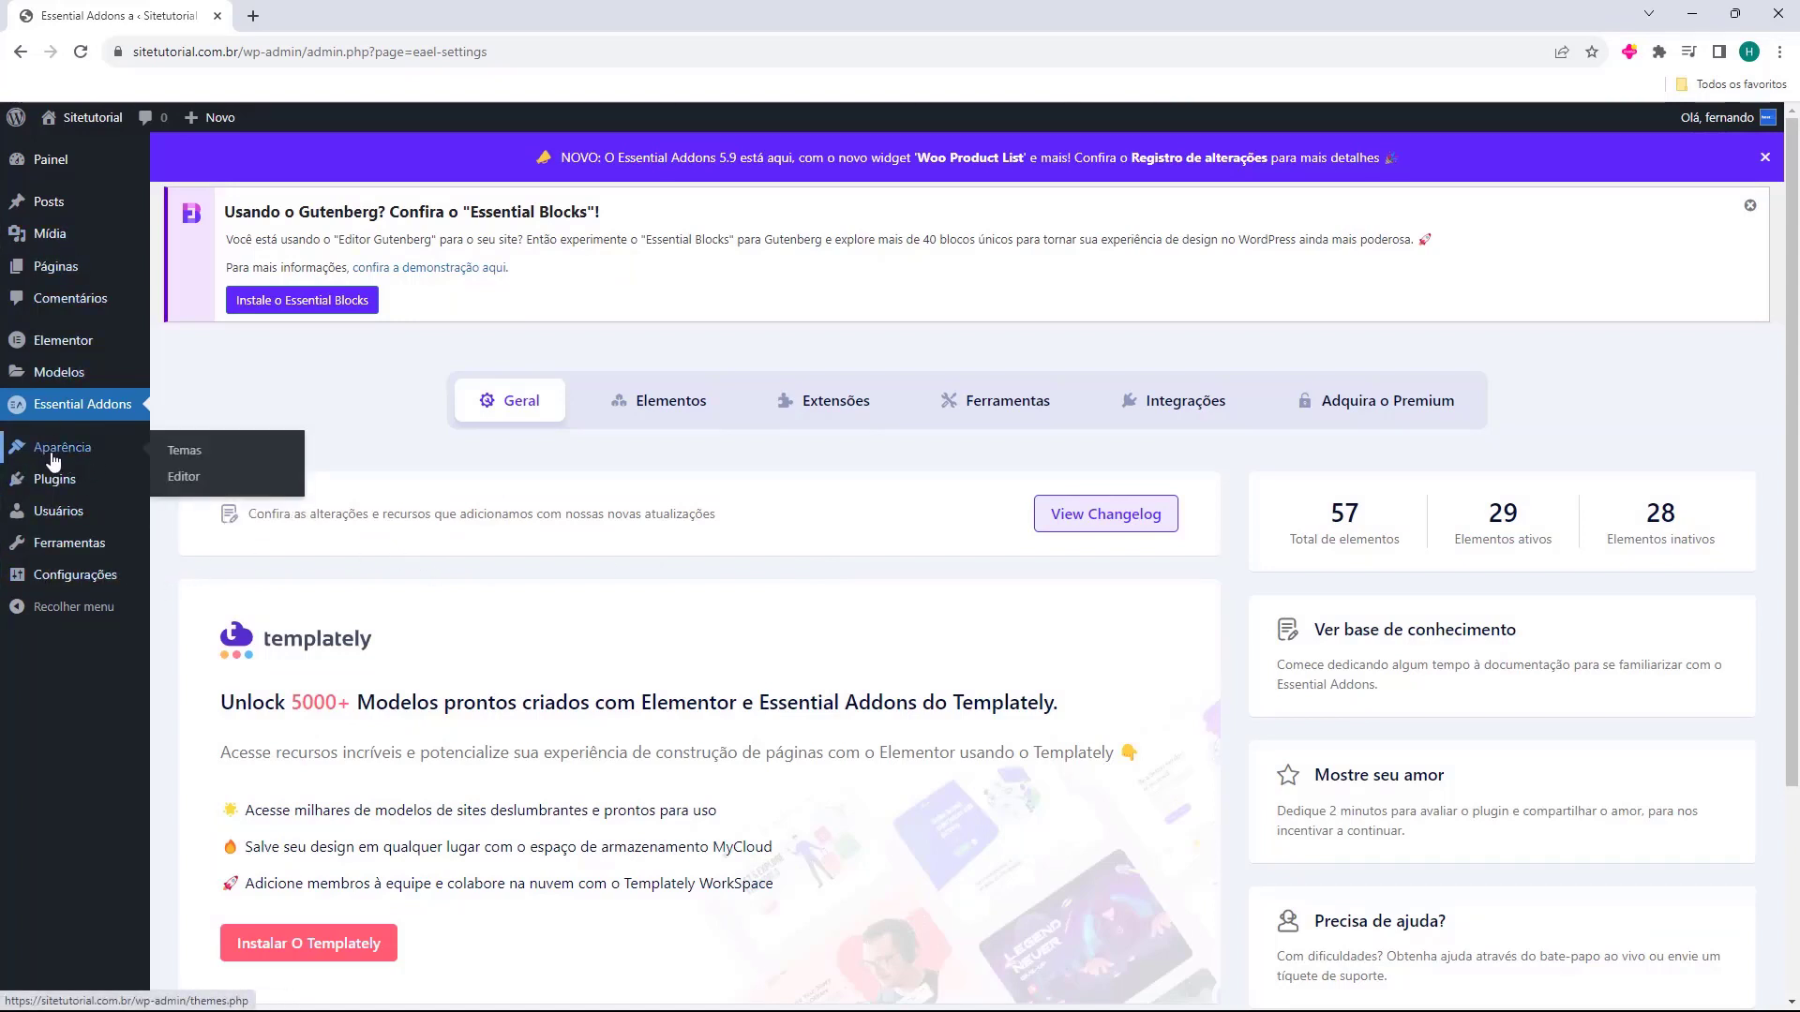
From Aparência > Temas, preview the live site in a new tab, then close it.
left_click(69, 457)
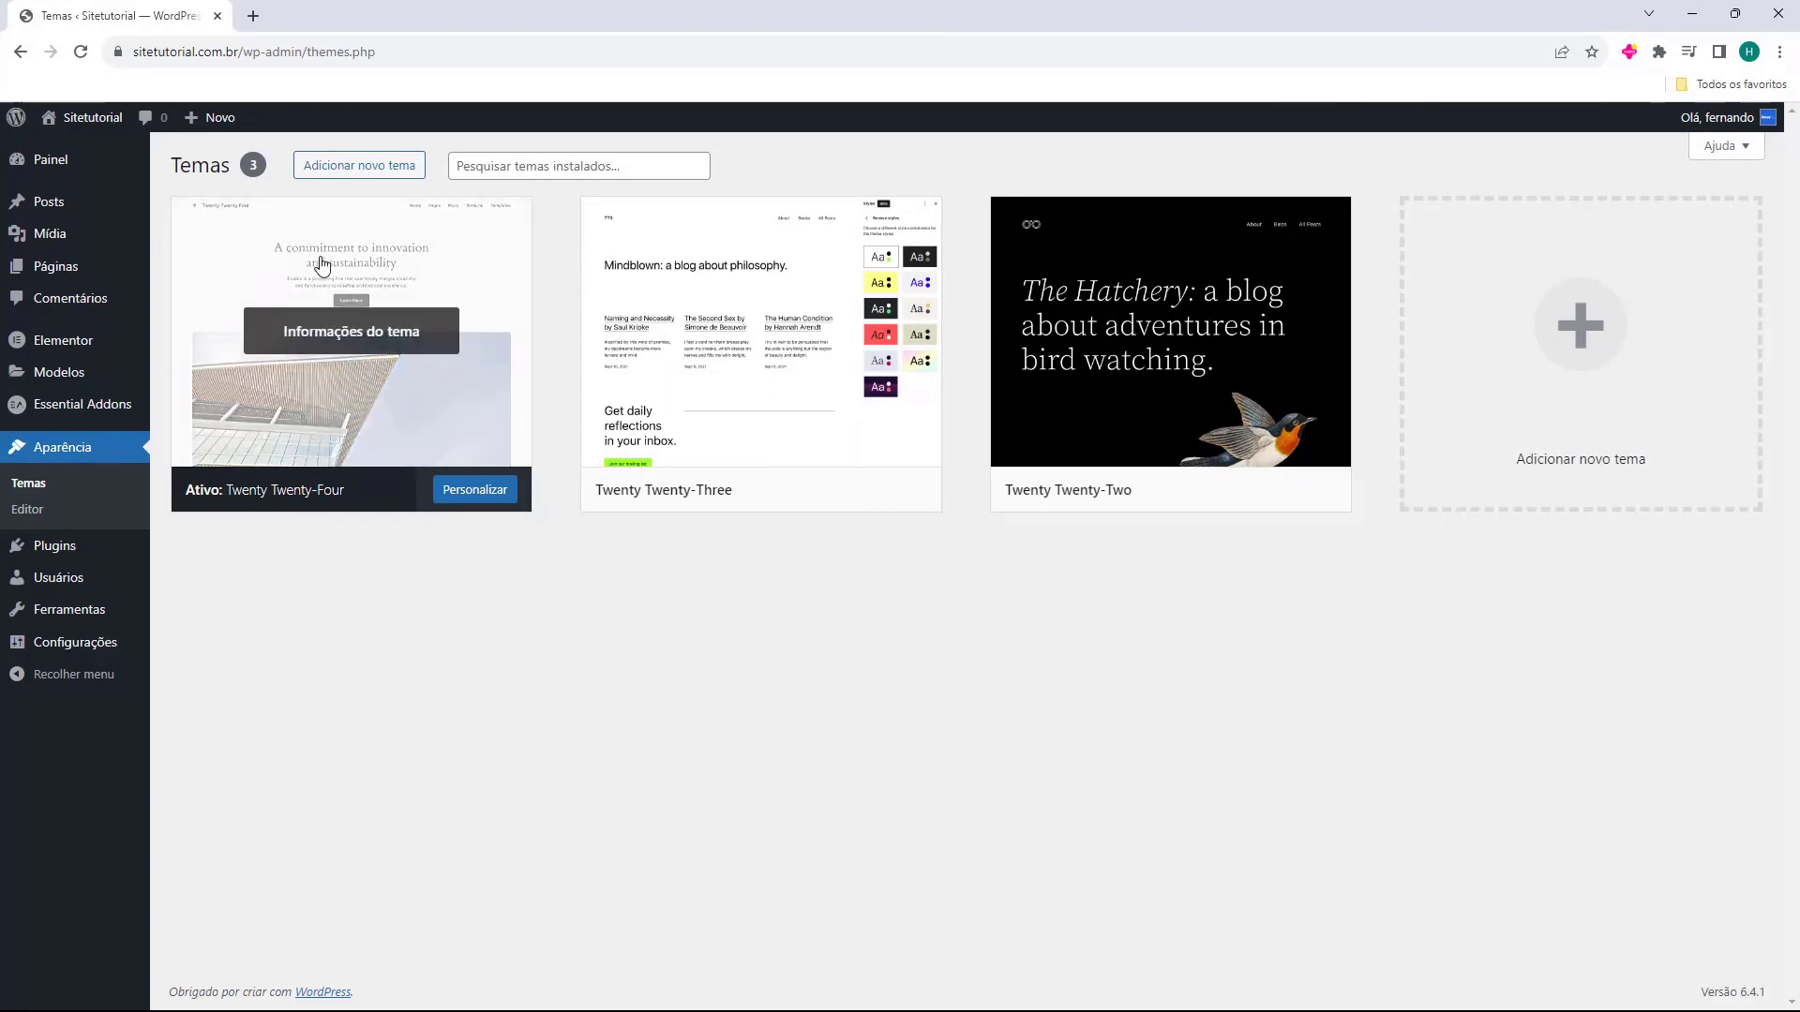
mouse_move(363, 392)
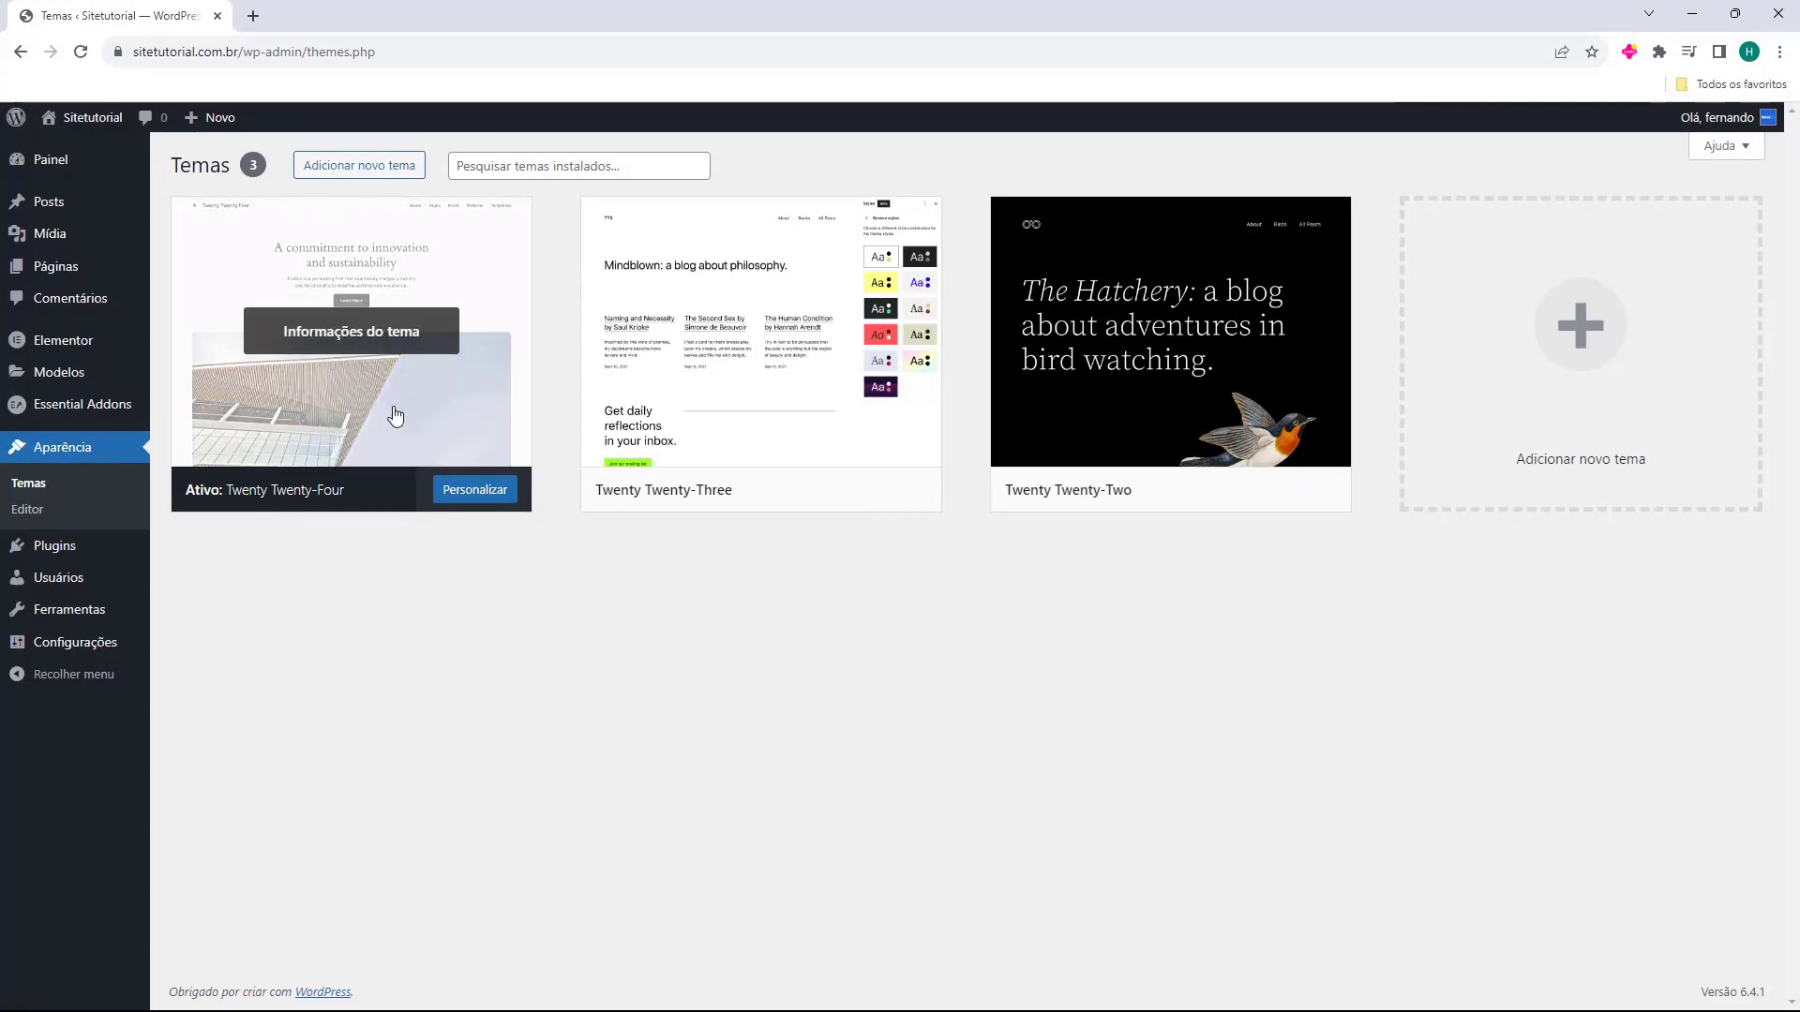
middle_click(69, 150)
left_click(340, 17)
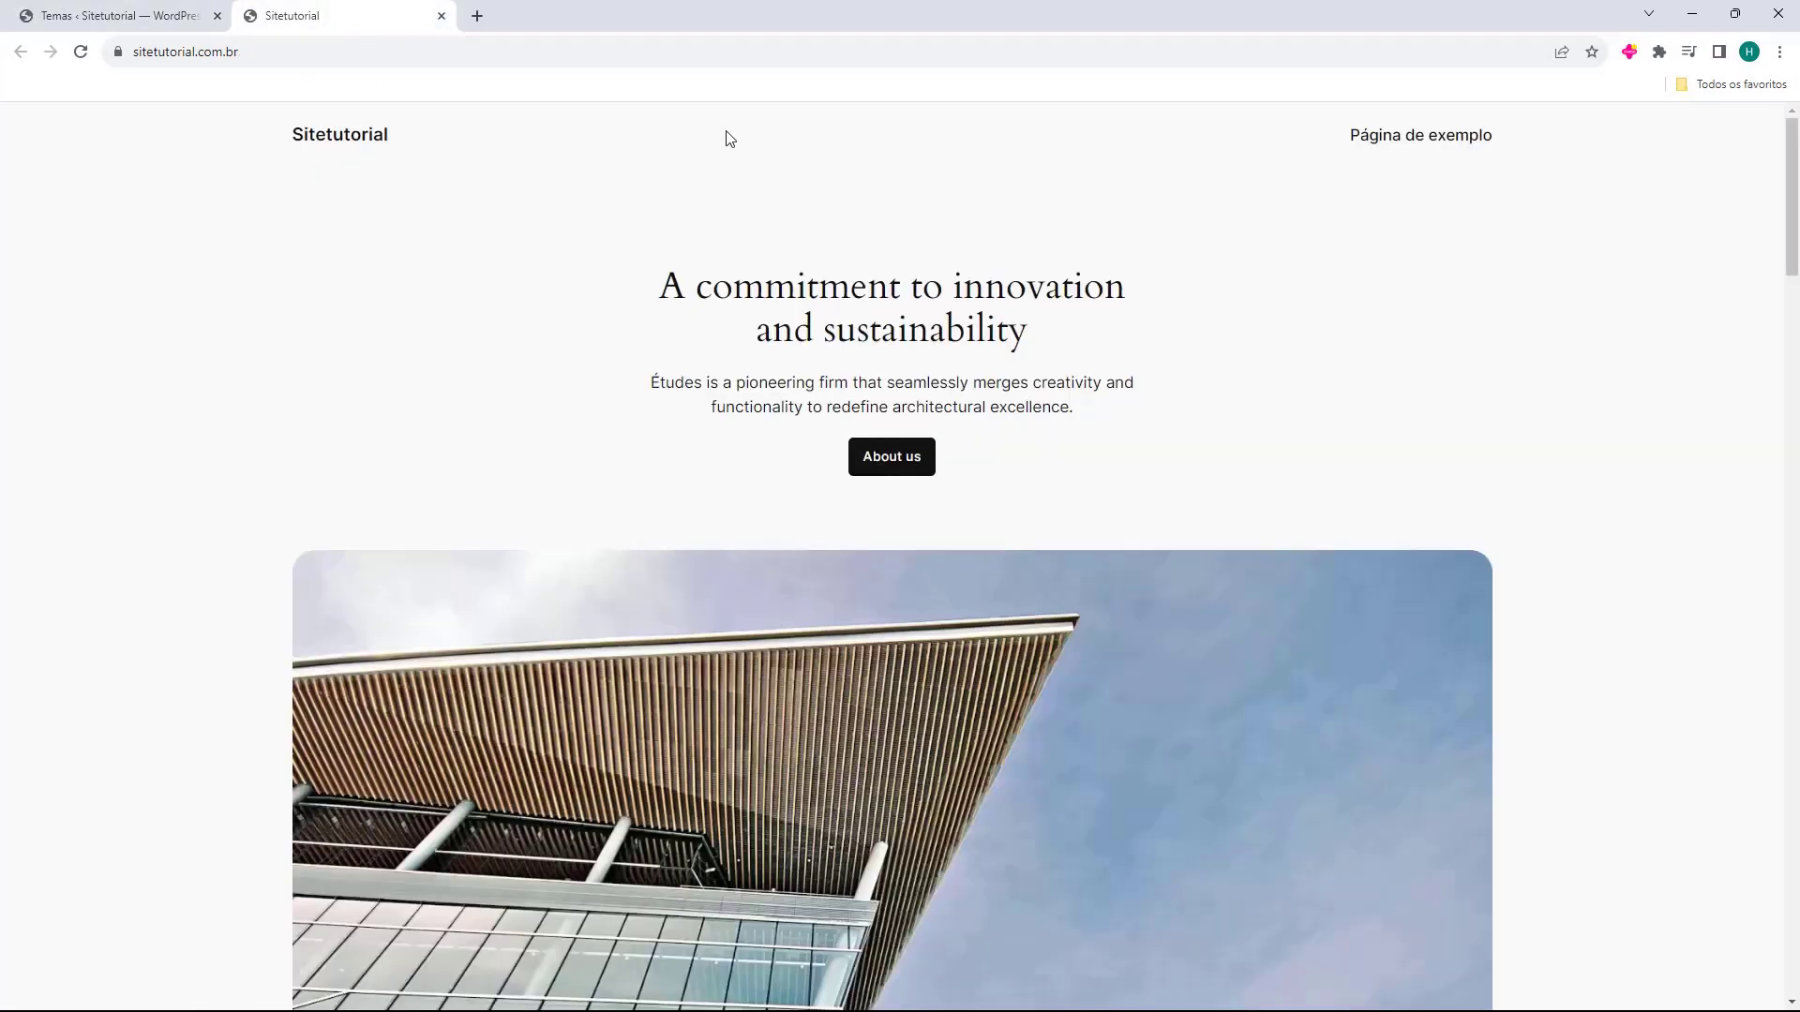
scroll(707, 404, "down", 15)
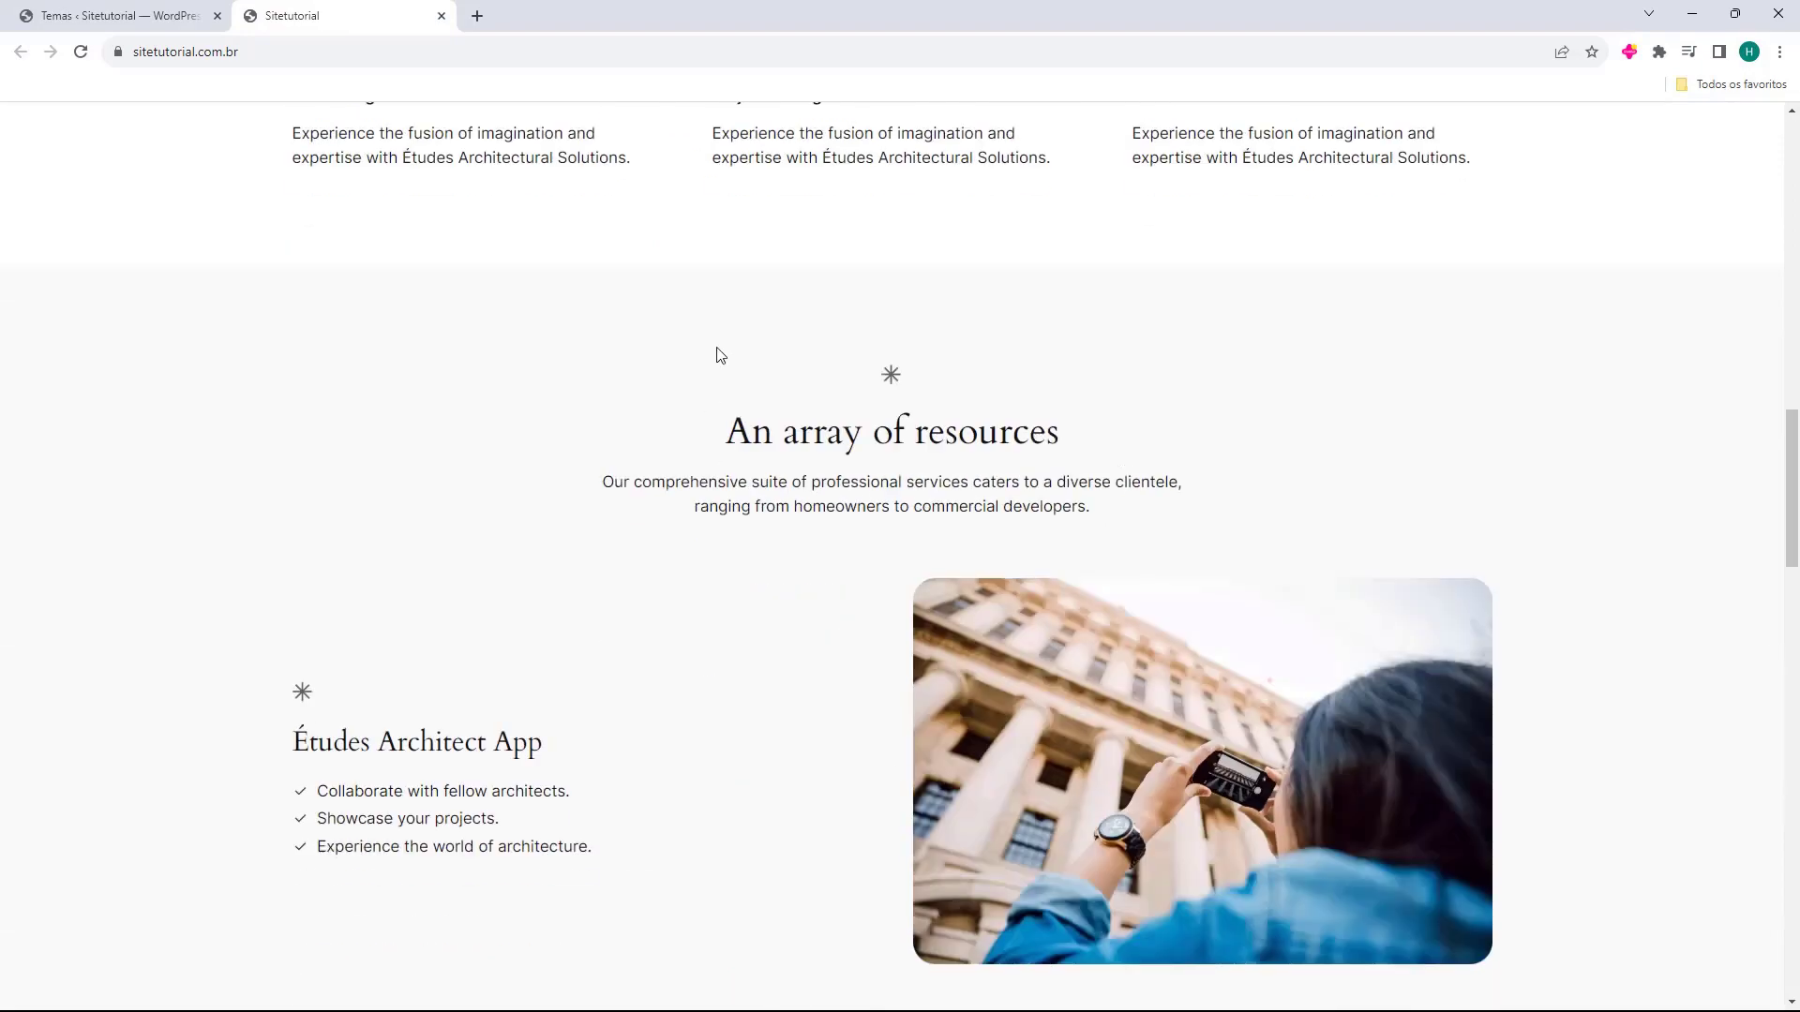
scroll(796, 597, "down", 10)
scroll(1001, 581, "up", 20)
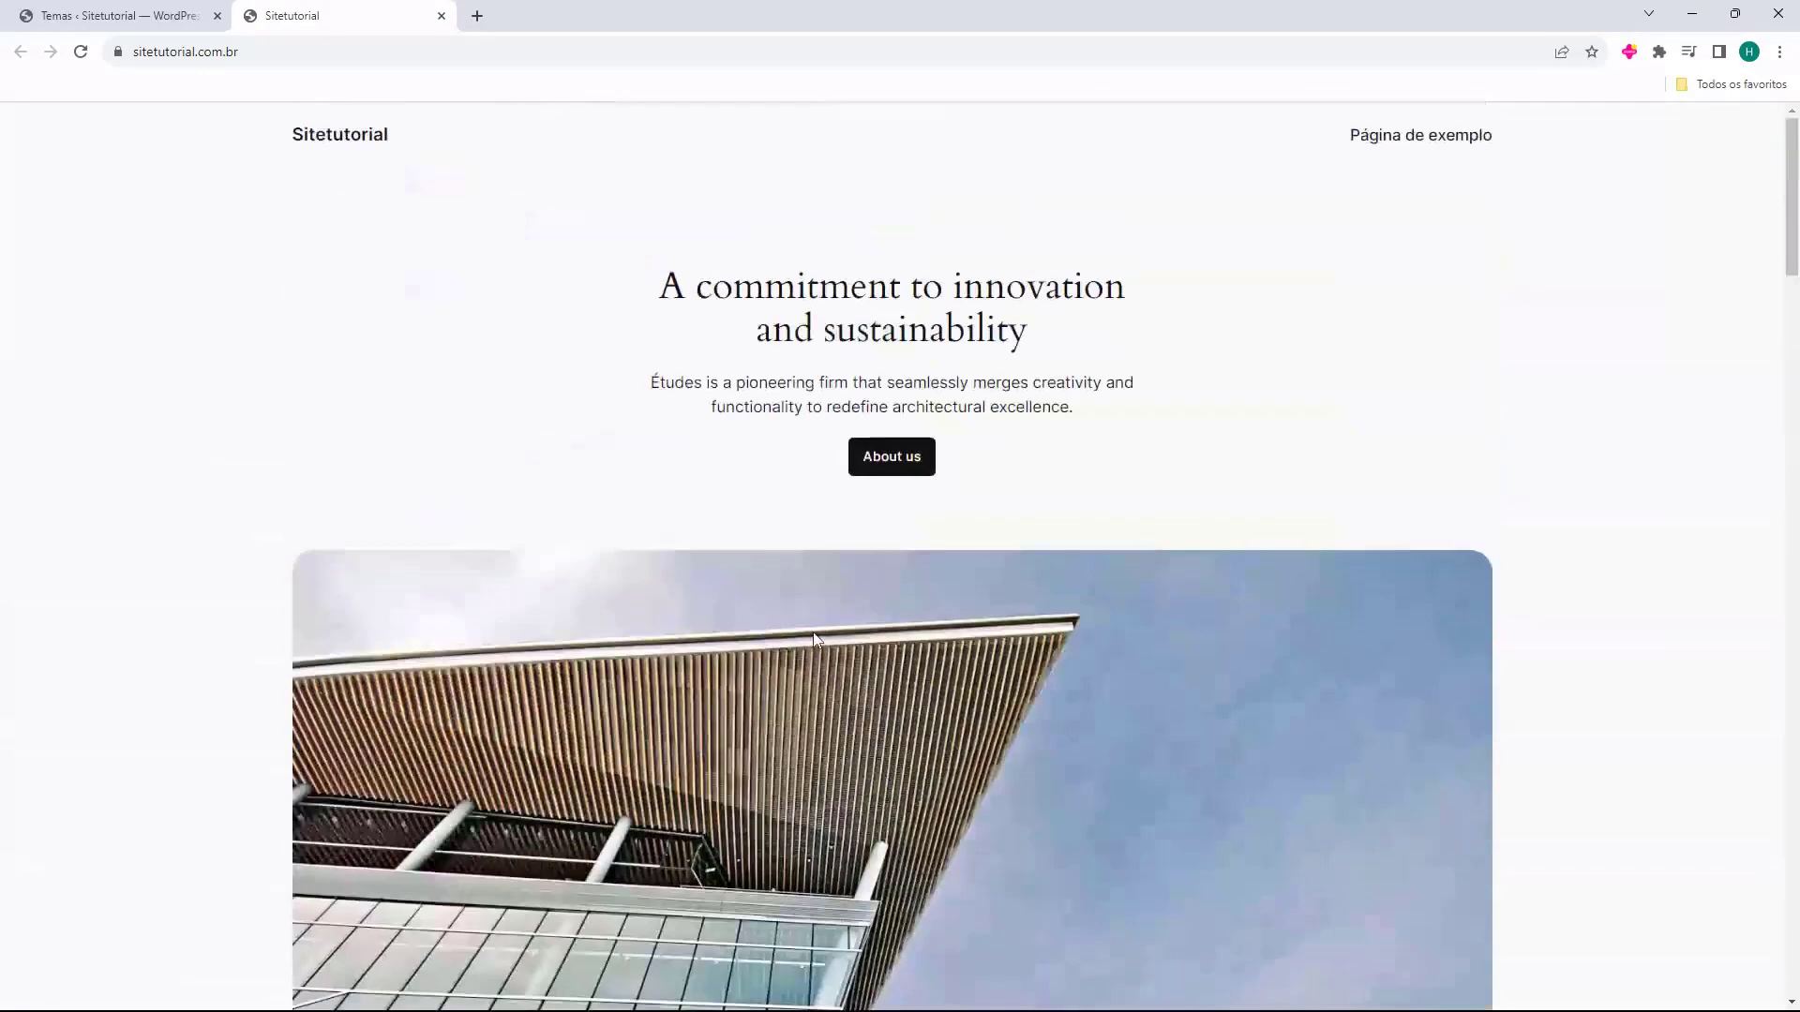
left_click(442, 15)
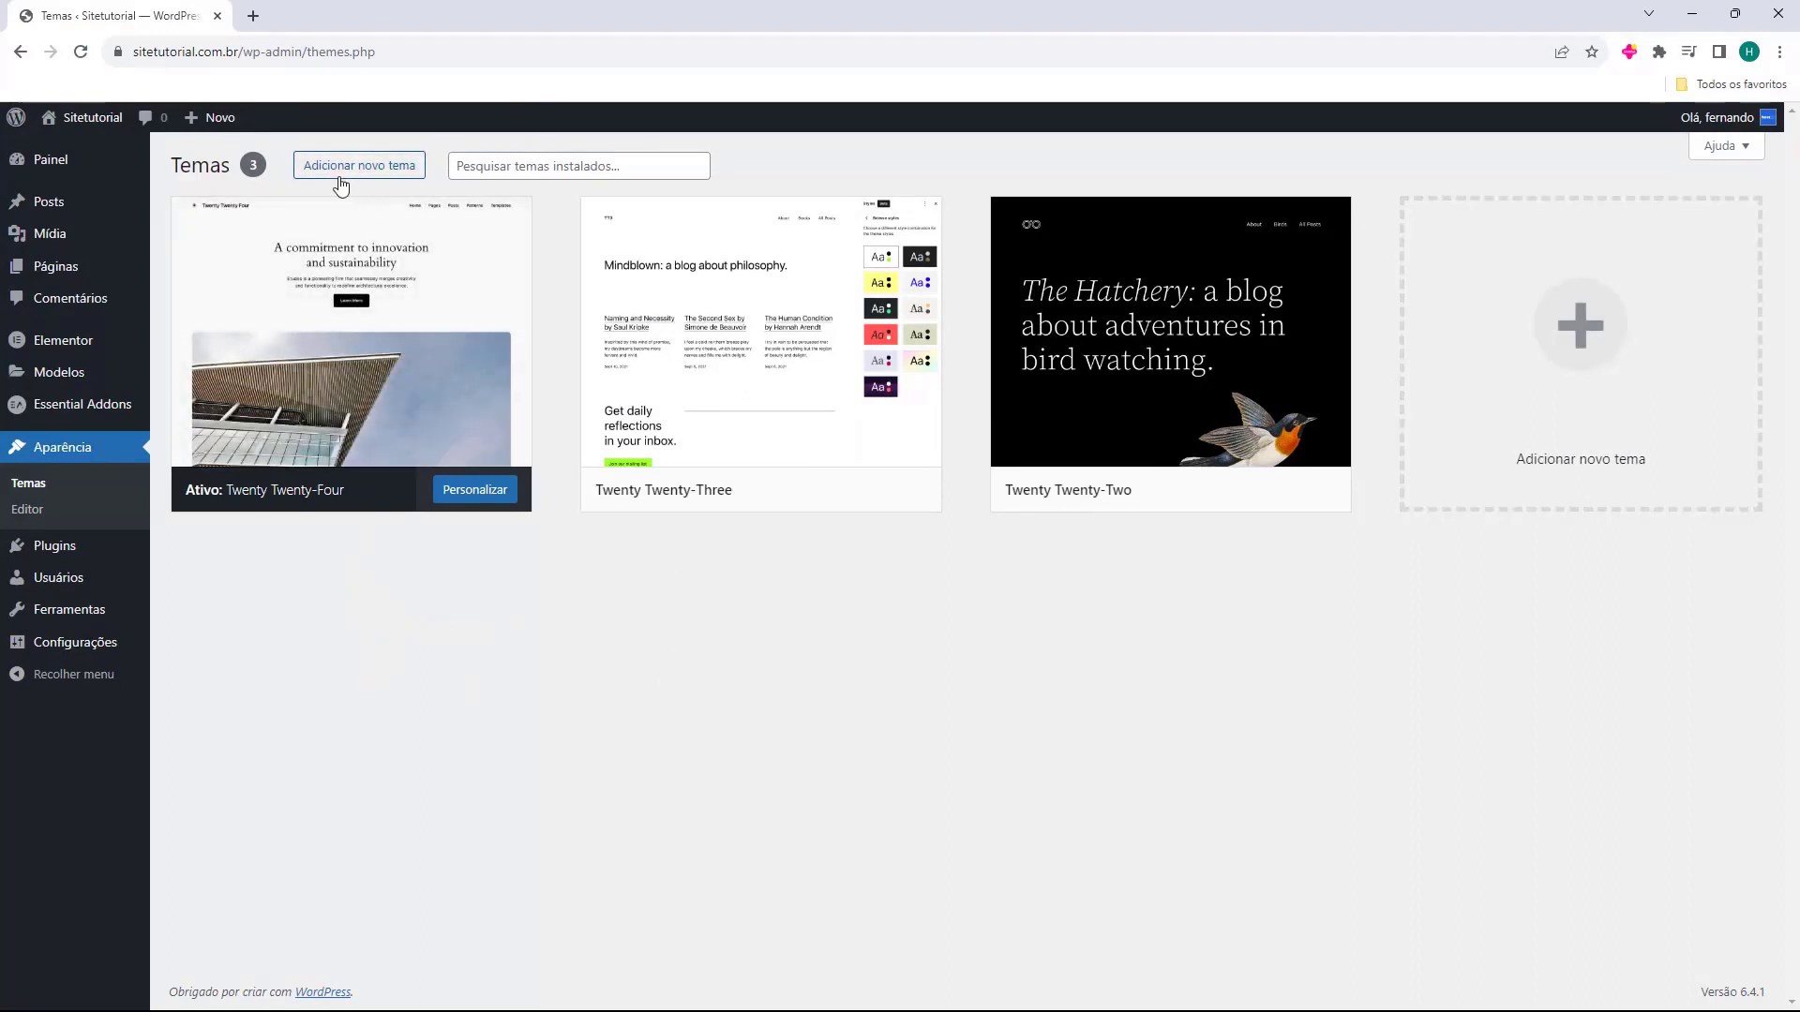
Browse the Populares theme catalogue, locating Hello Elementor, Astra and OceanWP.
left_click(389, 169)
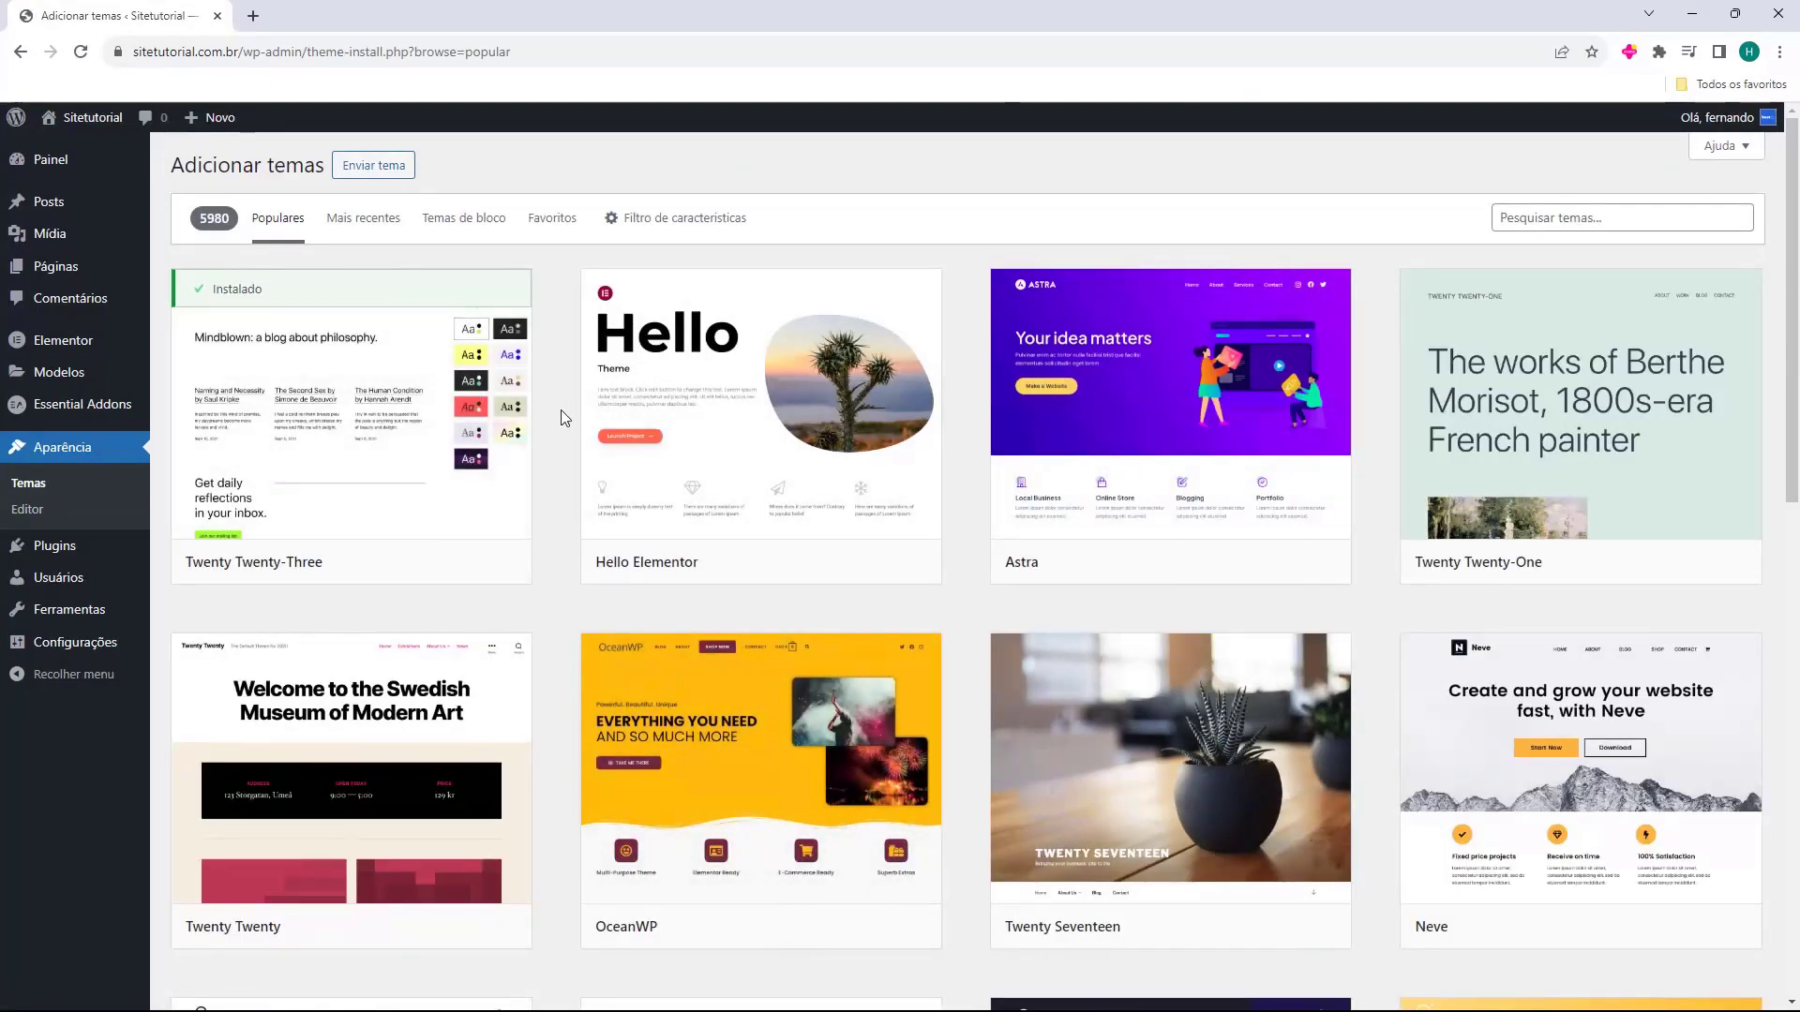
scroll(562, 411, "down", 12)
scroll(560, 408, "down", 20)
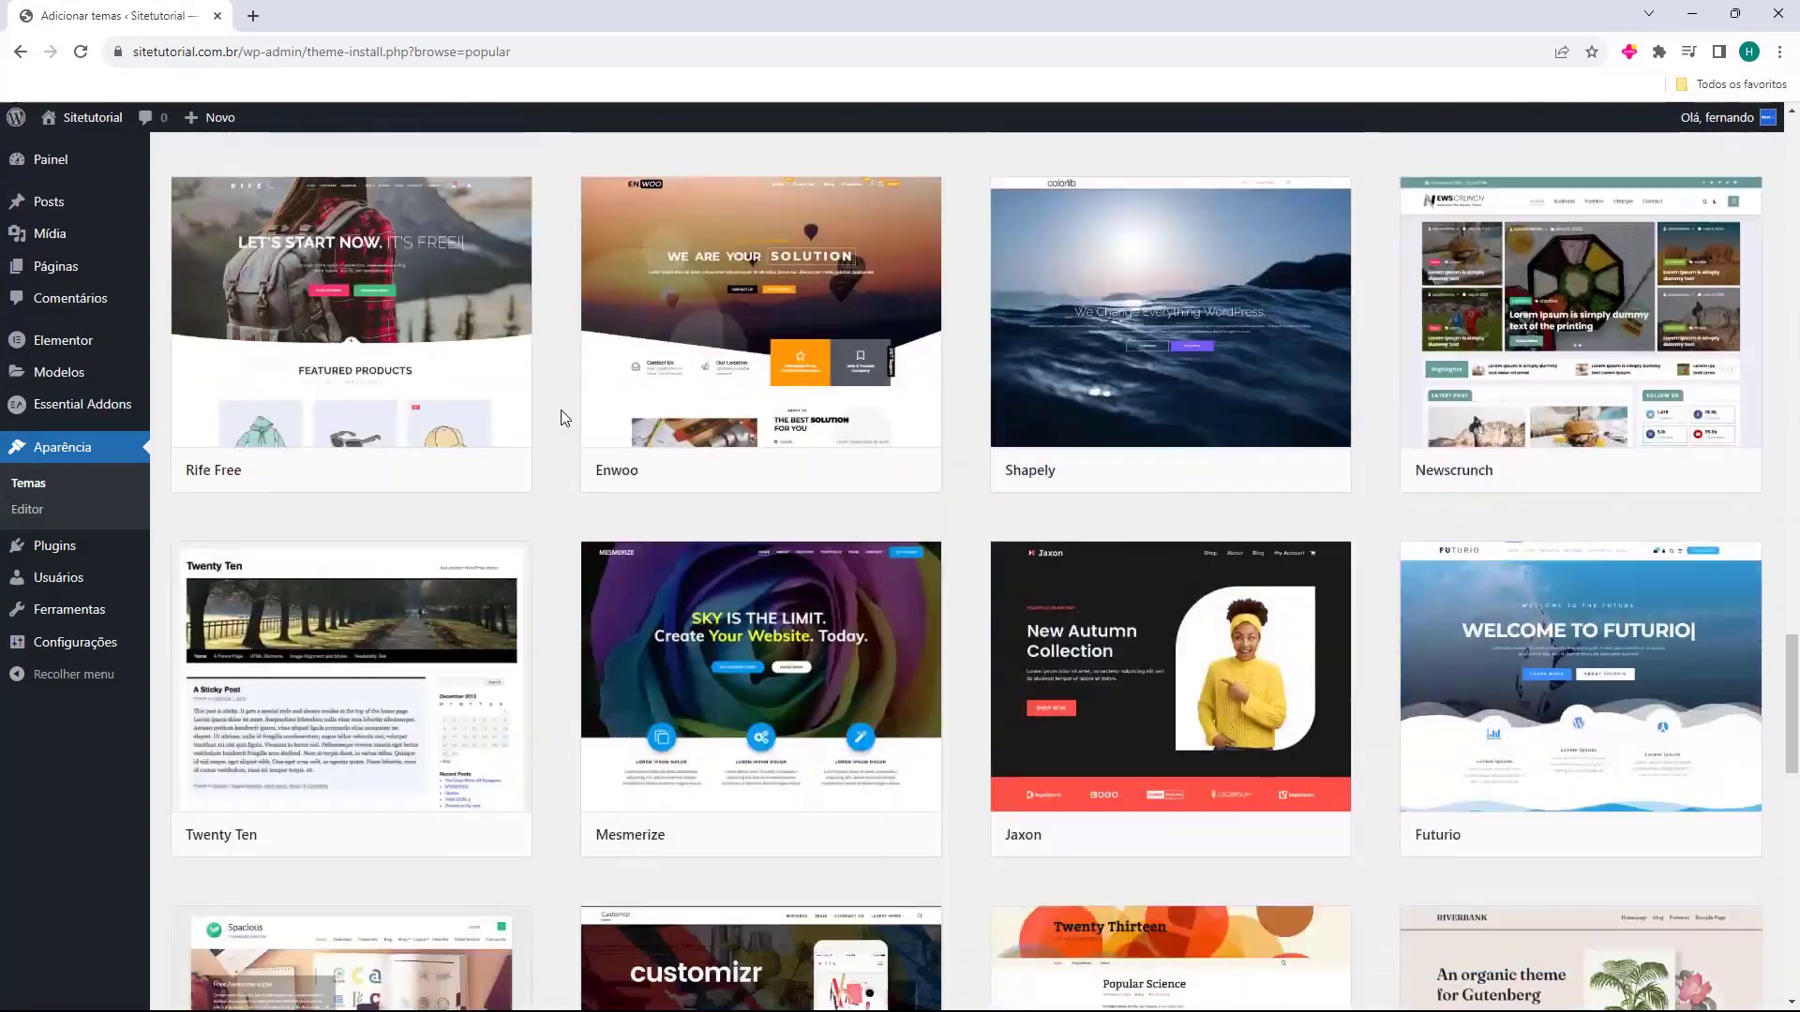
scroll(560, 412, "down", 20)
scroll(557, 417, "down", 8)
scroll(560, 430, "up", 5)
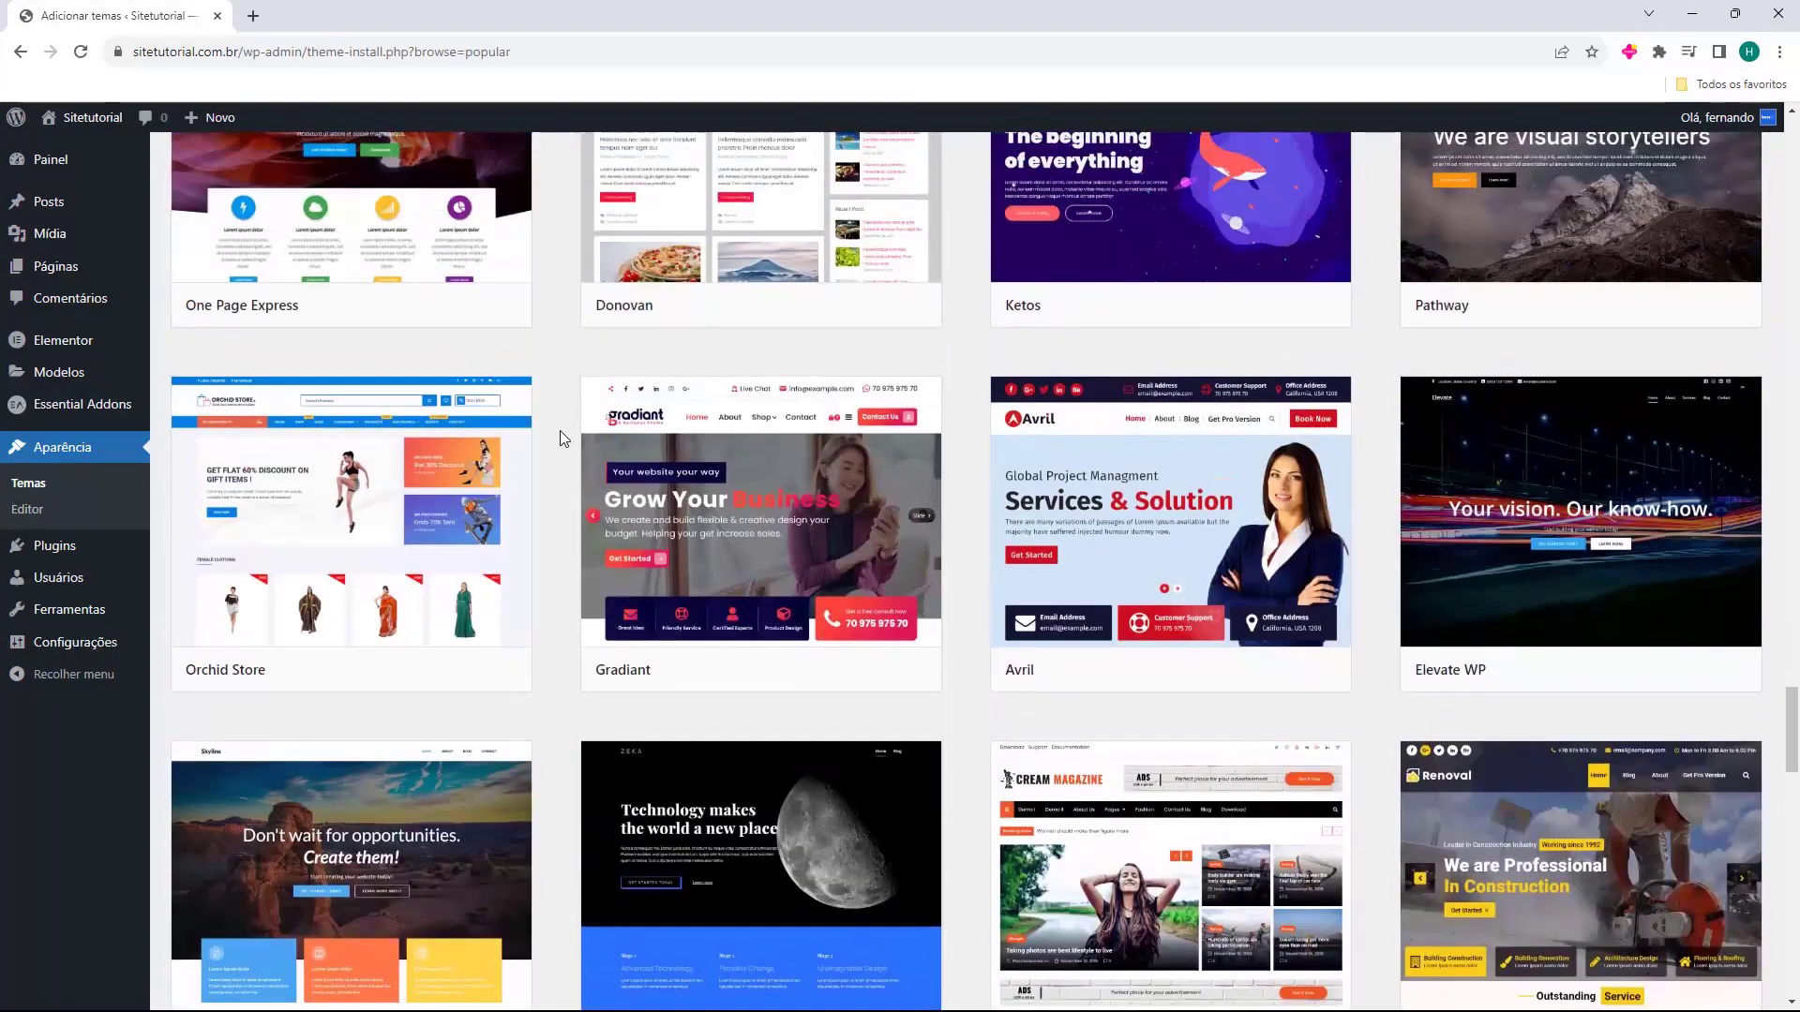
scroll(559, 430, "up", 2)
mouse_move(726, 410)
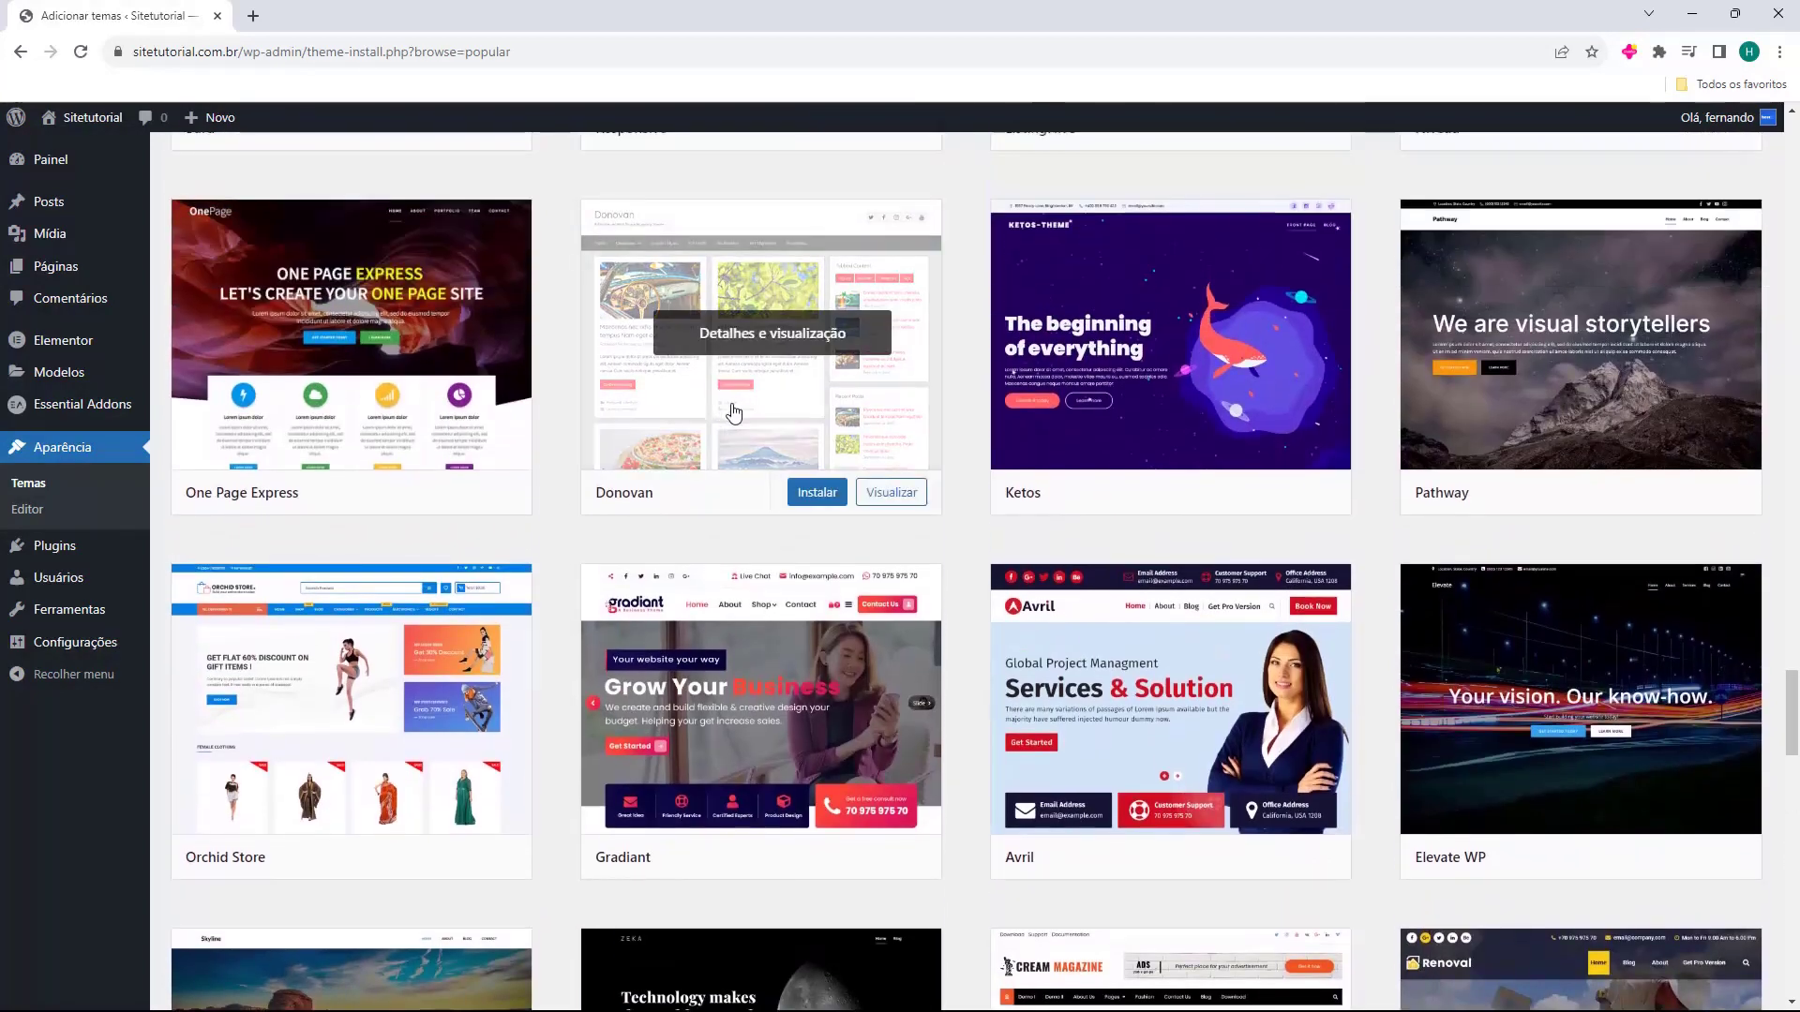
scroll(778, 427, "down", 14)
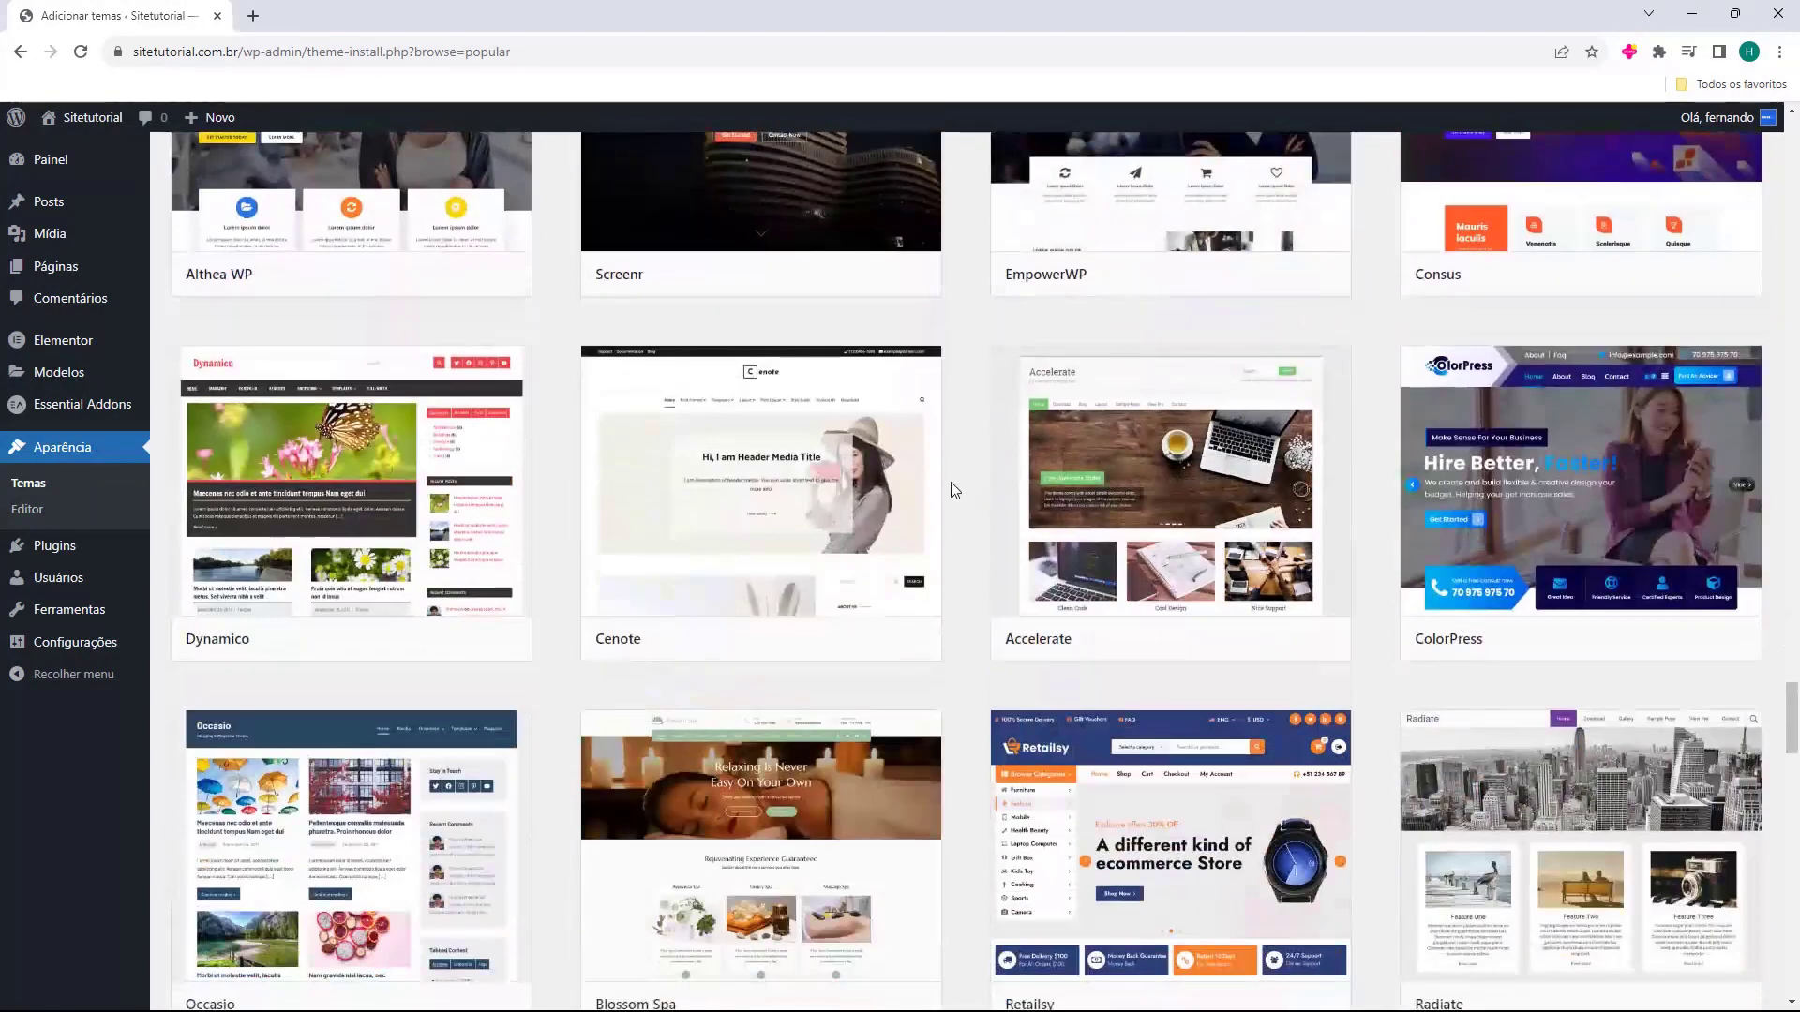
scroll(951, 482, "down", 6)
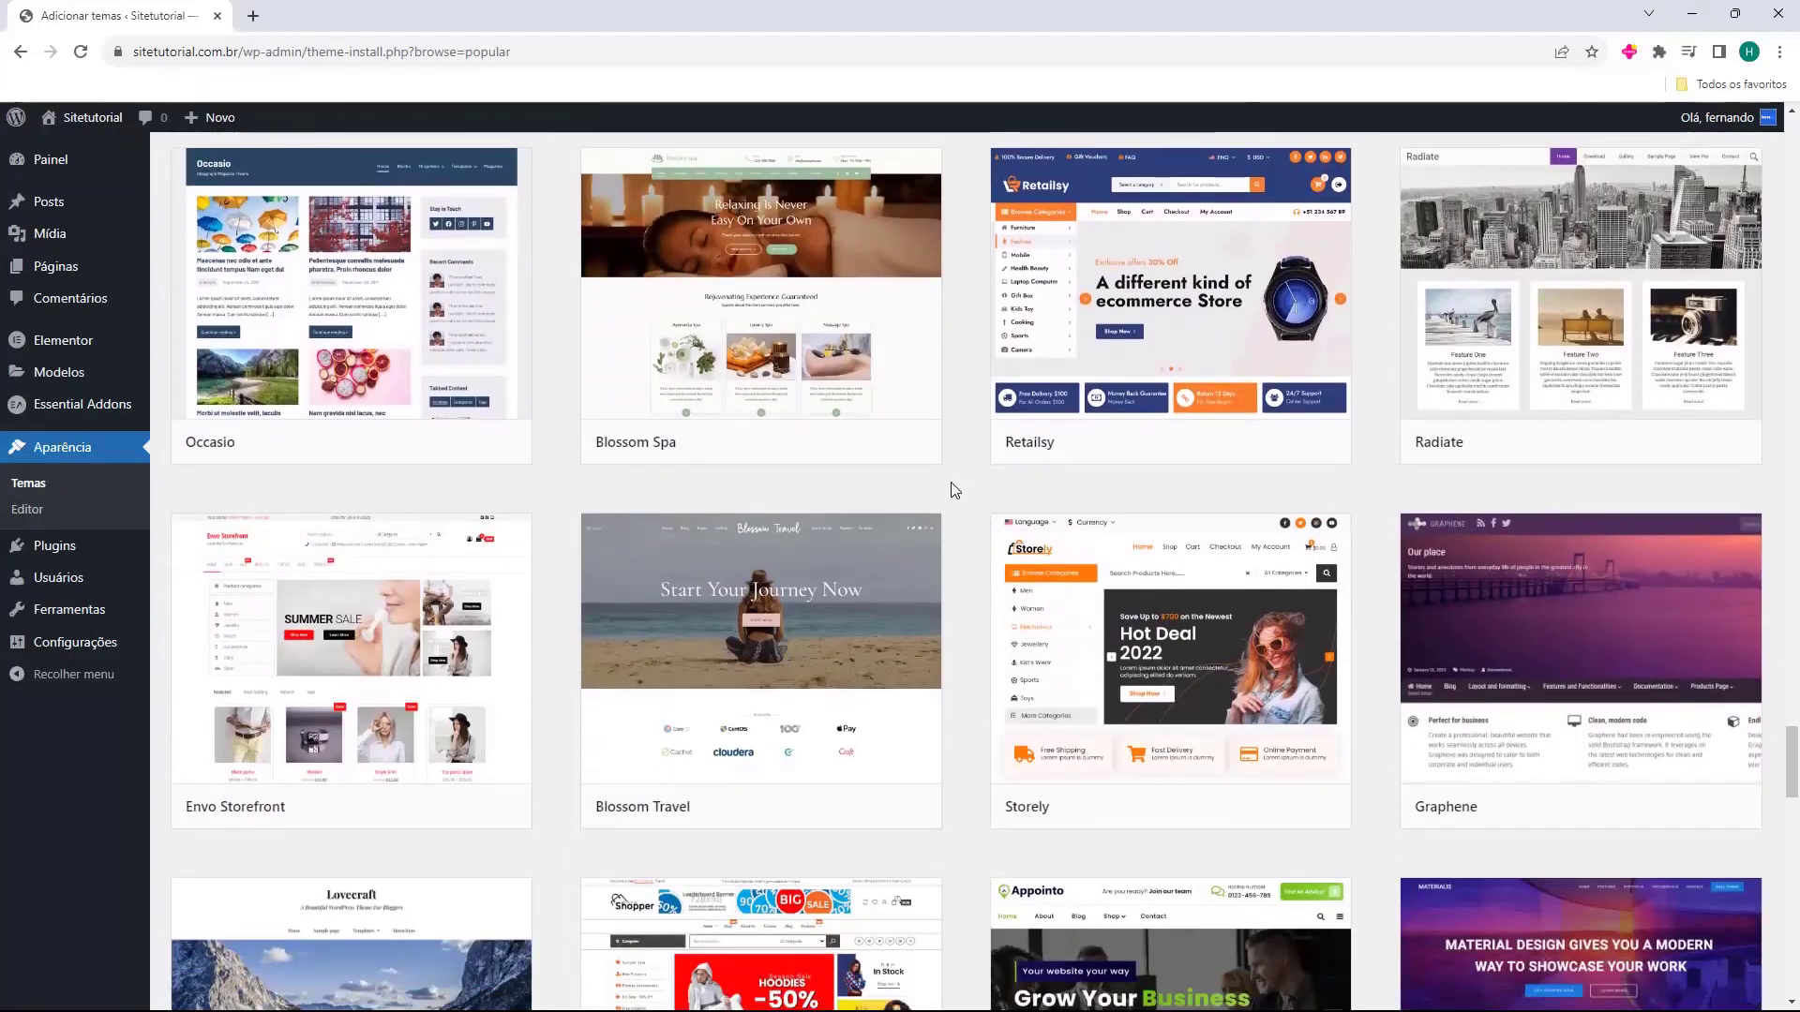
scroll(956, 488, "down", 11)
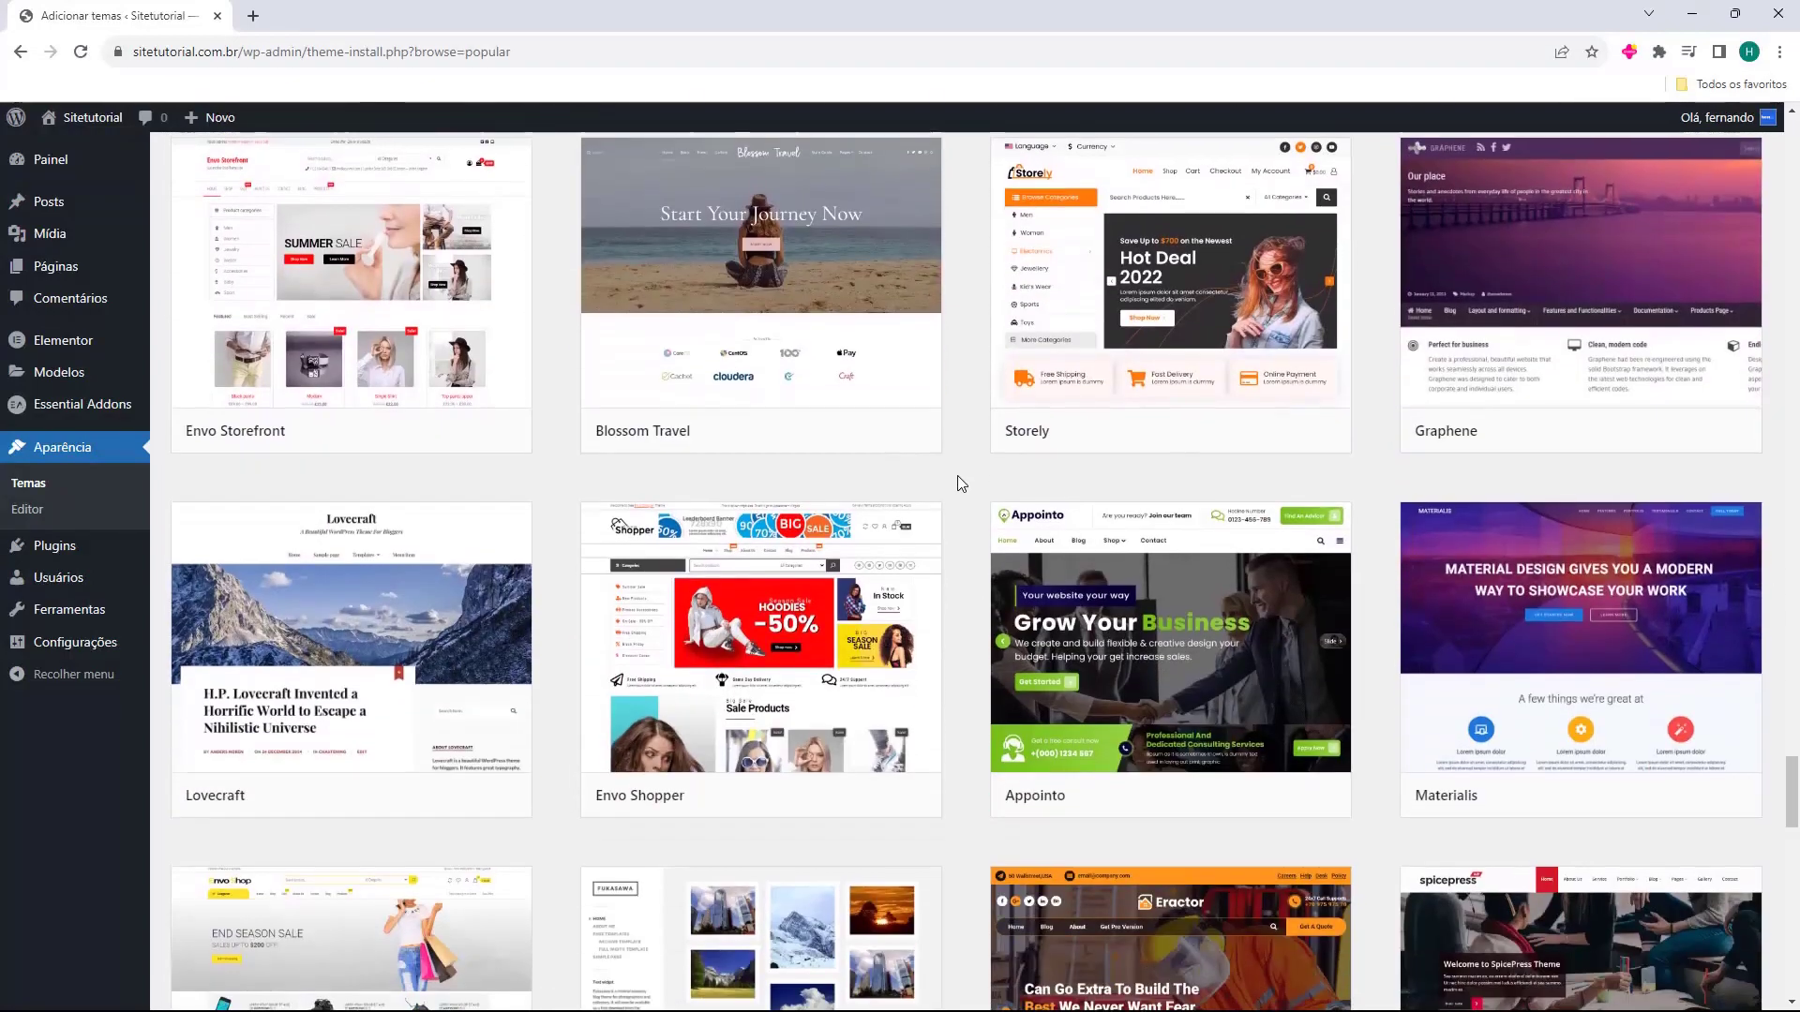
scroll(958, 481, "up", 20)
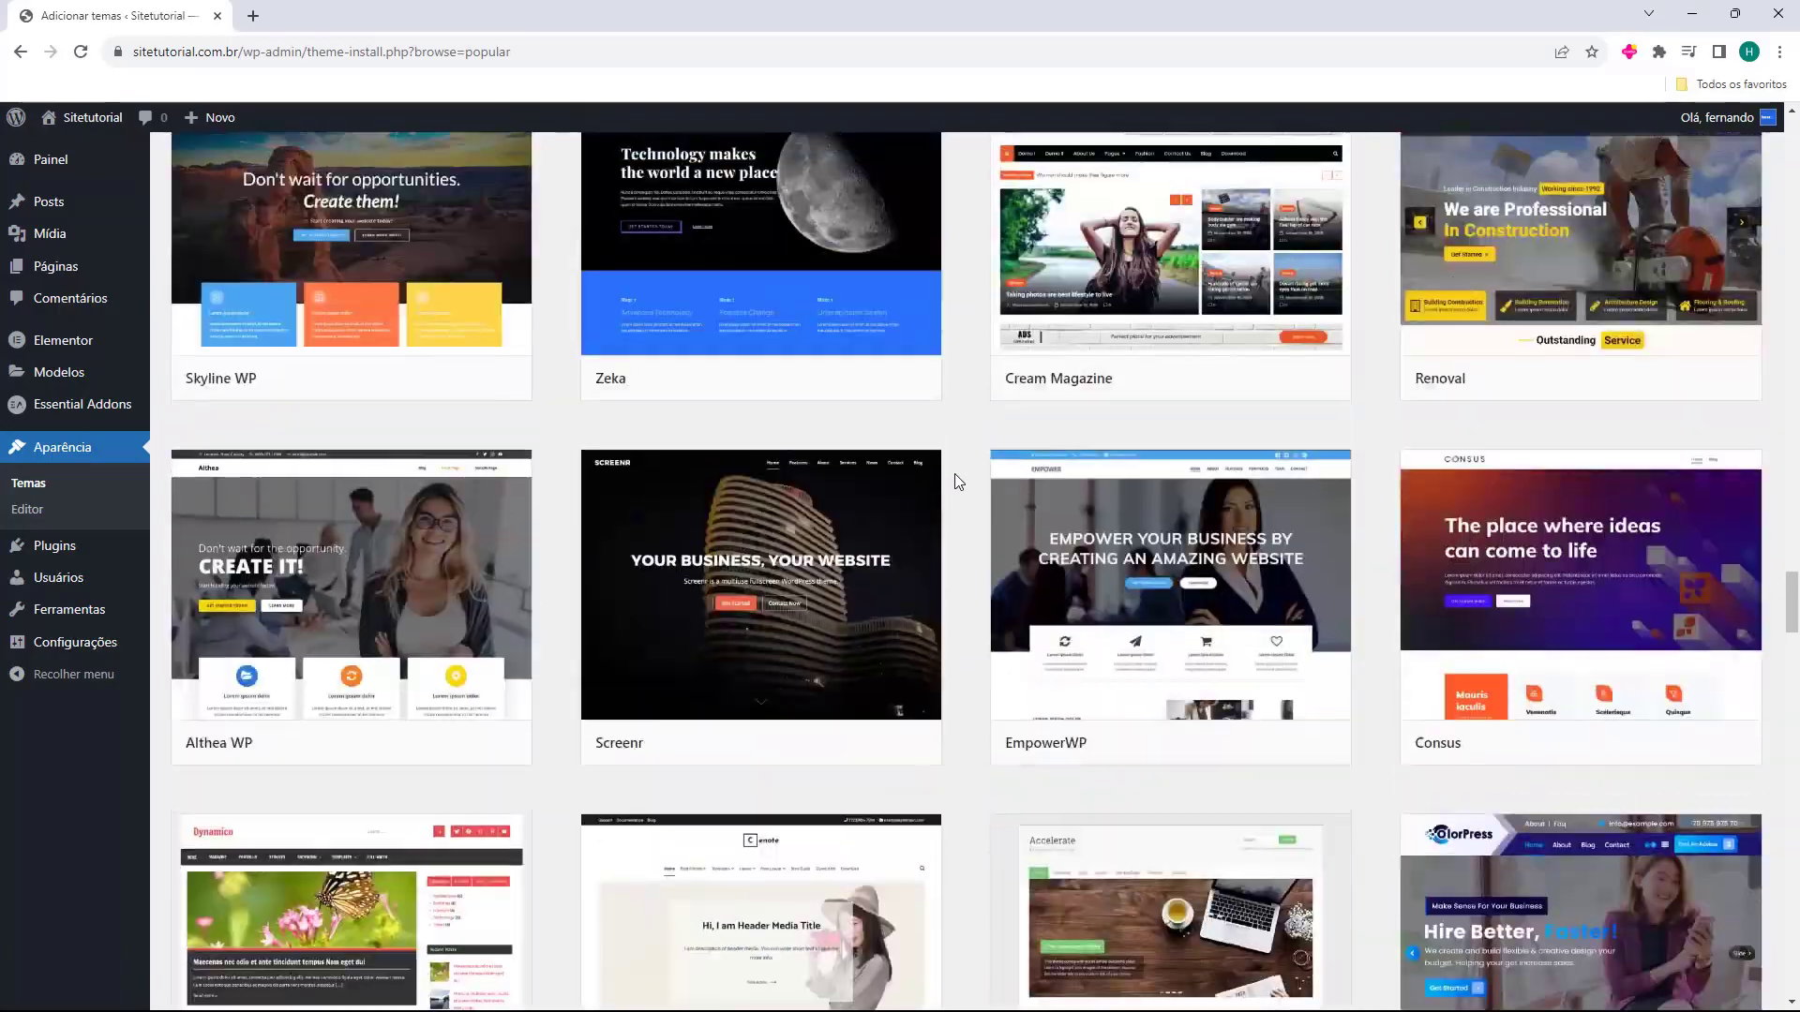
scroll(959, 491, "up", 20)
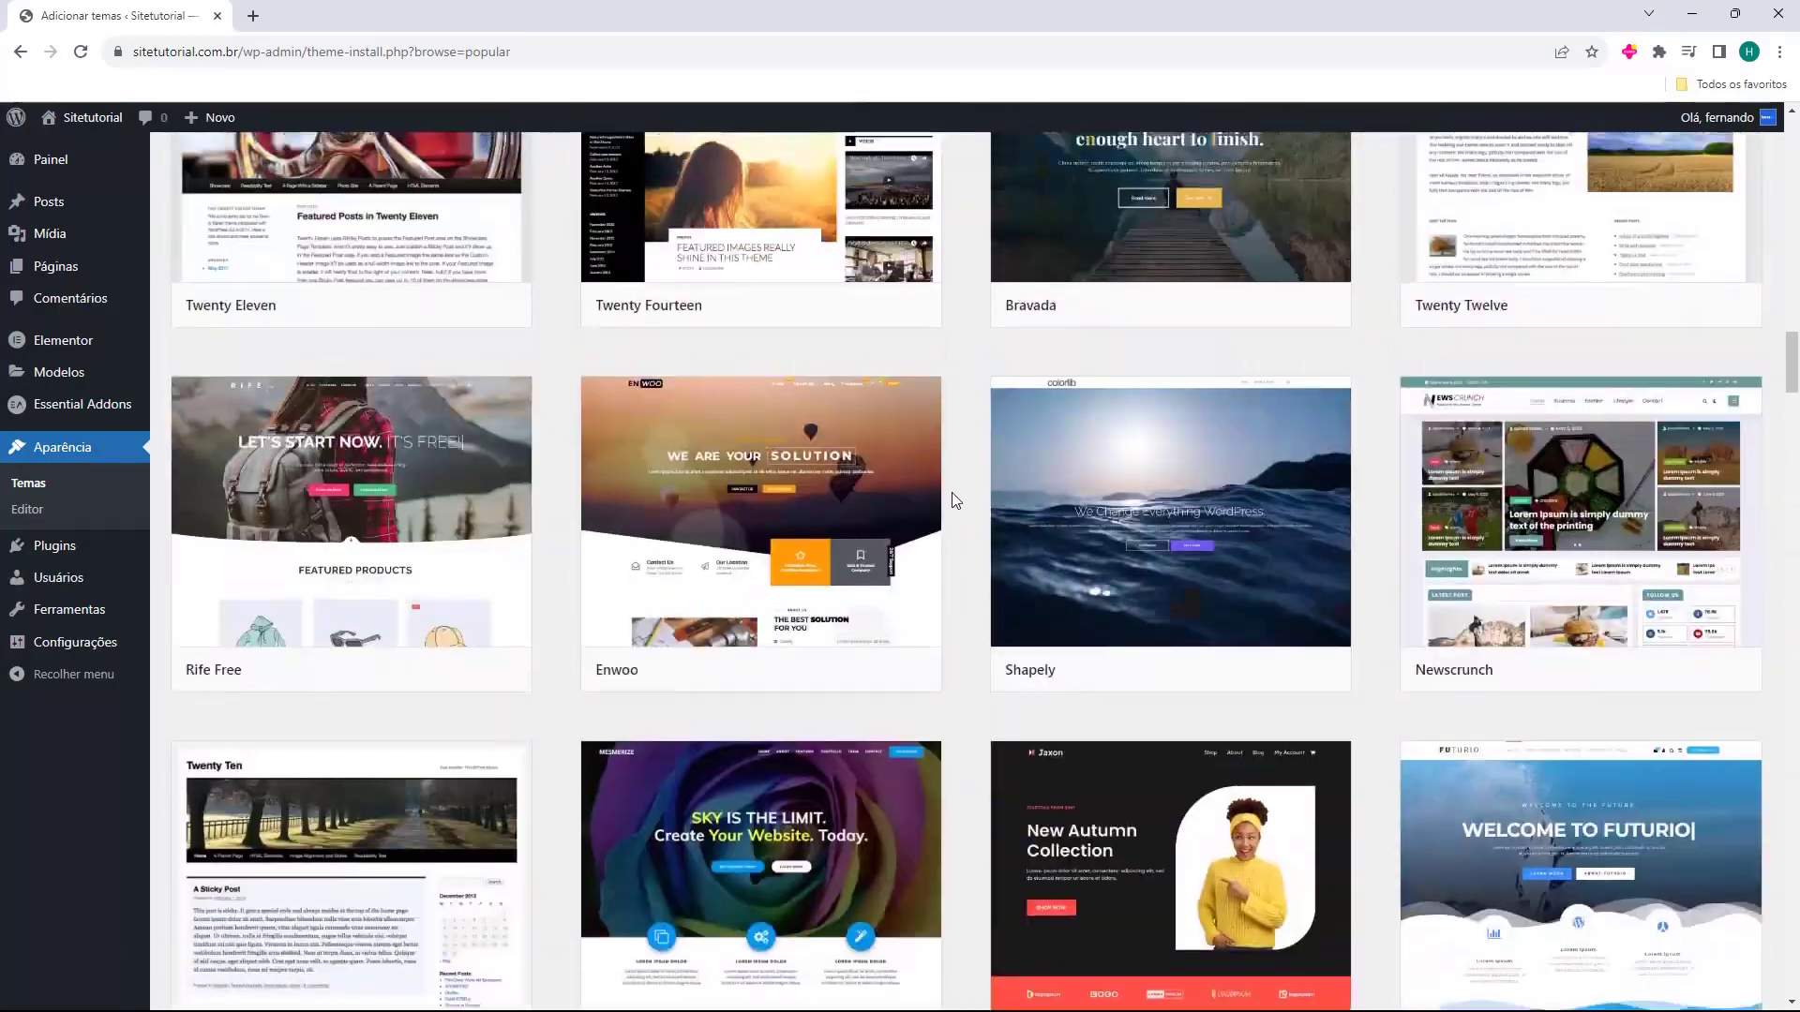
scroll(971, 506, "up", 15)
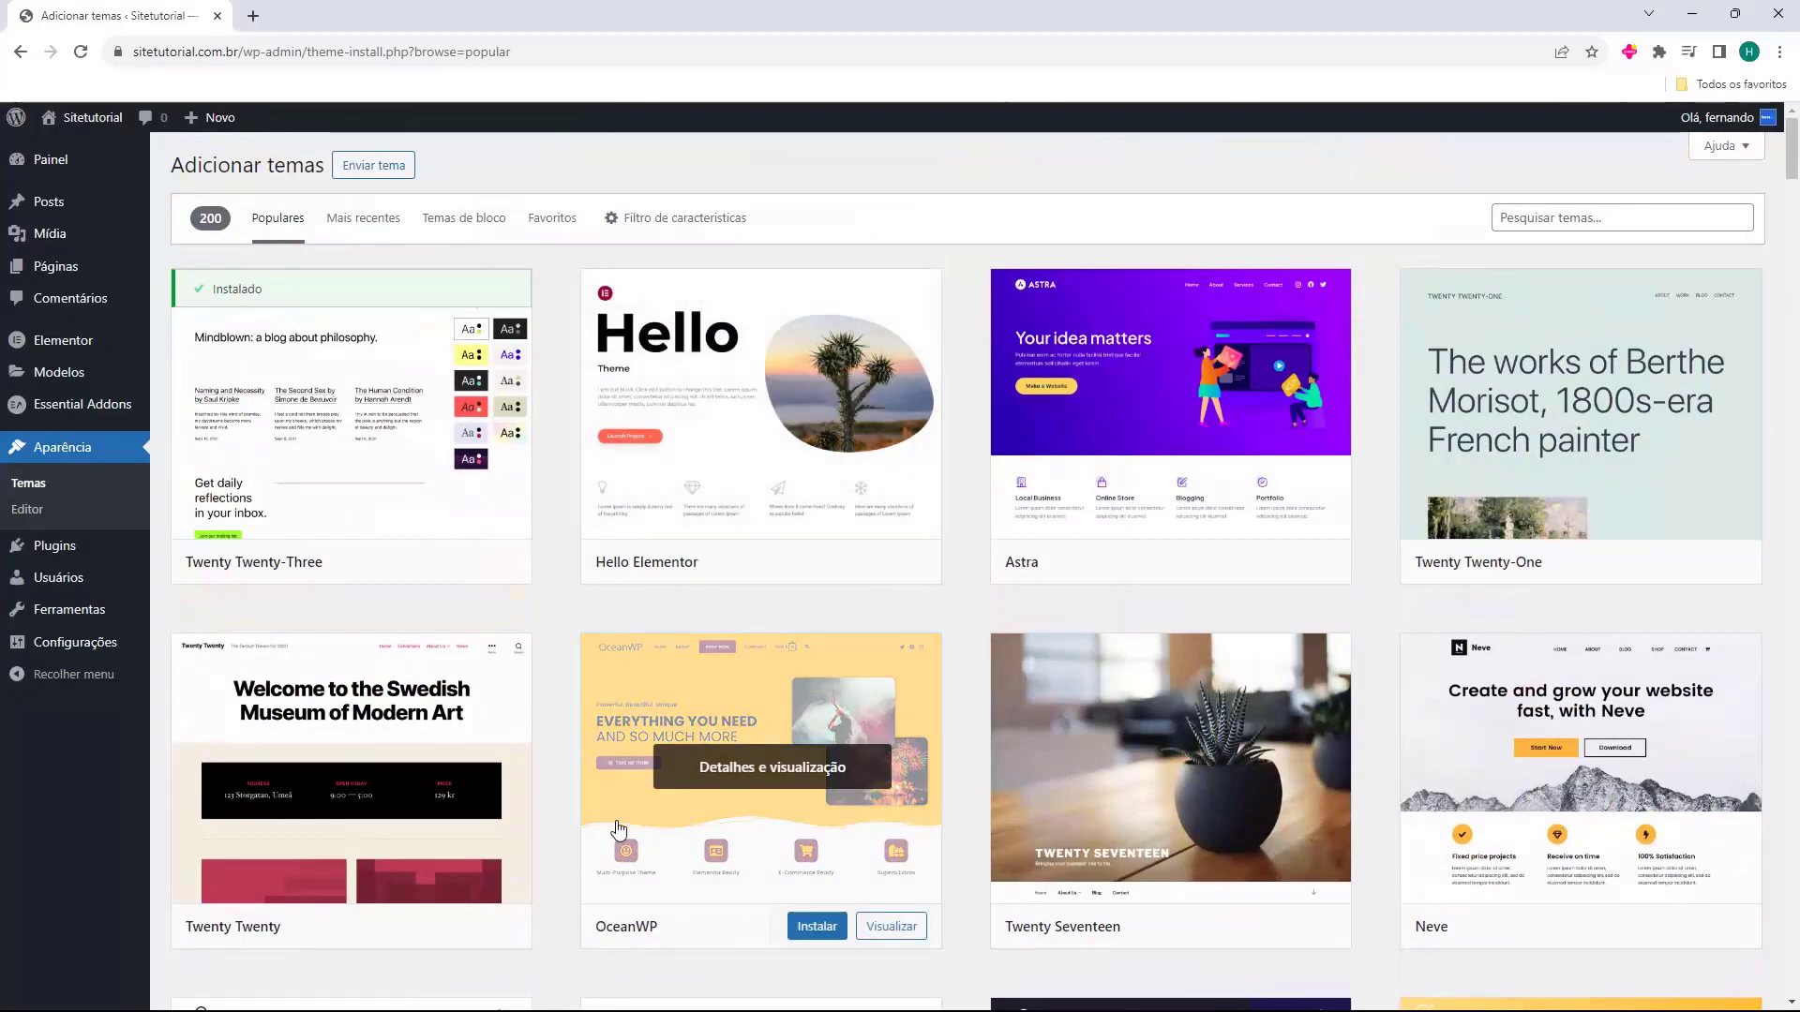
mouse_move(647, 924)
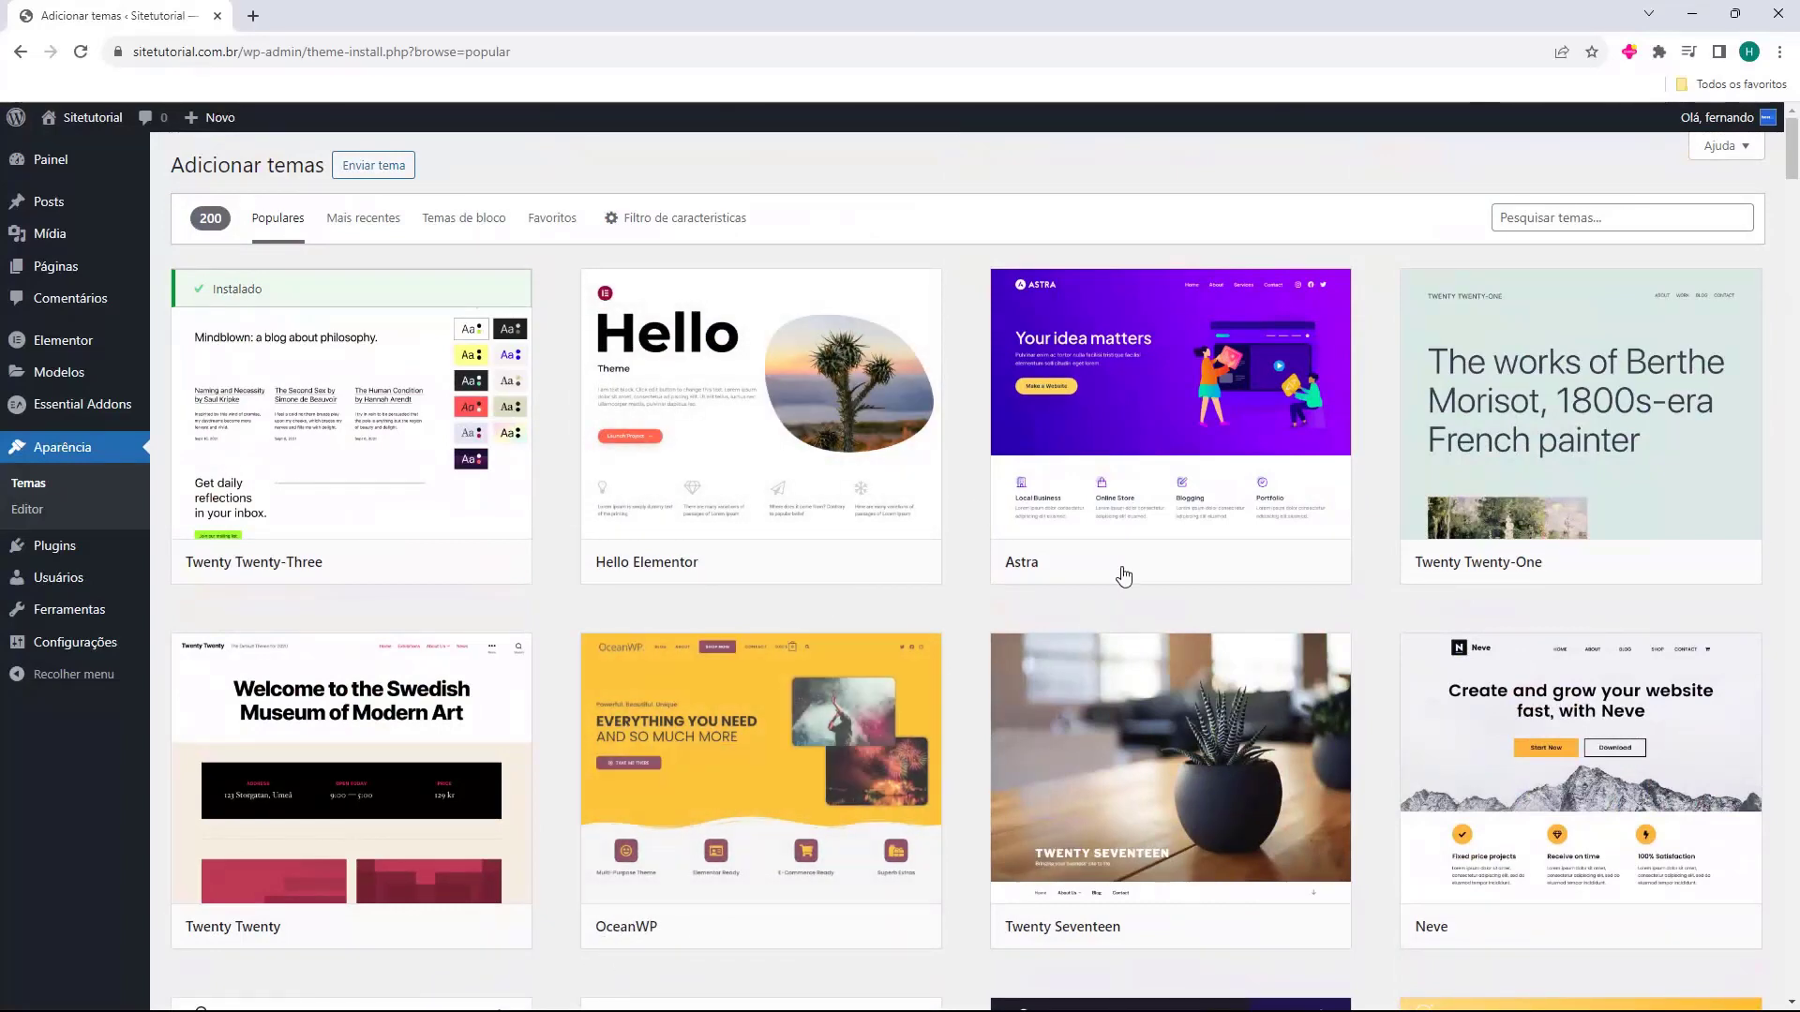
mouse_move(1503, 788)
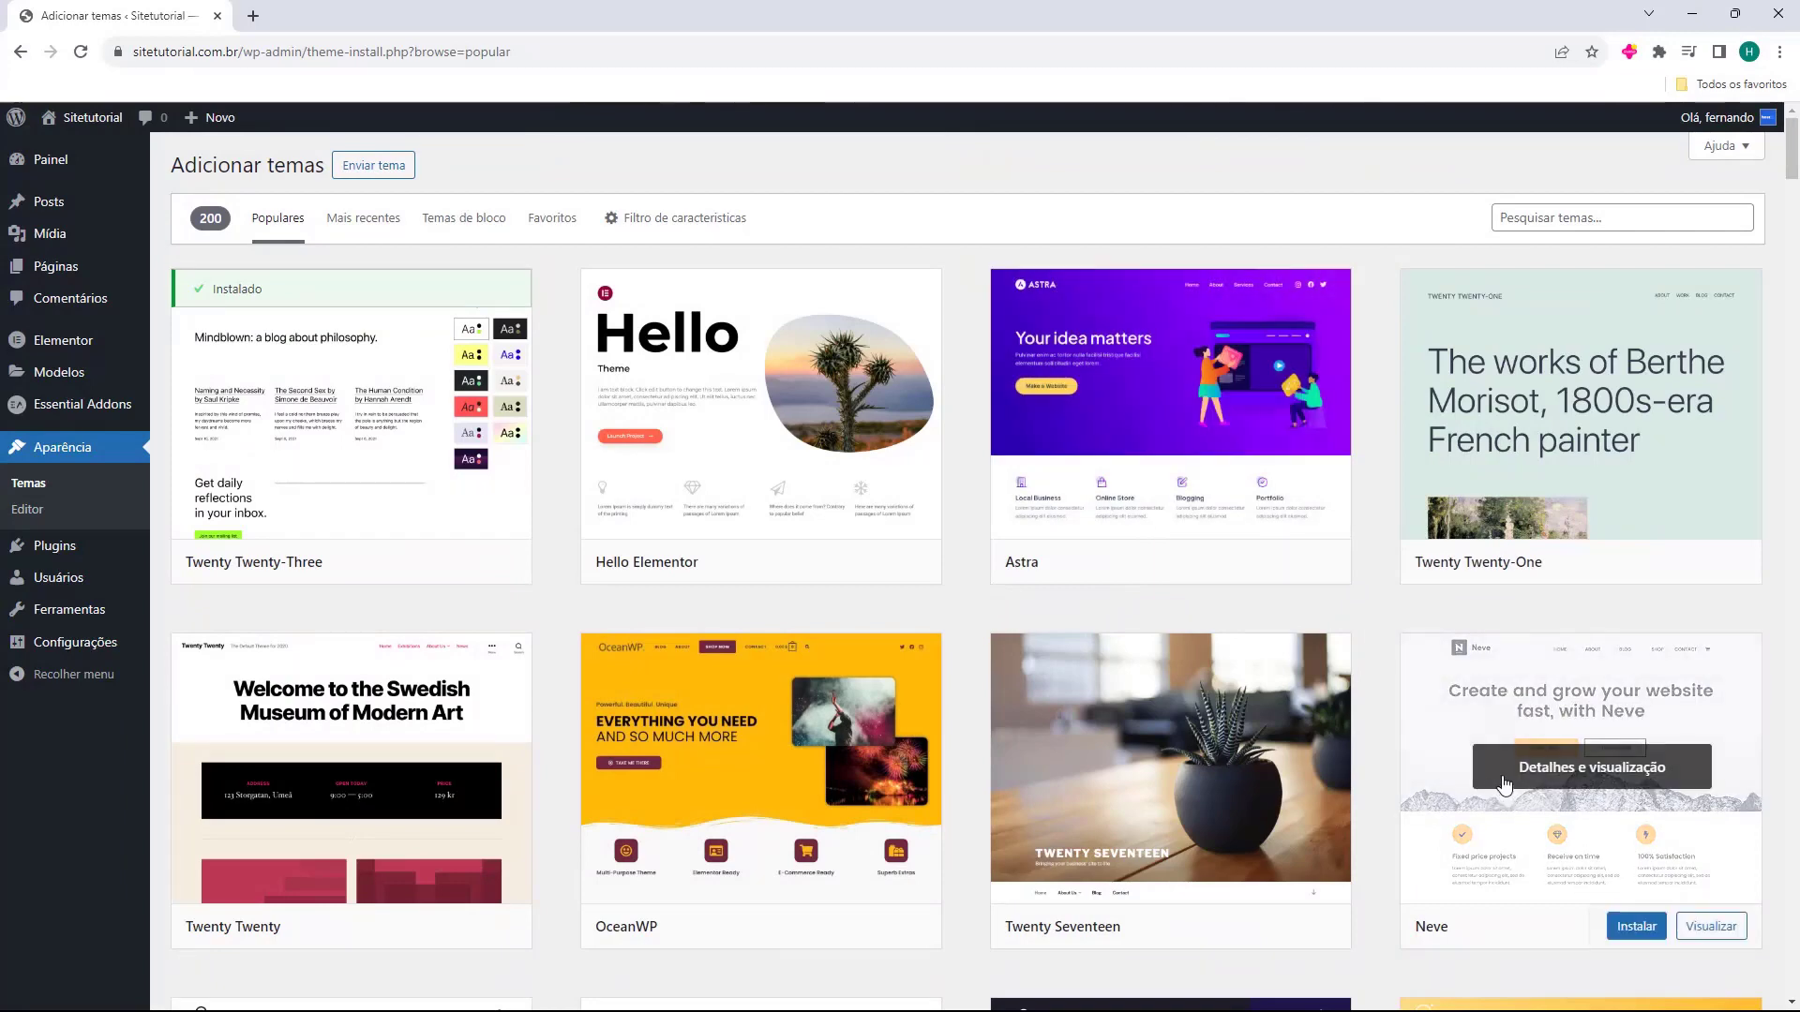
mouse_move(1209, 432)
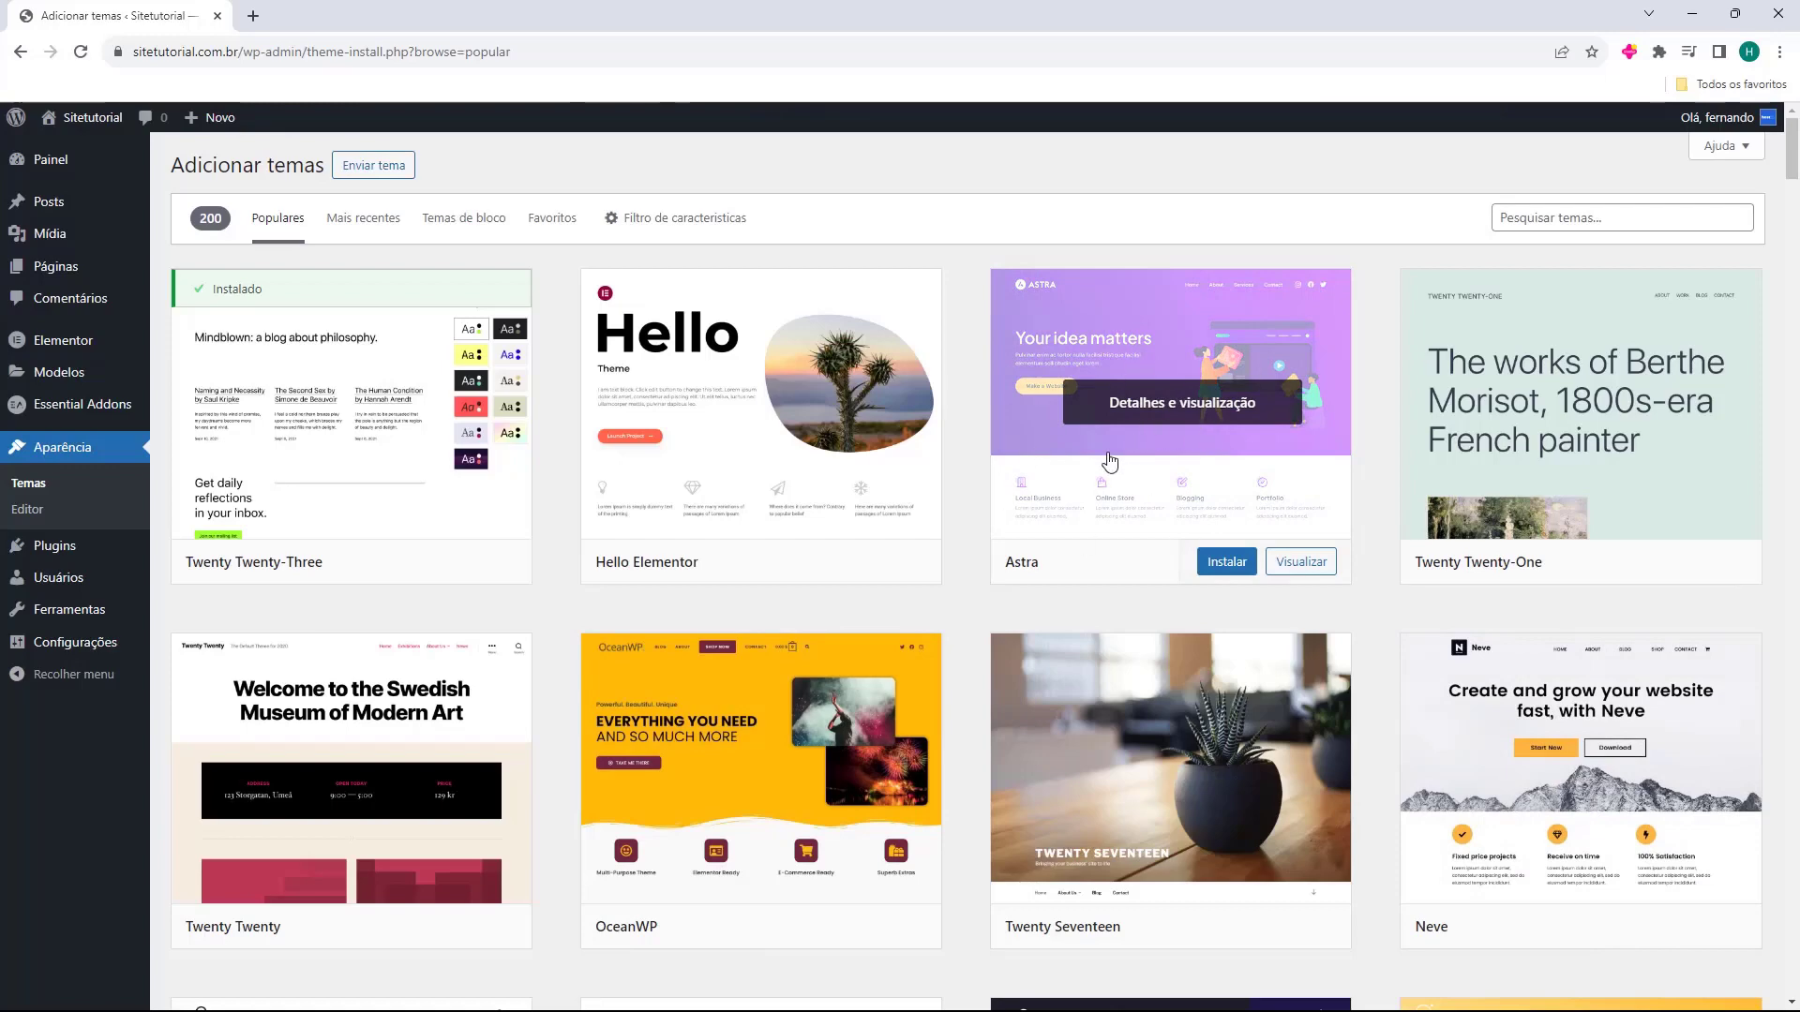
mouse_move(649, 851)
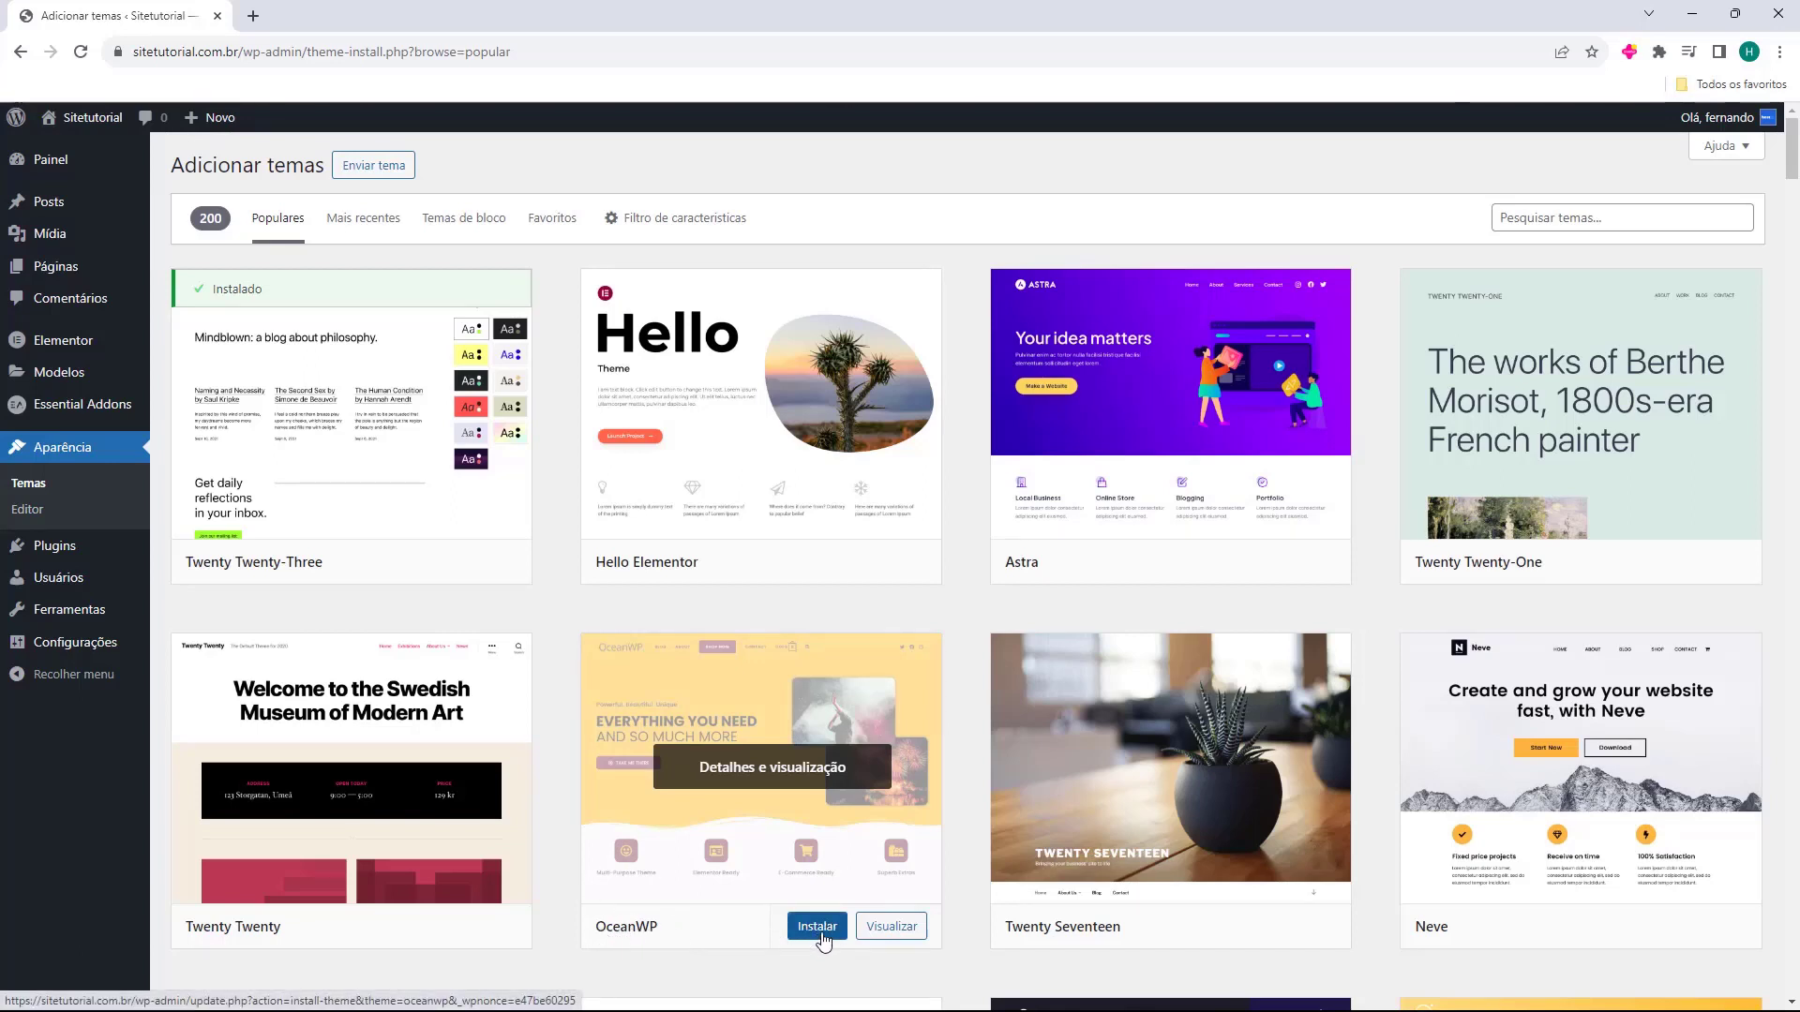
left_click(822, 933)
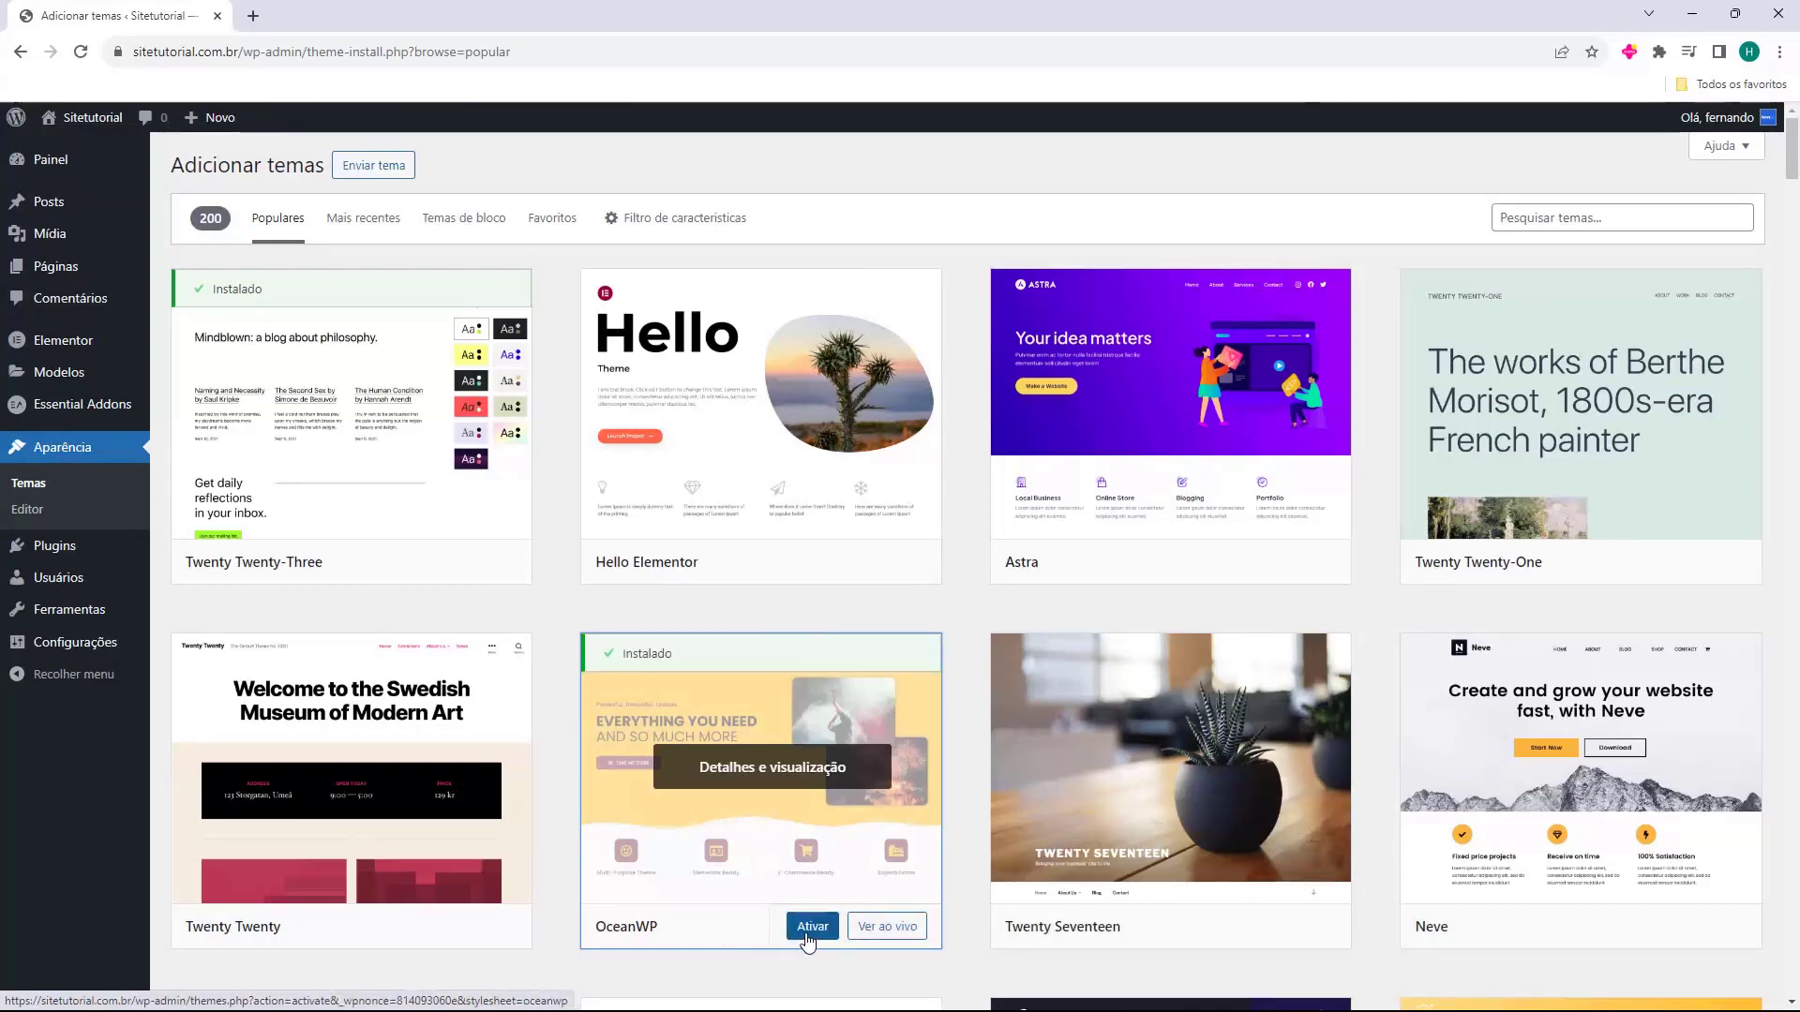
left_click(808, 937)
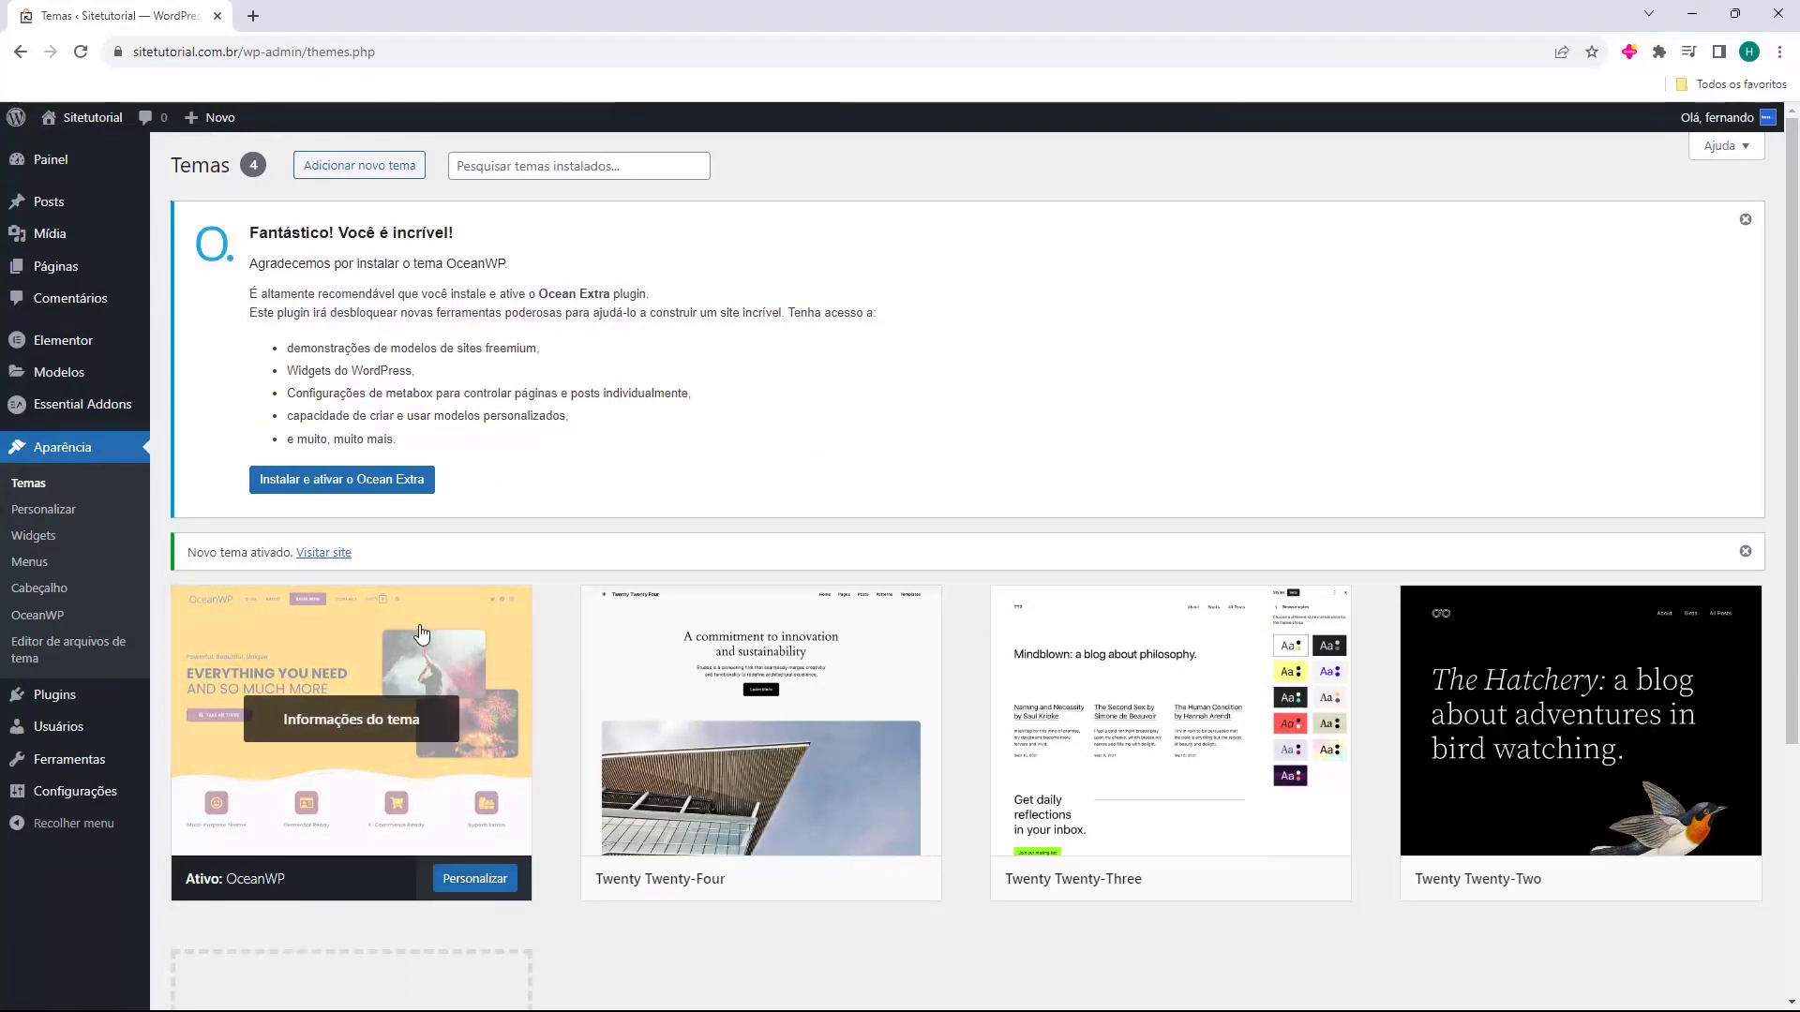
middle_click(70, 145)
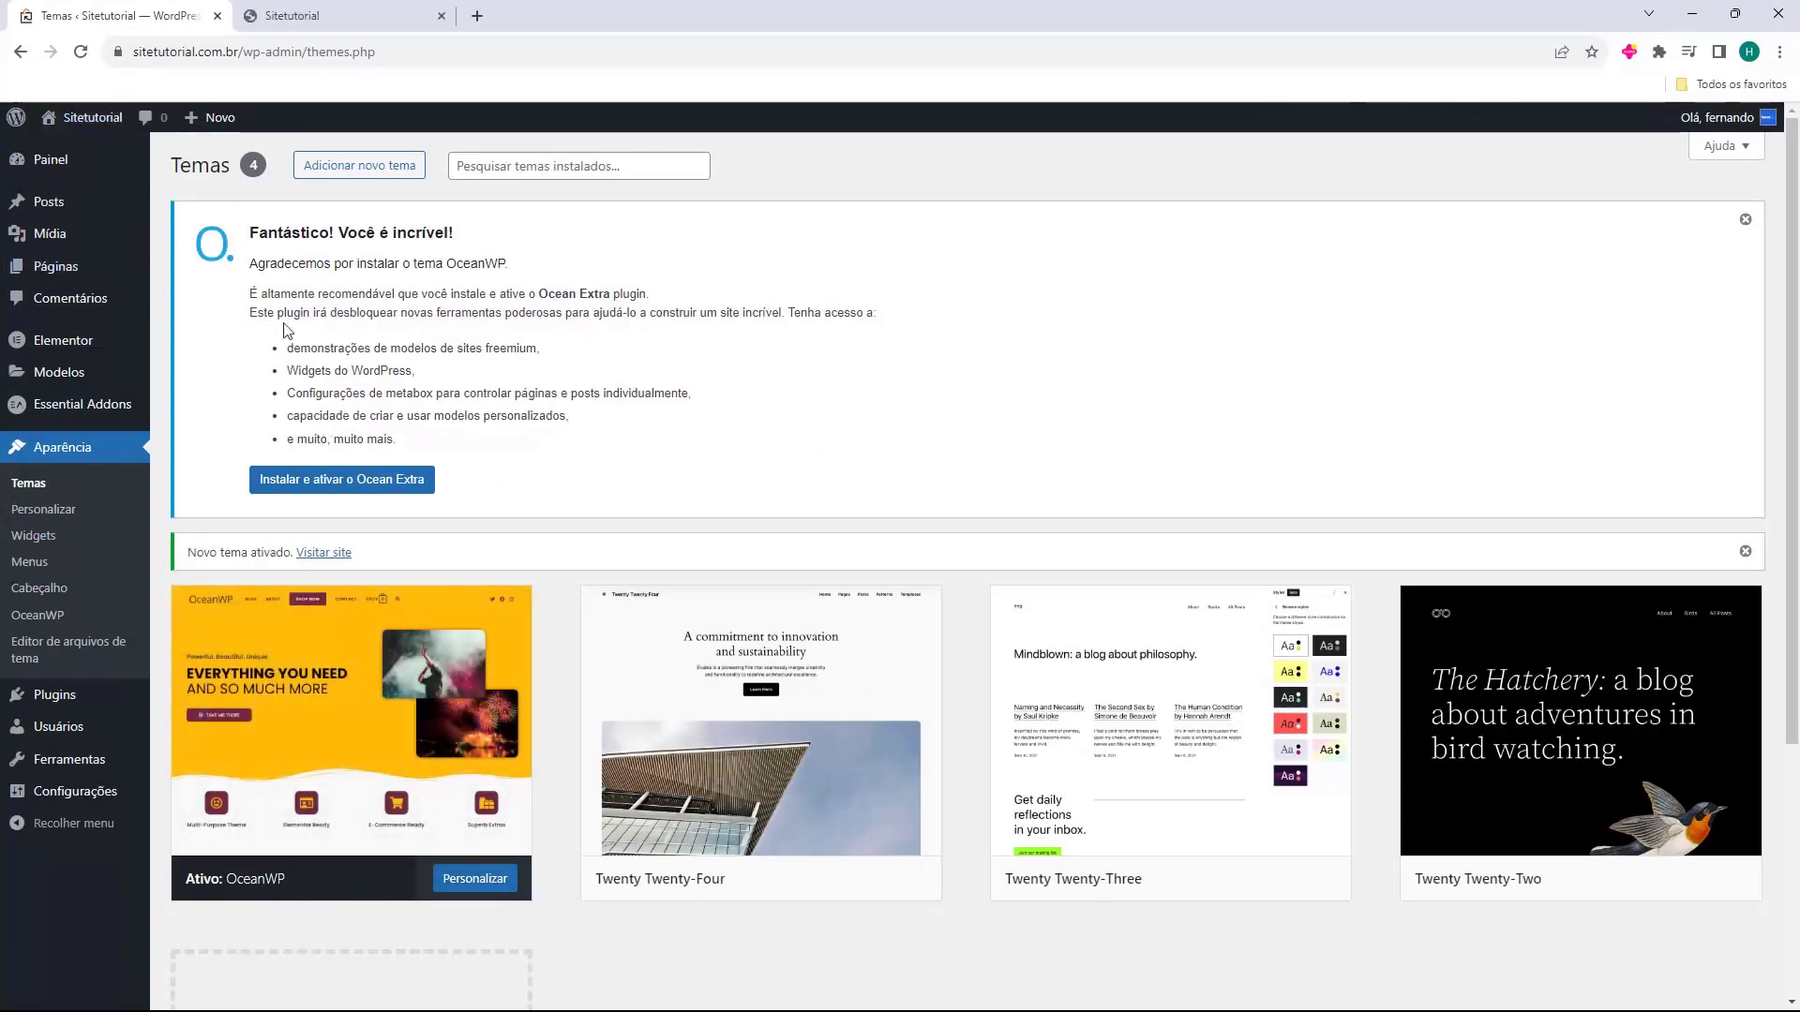
left_click(314, 16)
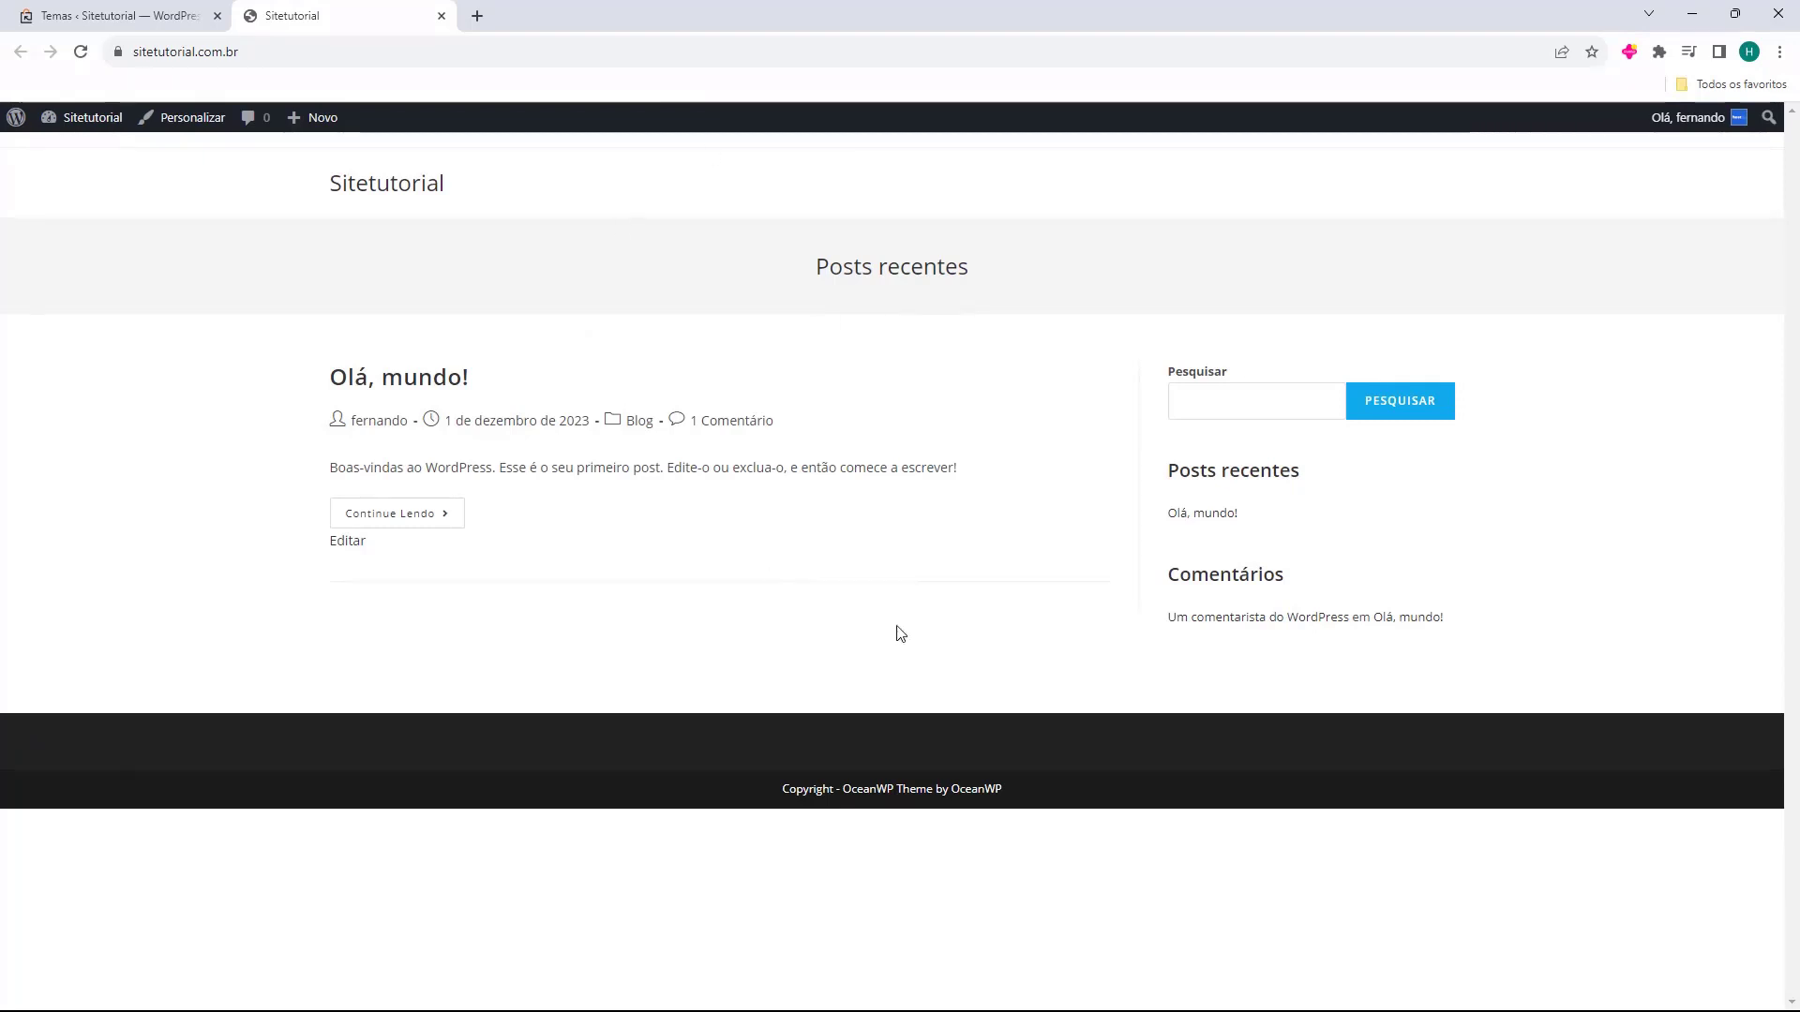
middle_click(338, 19)
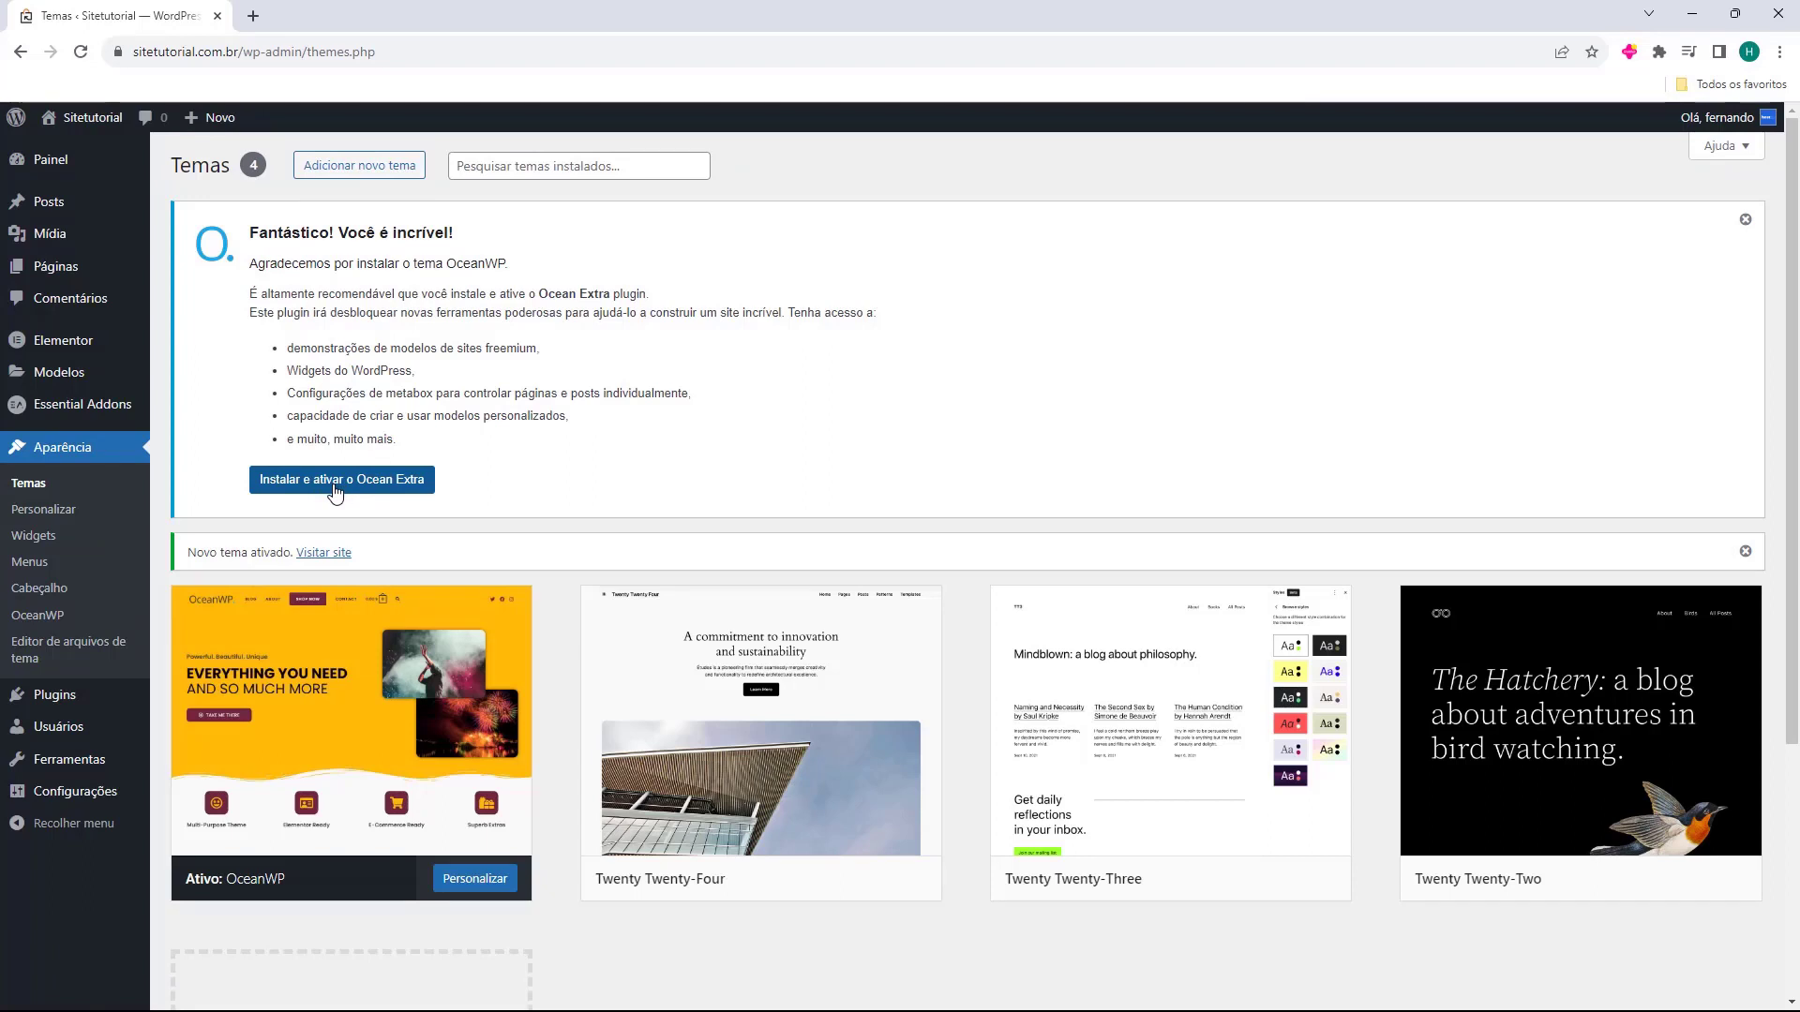
Install and activate Ocean Extra, then go to the OceanWP theme admin page.
left_click(331, 492)
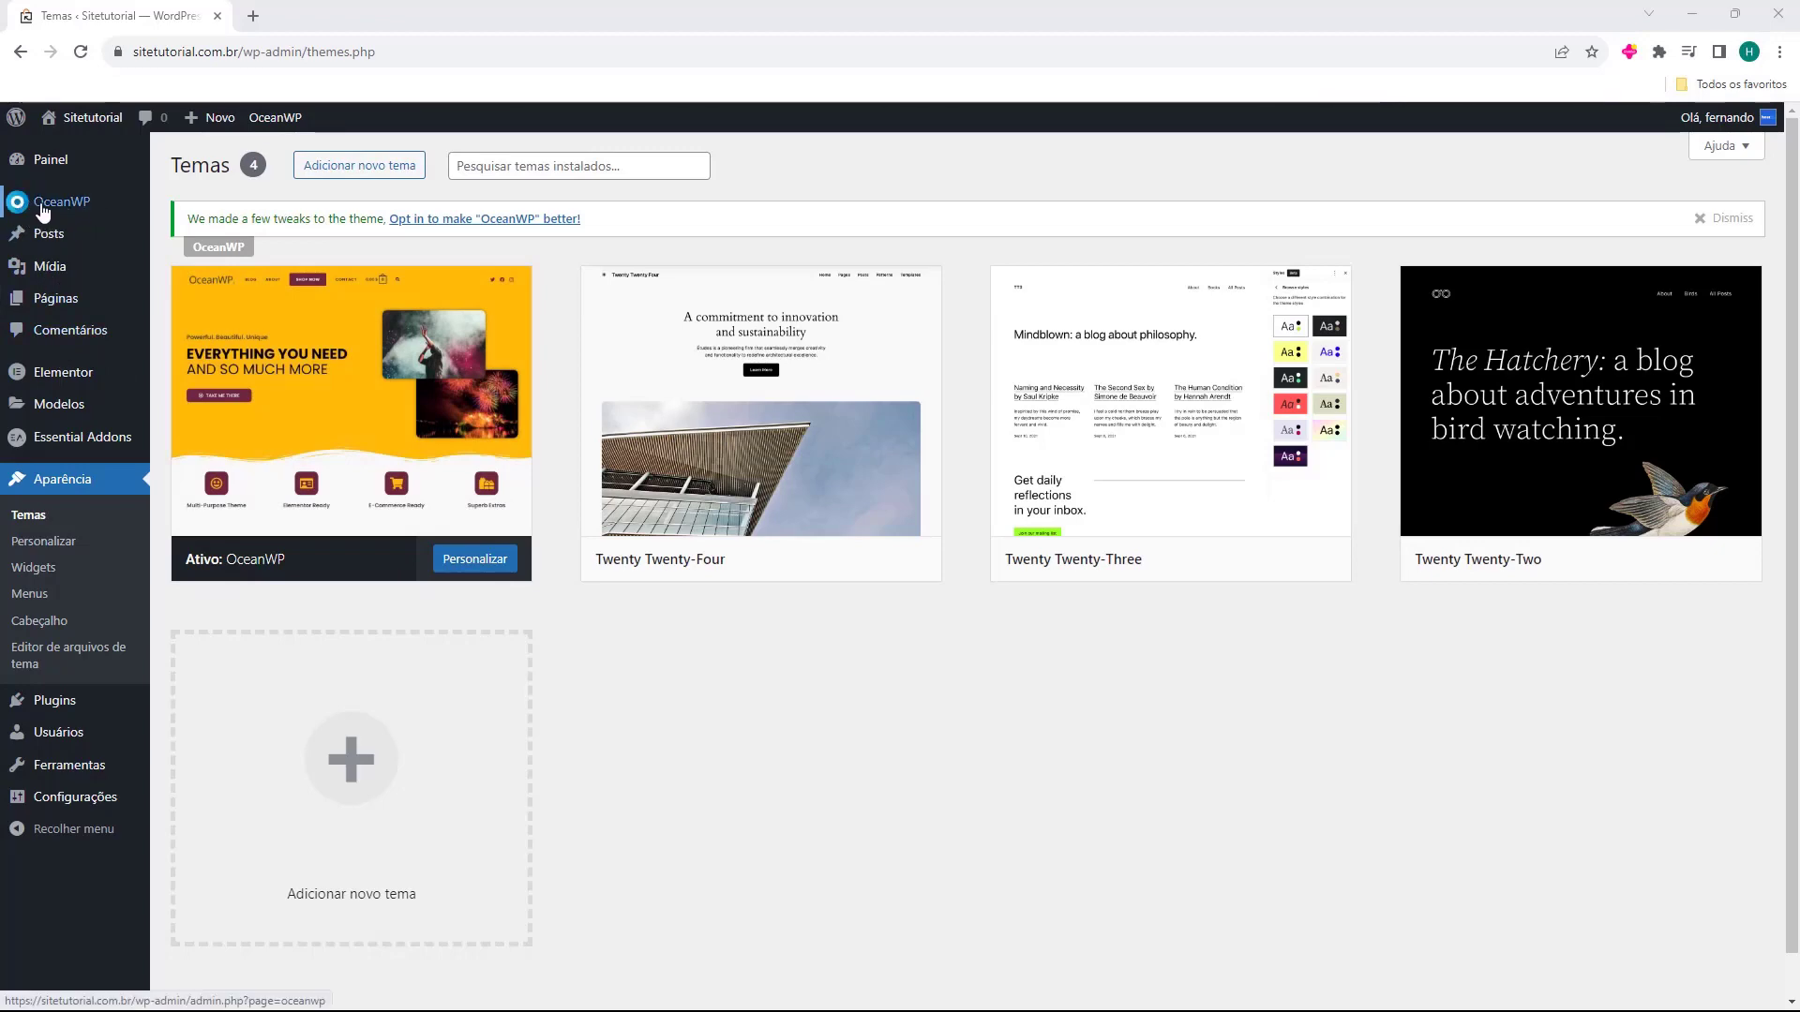
left_click(56, 705)
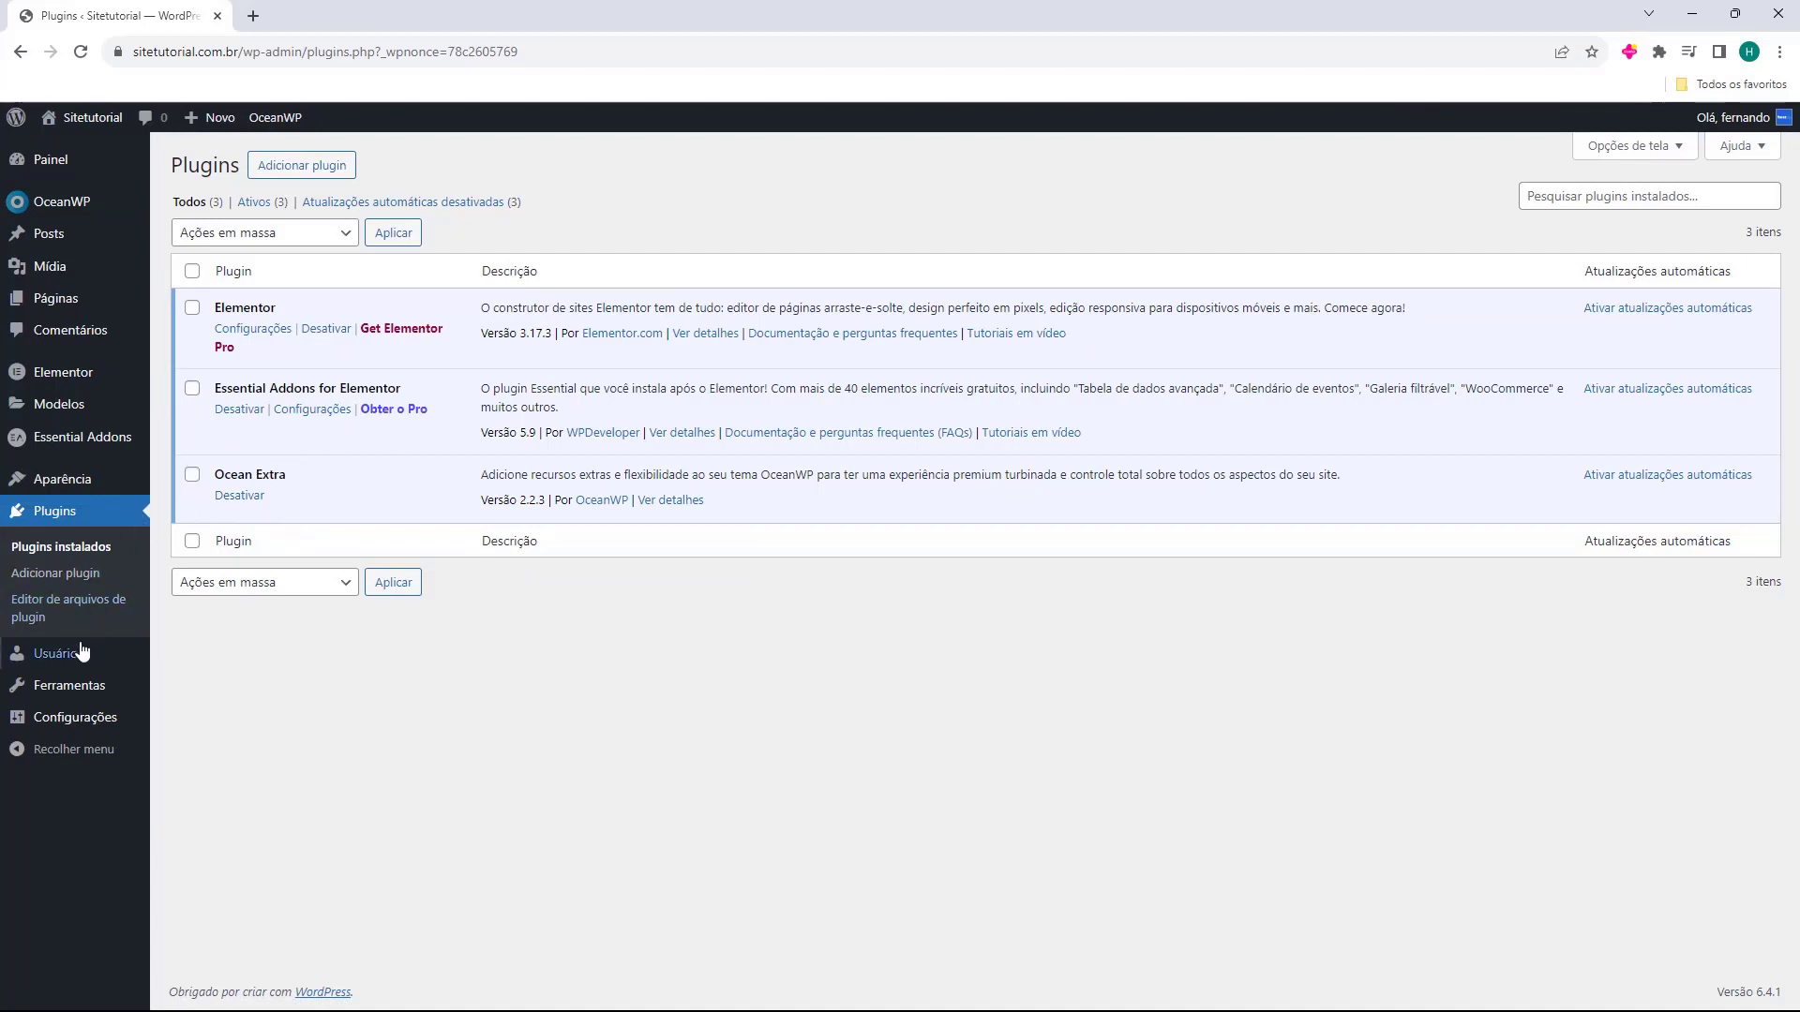
left_click(70, 212)
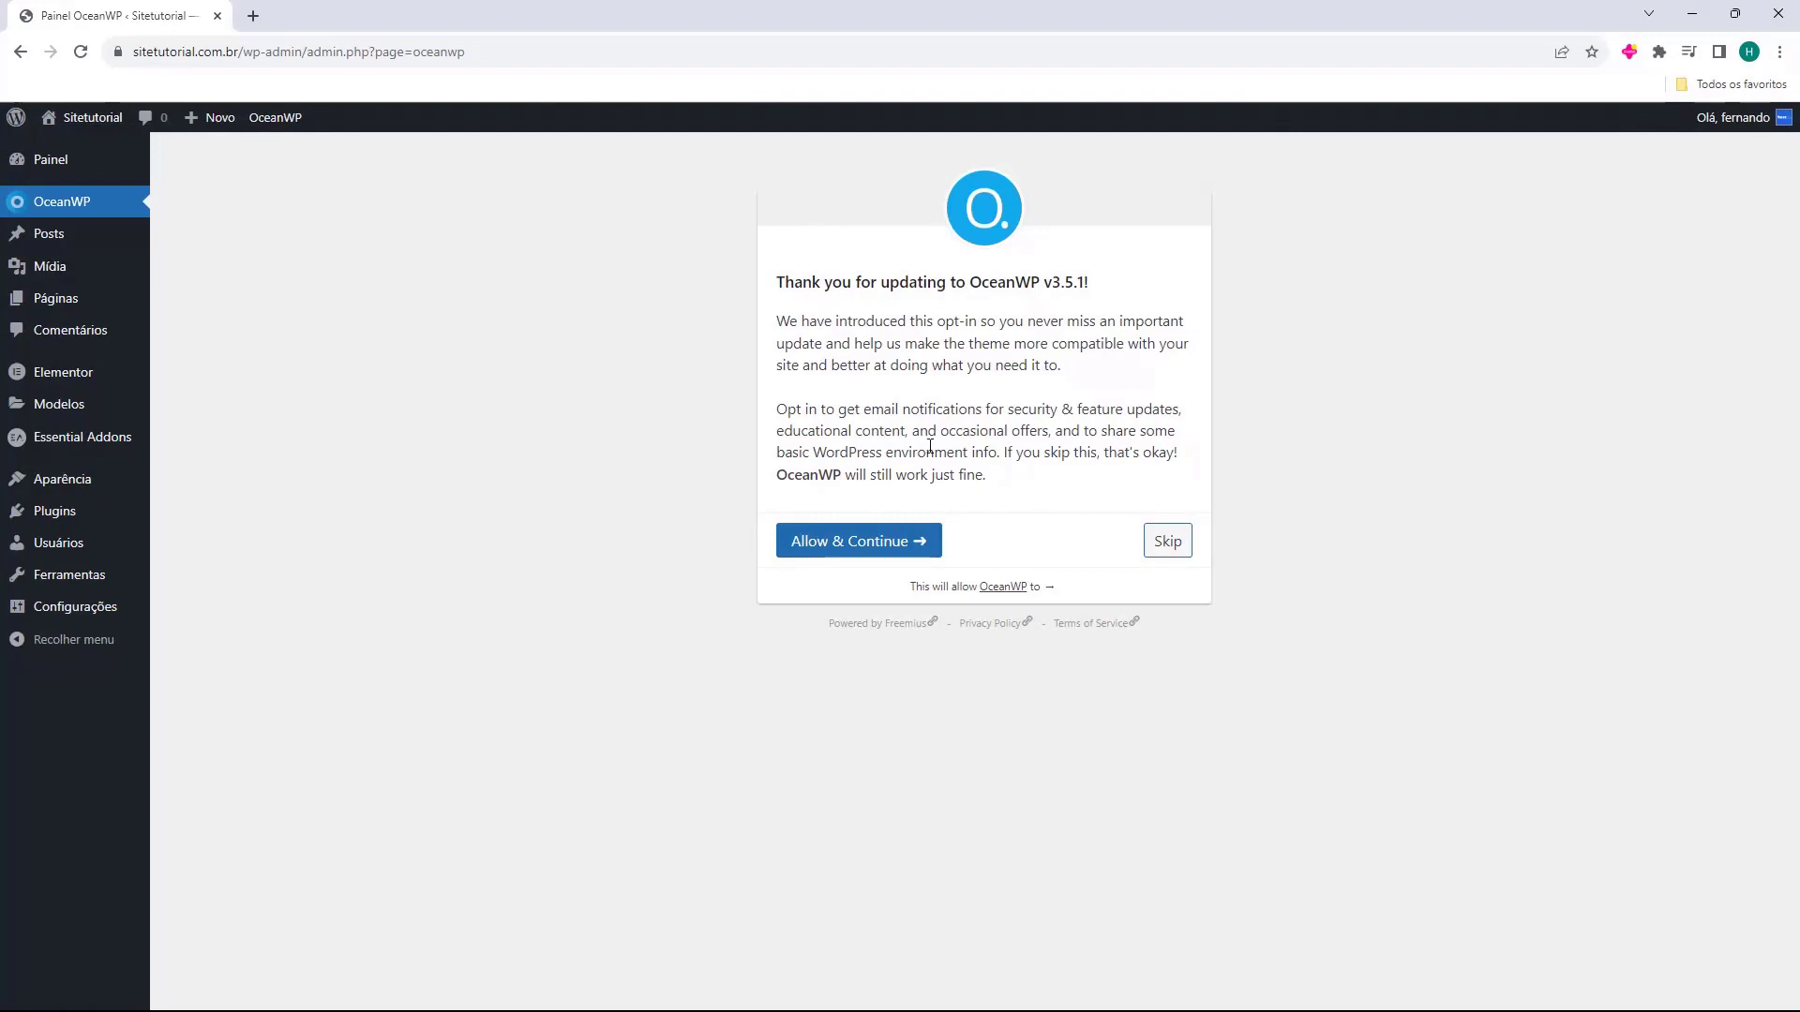
Skip the OceanWP v3.5.1 data-sharing opt-in prompt.
left_click(1163, 549)
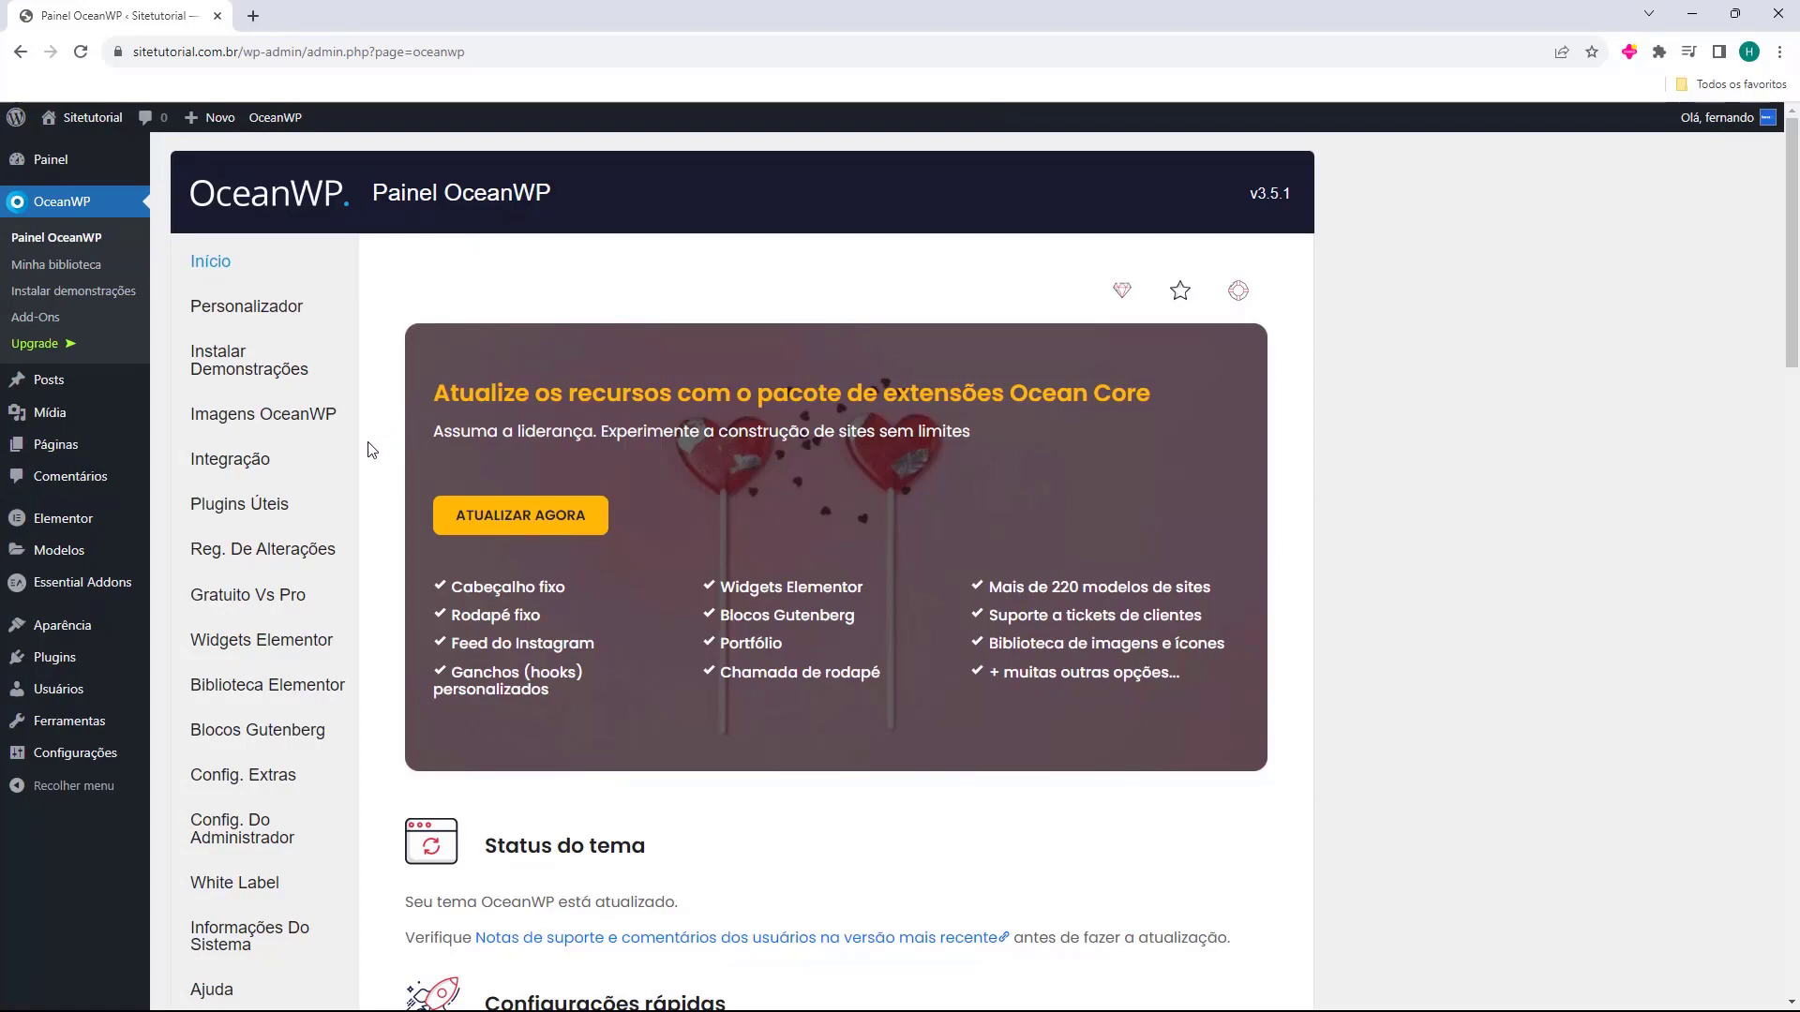
scroll(370, 440, "down", 9)
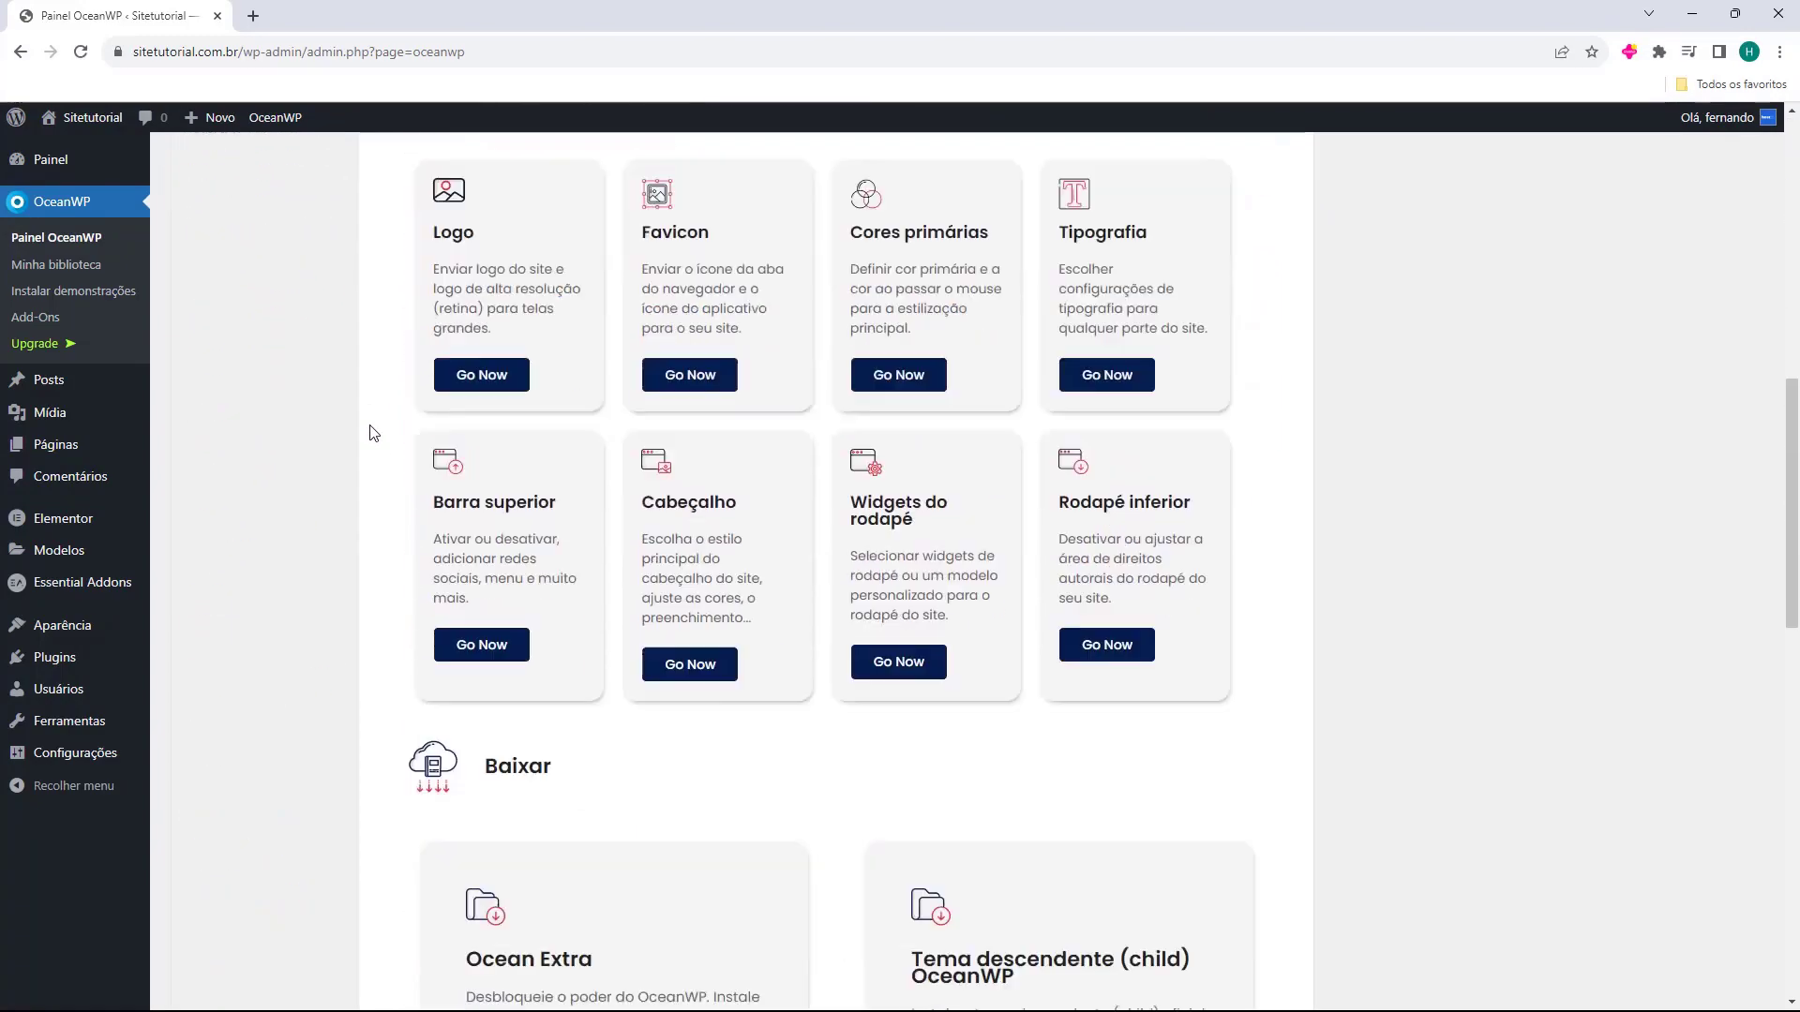
scroll(370, 433, "down", 15)
scroll(373, 435, "up", 12)
scroll(373, 436, "up", 12)
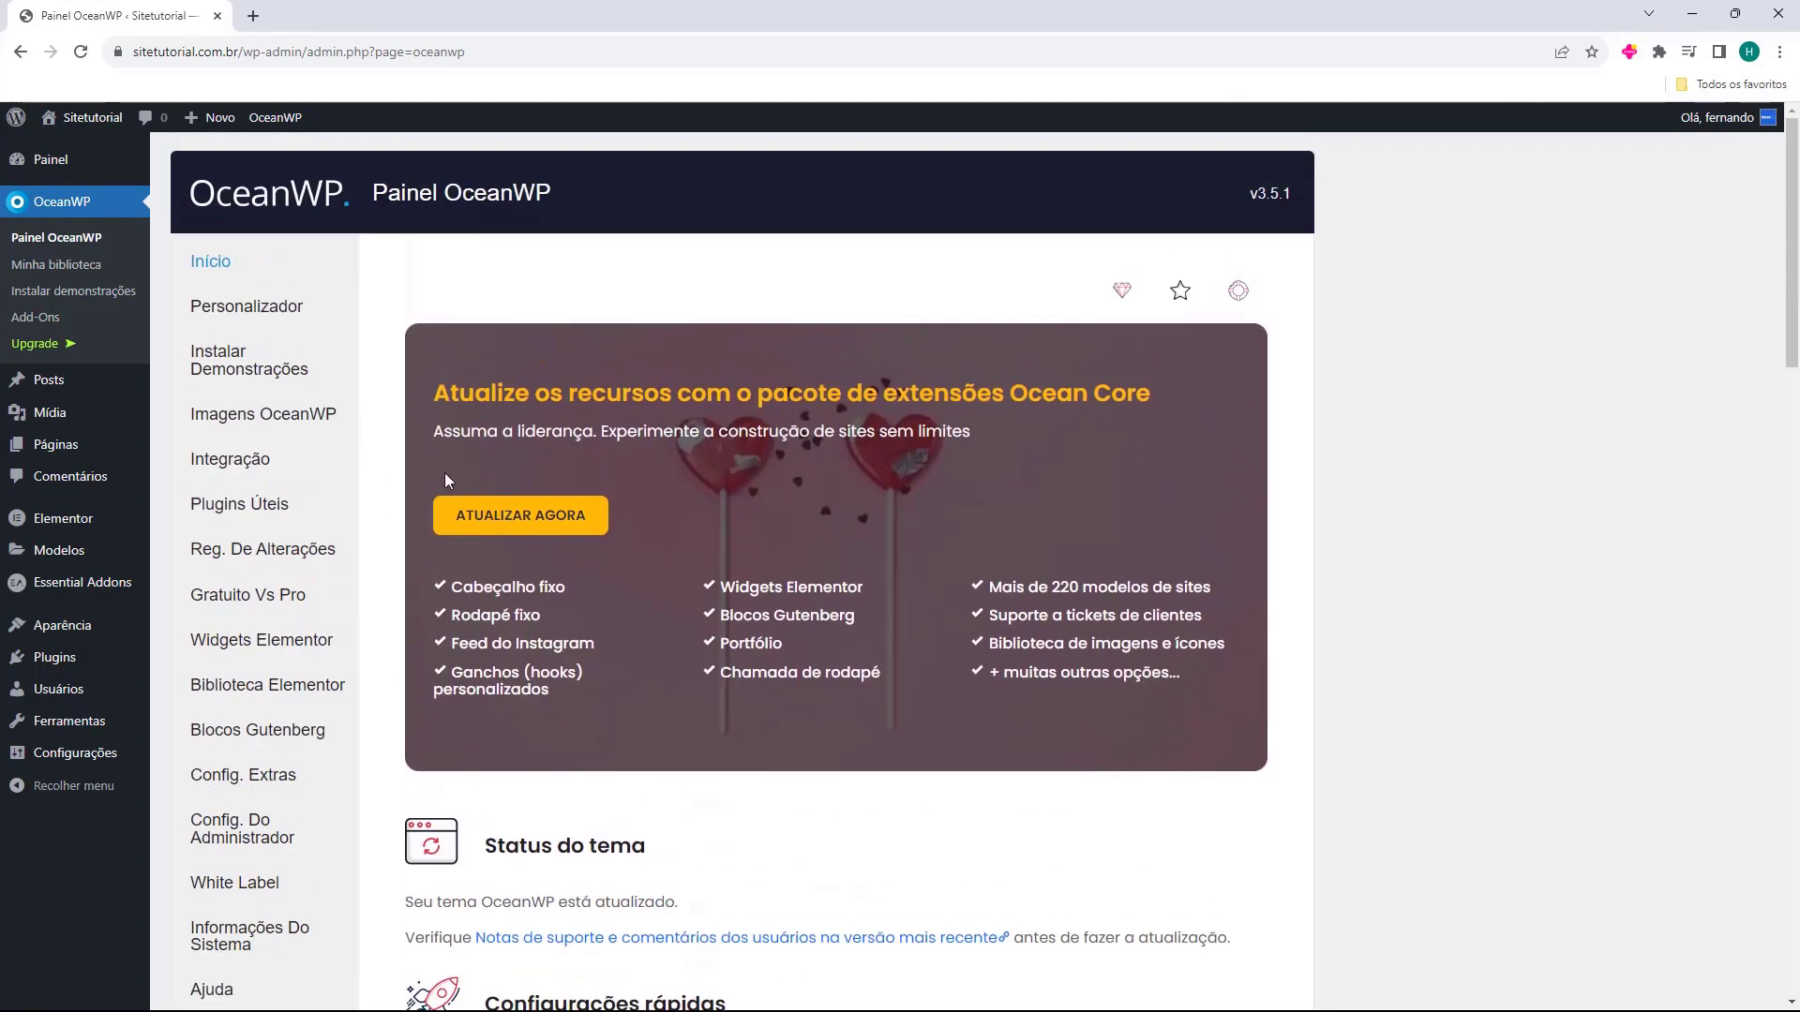
Look over the Painel OceanWP page, then go to Instalar Demonstrações.
scroll(509, 377, "down", 4)
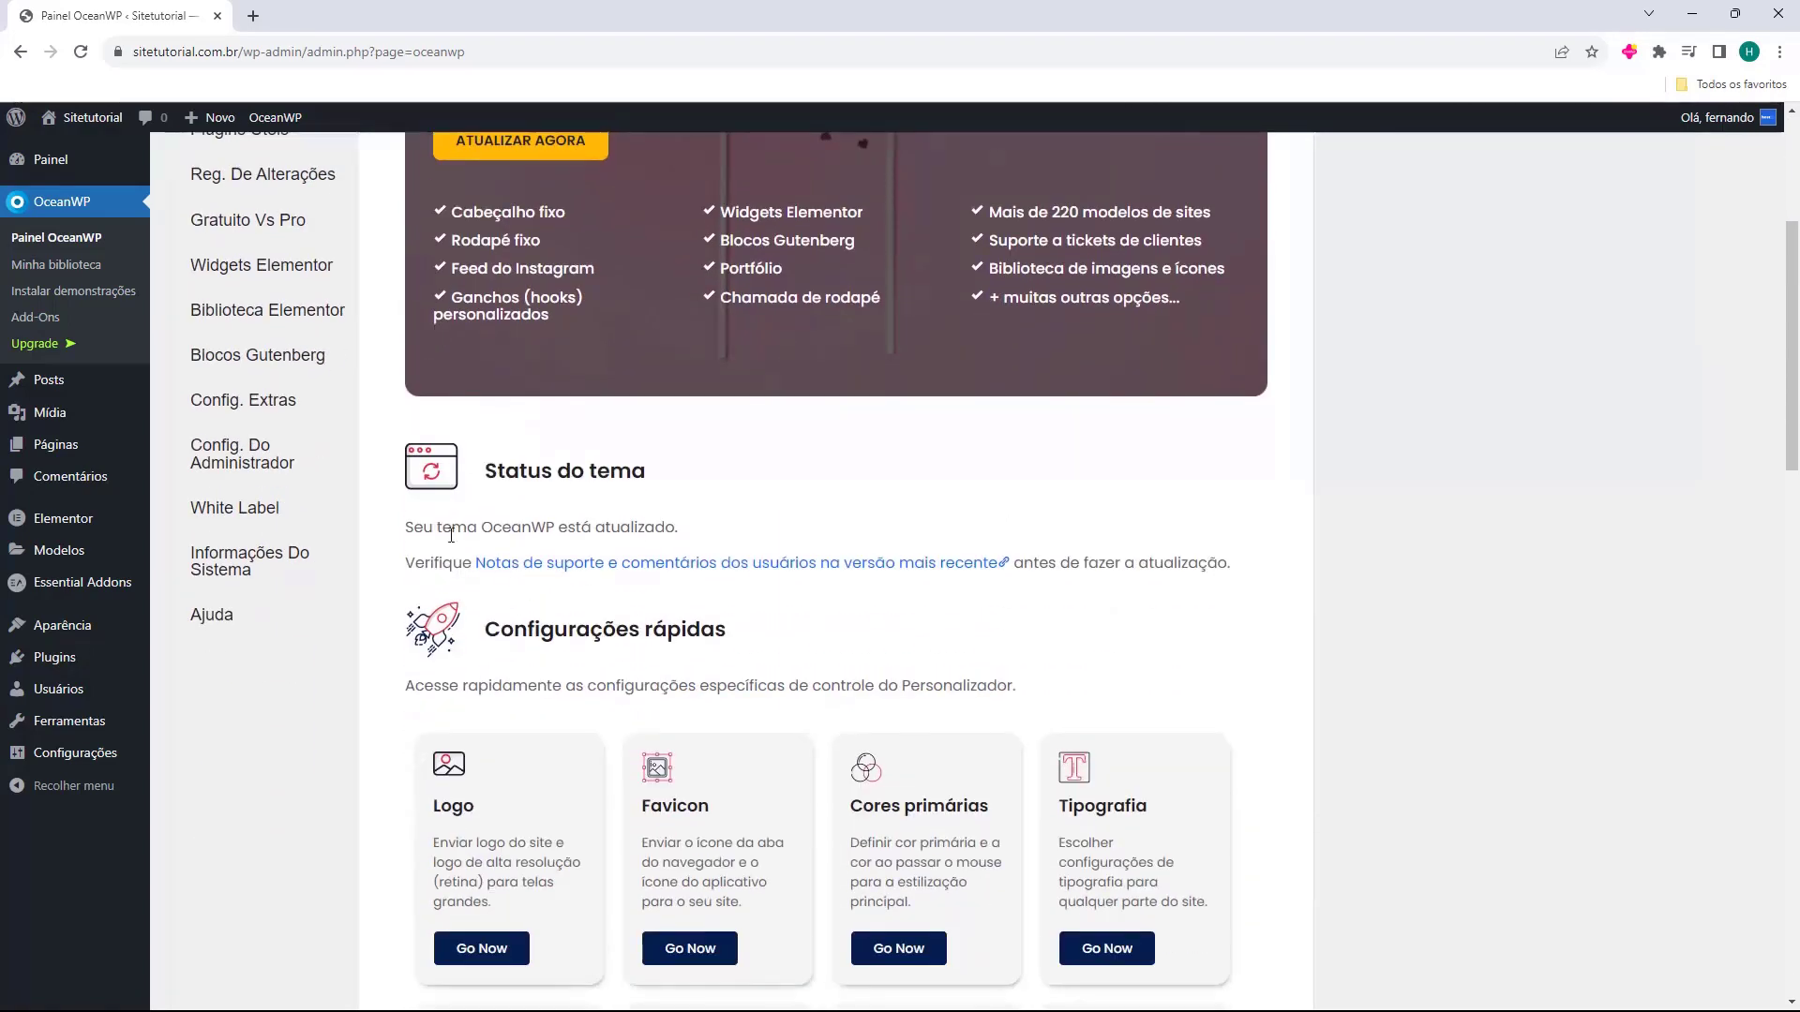
scroll(473, 423, "down", 2)
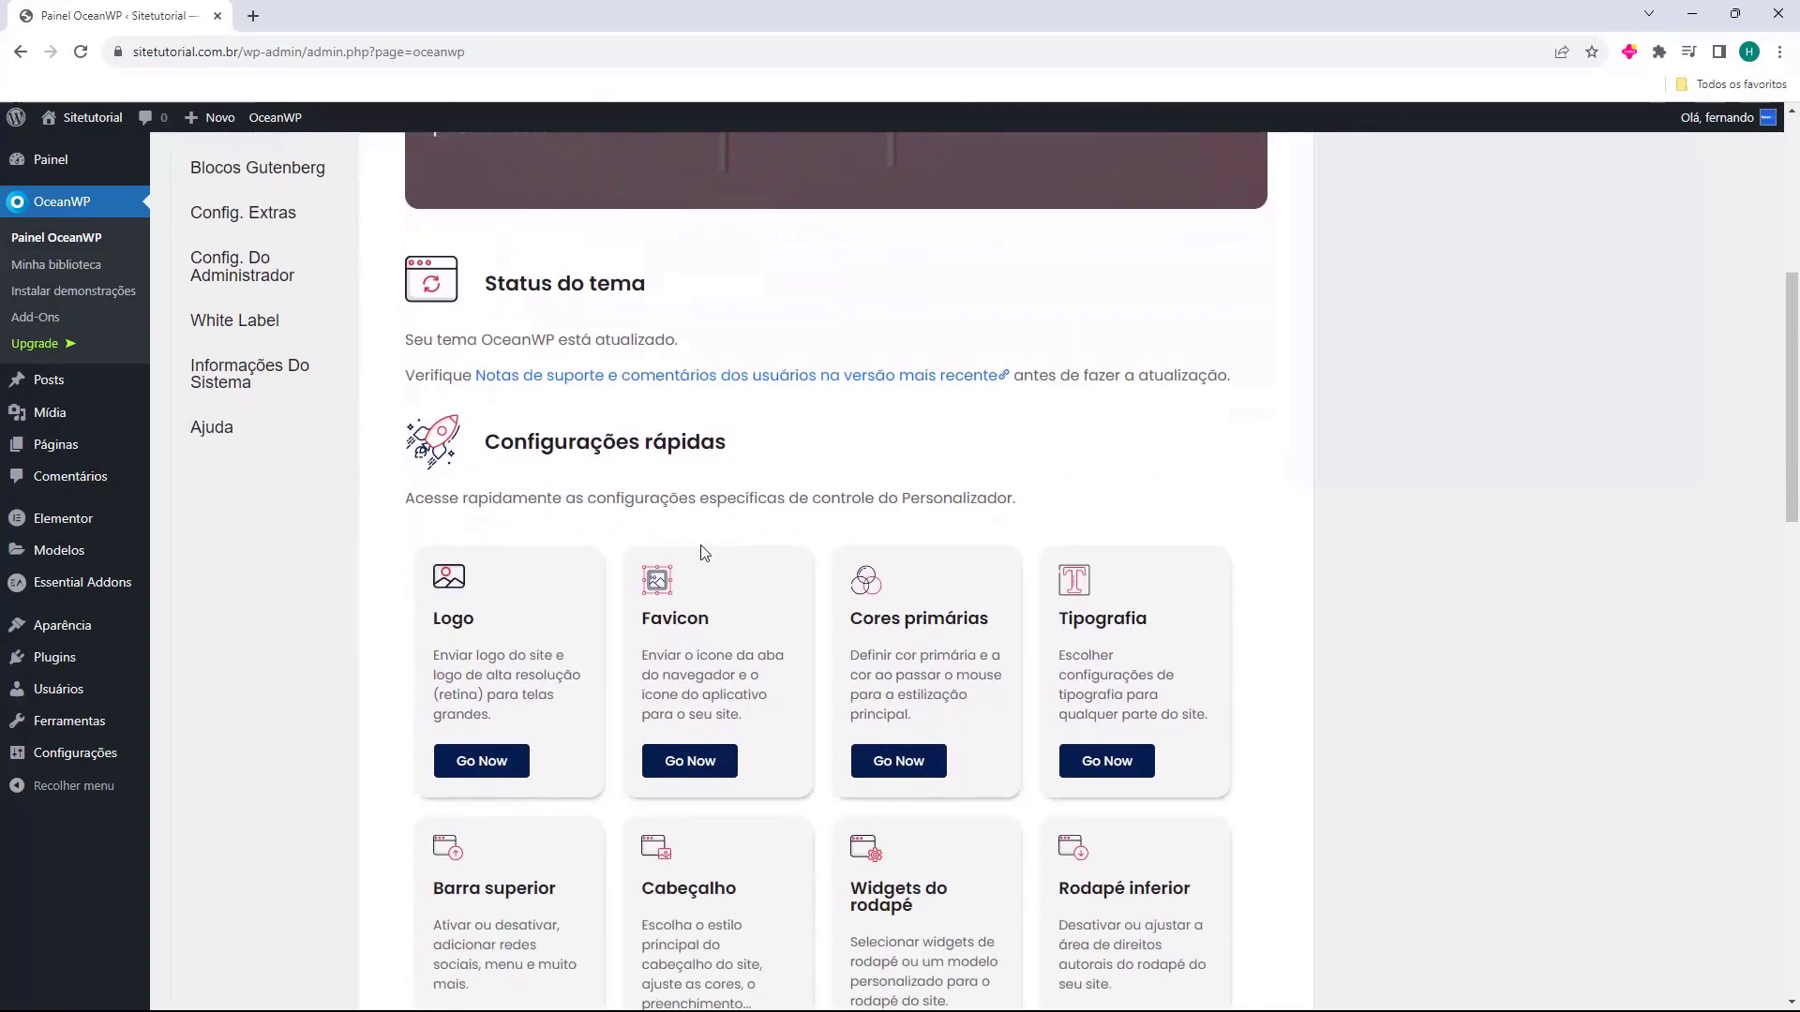
scroll(806, 581, "down", 2)
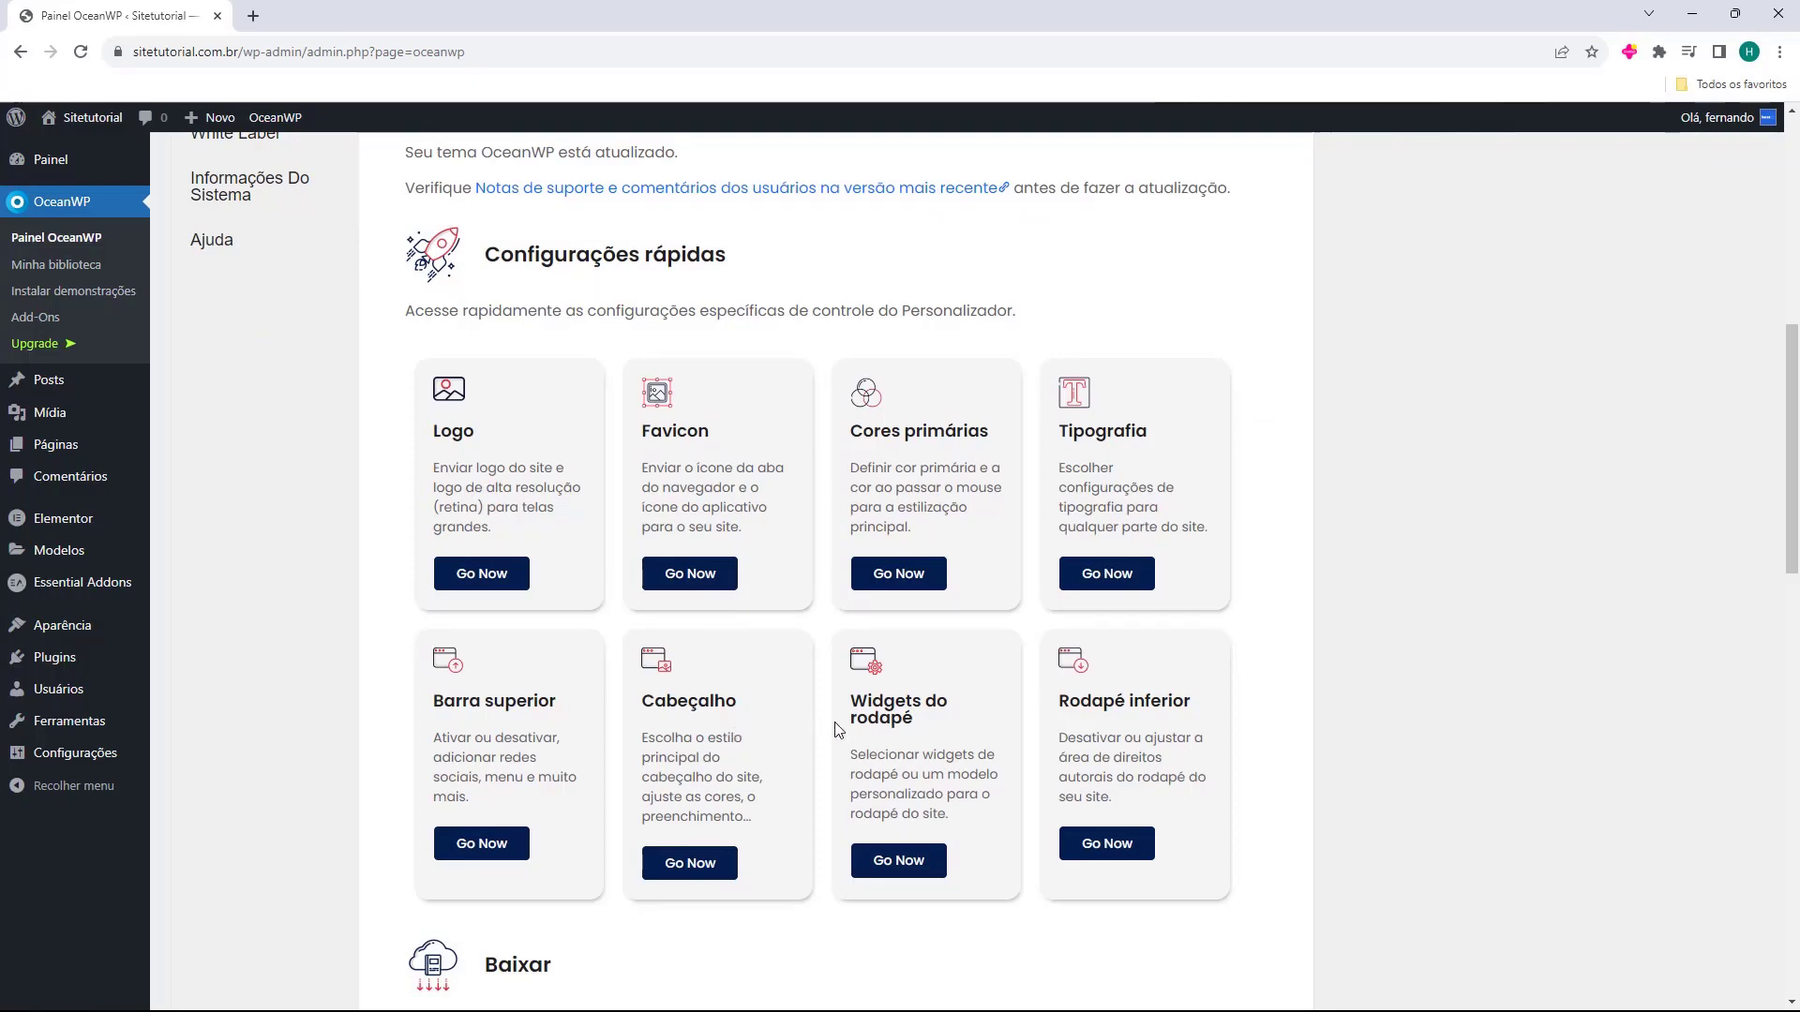
scroll(1055, 713, "down", 5)
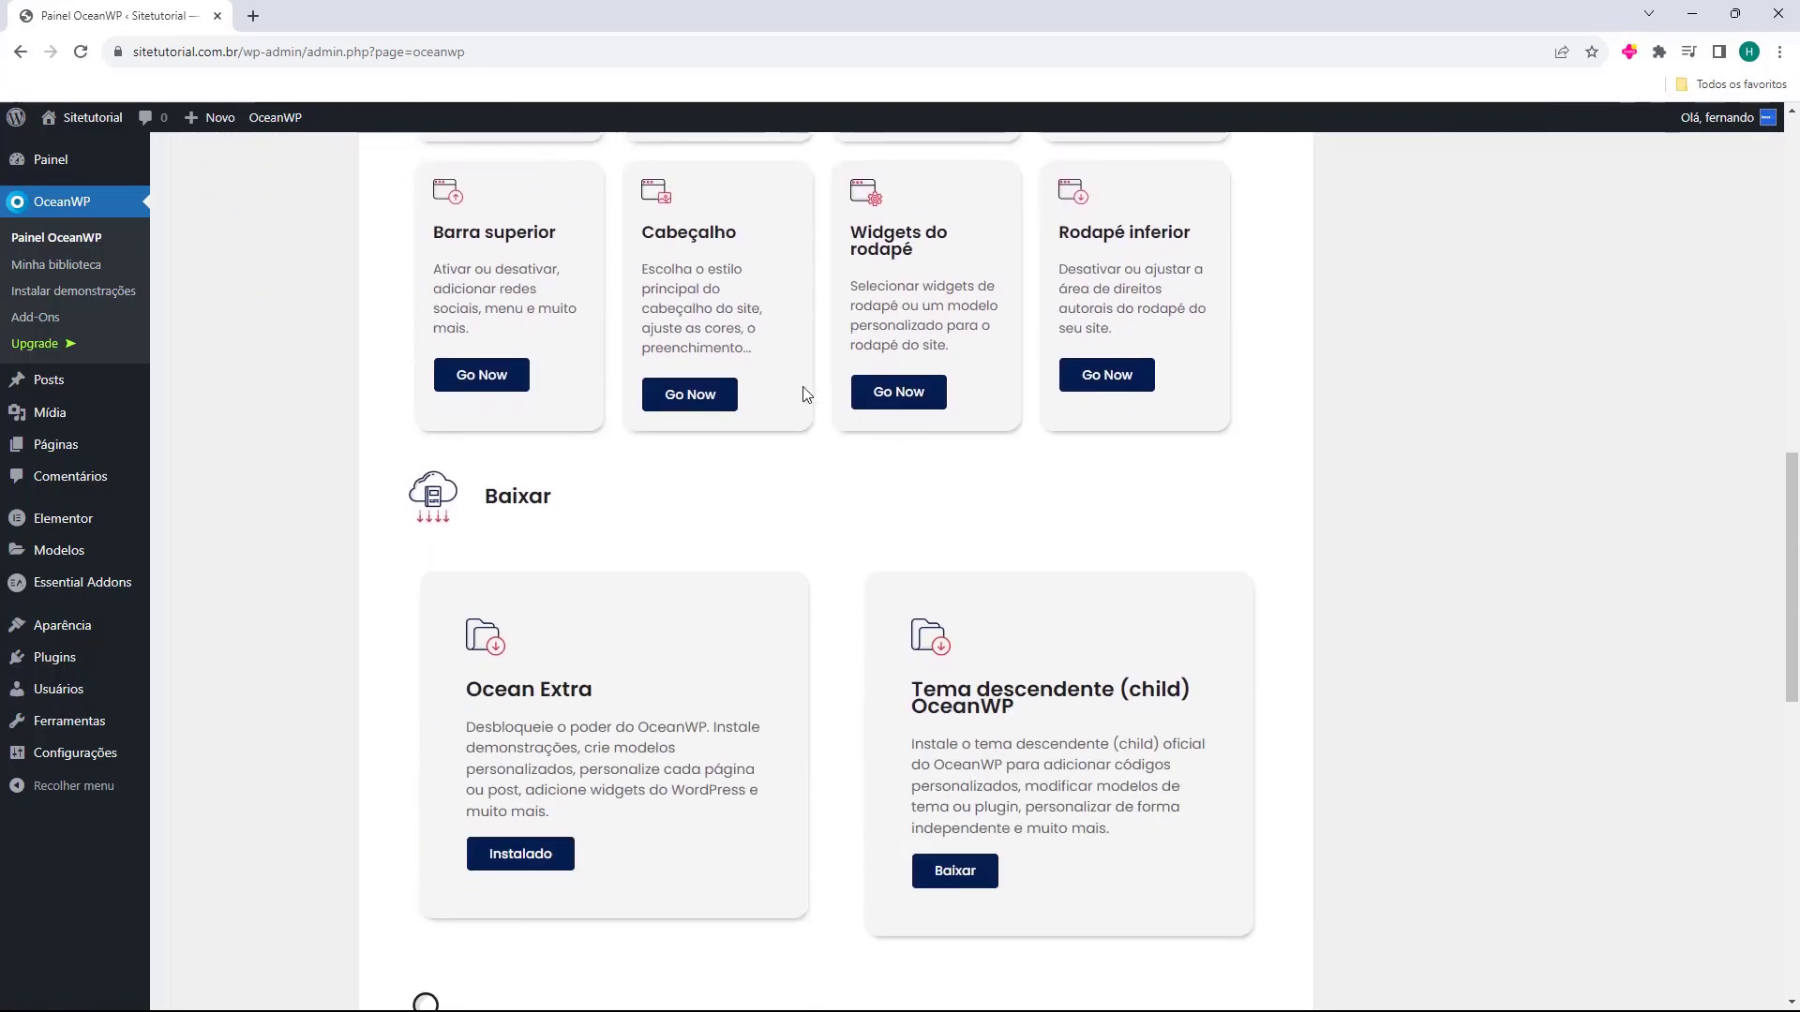
scroll(525, 453, "down", 2)
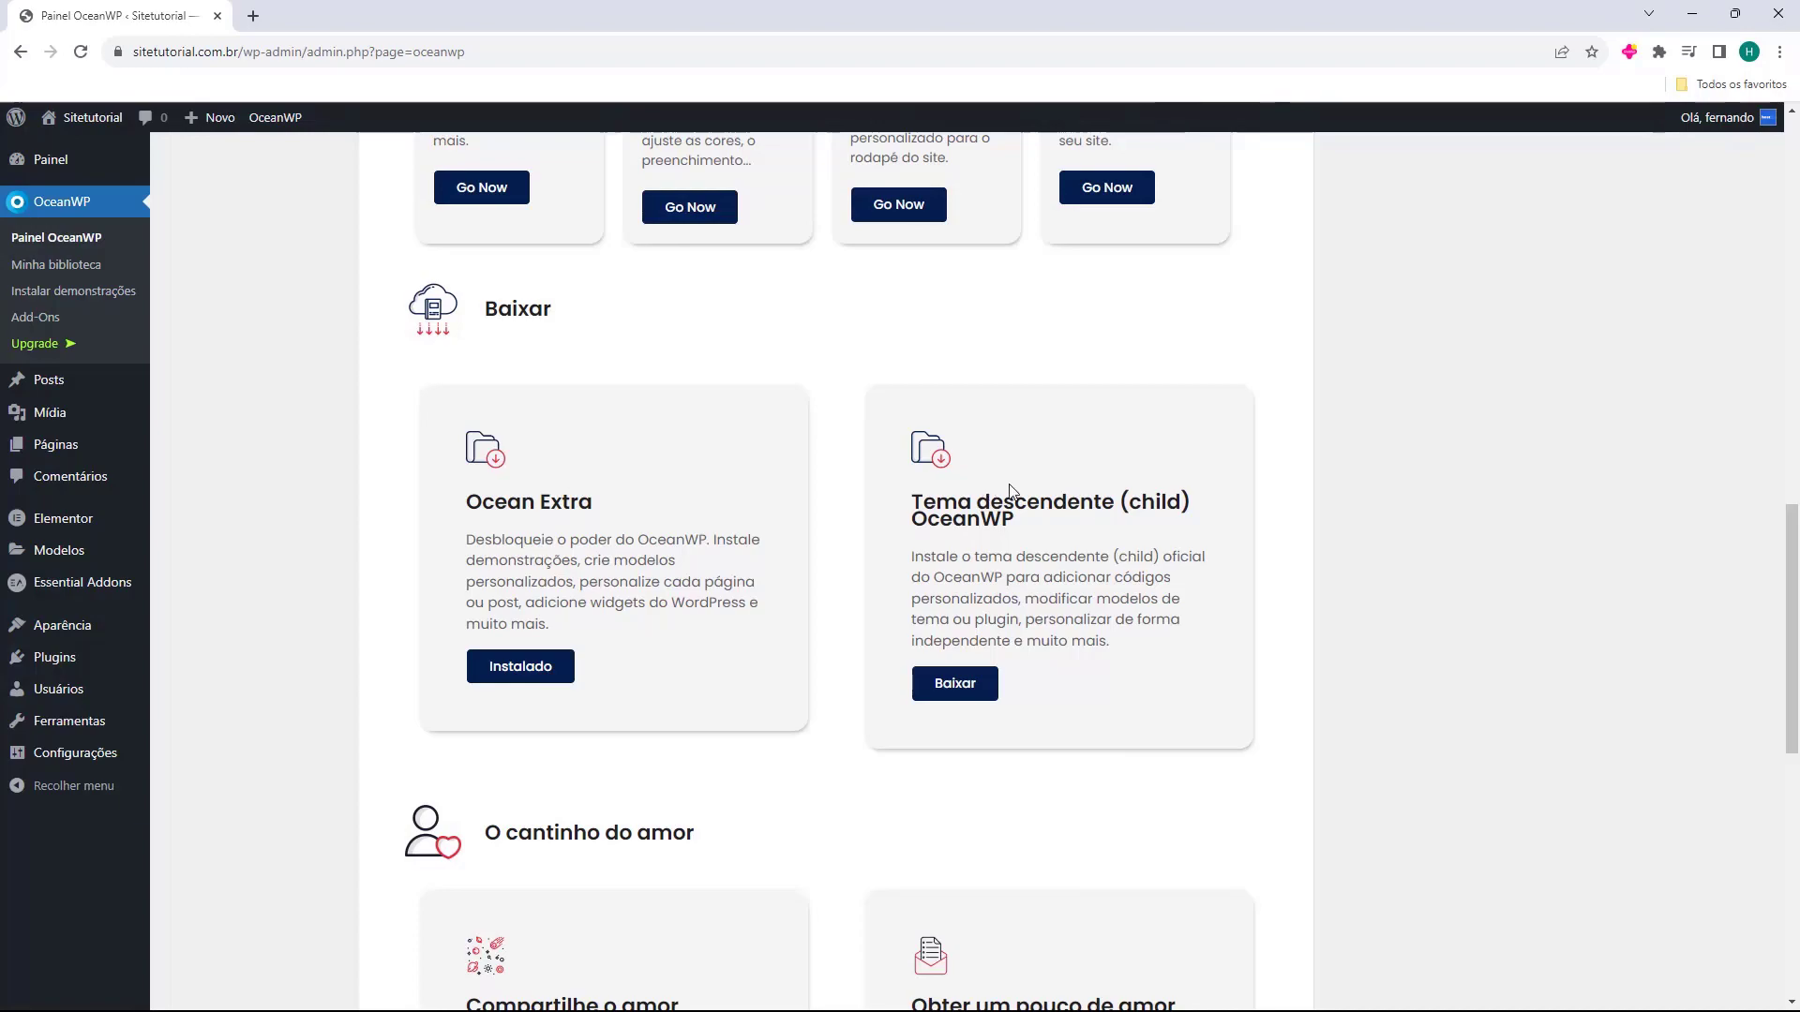
scroll(821, 422, "down", 10)
scroll(816, 424, "up", 15)
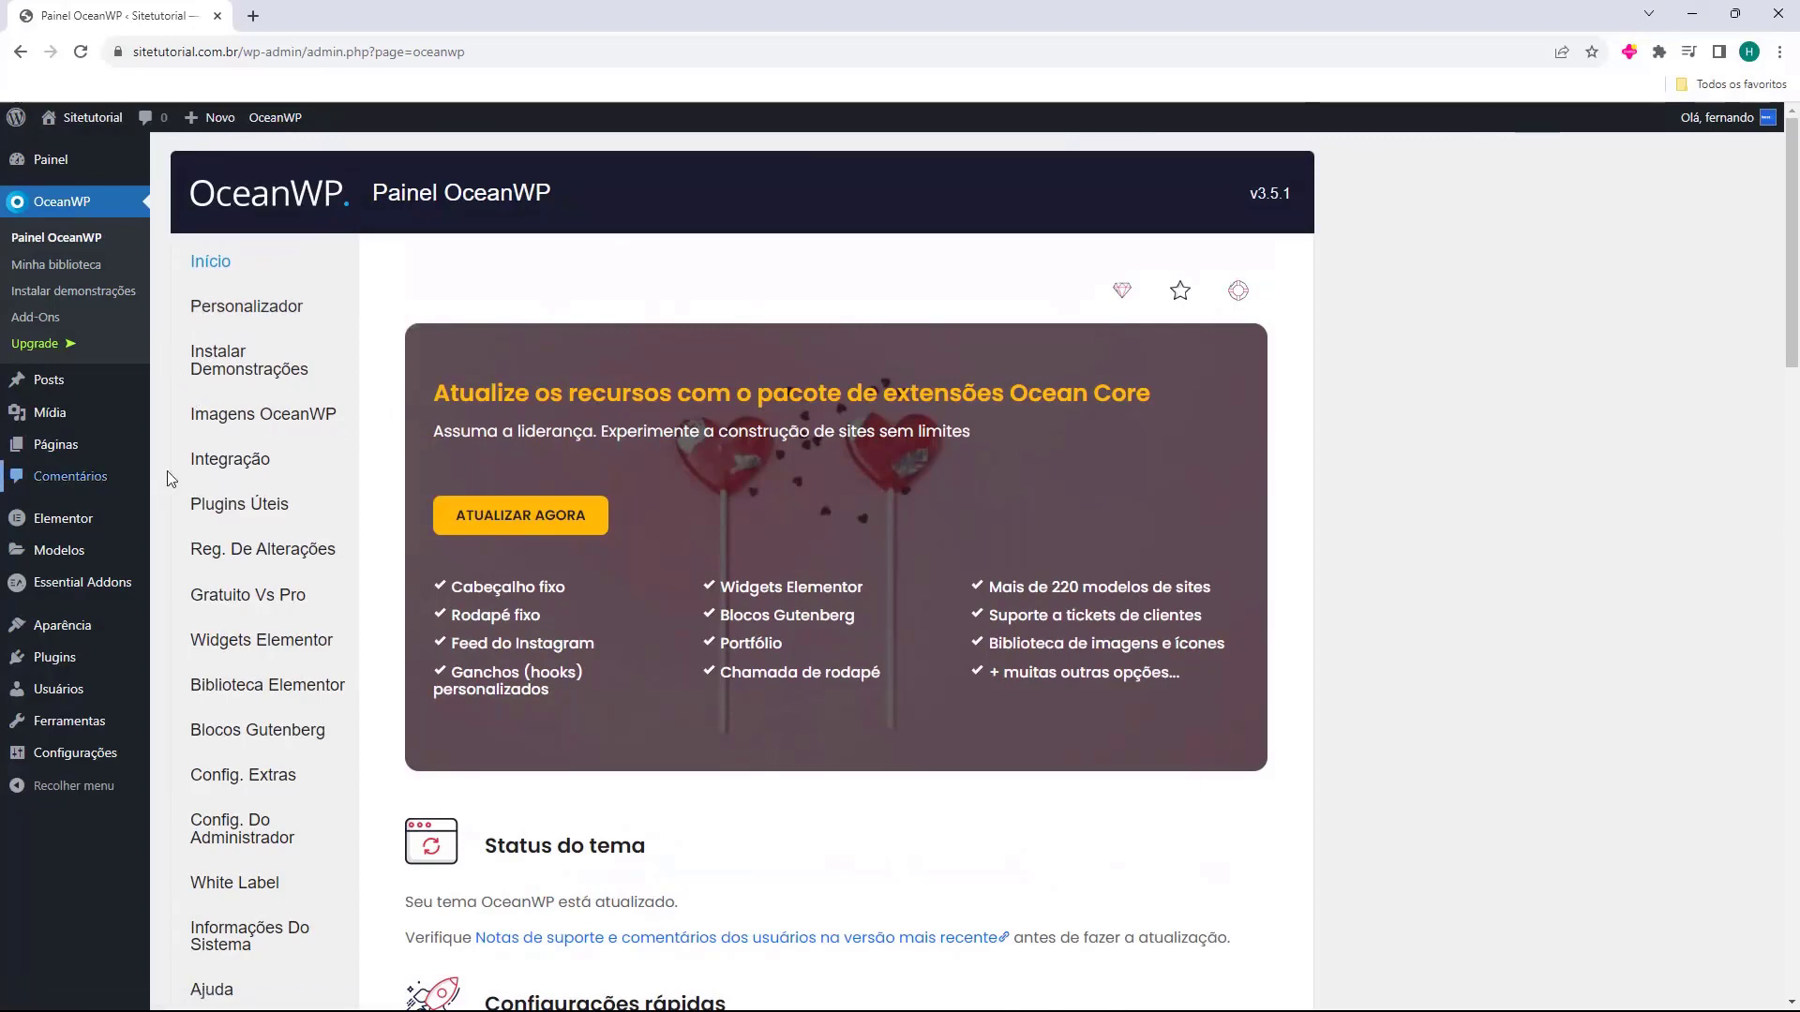
scroll(272, 511, "down", 3)
scroll(301, 701, "up", 3)
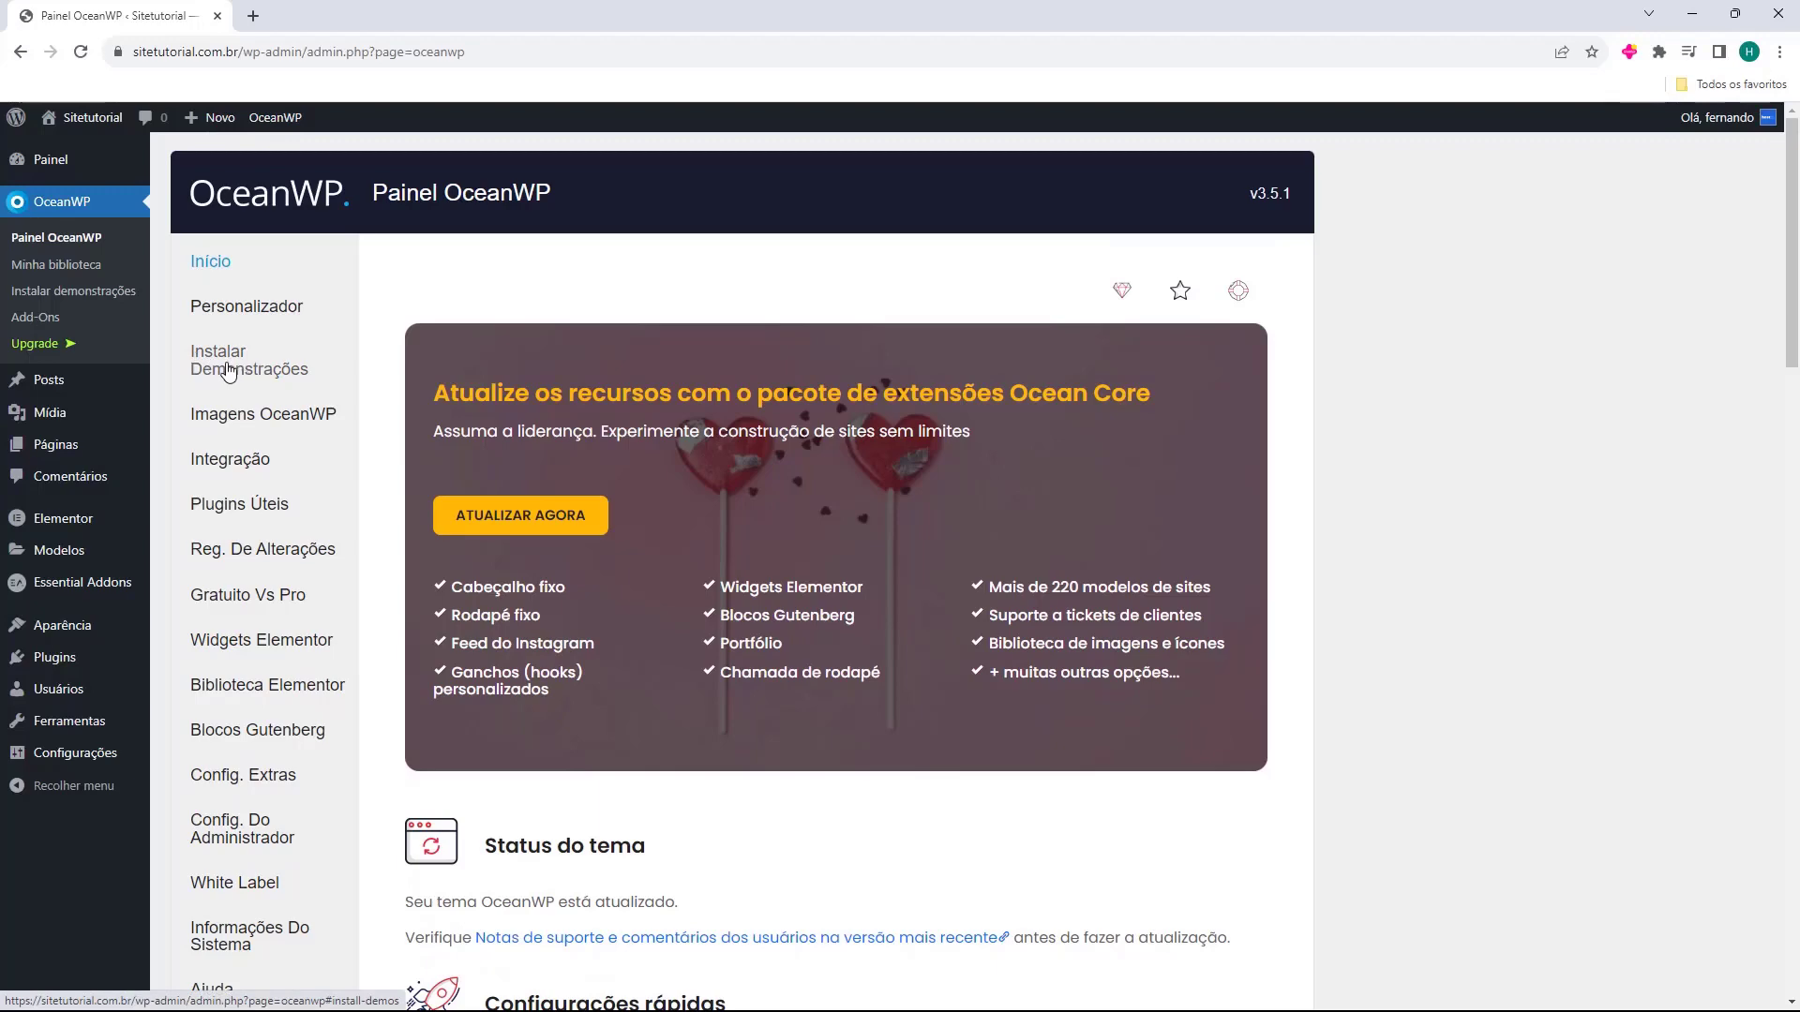
left_click(227, 369)
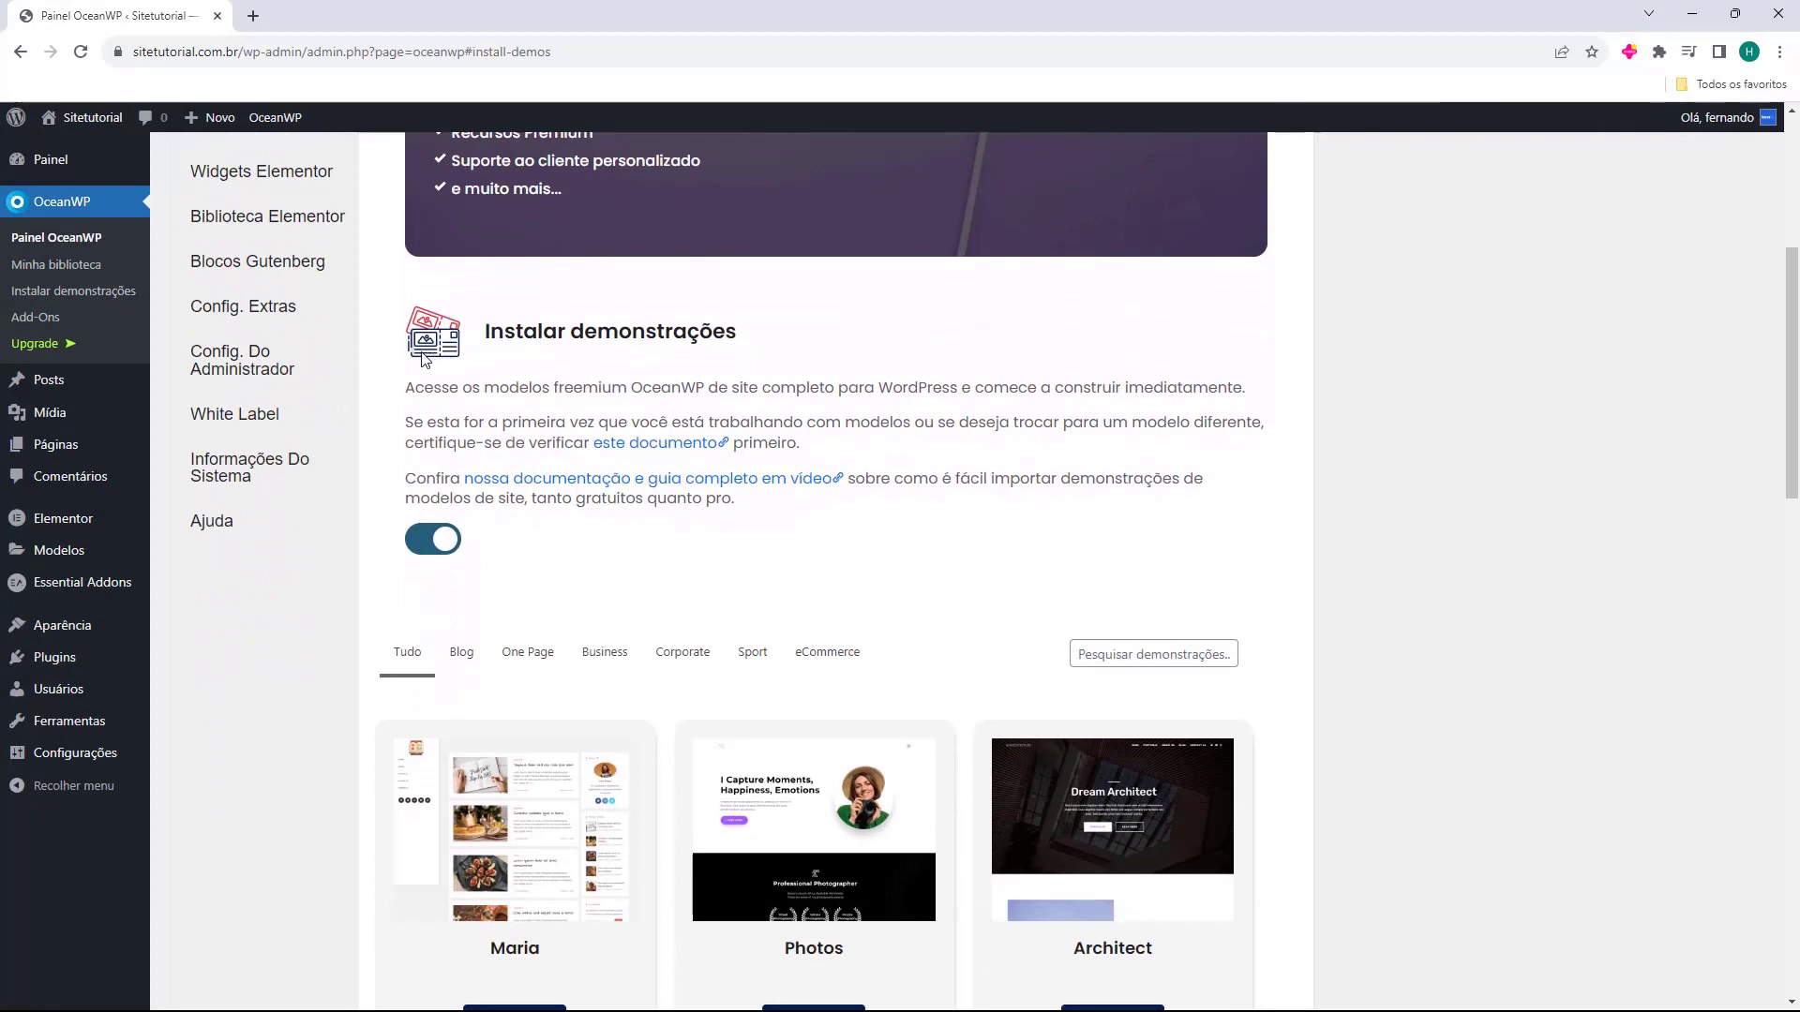
Filter the OceanWP demos to Blog (Maria, Blogger, Personal, Travel) and live-preview Maria.
scroll(422, 352, "down", 3)
scroll(366, 353, "down", 2)
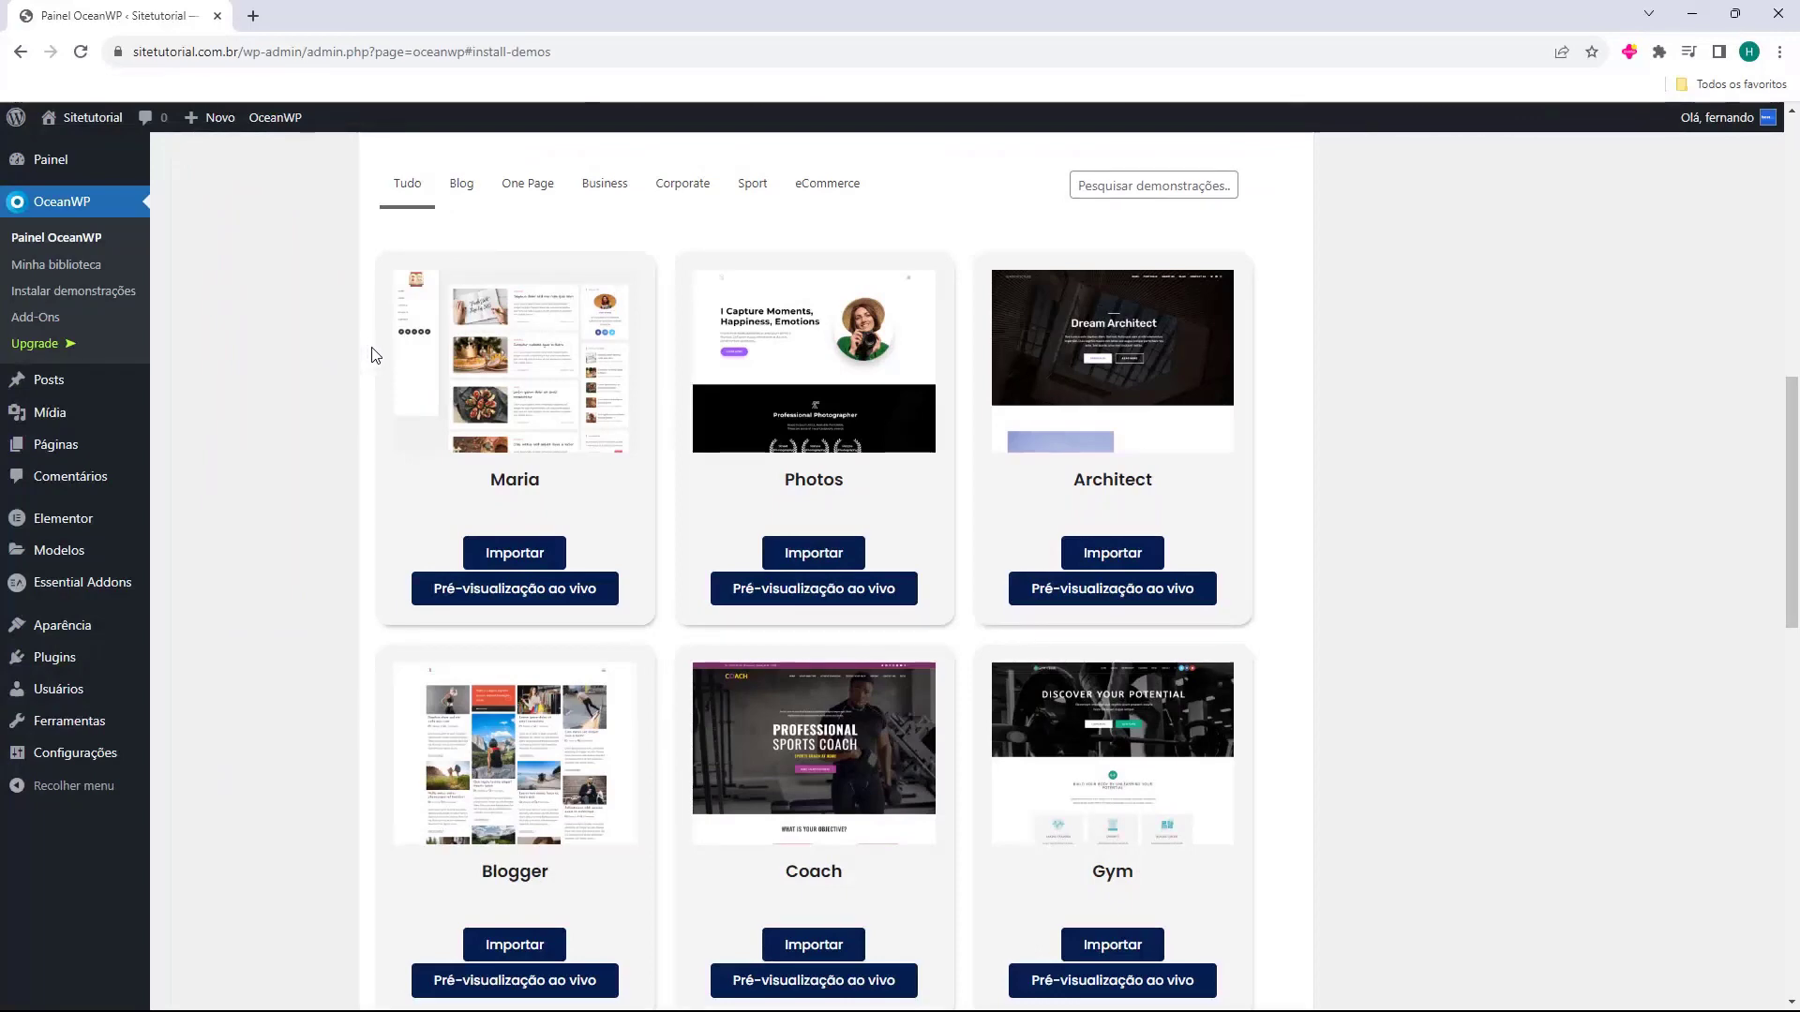
scroll(372, 354, "down", 13)
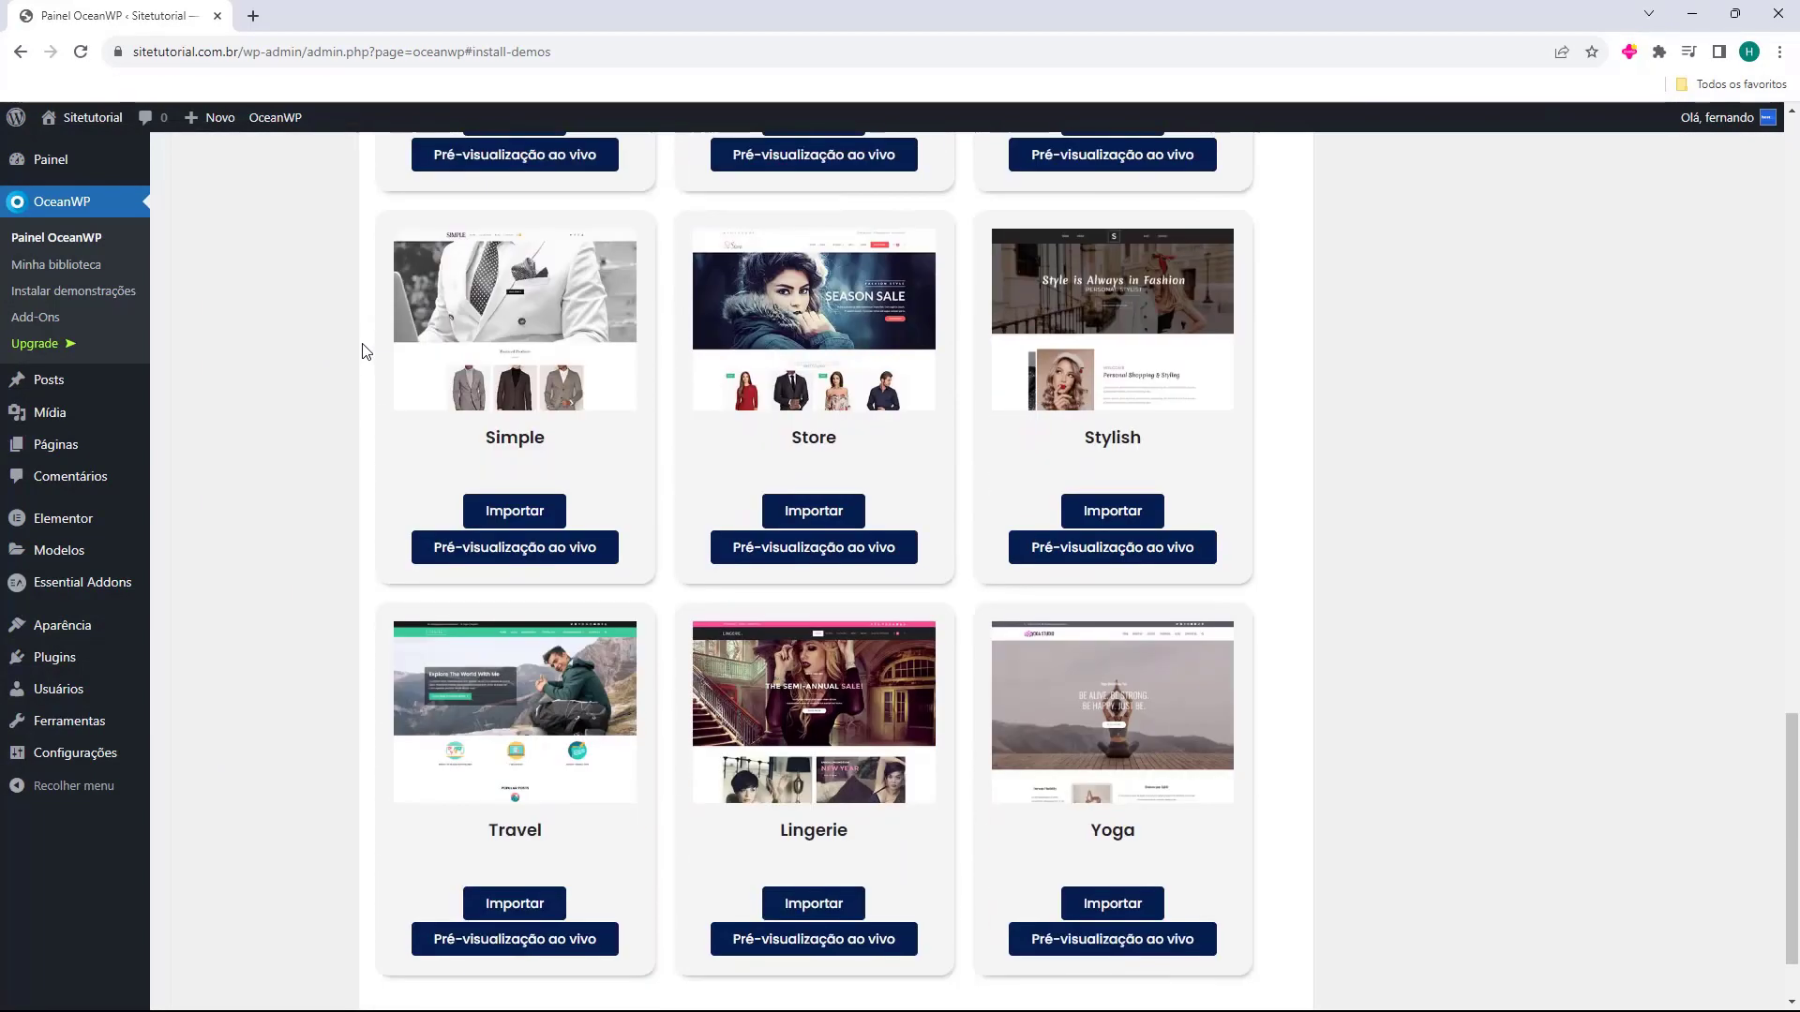
scroll(363, 352, "up", 12)
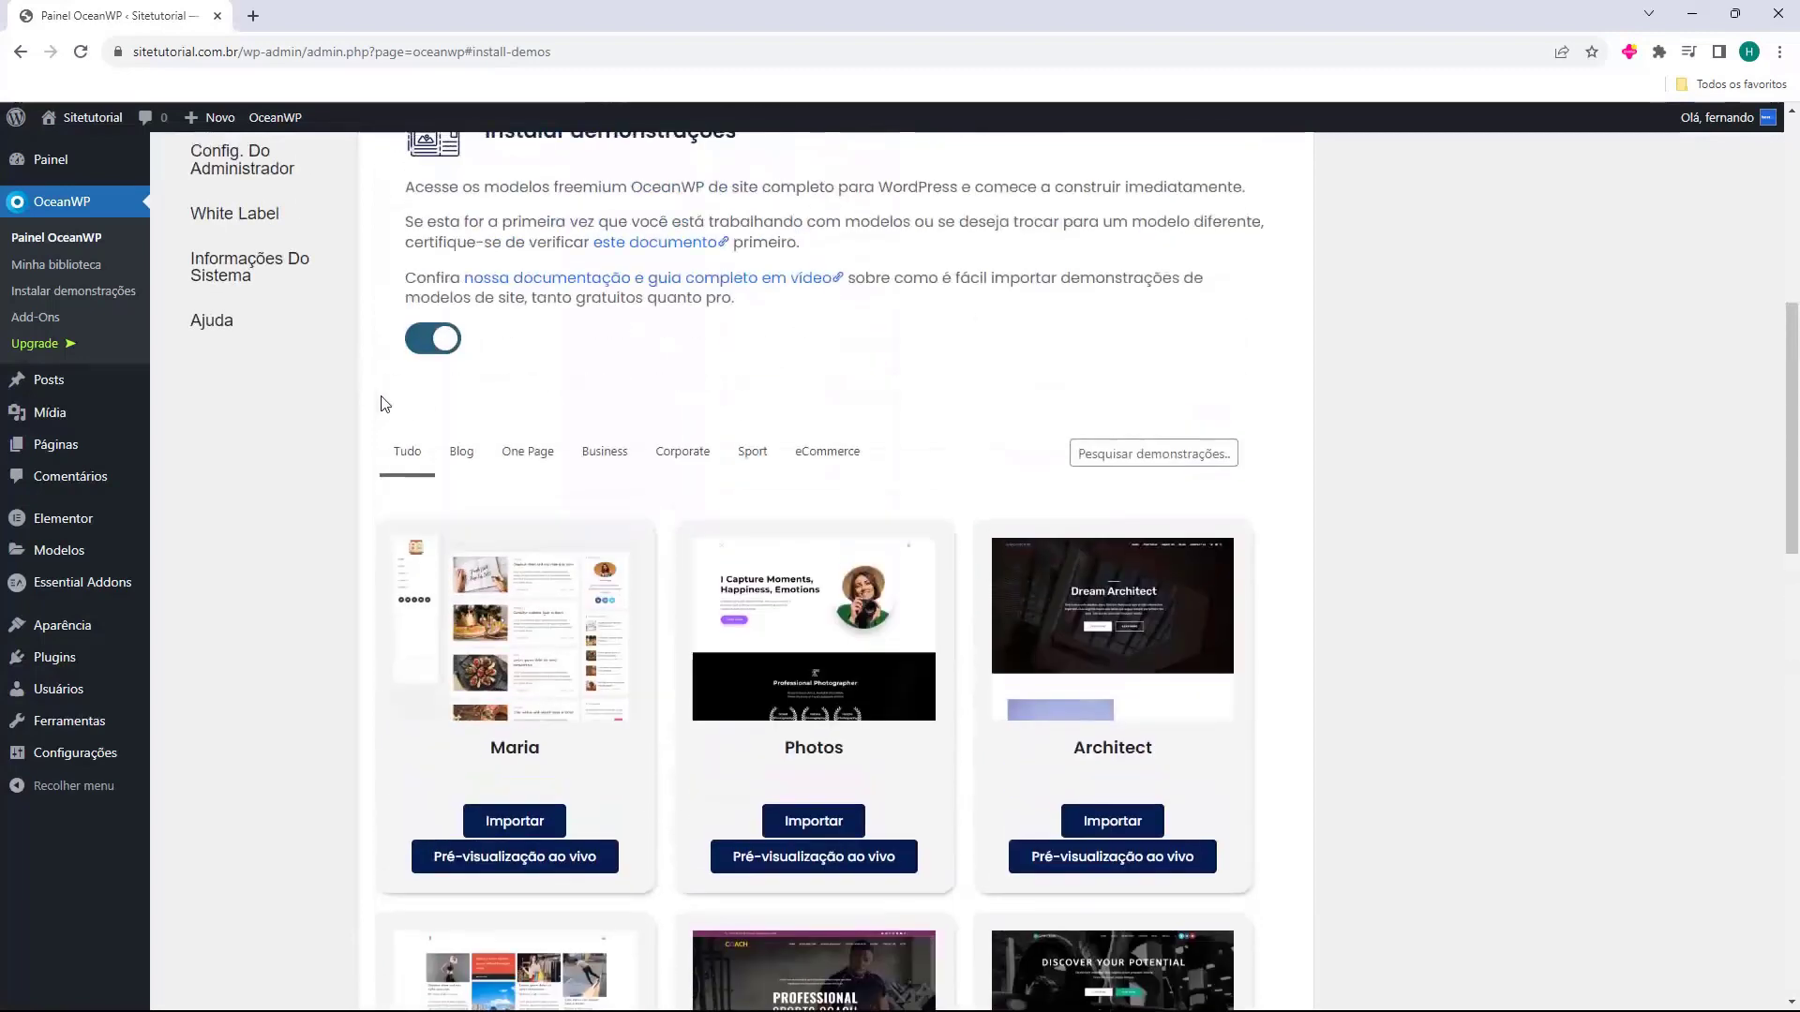
left_click(463, 453)
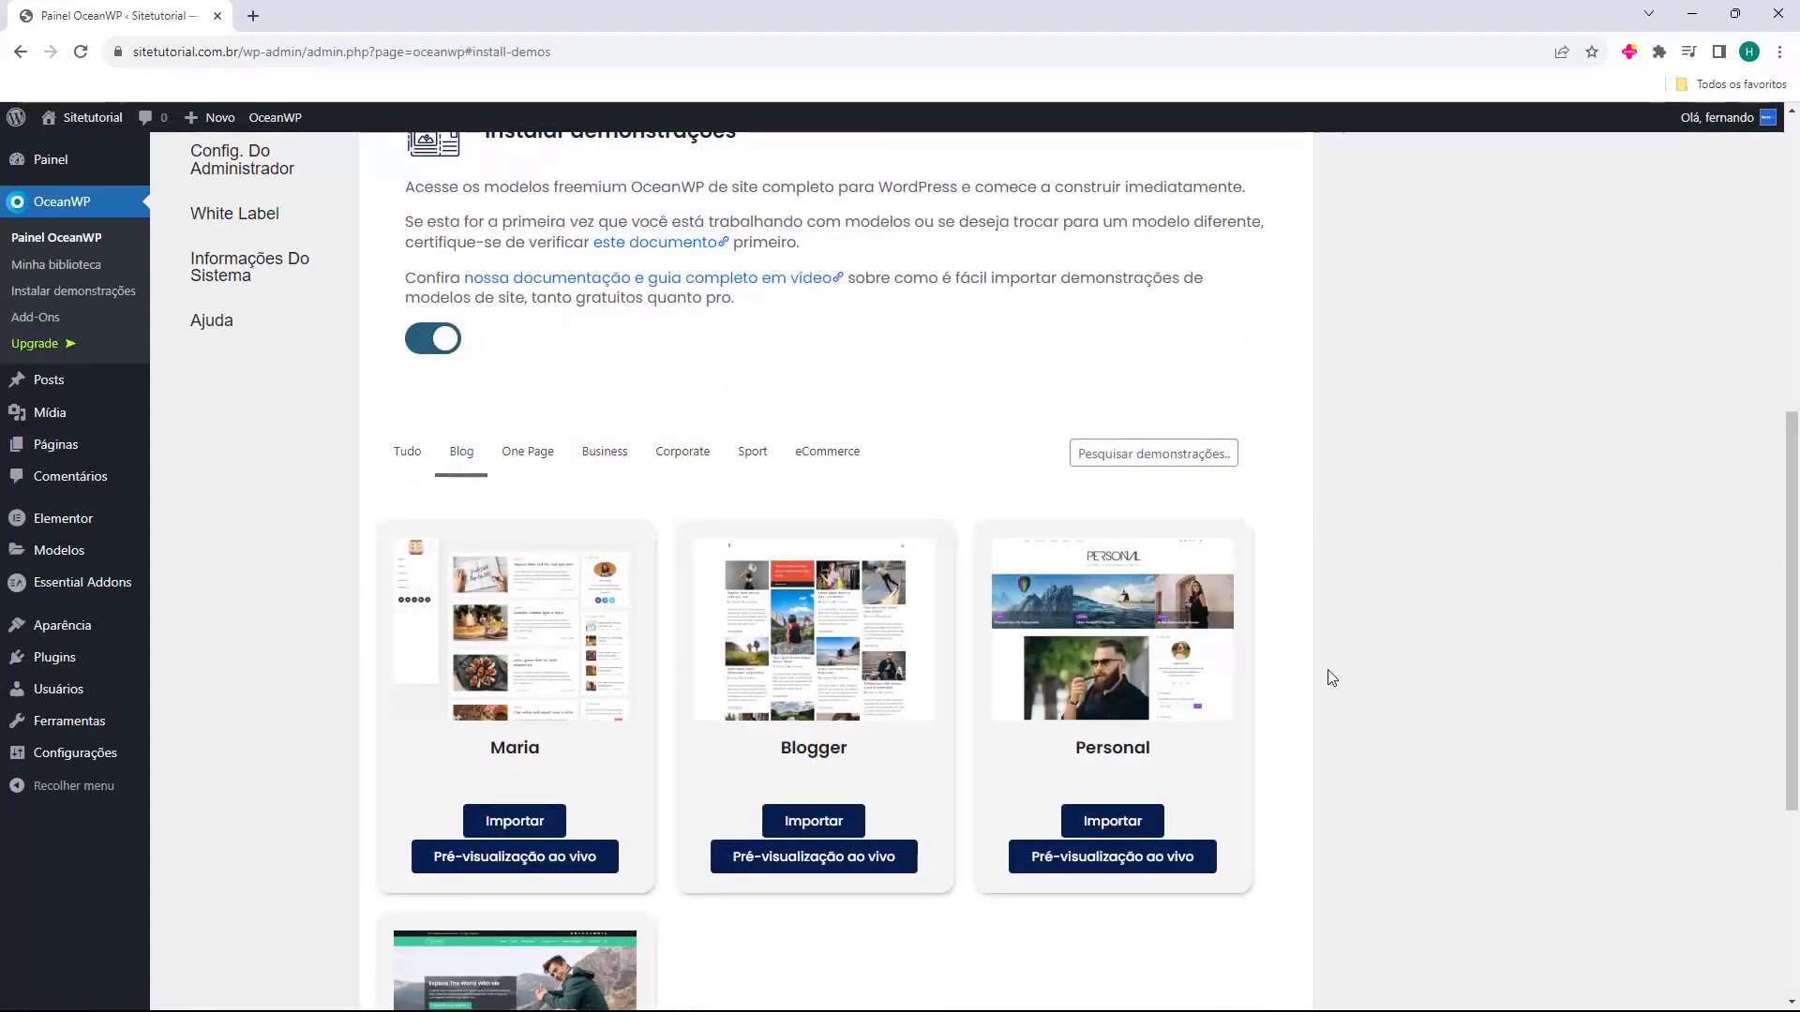
scroll(1271, 691, "down", 3)
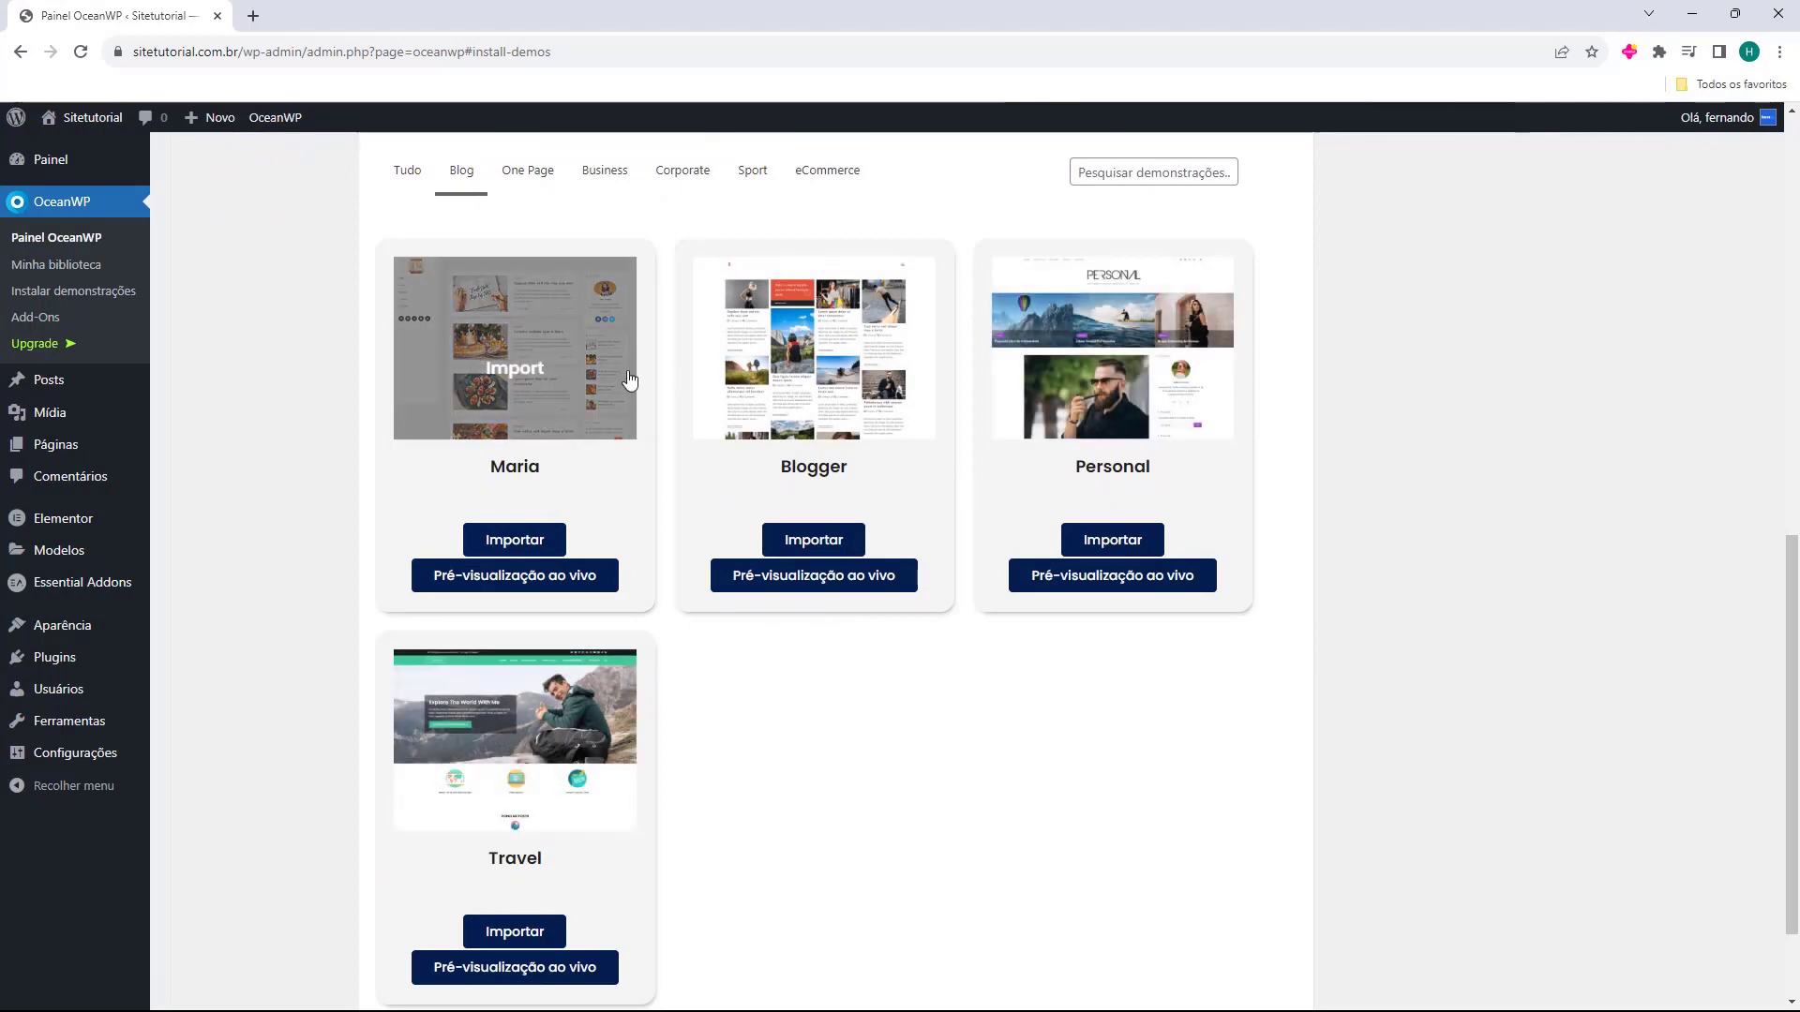
left_click(495, 587)
left_click(521, 969)
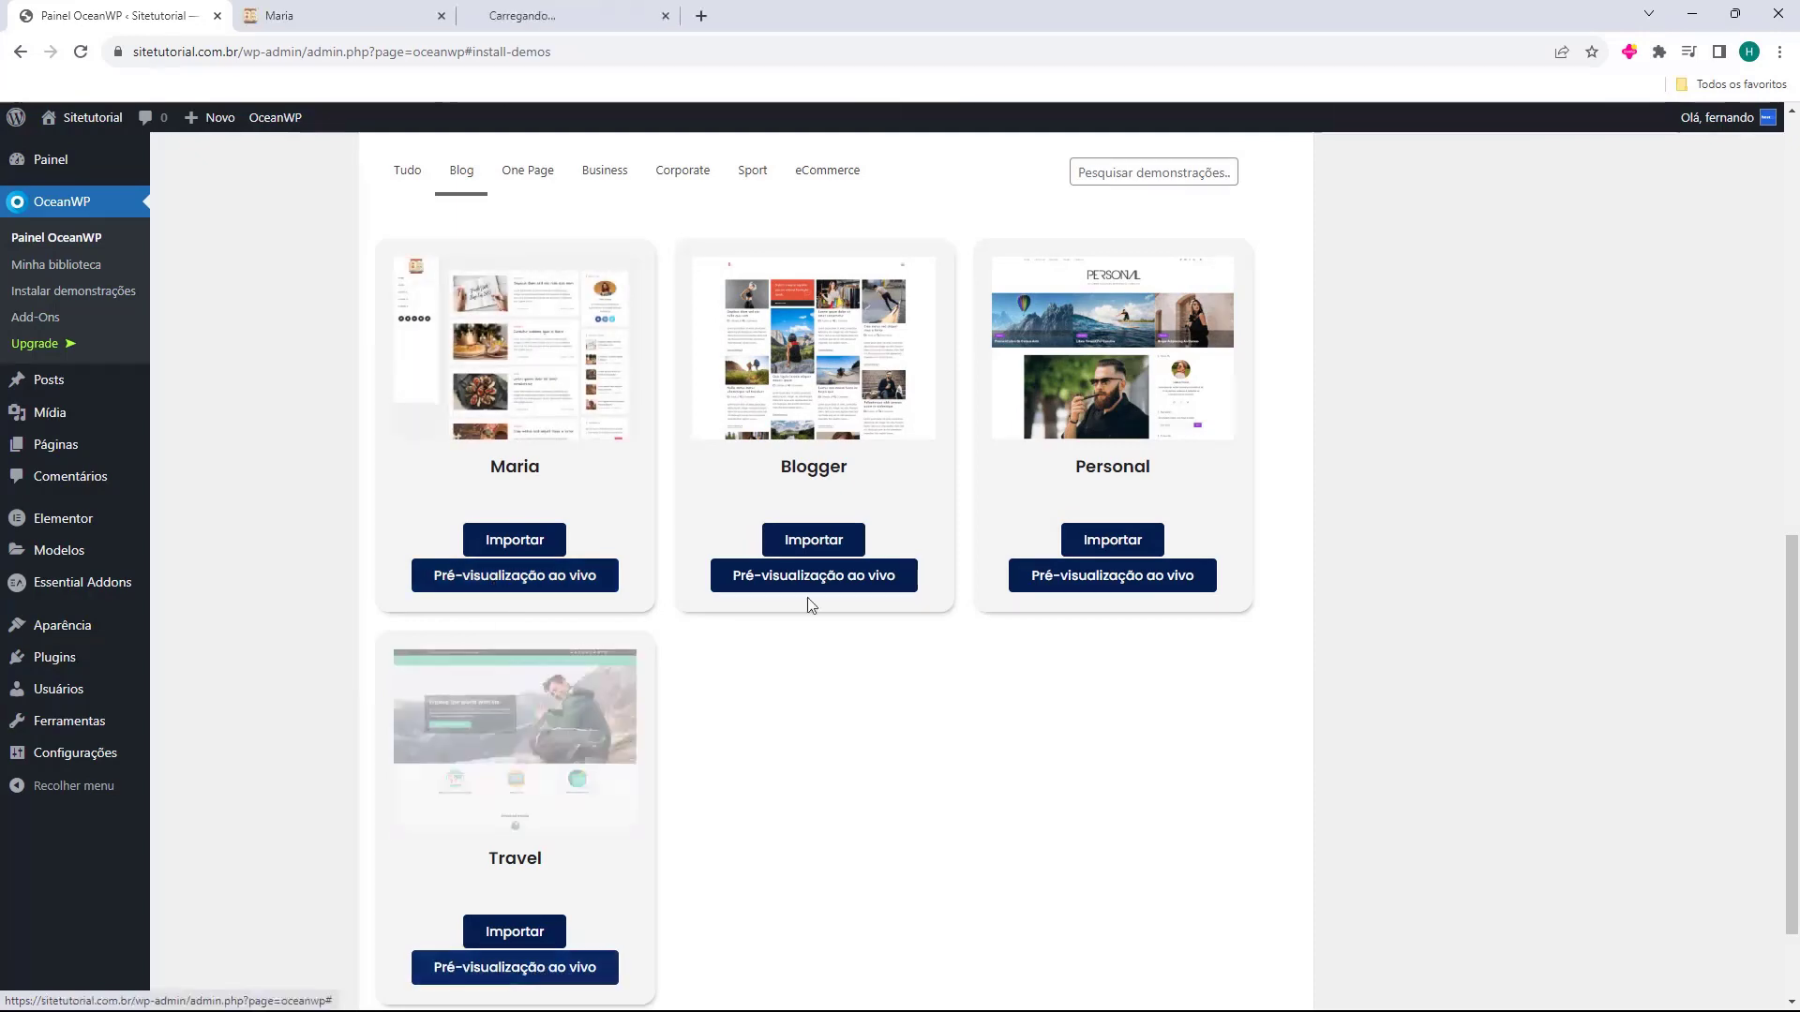
left_click(1086, 574)
key("ctrl+Tab")
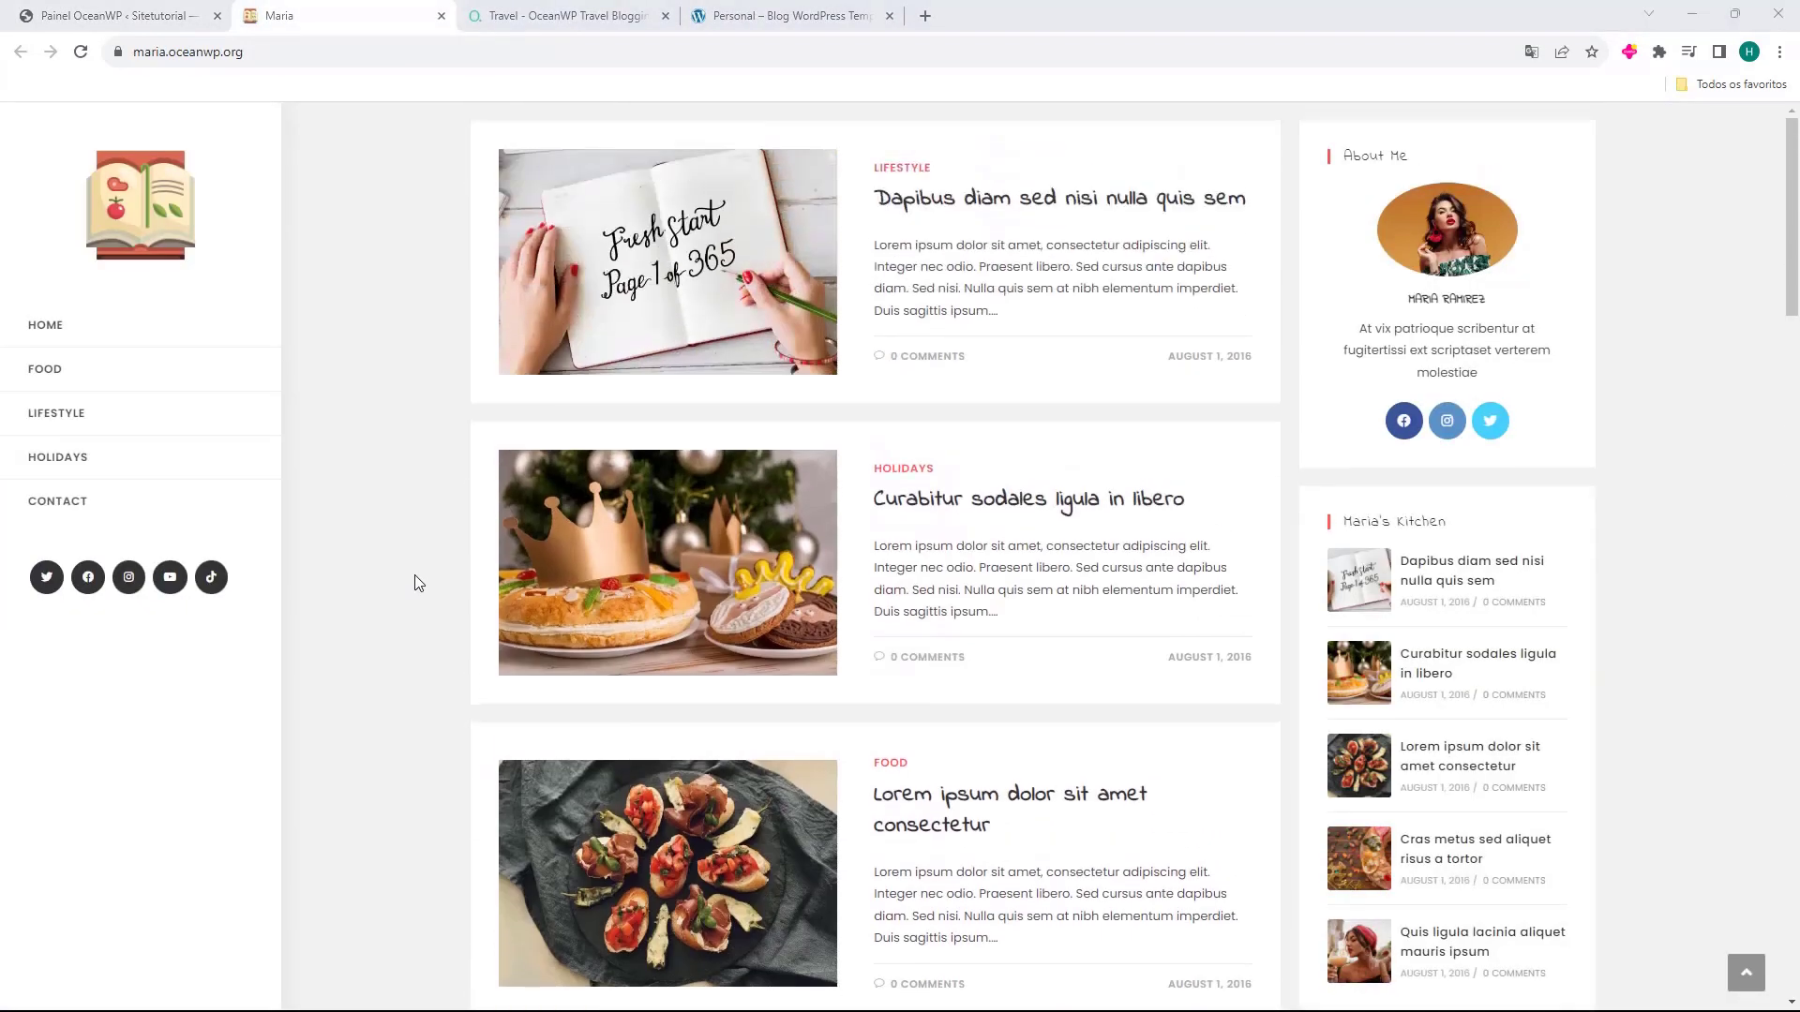
scroll(488, 313, "down", 10)
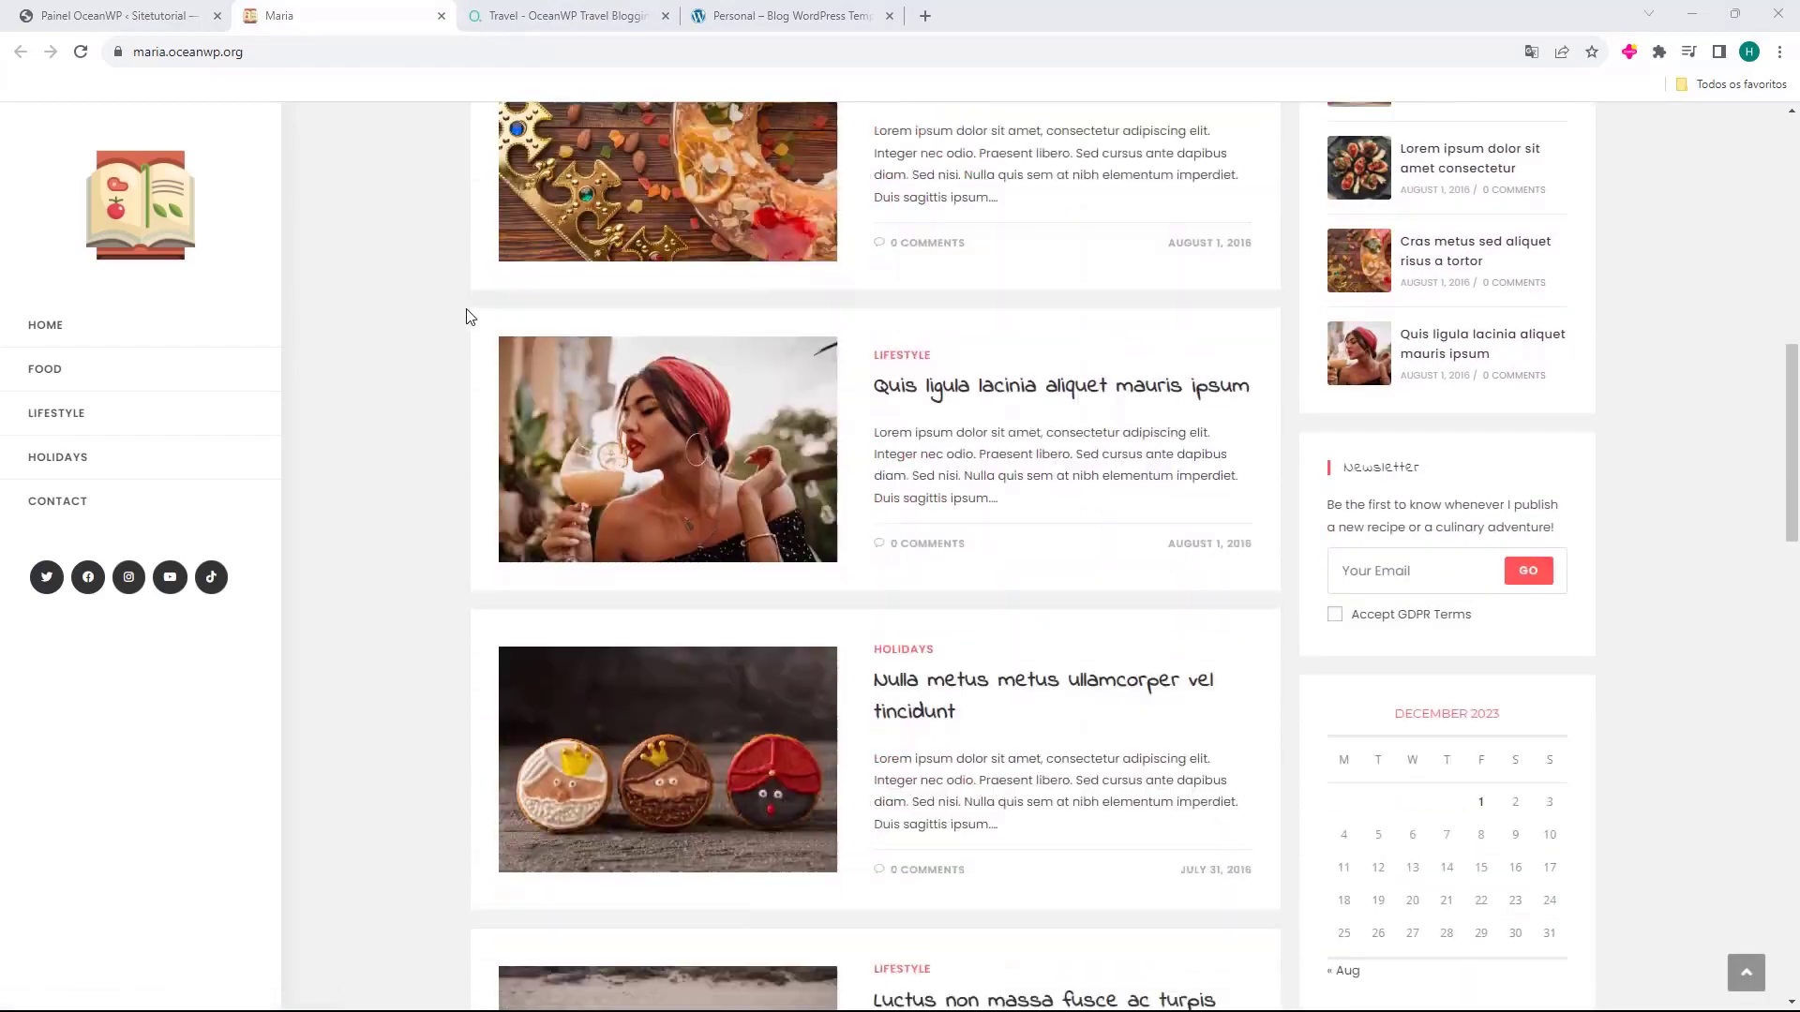
scroll(469, 317, "down", 20)
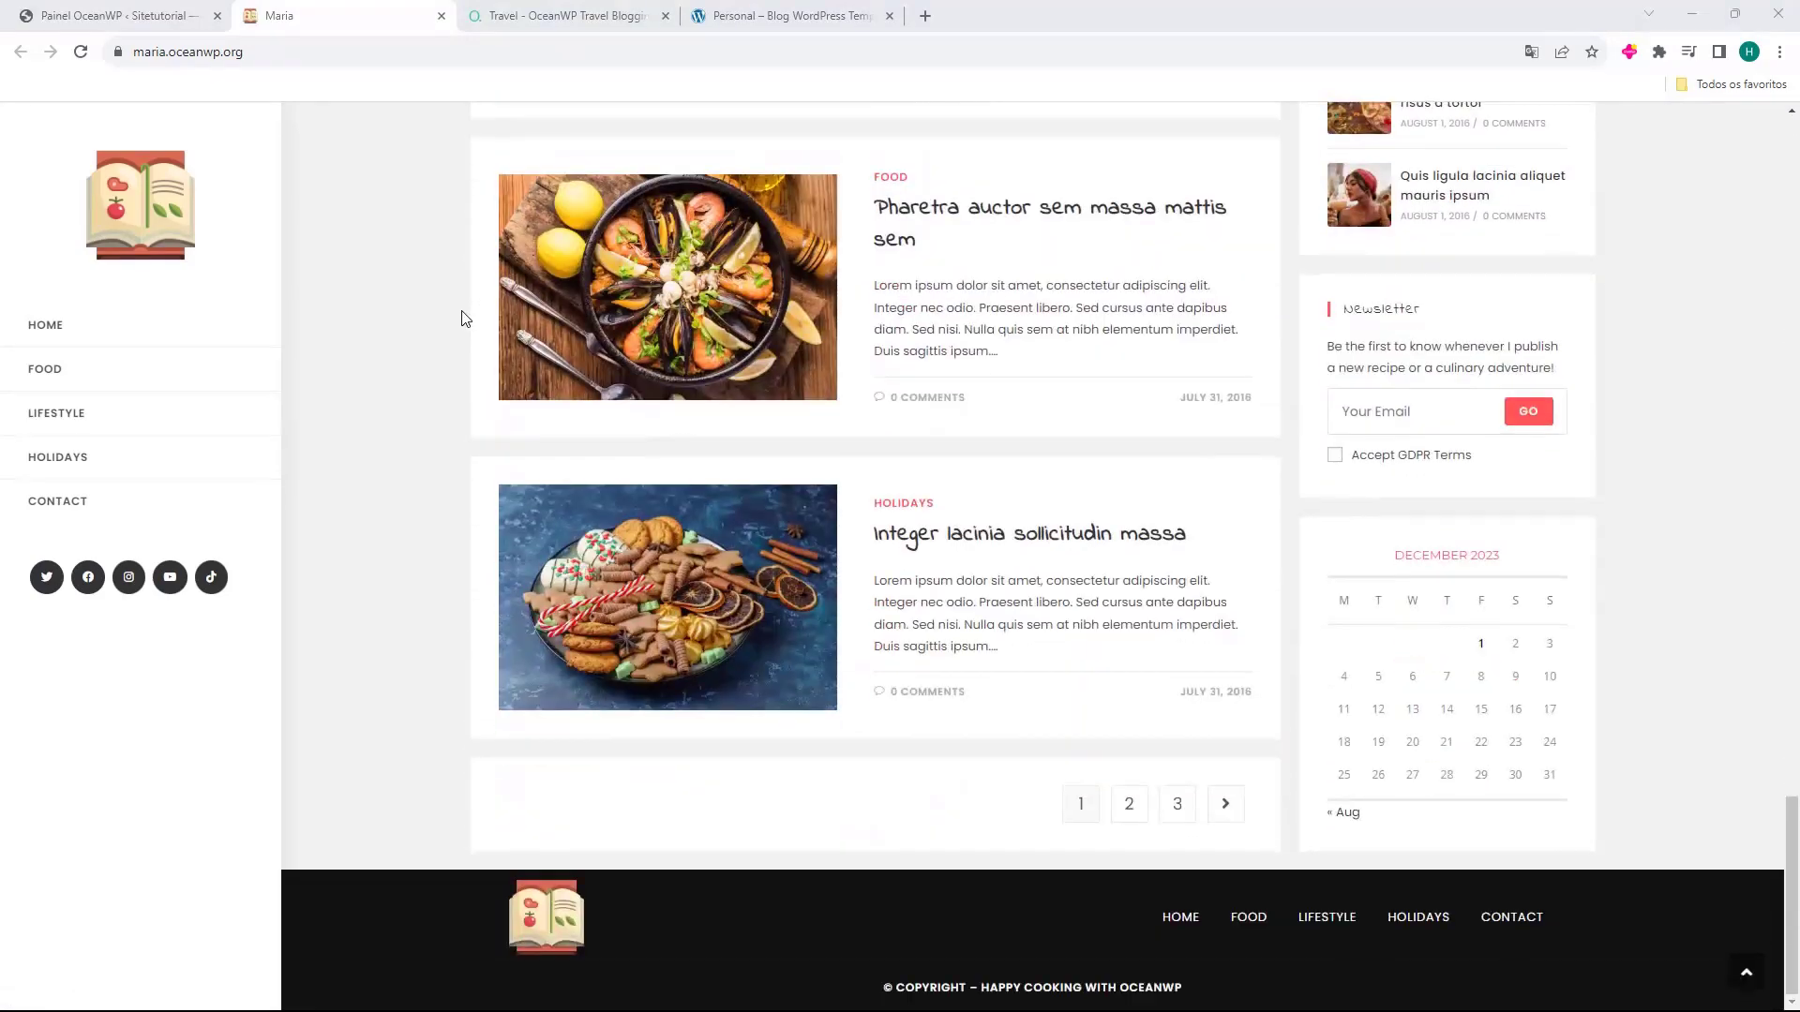
scroll(461, 319, "up", 20)
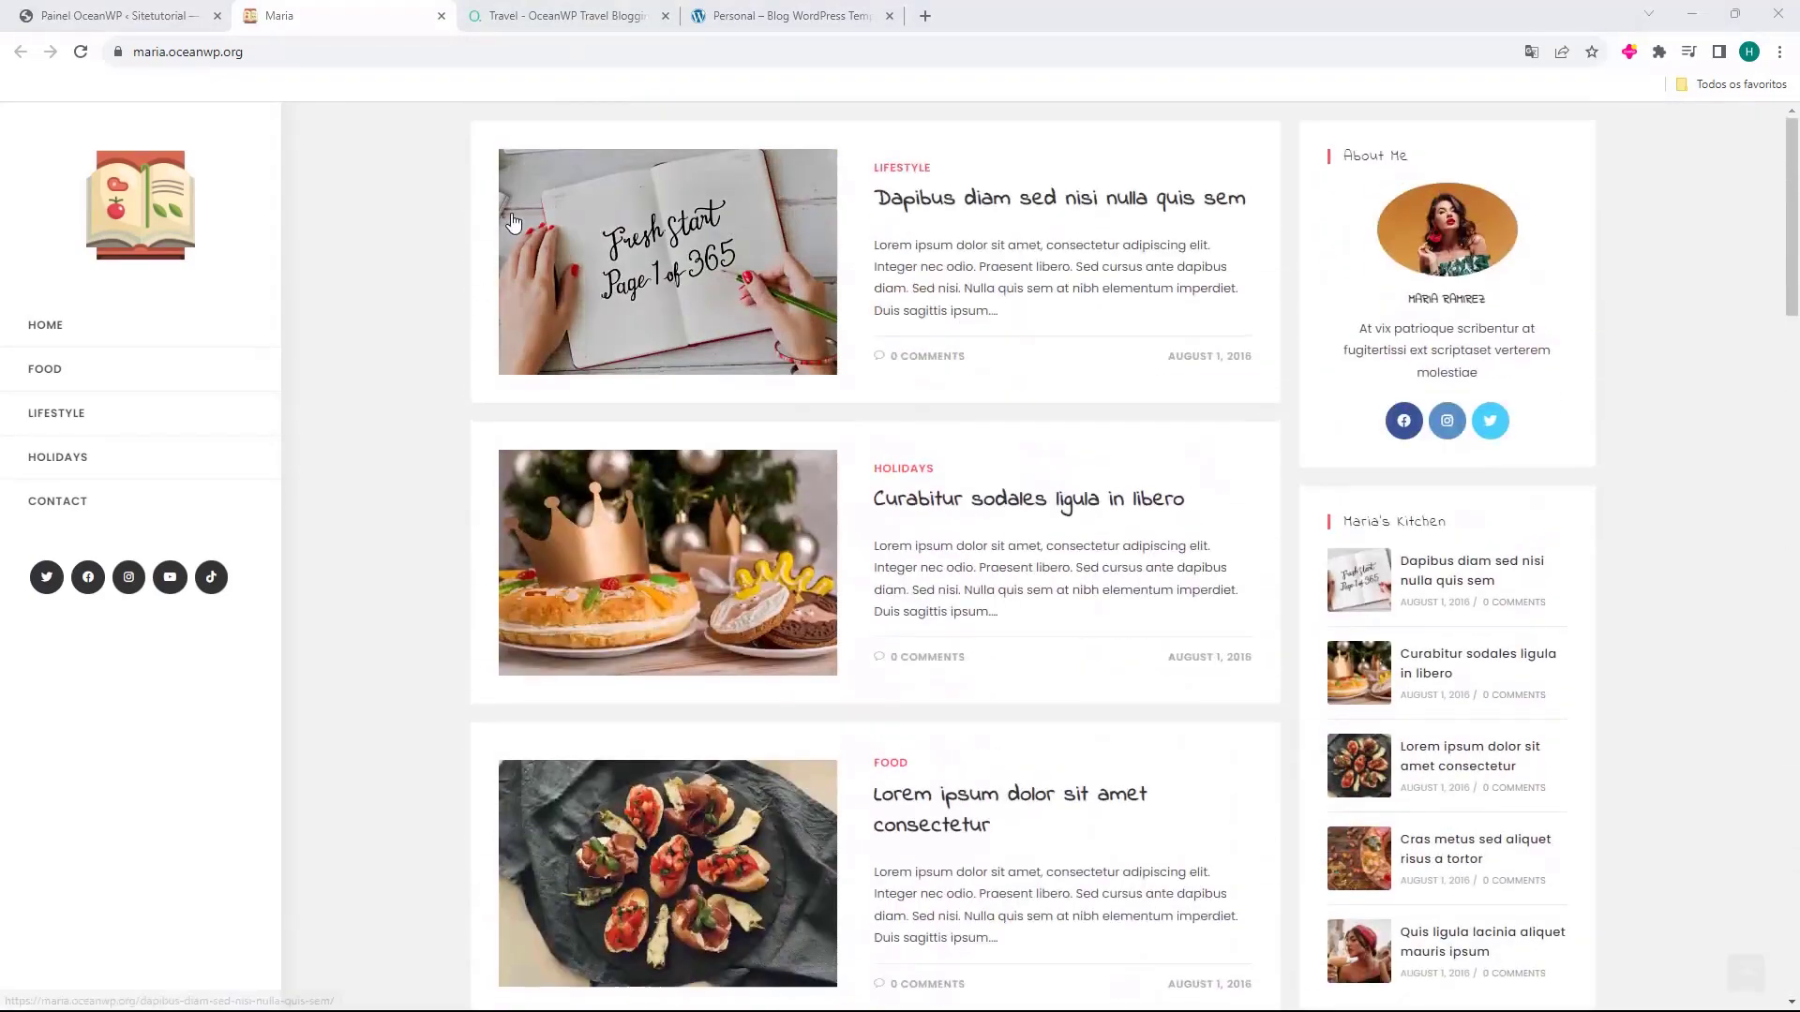
left_click(600, 16)
scroll(543, 356, "down", 15)
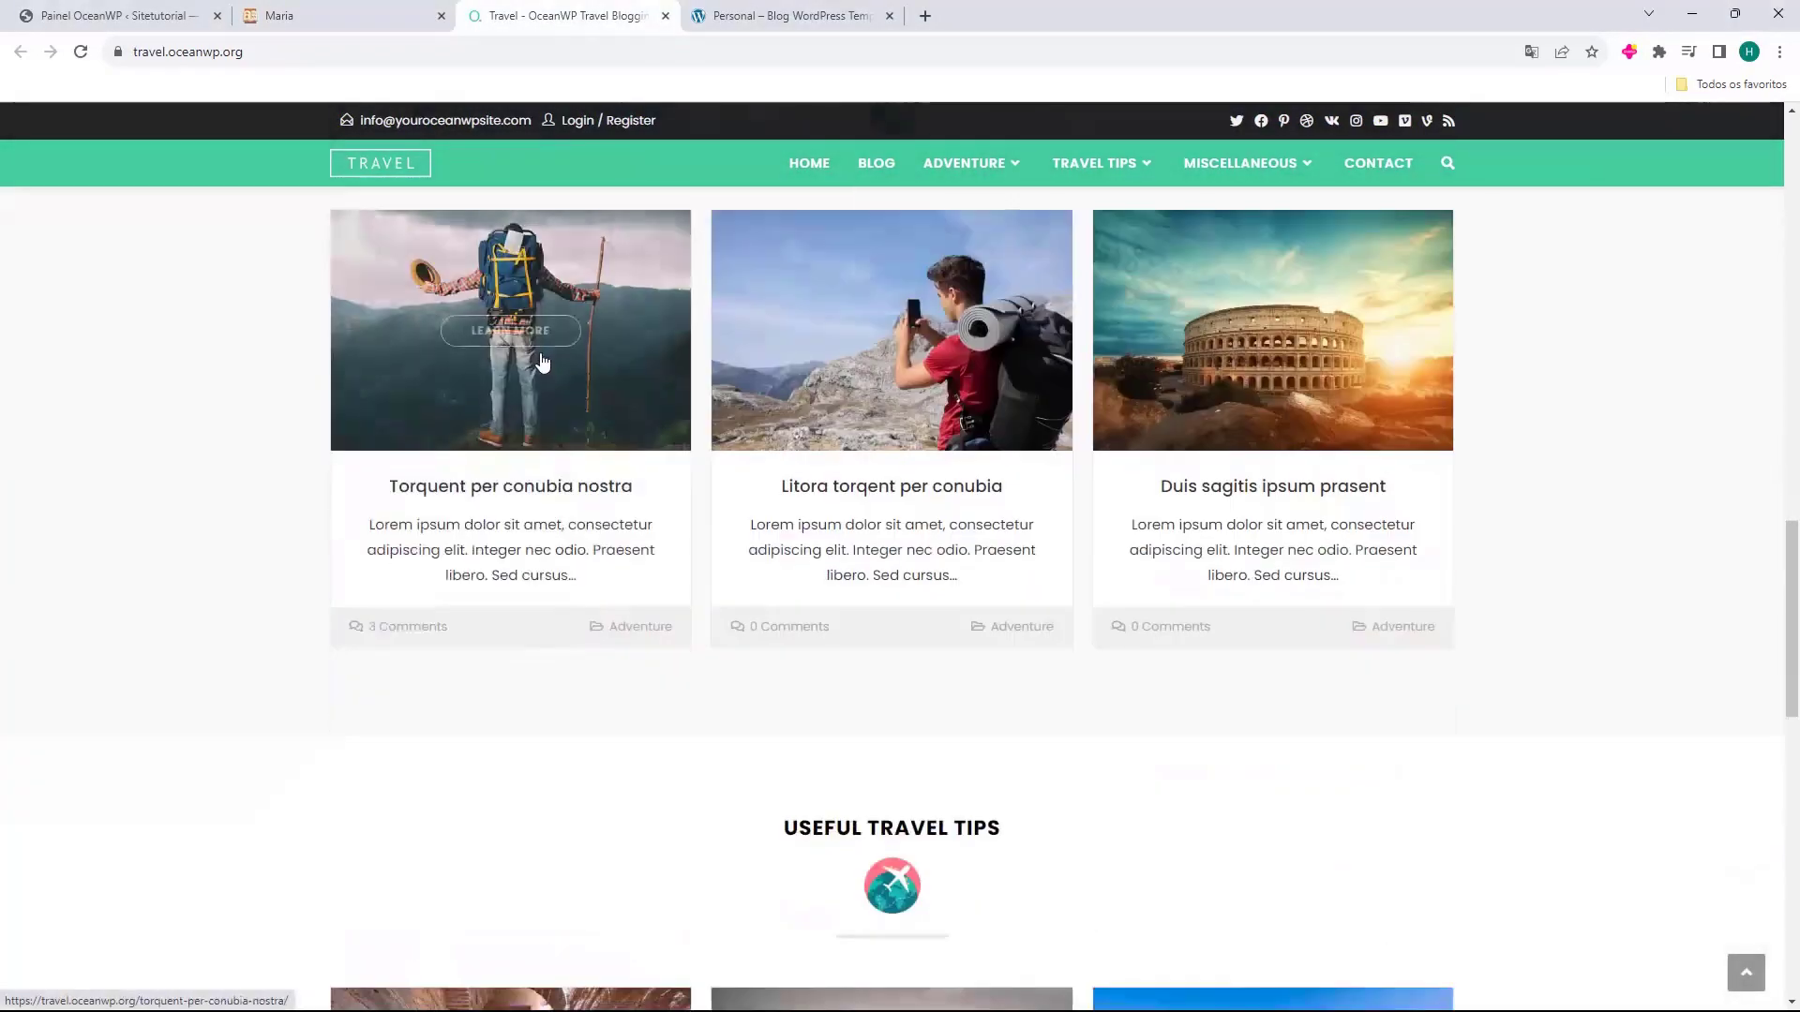
scroll(542, 361, "down", 6)
key("ctrl+Tab")
scroll(654, 302, "down", 6)
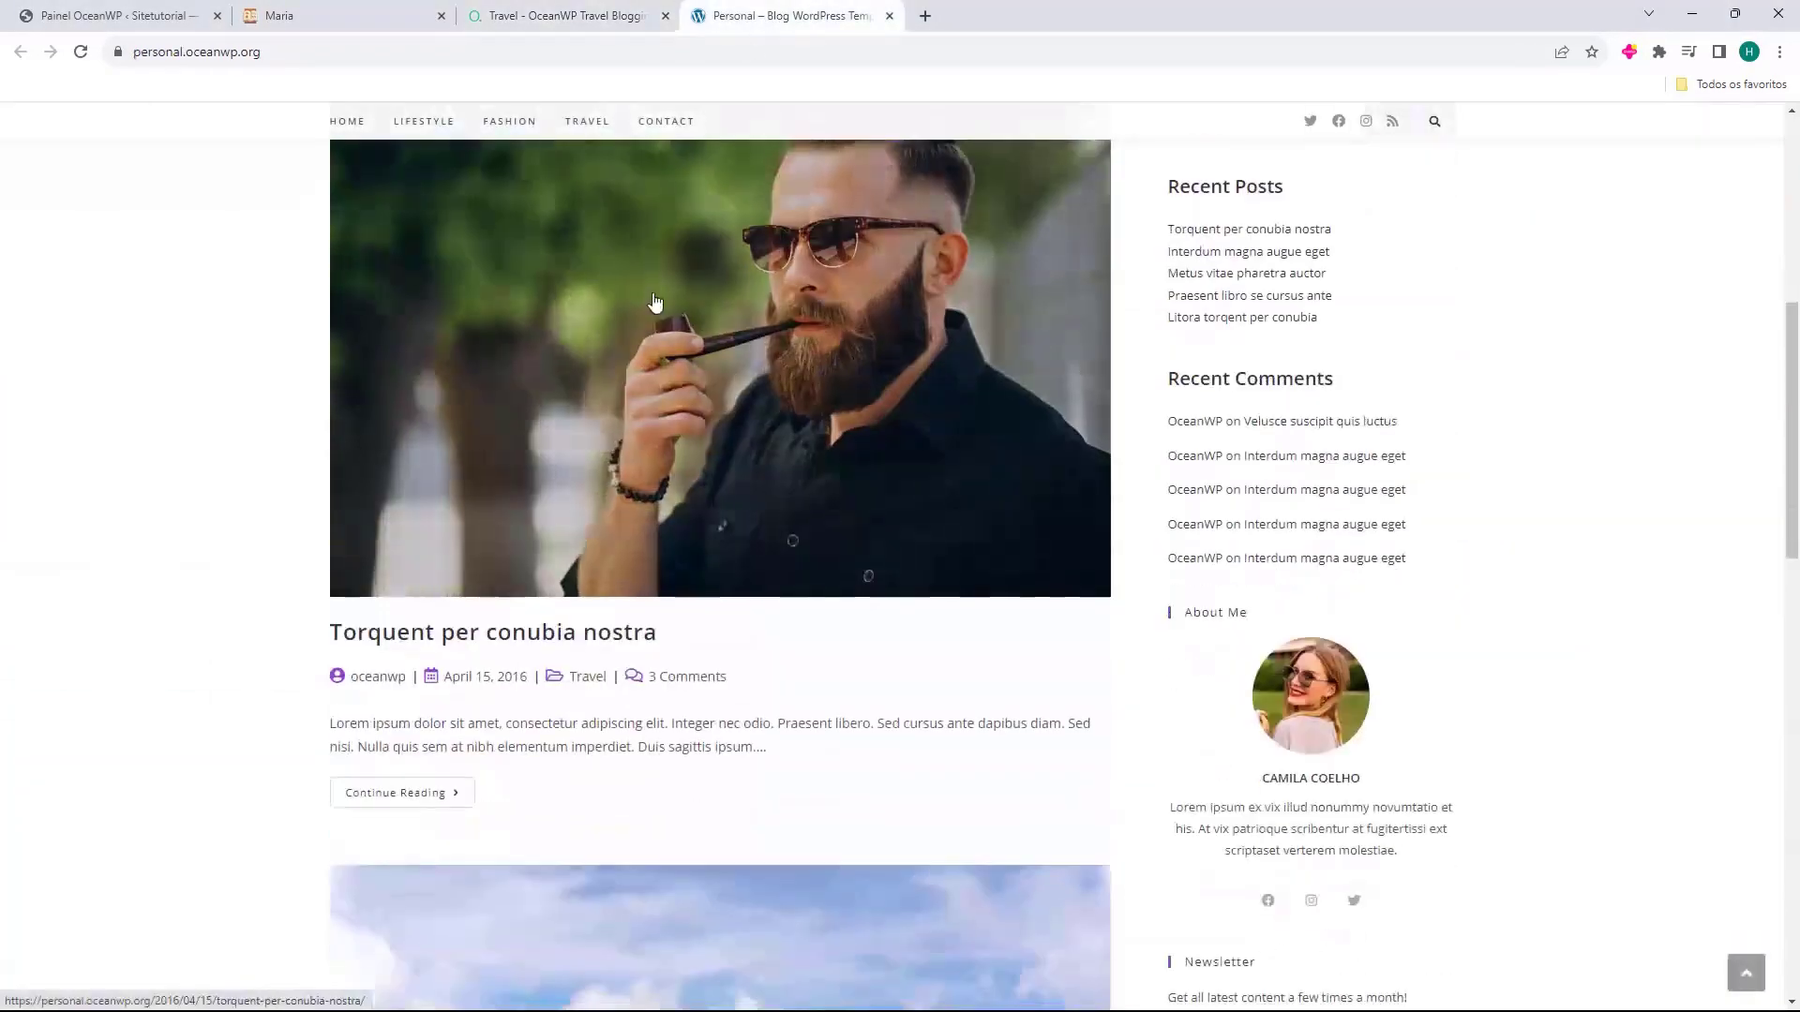
scroll(655, 302, "down", 15)
left_click(647, 16)
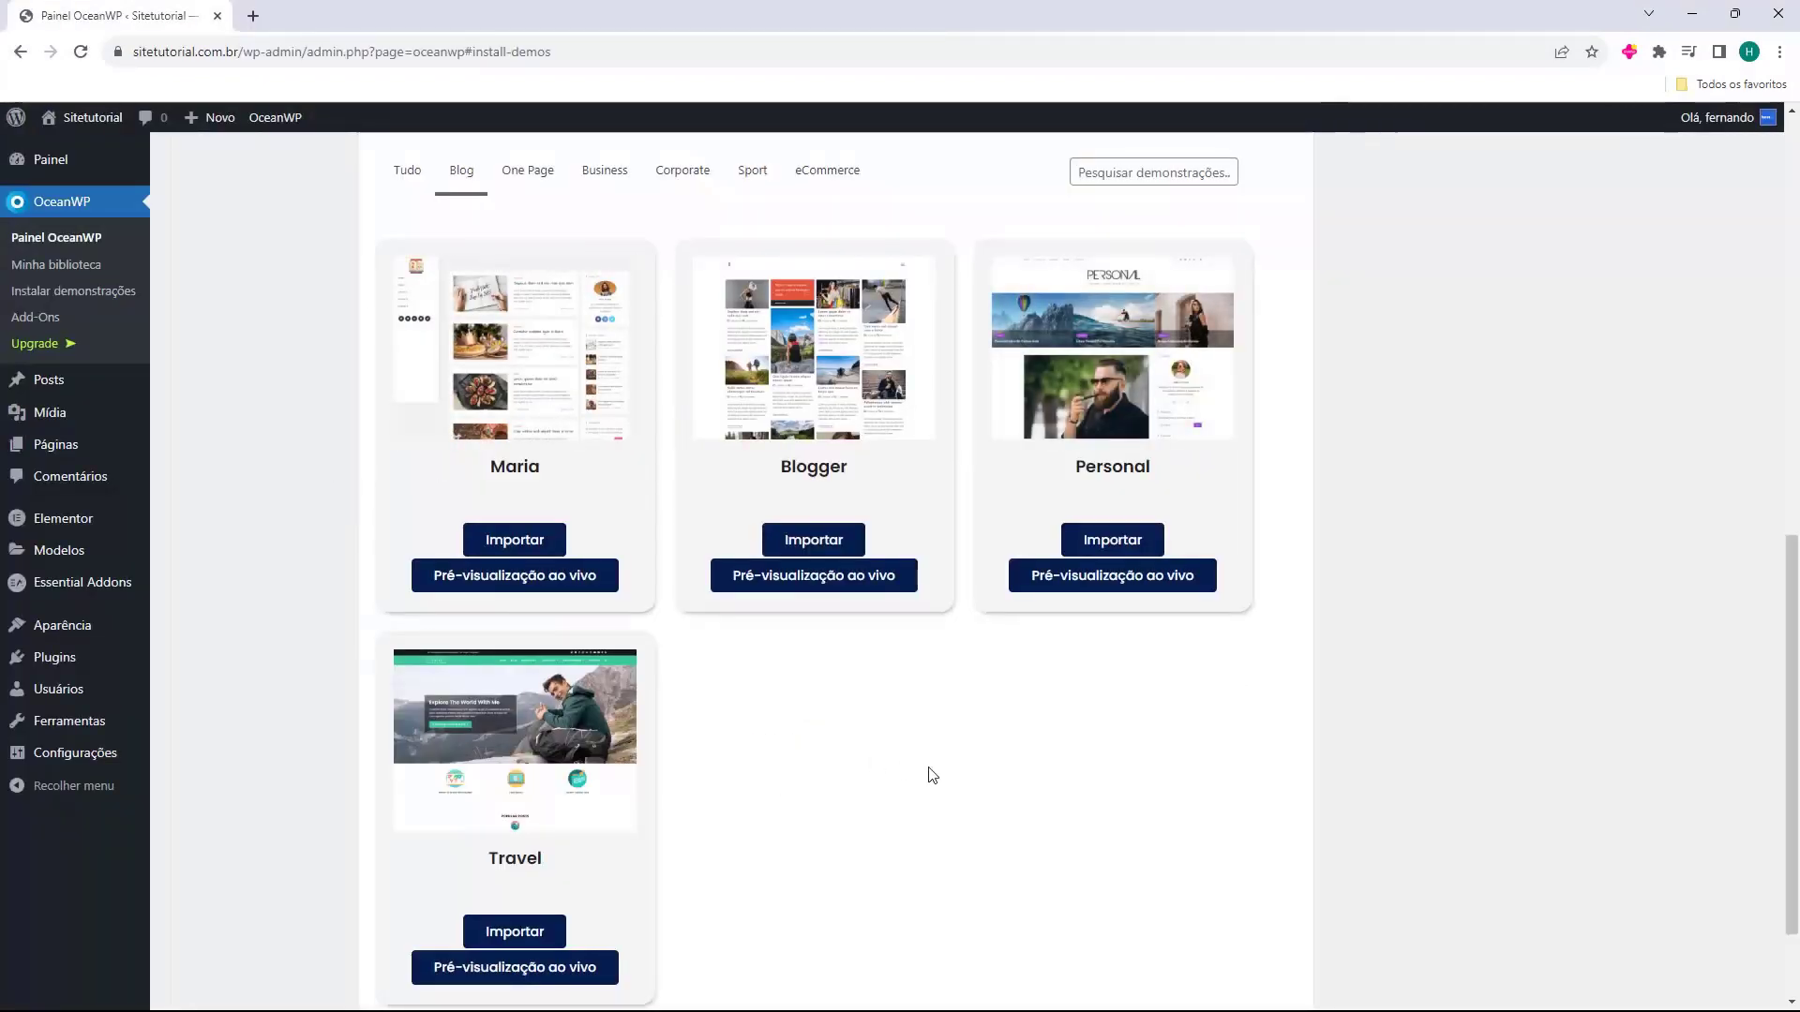
scroll(933, 776, "down", 3)
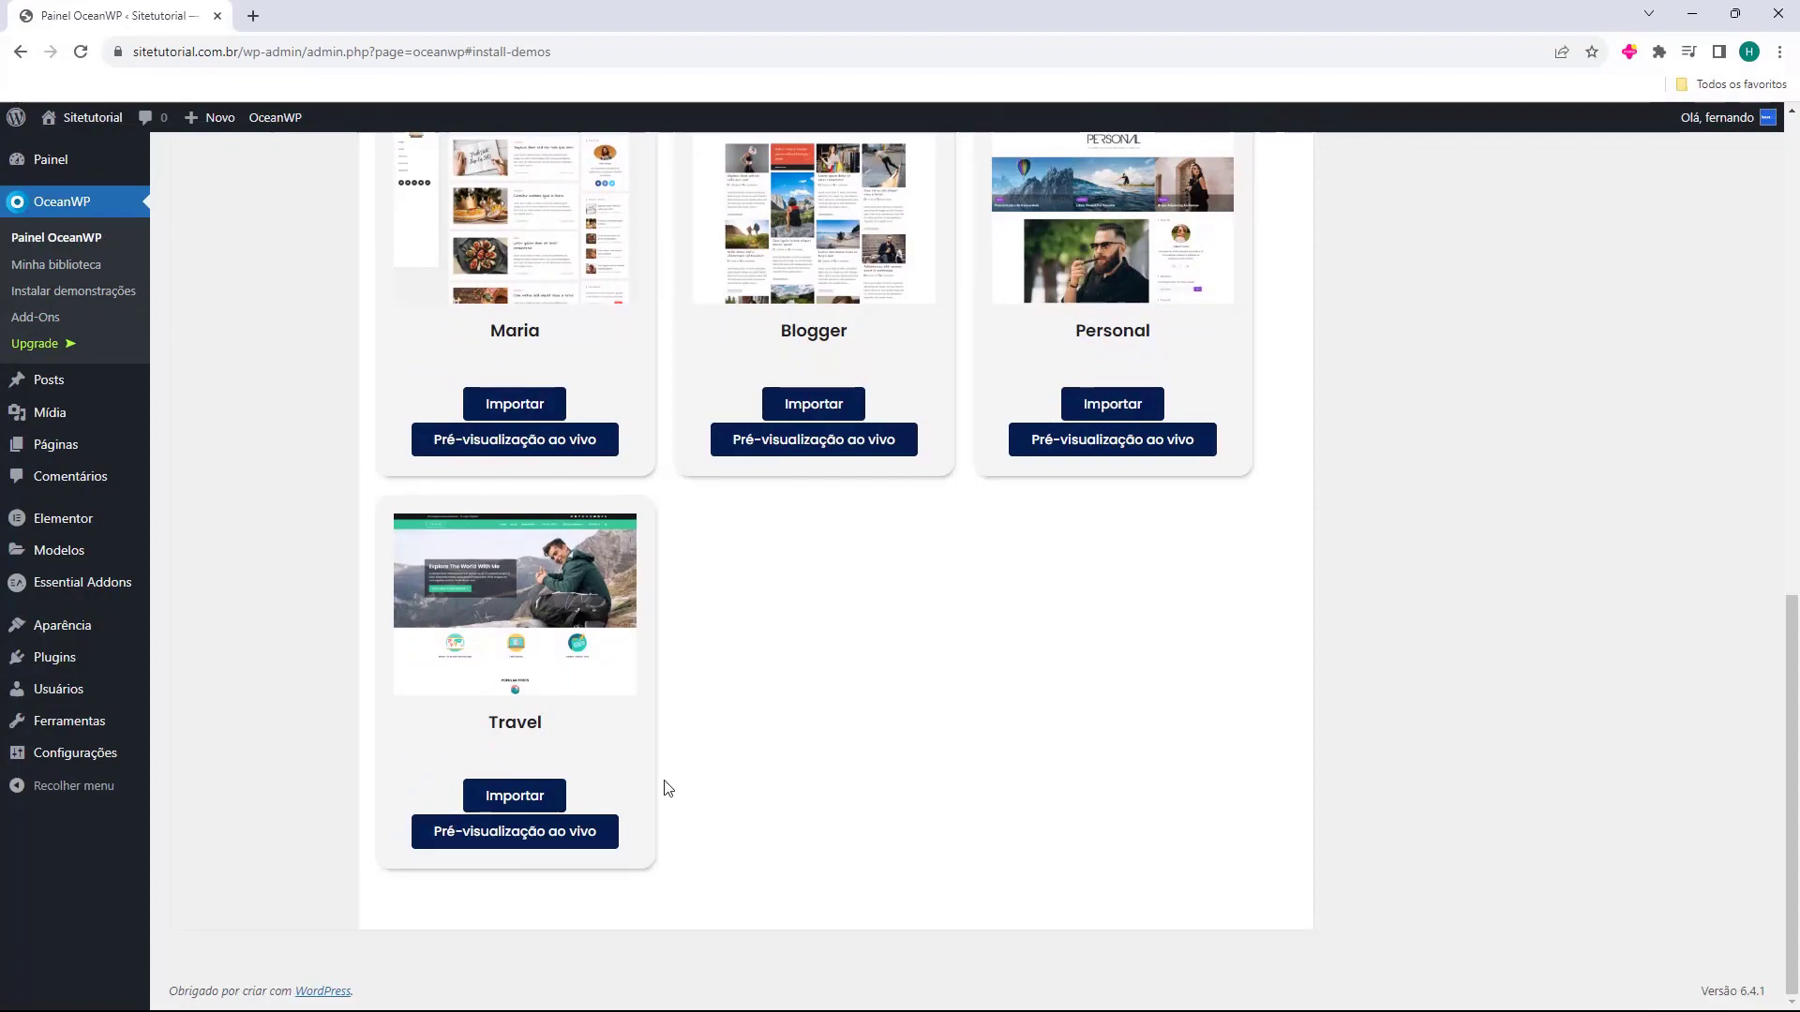
left_click(494, 833)
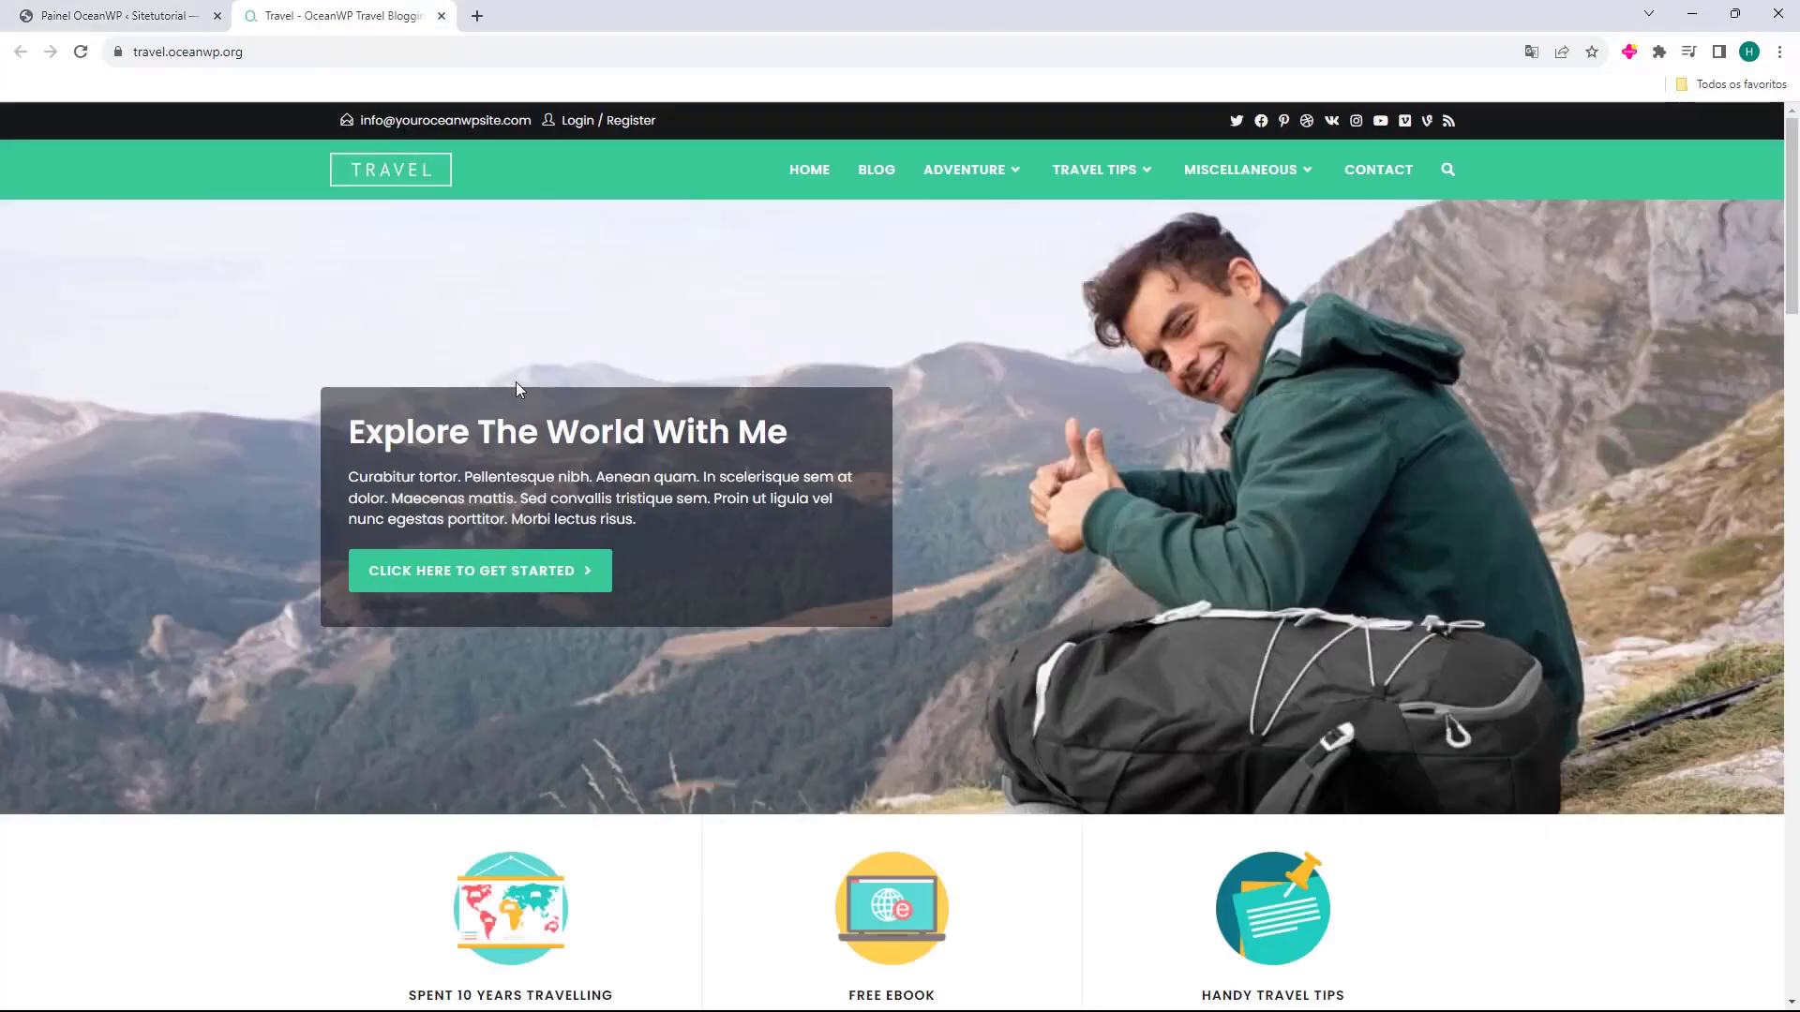
scroll(418, 418, "down", 10)
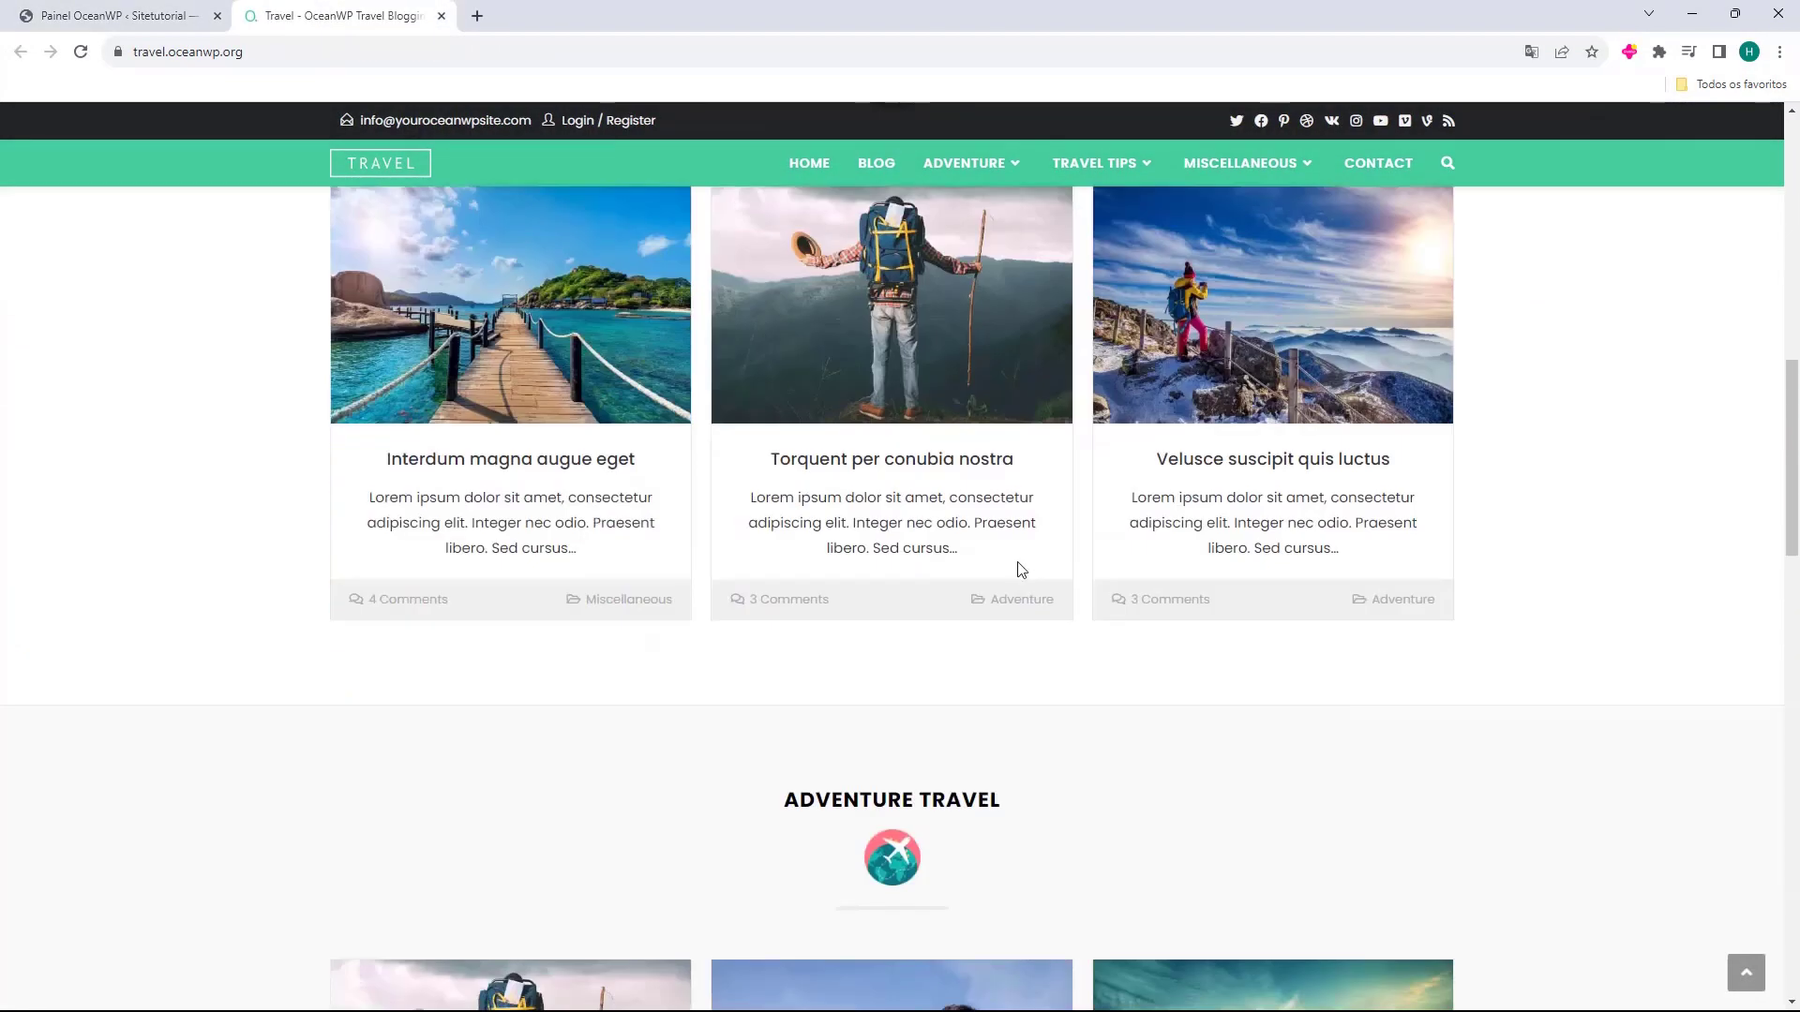
scroll(647, 333, "up", 8)
scroll(646, 333, "up", 2)
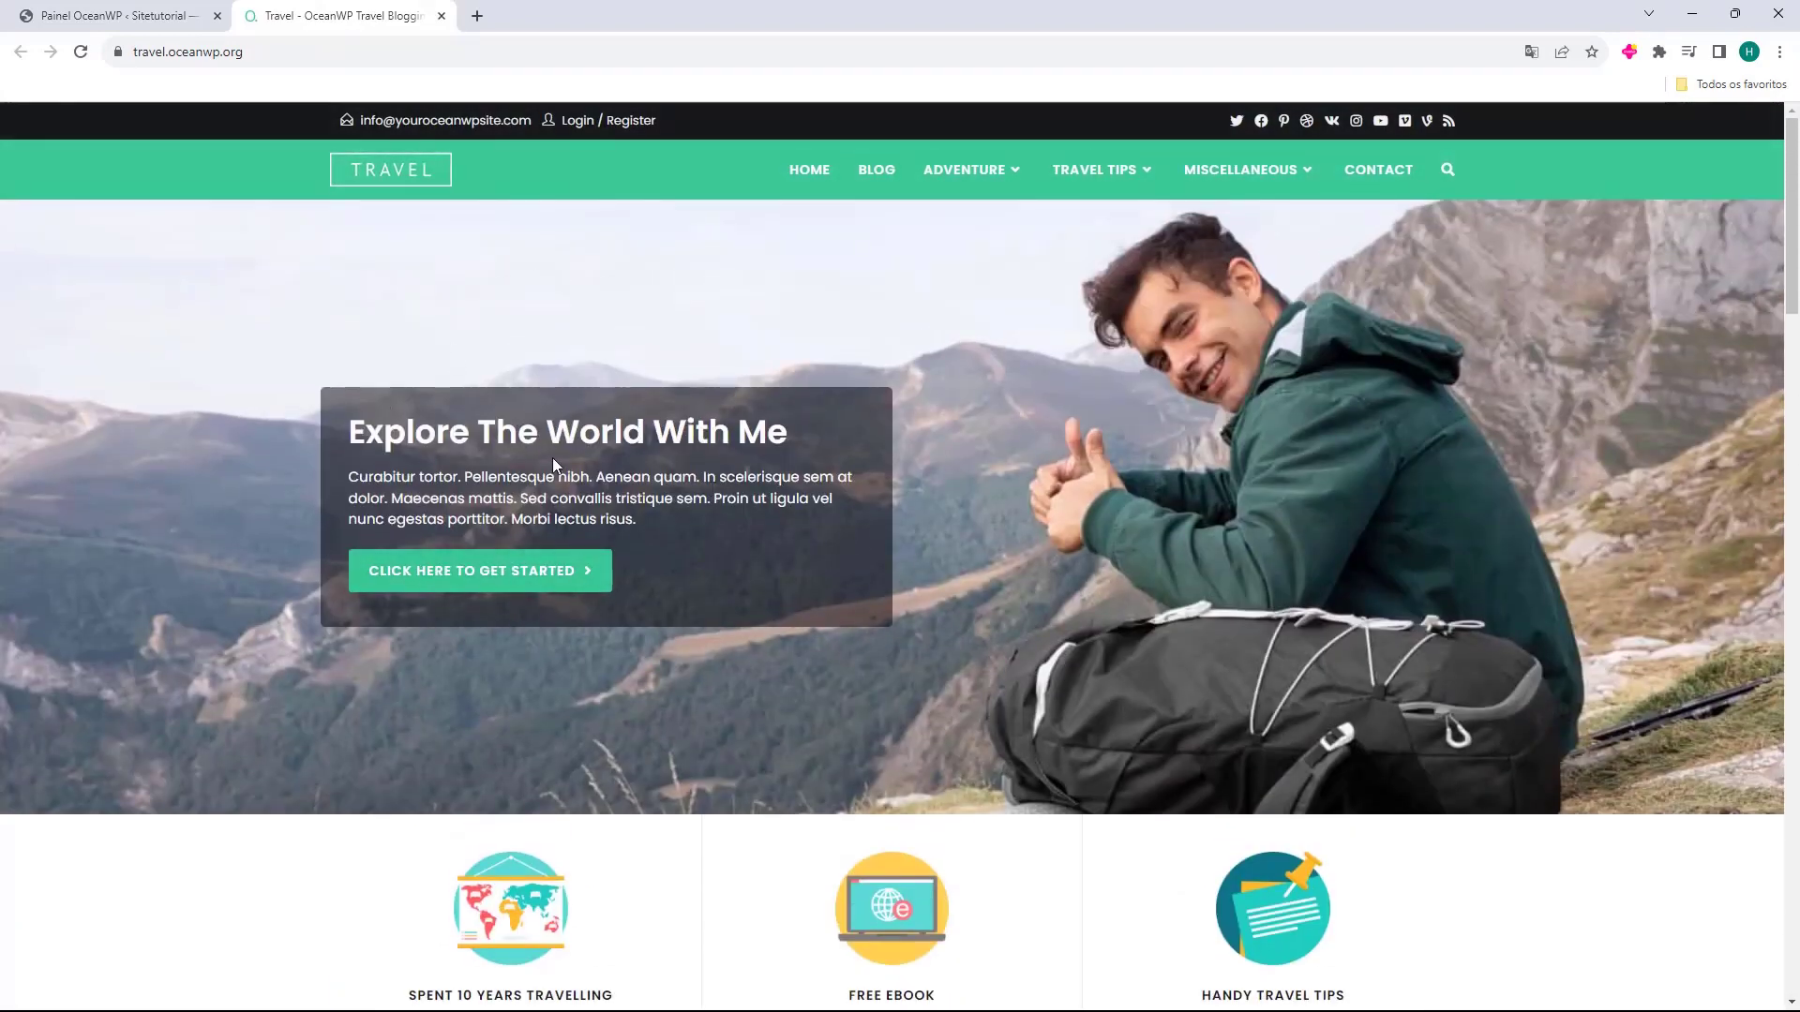
scroll(562, 445, "down", 4)
scroll(741, 403, "down", 3)
scroll(792, 498, "down", 1)
left_click_drag(756, 414, 980, 403)
scroll(872, 453, "down", 3)
left_click_drag(779, 521, 971, 518)
scroll(938, 479, "down", 7)
scroll(862, 421, "down", 9)
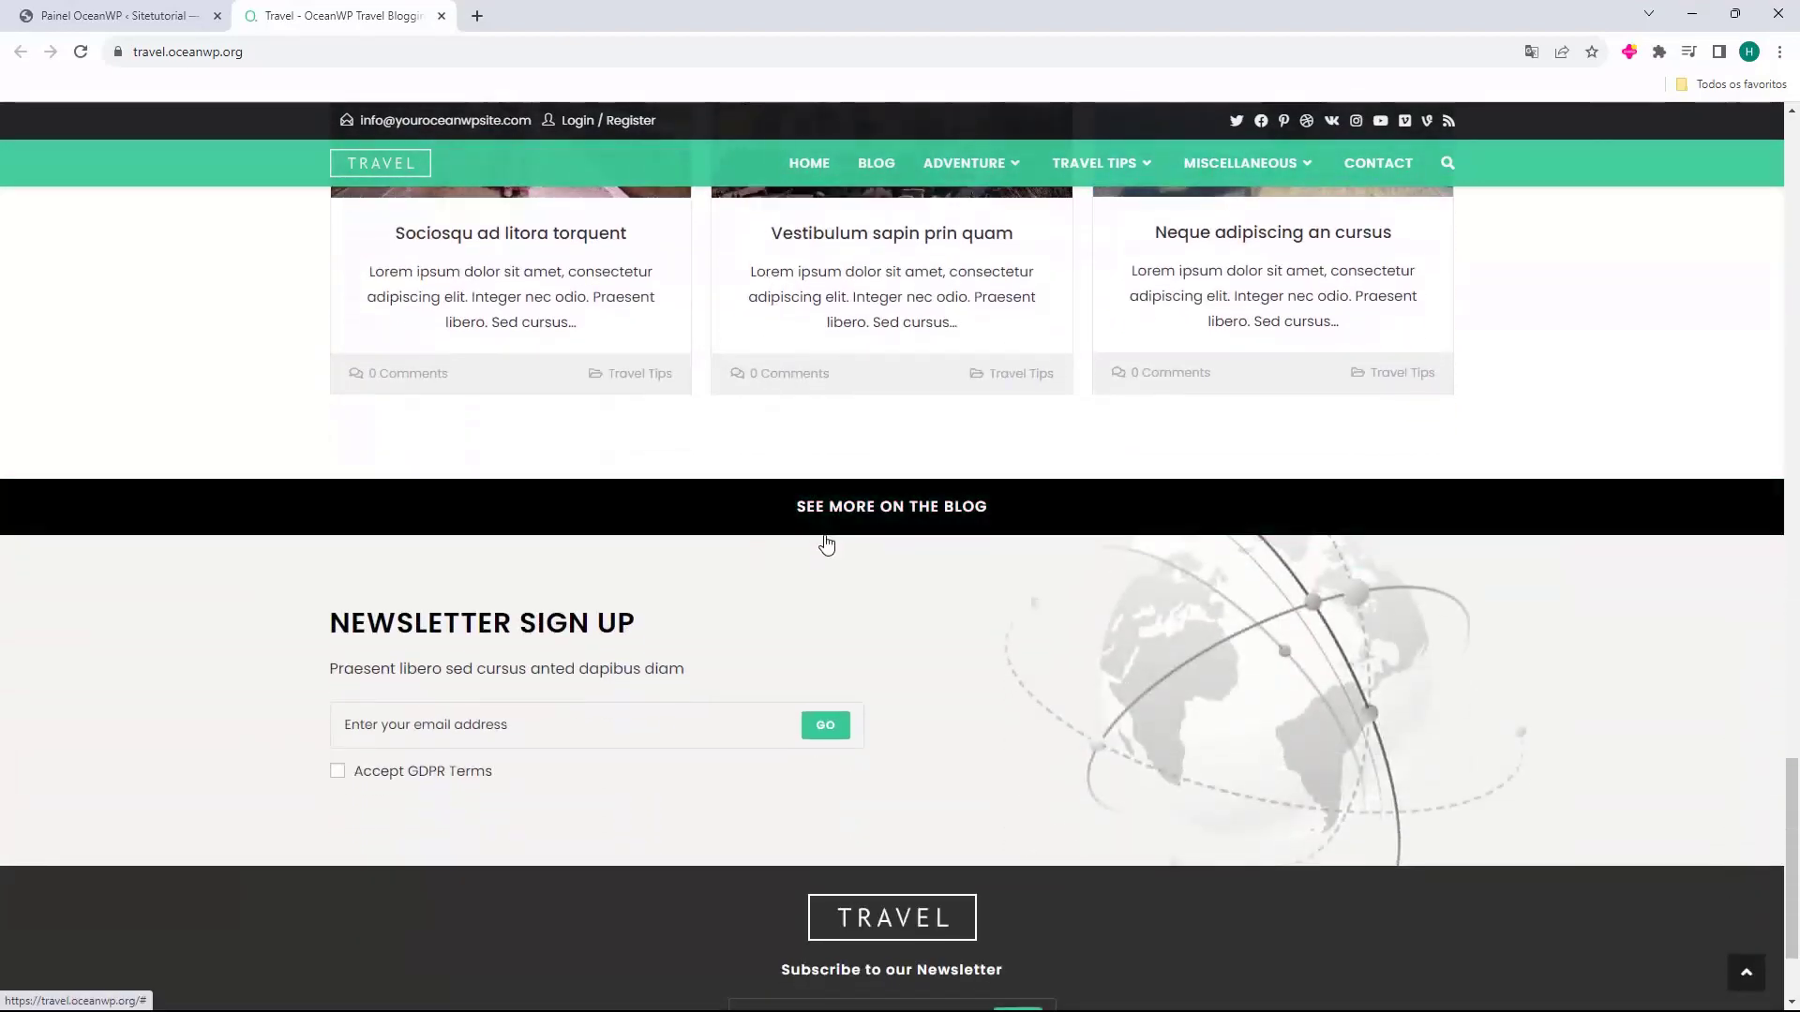
left_click(829, 525)
left_click(867, 173)
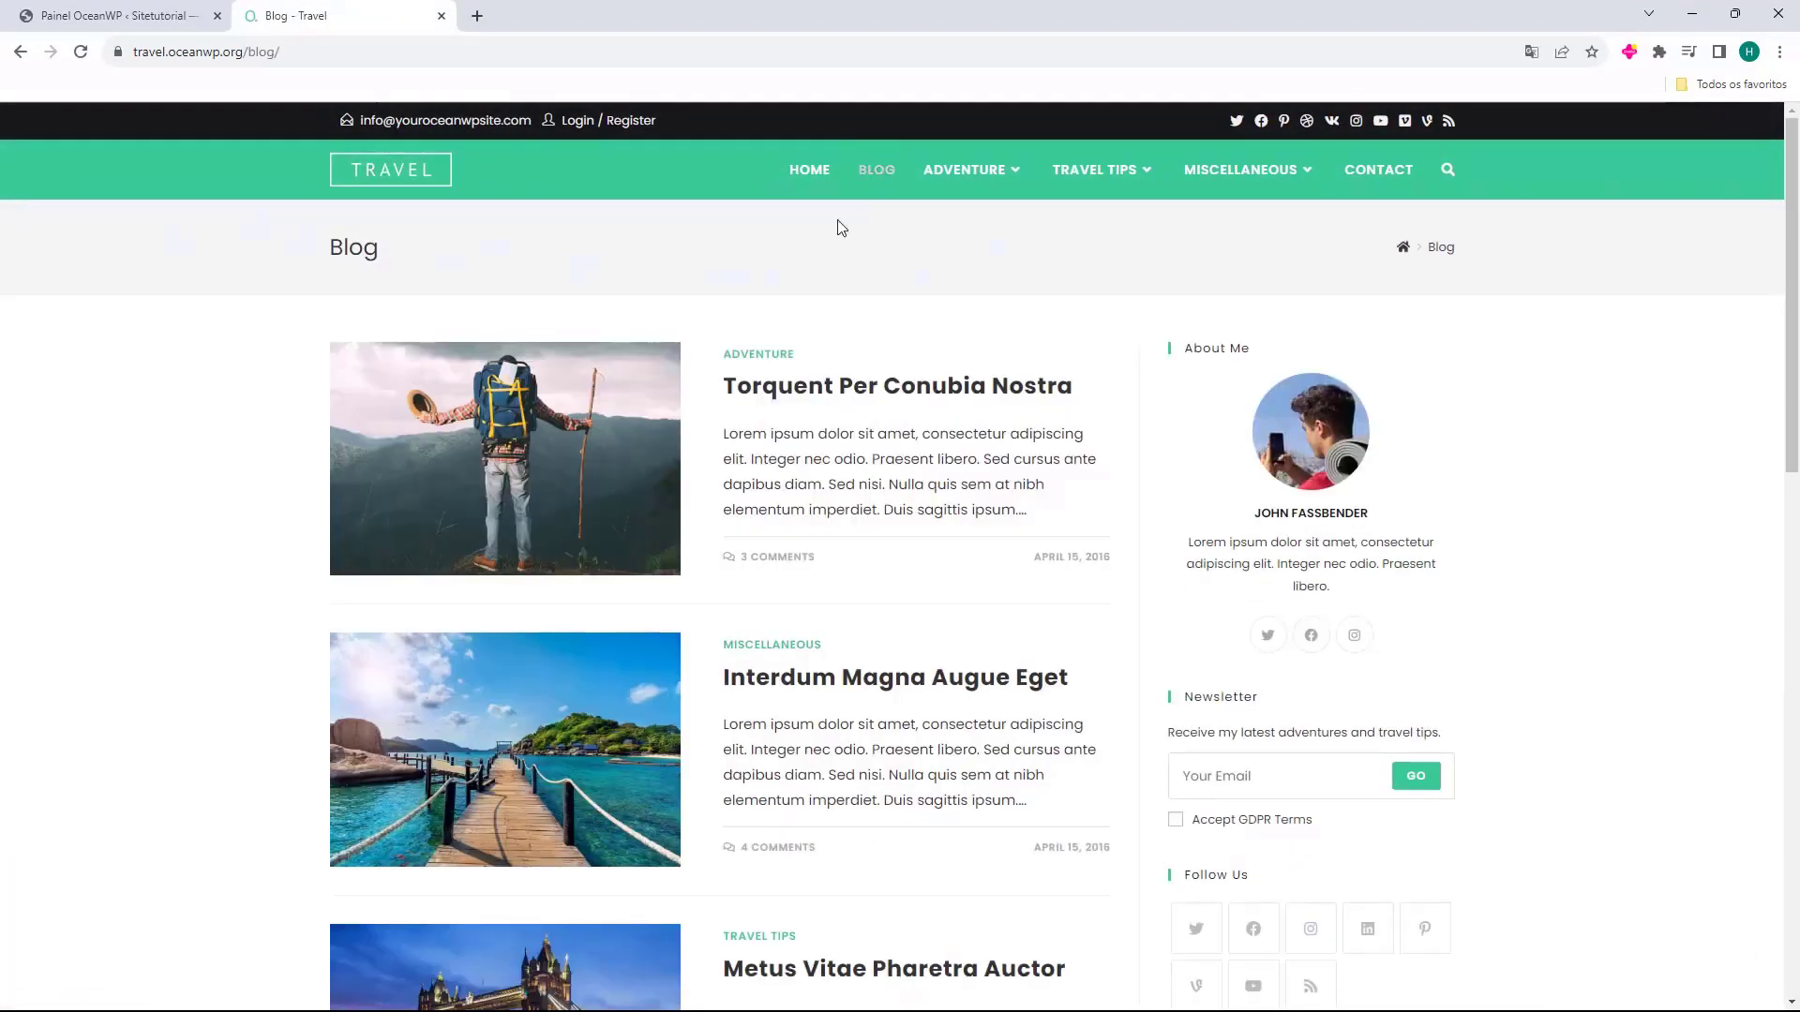
scroll(943, 387, "down", 3)
scroll(943, 387, "down", 9)
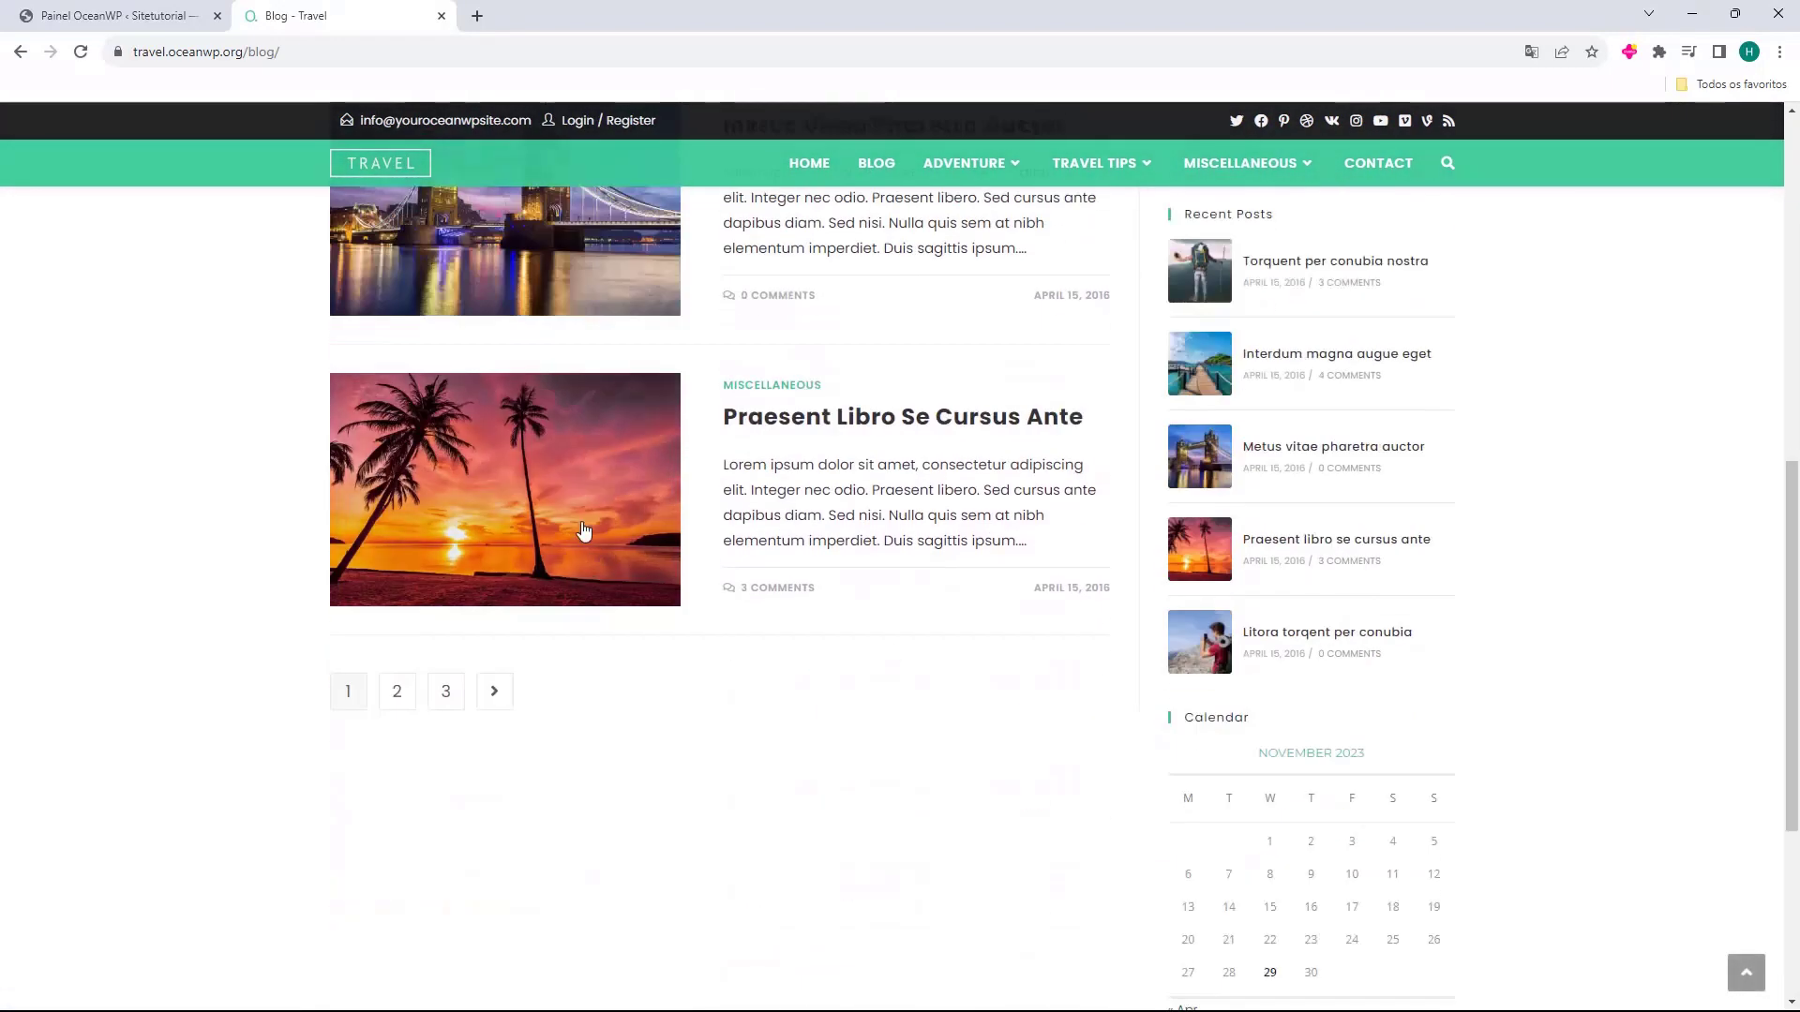
scroll(413, 600, "up", 3)
left_click(412, 600)
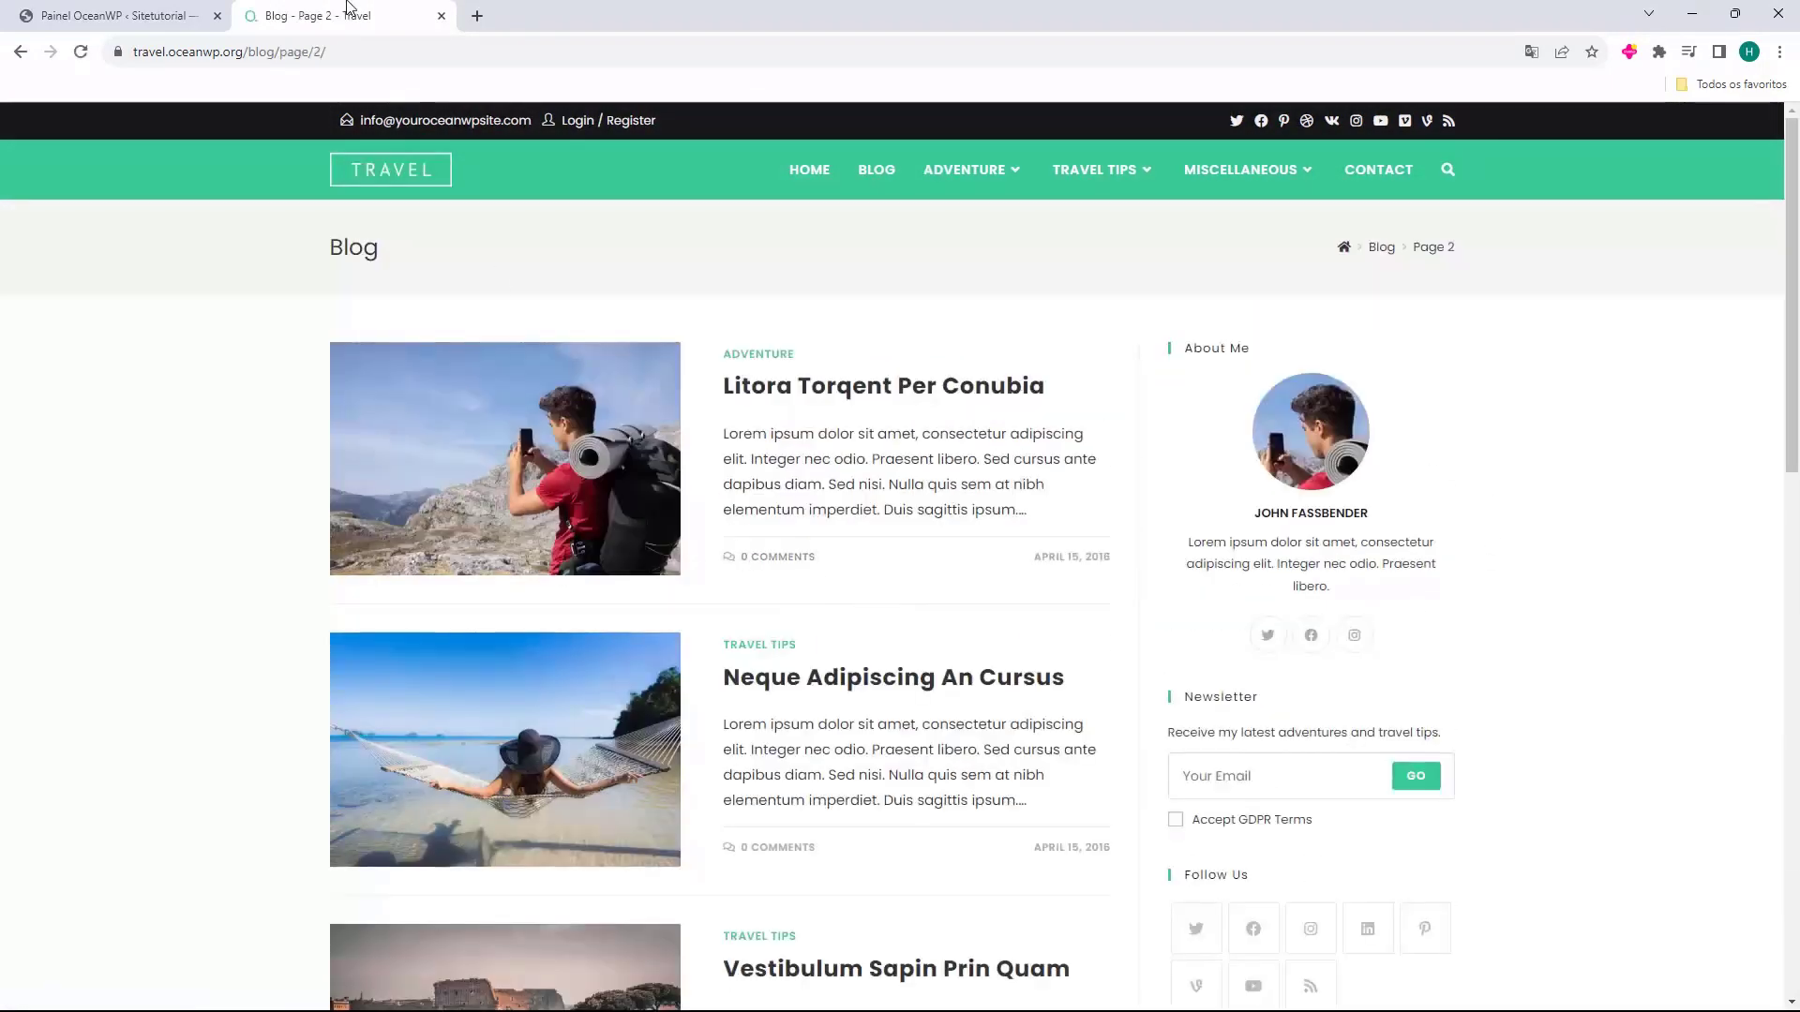
left_click(441, 16)
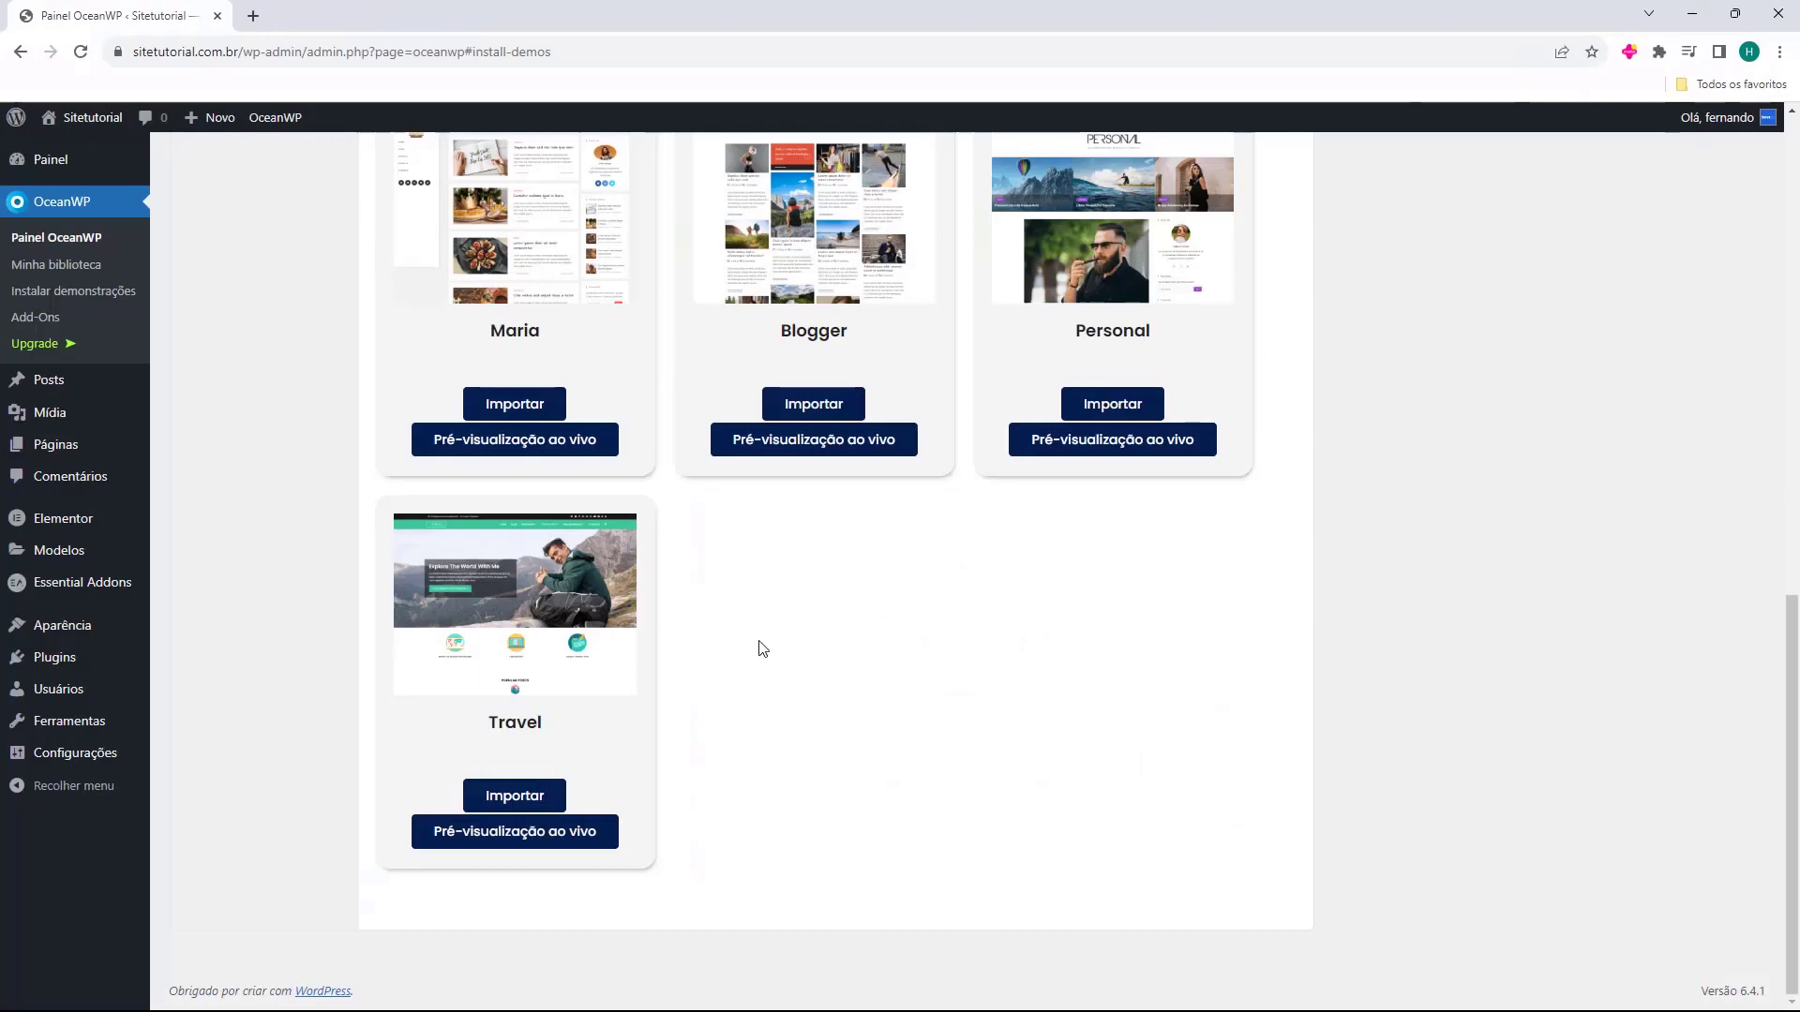
Start the Travel demo import and install Ocean Custom Sidebar, Ocean Social Sharing and WPForms.
left_click(507, 802)
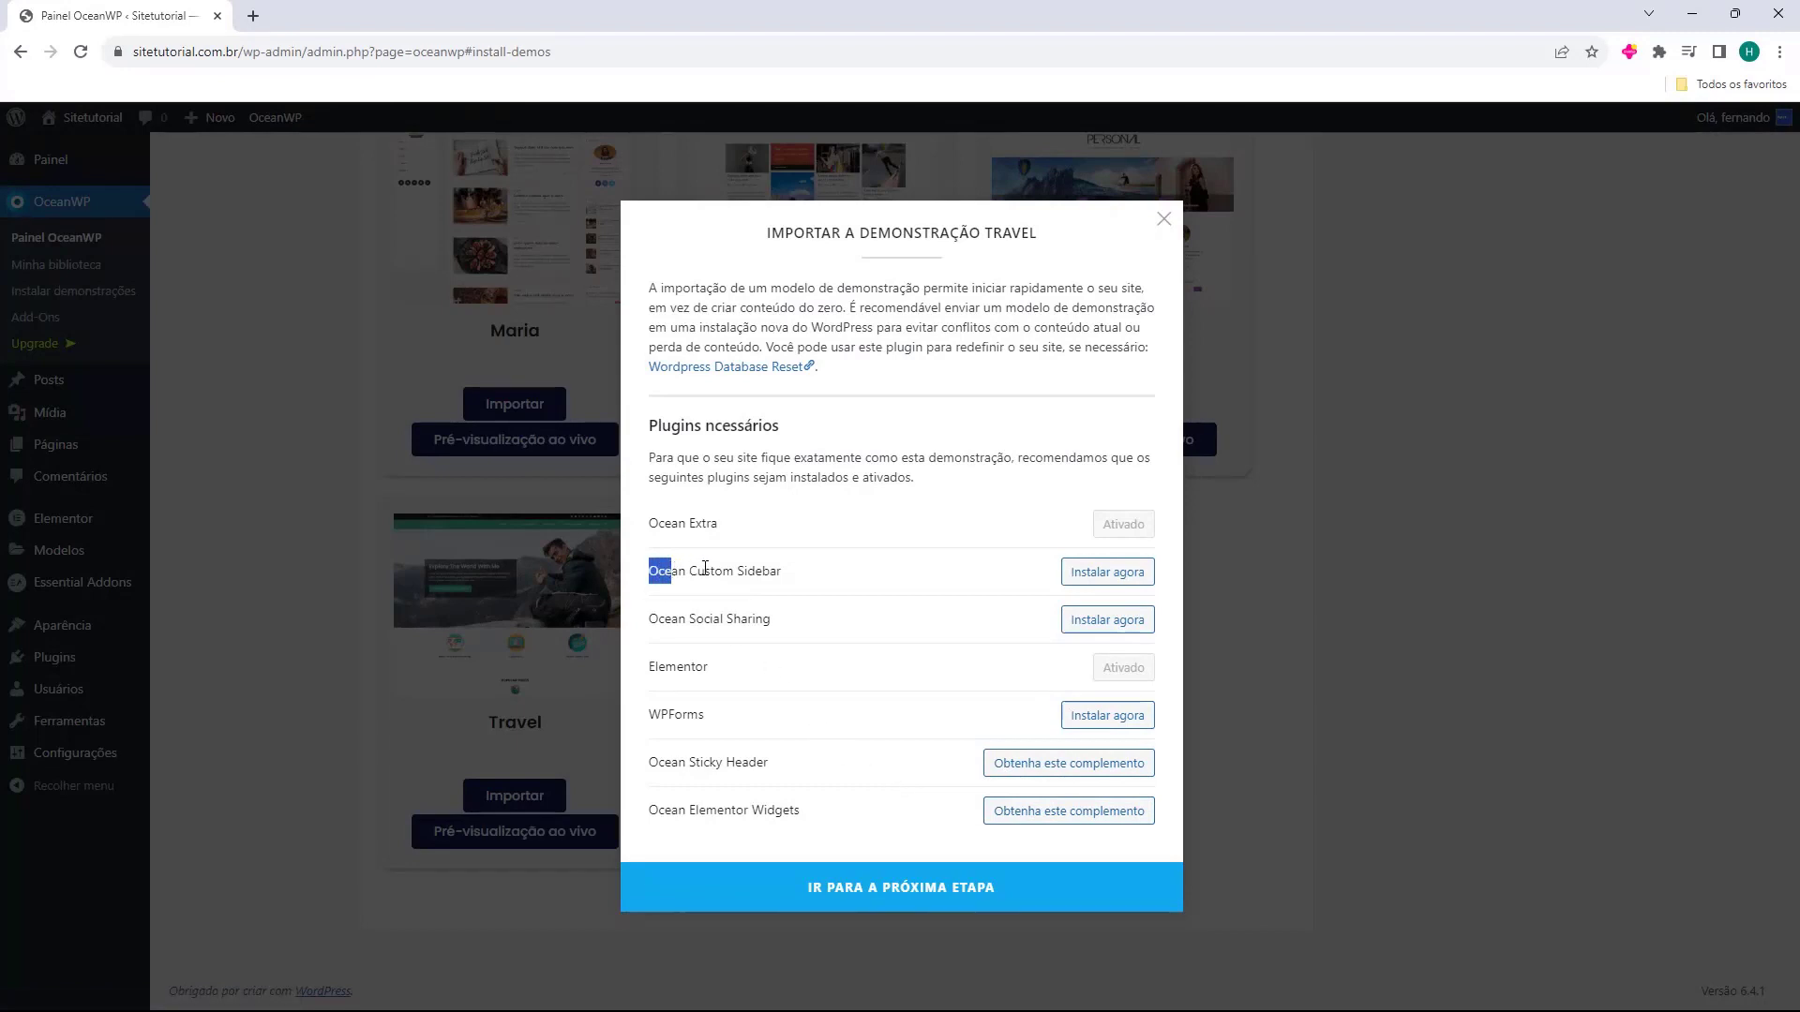
left_click(1105, 573)
left_click_drag(644, 623, 774, 625)
left_click(1083, 631)
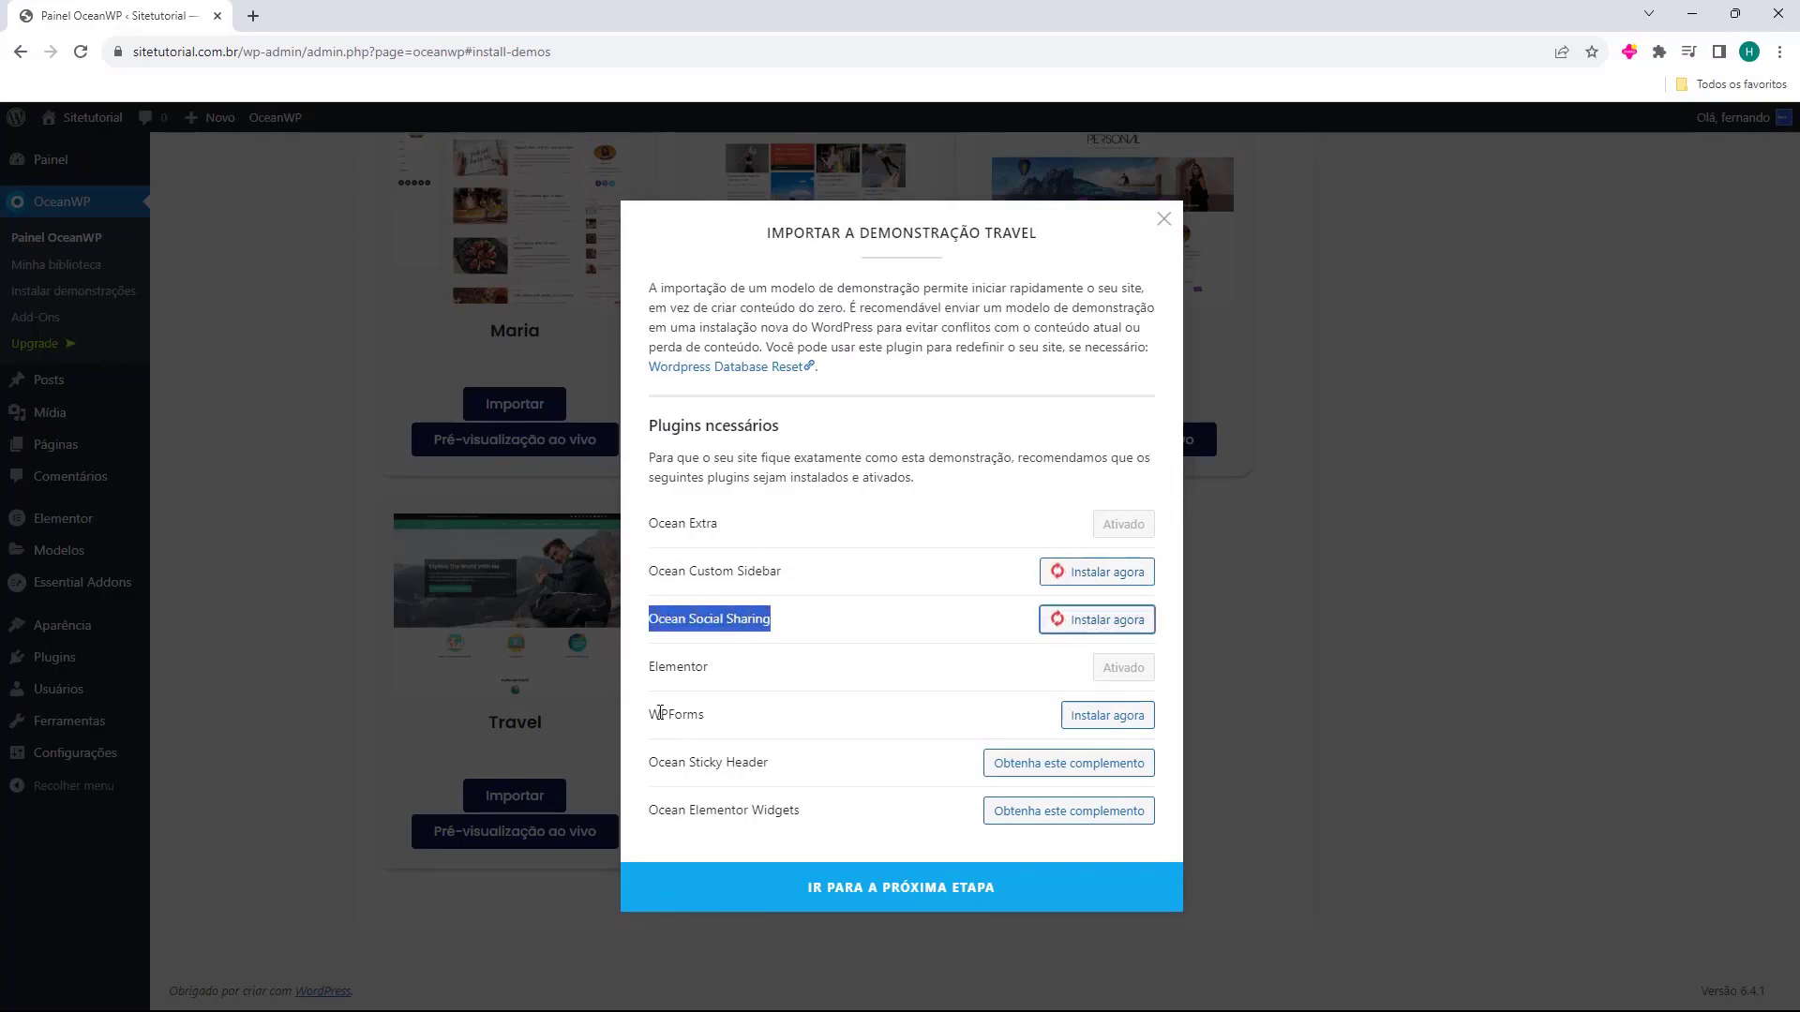
left_click_drag(650, 717, 681, 717)
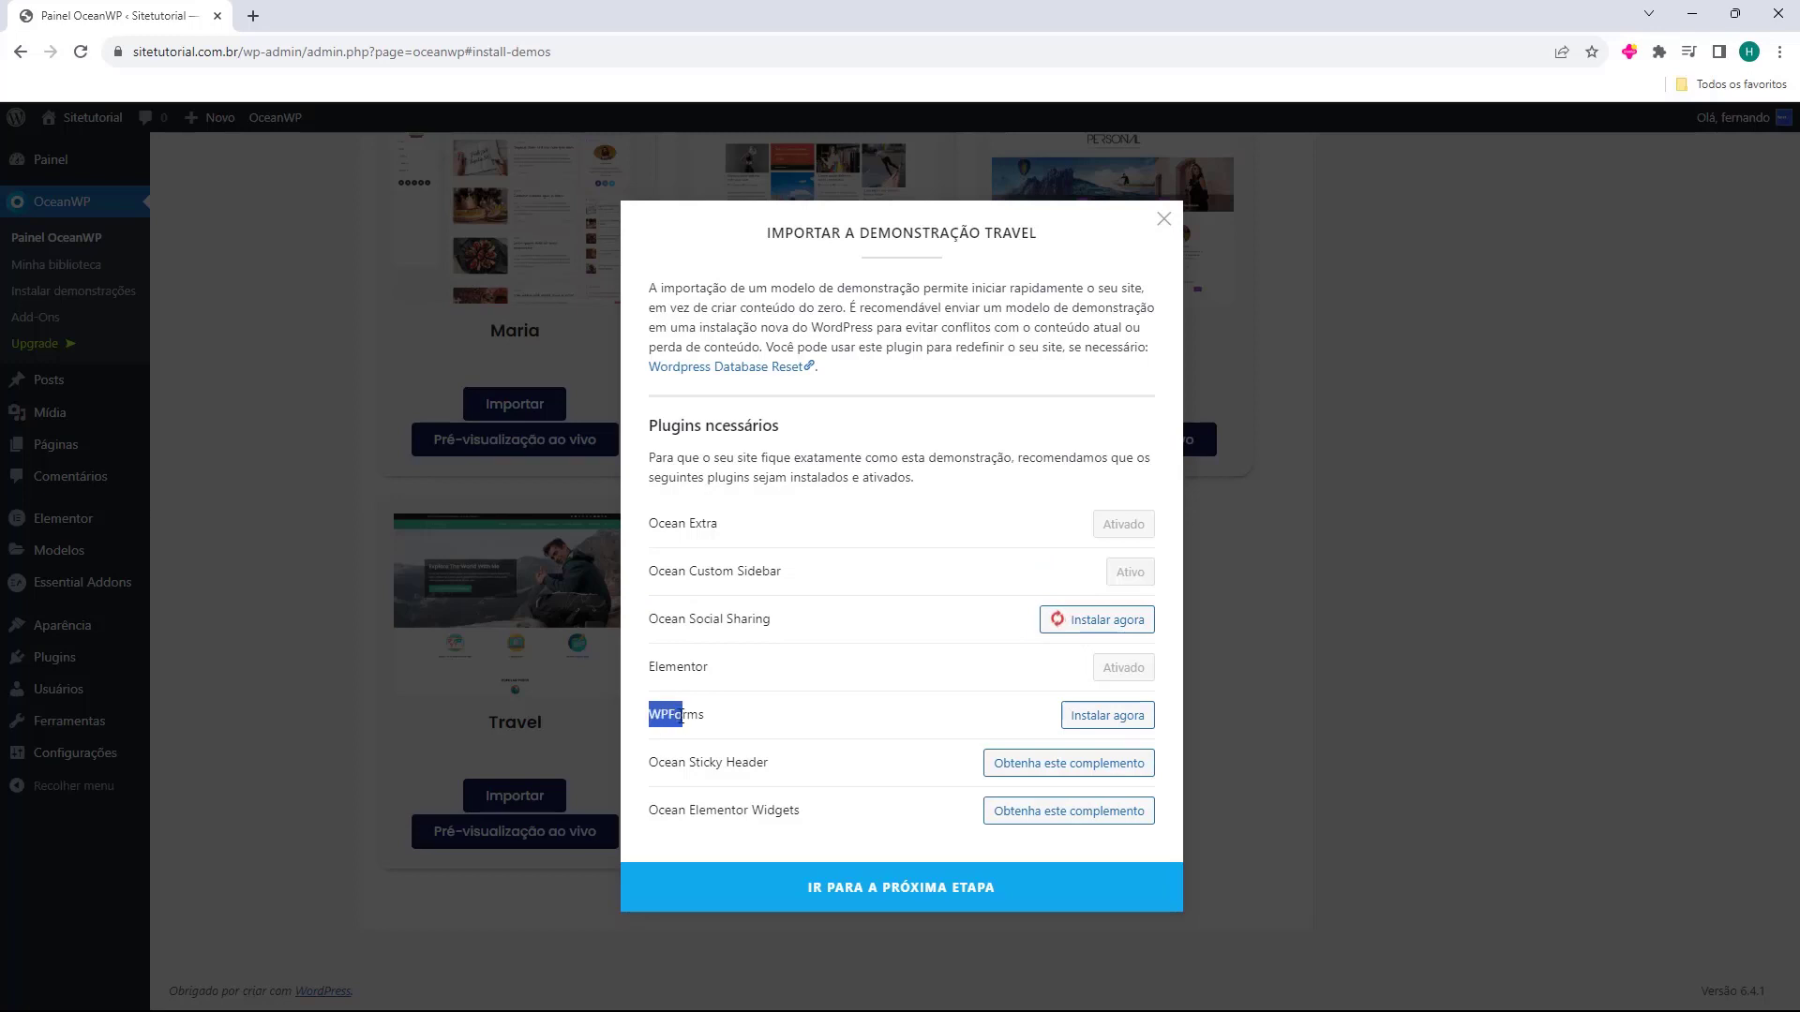
left_click(1112, 727)
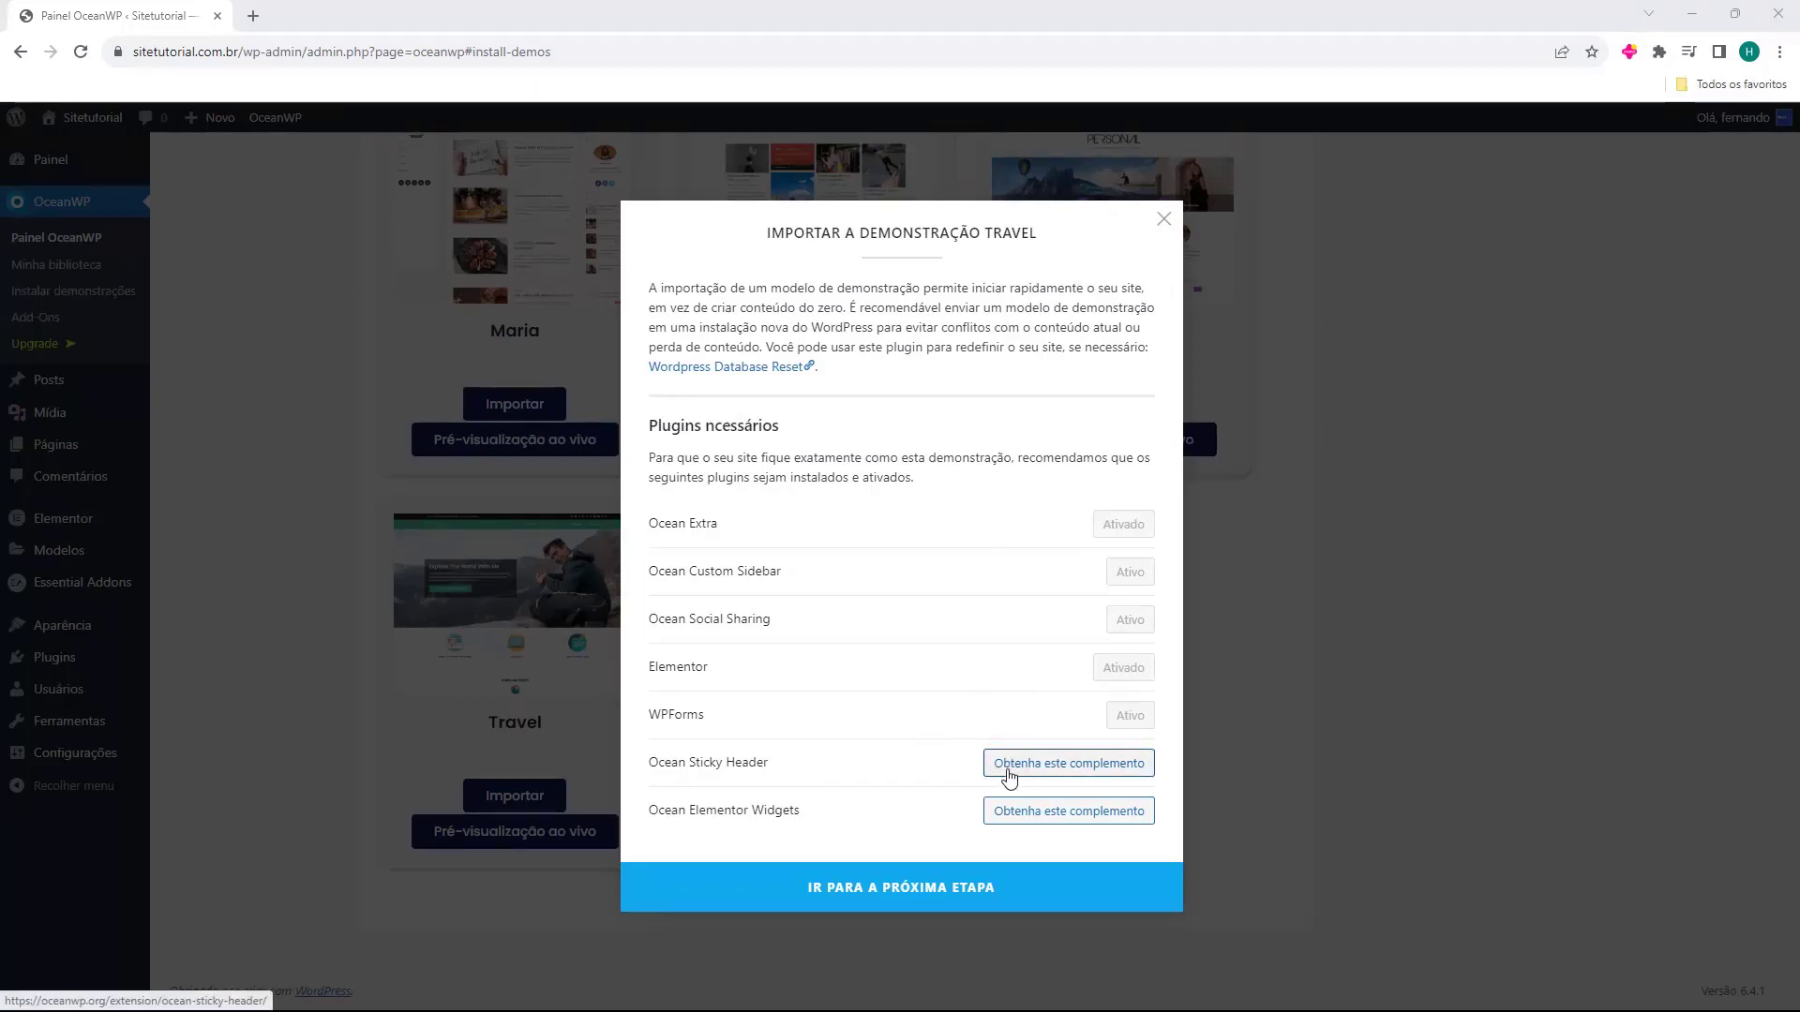
Look at the Ocean Sticky Header add-on page in a separate tab, then close it.
middle_click(1062, 767)
left_click(421, 9)
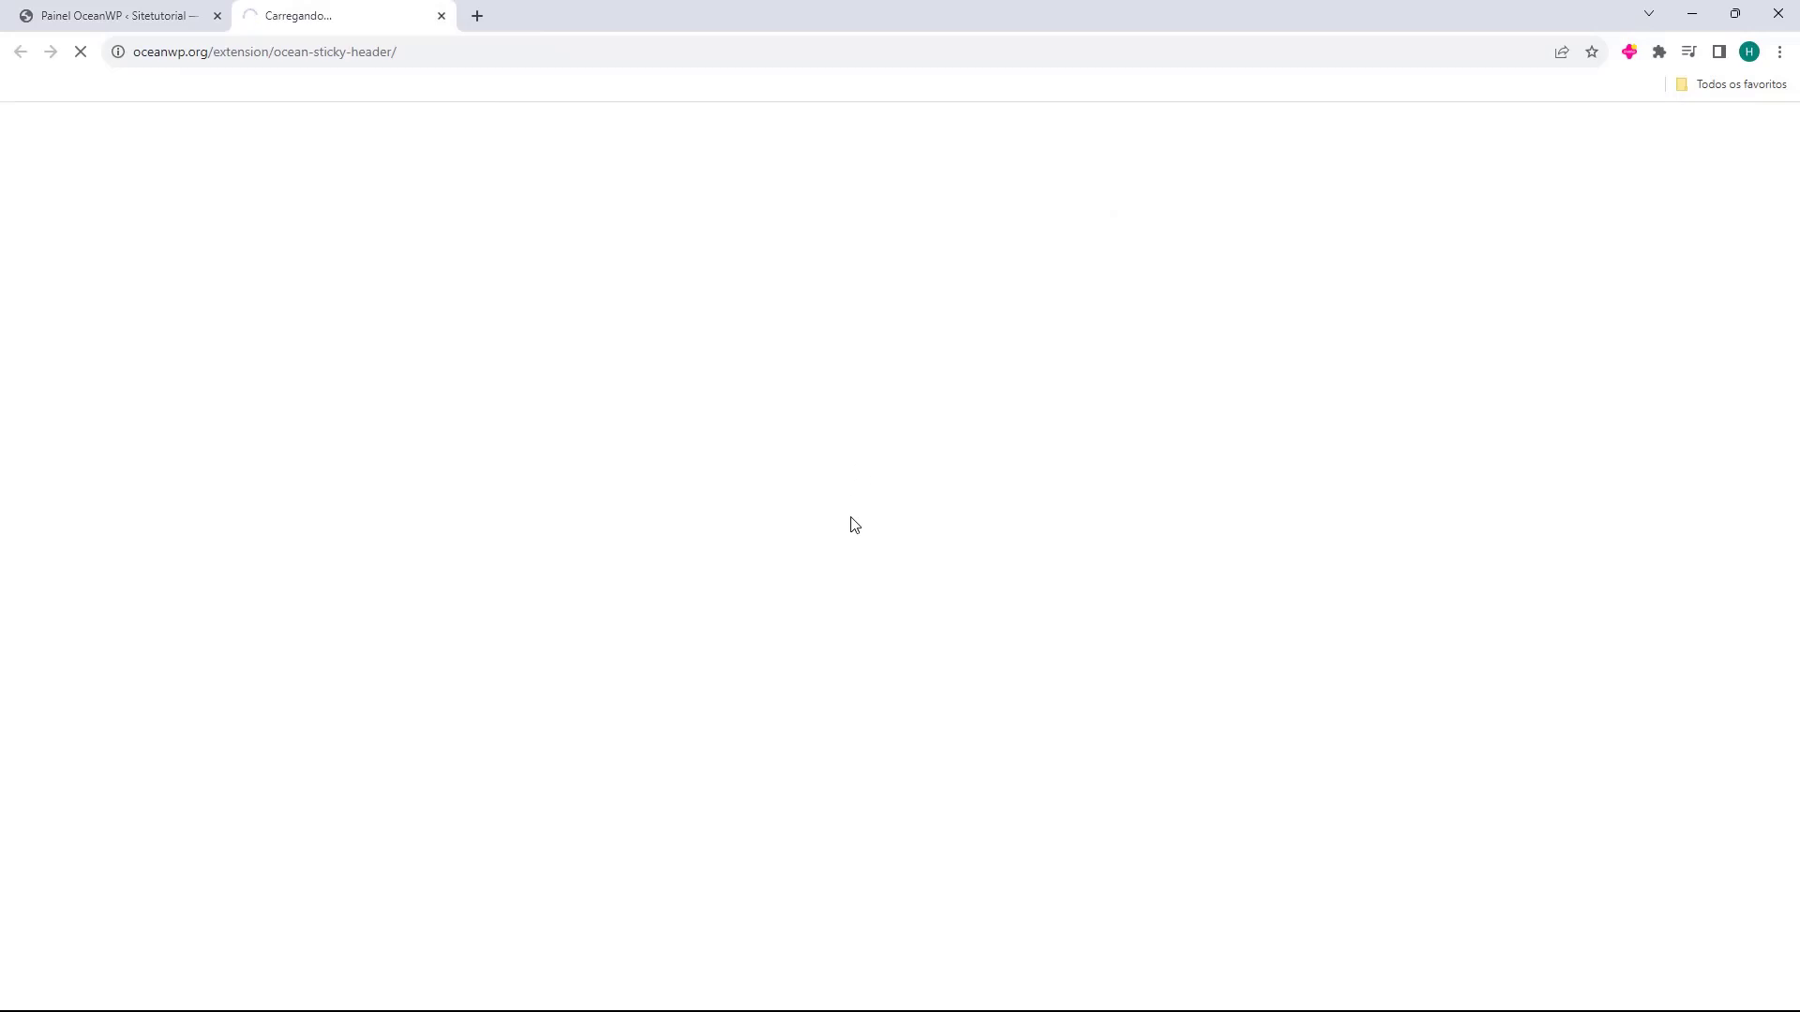
middle_click(346, 8)
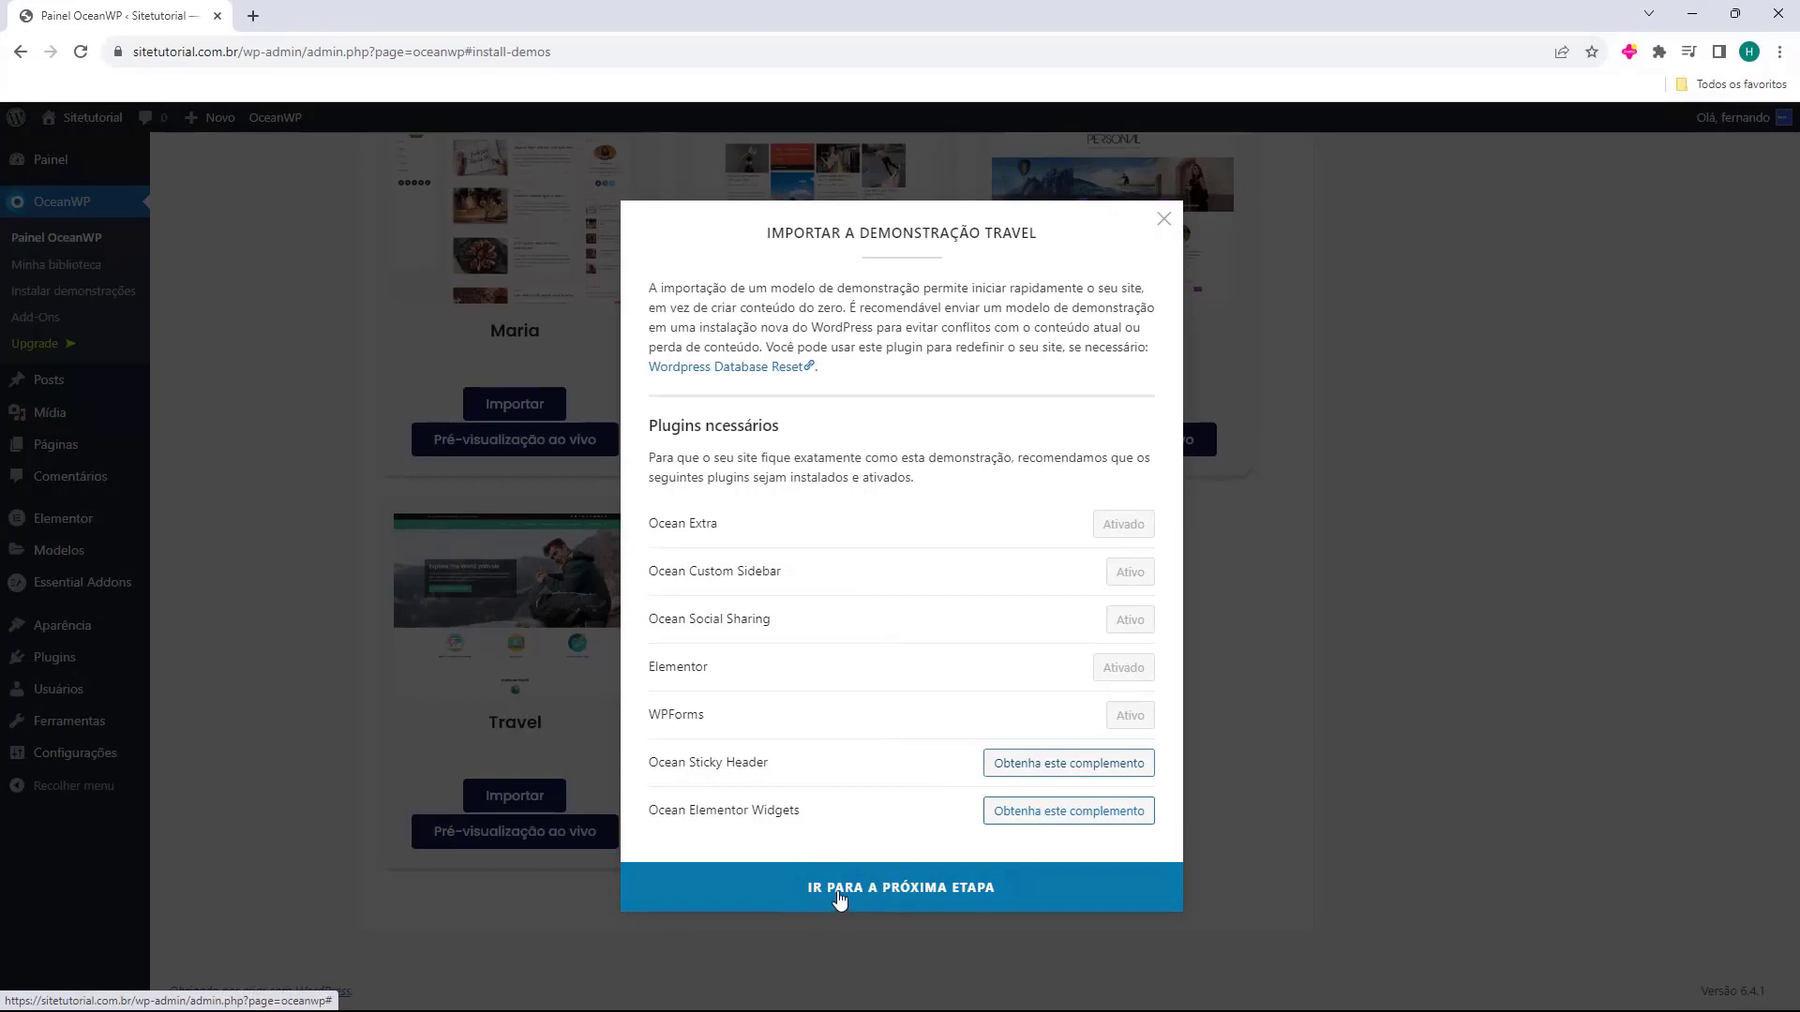
Install the Travel demo with XML content, custom settings, widgets and contact form, then view the site.
left_click(926, 893)
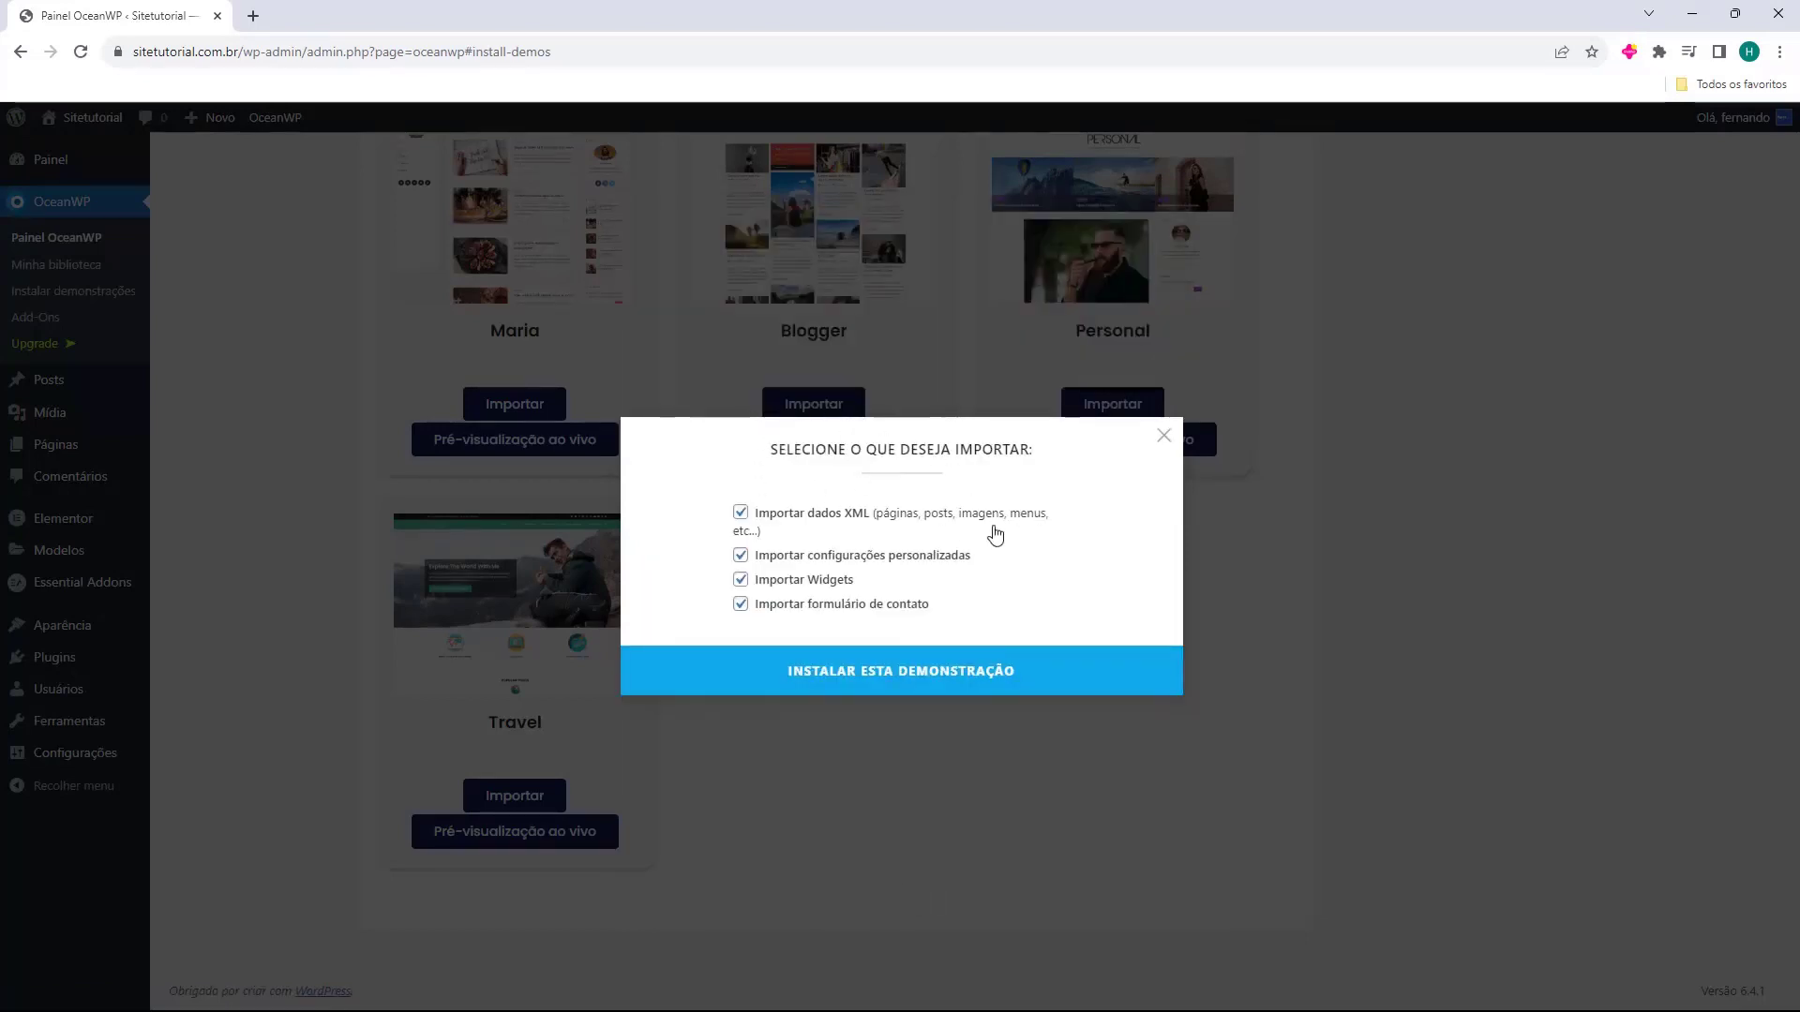
left_click(901, 674)
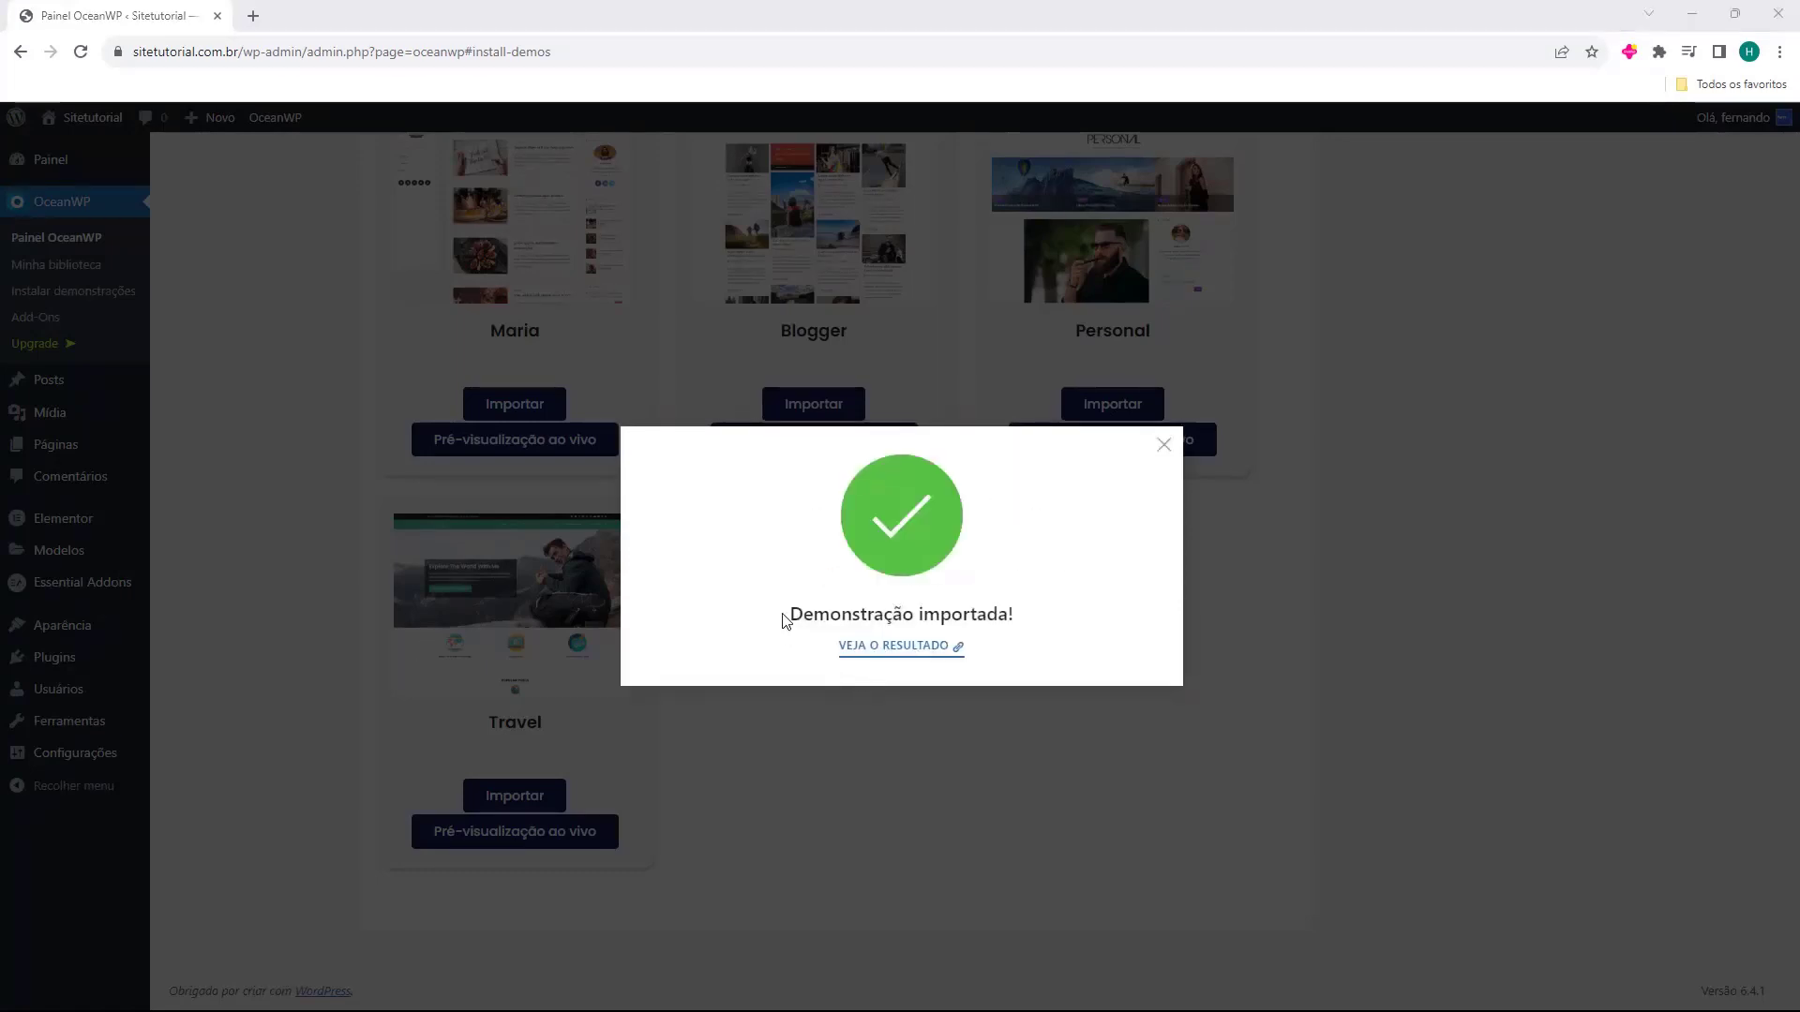
left_click(900, 656)
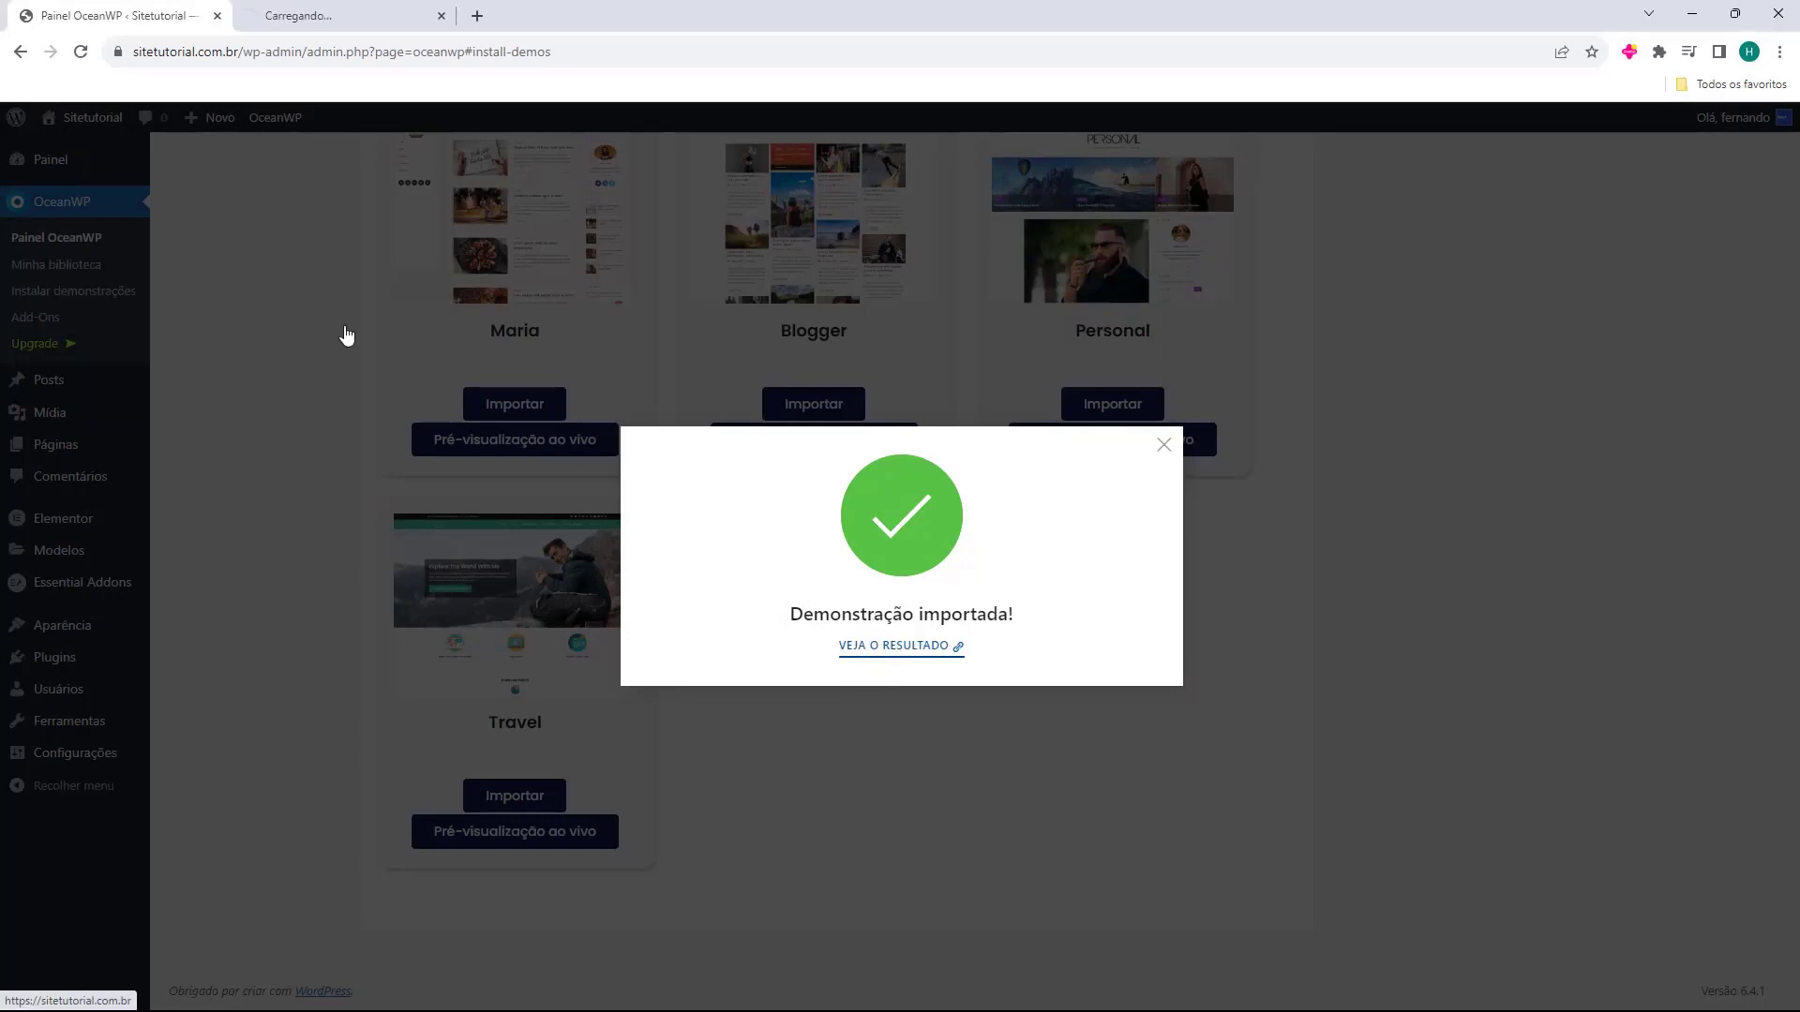
Switch to the imported site, check its full web address and scroll the home page.
left_click(303, 8)
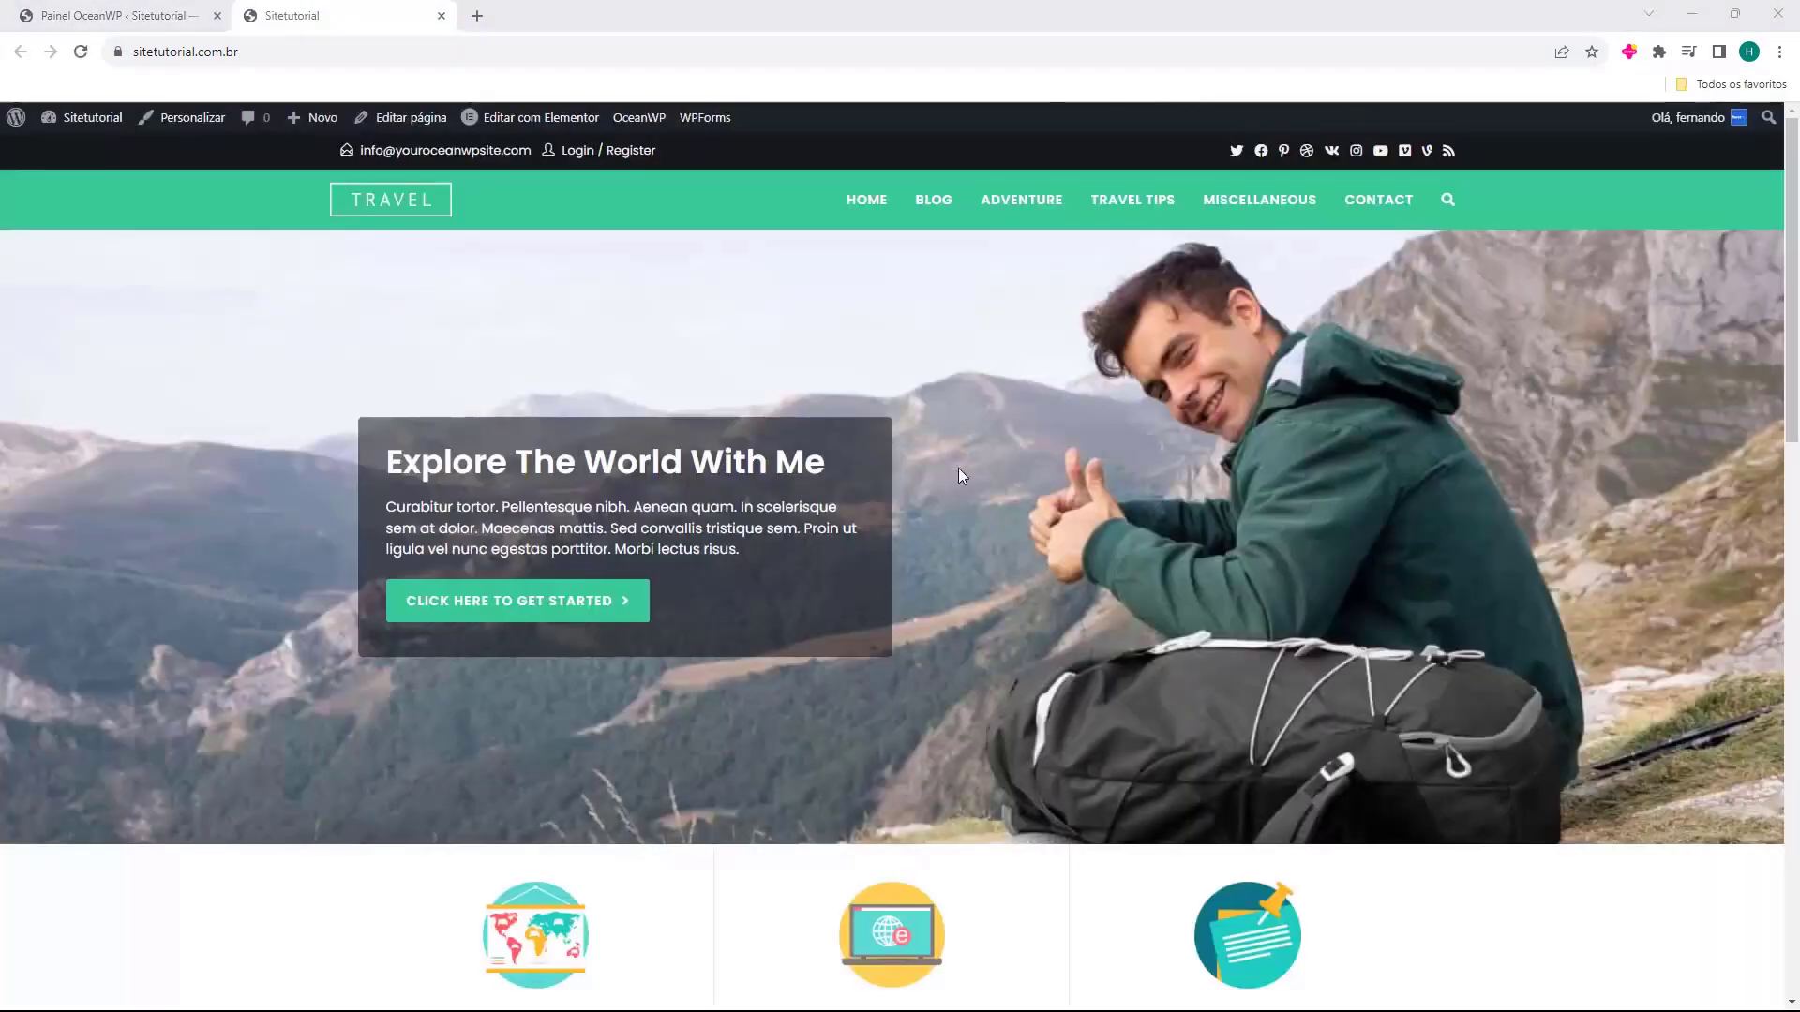
left_click(274, 50)
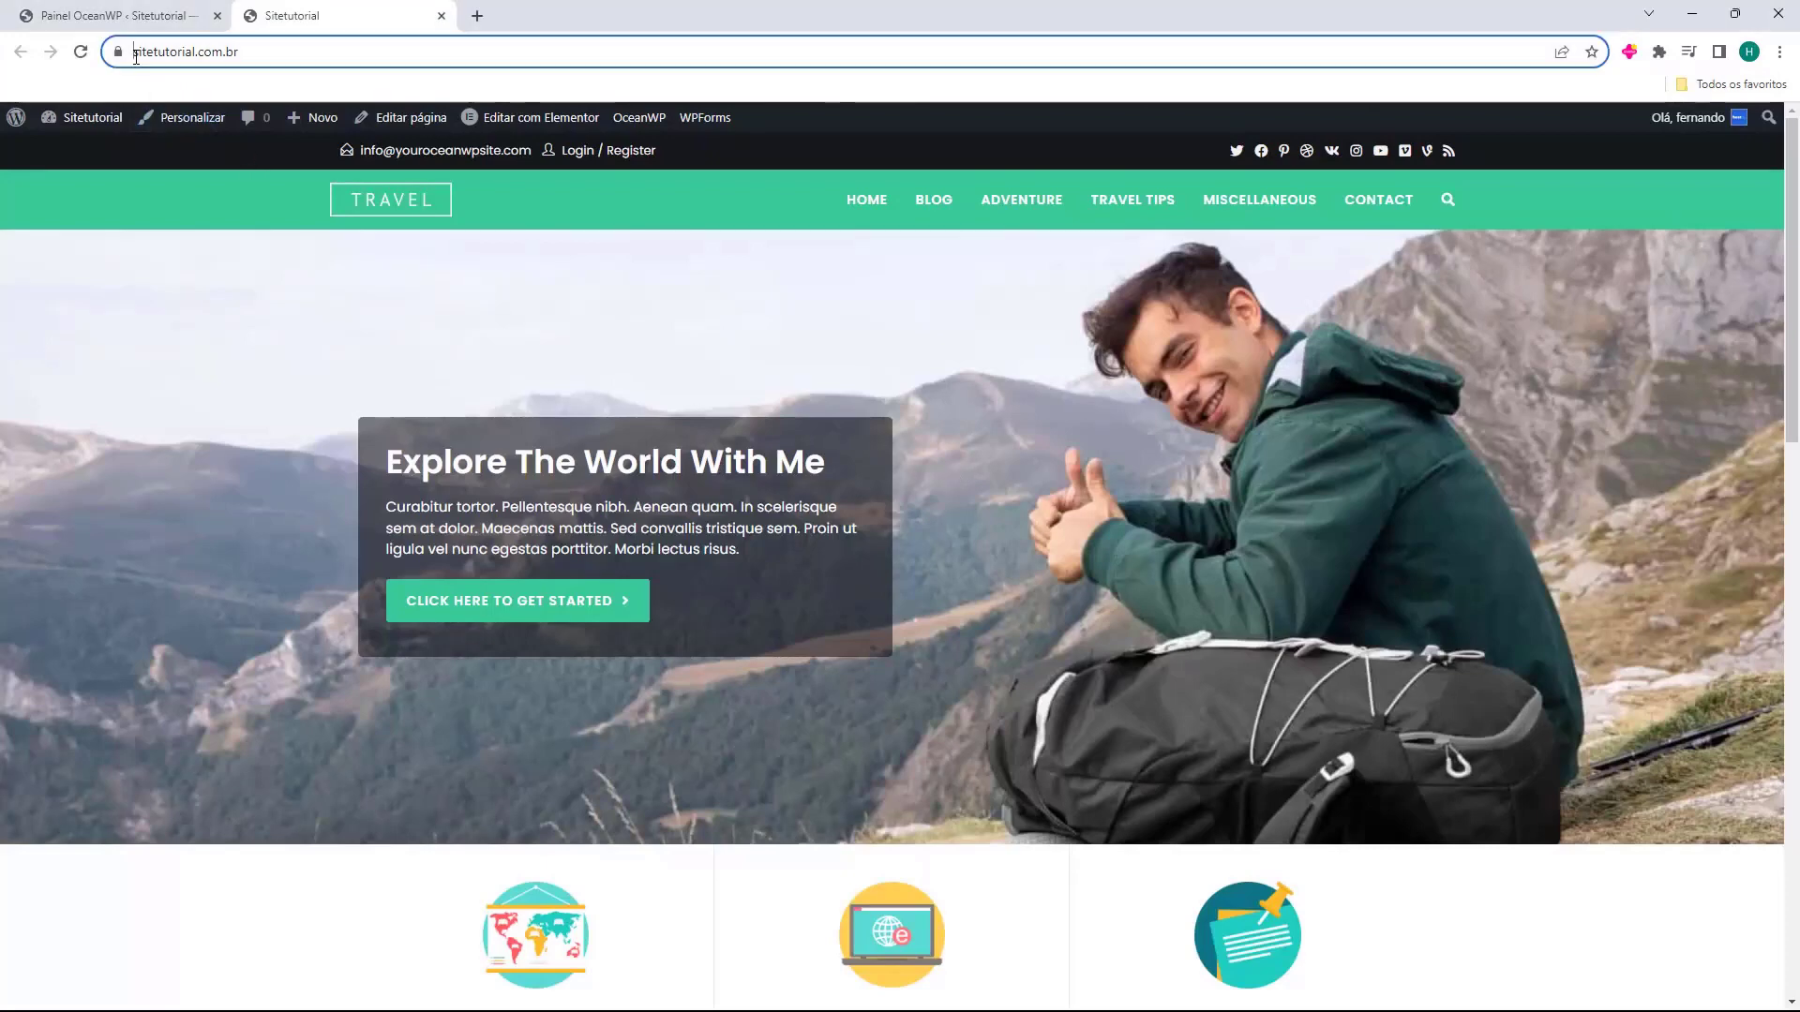
left_click(274, 50)
scroll(1032, 498, "down", 15)
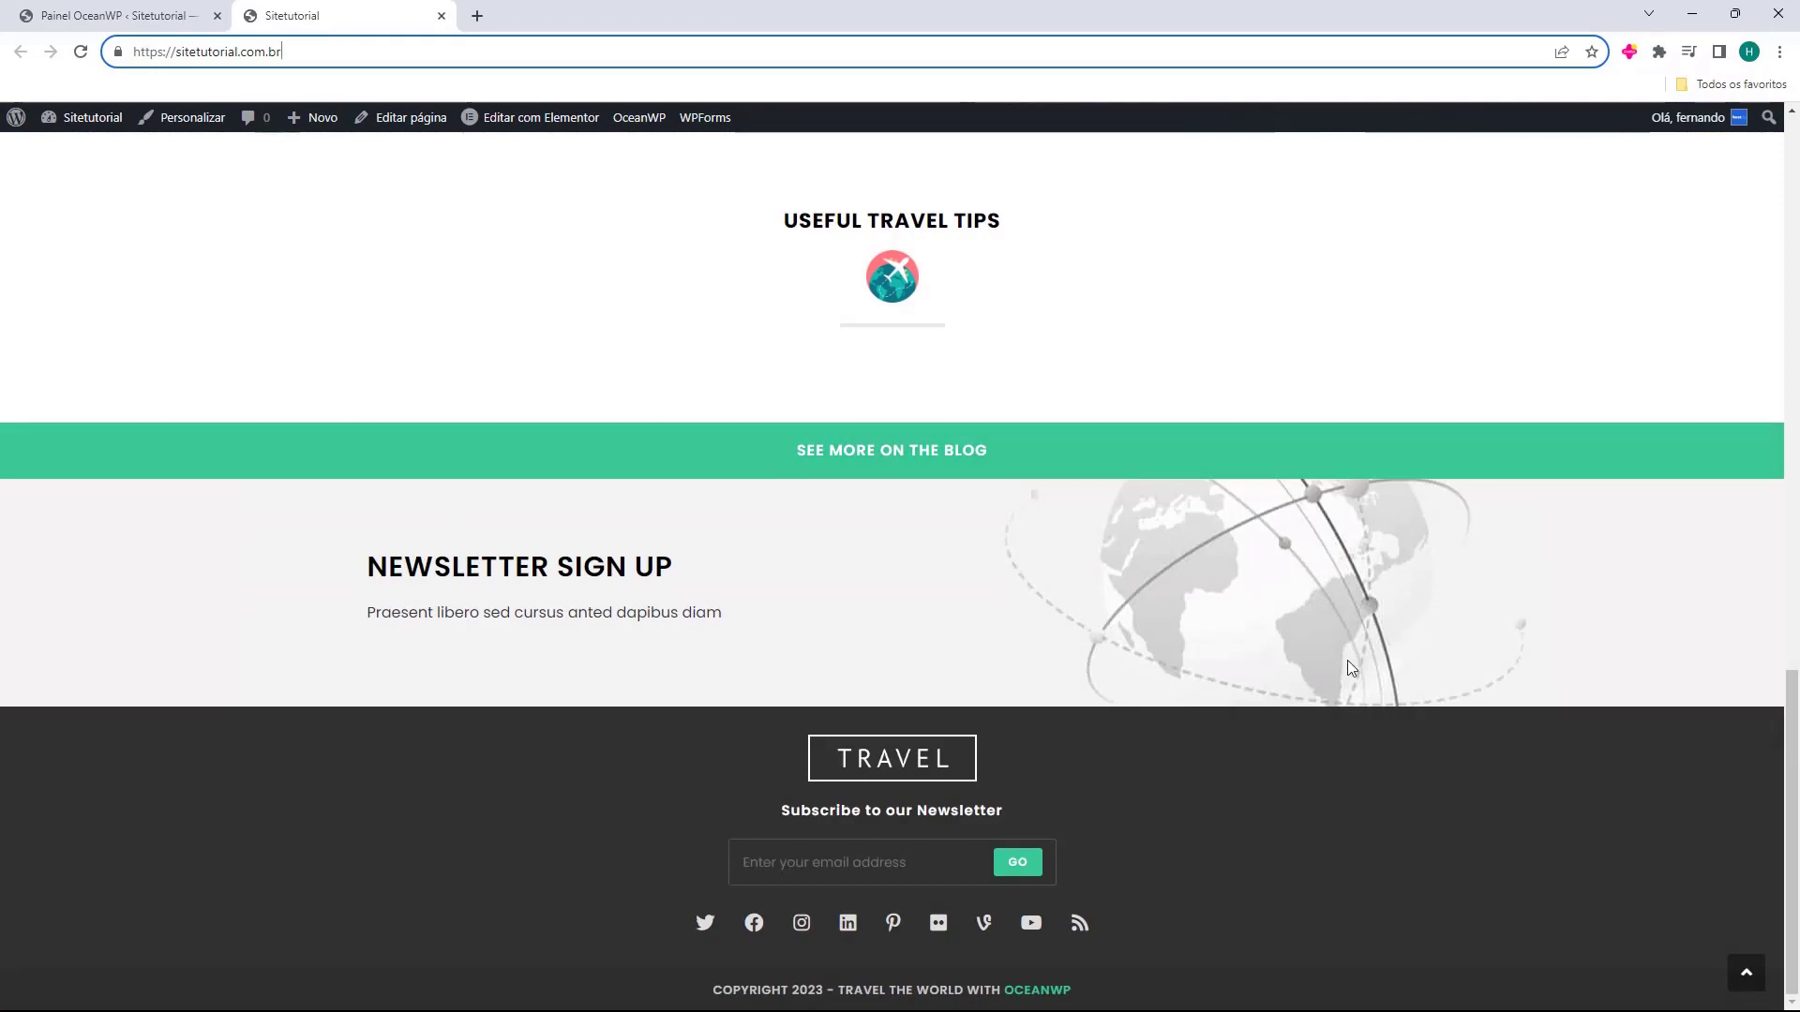
scroll(1001, 723, "up", 10)
scroll(928, 726, "up", 5)
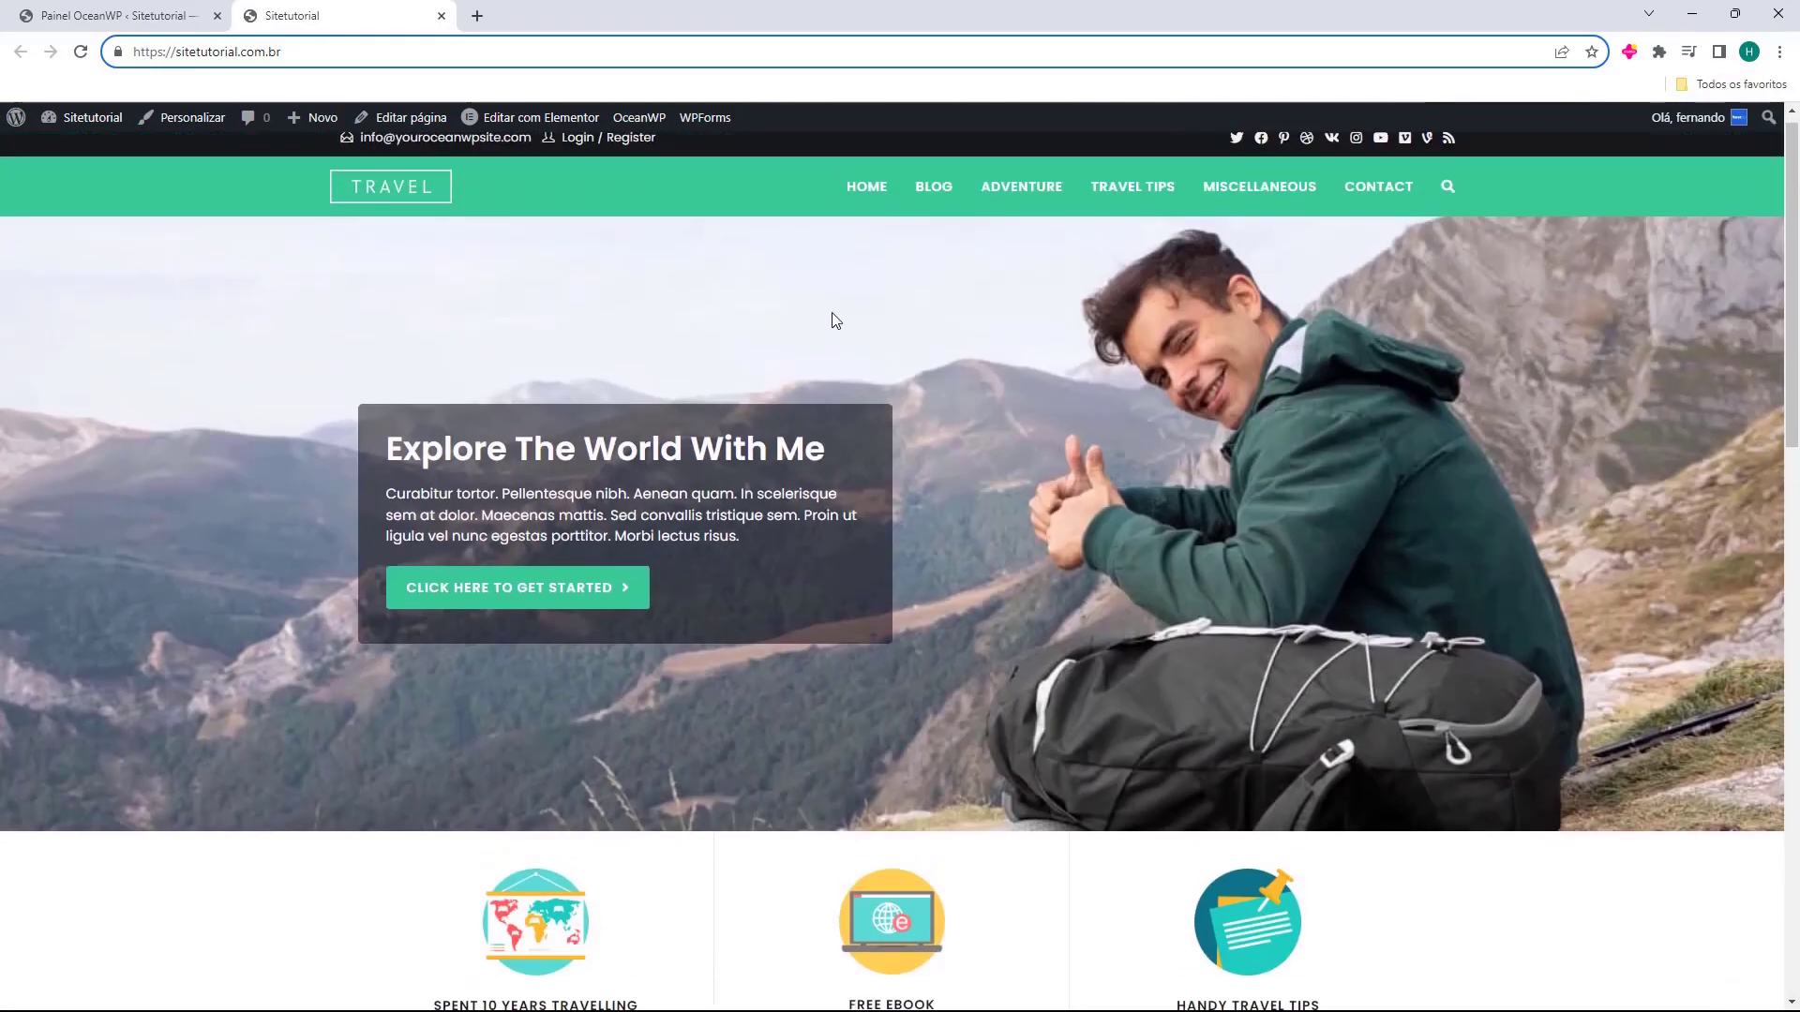
scroll(724, 611, "down", 5)
scroll(722, 611, "down", 3)
left_click(1083, 510)
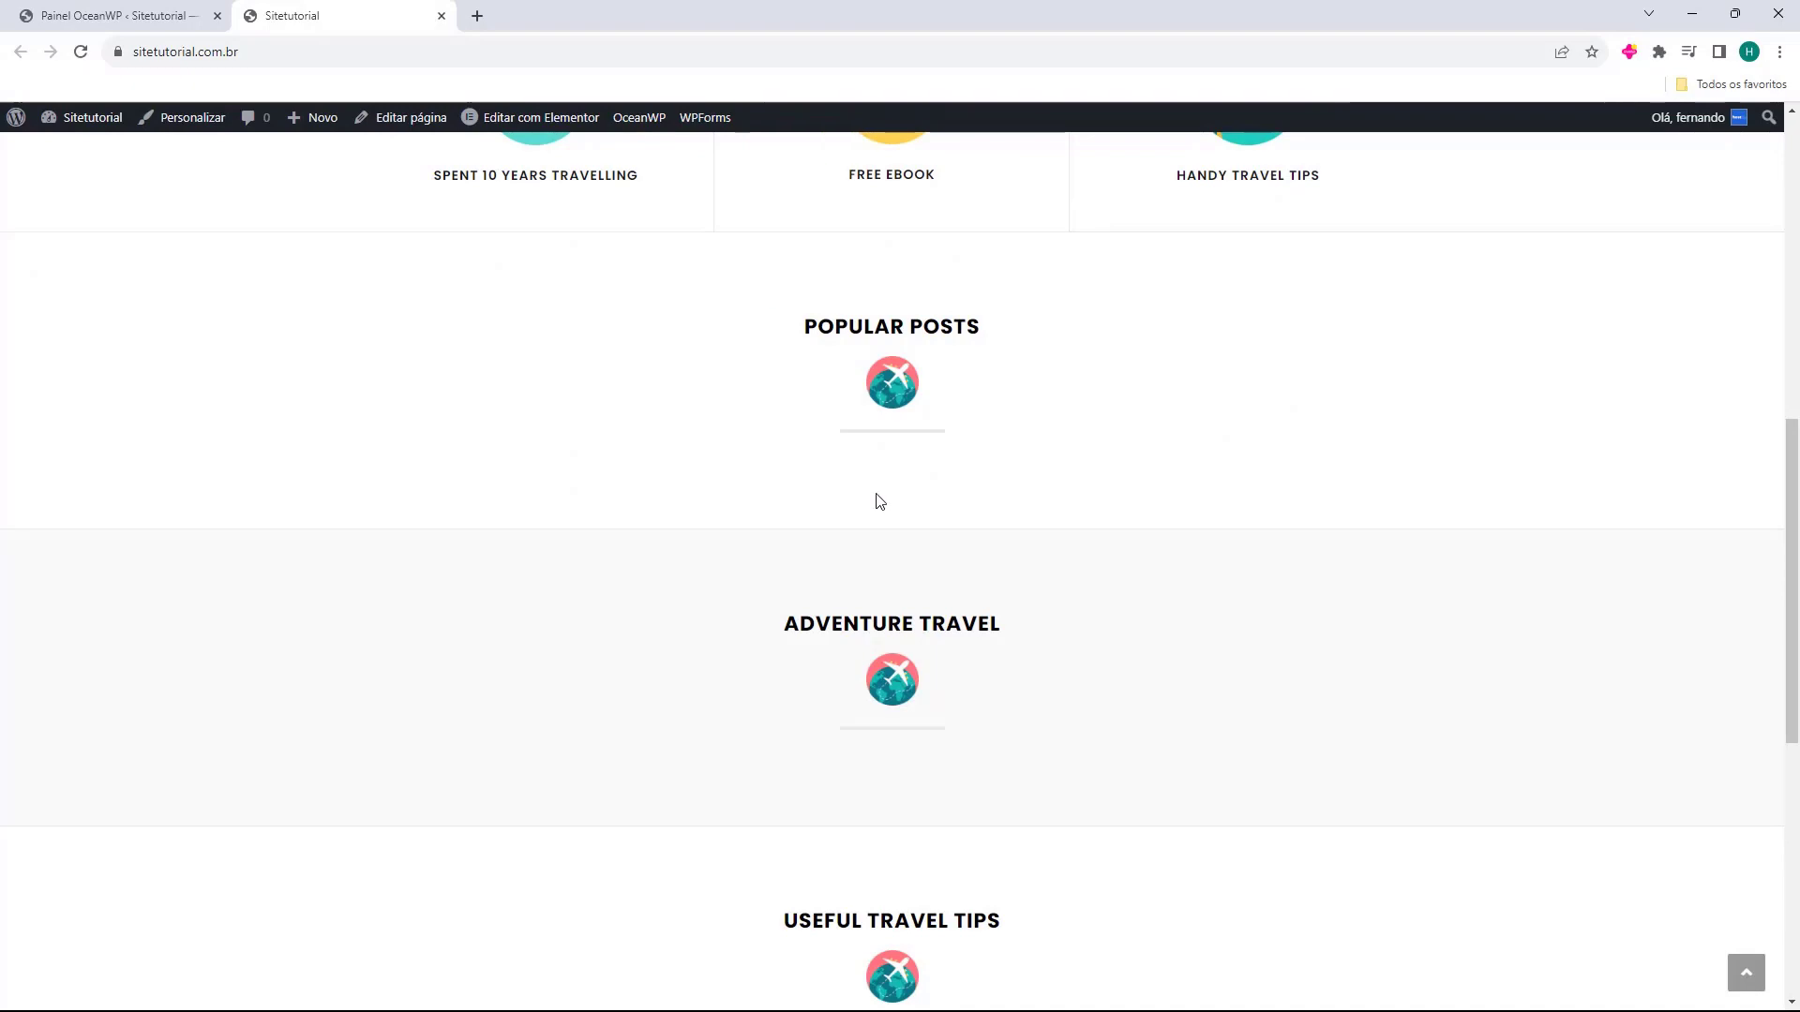
scroll(780, 499, "up", 2)
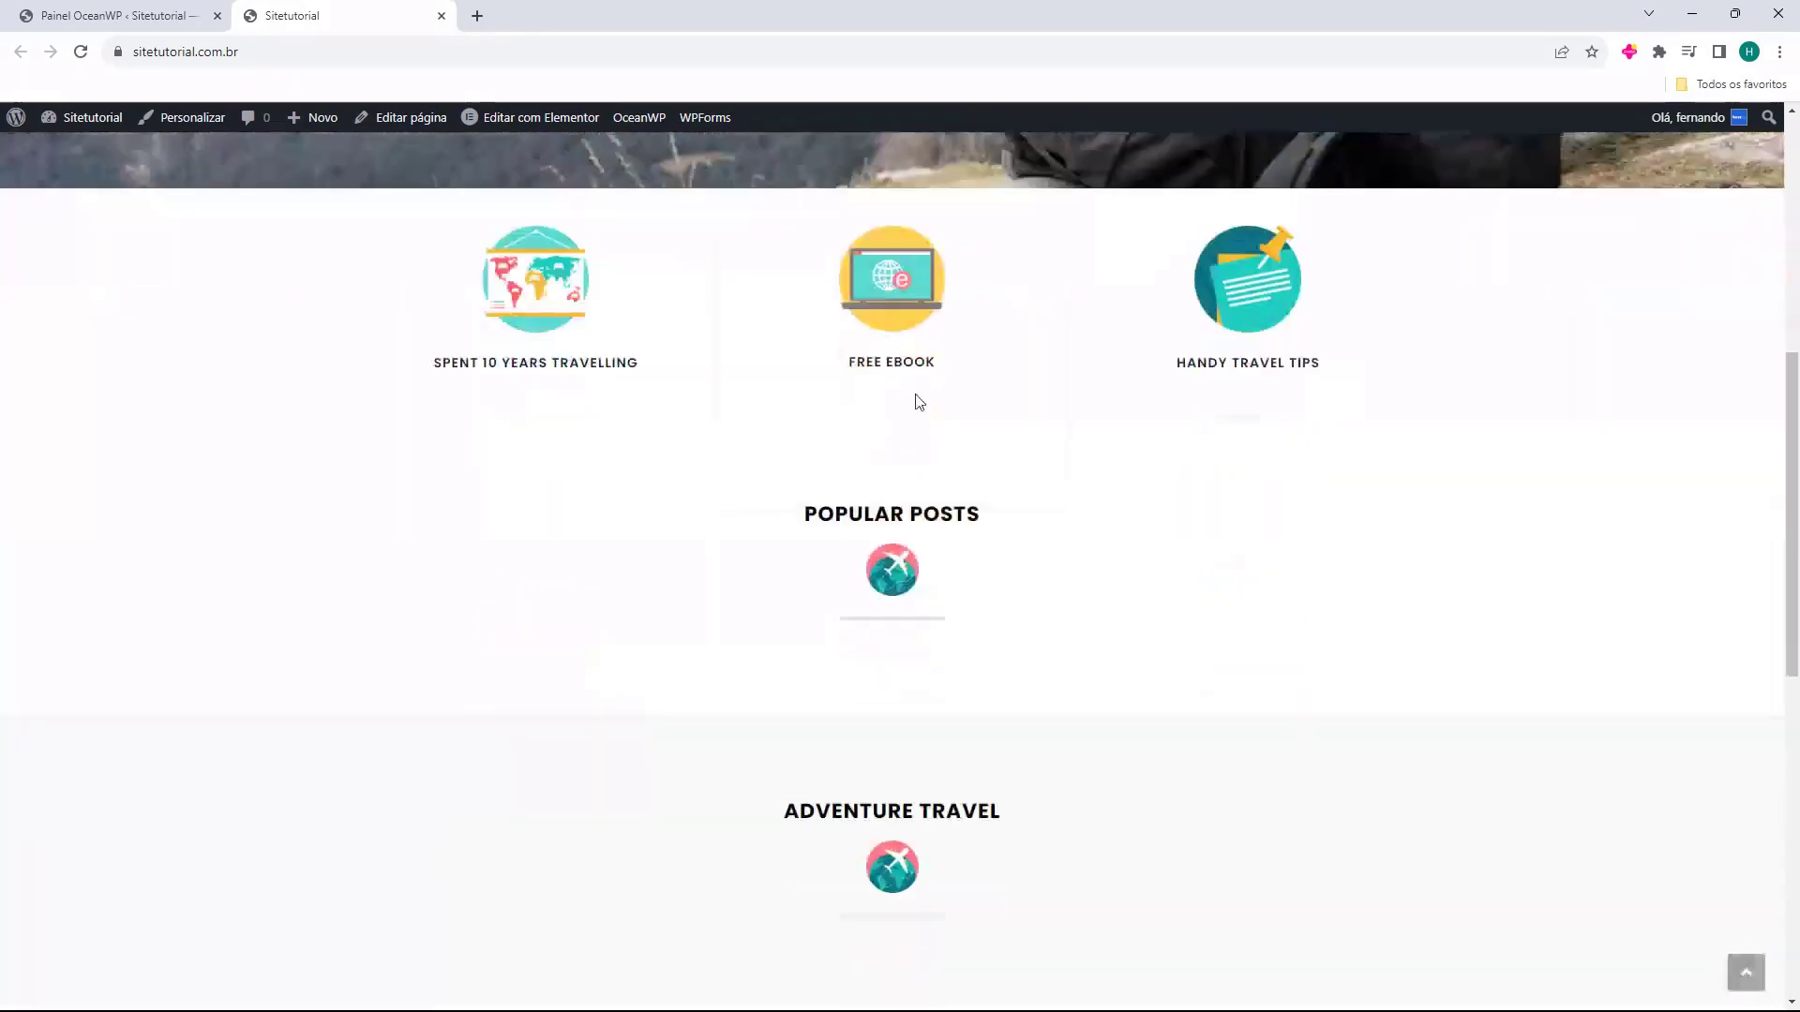
scroll(933, 401, "down", 10)
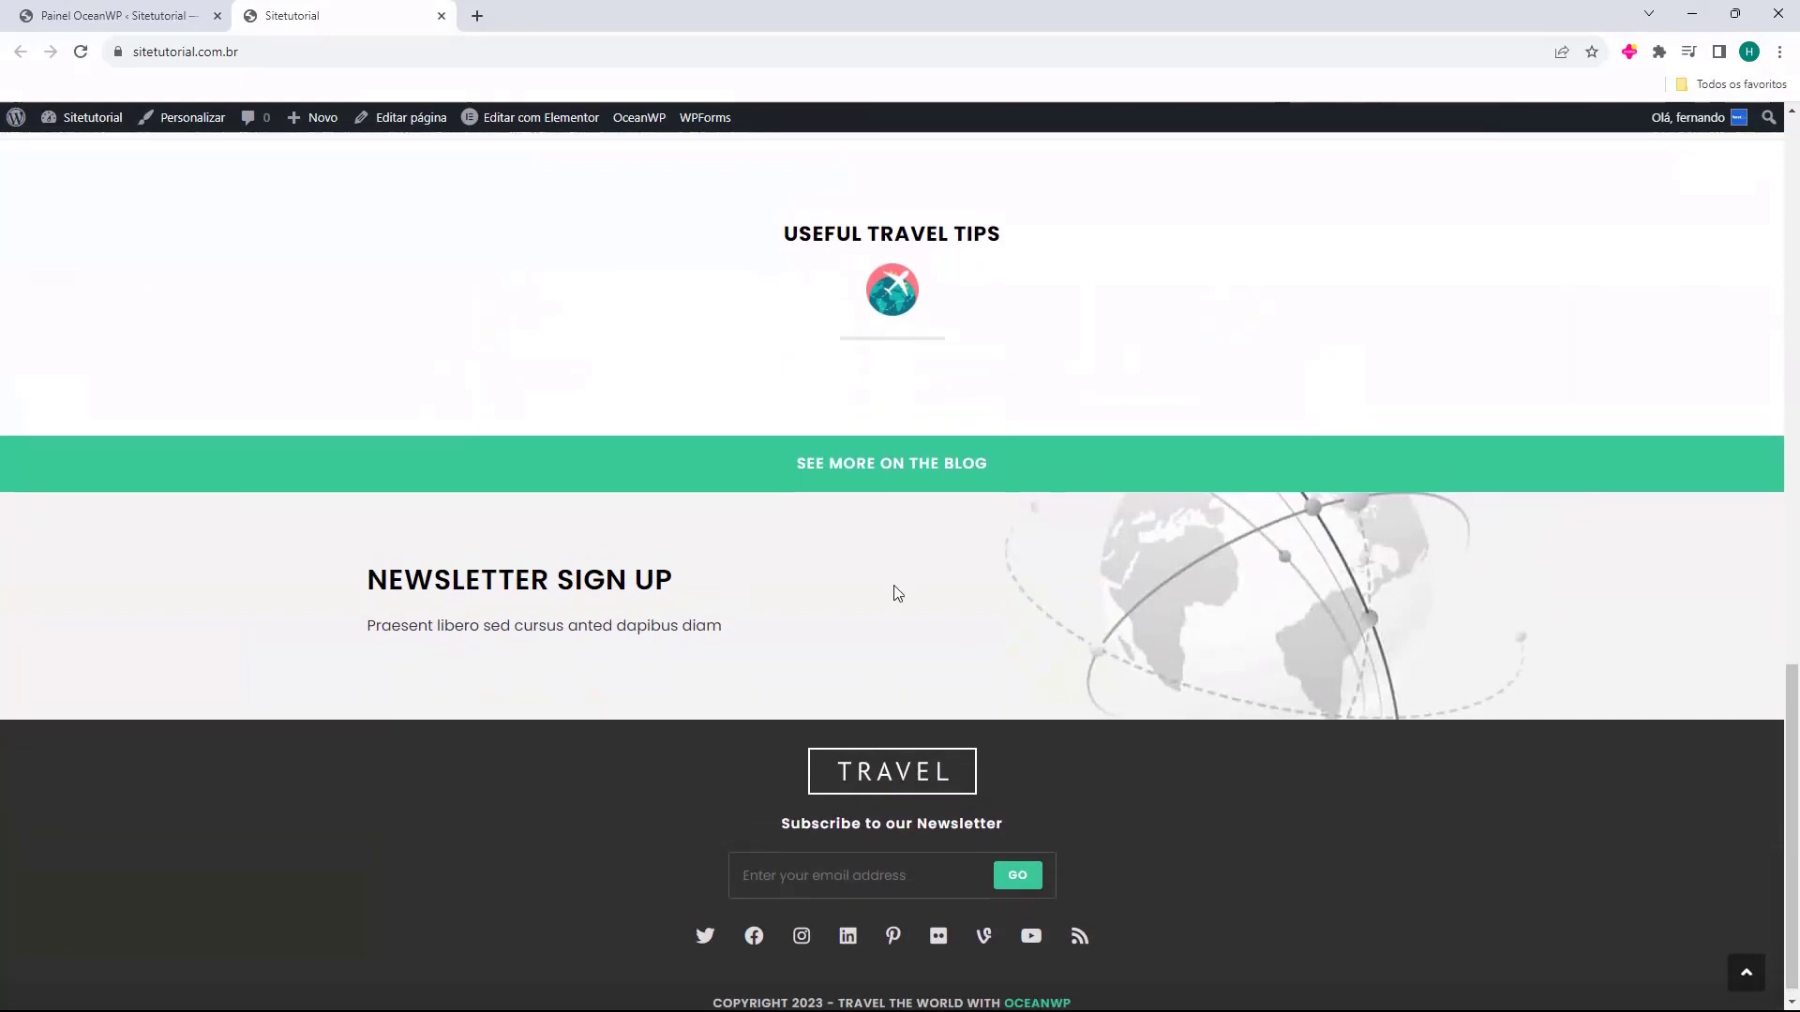
scroll(737, 598, "up", 12)
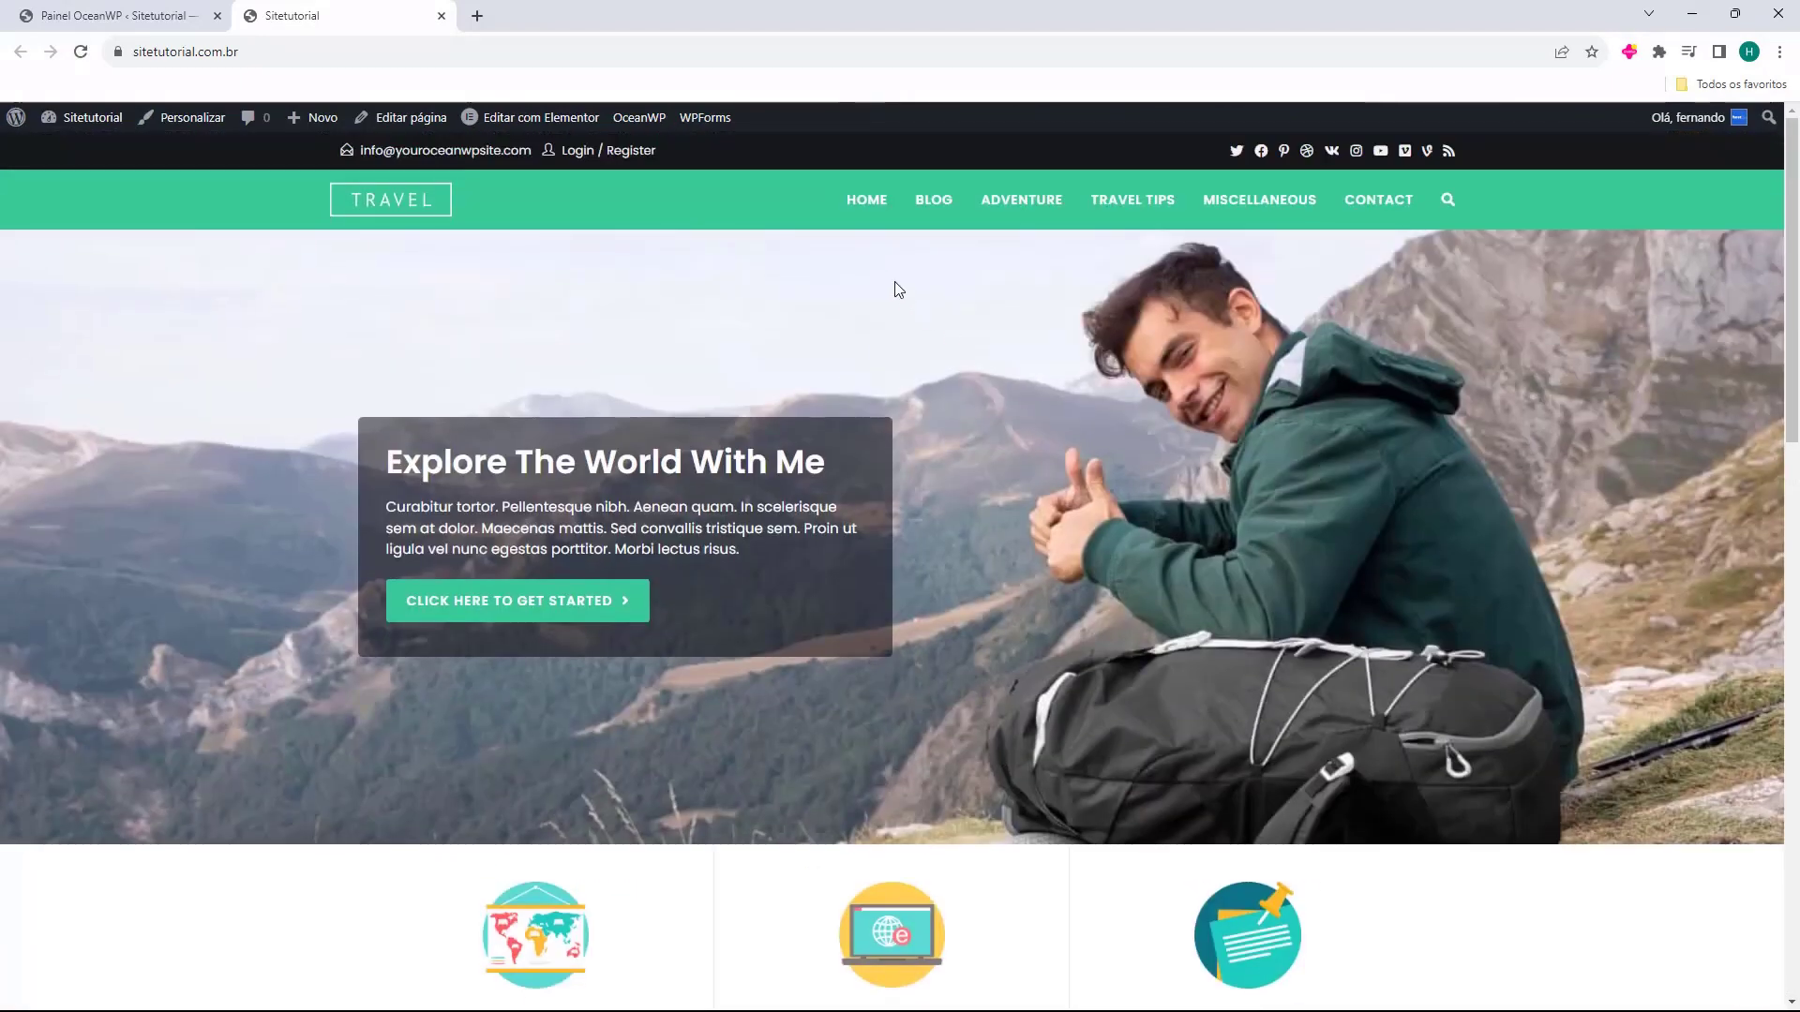
Browse Blog pages 2 and 3 and read the Duis Sagitis Ipsum Prasent post.
left_click(948, 211)
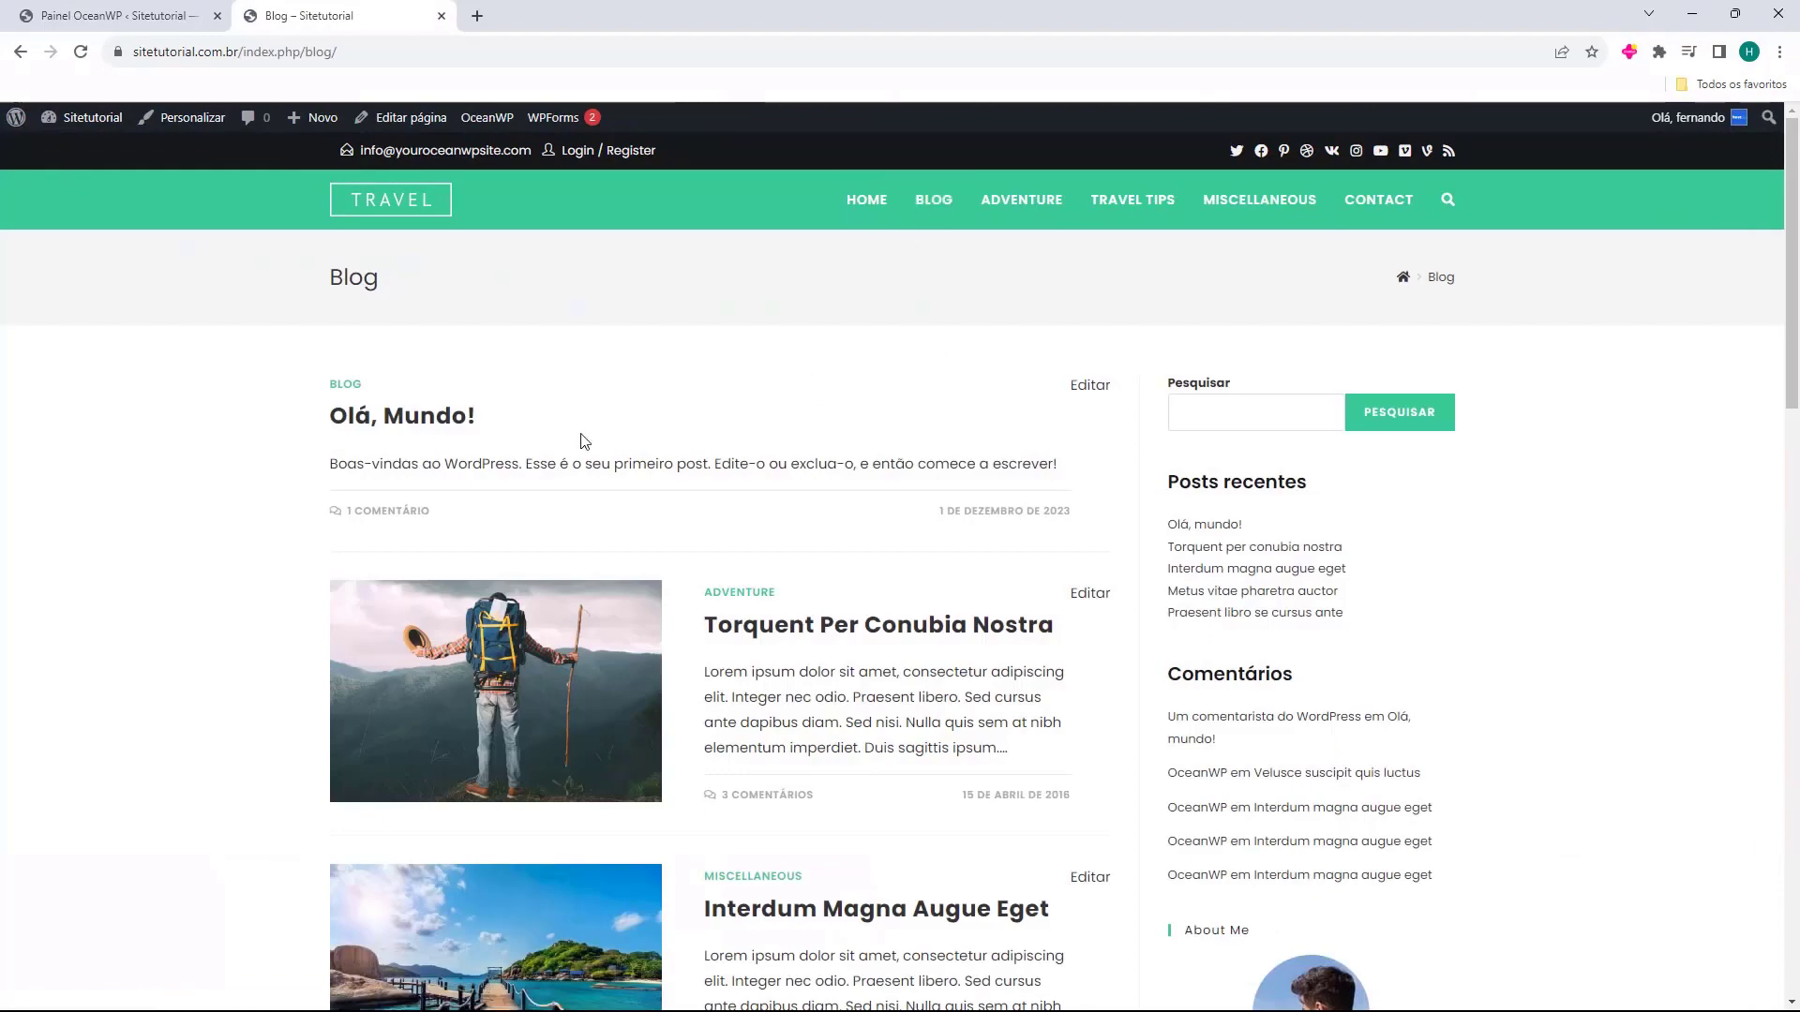
scroll(572, 458, "down", 8)
scroll(591, 452, "down", 2)
scroll(655, 466, "up", 3)
left_click(393, 803)
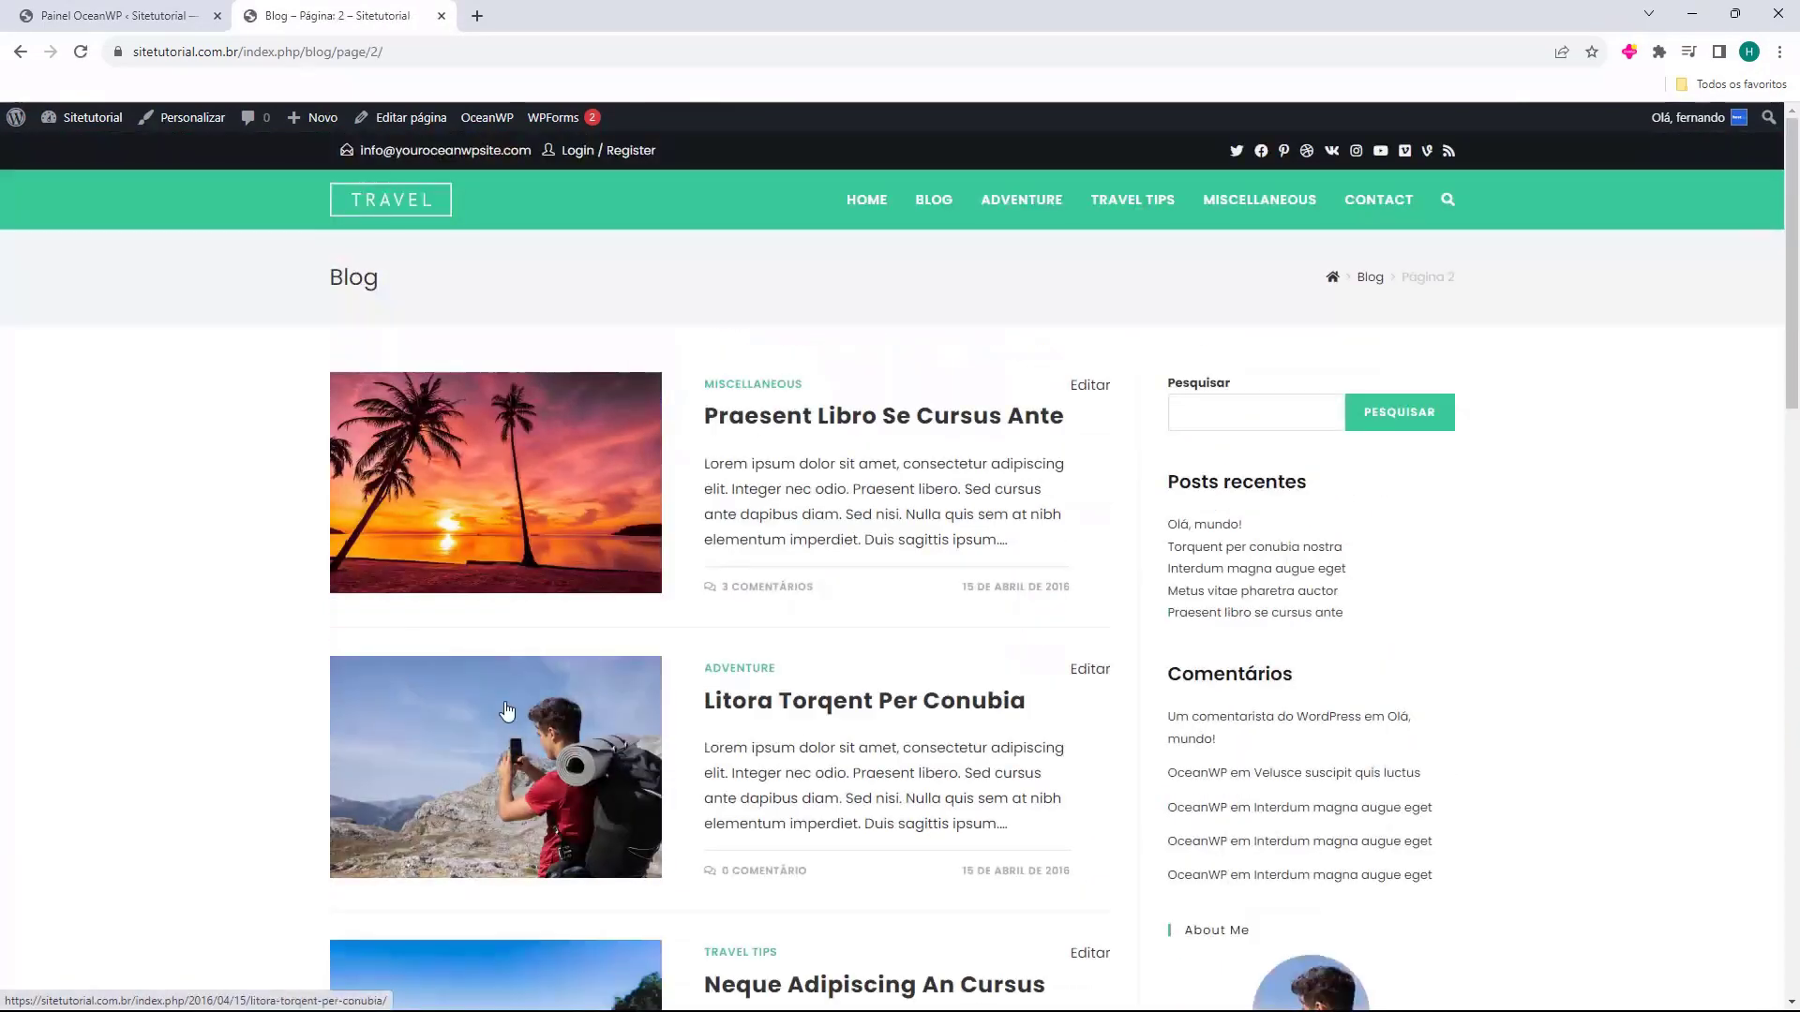
scroll(551, 469, "down", 10)
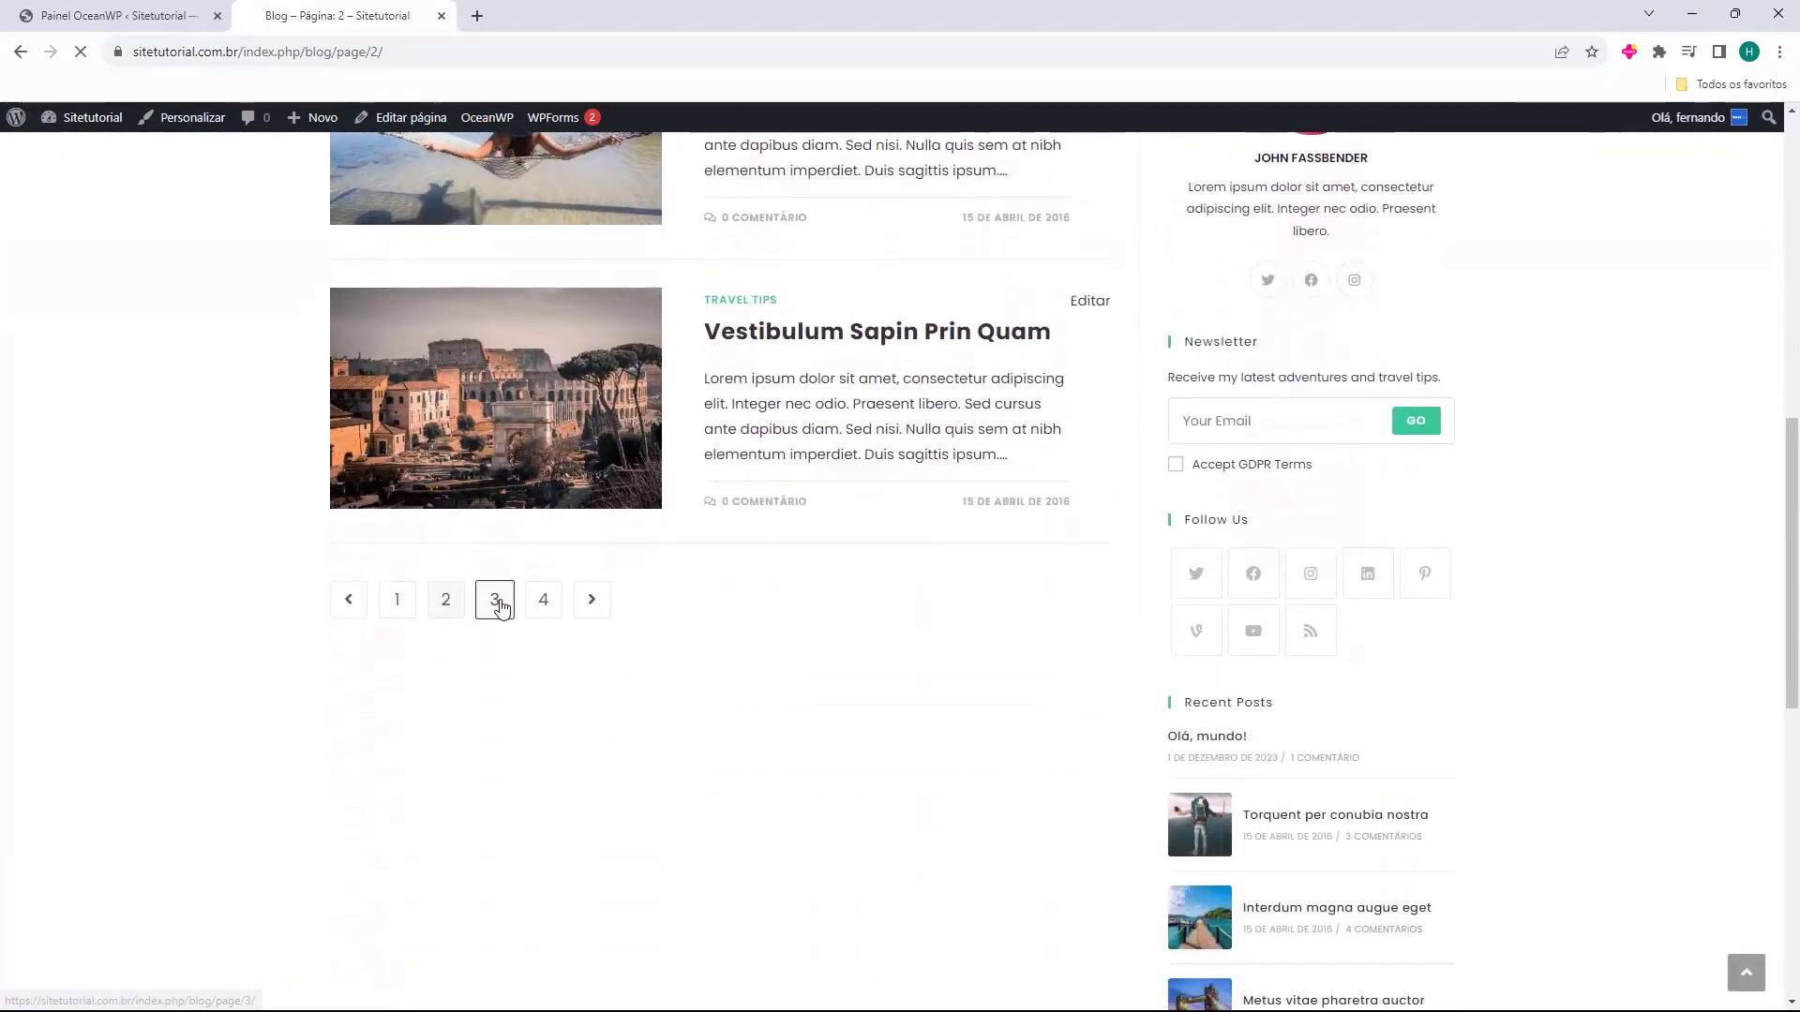
left_click(495, 601)
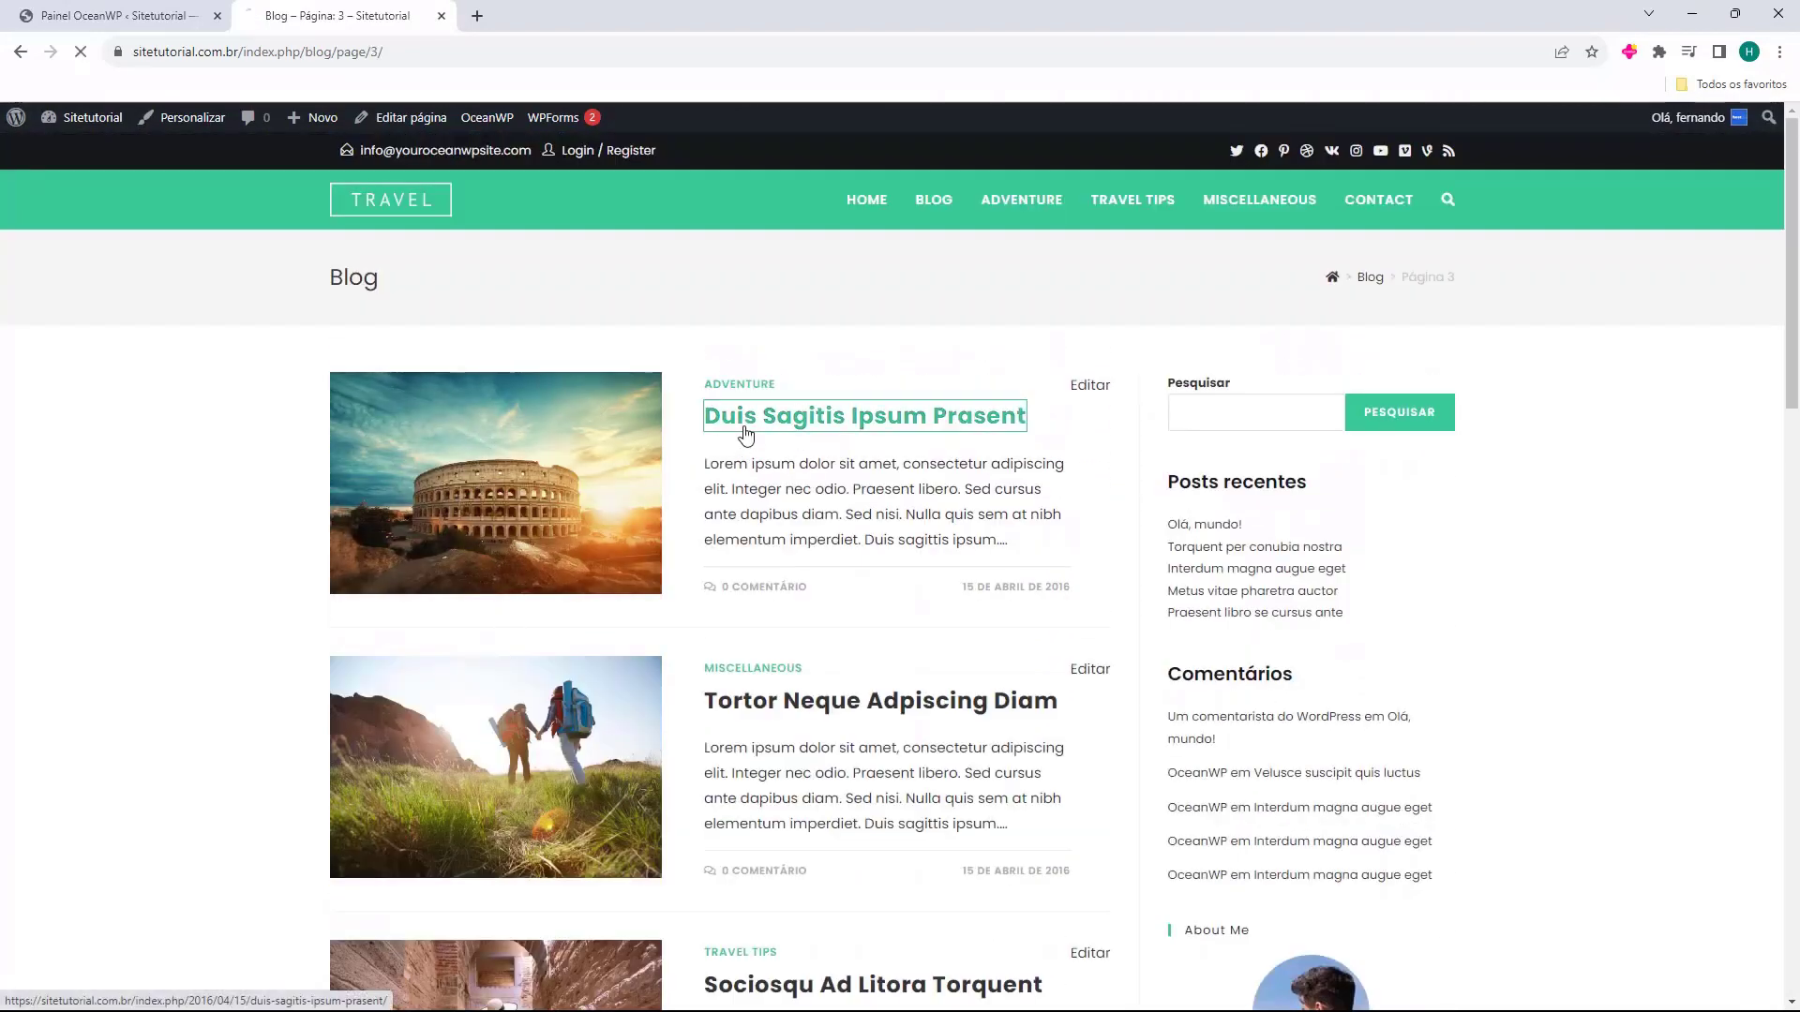
left_click(745, 433)
scroll(615, 464, "down", 1)
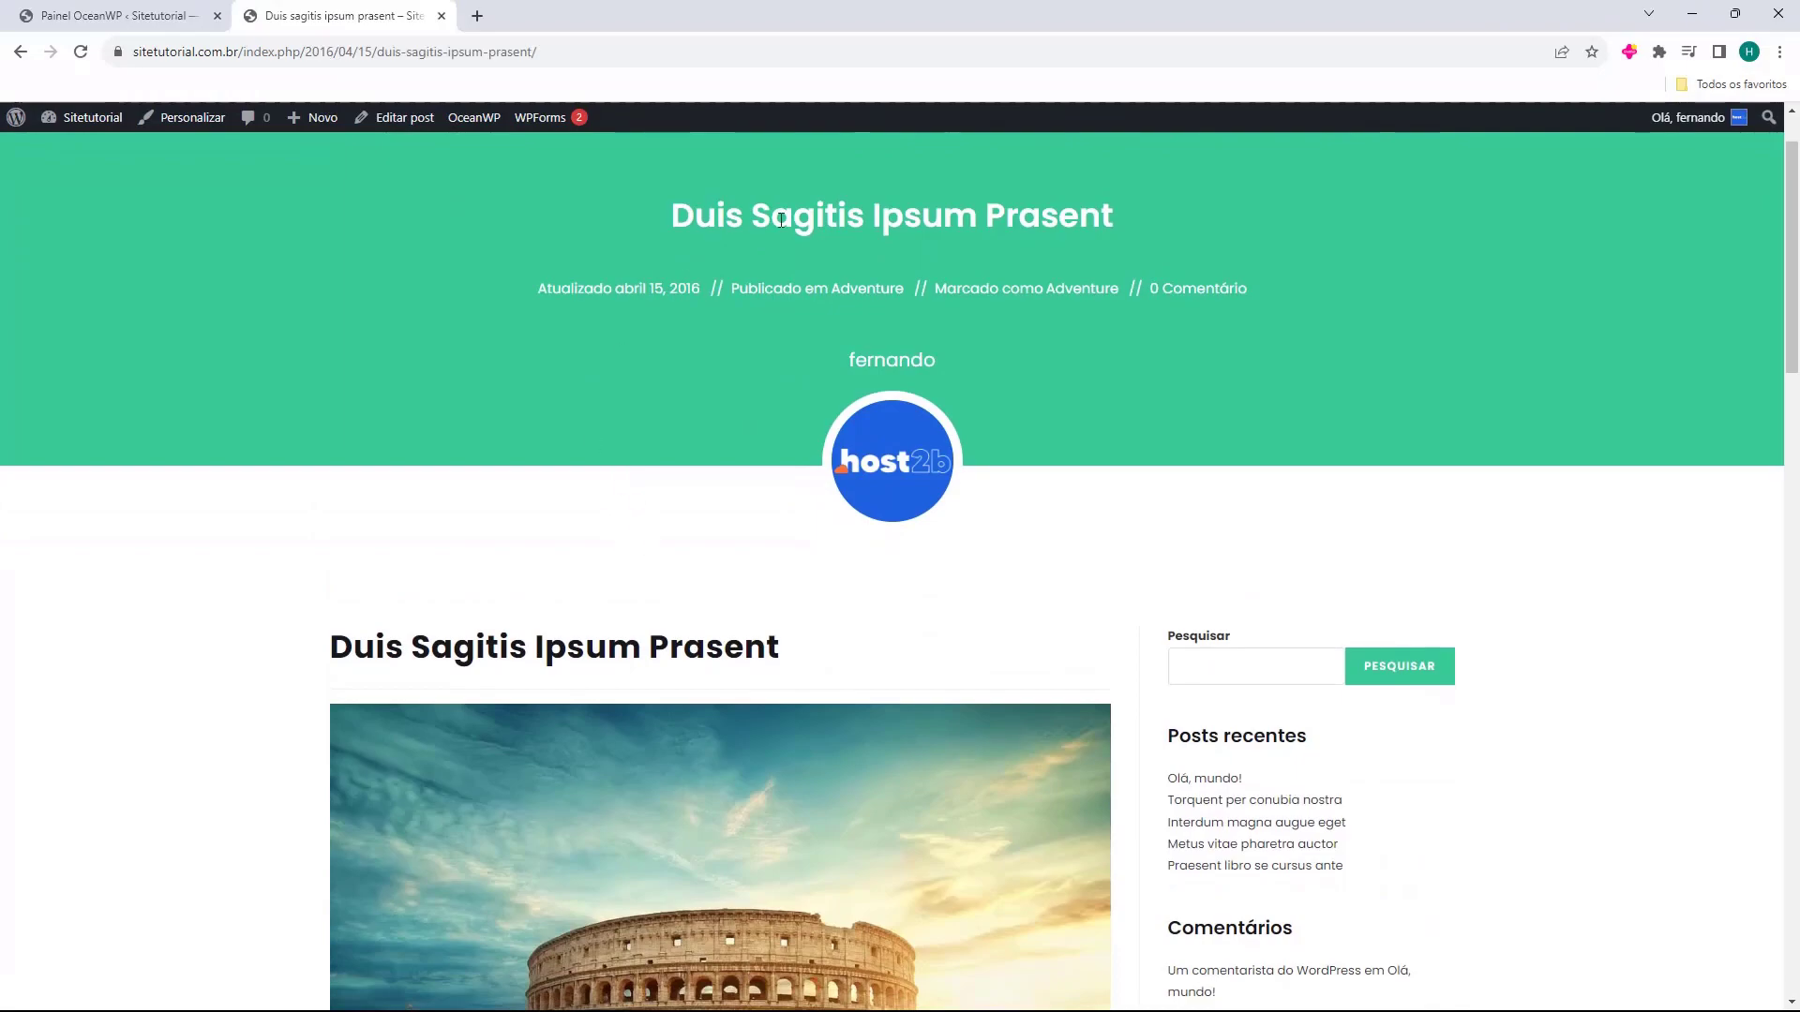
scroll(894, 364, "down", 20)
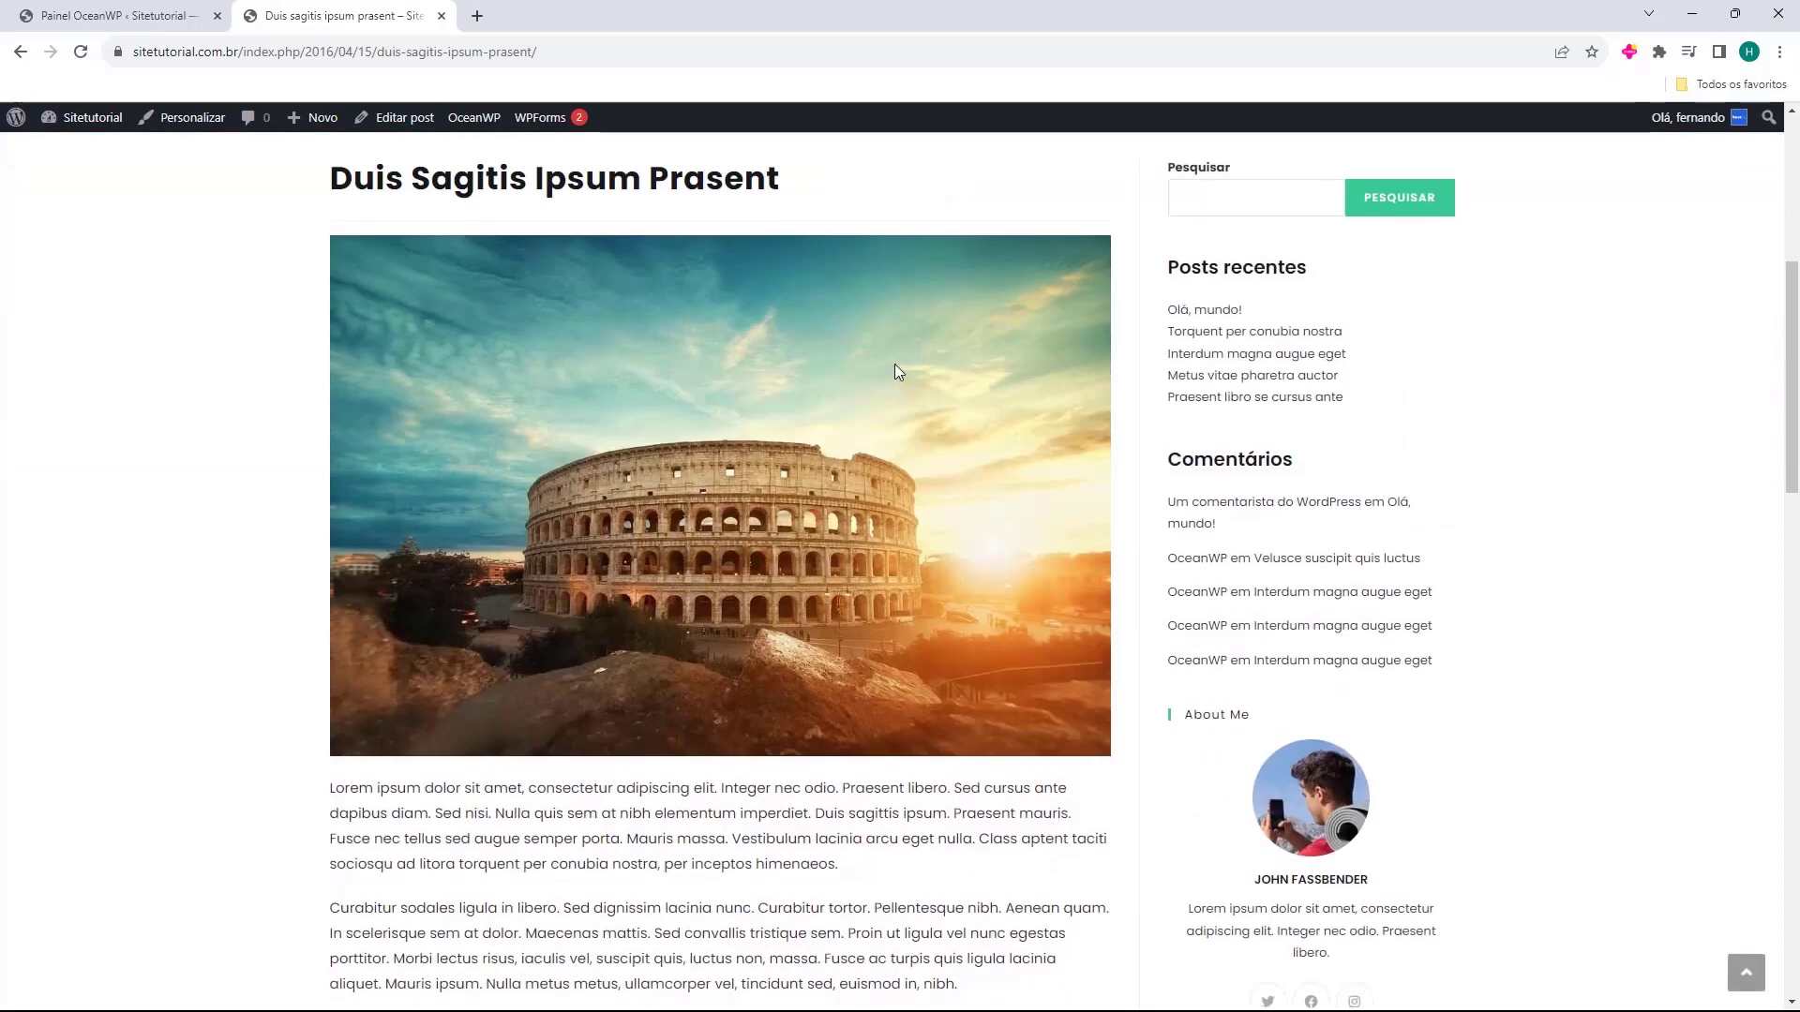
scroll(779, 714, "up", 20)
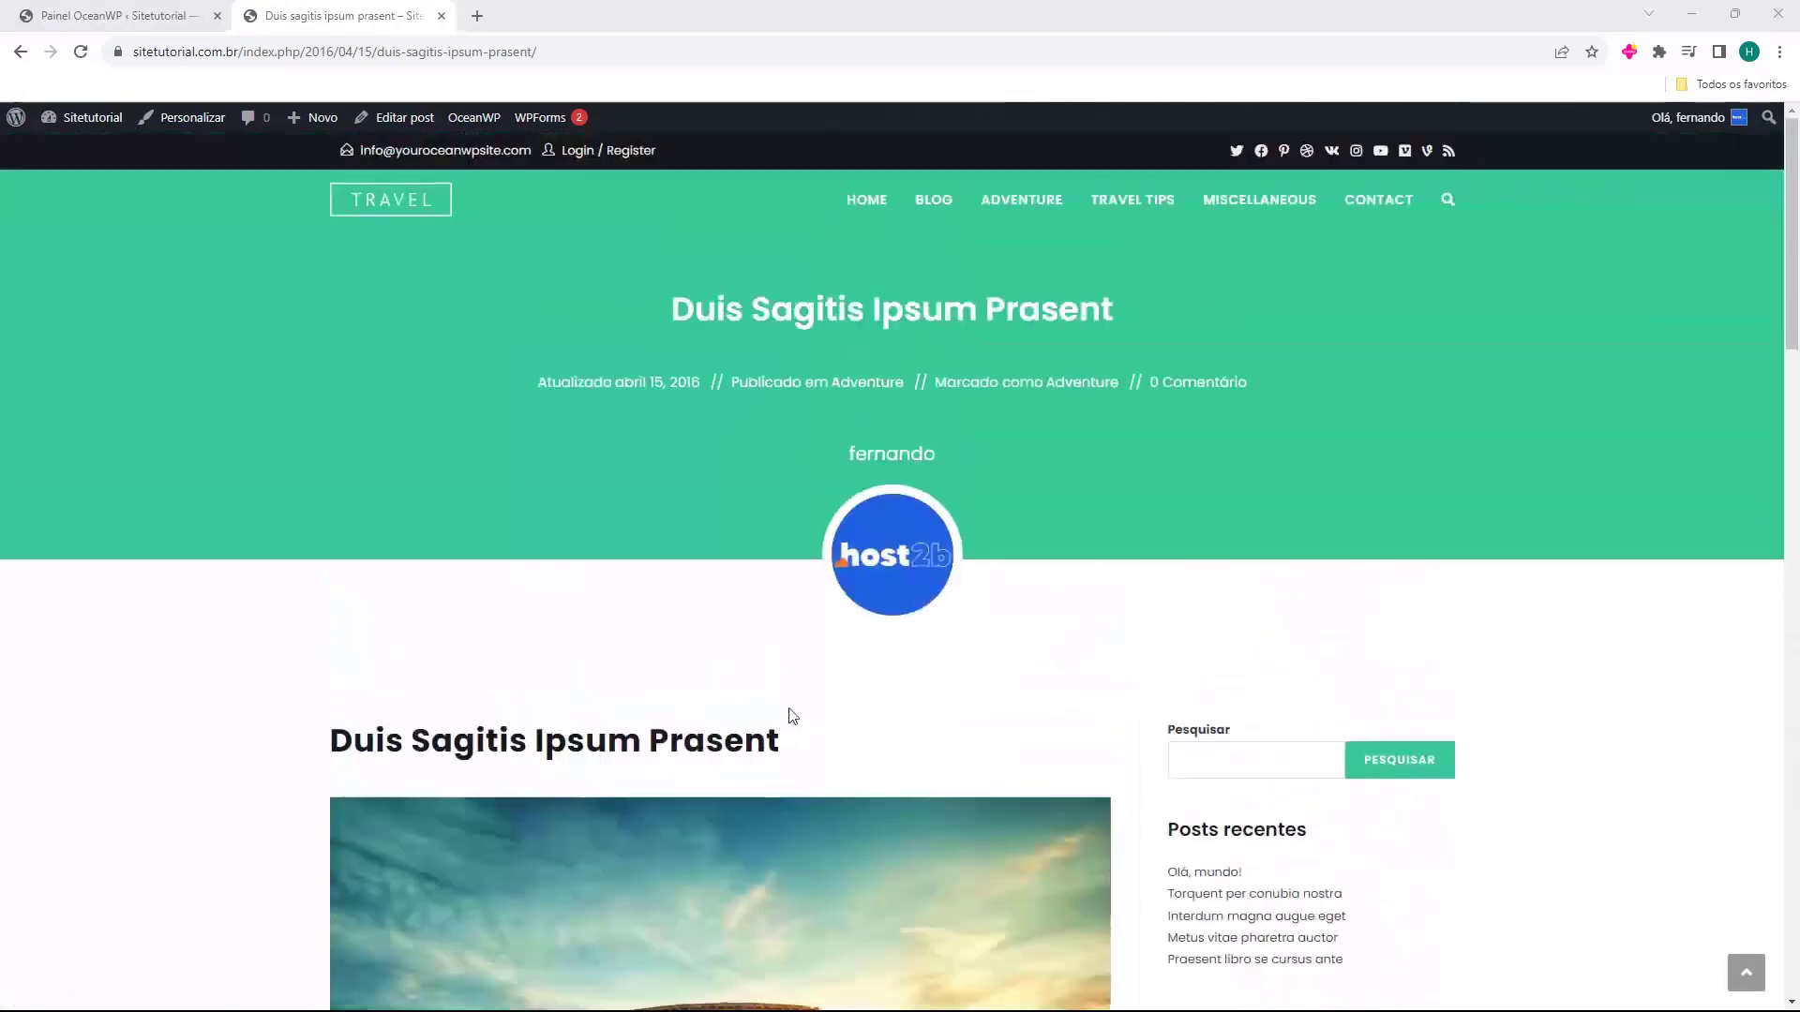
Move between Home and Blog in the site nav, then close the site tab with Ctrl+W.
left_click(866, 201)
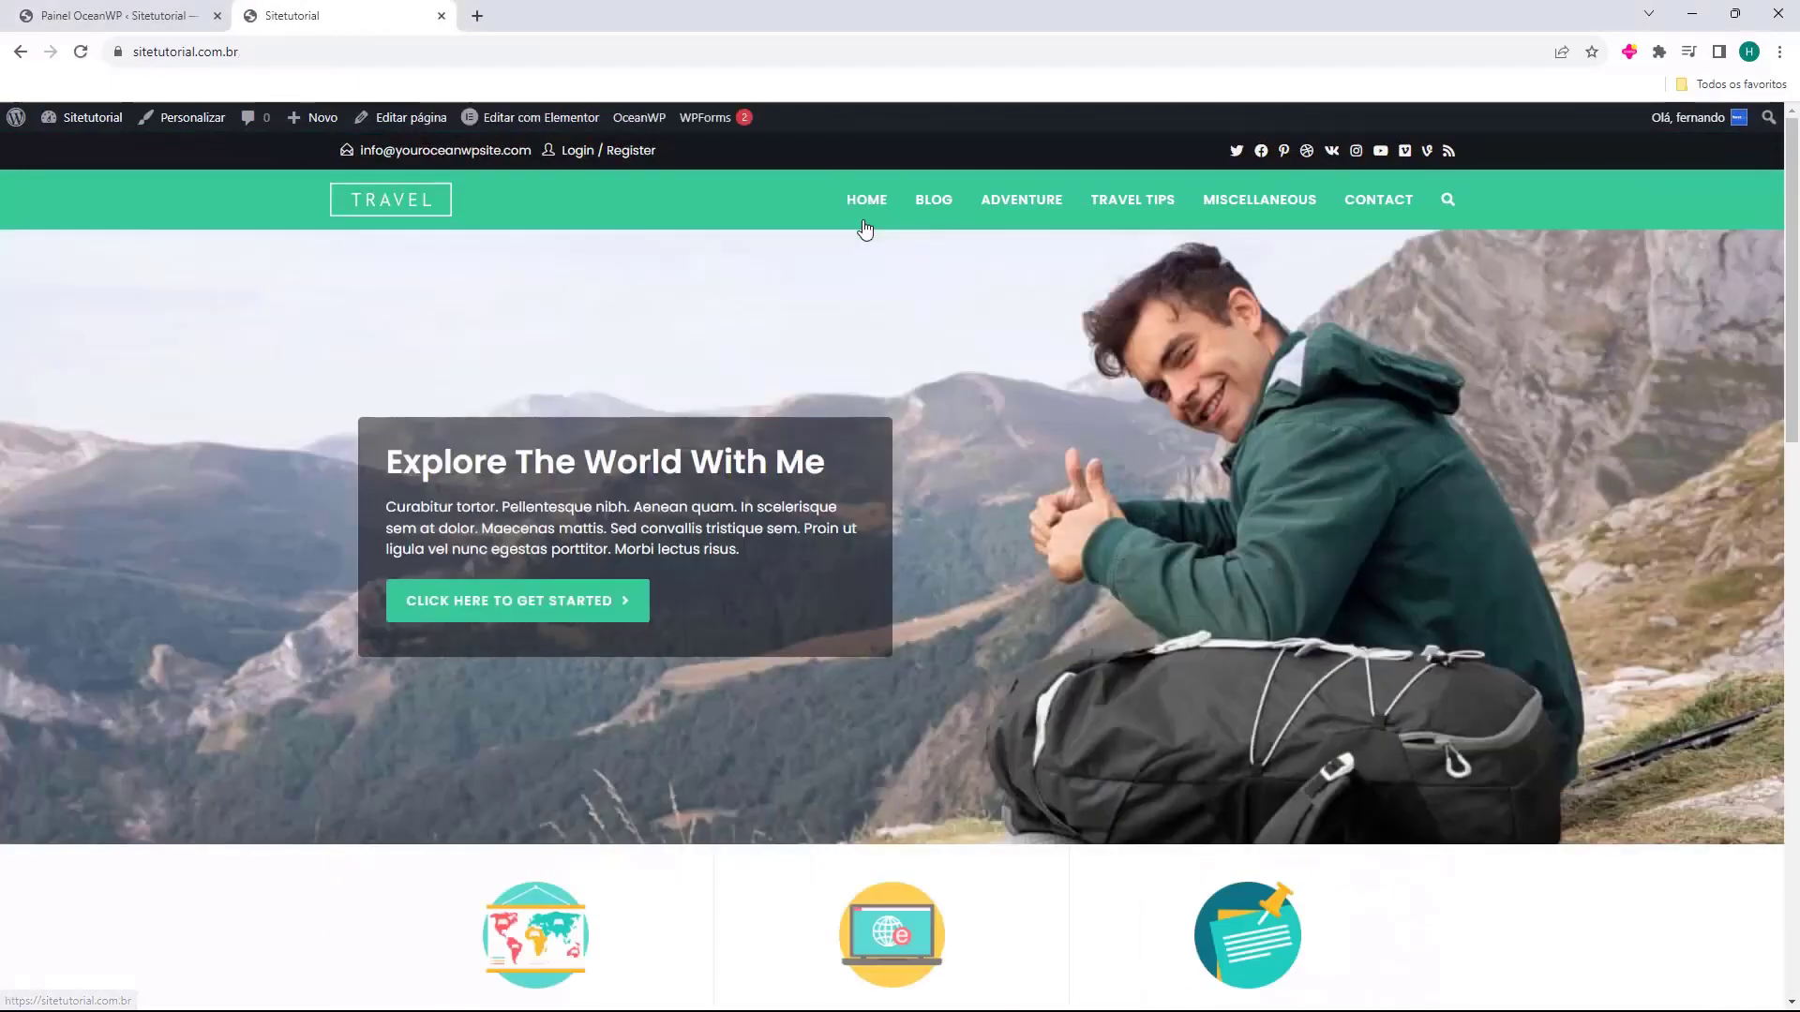
scroll(968, 534, "down", 15)
scroll(928, 619, "up", 13)
scroll(889, 646, "up", 5)
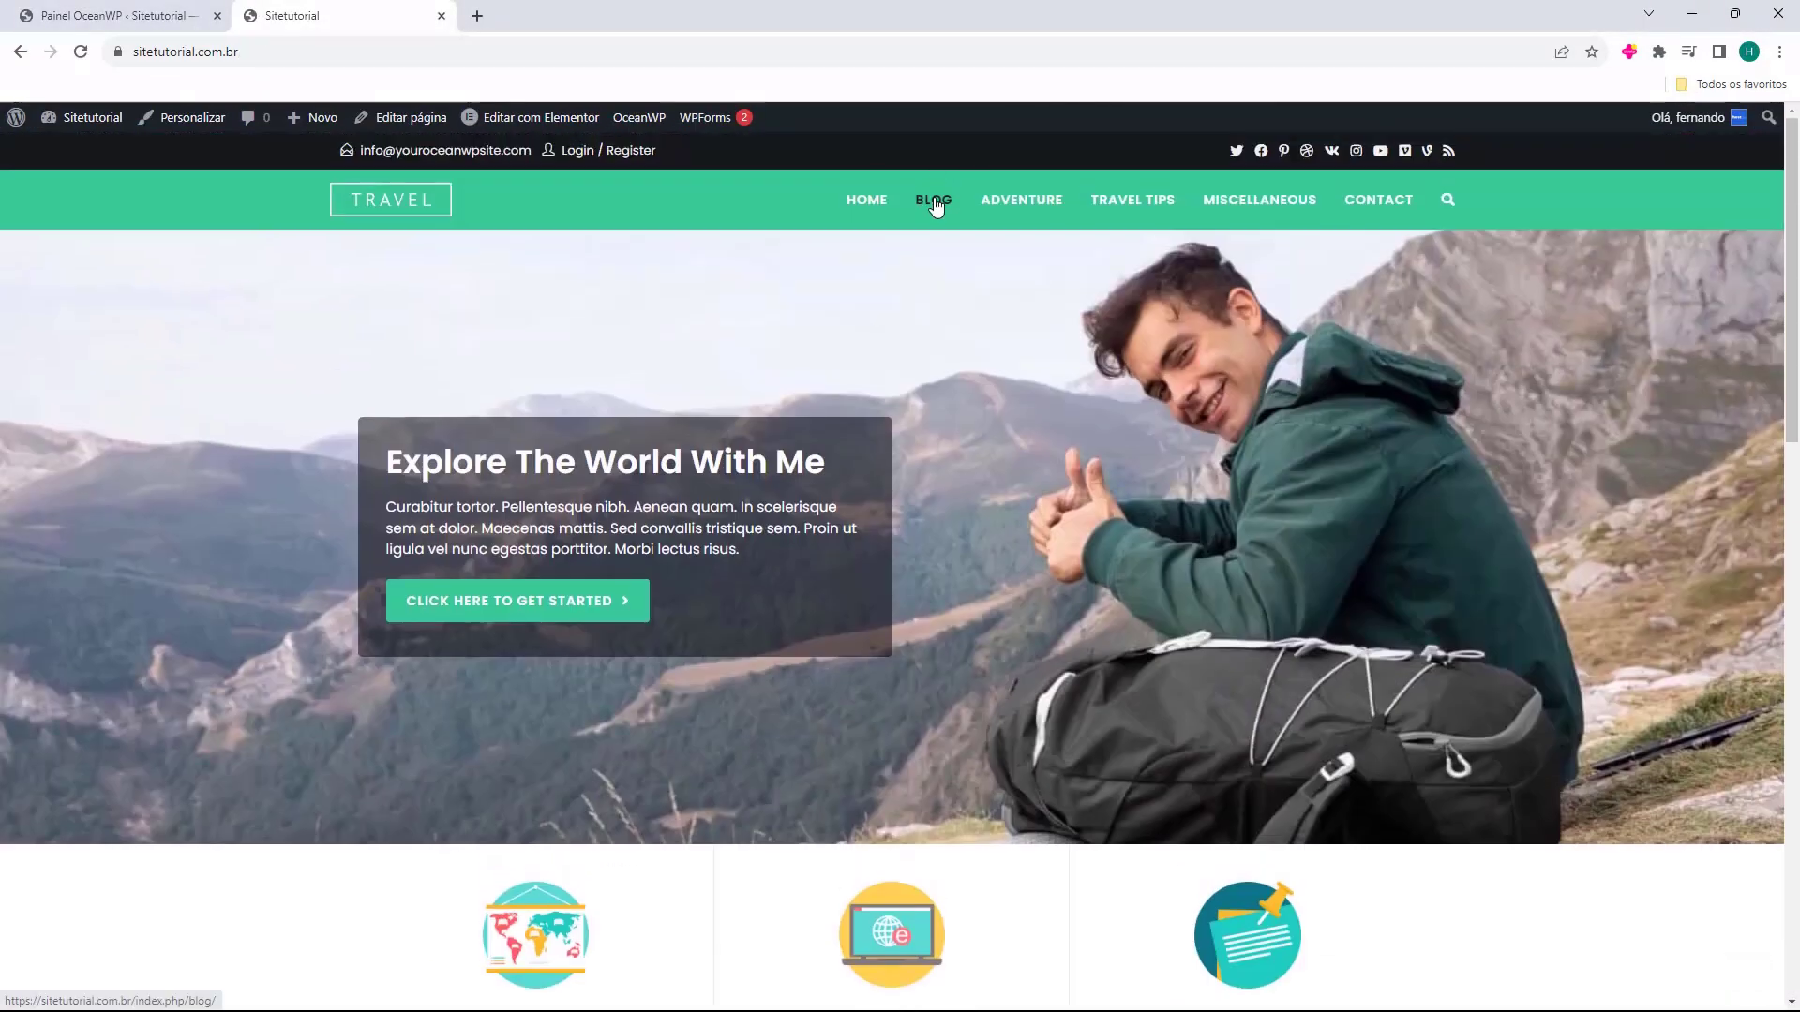
left_click(933, 200)
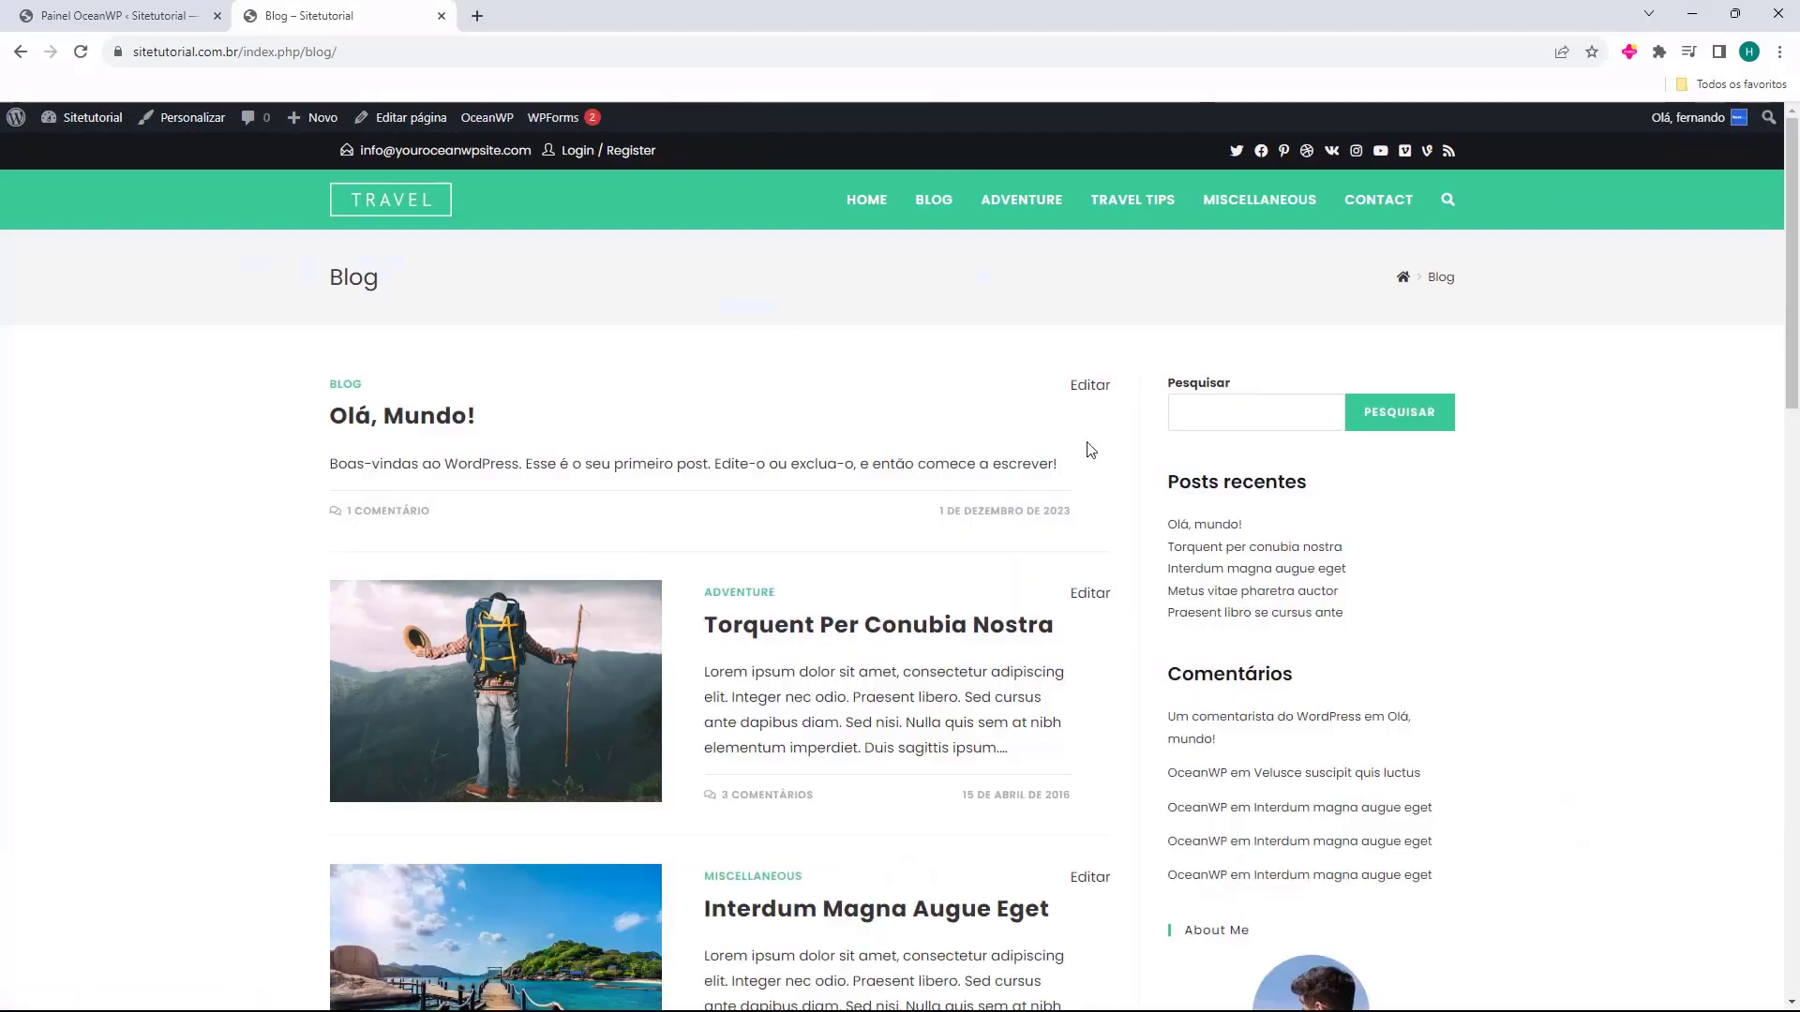
scroll(1079, 497, "down", 3)
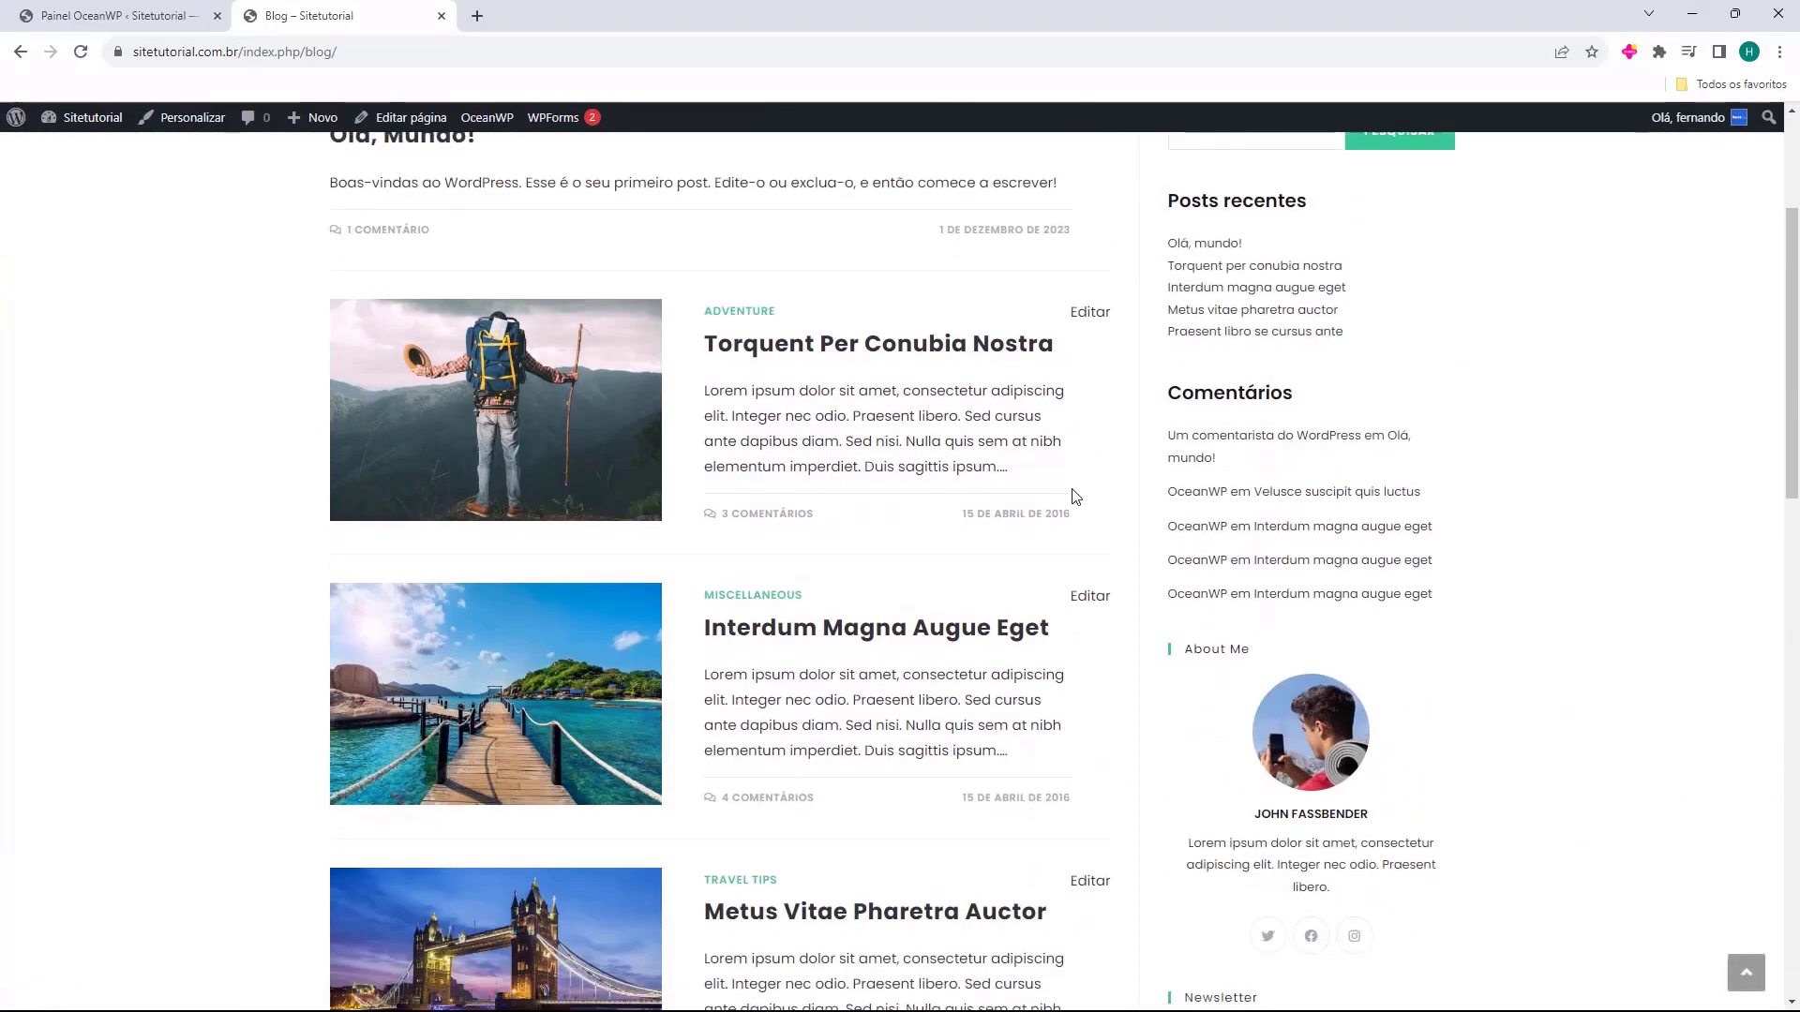
scroll(931, 460, "up", 3)
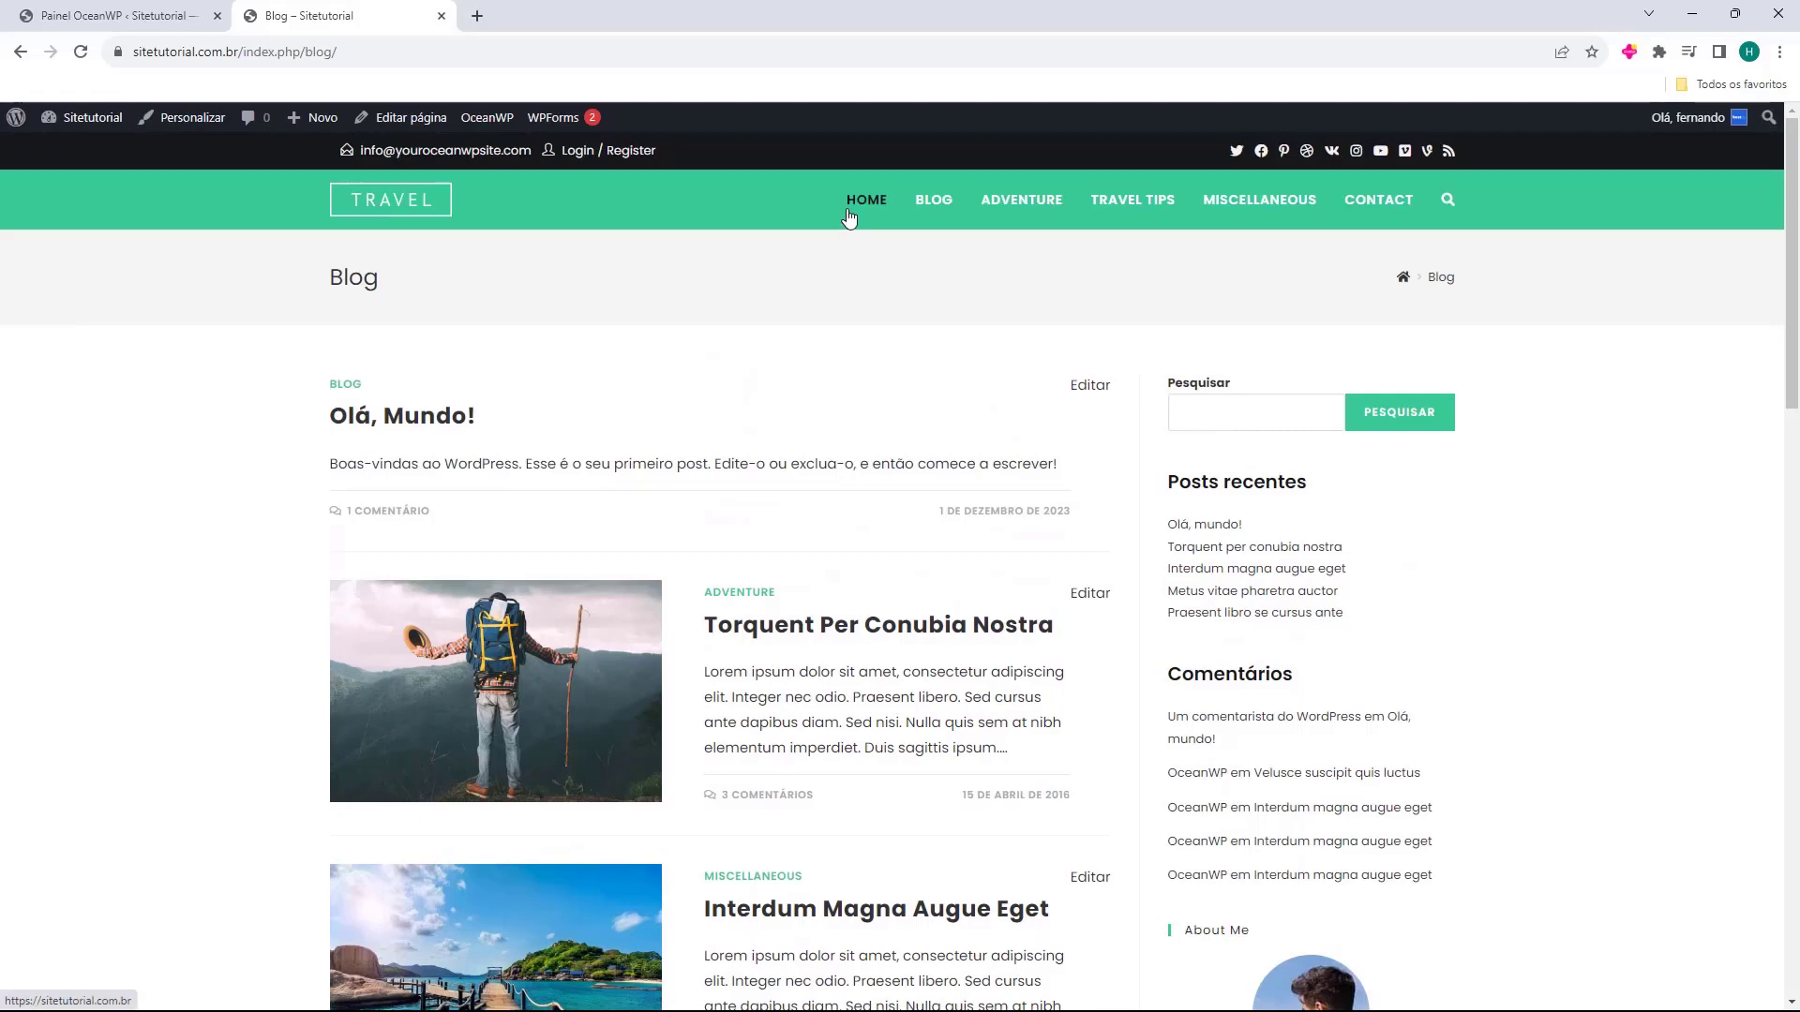
left_click(849, 208)
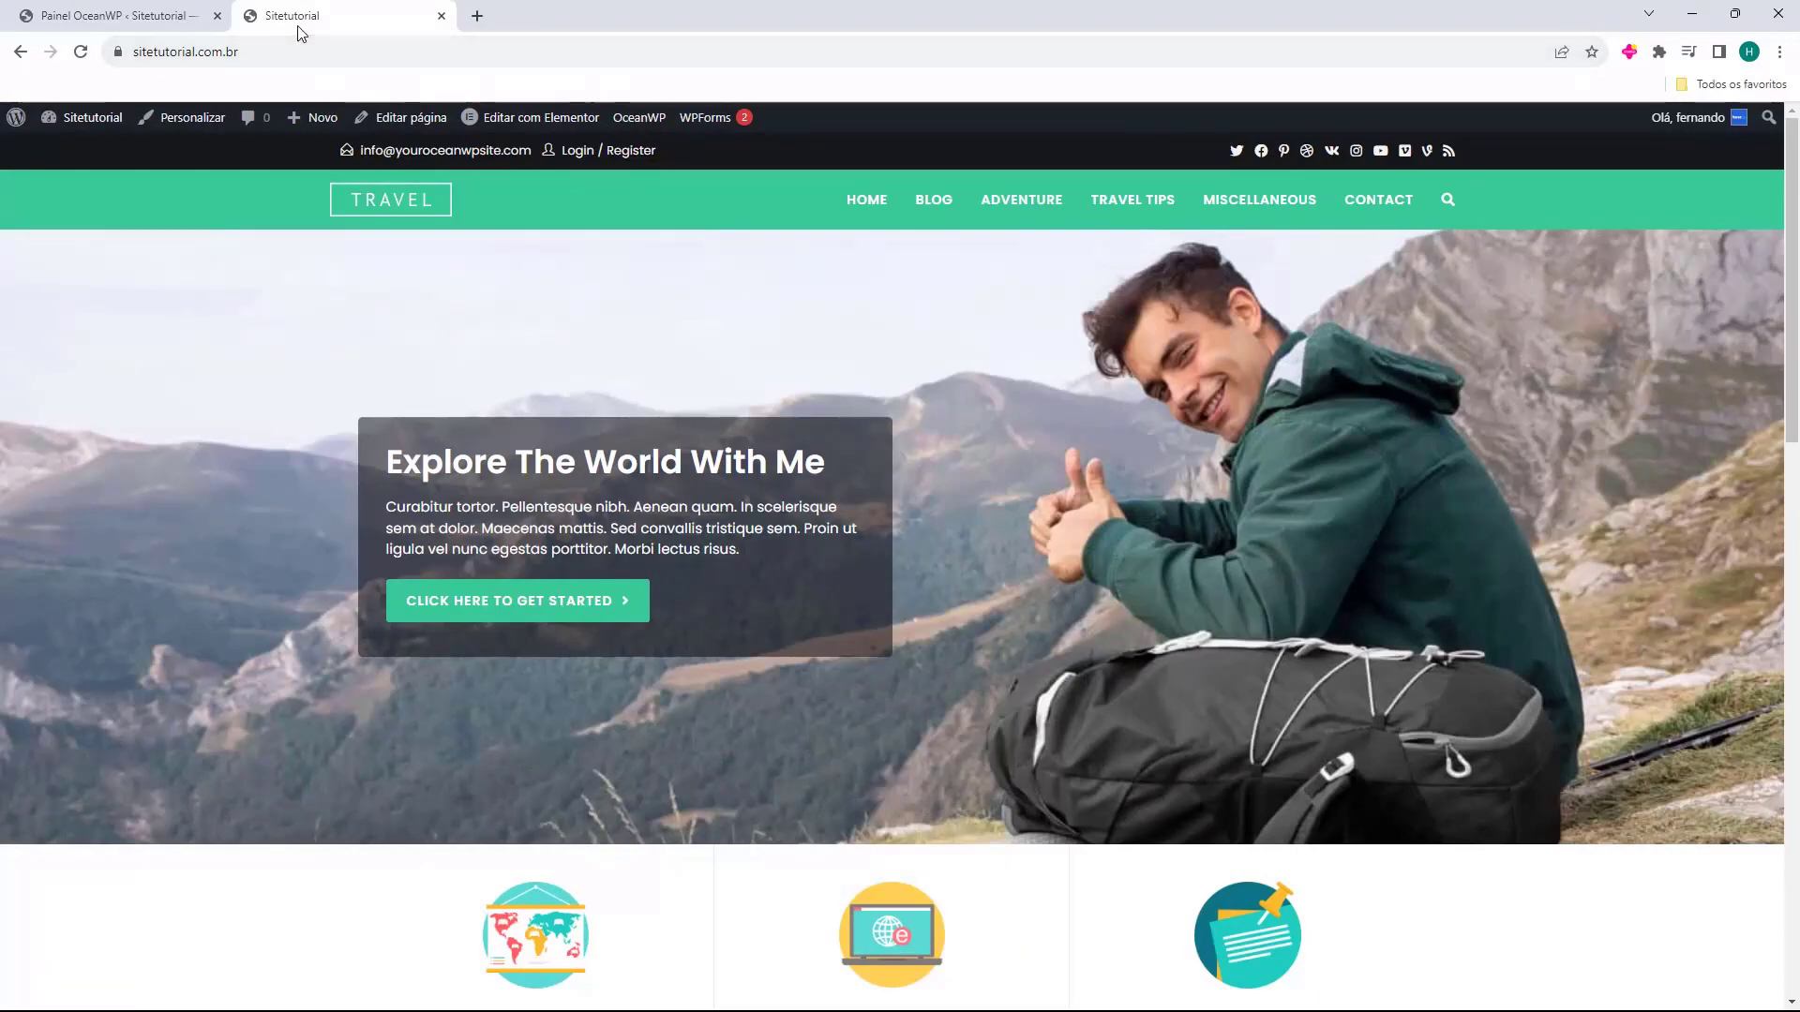
scroll(755, 612, "down", 12)
scroll(754, 612, "down", 3)
scroll(948, 574, "up", 20)
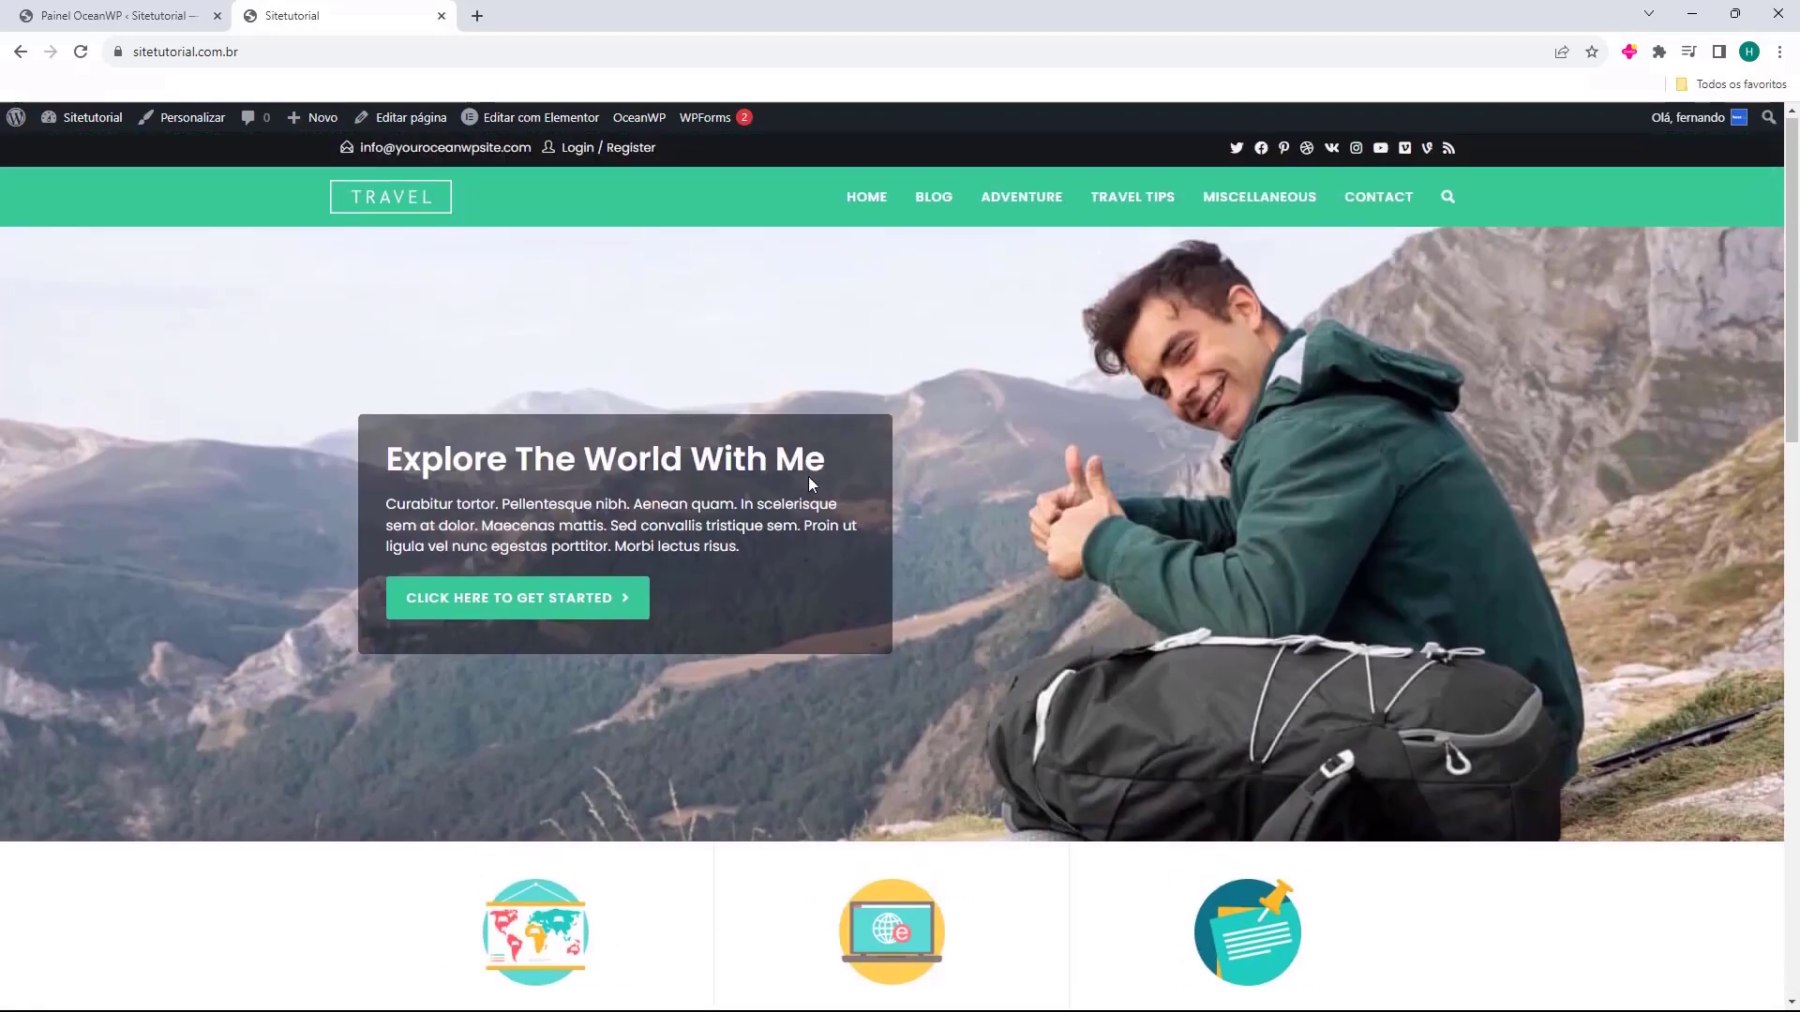
left_click(934, 200)
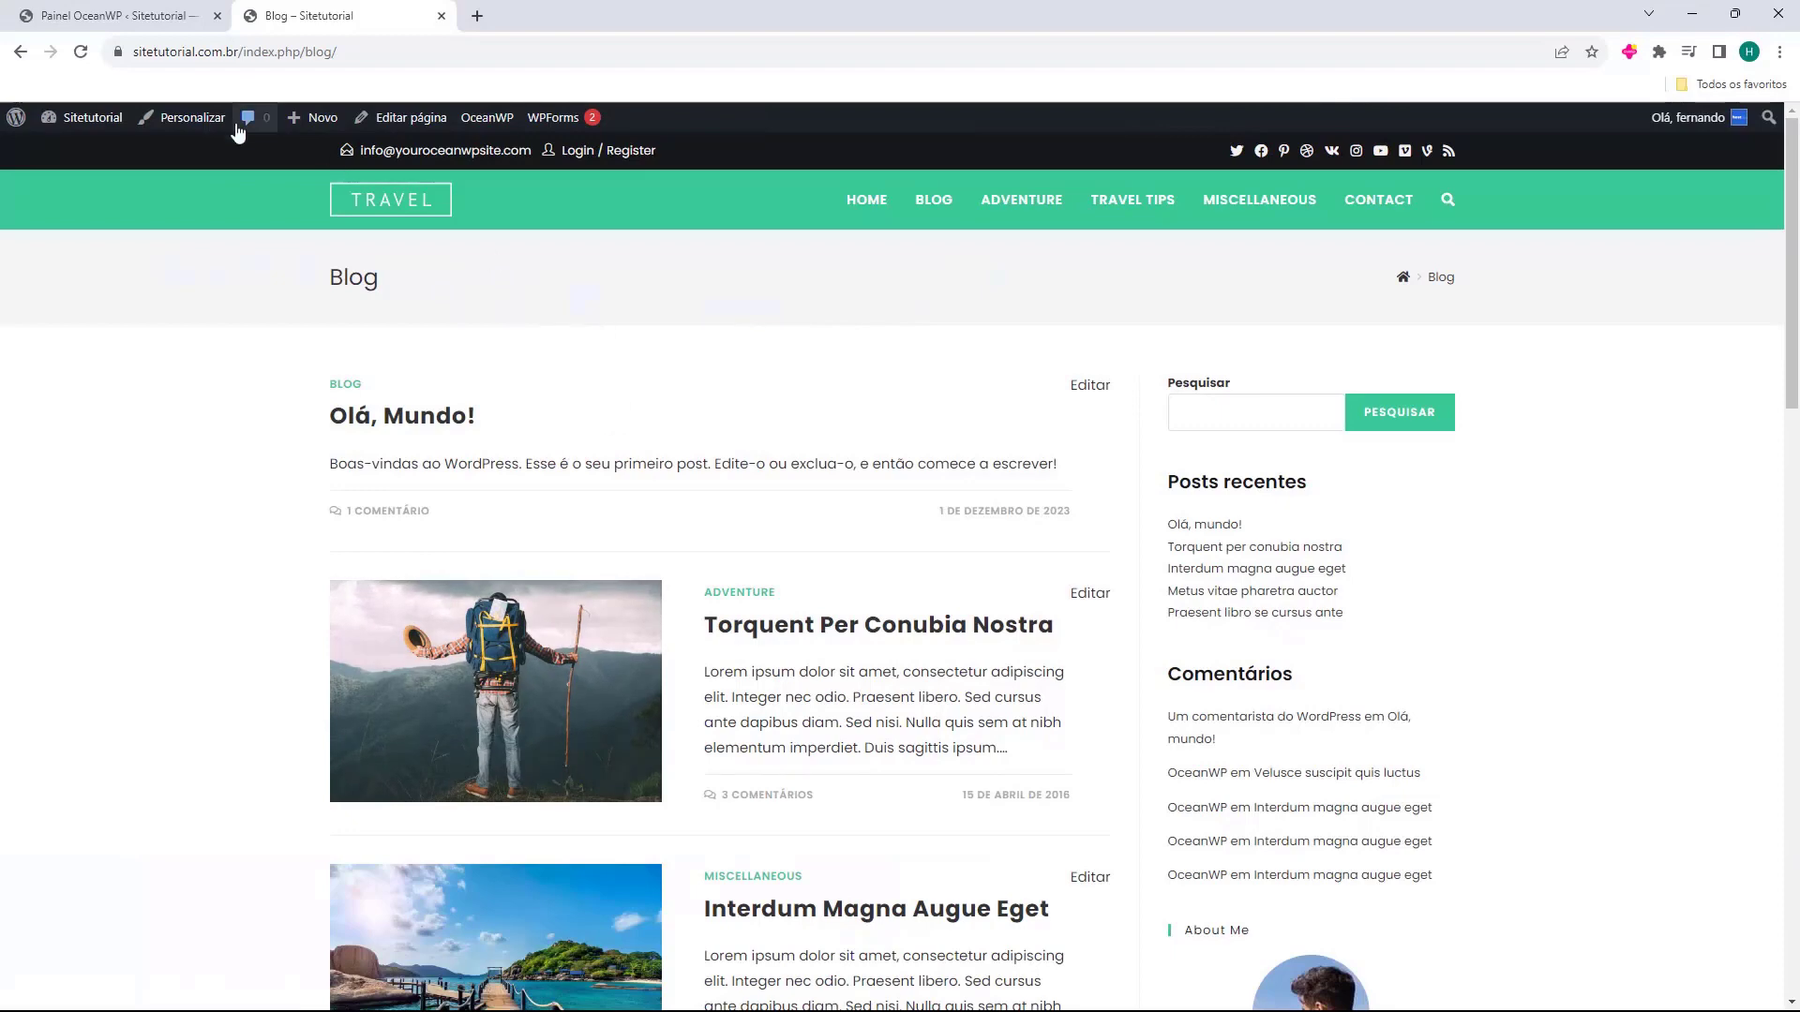
key("ctrl+w")
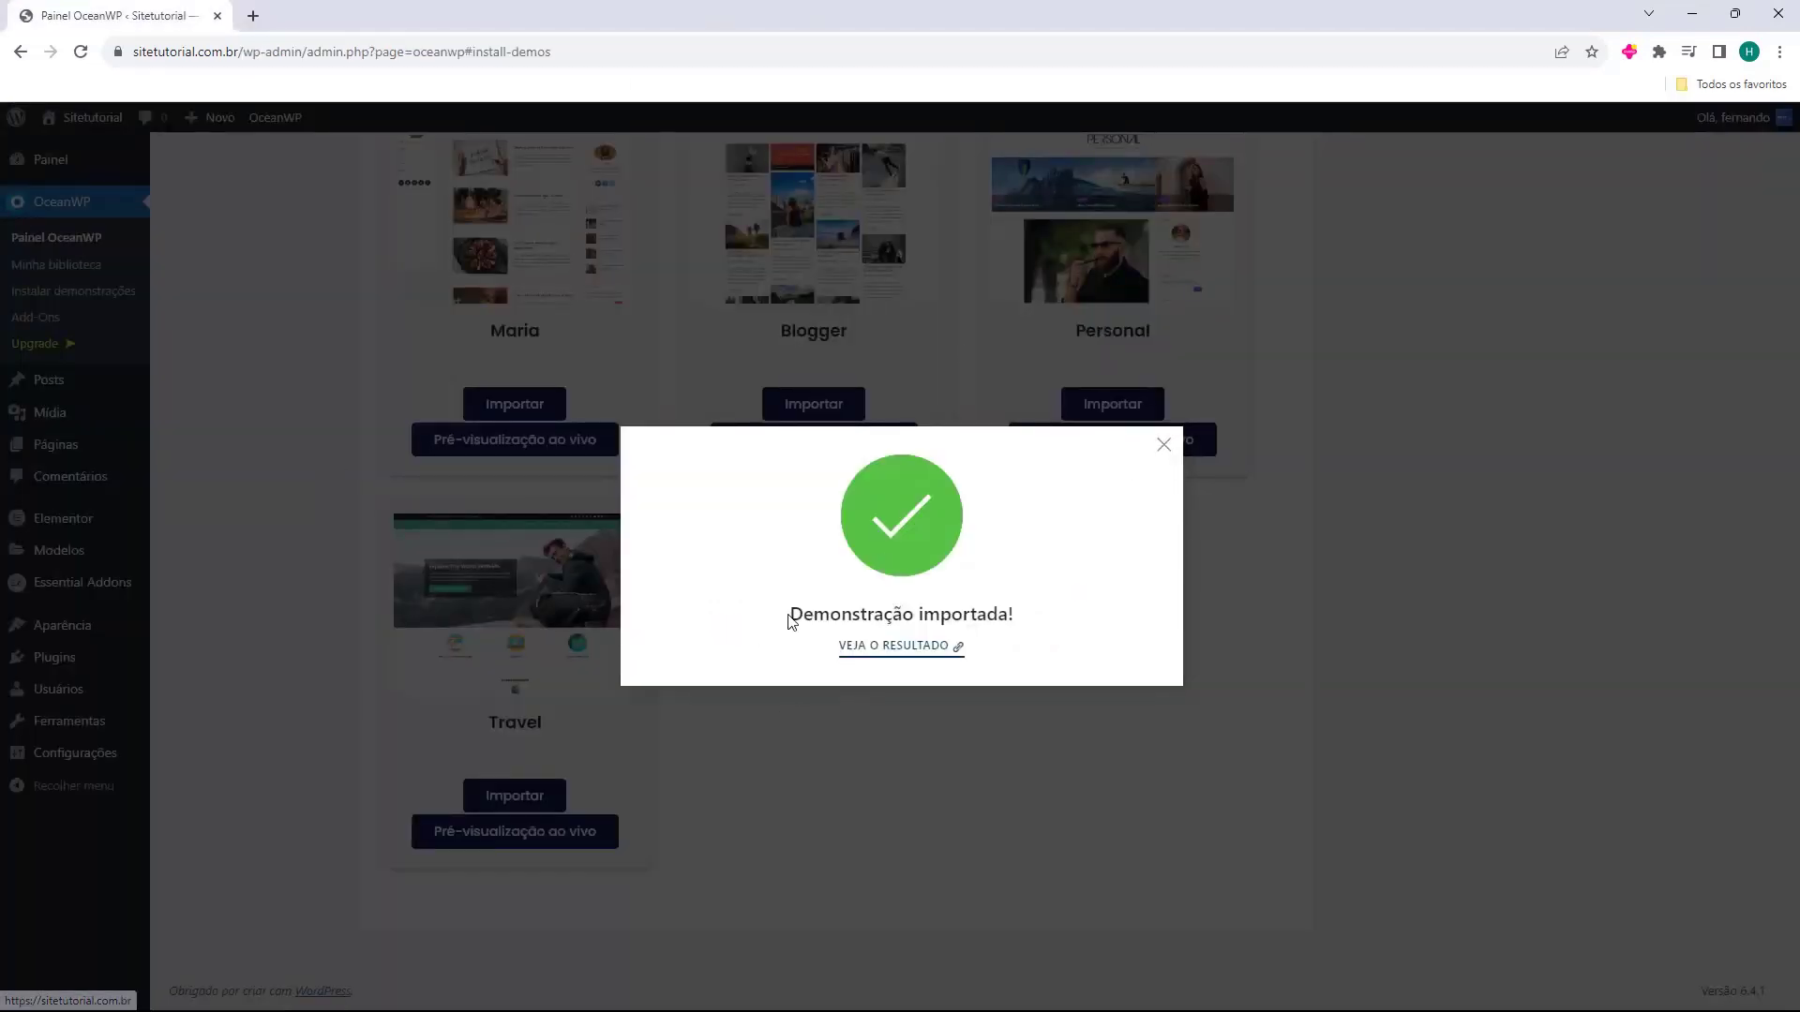
Dismiss the 'Demonstração importada!' confirmation and launch the Customizer for the active OceanWP theme.
left_click(1162, 447)
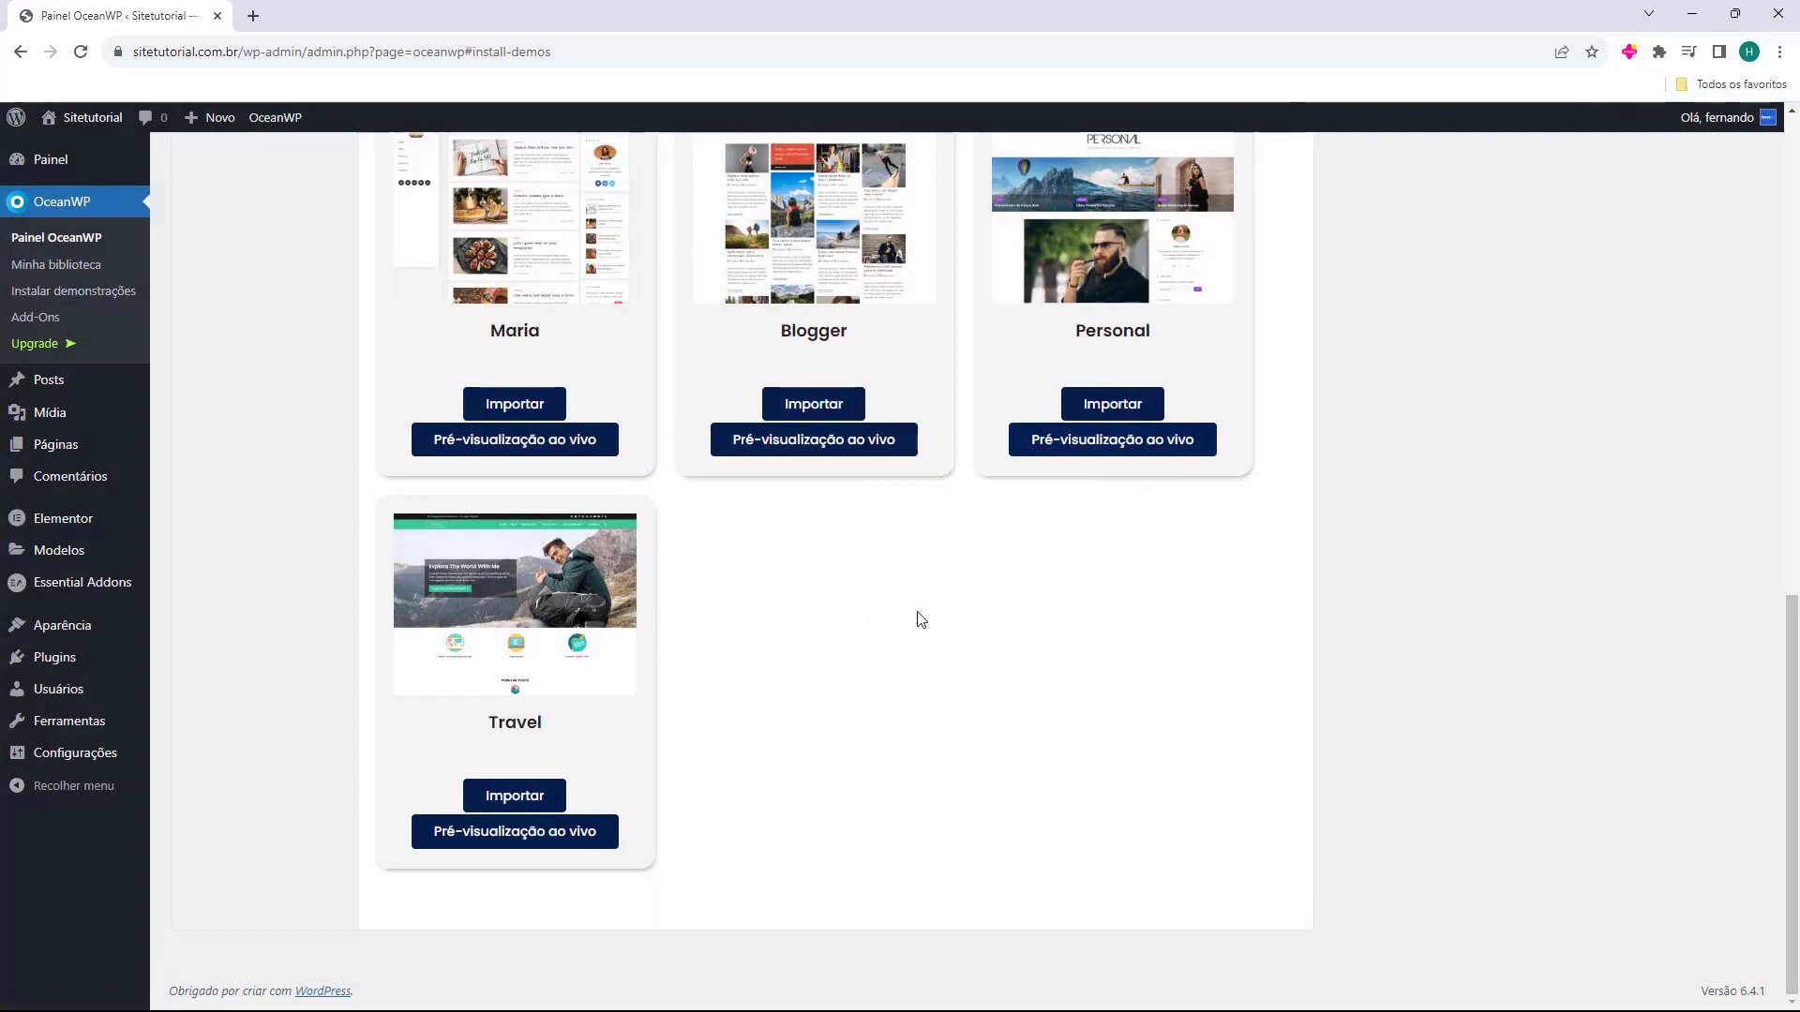
left_click(75, 639)
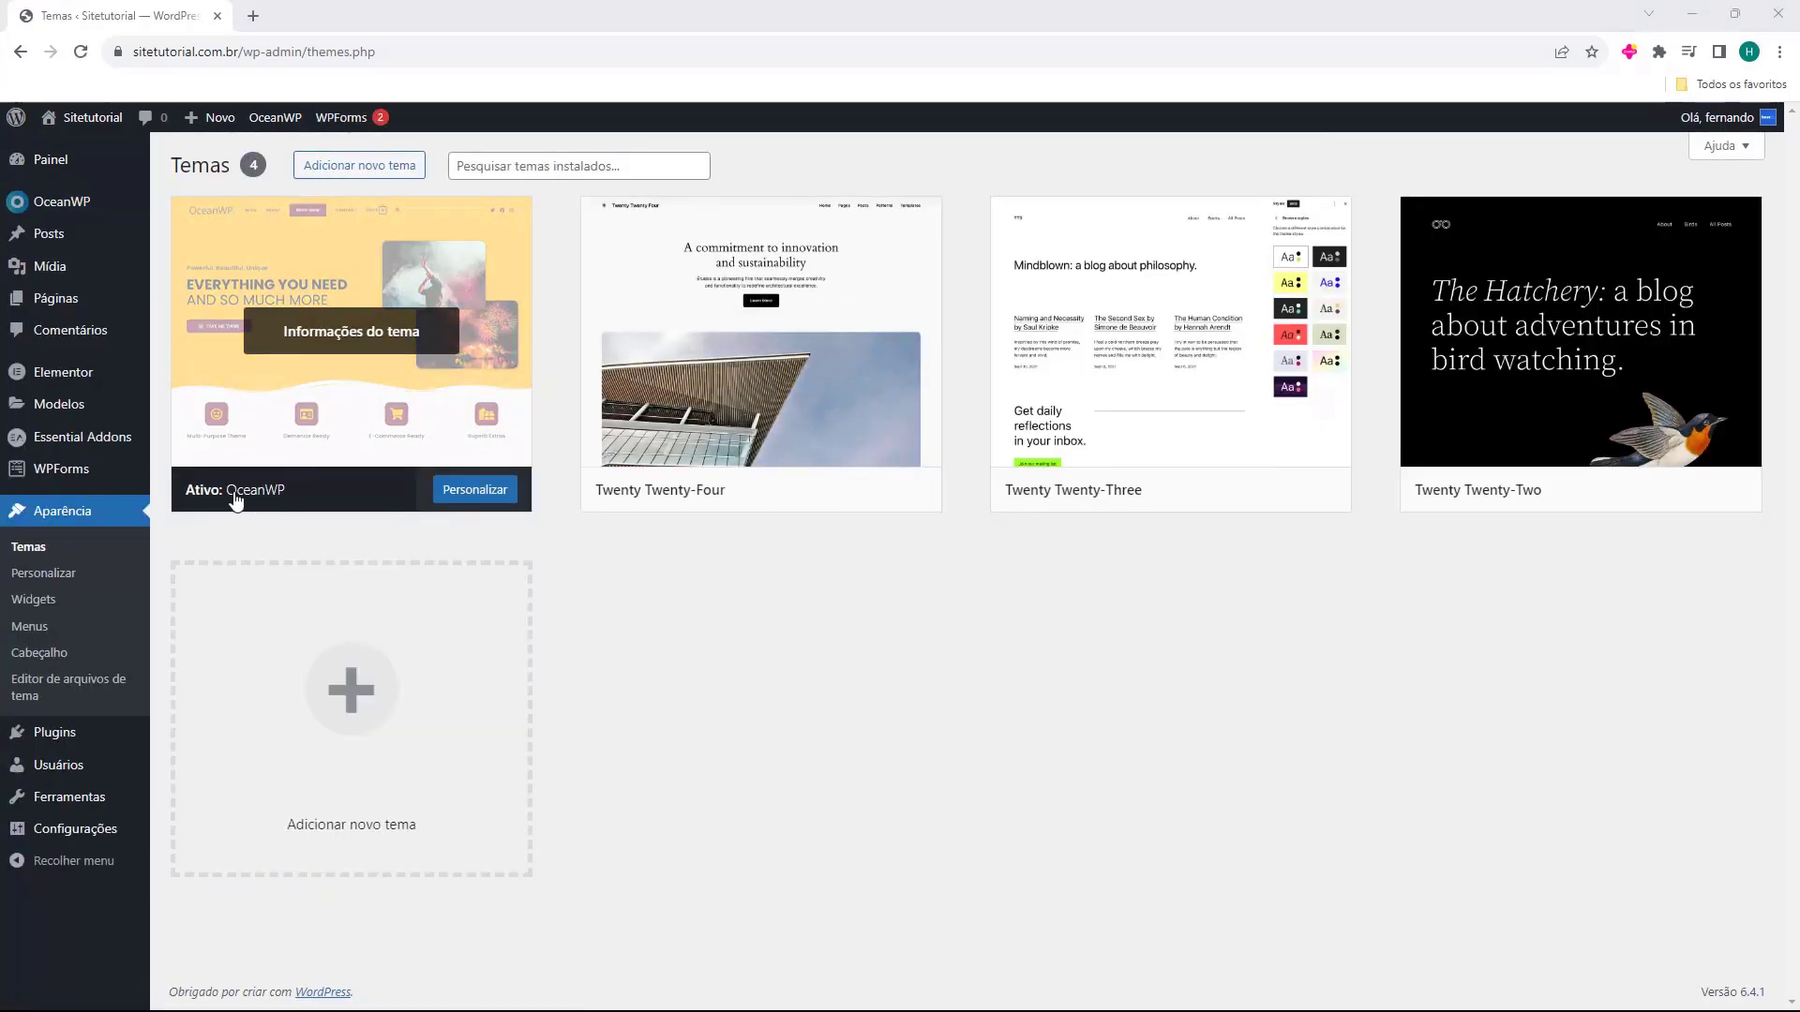
left_click(469, 499)
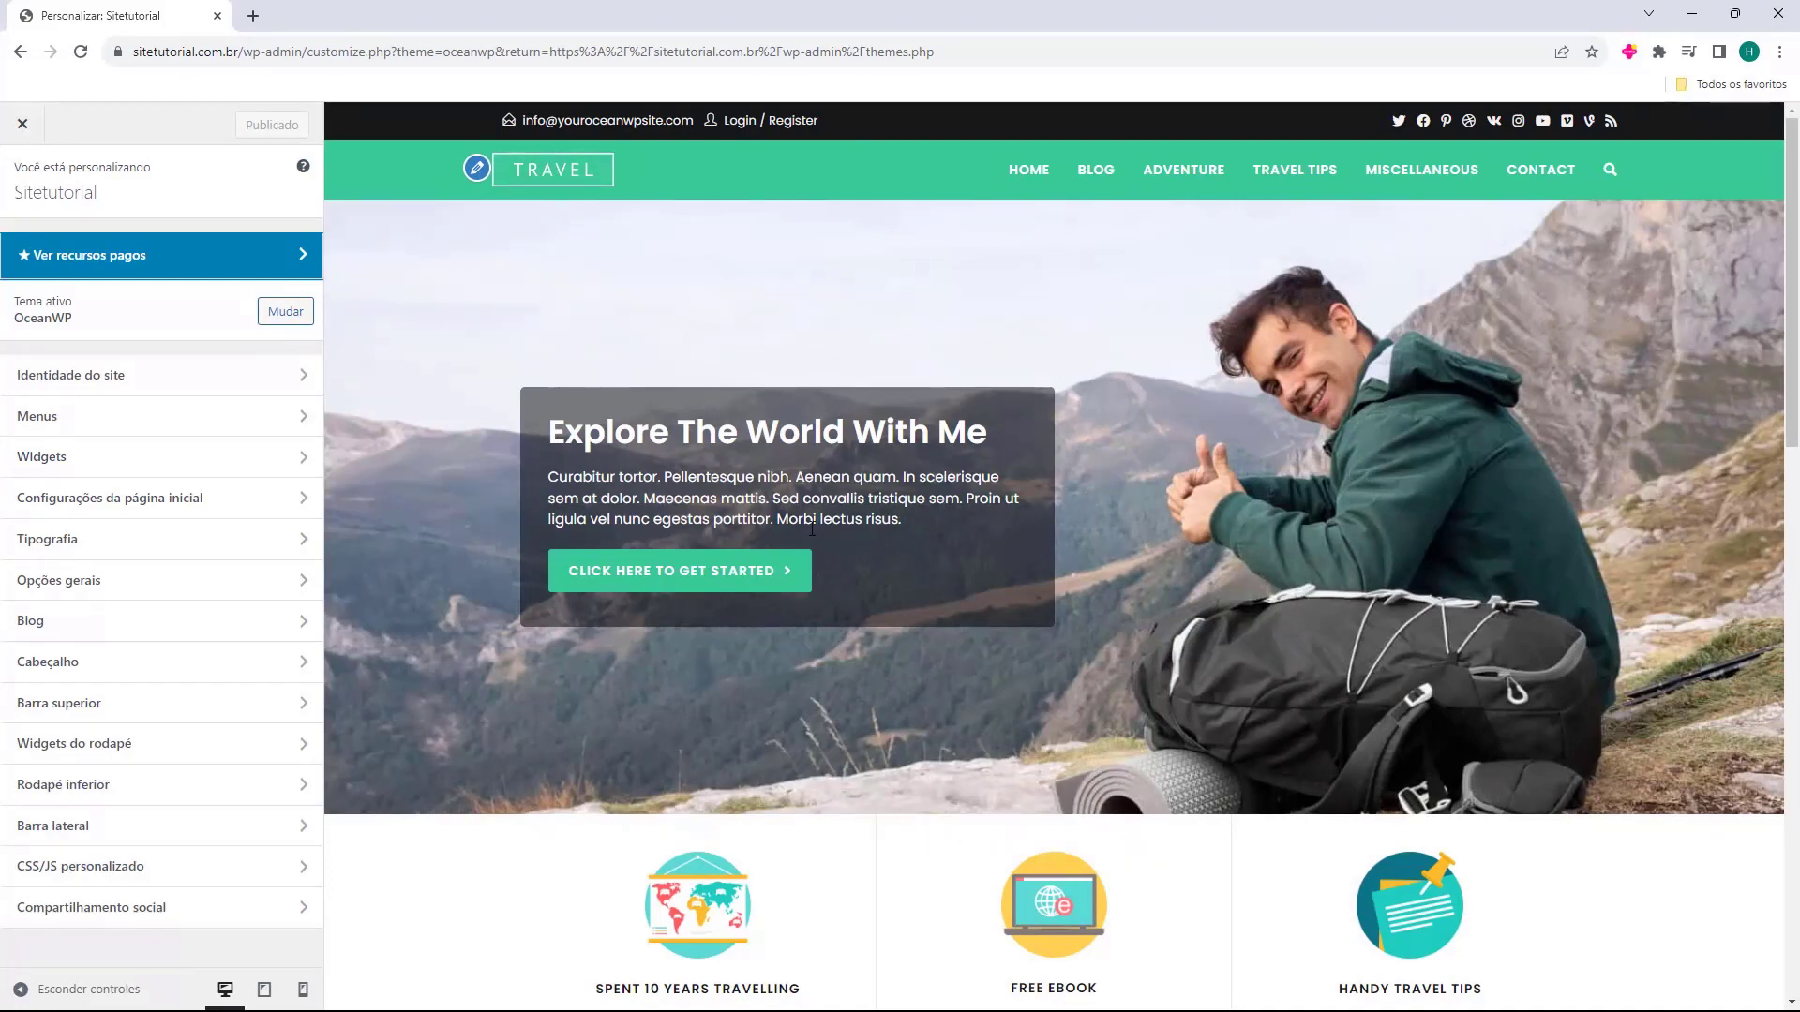
Scroll the Travel home page preview to the footer and back, then open Identidade do site.
scroll(1063, 365, "down", 5)
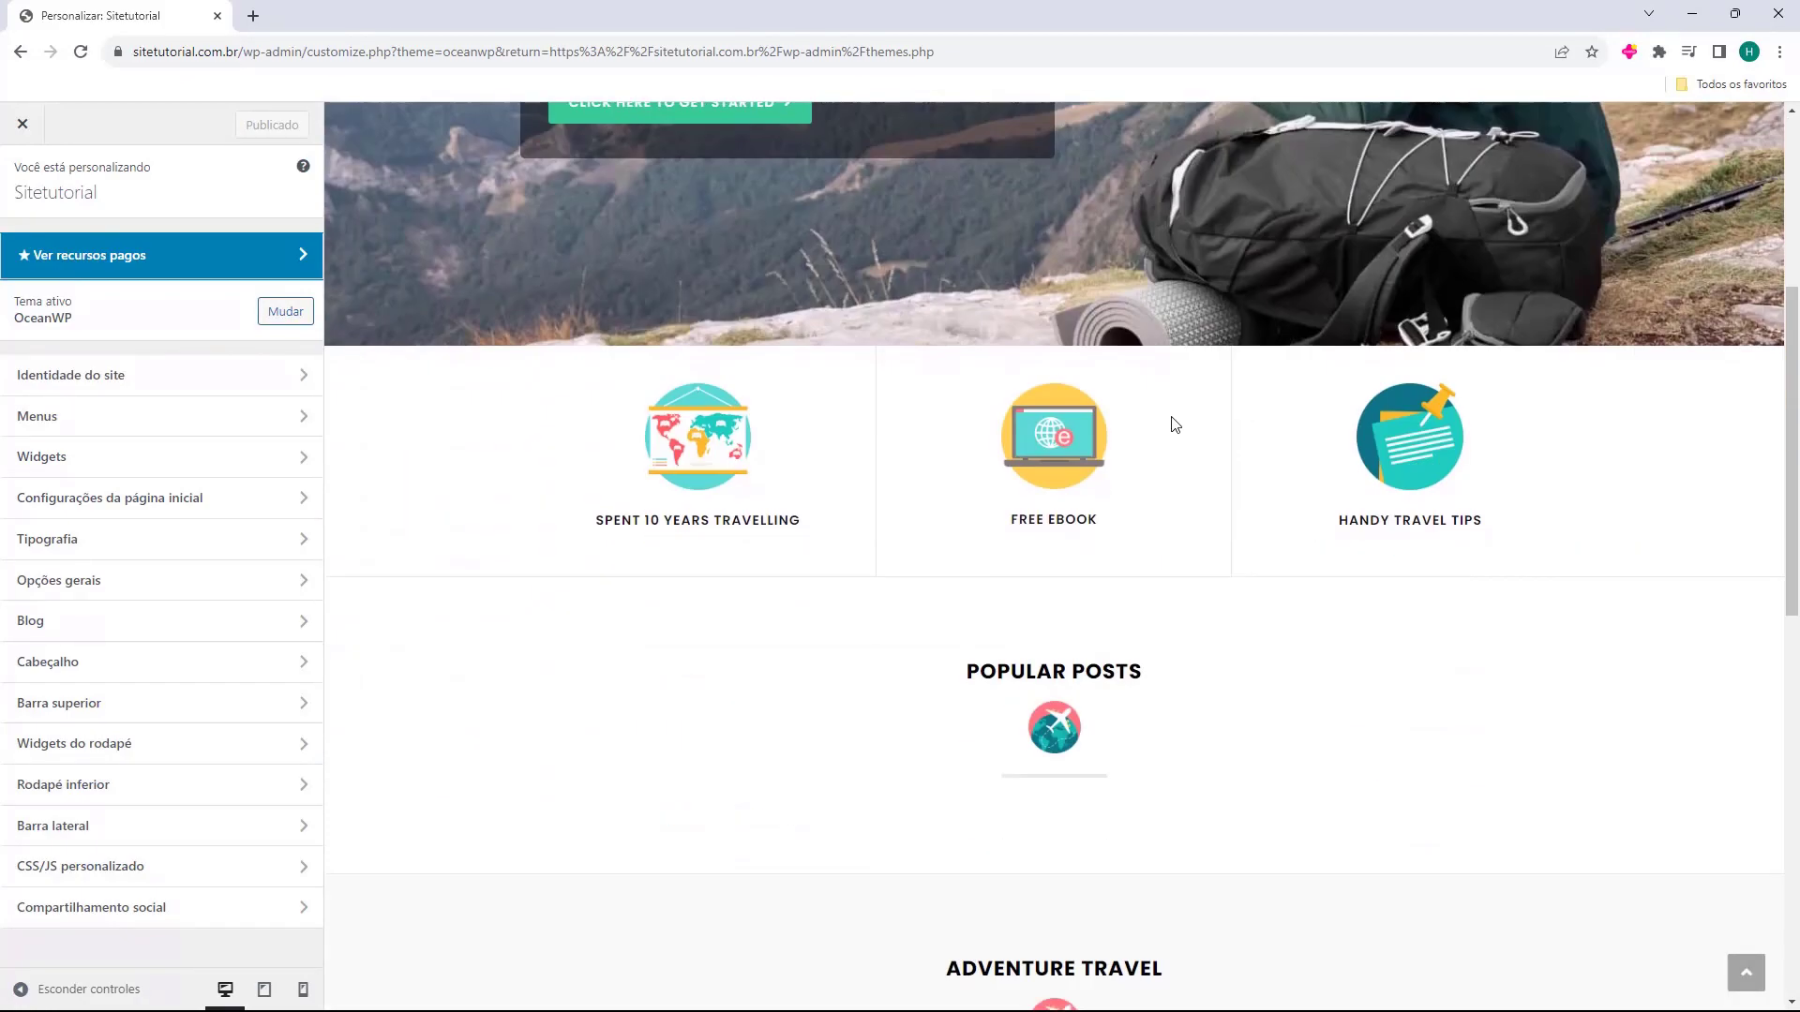
scroll(938, 656, "up", 5)
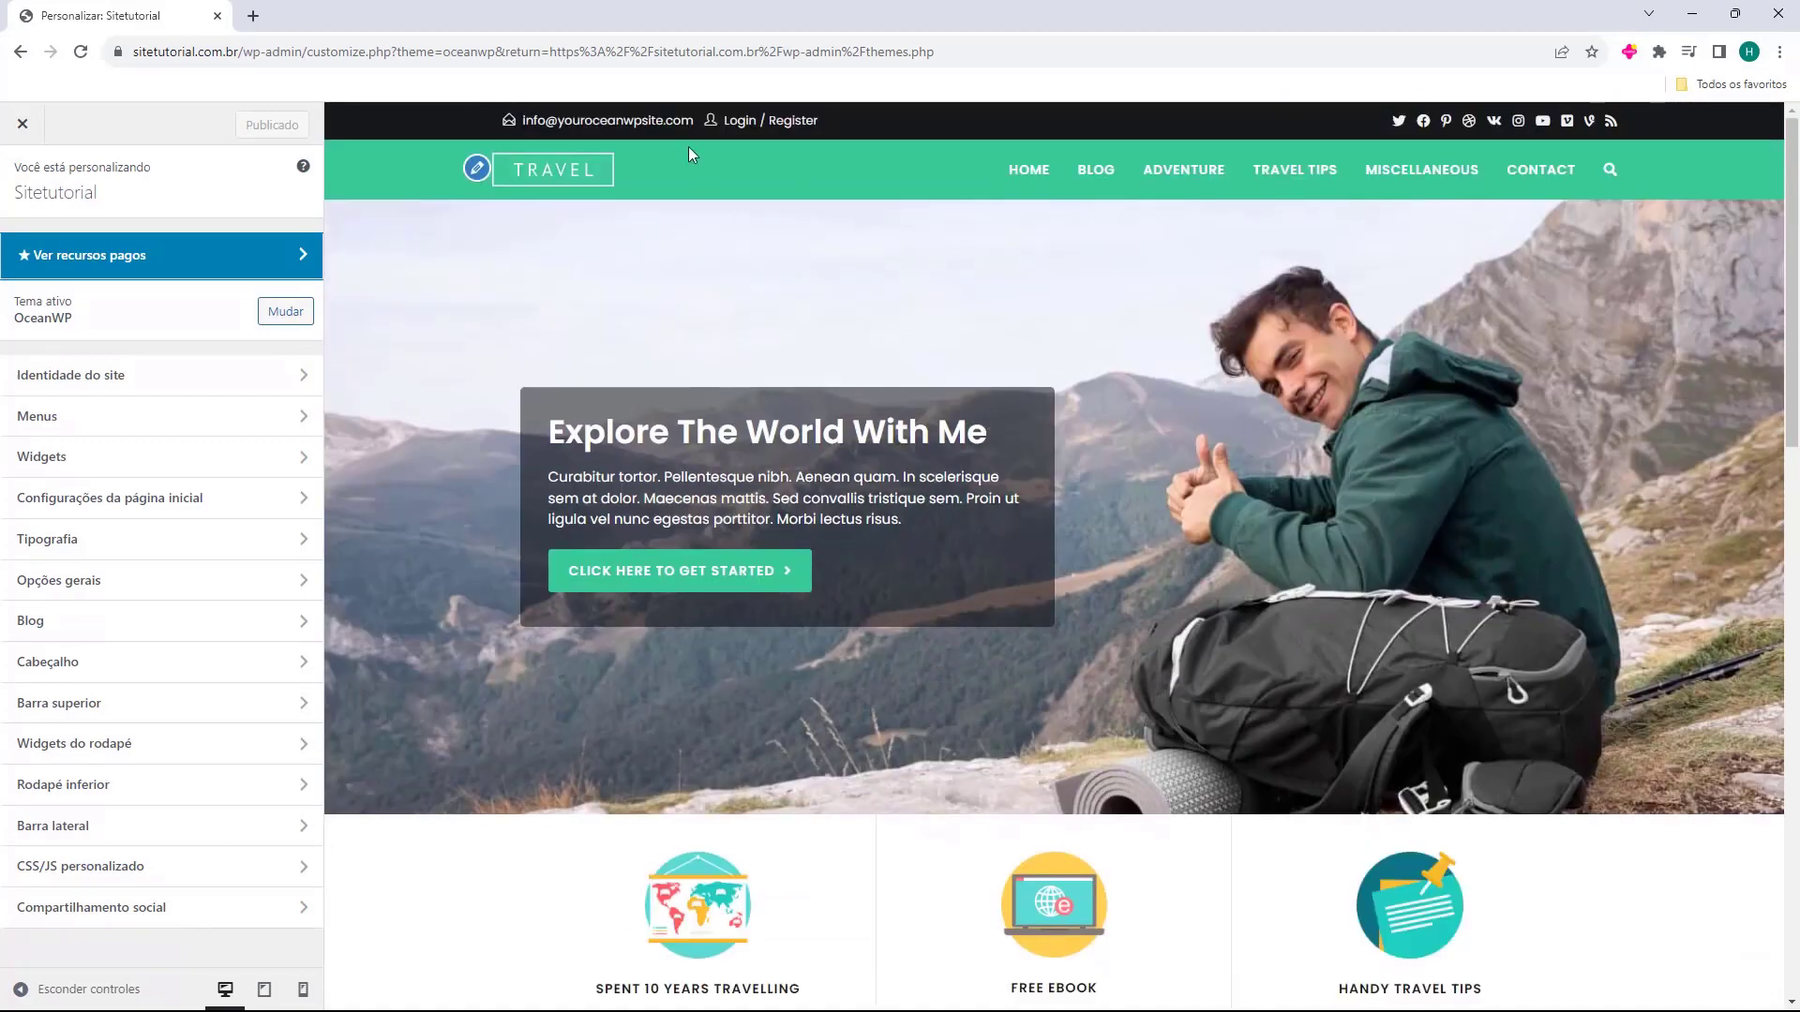
scroll(976, 397, "down", 20)
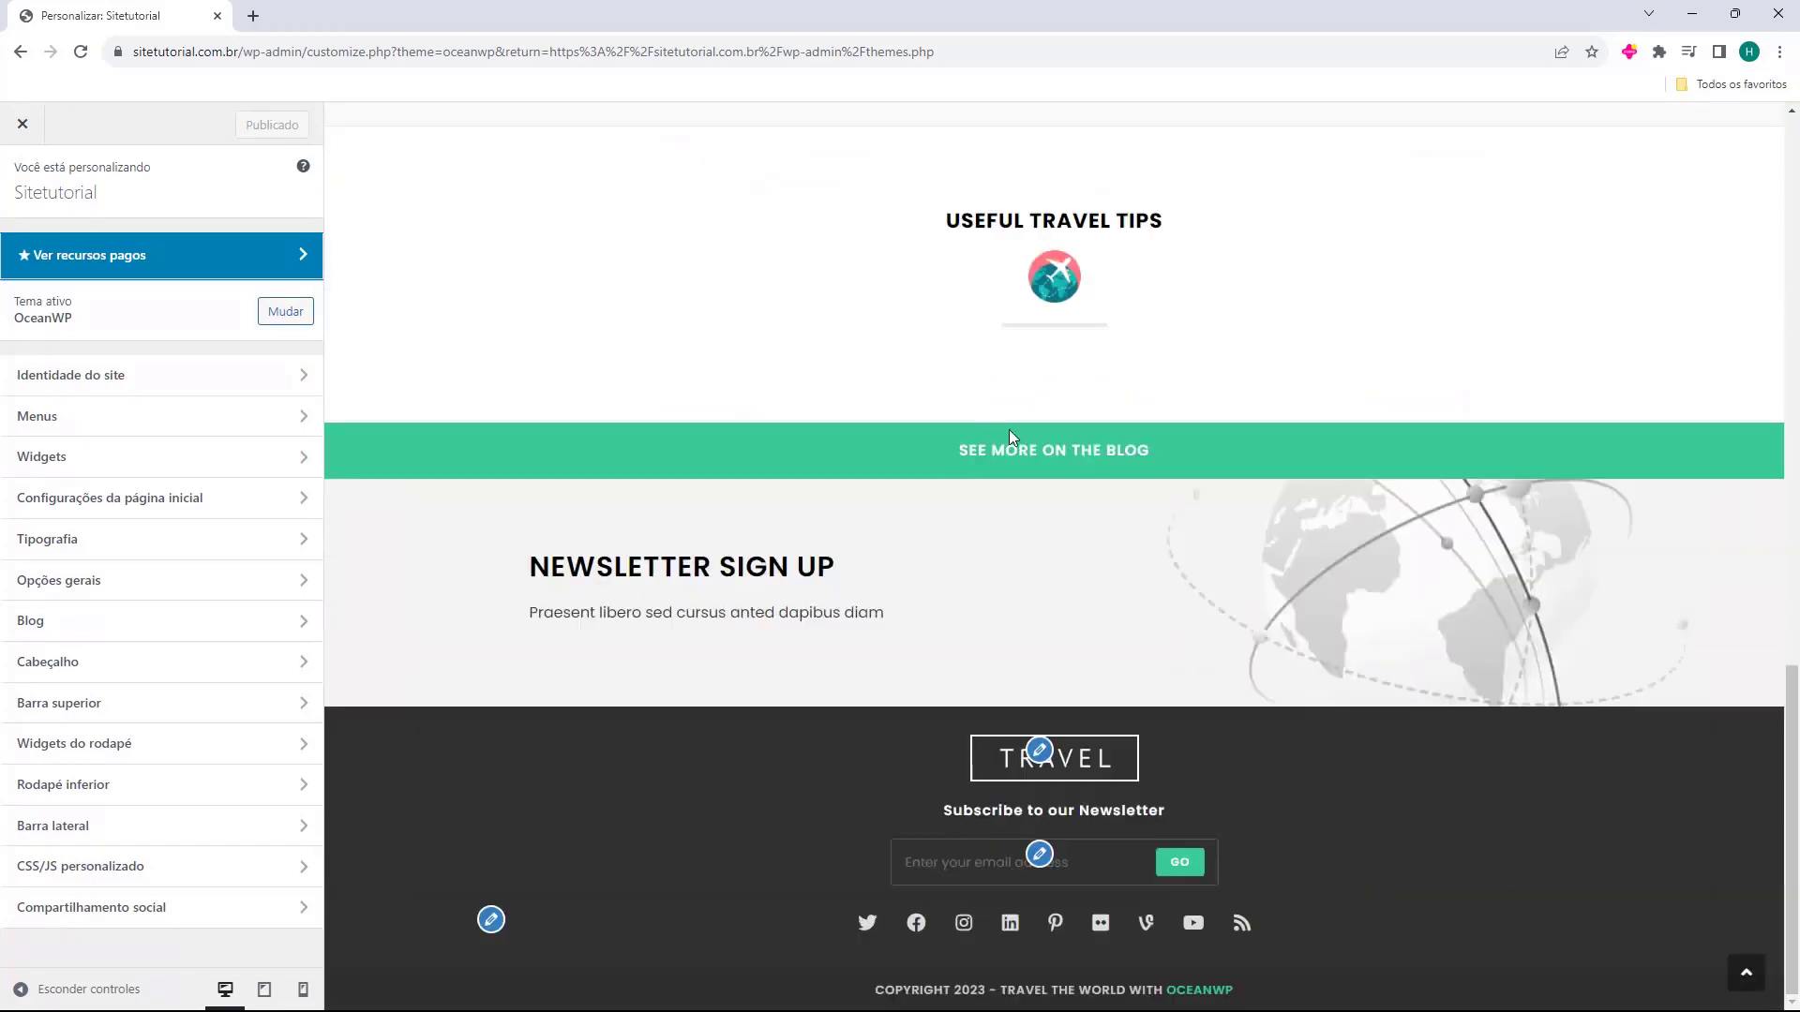
scroll(795, 602, "up", 10)
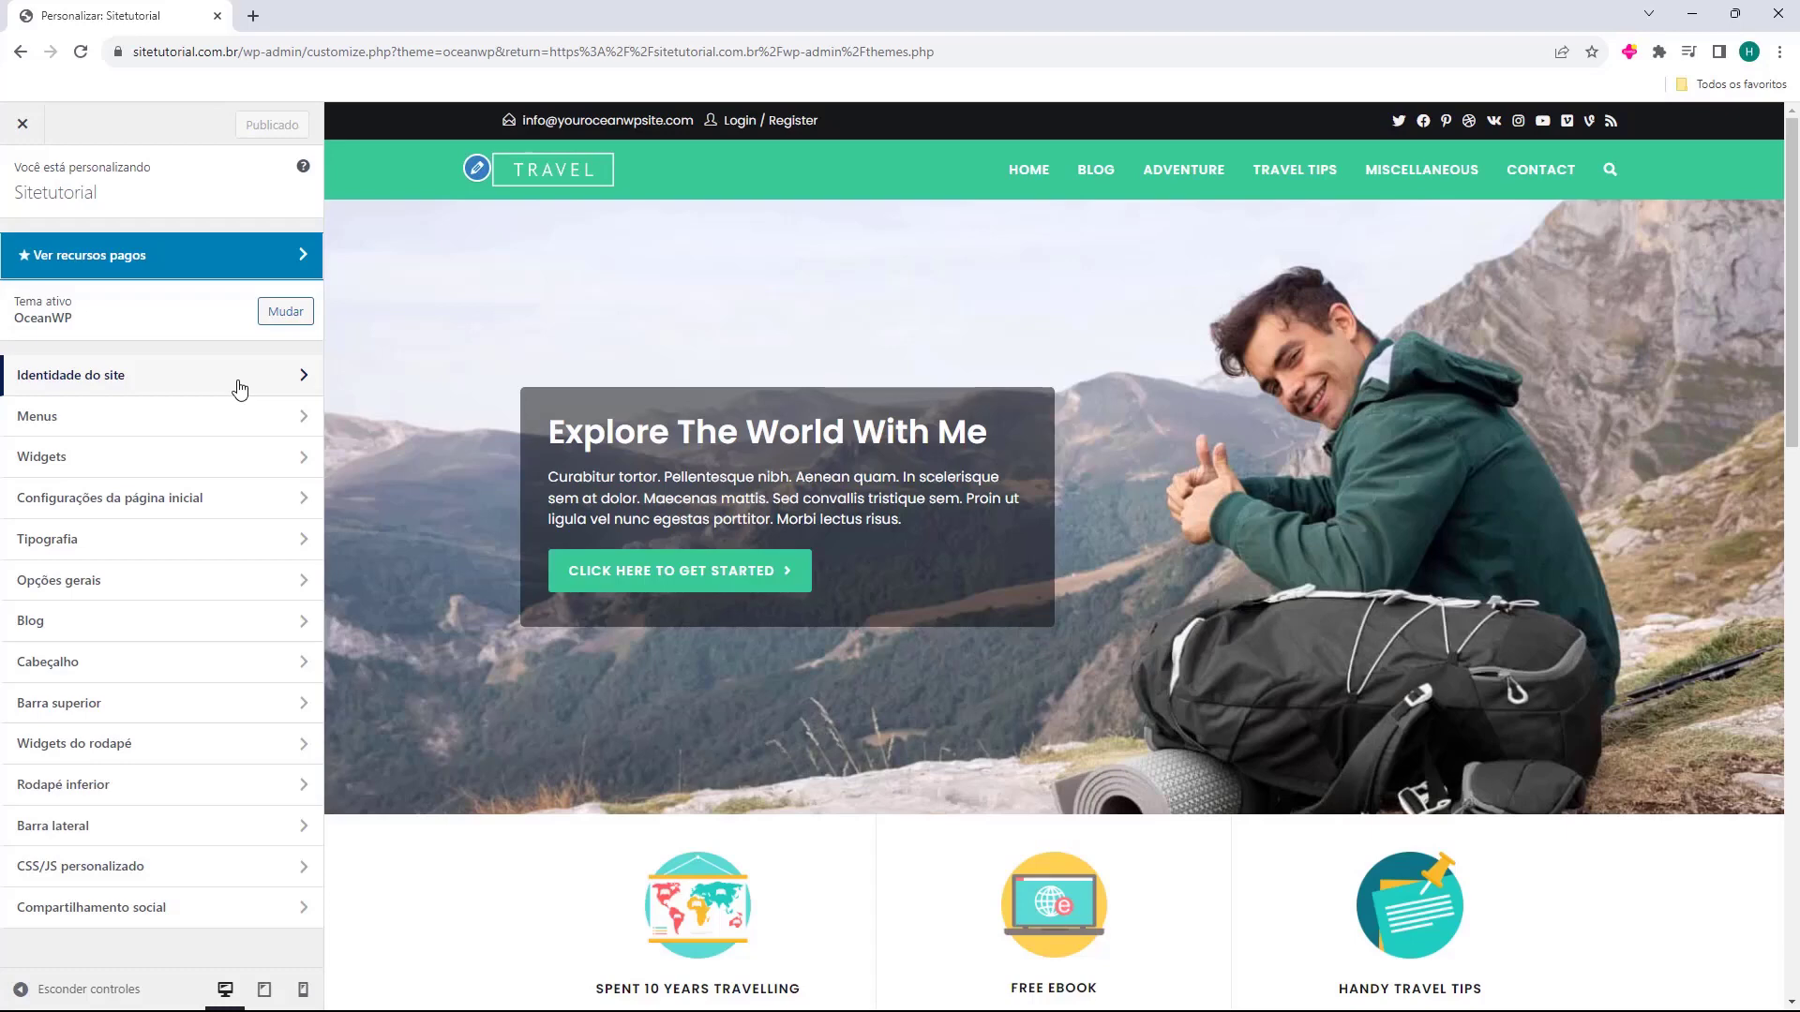
left_click(240, 387)
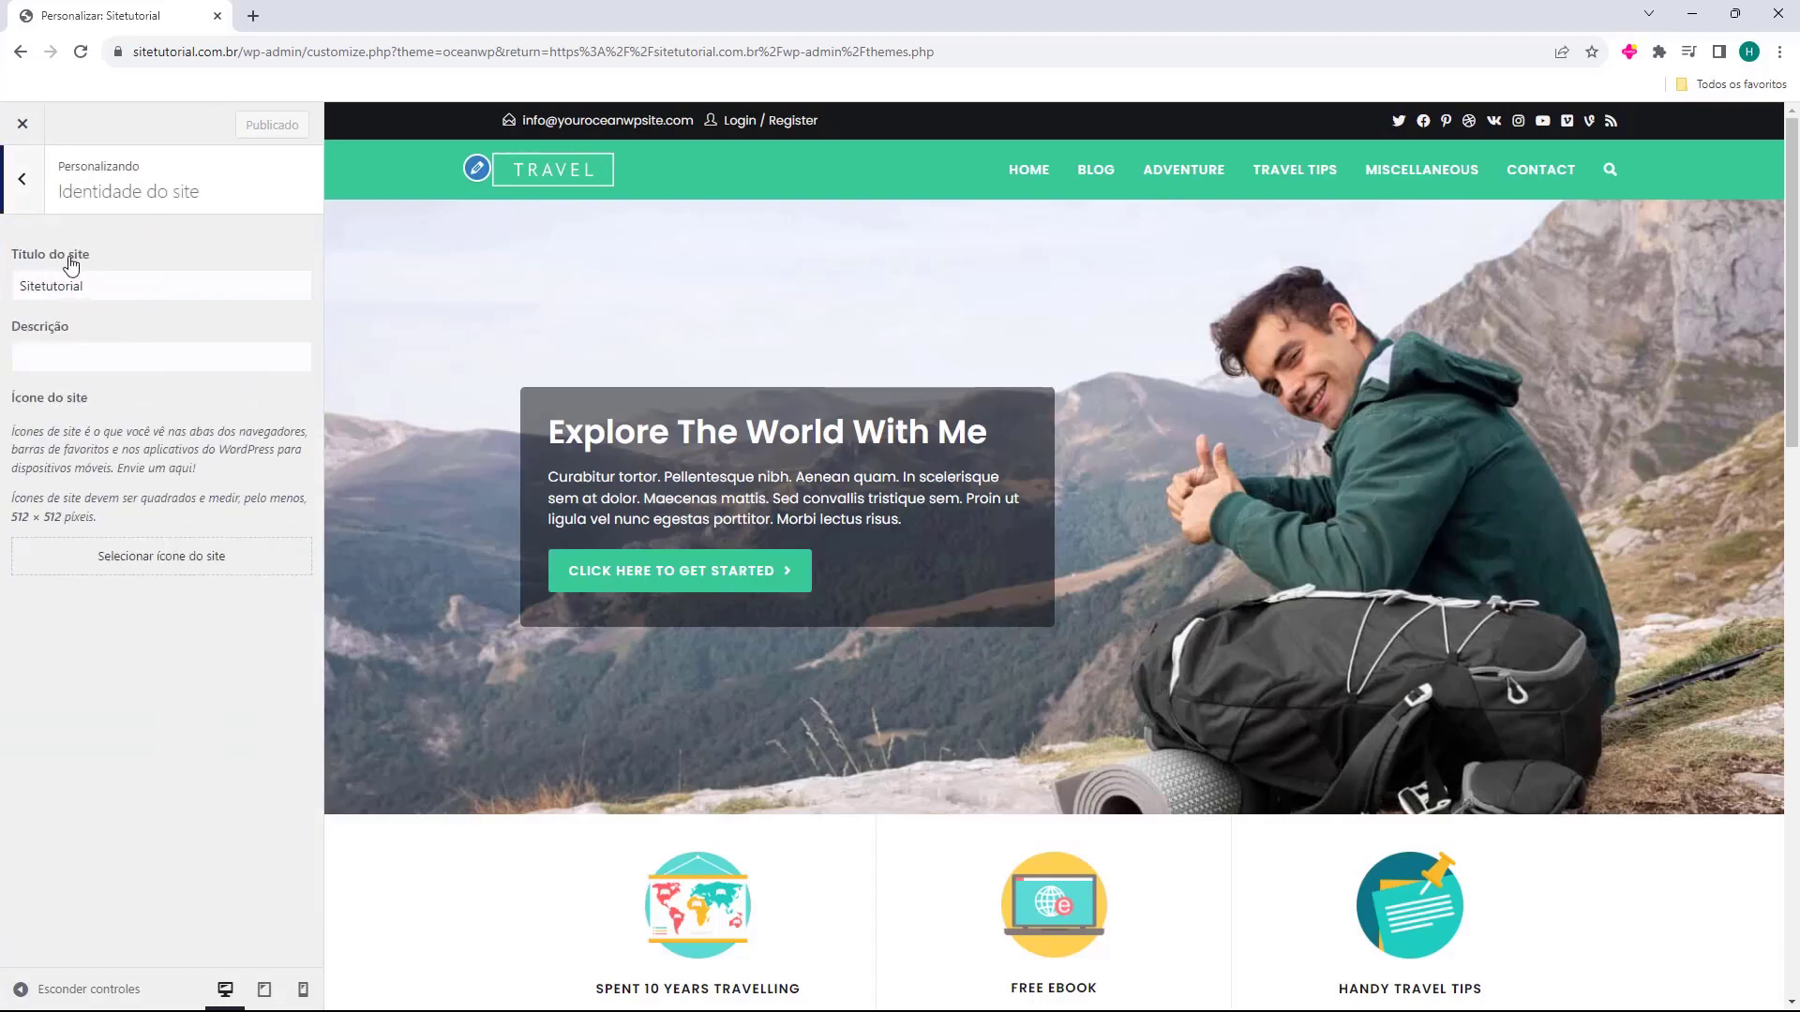
Glance at the Sitetutorial site title, then leave Identidade do site for the Menus panel.
left_click_drag(18, 284, 54, 397)
left_click(58, 403)
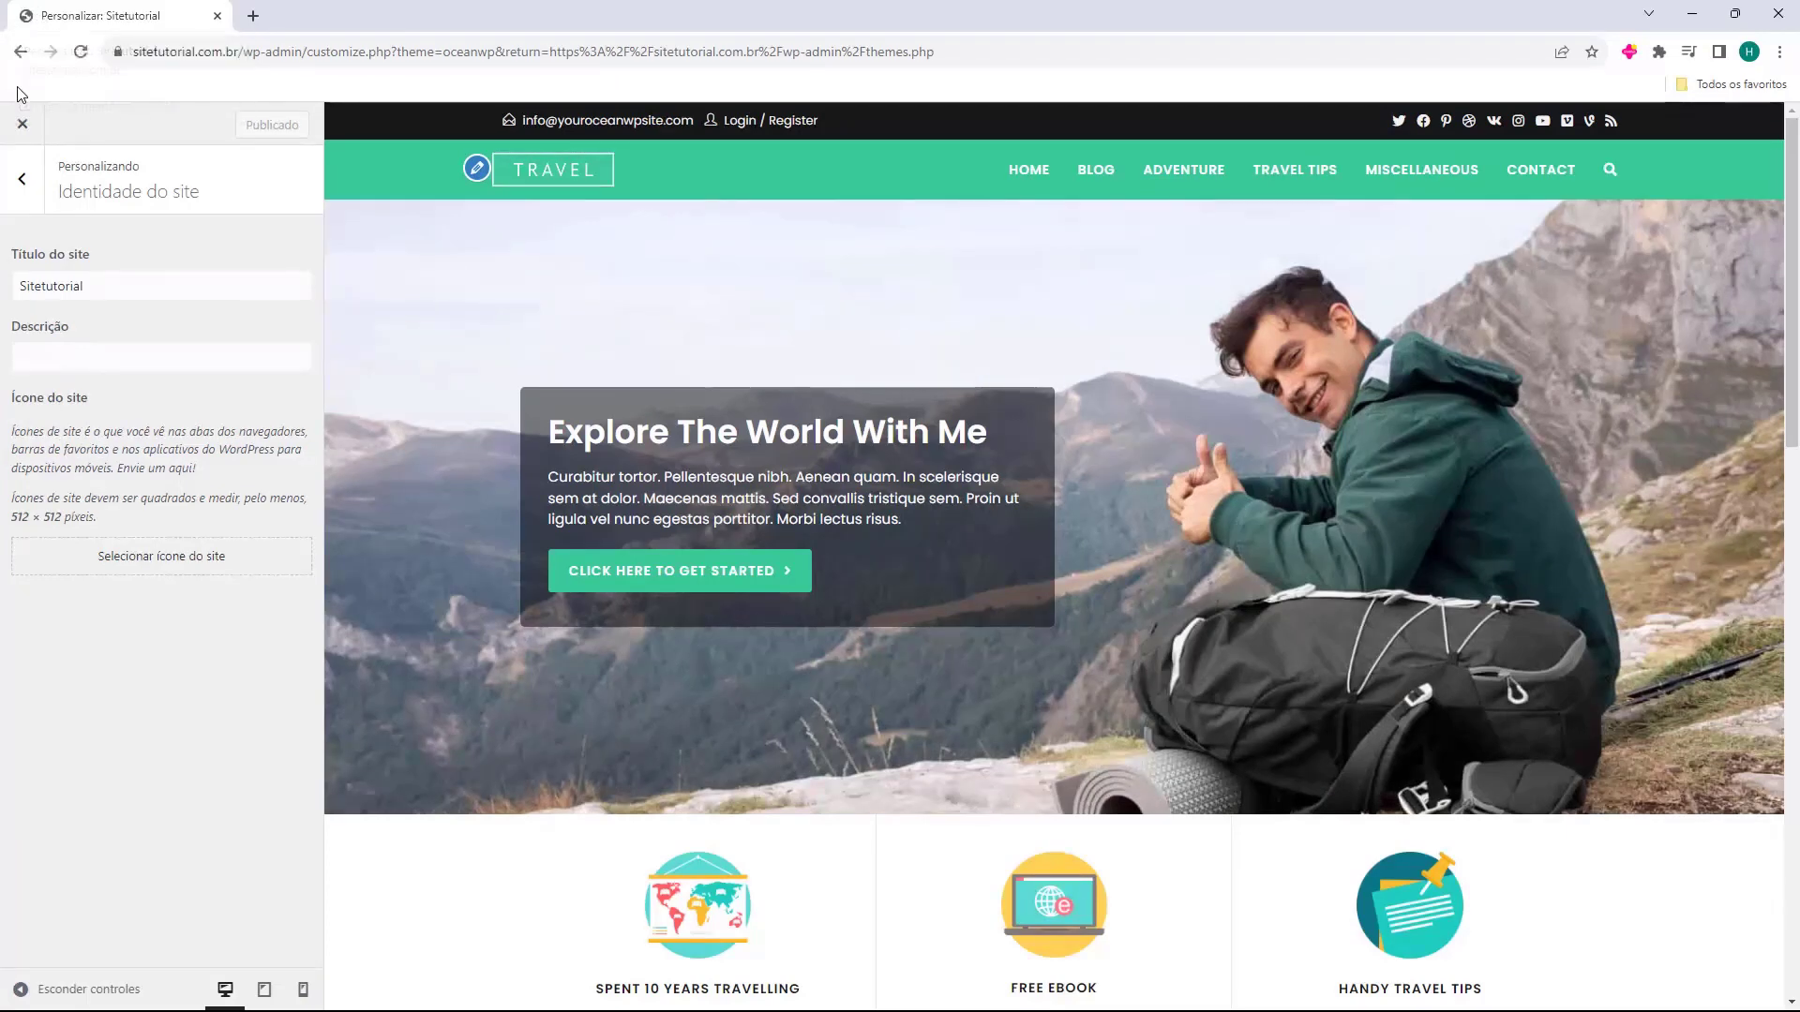
left_click(22, 178)
left_click(54, 433)
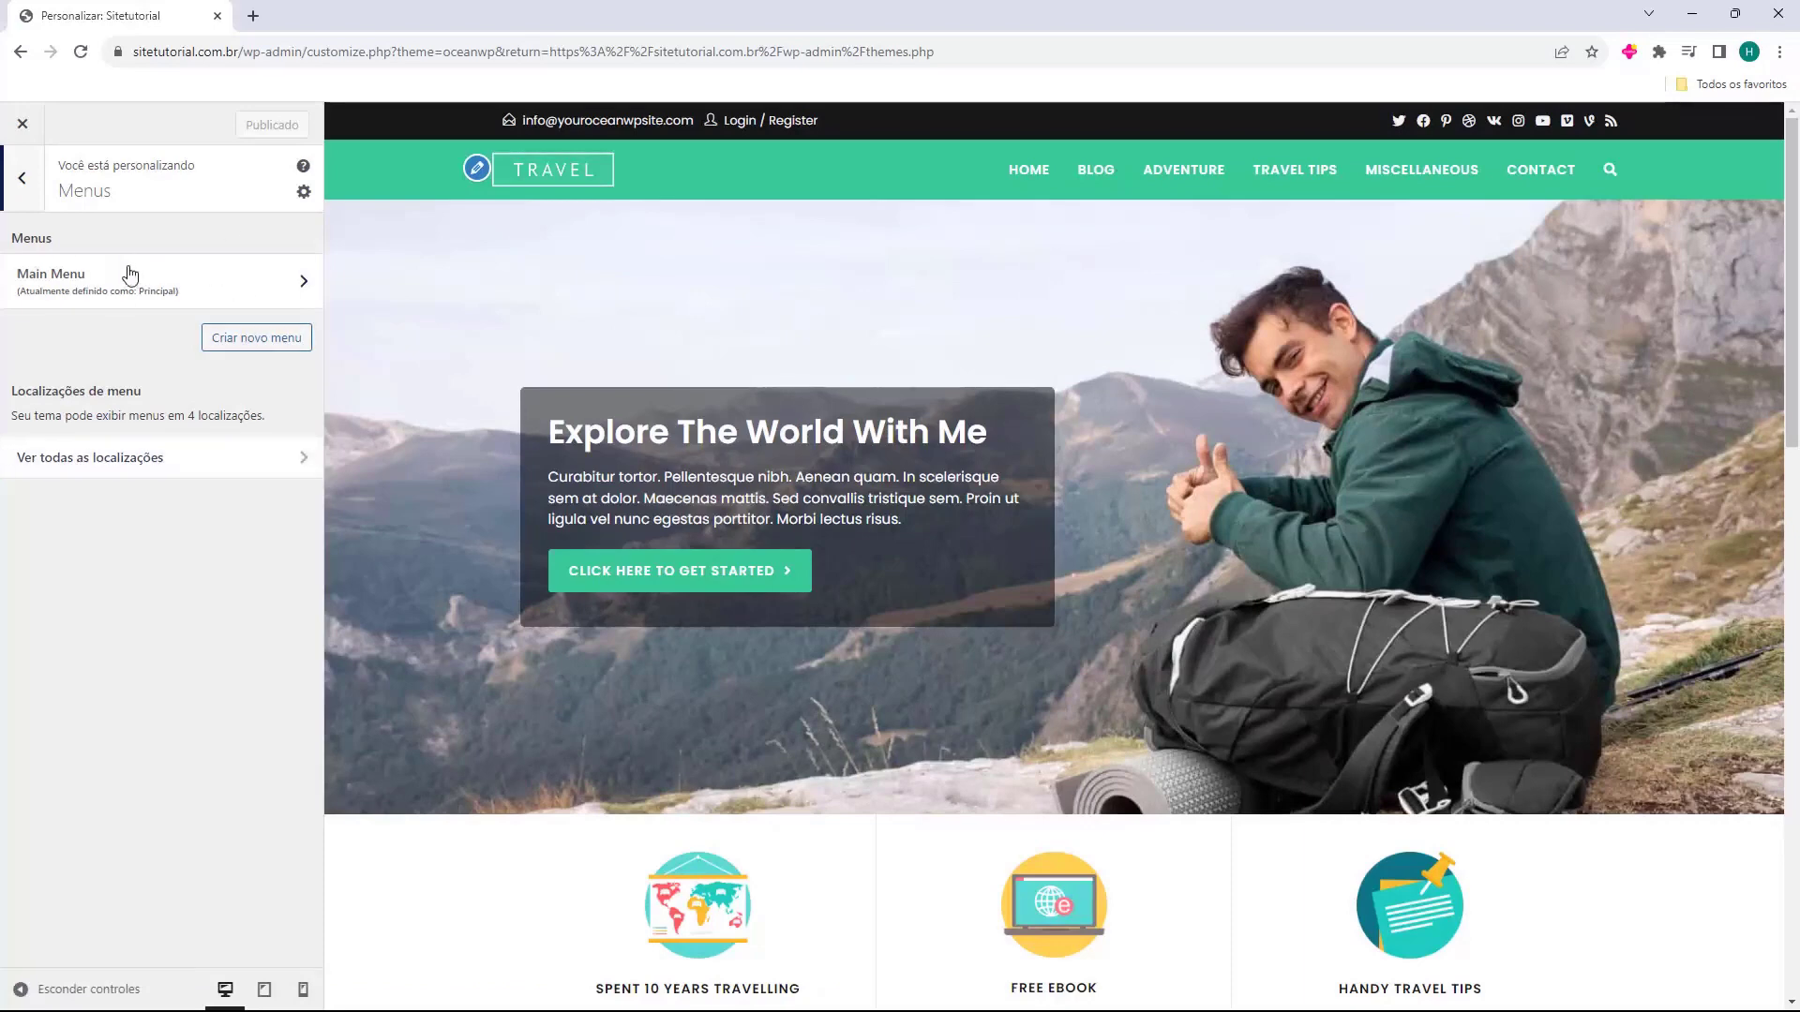
Review the Widgets areas while previewing the Blog page, then return to Home and the main list.
left_click(22, 179)
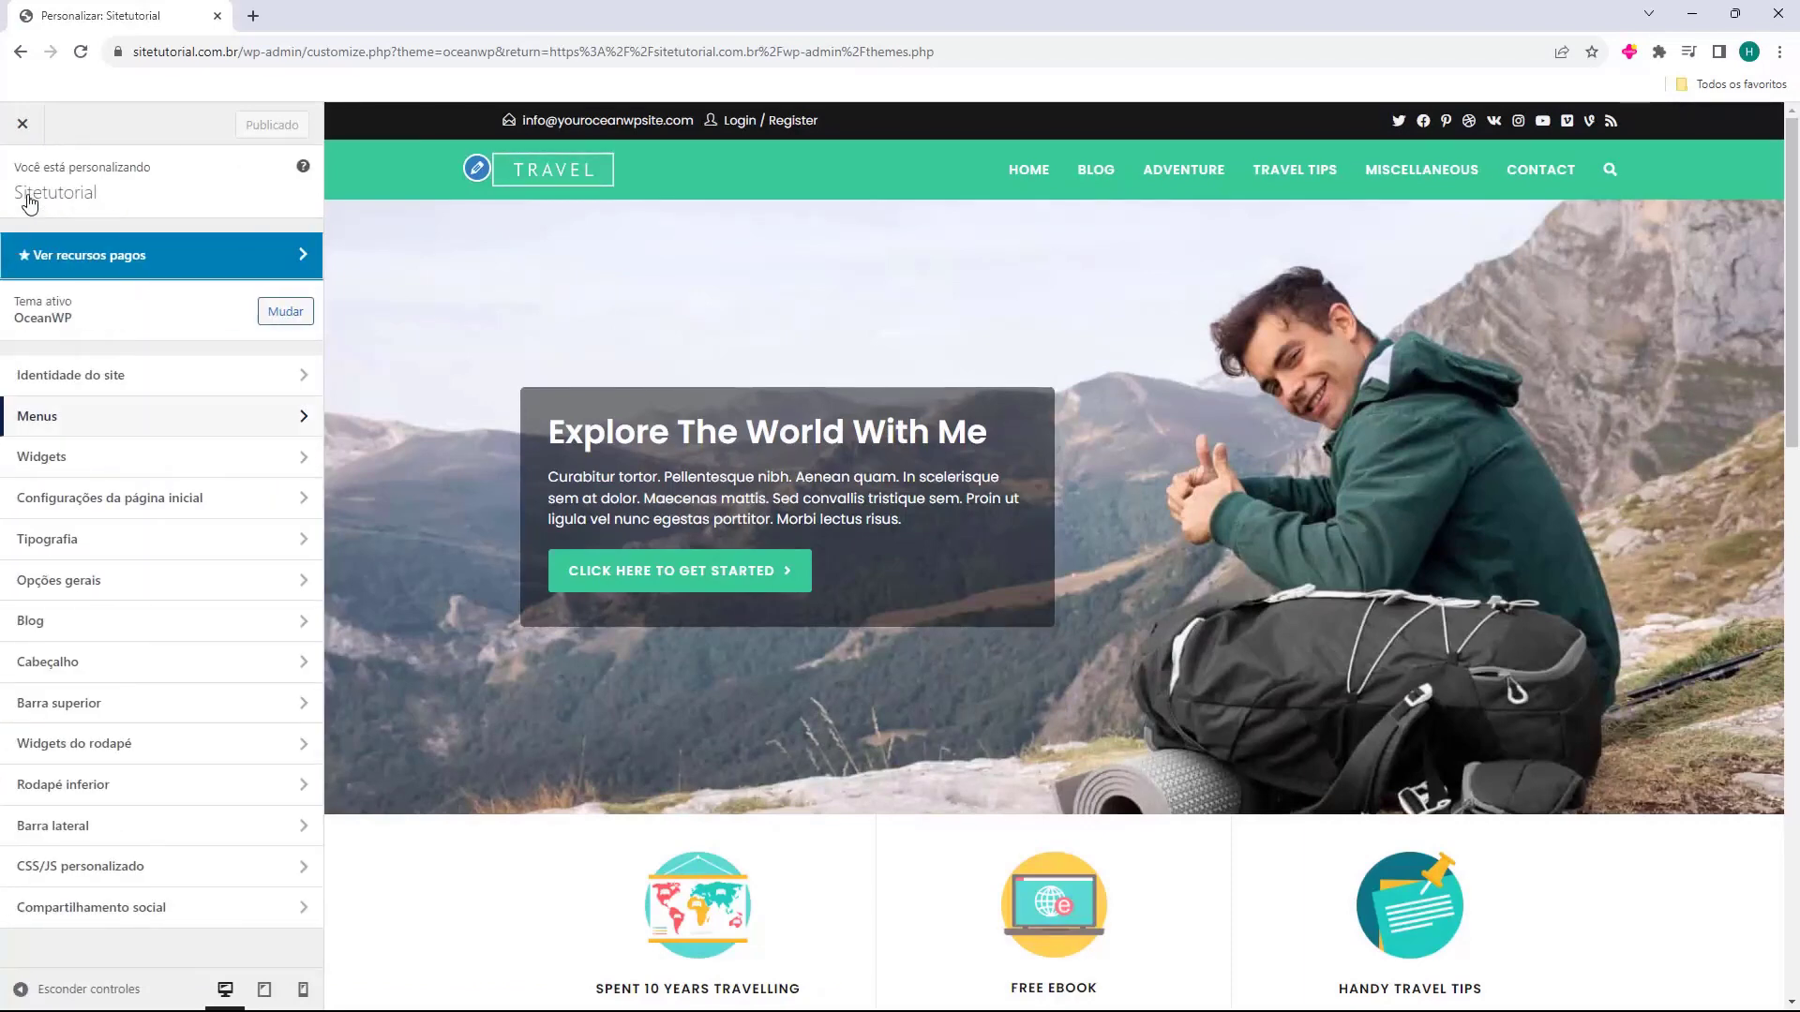
left_click(119, 469)
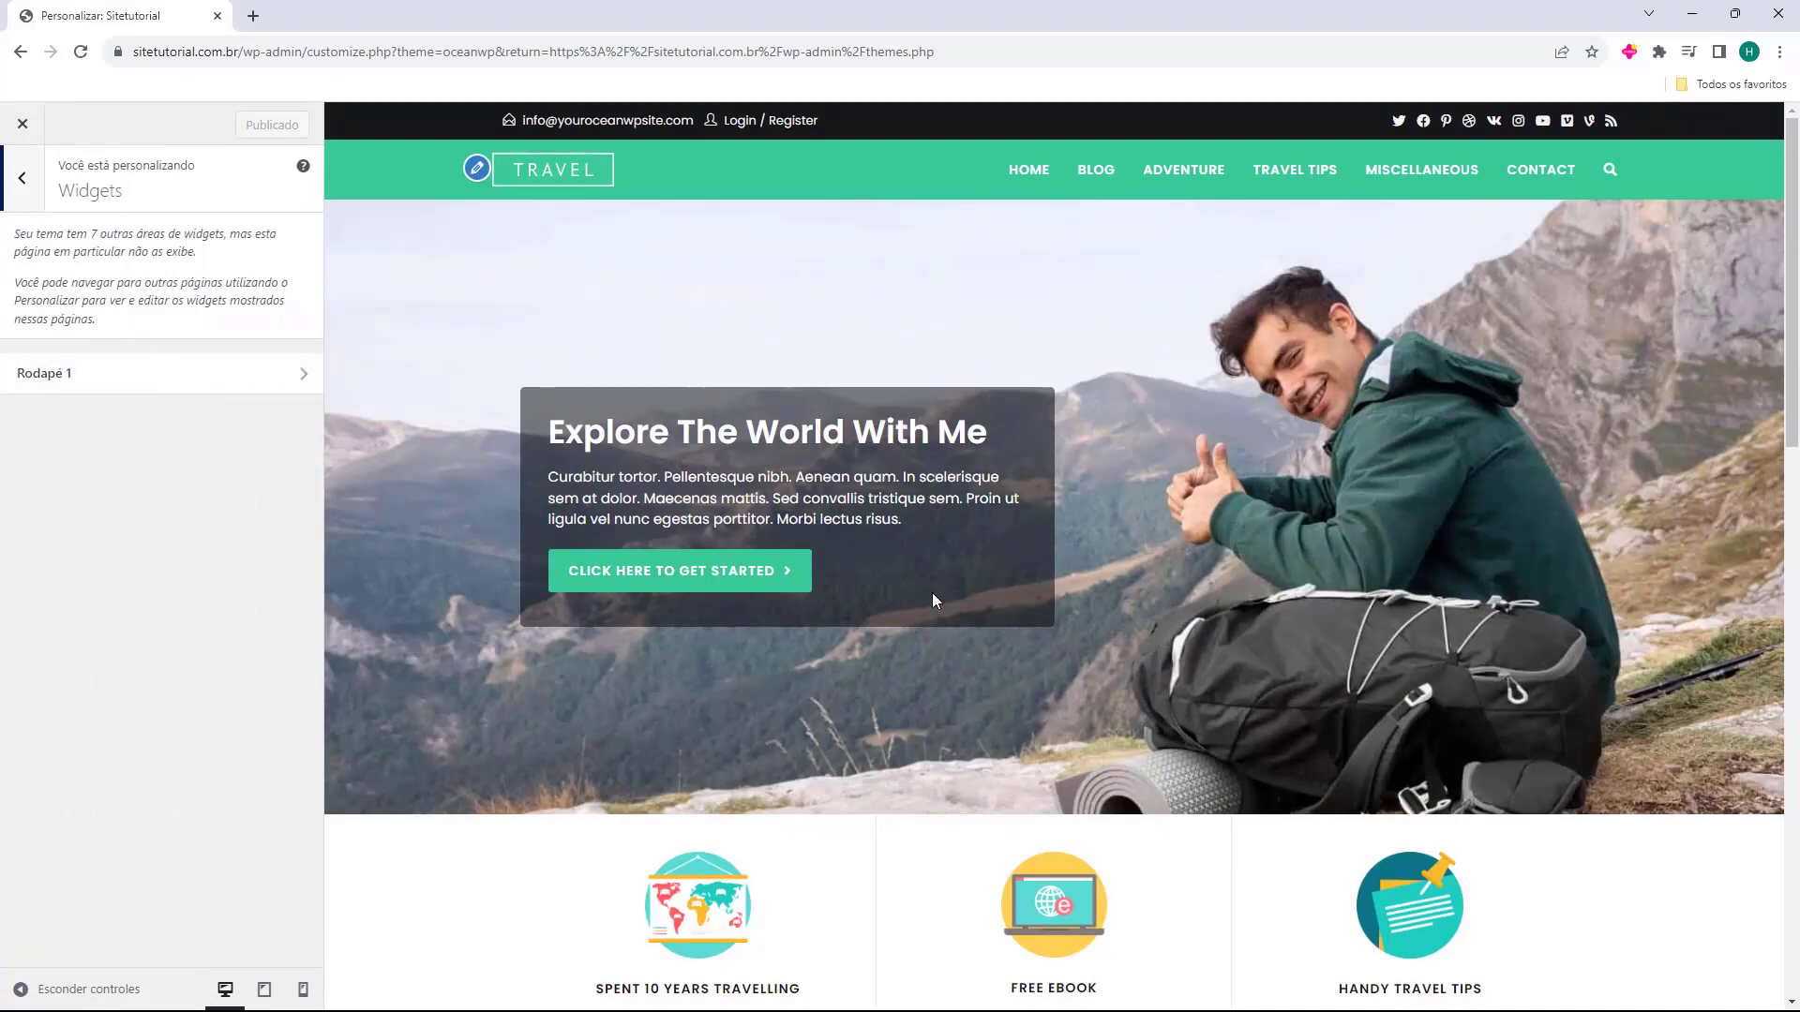
scroll(928, 605, "down", 15)
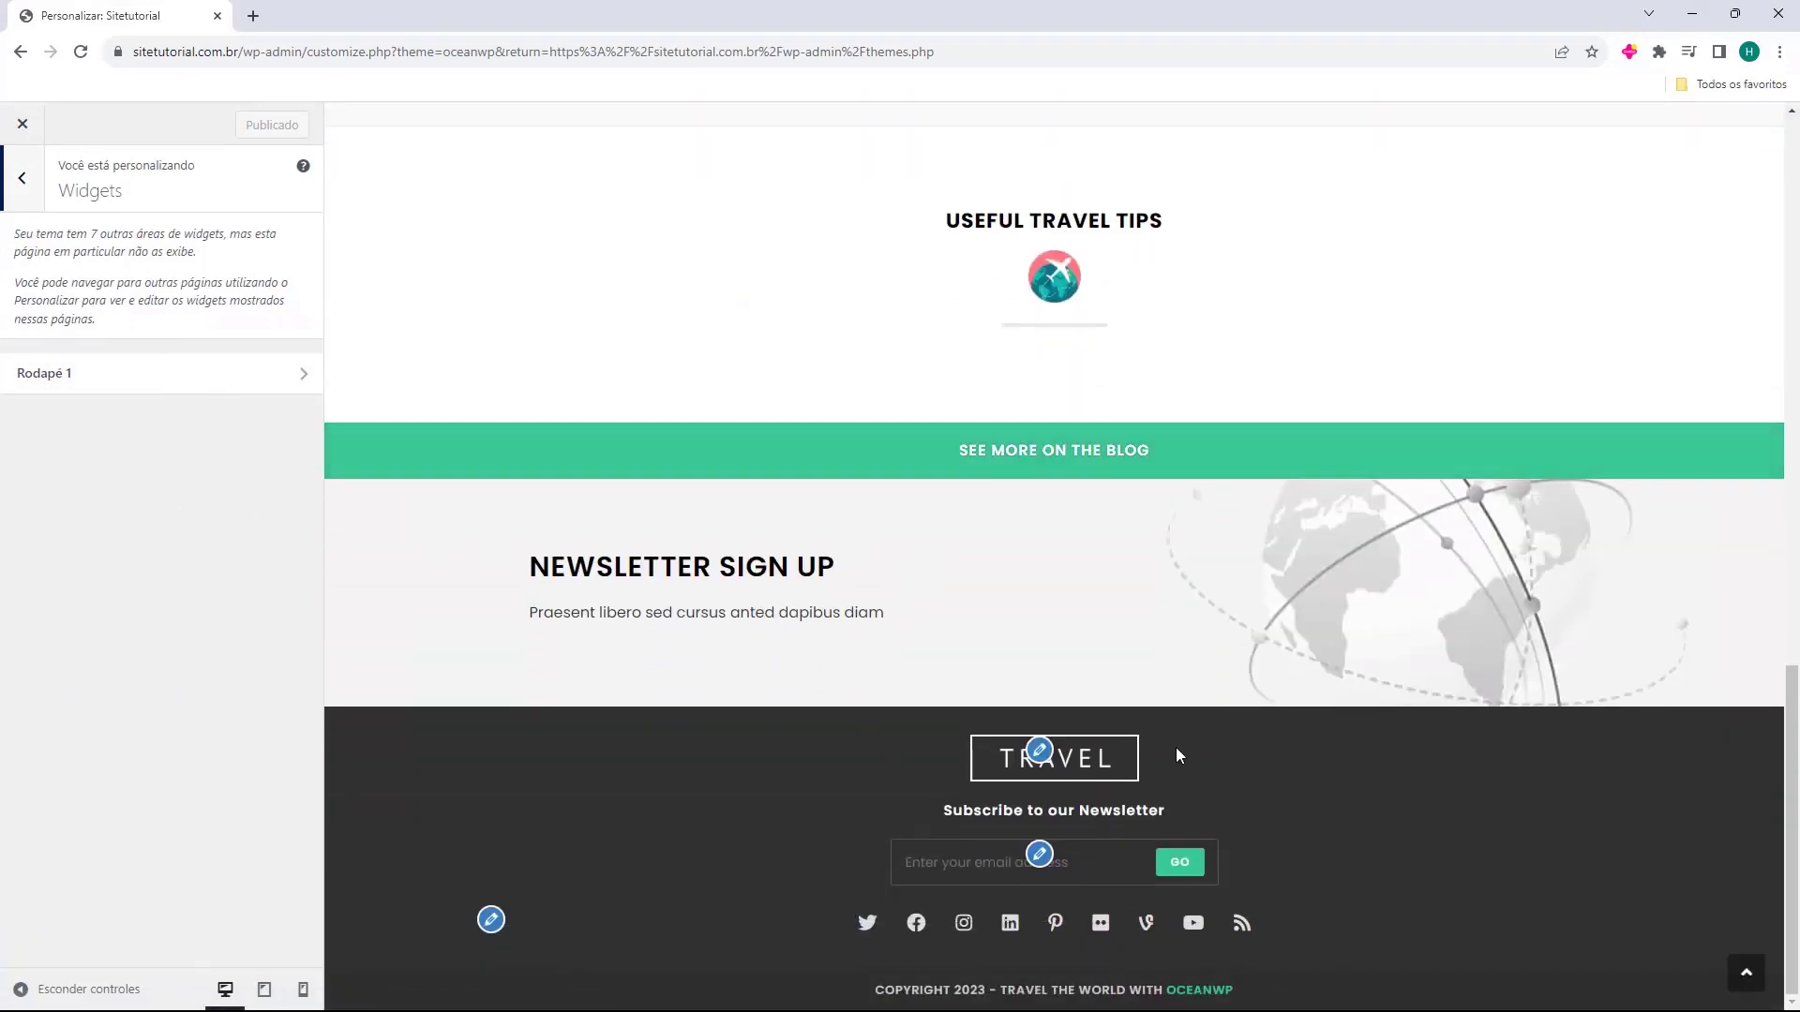
scroll(747, 691, "up", 15)
left_click(1095, 169)
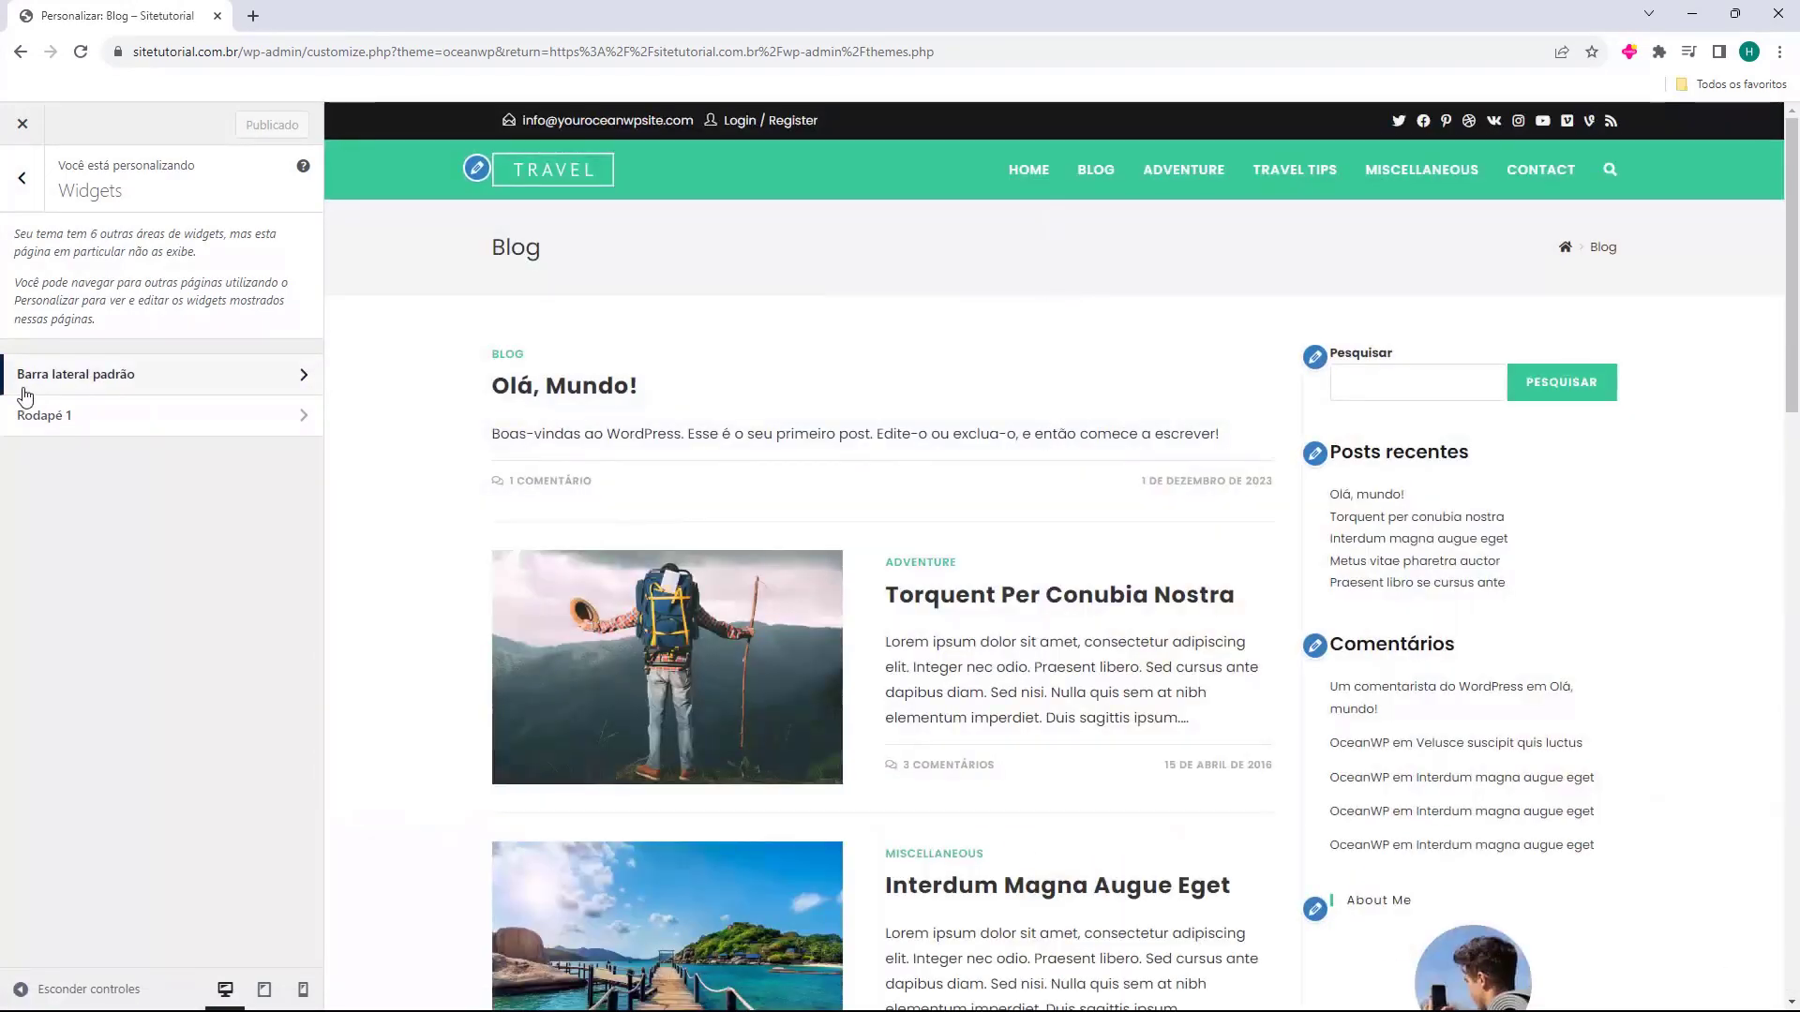
scroll(1246, 522, "down", 2)
scroll(1053, 502, "up", 3)
left_click(546, 175)
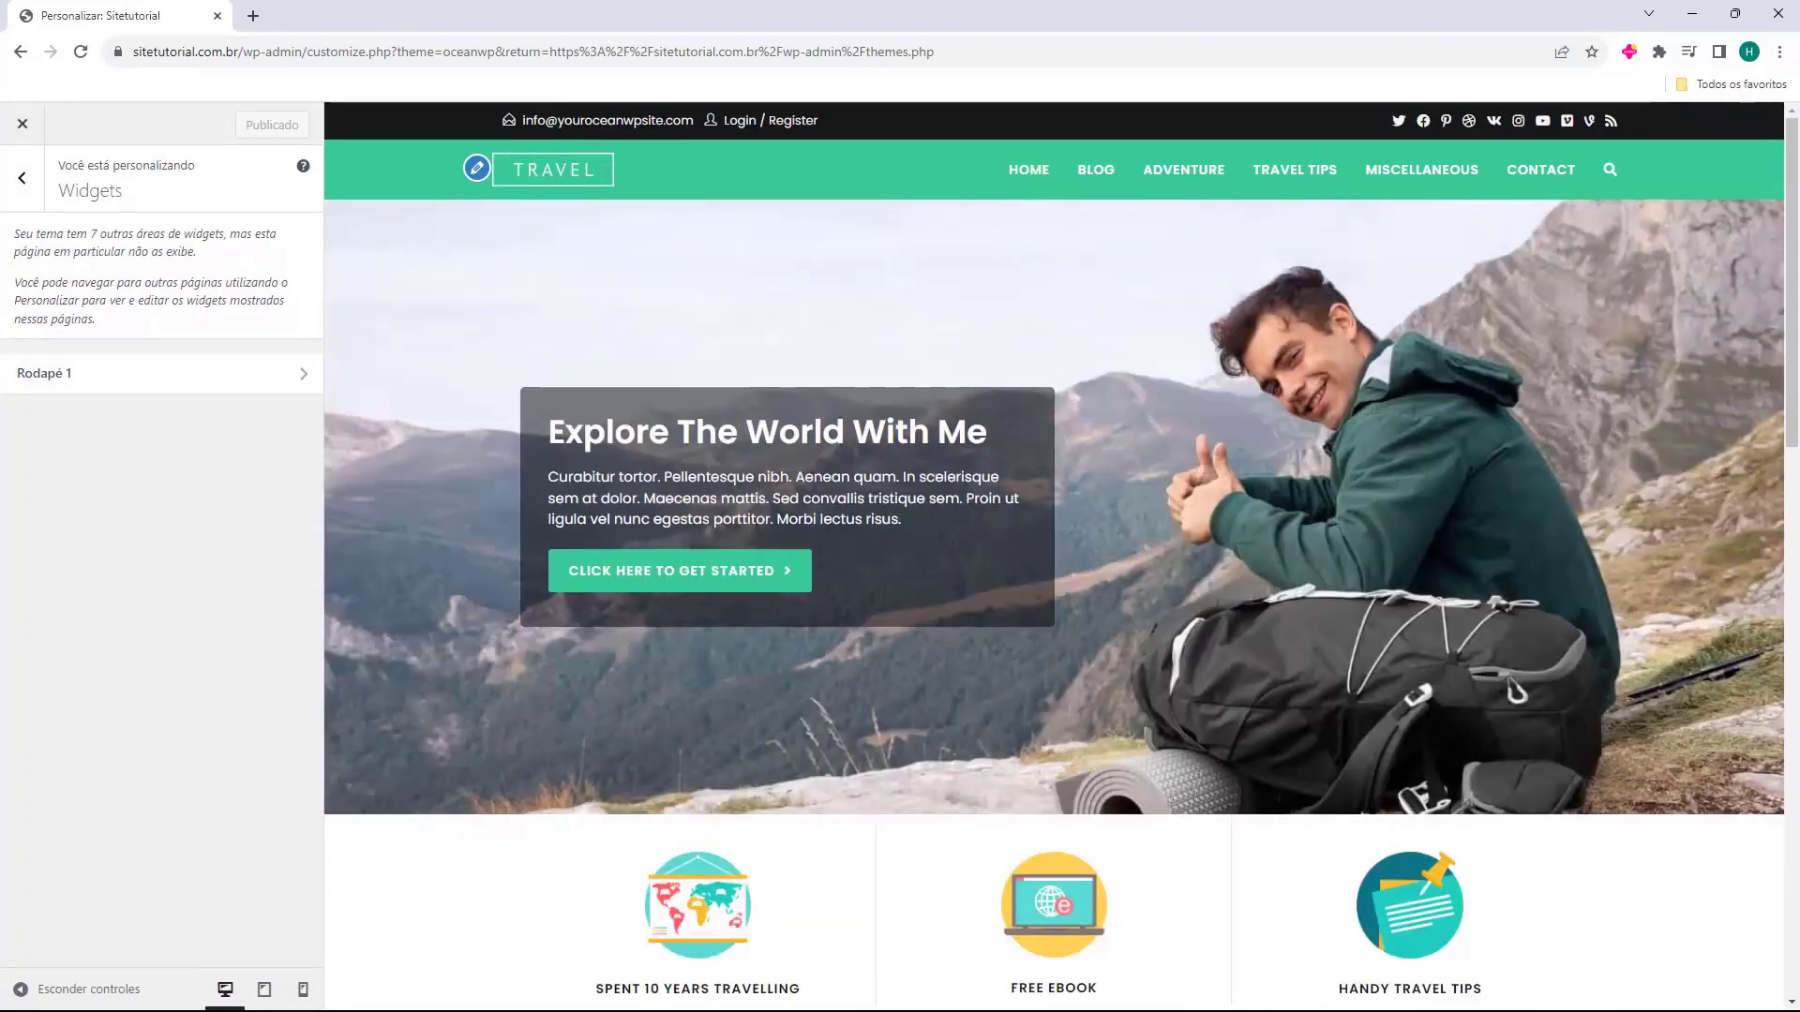
left_click(26, 183)
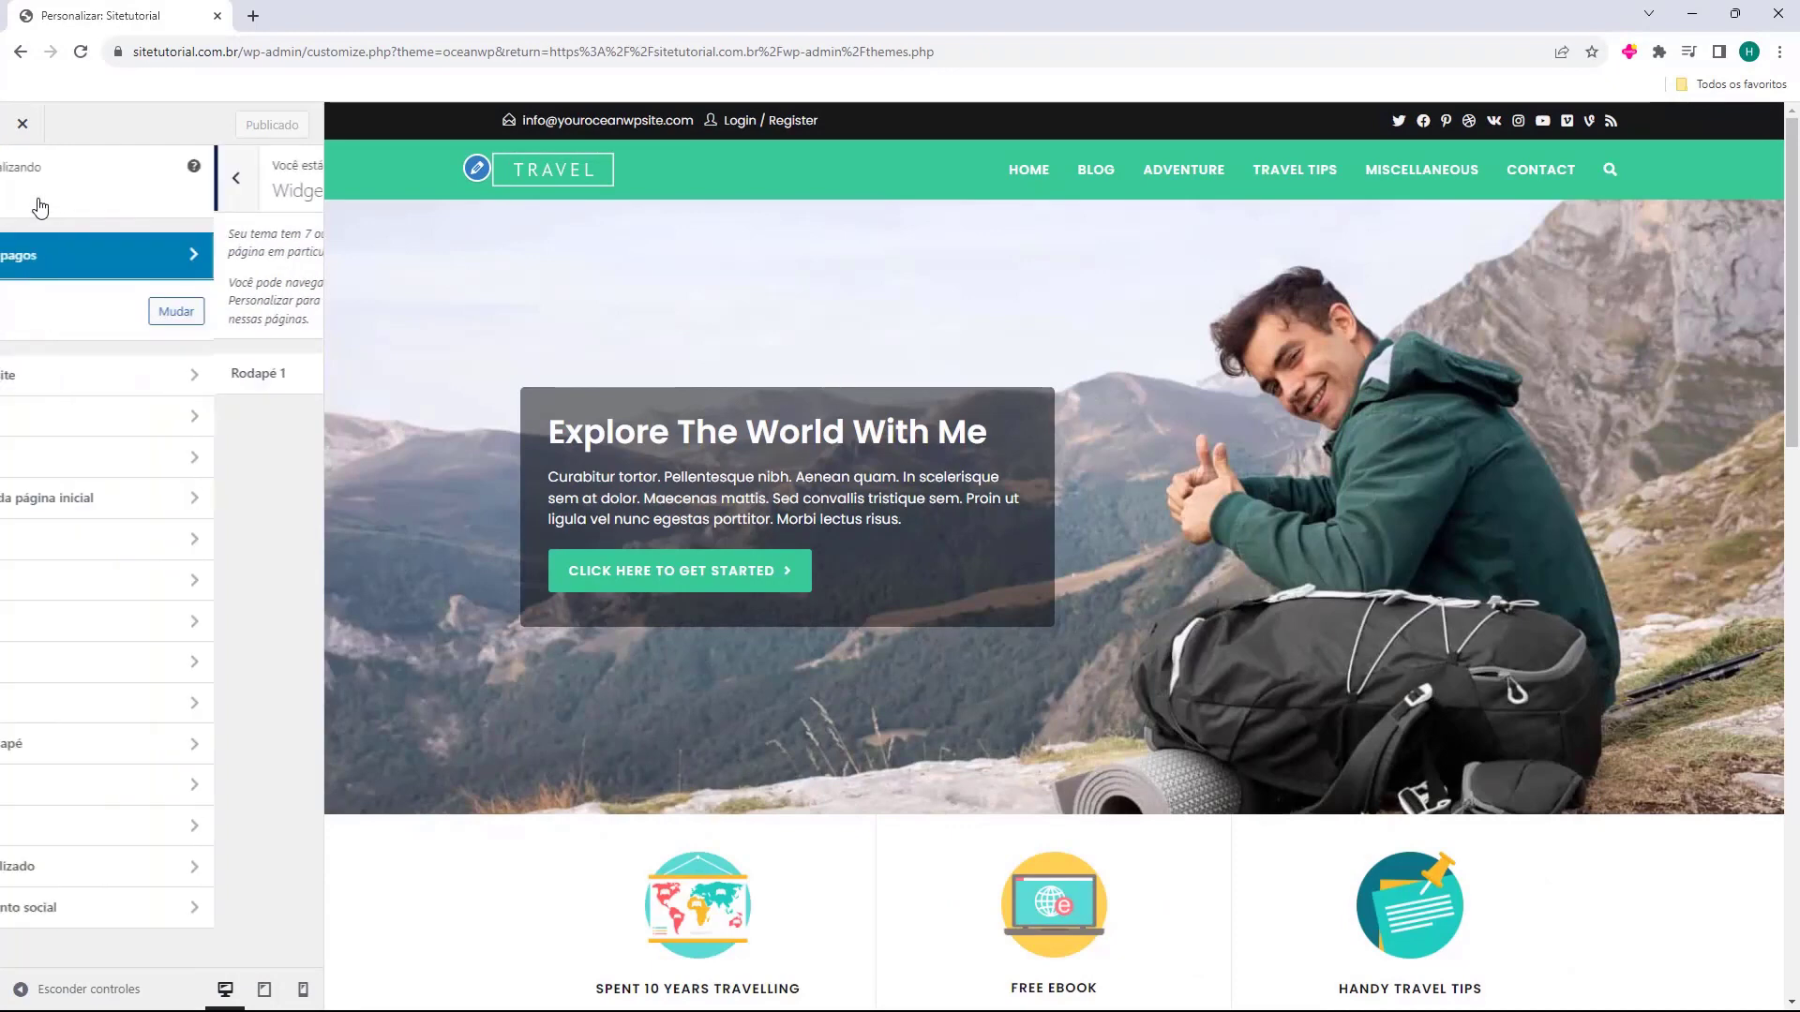
left_click(93, 506)
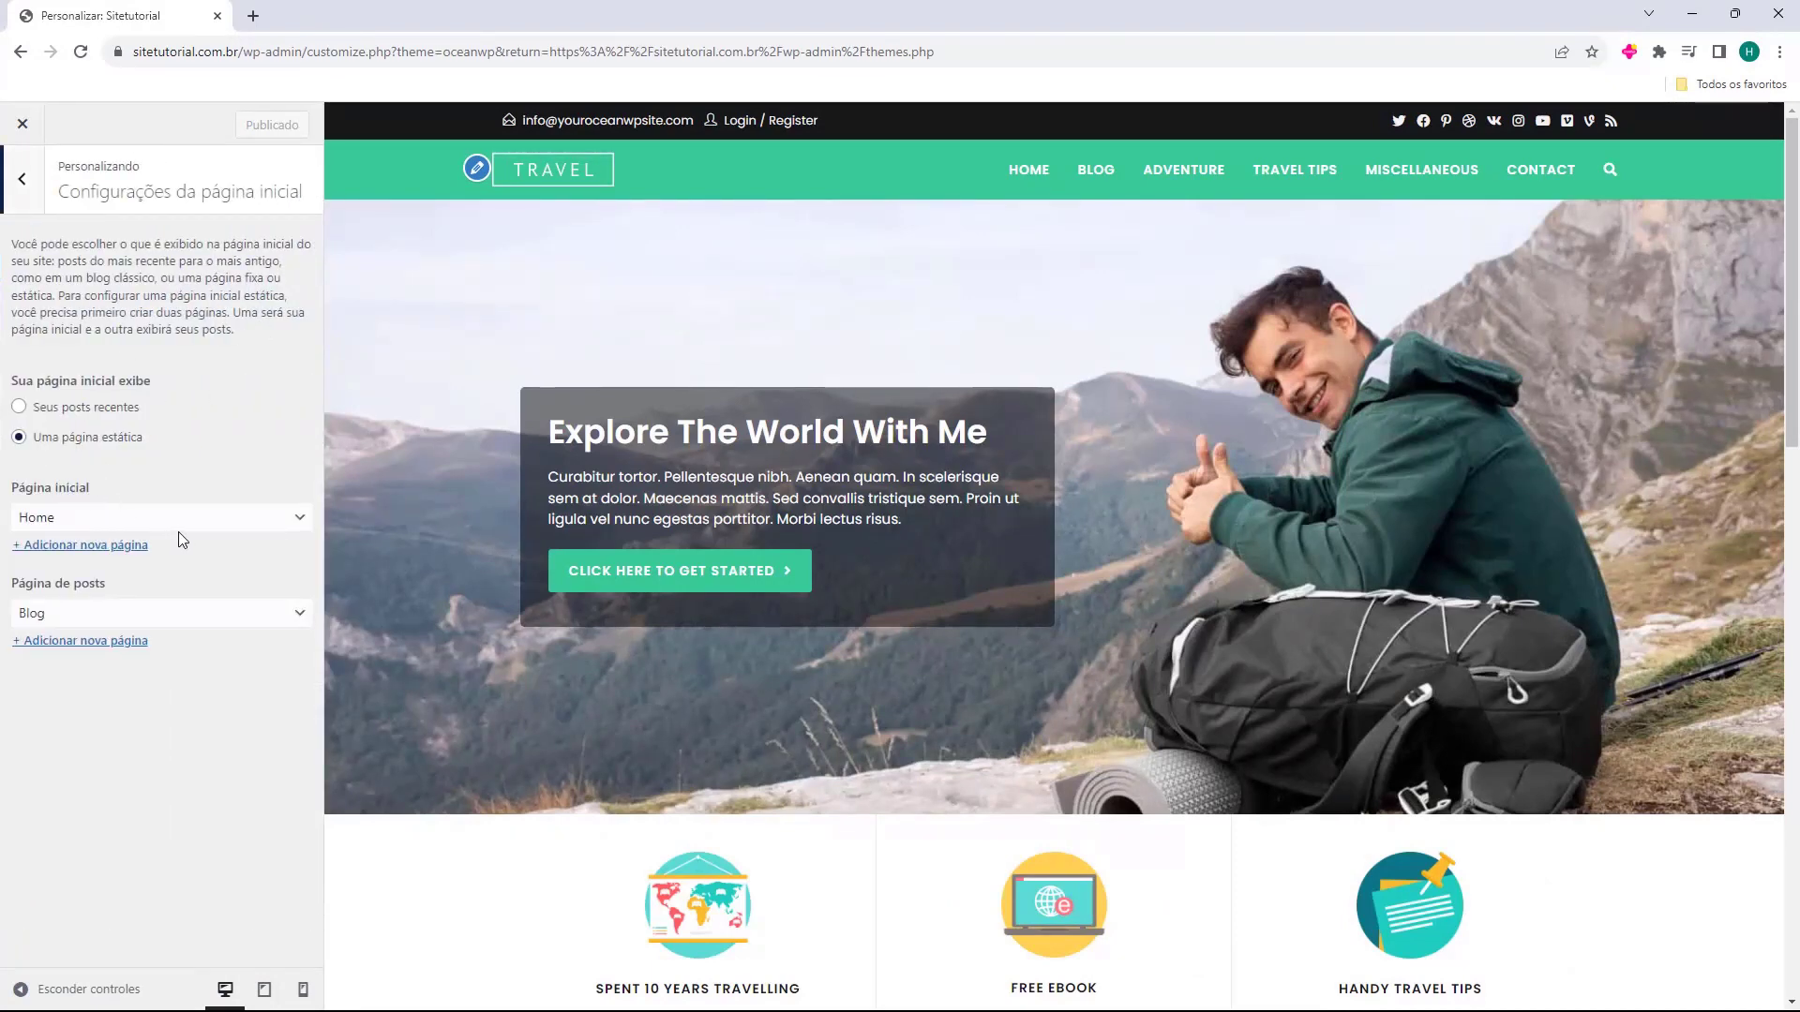
left_click(44, 527)
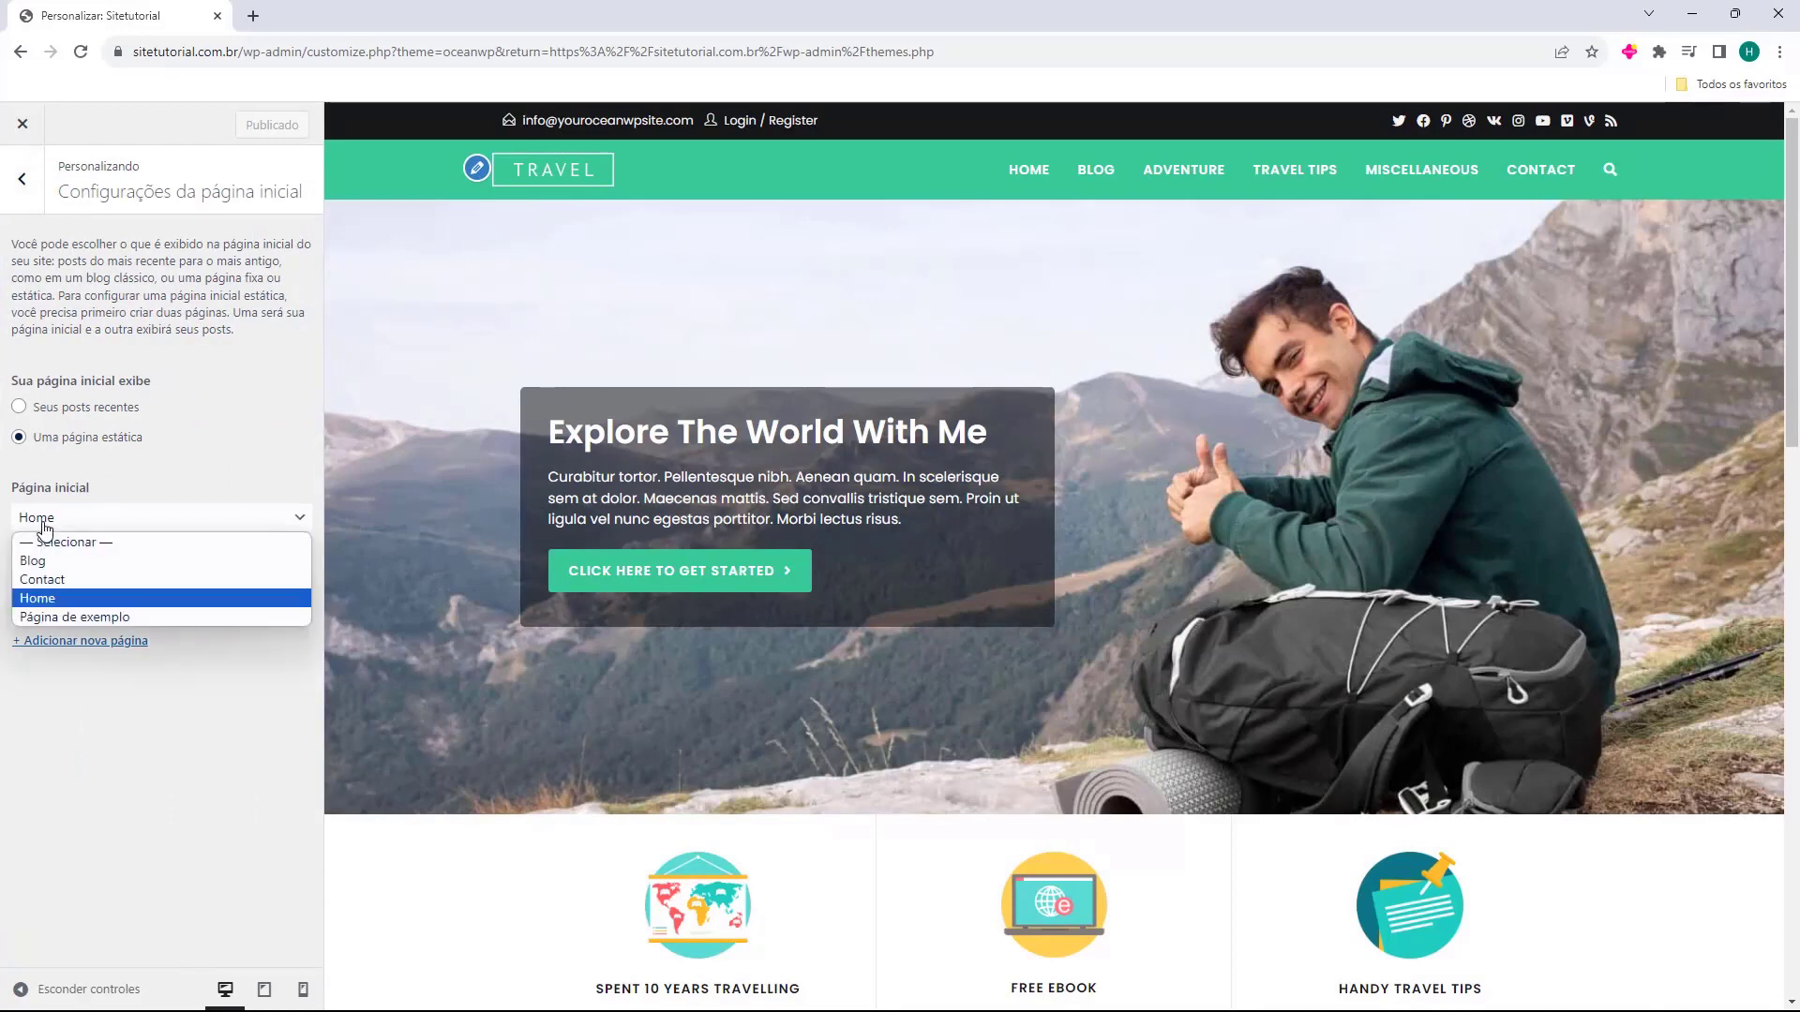
left_click(44, 527)
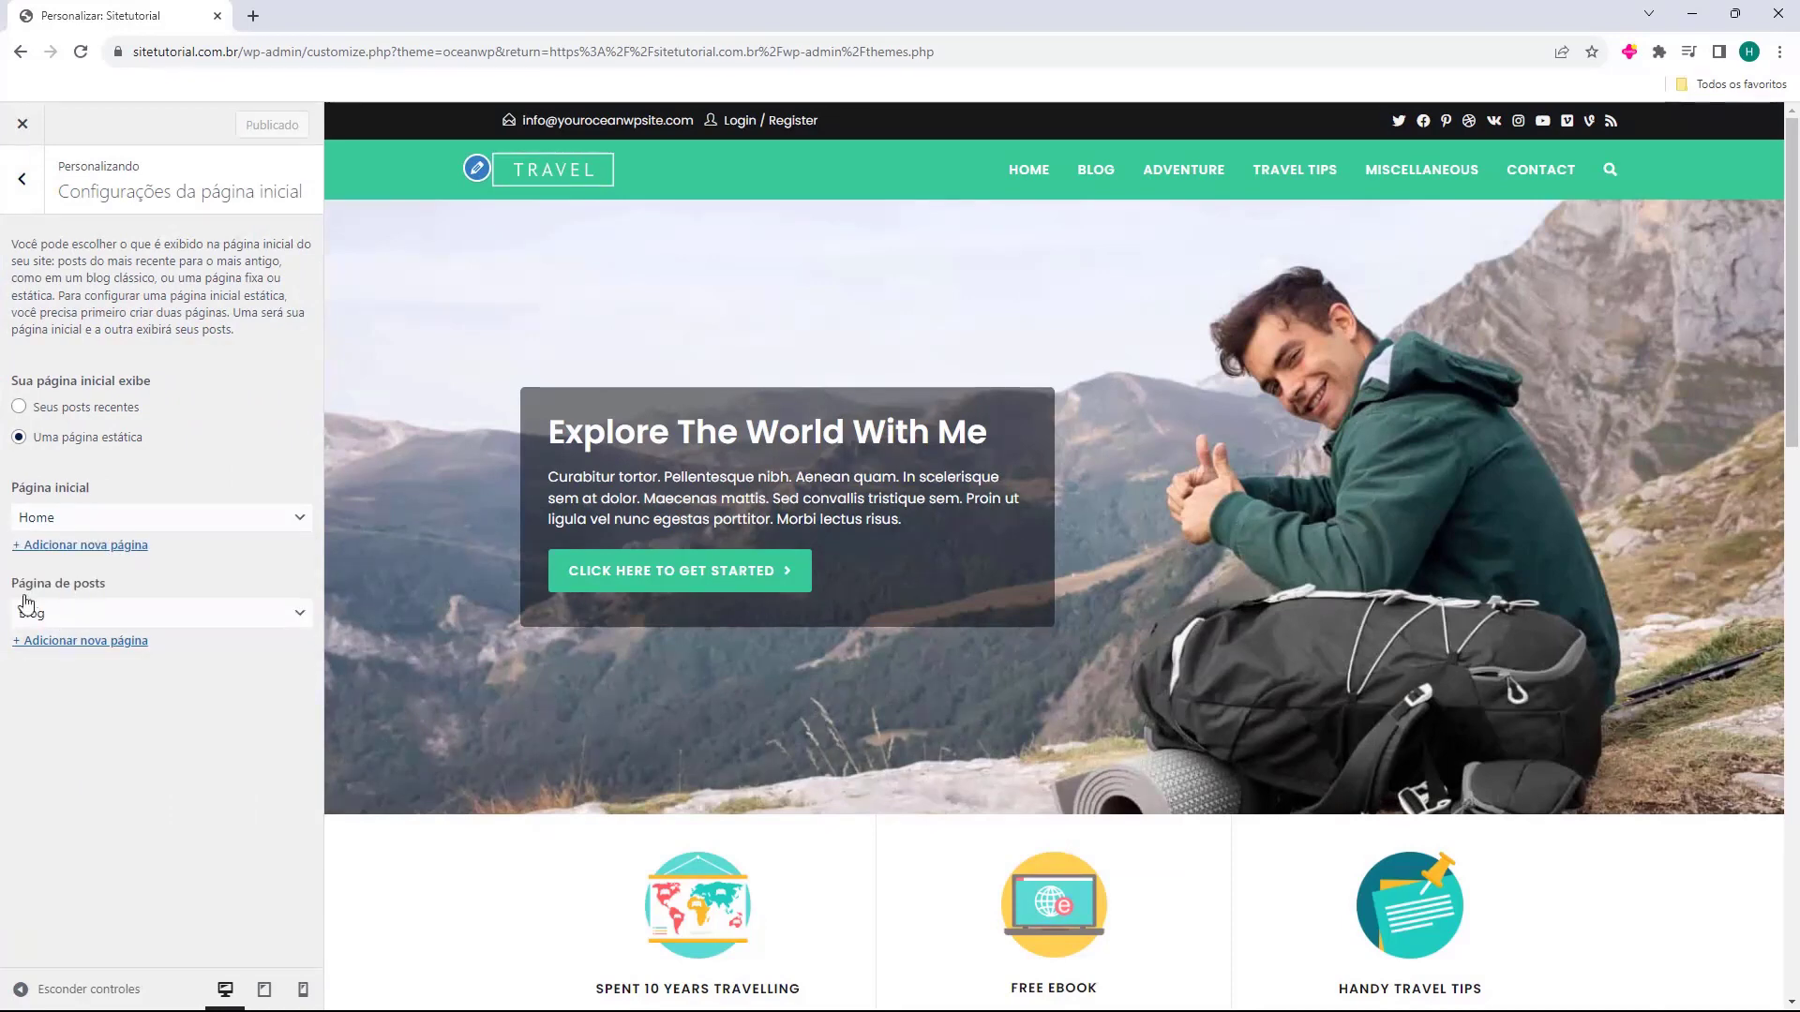
left_click(58, 609)
left_click(31, 615)
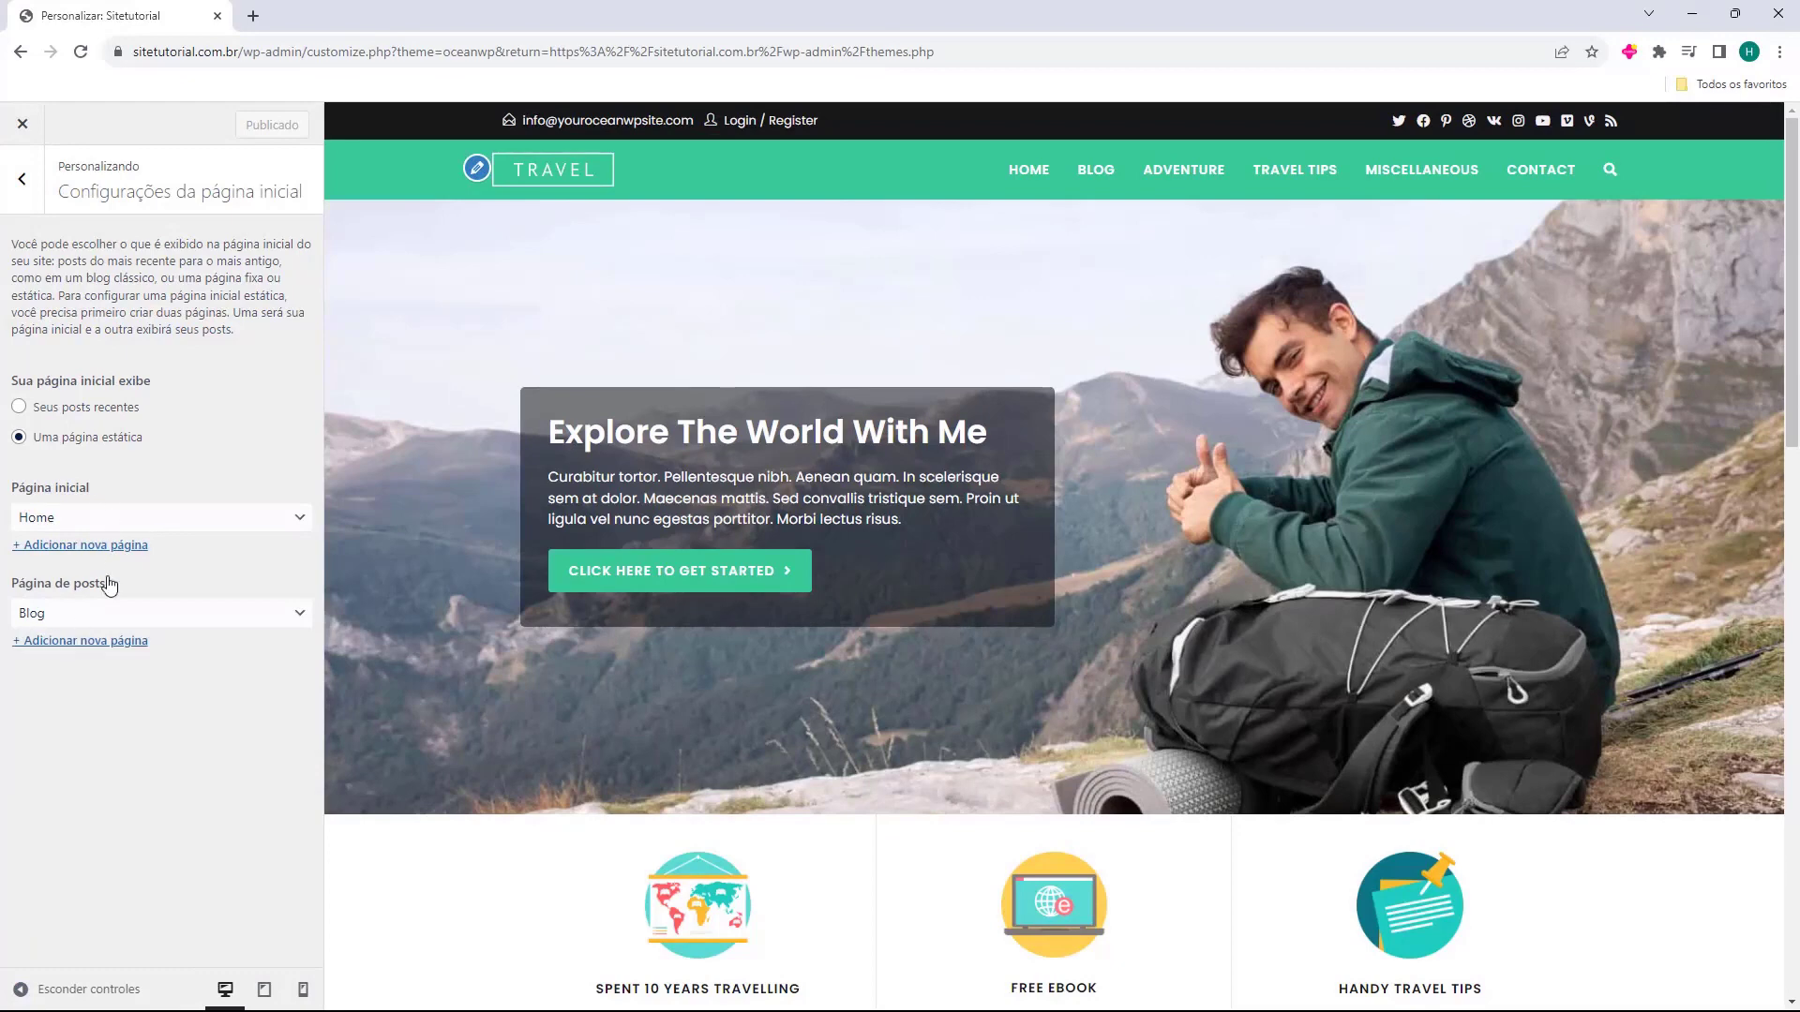
left_click(39, 190)
scroll(150, 450, "down", 4)
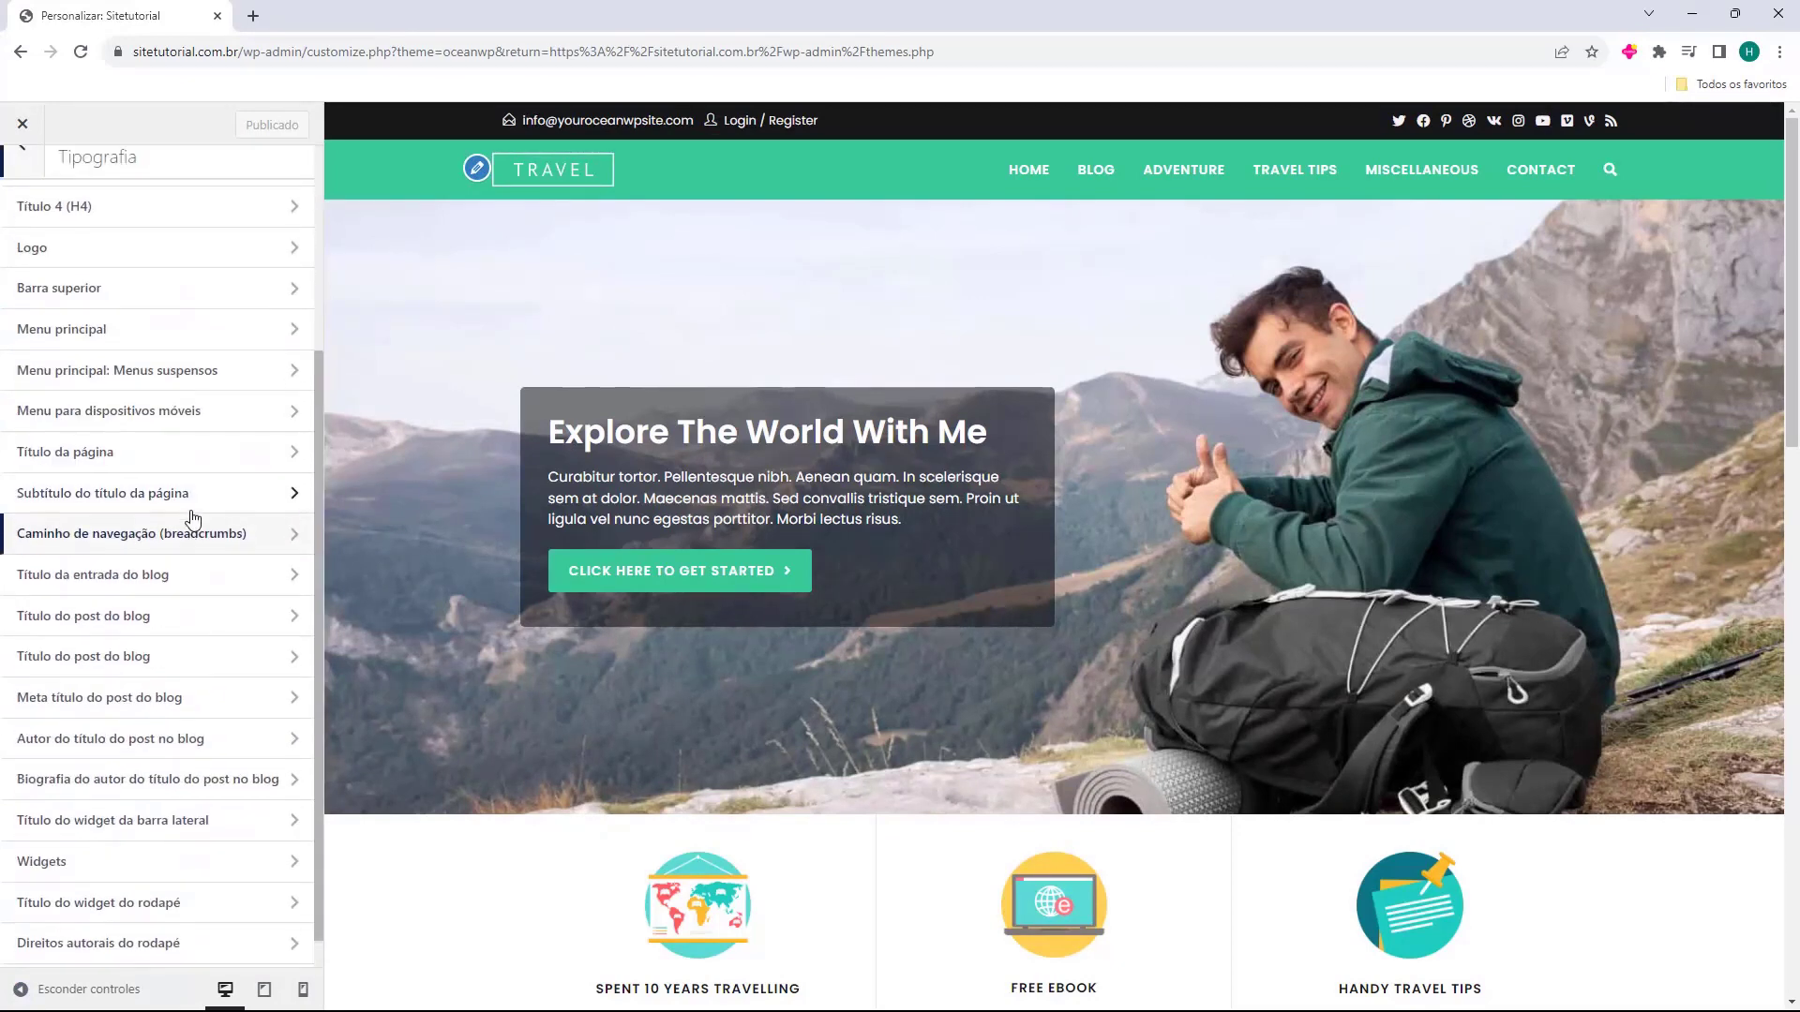
scroll(193, 518, "up", 4)
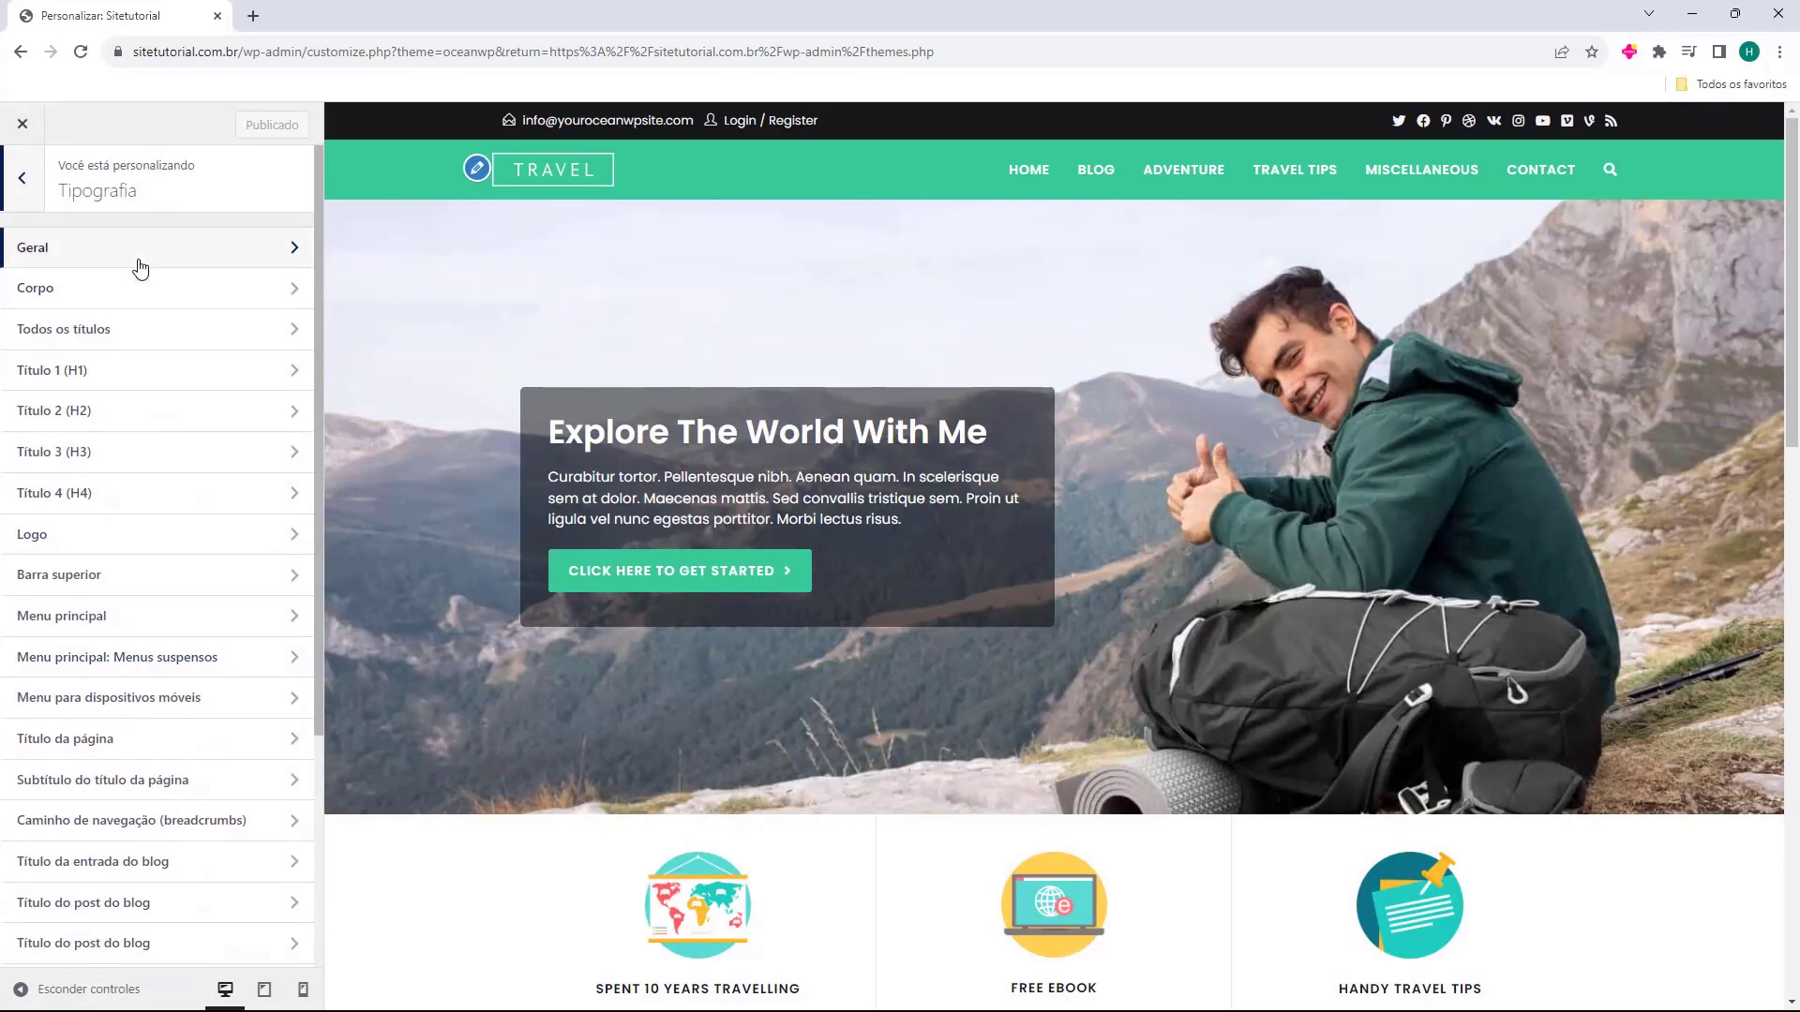
left_click(141, 269)
left_click(24, 190)
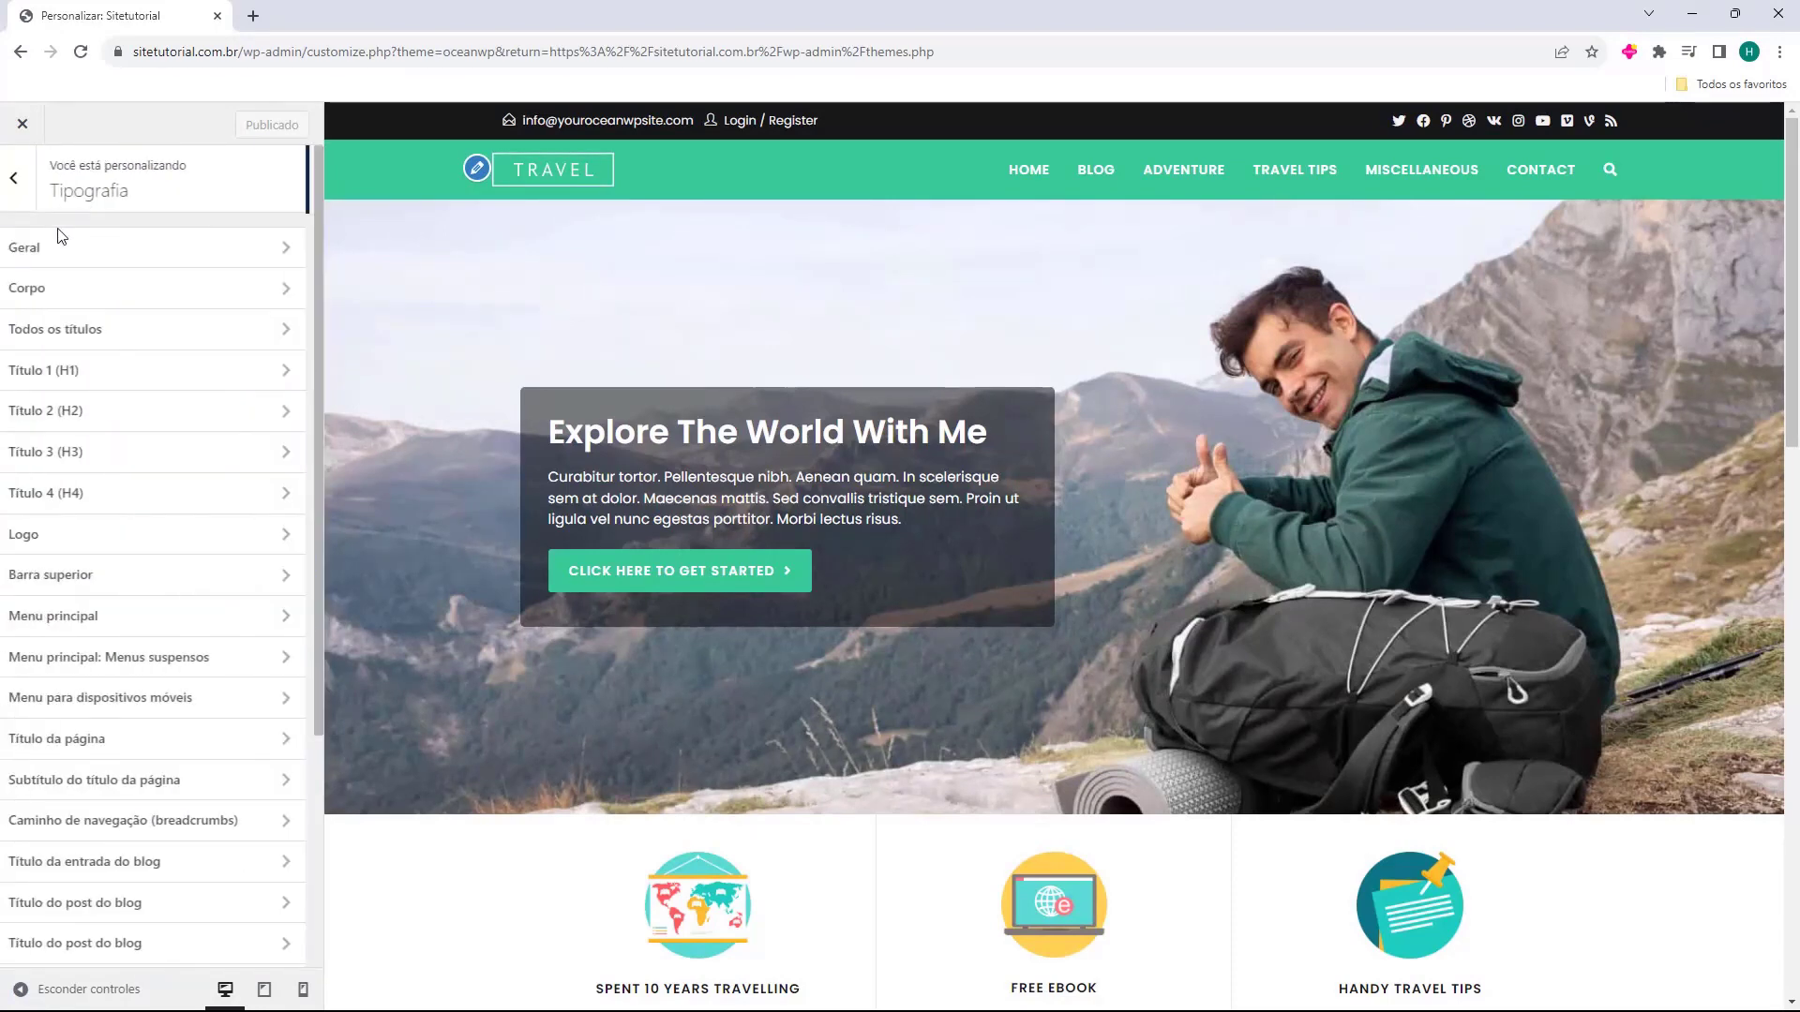
left_click(103, 293)
left_click(23, 187)
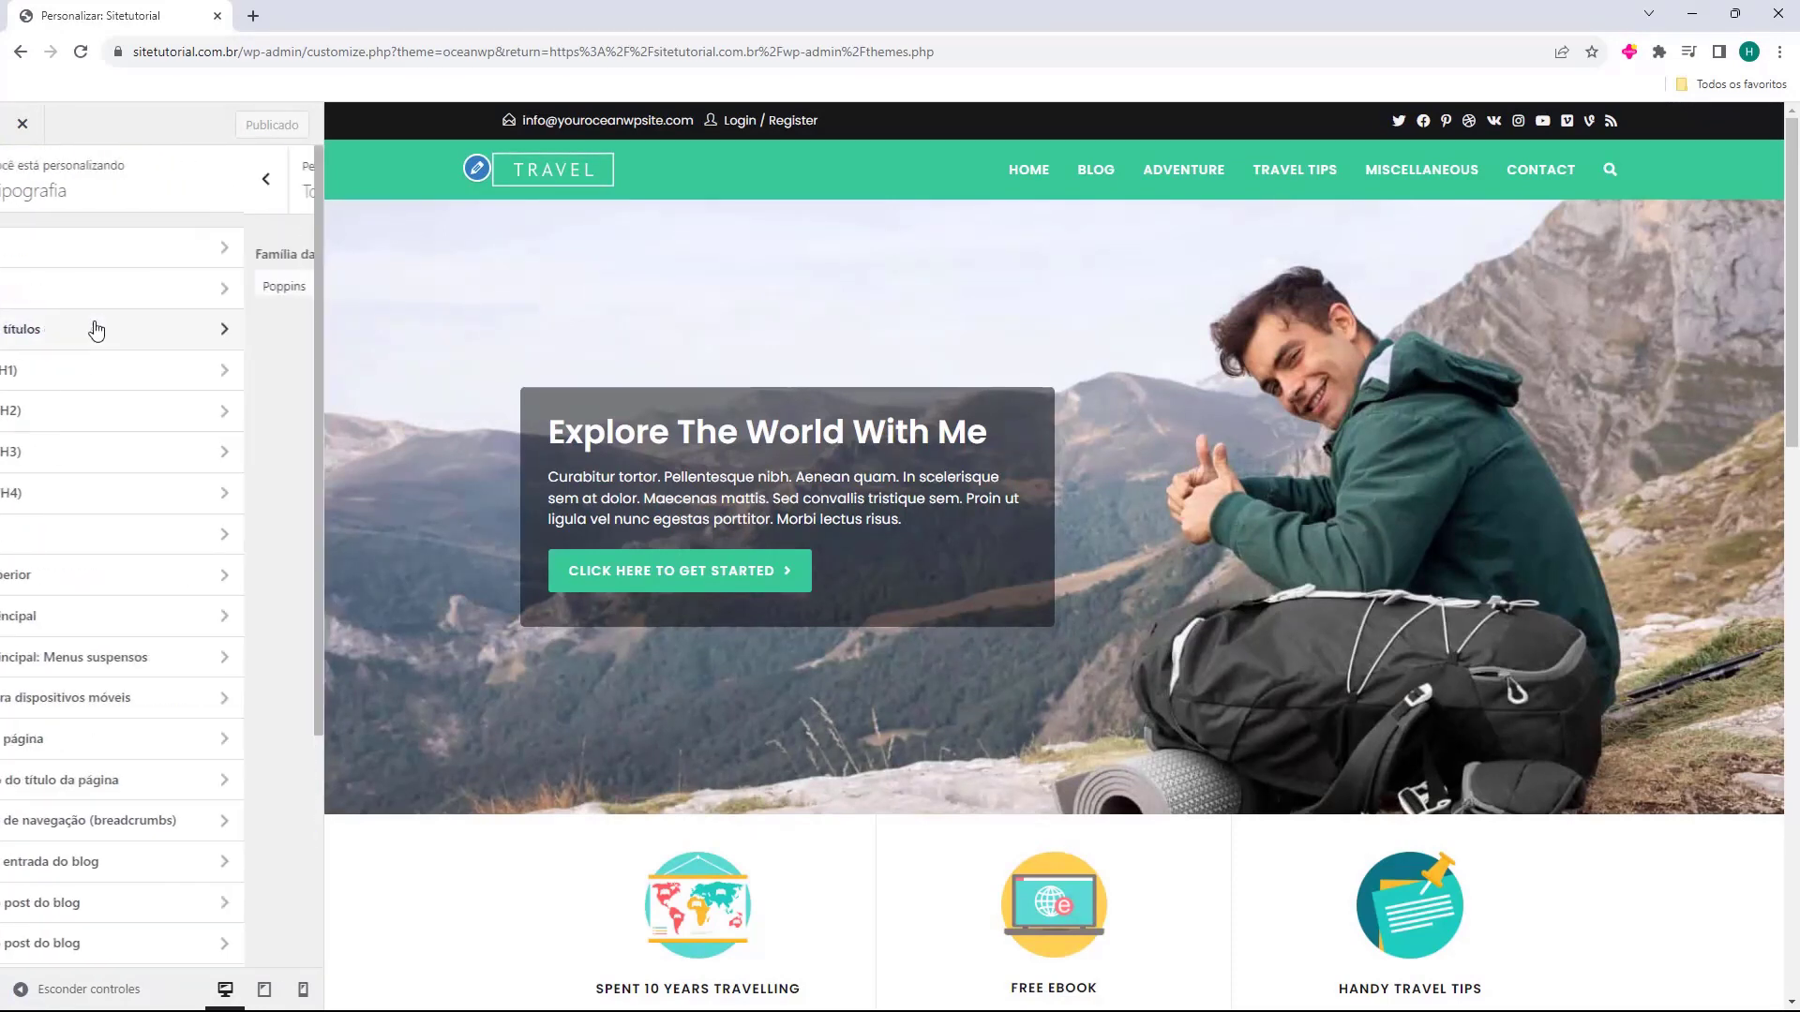
left_click(94, 328)
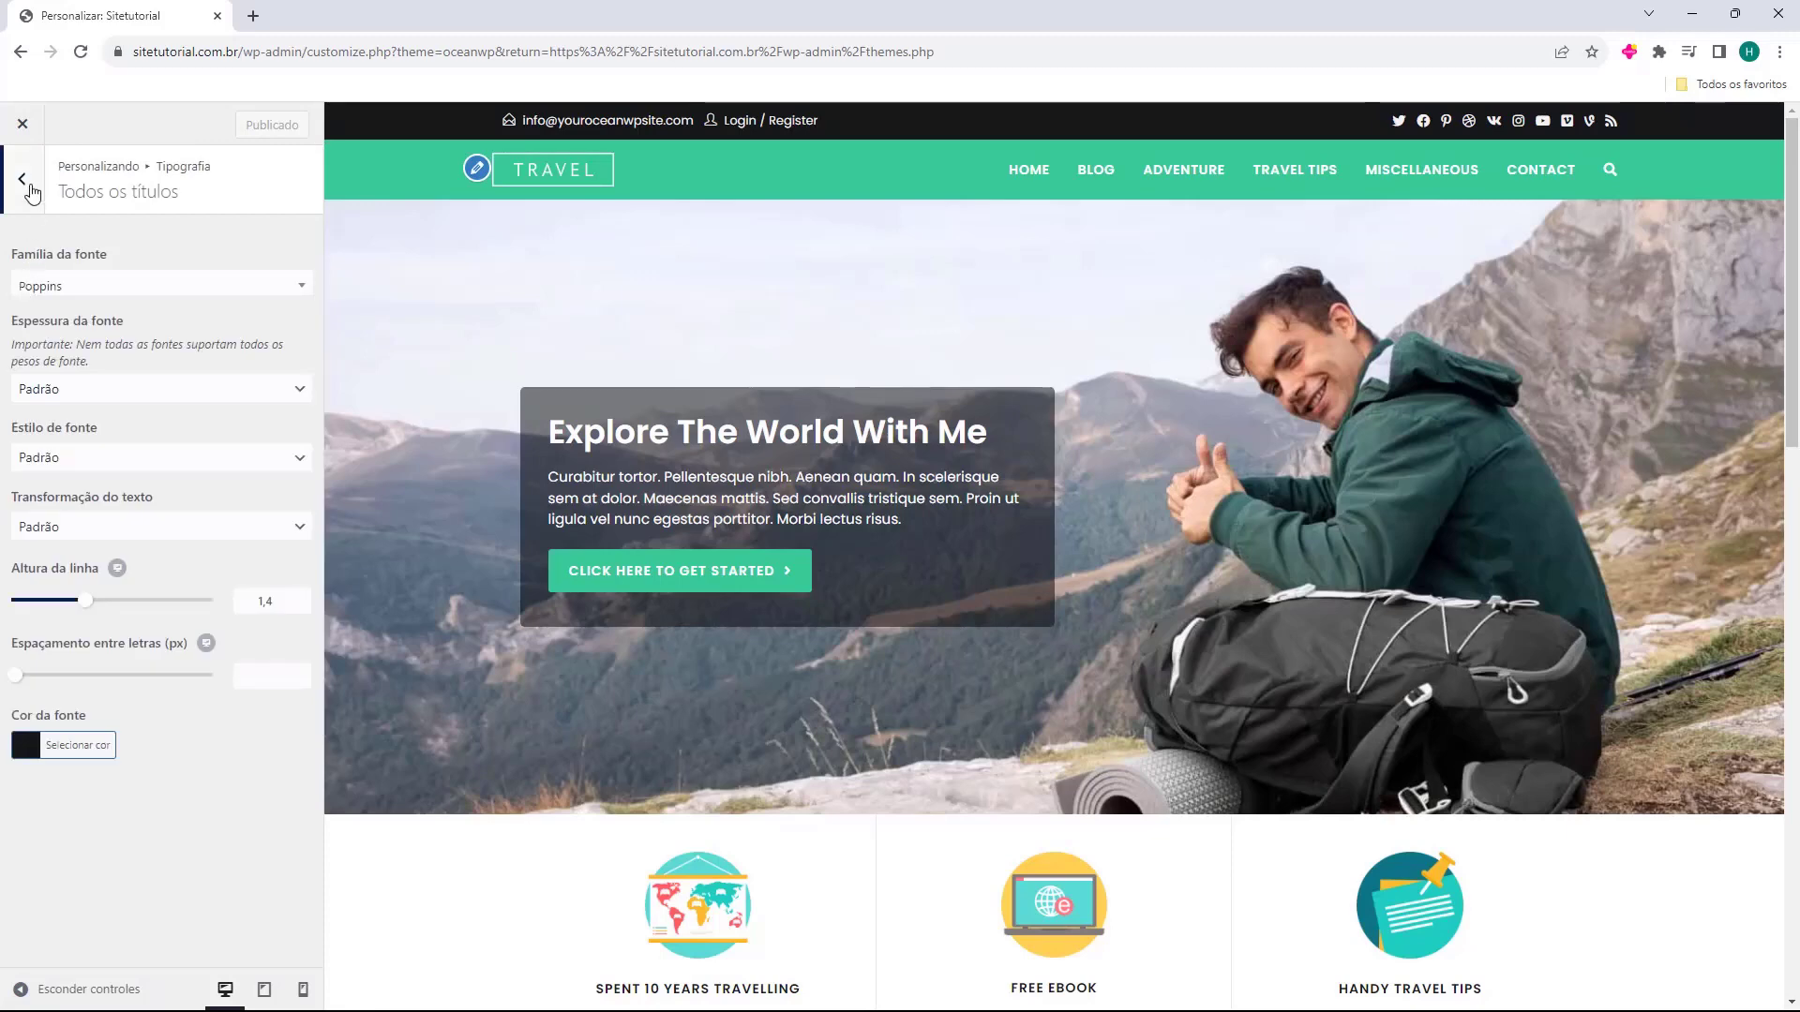
left_click(31, 192)
left_click(145, 373)
left_click(33, 176)
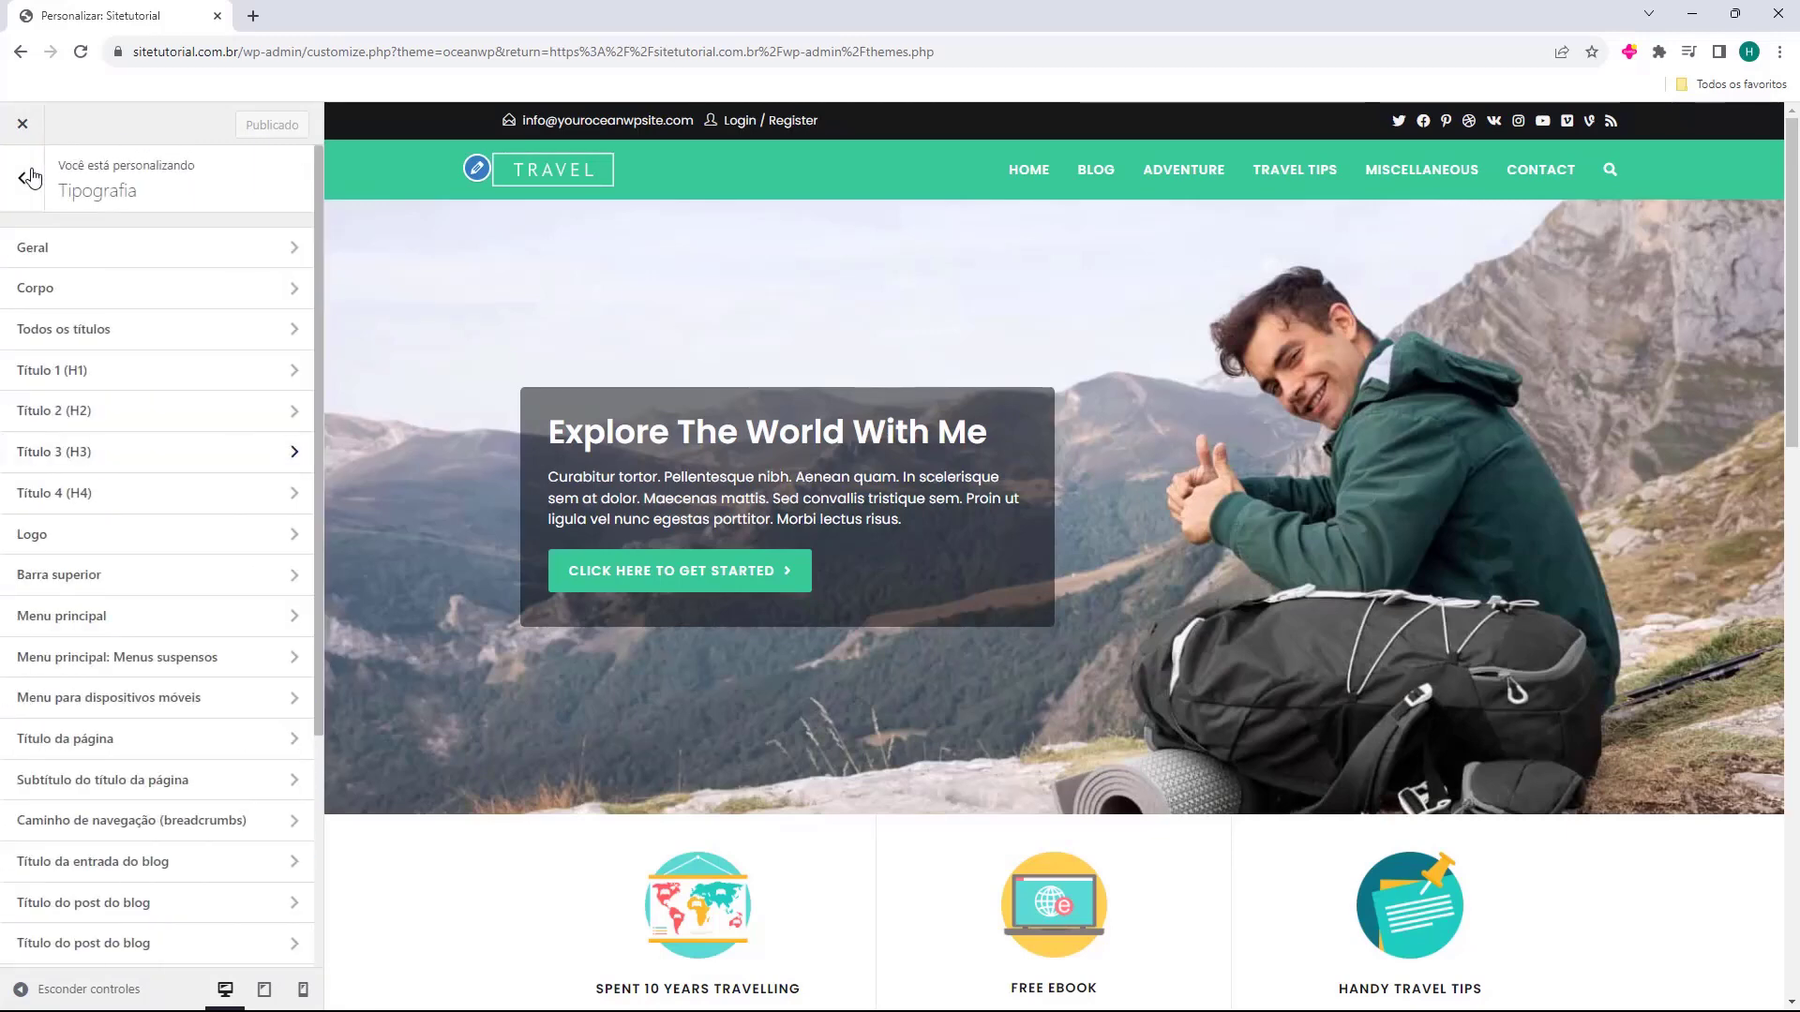
left_click(31, 176)
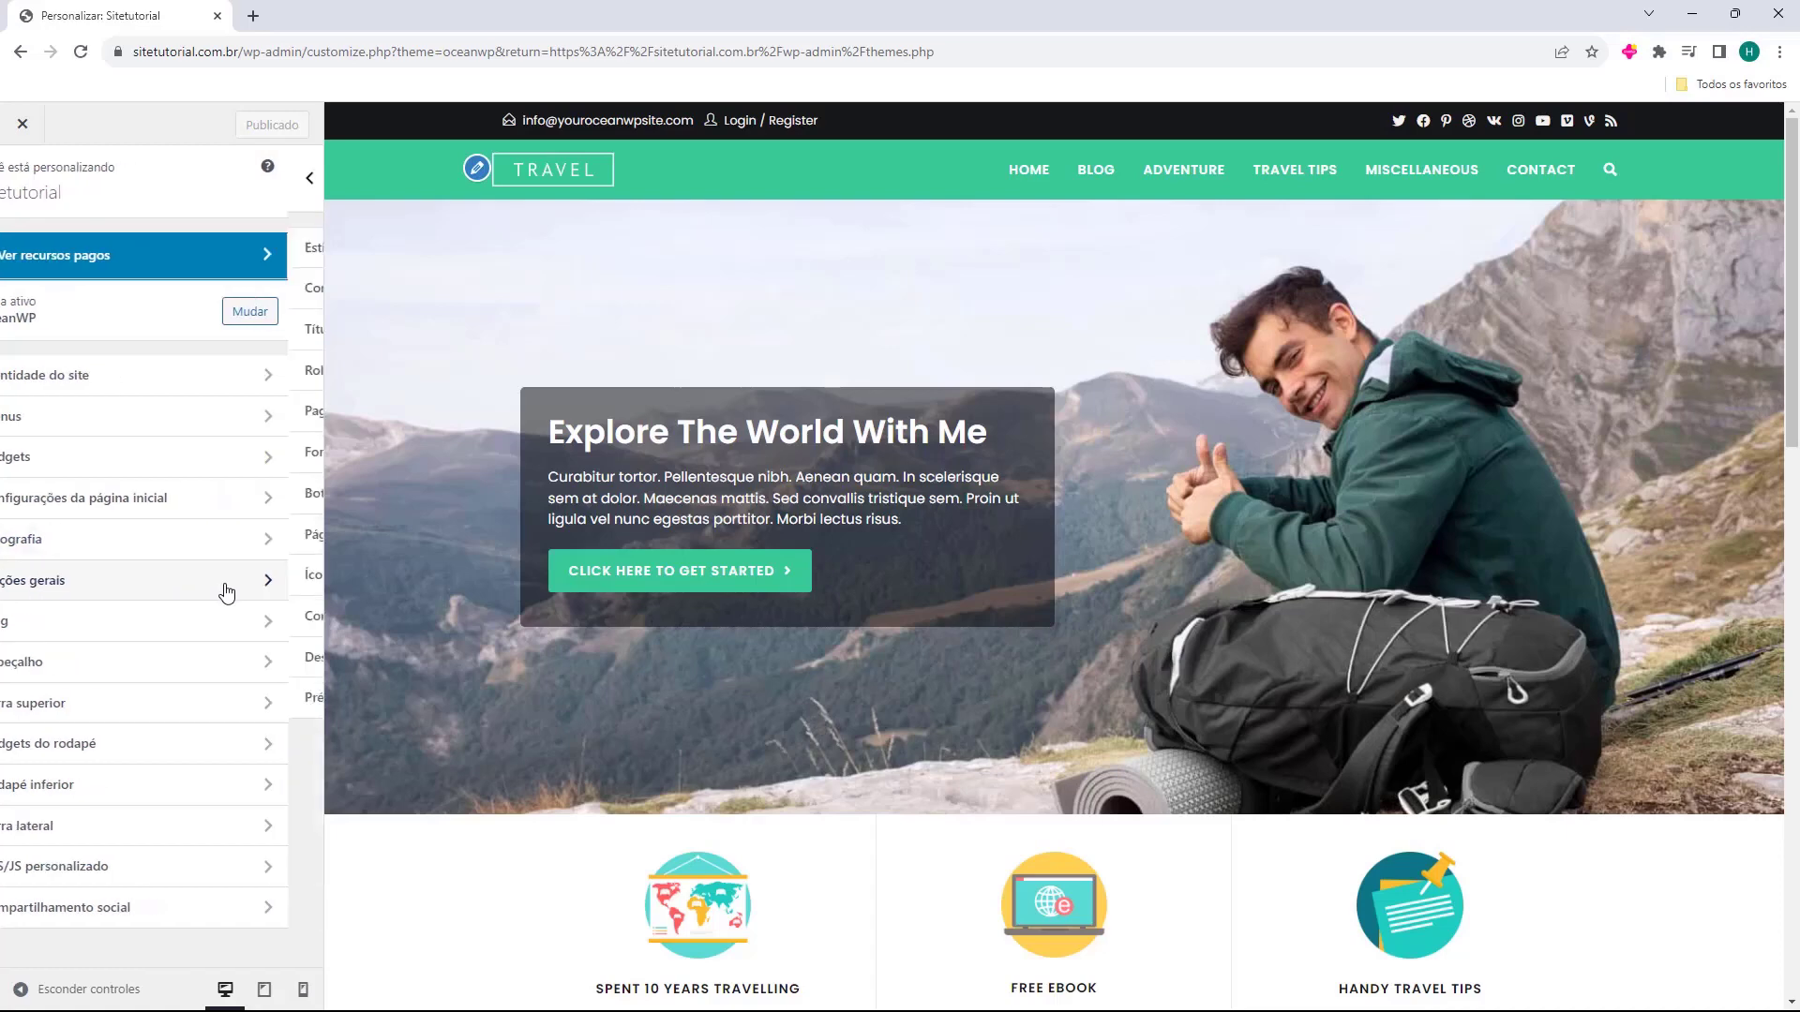
left_click(127, 585)
left_click(136, 247)
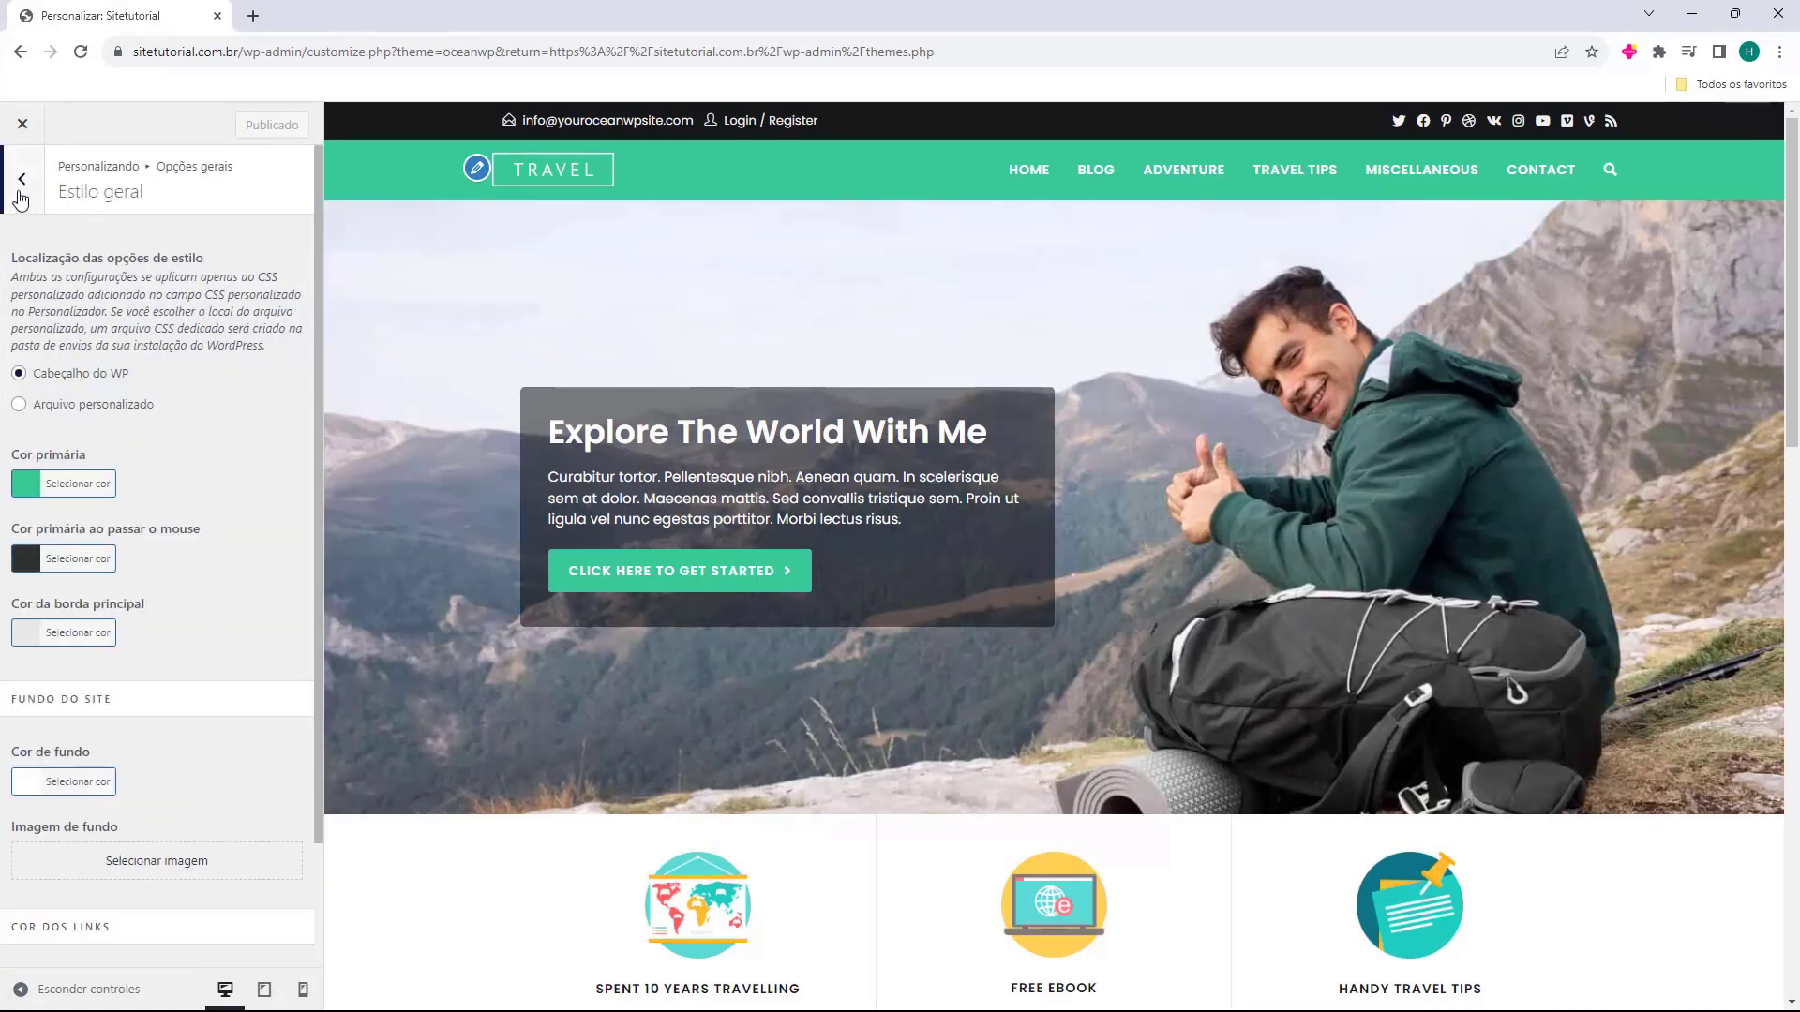
left_click(20, 185)
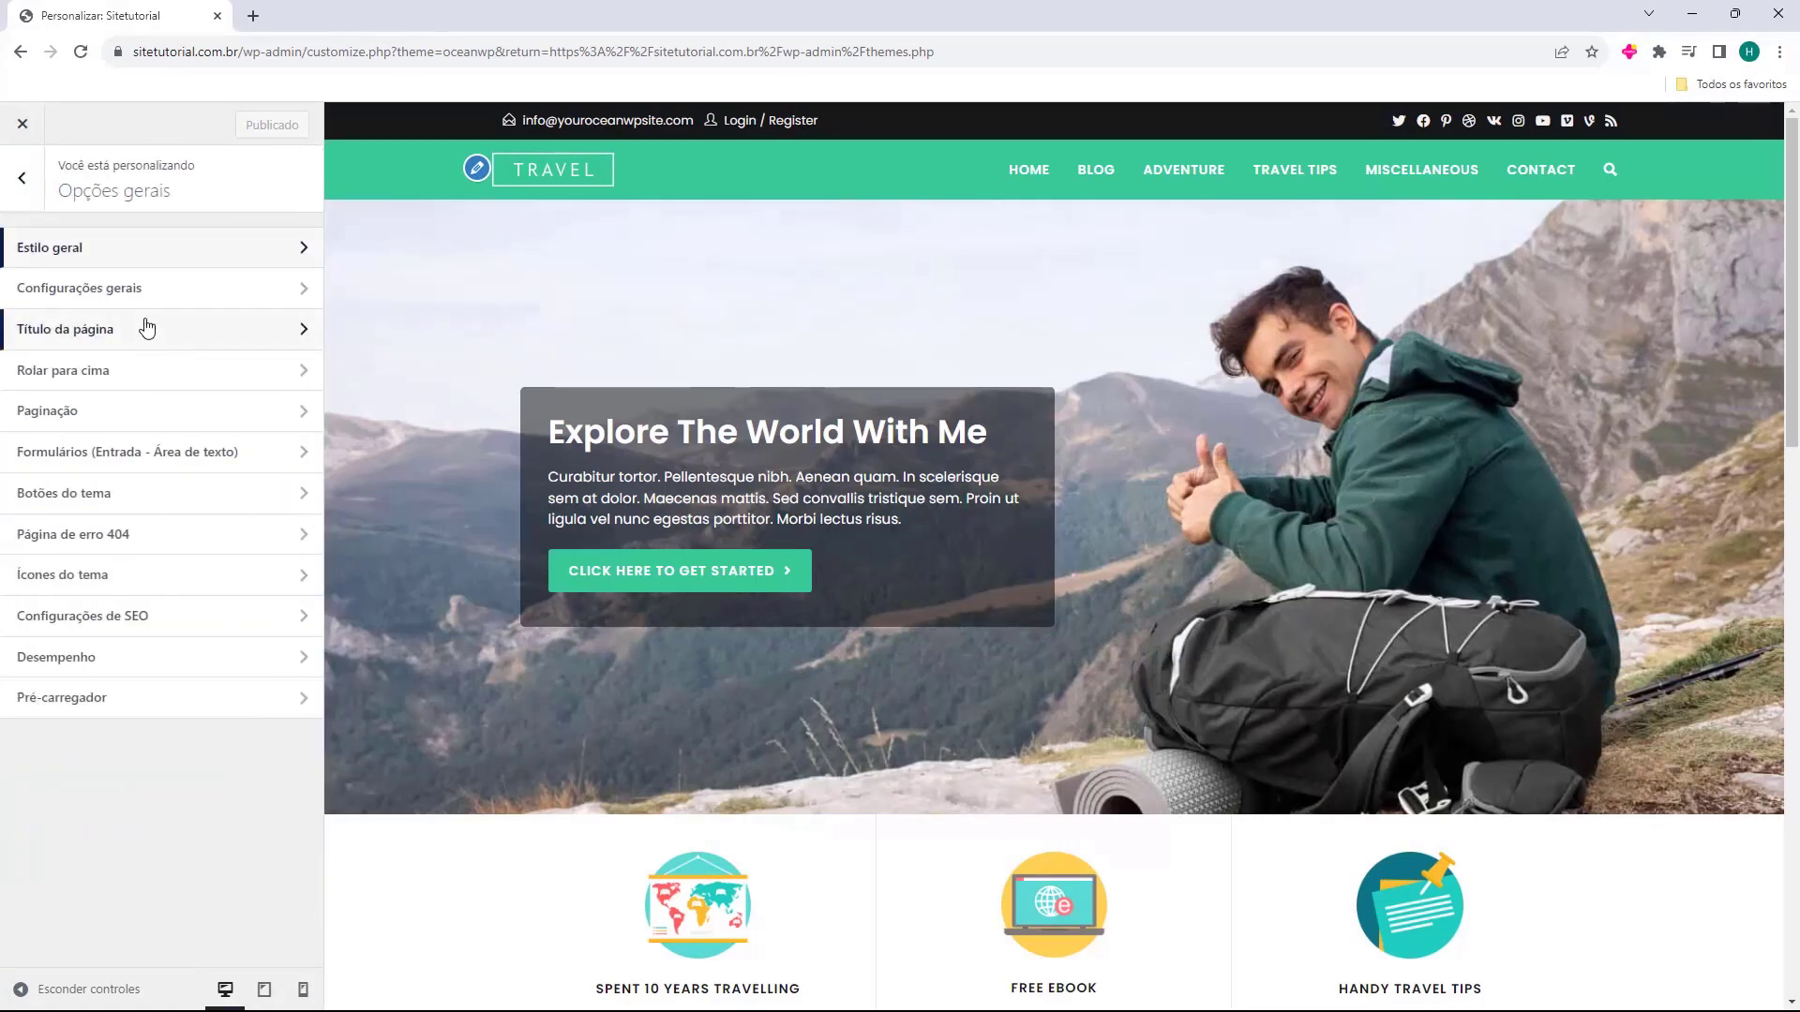
left_click(133, 296)
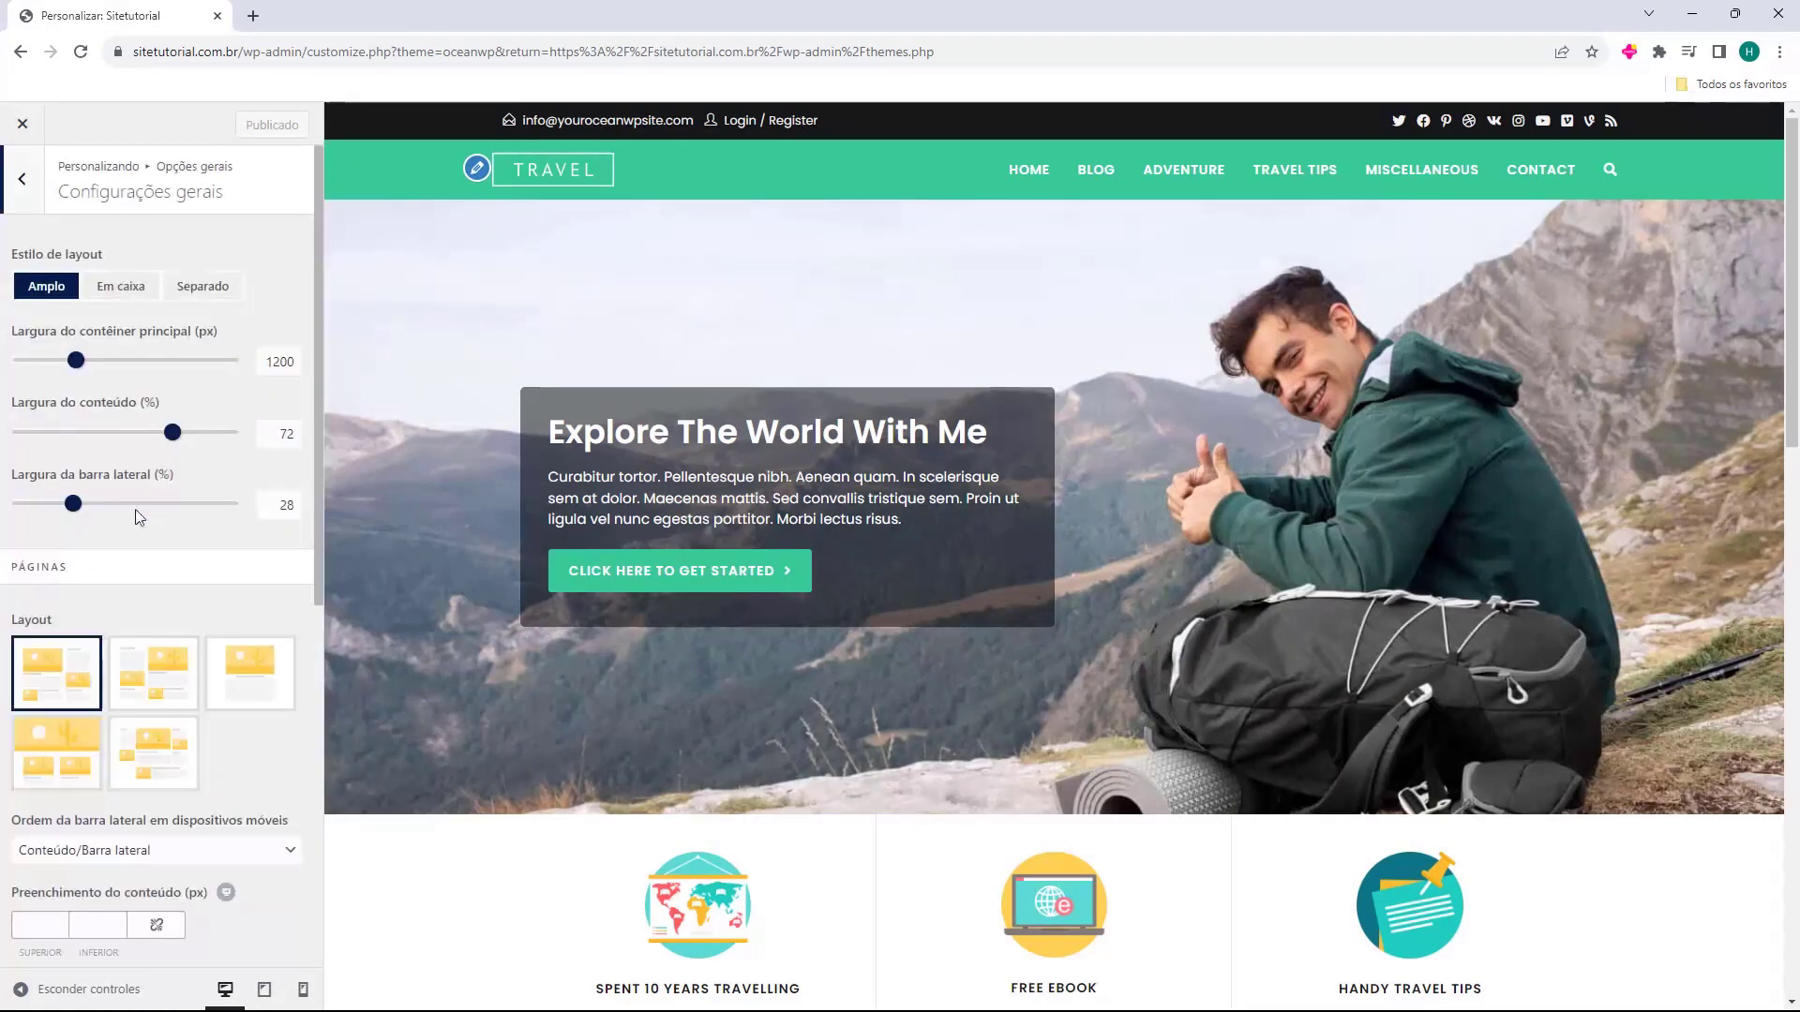
left_click(23, 190)
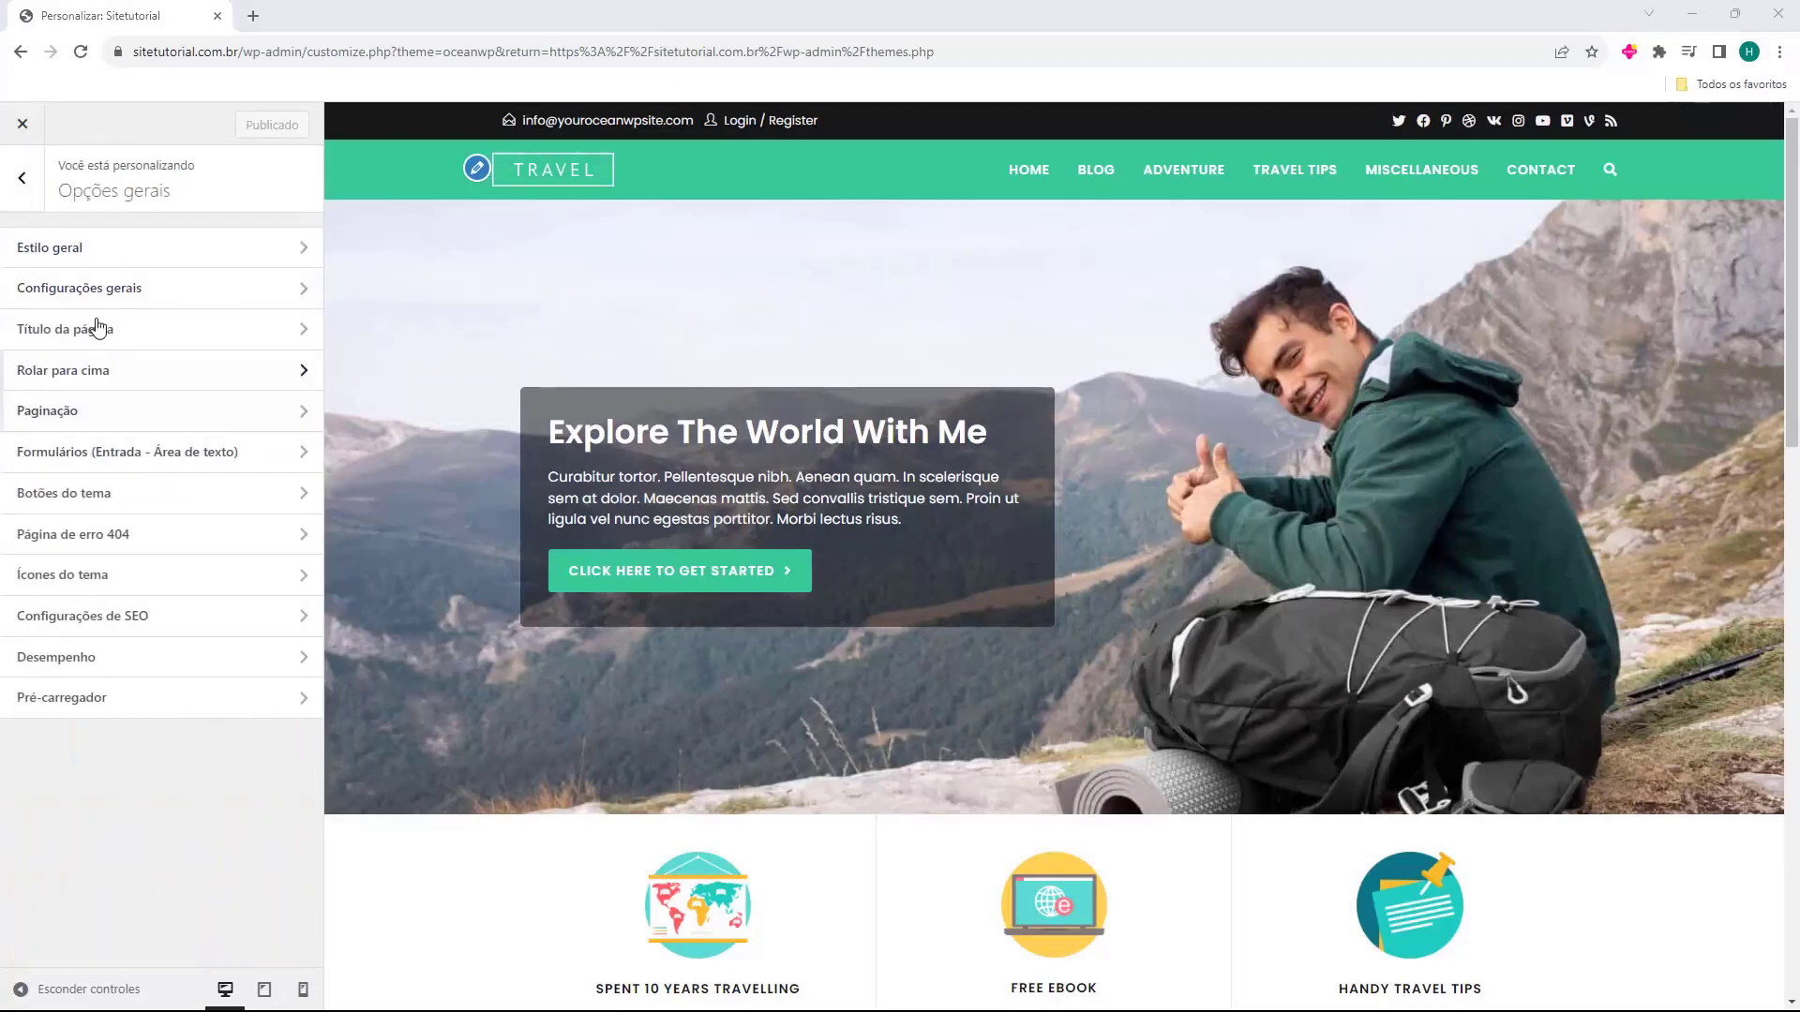
left_click(120, 378)
scroll(158, 490, "down", 2)
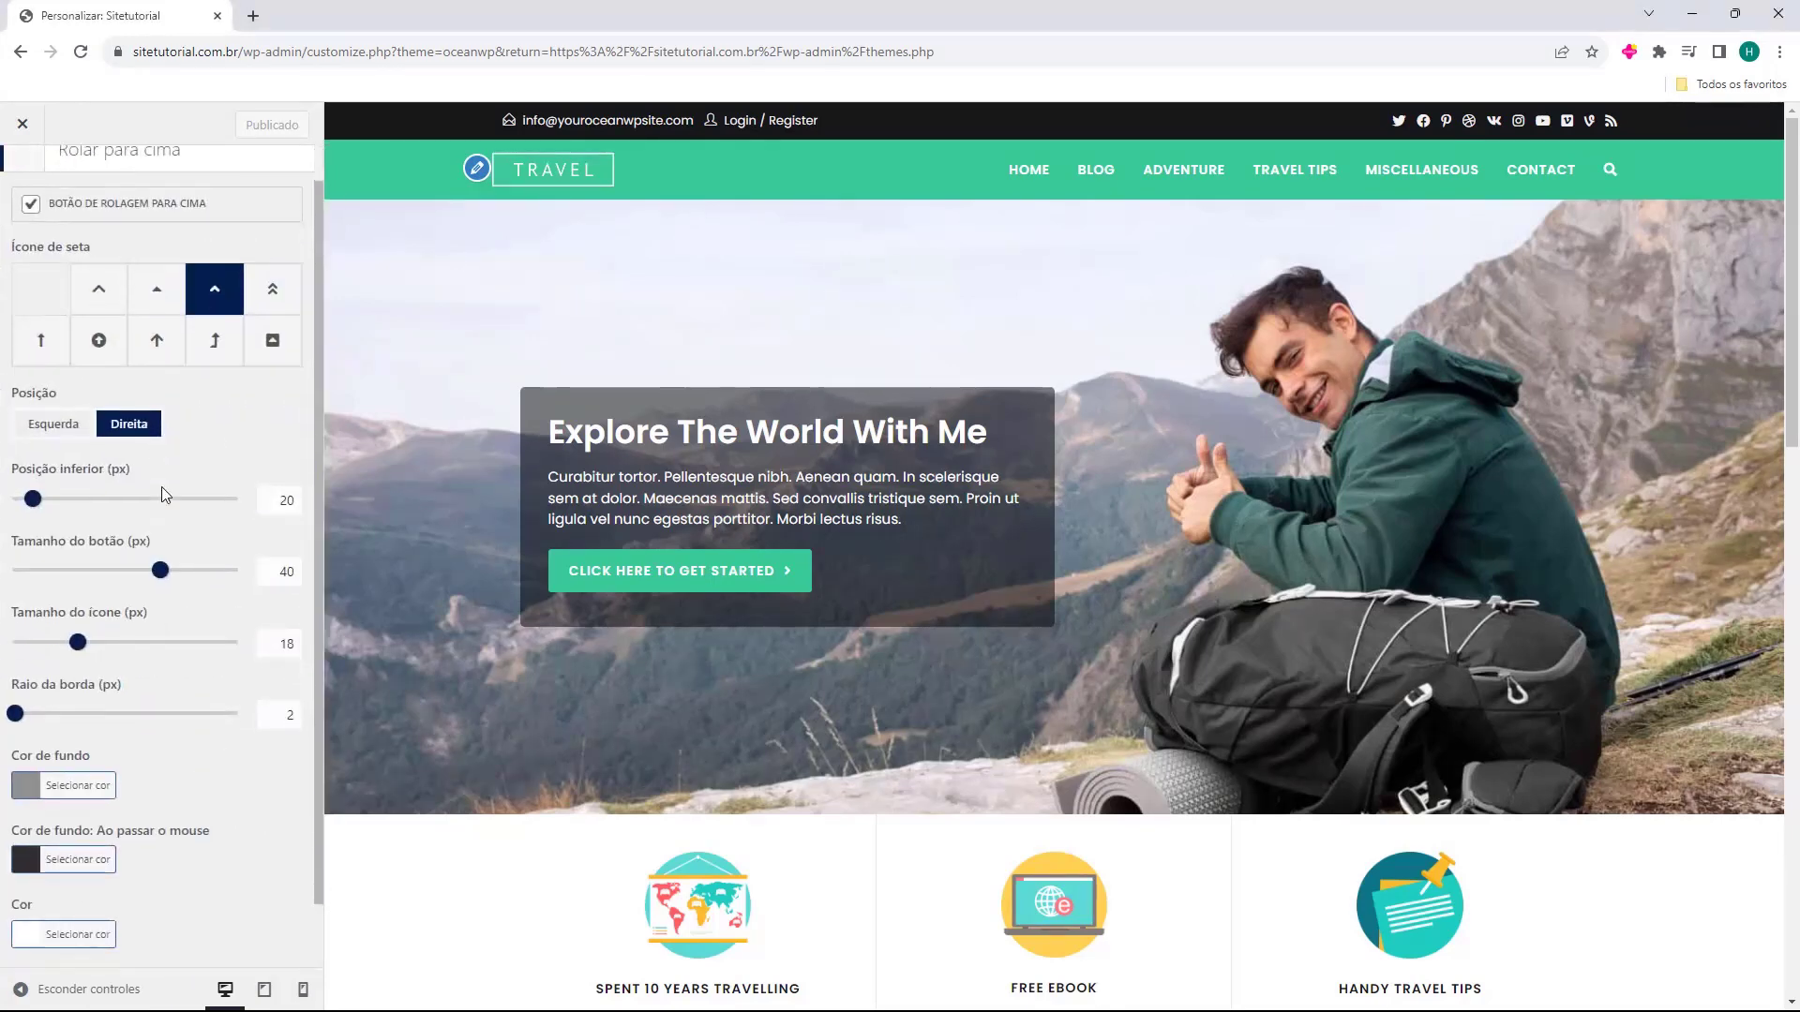
scroll(157, 489, "up", 2)
left_click(22, 179)
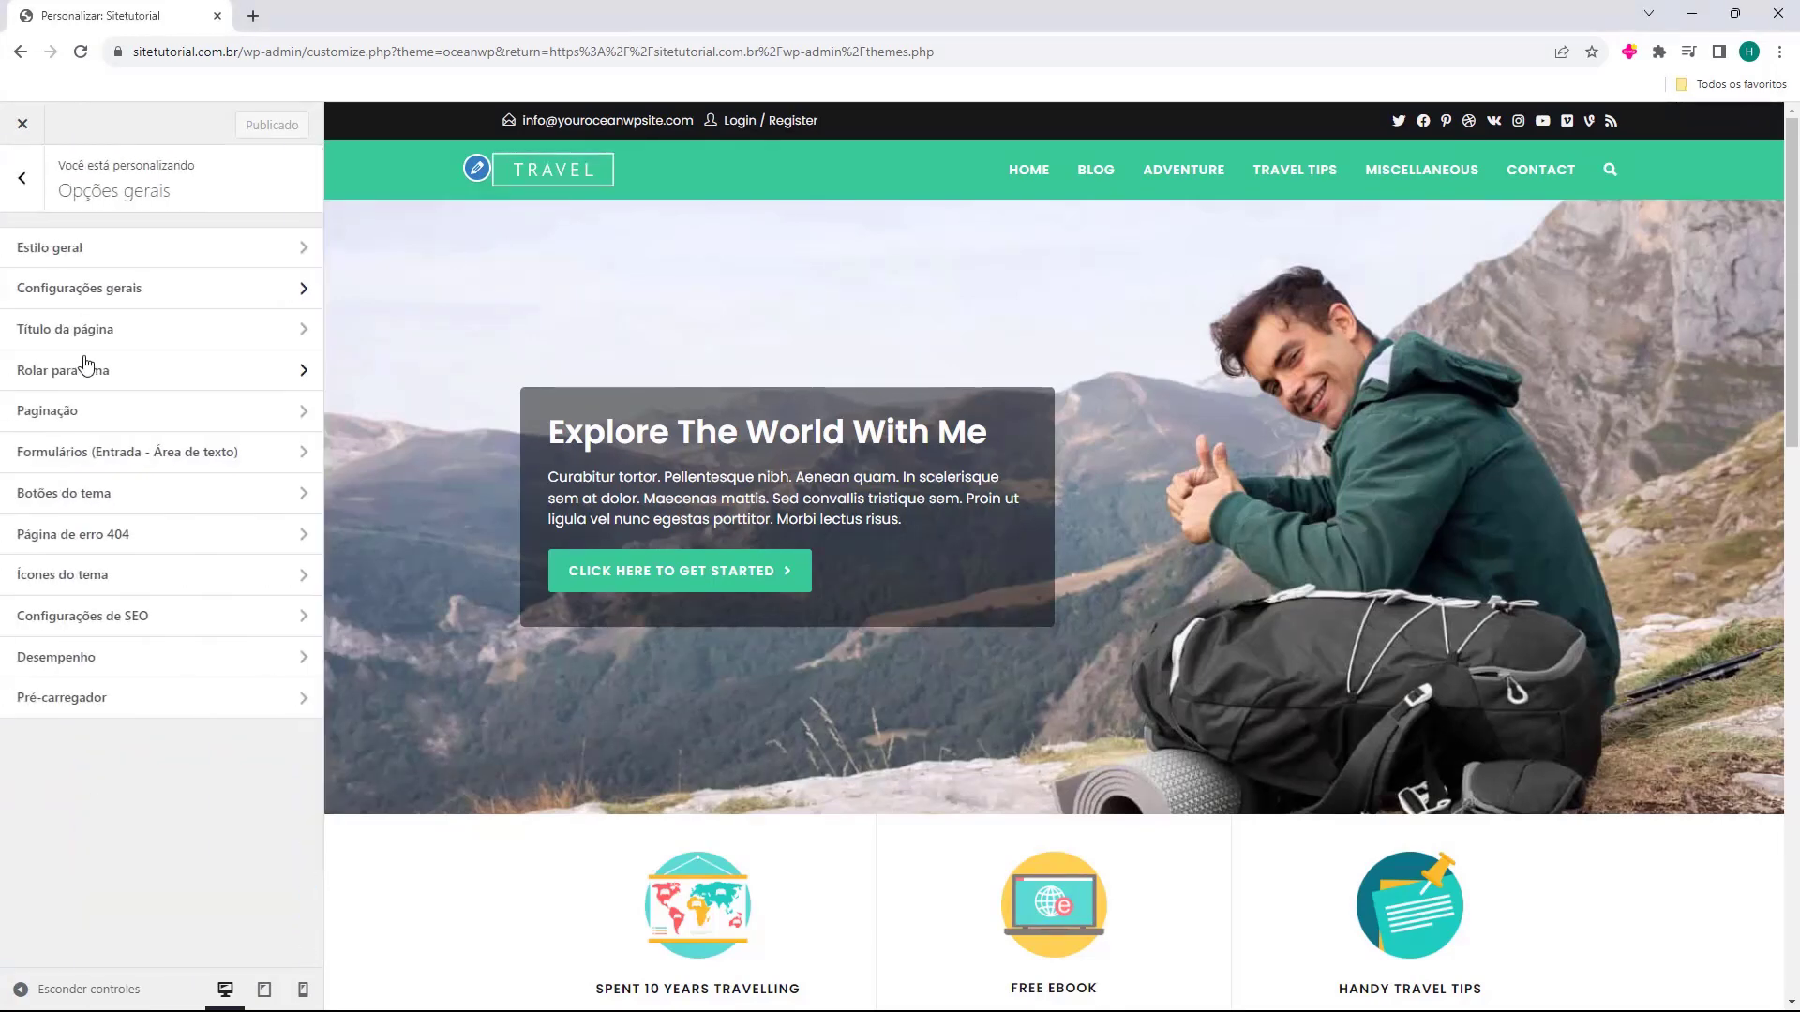
left_click(112, 453)
left_click(28, 192)
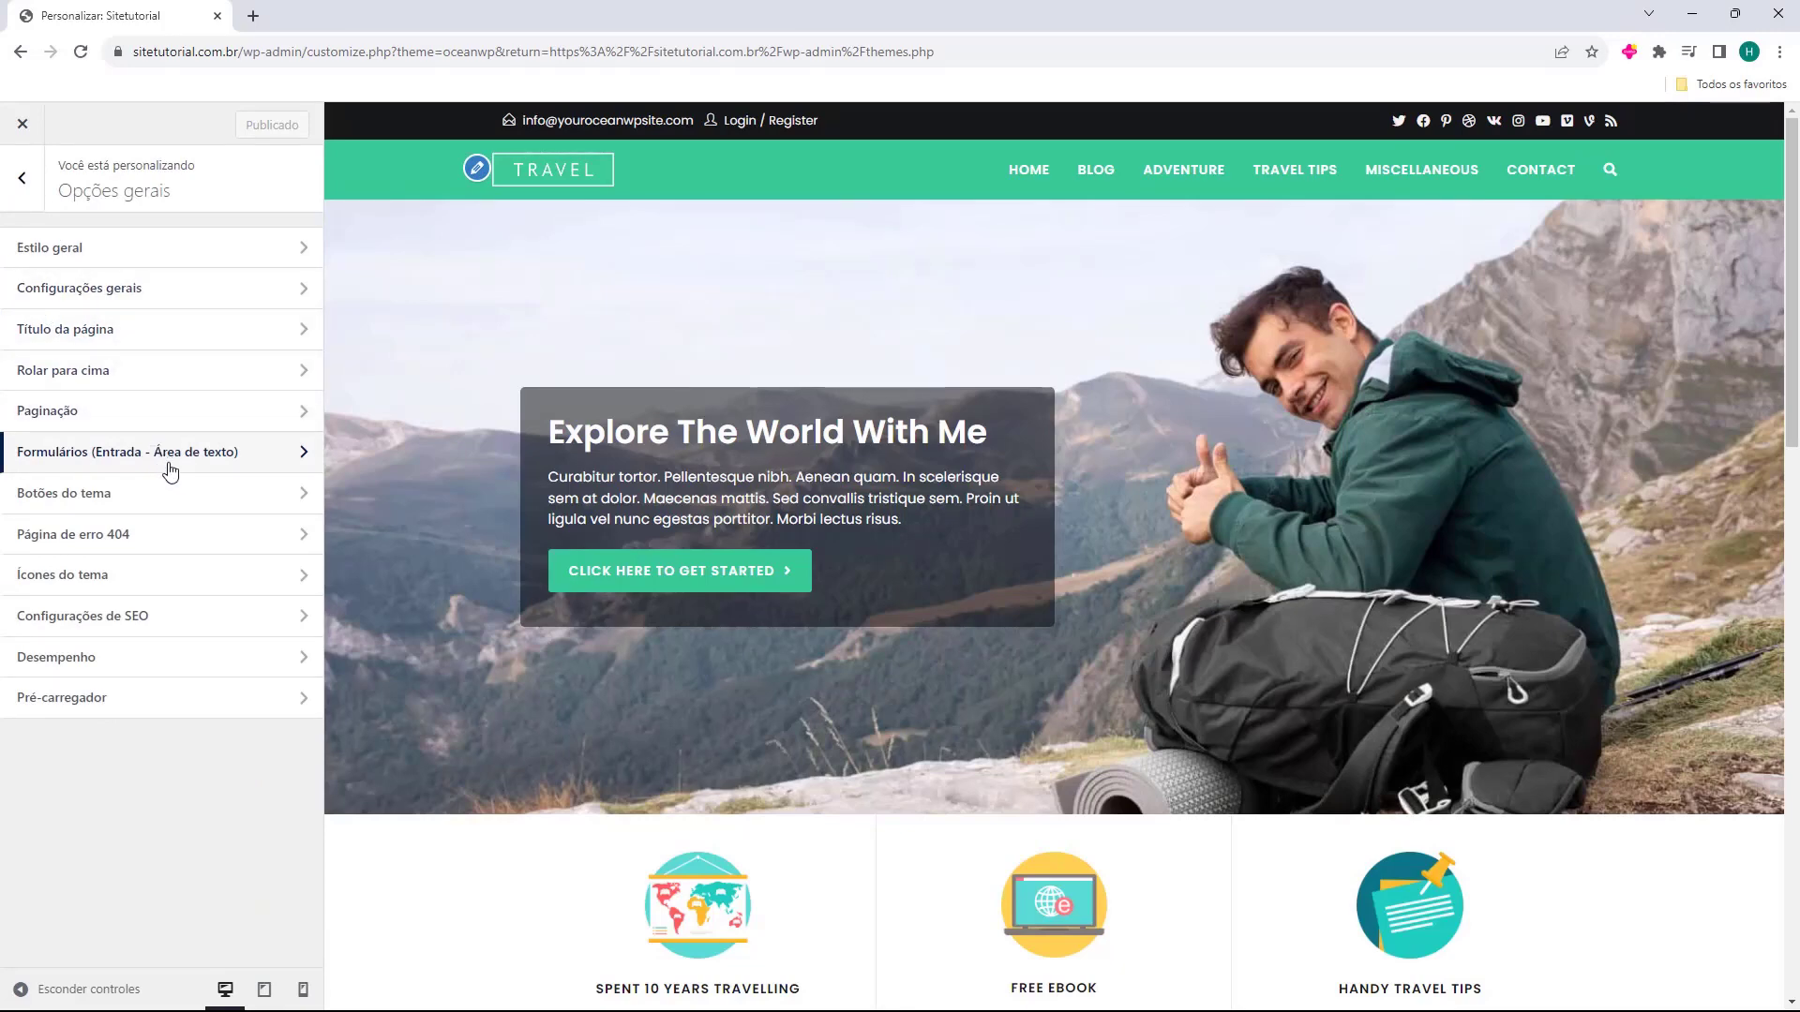
left_click(131, 575)
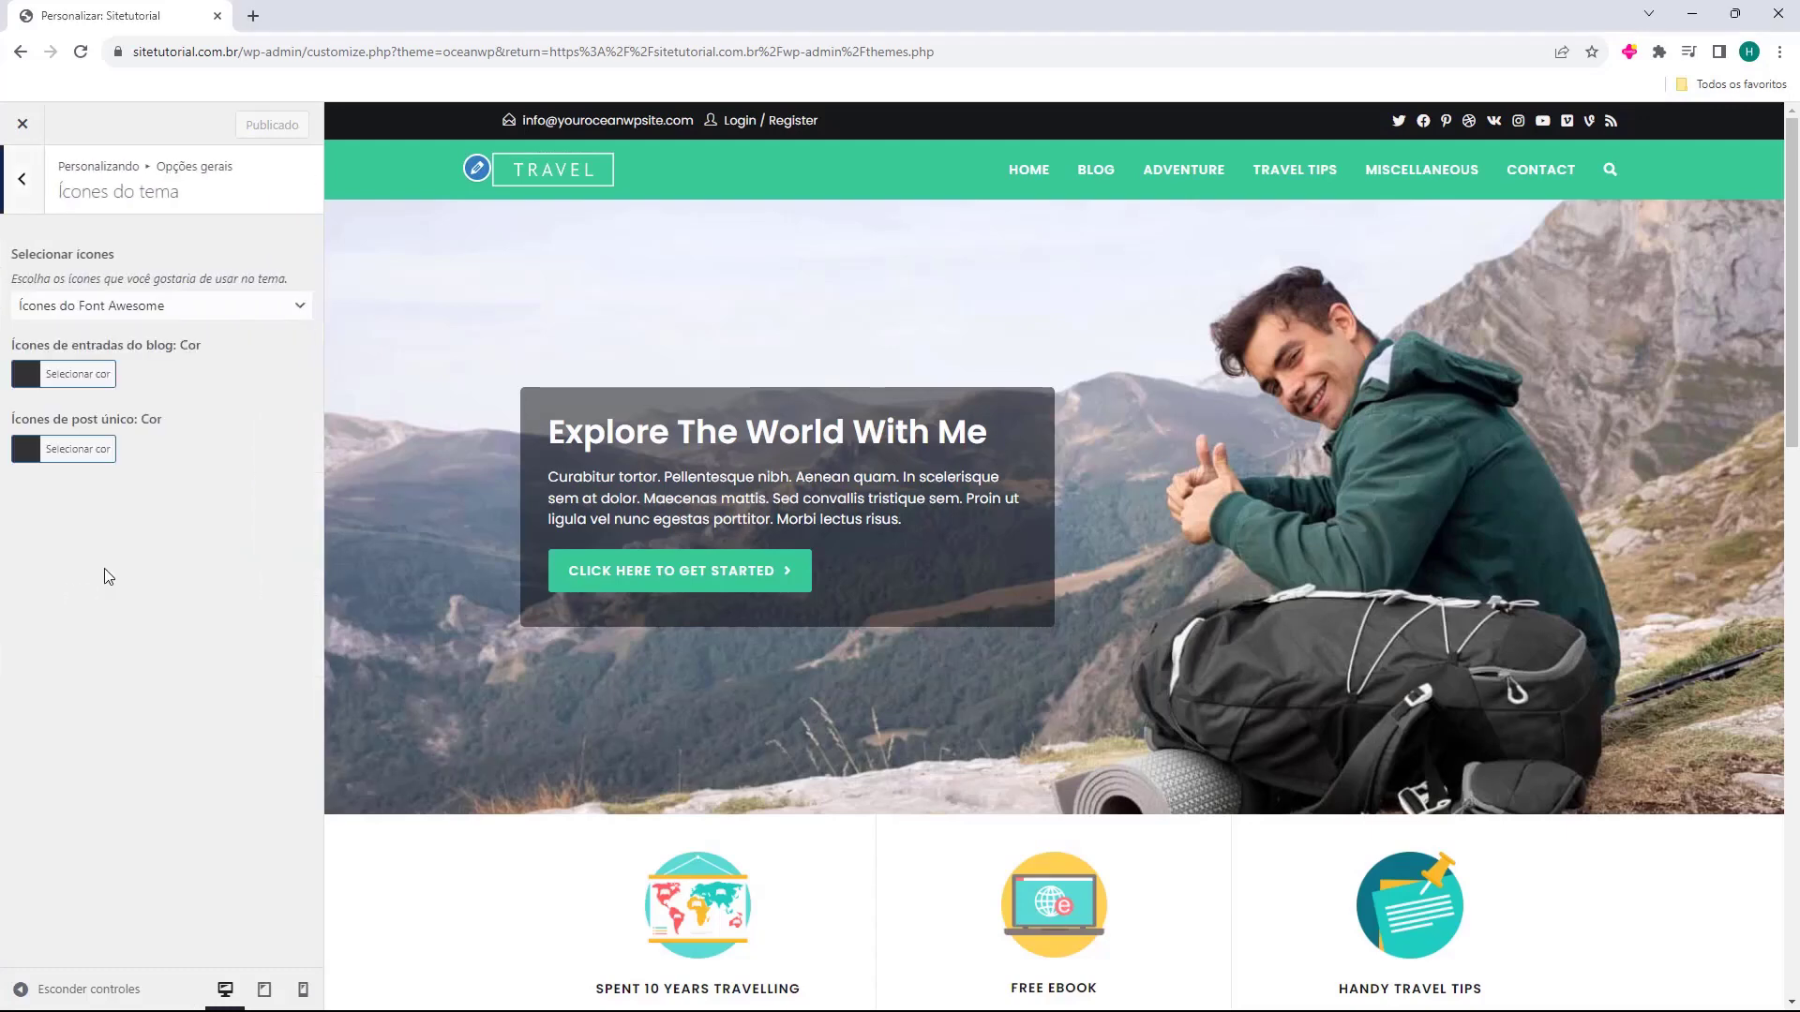
left_click(17, 176)
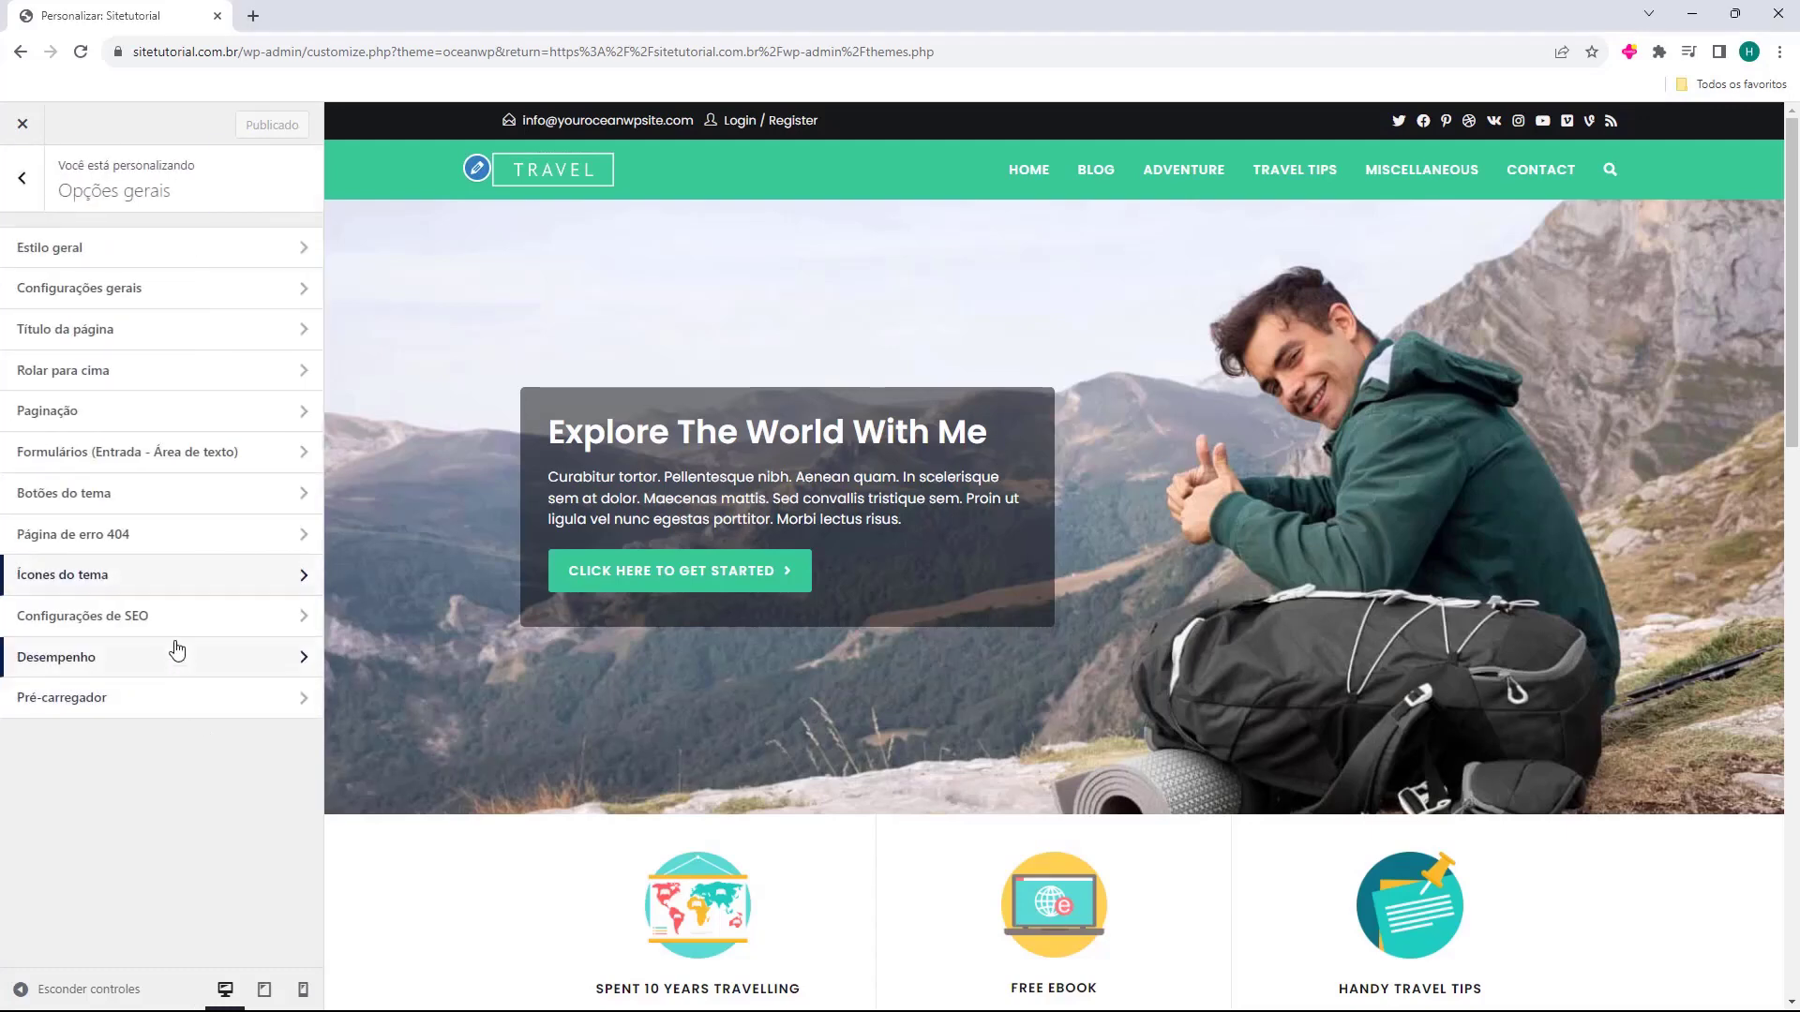
left_click(173, 609)
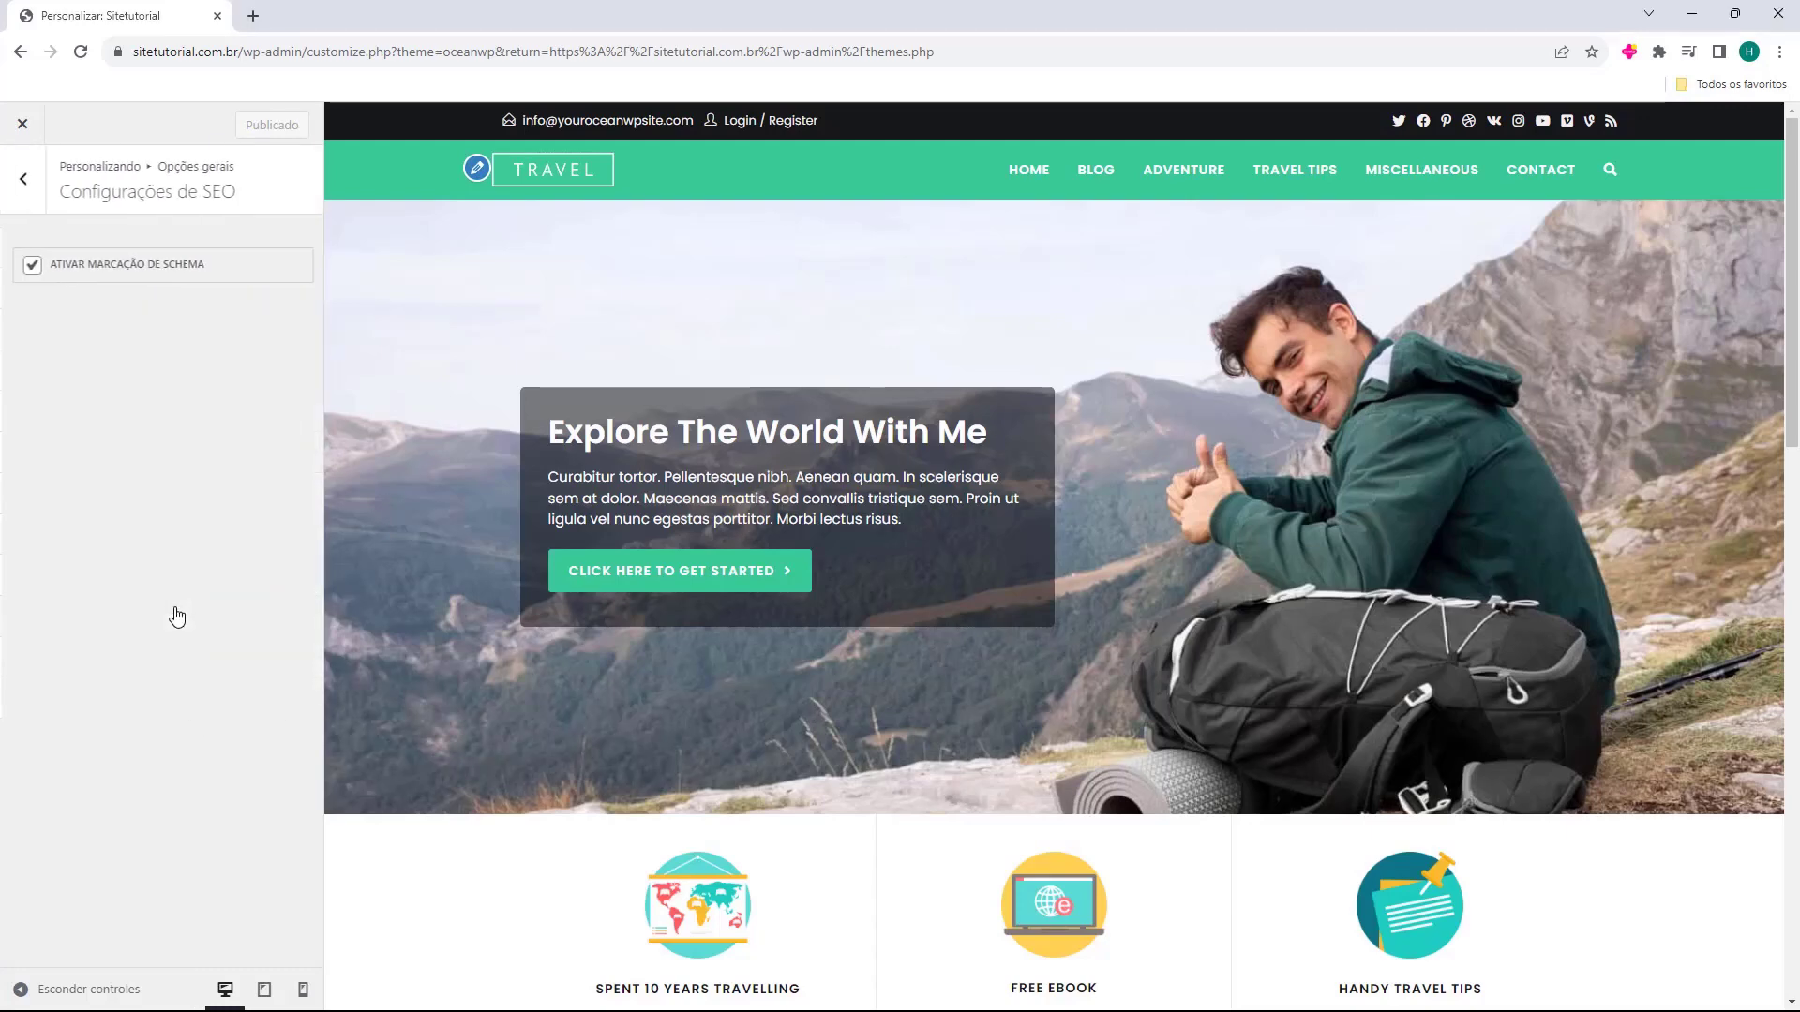
left_click(23, 188)
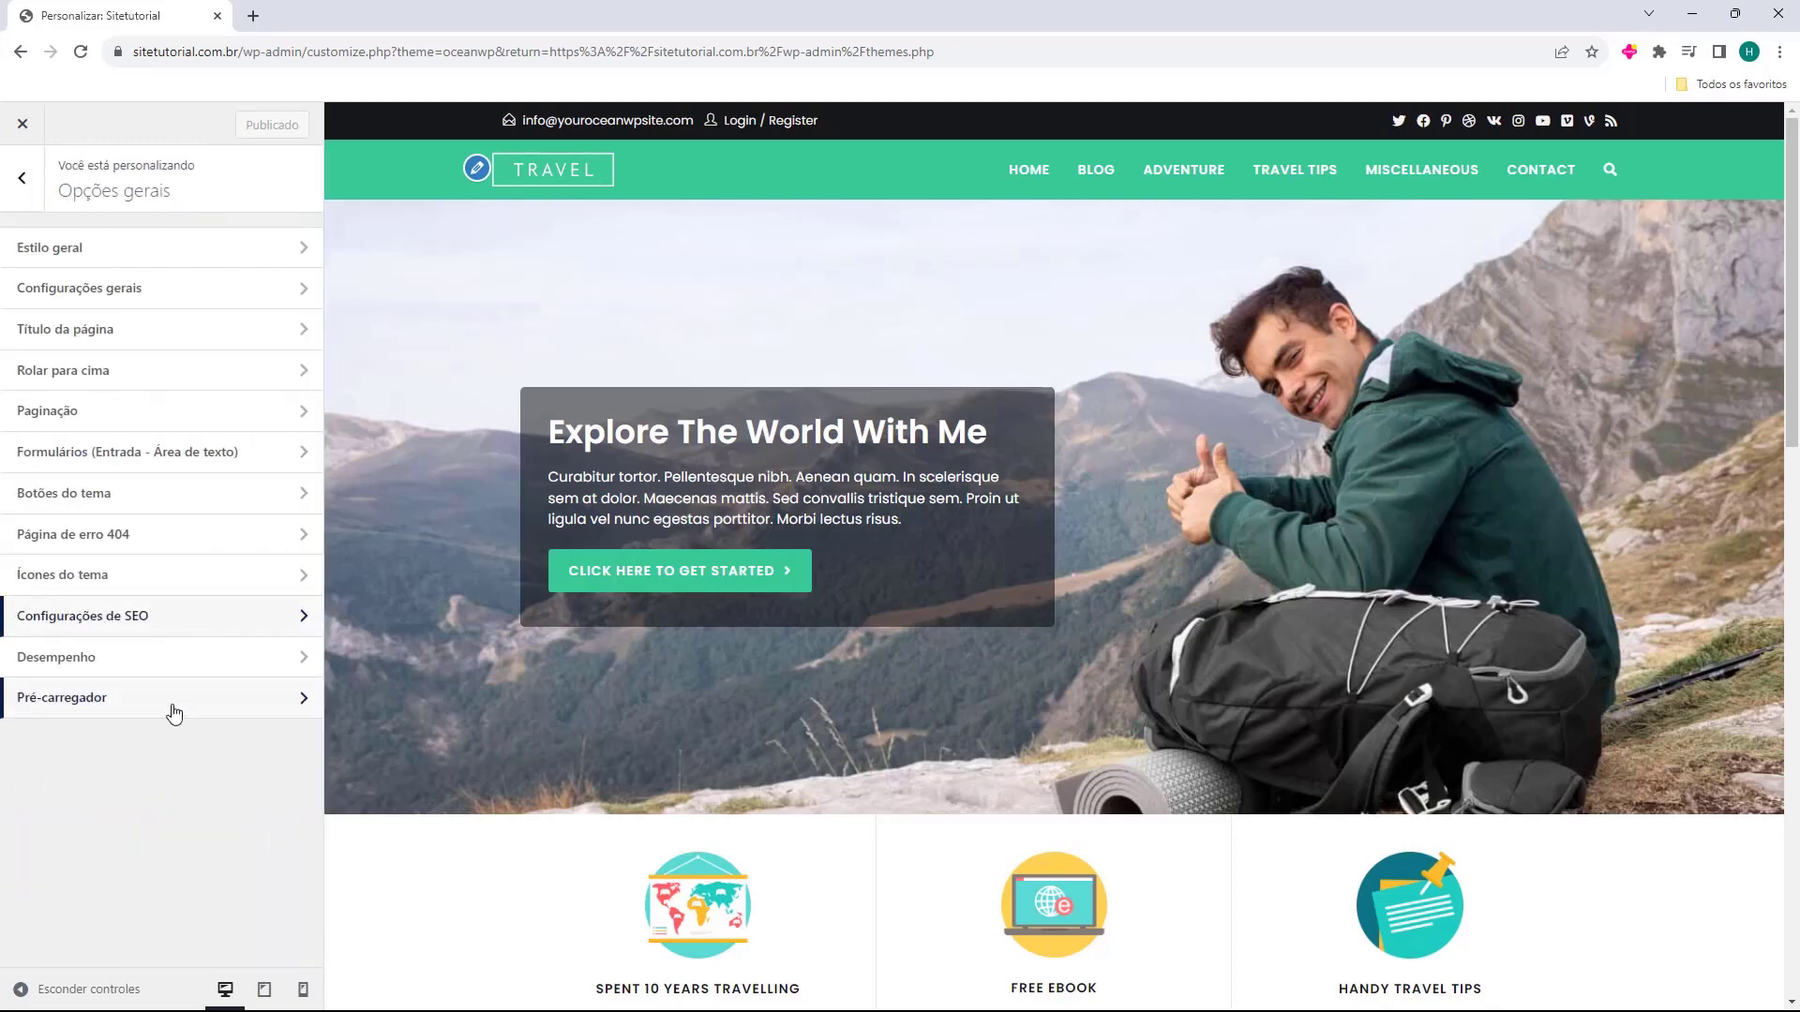
left_click(58, 705)
left_click(31, 184)
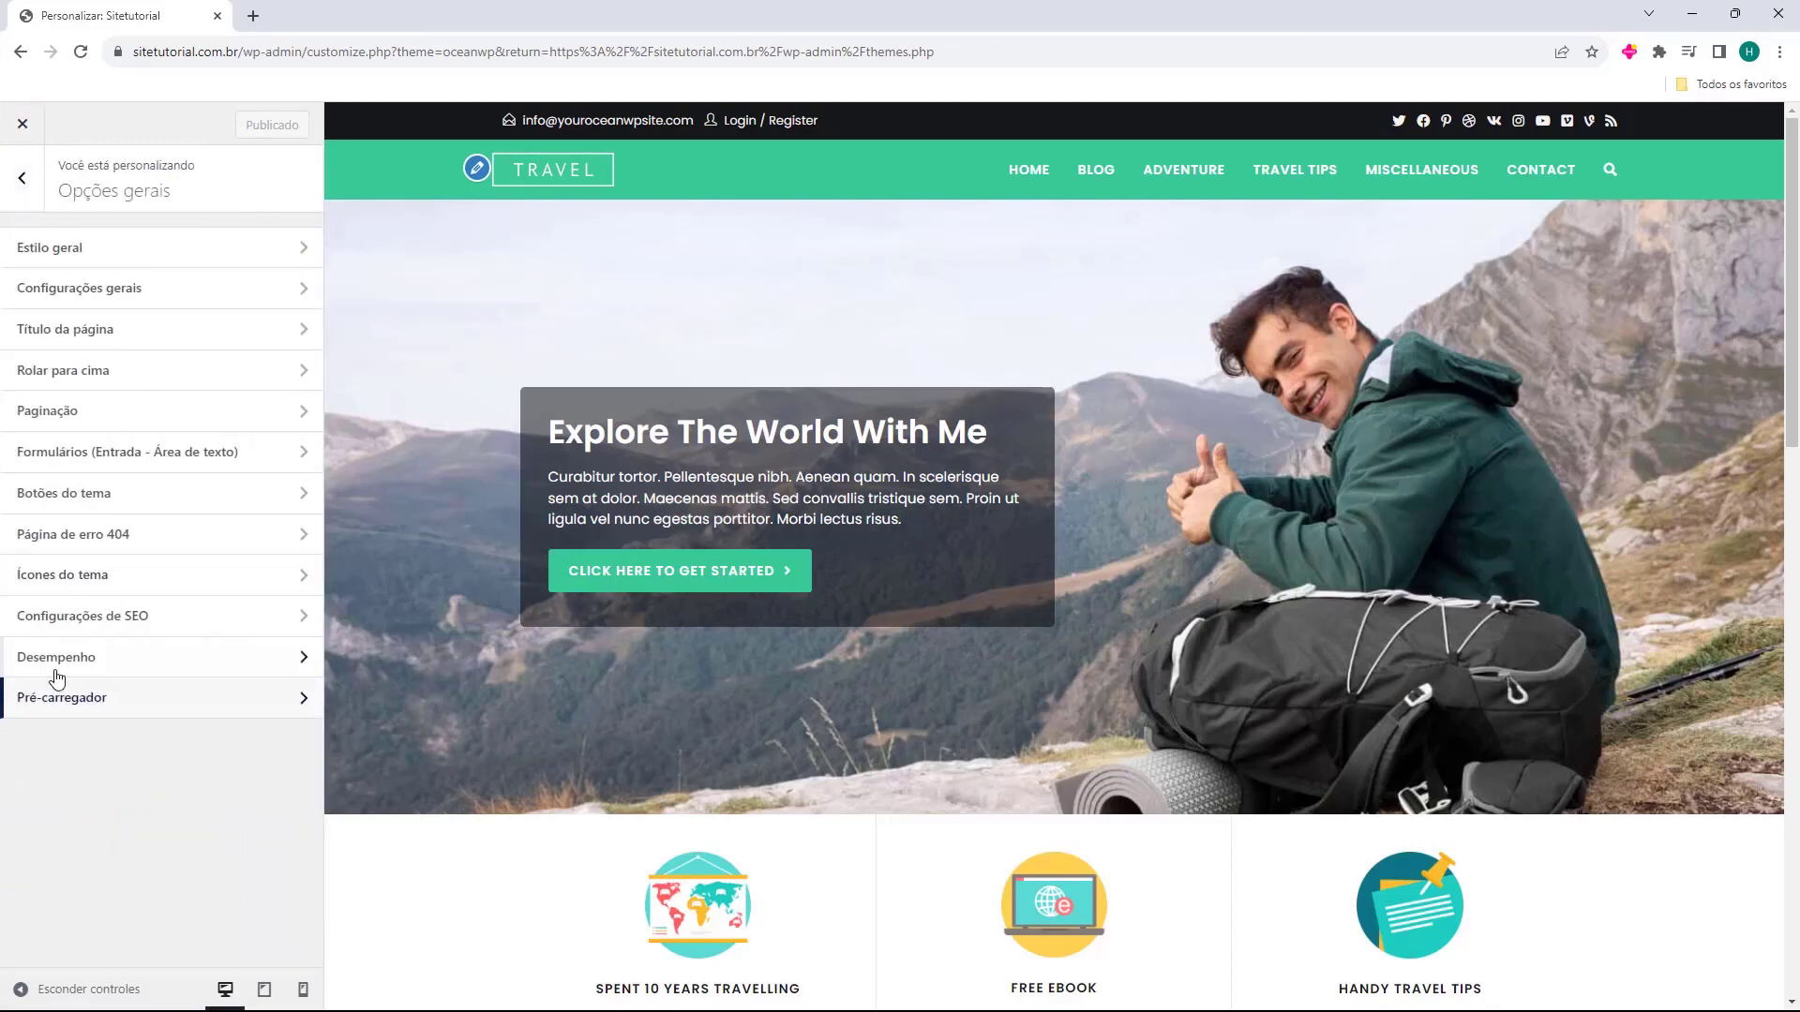
left_click(22, 180)
left_click(31, 630)
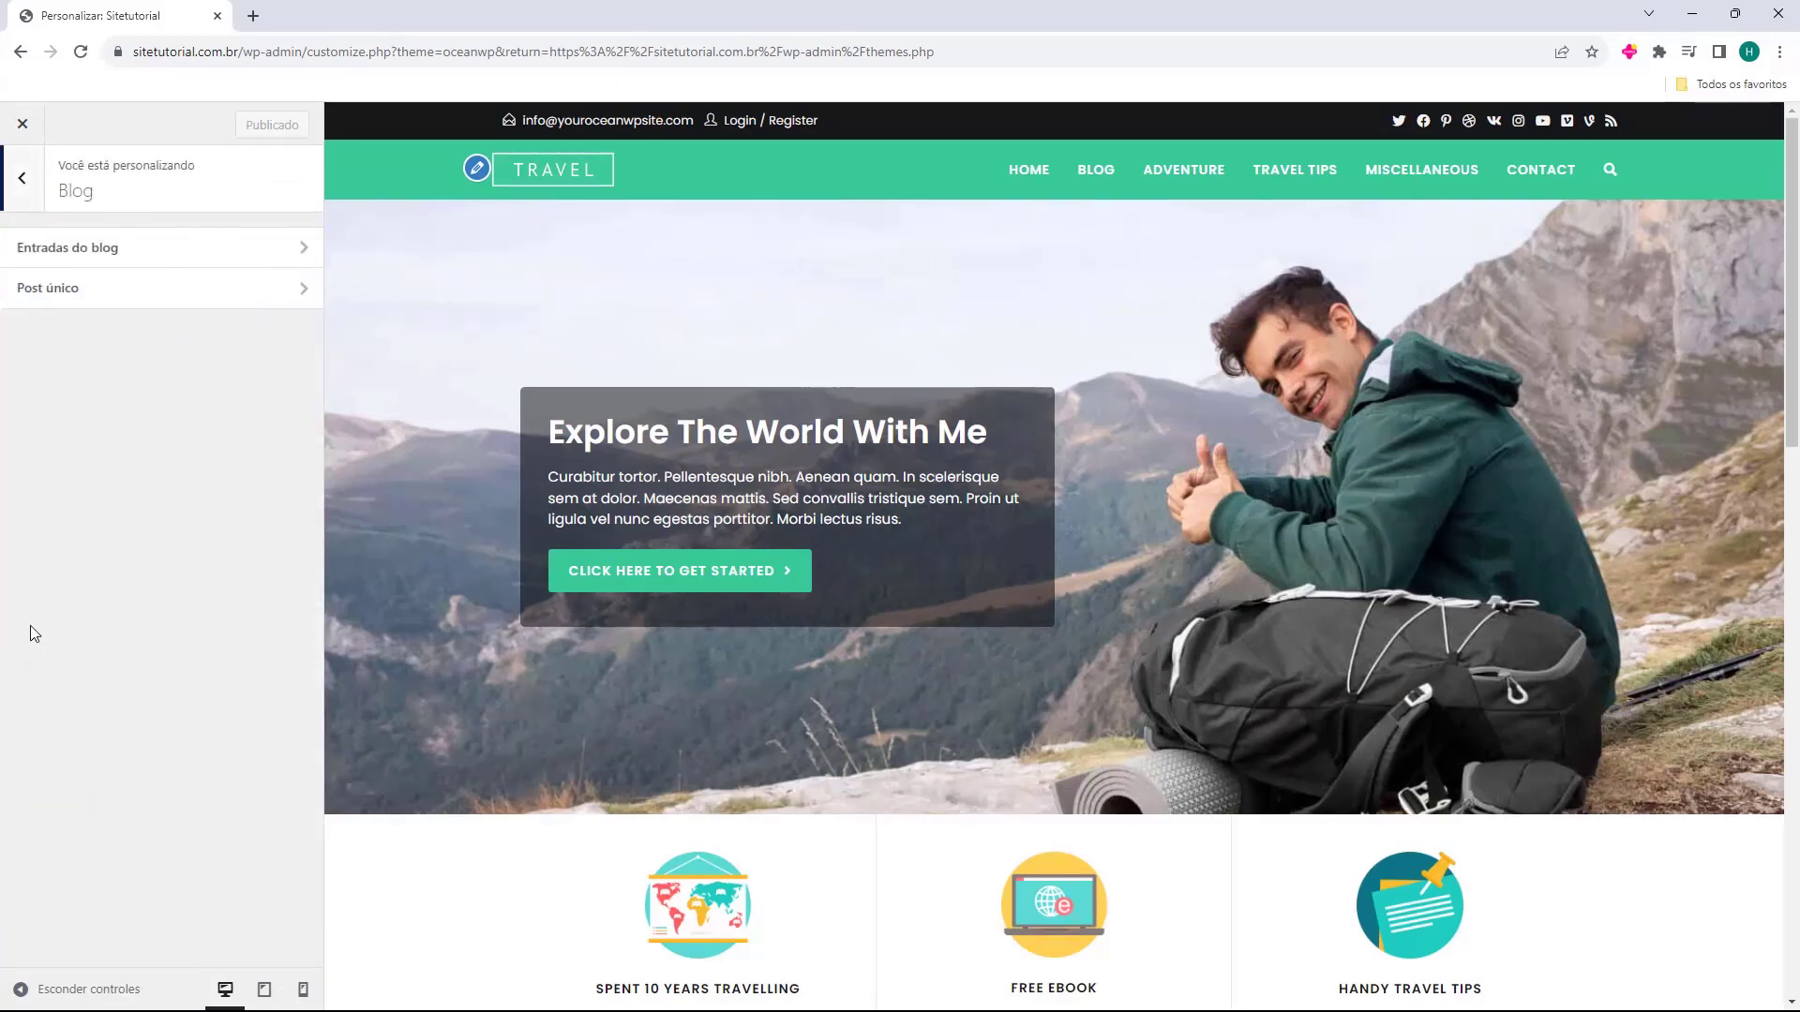
left_click(146, 249)
left_click(23, 180)
left_click(88, 288)
left_click(23, 184)
left_click(24, 184)
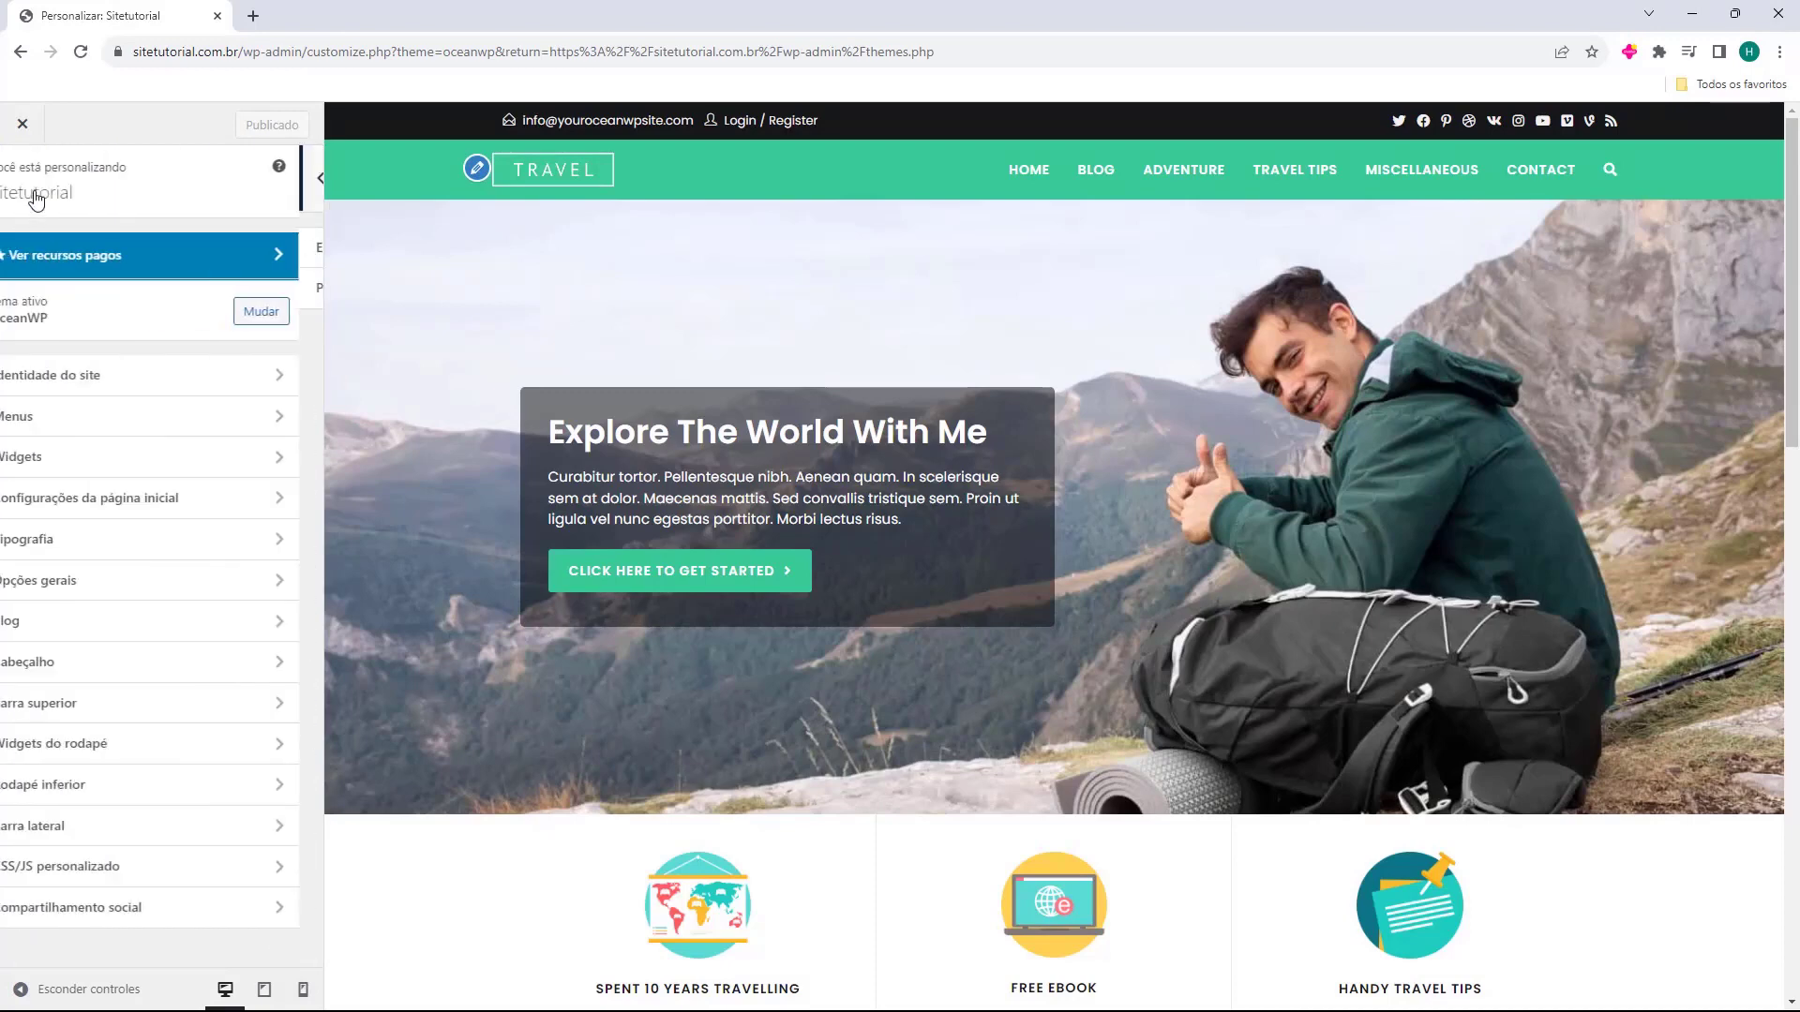
In Cabeçalho Geral, try each header style and settle on Mínimo.
left_click(65, 675)
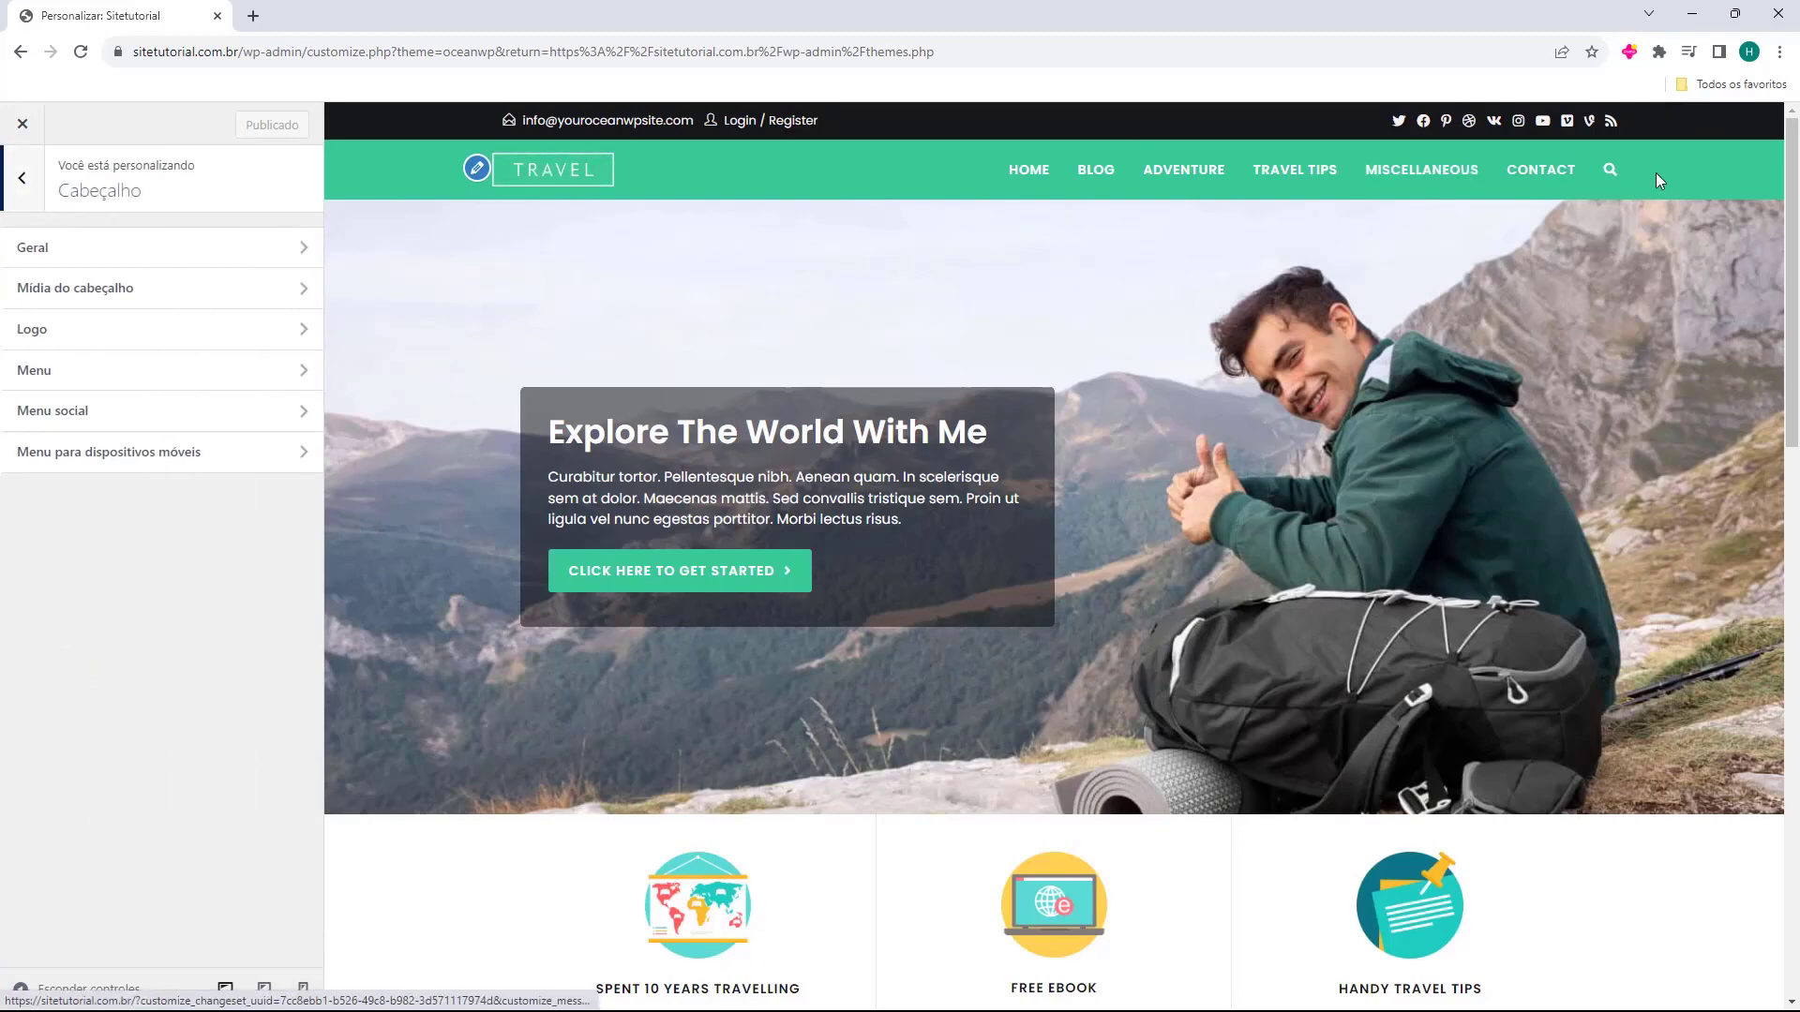
left_click(76, 253)
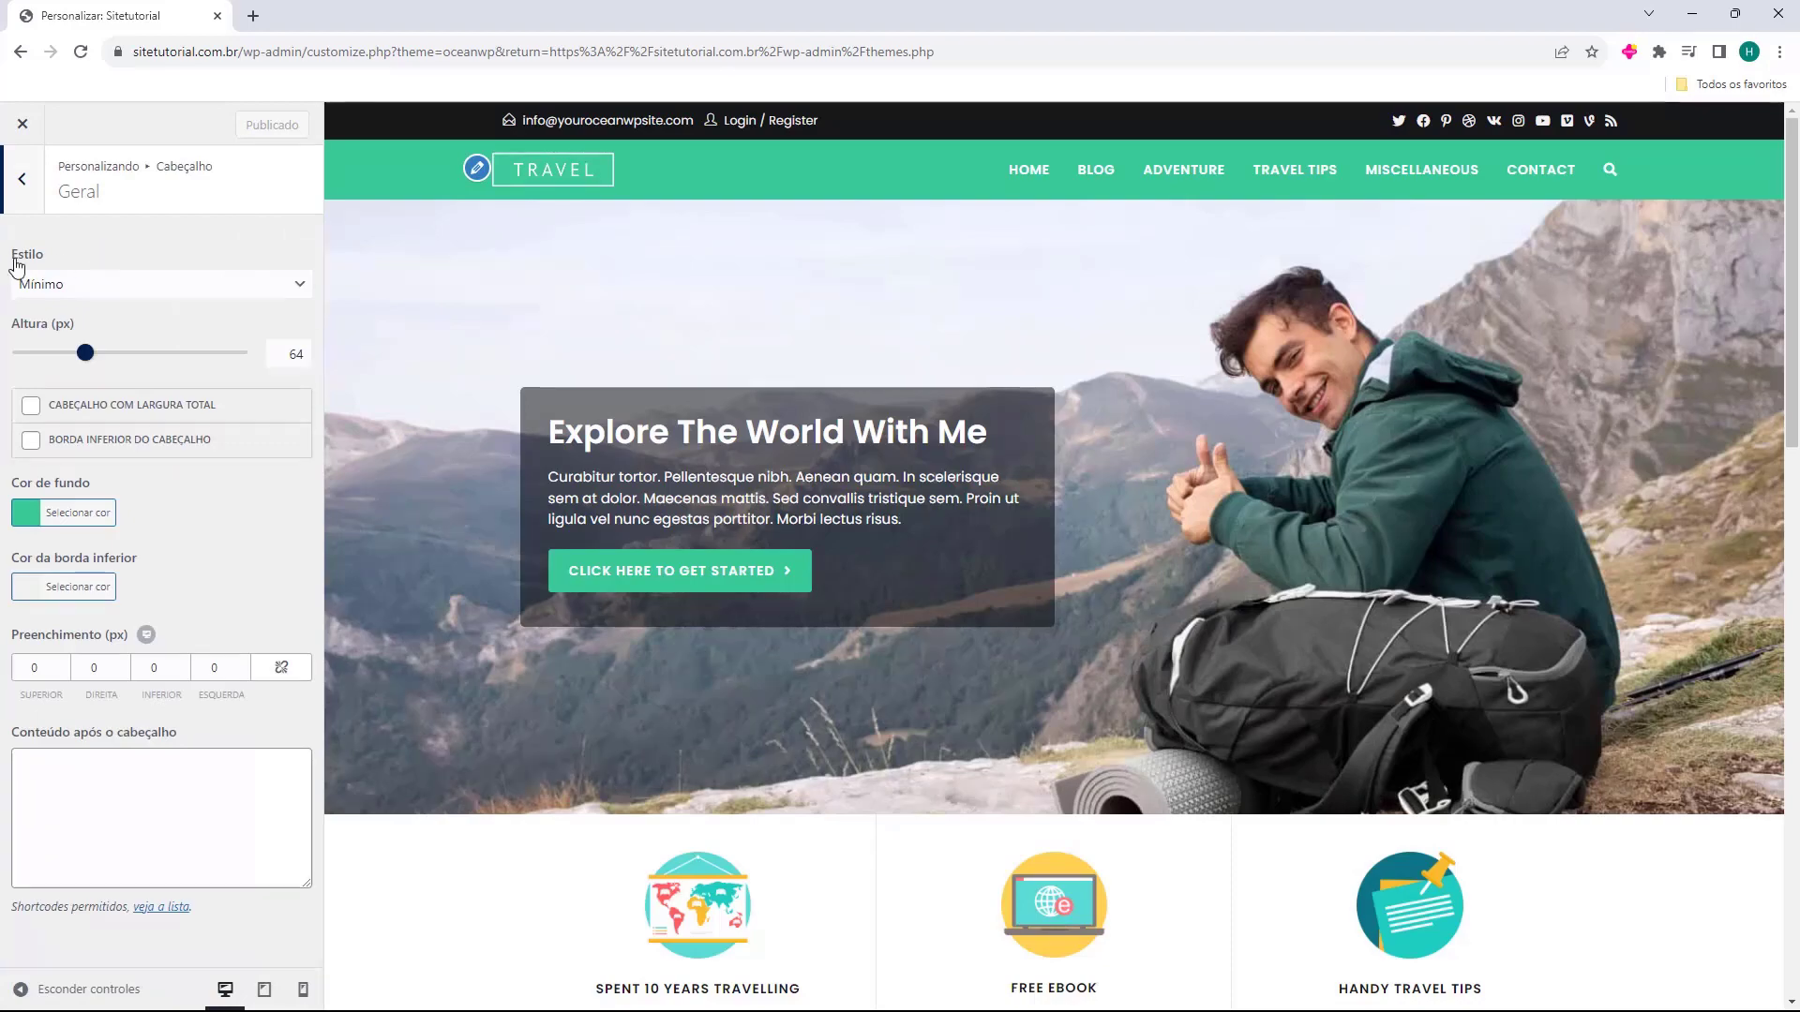
left_click(71, 285)
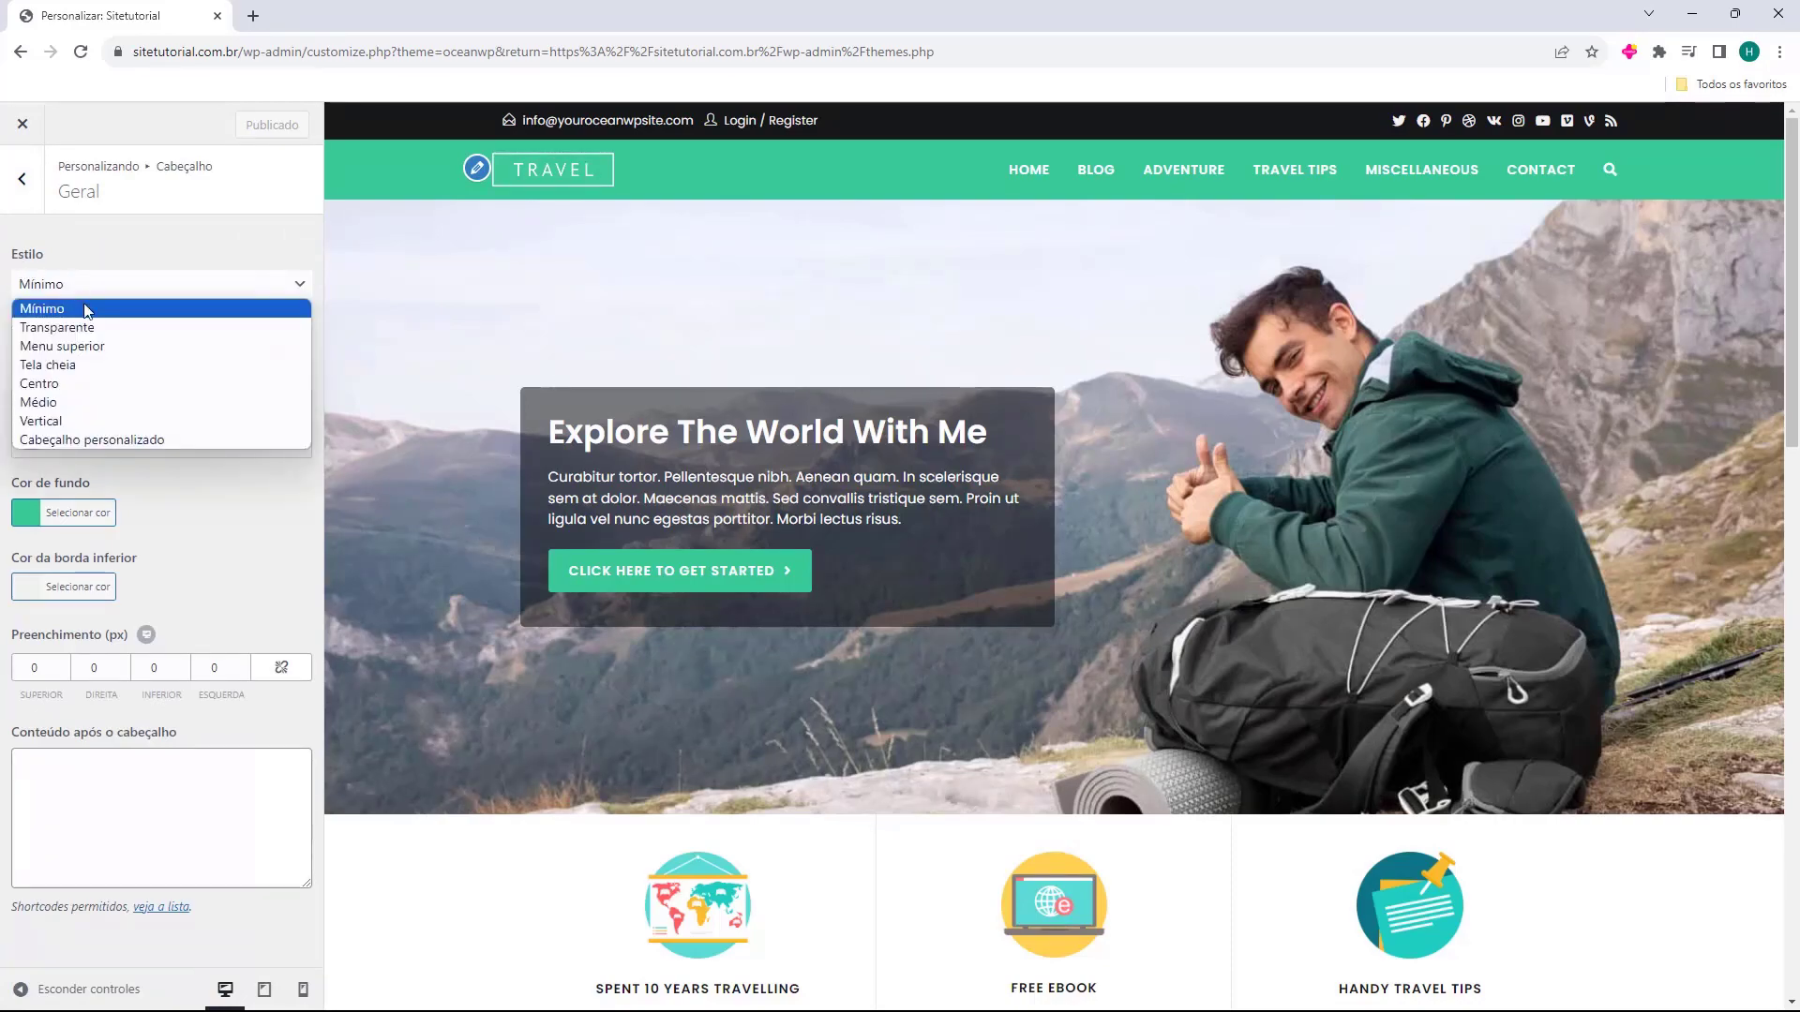
left_click(56, 327)
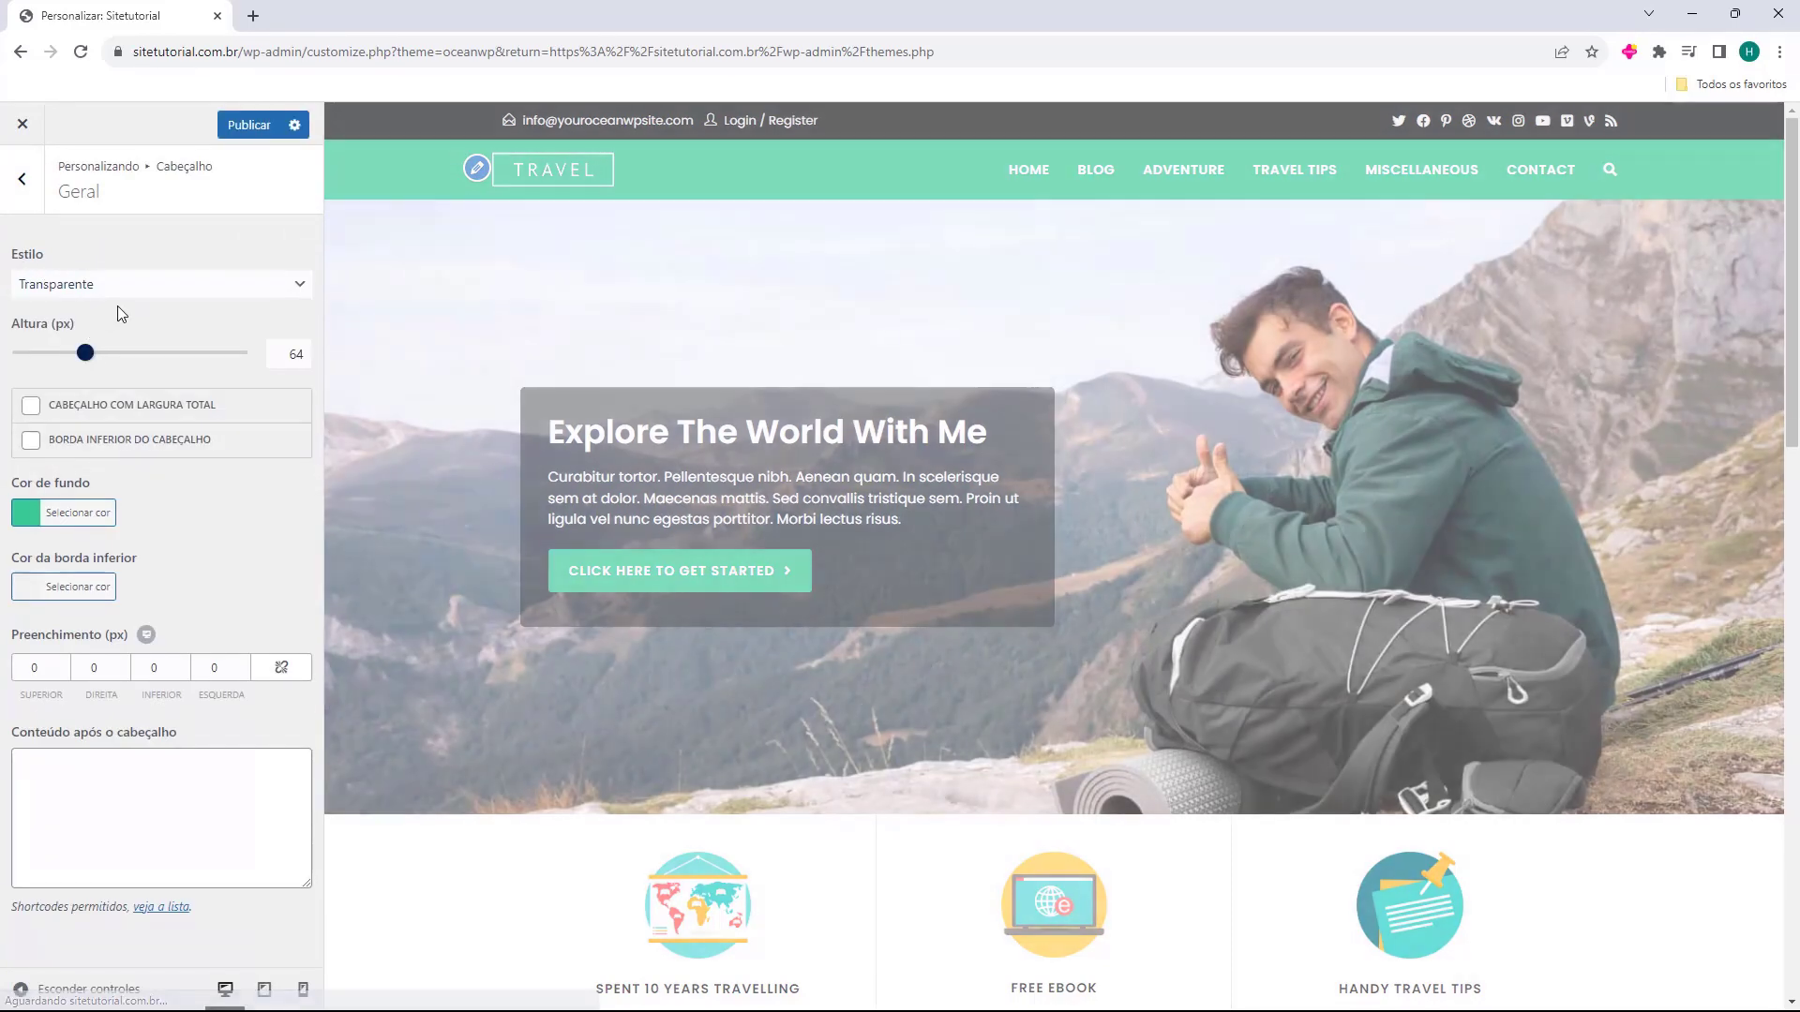
left_click(128, 286)
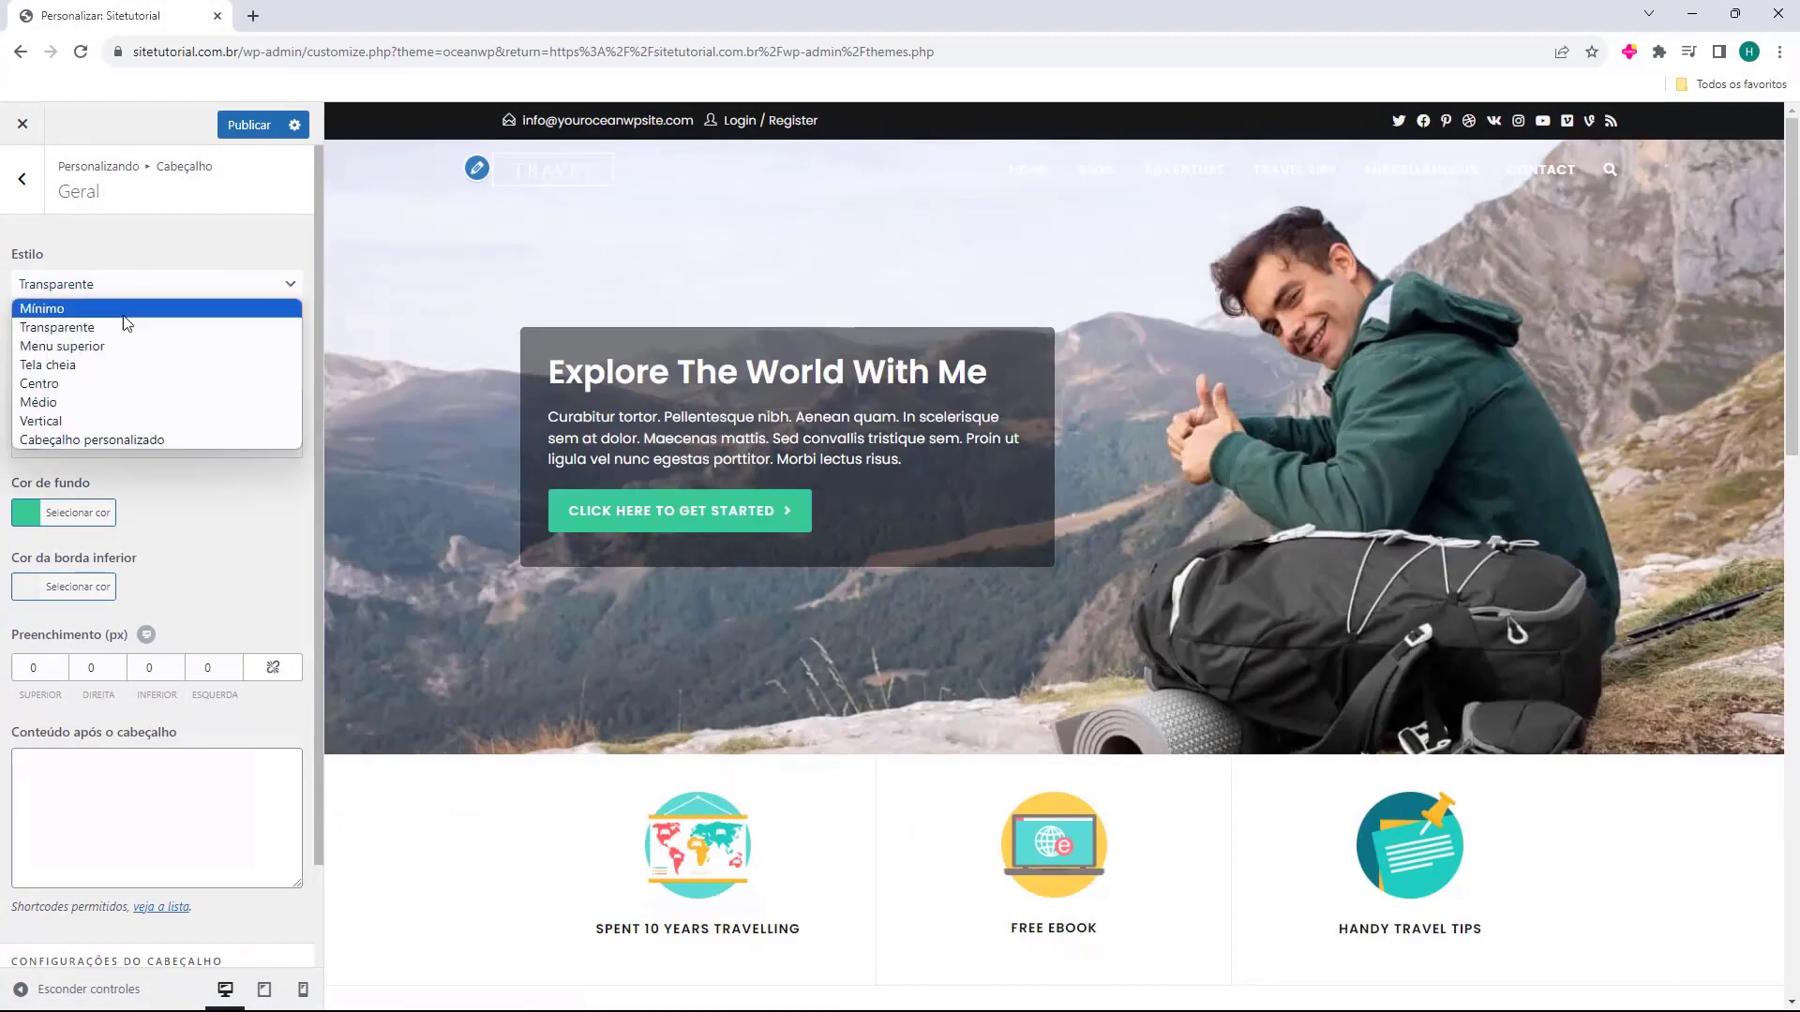
left_click(178, 346)
left_click(173, 290)
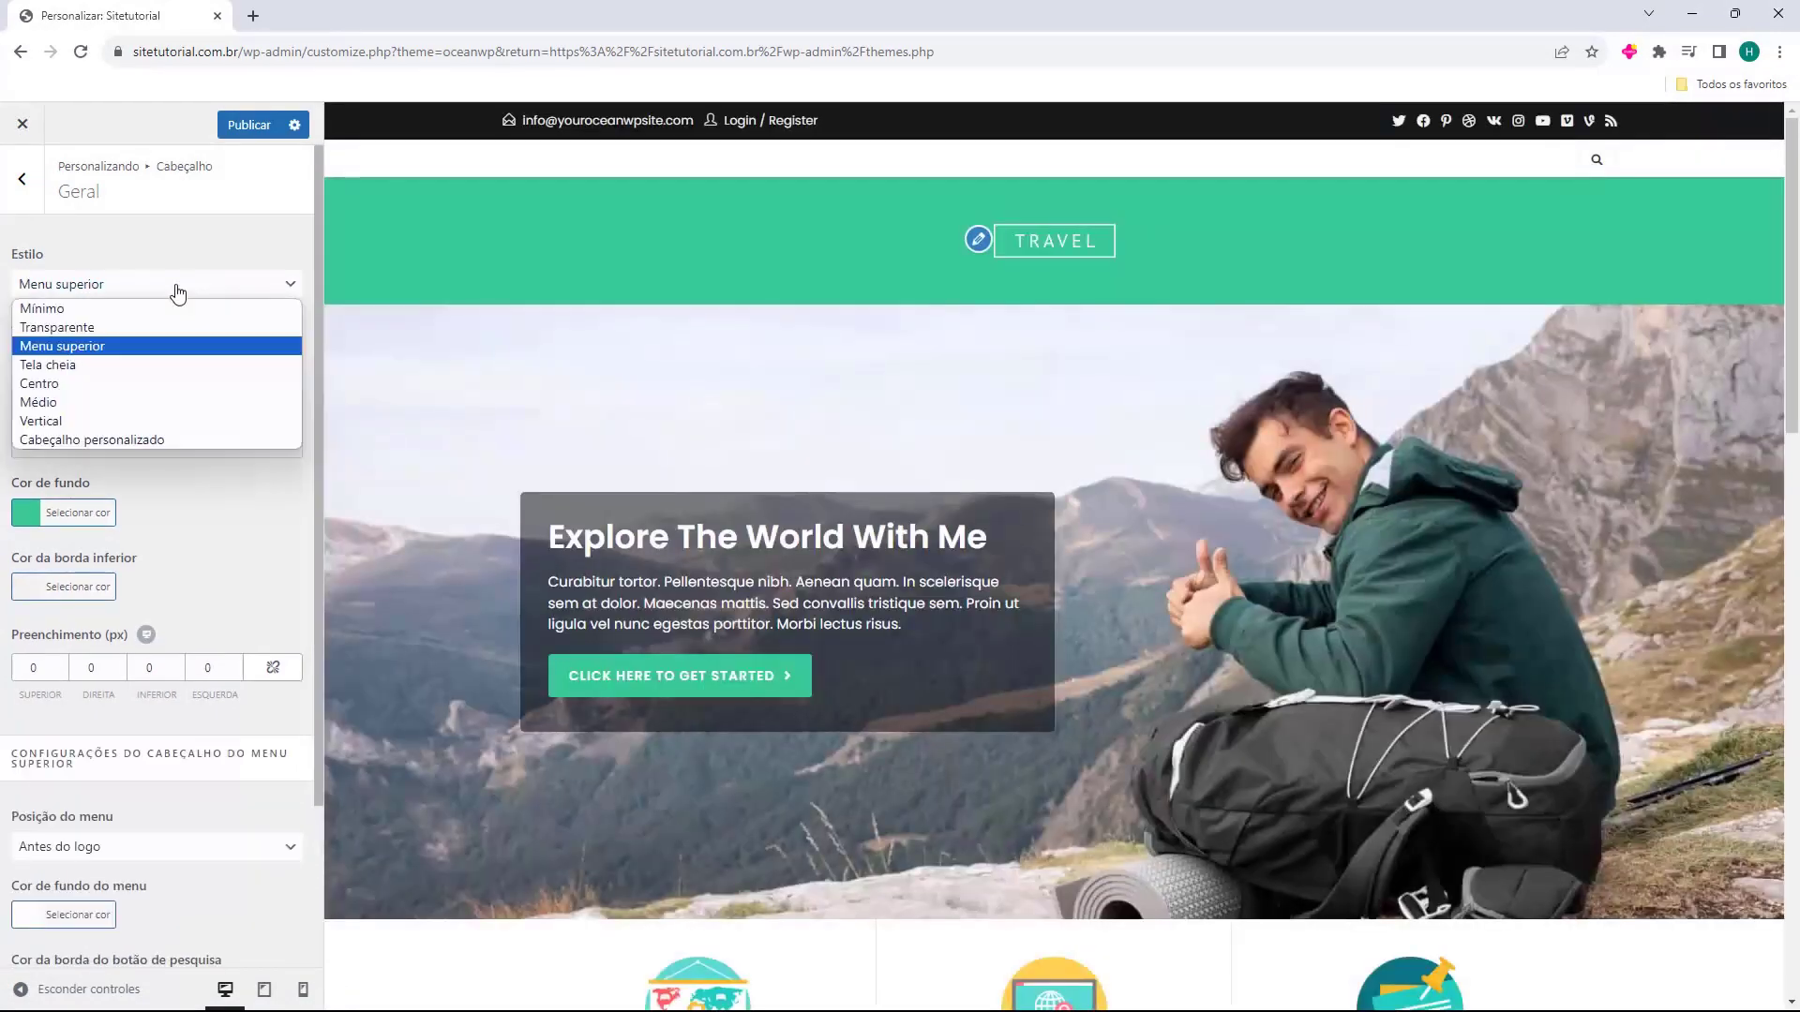
left_click(136, 363)
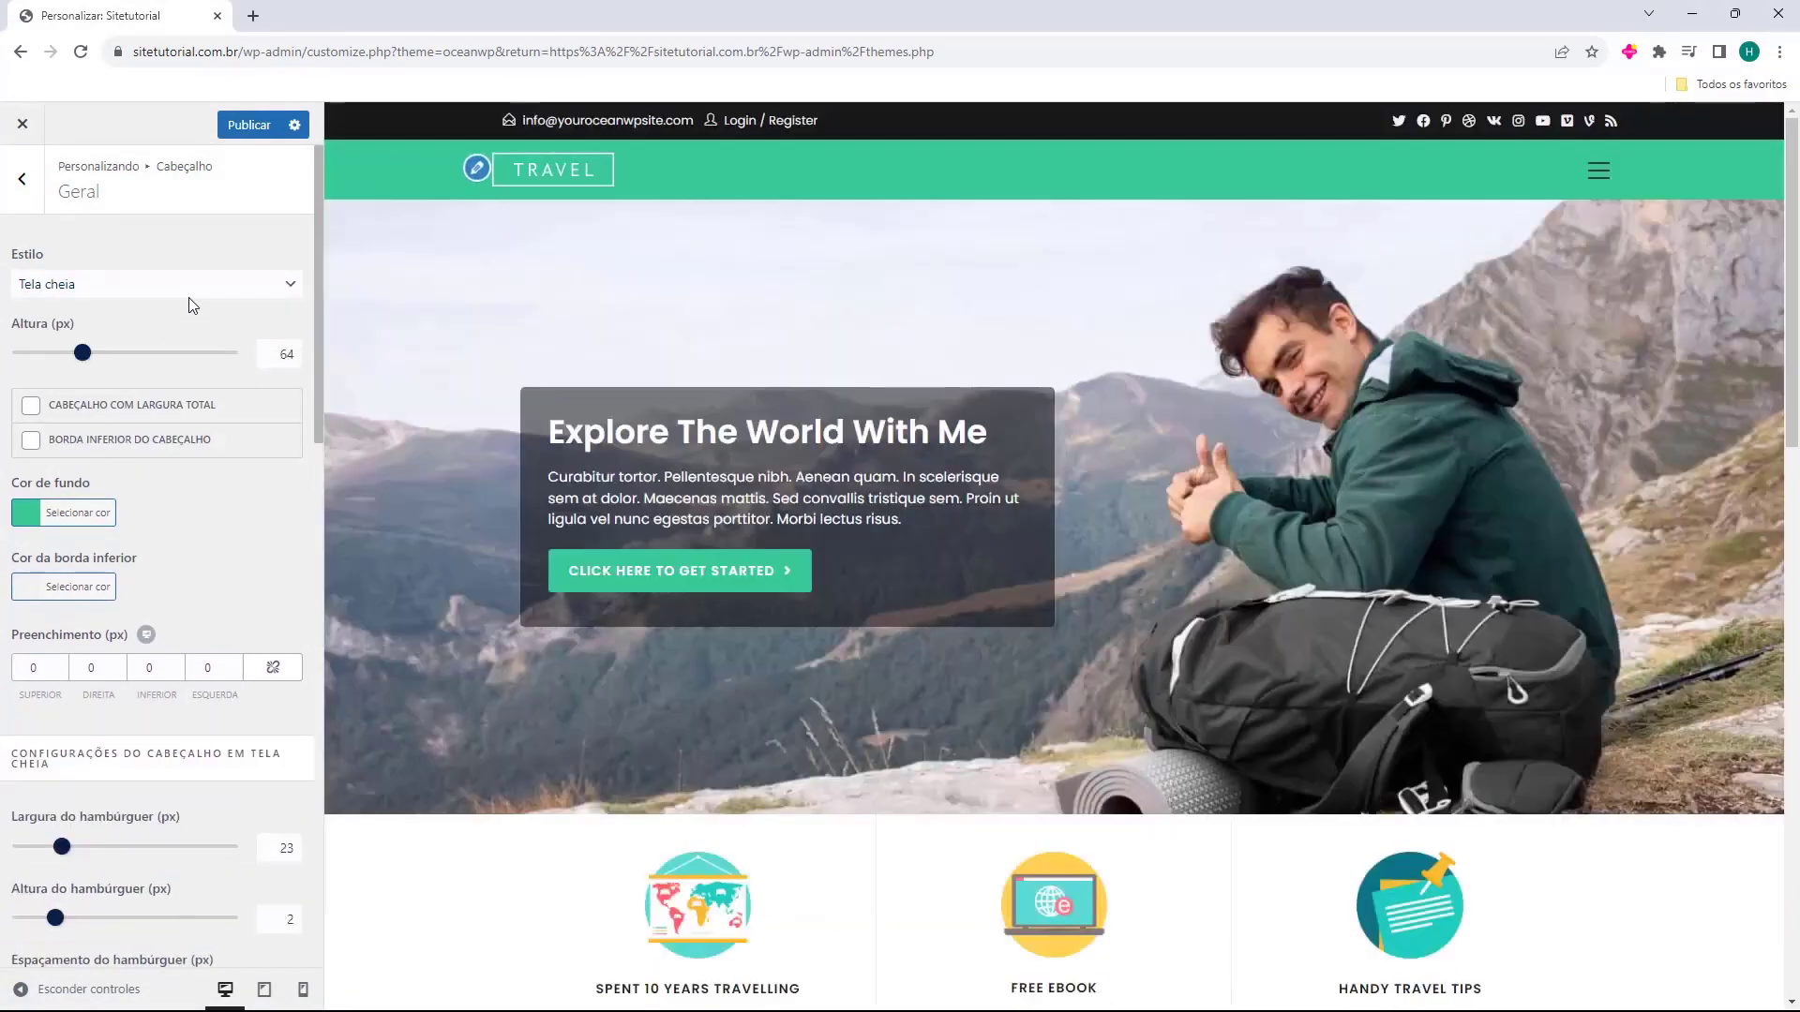
left_click(187, 290)
left_click(178, 381)
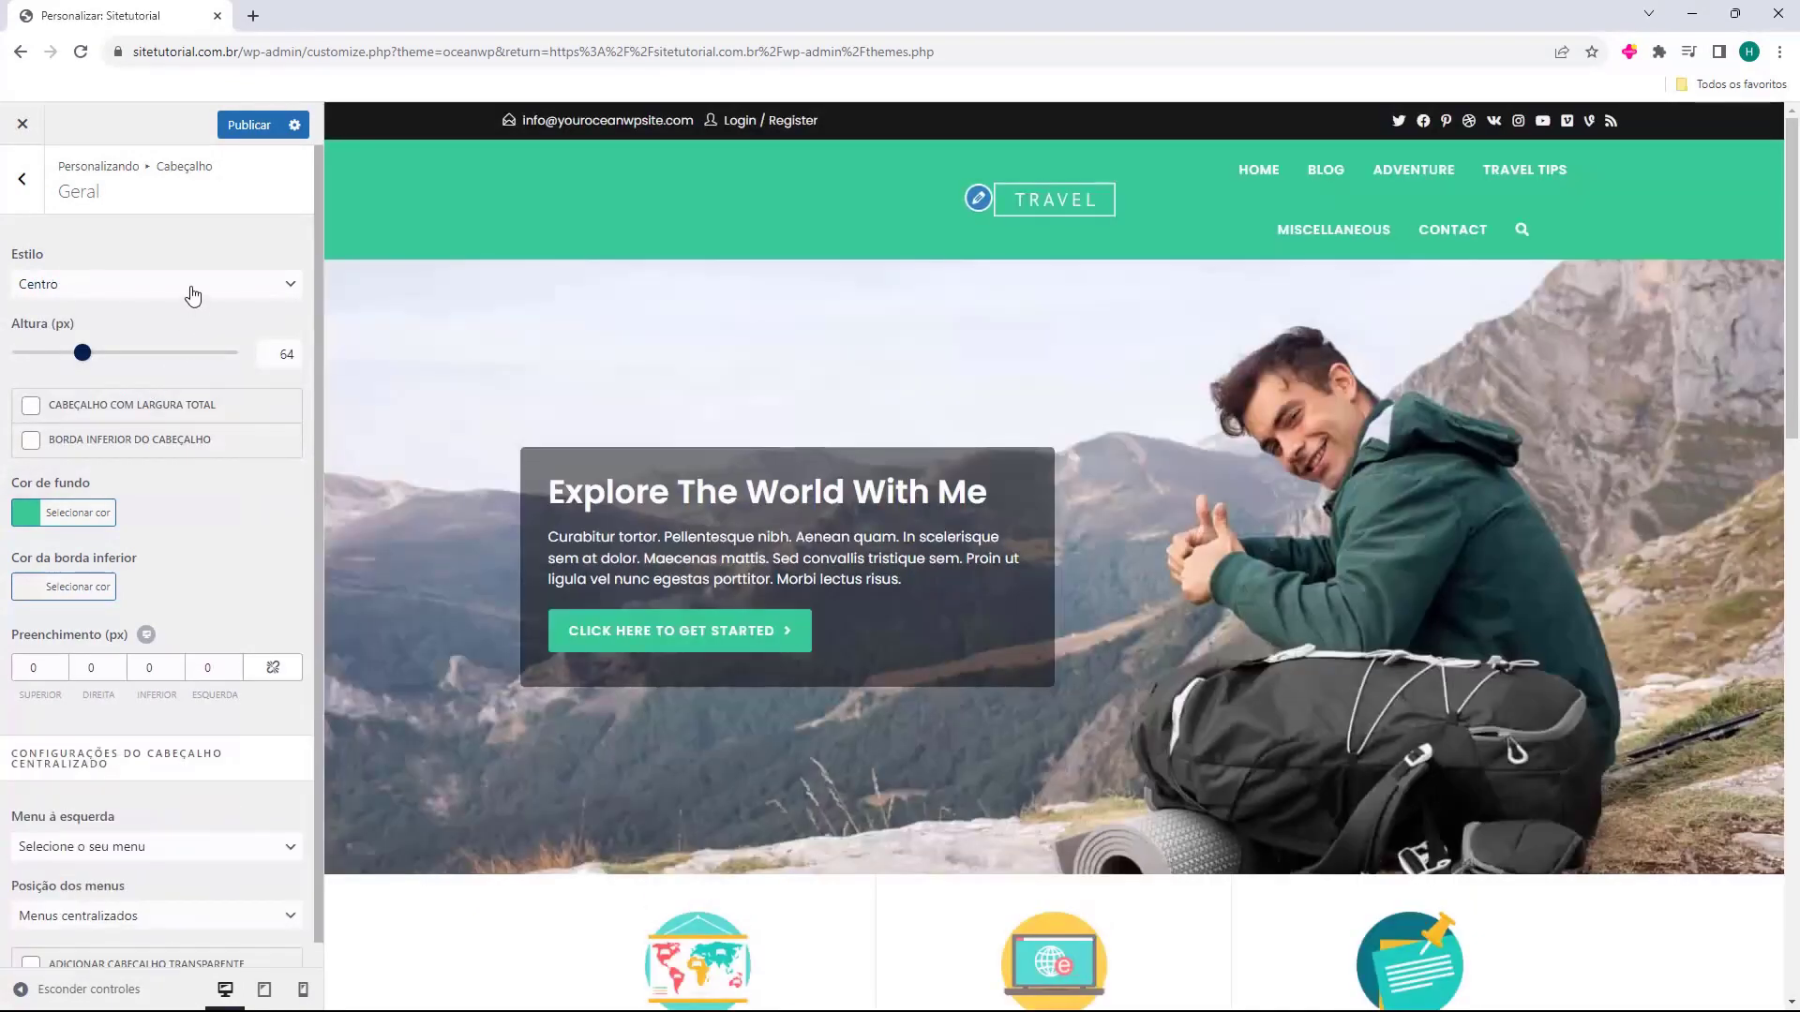
left_click(190, 292)
left_click(170, 421)
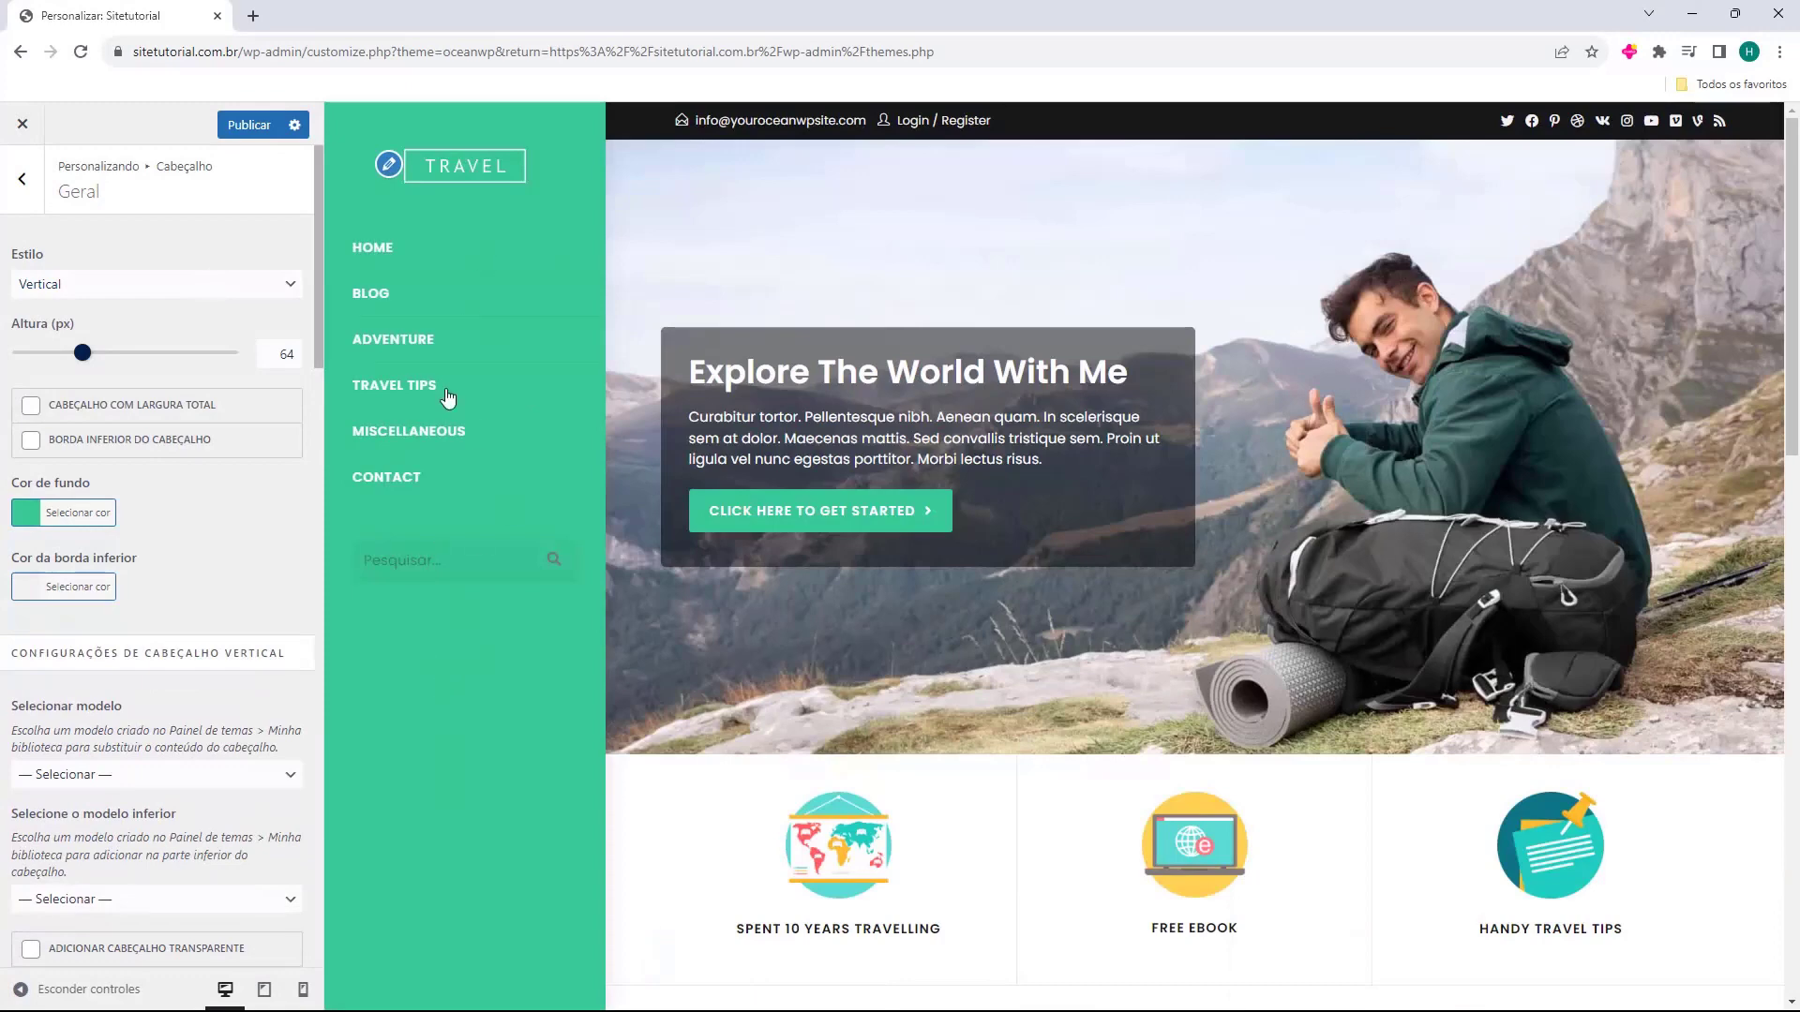
left_click(141, 286)
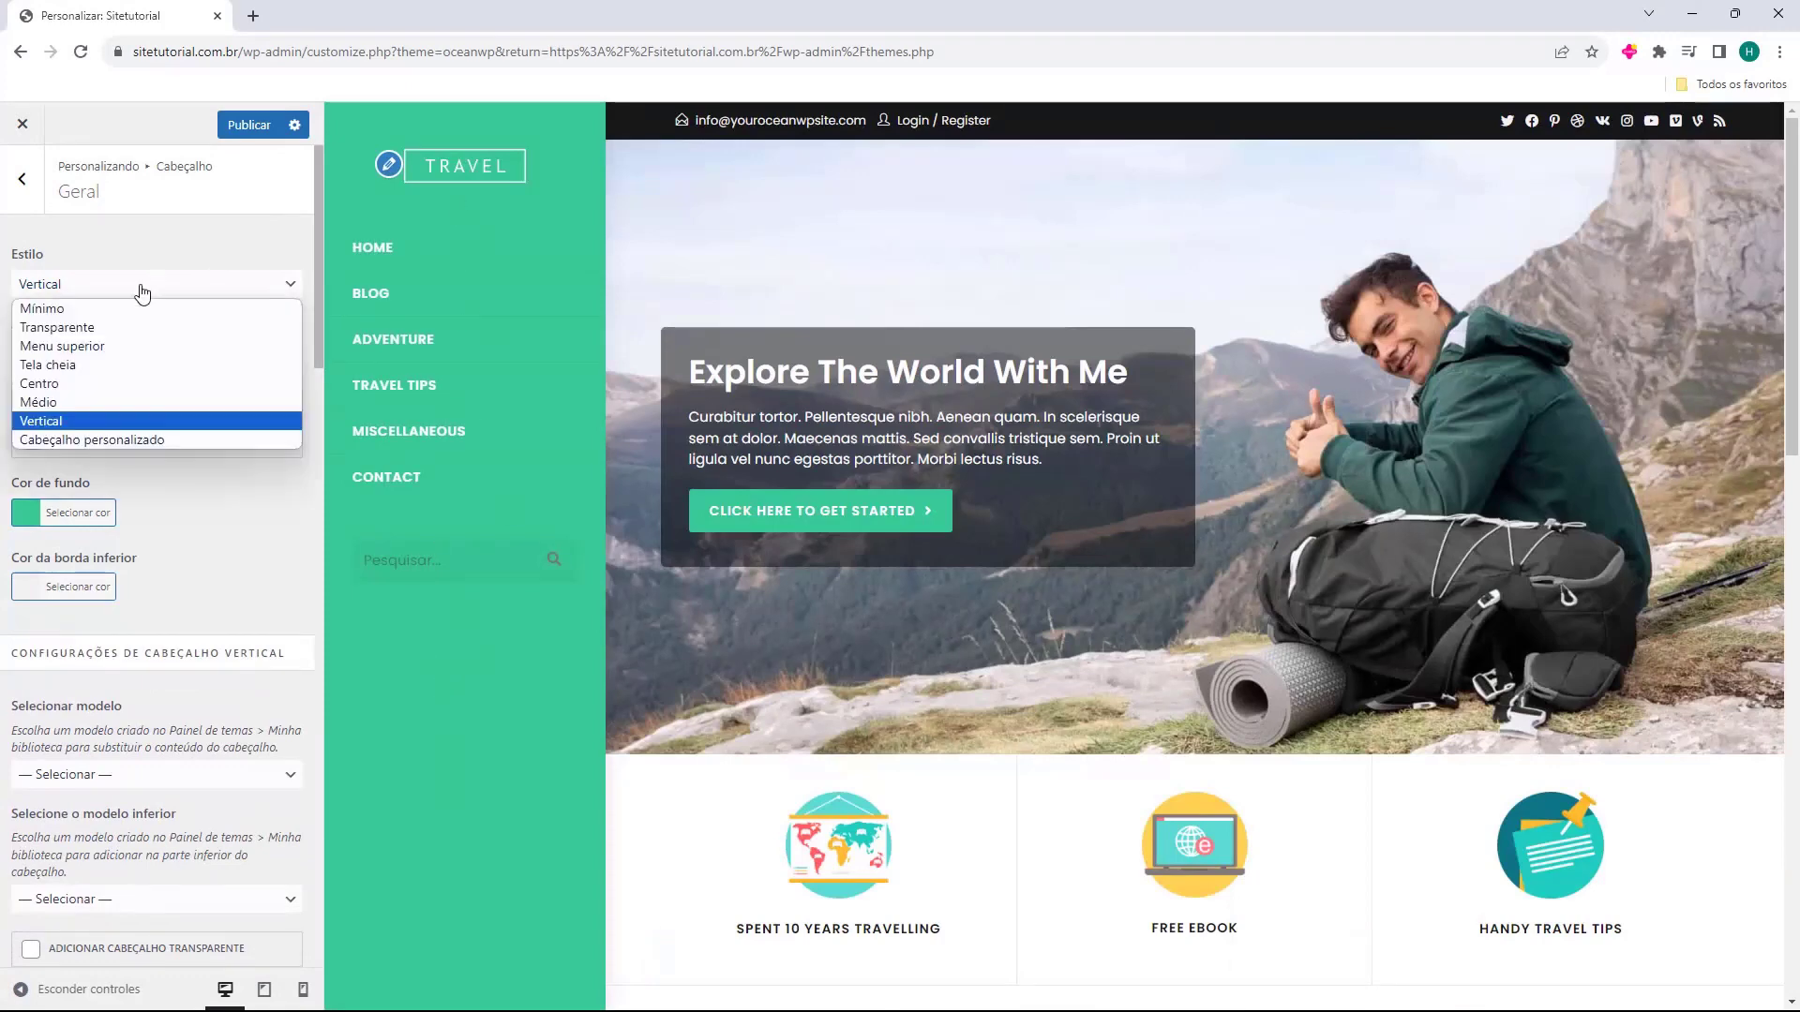
left_click(127, 441)
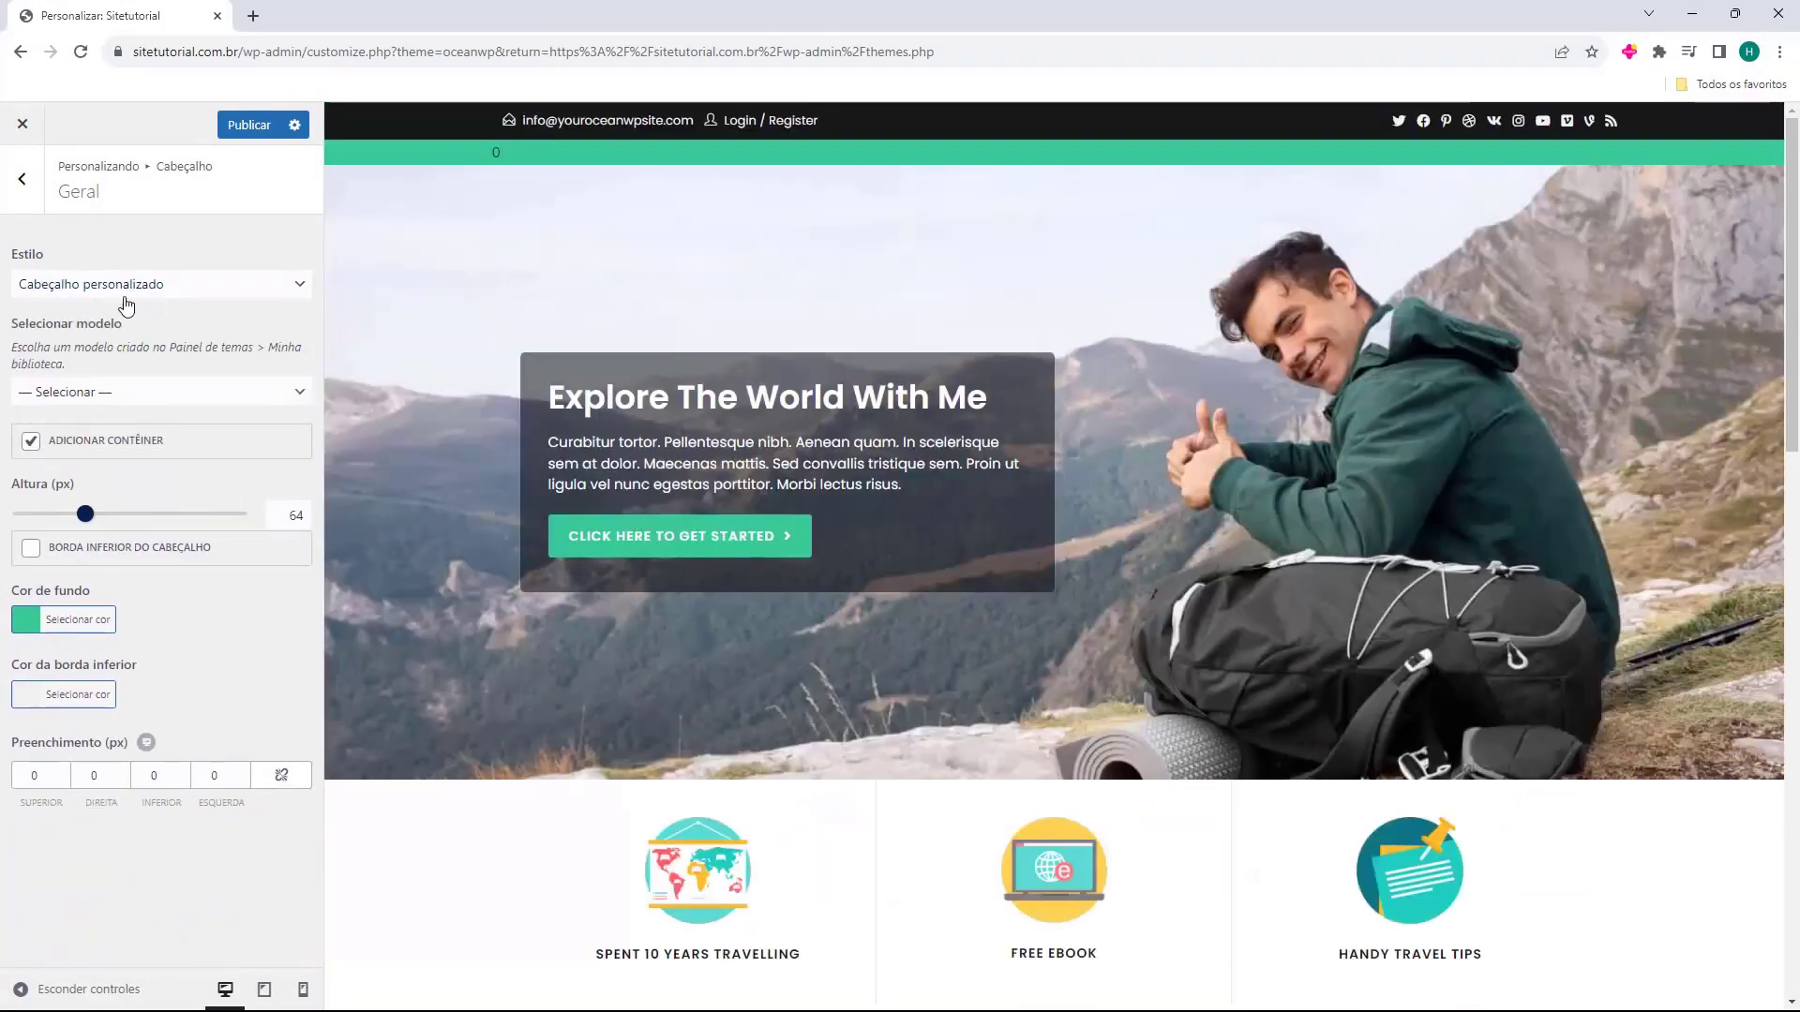
left_click(140, 286)
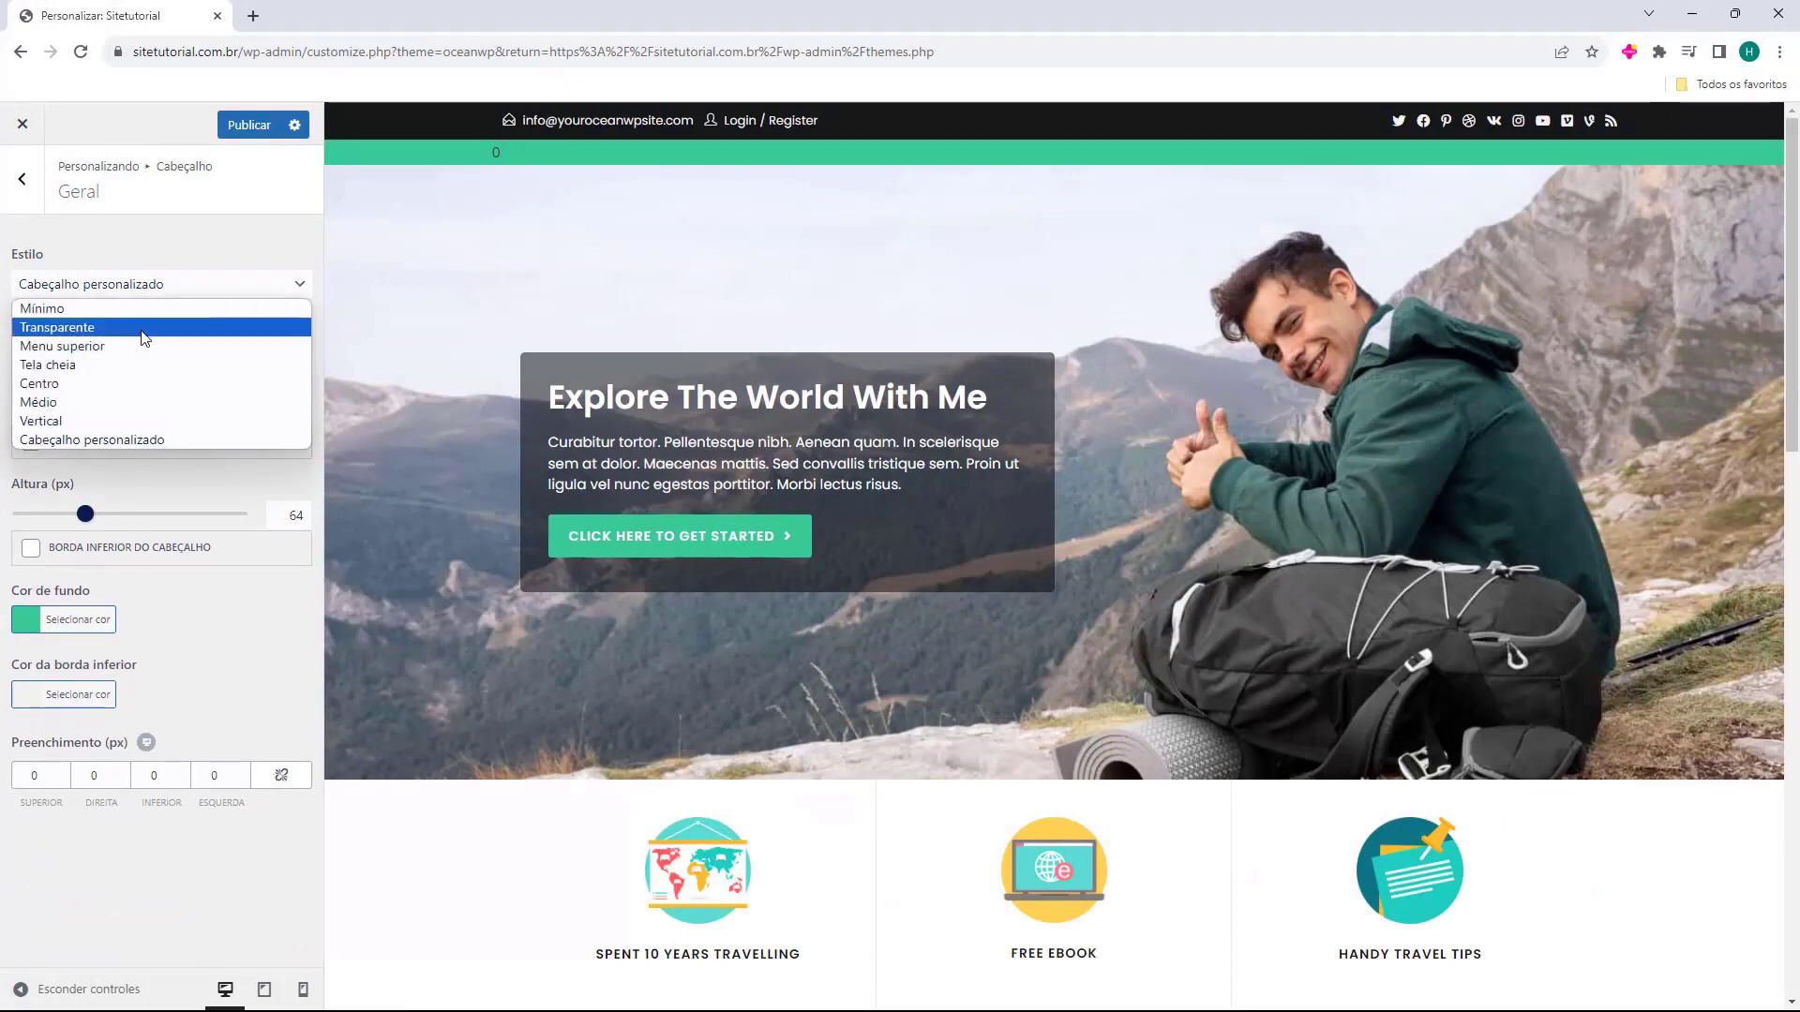
left_click(135, 309)
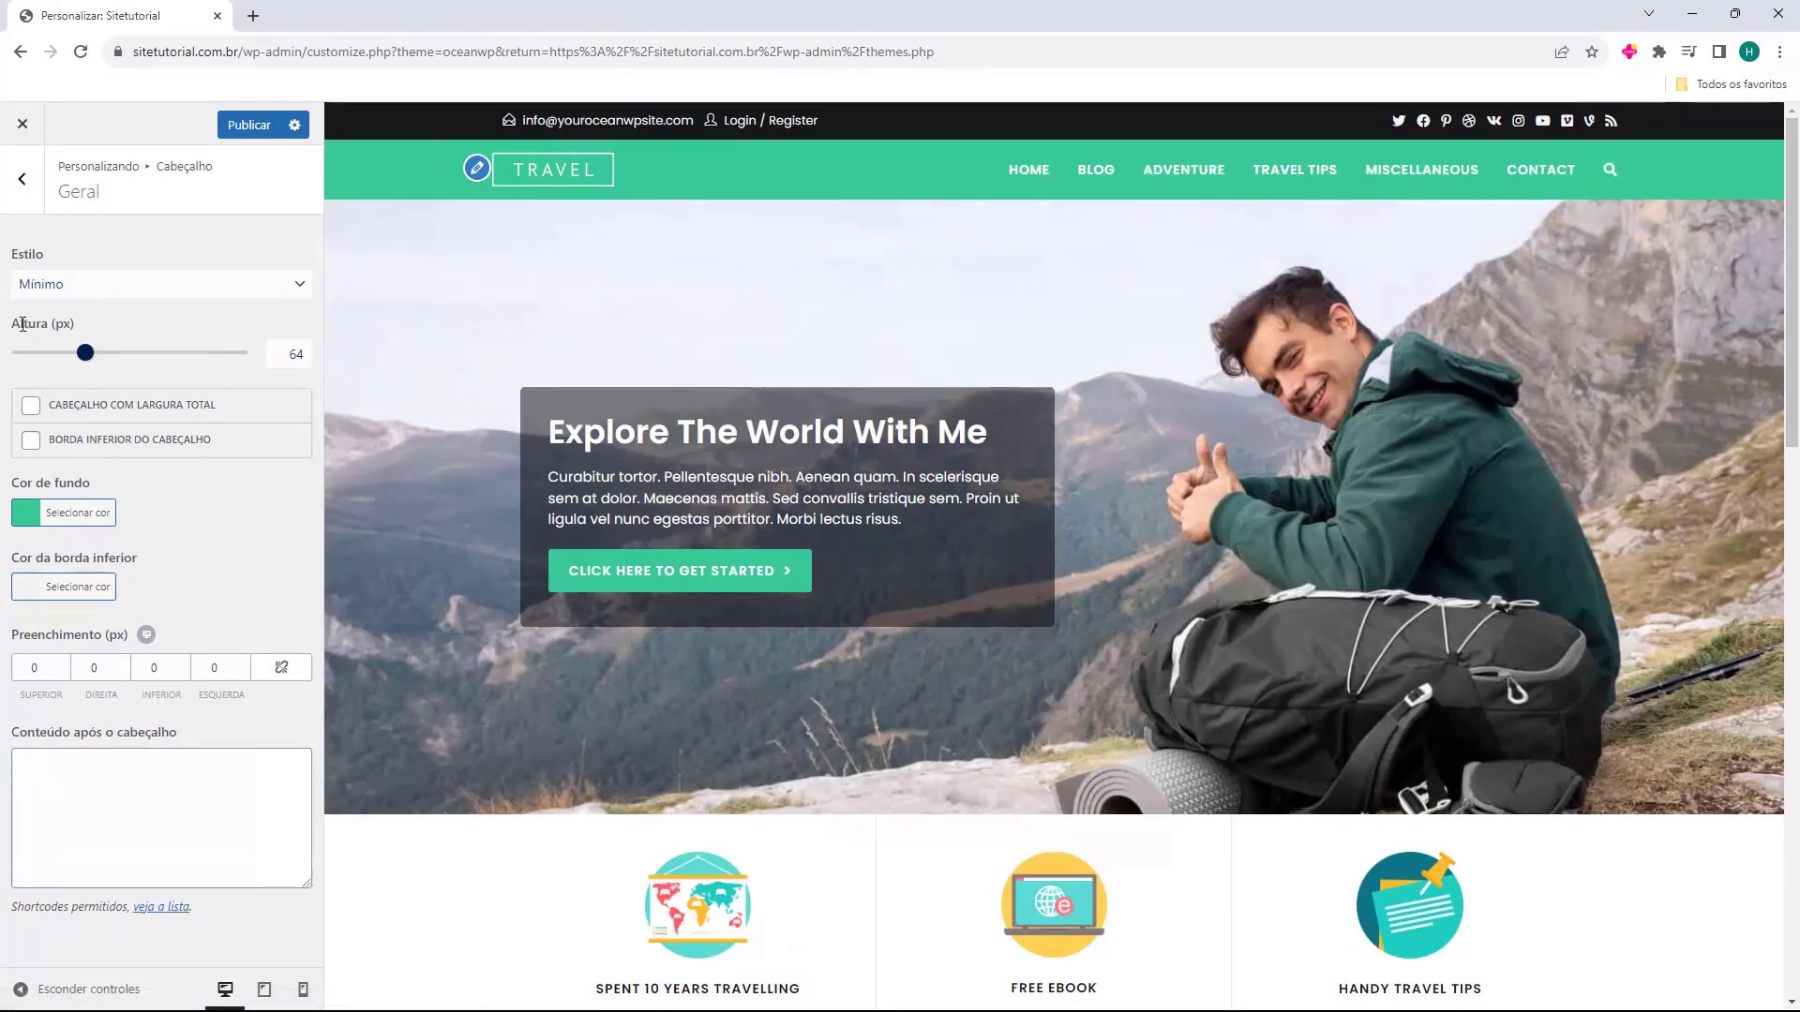
Set the header height to 64, leaving full width and the bottom border off.
mouse_move(90, 357)
left_mouse_down()
mouse_move(217, 358)
mouse_move(9, 356)
mouse_move(76, 356)
left_mouse_up()
left_click_drag(283, 354, 342, 364)
type("64")
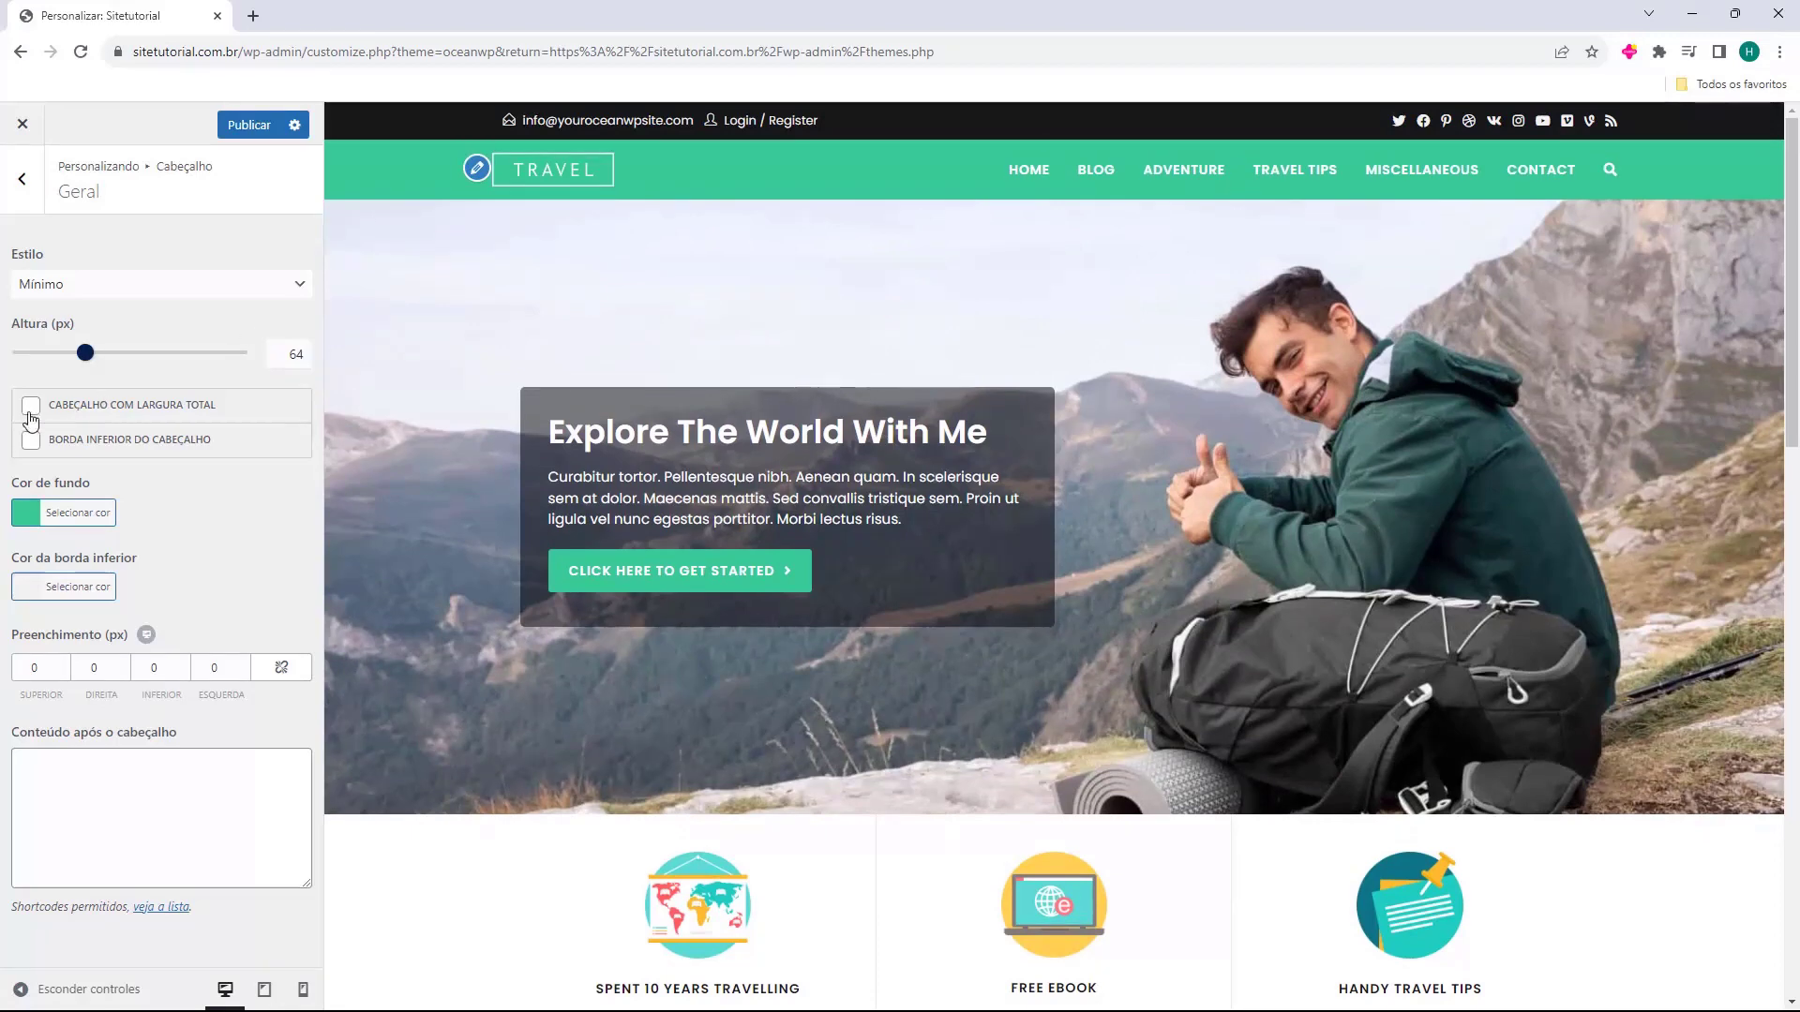
left_click(31, 412)
left_click(31, 412)
left_click(31, 413)
left_click(32, 443)
left_click(32, 442)
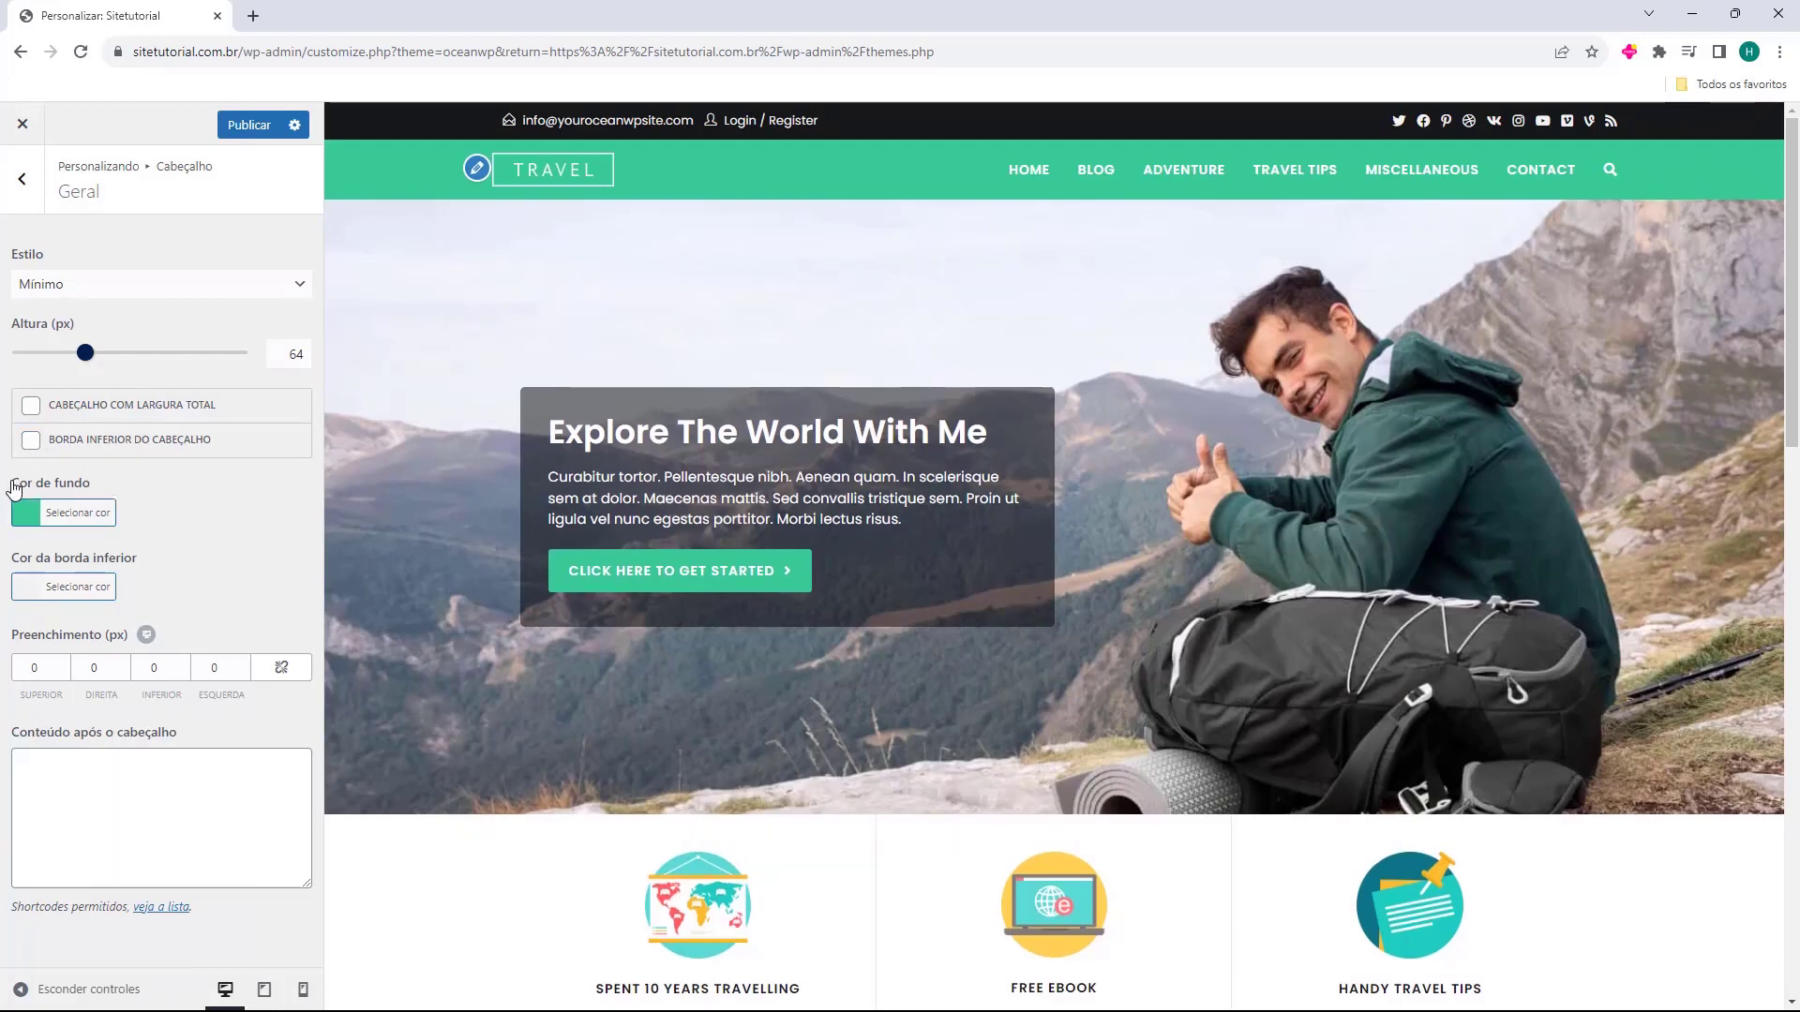
Set the header background colour to royal blue #4169e1.
left_click(27, 515)
left_click_drag(126, 632, 56, 710)
double_click(42, 548)
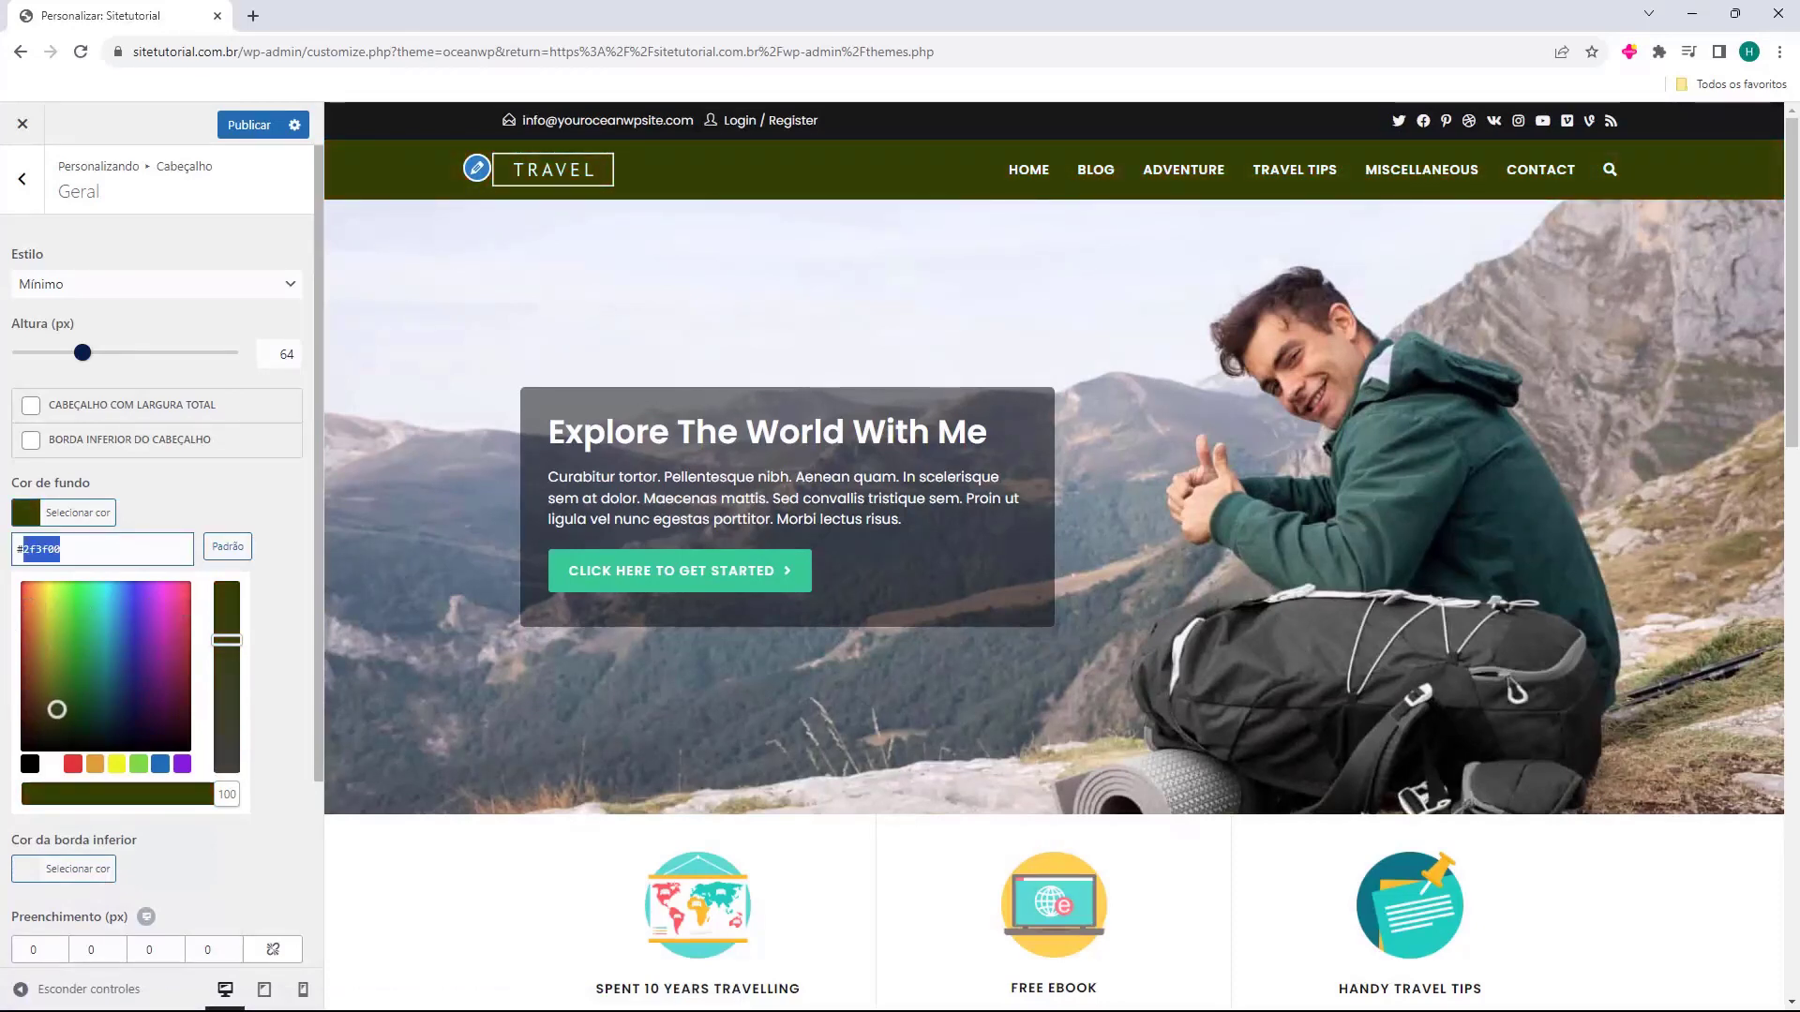
type("4169e1")
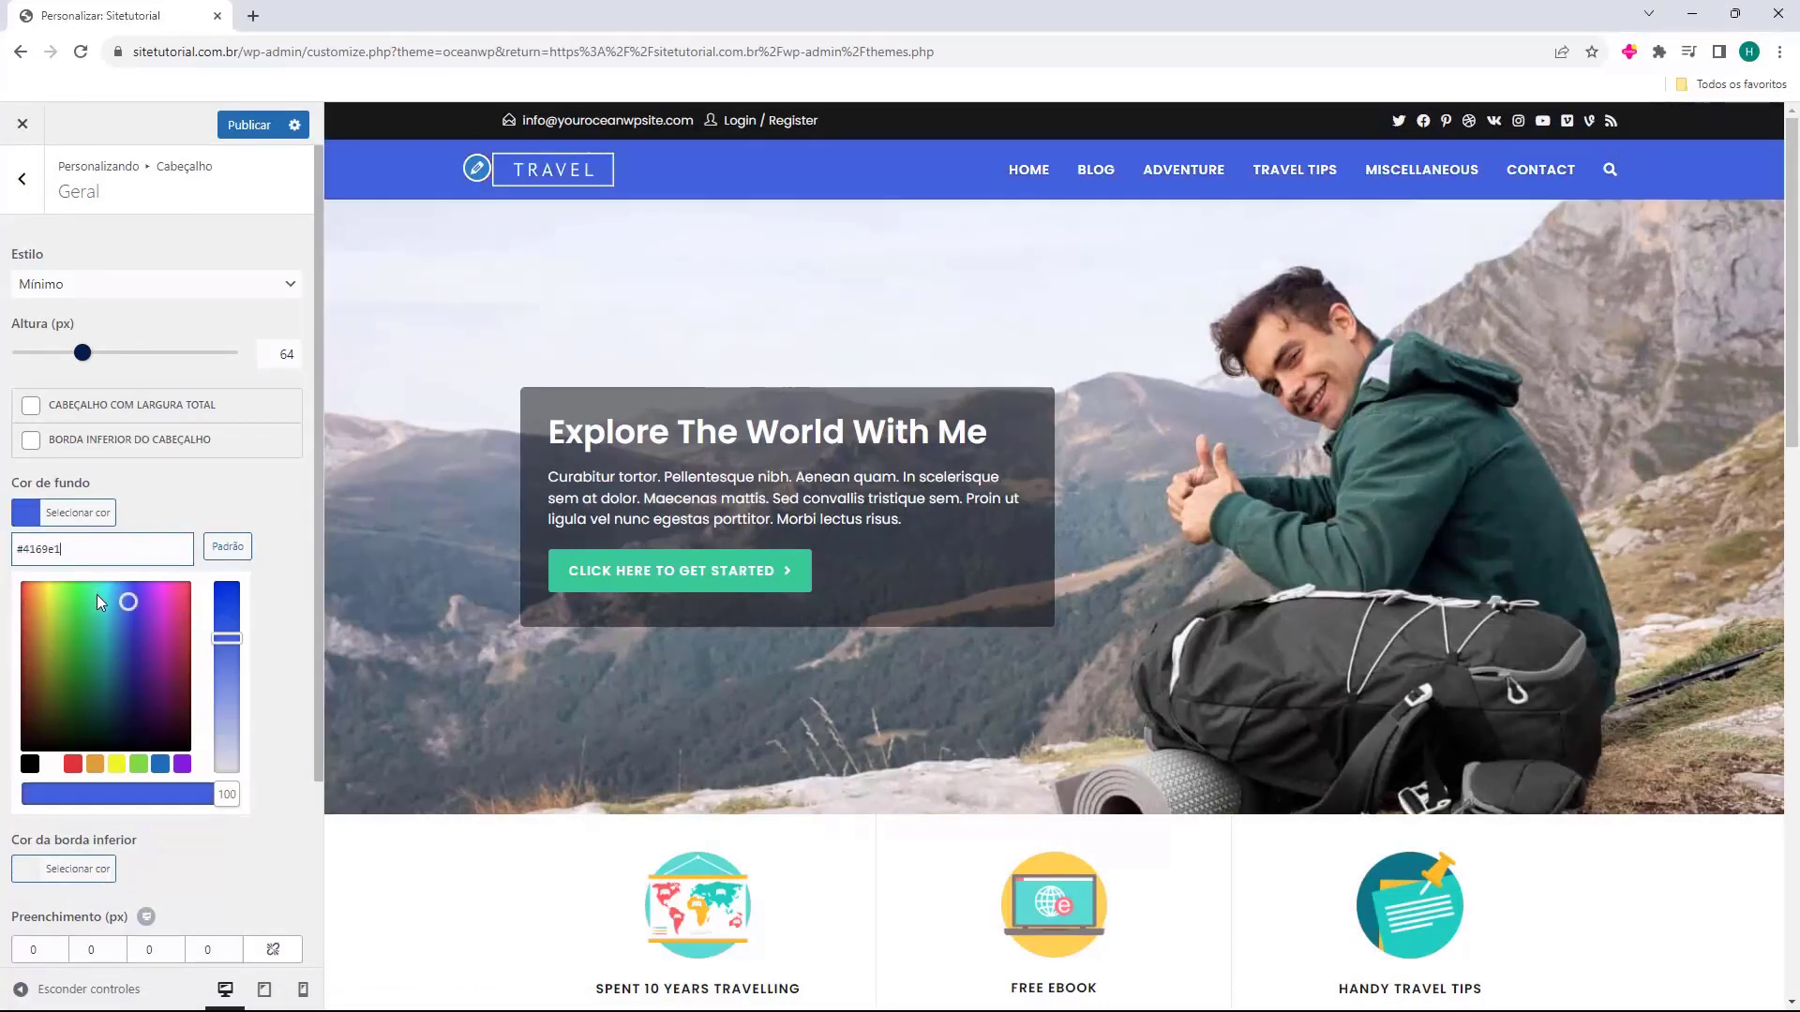
left_click_drag(96, 594, 110, 663)
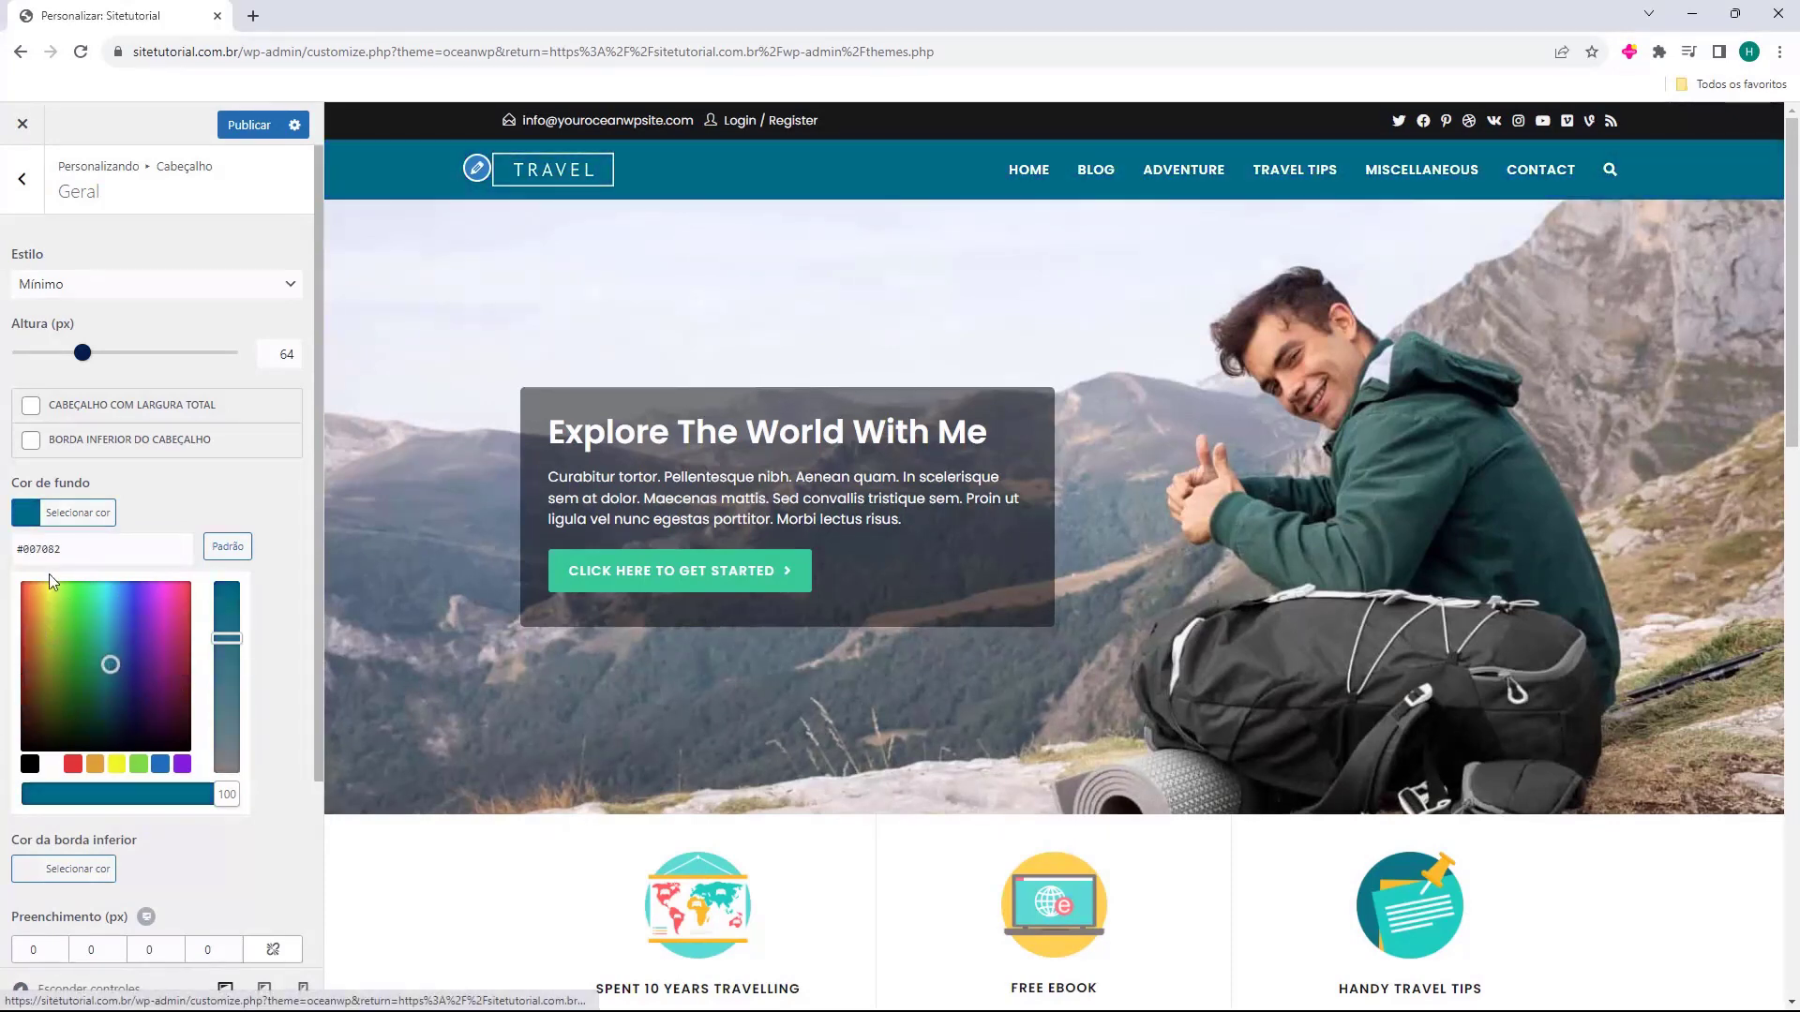
double_click(45, 552)
type("4169e1")
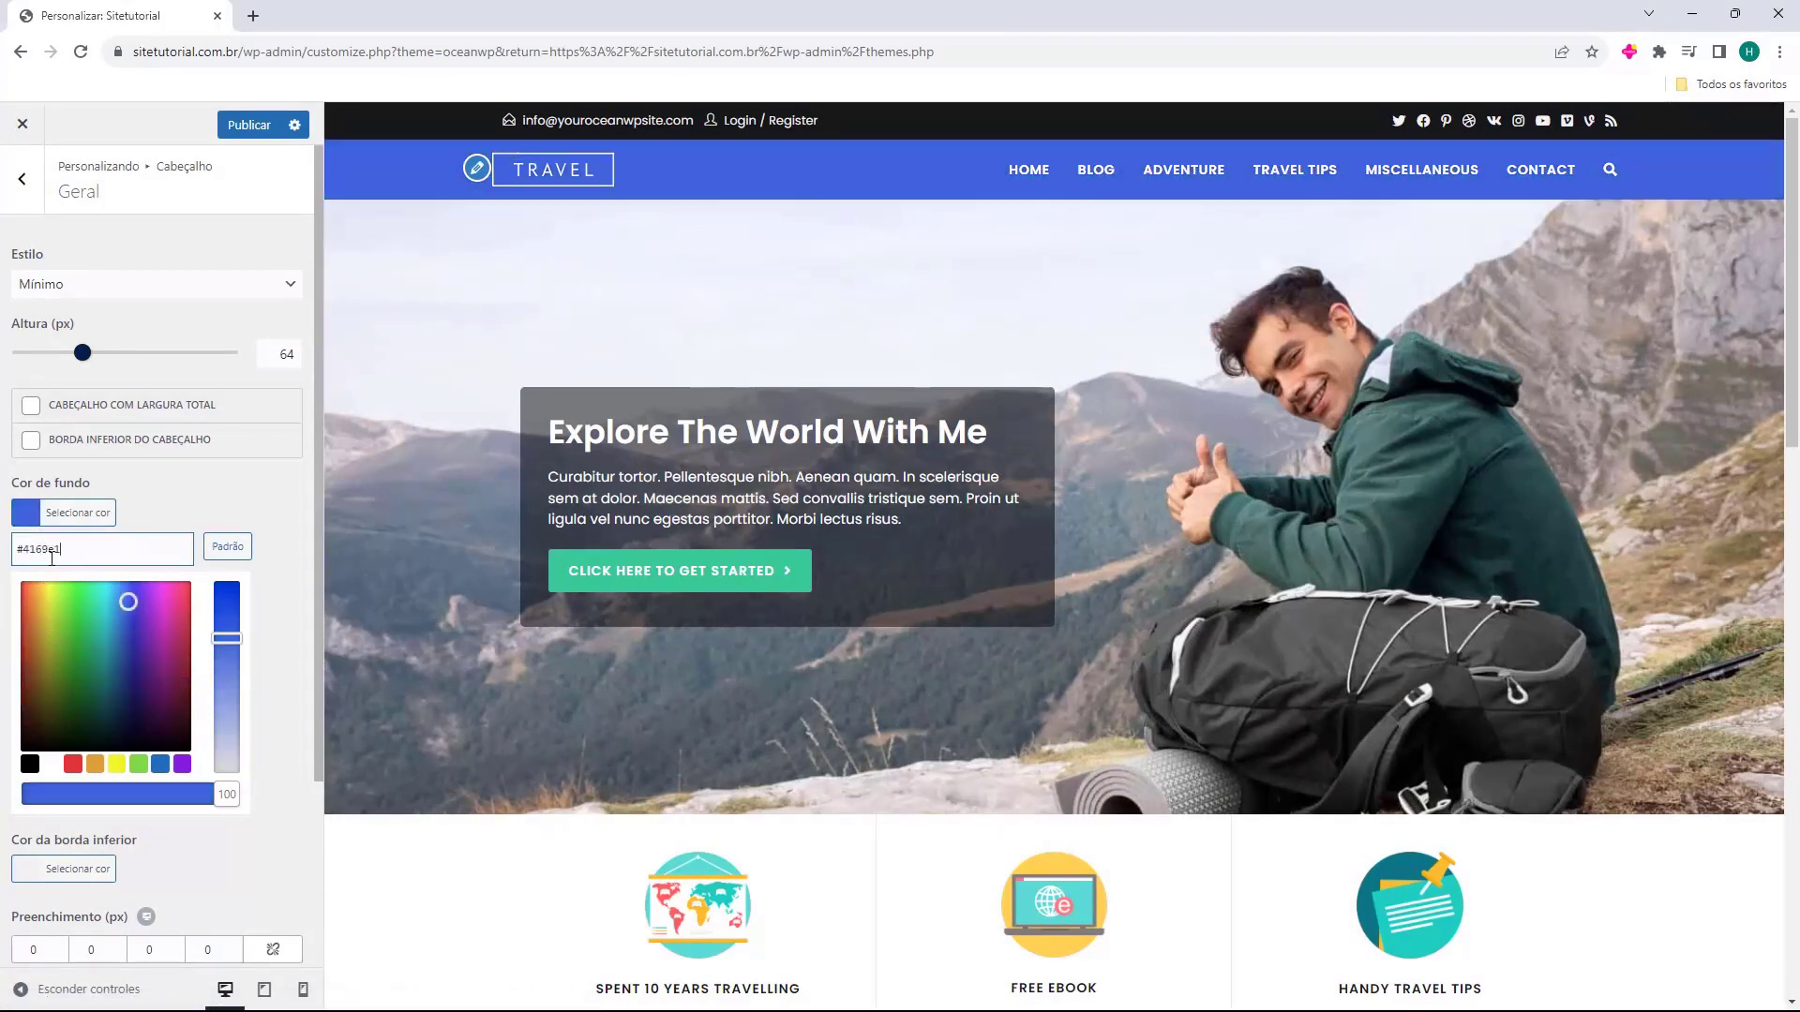
left_click(237, 482)
Try a header bottom border and extra top padding, then revert both, padding back to 0.
left_click(29, 444)
left_click(29, 446)
left_click(64, 663)
left_click(64, 663)
left_click(64, 663)
left_click(63, 664)
left_click(64, 663)
left_click(64, 672)
left_click(64, 672)
left_click(63, 672)
left_click(63, 672)
left_click(63, 673)
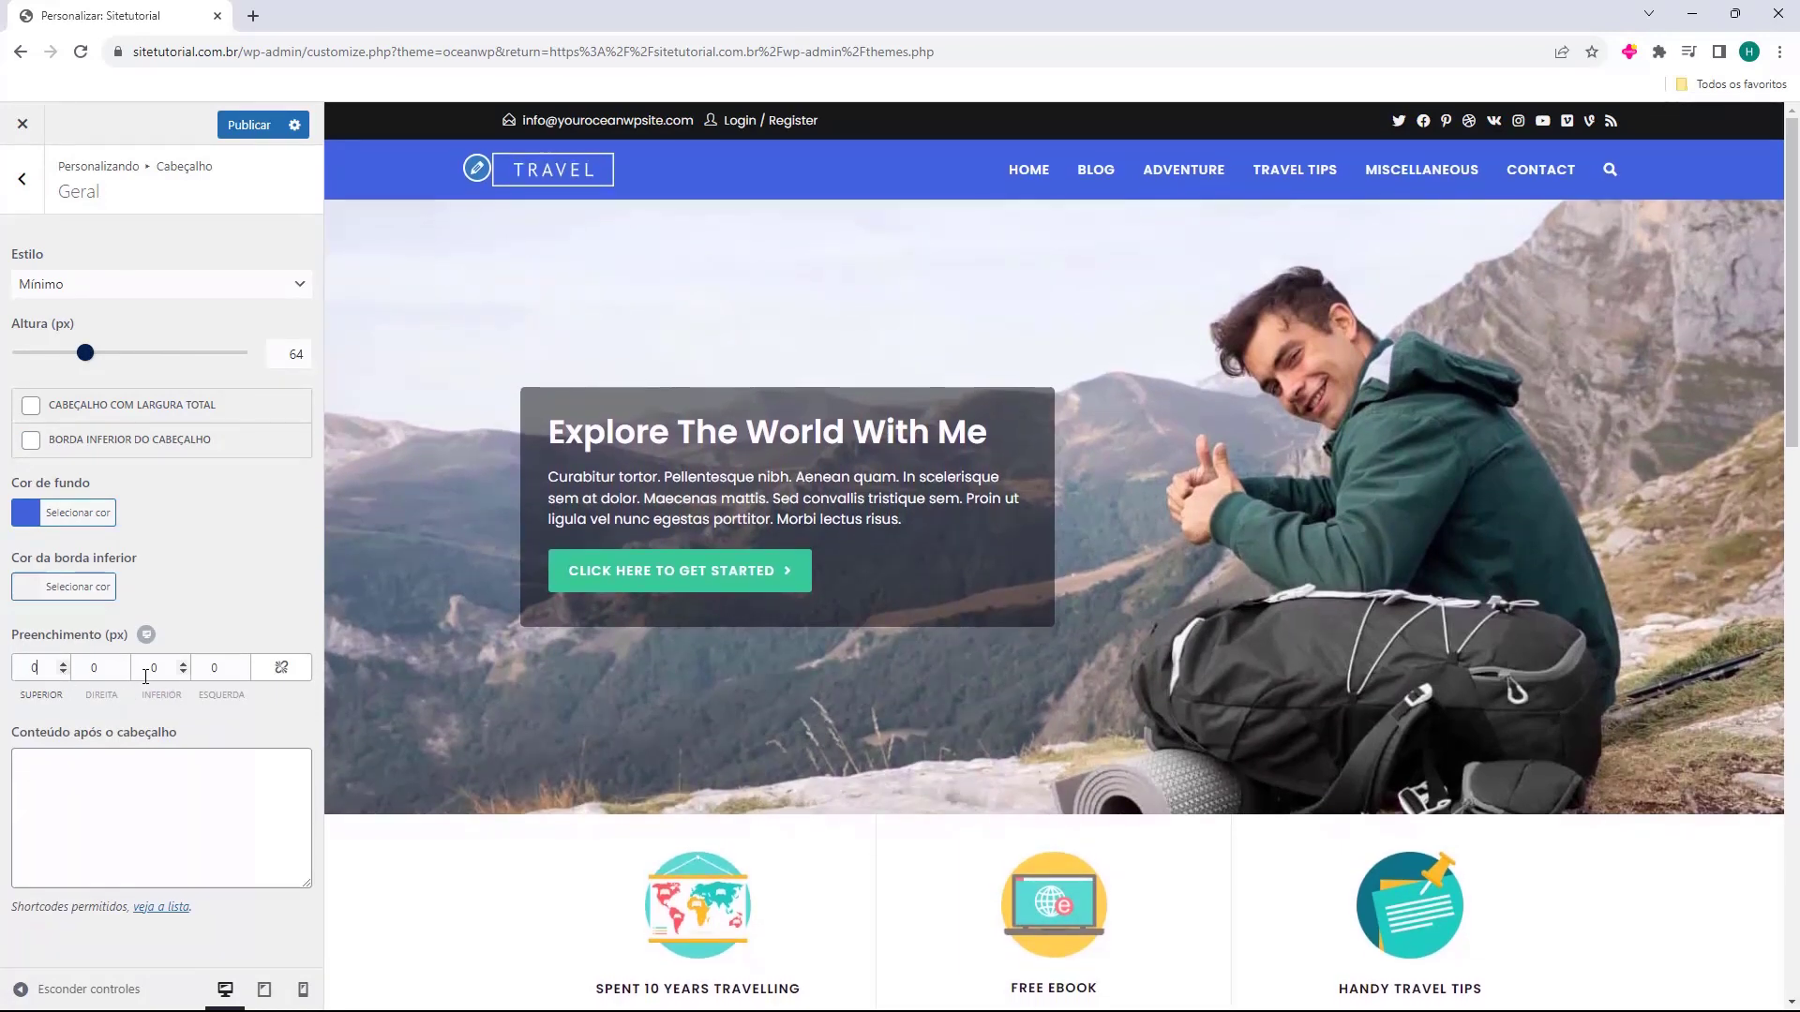
Check Mídia do cabeçalho, then remove the TRAVEL logo in the Logo settings.
key("Escape")
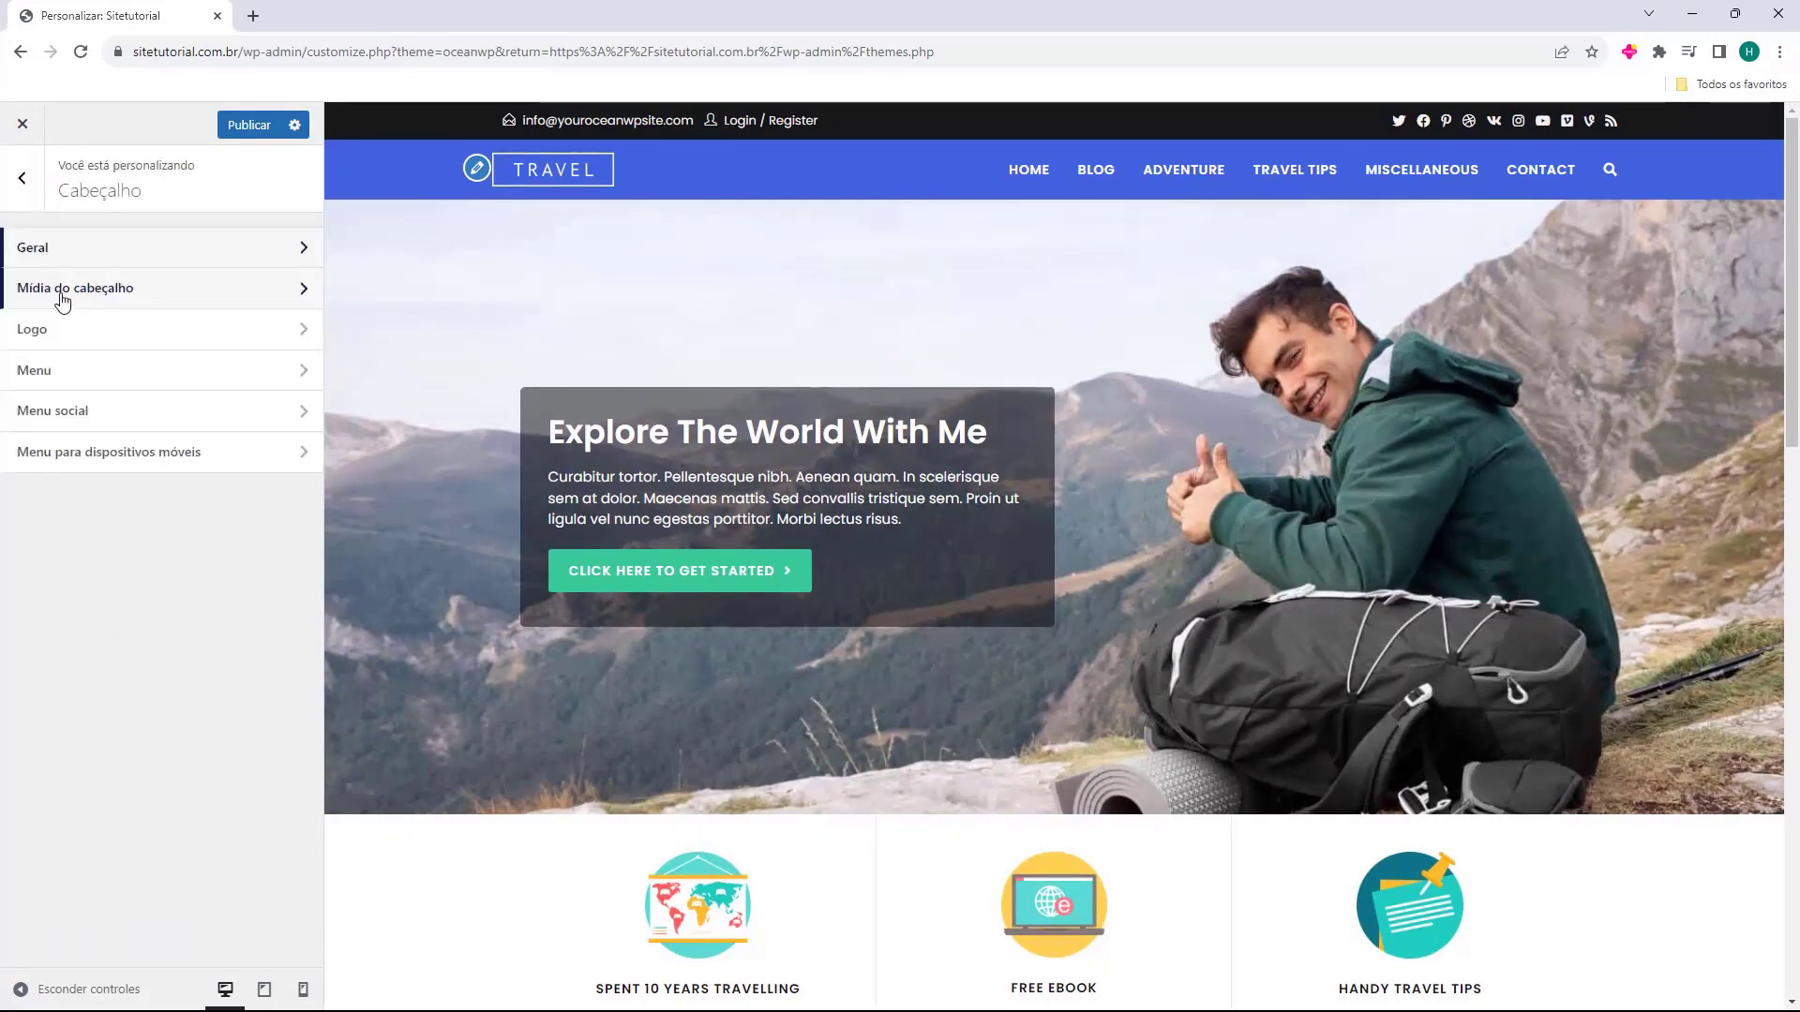
left_click(105, 296)
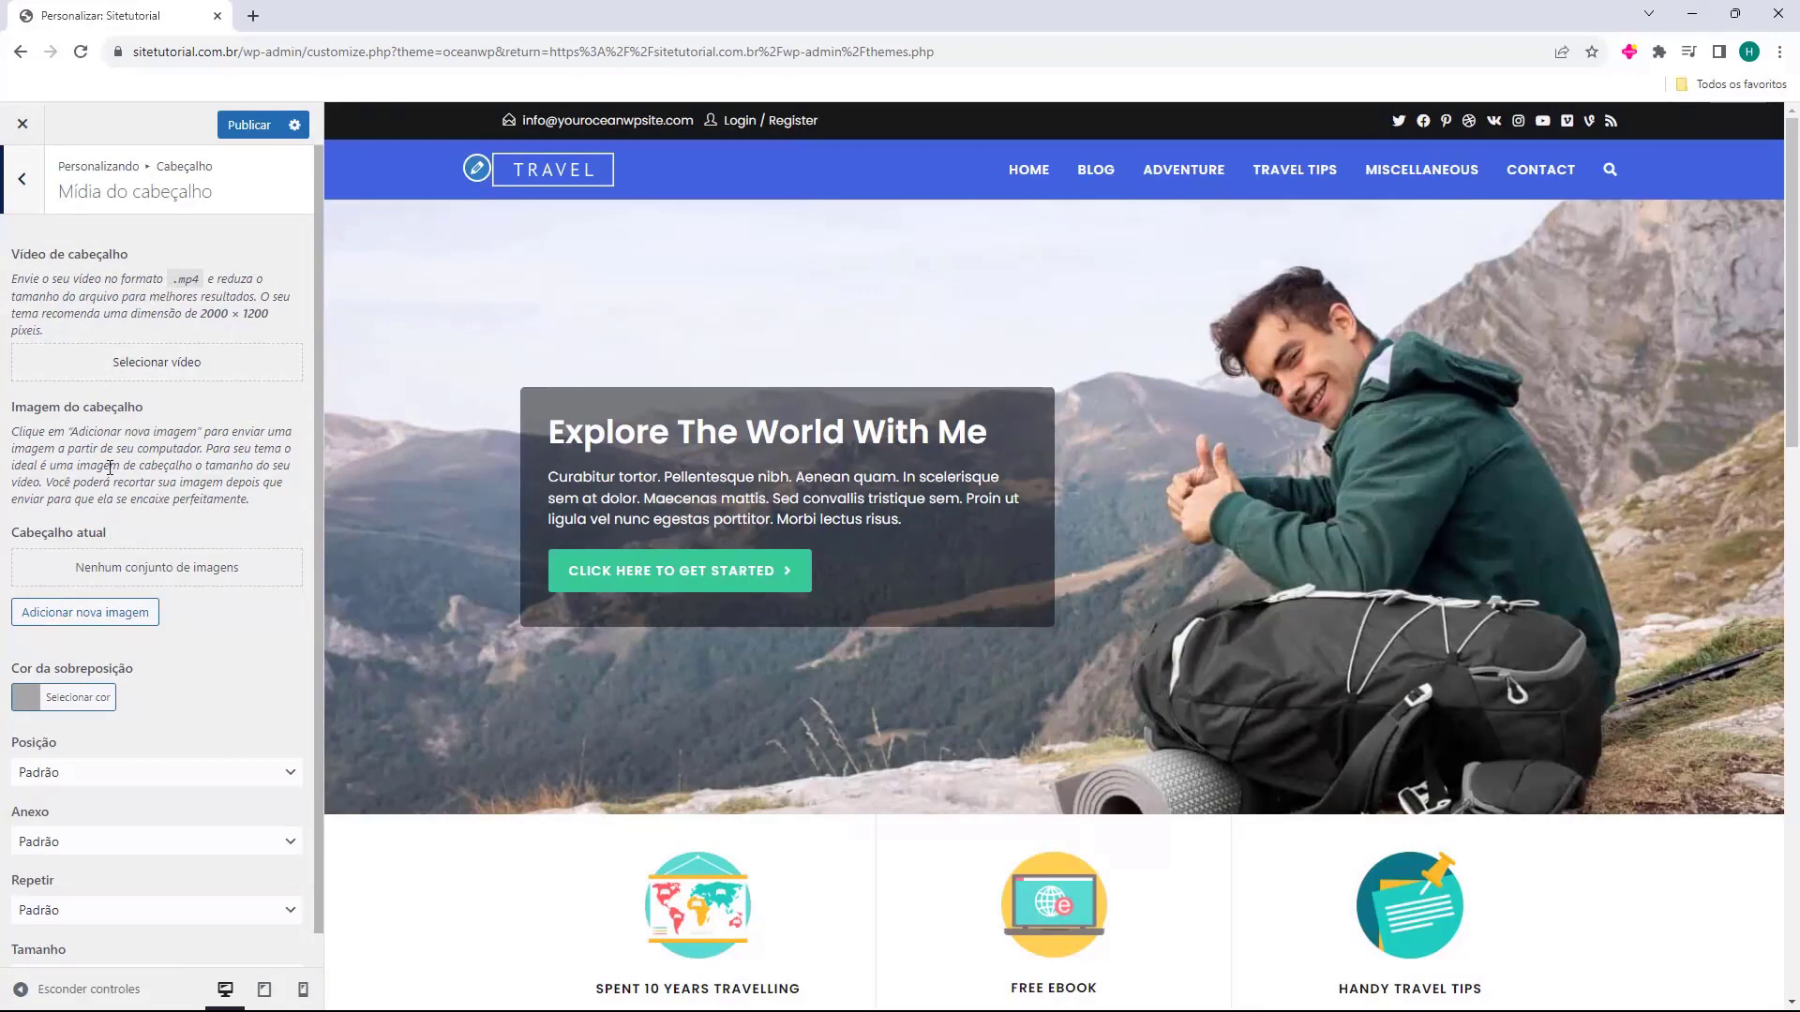
scroll(110, 467, "down", 1)
scroll(127, 531, "up", 1)
left_click(28, 188)
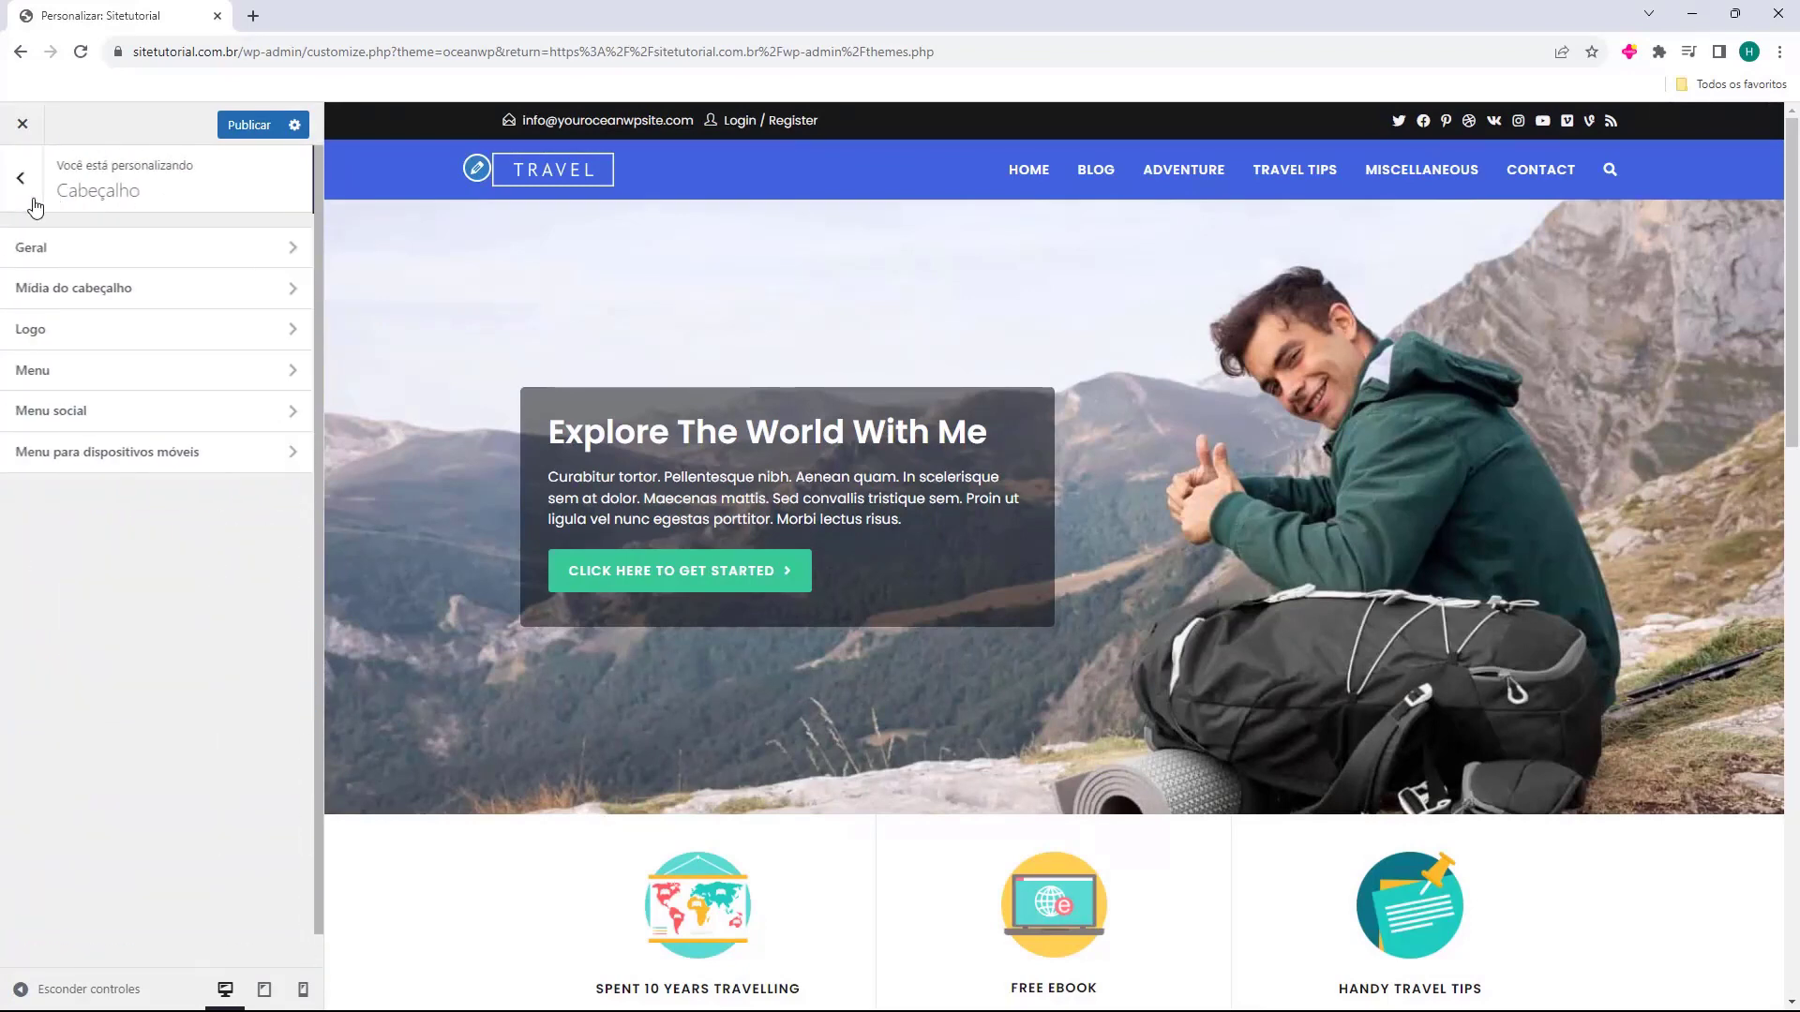
left_click(67, 339)
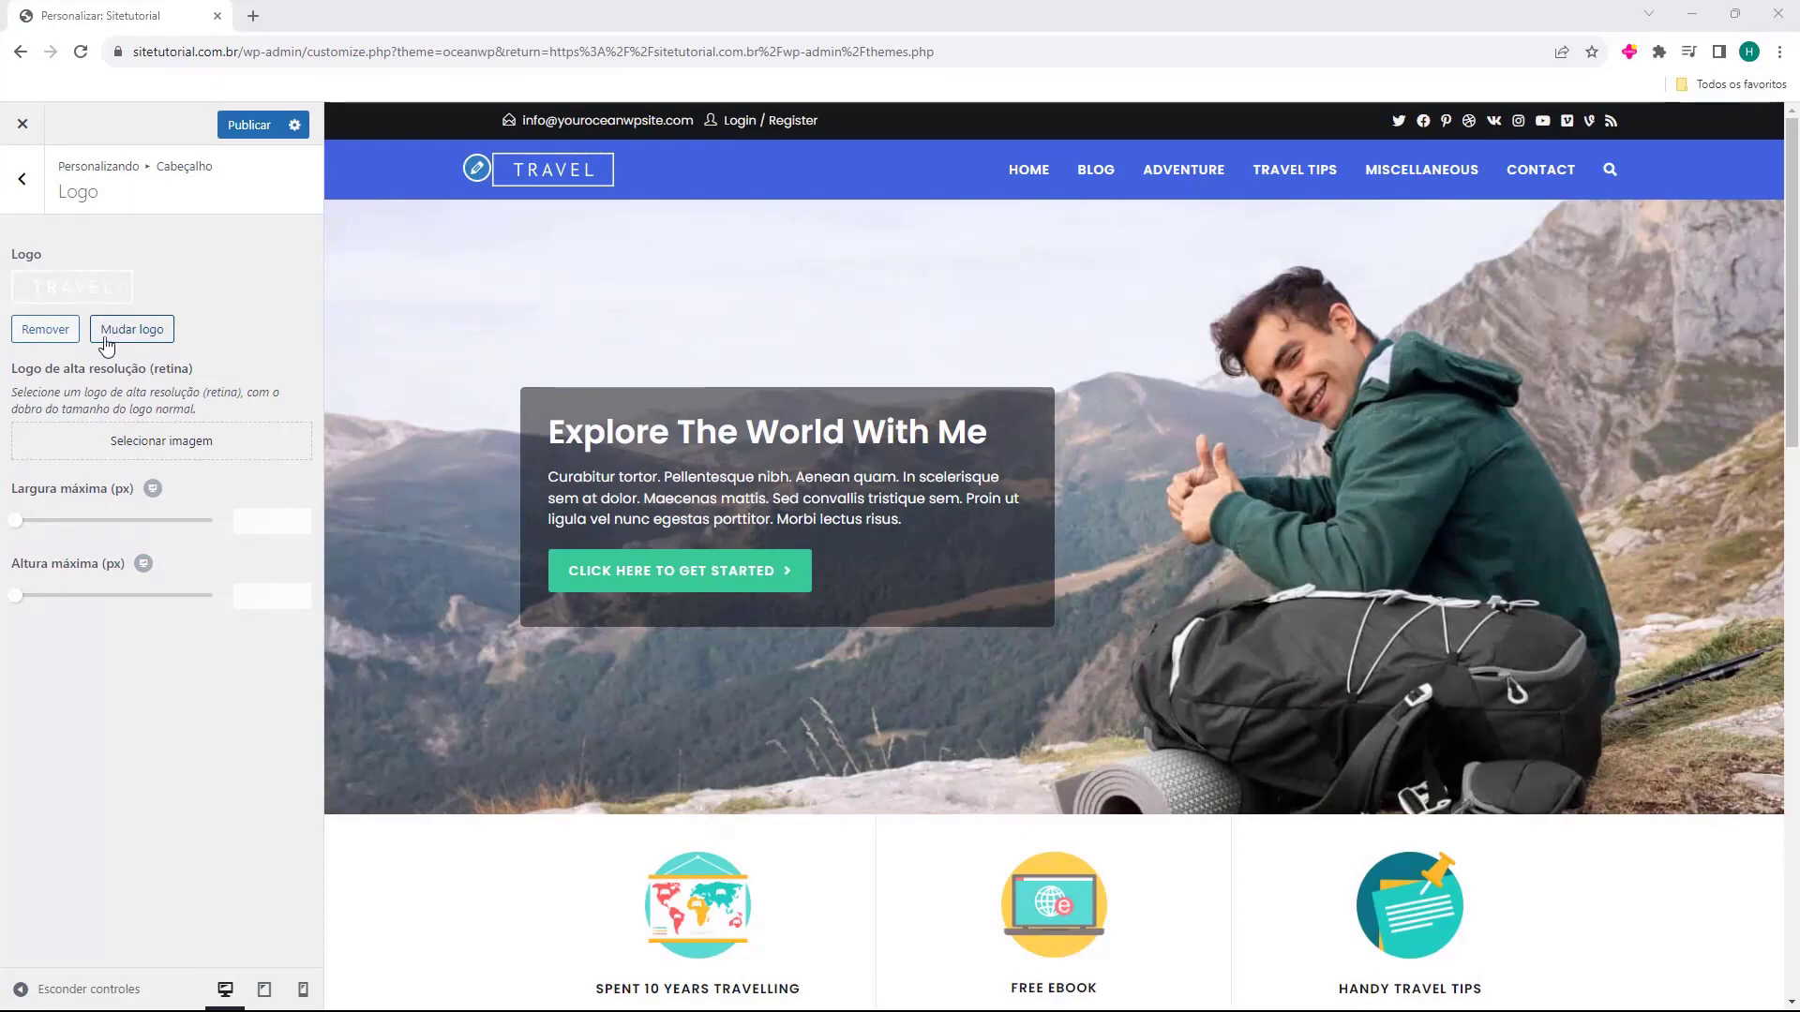
left_click(52, 332)
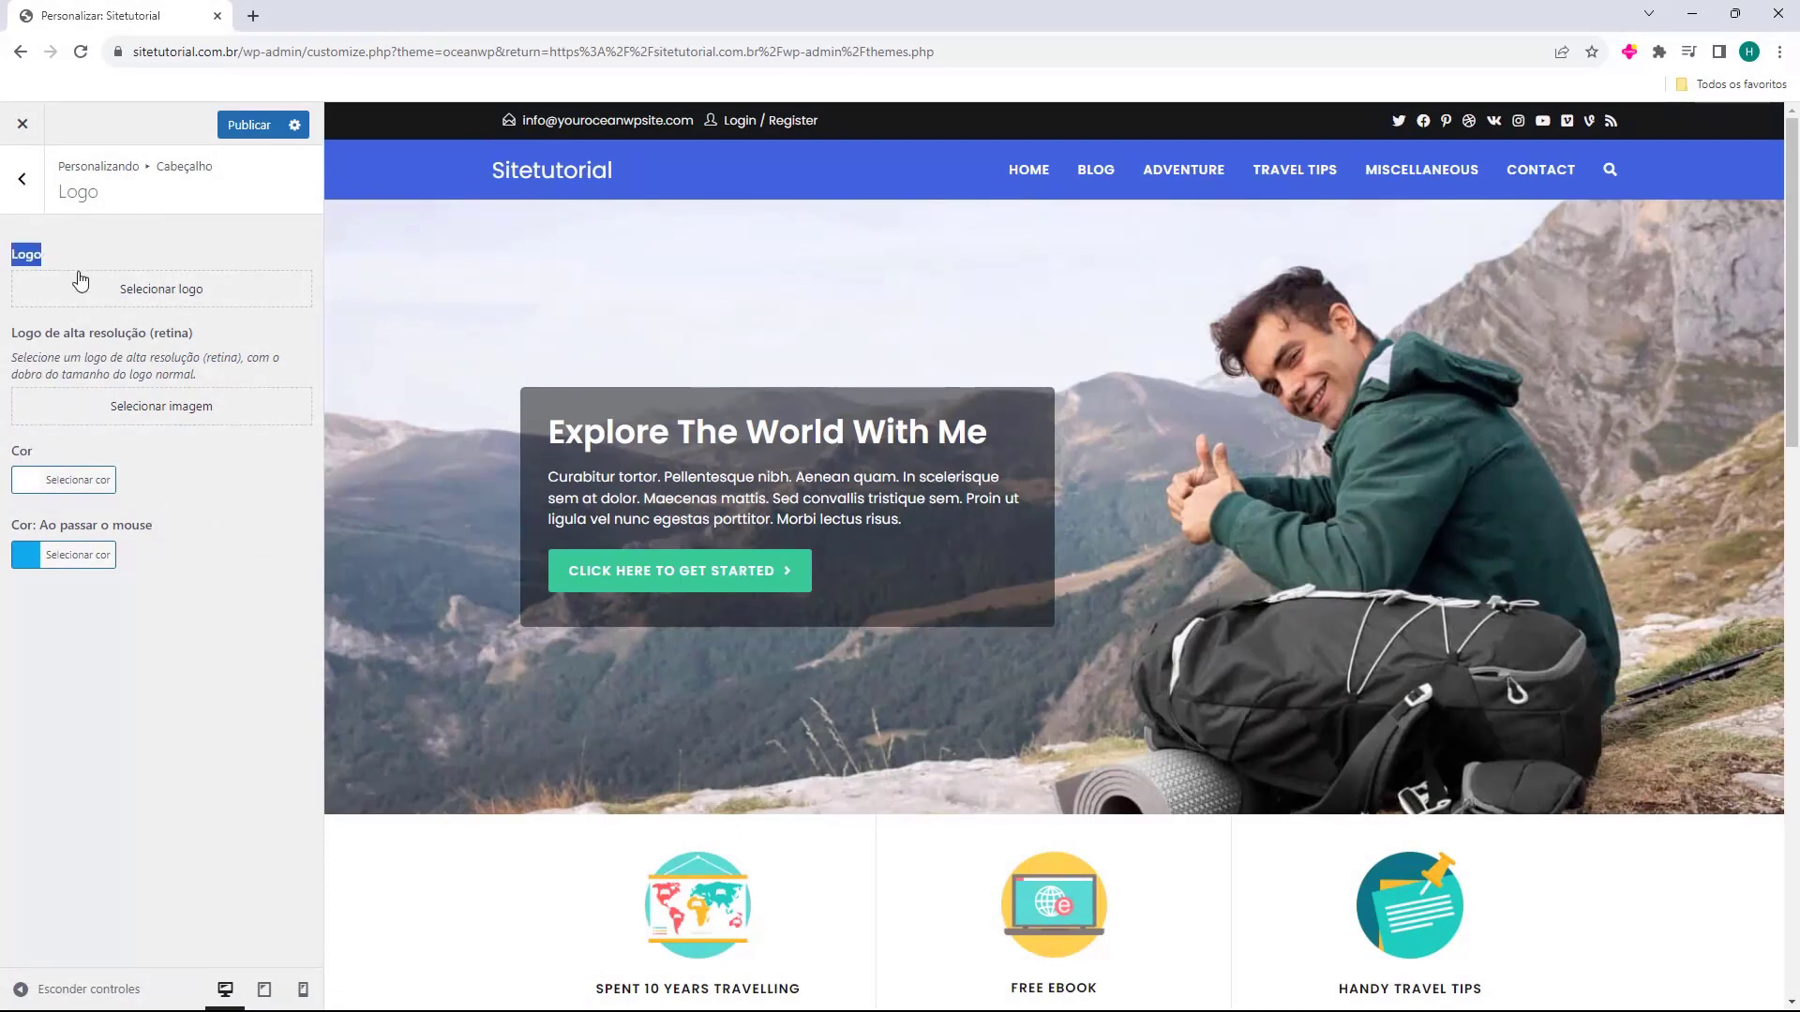
left_click(157, 292)
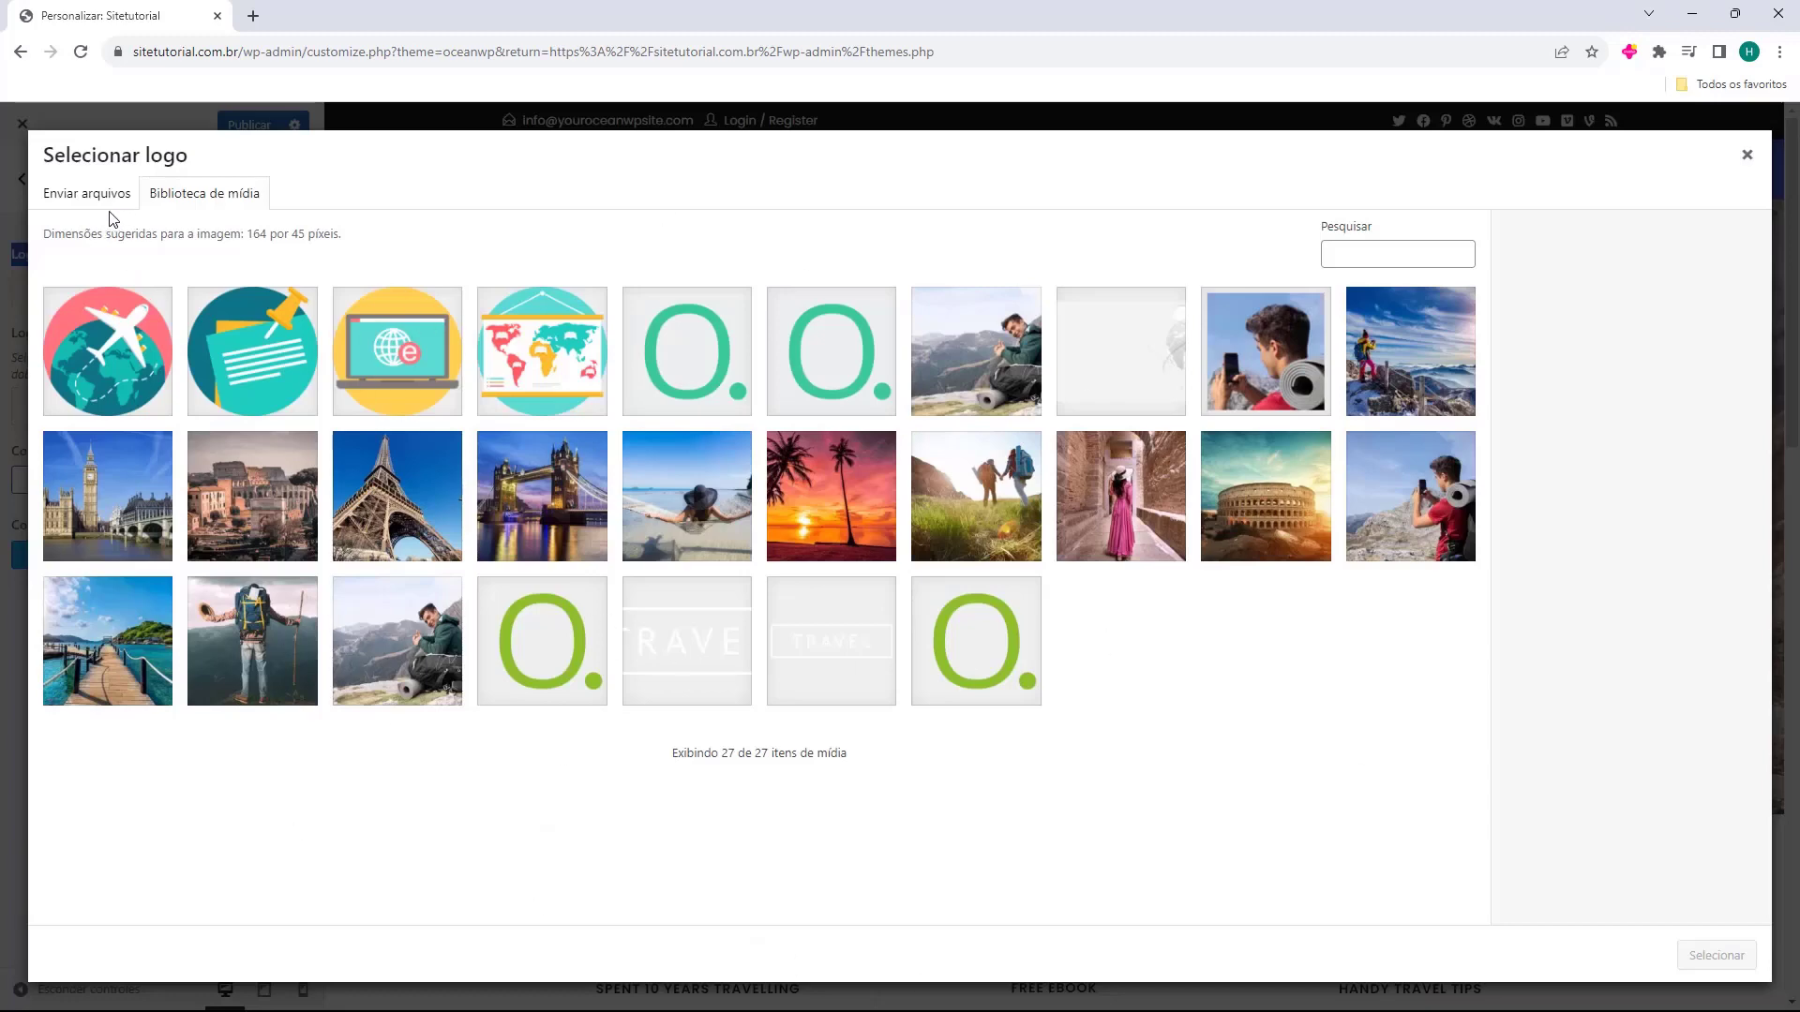
Upload 'Logo Sitetutorial.png', widen the crop to both image edges, and apply it as the logo.
left_click(75, 202)
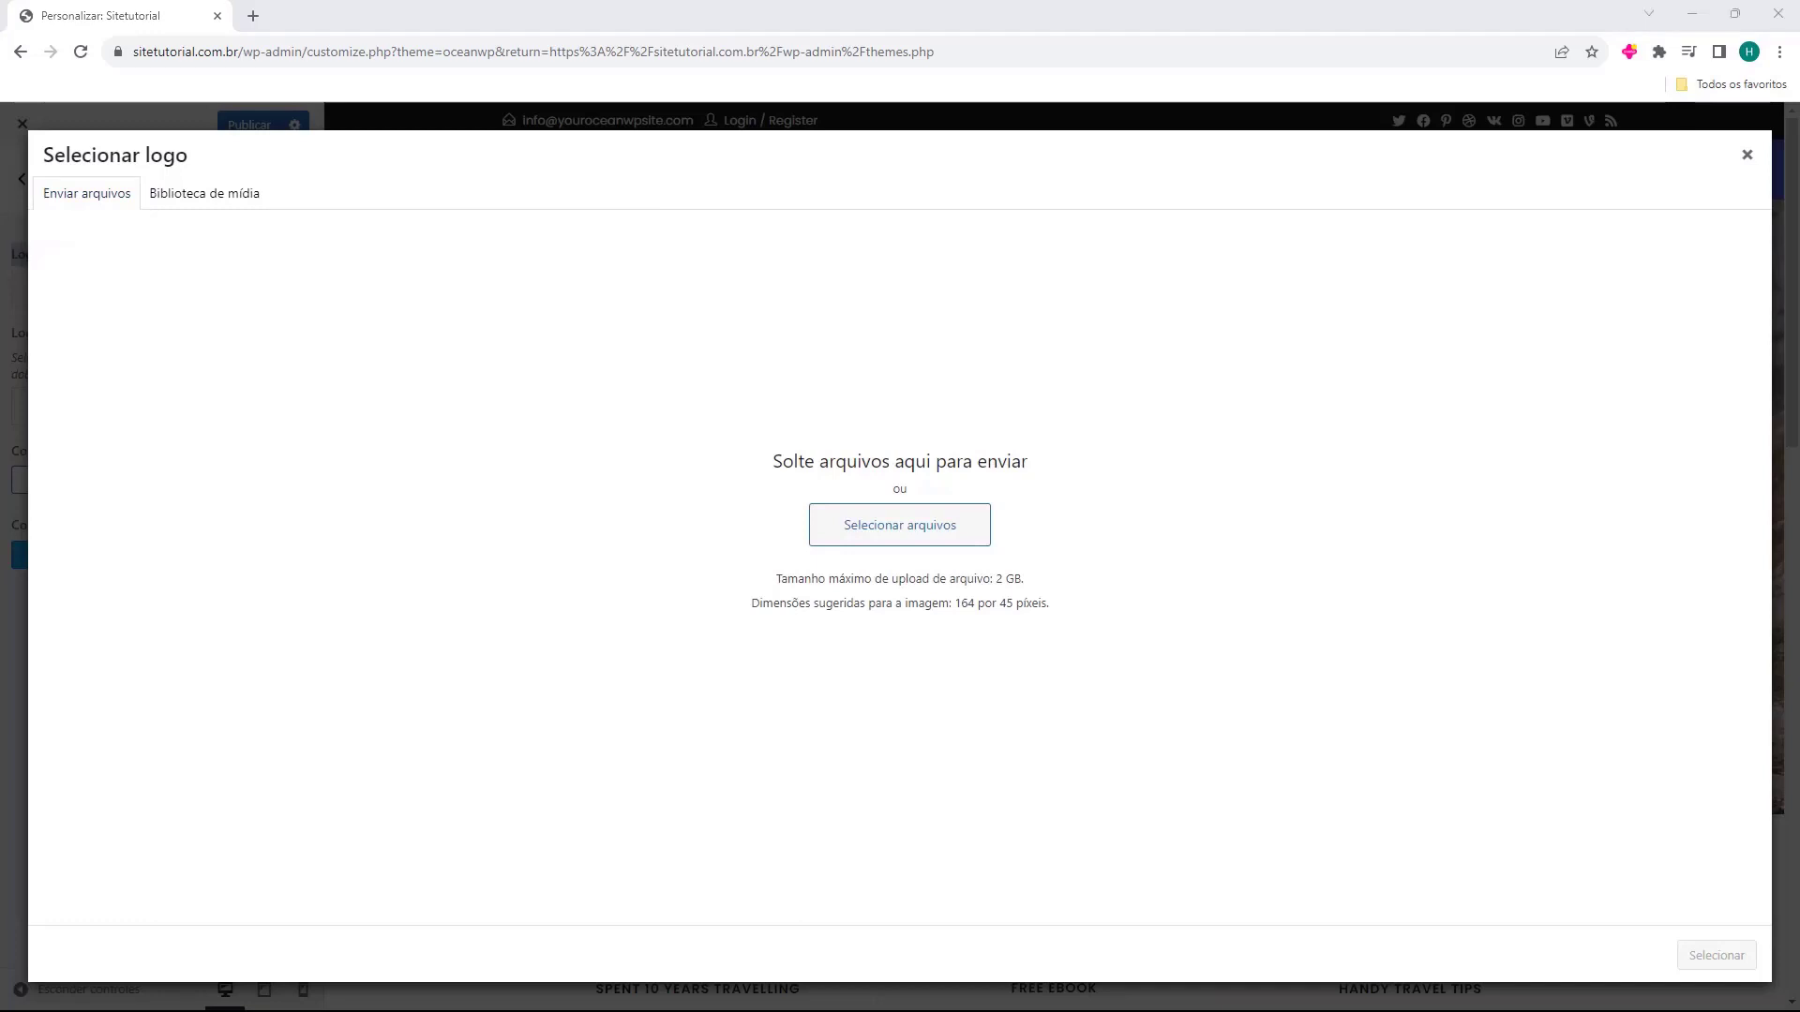
left_click_drag(31, 676, 864, 452)
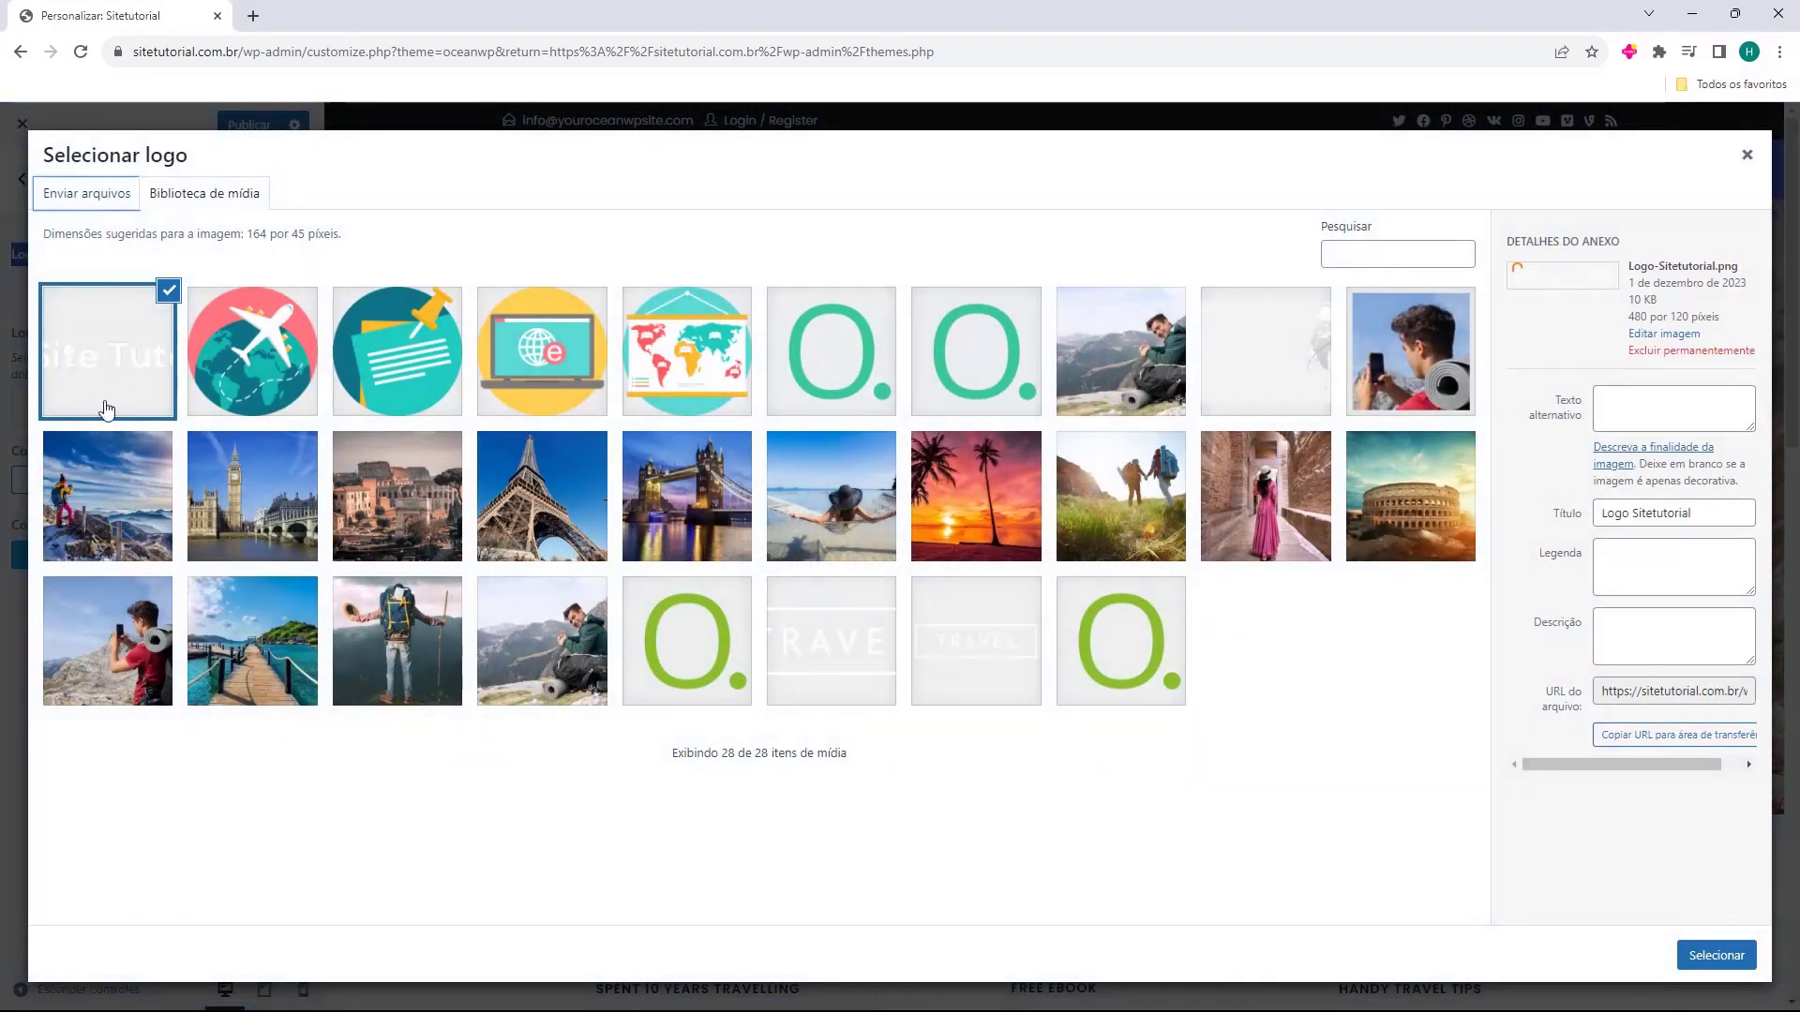
left_click(1714, 955)
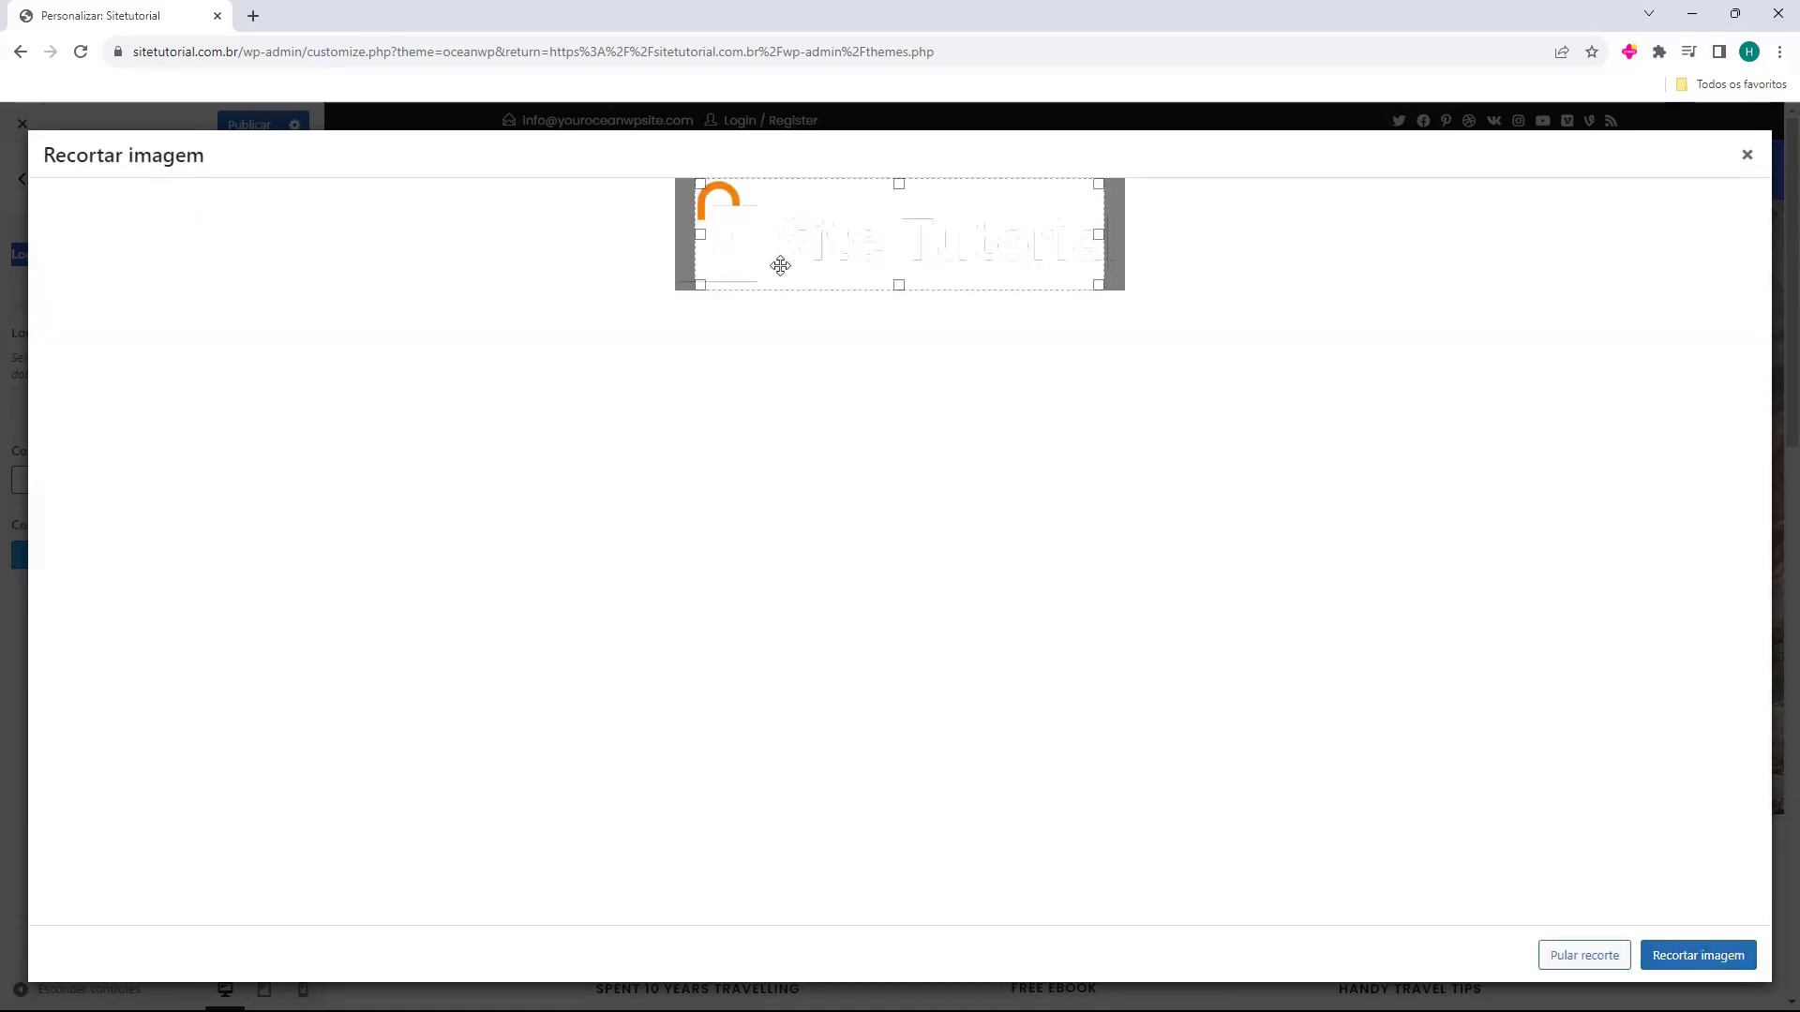
left_click_drag(702, 236, 657, 237)
left_click_drag(1099, 235, 1222, 265)
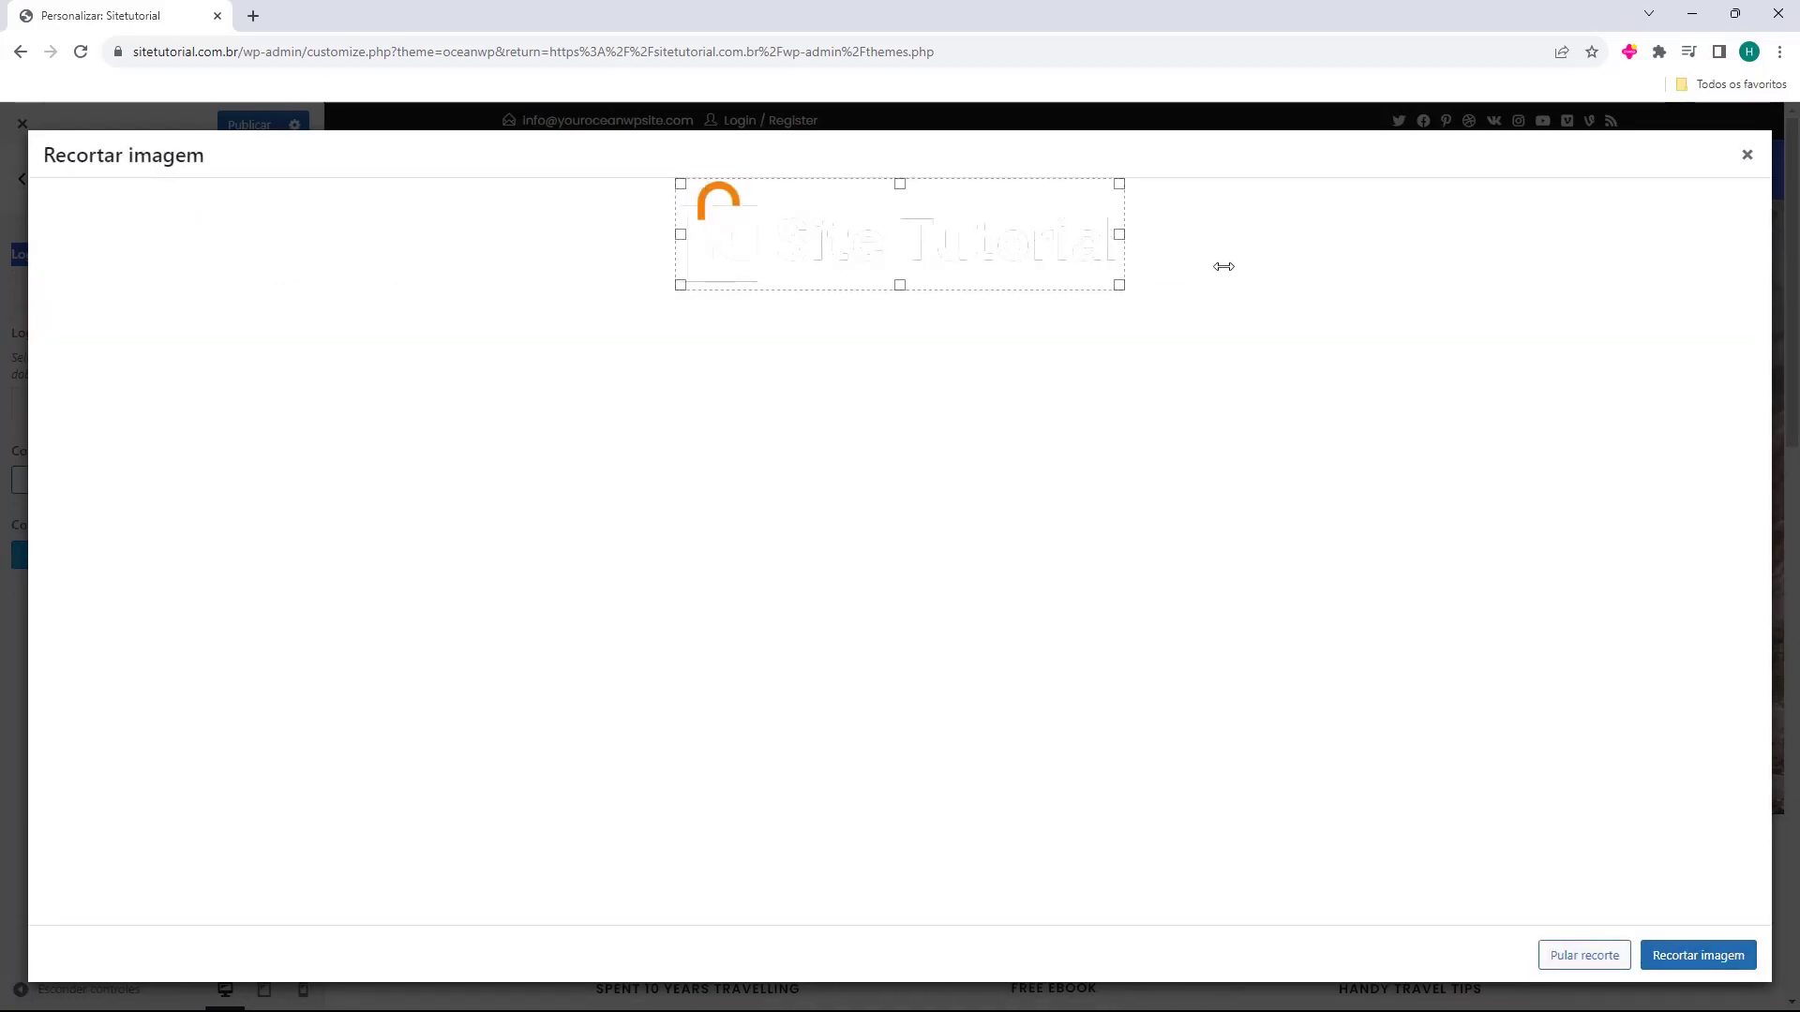
left_click(1694, 967)
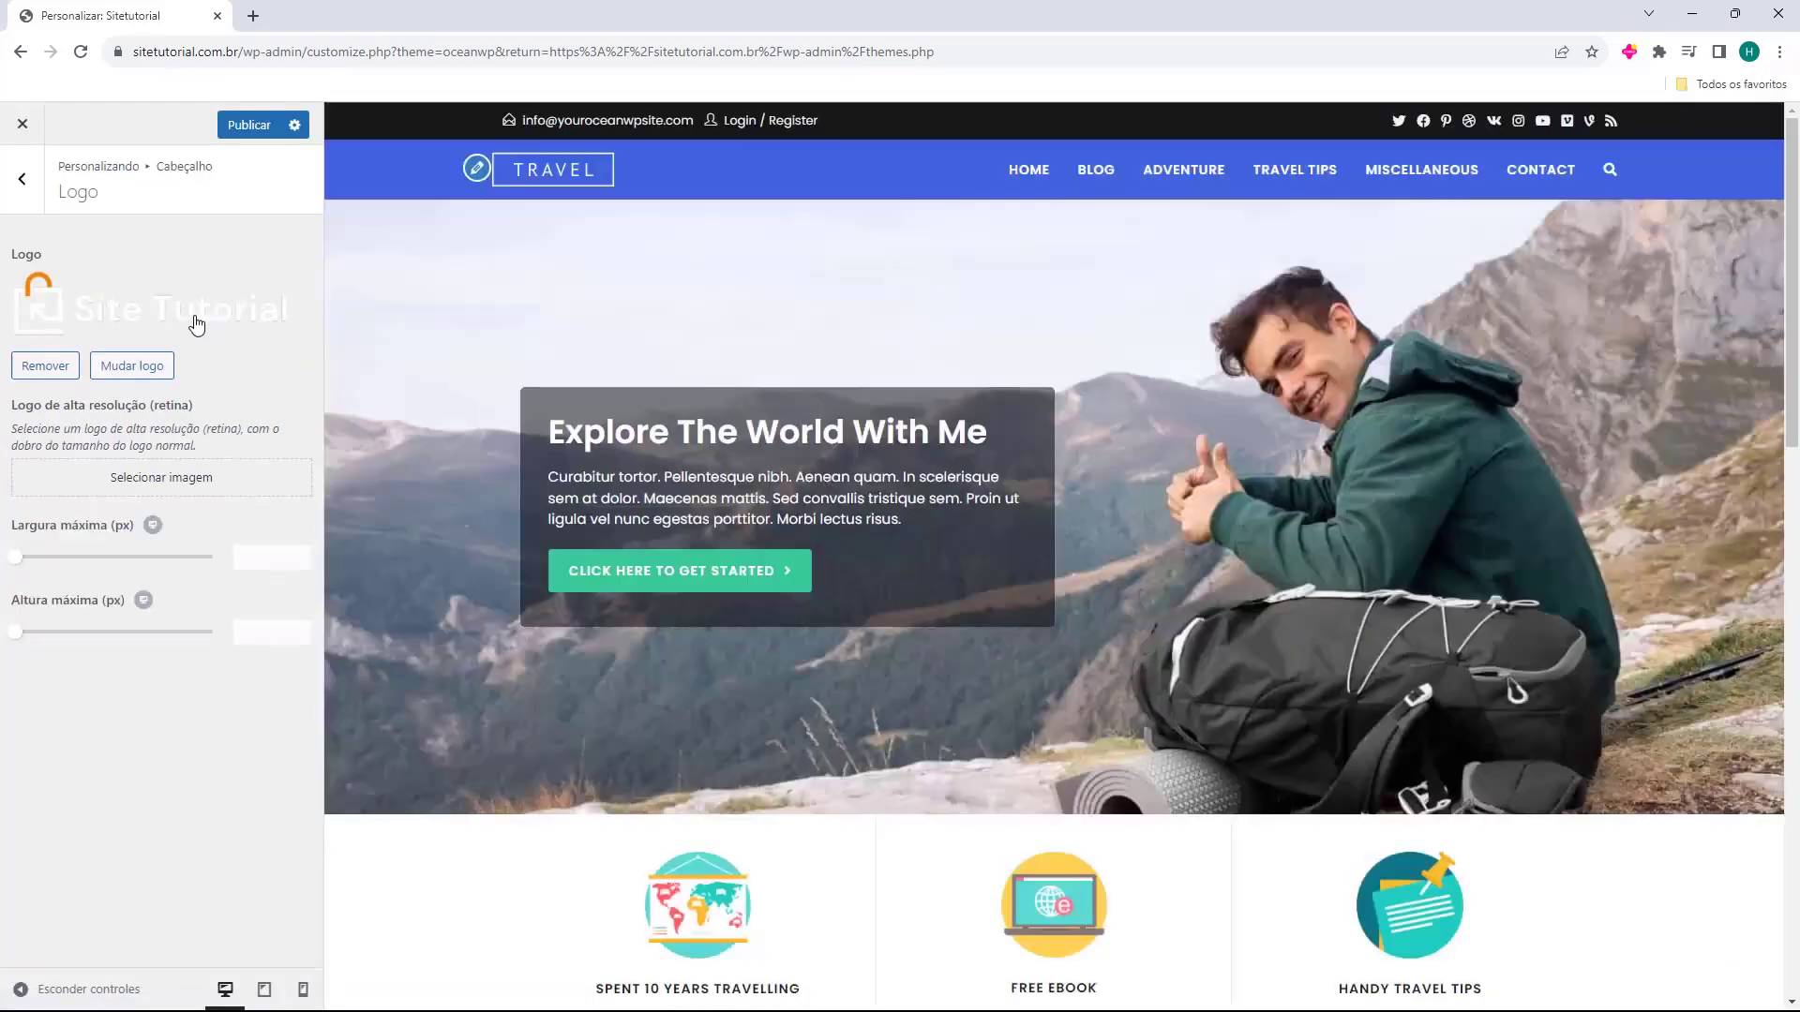
Set the Site Tutorial image as the header's retina logo.
left_click(476, 169)
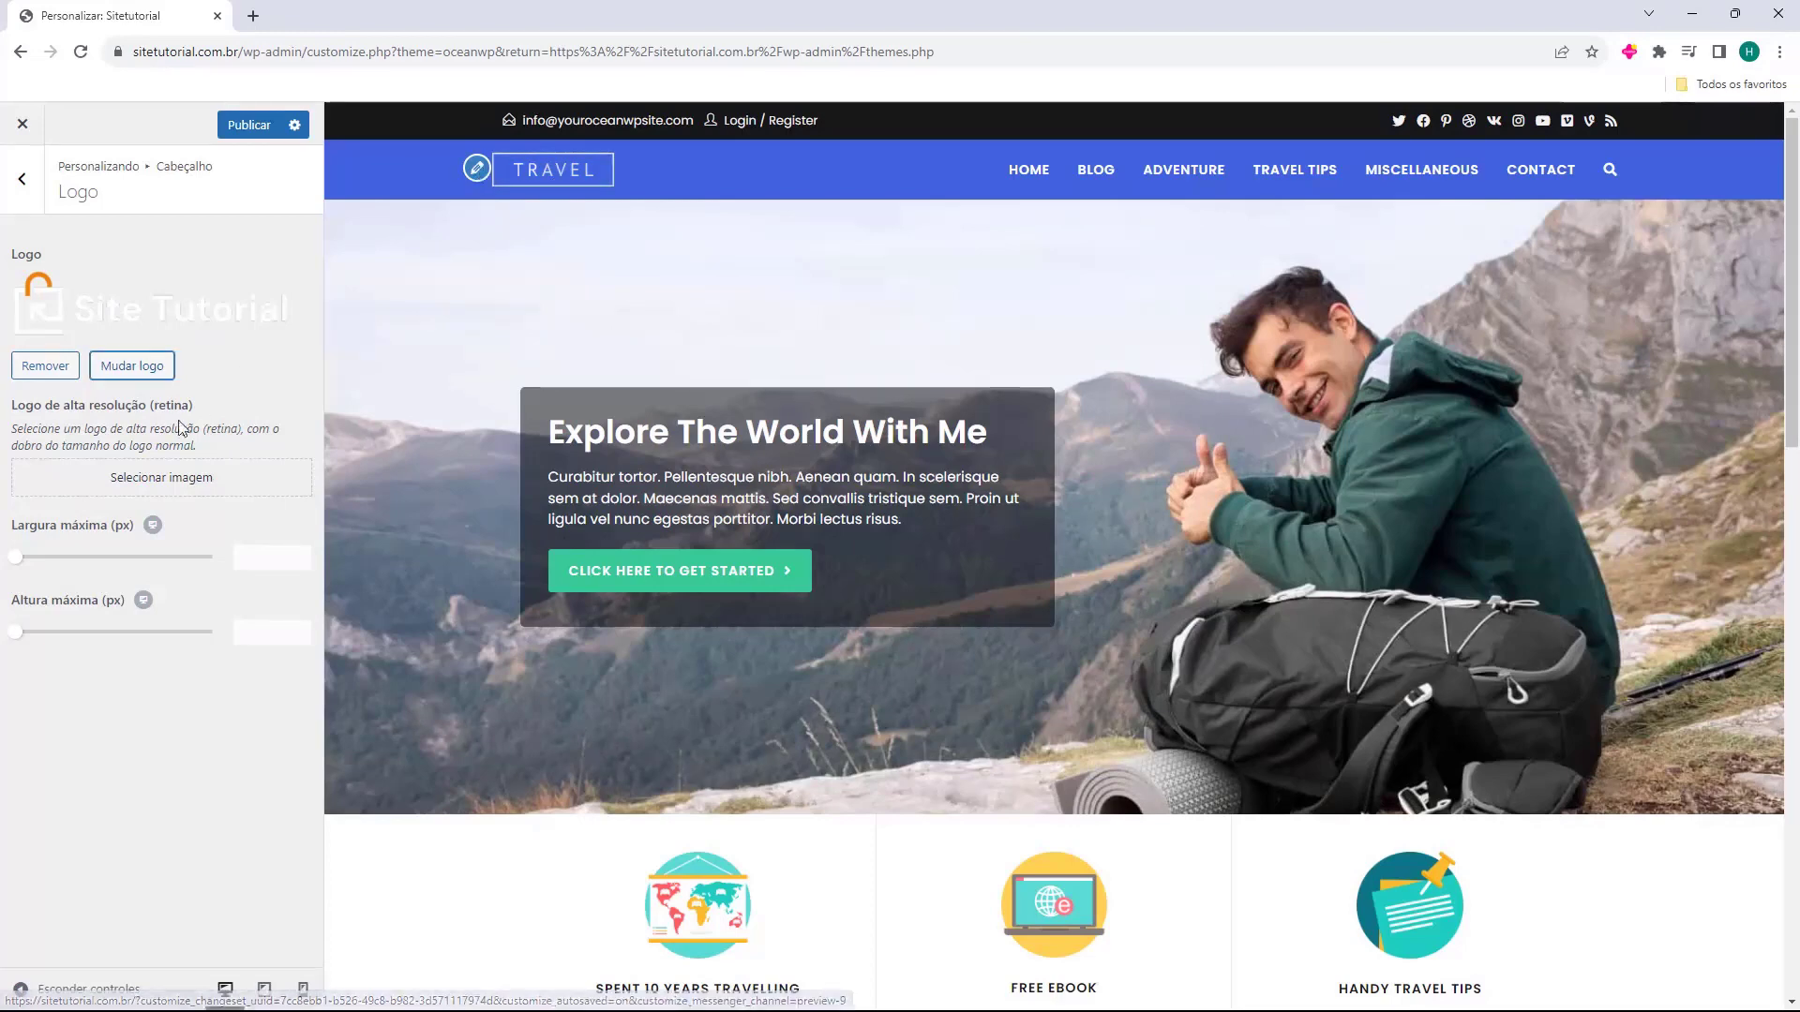
left_click_drag(16, 405, 54, 406)
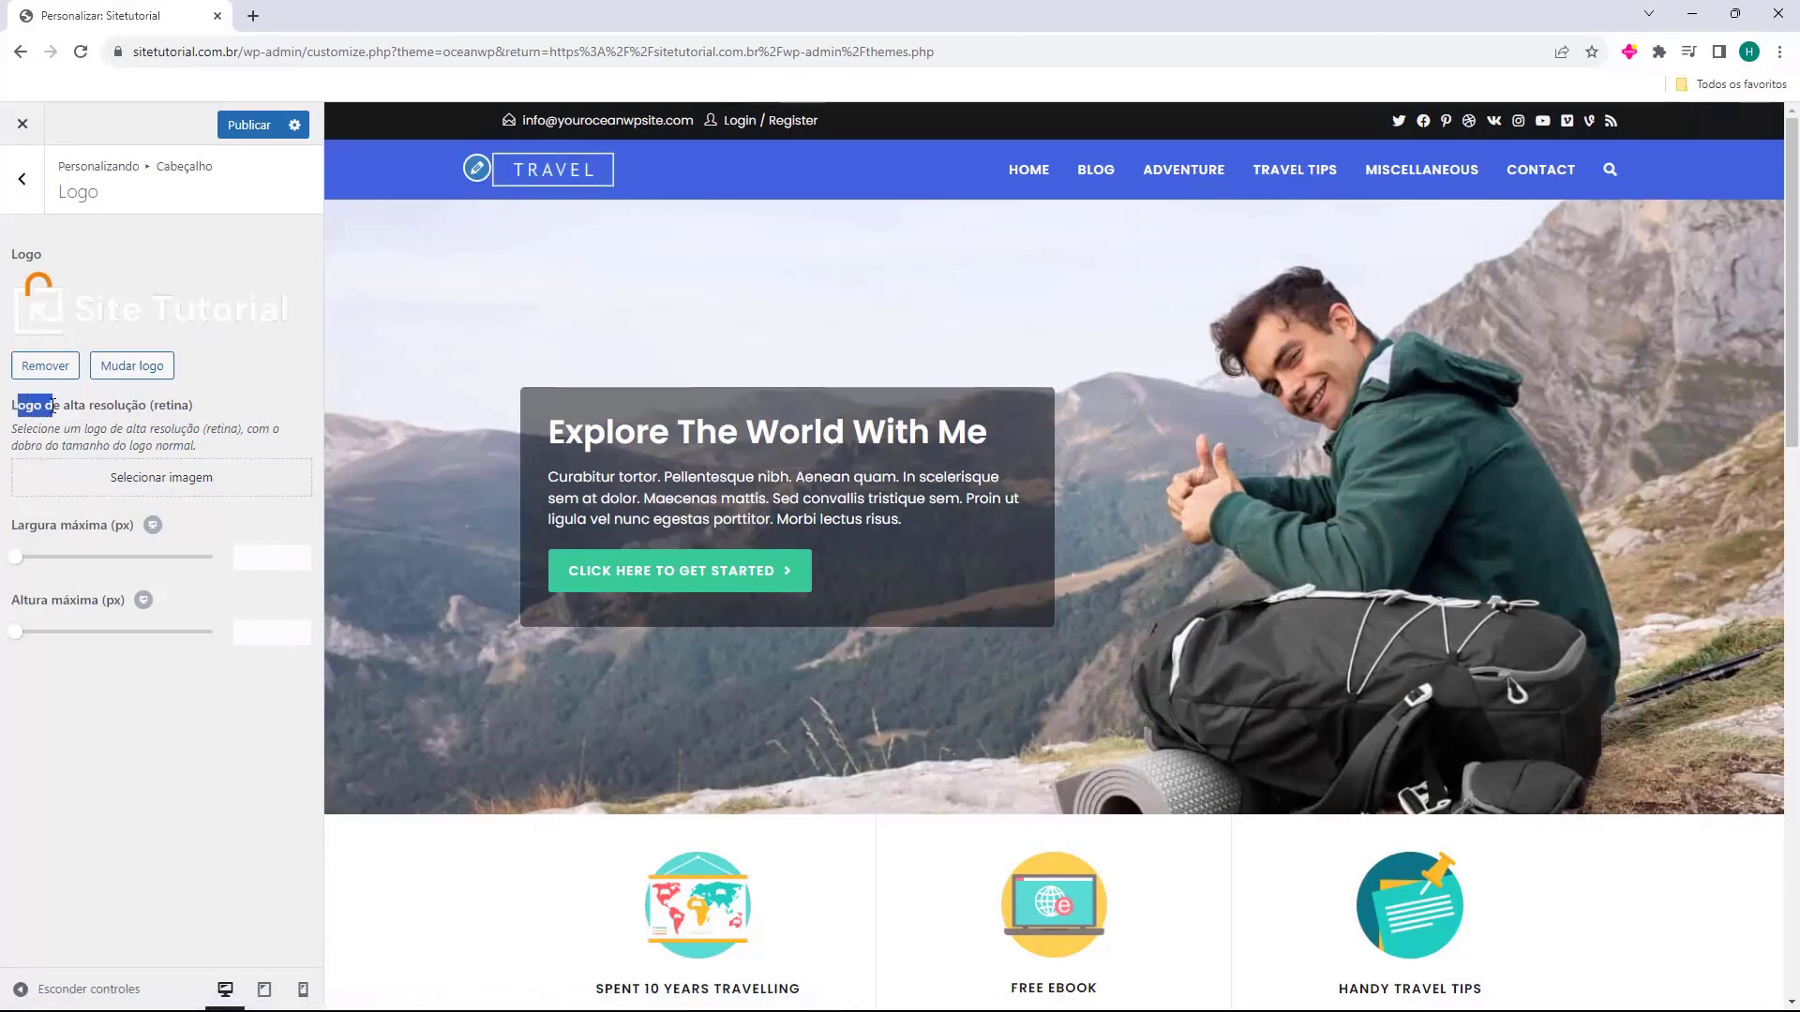
left_click(125, 477)
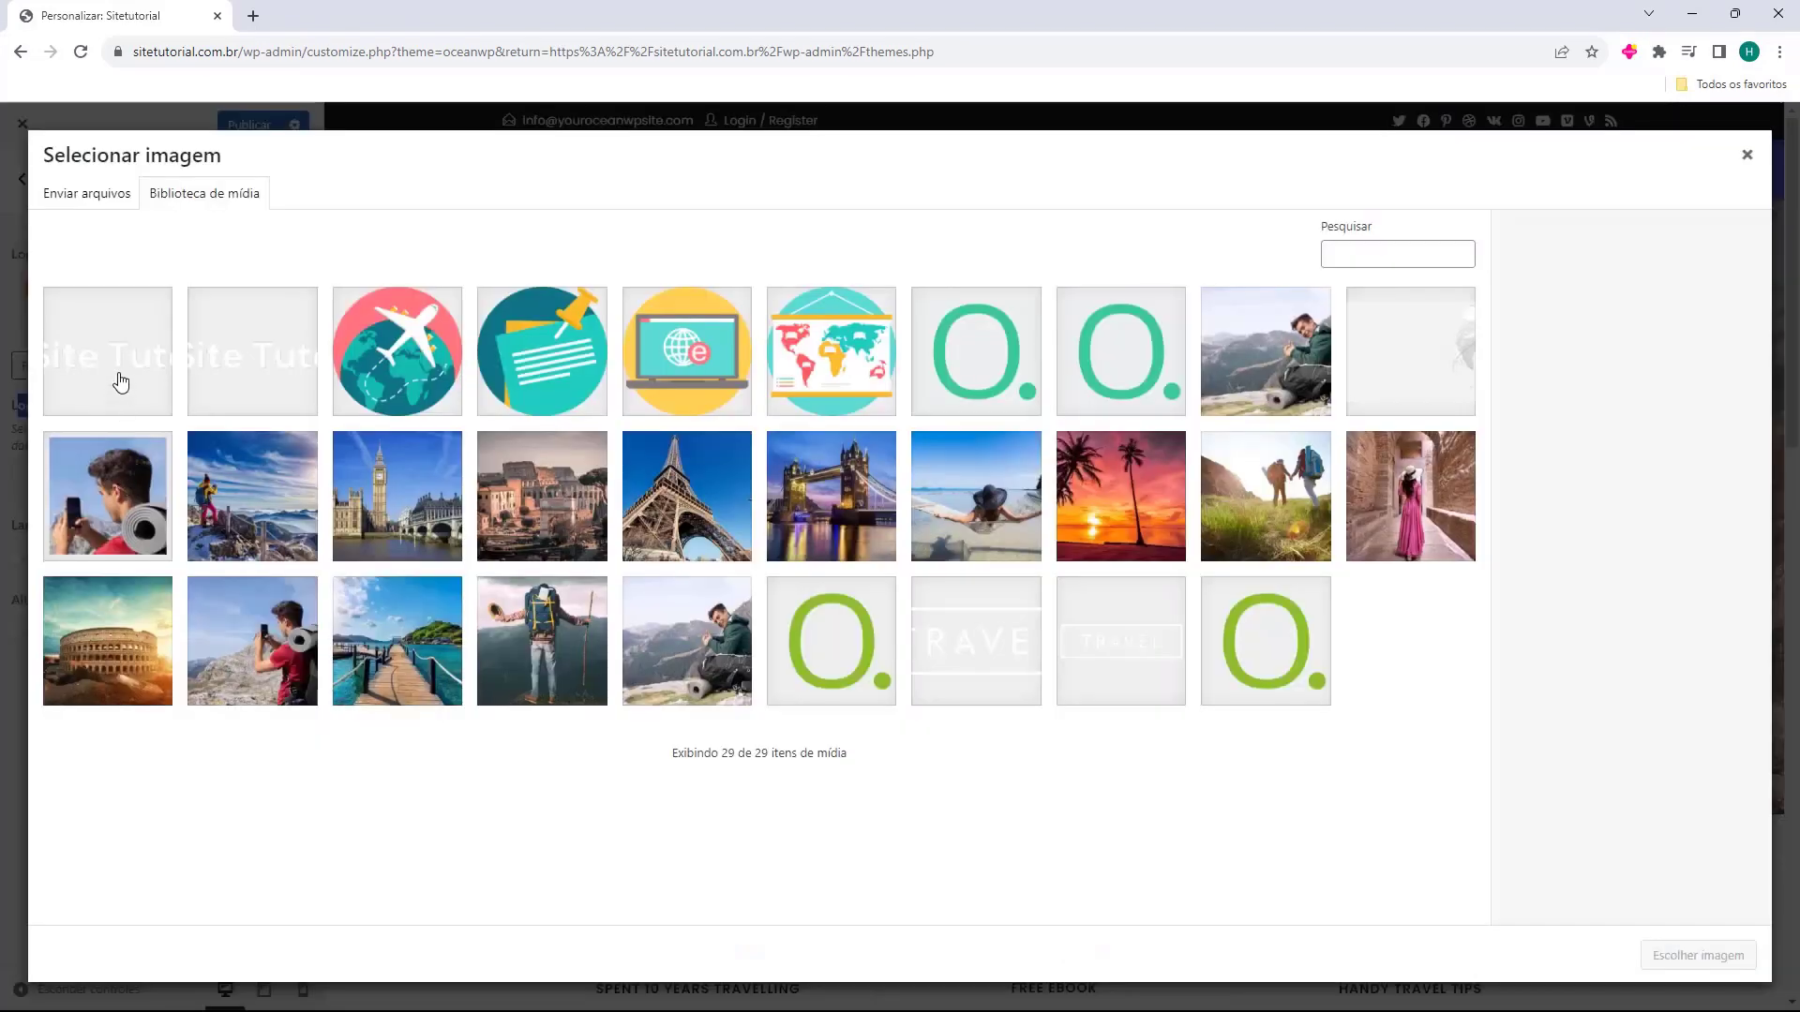
left_click(125, 375)
left_click(1683, 956)
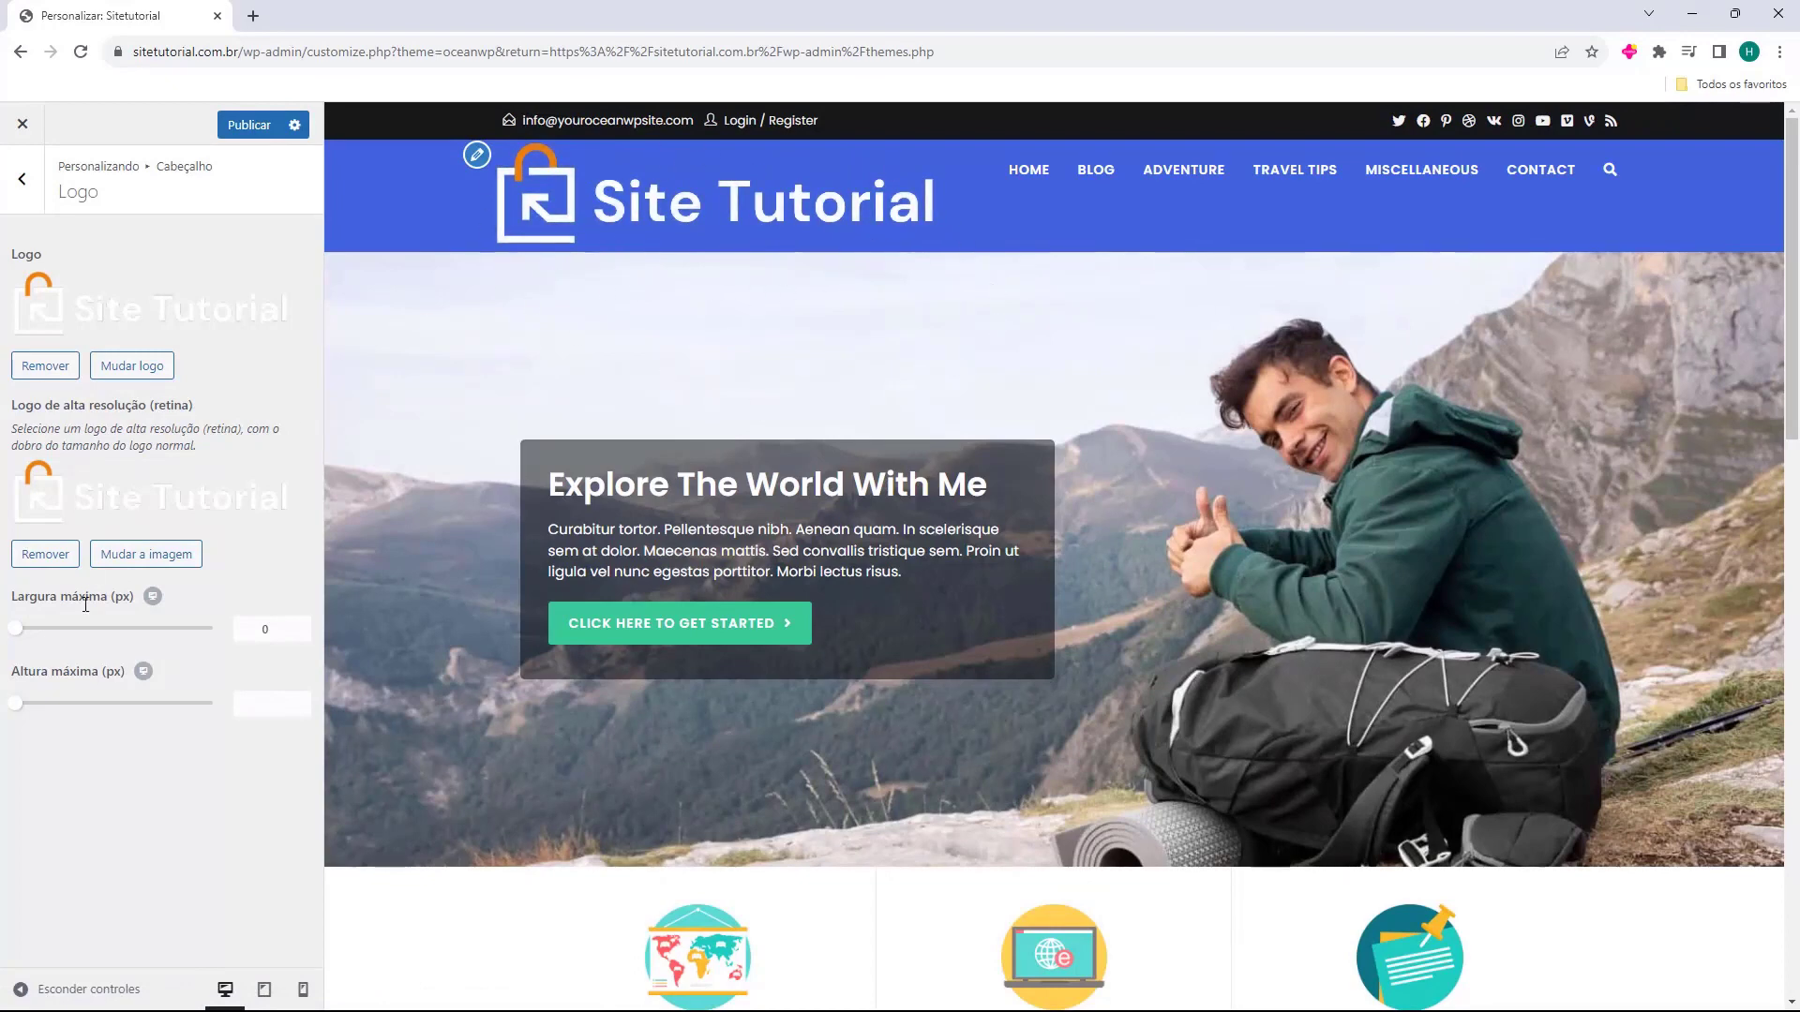
Lower the logo's Largura máxima to 190 px and return to the Cabeçalho sections.
left_click_drag(23, 600, 92, 641)
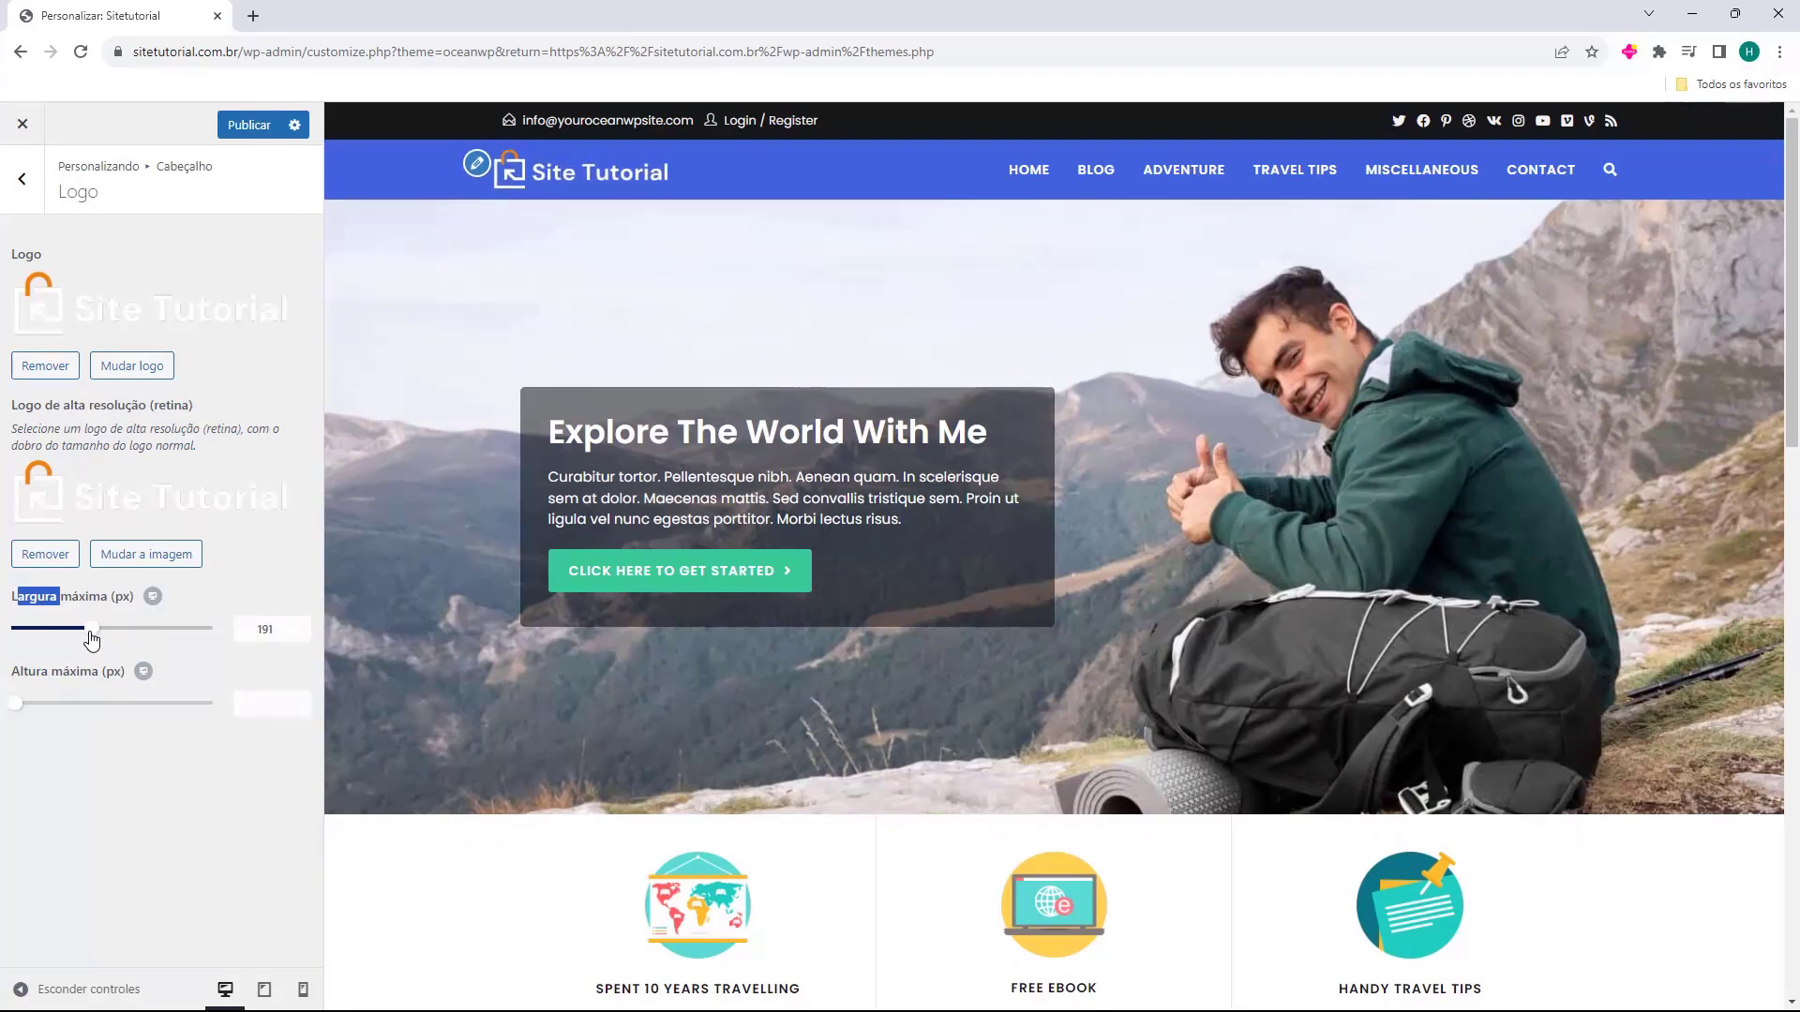
left_click(279, 644)
key("Down")
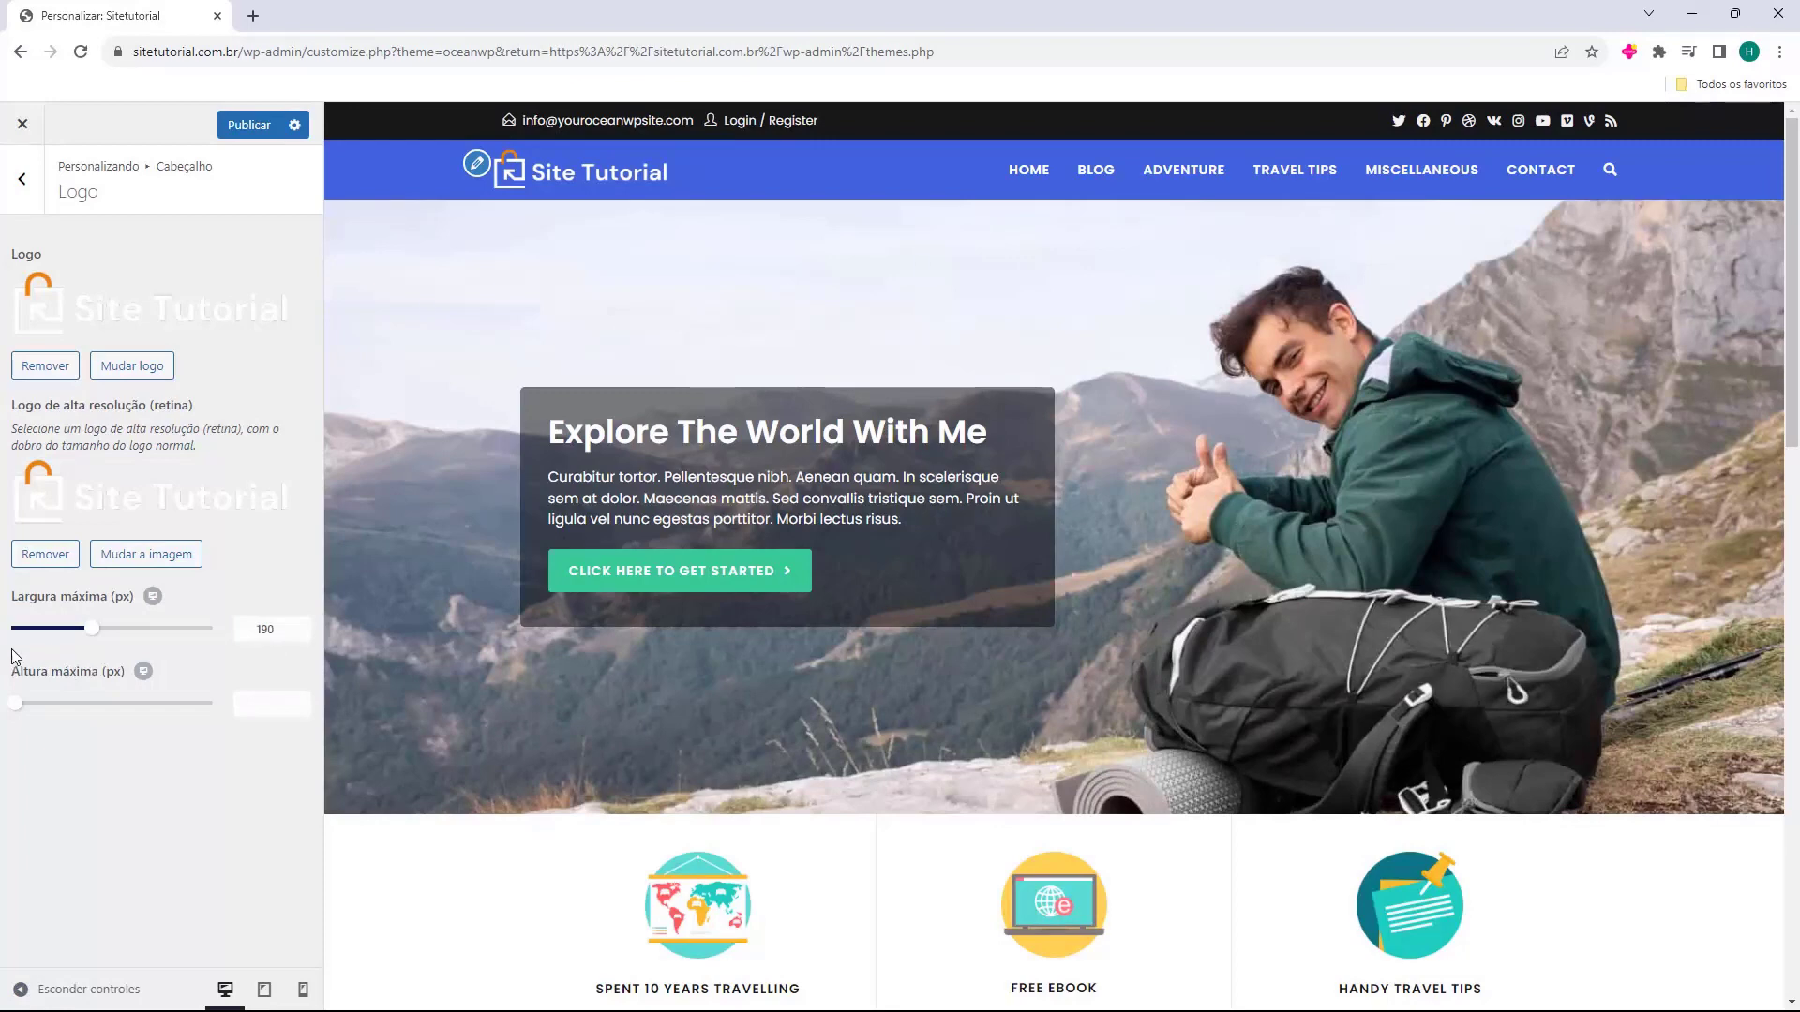
left_click(33, 187)
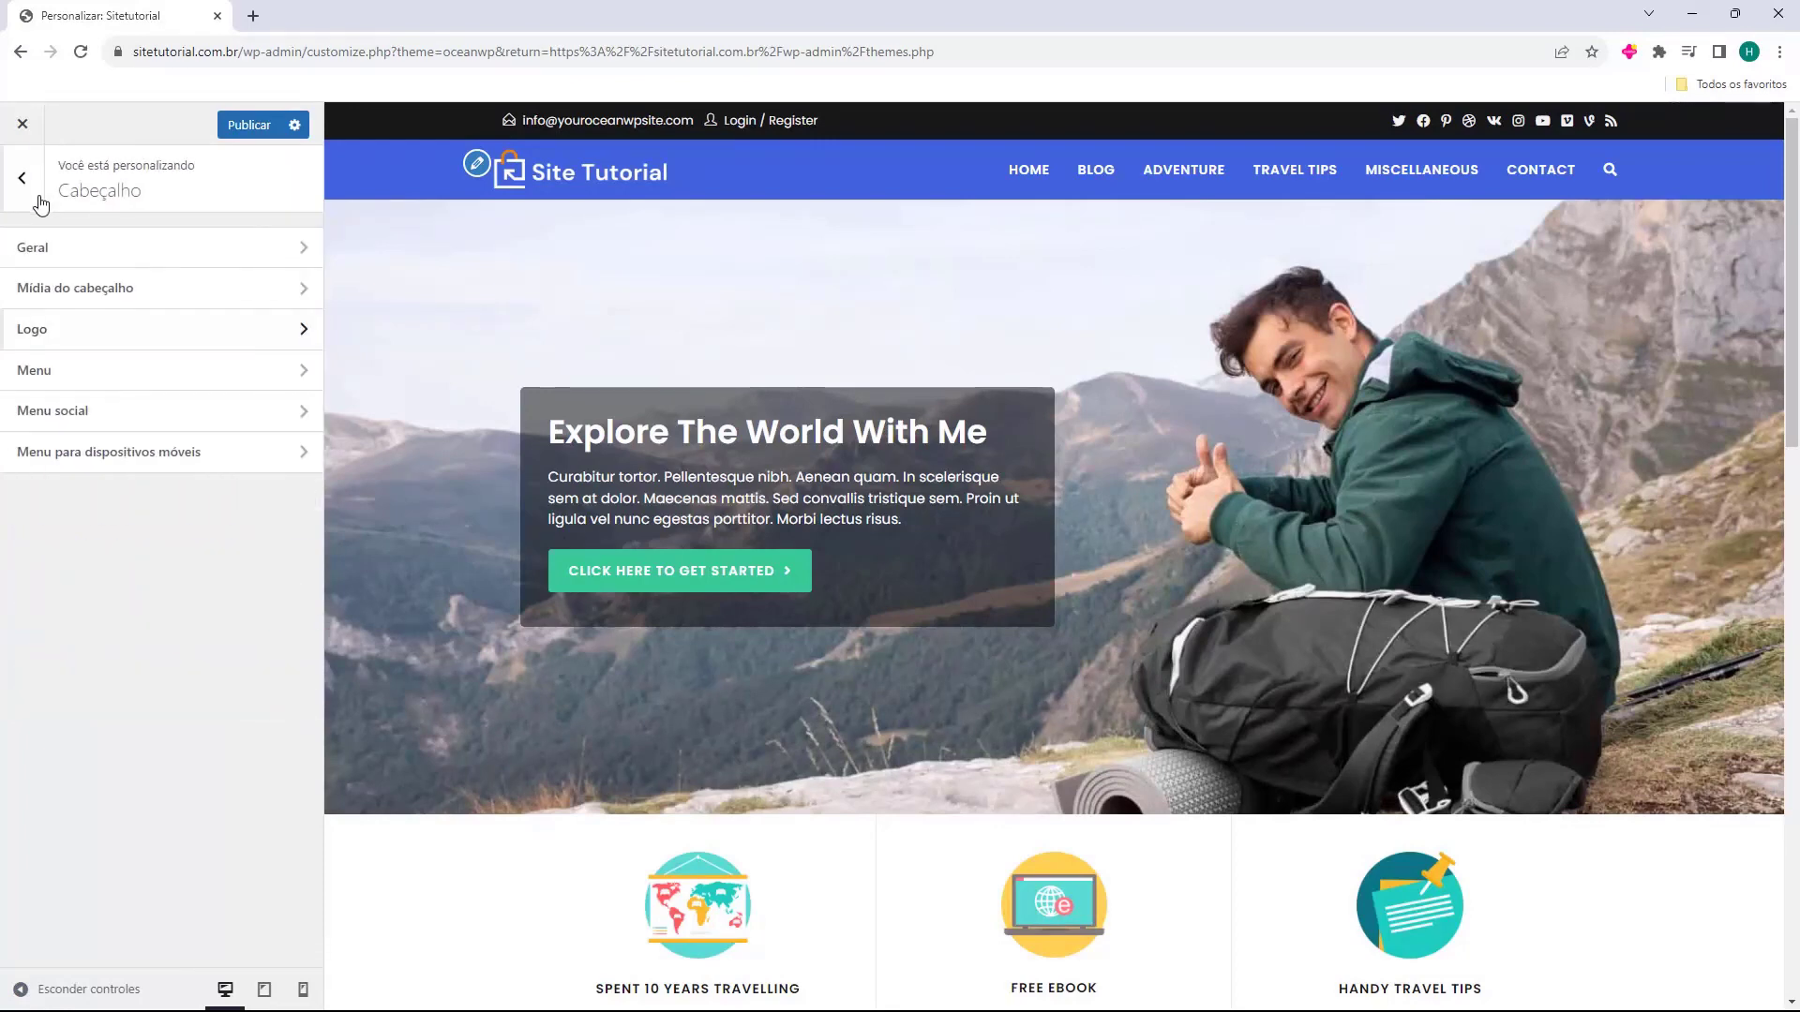
In the header Menu settings, try centre and left menu Posição, then restore Direita.
left_click(53, 384)
left_click(144, 328)
left_click(141, 324)
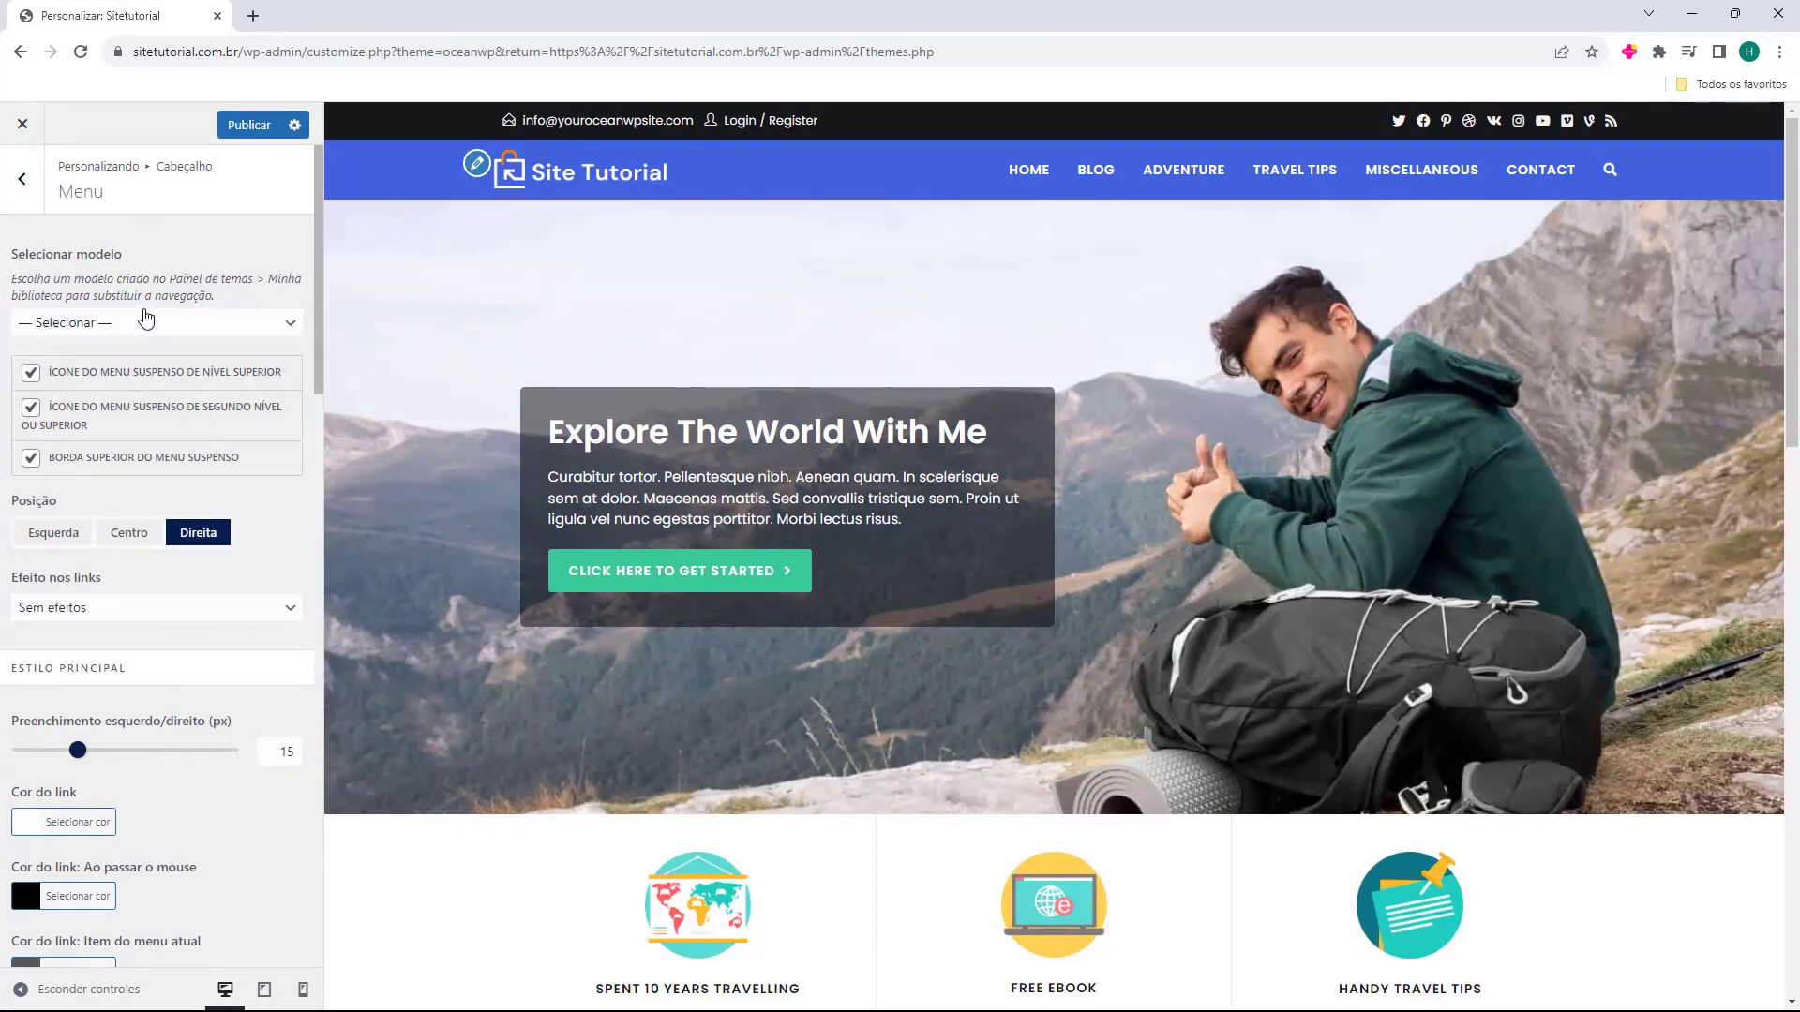
scroll(150, 324, "down", 10)
scroll(159, 324, "down", 5)
scroll(161, 341, "up", 15)
left_click(114, 534)
left_click(79, 537)
left_click(221, 538)
Toggle the dropdown arrow, test underline link effects, then set Efeito nos links to Sem efeitos.
left_click(31, 373)
left_click(35, 605)
left_click(117, 650)
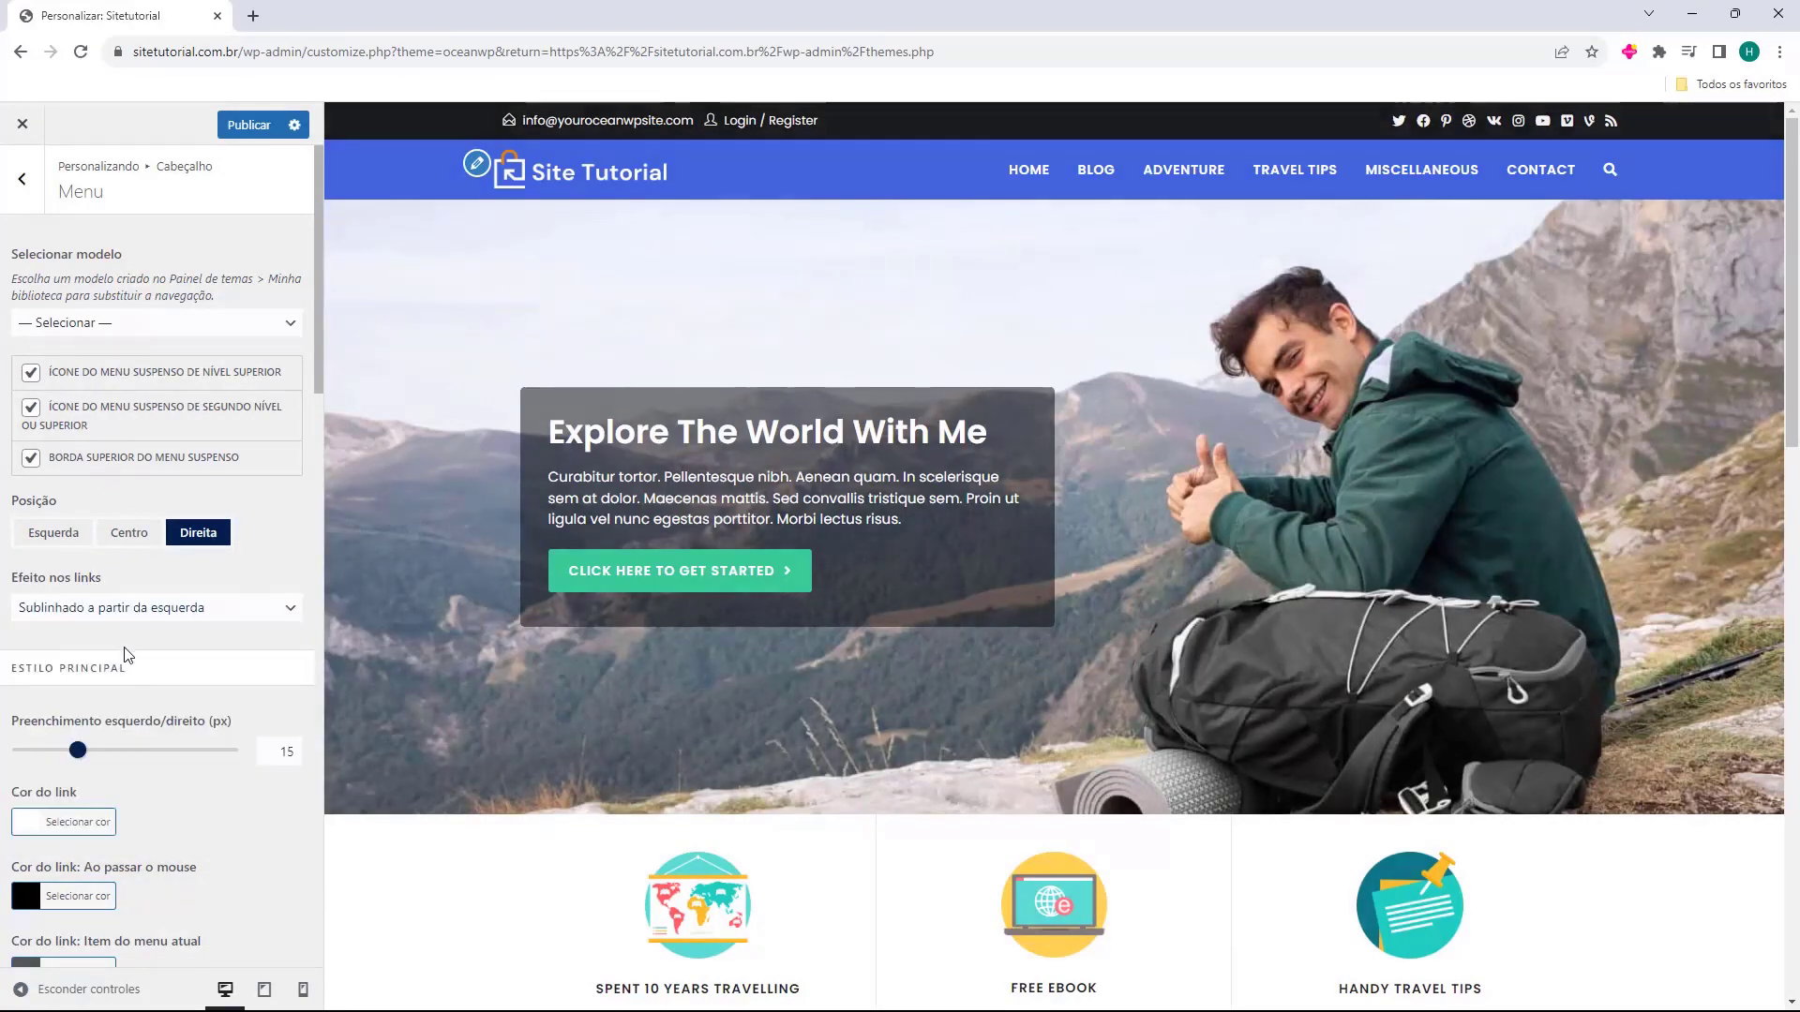
key("Up")
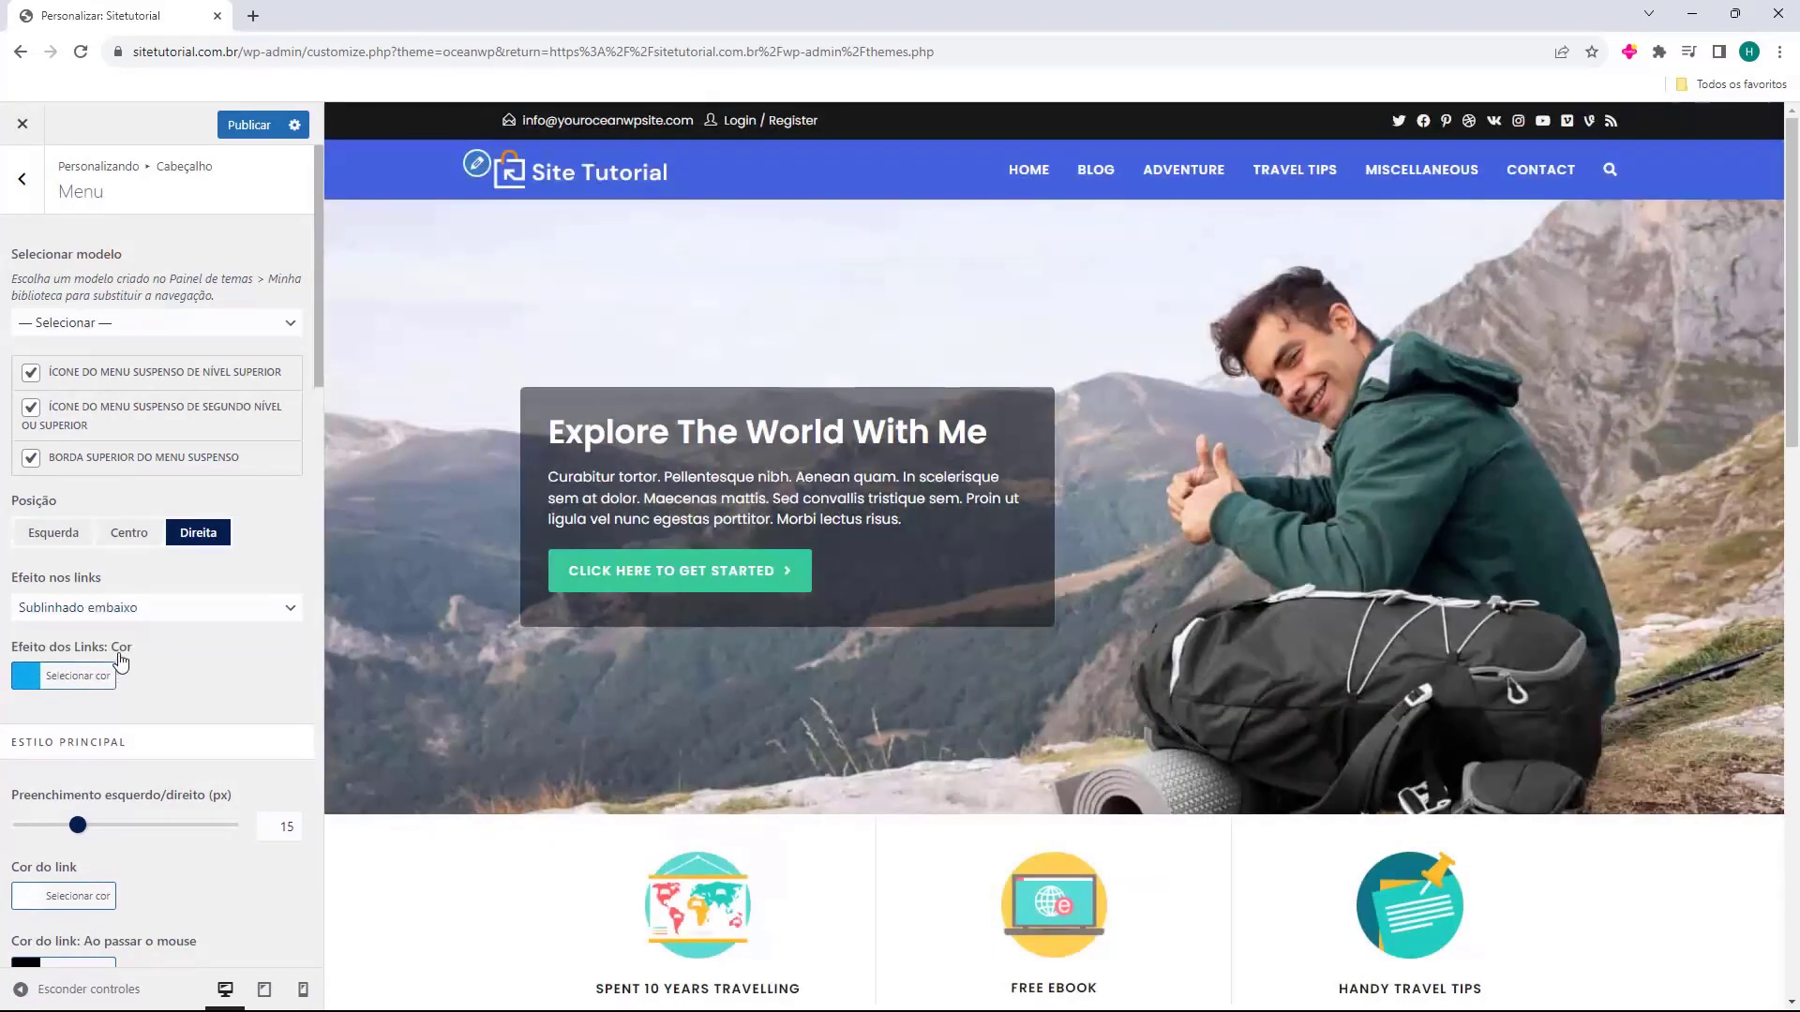
left_click(135, 609)
left_click(134, 631)
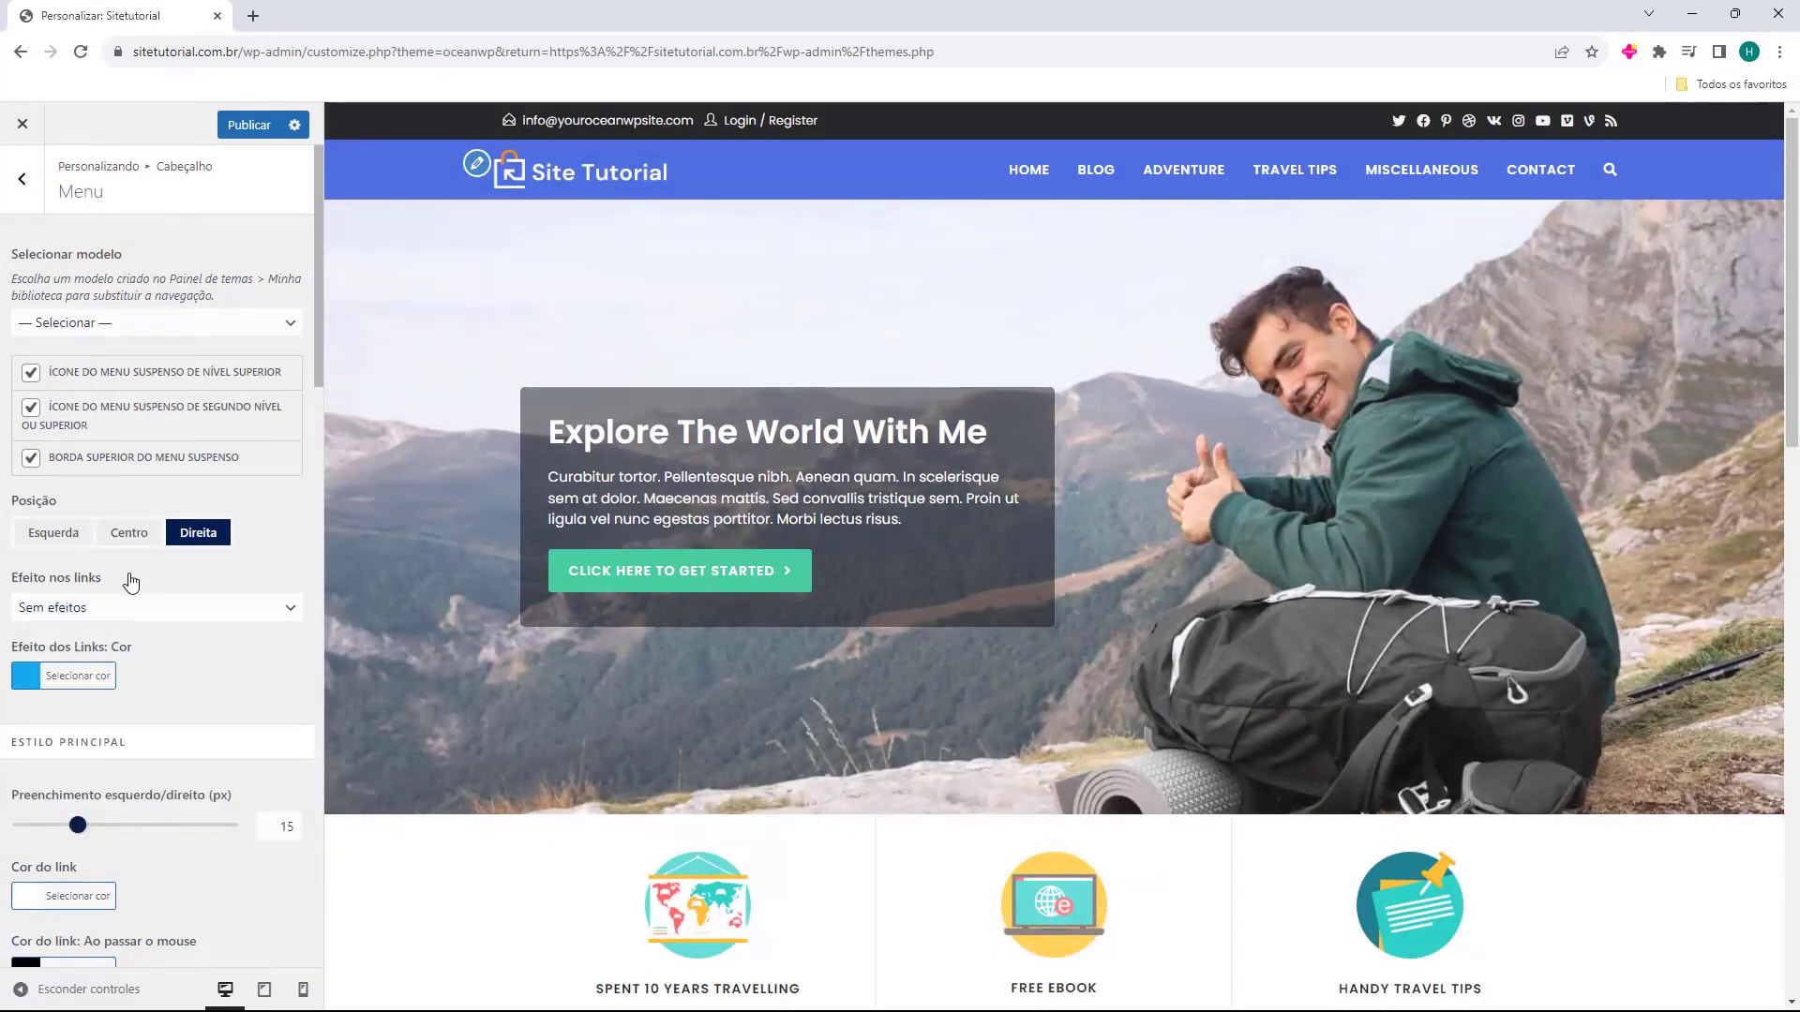
scroll(181, 310, "down", 15)
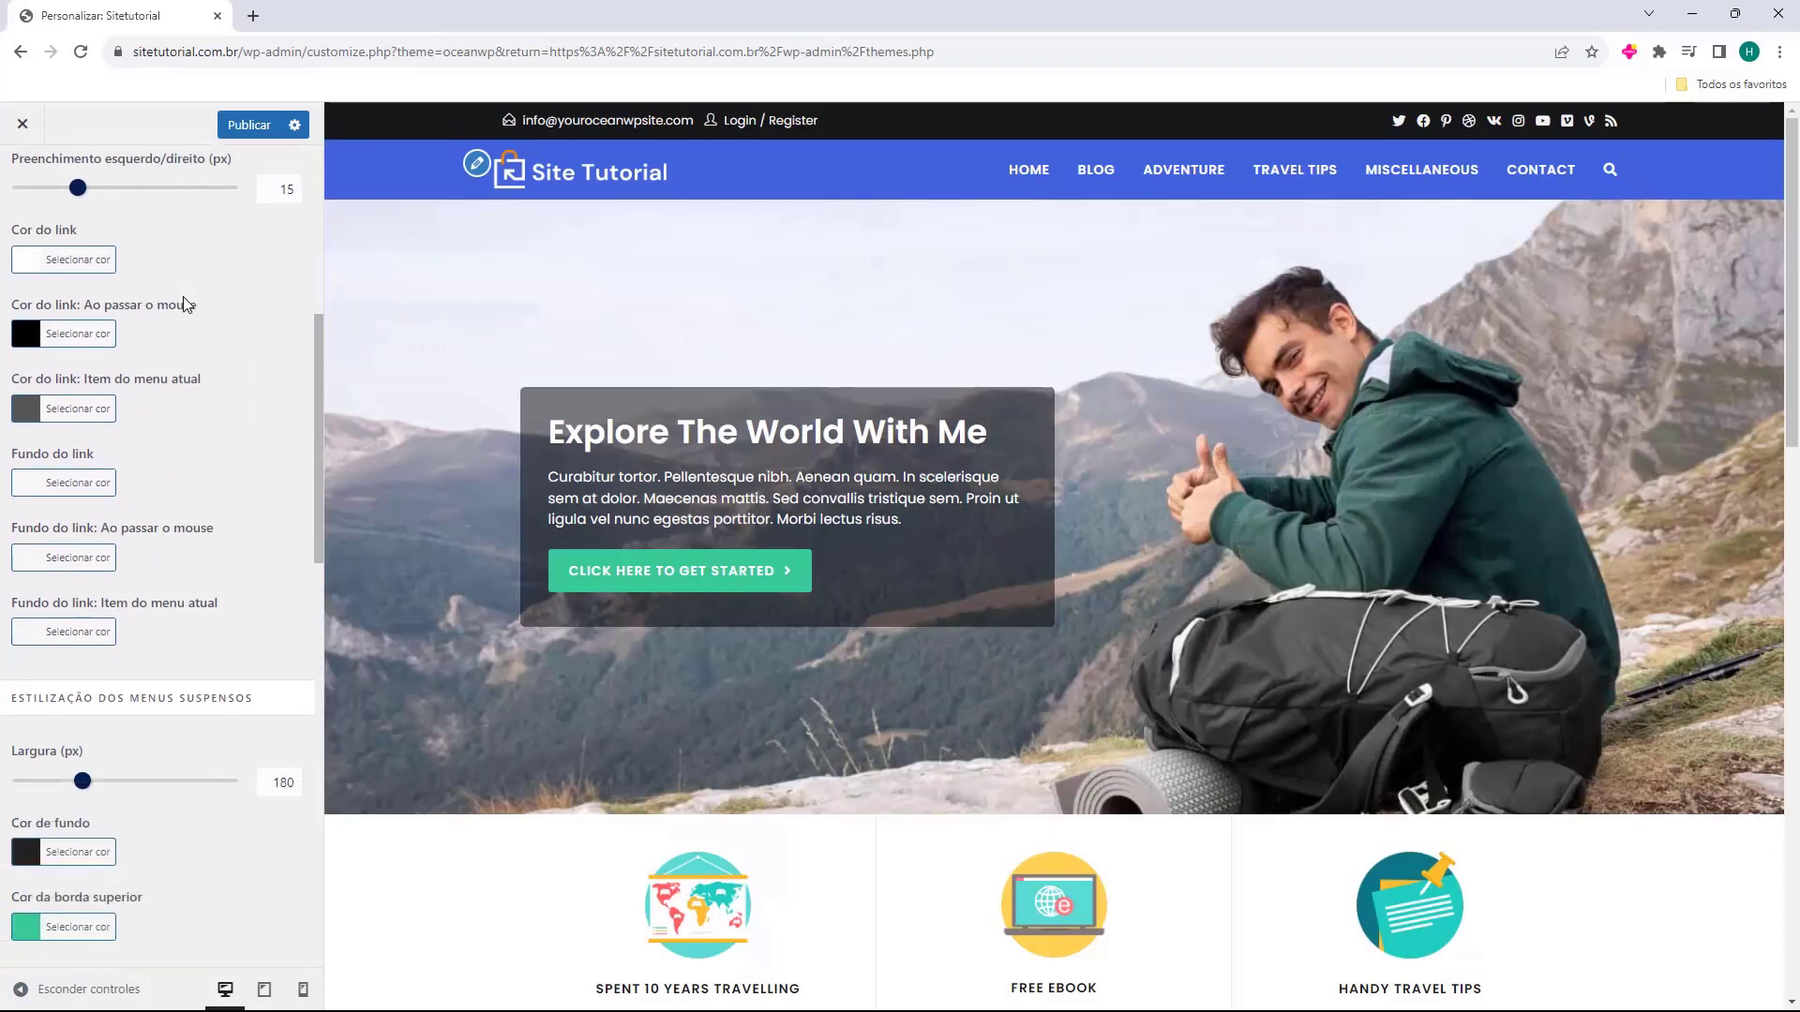
scroll(160, 562, "up", 10)
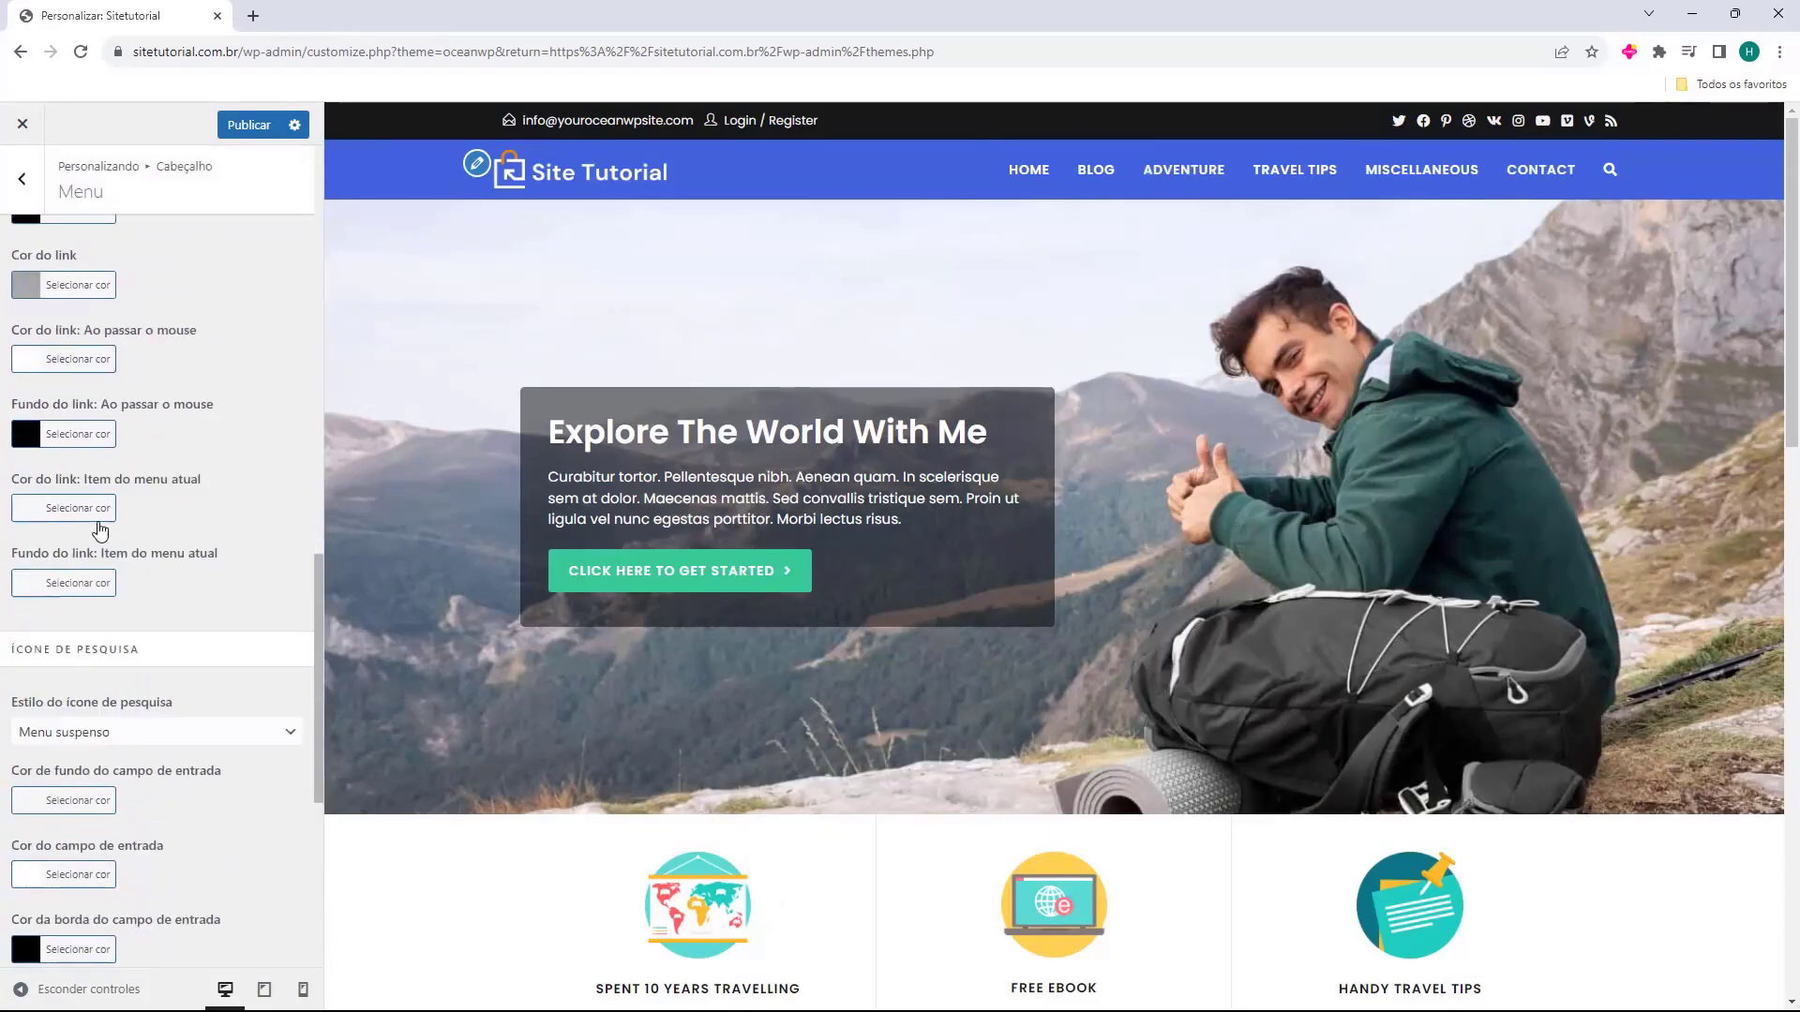
scroll(84, 412, "up", 4)
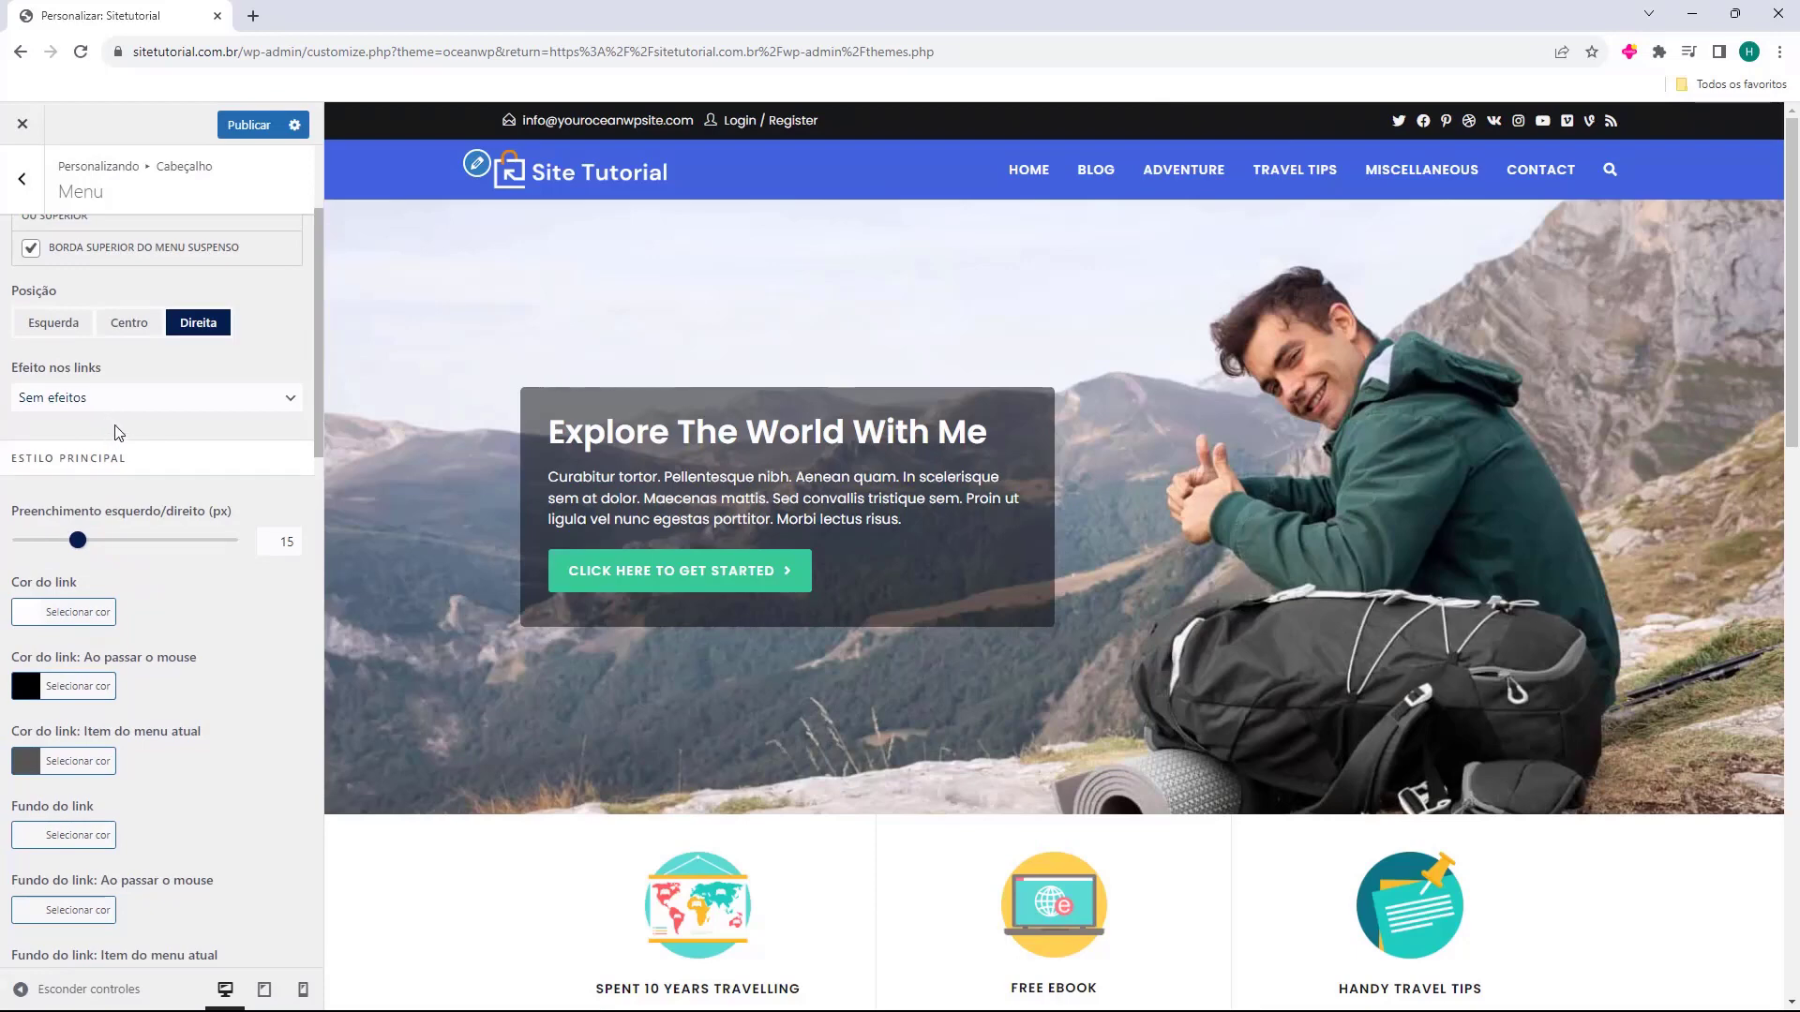
scroll(122, 433, "up", 2)
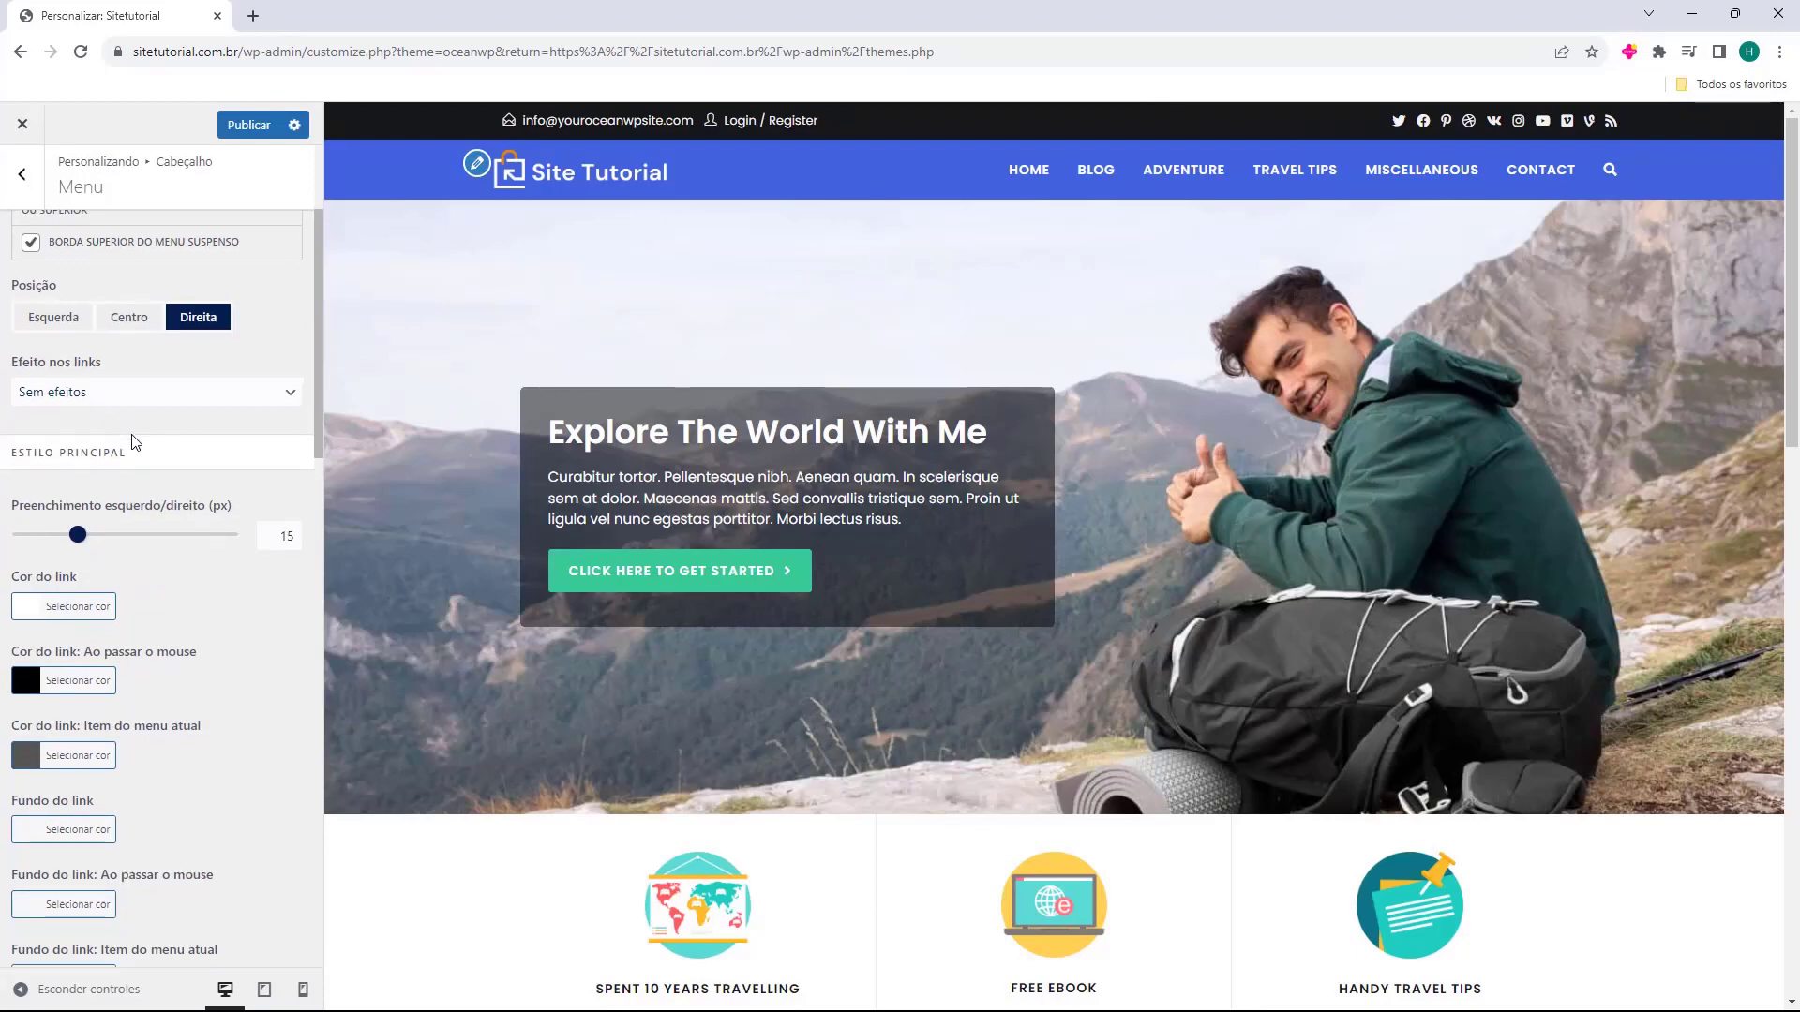
left_click(38, 189)
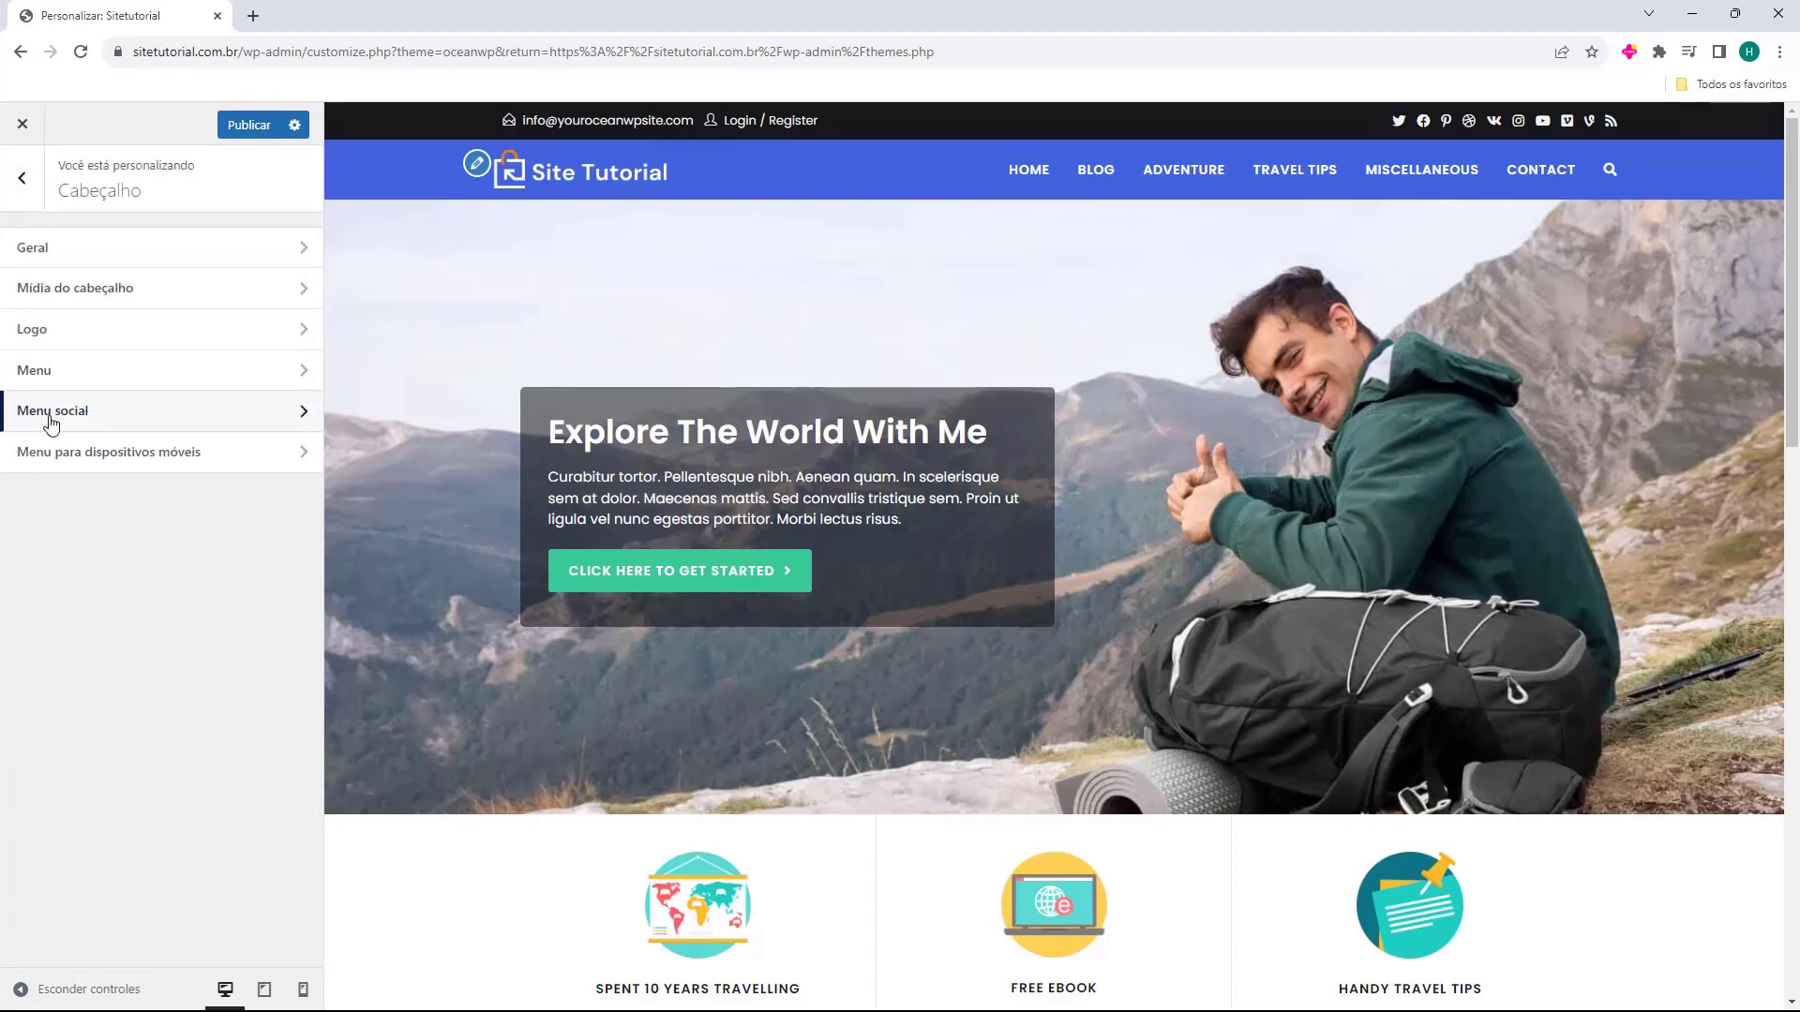
Review the Menu social and mobile menu settings, then return to the main Customizer sections.
left_click(51, 413)
left_click(22, 184)
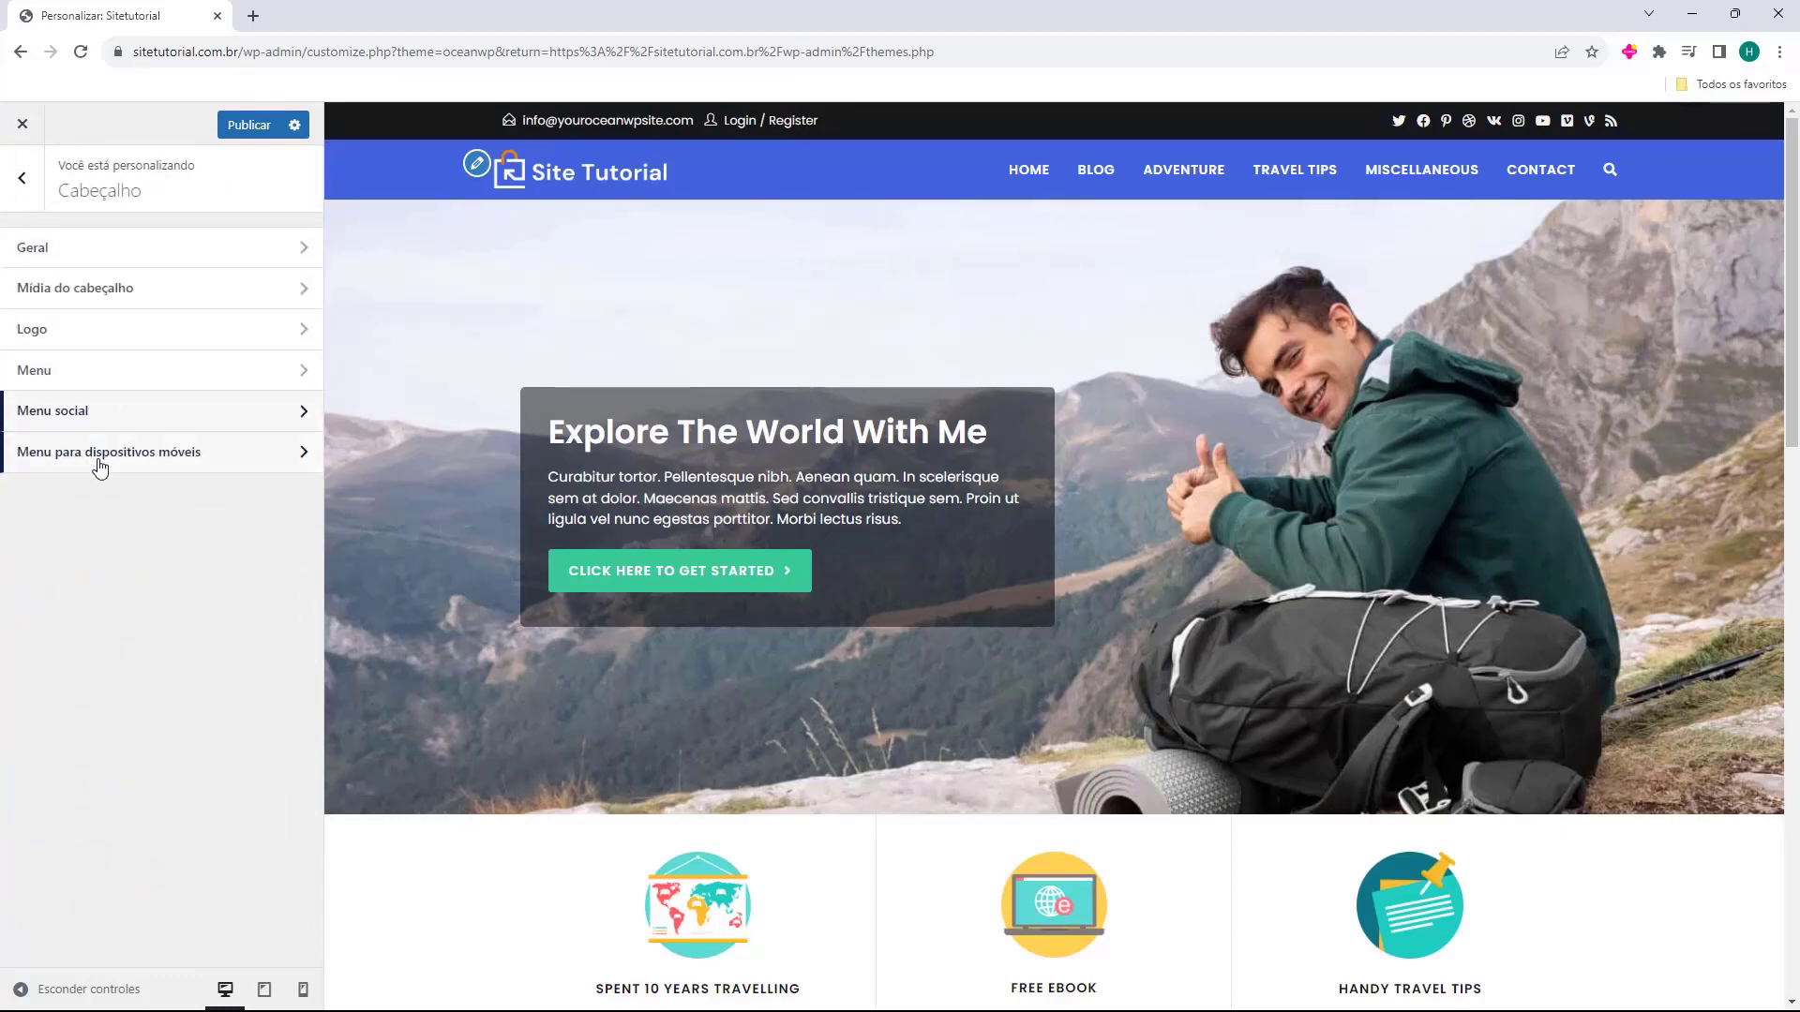
left_click(52, 464)
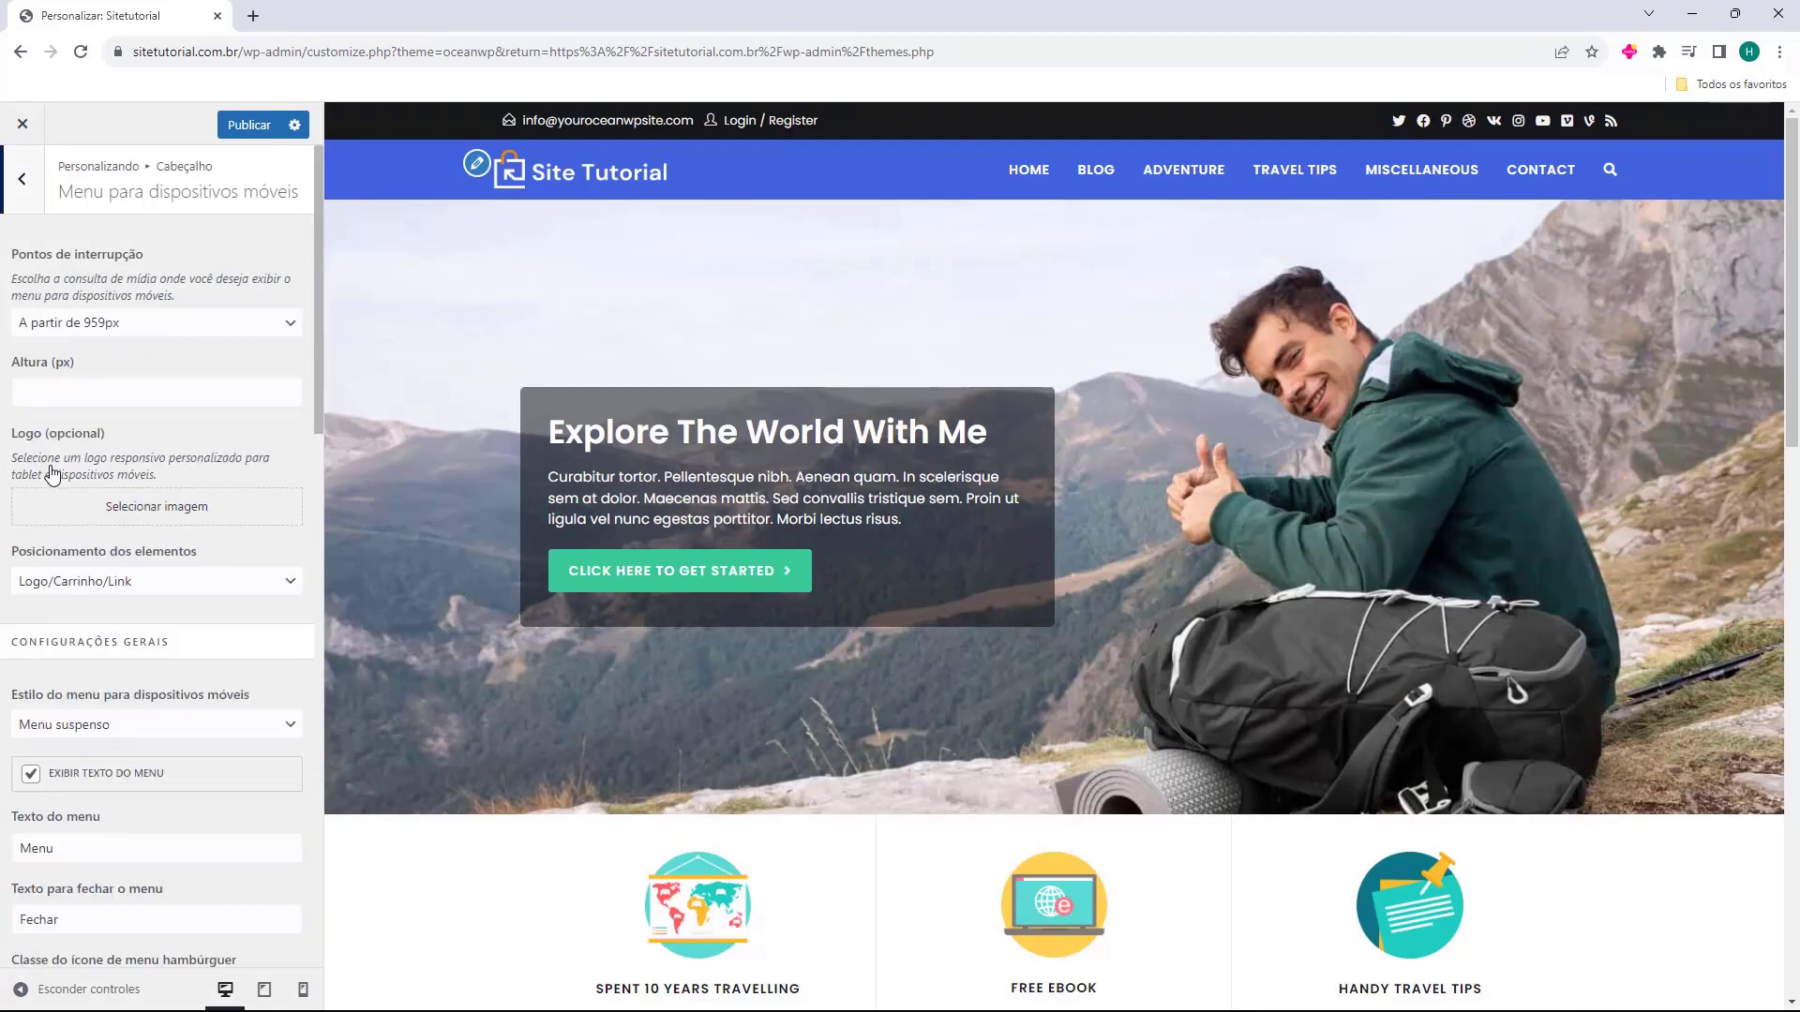
scroll(120, 413, "down", 20)
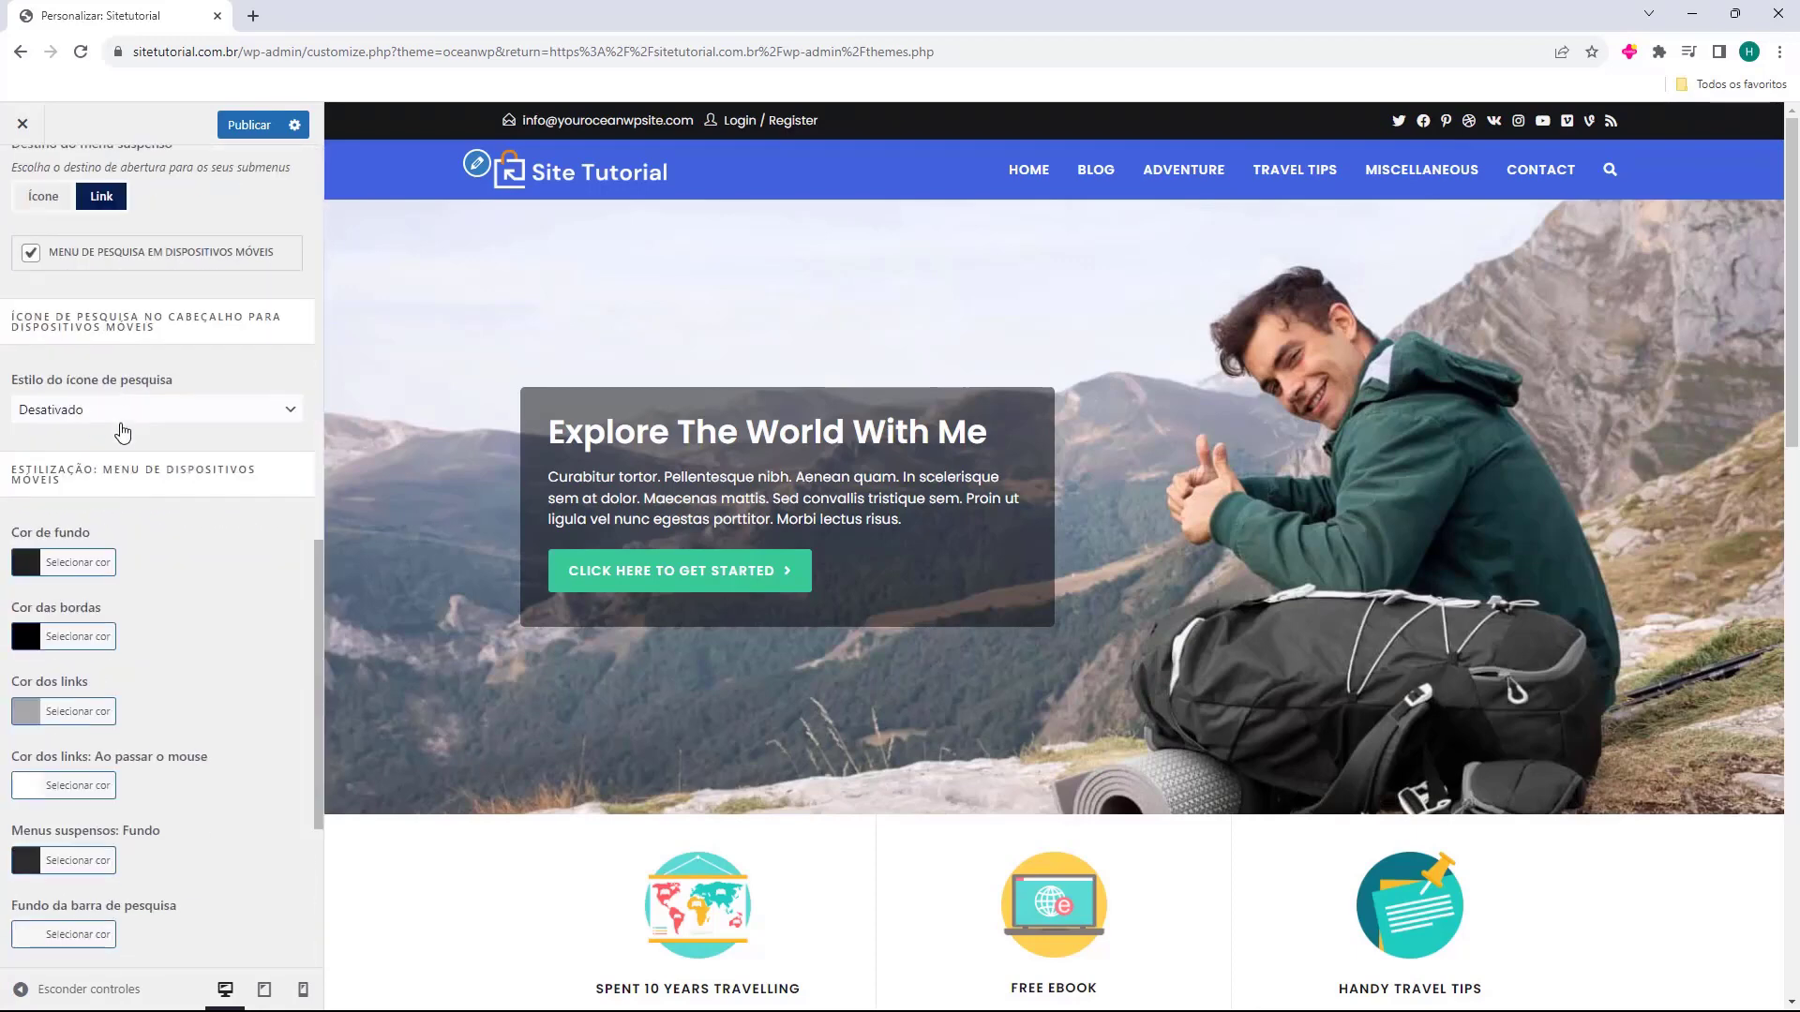
scroll(115, 481, "up", 19)
left_click(22, 178)
left_click(22, 178)
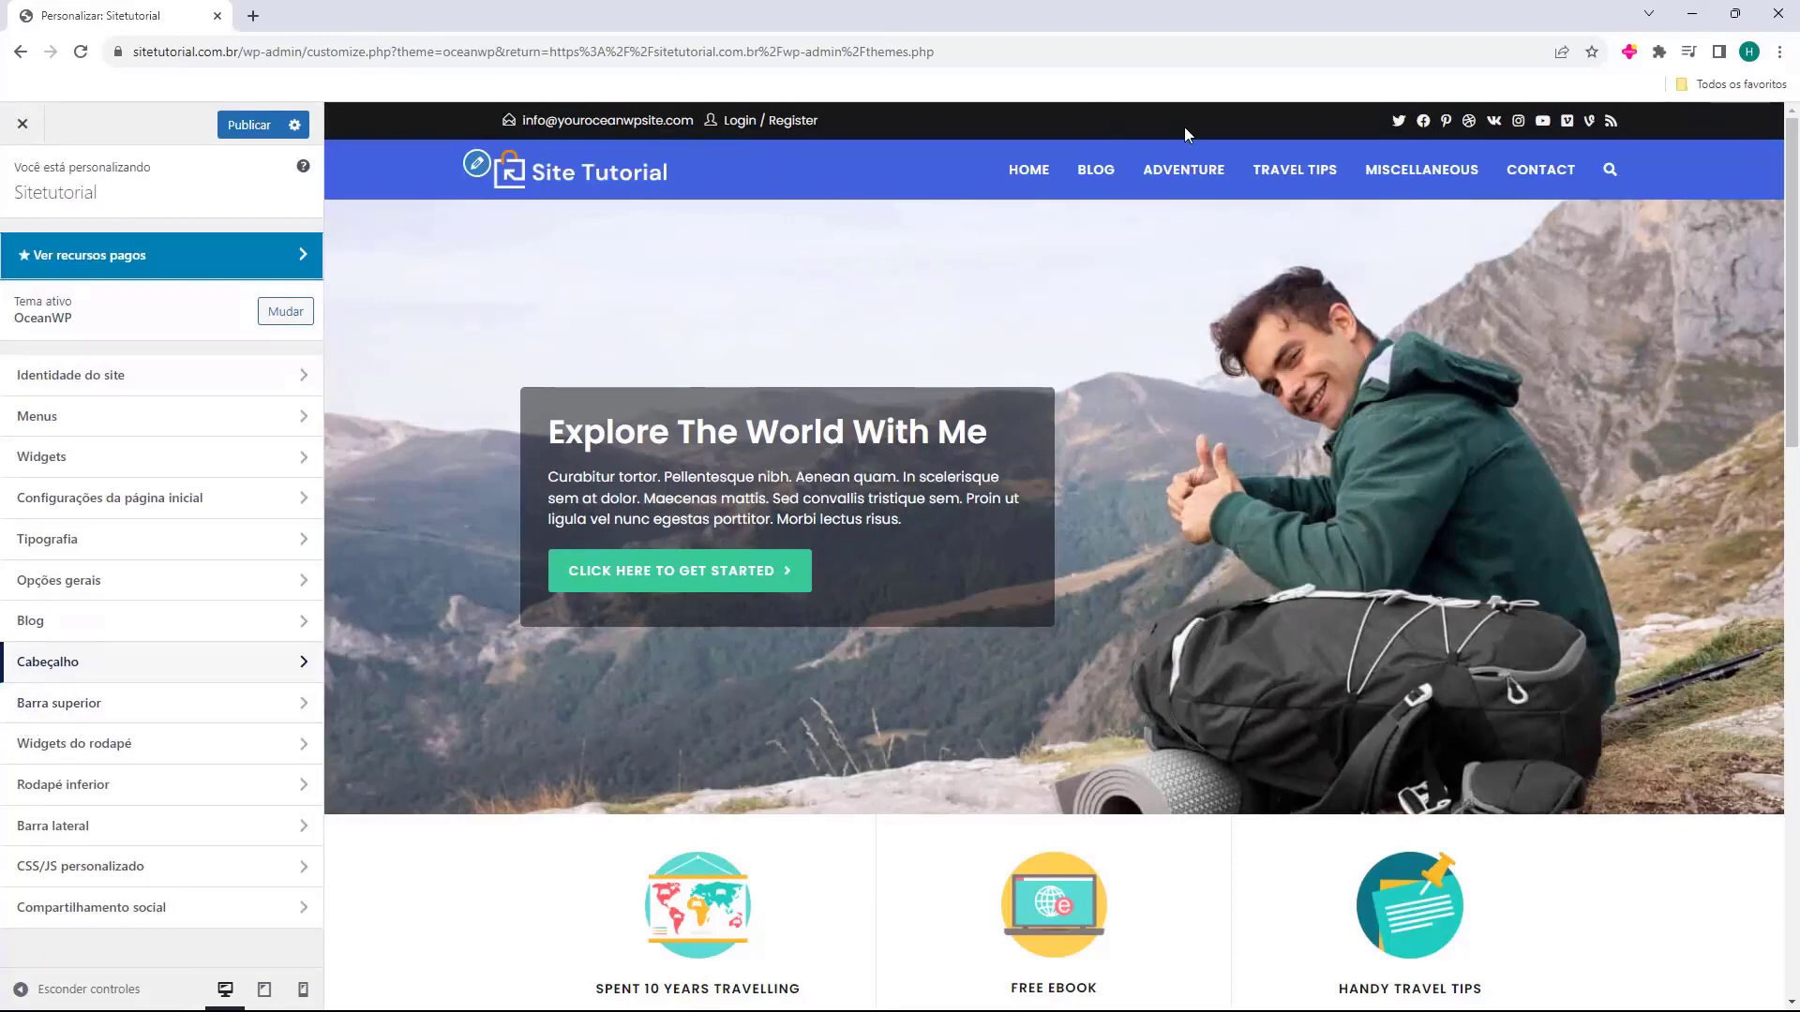
Open Barra superior > Geral and toggle whether the top bar is shown.
left_click(110, 702)
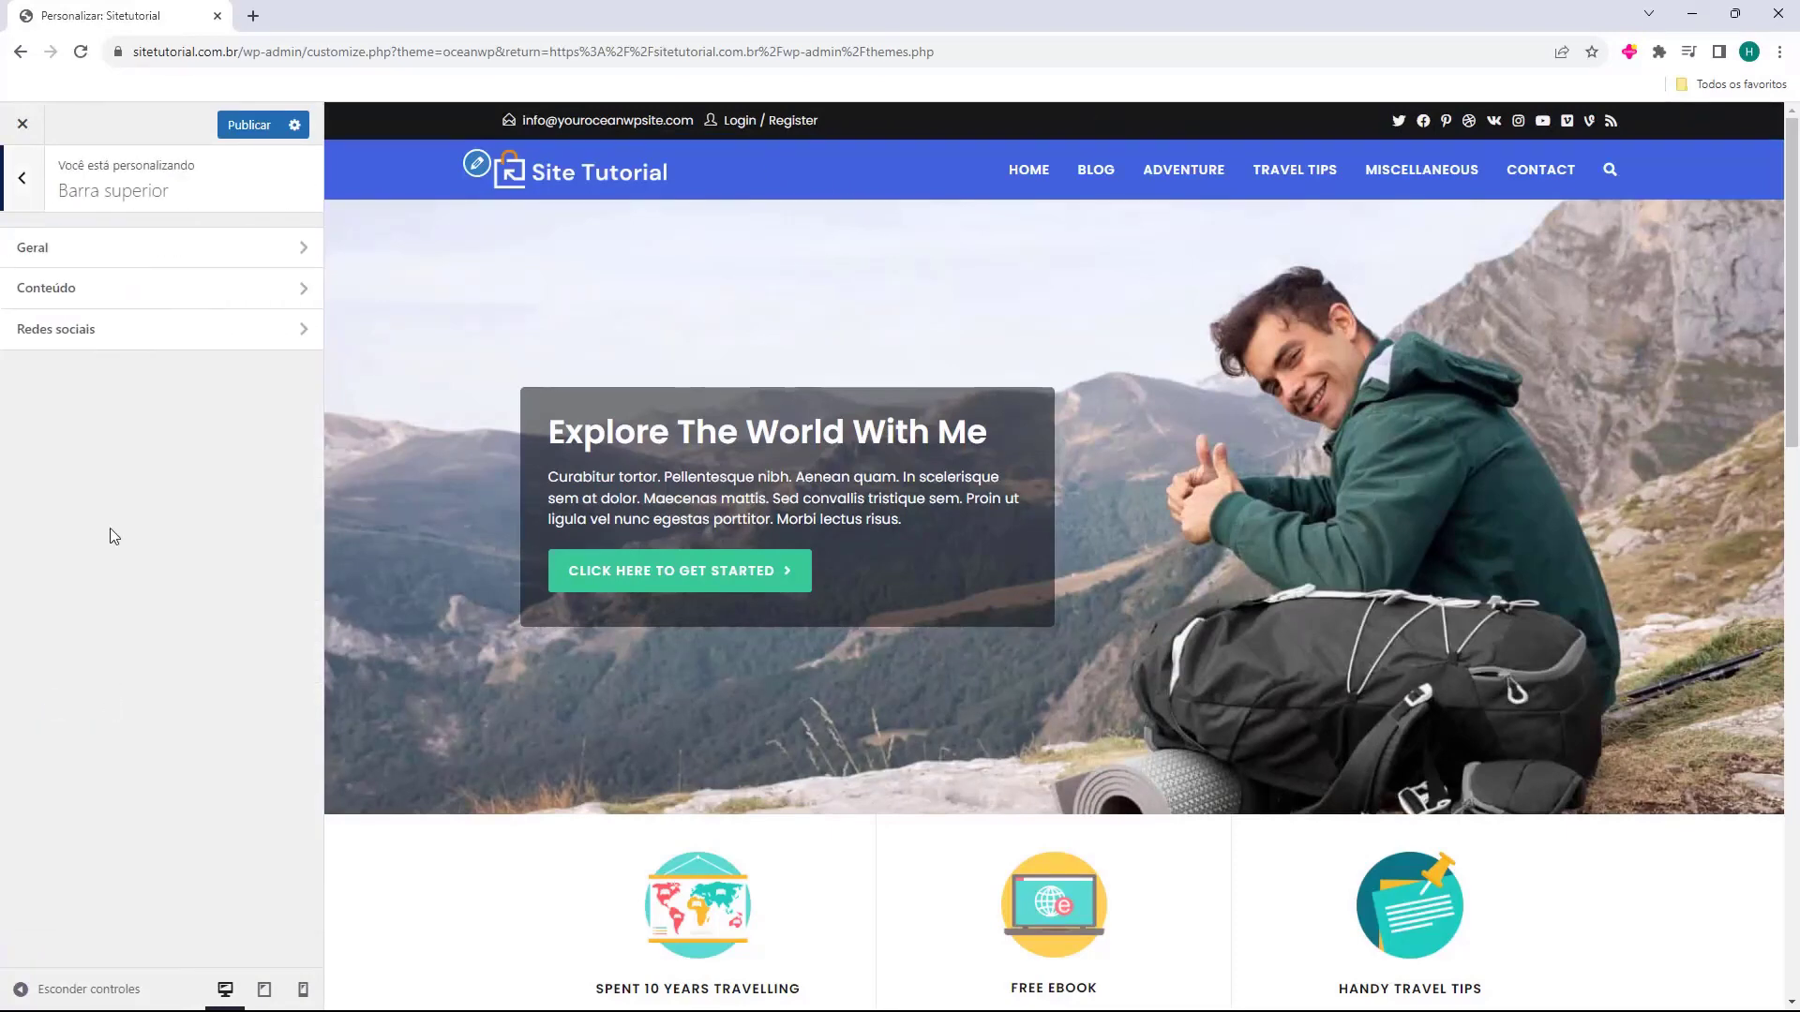
left_click(53, 249)
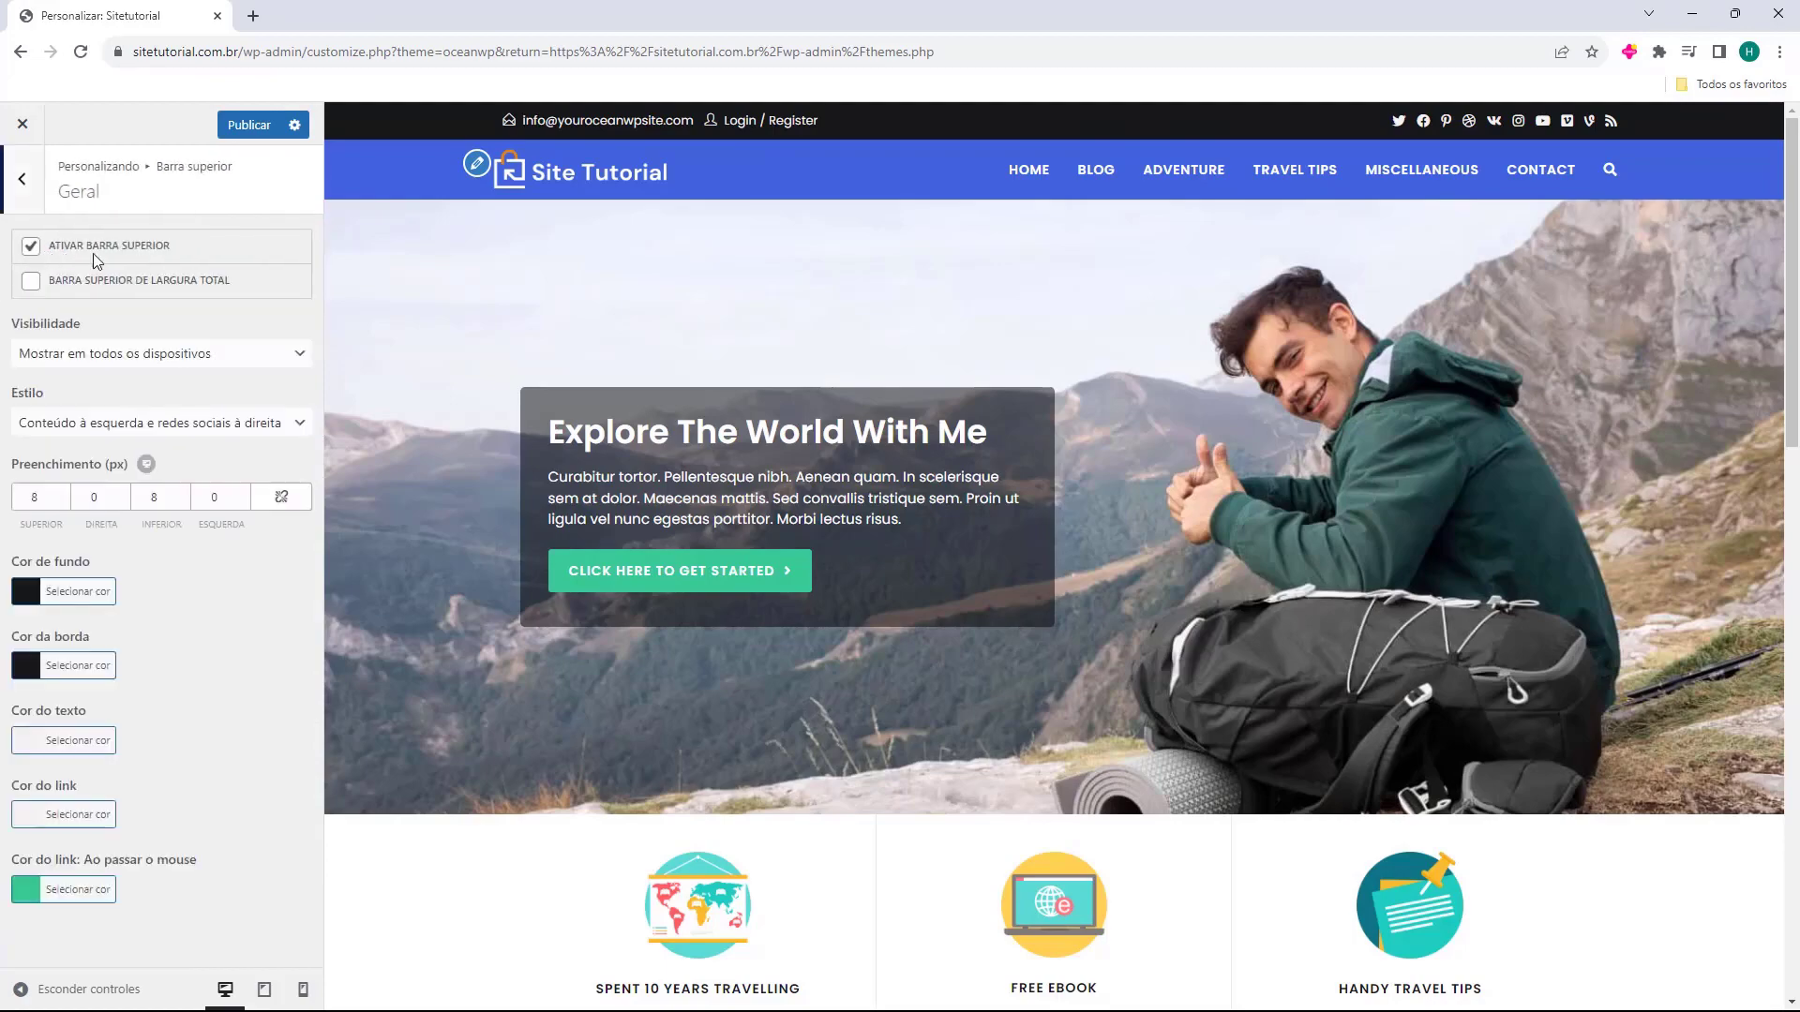
left_click(31, 248)
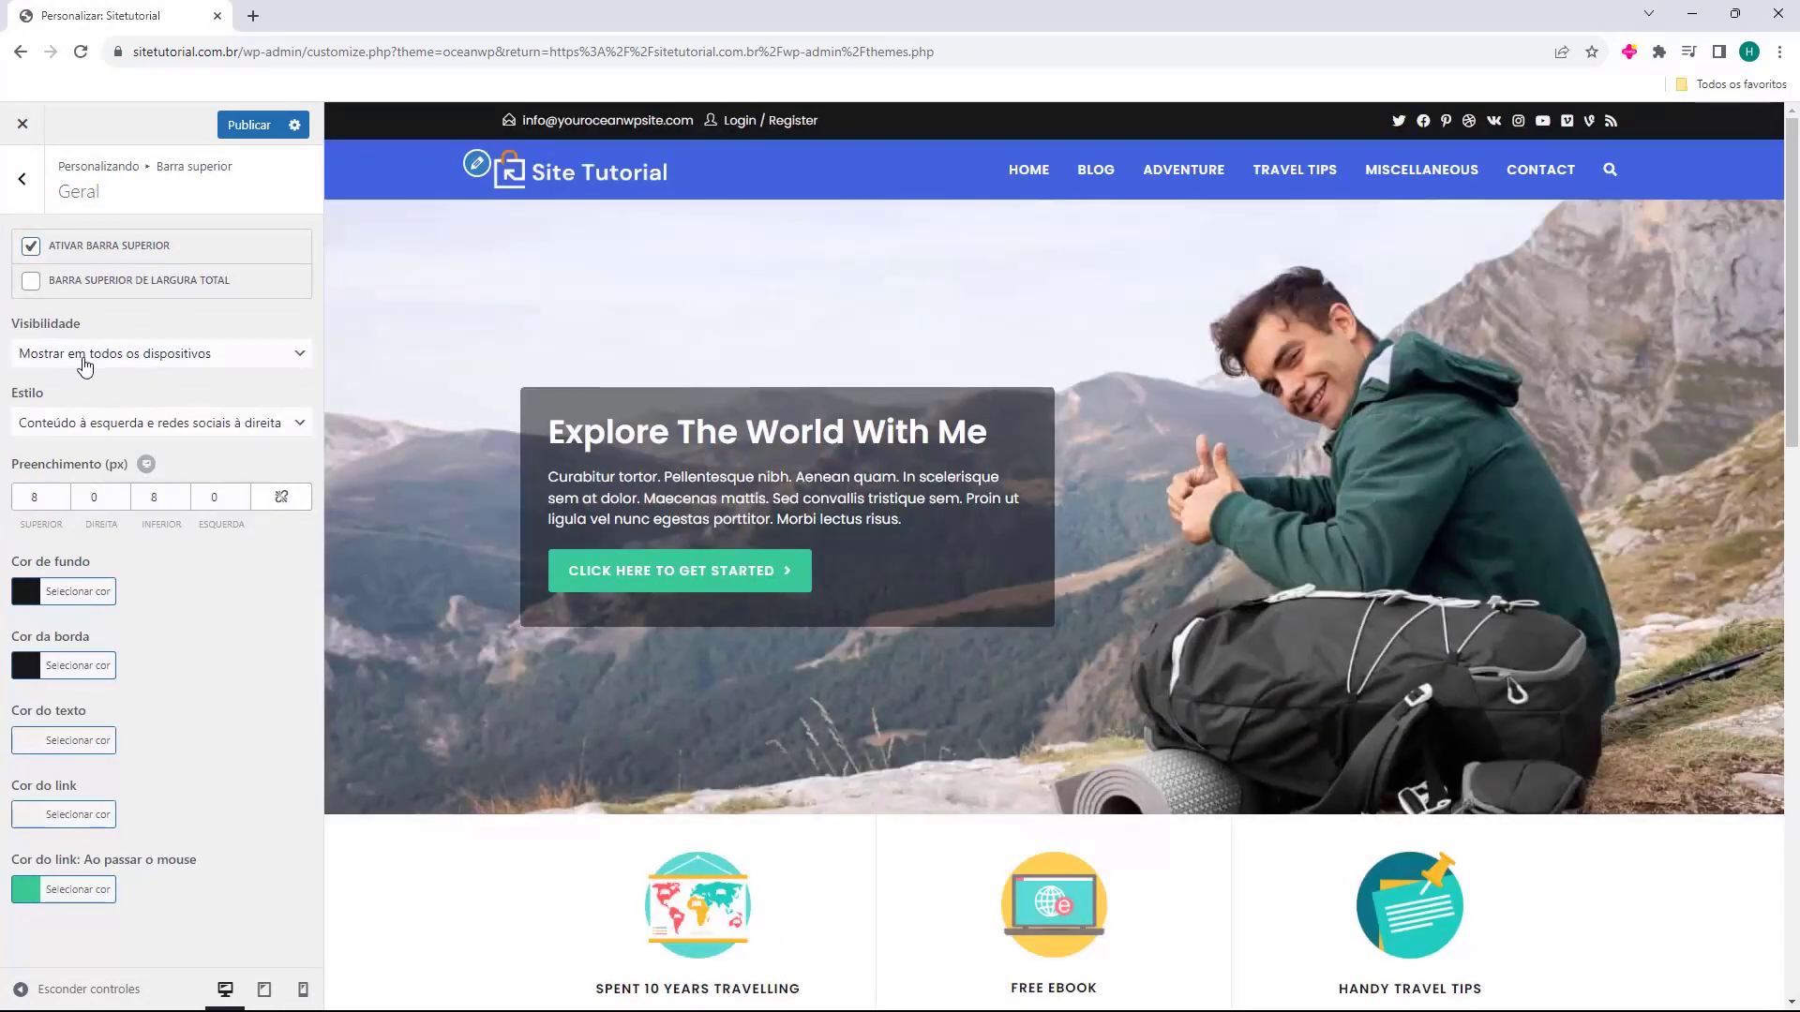
Try the social-left and centred top bar styles, restore content-left/social-right, then open Conteúdo.
left_click(156, 431)
left_click(155, 447)
left_click(140, 426)
left_click(150, 465)
left_click(159, 422)
left_click(127, 478)
left_click(129, 437)
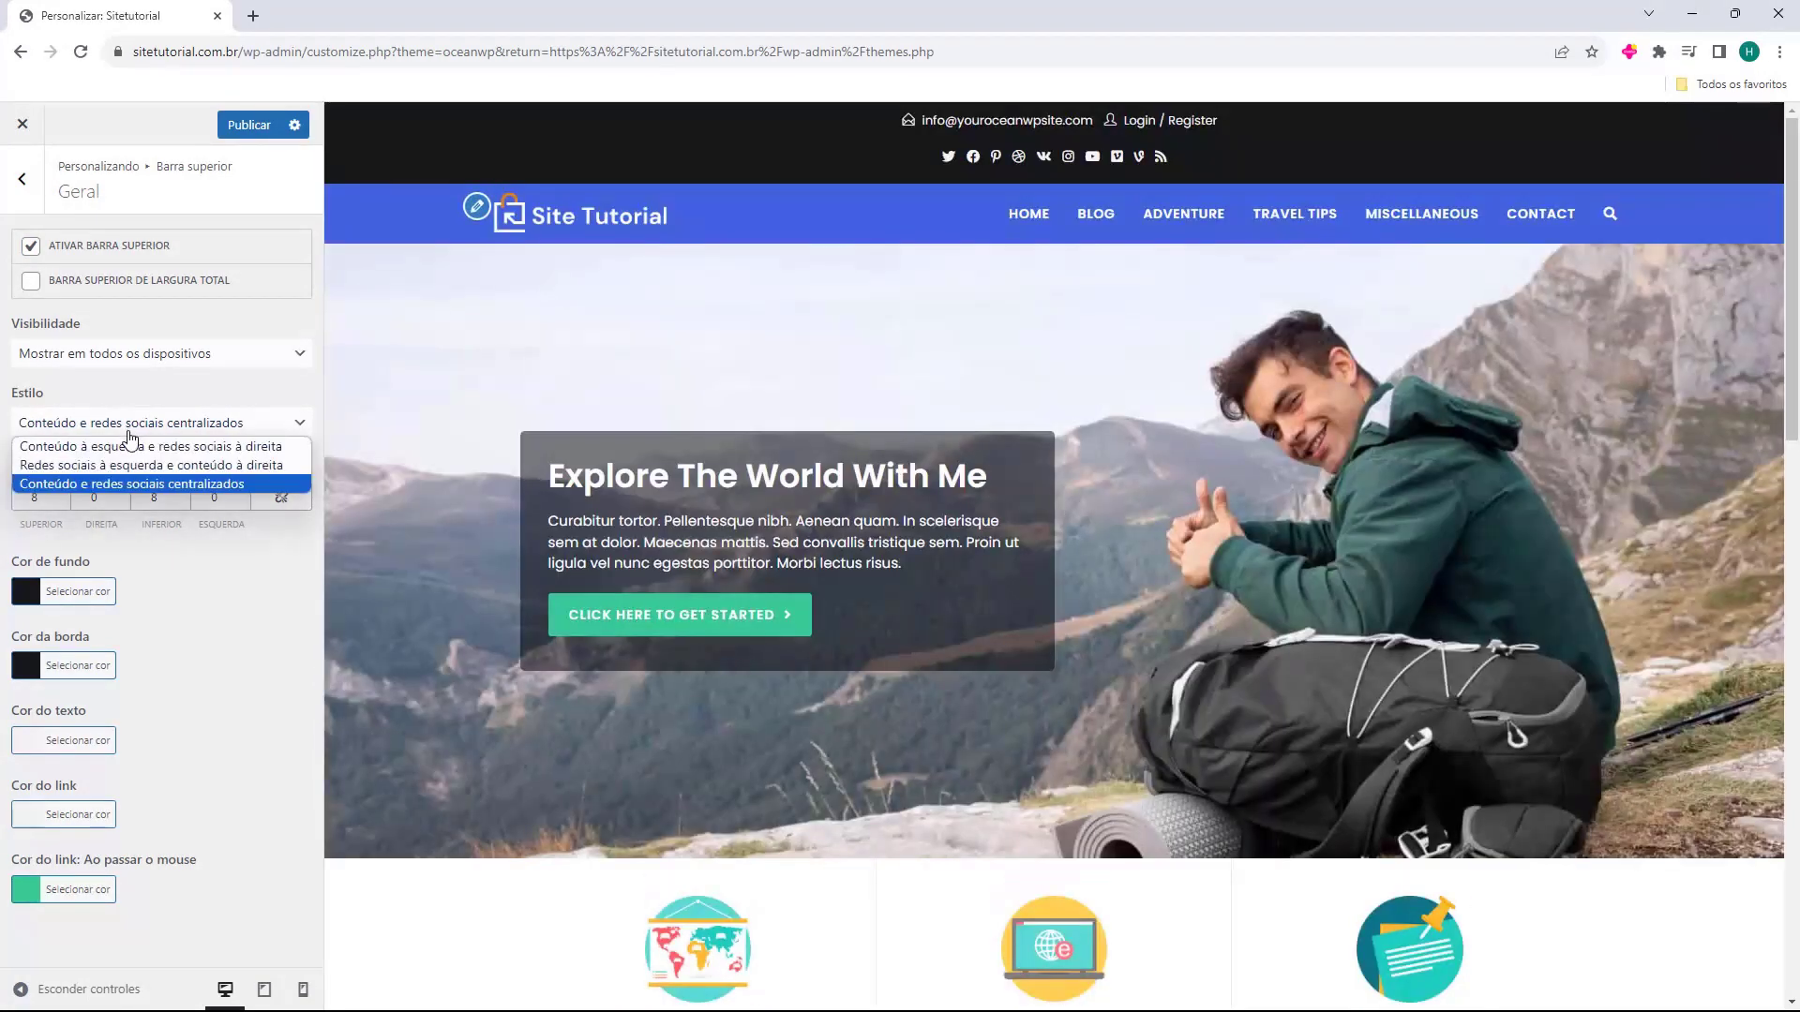
left_click(129, 446)
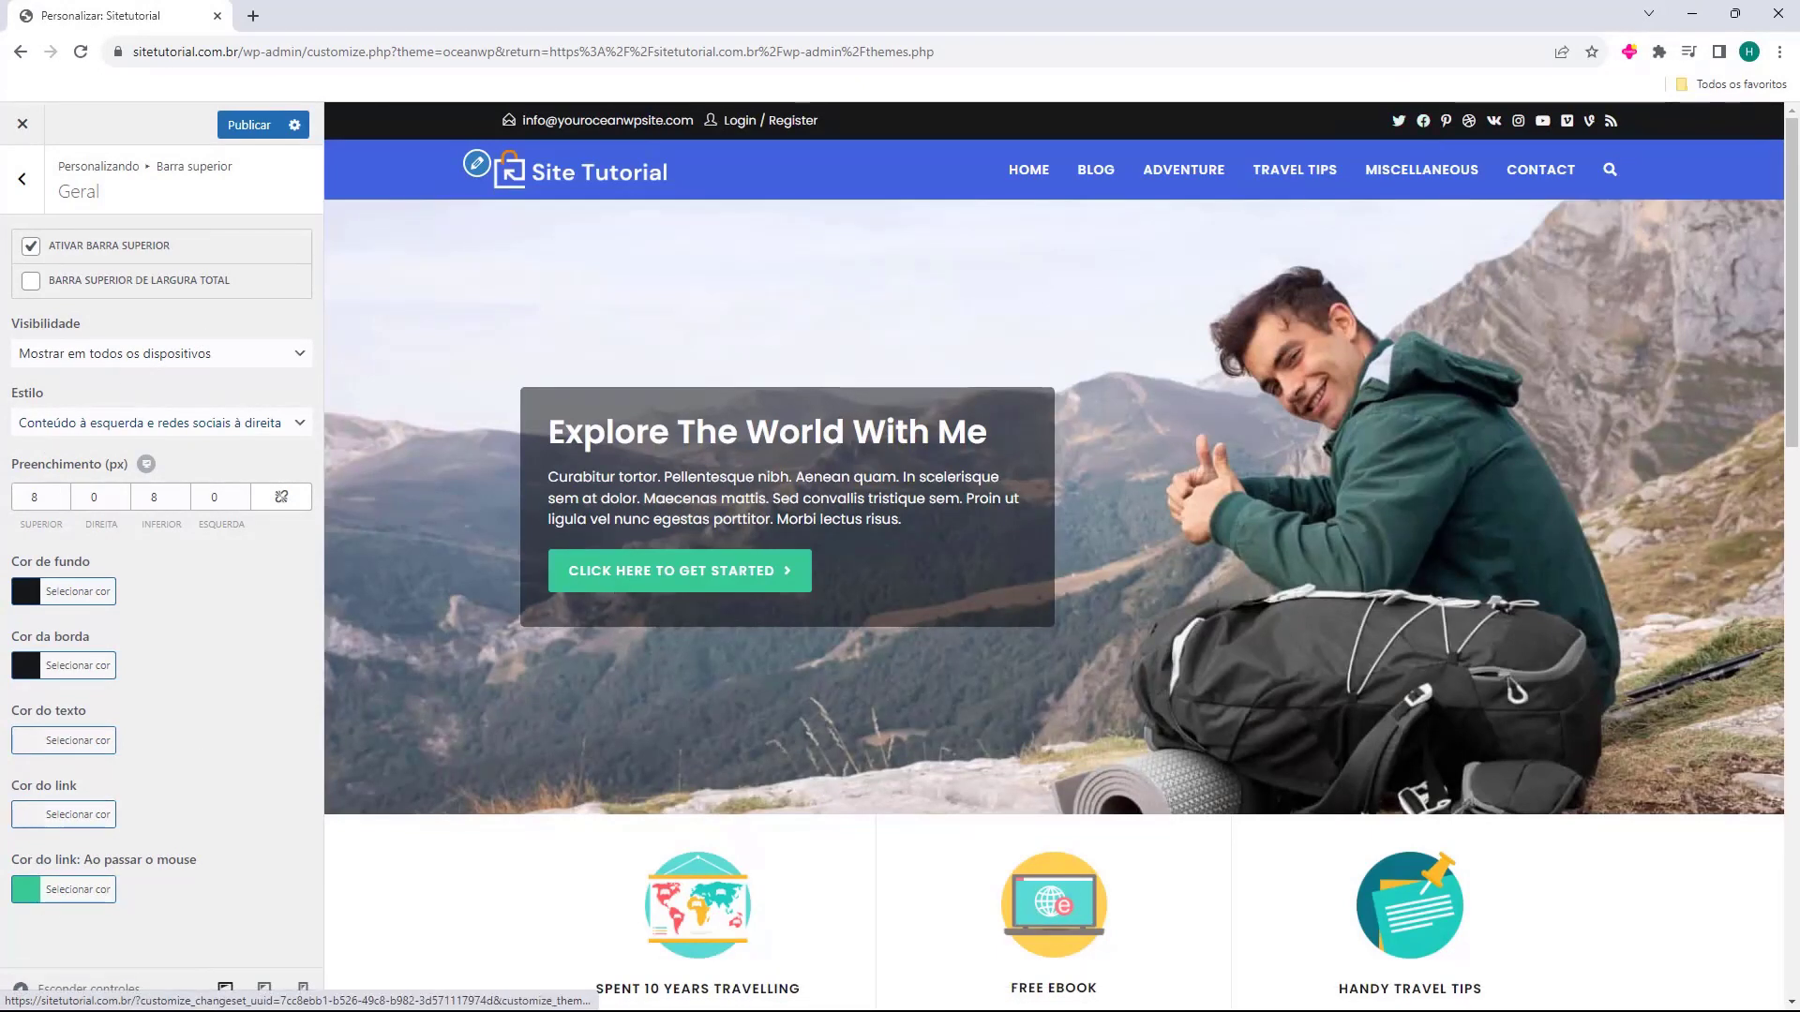
left_click(36, 198)
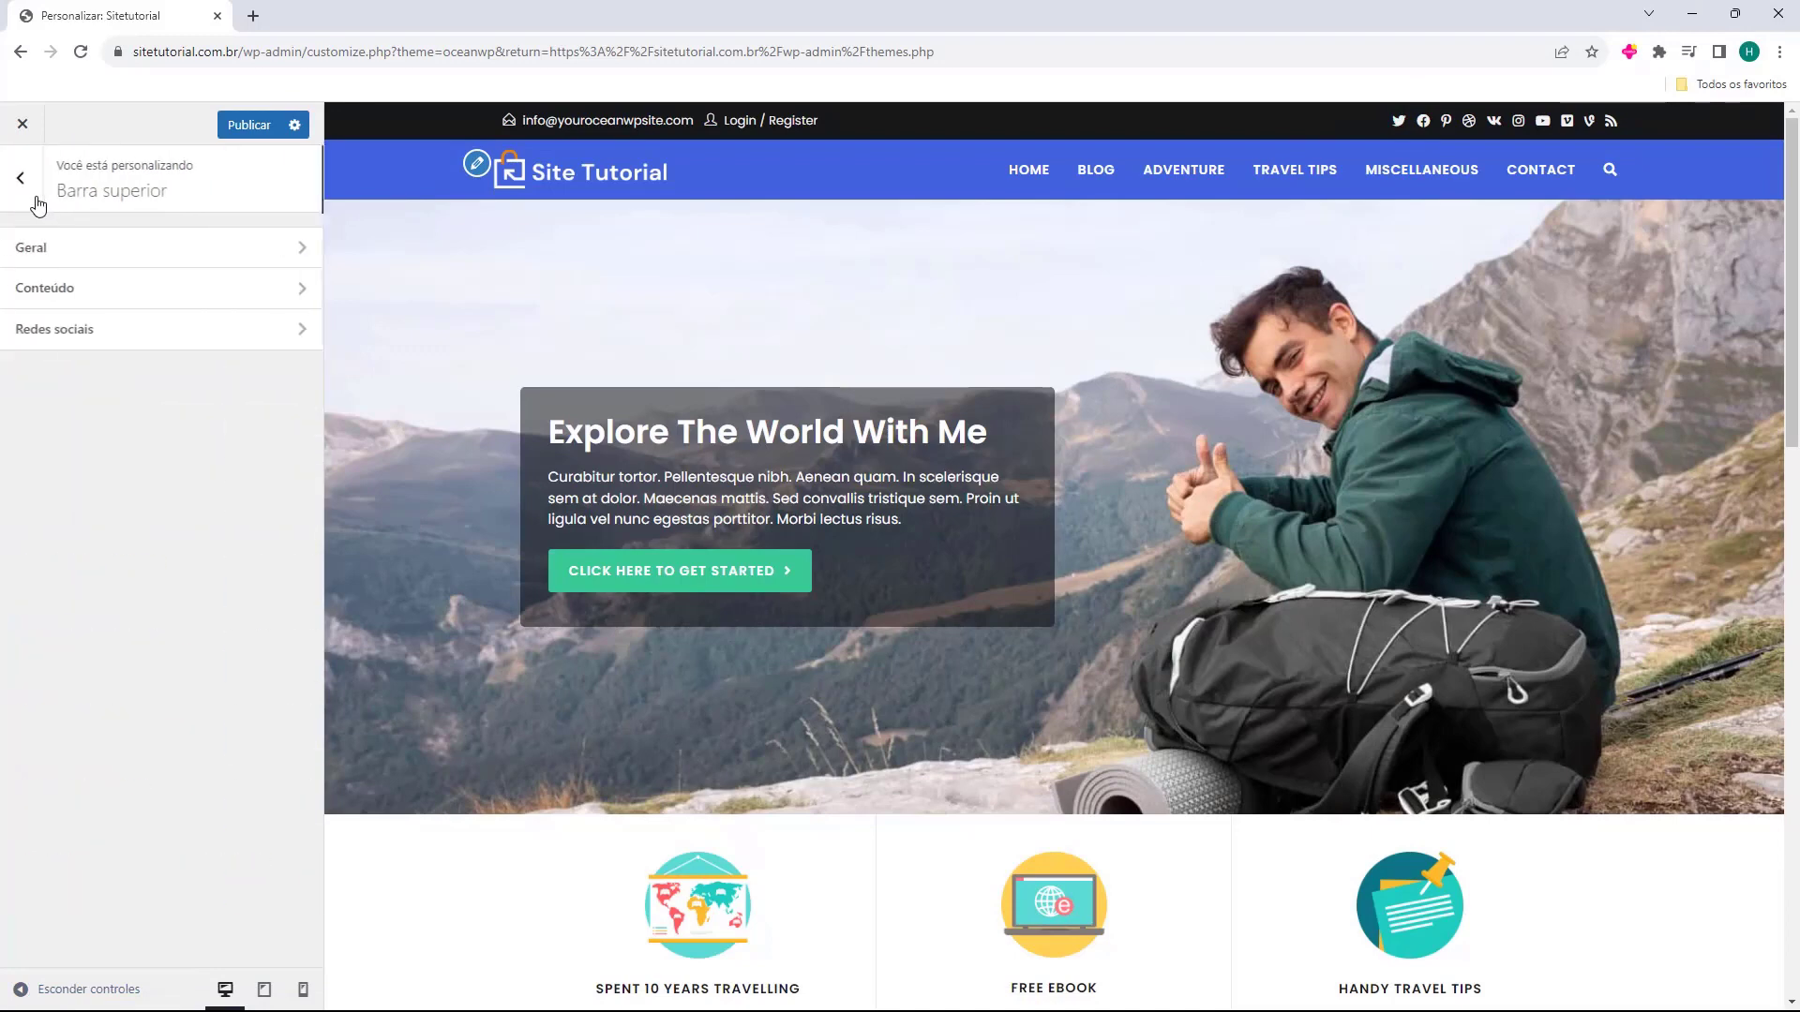
left_click(65, 288)
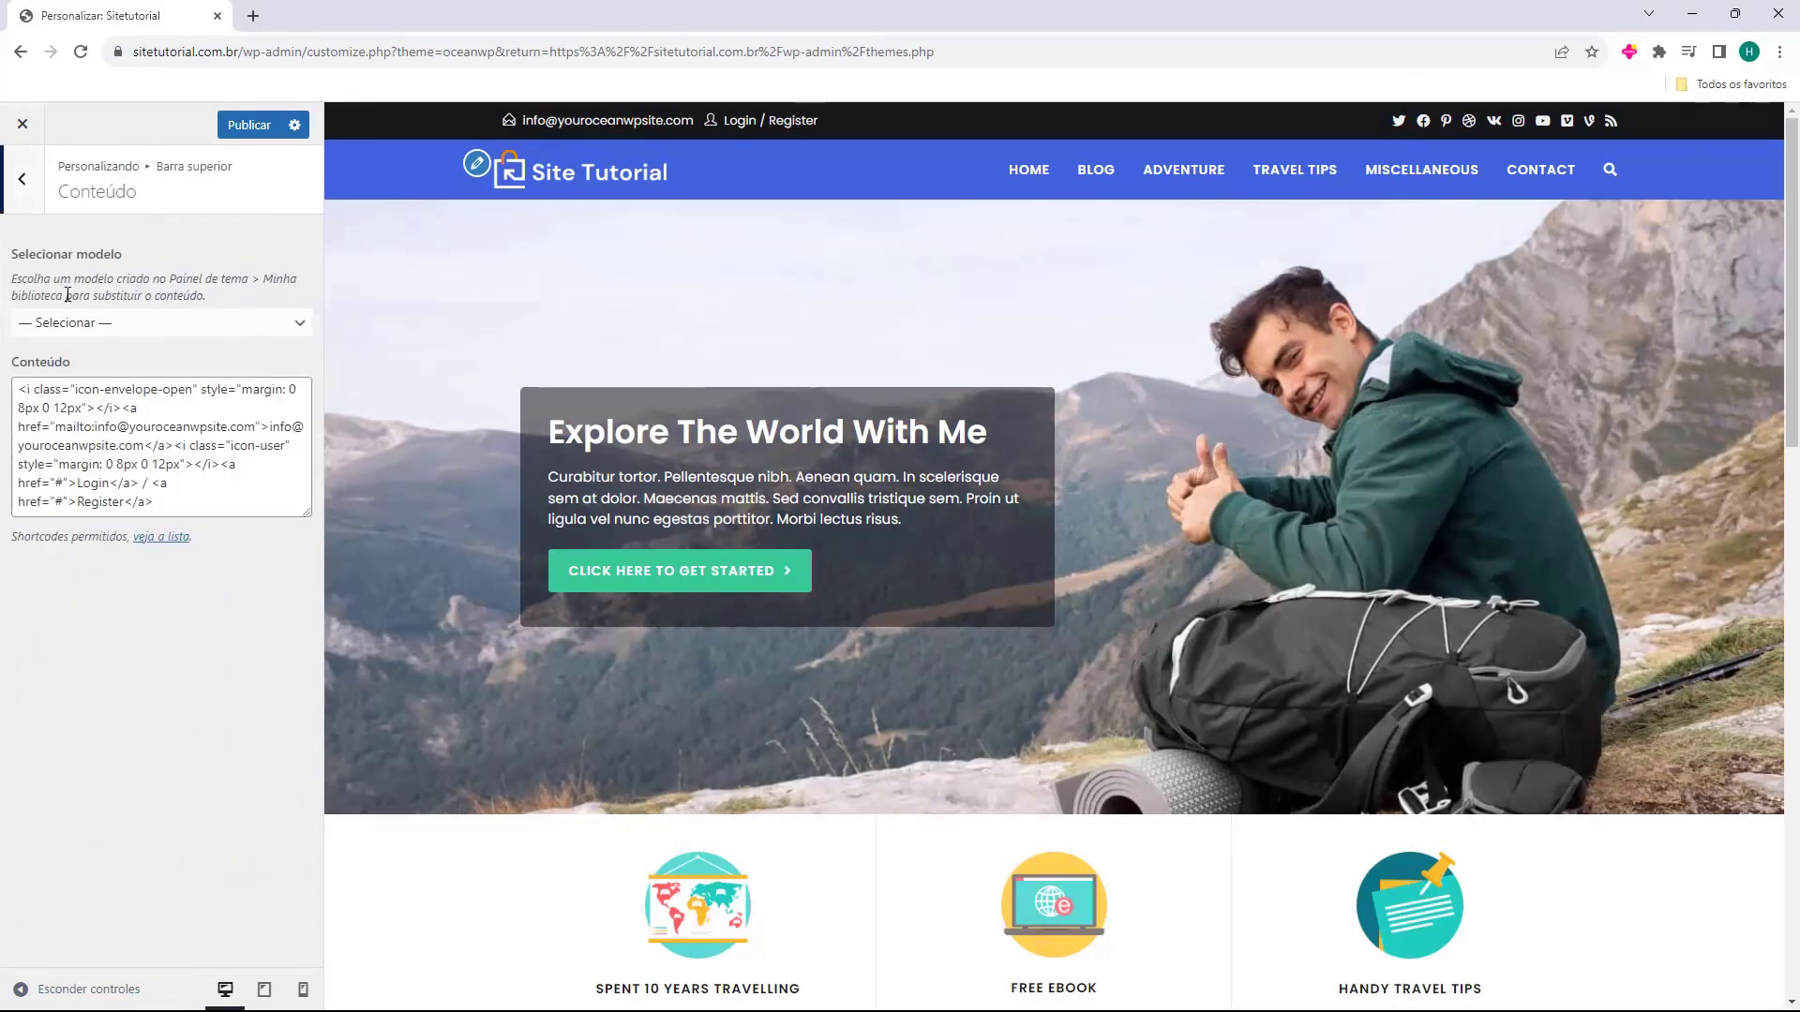
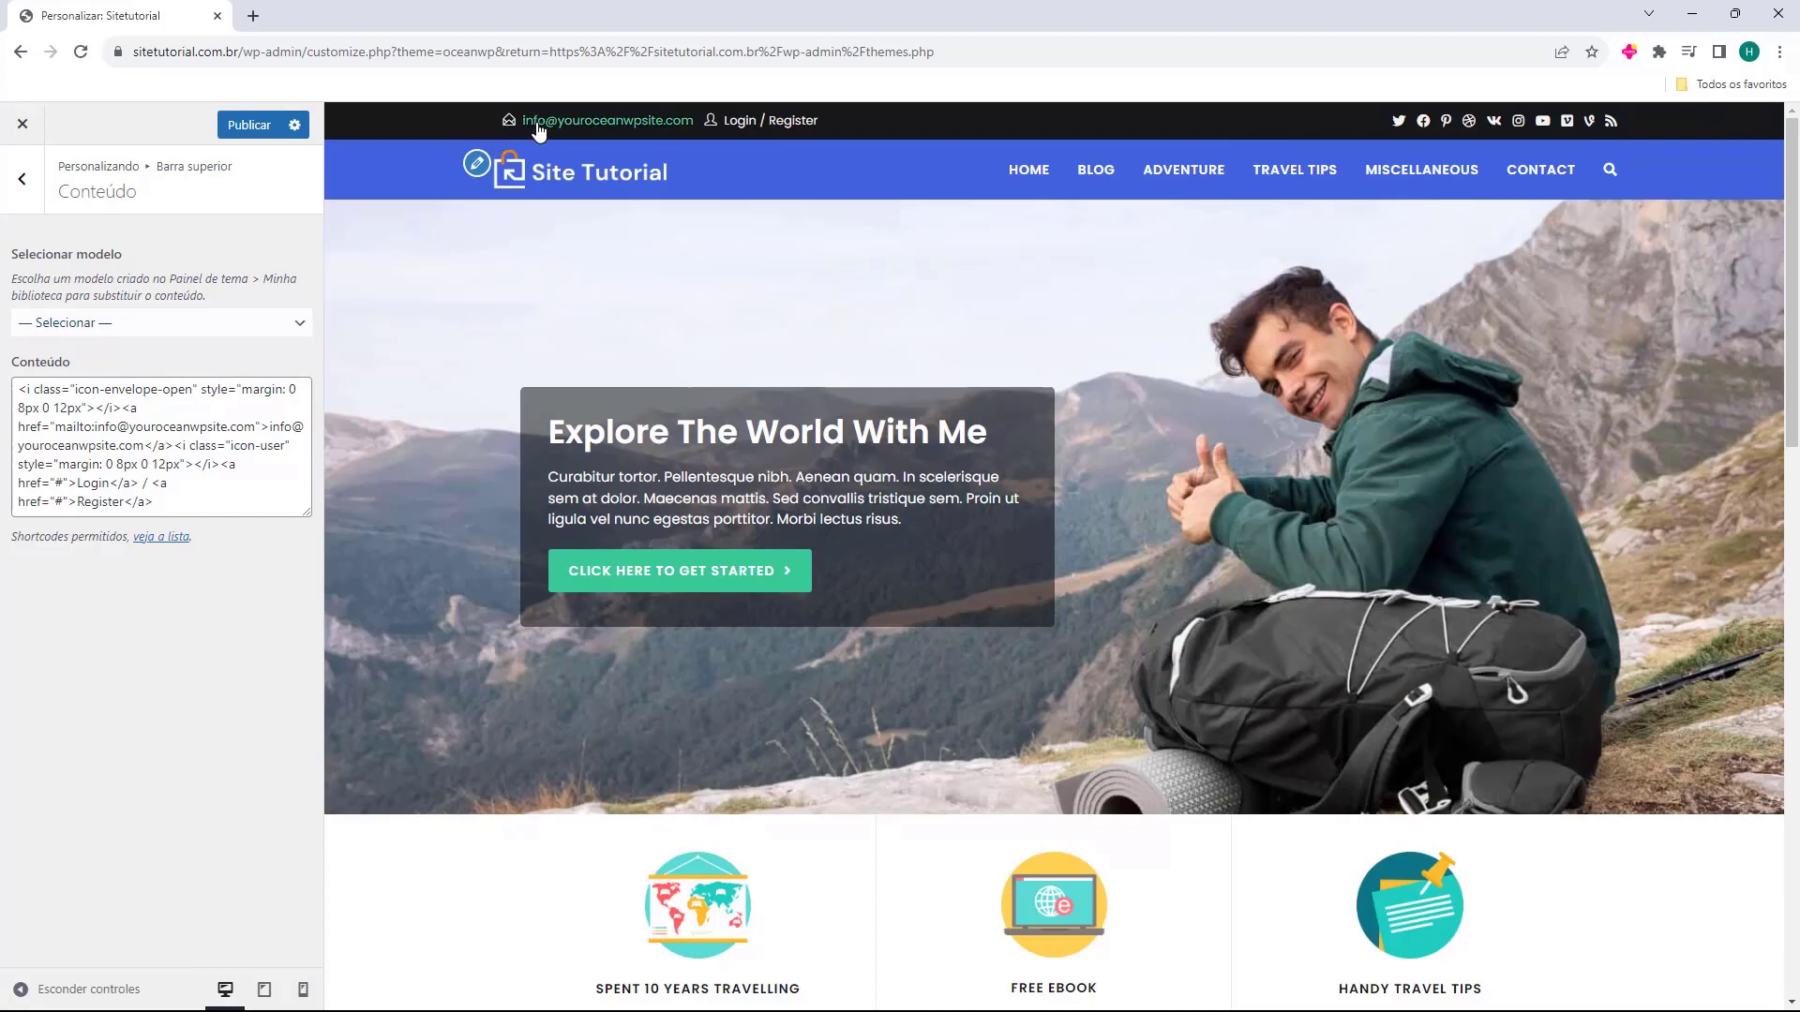
Test the top bar e-mail link, then delete the user-icon Login / Register markup from its content.
left_click(605, 122)
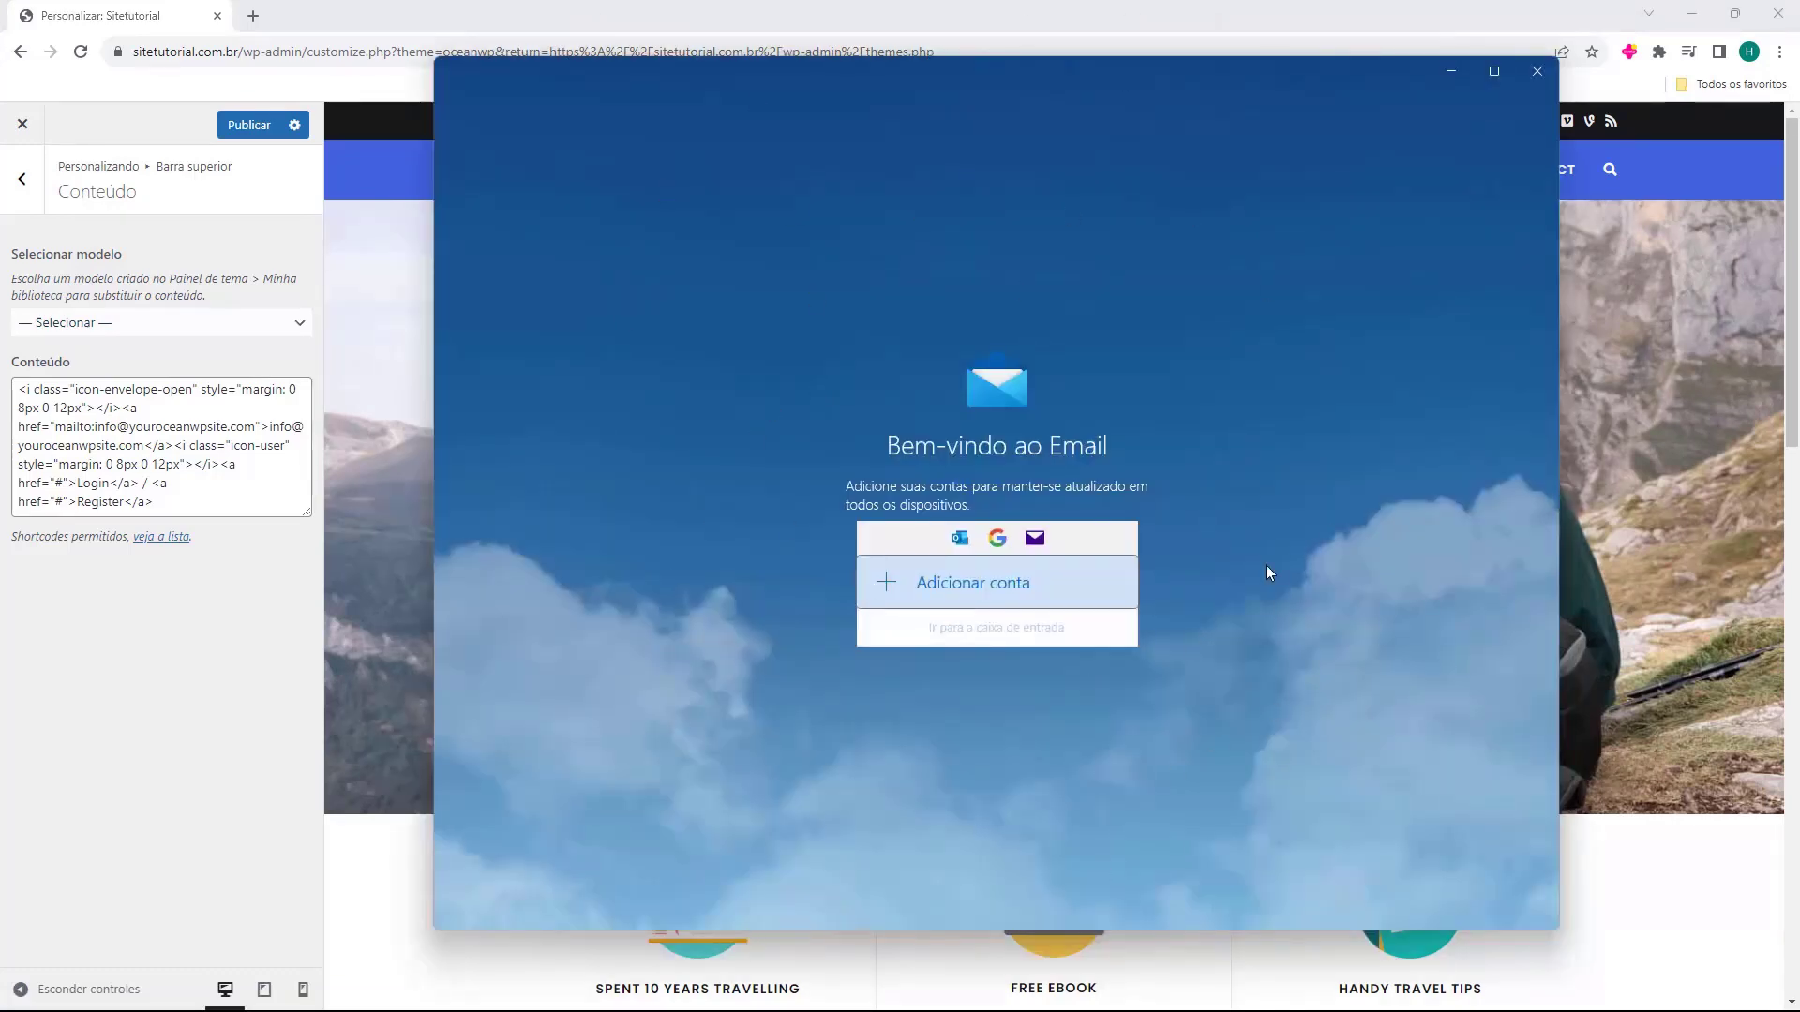
left_click(1534, 80)
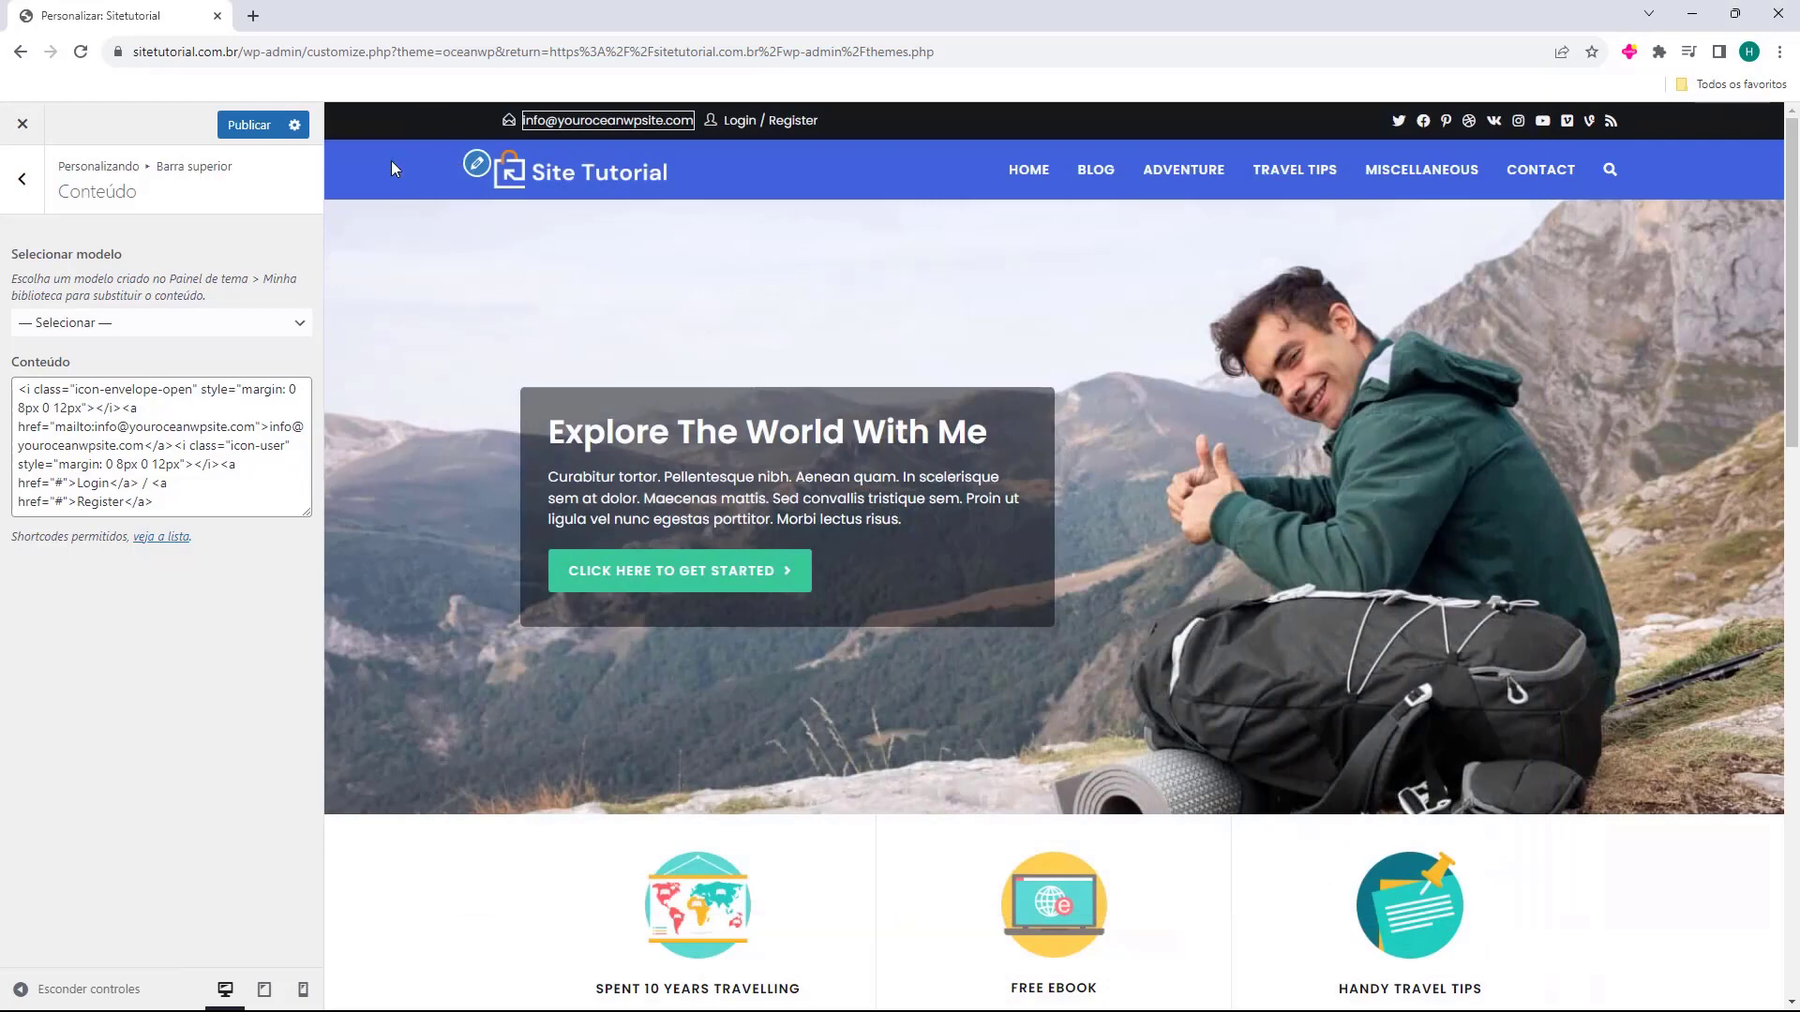
left_click_drag(155, 502, 87, 393)
left_click(19, 390)
left_click(110, 408)
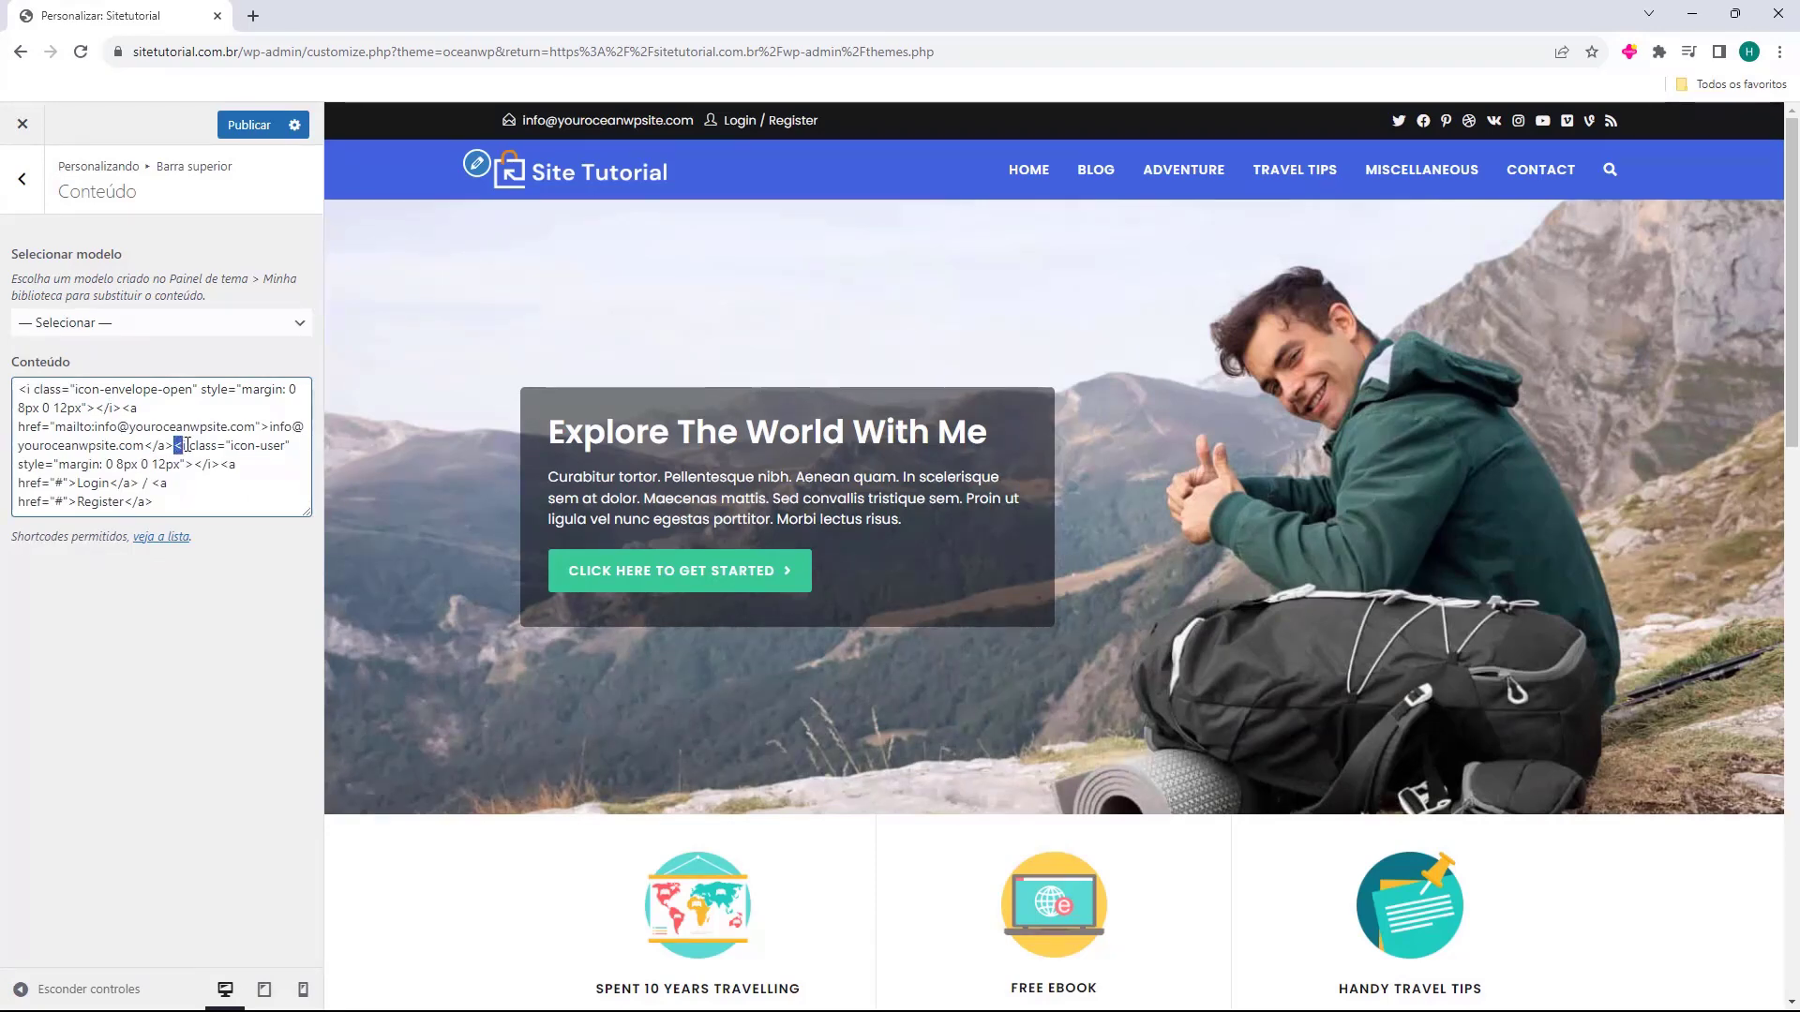
left_click(173, 447)
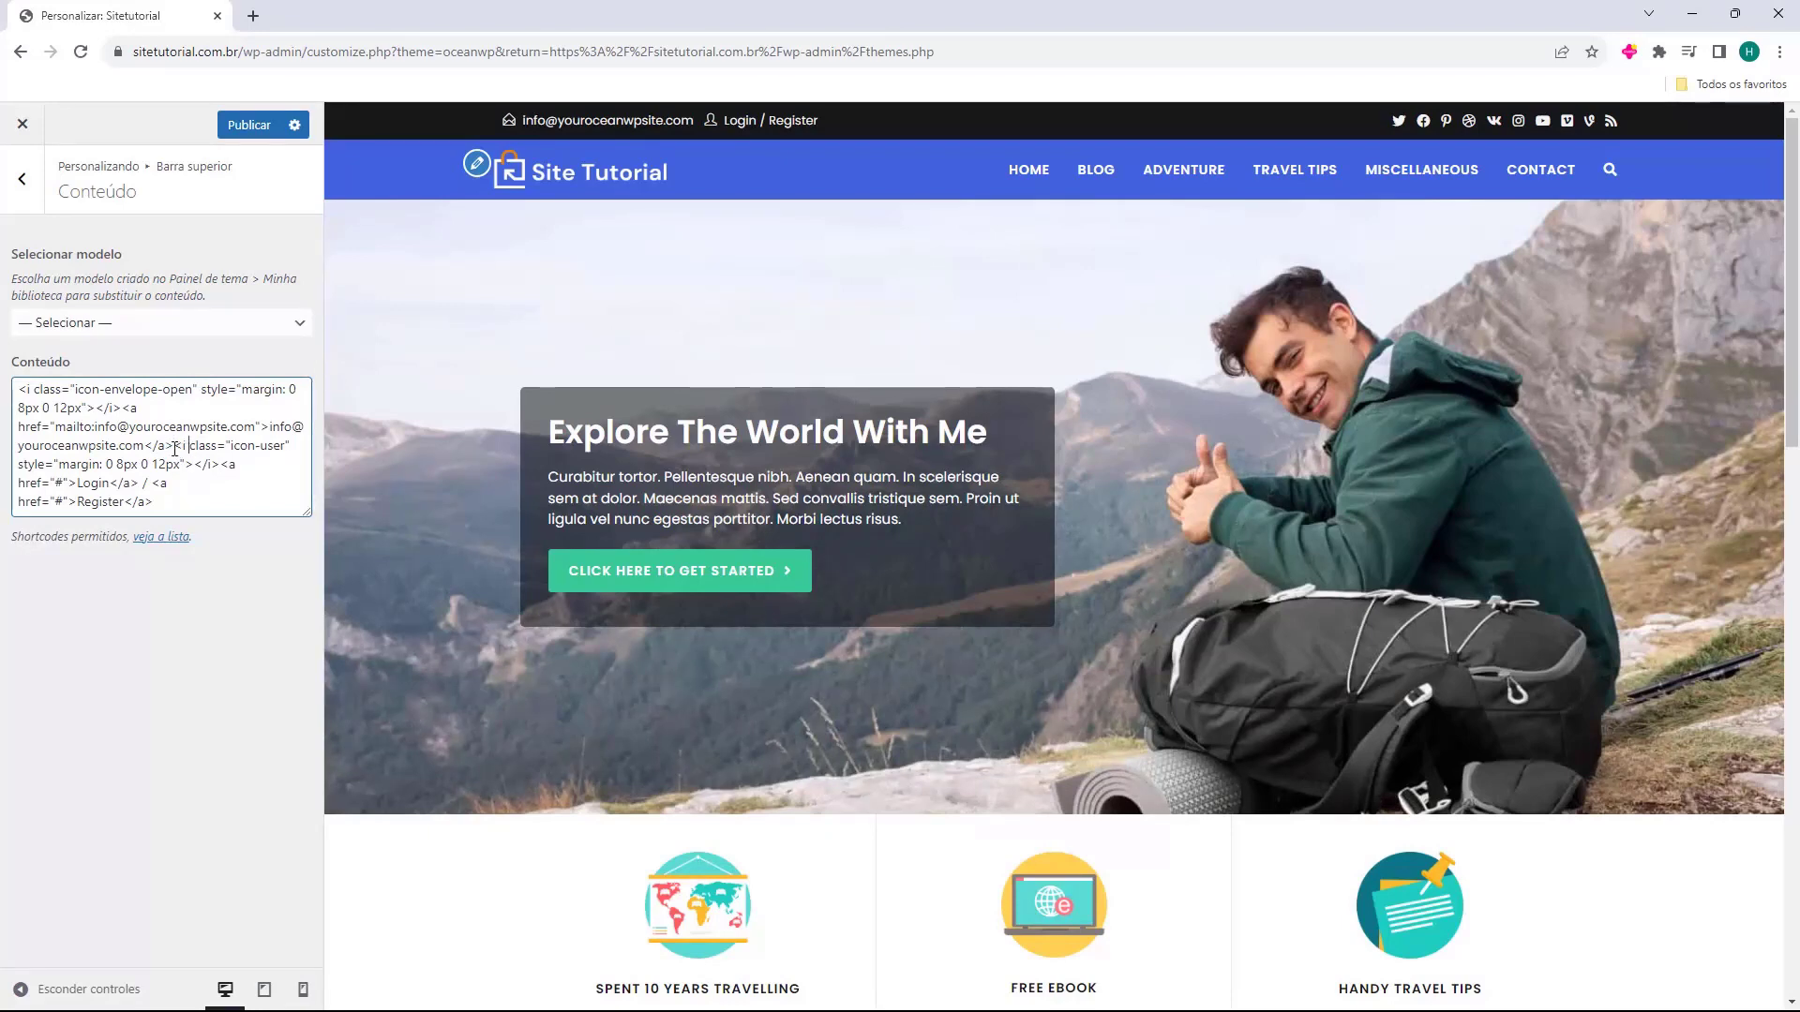
left_click_drag(188, 448, 248, 511)
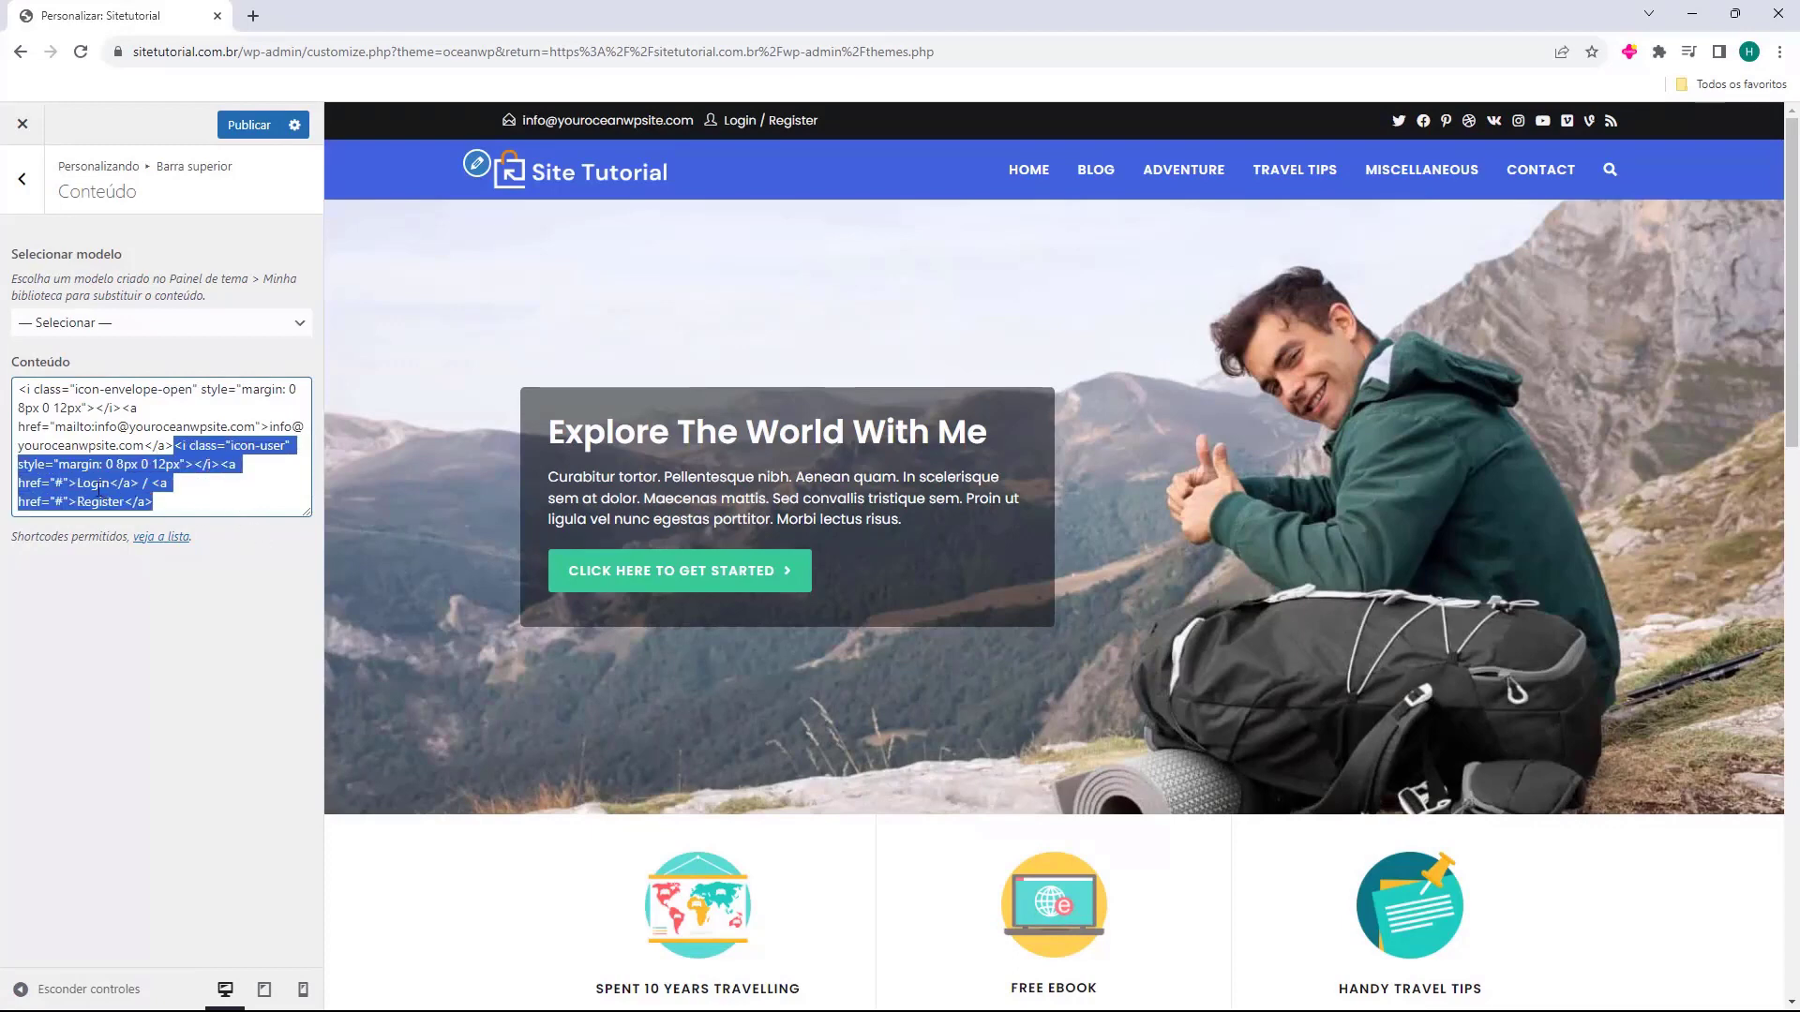
key("BackSpace")
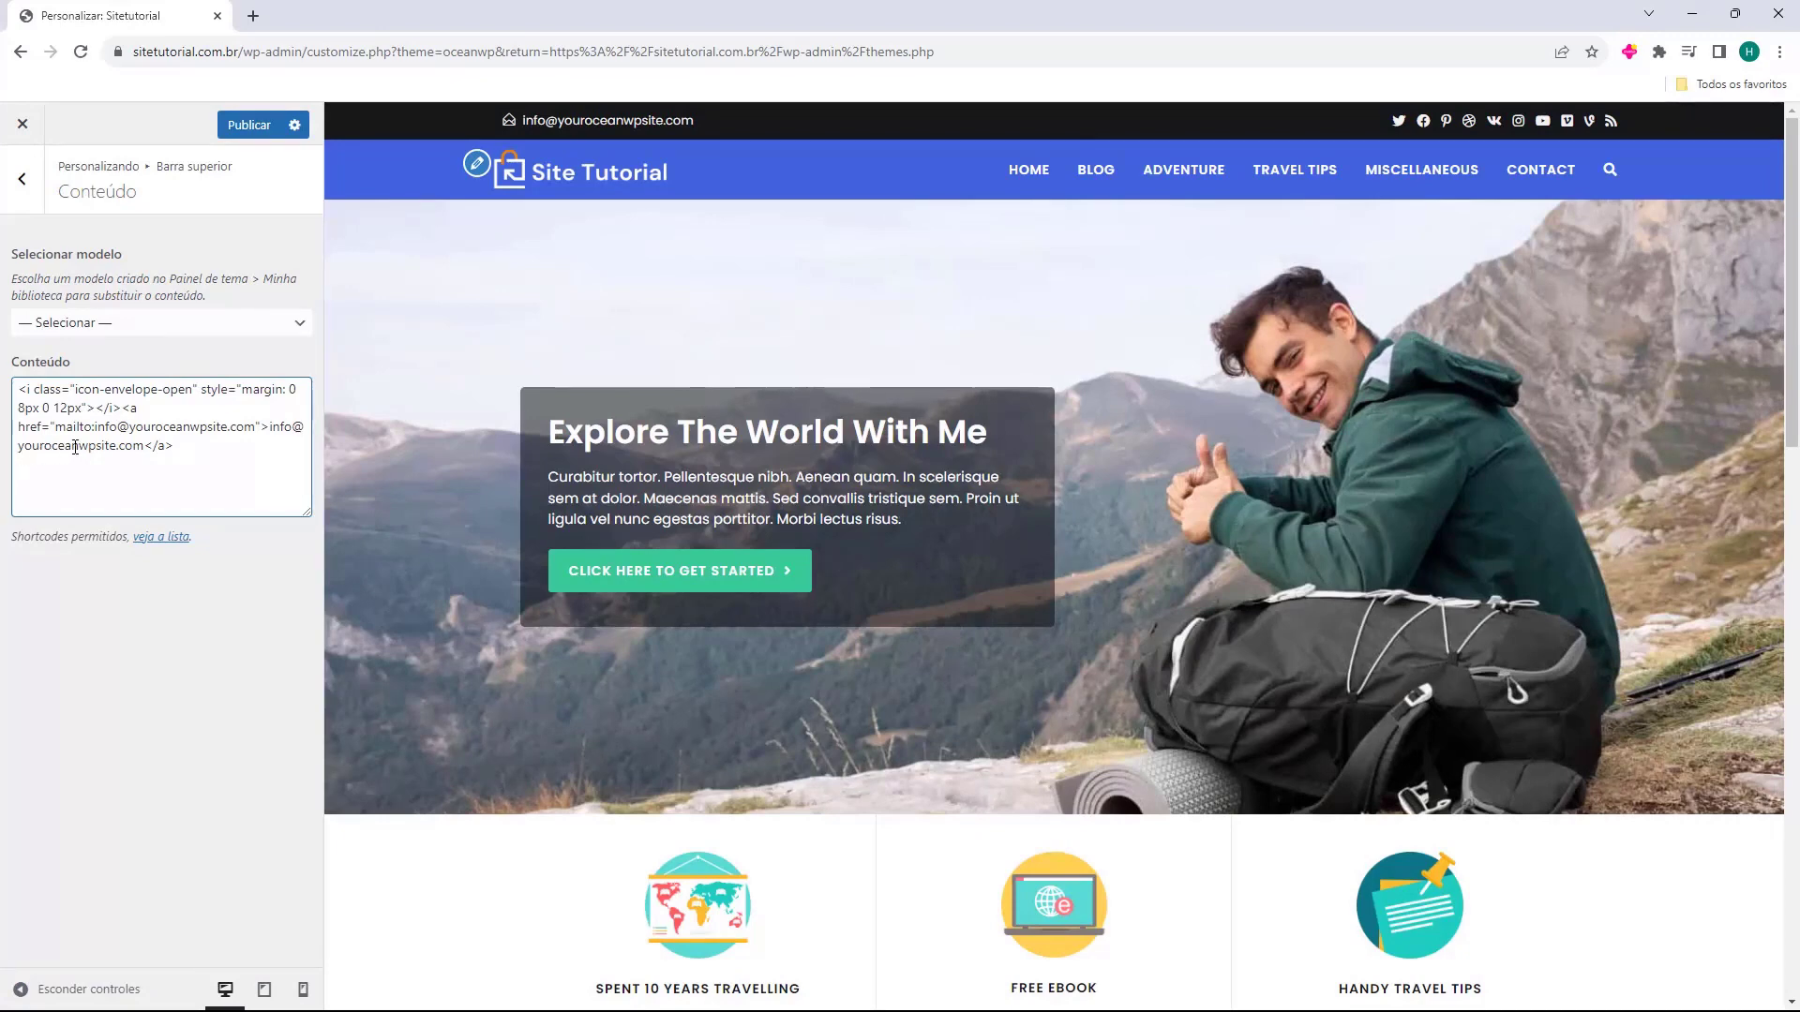
Paste the company e-mail over the address displayed in the top bar link.
mouse_move(143, 444)
left_mouse_down()
mouse_move(160, 427)
mouse_move(262, 426)
mouse_move(137, 449)
left_mouse_up()
key("Left")
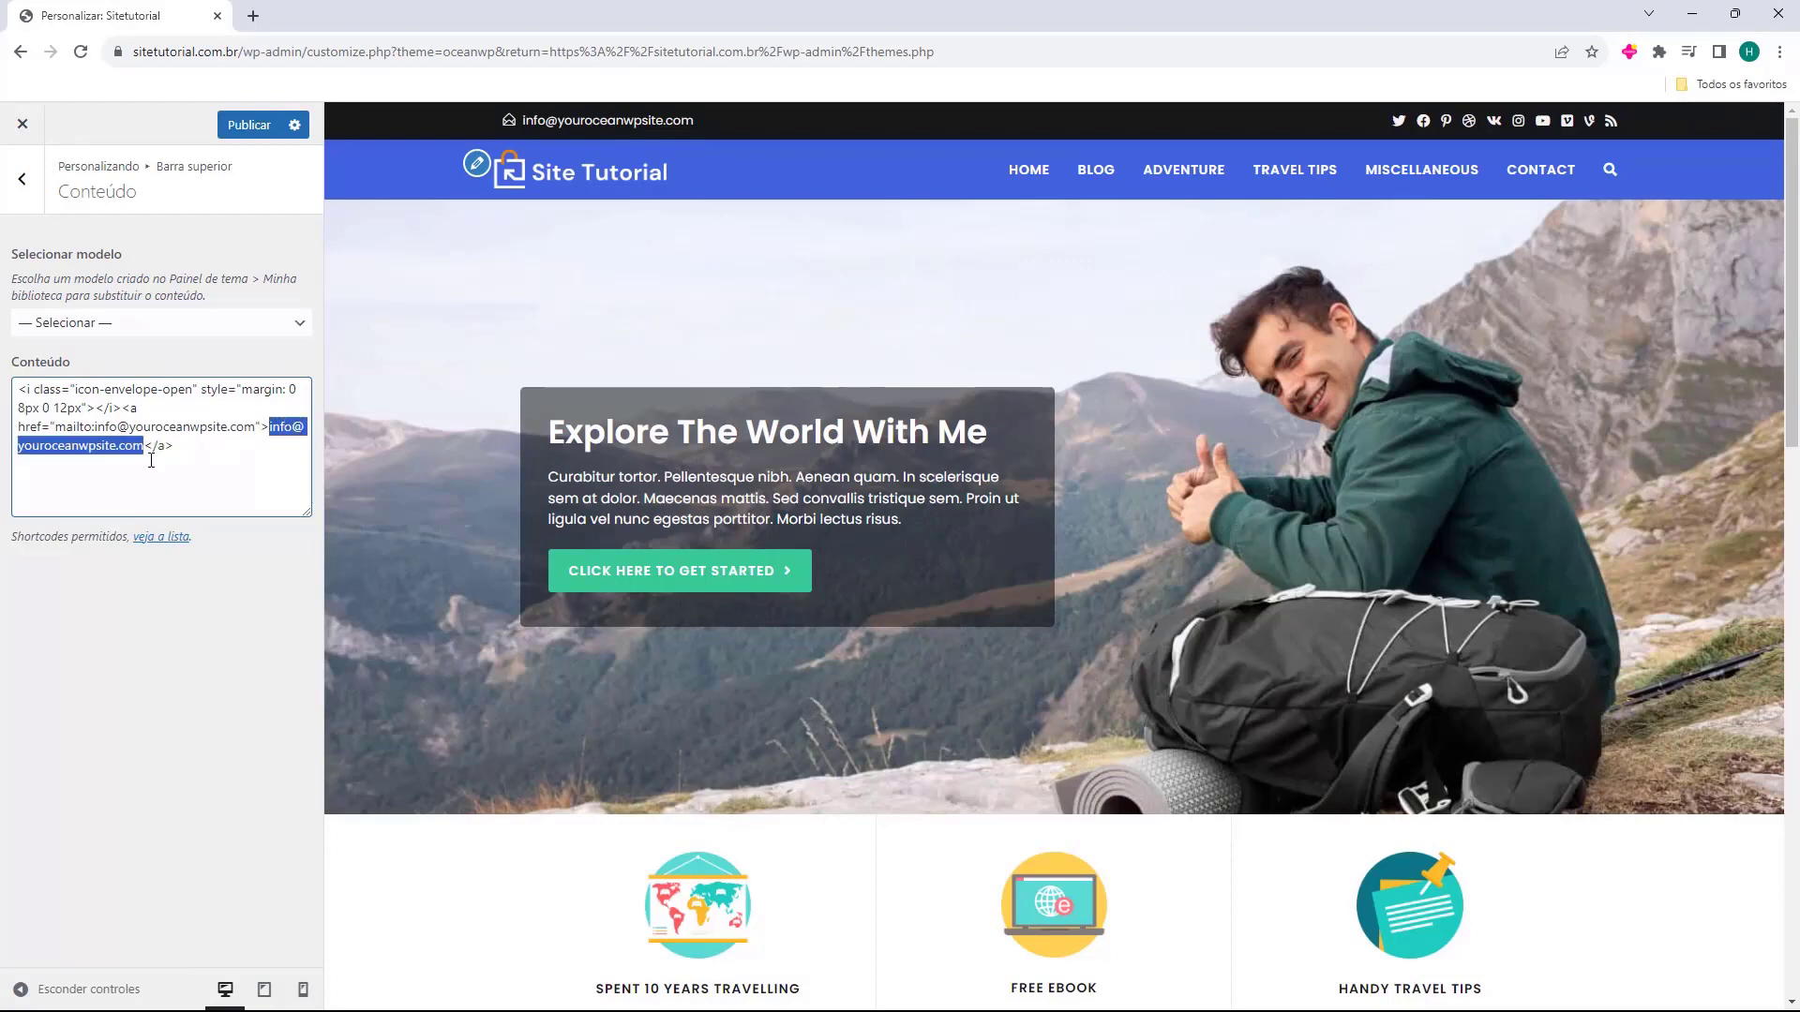
key("ctrl+v")
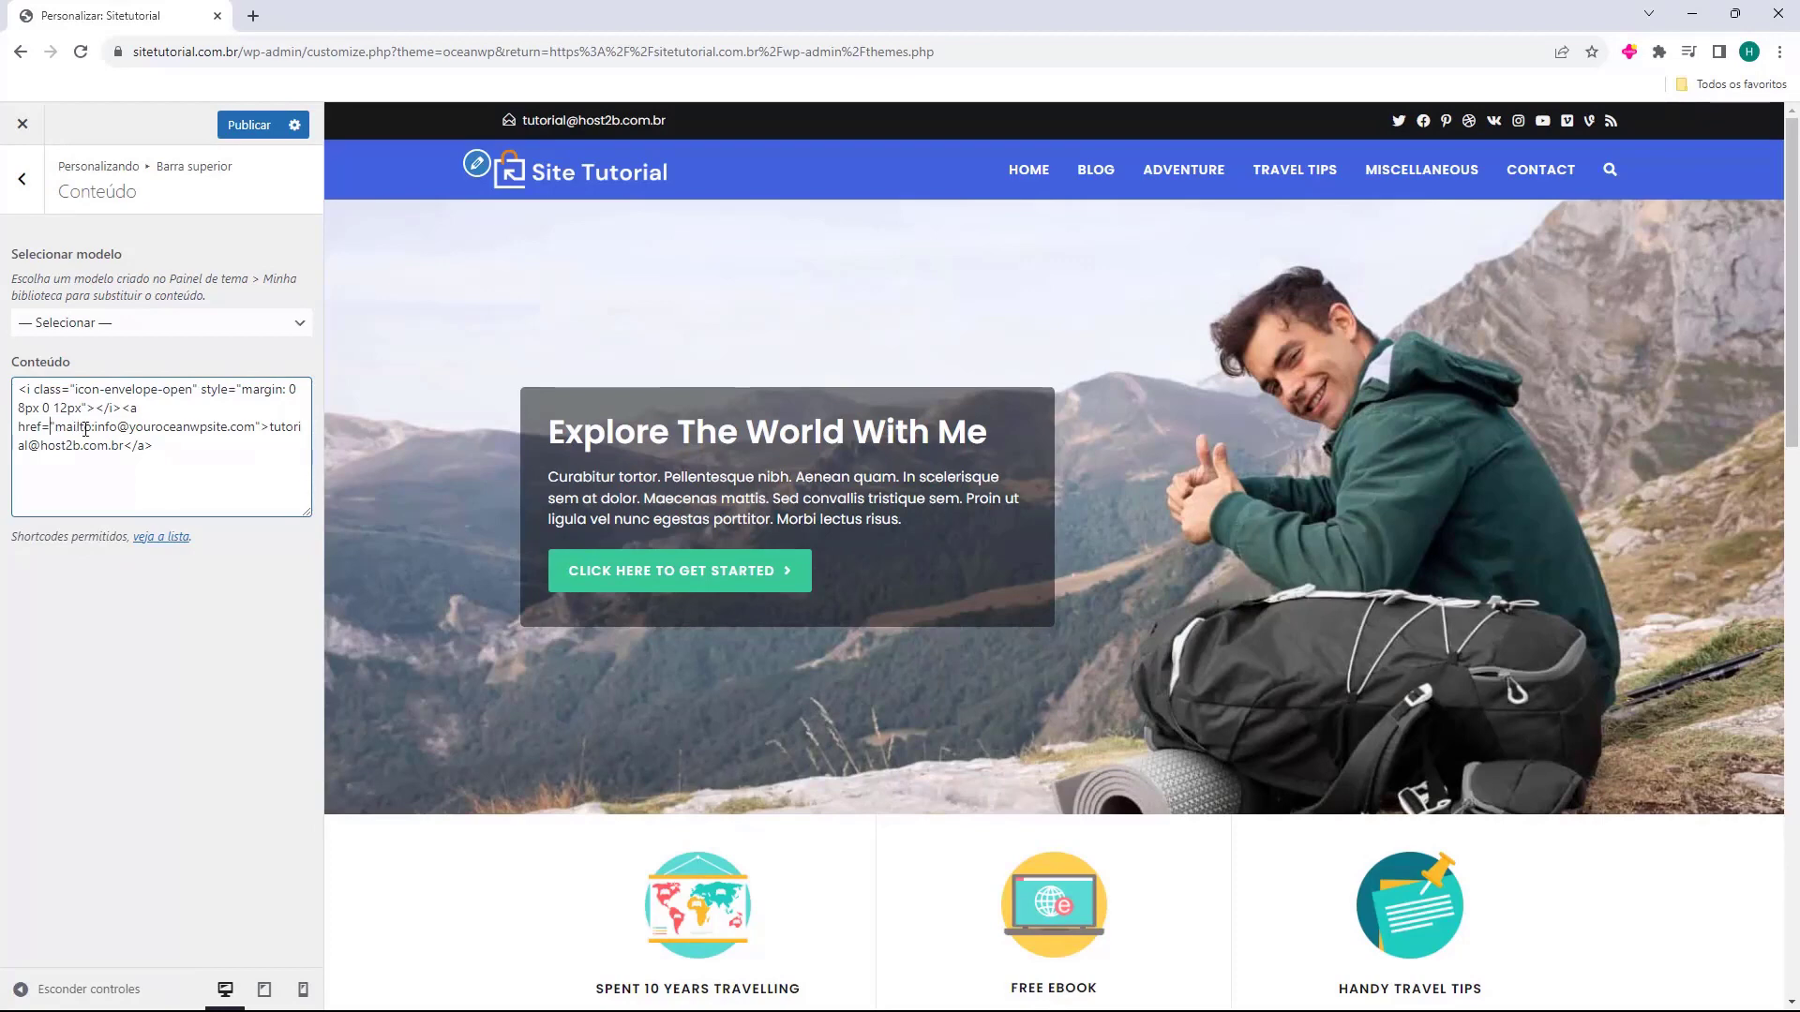
Replace the old address in the mailto href with the company e-mail.
mouse_move(96, 430)
left_mouse_down()
mouse_move(122, 446)
mouse_move(239, 429)
mouse_move(123, 436)
left_mouse_up()
left_click(128, 428)
left_click_drag(254, 428, 107, 431)
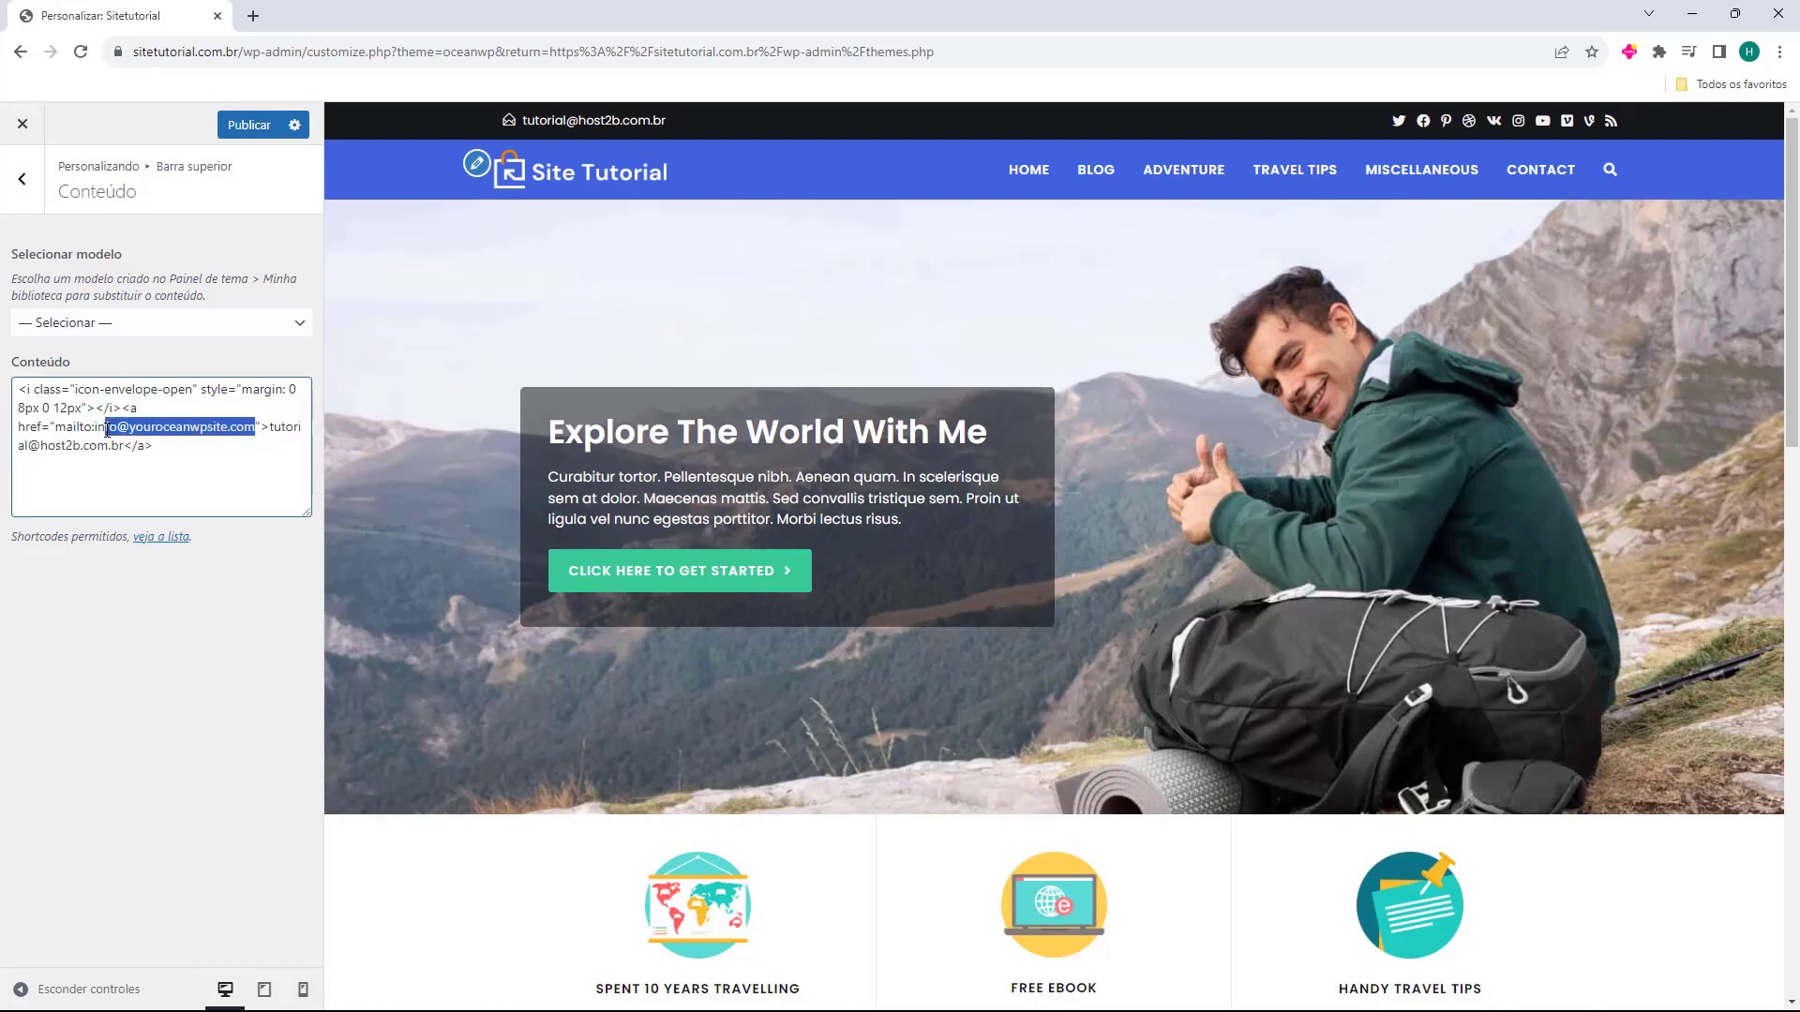
key("BackSpace")
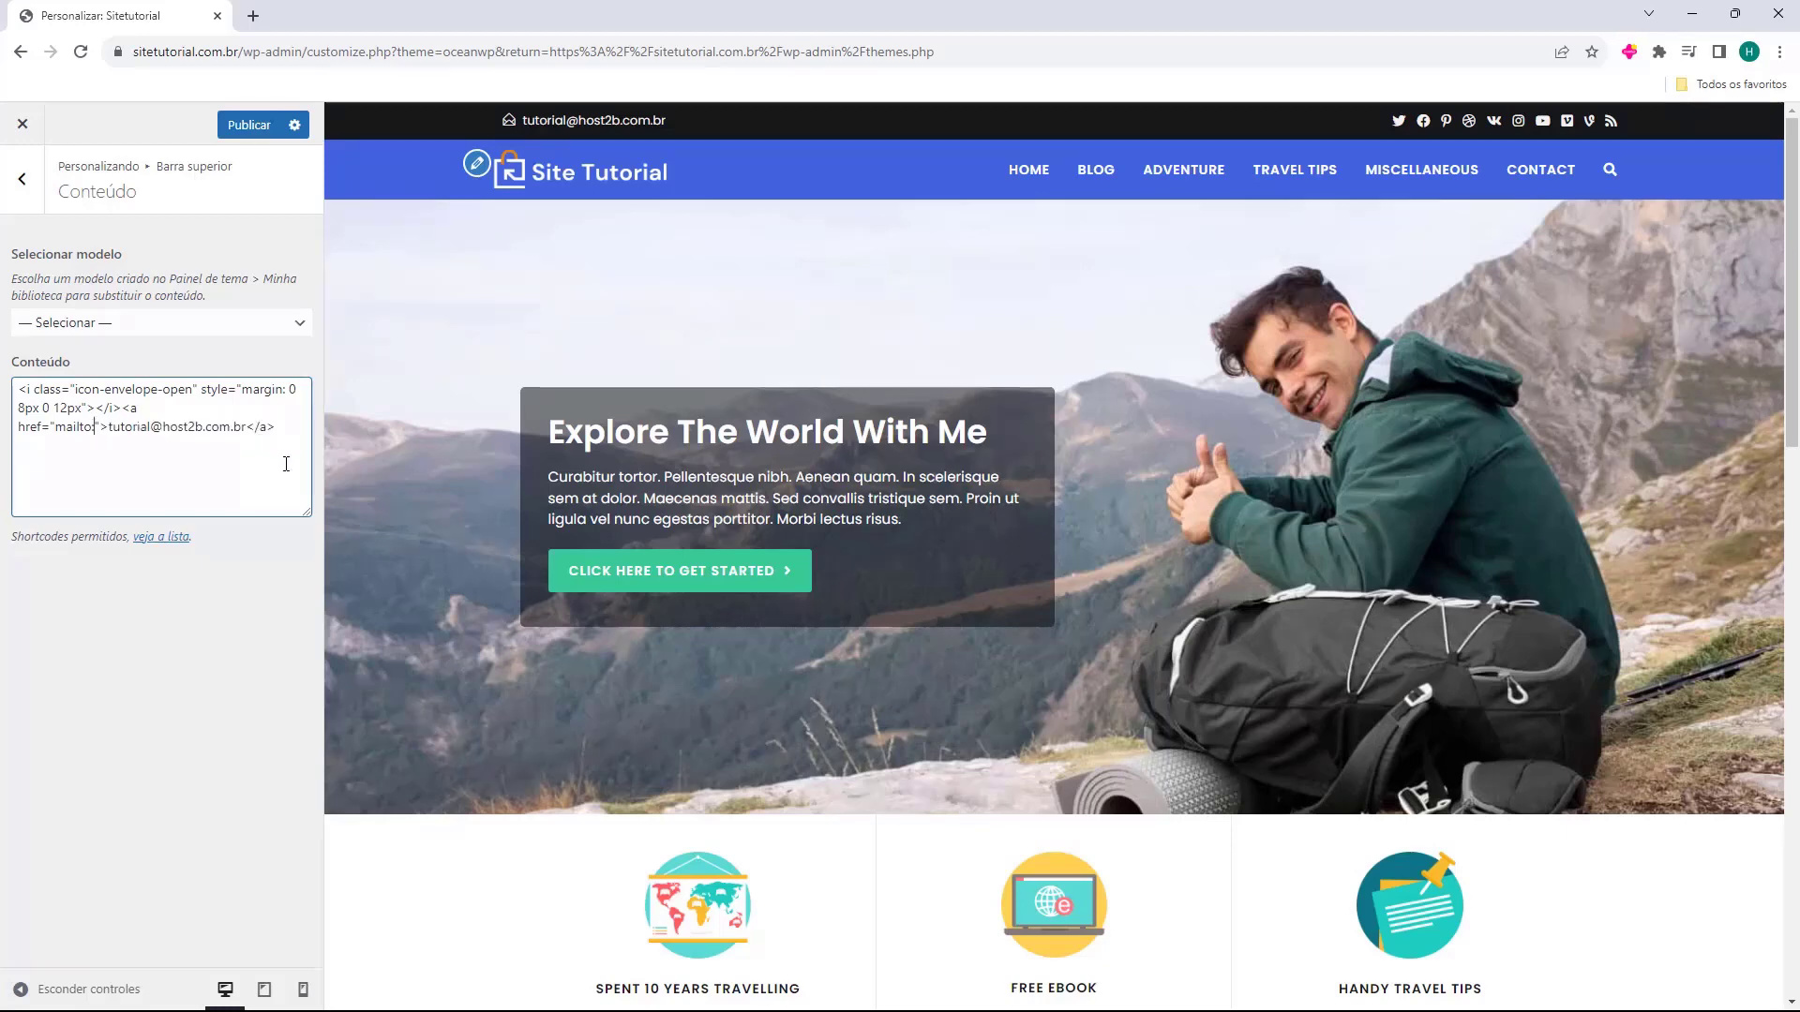
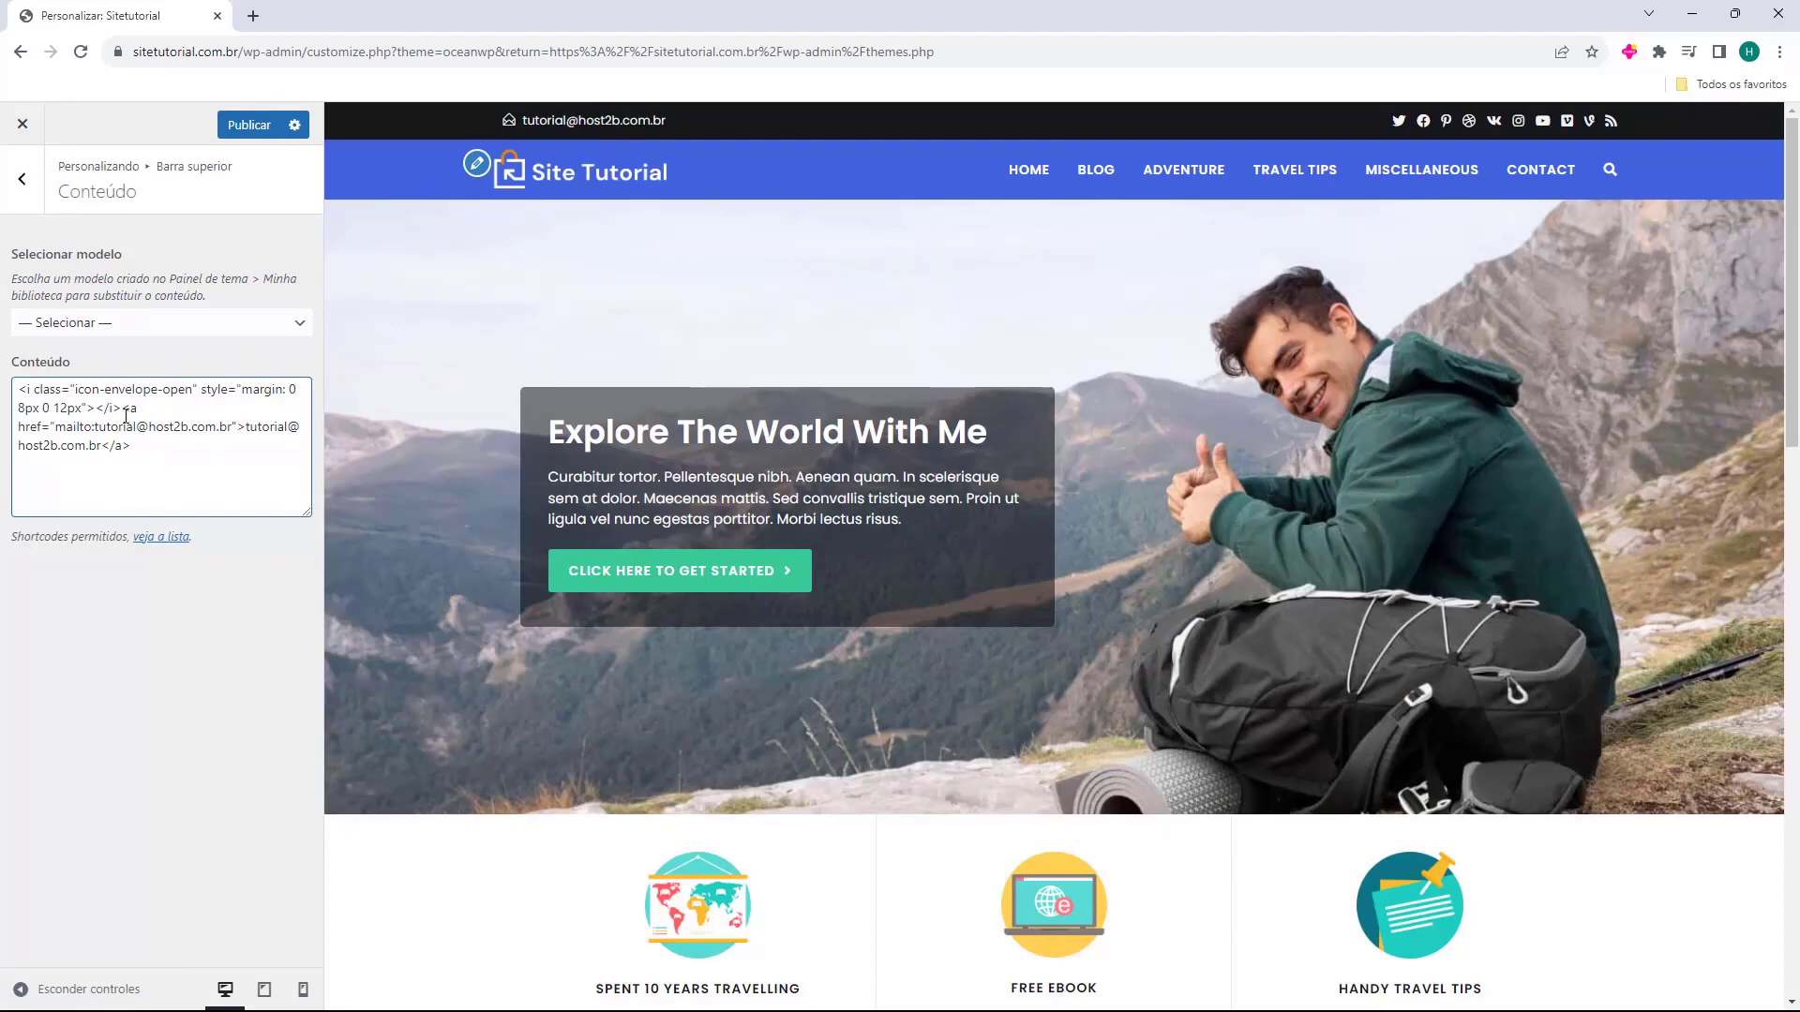
Open the top bar's Redes sociais settings and toggle the social icons.
left_click(22, 180)
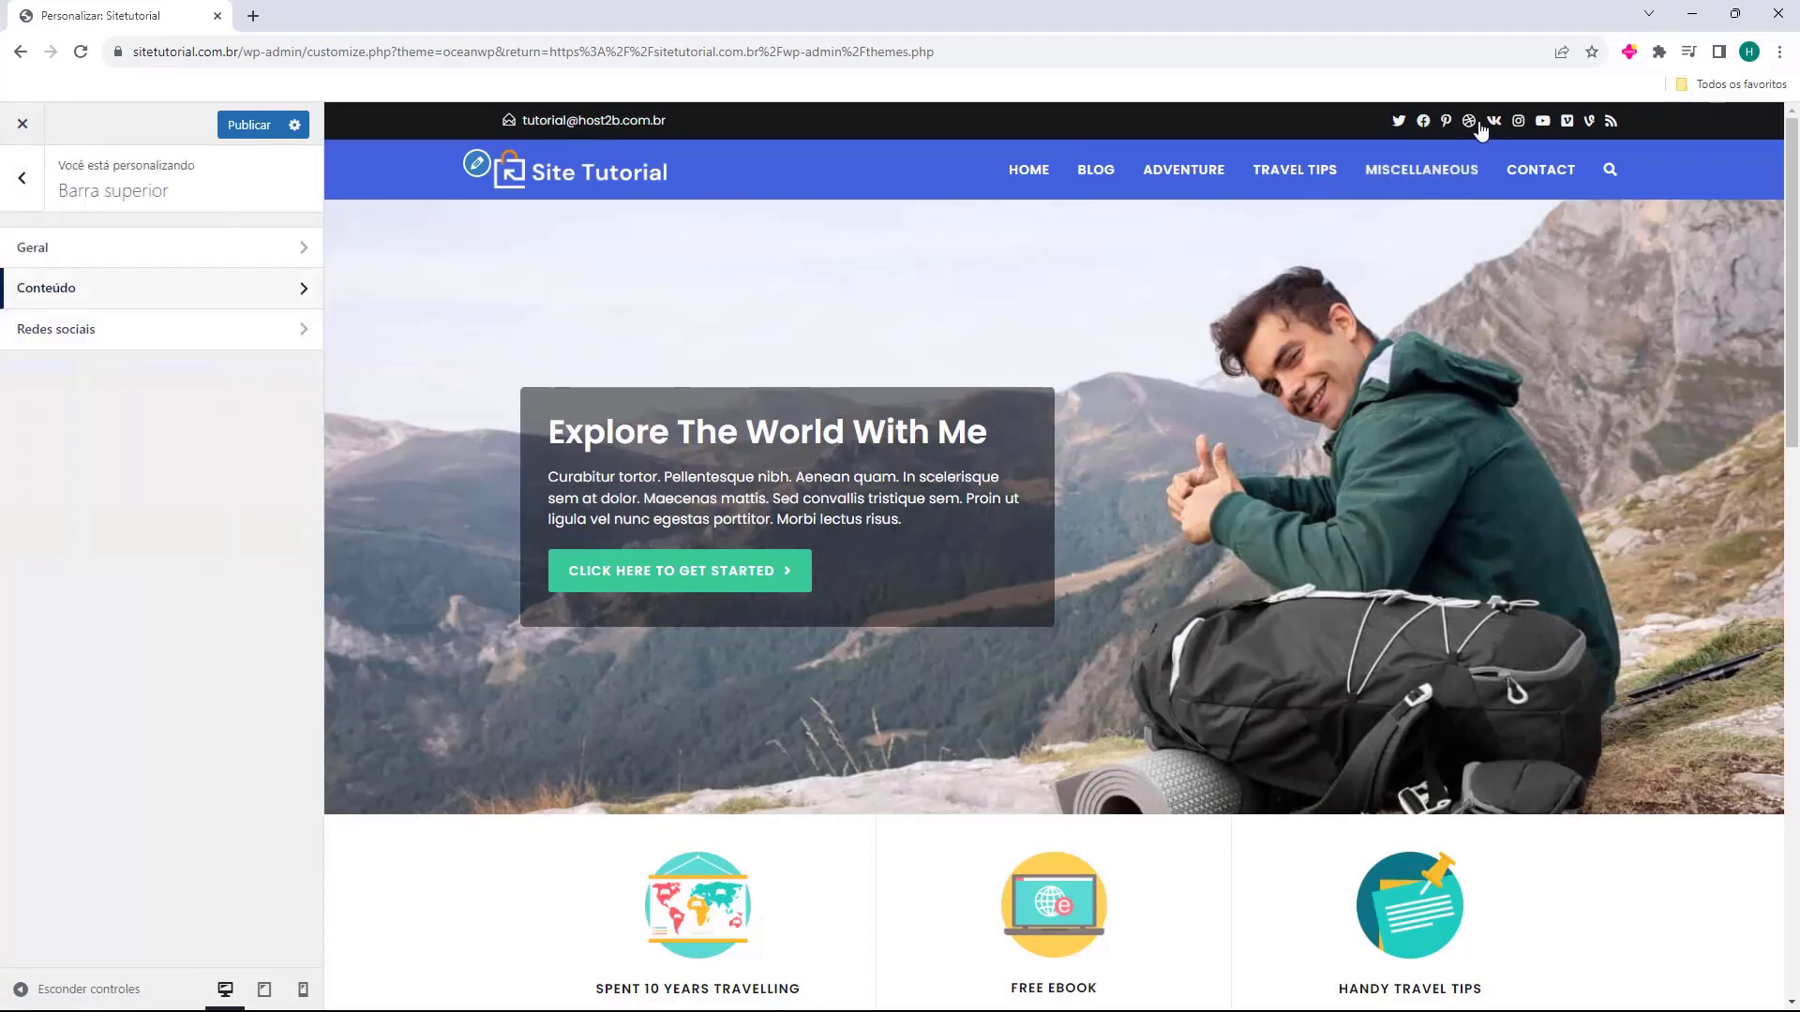
left_click(57, 330)
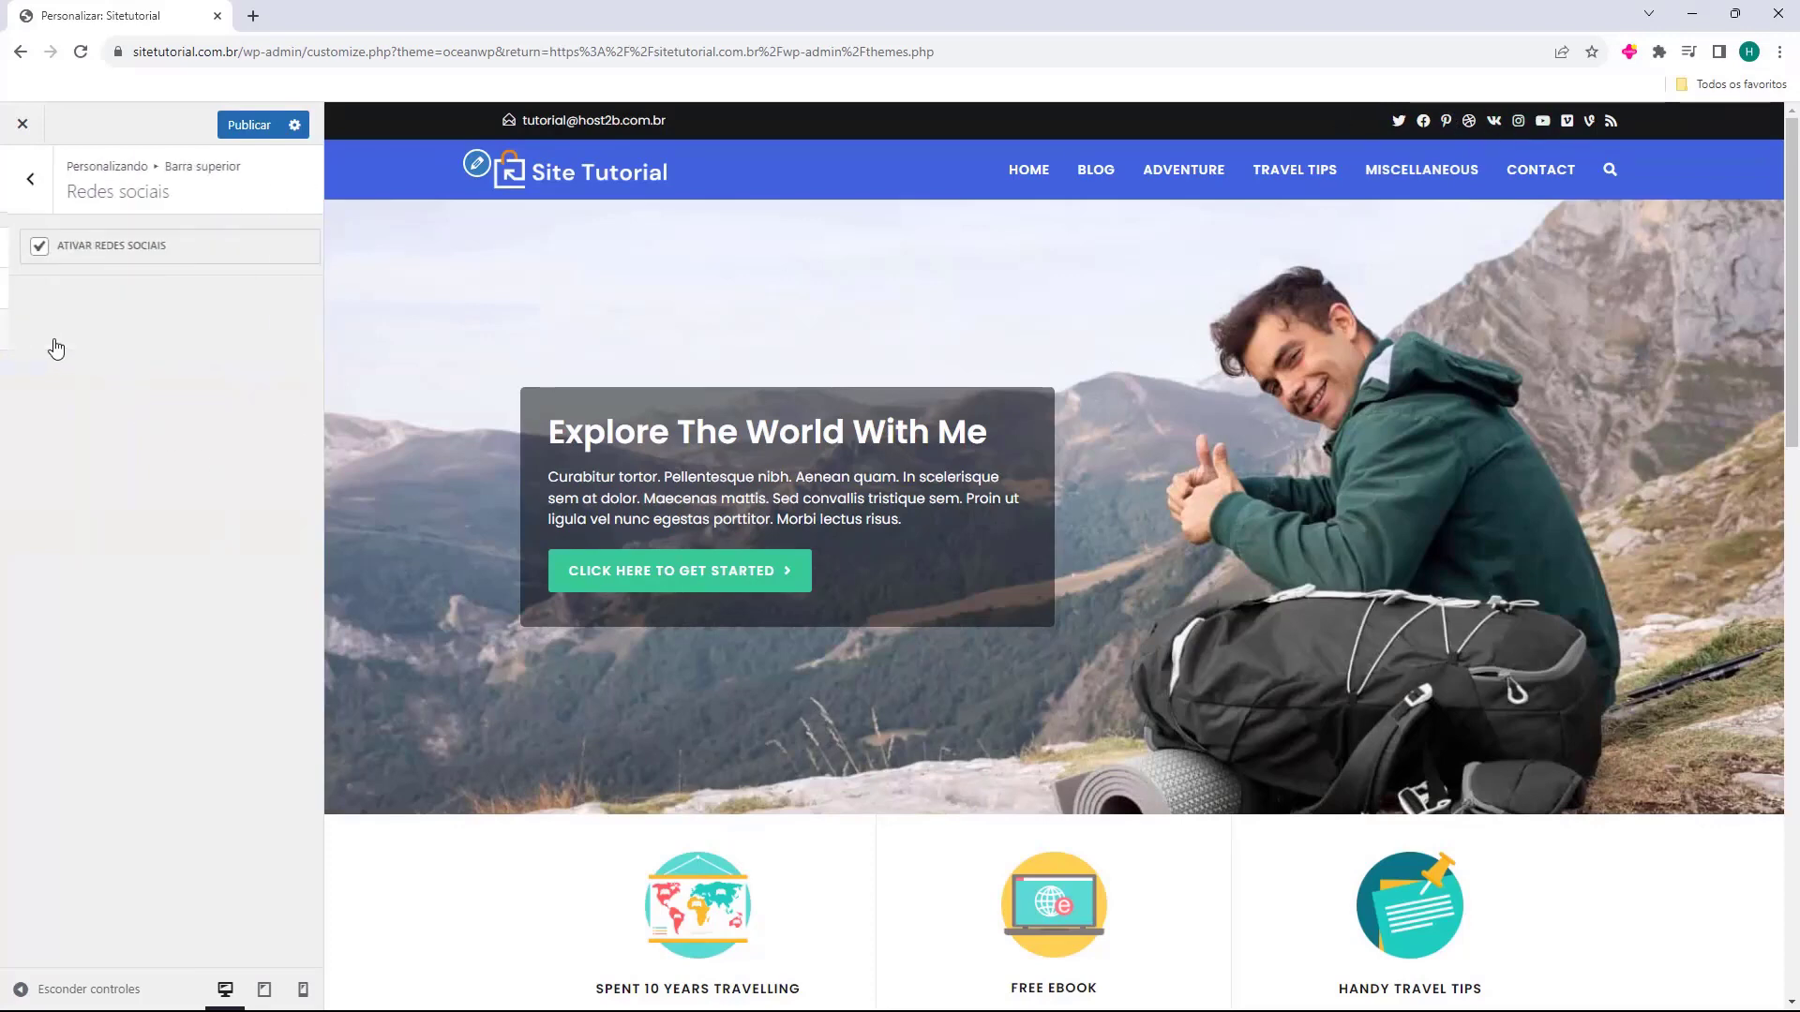
left_click(32, 252)
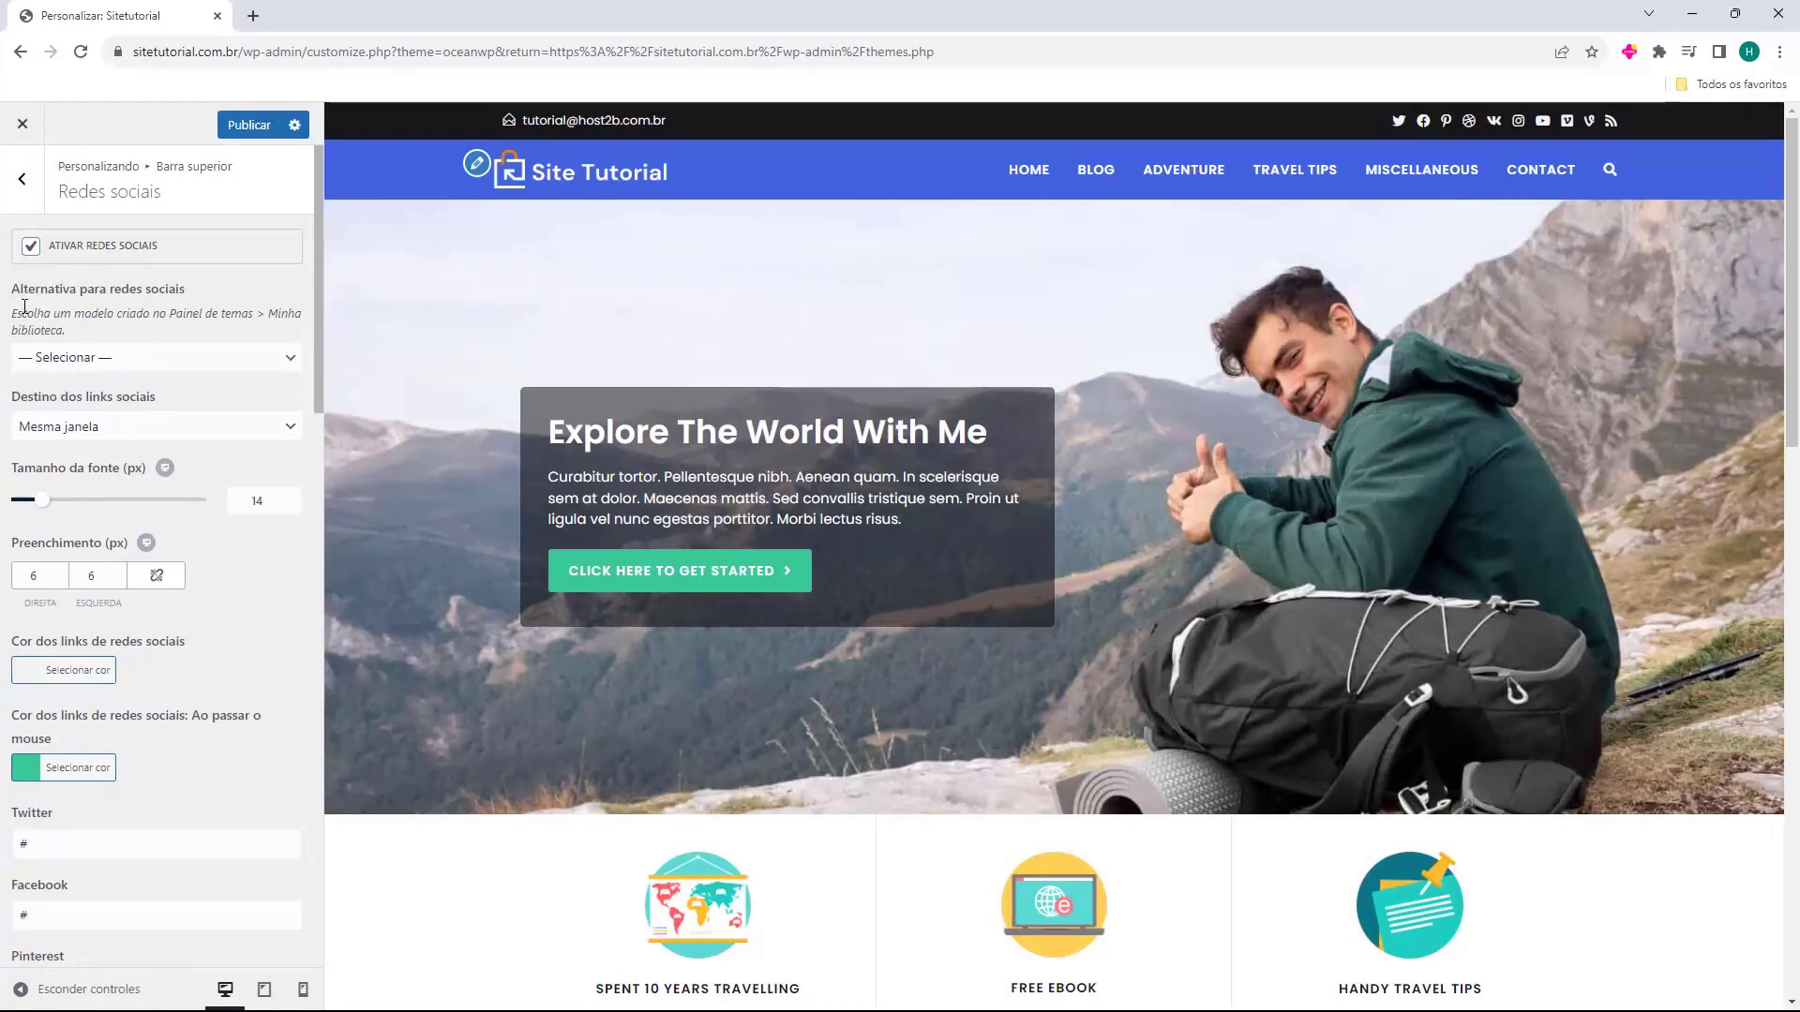
scroll(45, 349, "down", 1)
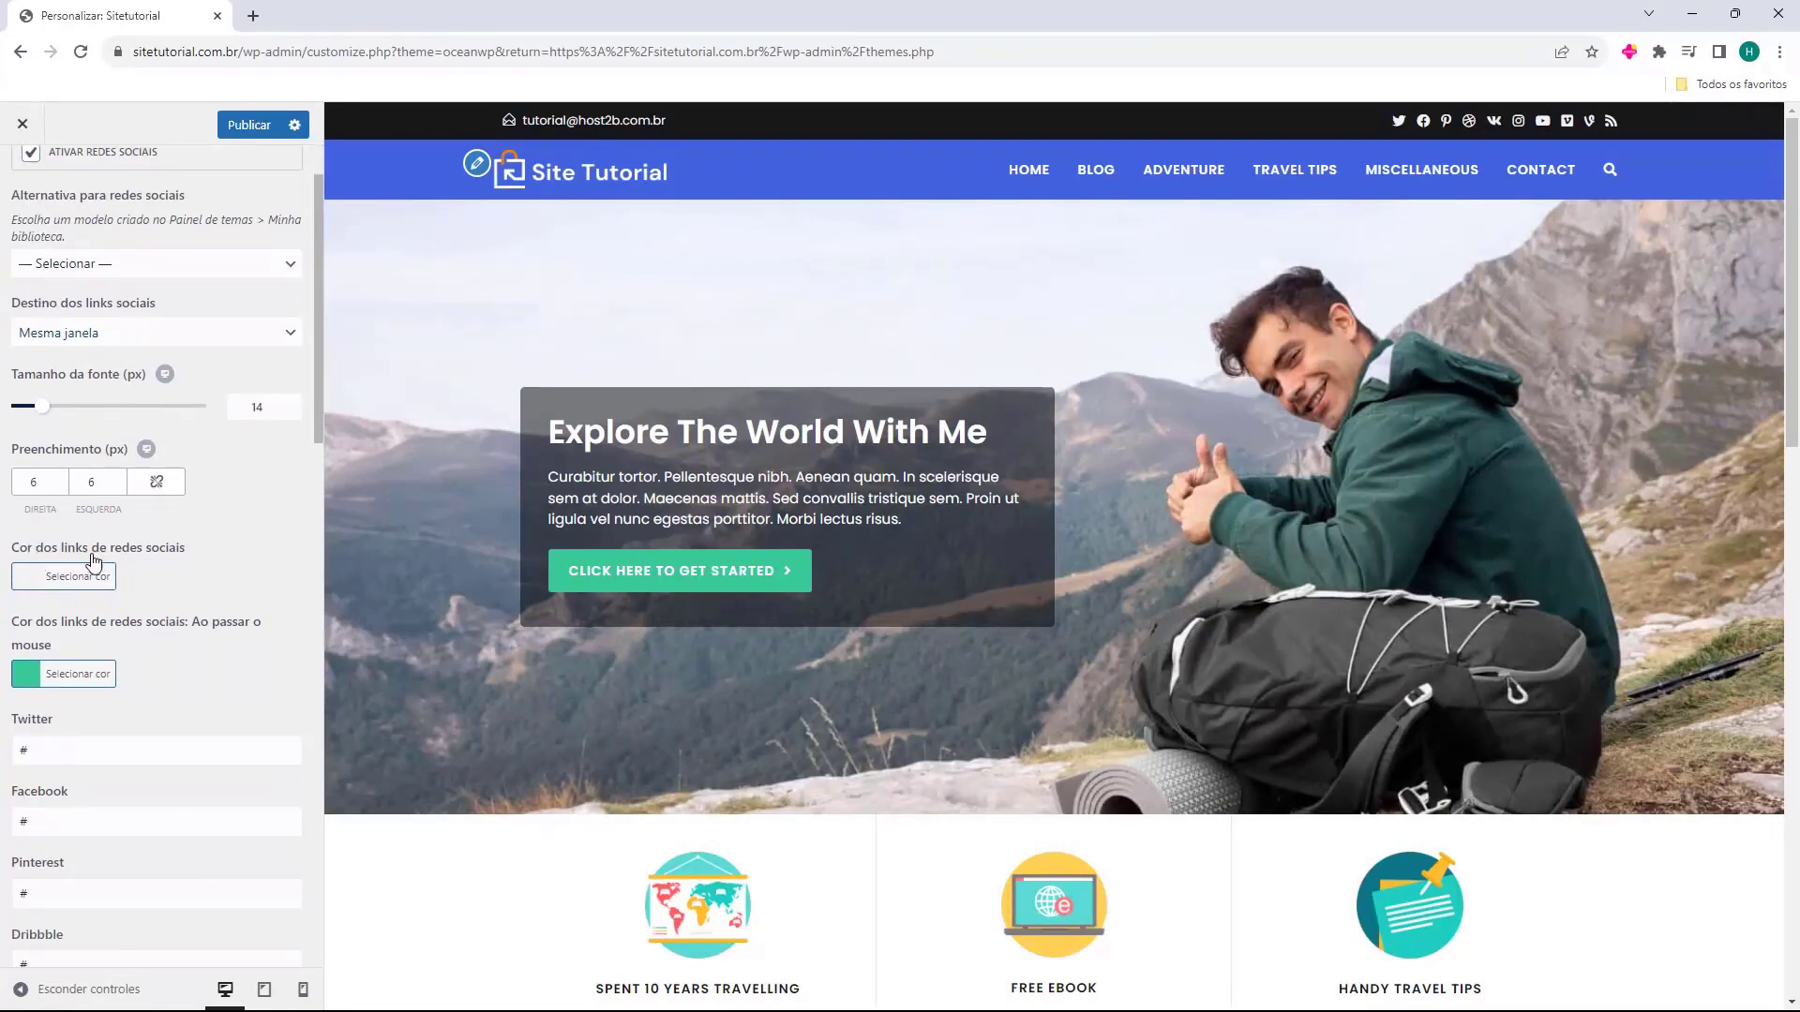
scroll(53, 547, "down", 1)
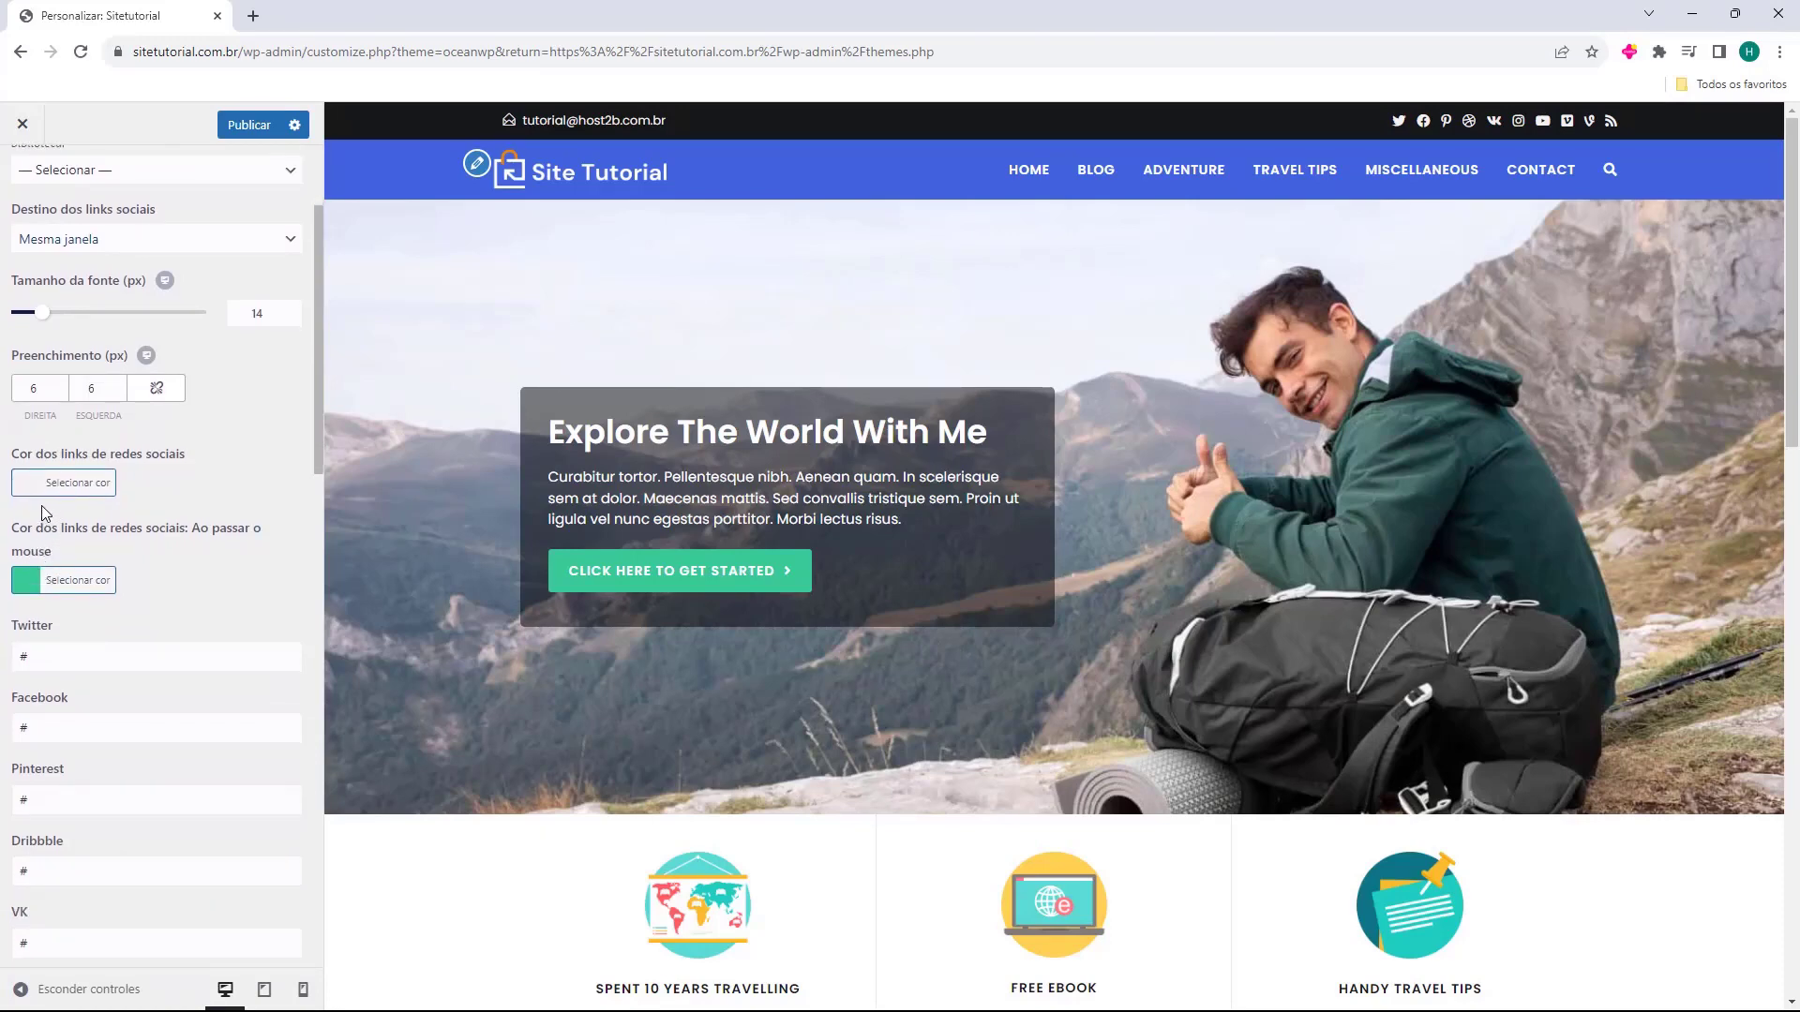
scroll(41, 506, "down", 3)
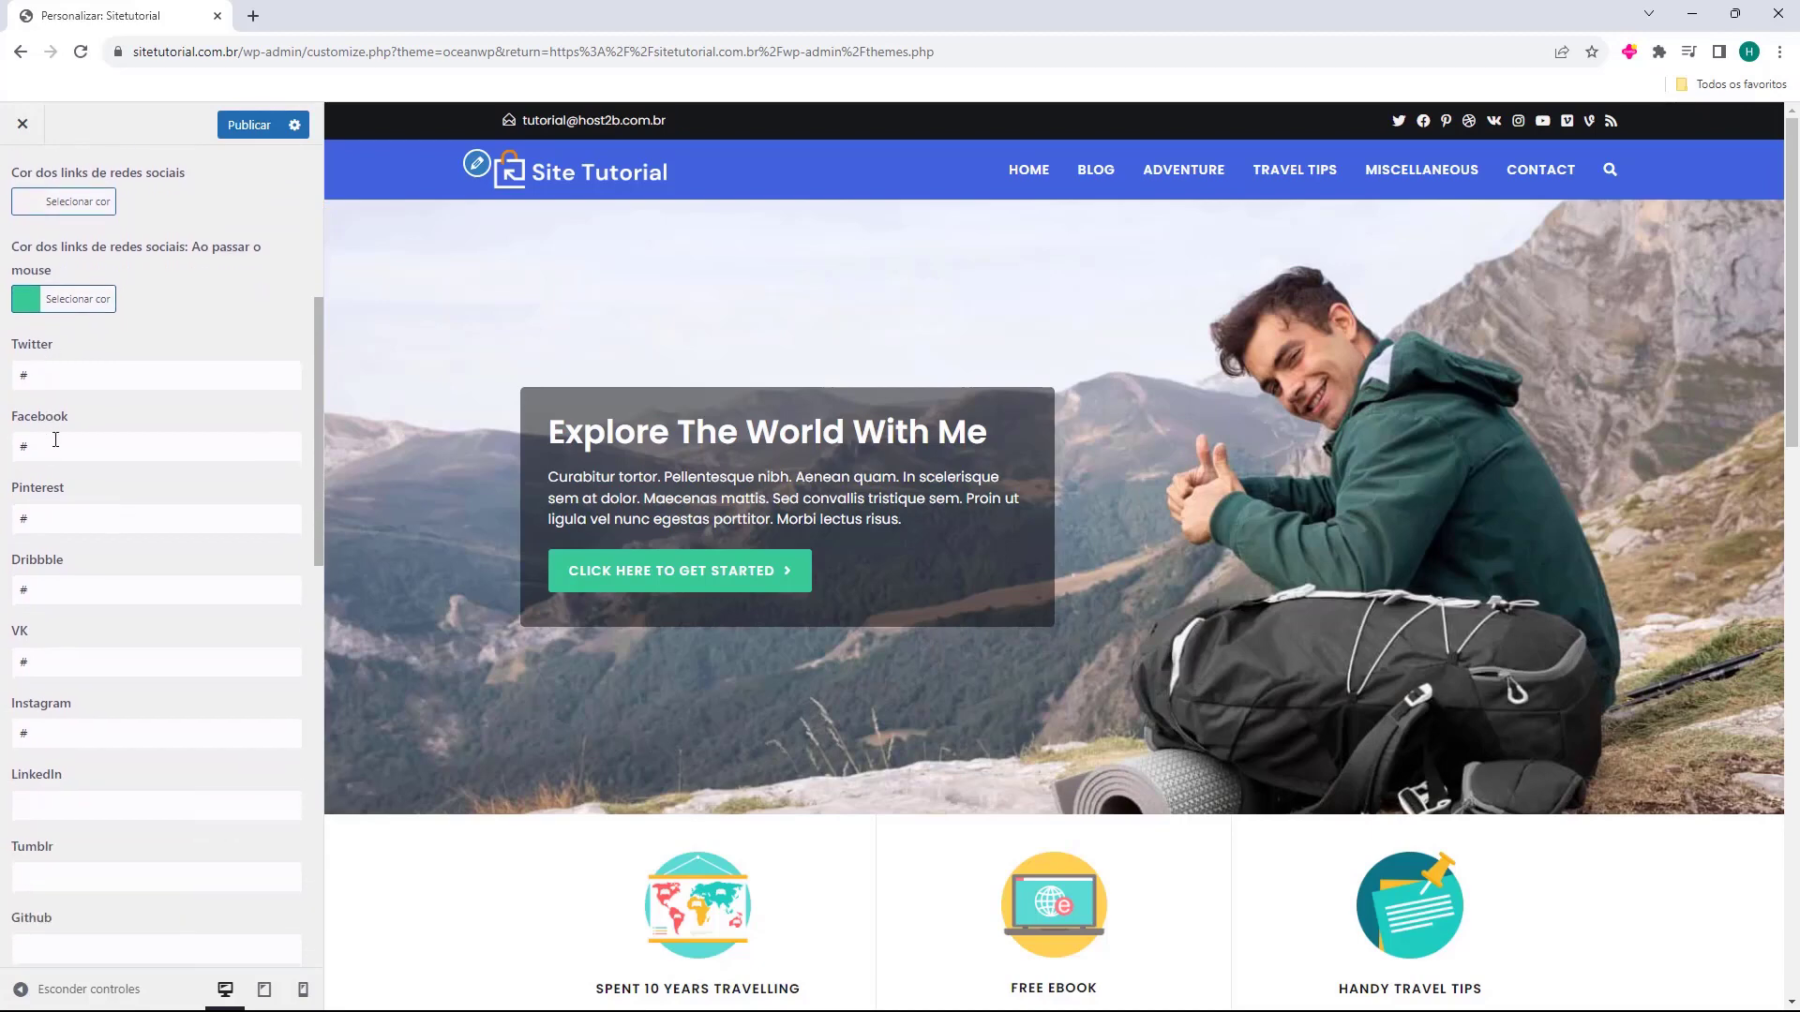
scroll(50, 451, "down", 1)
left_click(79, 284)
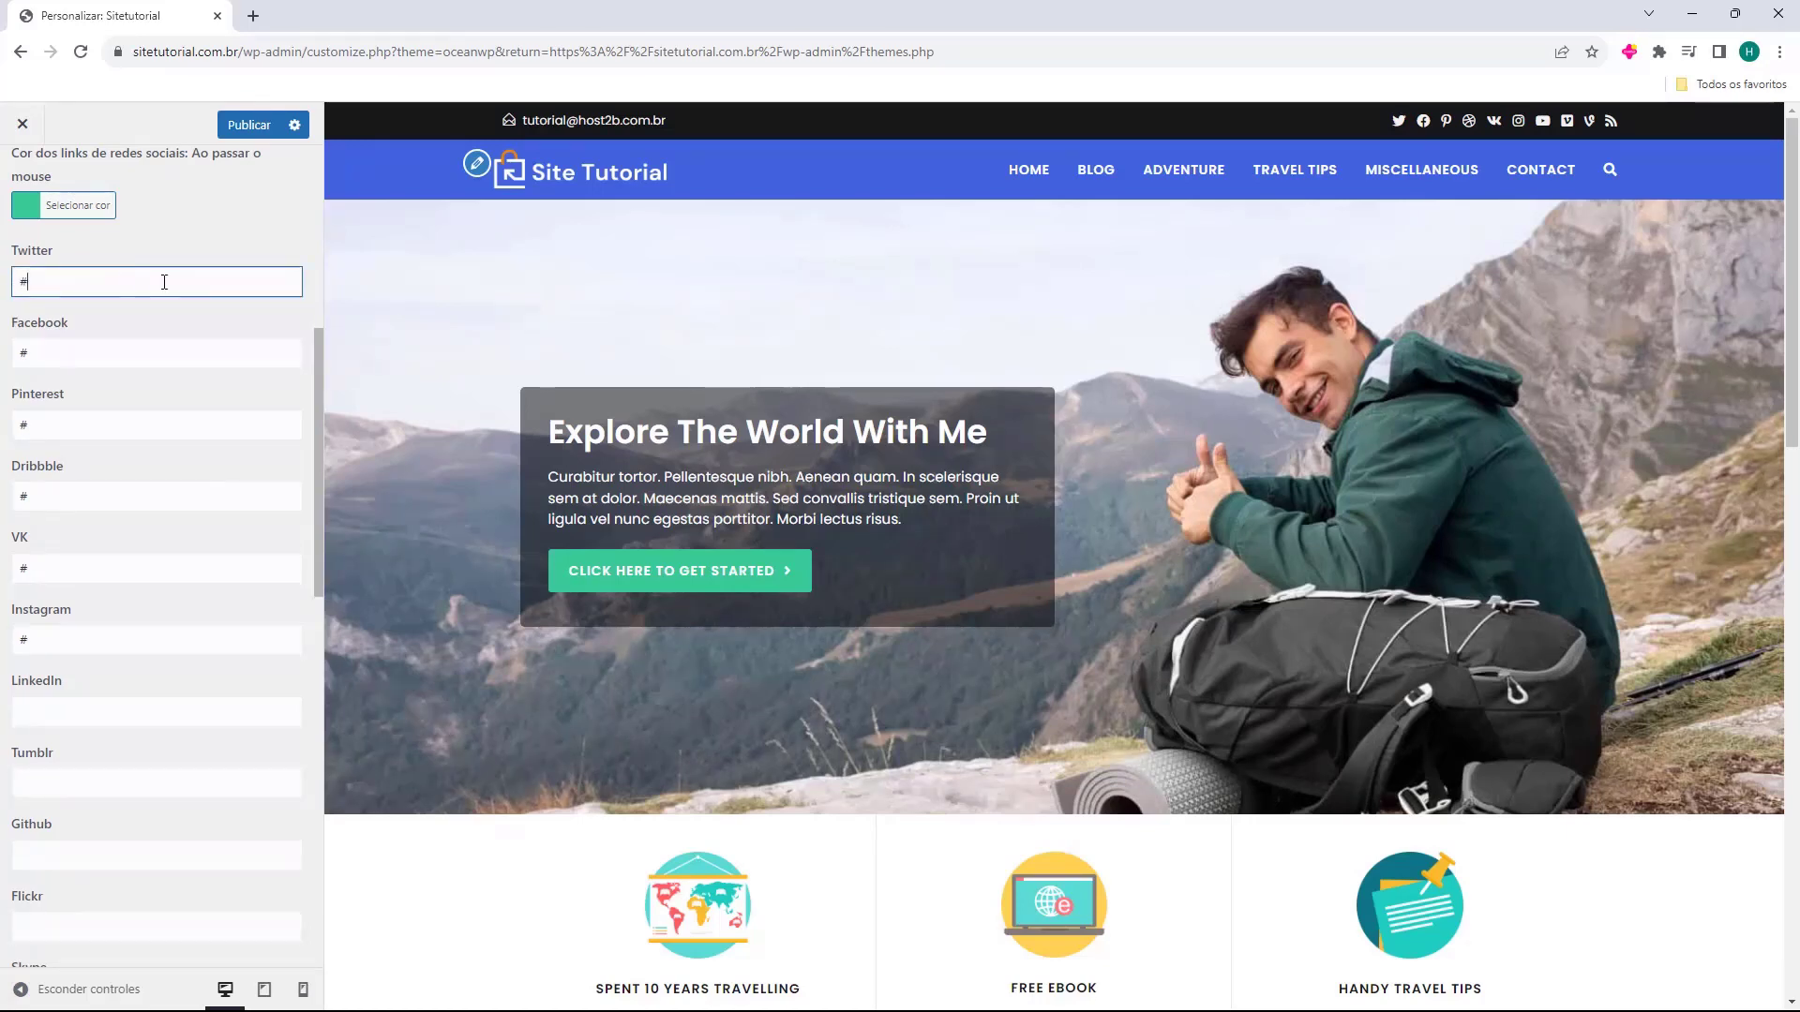
left_click_drag(98, 284, 11, 286)
key("BackSpace")
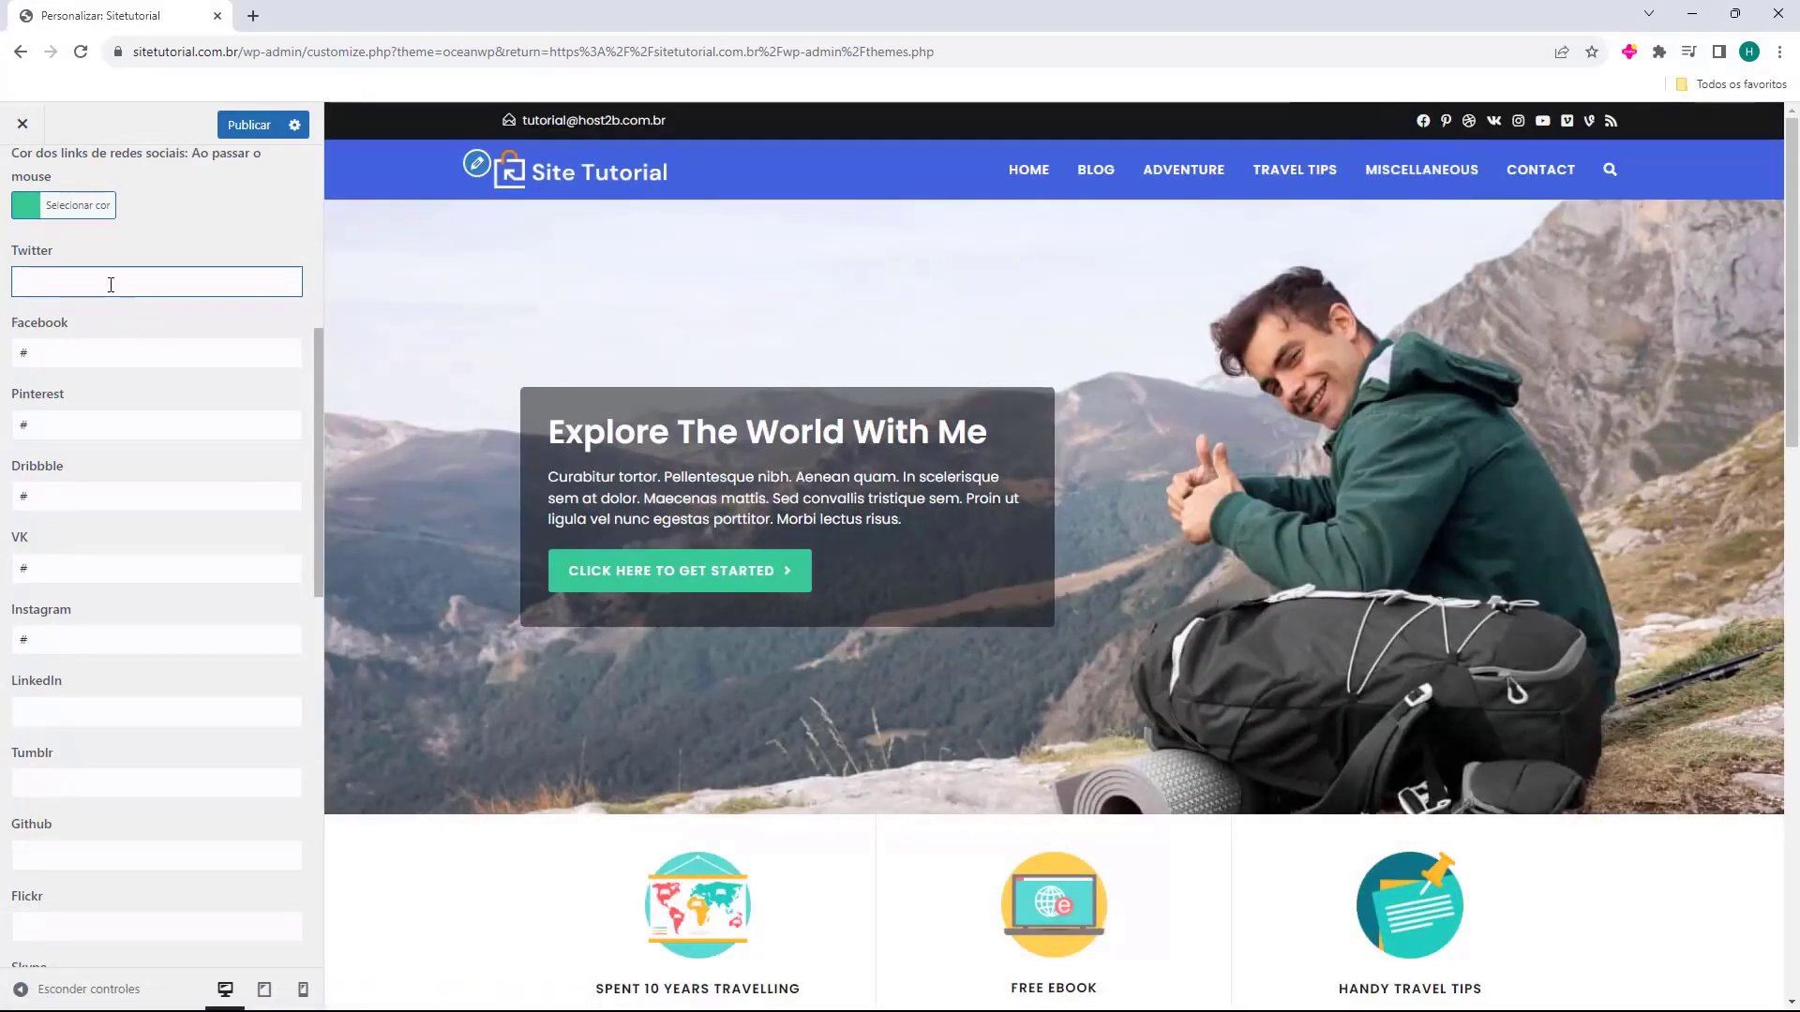
type("#")
key("BackSpace")
type("twitter.com.br/")
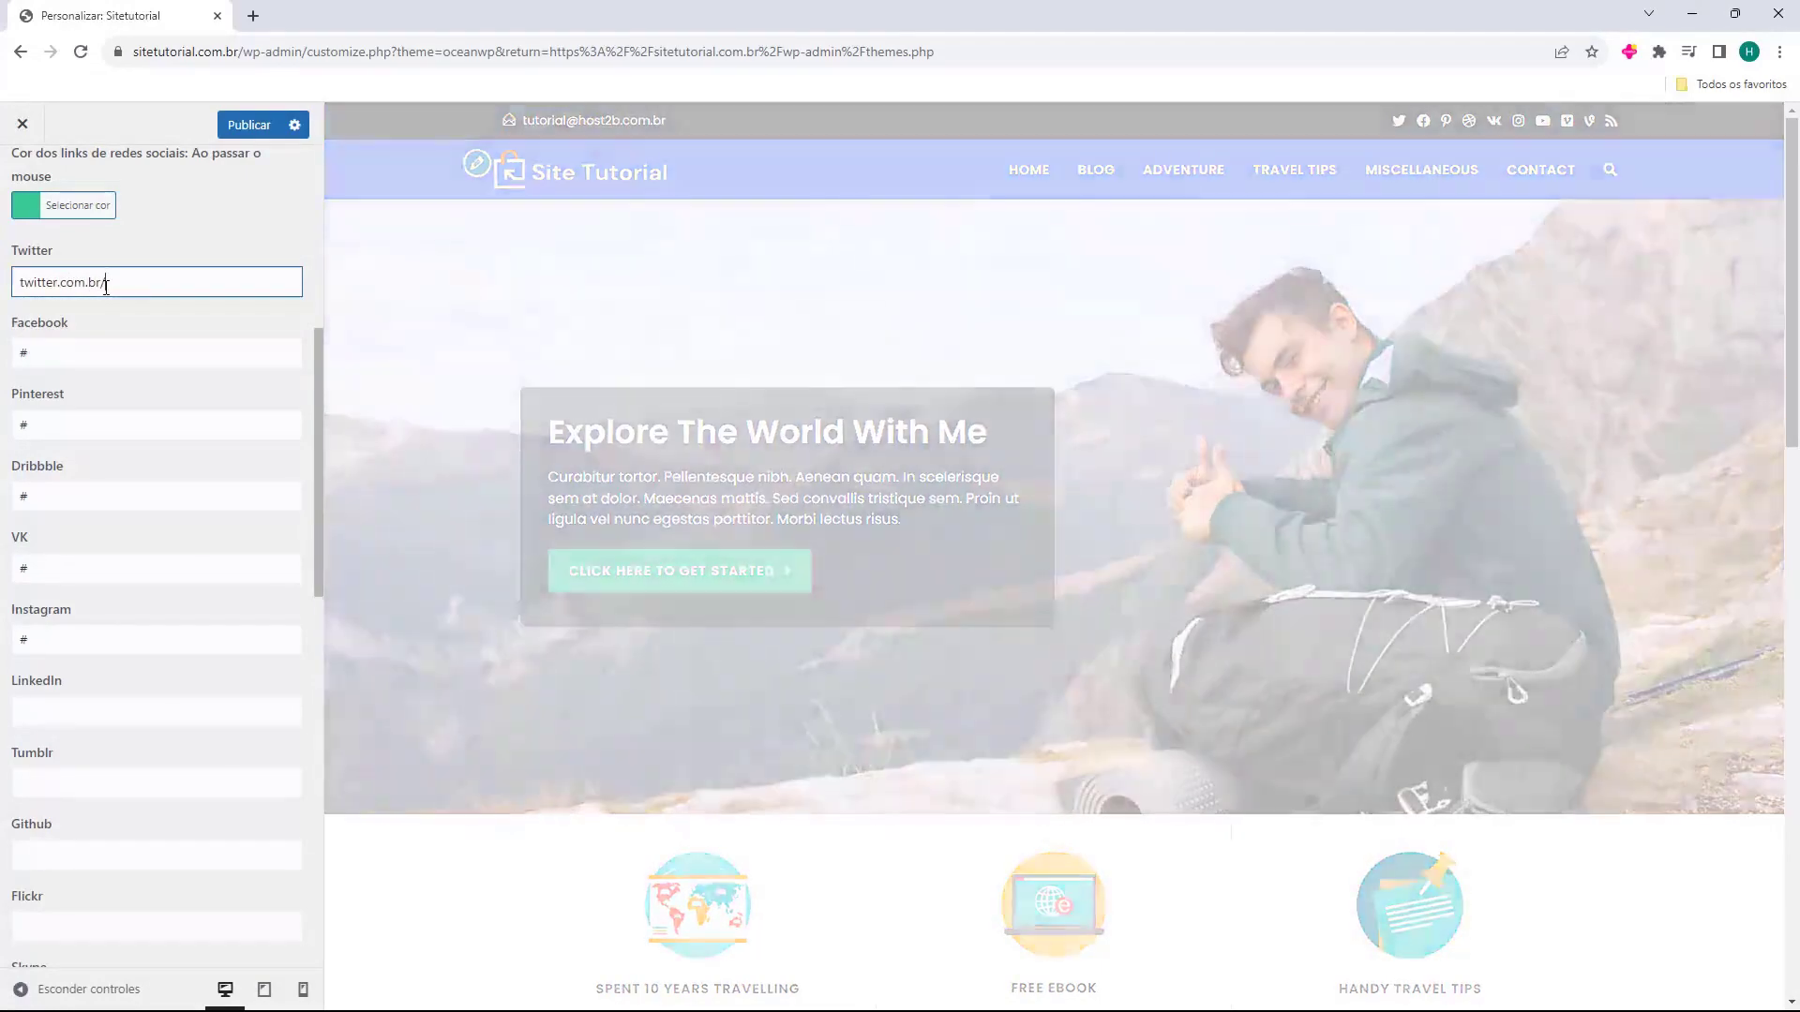
type("h")
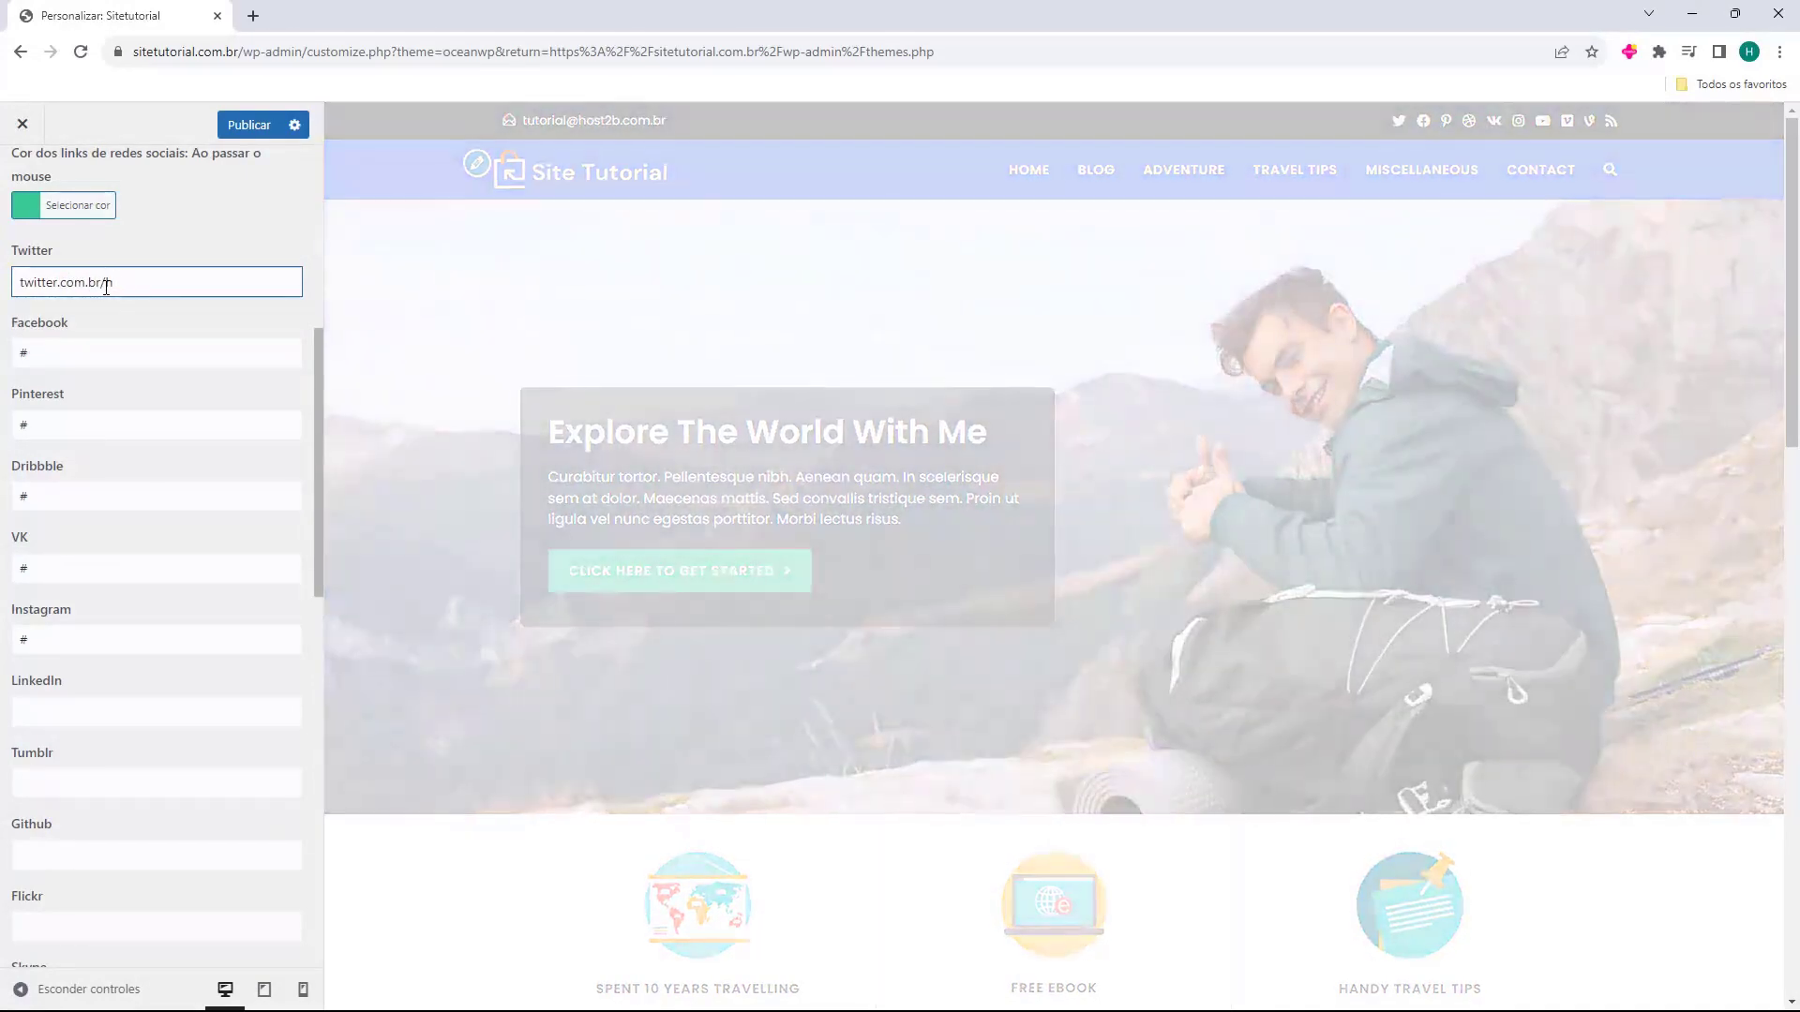
type("ost2b")
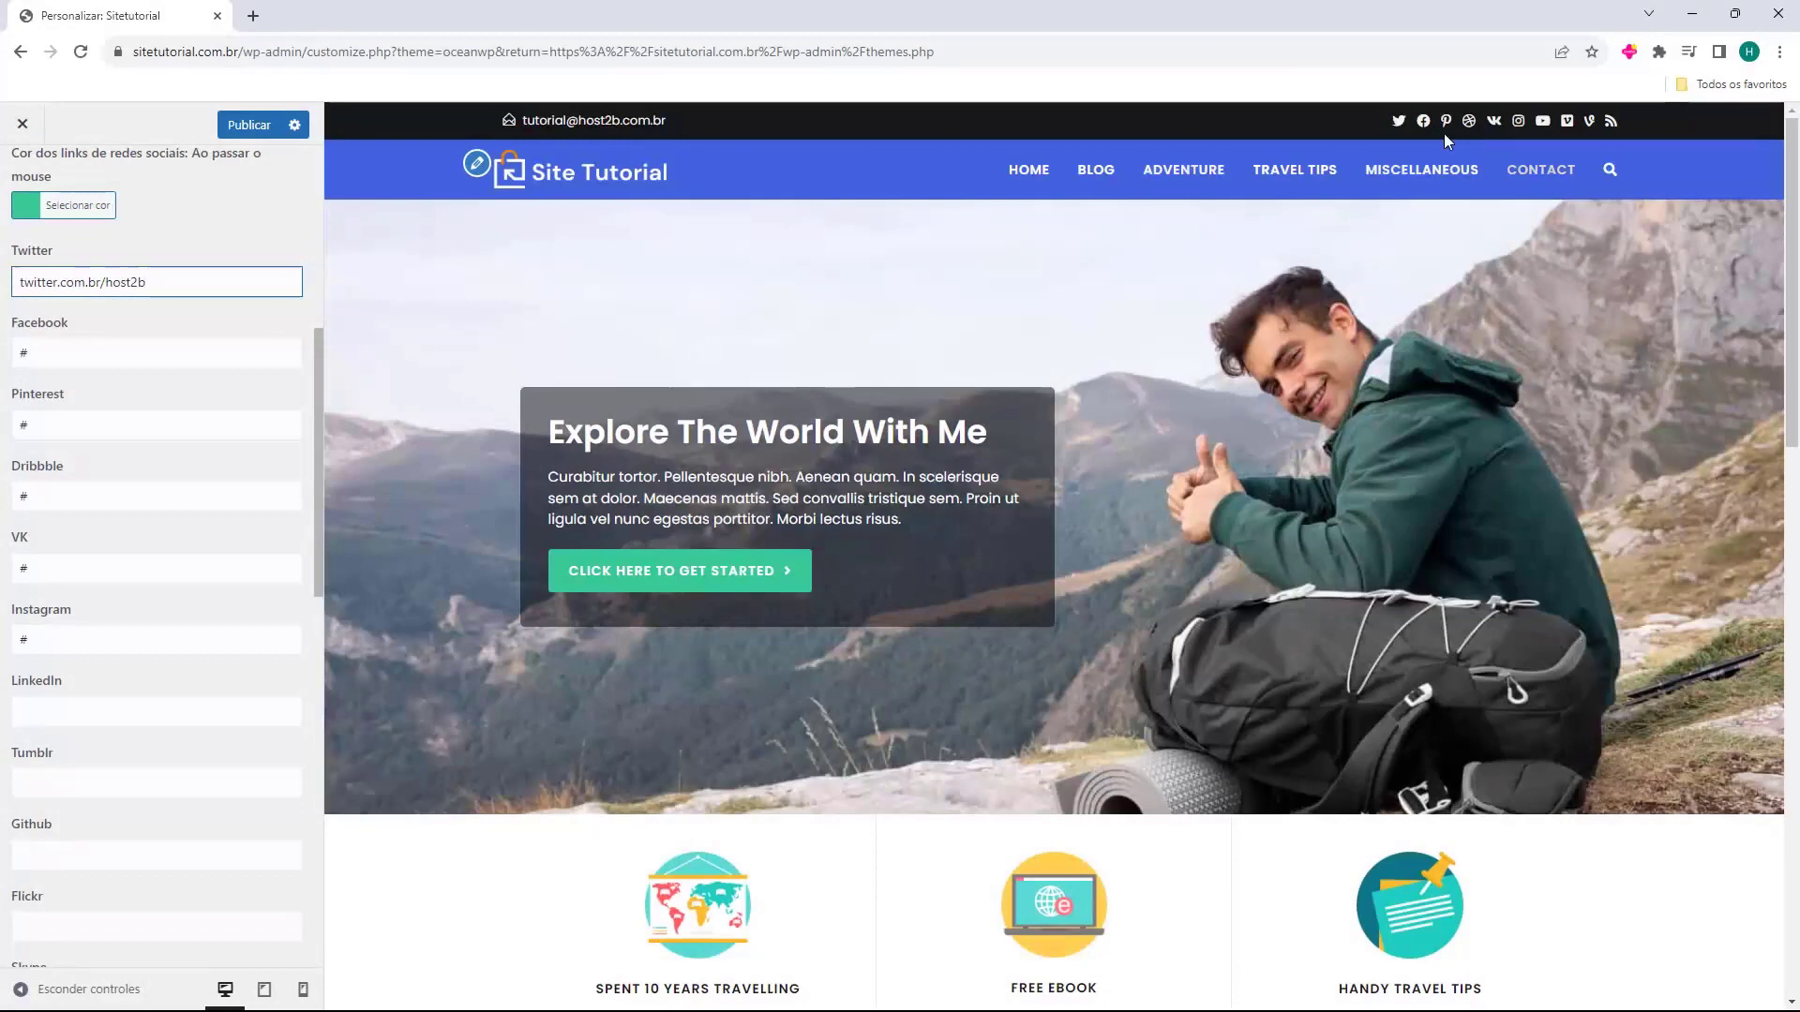
key("Home")
type("https://")
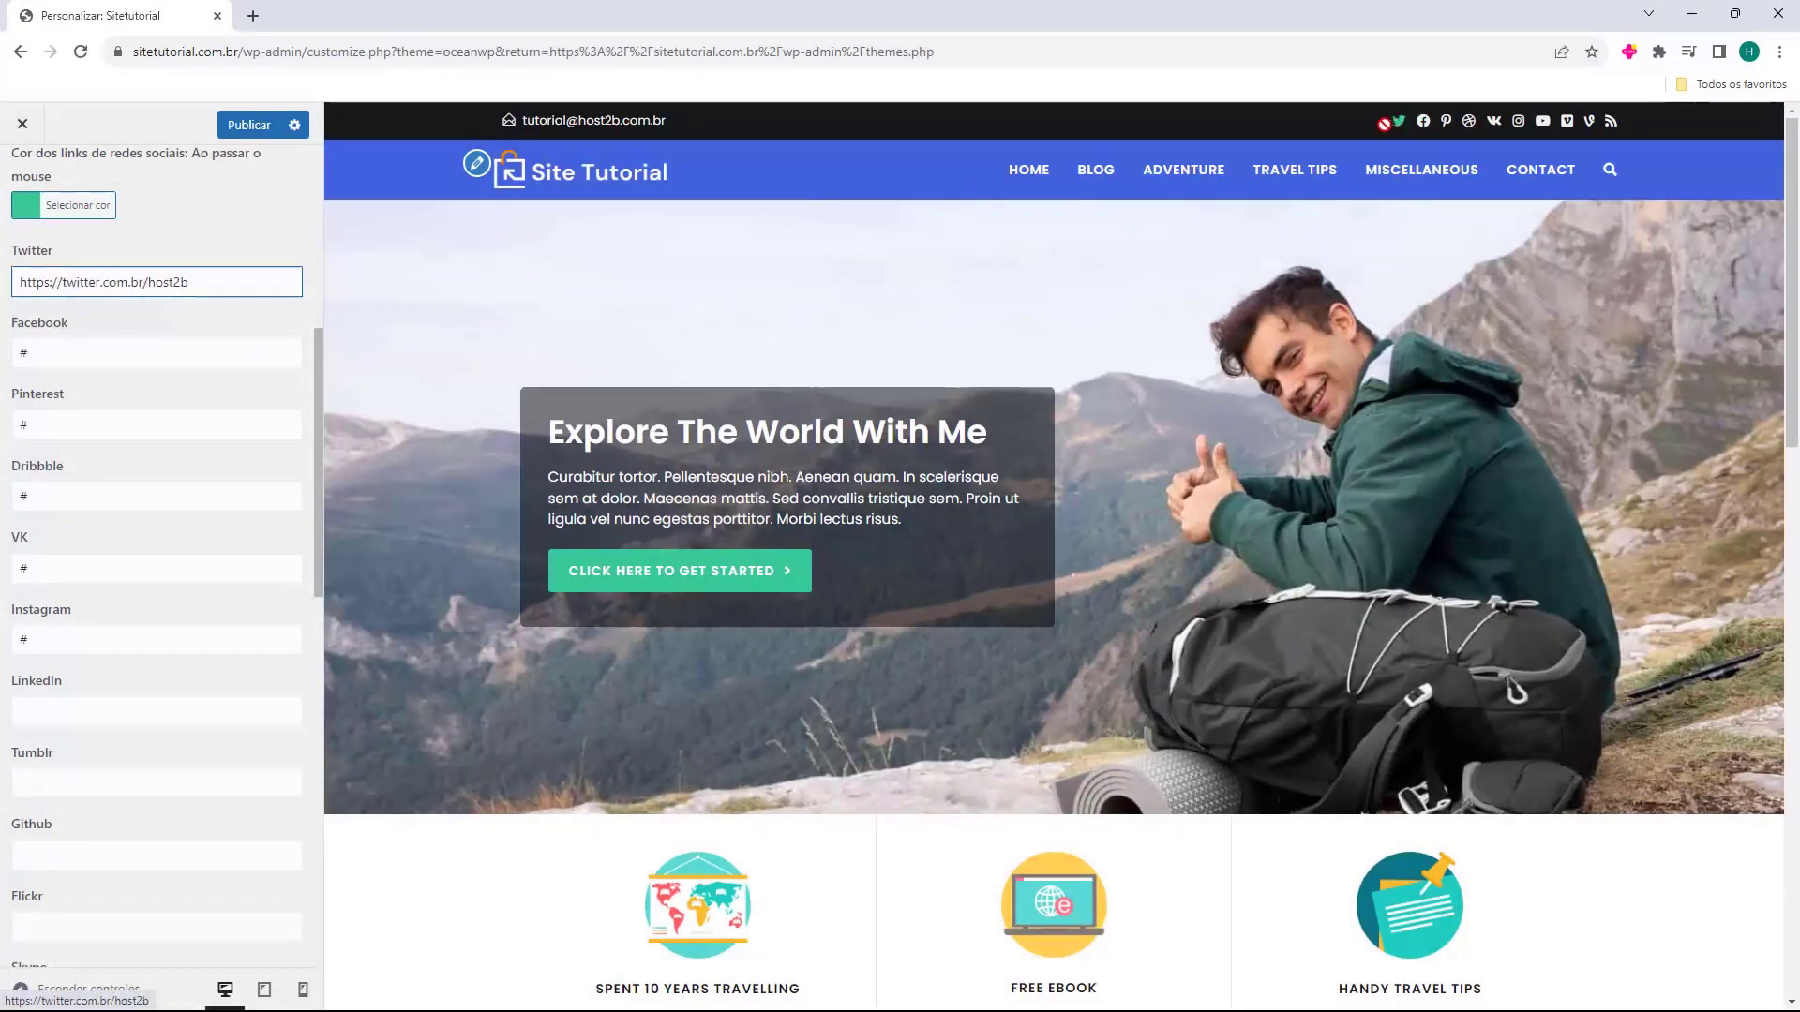
left_click(239, 314)
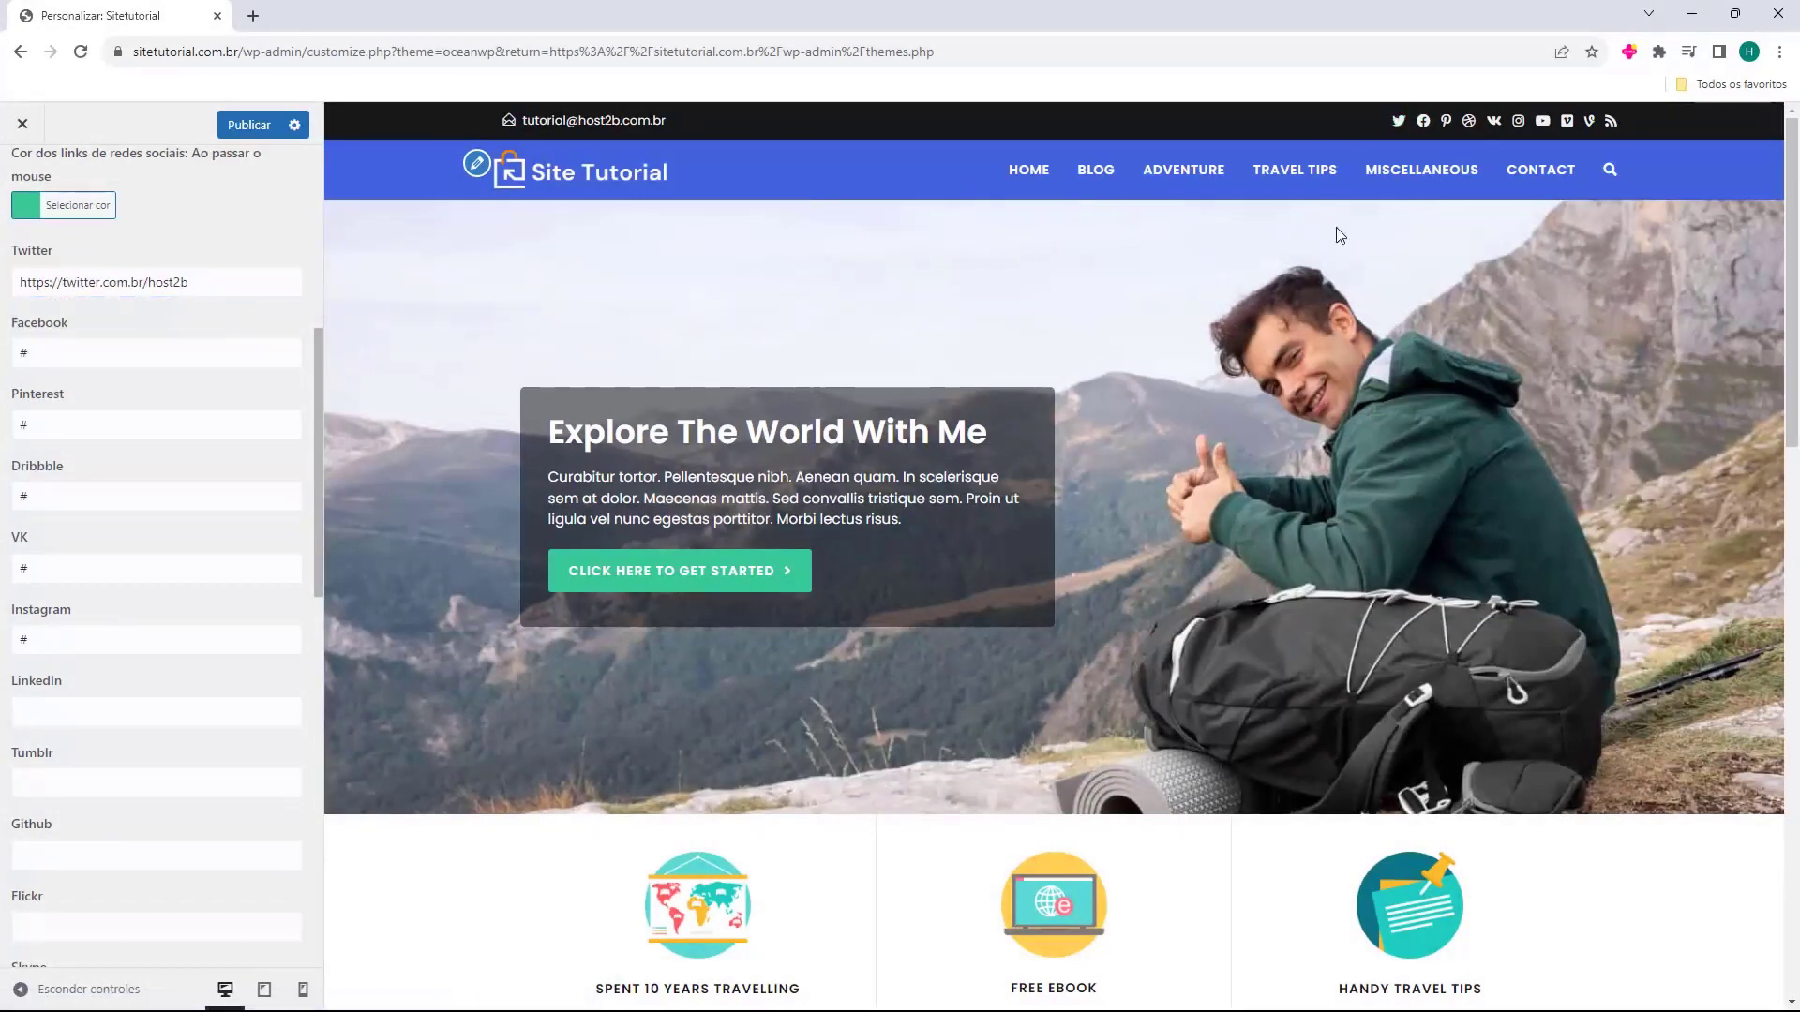
Clear the Pinterest, Dribbble and VK placeholder links, resetting the Twitter field to #.
triple_click(103, 282)
key("BackSpace")
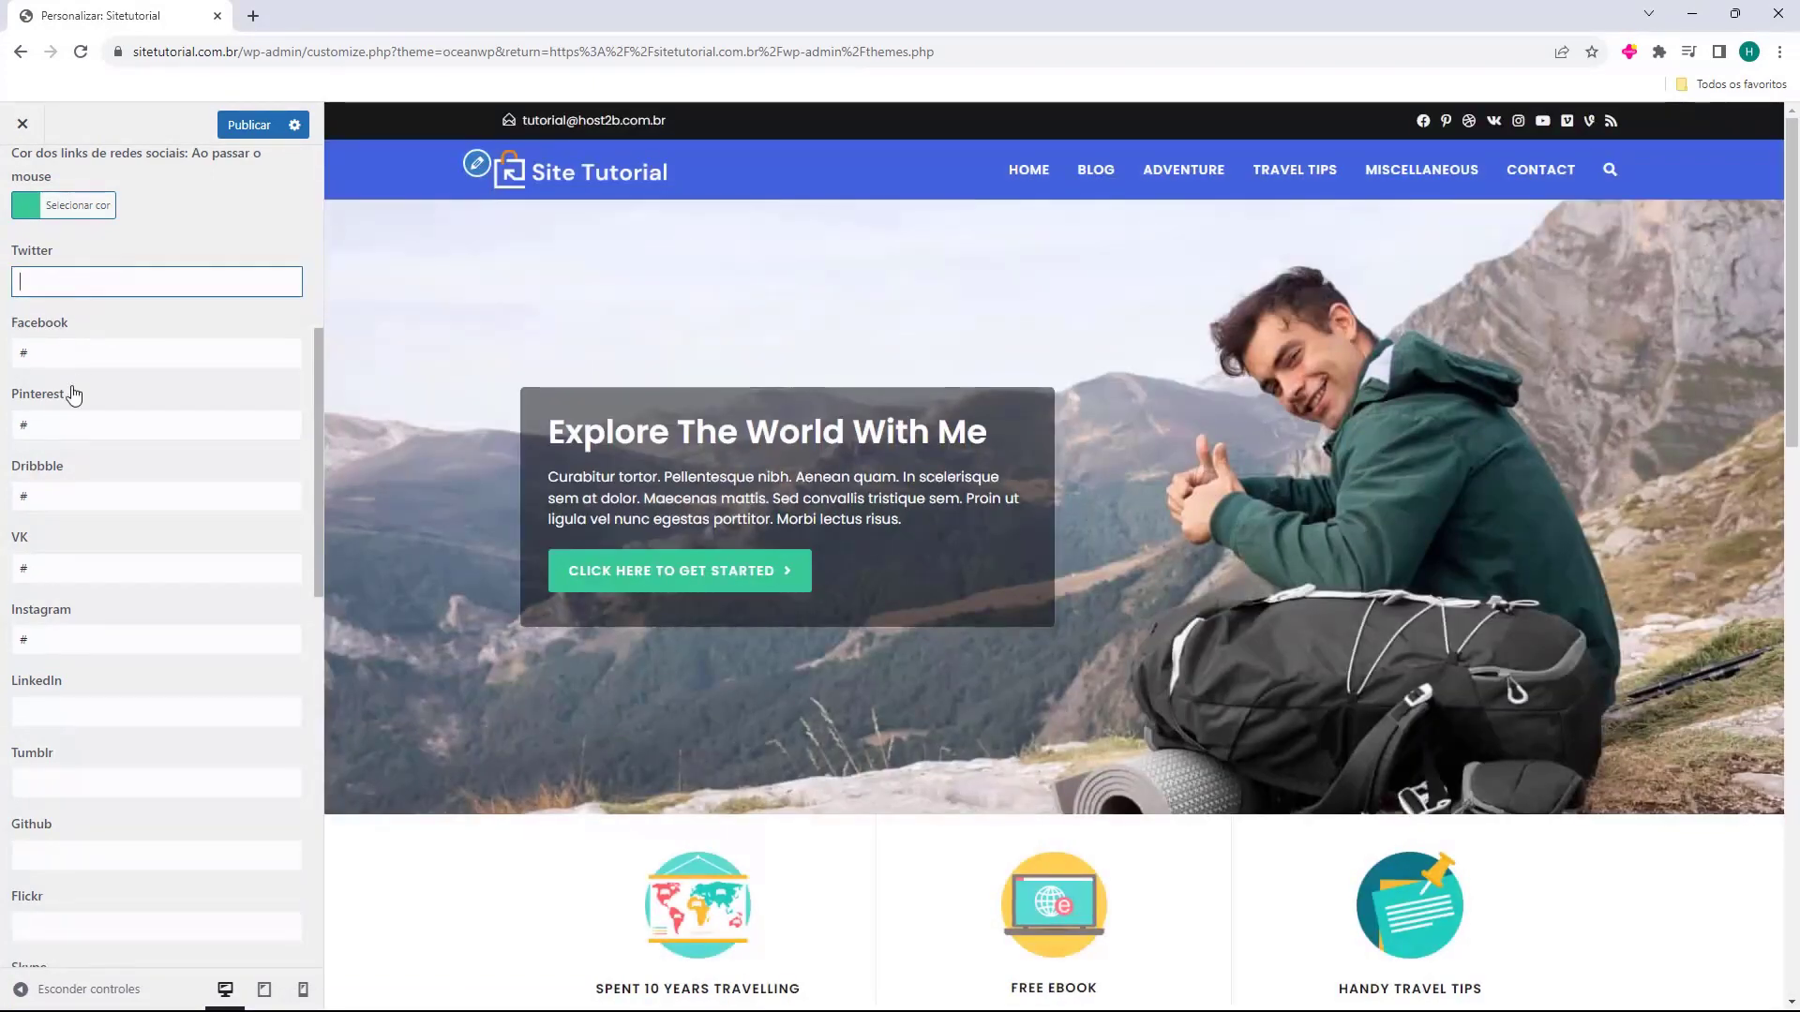
triple_click(73, 426)
key("BackSpace")
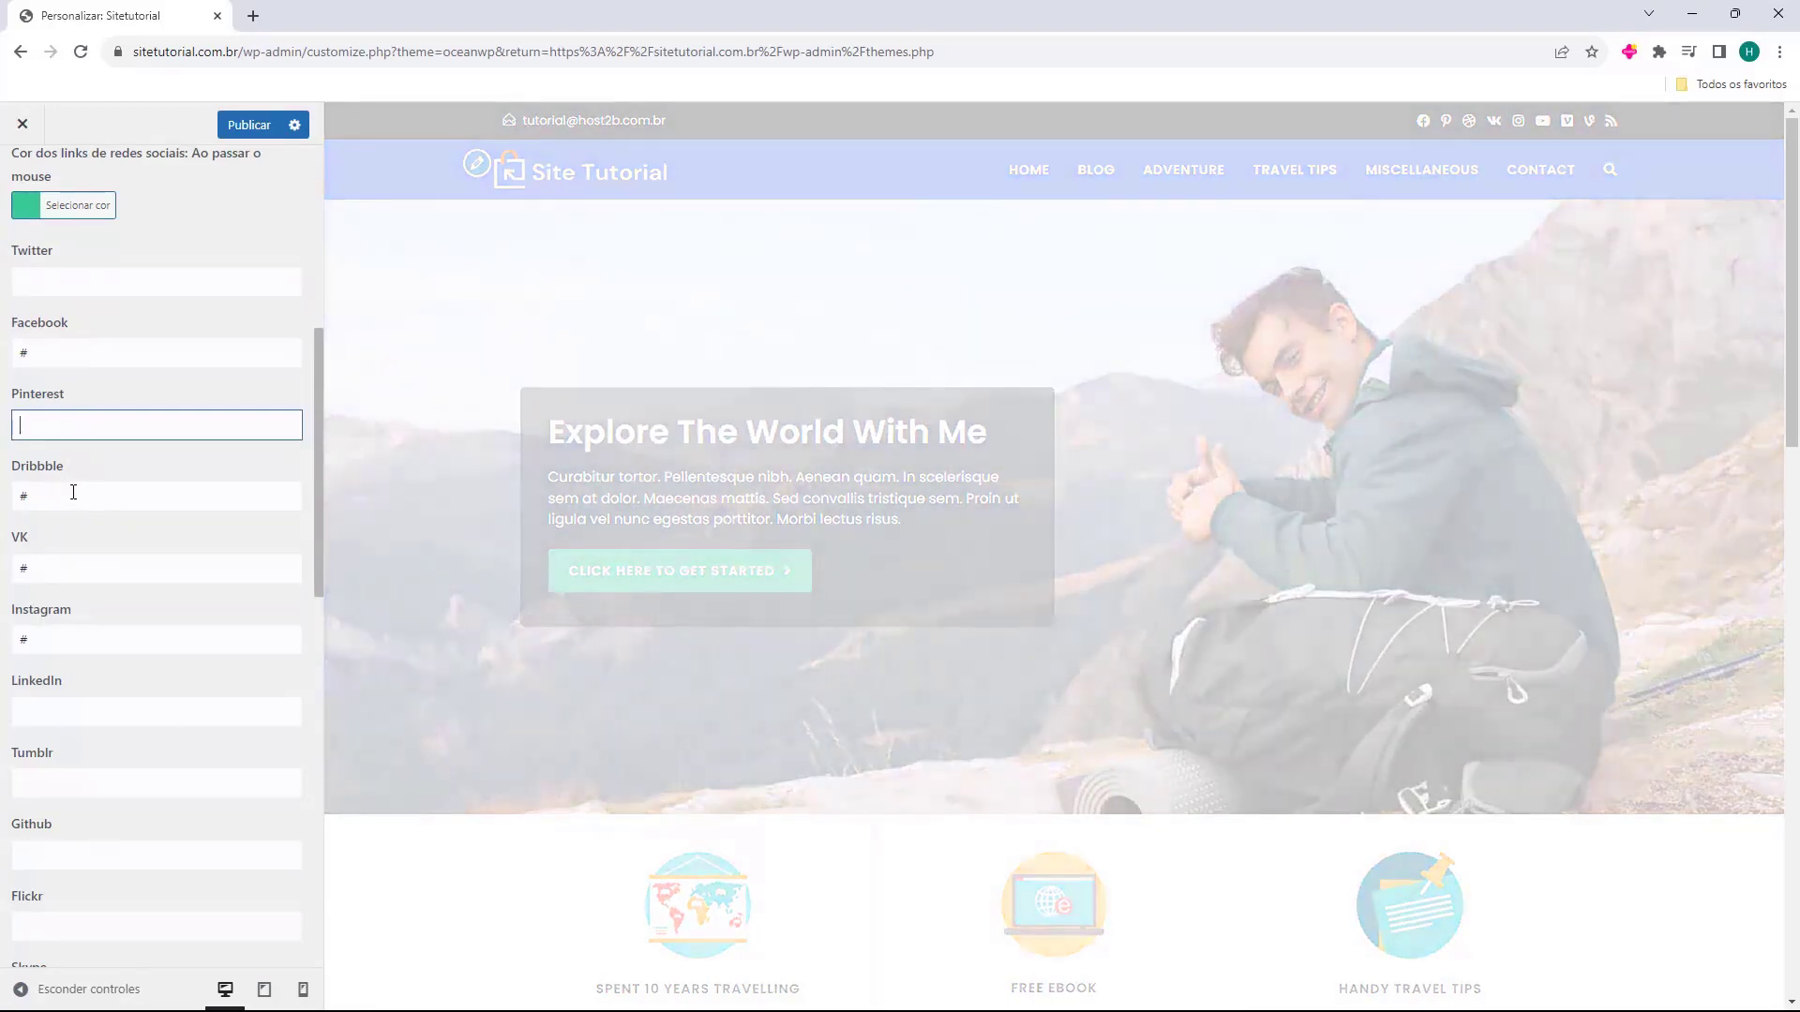
triple_click(75, 492)
key("BackSpace")
triple_click(52, 565)
key("BackSpace")
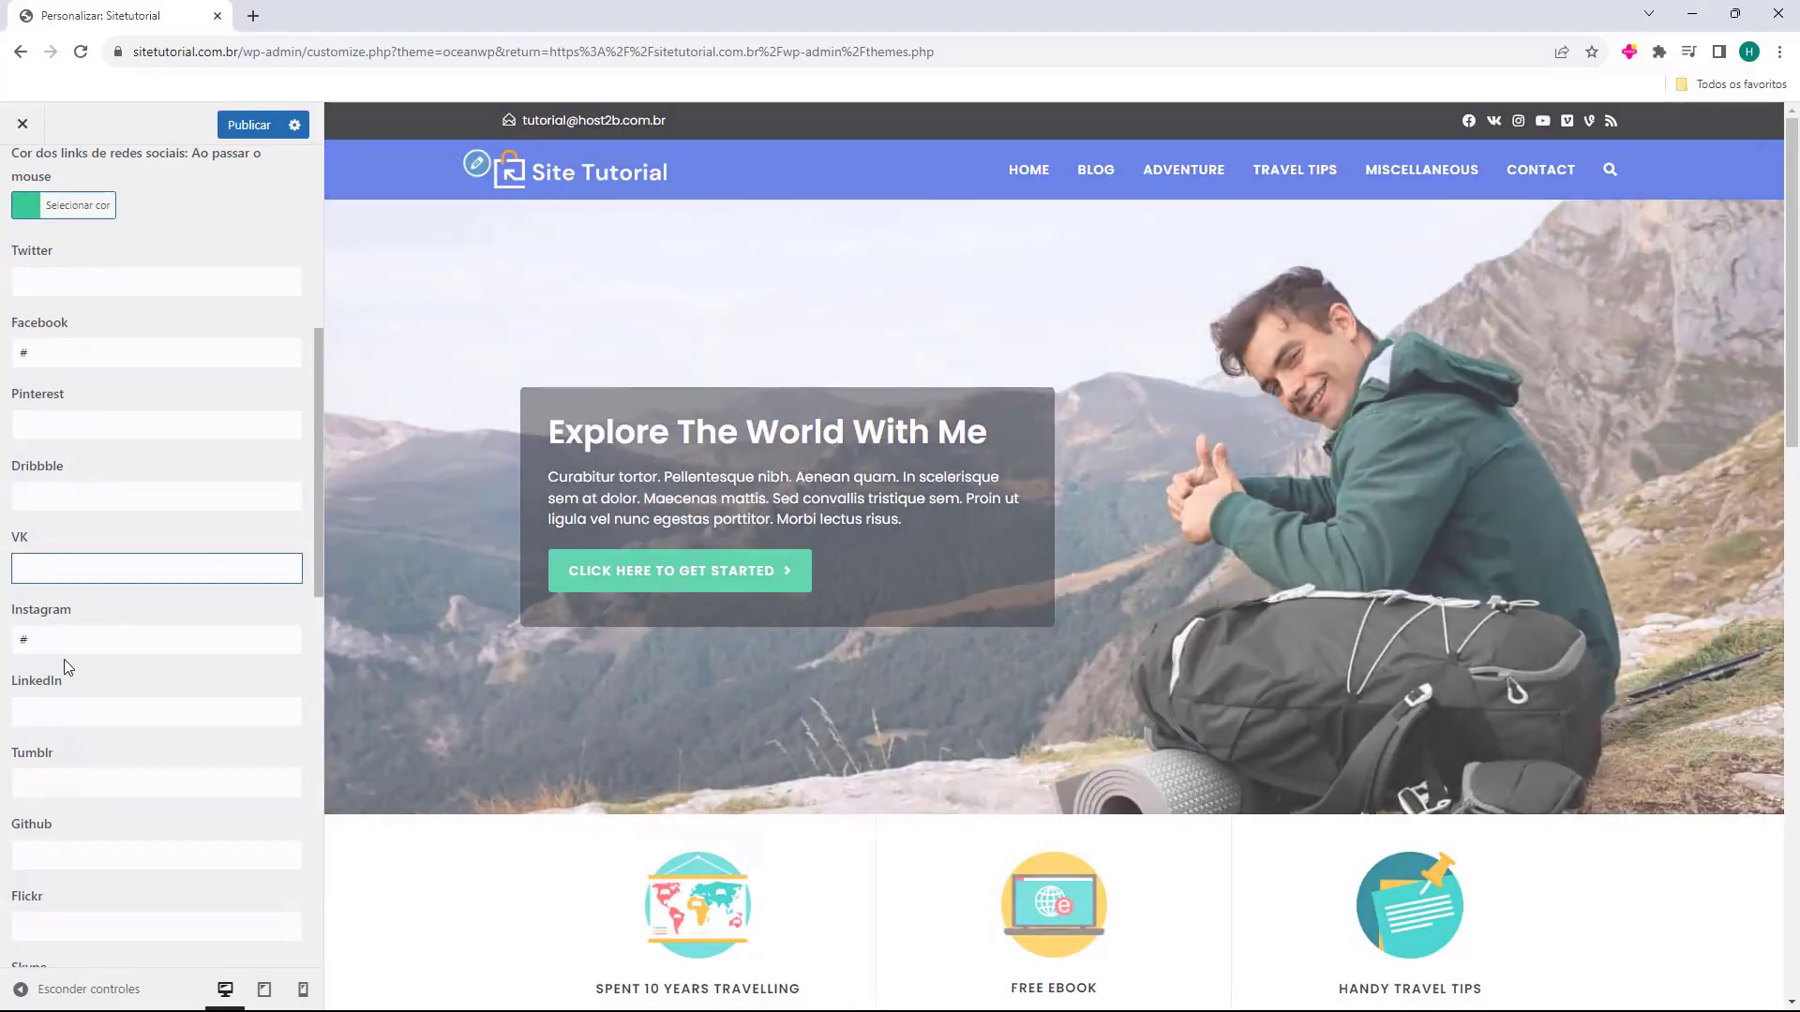
scroll(57, 382, "up", 1)
left_click(72, 292)
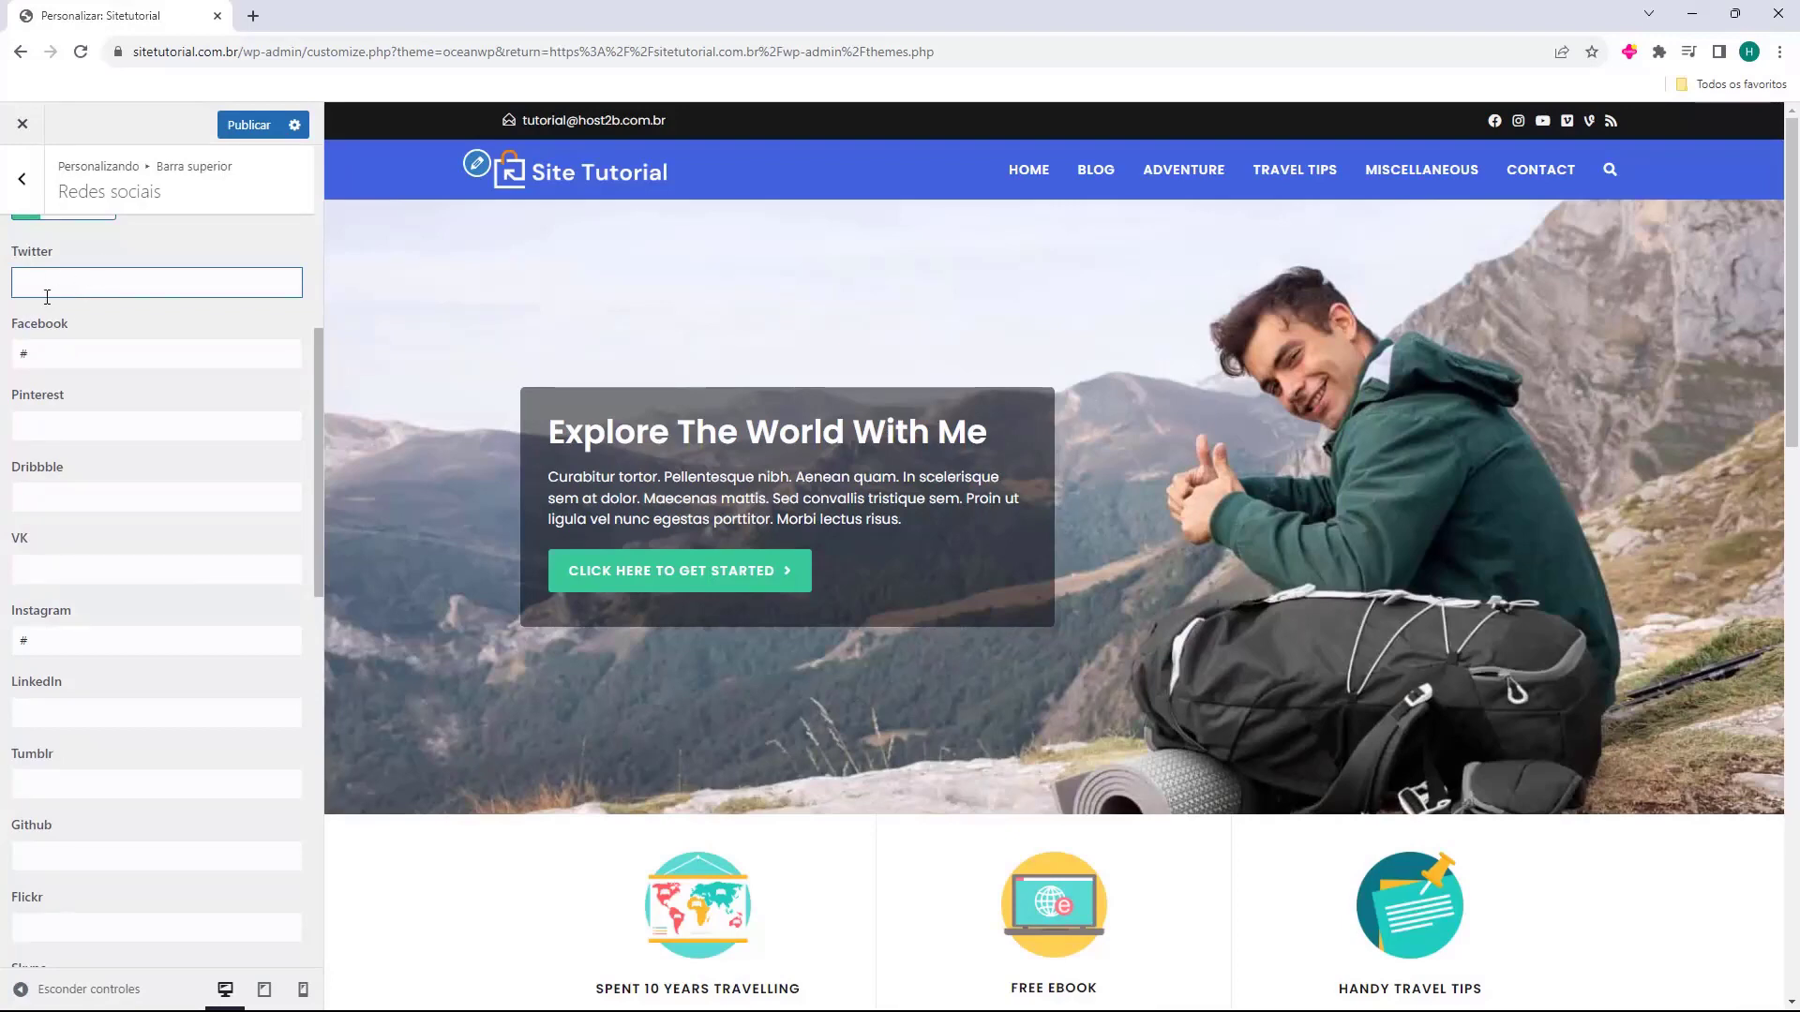
type("#")
Clear the Vimeo, Vine and RSS placeholder links.
scroll(72, 392, "down", 1)
scroll(71, 392, "down", 1)
scroll(69, 448, "down", 4)
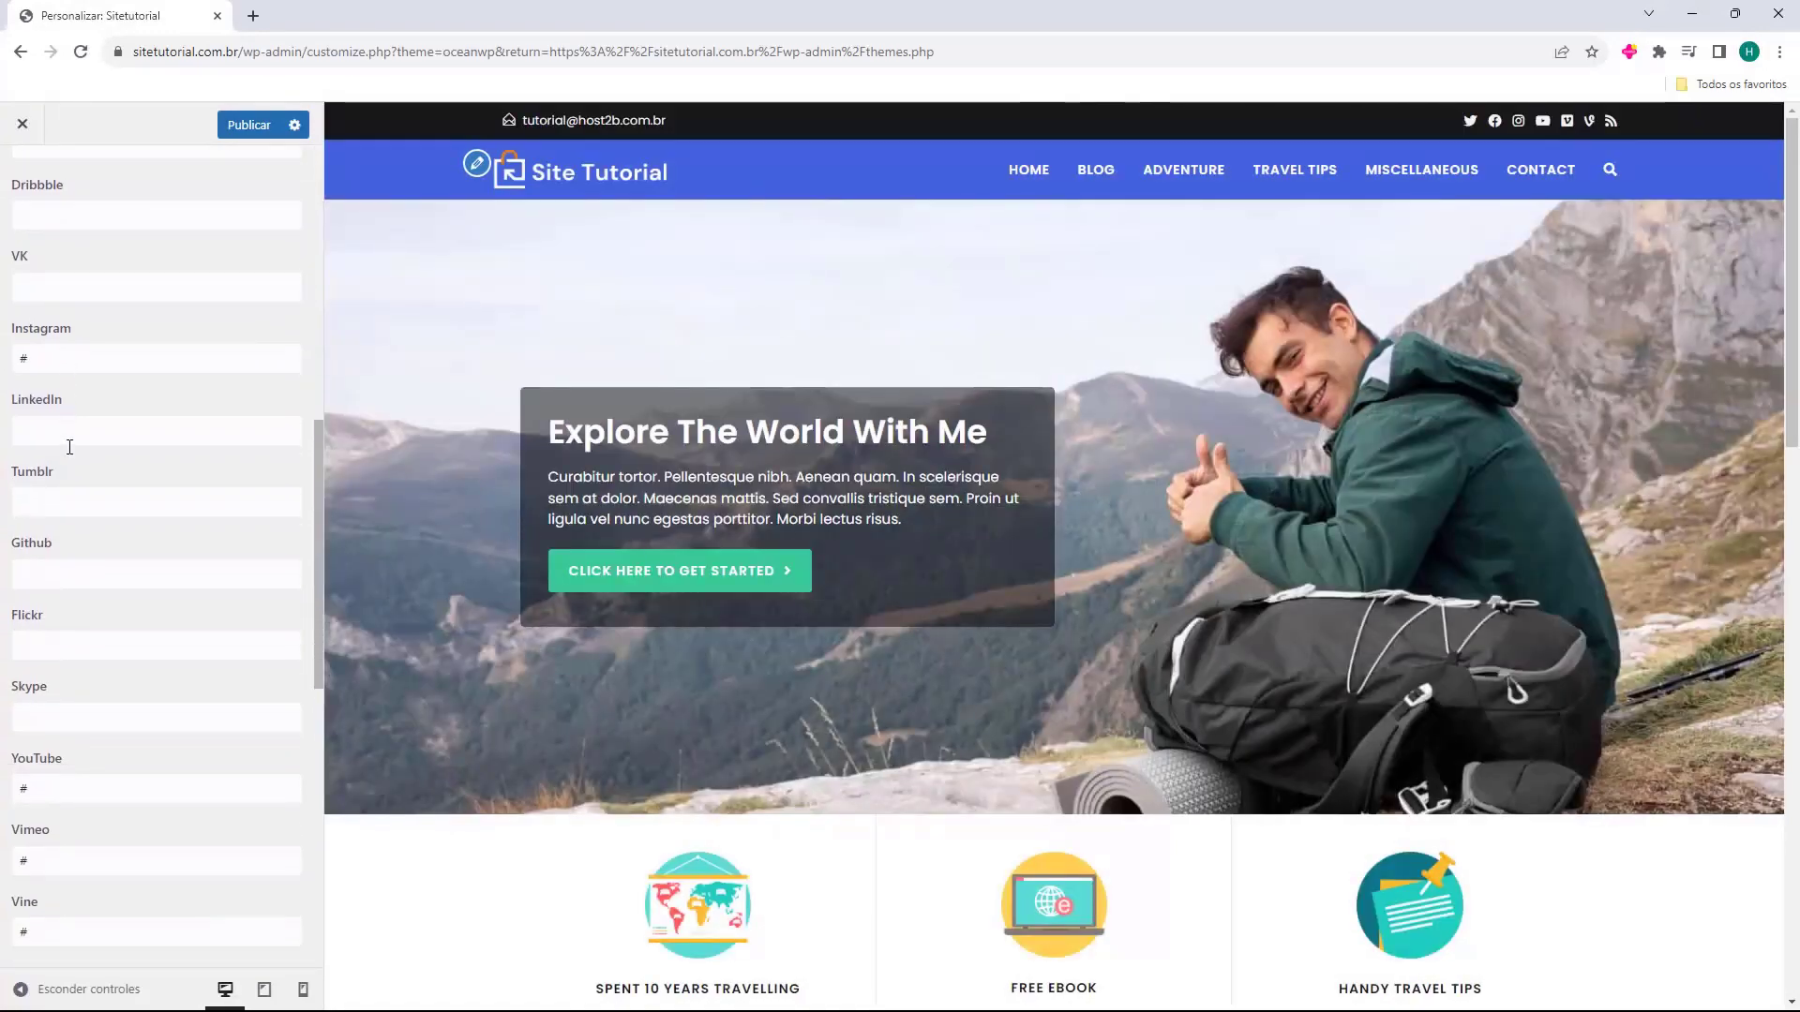
double_click(15, 573)
key("BackSpace")
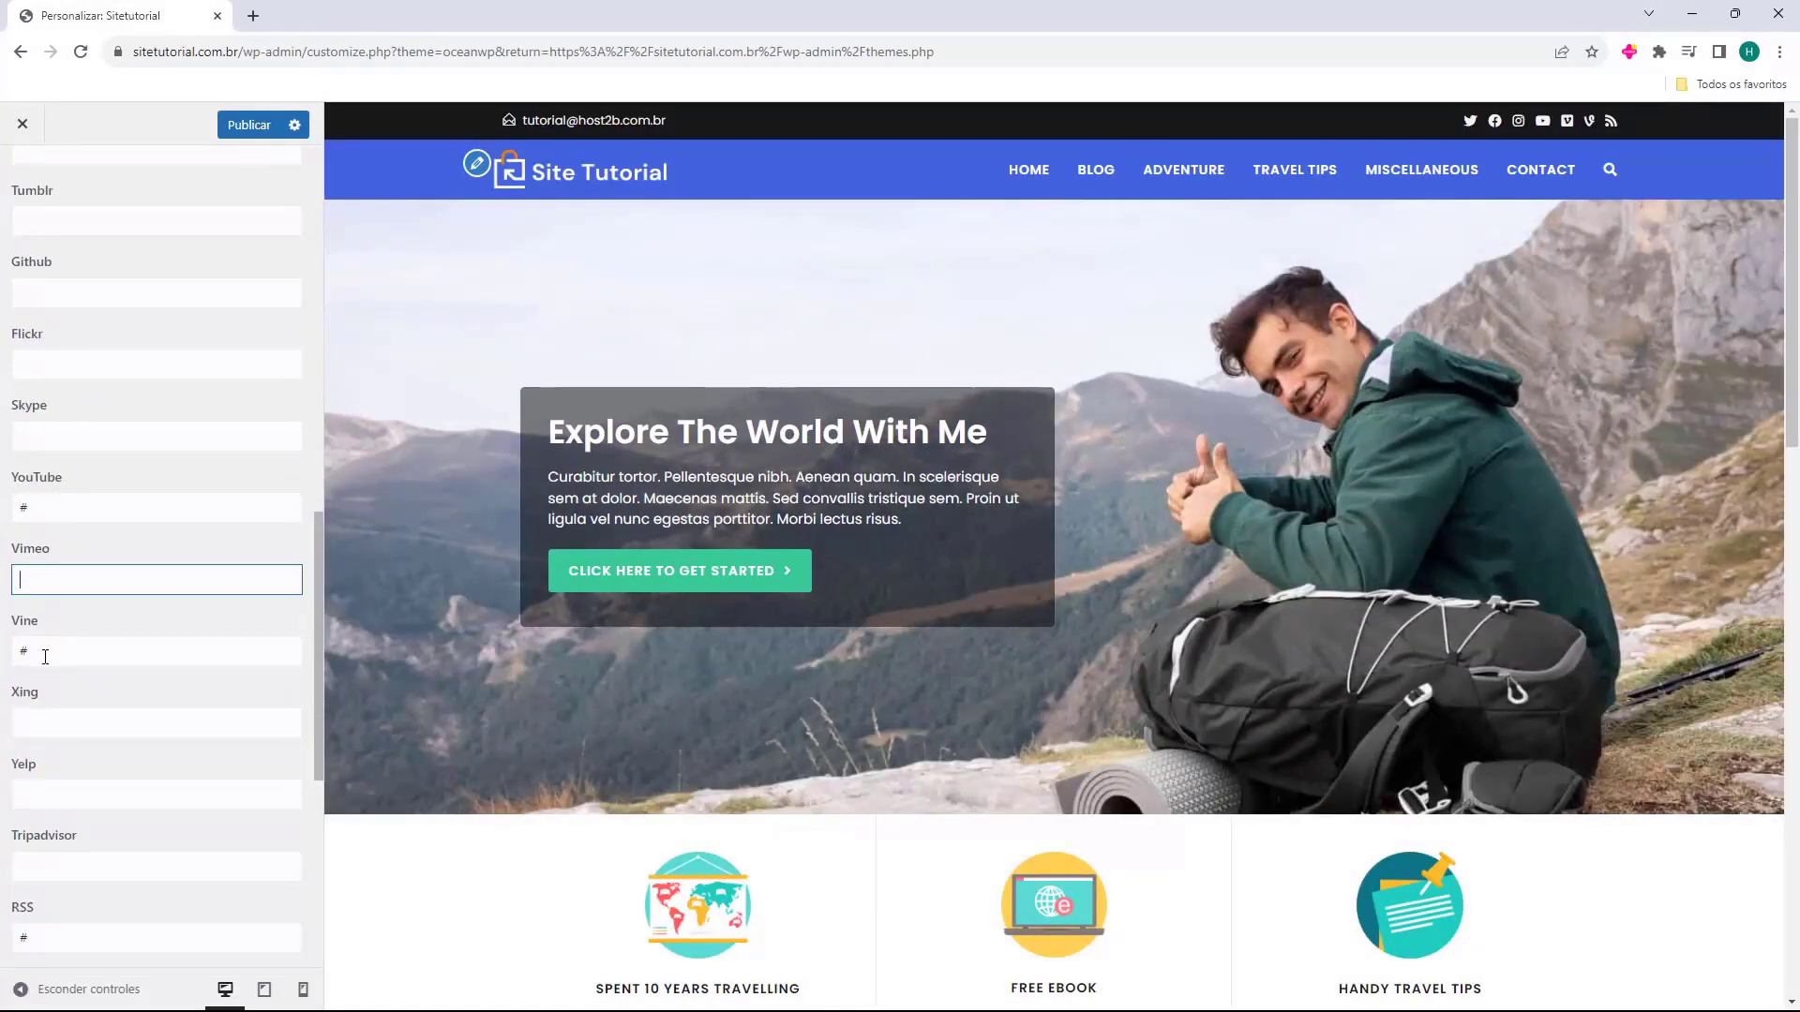
double_click(42, 652)
key("BackSpace")
scroll(53, 665, "down", 2)
scroll(53, 666, "down", 1)
double_click(54, 662)
key("BackSpace")
Leave the social network settings and return to the main Customizer sections.
scroll(70, 609, "down", 3)
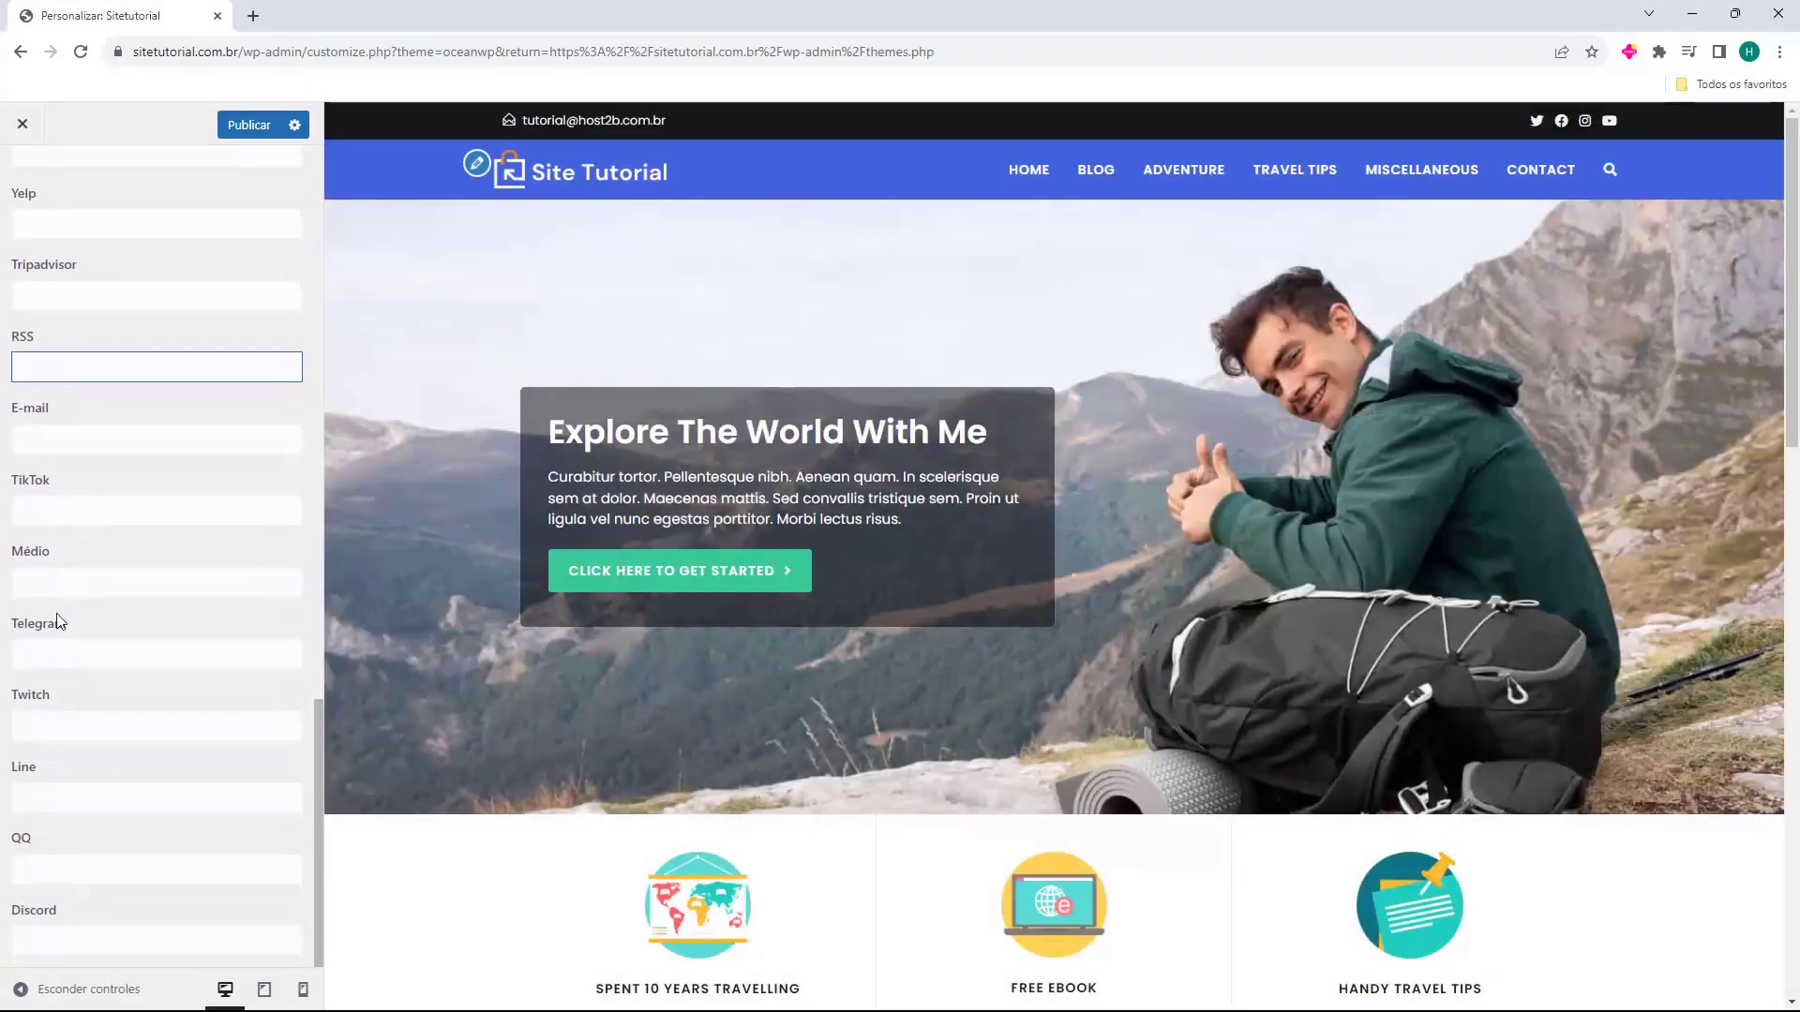
scroll(59, 877, "up", 10)
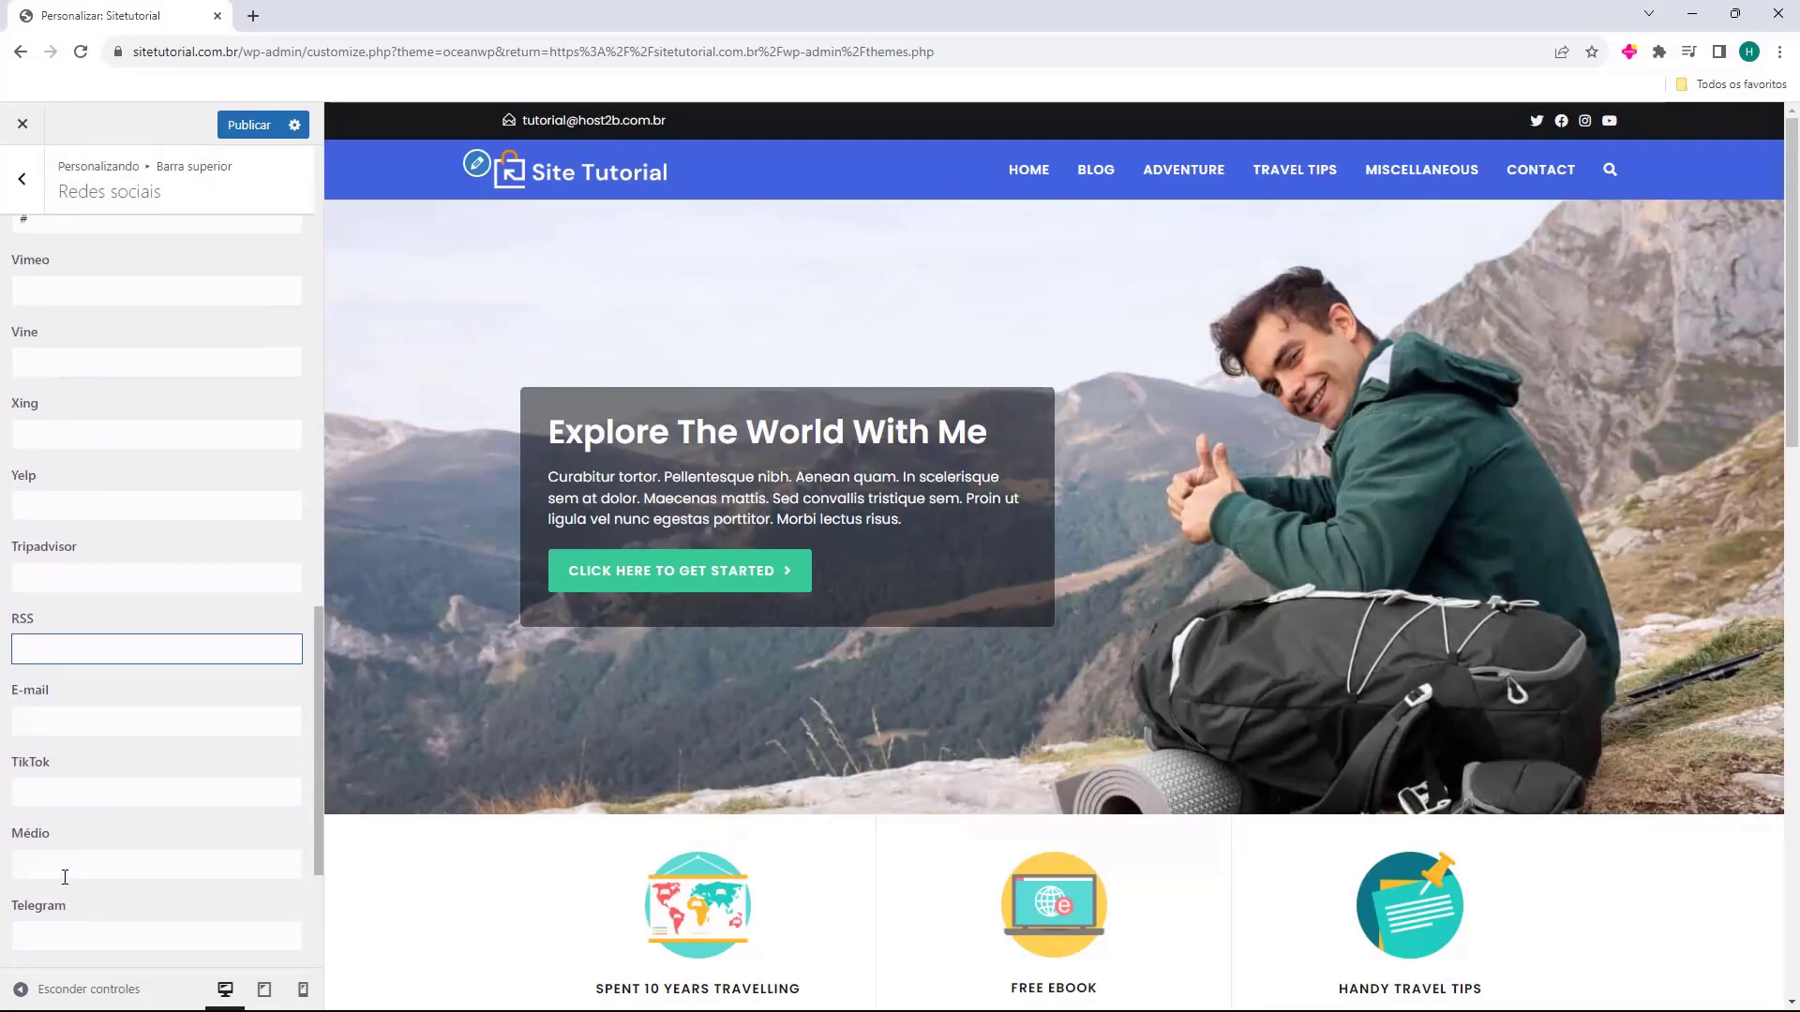
scroll(97, 850, "up", 6)
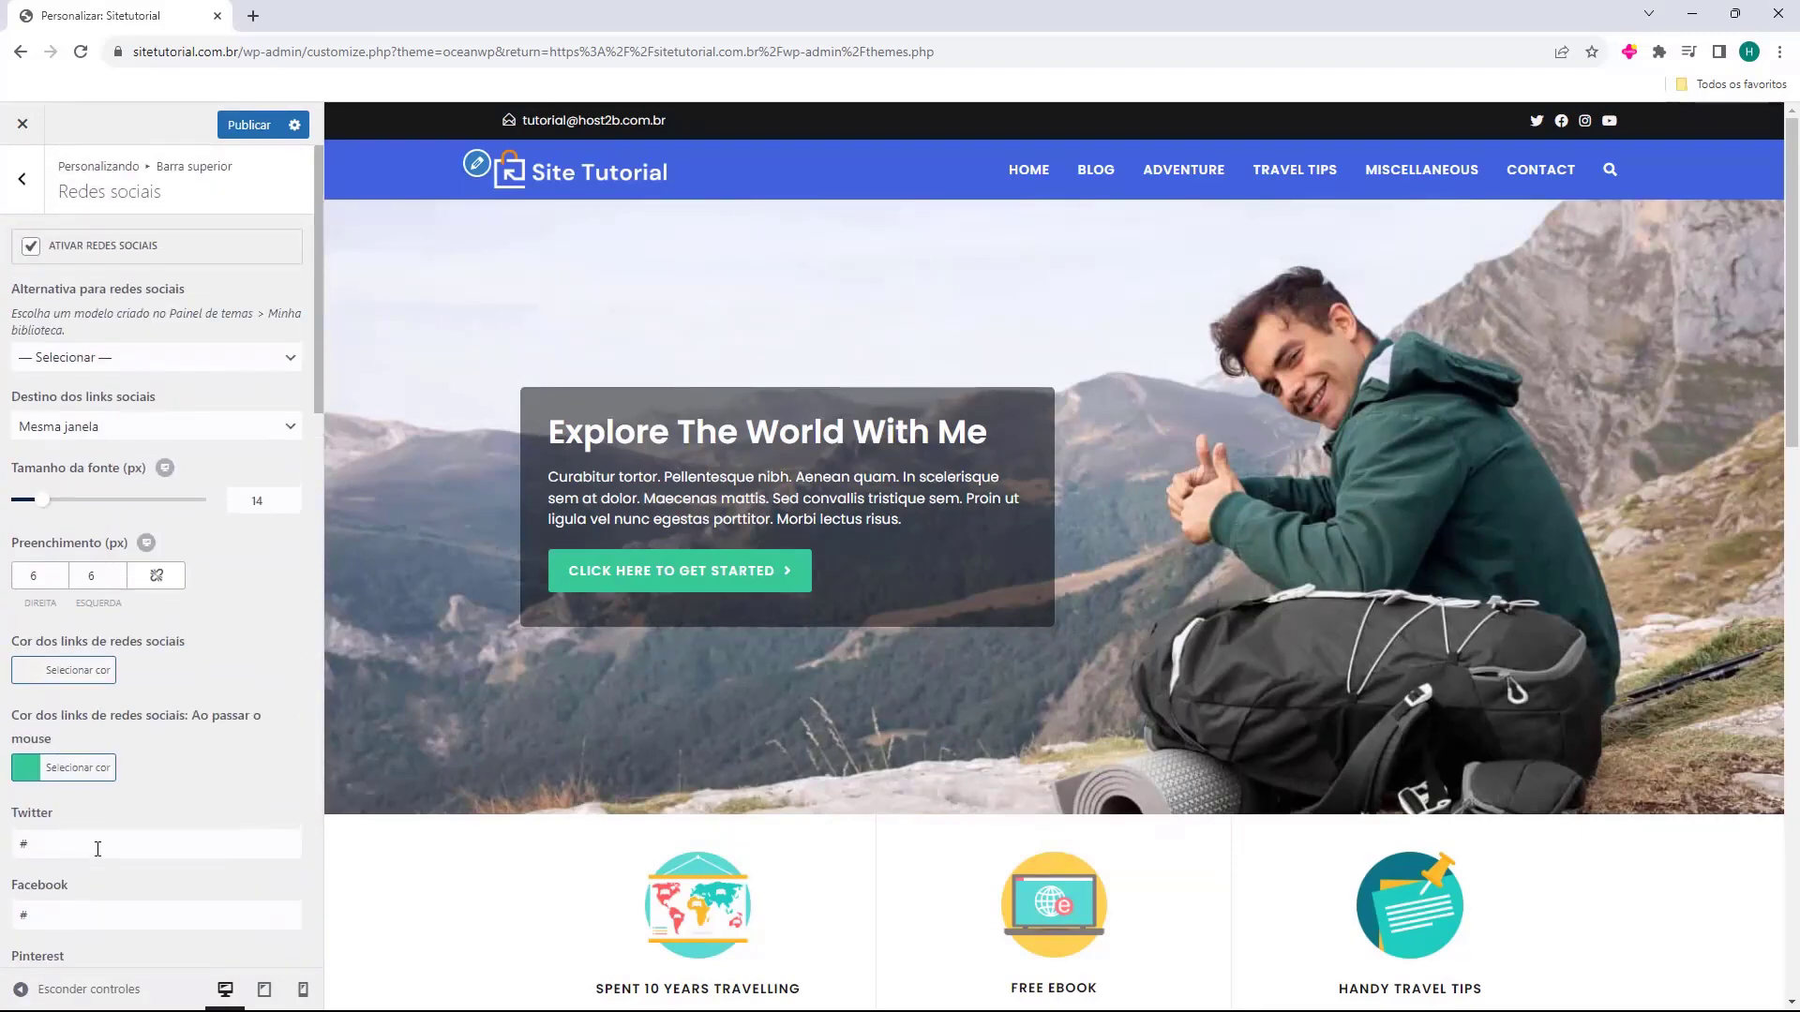
scroll(64, 600, "down", 5)
scroll(131, 515, "down", 1)
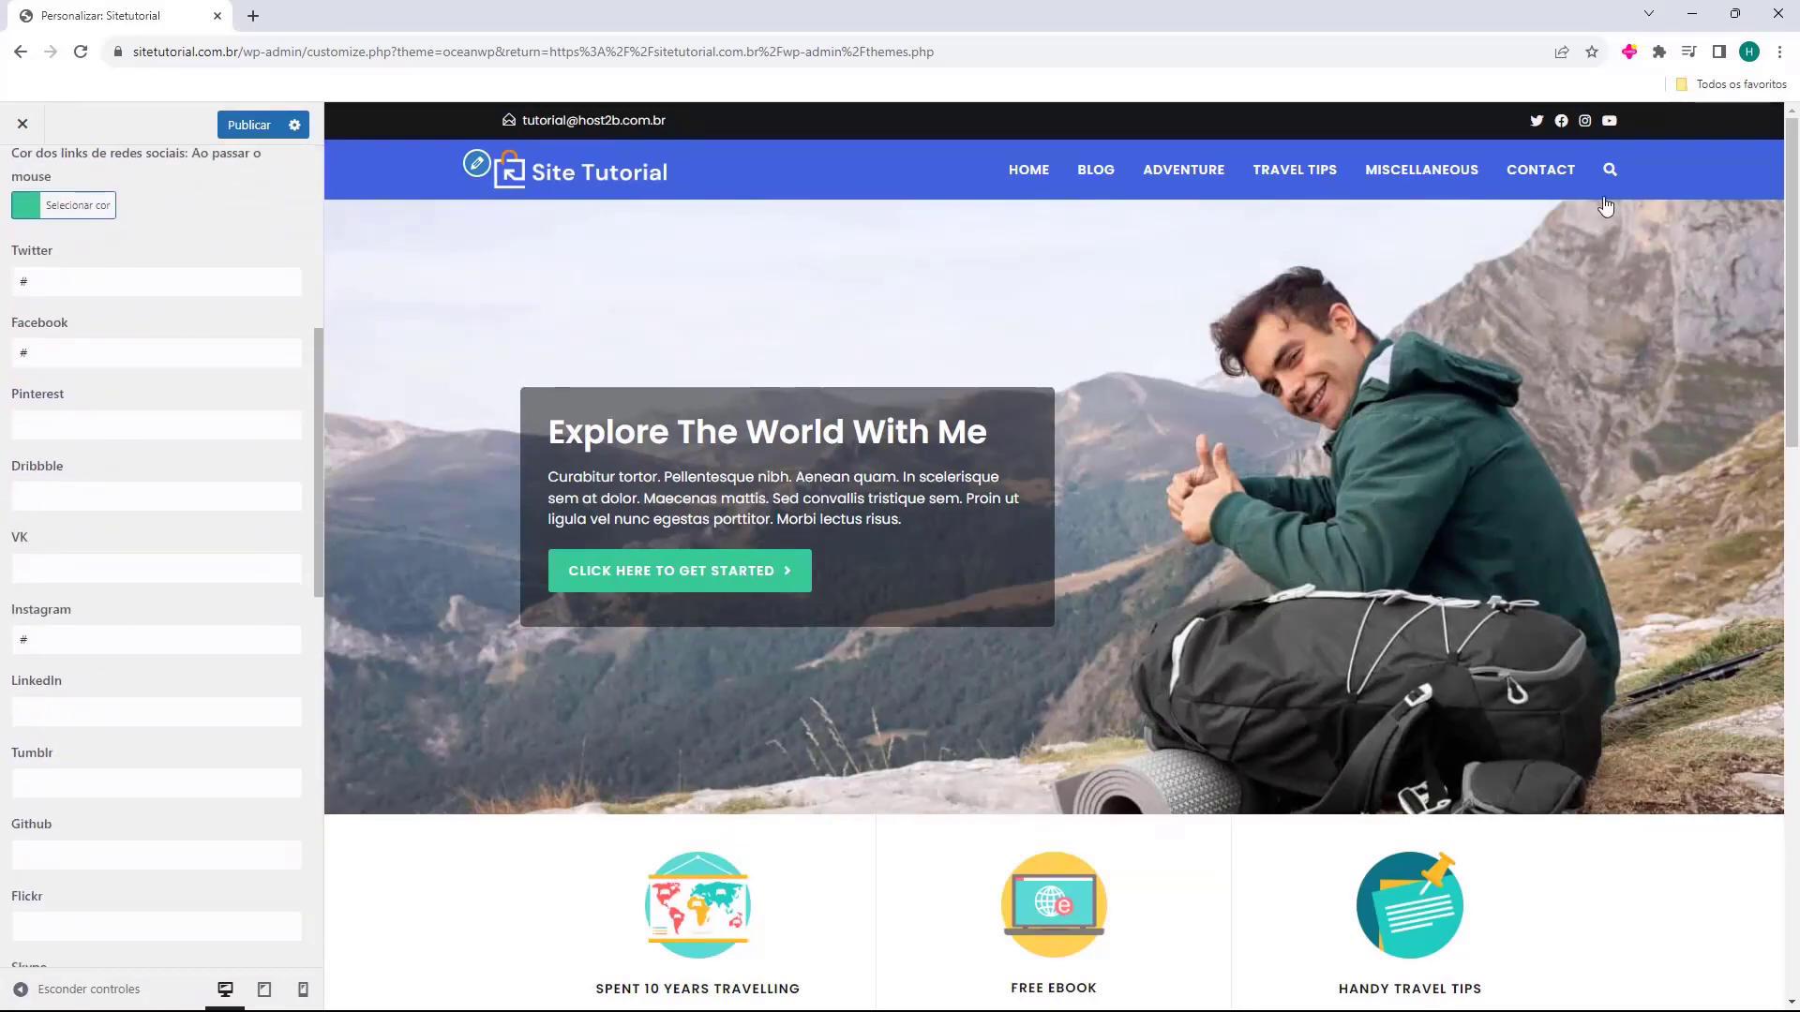
scroll(70, 398, "up", 5)
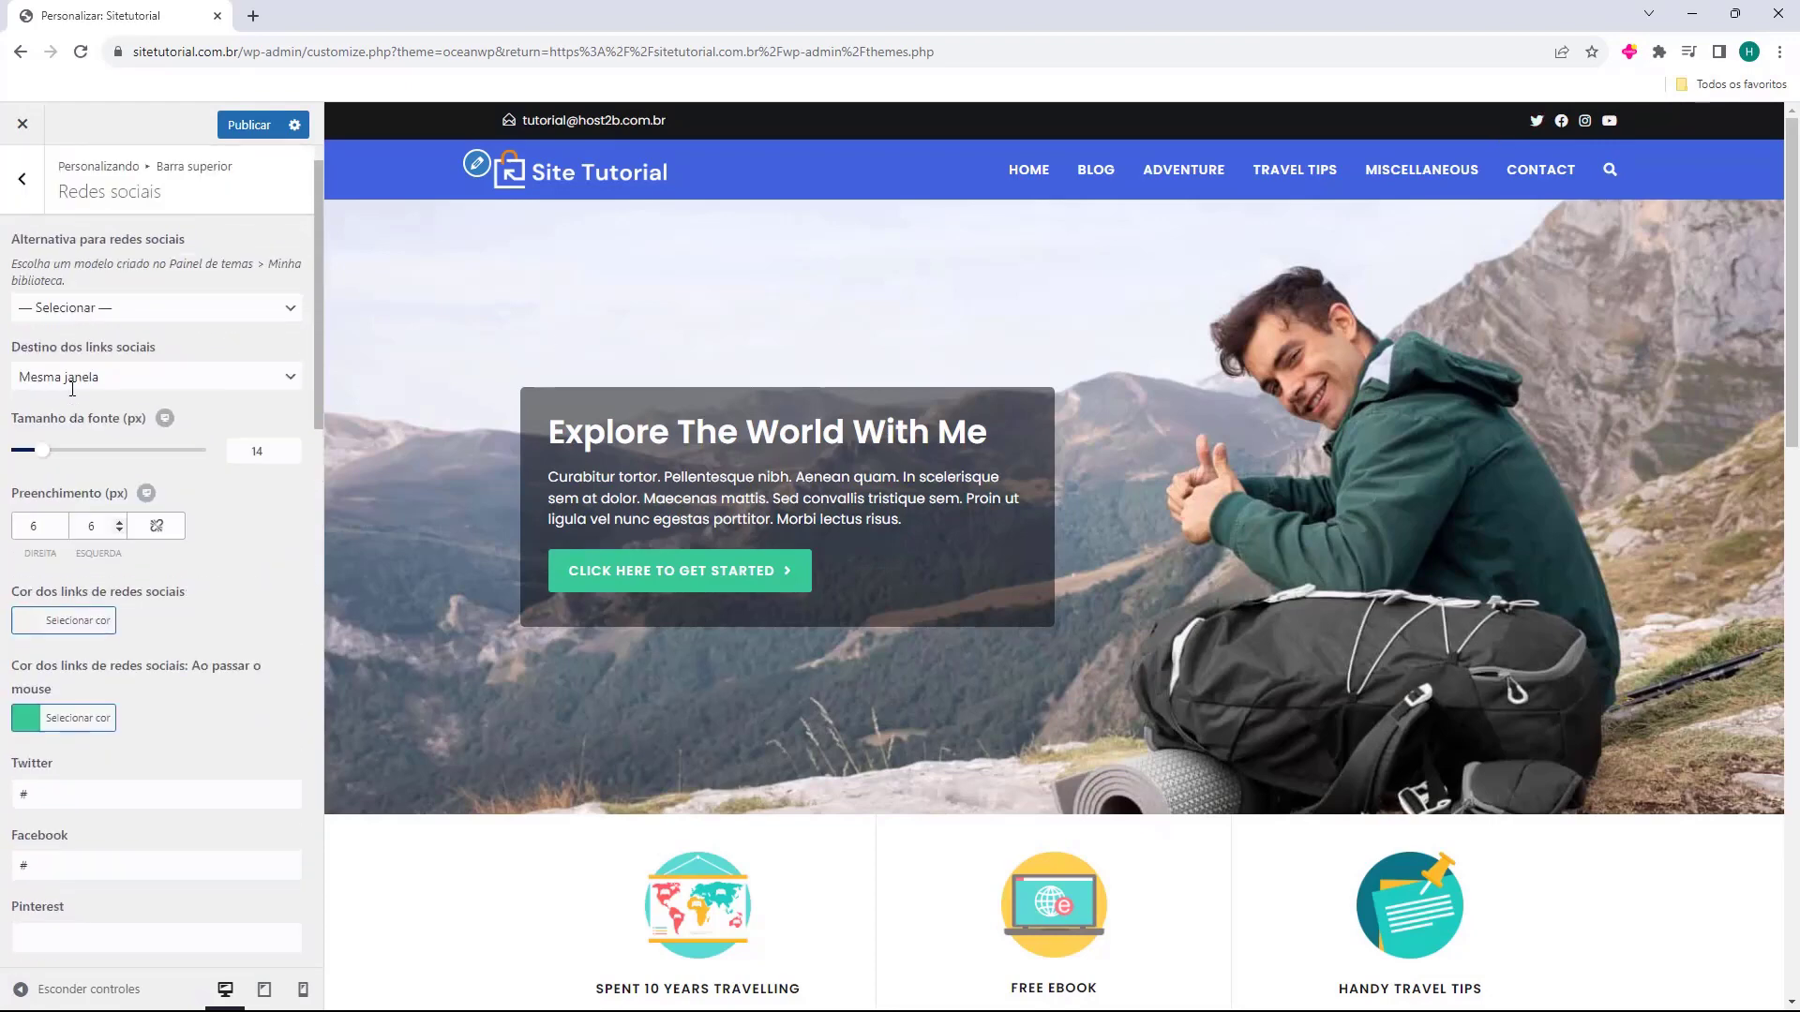
left_click(21, 178)
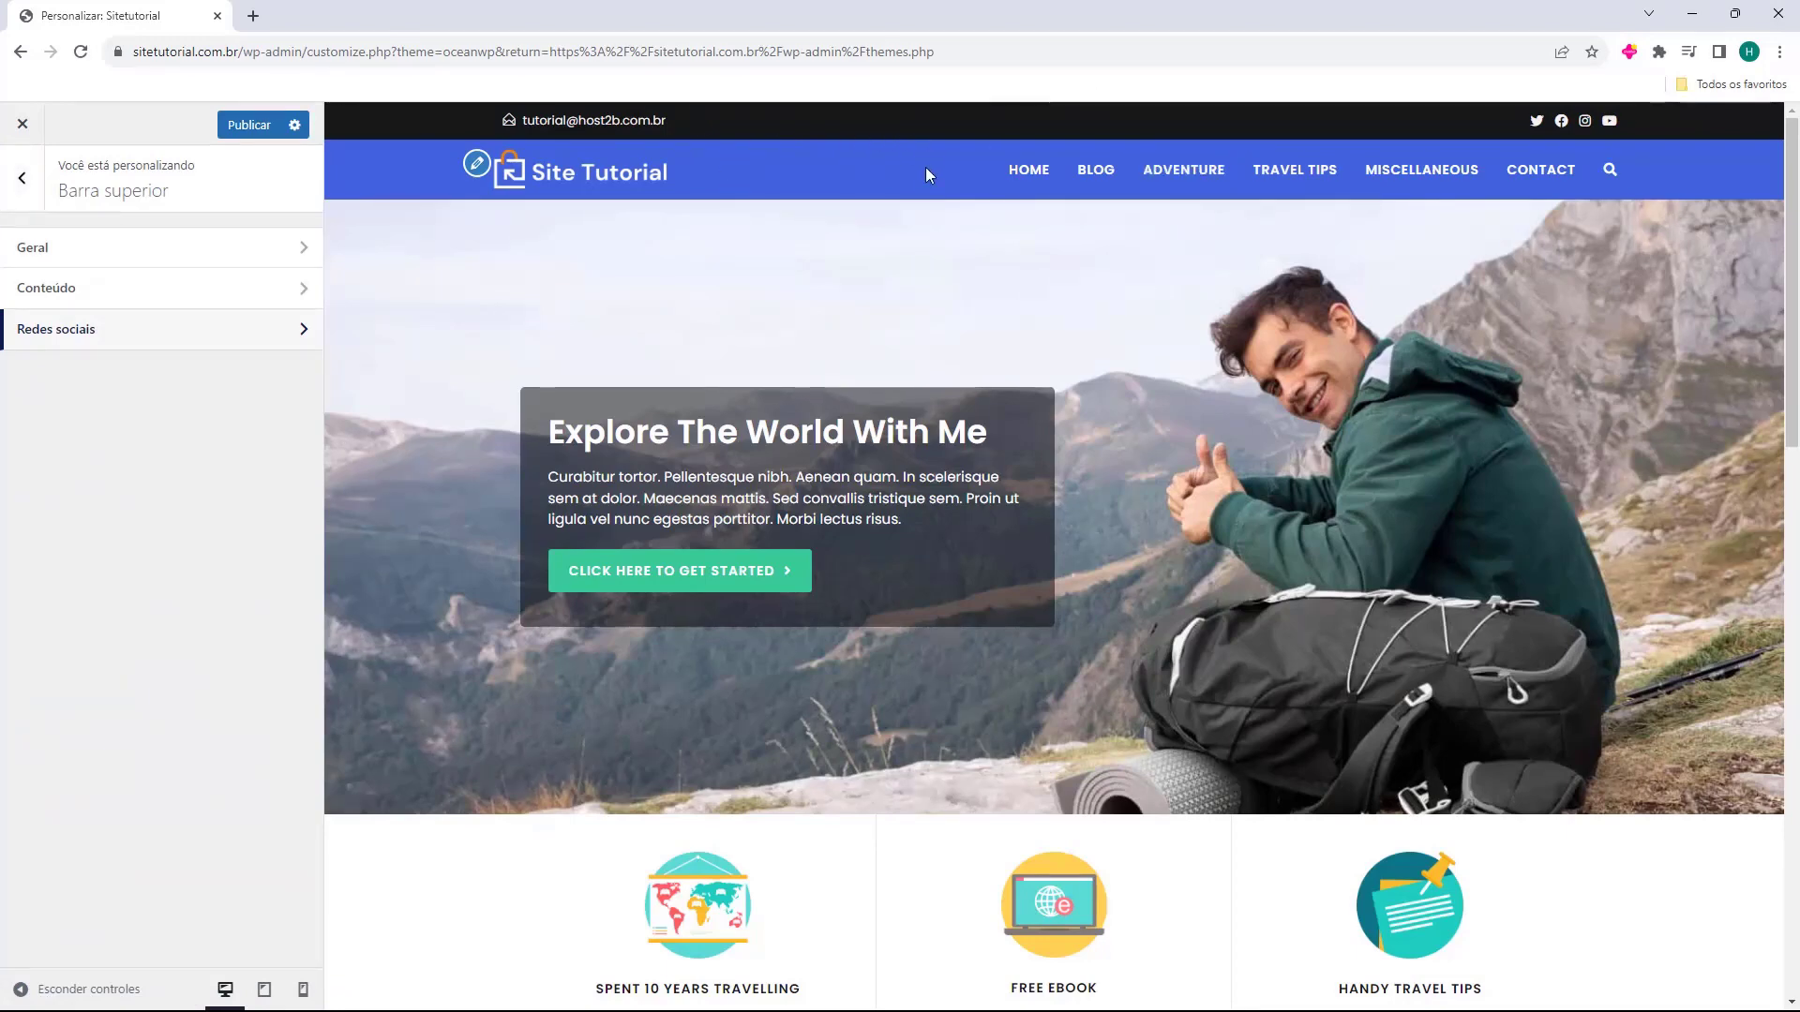
key("Escape")
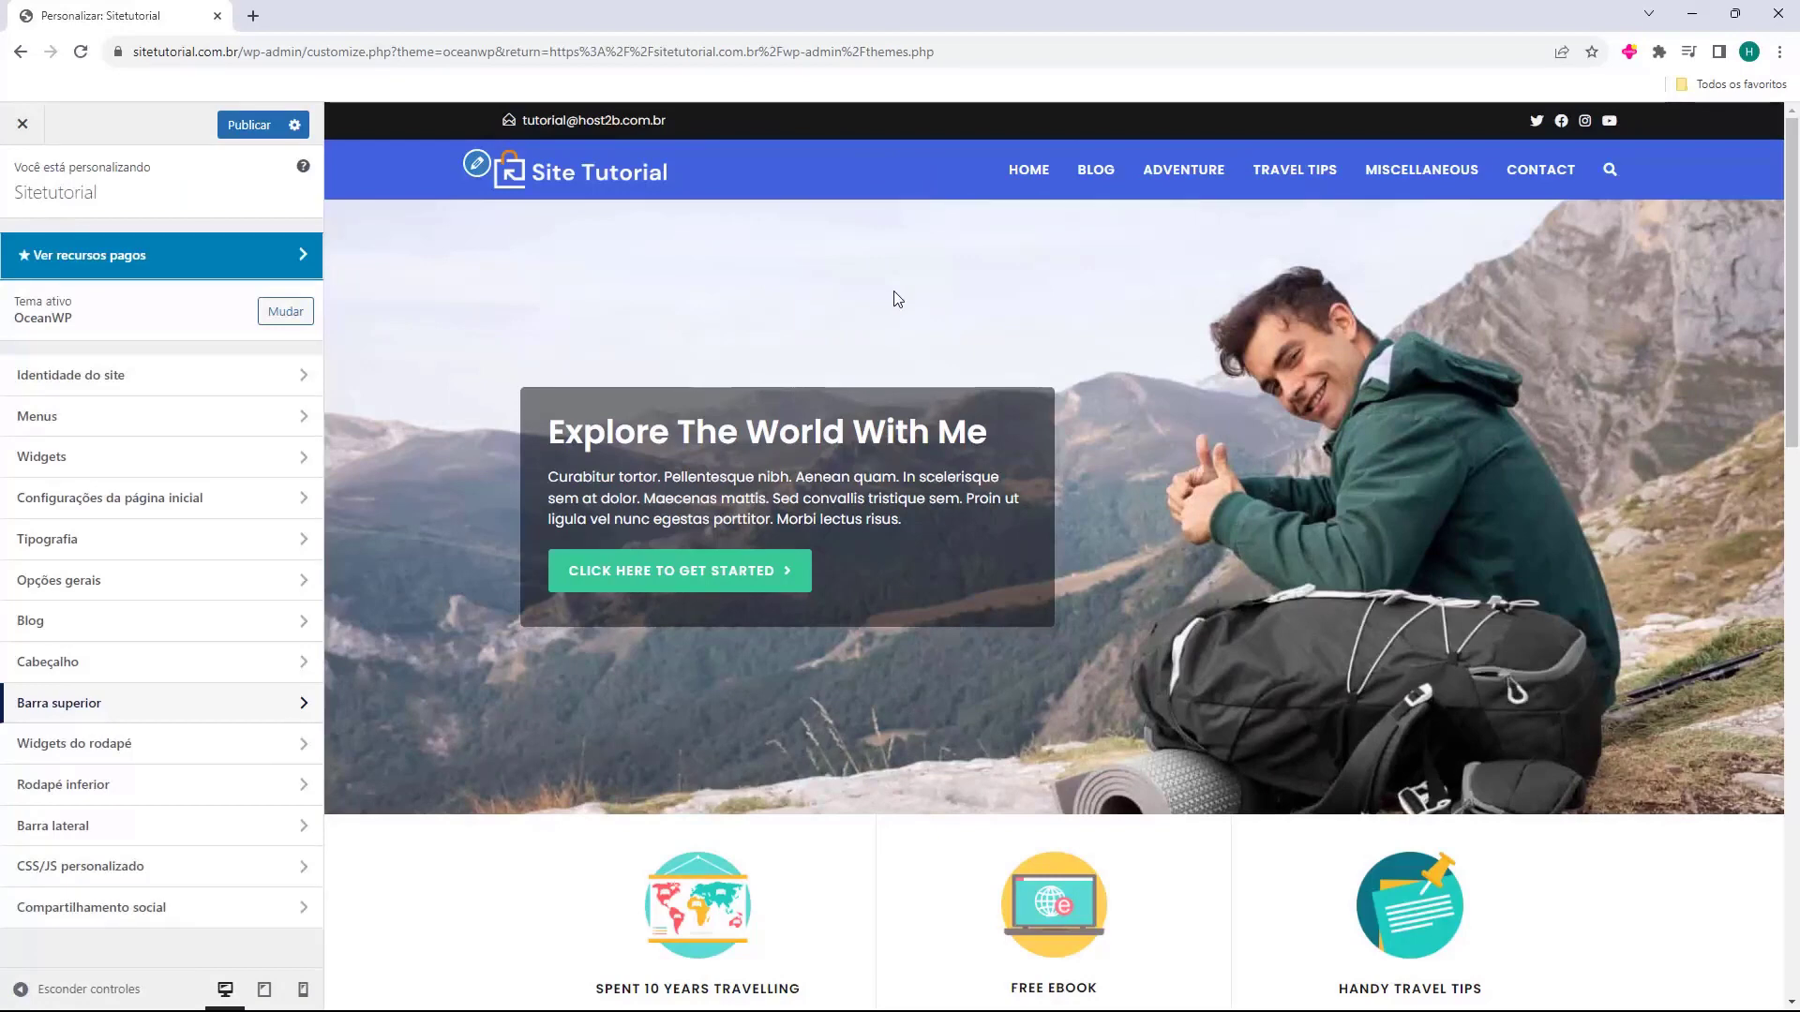
Switch Ativar widgets do rodapé off and back on in Widgets do rodapé.
scroll(895, 305, "down", 15)
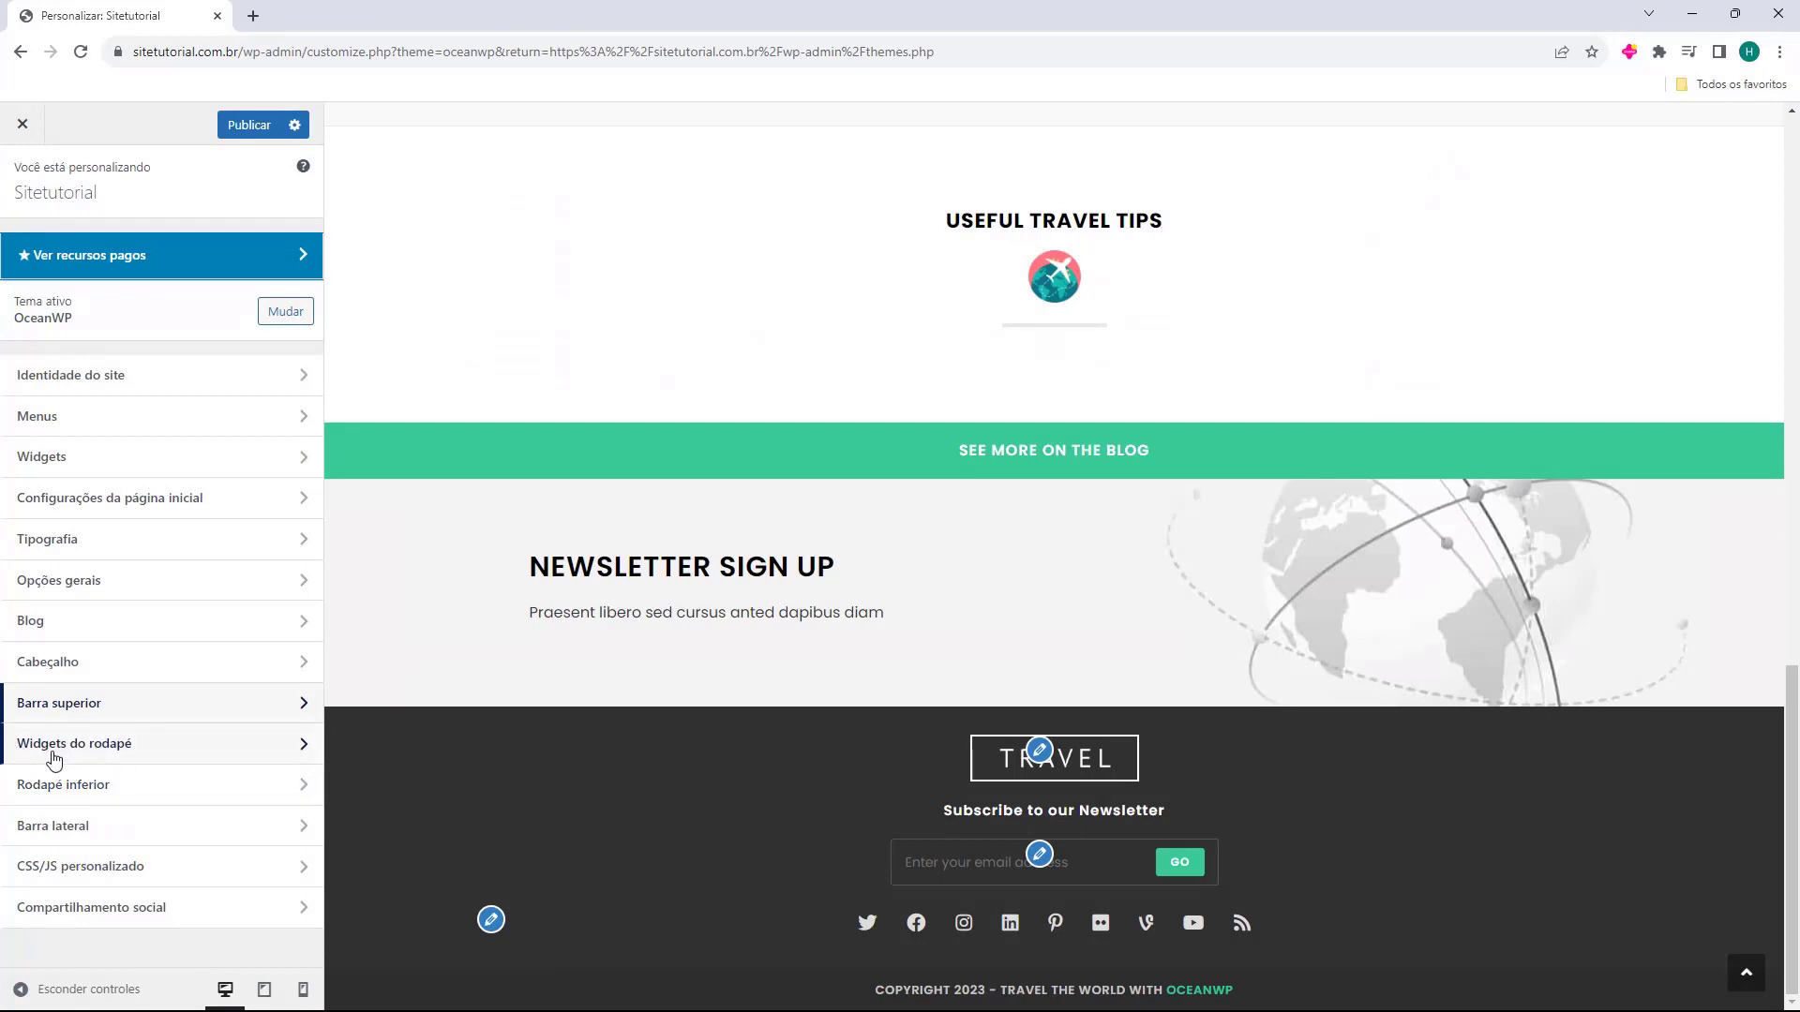
left_click(95, 750)
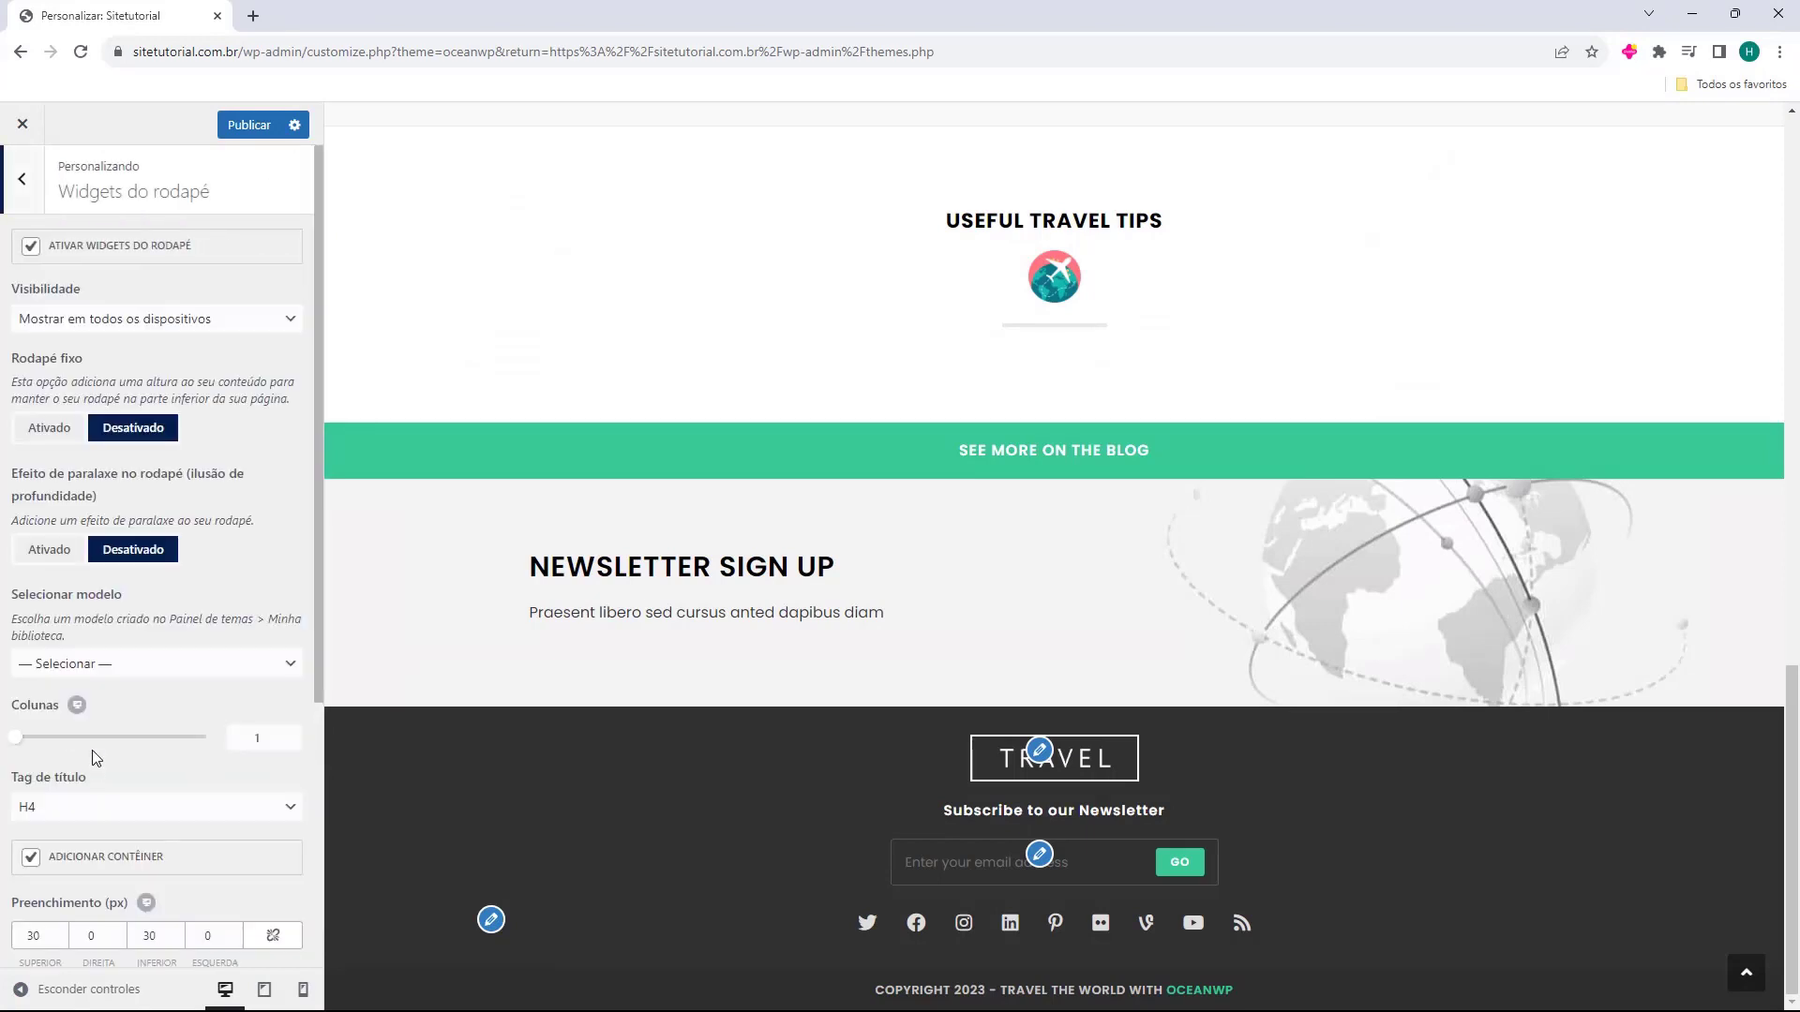
left_click(31, 248)
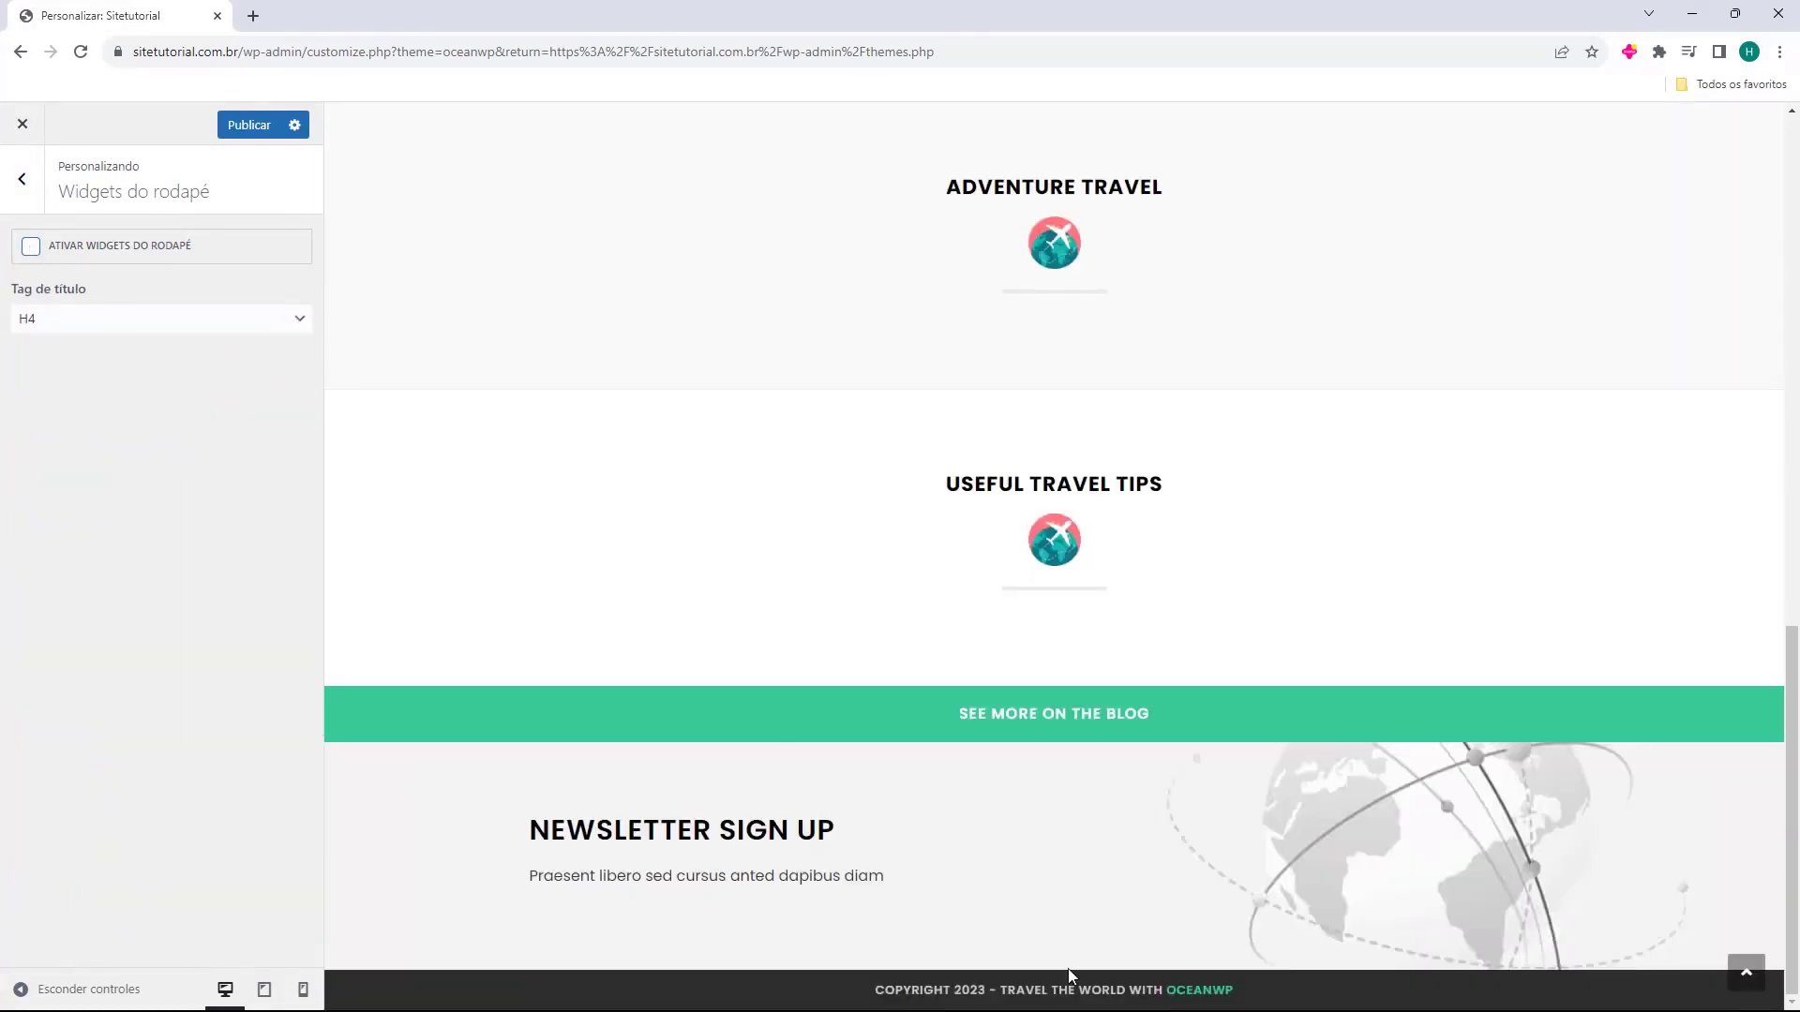
left_click(31, 250)
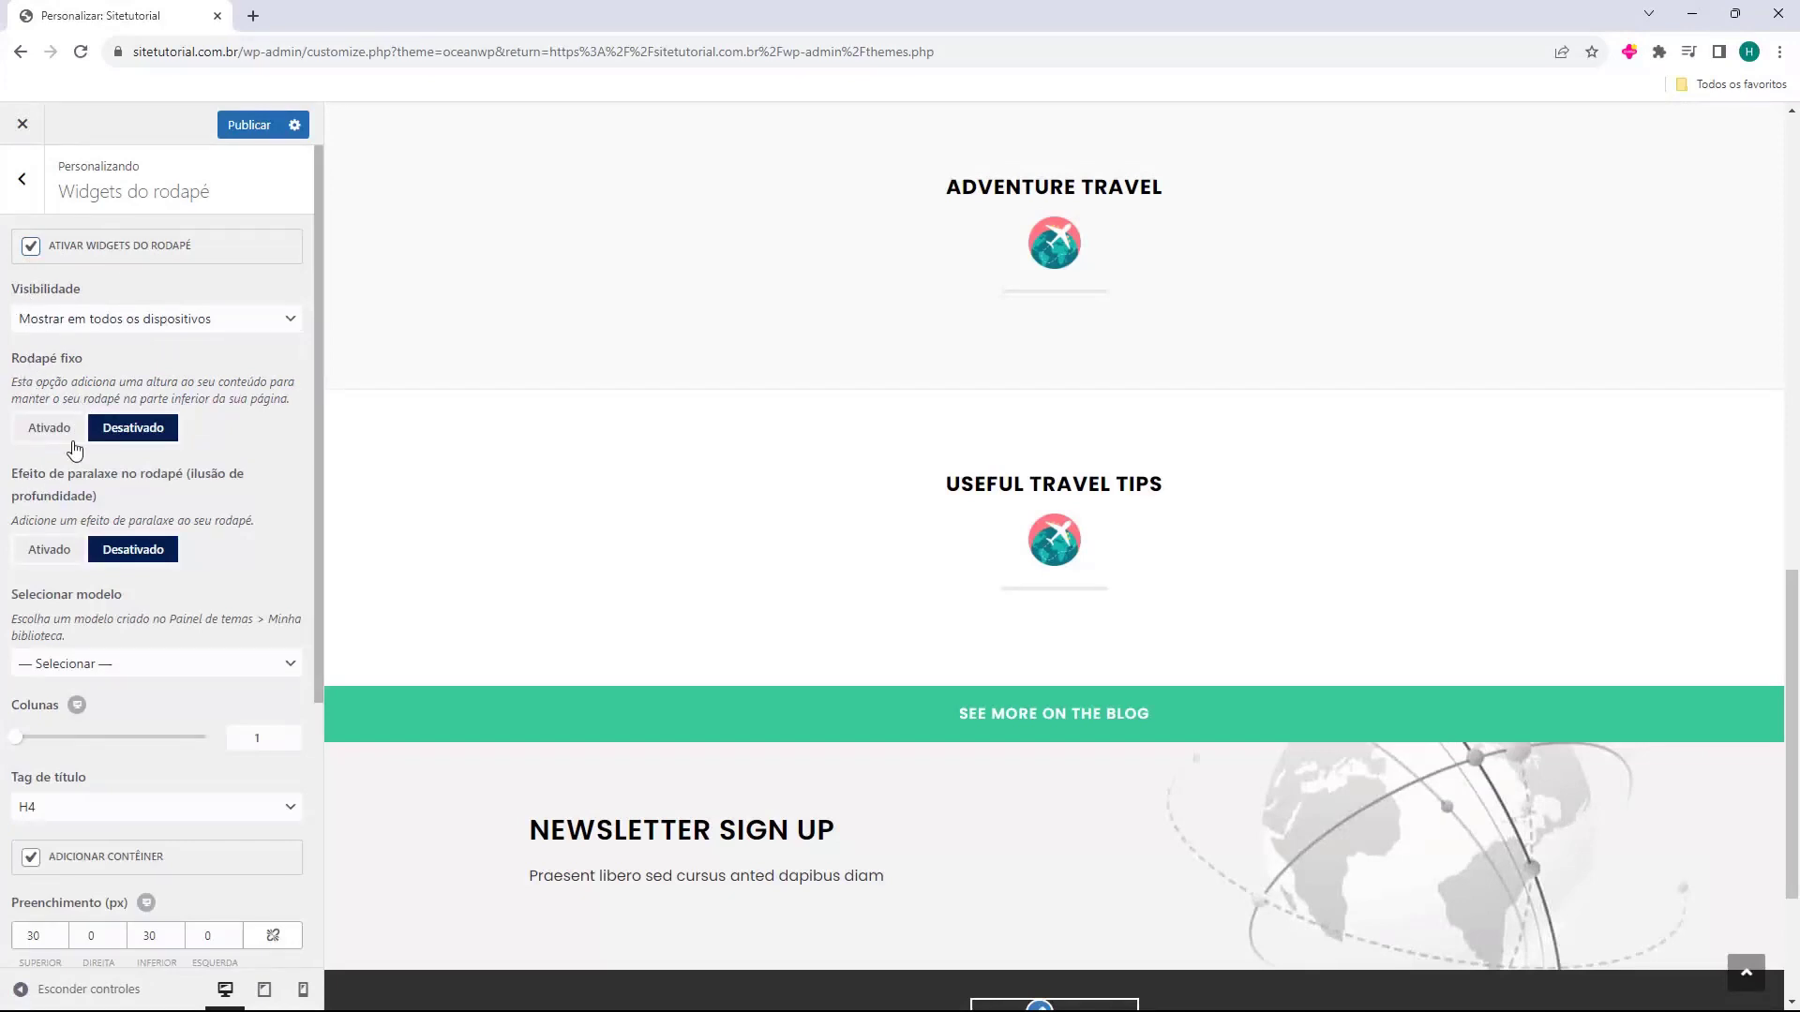
Go back to the main sections and open Rodapé inferior.
scroll(104, 521, "down", 5)
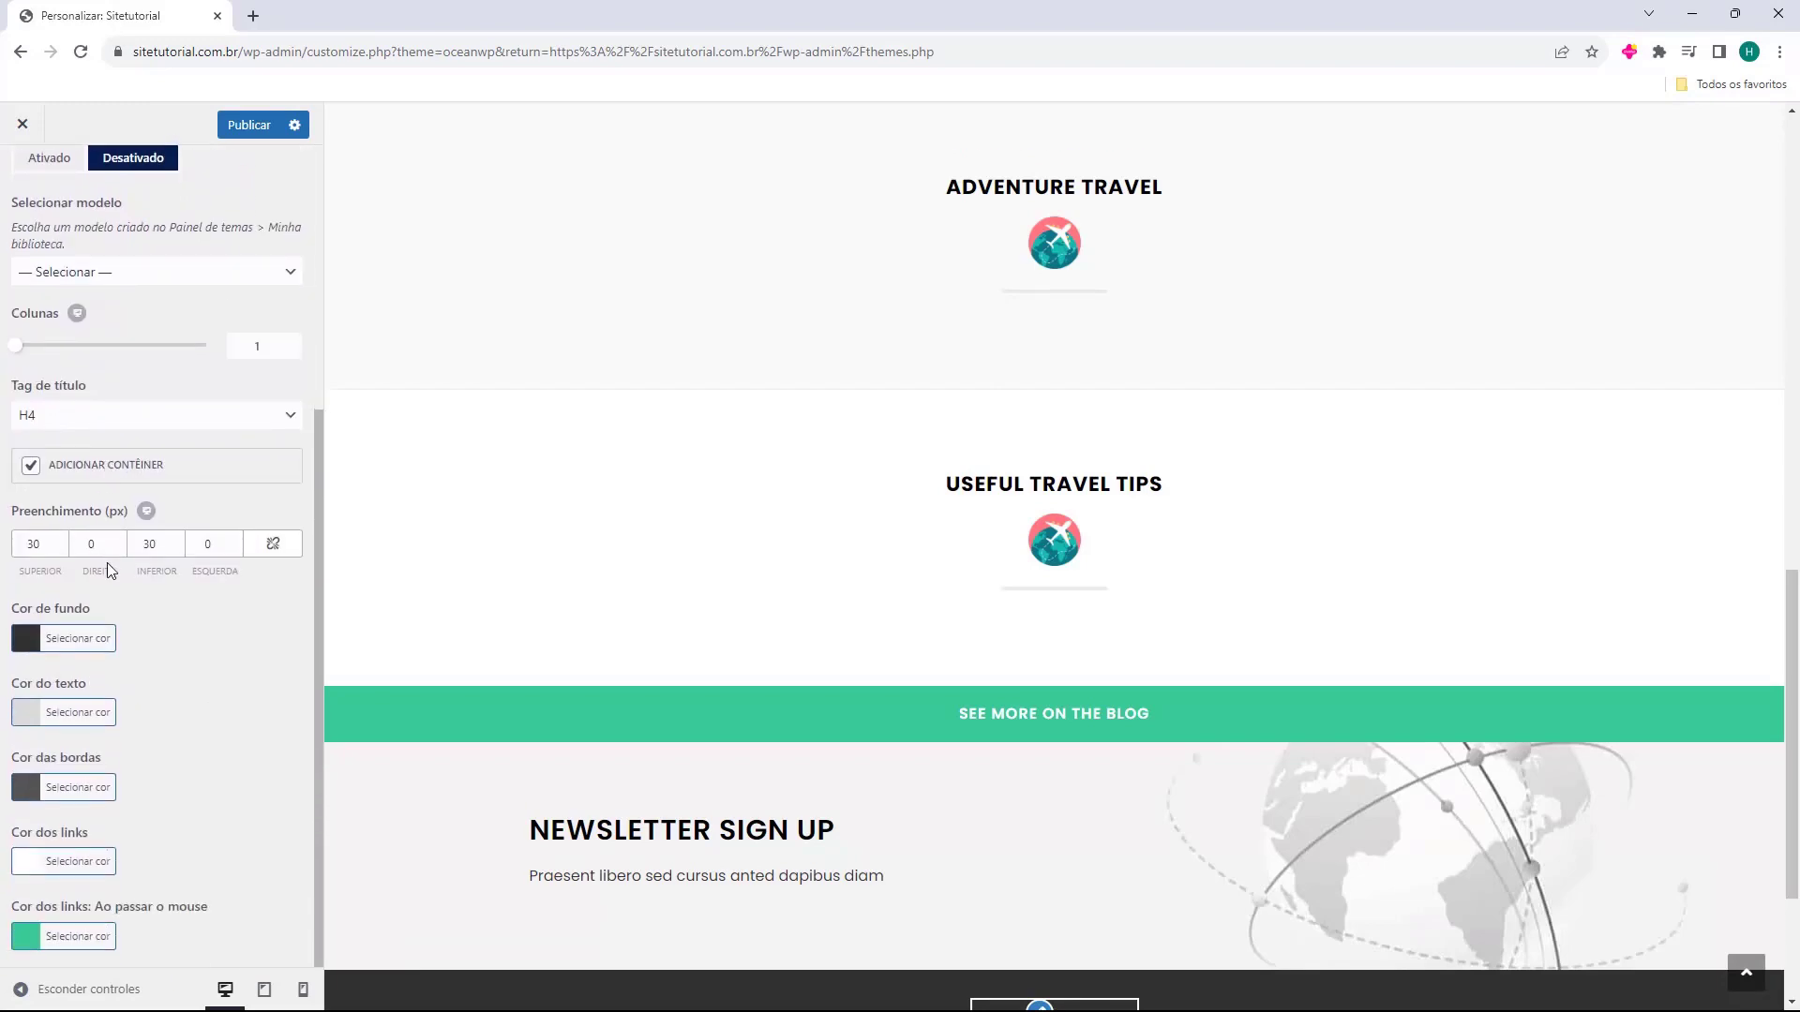
scroll(109, 562, "up", 5)
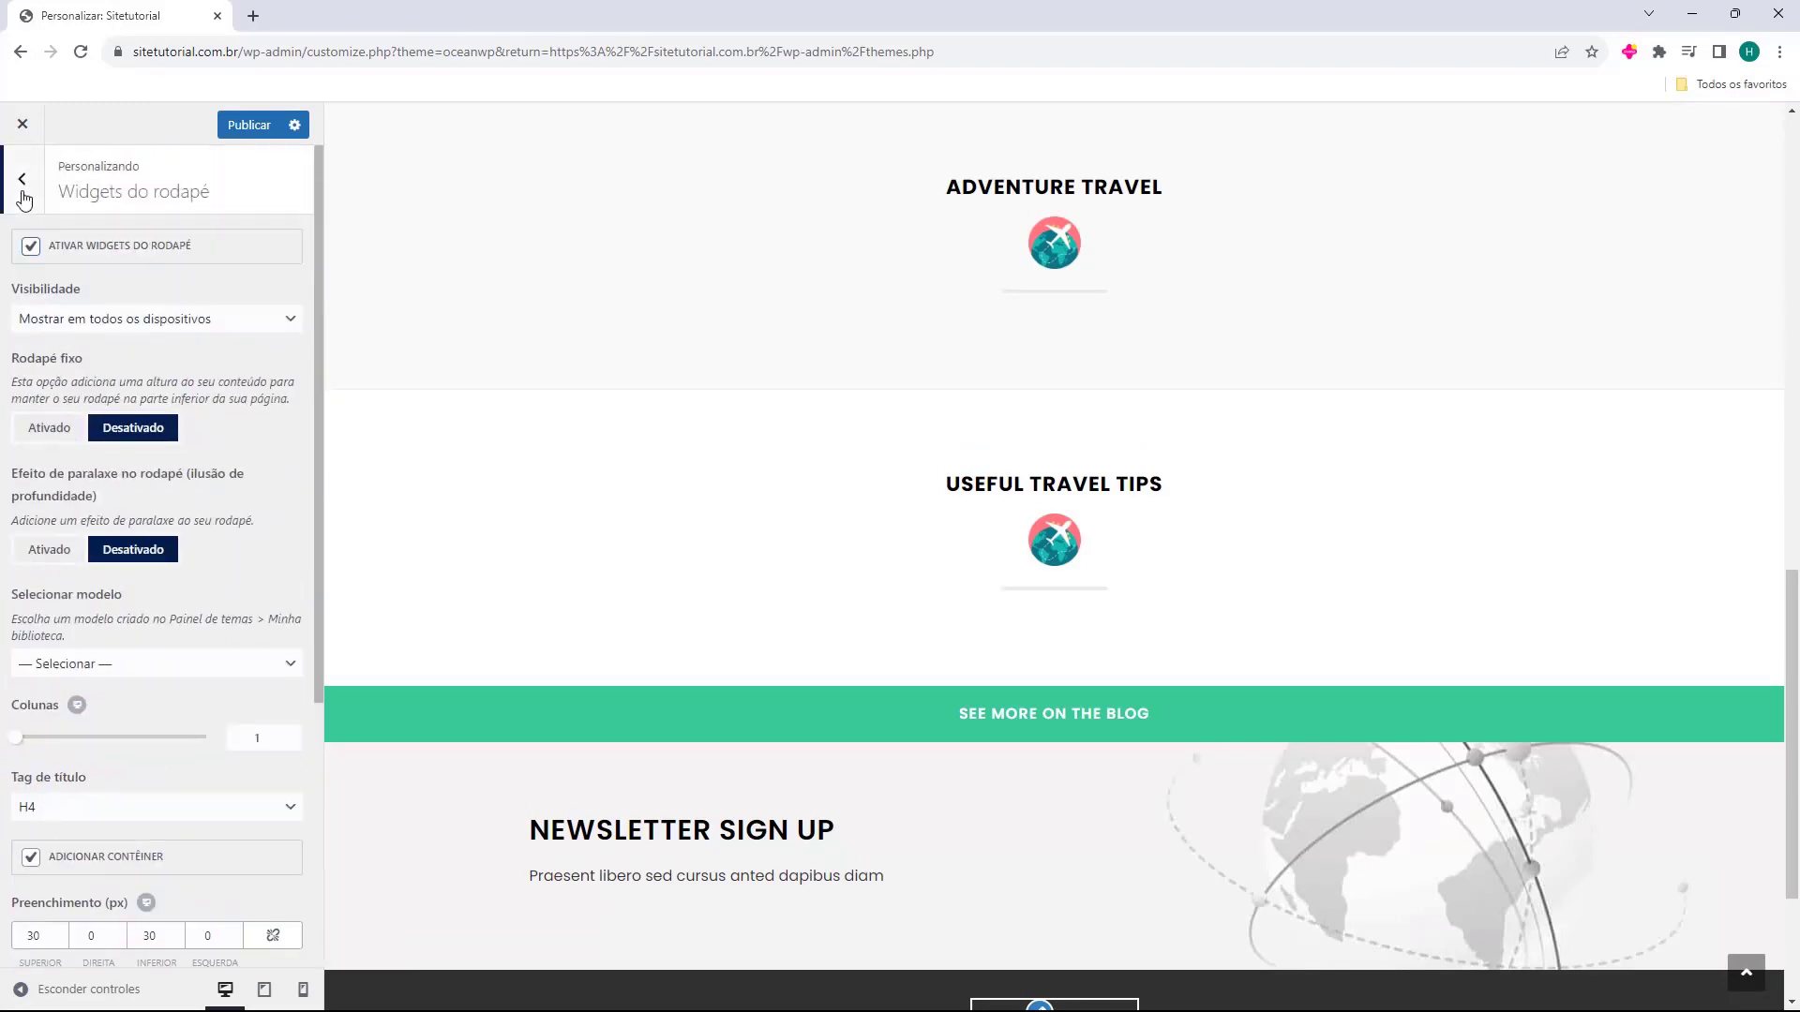
scroll(97, 419, "down", 4)
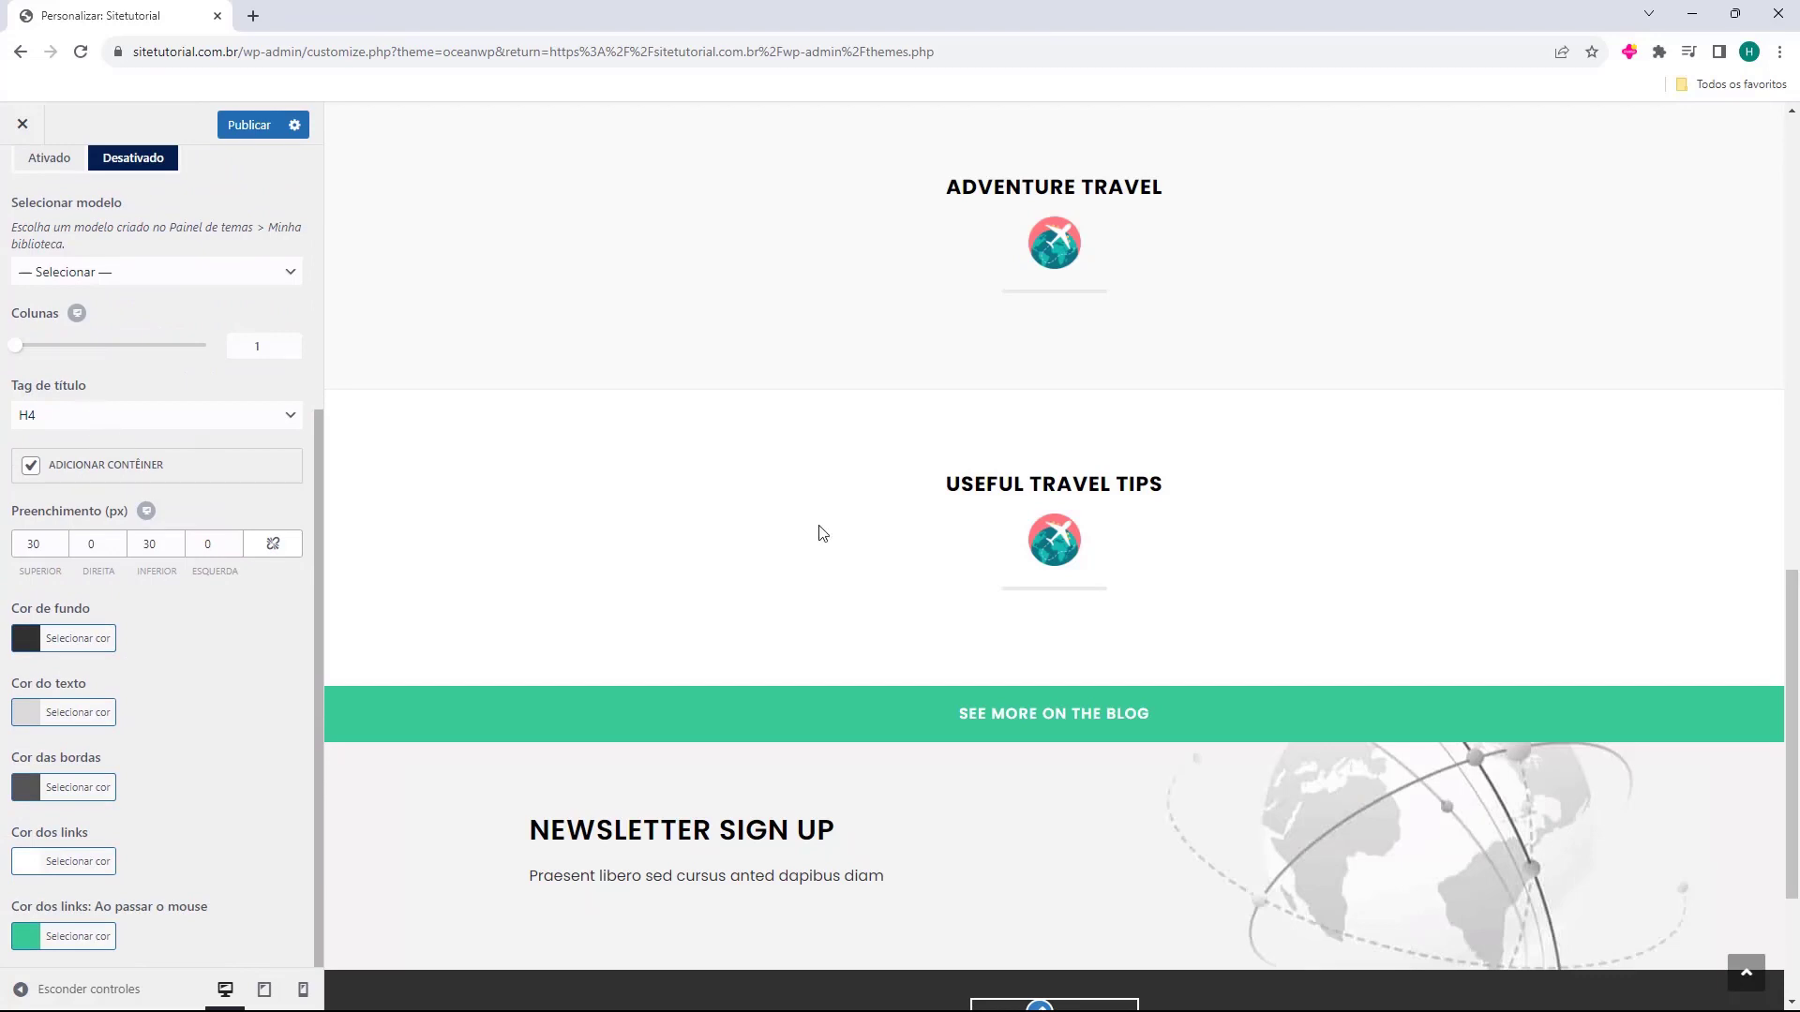
scroll(725, 518, "down", 3)
scroll(141, 375, "up", 5)
left_click(34, 198)
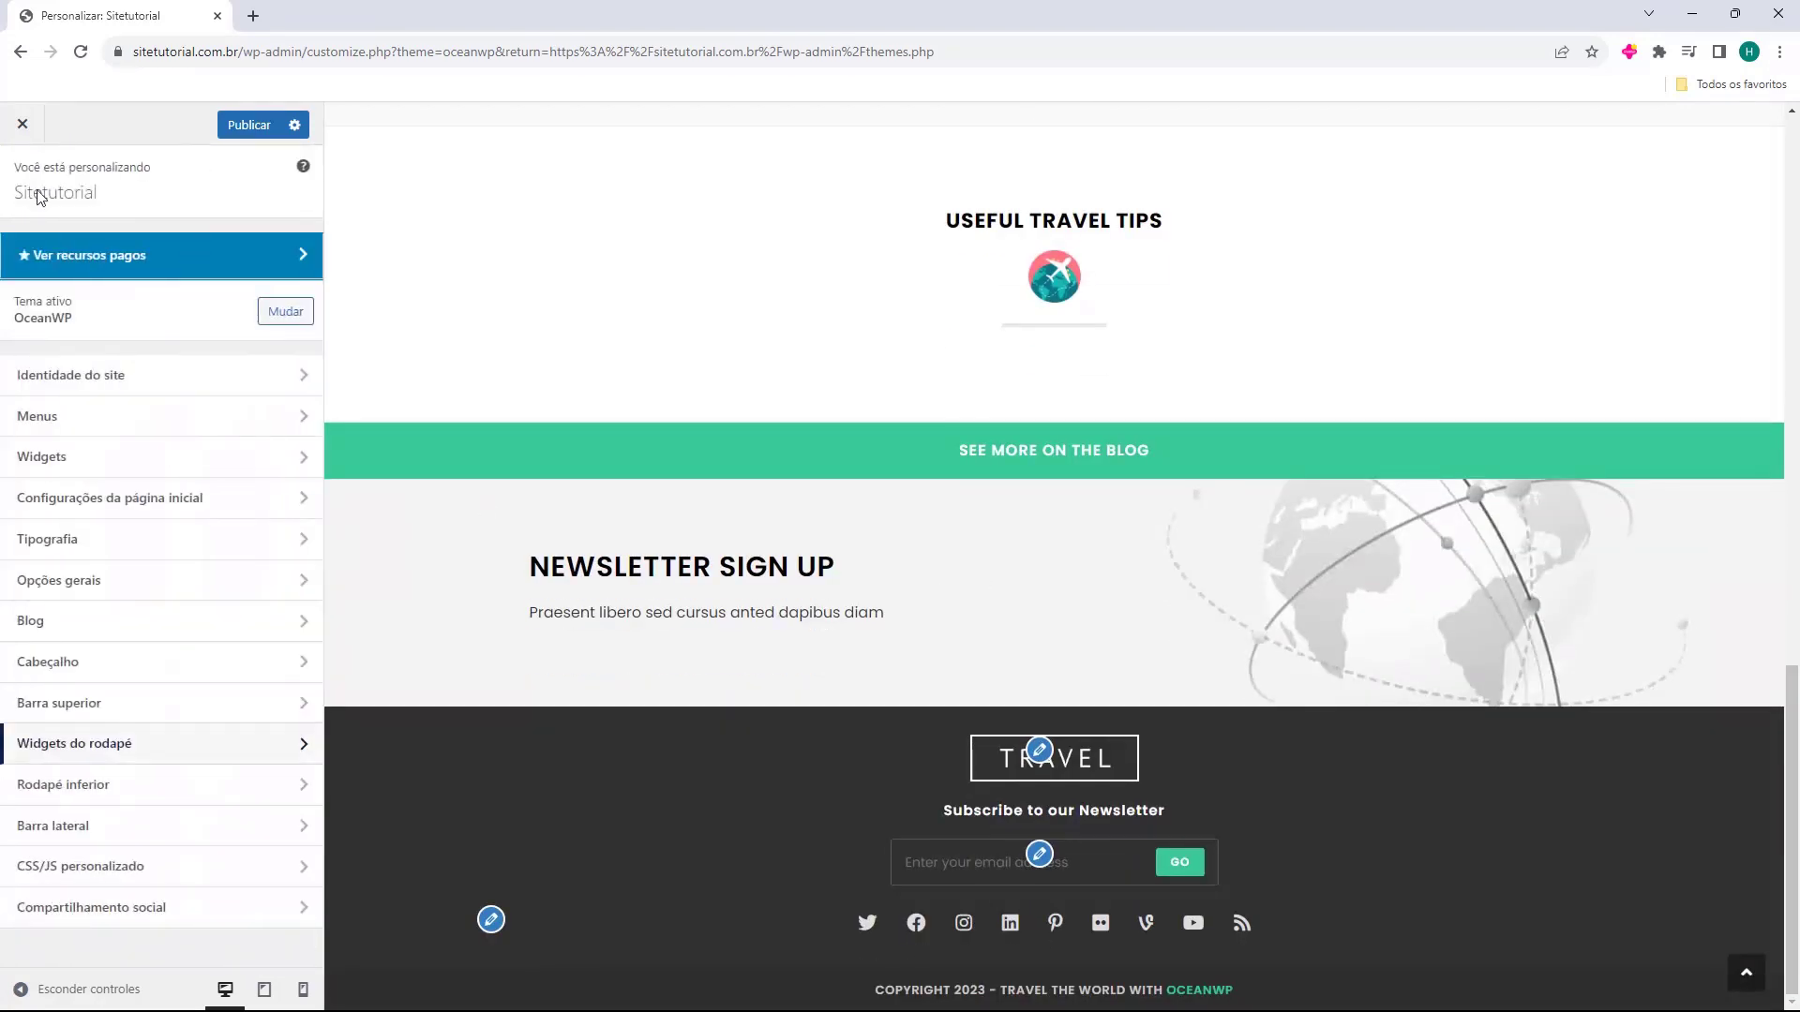
left_click(114, 788)
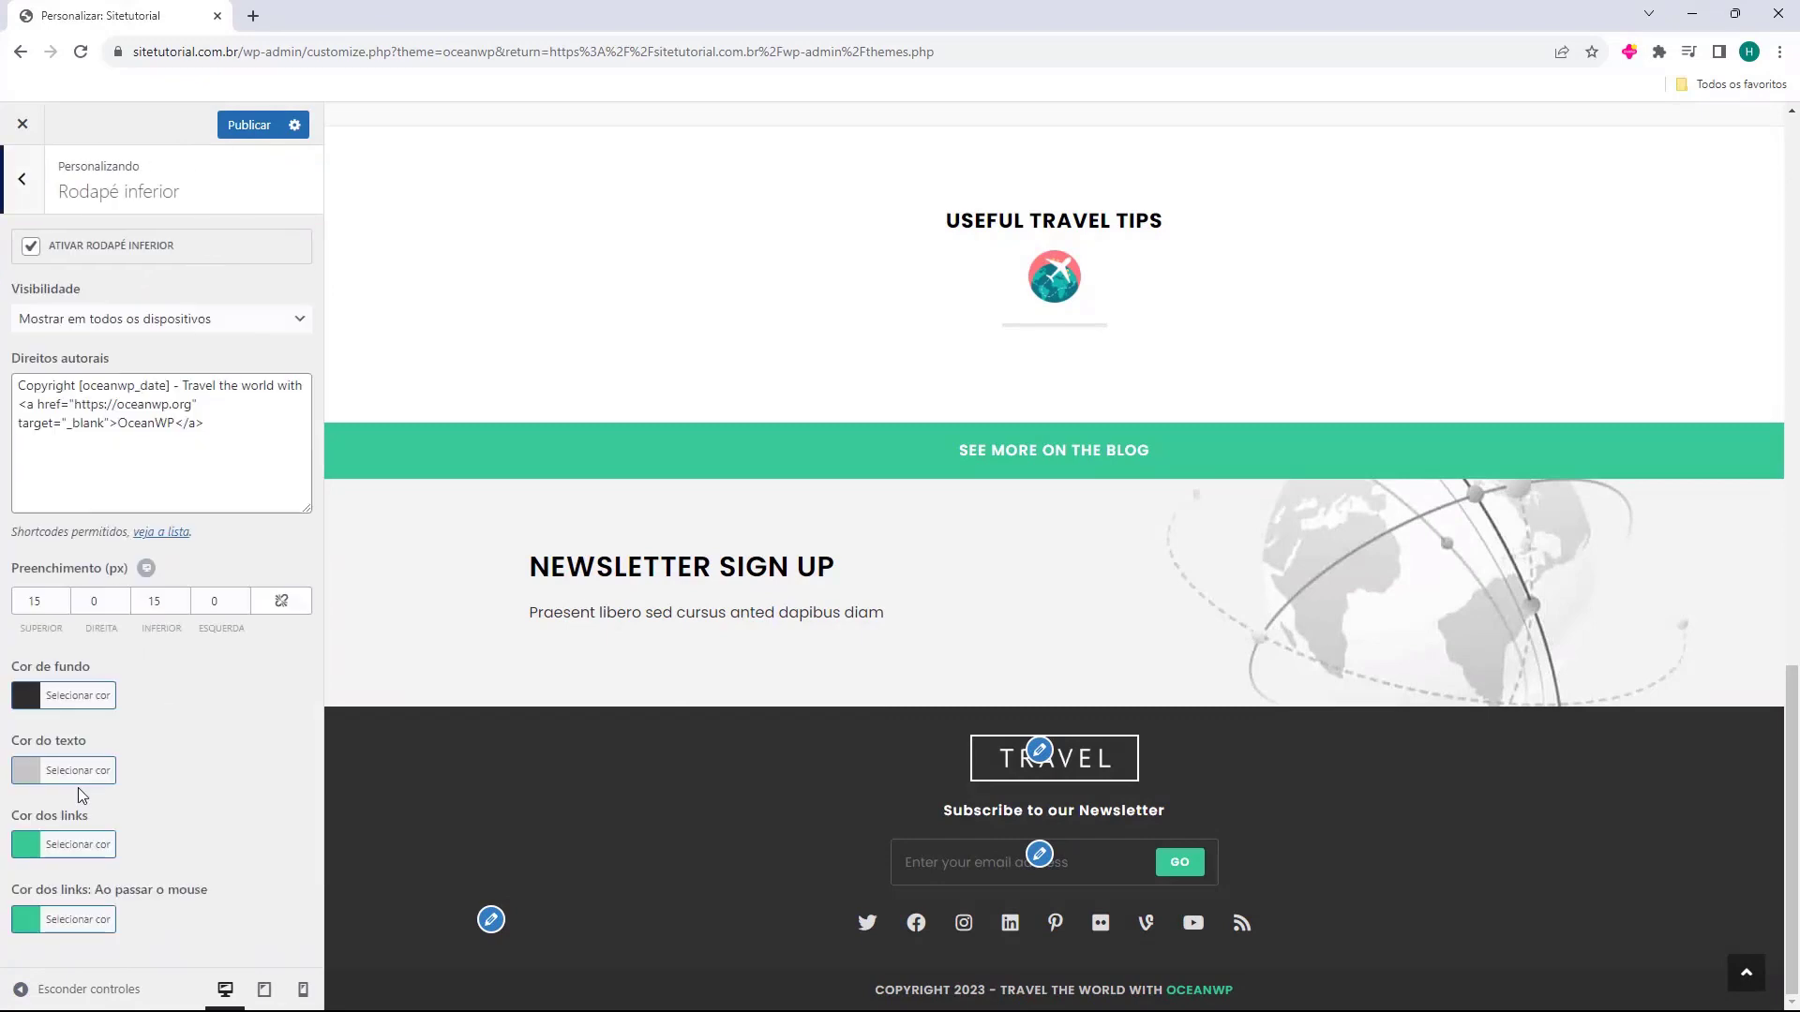
Re-toggle the bottom footer and change the credit after [oceanwp_date] to '- Criado com muito carinho por Host2b'.
left_click(31, 248)
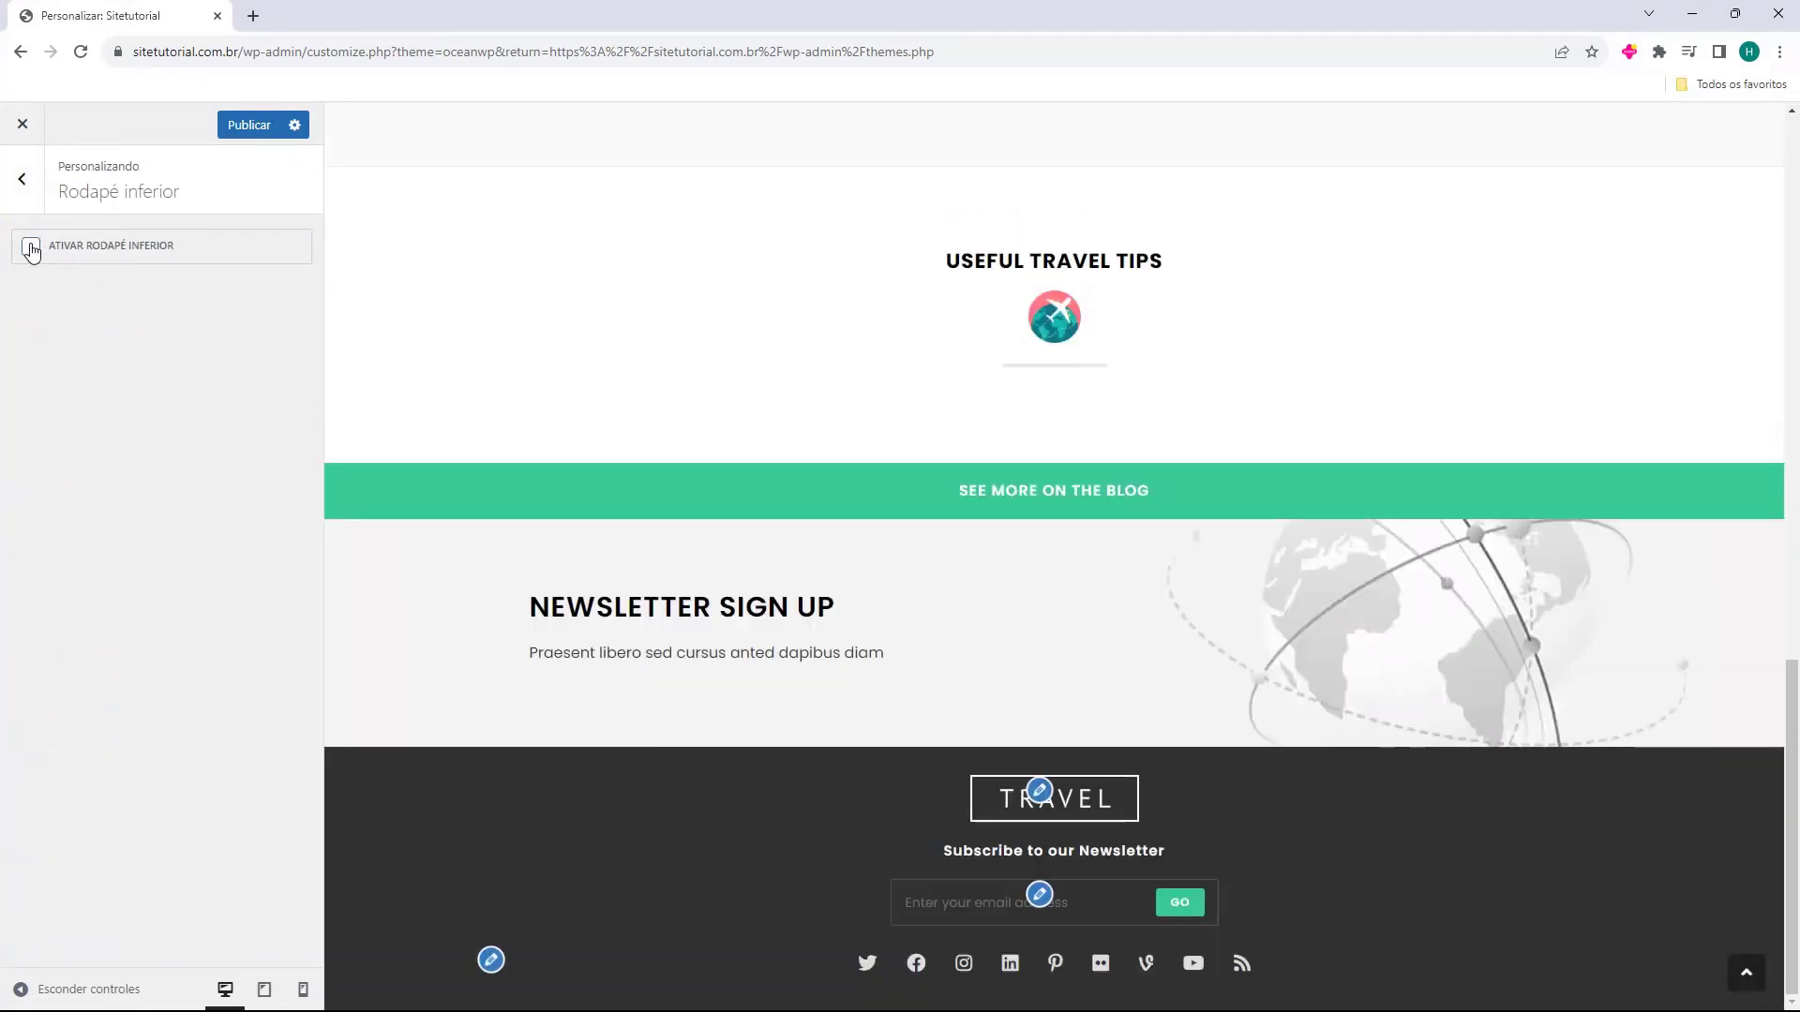
left_click(31, 248)
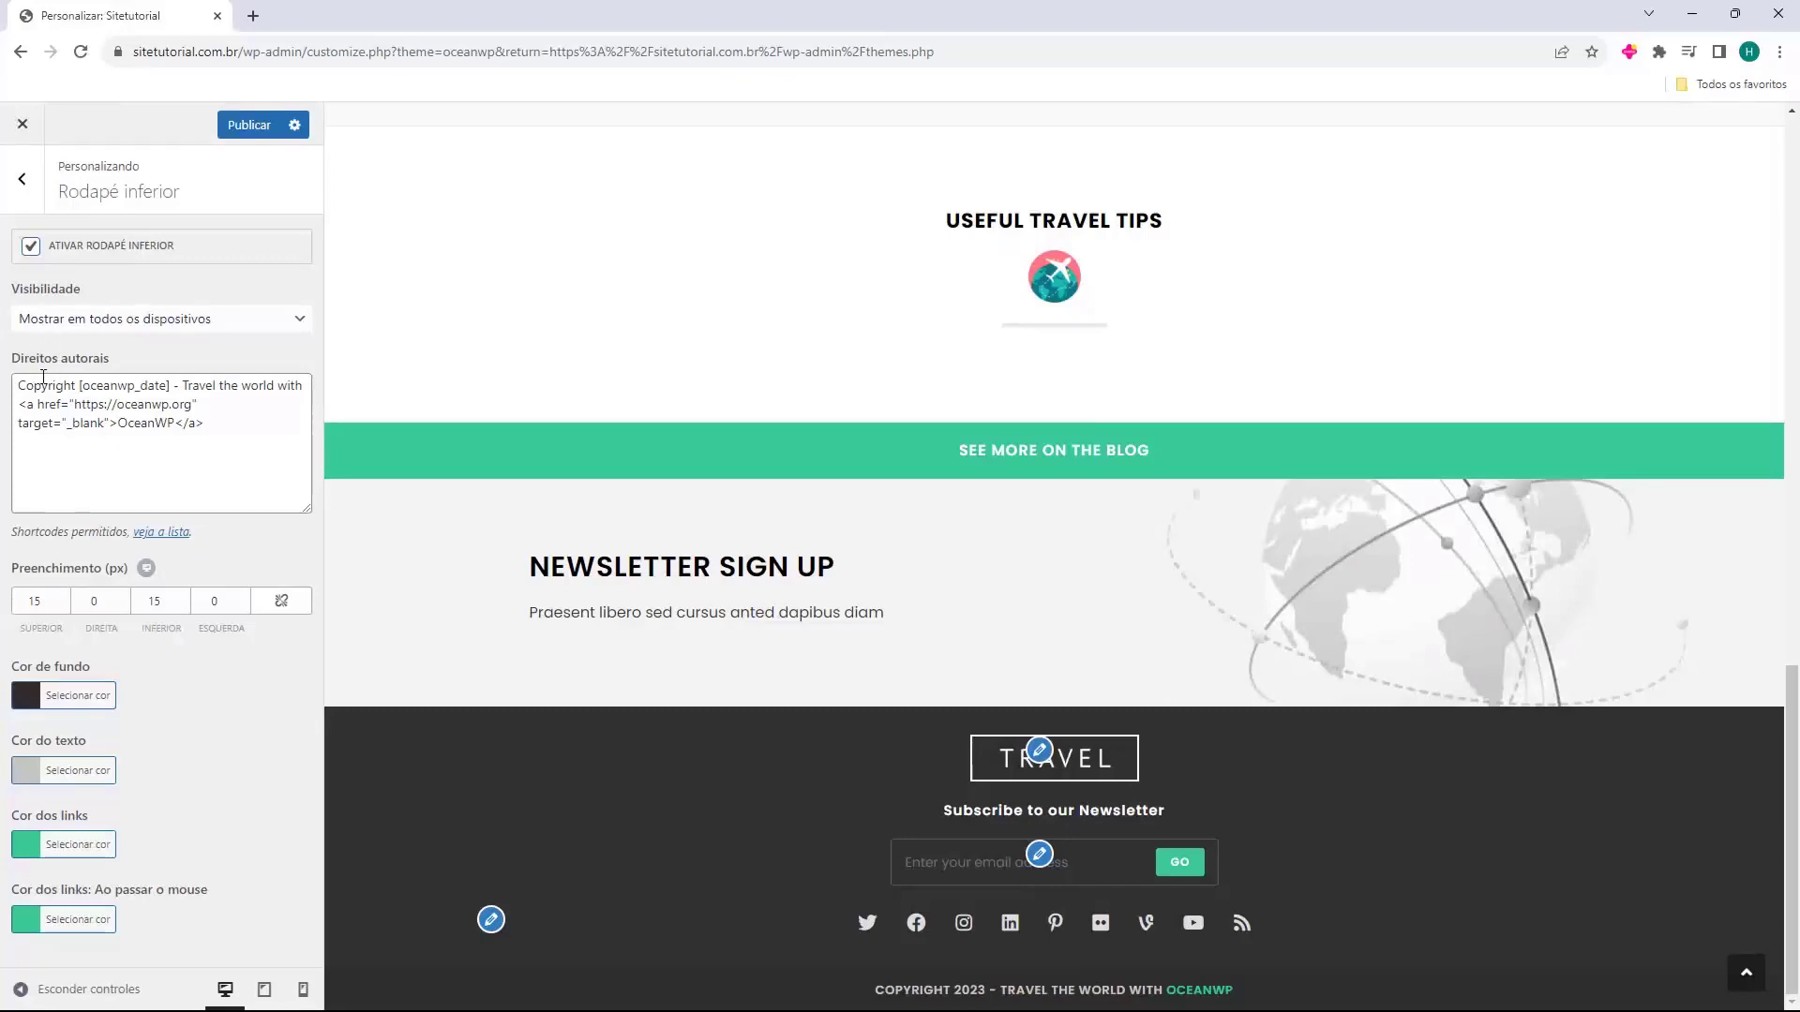
left_click_drag(4, 363, 59, 187)
left_click(234, 436)
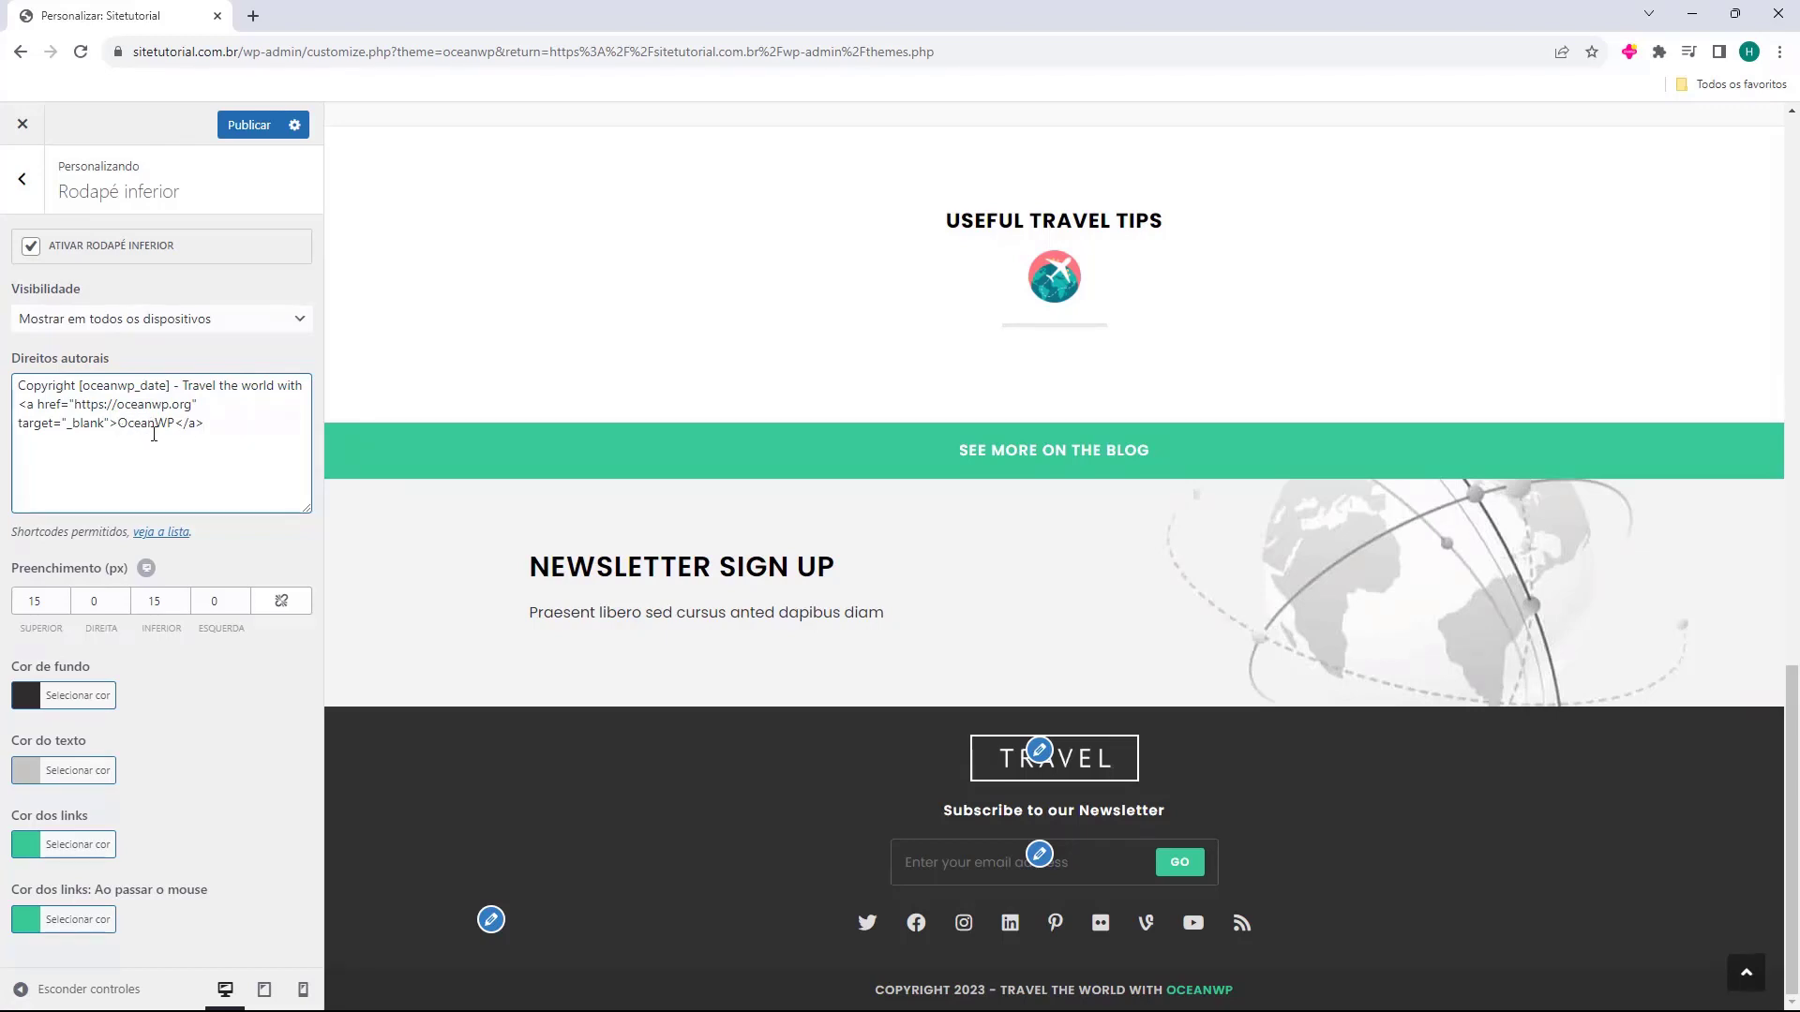
left_click_drag(212, 423, 182, 386)
key("BackSpace")
key("BackSpace")
key("BackSpace")
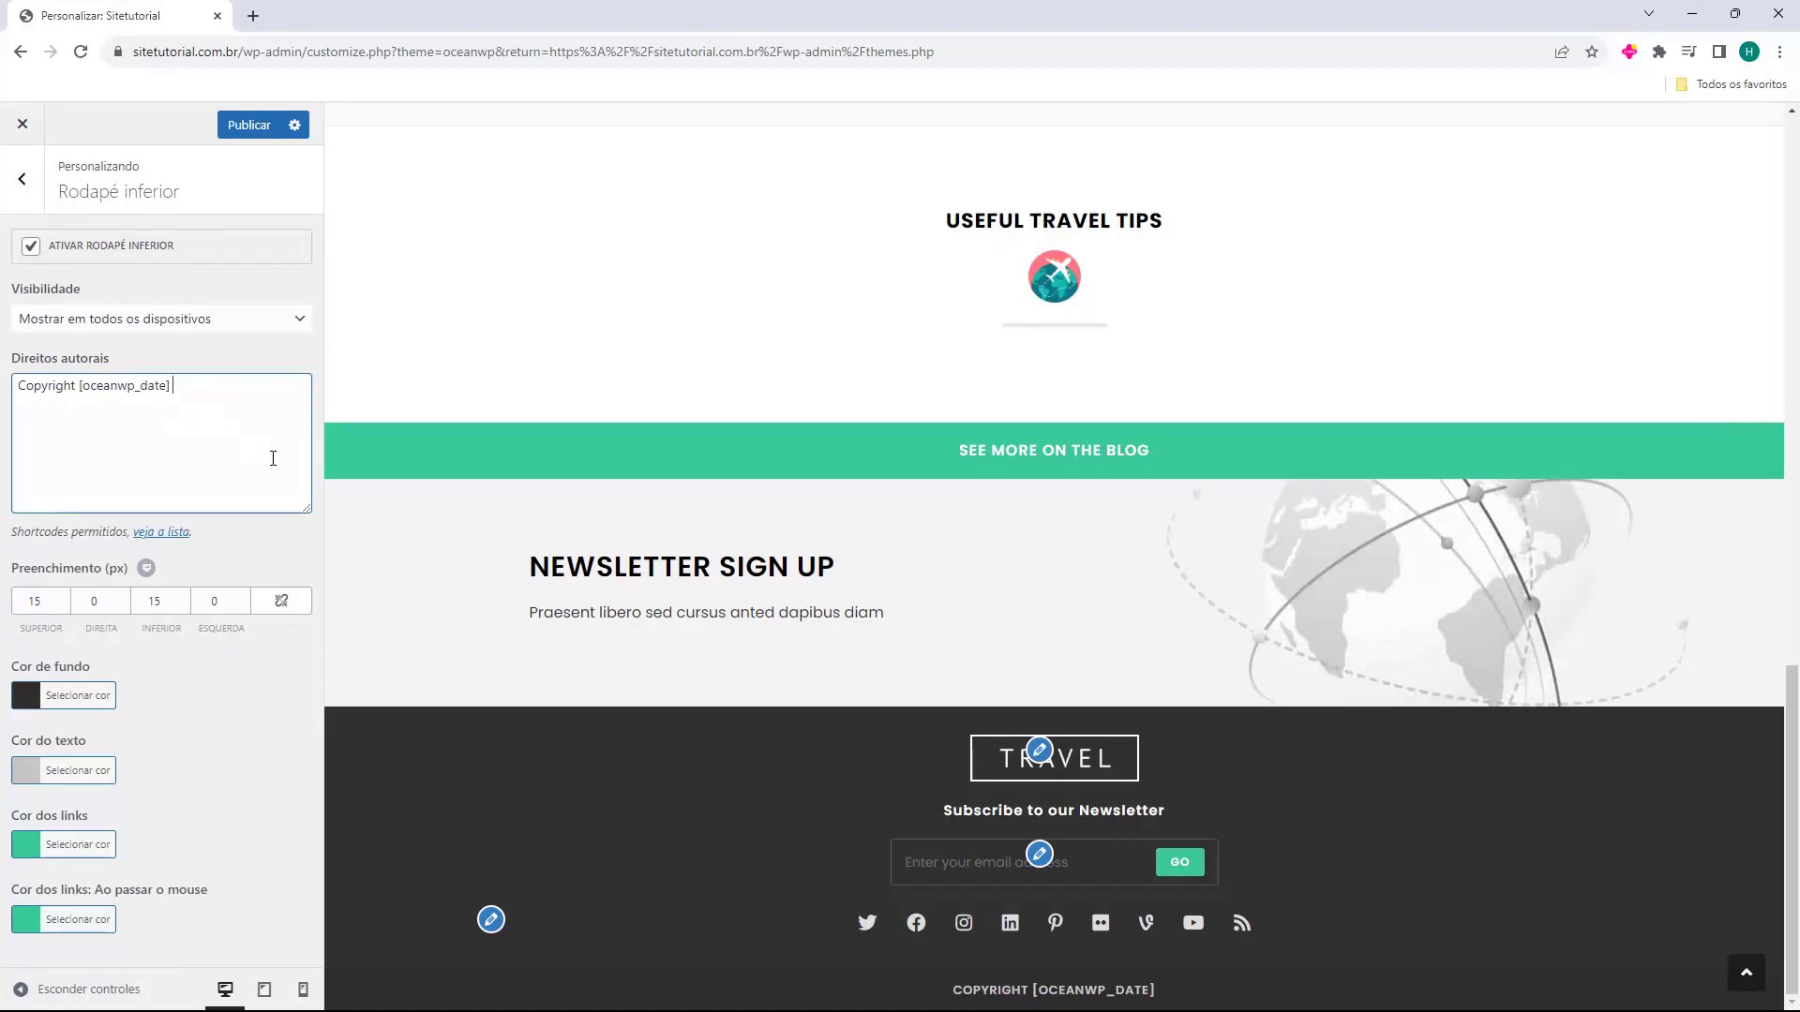
type("-")
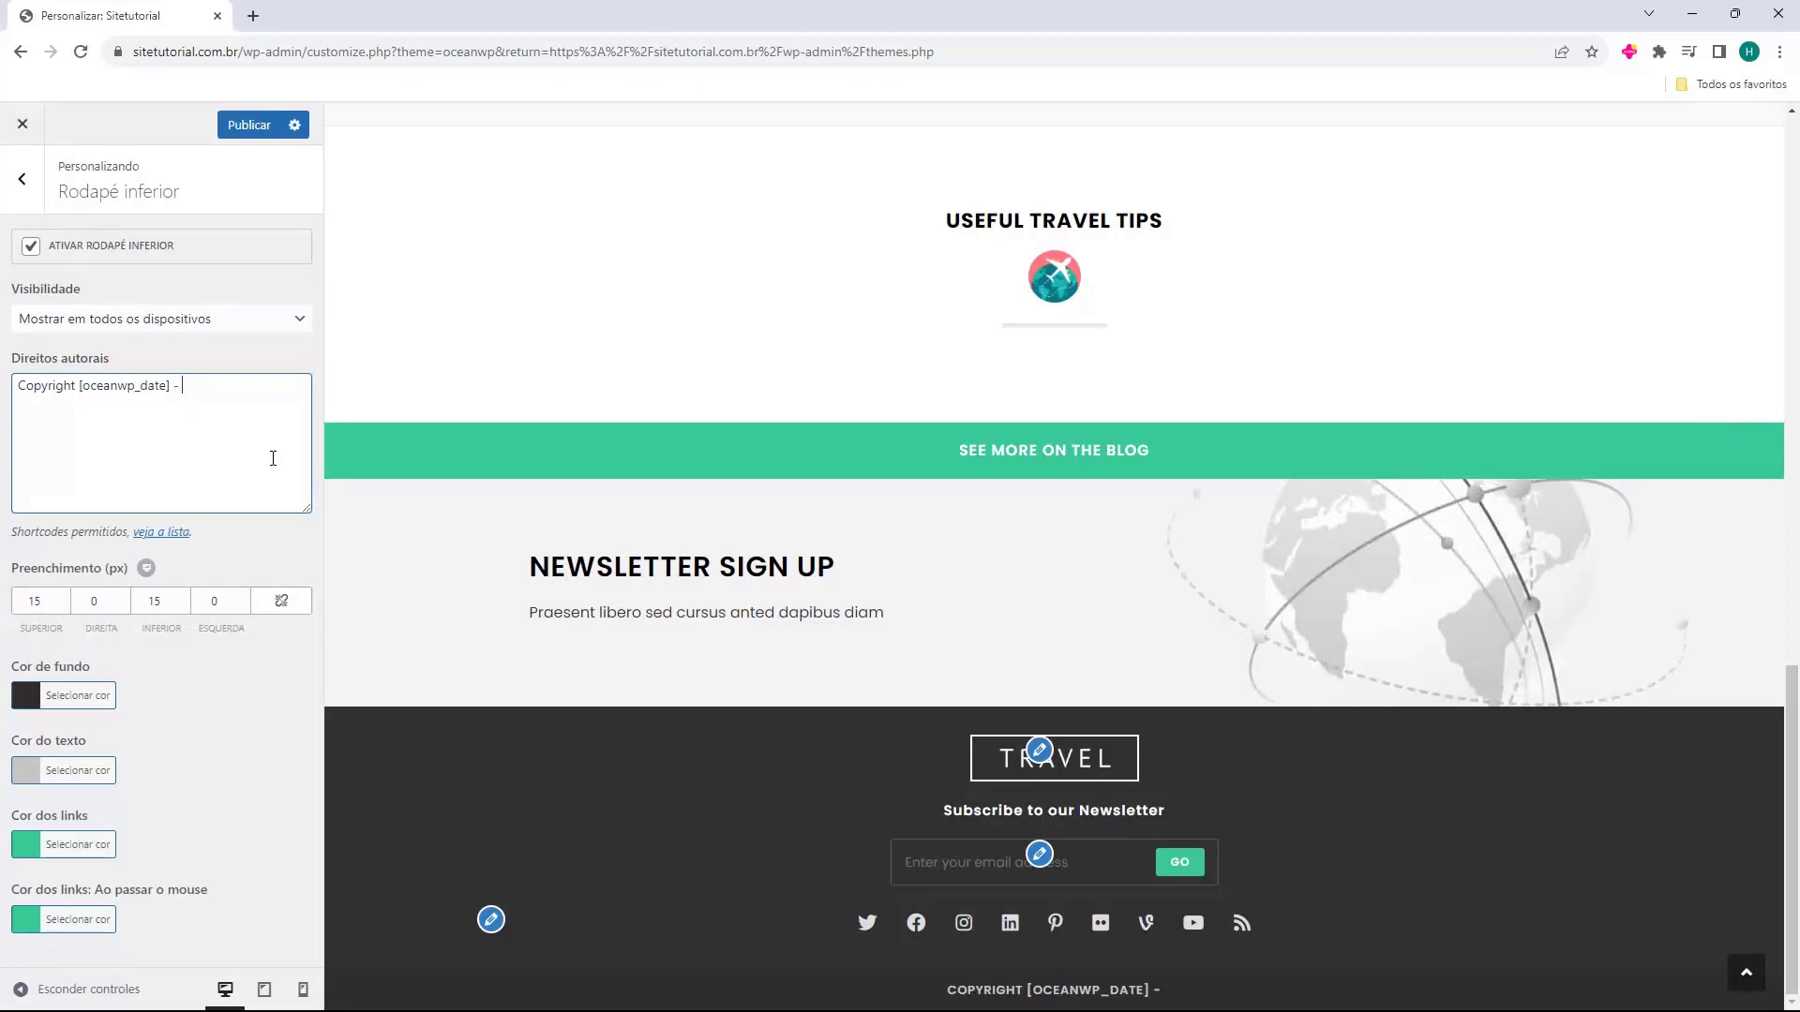
type("Criado com muito carinho por Host2b")
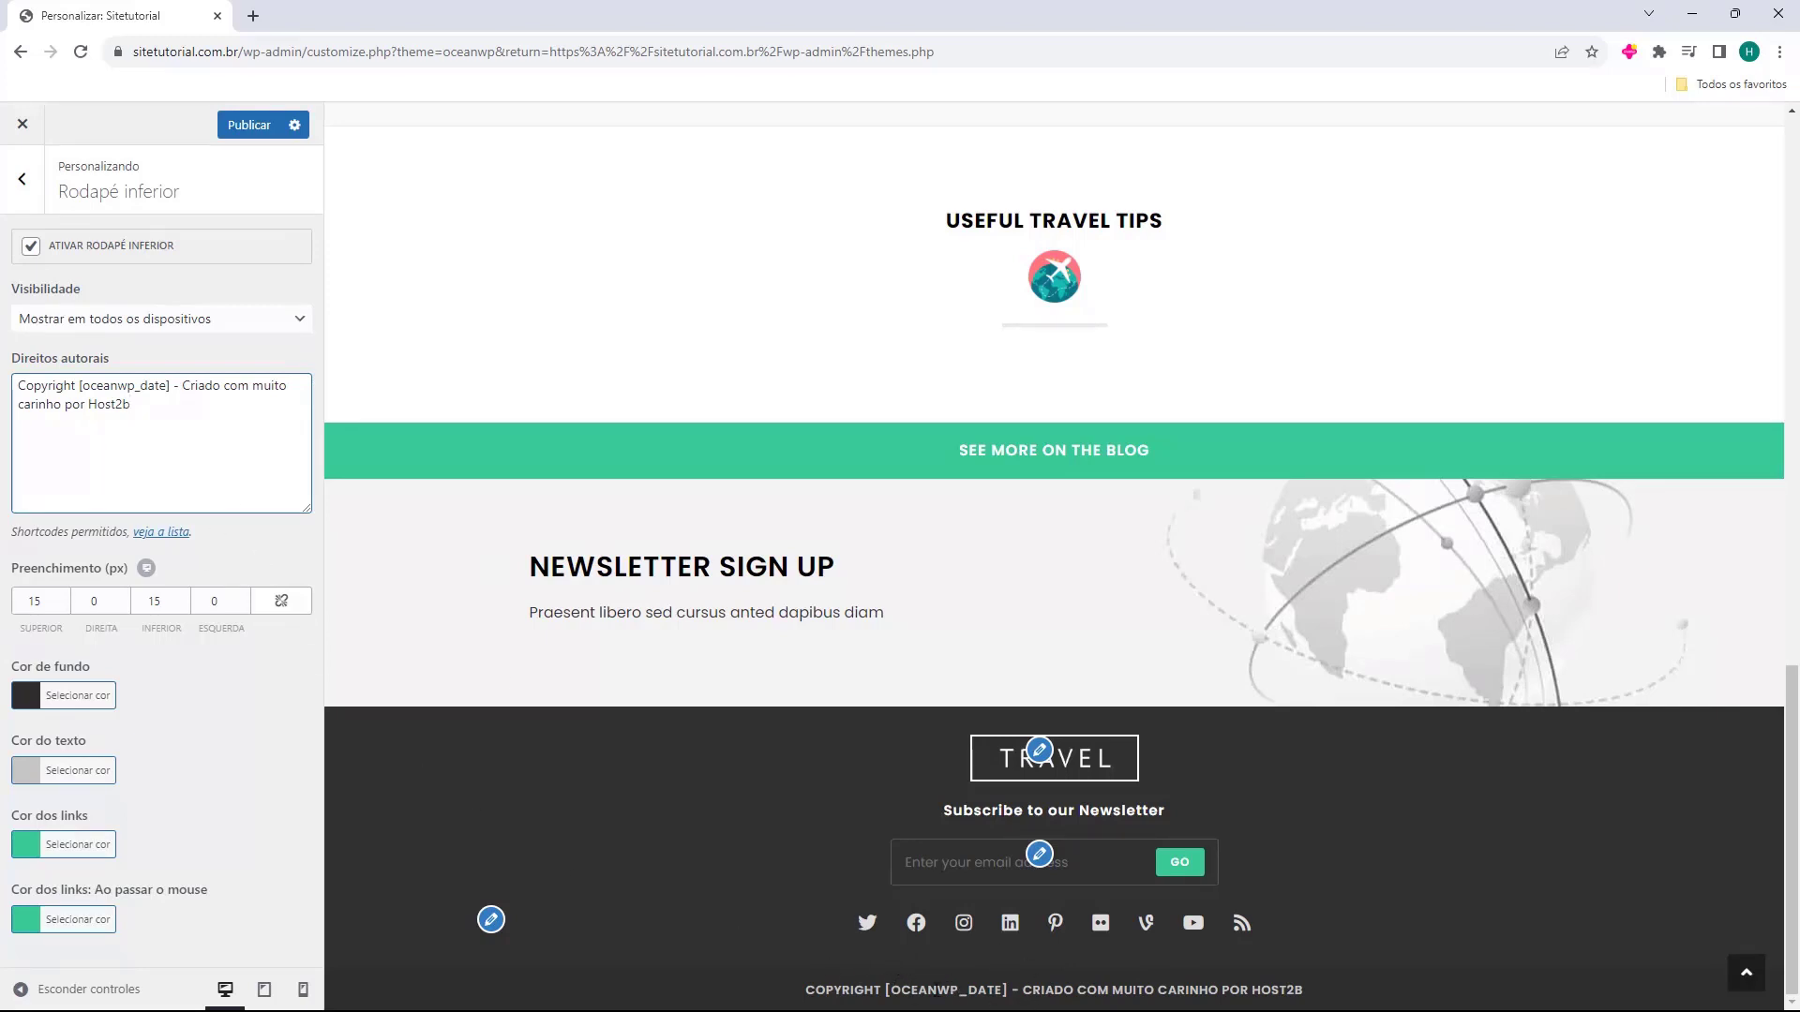
mouse_move(985, 1006)
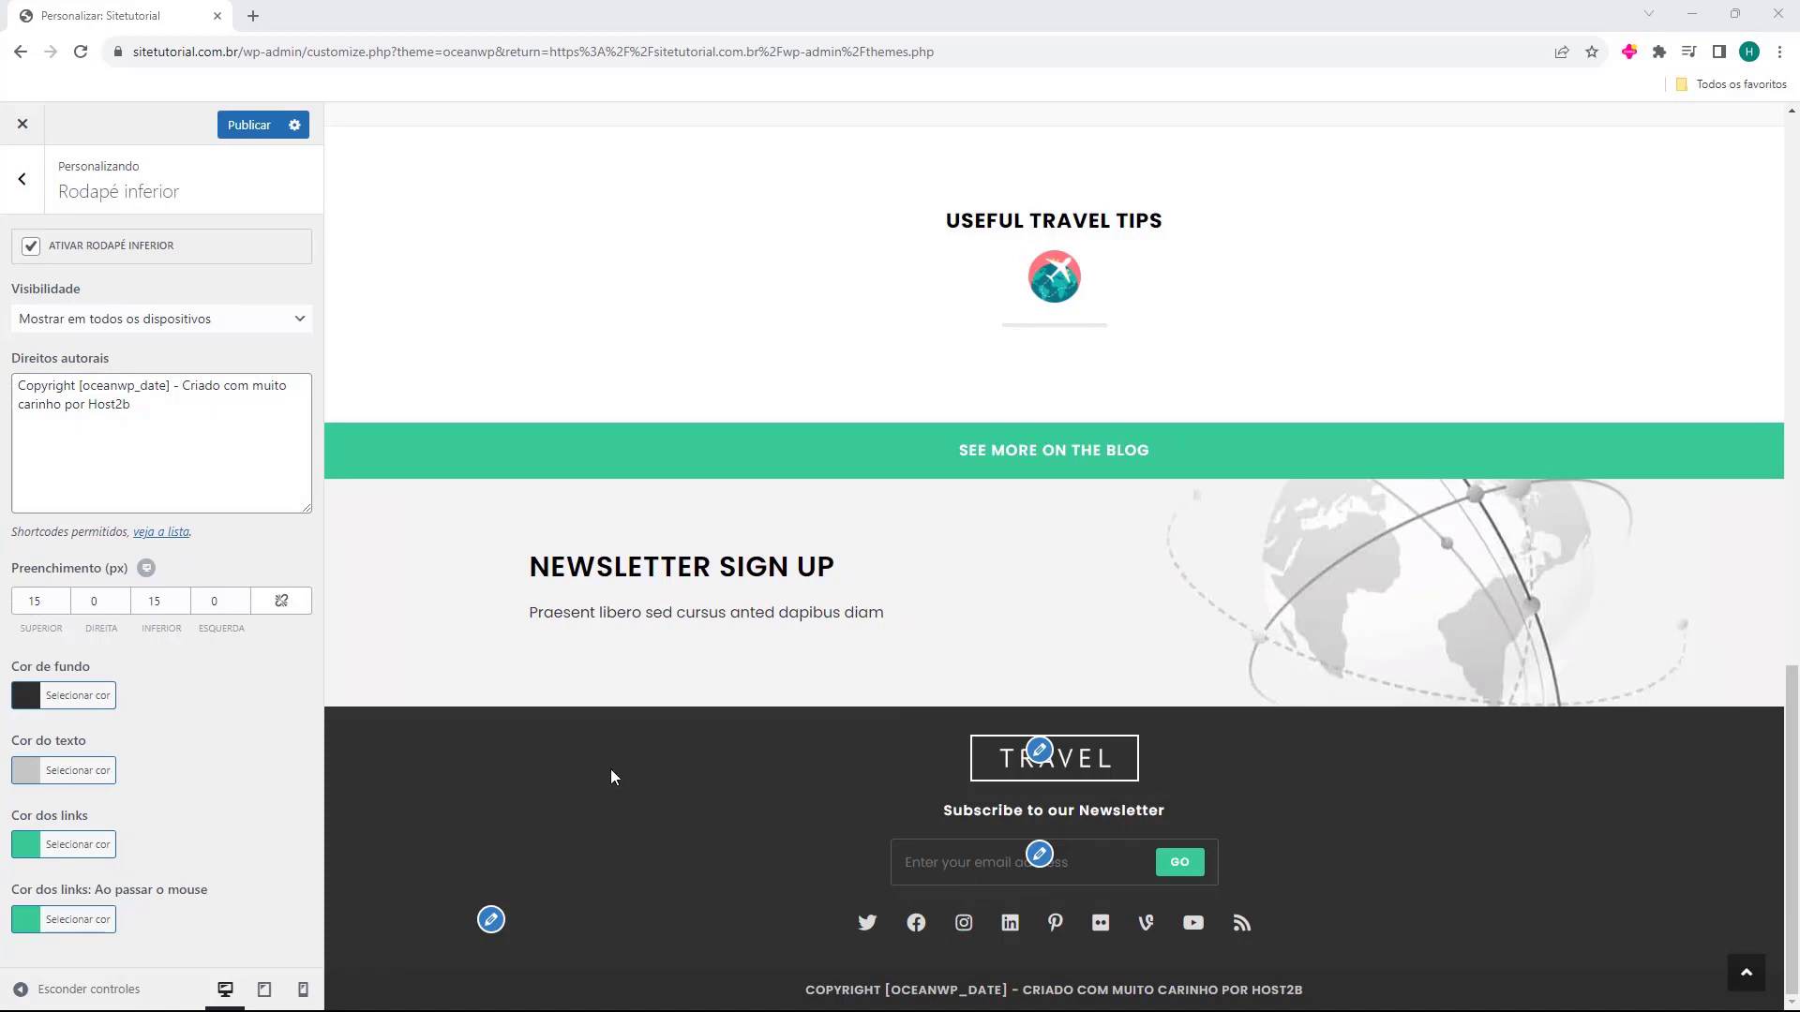
left_click(22, 179)
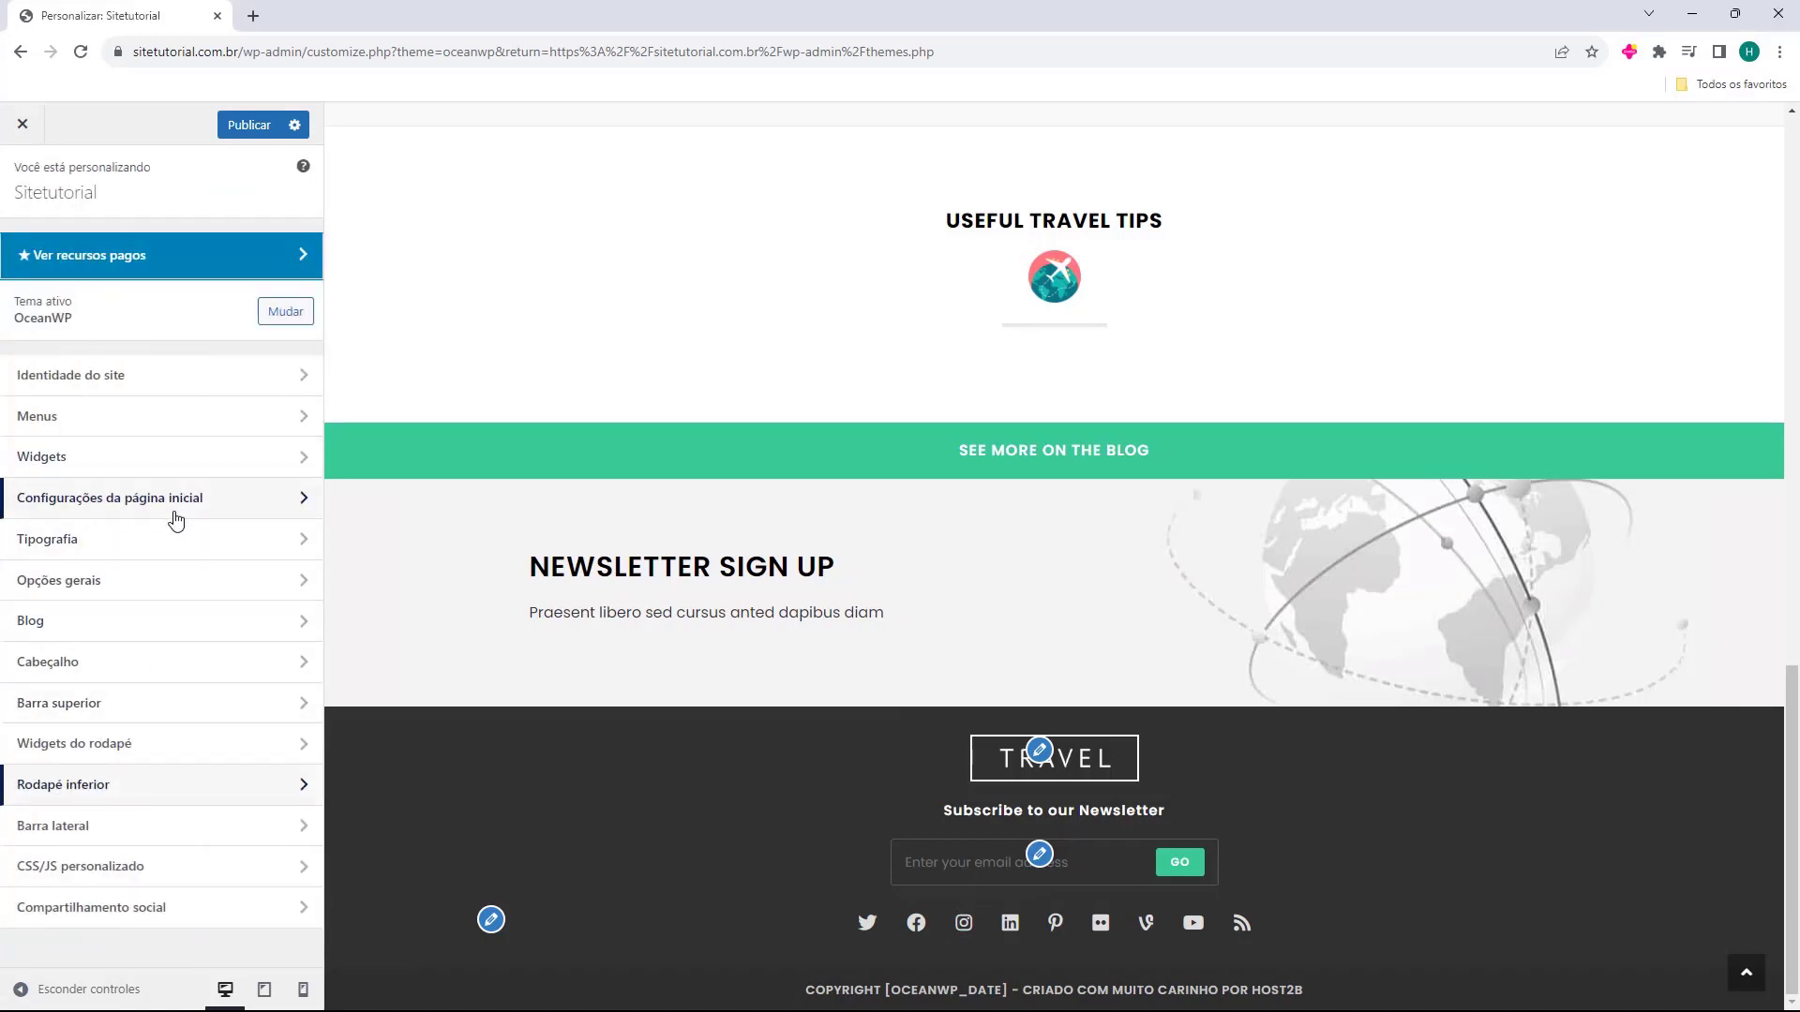
Open the Texto widget in the Widgets > Rodapé 1 footer area.
left_click(49, 459)
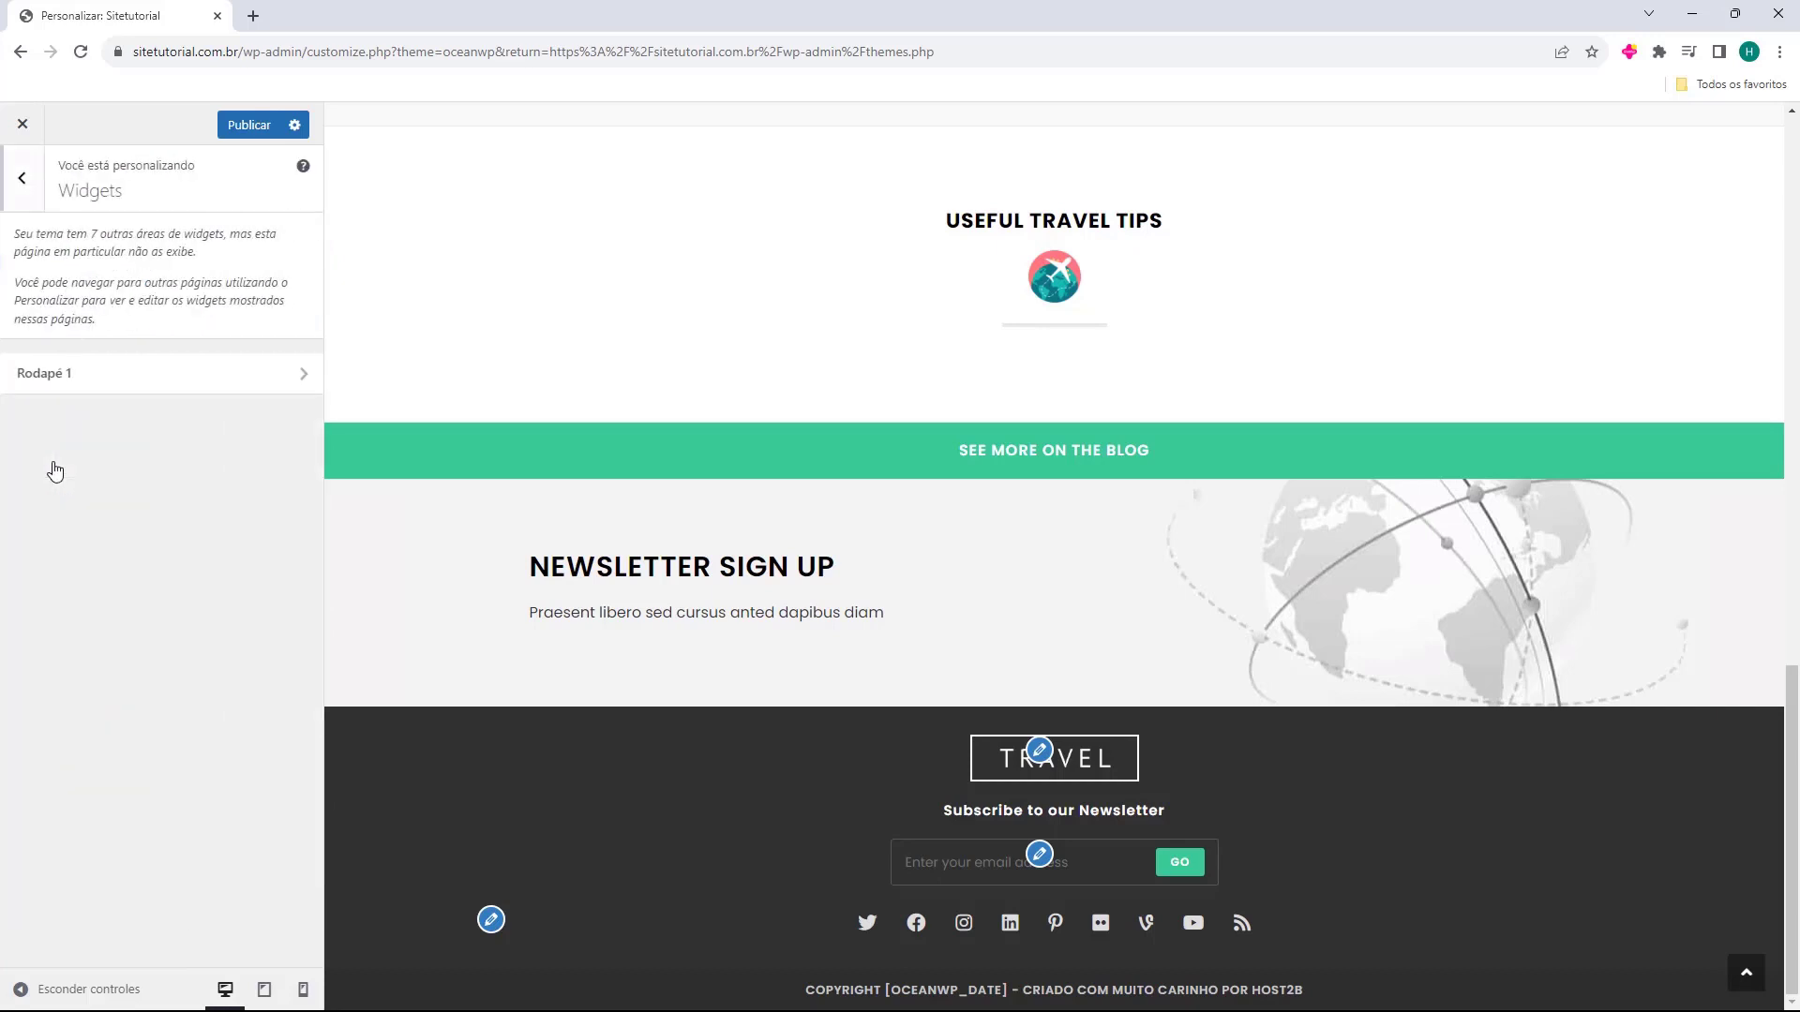
left_click(92, 383)
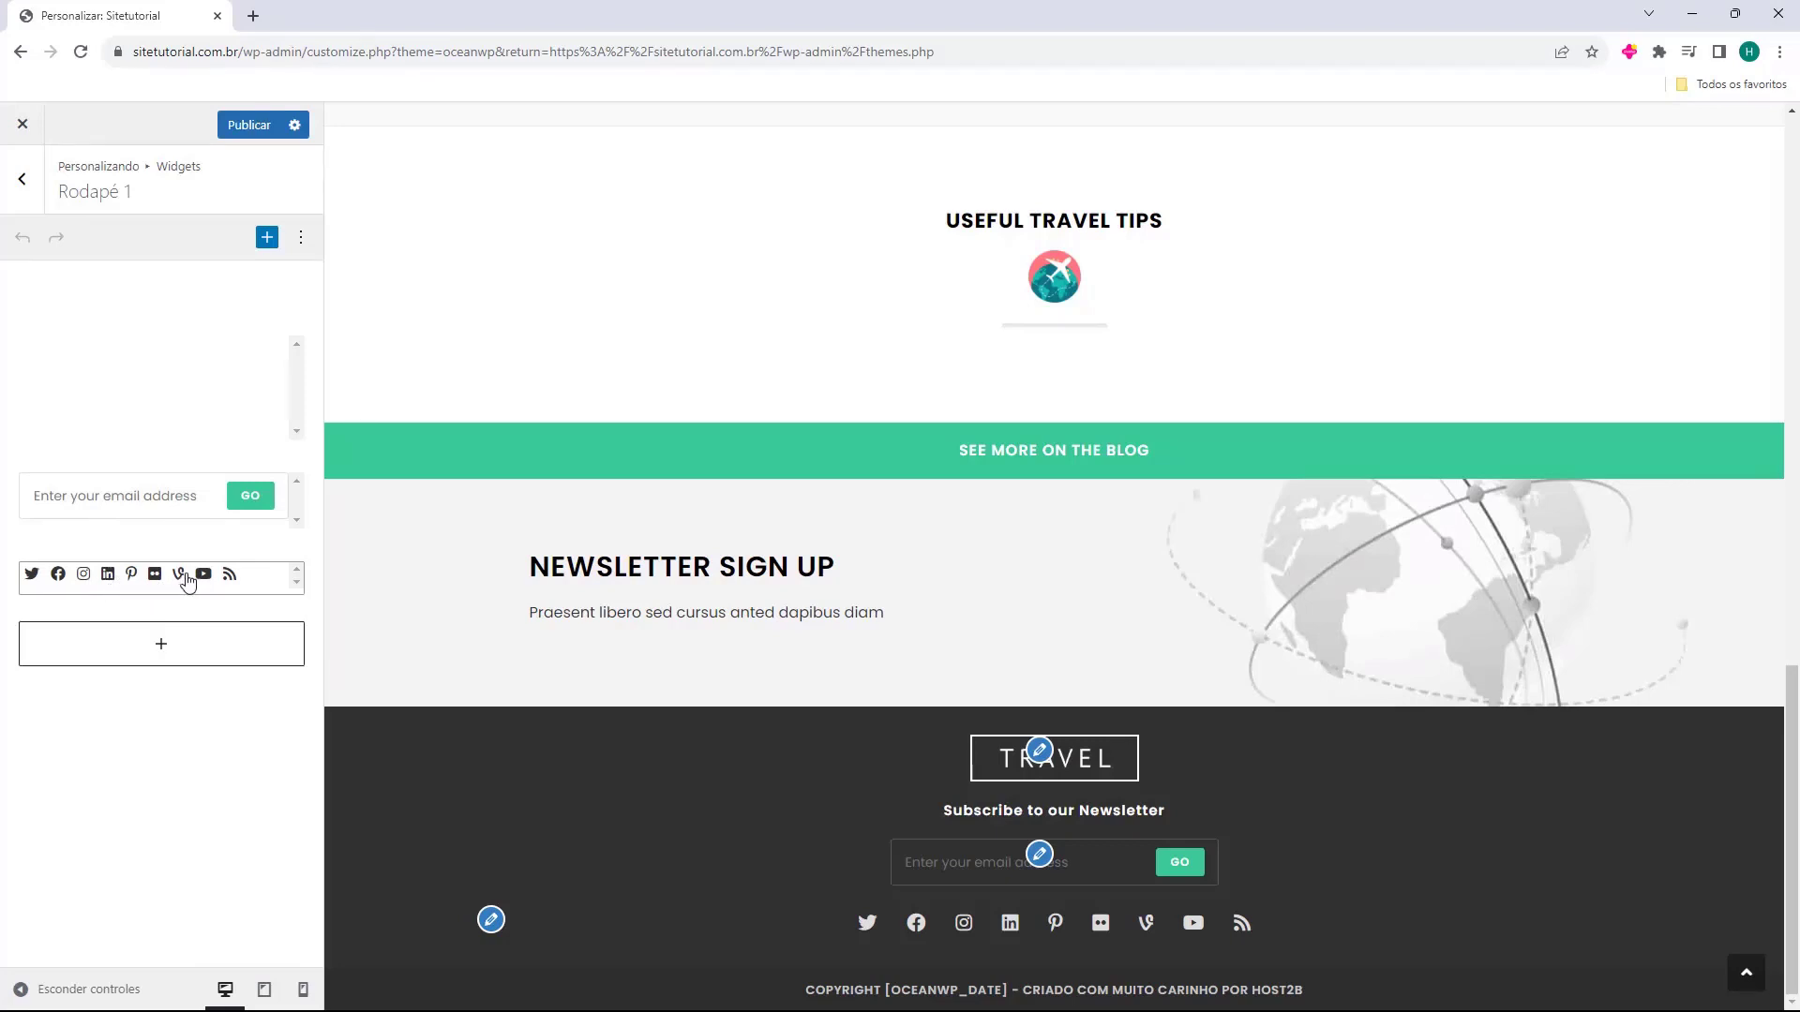
left_click(121, 372)
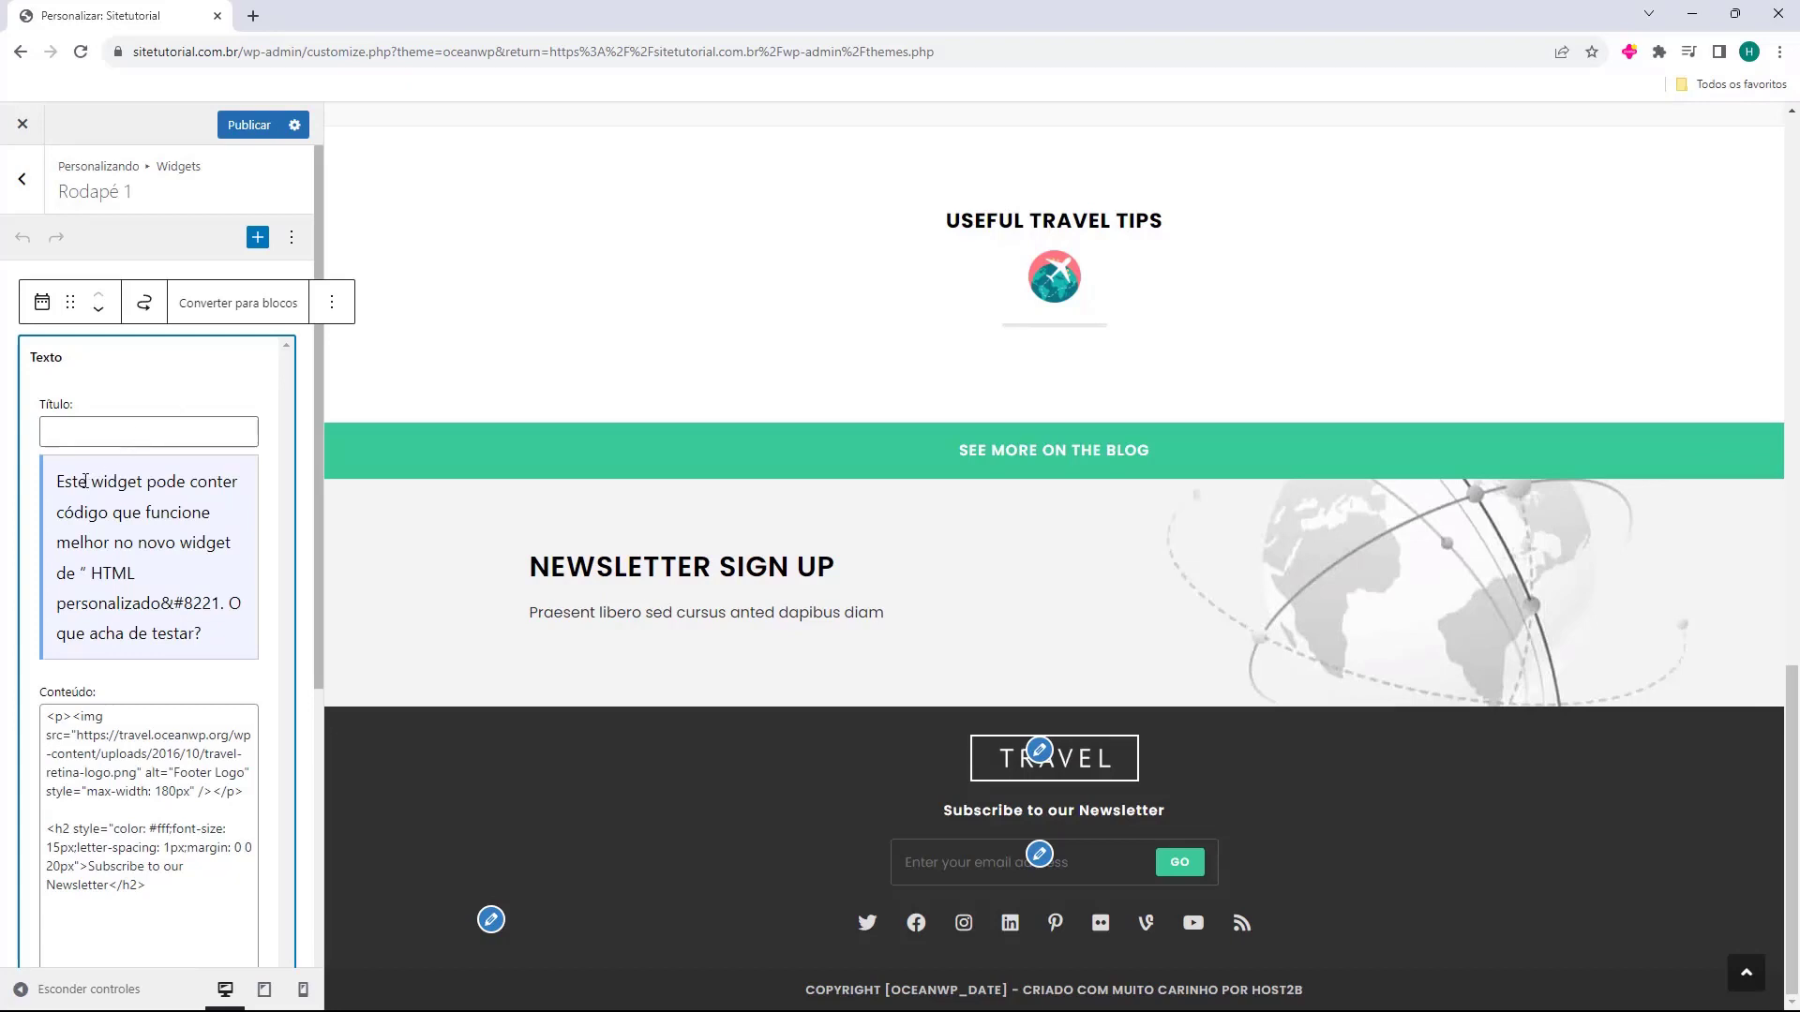
left_click_drag(57, 486, 104, 577)
left_click(104, 576)
scroll(111, 548, "down", 3)
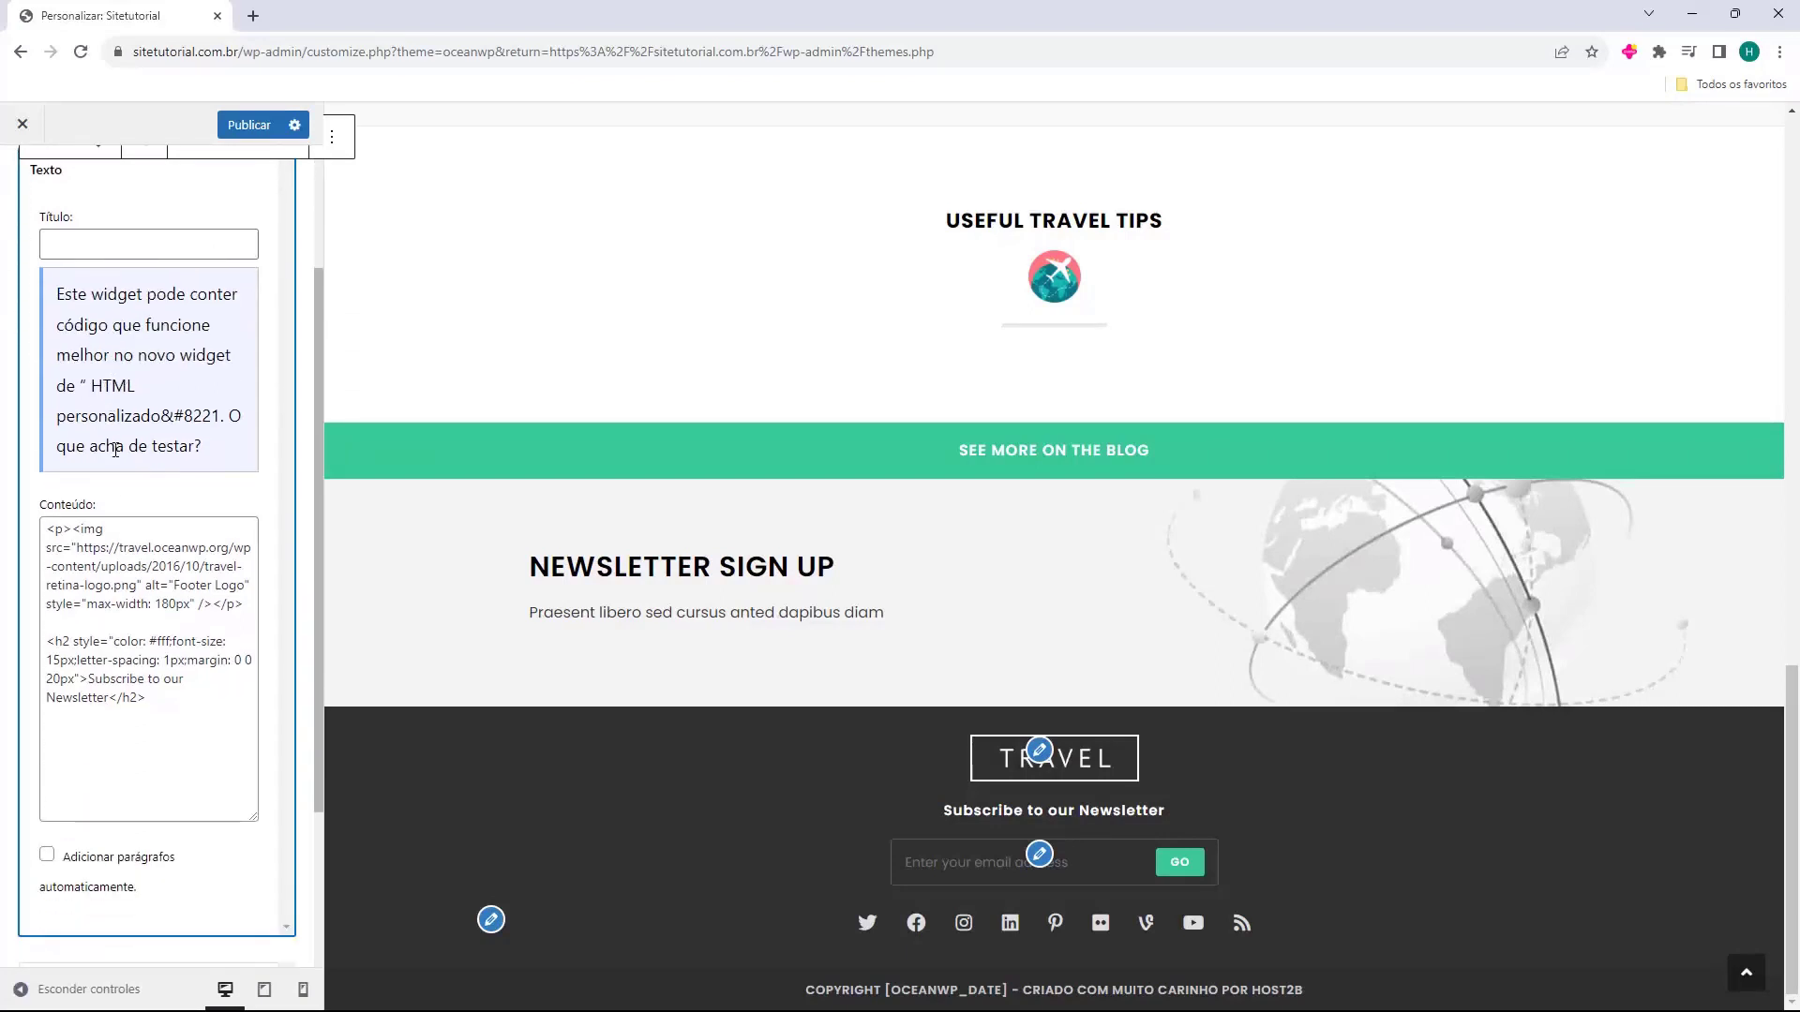
Select the logo image and newsletter heading code in the widget's content.
left_click(138, 527)
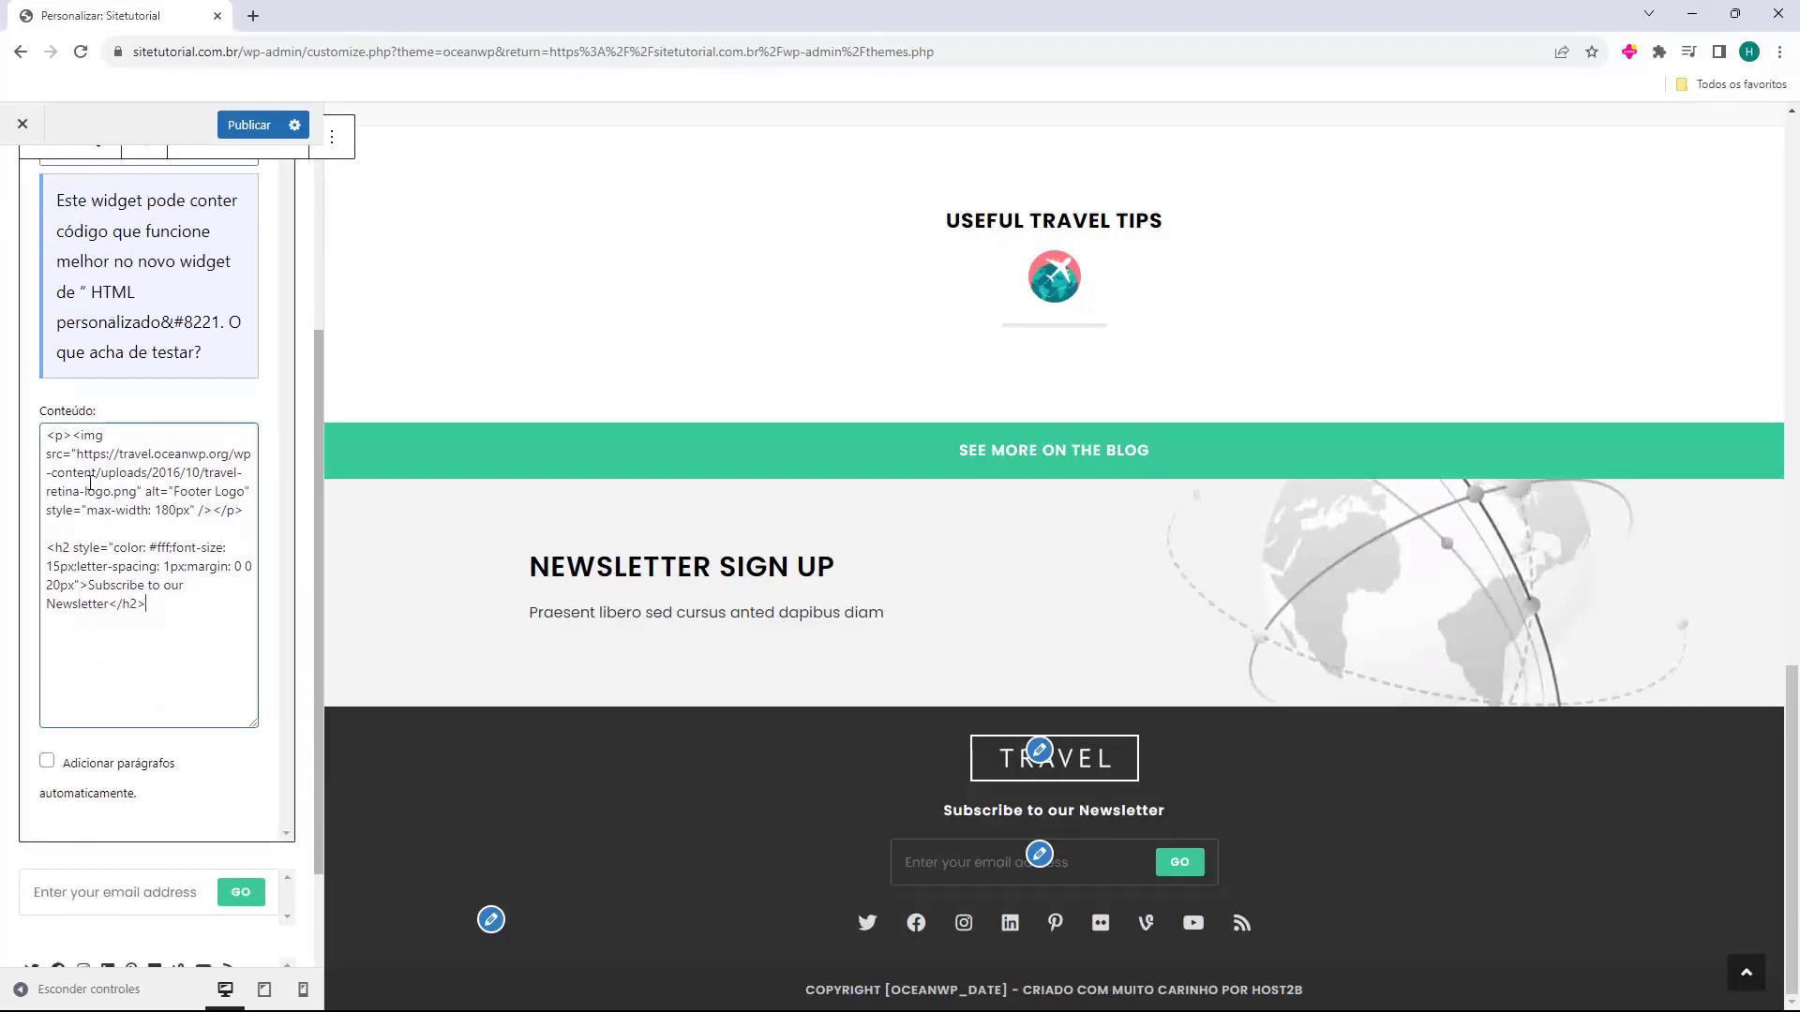
left_click_drag(47, 434, 238, 514)
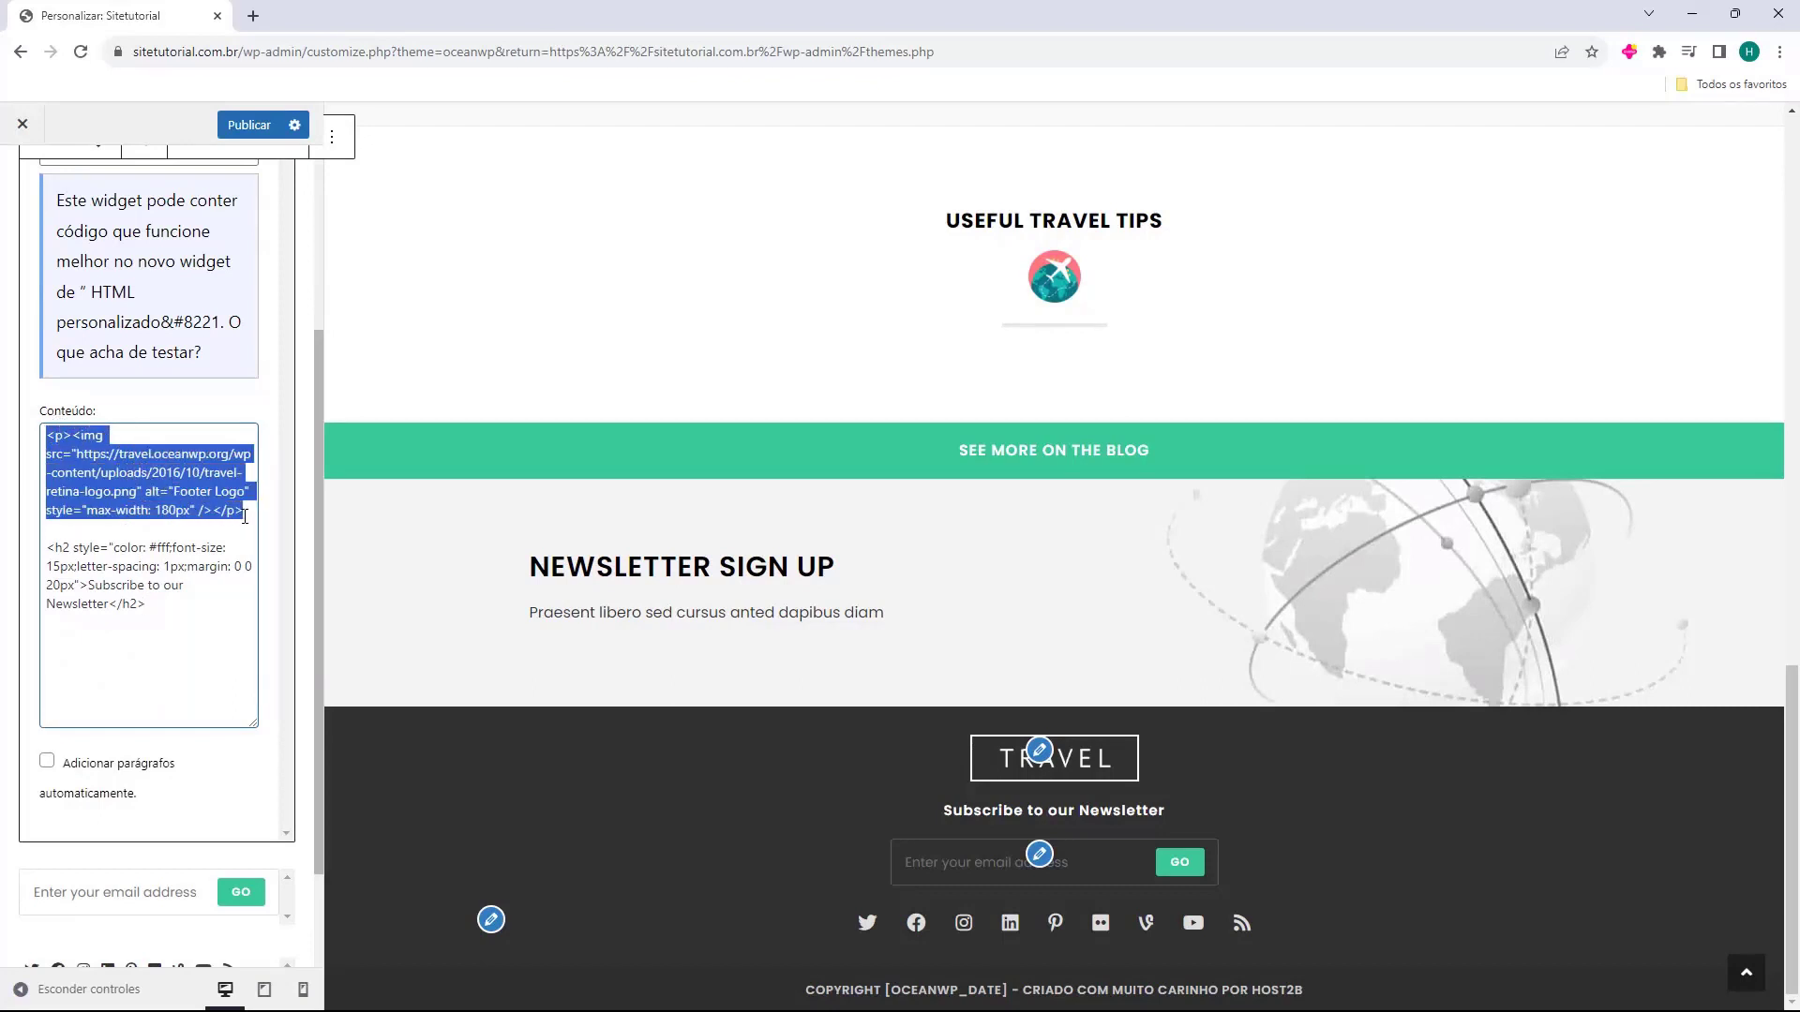
left_click_drag(48, 549, 169, 607)
left_click(153, 606)
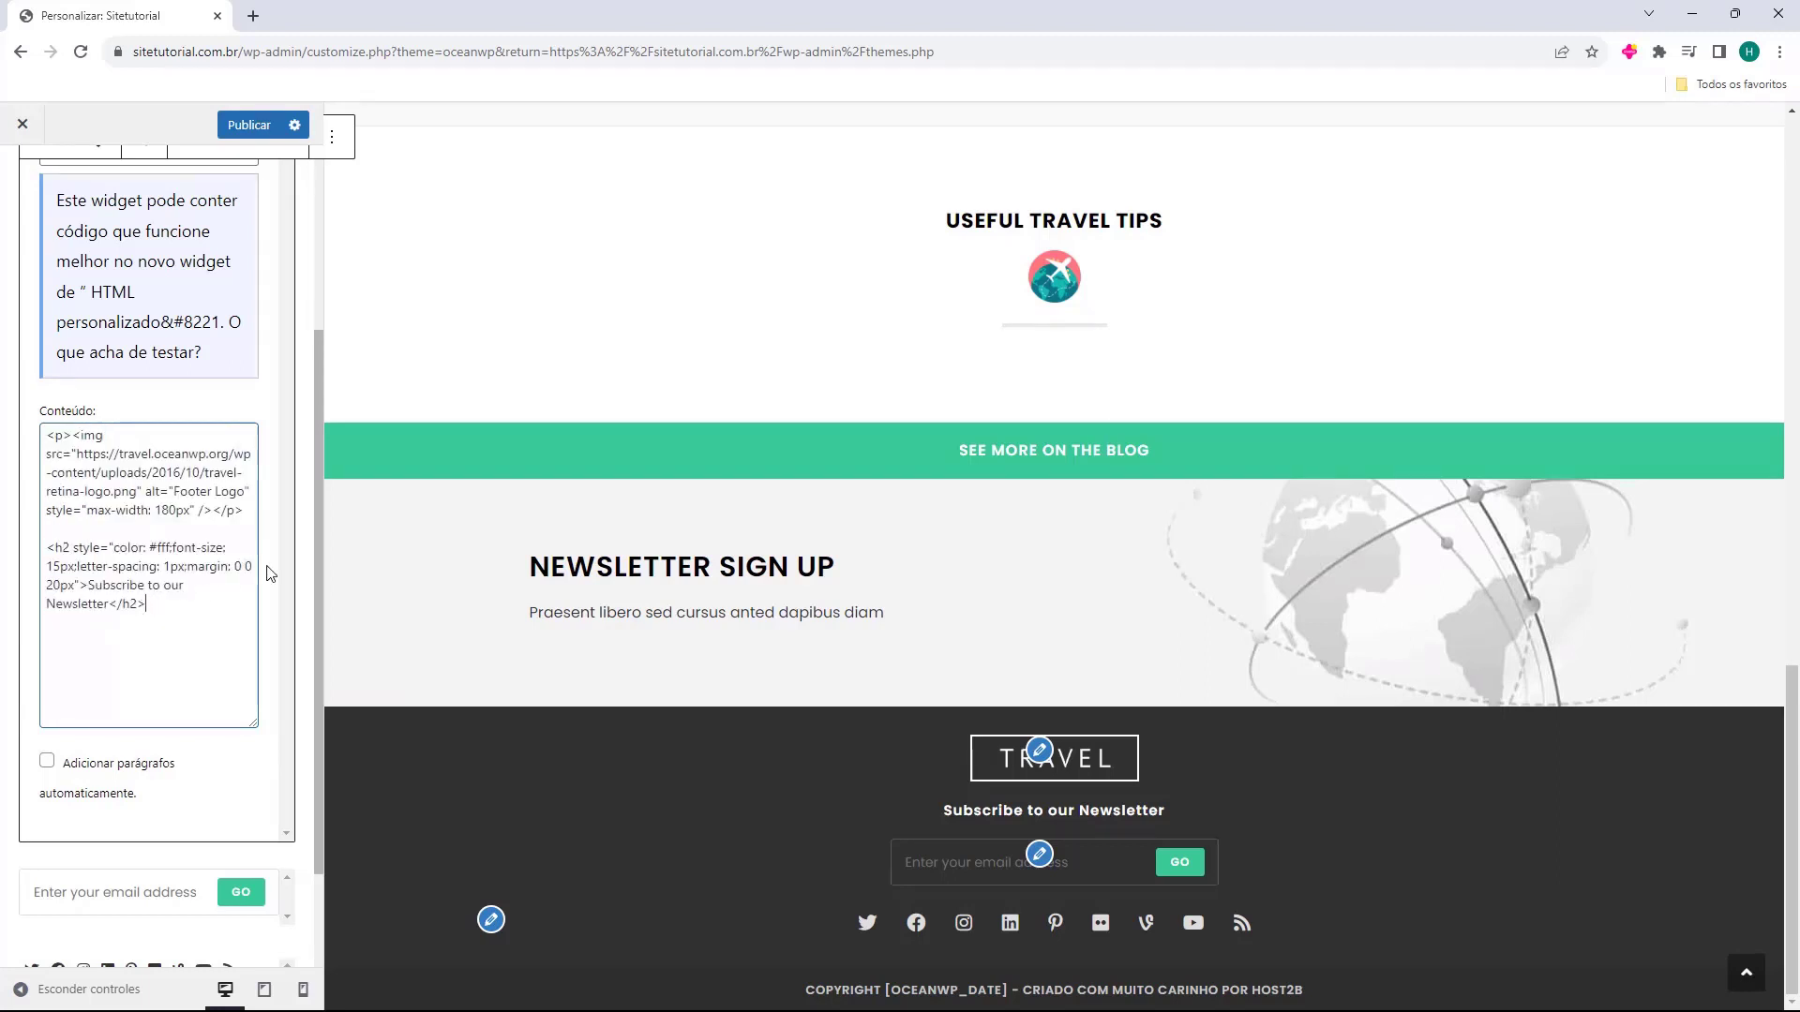
scroll(286, 574, "up", 5)
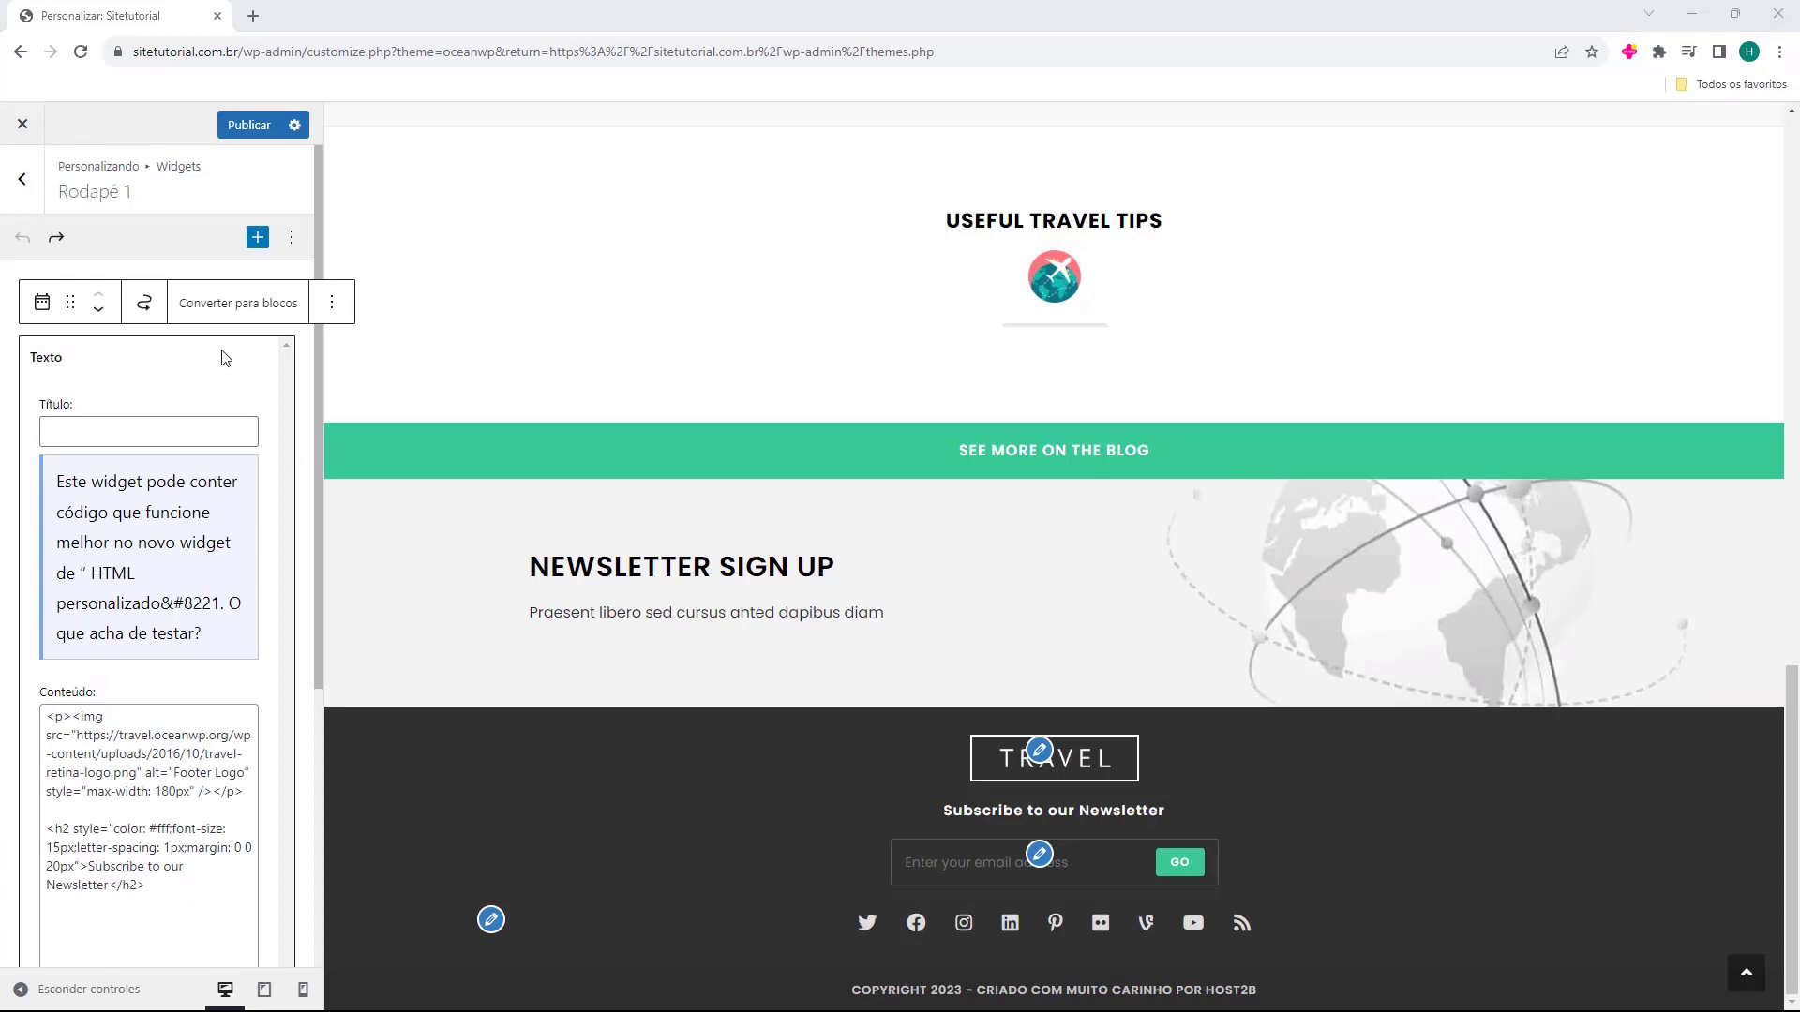
left_click(301, 366)
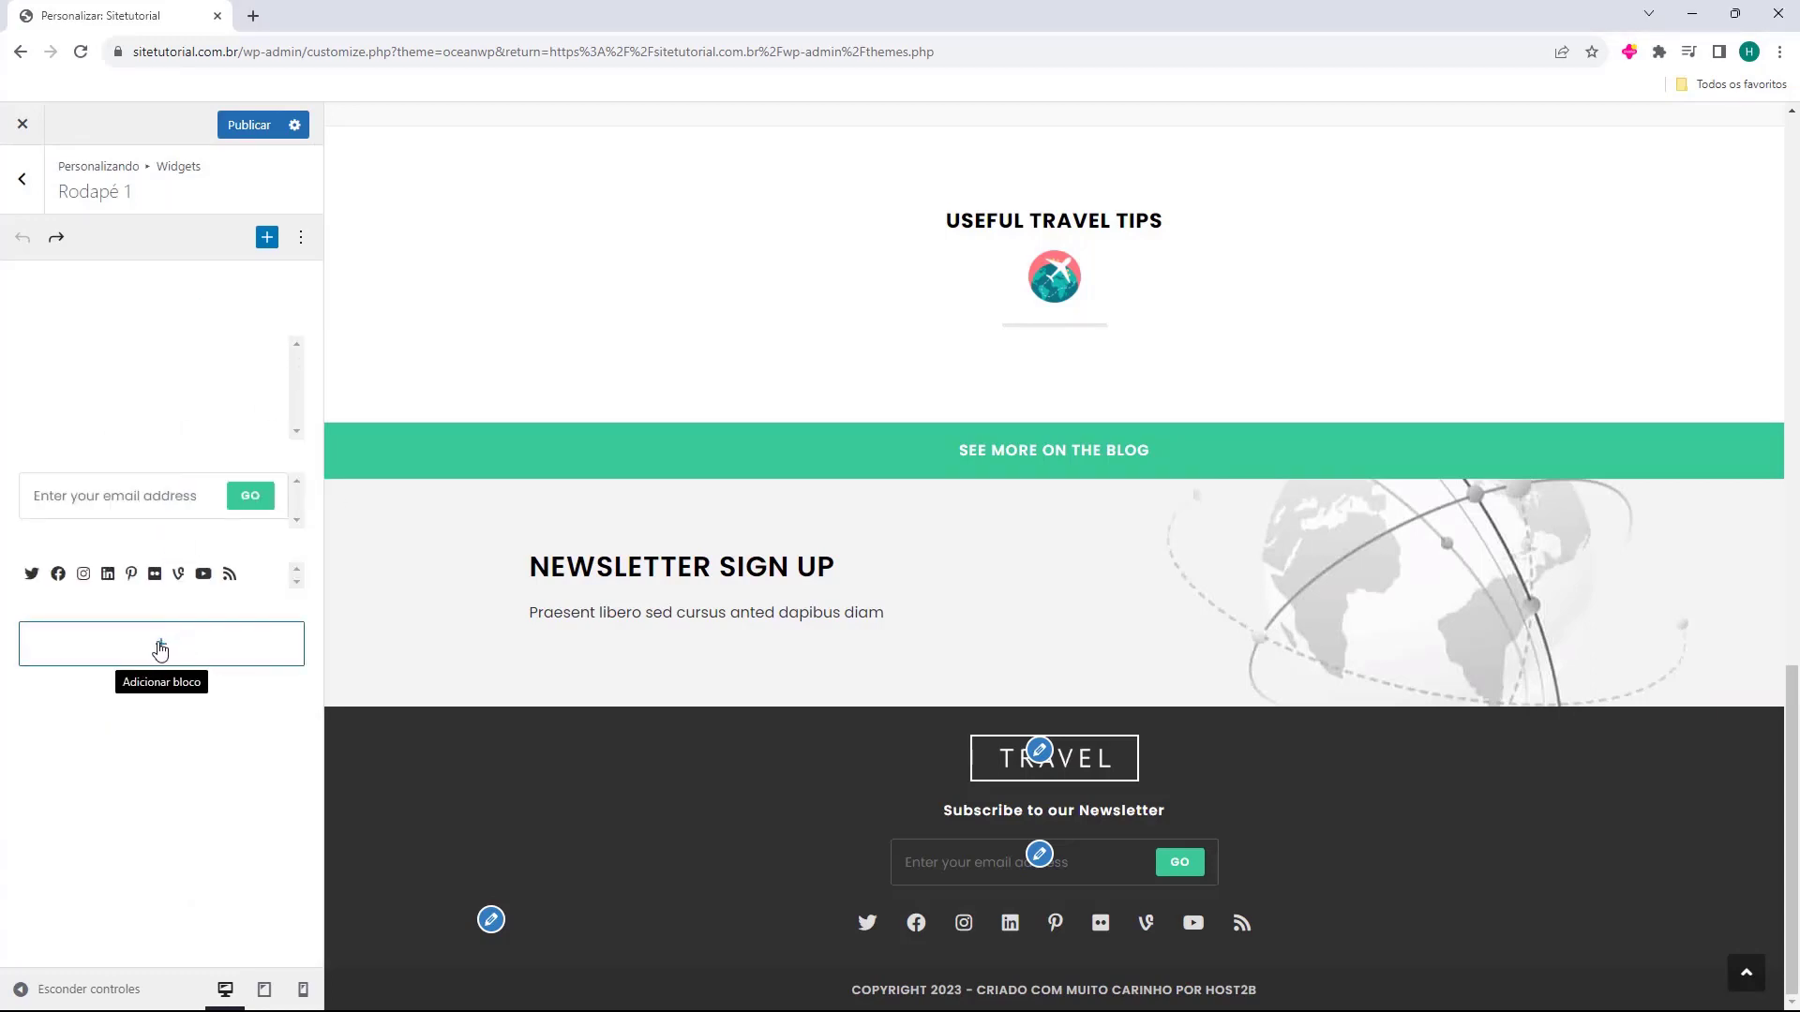
left_click(161, 645)
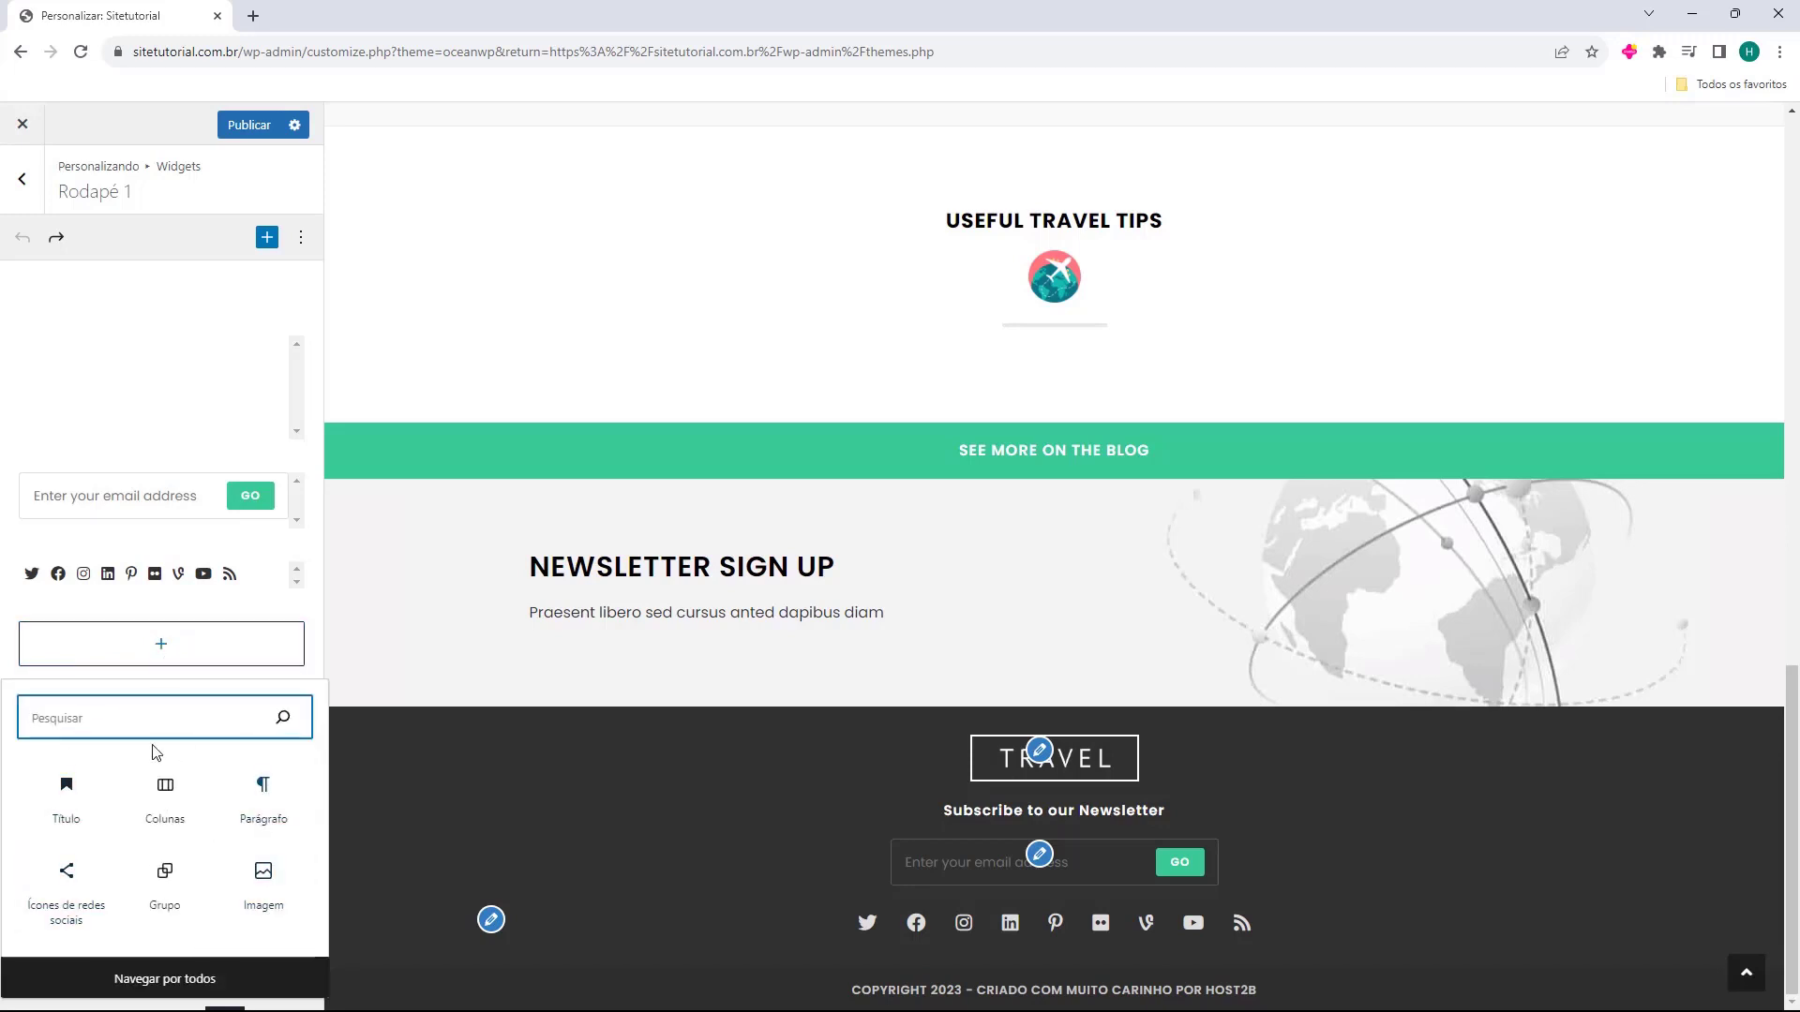
left_click(170, 984)
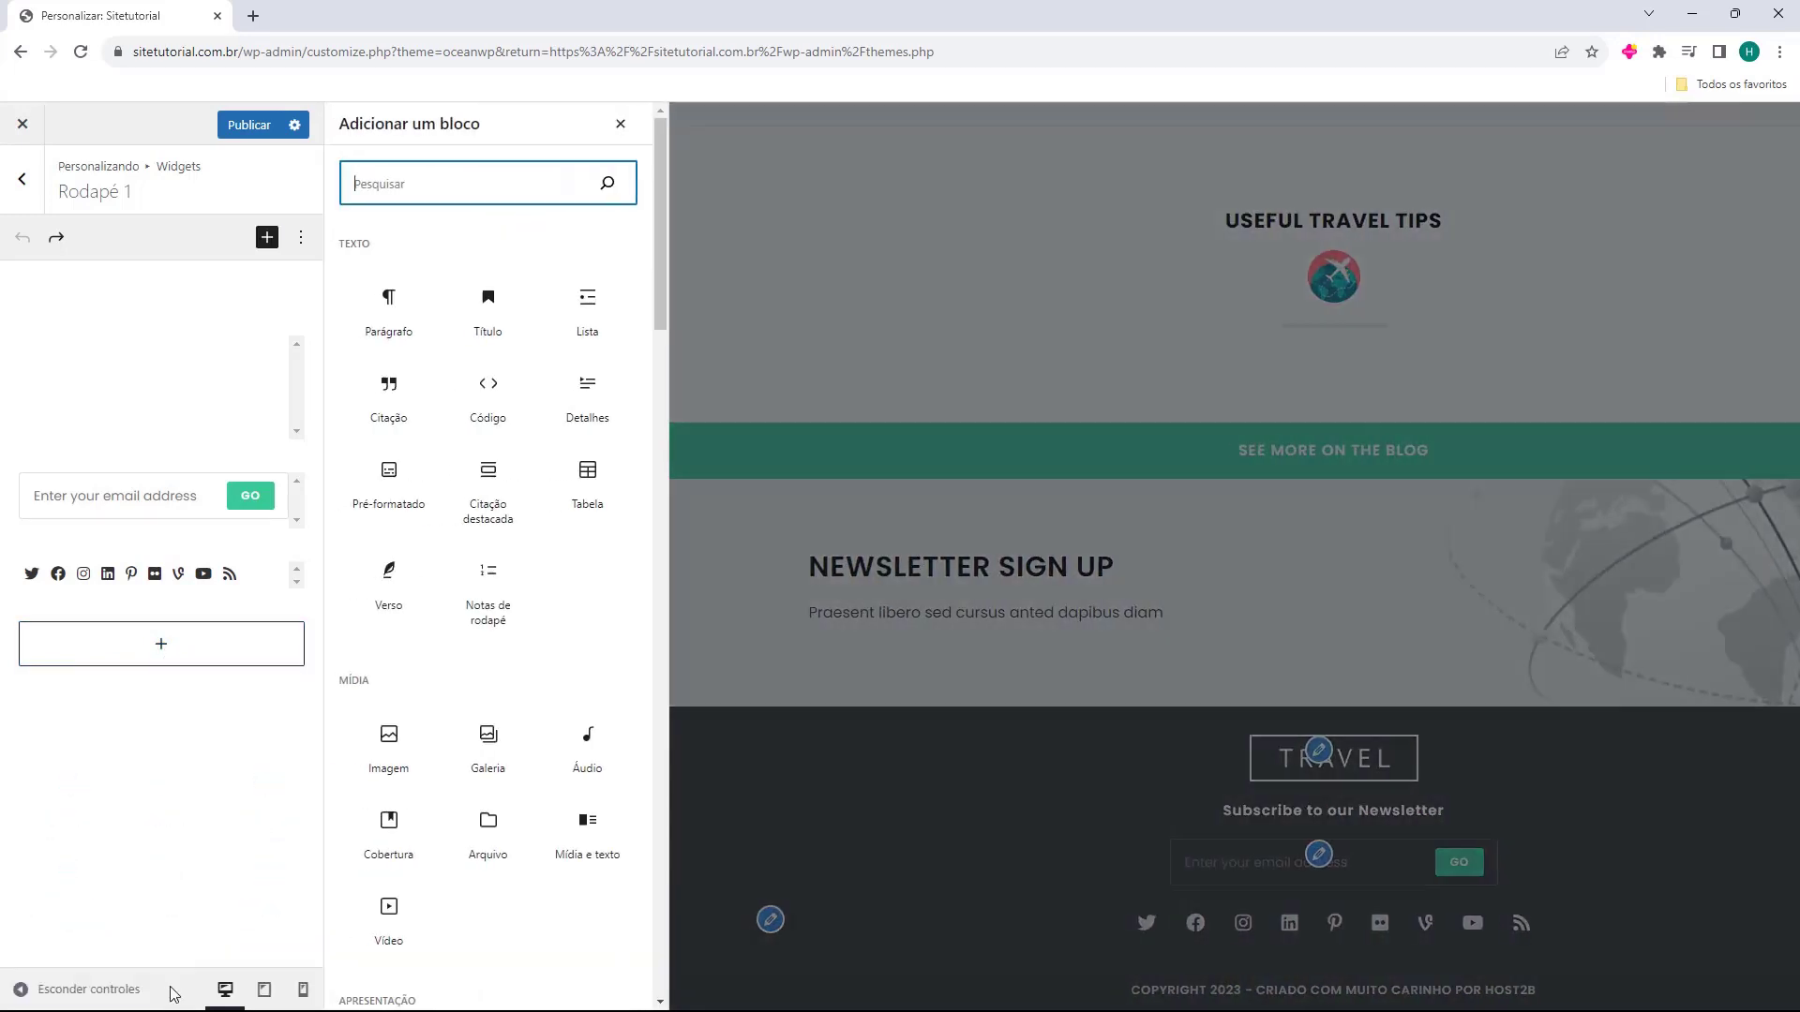
left_click(579, 605)
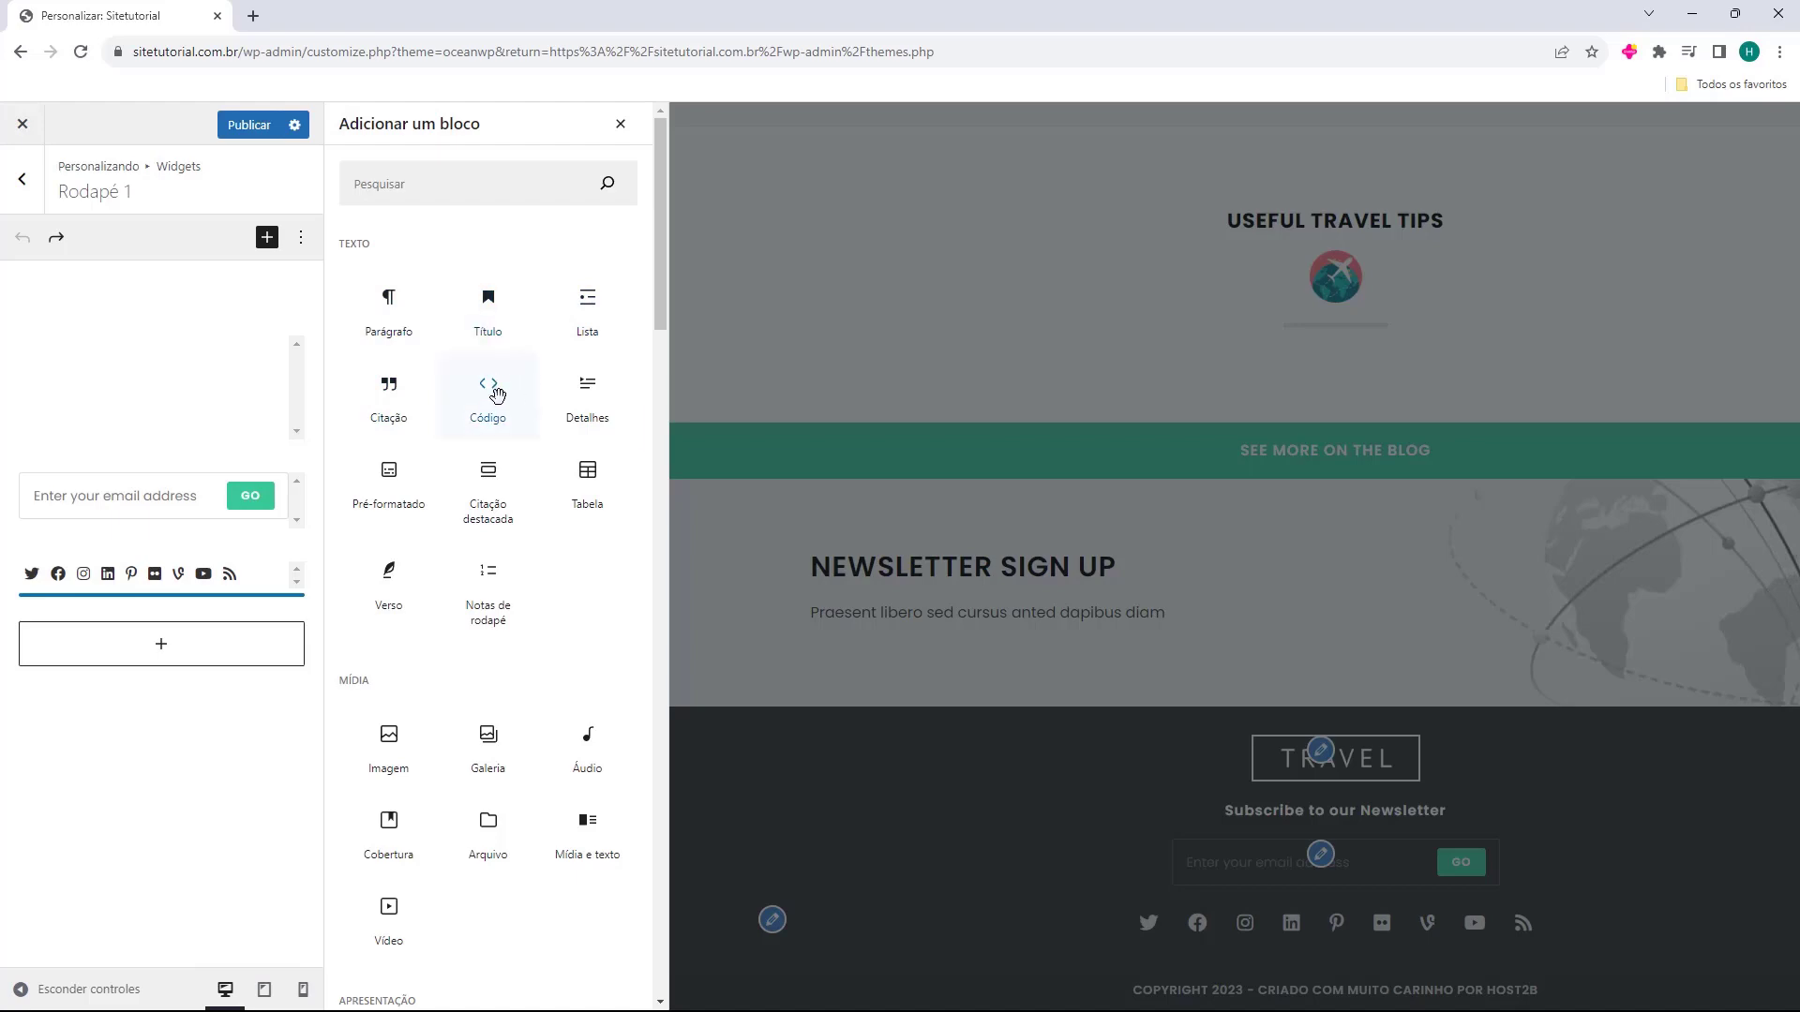
scroll(497, 397, "down", 9)
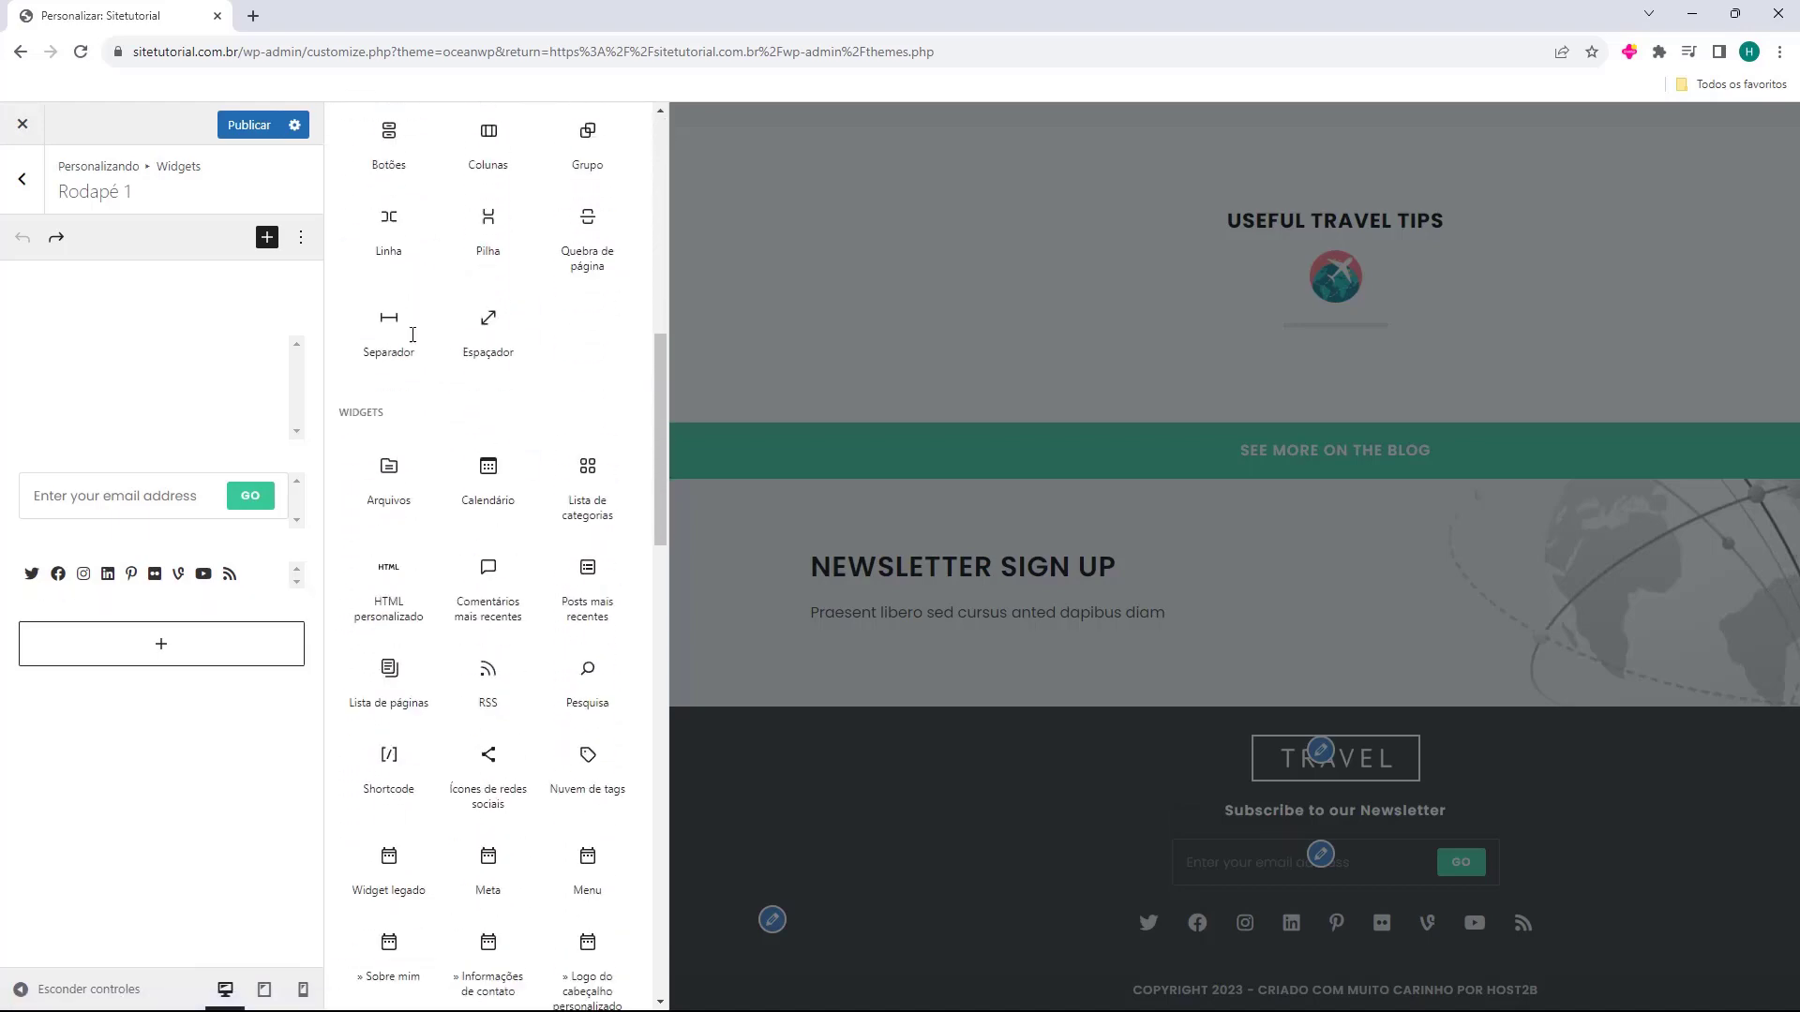
scroll(414, 341, "down", 10)
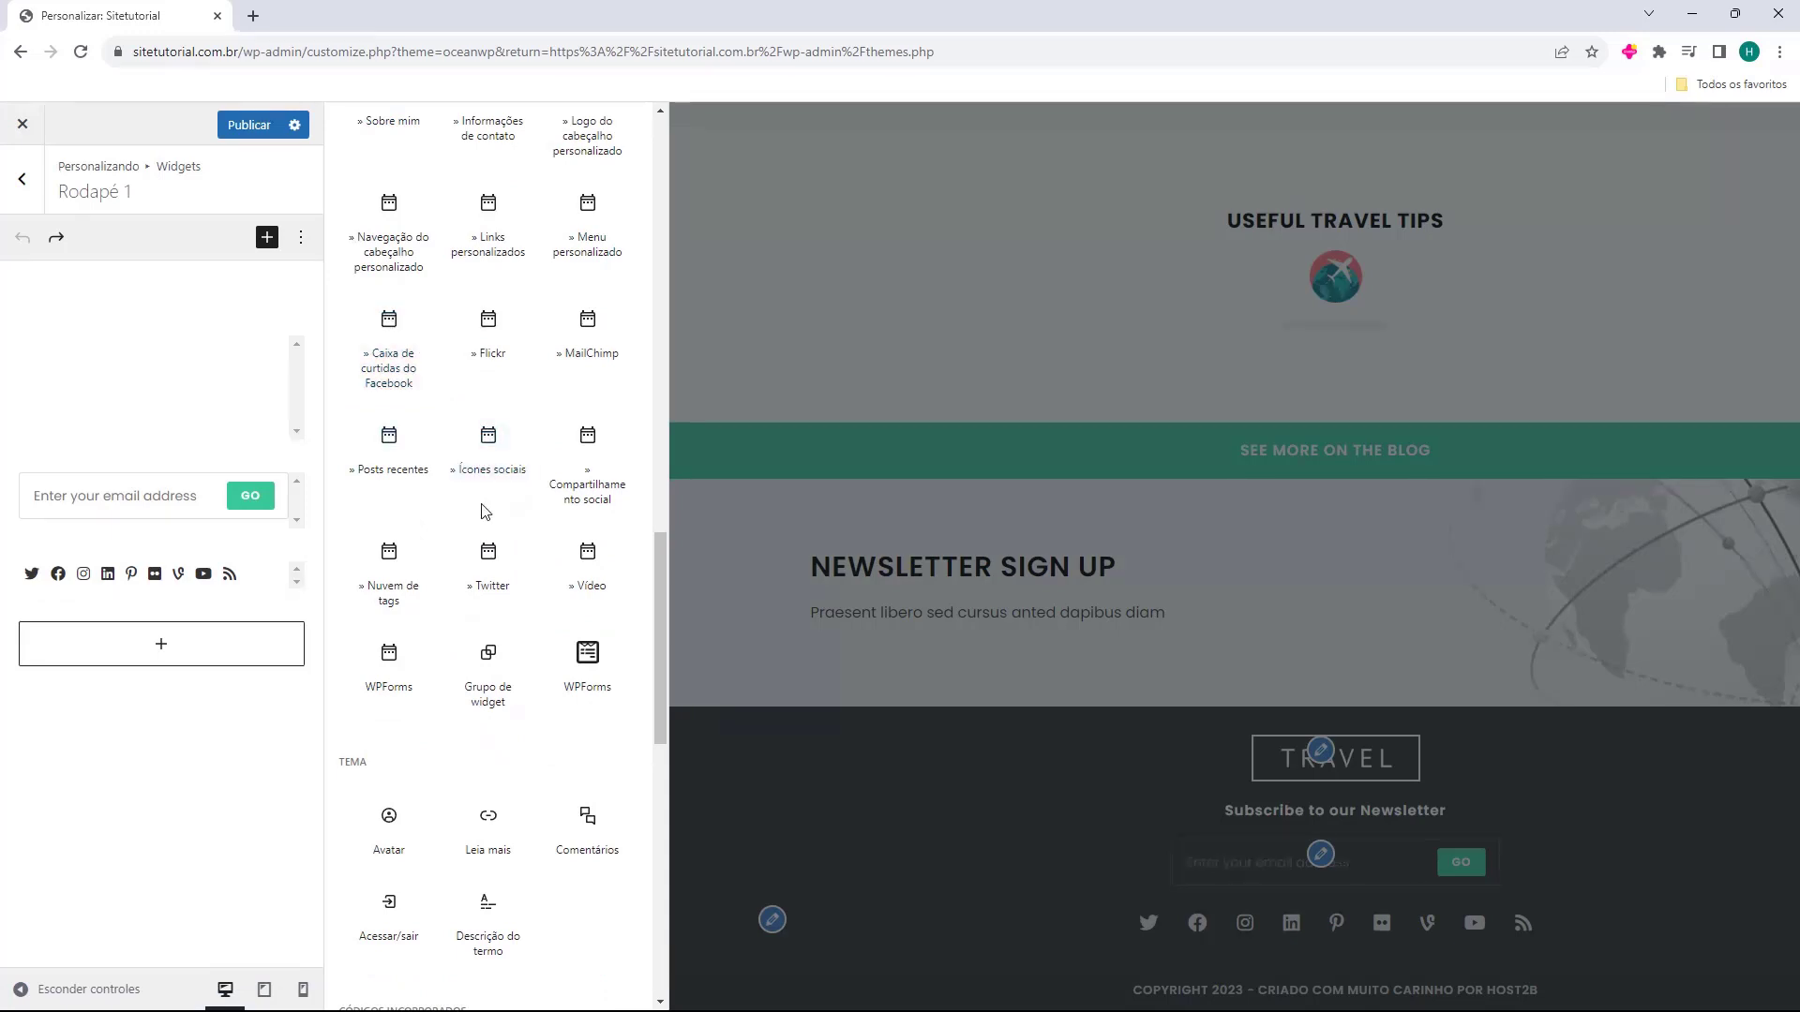
scroll(469, 459, "down", 2)
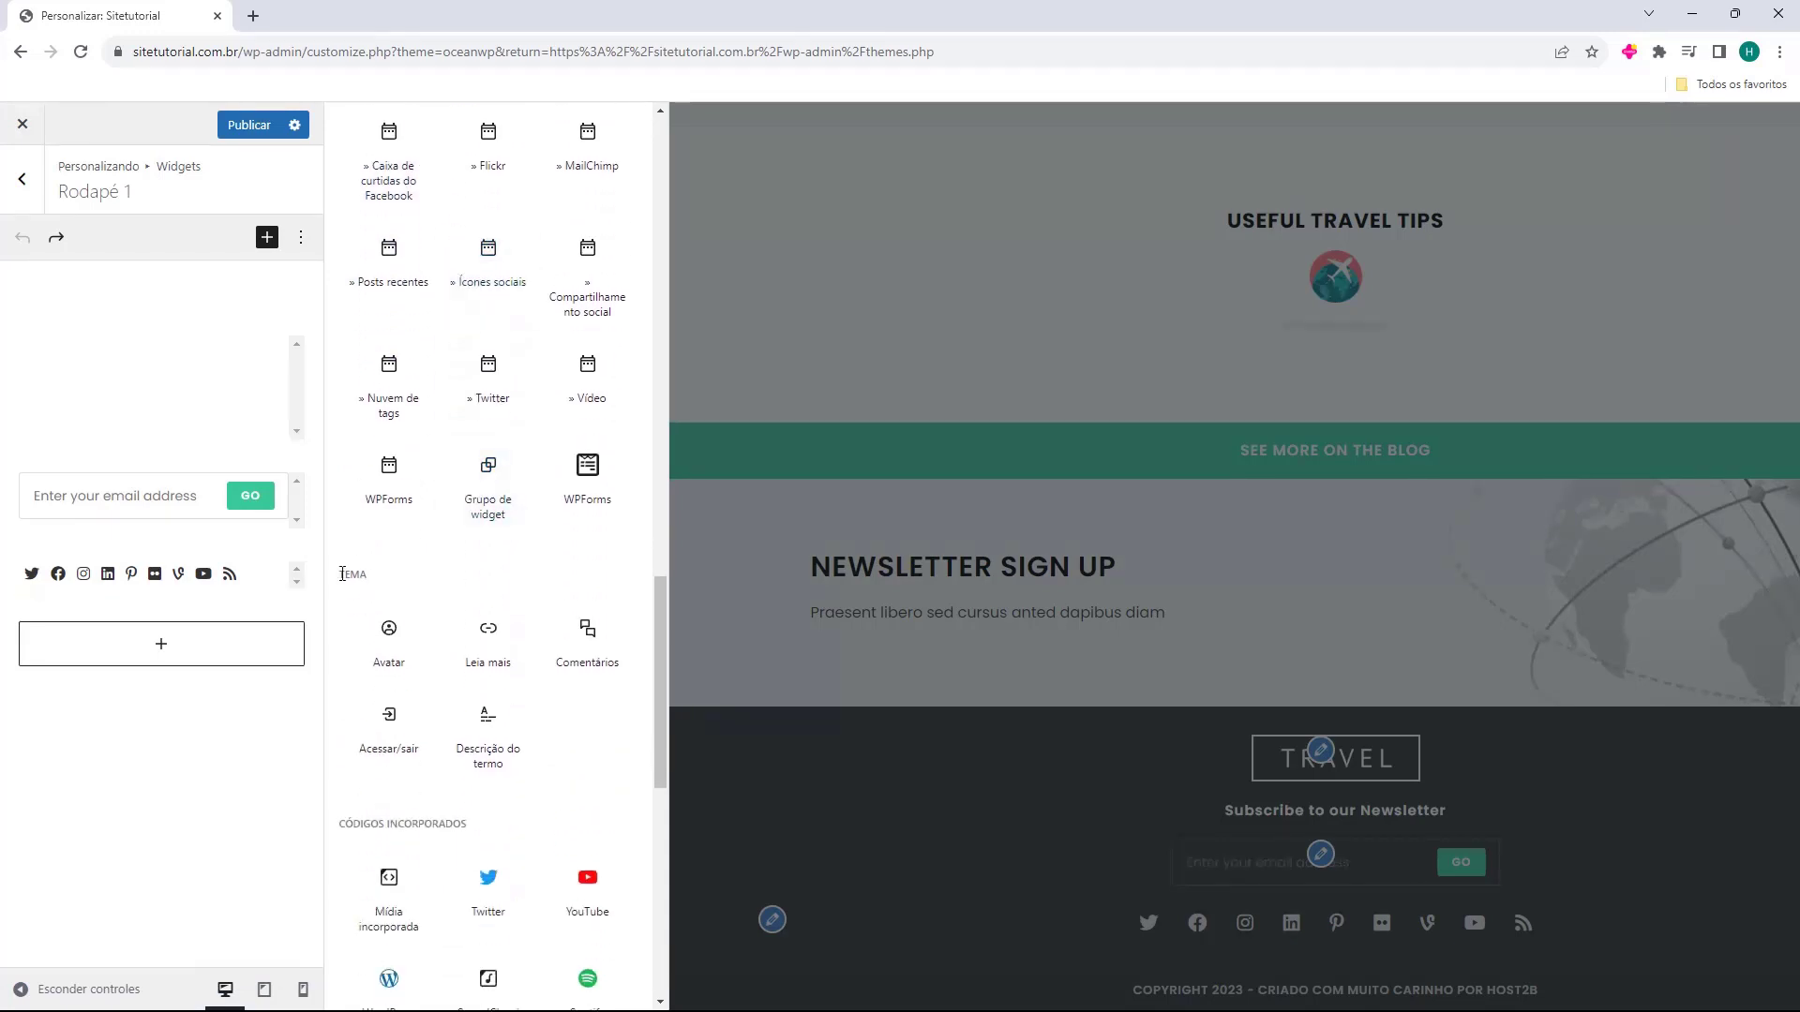
scroll(365, 575, "down", 8)
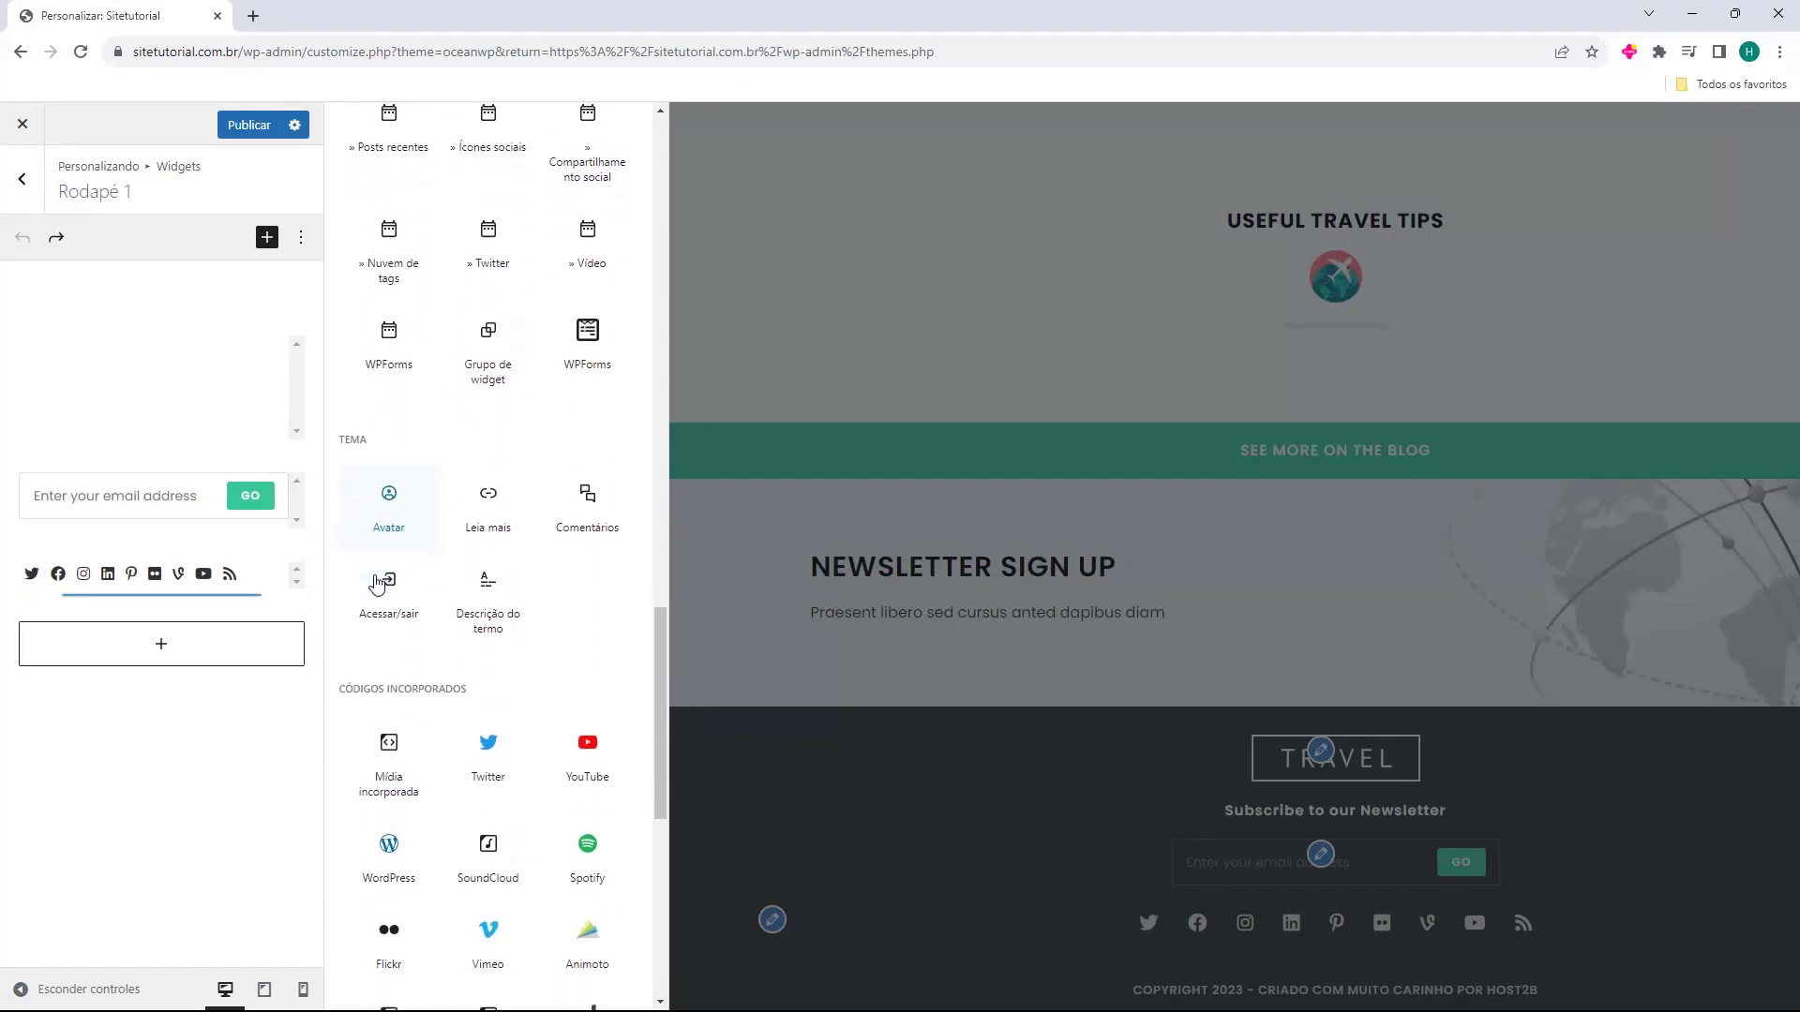
scroll(470, 632, "up", 15)
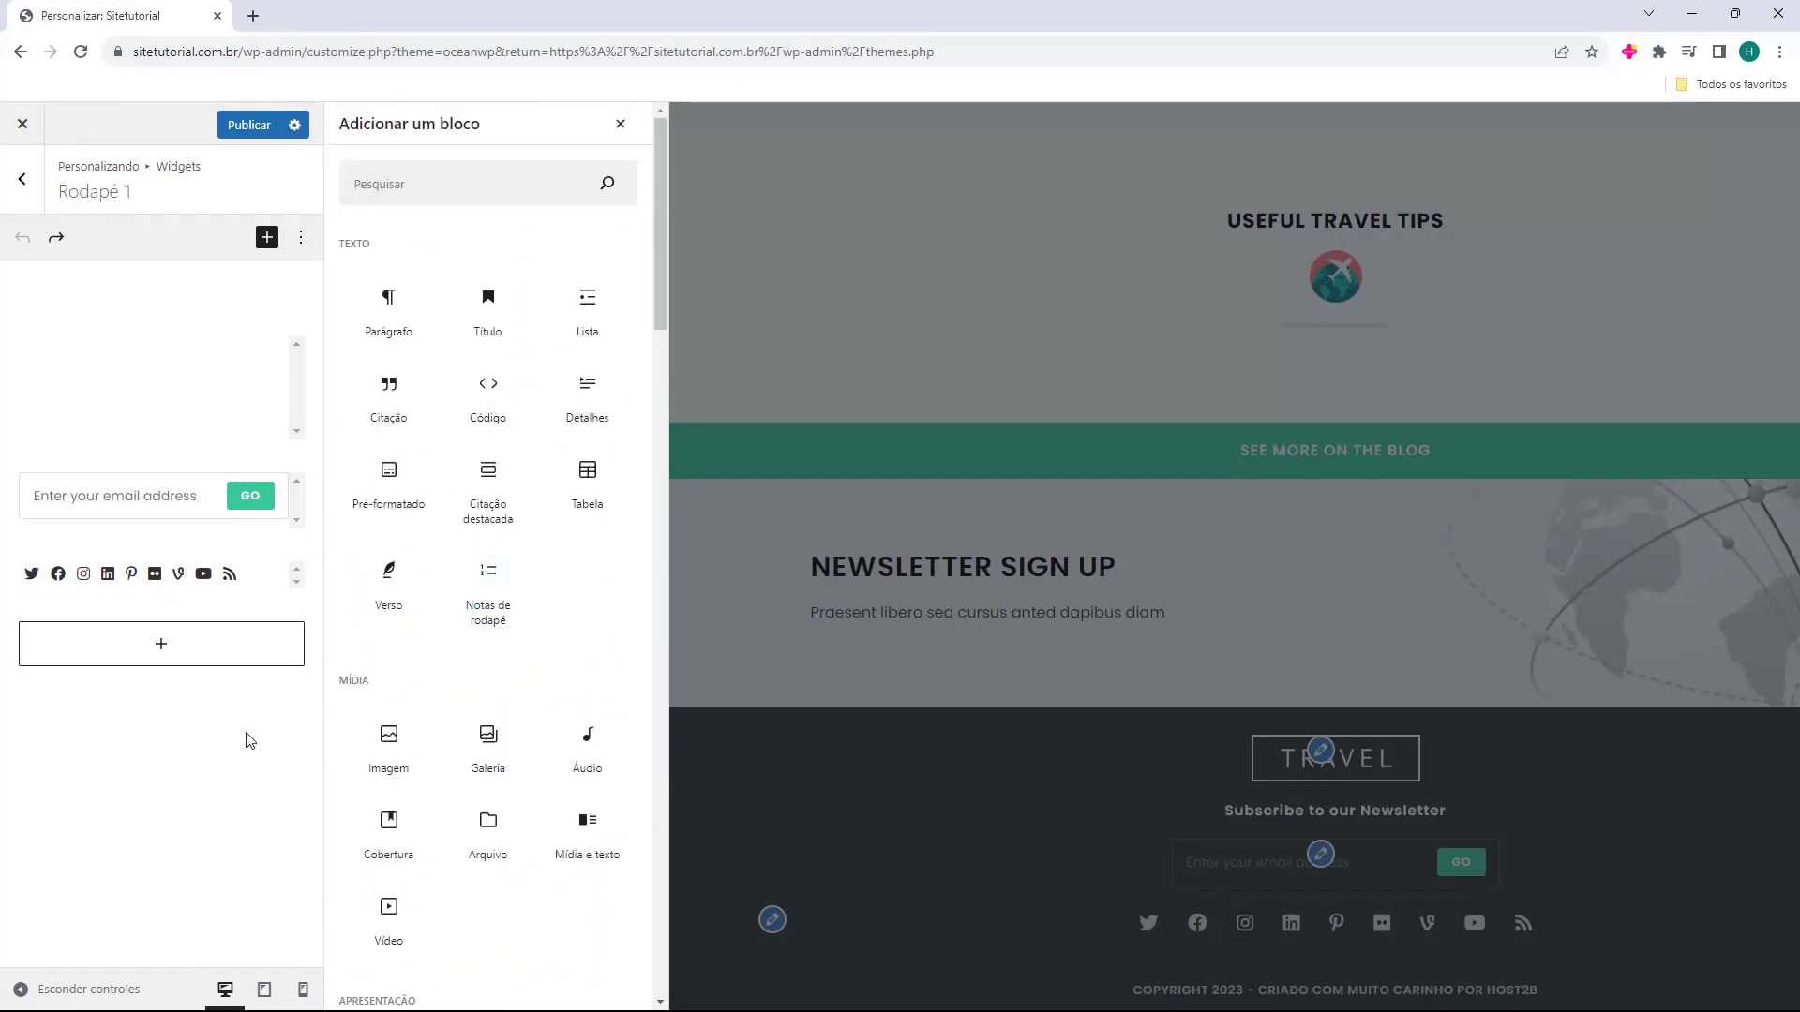
left_click(620, 124)
Delete the footer logo <p><img></p> markup and blank lines from the widget content.
left_click(130, 381)
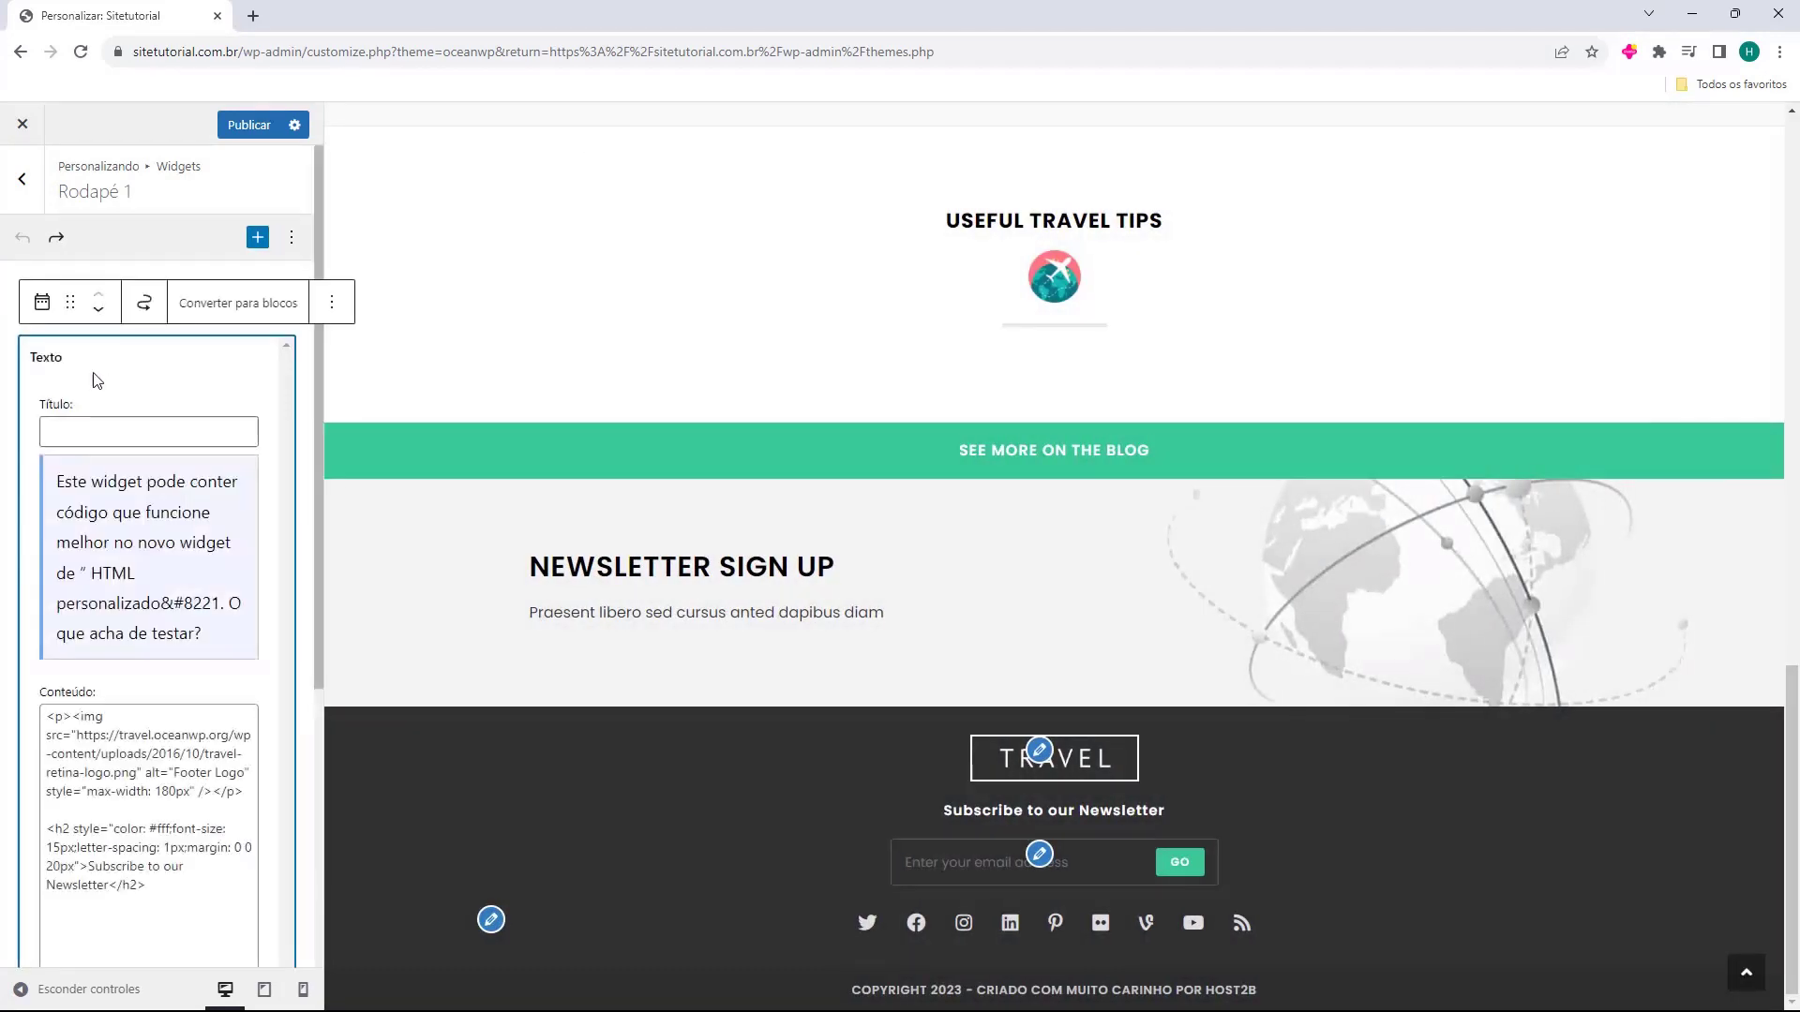
scroll(178, 433, "down", 3)
left_click_drag(146, 604, 112, 515)
left_click(111, 515)
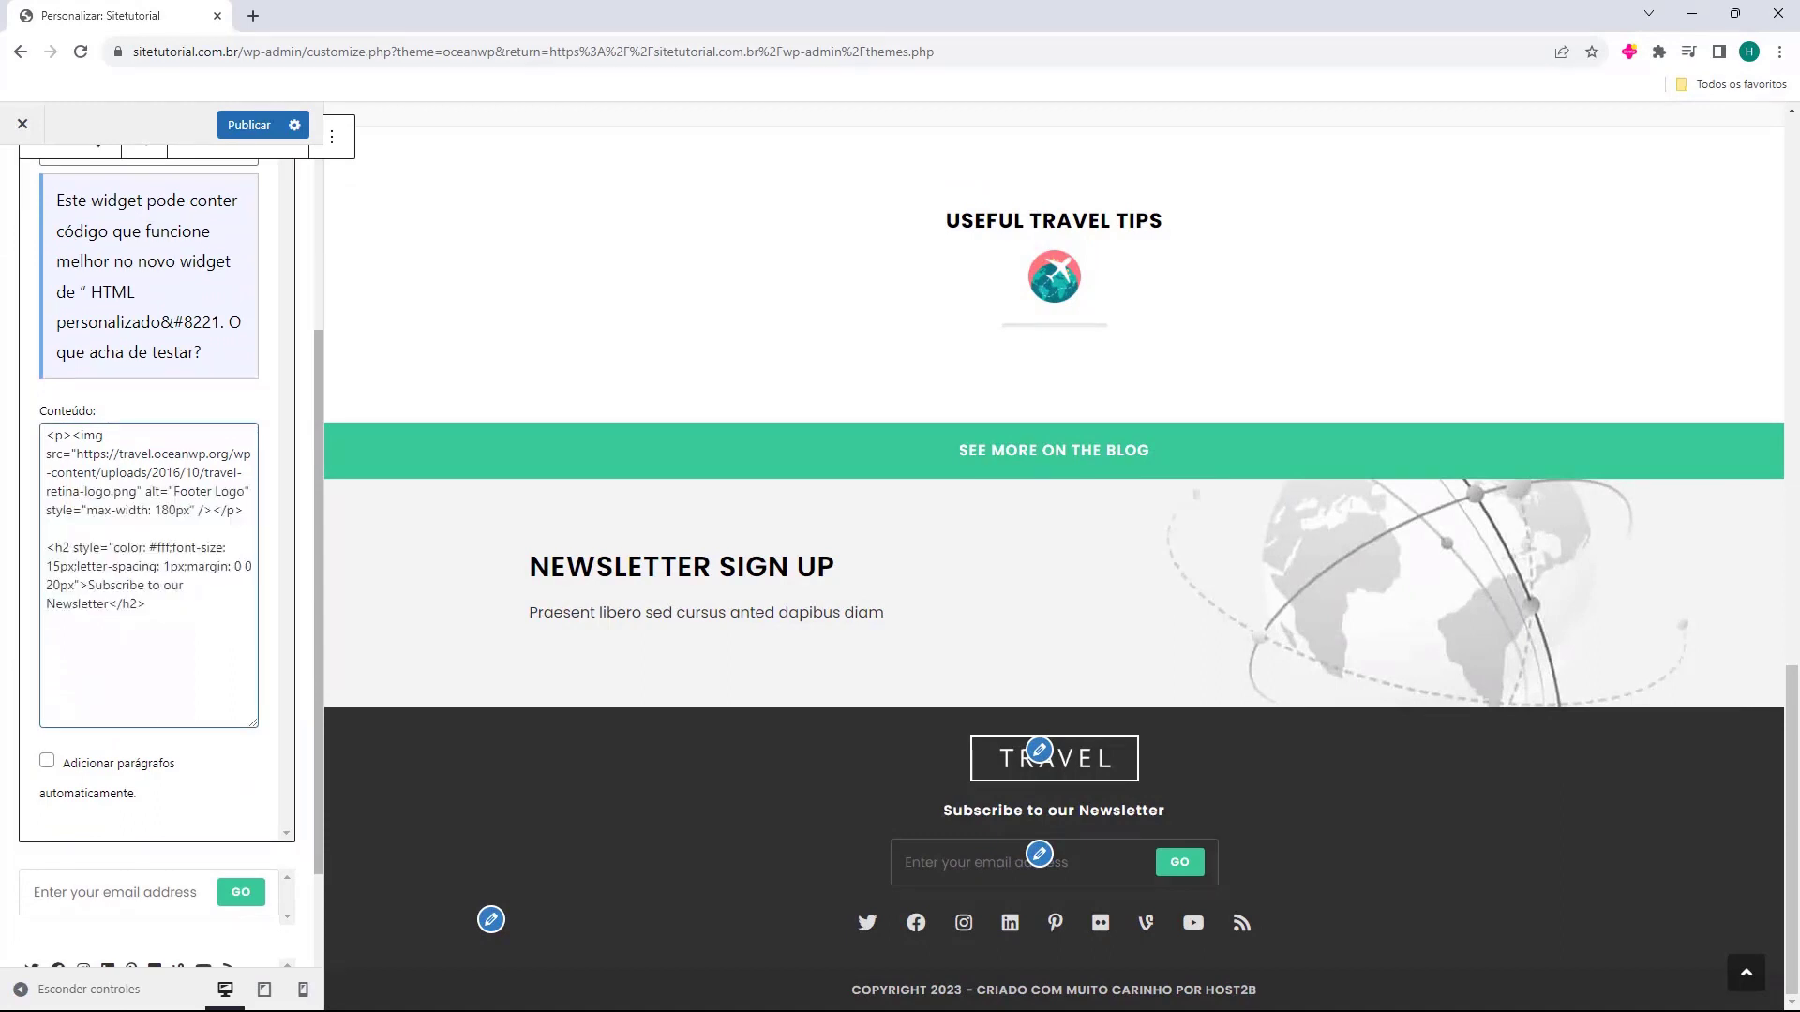
left_click_drag(49, 435, 245, 510)
key("BackSpace")
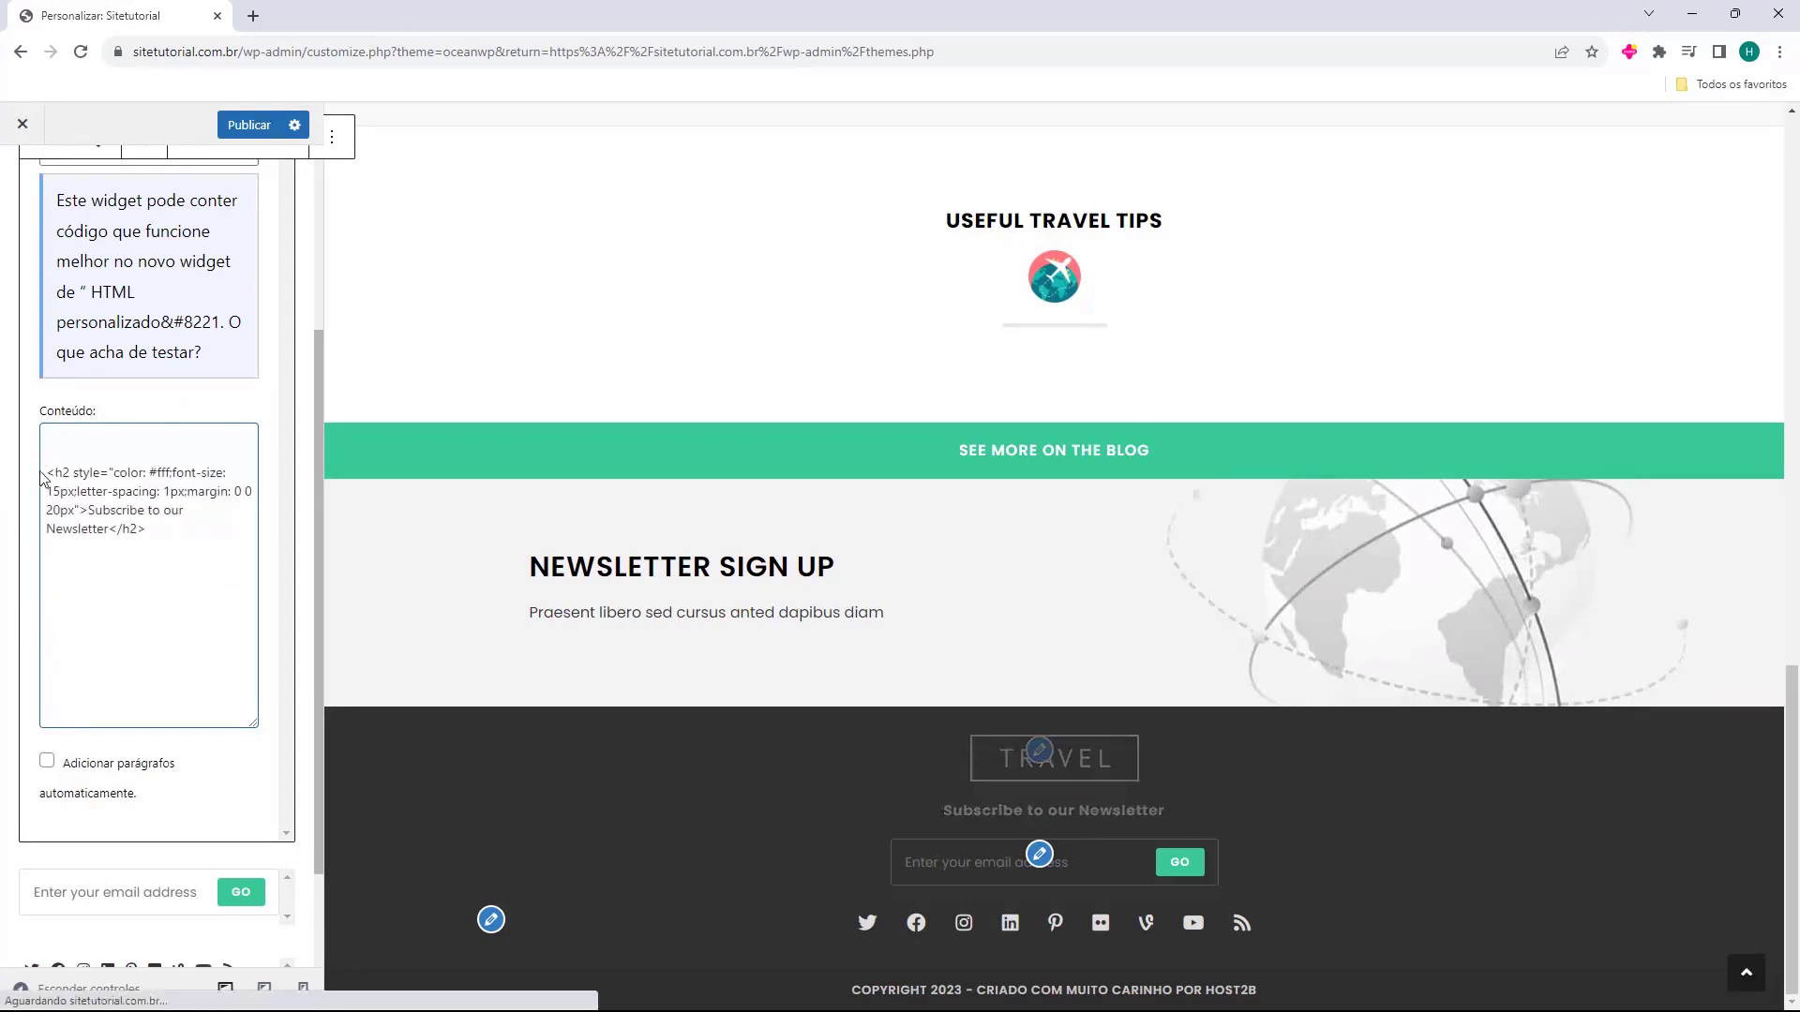
key("Delete")
key("Delete")
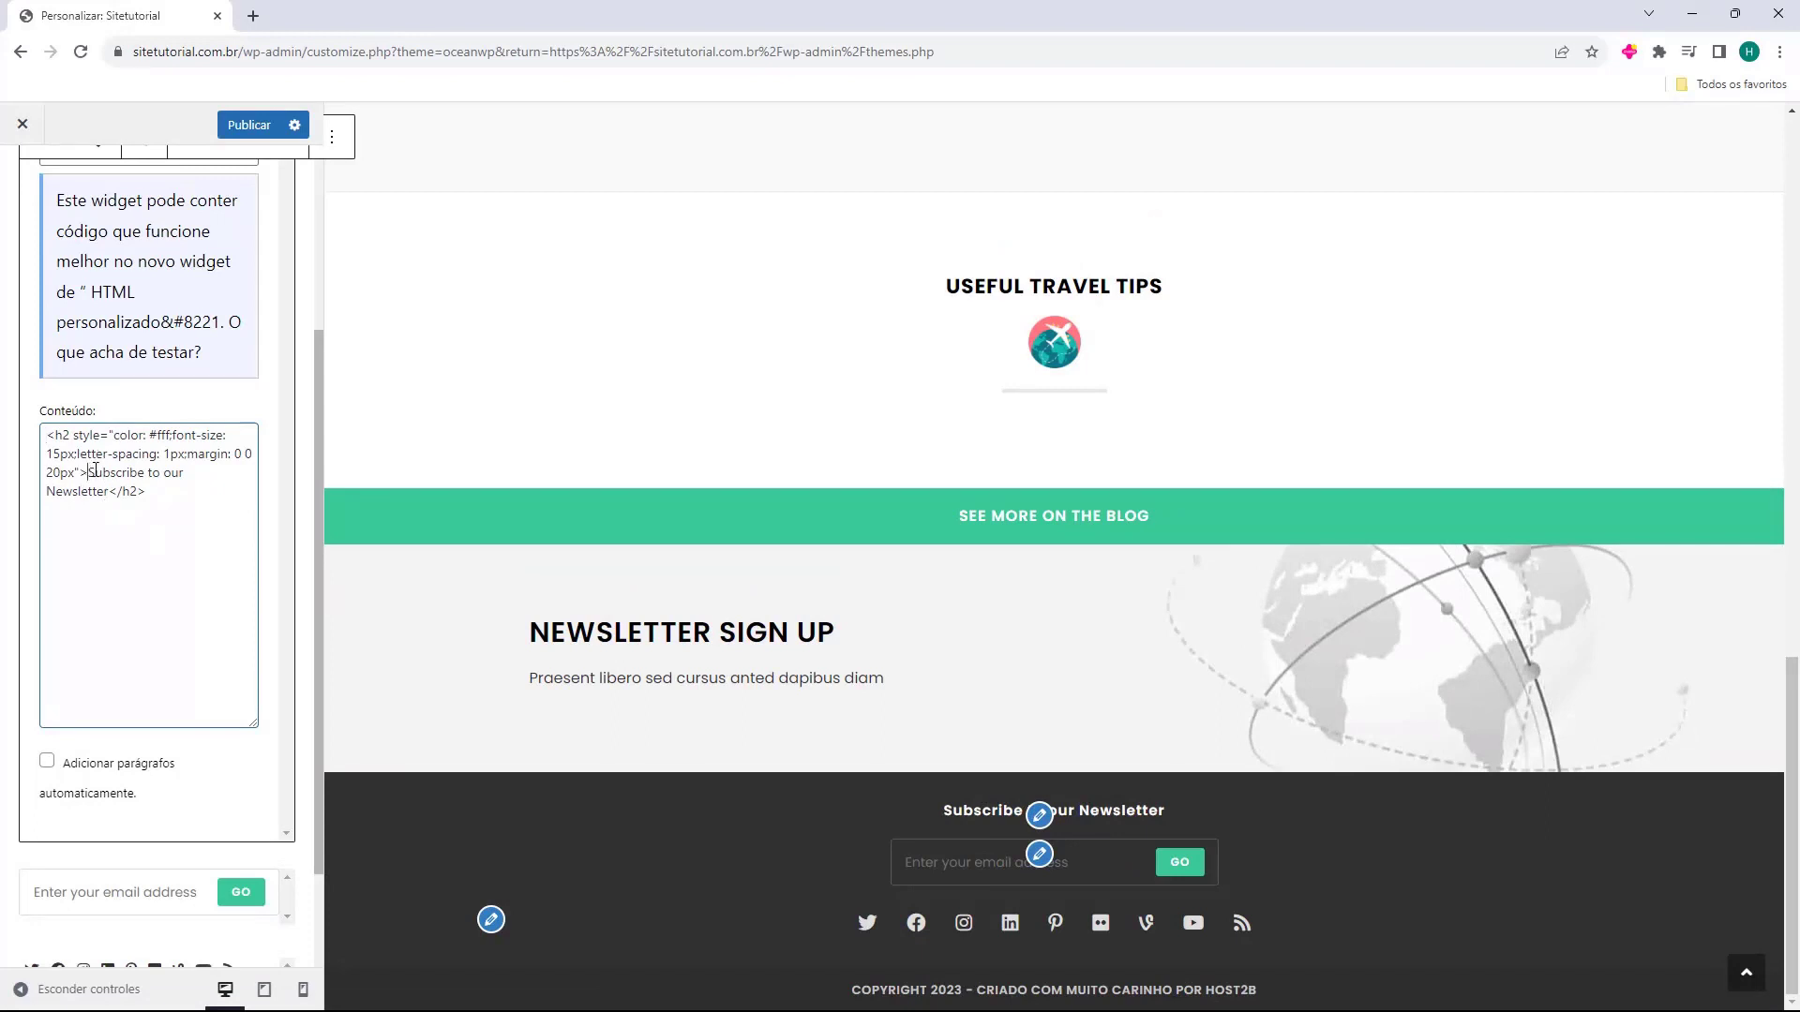
Replace 'Subscribe to our Newsletter' with 'Siga-nos em todas as Redes Sociais'.
left_click_drag(86, 473, 107, 491)
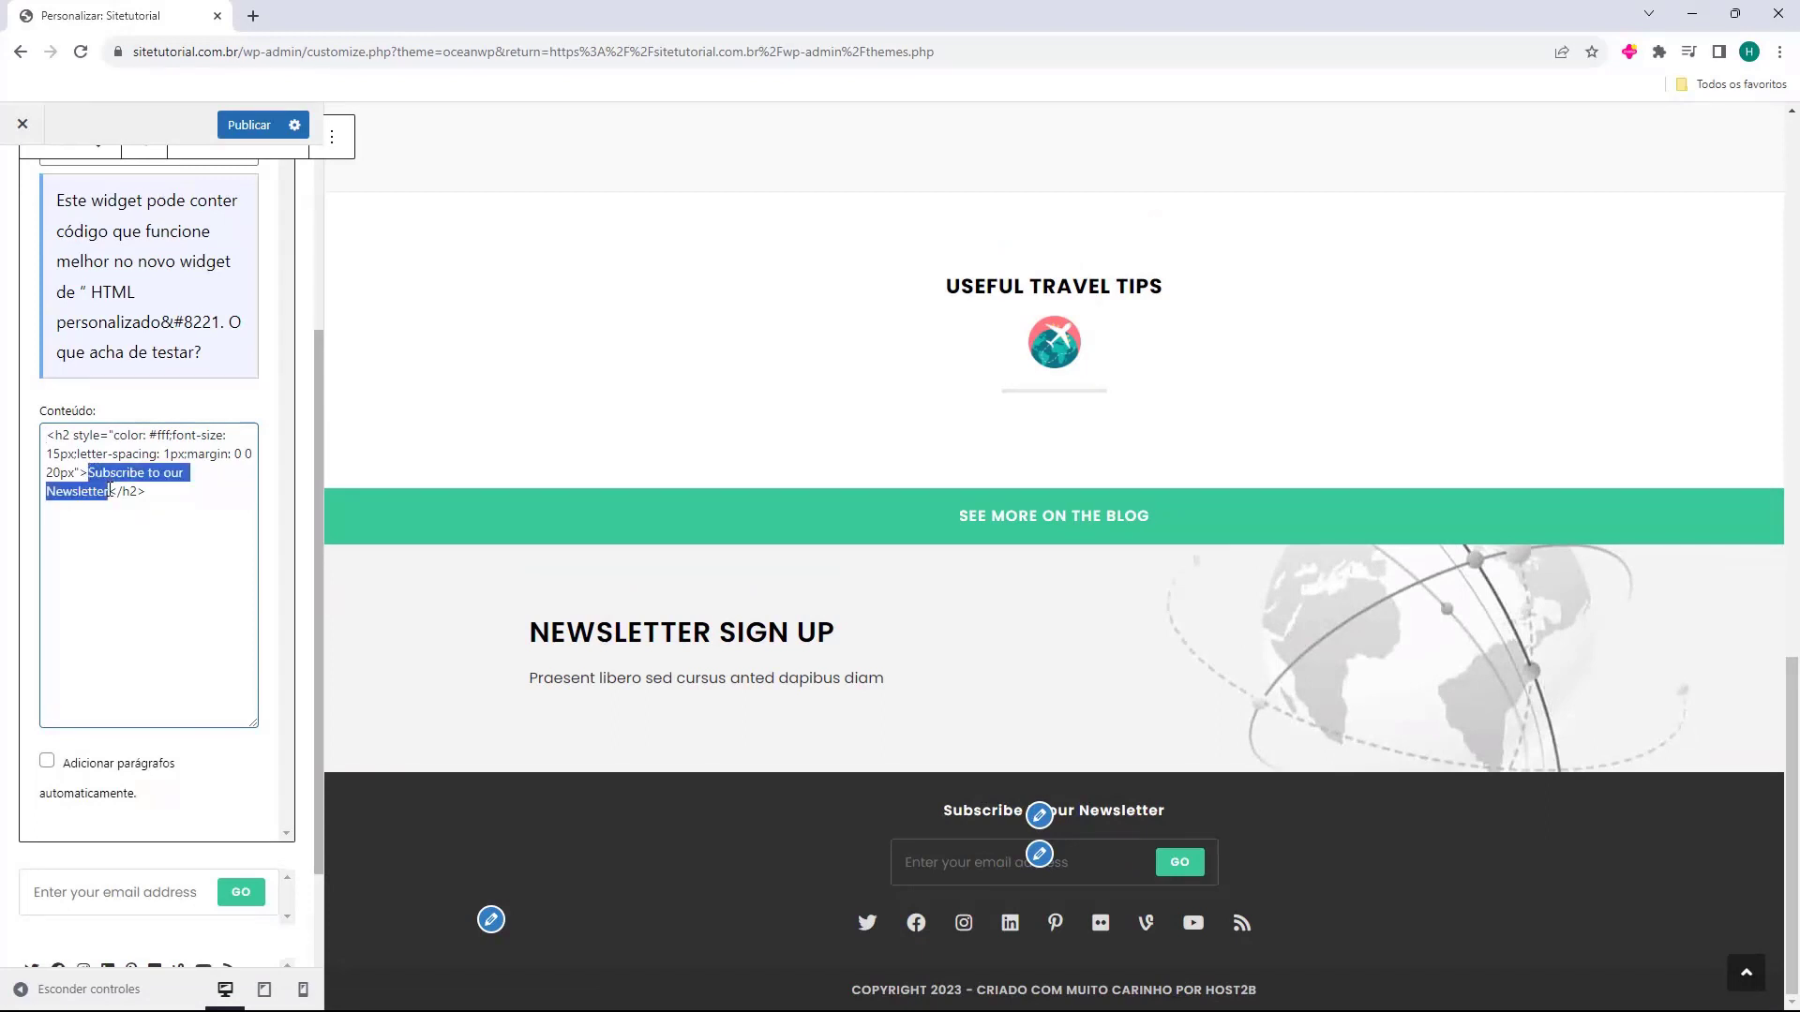
key("BackSpace")
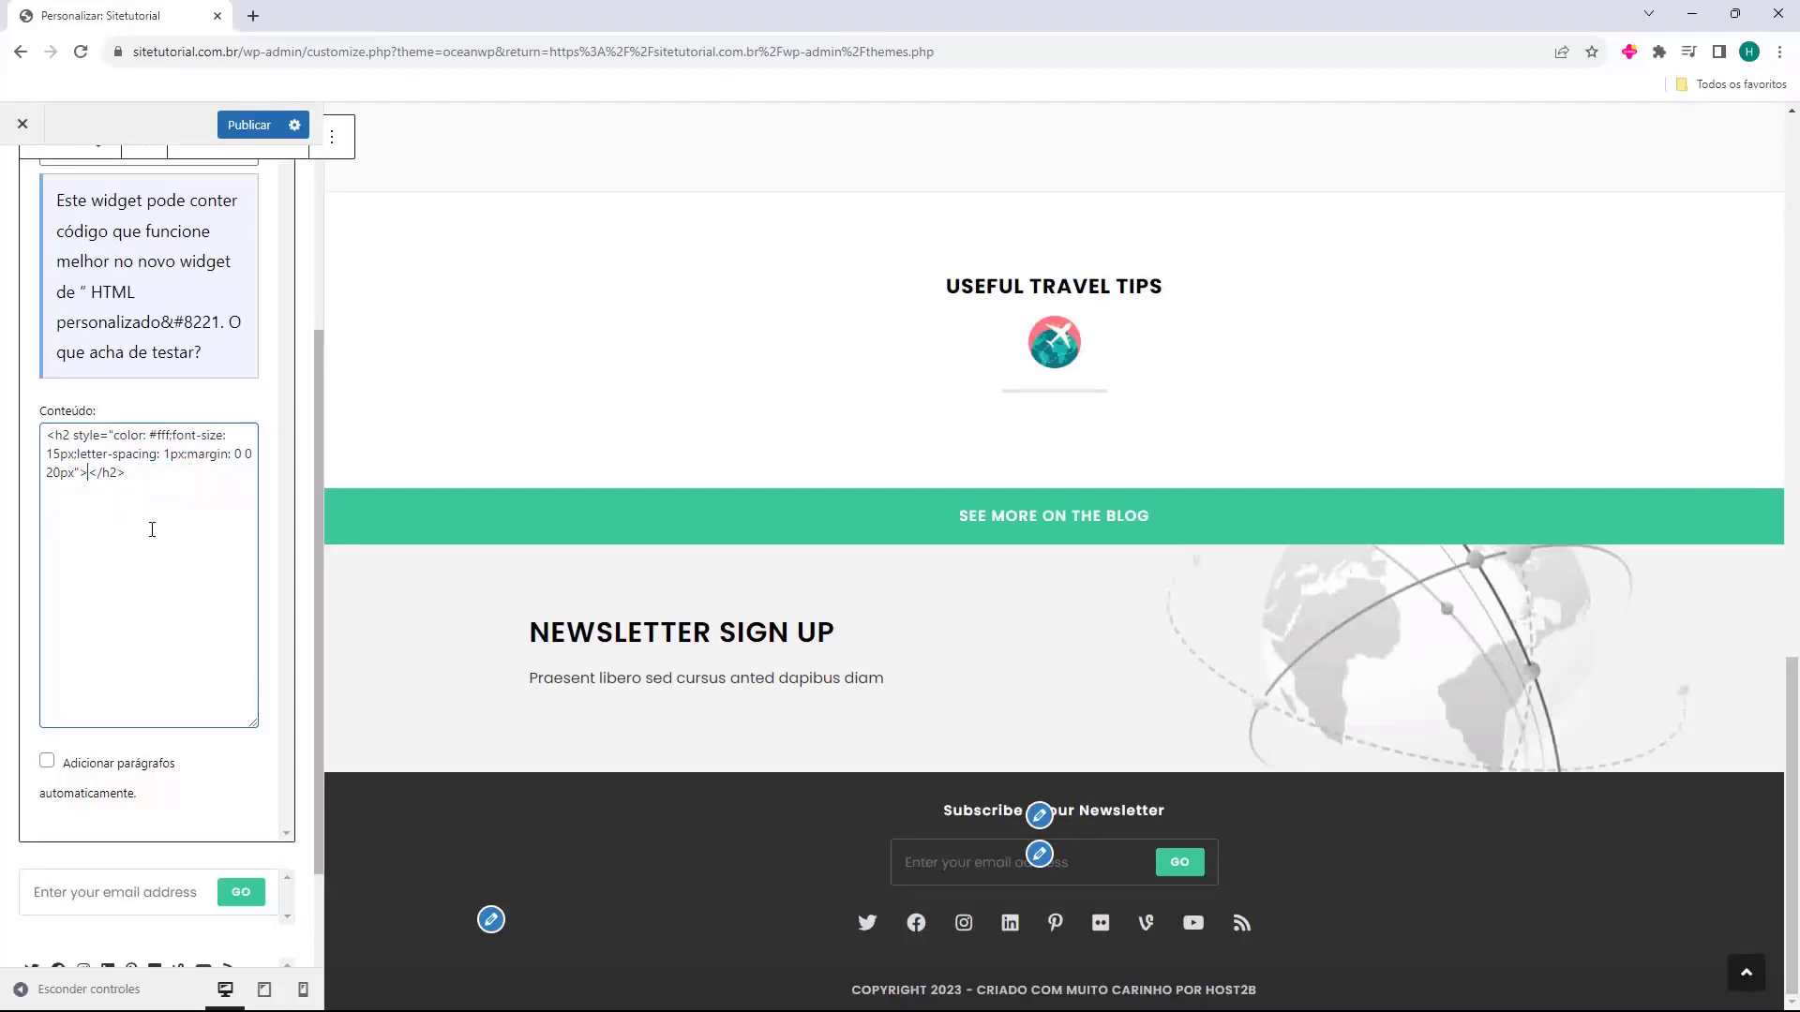
type("Siga-nos em todas as Redes Sociais")
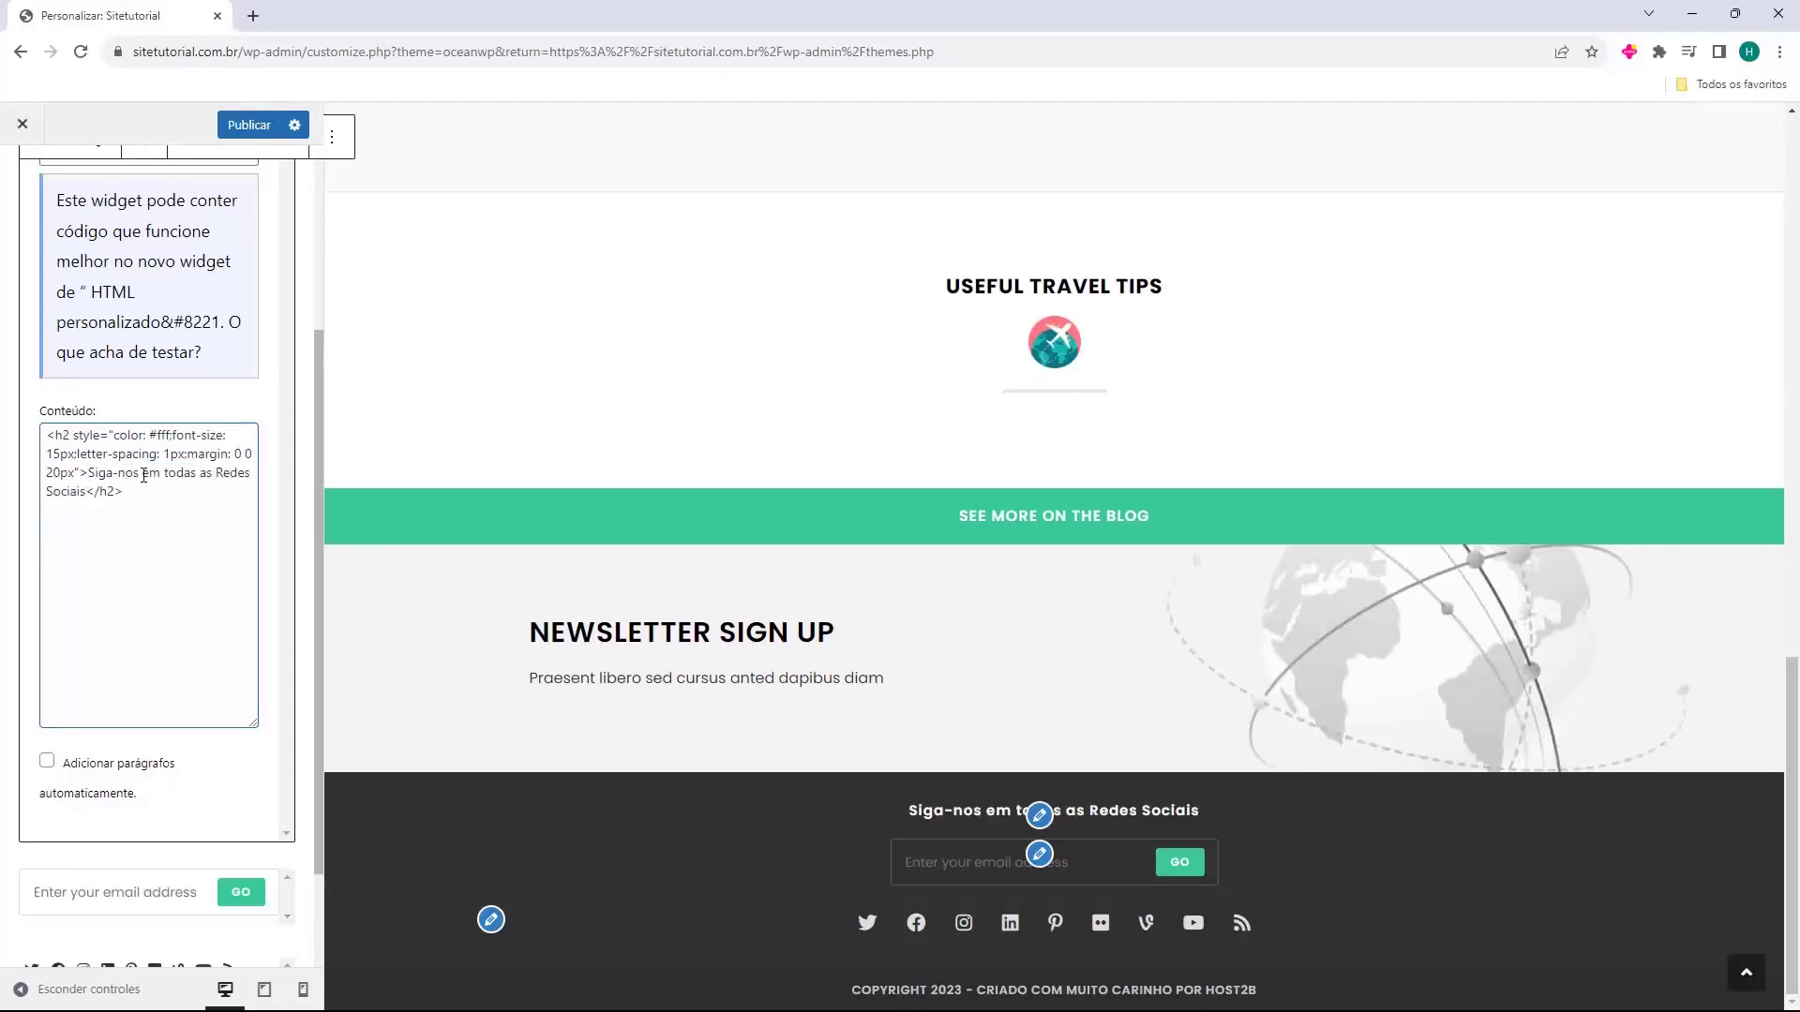
left_click(753, 851)
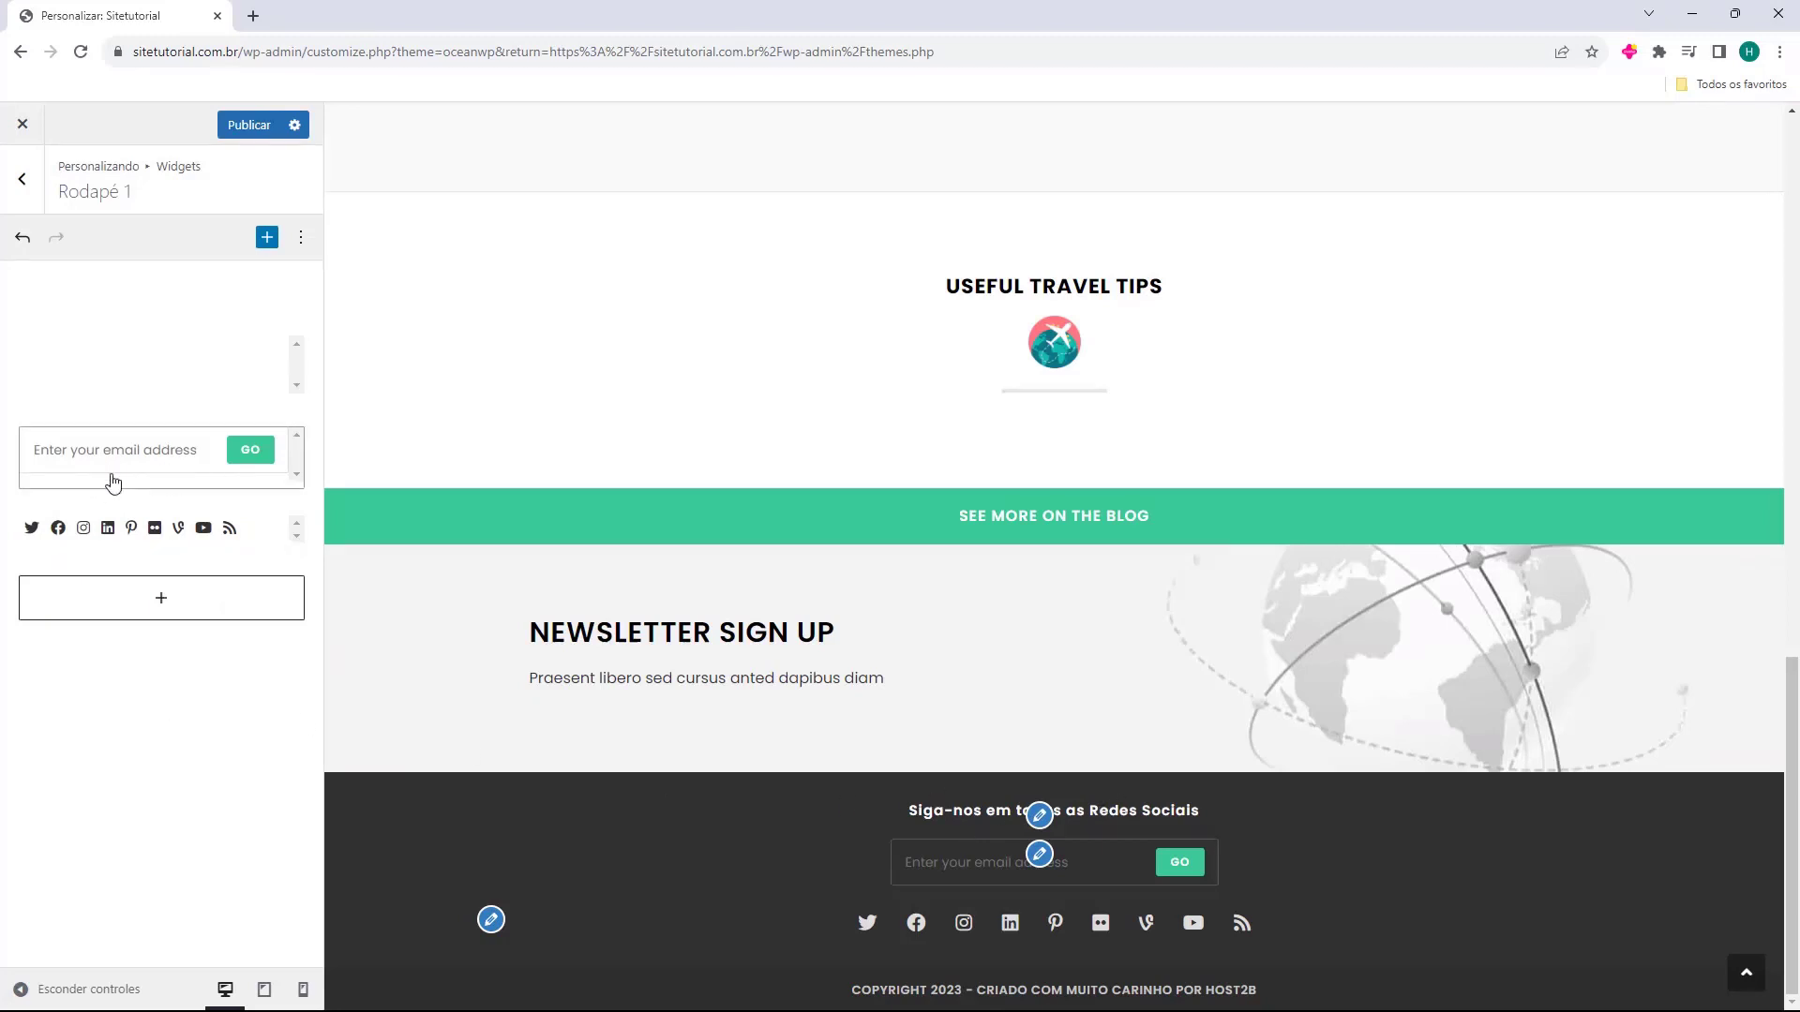
Delete the MailChimp signup block from Rodapé 1 and open the Ícones sociais settings.
left_click(169, 475)
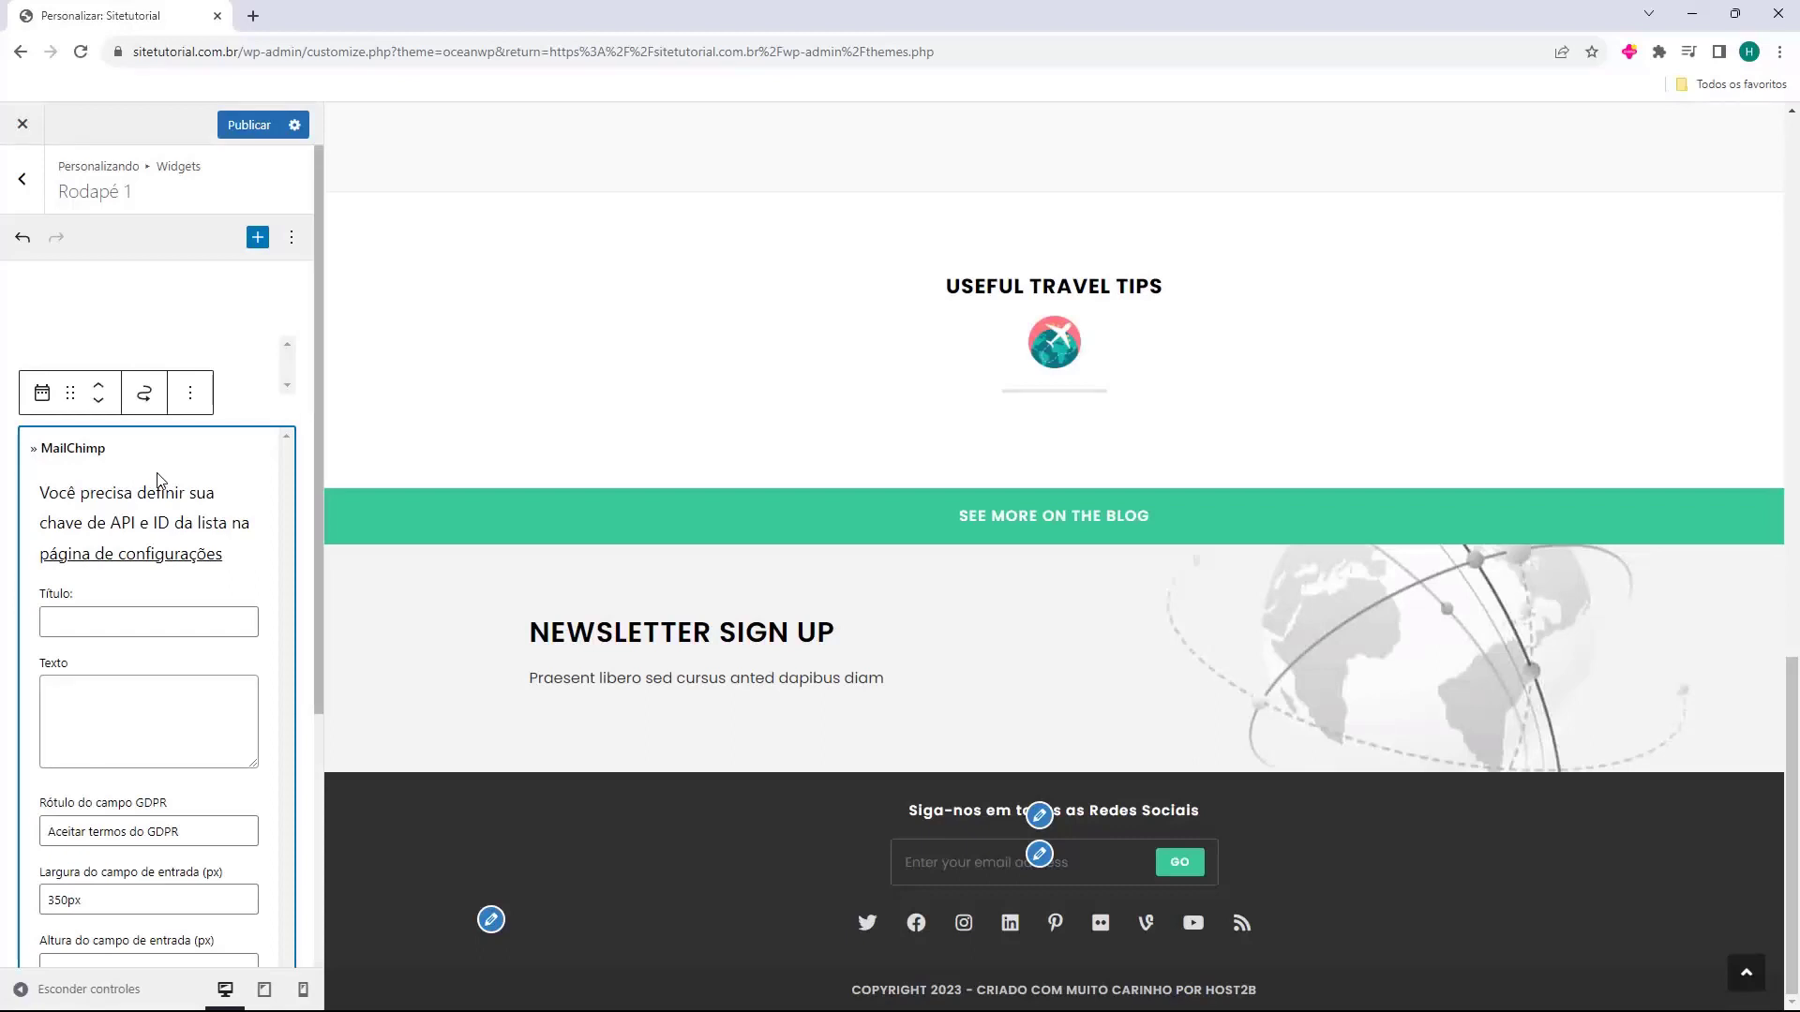
key("Delete")
left_click(683, 652)
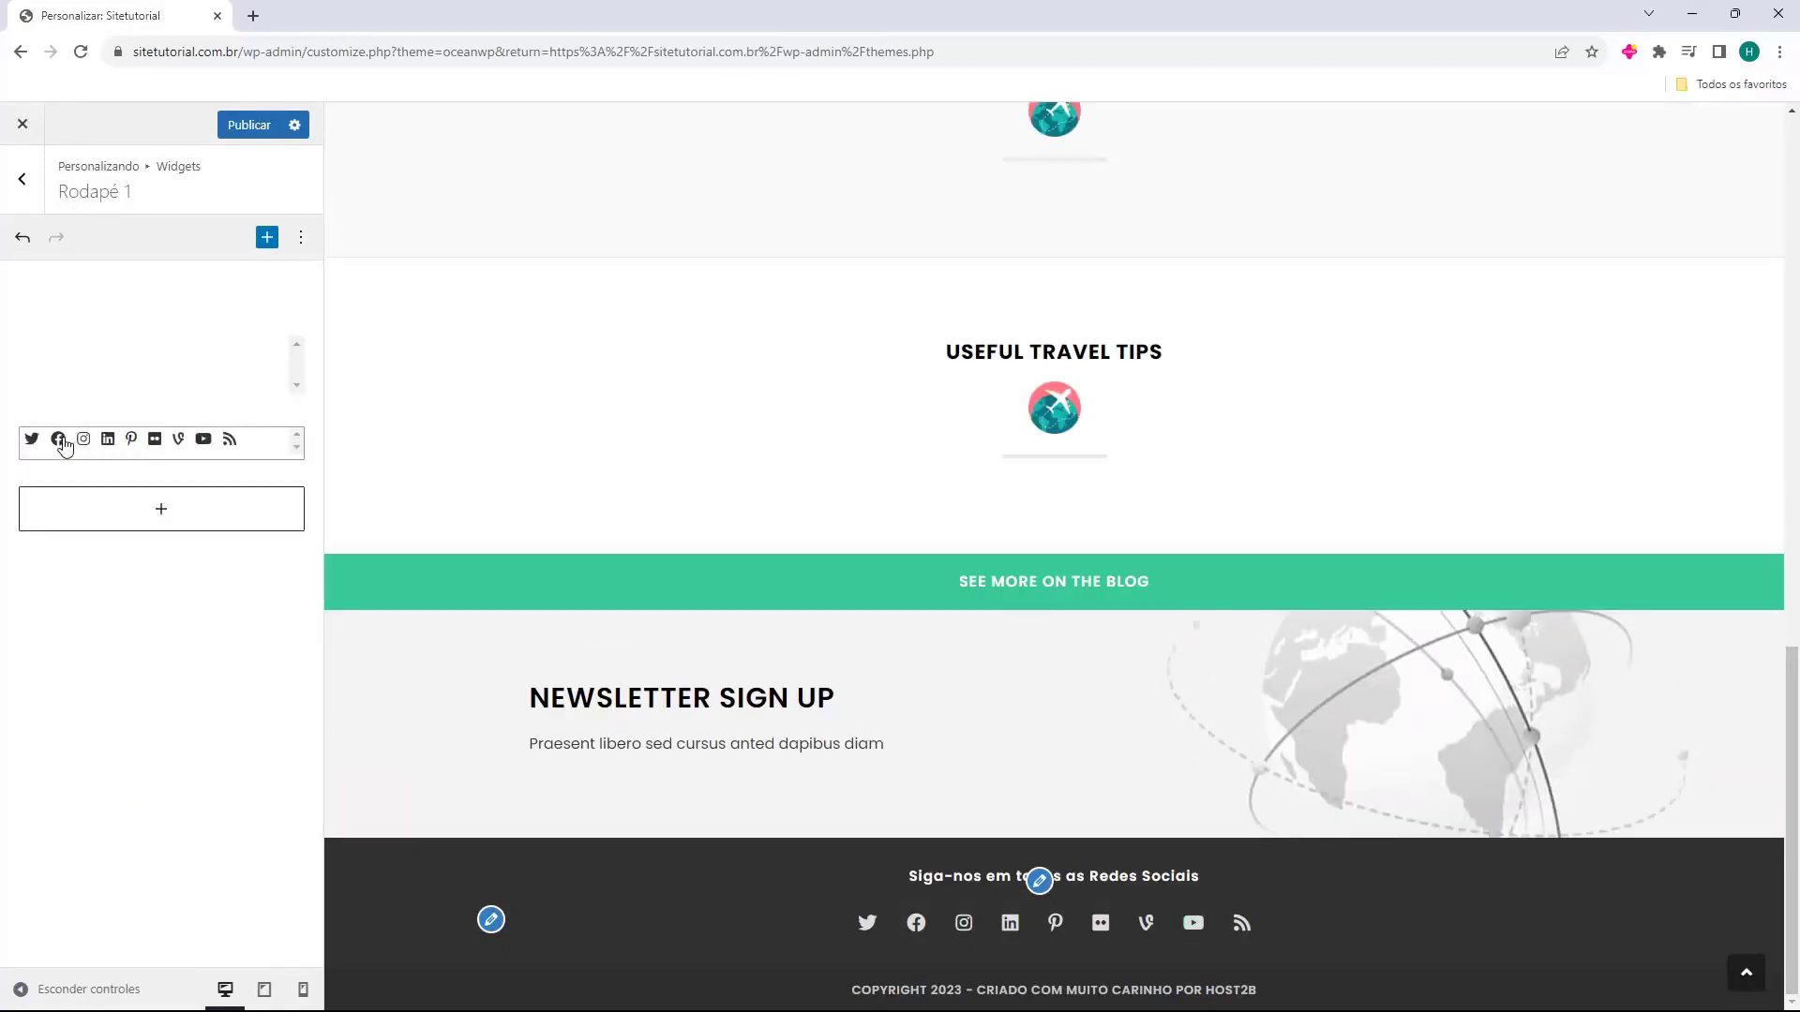
left_click(193, 455)
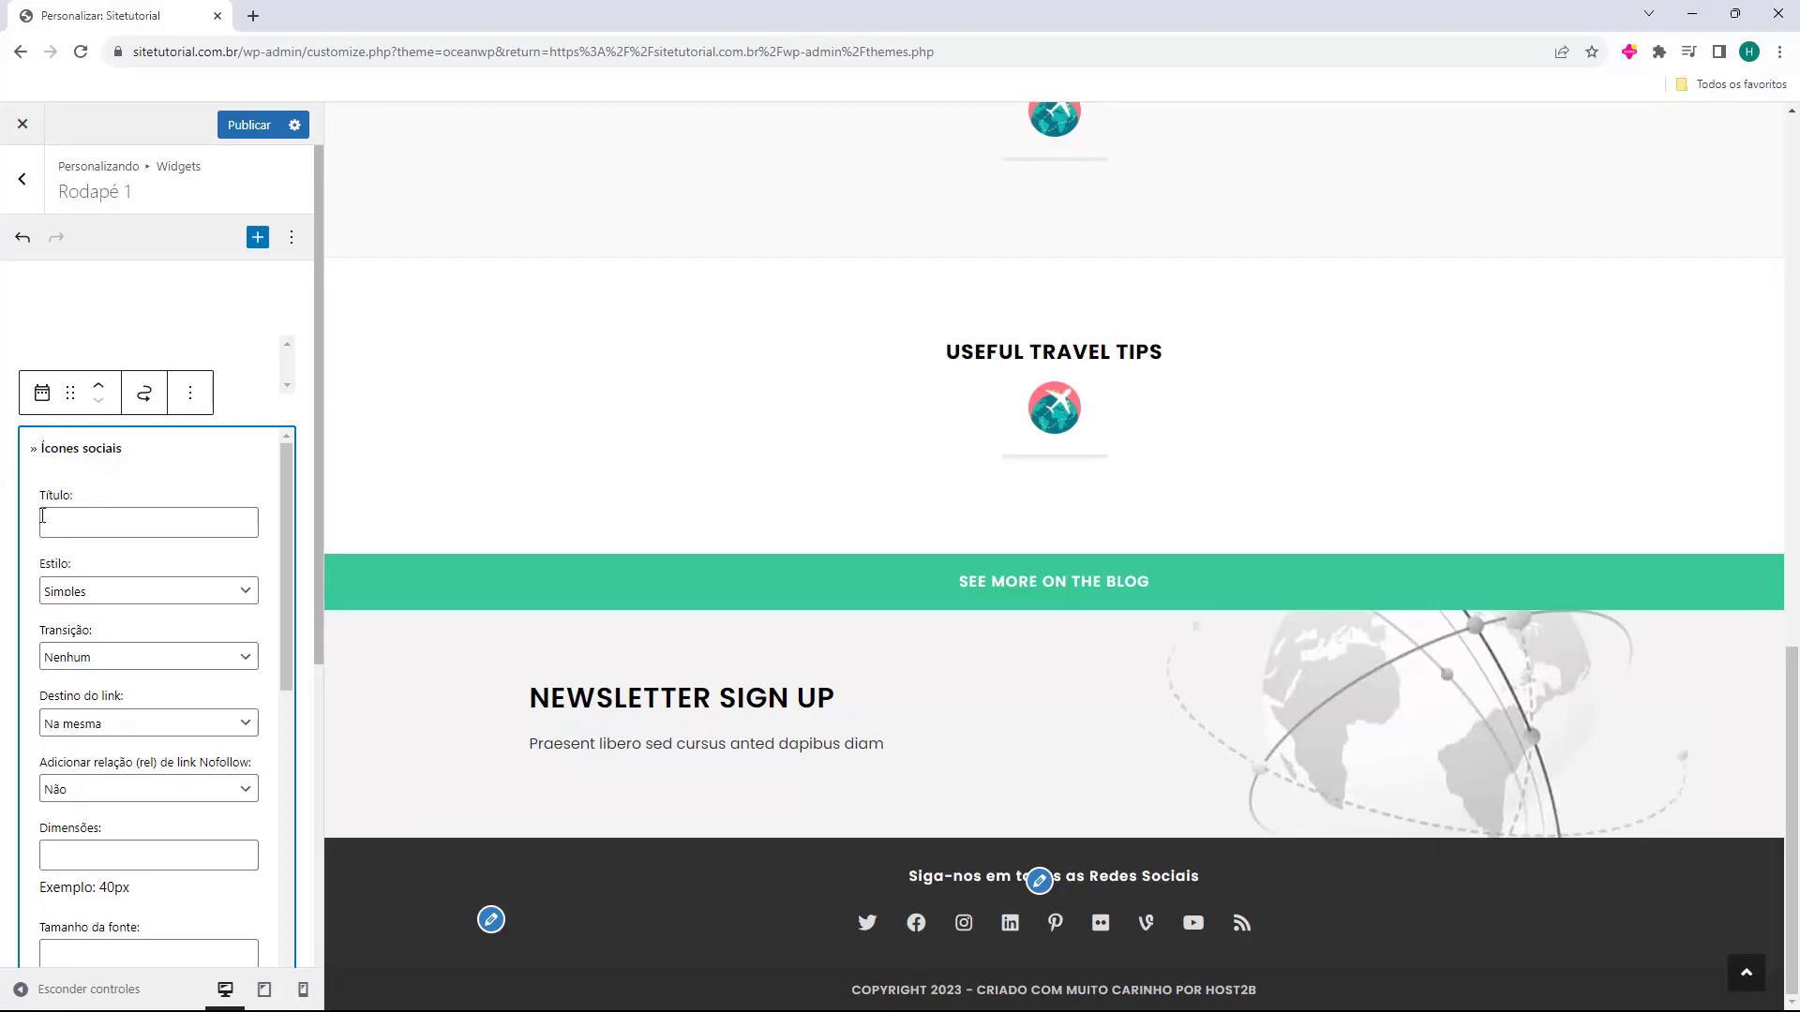
Try the Colorido and Escuro icon styles, settling back on Simples.
left_click(51, 592)
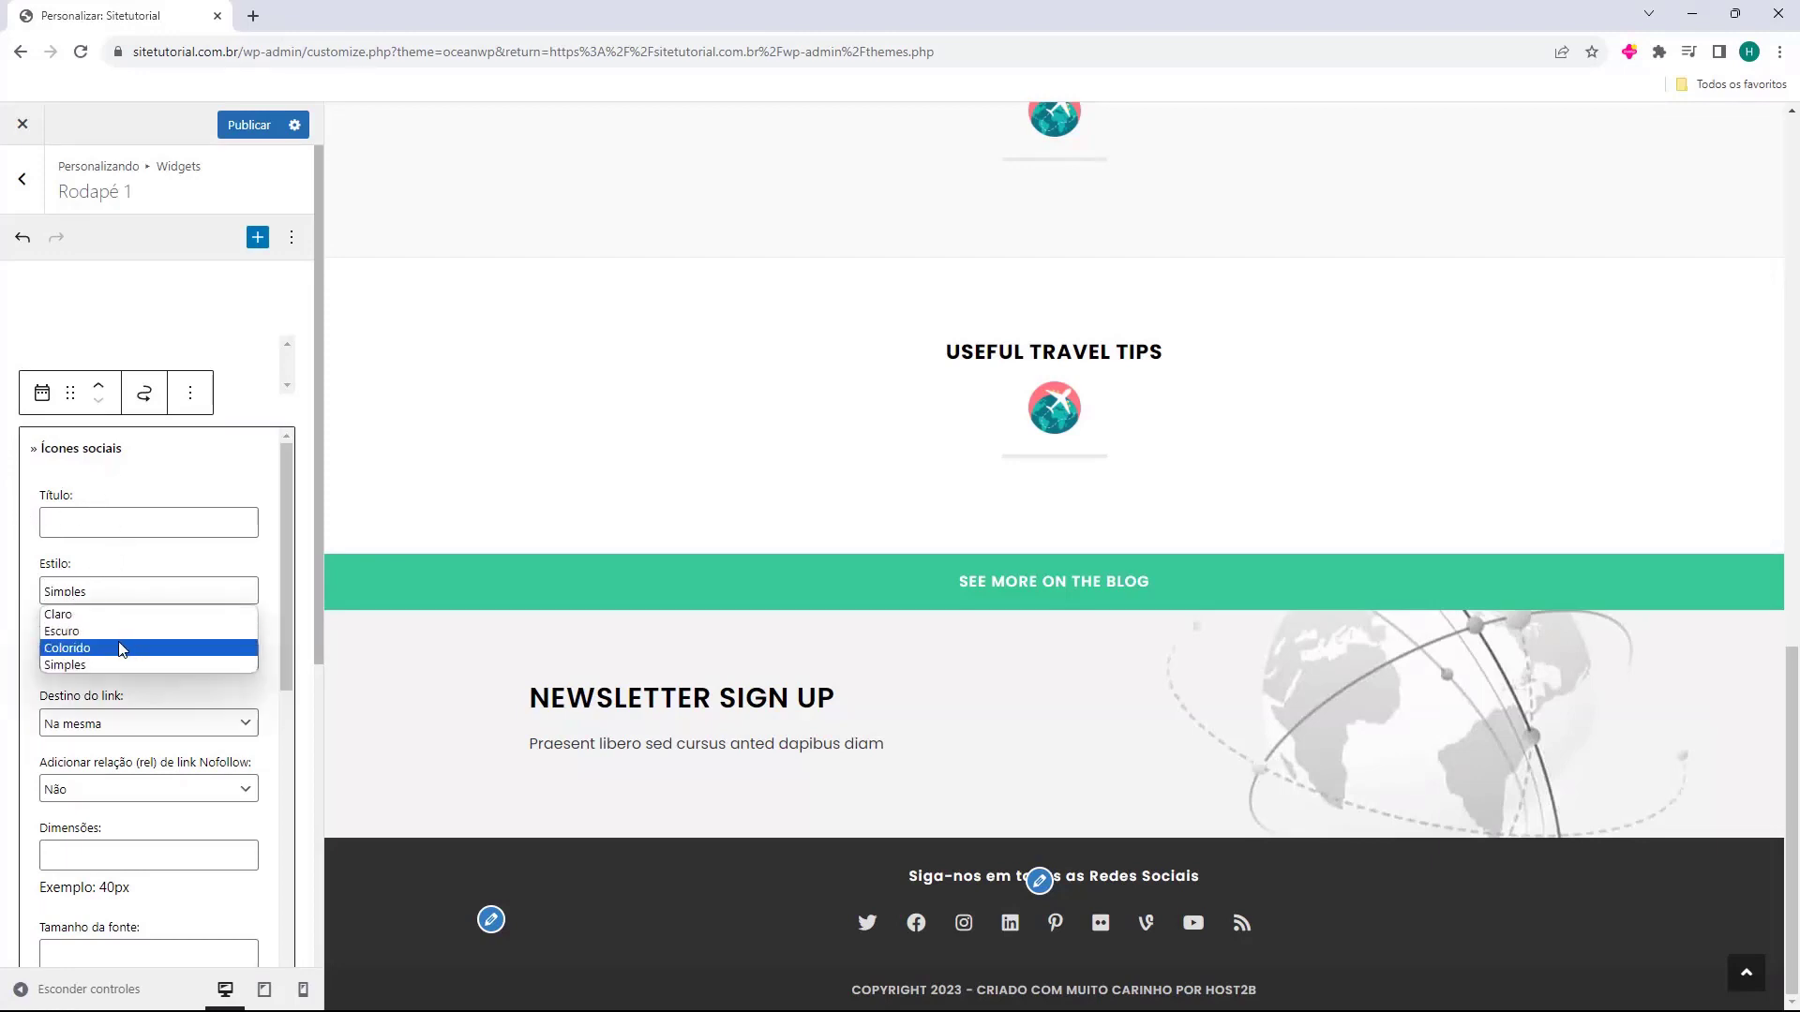
left_click(116, 648)
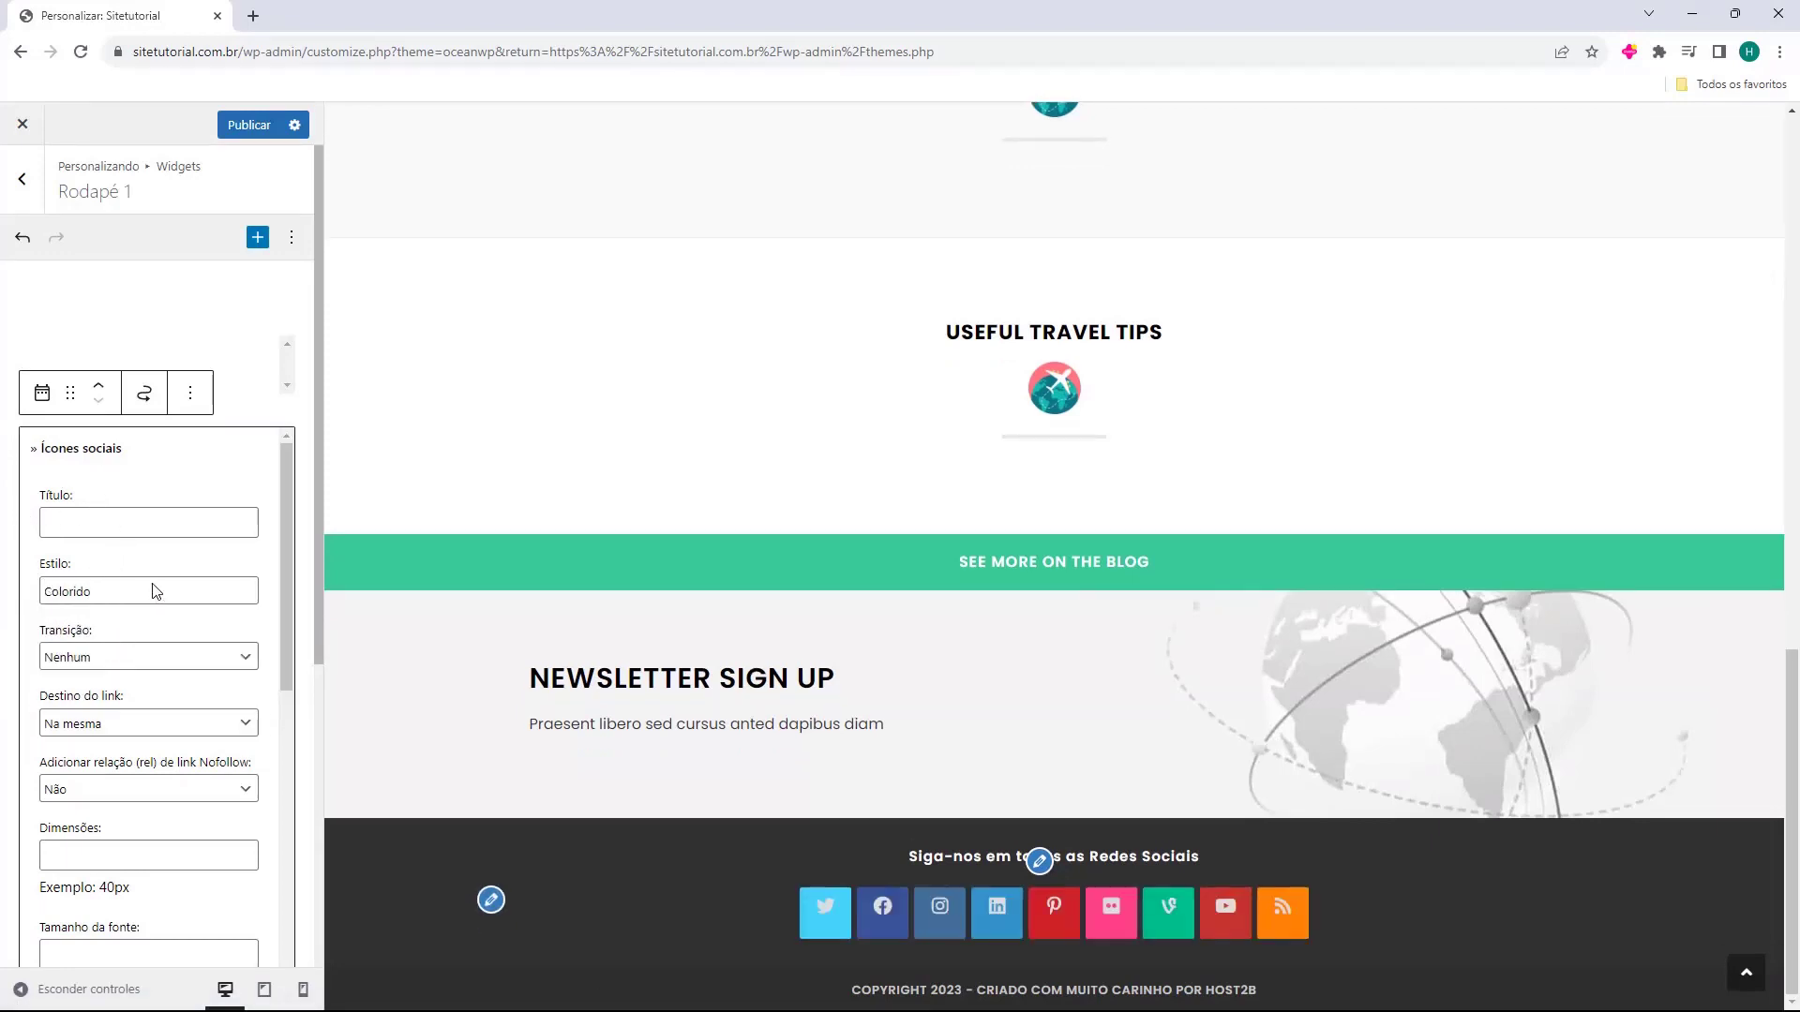
left_click(145, 596)
left_click(103, 631)
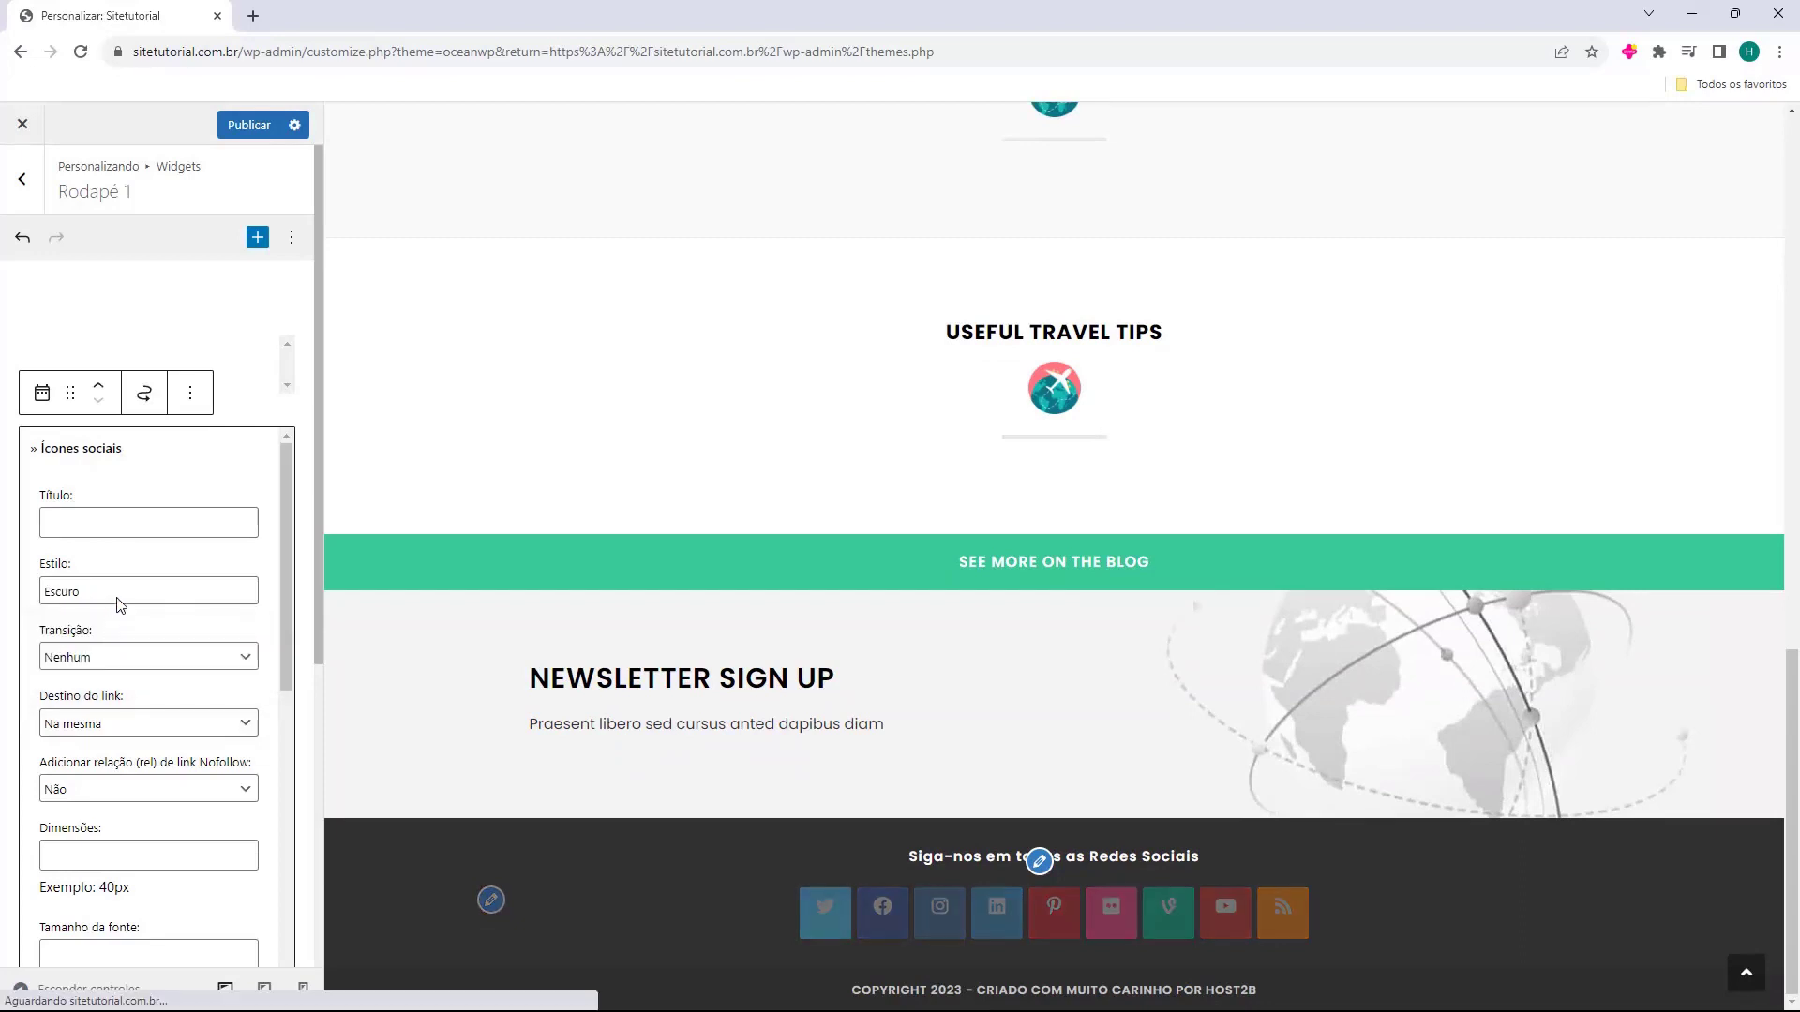
left_click(120, 603)
left_click(120, 677)
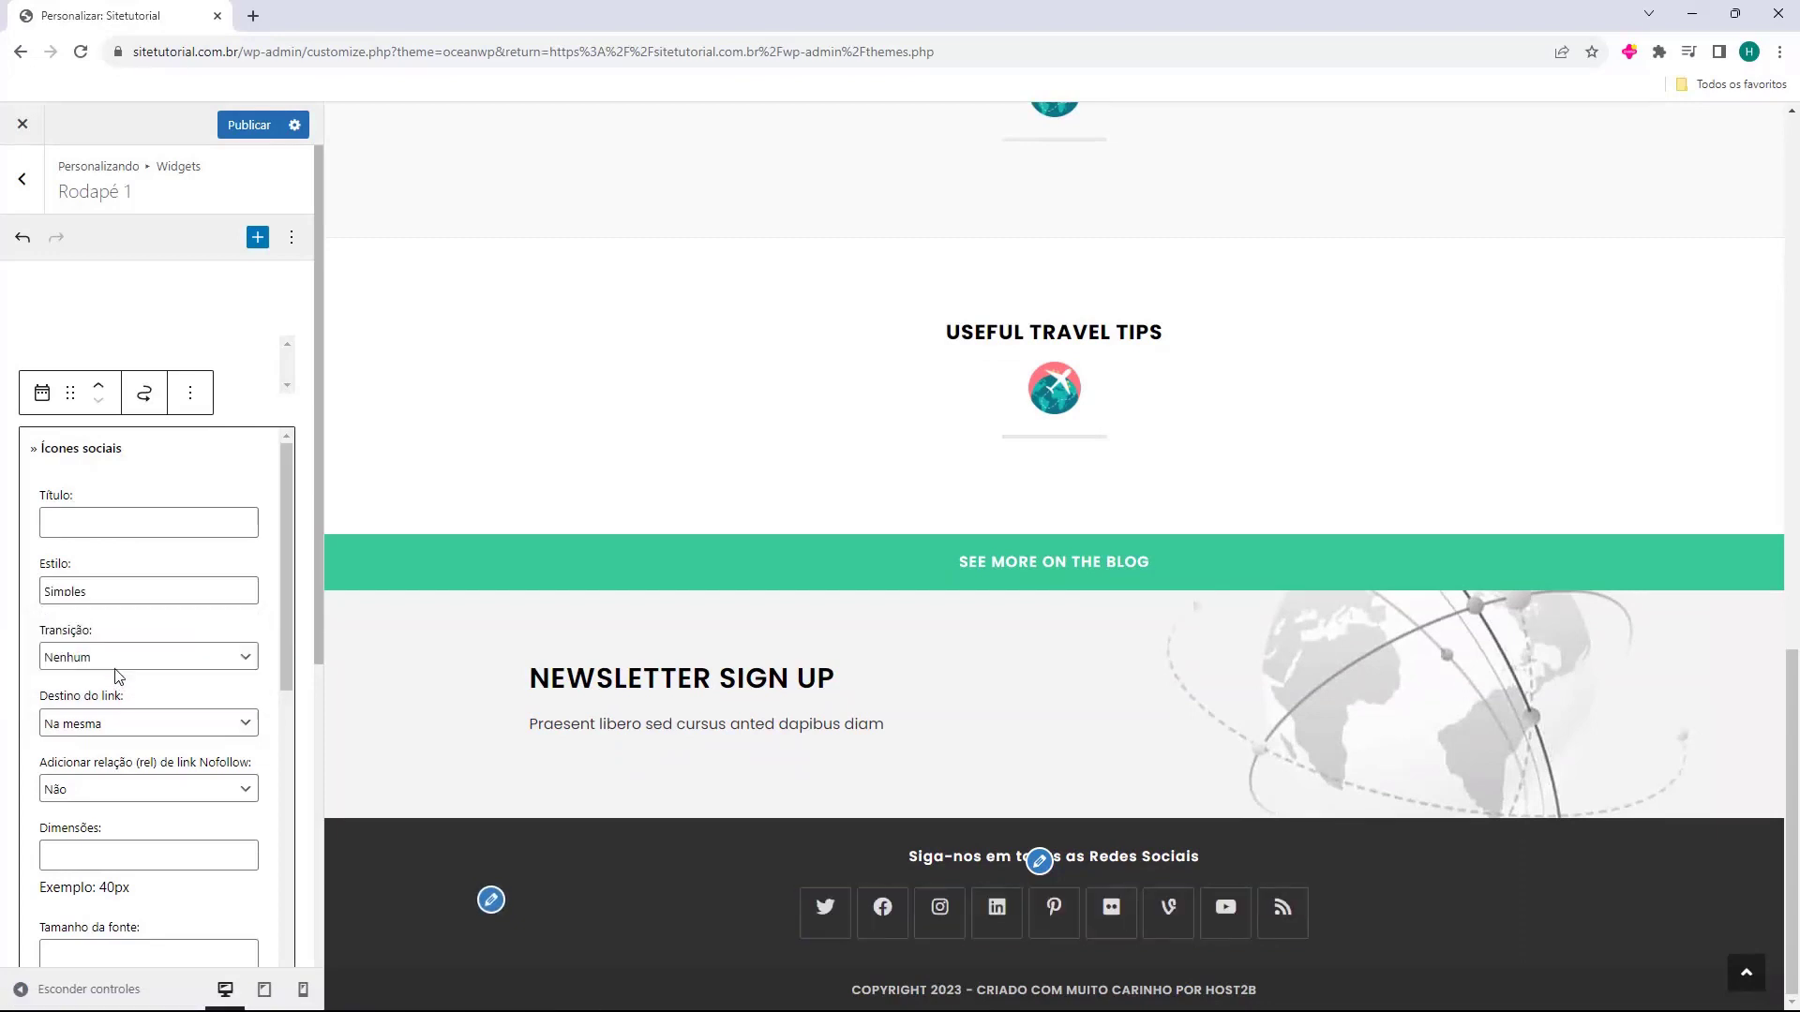
Clear the RSS and Vine social links to hide their icons.
scroll(37, 619, "down", 3)
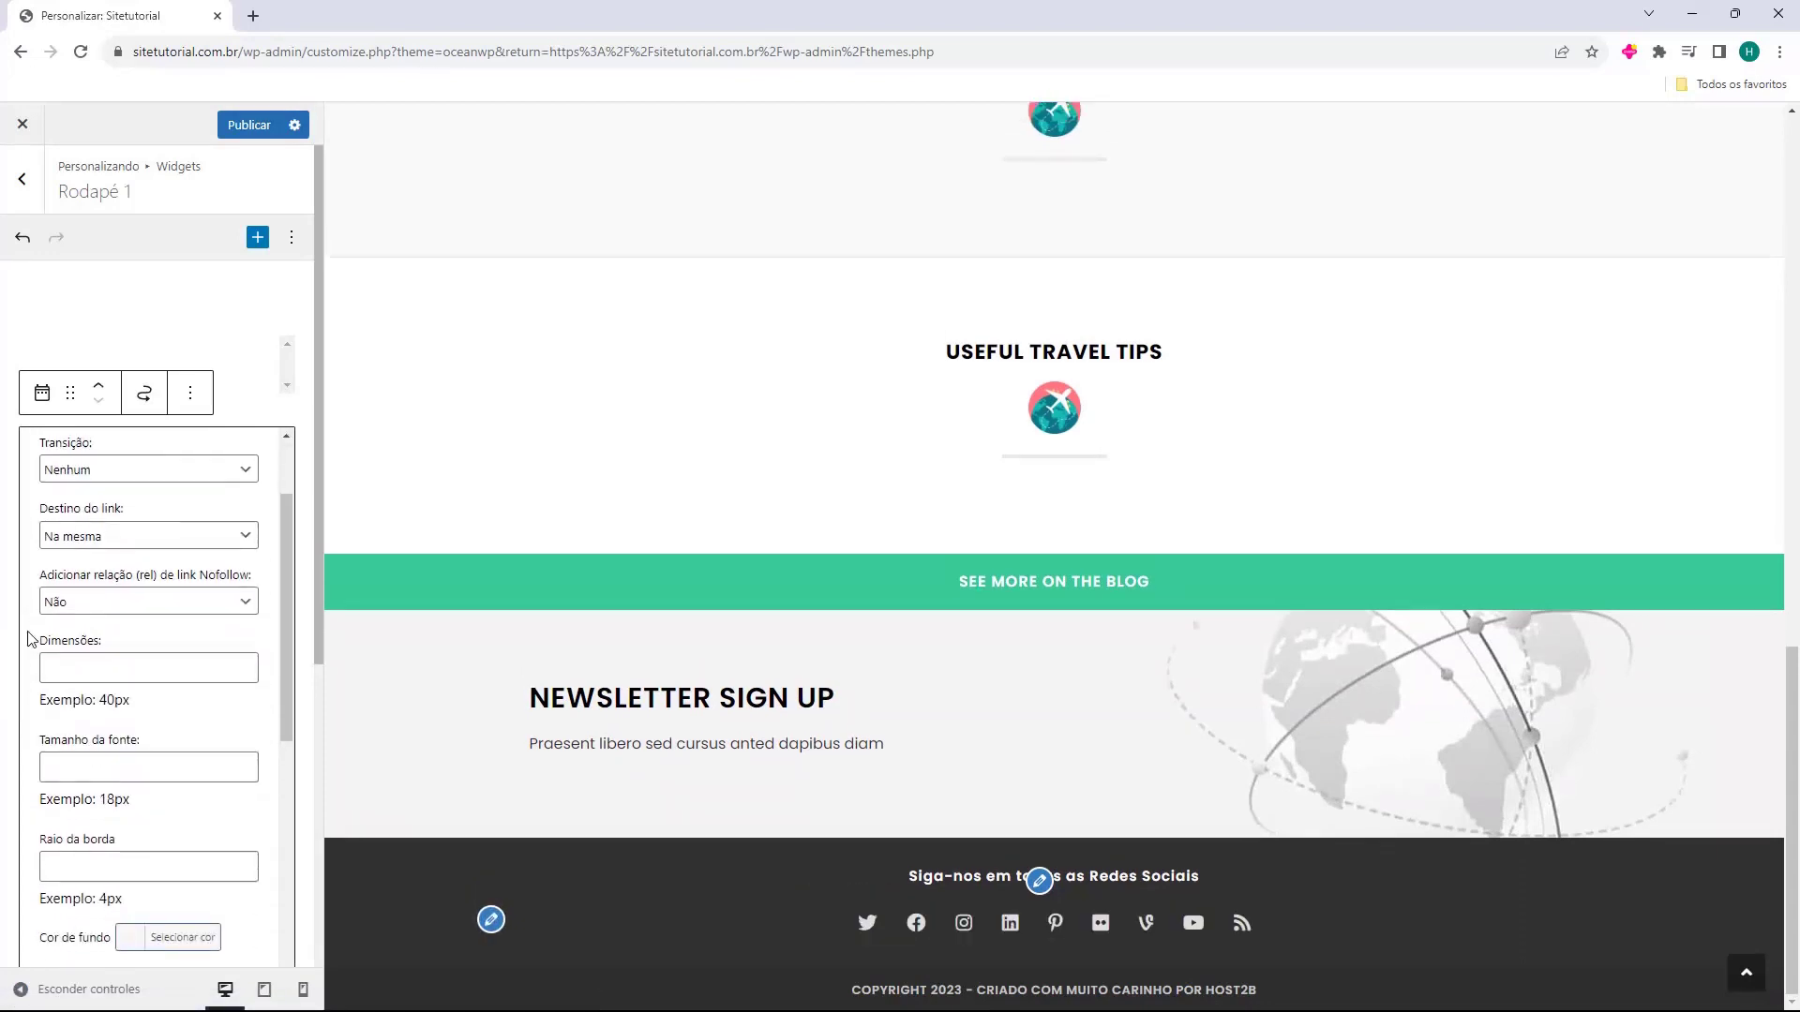
scroll(37, 636, "down", 2)
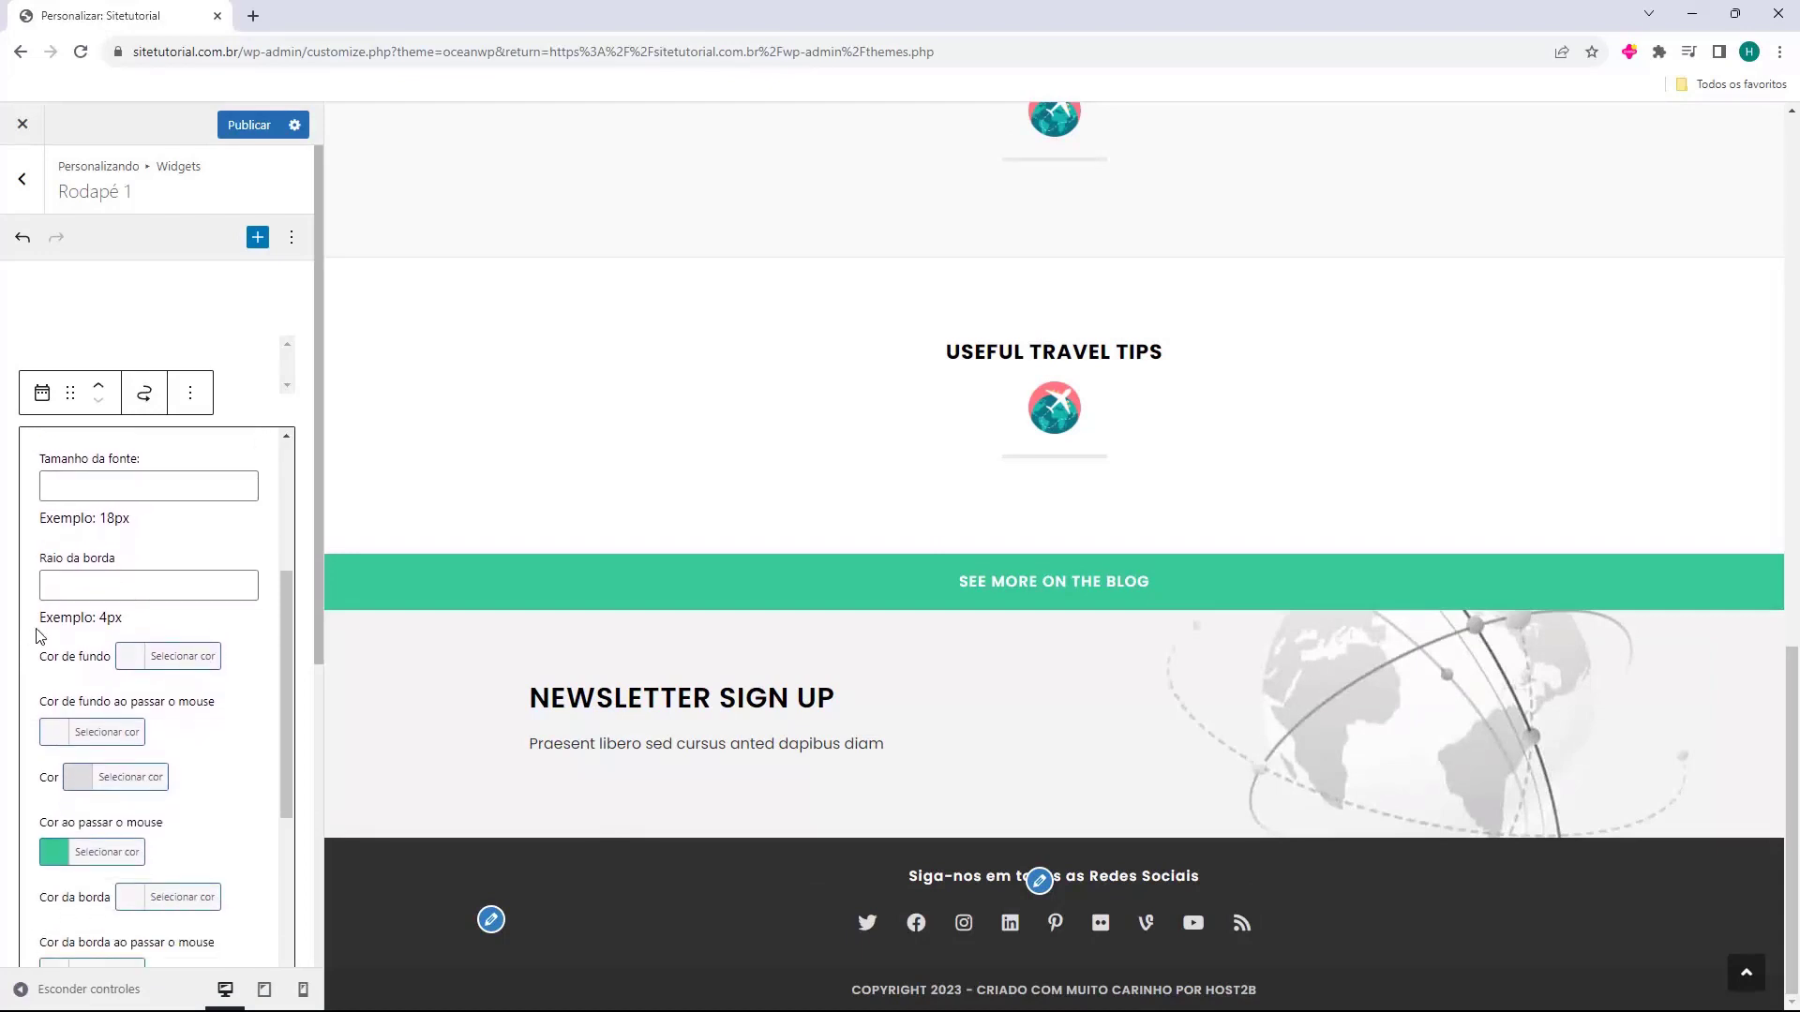
scroll(42, 636, "down", 1)
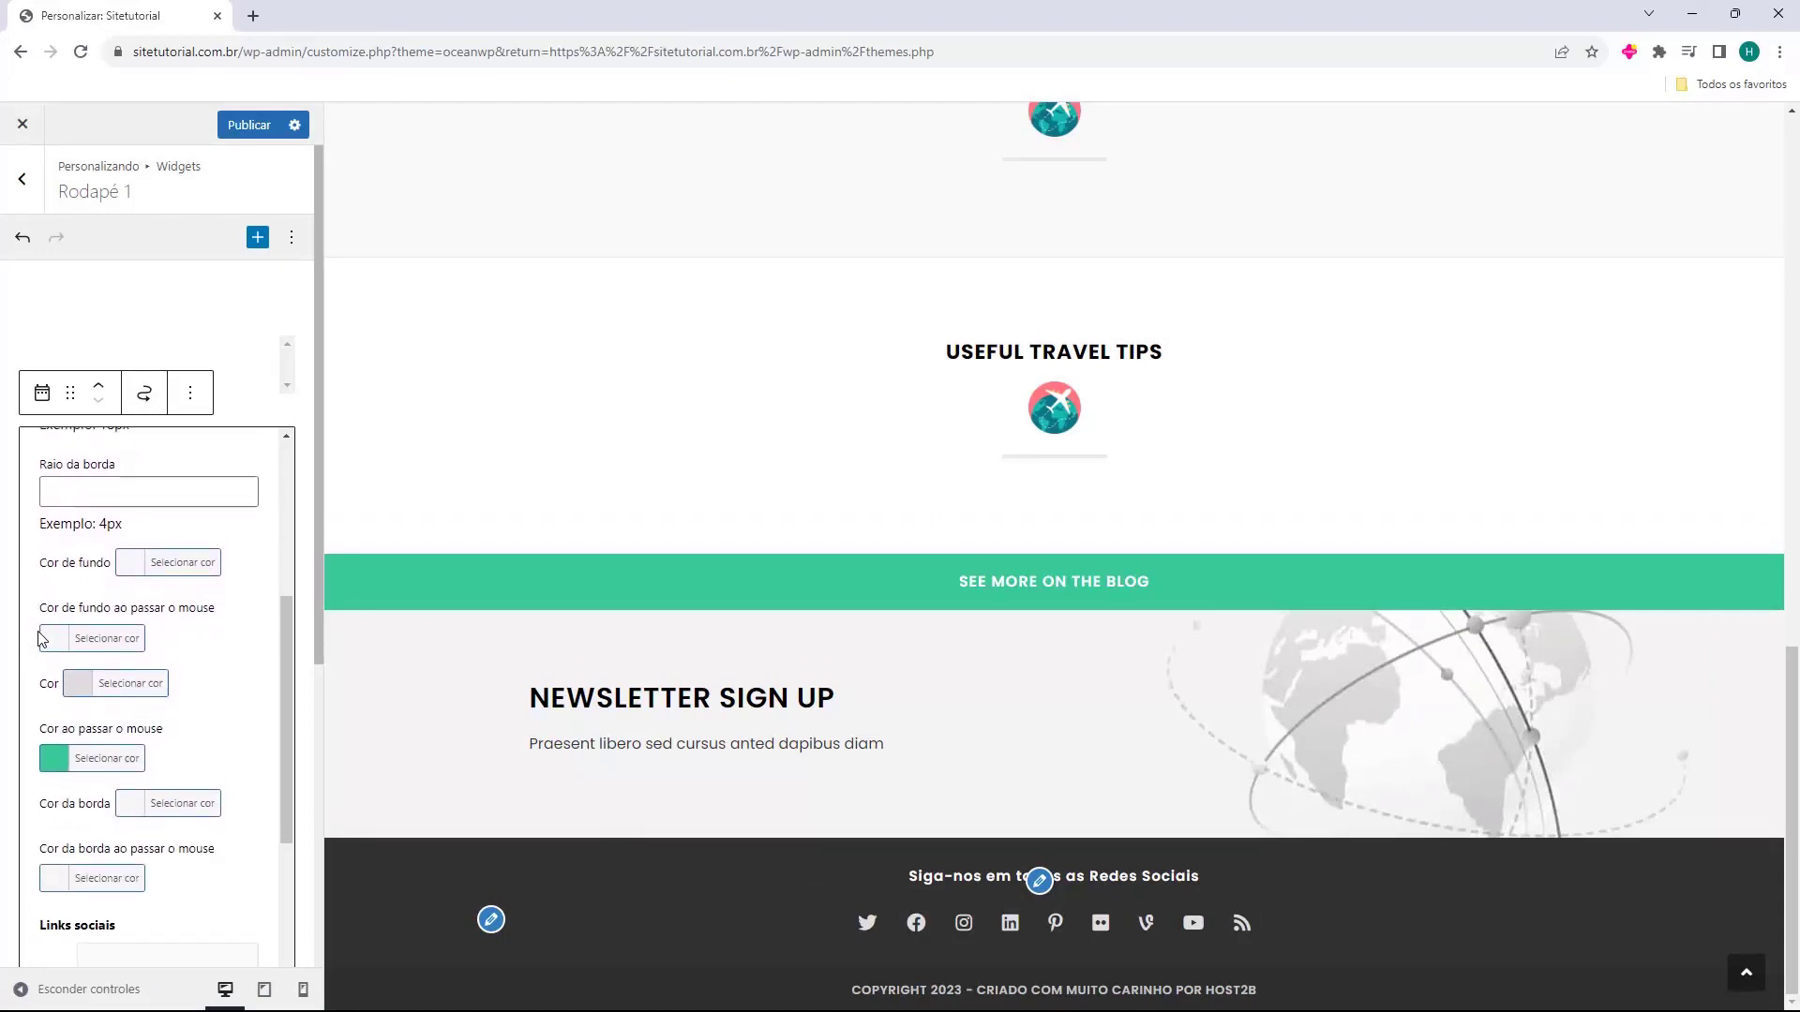
scroll(35, 634, "down", 3)
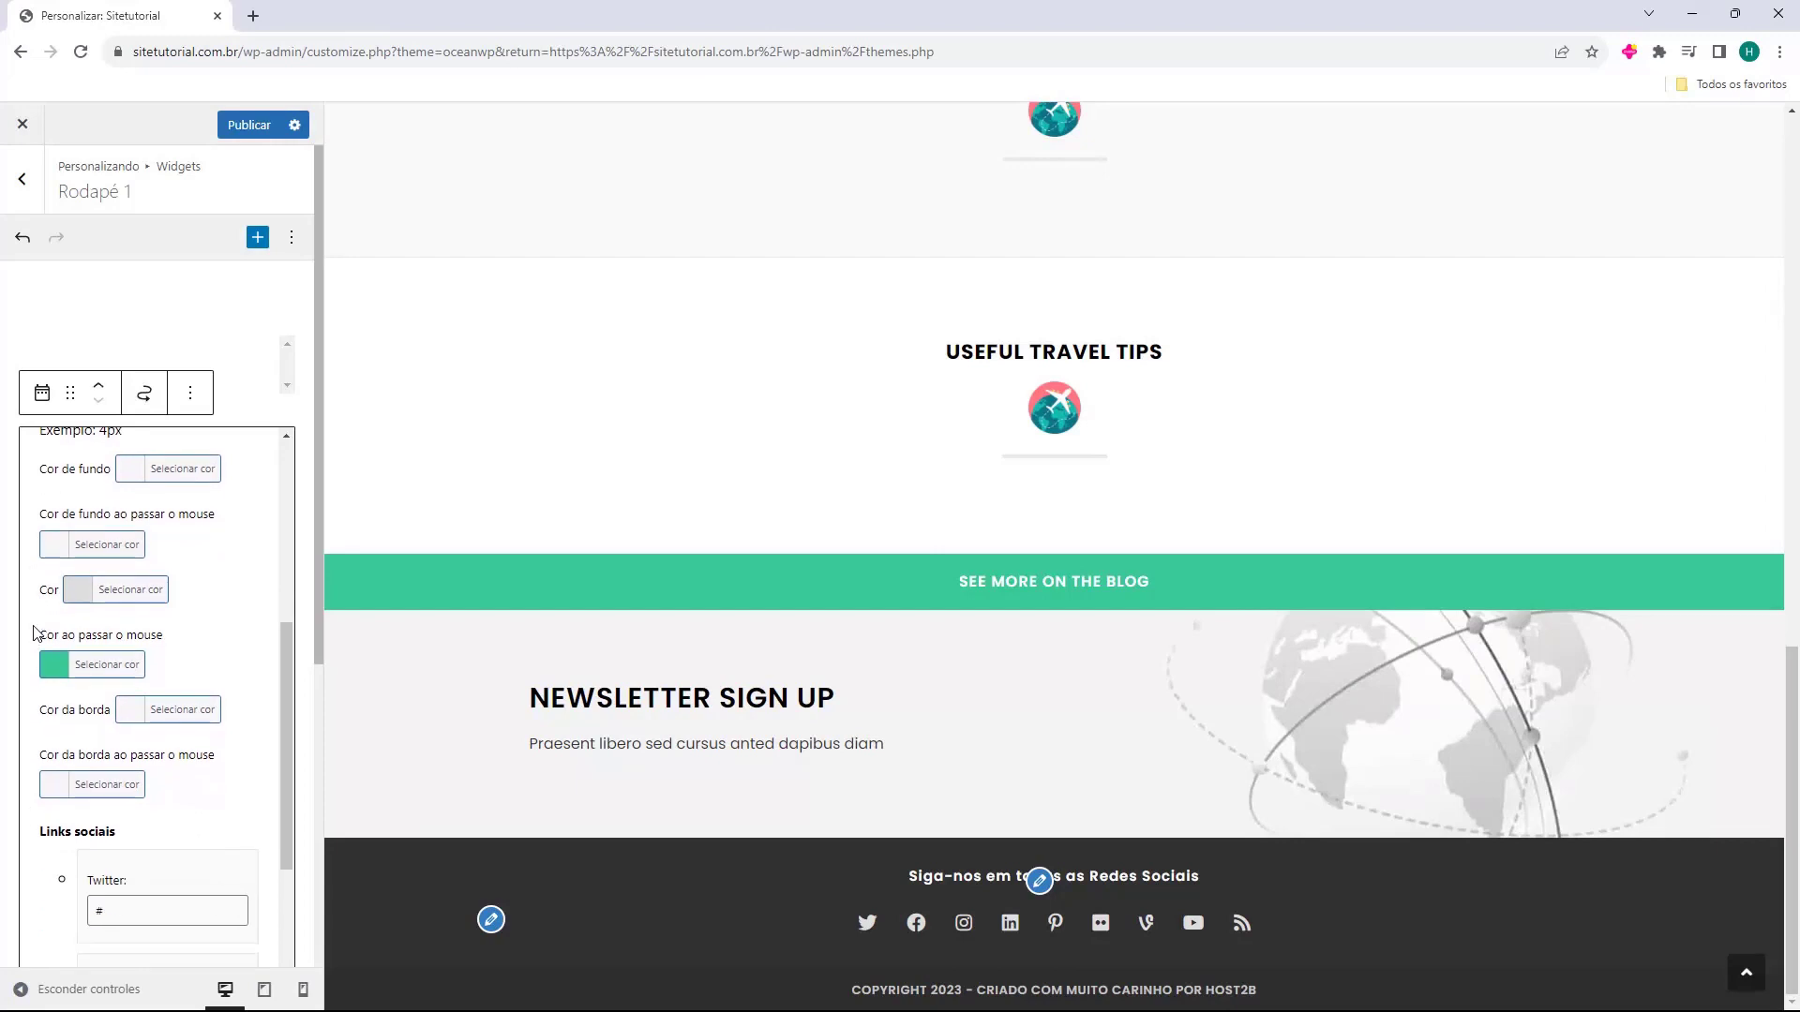
scroll(77, 537, "down", 1)
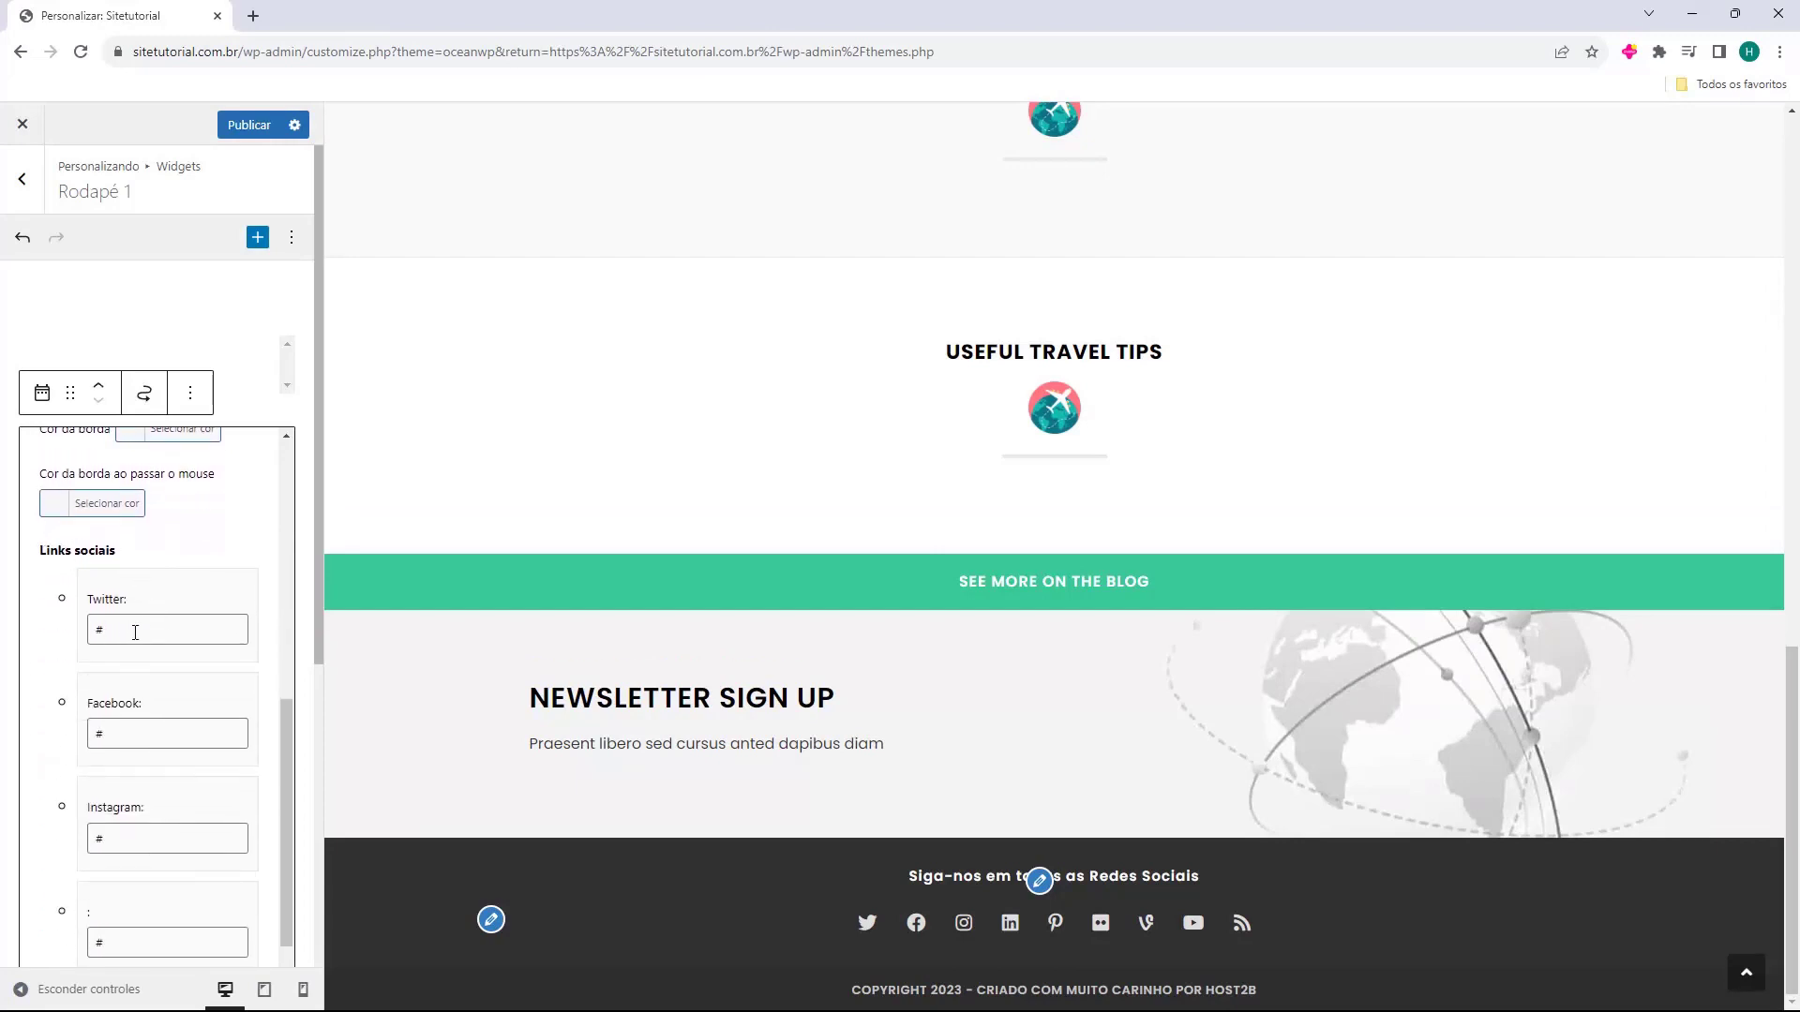
scroll(140, 621, "down", 15)
scroll(145, 631, "down", 6)
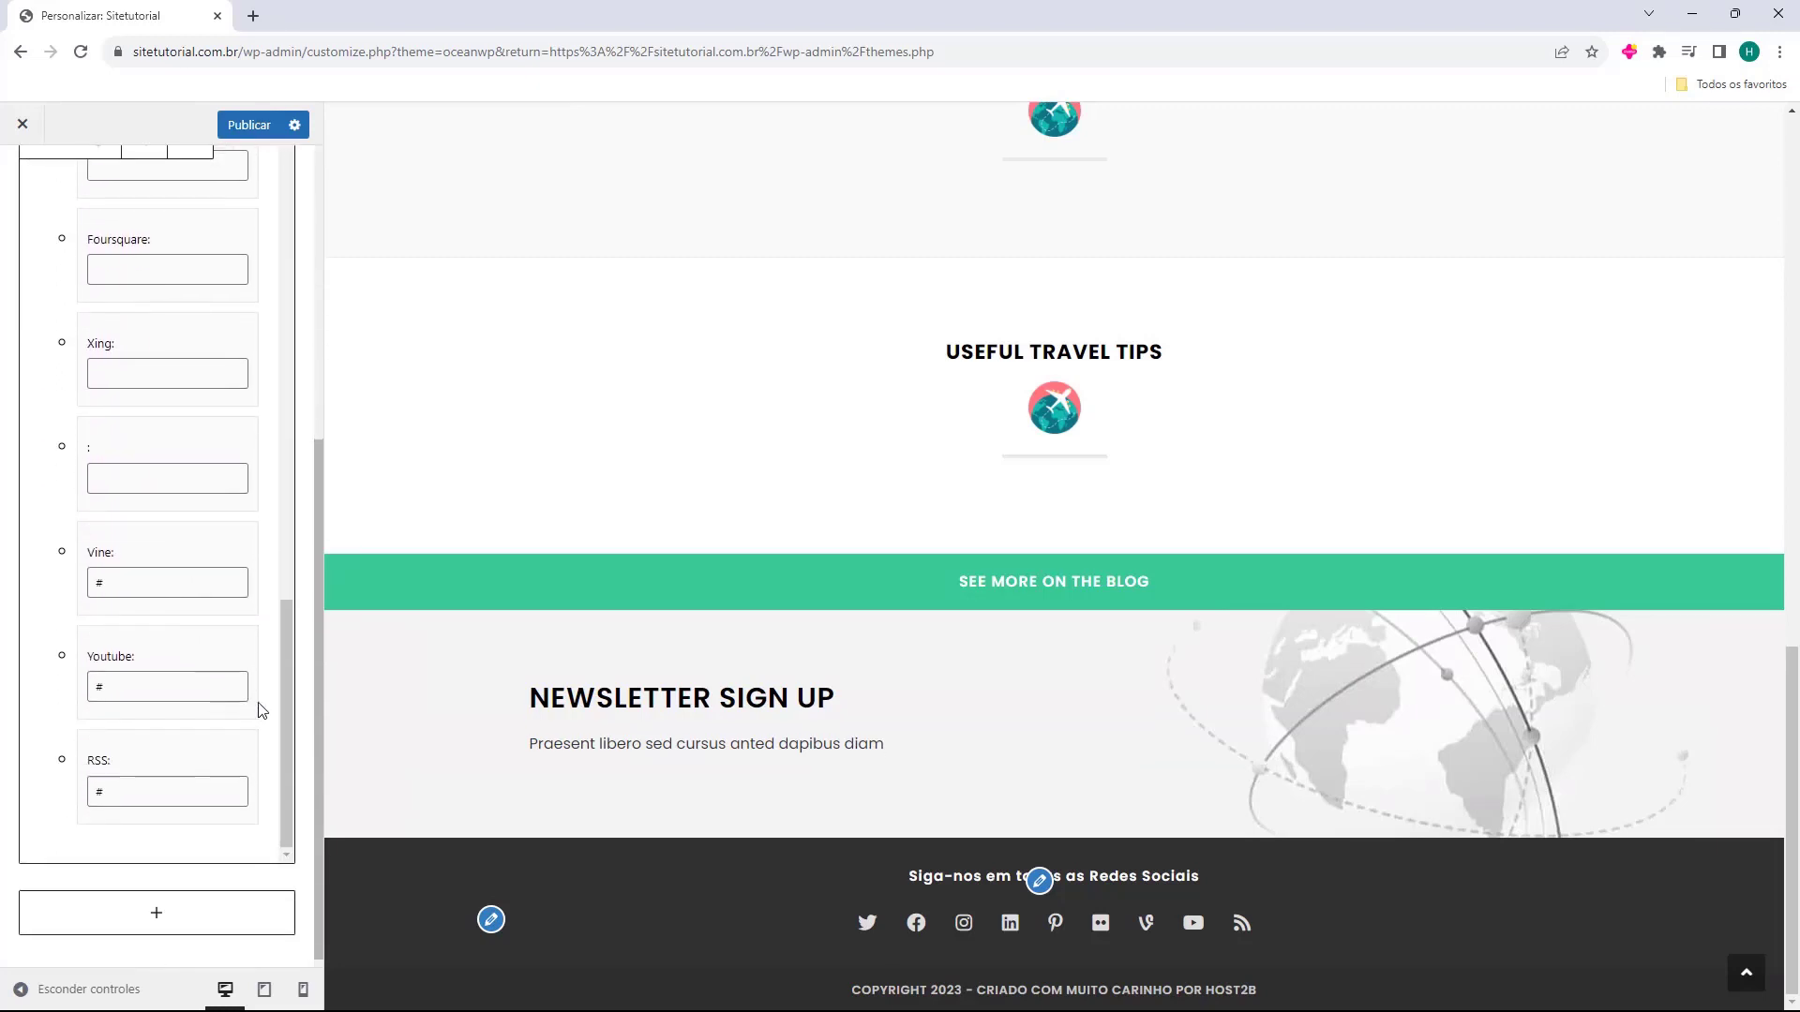
key("BackSpace")
double_click(113, 584)
key("BackSpace")
Clear the Flickr and LinkedIn placeholder links to hide their icons.
scroll(128, 722, "up", 1)
scroll(127, 694, "up", 7)
left_click(124, 659)
key("BackSpace")
scroll(125, 609, "up", 1)
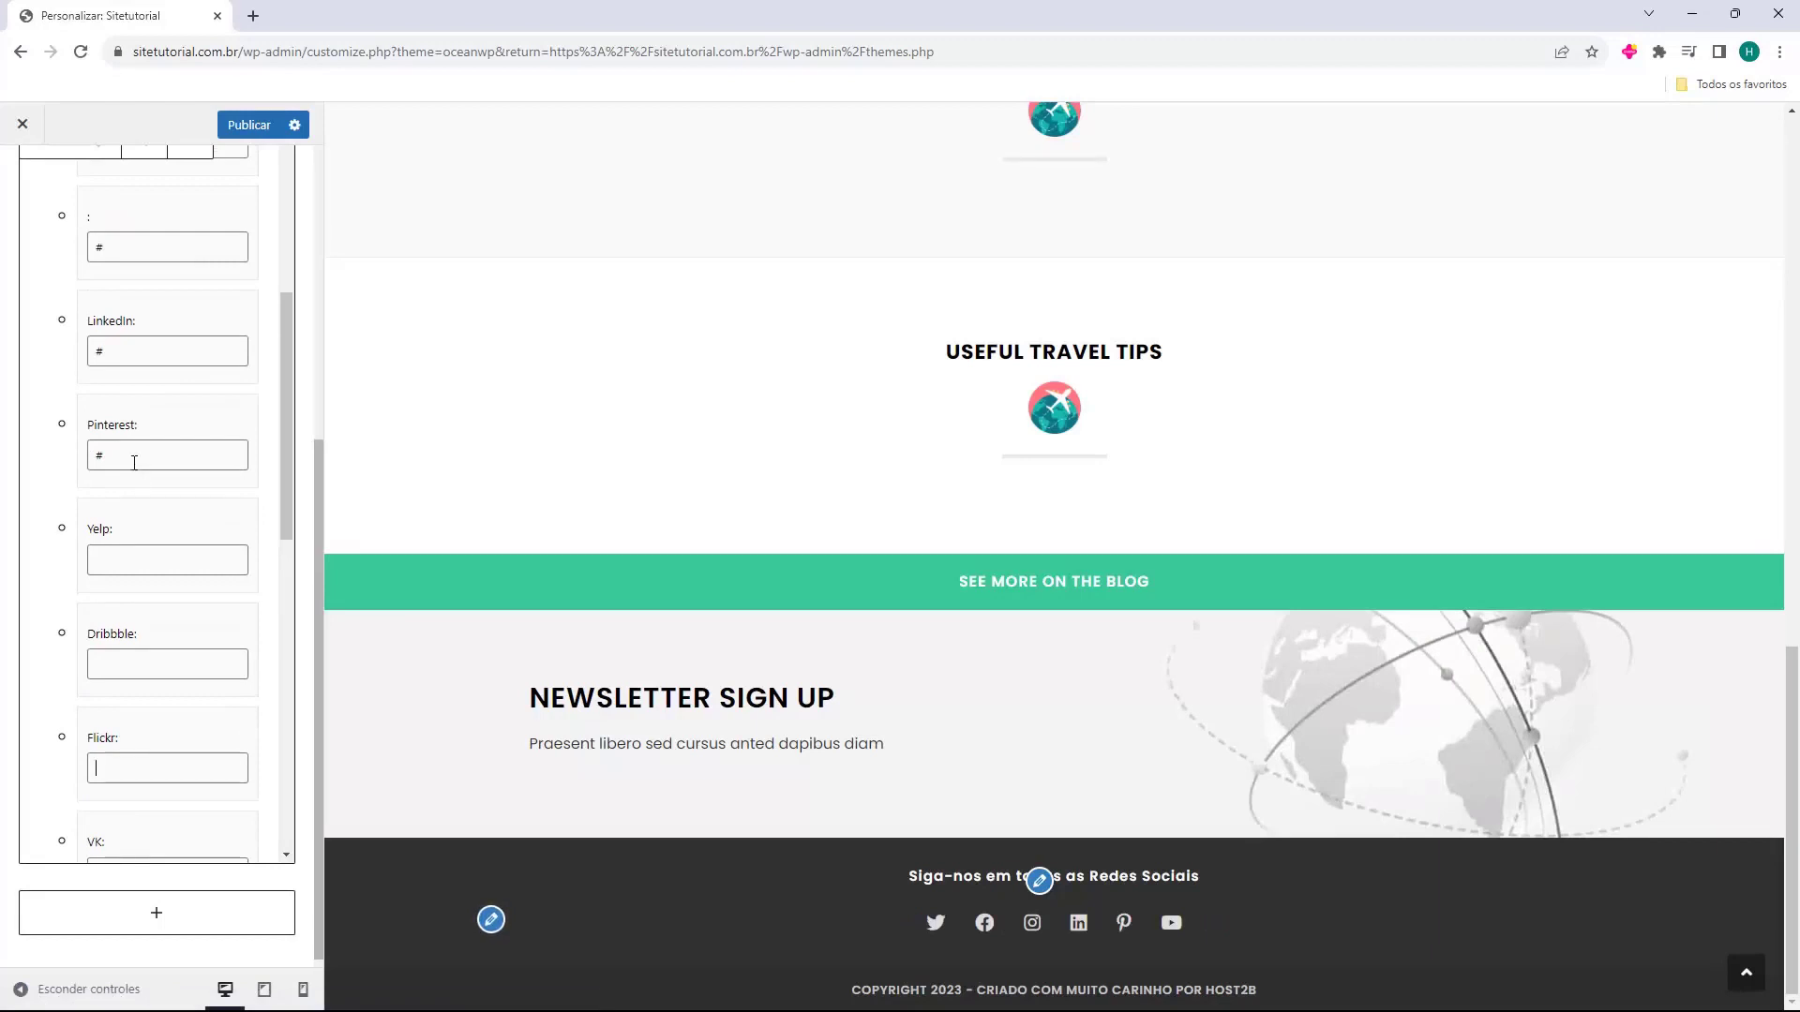
double_click(94, 352)
key("BackSpace")
scroll(94, 469, "up", 5)
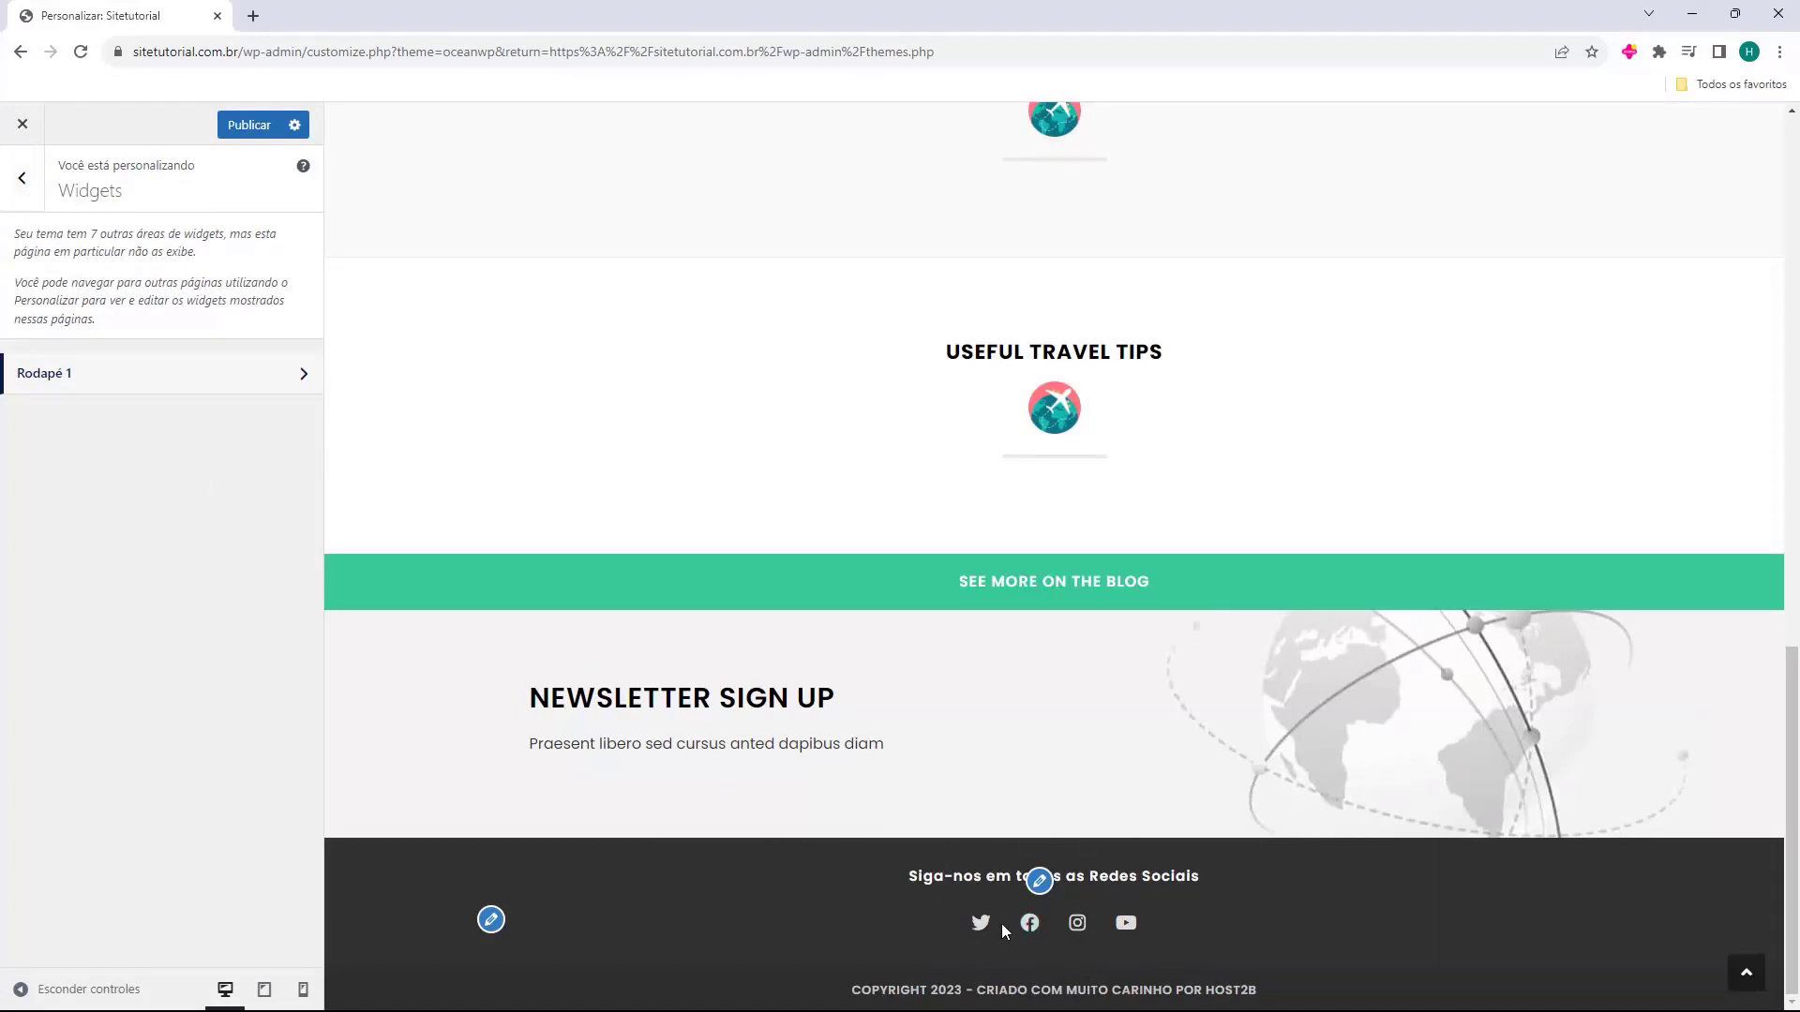
Spread the footer widgets across four columns as a trial.
left_click(22, 180)
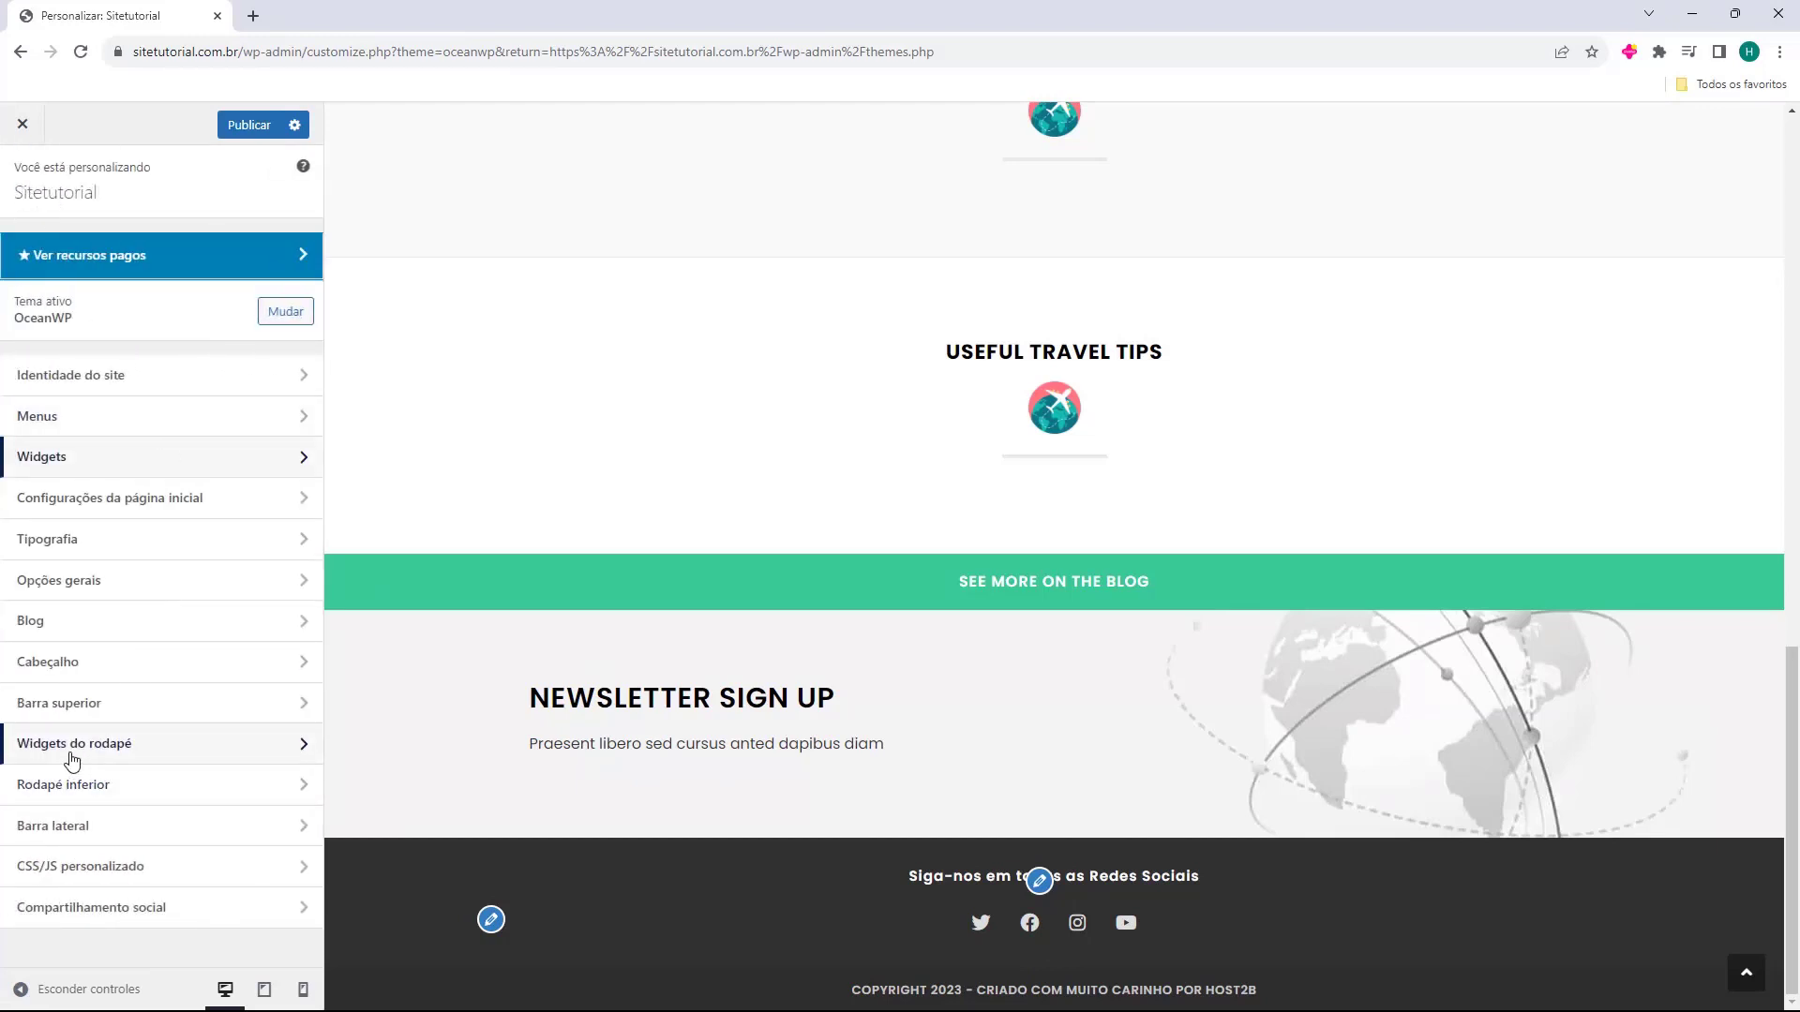
left_click(83, 757)
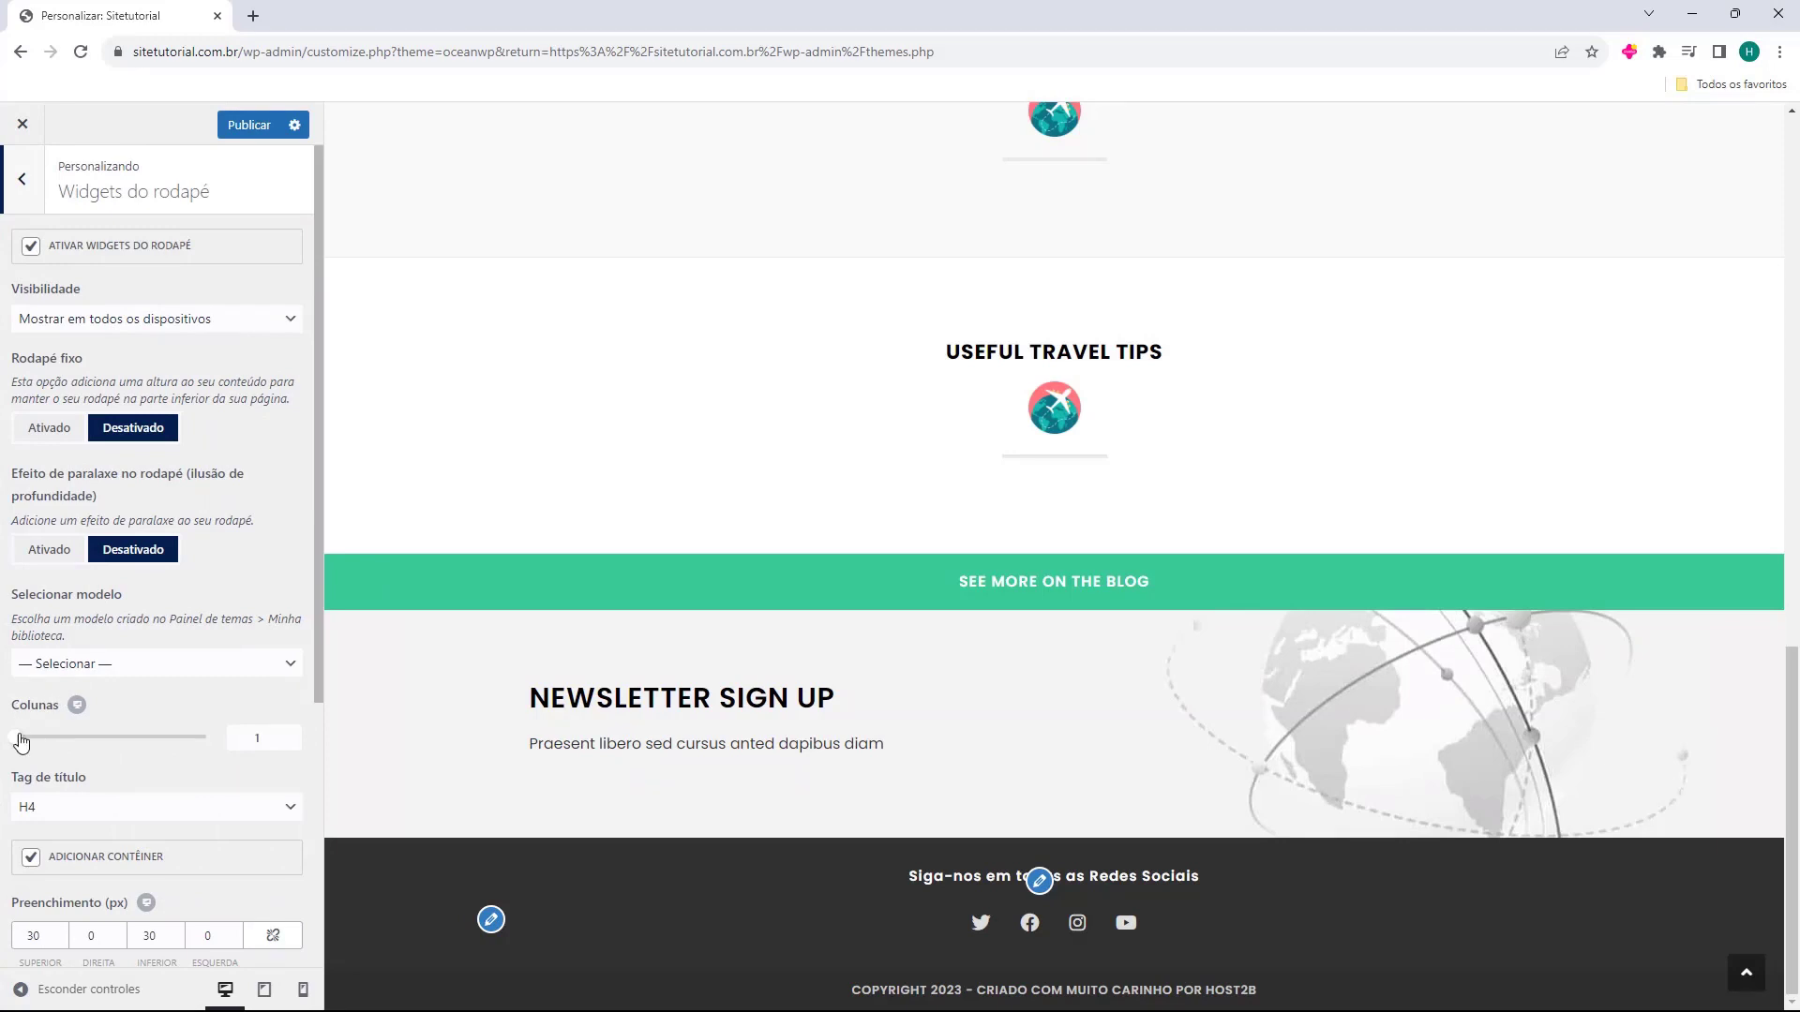
left_click_drag(20, 747, 199, 748)
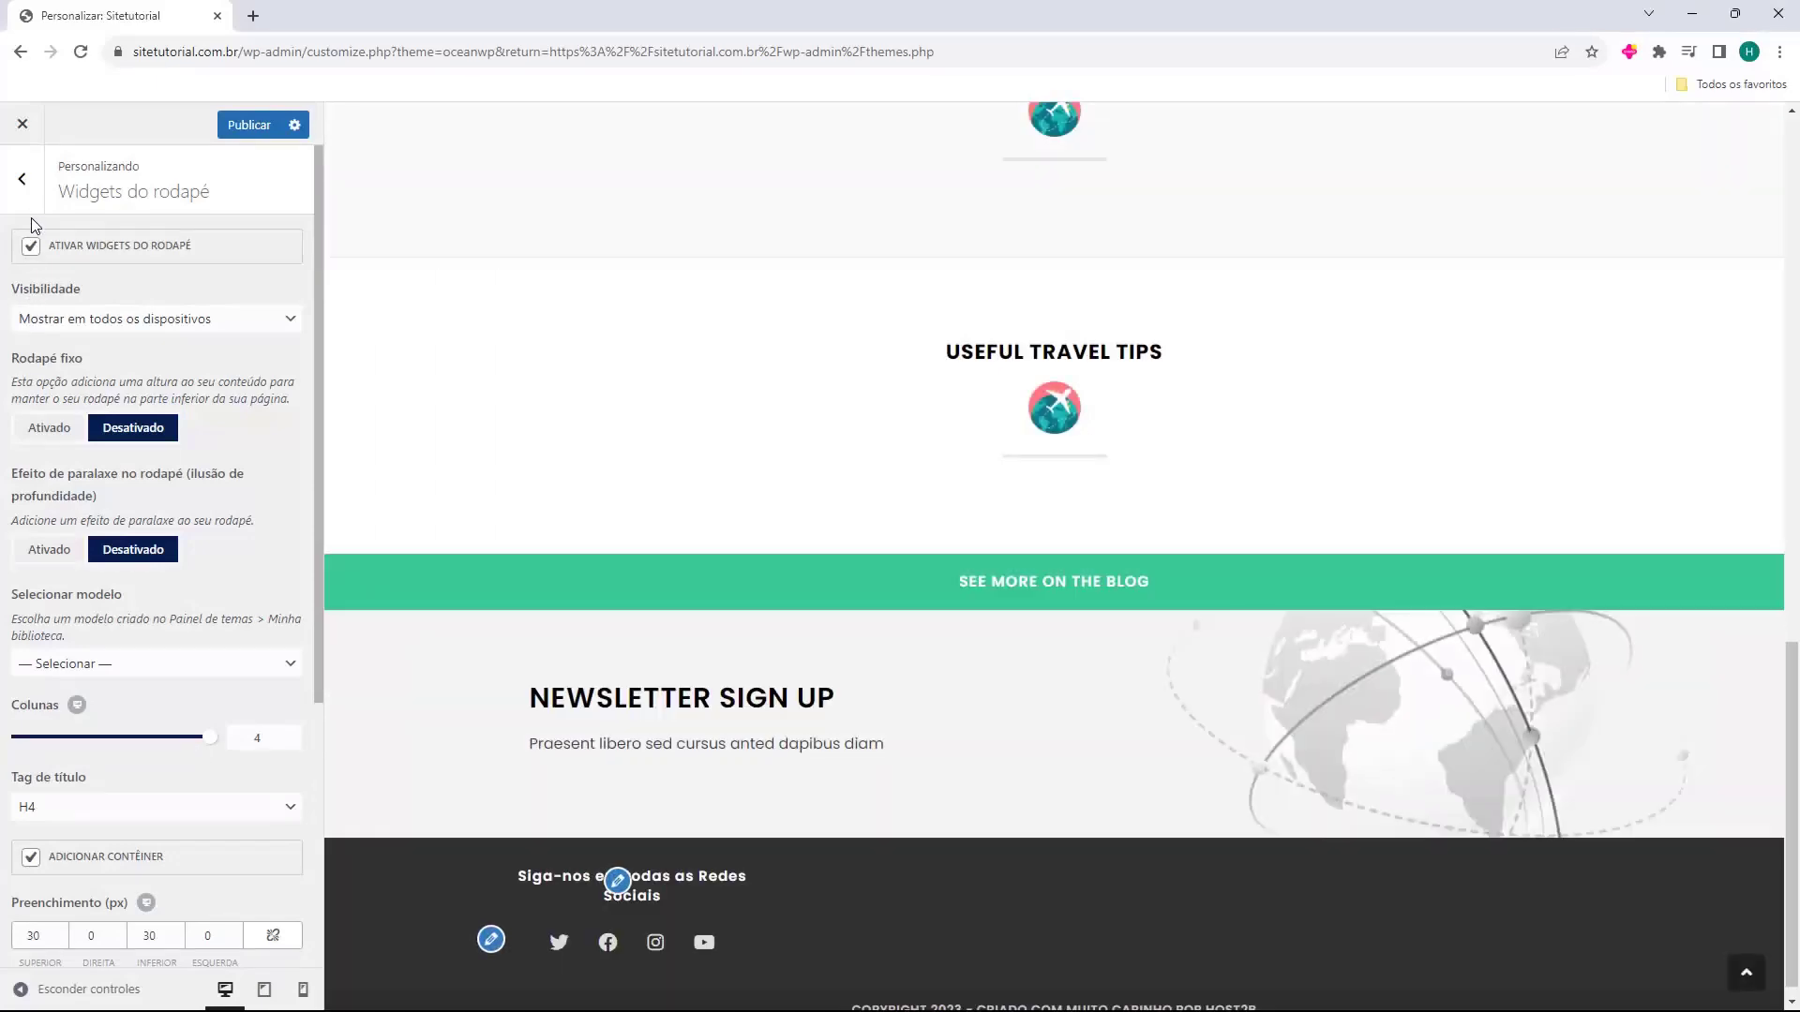
left_click(22, 183)
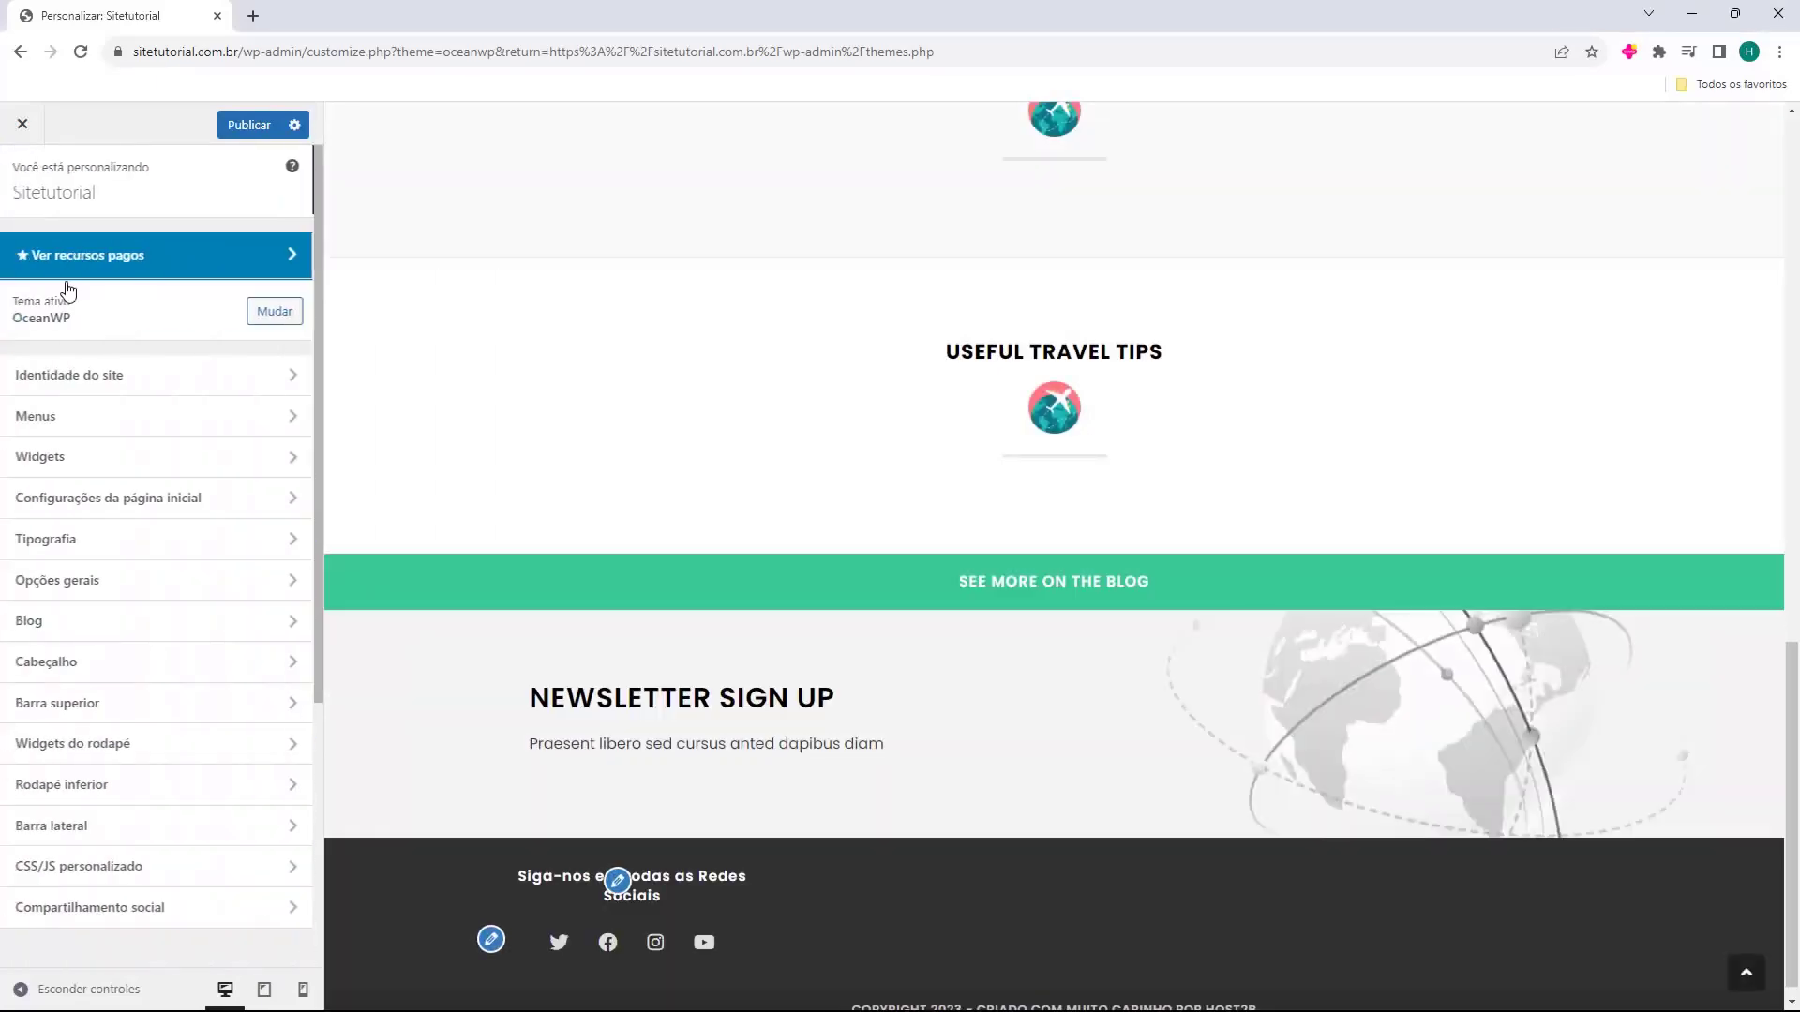
After checking the widget areas, set the footer widgets back to a single column.
left_click(90, 455)
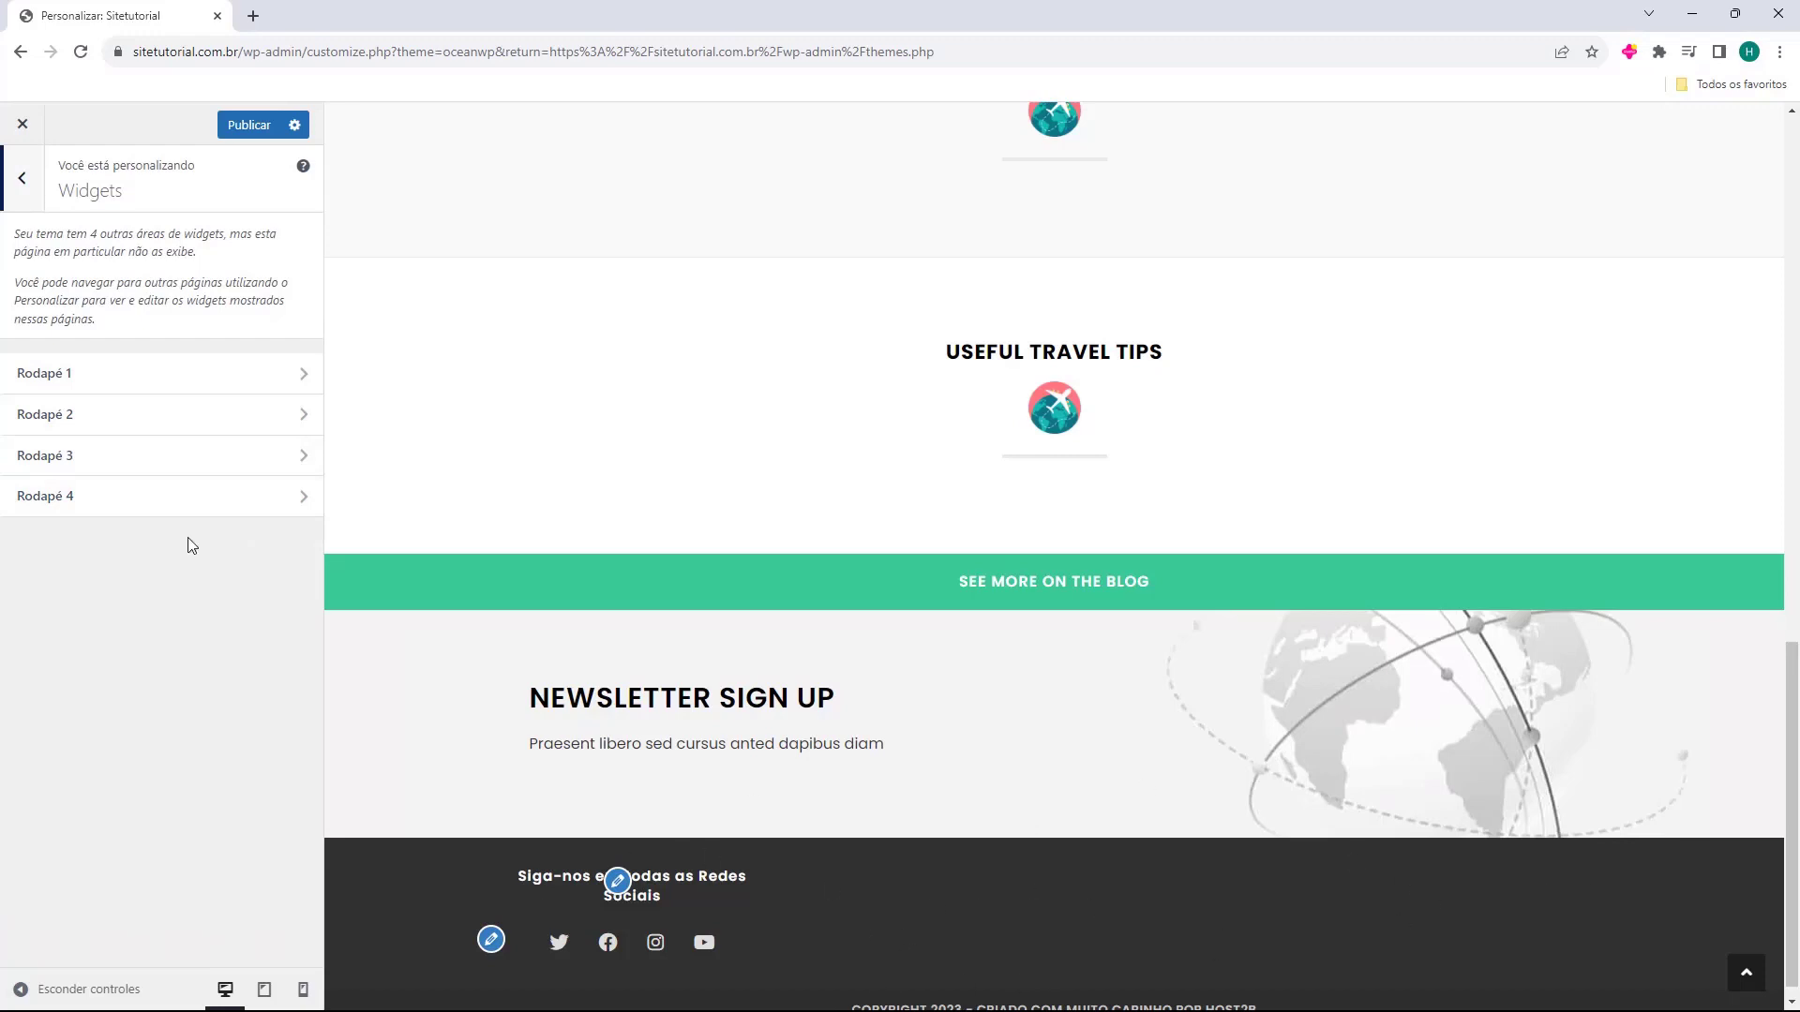
left_click(24, 206)
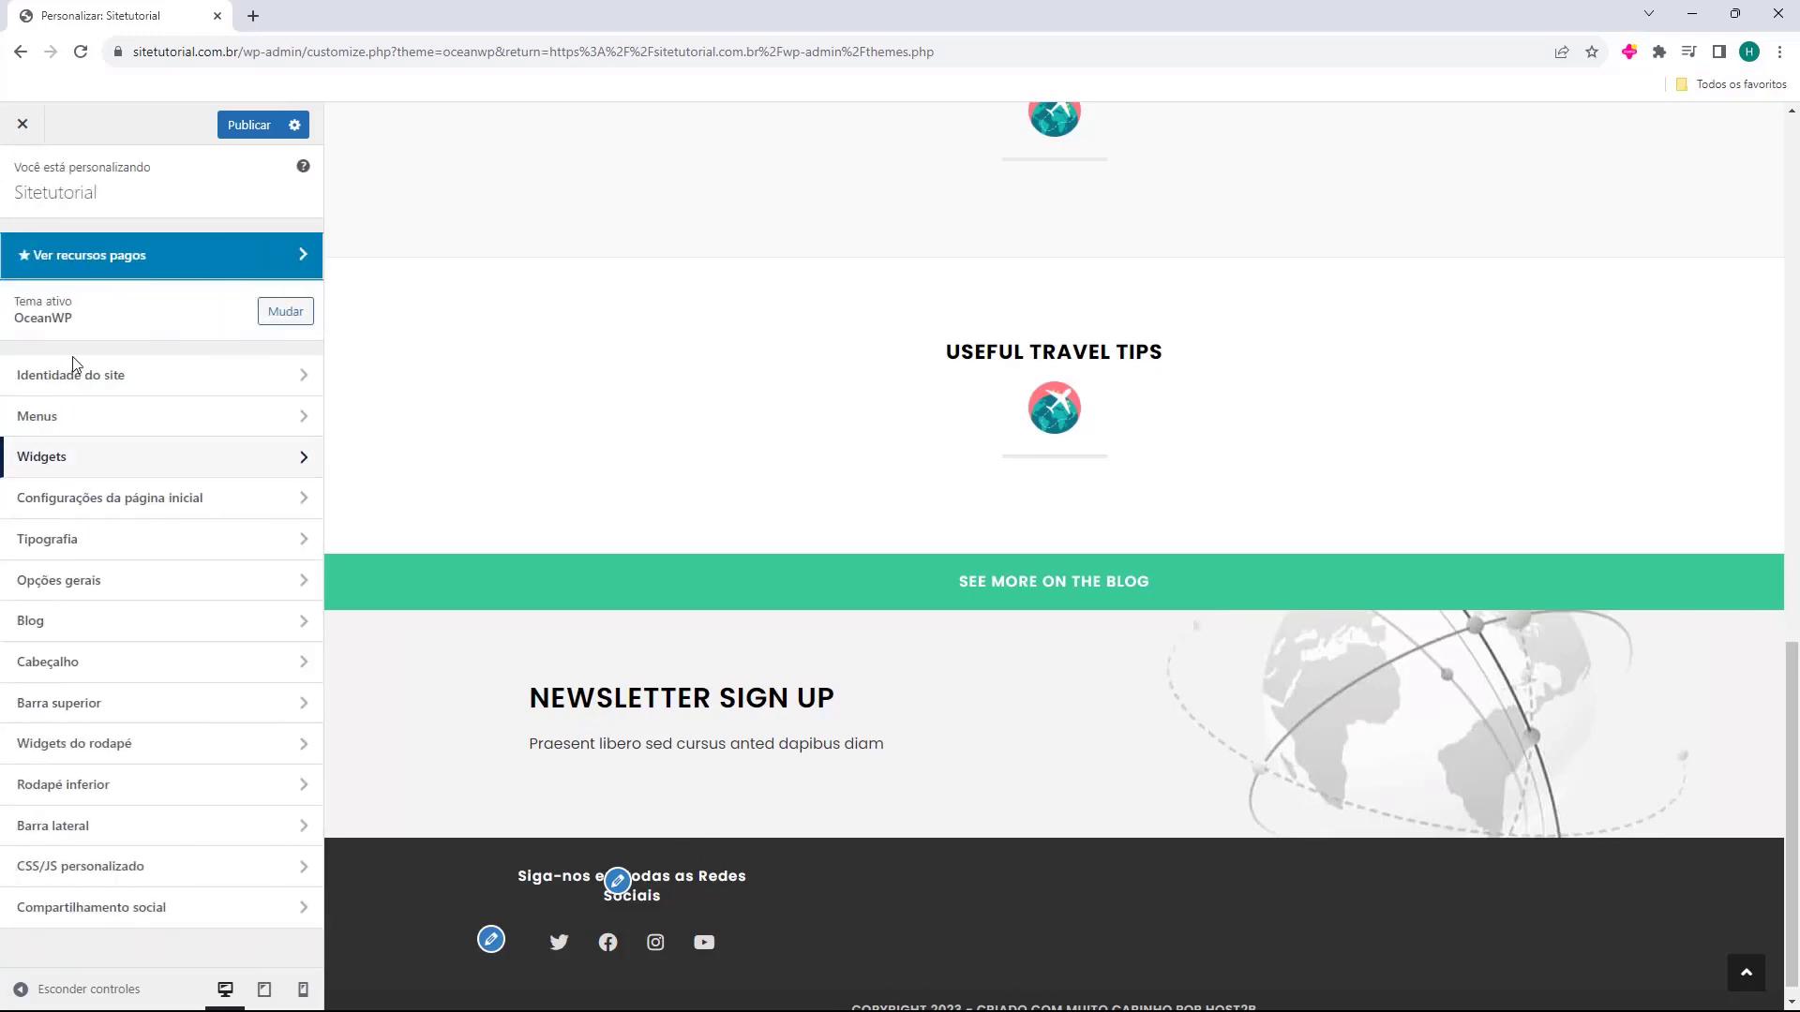
left_click(132, 750)
left_click_drag(210, 738, 10, 744)
scroll(9, 745, "down", 4)
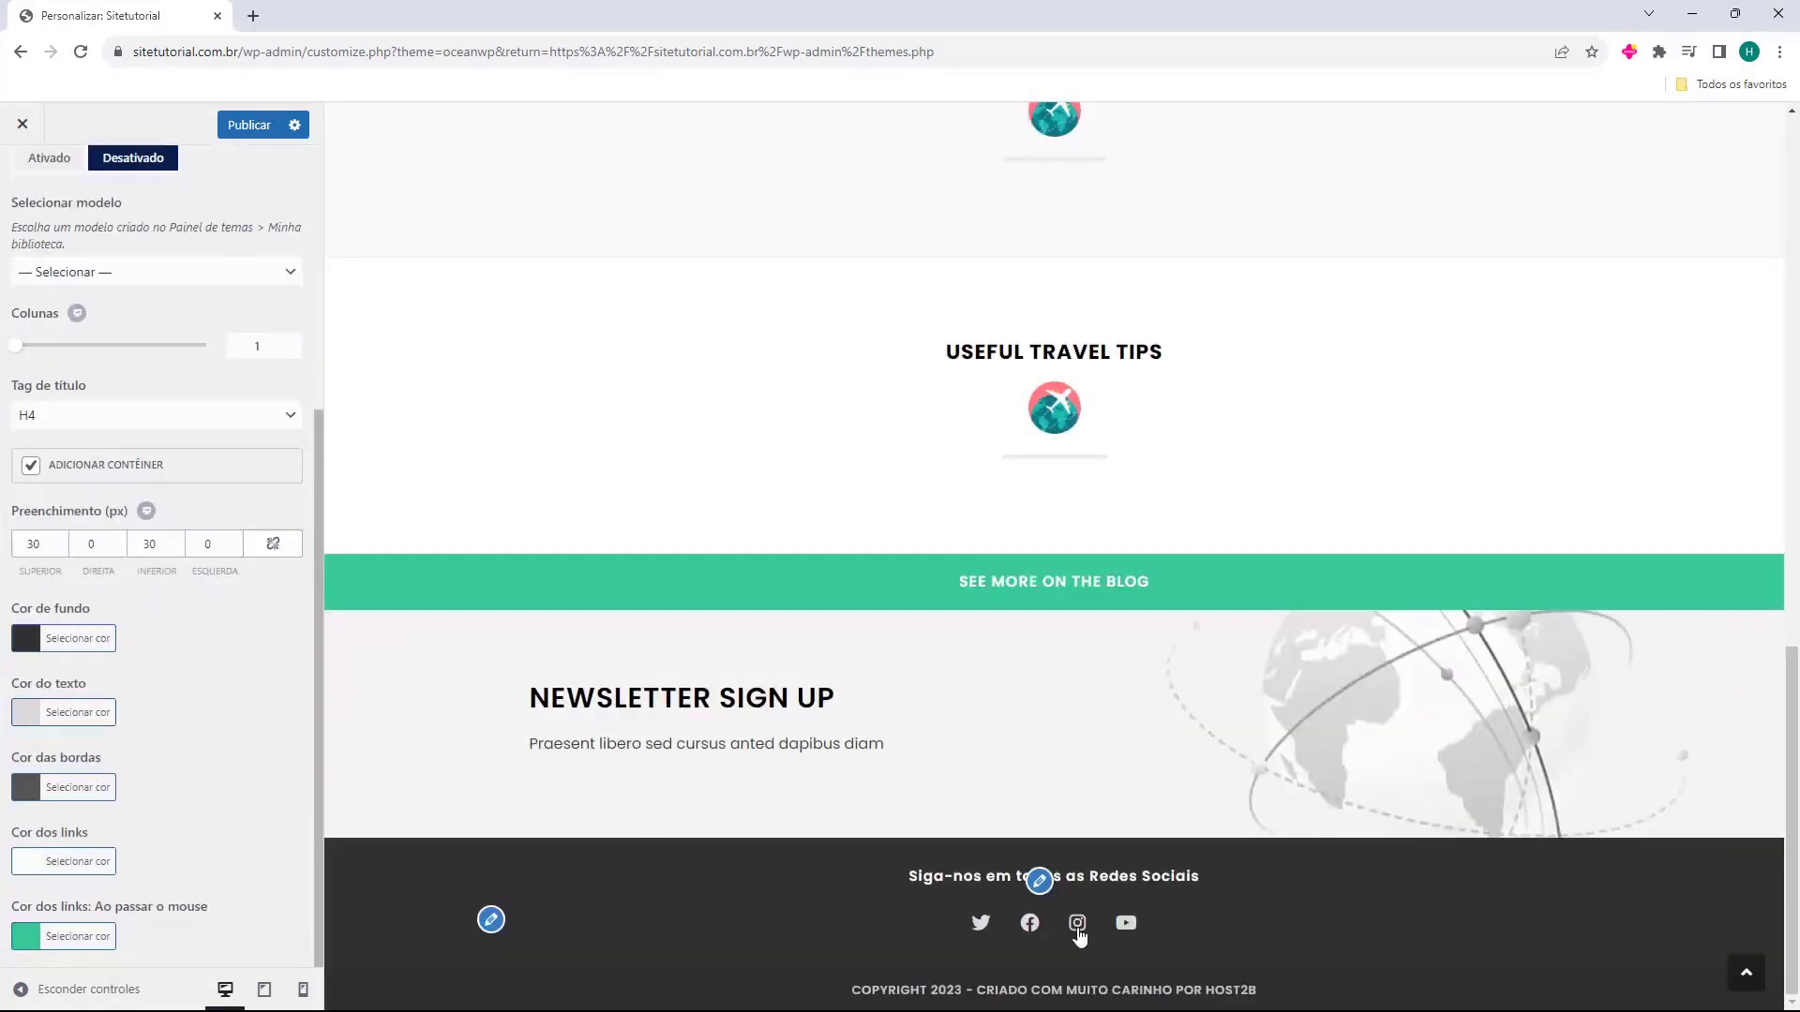
scroll(177, 464, "up", 5)
left_click(23, 187)
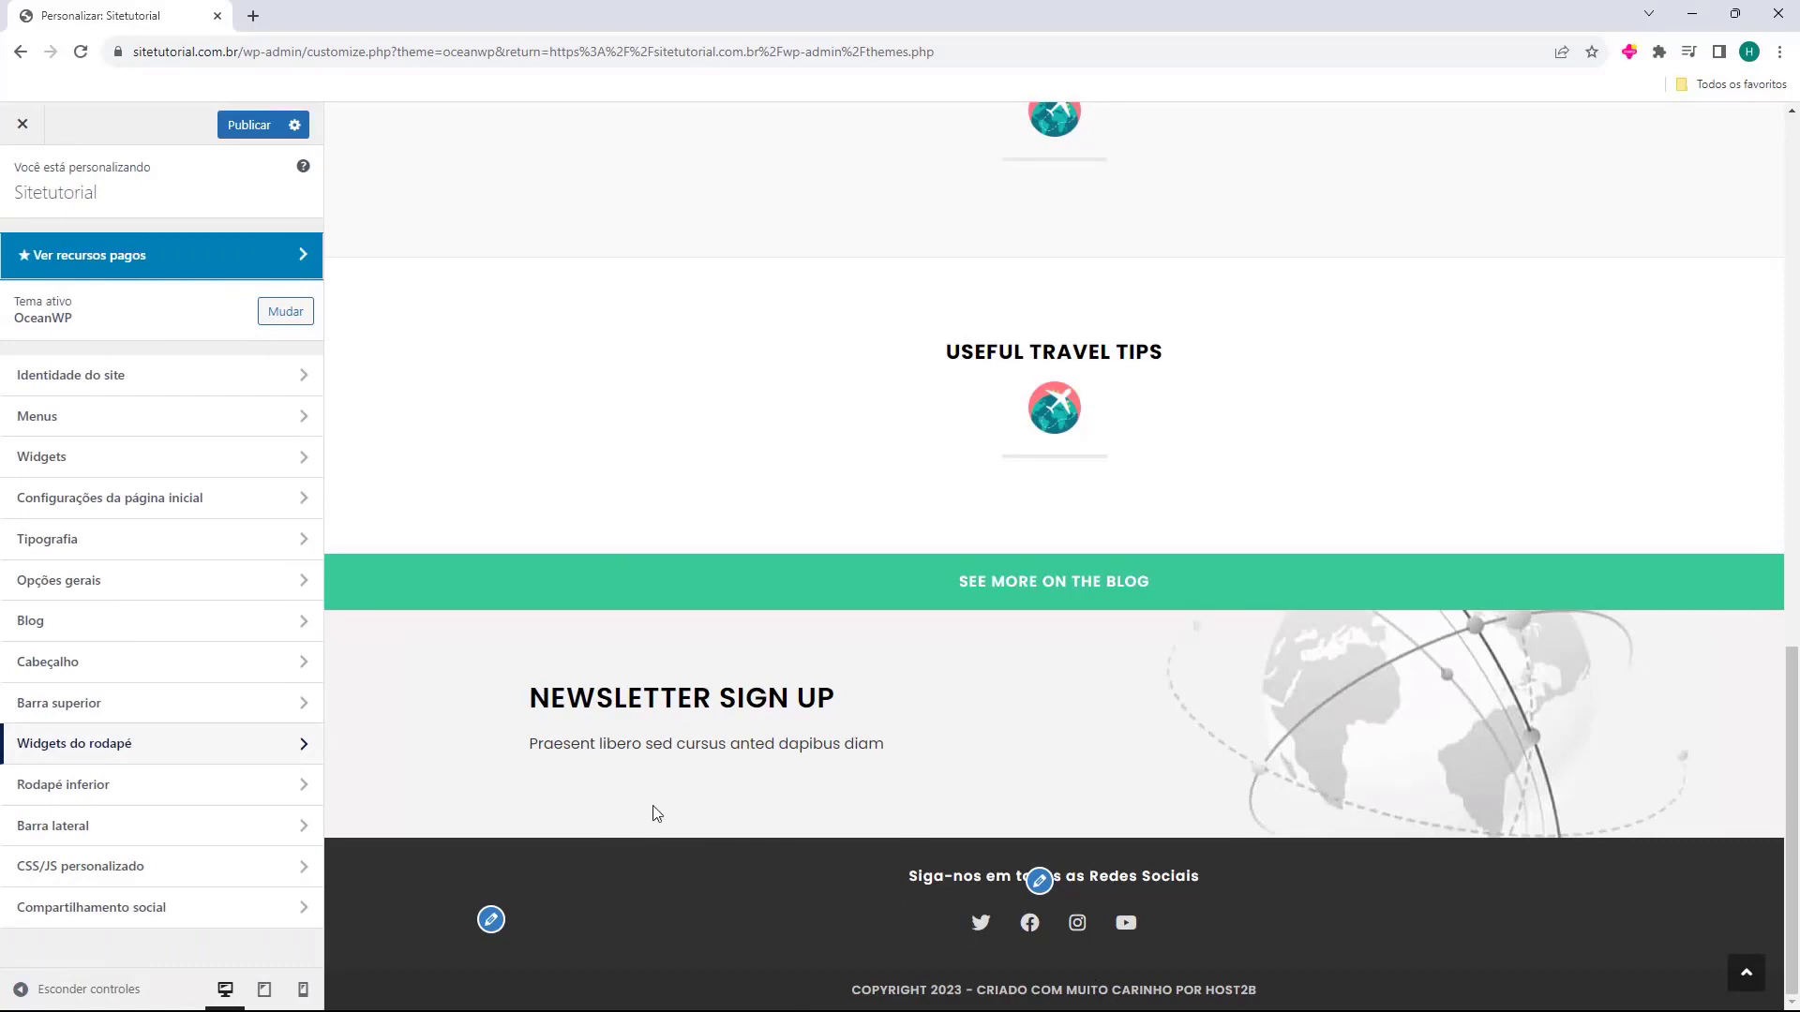
Show the Blog page in the preview.
scroll(941, 926, "up", 10)
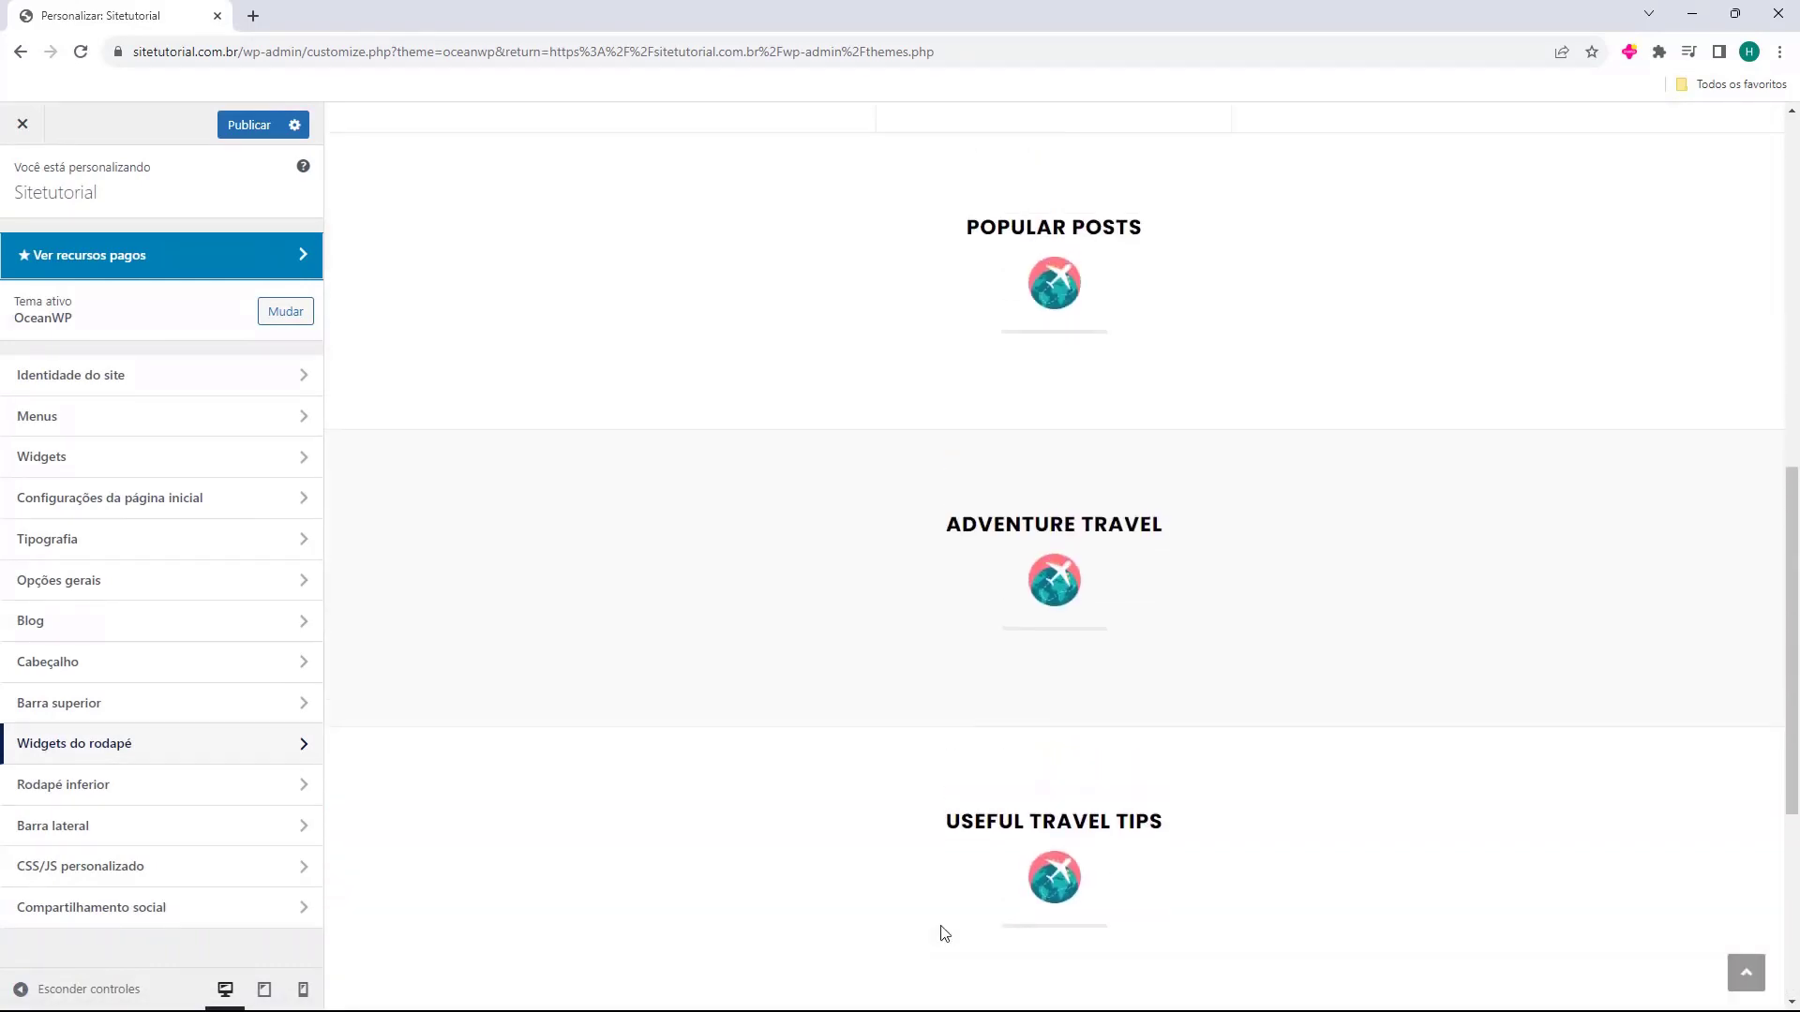
scroll(944, 928, "up", 3)
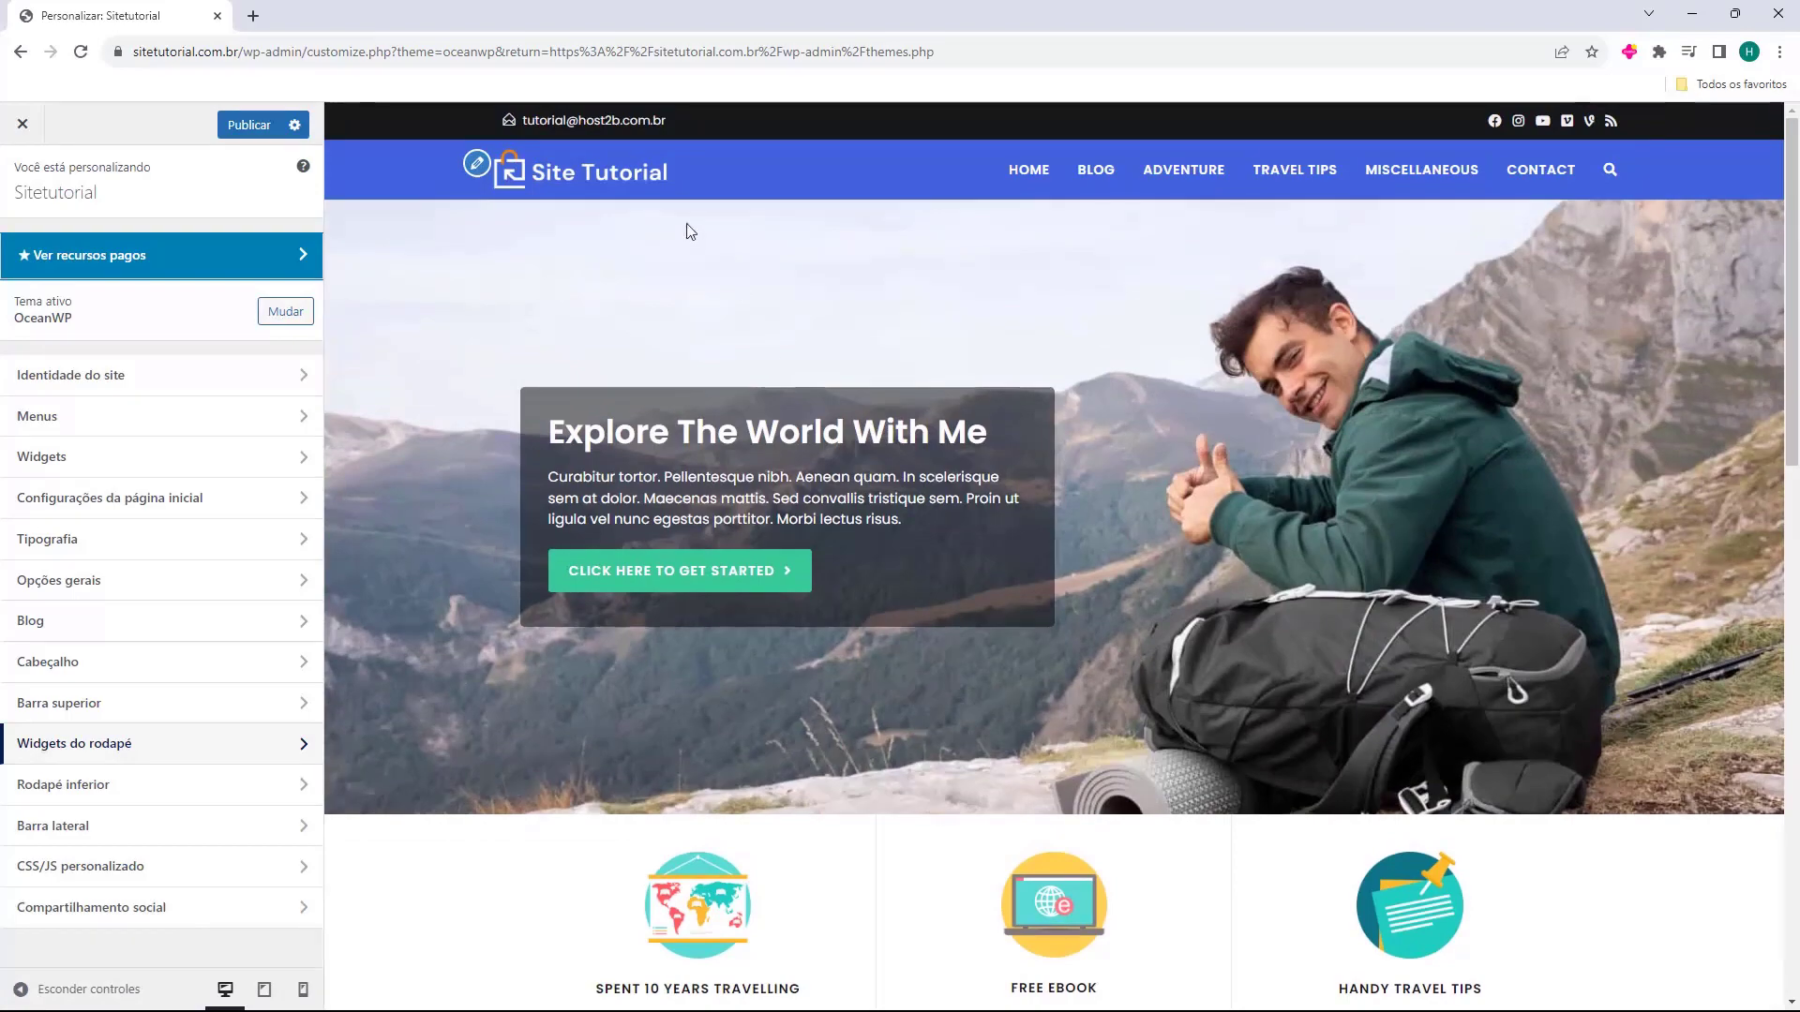
left_click(1095, 170)
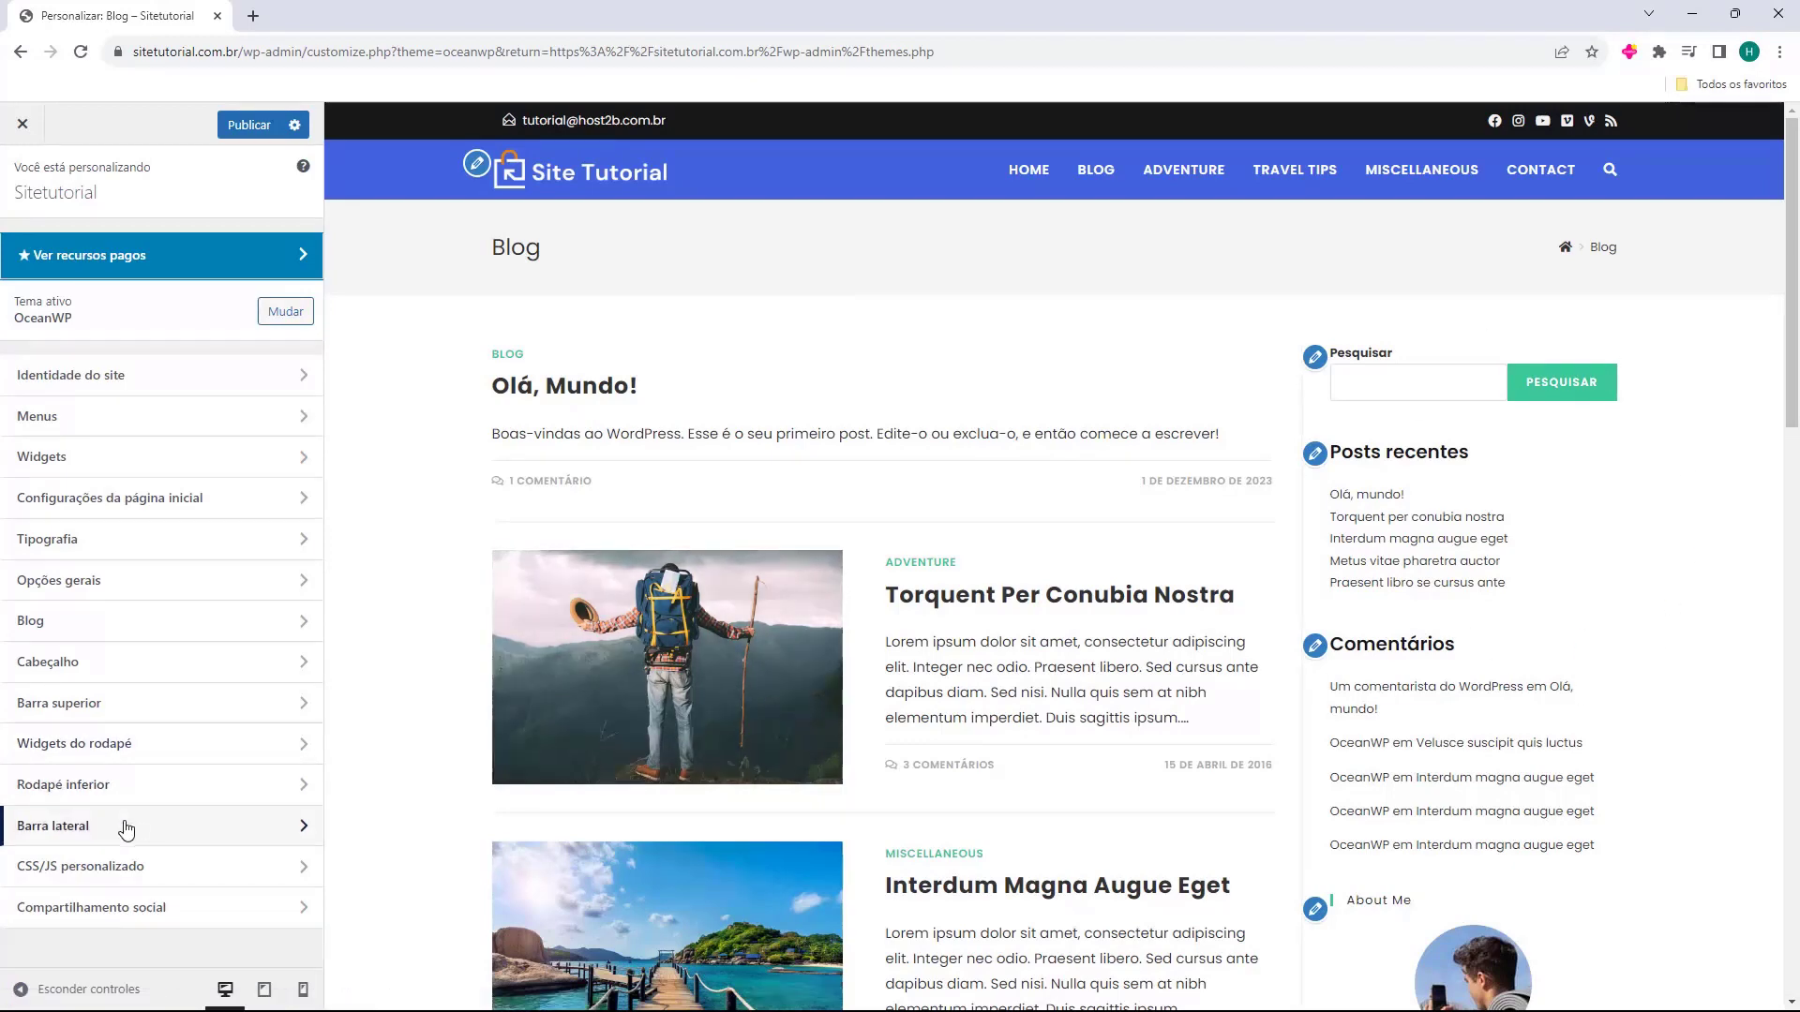
Look through the Barra lateral sidebar settings, then open the Widgets section.
left_click(39, 834)
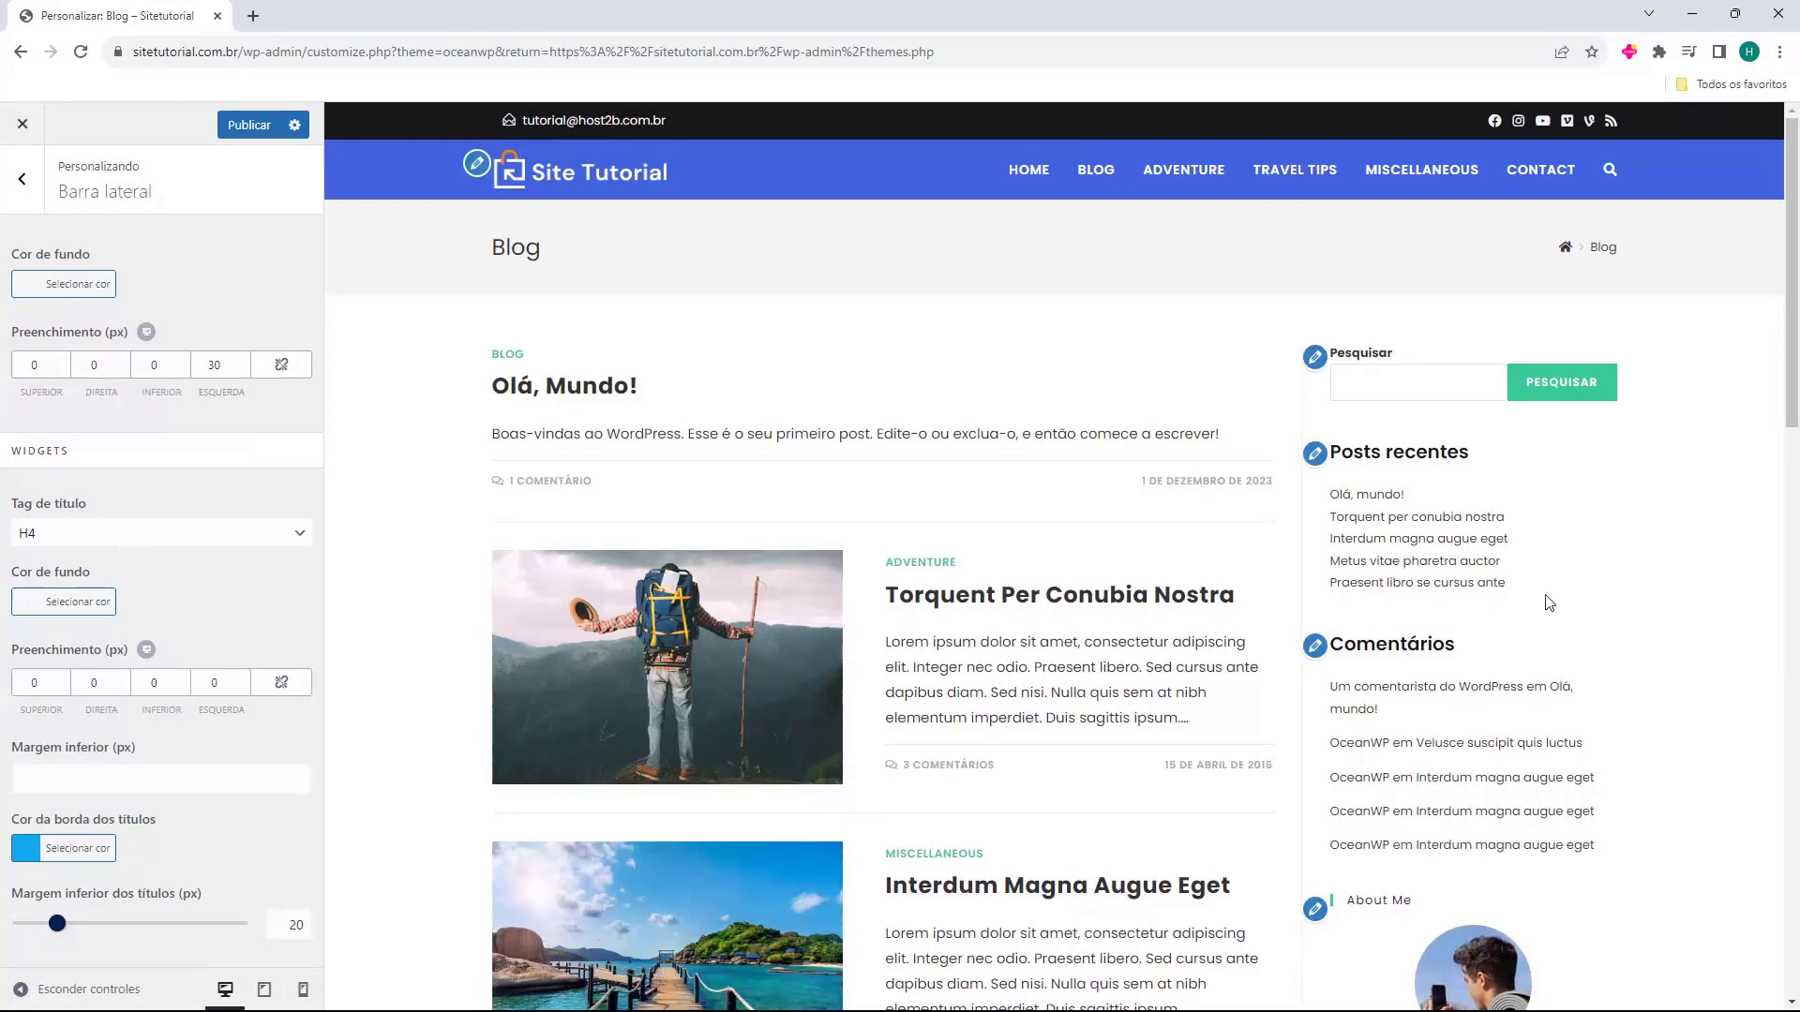
scroll(1549, 603, "down", 8)
scroll(1496, 695, "up", 8)
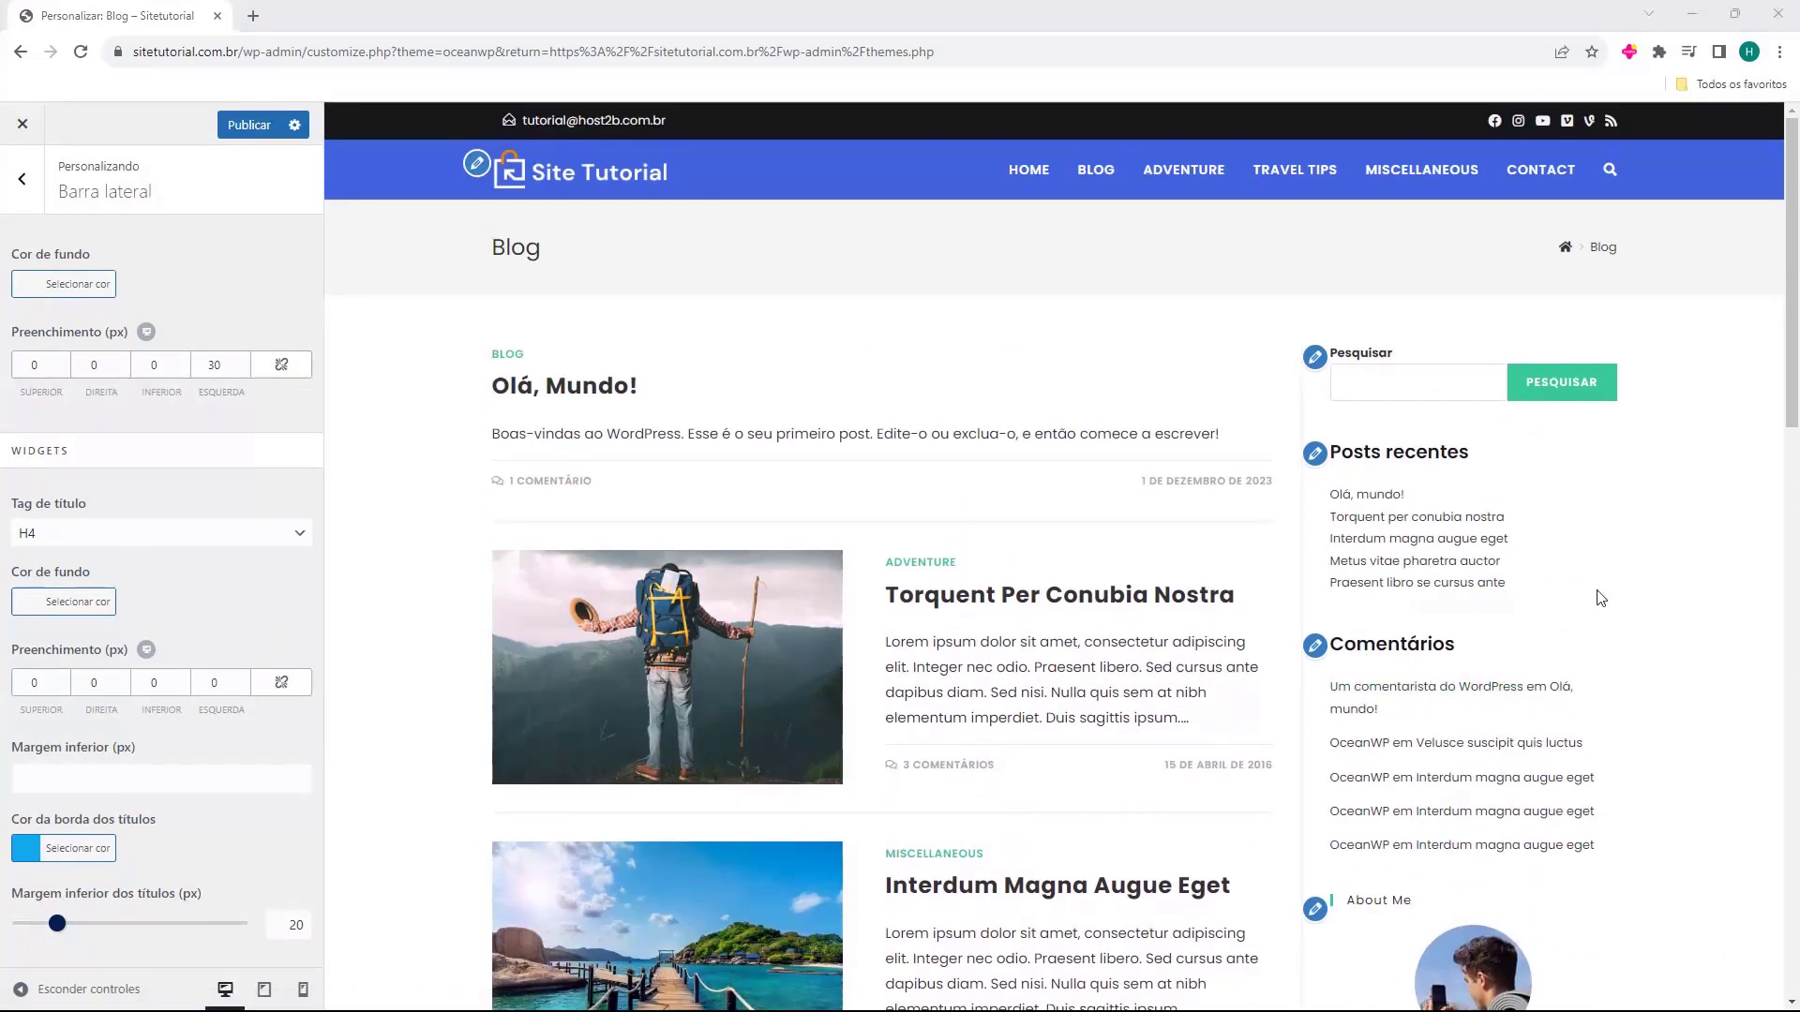
scroll(1453, 426, "down", 10)
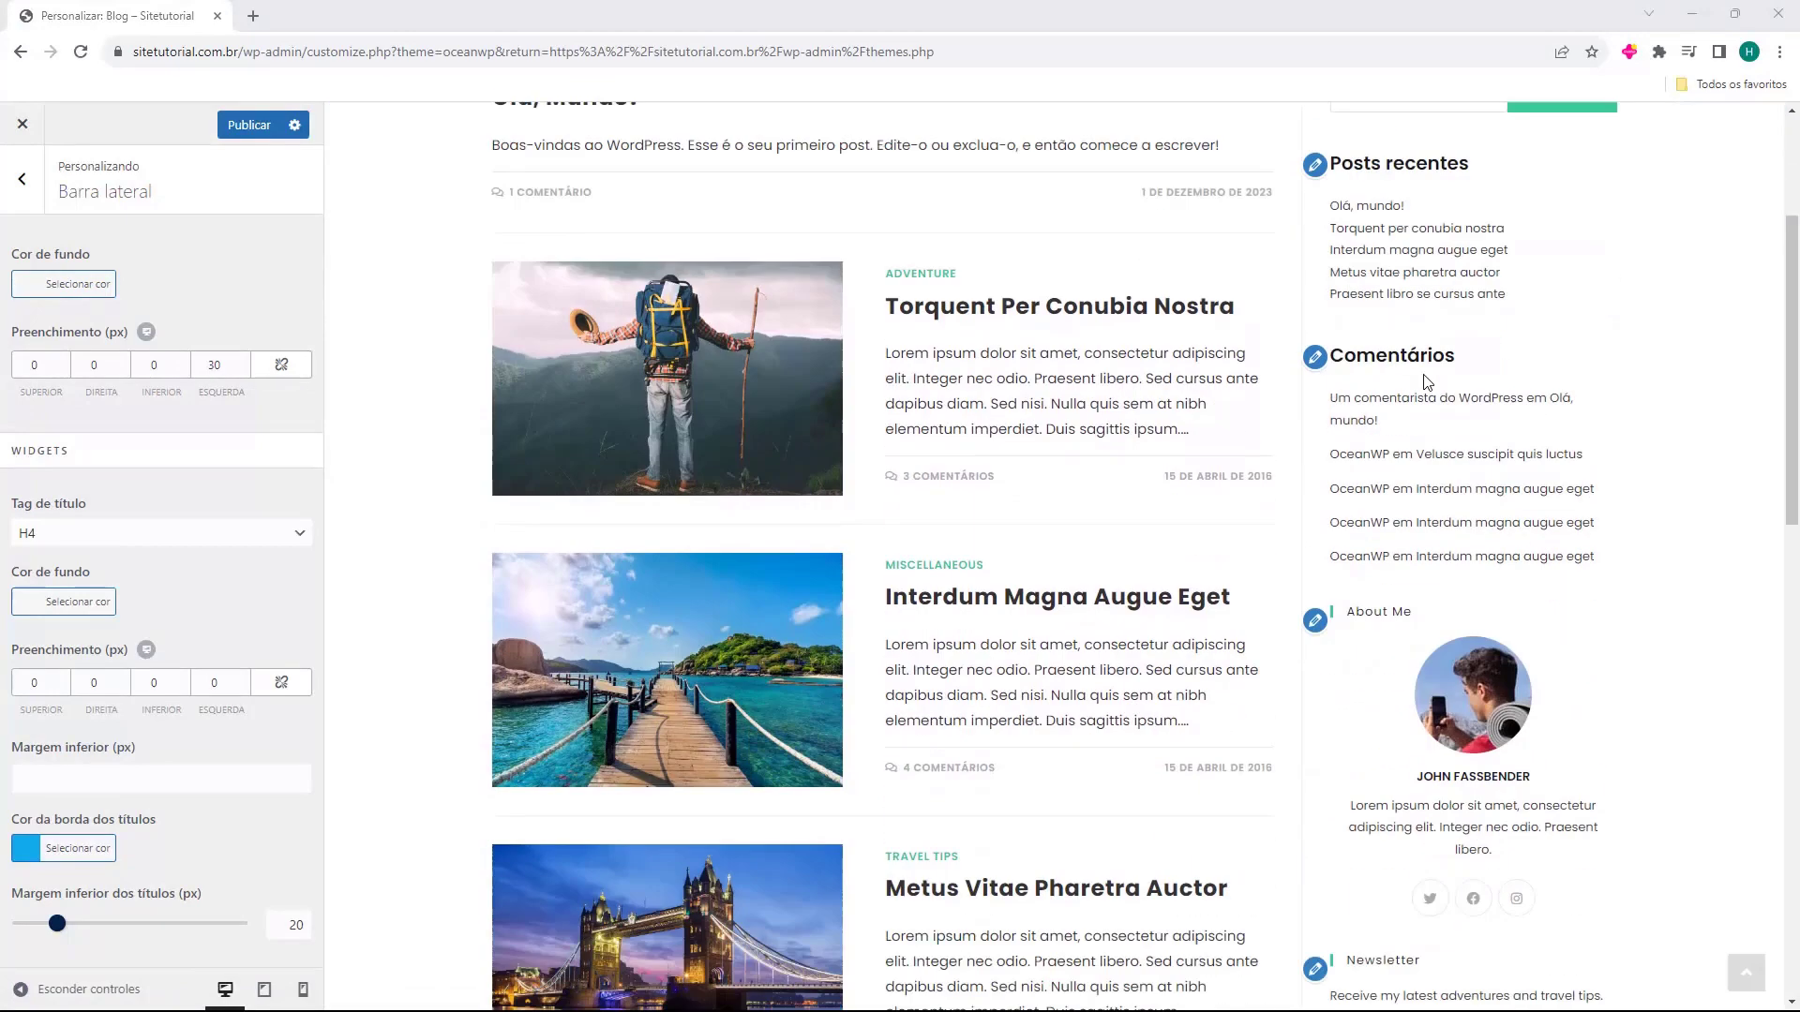
scroll(1416, 382, "down", 6)
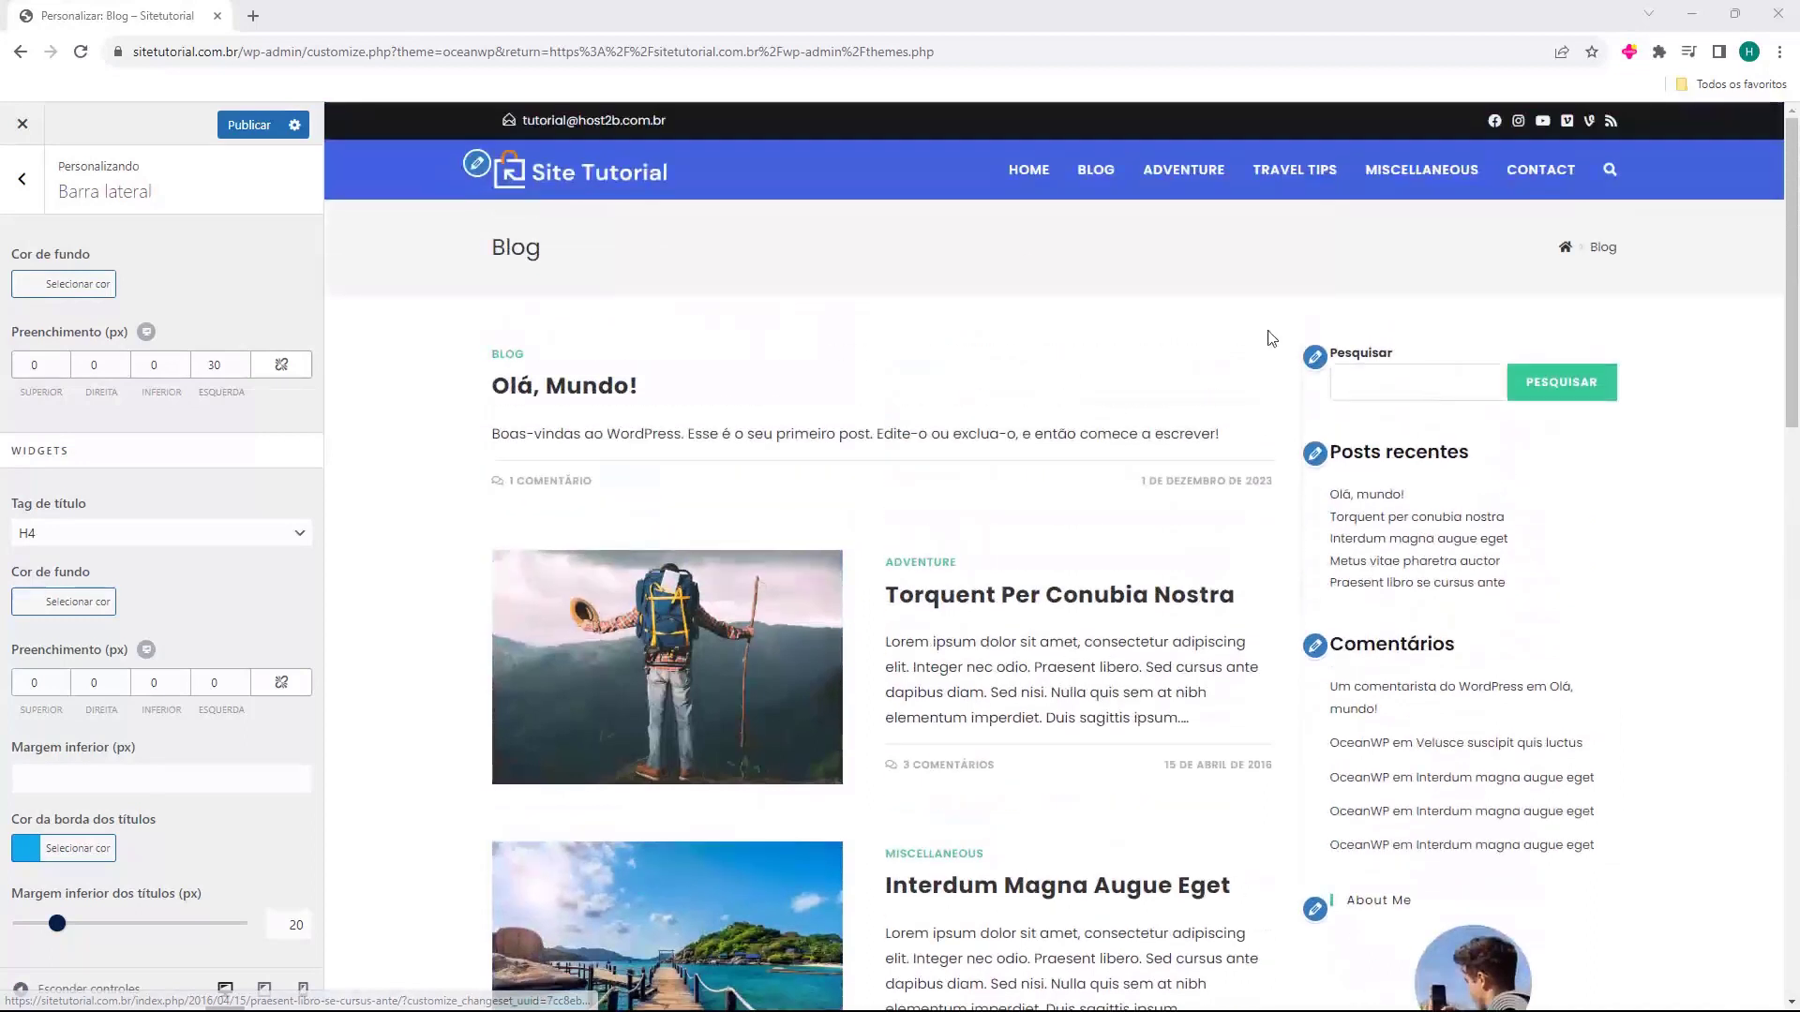
left_click(22, 179)
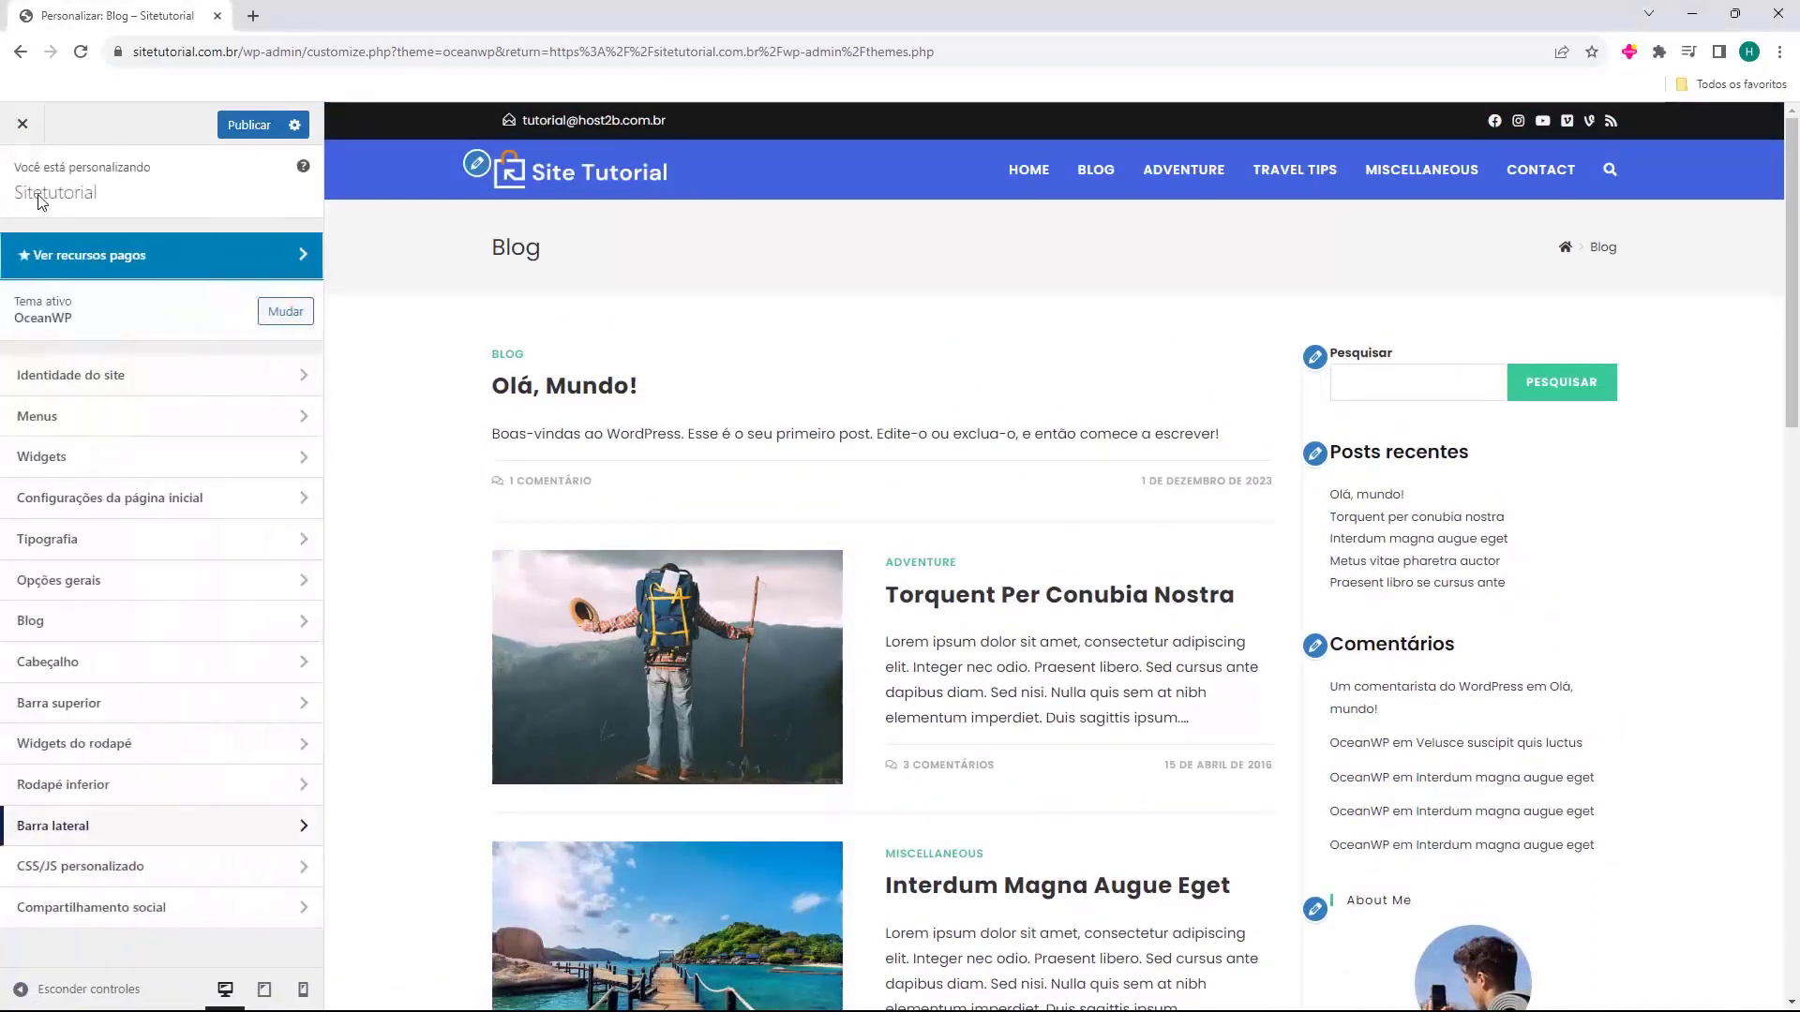
left_click(58, 467)
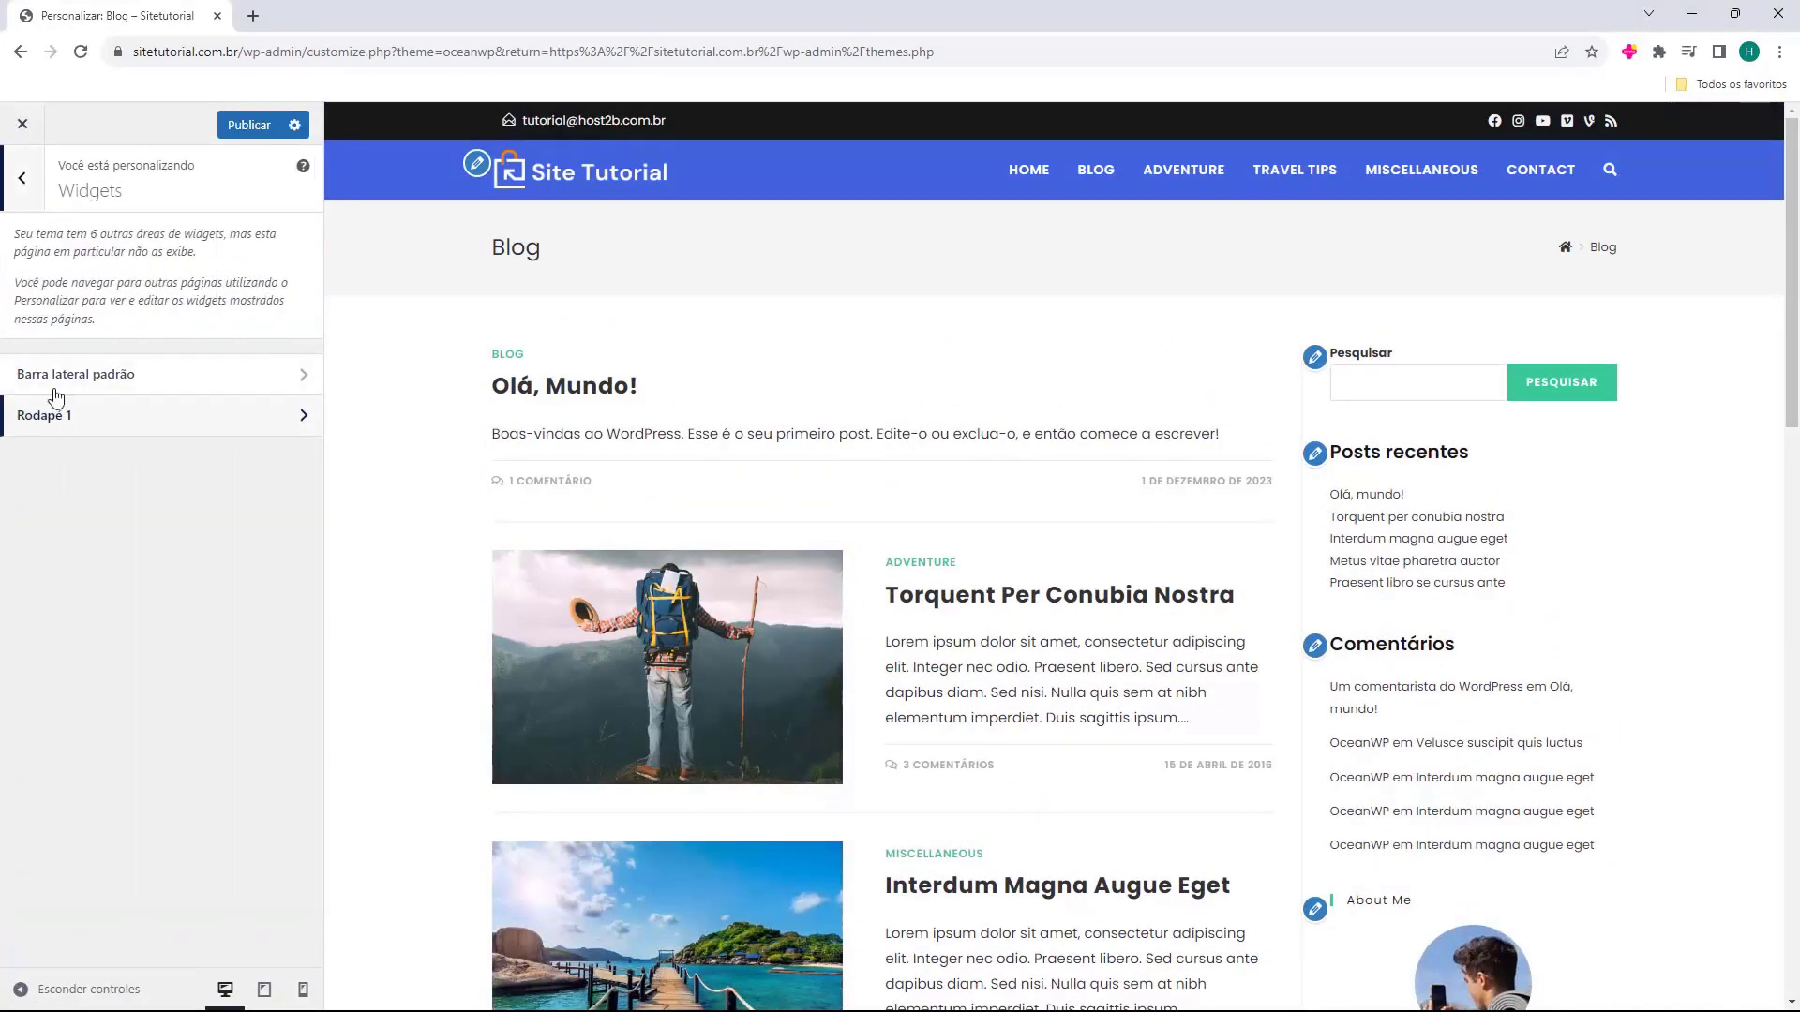
Open the Barra lateral padrão widgets and browse its blocks without adding anything.
left_click(123, 383)
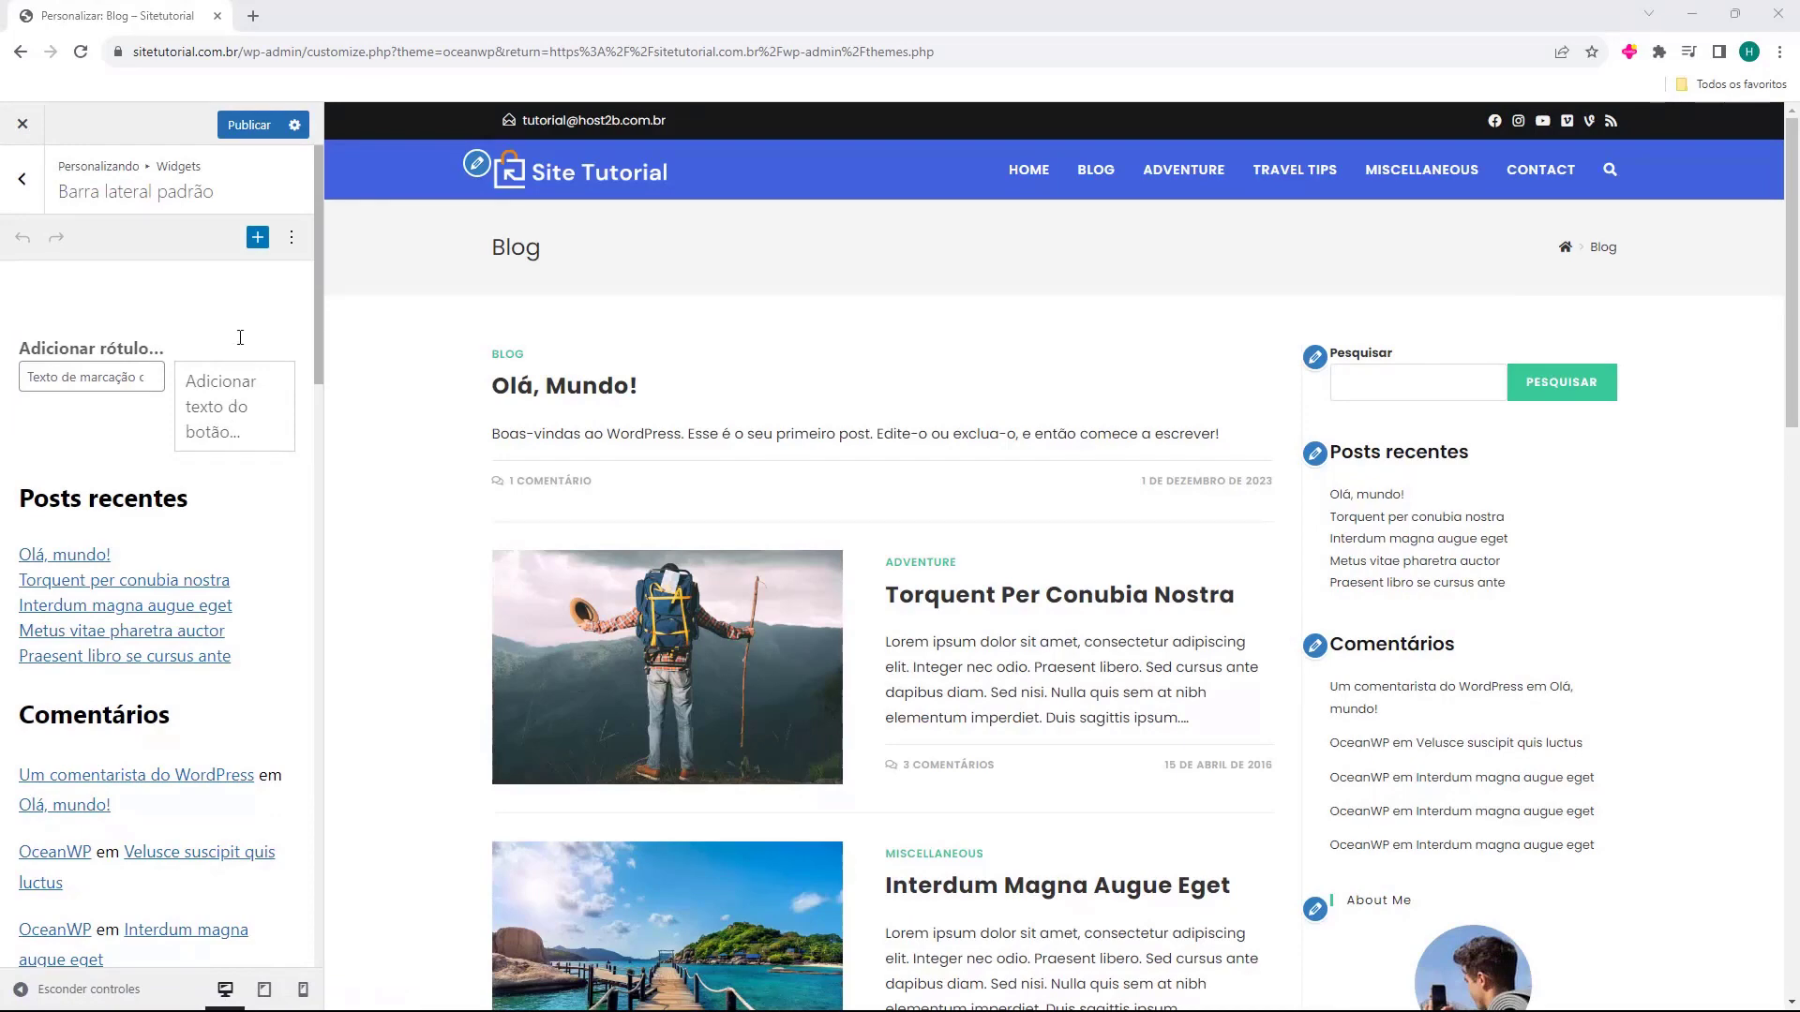
left_click(185, 335)
left_click(293, 477)
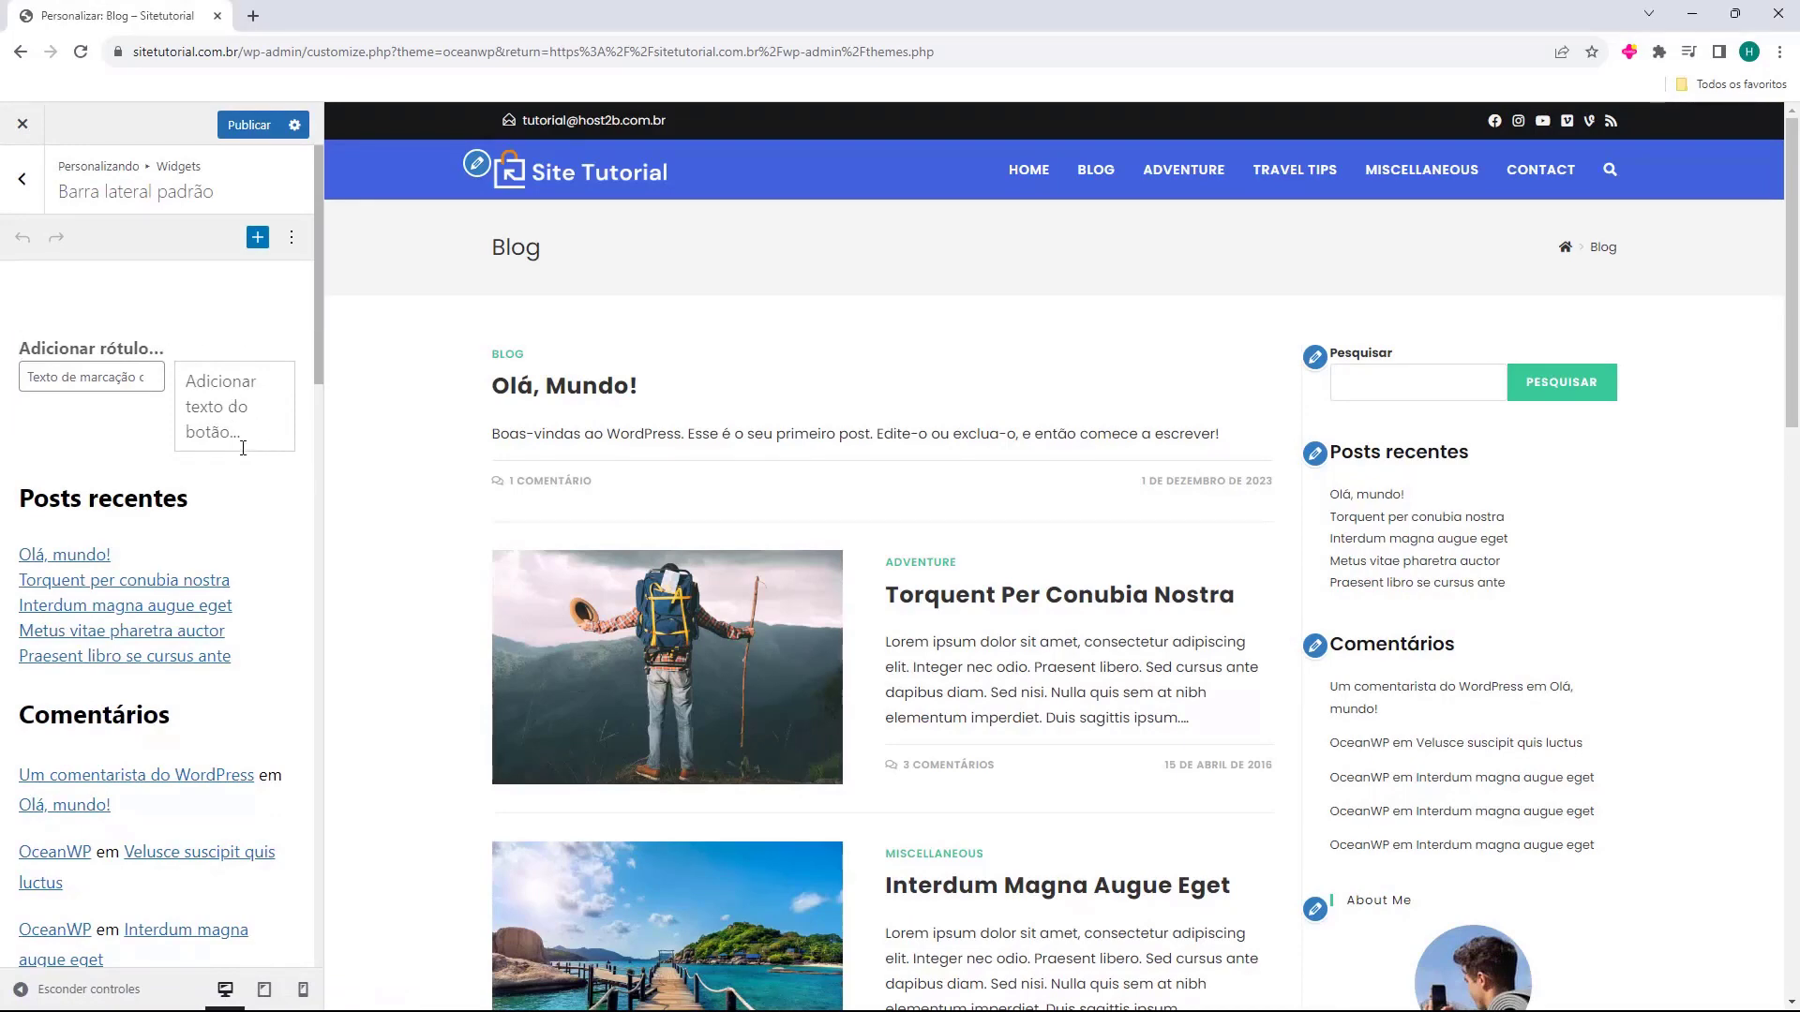
scroll(178, 404, "down", 15)
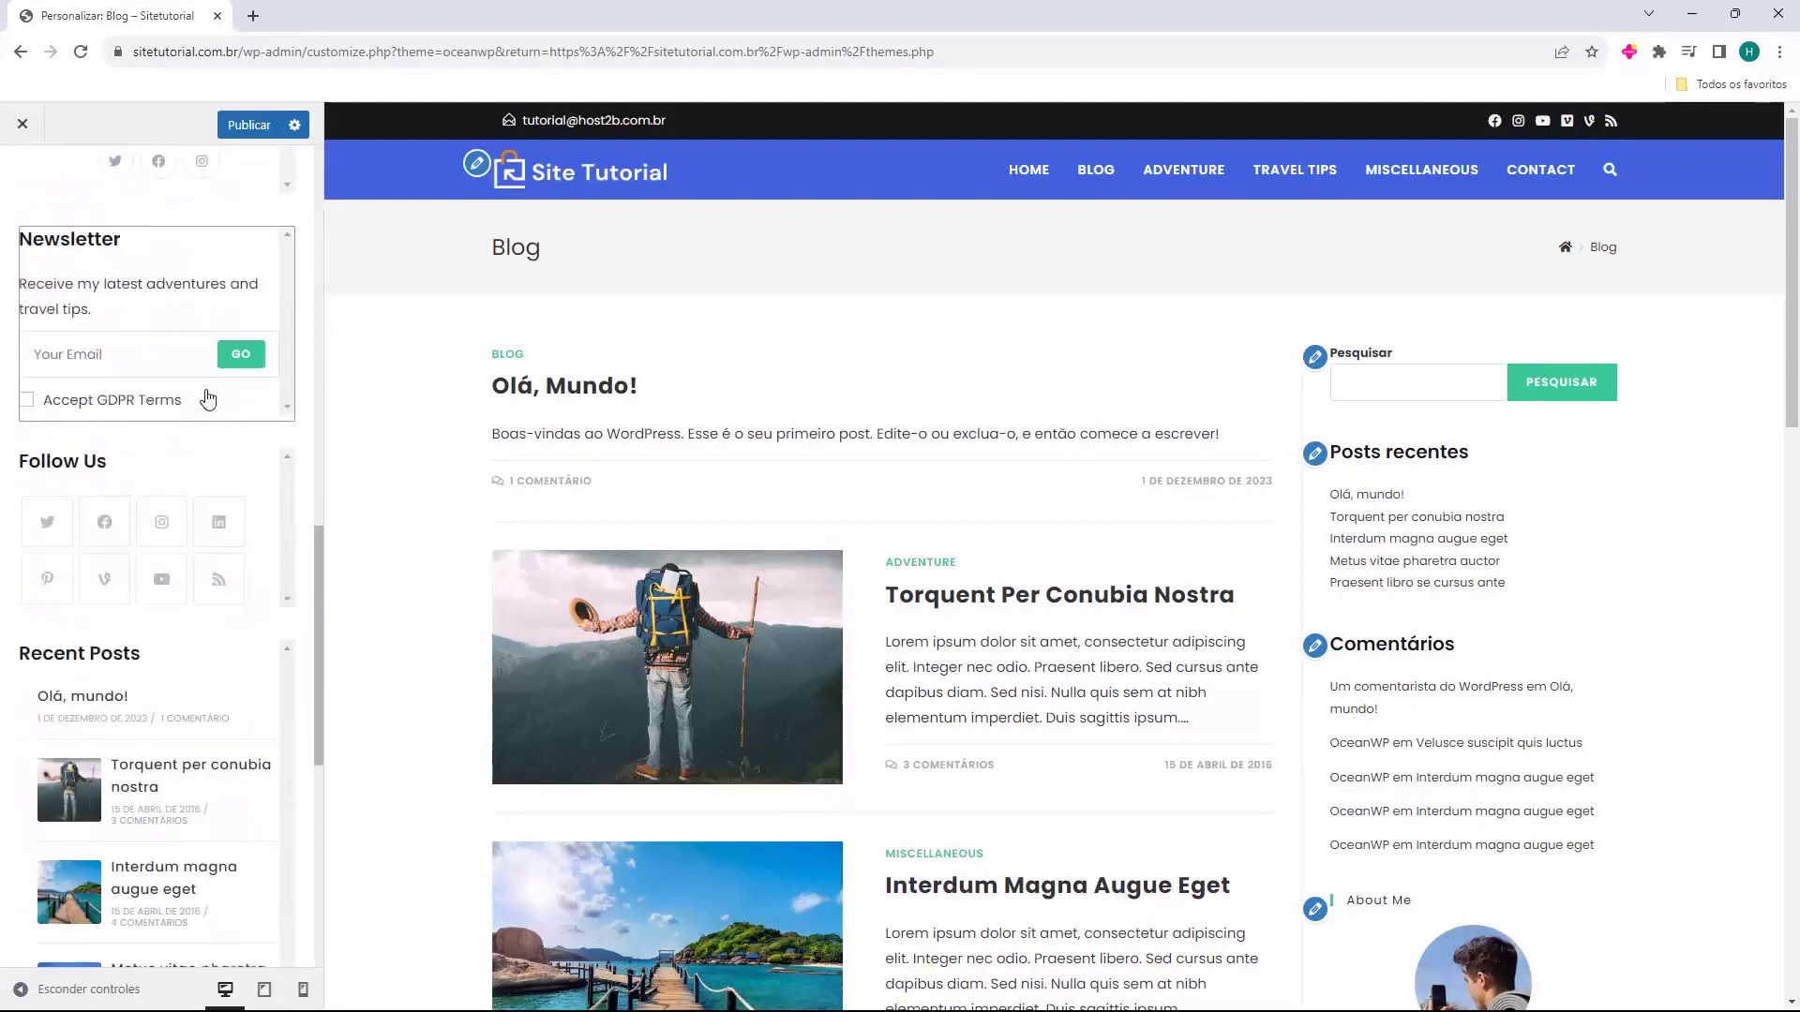
scroll(219, 444, "down", 2)
left_click(129, 911)
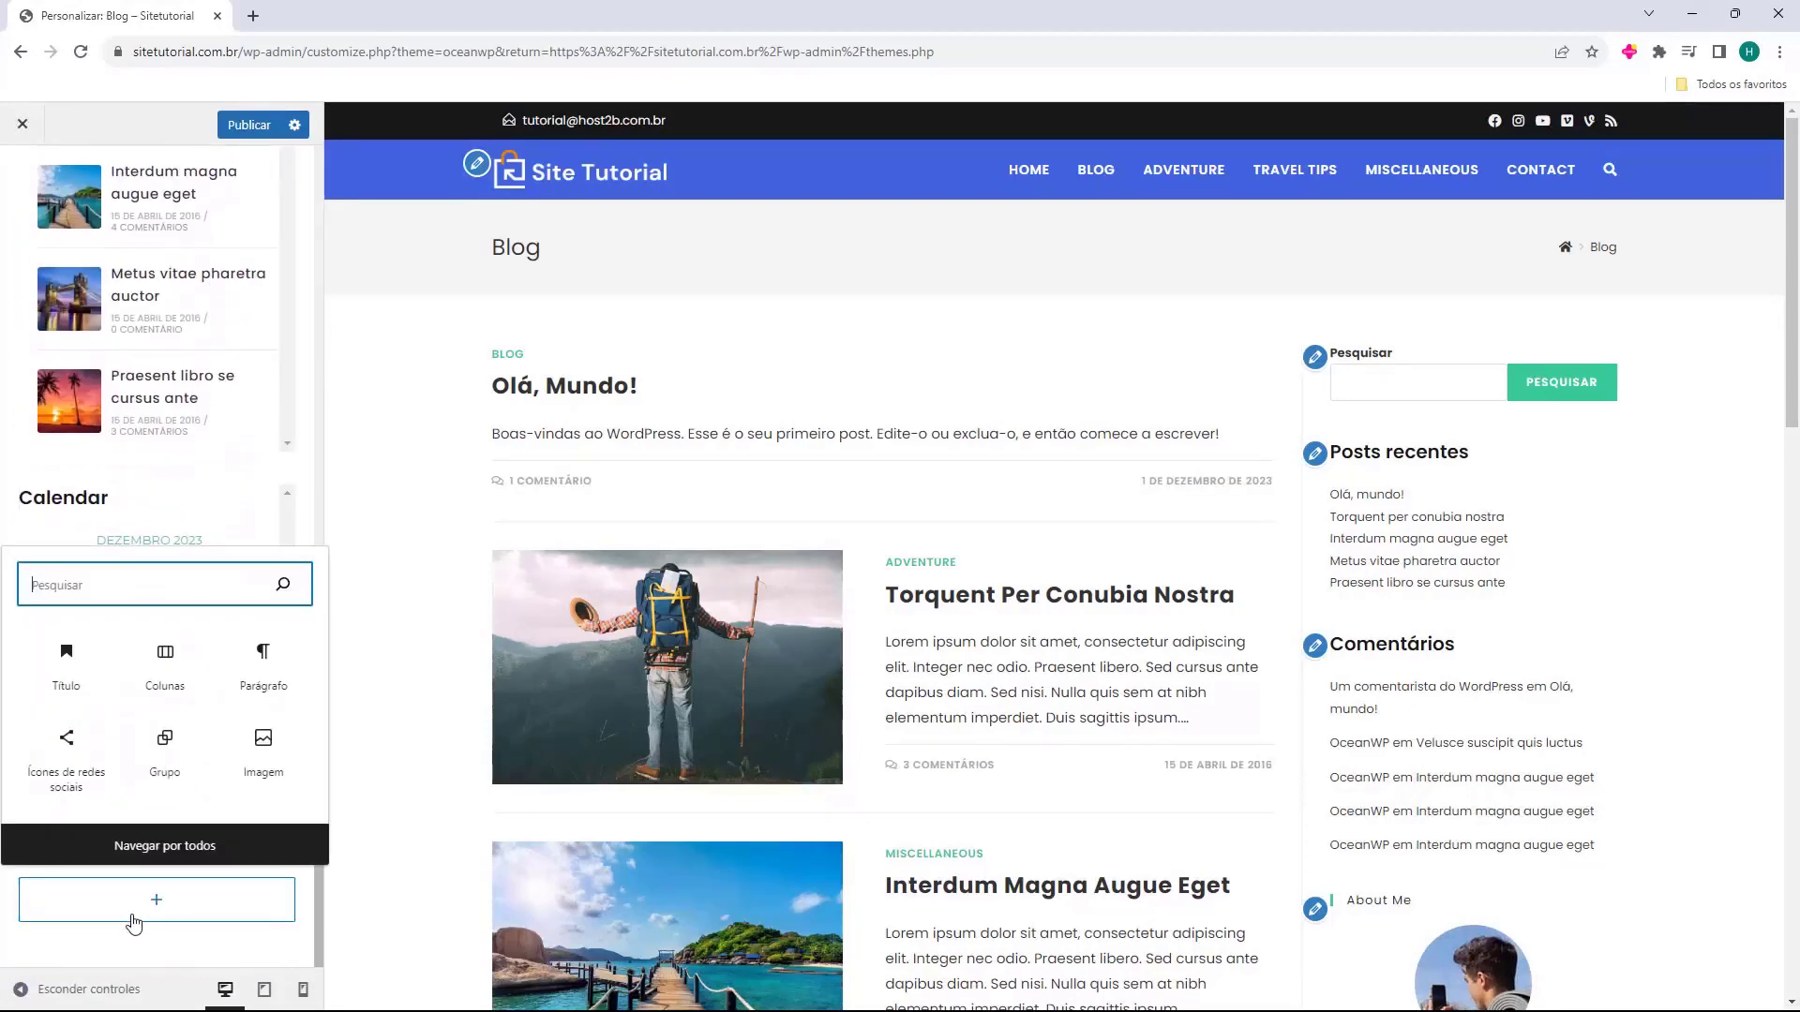
left_click(228, 949)
scroll(188, 750, "up", 5)
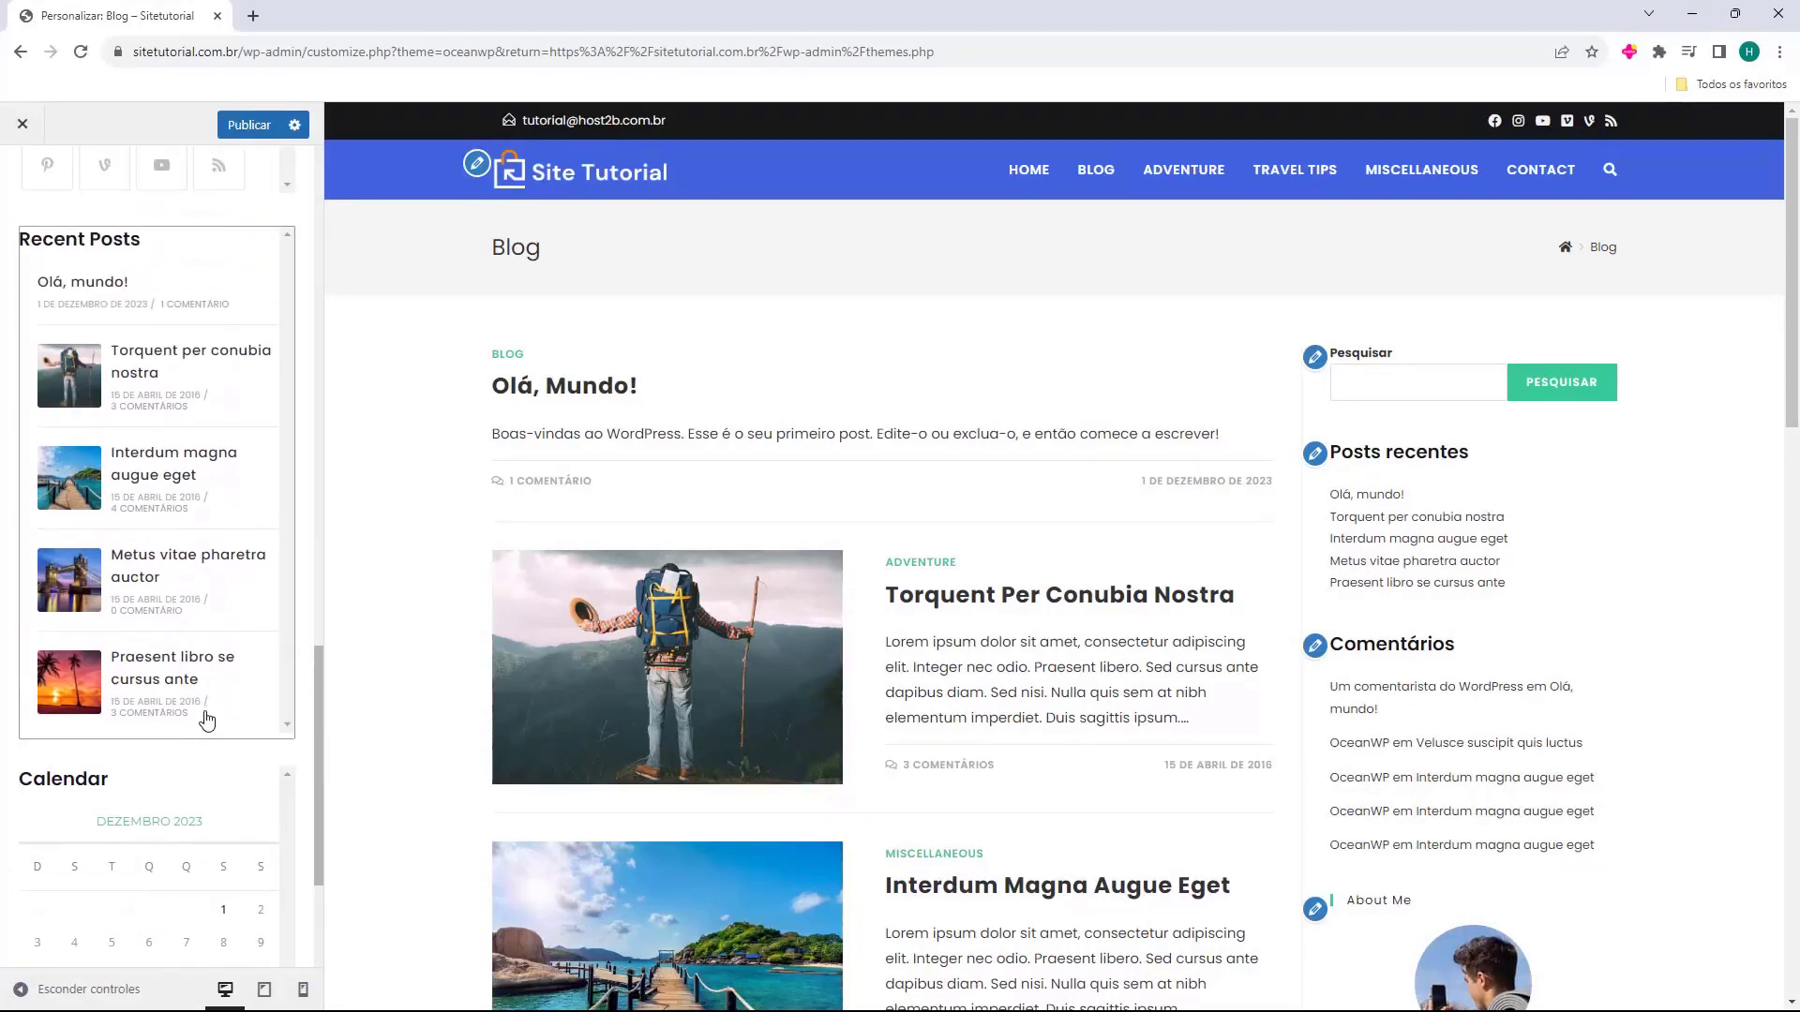
scroll(215, 719, "up", 12)
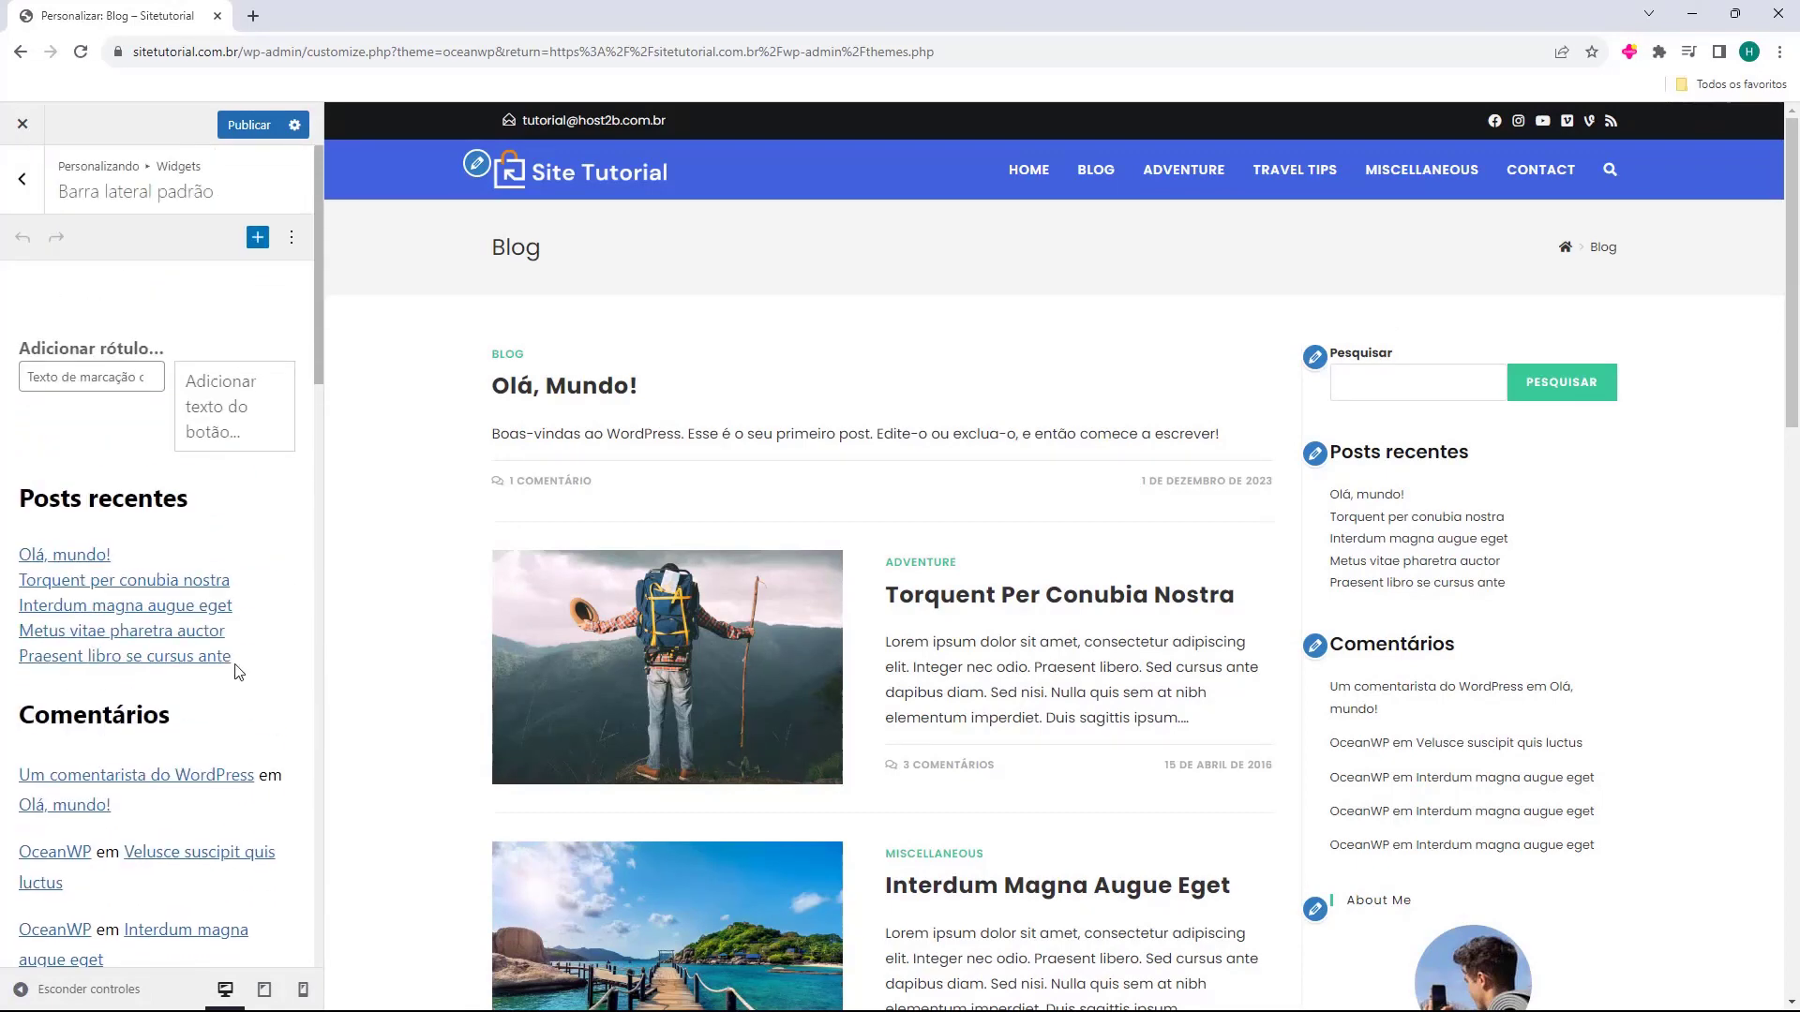
scroll(1493, 637, "down", 12)
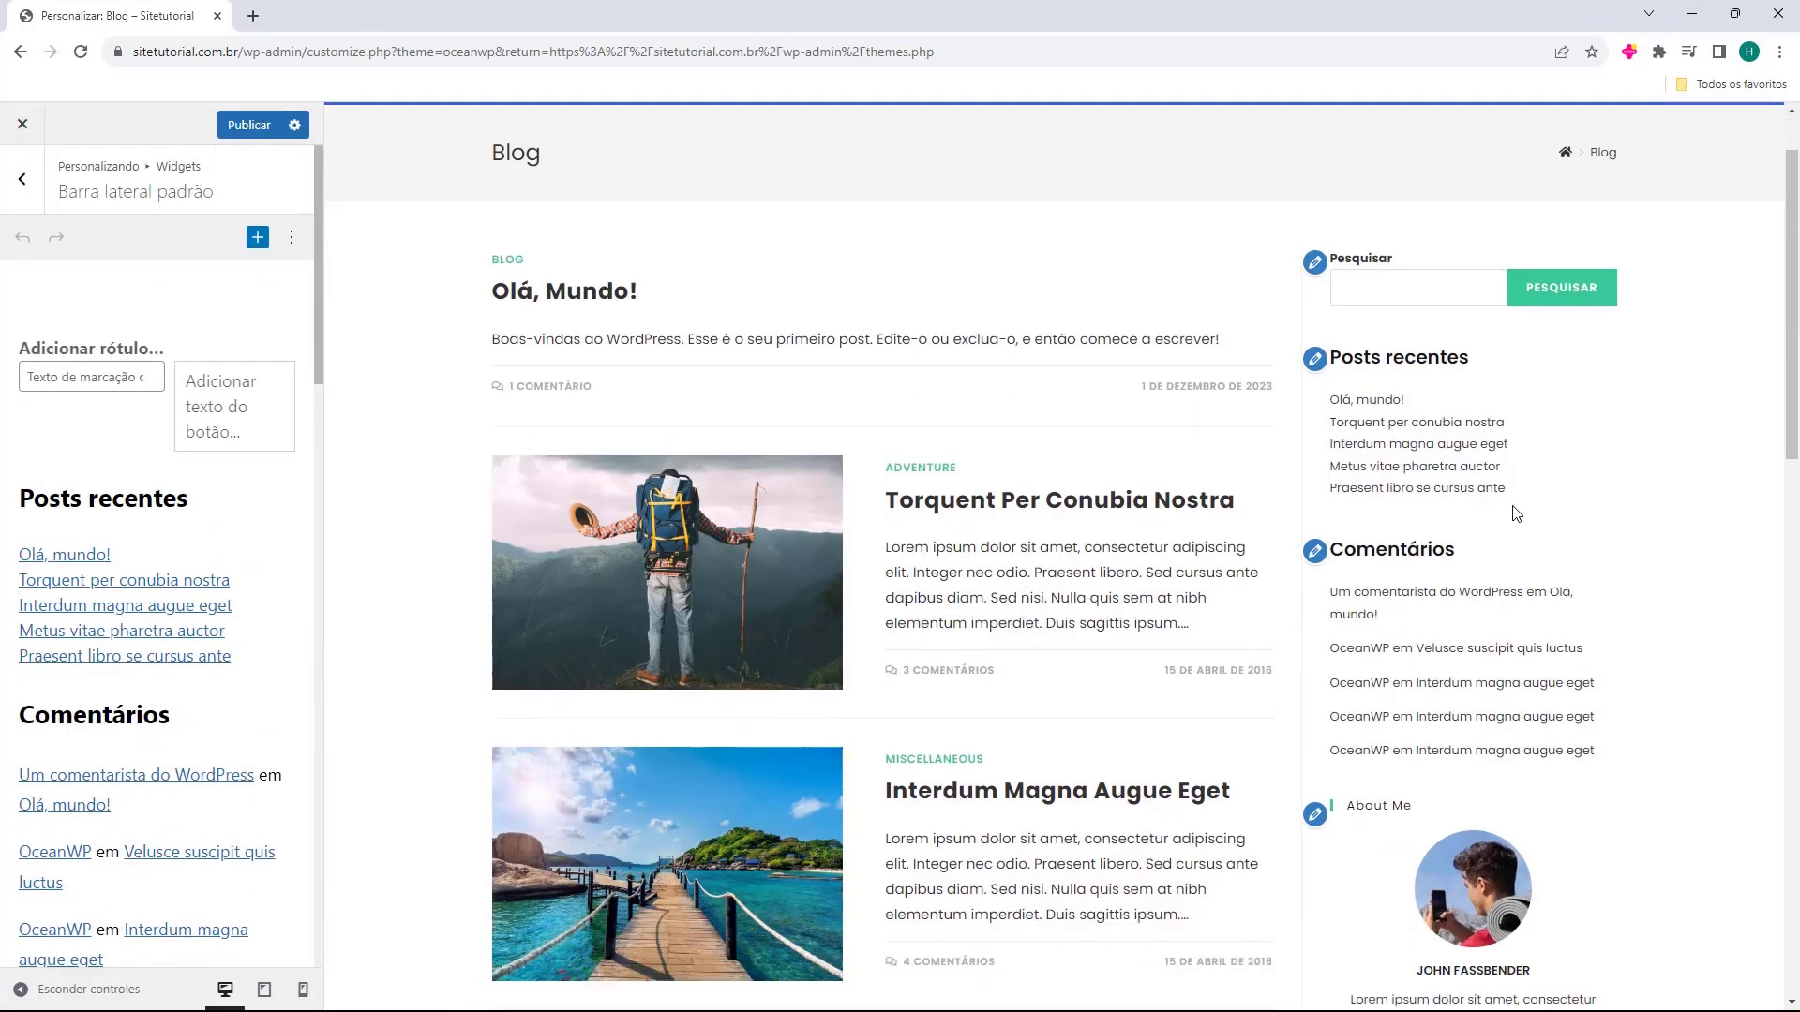
scroll(1518, 497, "down", 6)
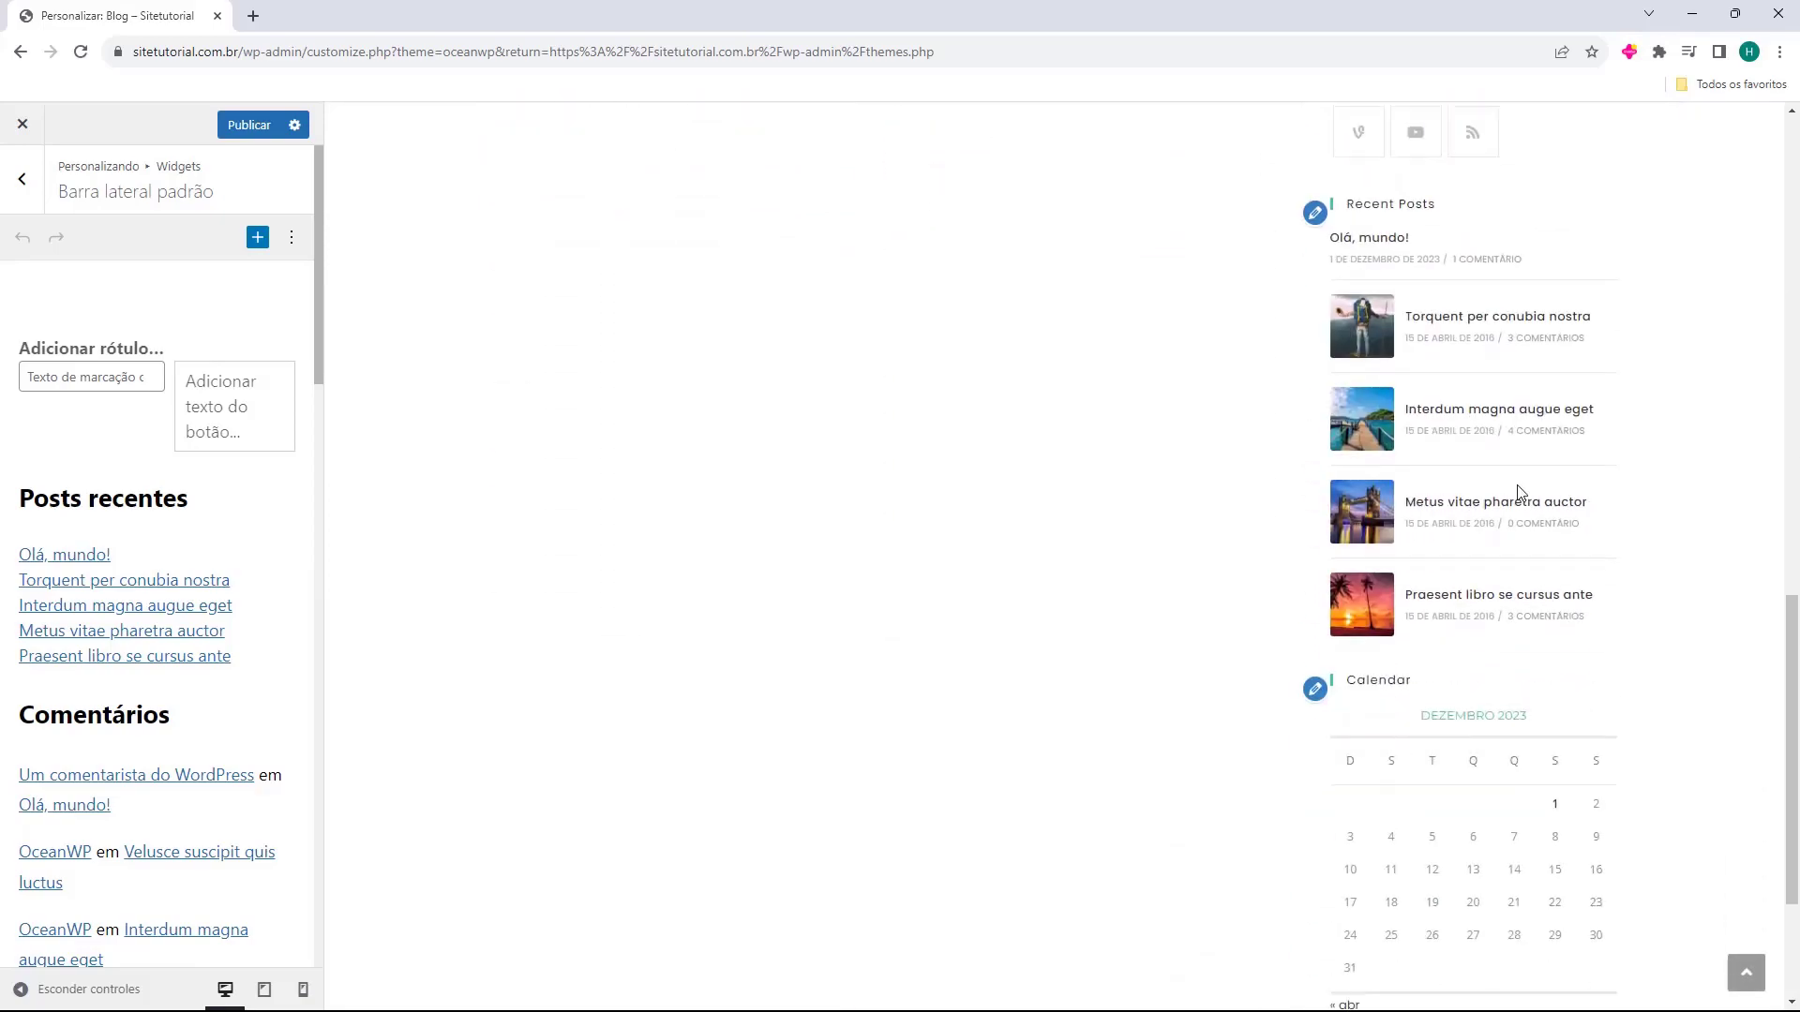
scroll(1505, 503, "up", 18)
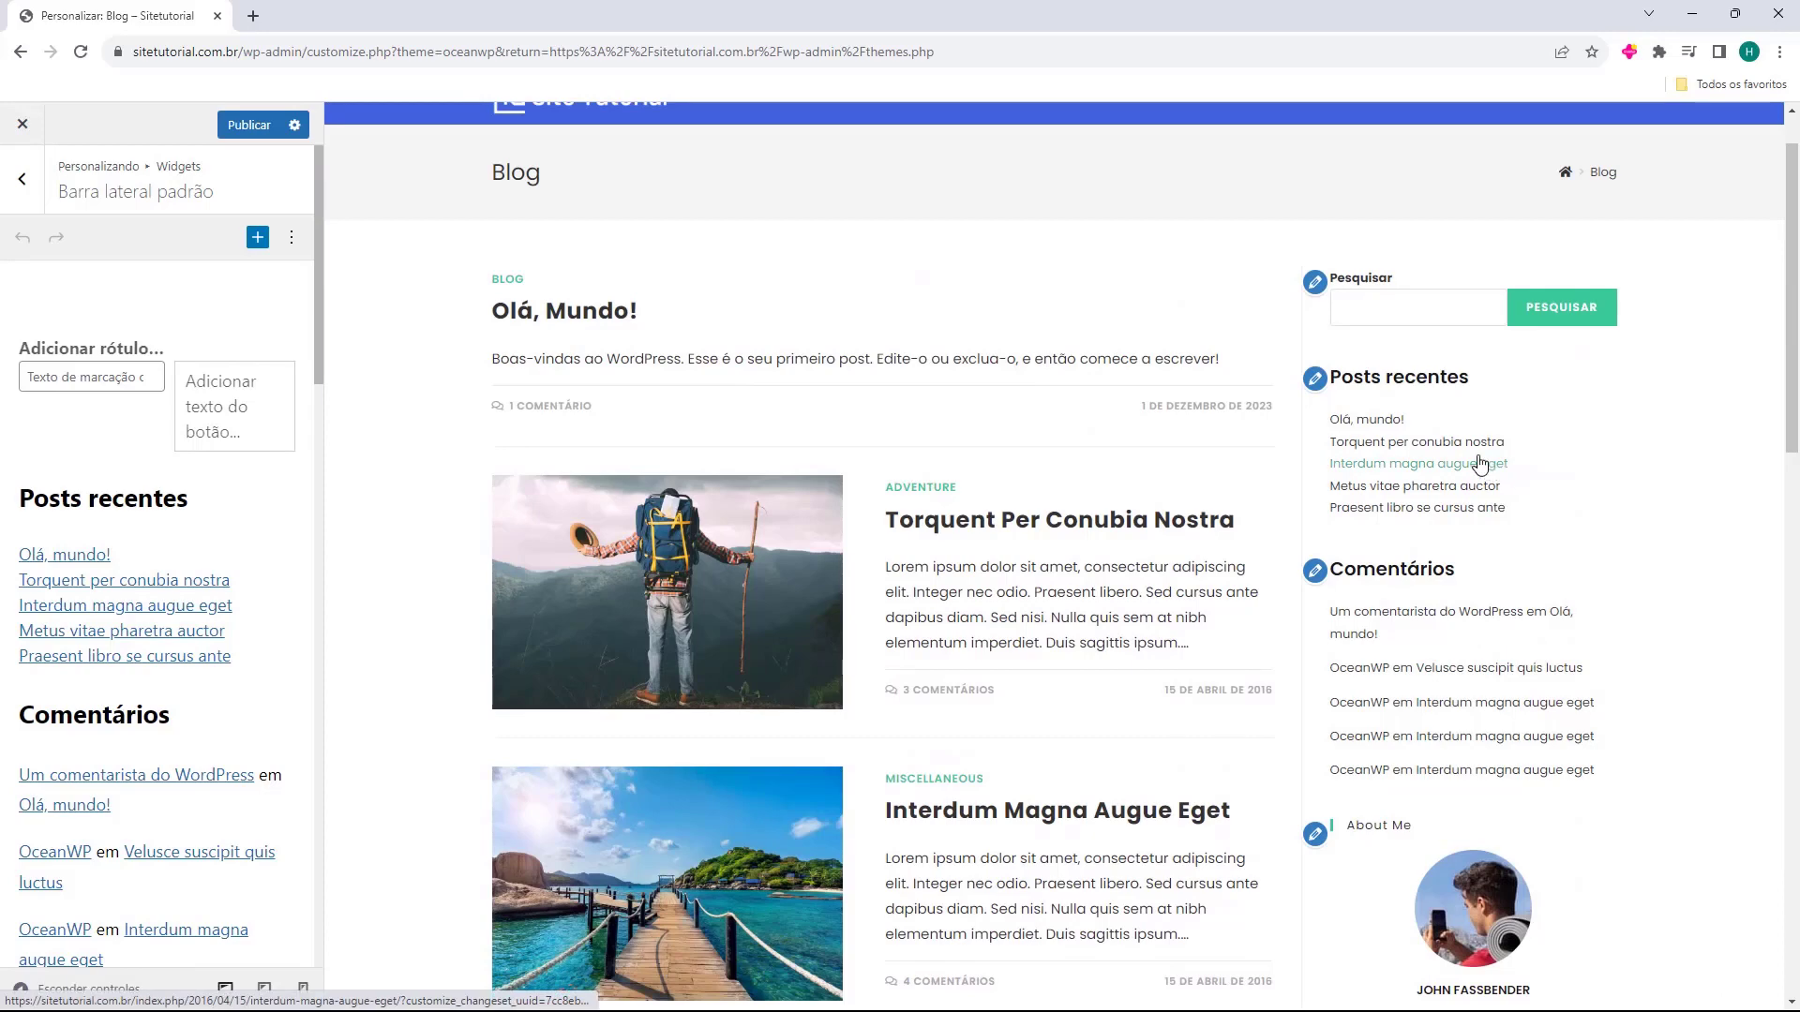
Delete the Posts recentes block, the latest comments list and the Comentários heading.
left_click(263, 538)
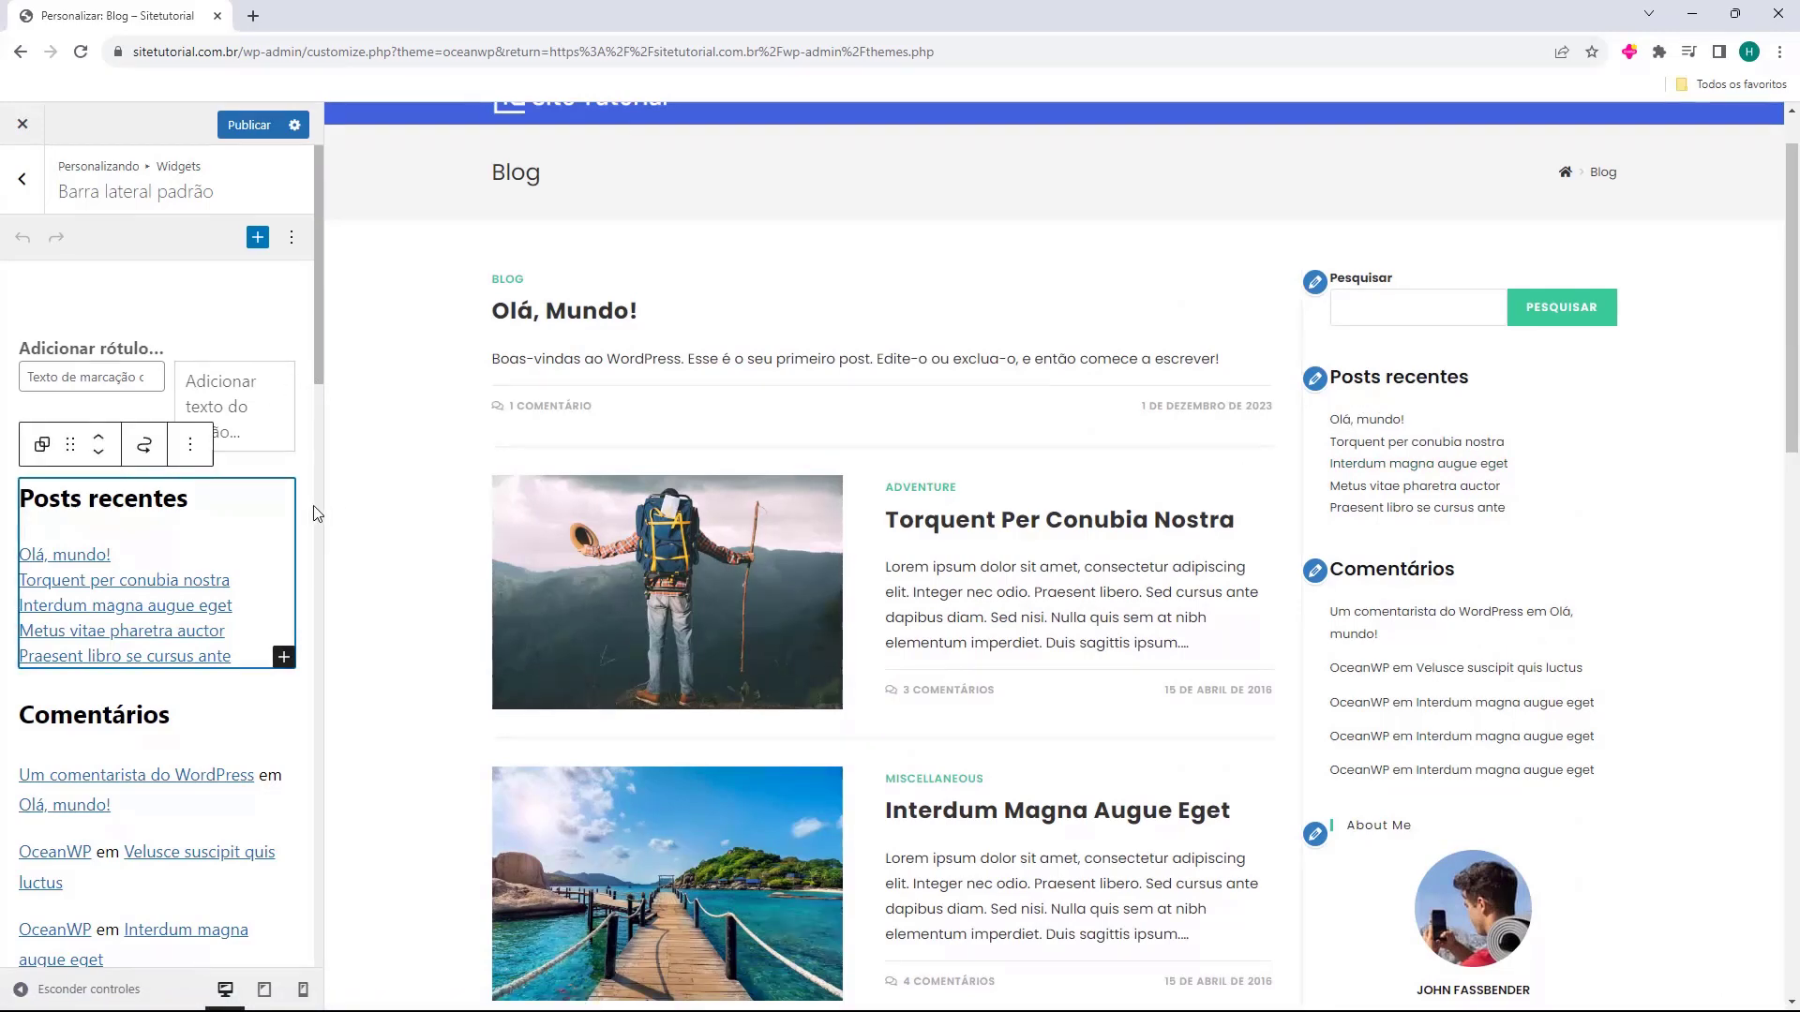
key("Delete")
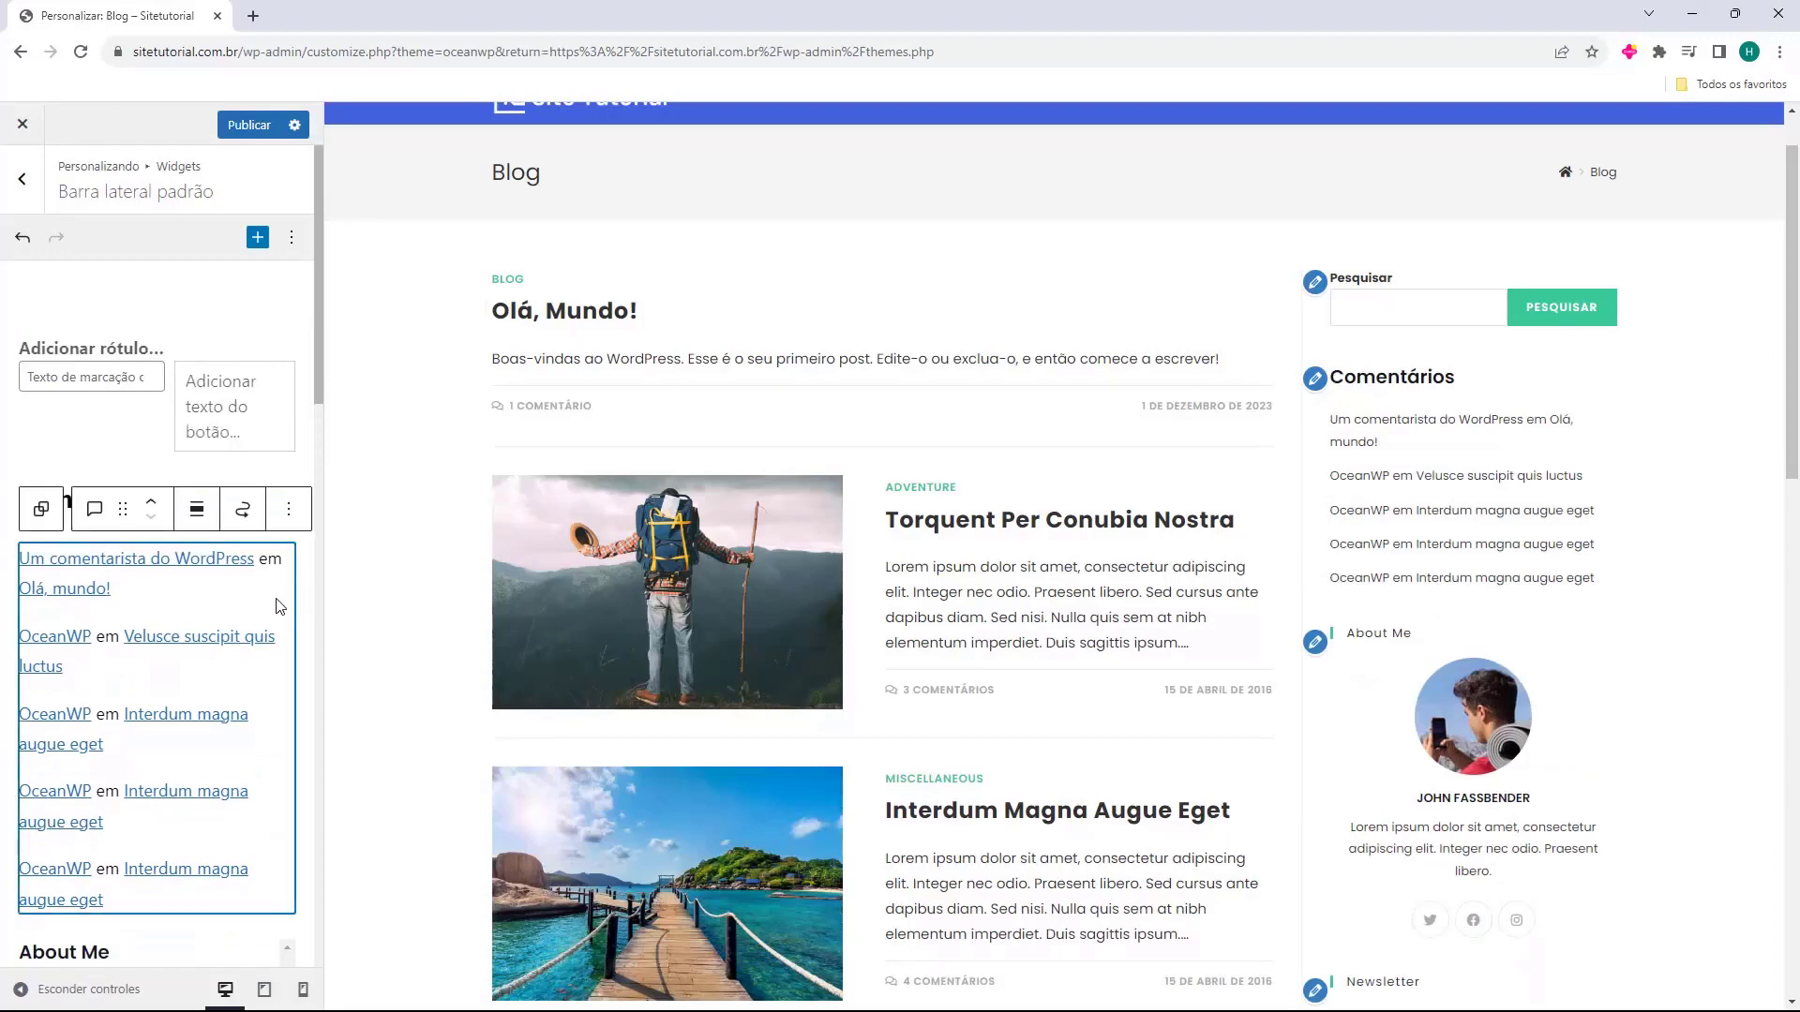
key("Delete")
left_click_drag(172, 500, 21, 504)
key("BackSpace")
key("BackSpace")
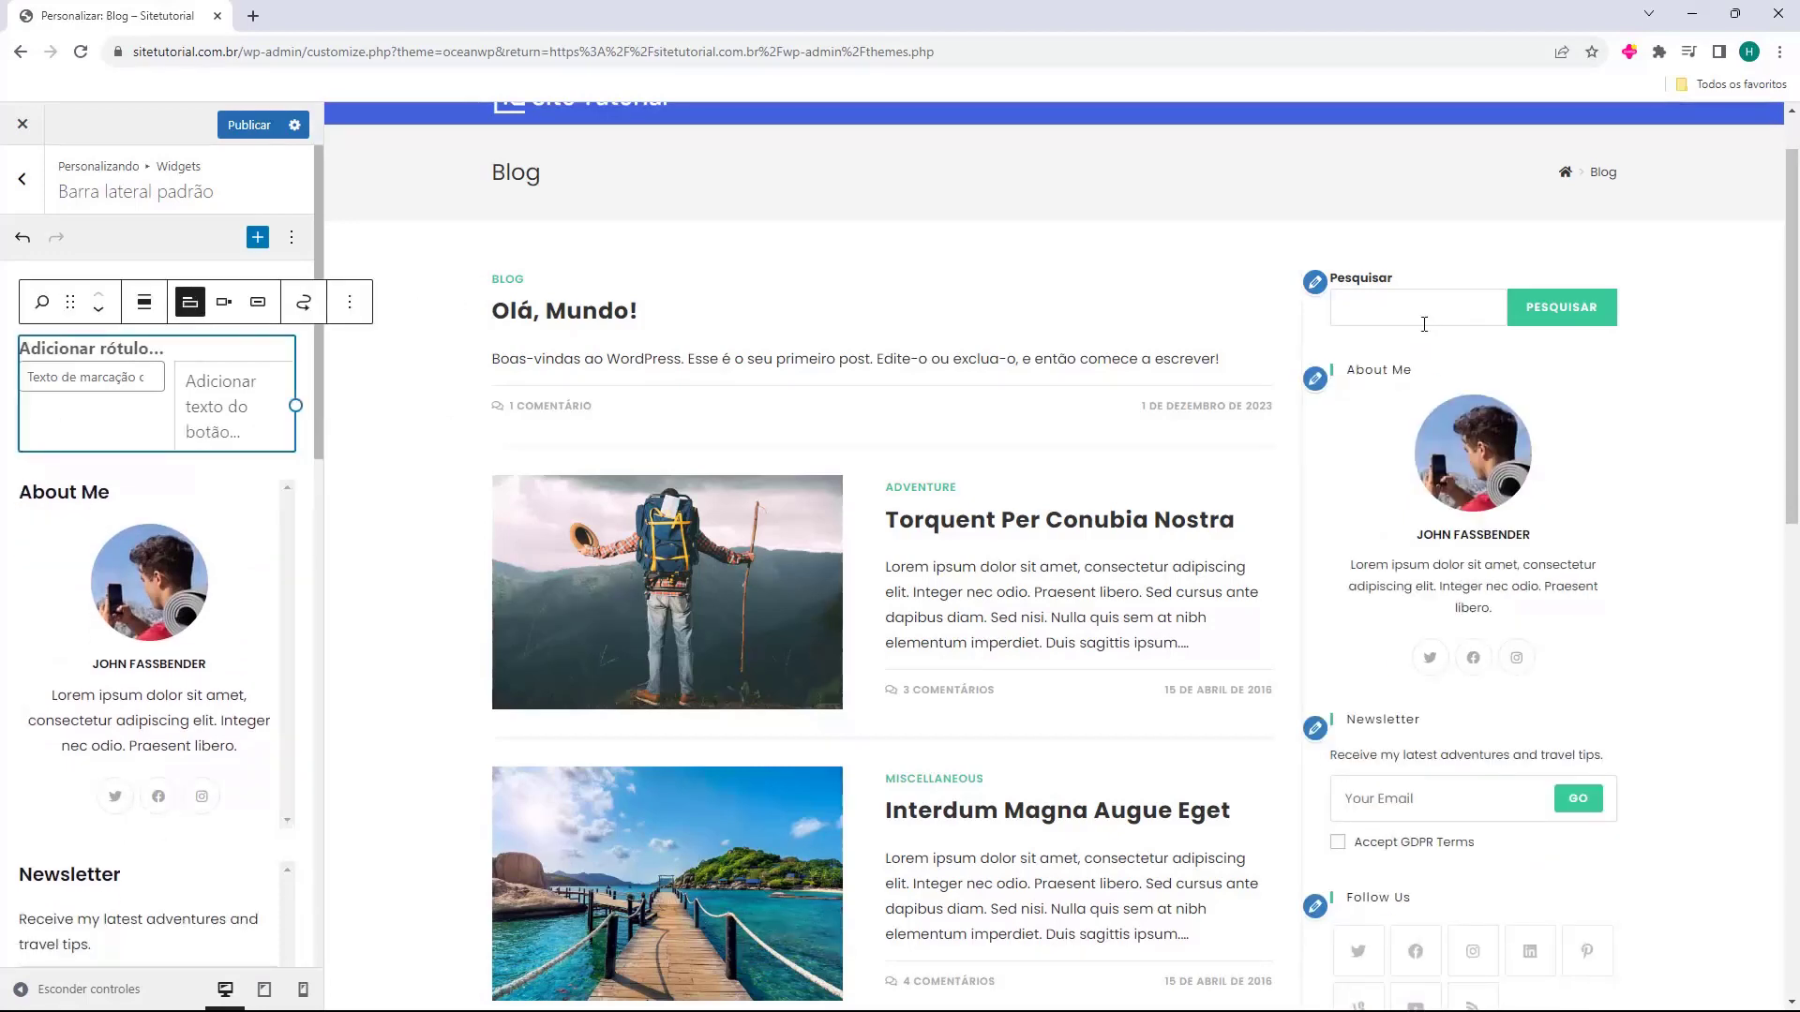
Retitle the About Me widget to 'Sobre mim'.
left_click(176, 422)
left_click(149, 489)
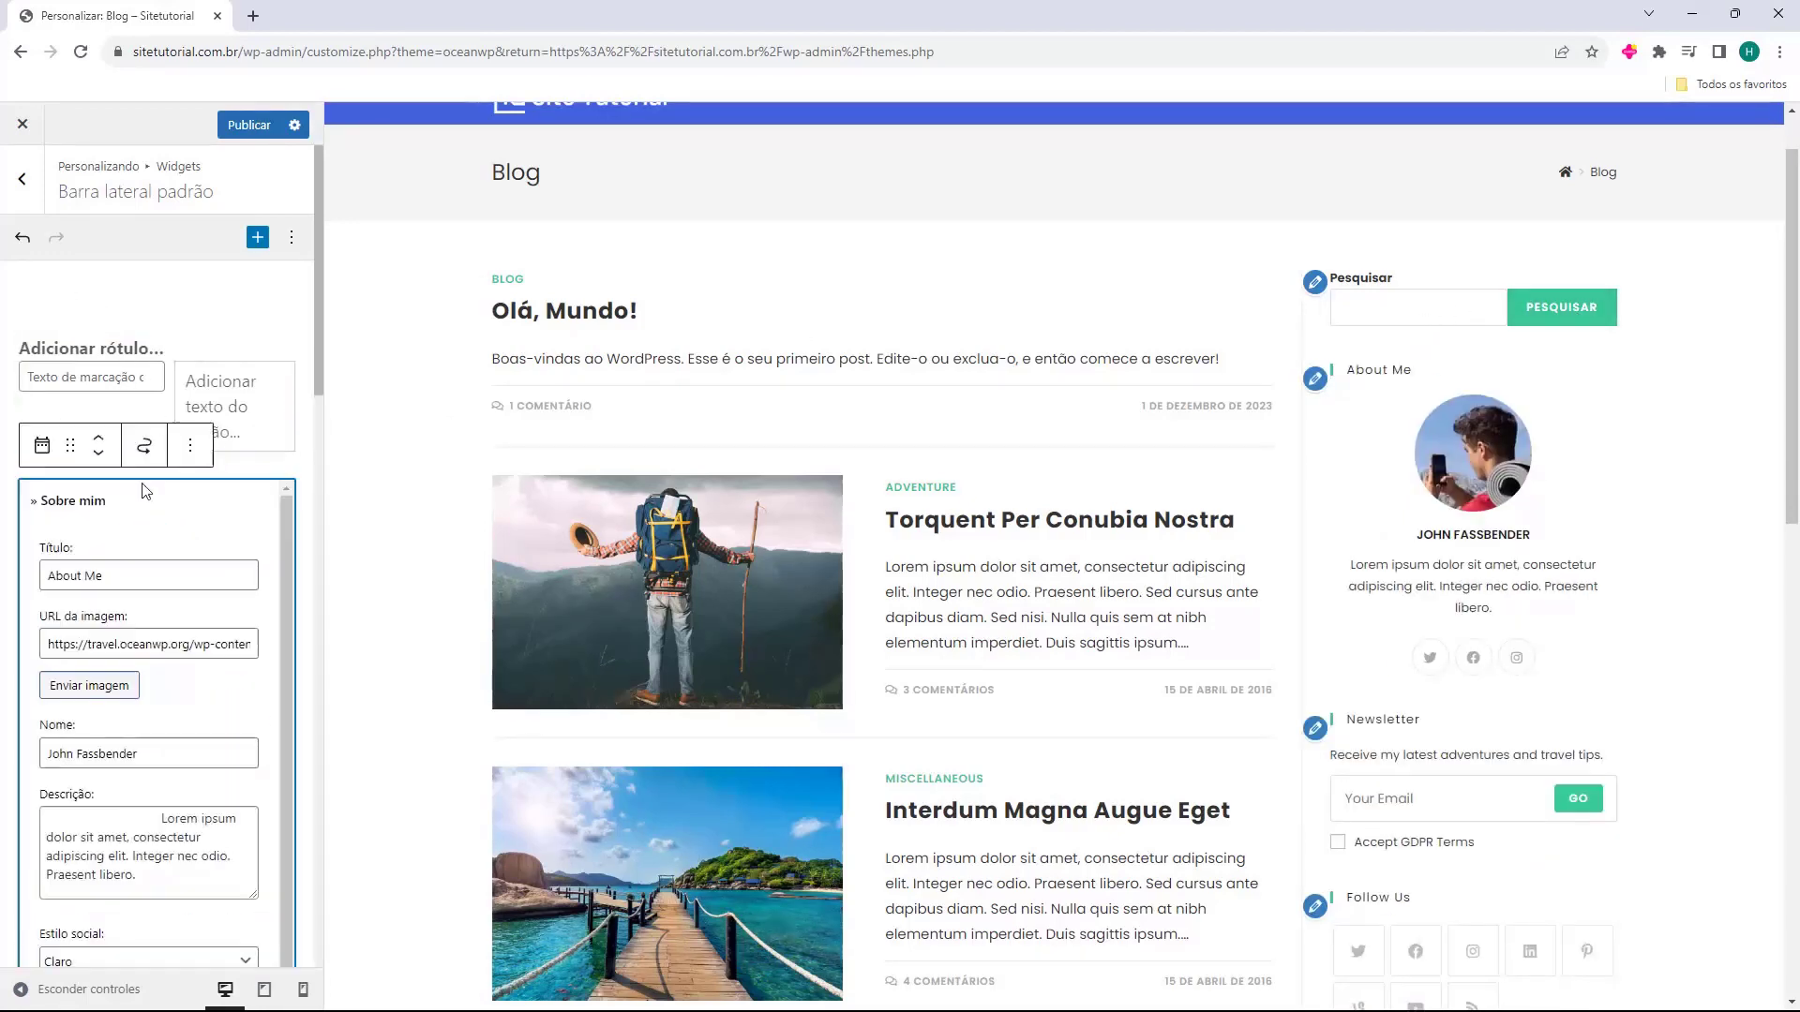
left_click(234, 480)
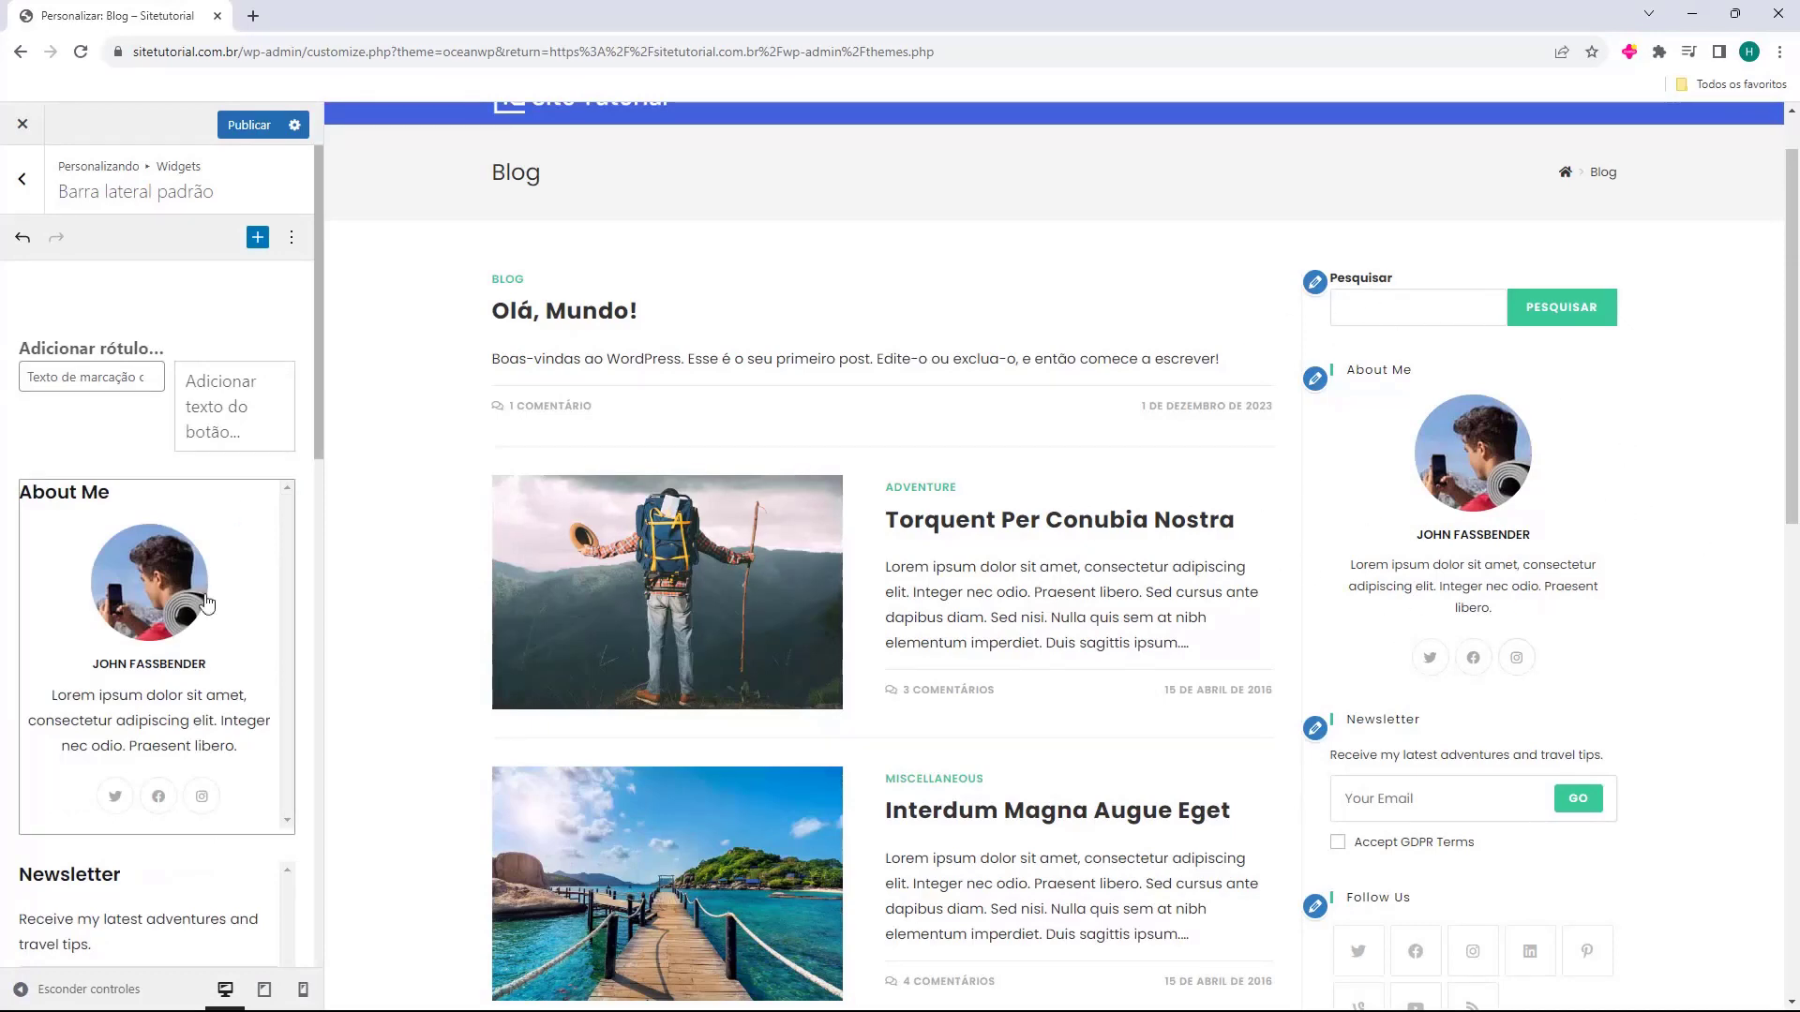
left_click(185, 618)
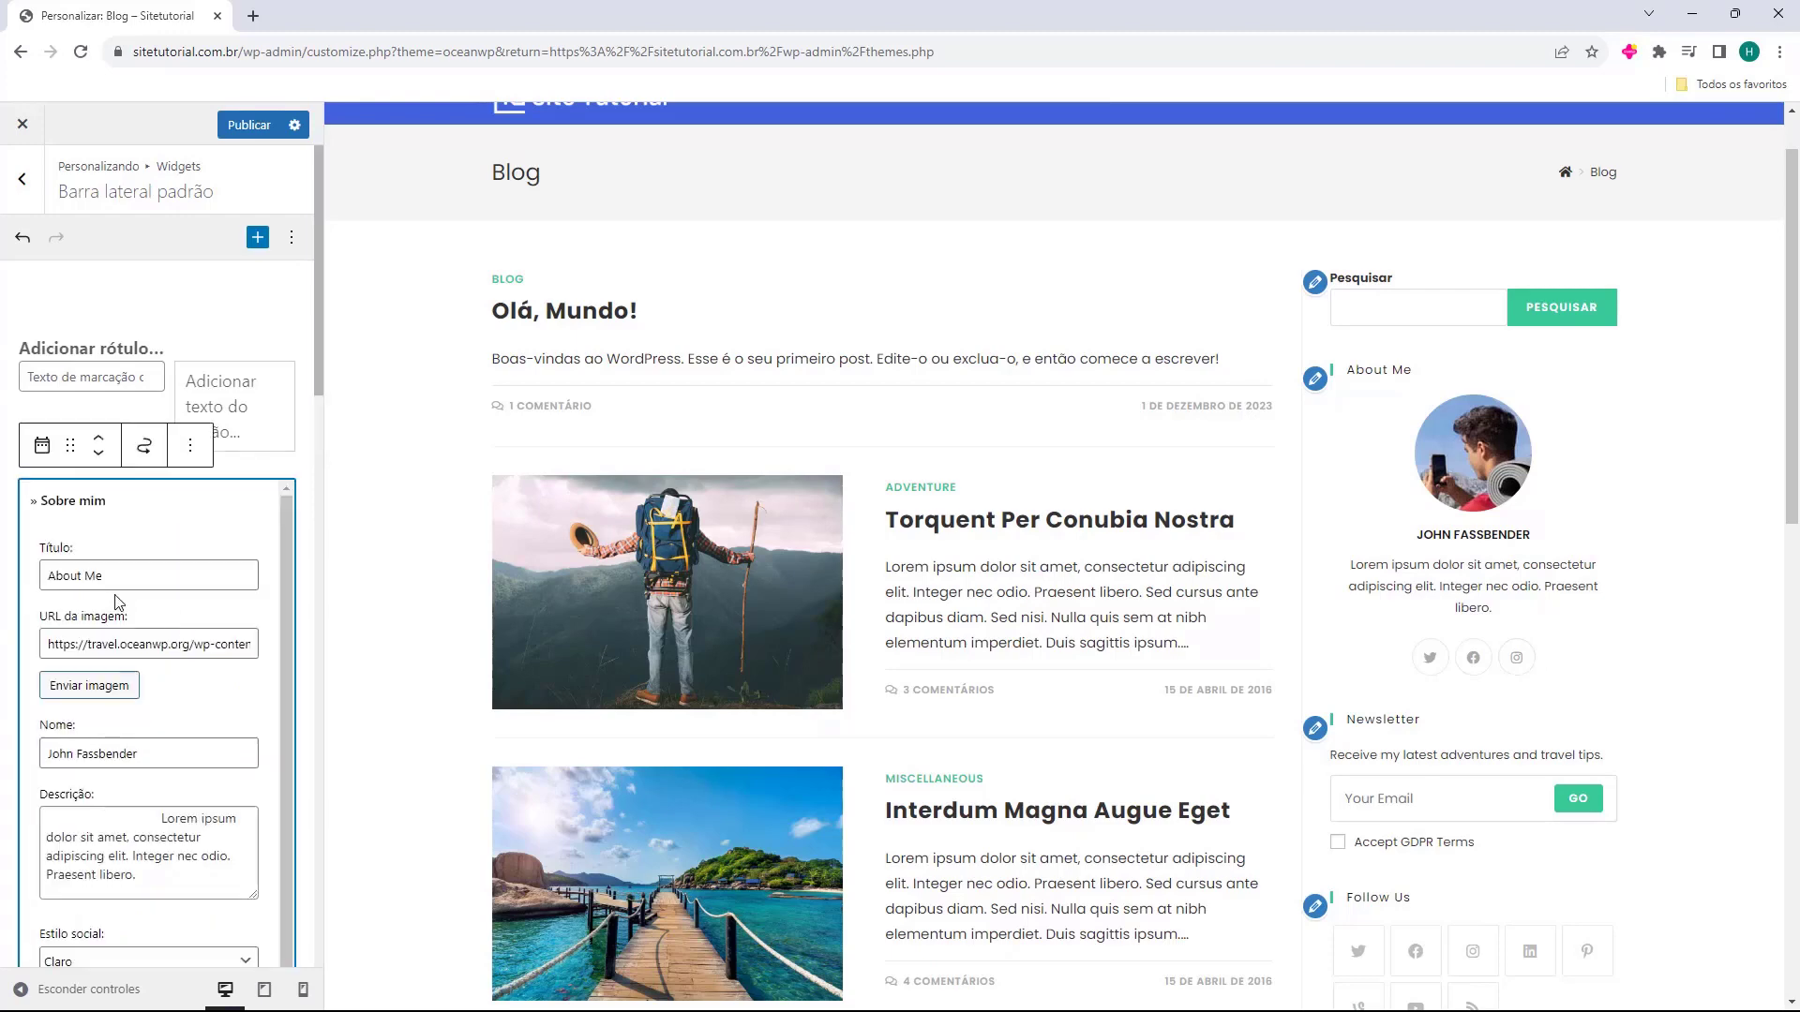
triple_click(199, 580)
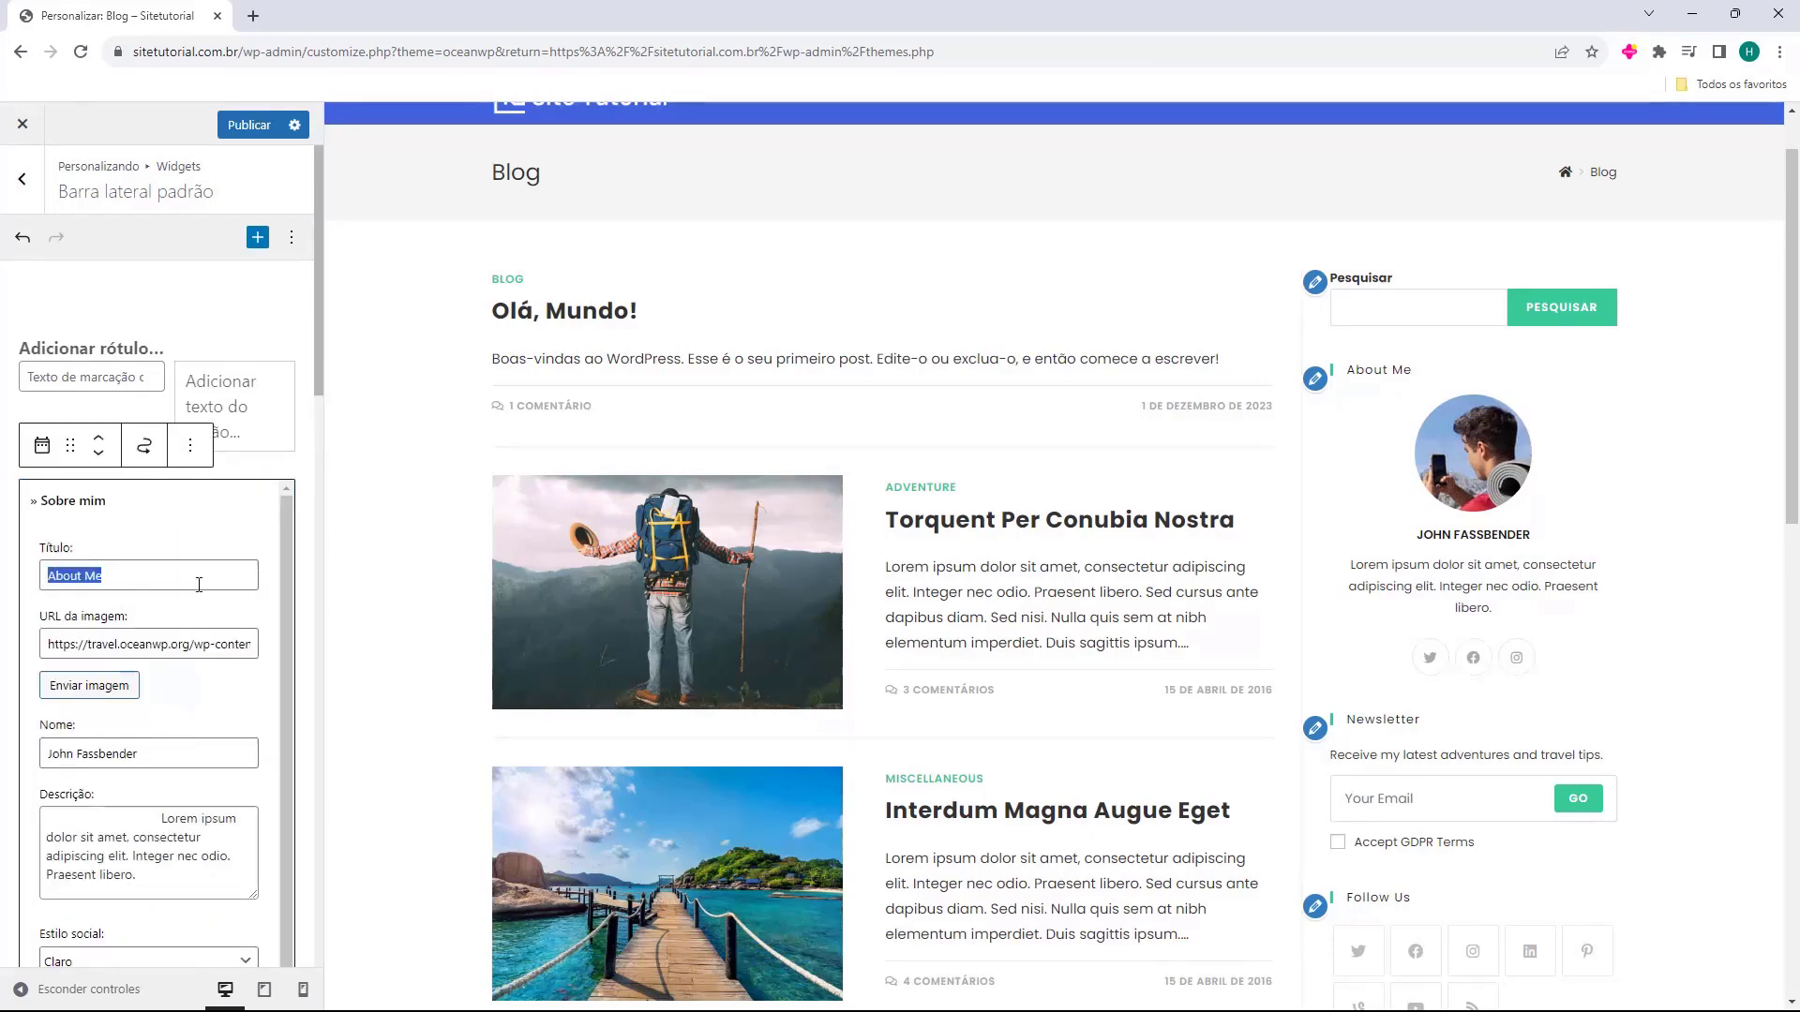
type("Sobre mim")
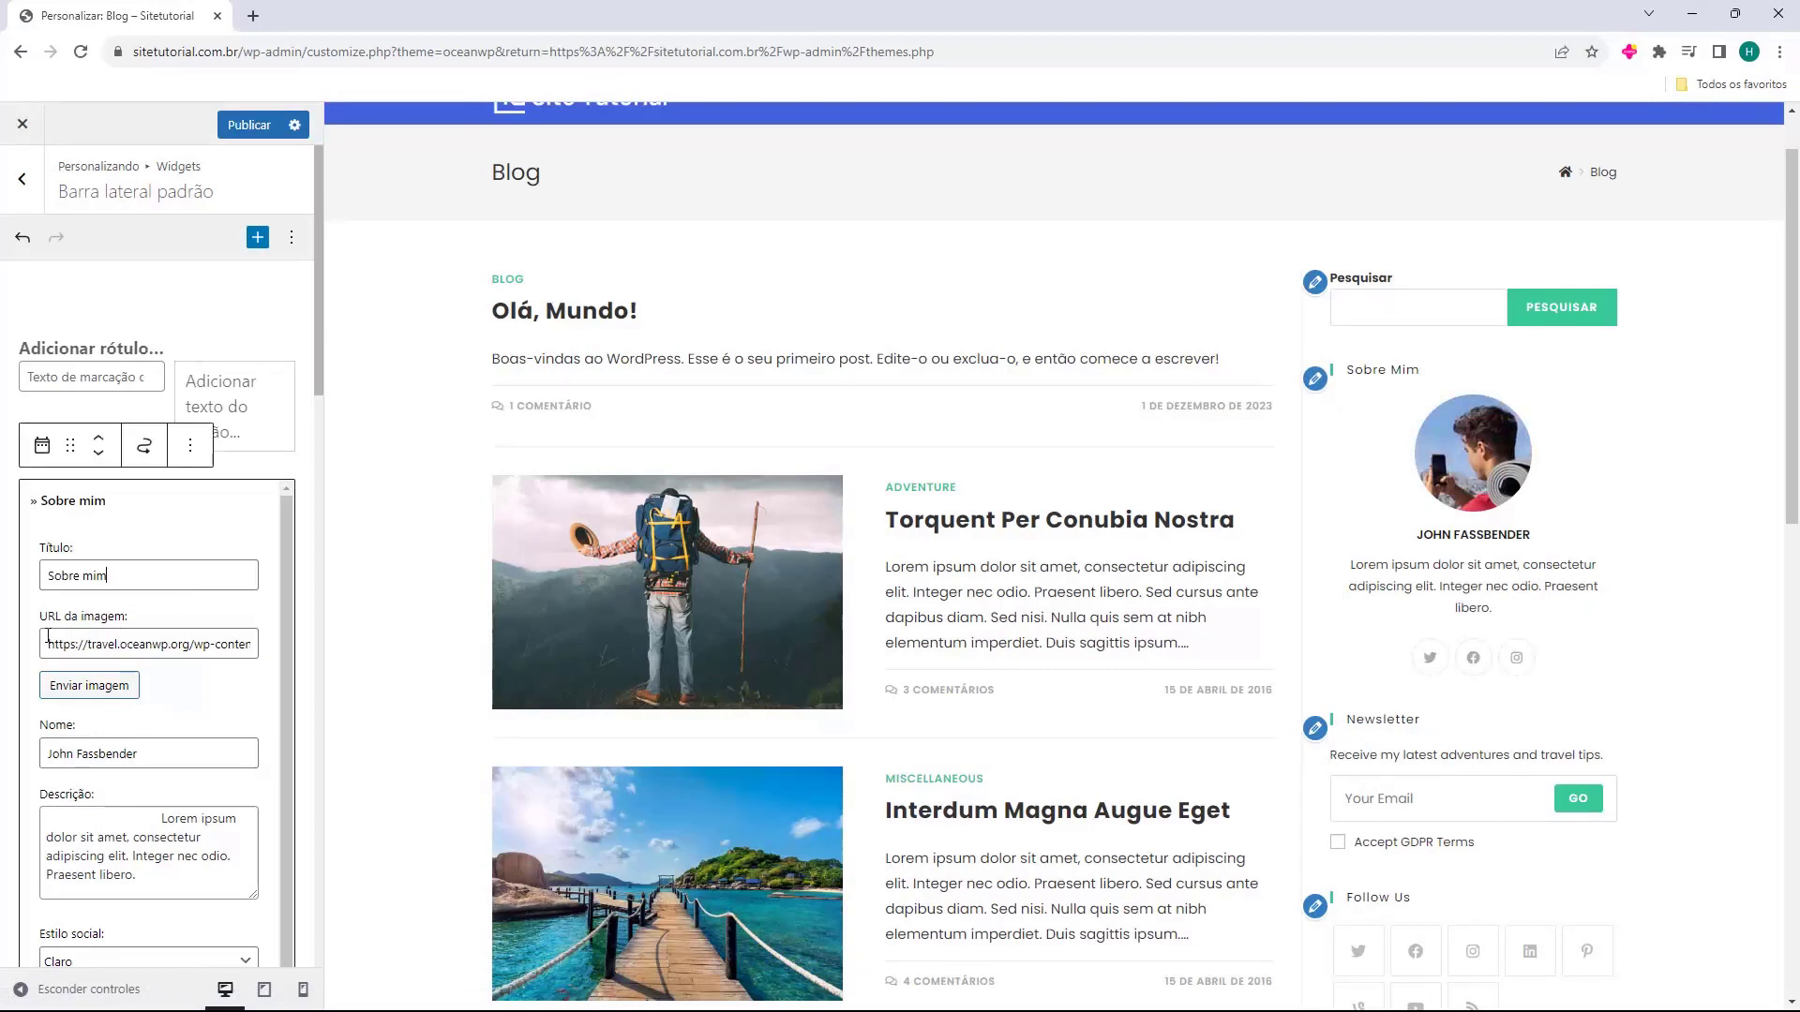
Replace the widget's displayed profile name with the author's name.
left_click_drag(48, 644, 156, 645)
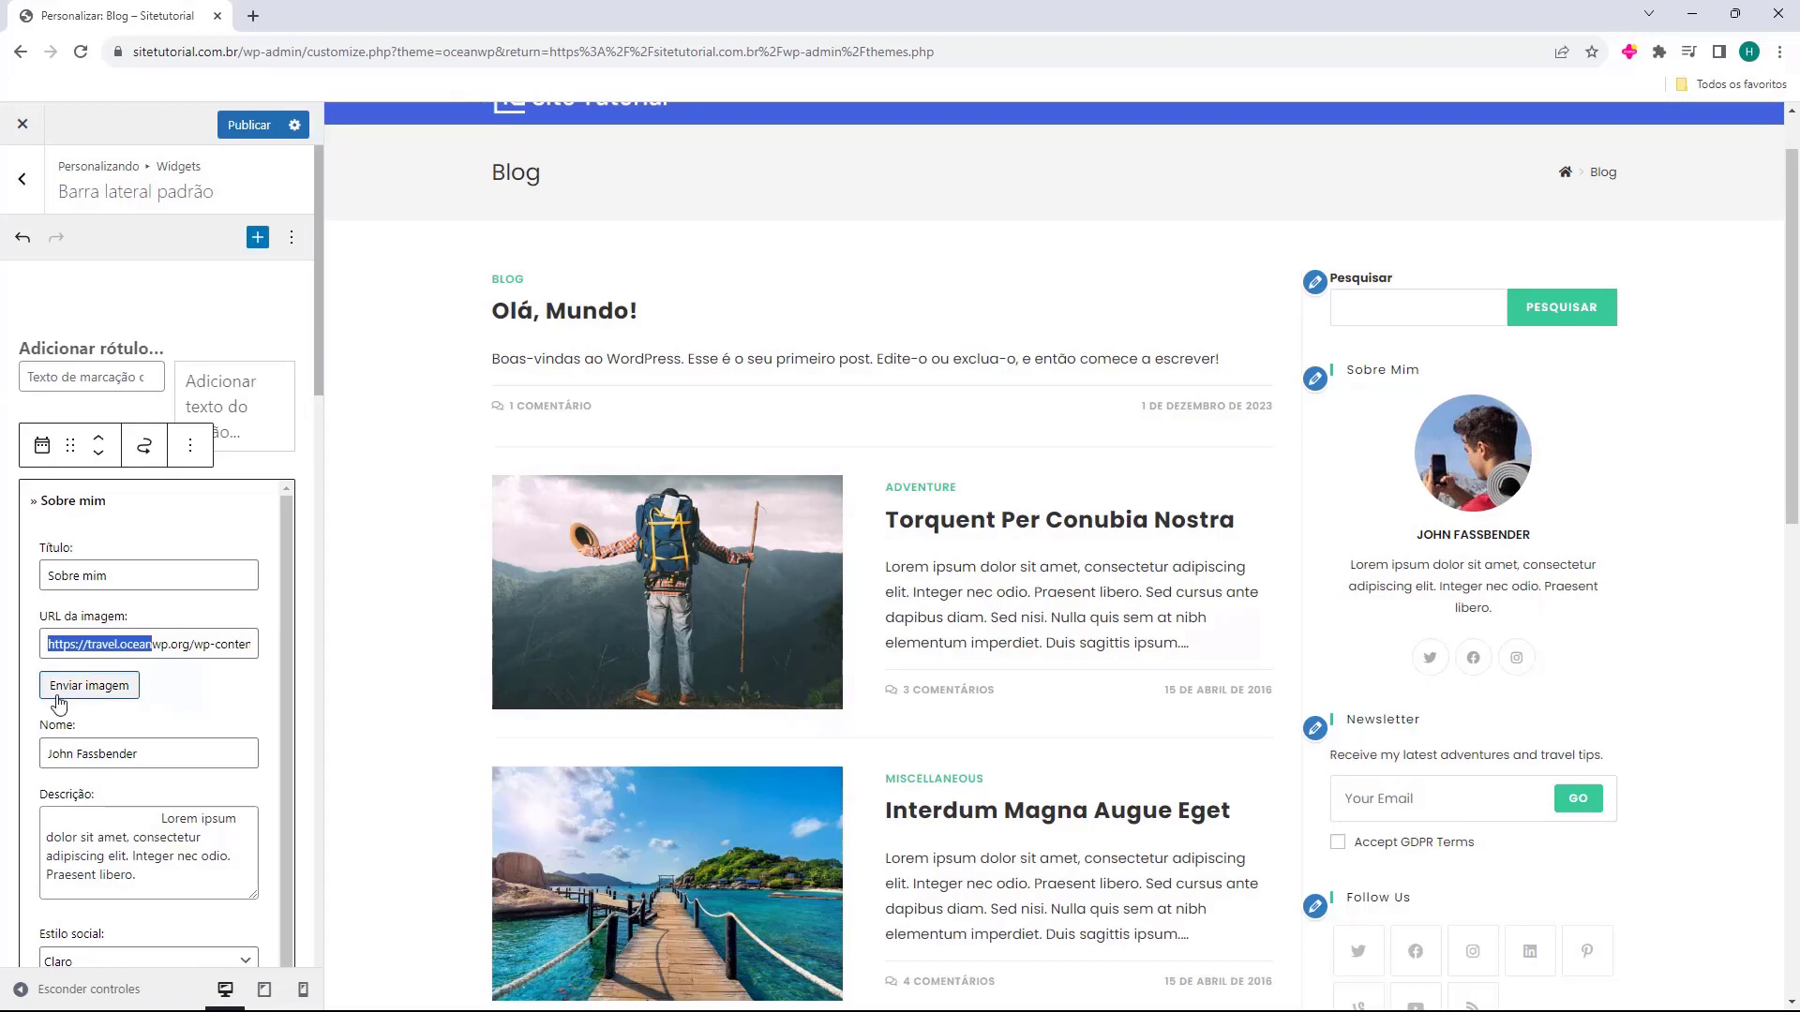
left_click(90, 694)
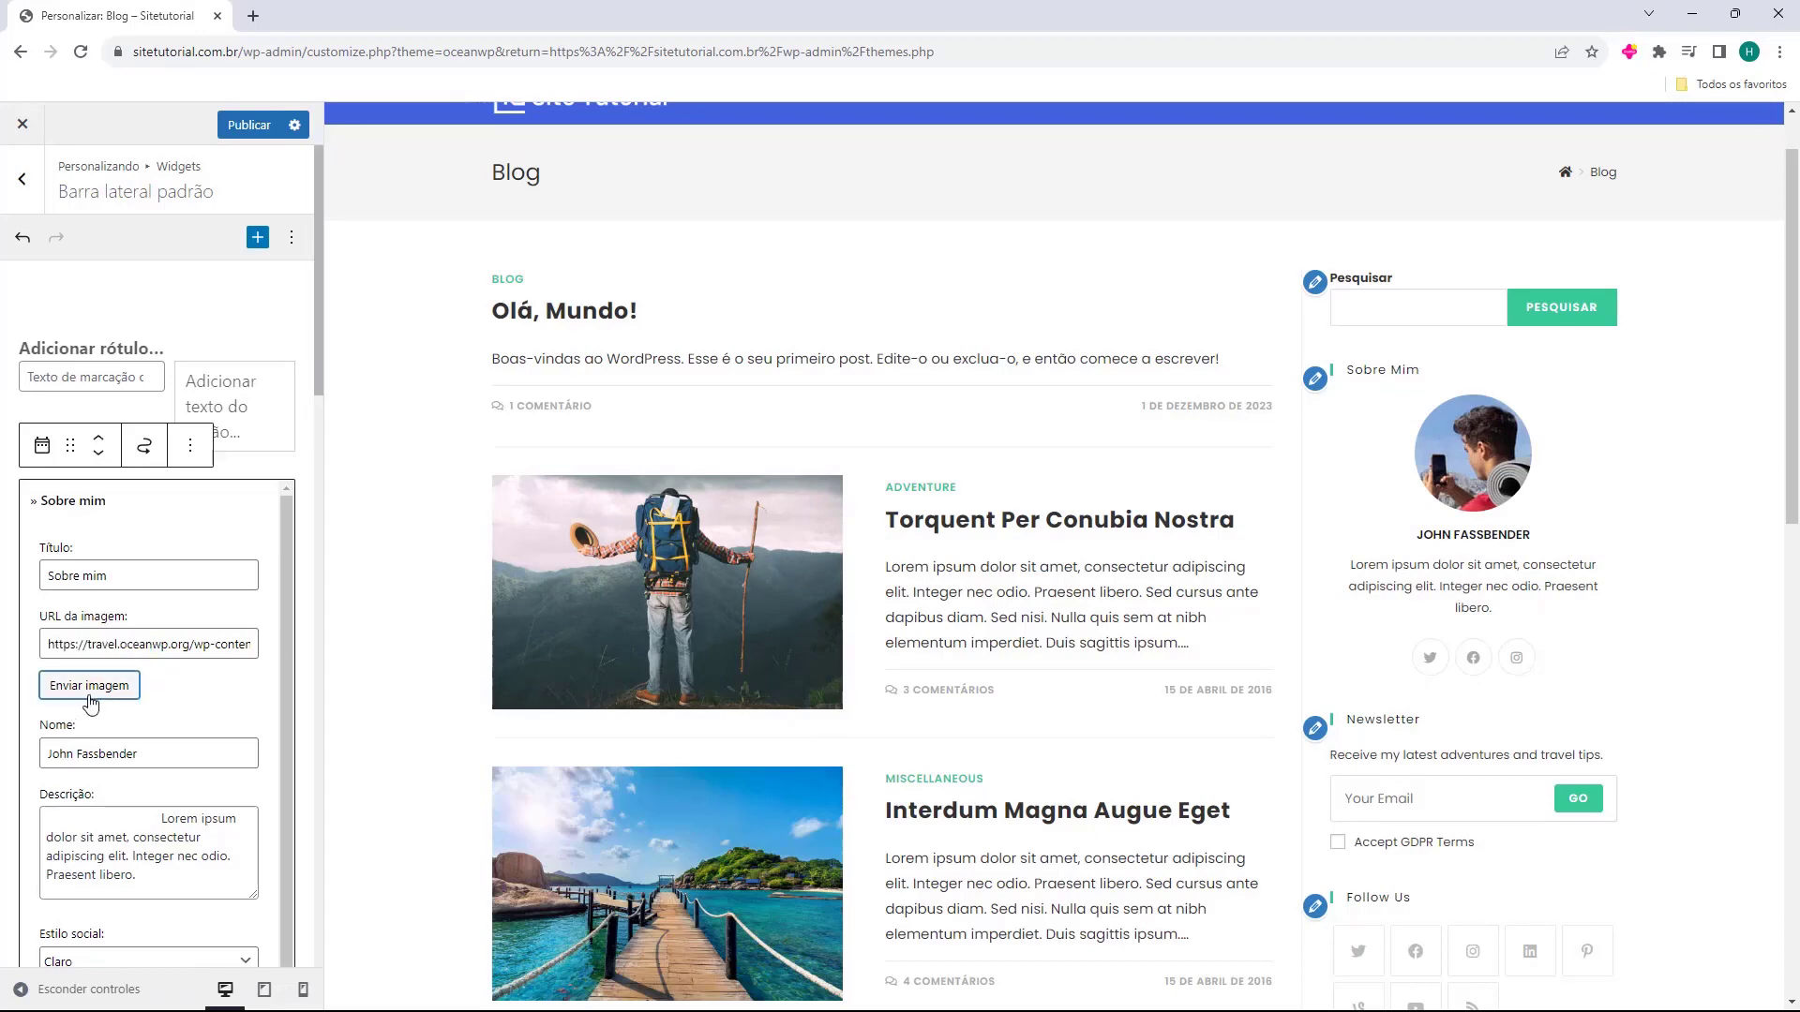
left_click(194, 701)
scroll(125, 608, "down", 2)
left_click_drag(50, 610, 181, 608)
type("Fernando")
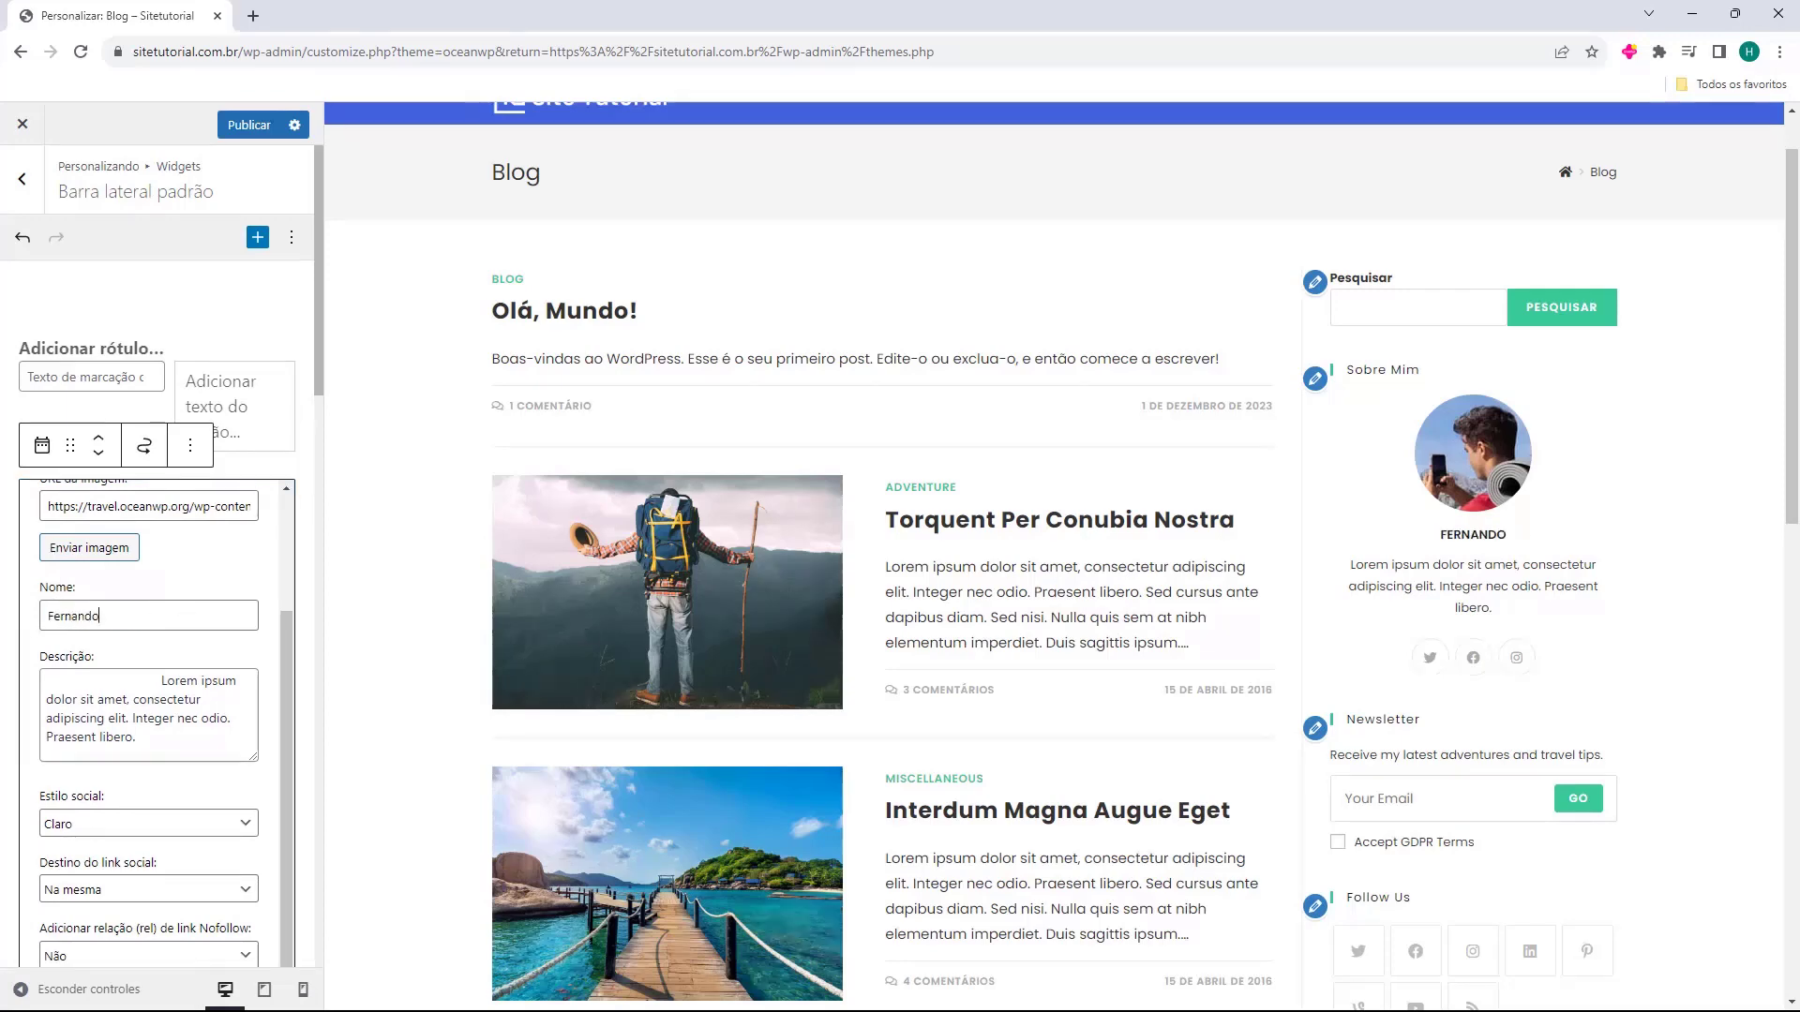
Review the Sobre mim widget in the preview and open the Newsletter widget's settings.
triple_click(118, 715)
scroll(118, 716, "down", 3)
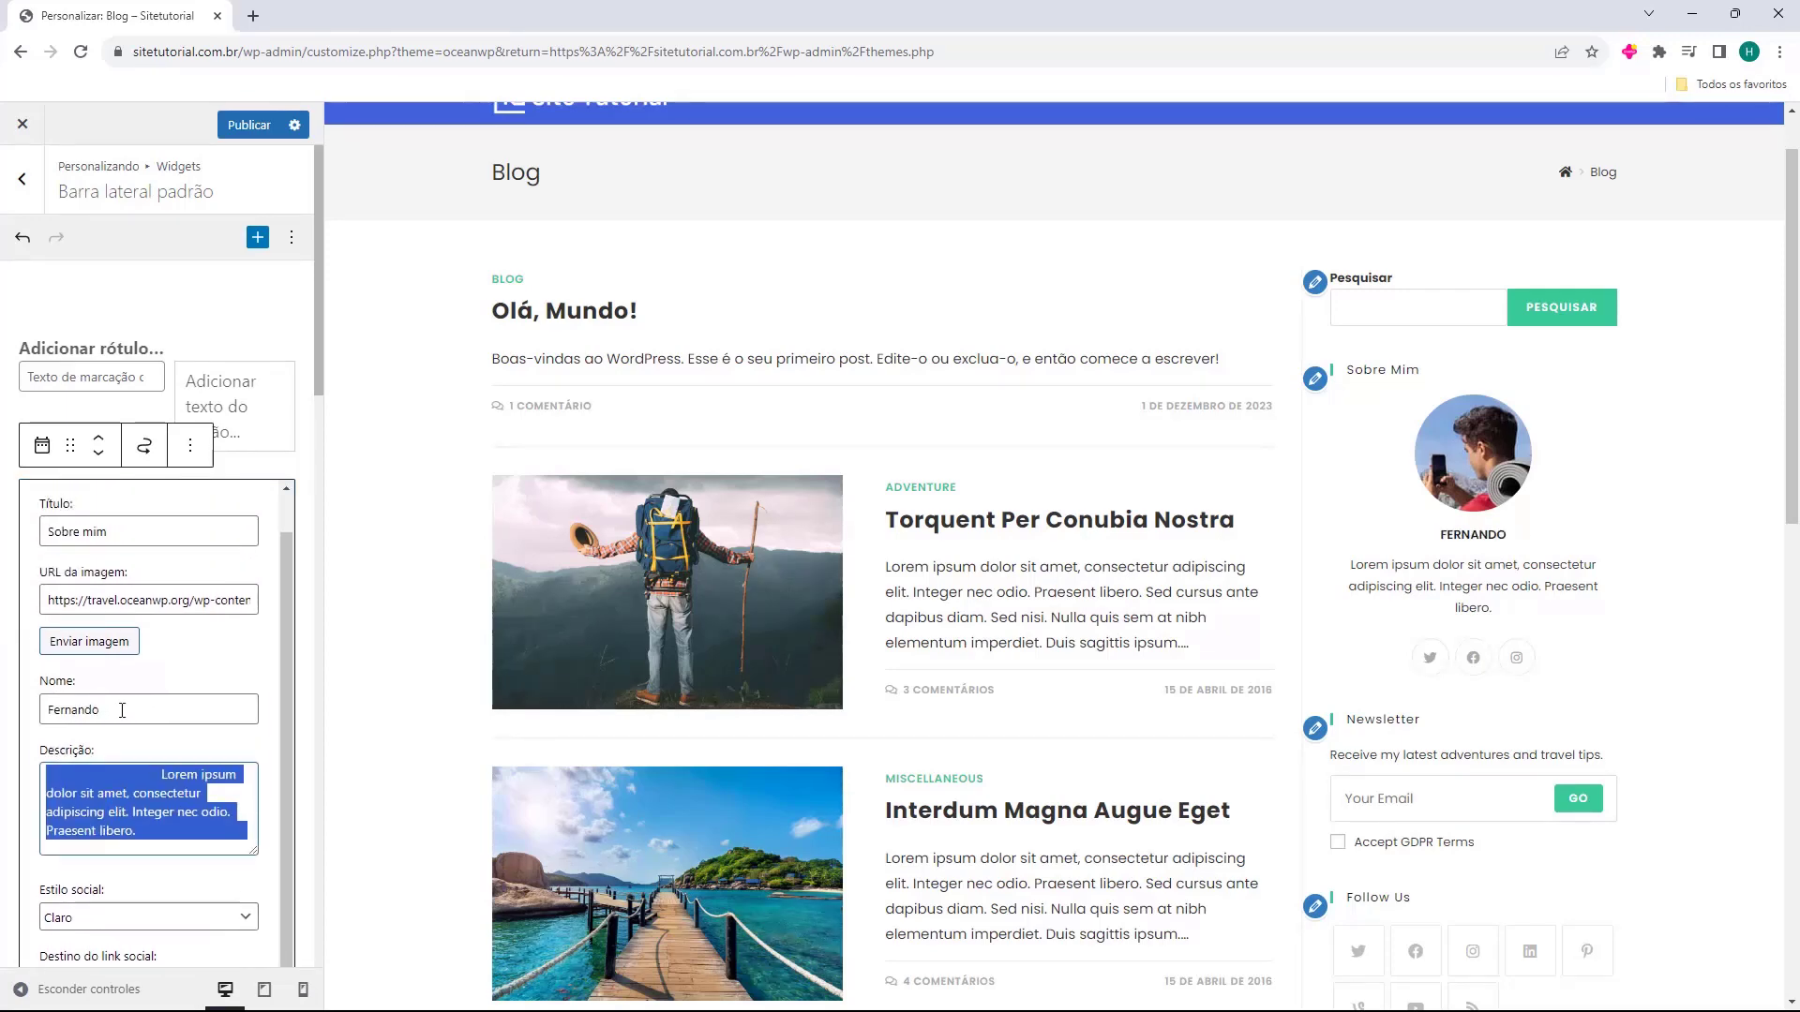
scroll(136, 705, "down", 2)
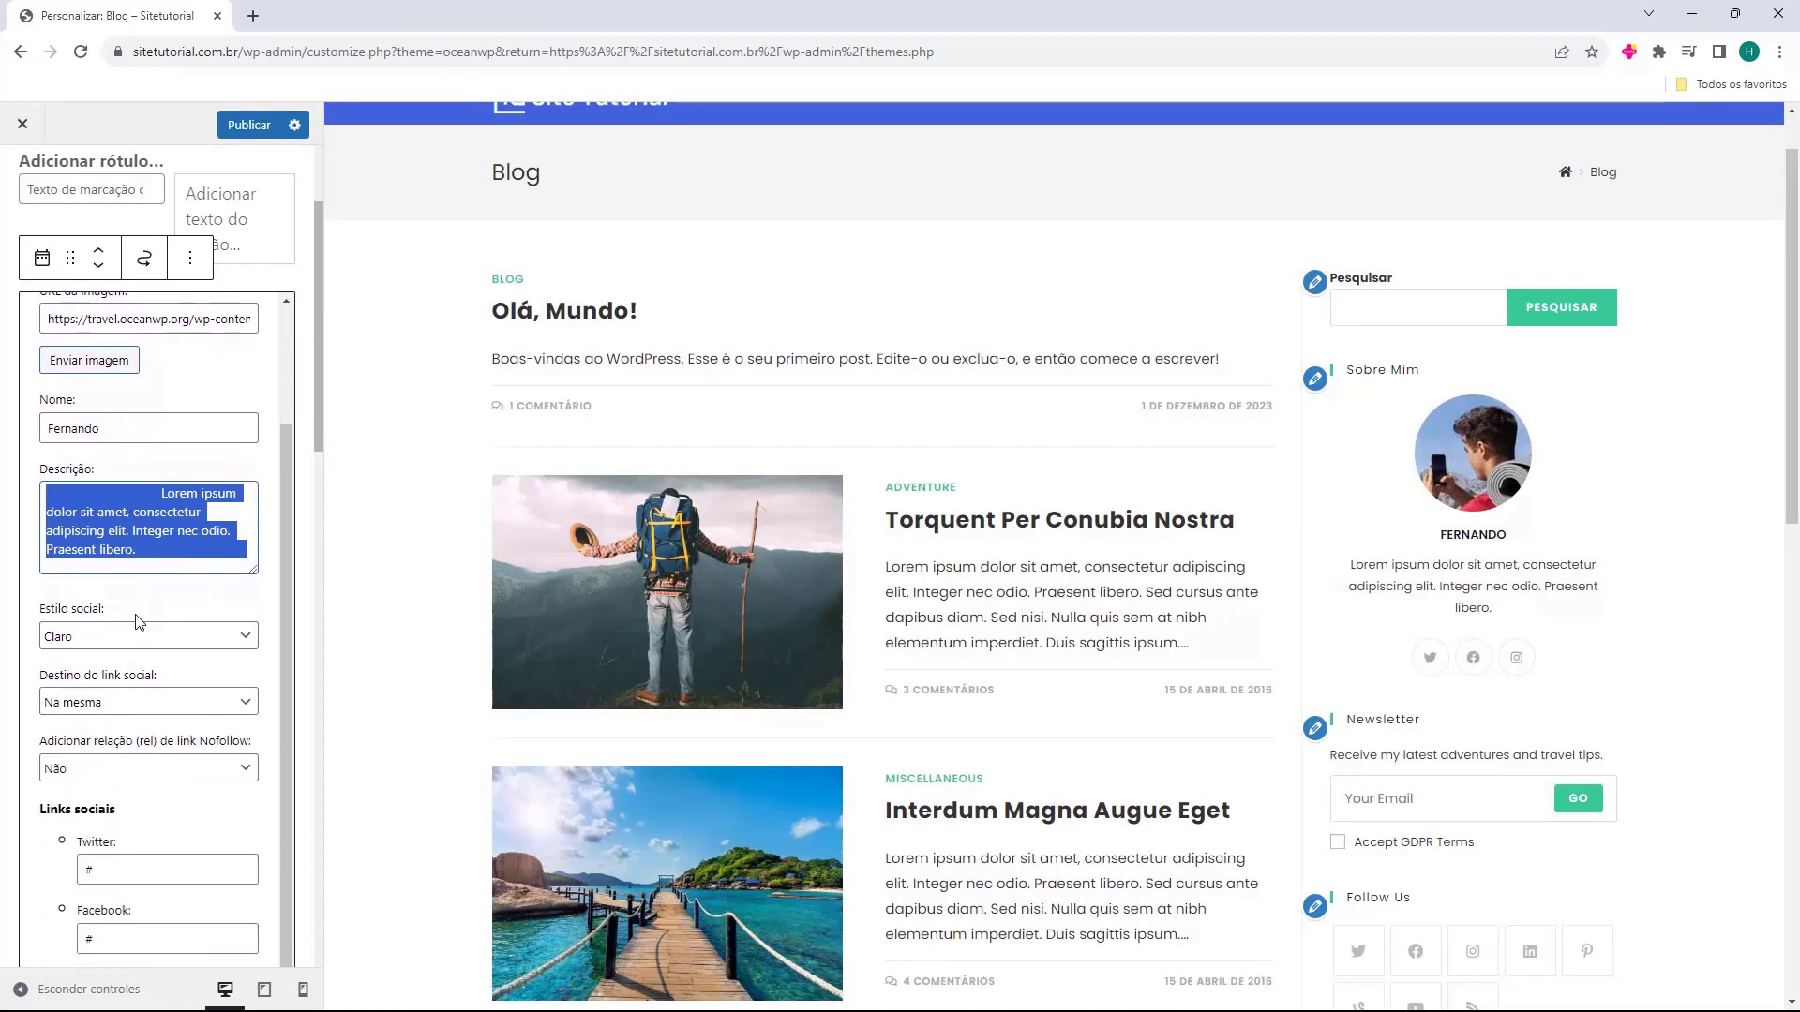
scroll(143, 620, "down", 4)
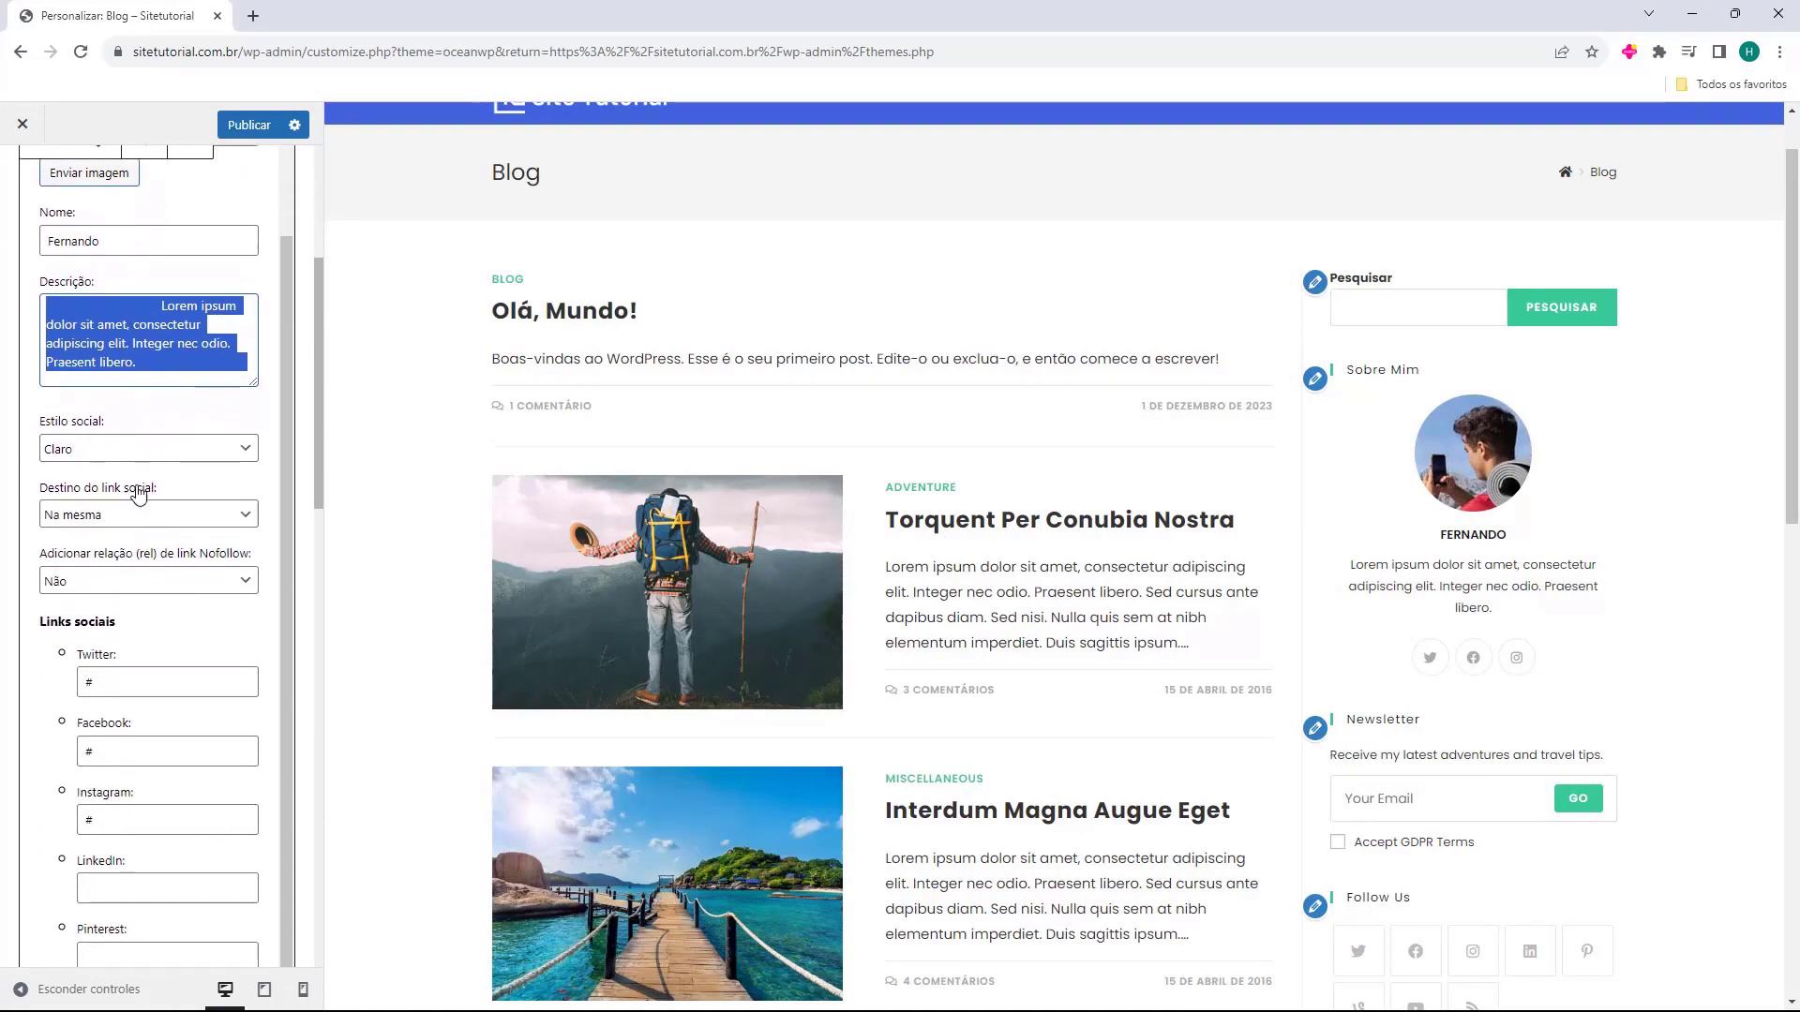
scroll(149, 520, "down", 4)
scroll(149, 553, "down", 4)
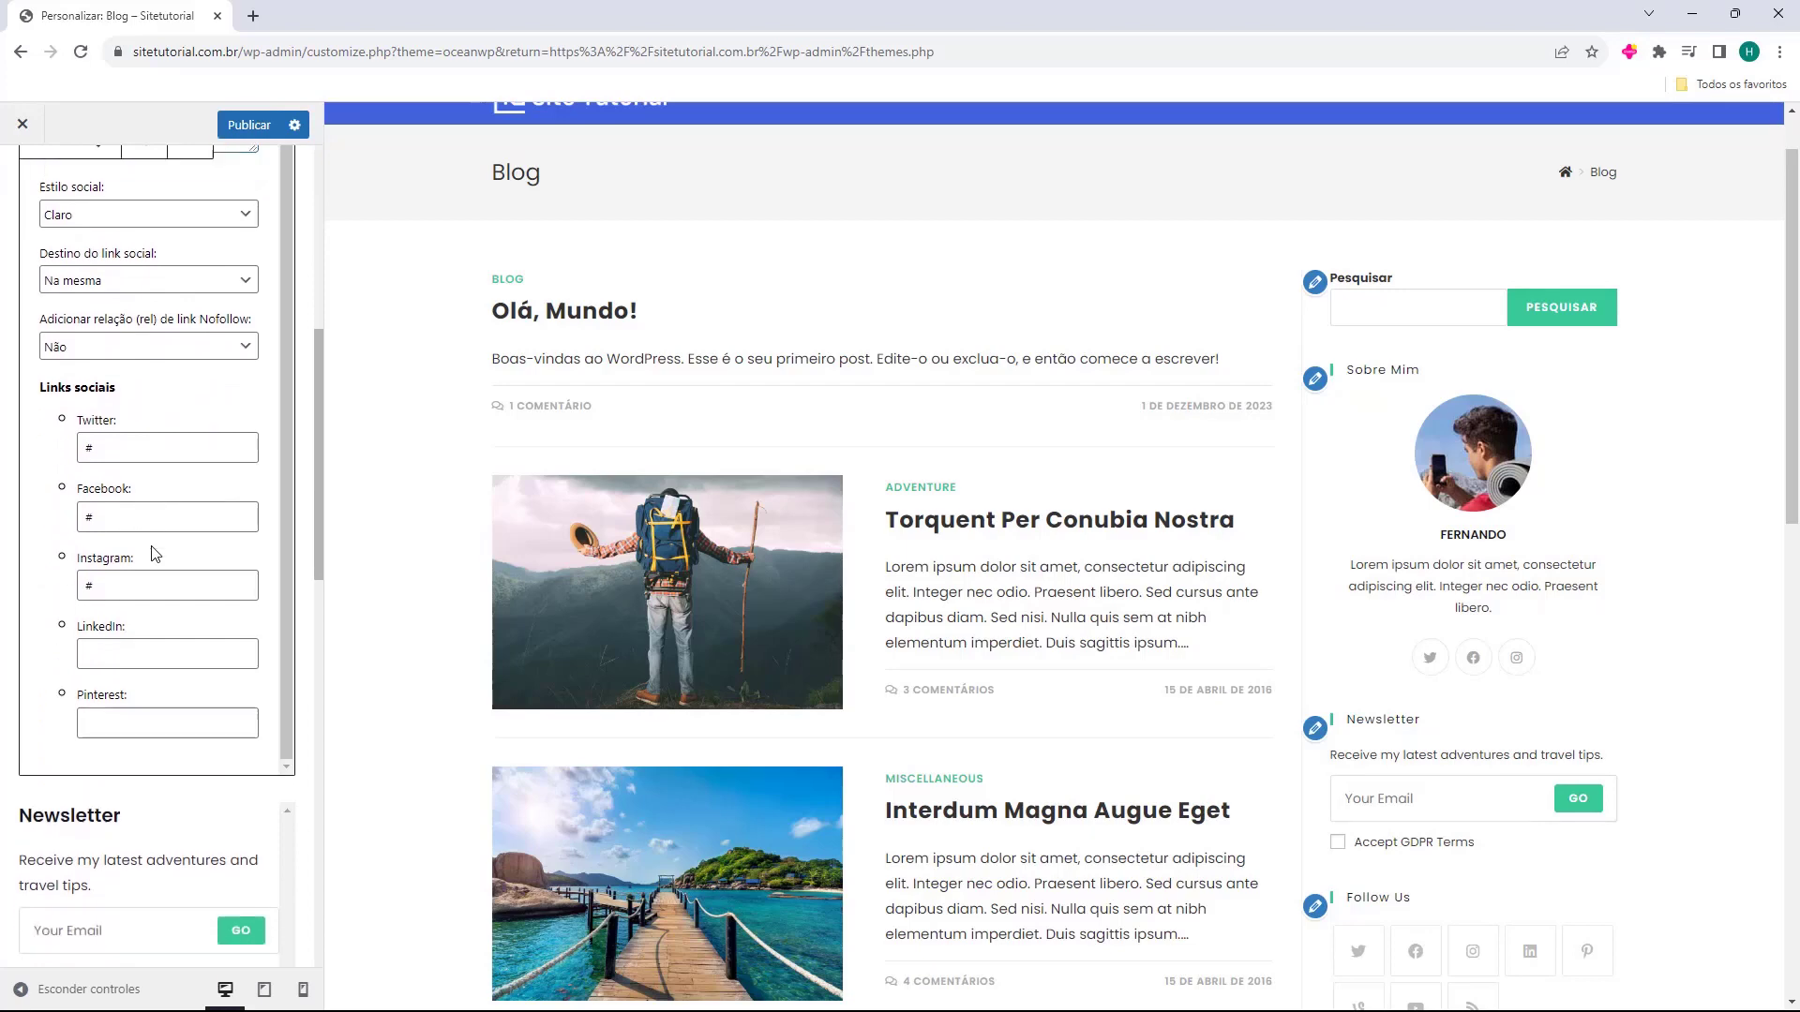
scroll(146, 506, "up", 2)
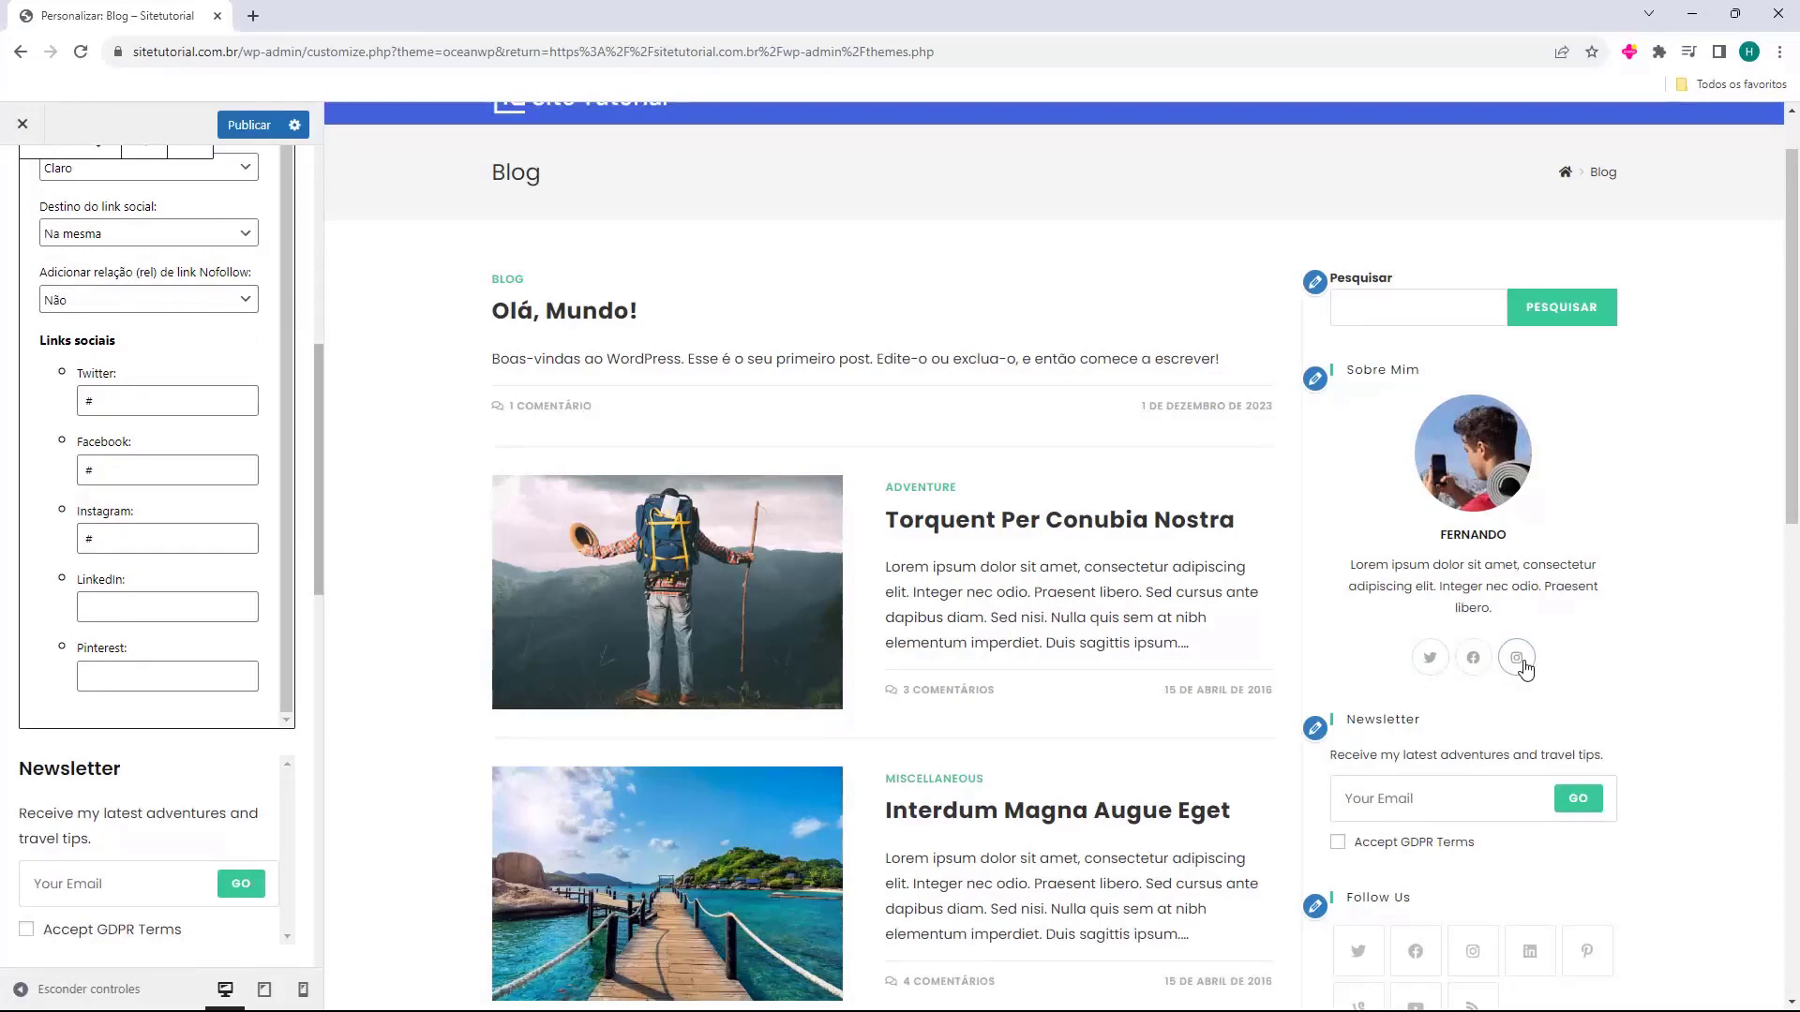
left_click(1315, 379)
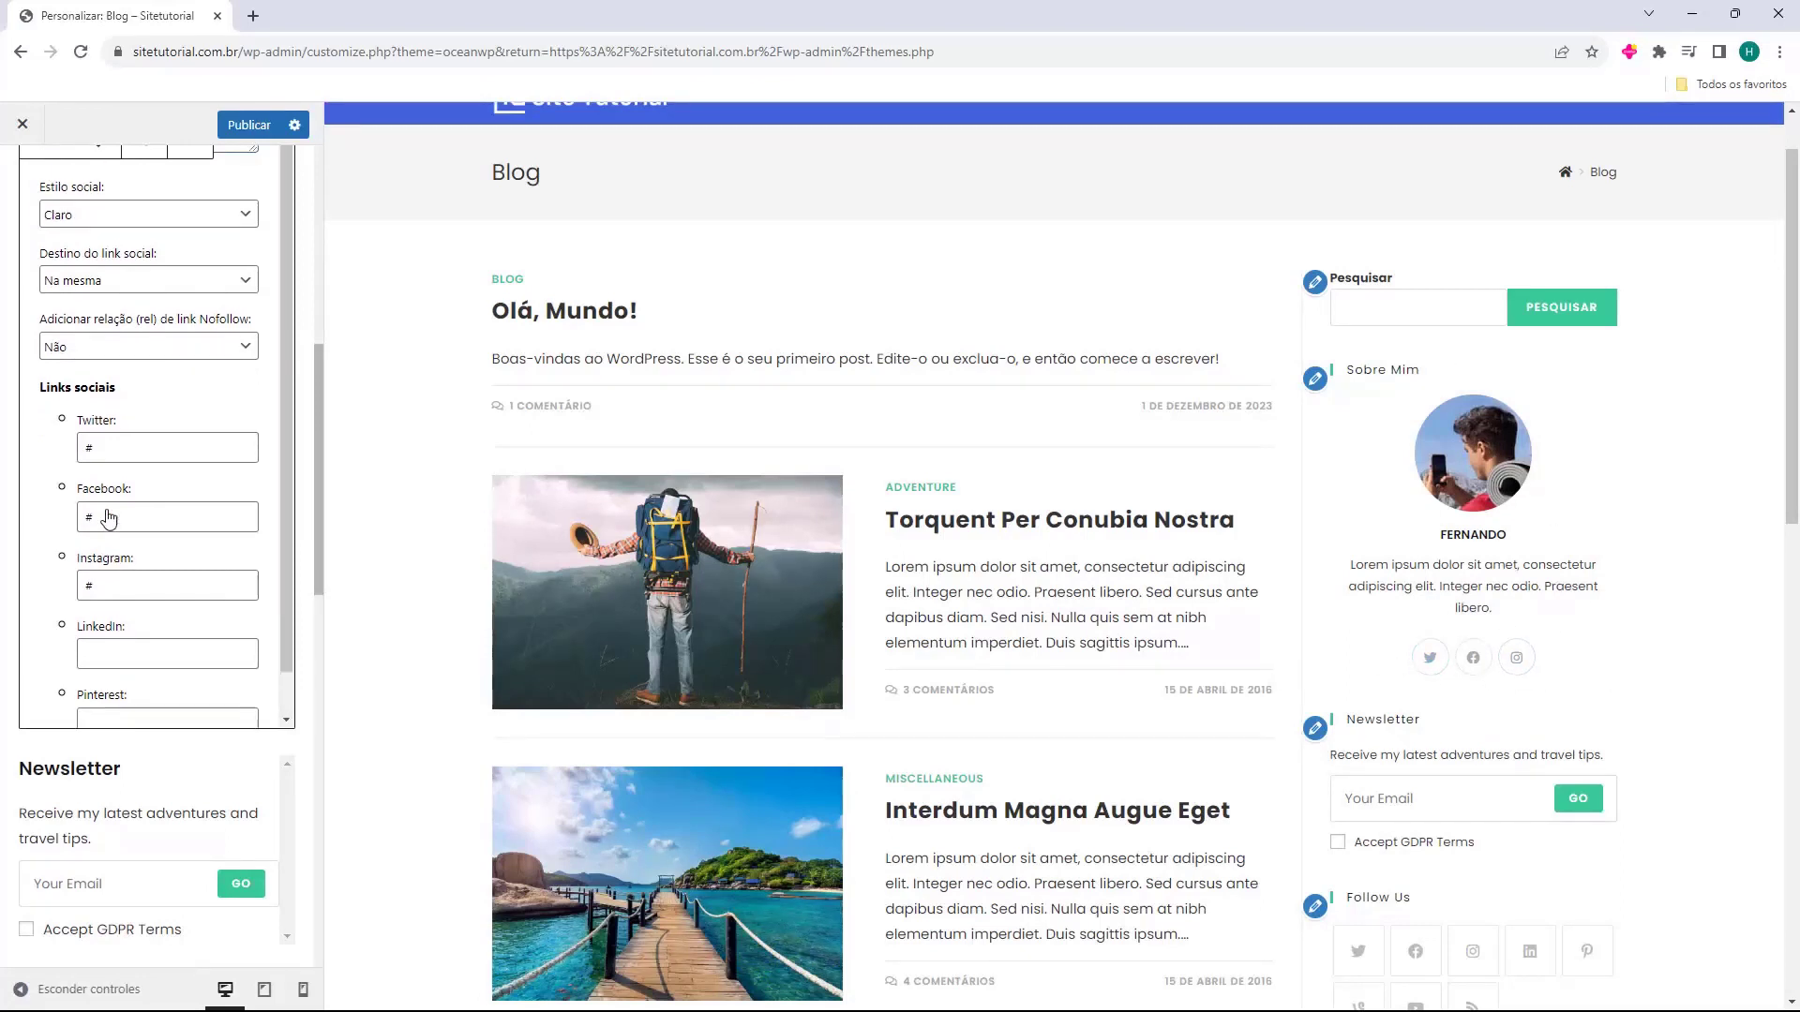
scroll(305, 485, "down", 3)
left_click(197, 605)
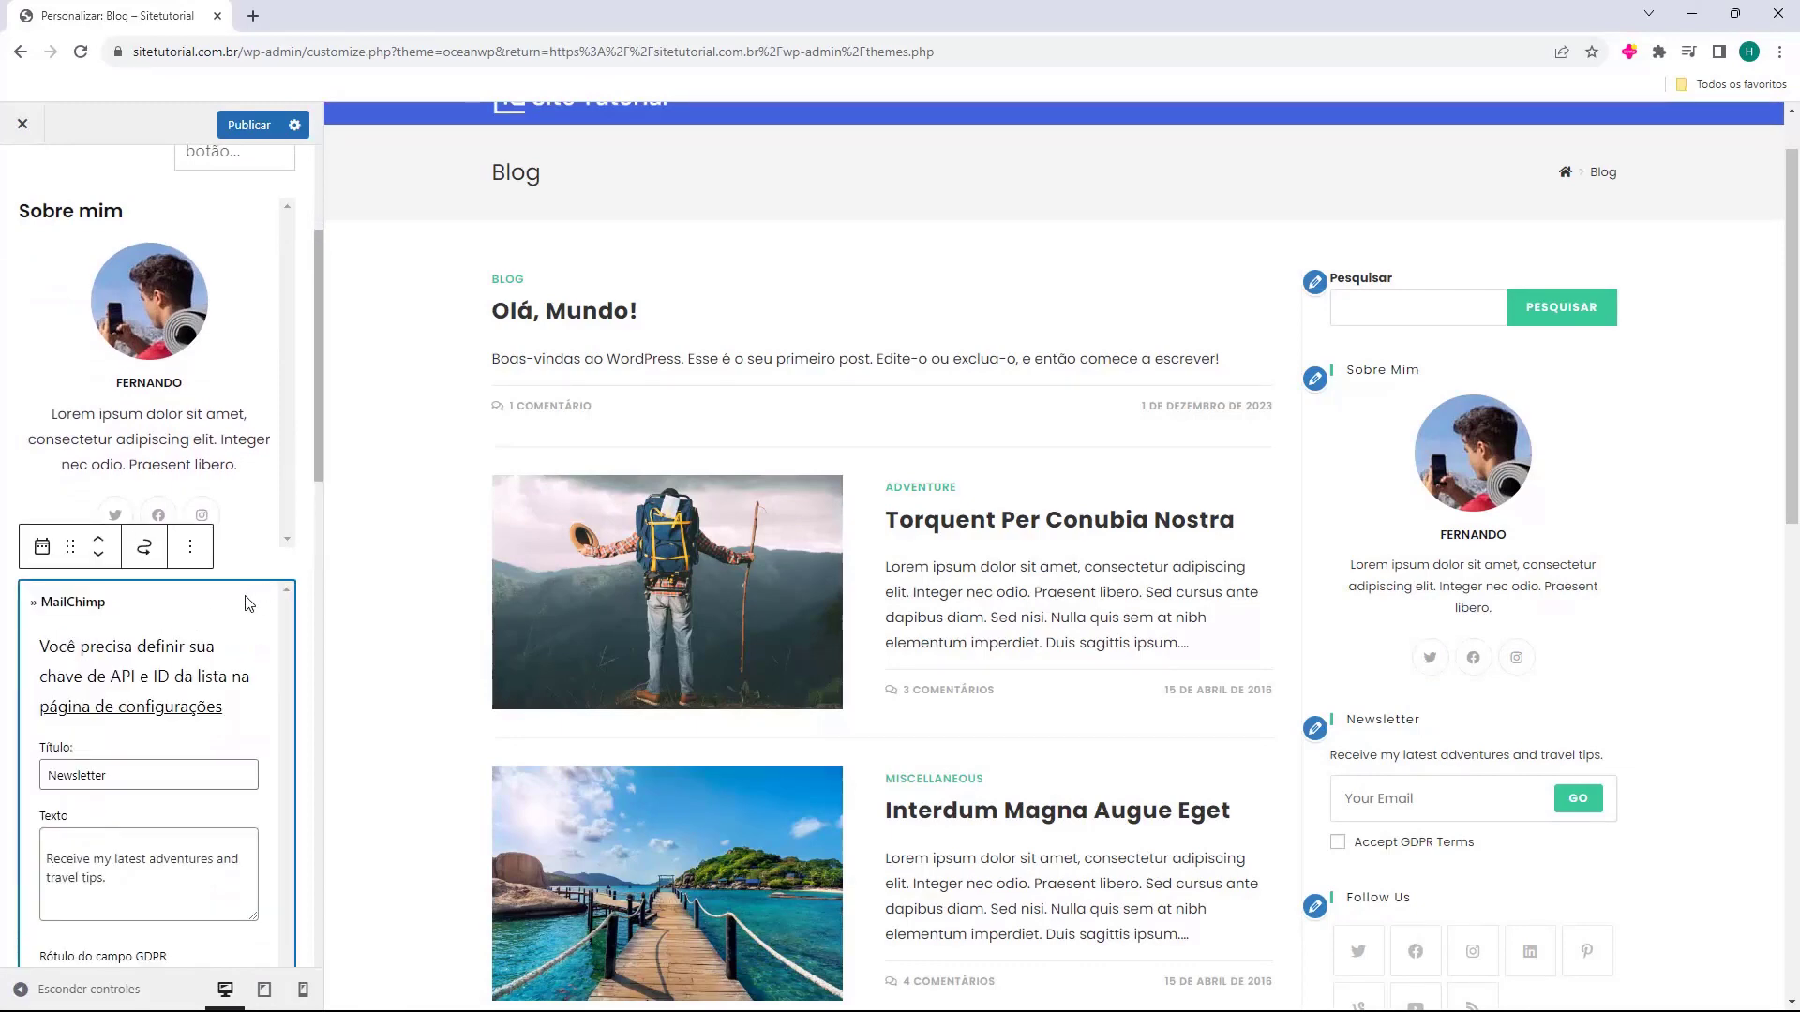
Delete the Newsletter (MailChimp) widget and collapse the Sobre mim widget.
key("Delete")
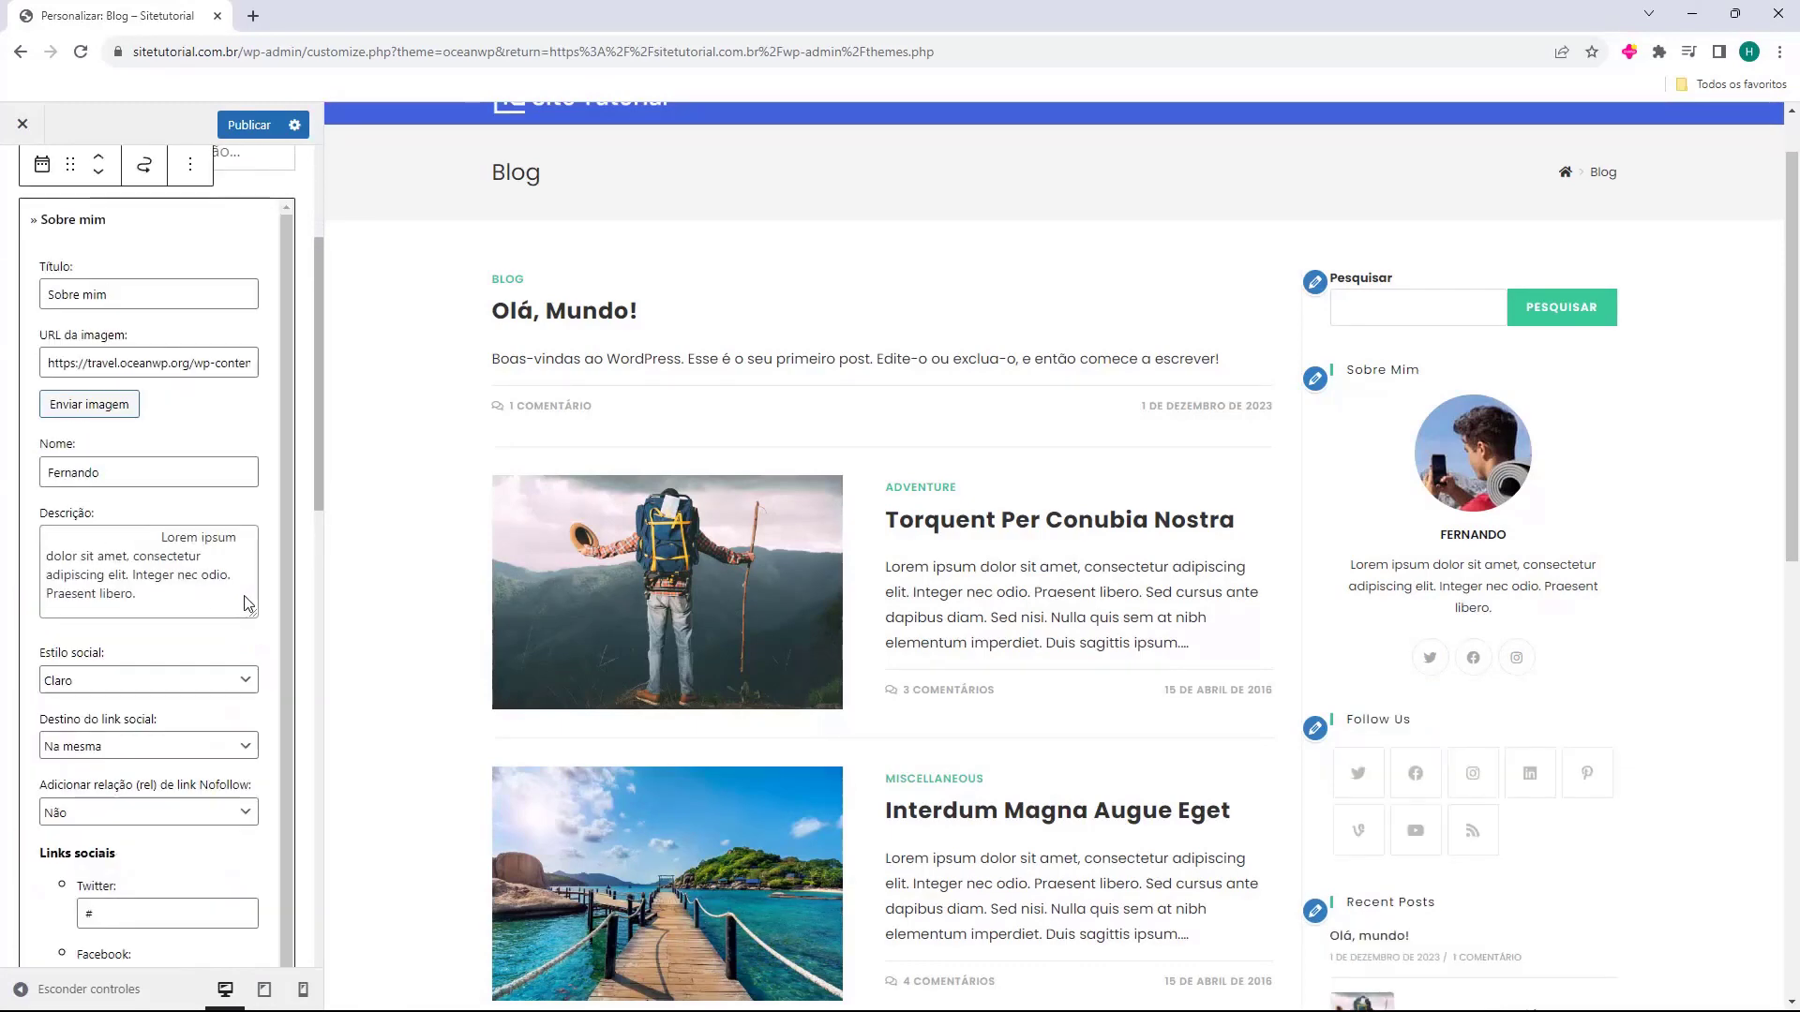
left_click(282, 556)
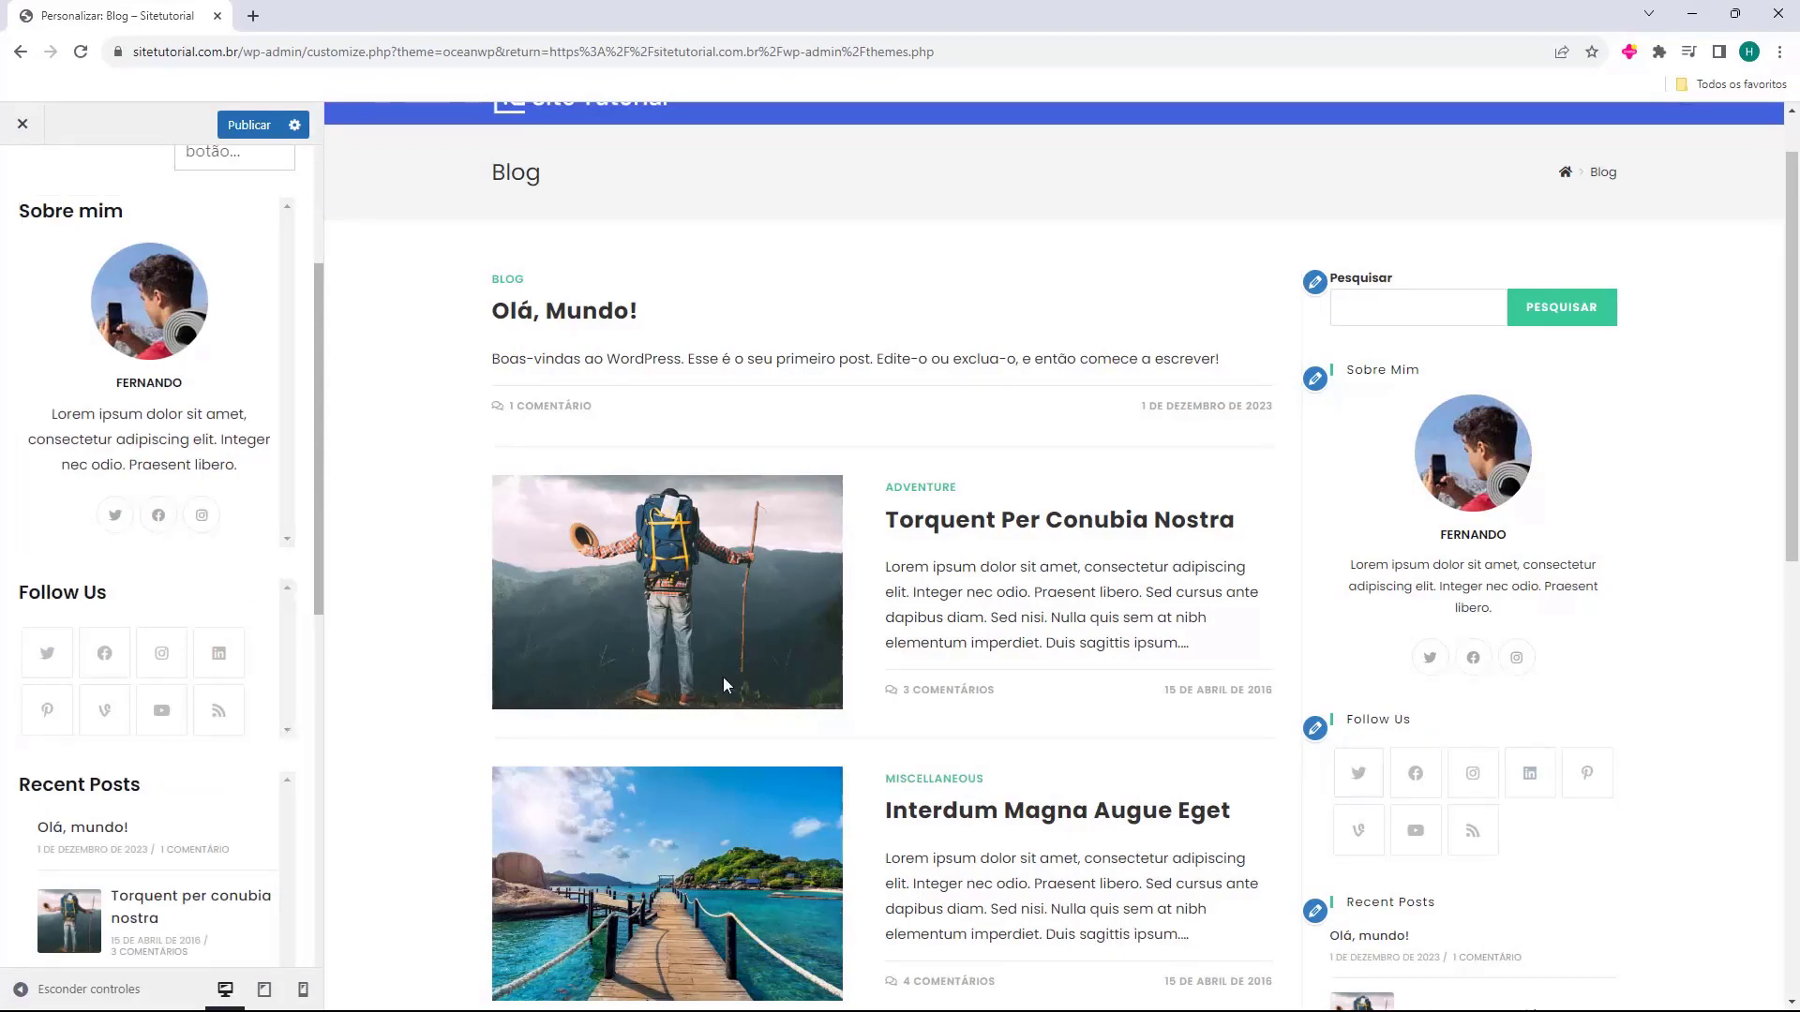
scroll(812, 603, "down", 10)
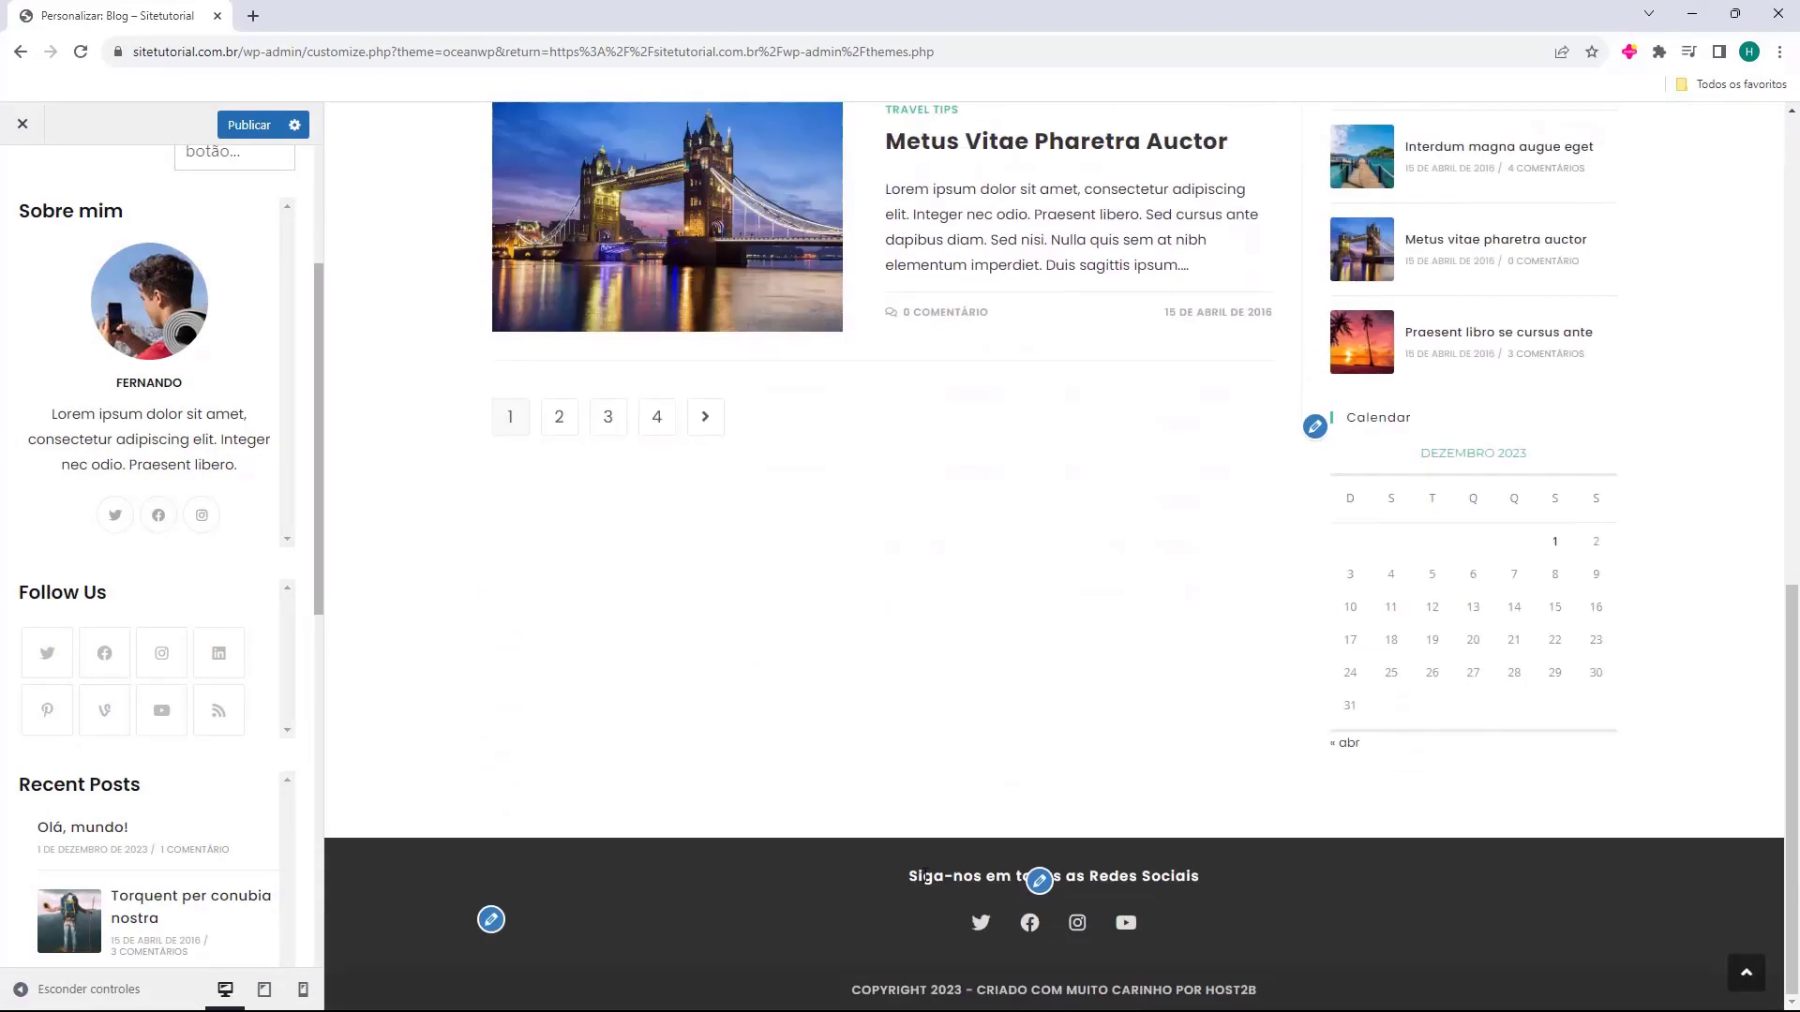
scroll(925, 877, "up", 10)
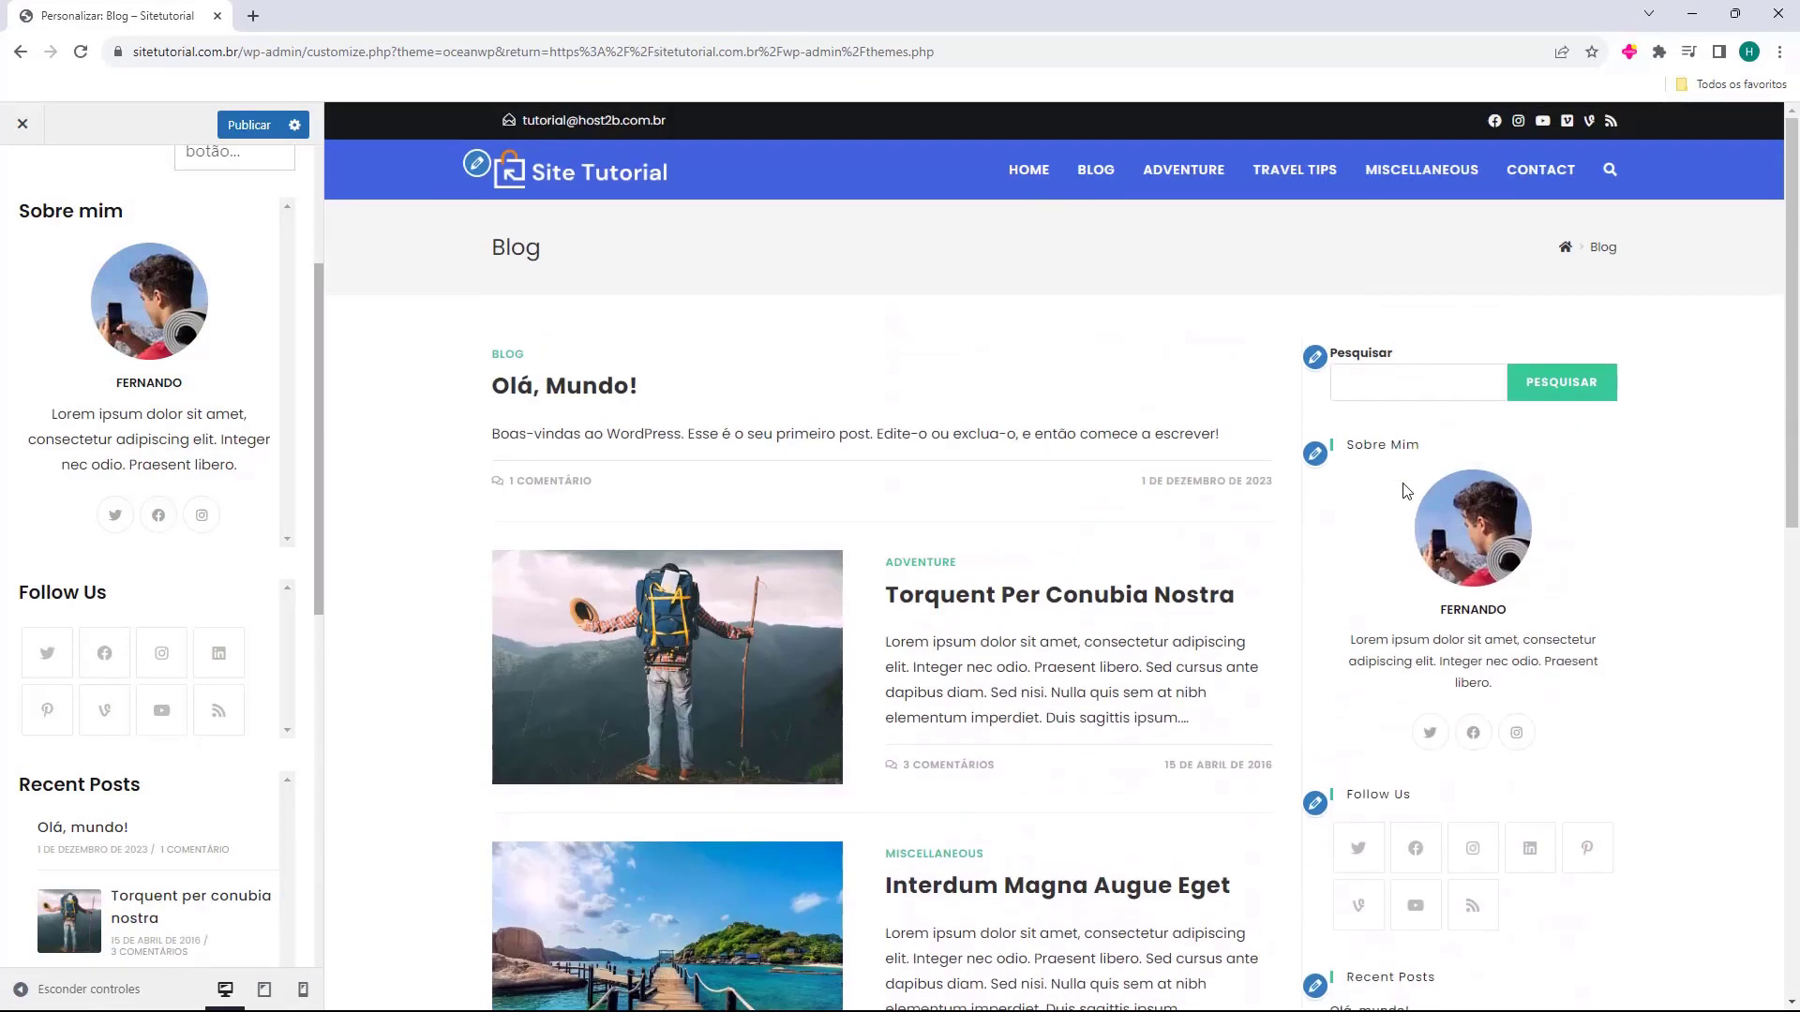
scroll(1419, 459, "down", 3)
left_click(251, 607)
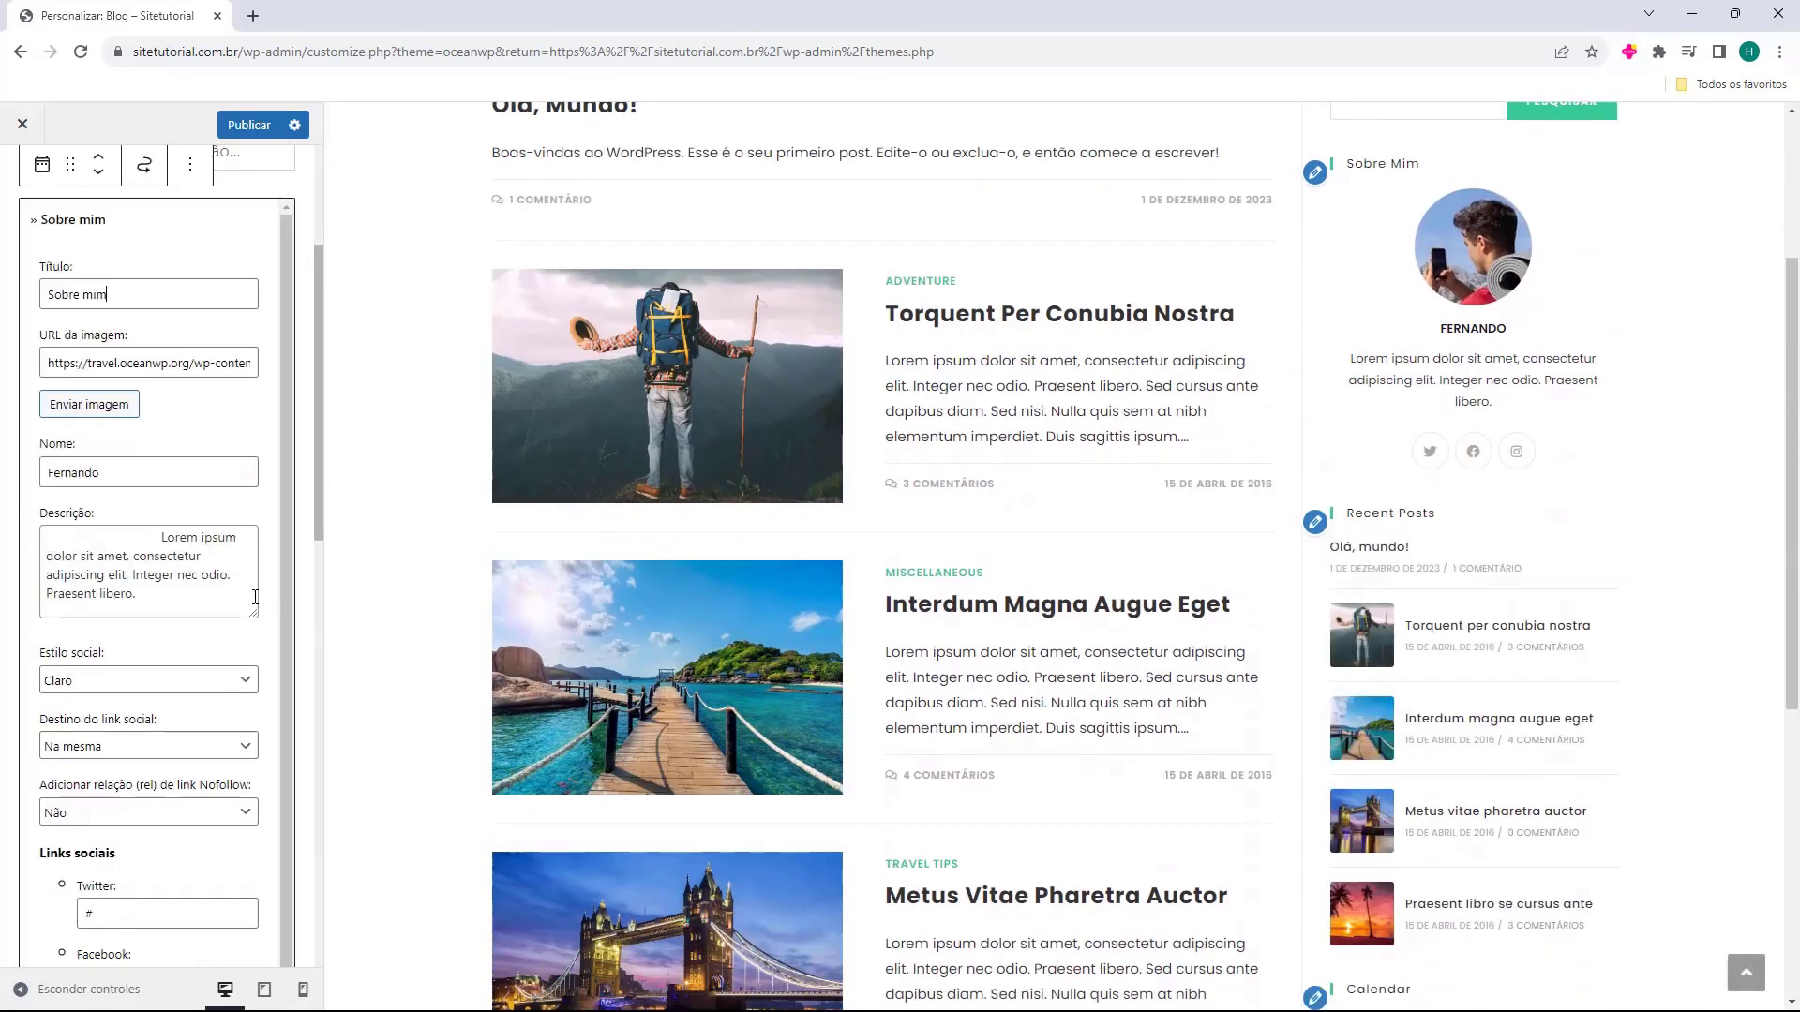
left_click(272, 599)
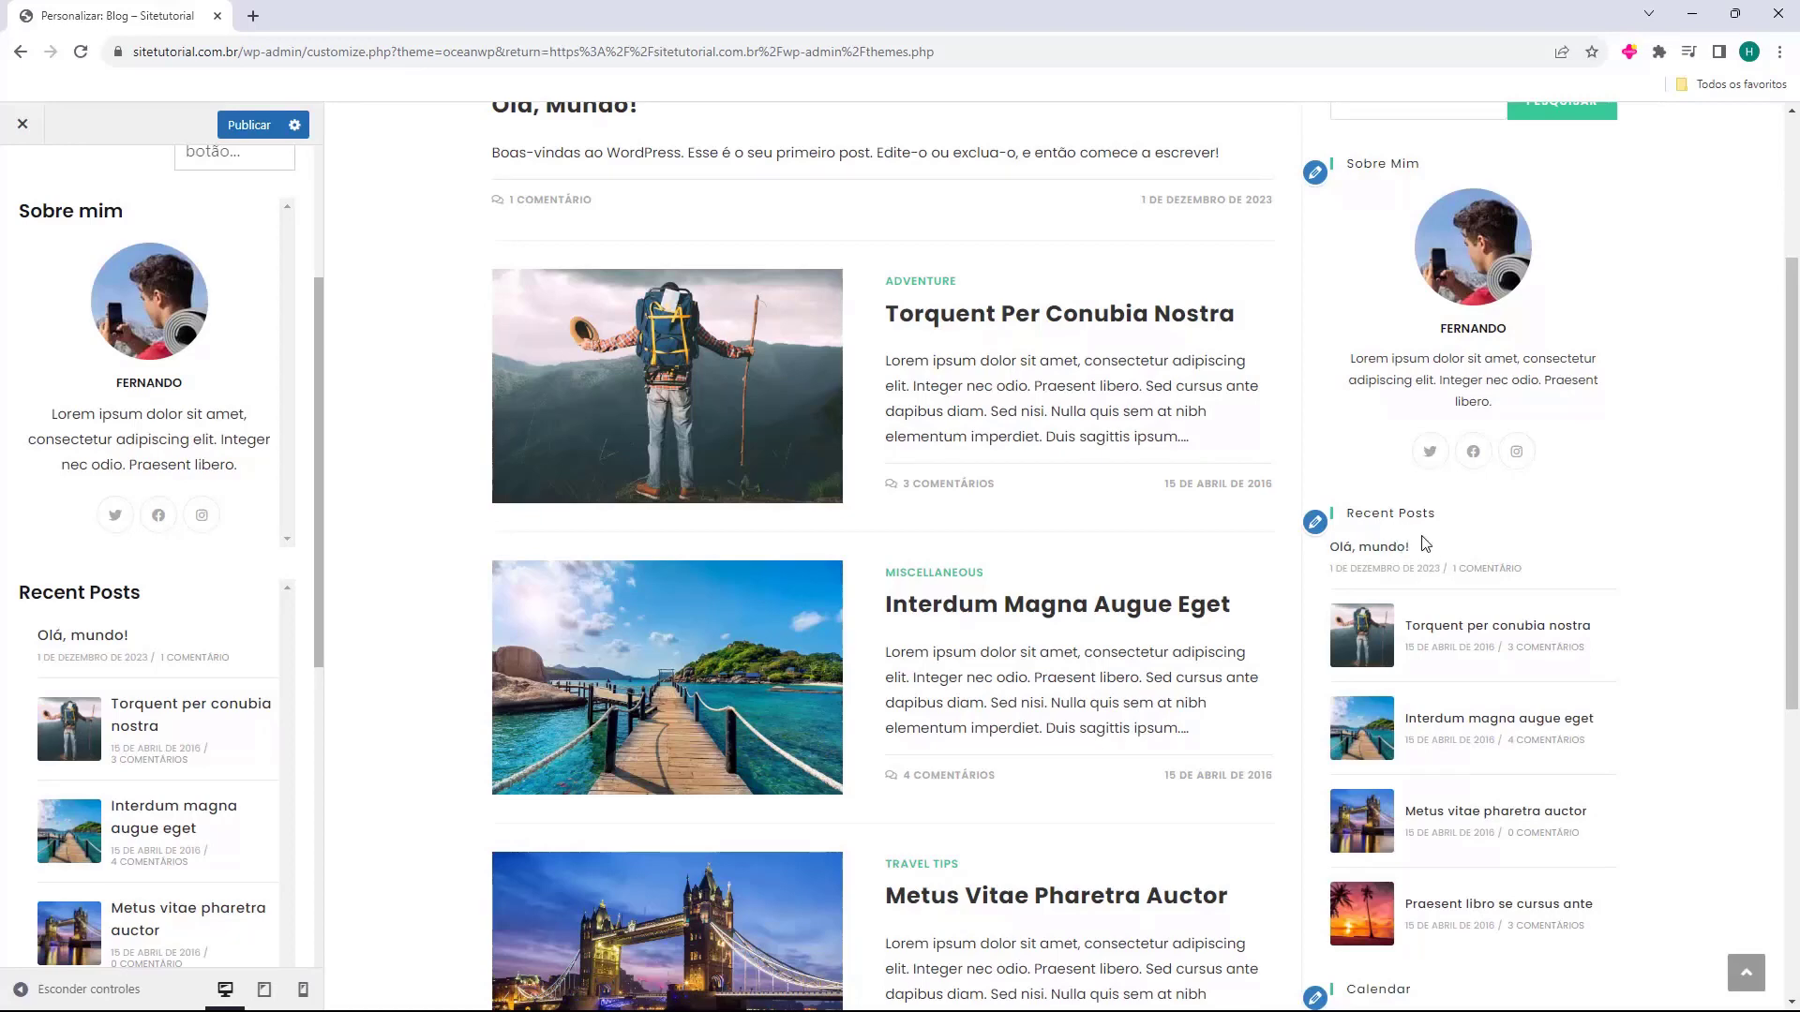
left_click(193, 611)
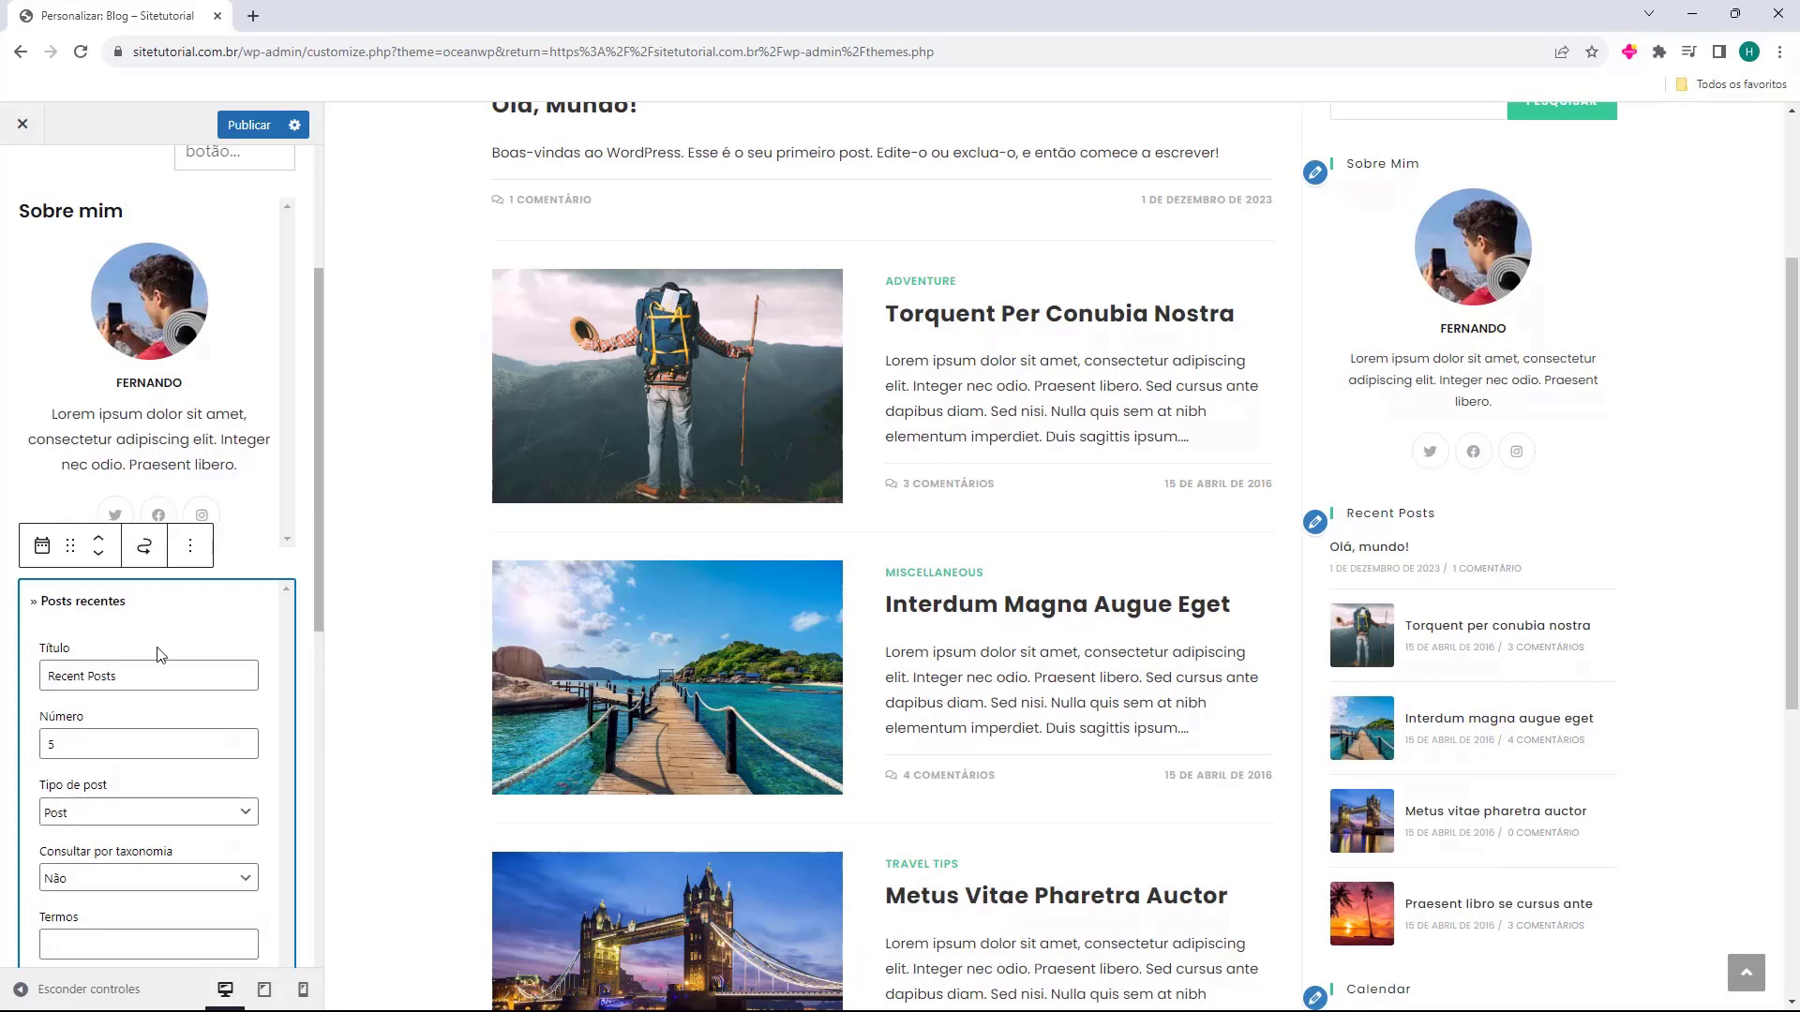
Retitle the Recent Posts widget to 'Postagens Recentes'.
left_click_drag(48, 676, 161, 682)
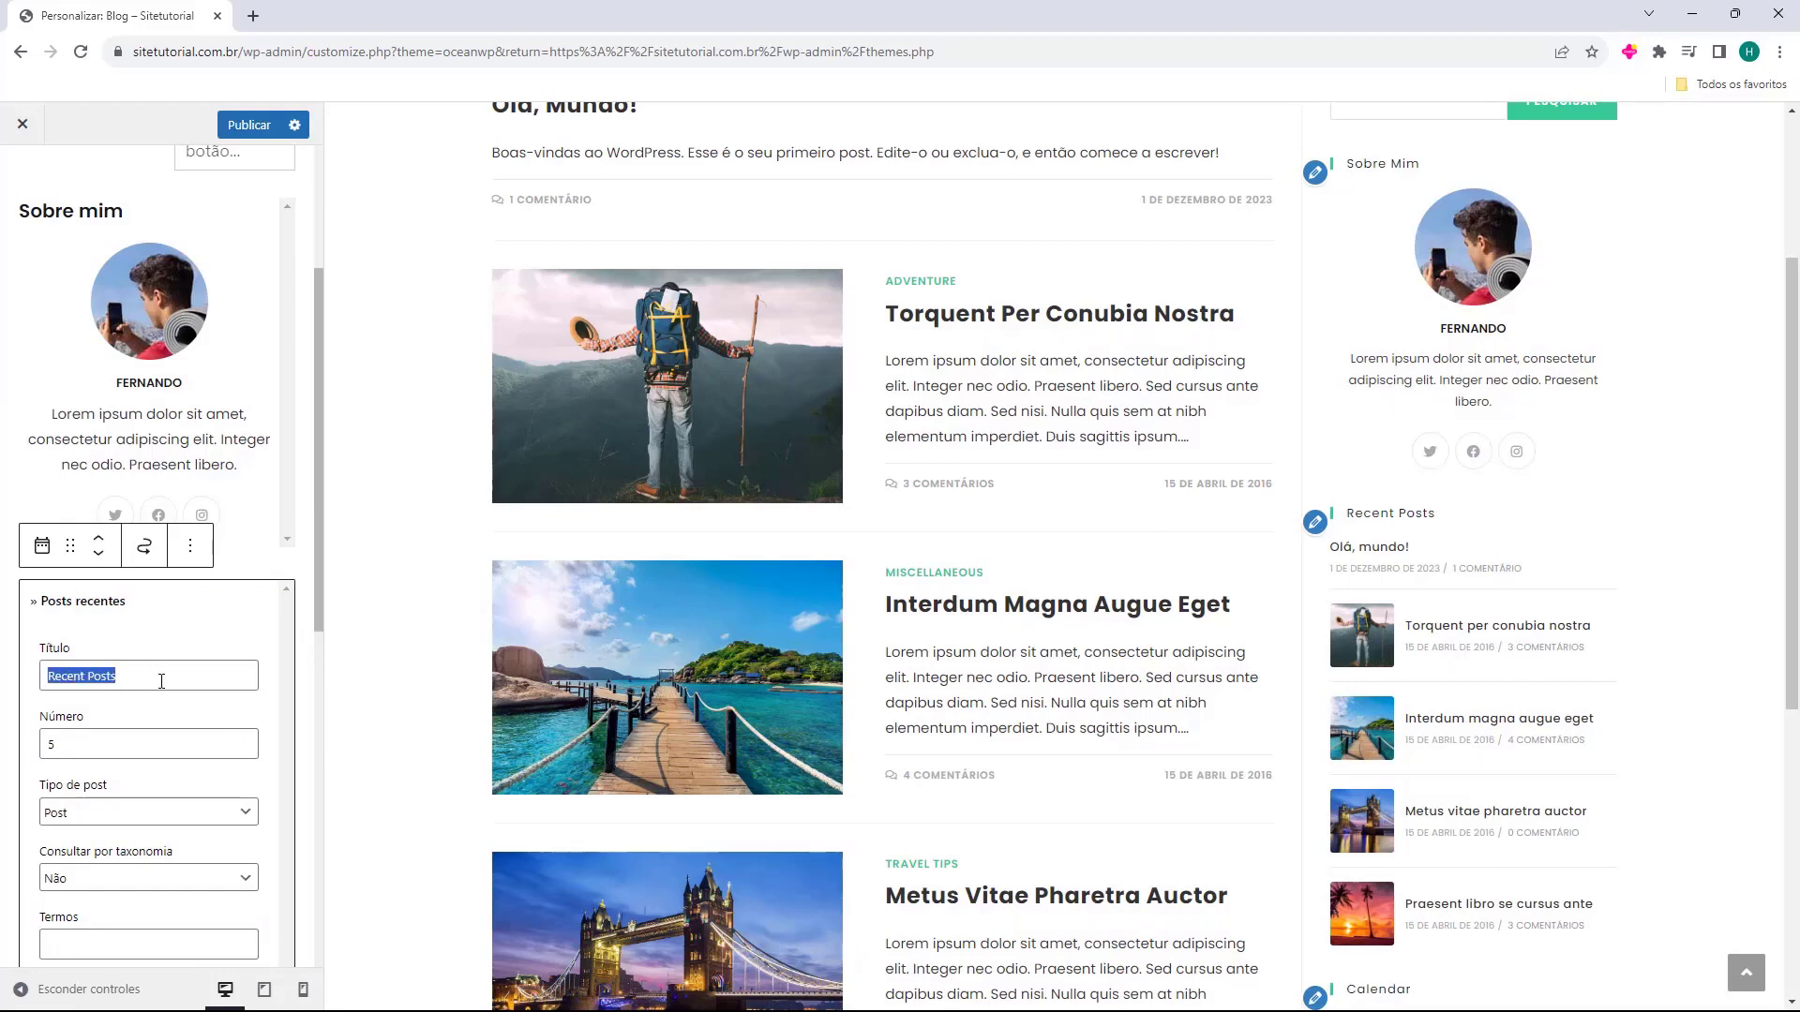
type("Postagens Recentes")
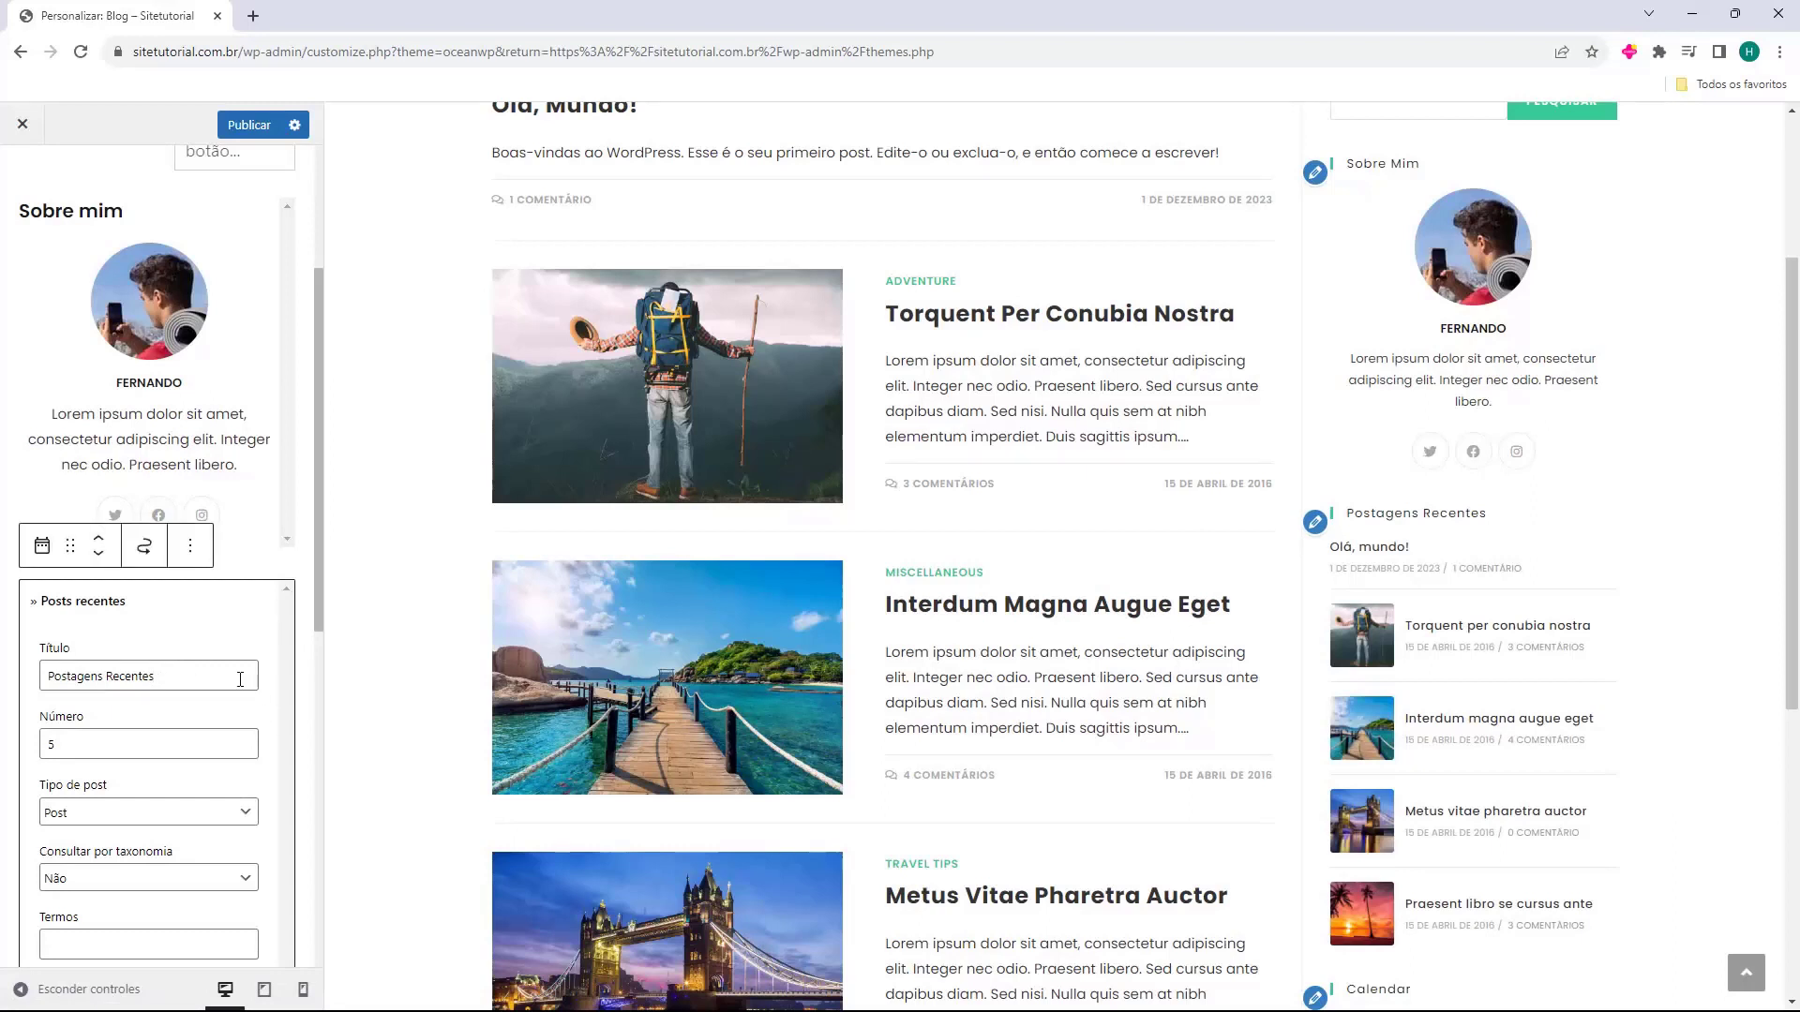
scroll(240, 680, "down", 2)
scroll(1531, 723, "down", 1)
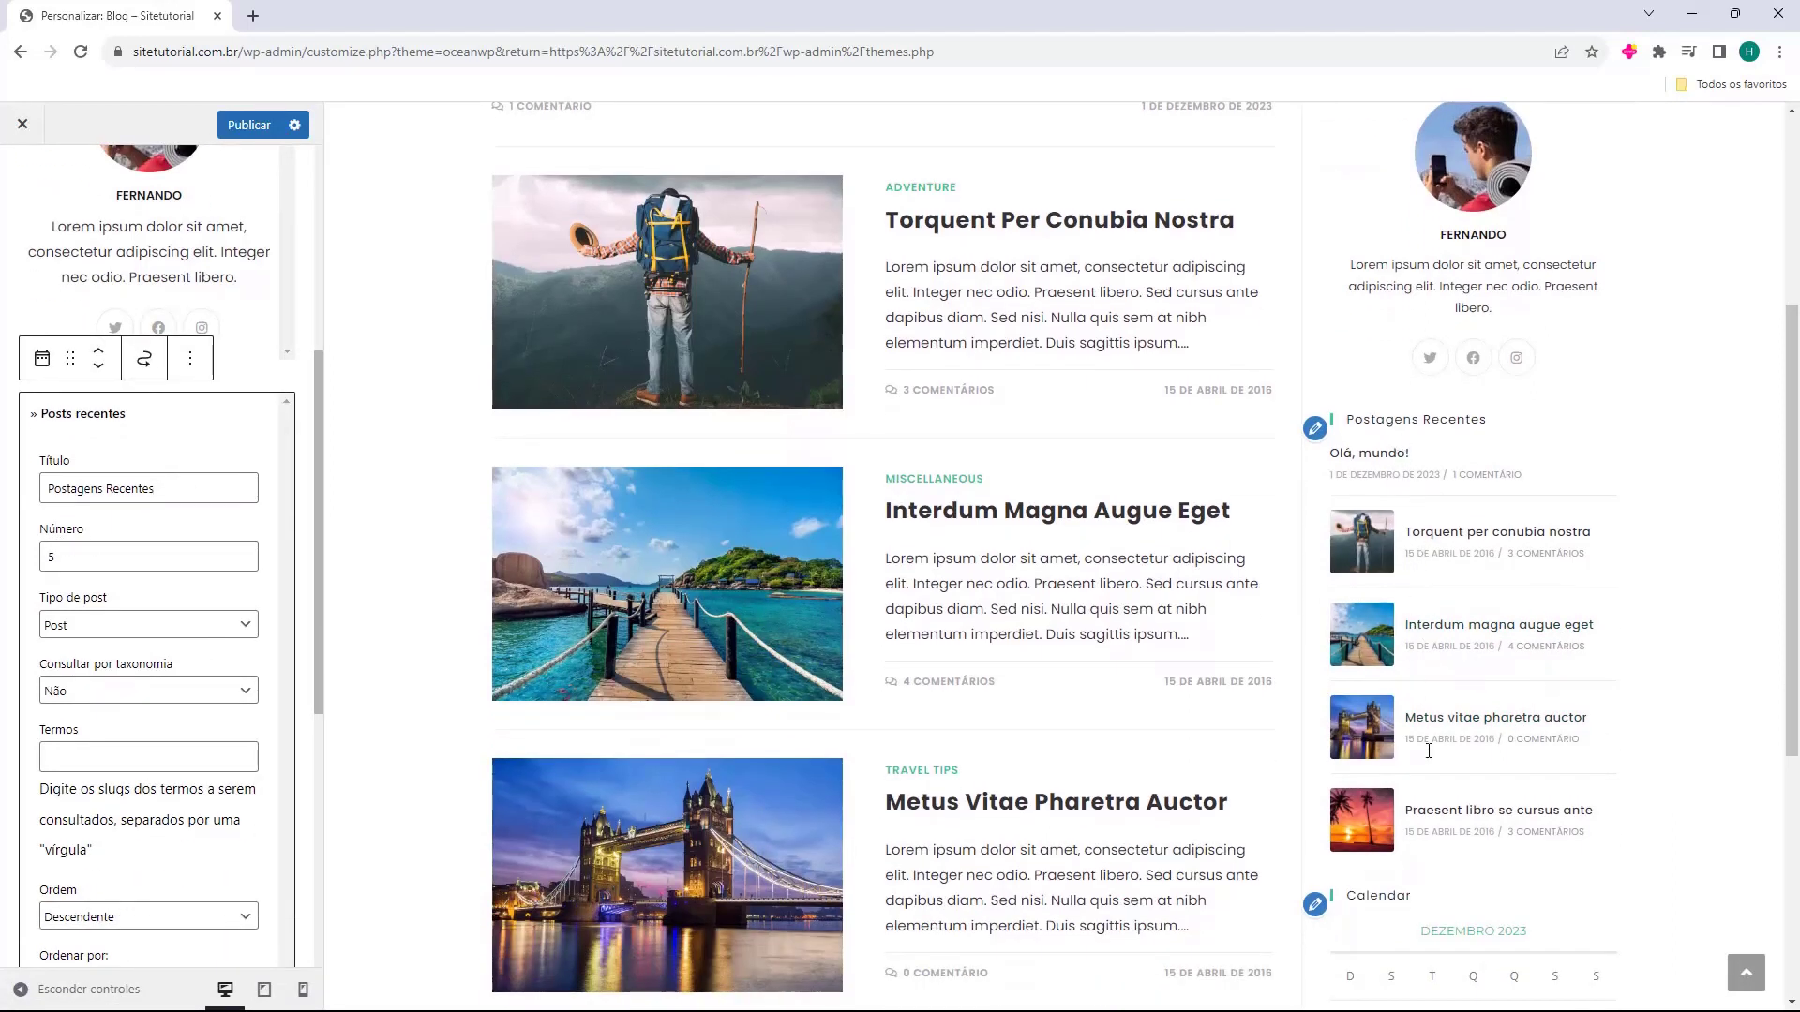
Keep the widget's post type as Post and sort order as Descendente.
left_click(84, 626)
left_click(123, 648)
scroll(59, 755, "down", 3)
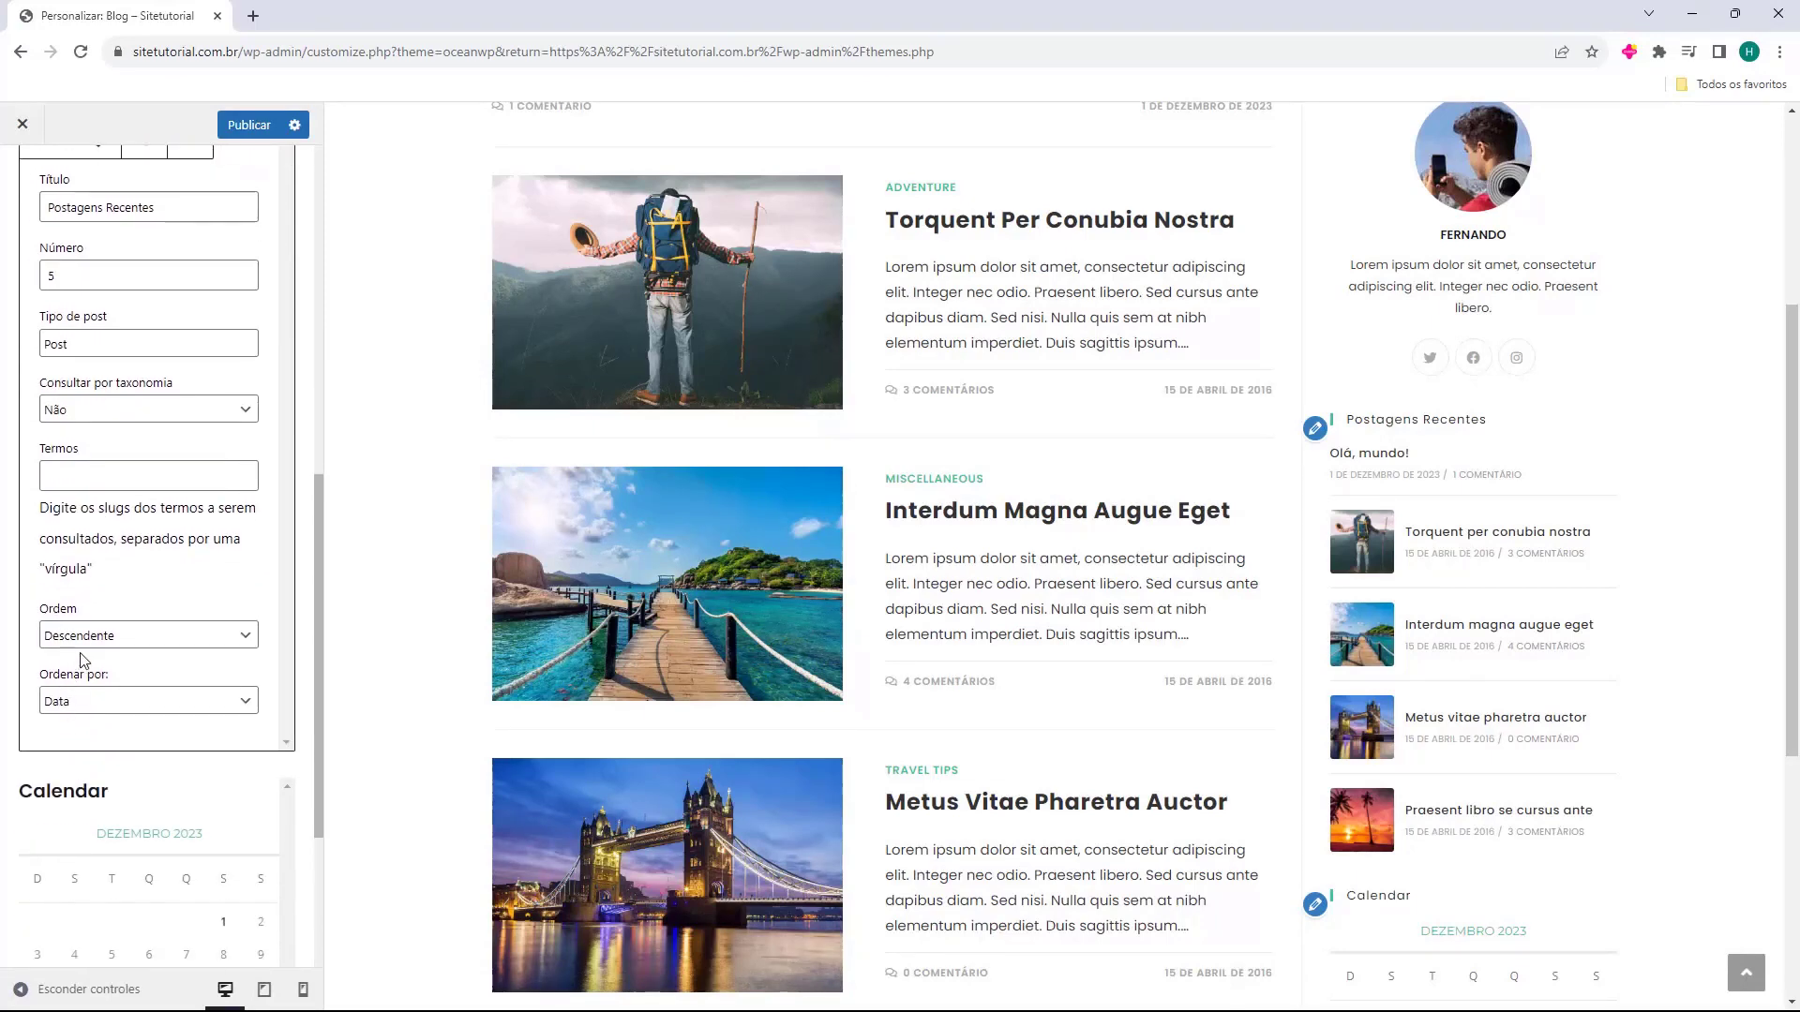
left_click(68, 637)
left_click(94, 643)
left_click(177, 497)
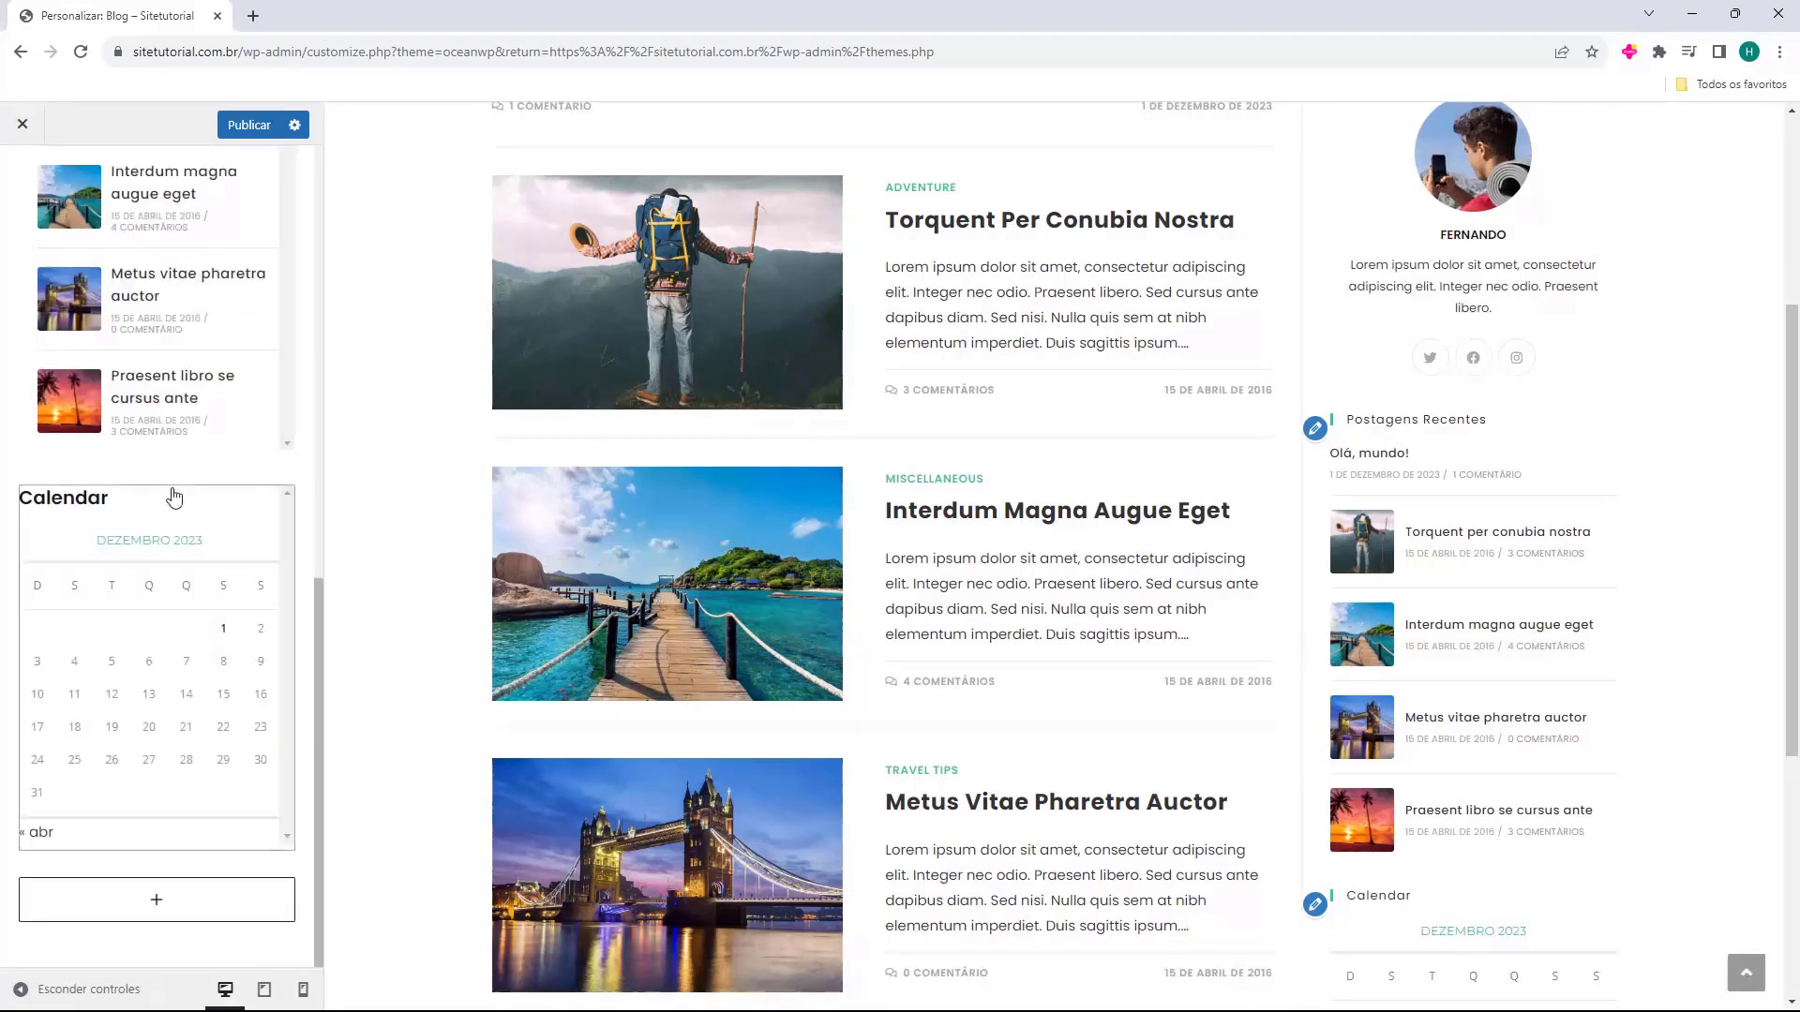
left_click(173, 504)
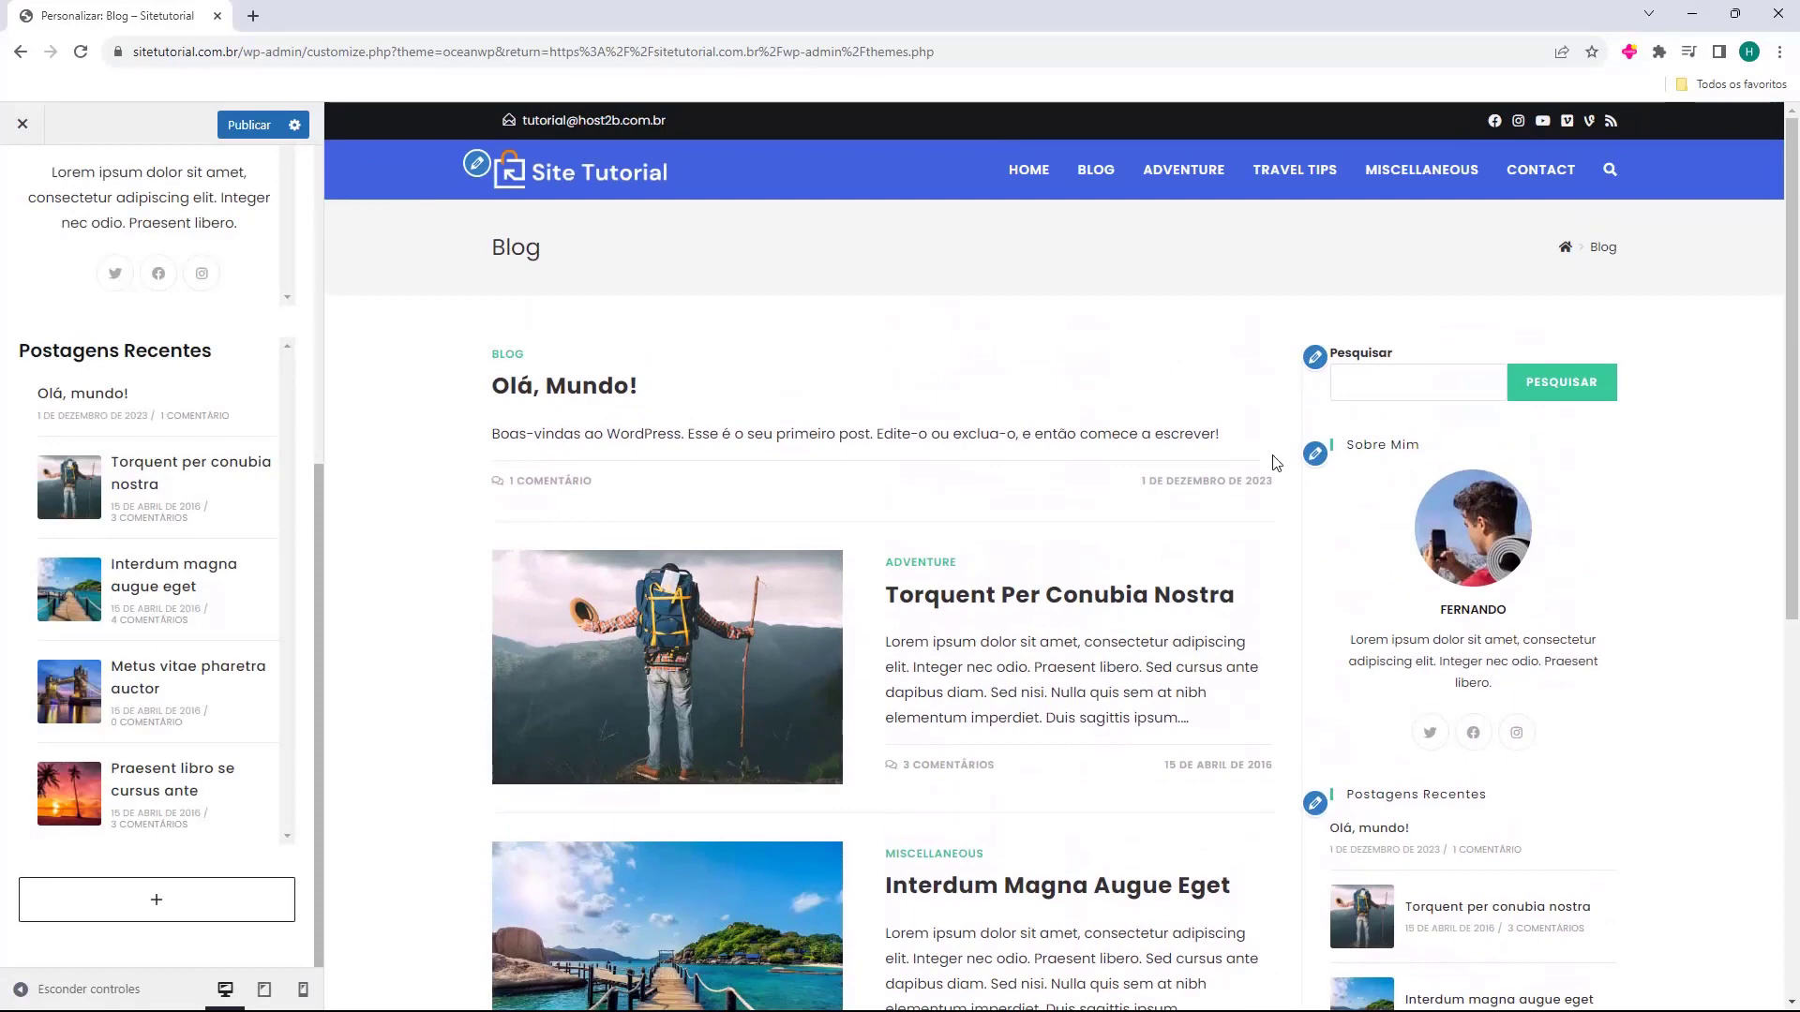
Browse the full block inserter list and close it without adding a block.
scroll(1350, 638, "down", 2)
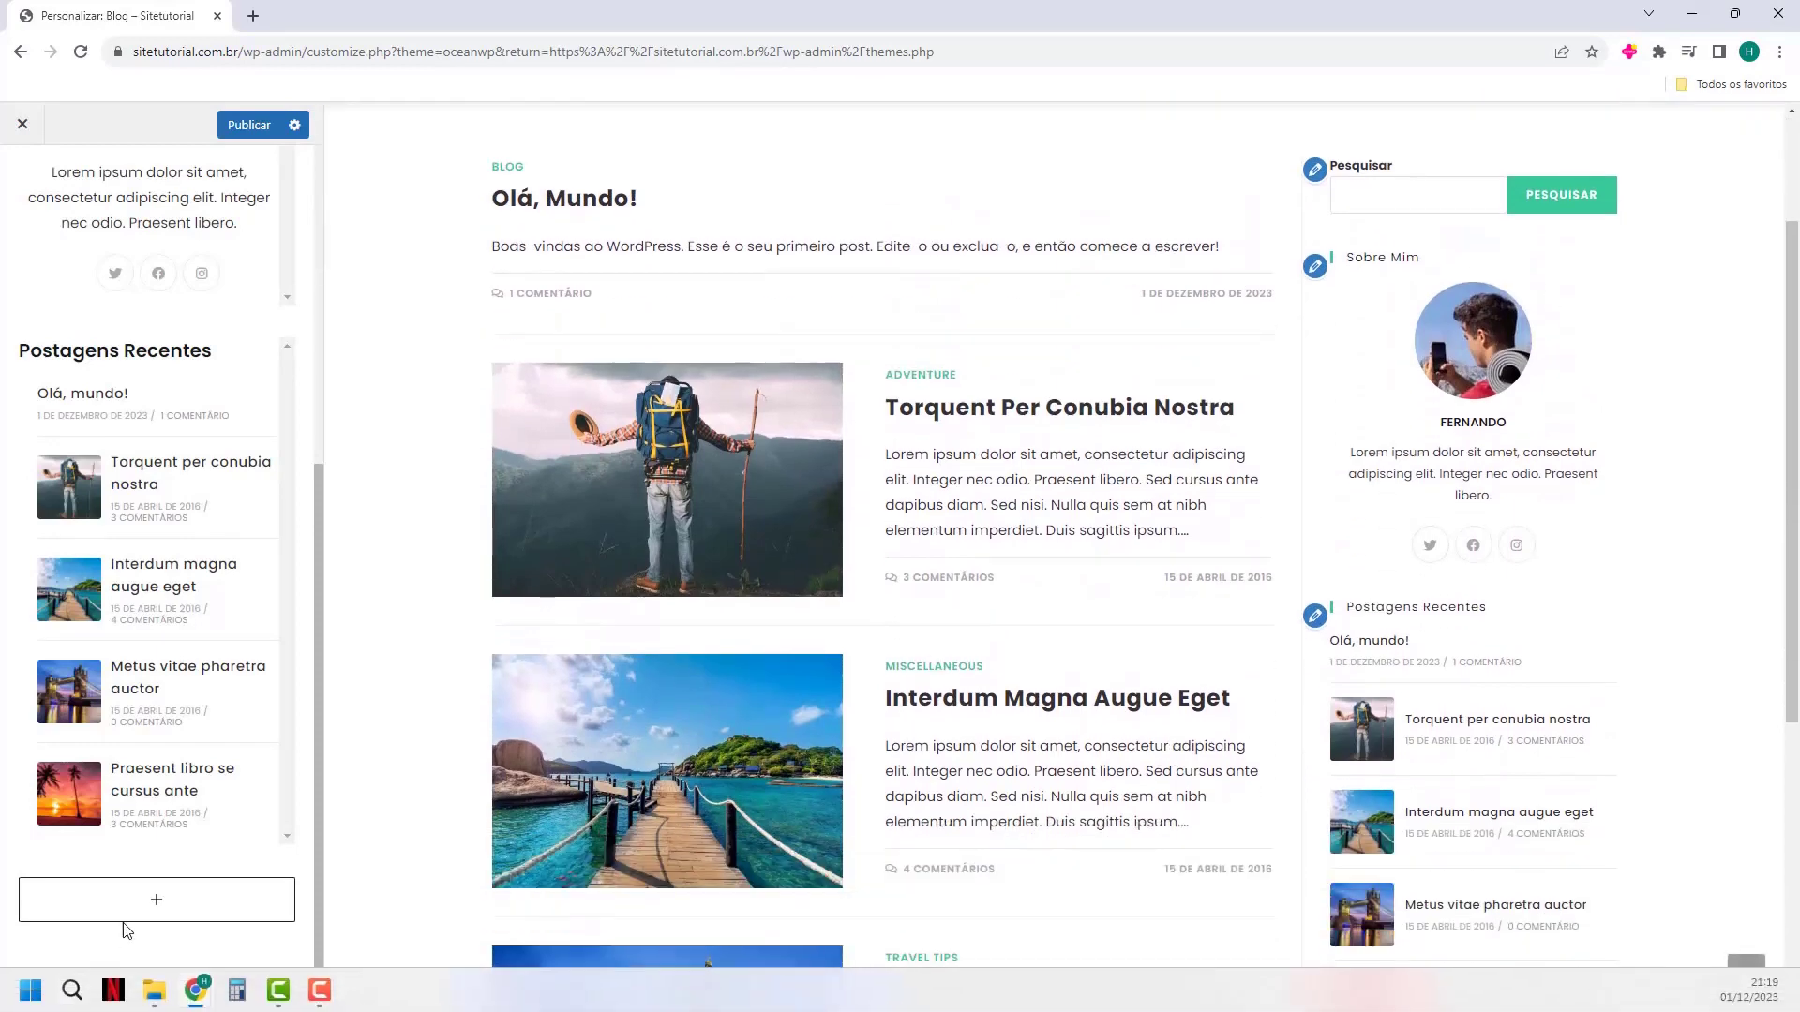
left_click(154, 902)
left_click(169, 848)
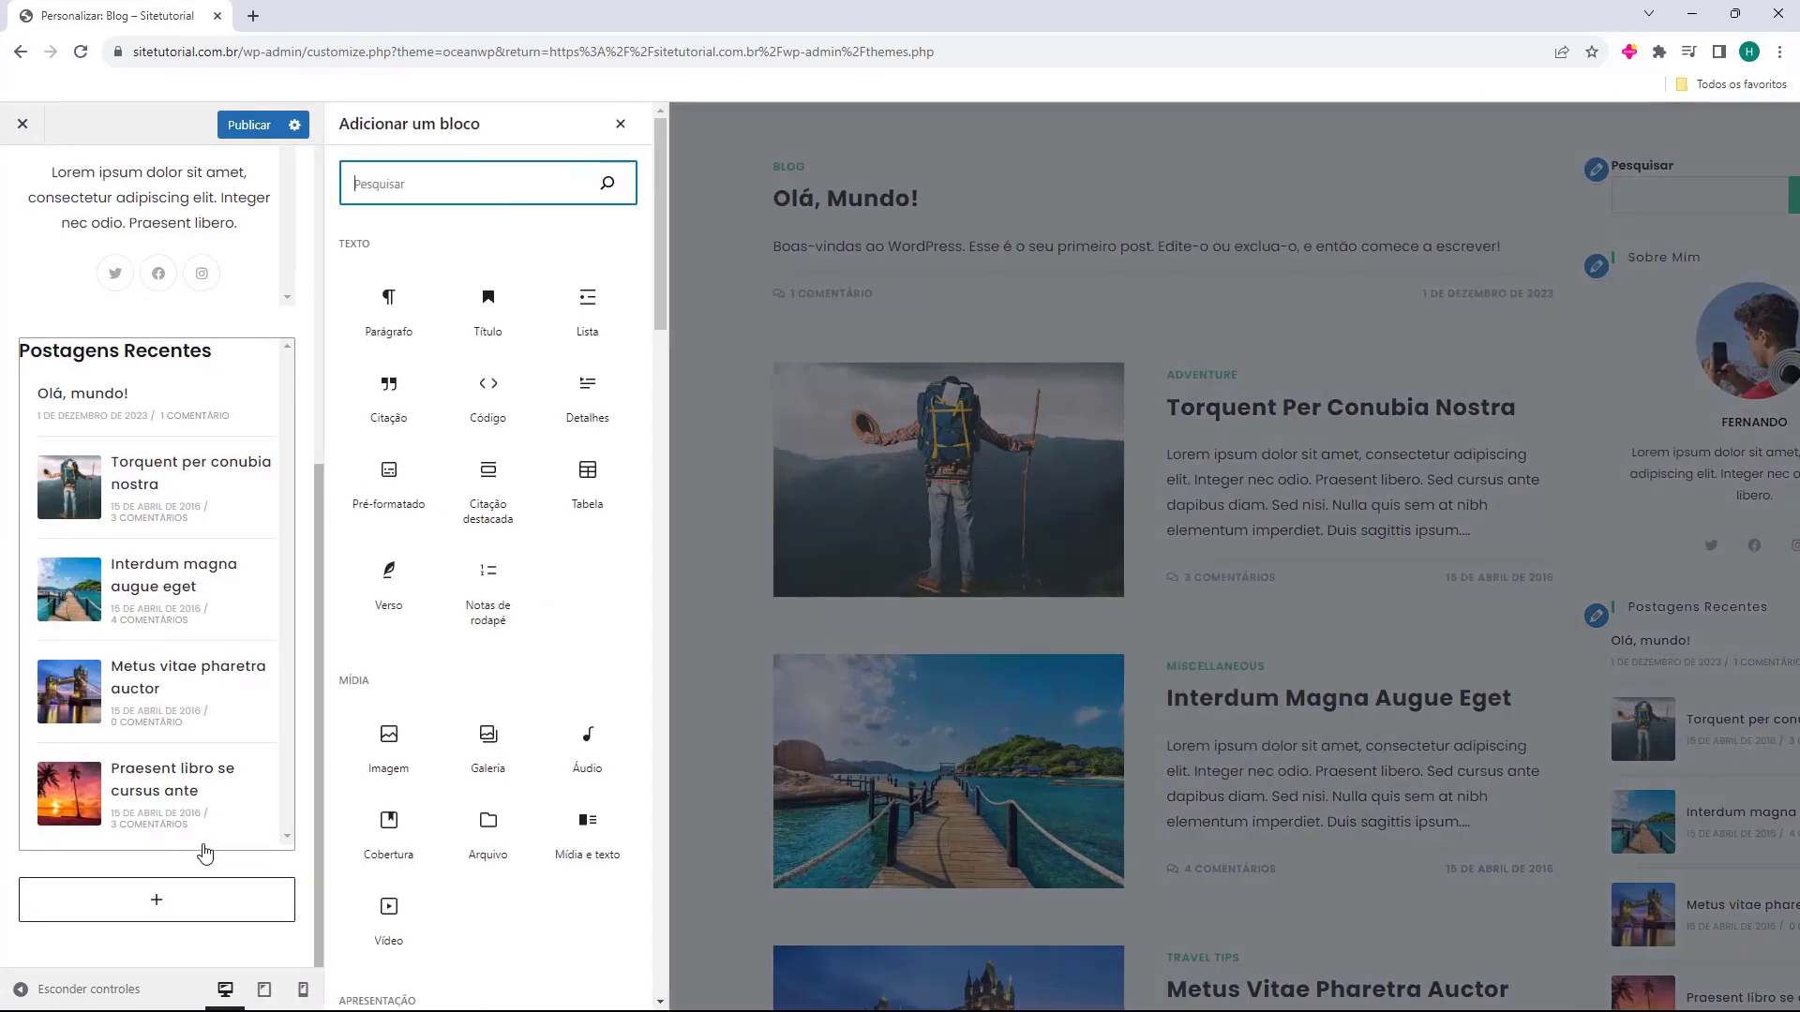
scroll(511, 600, "down", 8)
scroll(531, 668, "down", 15)
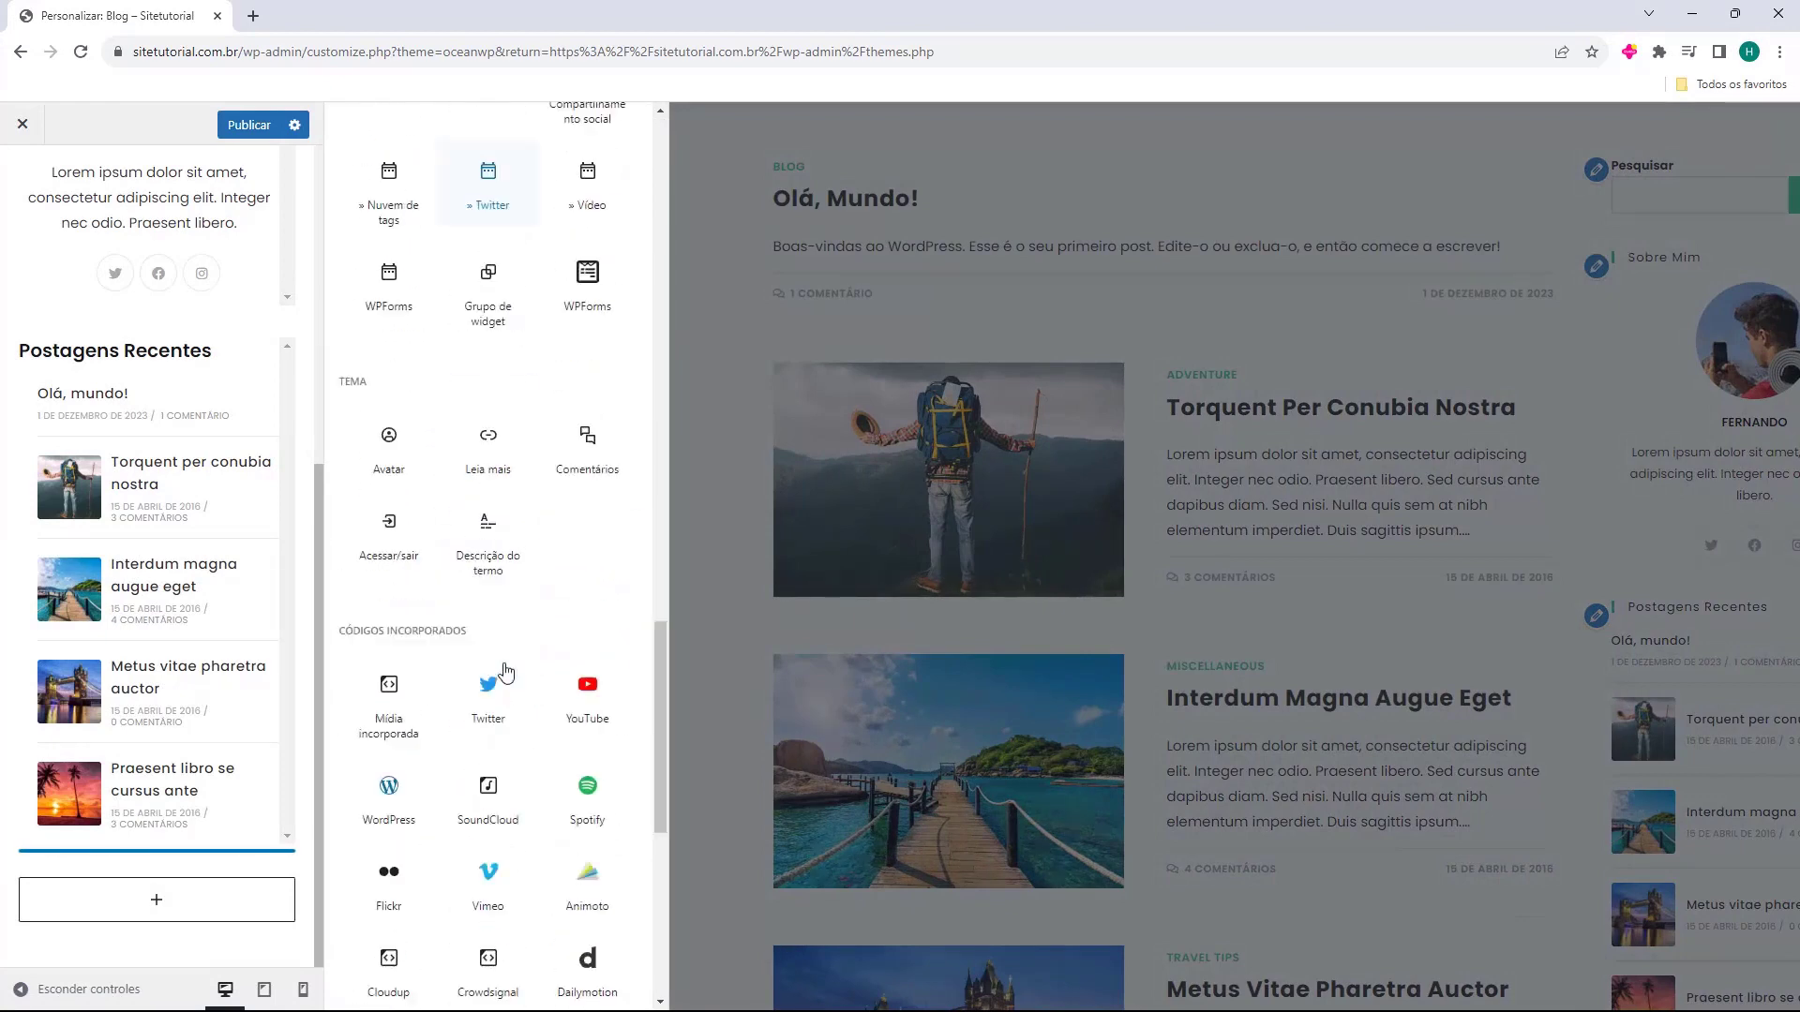
scroll(514, 855, "up", 20)
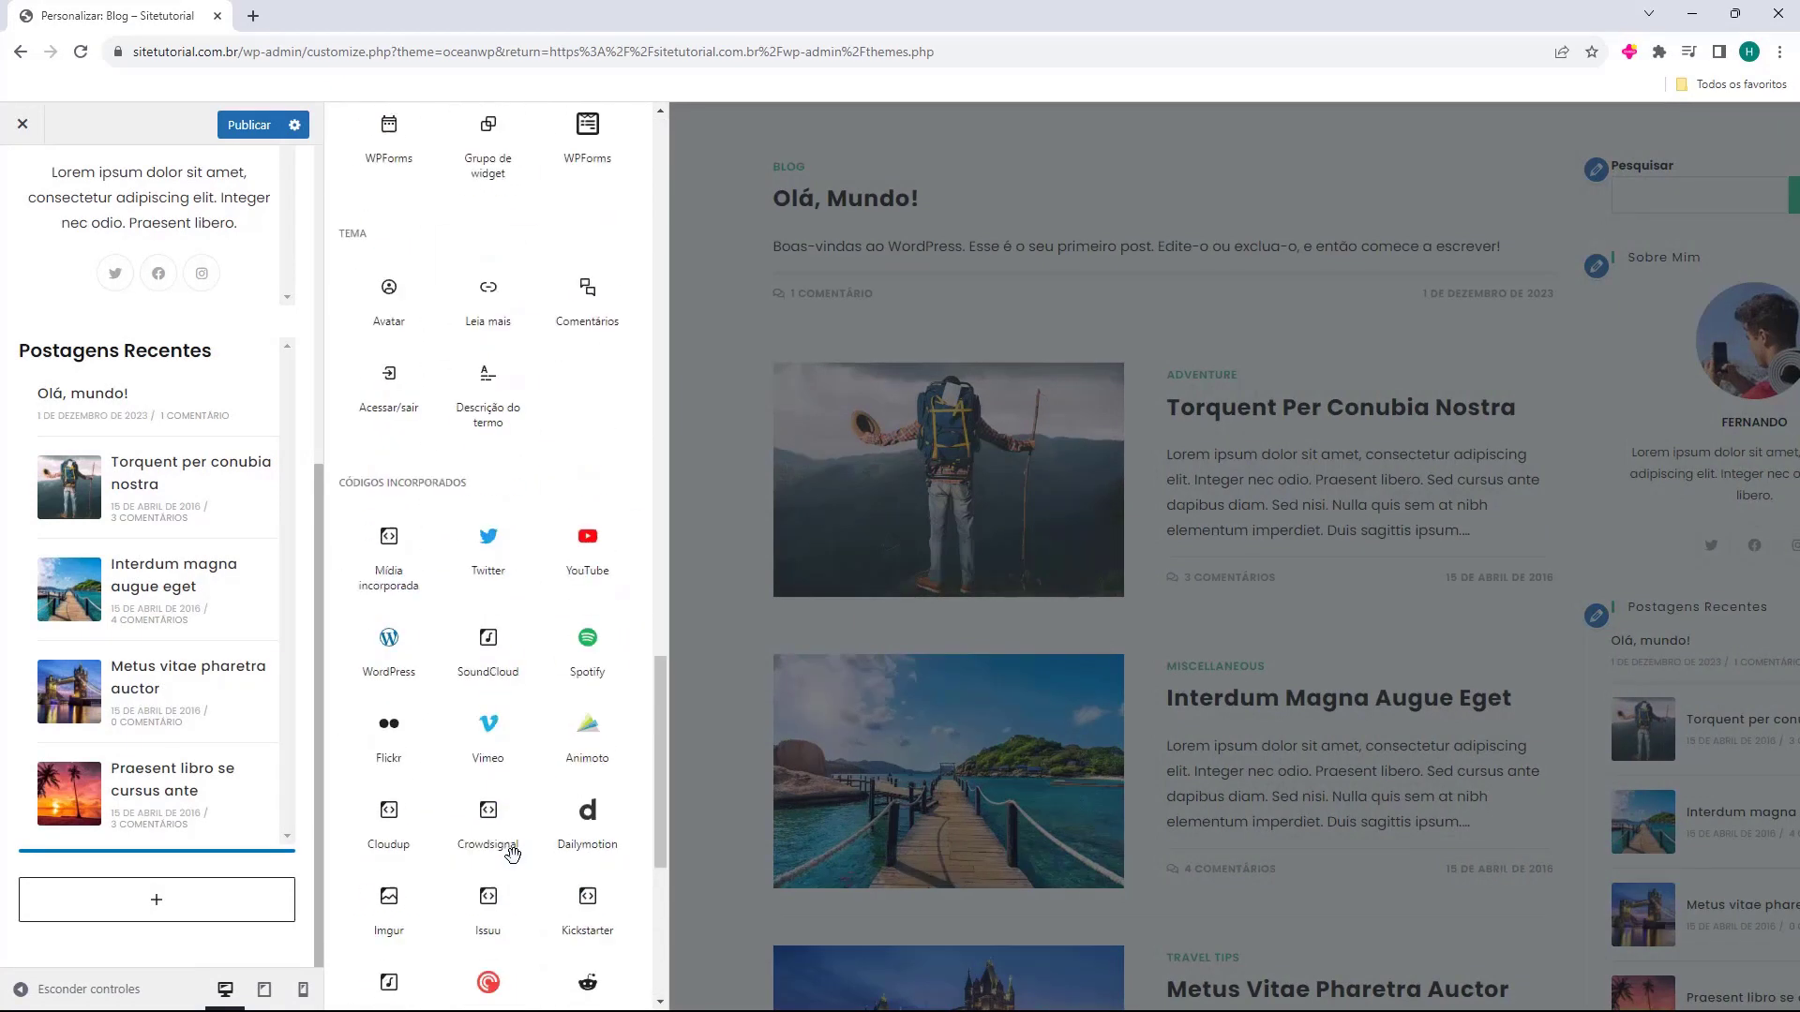
scroll(513, 841, "up", 3)
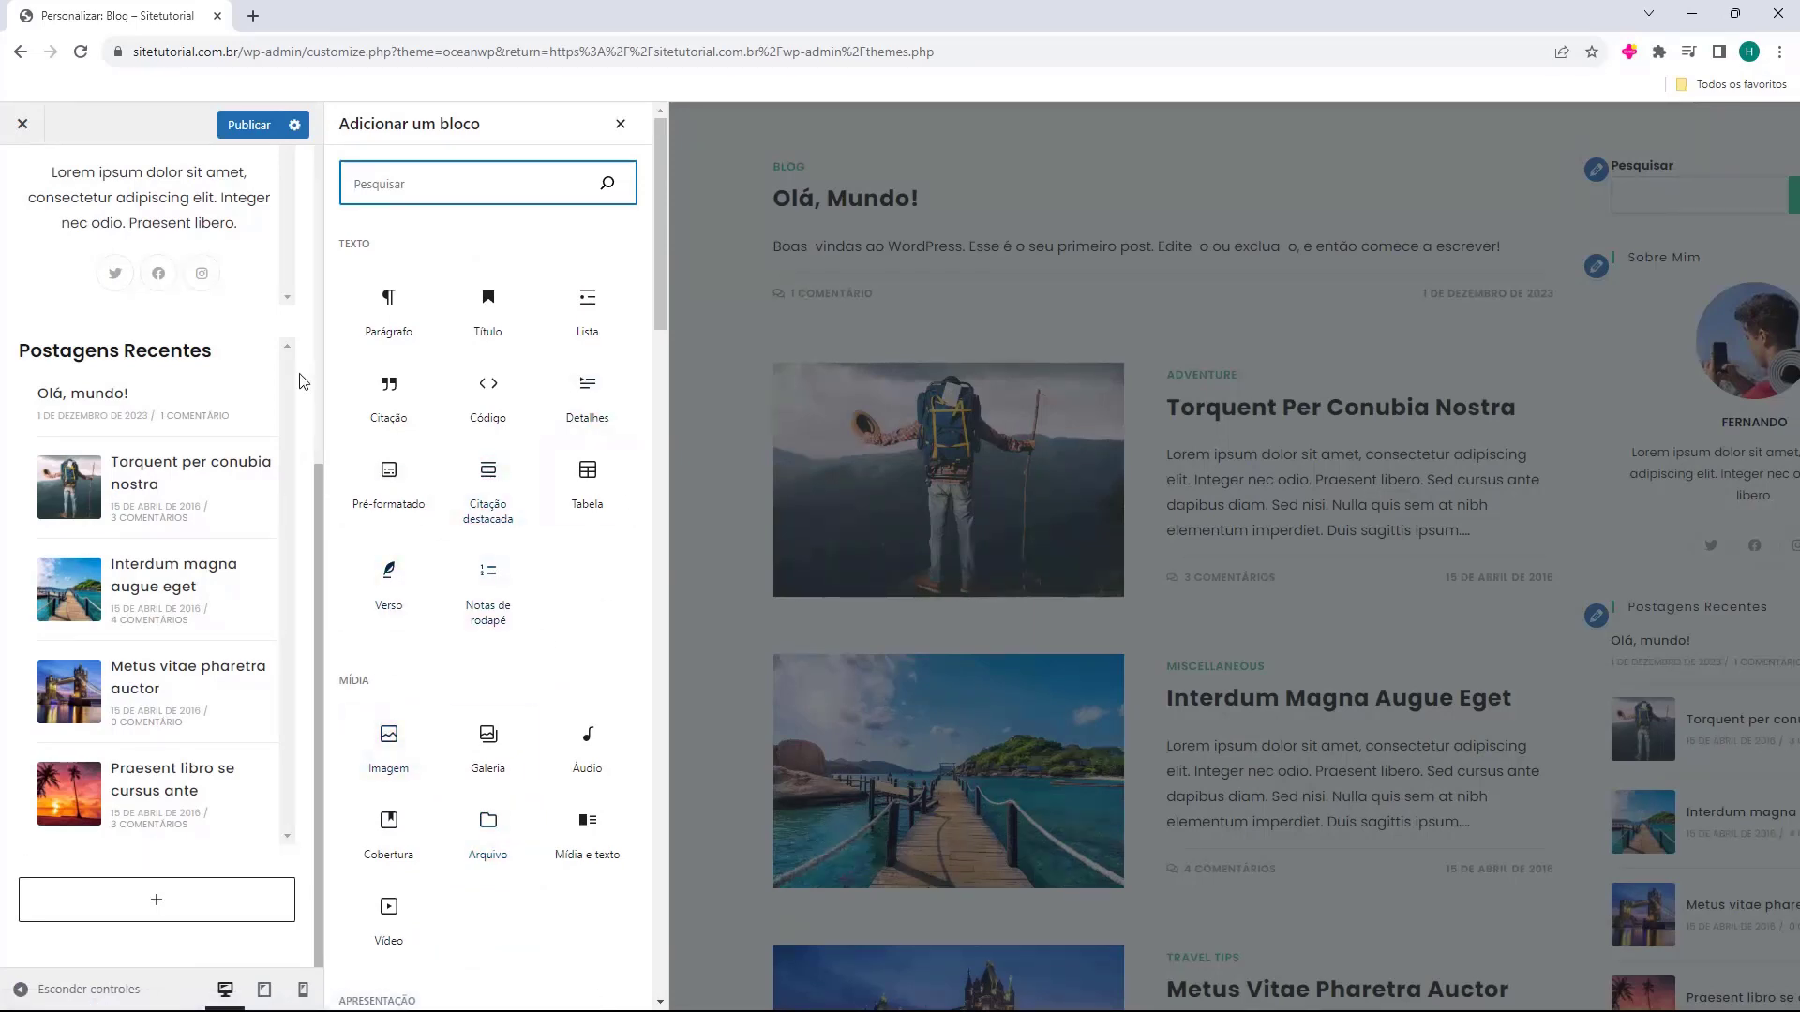
left_click(1386, 505)
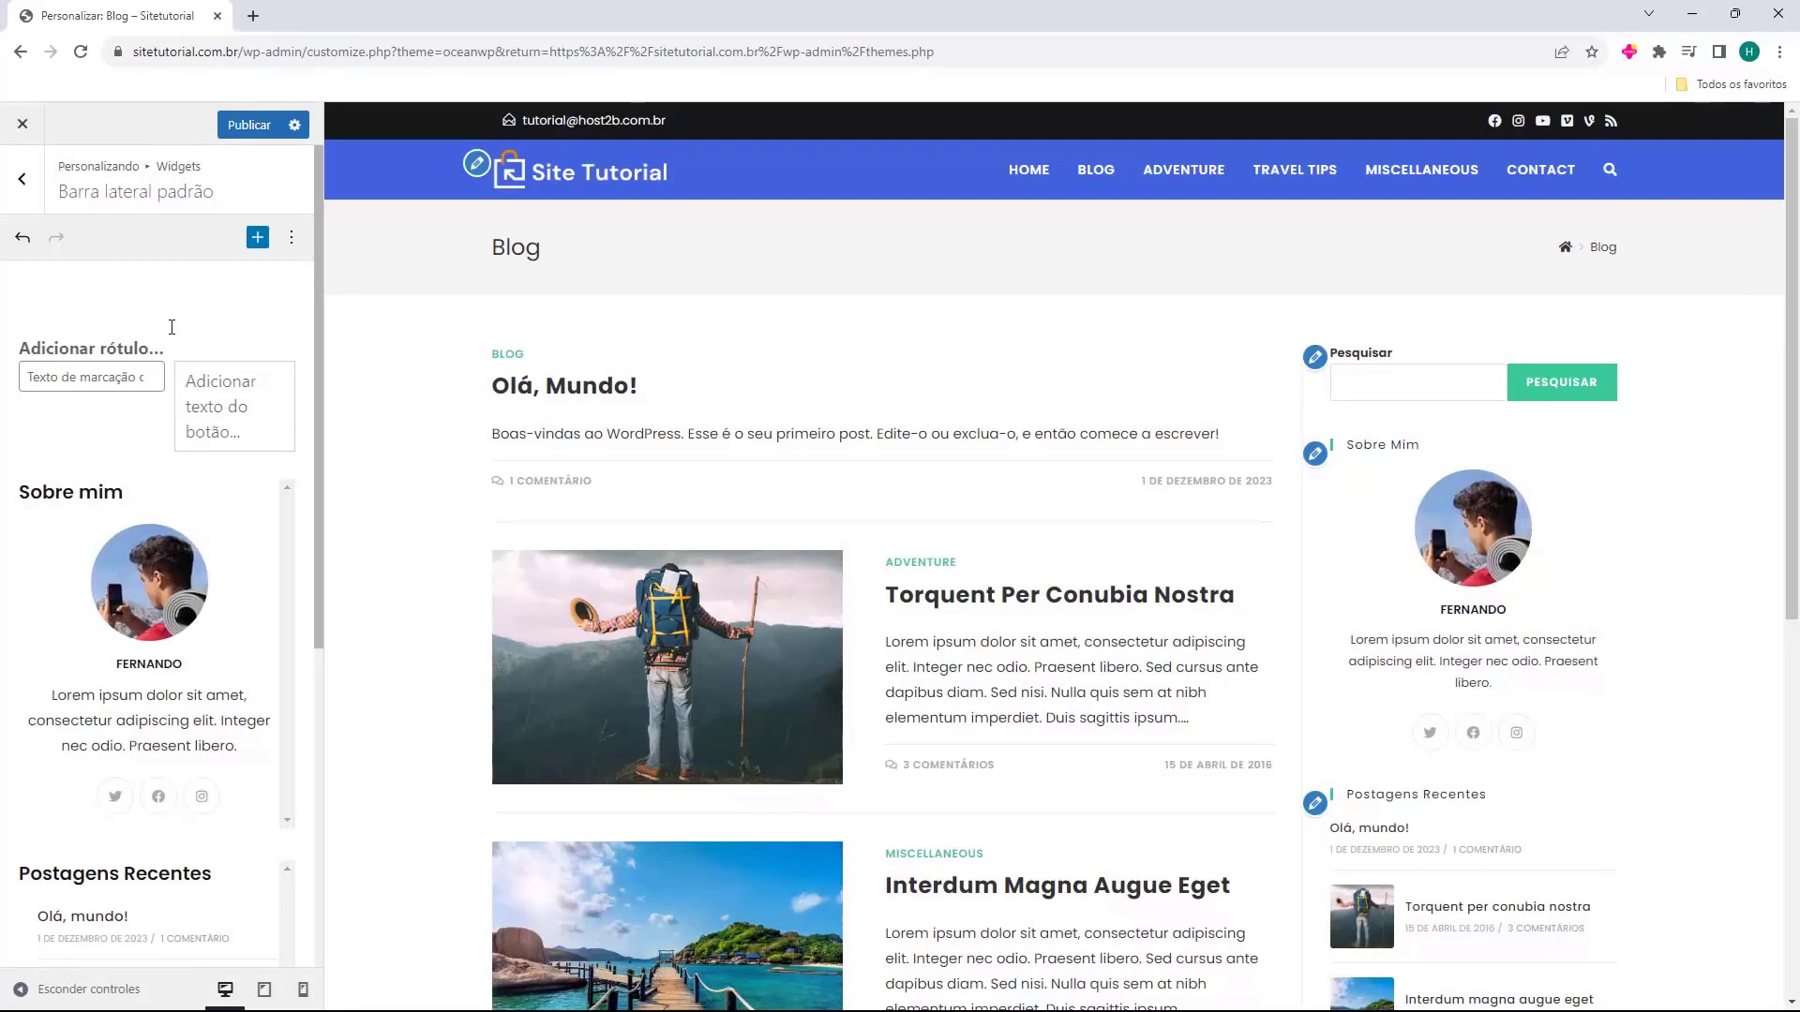
Go back to the main panel and open Blog > Entradas do blog.
left_click(24, 192)
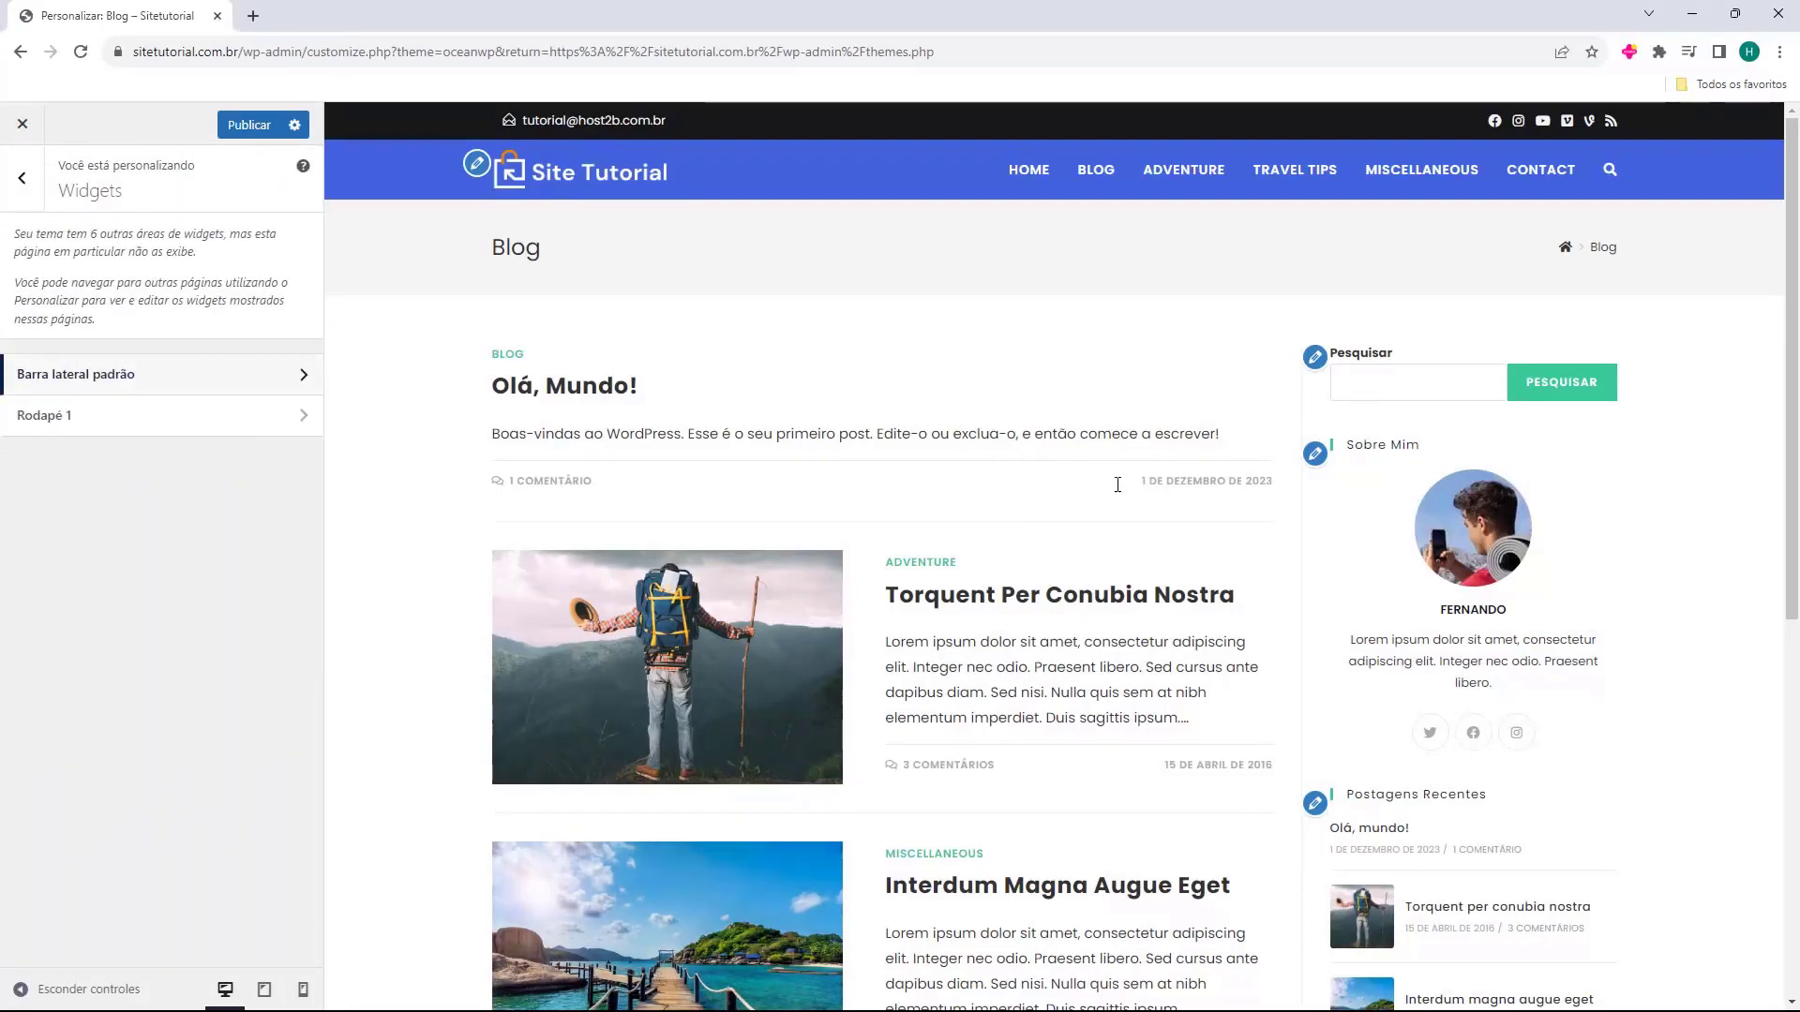
left_click(22, 186)
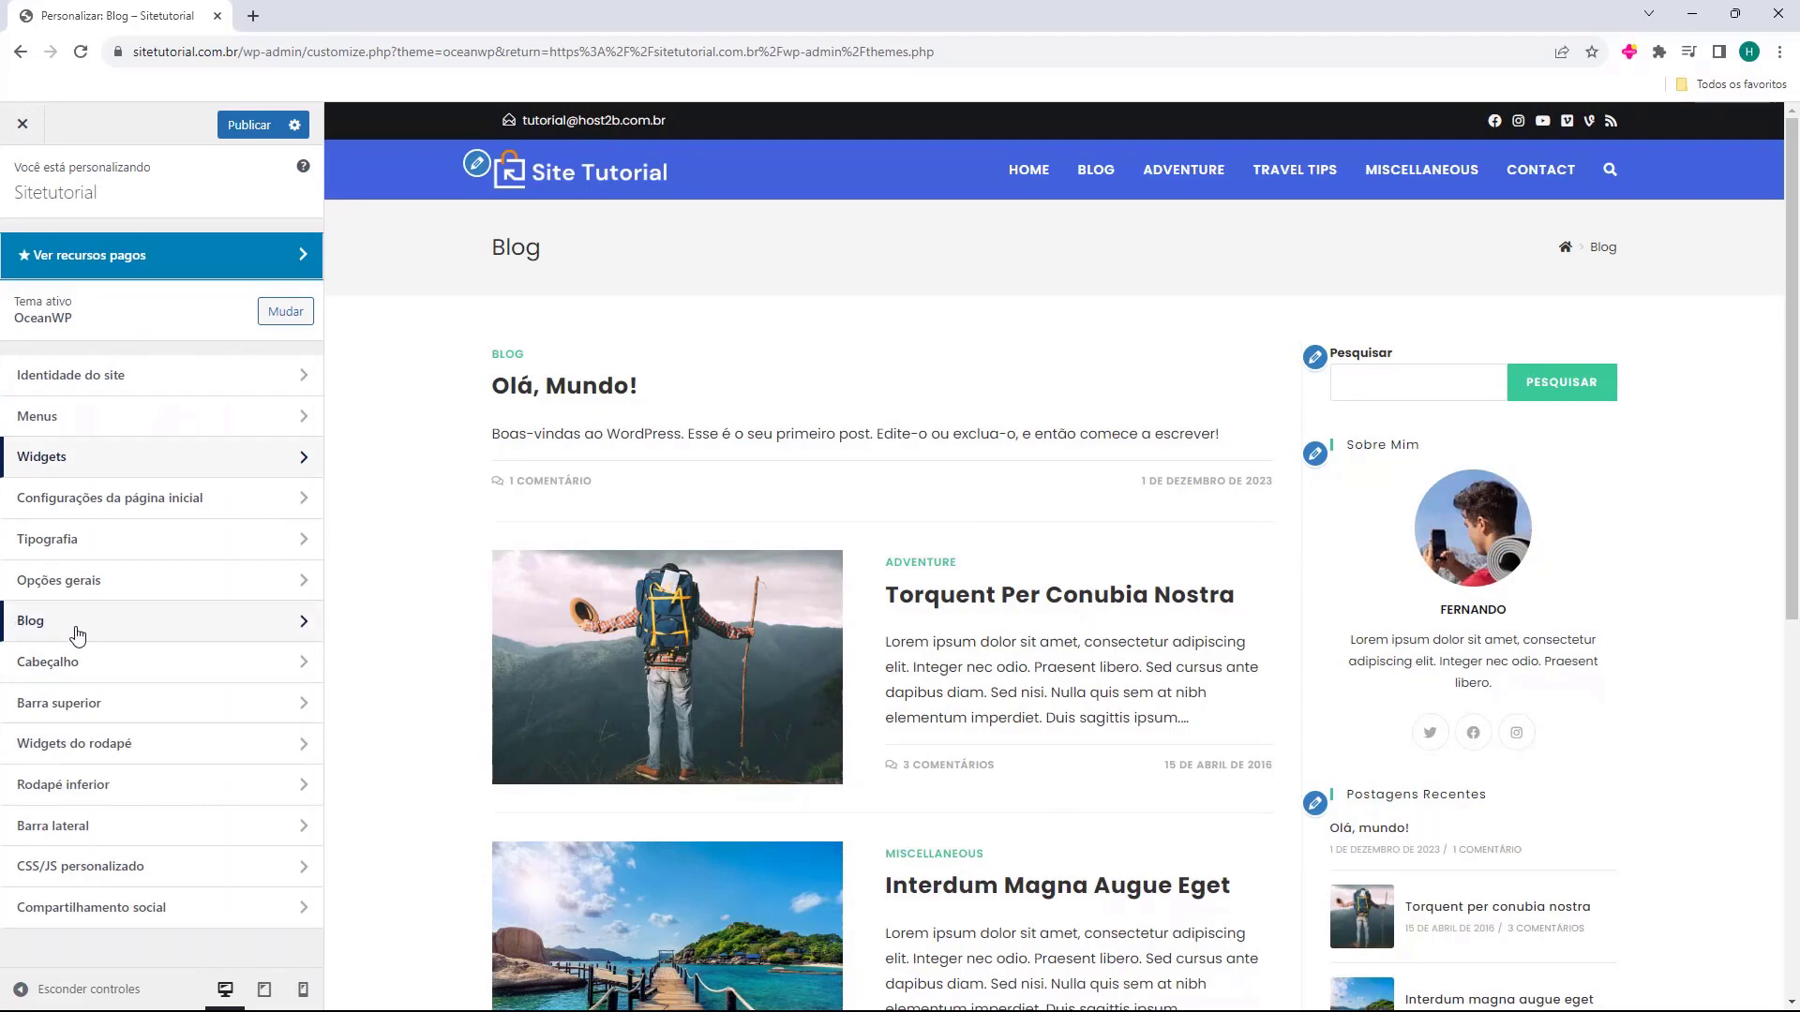
left_click(44, 623)
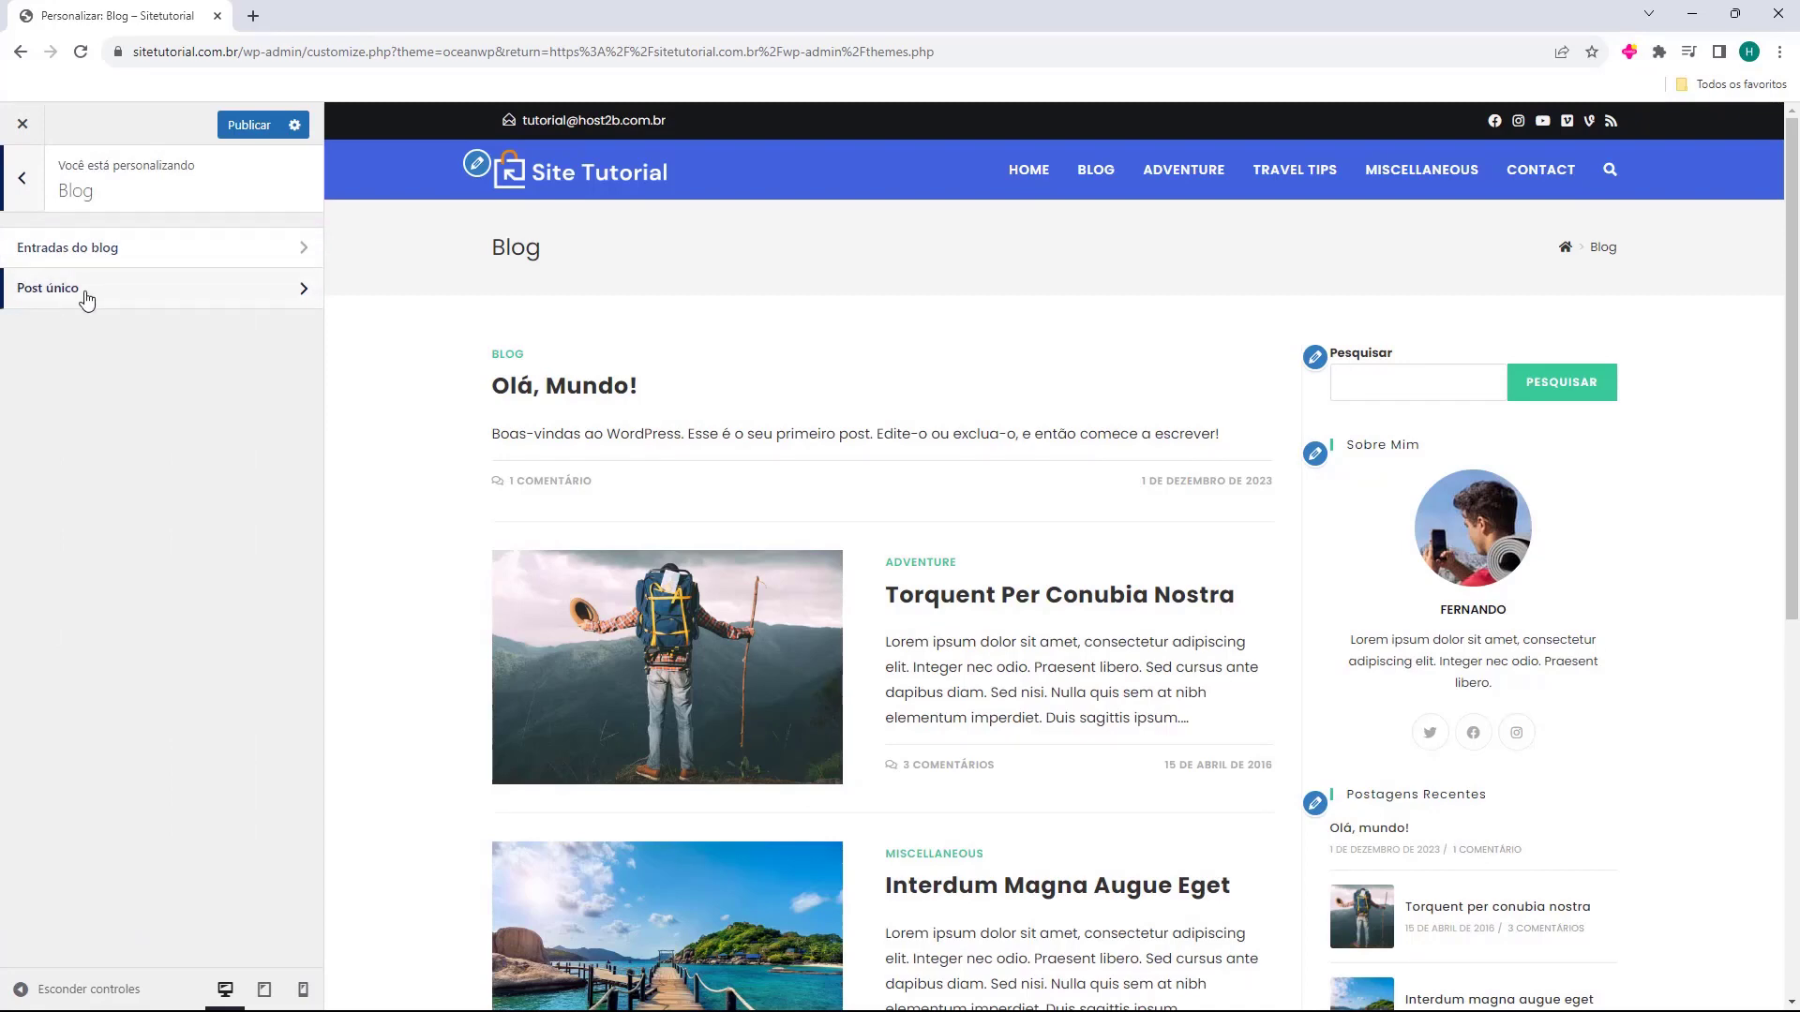
left_click(25, 259)
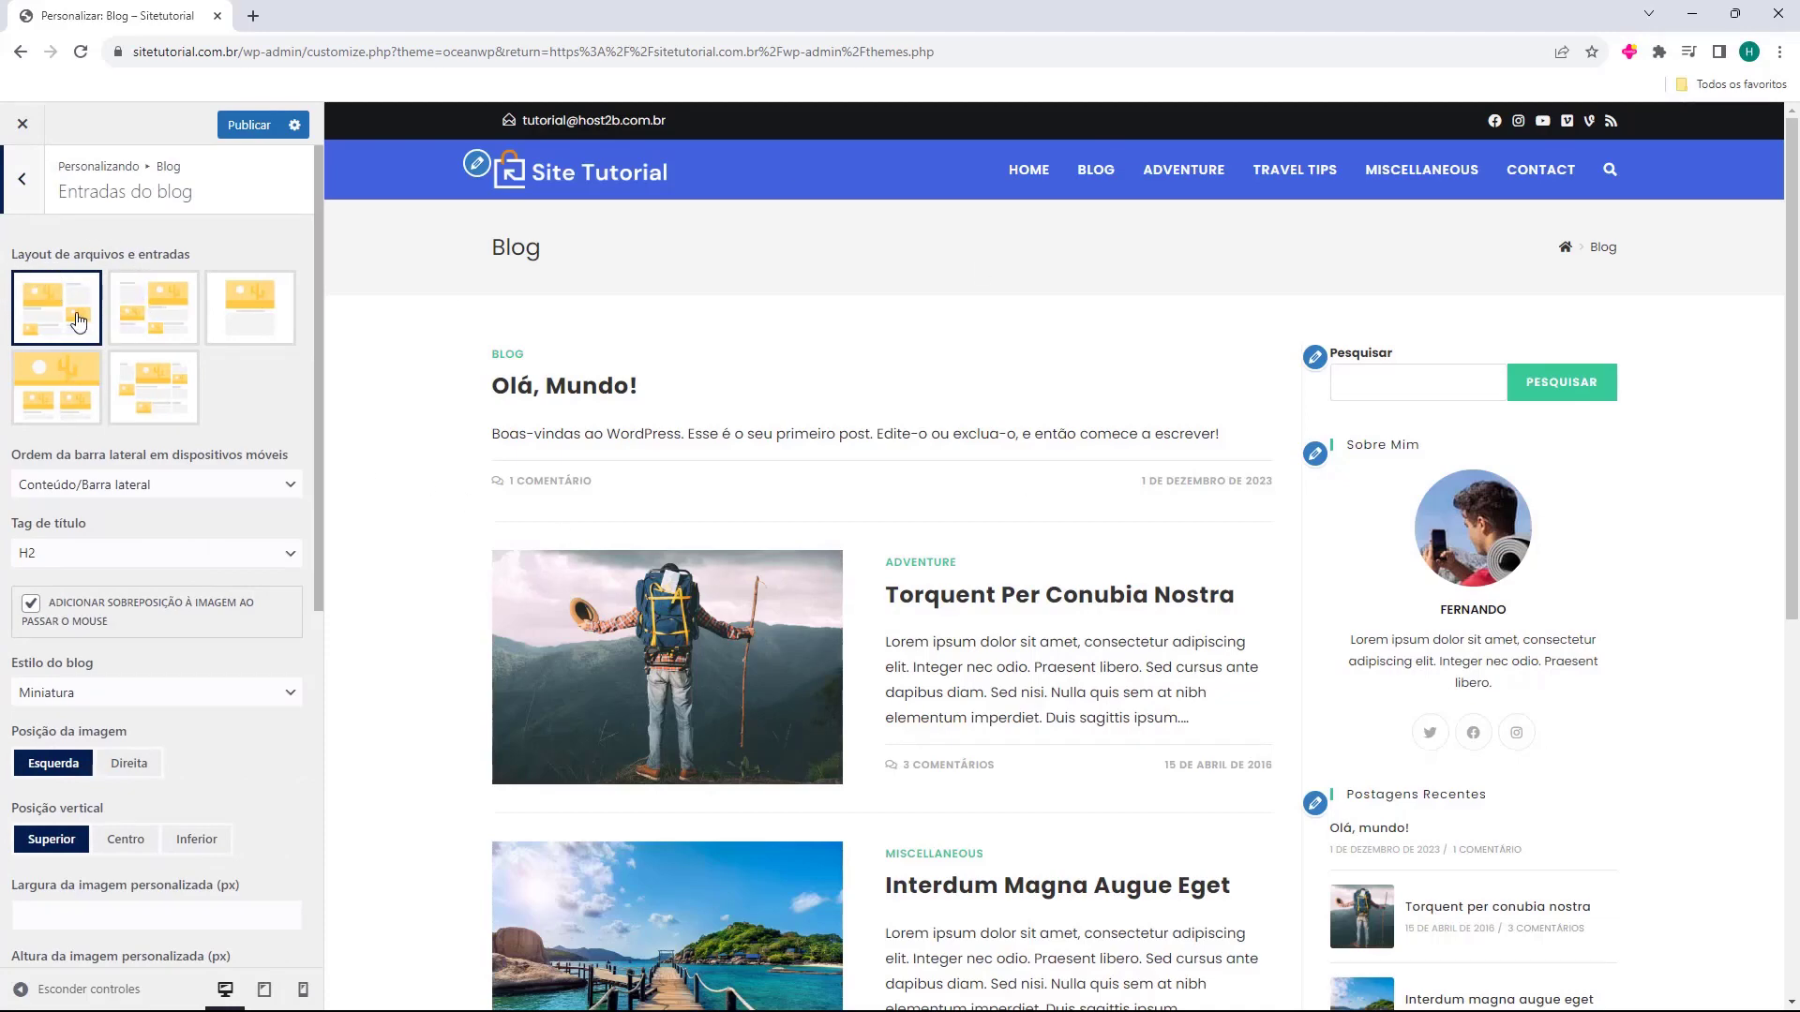
left_click(137, 323)
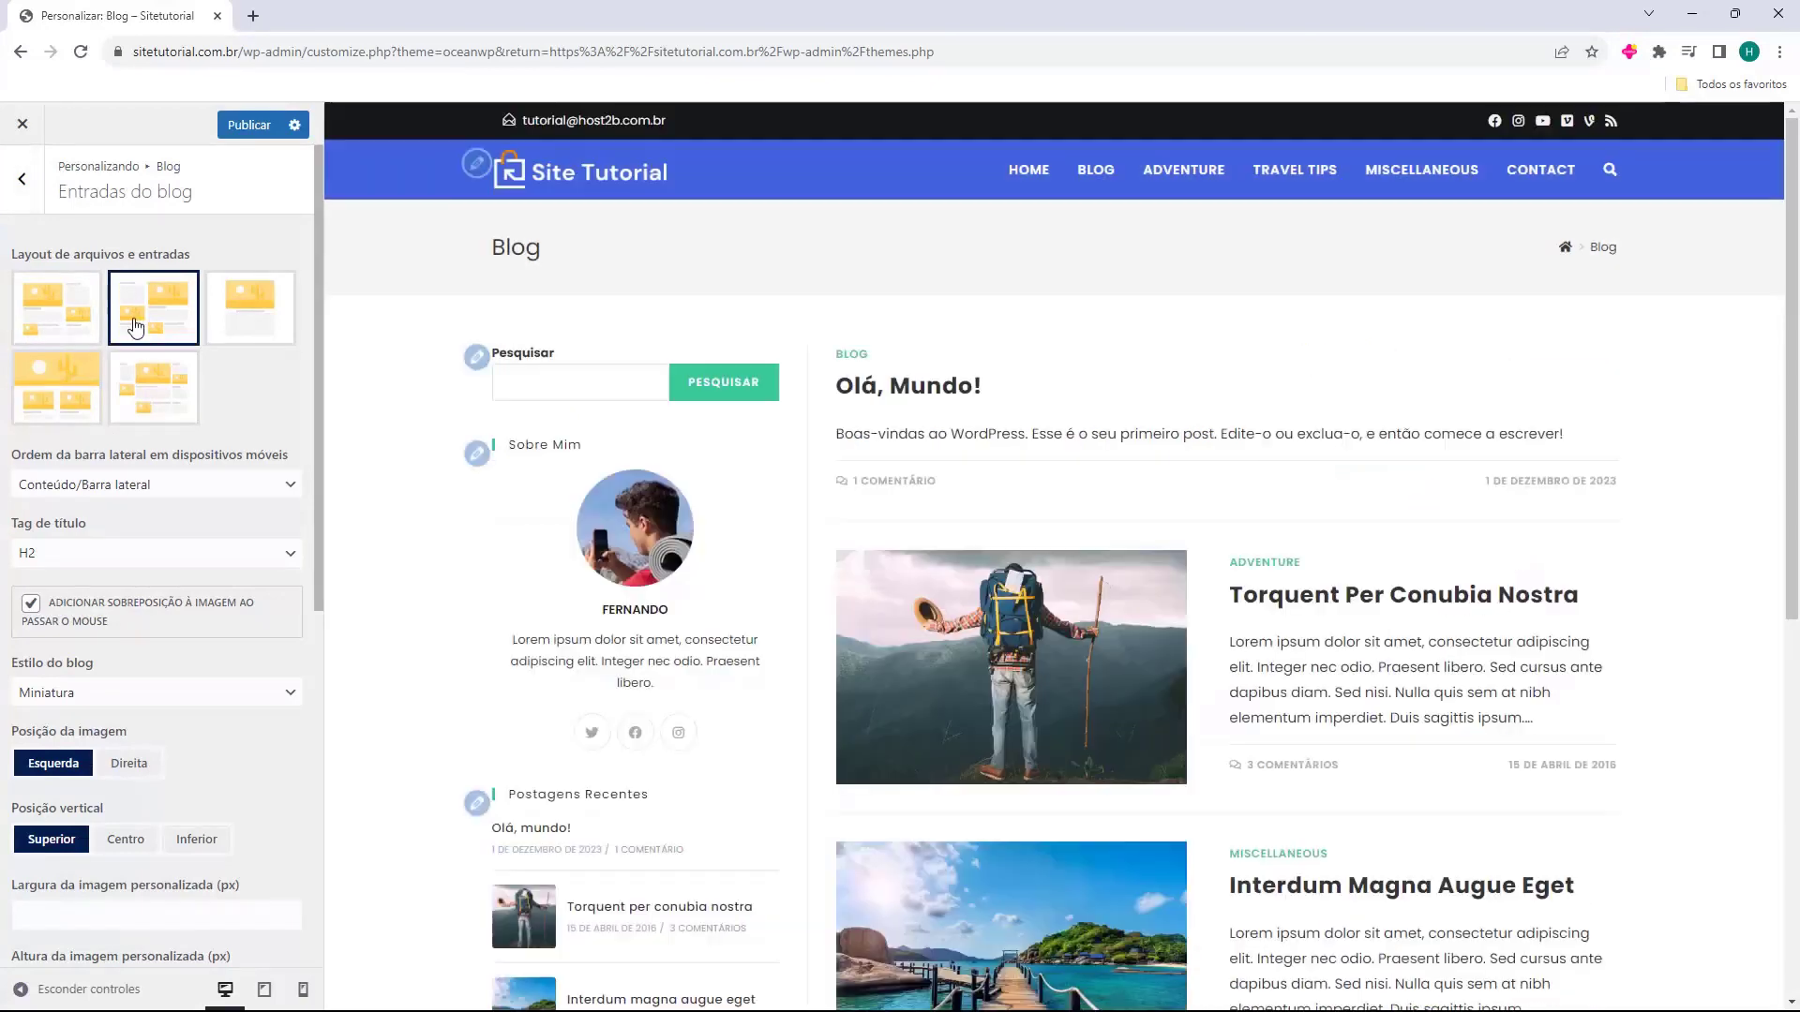
left_click(73, 320)
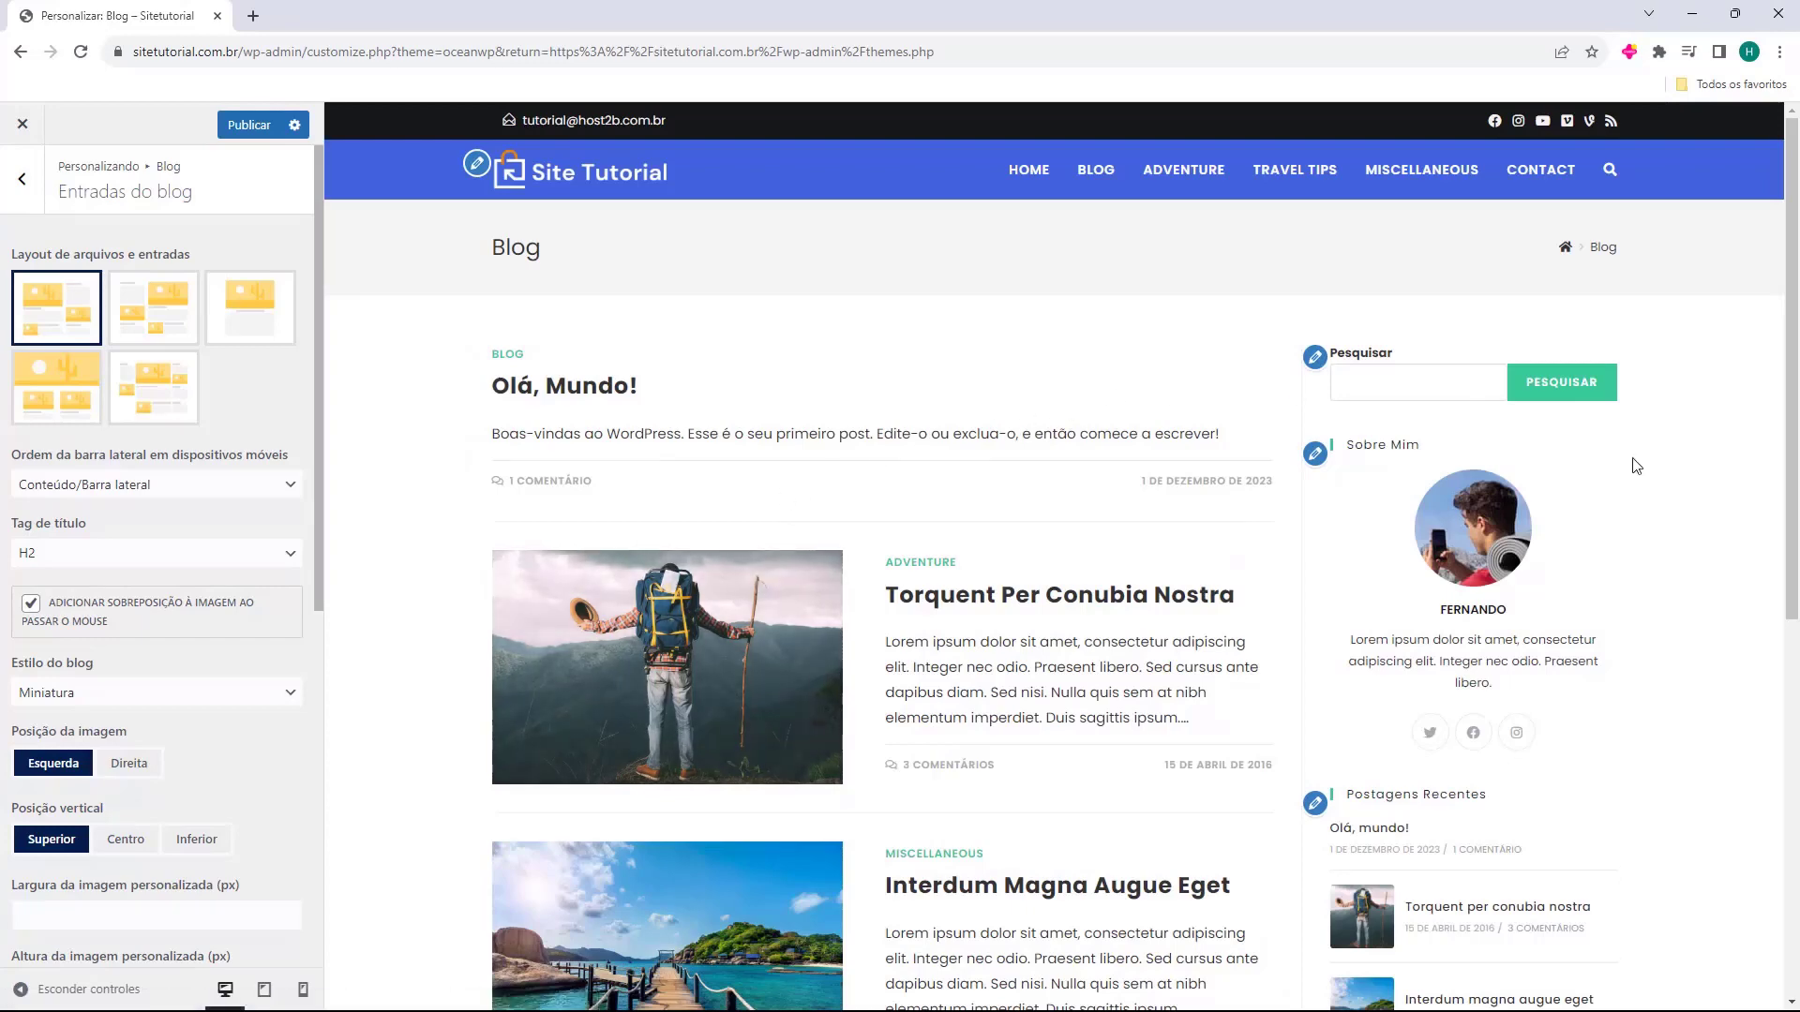
left_click(171, 334)
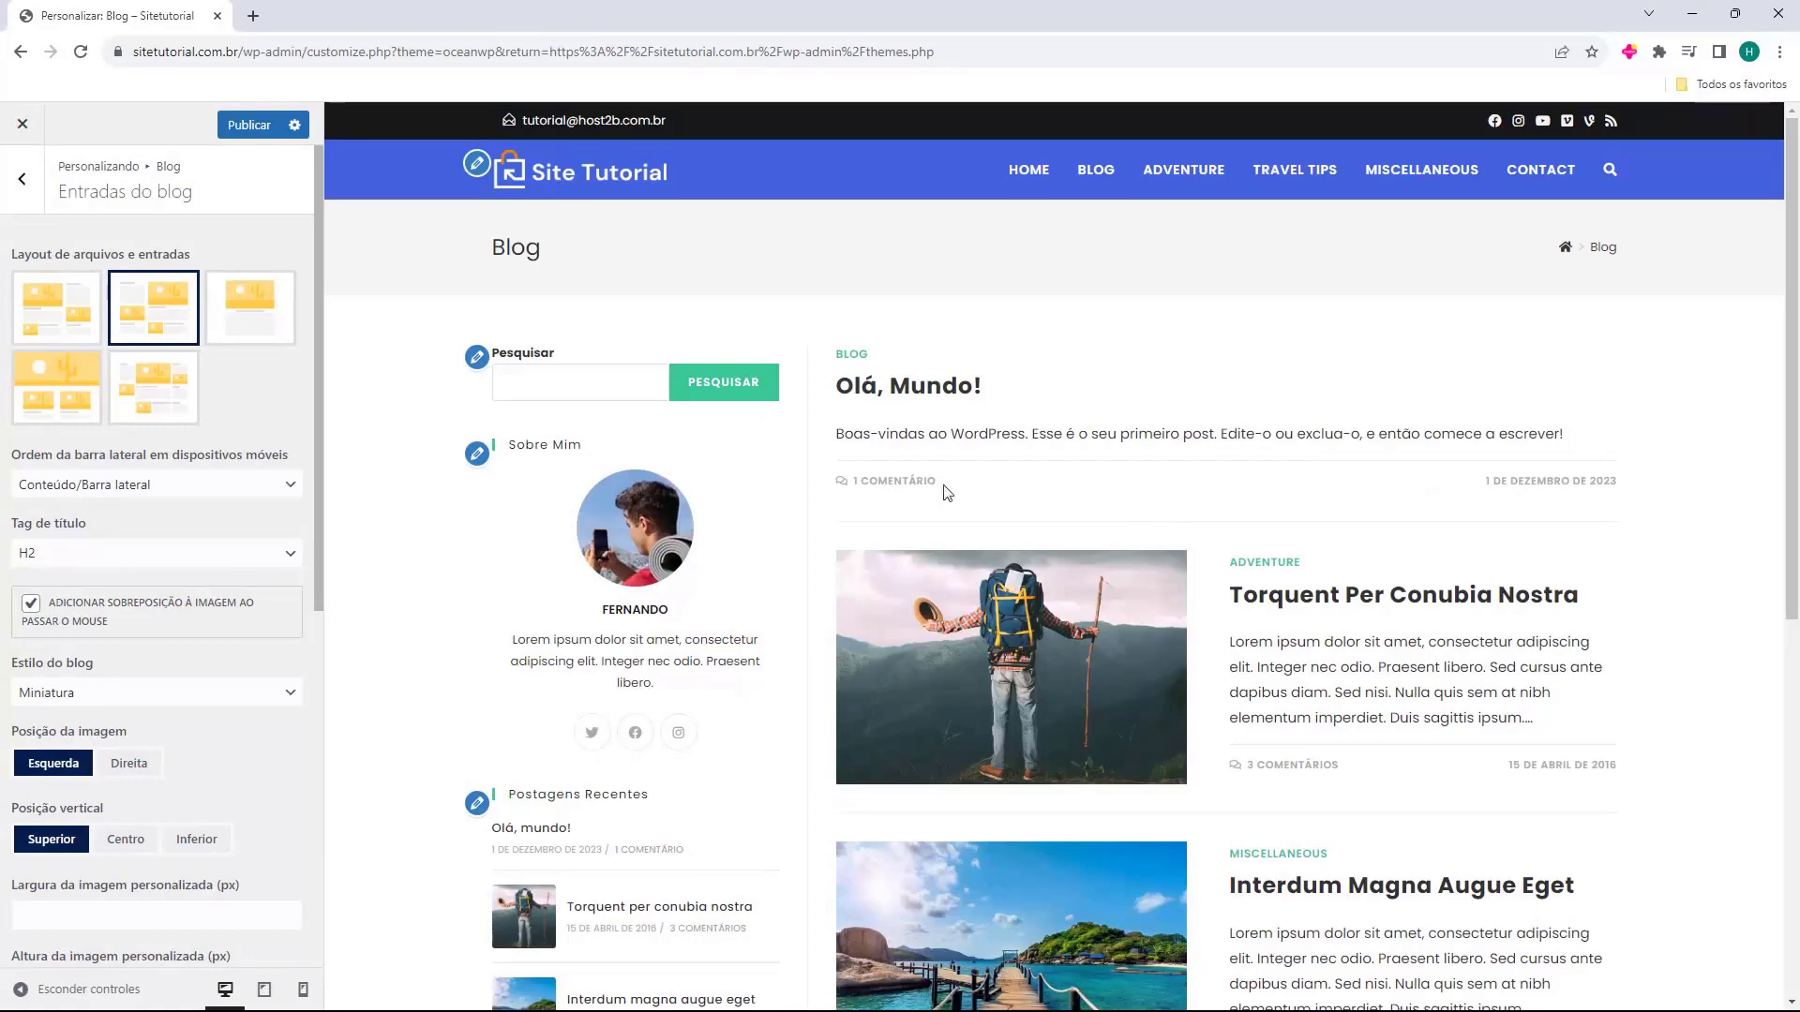
left_click(282, 339)
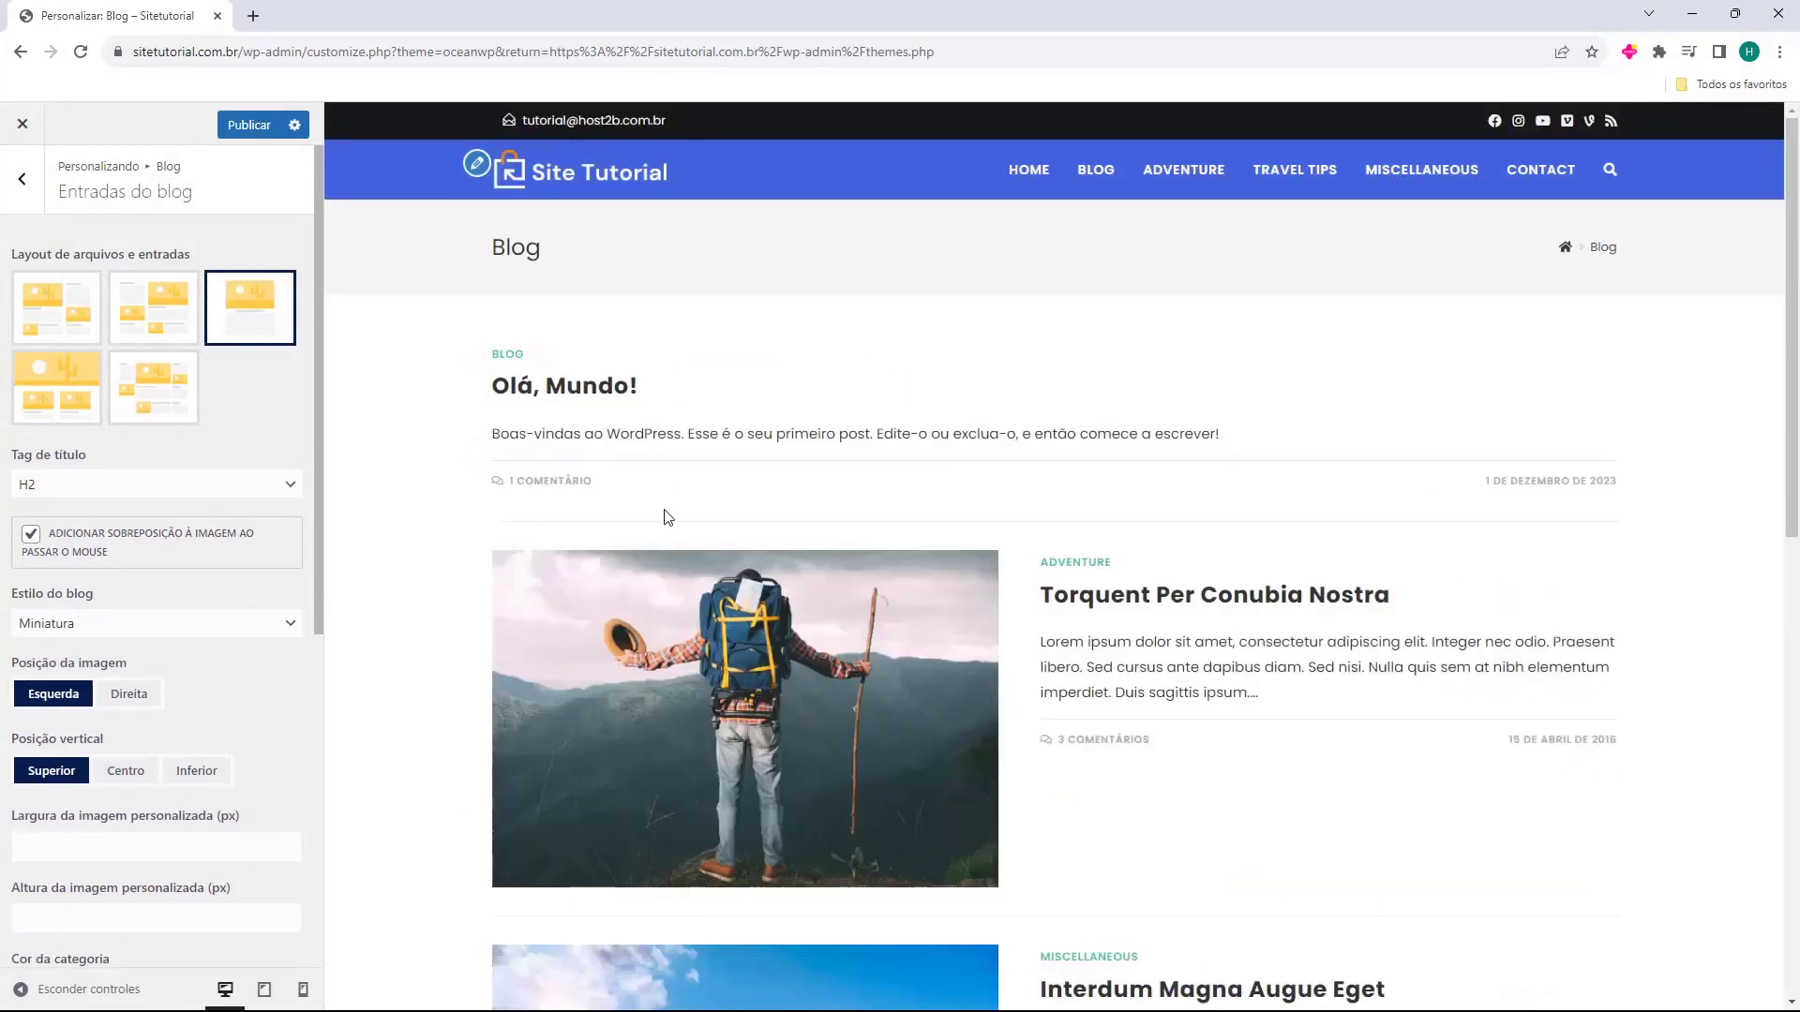
left_click(56, 389)
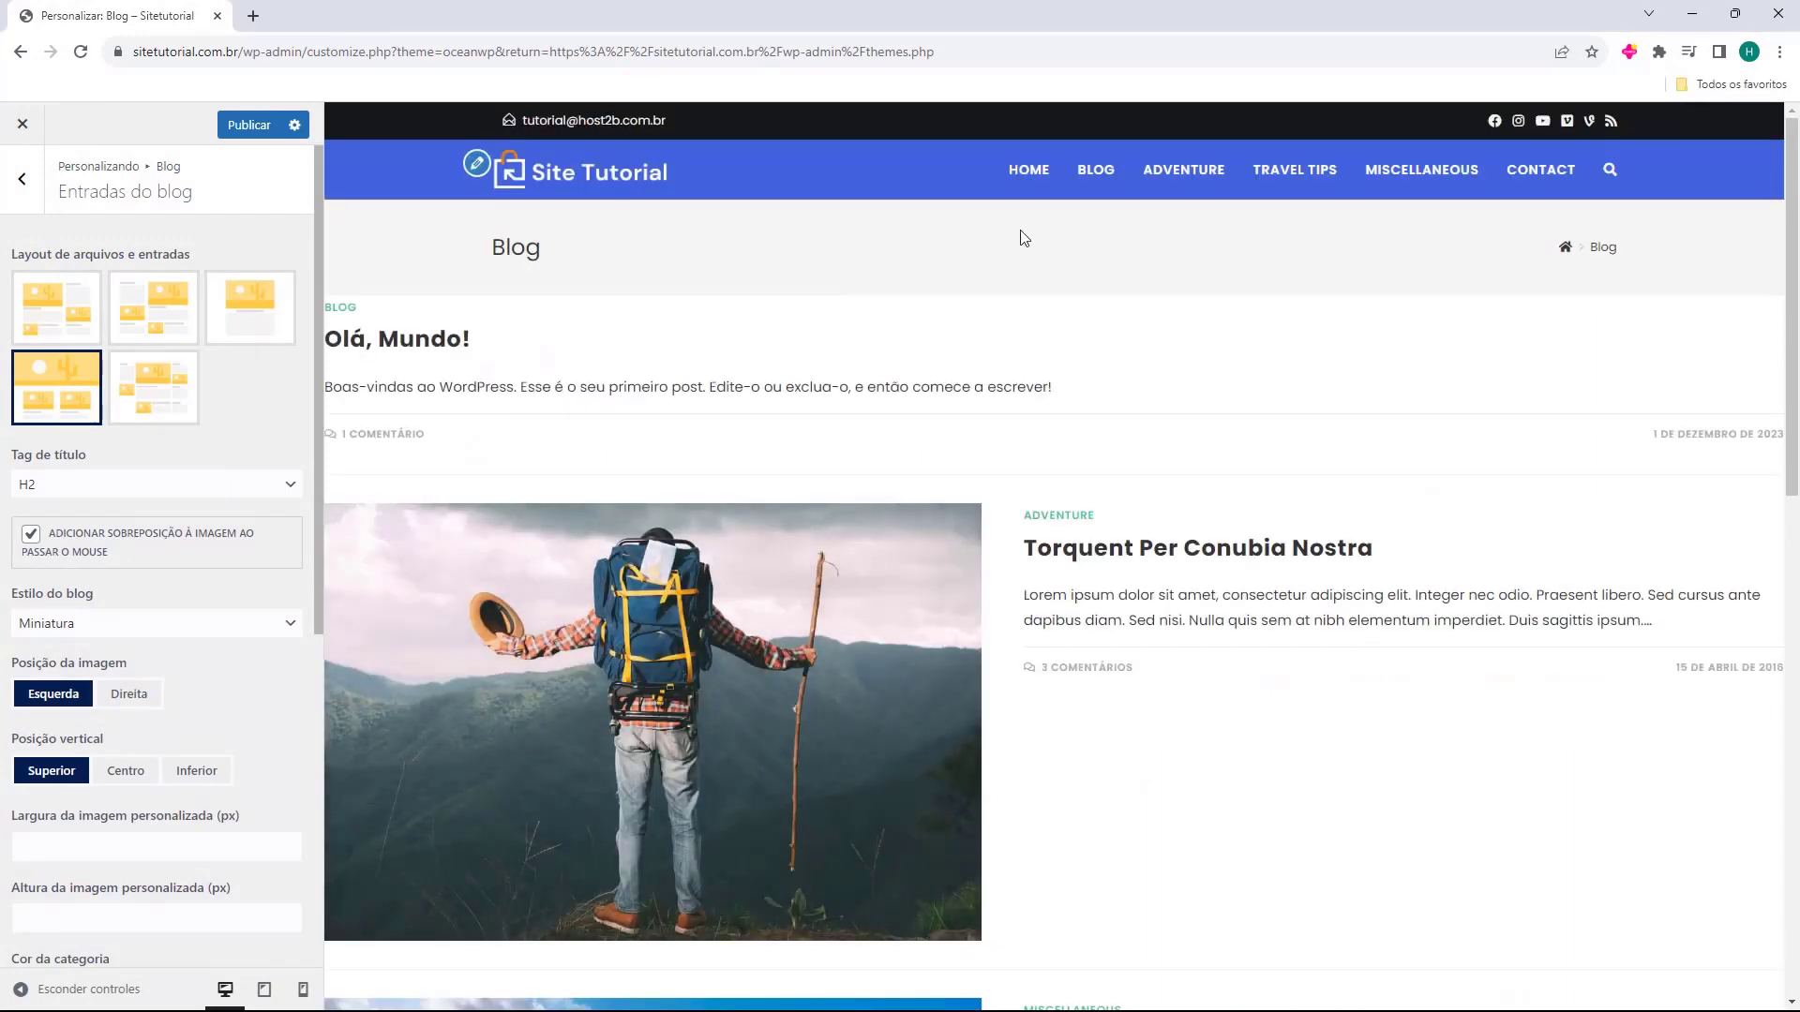
left_click(150, 392)
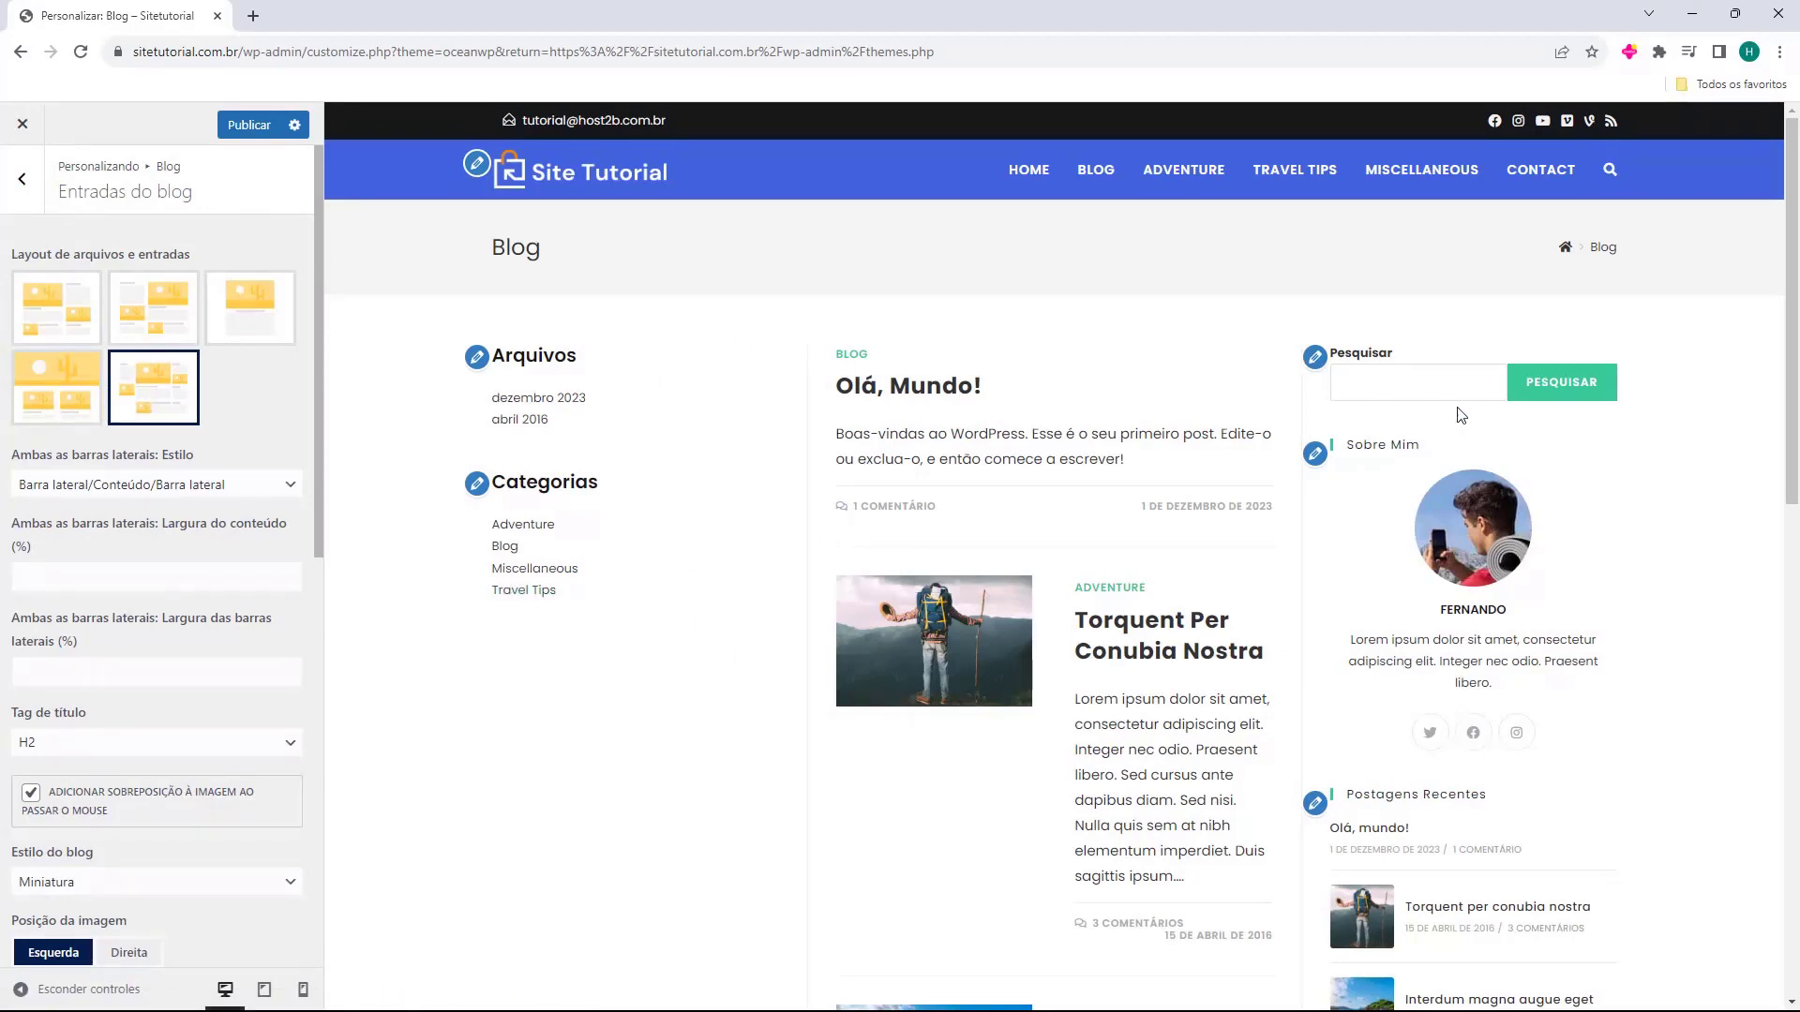
scroll(858, 570, "down", 6)
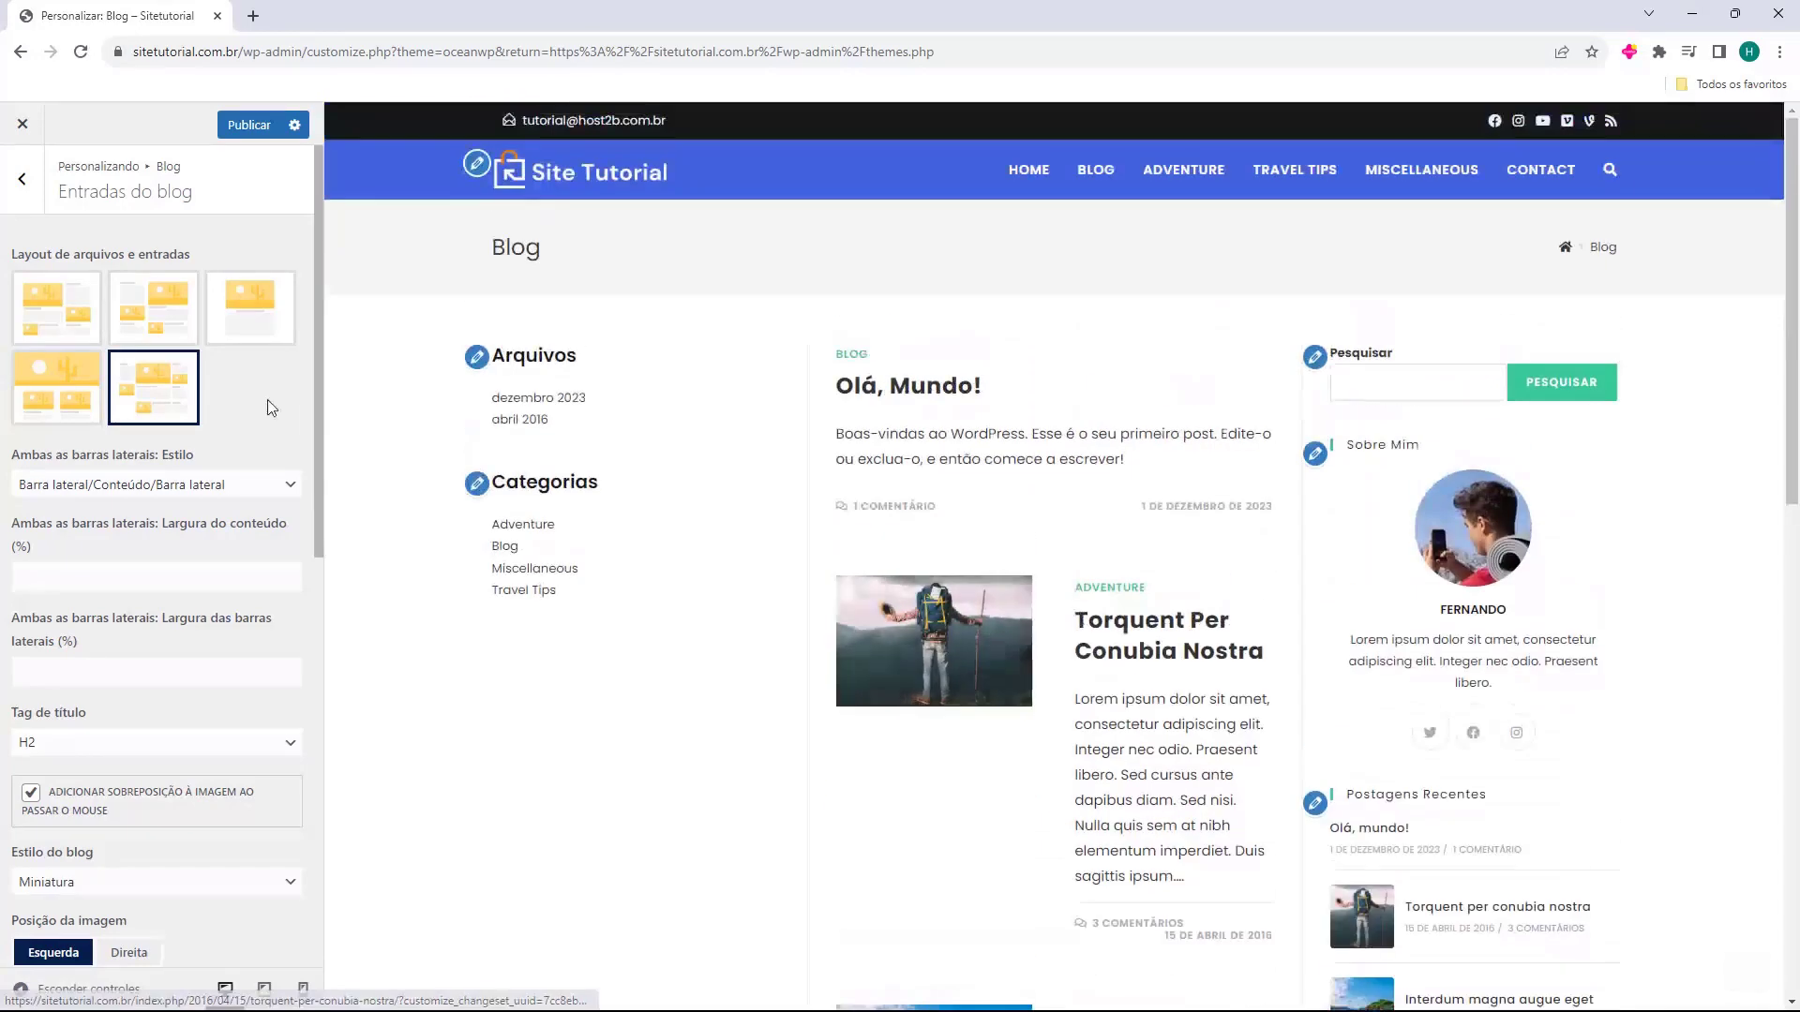
left_click(77, 340)
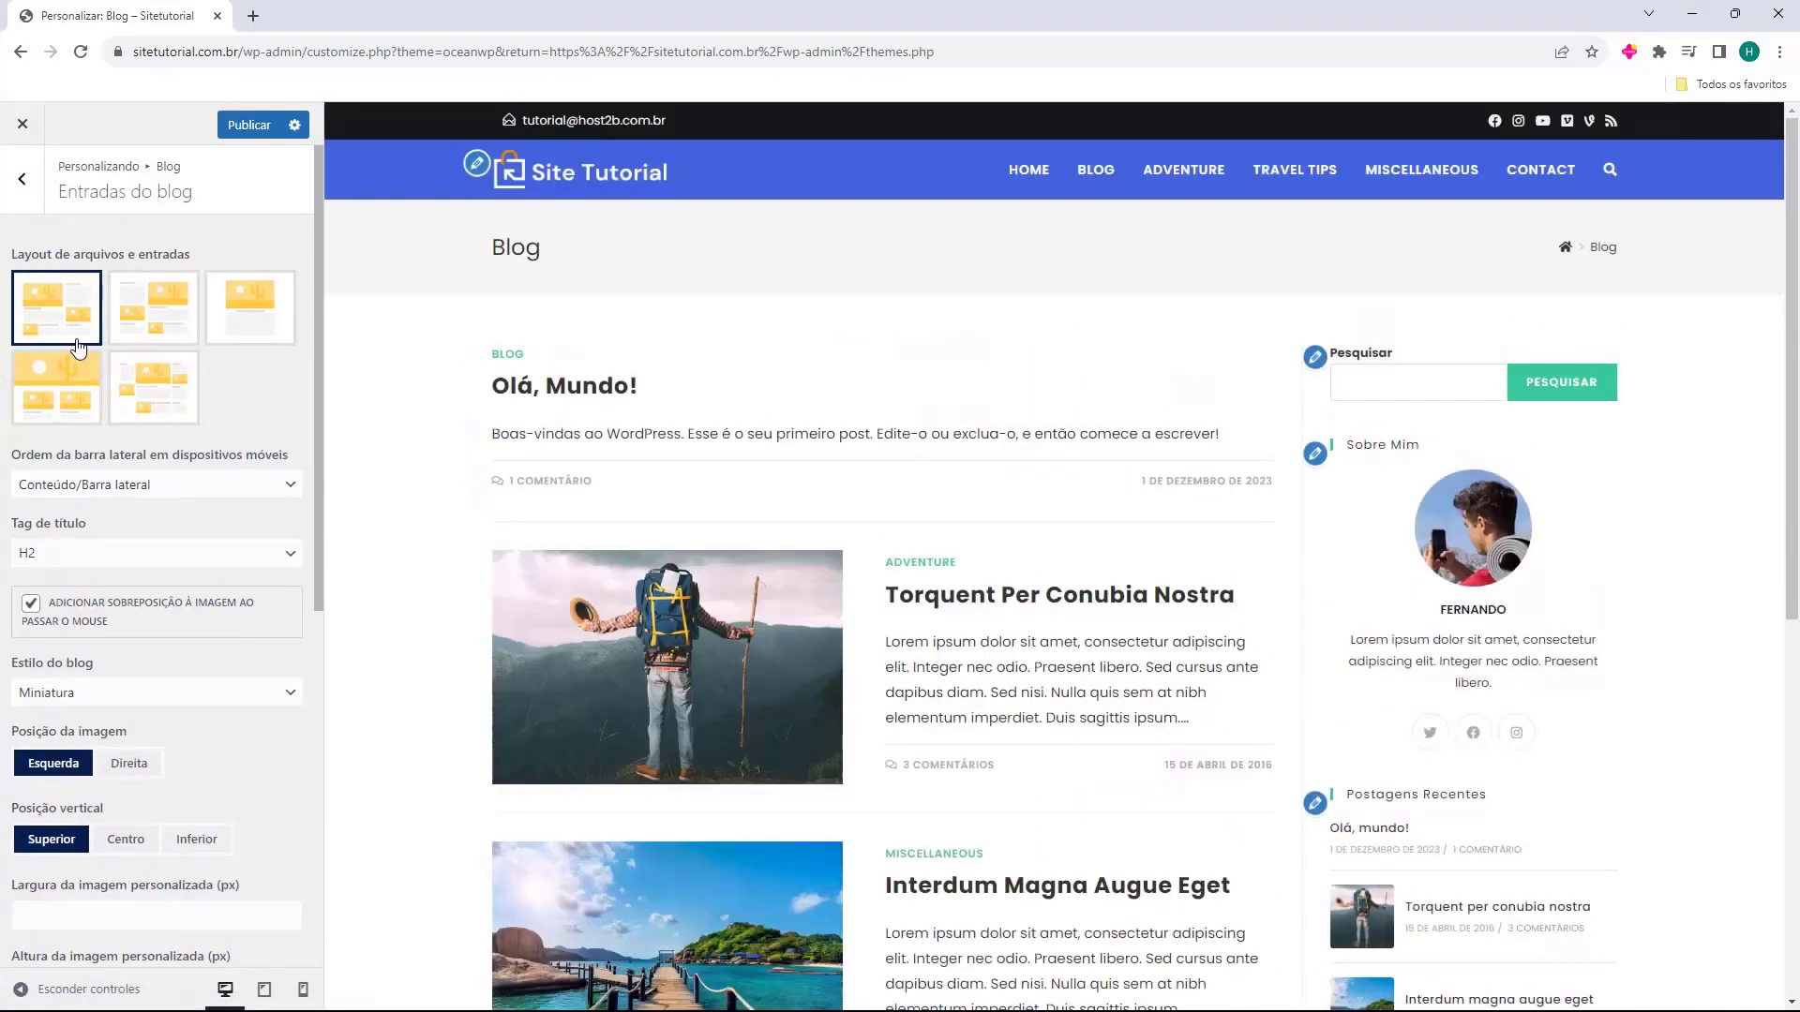
left_click(44, 486)
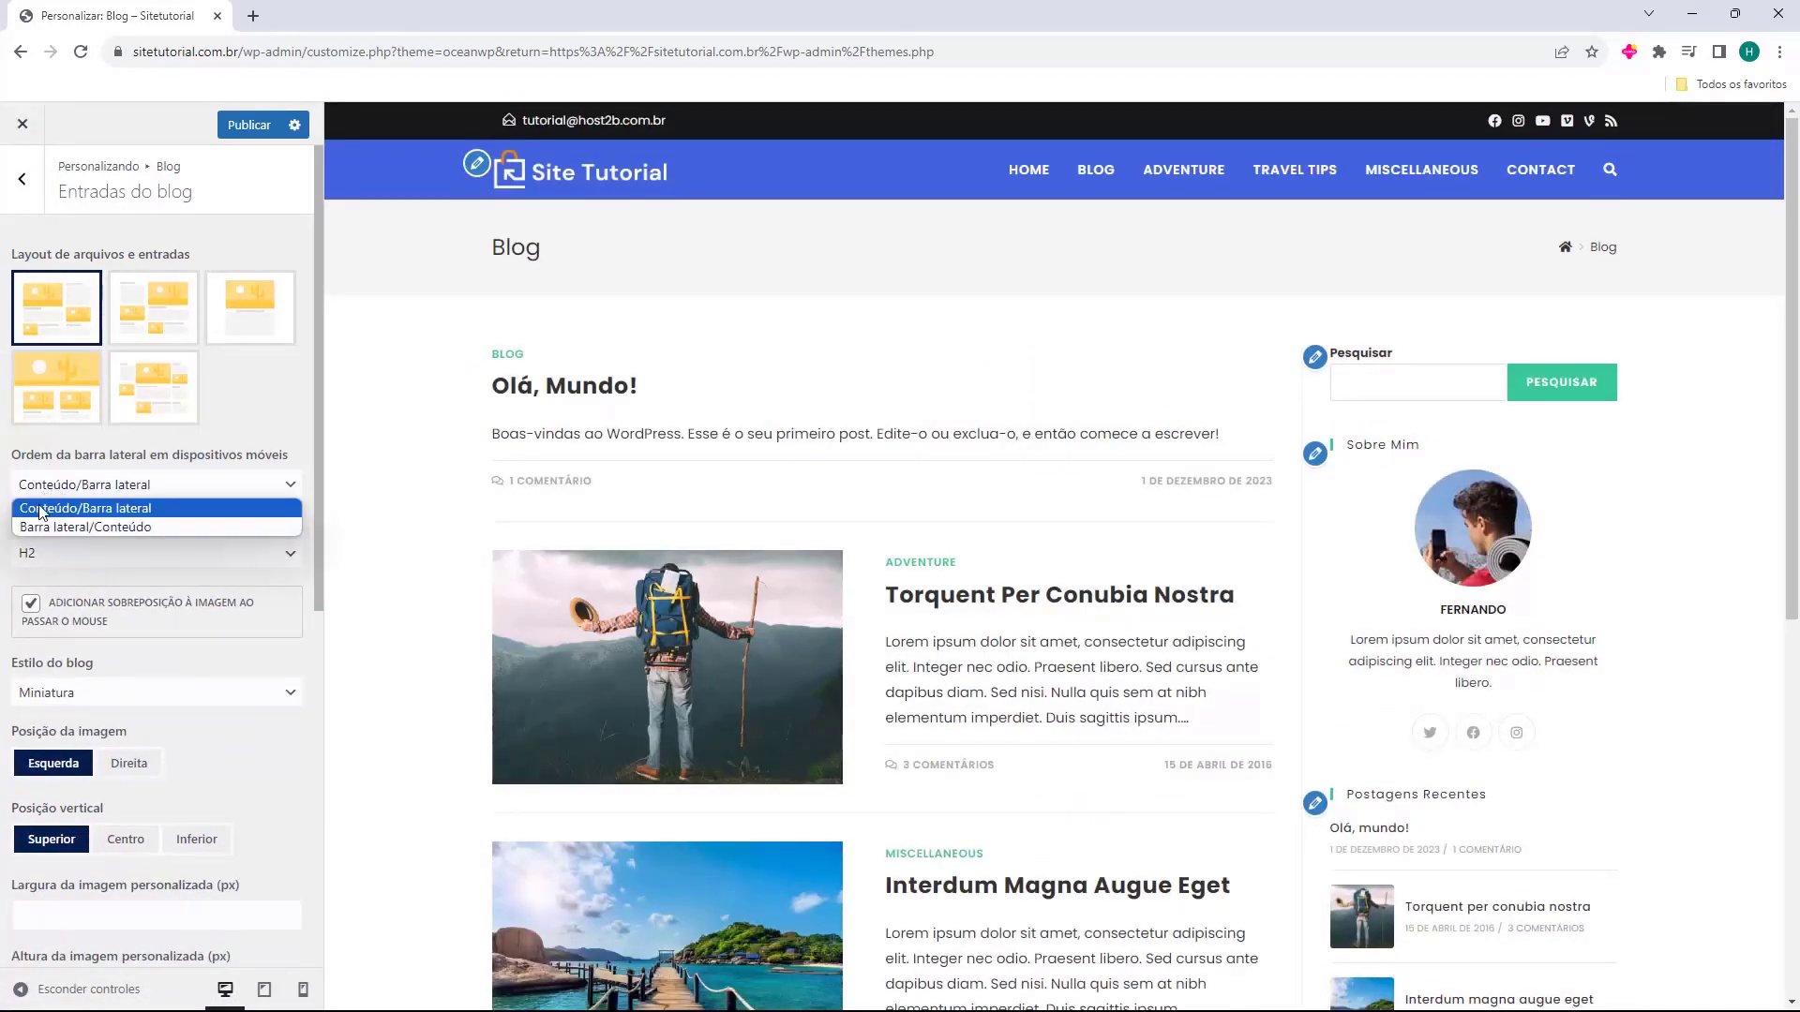
left_click(72, 487)
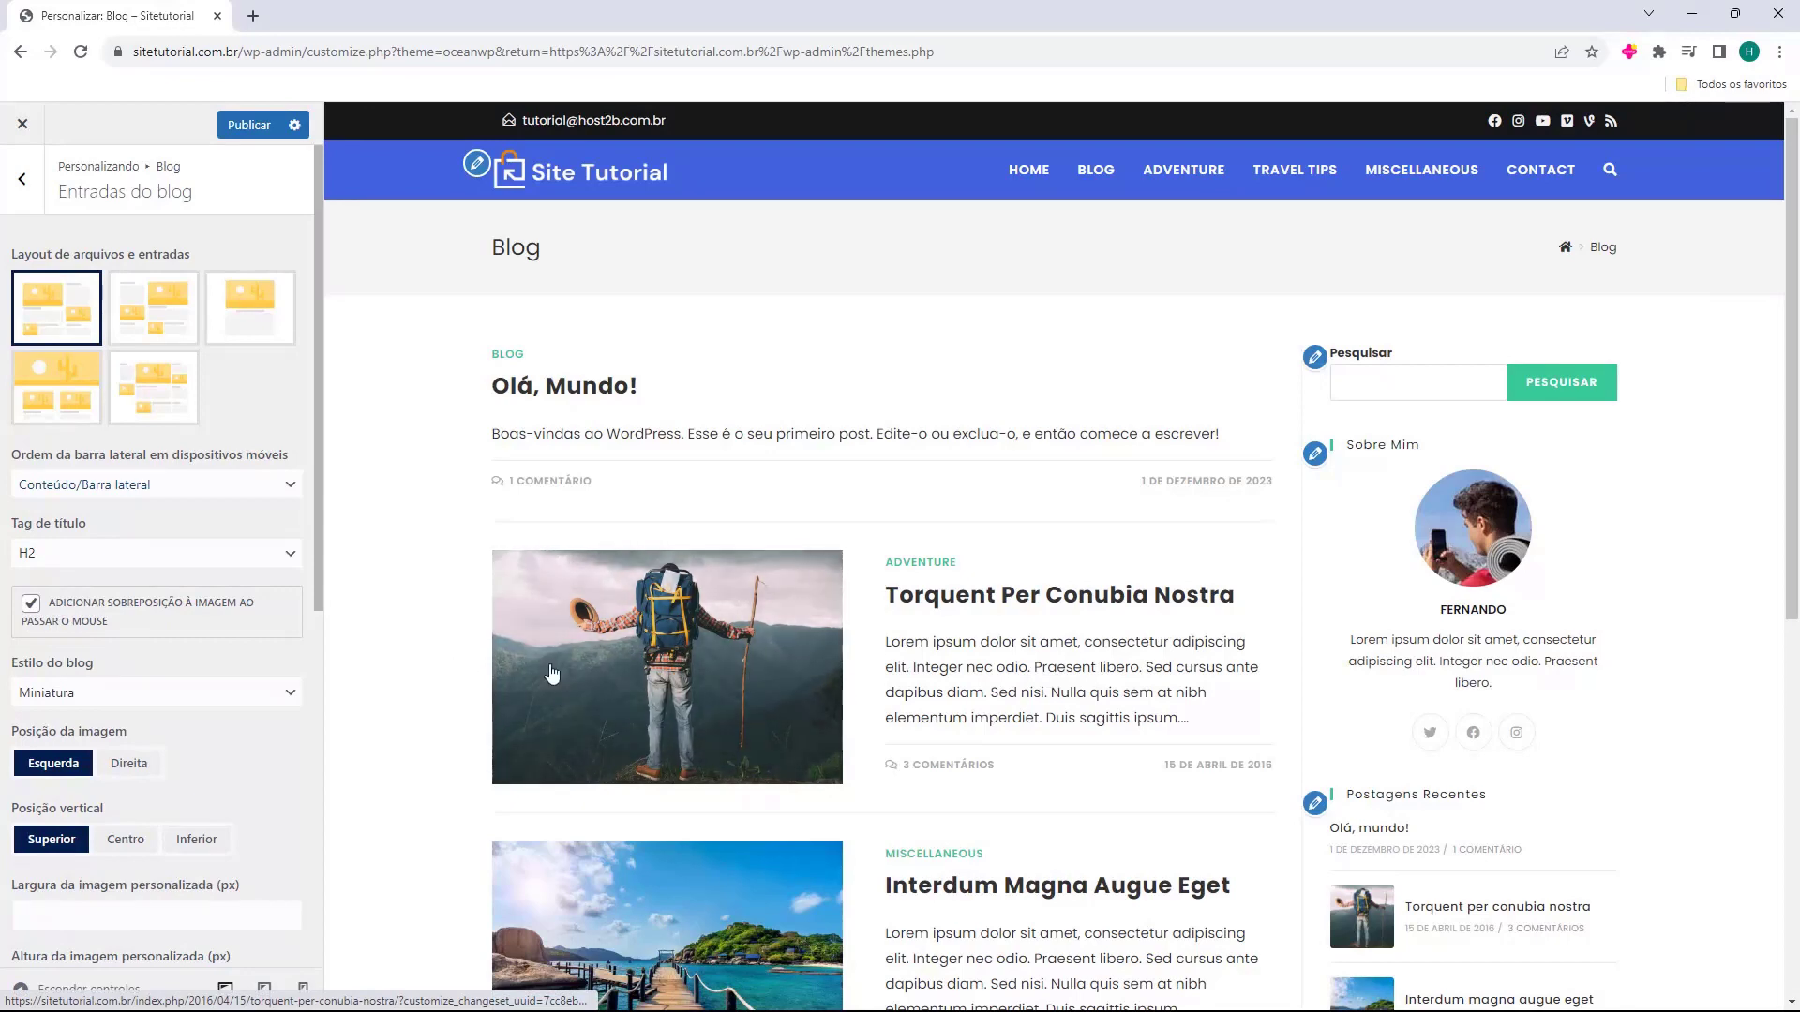
scroll(79, 576, "down", 2)
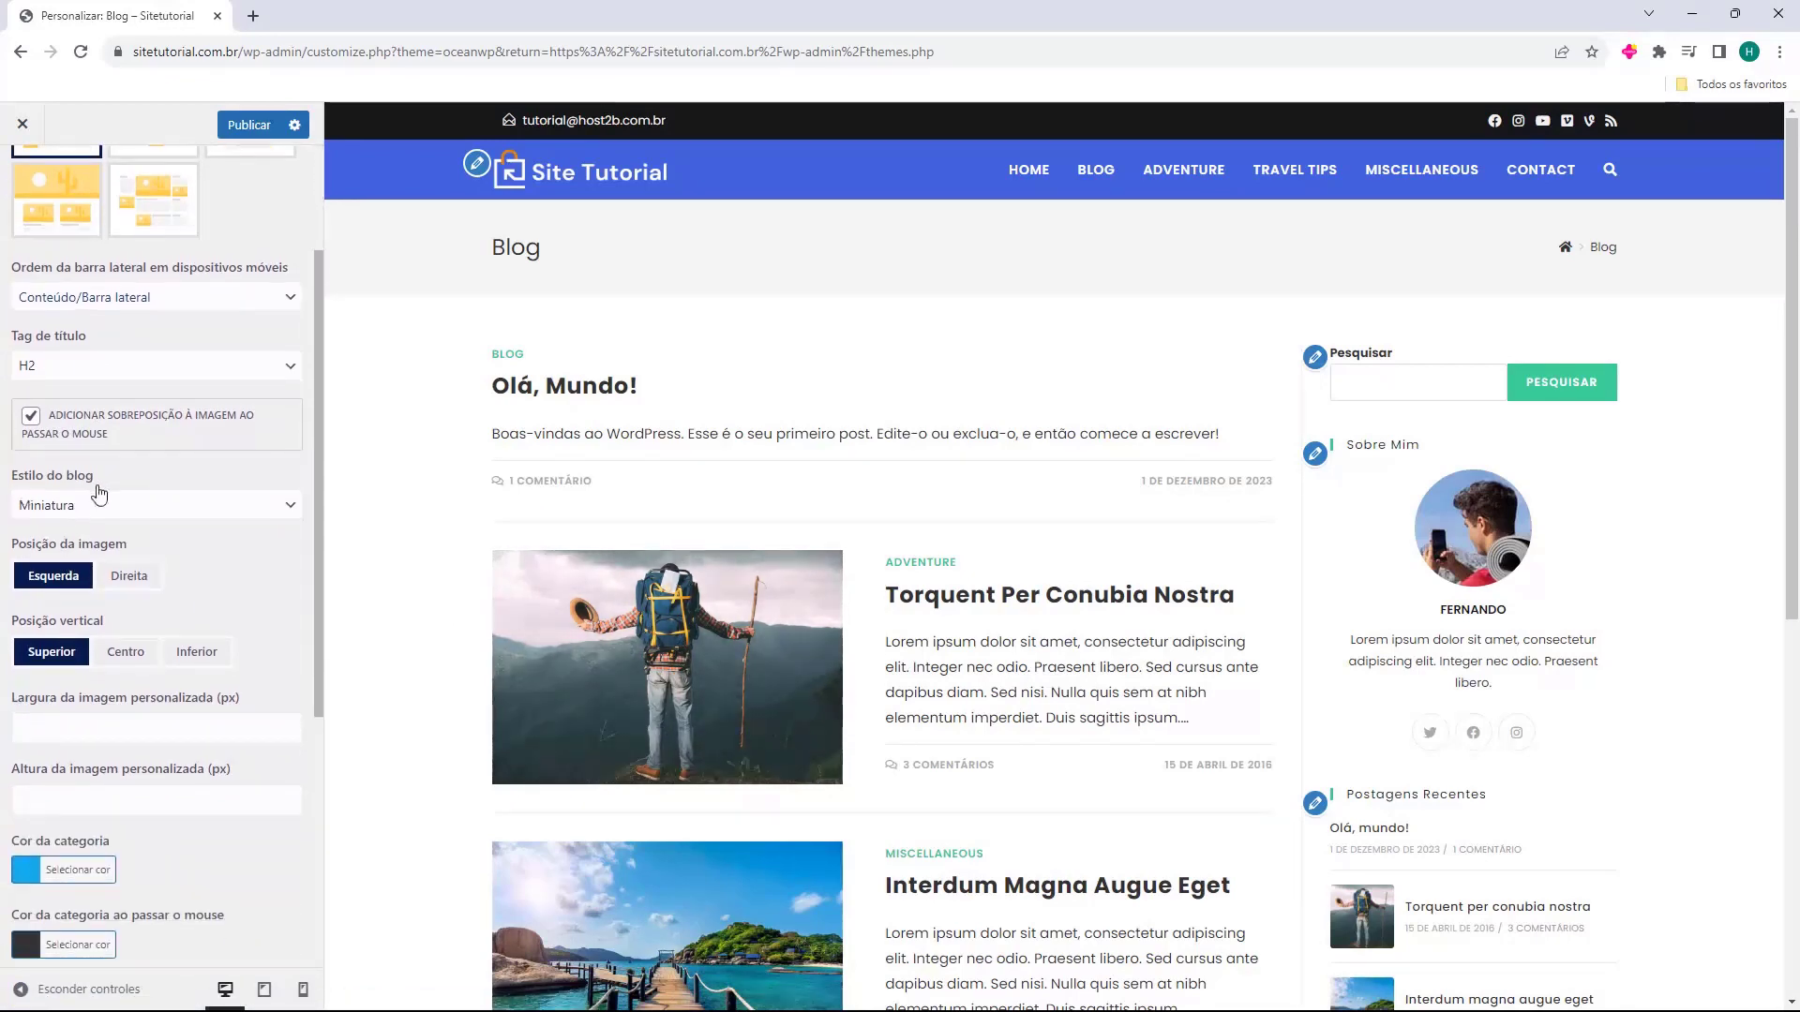
left_click(97, 508)
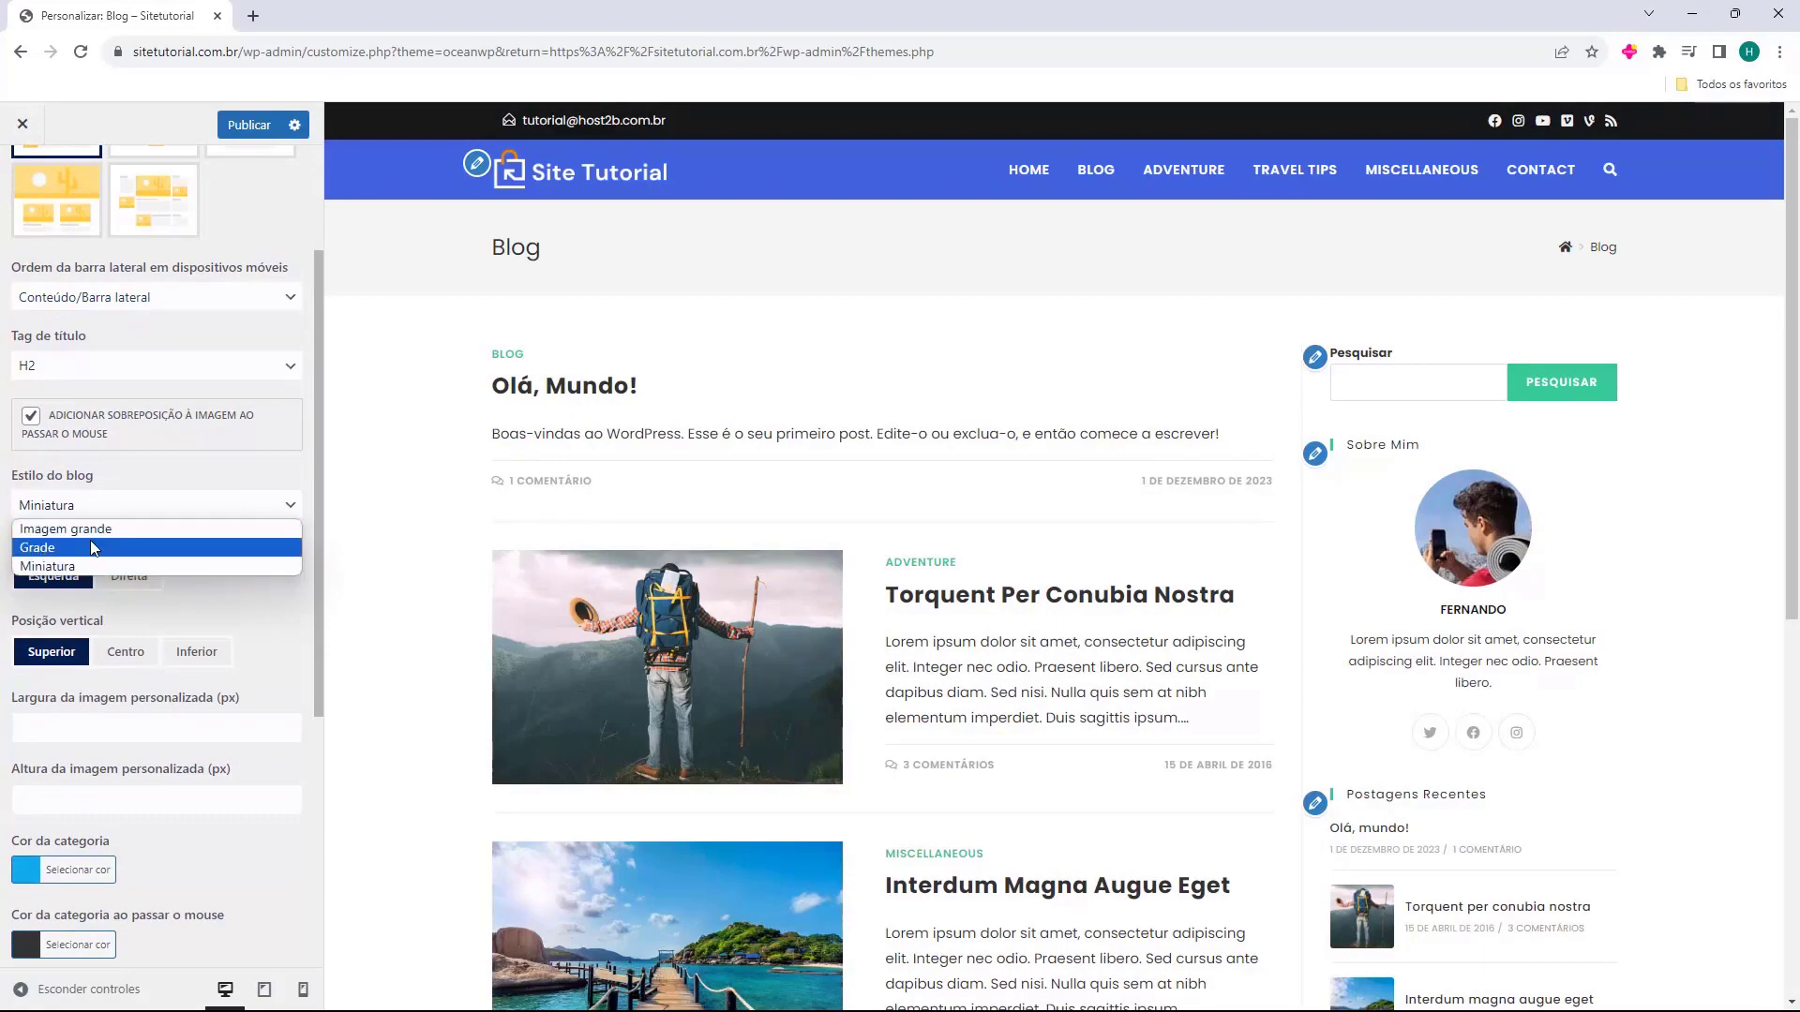
left_click(88, 529)
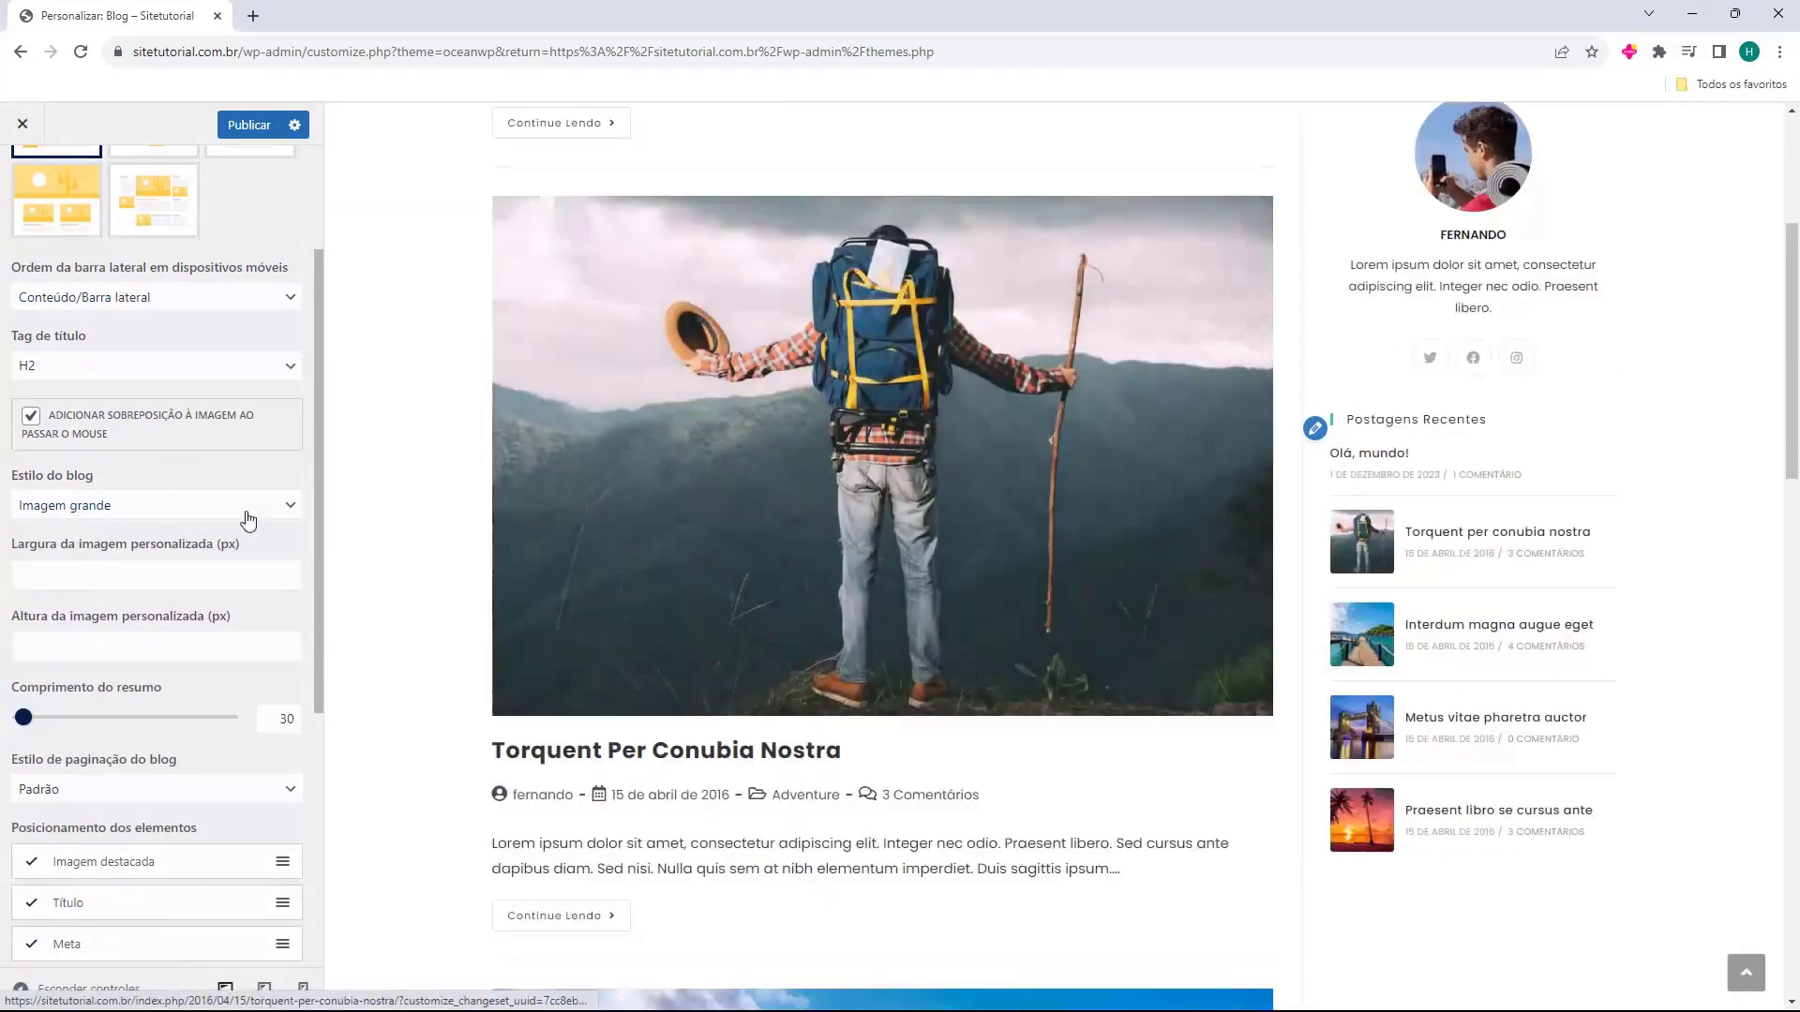
left_click(136, 507)
left_click(151, 552)
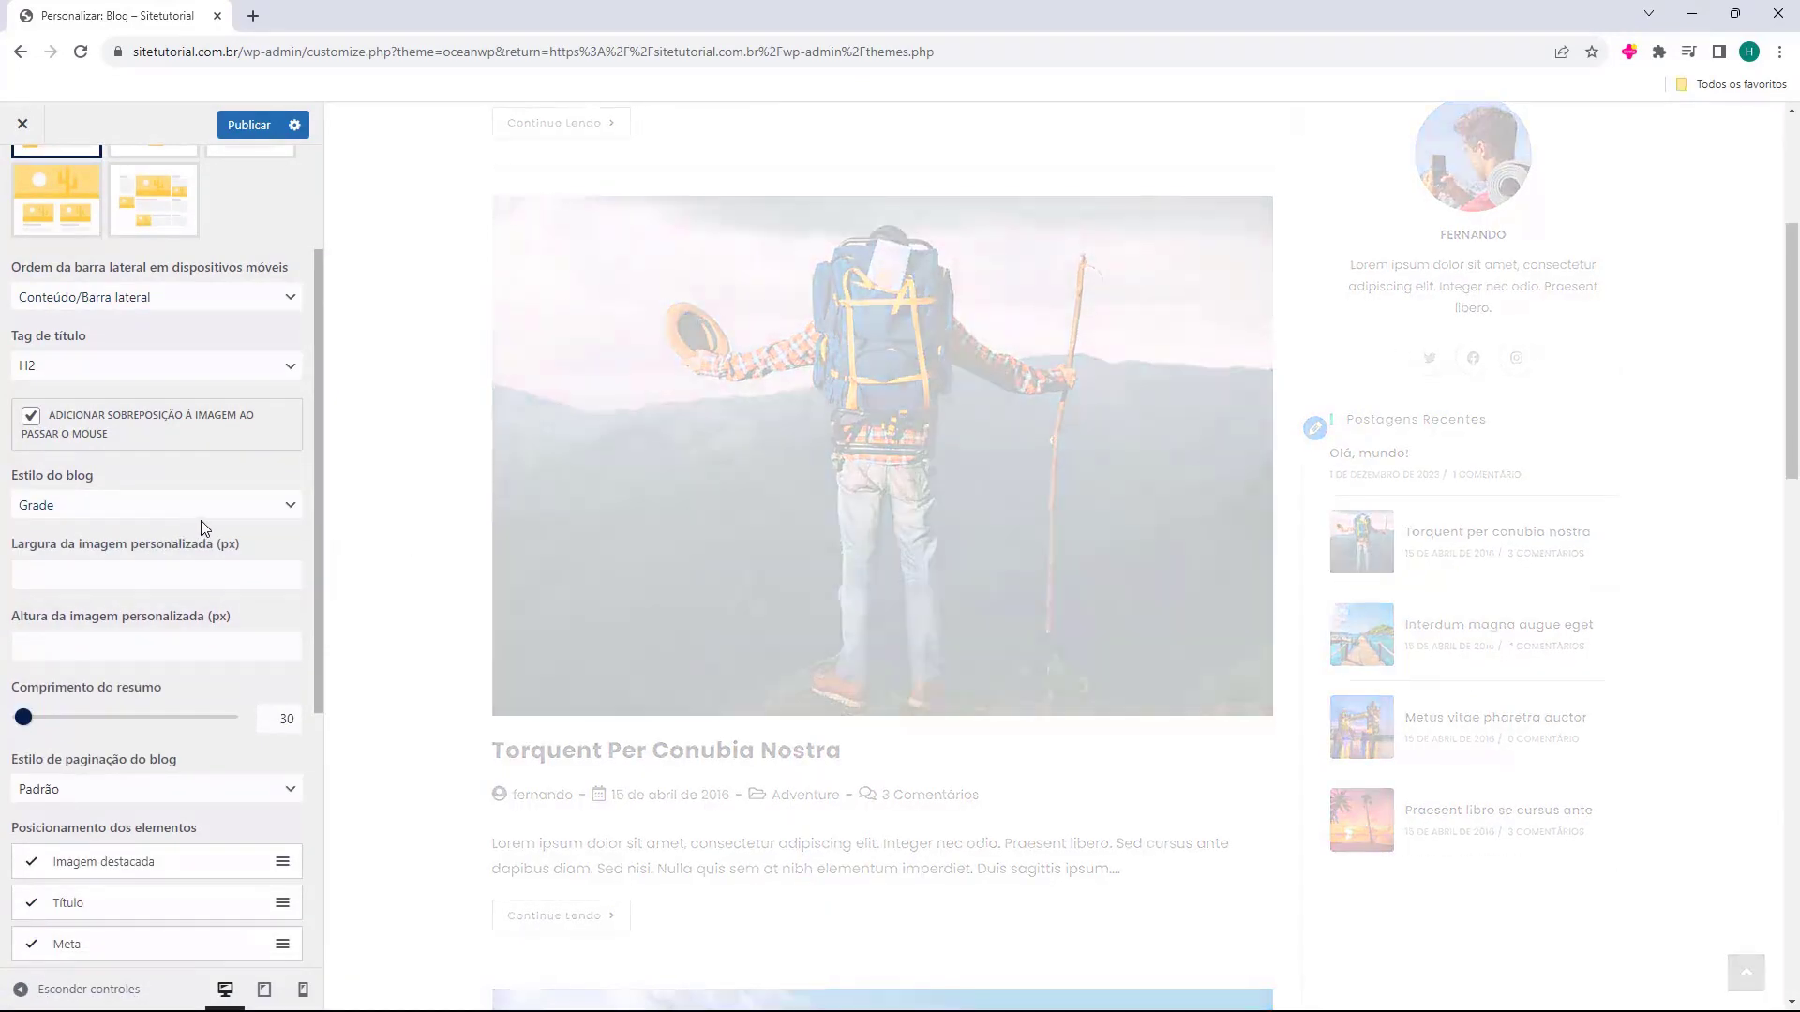
scroll(1182, 627, "down", 5)
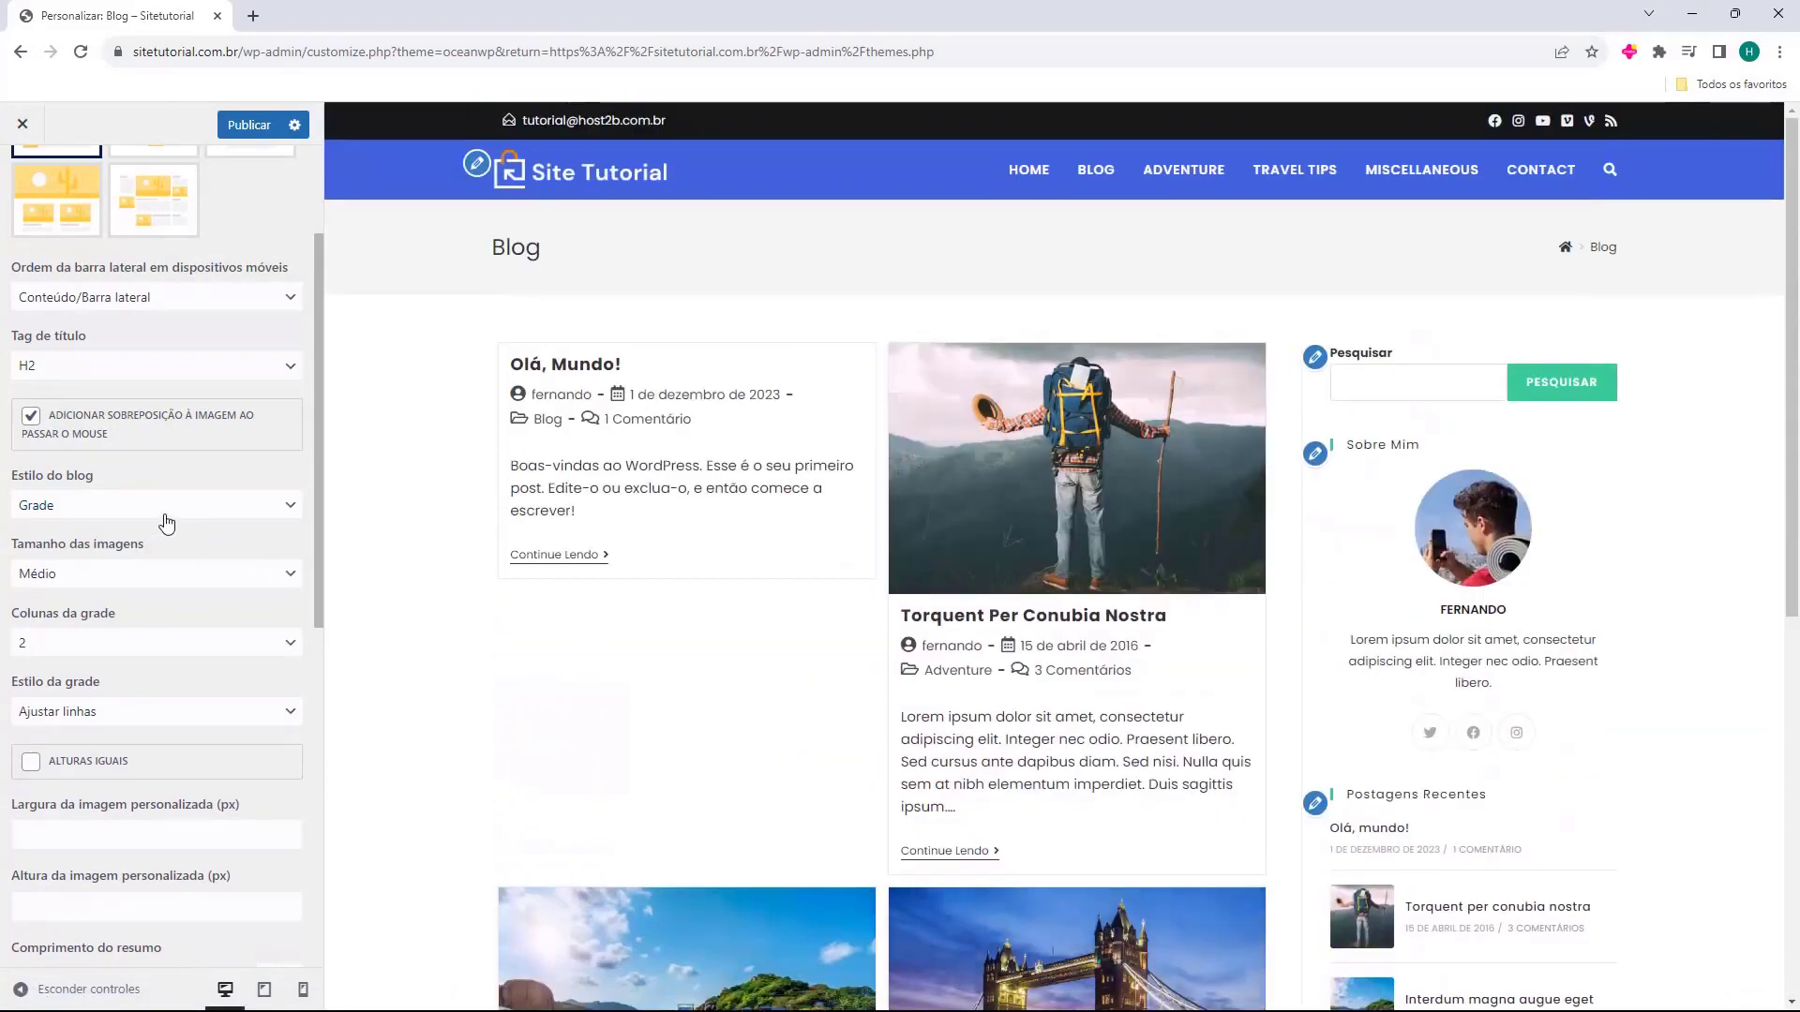
left_click(164, 511)
left_click(86, 566)
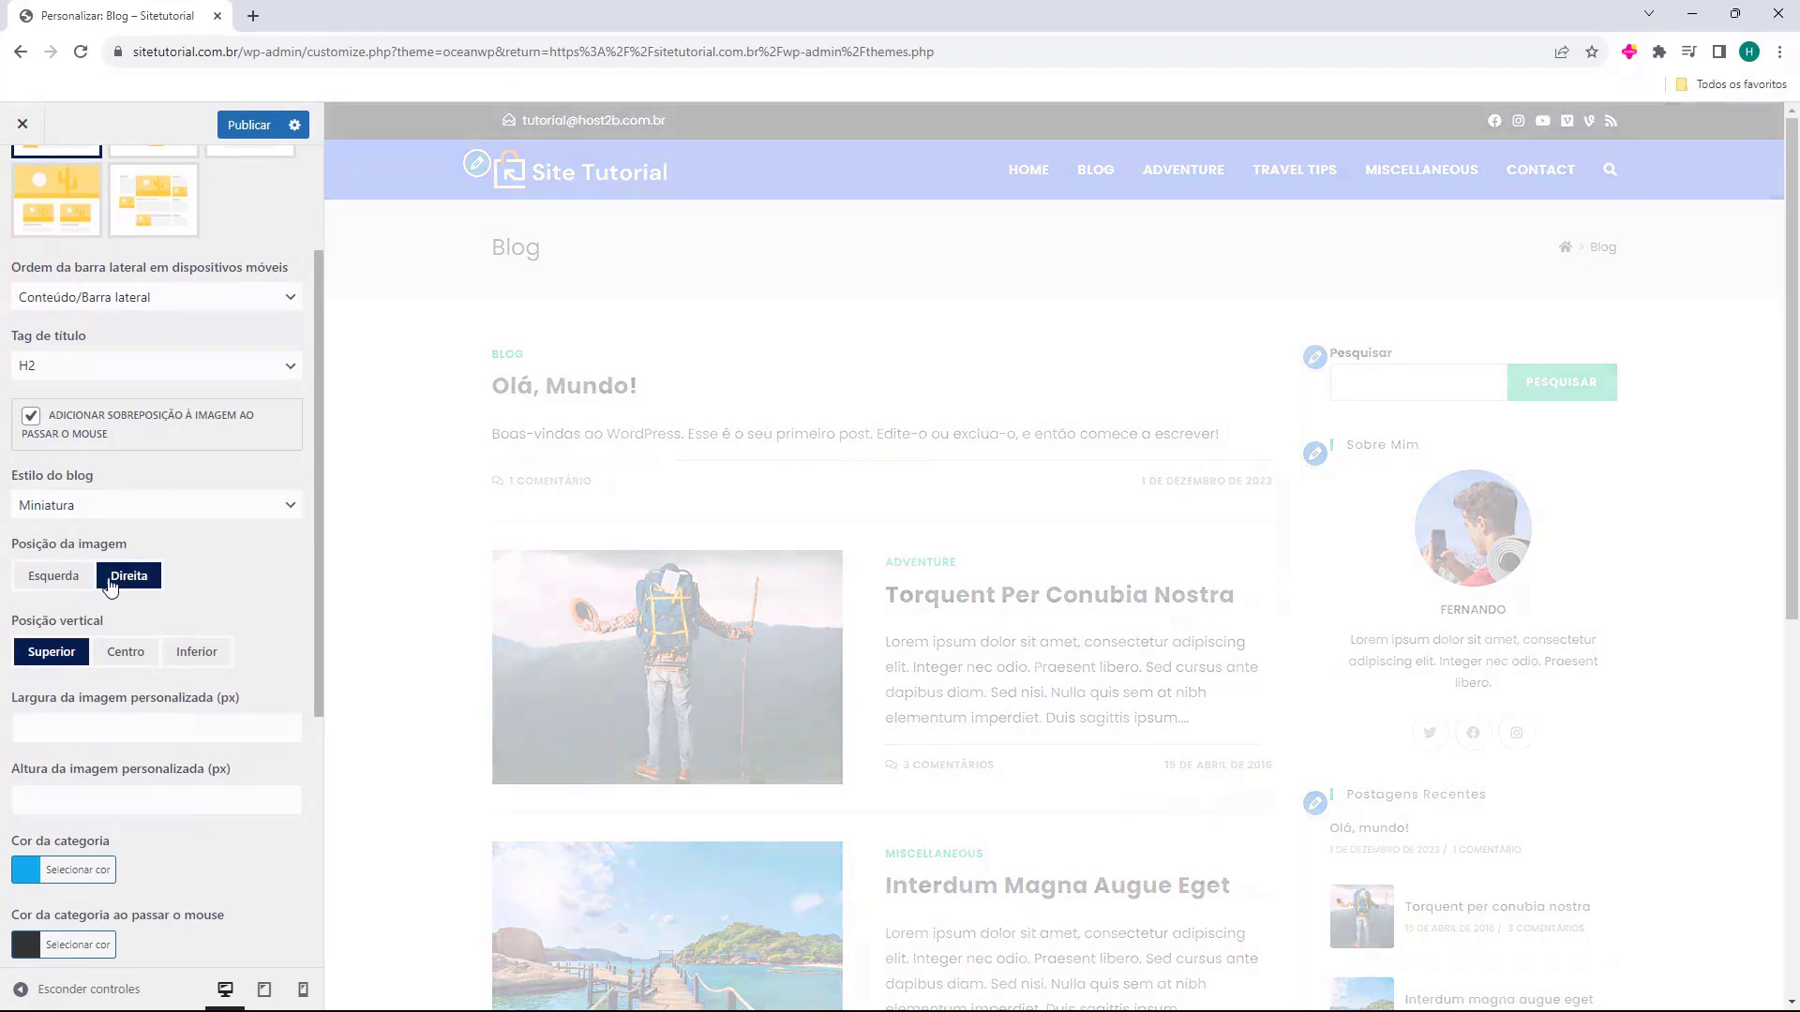
left_click(52, 582)
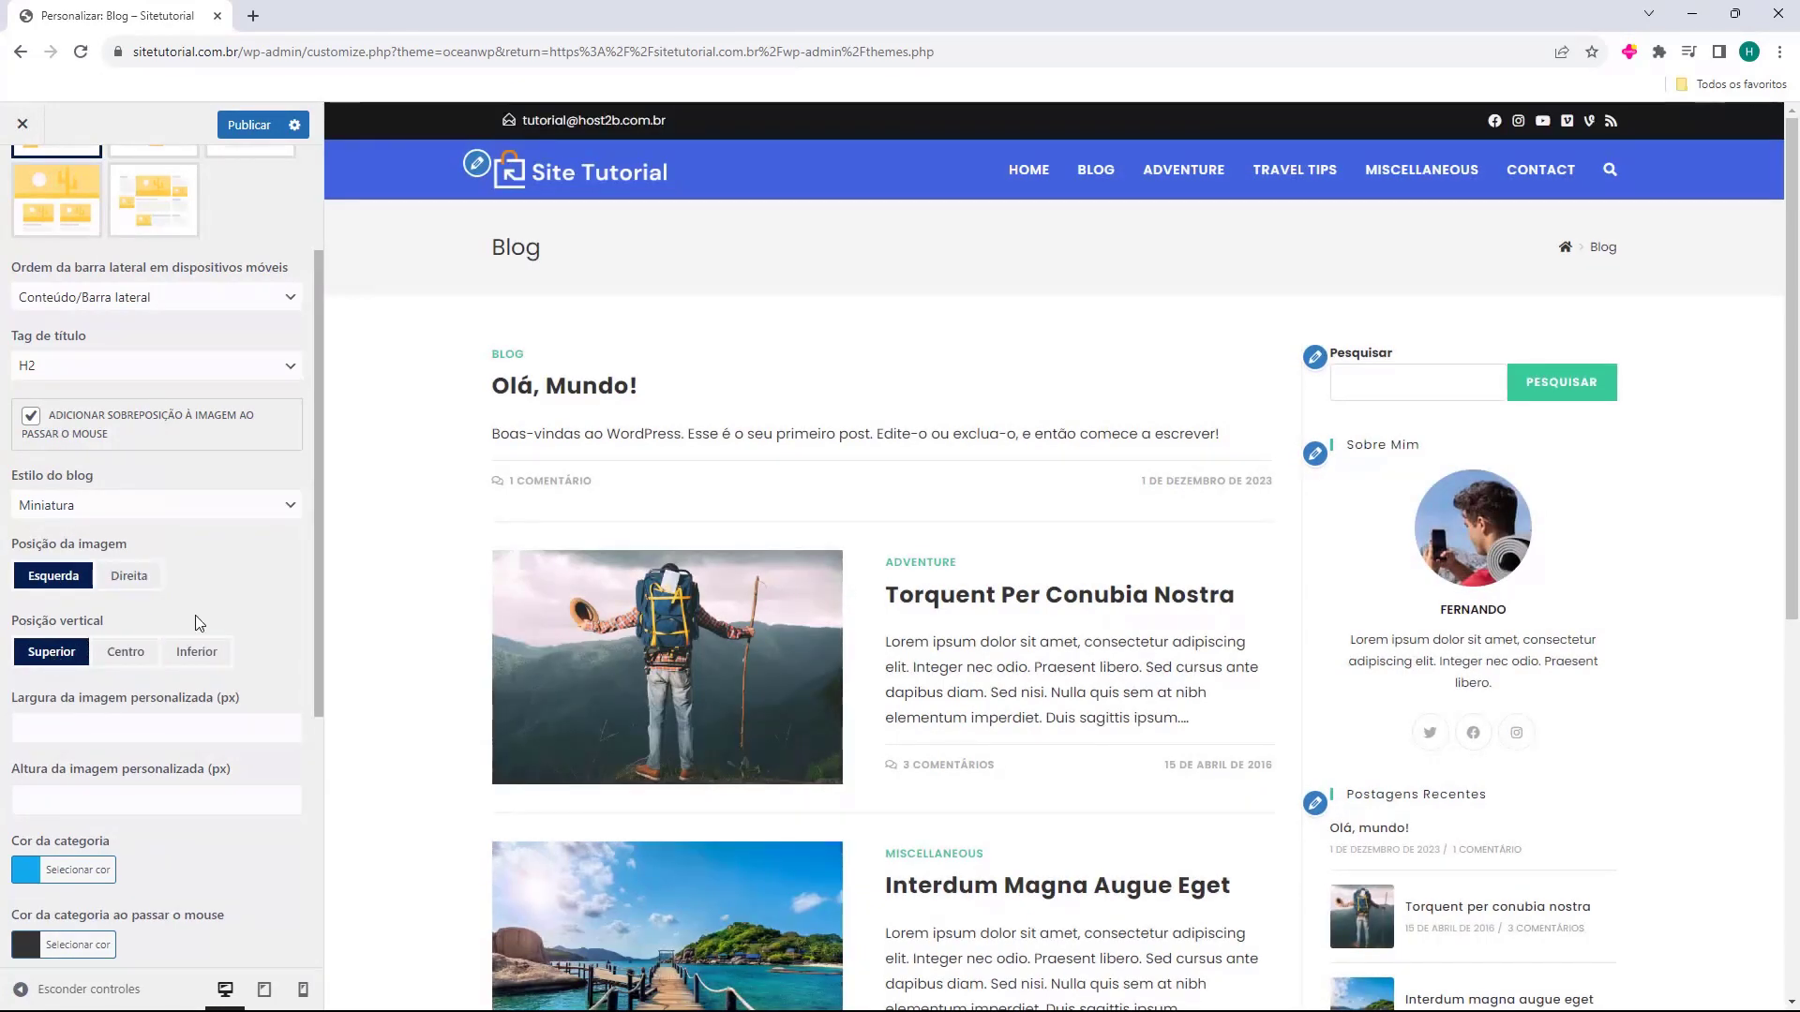
scroll(192, 647, "down", 1)
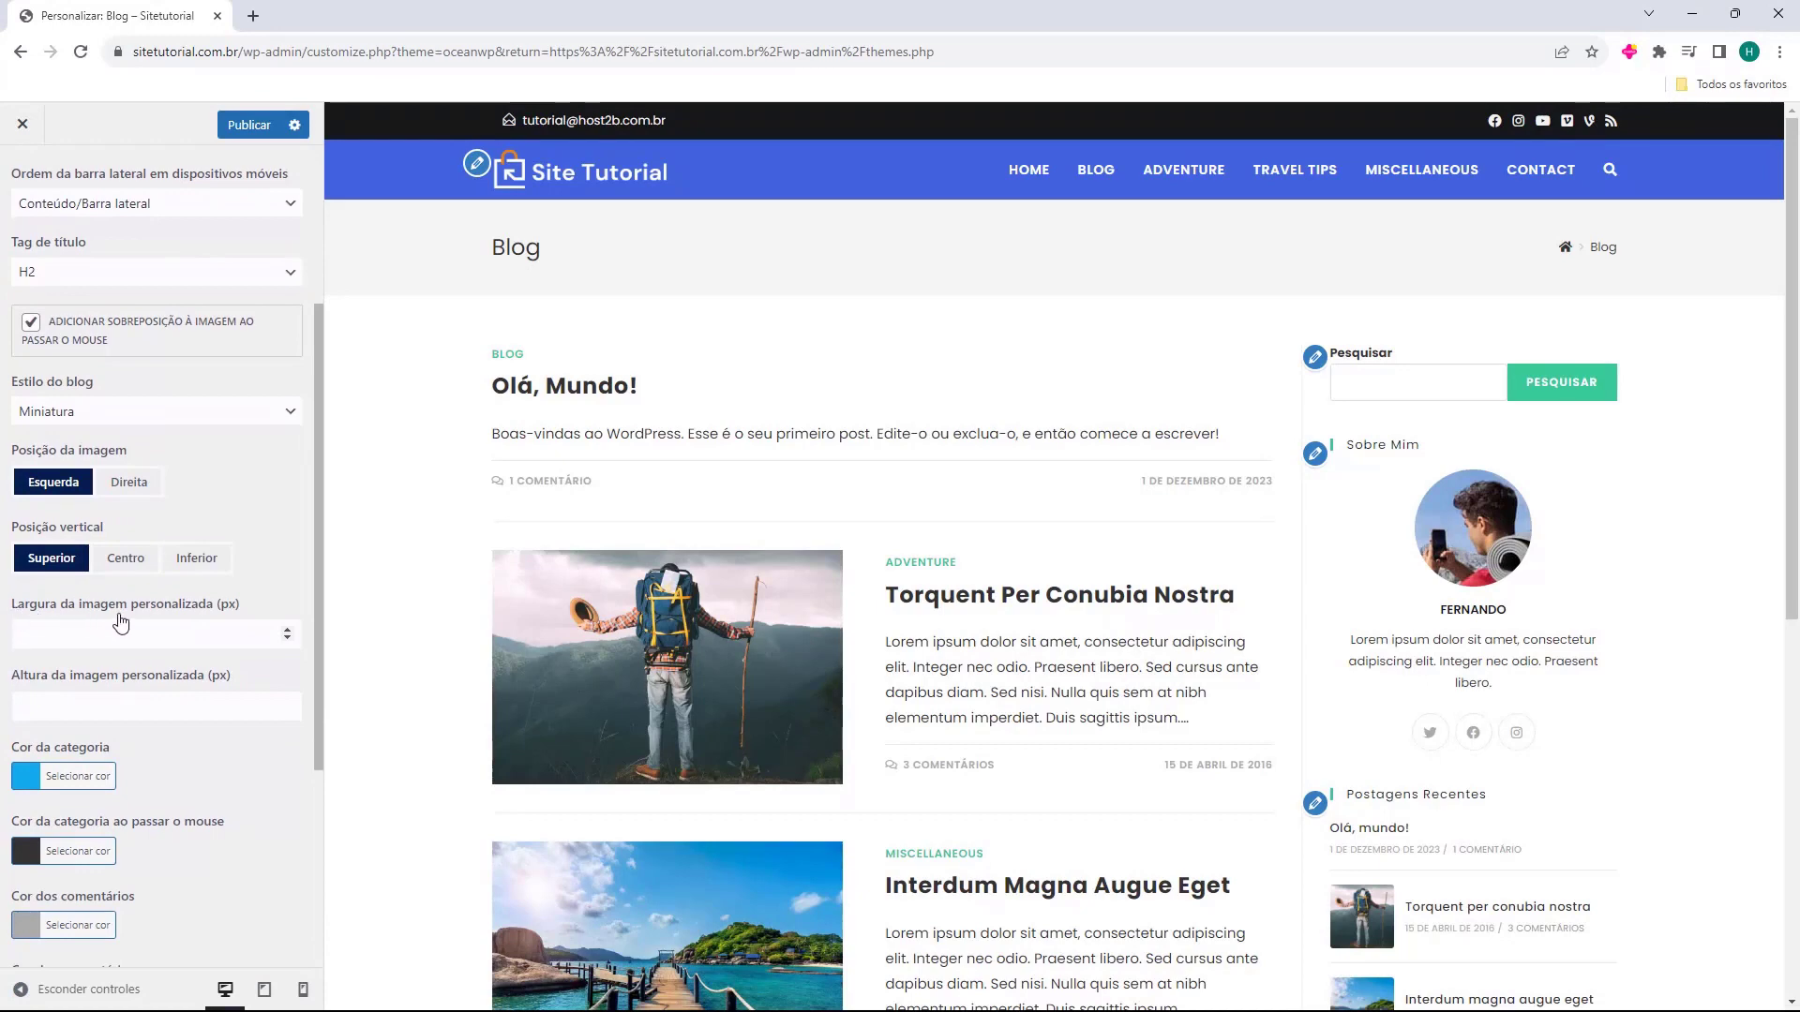
Set the blog's Cor da categoria to a light blue.
scroll(103, 685, "down", 2)
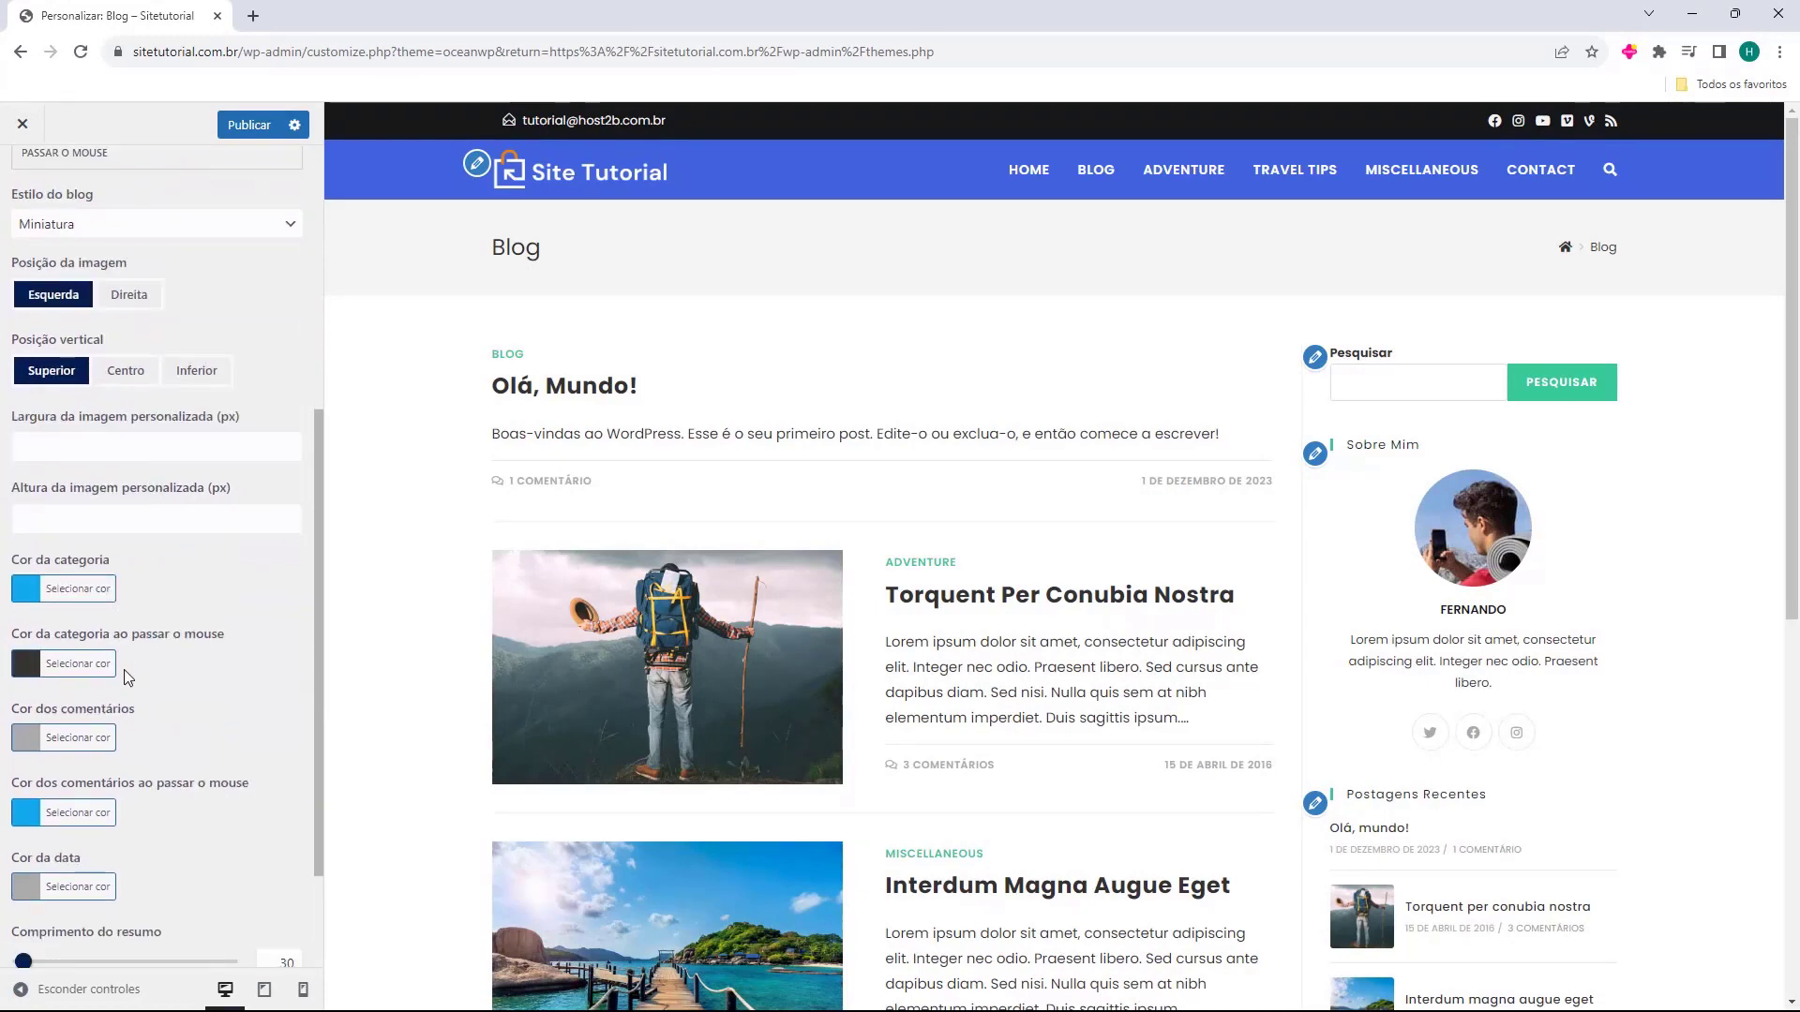
scroll(113, 600, "down", 1)
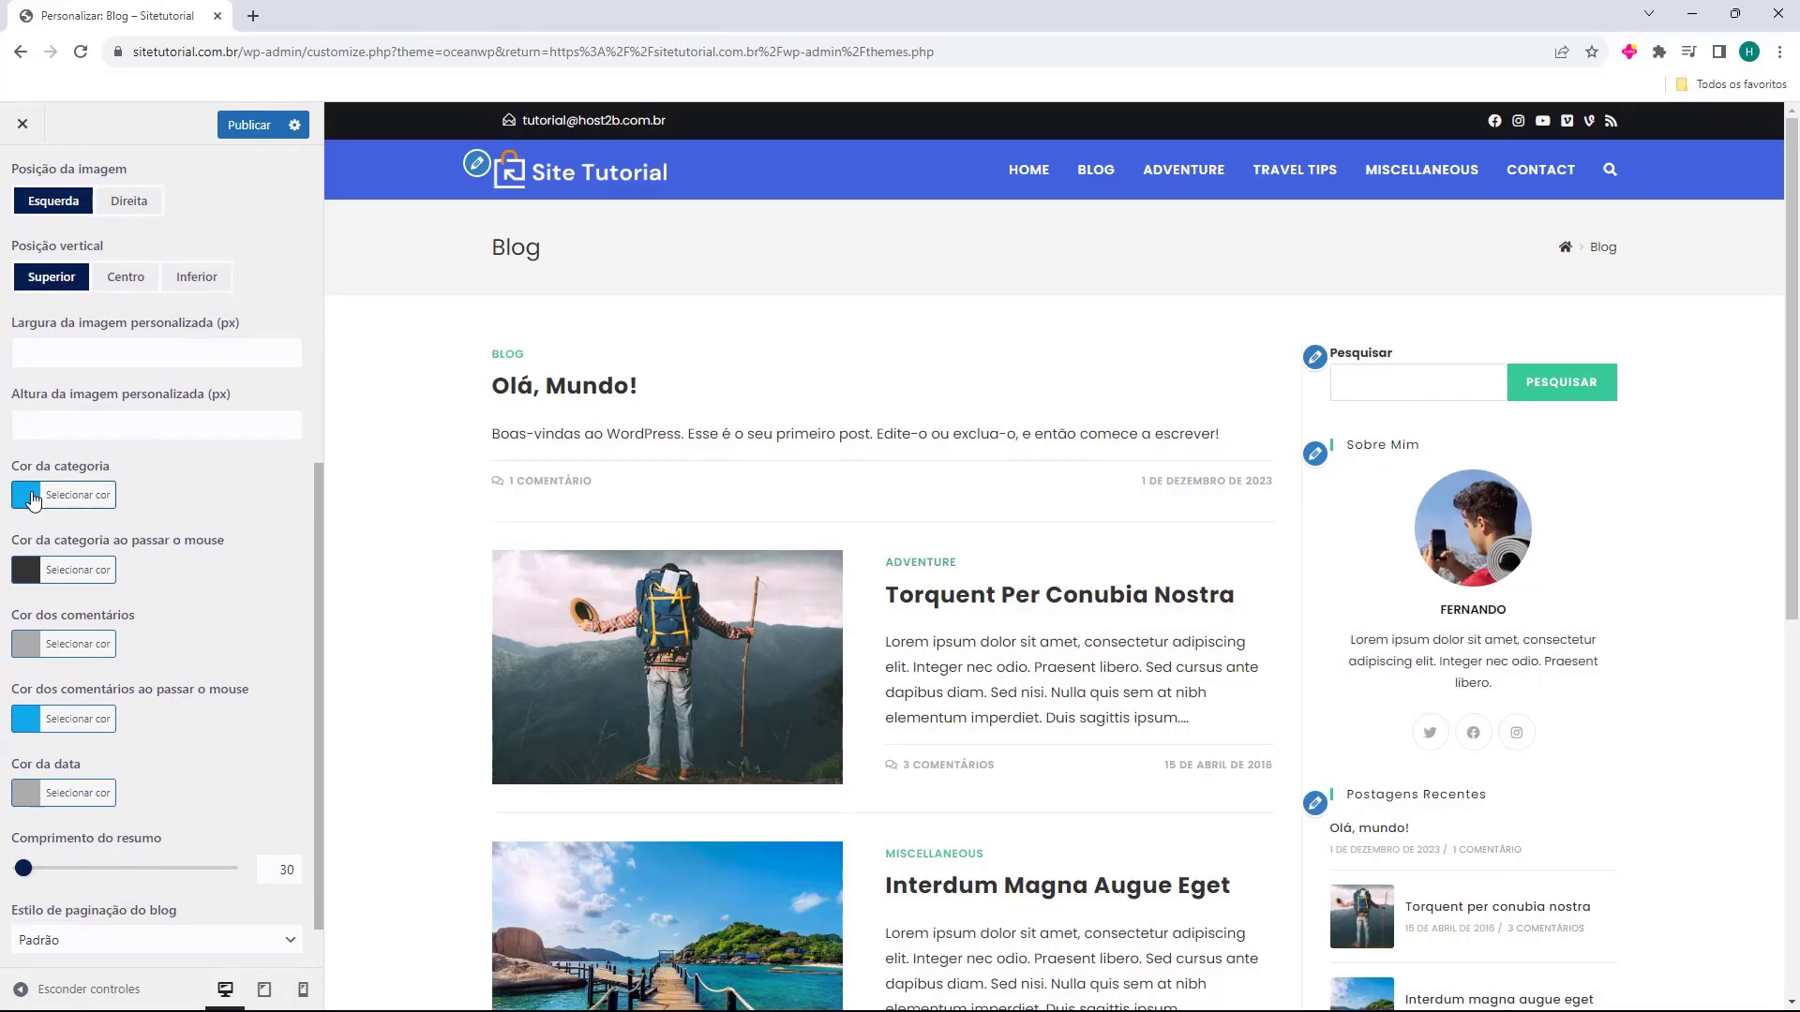
left_click(35, 500)
left_click(87, 612)
left_click_drag(103, 708, 114, 566)
left_click(78, 495)
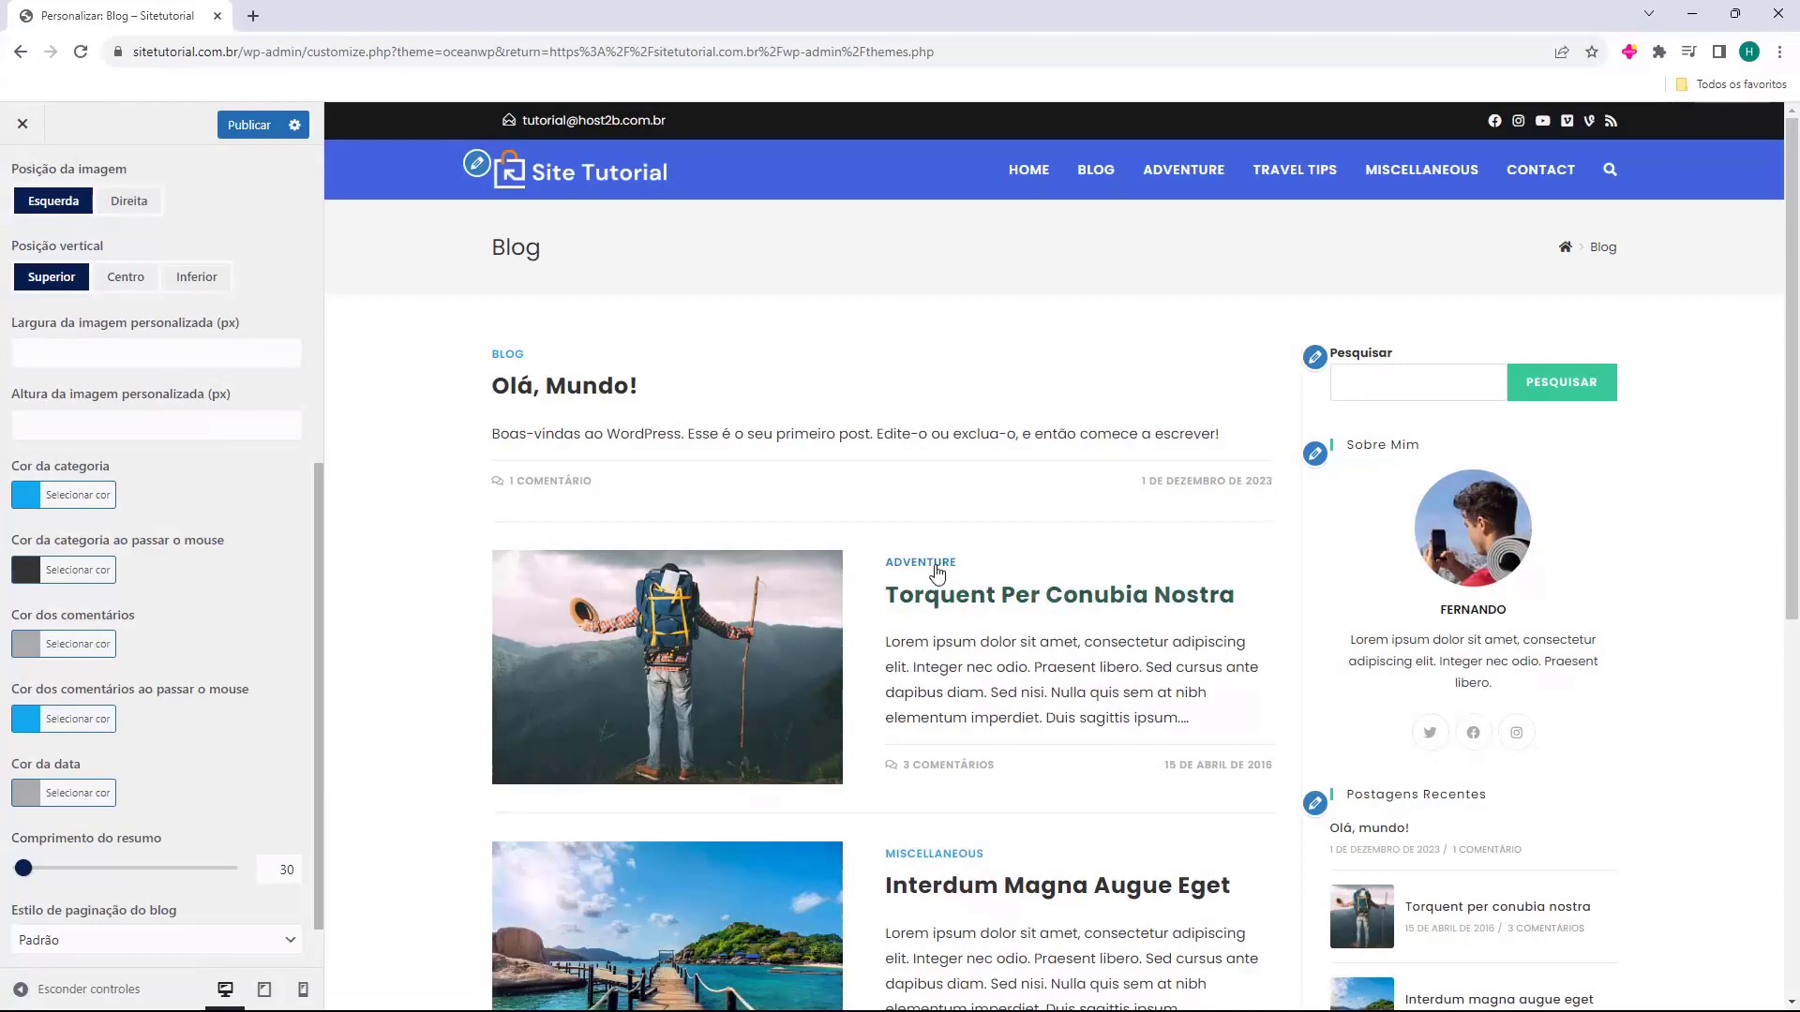
scroll(178, 575, "down", 1)
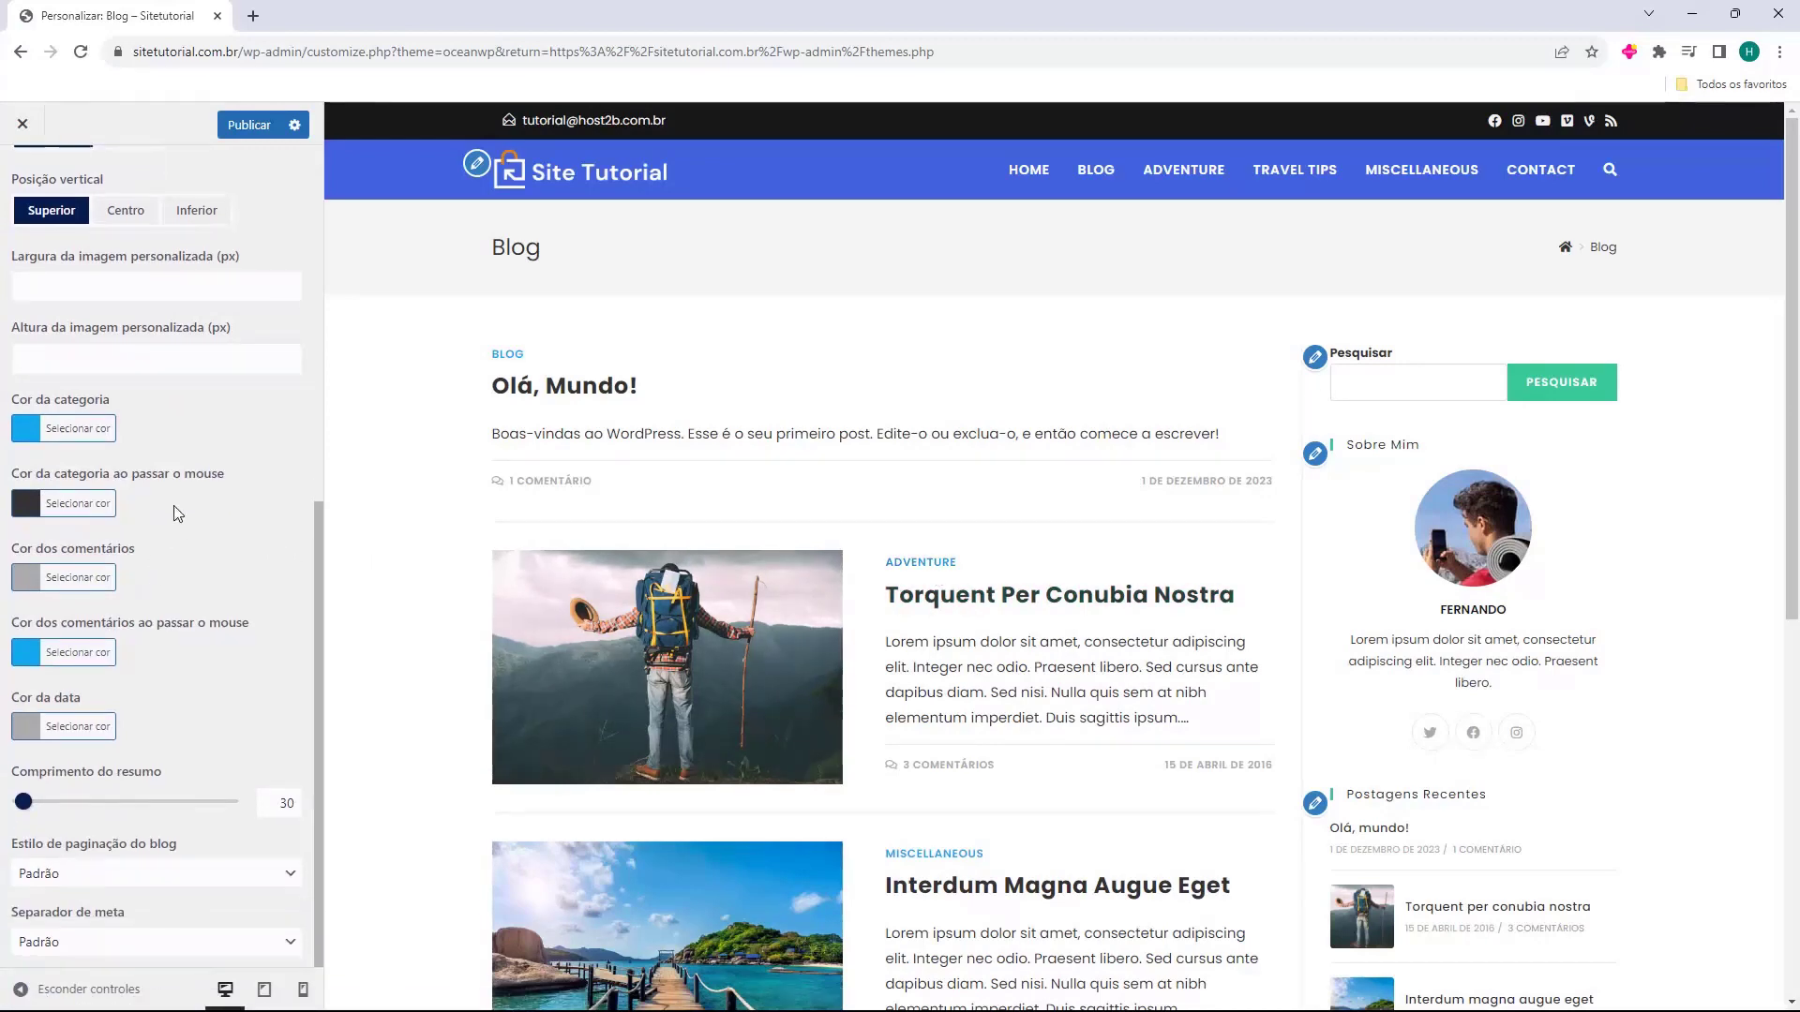
scroll(363, 713, "down", 7)
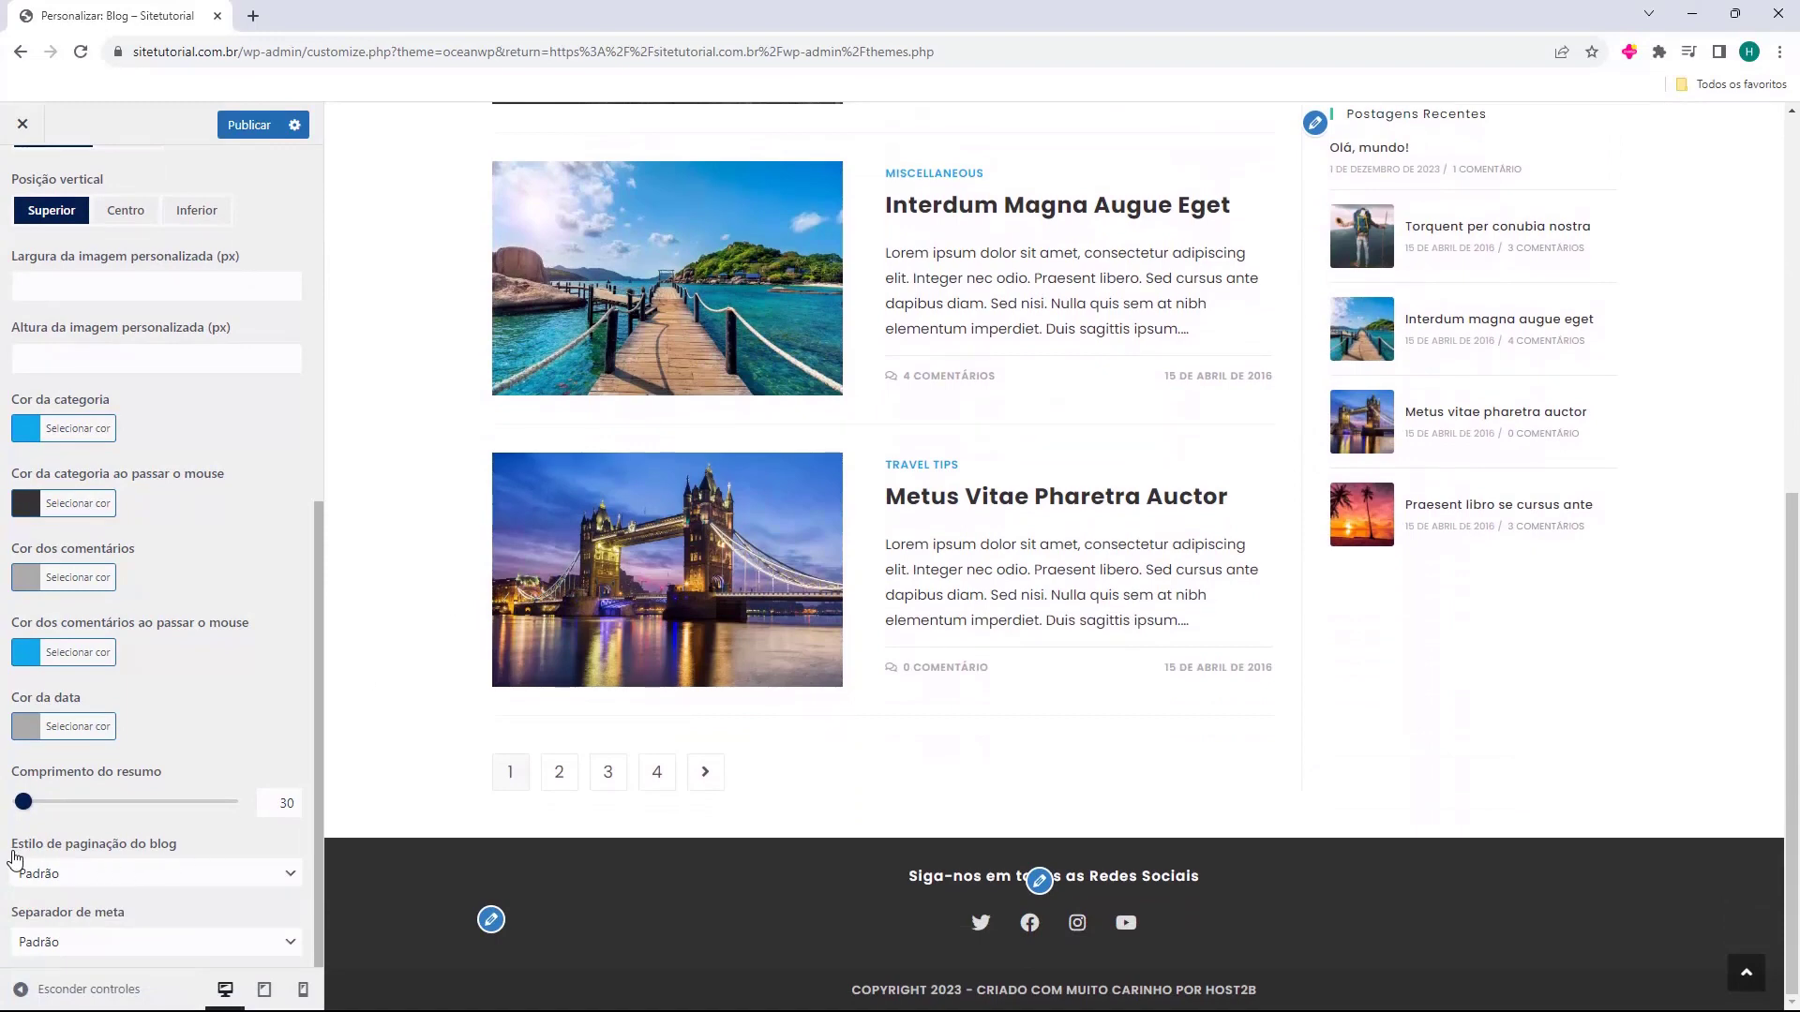
Set blog pagination style to Padrão numbered pages, keeping the meta separator at Padrão.
left_click(66, 873)
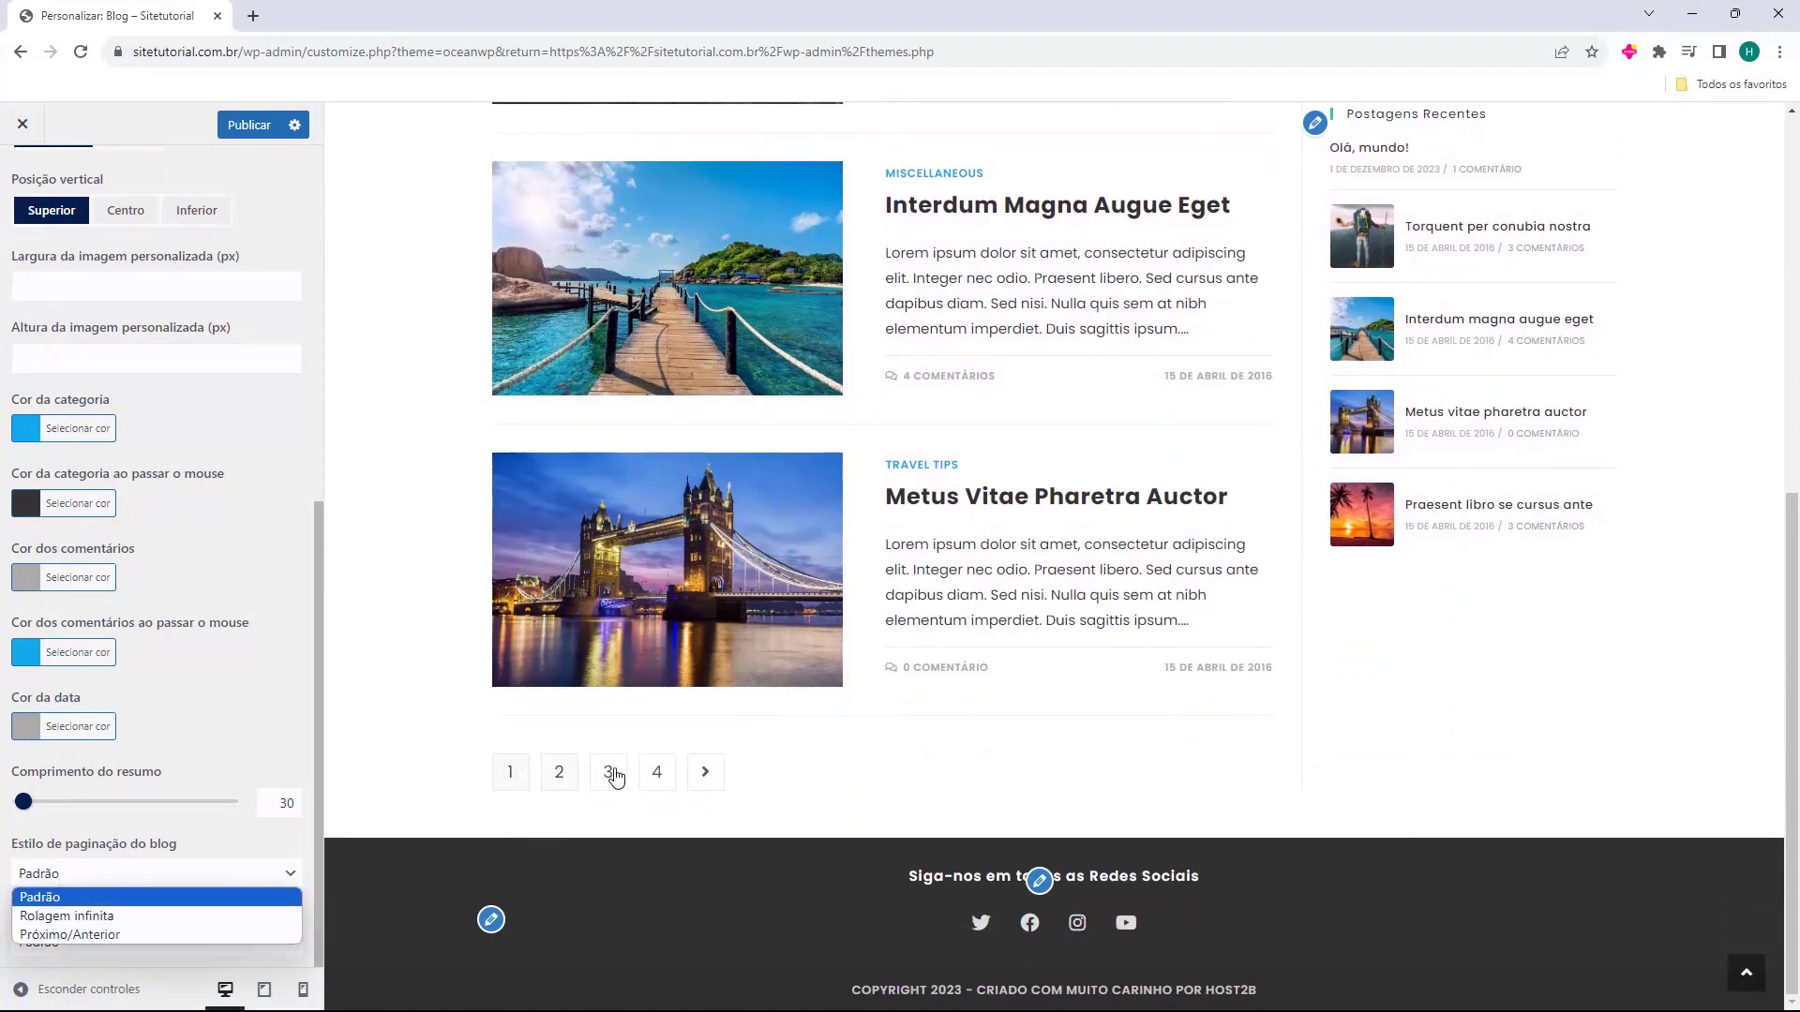
left_click(119, 915)
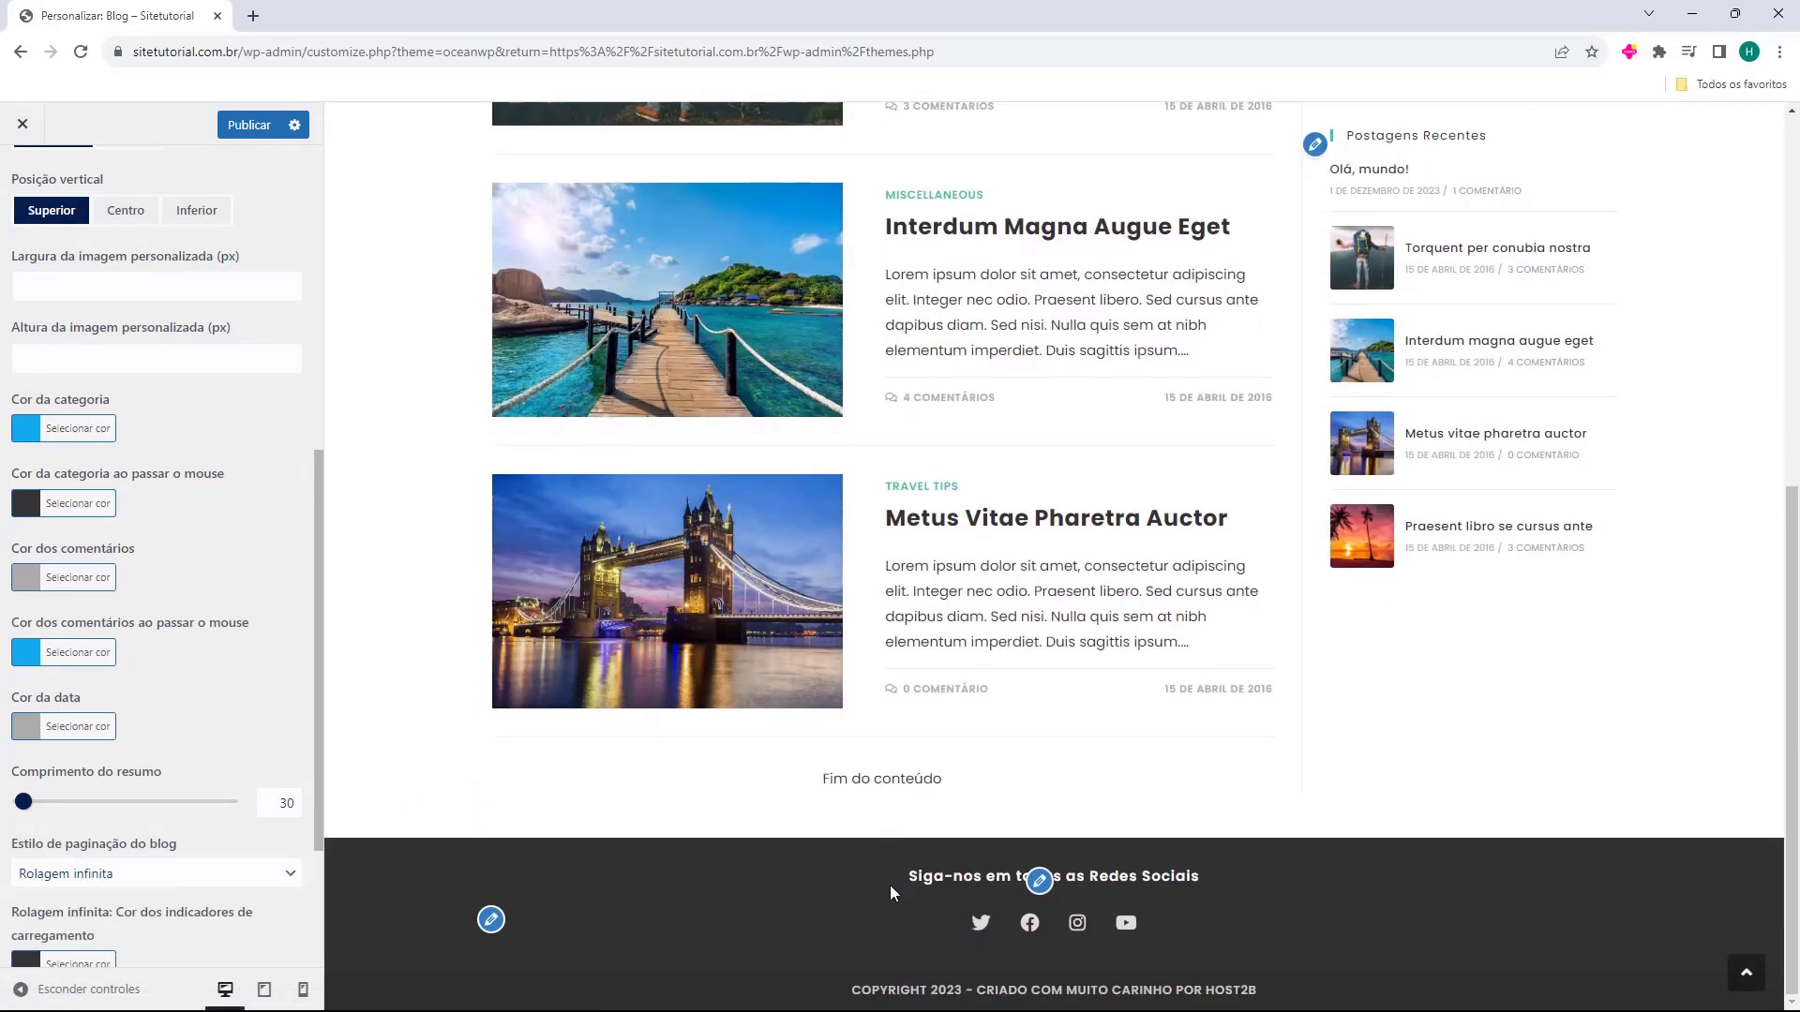
left_click(126, 882)
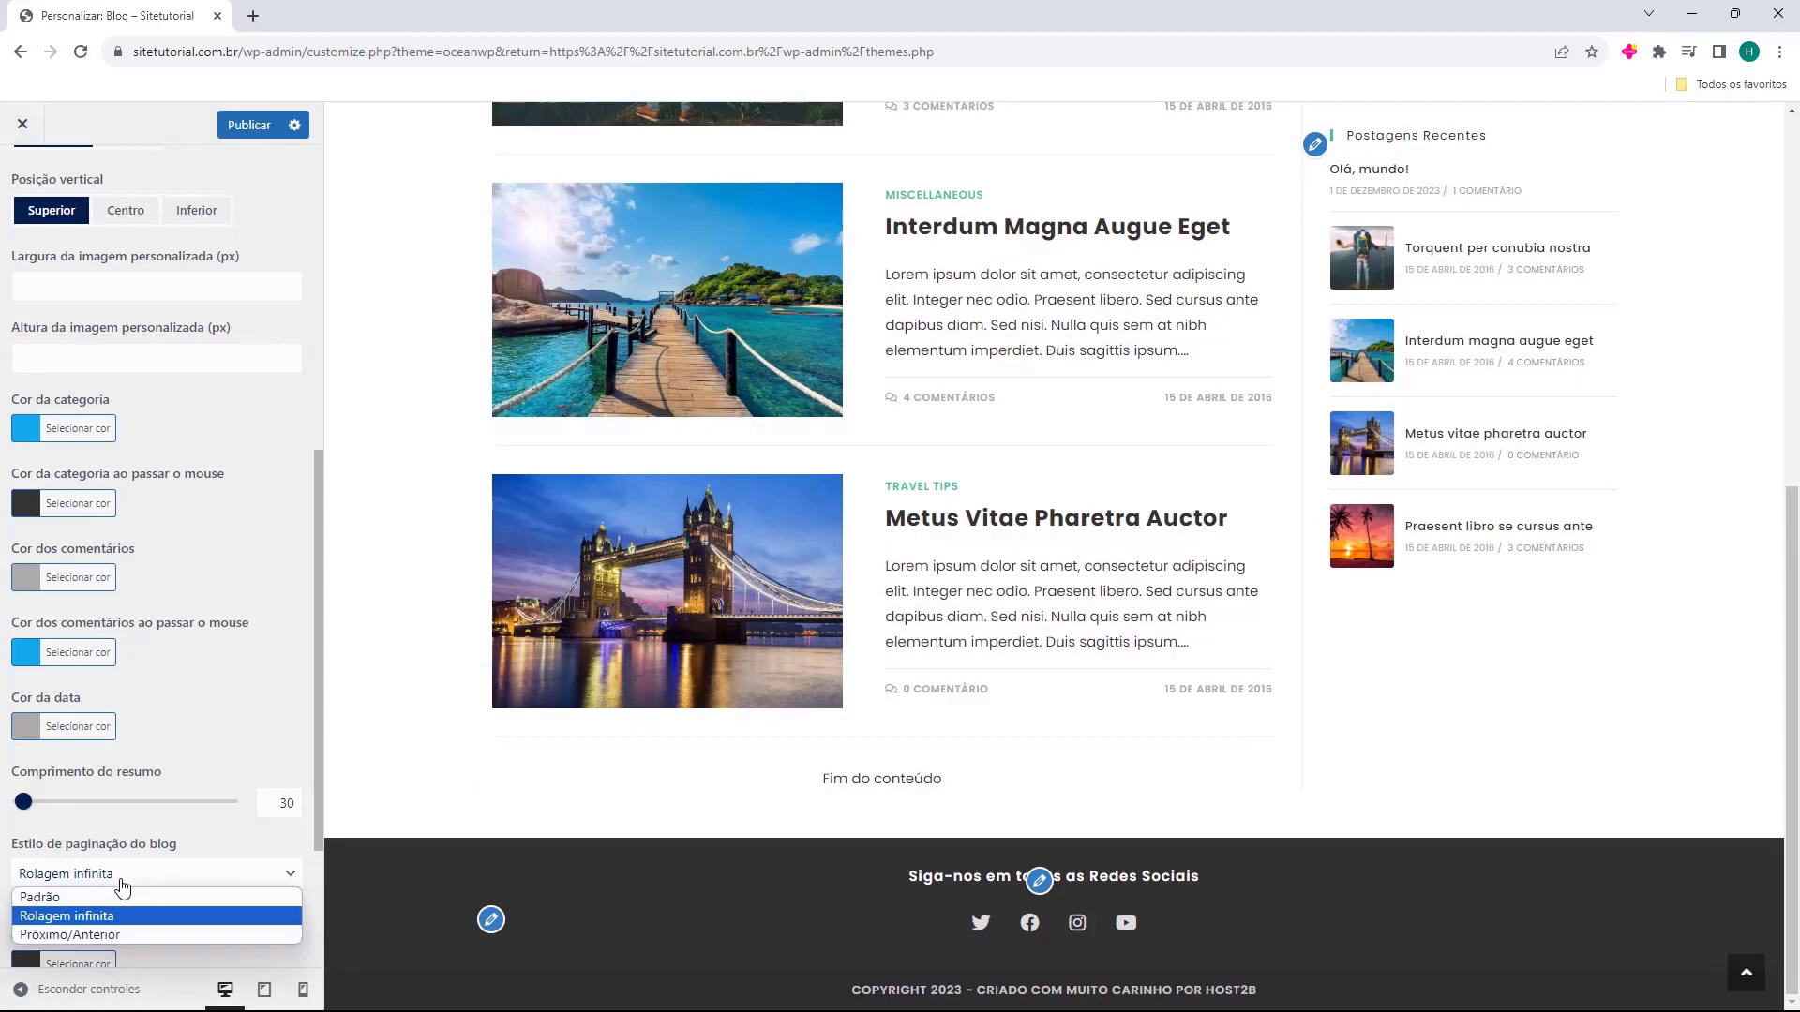
left_click(94, 933)
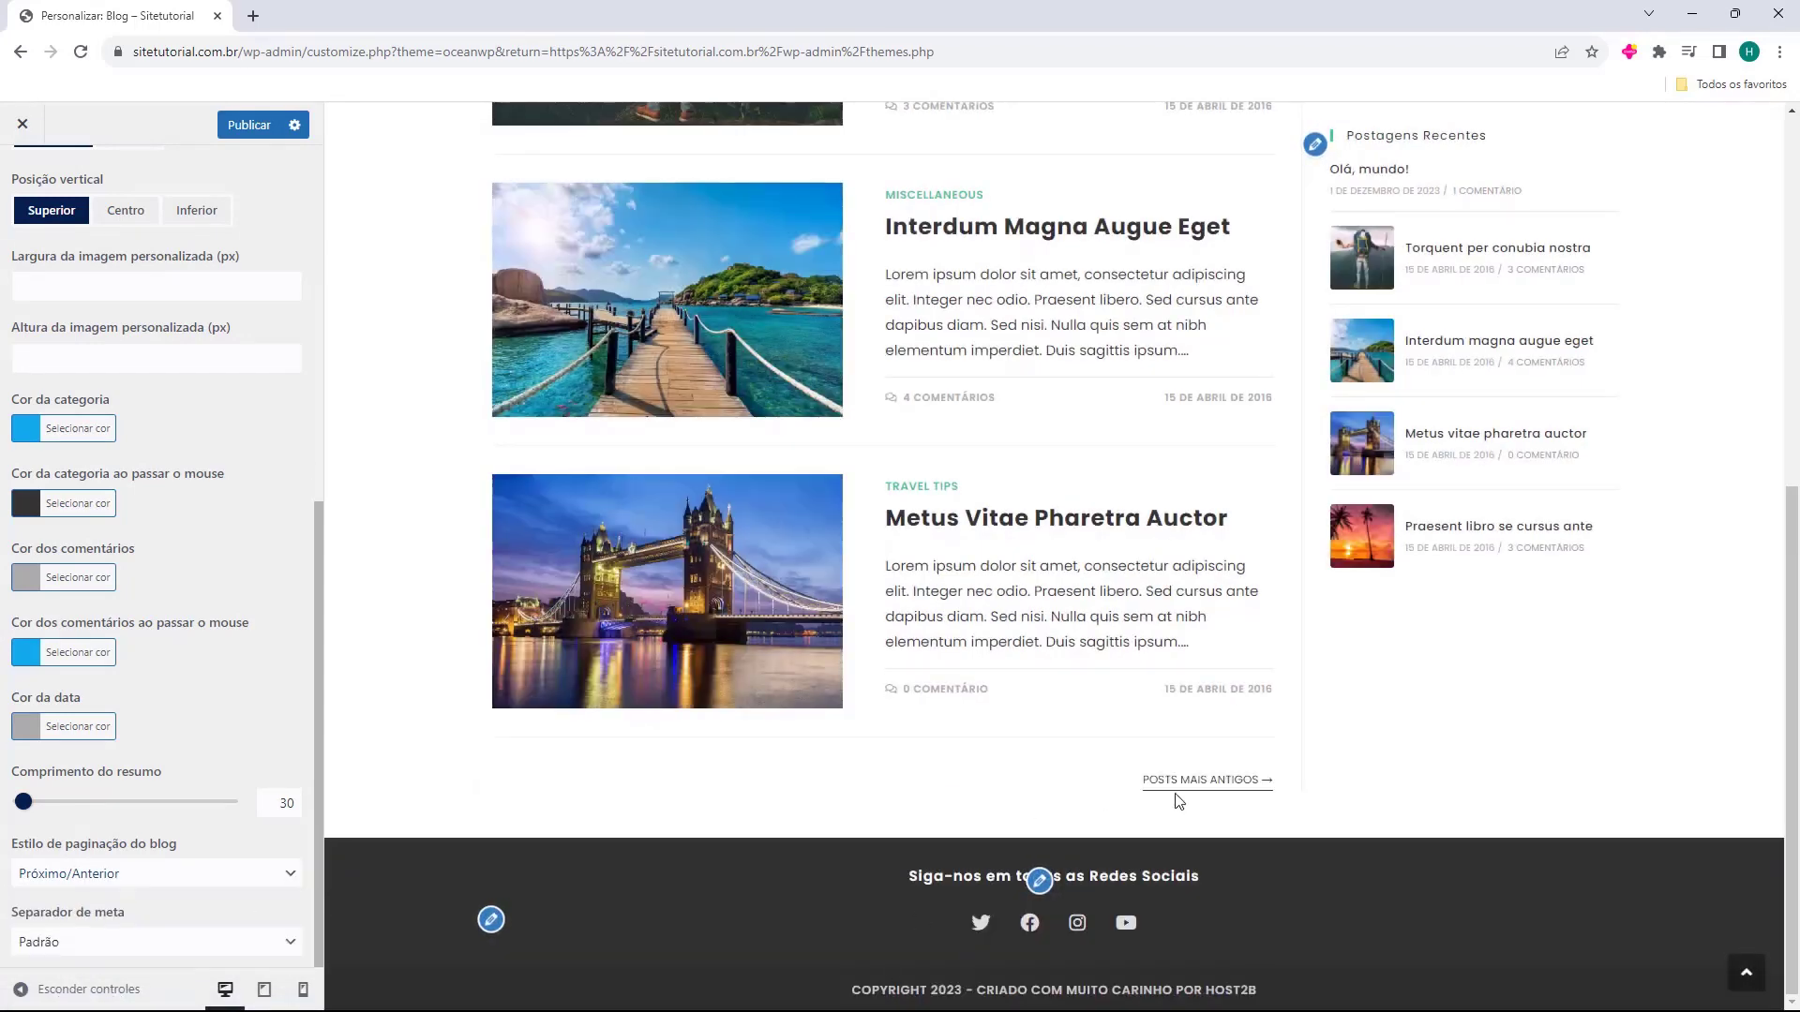
key("Up")
key("Up")
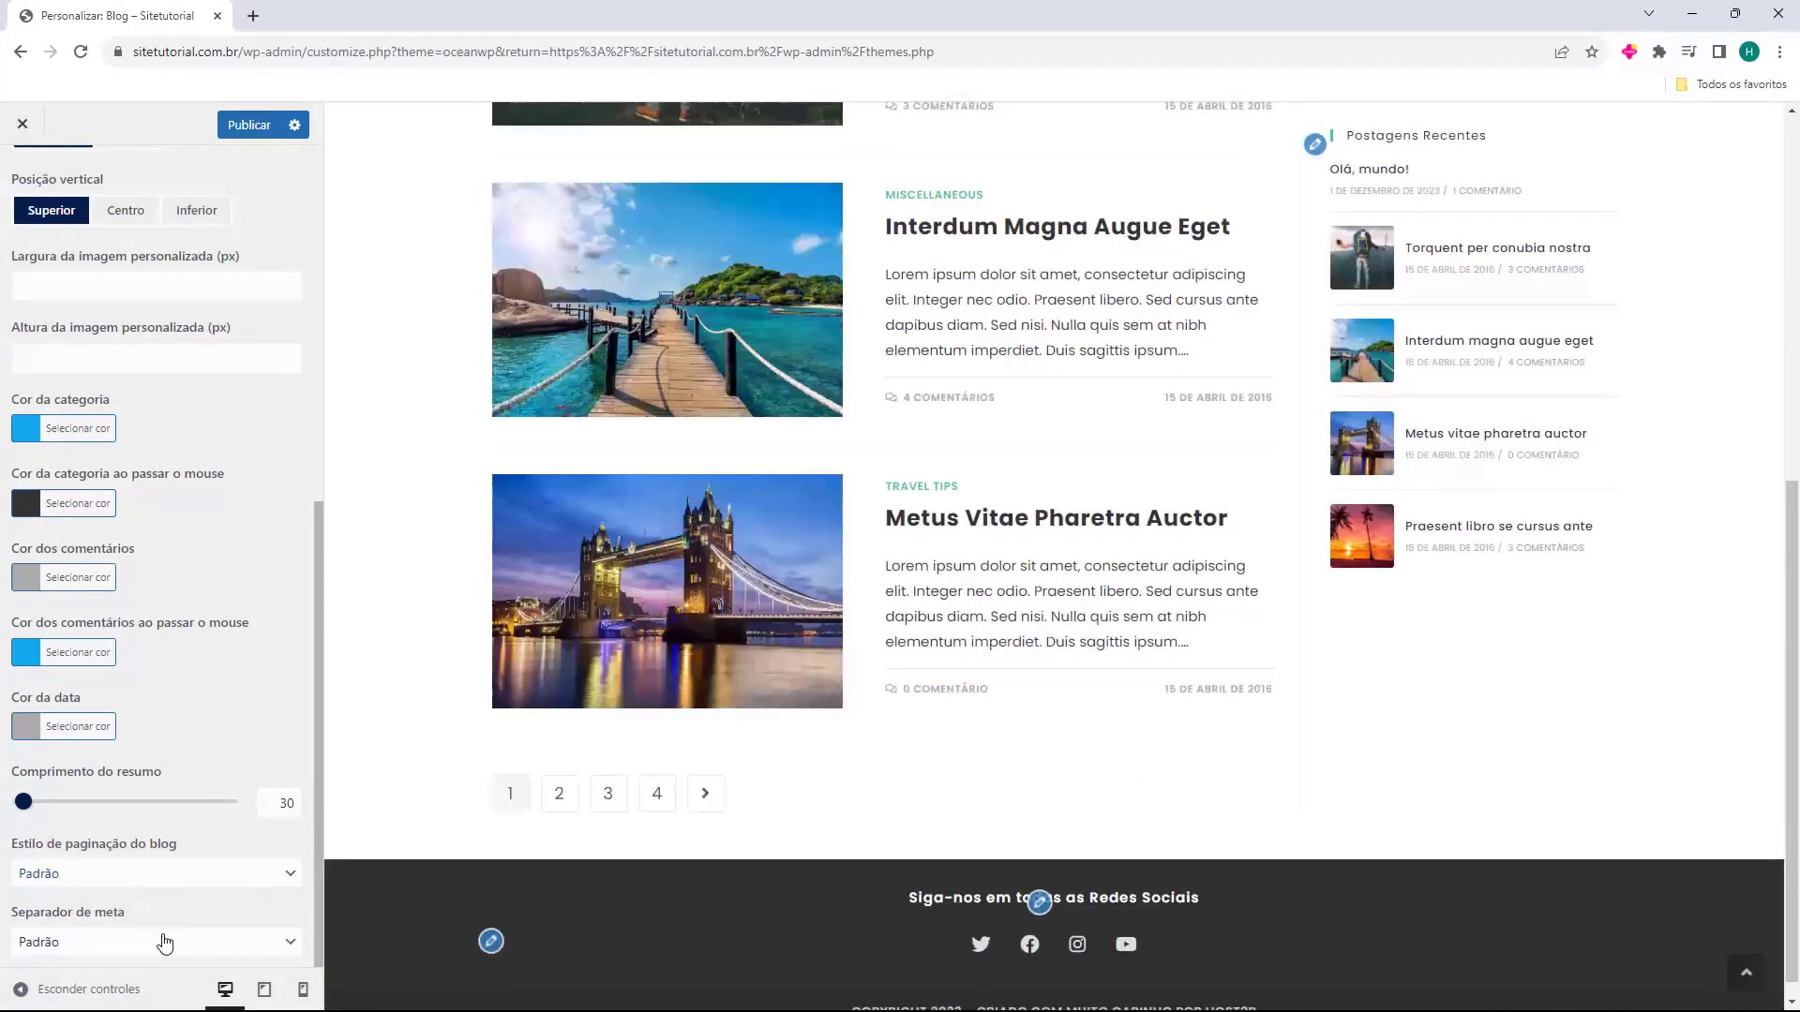
left_click(161, 955)
left_click(56, 855)
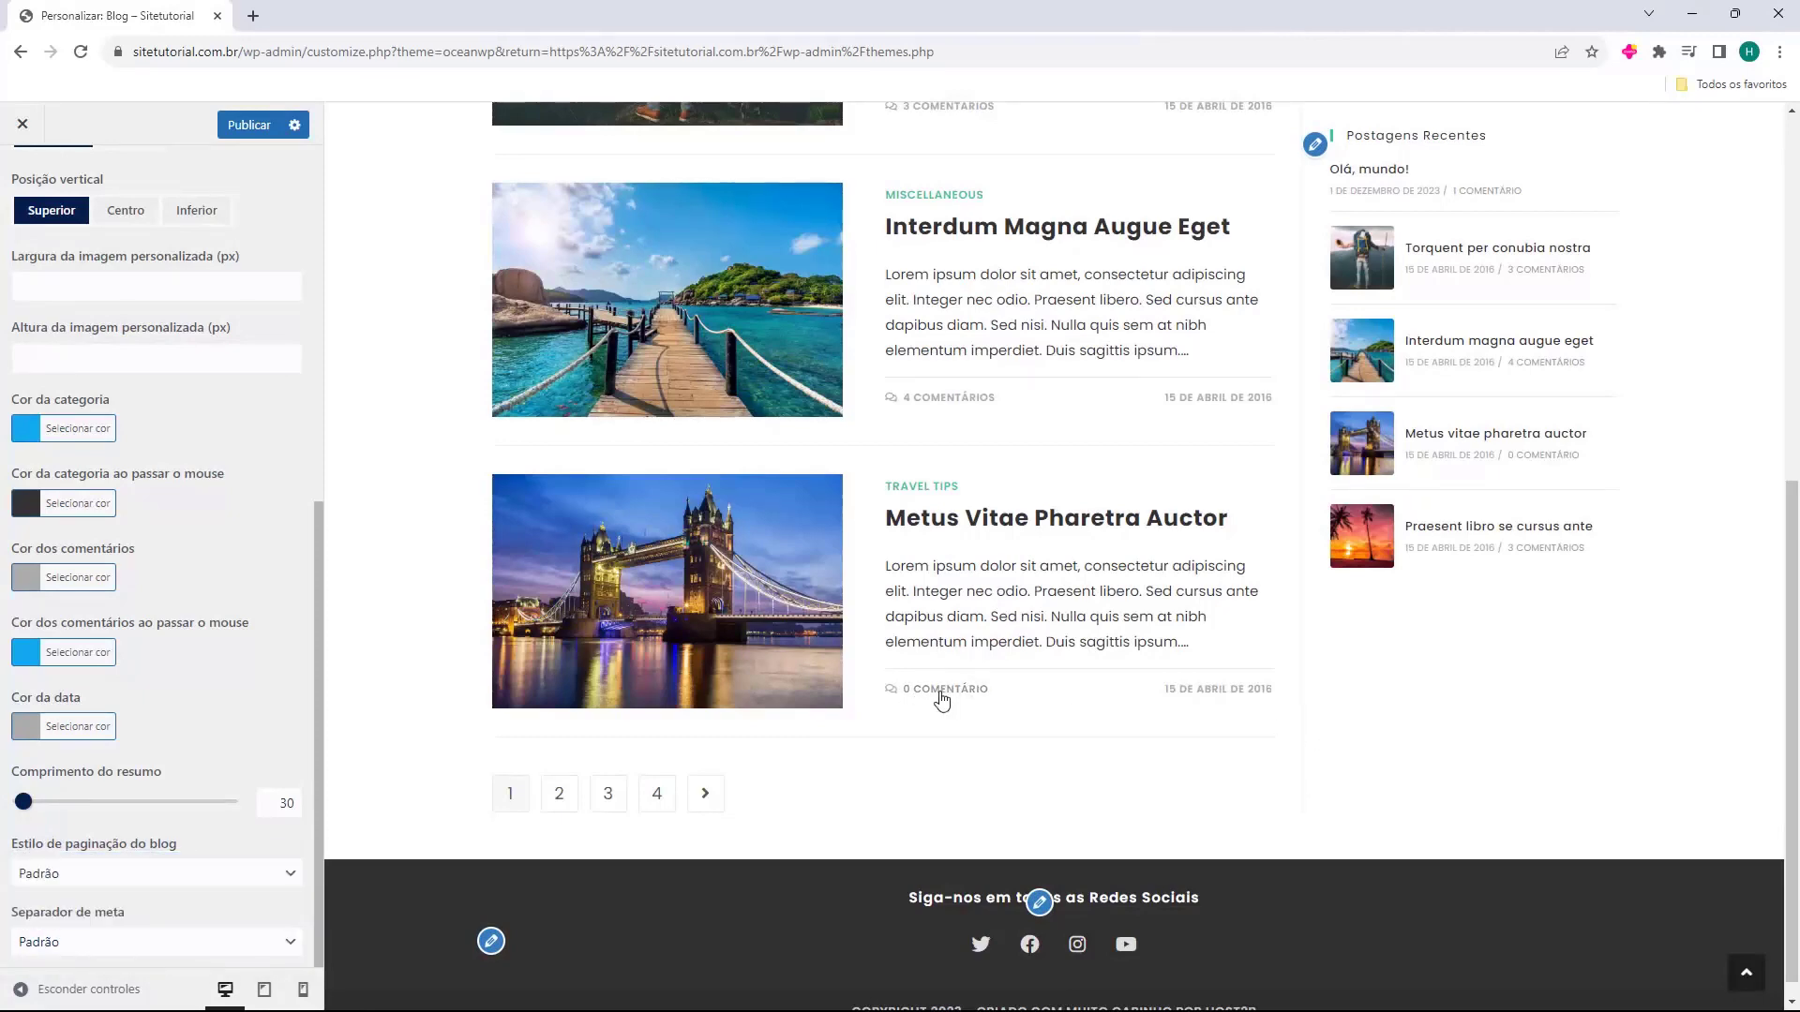
scroll(217, 746, "up", 8)
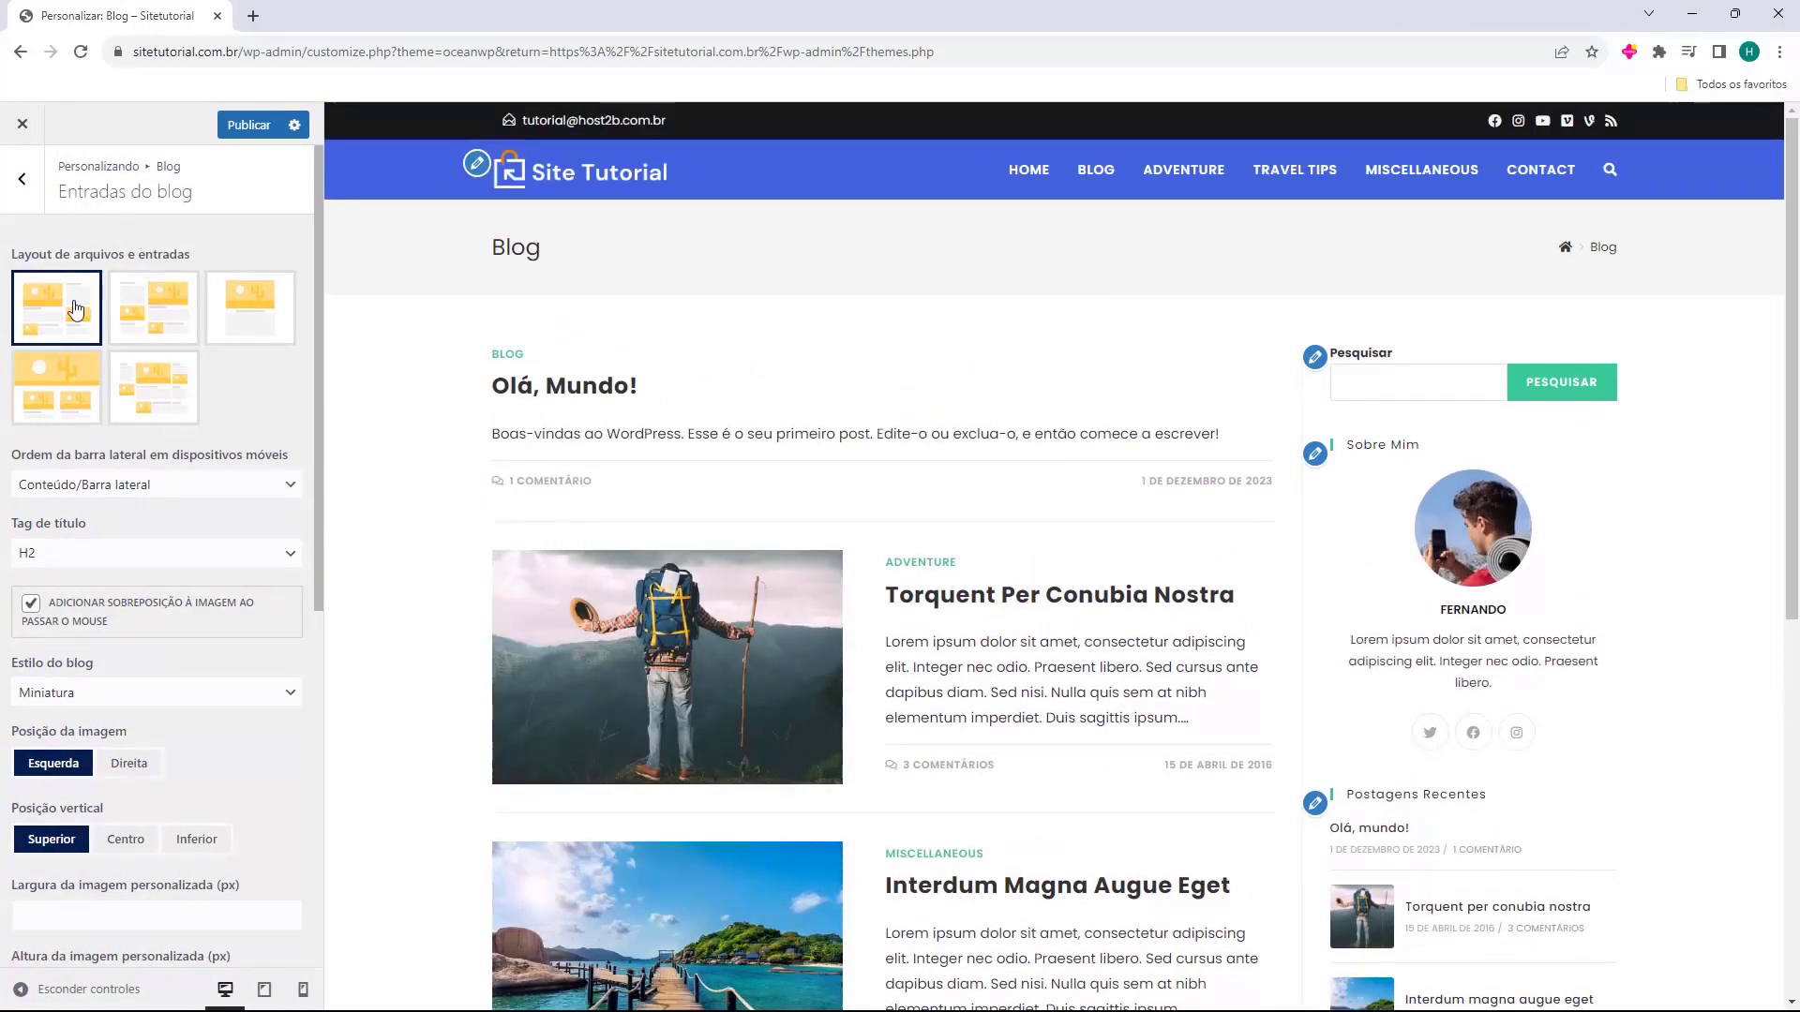
Open the Post único settings and preview the post Torquent Per Conubia Nostra.
left_click(21, 178)
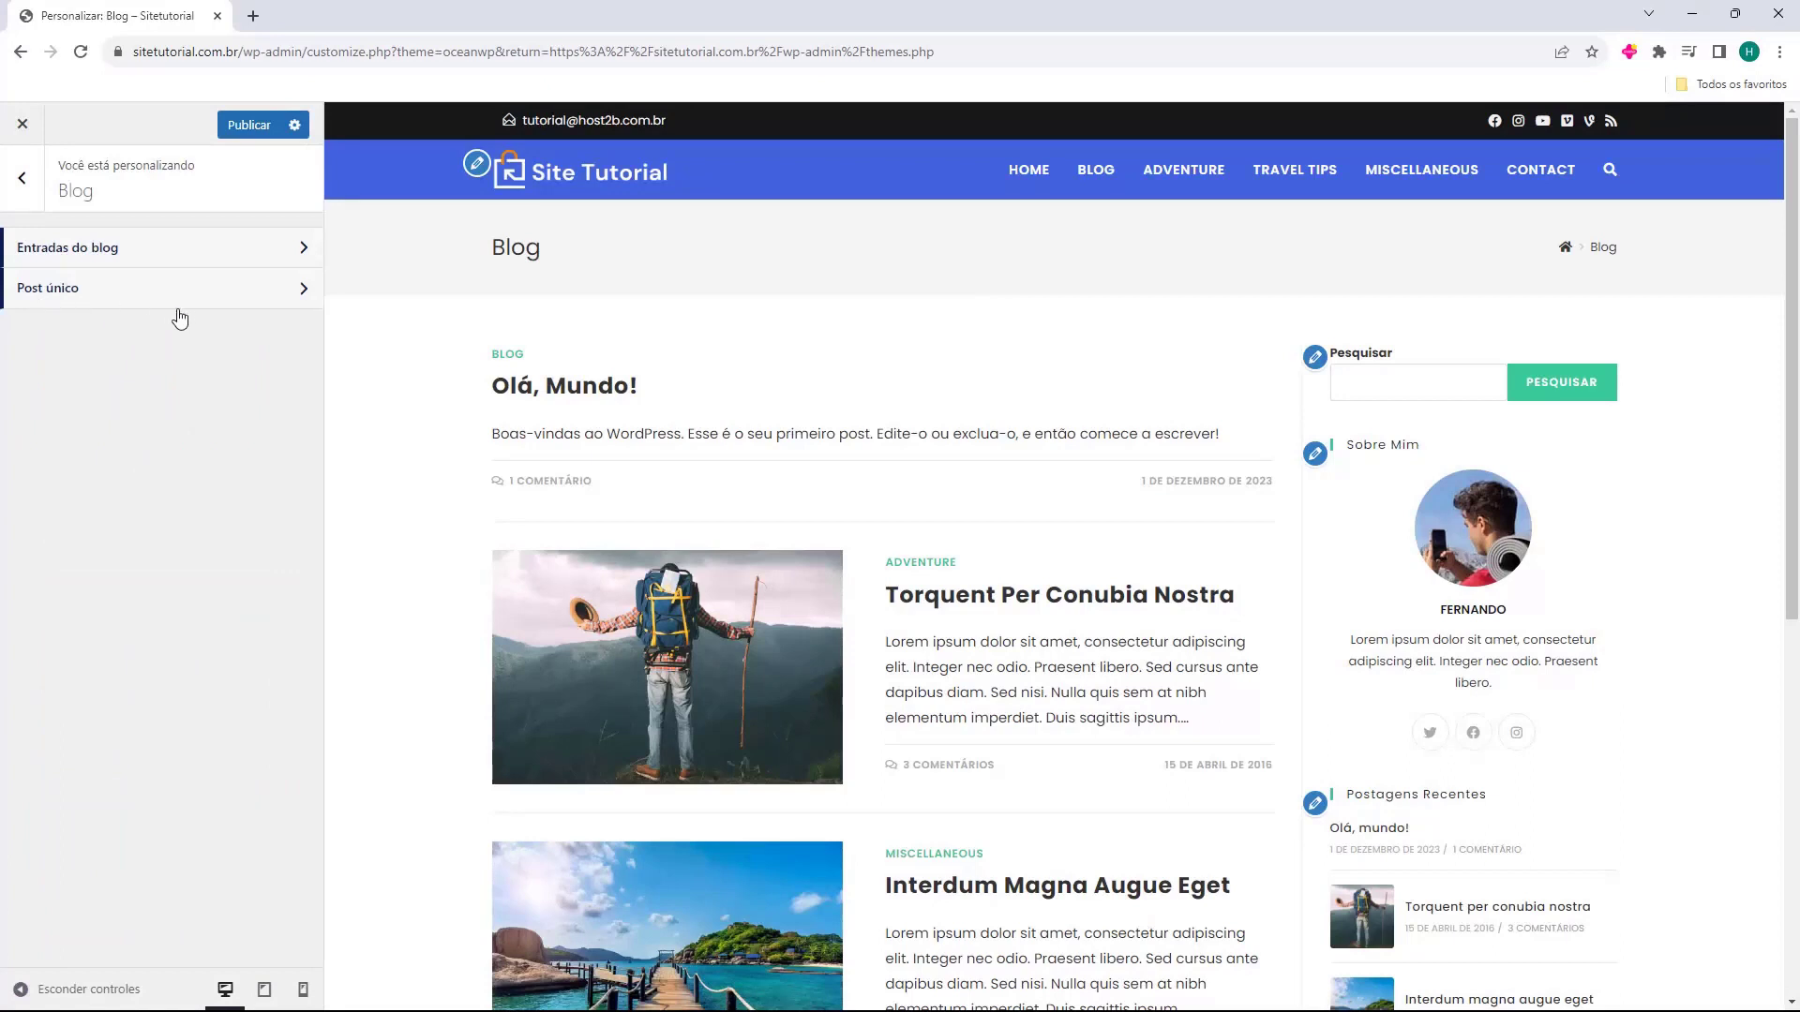
left_click(70, 289)
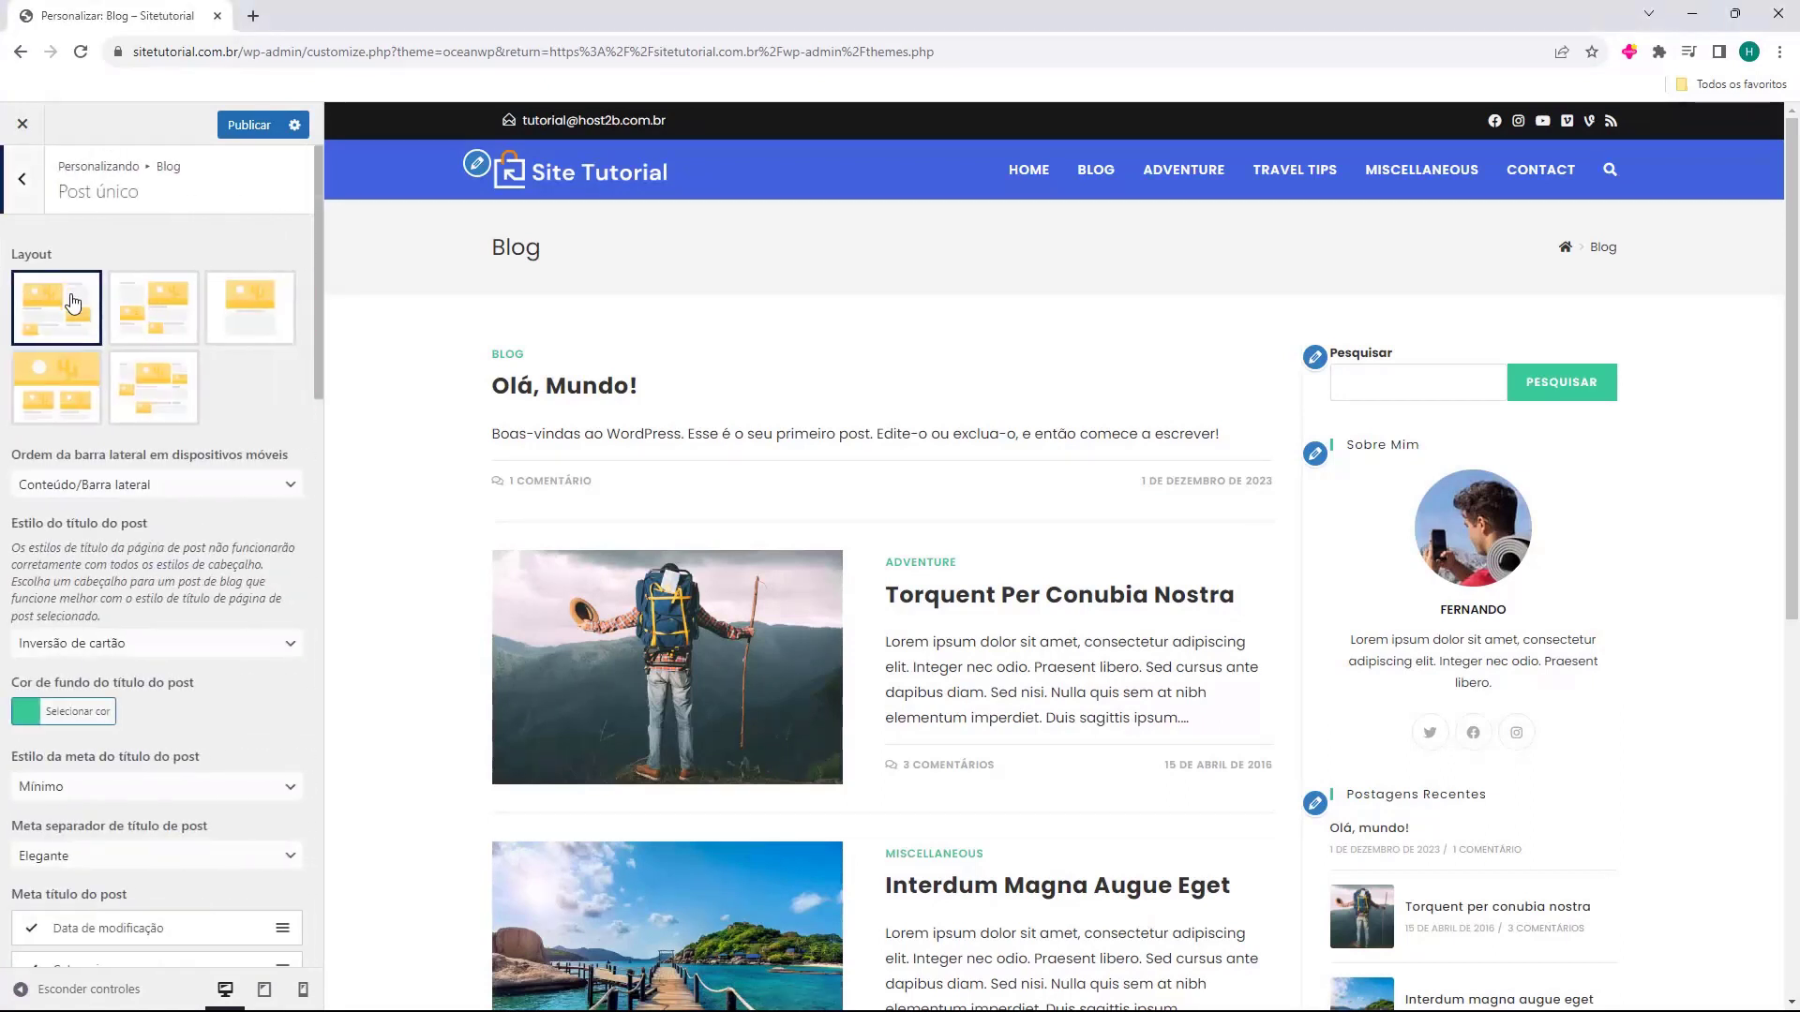
left_click(944, 600)
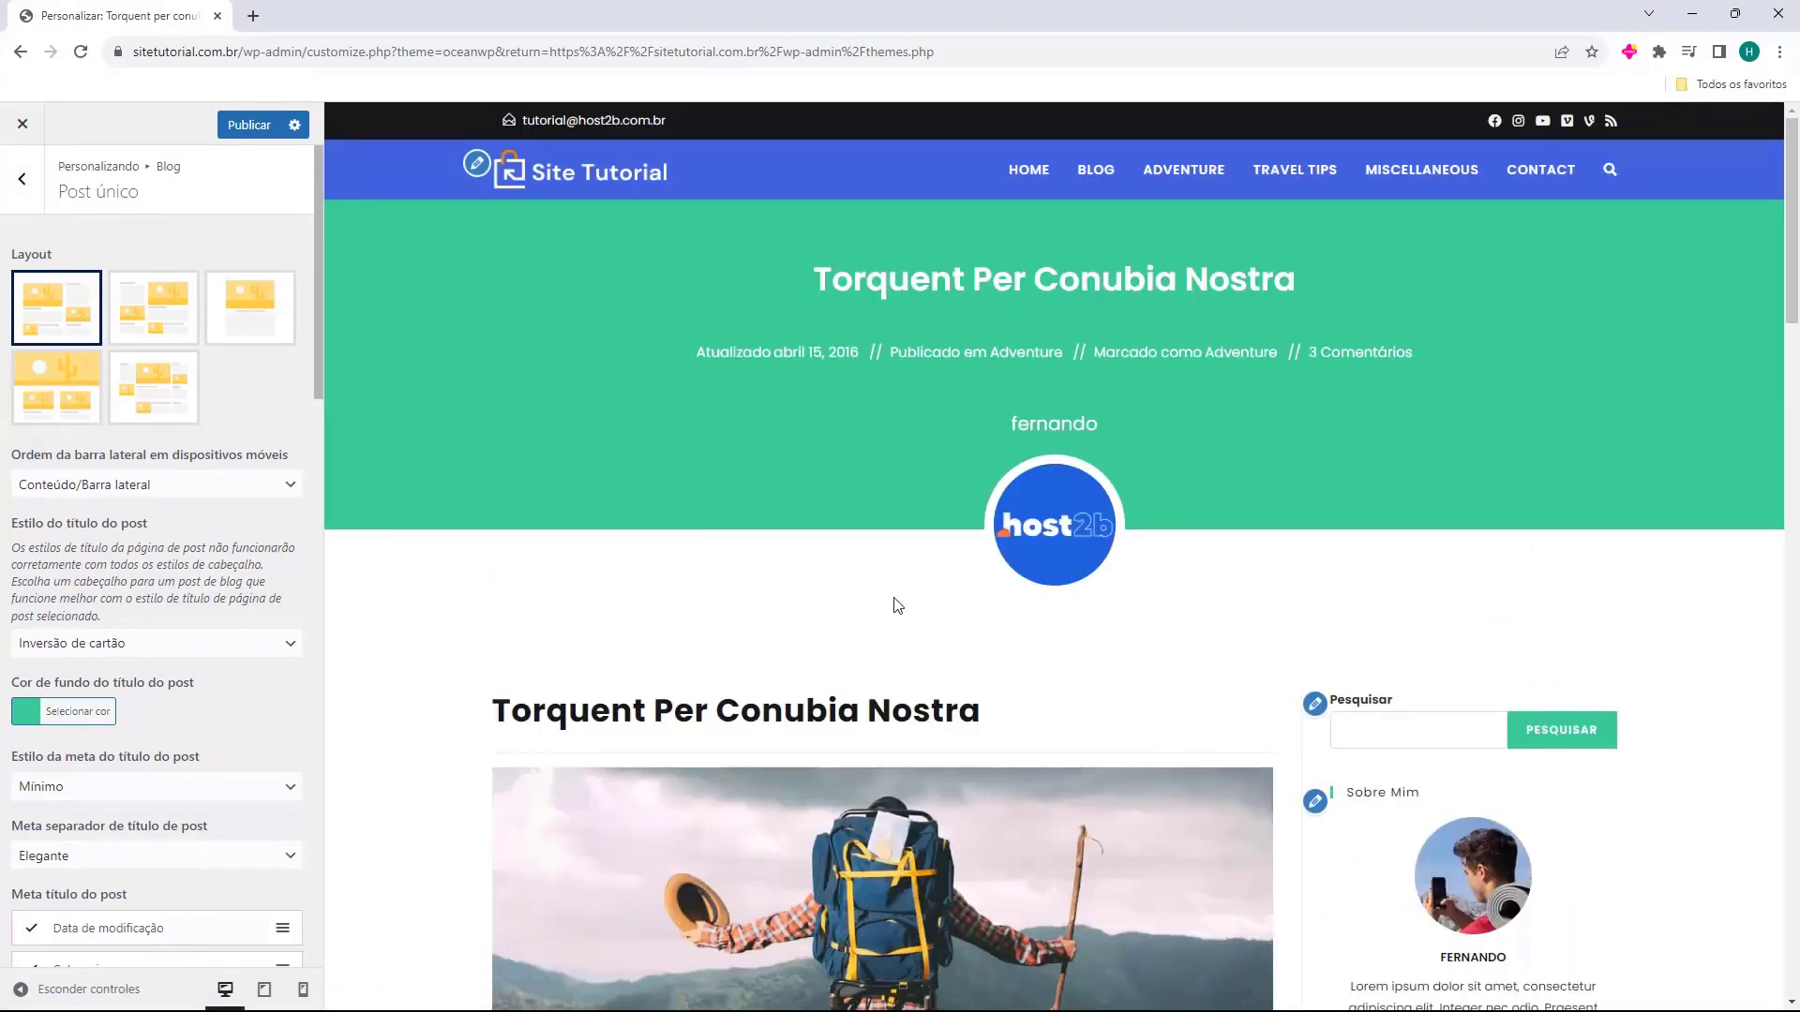
scroll(877, 567, "down", 1)
left_click_drag(813, 299, 1283, 289)
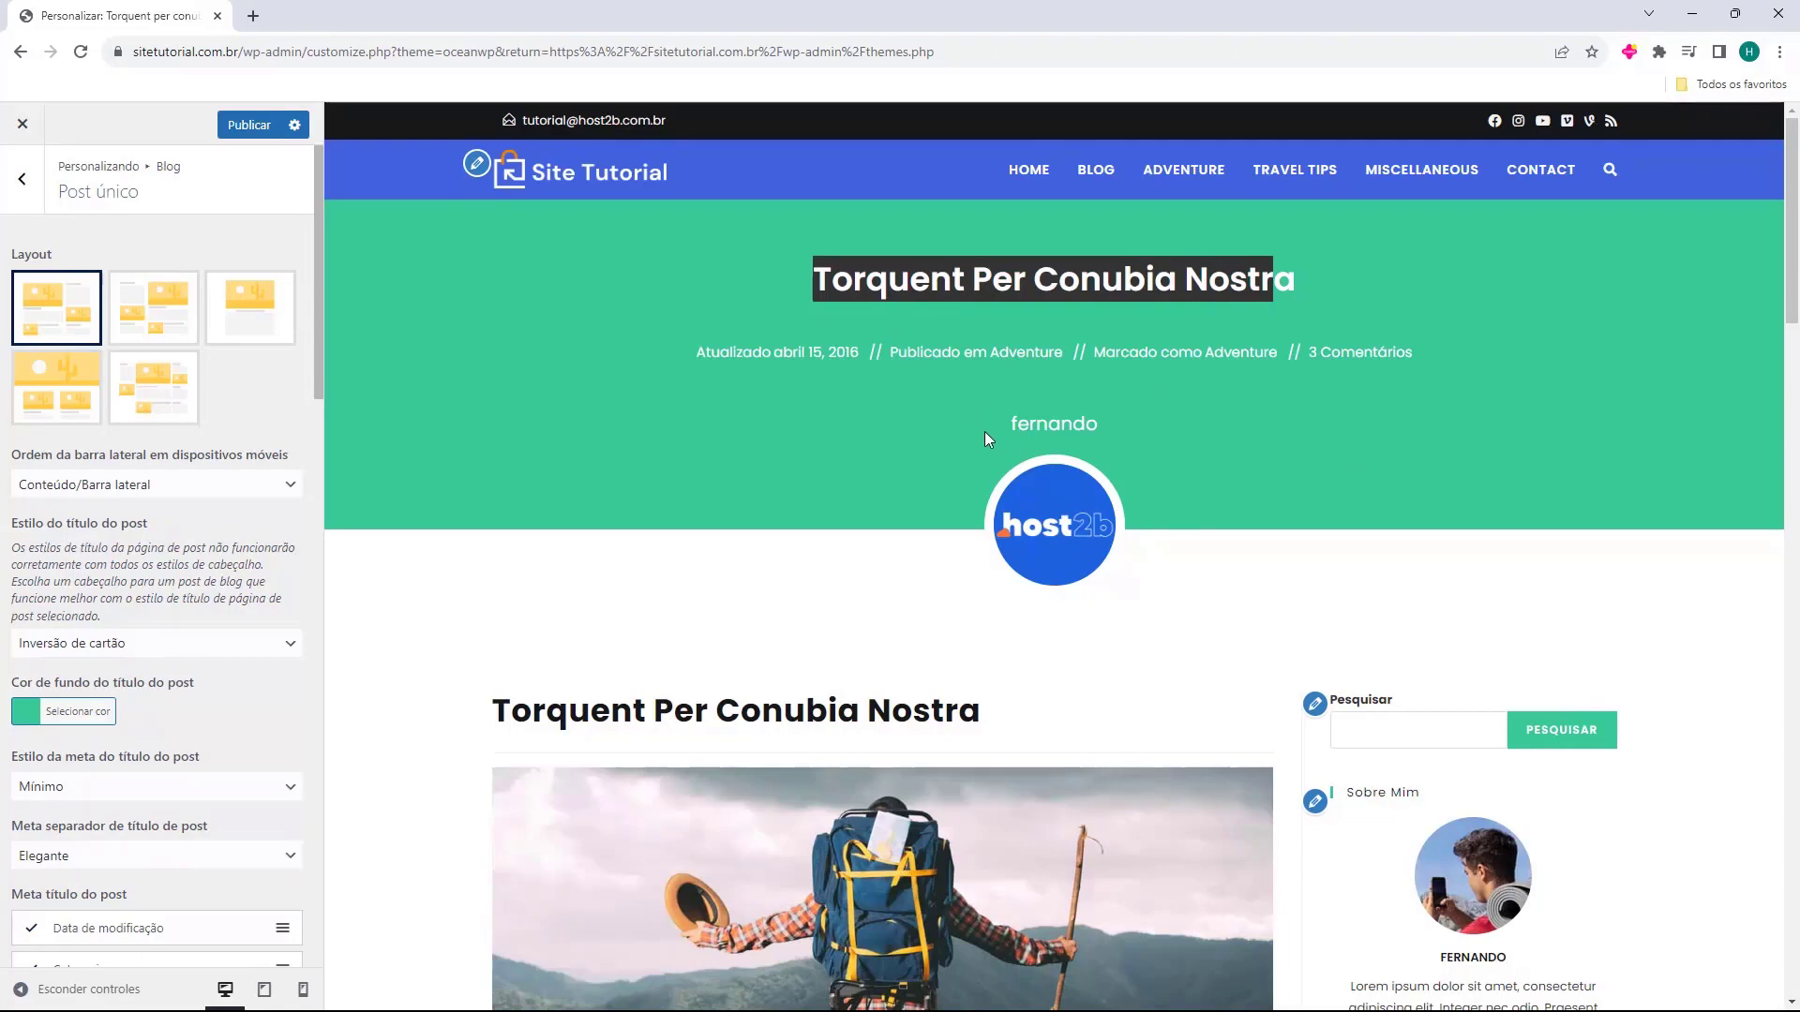
left_click_drag(984, 432, 1125, 442)
scroll(633, 302, "down", 4)
scroll(633, 302, "down", 9)
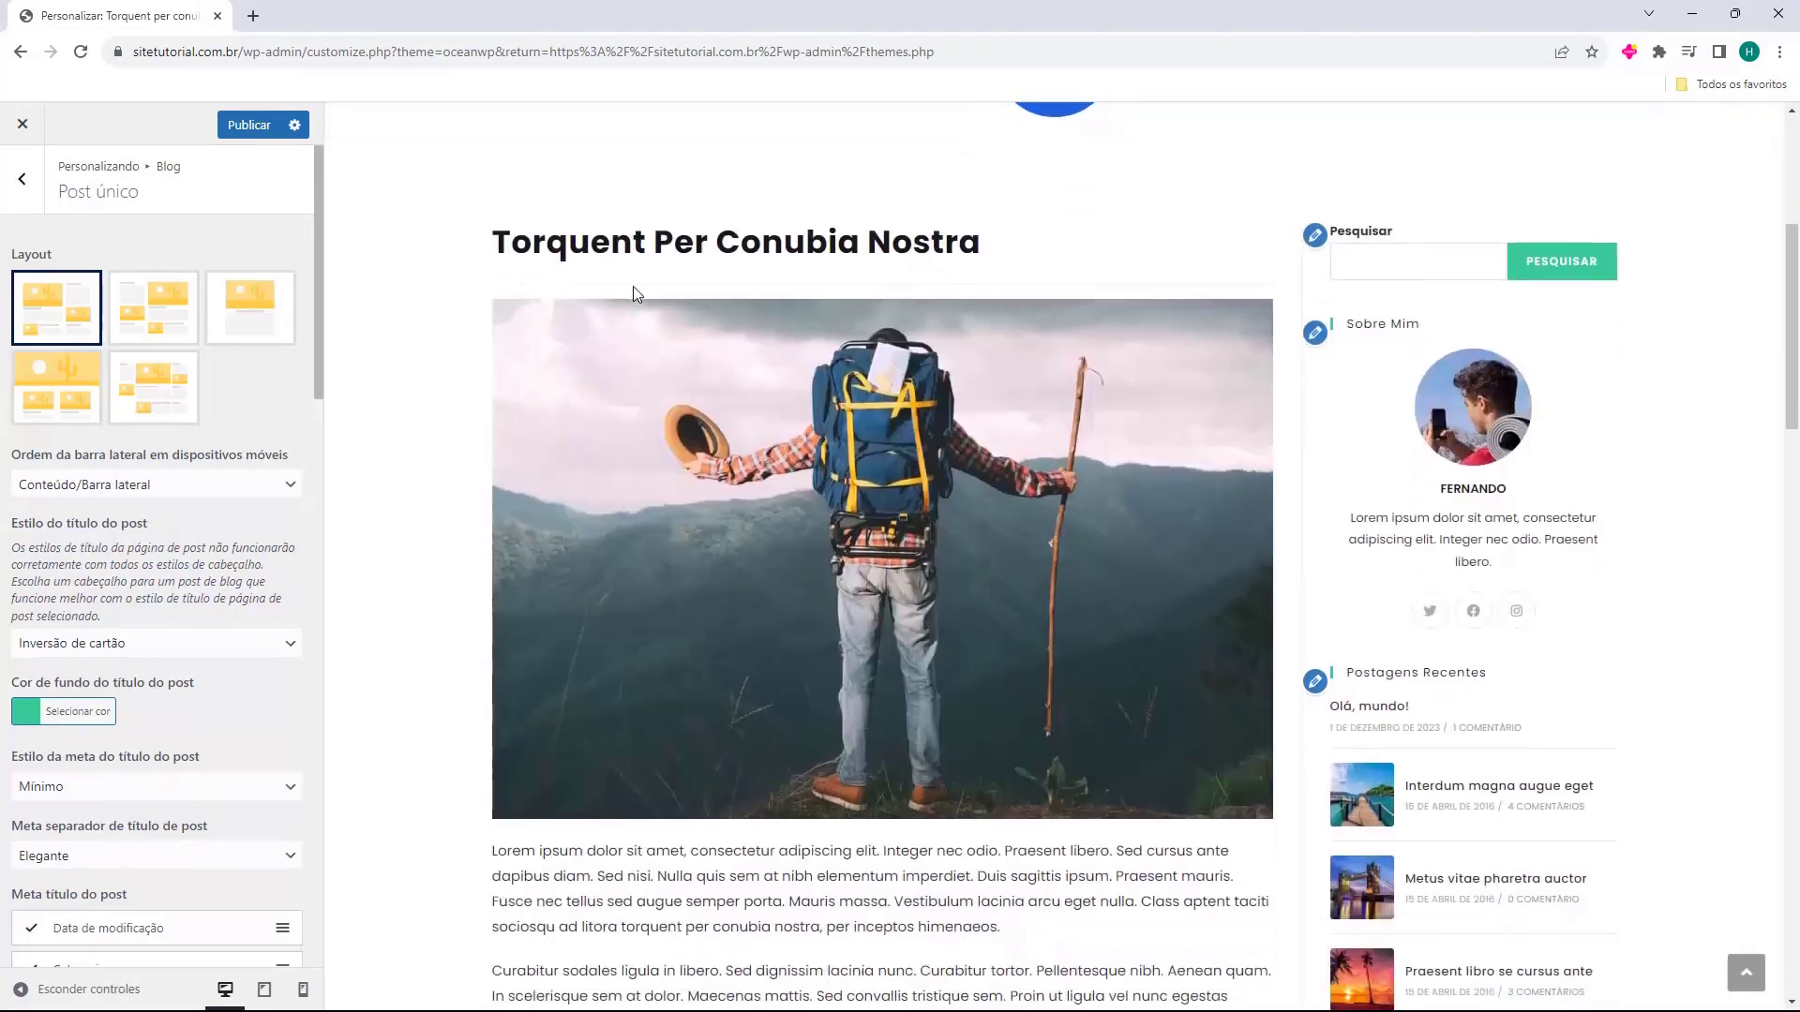
scroll(722, 656, "up", 11)
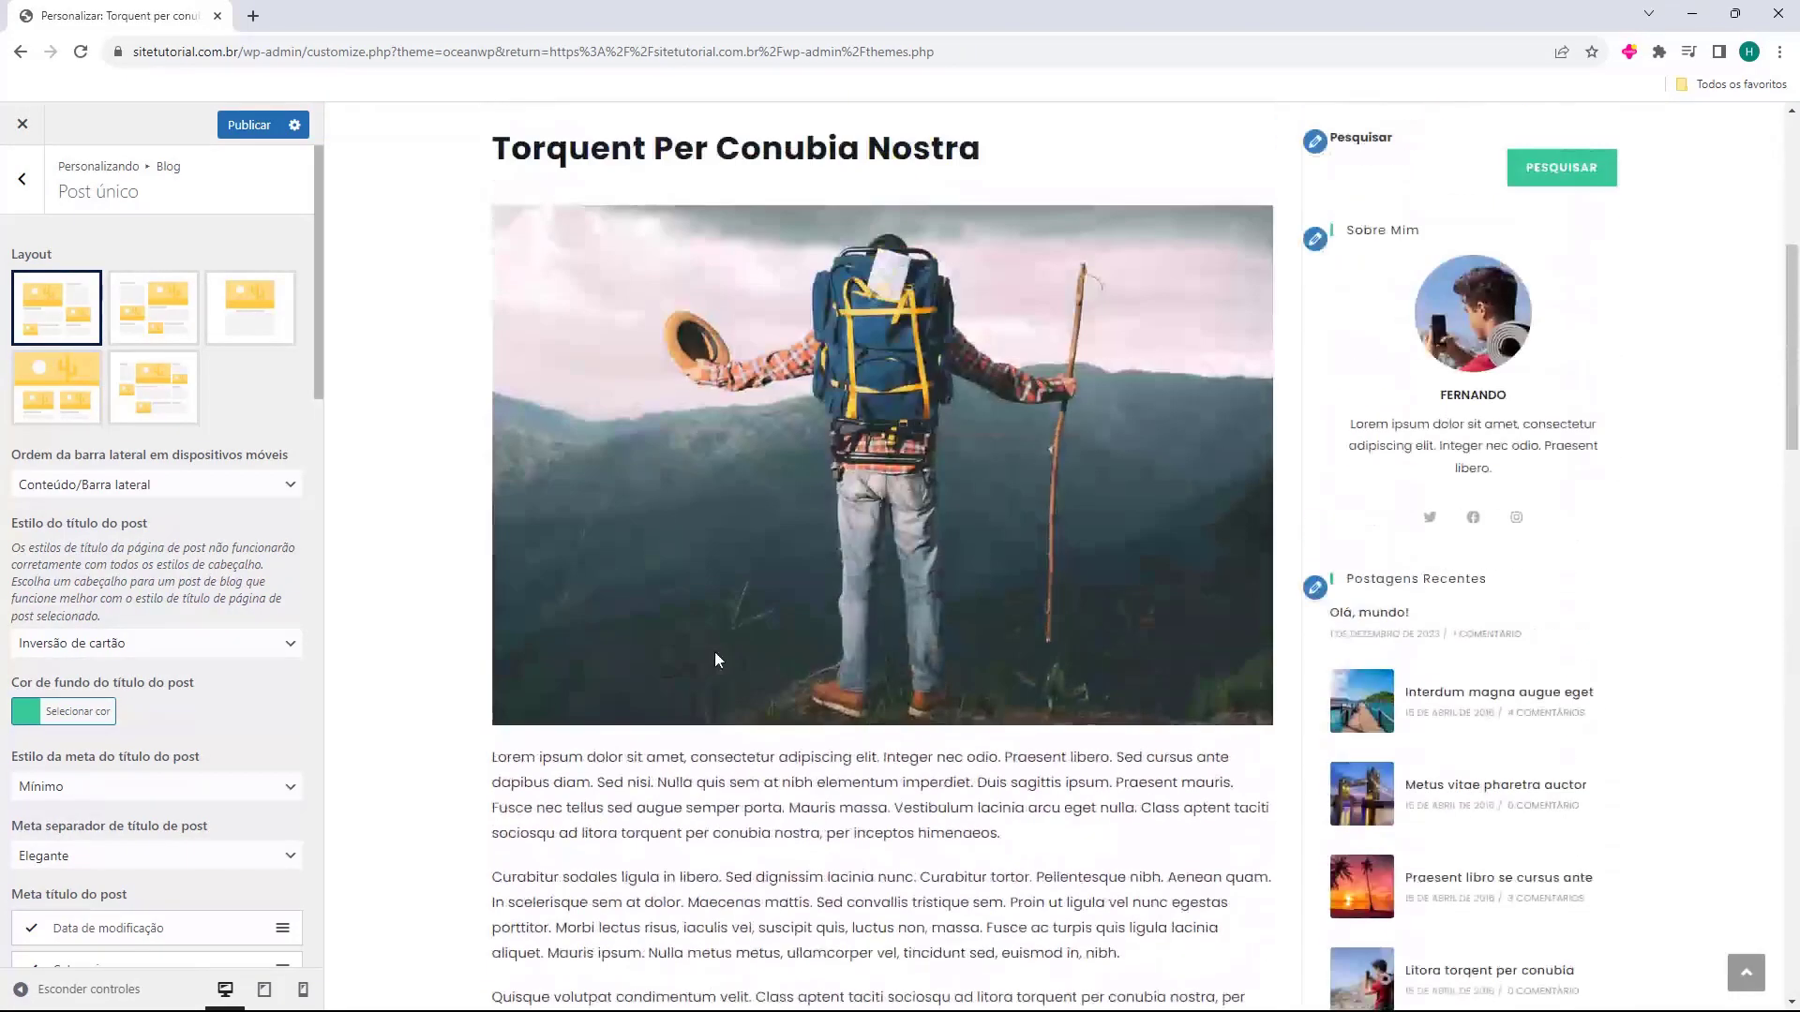
scroll(1430, 548, "down", 4)
scroll(1430, 548, "up", 4)
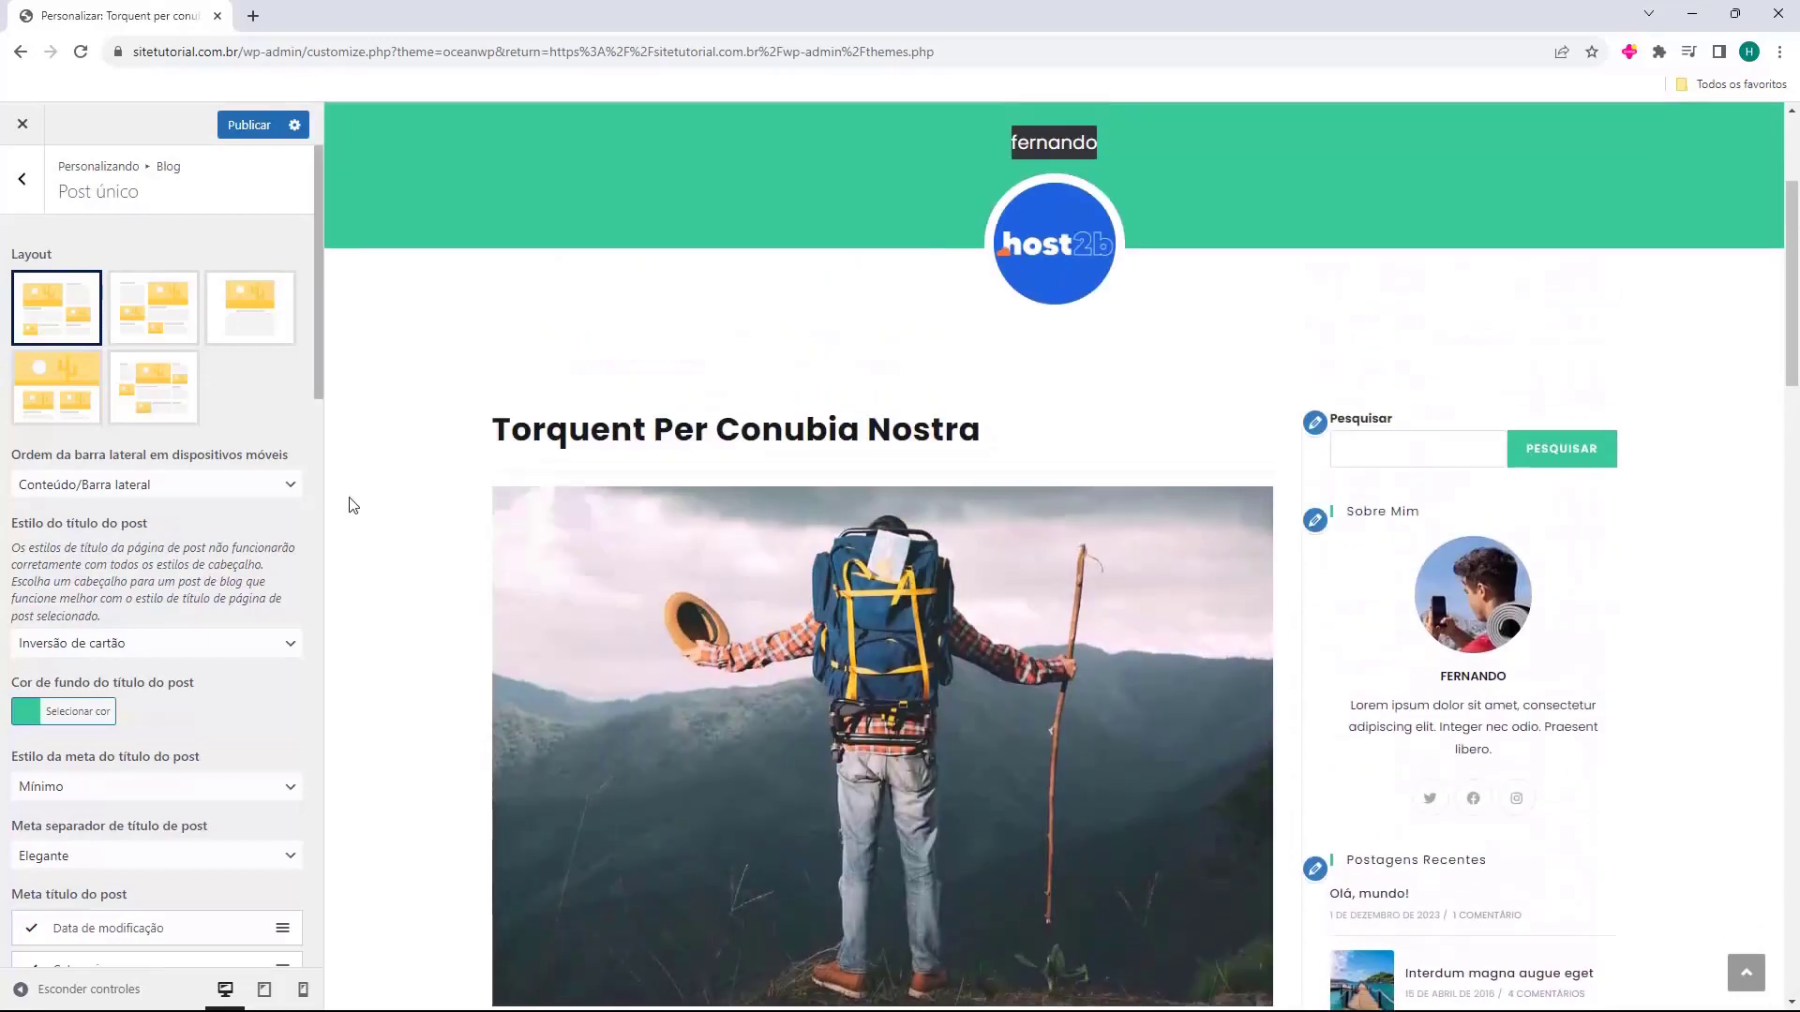
Try the other single-post layouts, then restore content with right sidebar.
left_click(151, 296)
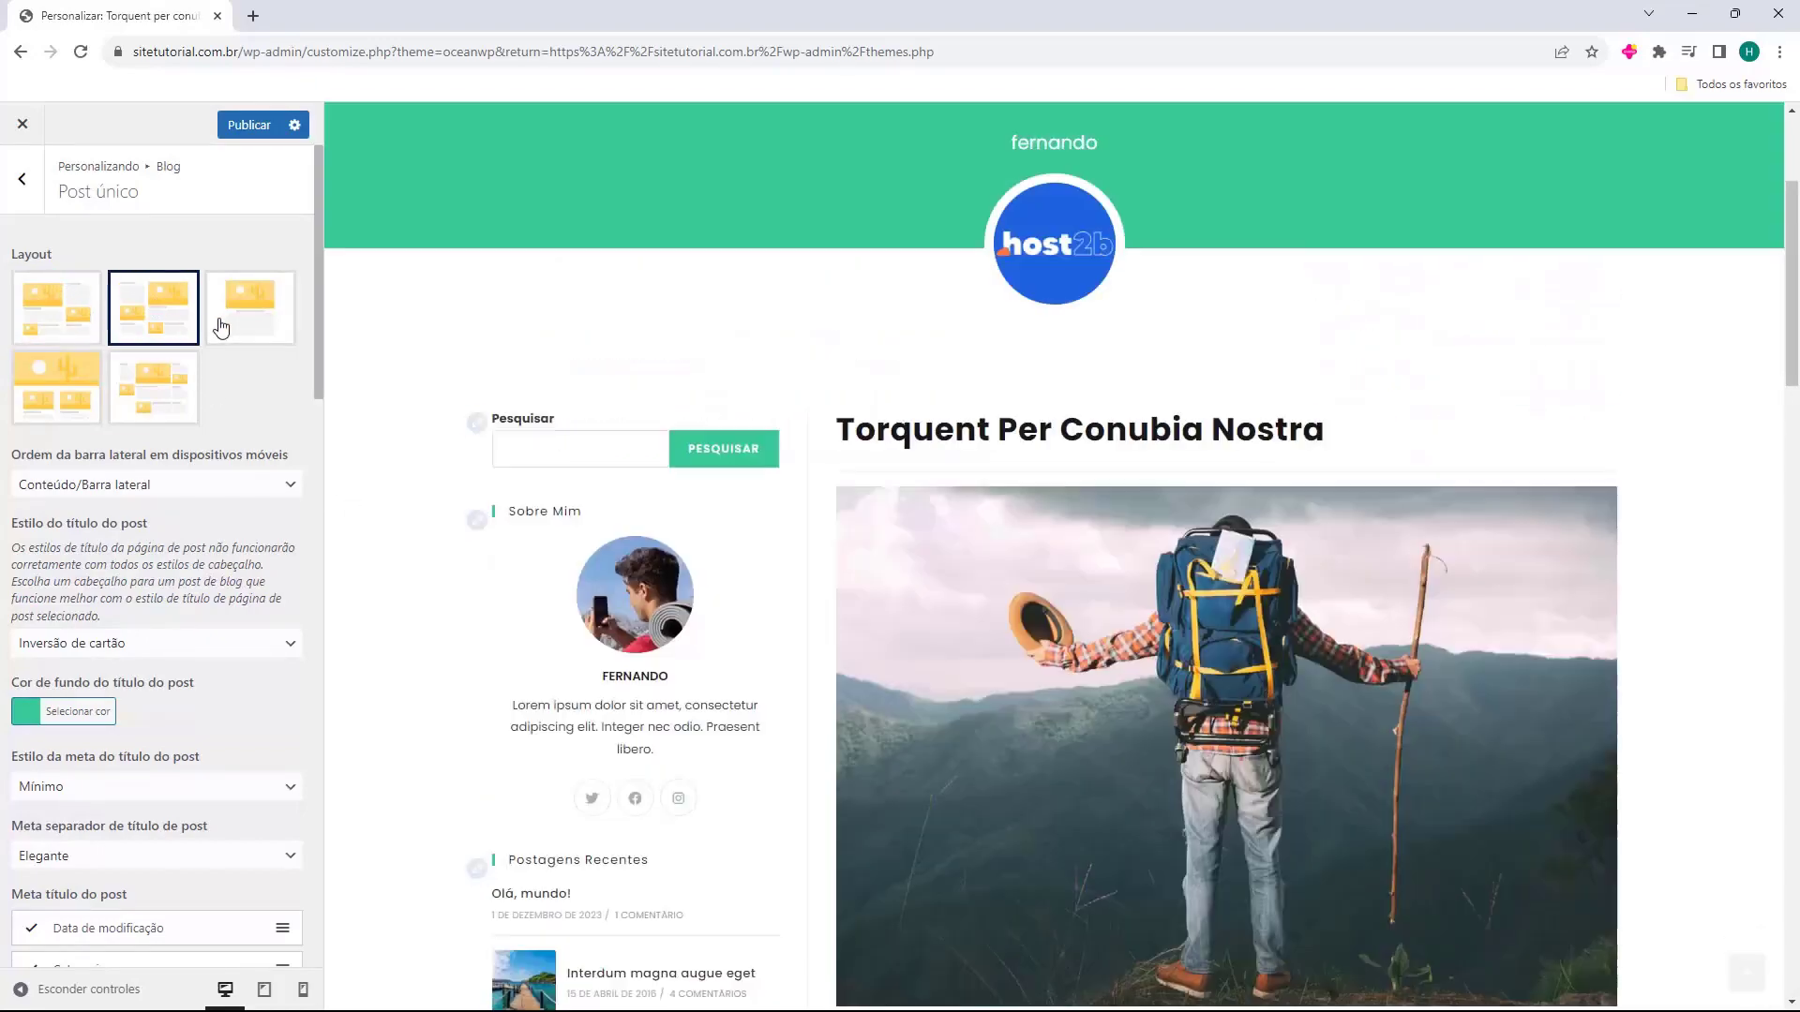
left_click(234, 318)
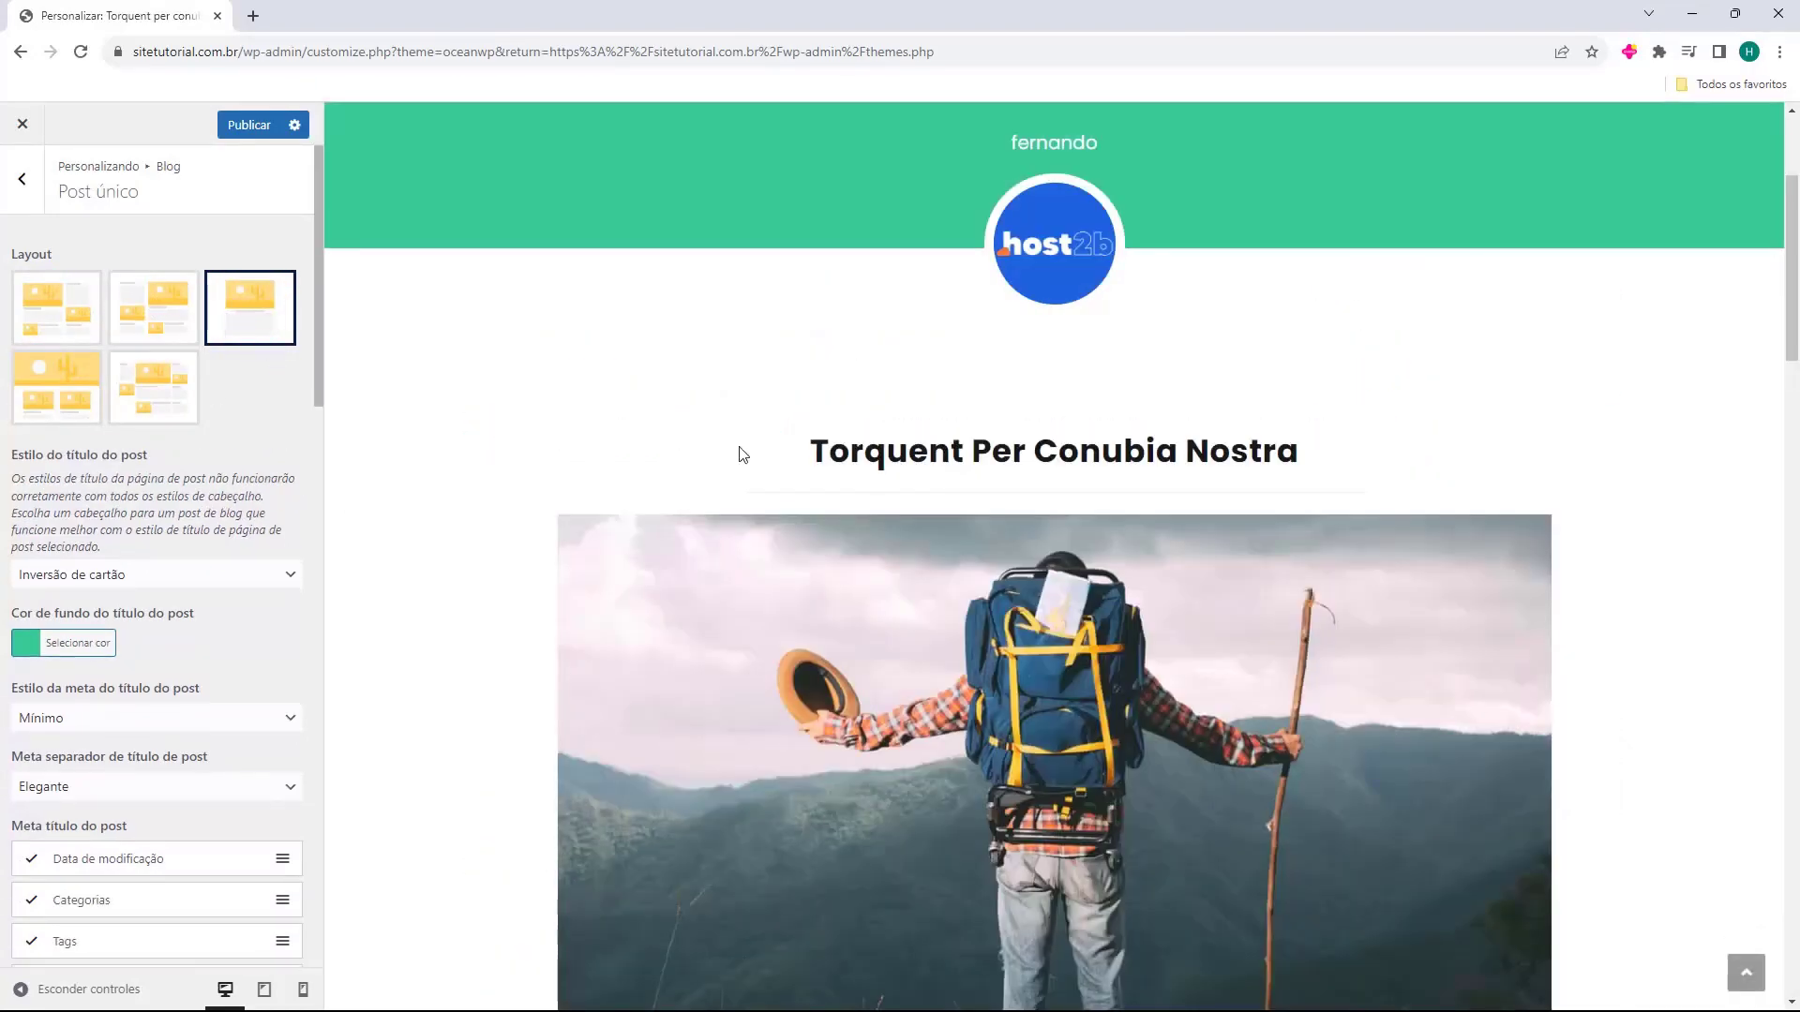
scroll(744, 385, "down", 20)
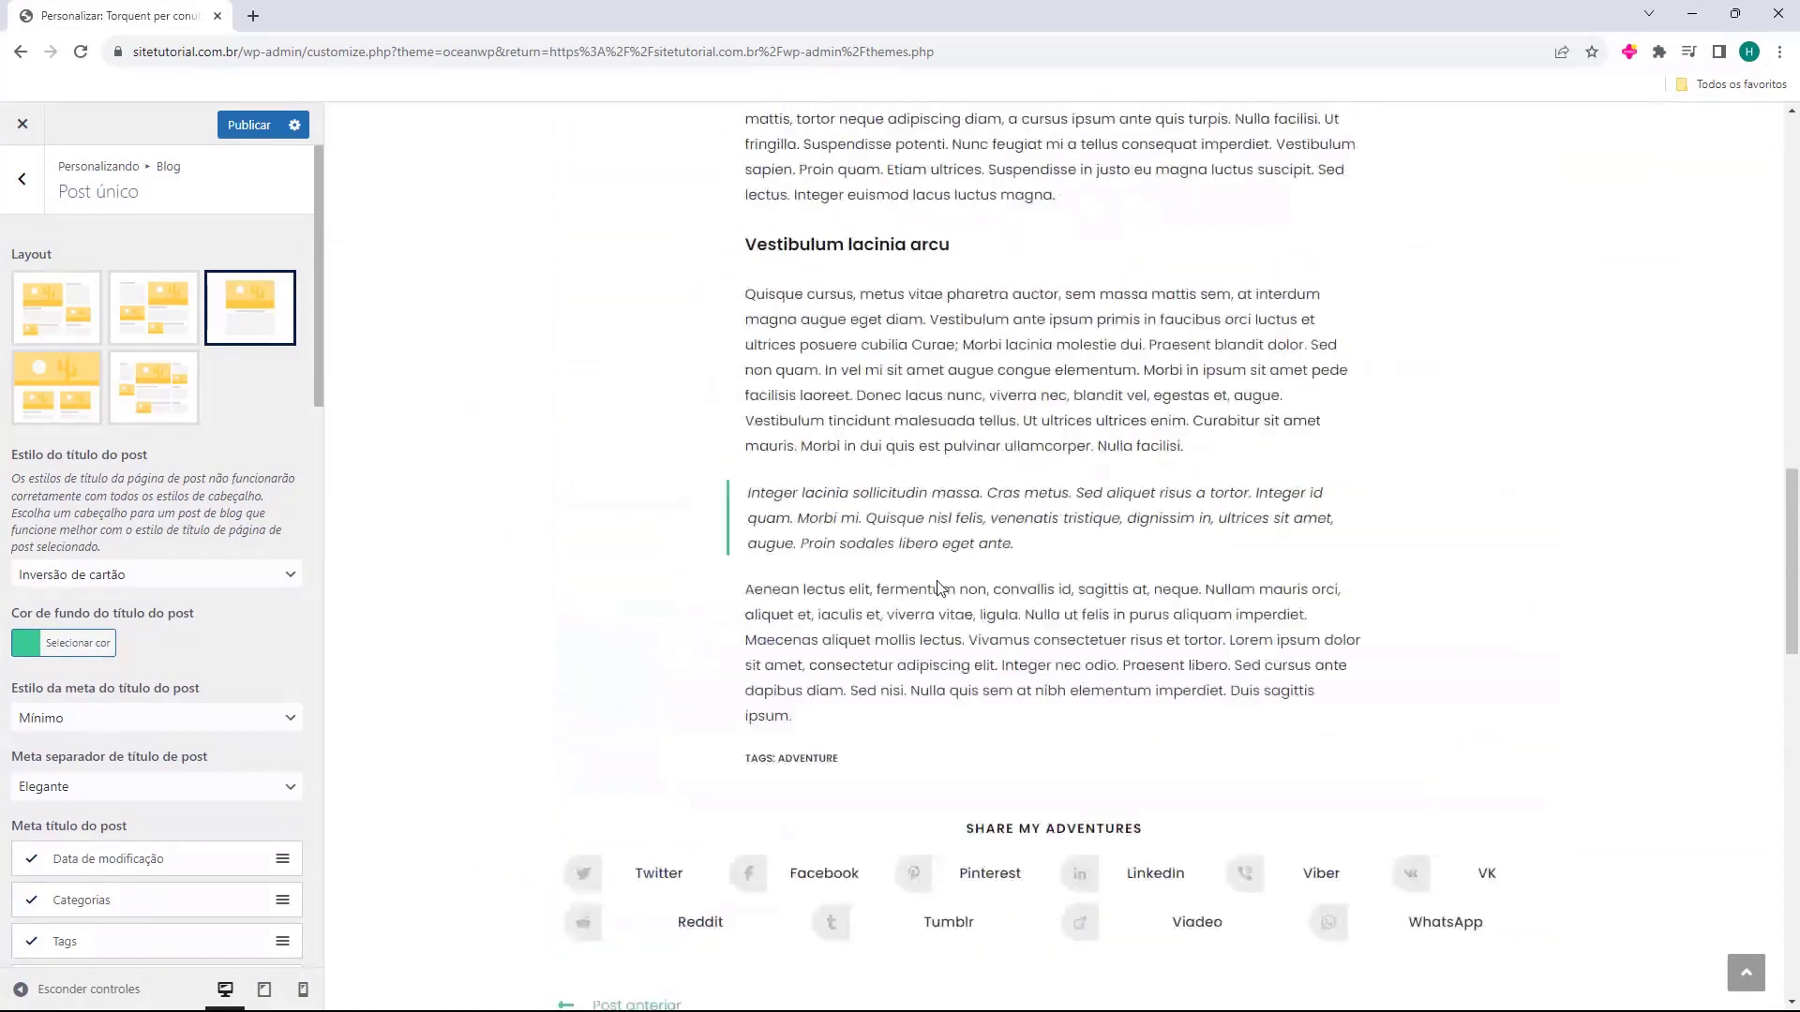
scroll(810, 389, "up", 15)
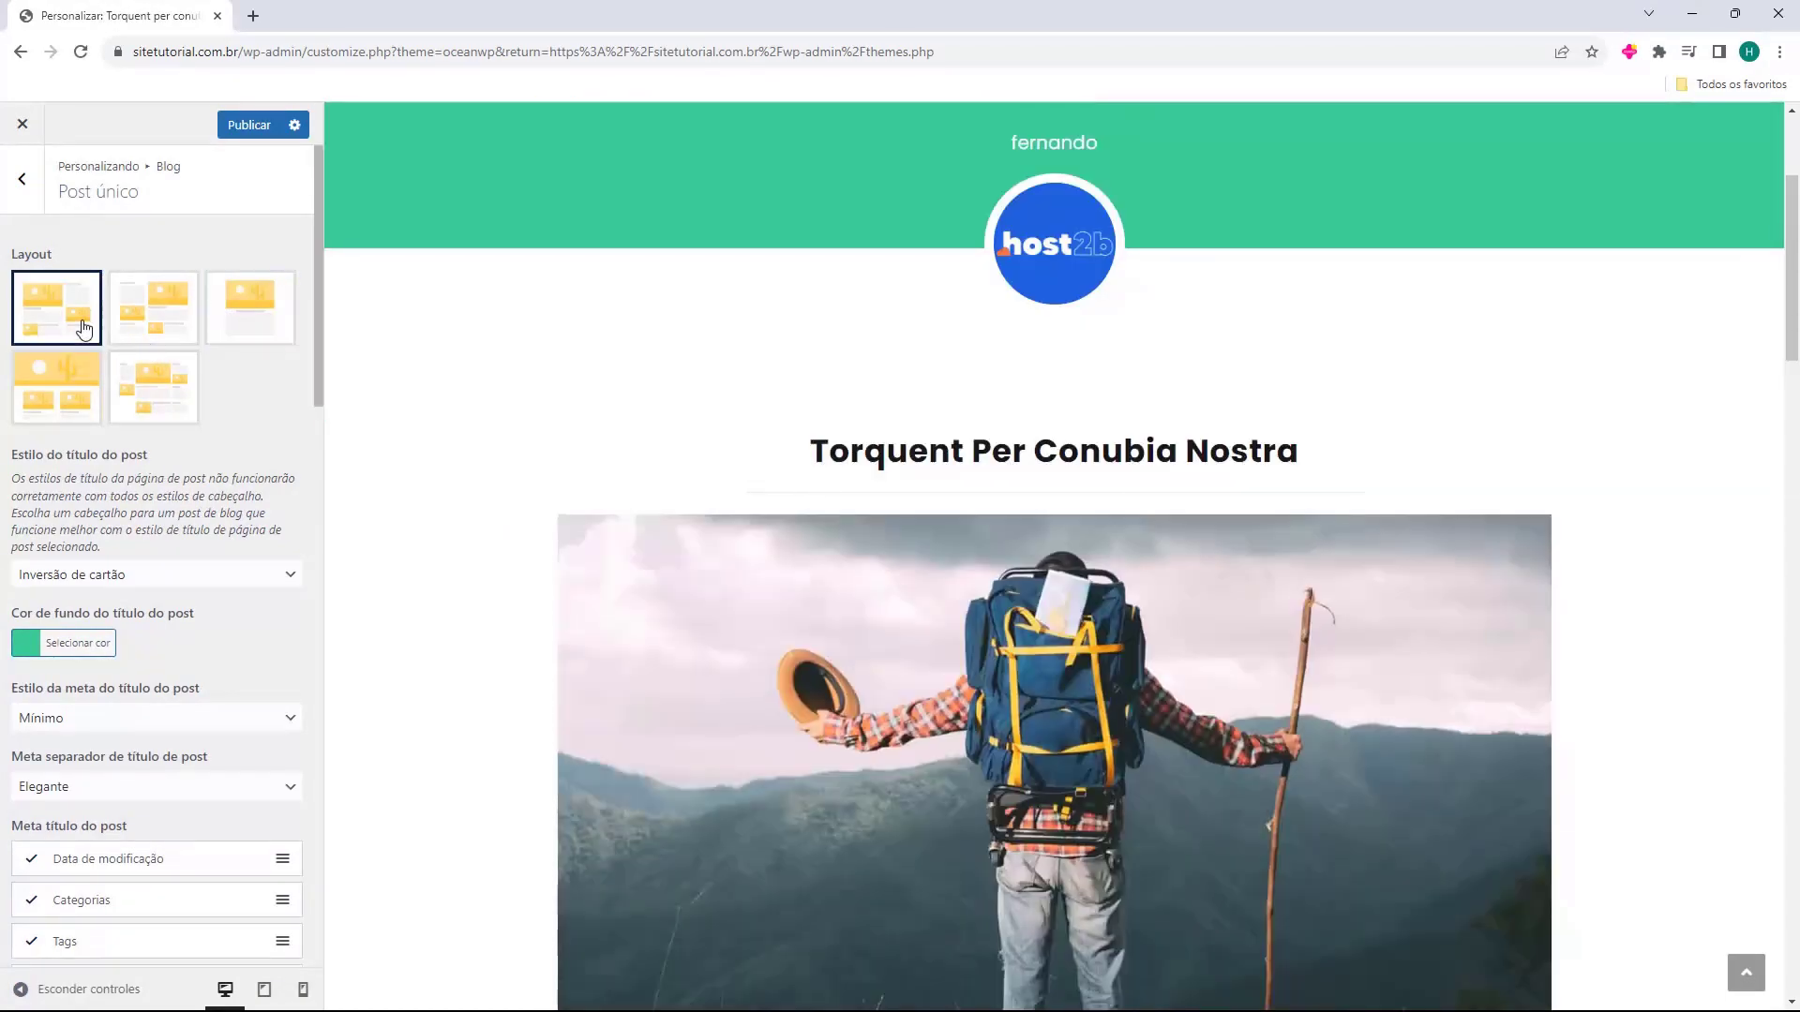
left_click(83, 330)
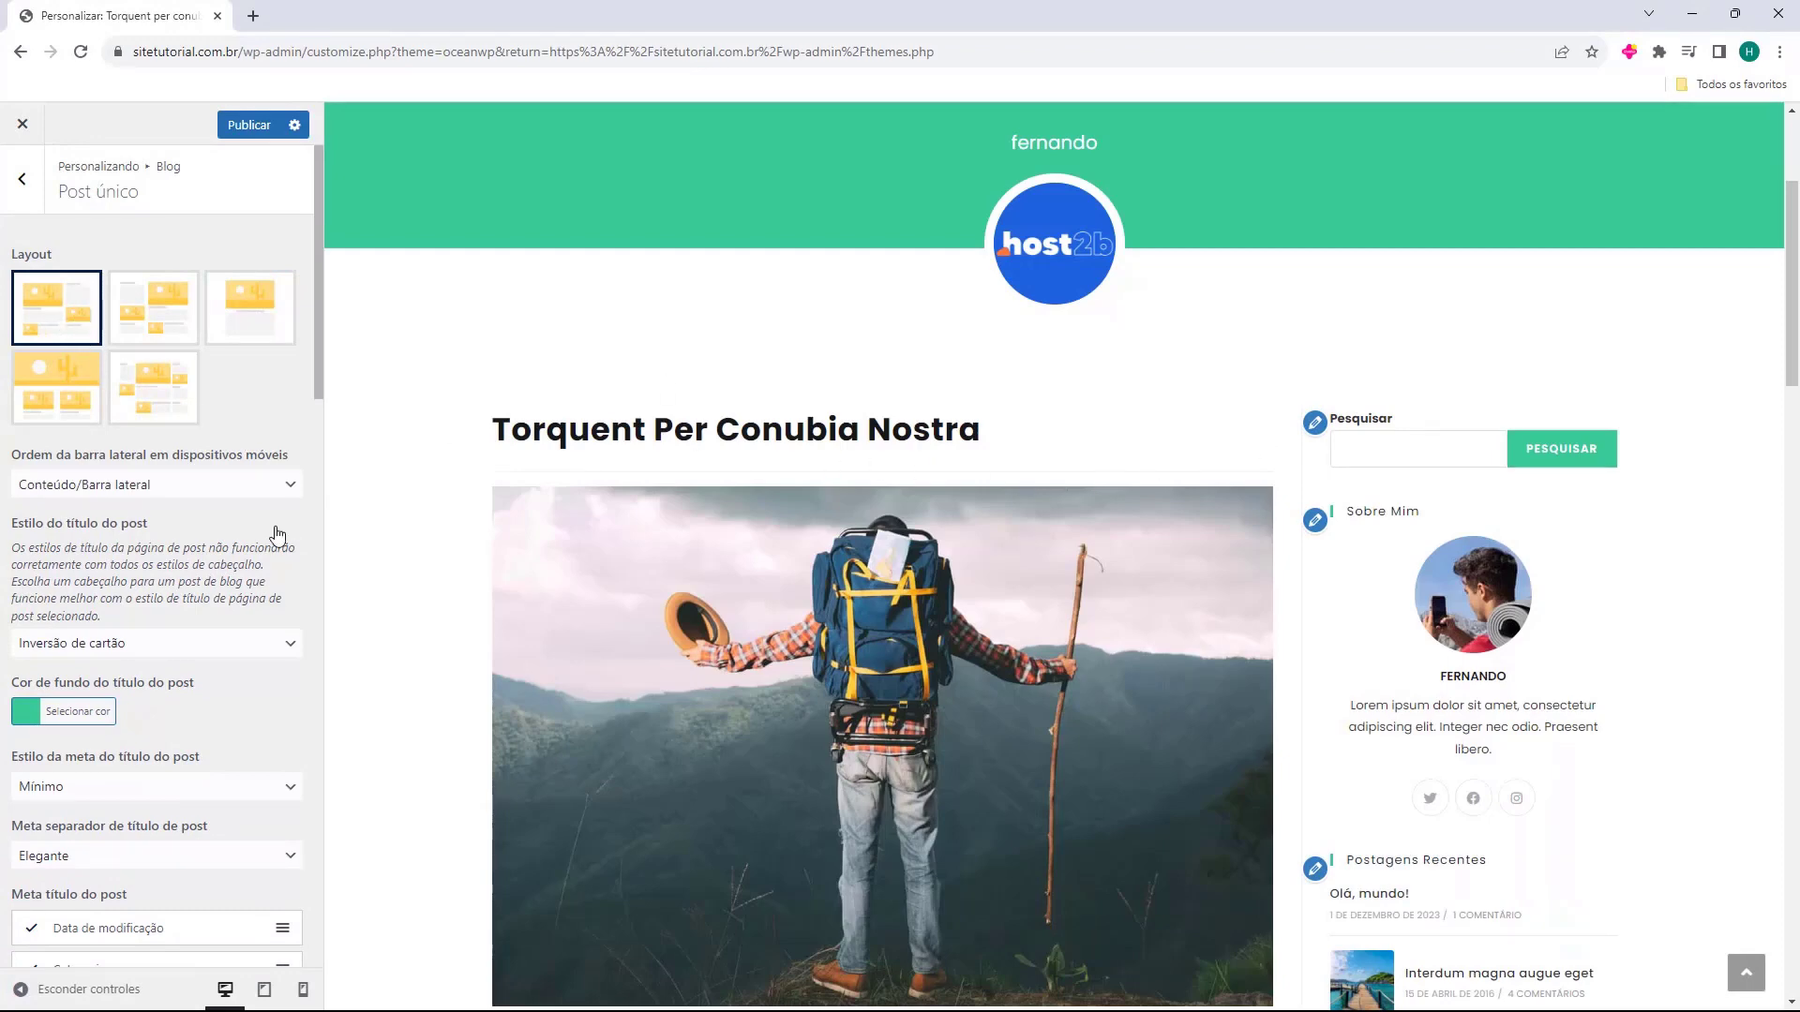
scroll(38, 469, "down", 1)
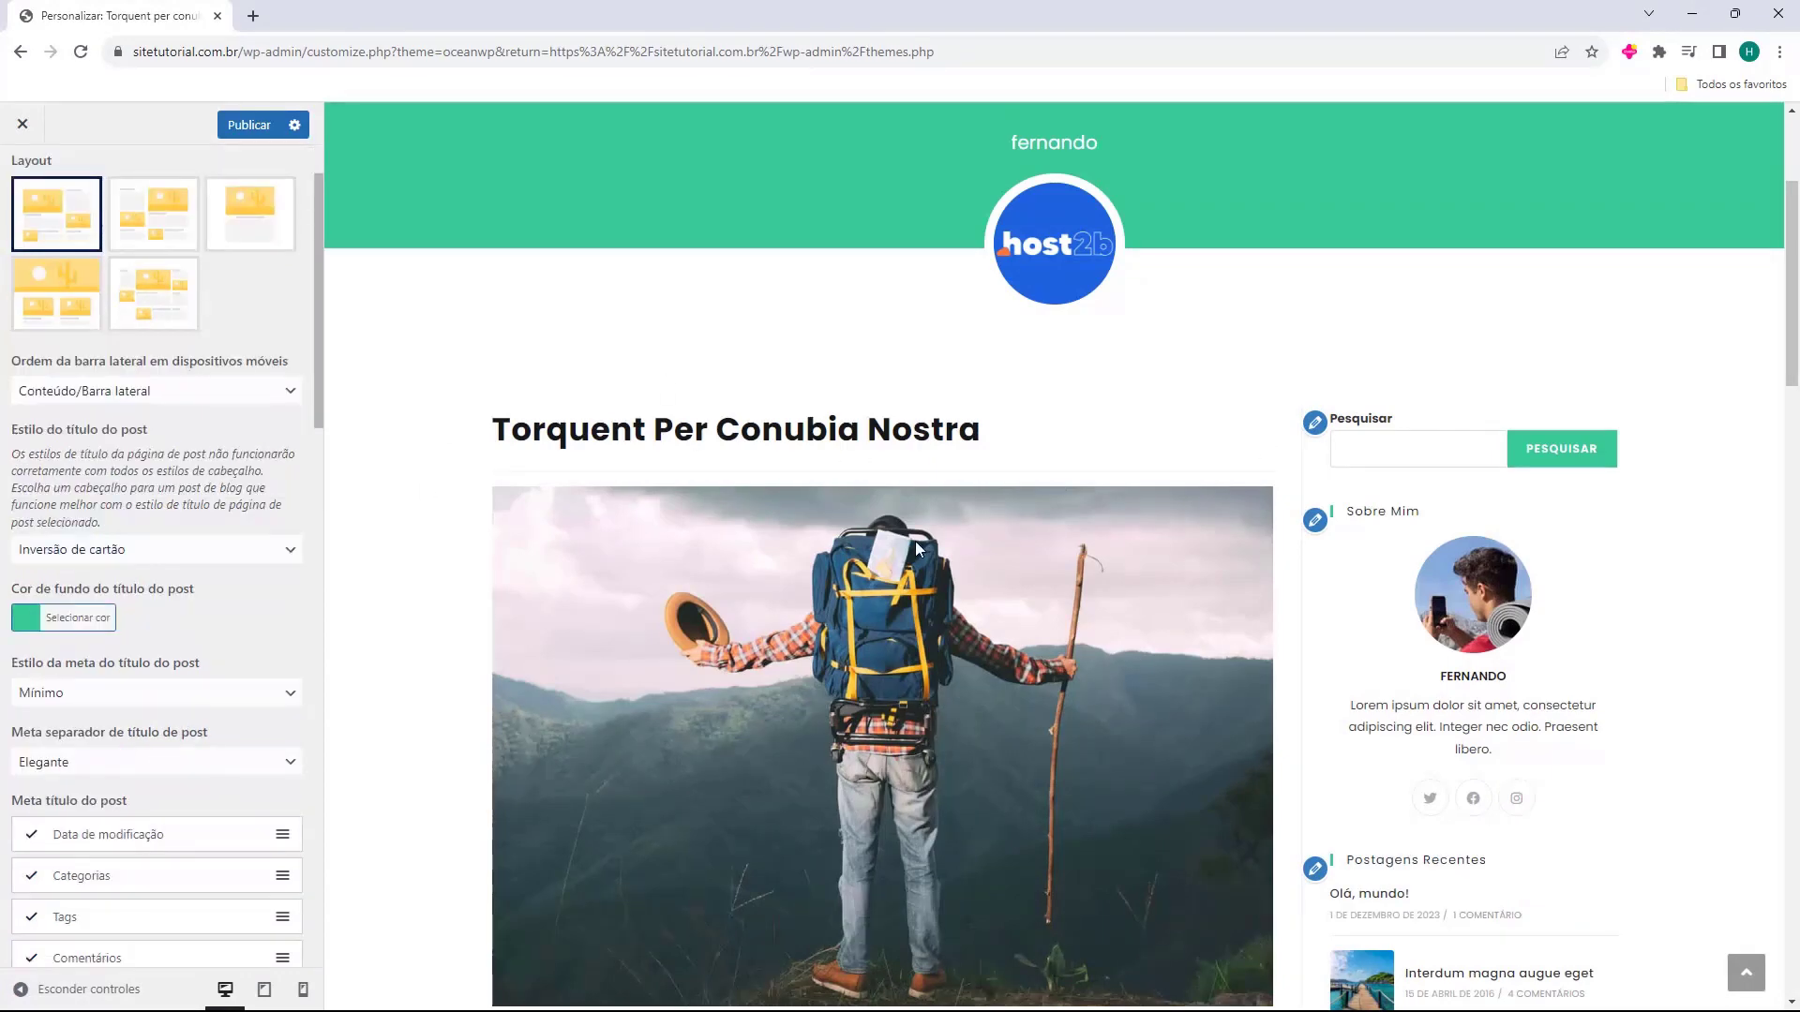
scroll(894, 547, "up", 3)
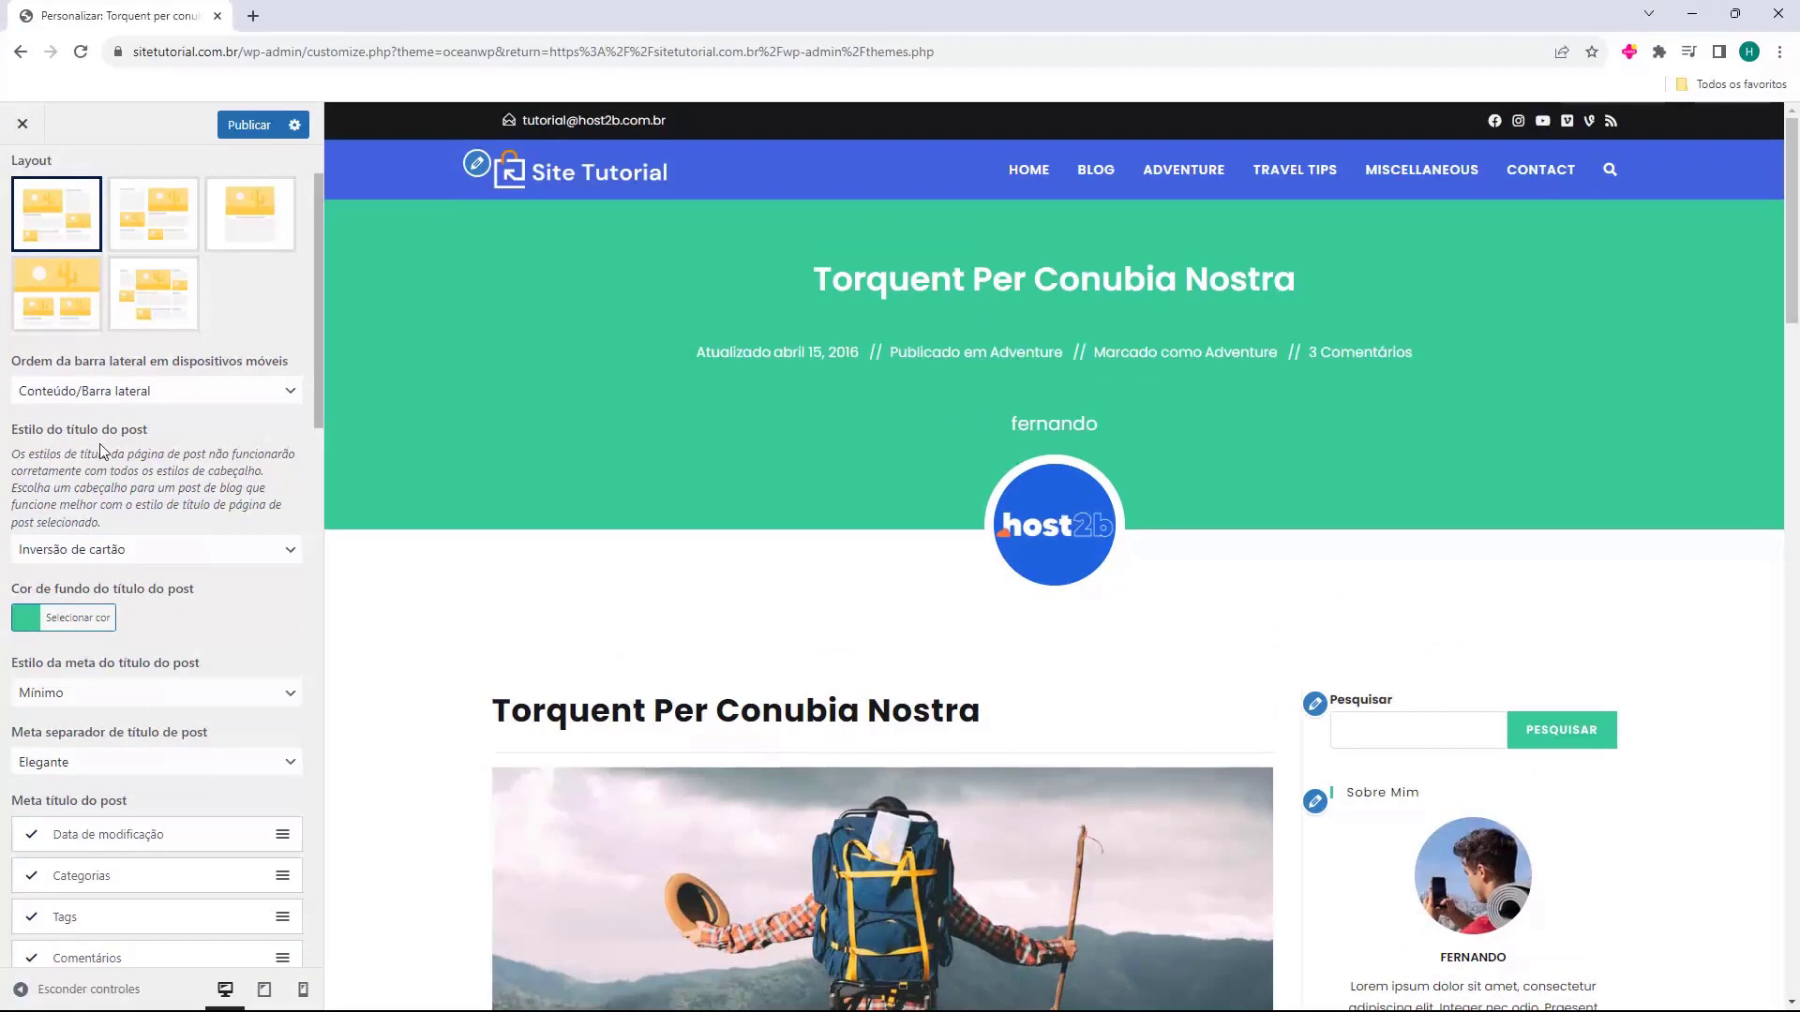
Preview the Padrão, Introdução, Cobrir and Cartão post title styles.
left_click(75, 554)
left_click(70, 574)
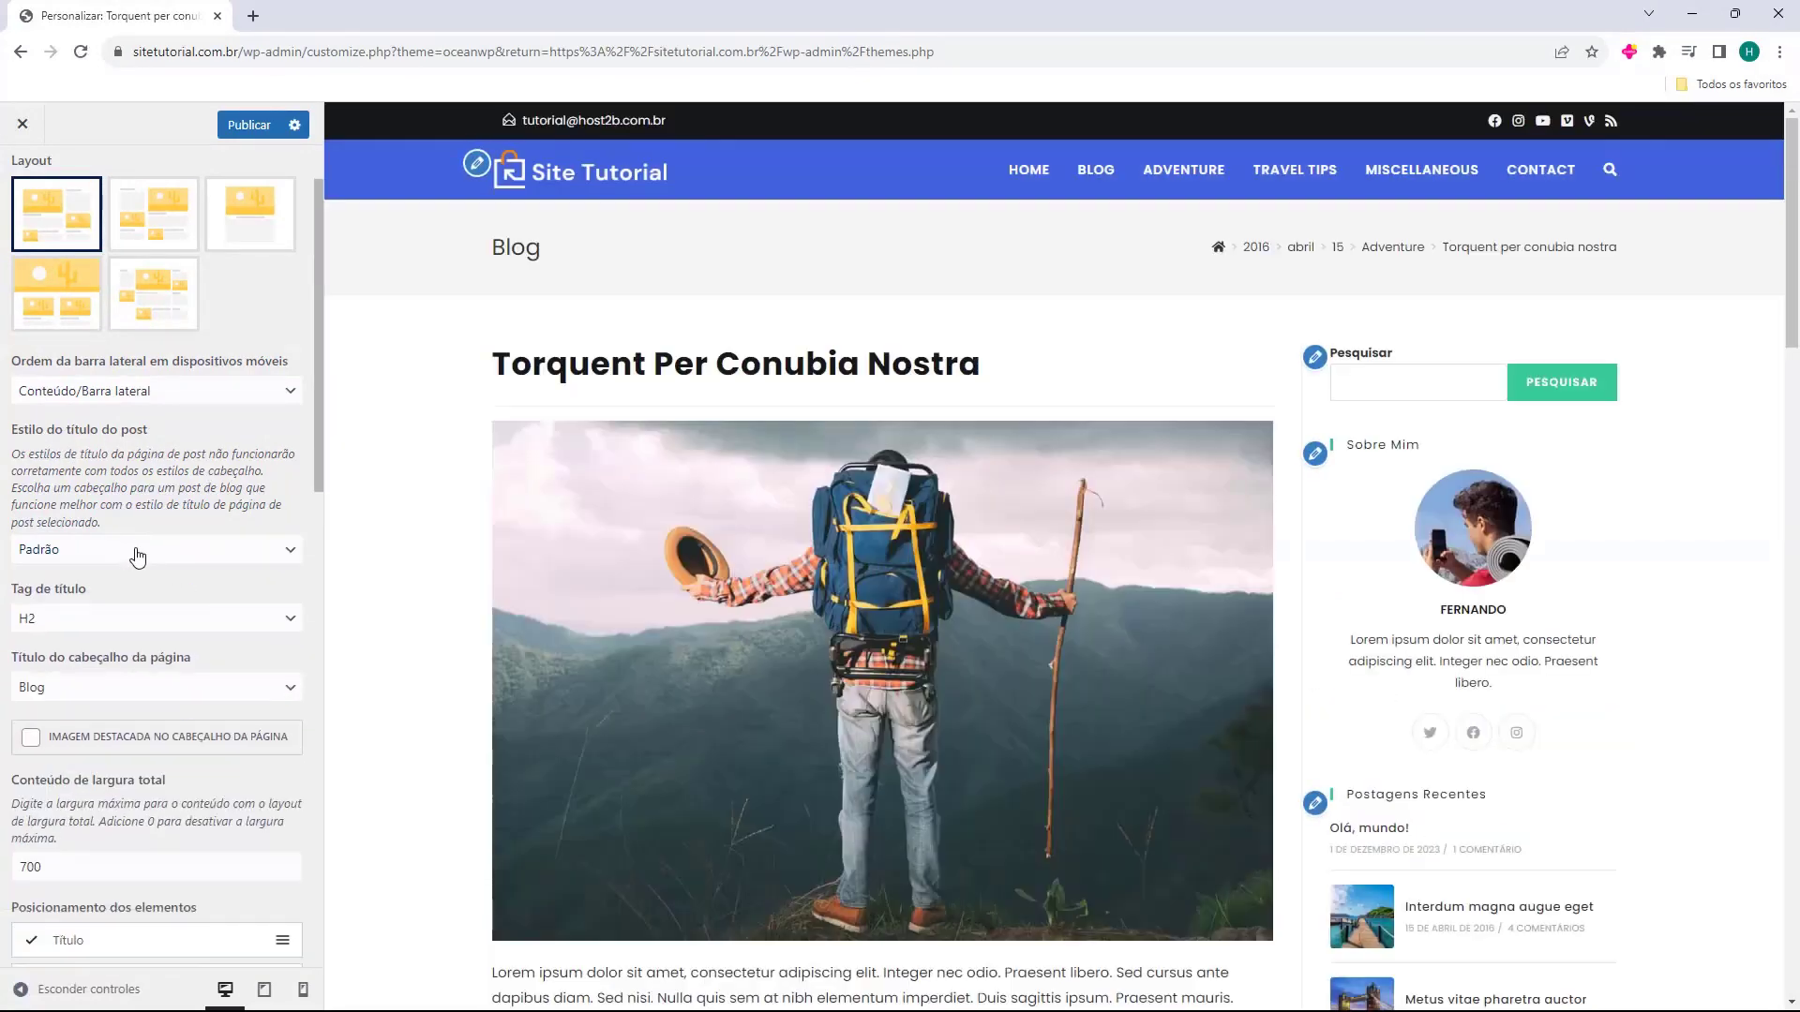
left_click(138, 553)
left_click(115, 588)
left_click(130, 560)
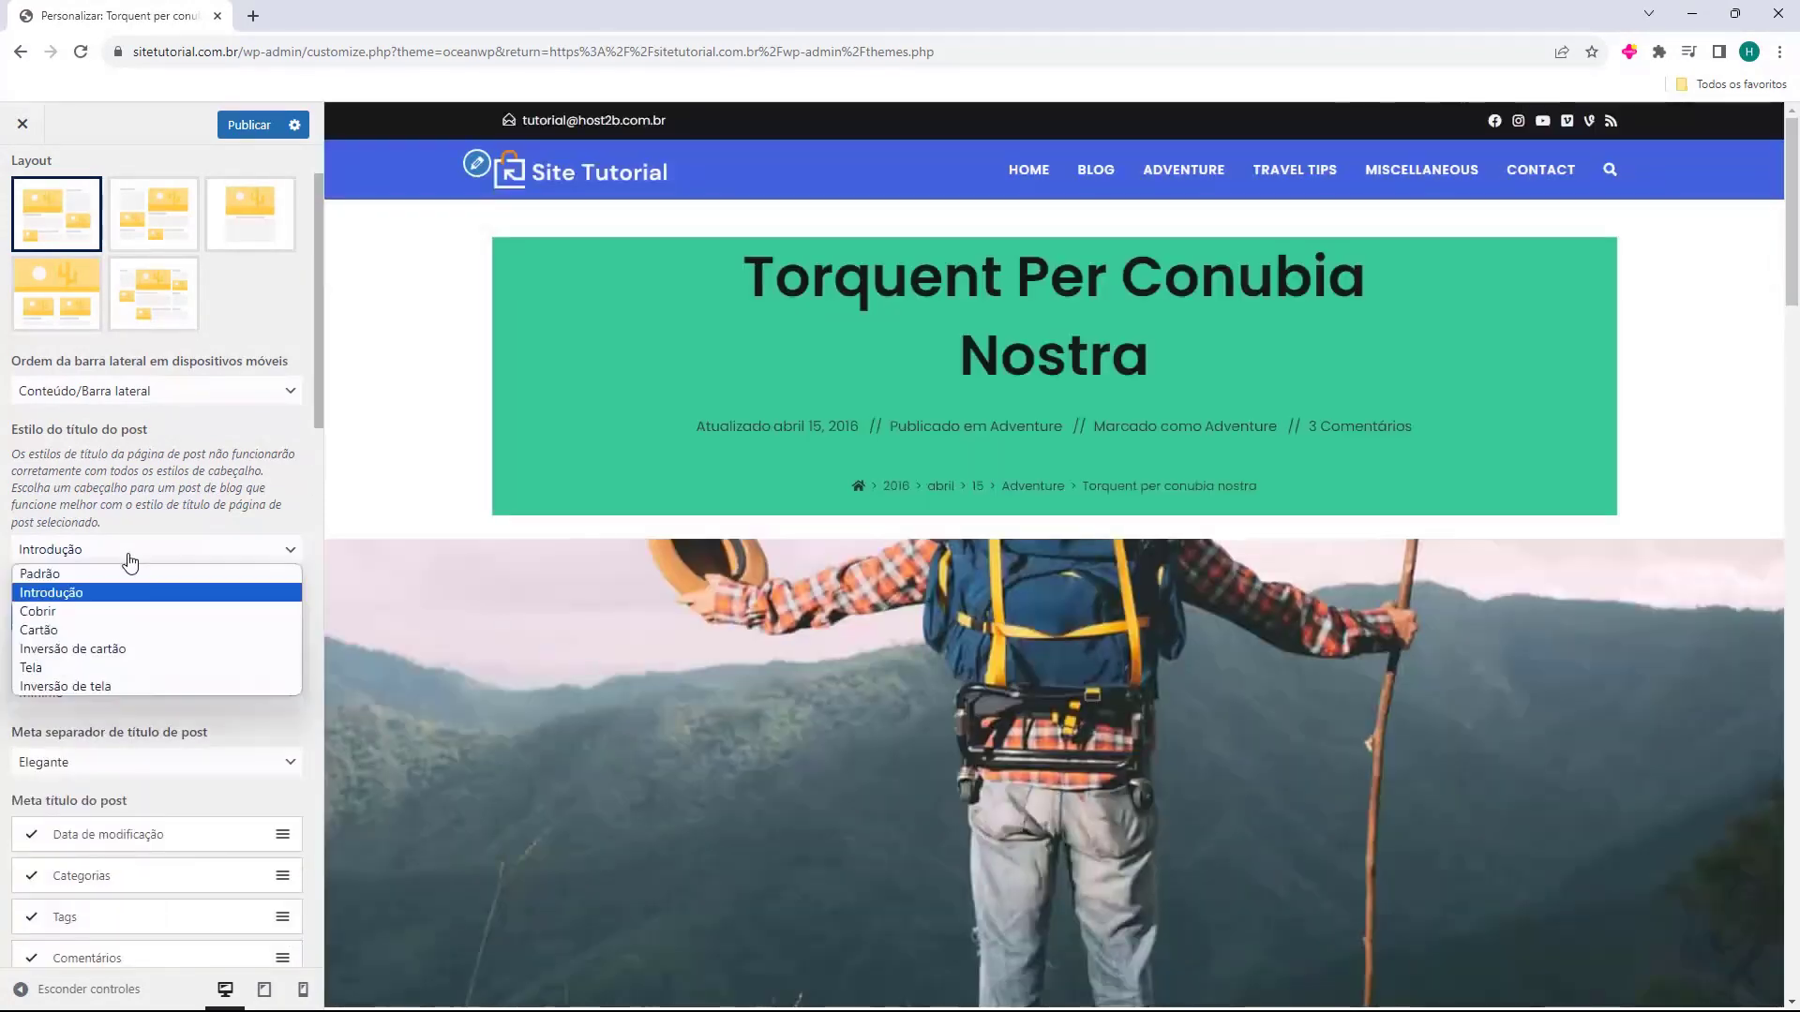
left_click(117, 614)
left_click(156, 567)
left_click(137, 630)
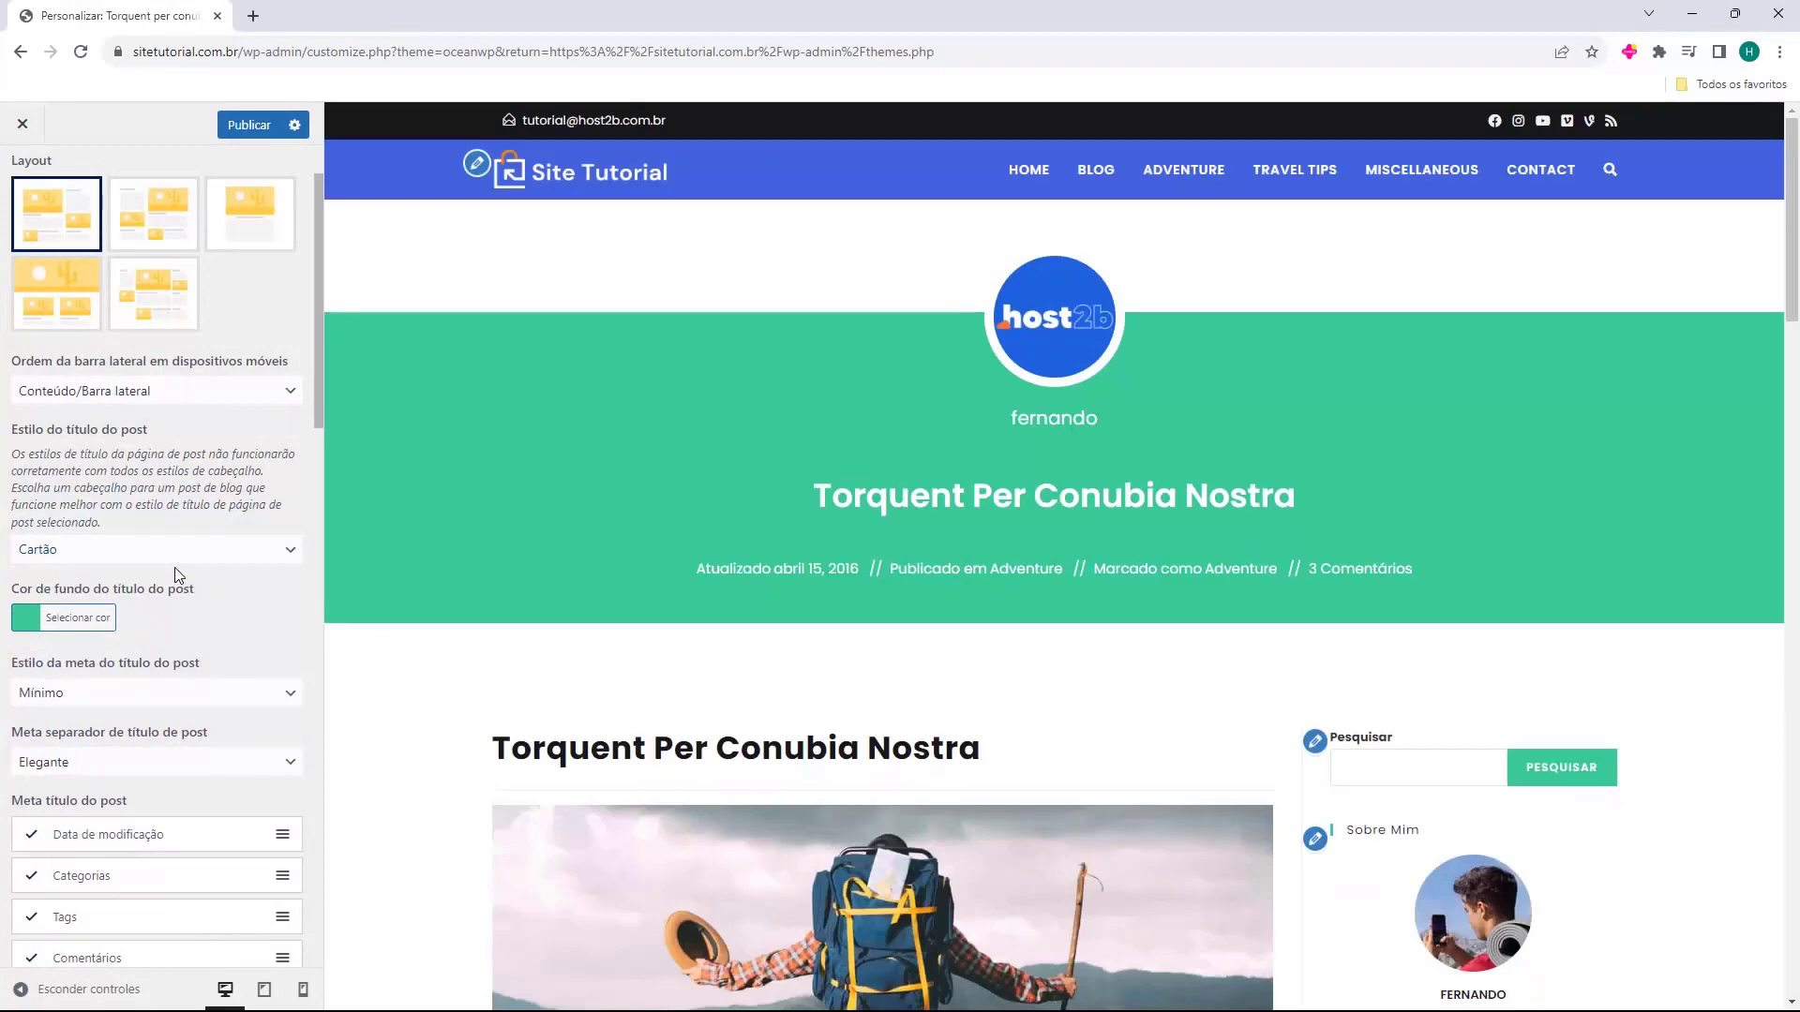
Preview Inversão de cartão, Tela and Inversão de tela, then settle on Padrão.
left_click(174, 566)
left_click(149, 641)
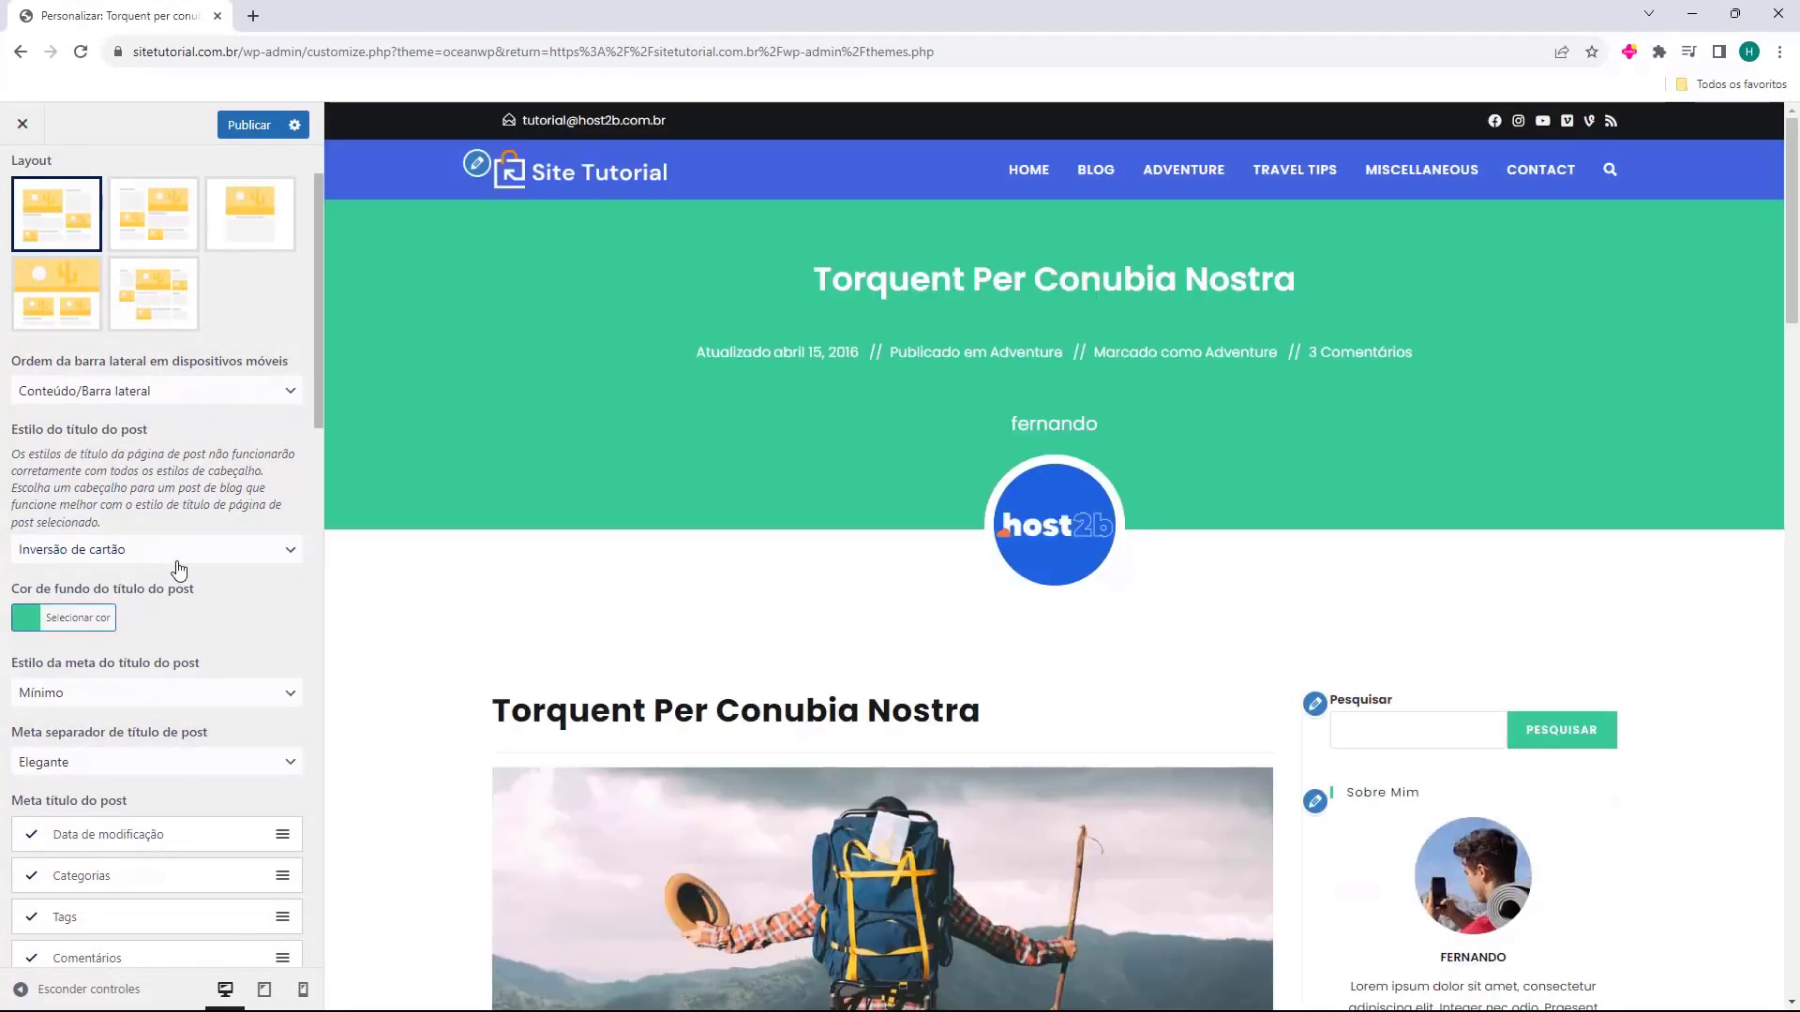
left_click(171, 565)
left_click(141, 671)
left_click(180, 566)
left_click(218, 694)
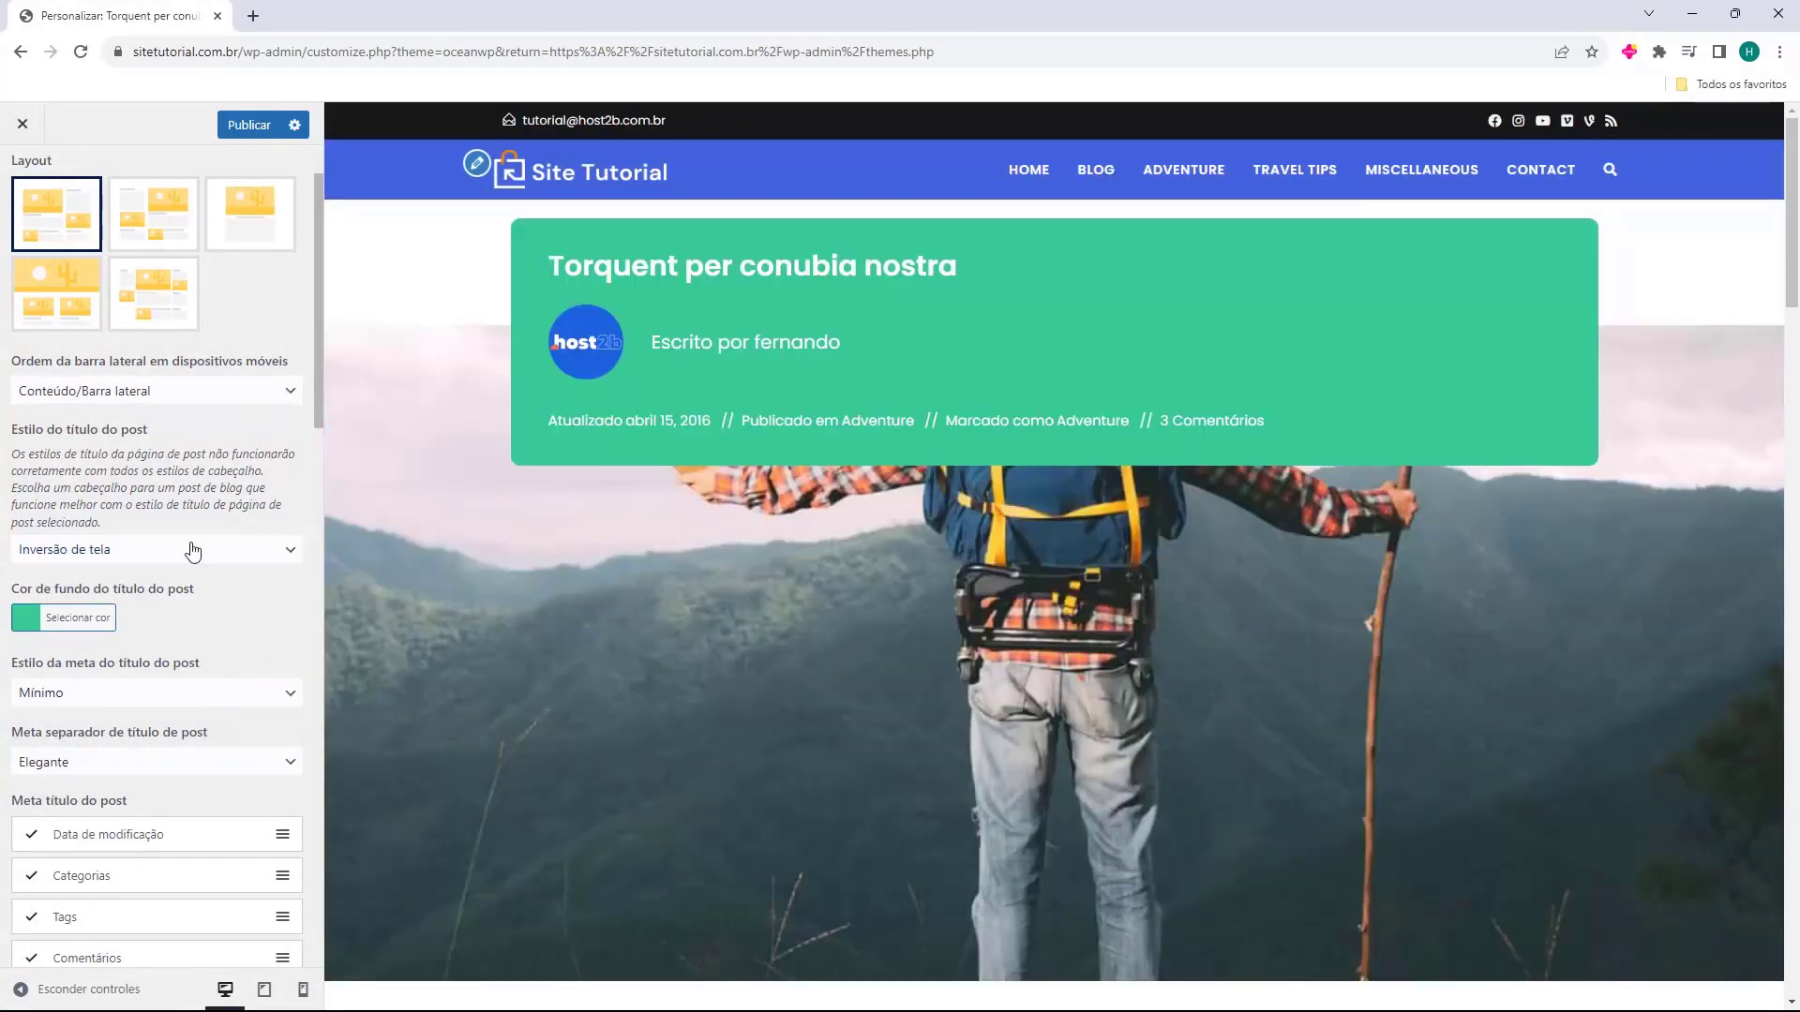
left_click(192, 551)
left_click(159, 577)
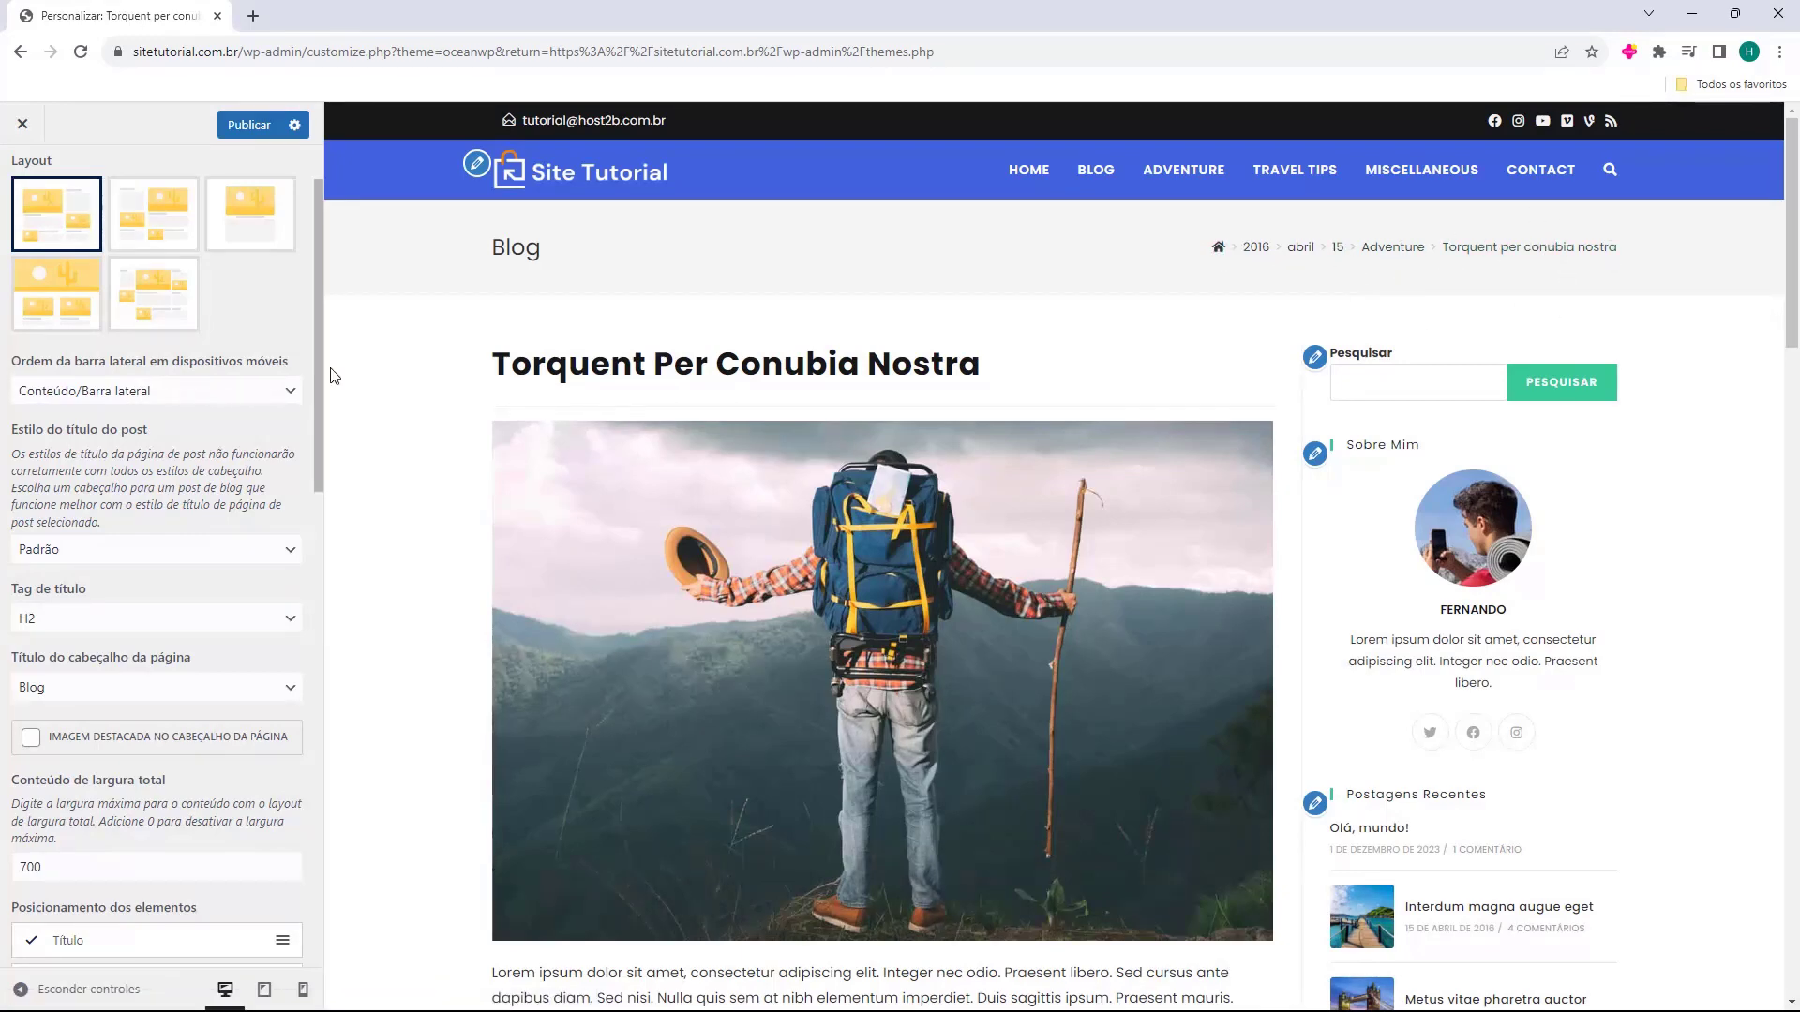
Set the page header title to Título do post.
scroll(70, 409, "down", 1)
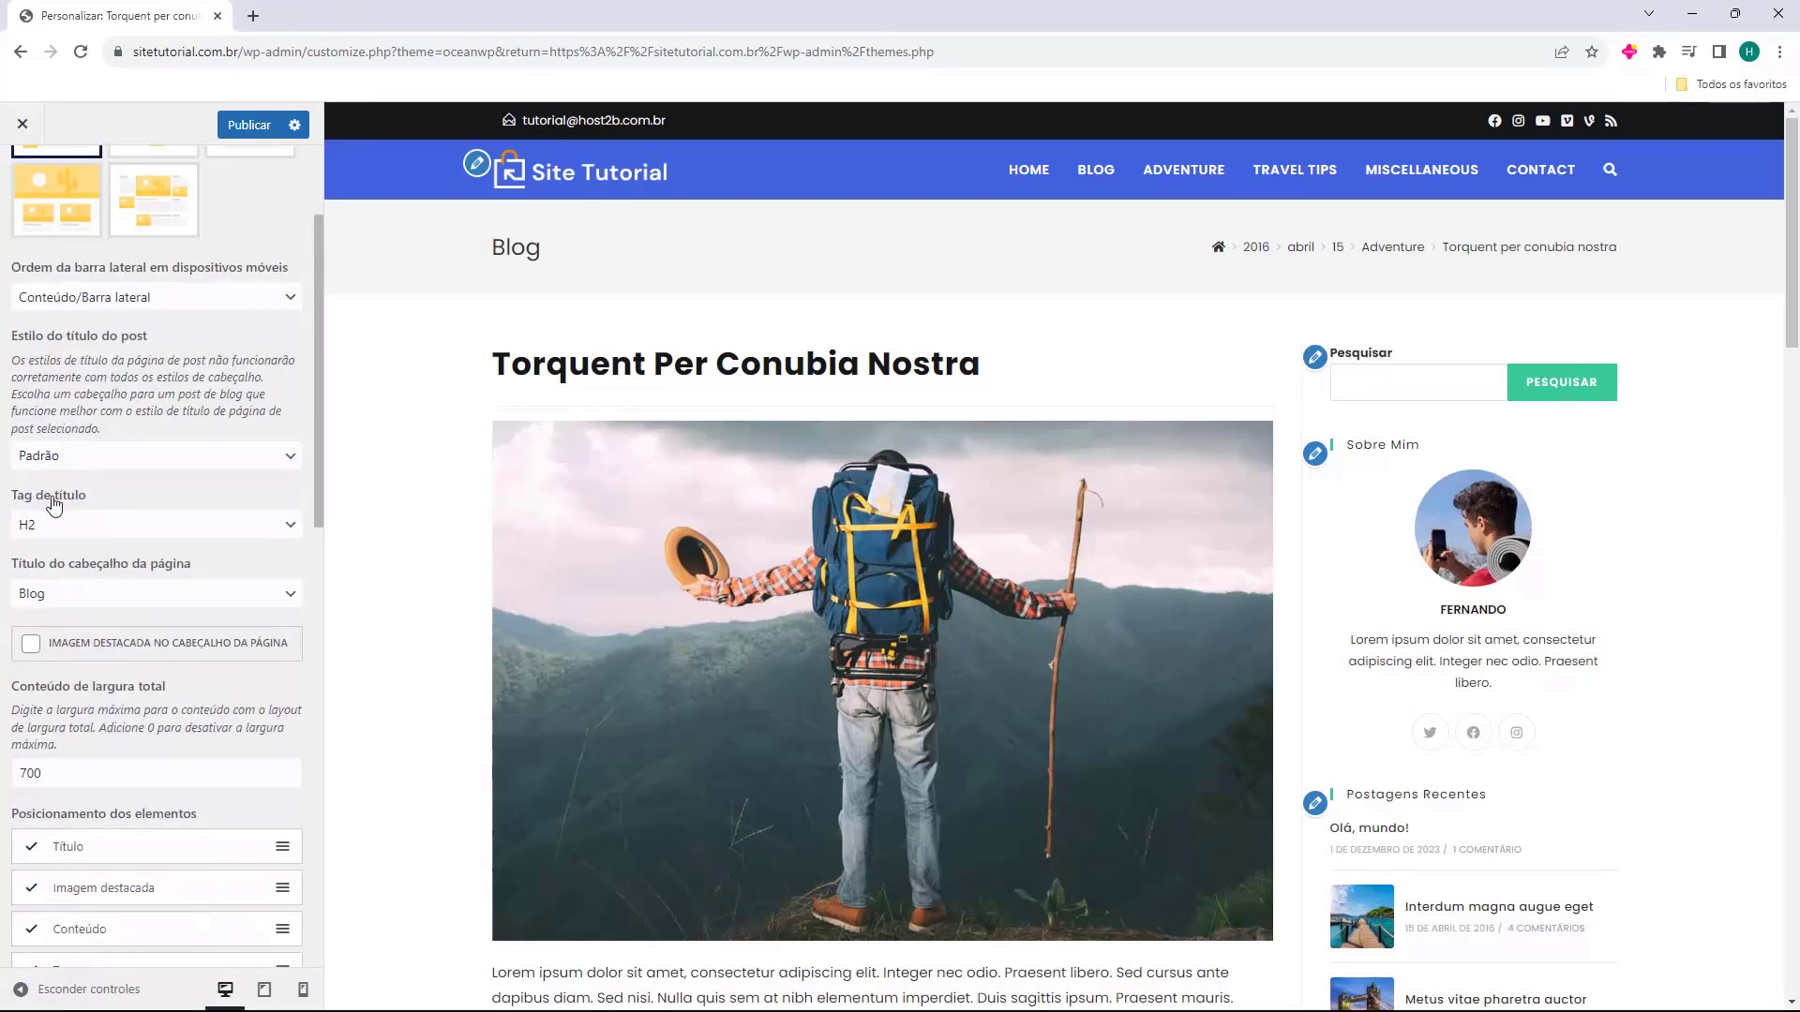
left_click(120, 592)
left_click(97, 634)
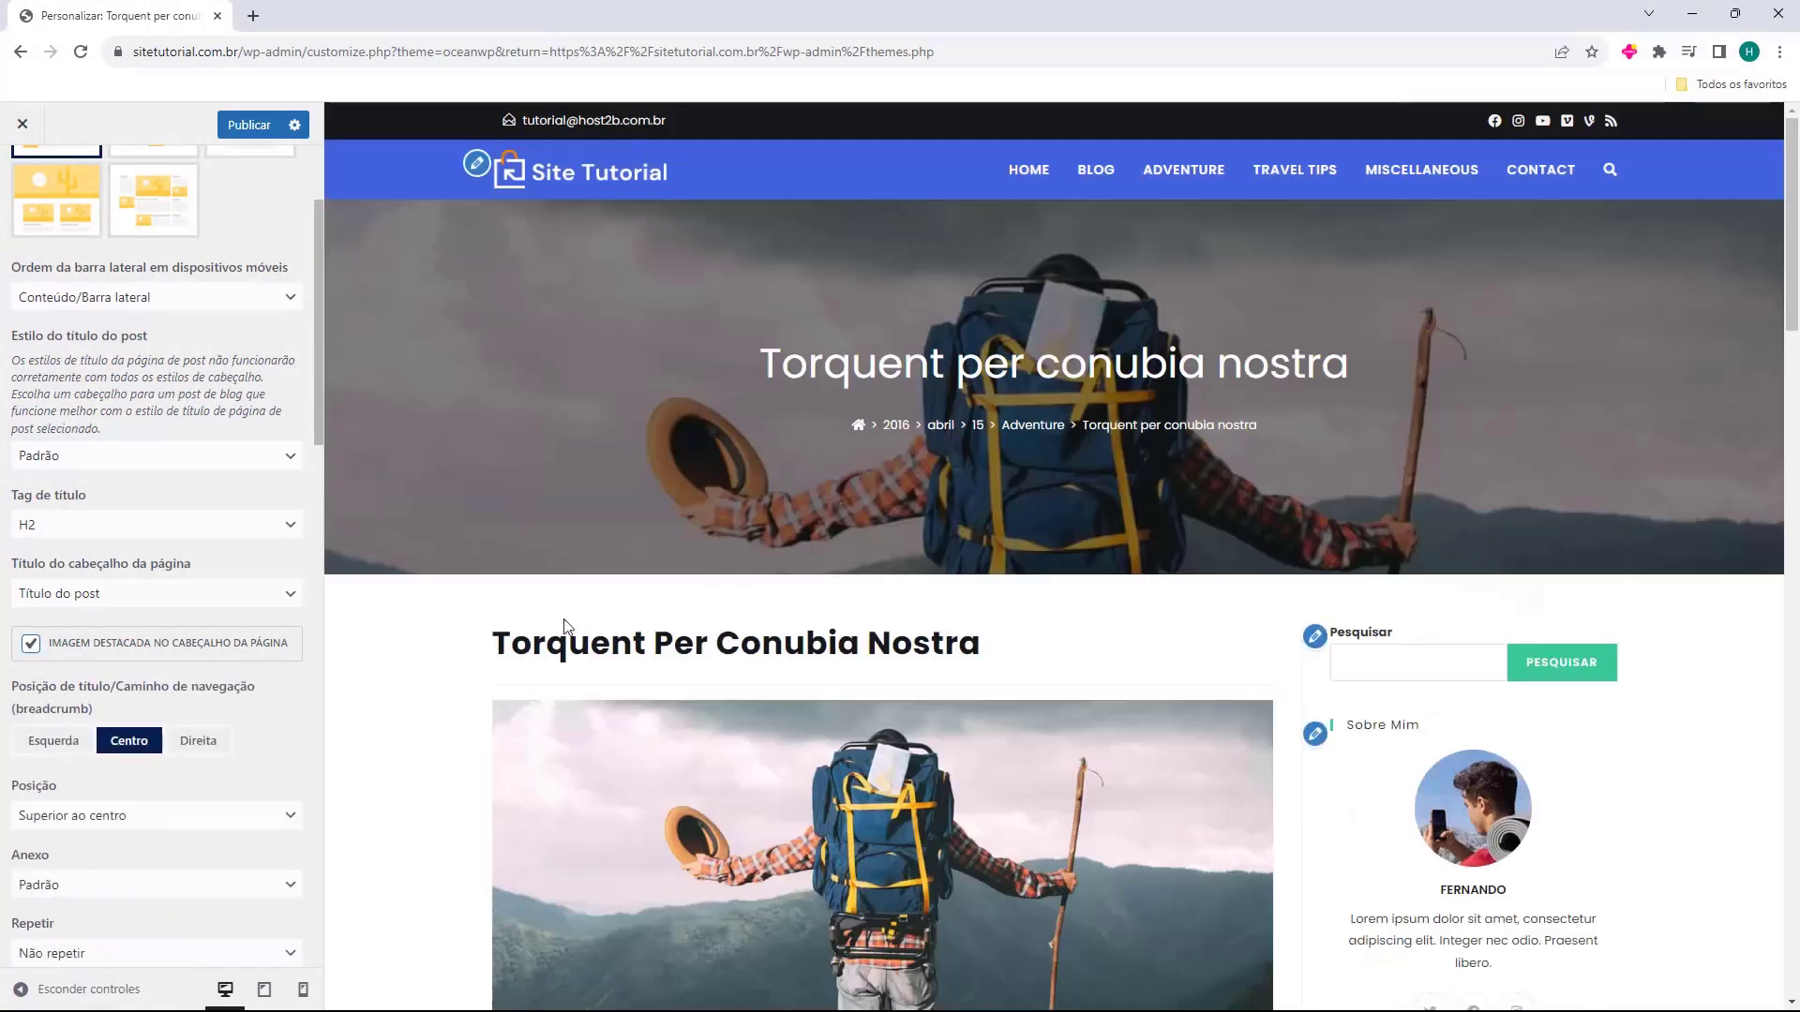
Test right, center and left header title alignment, and remove the featured image from the header.
scroll(1266, 475, "down", 1)
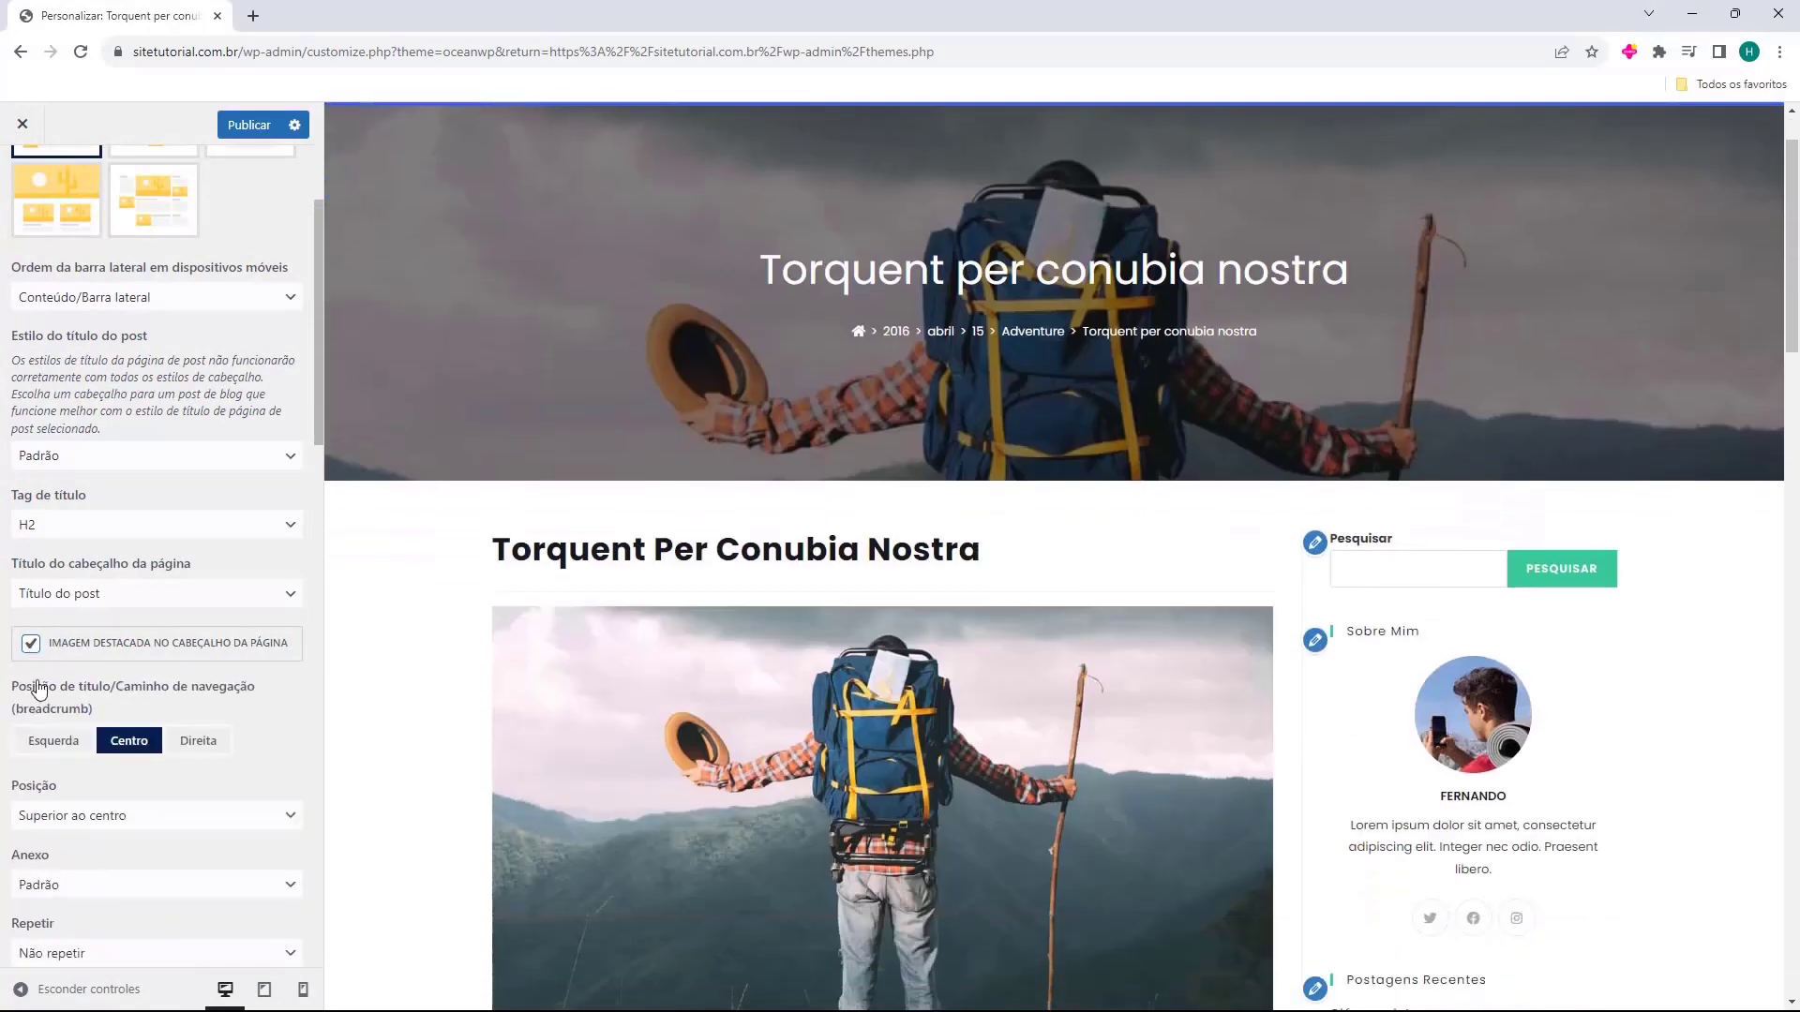
left_click(198, 740)
left_click(130, 741)
left_click(198, 740)
left_click(57, 740)
left_click(31, 643)
scroll(159, 545, "down", 2)
scroll(147, 518, "down", 2)
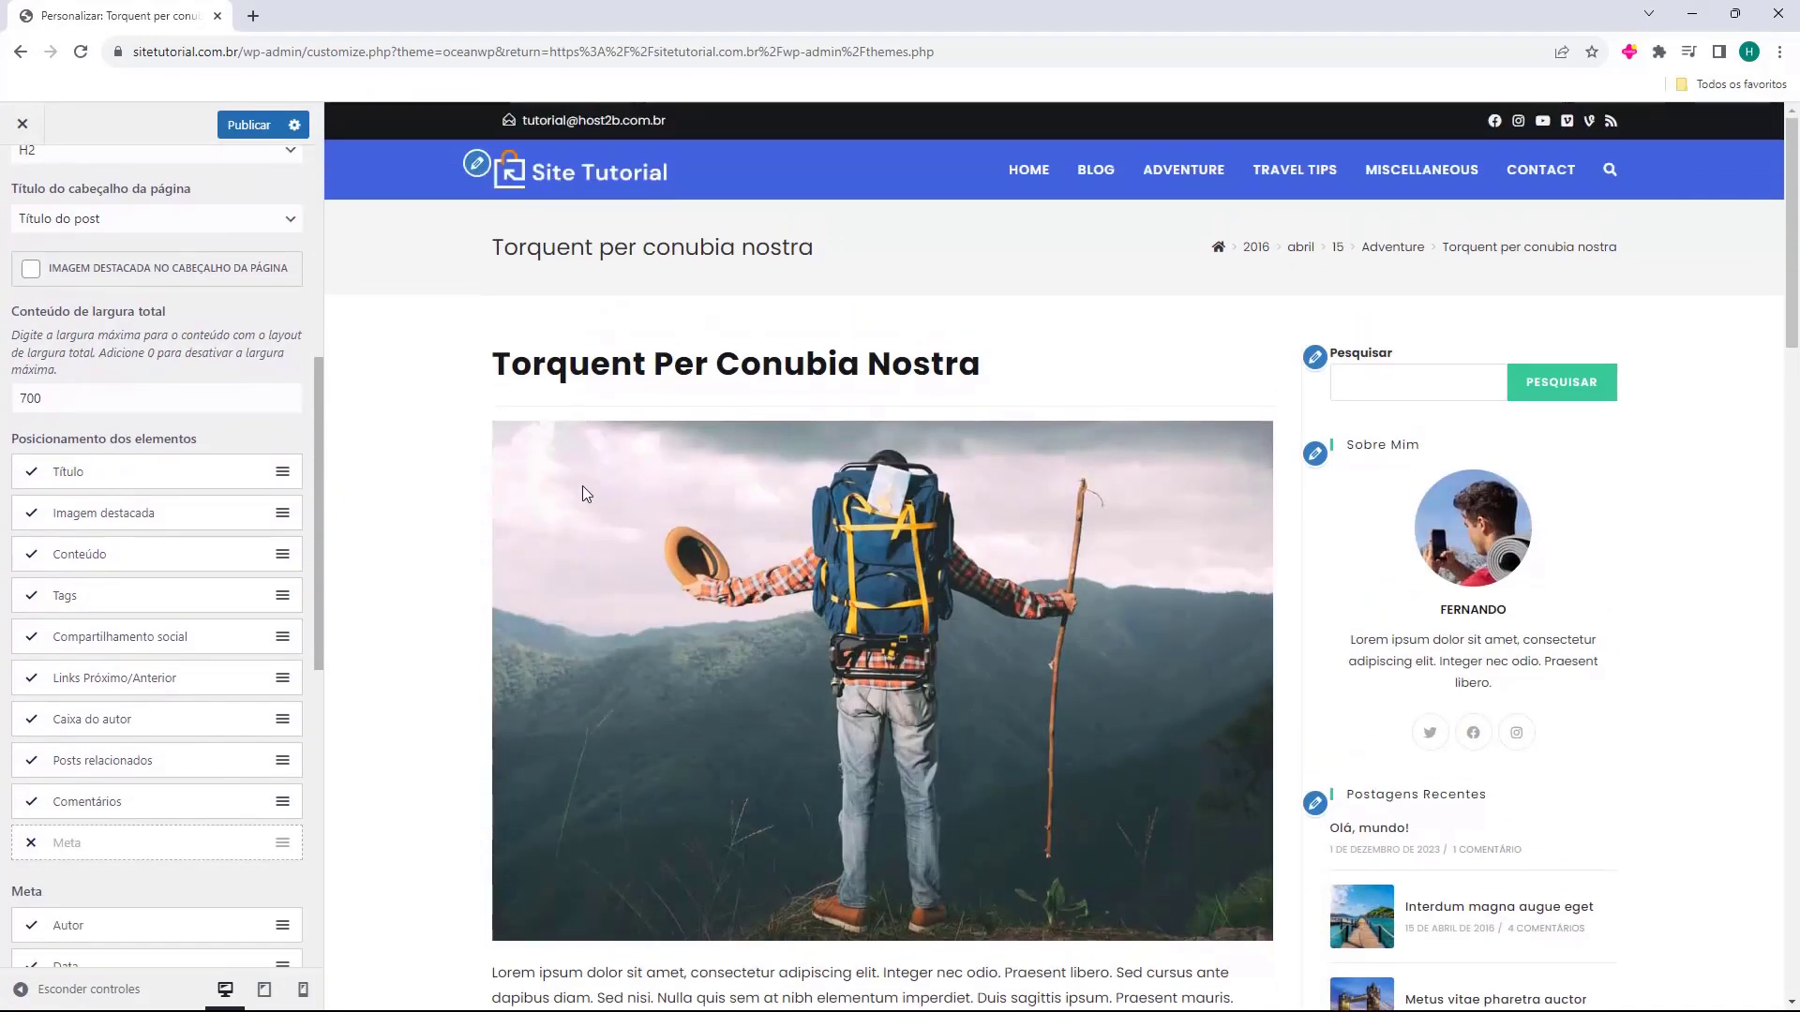
left_click(34, 473)
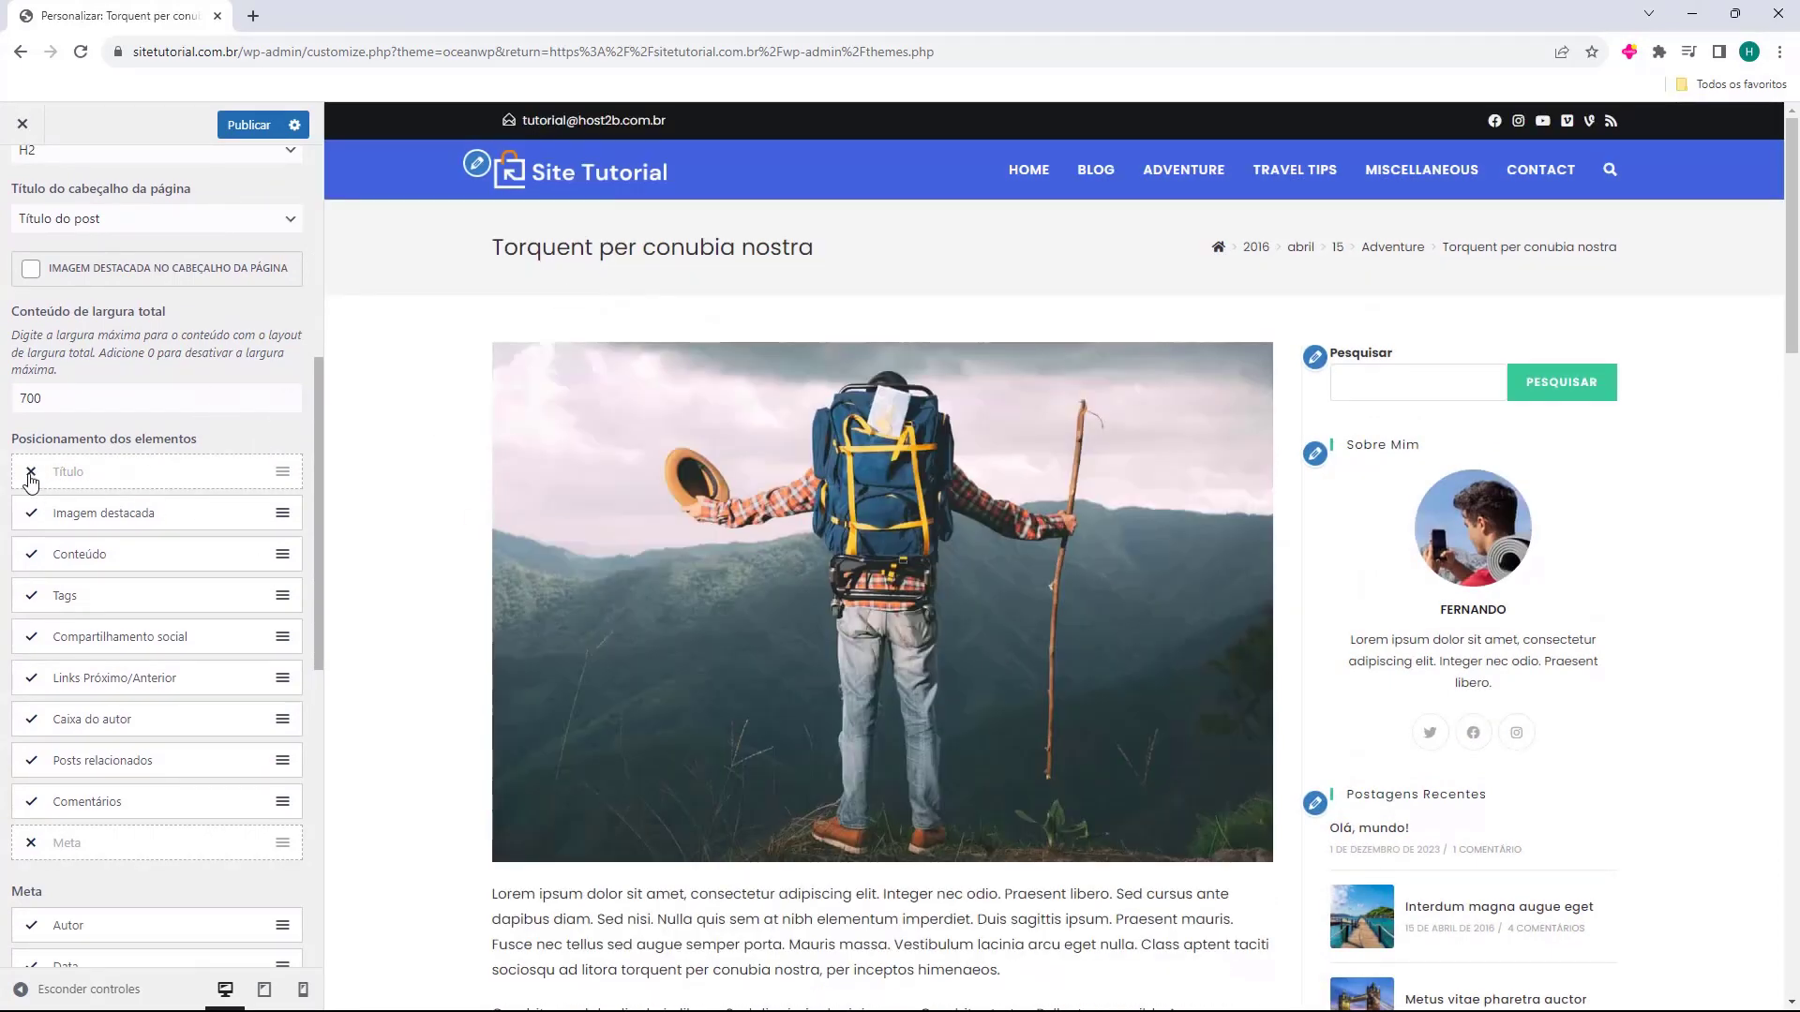
left_click(31, 478)
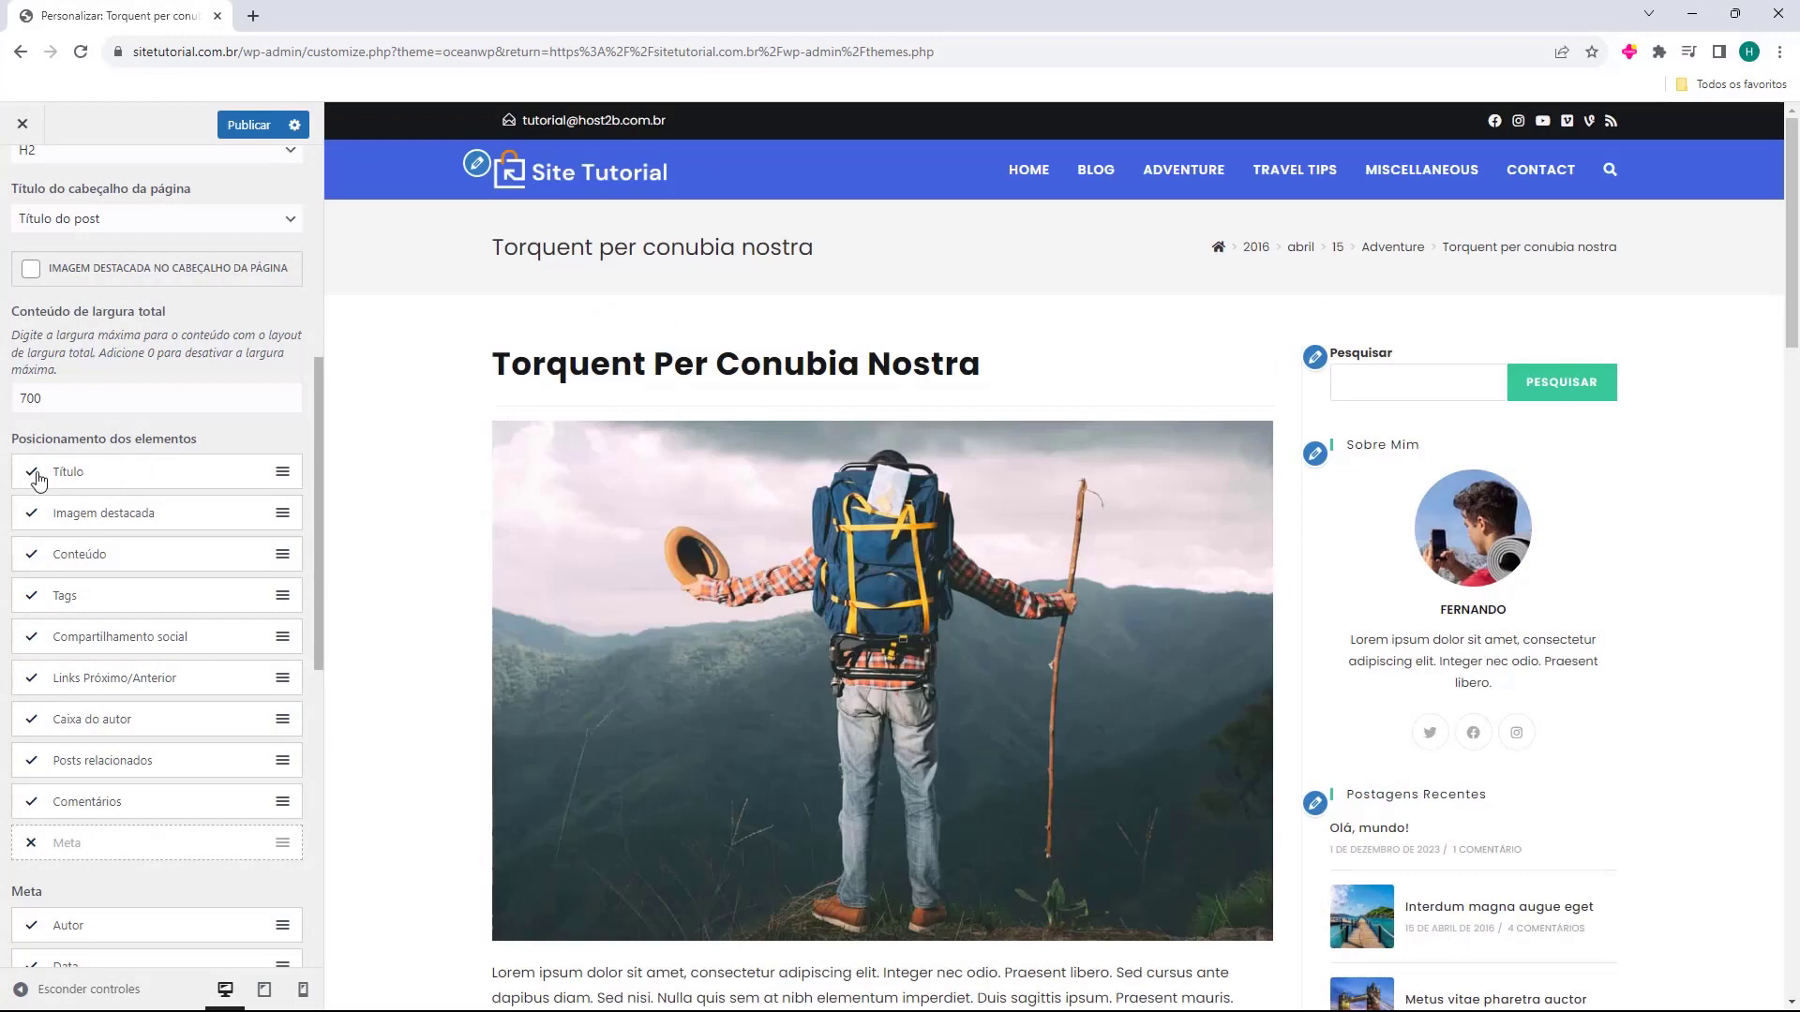
left_click(36, 476)
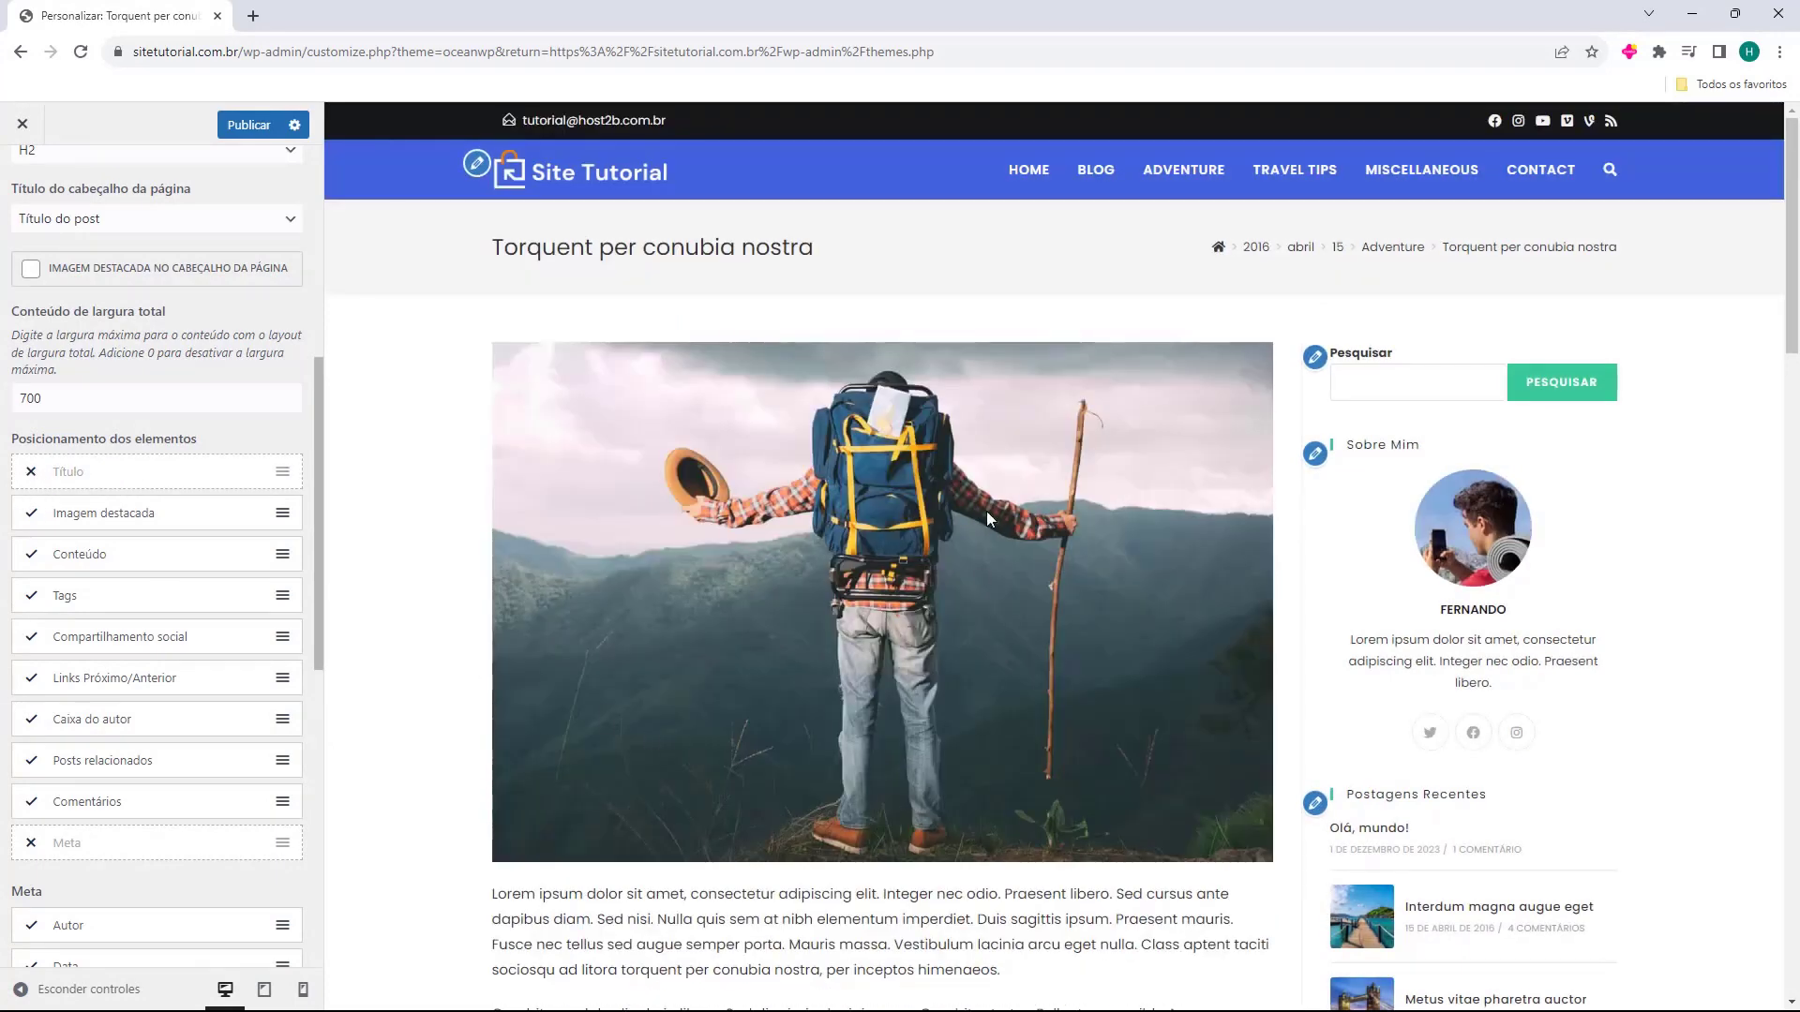
left_click(30, 516)
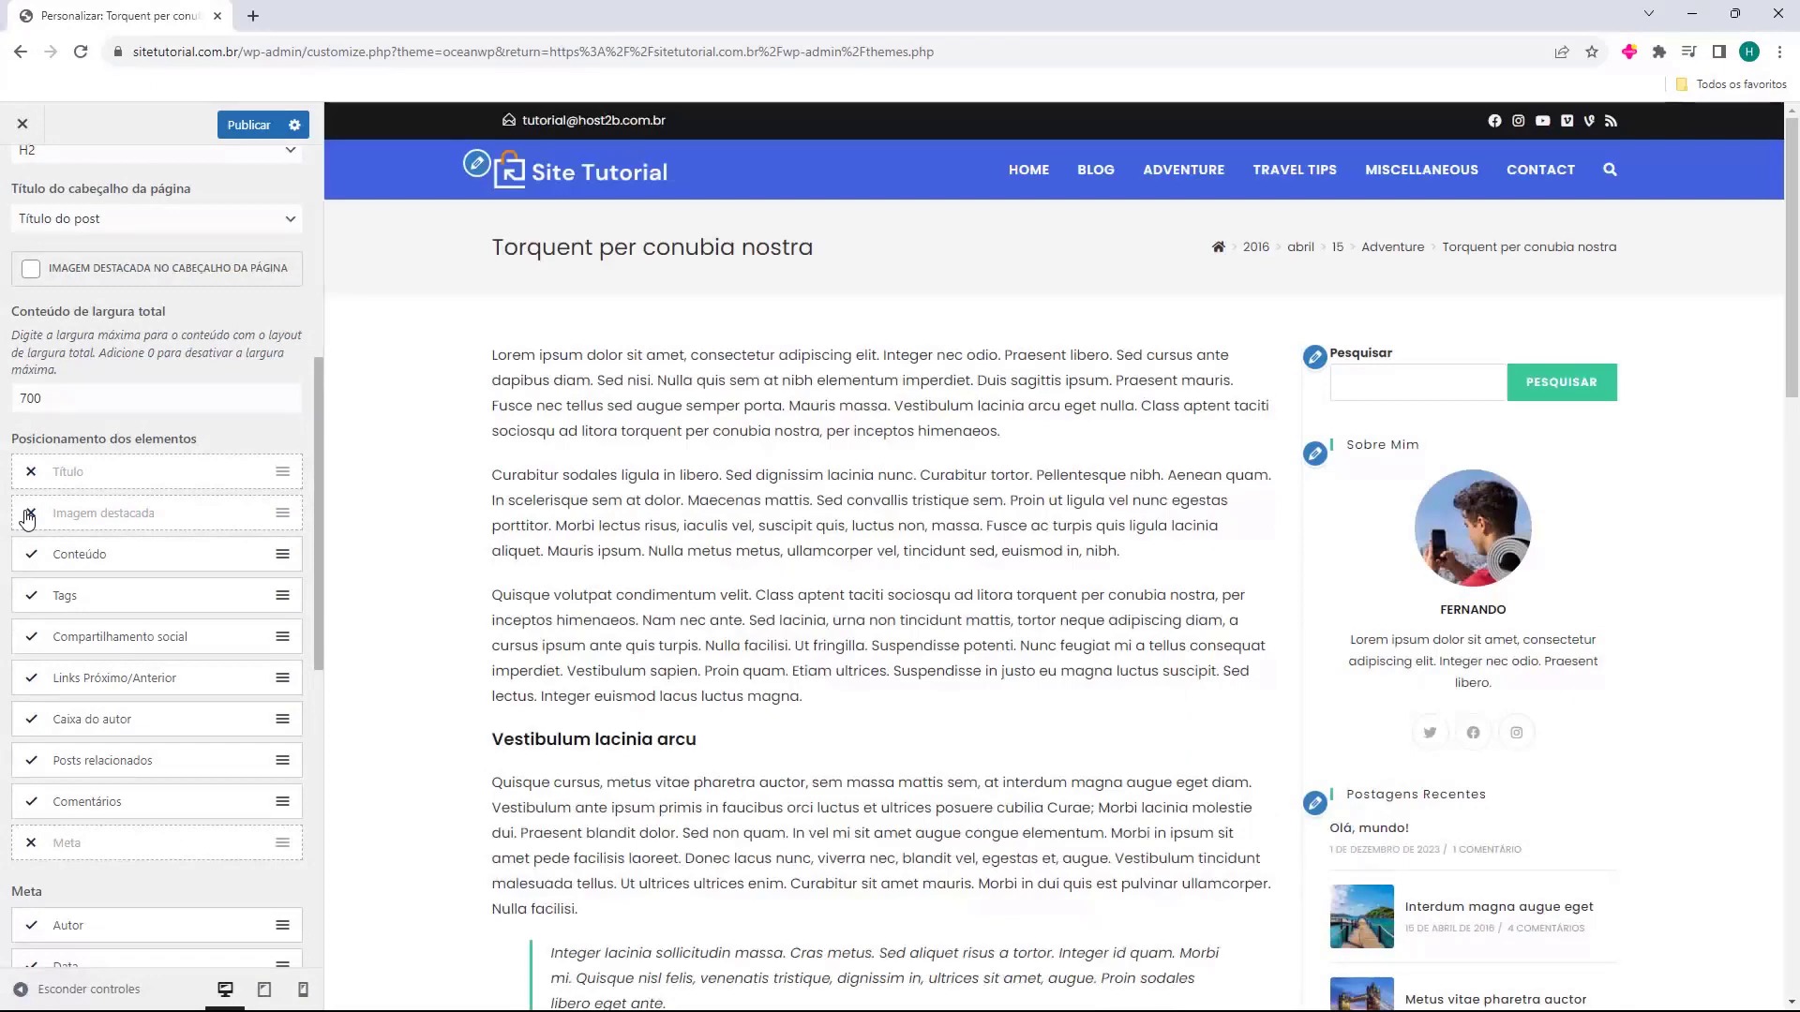
left_click(29, 515)
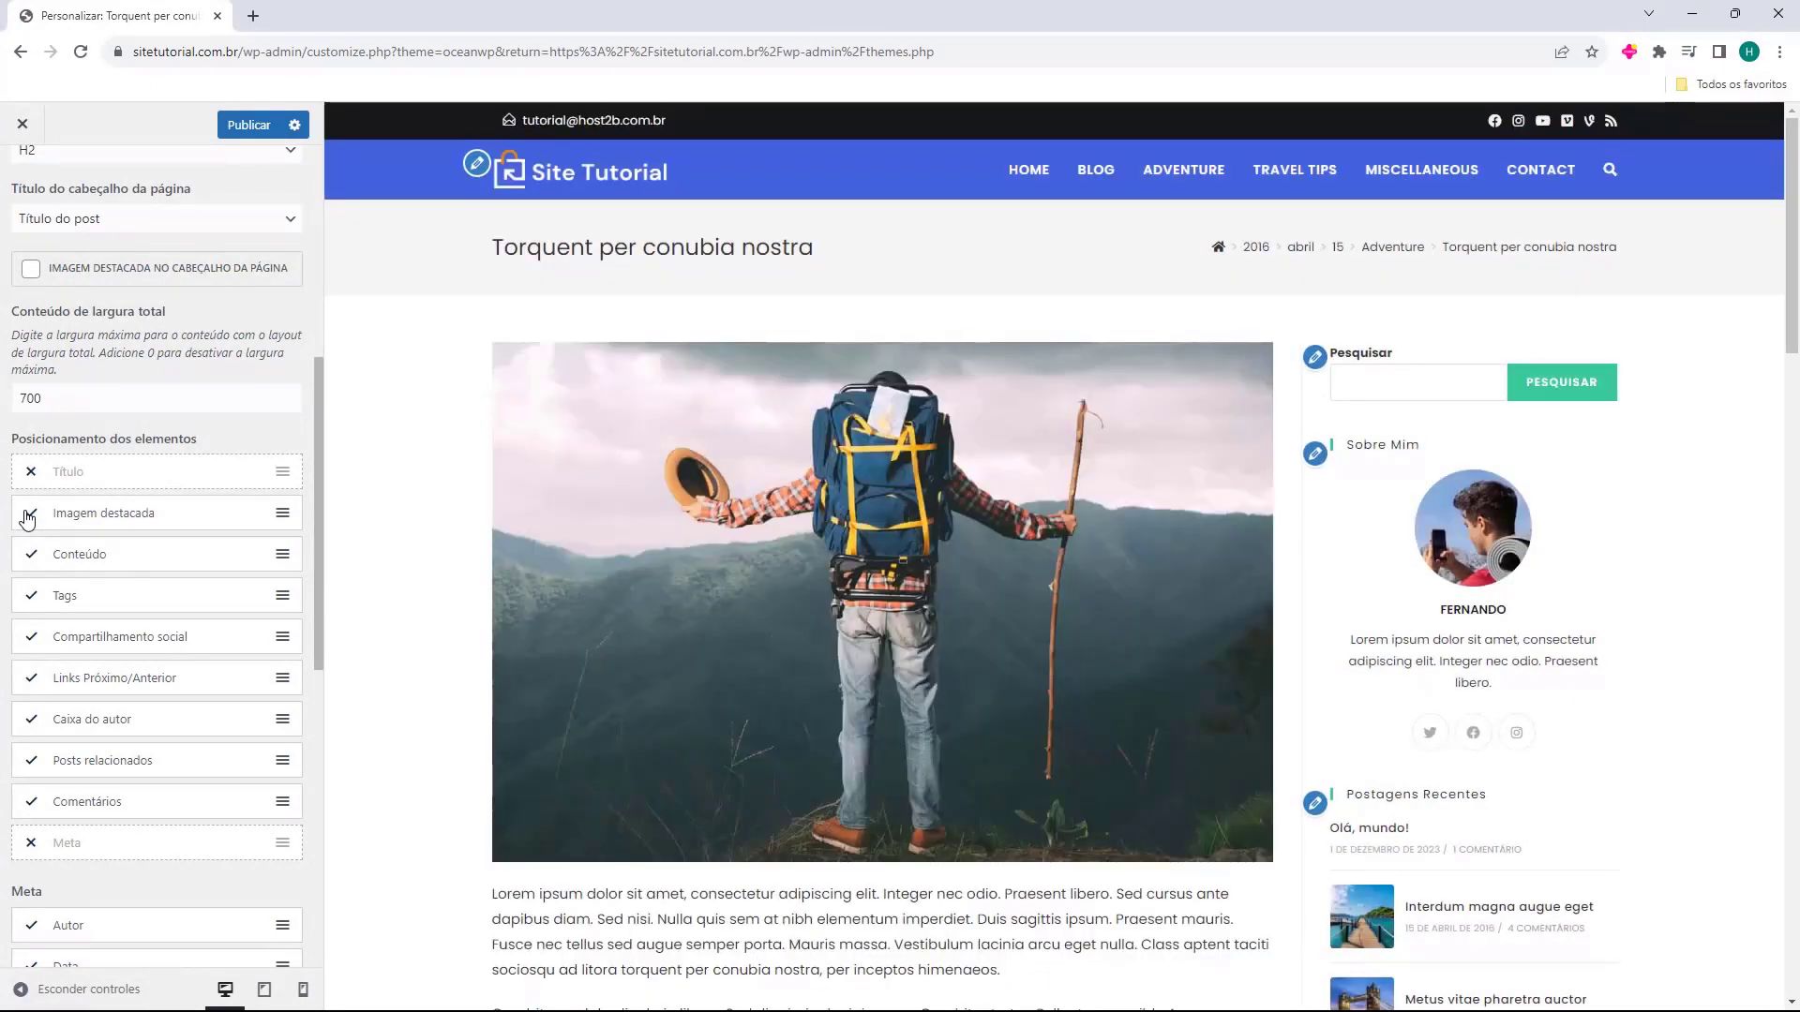
left_click(31, 558)
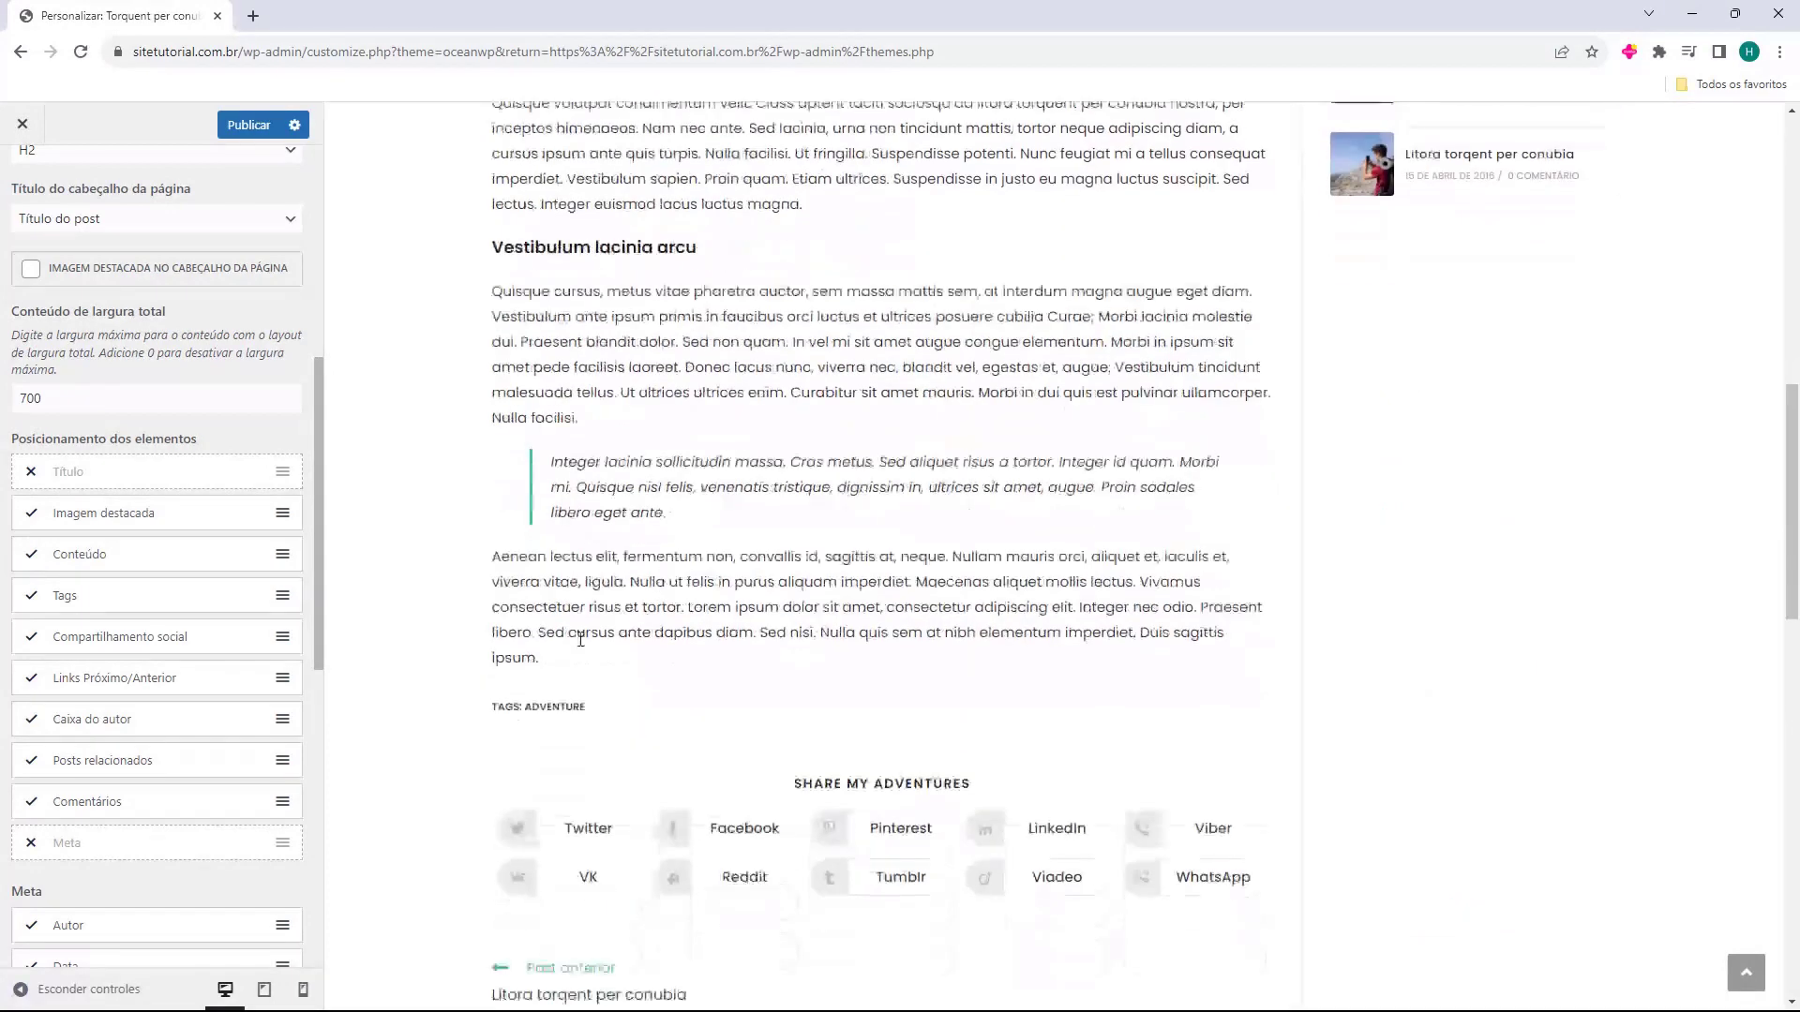
left_click(42, 607)
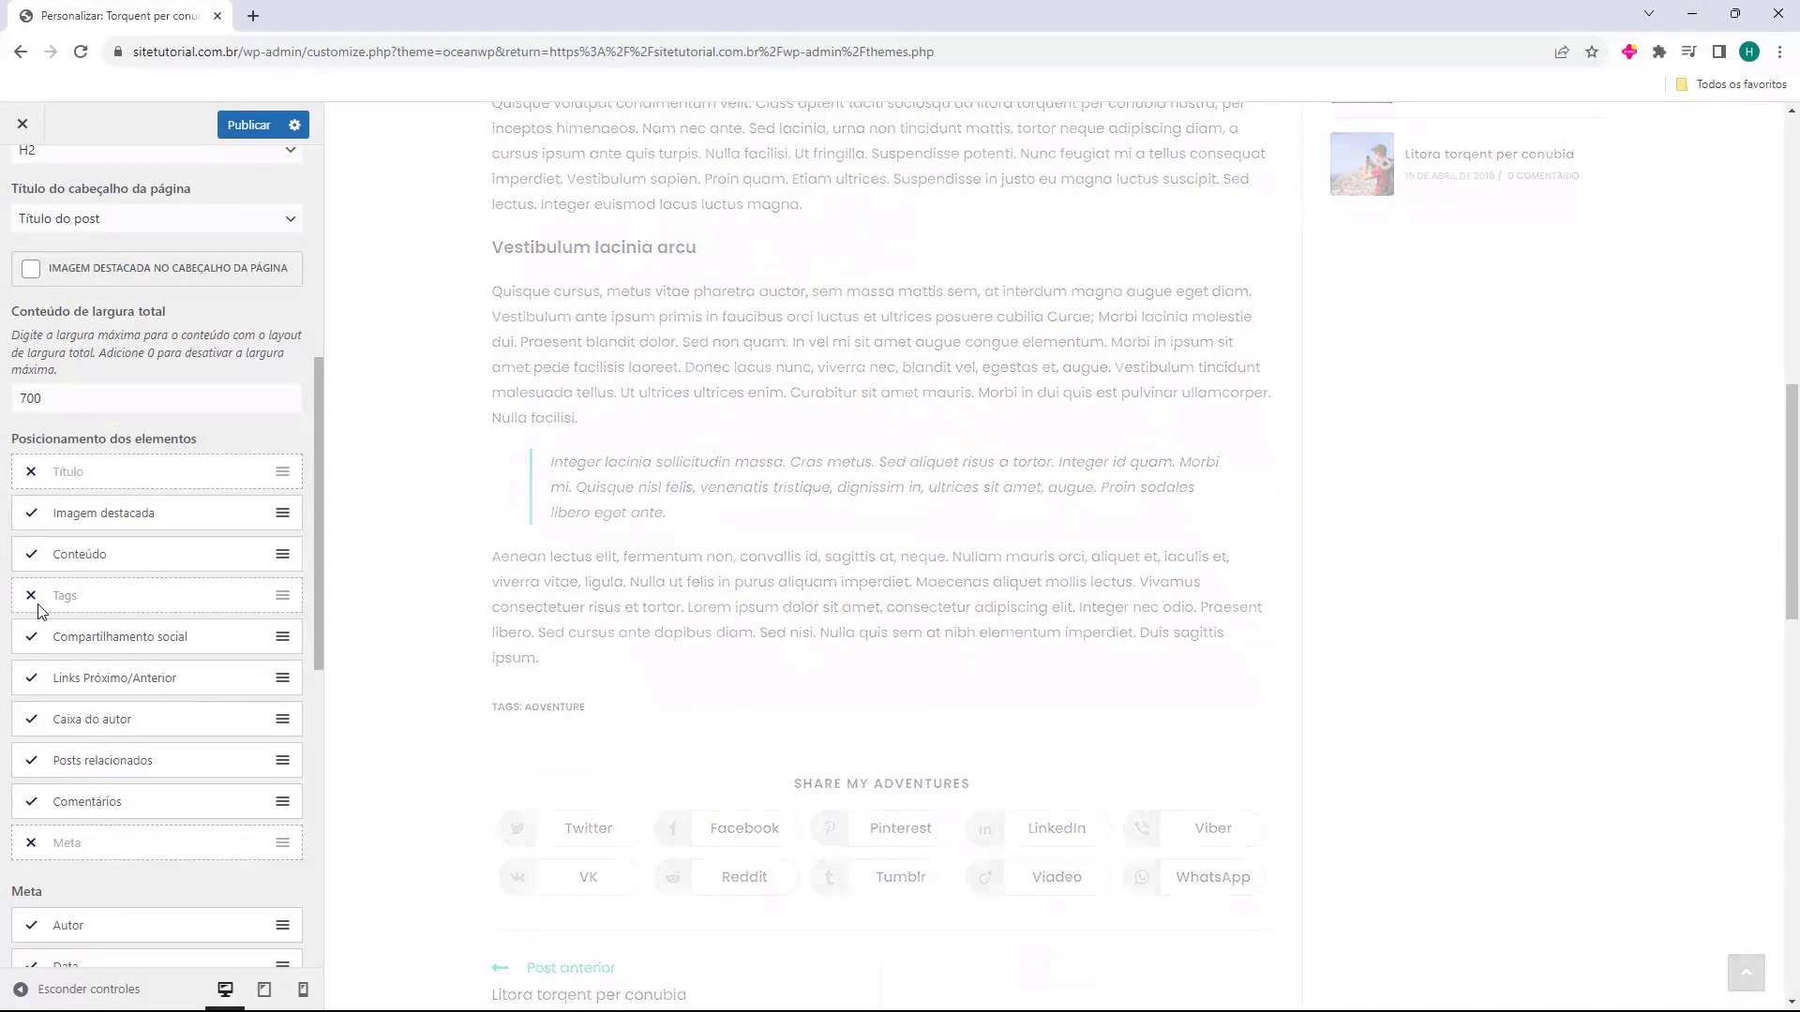
left_click(33, 600)
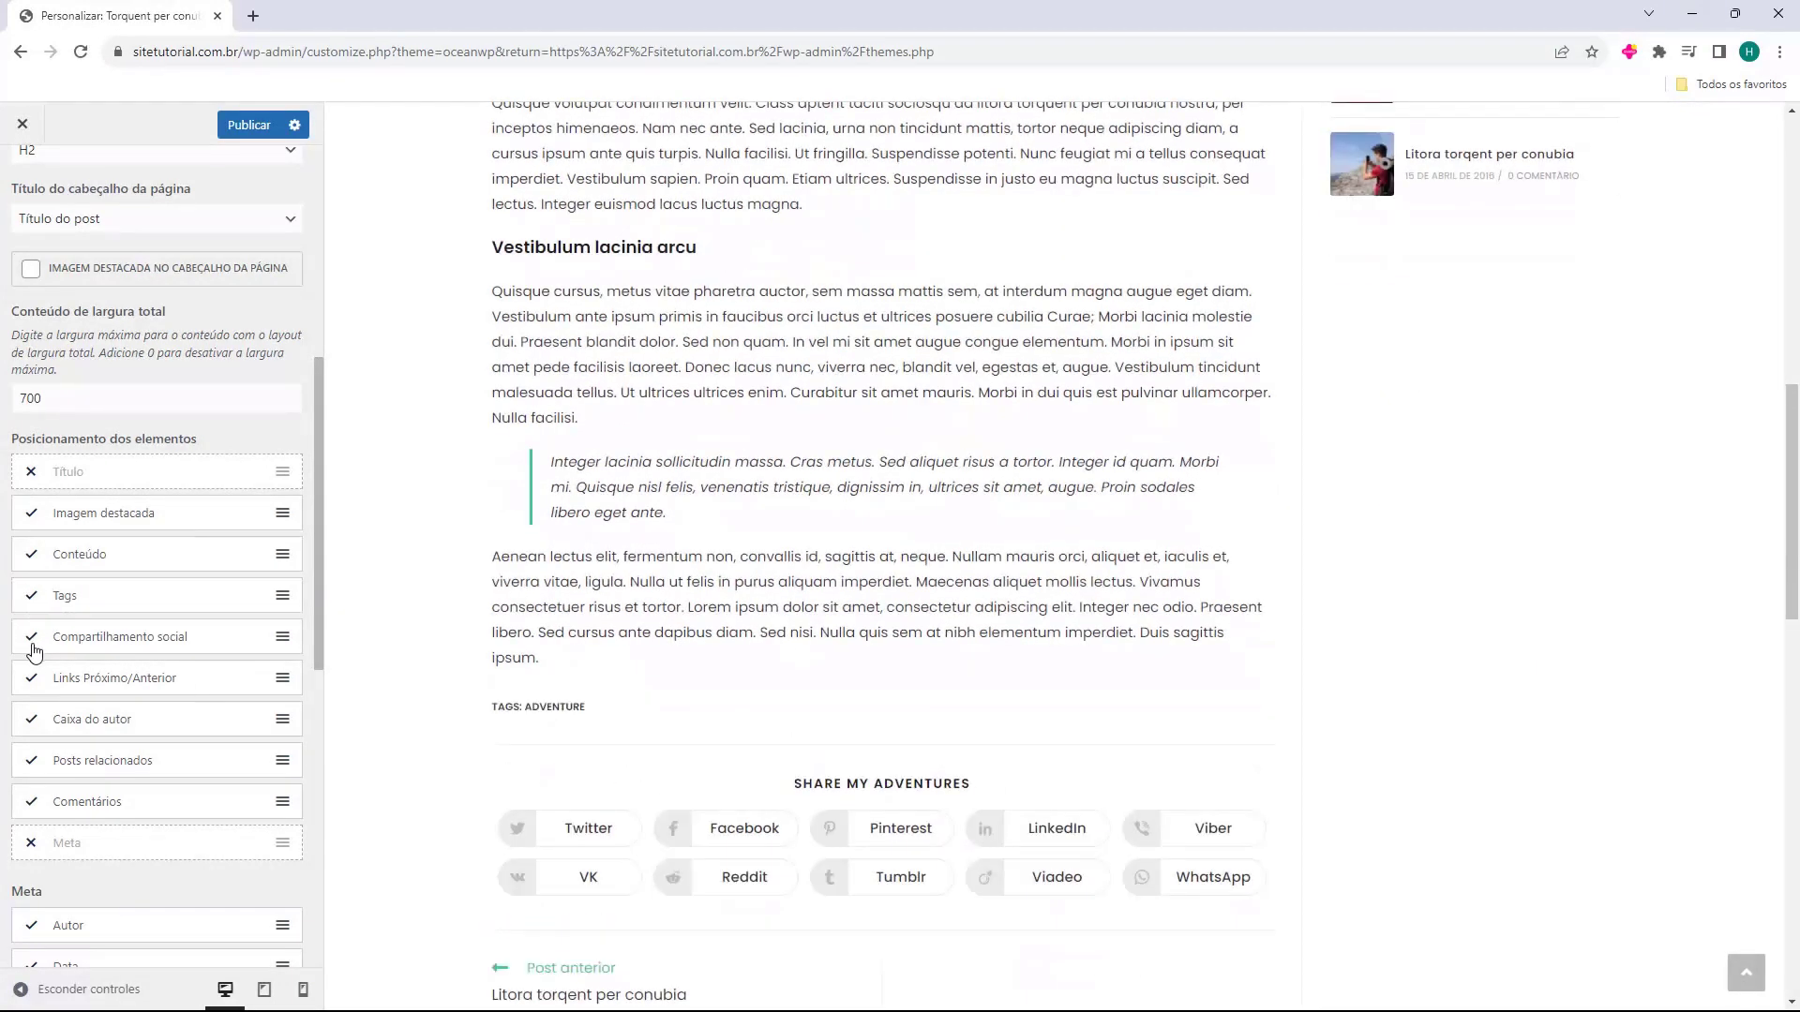
left_click(31, 645)
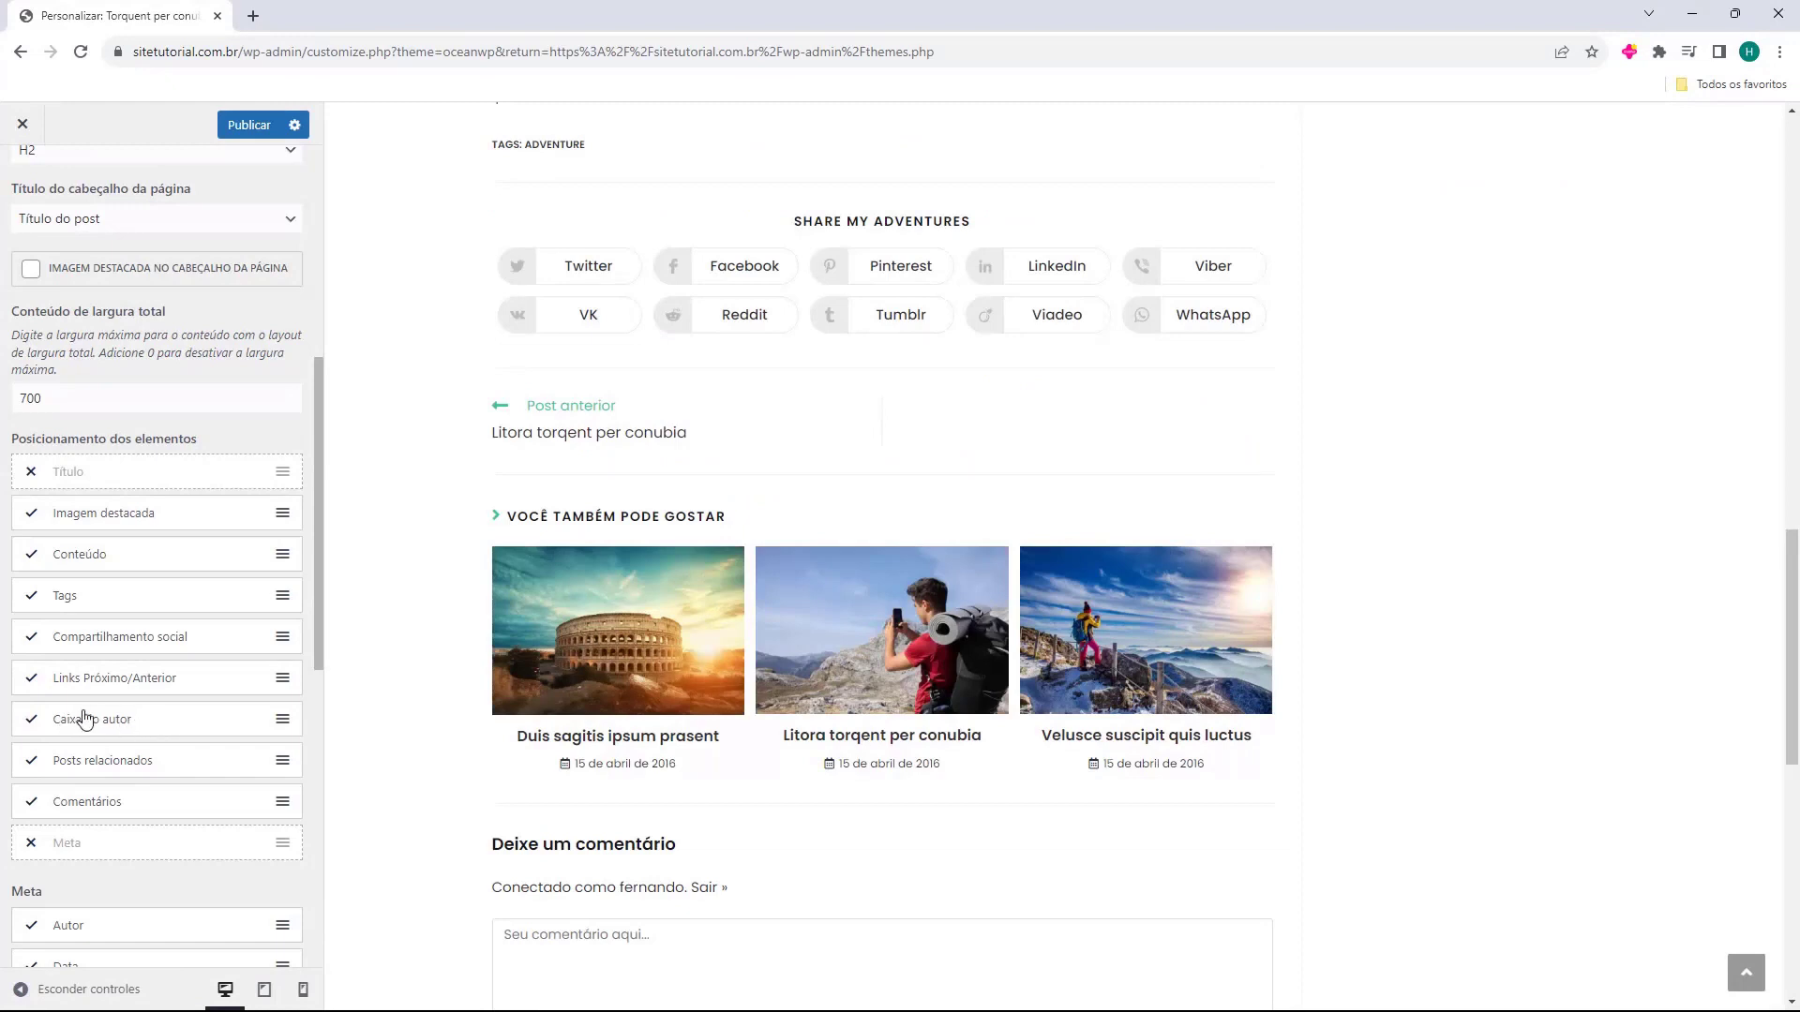
scroll(89, 720, "down", 3)
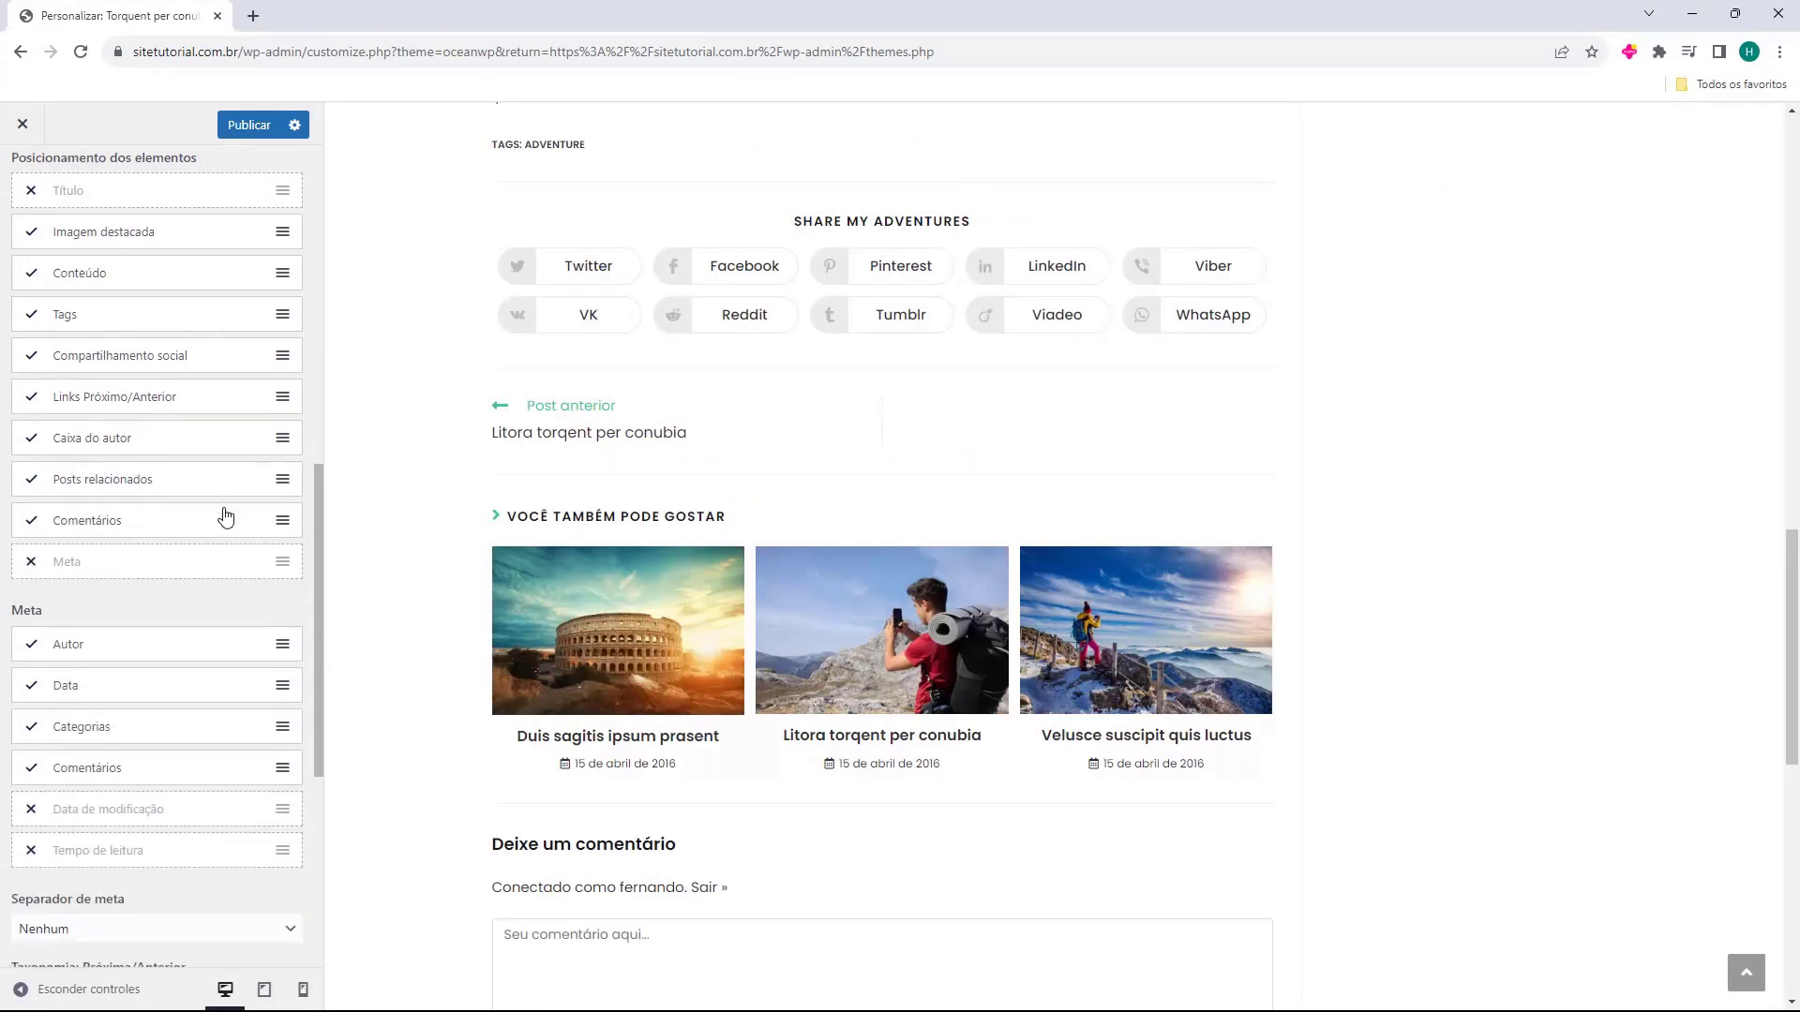
Toggle the single-post Meta line on and then off again.
left_click(35, 566)
scroll(514, 706, "down", 5)
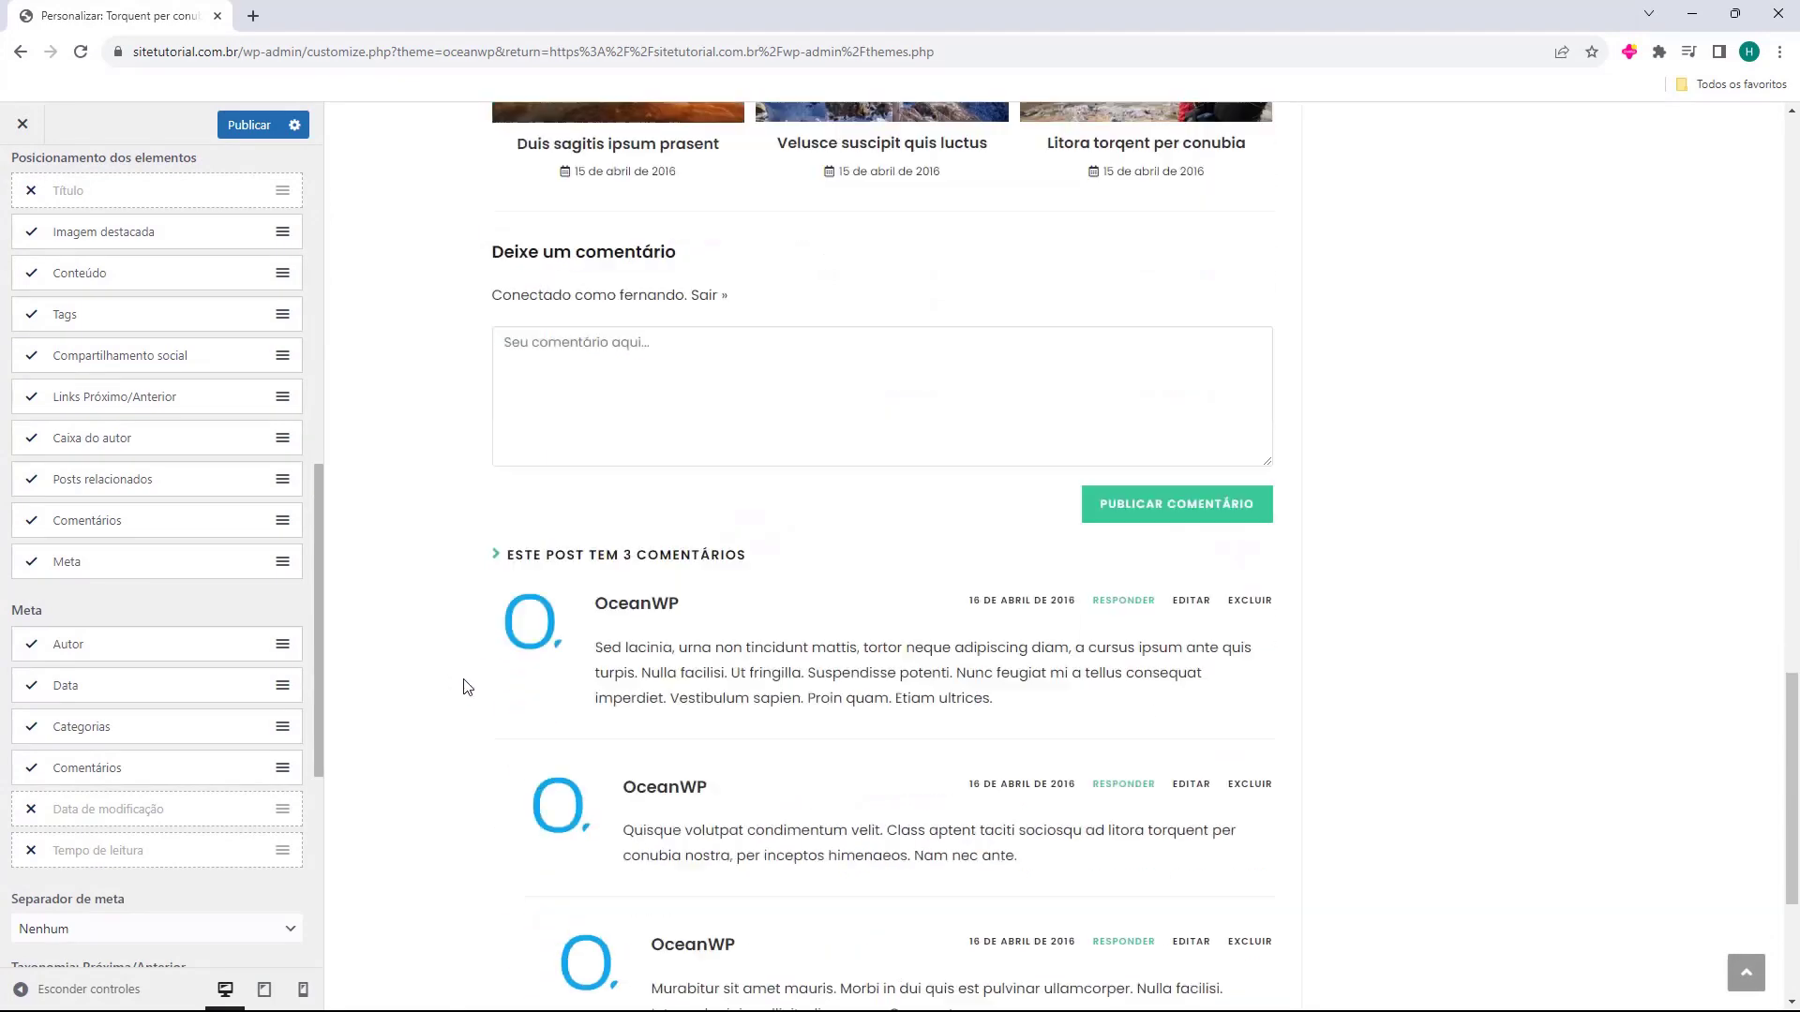
scroll(463, 688, "down", 4)
left_click(32, 564)
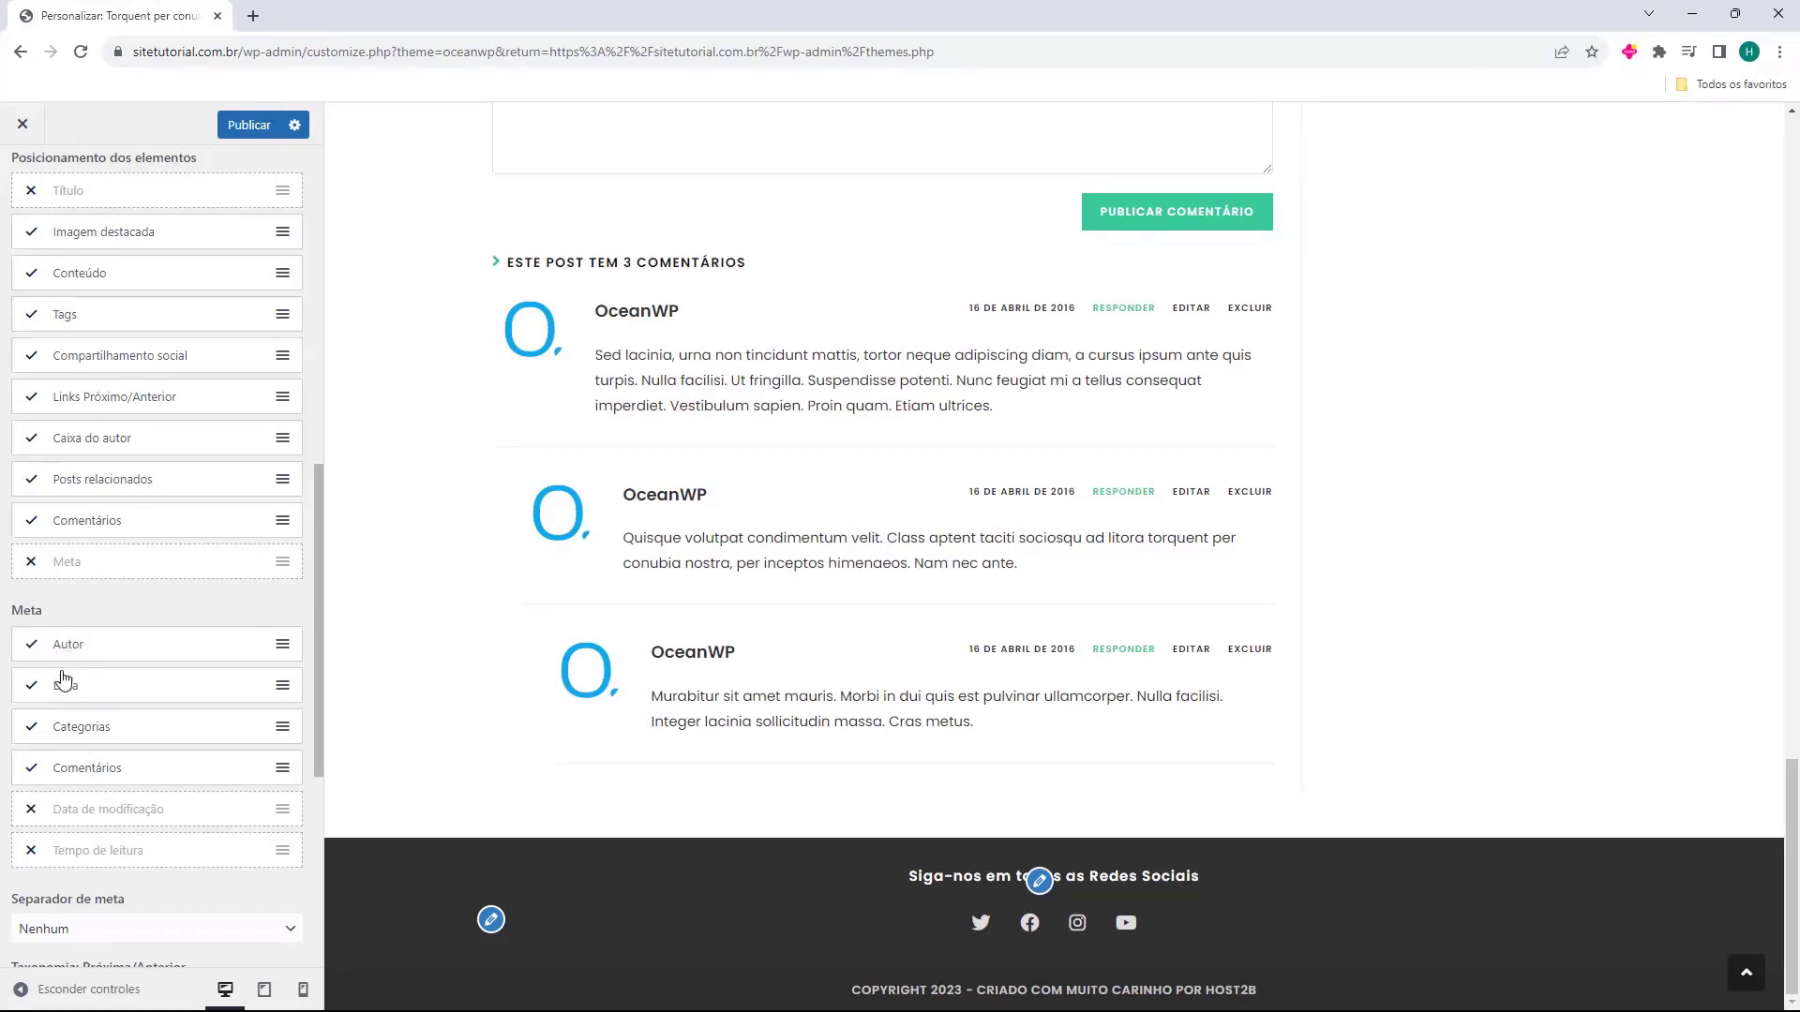
Set Taxonomia: Próxima/Anterior to Data and raise related posts count to 19.
scroll(91, 687, "down", 3)
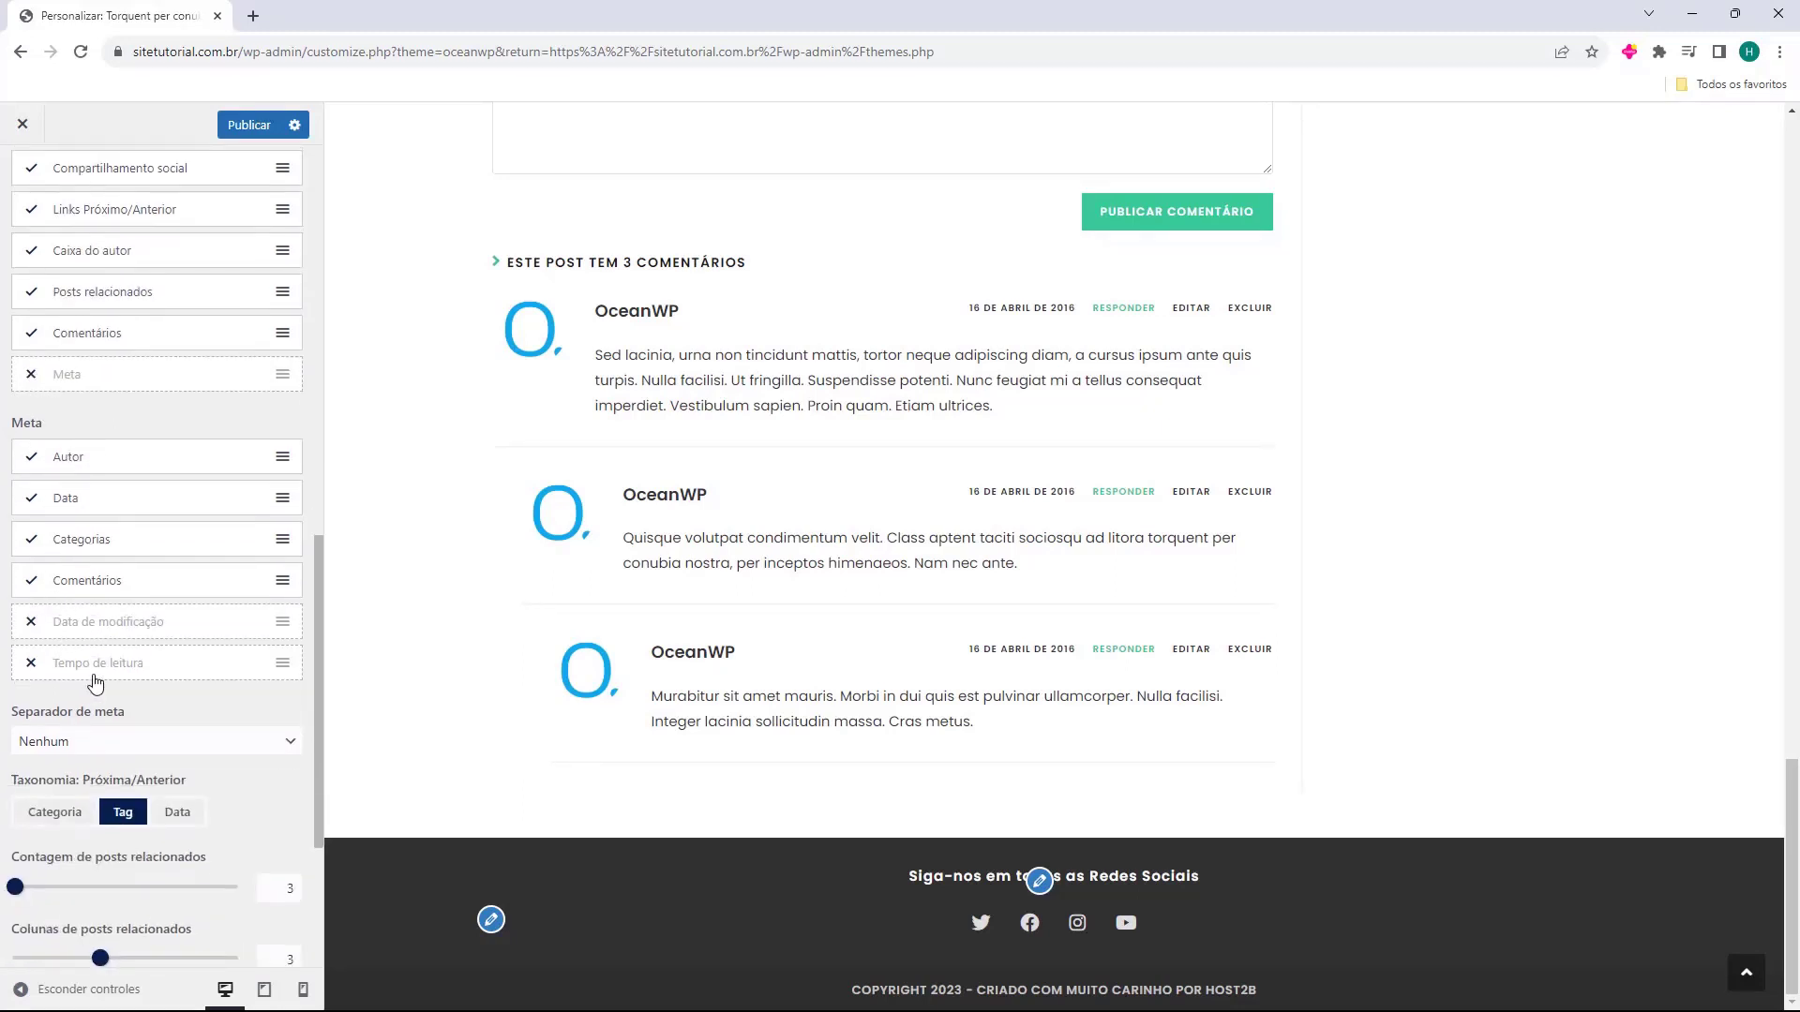
scroll(64, 622, "down", 2)
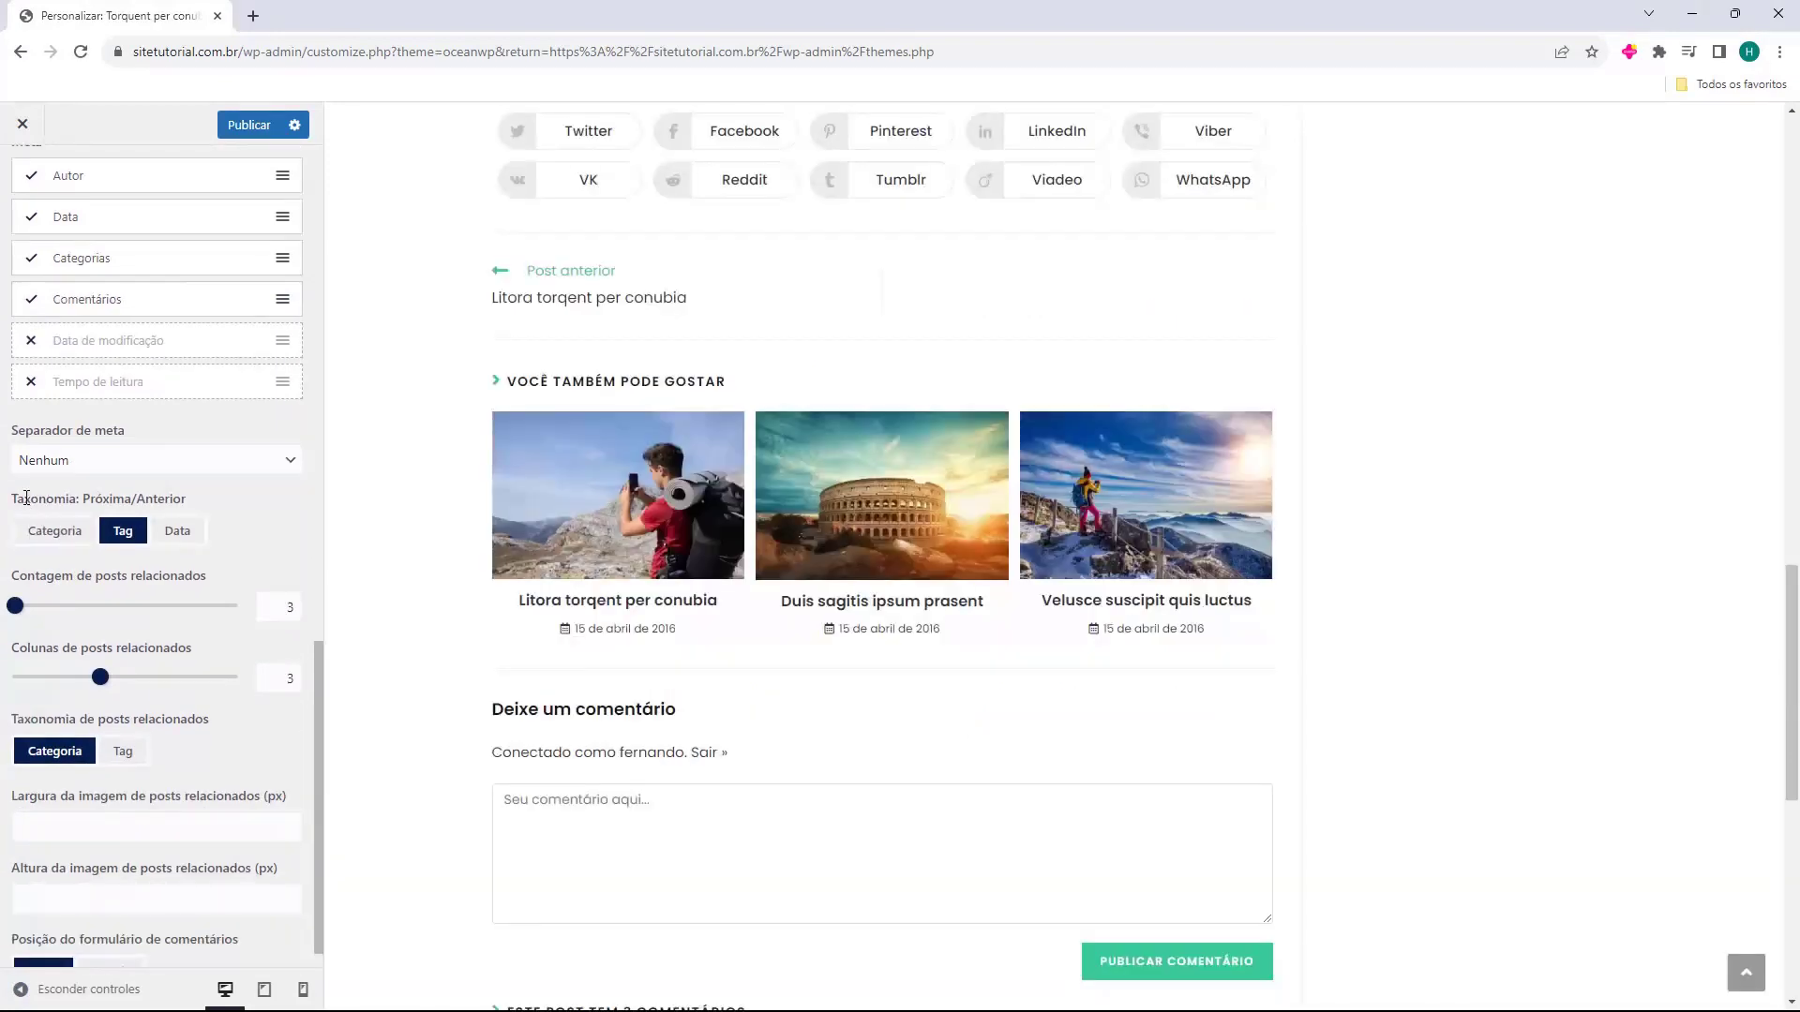
scroll(115, 520, "up", 1)
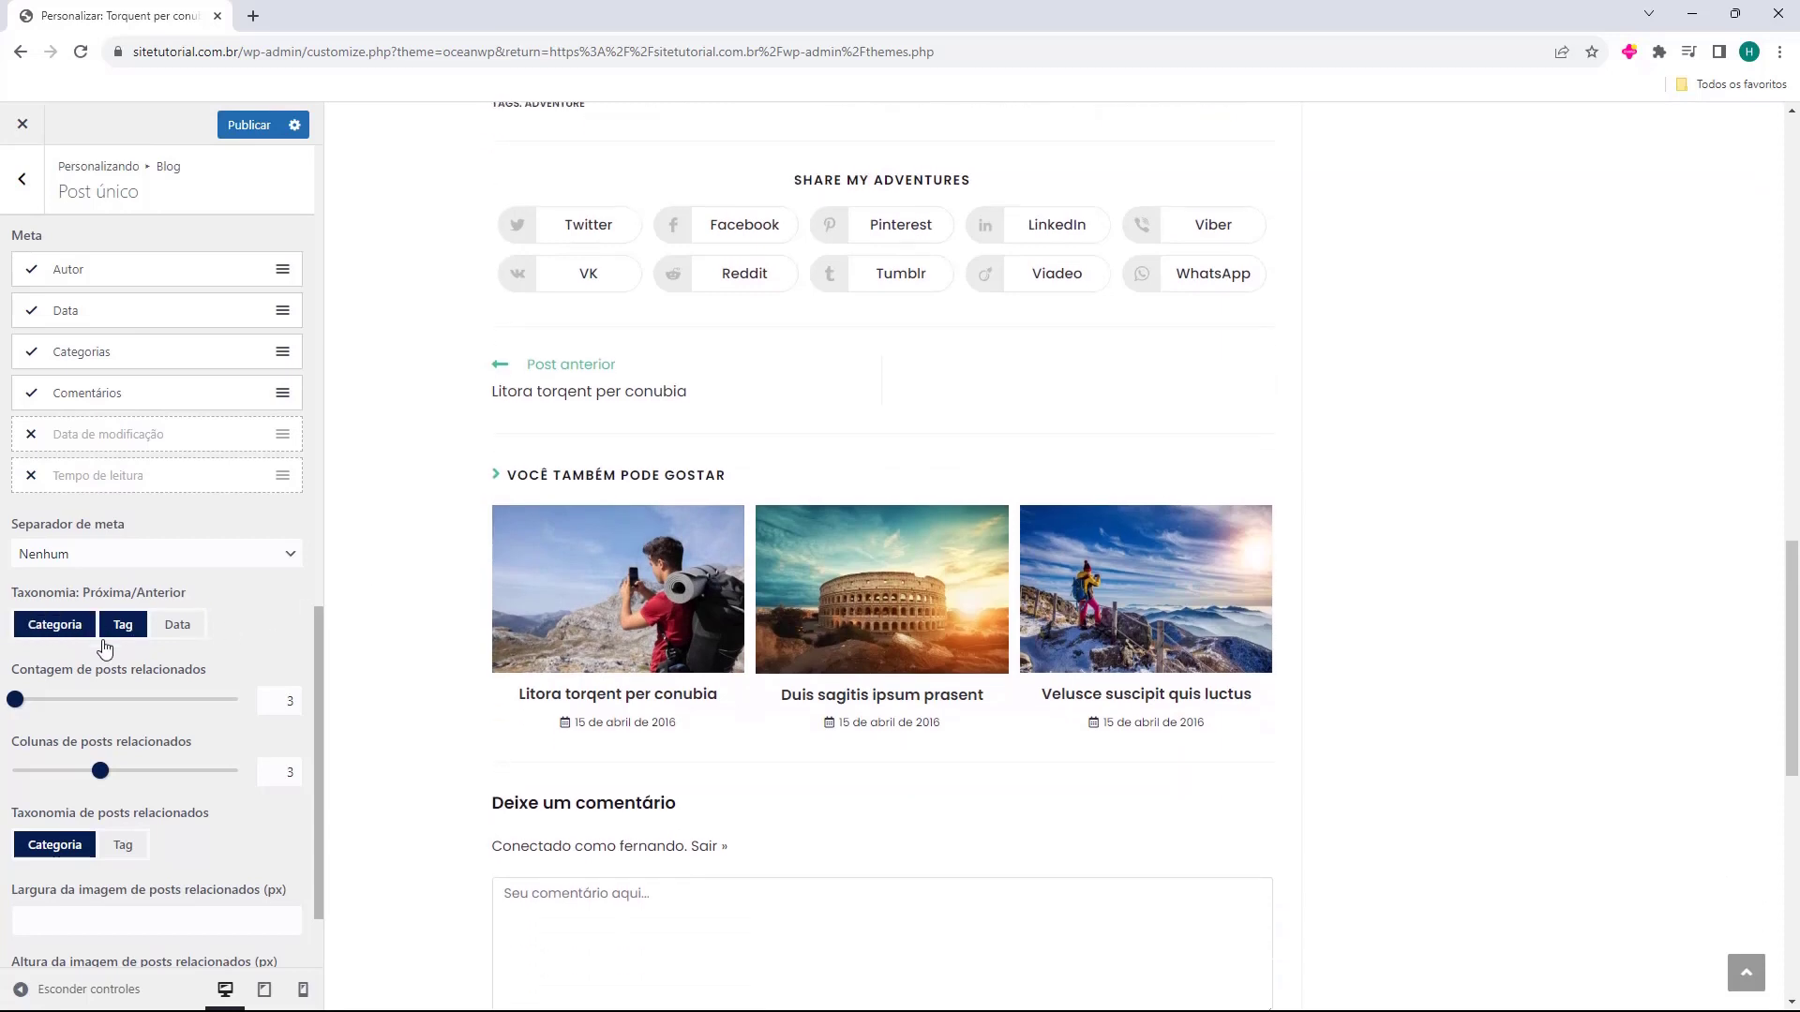
left_click(187, 638)
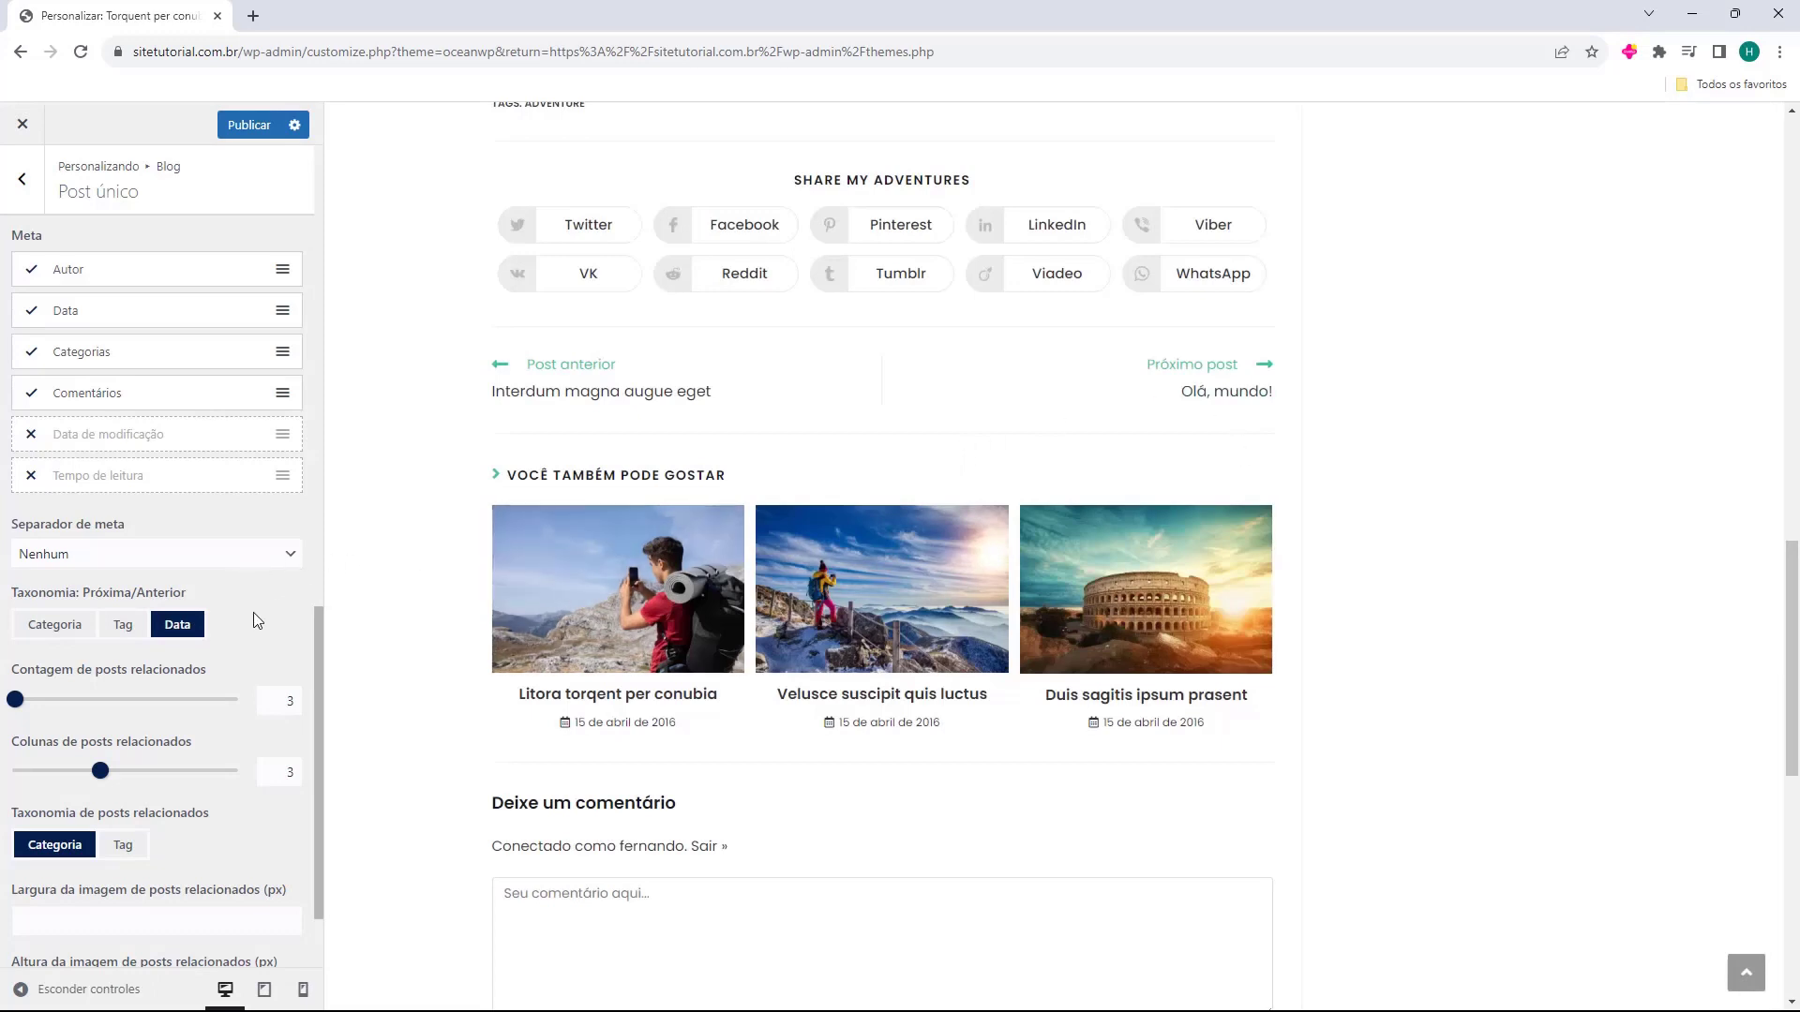
scroll(259, 614, "down", 1)
left_click_drag(15, 607, 90, 607)
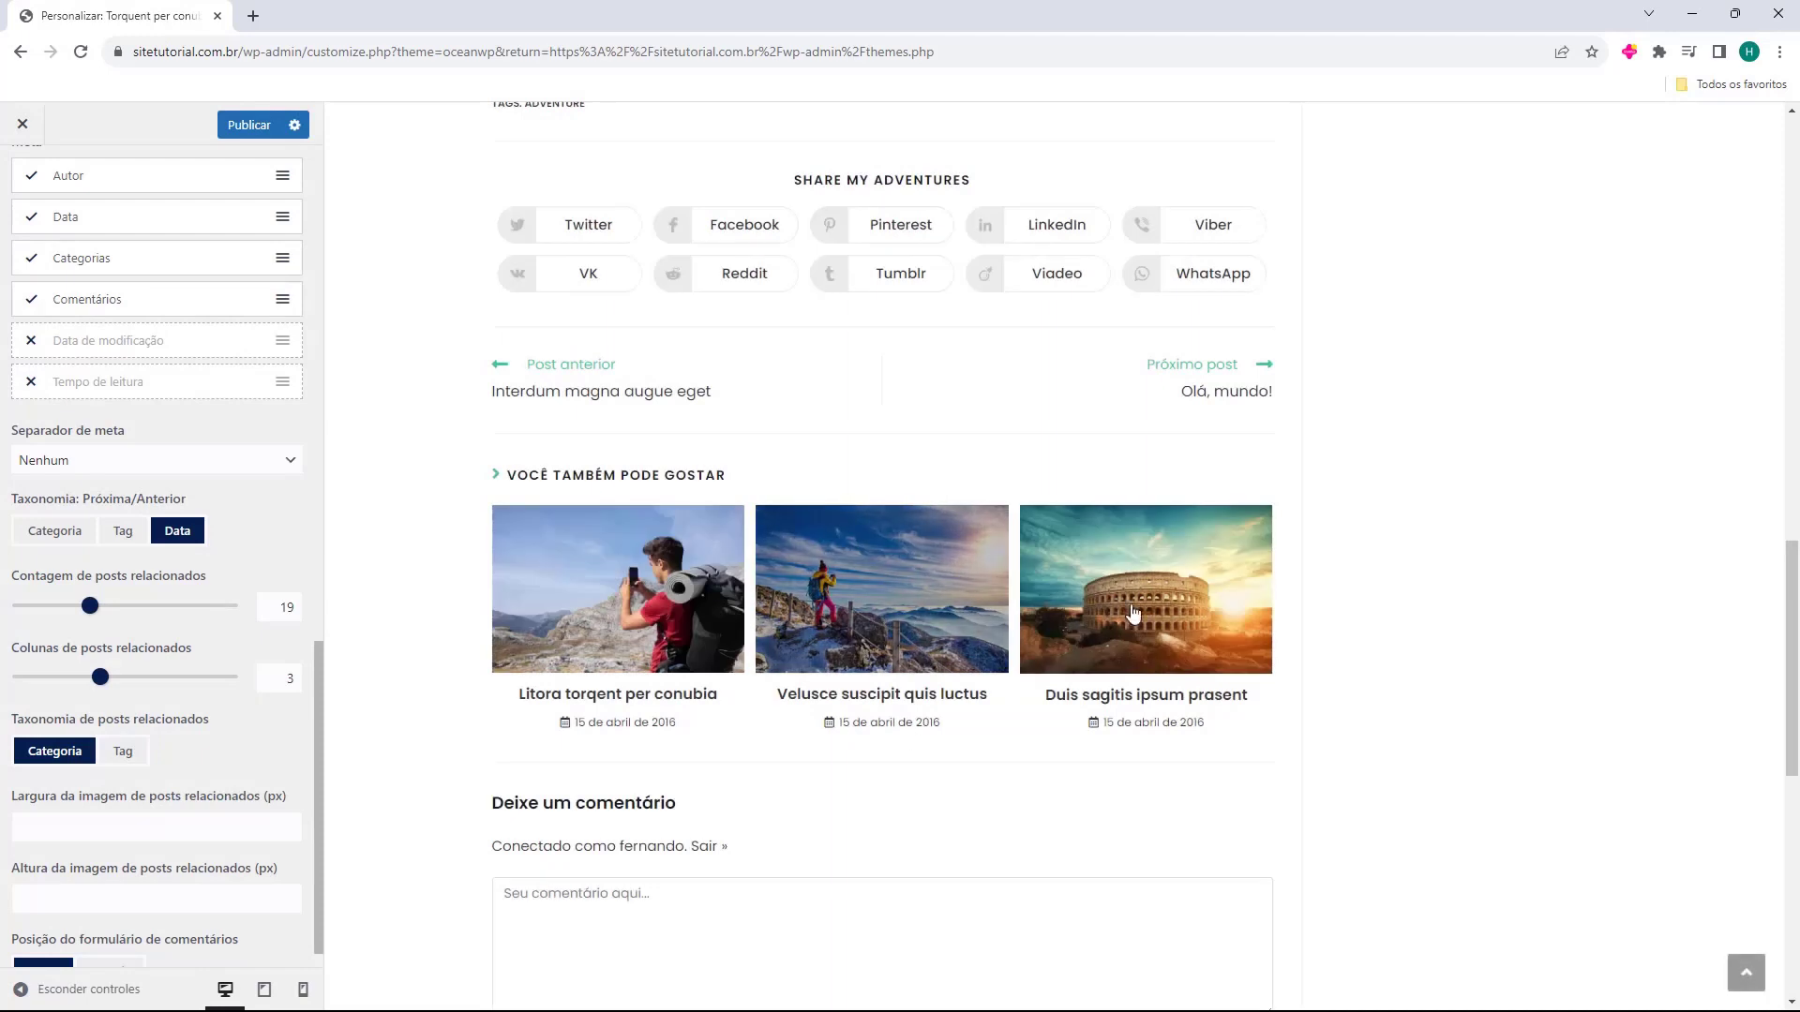
Set the related posts count to 3 after testing the columns setting.
left_click_drag(90, 607, 13, 606)
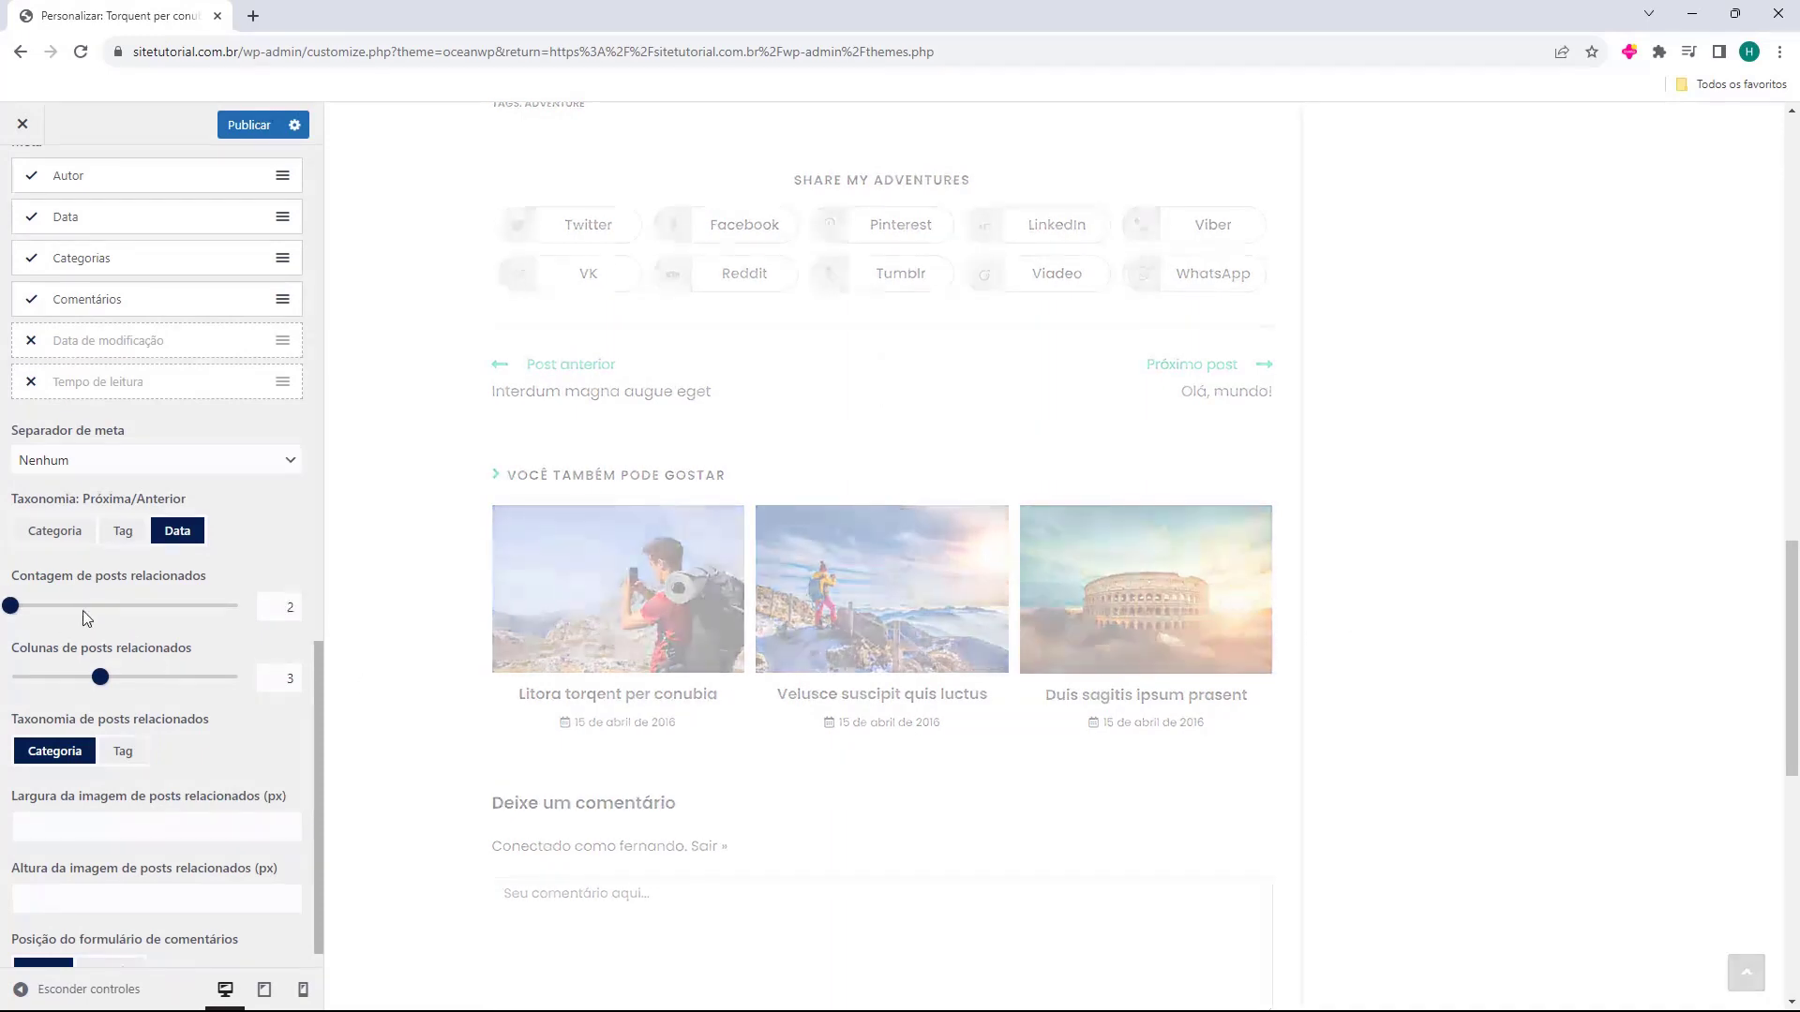
left_click_drag(262, 609, 313, 622)
type("3")
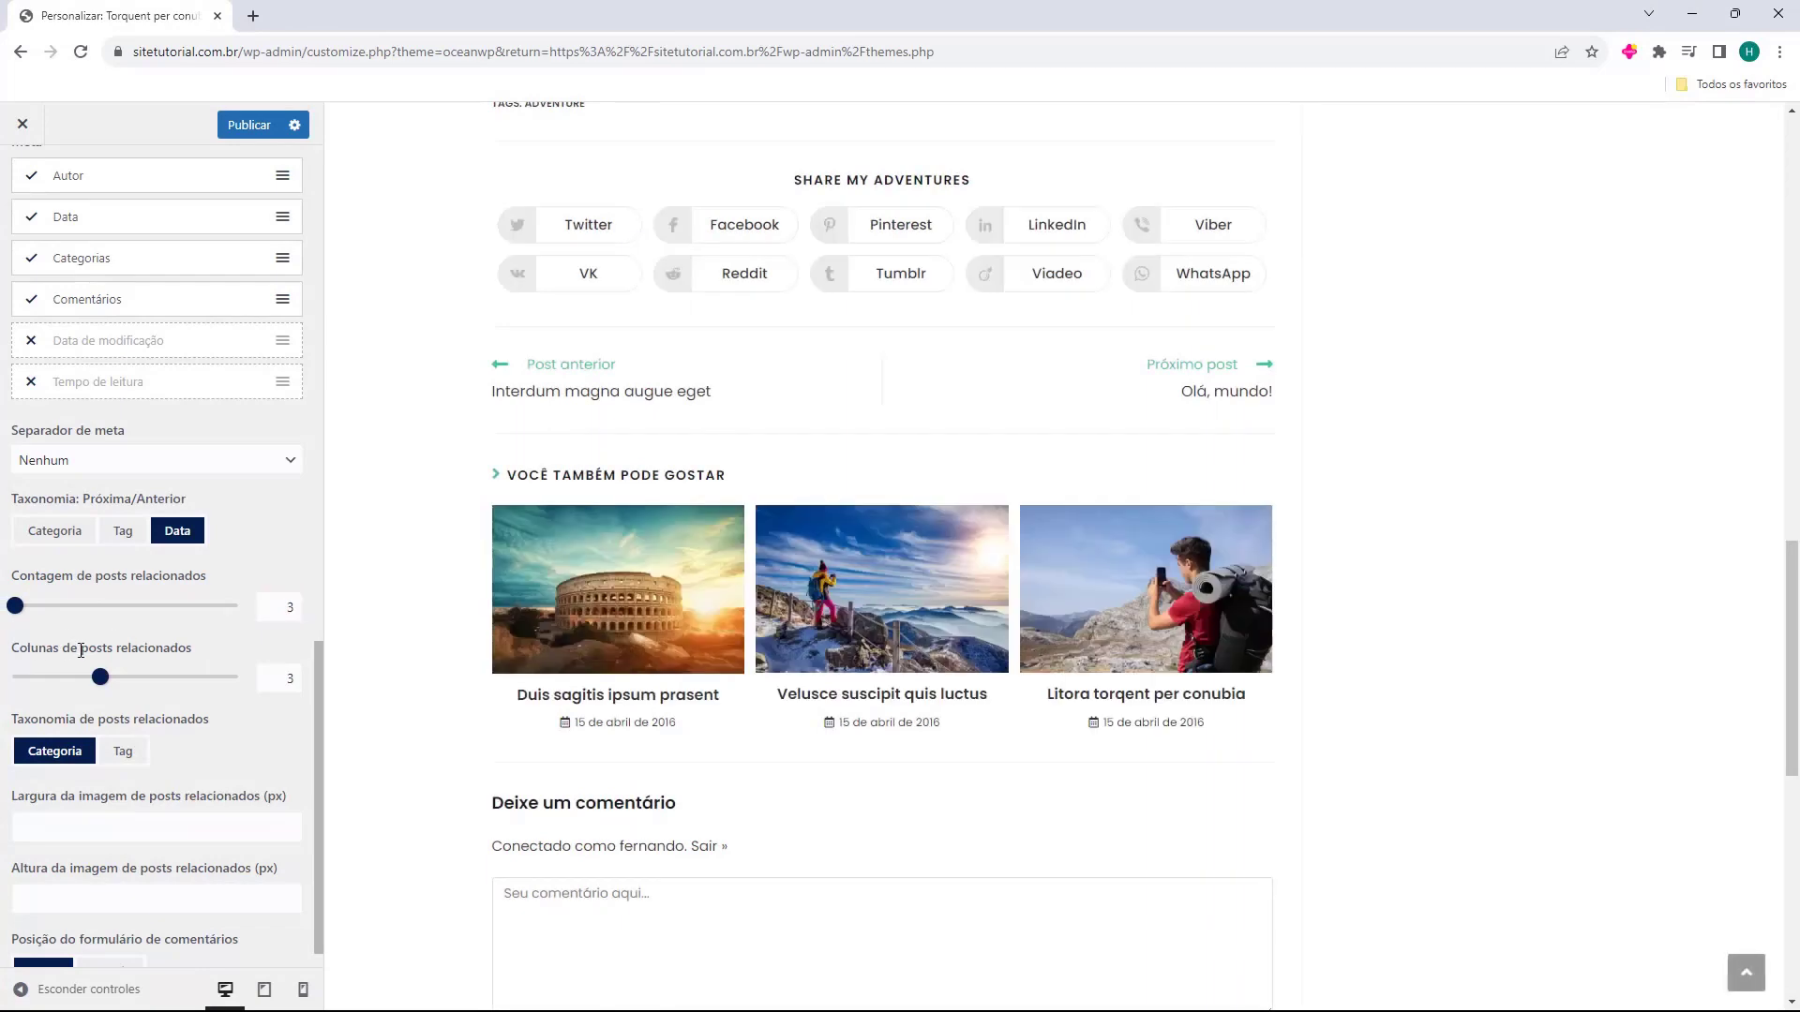
mouse_move(107, 682)
left_mouse_down()
mouse_move(62, 684)
mouse_move(150, 689)
mouse_move(115, 689)
left_mouse_up()
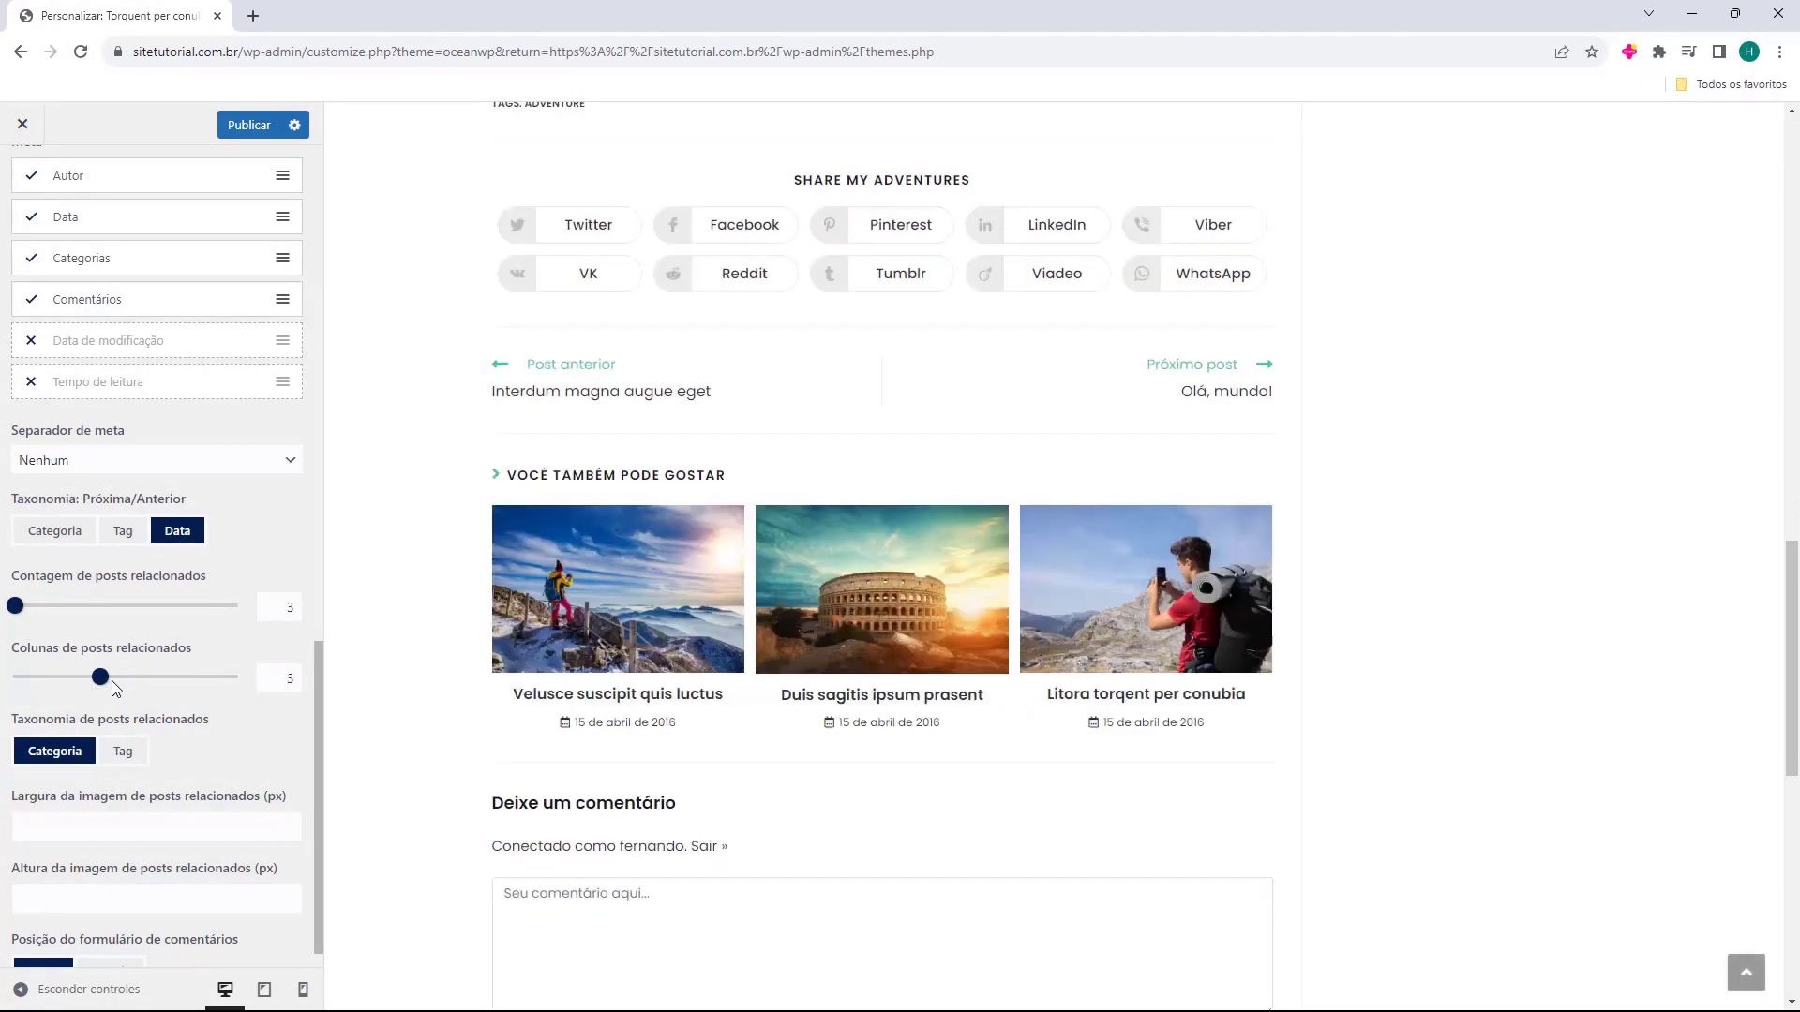
scroll(111, 684, "down", 1)
left_click_drag(18, 690, 153, 690)
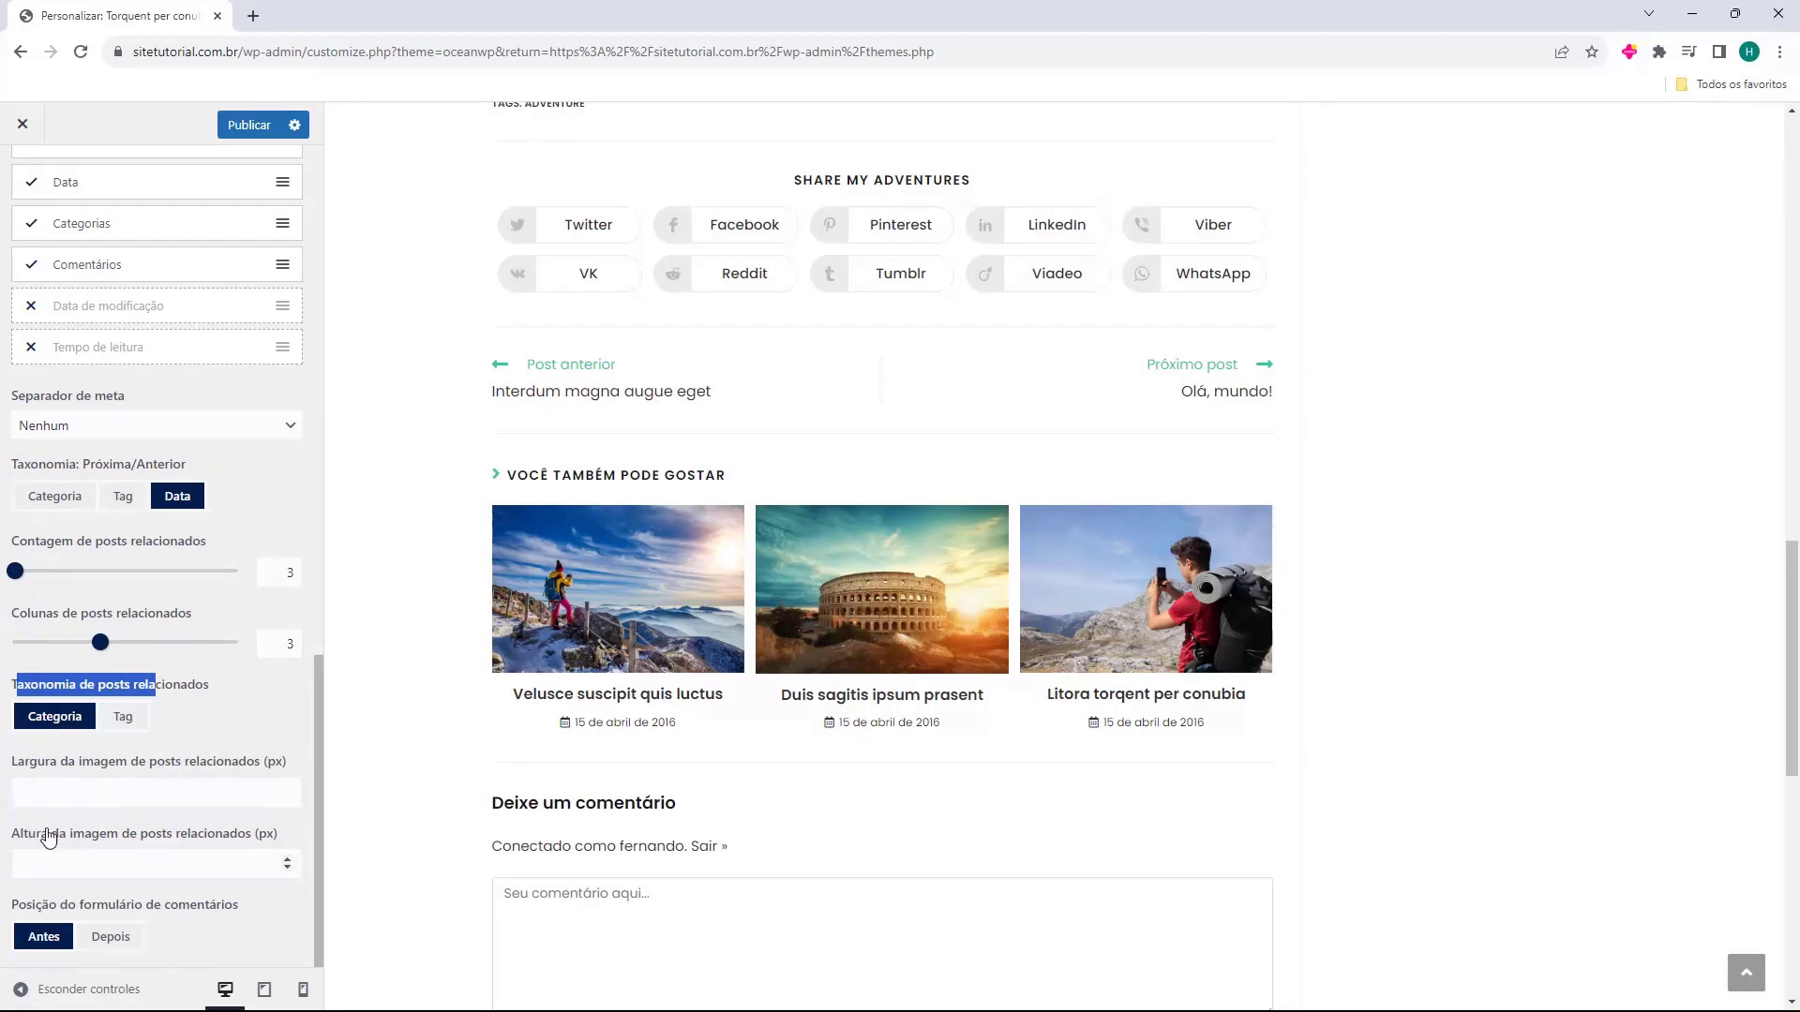
left_click(12, 907)
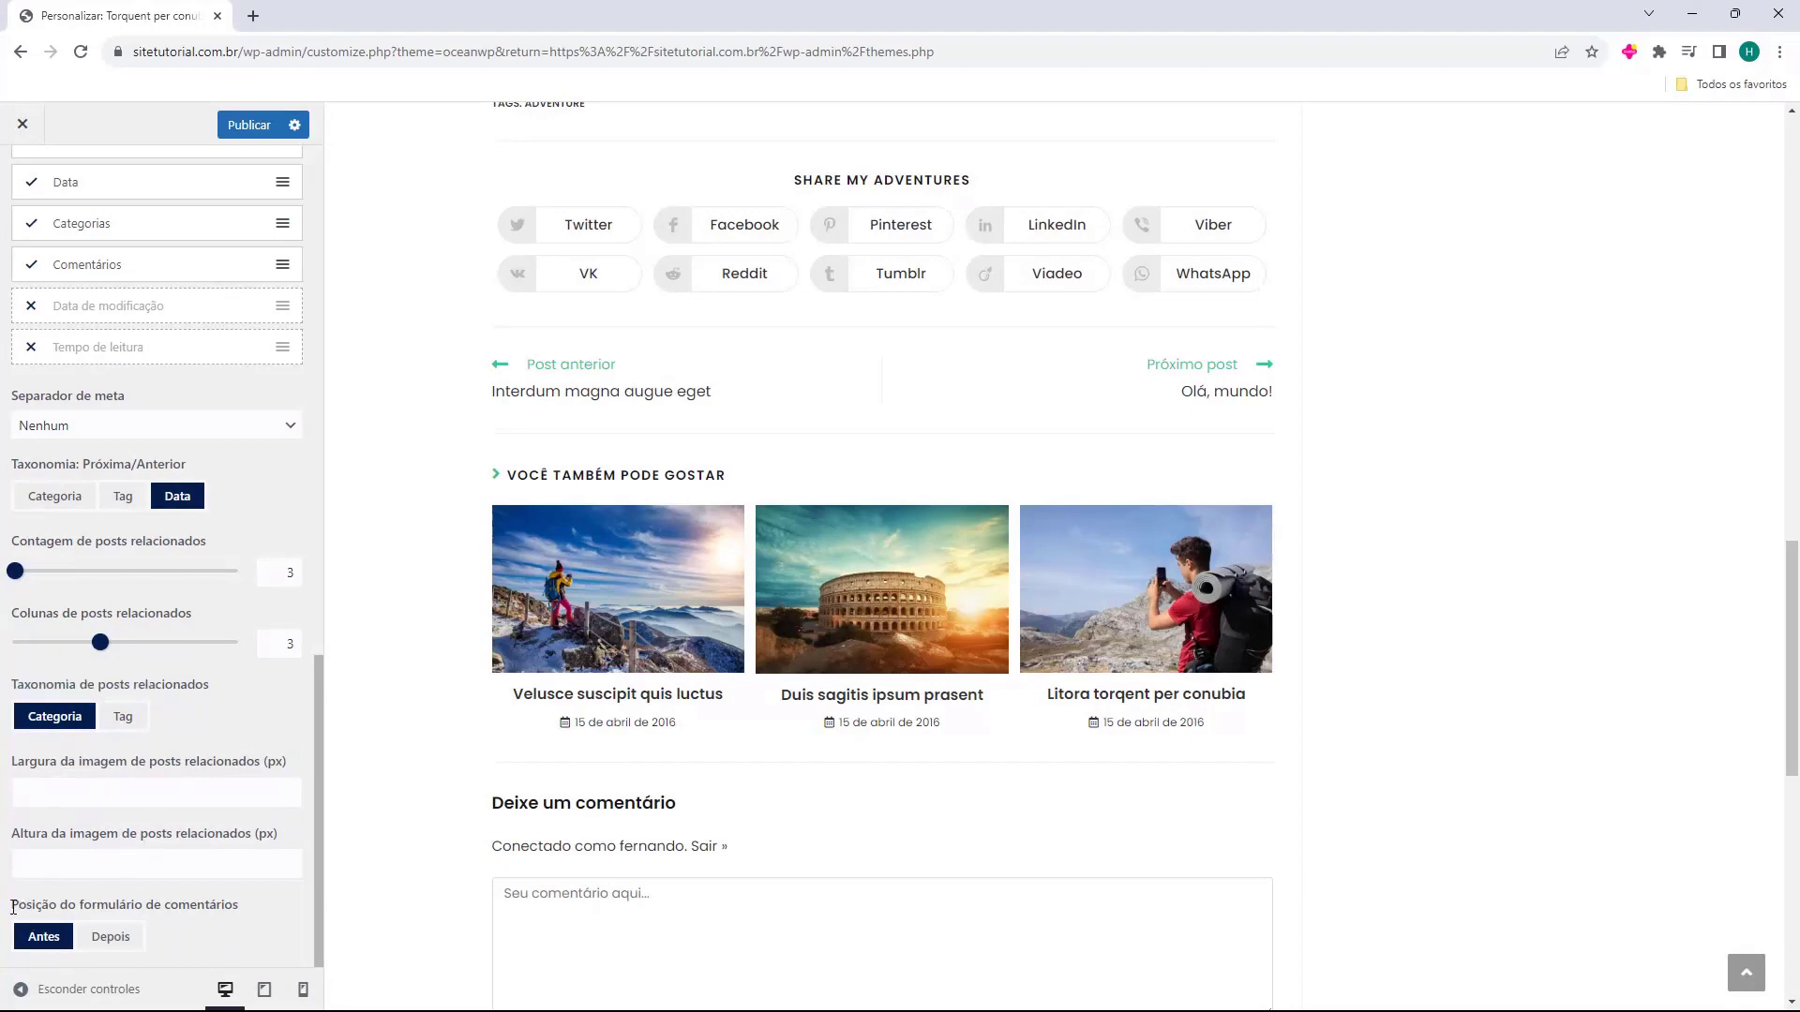
Move the comment form position to Depois, then back to Antes.
left_click(108, 937)
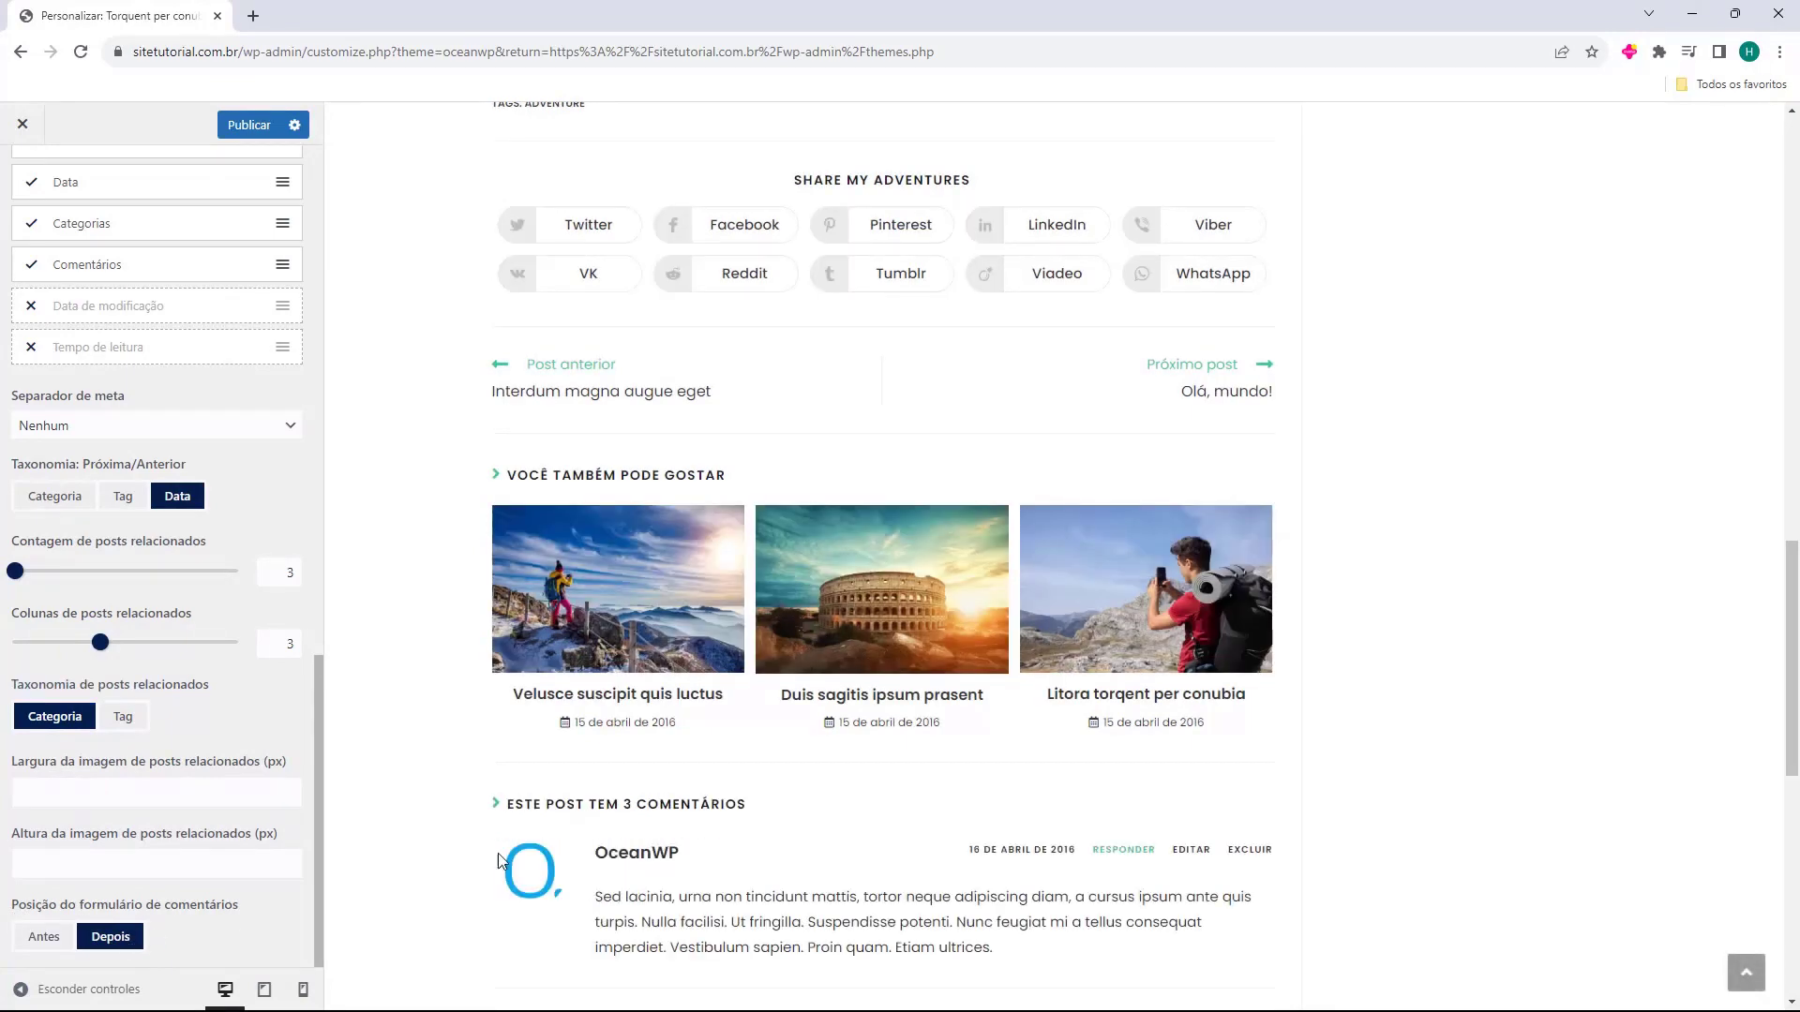
scroll(709, 790, "down", 5)
scroll(703, 788, "down", 4)
scroll(562, 675, "up", 2)
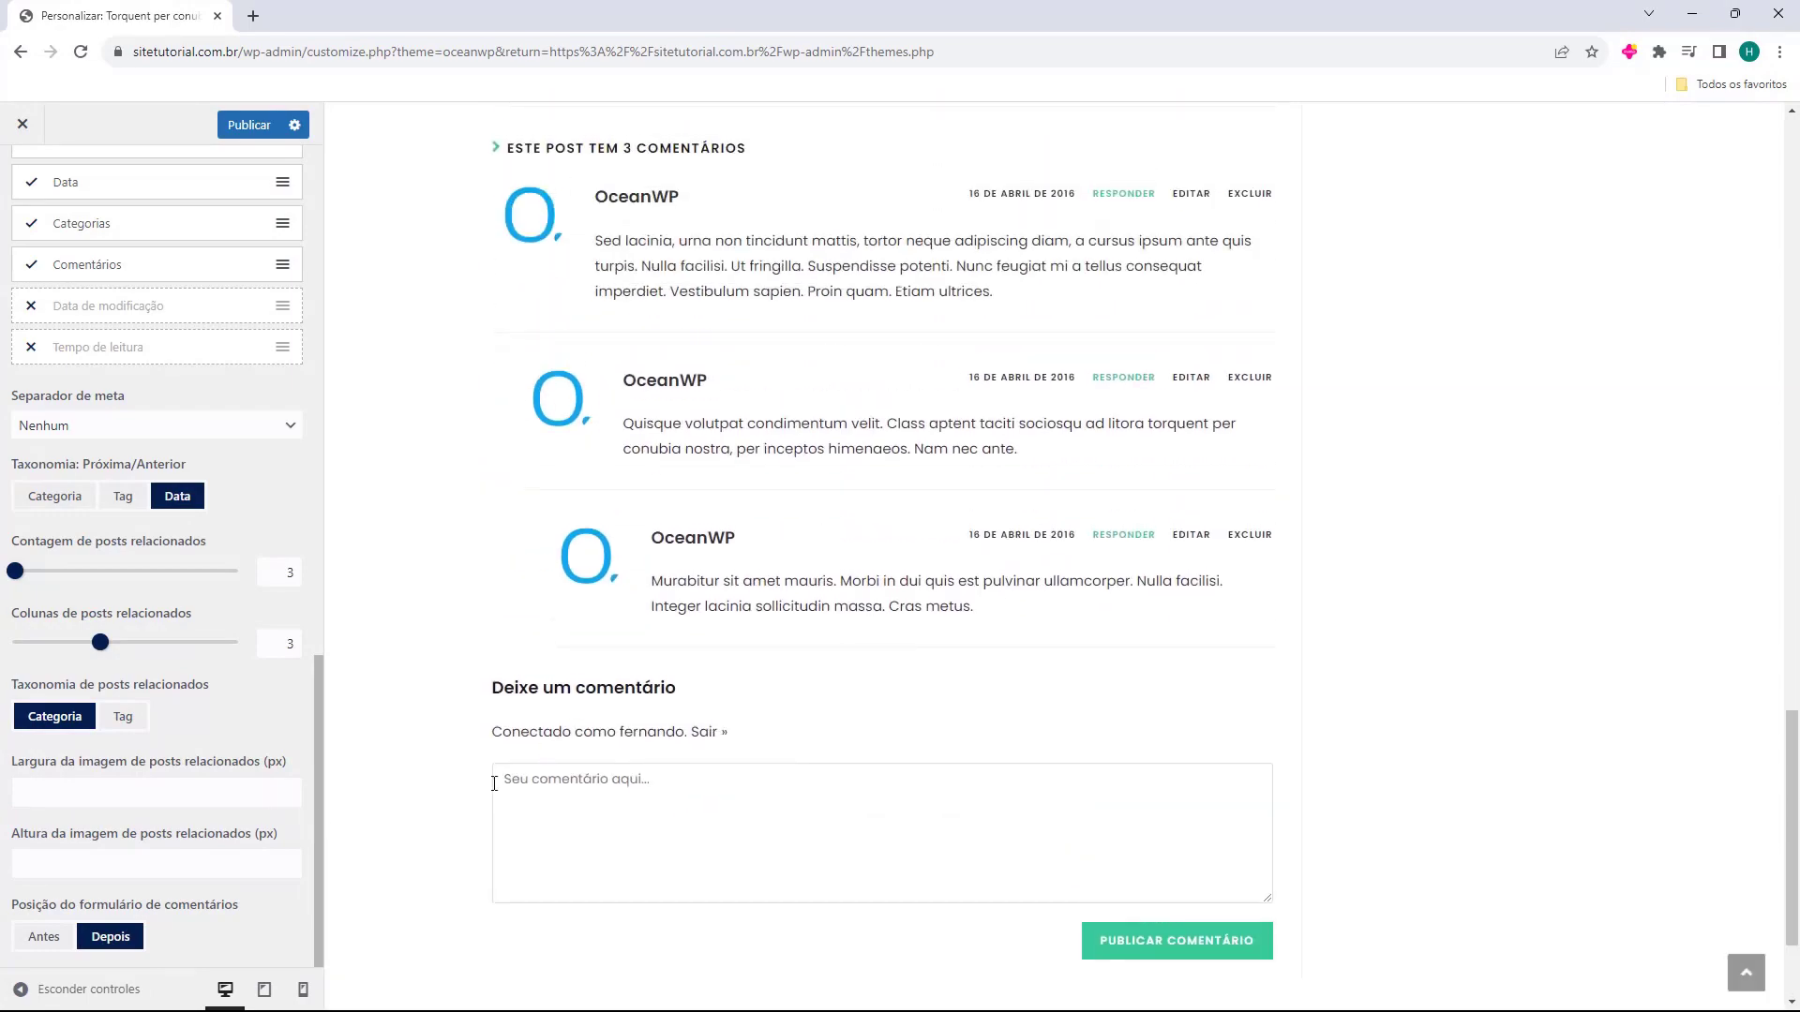
left_click(44, 937)
scroll(51, 933, "up", 1)
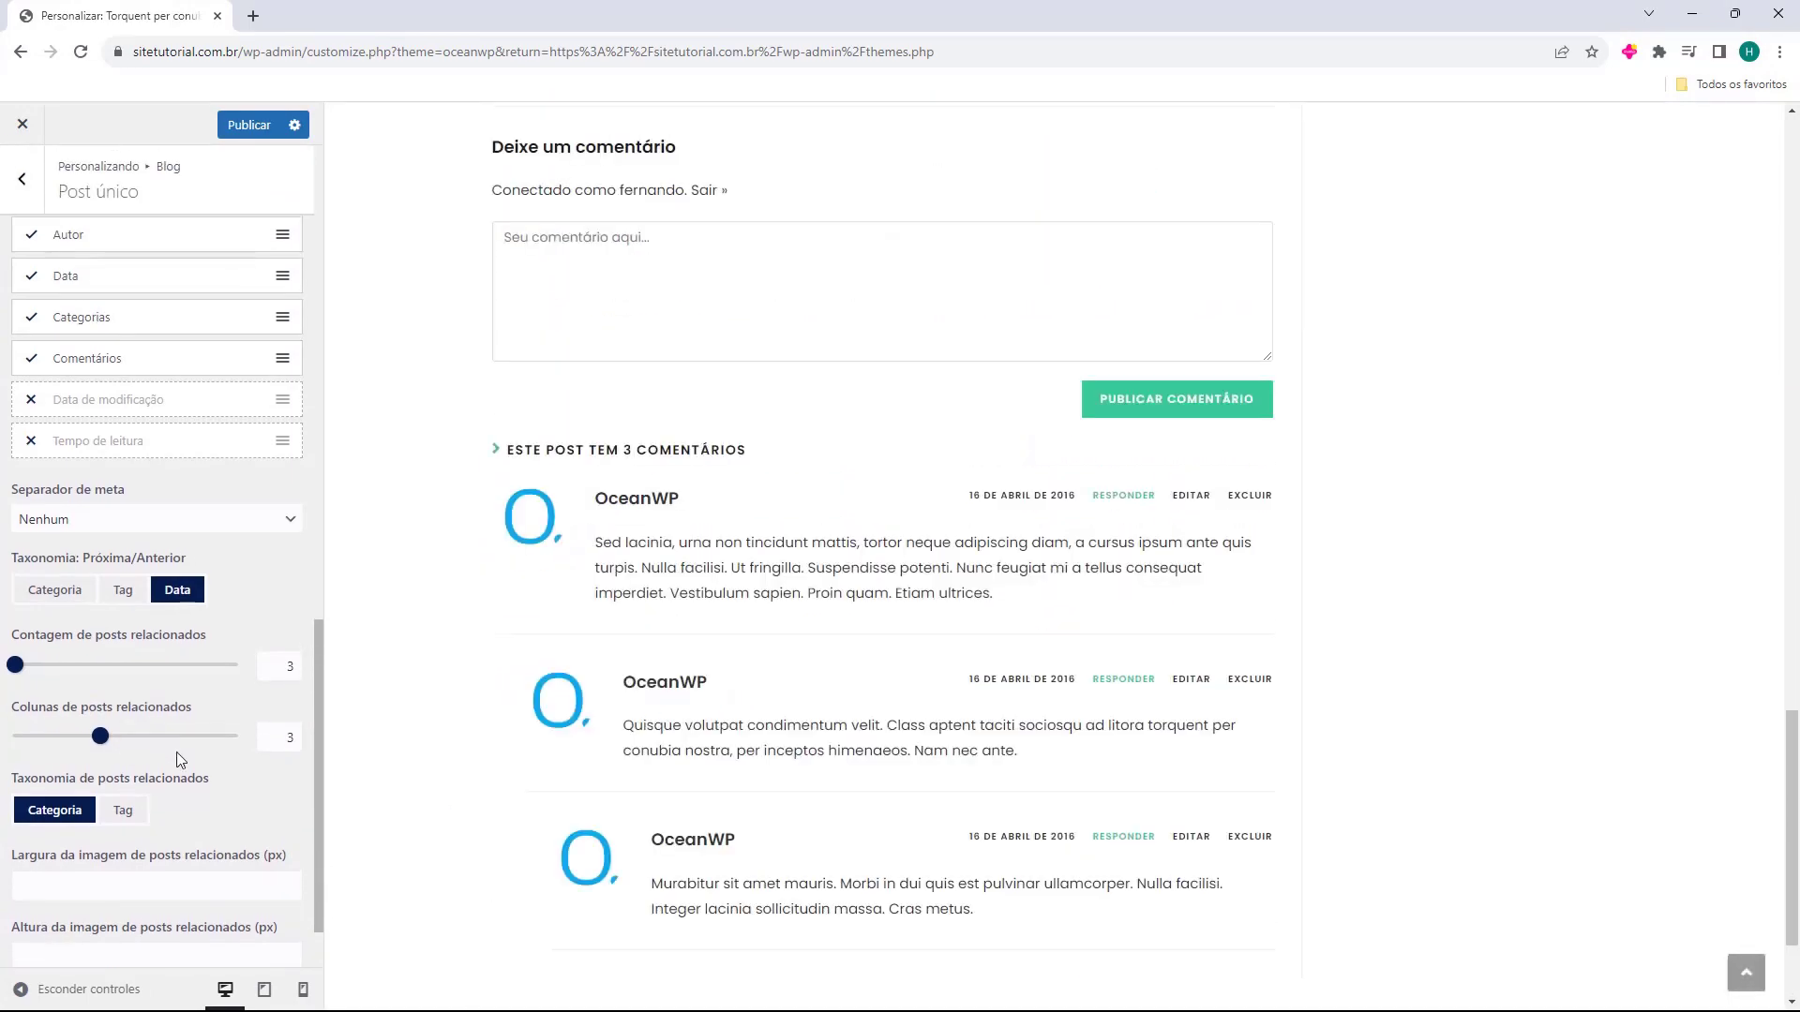
scroll(150, 752, "up", 10)
scroll(631, 534, "up", 6)
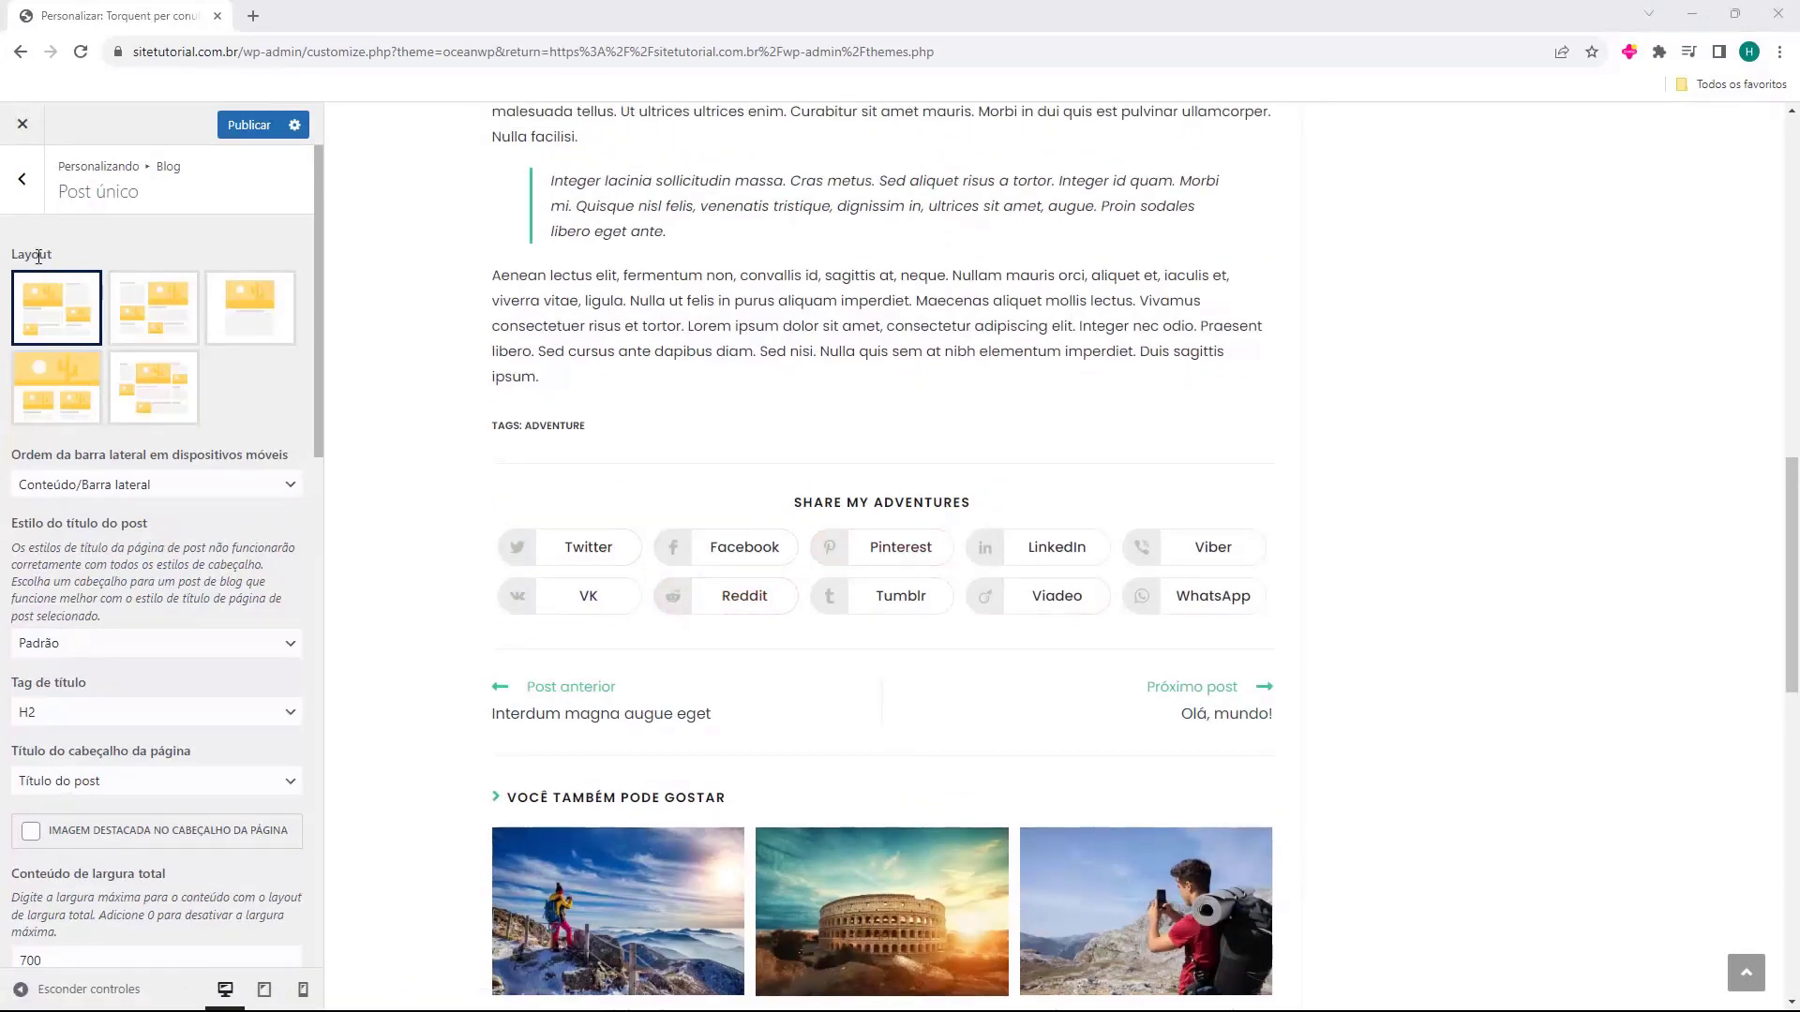
Open Compartilhamento social and turn off the Viadeo, Reddit, VK and Viber share buttons.
left_click(23, 180)
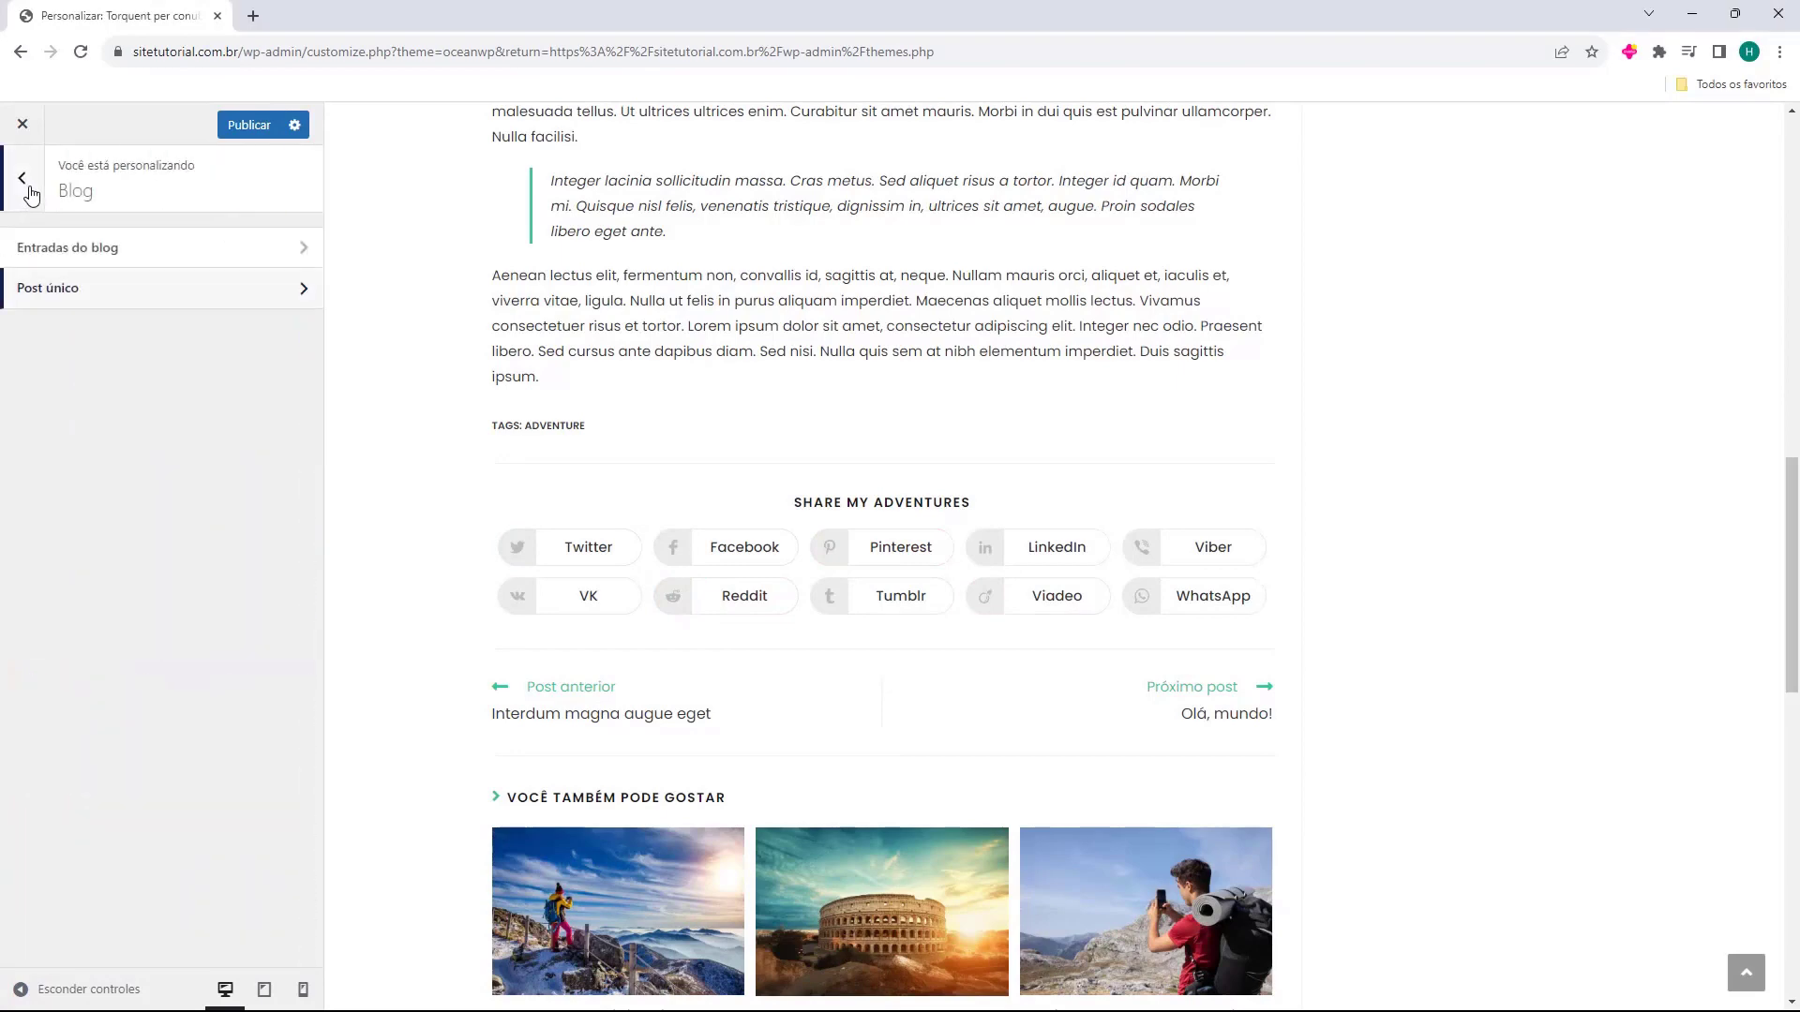
left_click(22, 180)
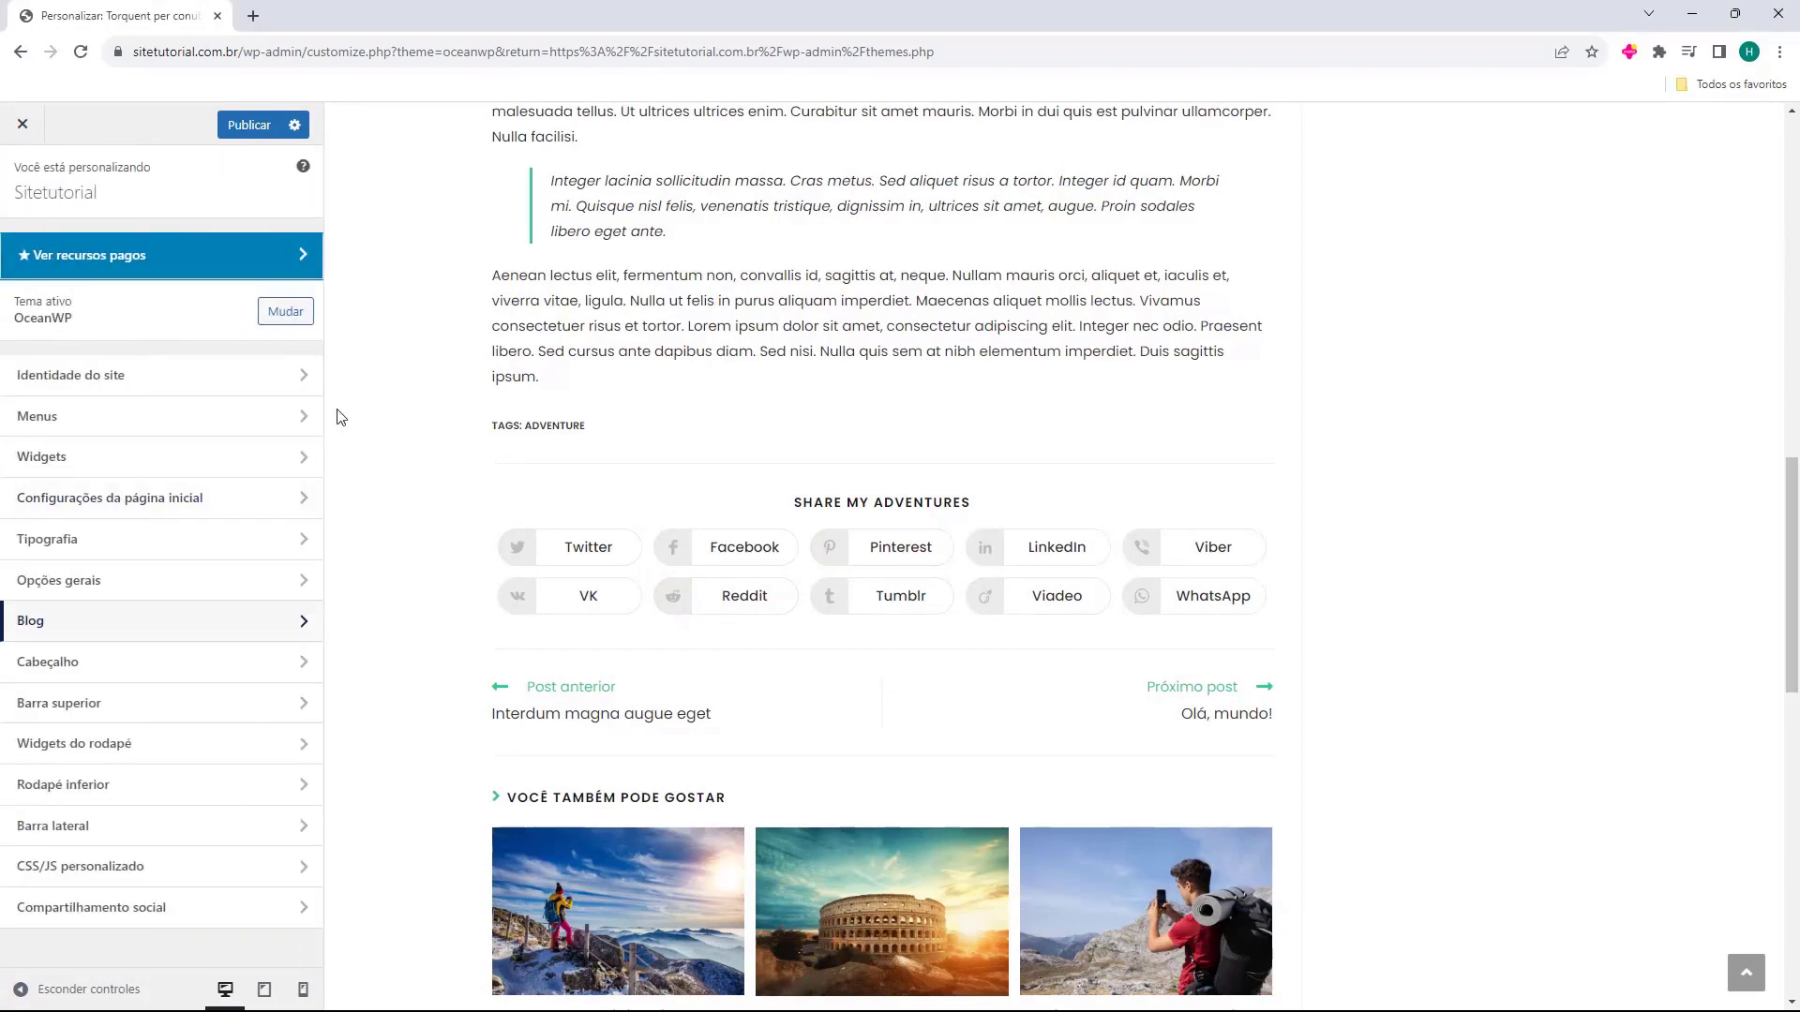
left_click(97, 913)
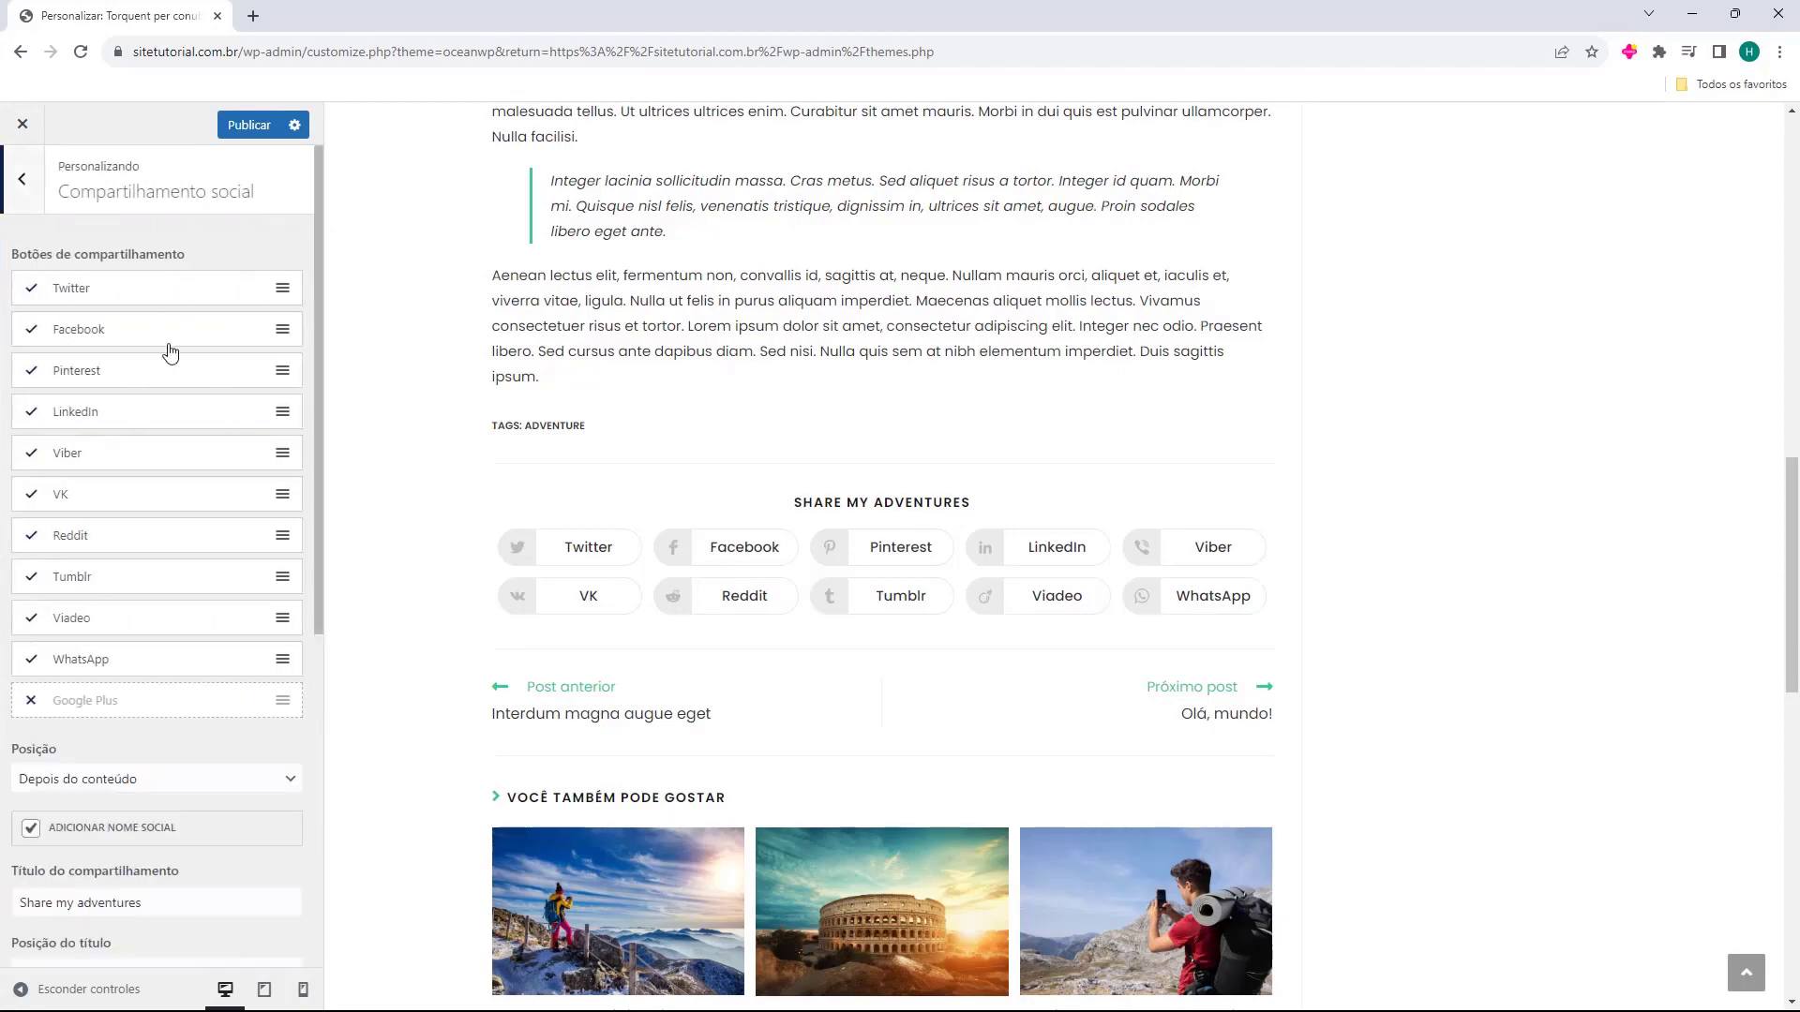
scroll(73, 521, "down", 5)
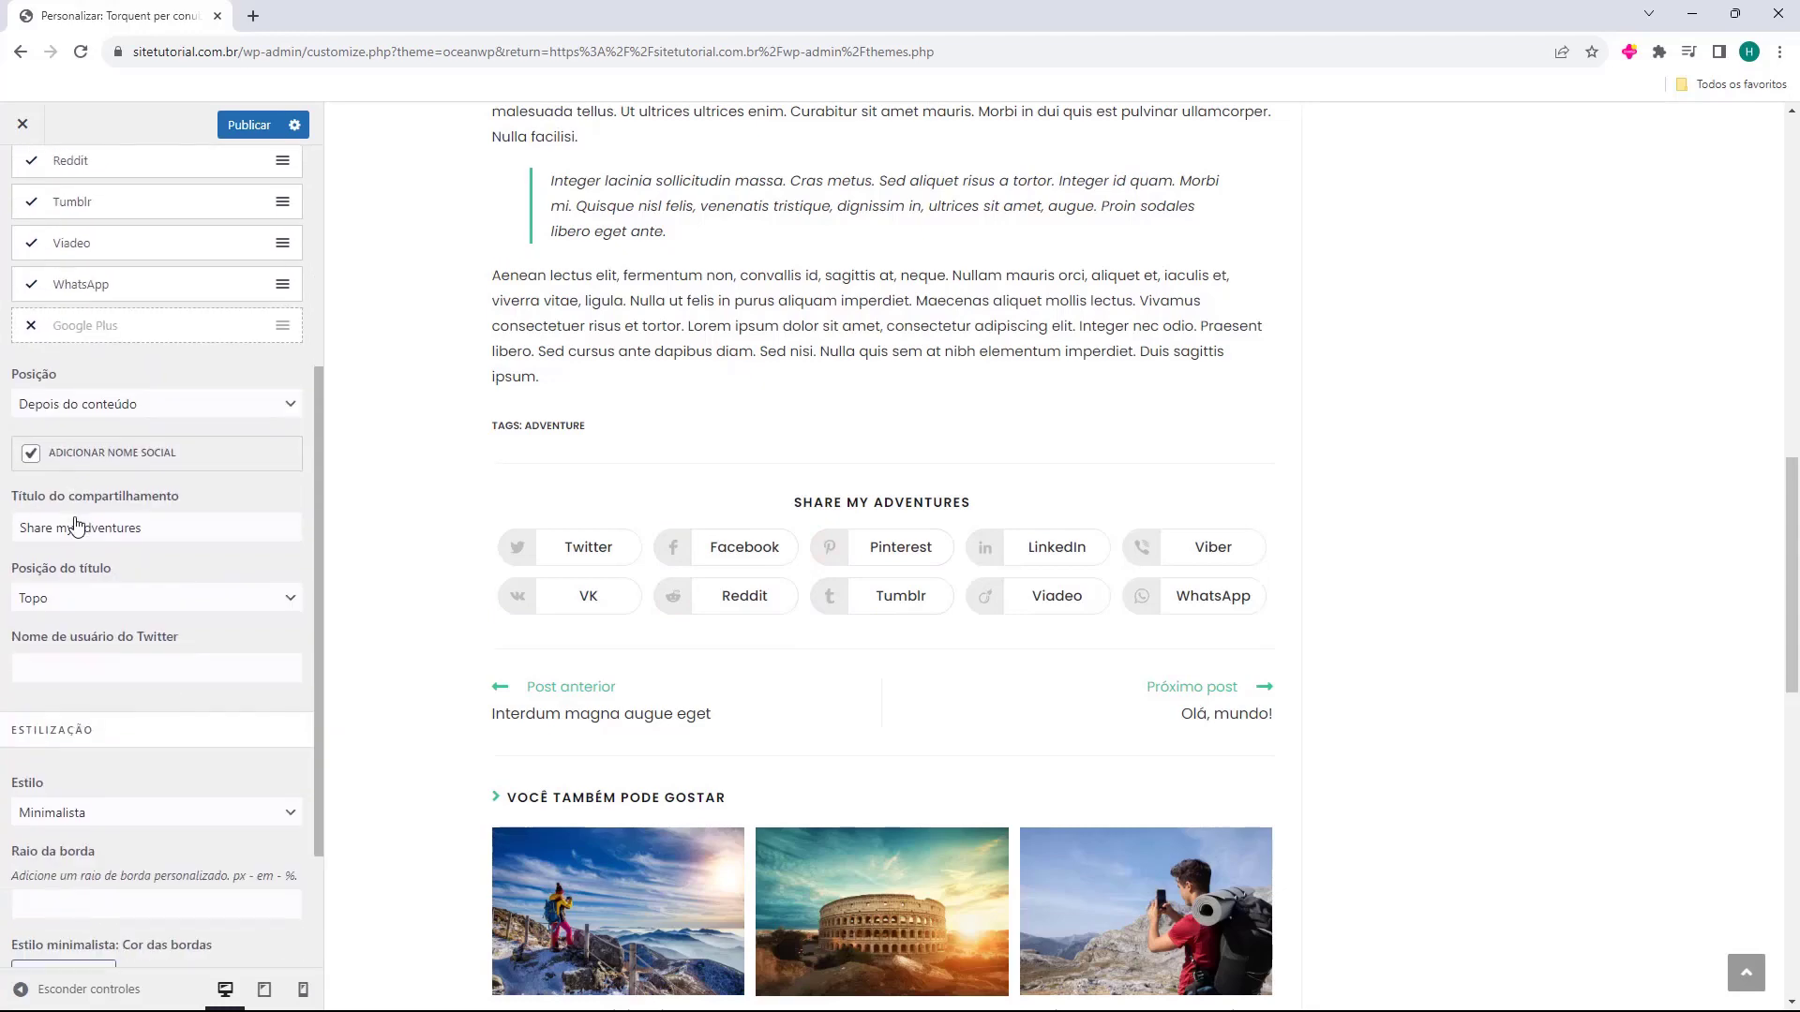
scroll(76, 518, "up", 5)
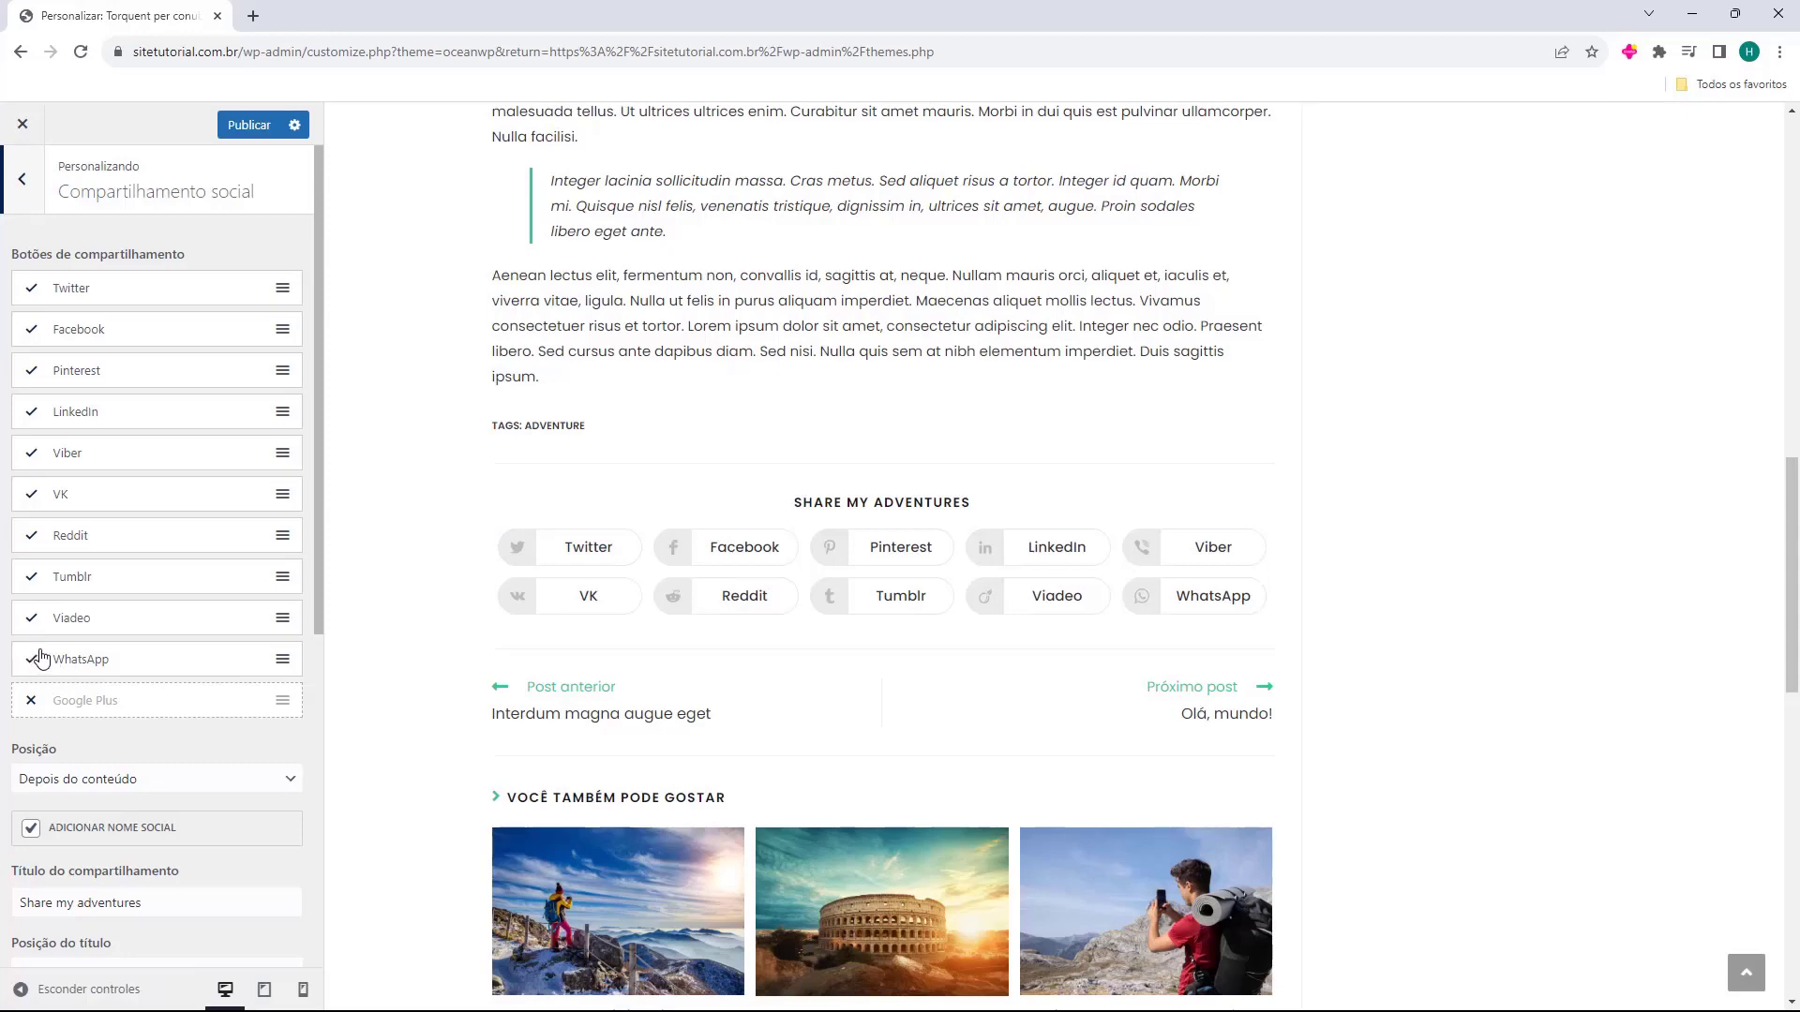
left_click(30, 623)
left_click(31, 535)
left_click(30, 495)
left_click(31, 455)
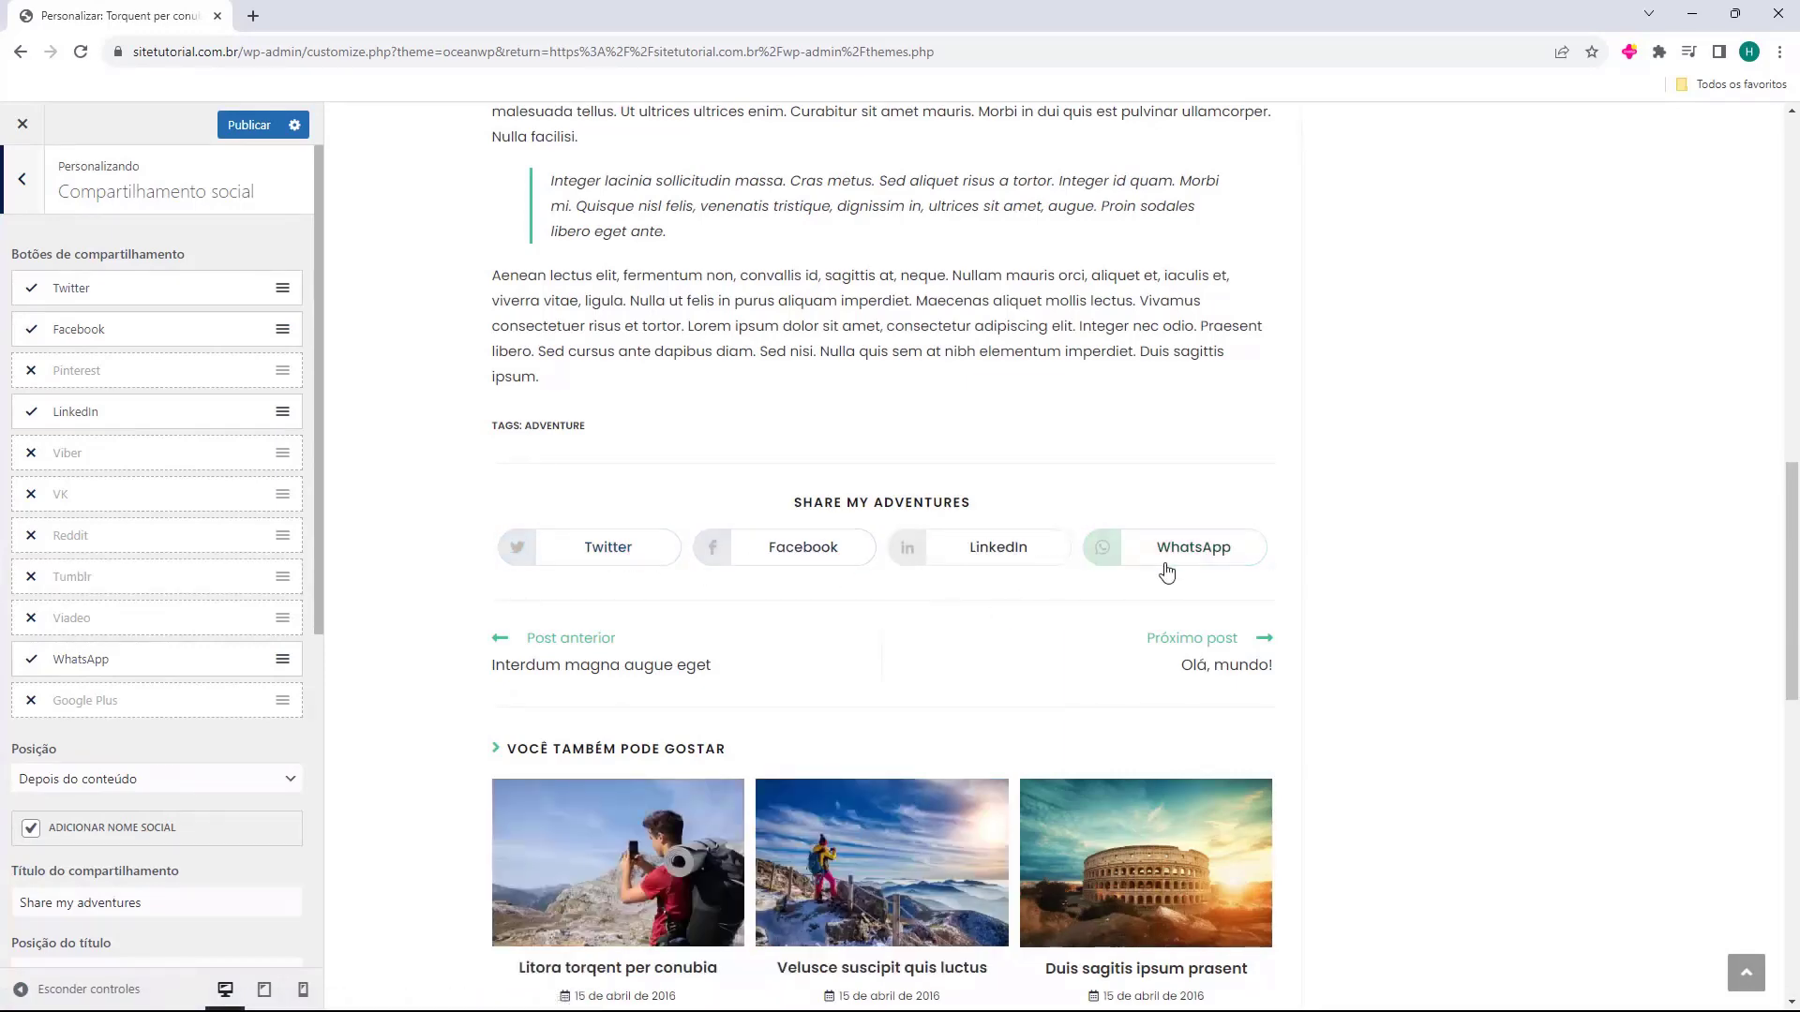
Set the share buttons' position to Antes do conteúdo.
scroll(66, 535, "down", 3)
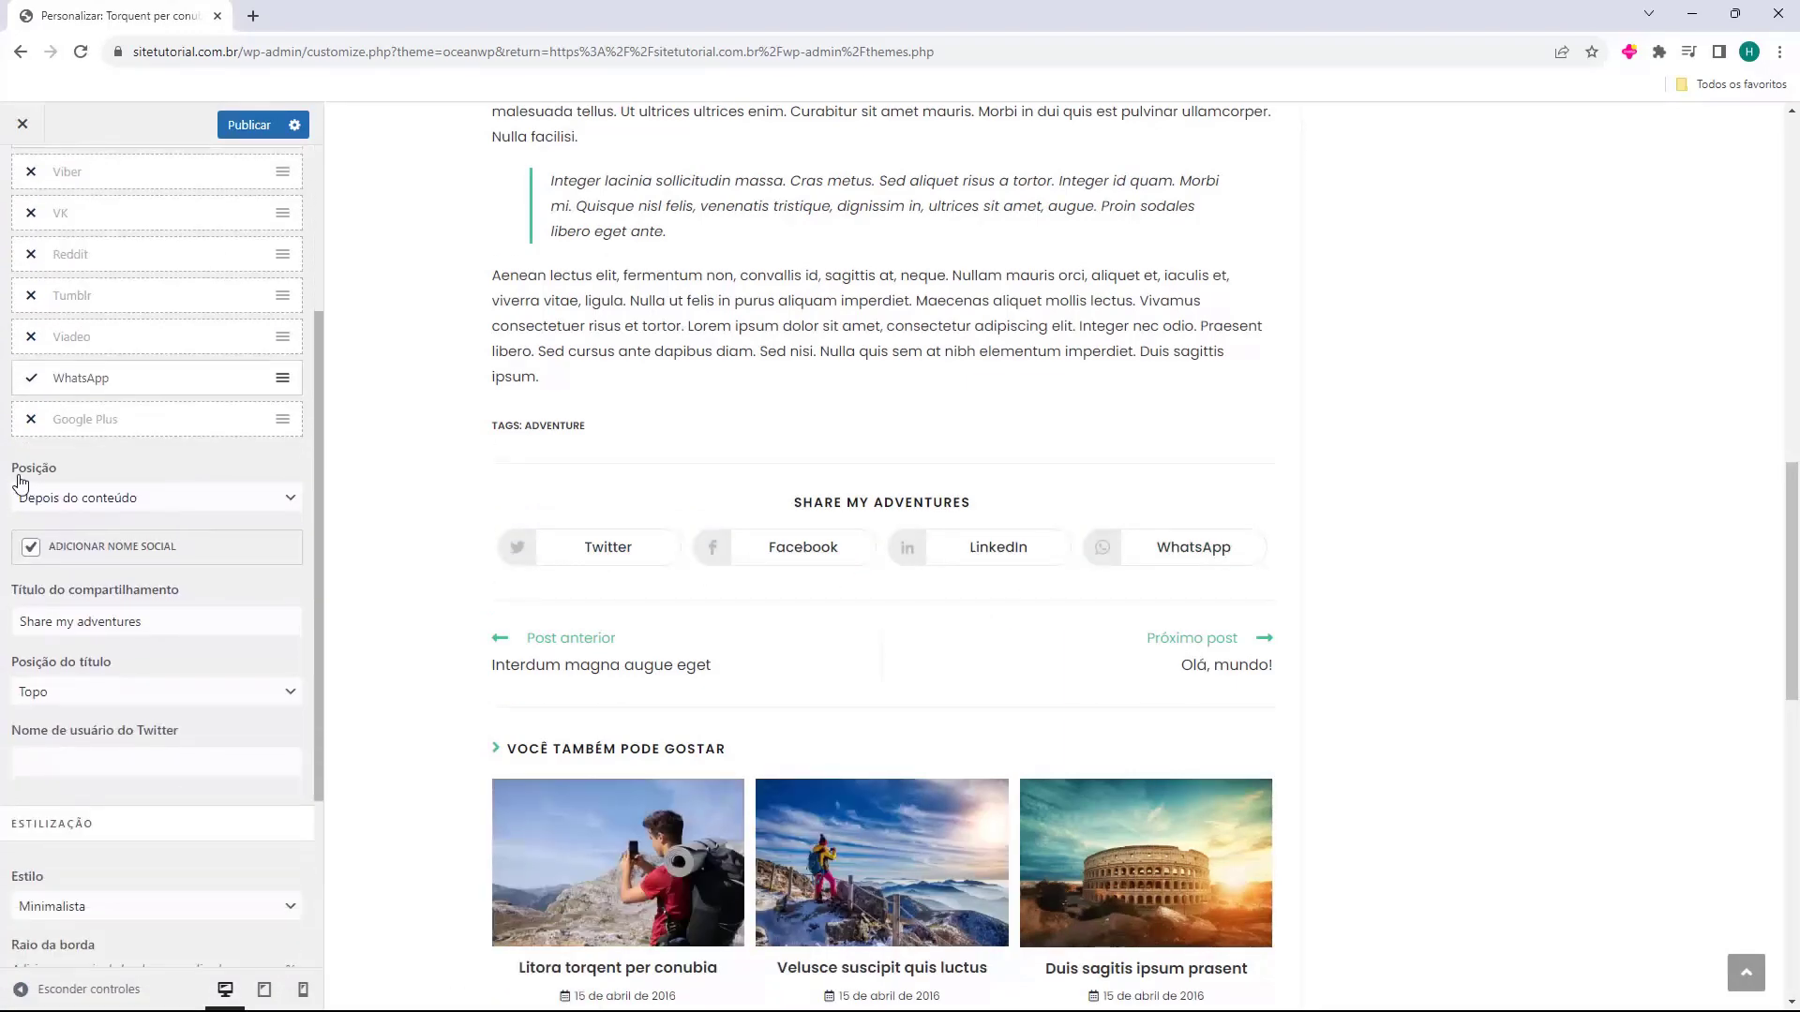
left_click(95, 502)
left_click(98, 506)
left_click(66, 503)
left_click(77, 523)
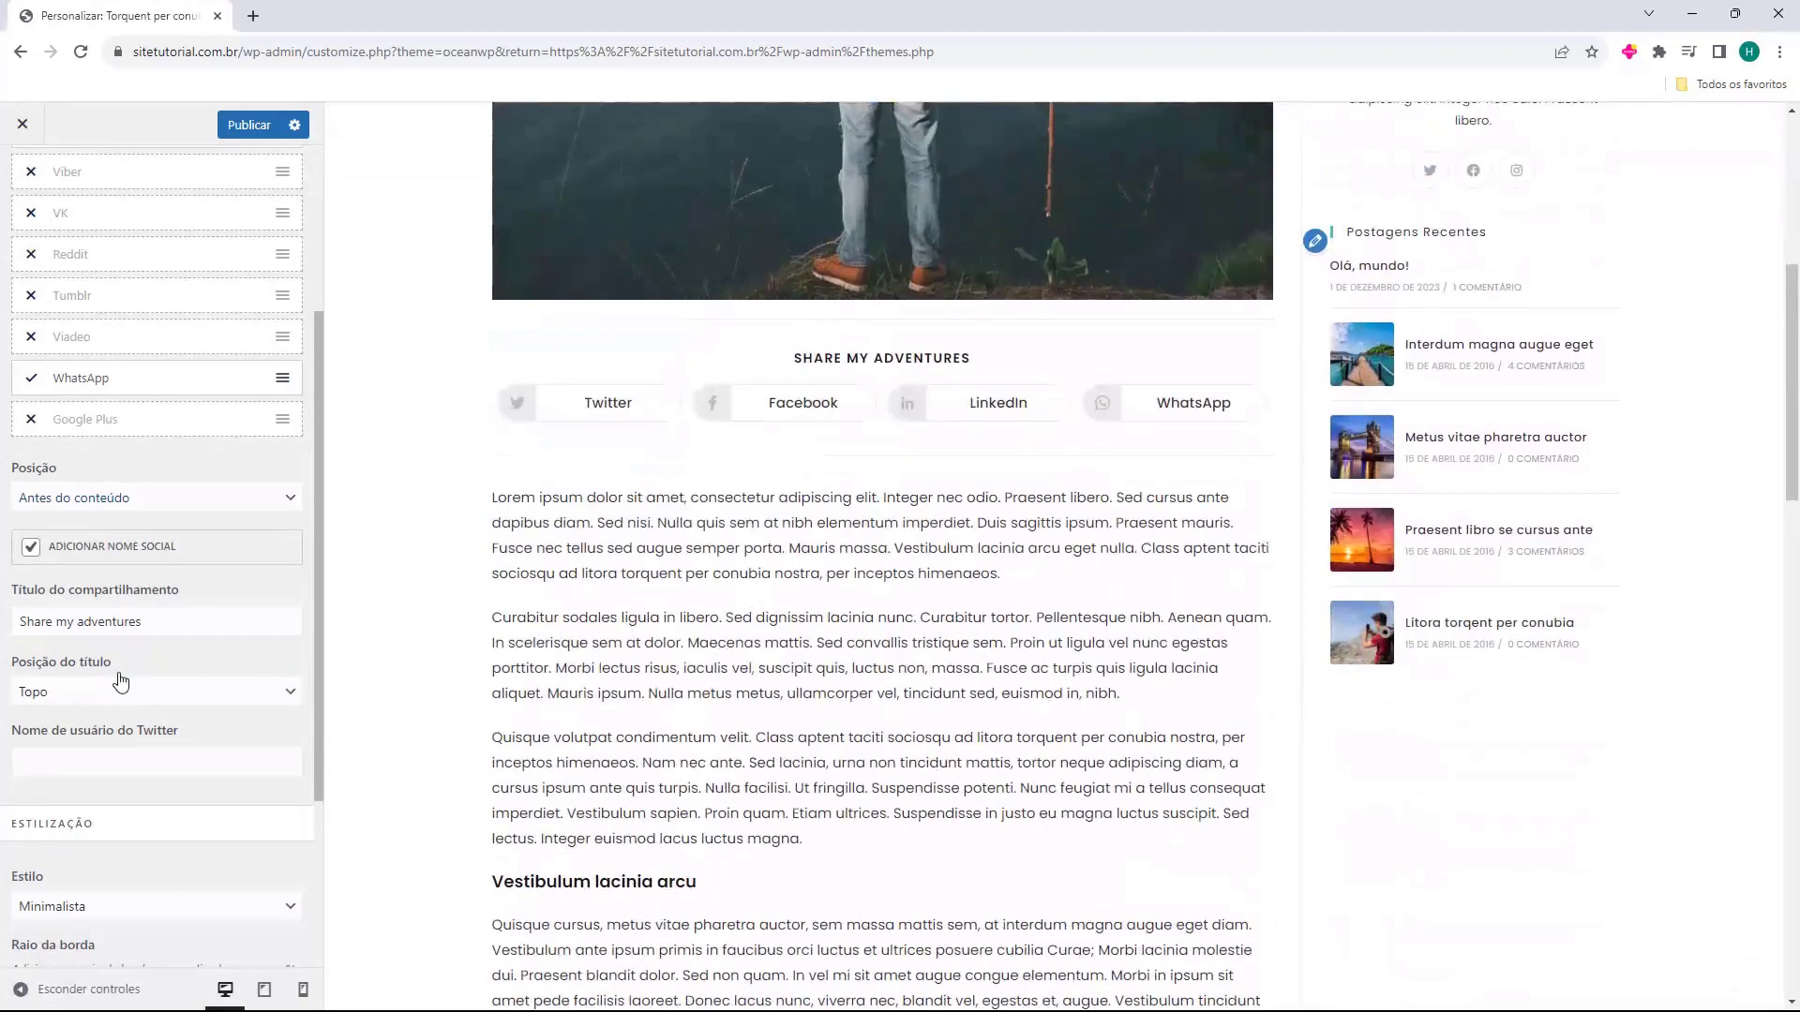
Set the share button position to Depois do conteúdo after trying other positions.
left_click(148, 502)
left_click(140, 558)
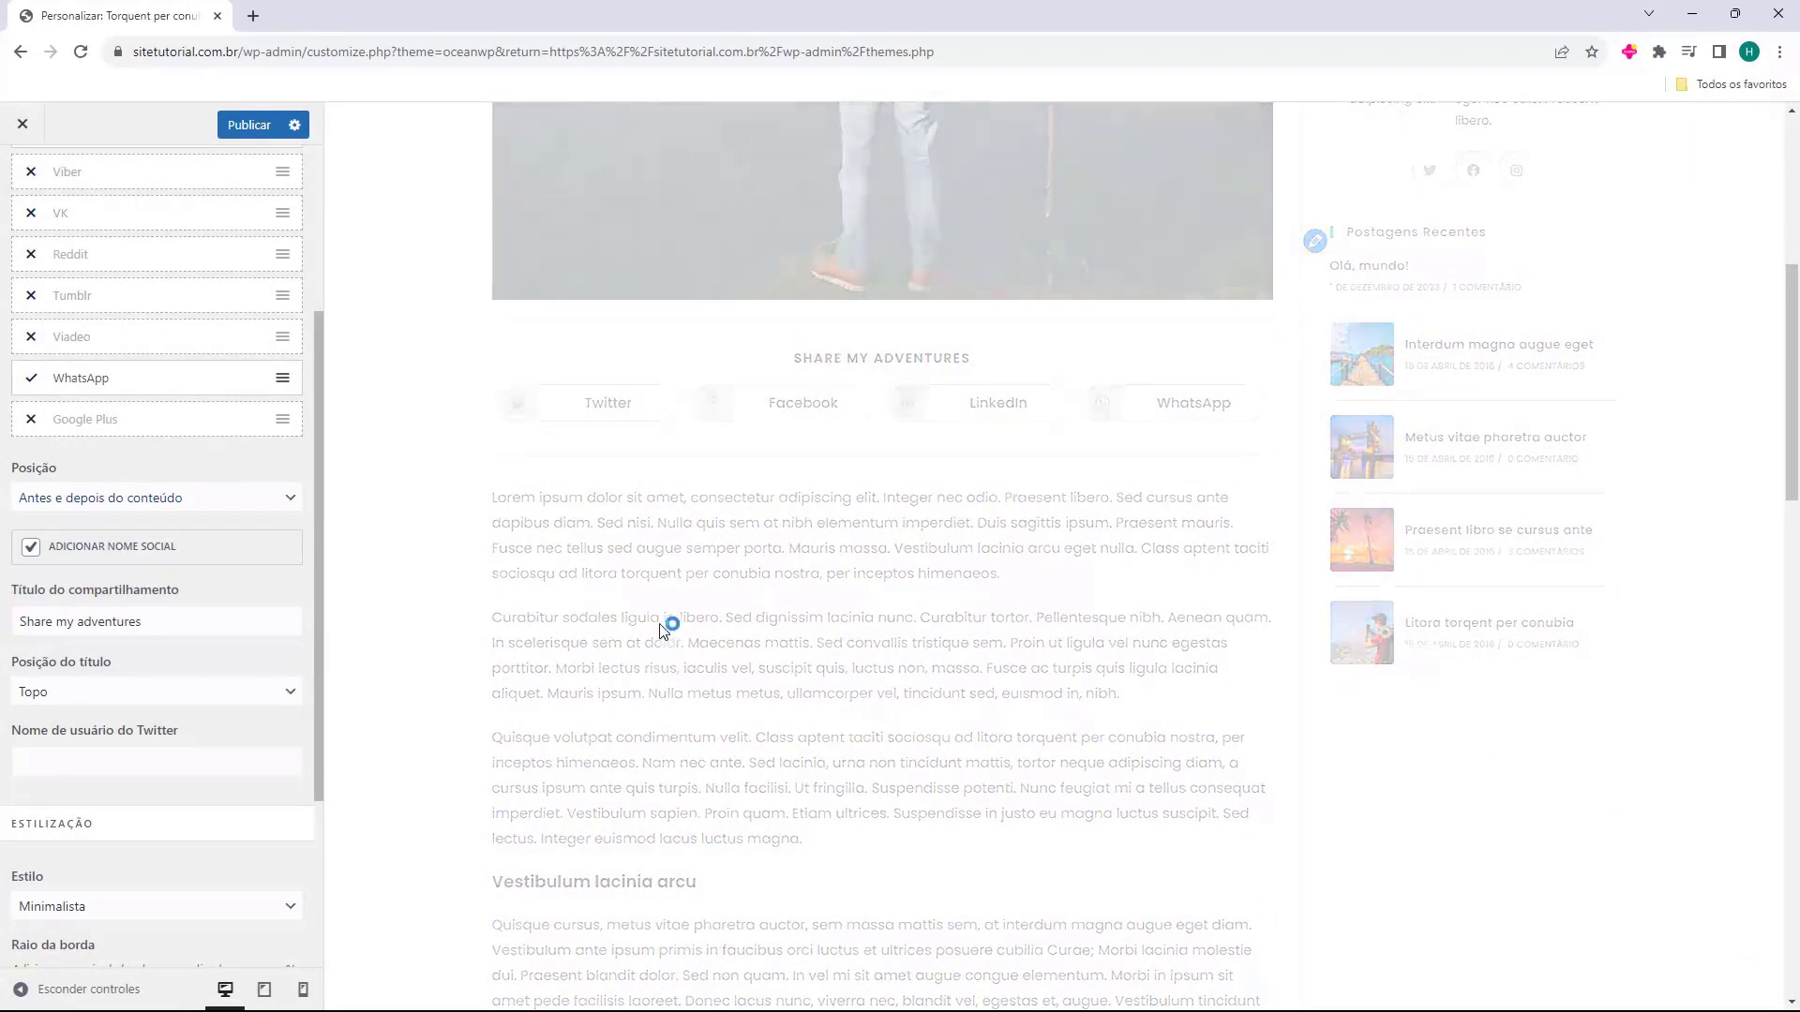
scroll(681, 389, "down", 15)
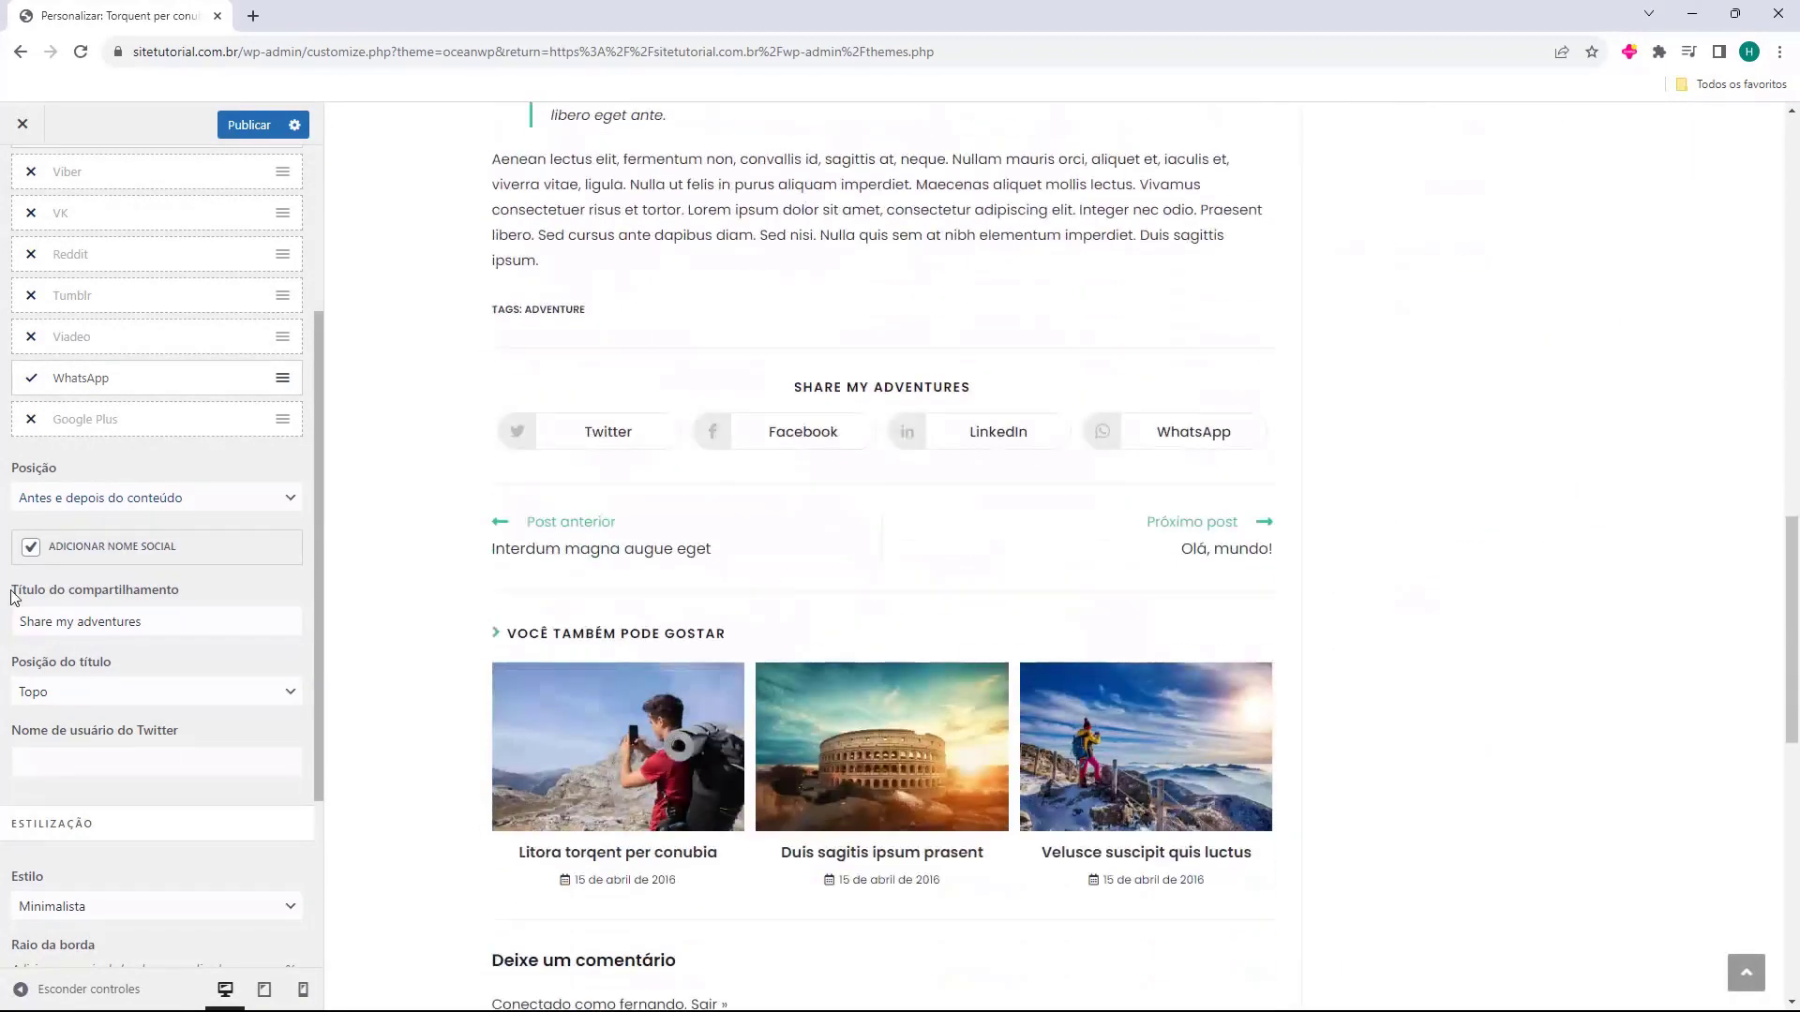
left_click(112, 510)
left_click(115, 577)
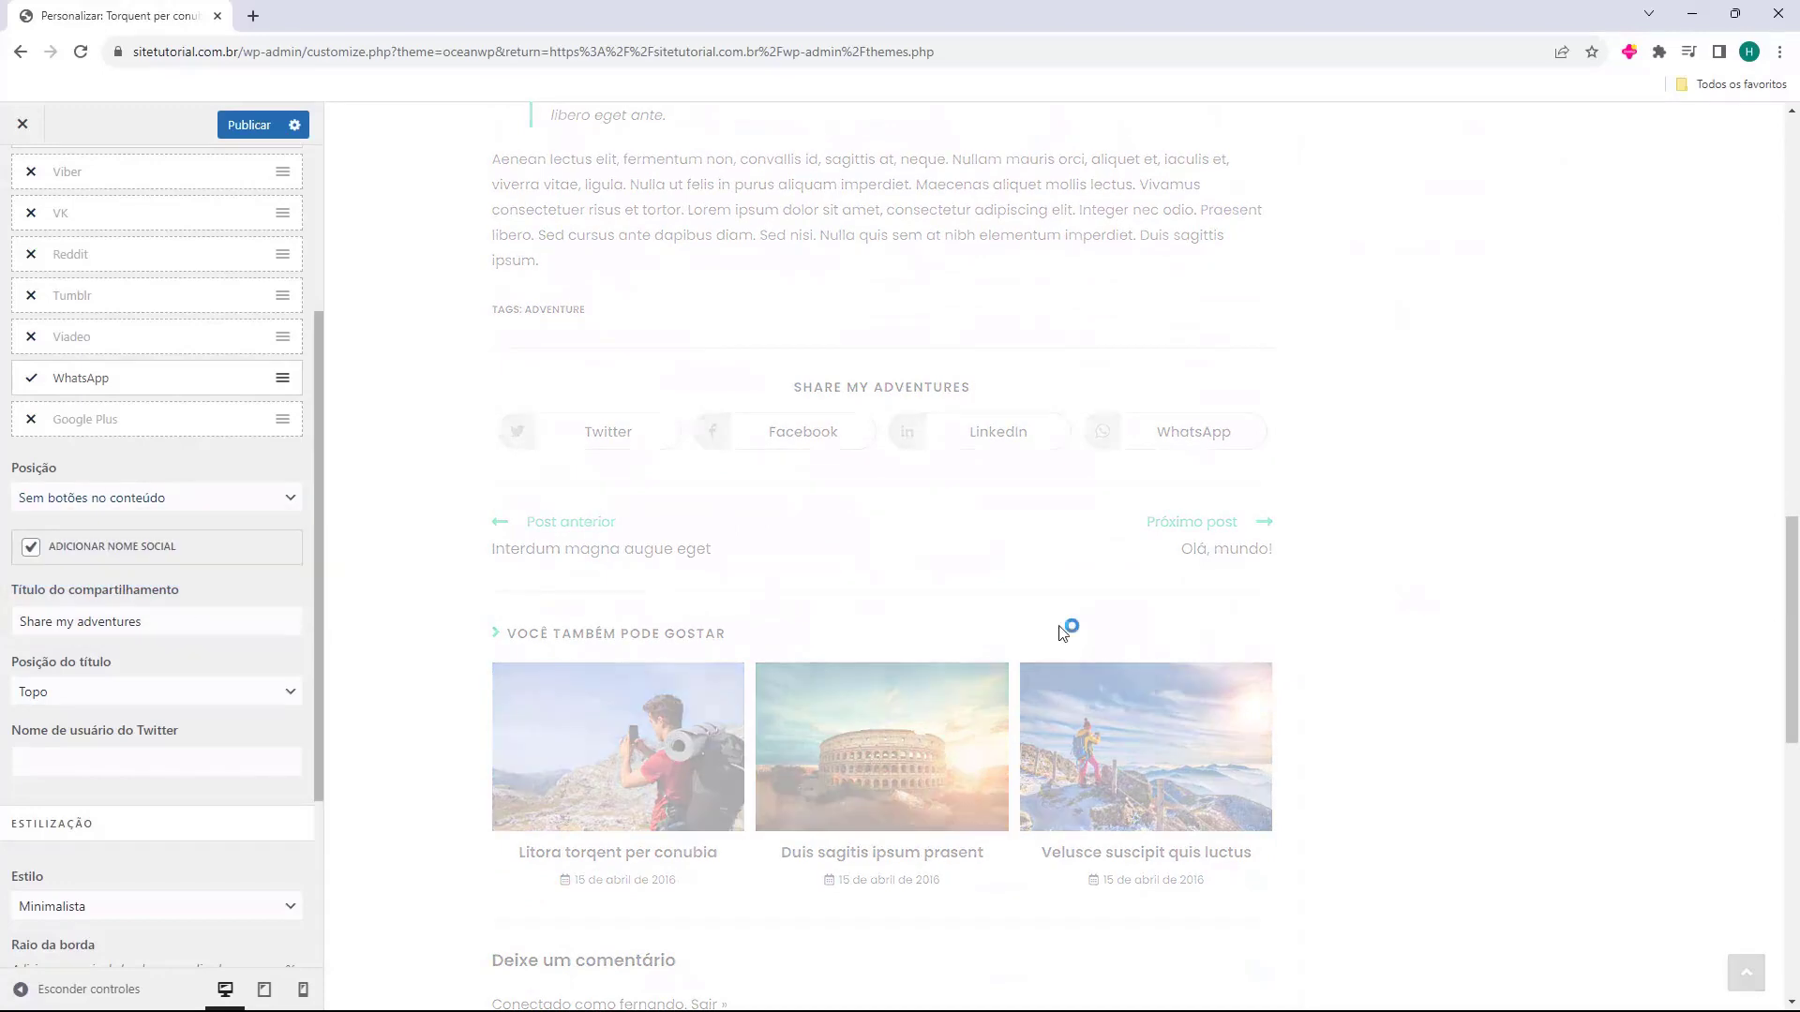
scroll(844, 563, "up", 5)
left_click(198, 511)
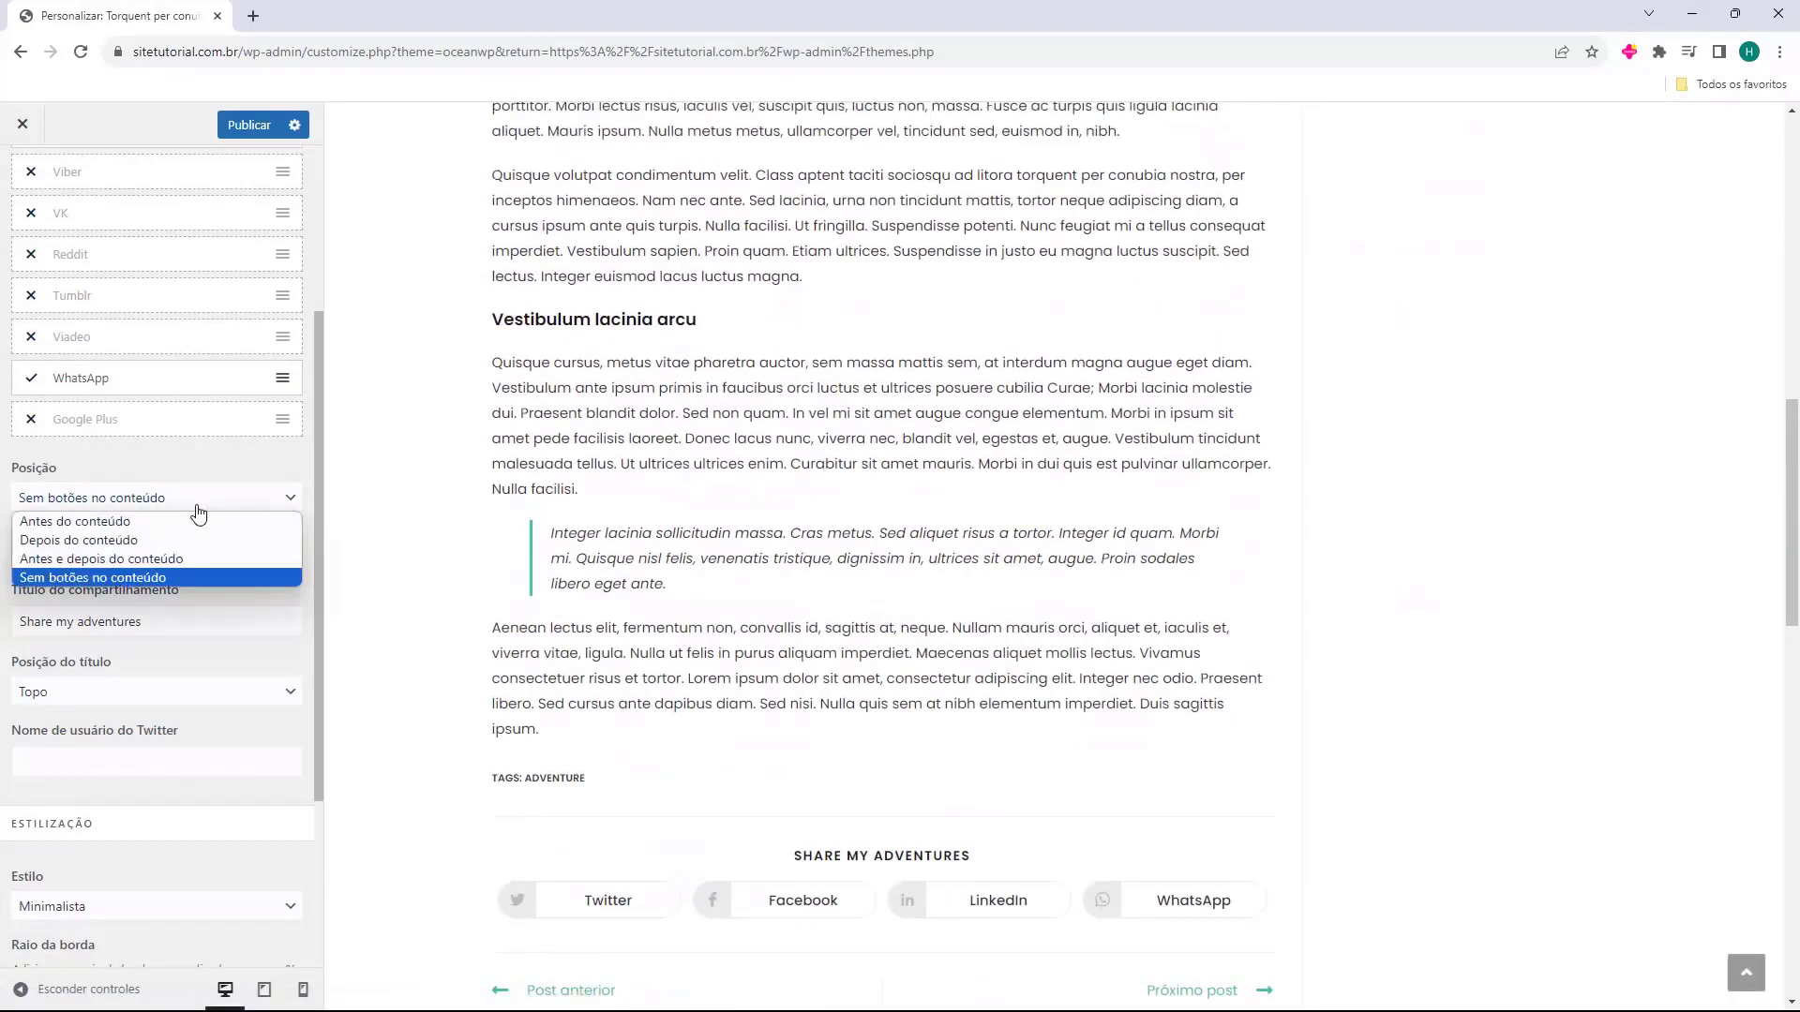
left_click(174, 540)
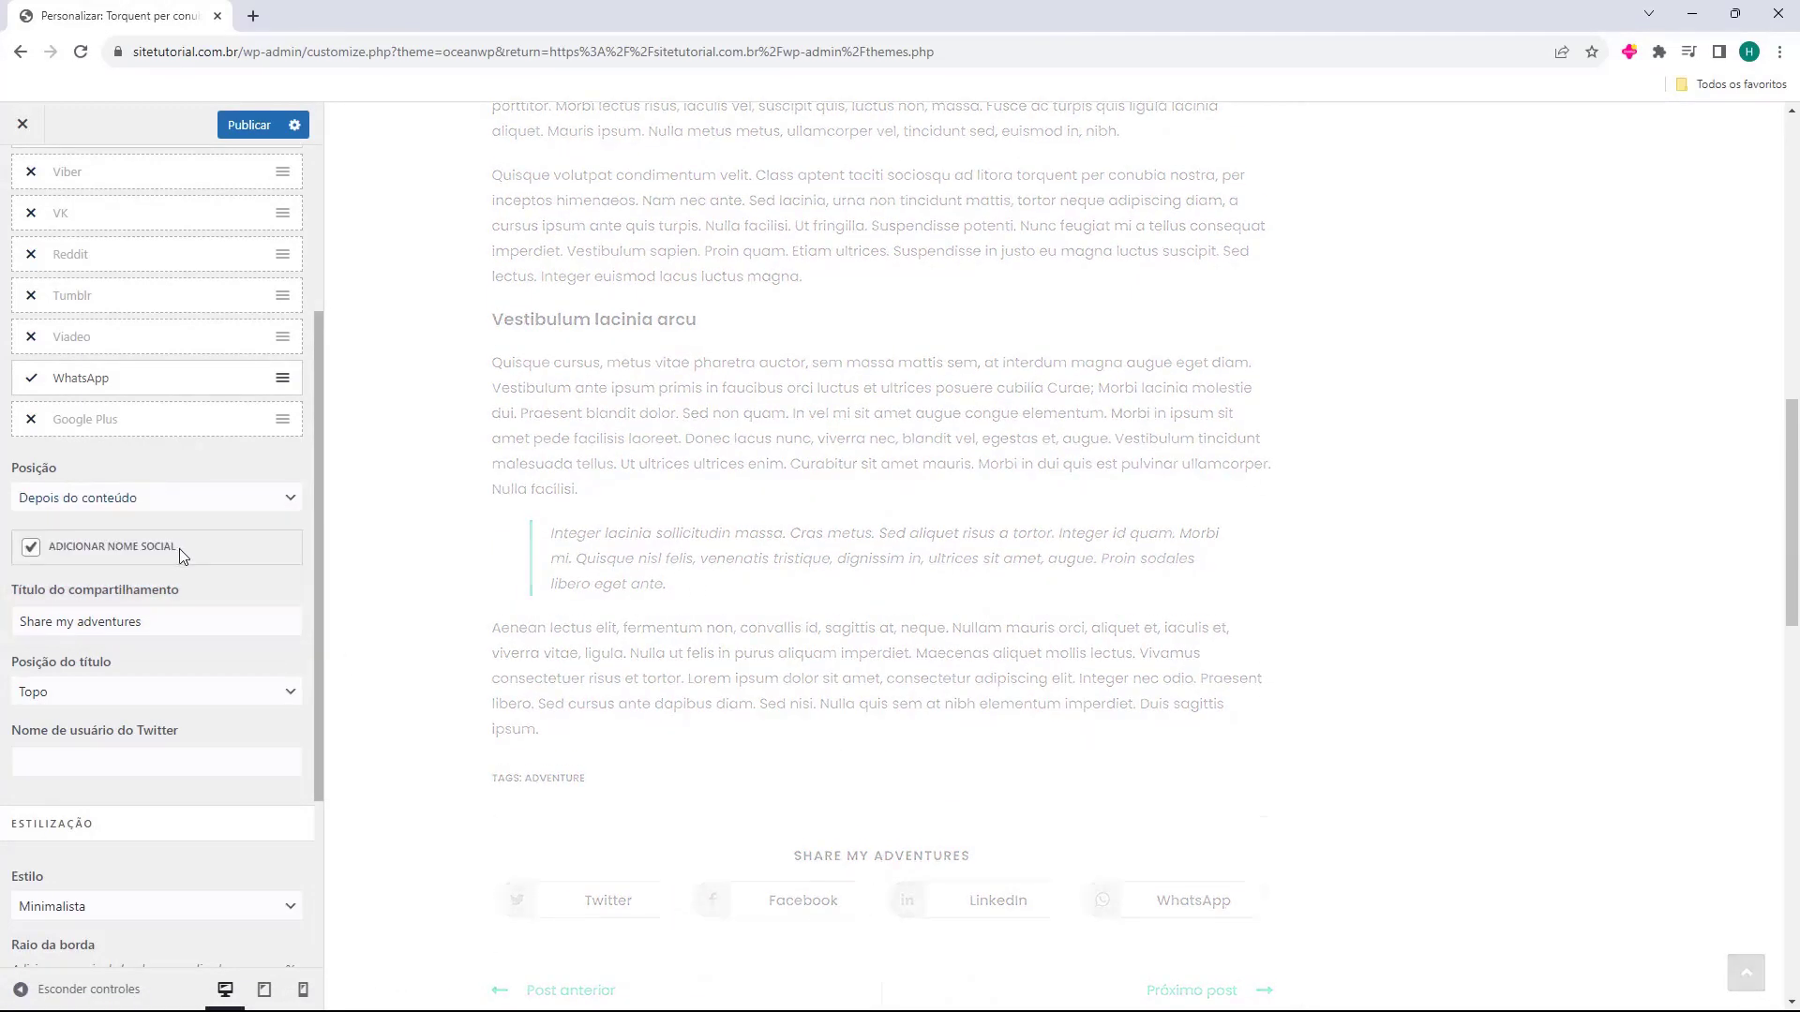
scroll(179, 585, "down", 1)
Replace the share title 'Share my adventures' with 'Compartilhe nas redes sociais'.
left_click(142, 528)
left_click_drag(143, 527, 19, 528)
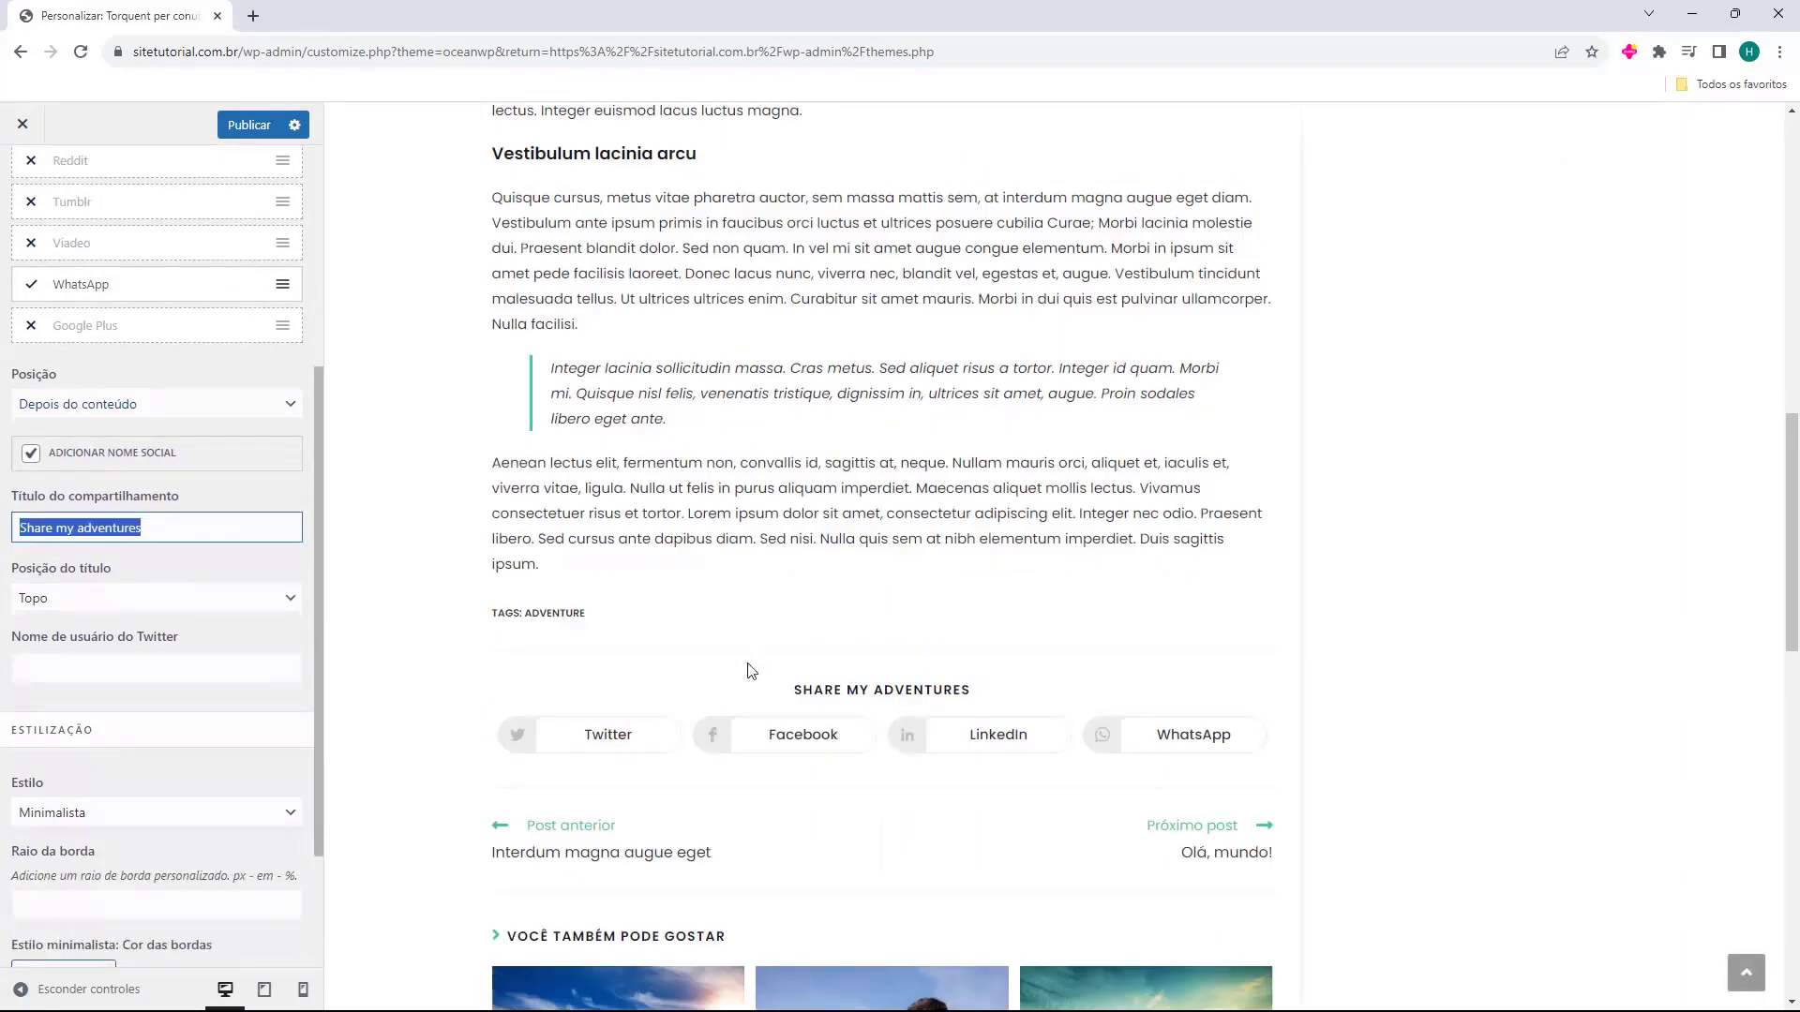
scroll(708, 716, "down", 2)
left_click(59, 526)
triple_click(59, 527)
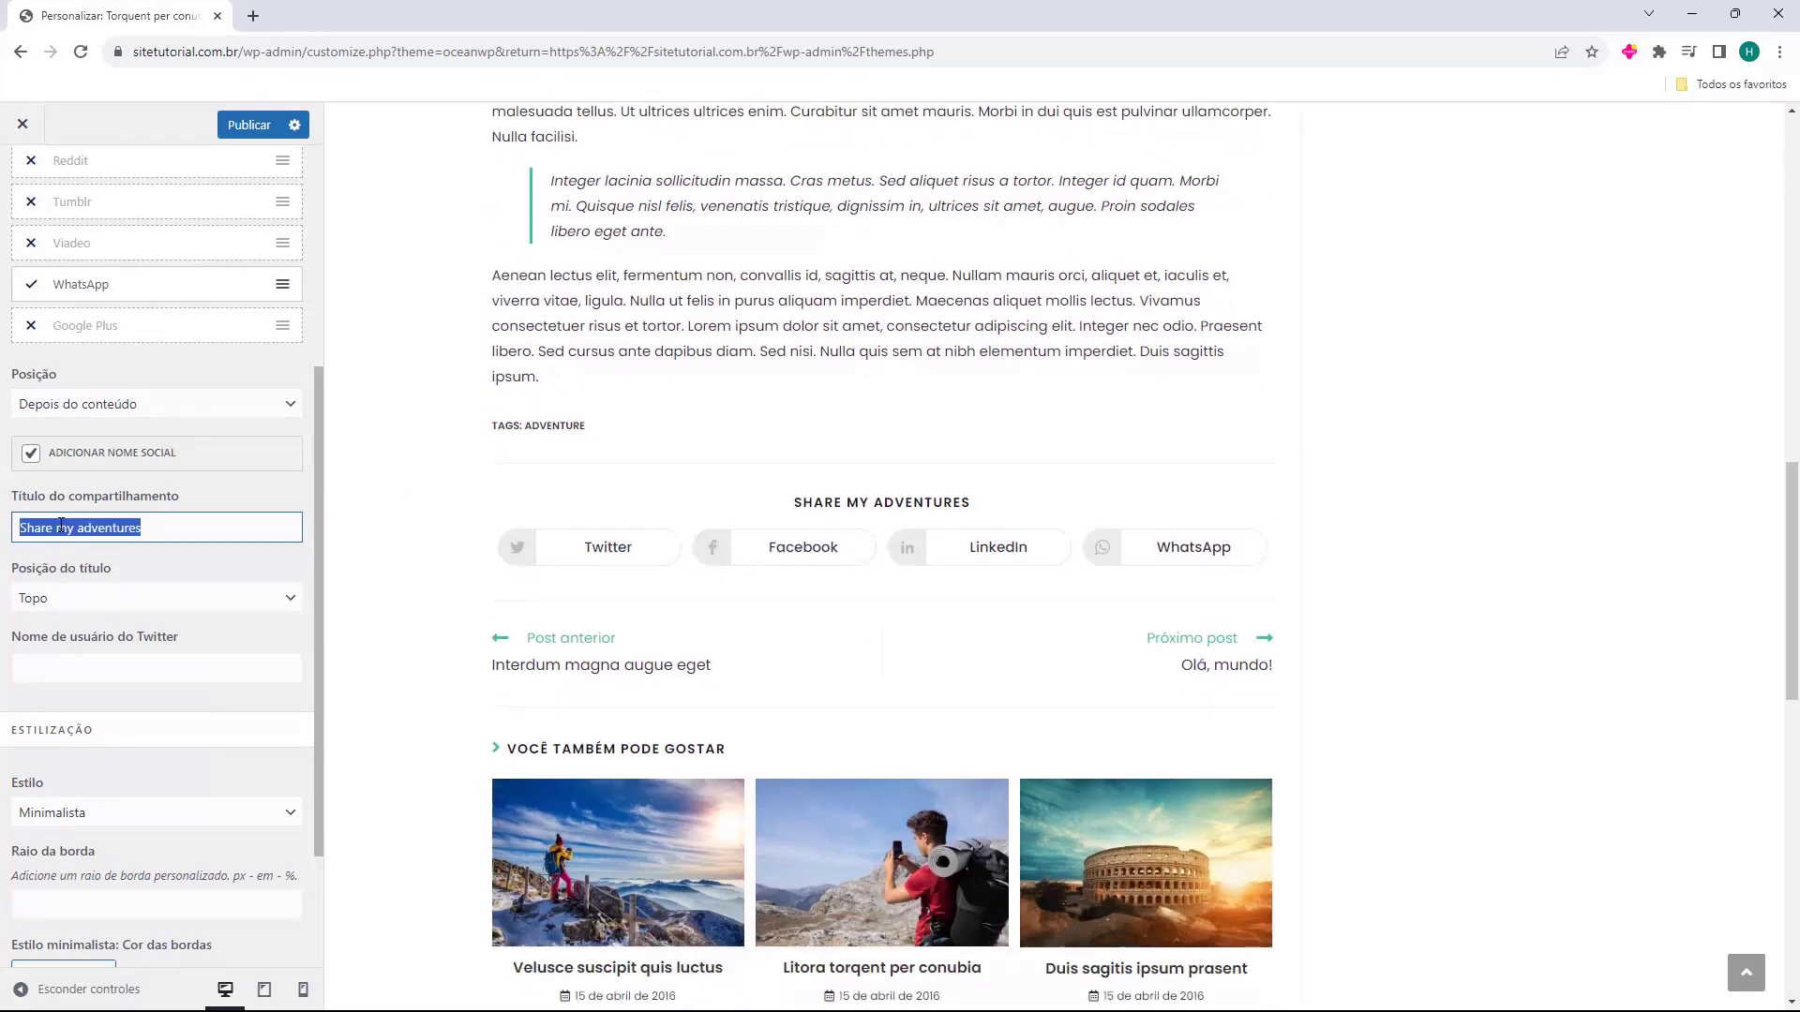
type("Compartilhe nas redes sociais")
scroll(61, 527, "down", 2)
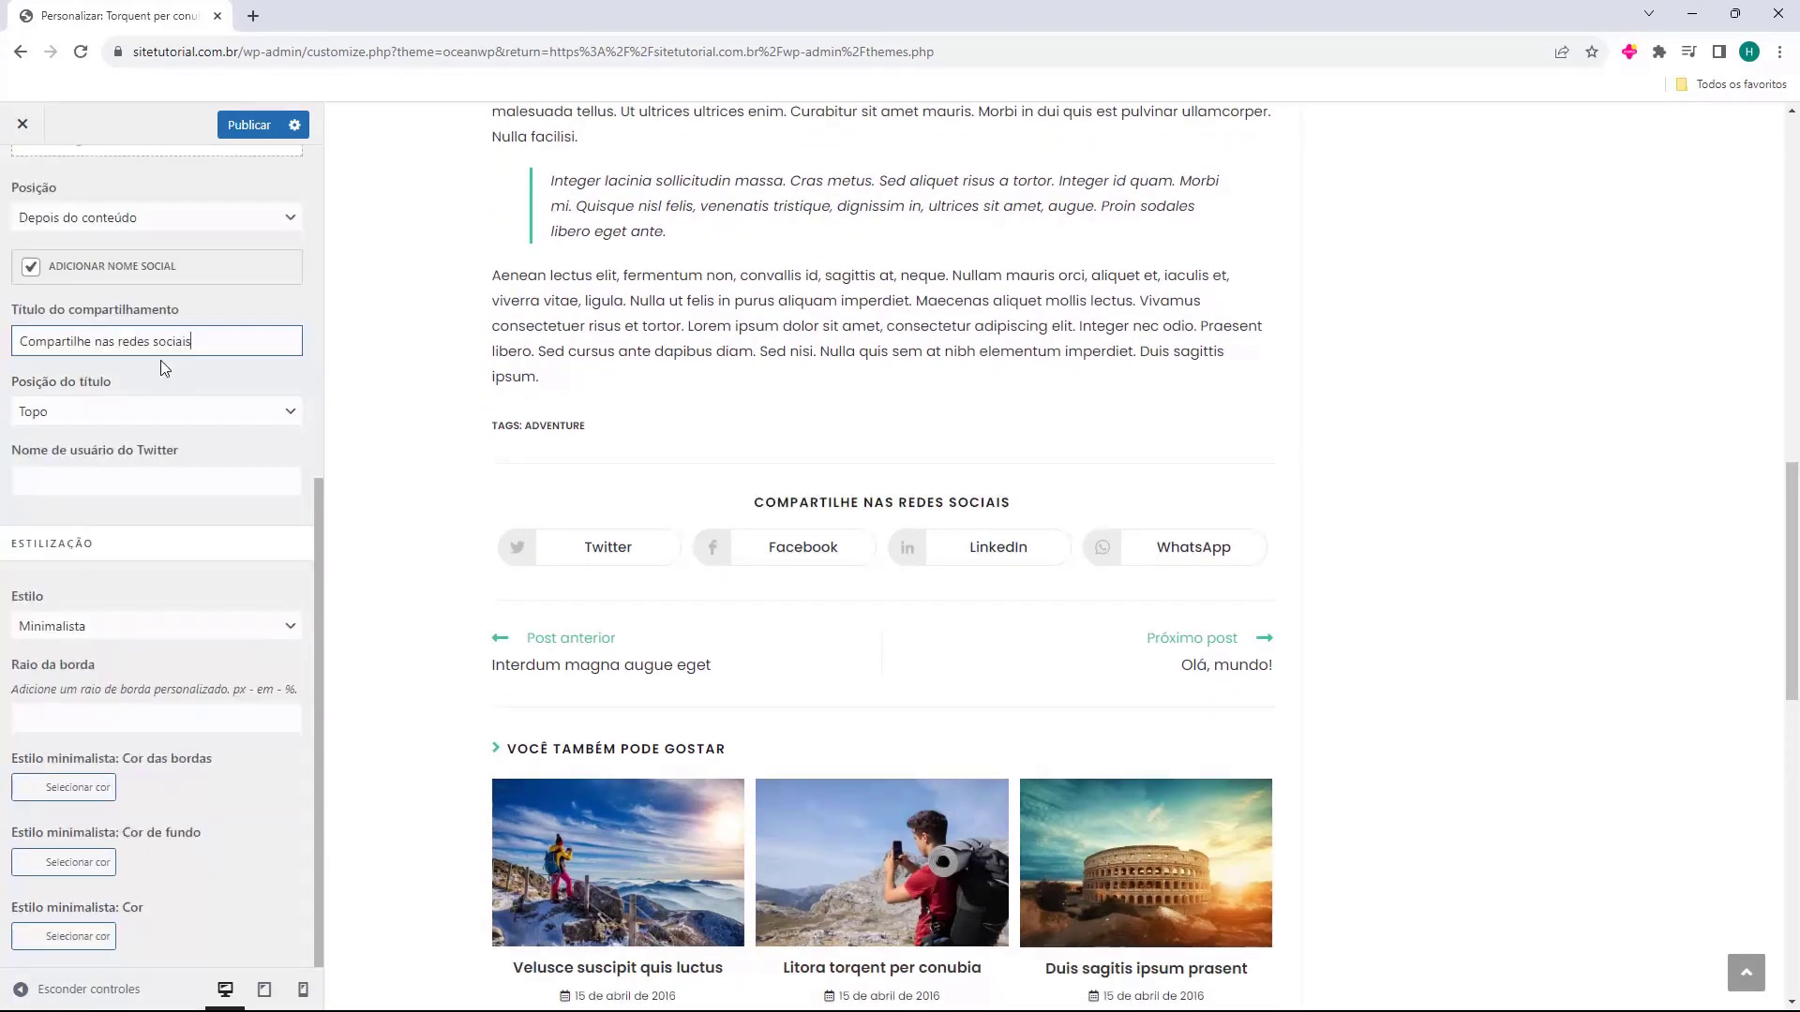
Keep the share title position on Topo after trying the side placement.
left_click(36, 410)
left_click(52, 435)
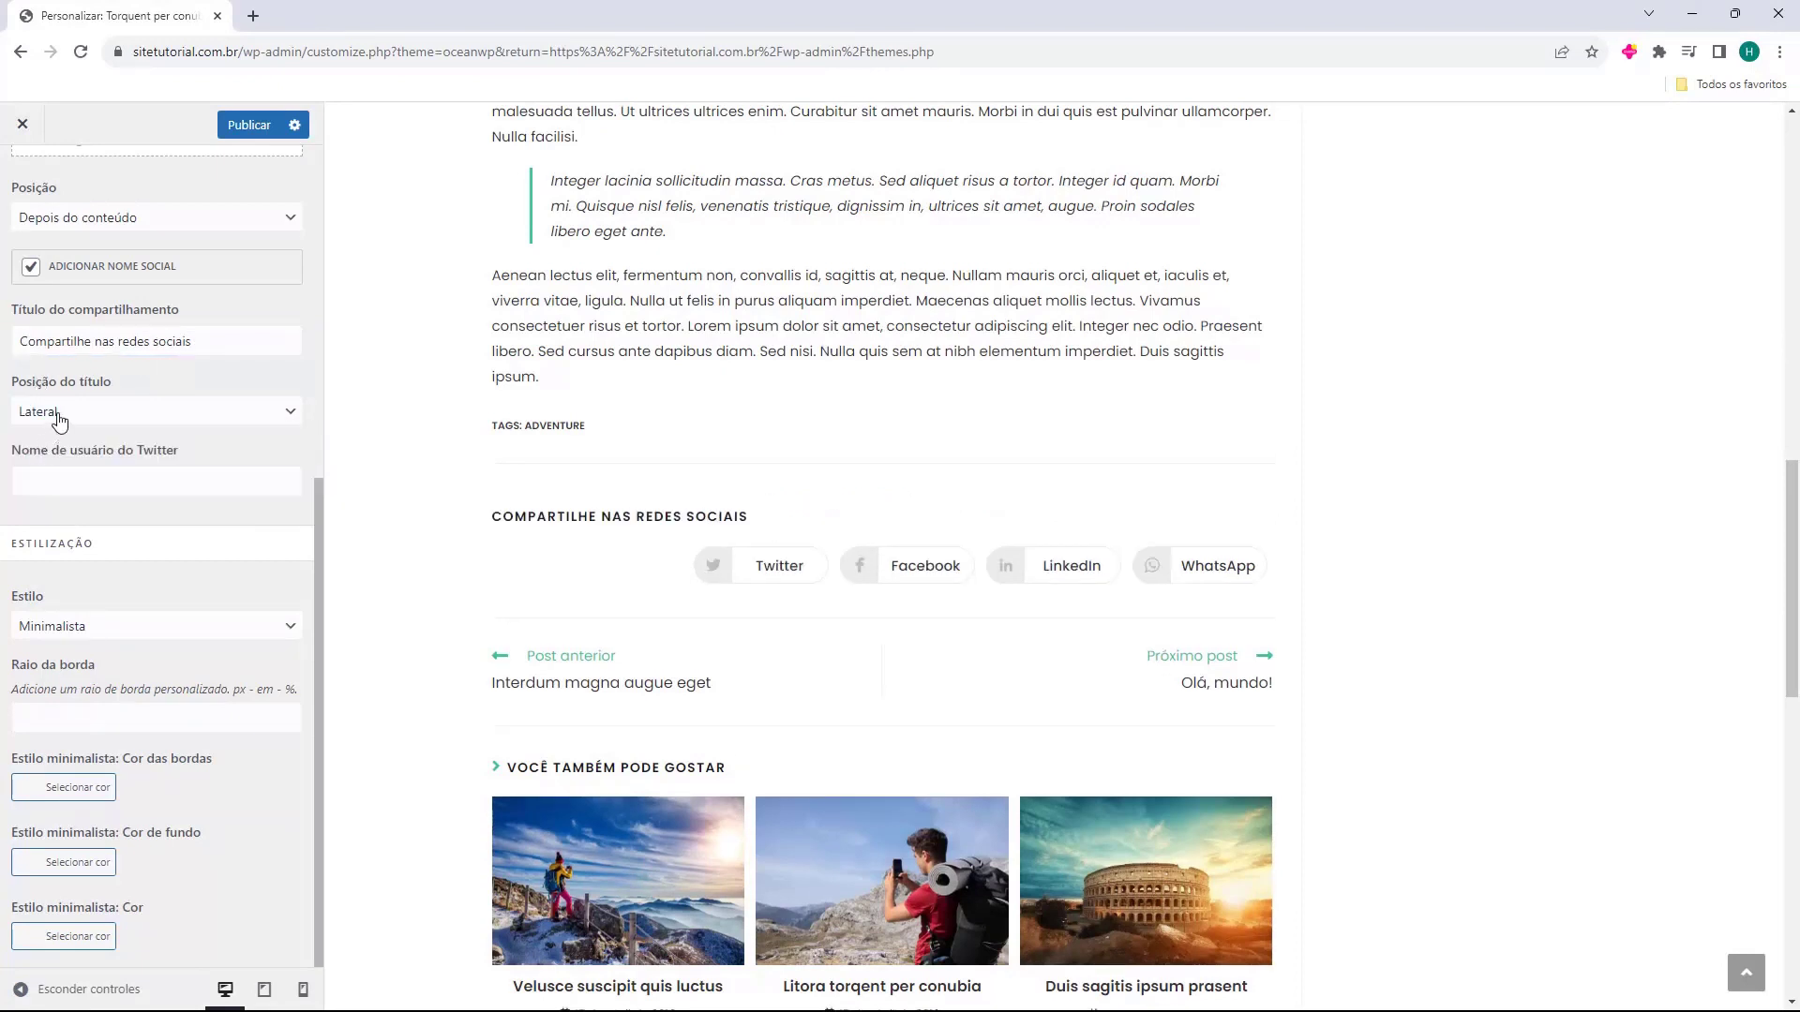
left_click(59, 419)
left_click(58, 454)
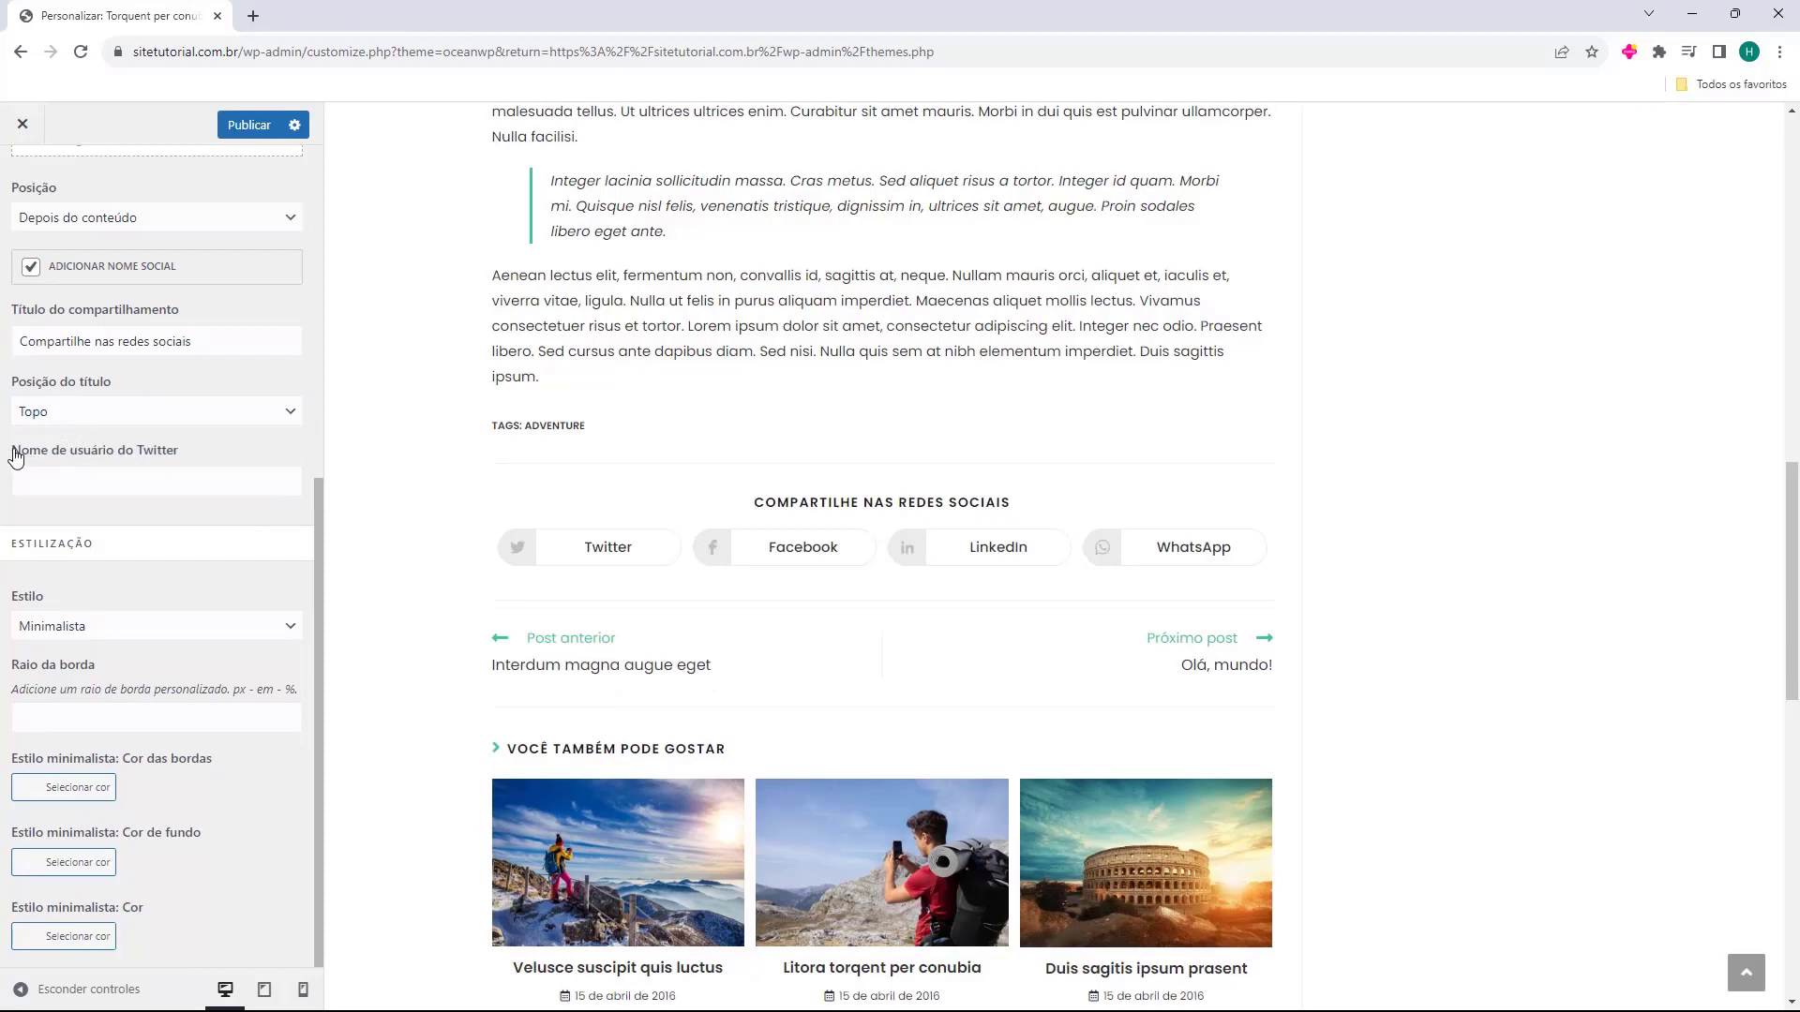
left_click(55, 477)
Set the share button style to Colorido after briefly trying the dark style.
left_click(52, 629)
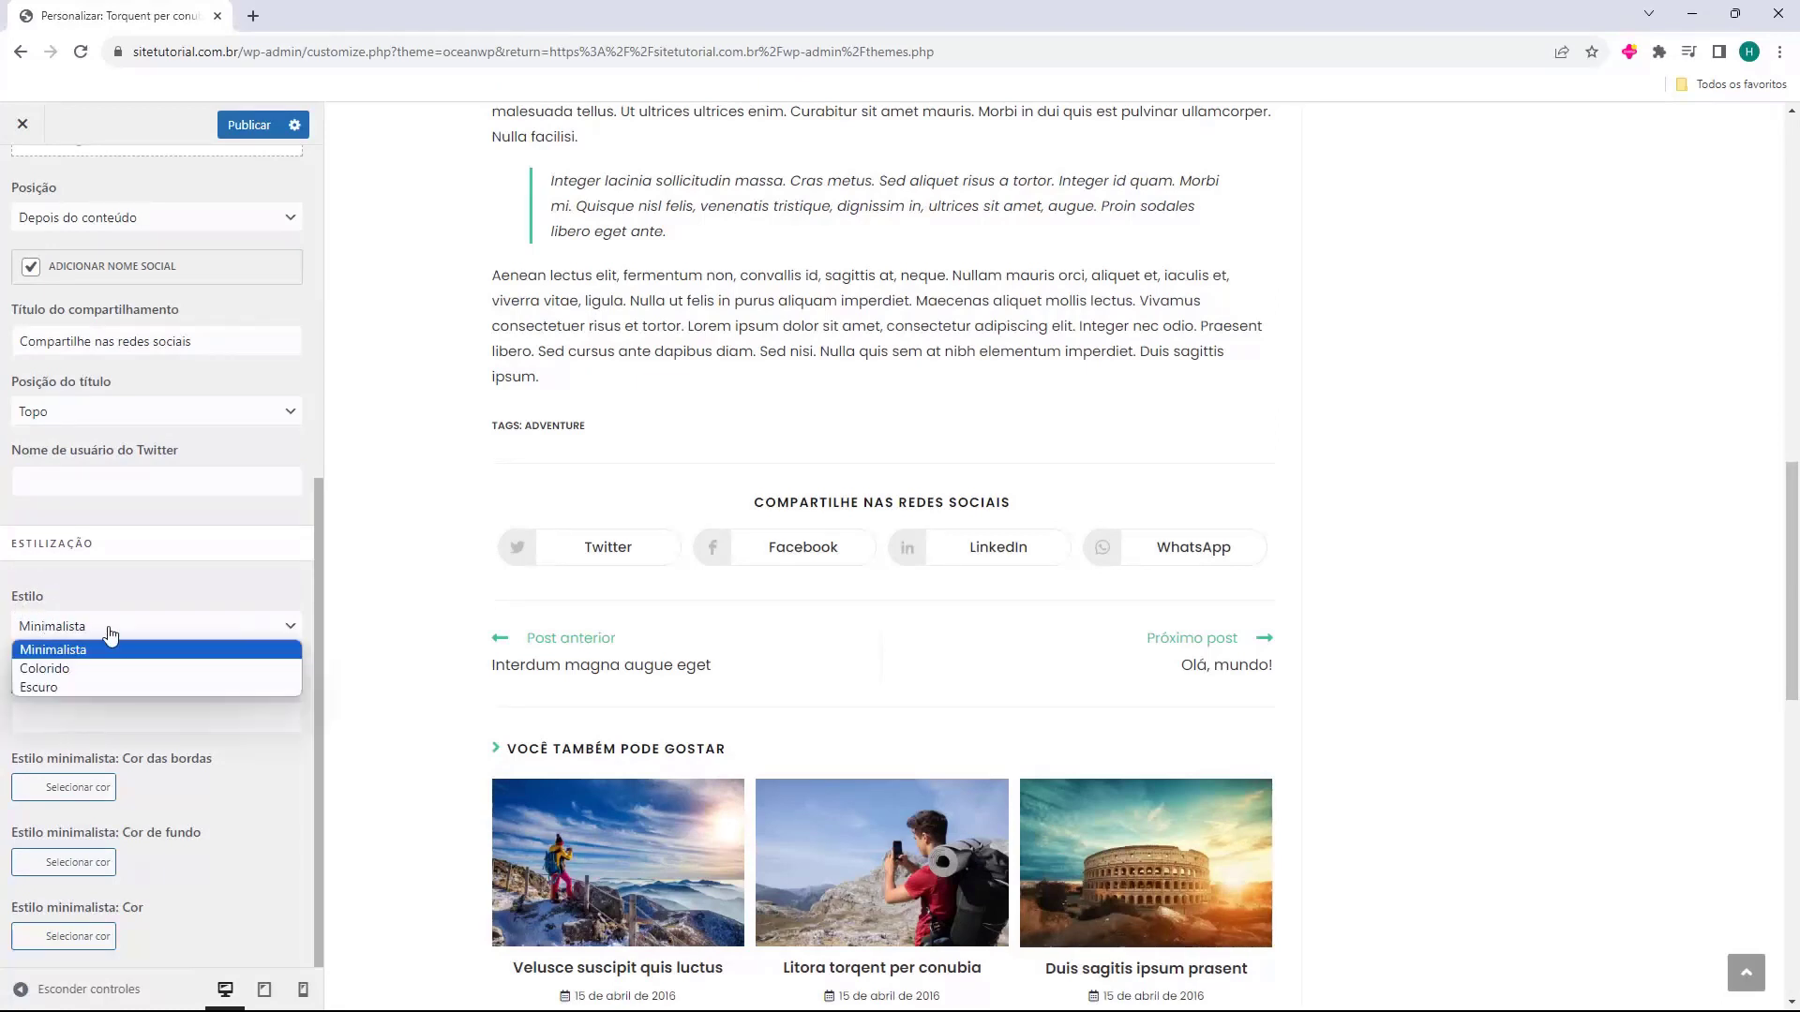
left_click(85, 665)
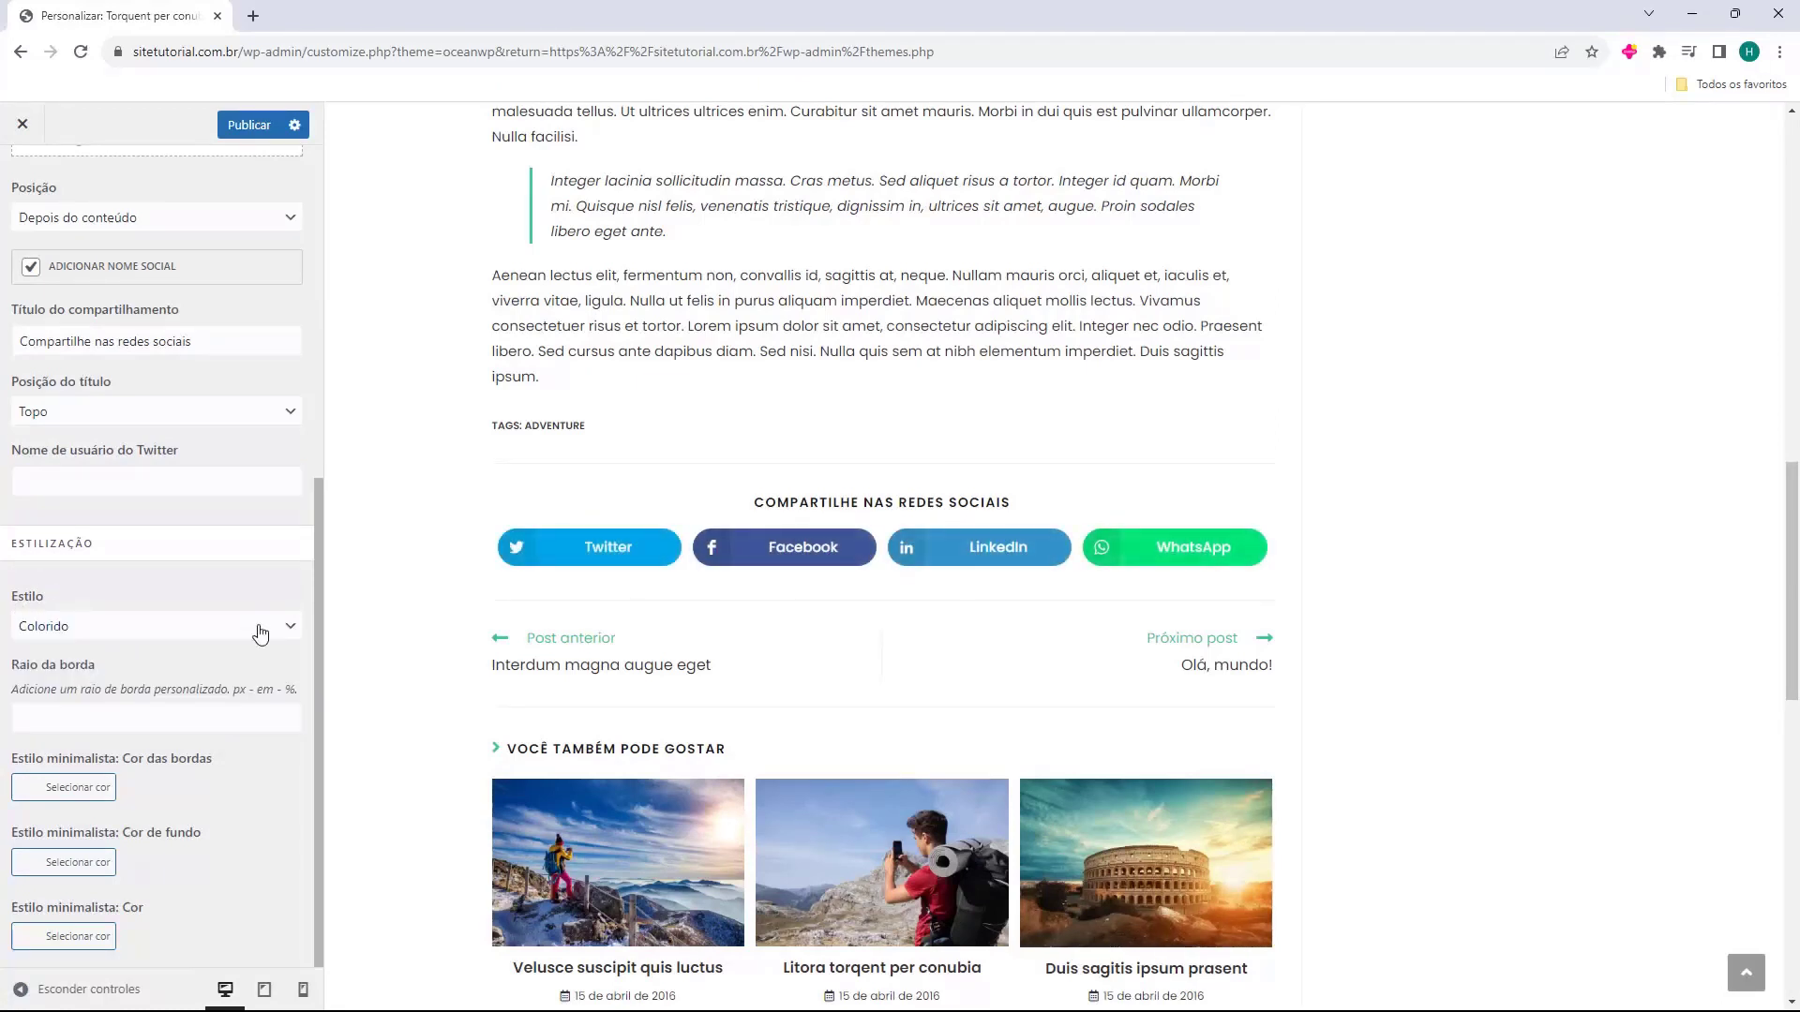
left_click(169, 638)
left_click(120, 682)
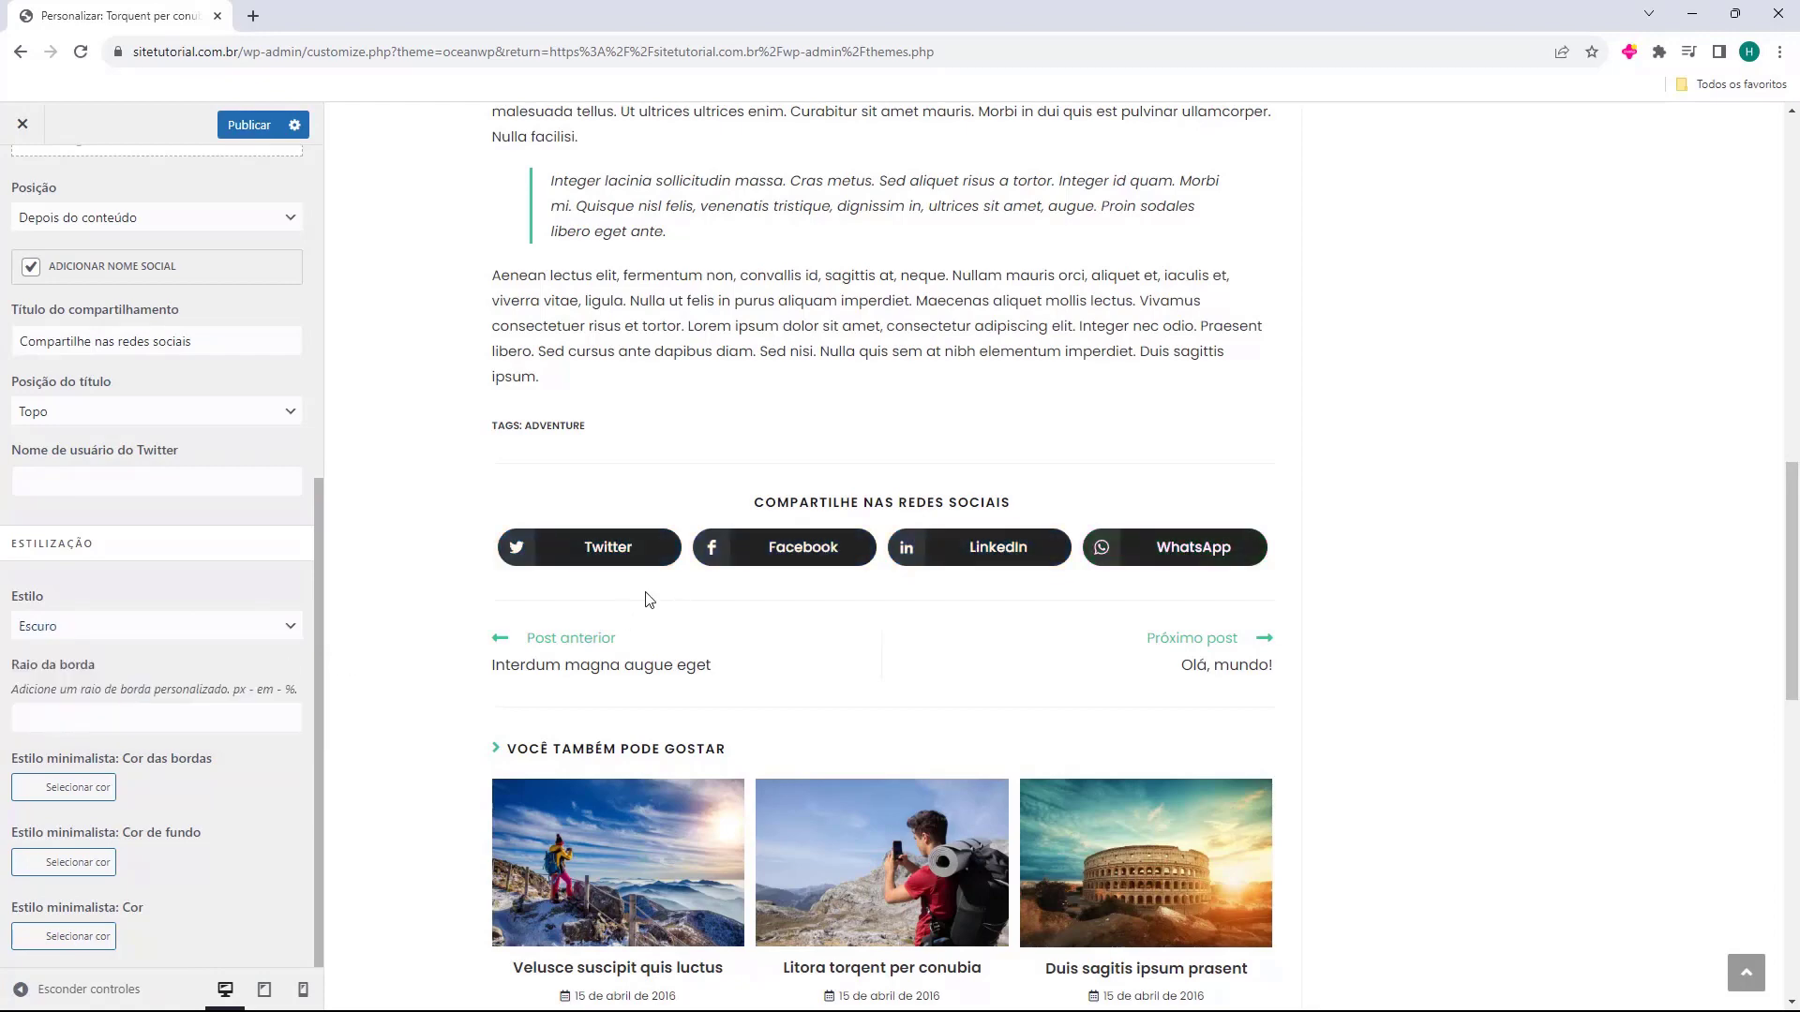
left_click(183, 633)
left_click(134, 664)
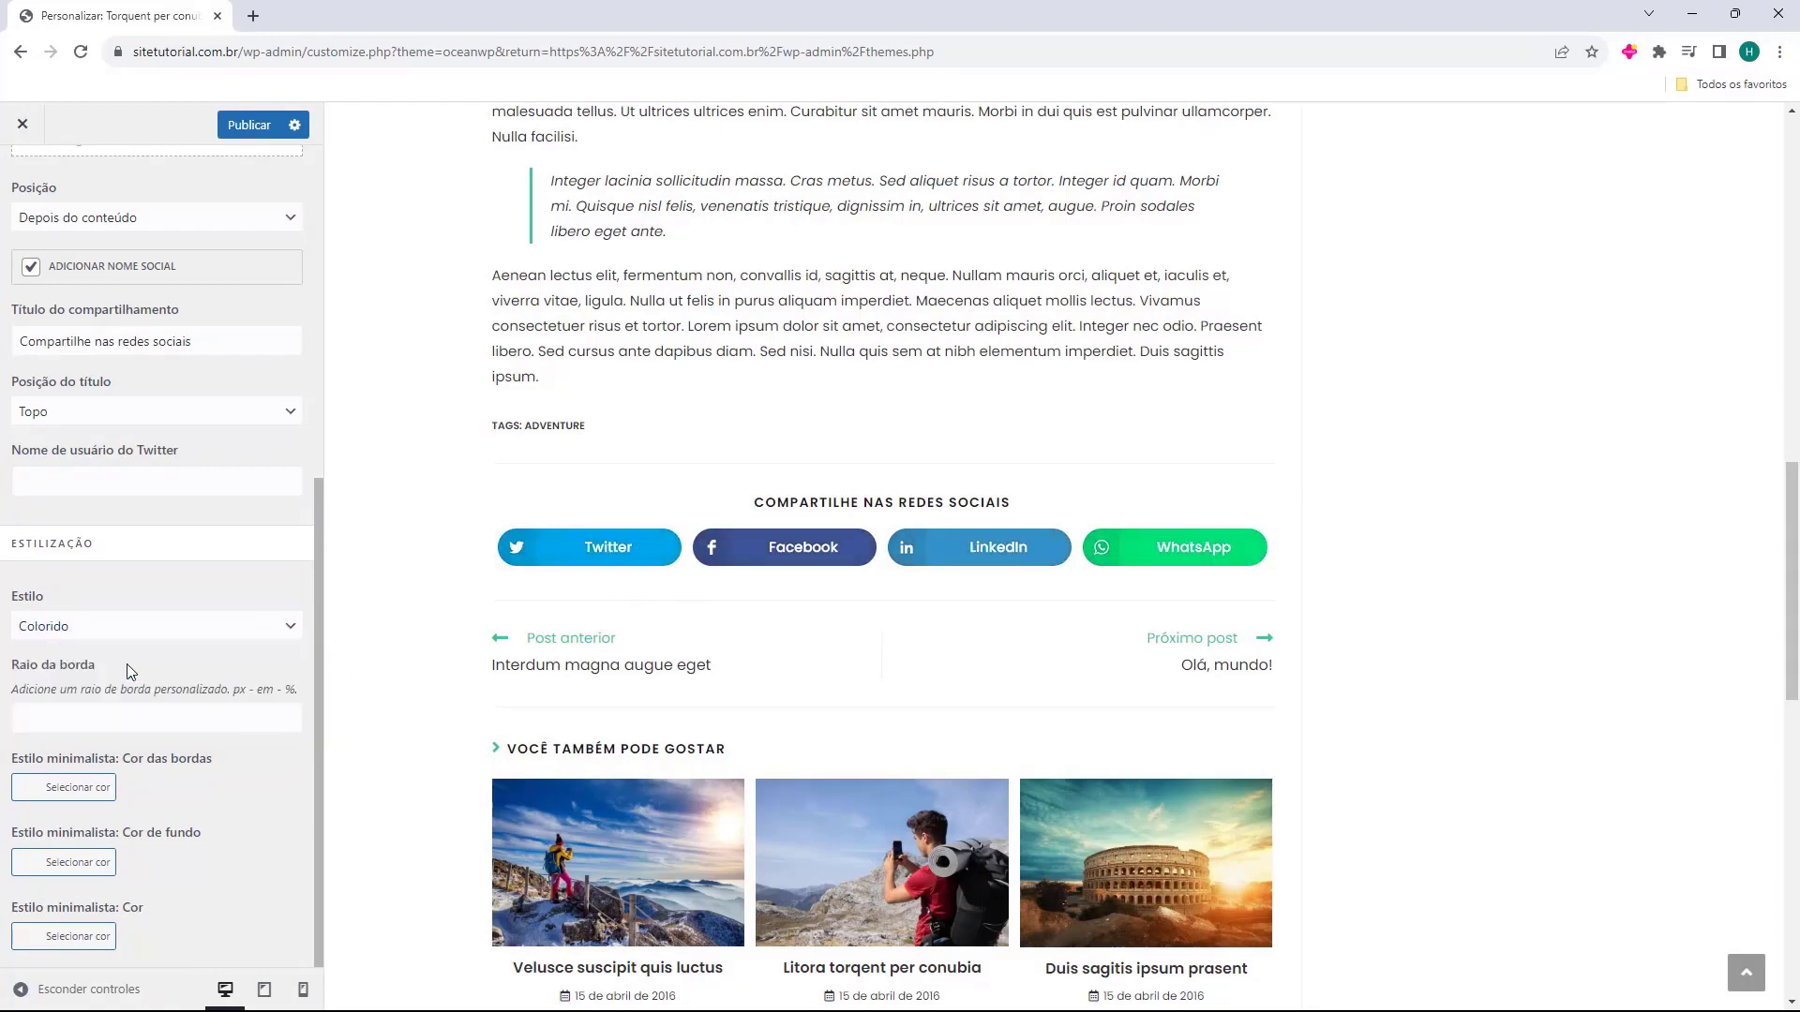
left_click(245, 691)
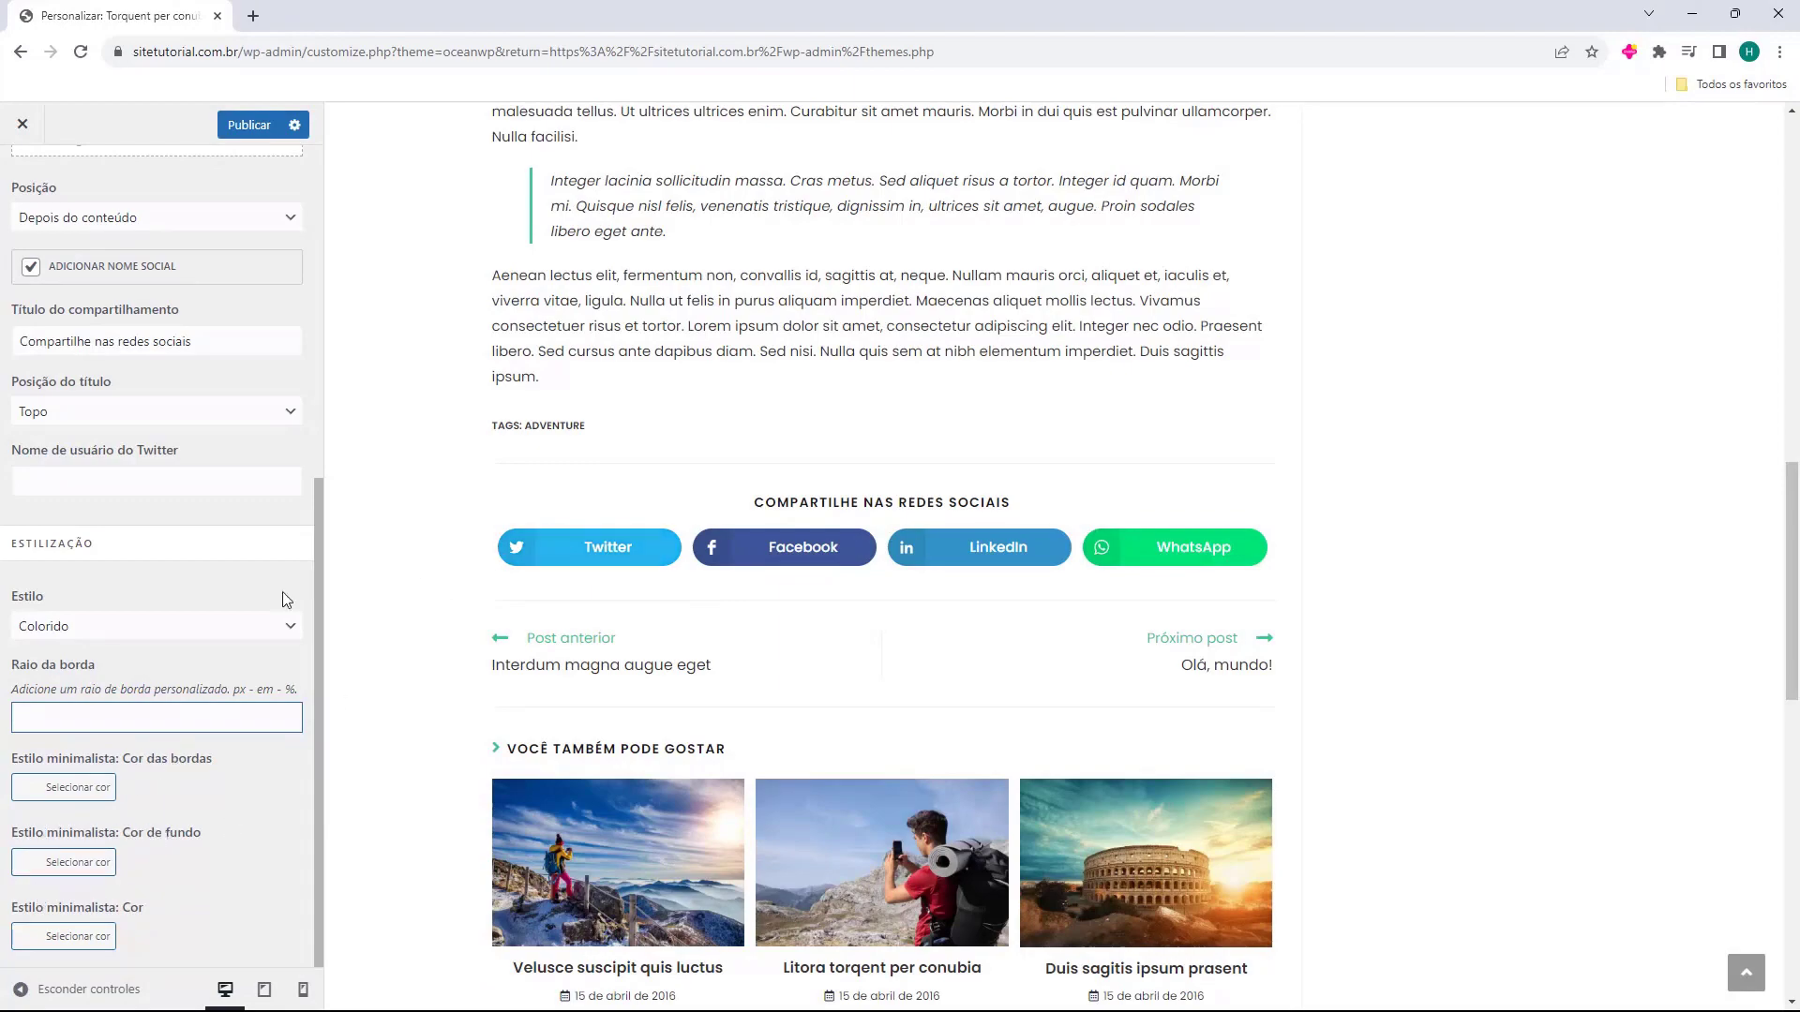
scroll(153, 630, "up", 6)
scroll(830, 541, "up", 3)
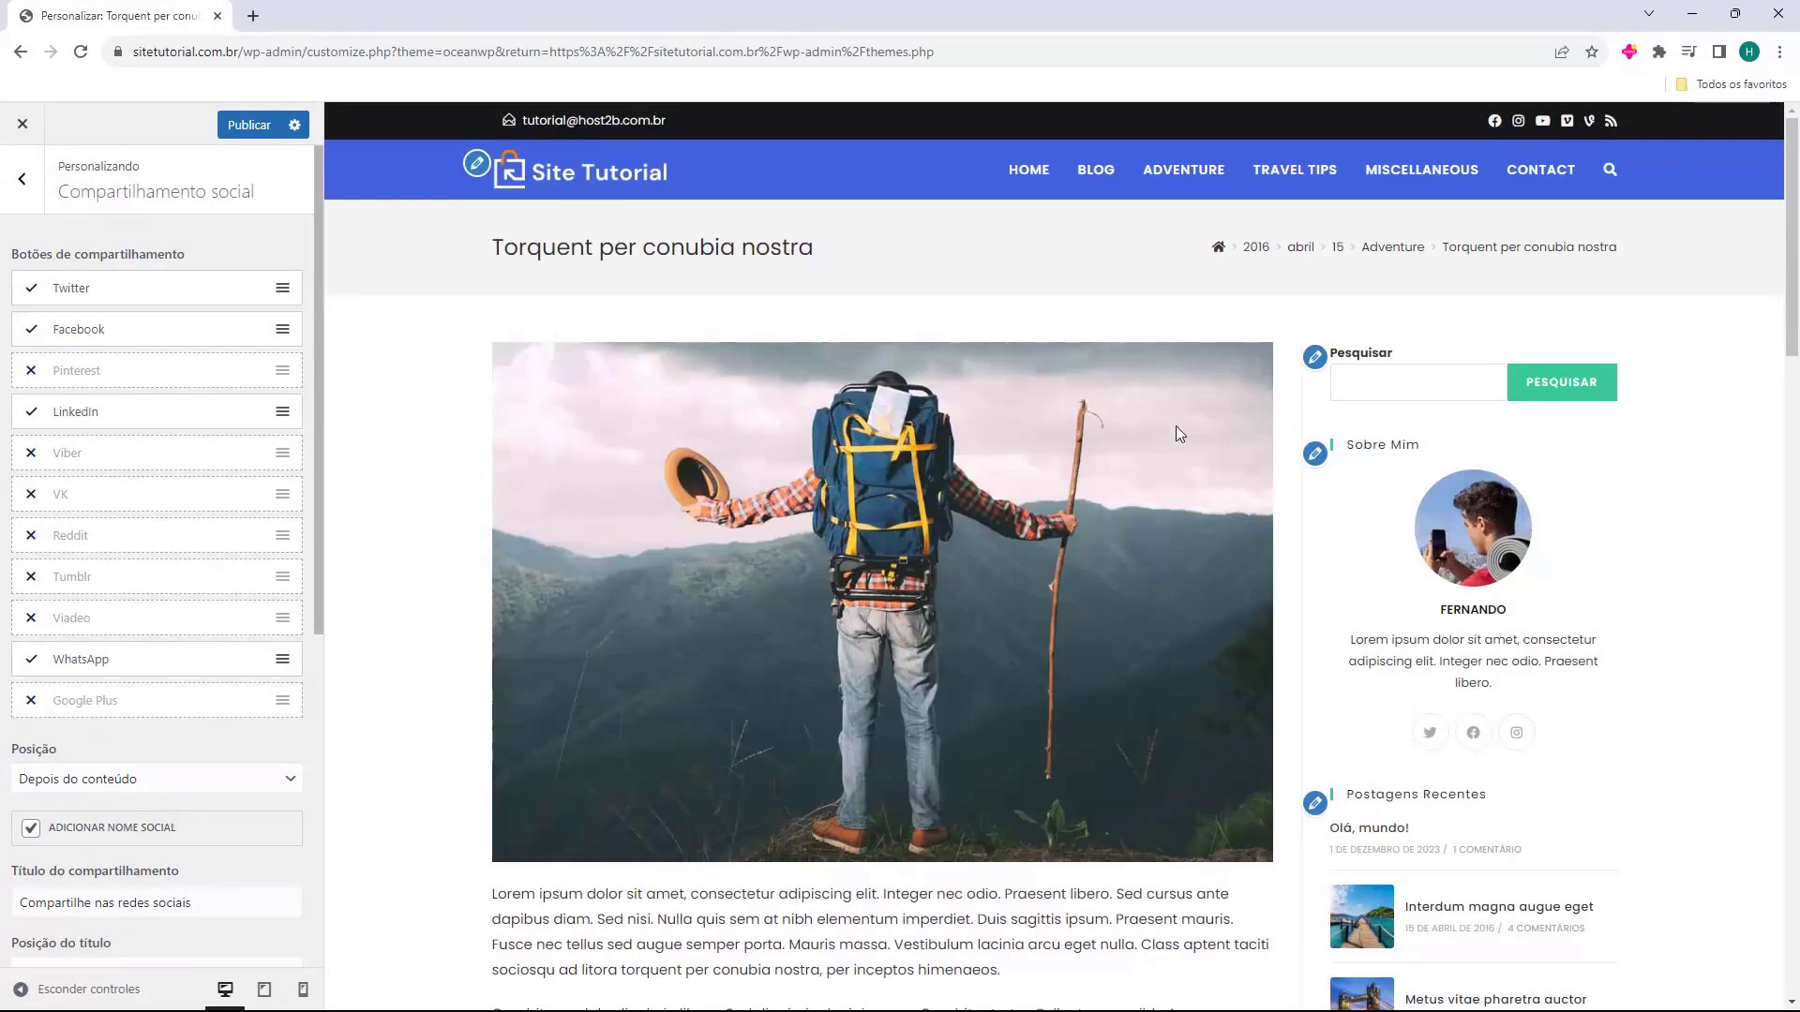
Return to the main Customizer panel and load the Blog page in the preview.
key("Escape")
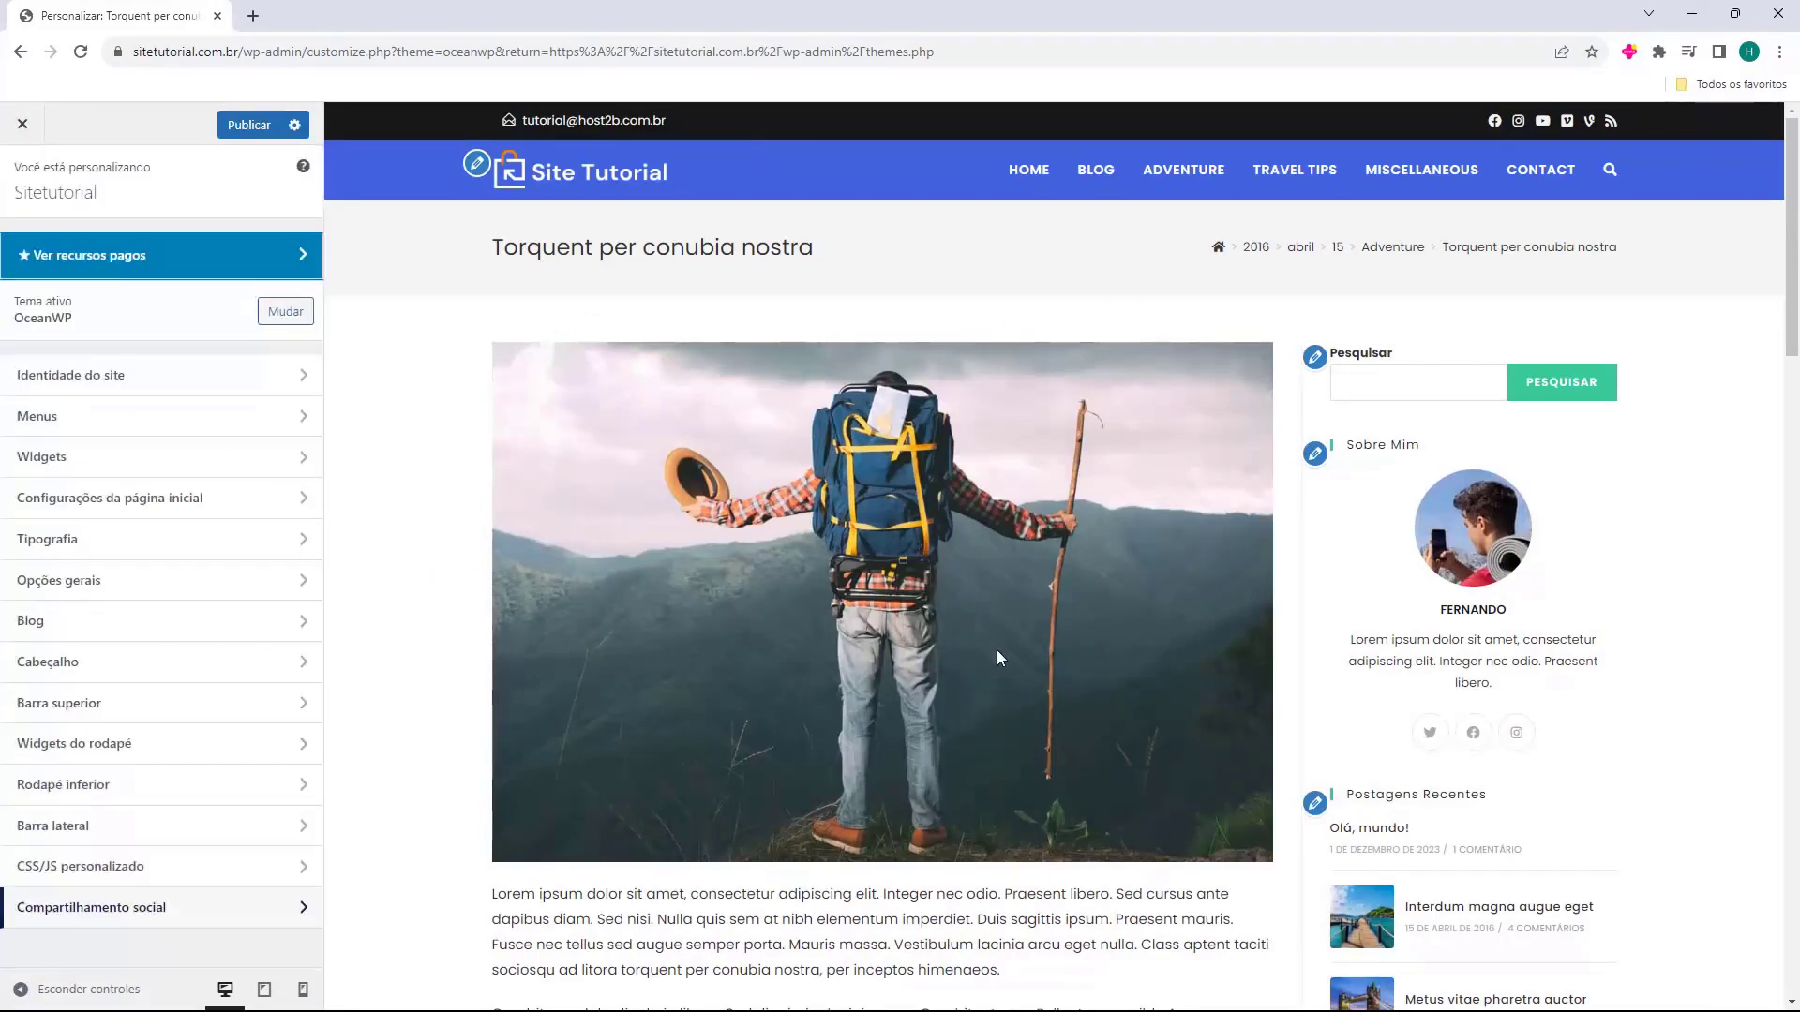
scroll(1124, 661, "down", 15)
scroll(971, 612, "down", 7)
scroll(914, 747, "up", 17)
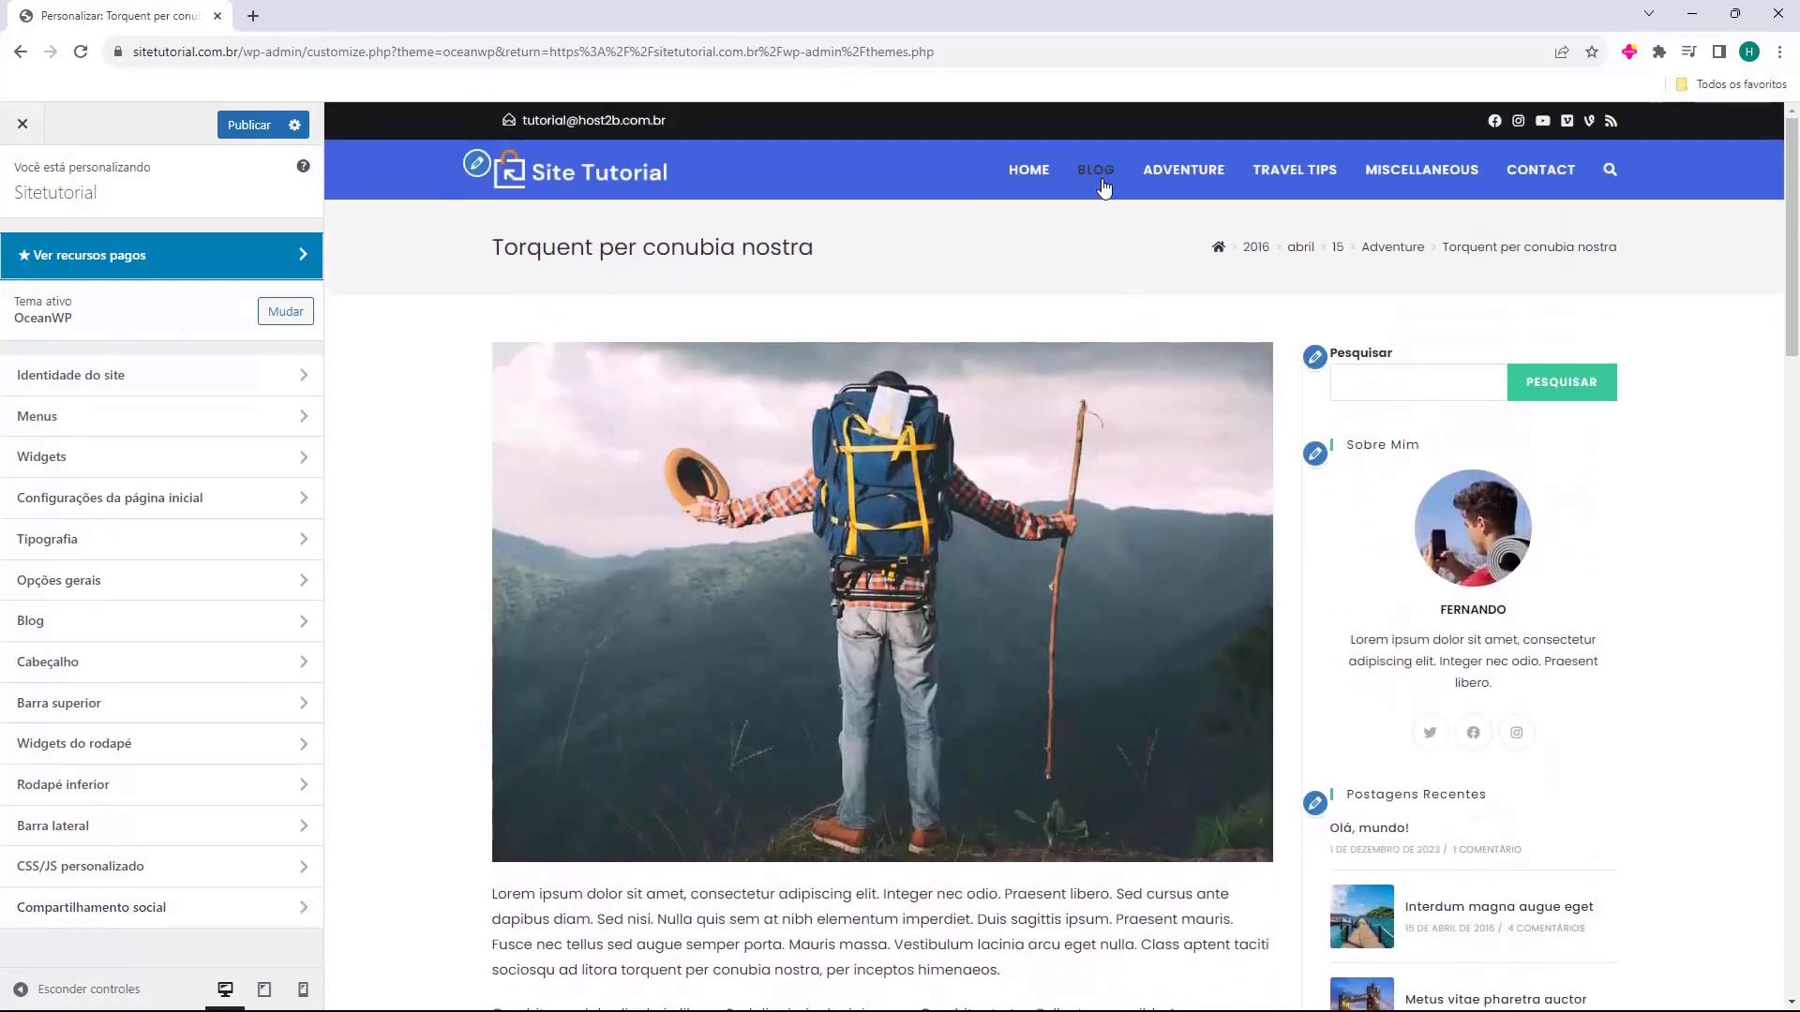
left_click(1093, 171)
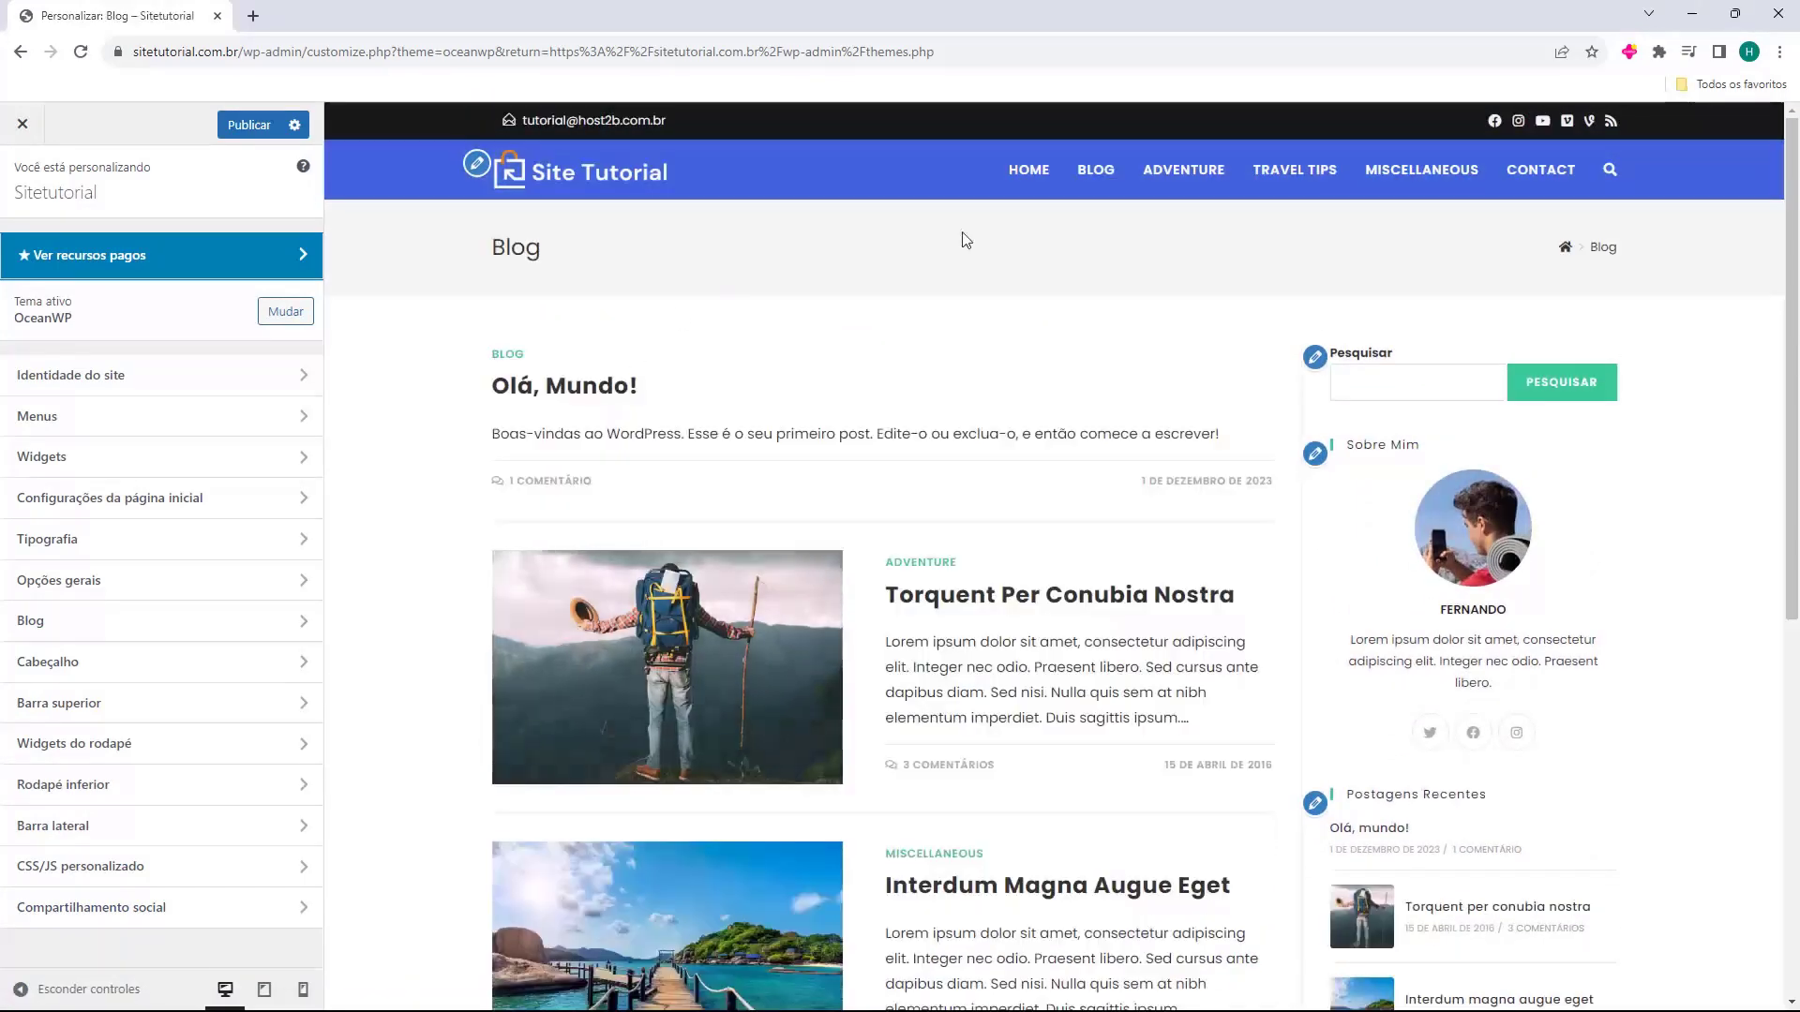
scroll(1311, 530, "down", 1)
scroll(1311, 532, "down", 10)
scroll(1254, 566, "up", 12)
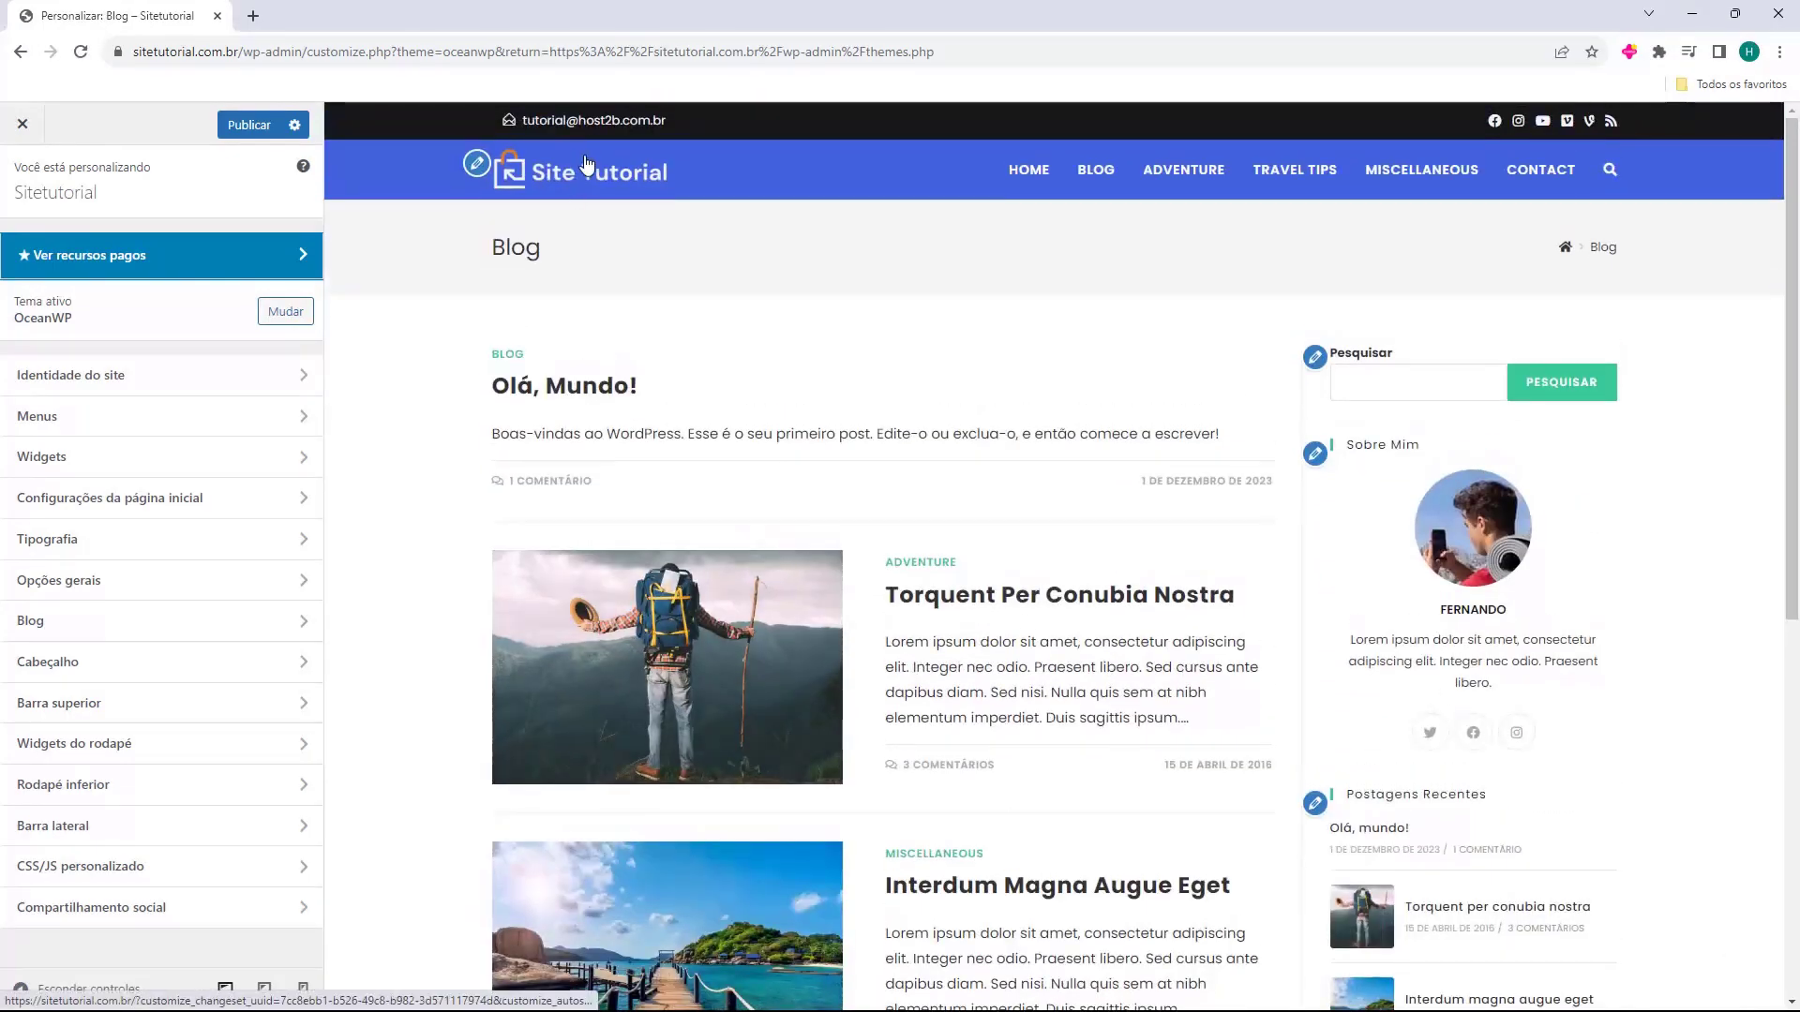
scroll(1138, 801, "down", 7)
scroll(1138, 800, "up", 8)
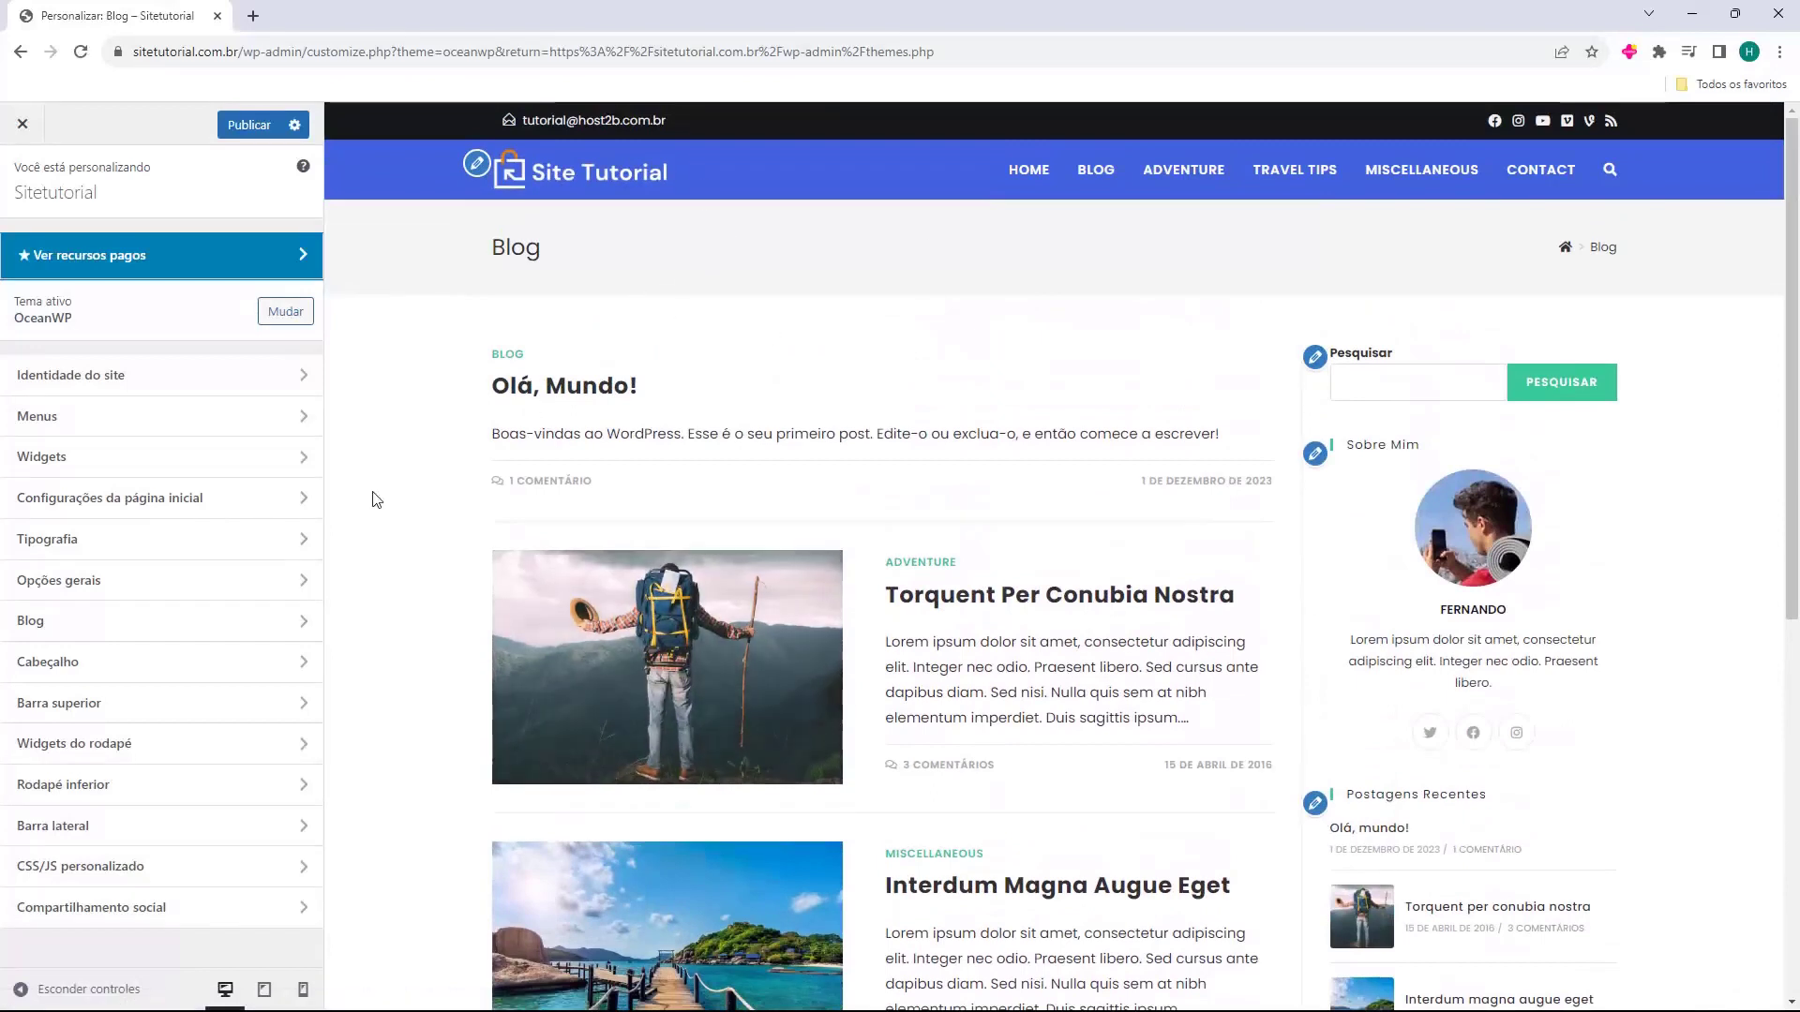
Set Cabeçalho > Geral top and bottom padding to 15 px, then preview the home page.
left_click(174, 662)
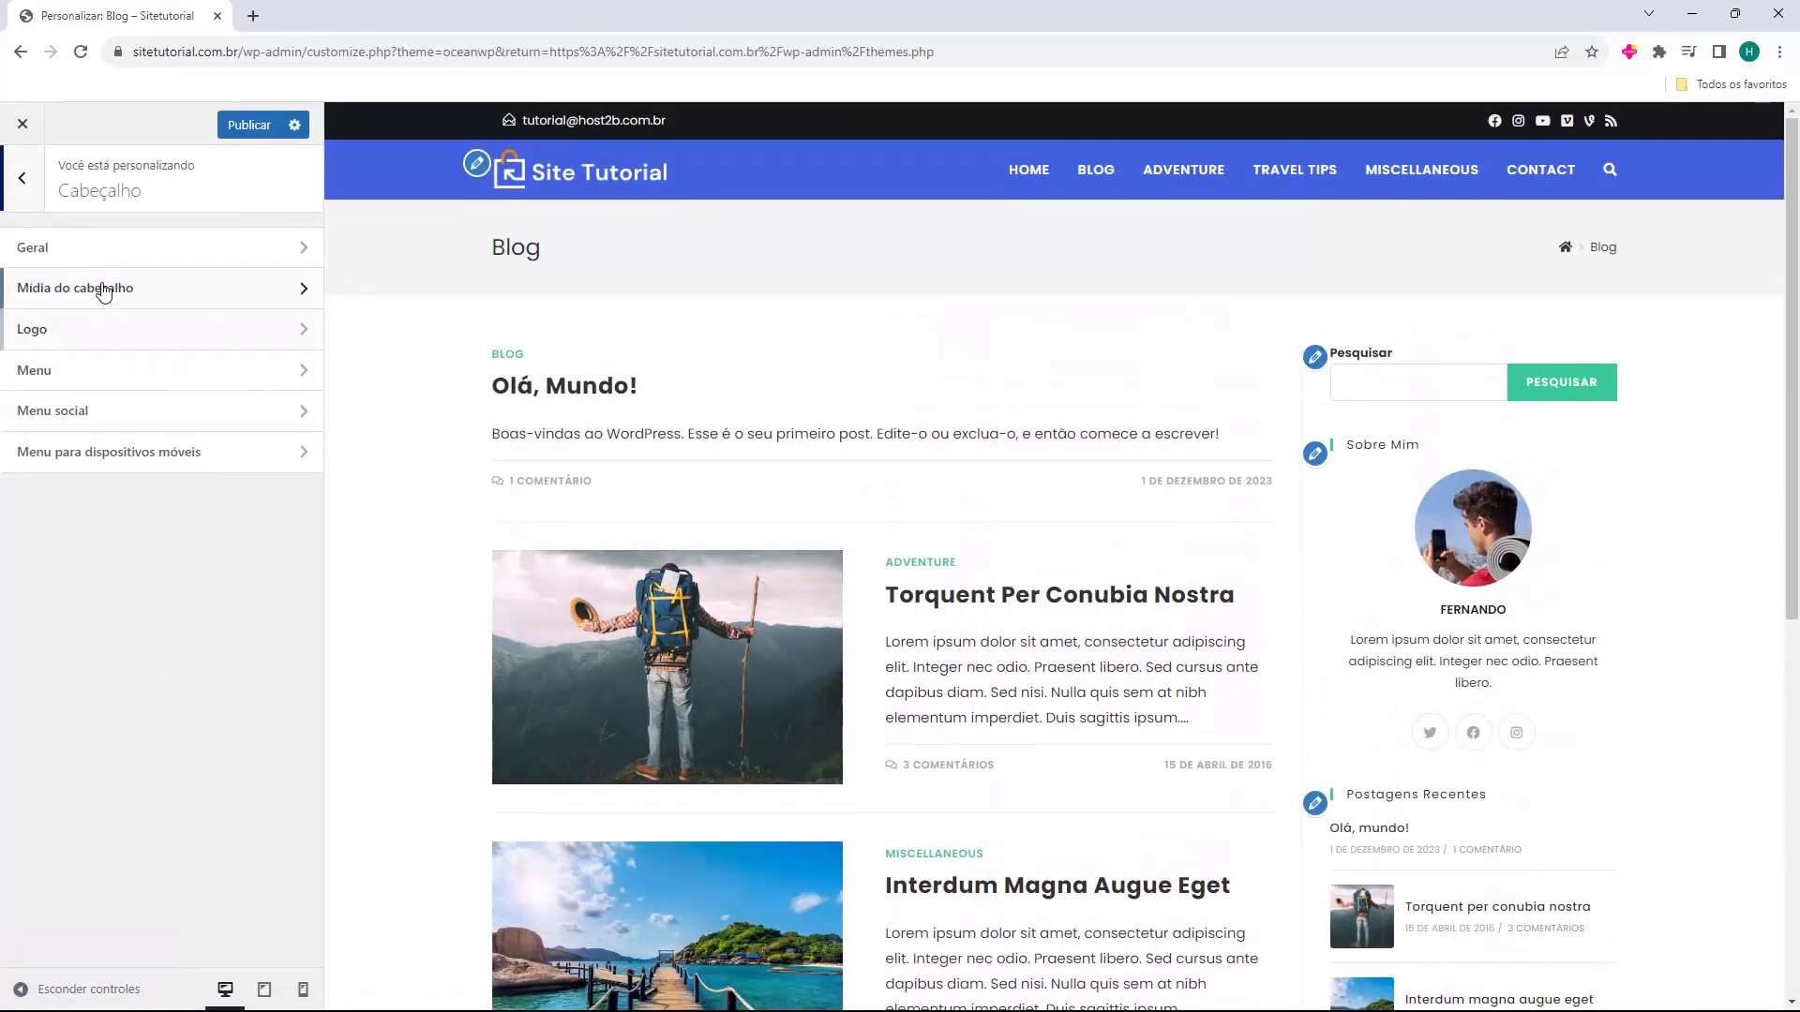
left_click(104, 251)
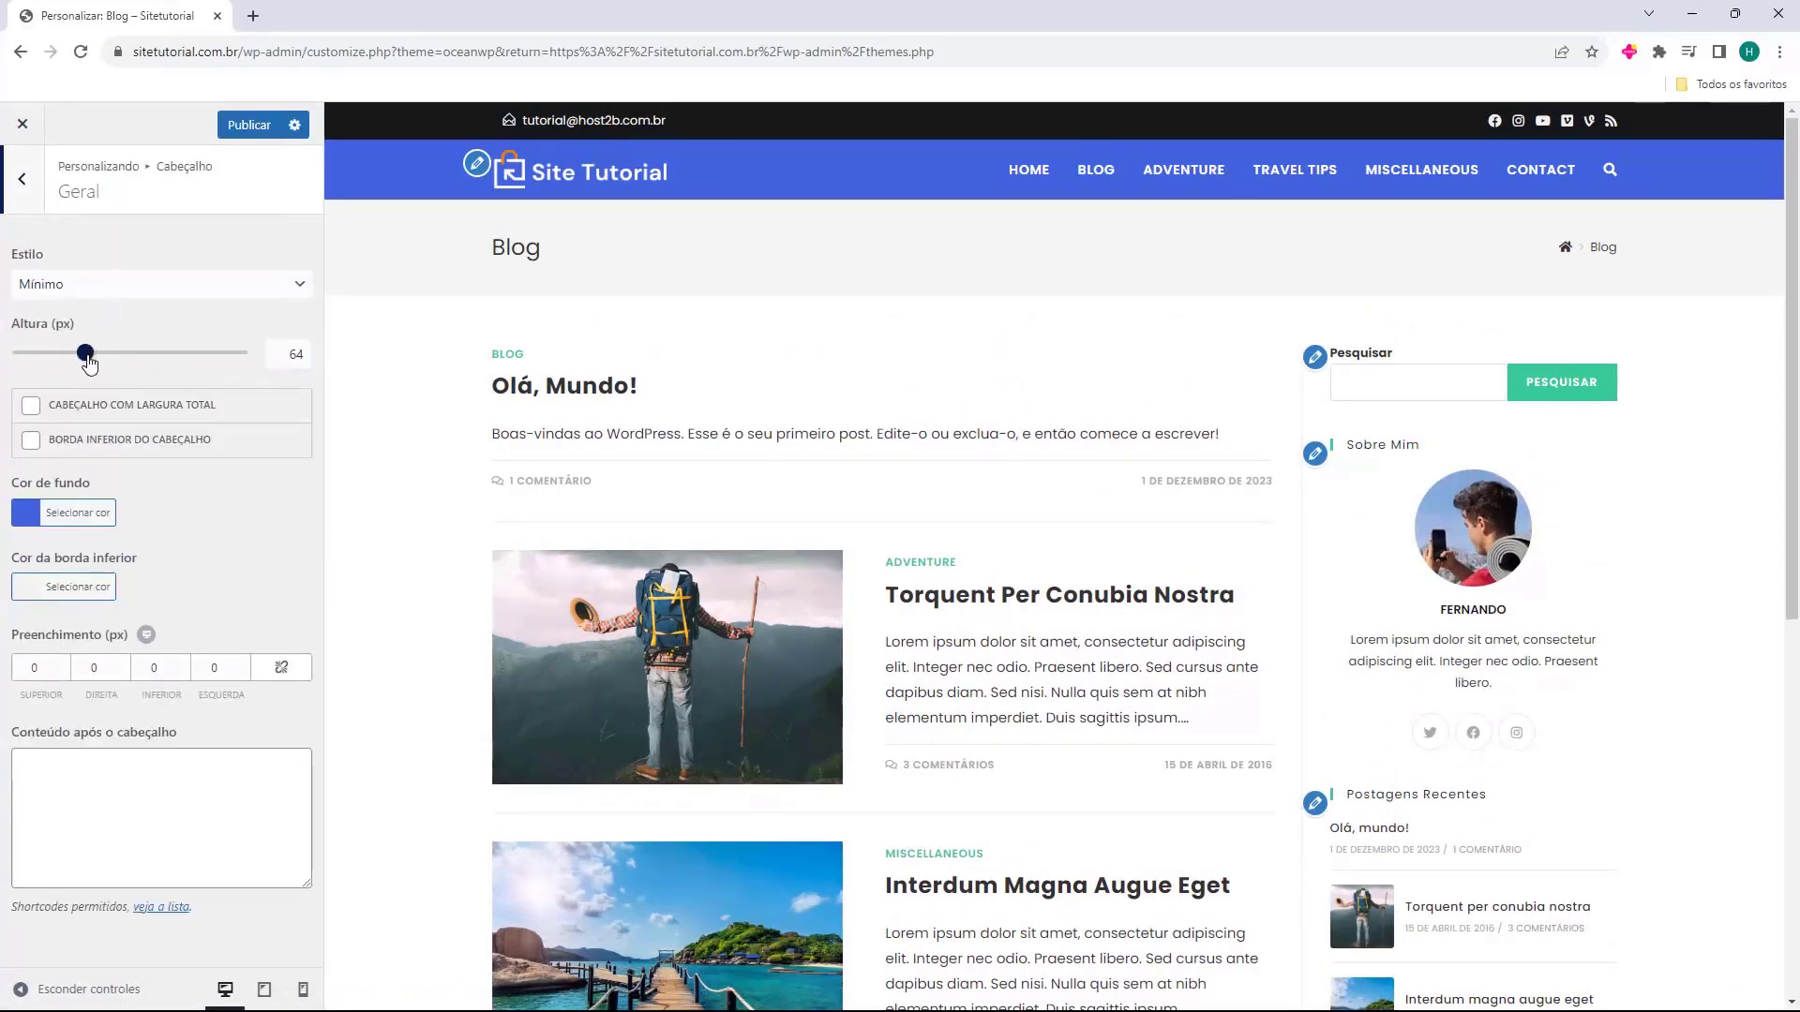
double_click(64, 668)
type("5")
left_click(63, 663)
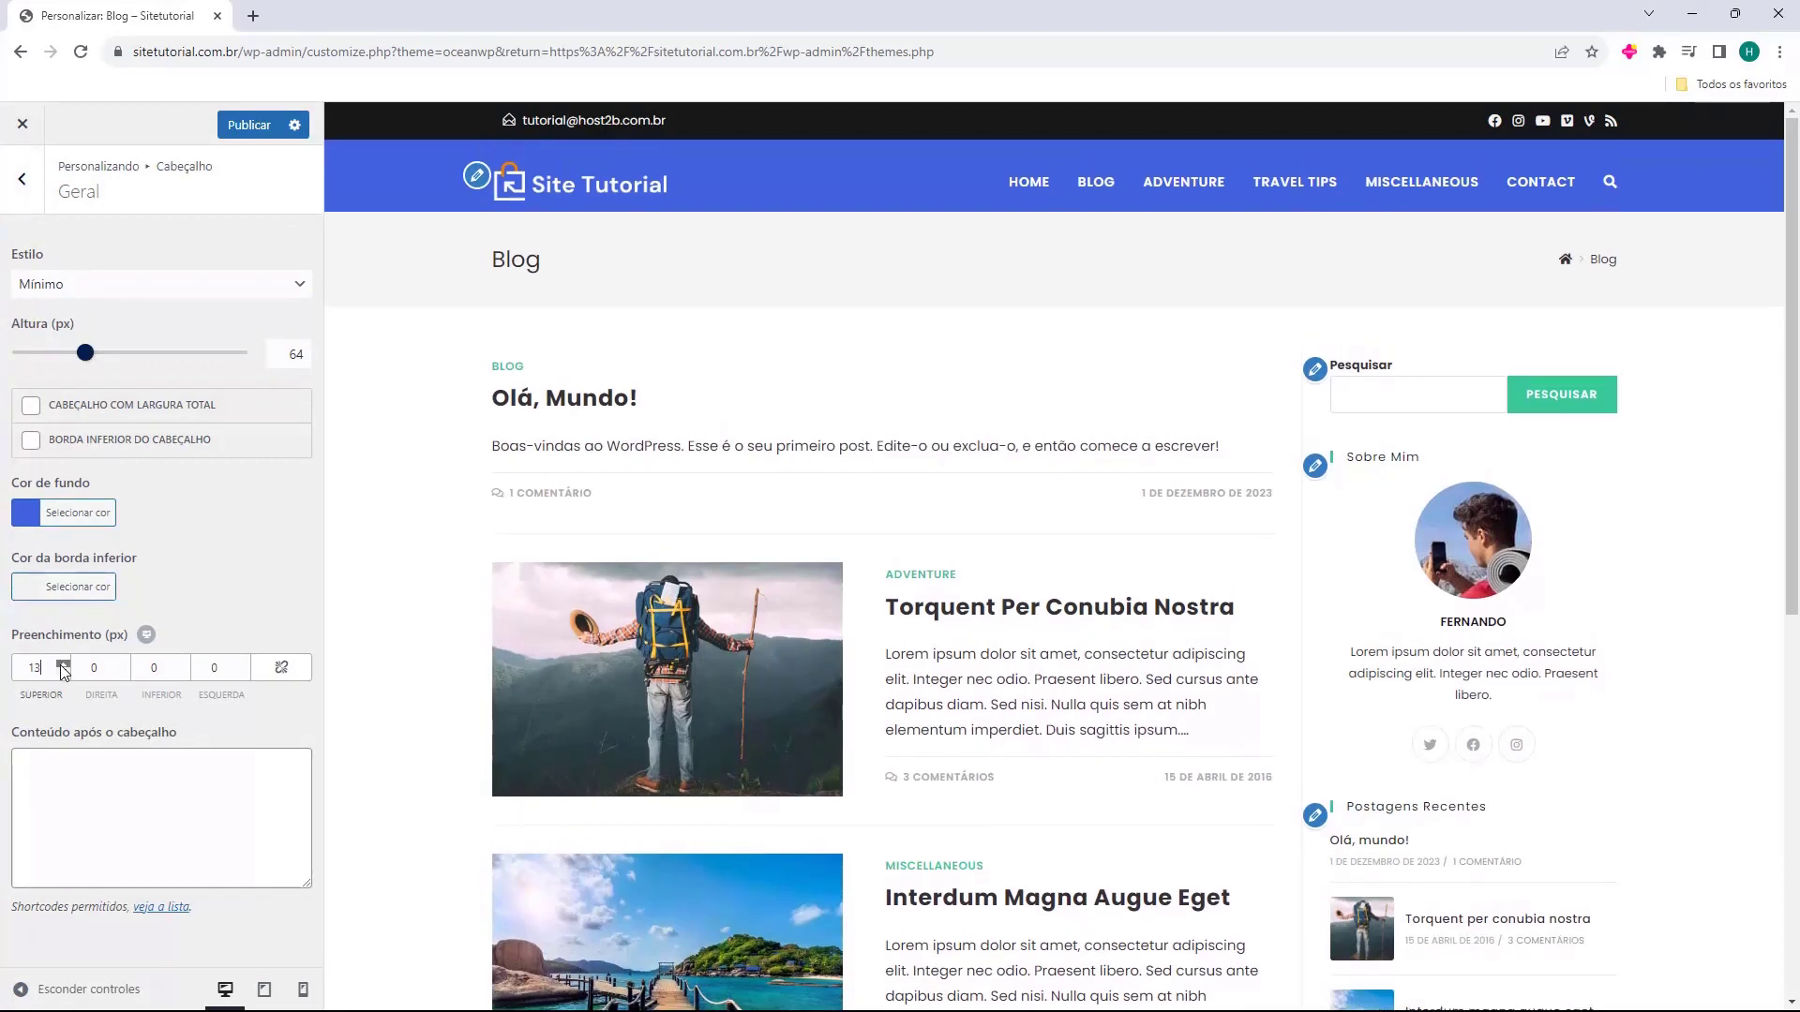
left_click(183, 663)
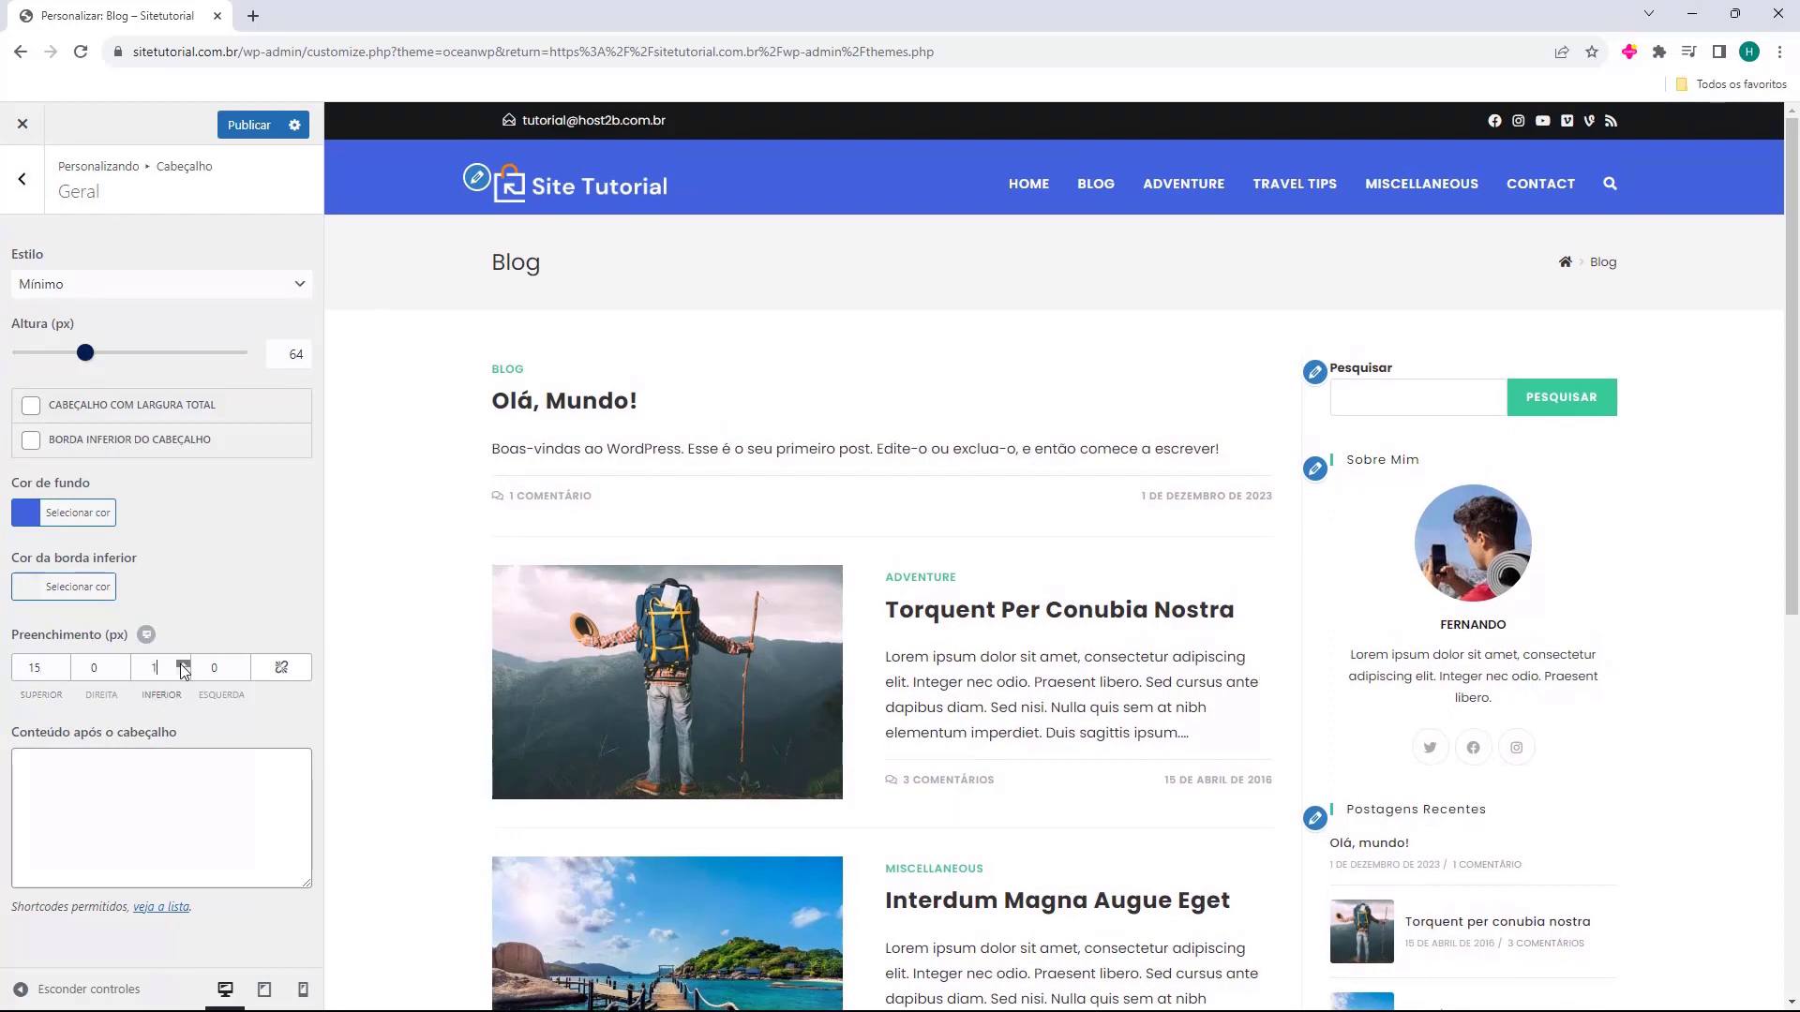
left_click(183, 663)
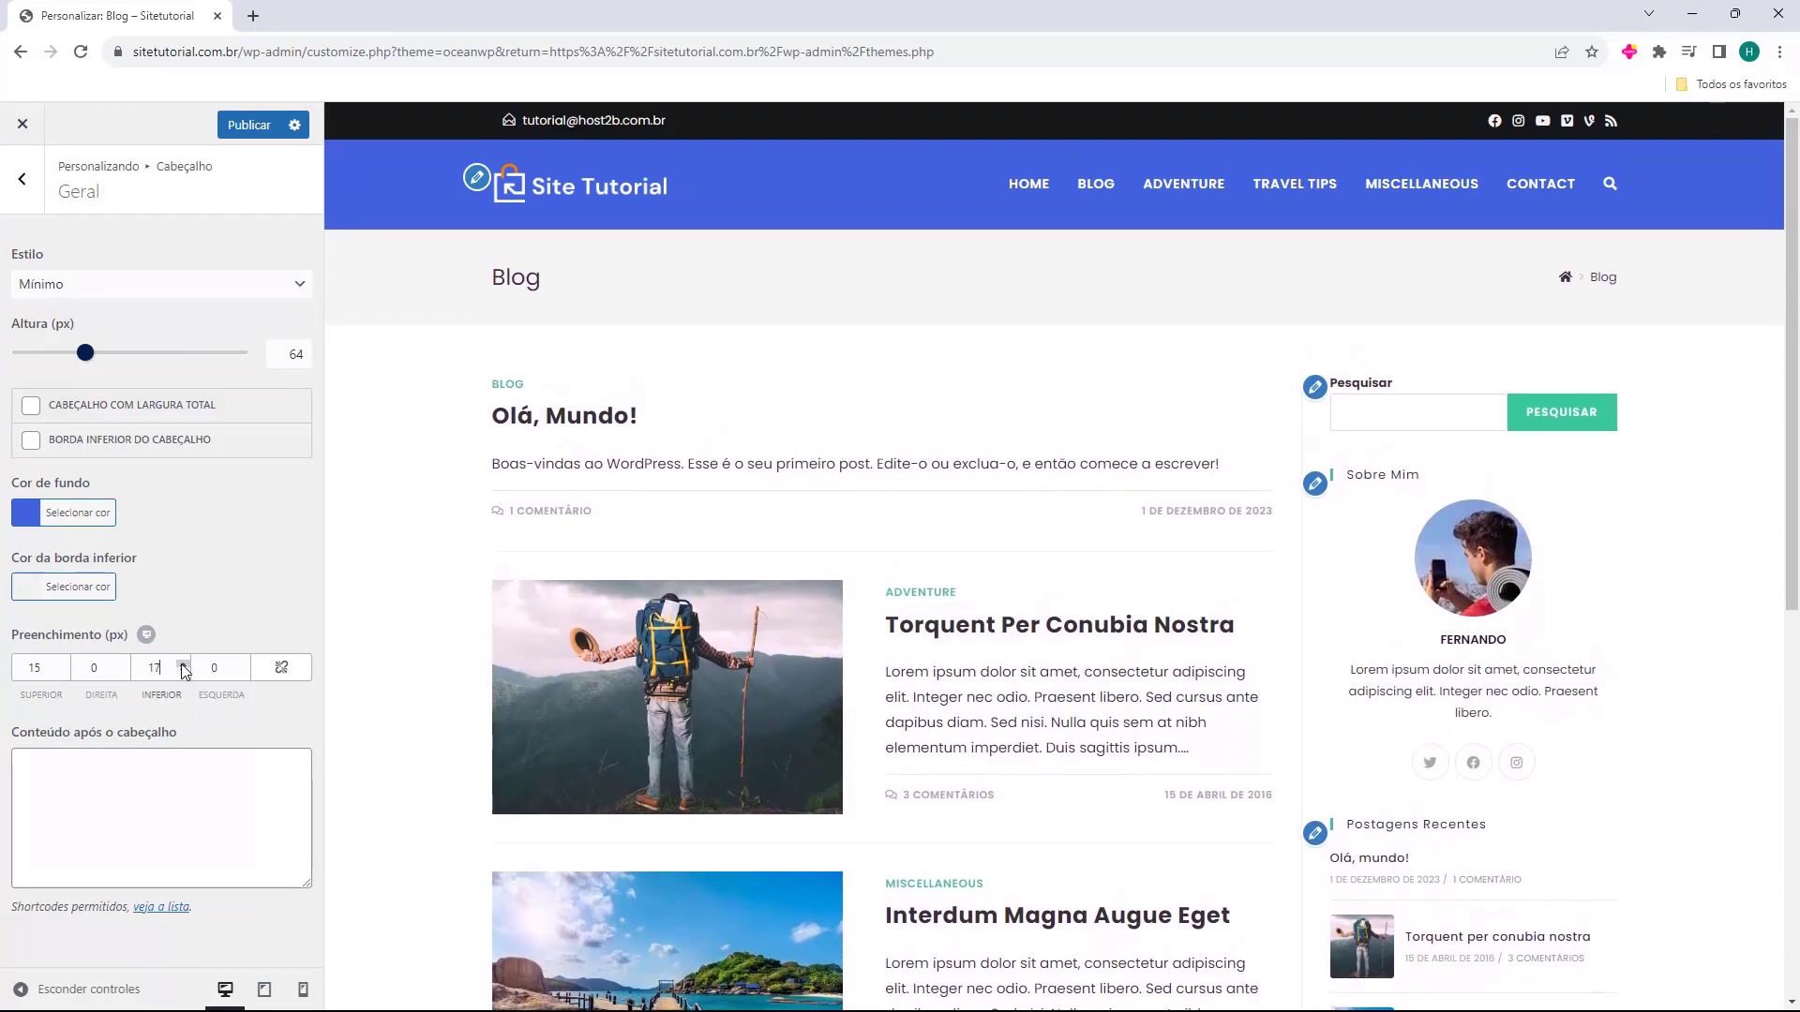
left_click(182, 672)
left_click(182, 672)
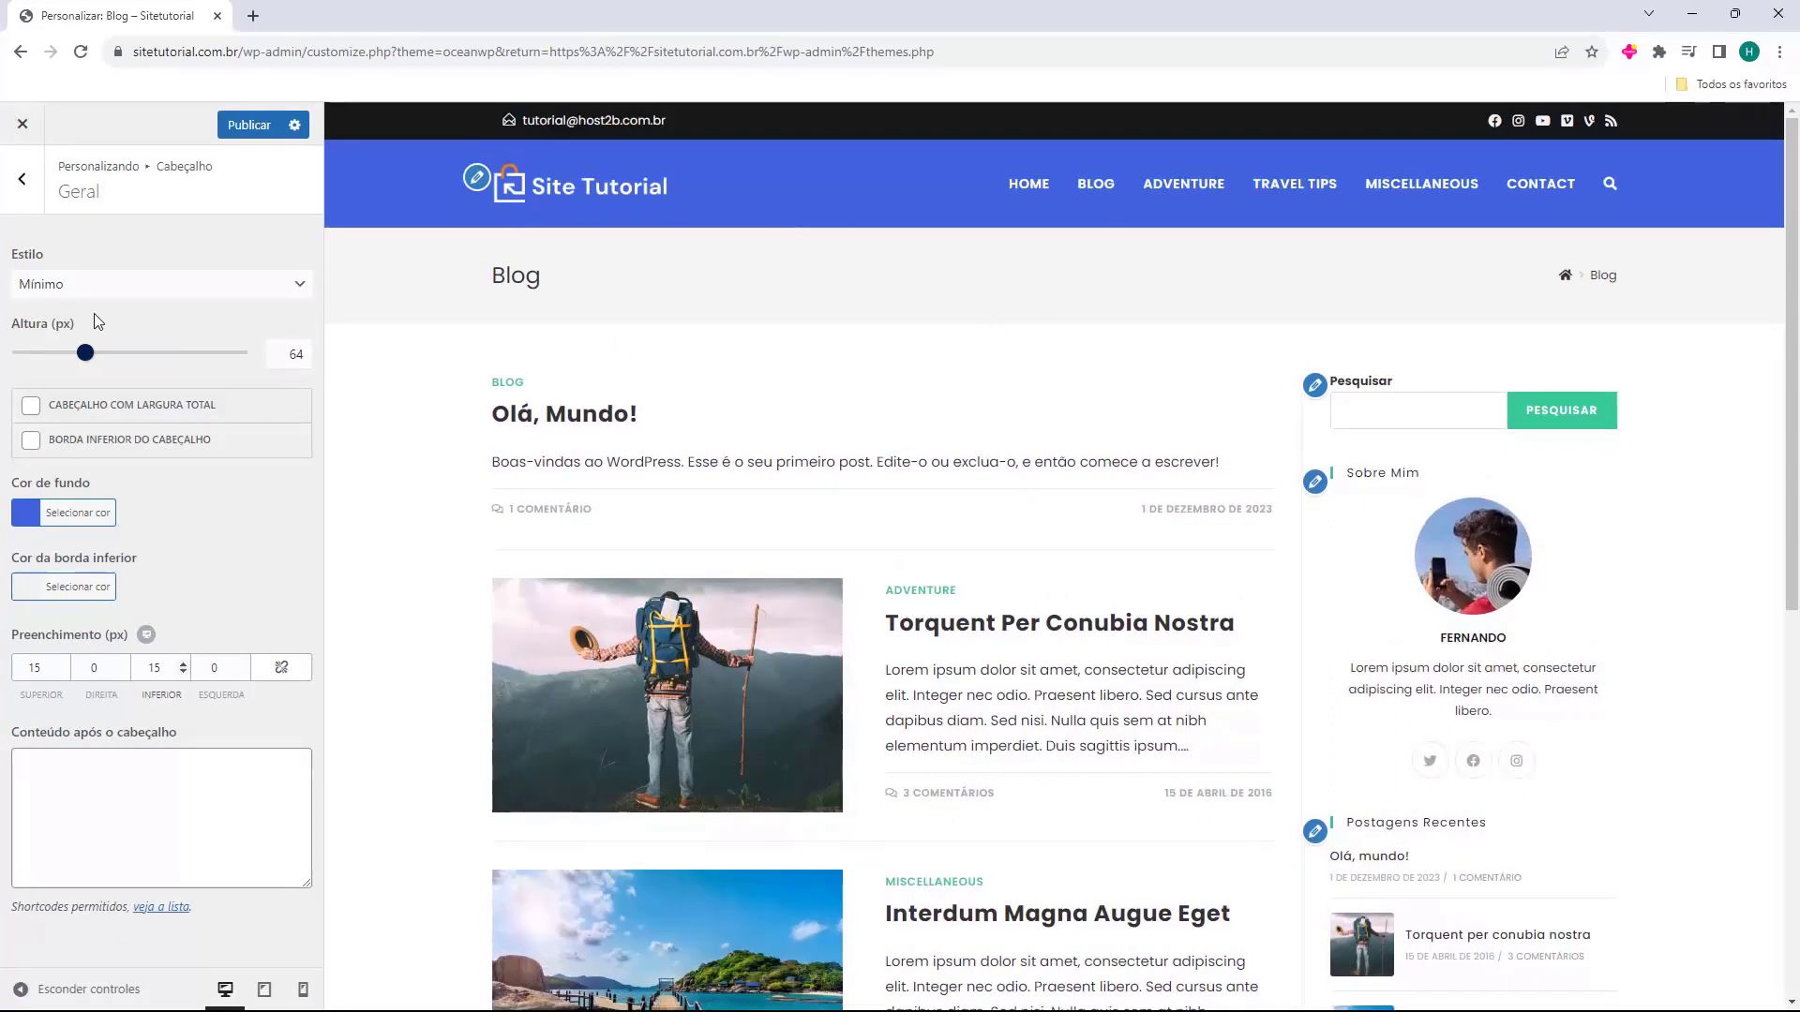
left_click(22, 179)
left_click(22, 178)
left_click(1027, 184)
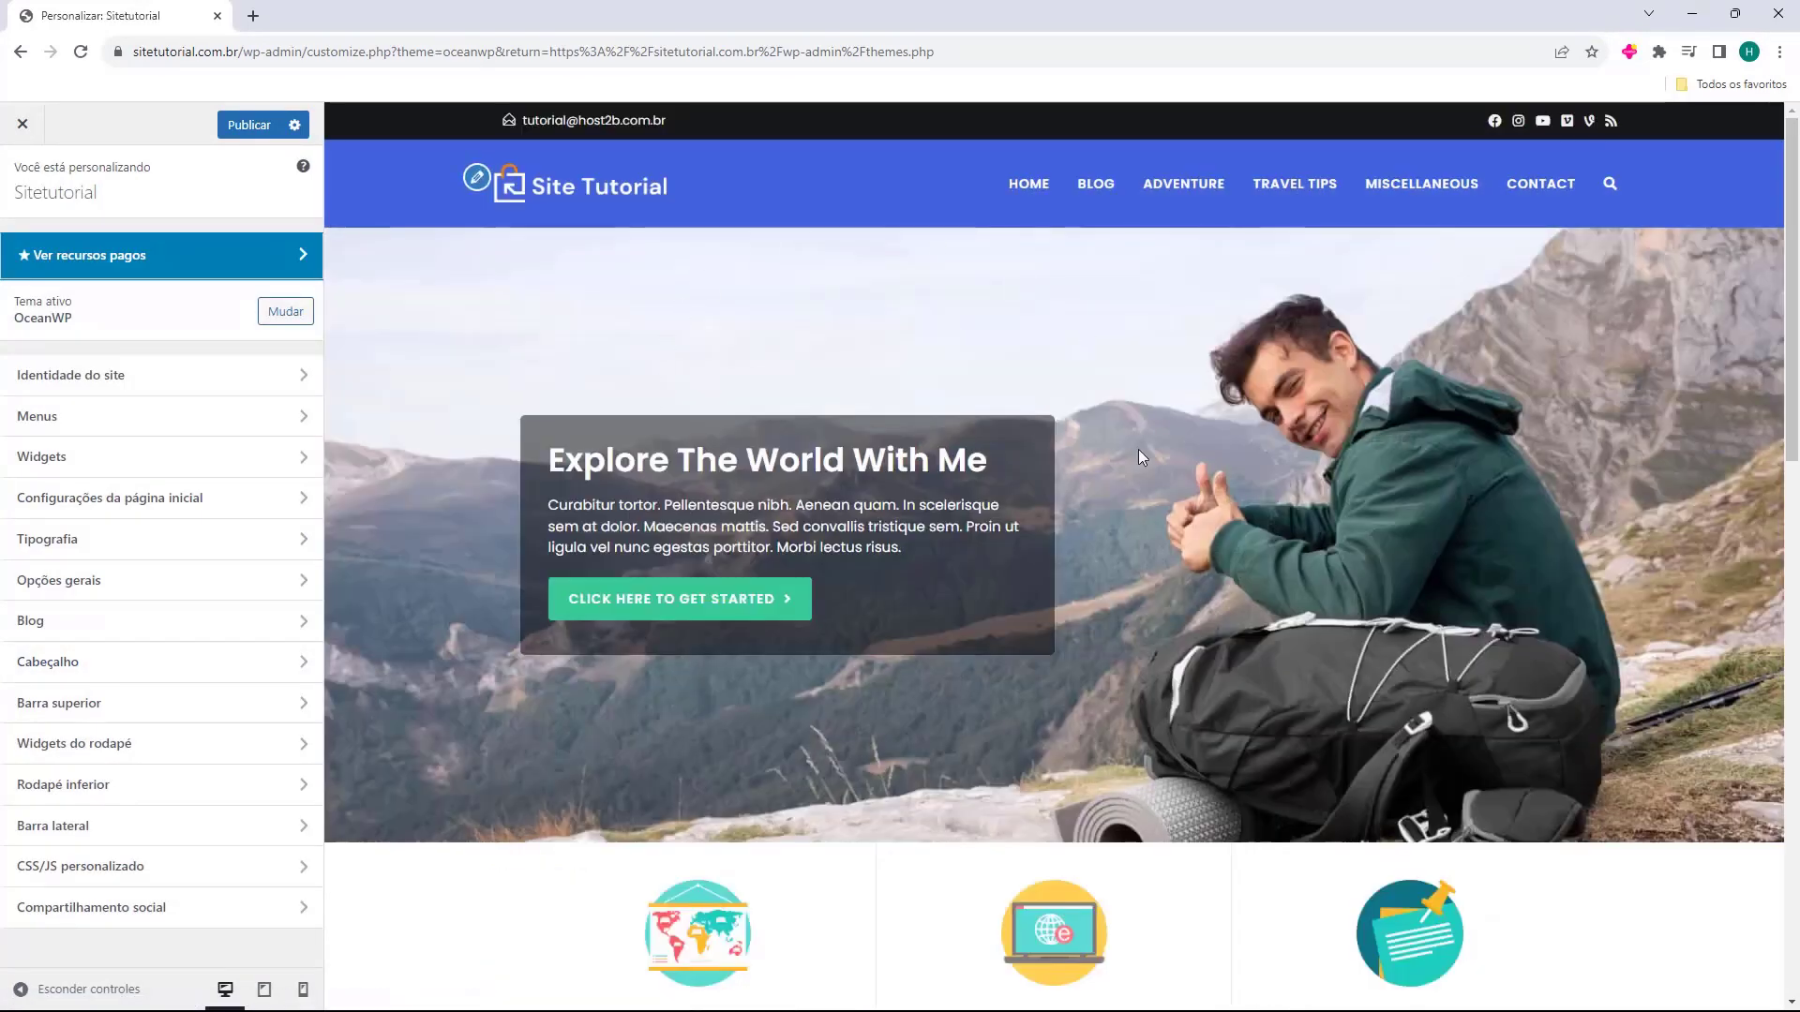
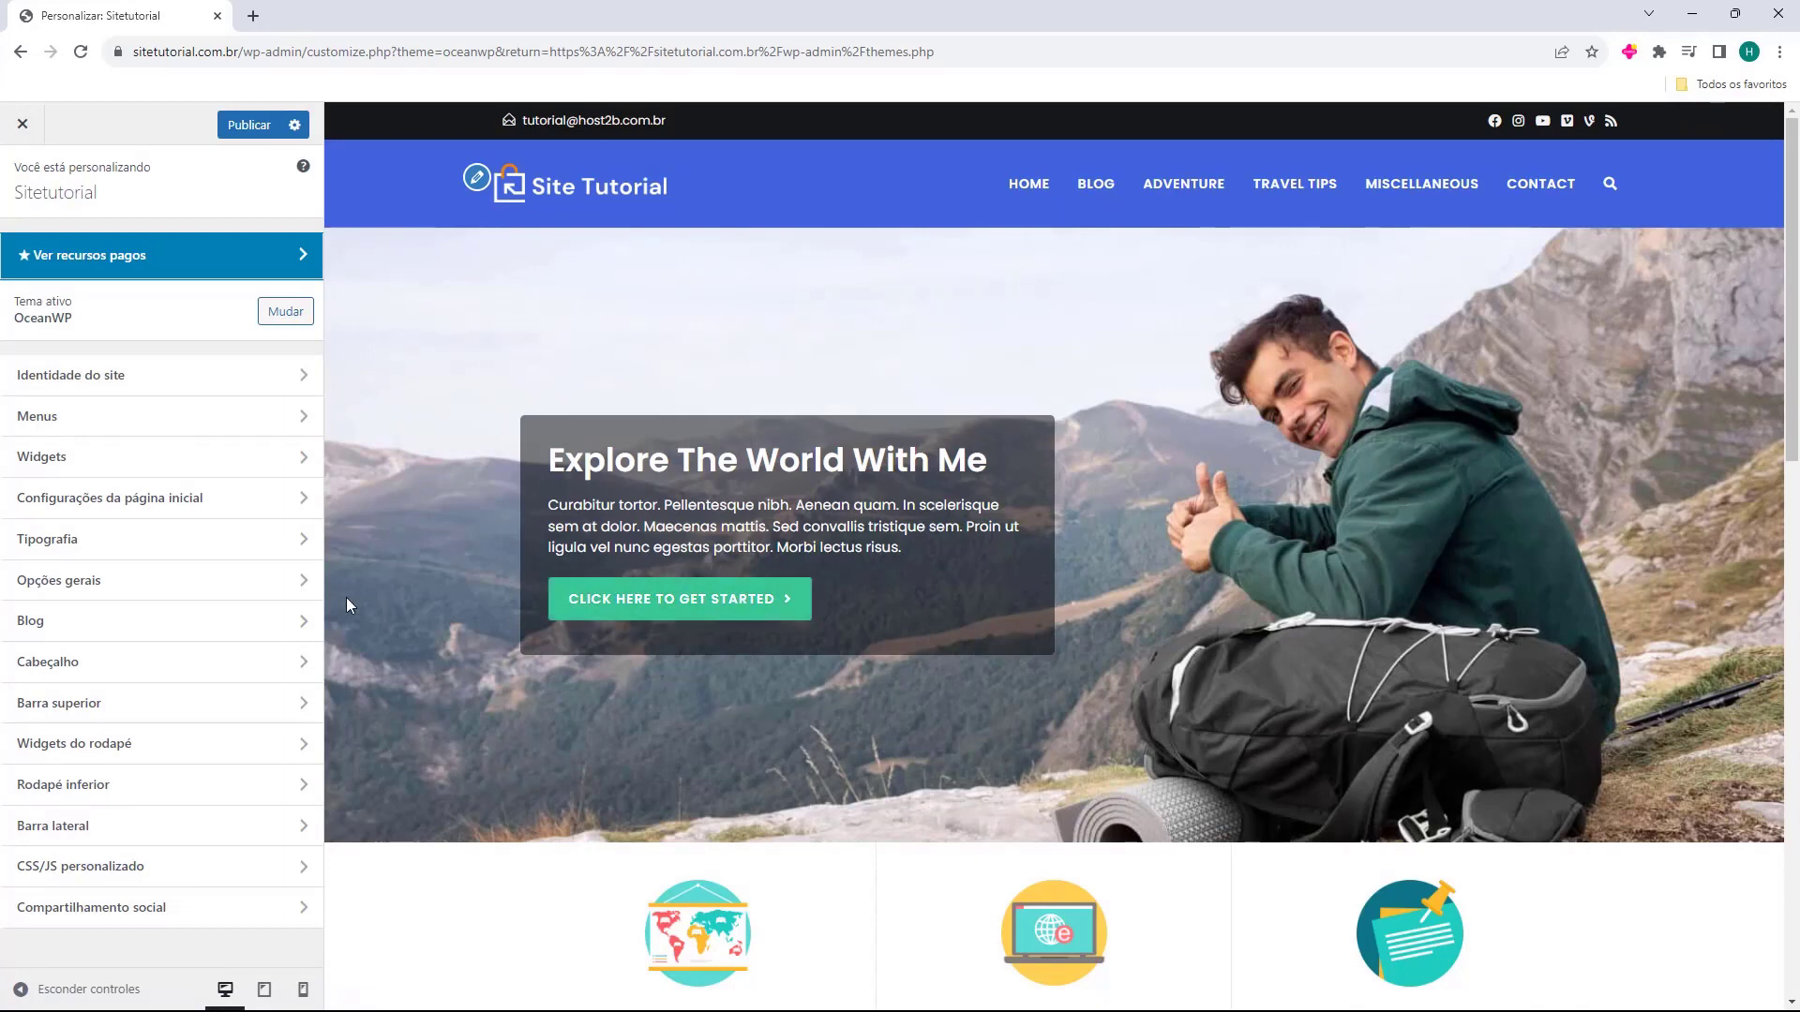
Publish the Customizer changes and open the live site in a new tab.
left_click(240, 136)
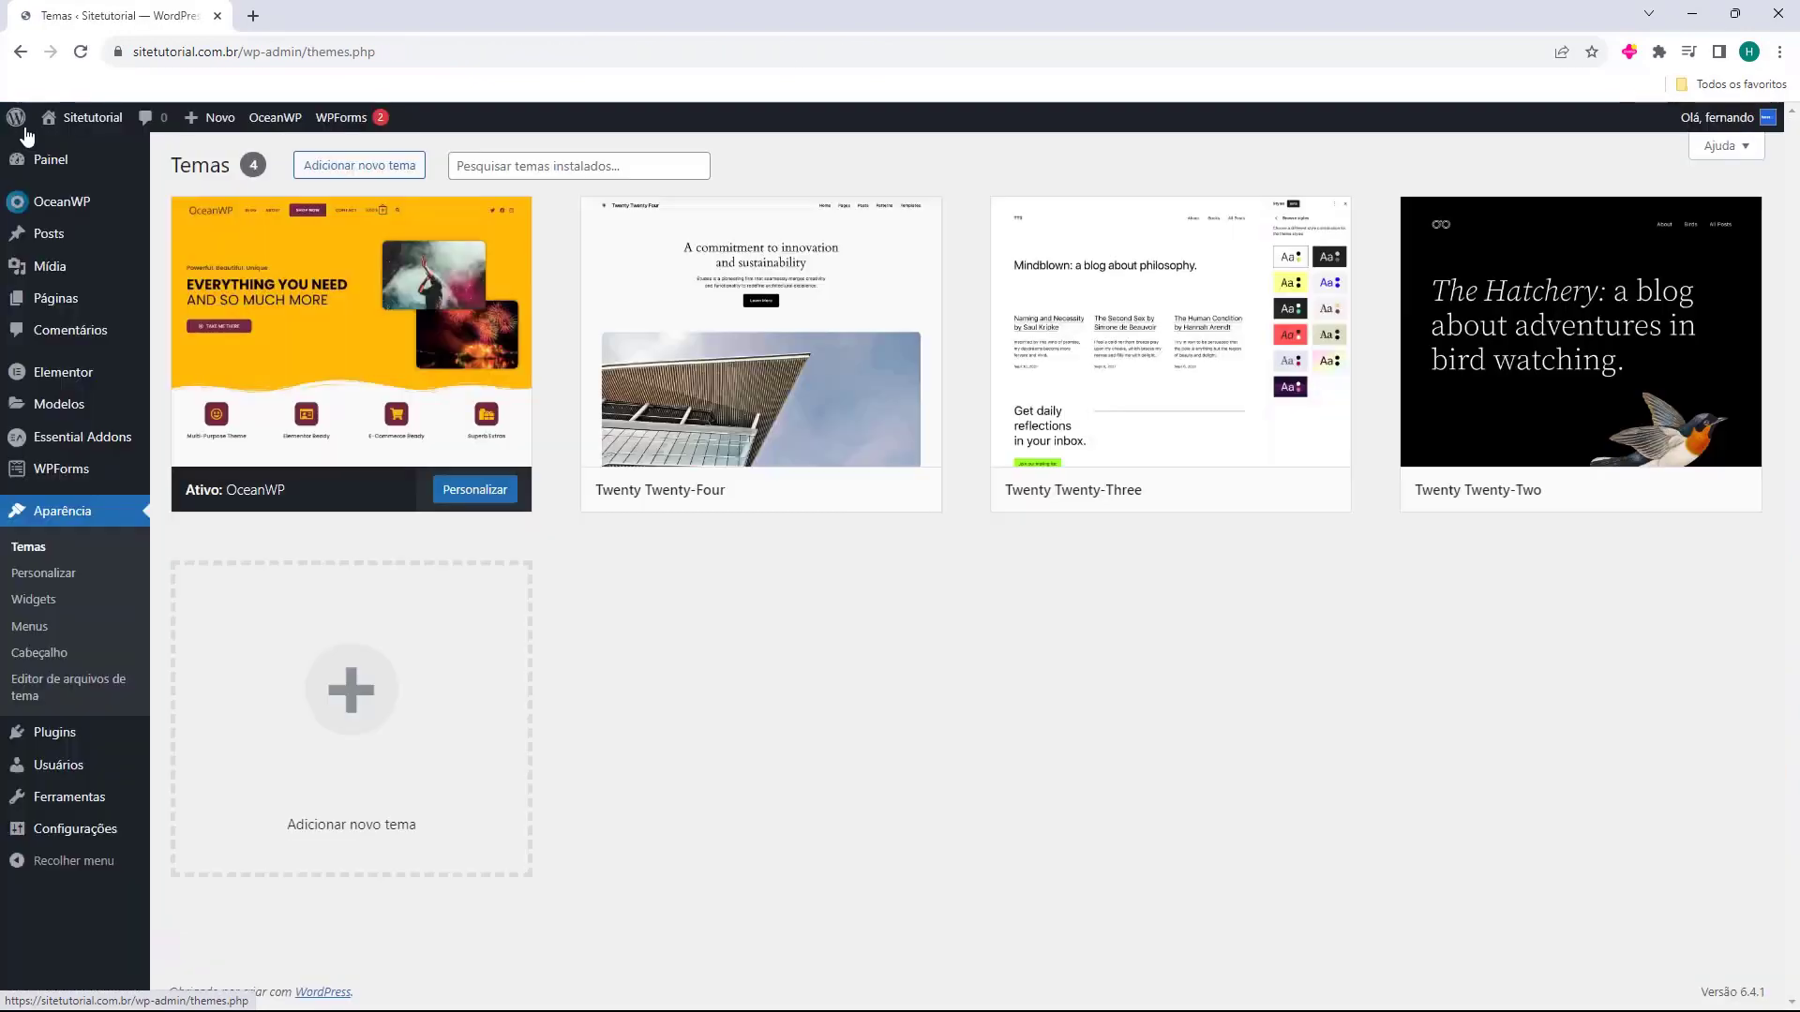
mouse_move(75, 118)
left_click(79, 151)
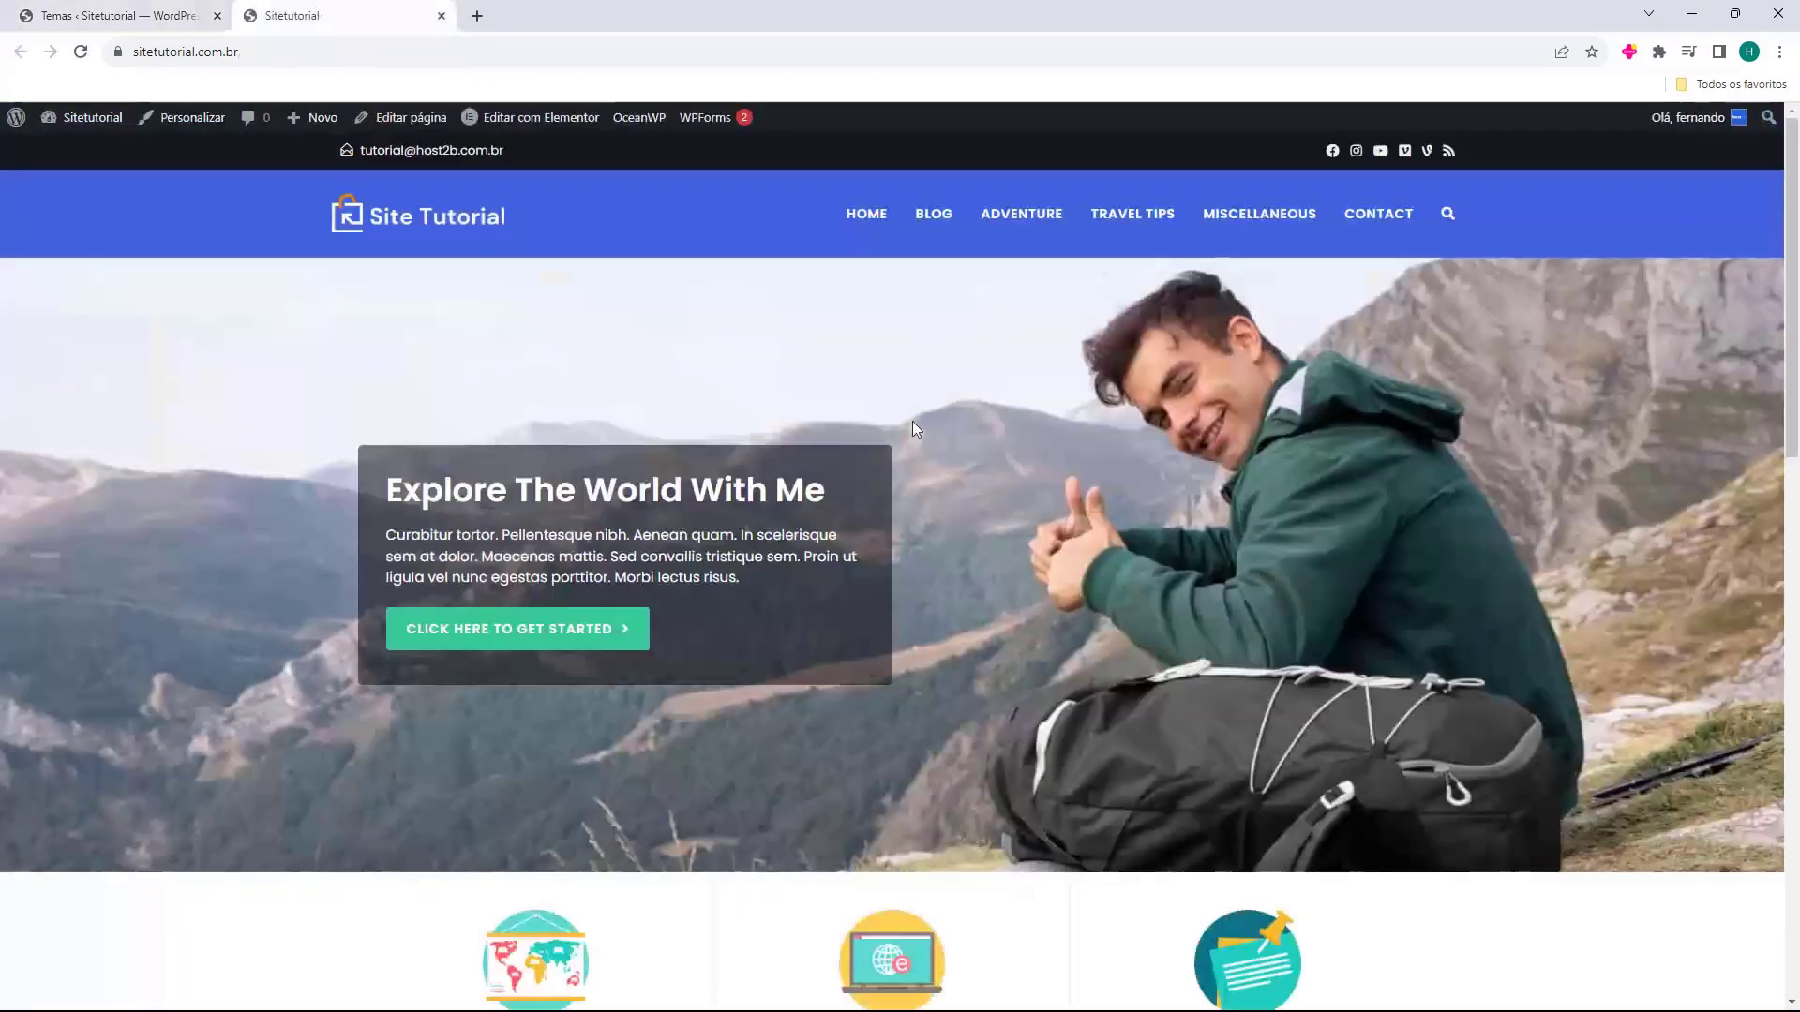
Scroll through the live home page to check the new theme look.
scroll(554, 452, "down", 4)
scroll(783, 486, "down", 11)
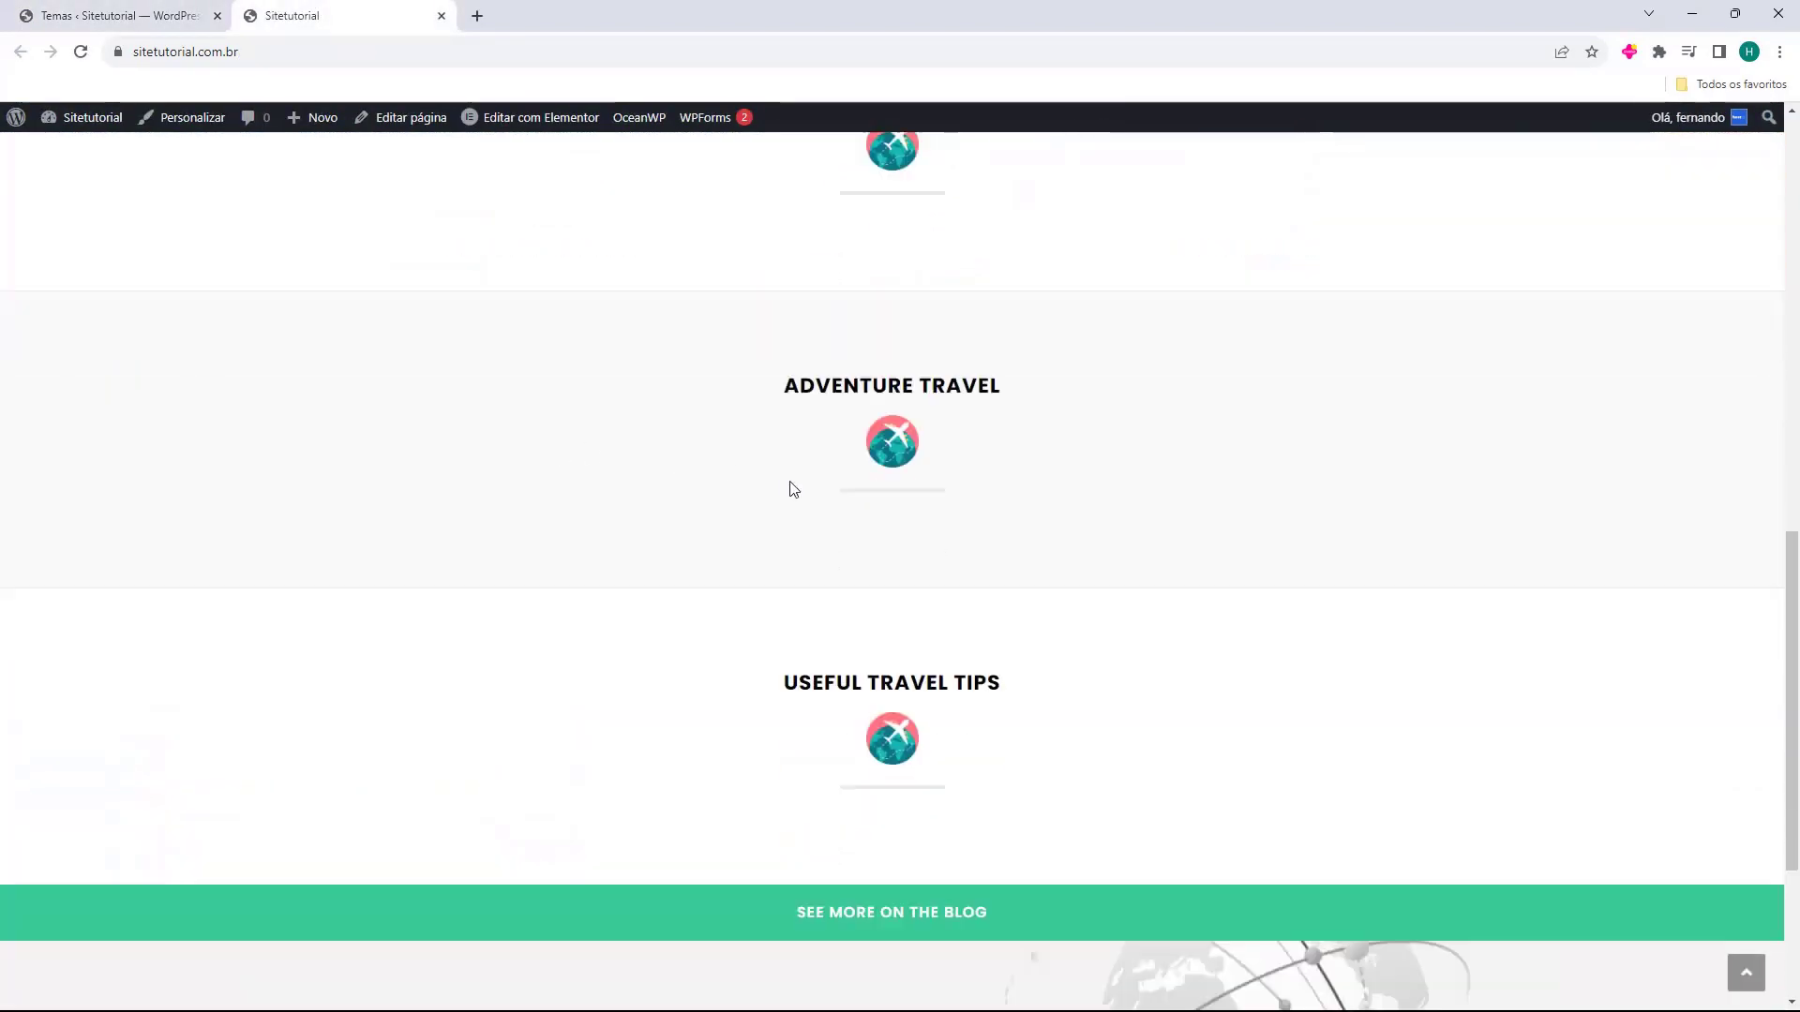
scroll(876, 771, "up", 14)
scroll(832, 724, "up", 2)
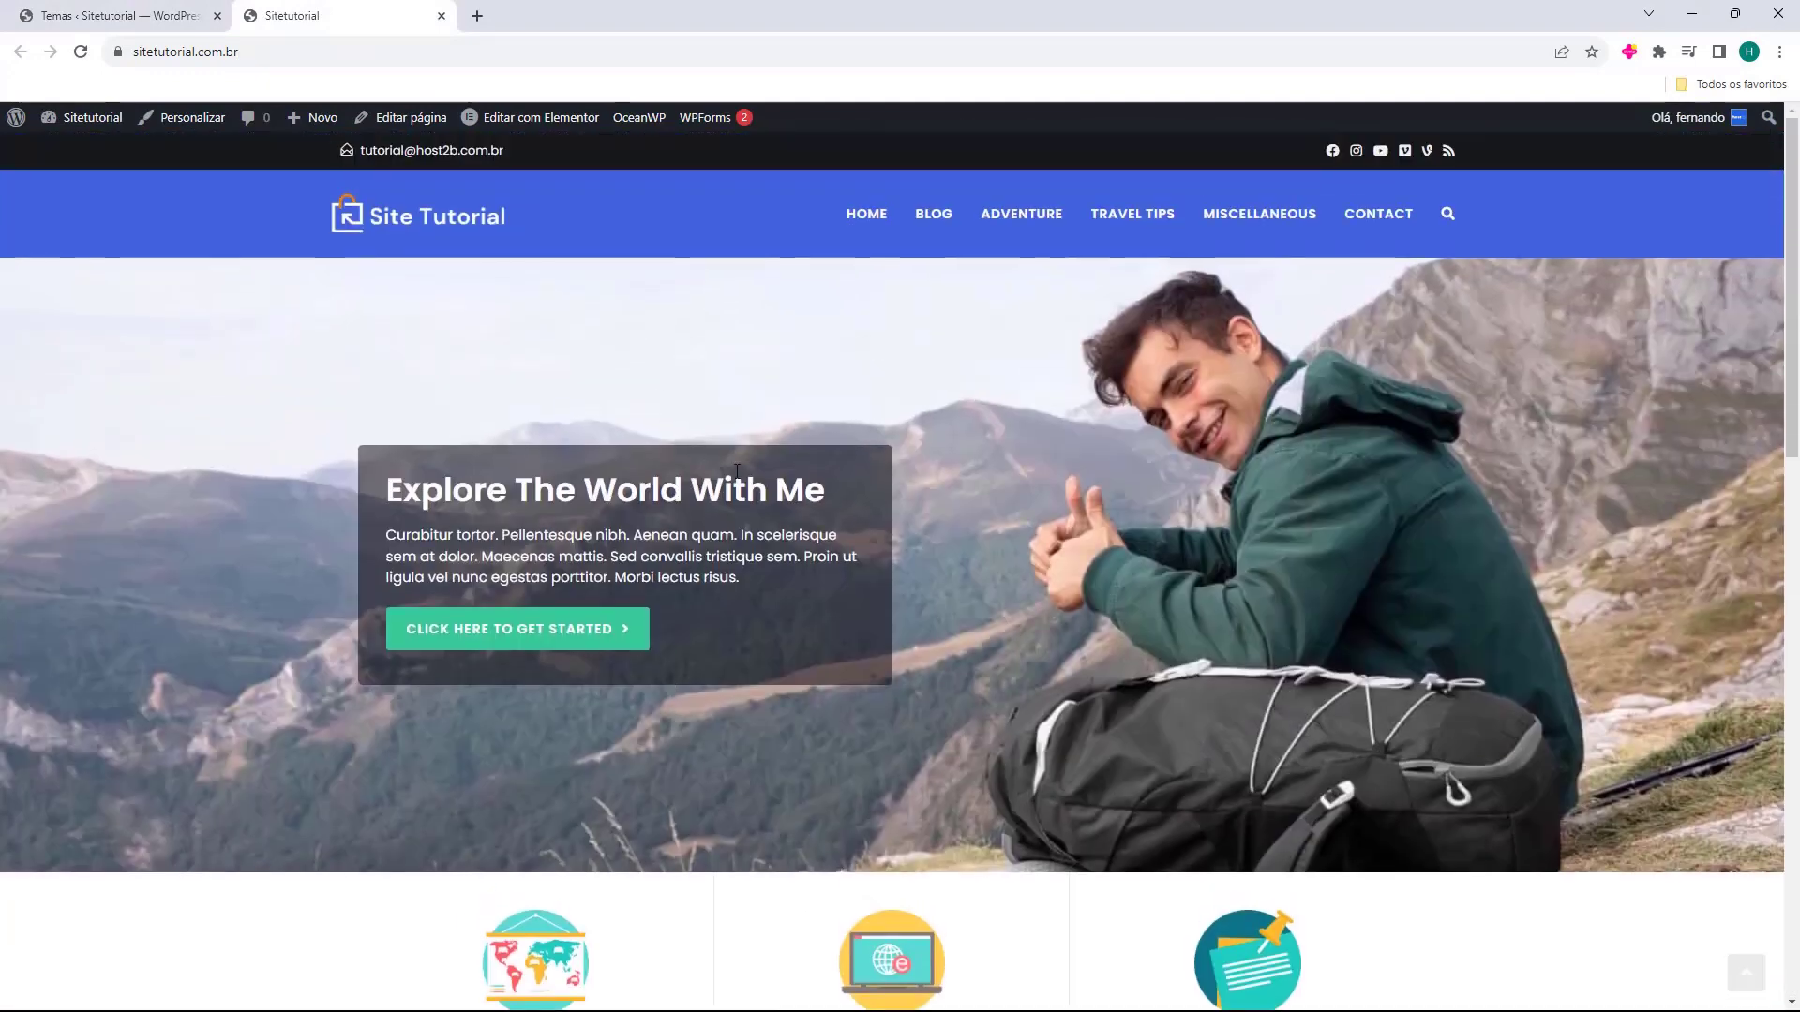
scroll(732, 419, "down", 14)
scroll(858, 795, "up", 9)
scroll(903, 746, "up", 8)
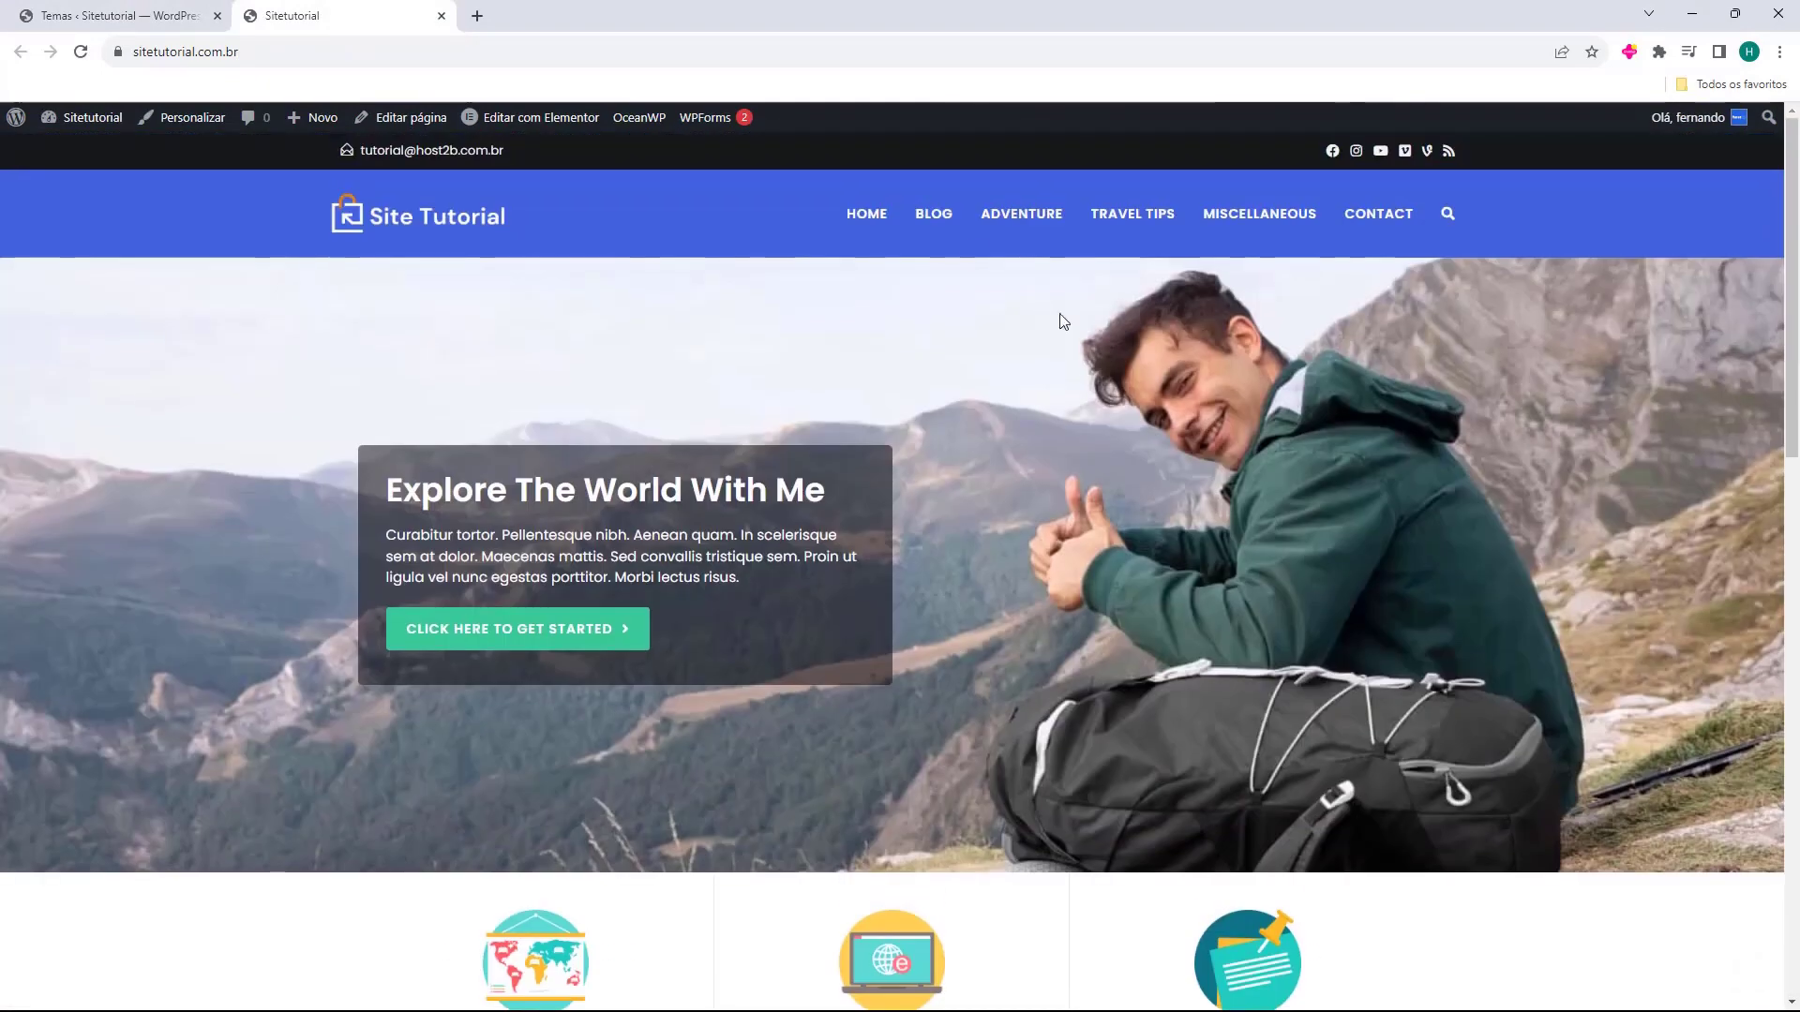
Check the live Blog page, then close the site tab to return to Temas.
left_click(932, 209)
scroll(920, 594, "down", 2)
scroll(881, 562, "down", 6)
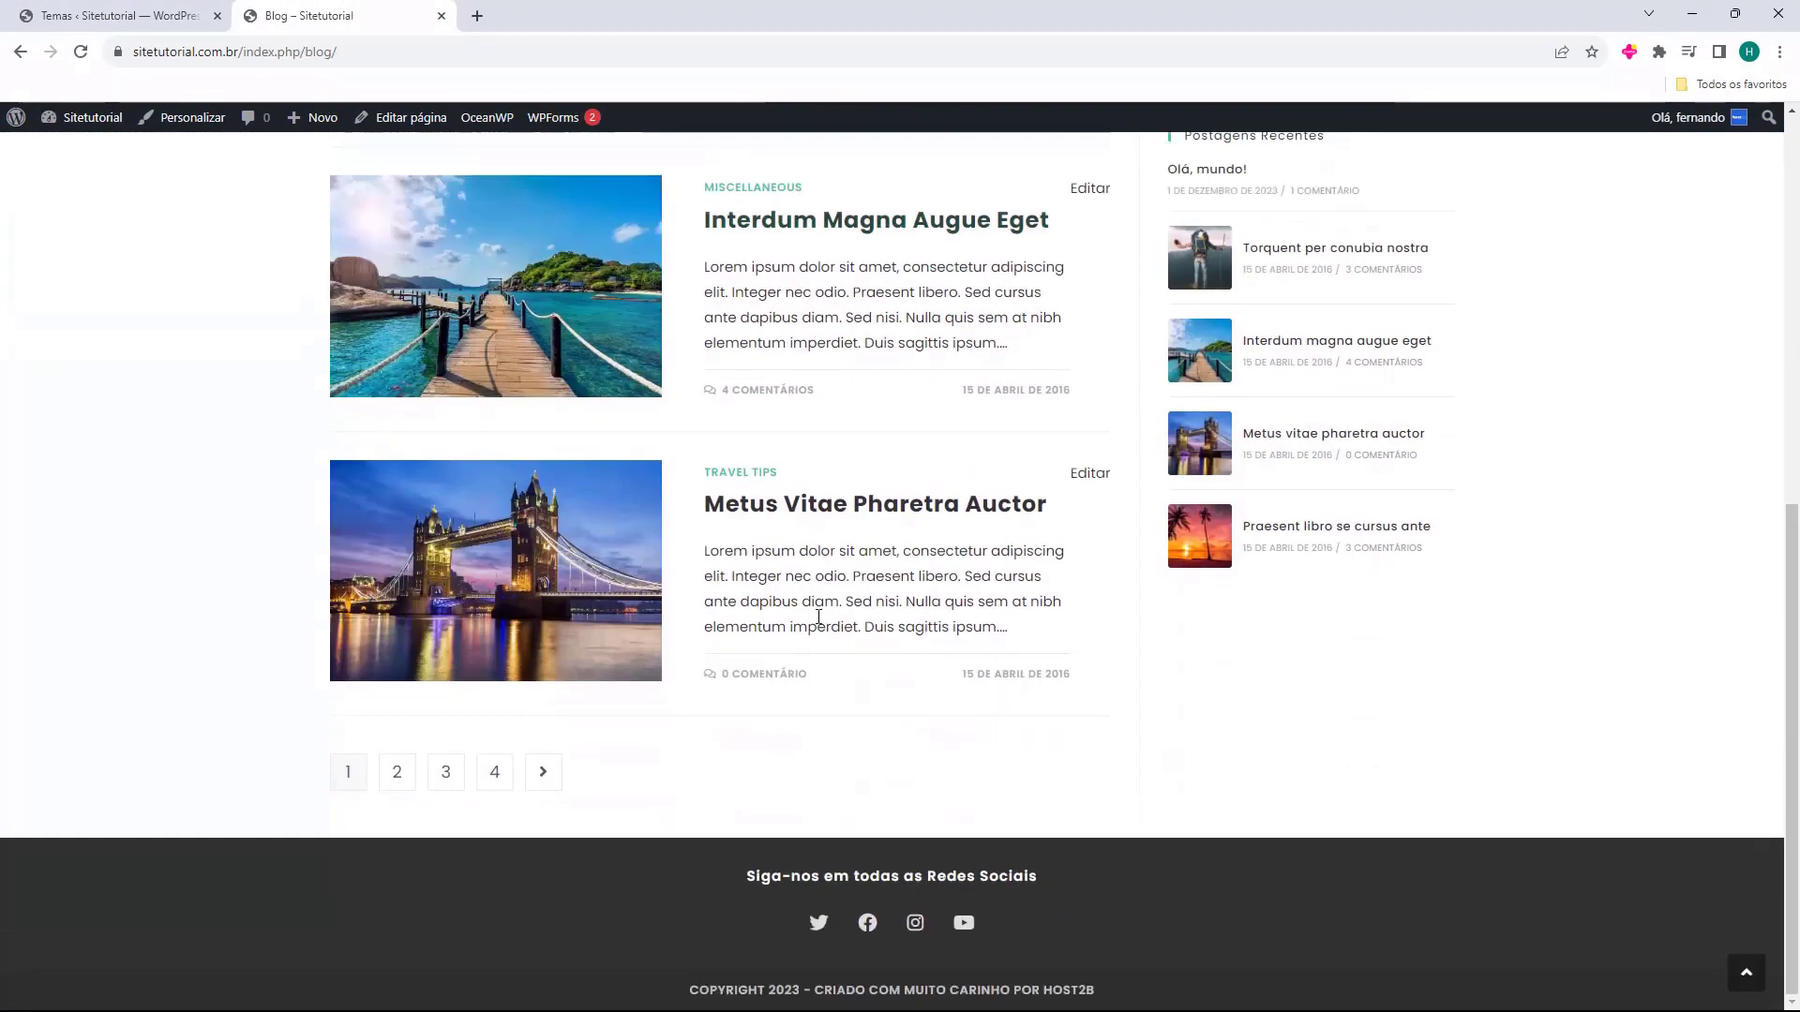
scroll(750, 694, "up", 8)
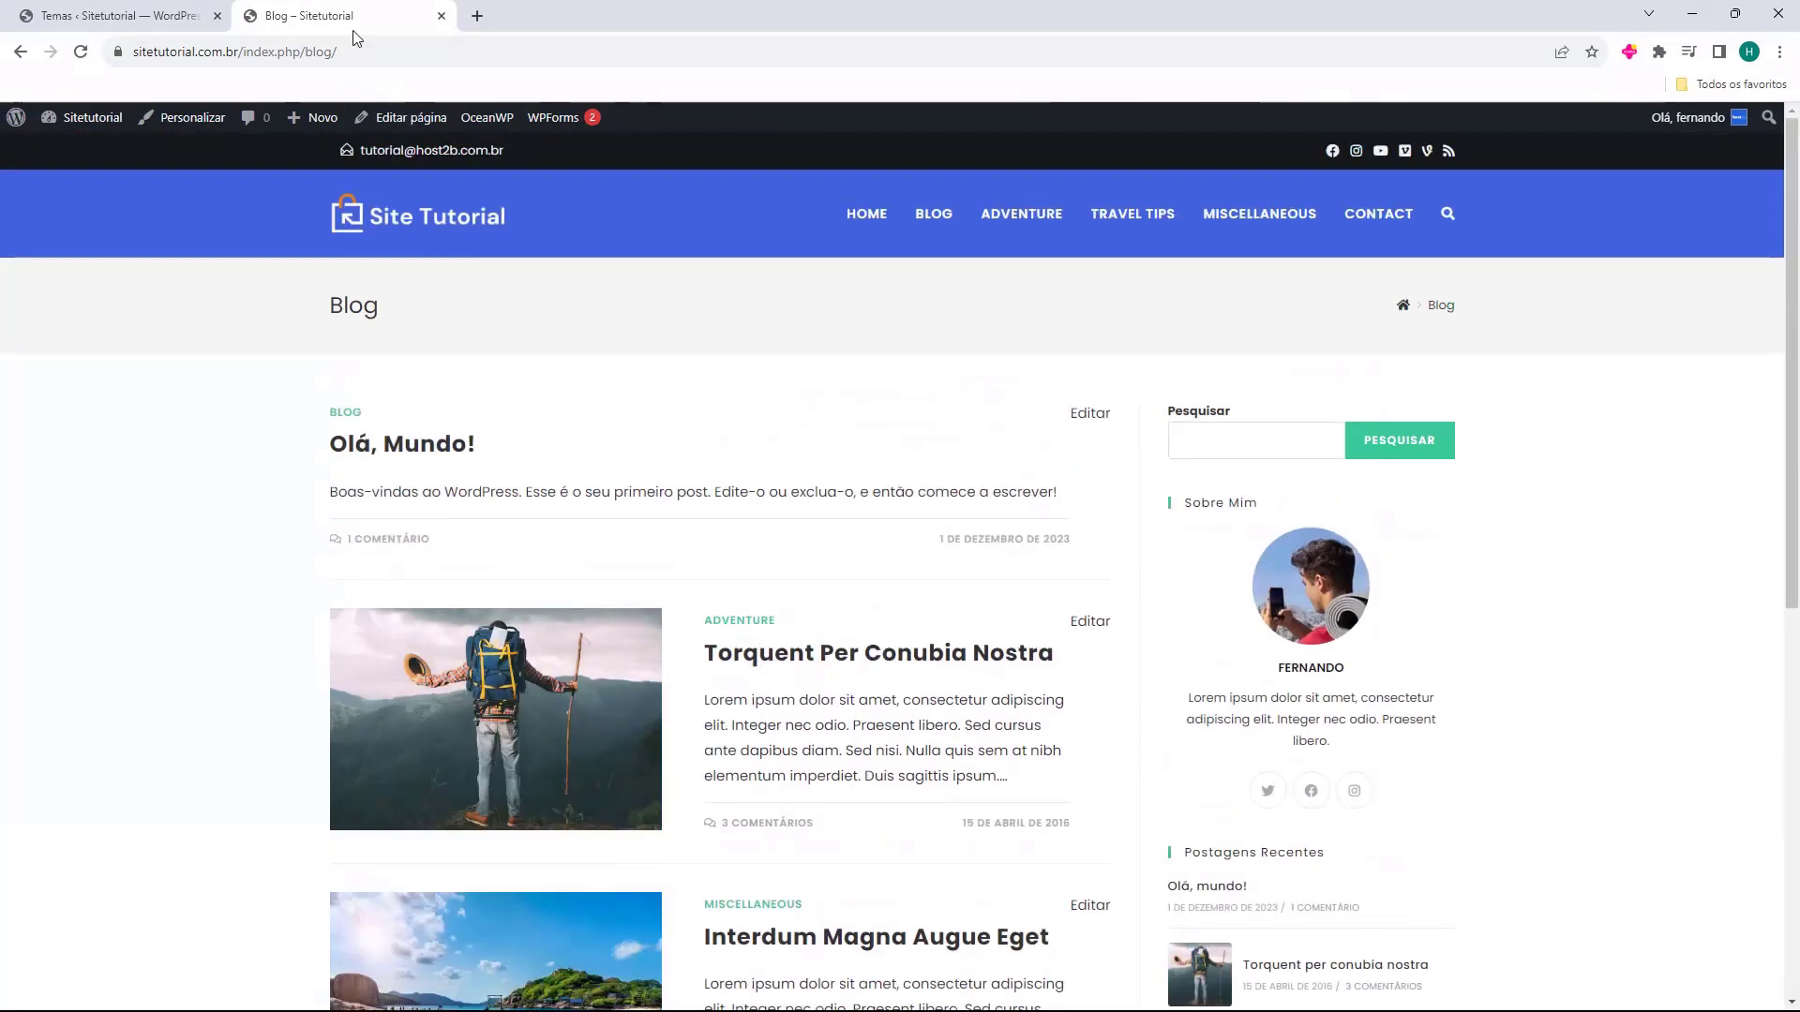
left_click(442, 16)
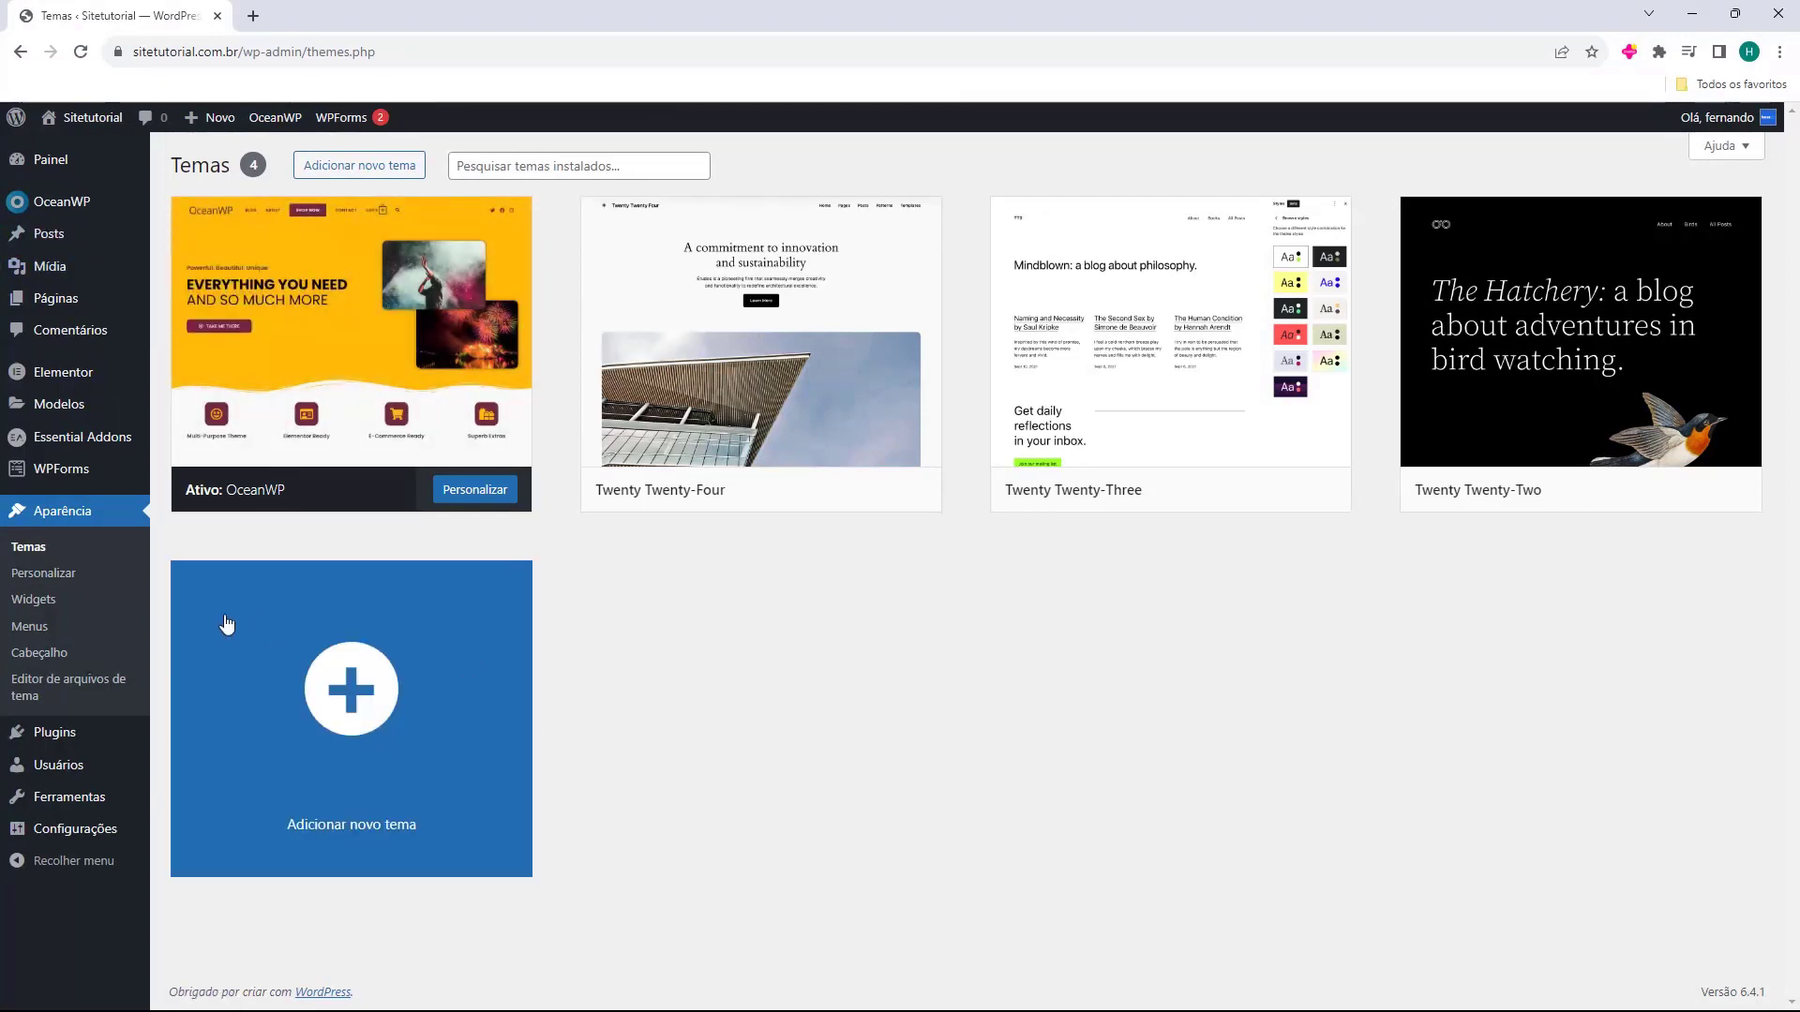
Review the list of existing posts under Todos os posts.
left_click(46, 240)
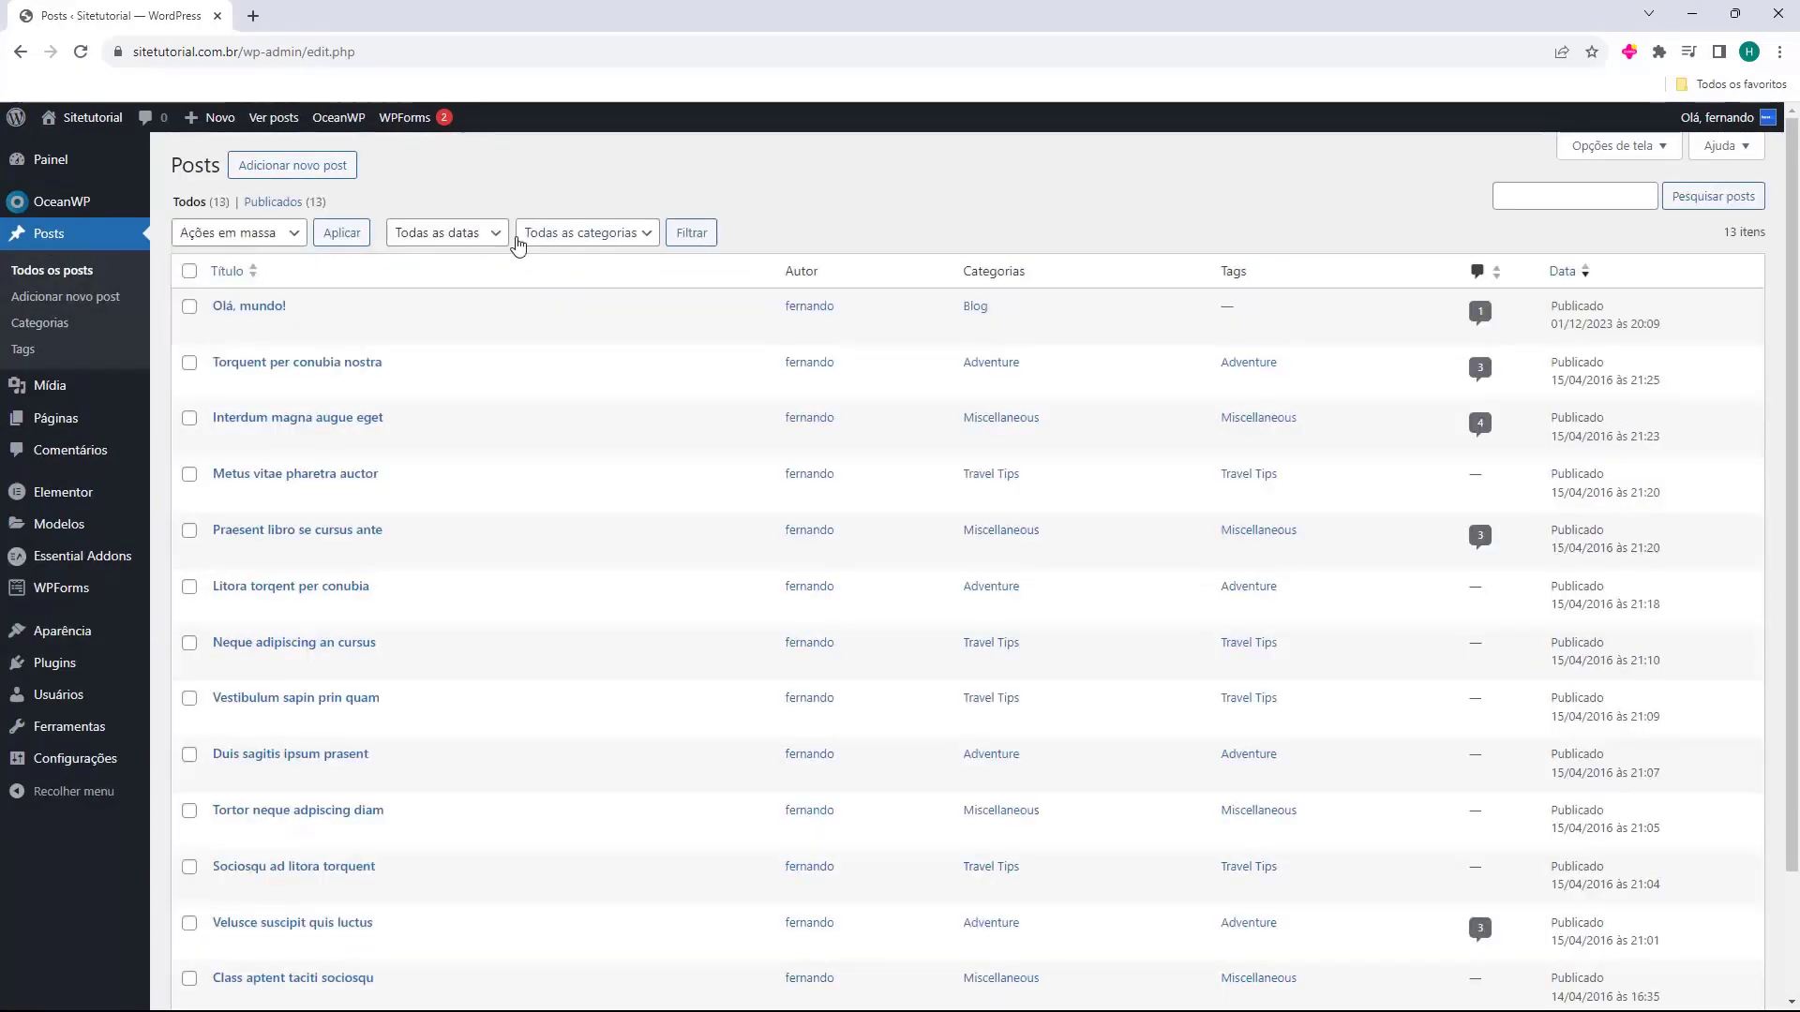
scroll(507, 285, "down", 3)
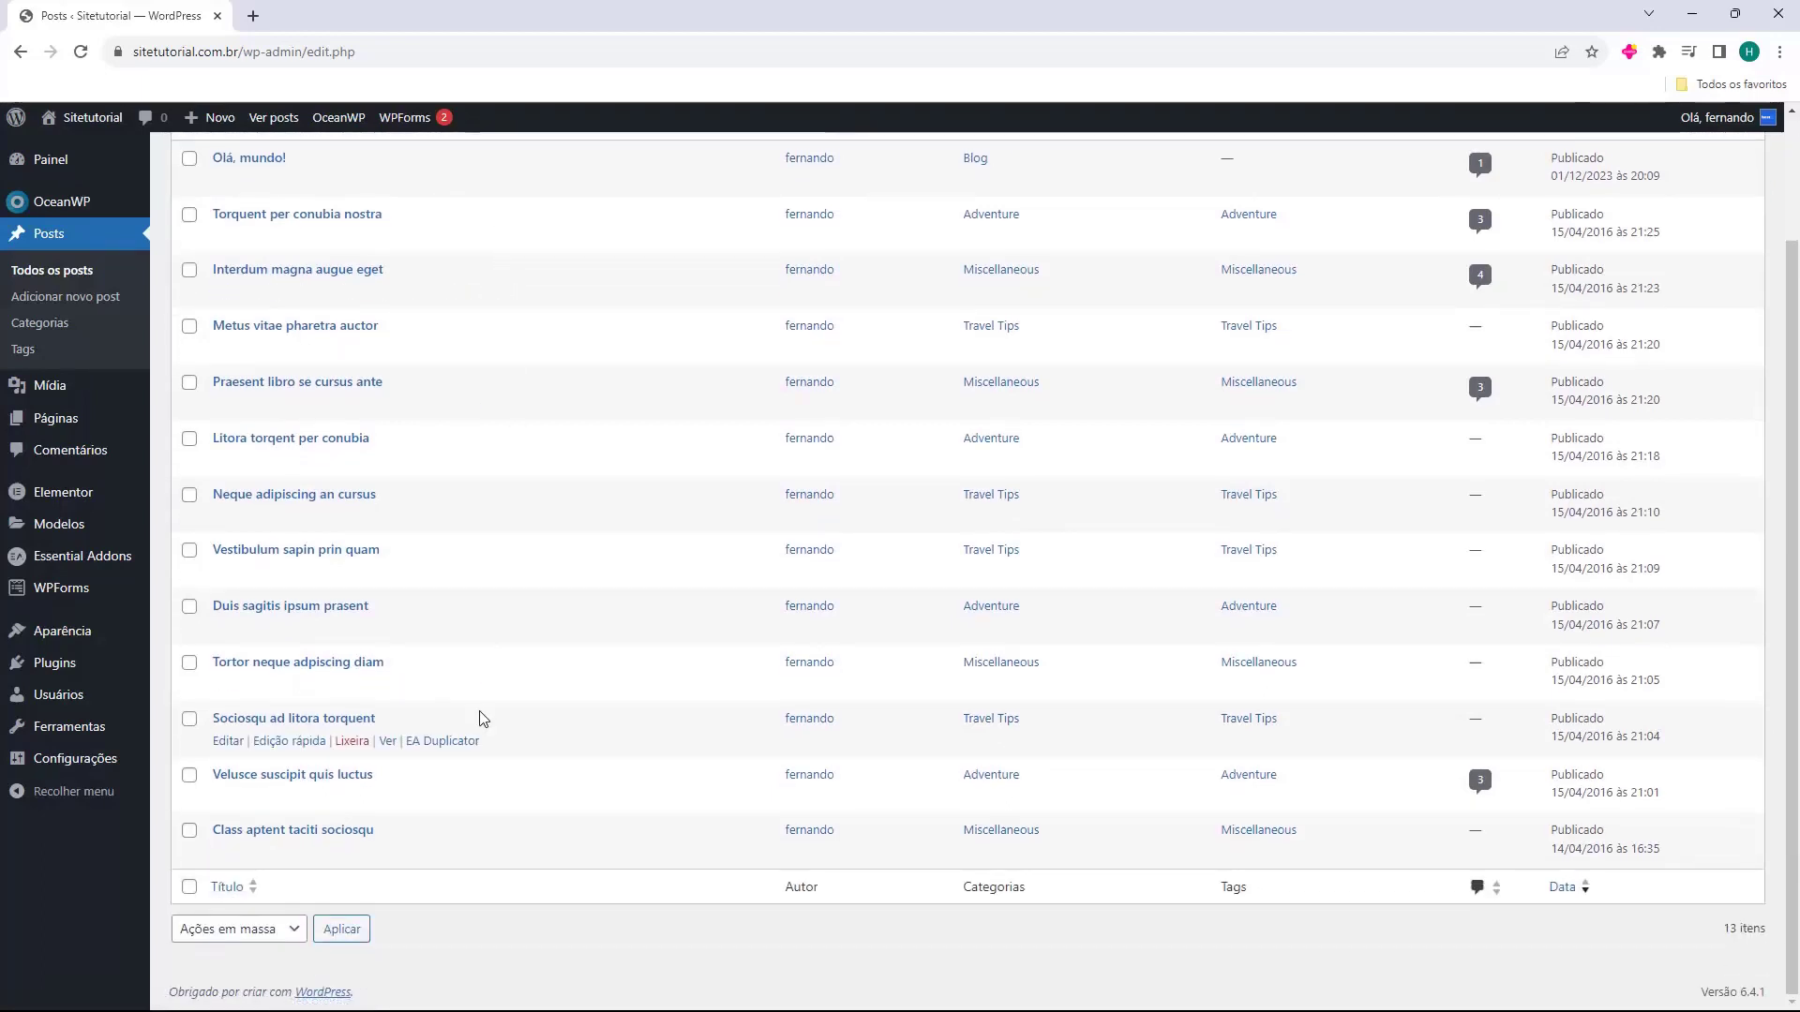
scroll(541, 916, "up", 3)
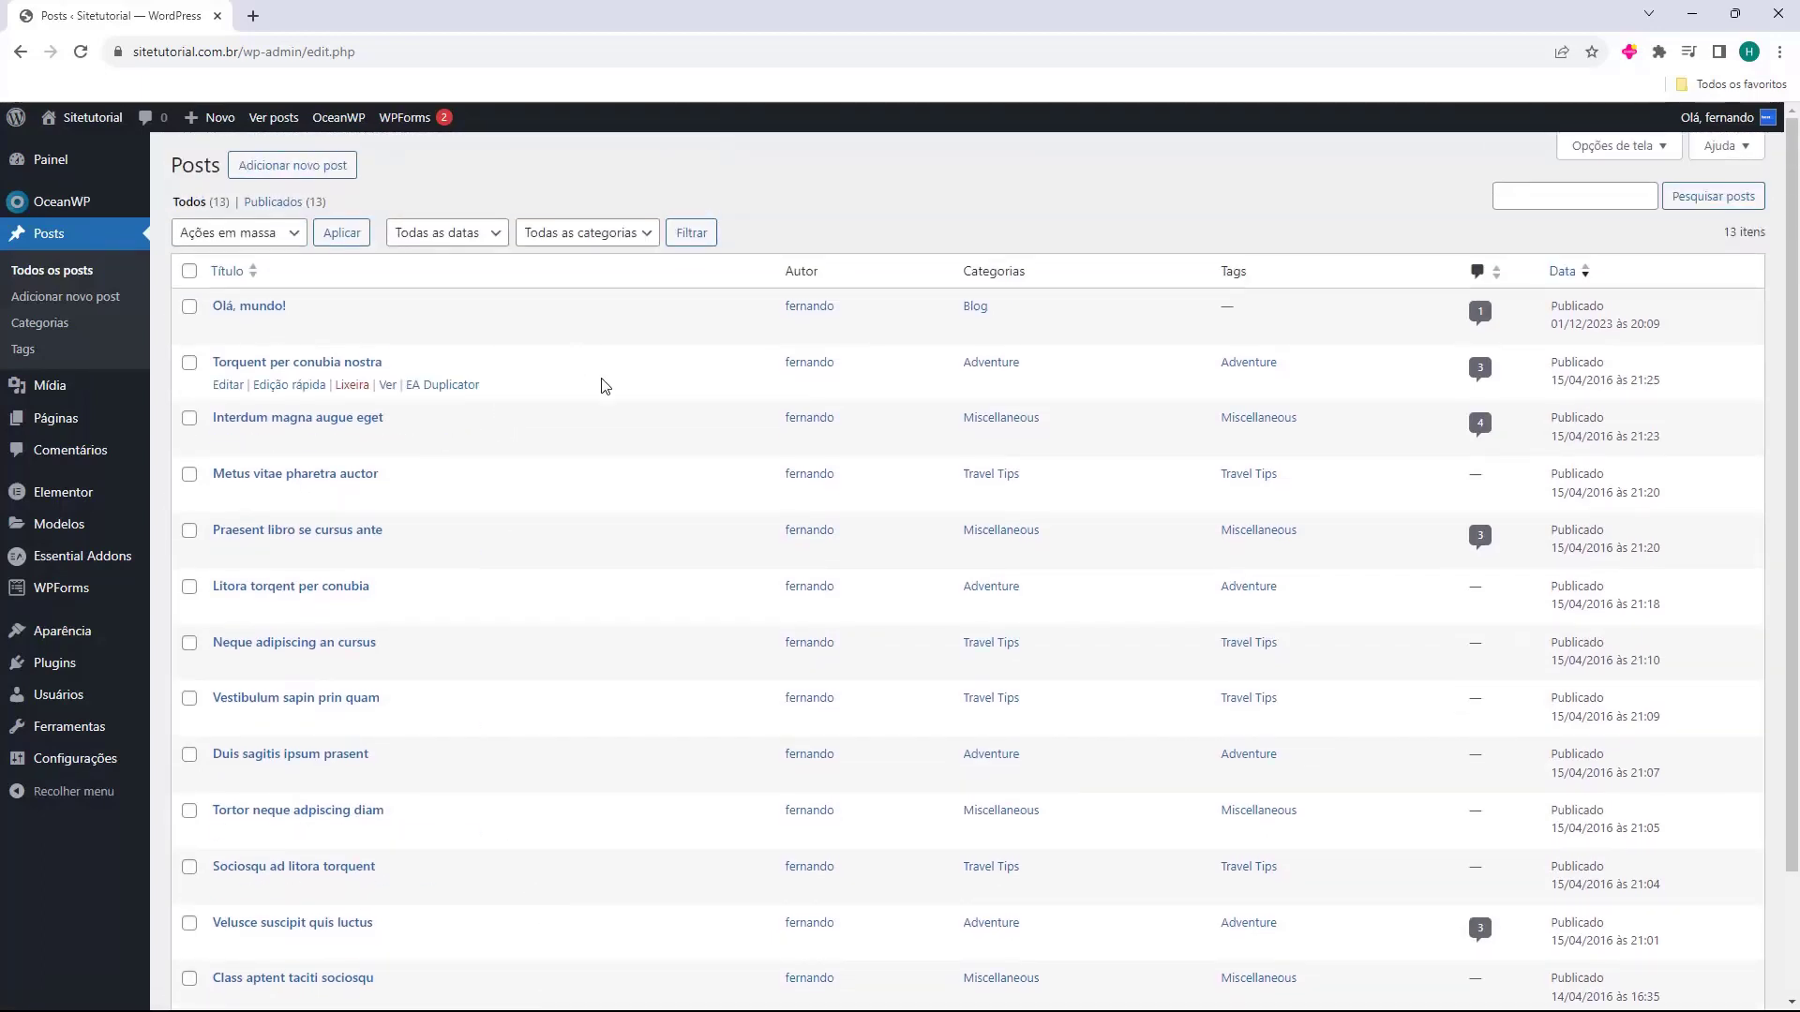
scroll(643, 610, "down", 2)
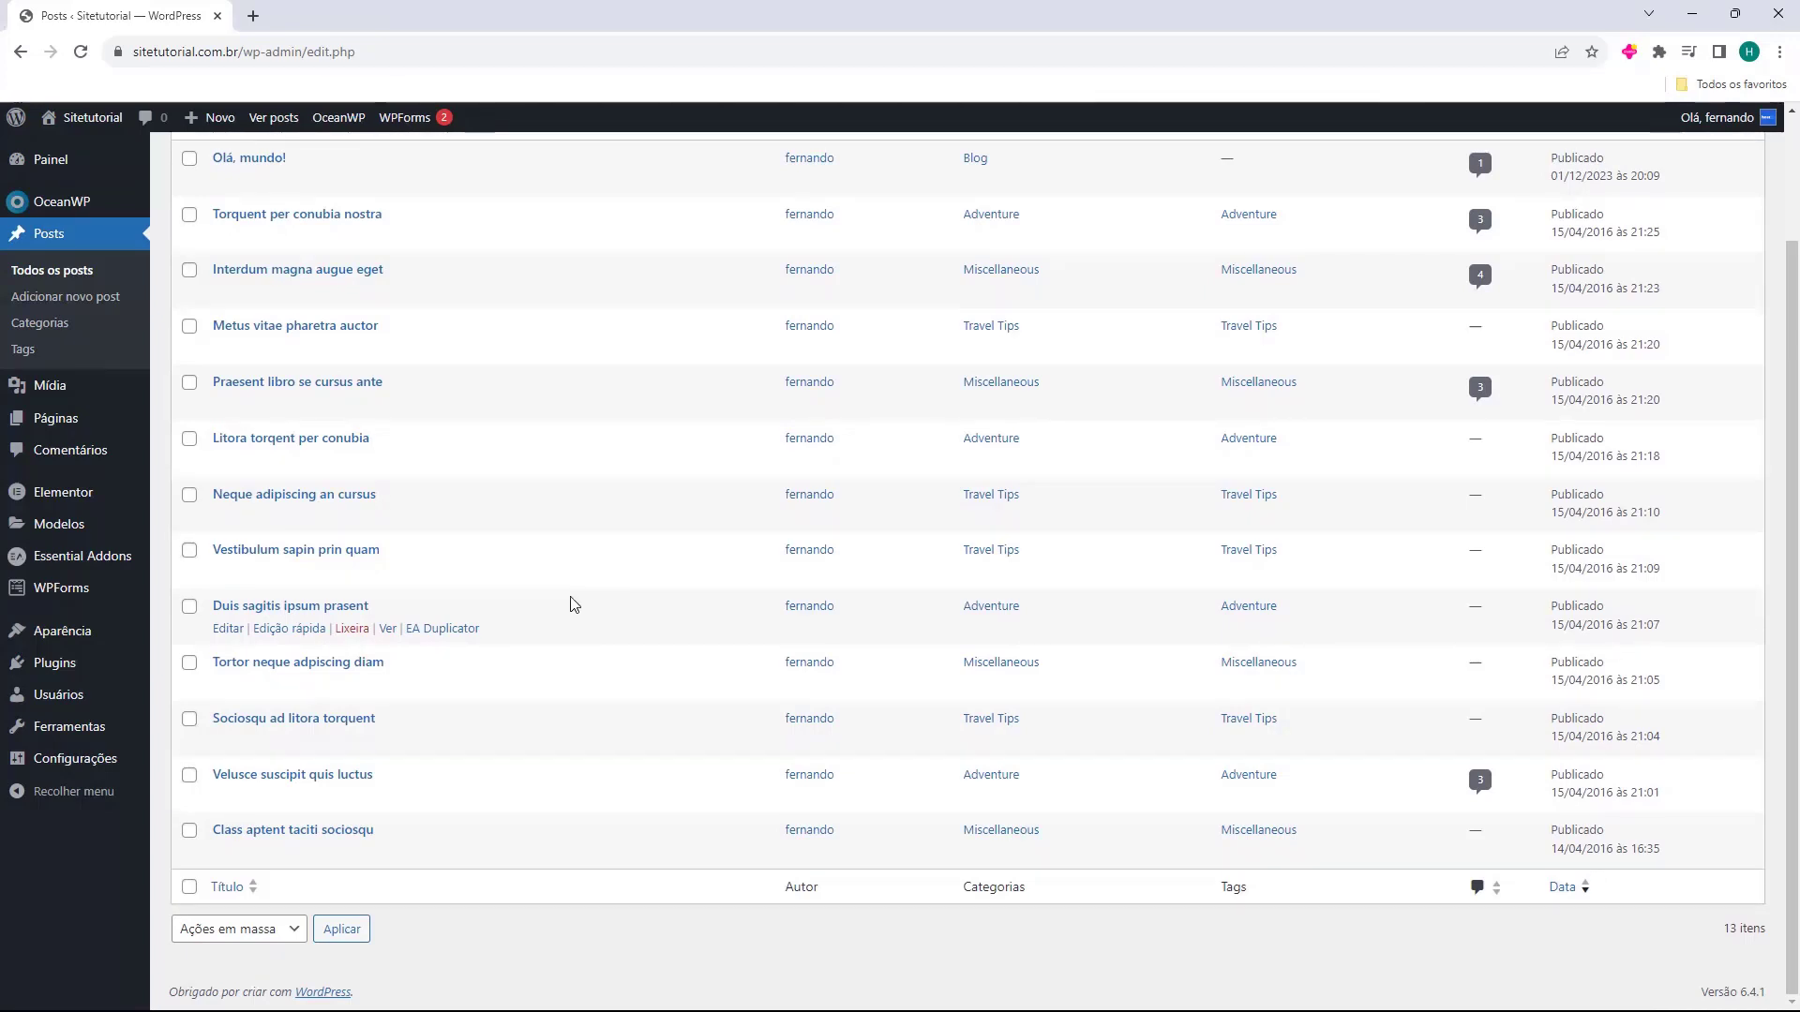
scroll(570, 604, "up", 2)
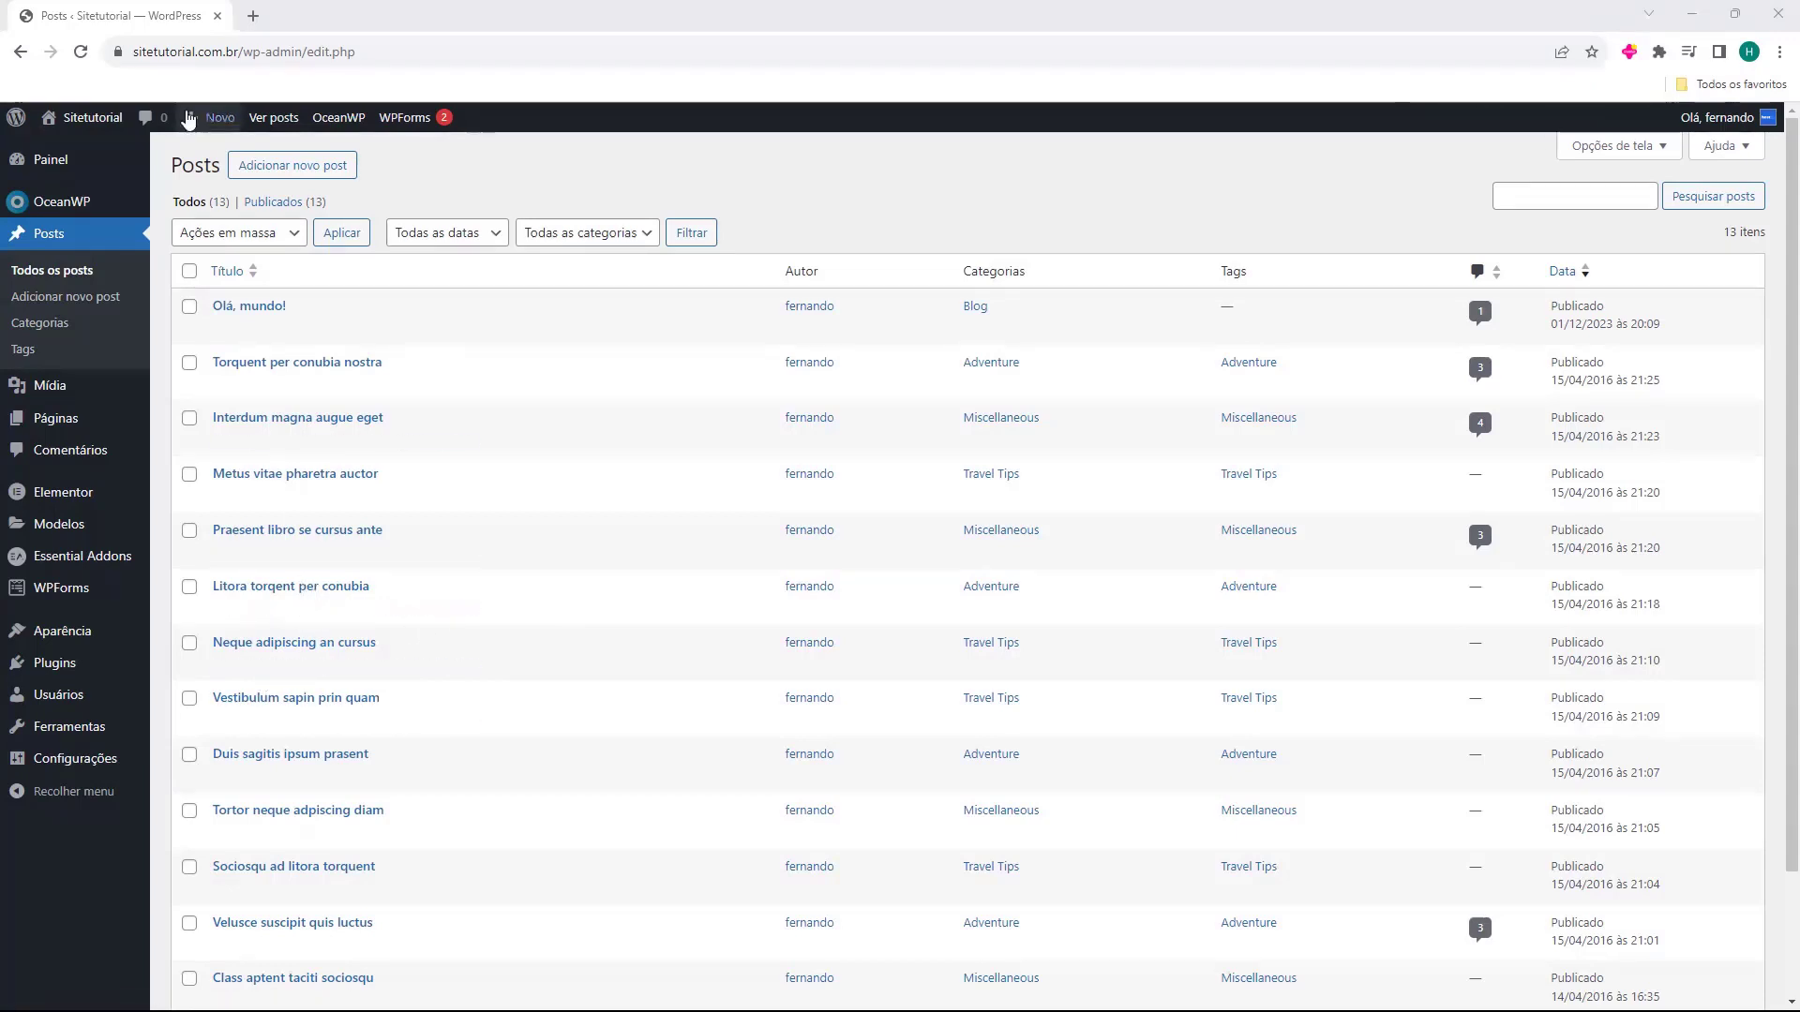
Start a new blank post with Adicionar novo post.
double_click(215, 167)
left_click(215, 169)
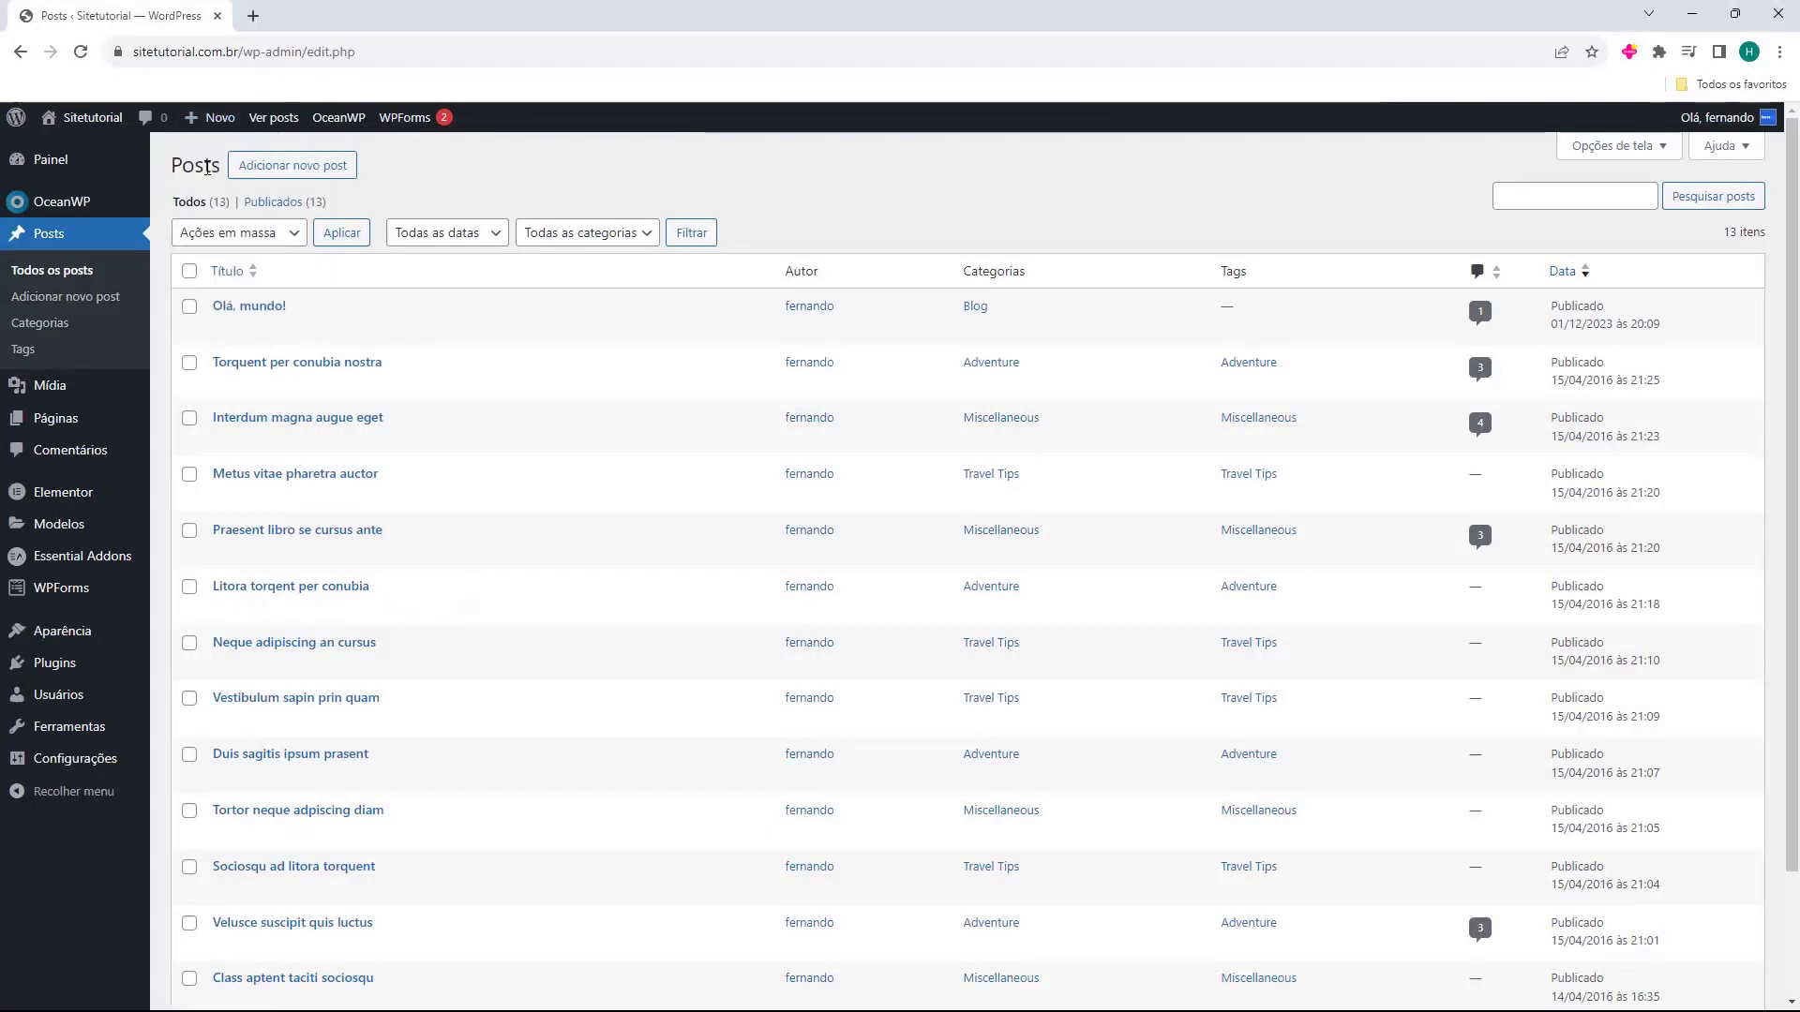
left_click(296, 182)
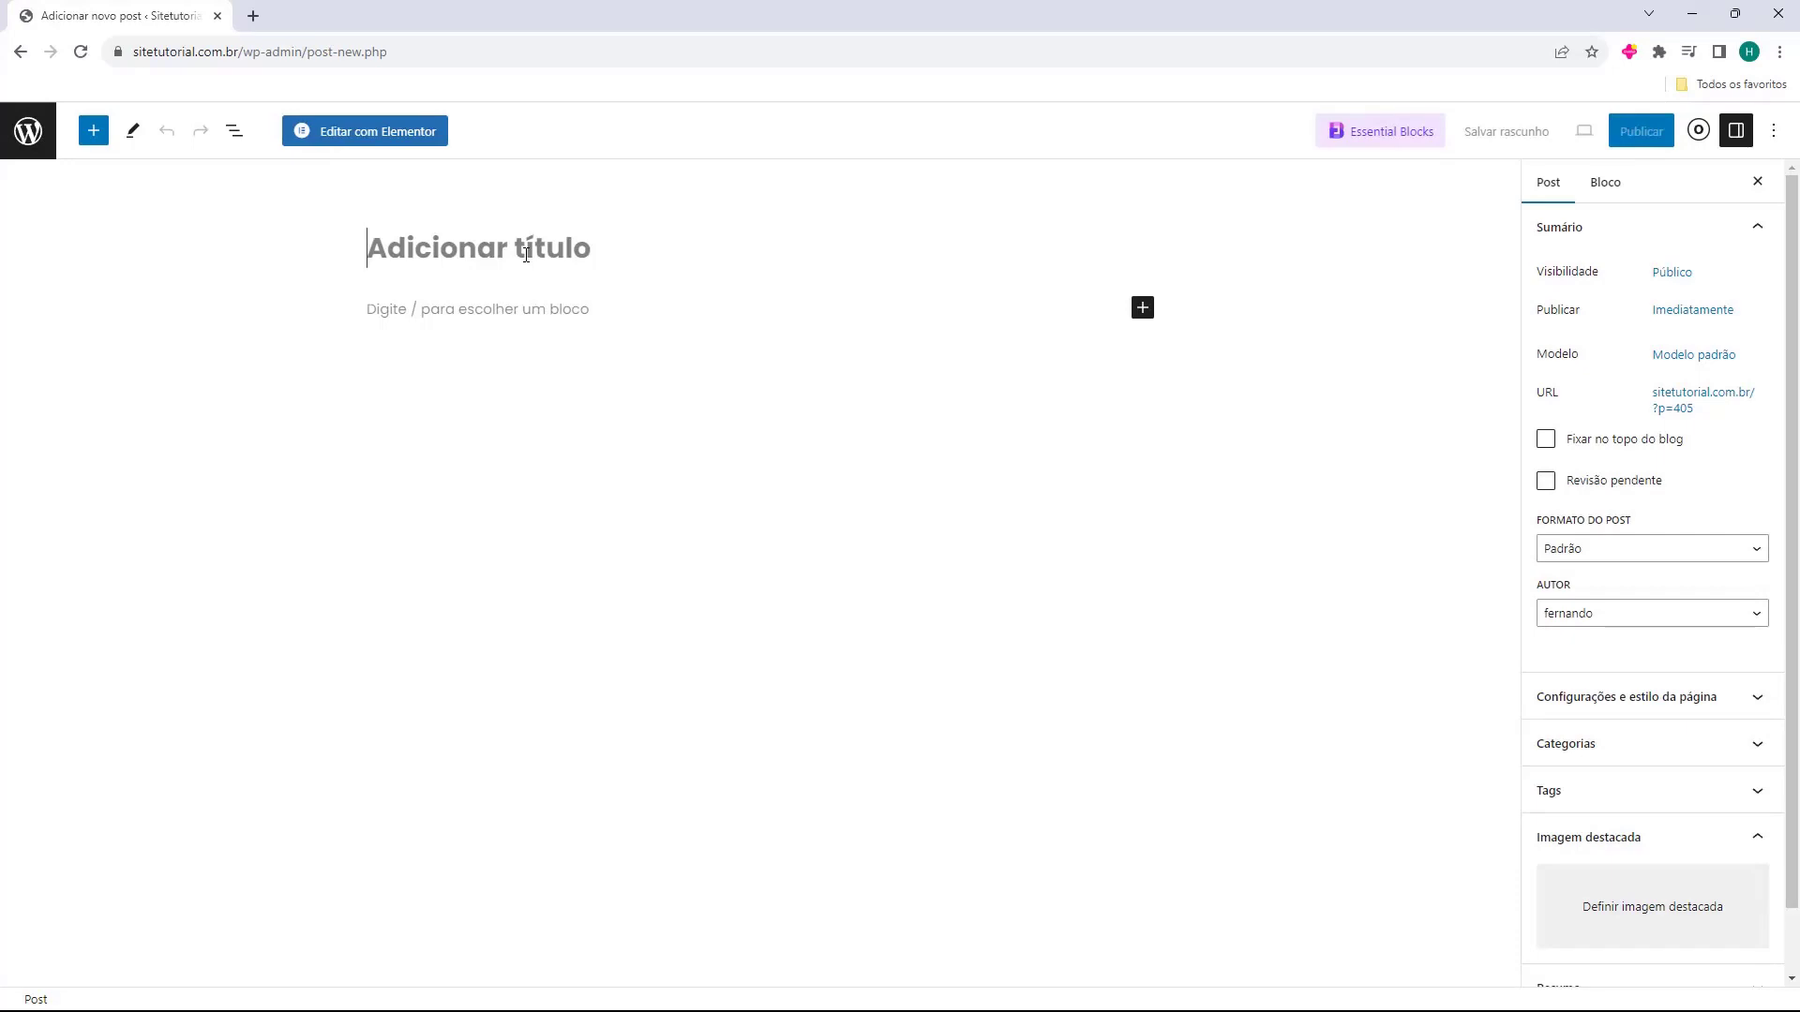
Title the post 'Como criar um Blog no WordPress' and browse all blocks without adding any.
type("Como criar um Blog no WordPress")
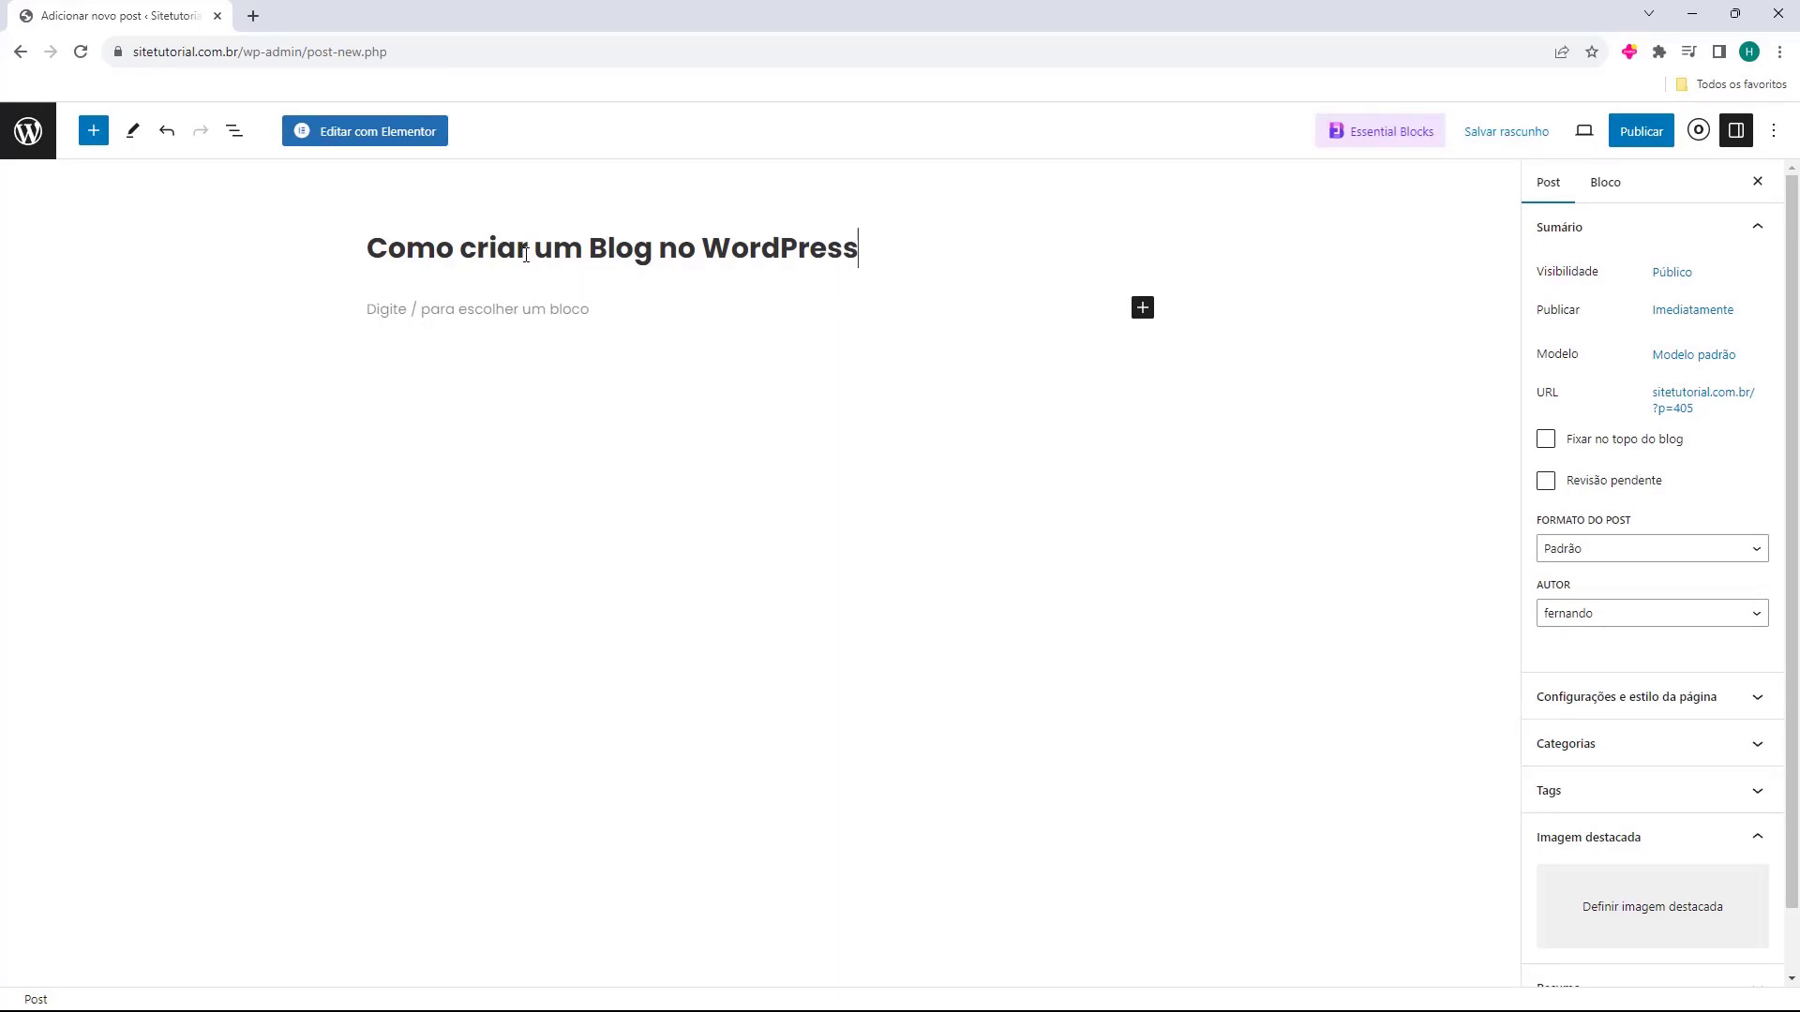
left_click(468, 301)
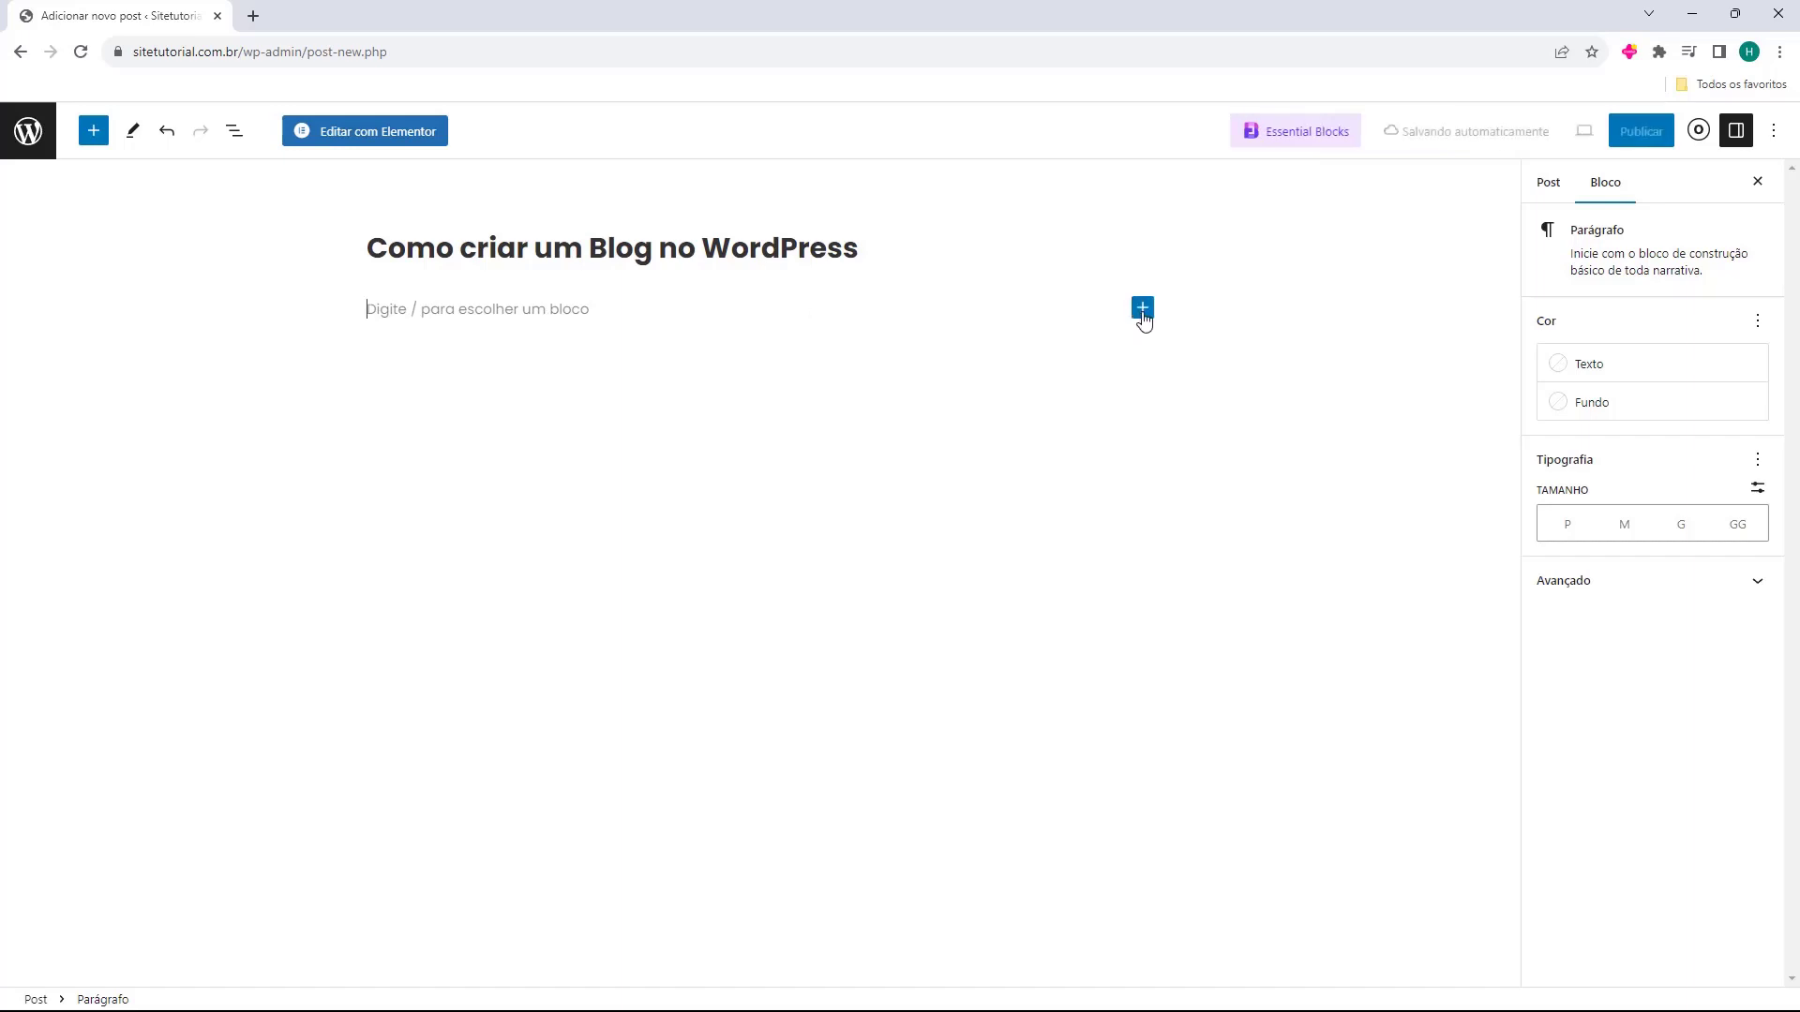
left_click(1143, 309)
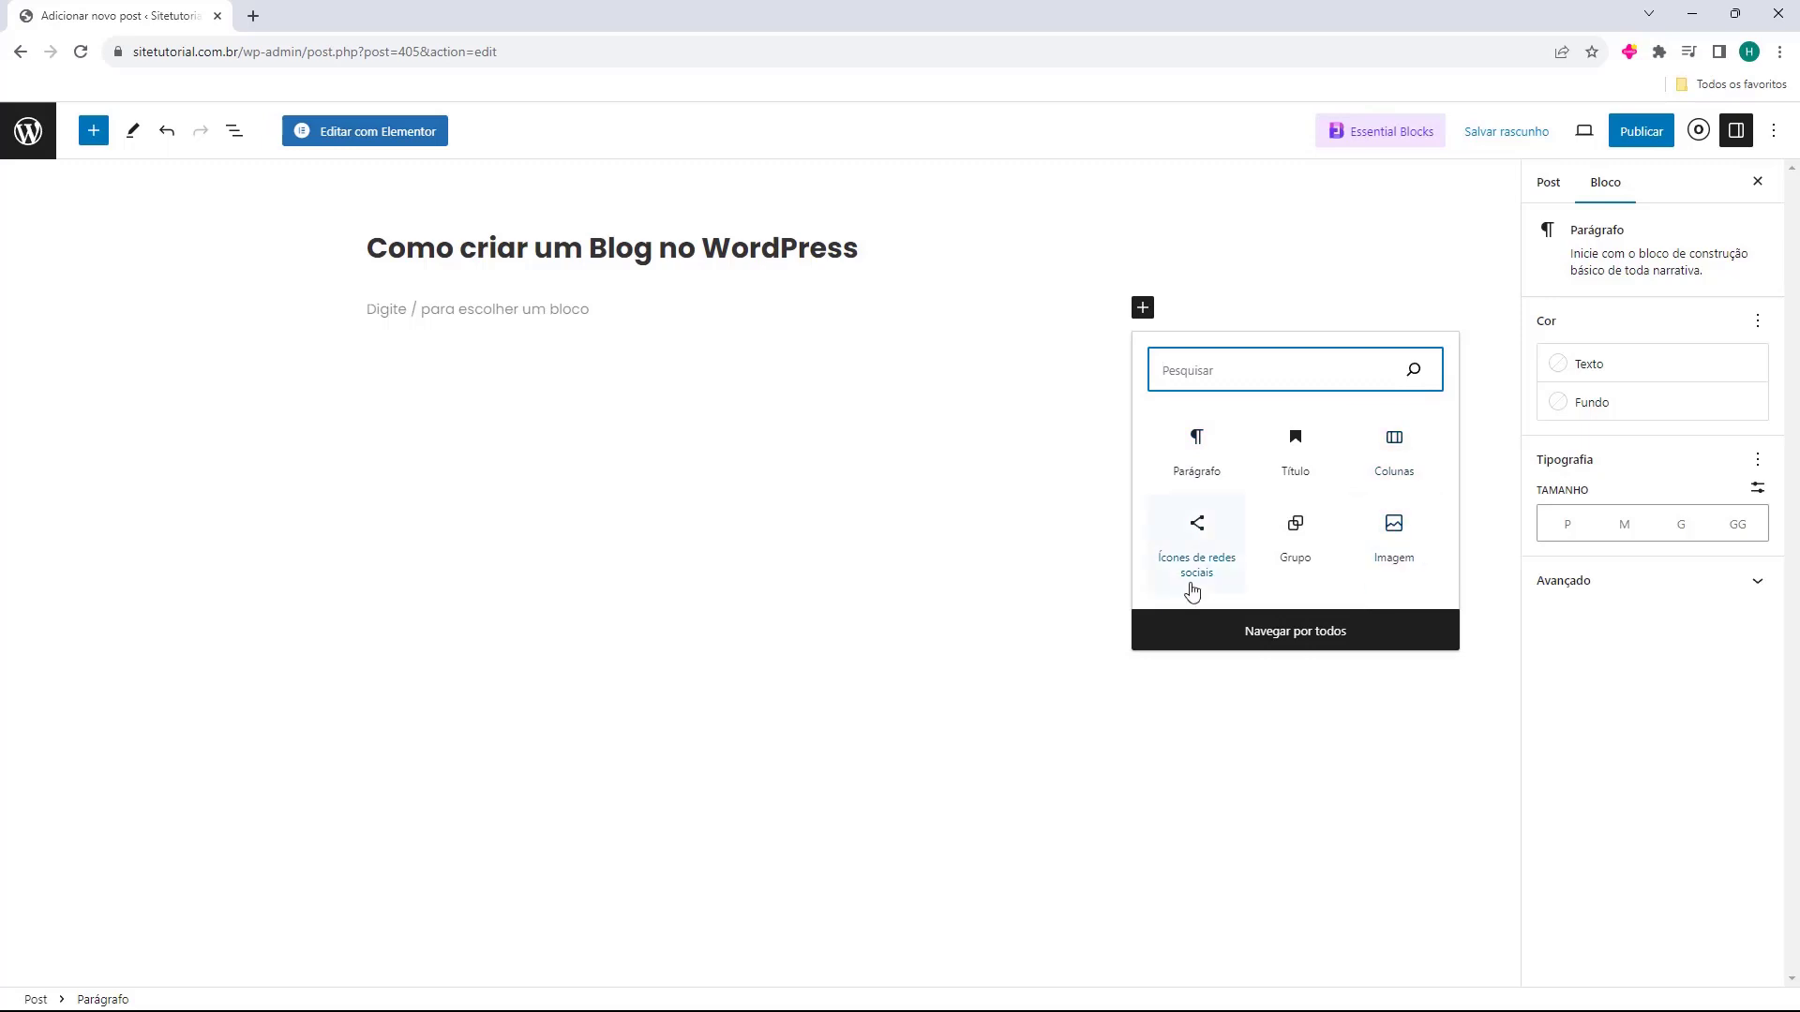
left_click(1294, 633)
scroll(189, 414, "down", 20)
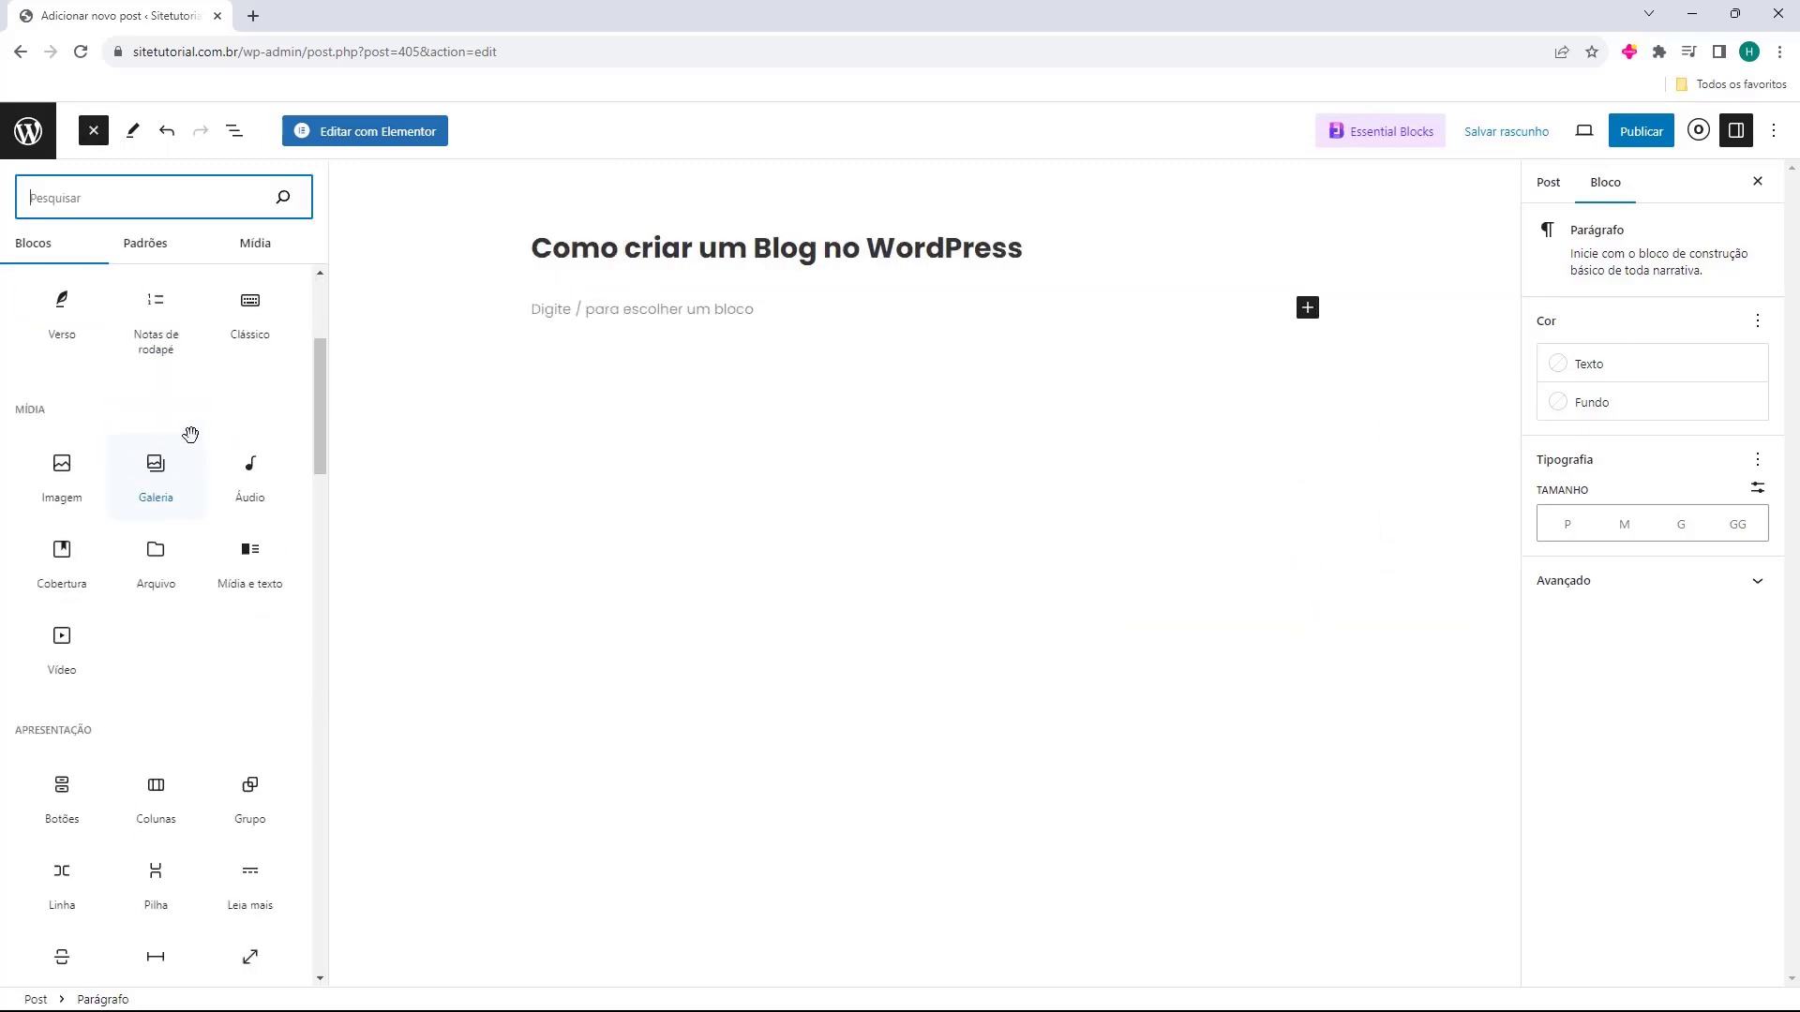
scroll(189, 619, "up", 10)
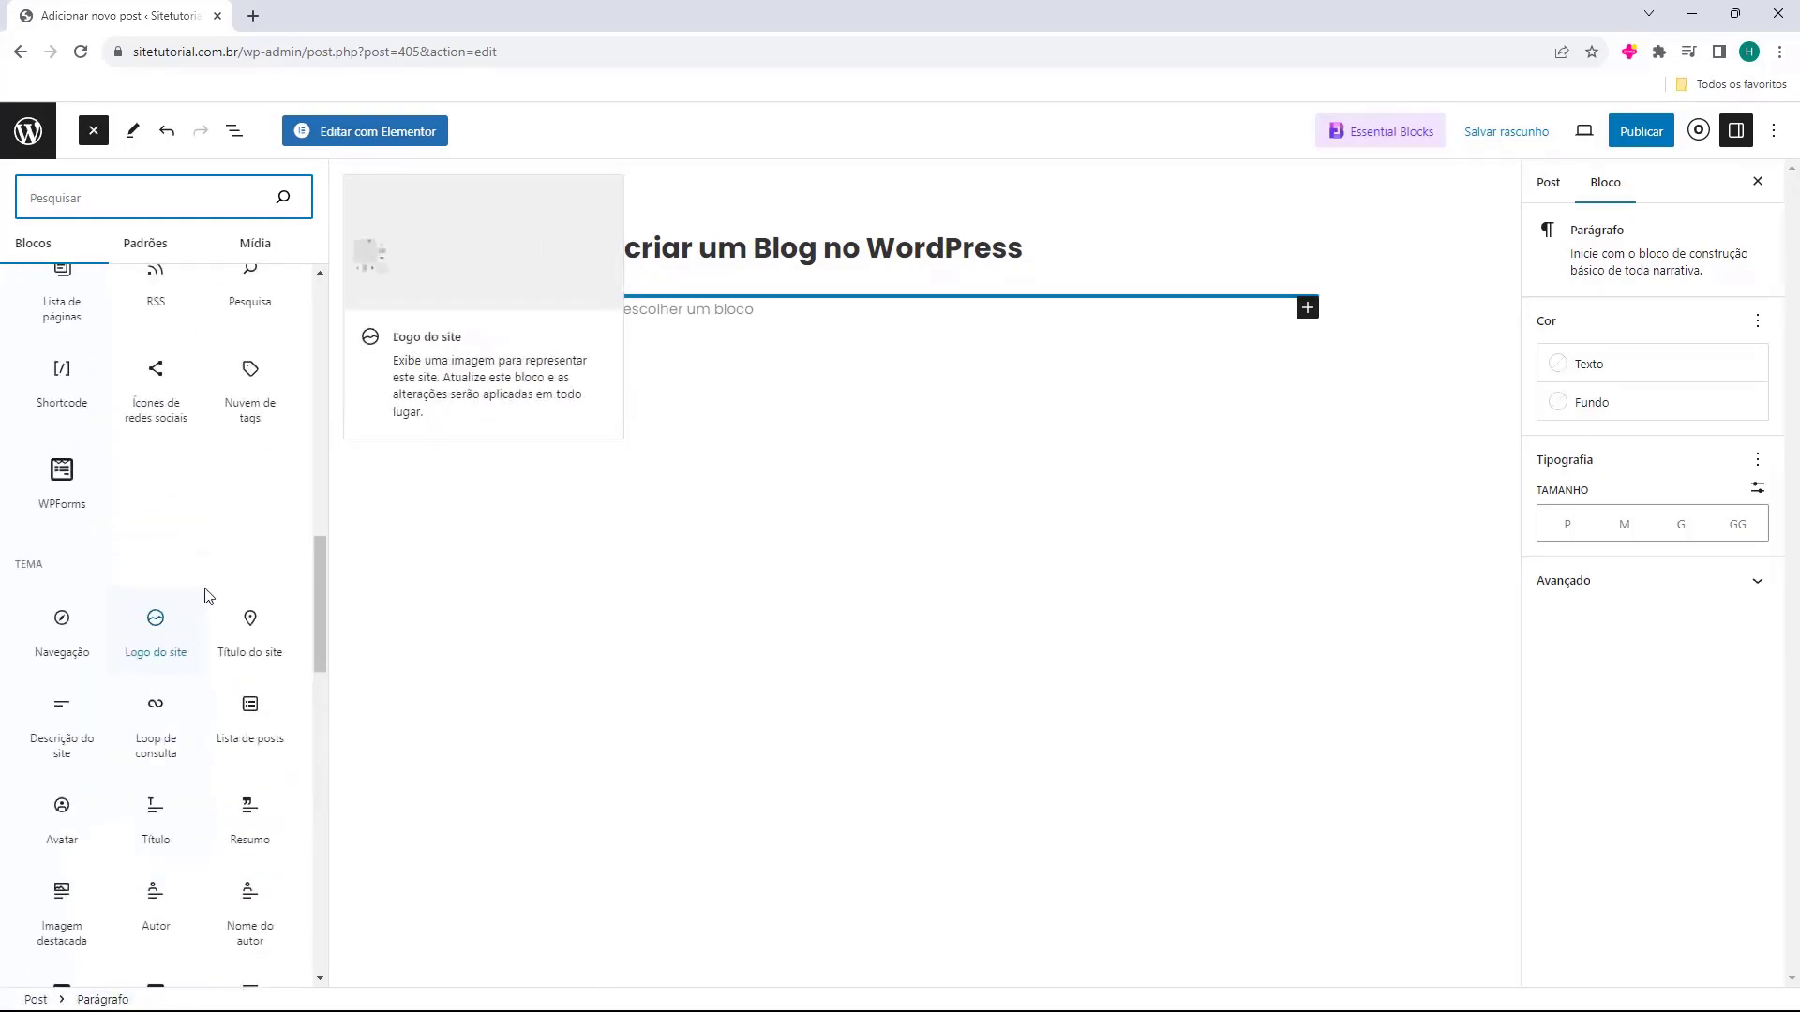
left_click(821, 594)
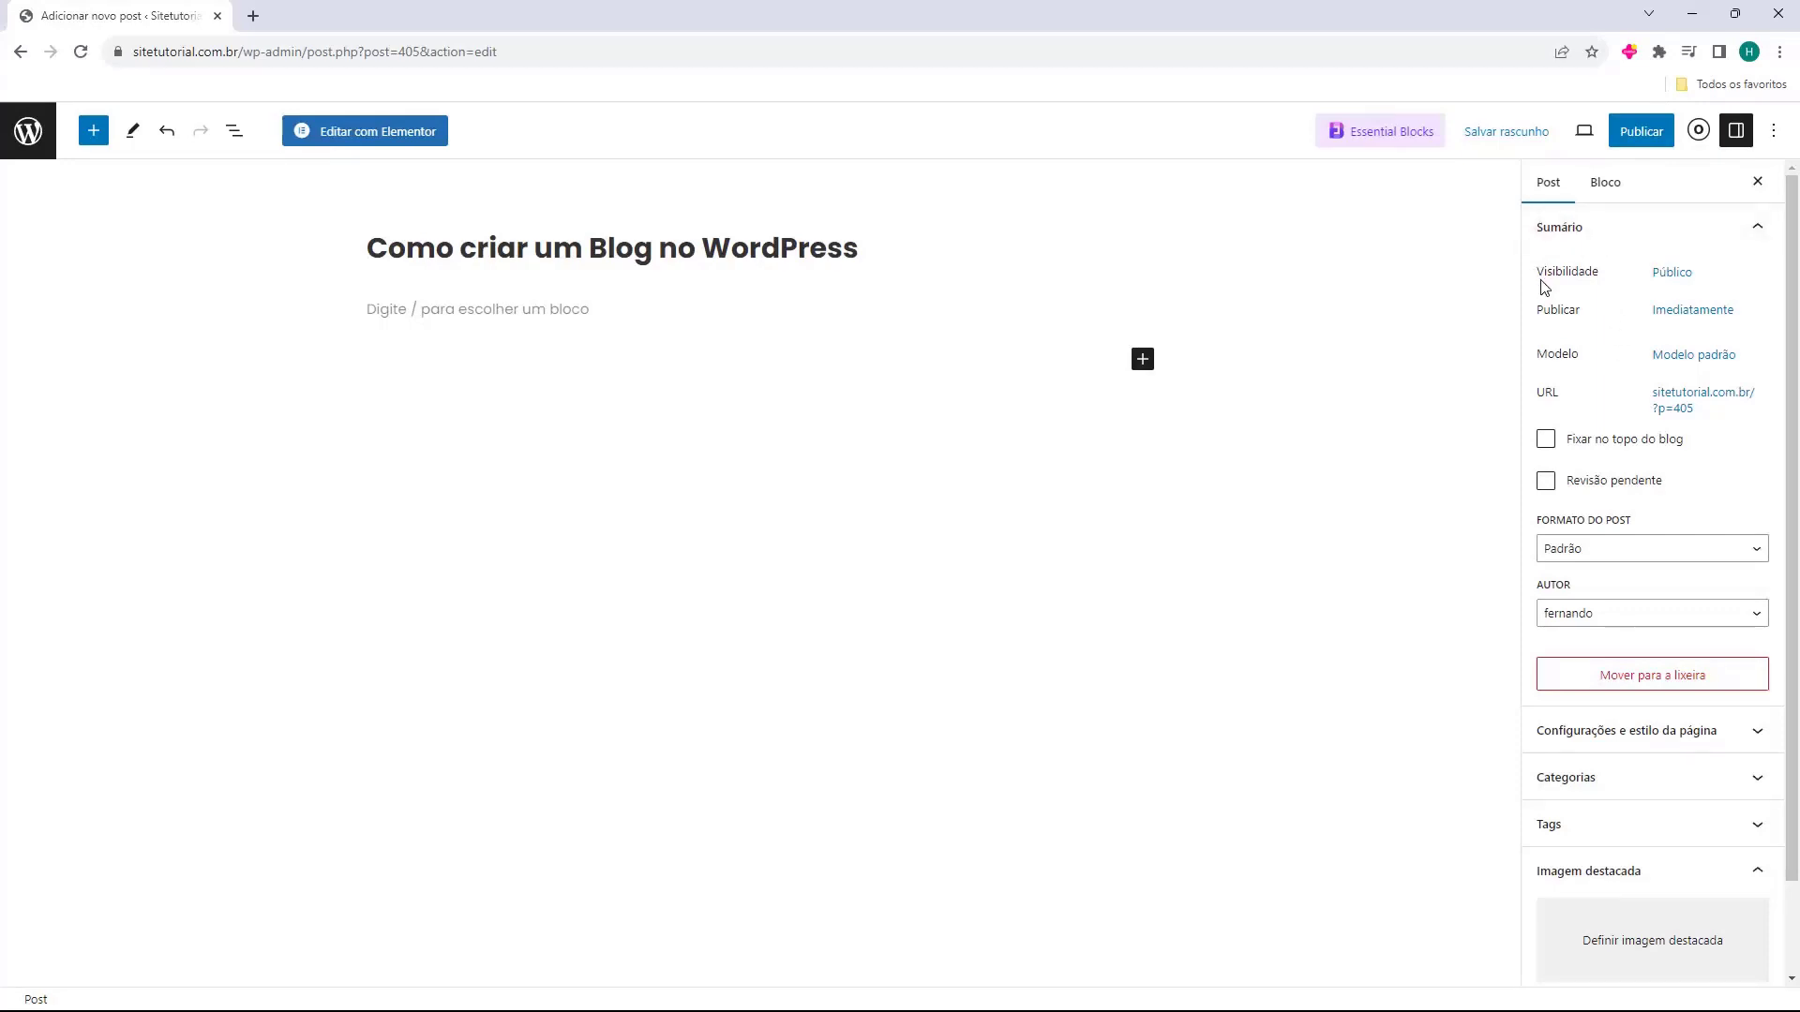
Keep the post's visibility Público after trying and cancelling private publishing.
left_click(1663, 277)
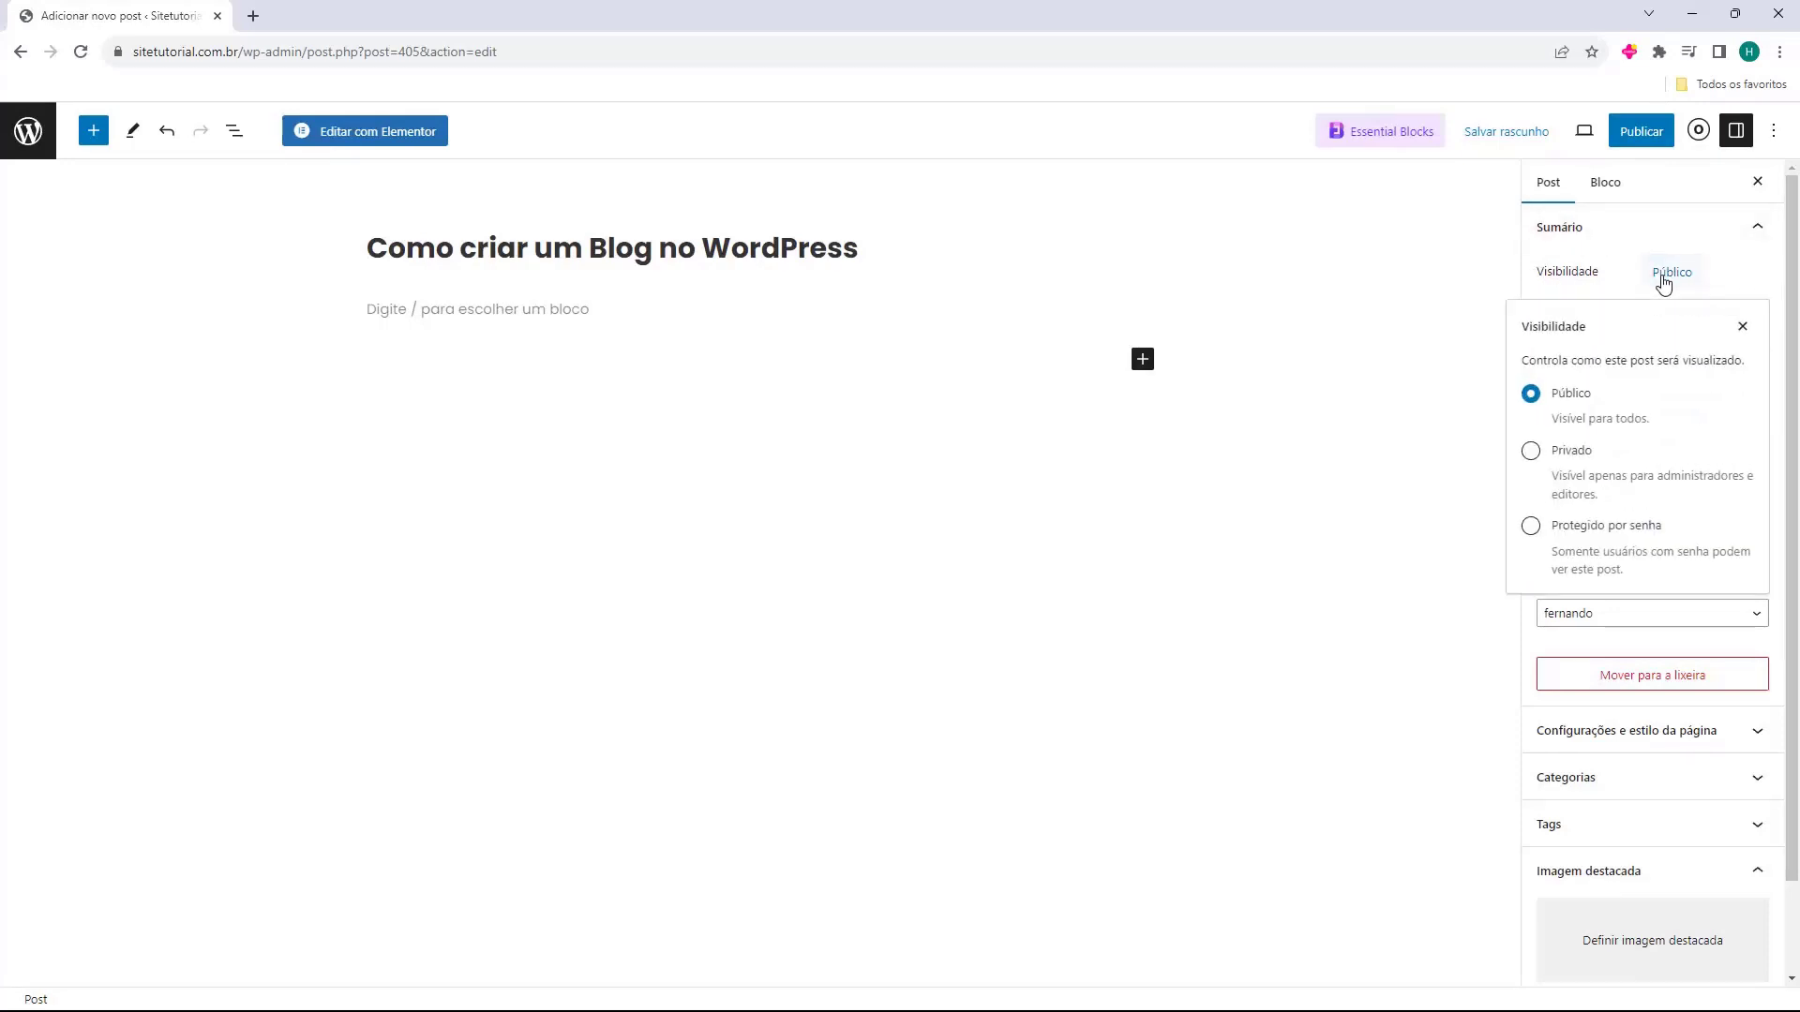
left_click(1743, 328)
left_click(1674, 271)
left_click(1531, 451)
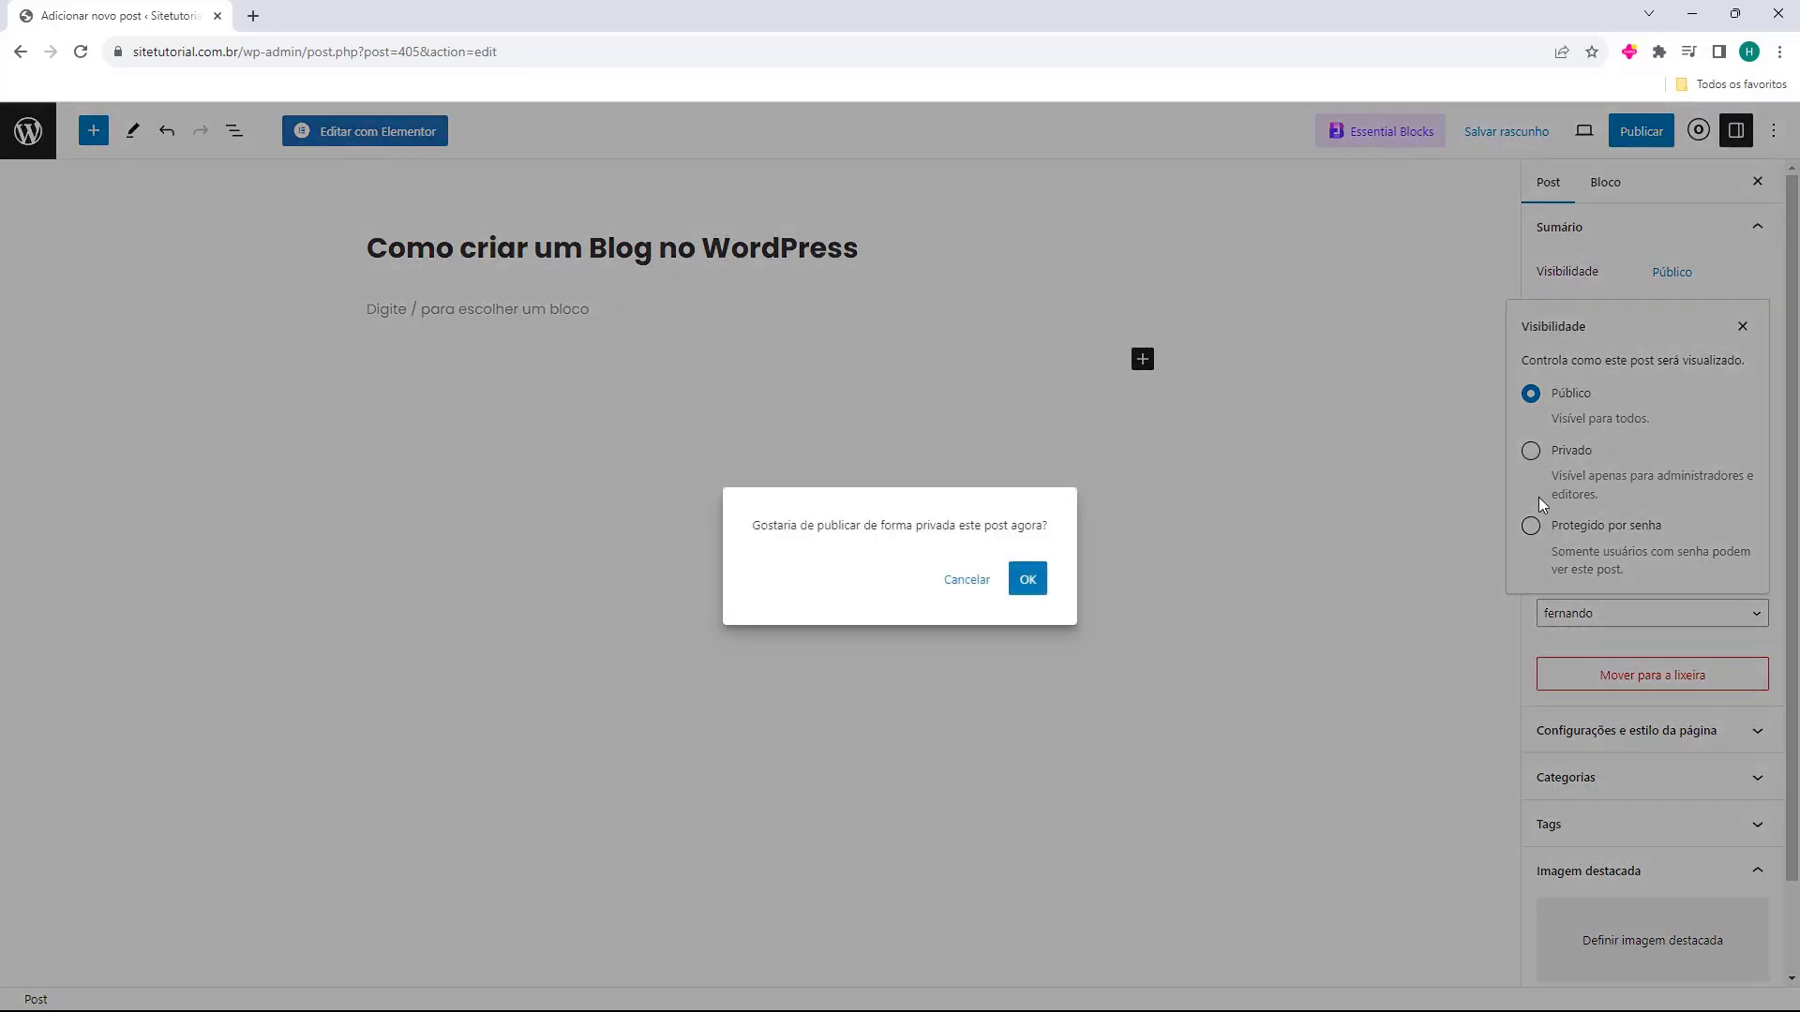
left_click(941, 581)
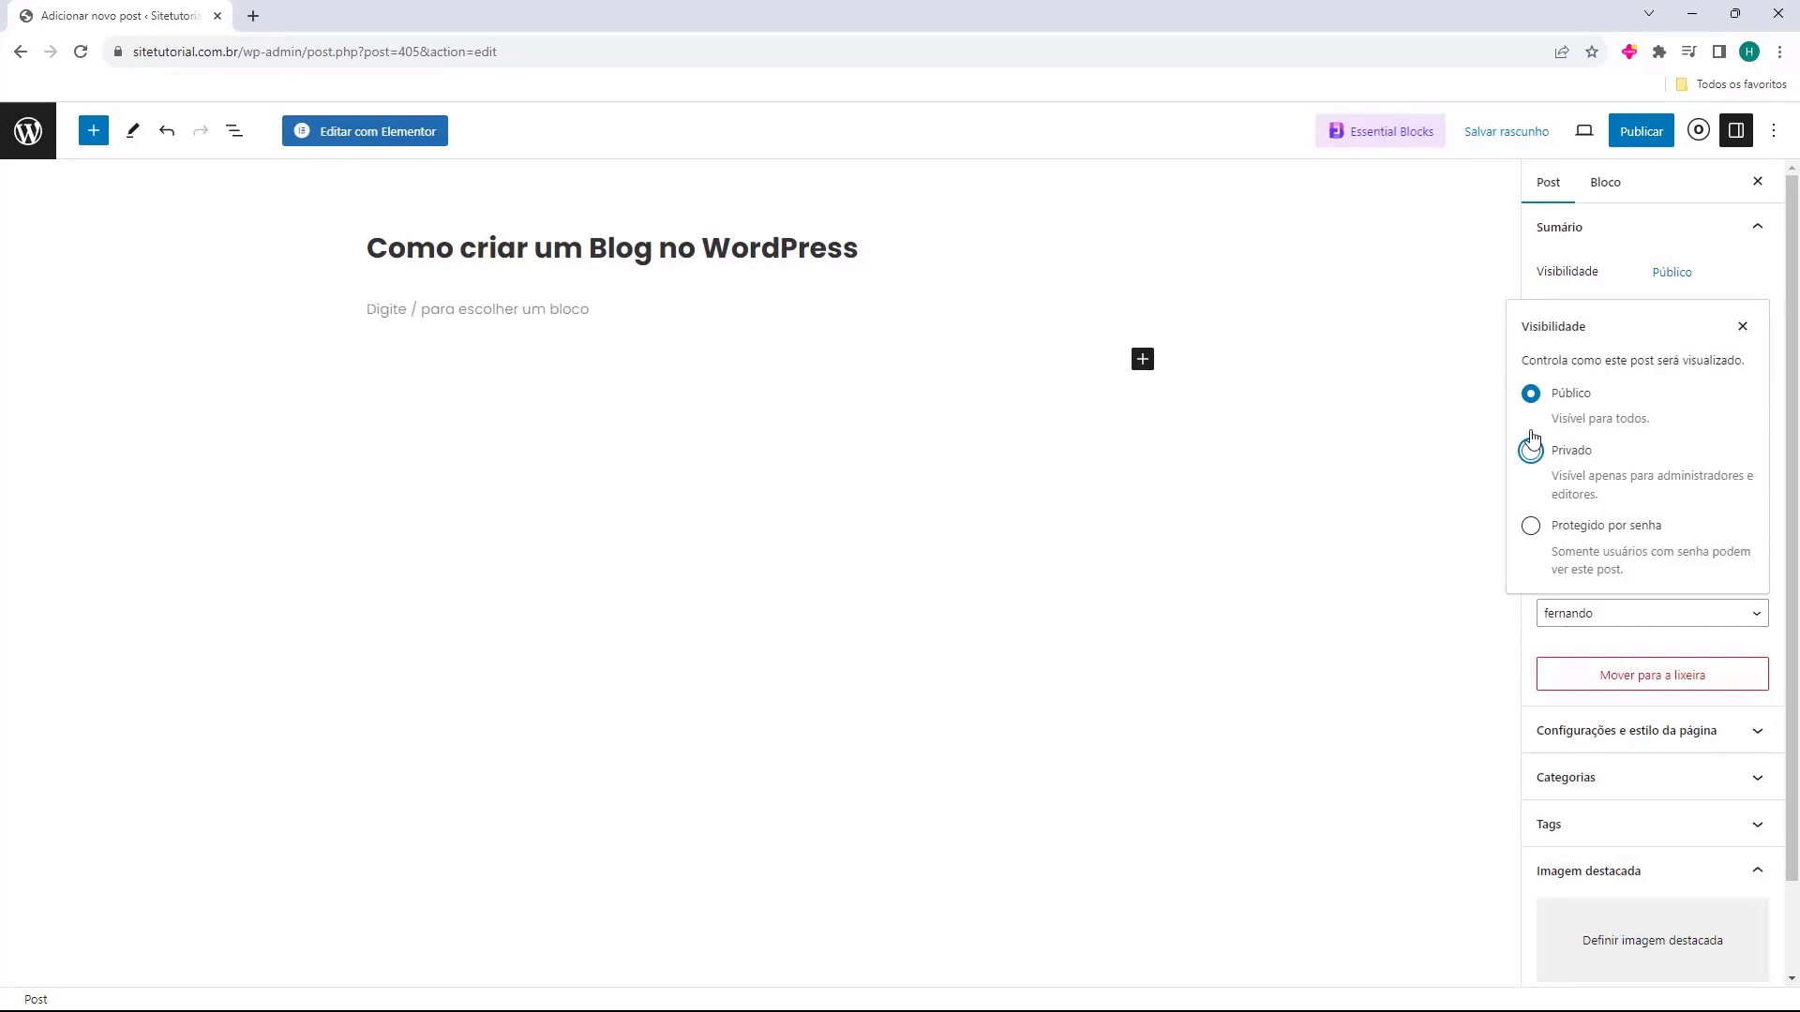
left_click(1741, 330)
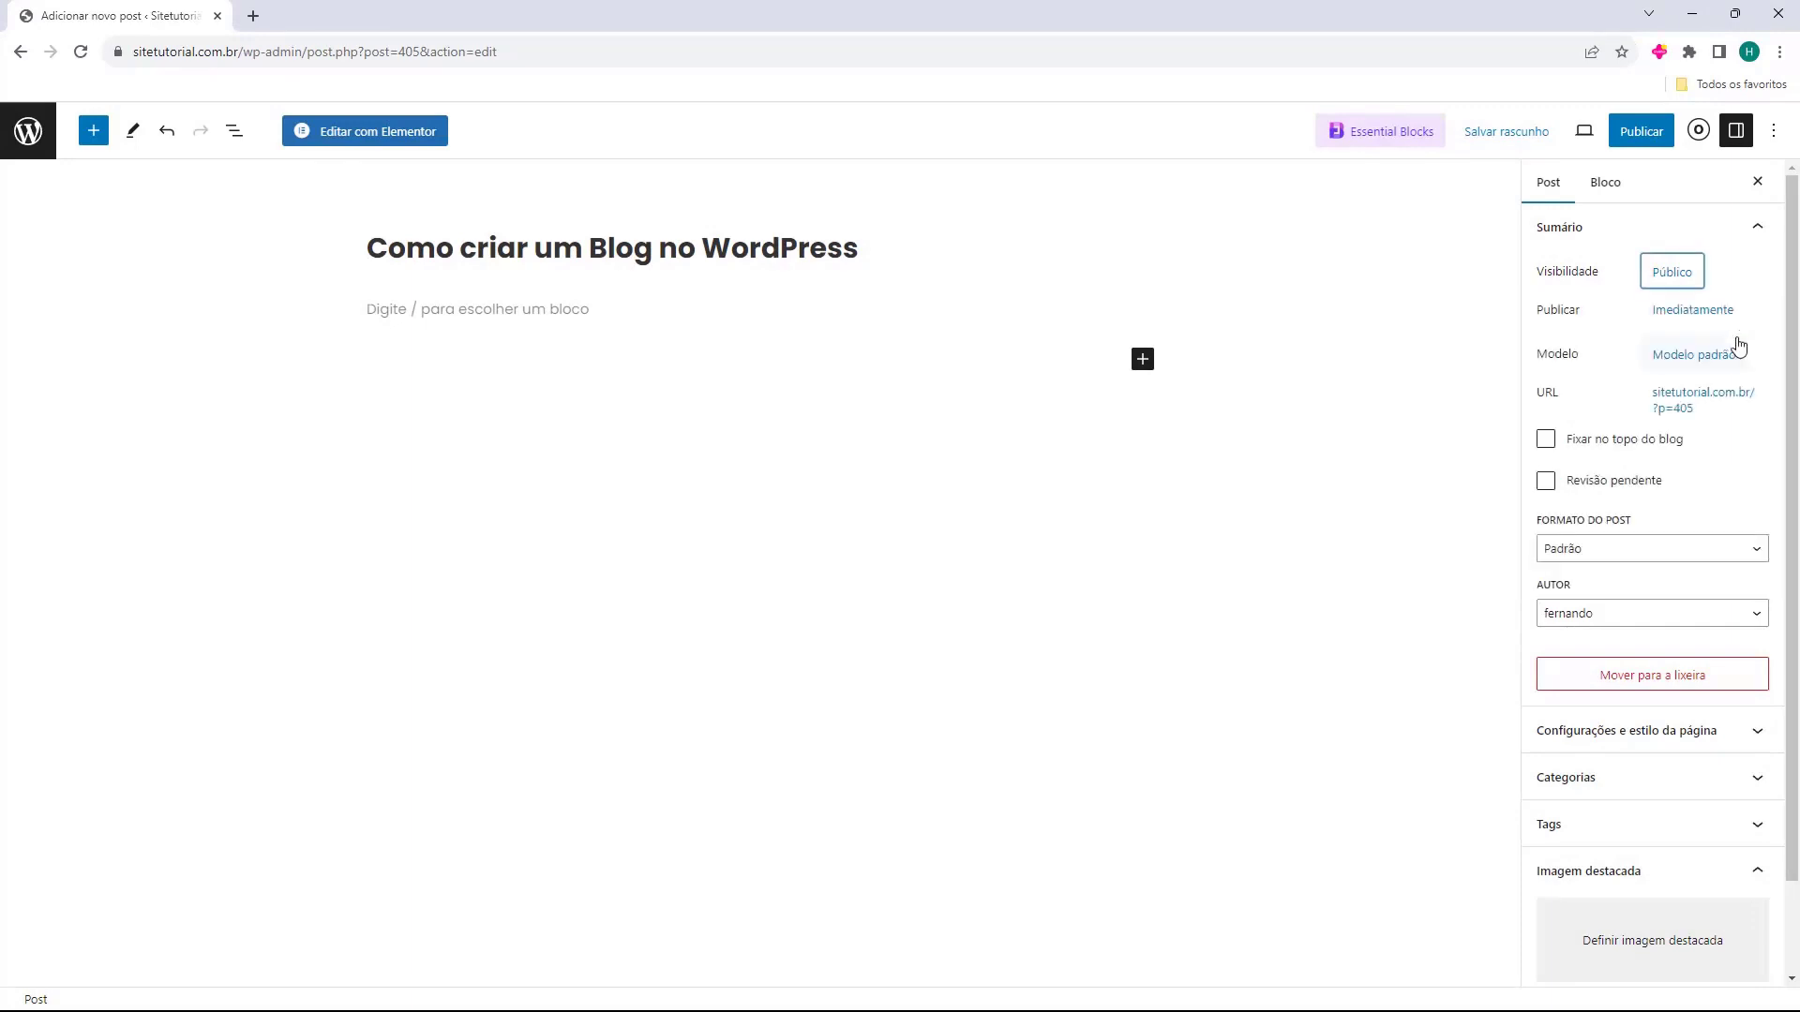
left_click_drag(1534, 321, 1586, 370)
left_click(1550, 311)
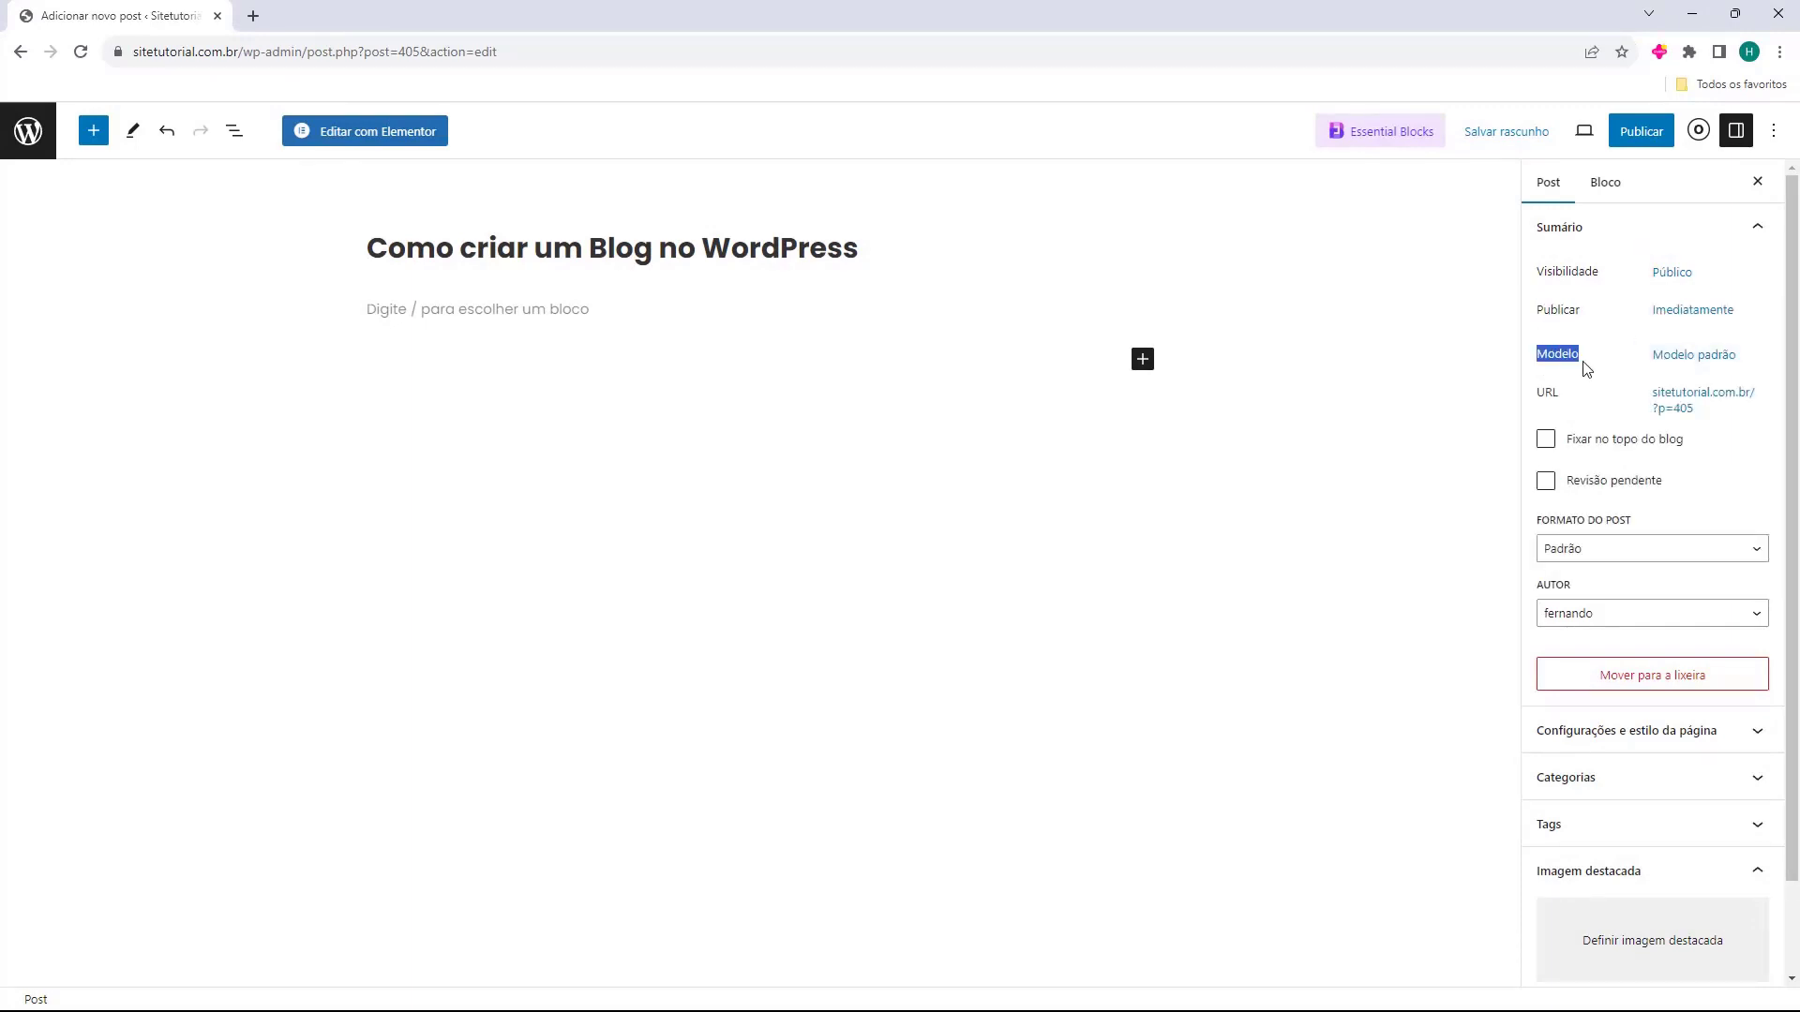
Review the available templates and keep the default post template.
left_click(1669, 356)
left_click(1605, 497)
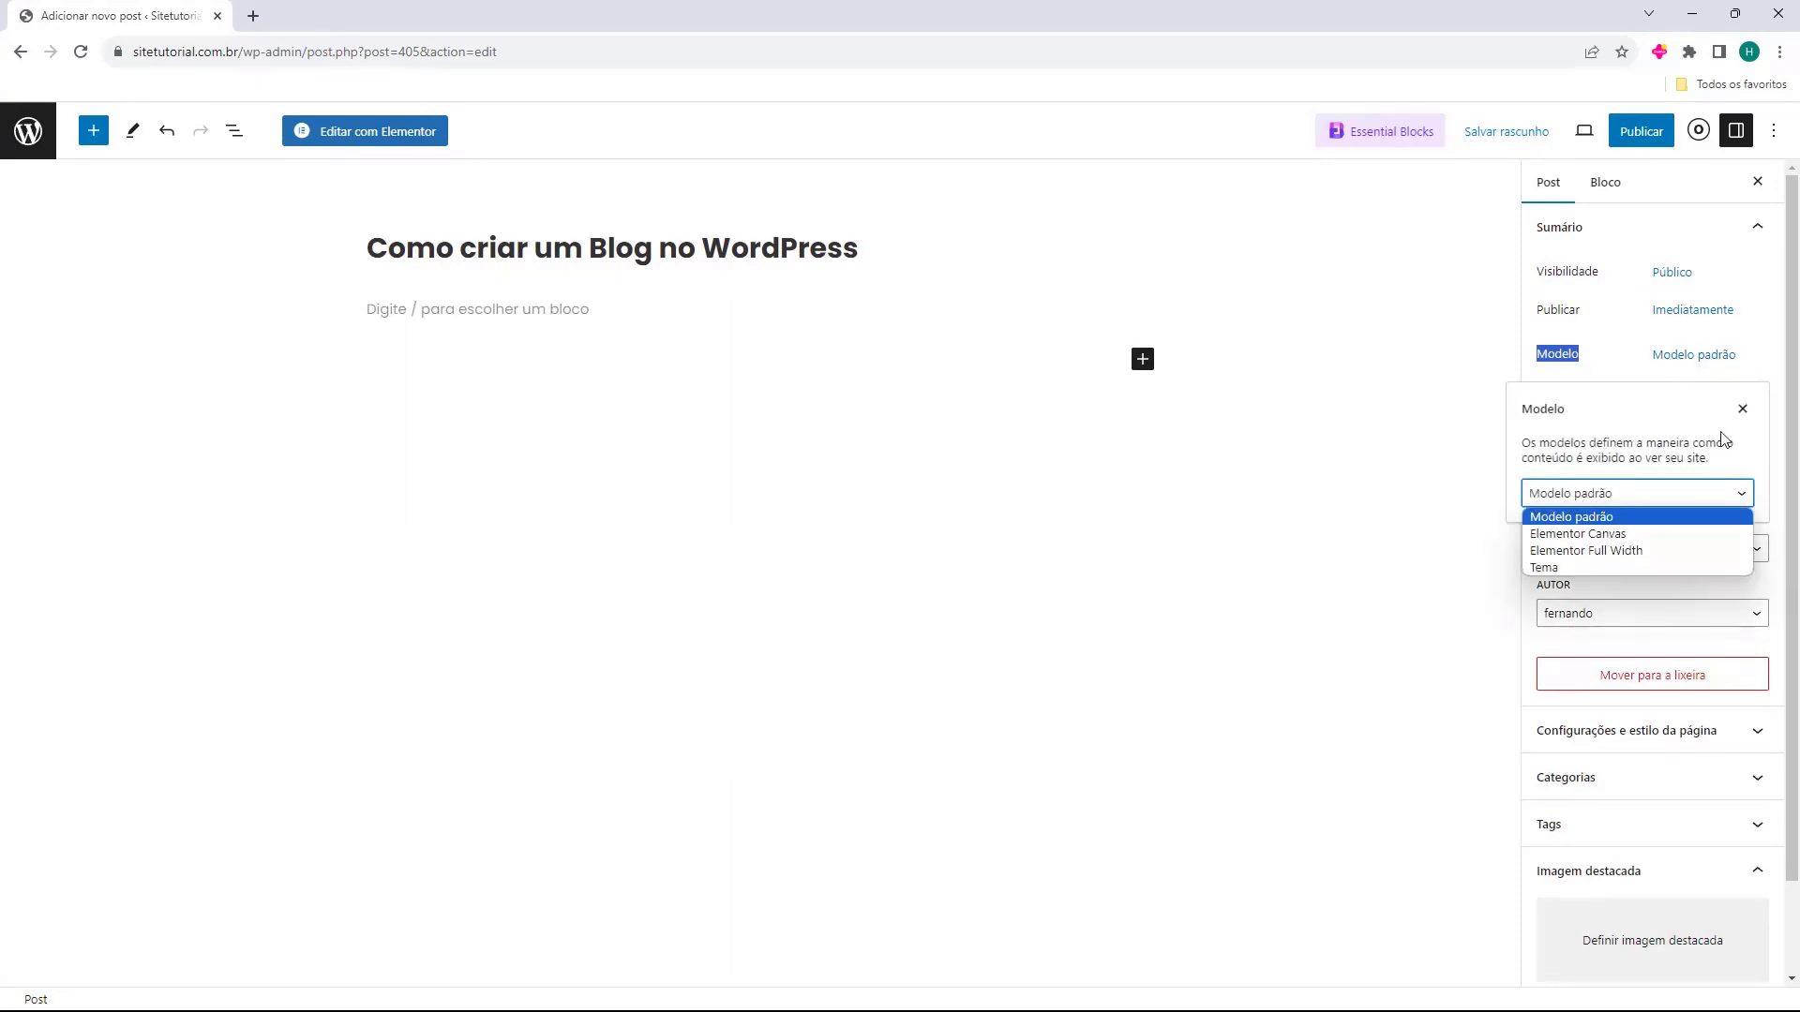
left_click(1743, 409)
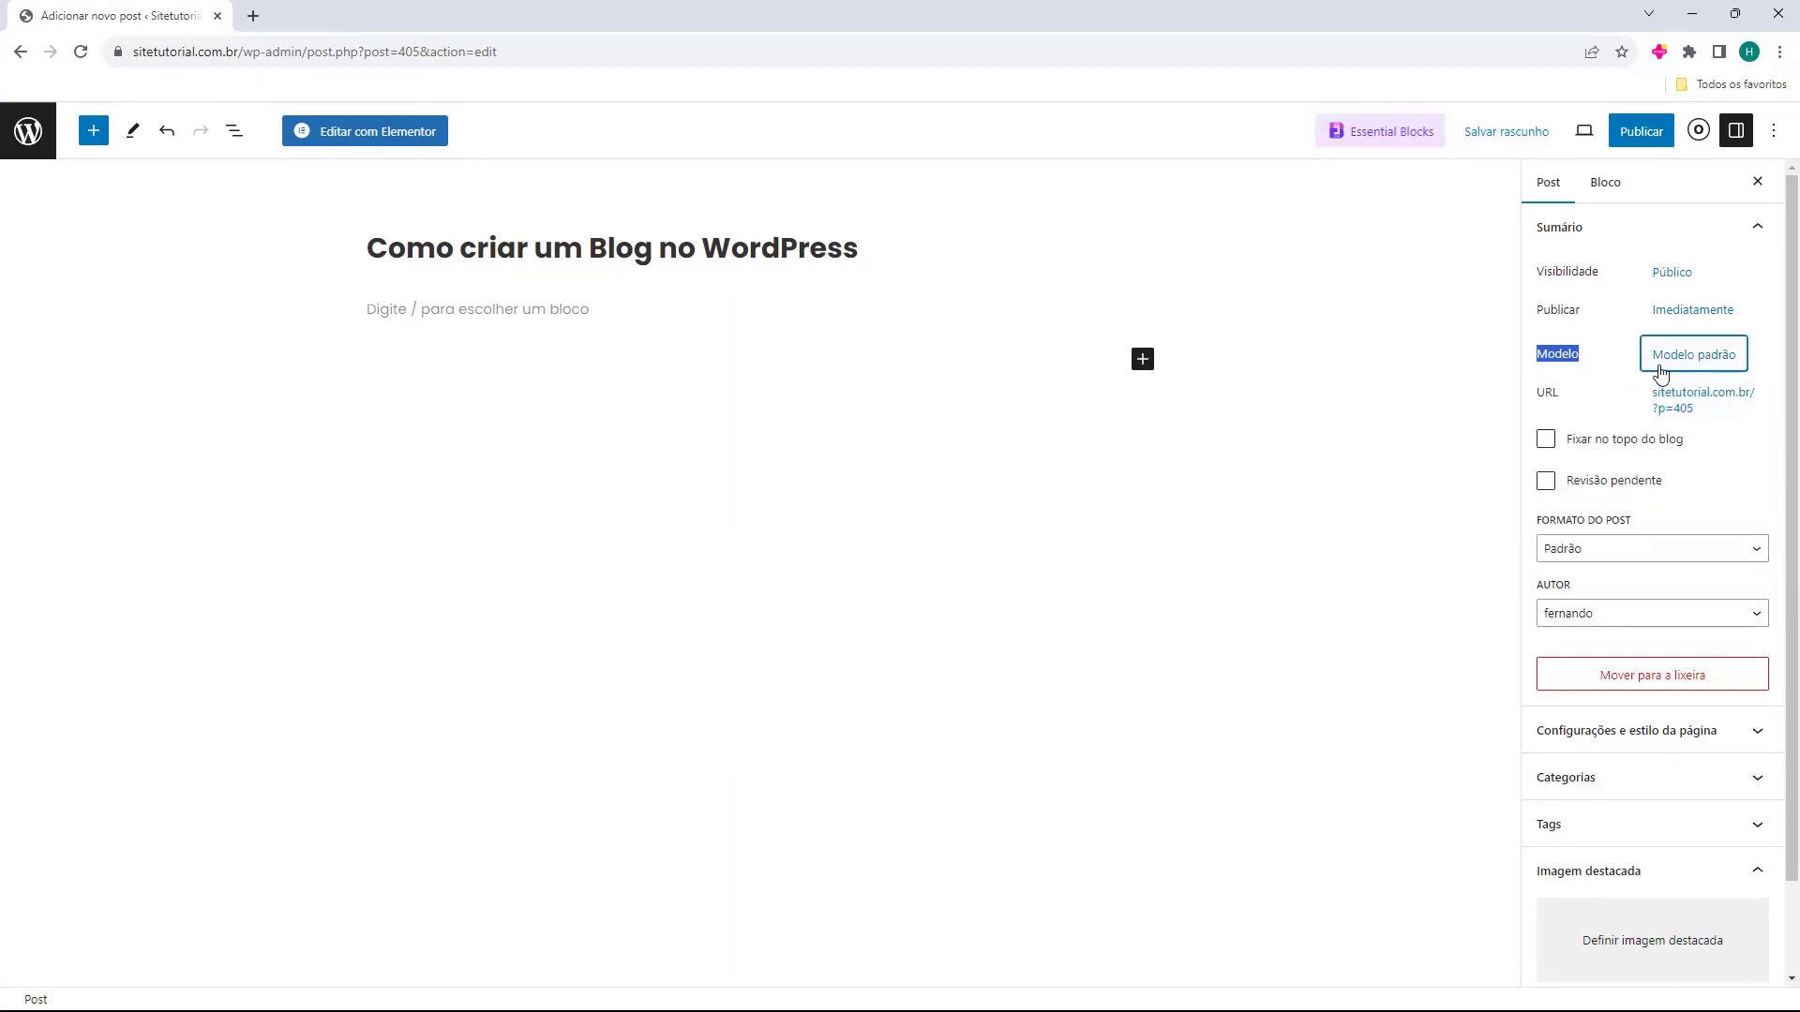
left_click(1538, 410)
Save the draft with Ctrl+S, leaving it unpinned and not pending review.
left_click(1545, 440)
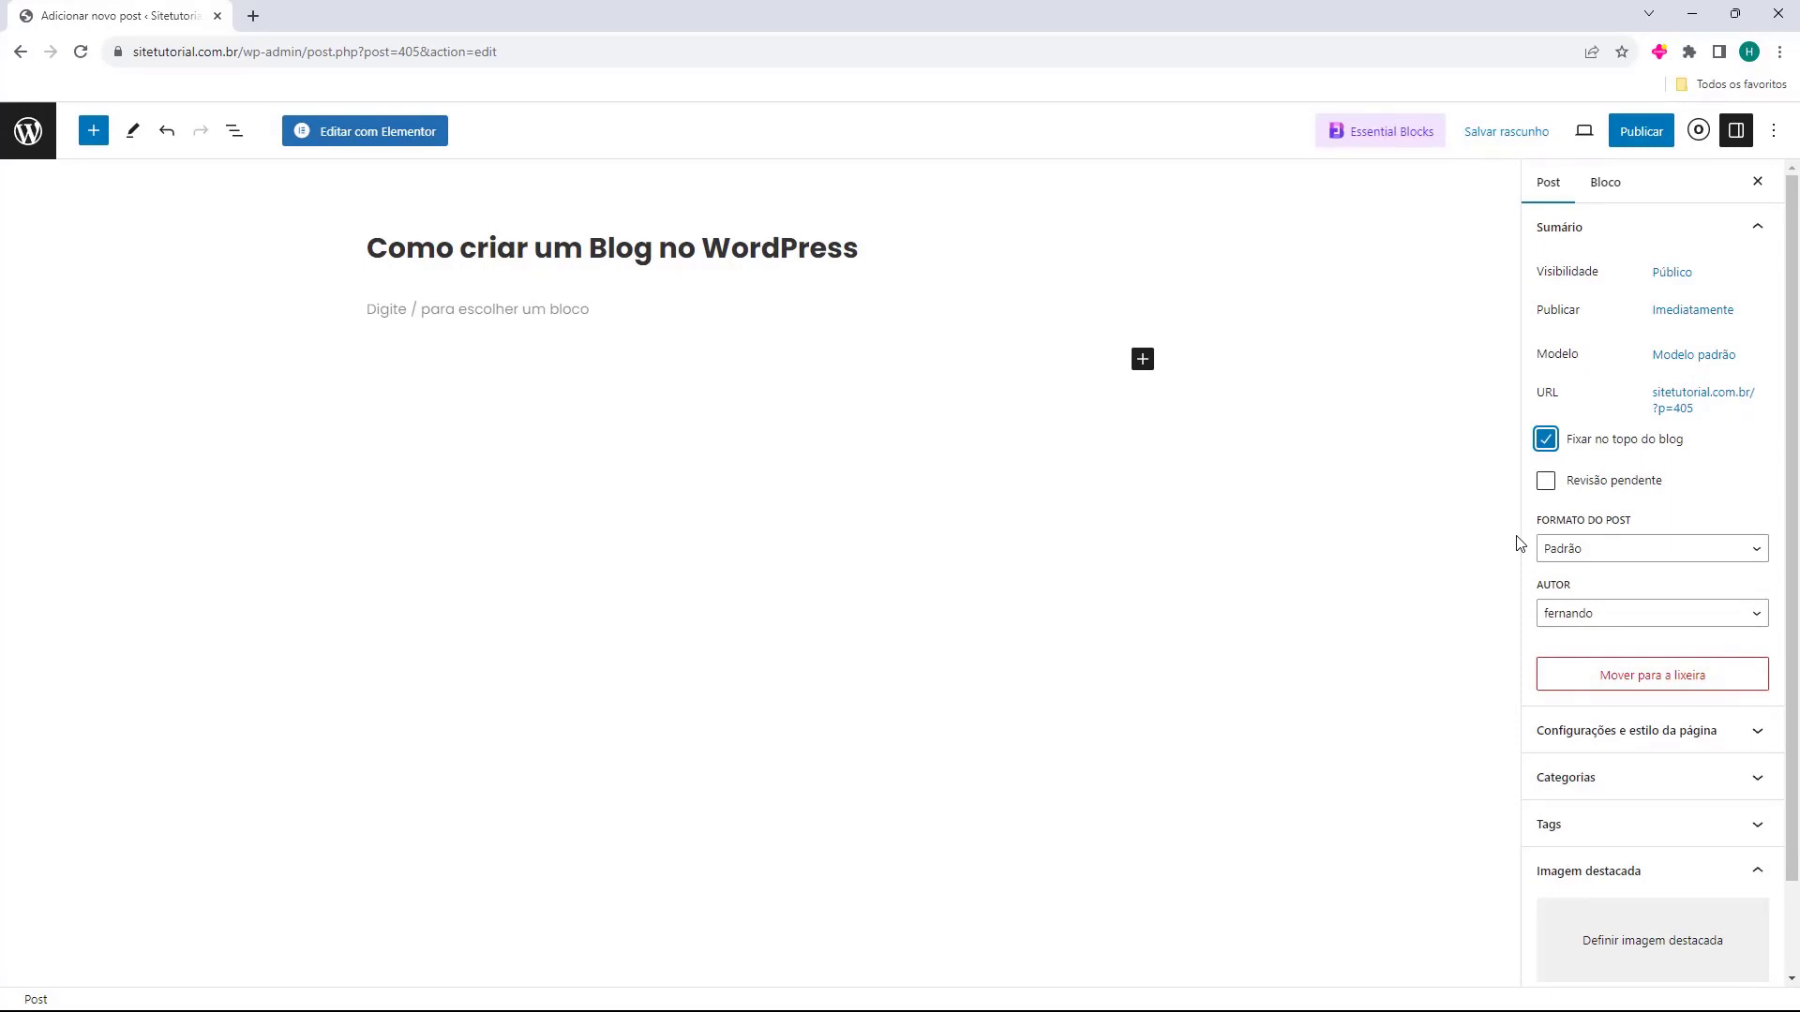
key("ctrl+s")
left_click(1545, 439)
left_click(1545, 481)
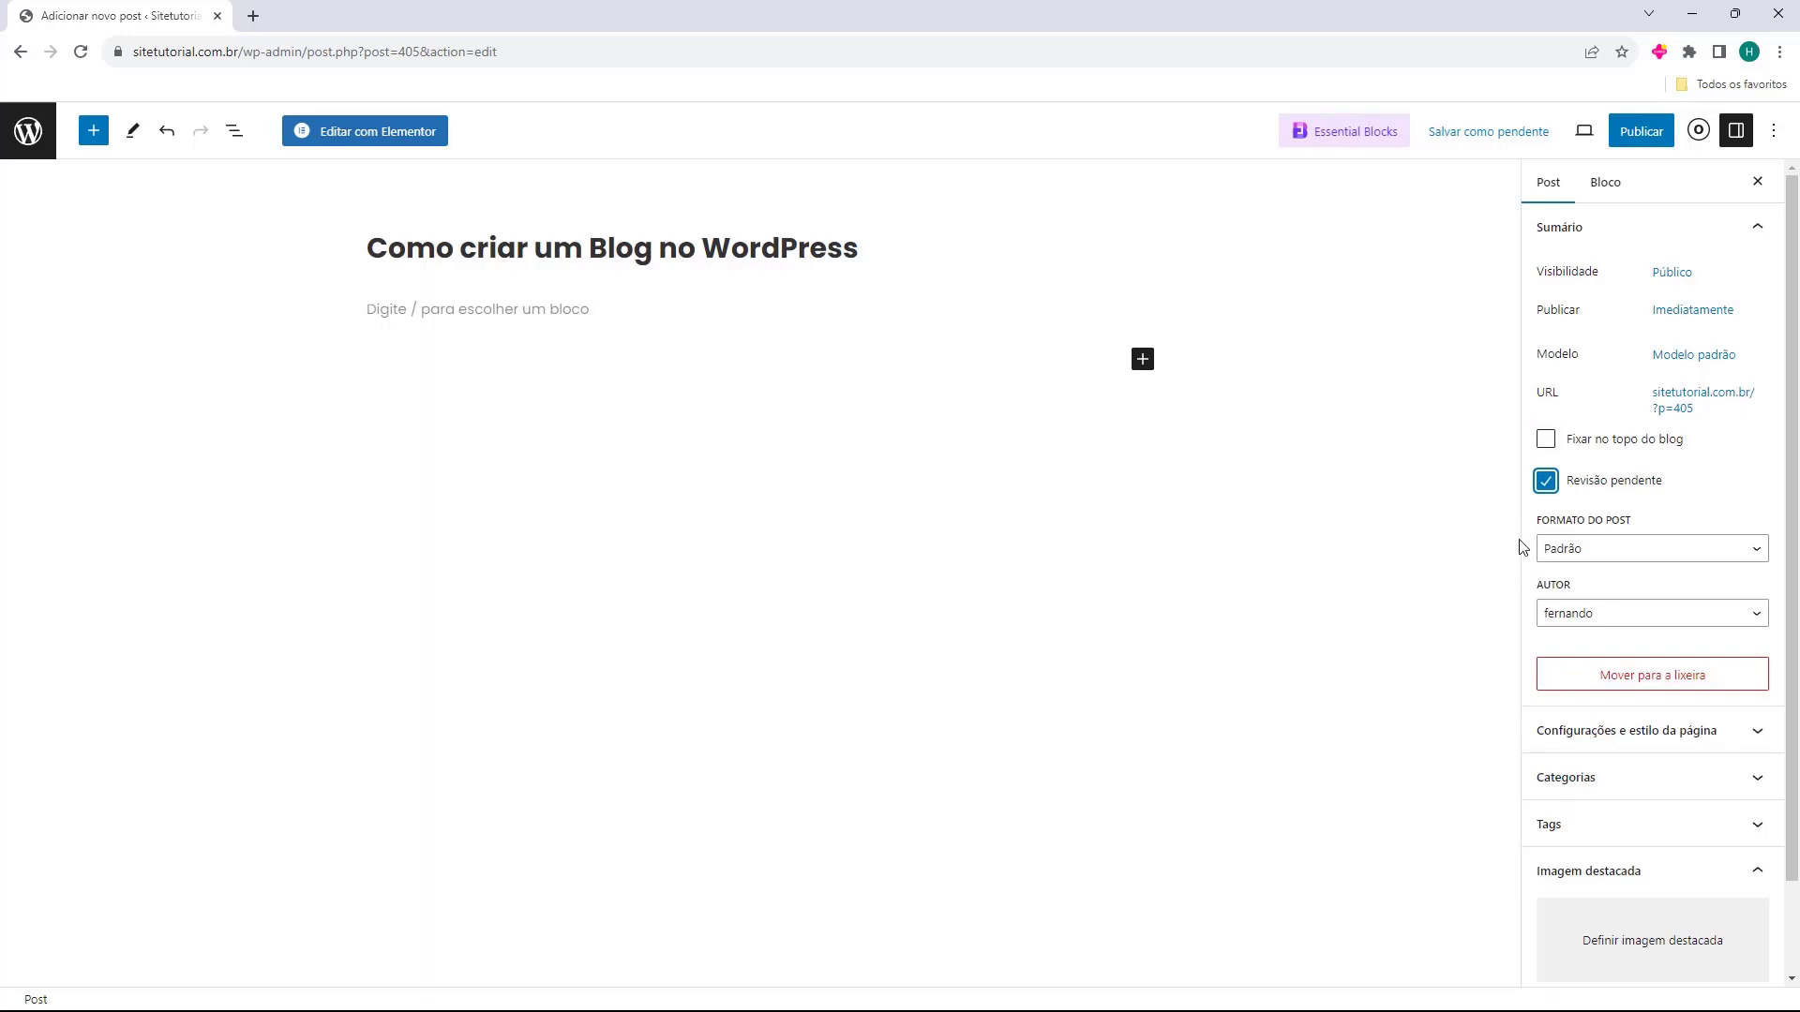
left_click(1546, 487)
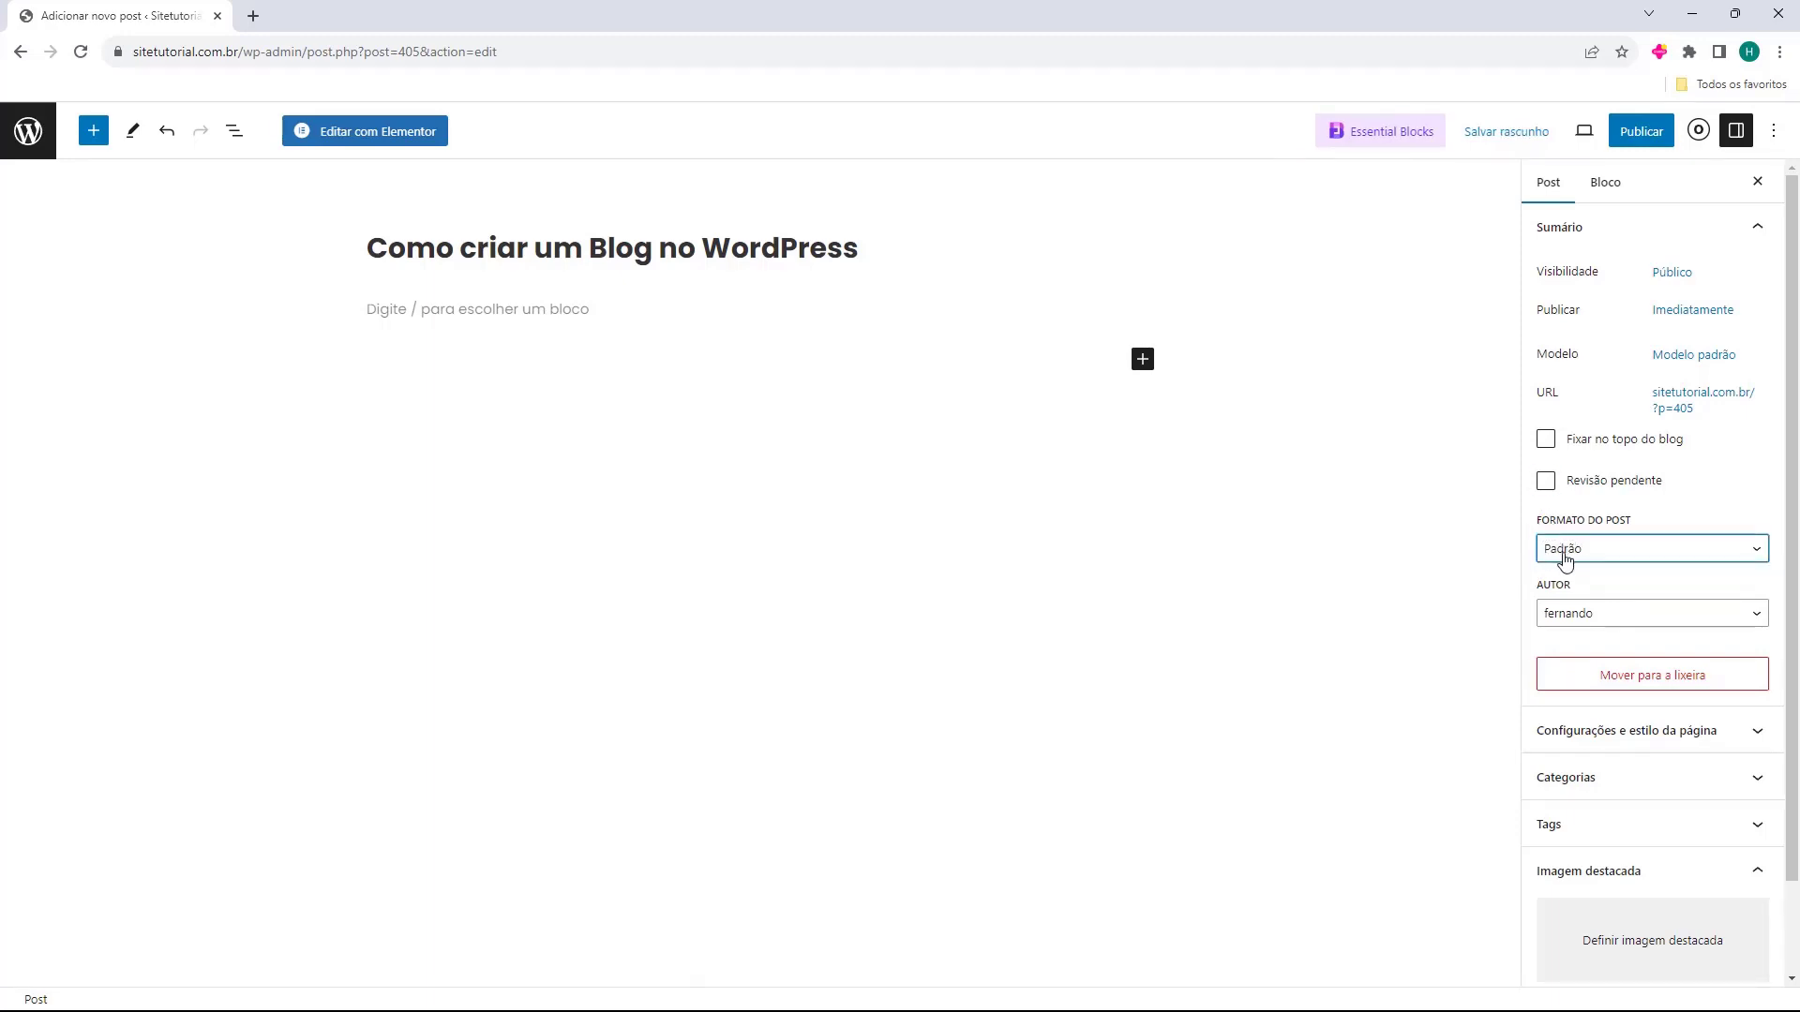
Keep the current author and expand the page settings and style section.
left_click(1546, 617)
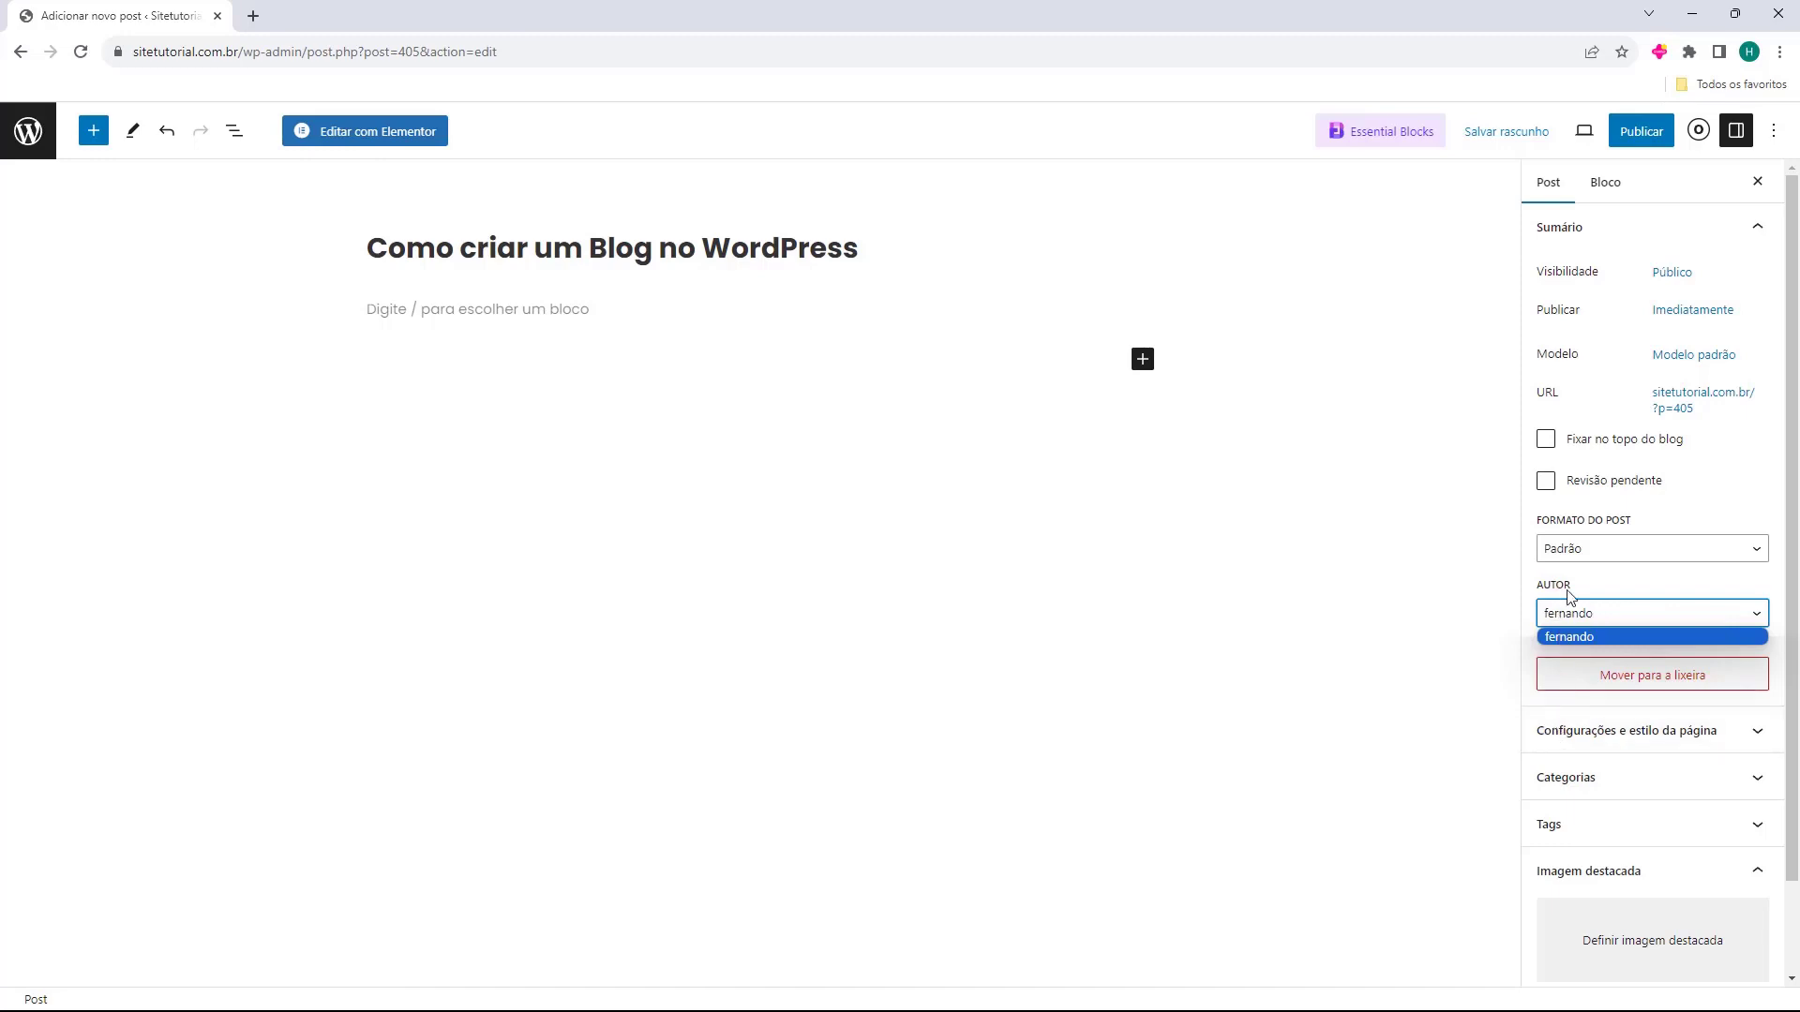
left_click(1563, 616)
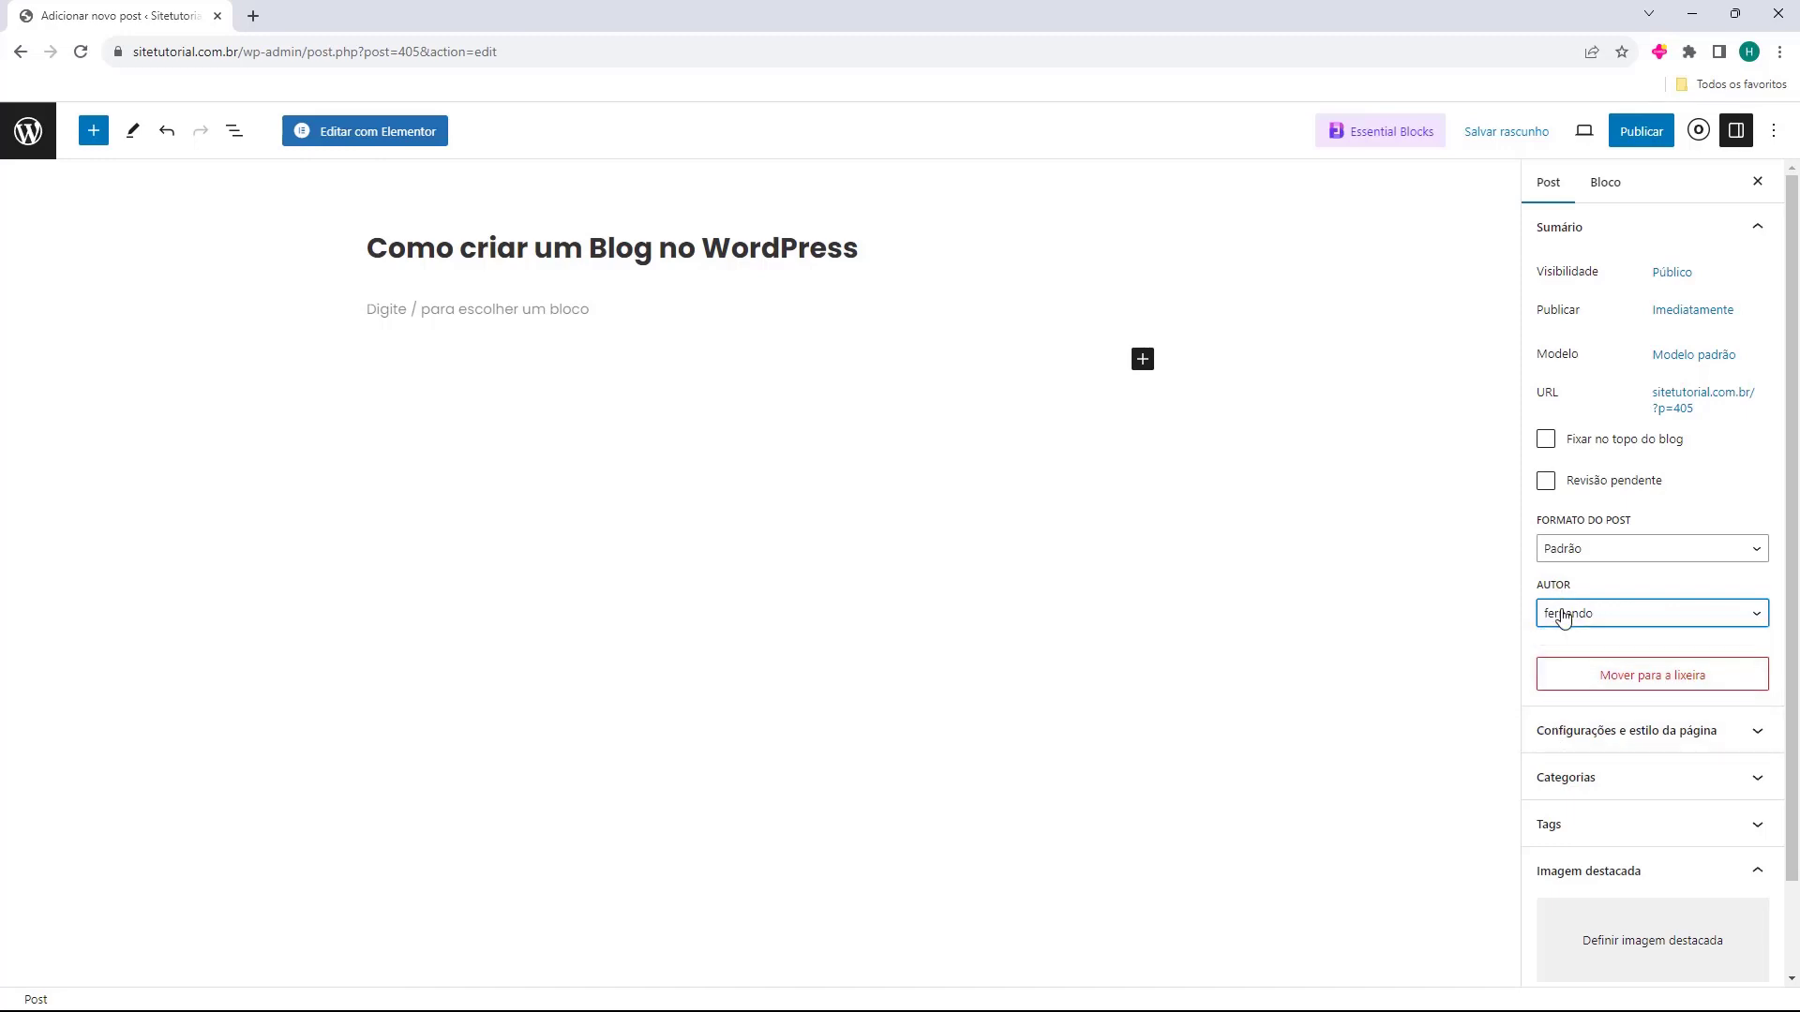
scroll(1537, 572, "down", 2)
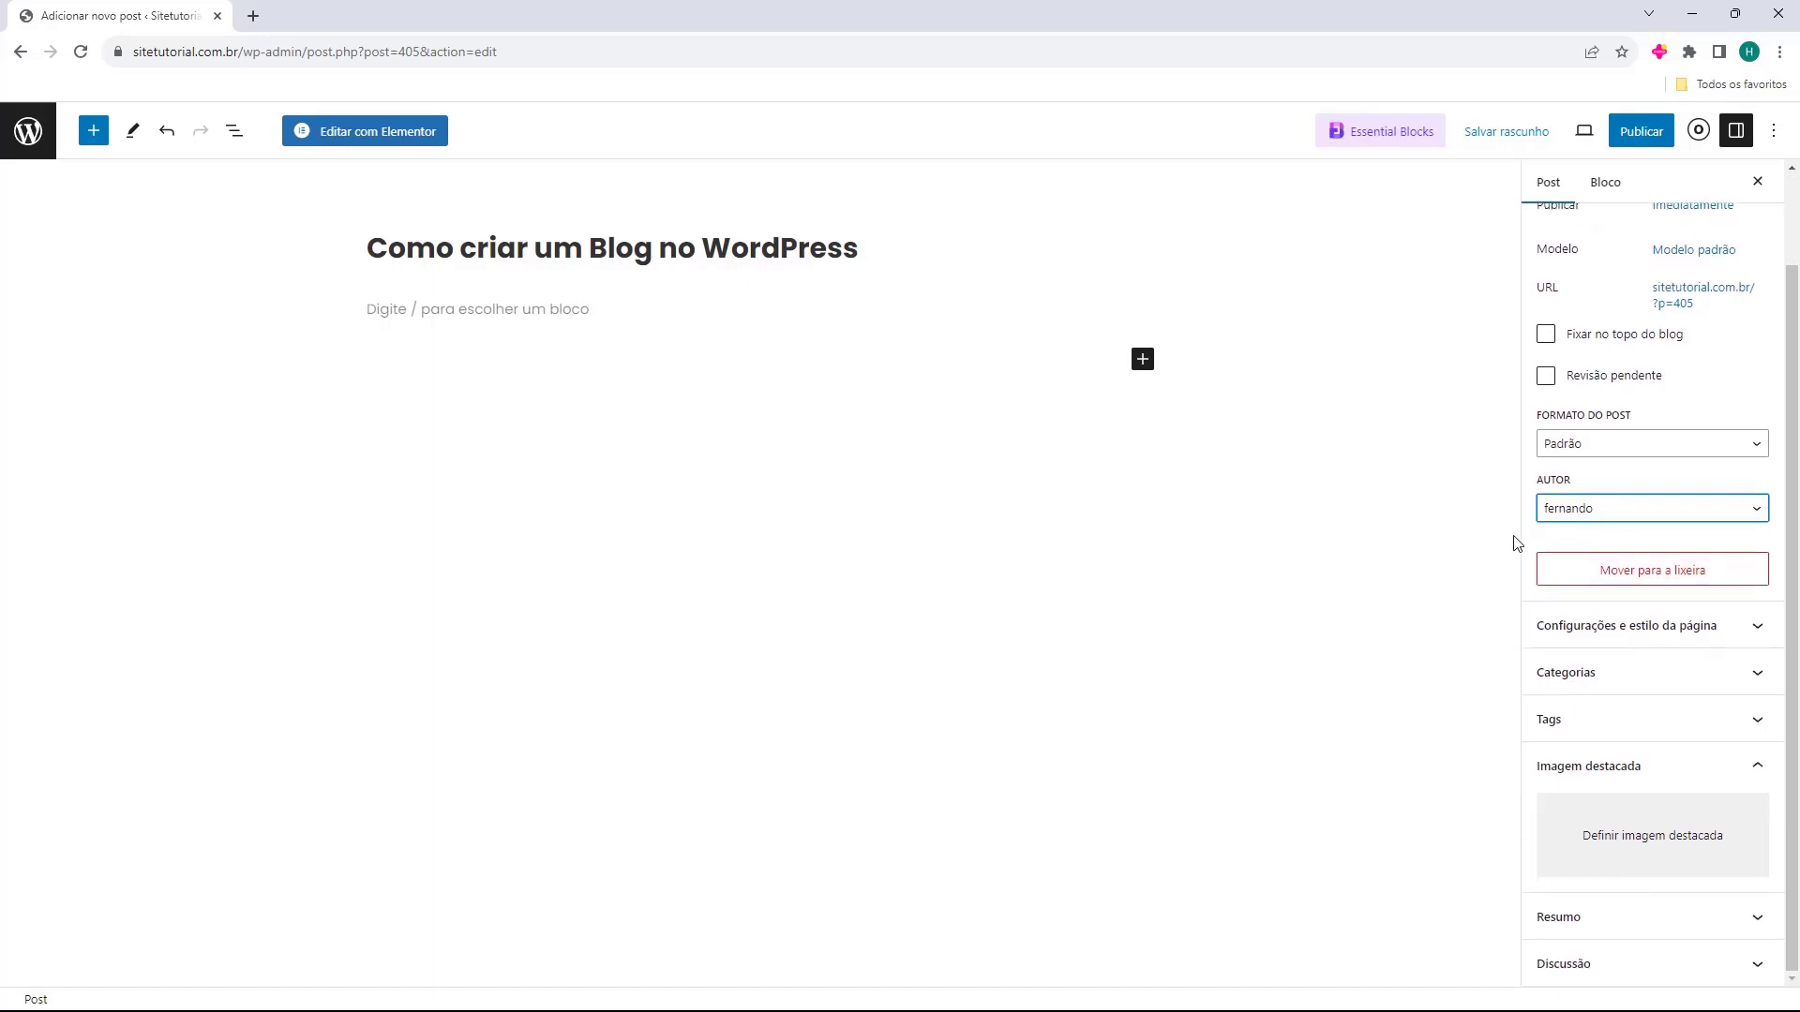
left_click(1563, 635)
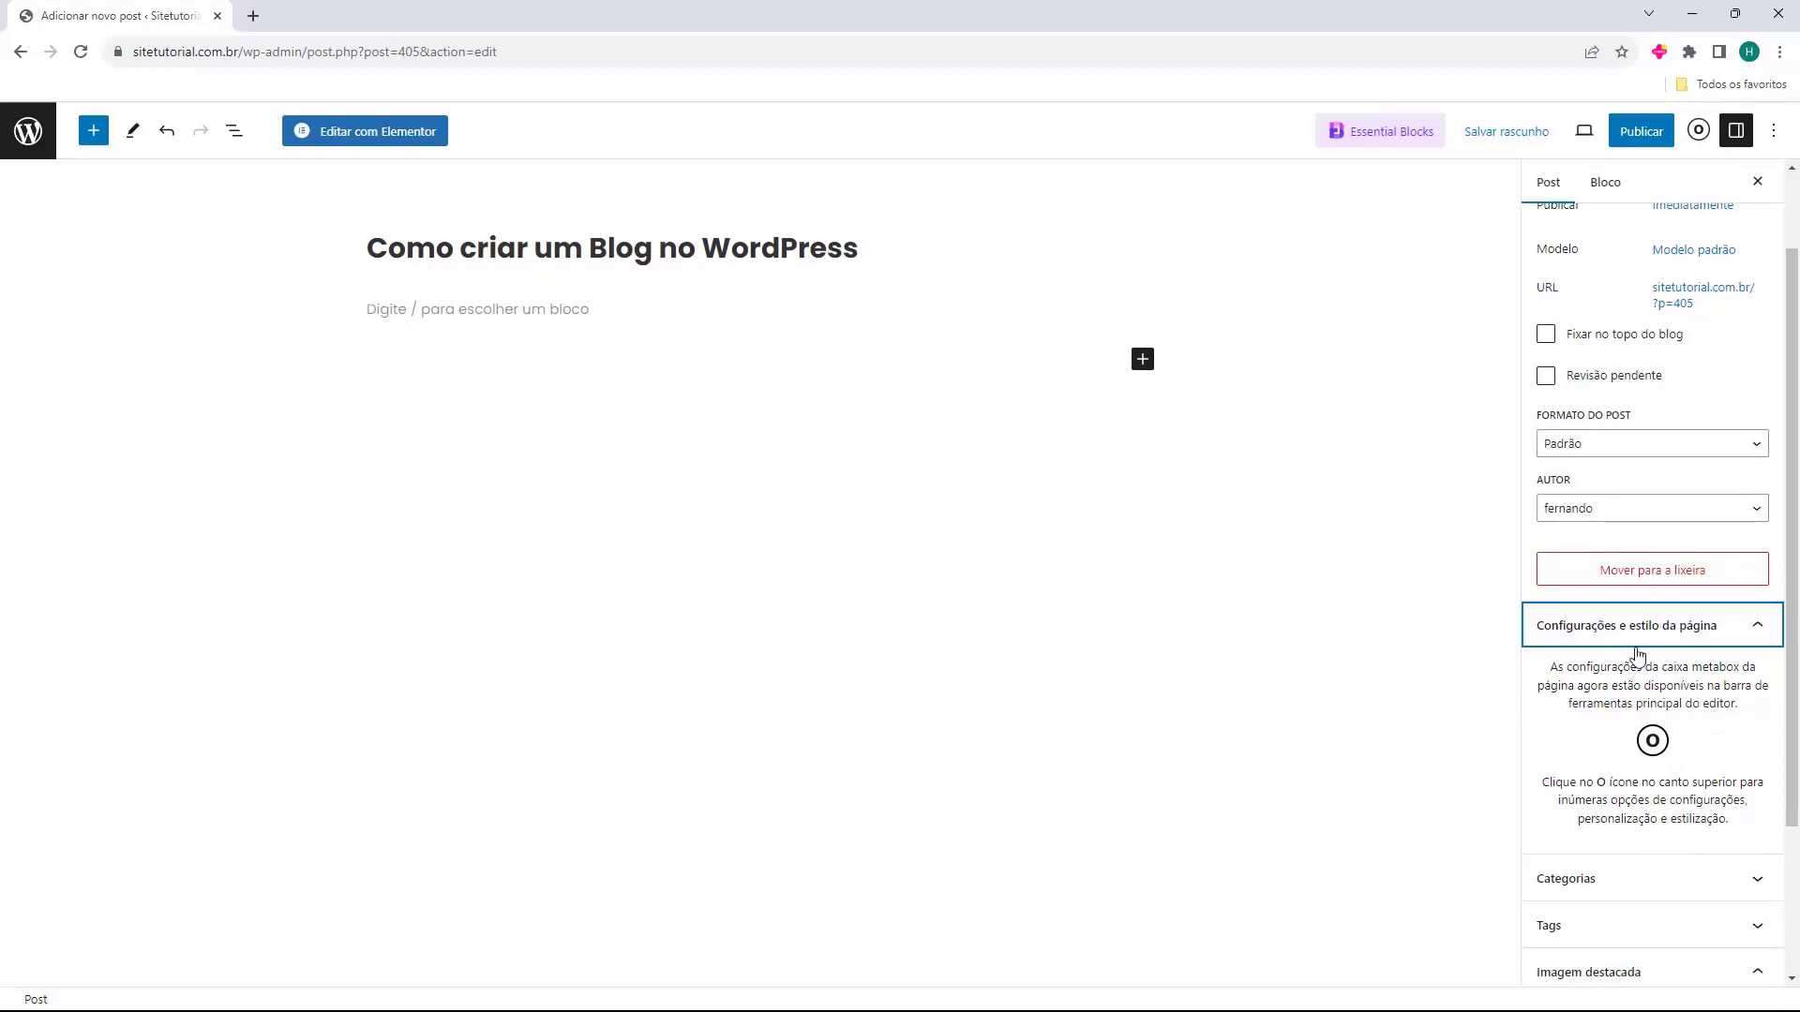
Open Categorias and enter 'WordPress' as a new category name.
left_click(1594, 635)
left_click(1597, 680)
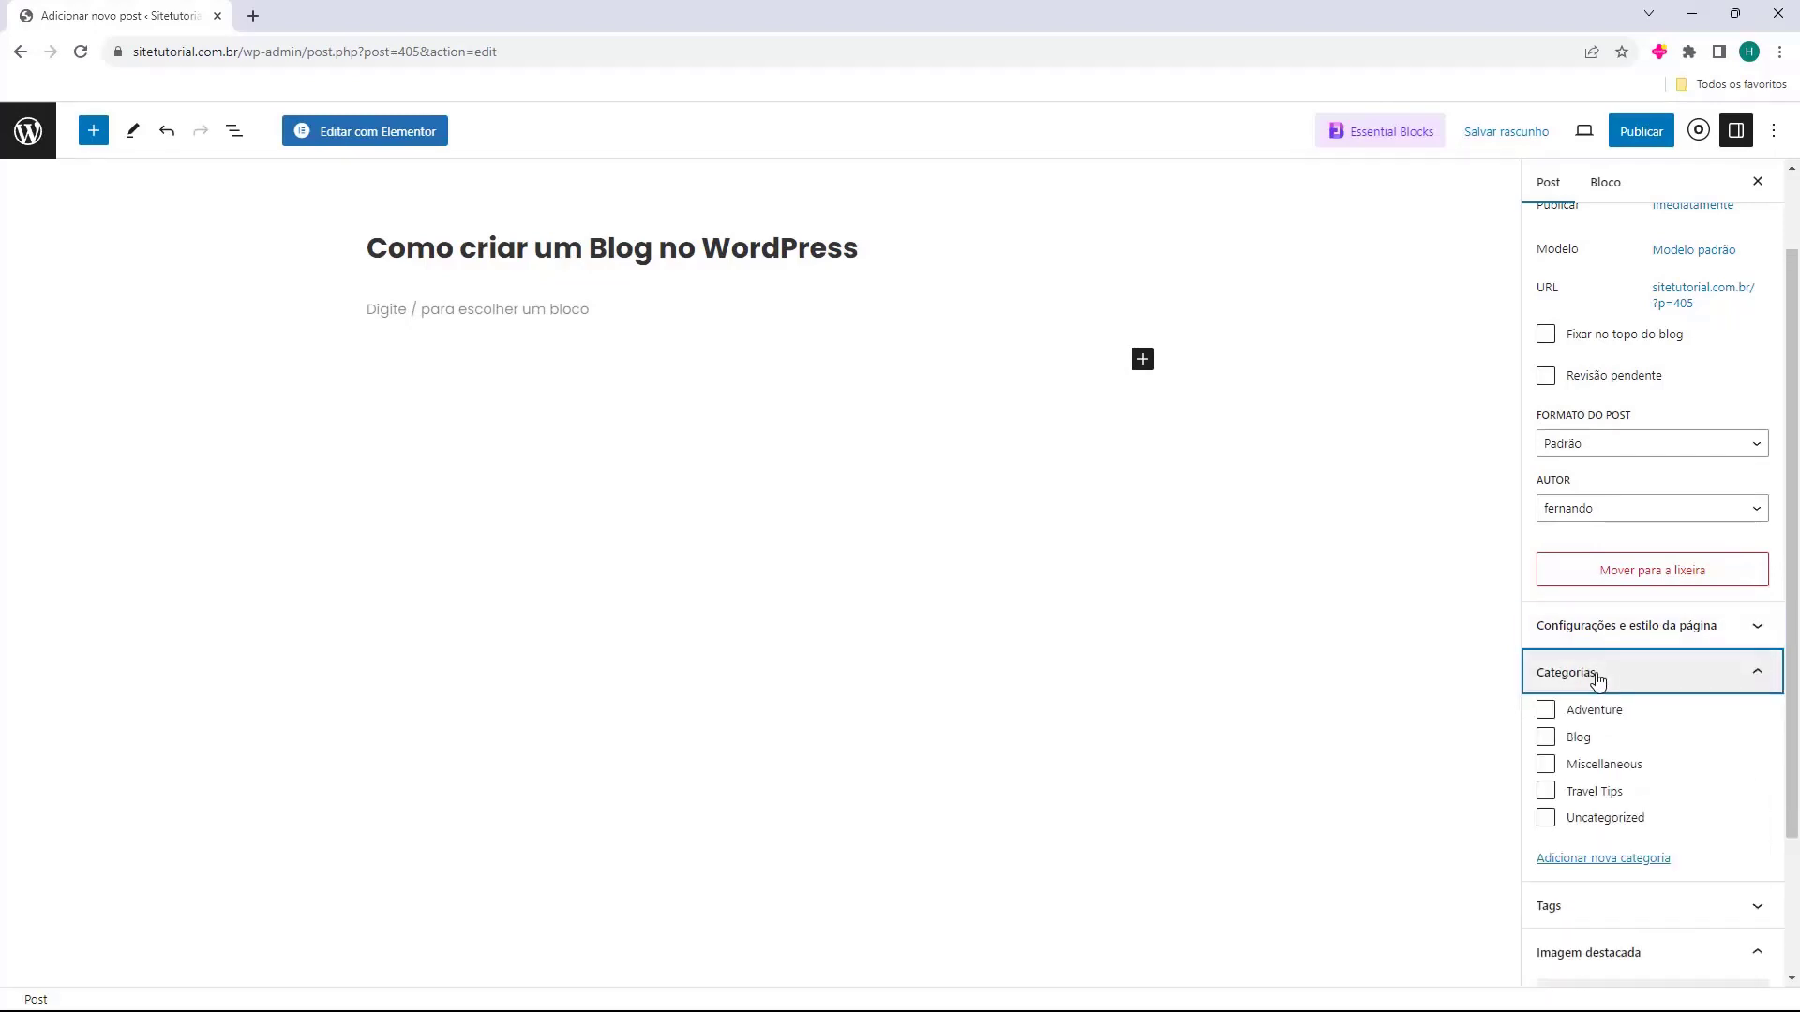
scroll(1601, 722, "down", 1)
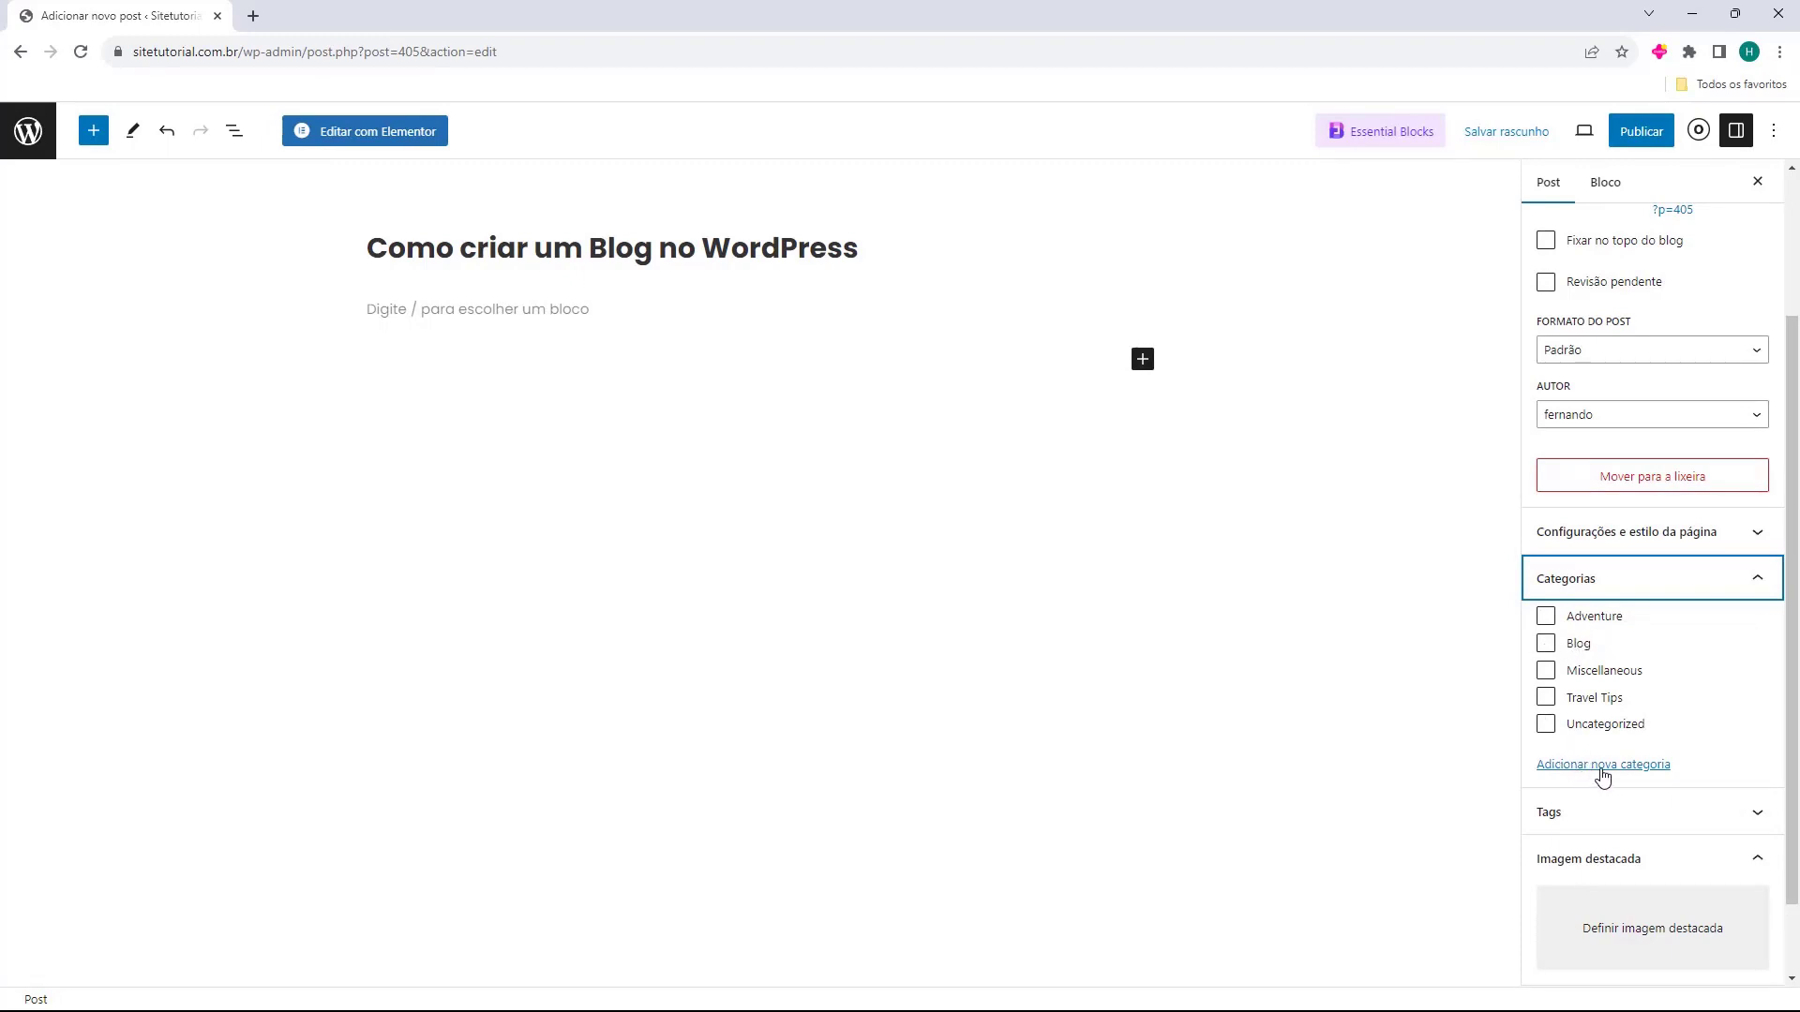
left_click(1602, 769)
scroll(1599, 750, "down", 2)
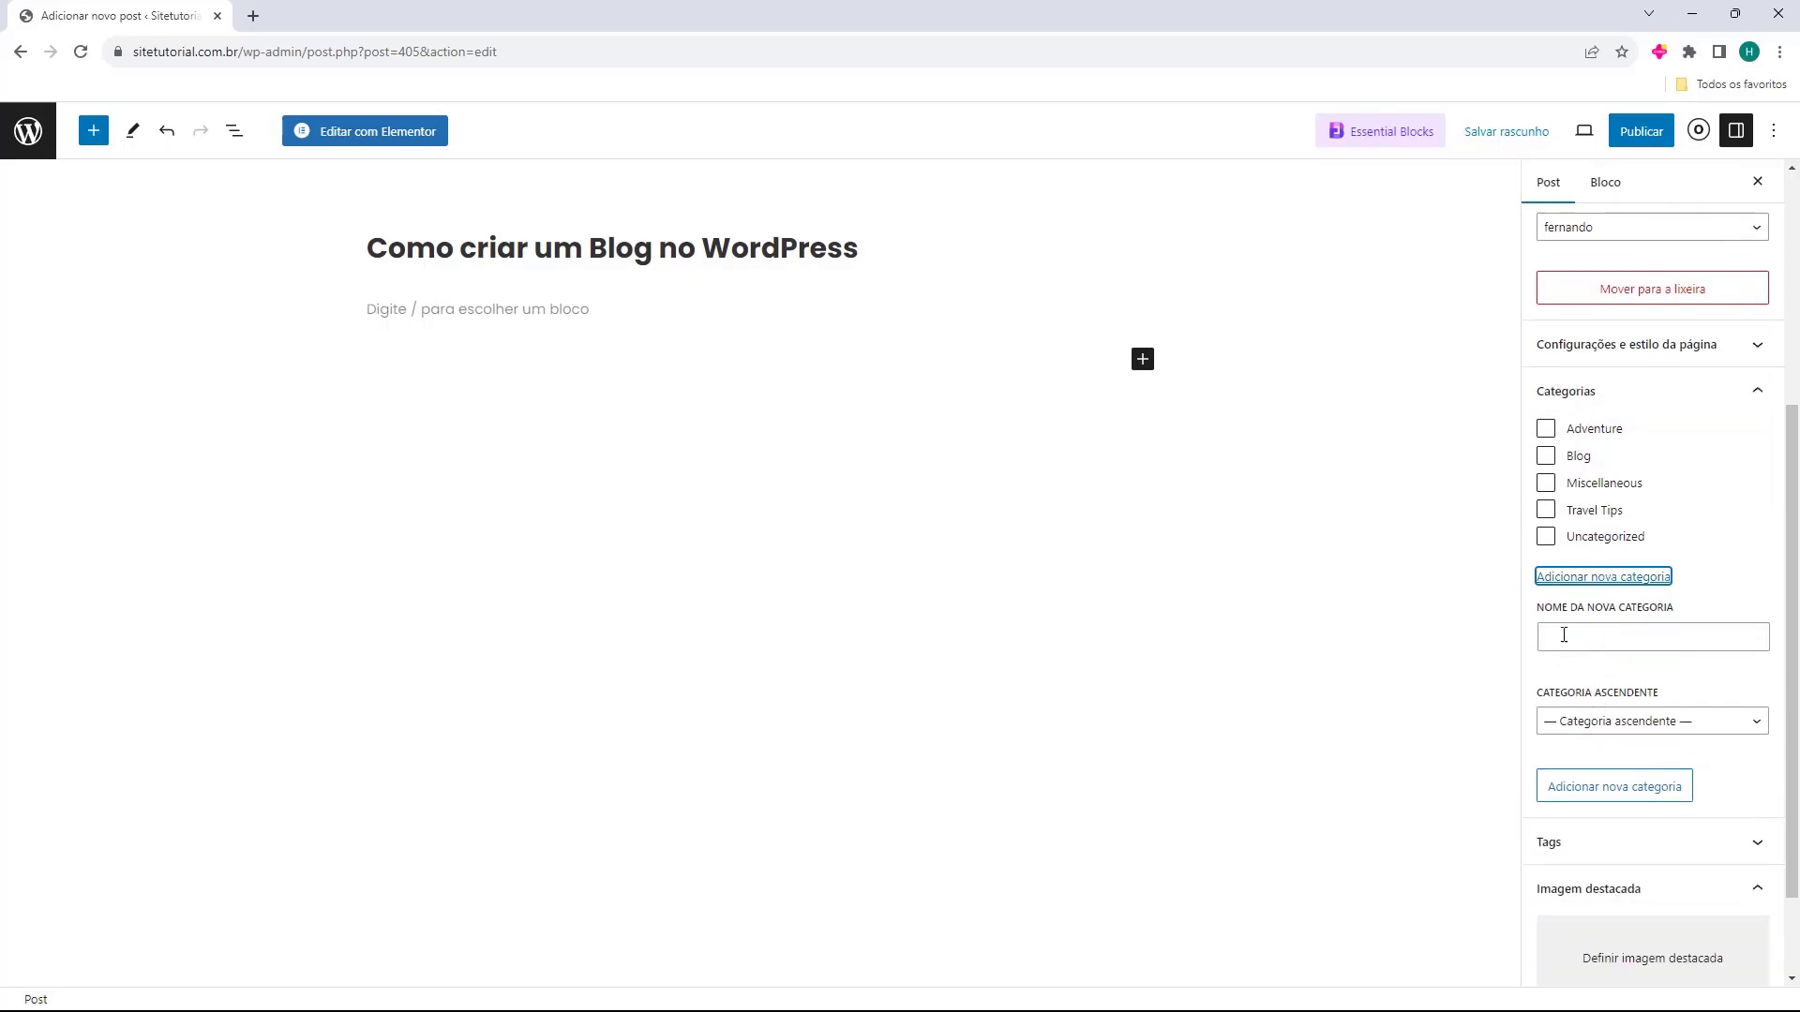
left_click_drag(1538, 624, 1594, 634)
left_click(1612, 643)
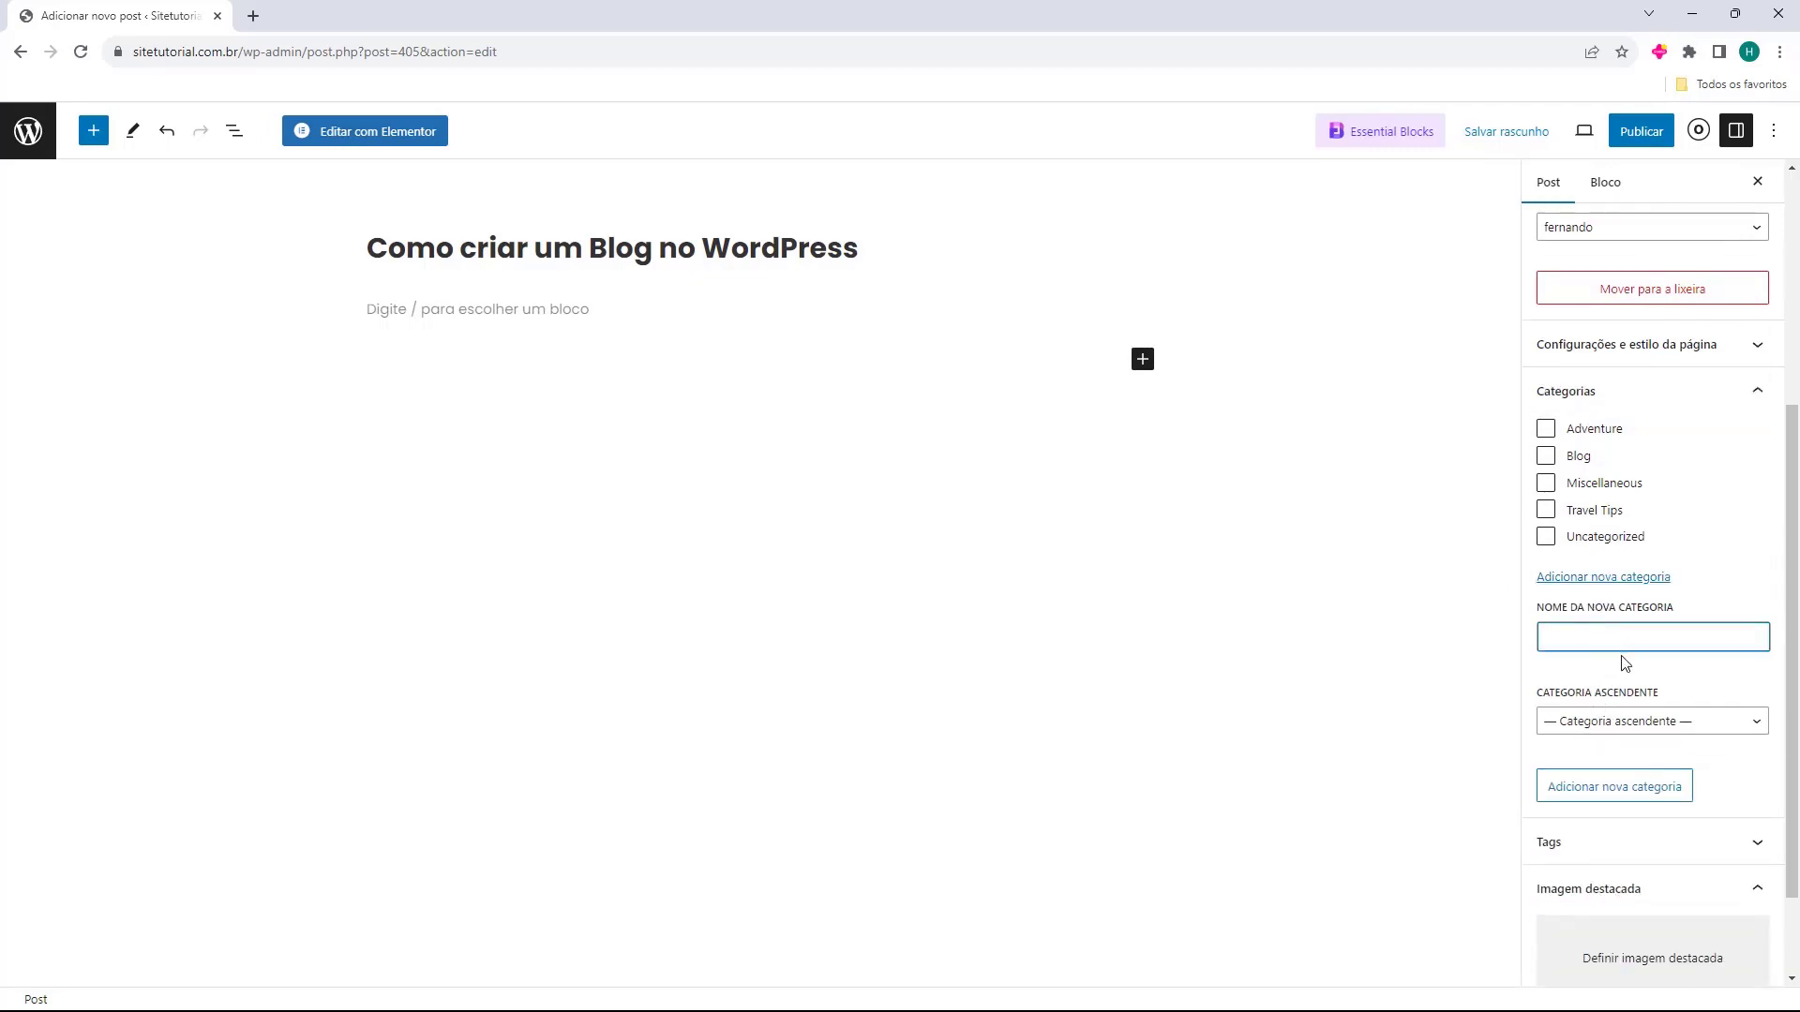
type("WordPress")
double_click(1636, 639)
left_click(1636, 641)
Create the WordPress category with no parent and also check Blog.
left_click(1594, 724)
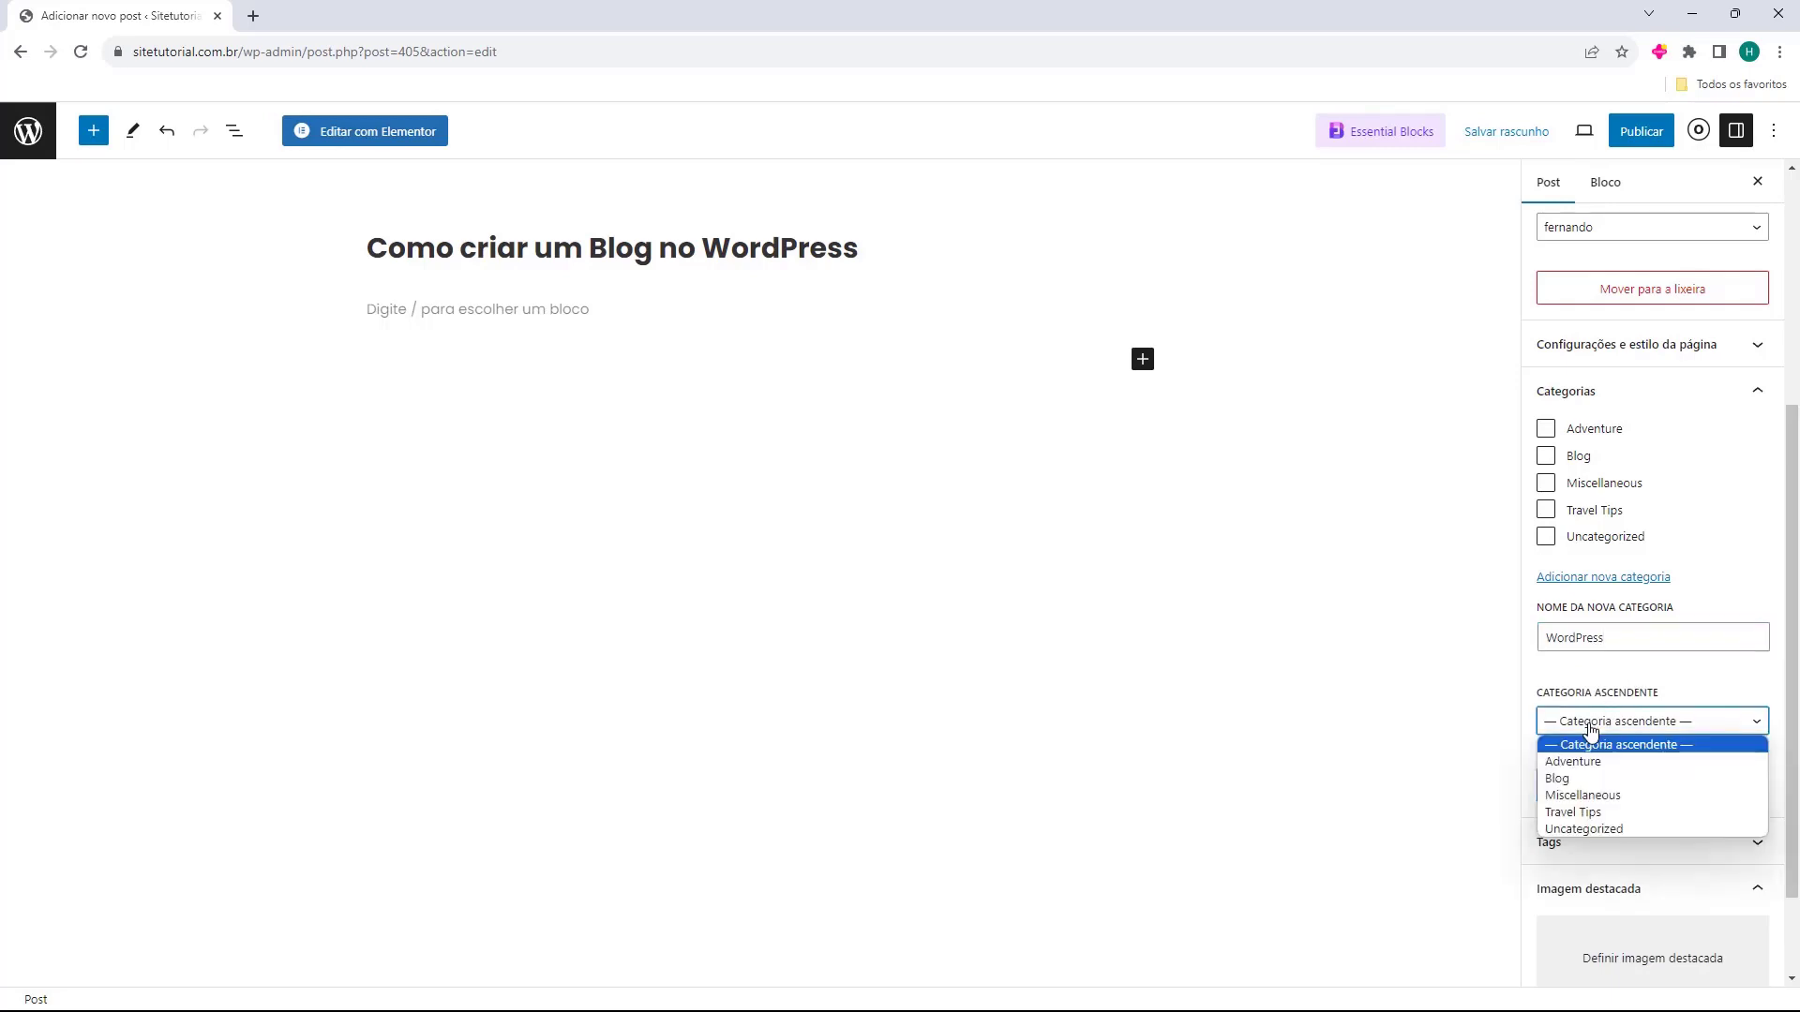
left_click(1619, 728)
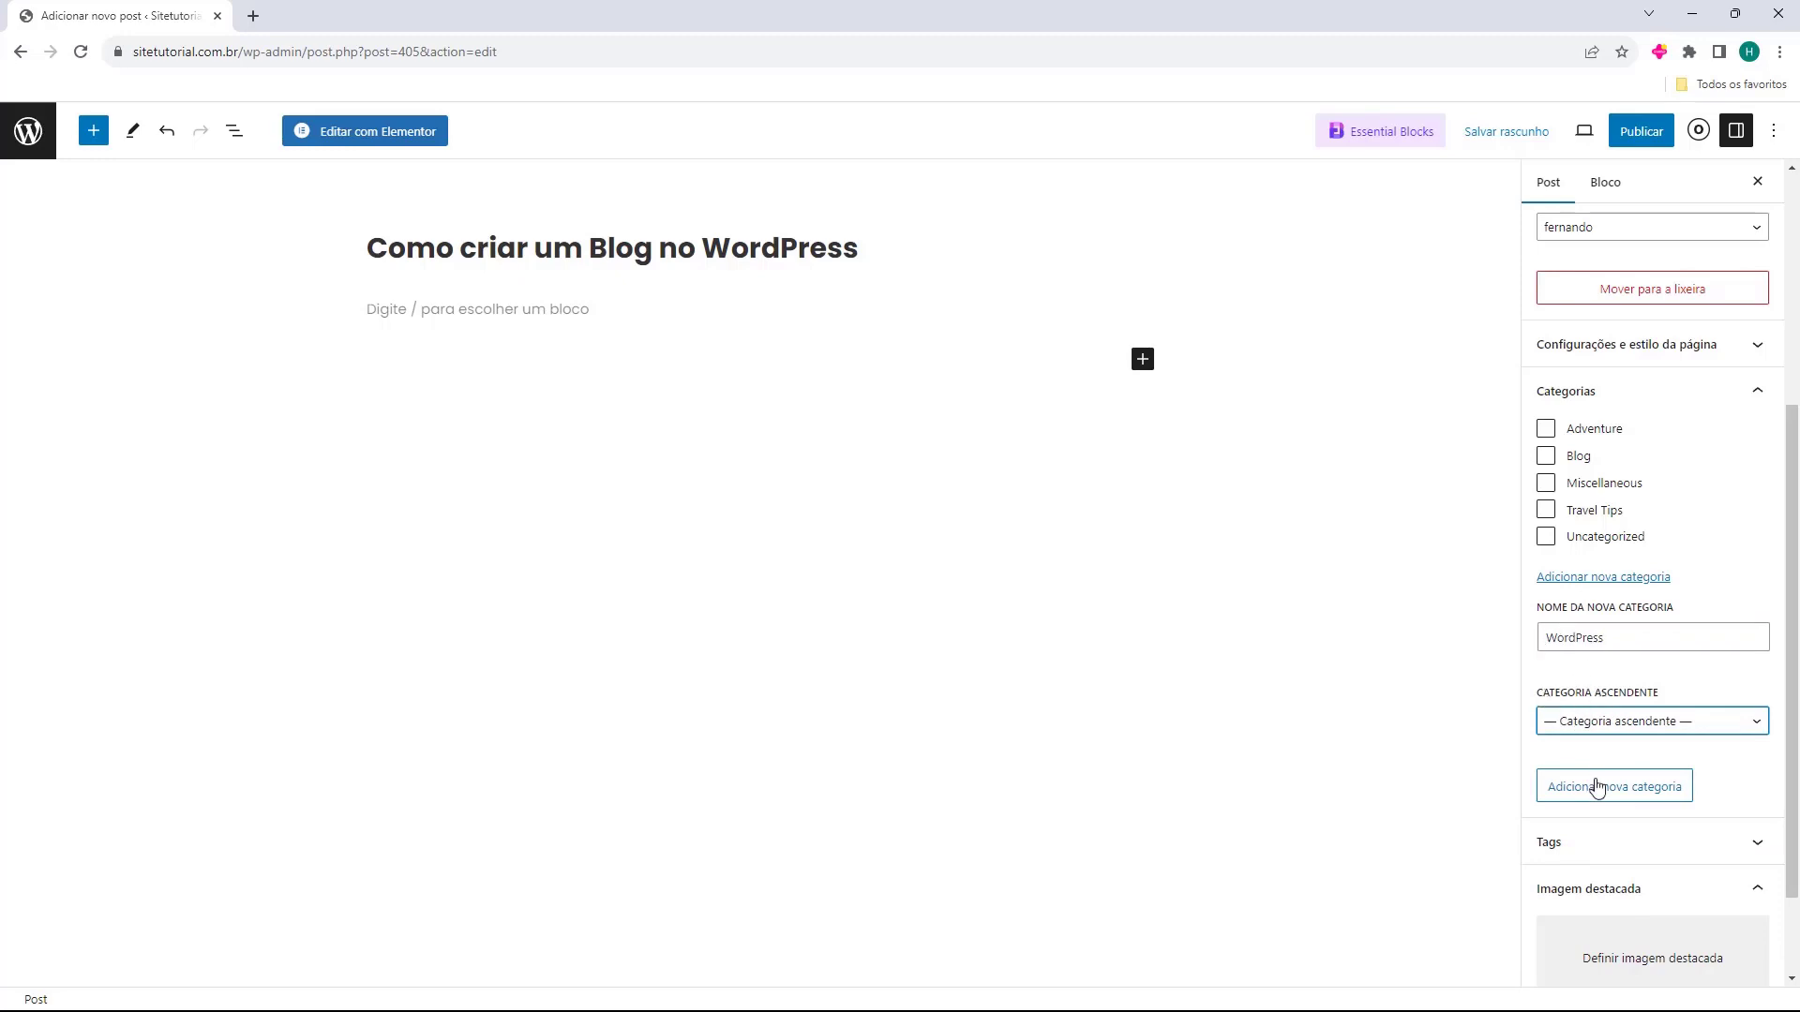
left_click(1619, 792)
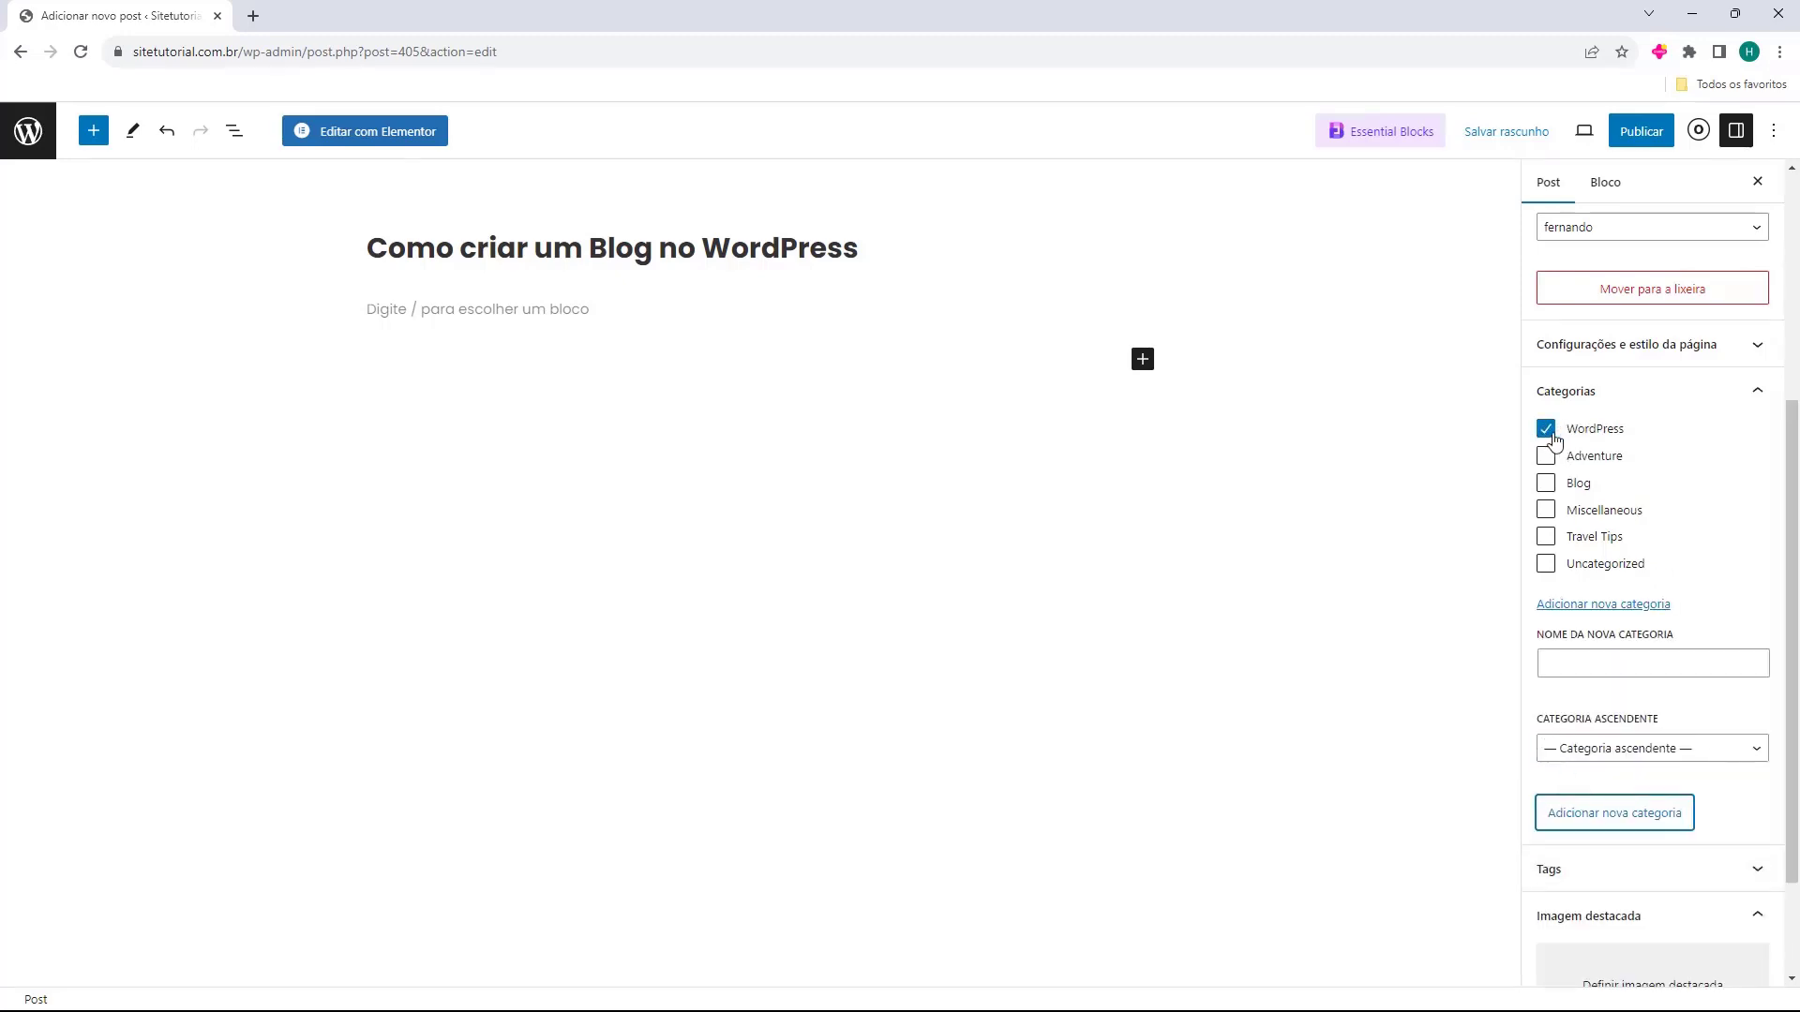
left_click(1545, 483)
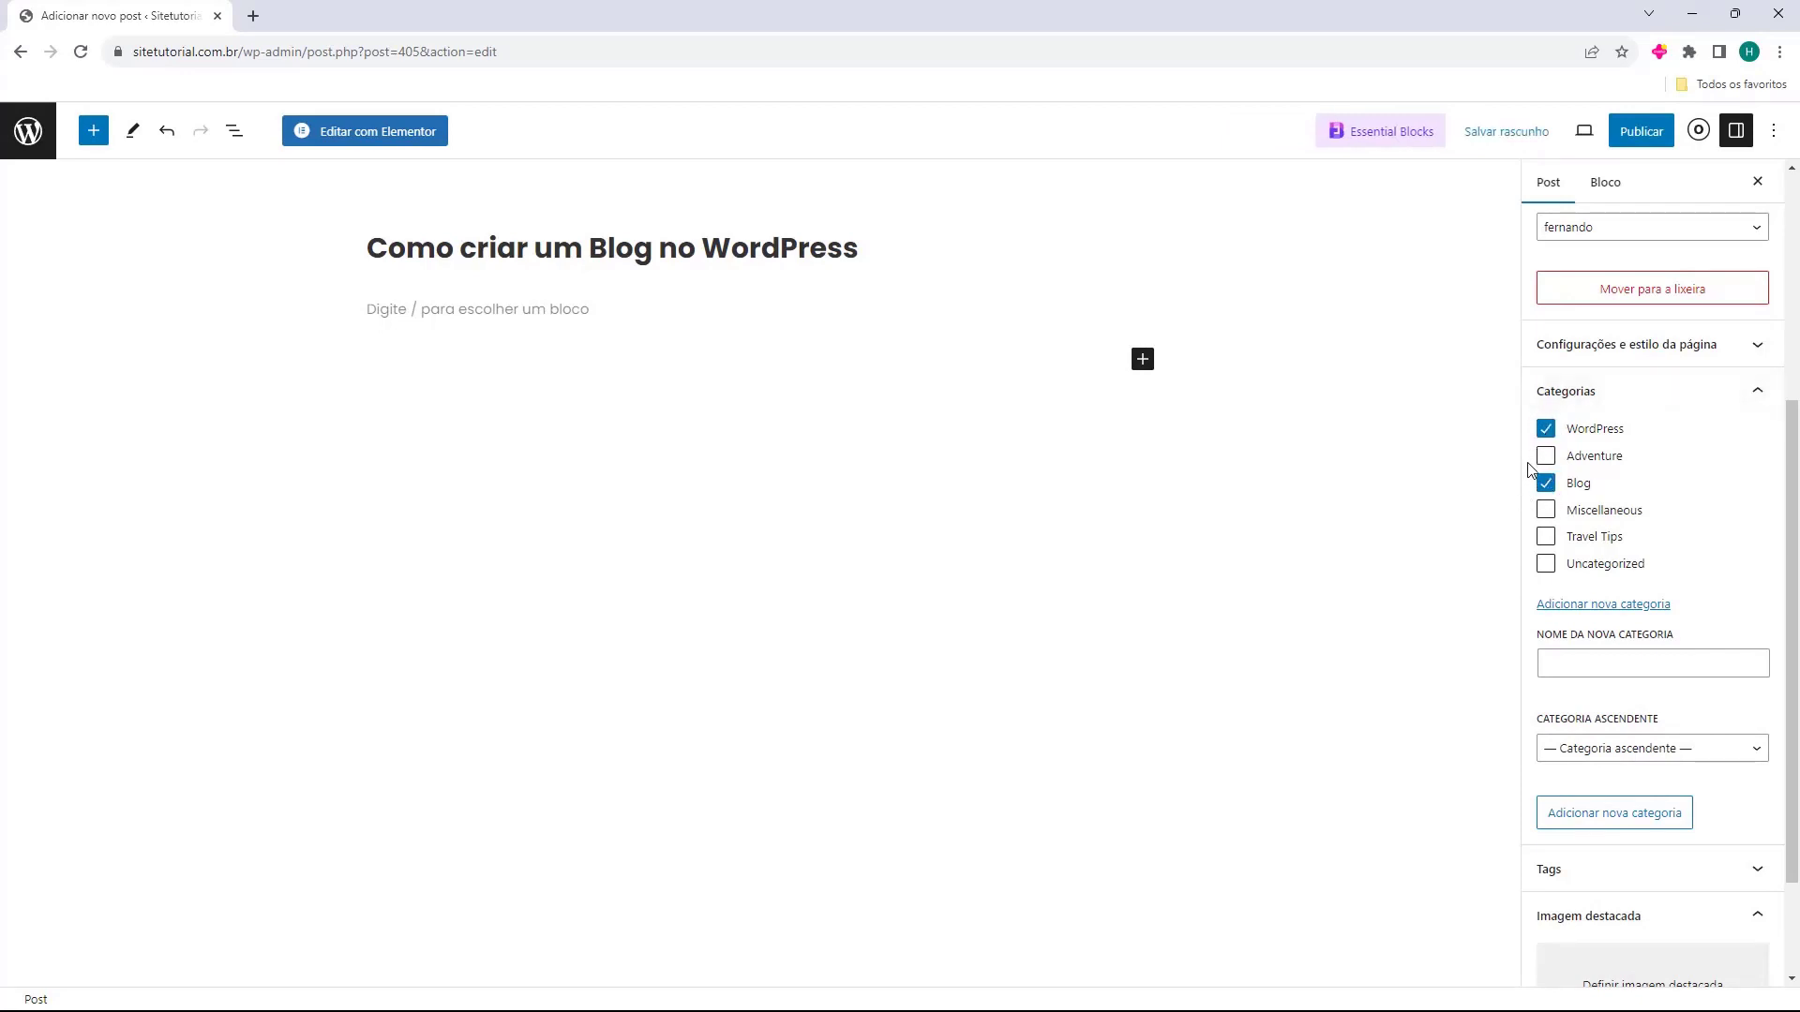
left_click(1587, 398)
Add the tags wordpress, blog wordpress, blog and elementor to the post.
left_click(1597, 712)
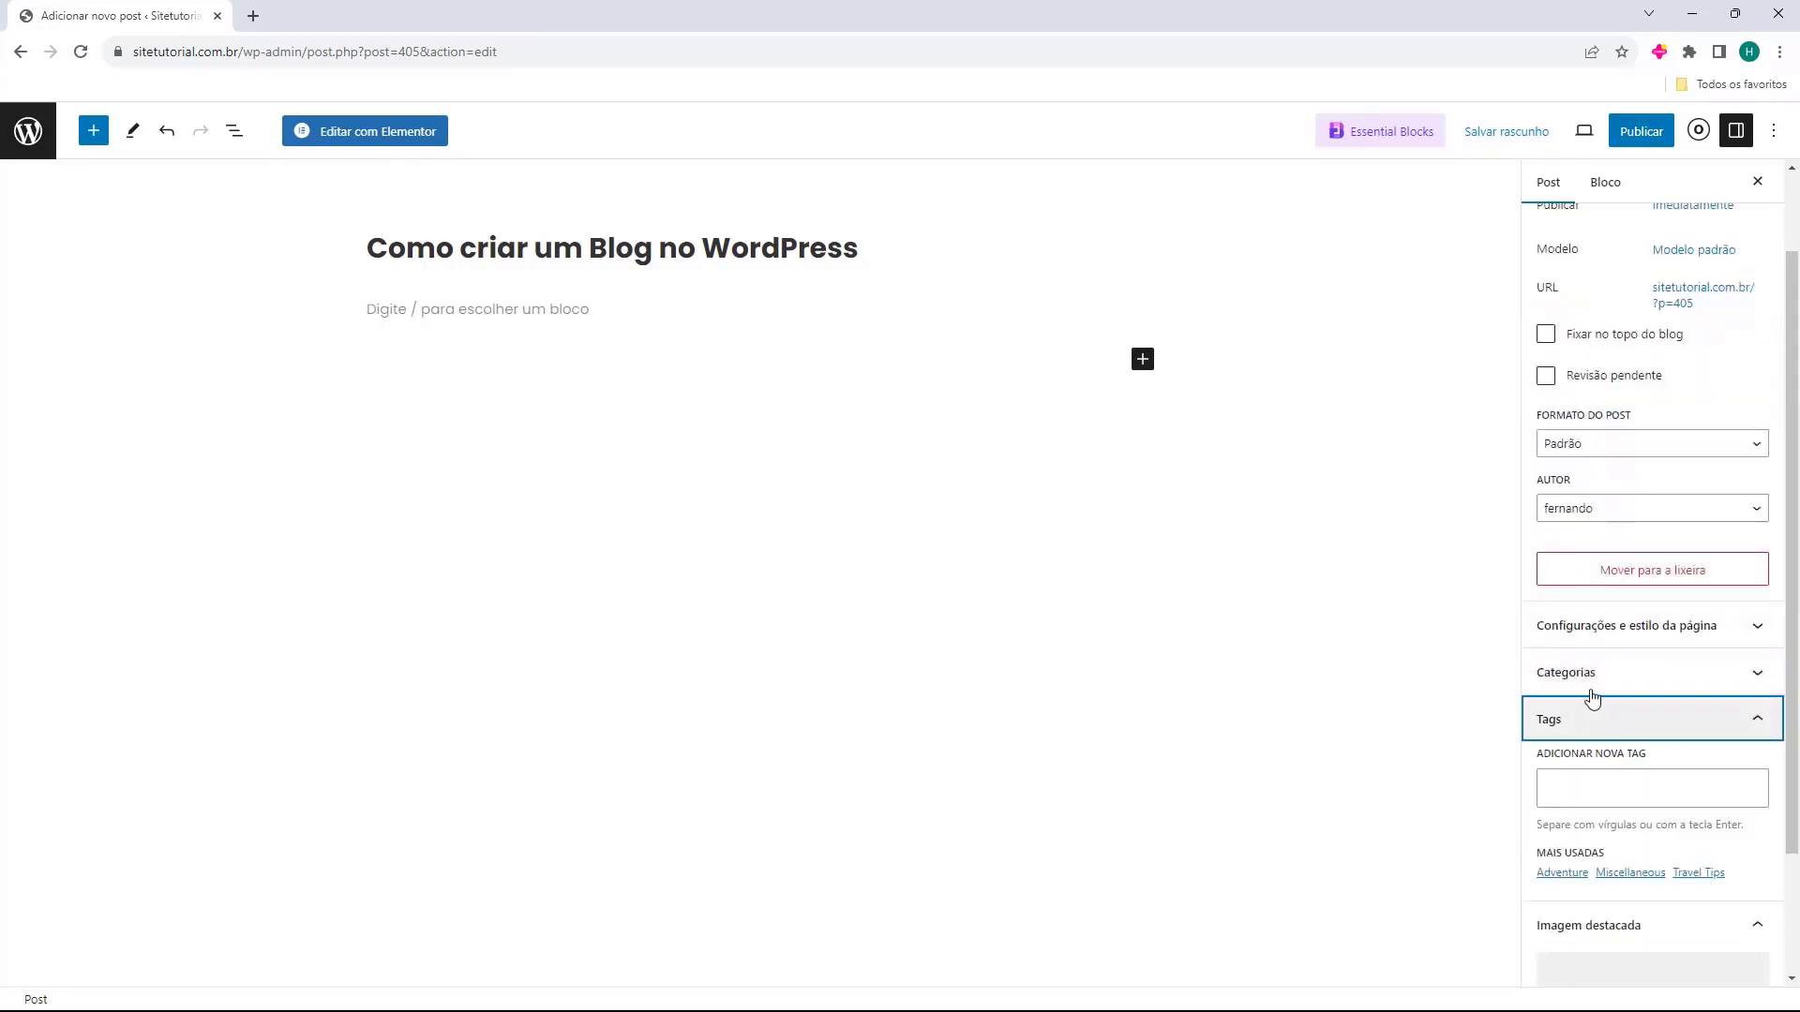
left_click(1602, 631)
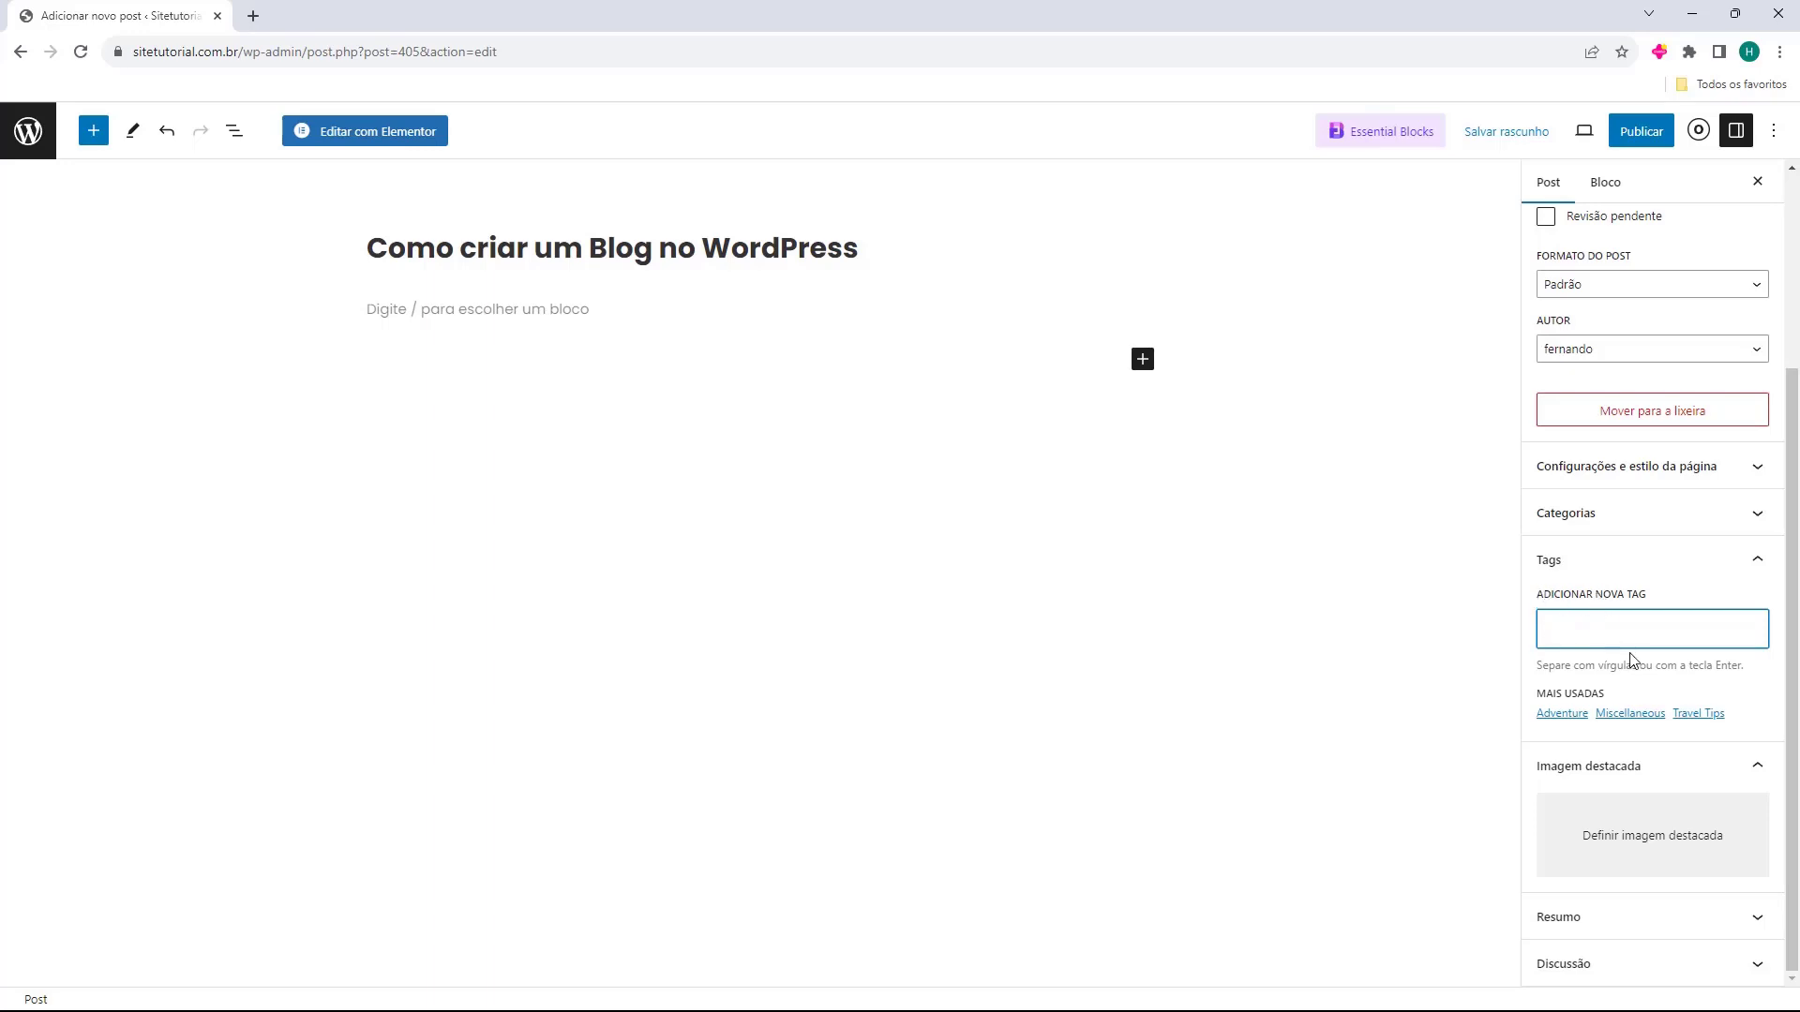
type("wordpress")
key("Return")
type("blog wordpress")
key("Return")
type("blog")
key("Return")
type("elementor")
key("Return")
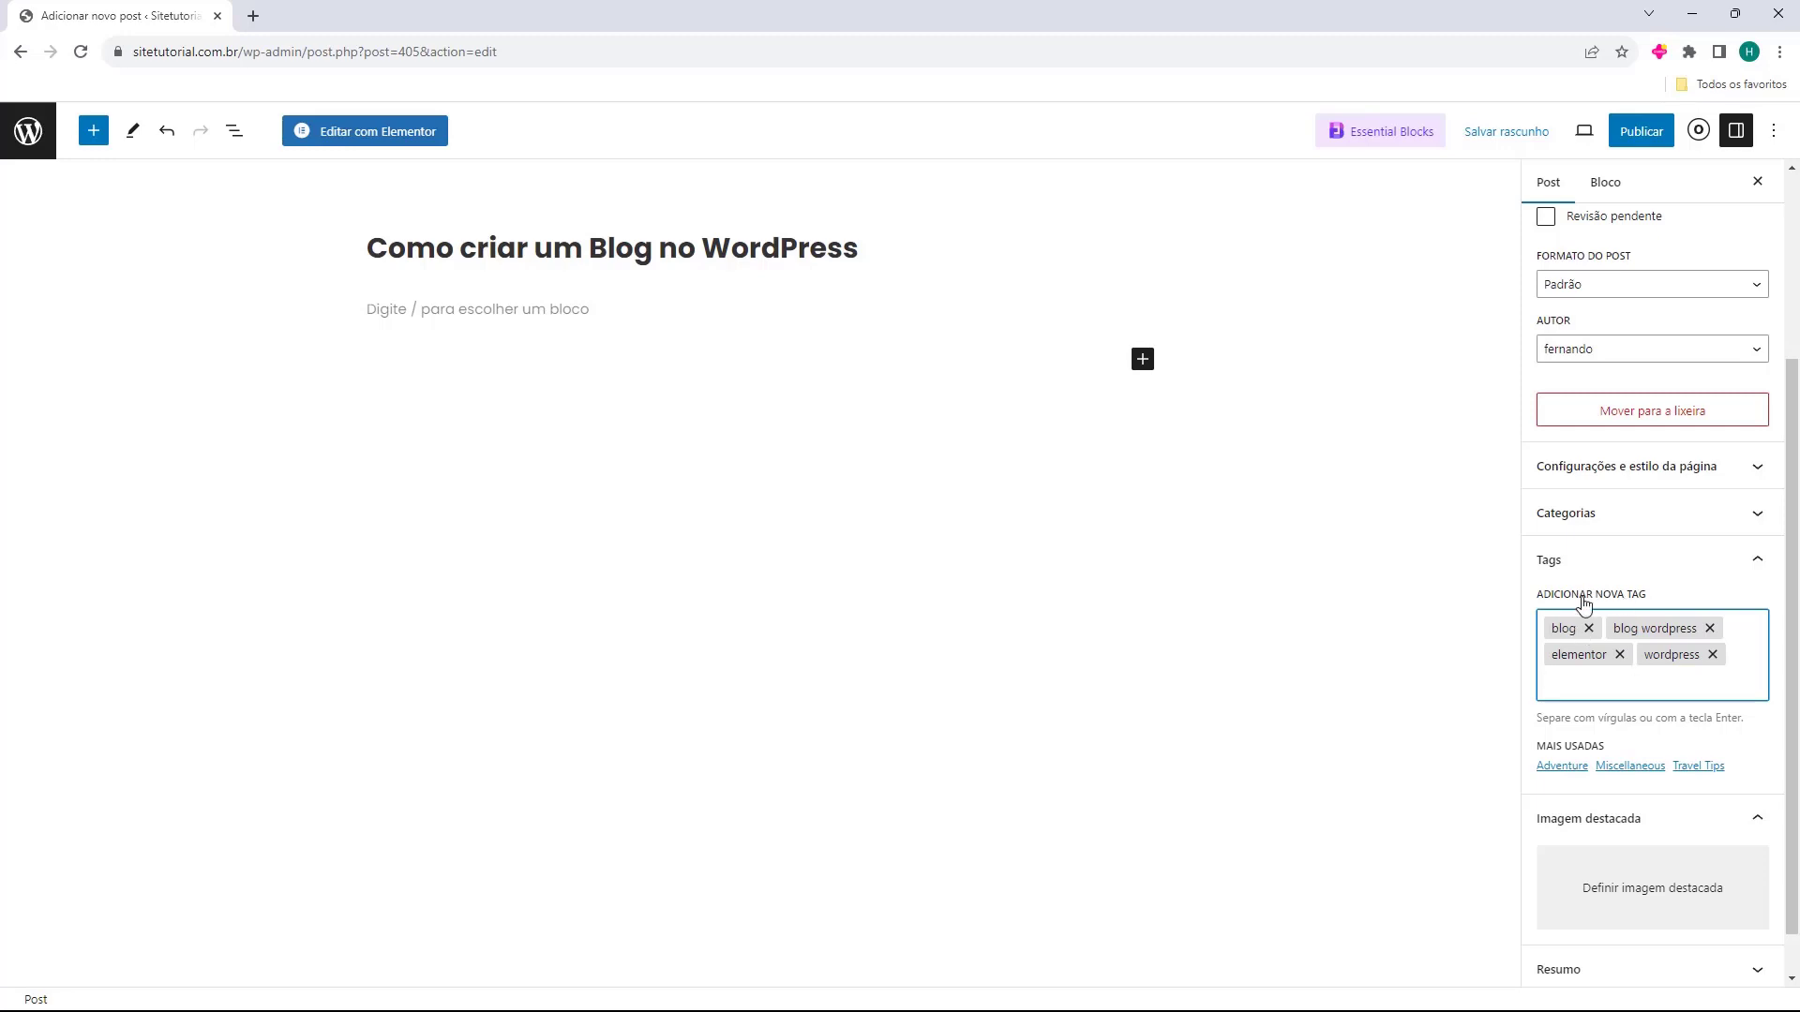
scroll(1579, 595, "down", 1)
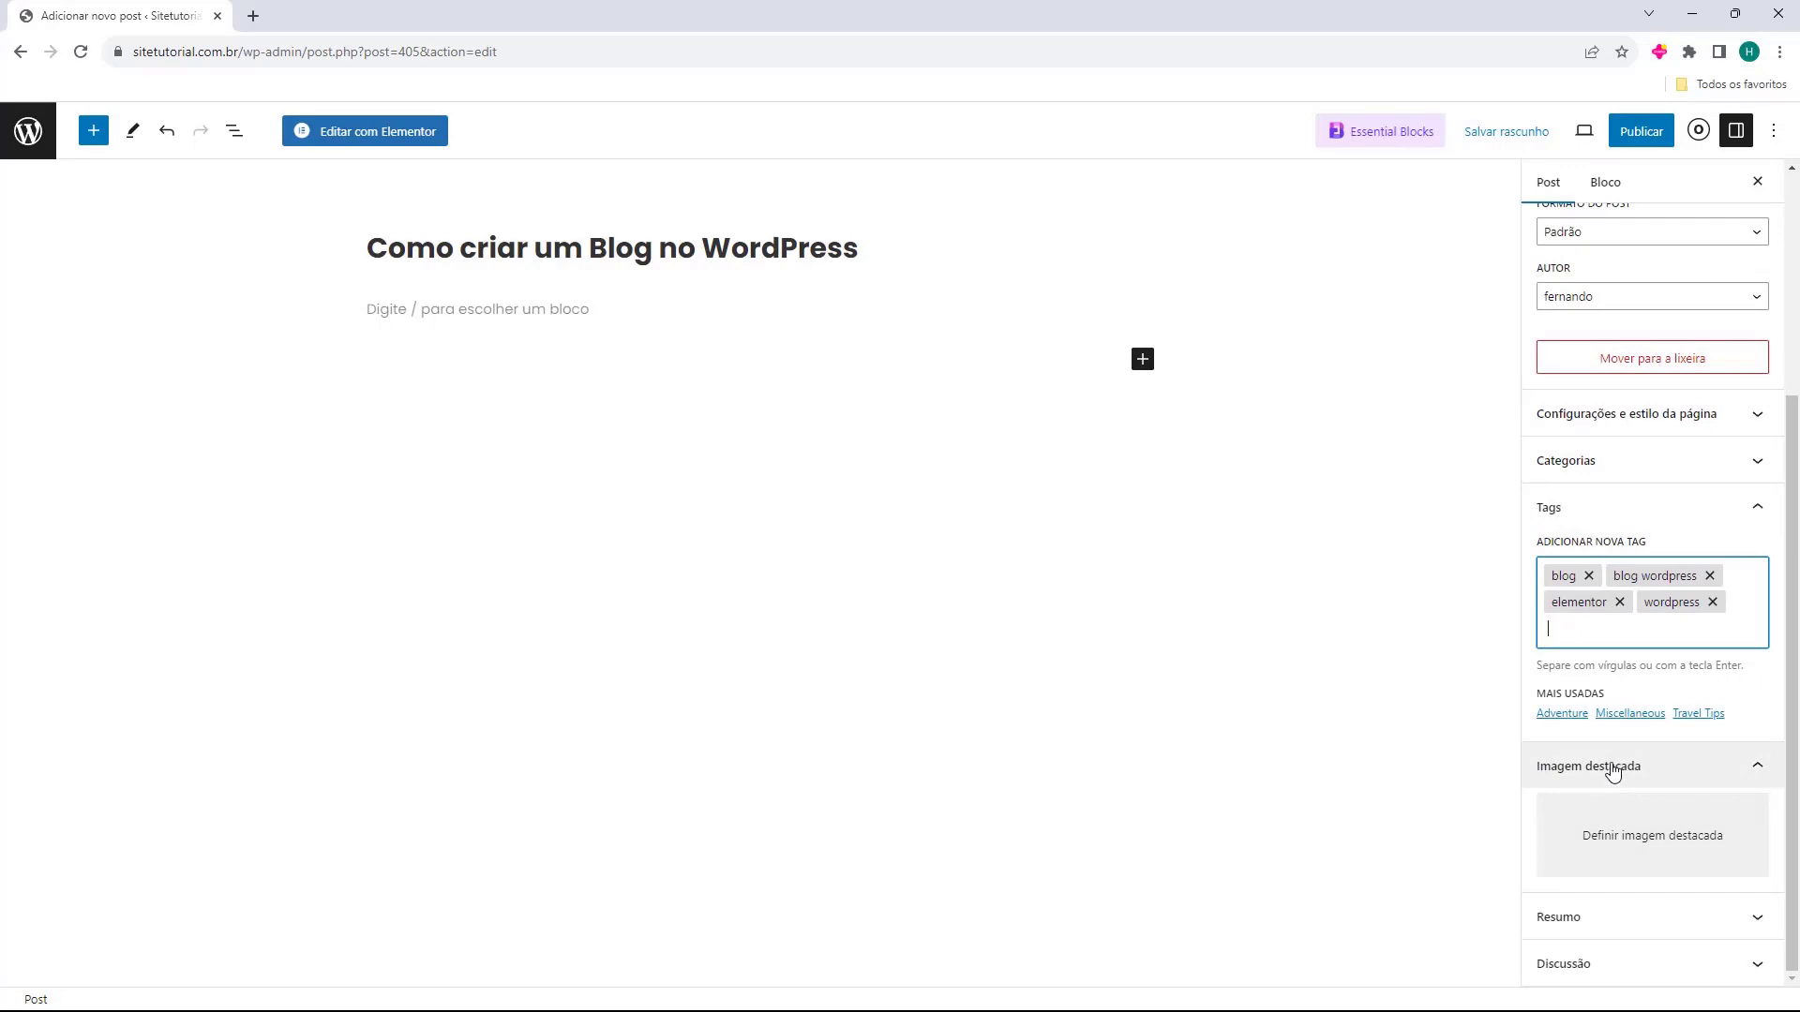
Upload Exemplo.png to the media library and set it as the featured image.
left_click(1608, 848)
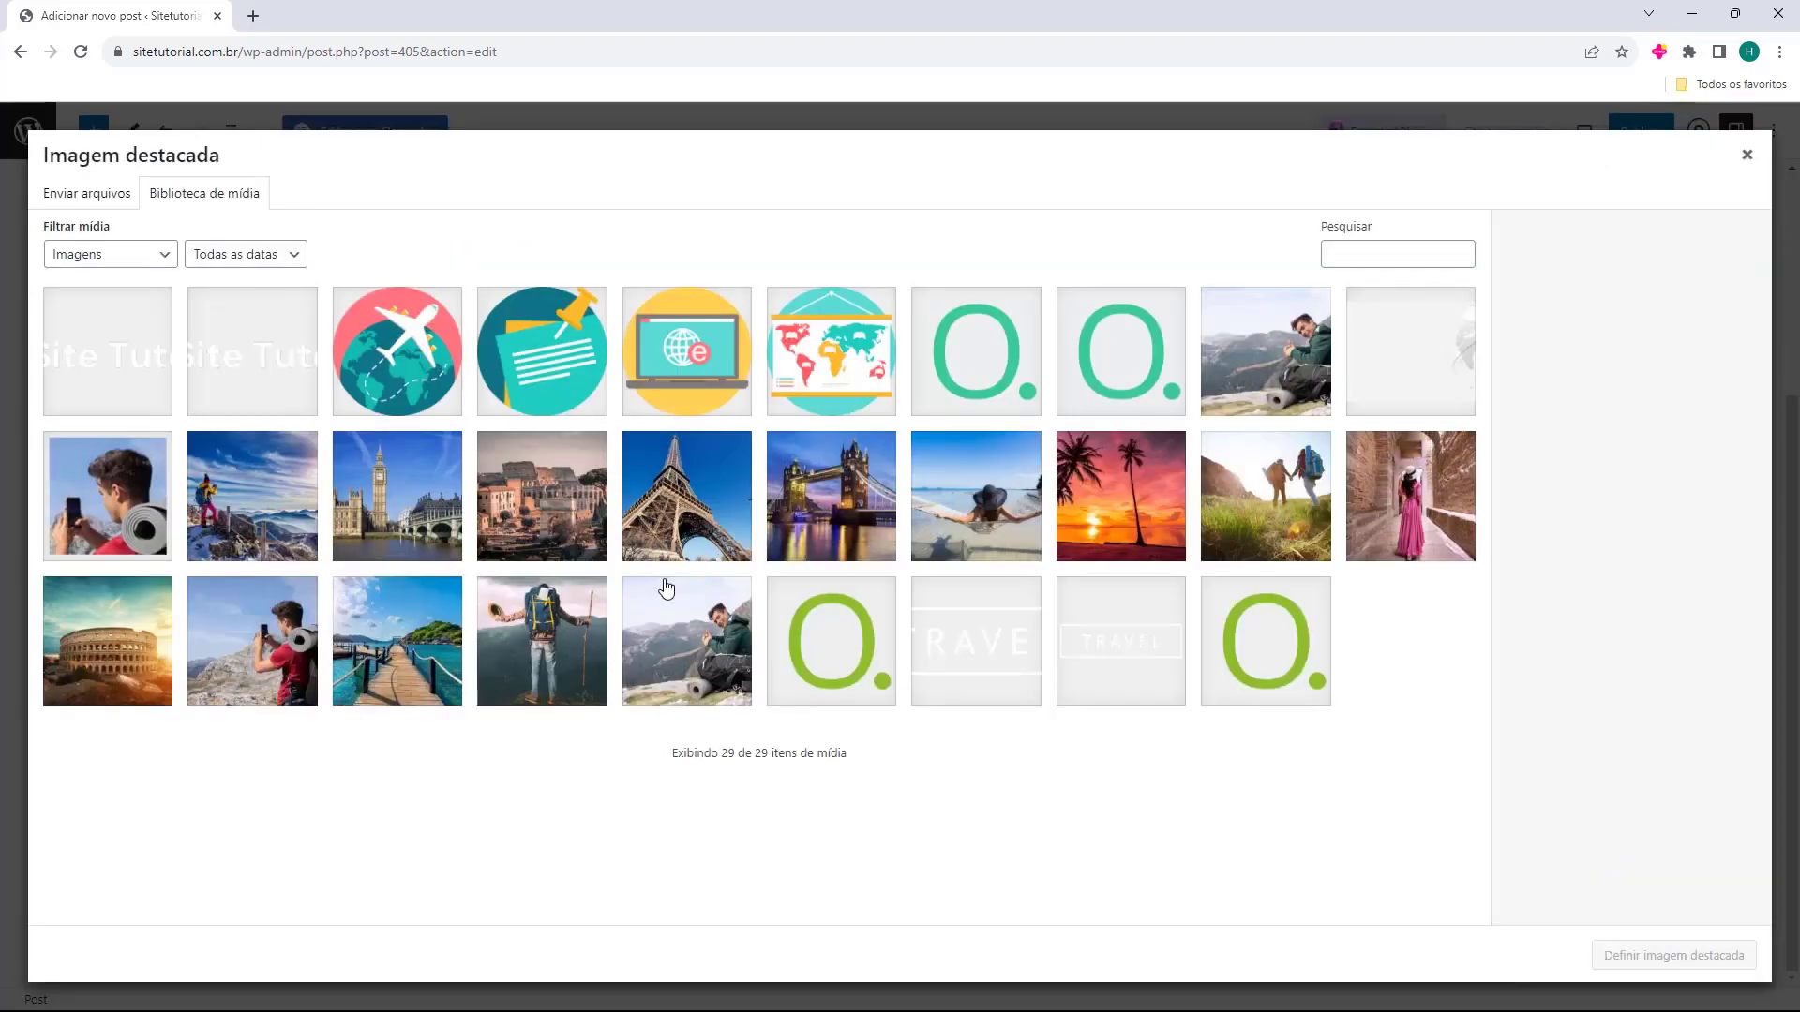
left_click(67, 197)
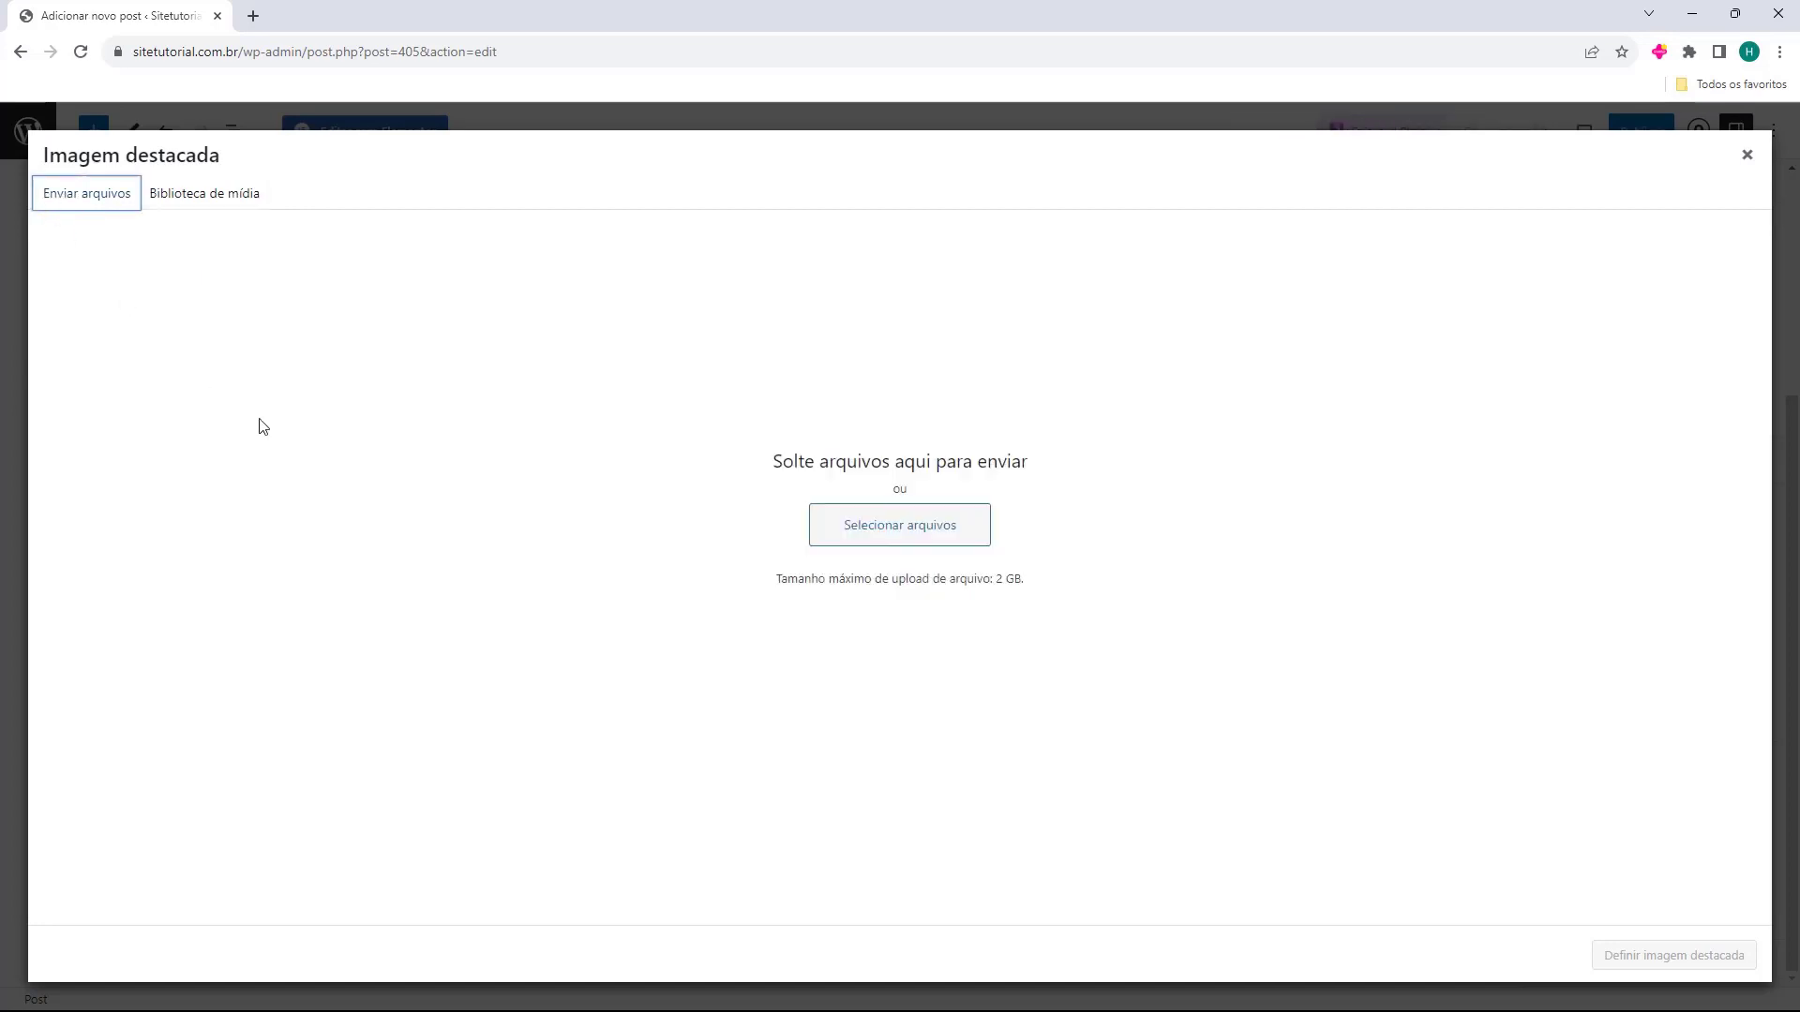
left_click_drag(15, 403, 868, 369)
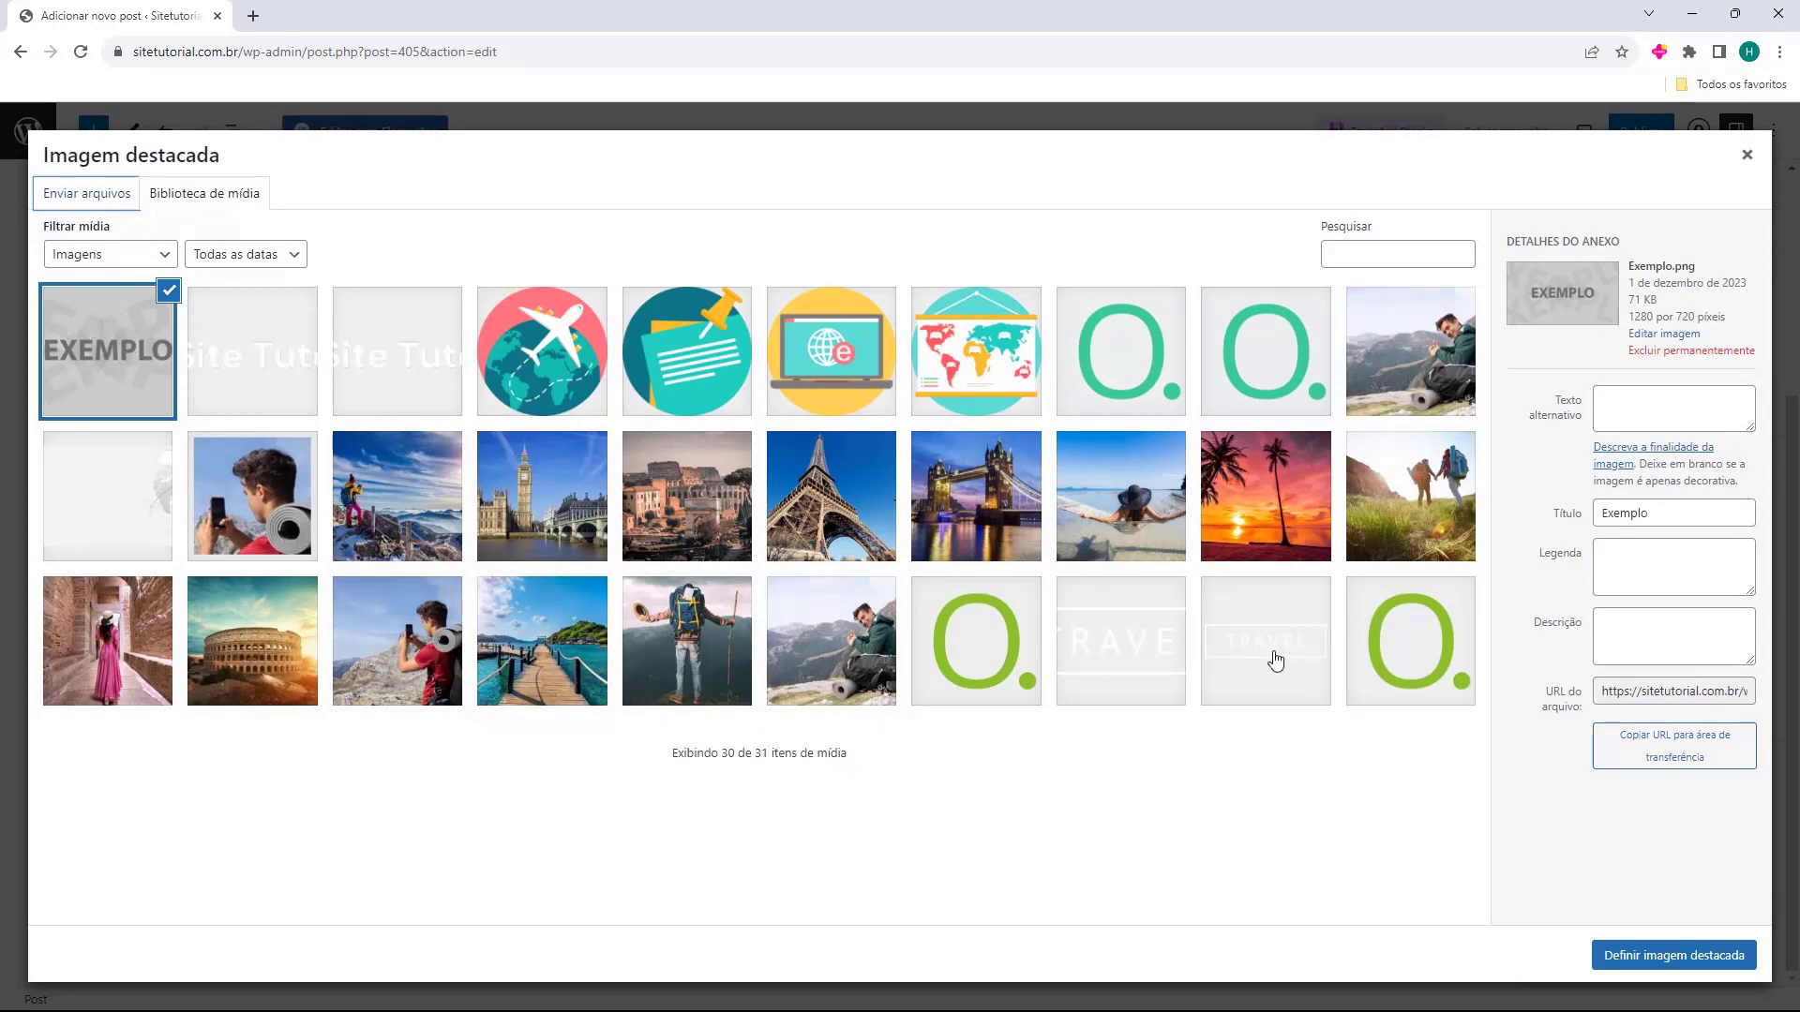
left_click(1636, 958)
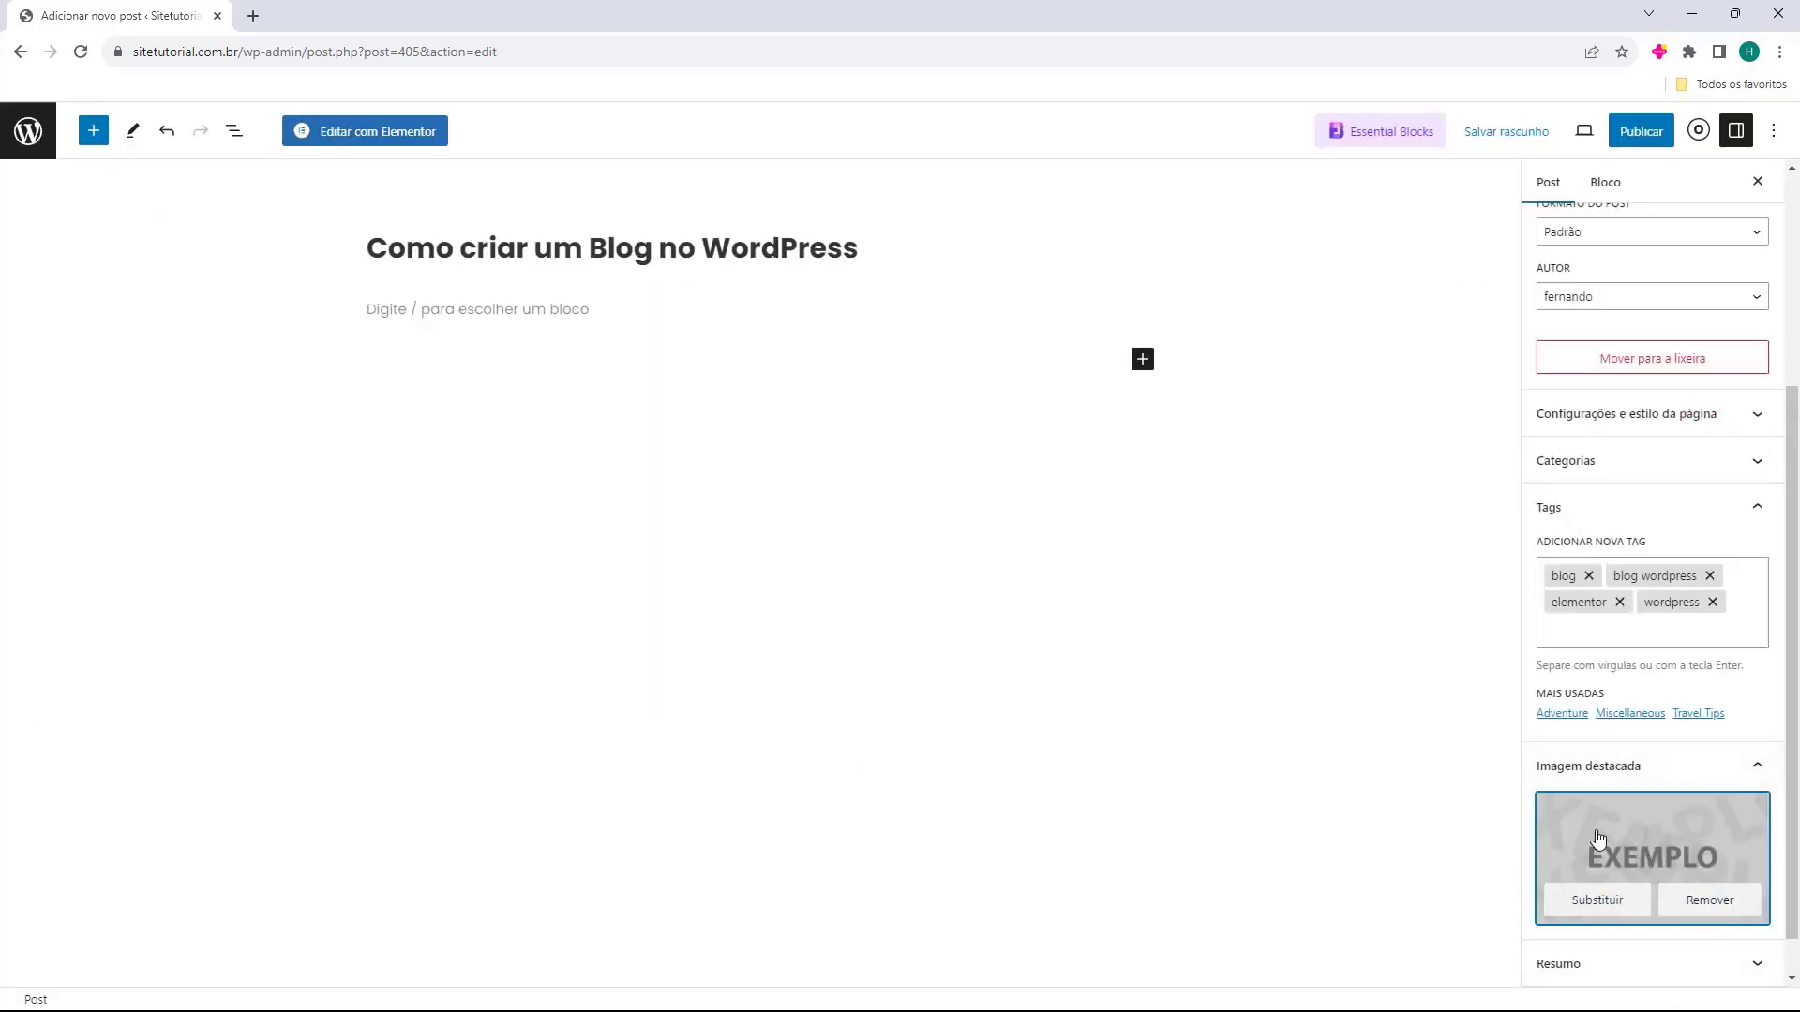
Paste 'Artigo de como criar um blog no WordPress' into Resumo, leaving Discussão settings unchanged.
scroll(1615, 807, "down", 1)
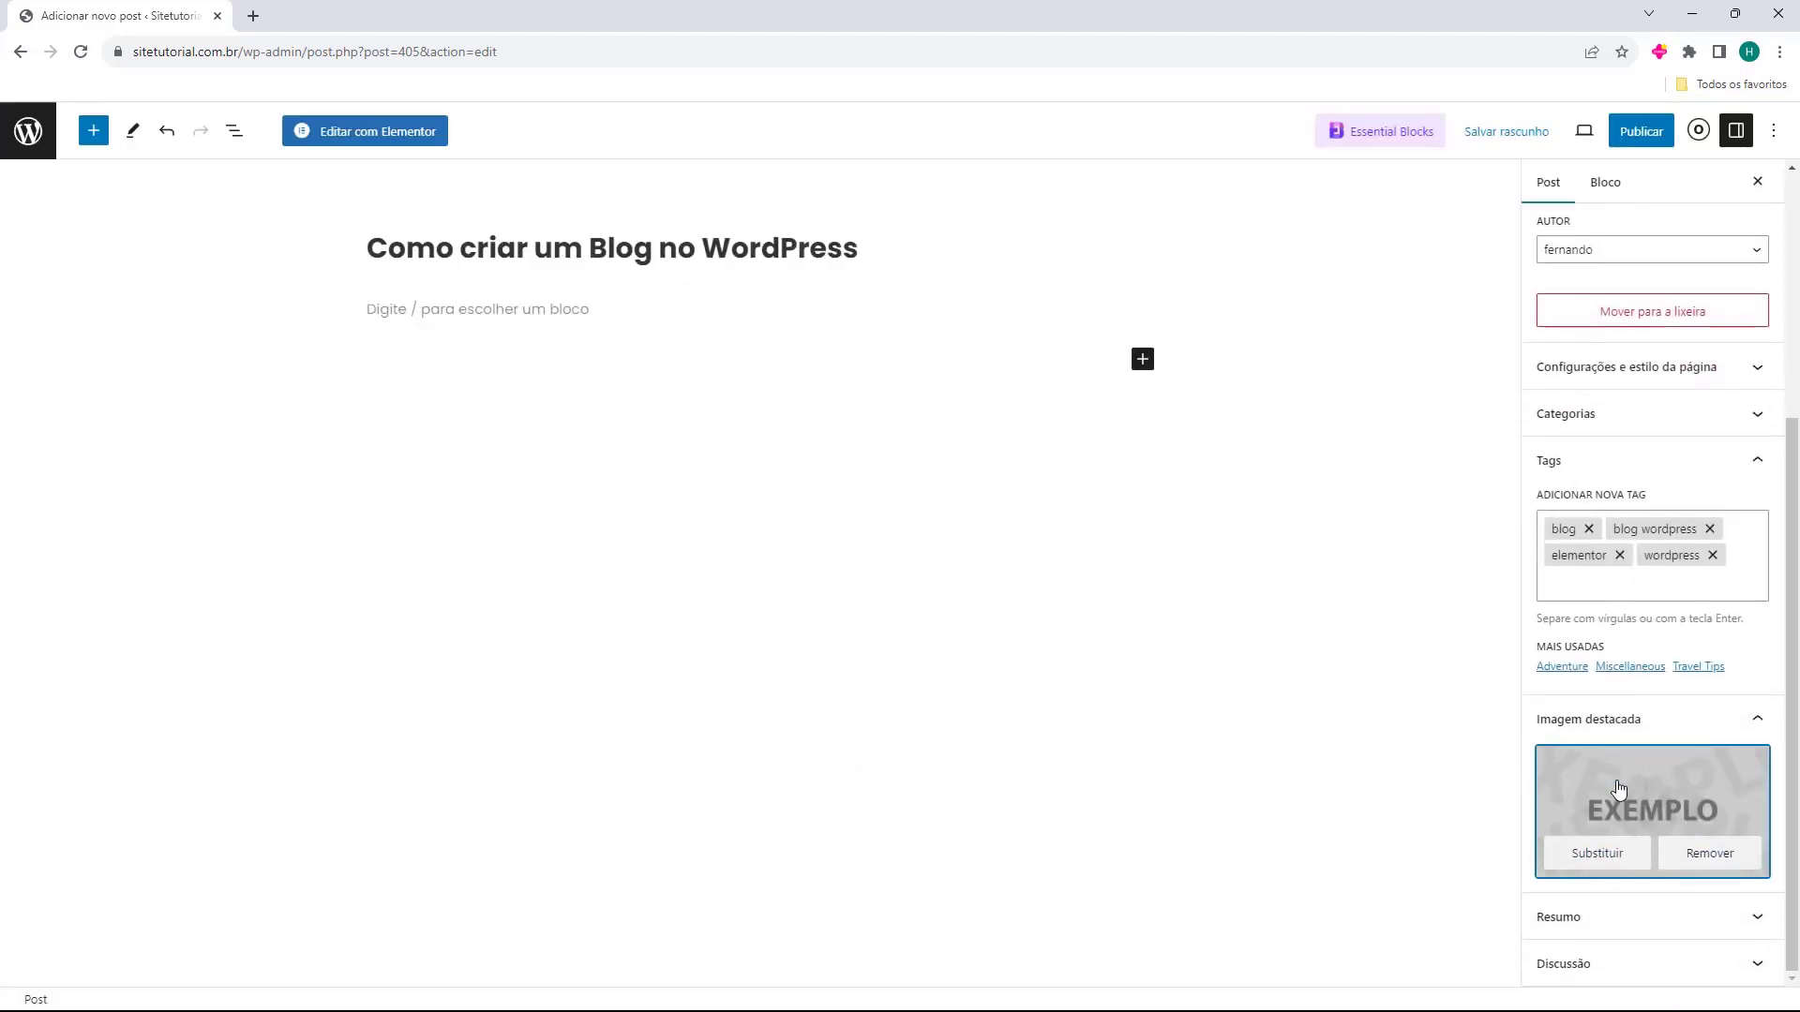
left_click(1595, 930)
left_click(1597, 849)
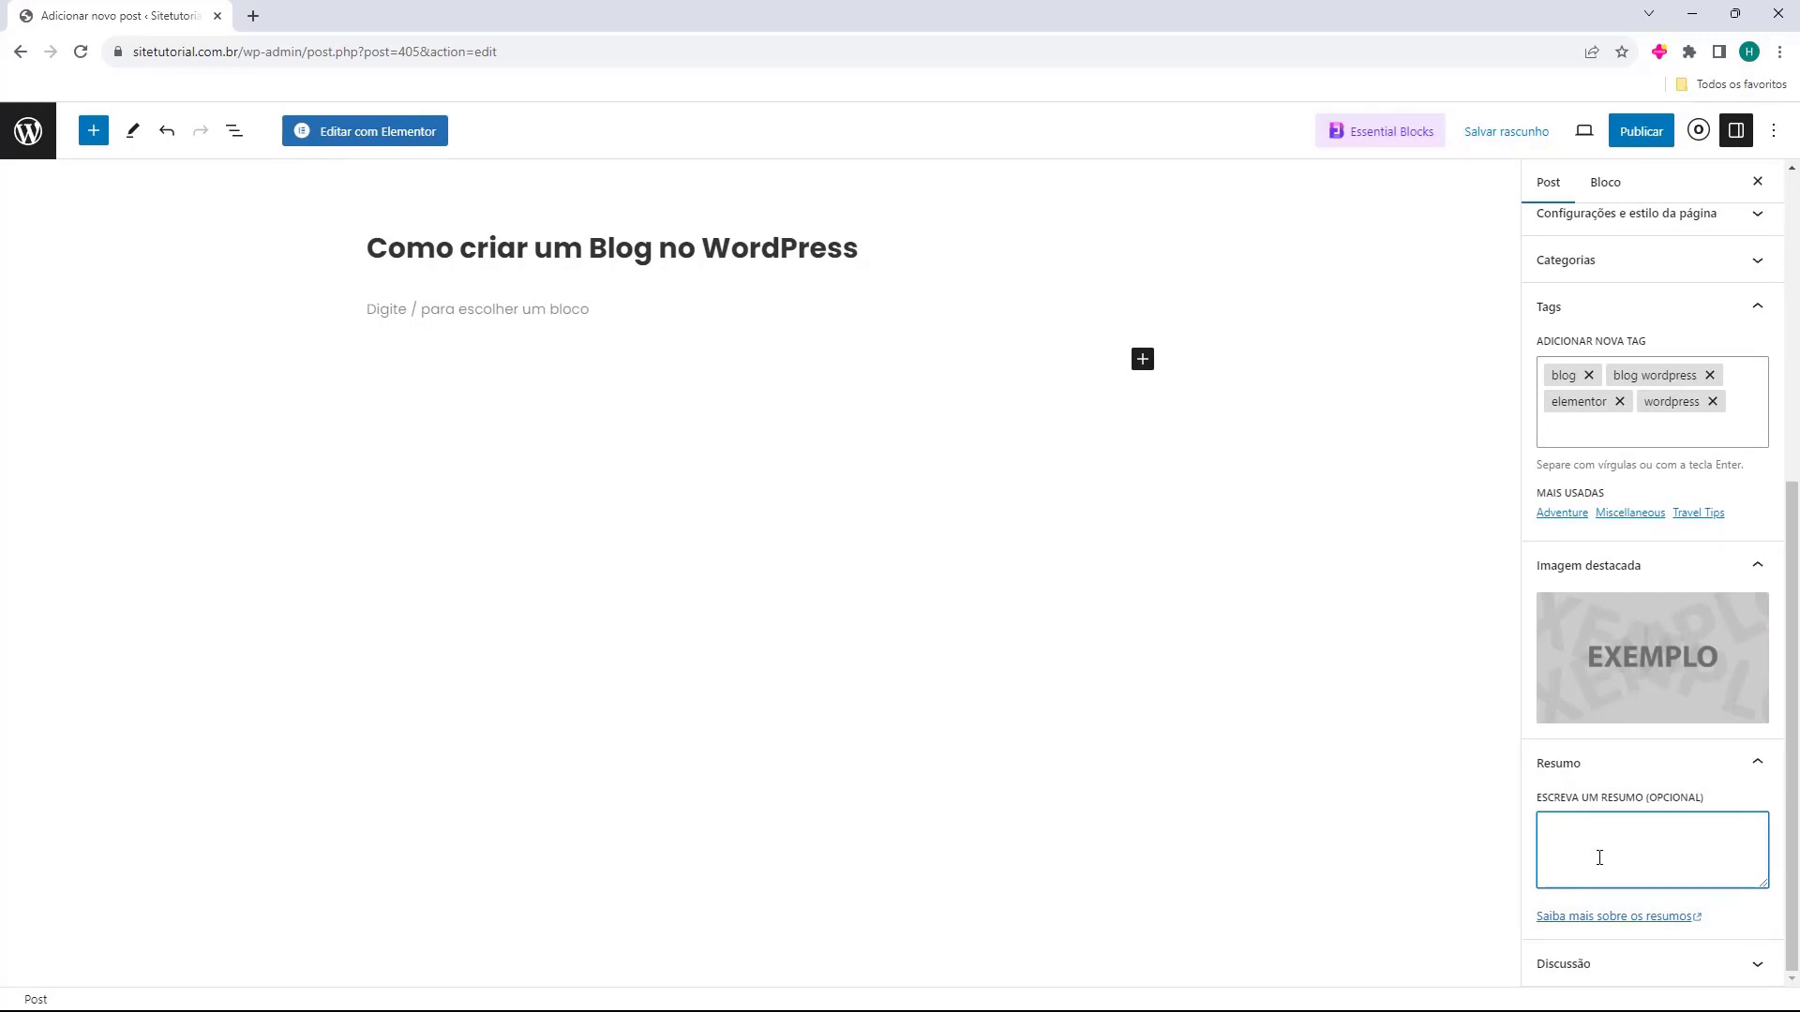
type("Artigo de como criar um blog no WordPress")
left_click(1575, 774)
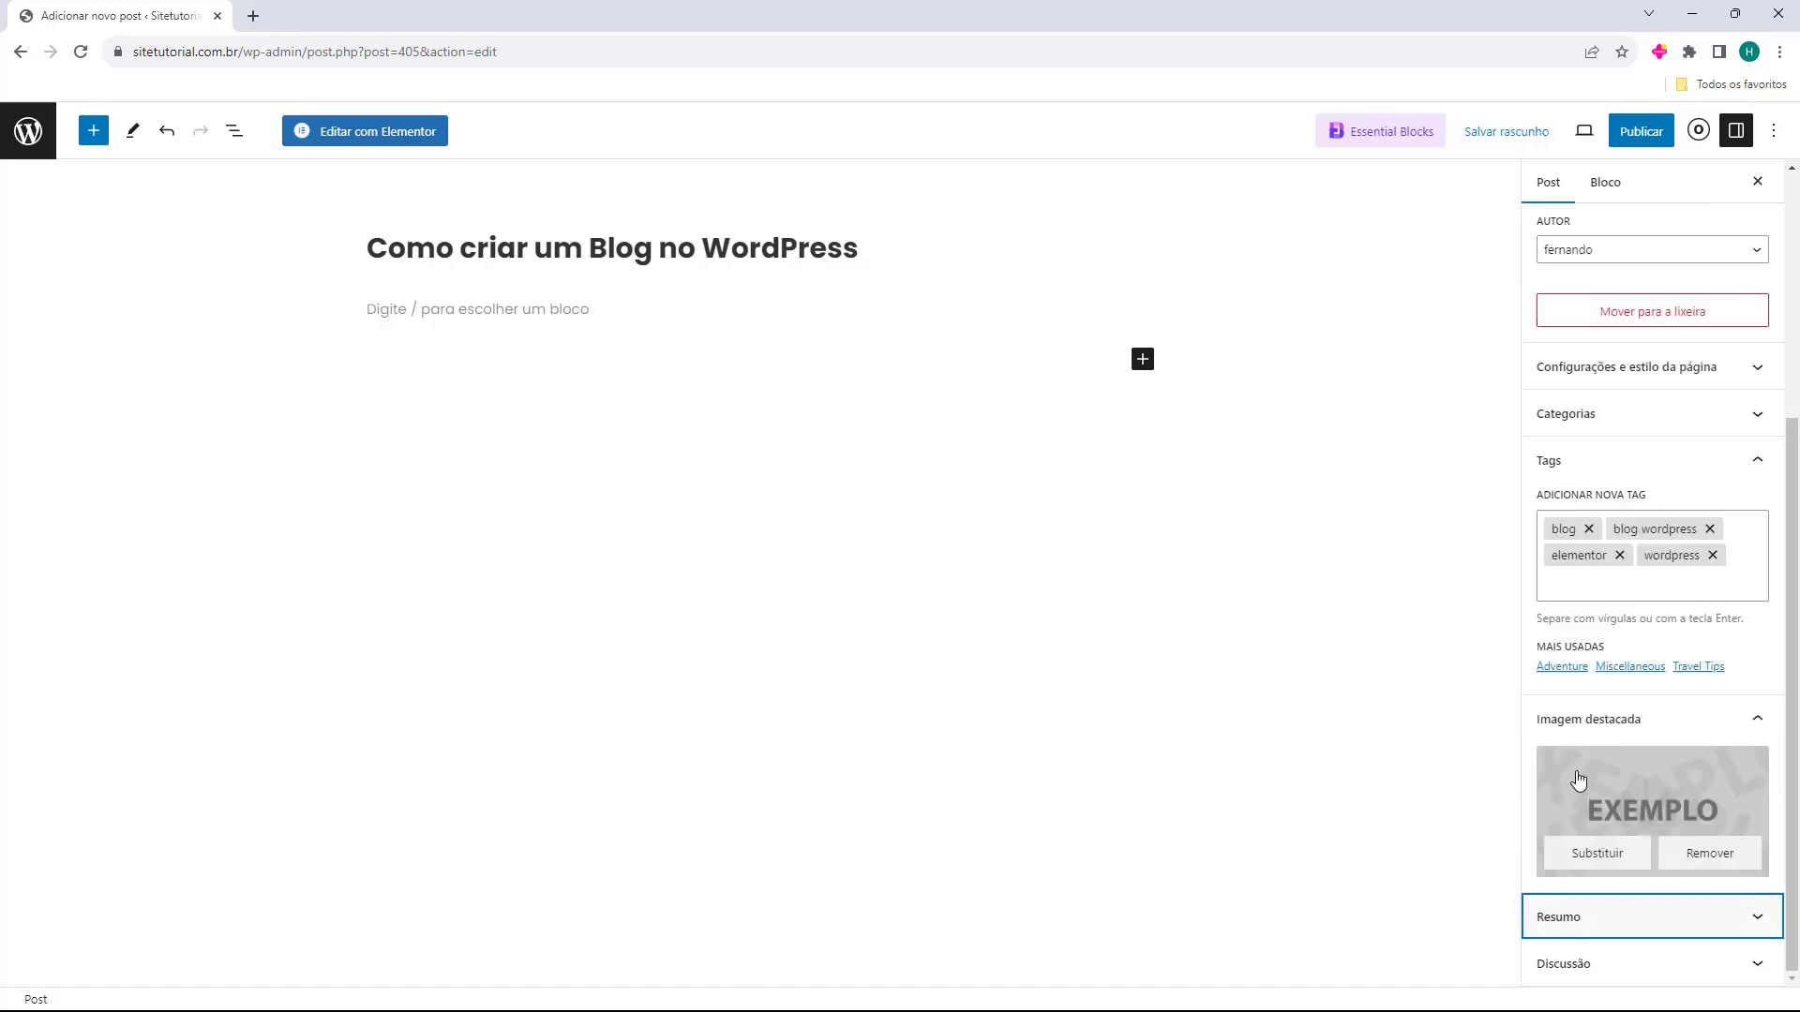
left_click(1547, 977)
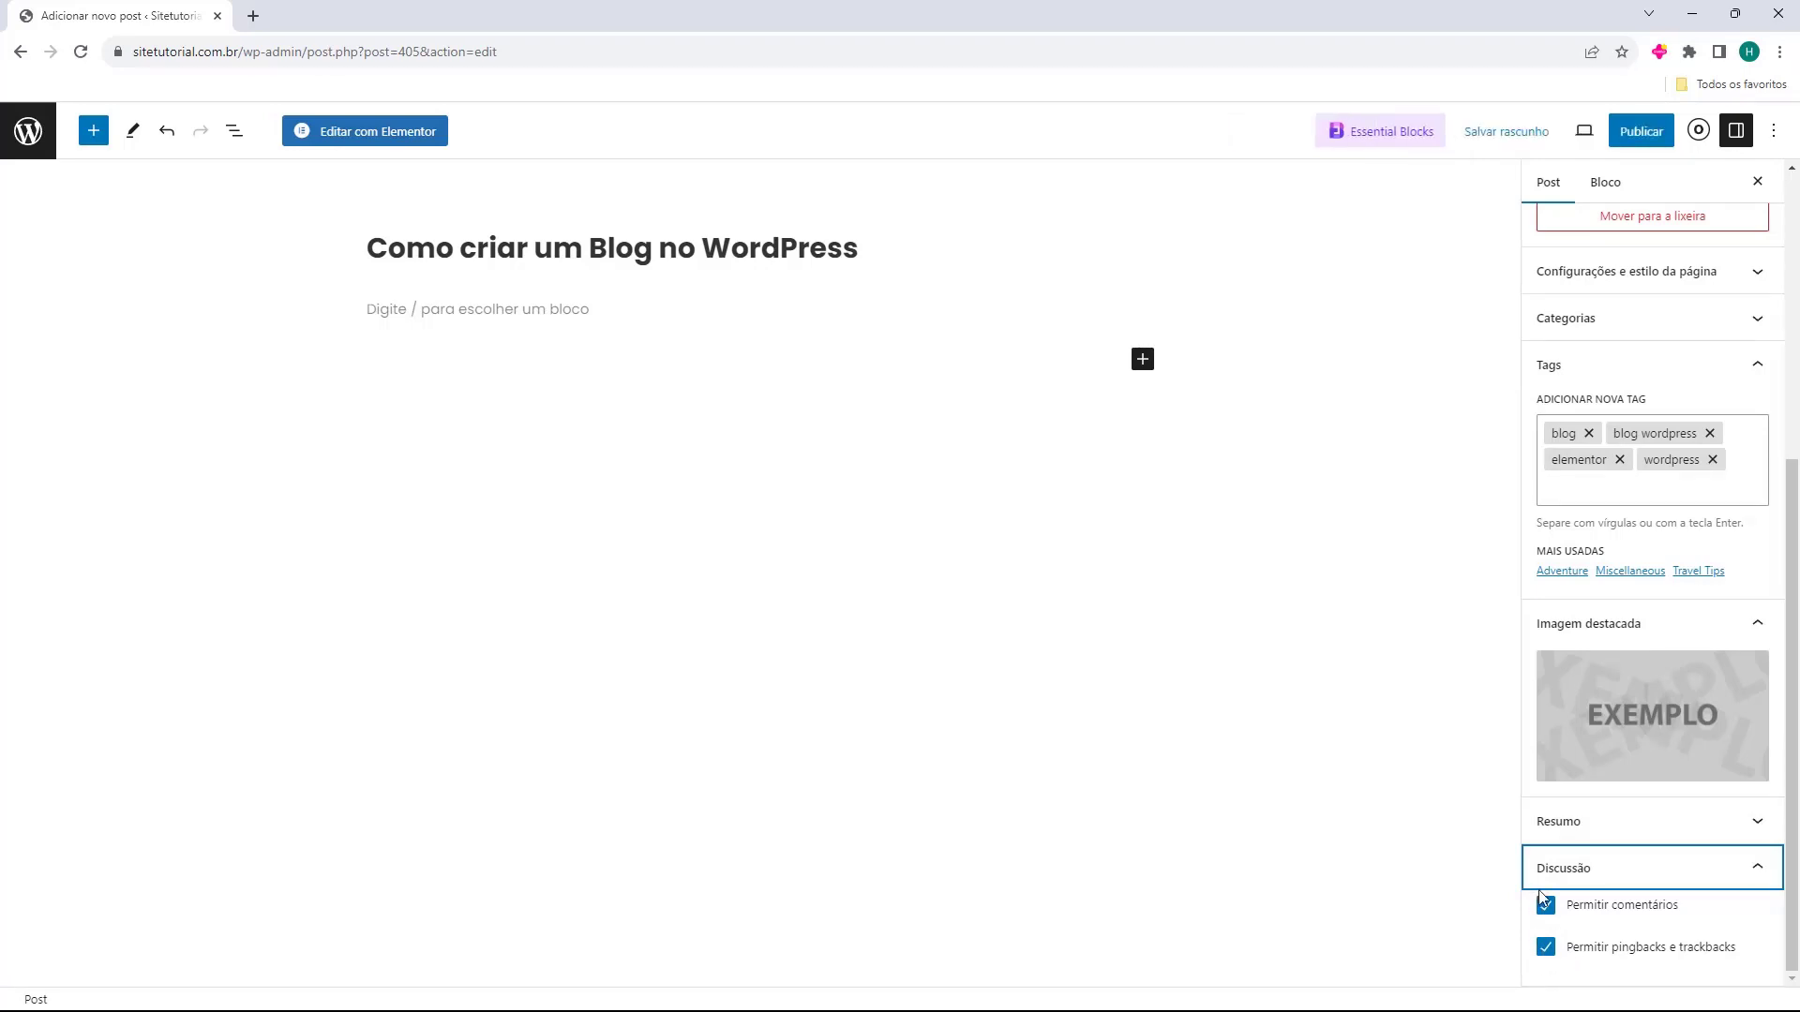
left_click(1548, 882)
scroll(1623, 803, "up", 5)
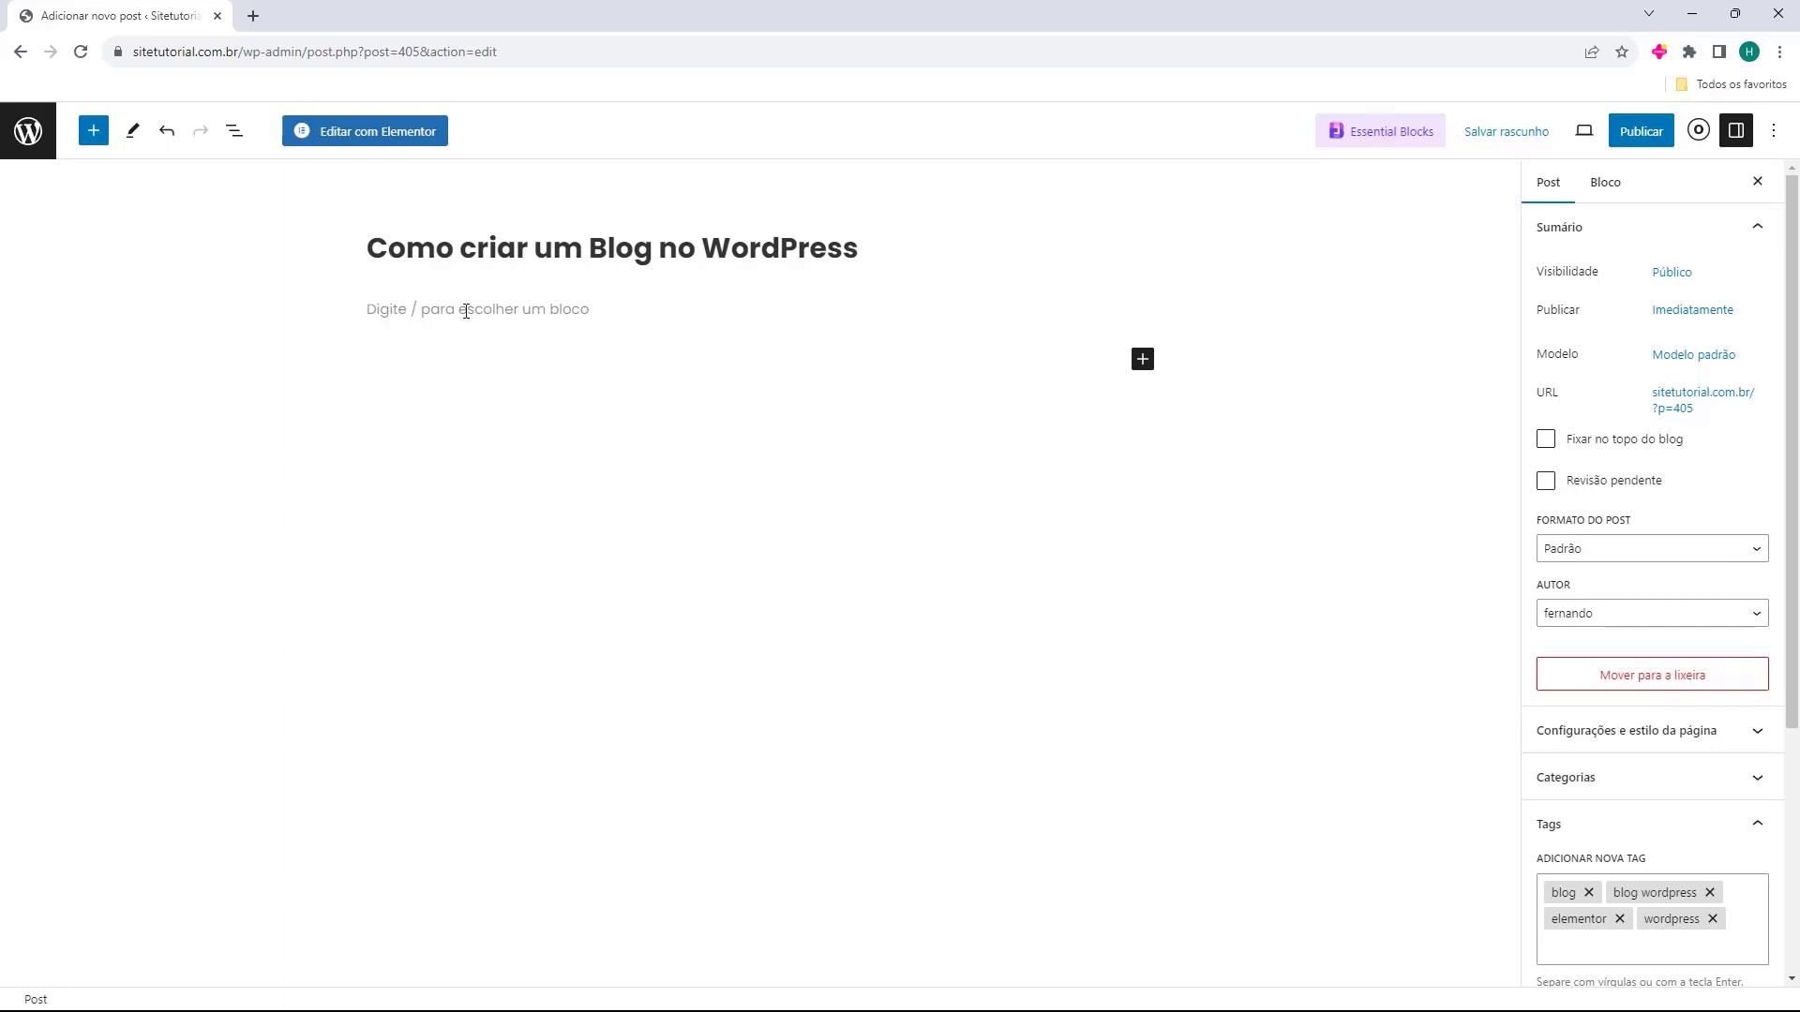
left_click(369, 327)
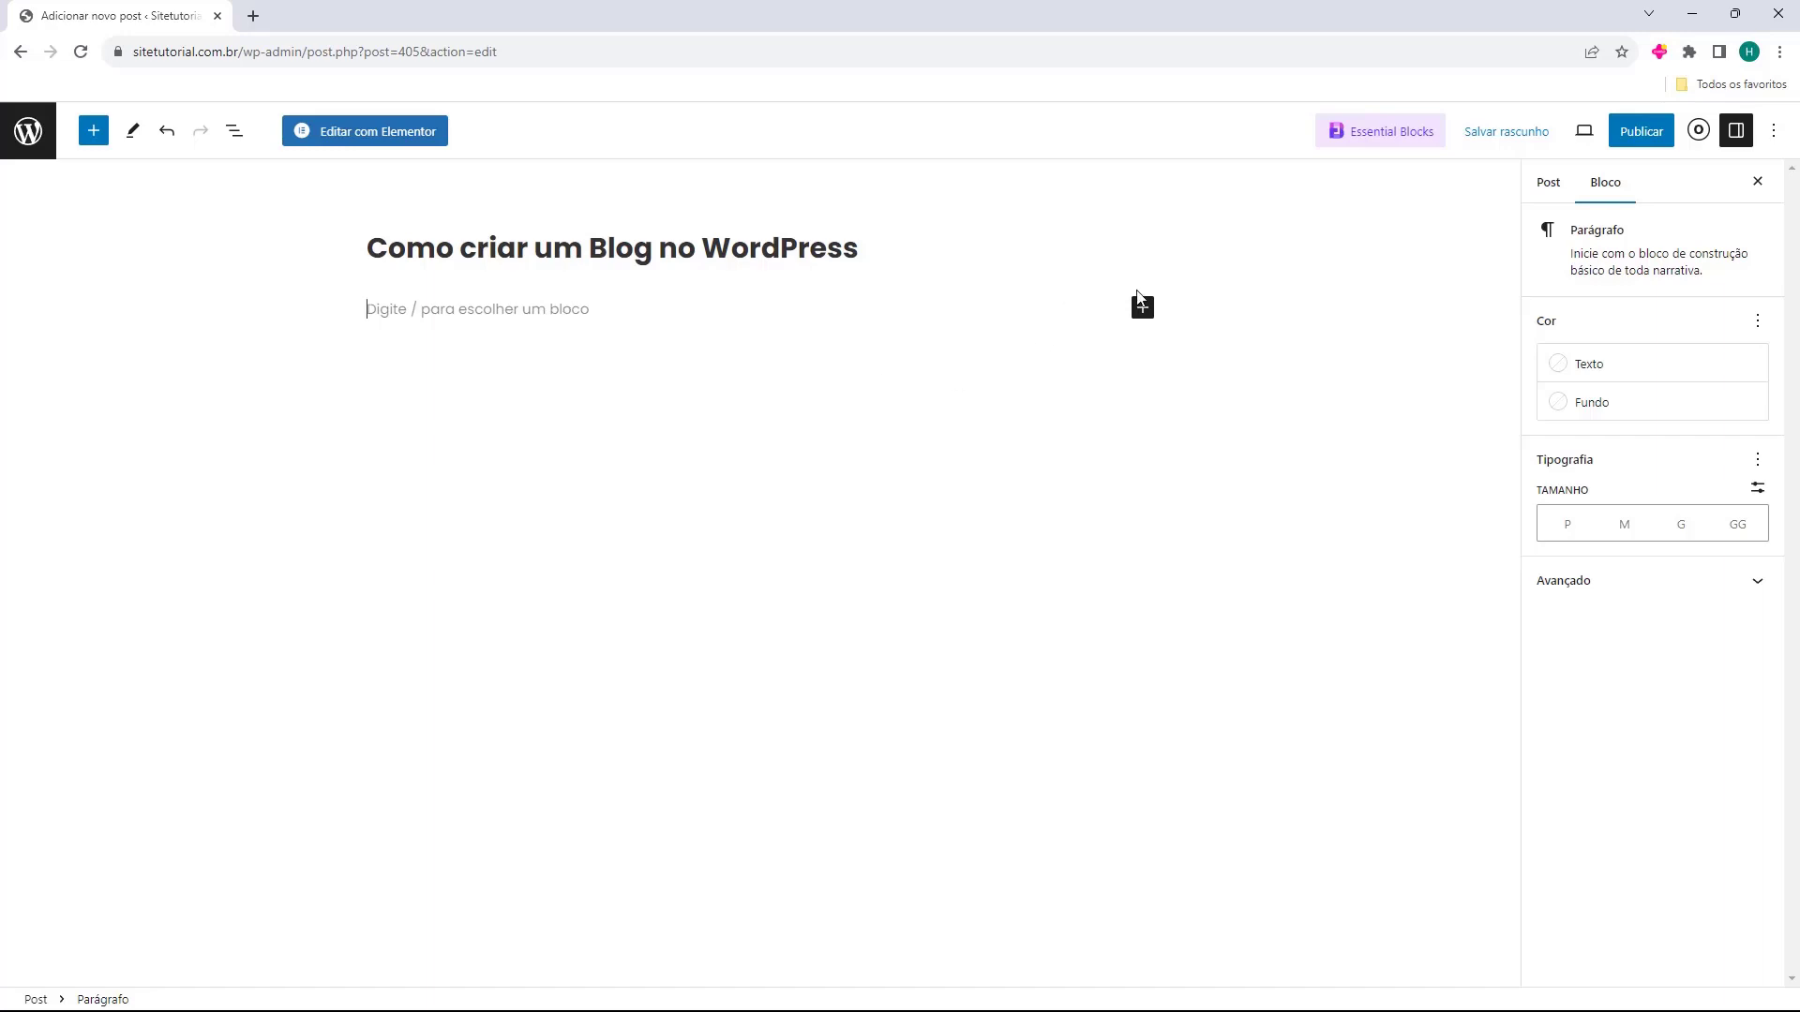
left_click(1143, 307)
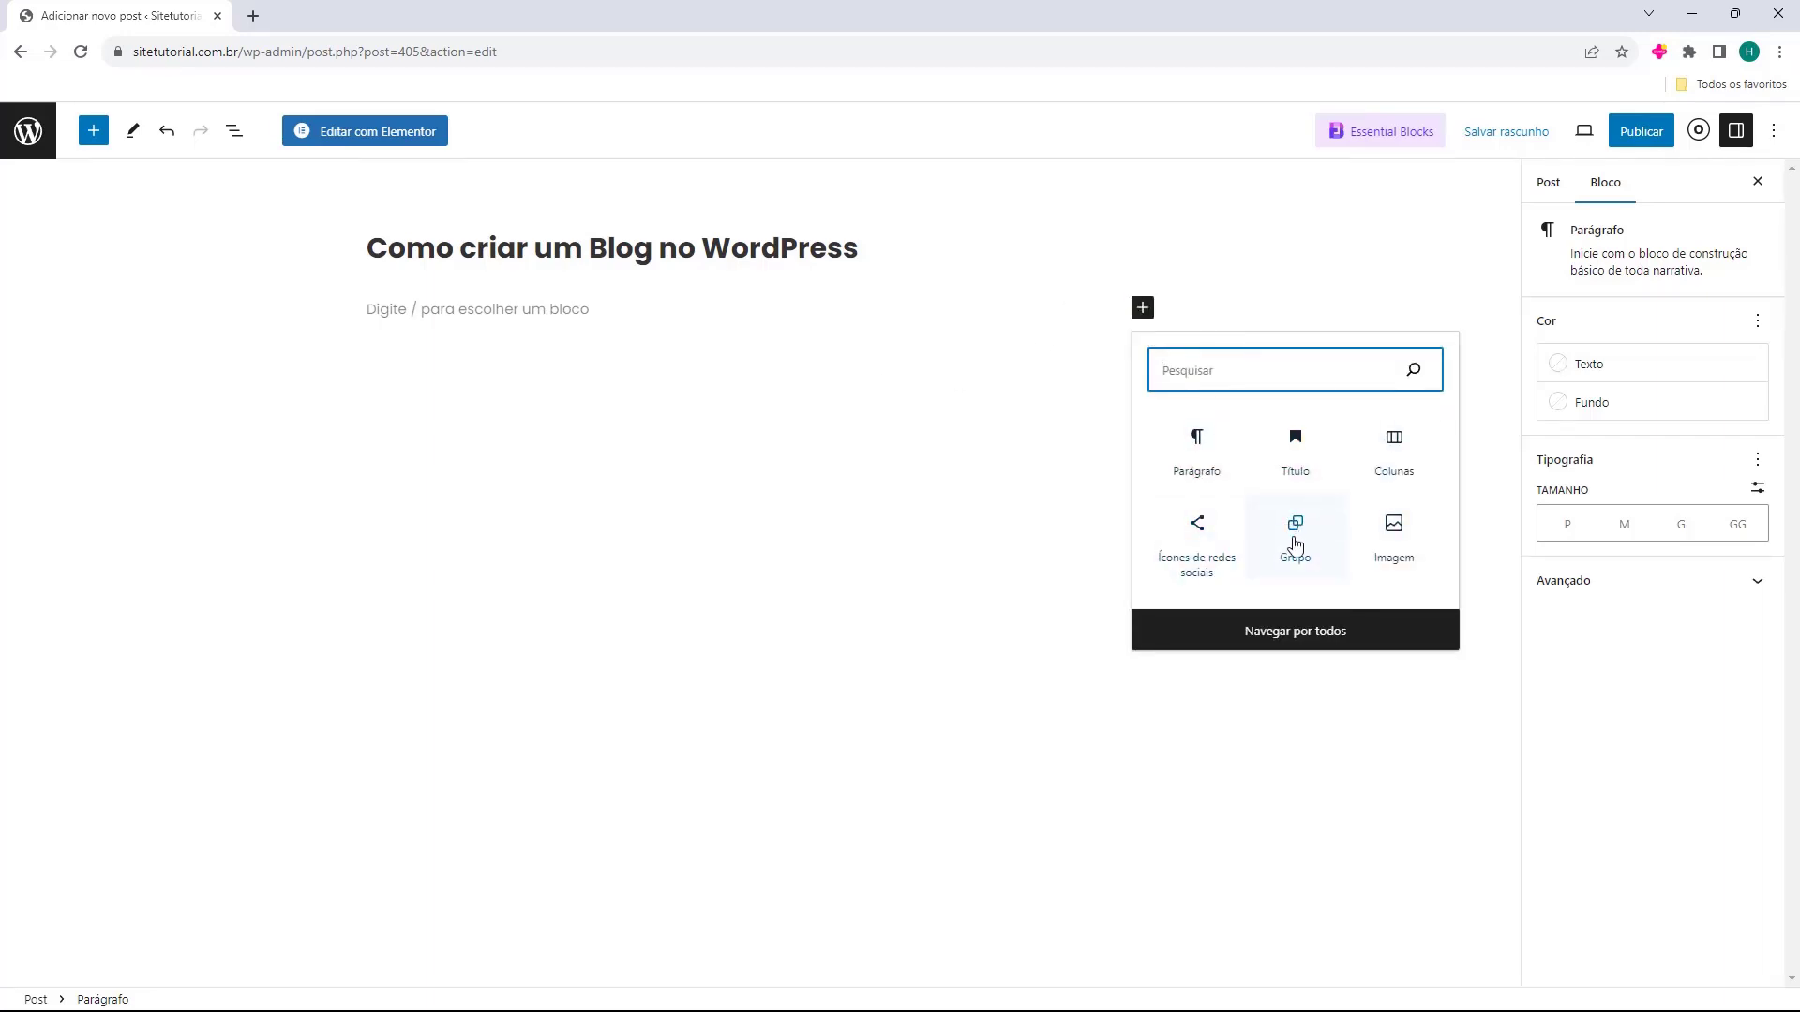
left_click(1284, 646)
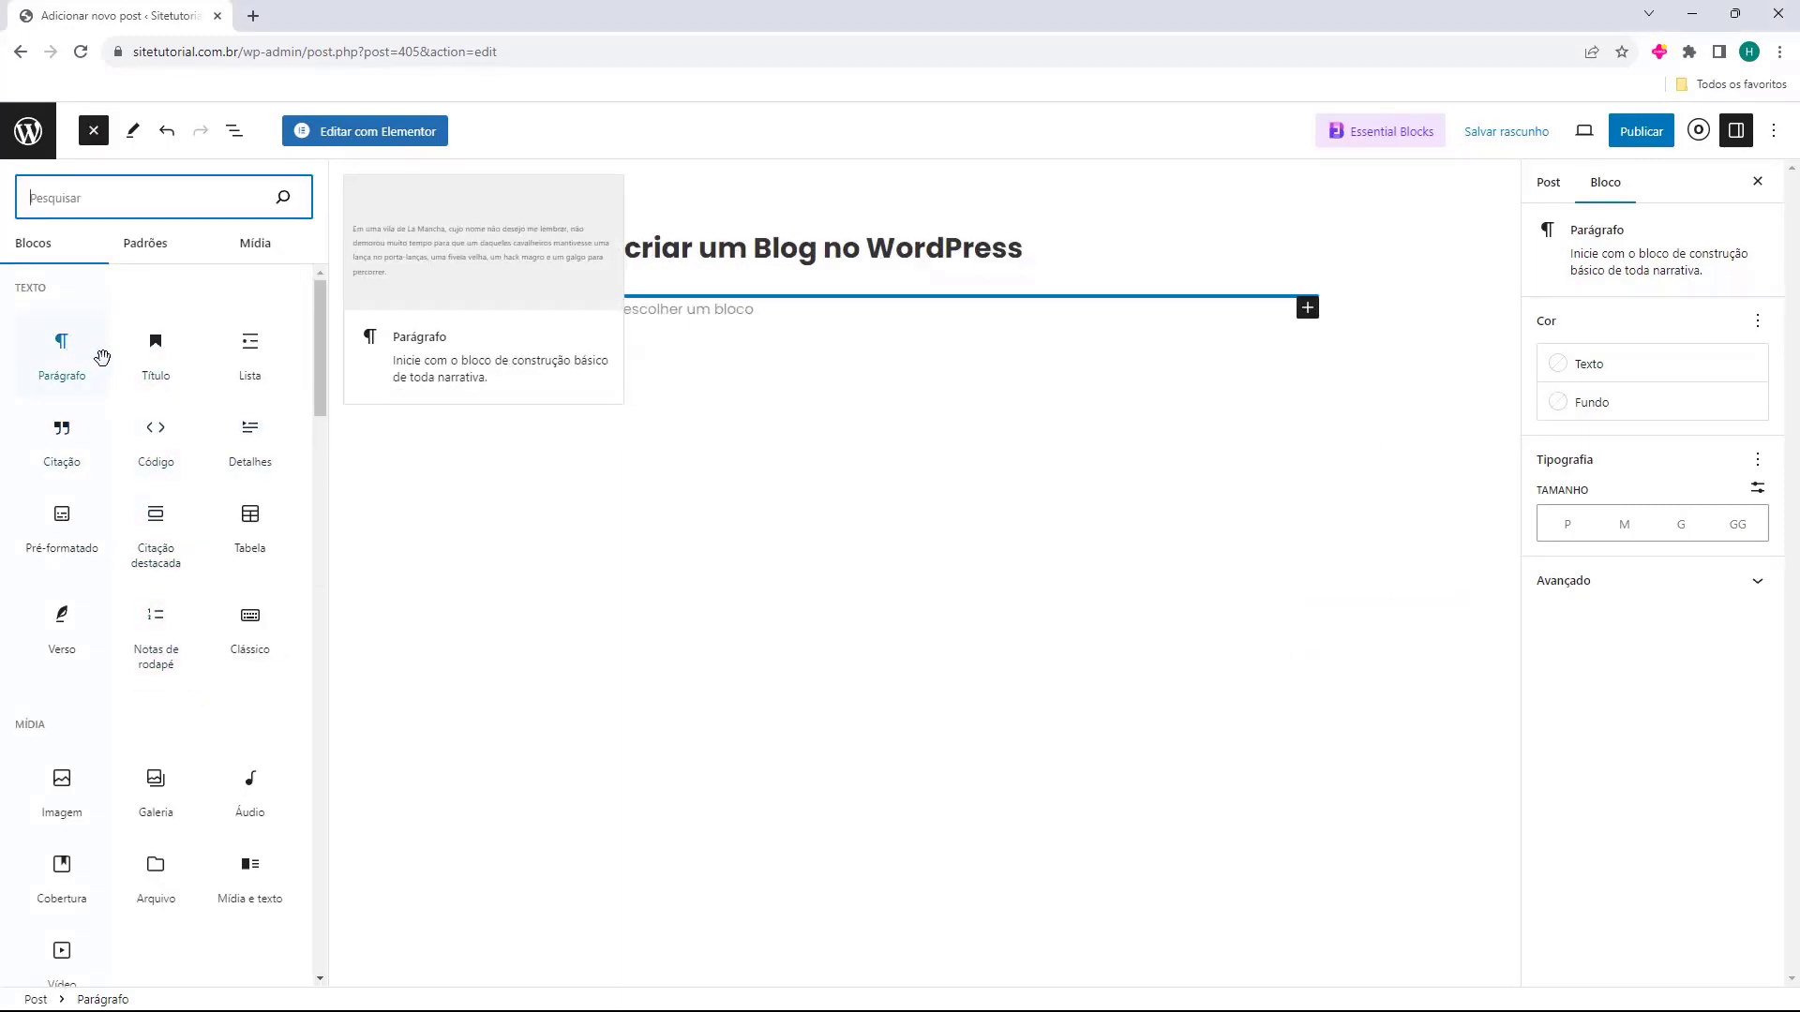
scroll(152, 597, "down", 4)
scroll(152, 596, "up", 3)
scroll(152, 596, "down", 6)
scroll(154, 597, "up", 2)
scroll(153, 597, "up", 5)
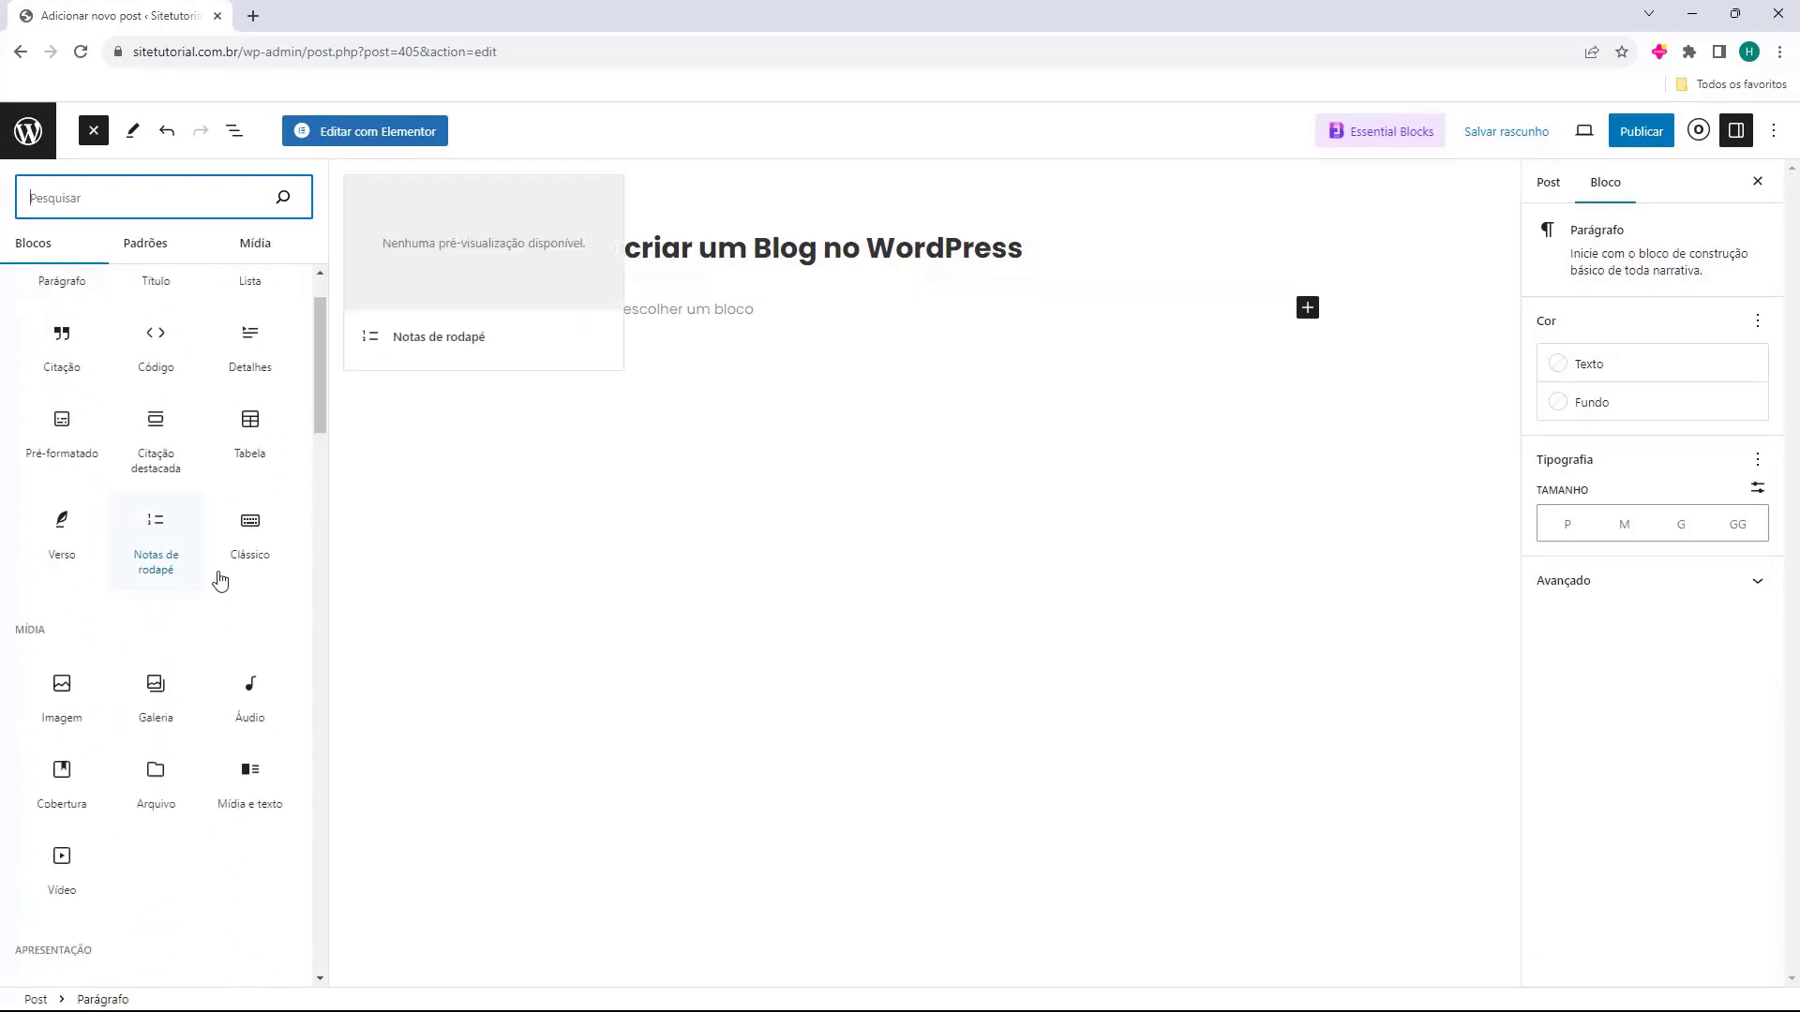
left_click(693, 331)
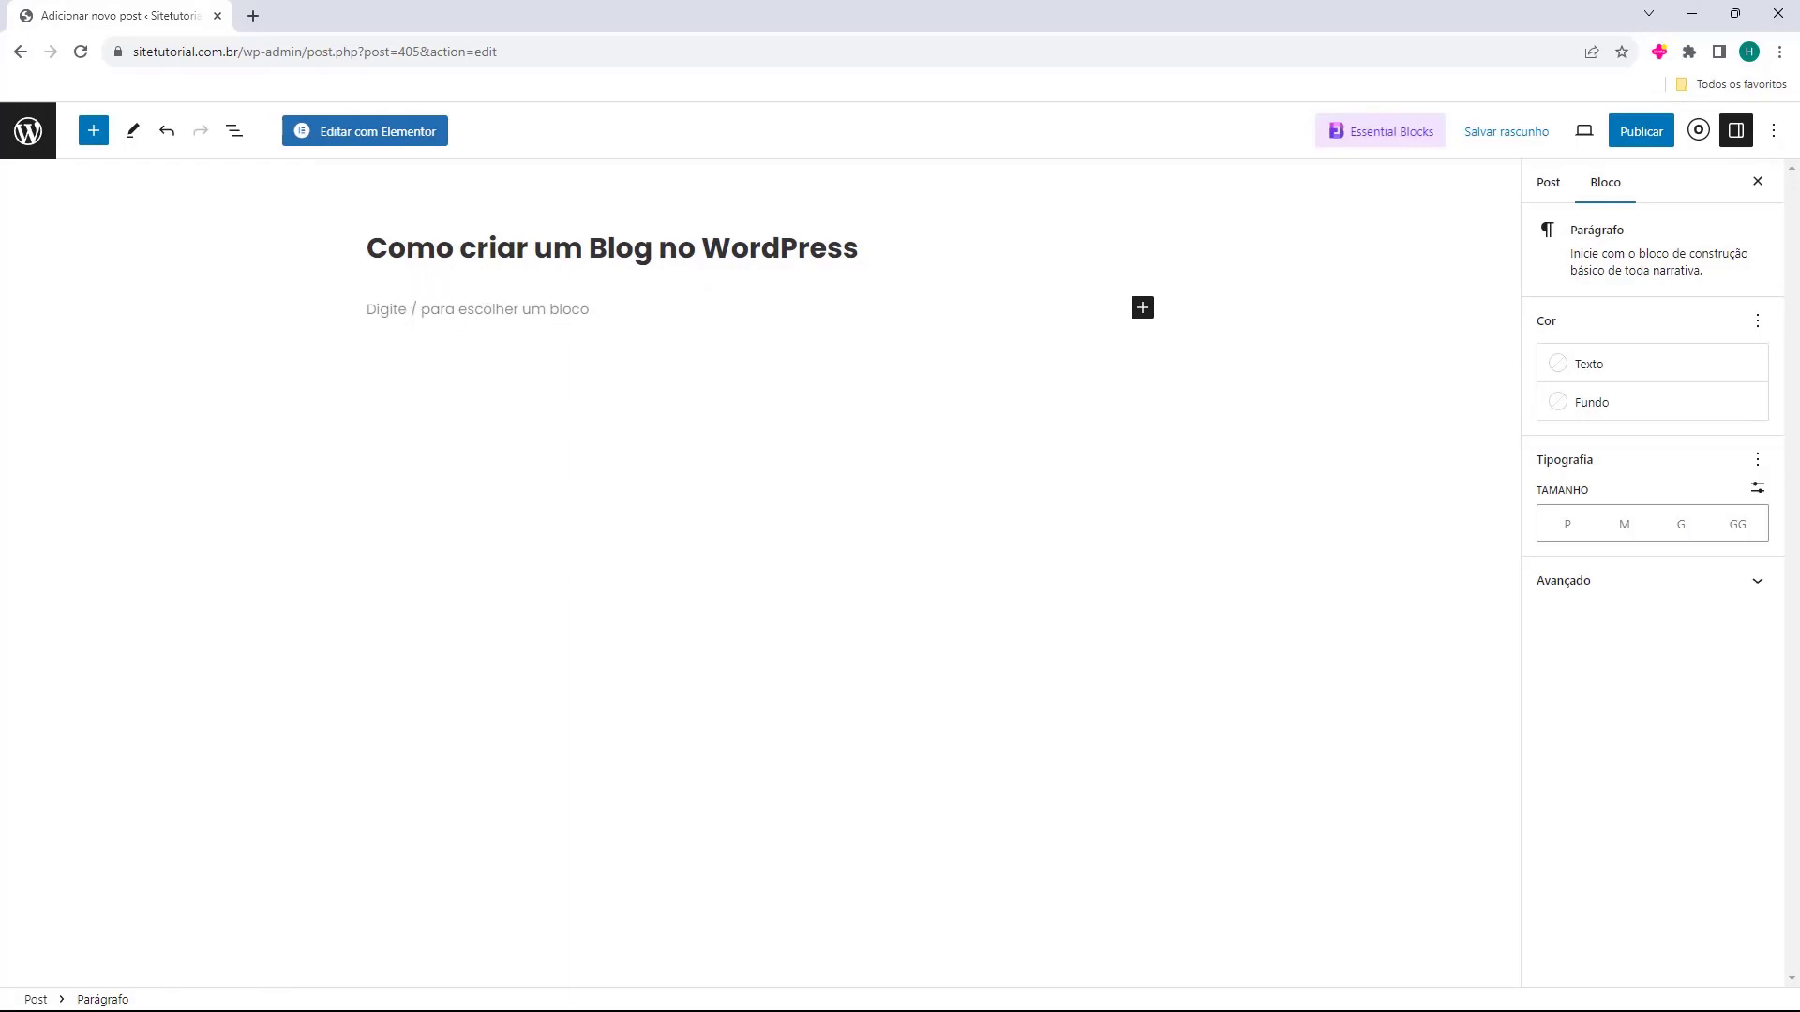
Paste a Lorem ipsum paragraph and a 'Cras vulputate…' paragraph into the post body.
type("Lorem ipsum dolor sit amet, consectetur adipiscing elit. Nunc quis posuere diam, sit amet molestie enim. Etiam tincidunt mattis nunc, et dapibus augue molestie a. Phasellus lacinia rutrum neque eget malesuada. Proin condimentum sollicitudin condimentum. Aenean efficitur pretium libero. Vestibulum eu dictum tortor. Mauris sit amet odio vulputate, pharetra erat ut, feugiat dui. Curabitur quis nibh ex. Quisque ut facilisis massa. Curabitur pharetra erat et massa tincidunt, a hendrerit augue hendrerit. Lorem ipsum dolor sit amet, consectetur adipiscing elit. Curabitur pulvinar urna vel elit aliquet, at bibendum nisi convallis. Maecenas quis velit a lorem faucibus pretium. Phasellus auctor malesuada eros id tristique.")
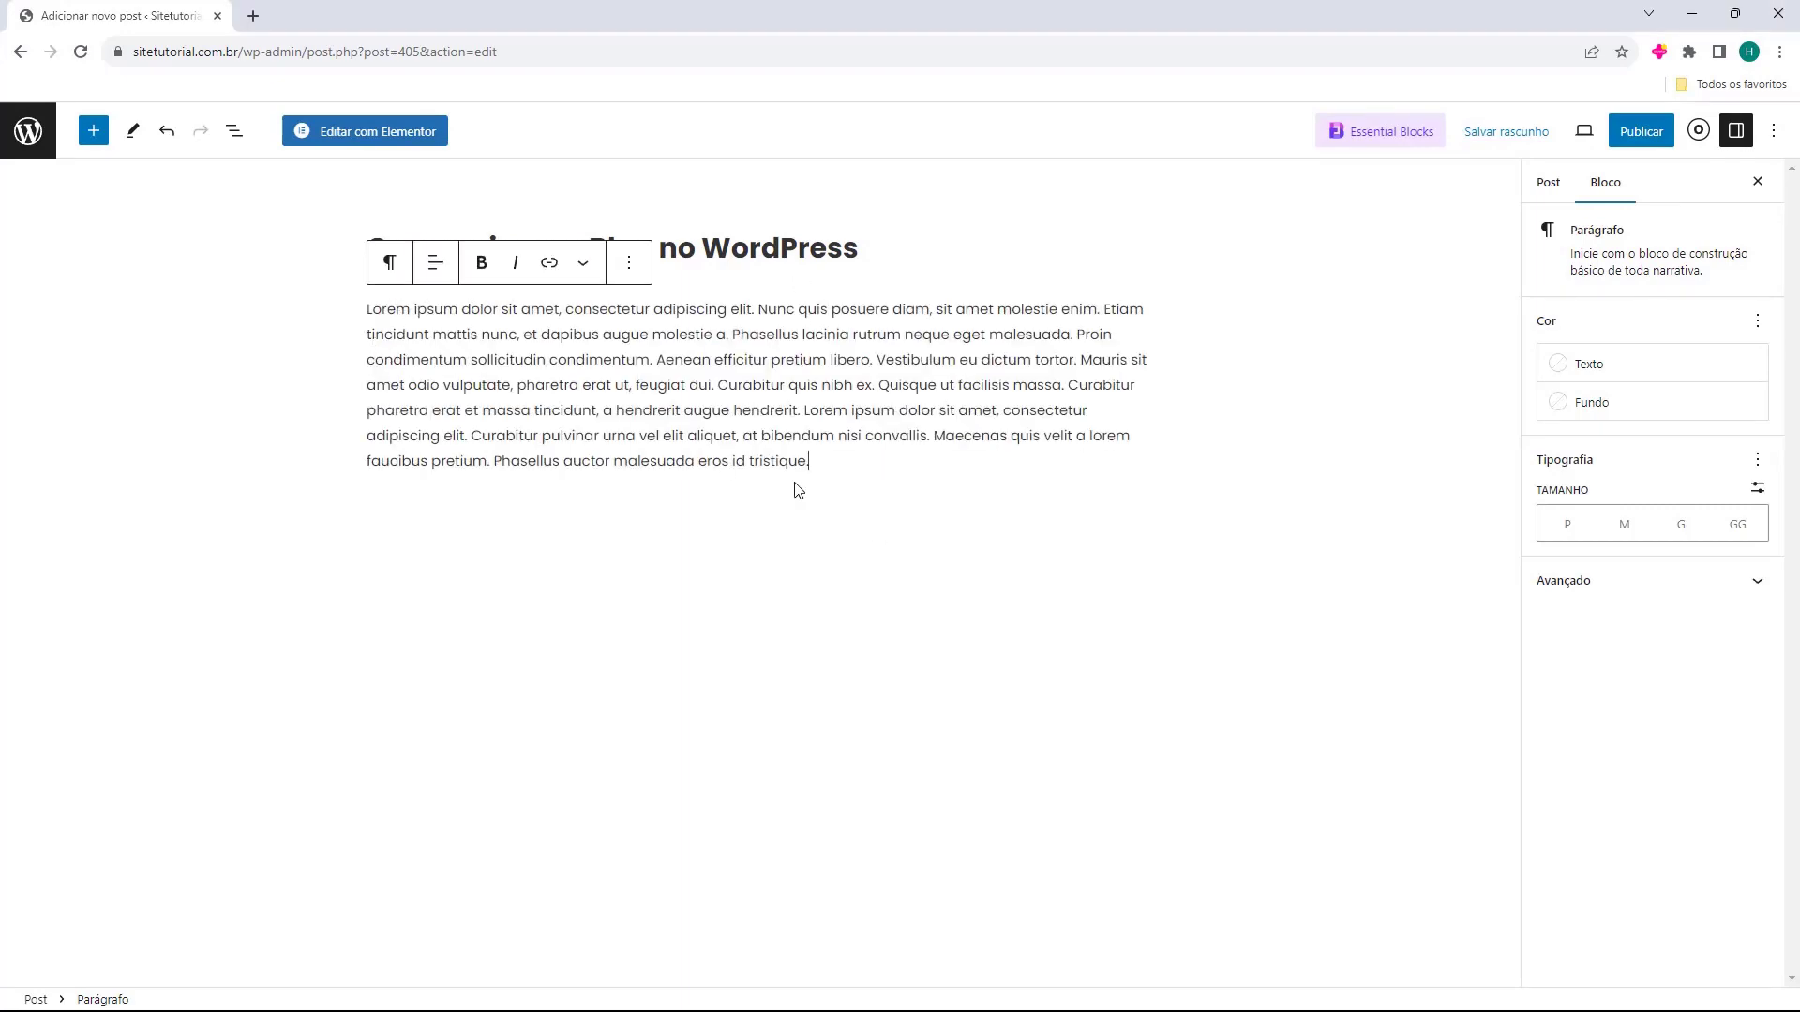
key("Return")
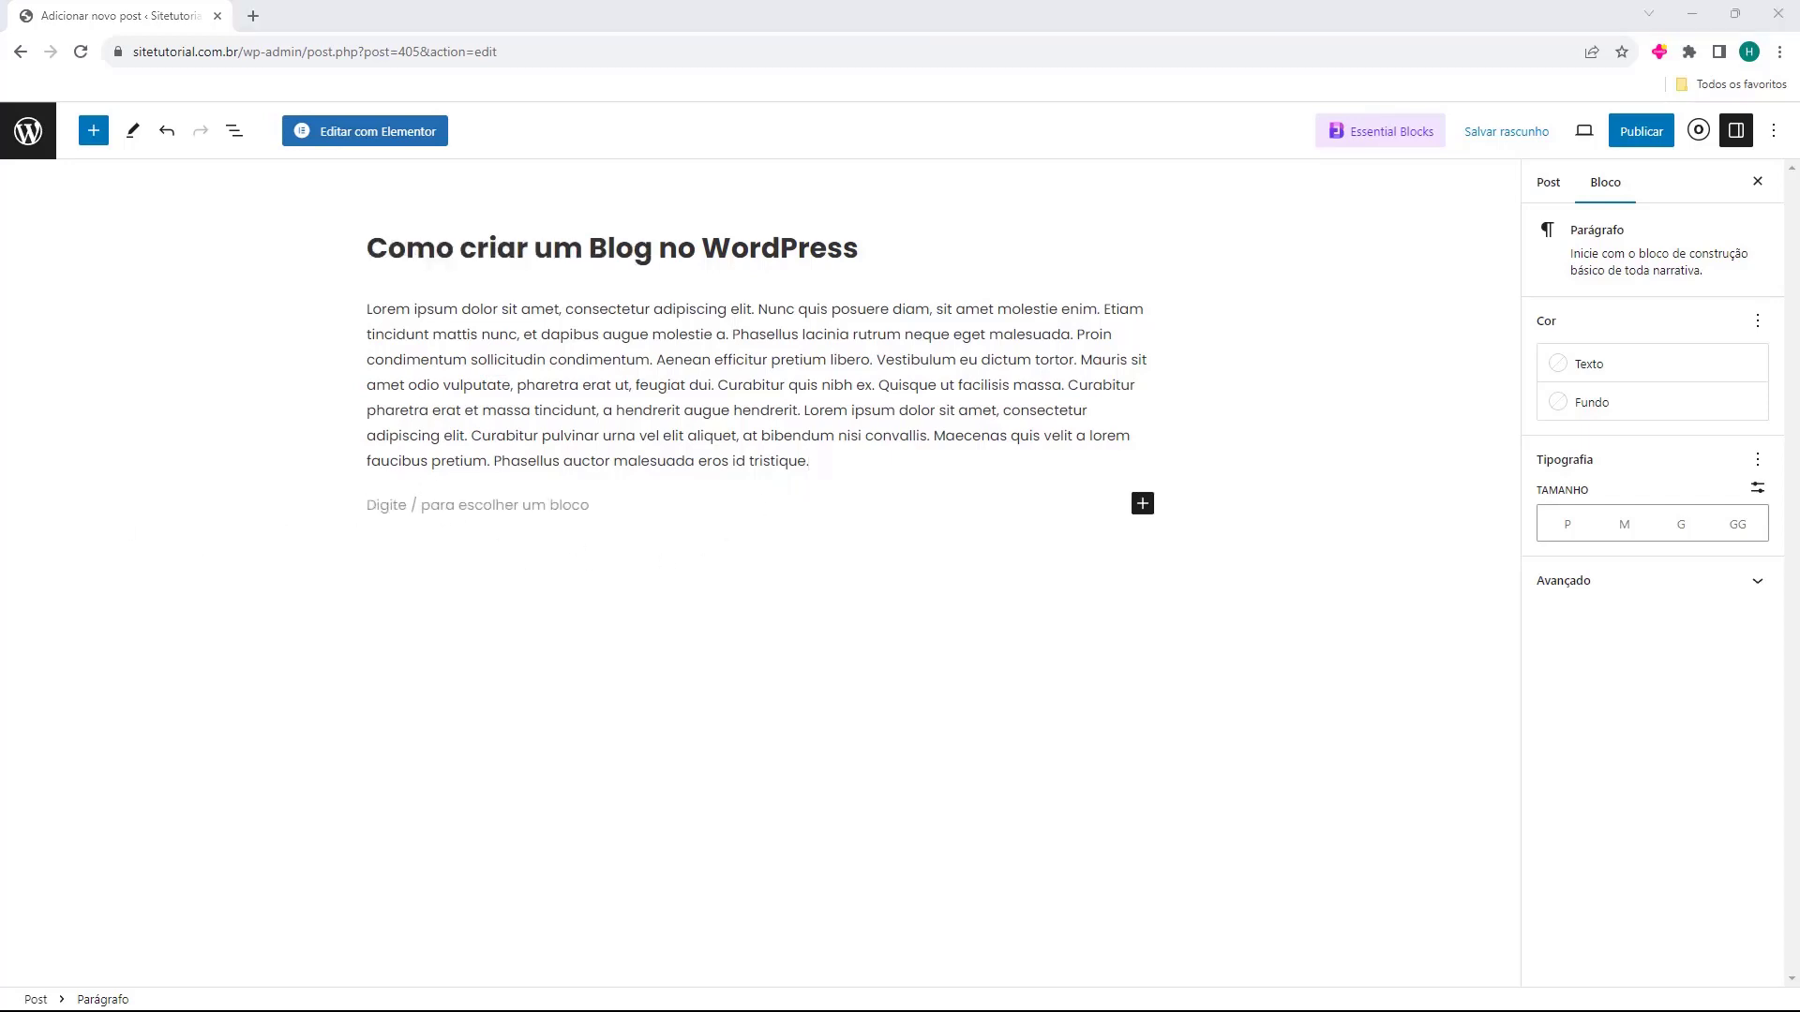
key("alt+Tab")
type("Cras vulputate pretium tellus at scelerisque. Donec non felis tincidunt, cursus arcu eget, sollicitudin turpis. Suspendisse commodo tortor non arcu scelerisque, luctus porttitor lacus auctor. Mauris ac enim felis. Integer bibendum libero leo, quis volutpat libero feugiat quis. Mauris non enim eu leo facilisis ultrices. Etiam nisl leo, cursus ut sodales eu, sagittis id velit. Maecenas at interdum tellus. Donec finibus lectus nec magna venenatis eleifend. Quisque euismod urna vel venenatis lacinia.")
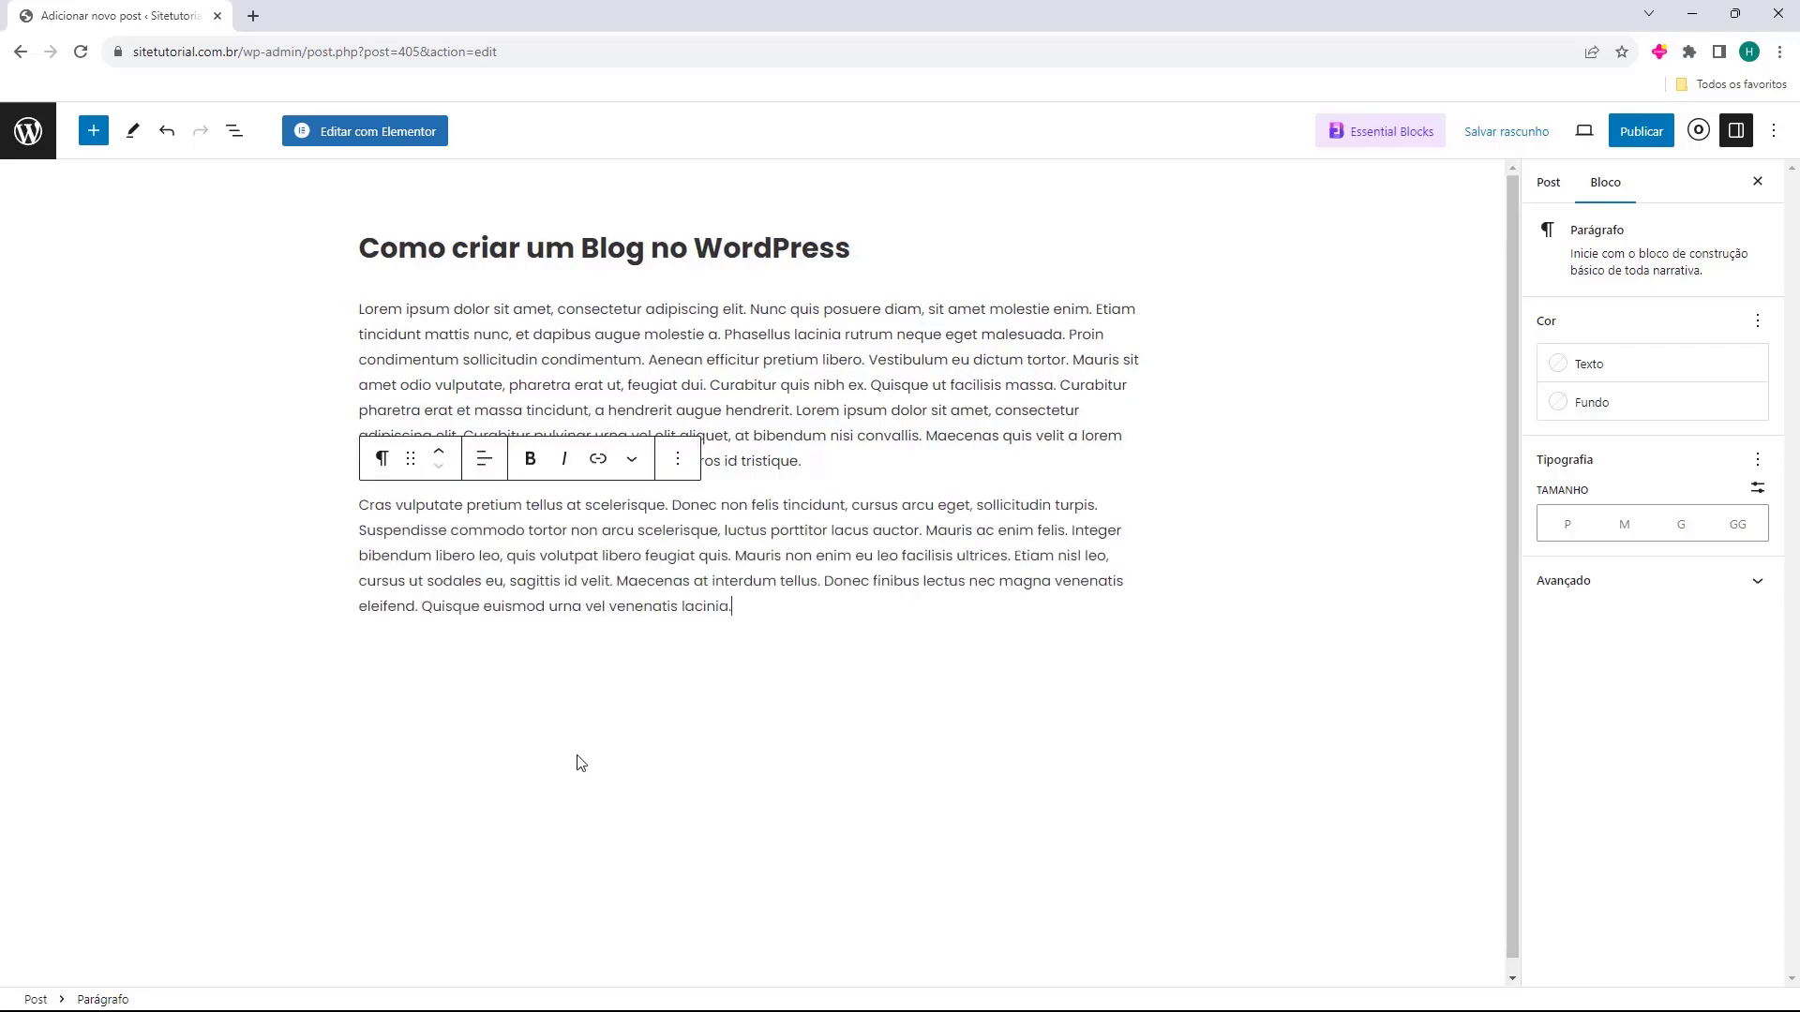
key("Return")
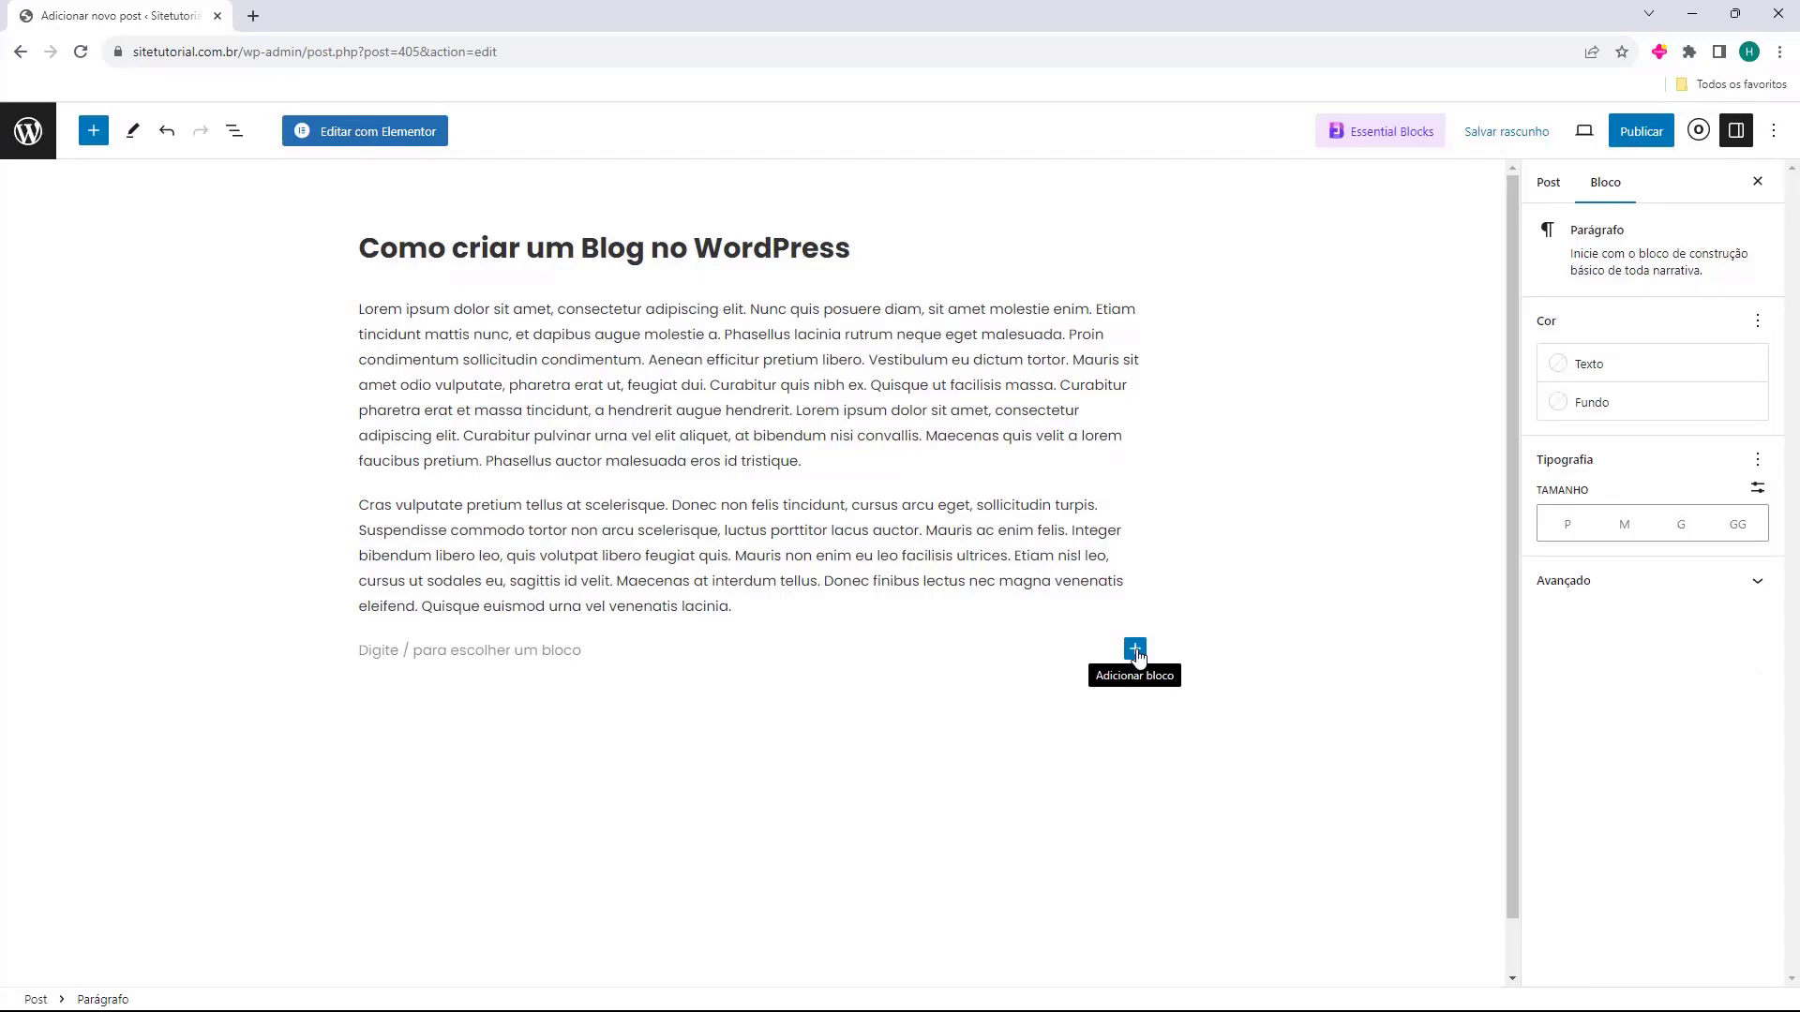
left_click(1135, 651)
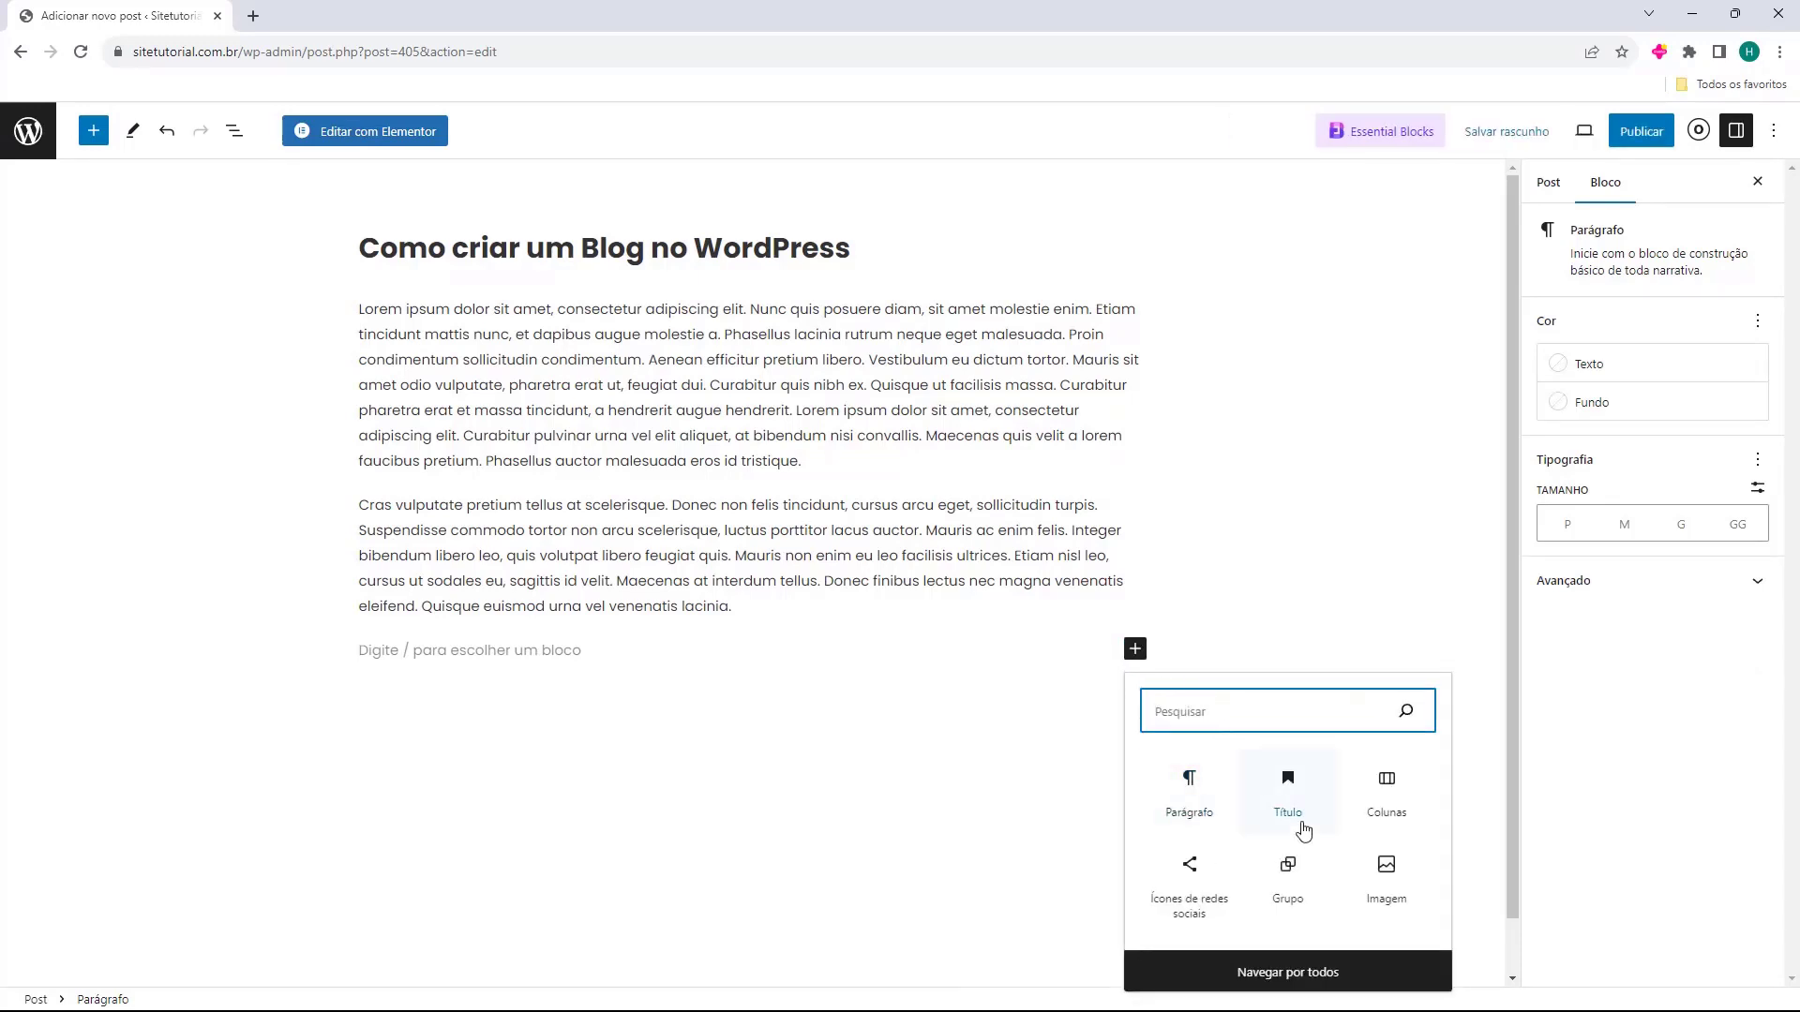
Insert the EXEMPLO image from the media library and narrow it to 388 px wide.
left_click(1384, 871)
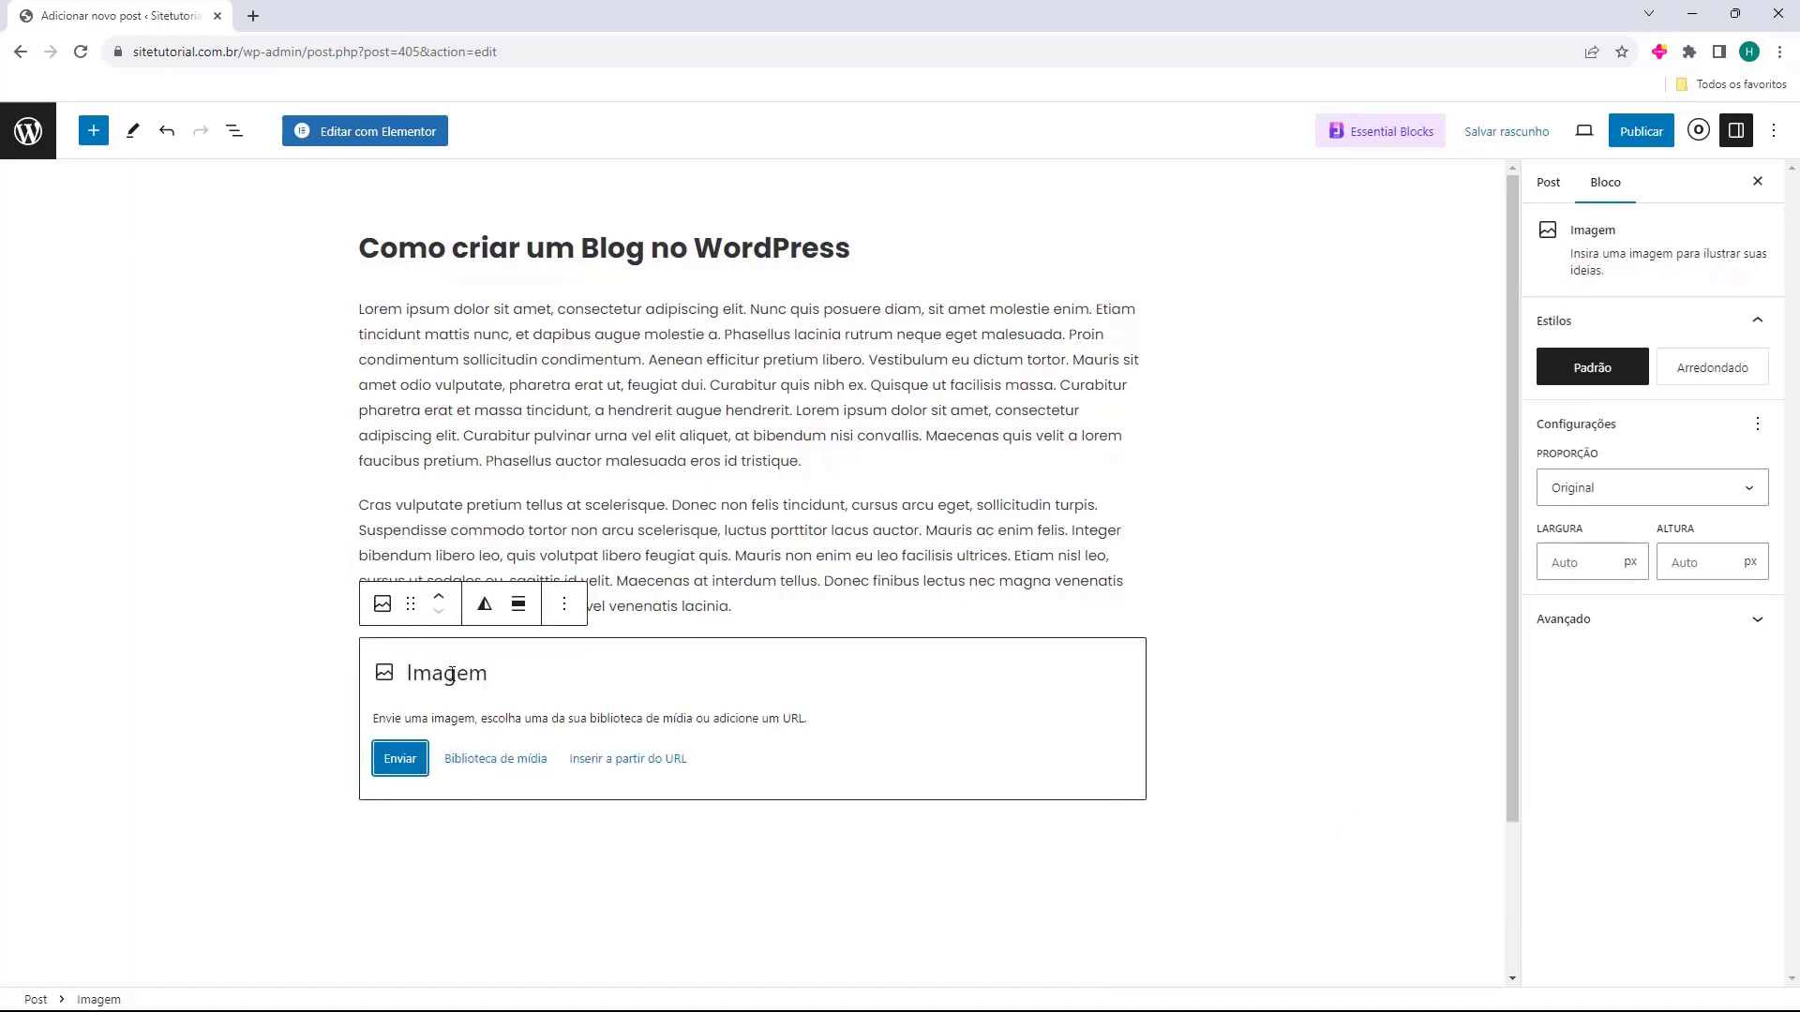
left_click(481, 764)
left_click(110, 371)
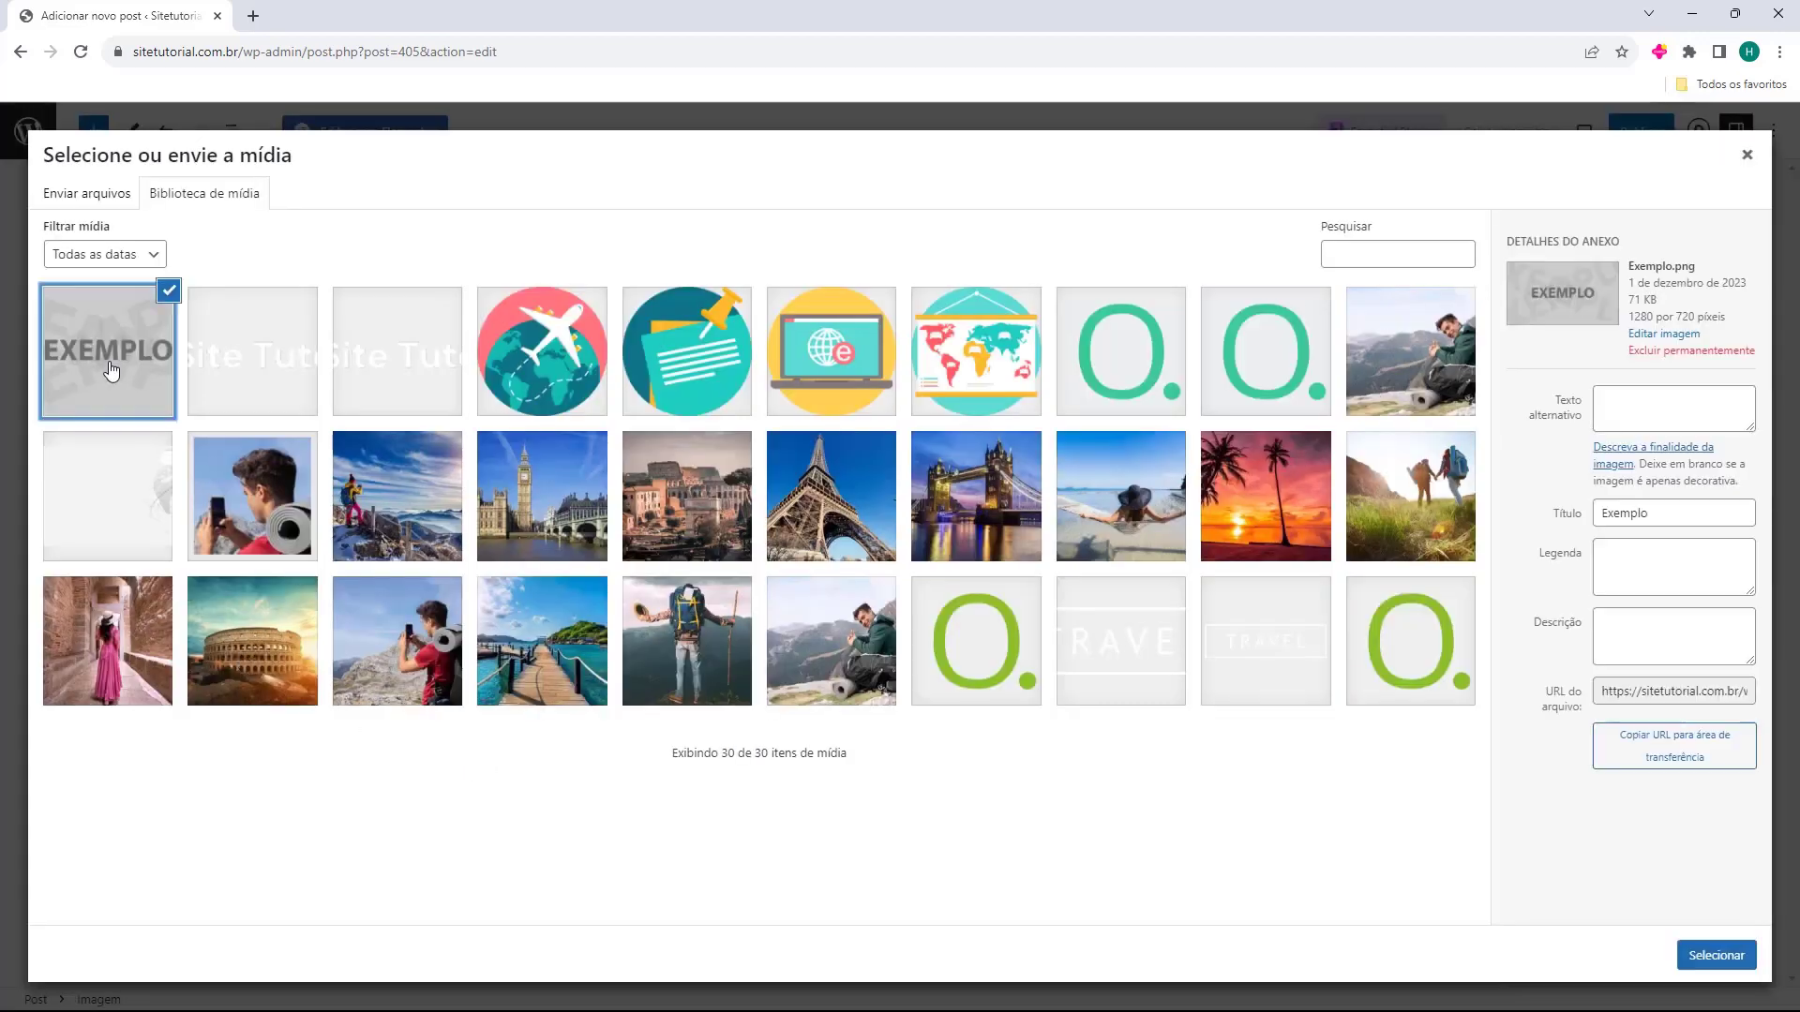
left_click(1715, 955)
scroll(836, 609, "down", 3)
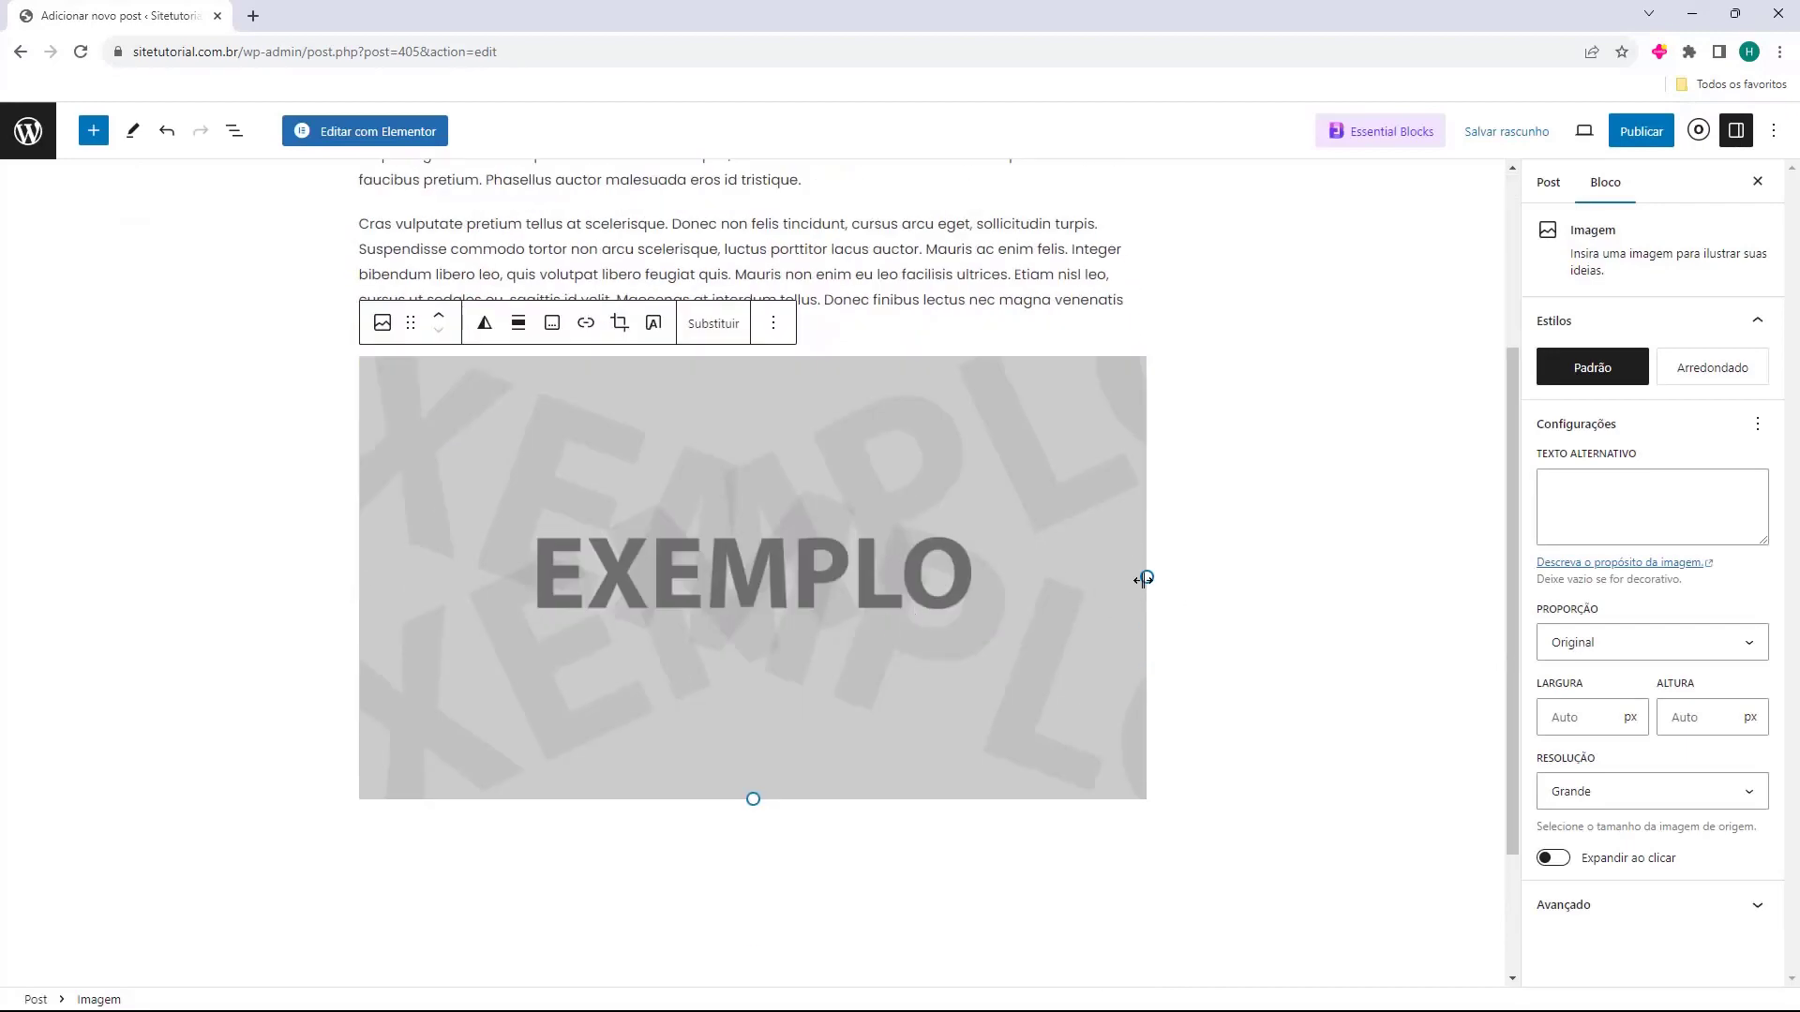
left_click_drag(1144, 578, 722, 521)
Try centre, right and left alignment, then set the image alignment to Nenhum.
left_click(485, 372)
left_click(485, 371)
left_click(518, 375)
left_click(582, 499)
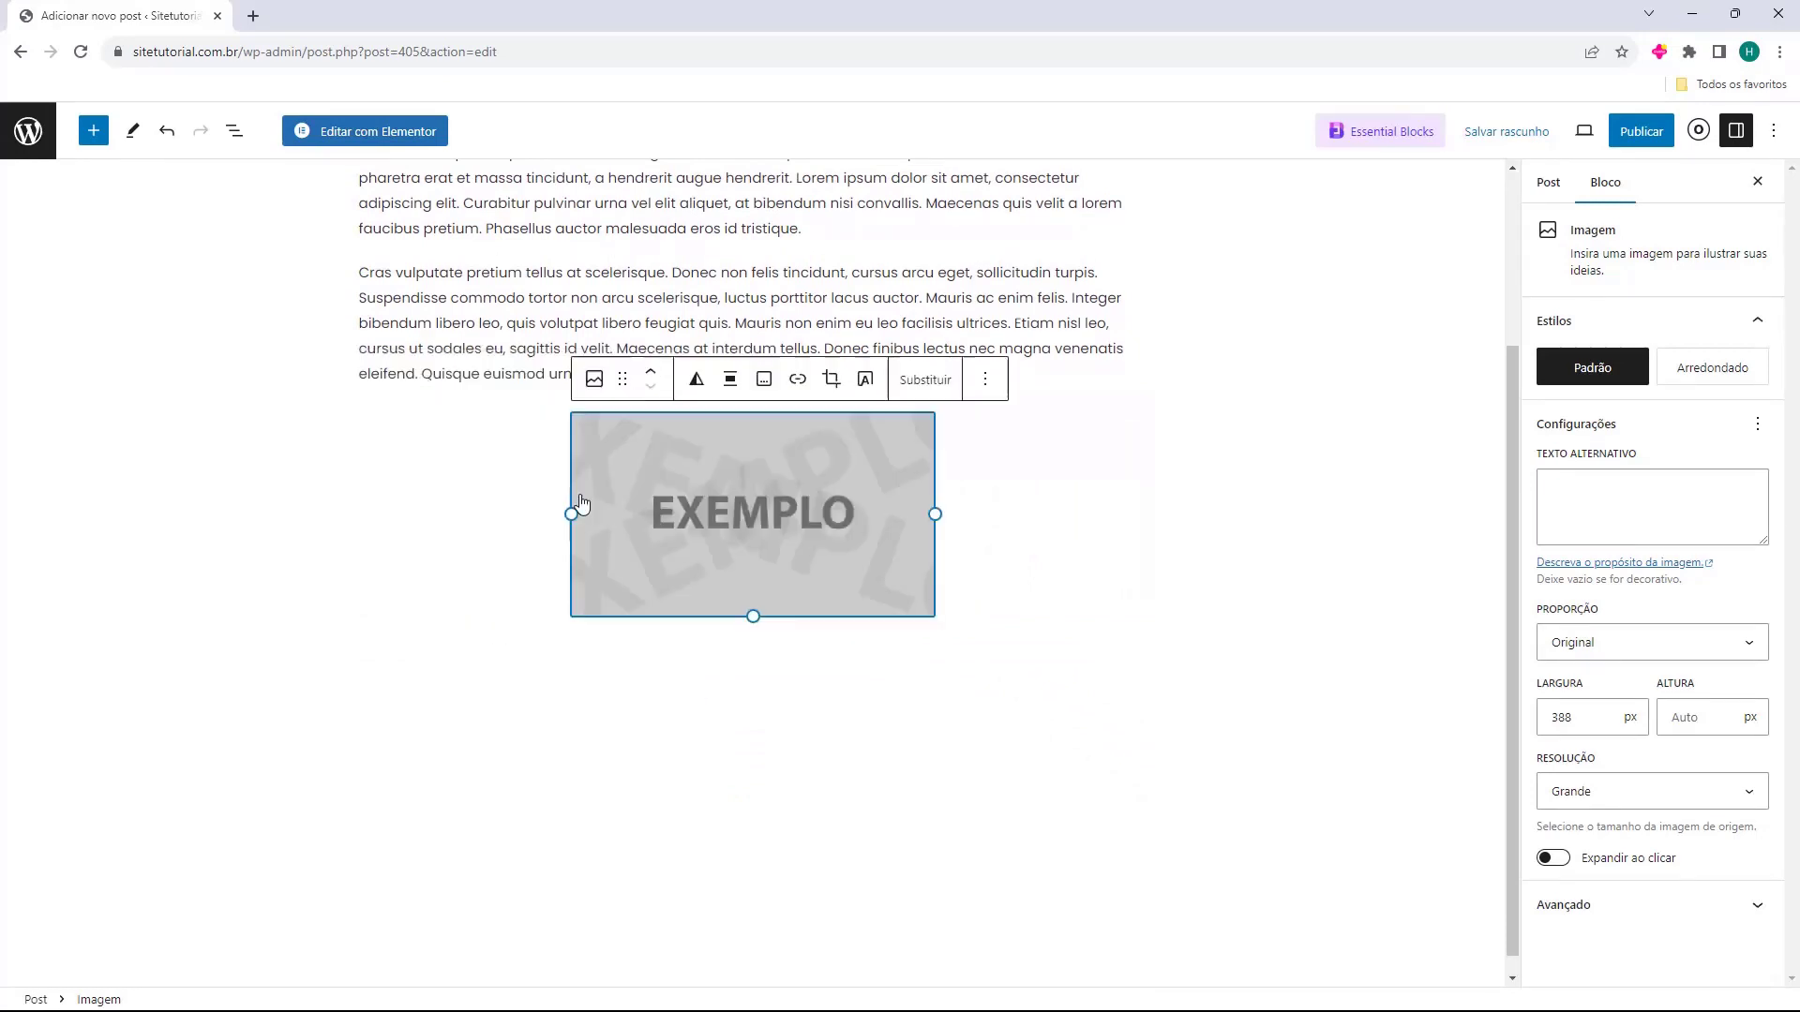
left_click(727, 382)
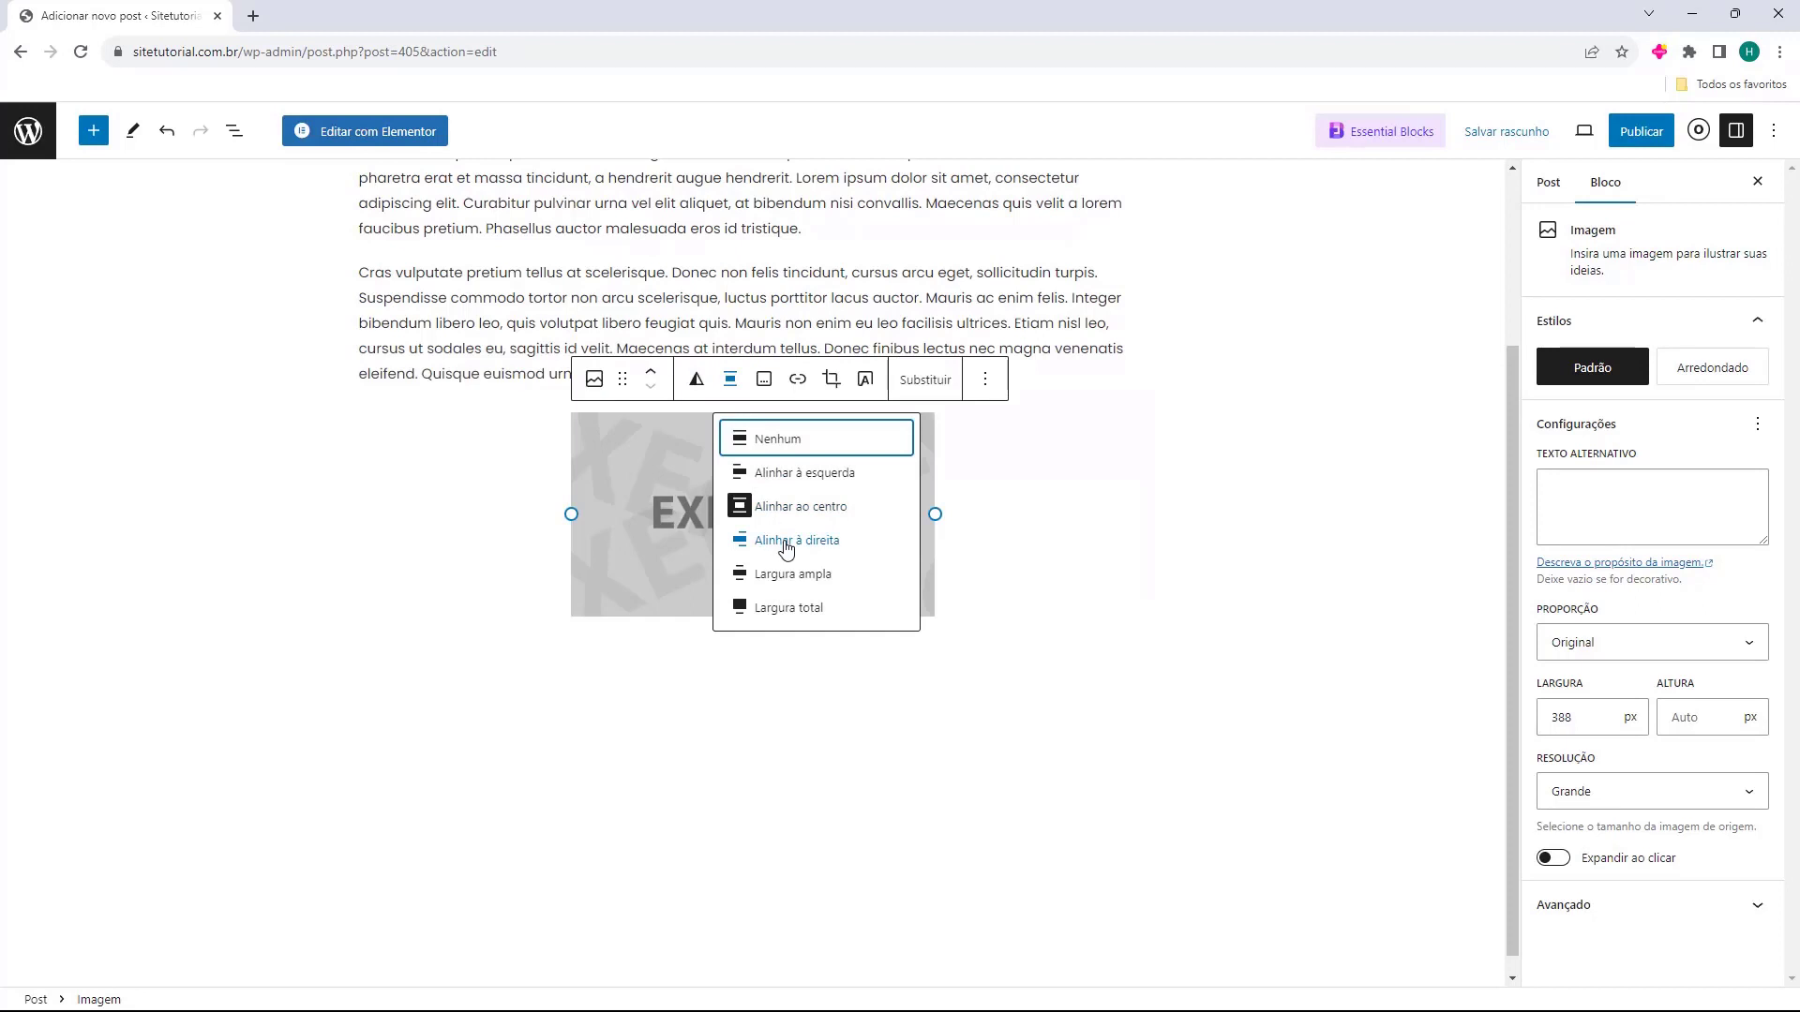
left_click(786, 544)
left_click(938, 388)
left_click(979, 464)
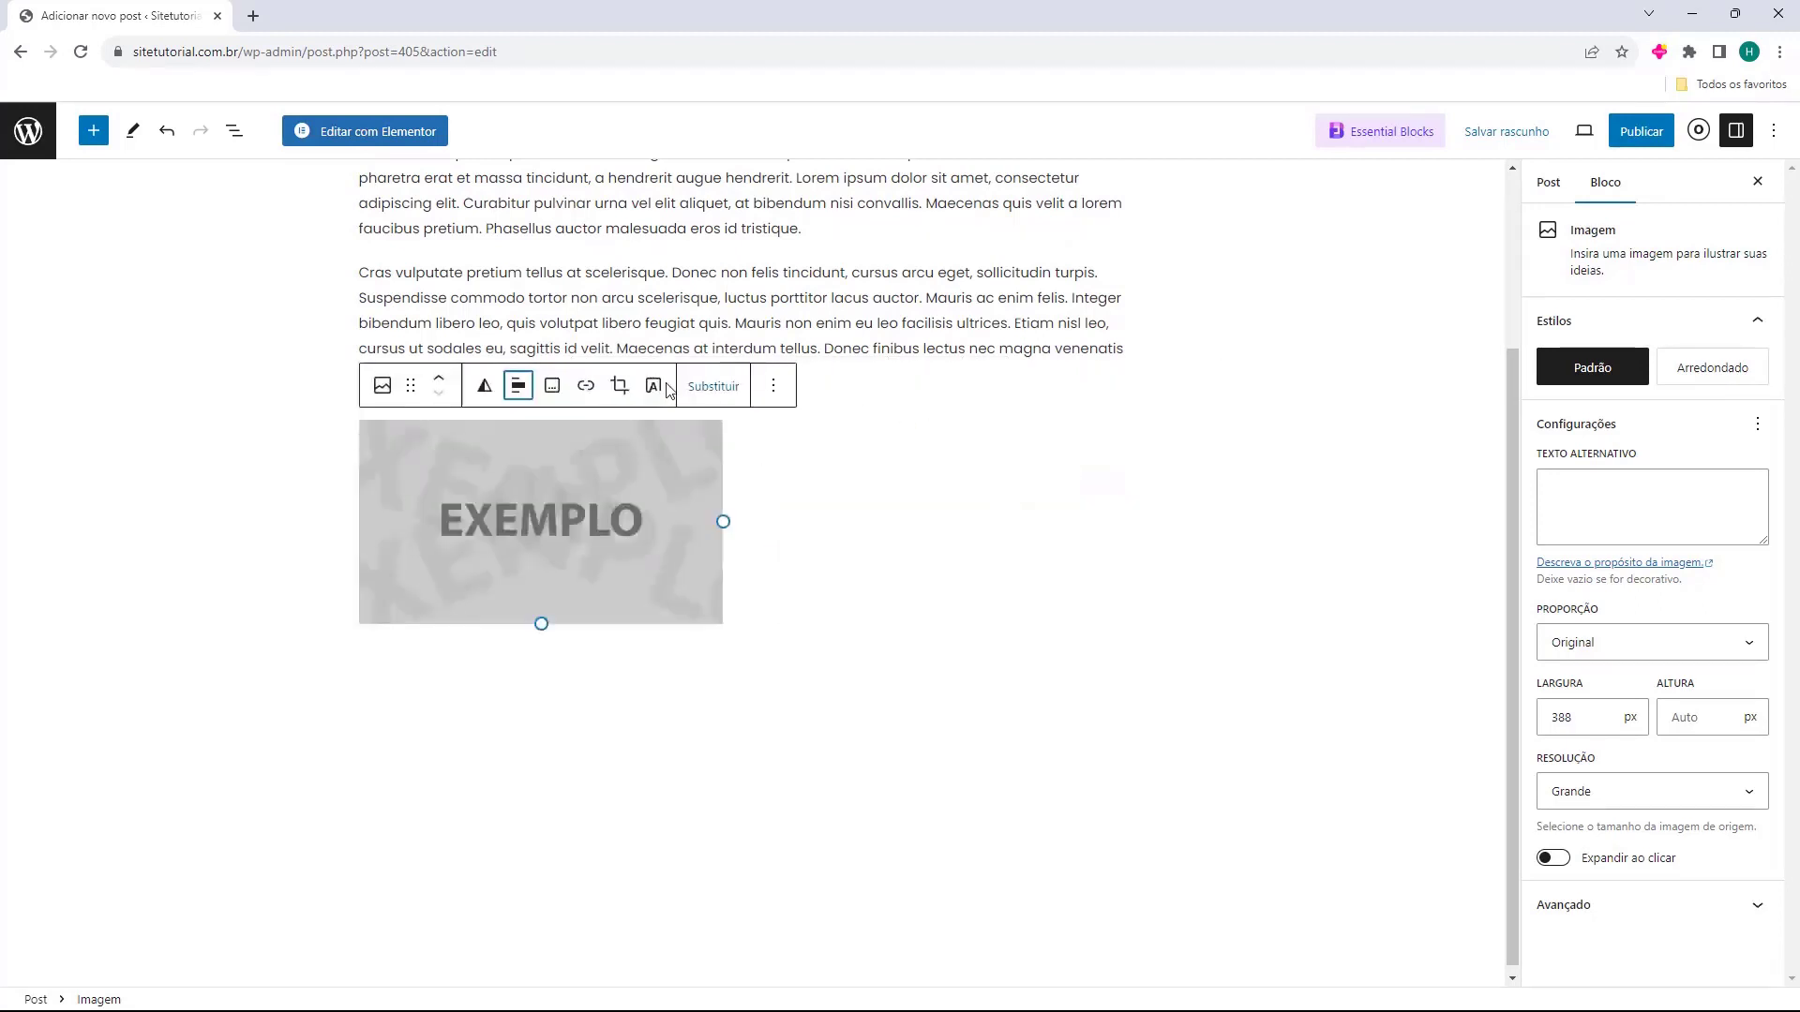
left_click(518, 389)
left_click(563, 438)
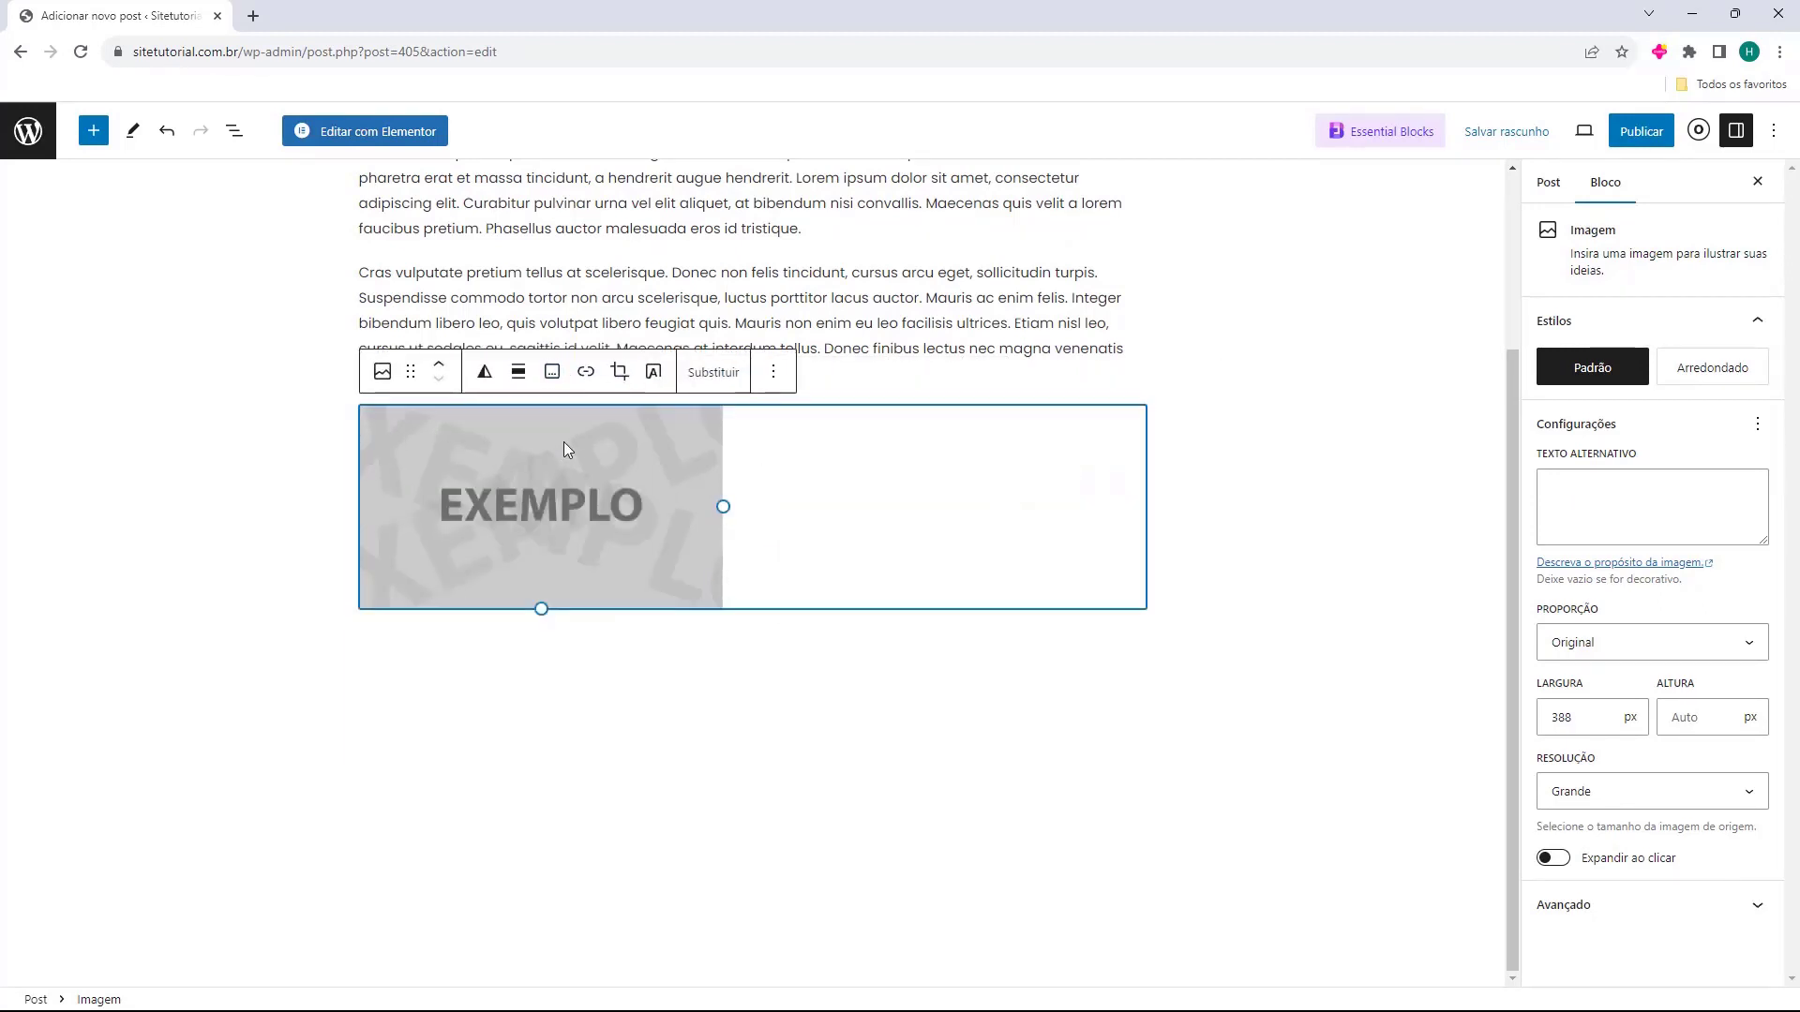
Add an empty paragraph below the image.
left_click(706, 676)
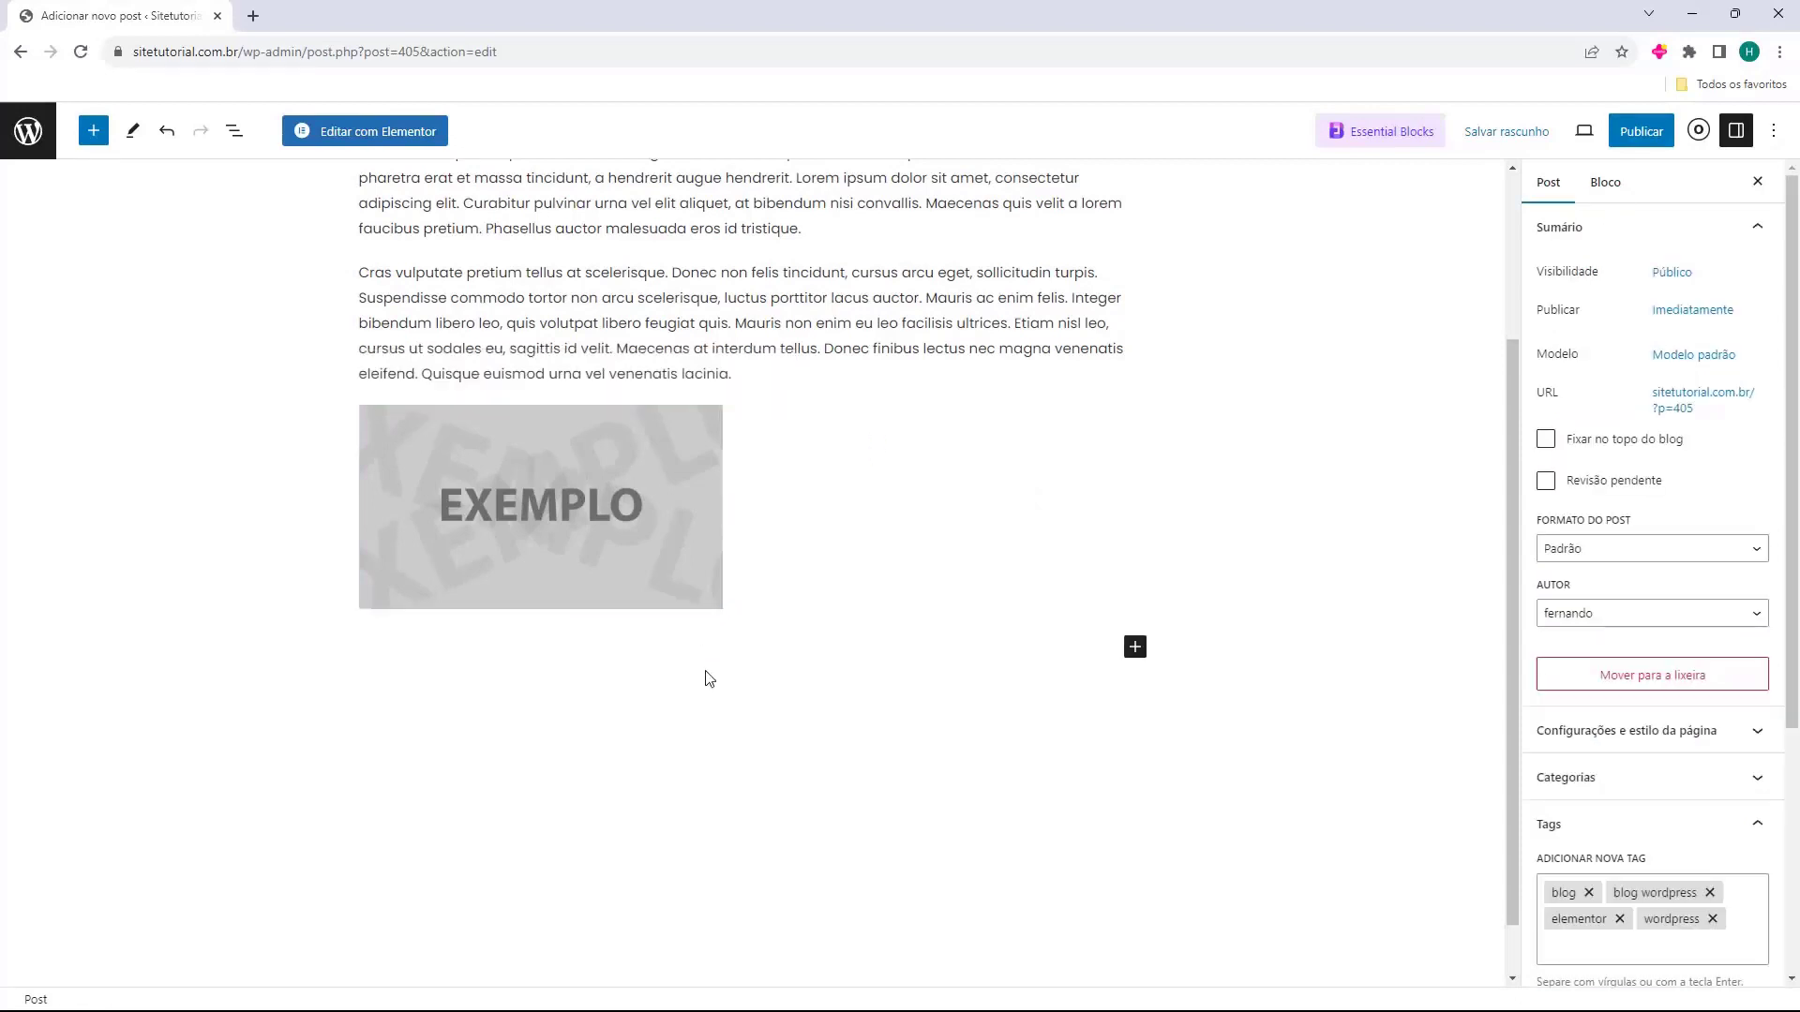
left_click(728, 506)
left_click(585, 598)
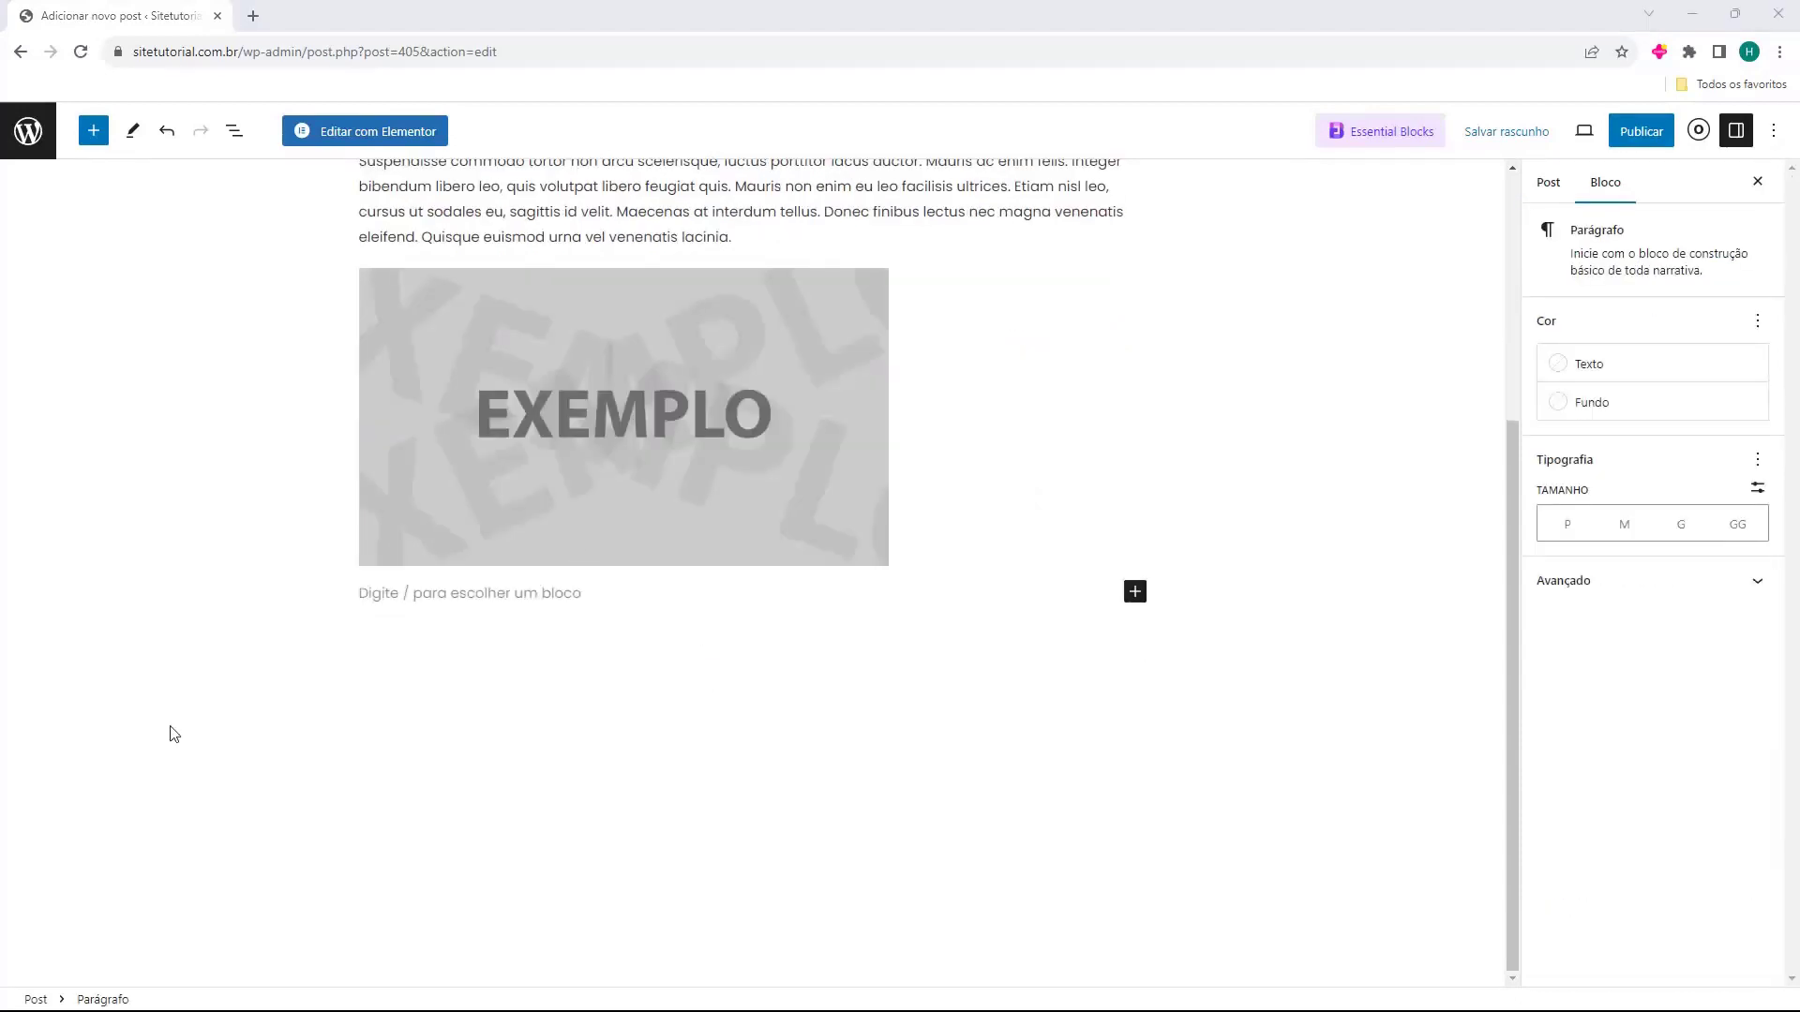
Paste the Aliquam lobortis paragraph directly below the image.
left_click(437, 594)
key("ctrl+v")
left_click(239, 594)
scroll(282, 594, "up", 5)
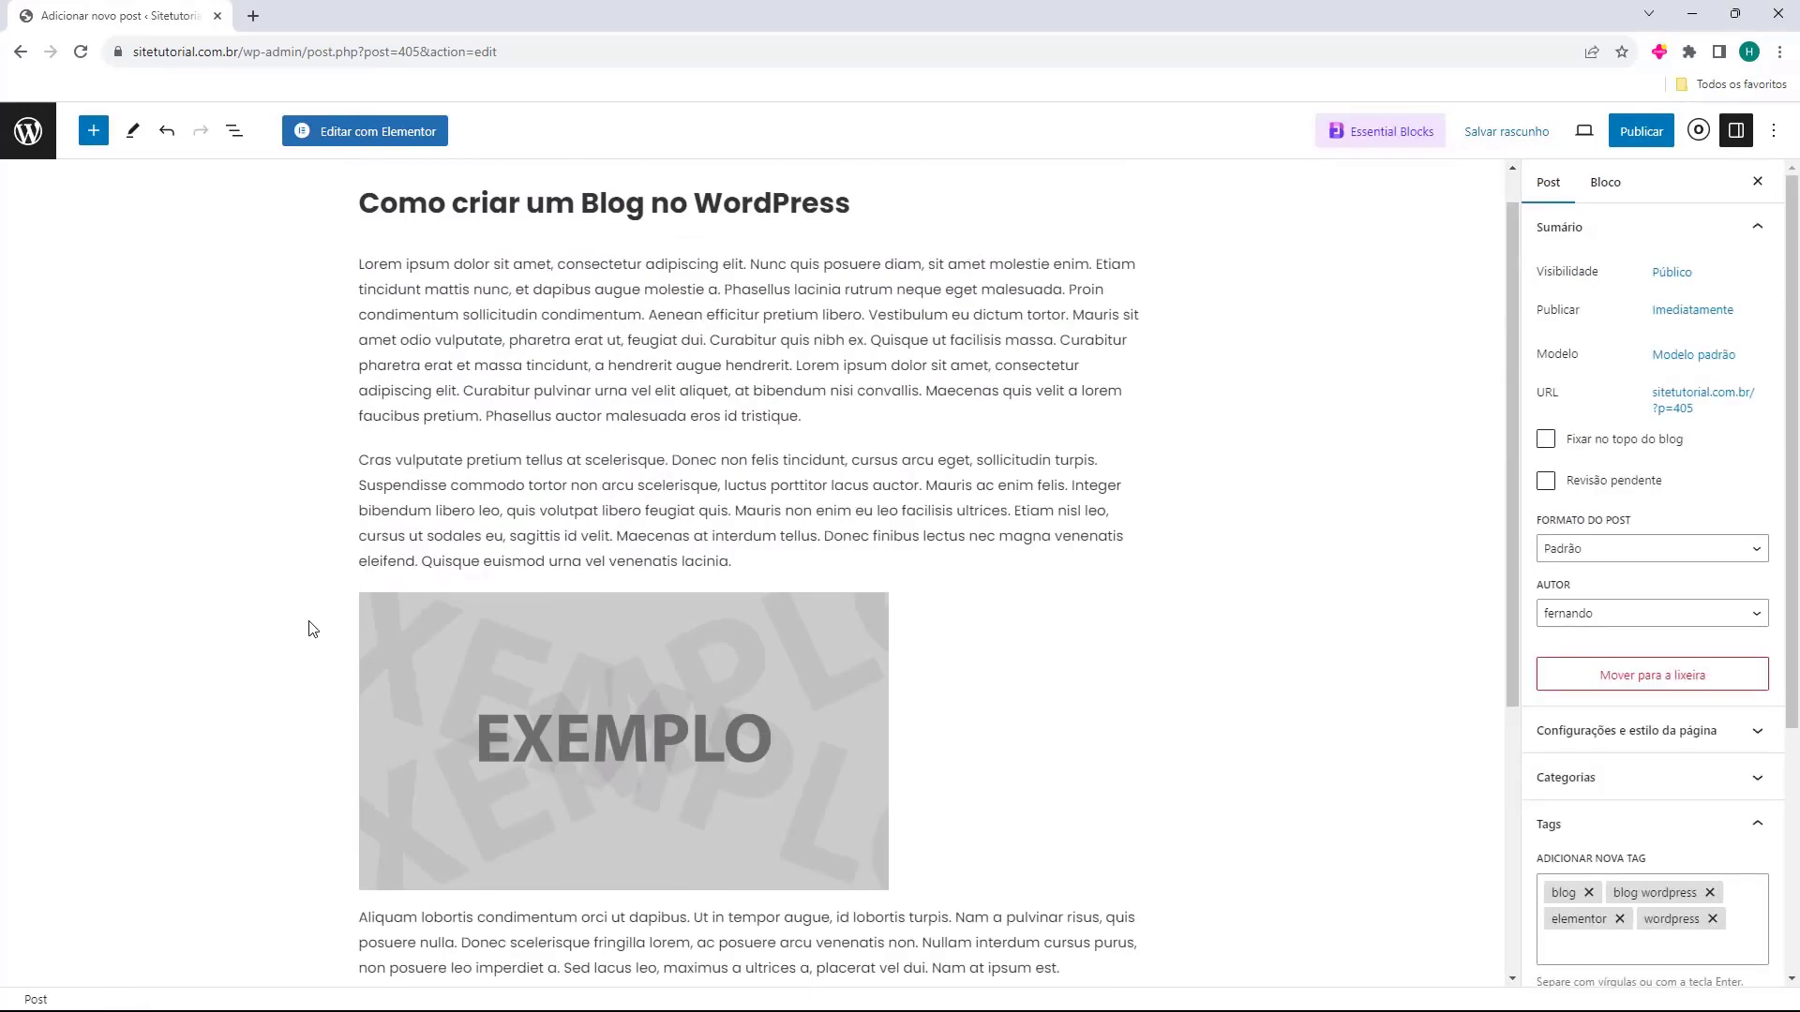
scroll(336, 572, "down", 1)
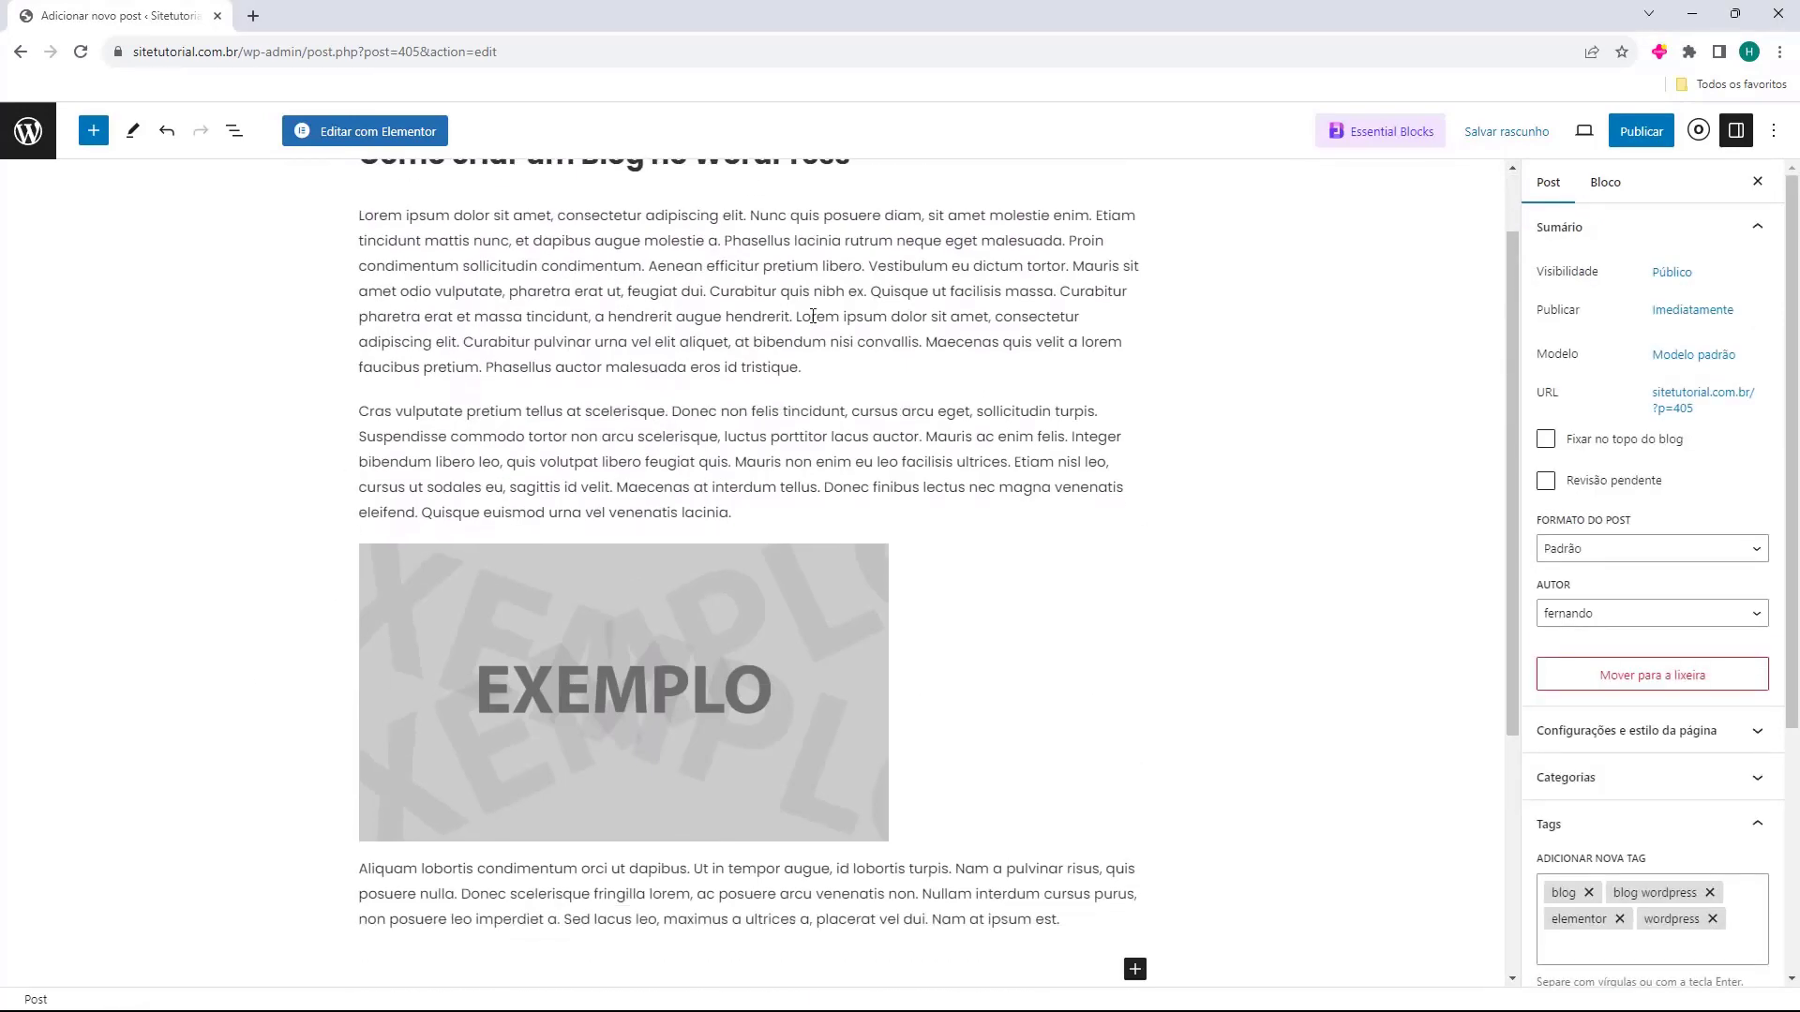
scroll(542, 537, "down", 3)
Add a Título block reading 'Lorem Ipsum' and set it to H1.
left_click(796, 689)
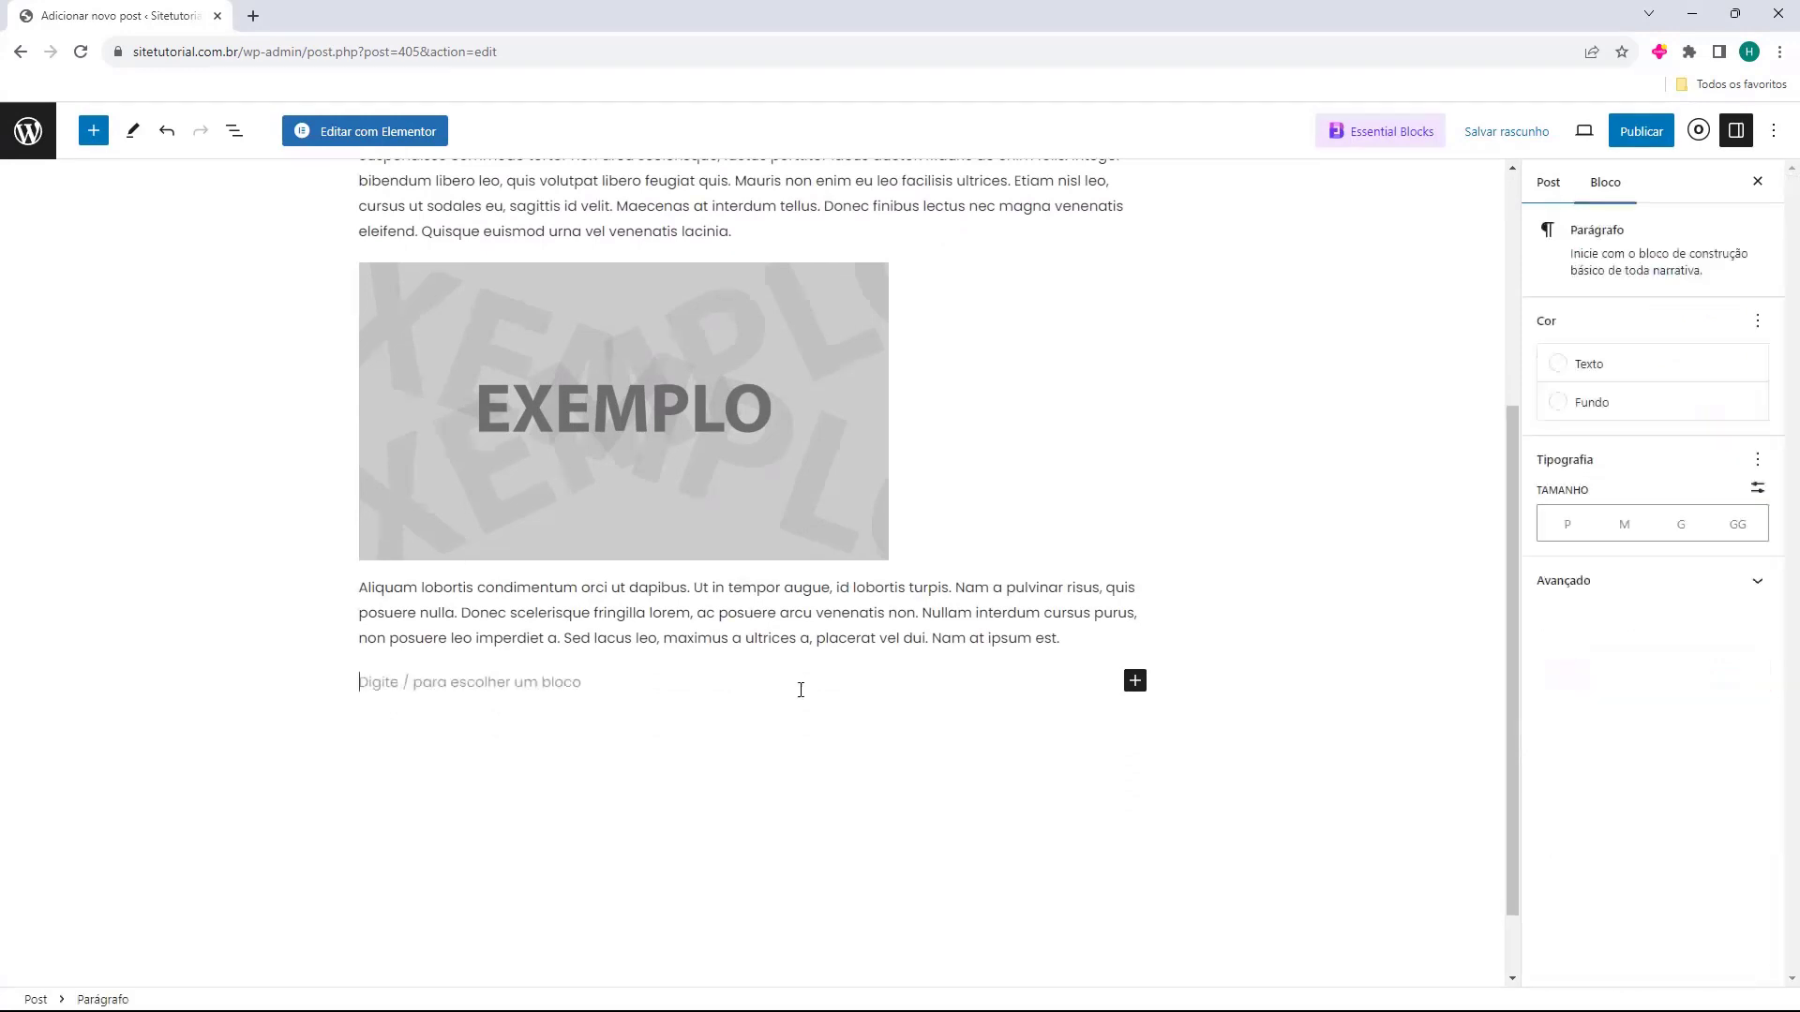
left_click(1138, 681)
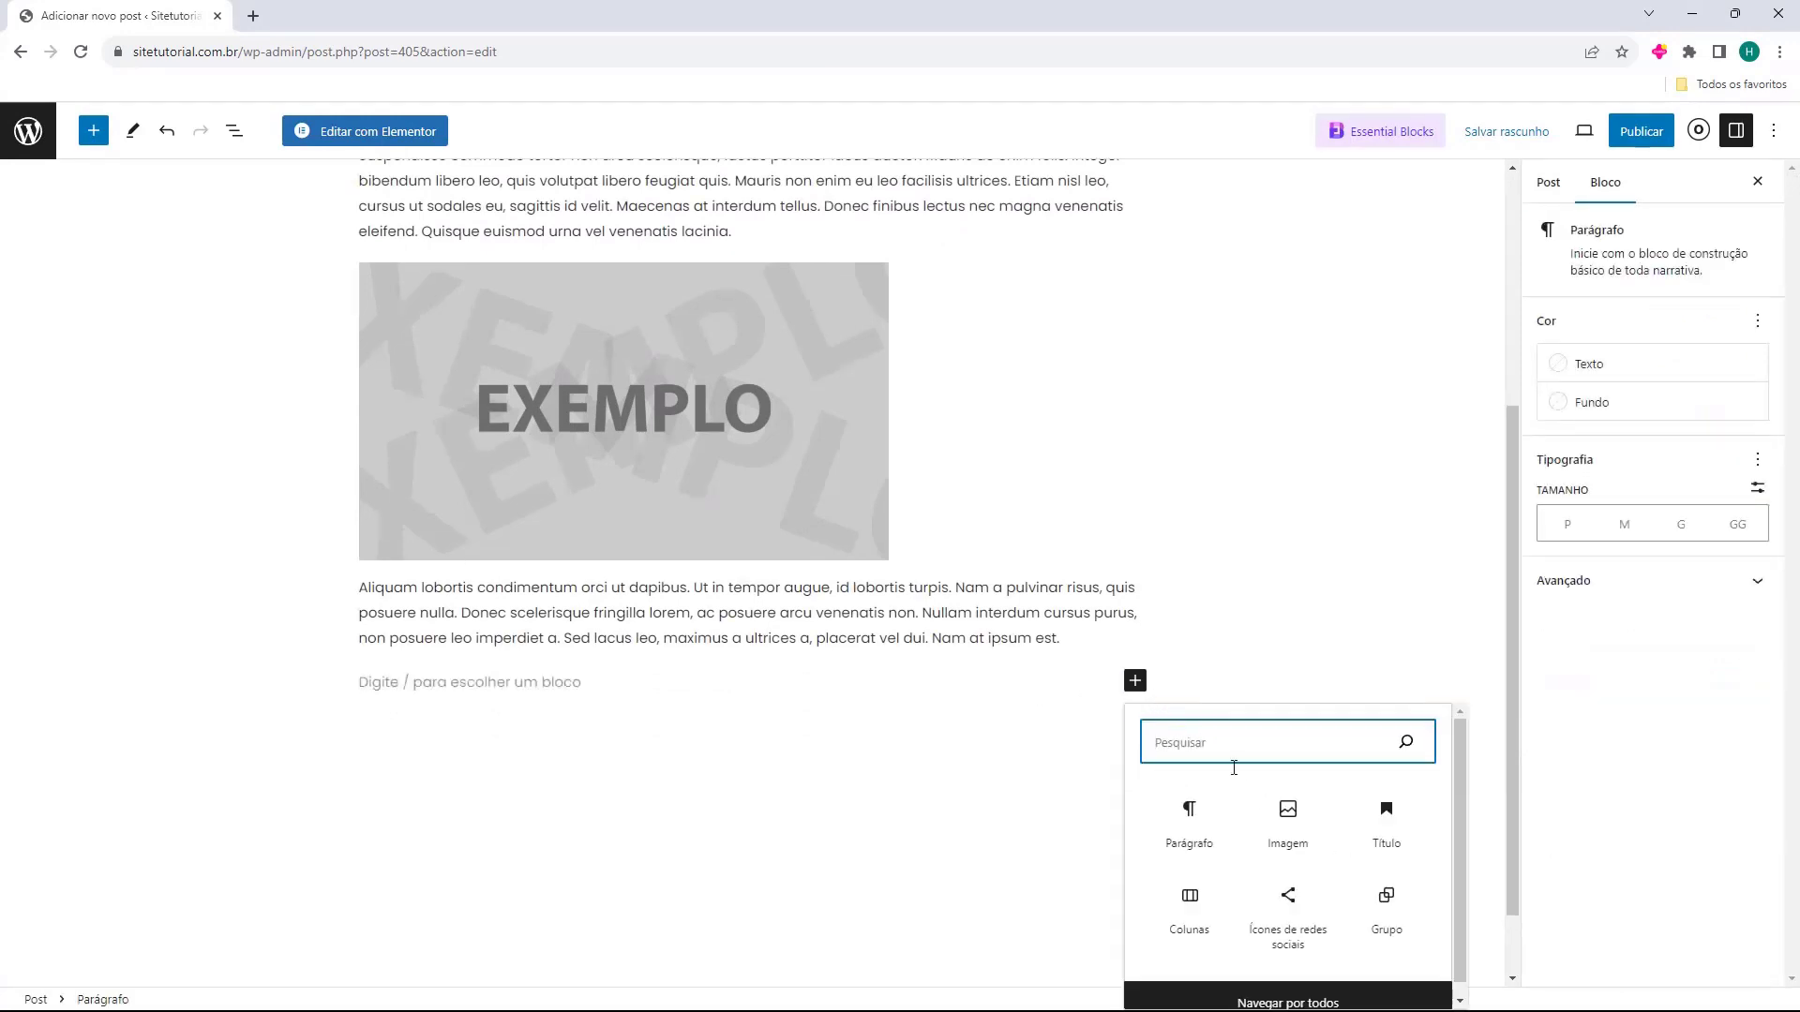
left_click(1392, 828)
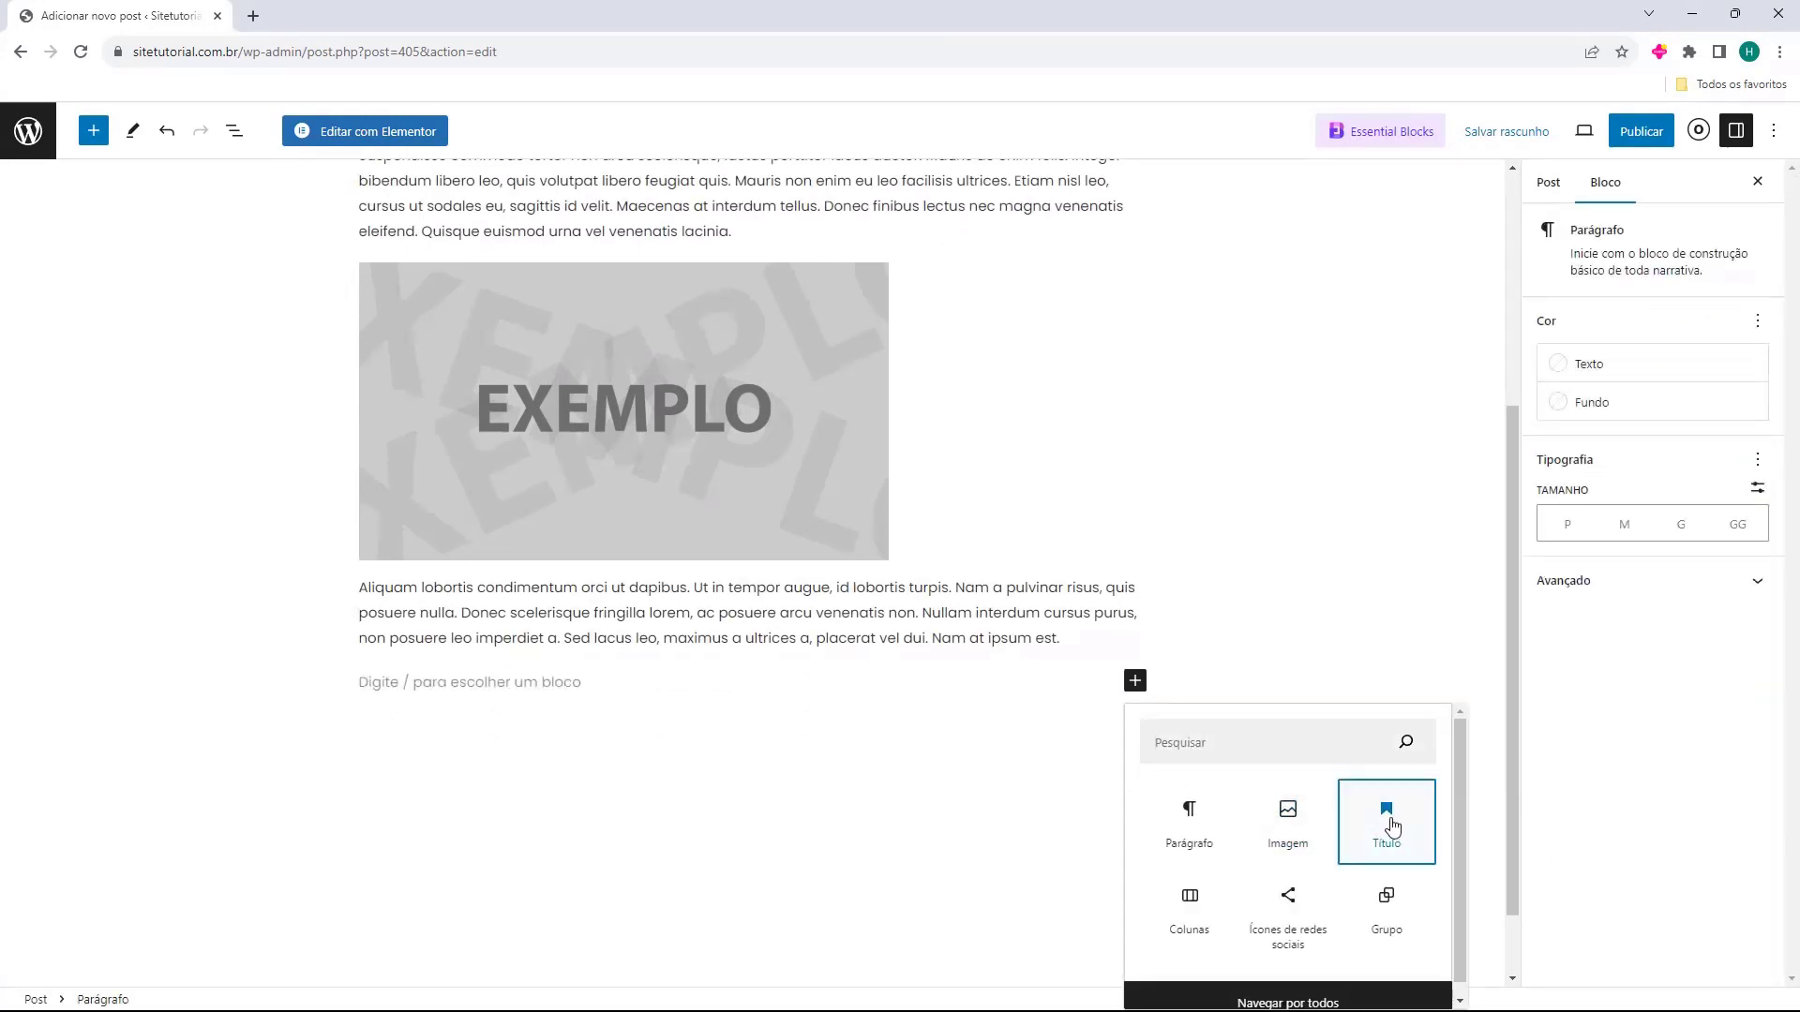
left_click(1392, 826)
type("Lorem Ipsum")
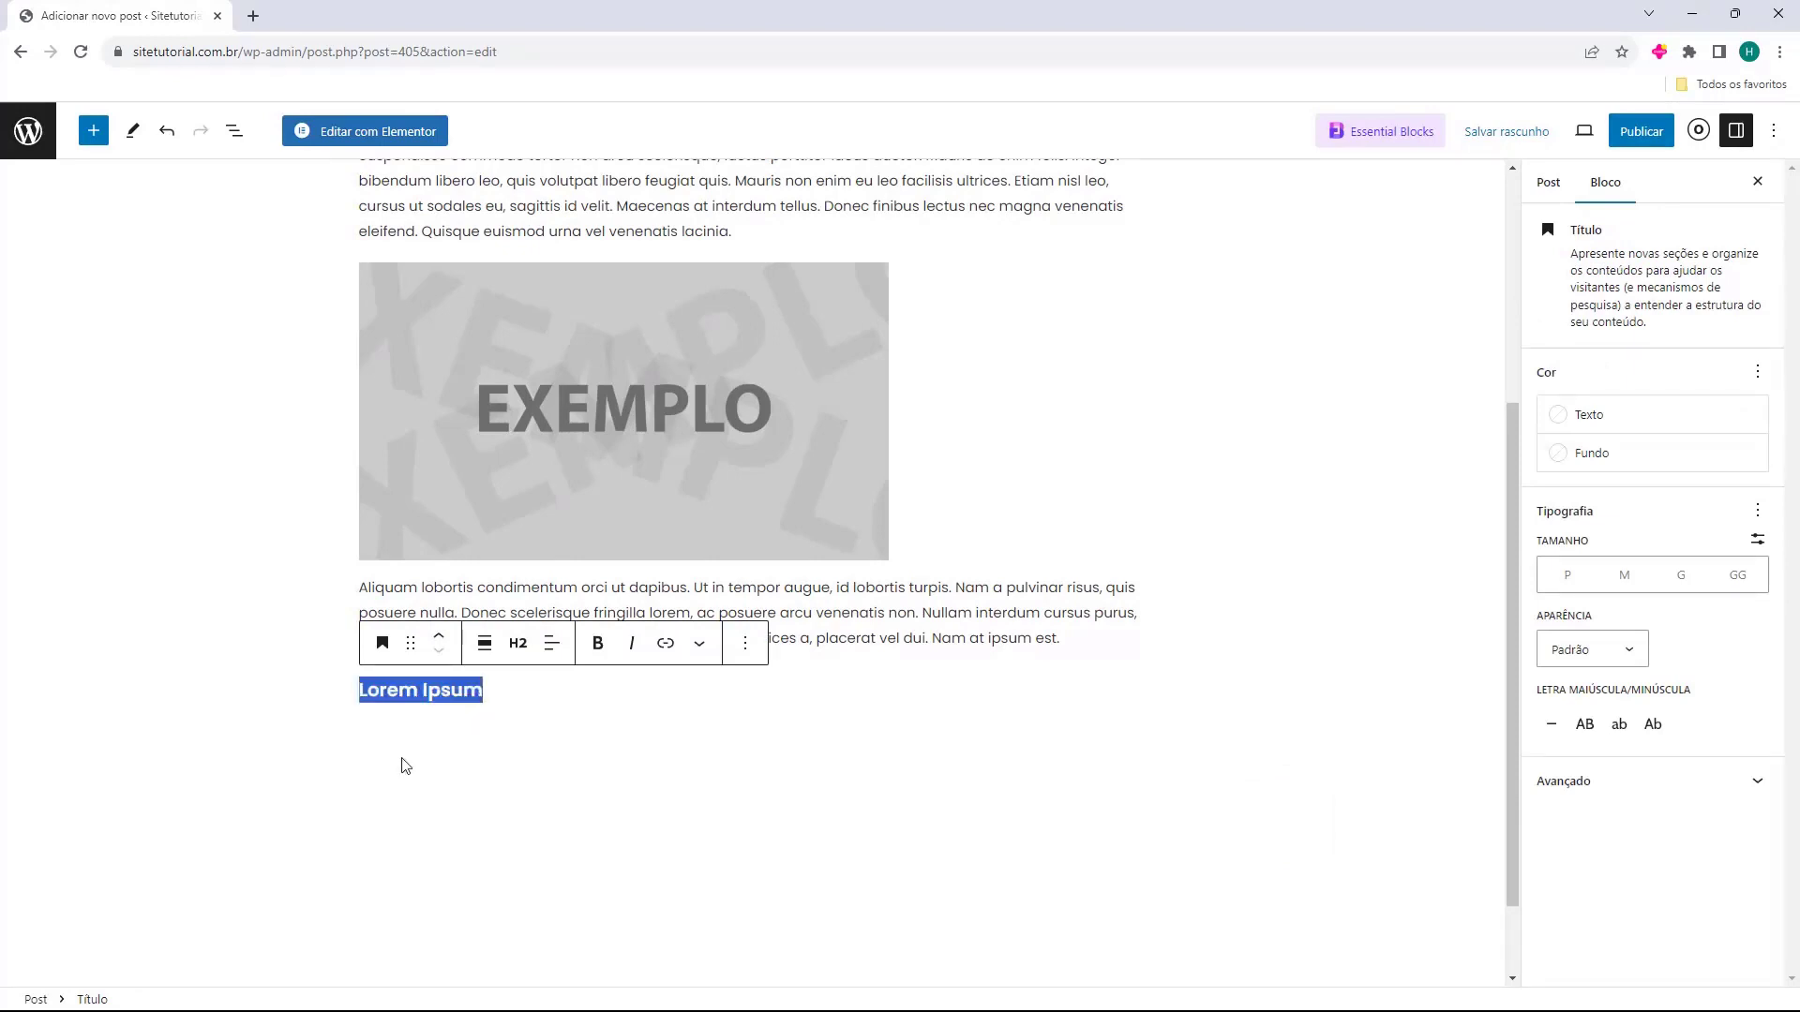
left_click(405, 764)
triple_click(453, 691)
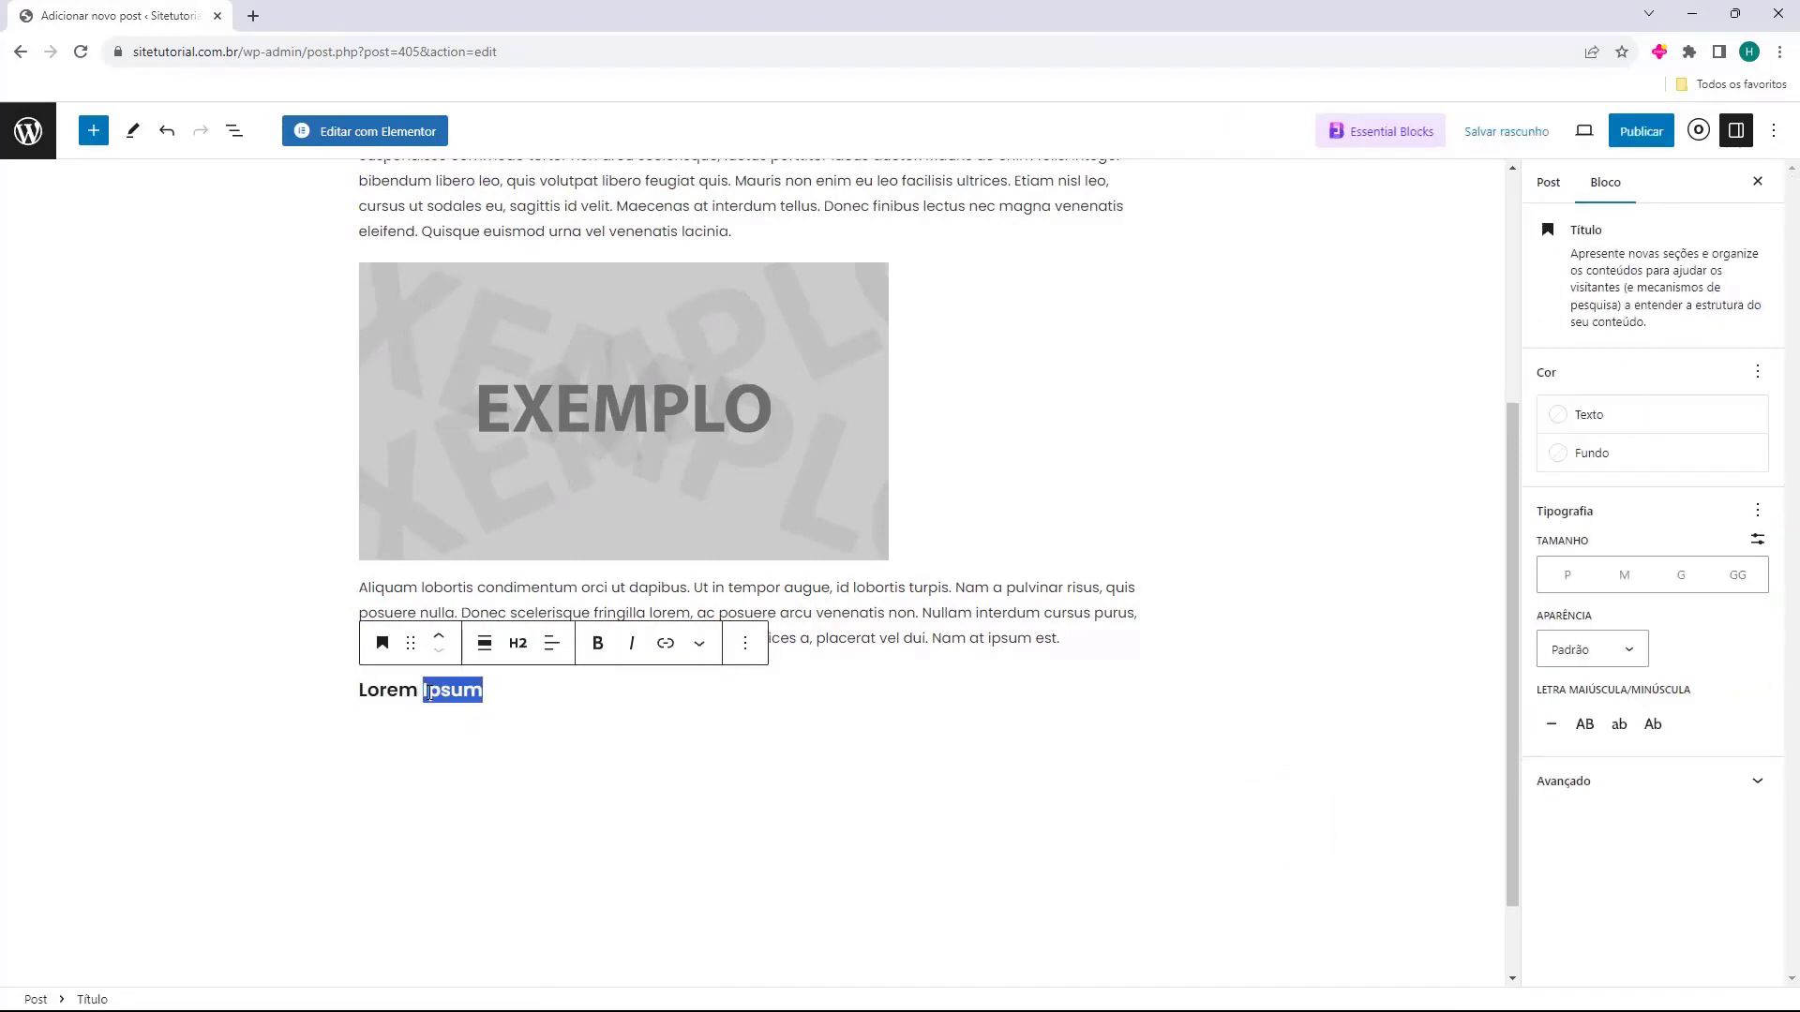
left_click(518, 644)
left_click(526, 700)
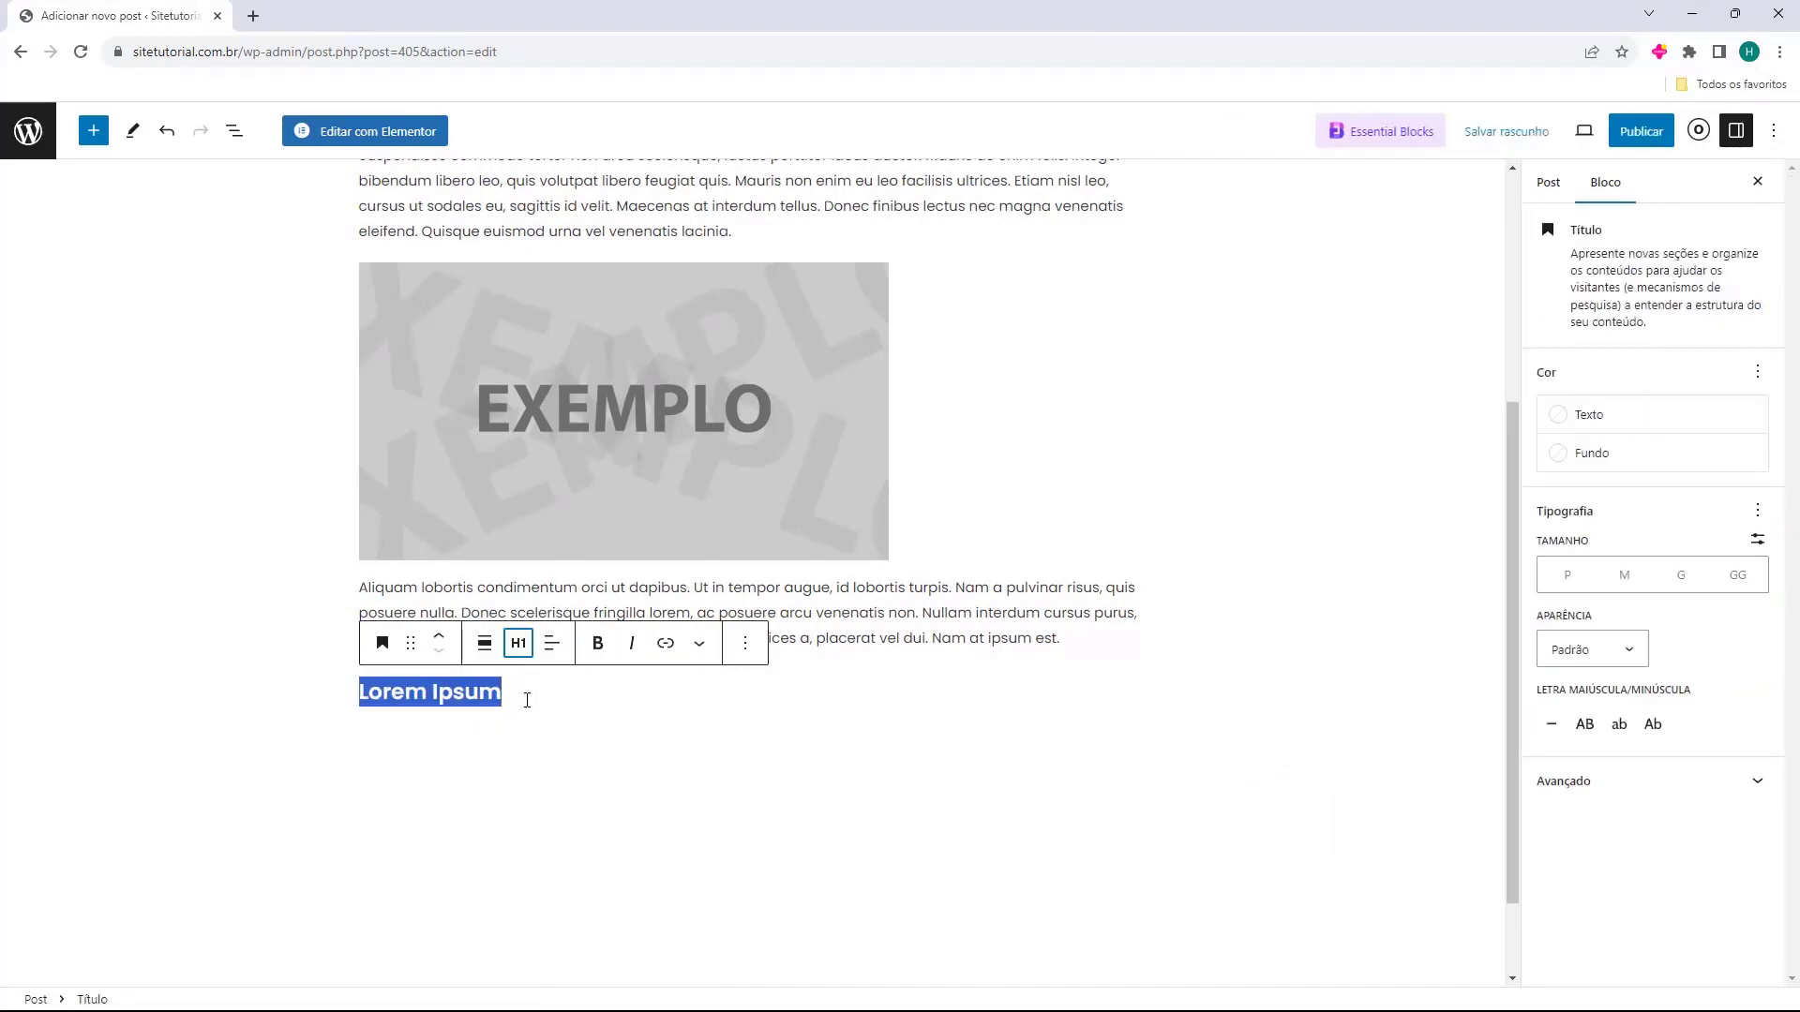
left_click(482, 777)
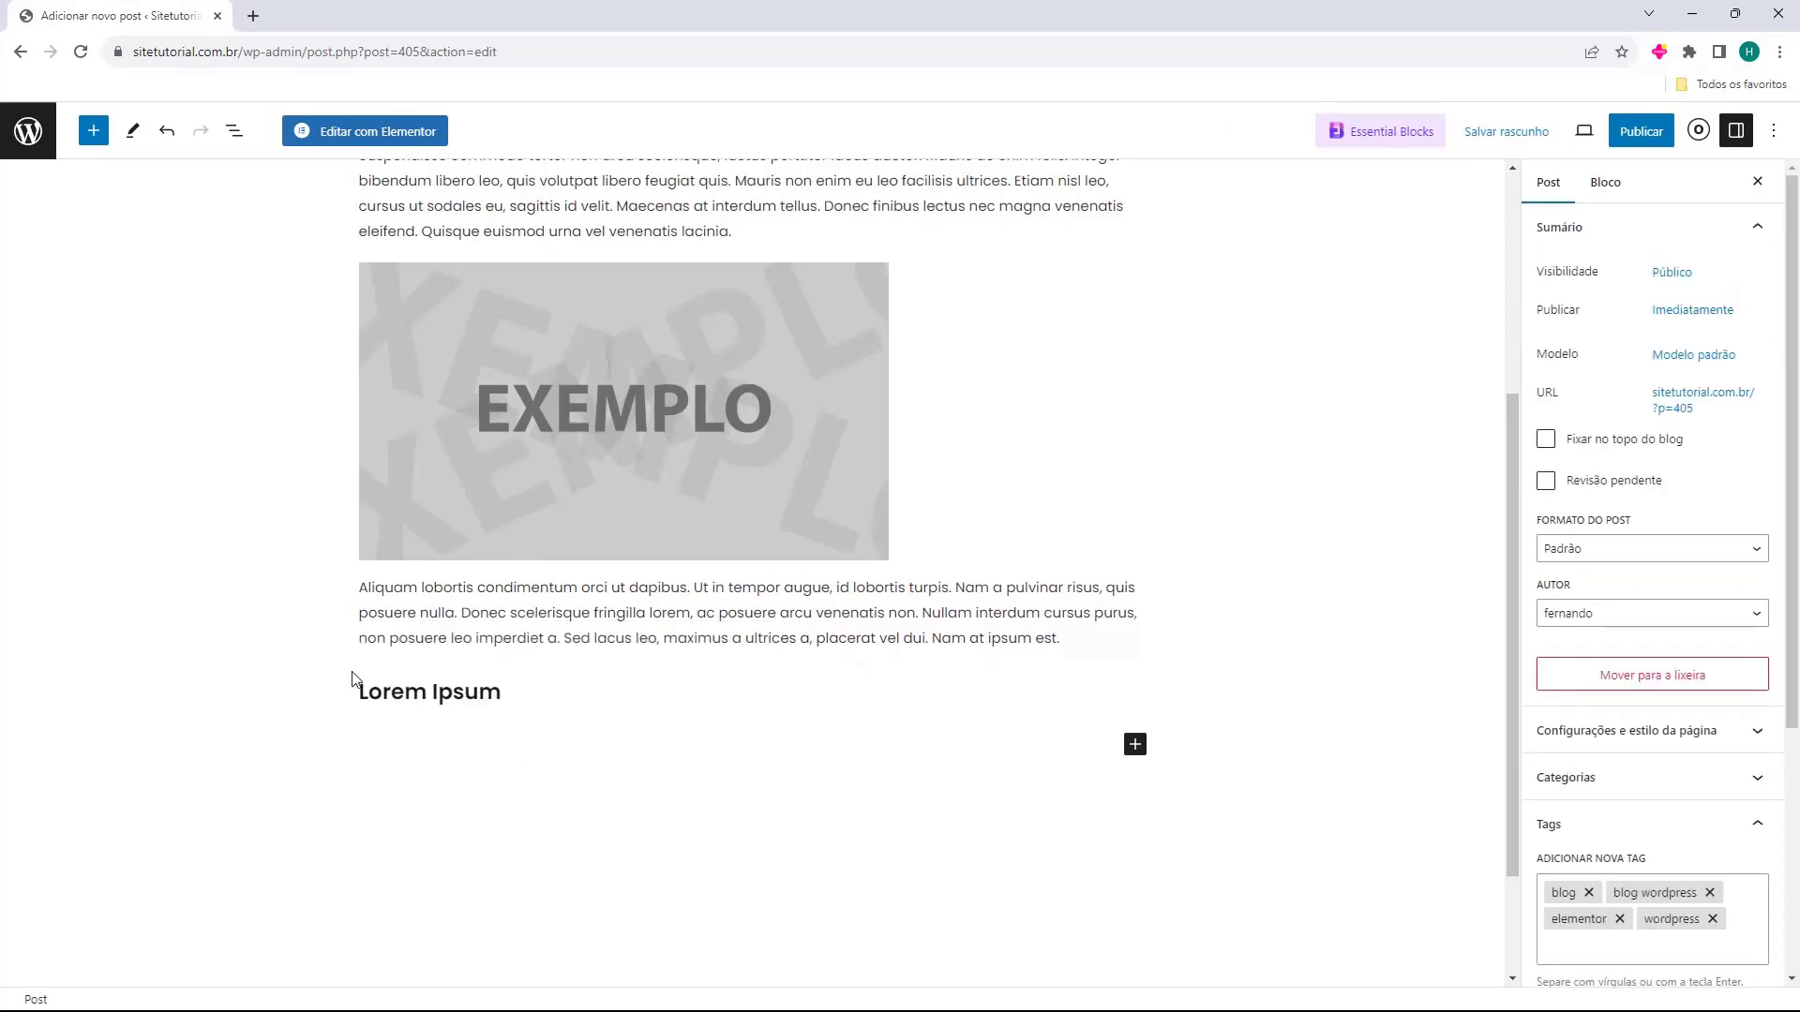
Paste the Aliquam lobortis paragraph again under the Lorem Ipsum heading.
scroll(512, 675, "up", 1)
type("Aliquam lobortis condimentum orci ut dapibus. Ut in tempor augue, id lobortis turpis. Nam a pulvinar risus, quis posuere nulla. Donec scelerisque fringilla lorem, ac posuere arcu venenatis non. Nullam interdum cursus purus, non posuere leo imperdiet a. Sed lacus leo, maximus a ultrices a, placerat vel dui. Nam at ipsum est.")
scroll(357, 614, "up", 2)
scroll(710, 562, "down", 3)
Add a YouTube block, paste the 'Produto de Sucesso' video URL and embed it with Incorporar.
left_click(712, 567)
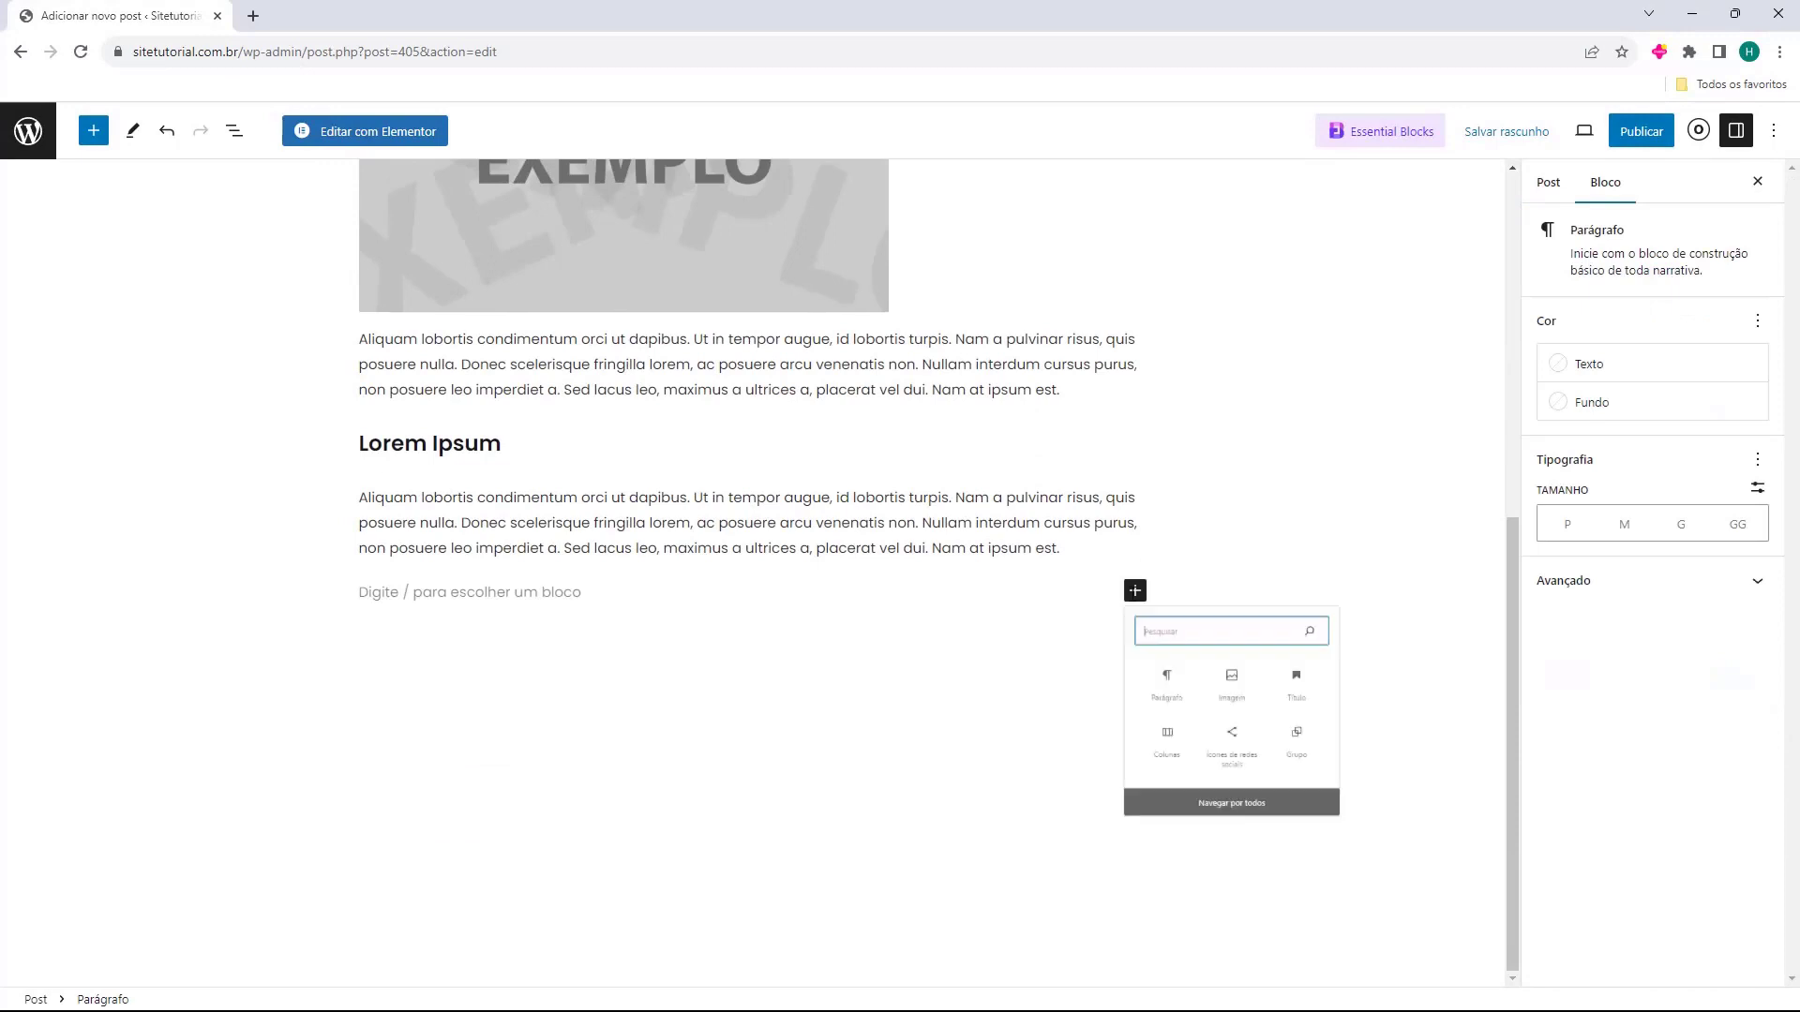
left_click(1134, 590)
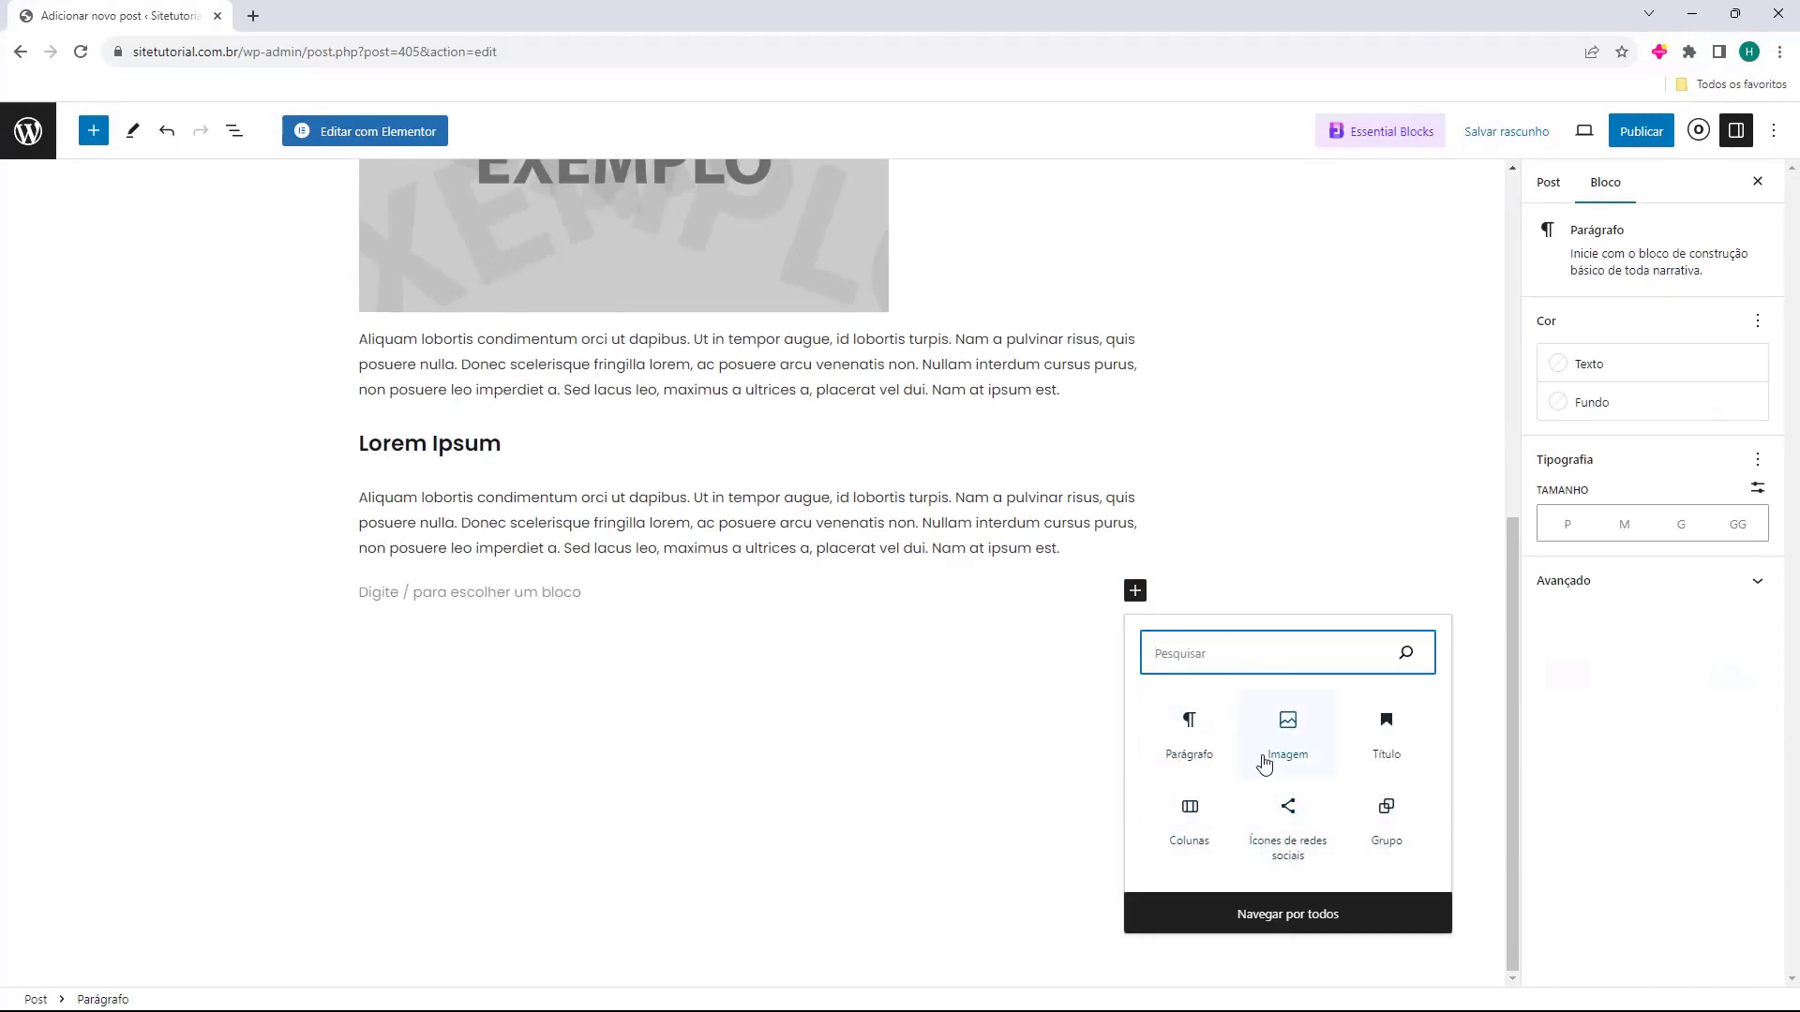
type("video")
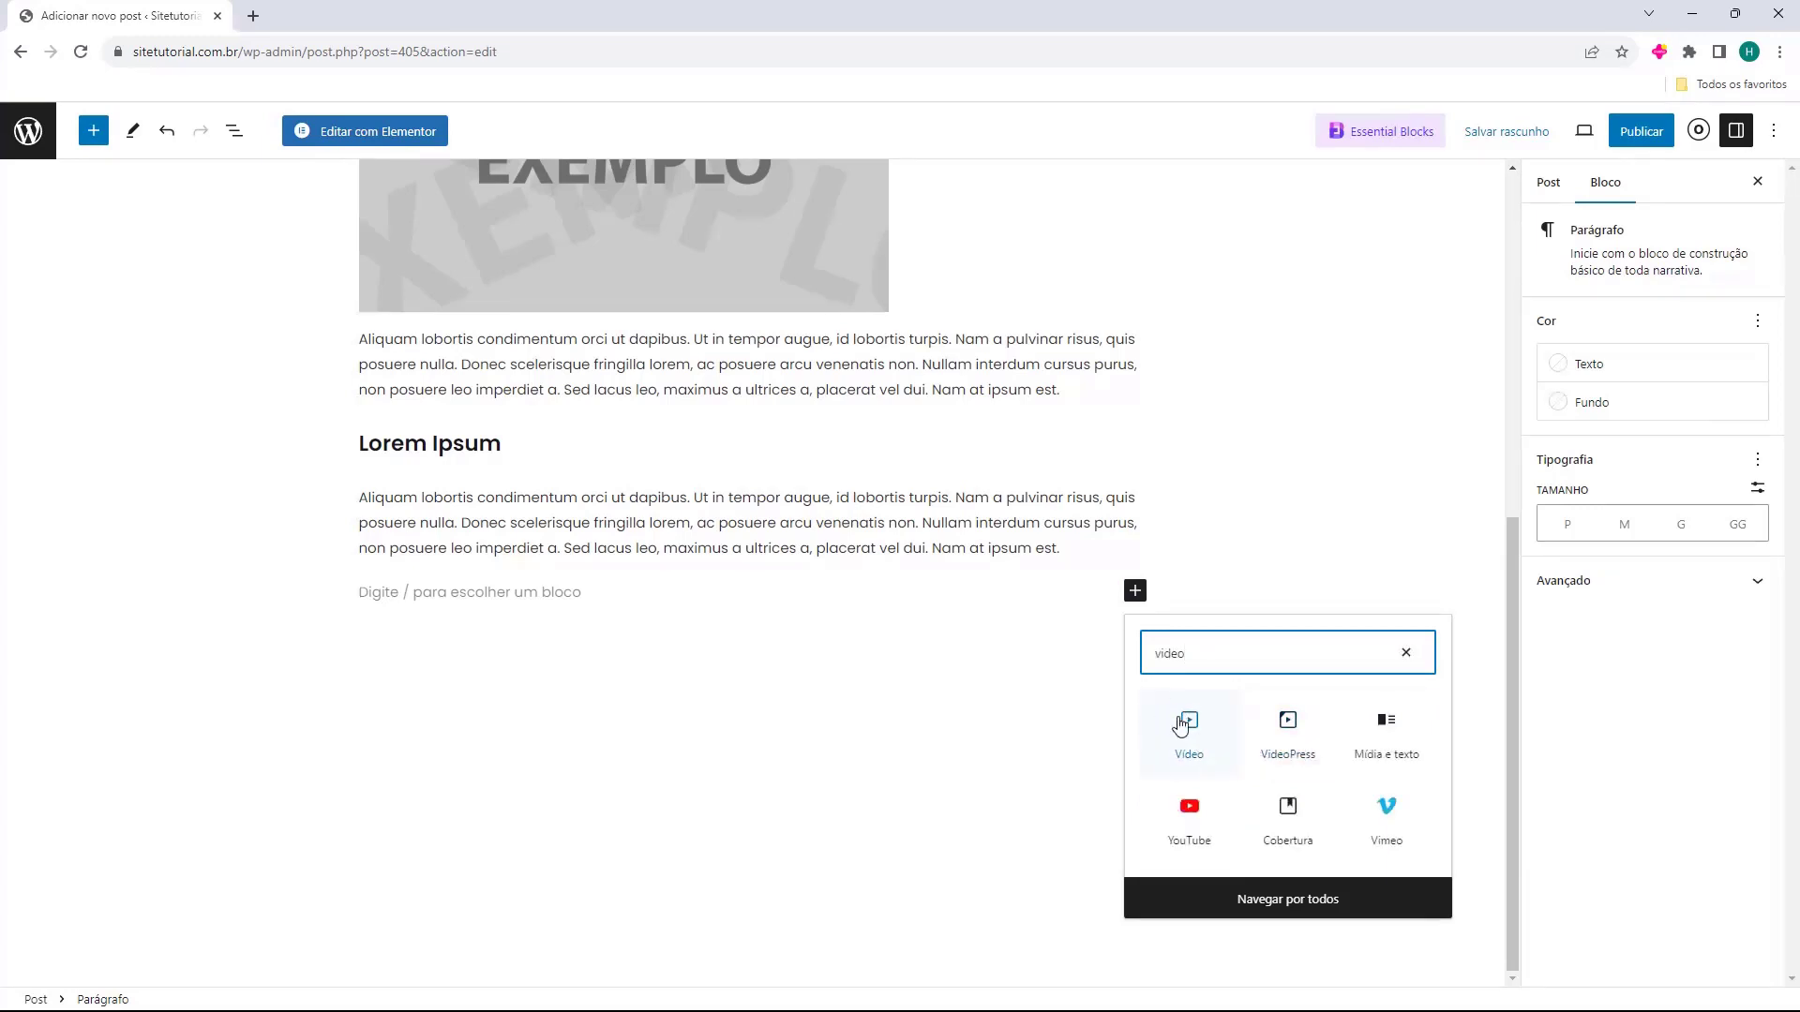
left_click(1179, 828)
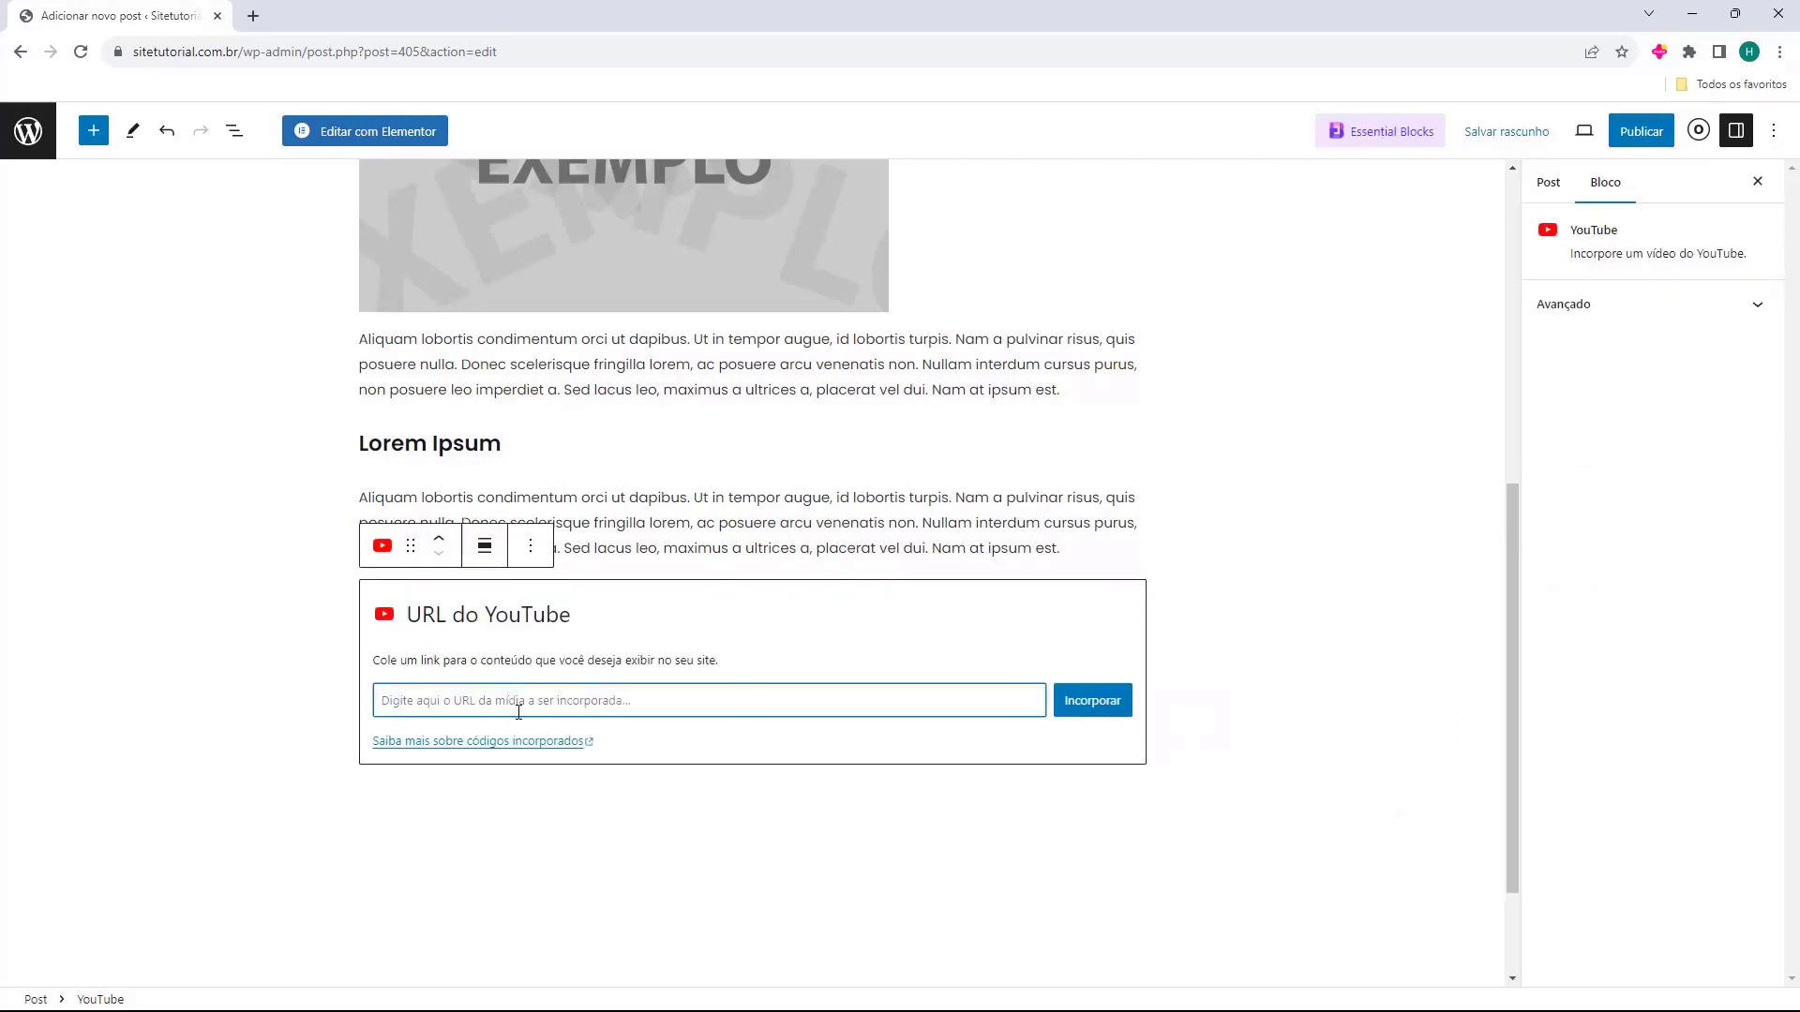
type("https://www.youtube.com/watch?v=T3WOuRP9sRs")
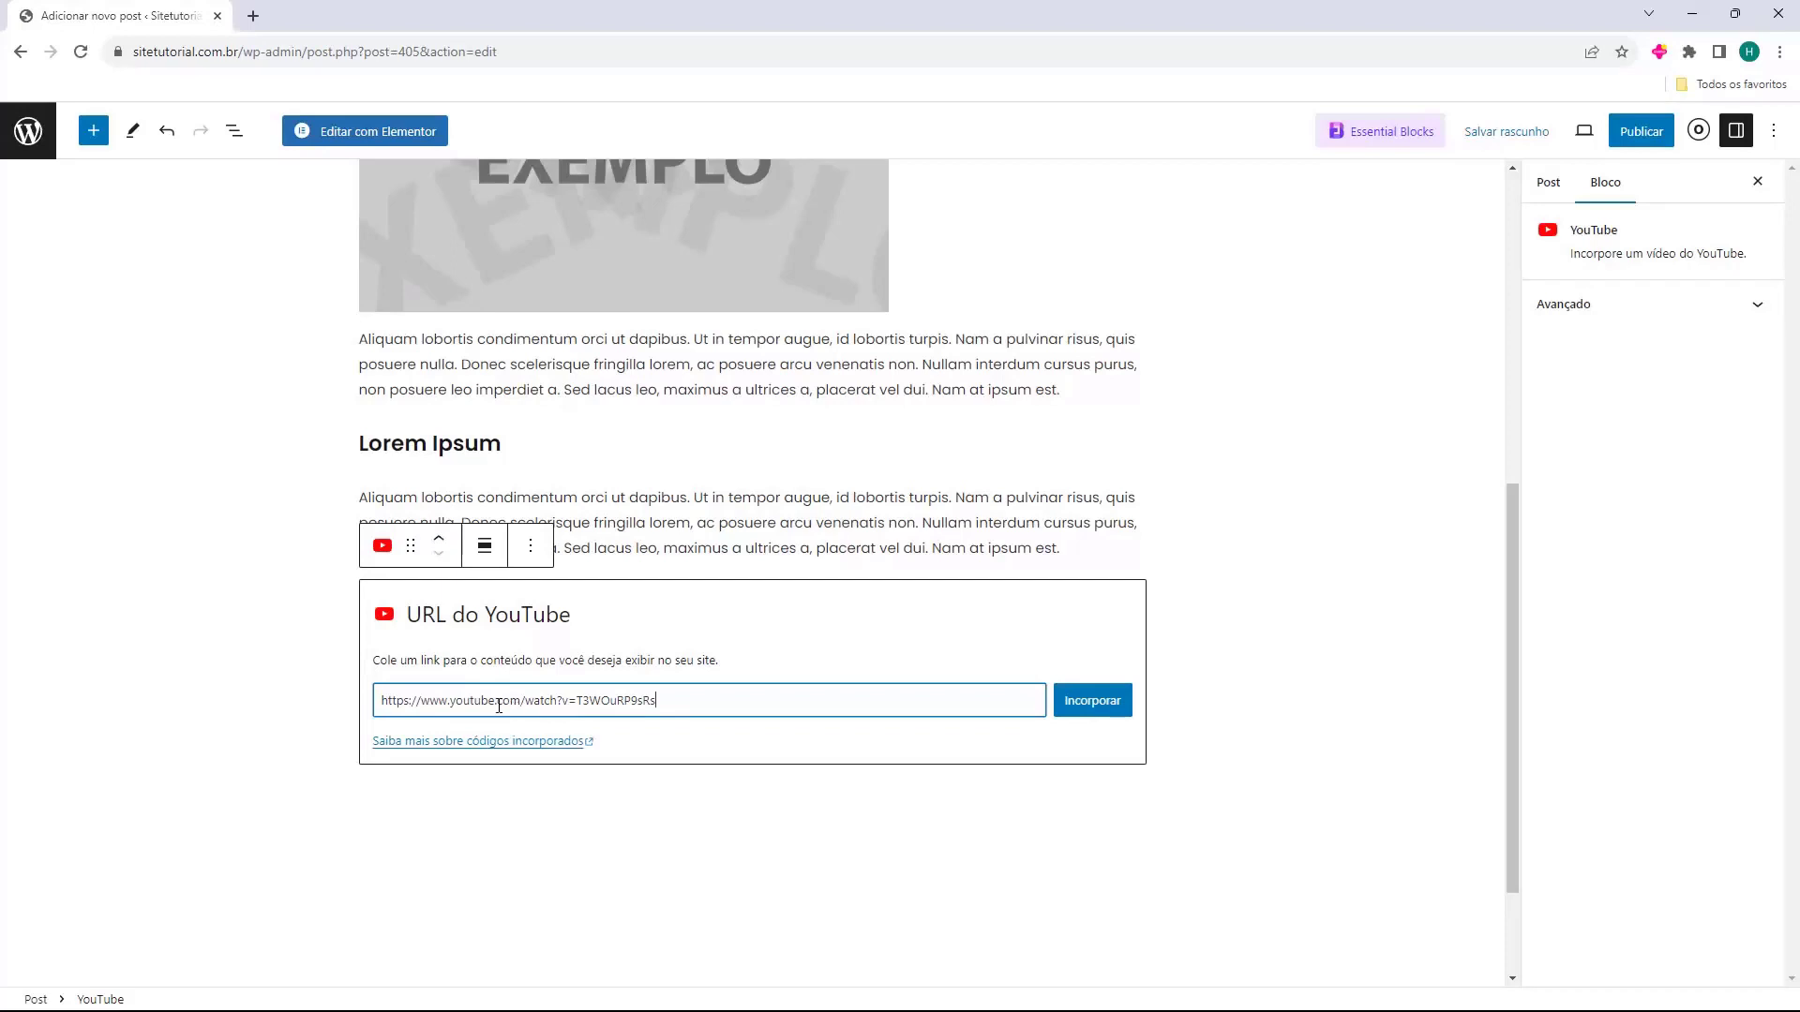
left_click(1075, 703)
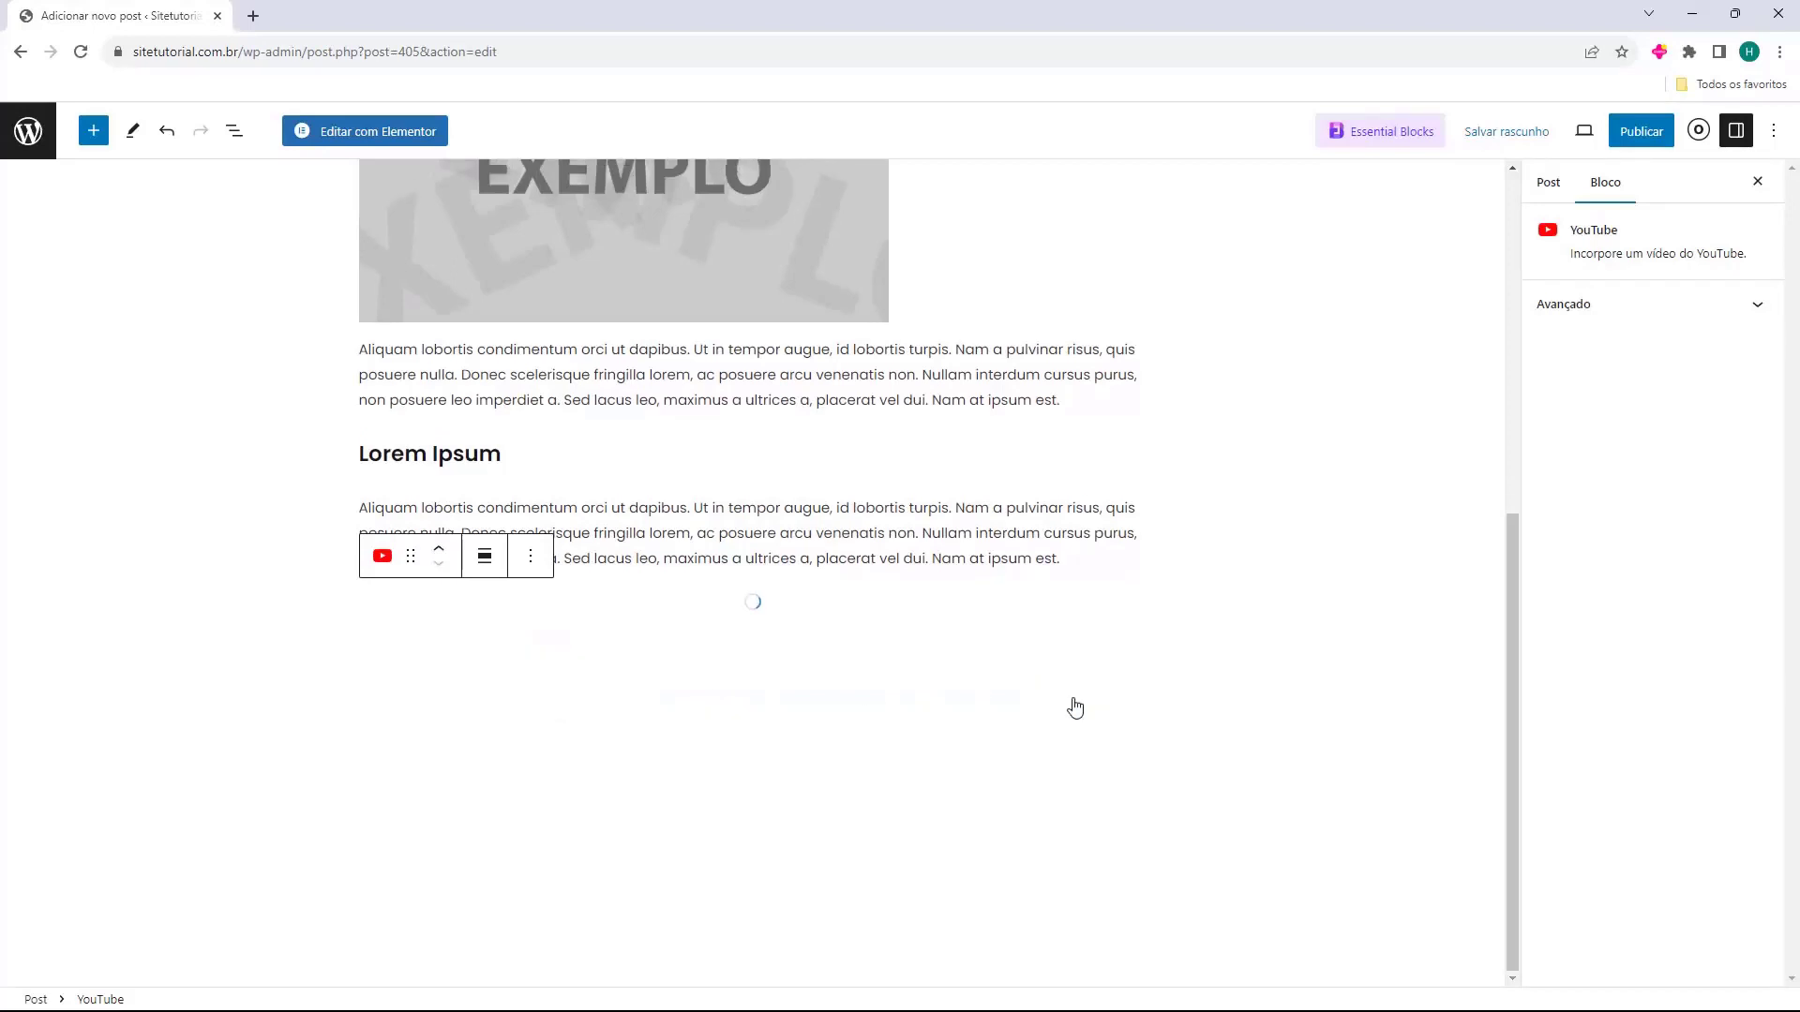
scroll(682, 720, "down", 2)
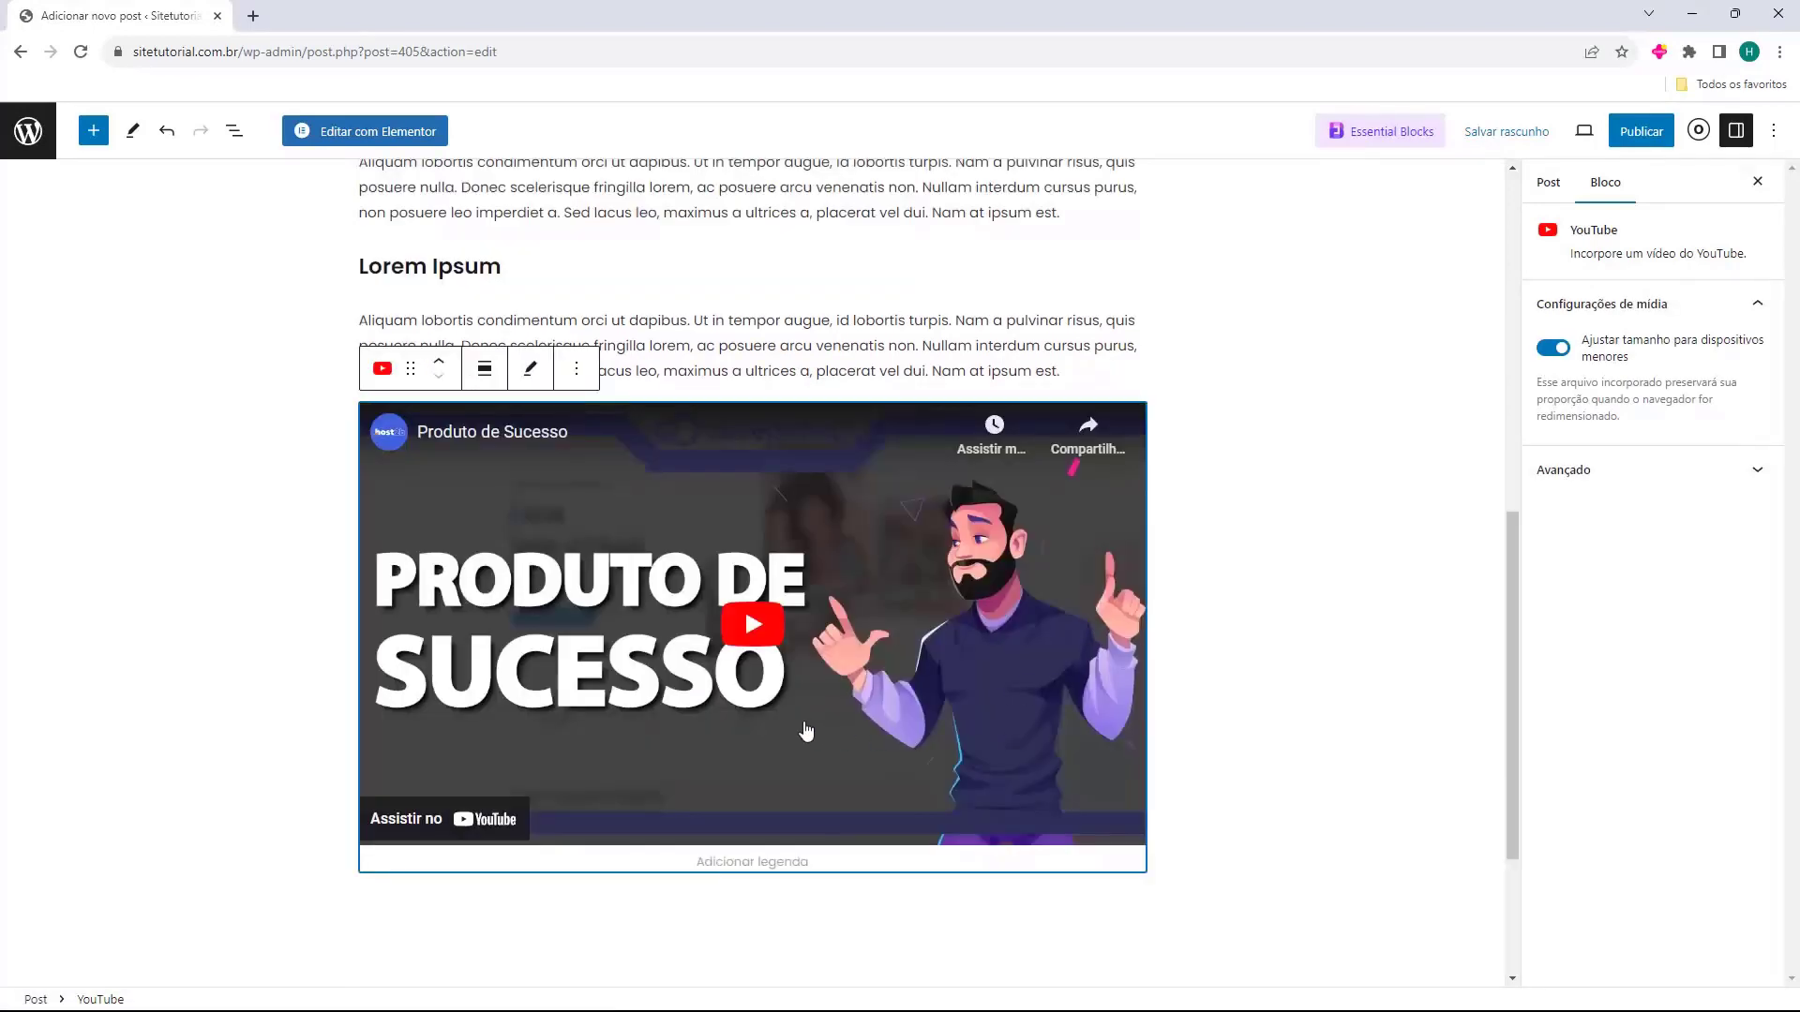
left_click(1322, 663)
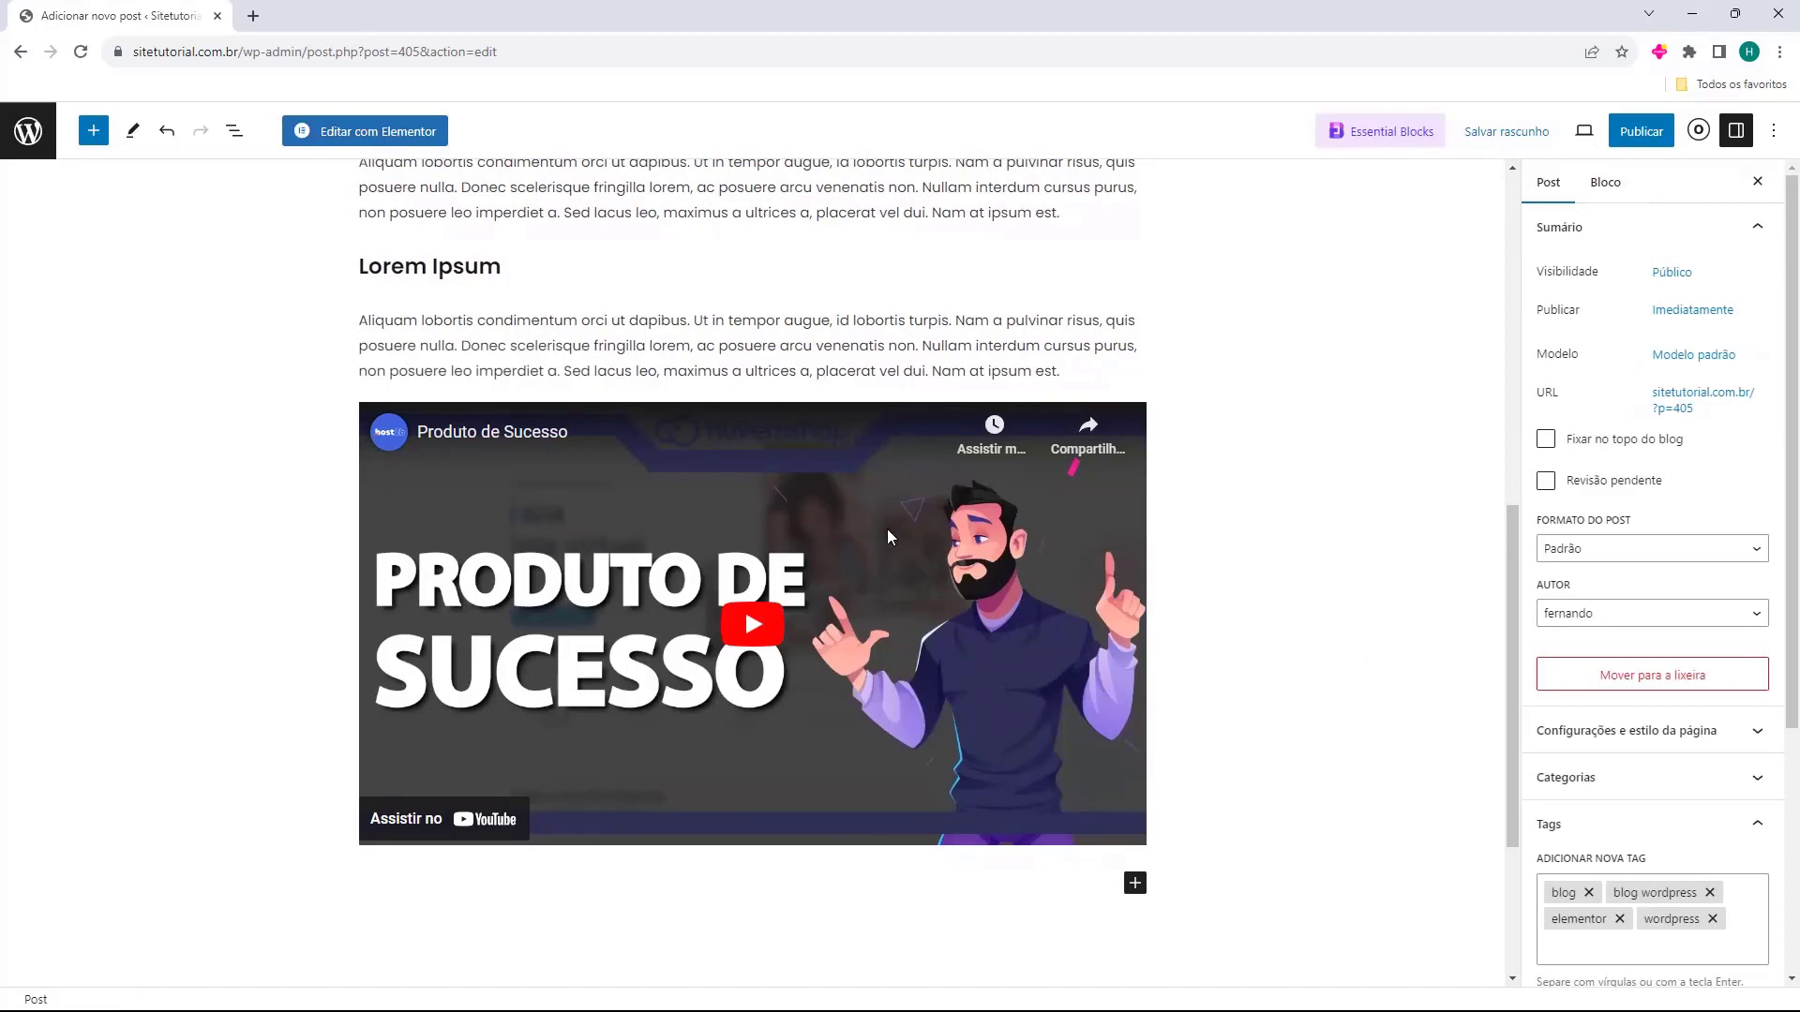
left_click(562, 591)
Insert a Colunas block below the video using the 50/50 layout.
left_click(1405, 762)
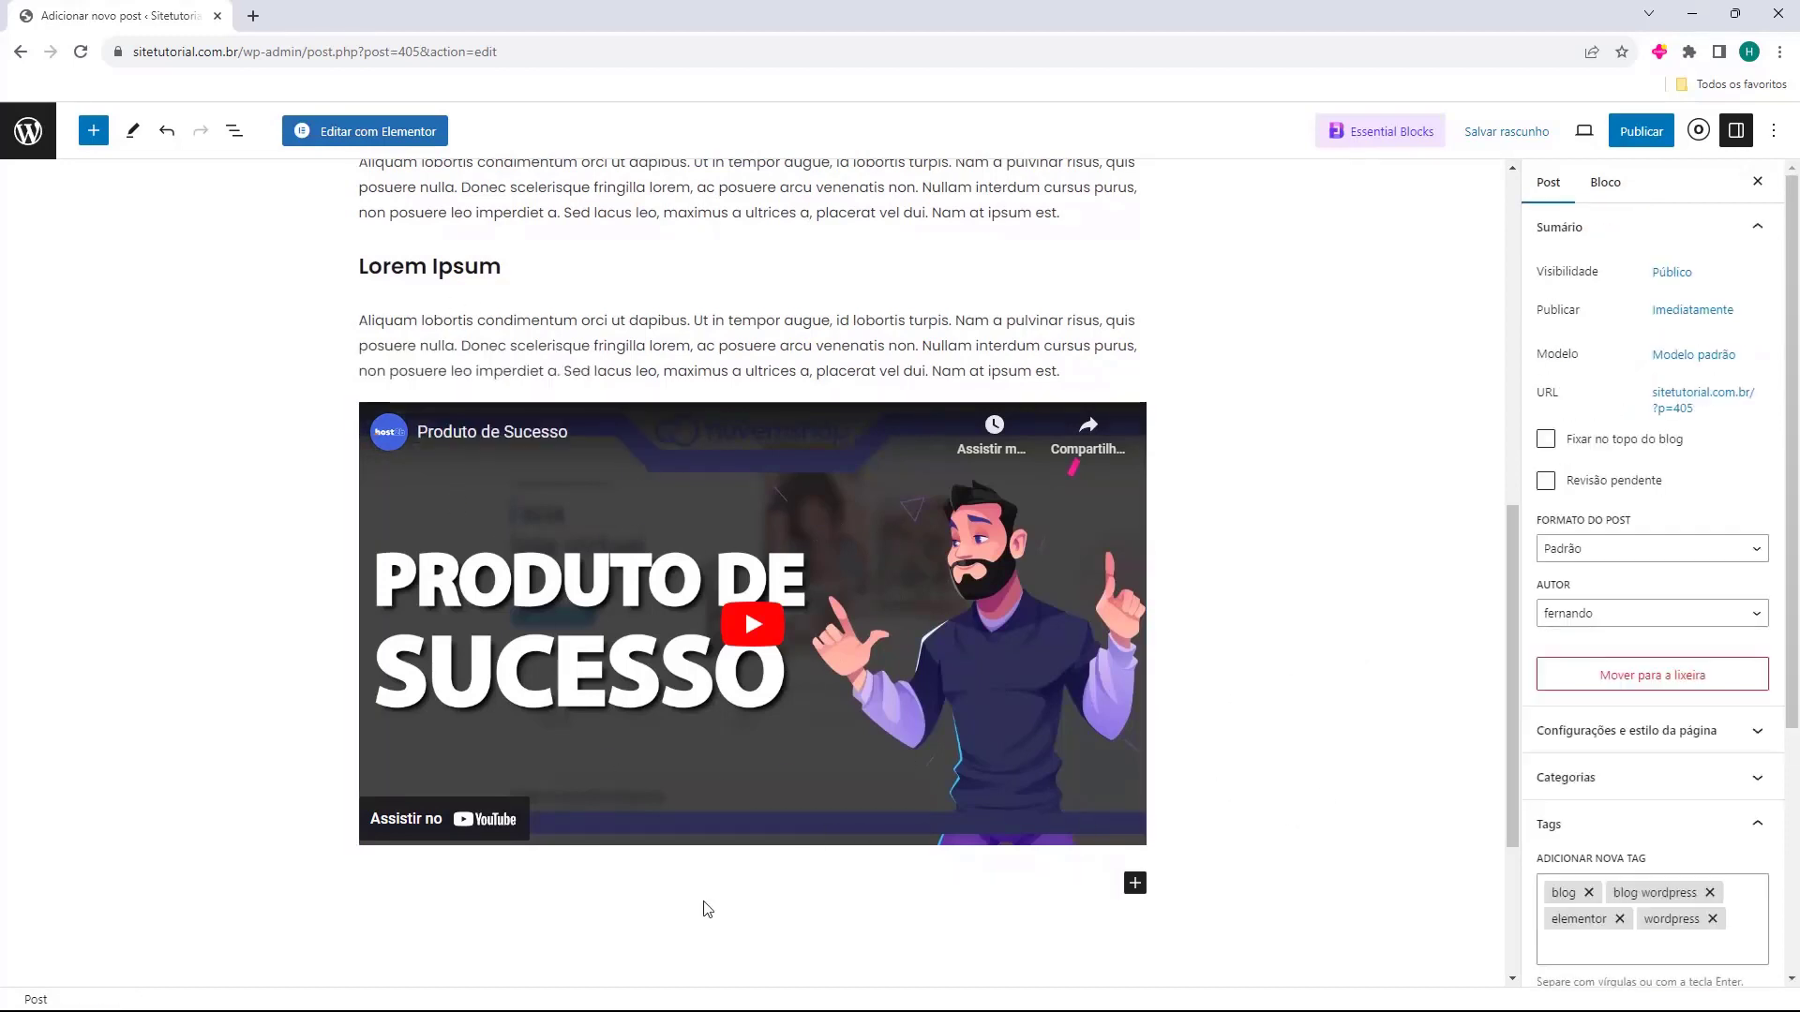
scroll(1299, 733, "down", 2)
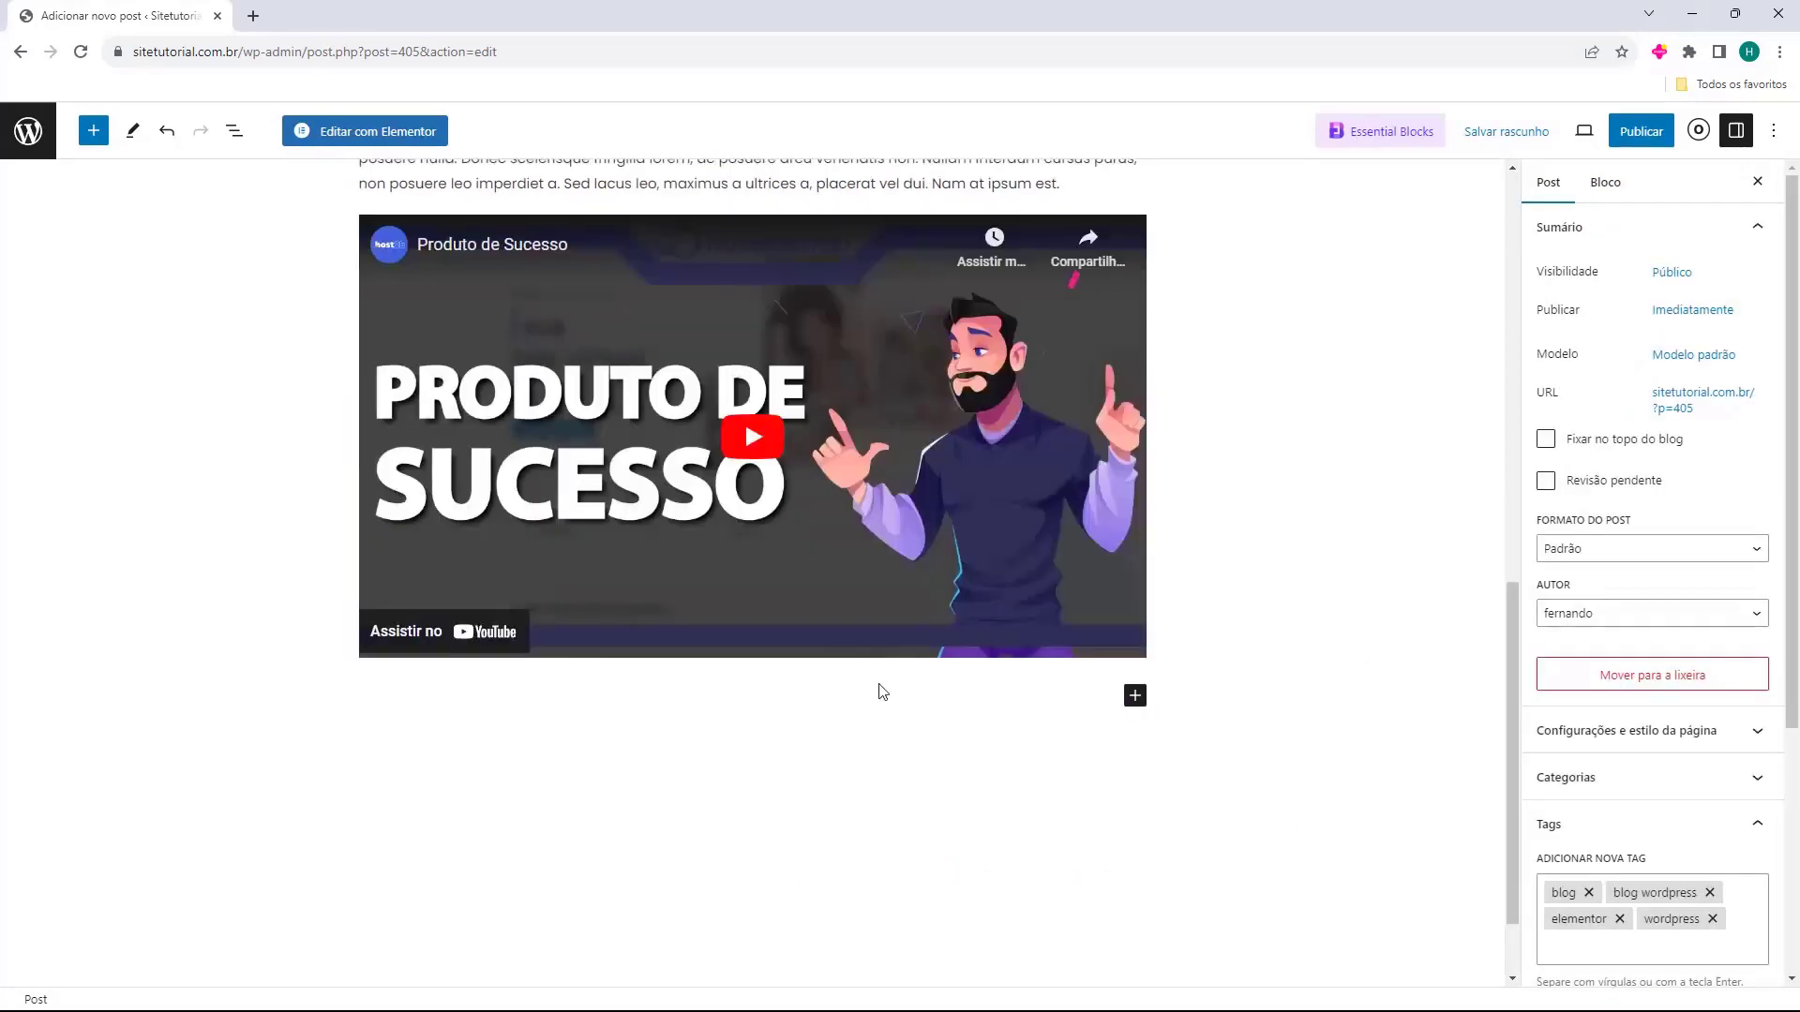
left_click(958, 724)
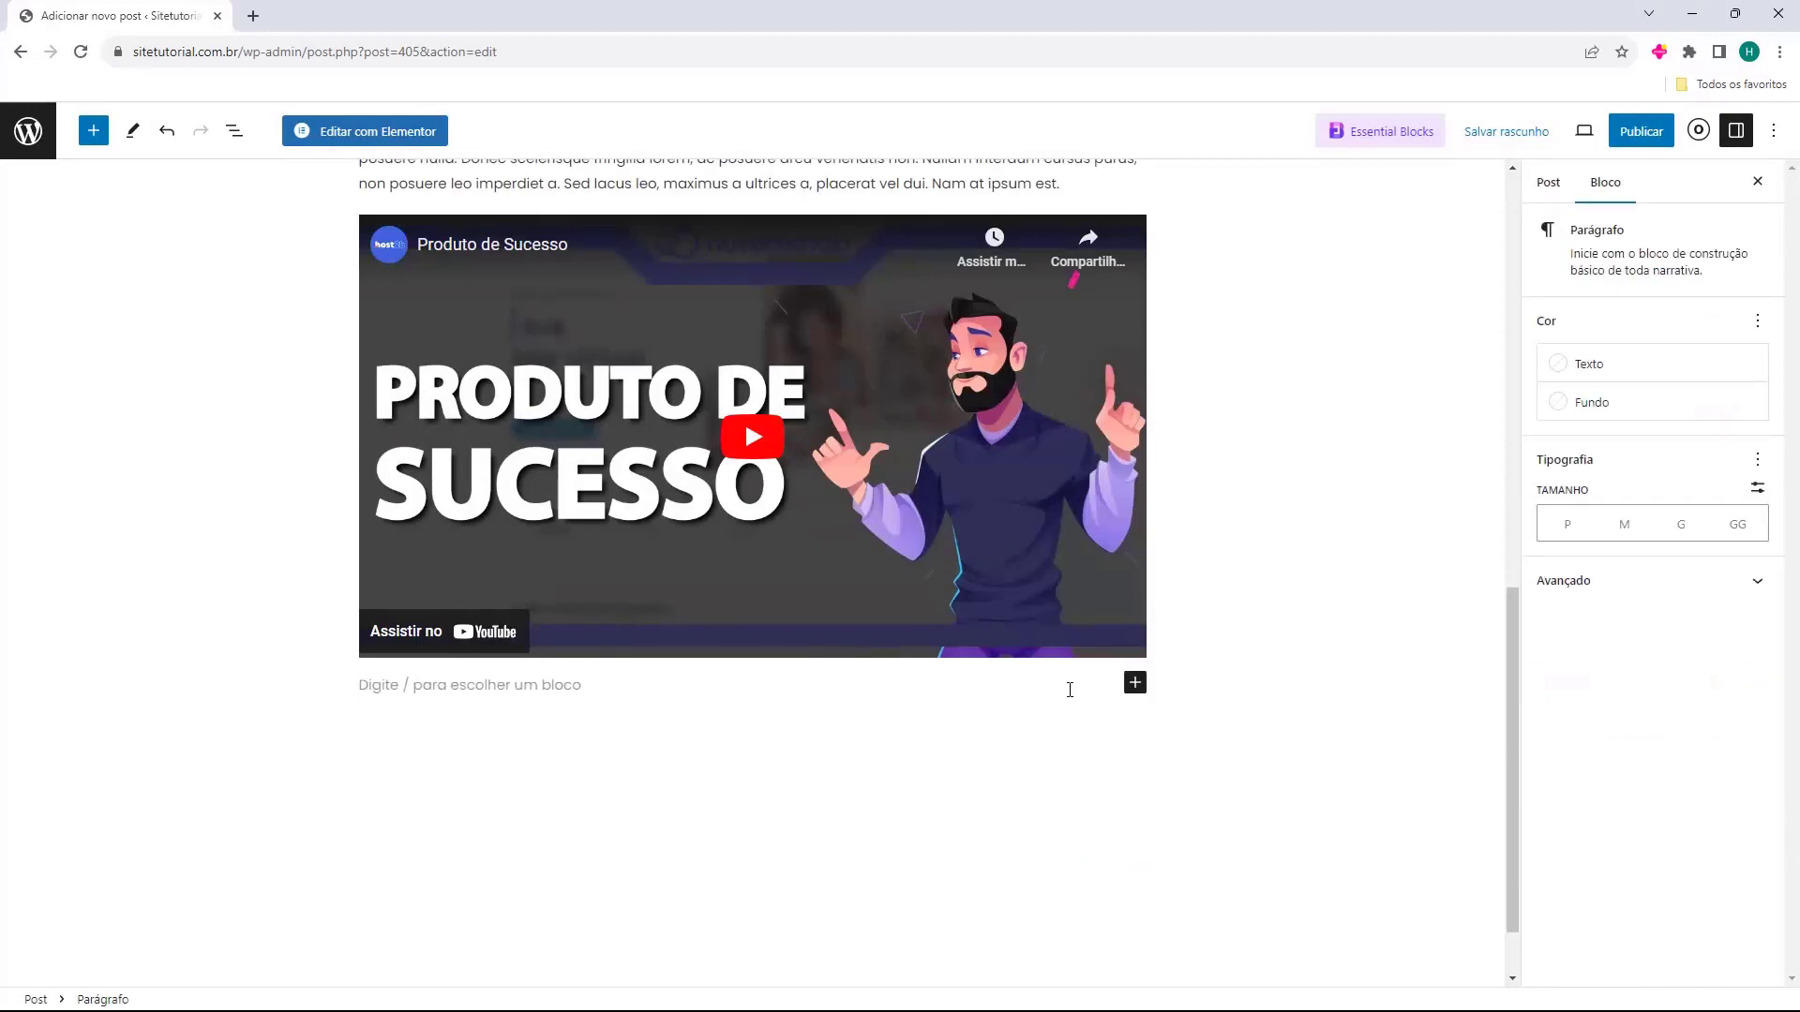
left_click(1135, 684)
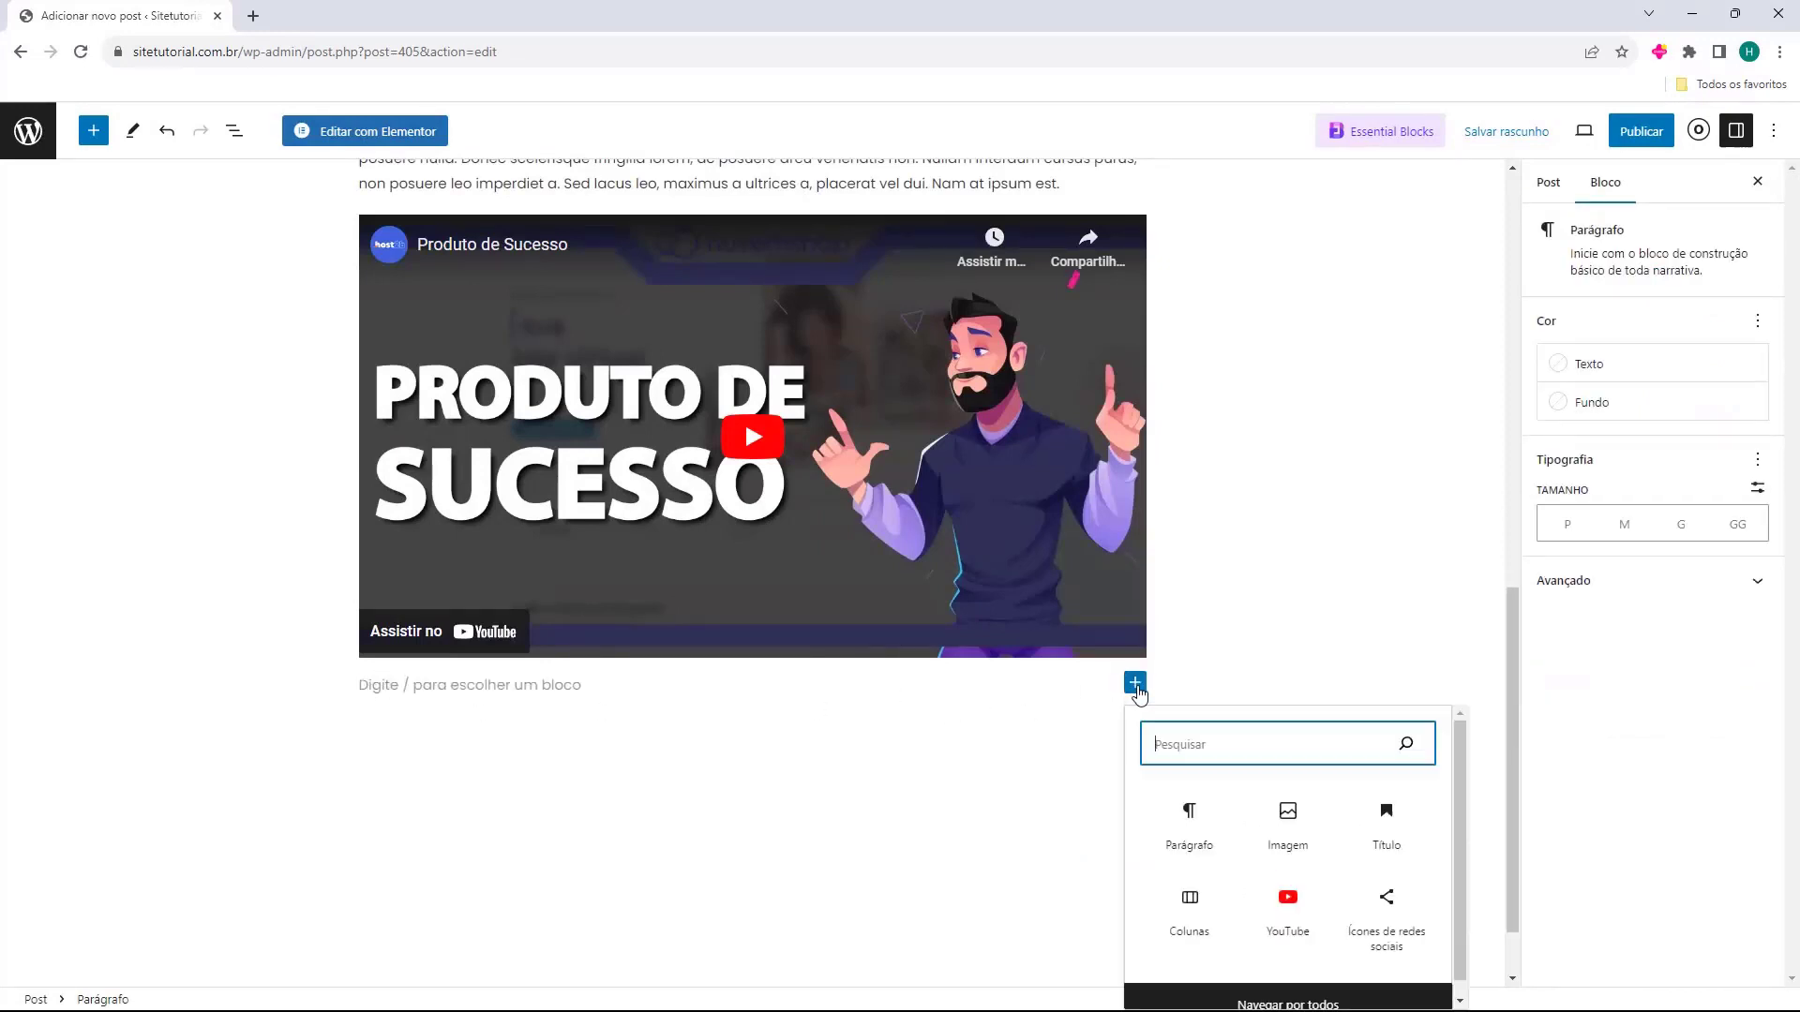
left_click(1185, 928)
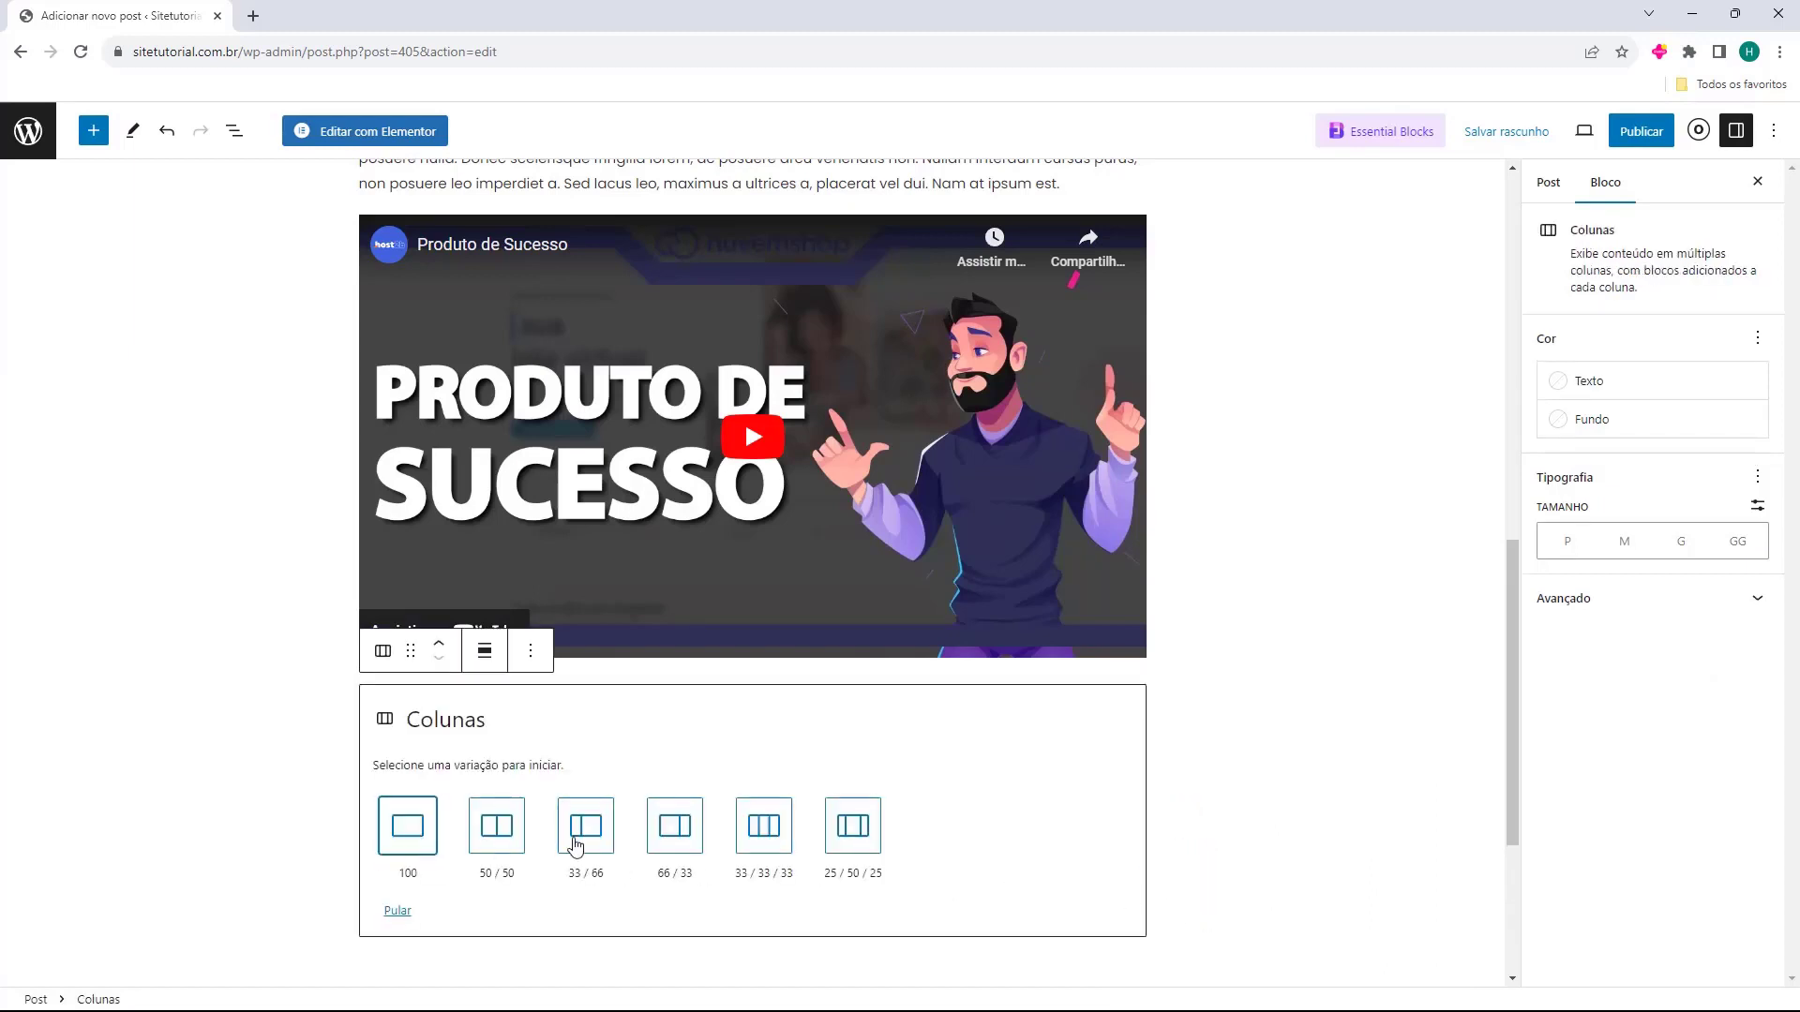
left_click(497, 830)
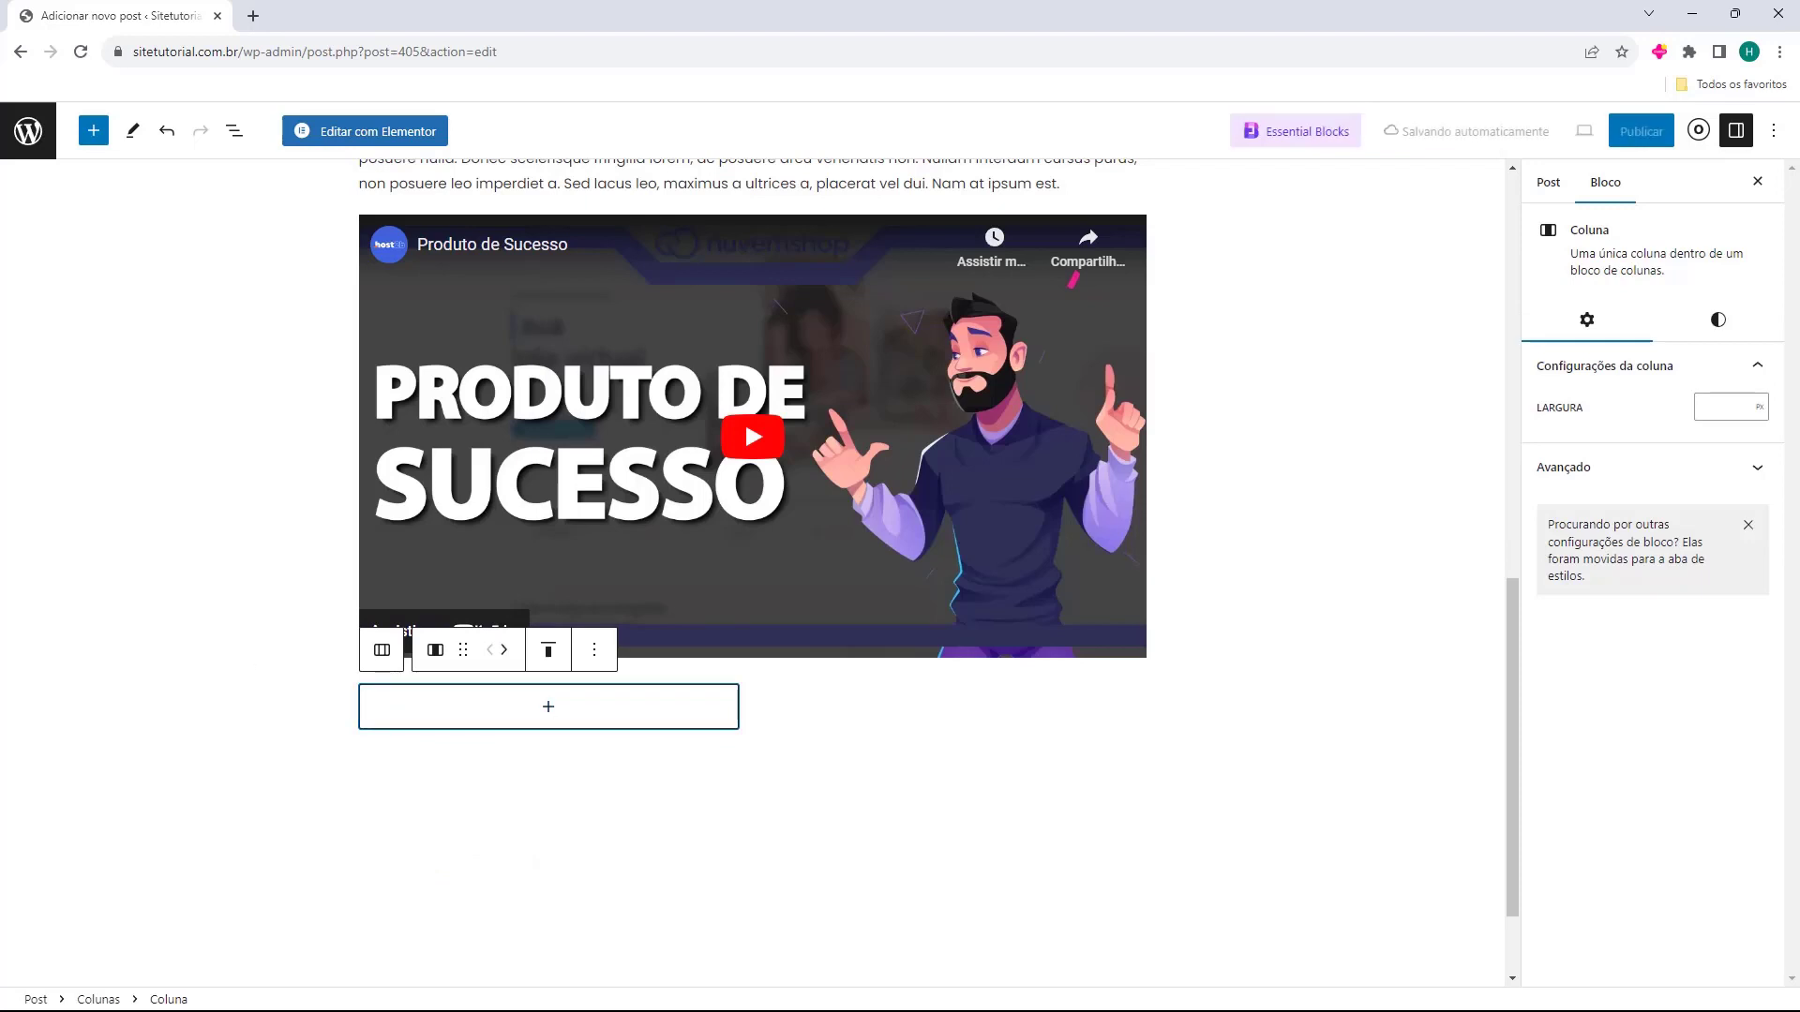
Add a Parágrafo in each column and paste Lorem ipsum text into both.
left_click(551, 707)
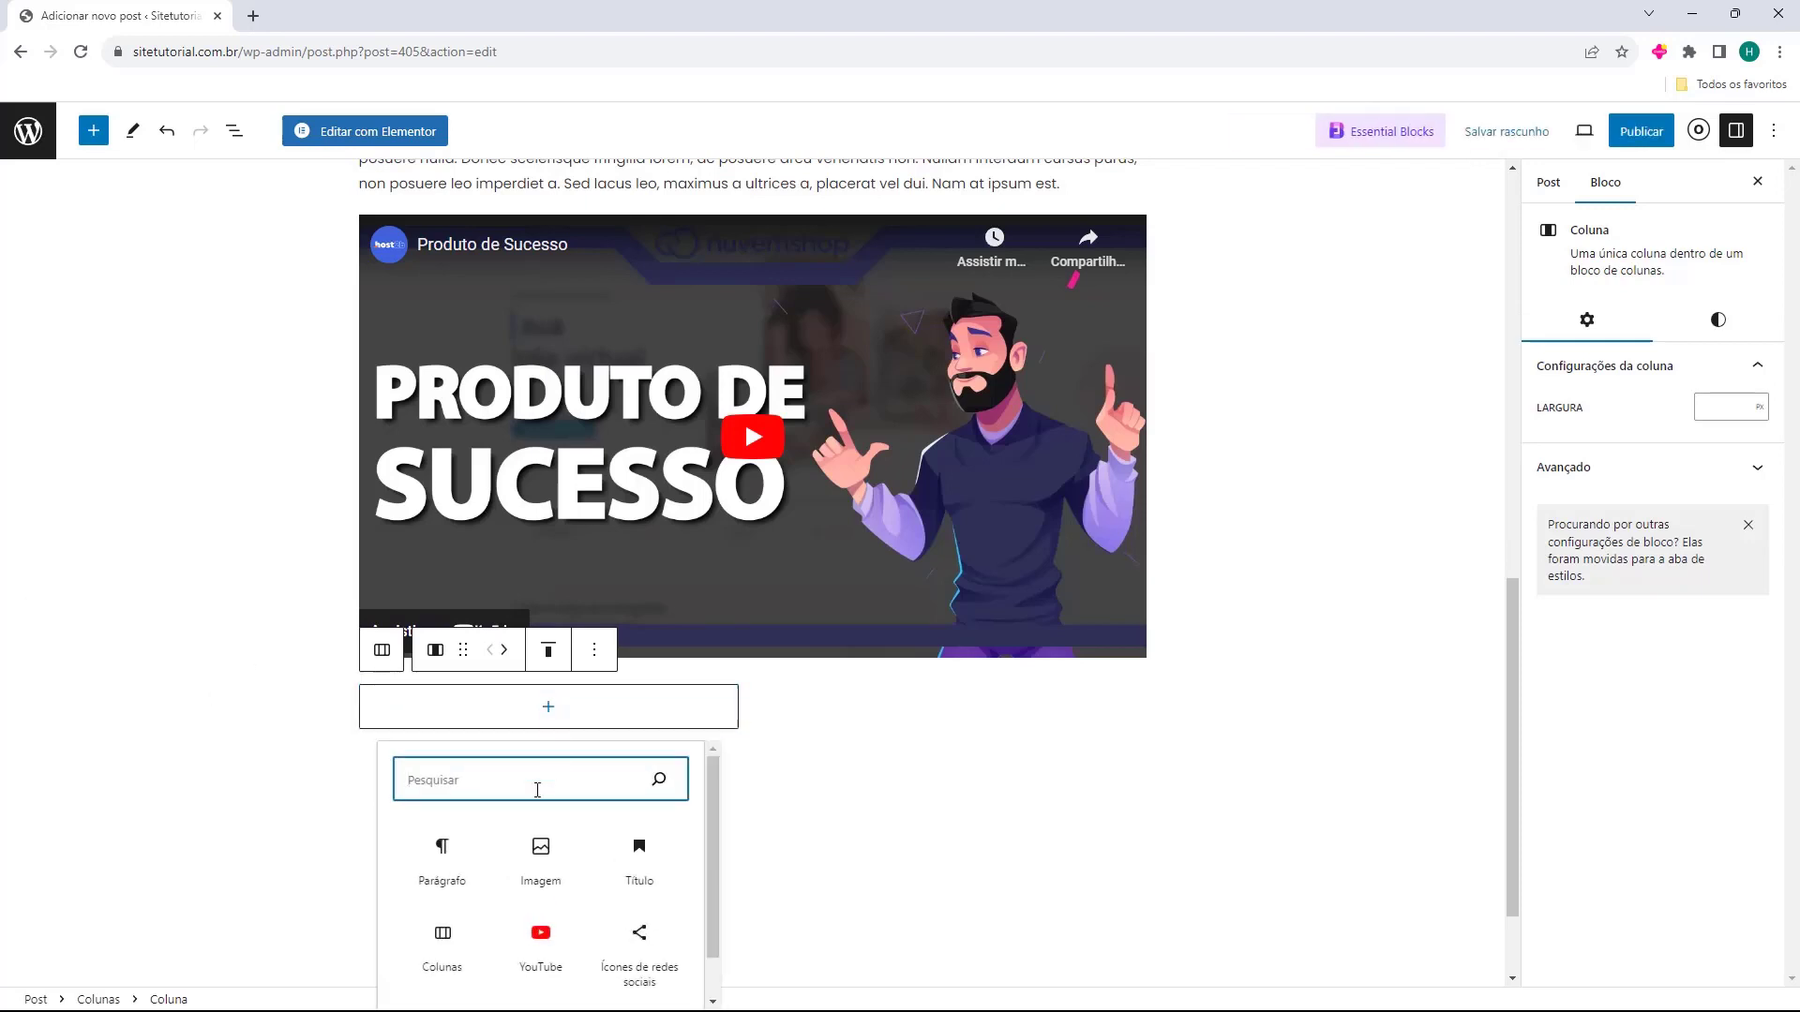
left_click(437, 888)
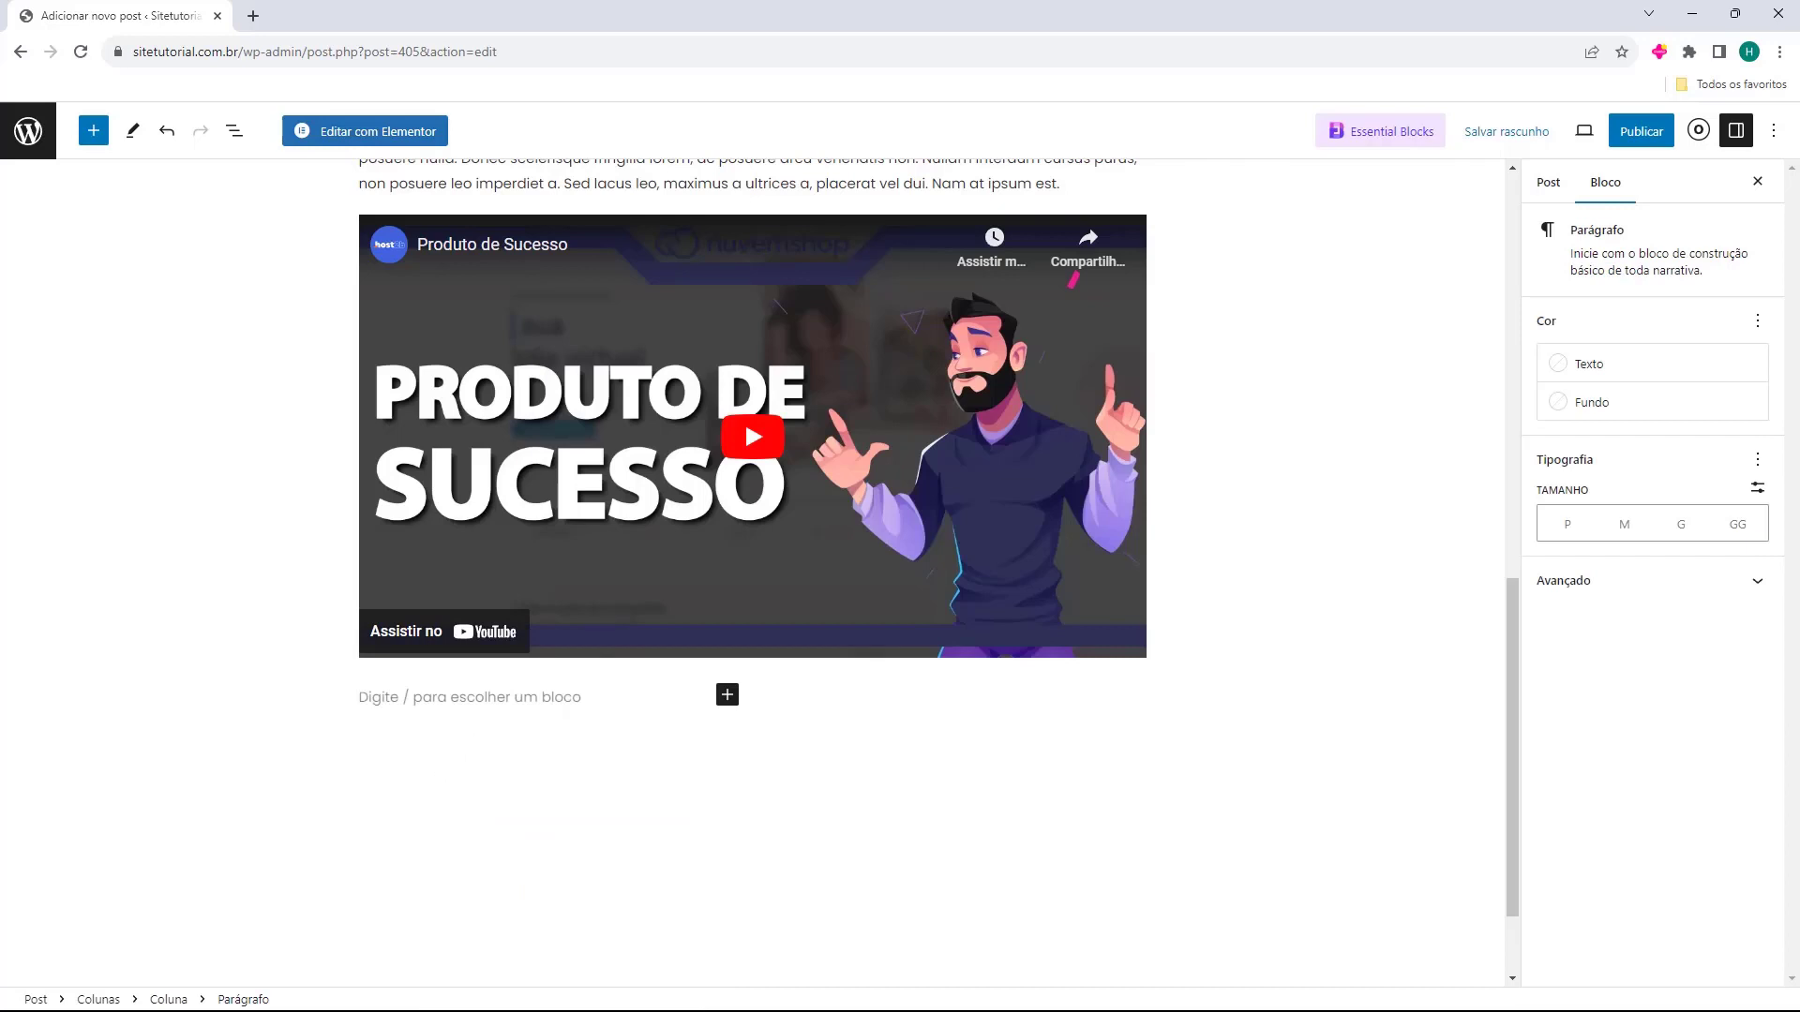
type("Cras vulputate pretium tellus at scelerisque. Donec non felis tincidunt, cursus arcu eget, sollicitudin turpis. Suspendisse commodo tortor non arcu scelerisque, luctus porttitor lacus auctor. Mauris ac enim felis. Integer bibendum libero leo, quis volutpat libero feugiat quis. Mauris non enim eu leo facilisis ultrices. Etiam nisl leo, cursus ut sodales eu, sagittis id velit. Maecenas at interdum tellus. Donec finibus lectus nec magna venenatis eleifend. Quisque euismod urna vel venenatis lacinia.")
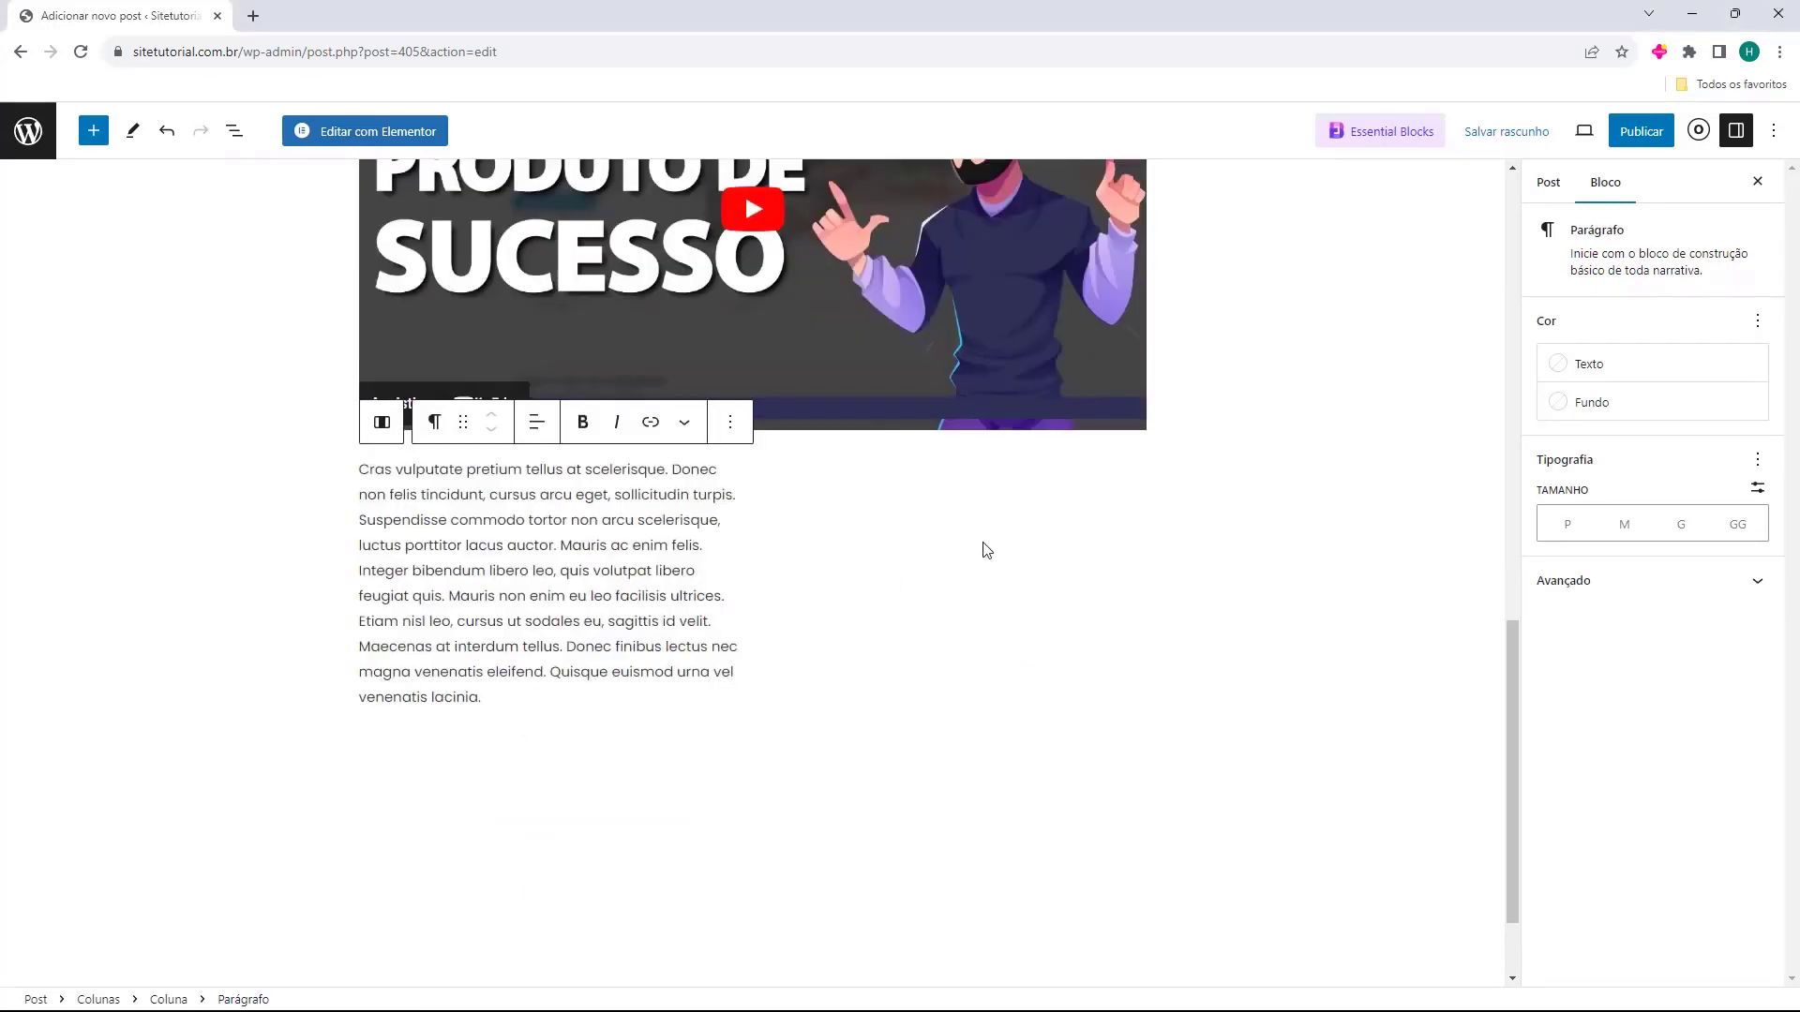
left_click(975, 553)
left_click(954, 482)
left_click(856, 619)
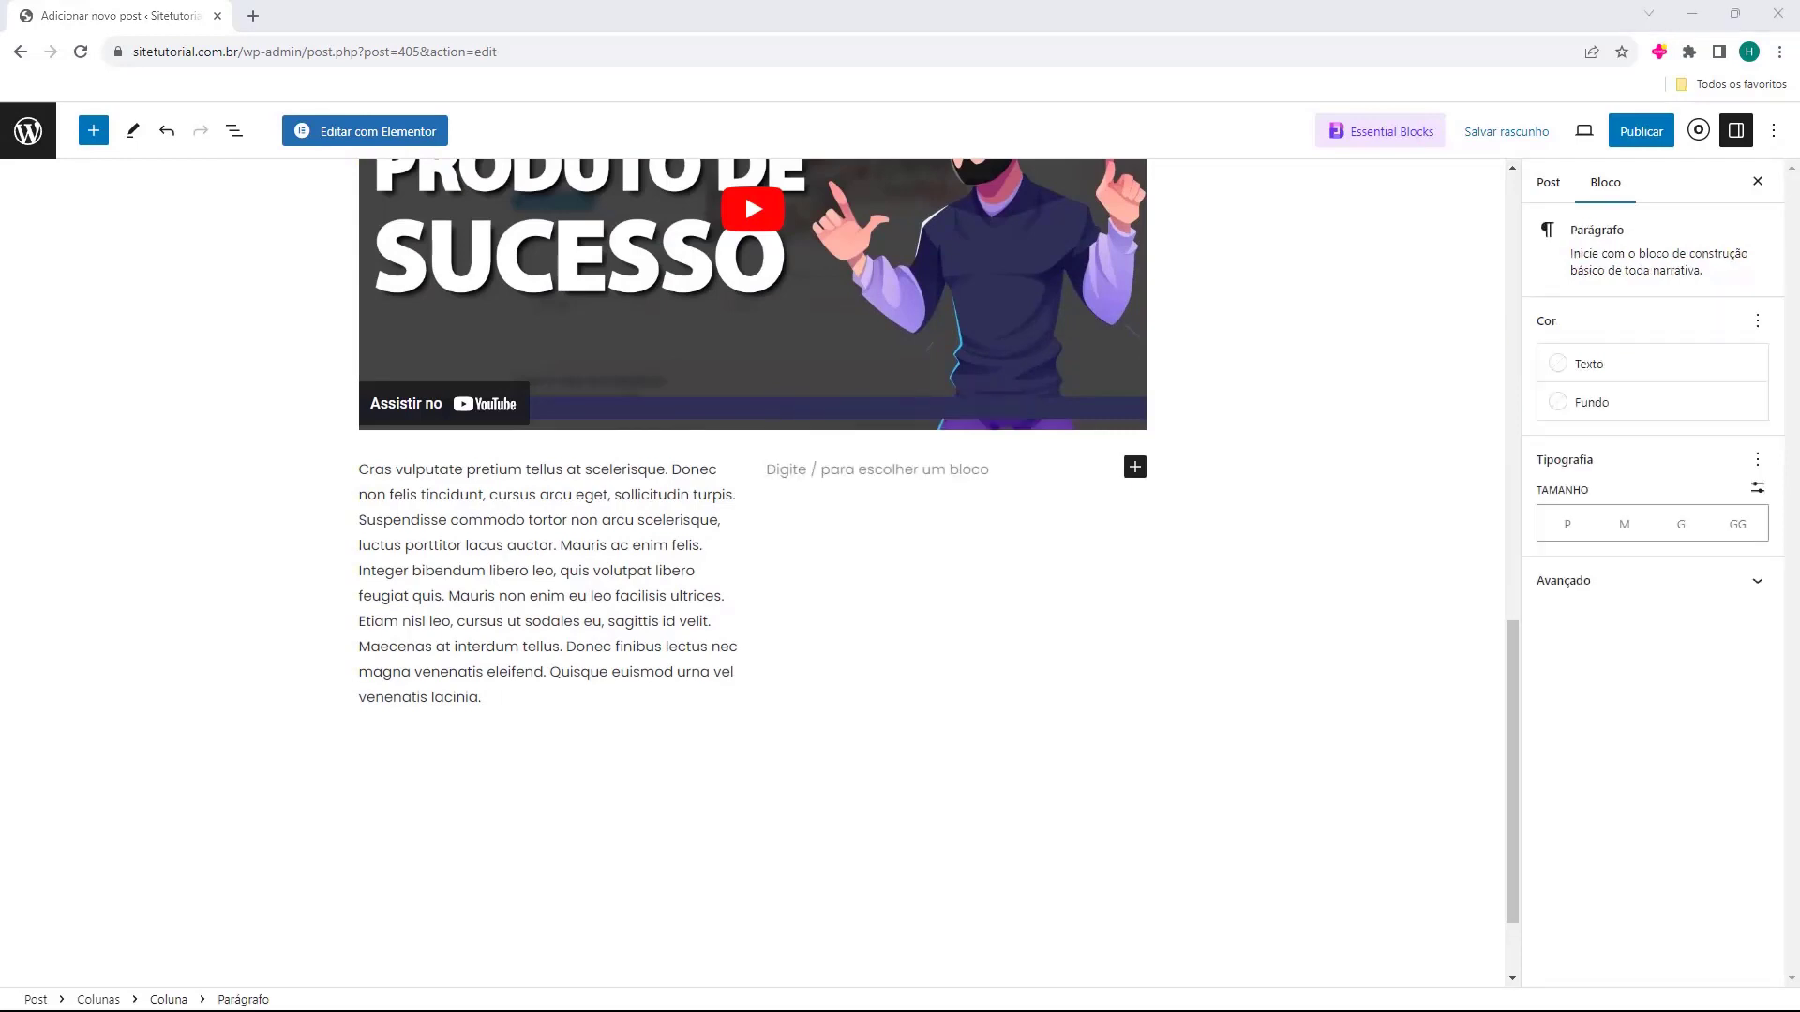
type("Lorem ipsum dolor sit amet, consectetur adipiscing elit. Nunc quis posuere diam, sit amet molestie enim. Etiam tincidunt mattis nunc, et dapibus augue molestie a. Phasellus lacinia rutrum neque eget malesuada. Proin condimentum sollicitudin condimentum. Aenean efficitur pretium libero. Vestibulum eu dictum tortor. Mauris sit amet odio vulputate, pharetra erat ut, feugiat dui. Curabitur quis nibh ex. Quisque ut facilisis massa. Curabitur pharetra erat et massa tincidunt, a hendrerit augue hendrerit. Lorem ipsum dolor sit amet, consectetur adipiscing elit. Curabitur pulvinar urna vel elit aliquet, at bibendum nisi convallis. Maecenas quis velit a lorem faucibus pretium. Phasellus auctor malesuada eros id tristique.")
Review both column paragraphs and deselect all blocks.
left_click(628, 671)
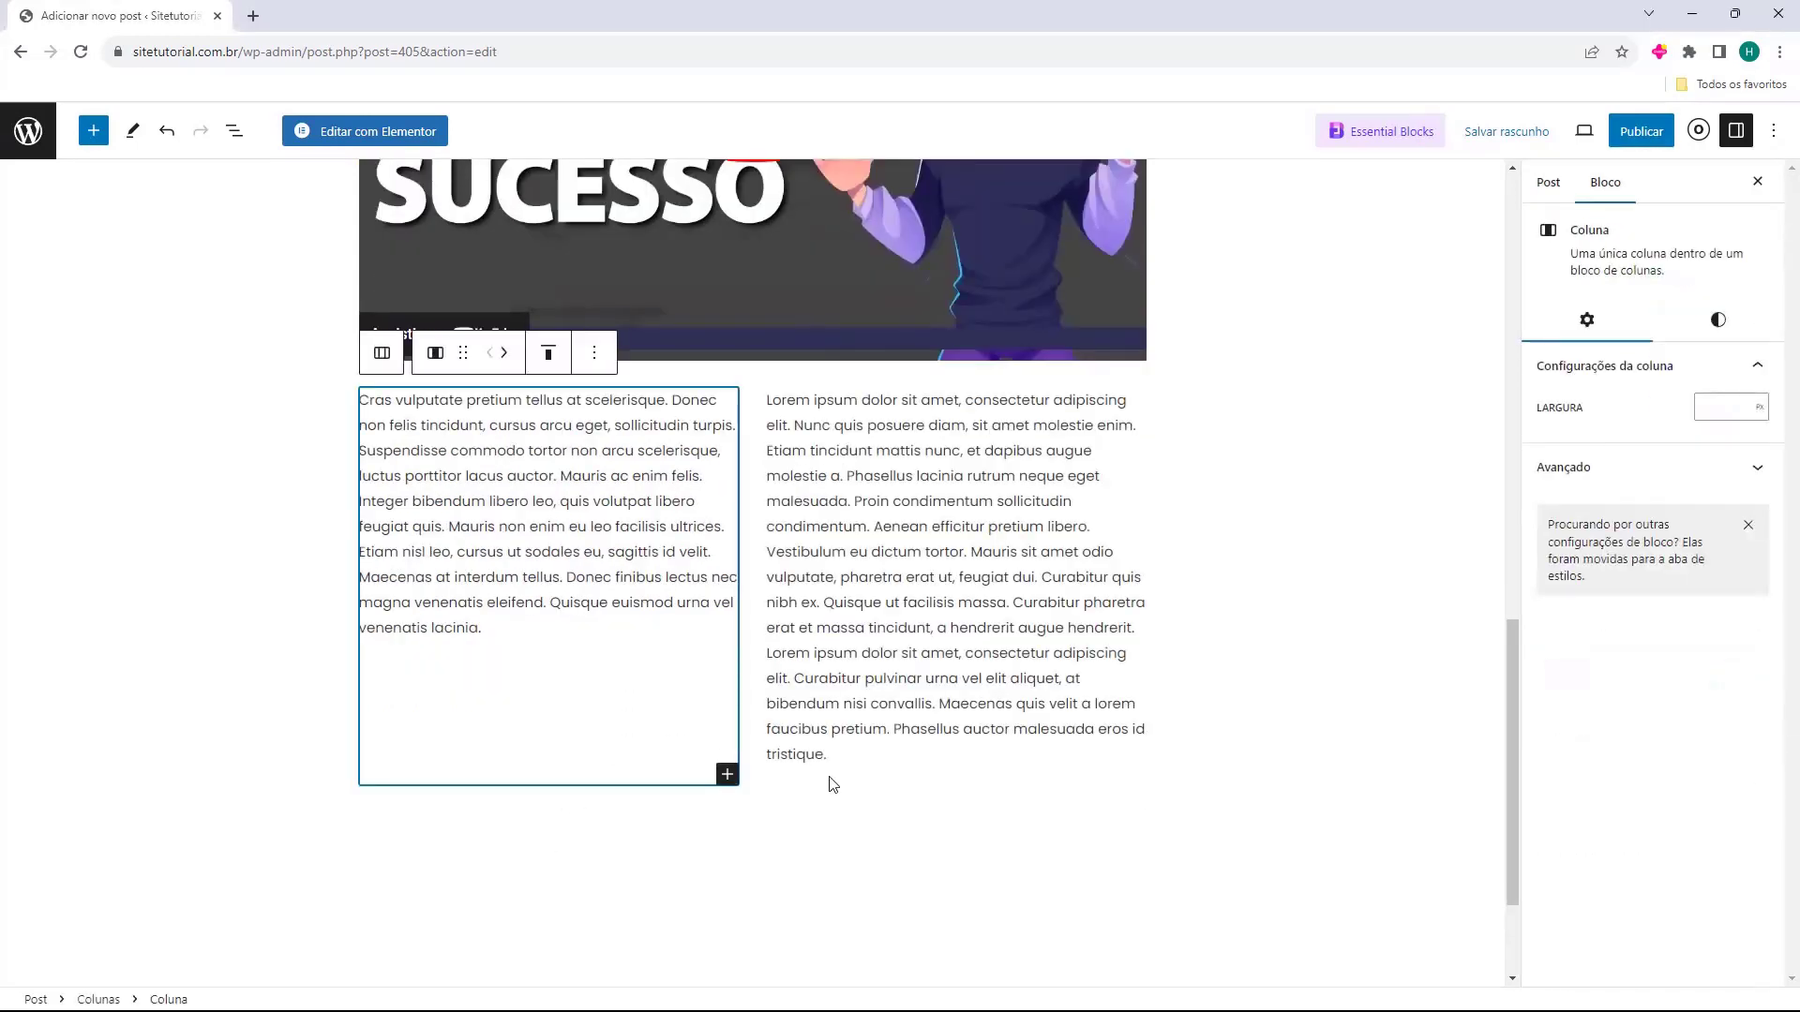
left_click(728, 774)
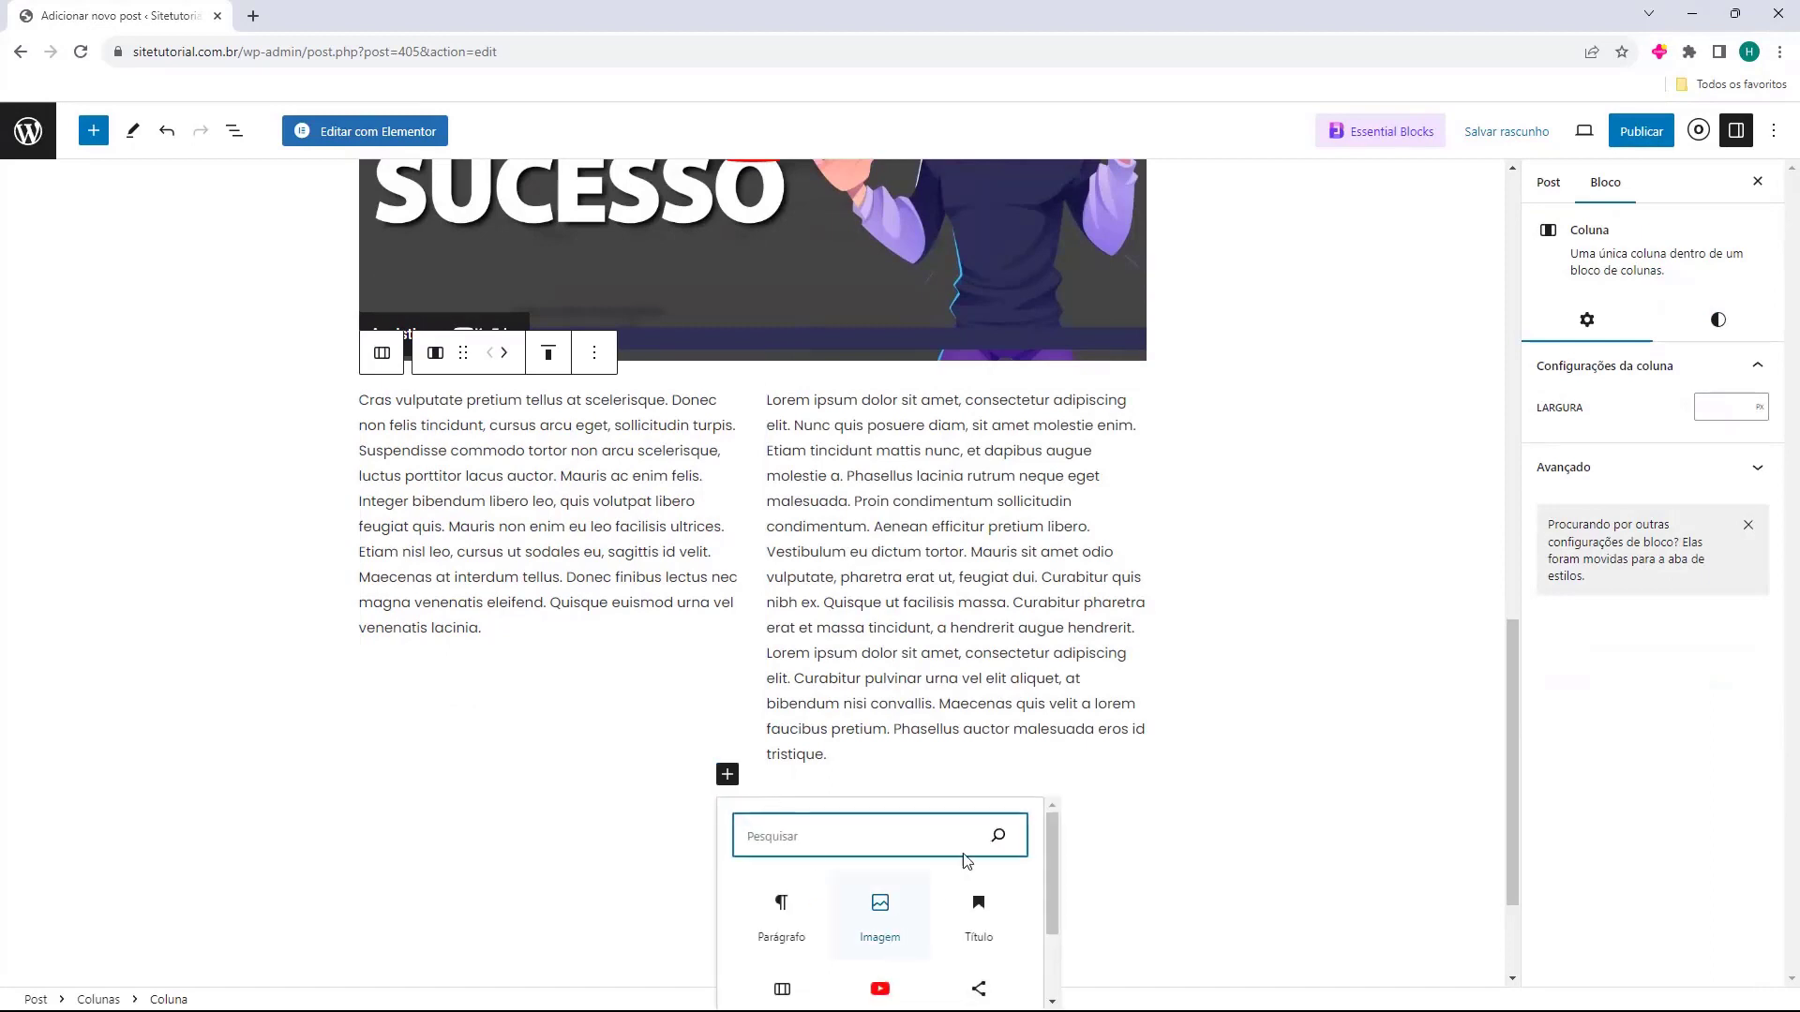
left_click(1284, 725)
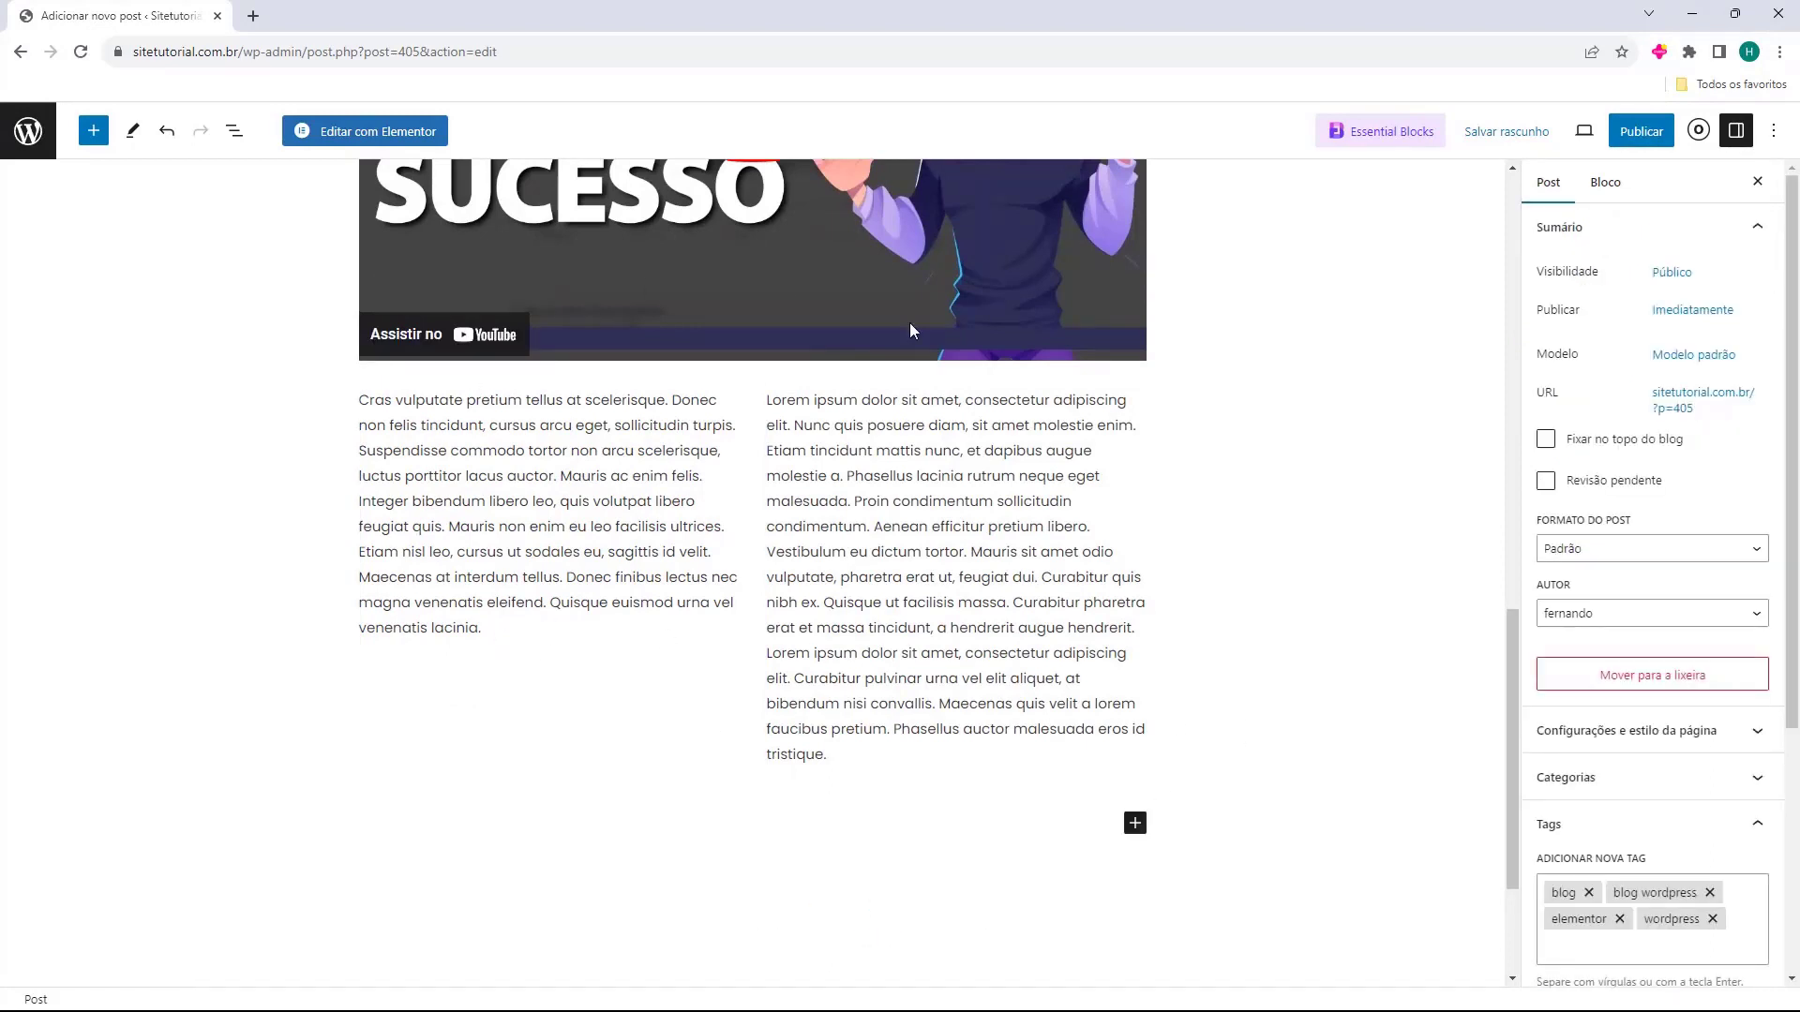
left_click(723, 750)
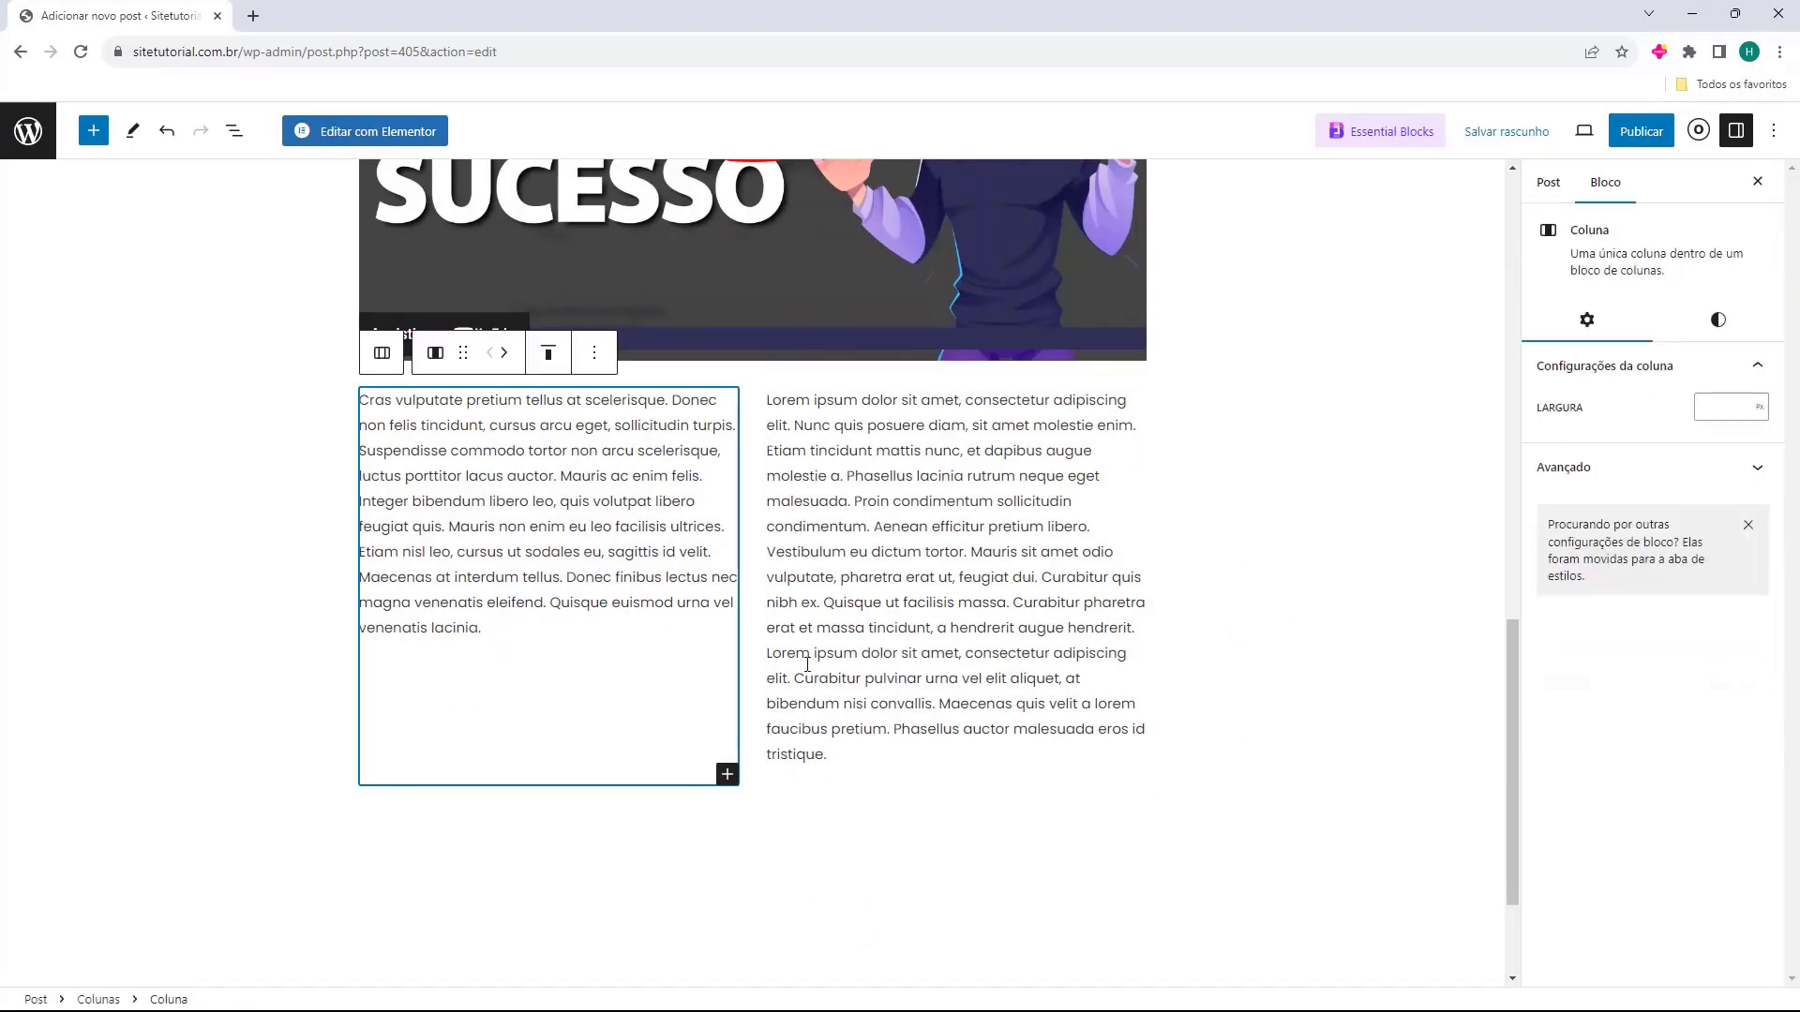
left_click(1079, 713)
left_click(1325, 638)
scroll(1324, 638, "up", 10)
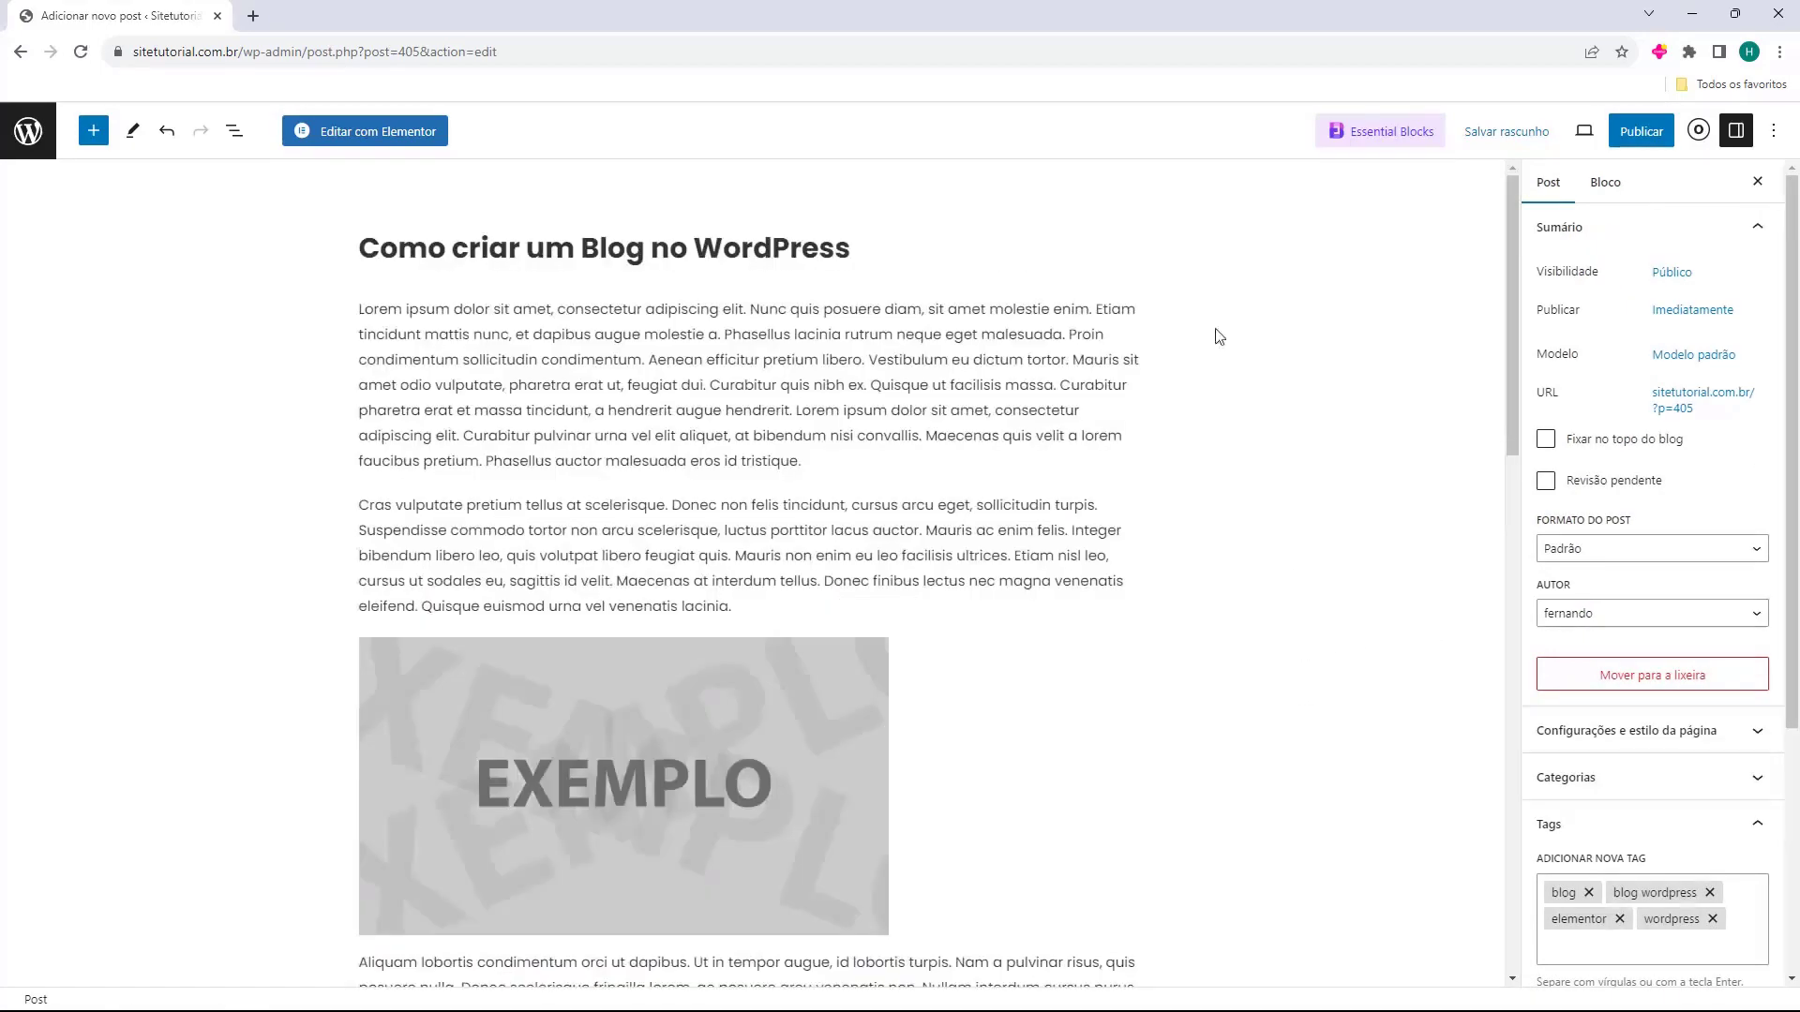
Publish 'Como criar um Blog no WordPress', confirming with Publicar, and open it with Ver Post.
scroll(338, 618, "down", 10)
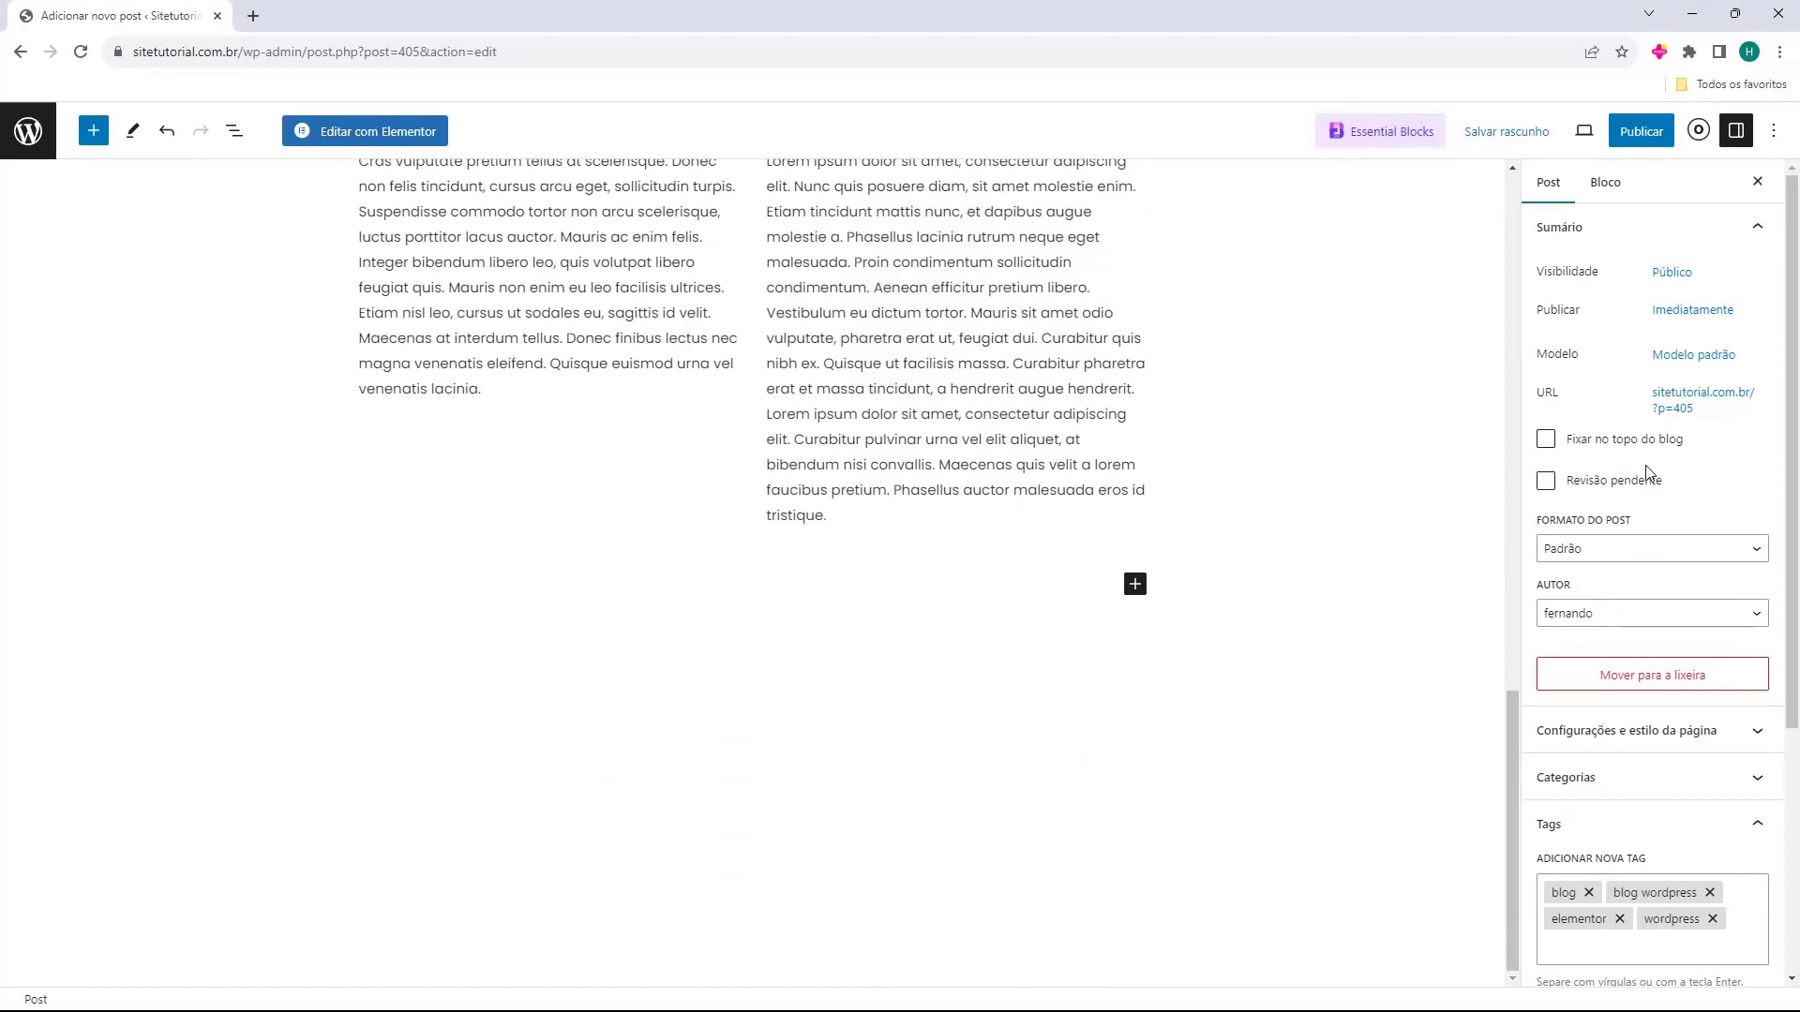
scroll(1046, 508, "up", 8)
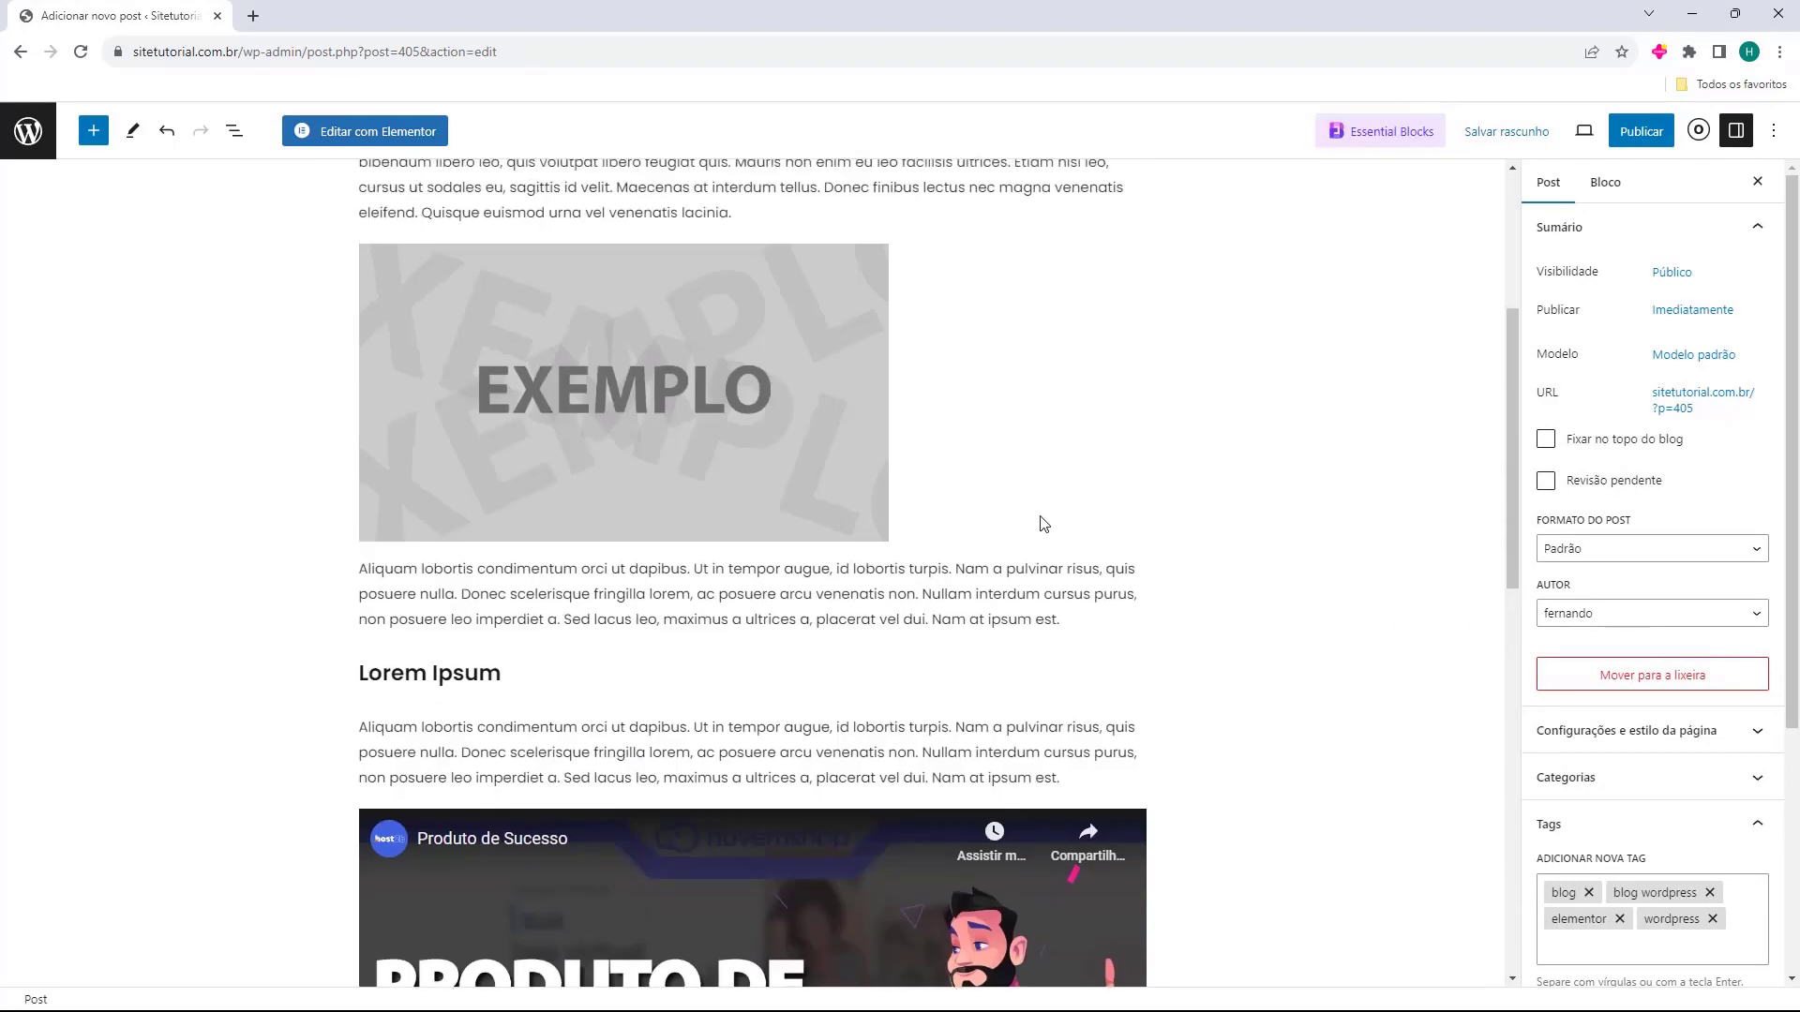
scroll(1045, 524, "up", 4)
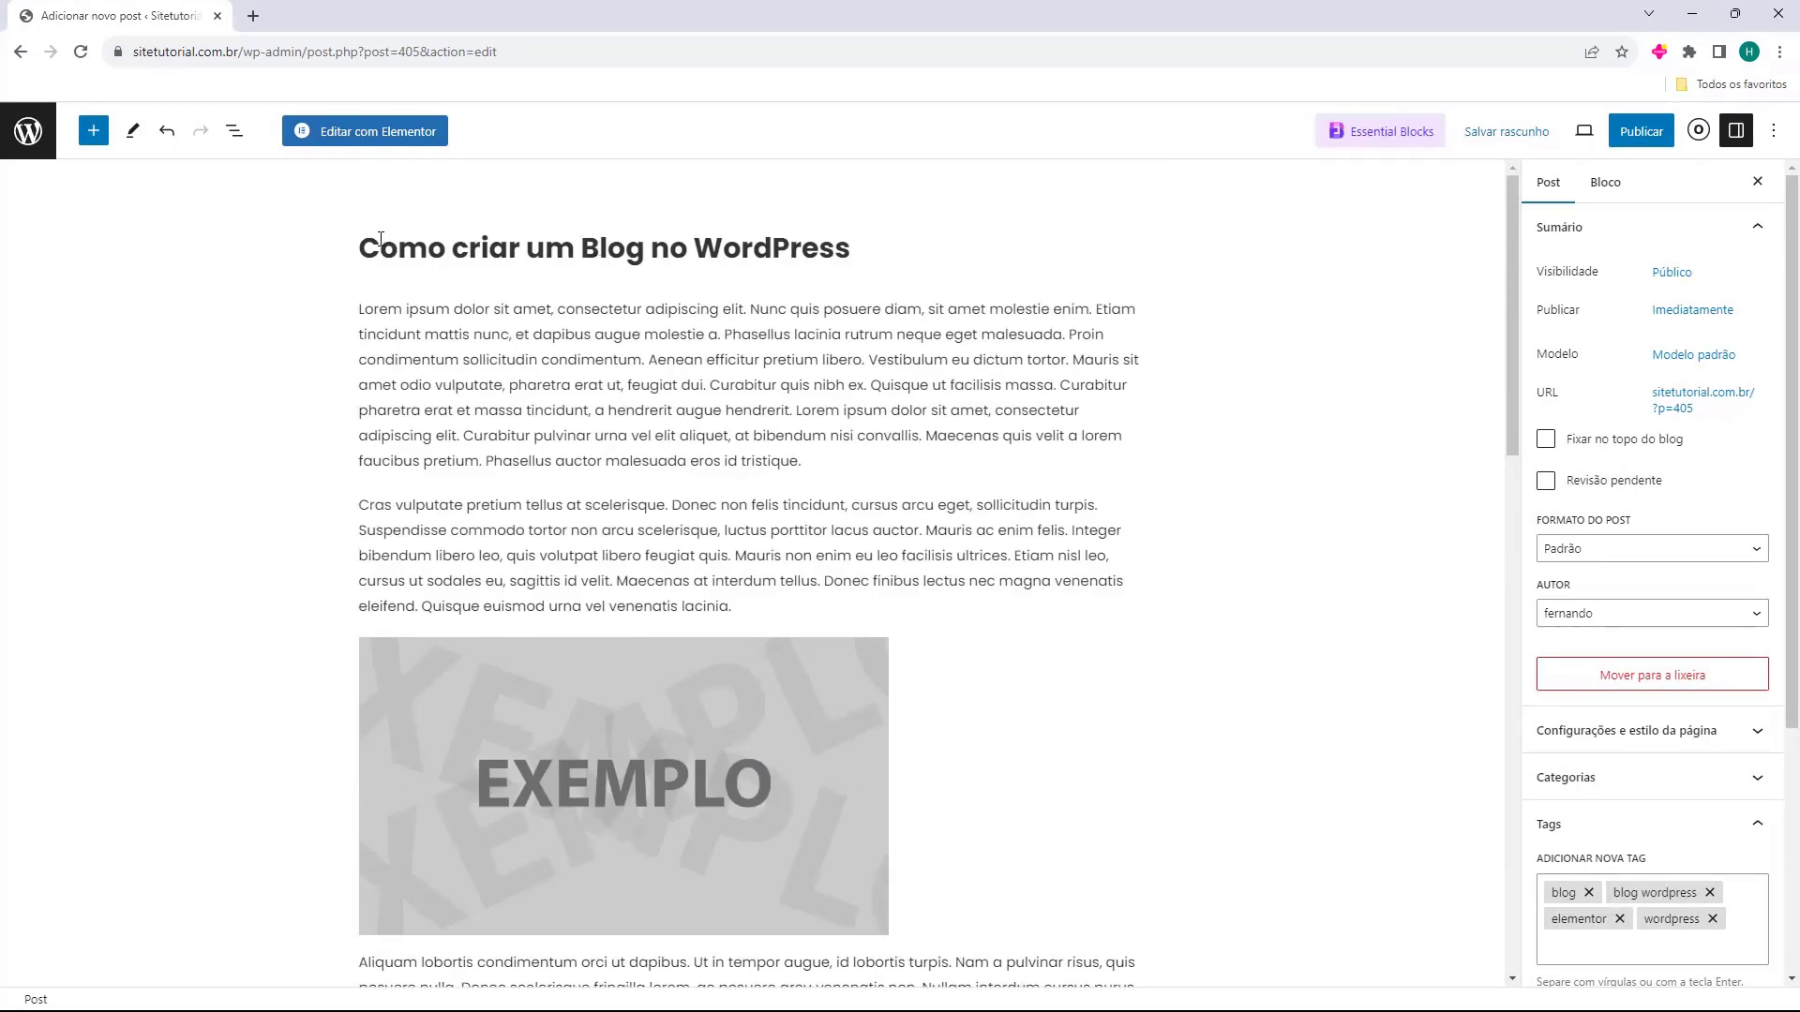
left_click(1630, 133)
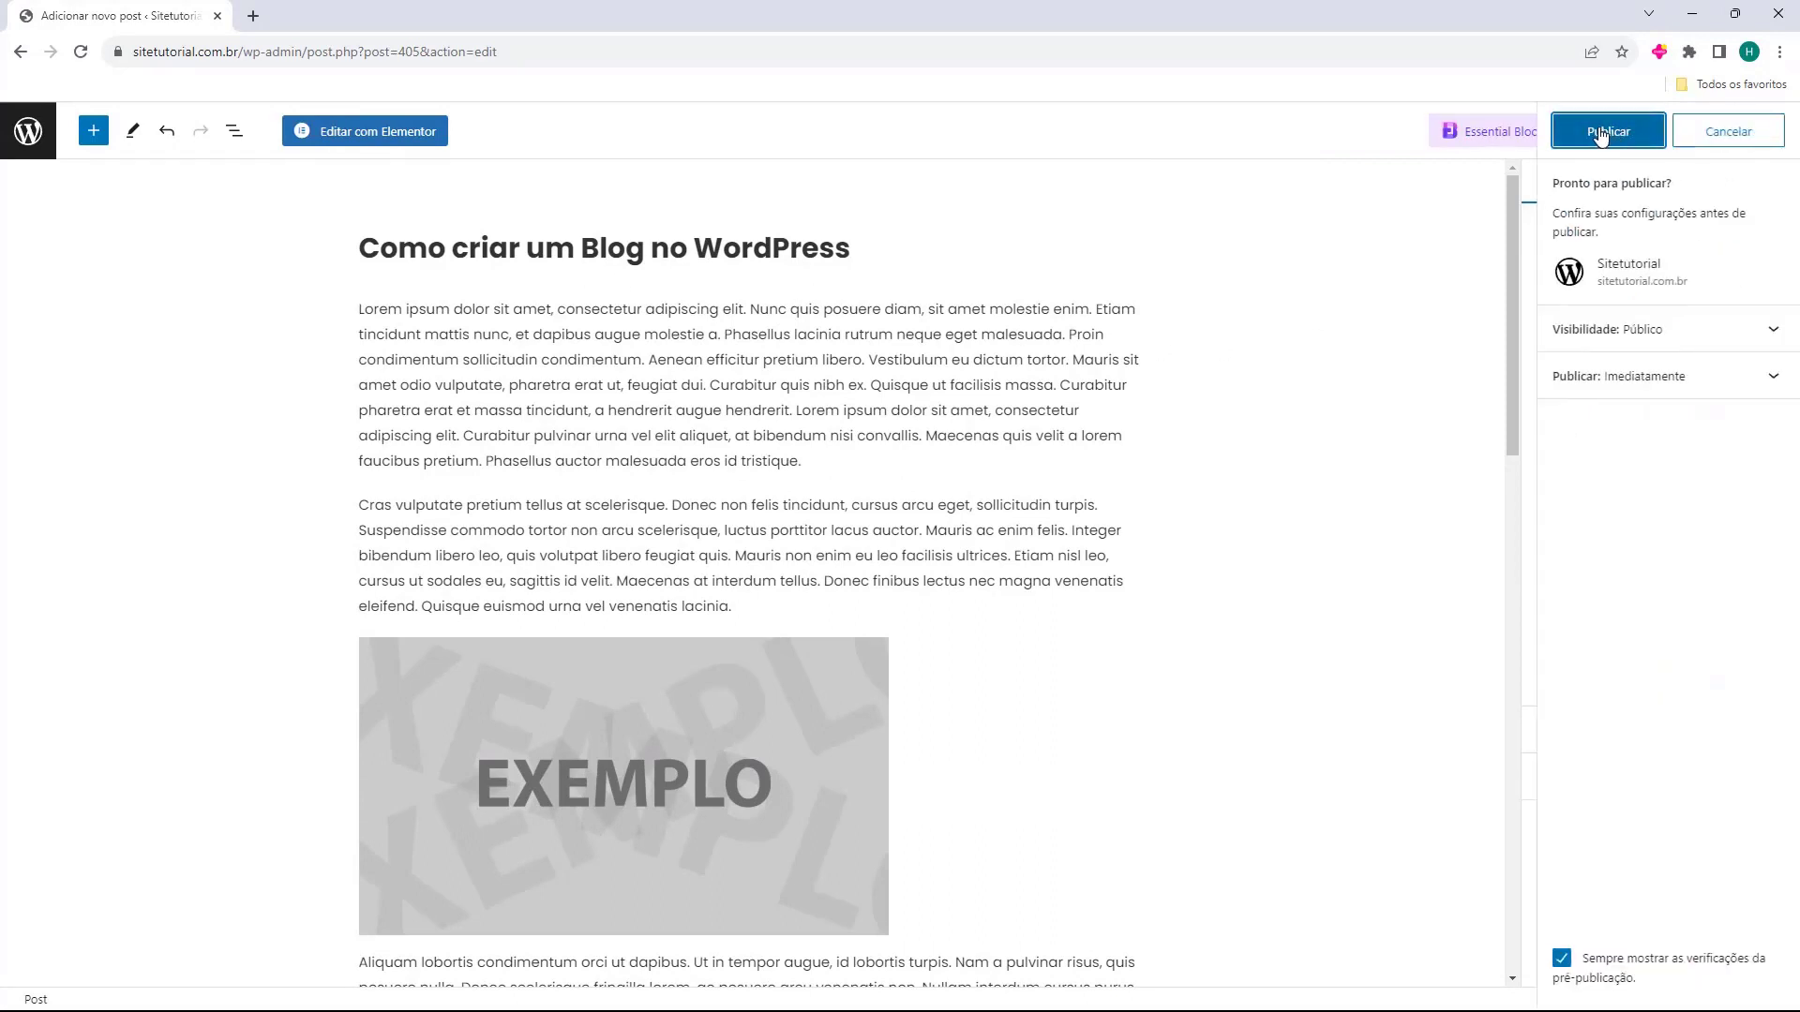
left_click(1602, 134)
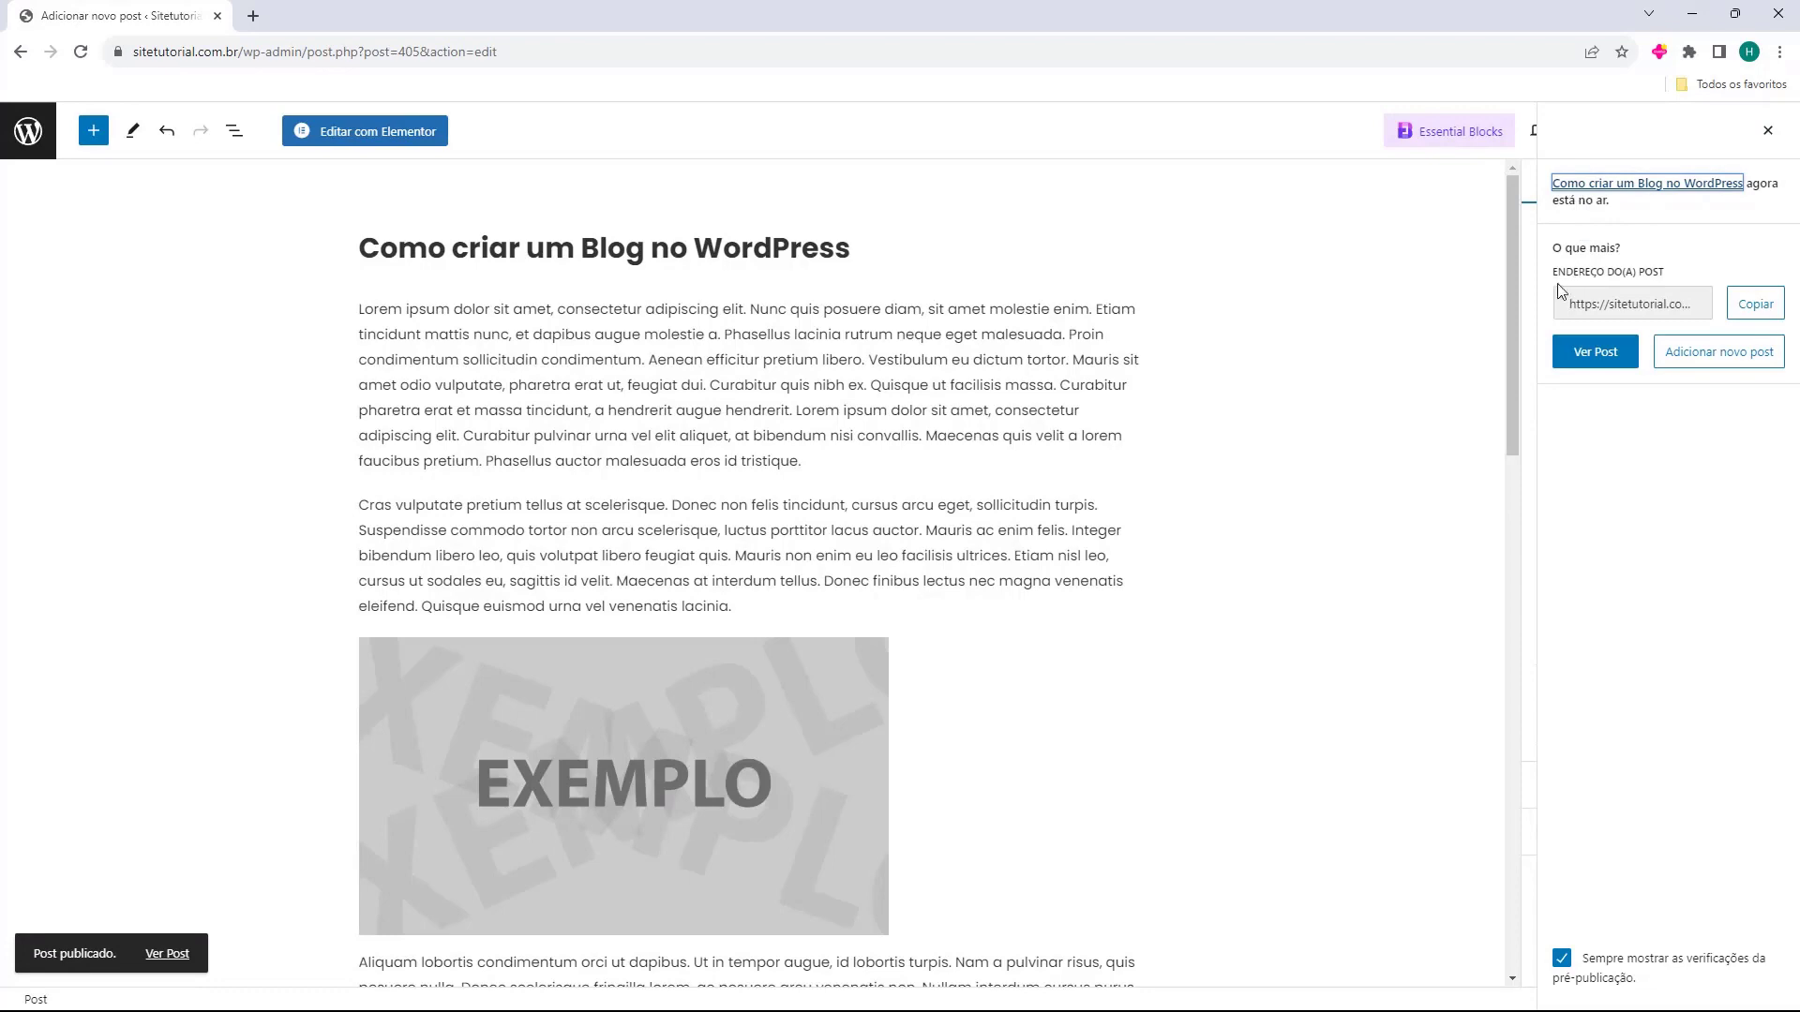
left_click(1586, 358)
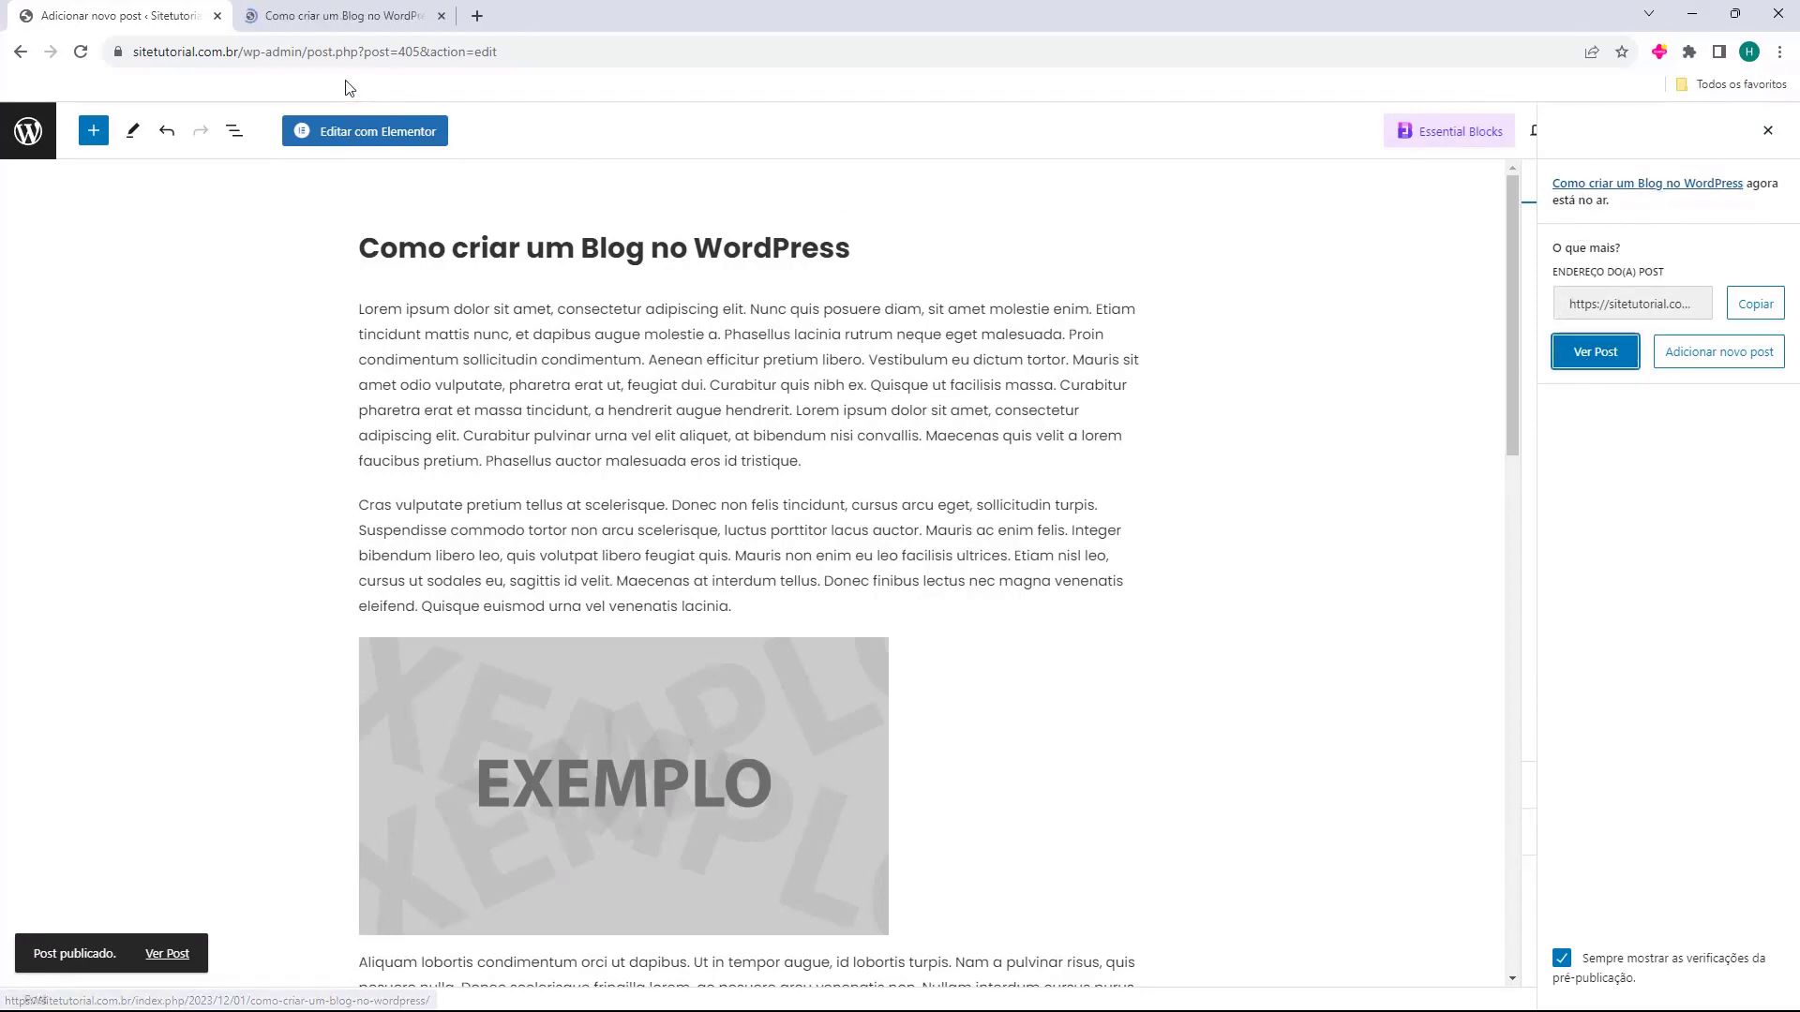
Scroll through the live post page in the new tab.
left_click(339, 16)
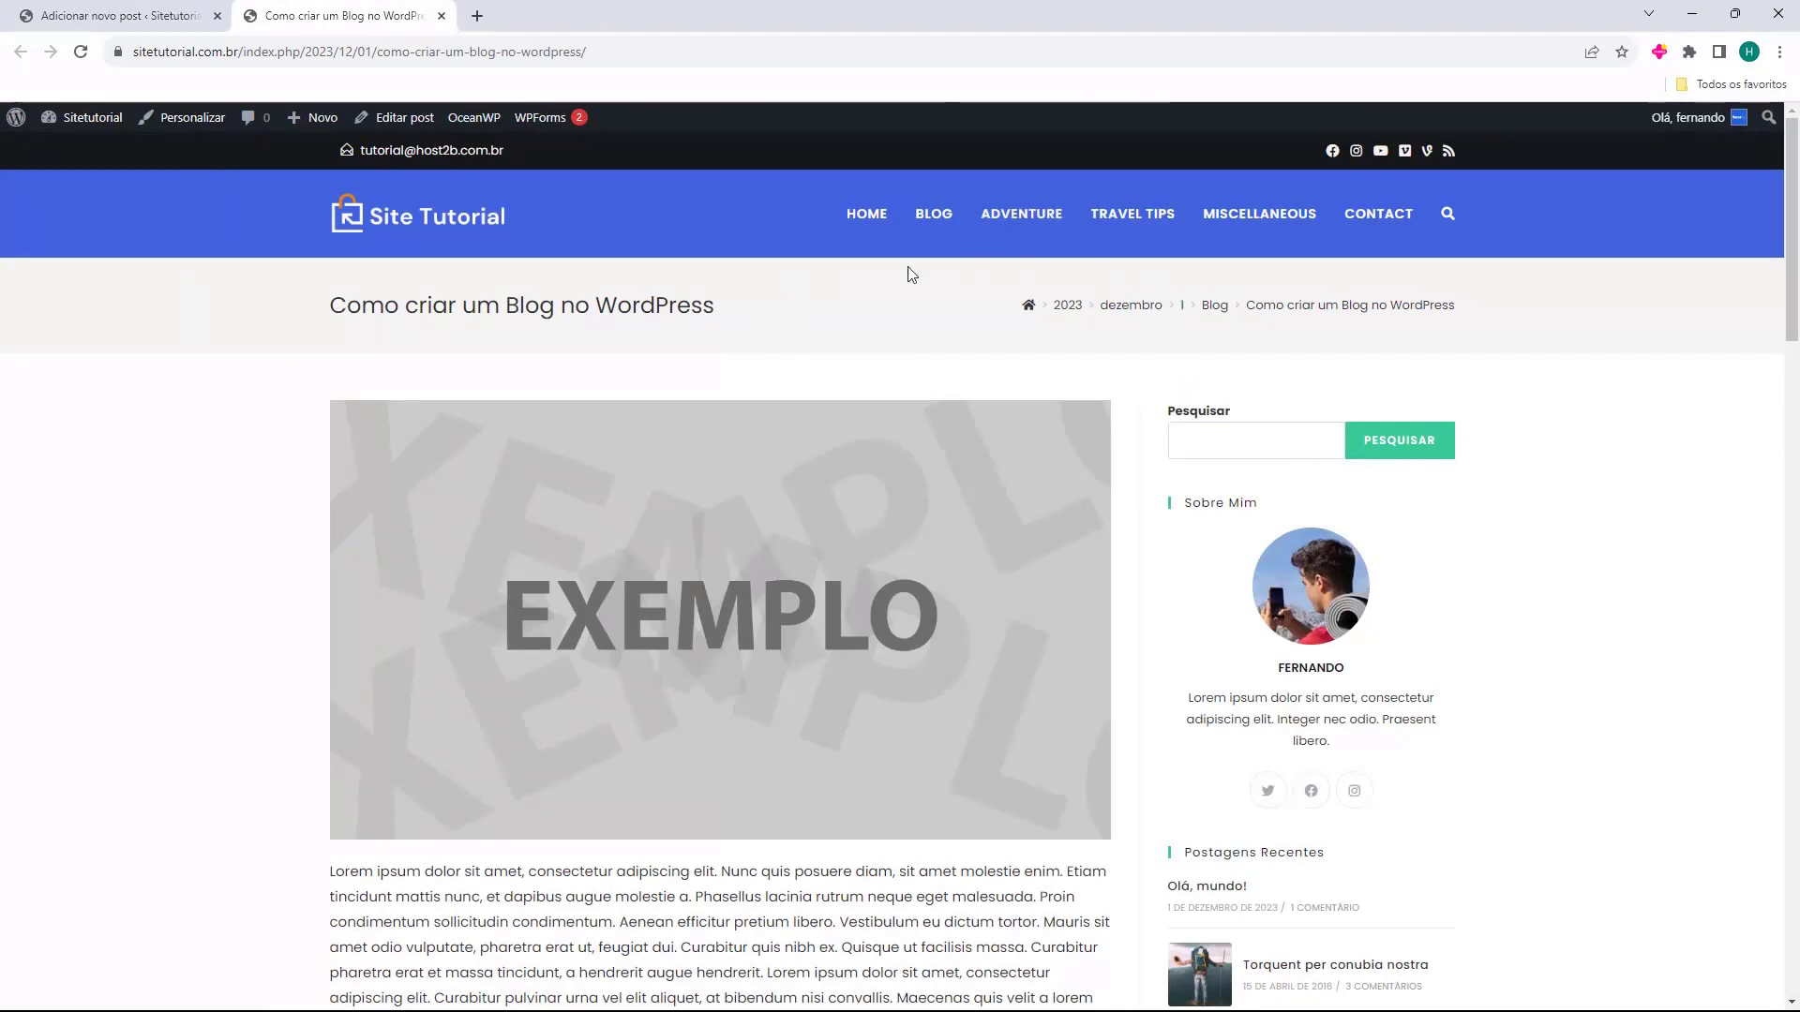
scroll(353, 334, "down", 9)
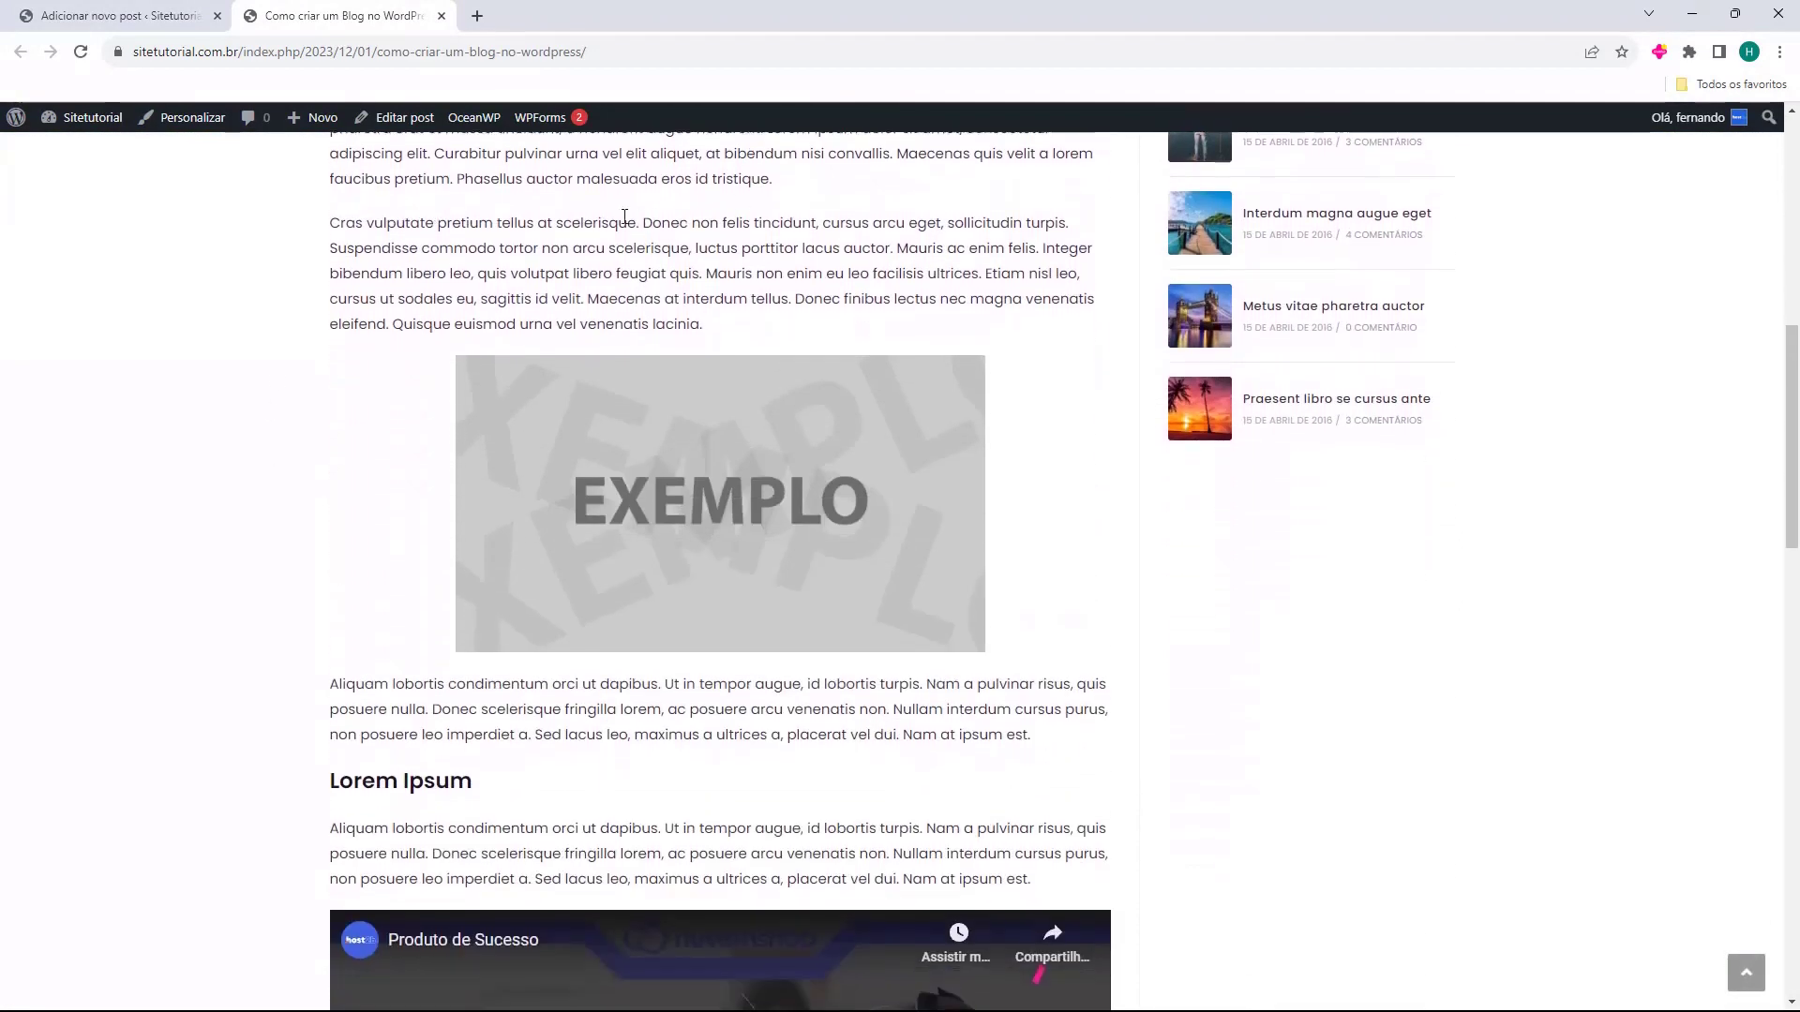
scroll(447, 326, "down", 12)
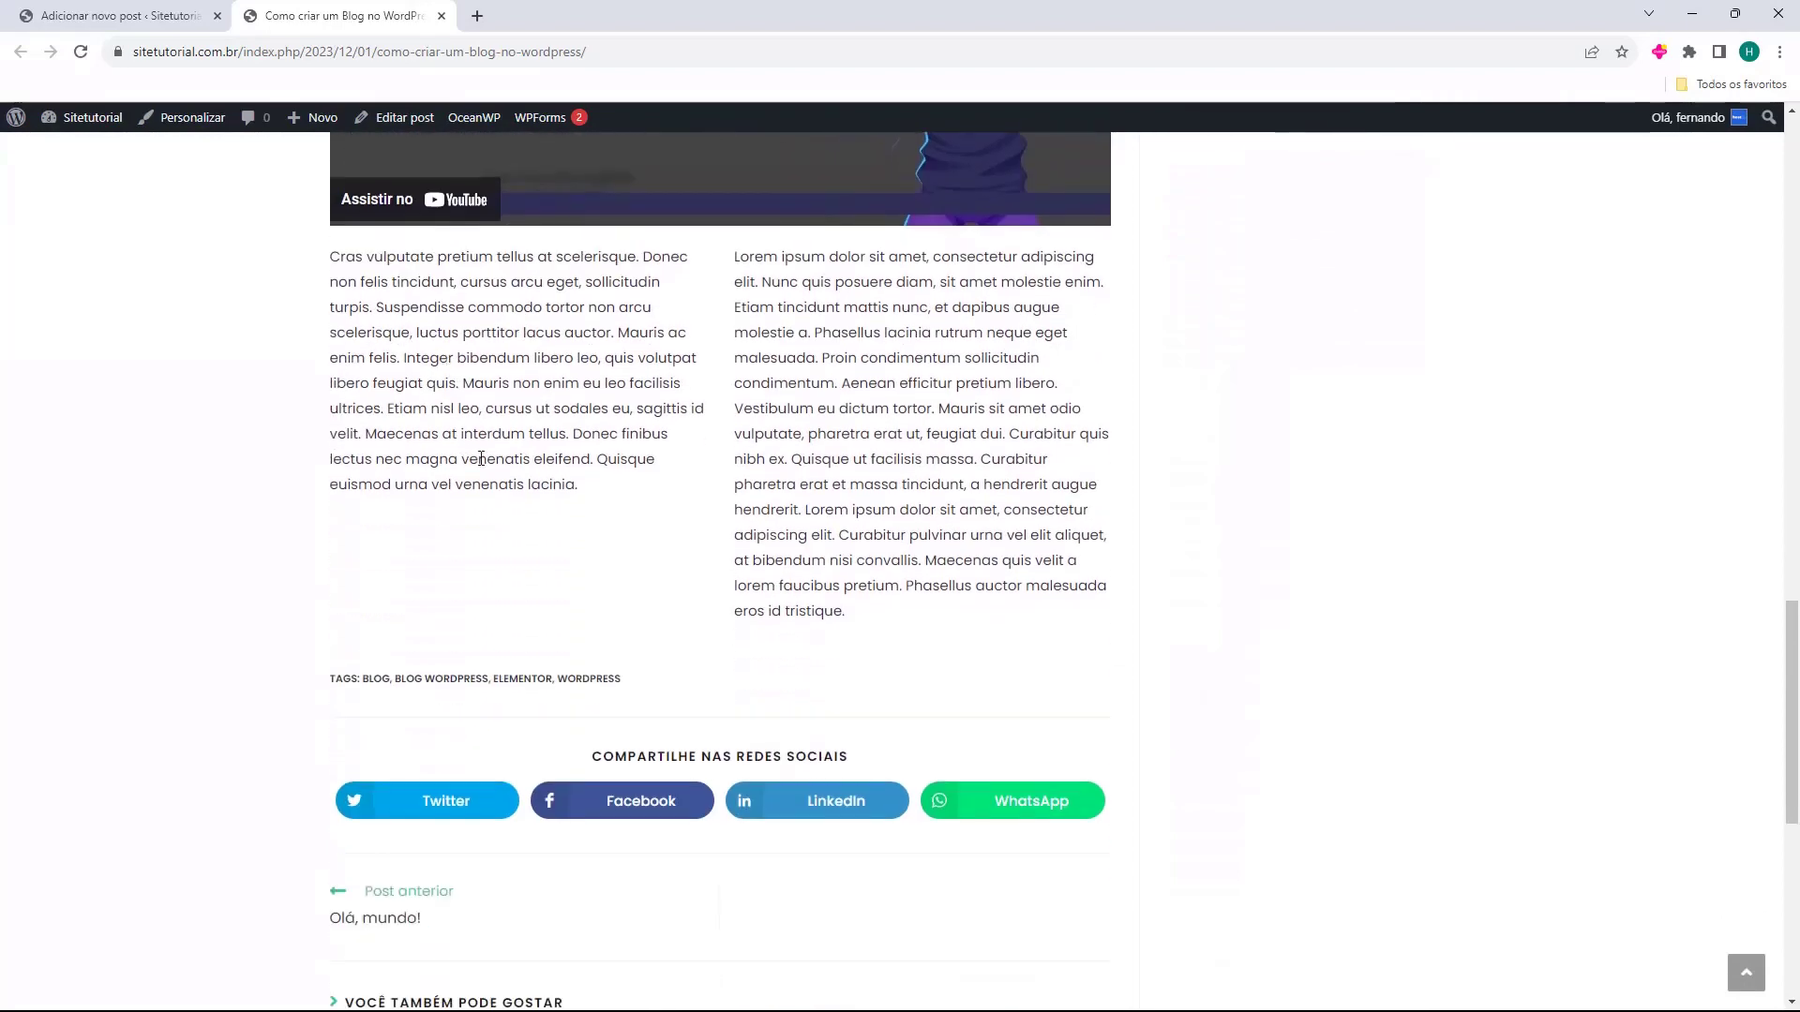
scroll(689, 533, "down", 1)
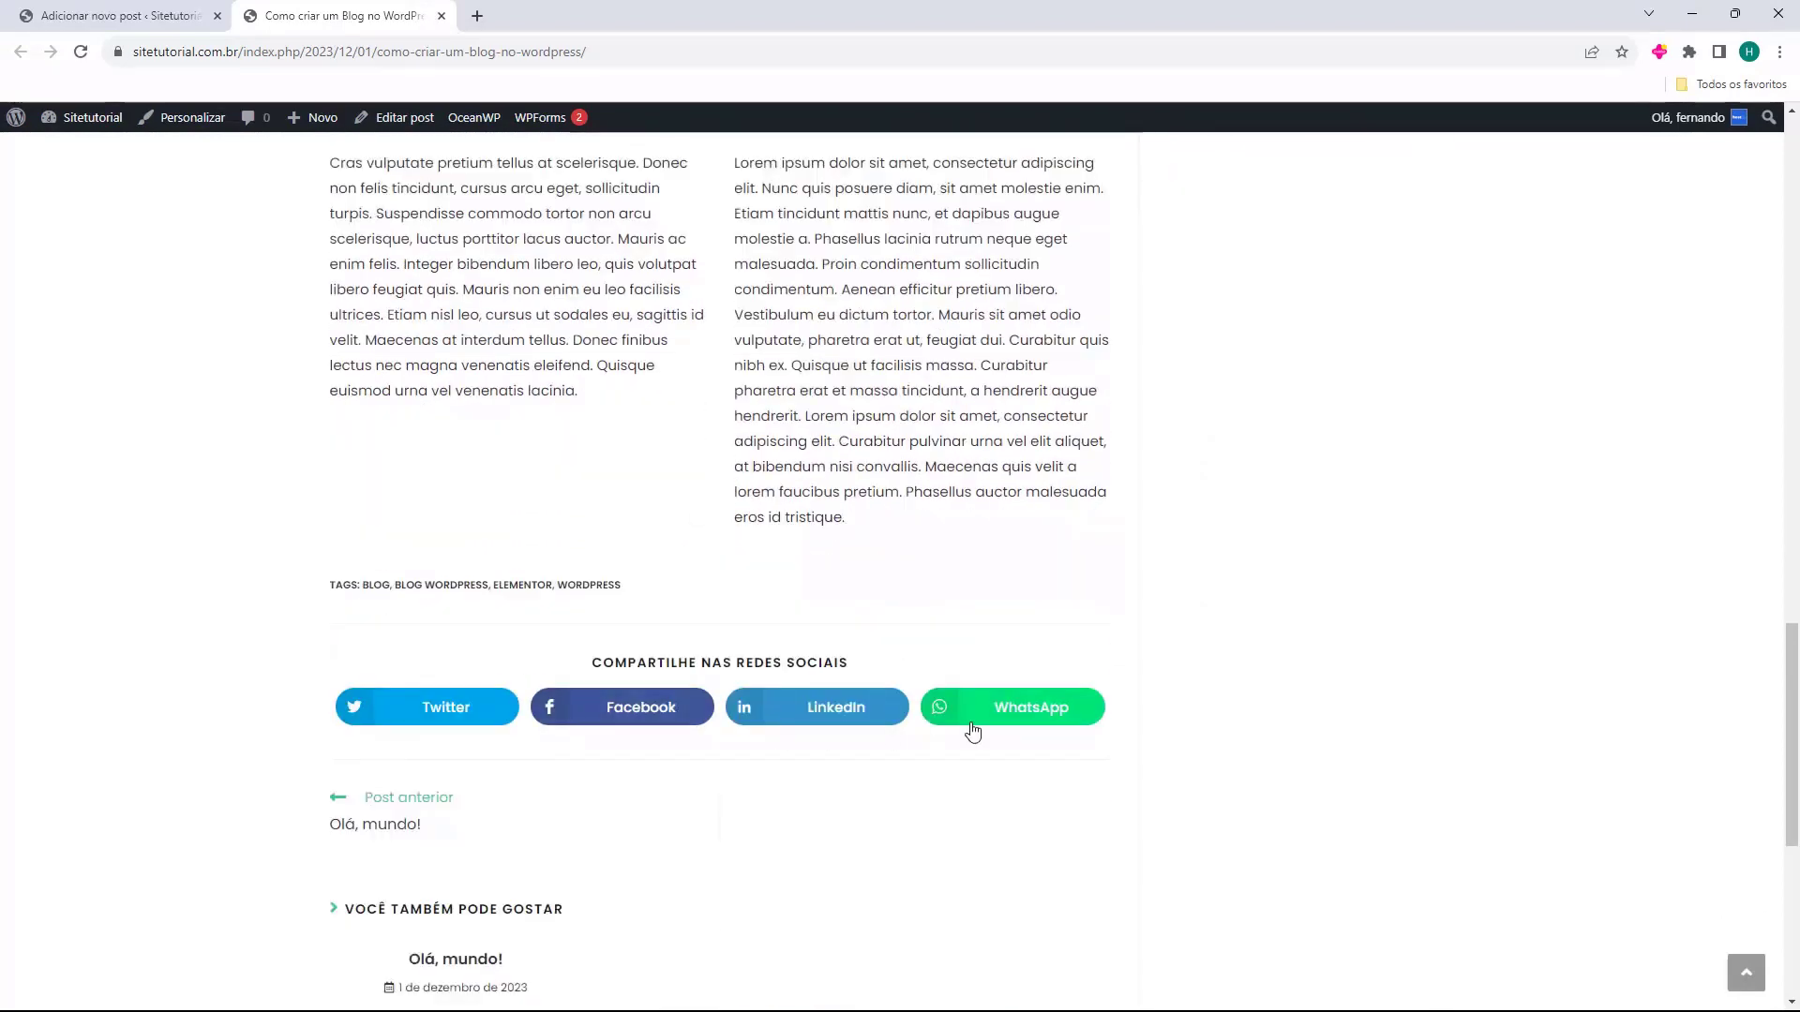
scroll(486, 691, "down", 2)
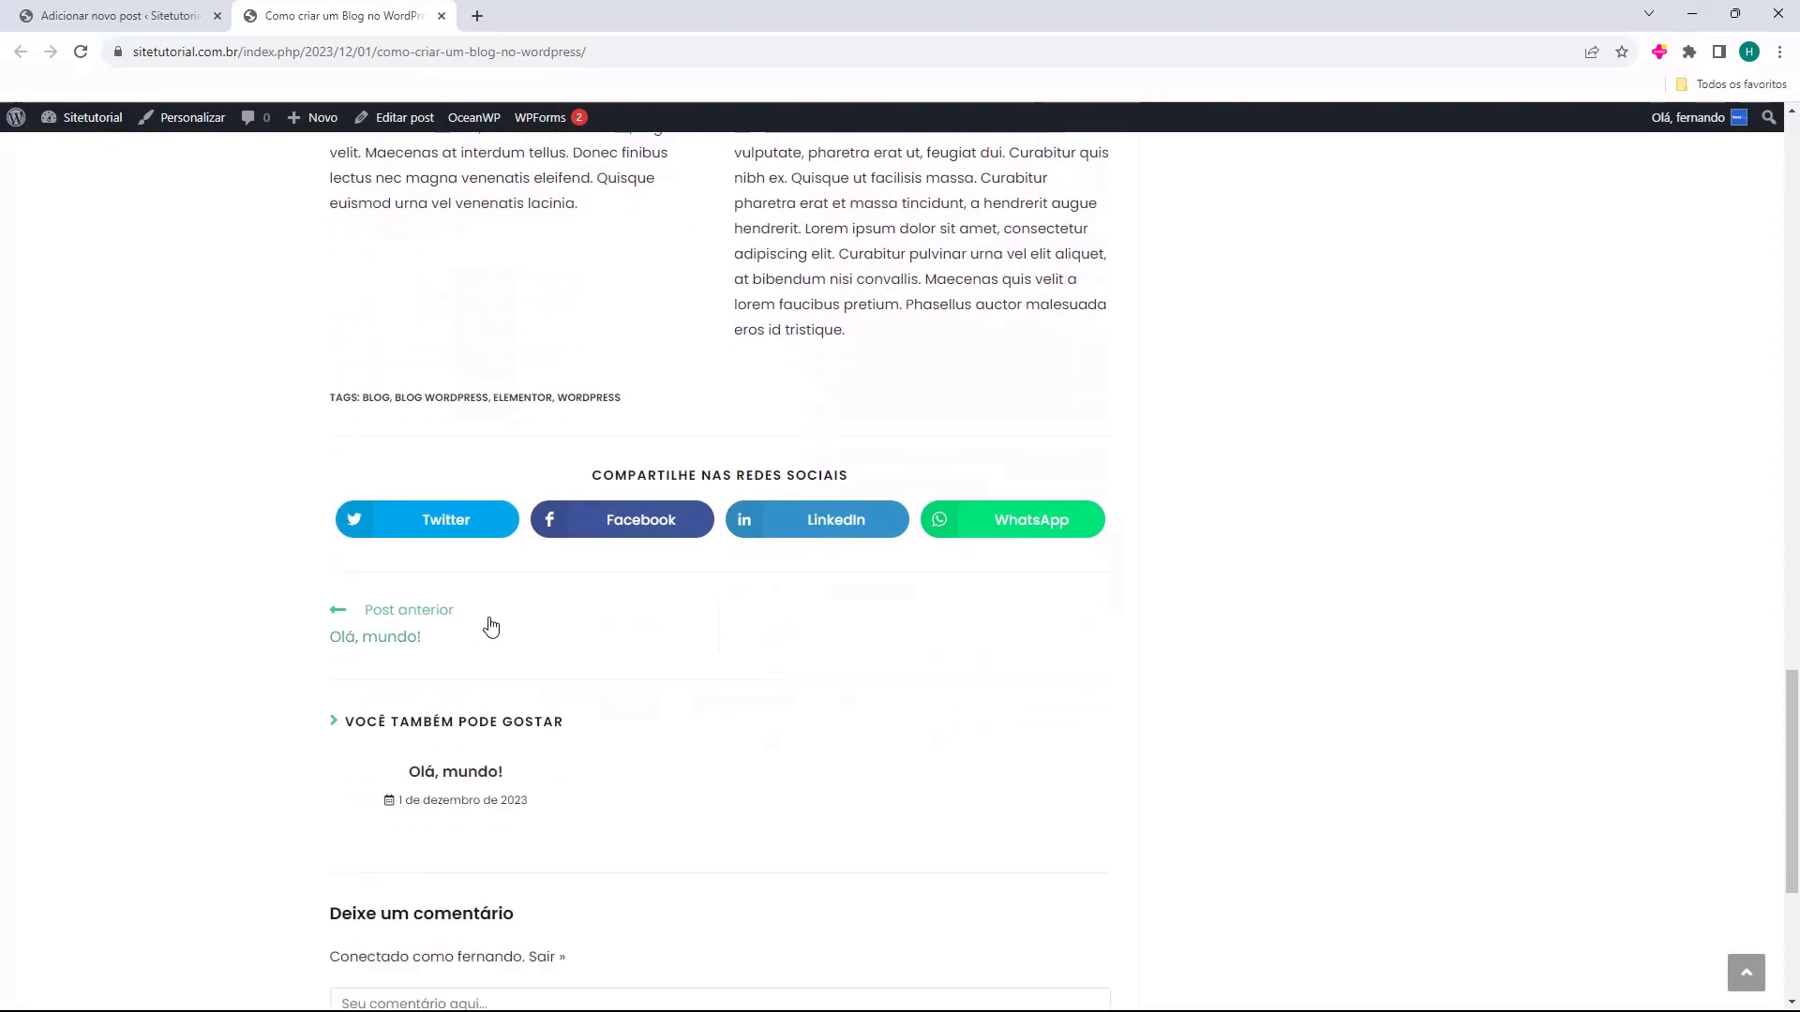
scroll(698, 712, "up", 15)
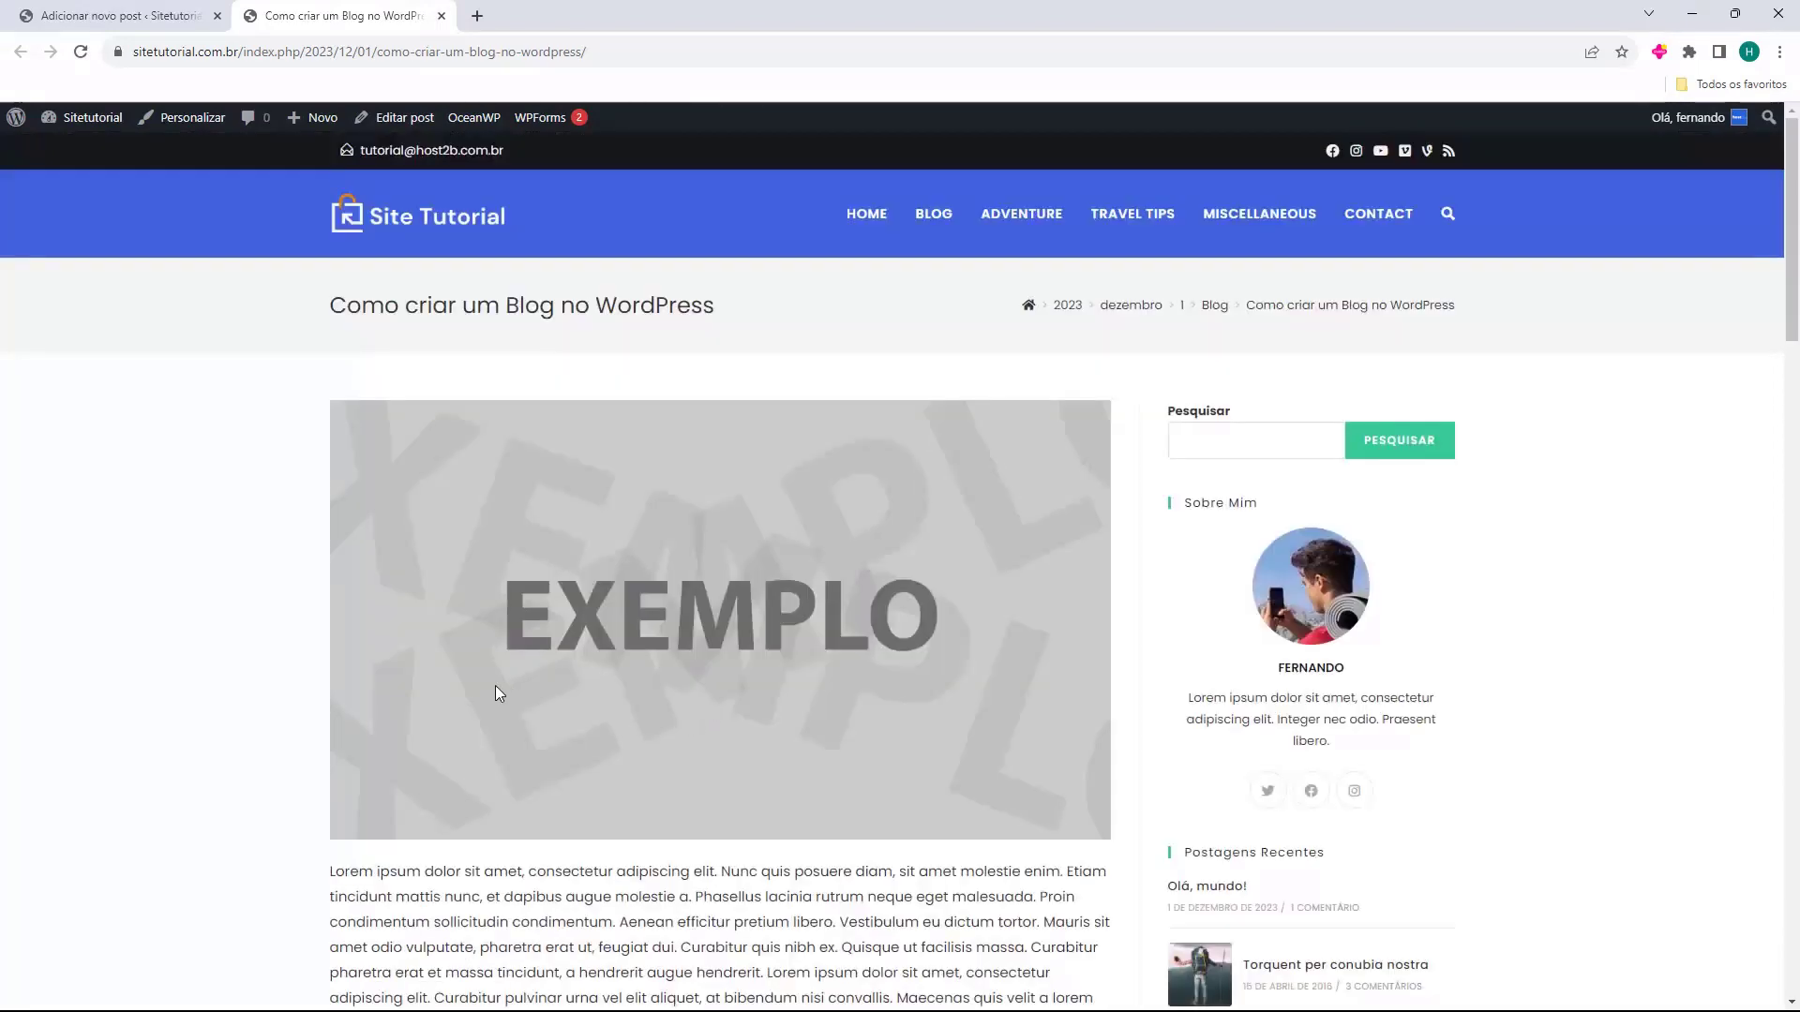
Inspect the post's address, noting its date and slug parts, and return to the editor tab.
left_click(180, 58)
left_click(277, 49)
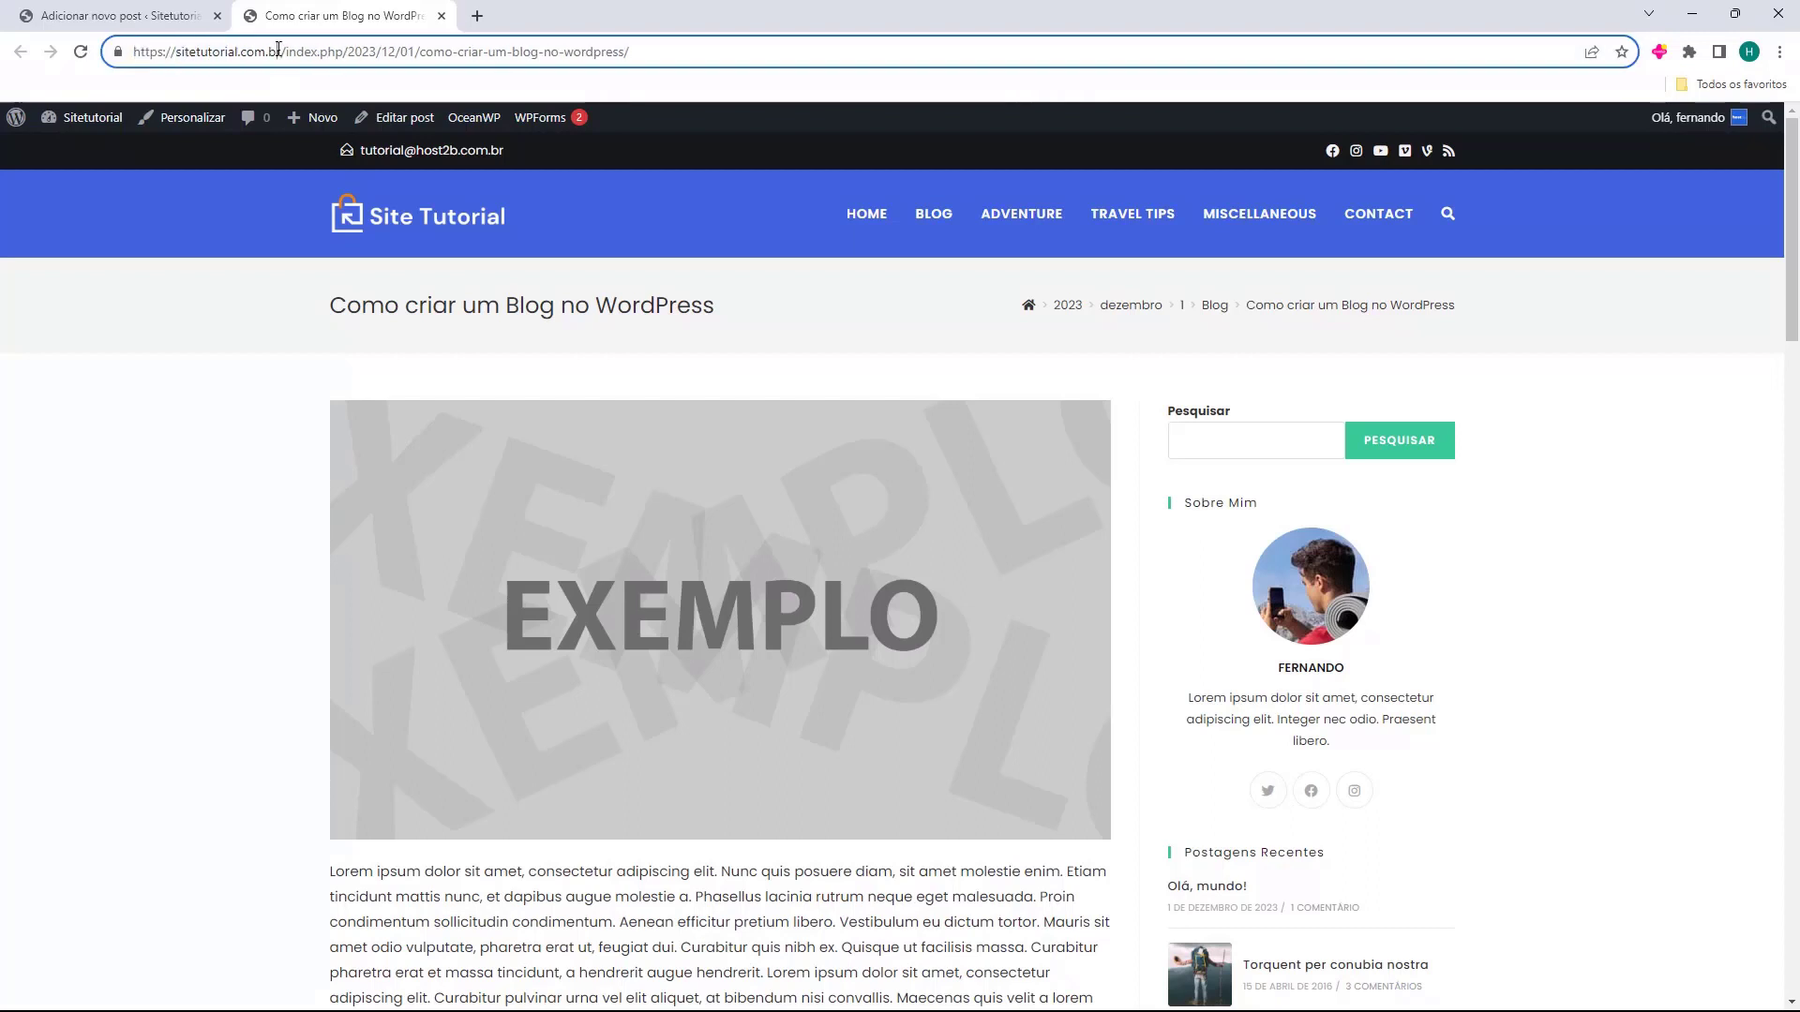
left_click_drag(352, 53, 571, 52)
left_click_drag(759, 52, 132, 57)
left_click_drag(743, 58, 103, 58)
left_click(711, 56)
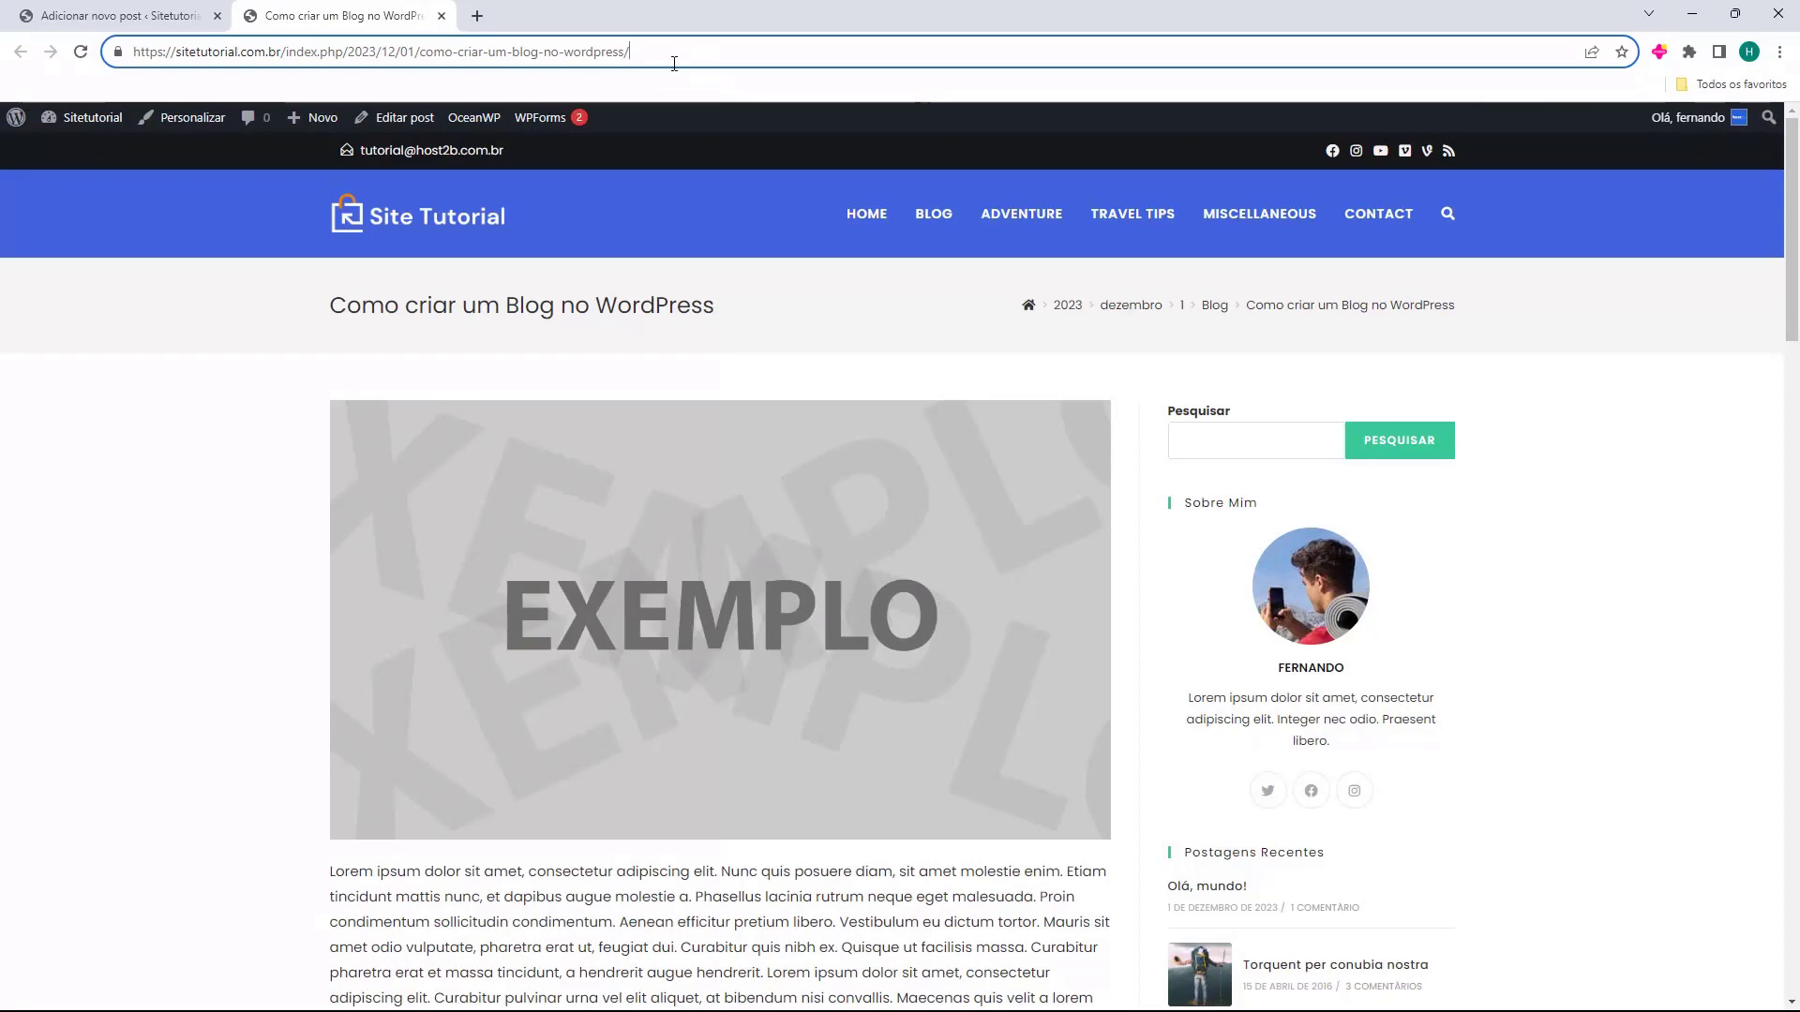
left_click_drag(695, 61, 242, 85)
left_click(318, 47)
left_click(155, 13)
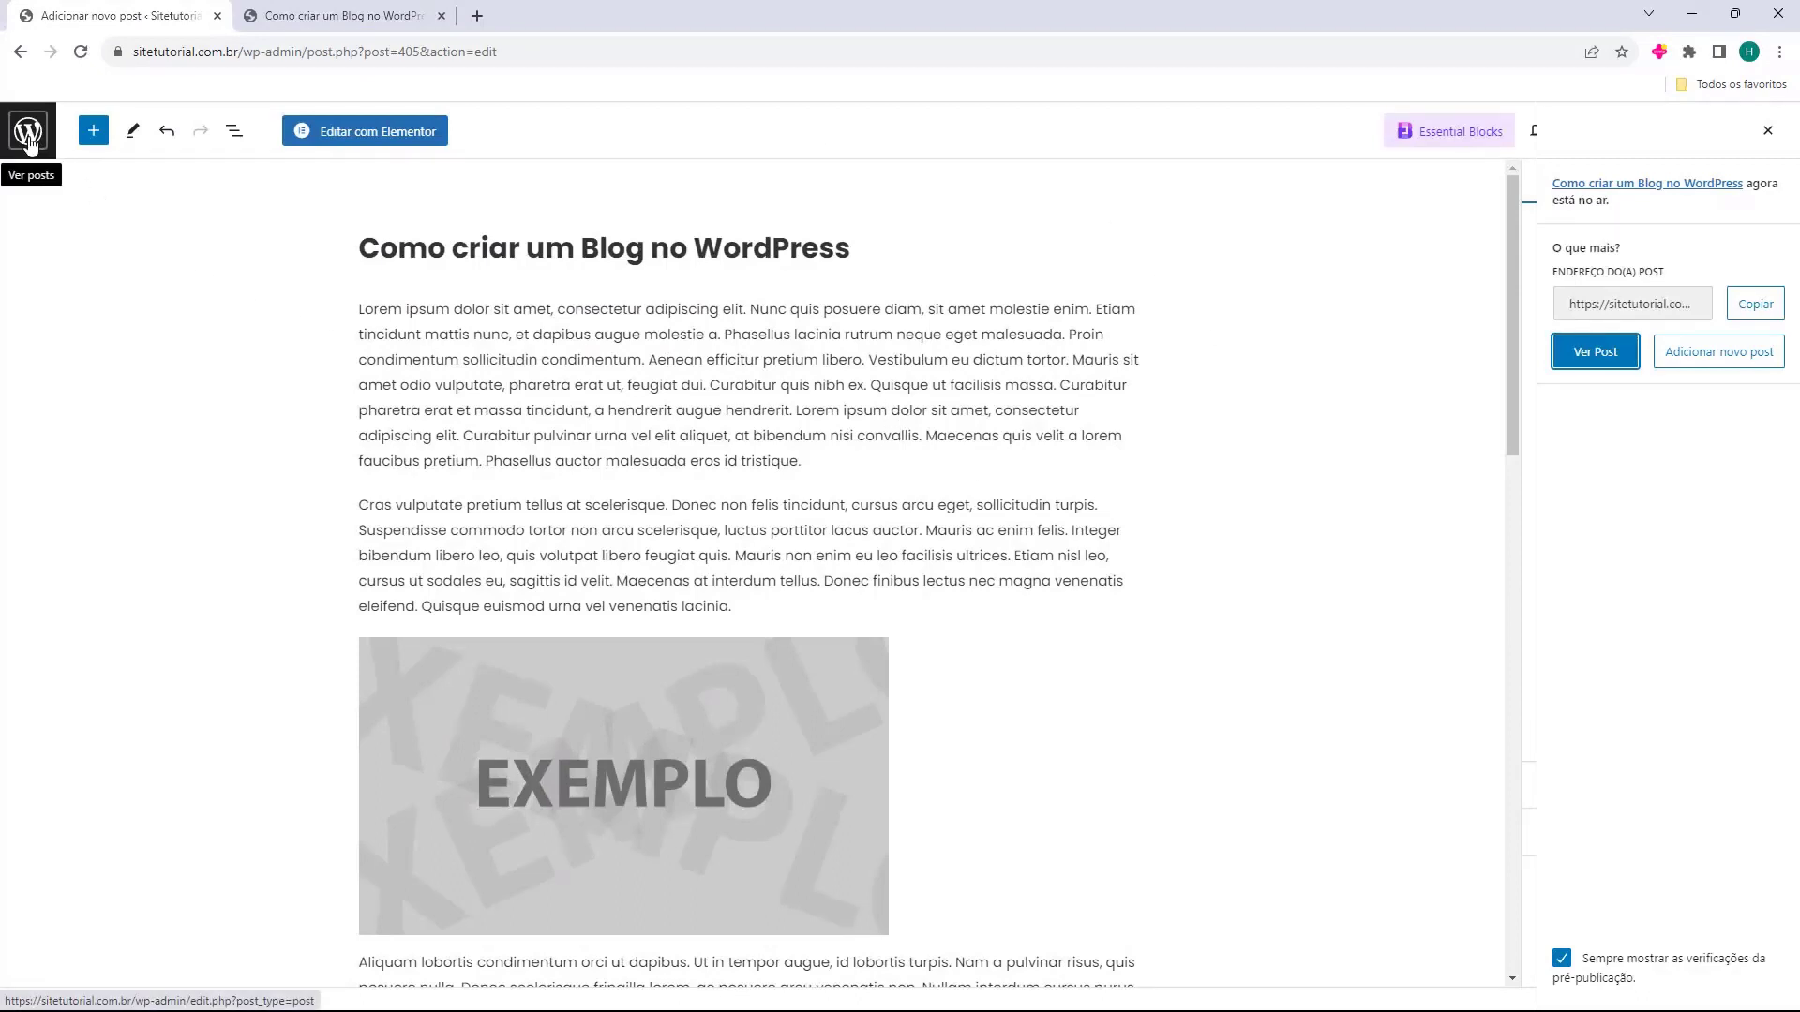
In Configurações > Links permanentes, choose 'Nome do post' (/%postname%/) and save changes.
left_click(28, 136)
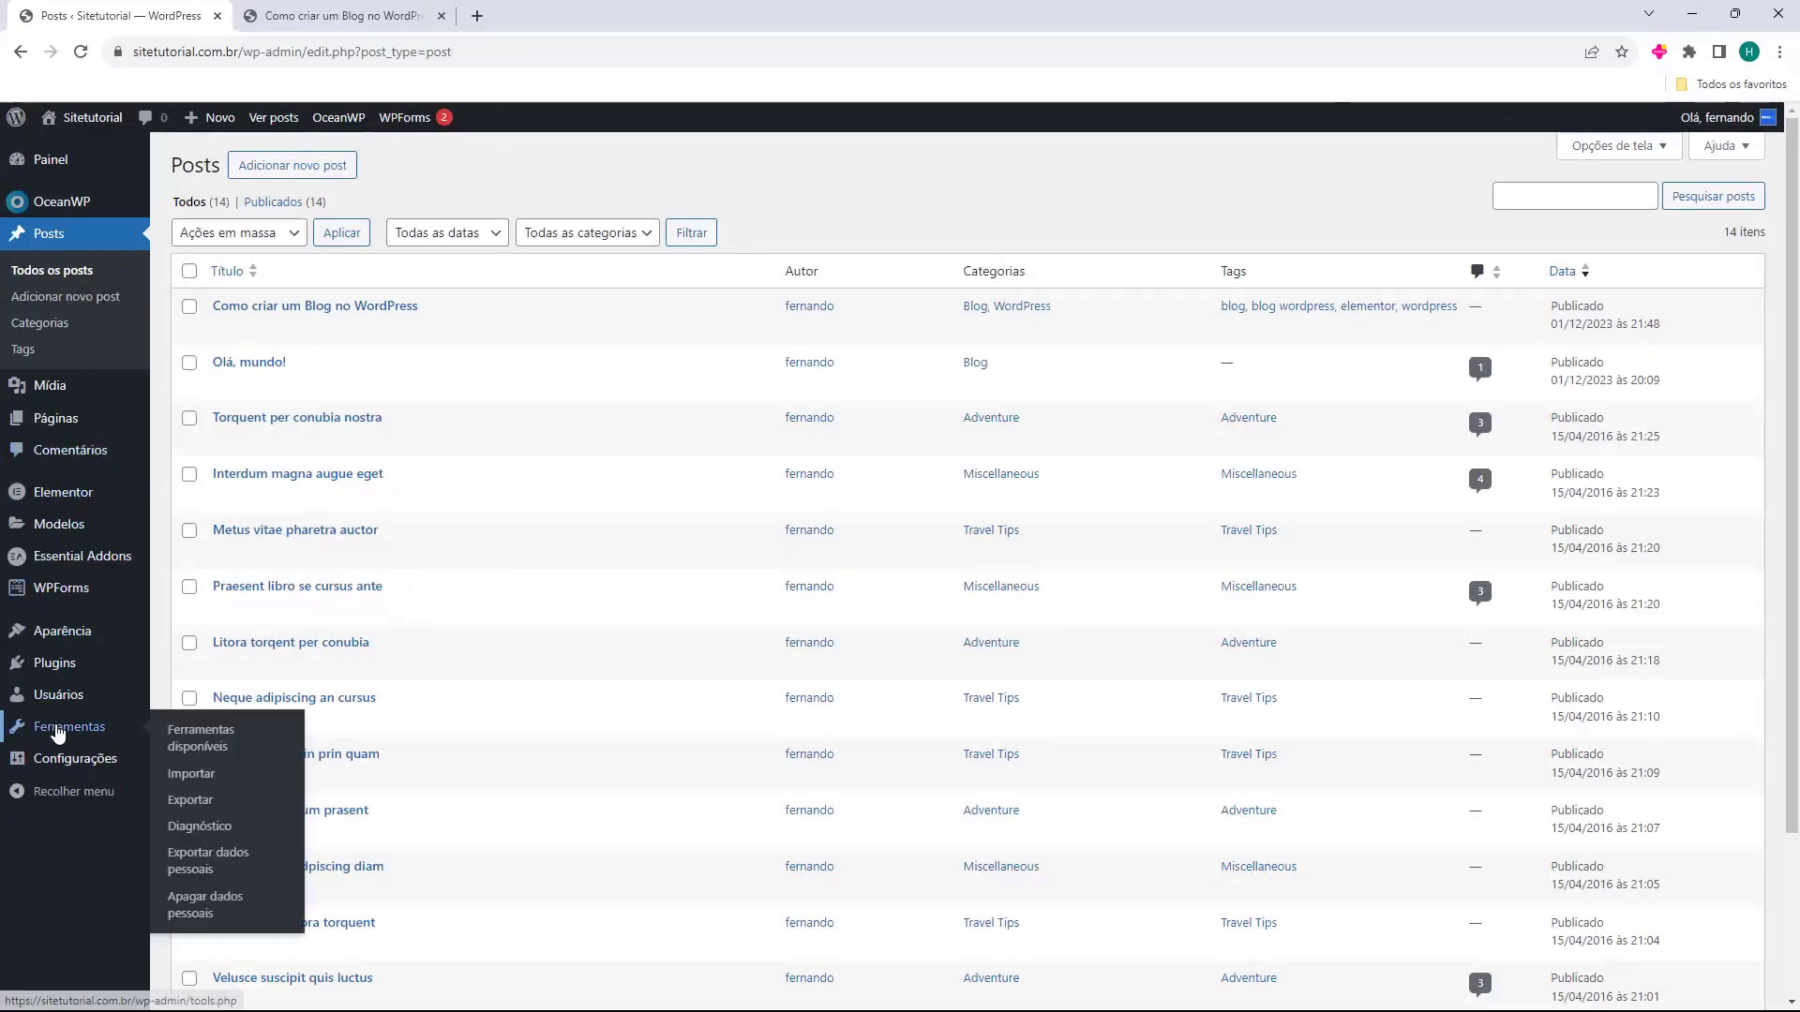
mouse_move(32, 767)
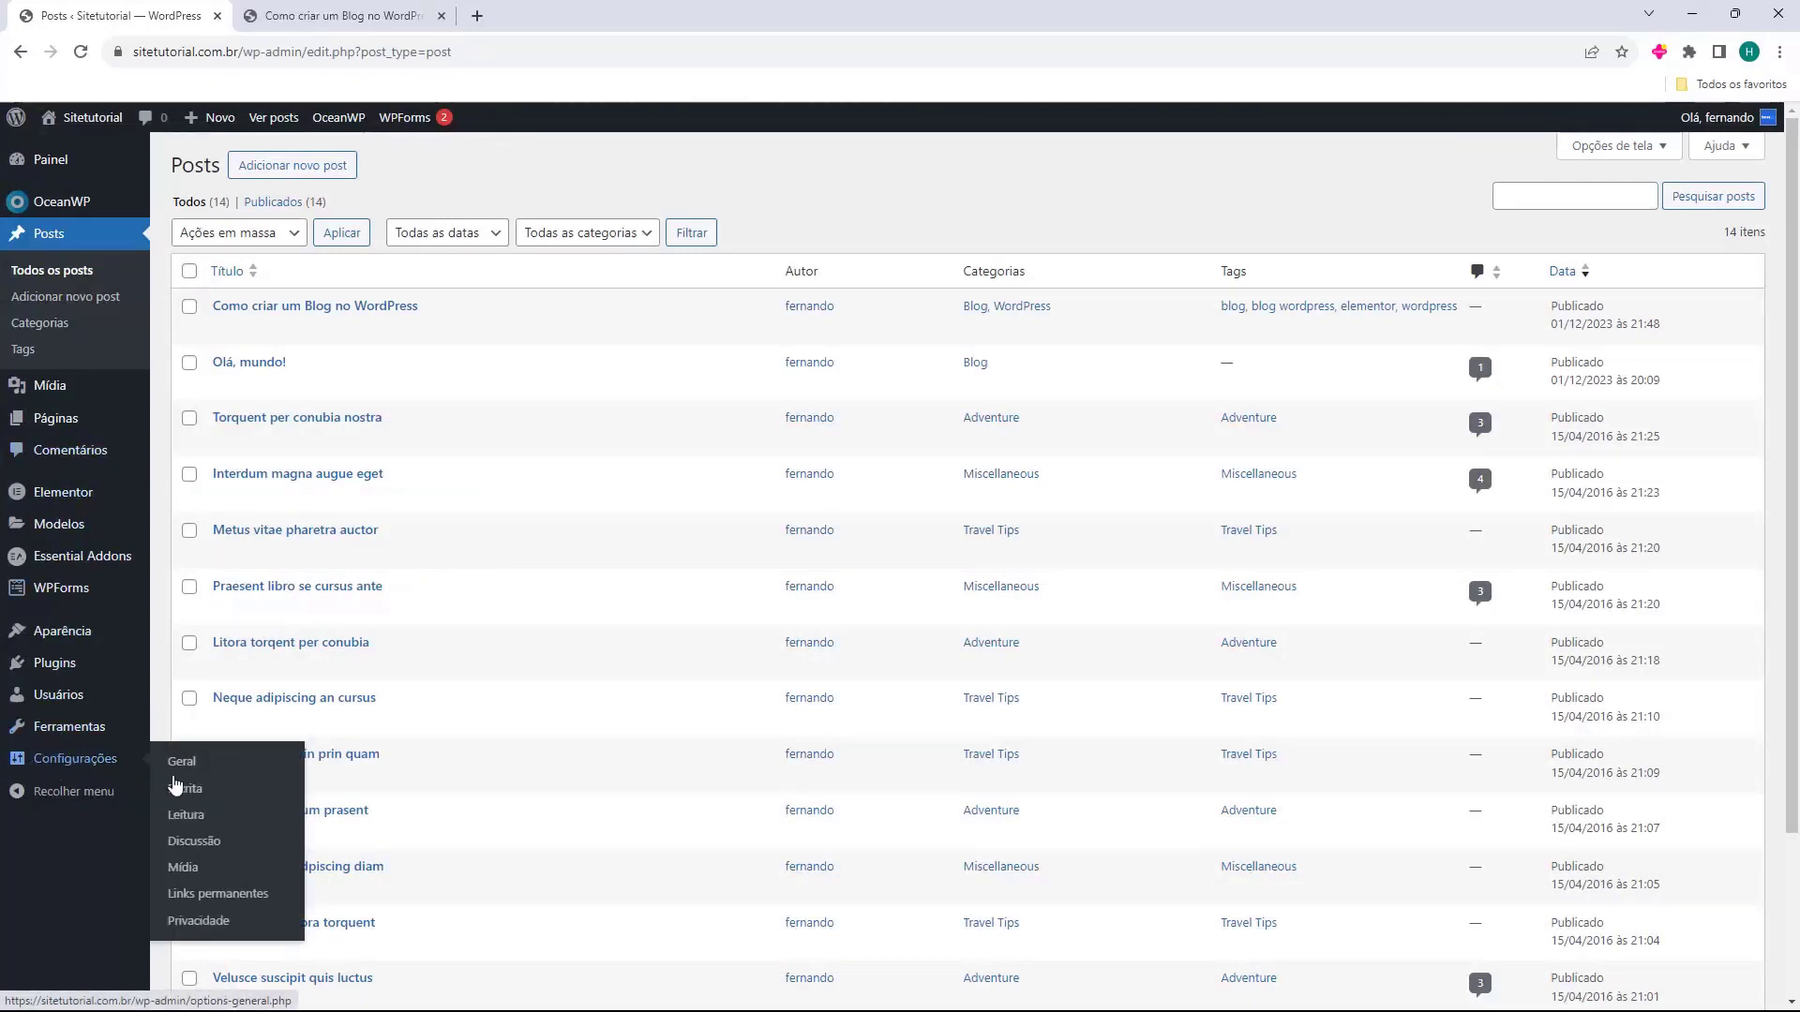
left_click(219, 900)
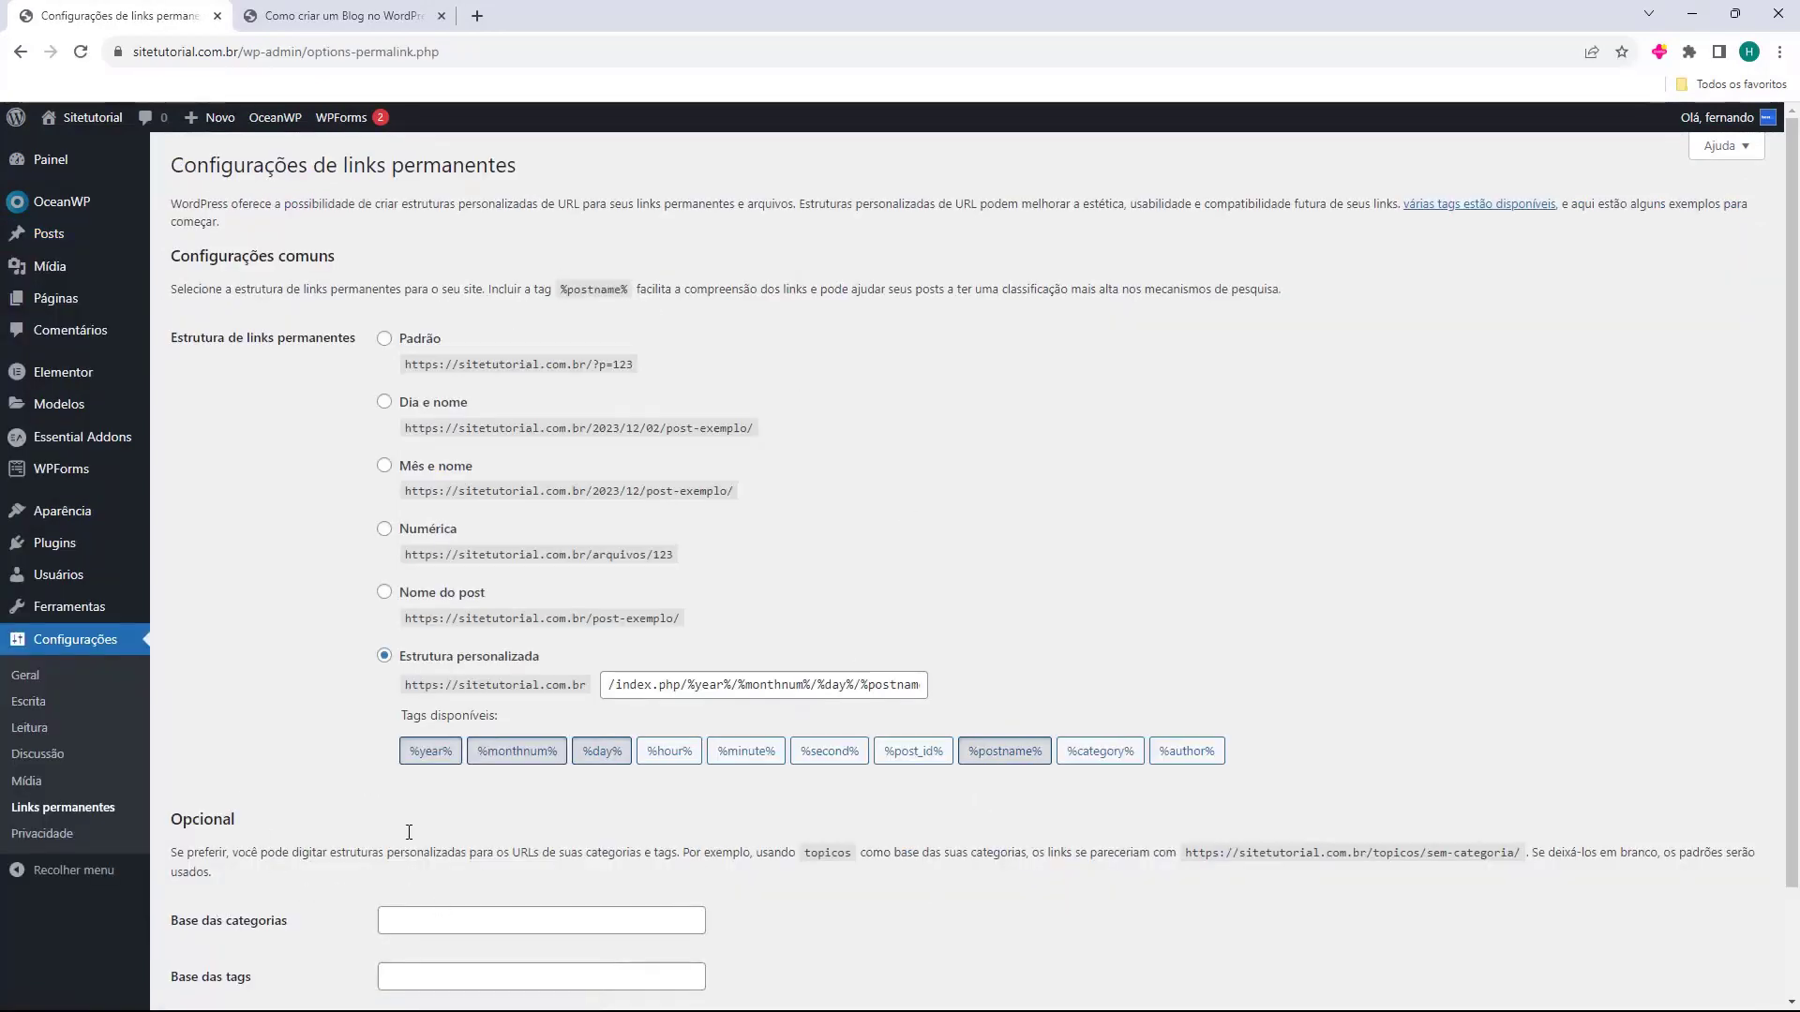
left_click_drag(191, 339, 258, 364)
left_click(257, 367)
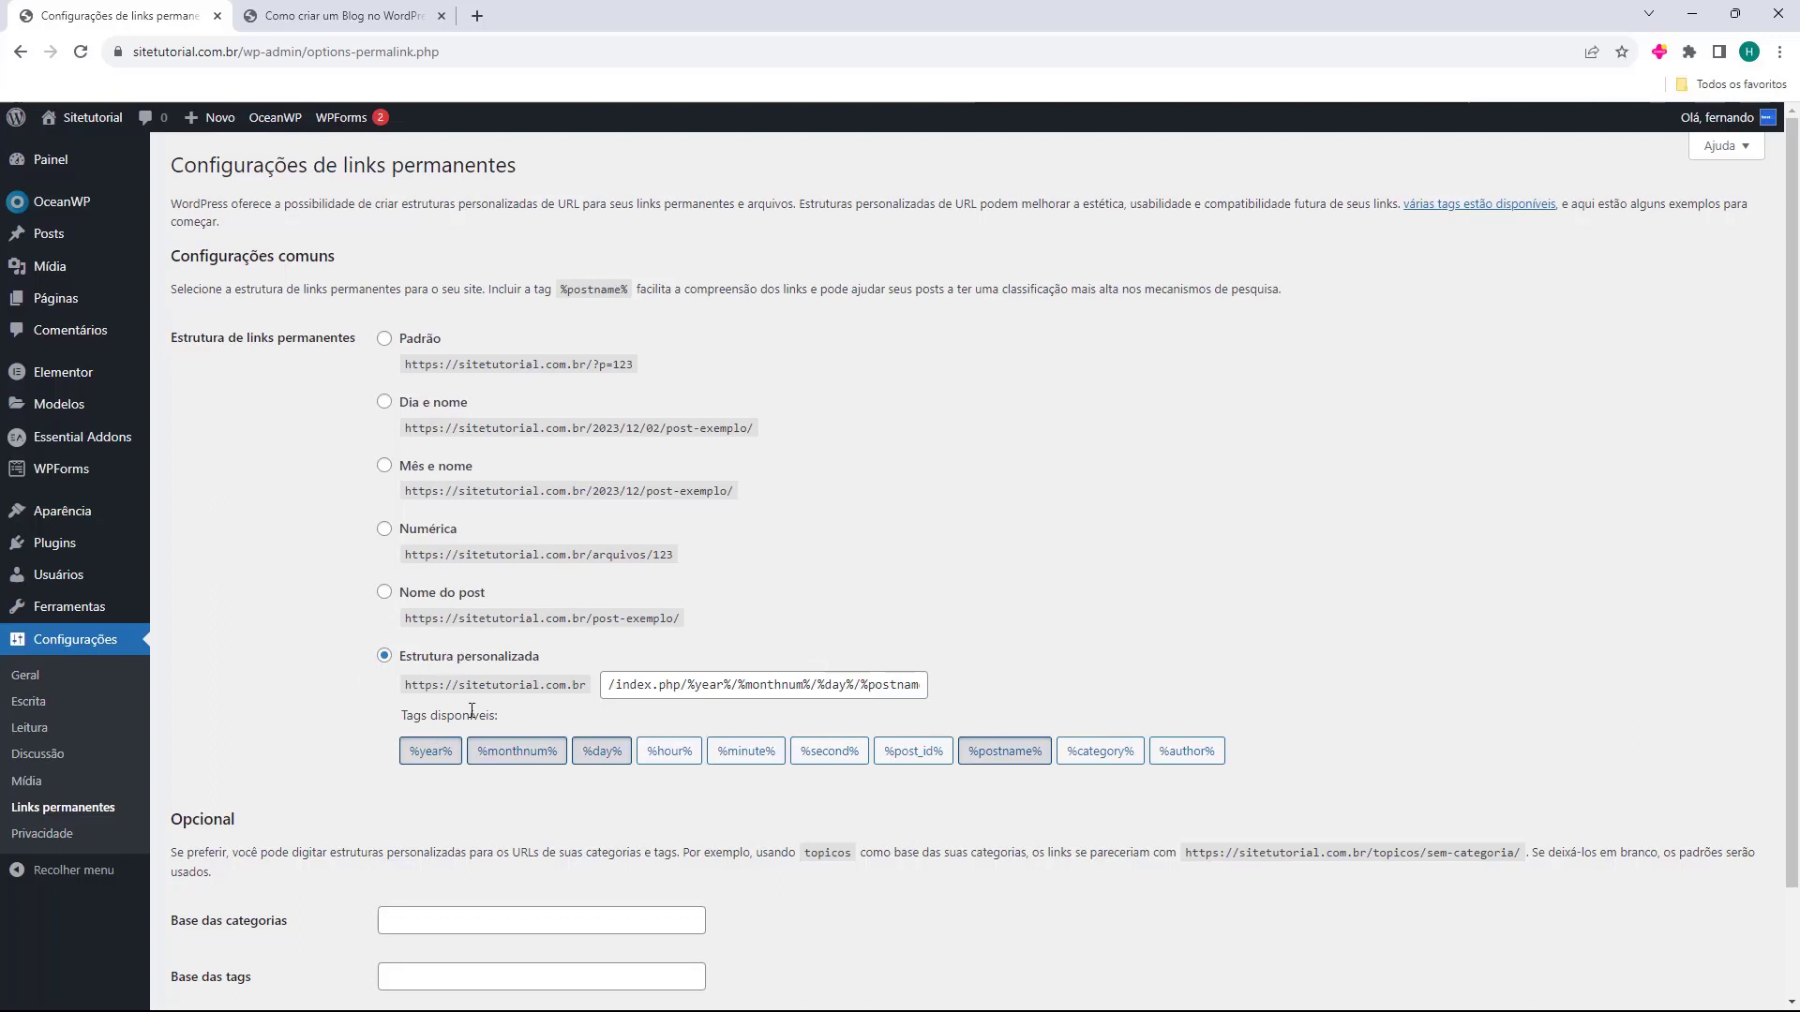
left_click(385, 593)
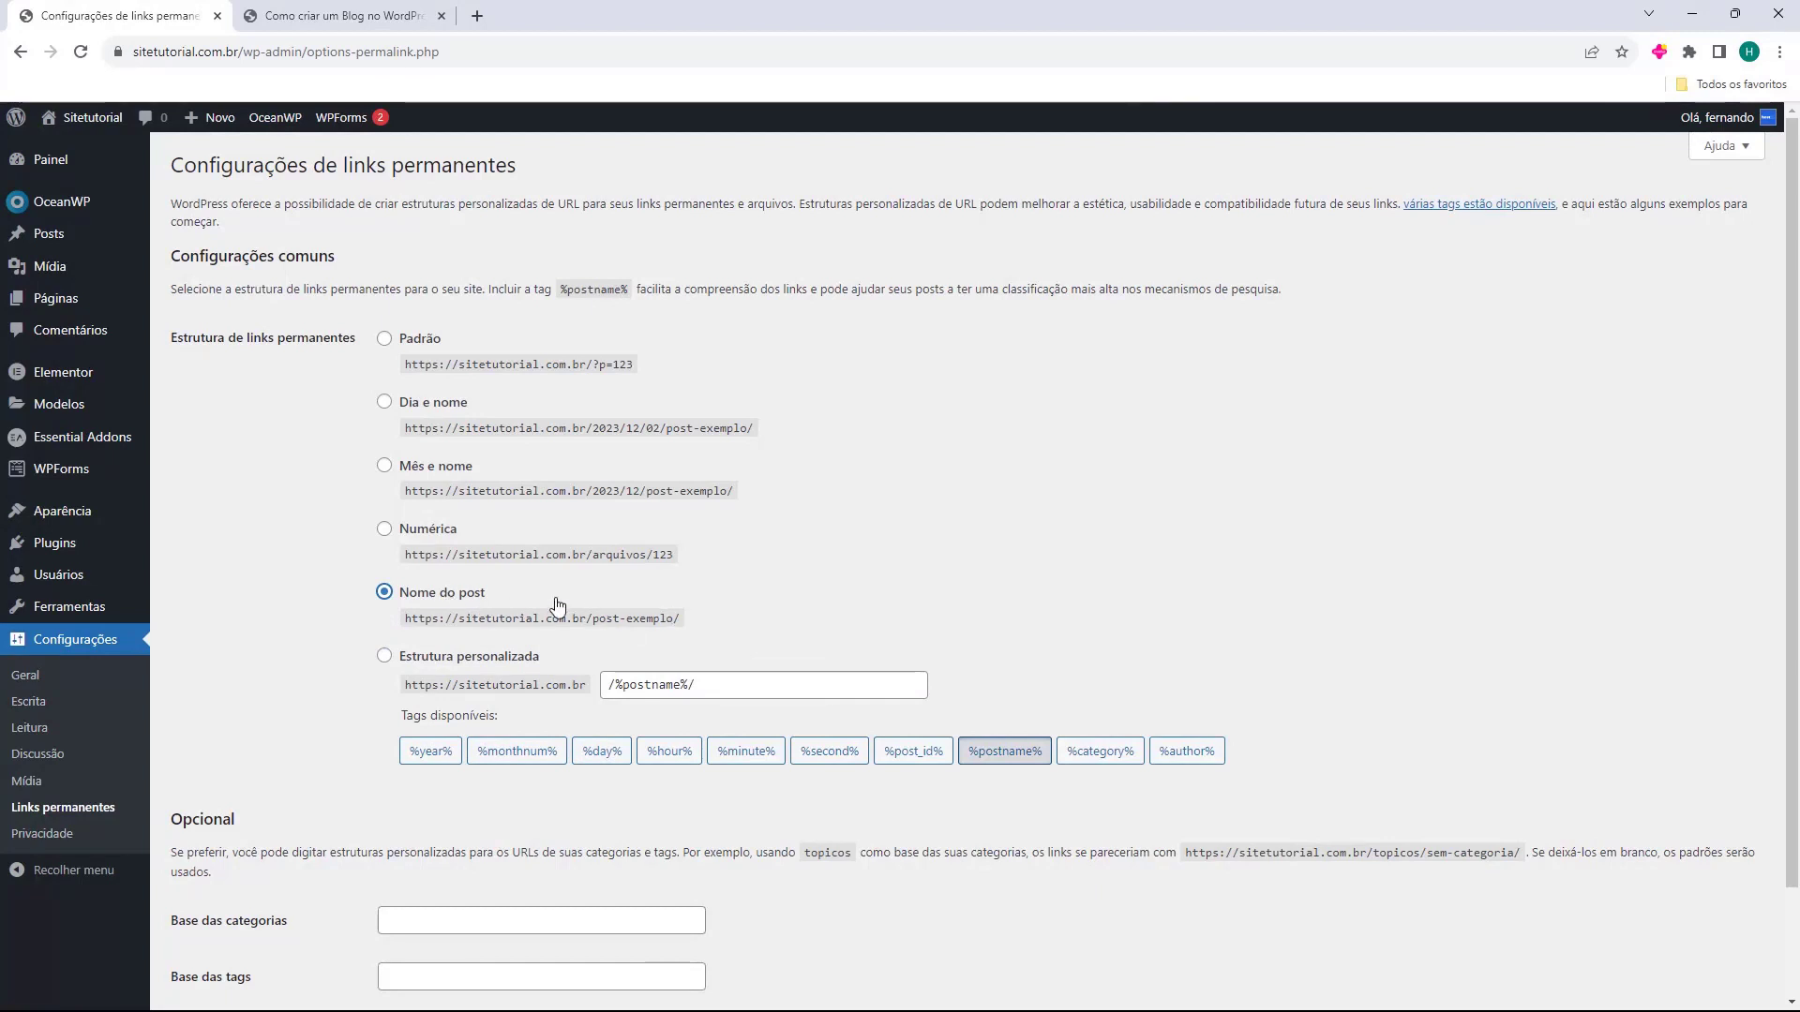
scroll(362, 661, "down", 2)
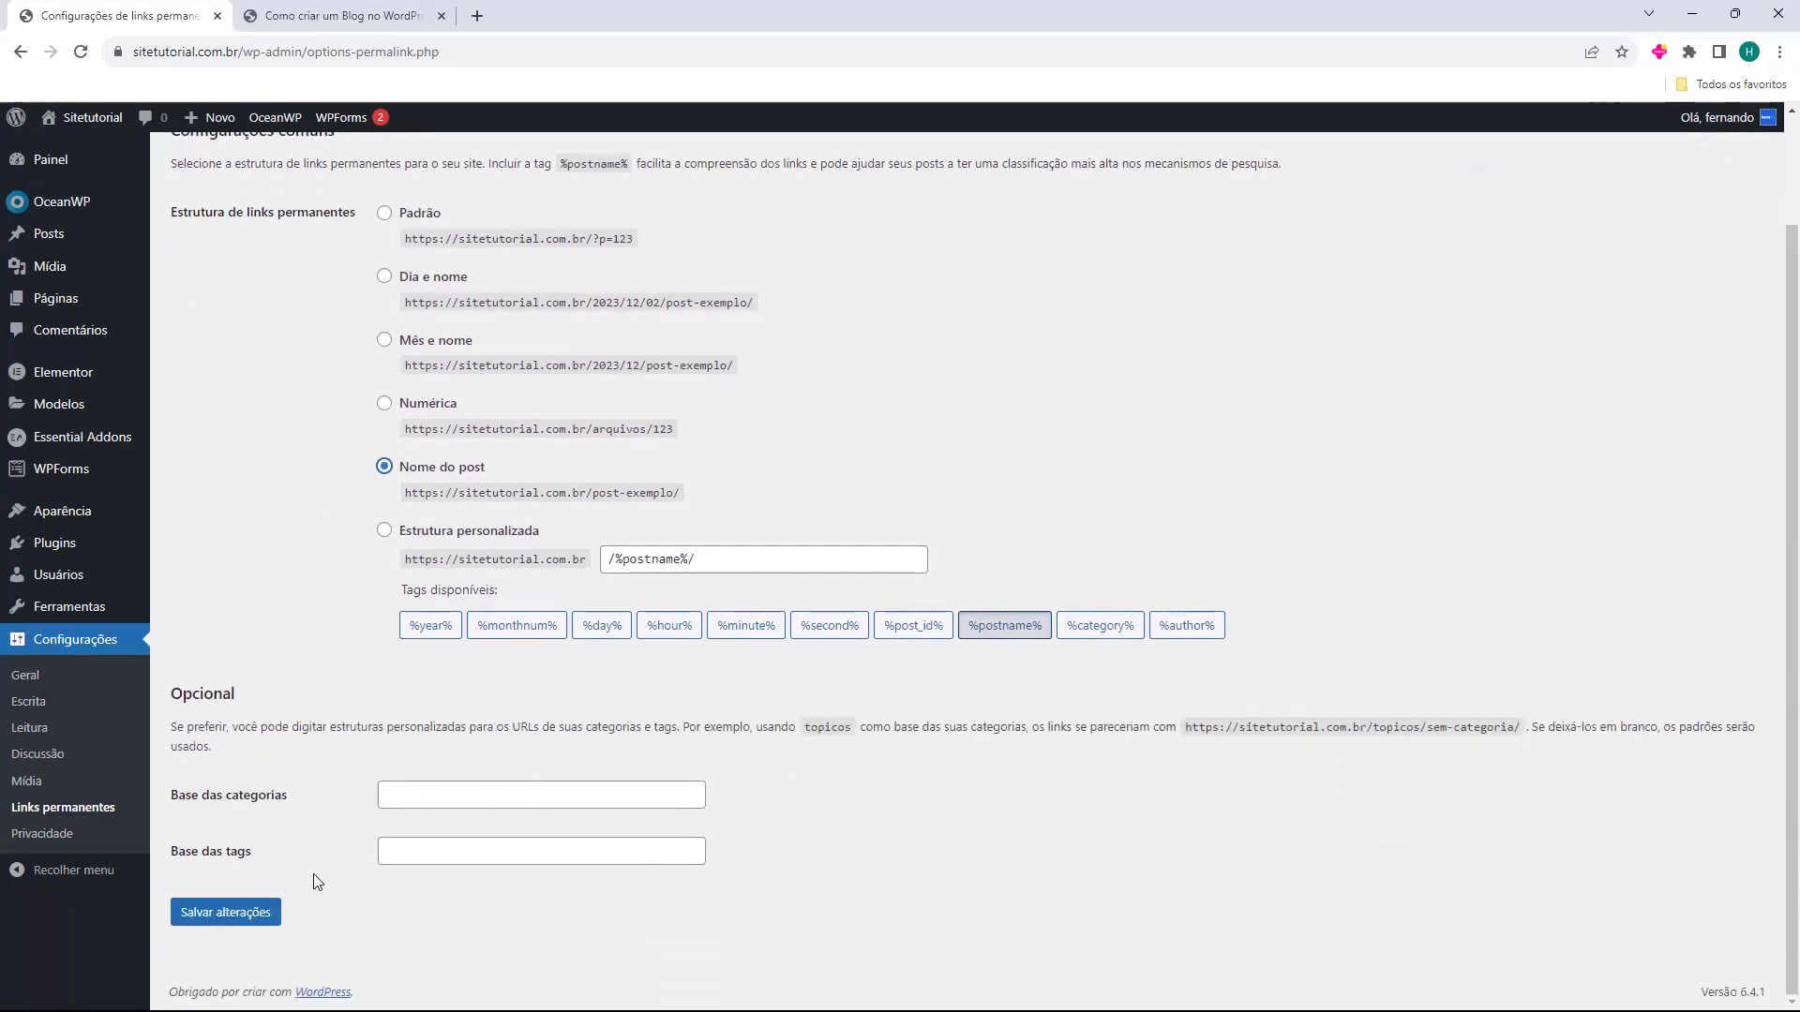
left_click(242, 923)
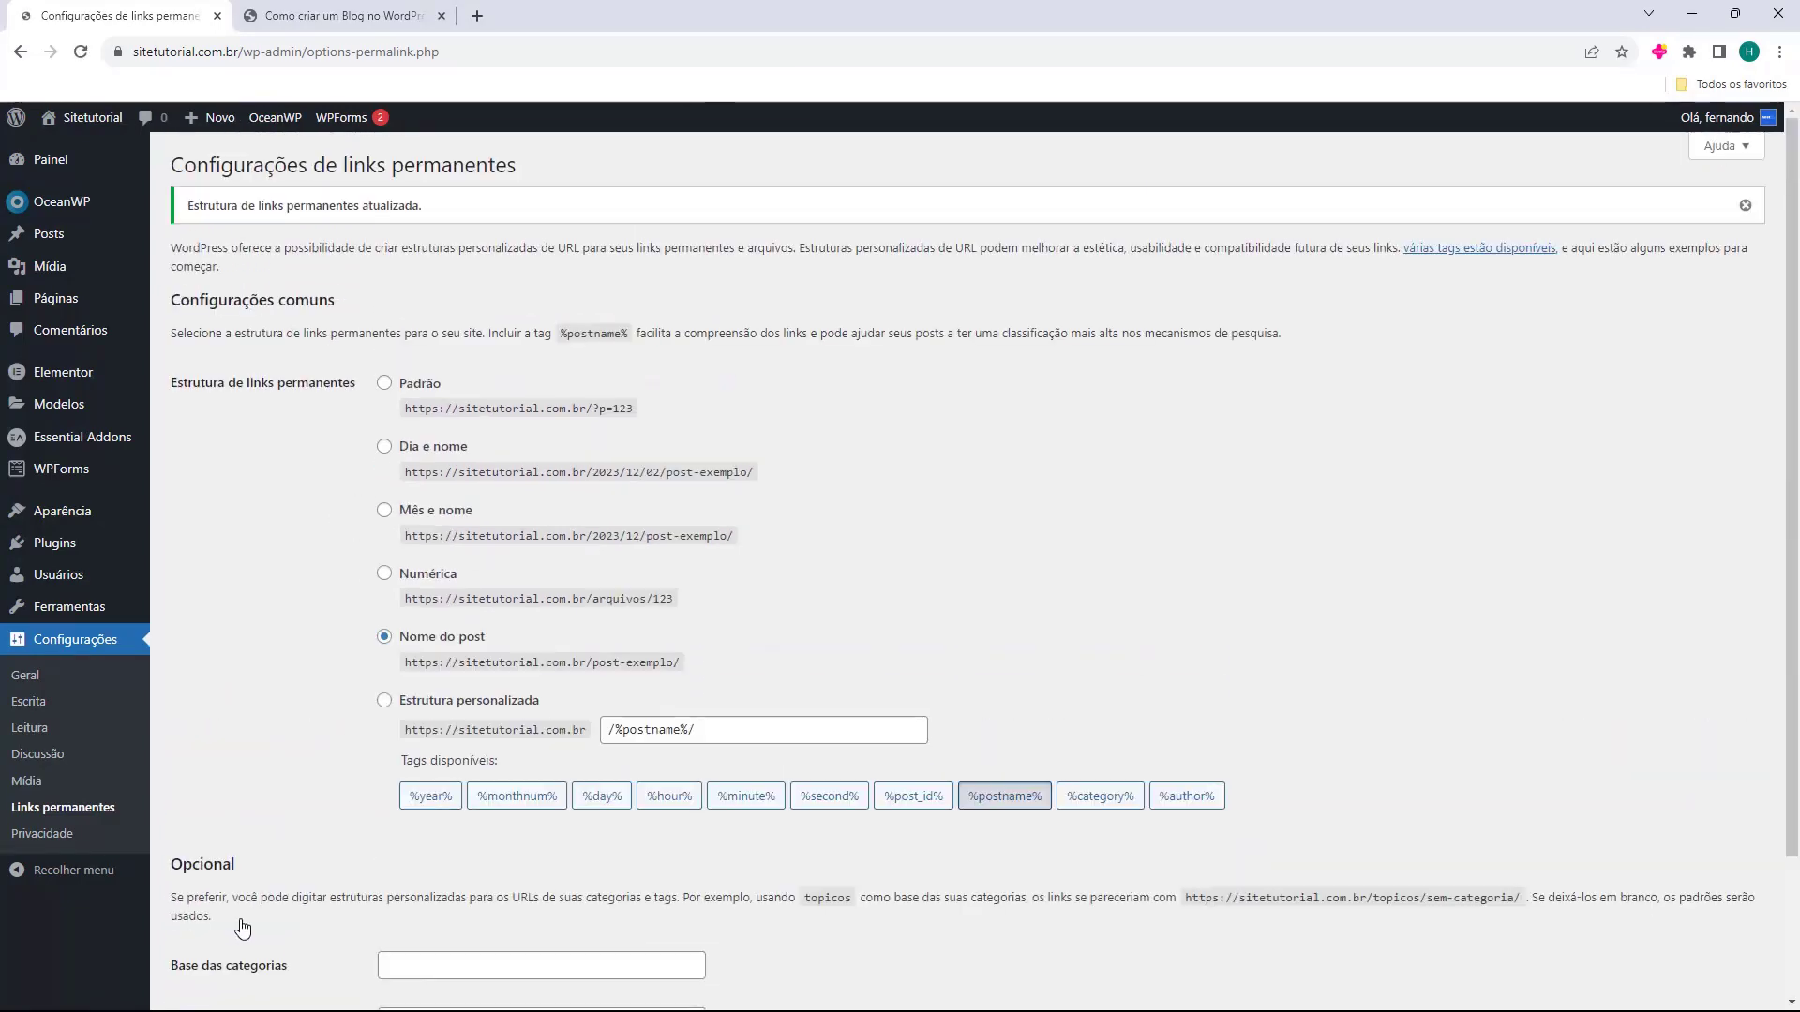
Reload the old post address to confirm it now shows page not found.
left_click(364, 11)
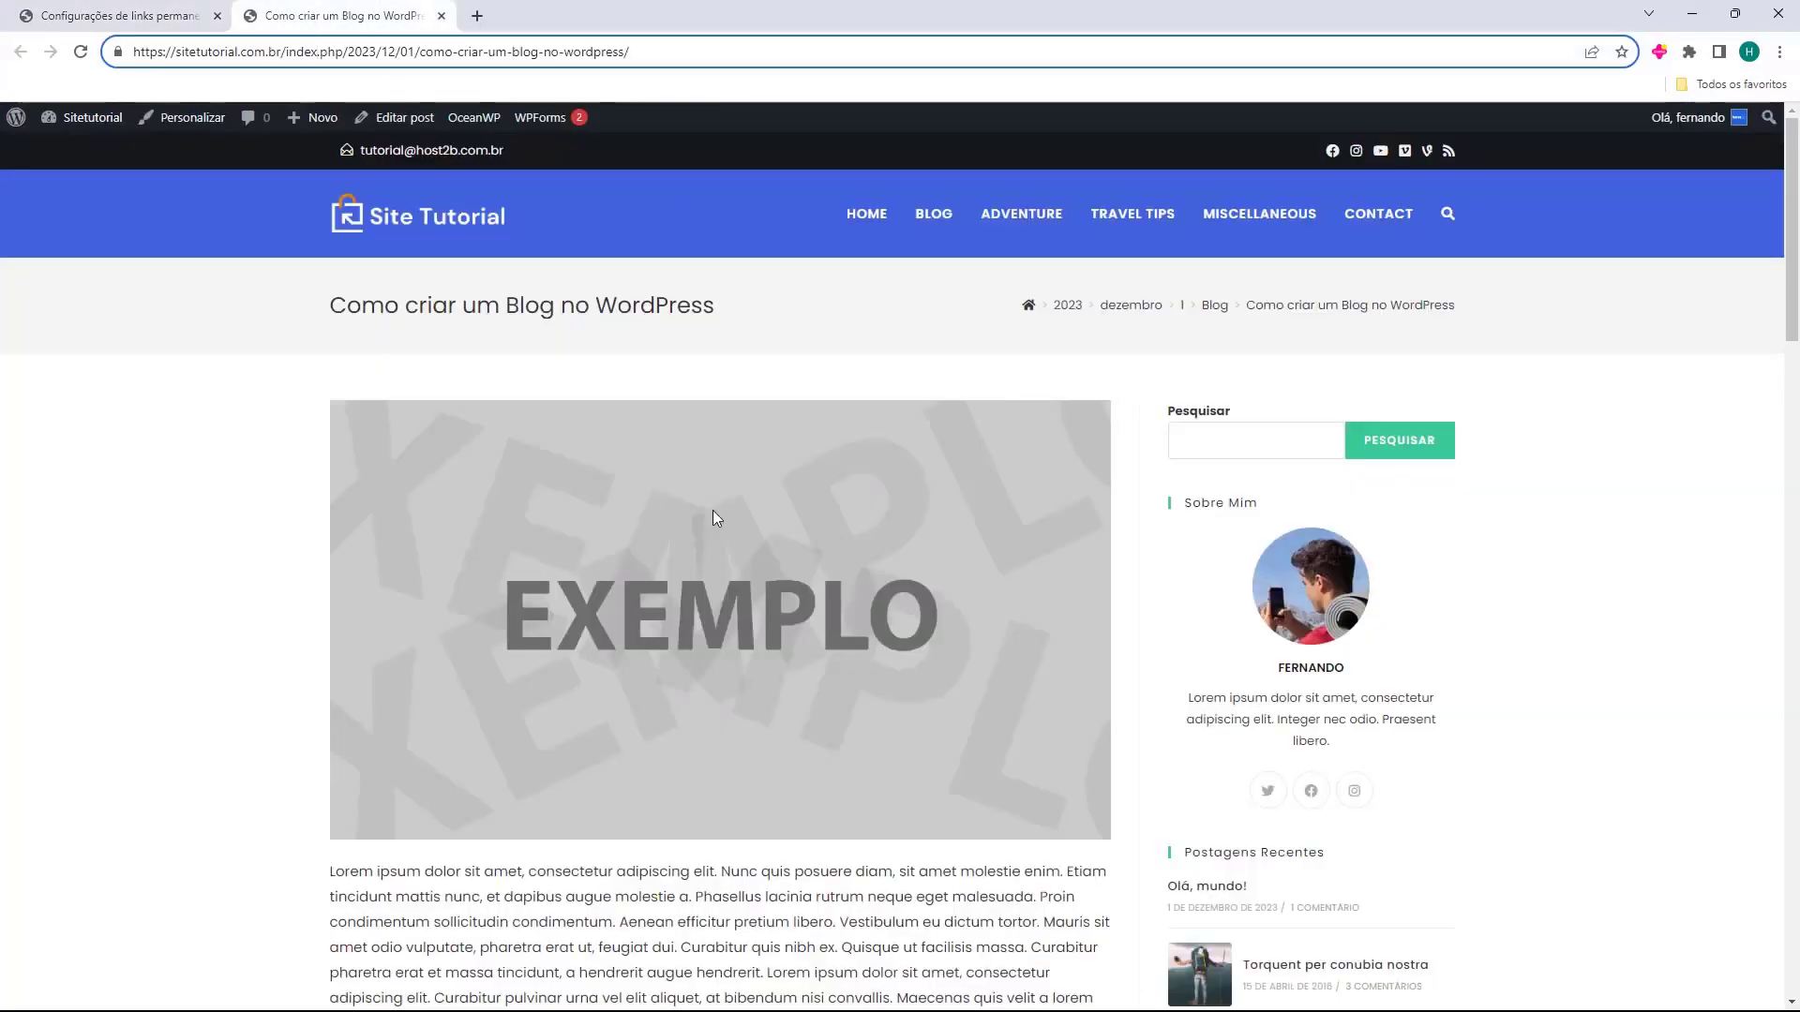
left_click(631, 368)
left_click(91, 54)
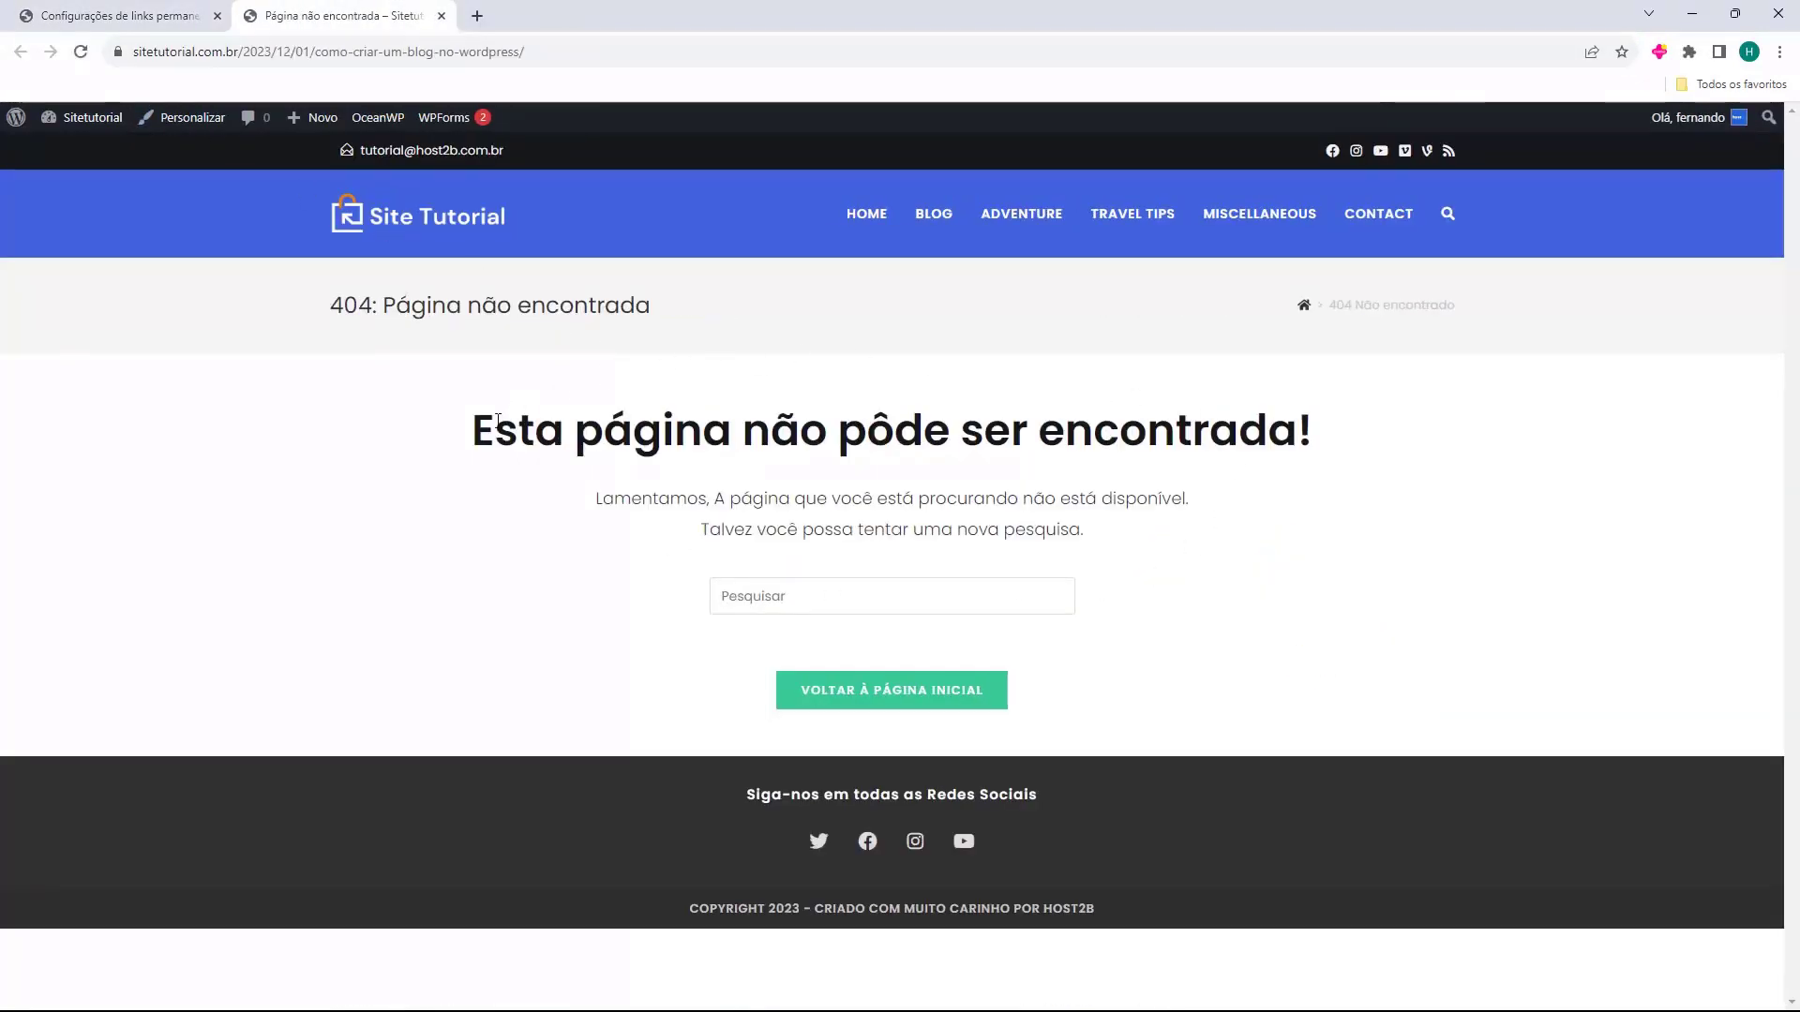
left_click_drag(469, 429, 1175, 431)
left_click(211, 160)
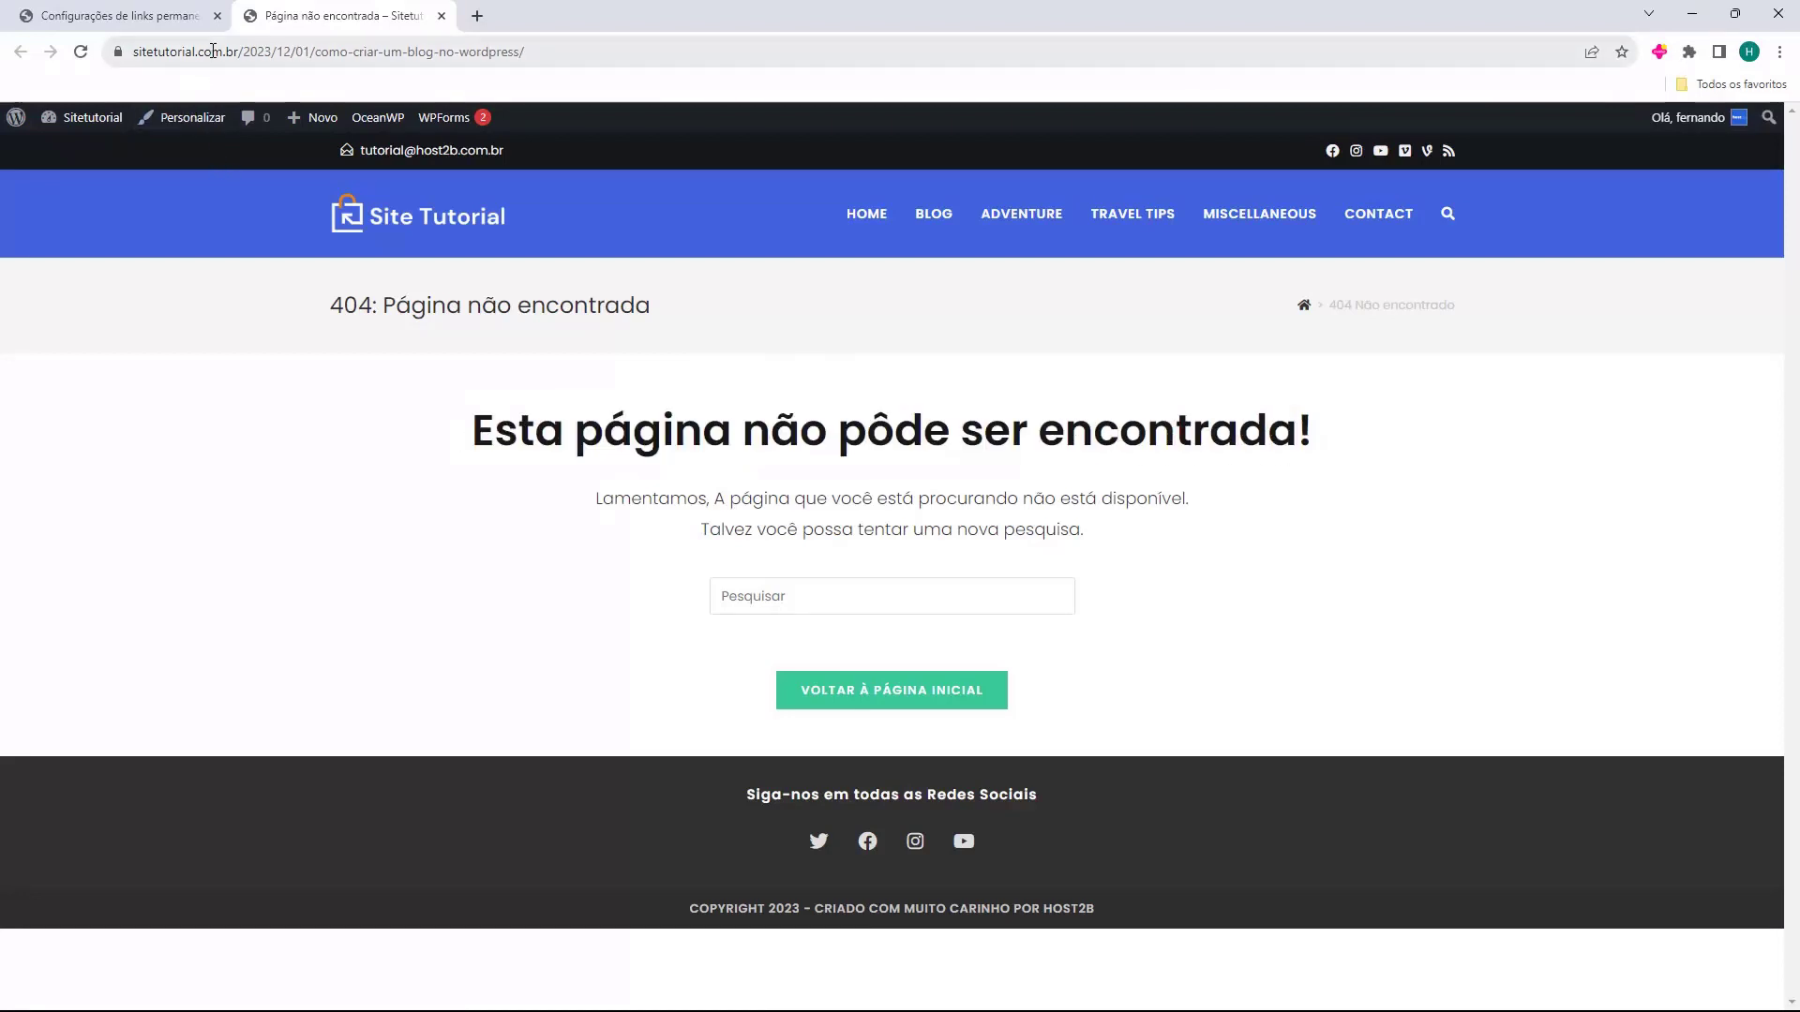
left_click_drag(225, 52, 403, 51)
Reopen the post from the blog listing and check its new shorter address.
left_click(933, 233)
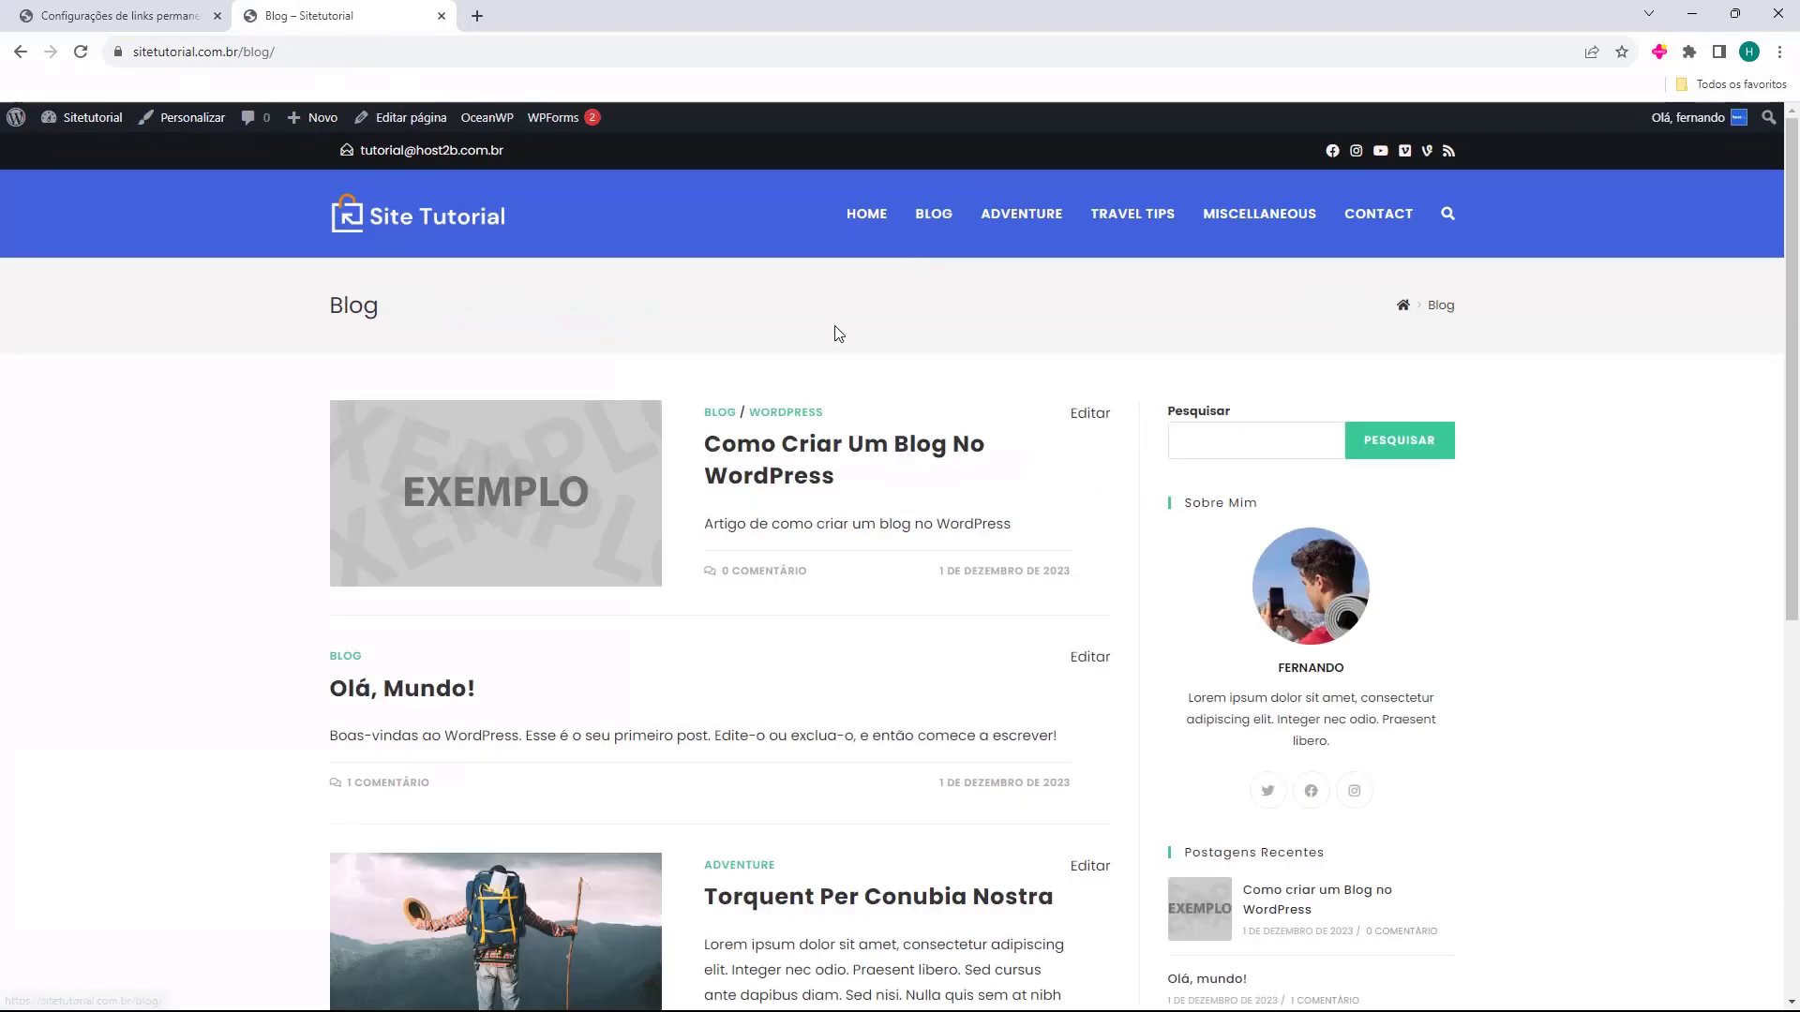
left_click(736, 460)
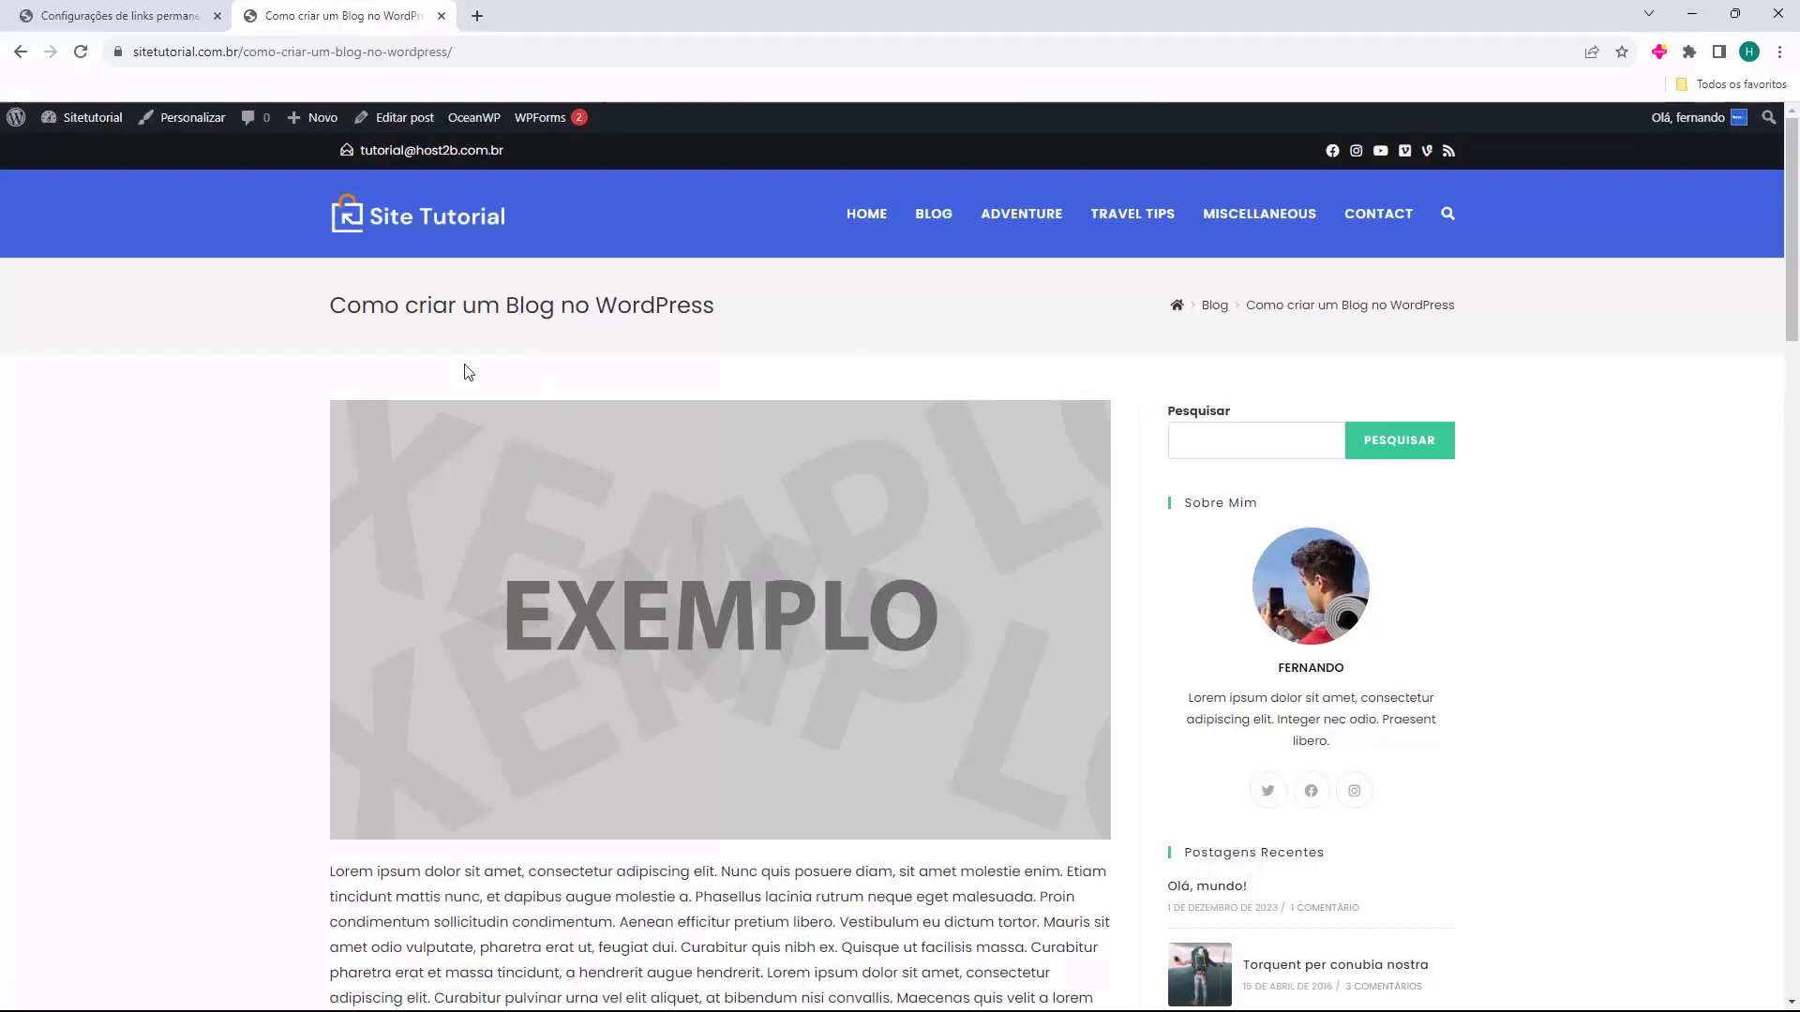
left_click(242, 58)
left_click(335, 51)
mouse_move(298, 180)
left_click(206, 407)
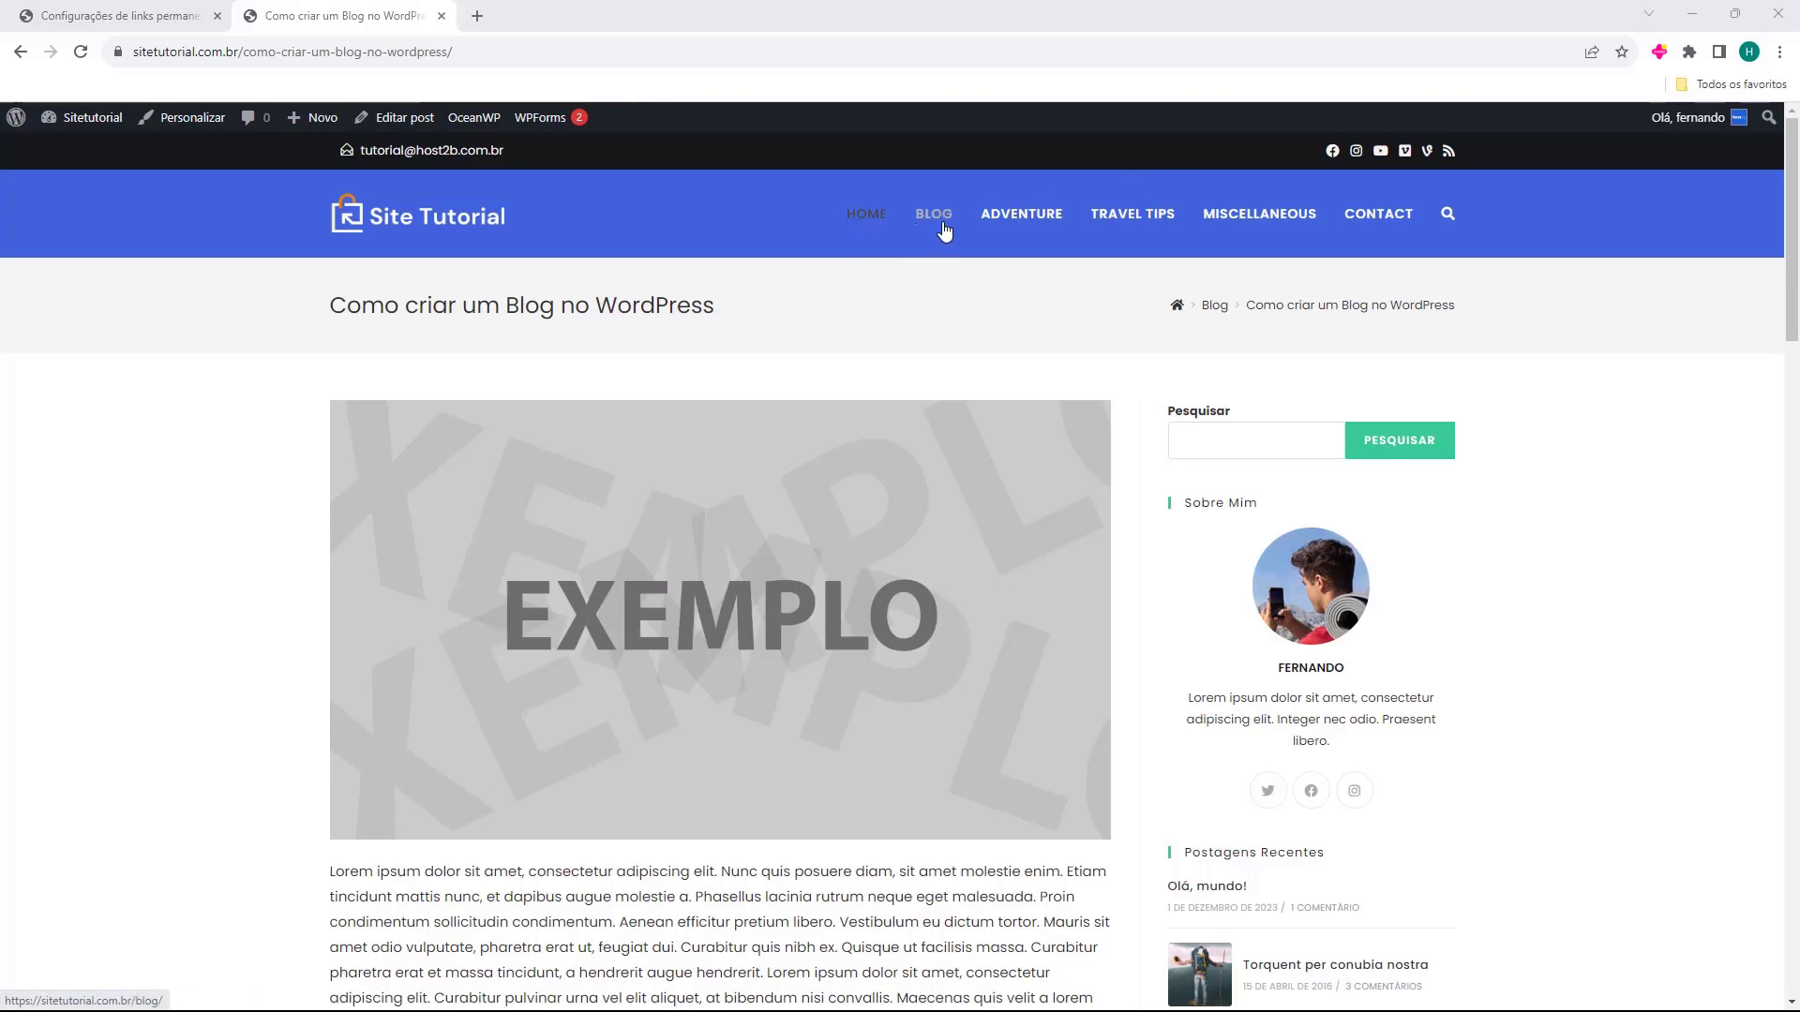
Scroll the home page and browse the Adventure, Travel Tips and Miscellaneous category pages.
left_click(867, 223)
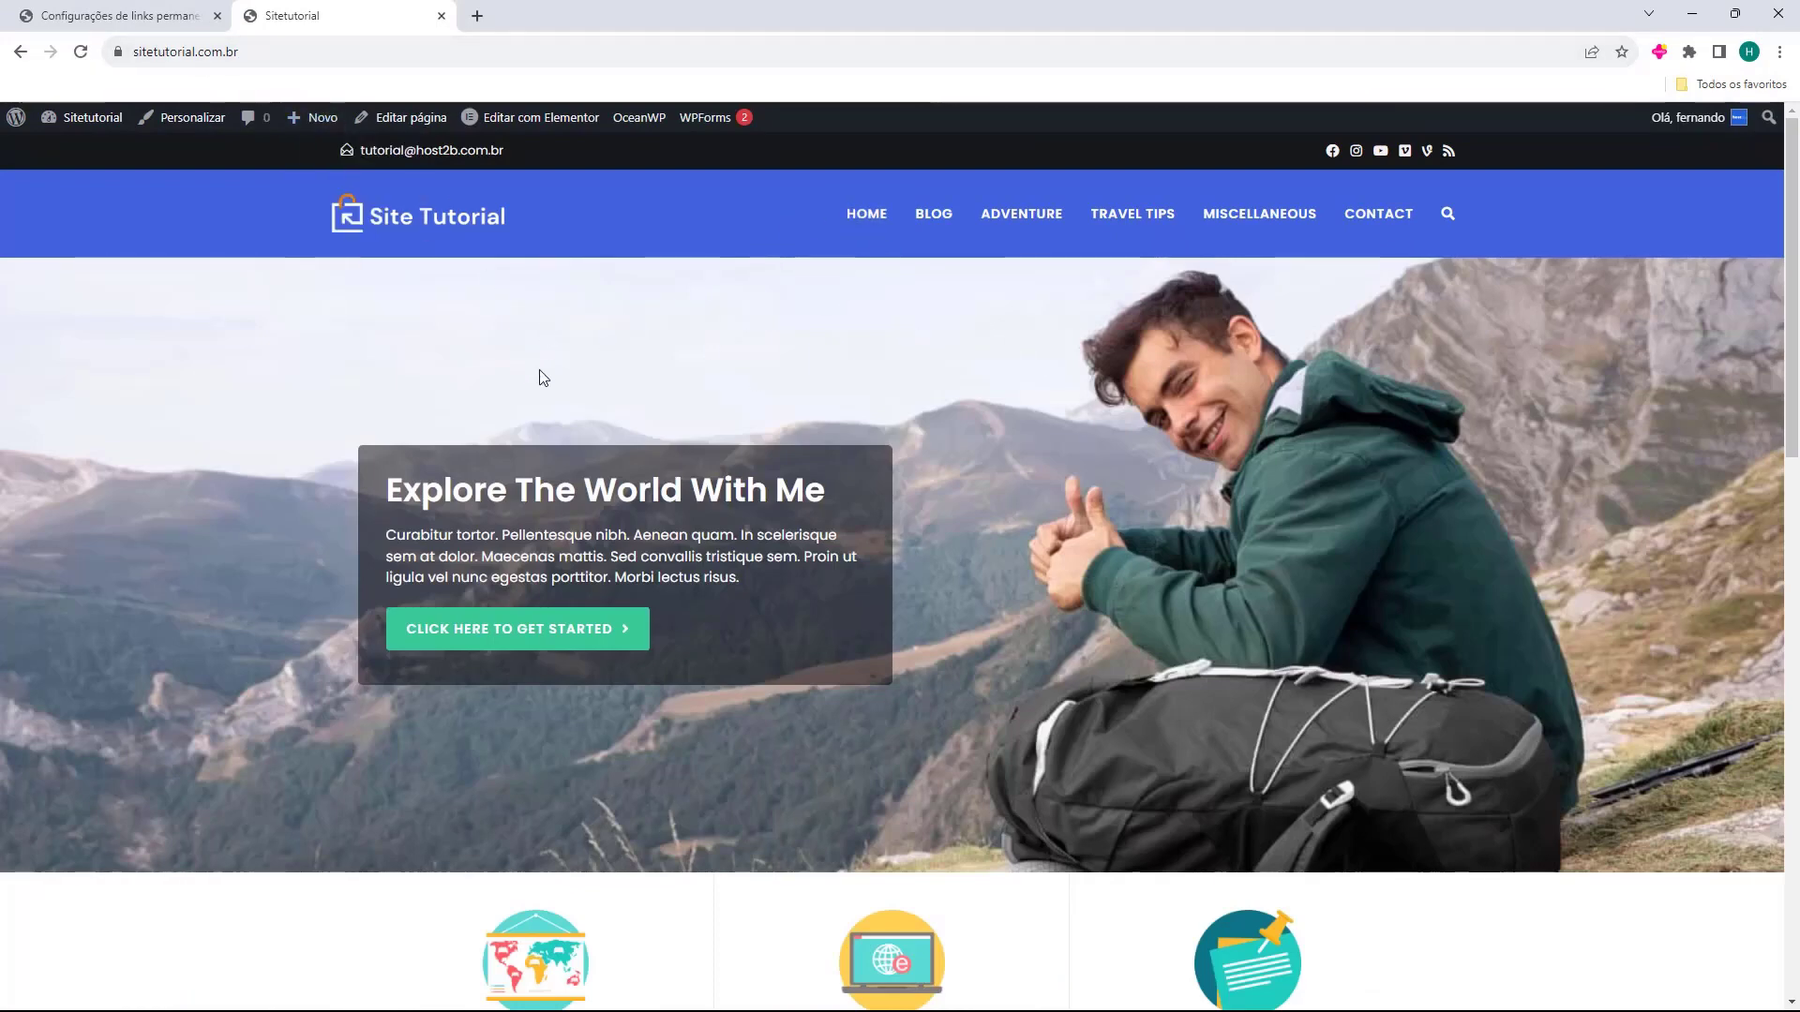
scroll(553, 369, "down", 12)
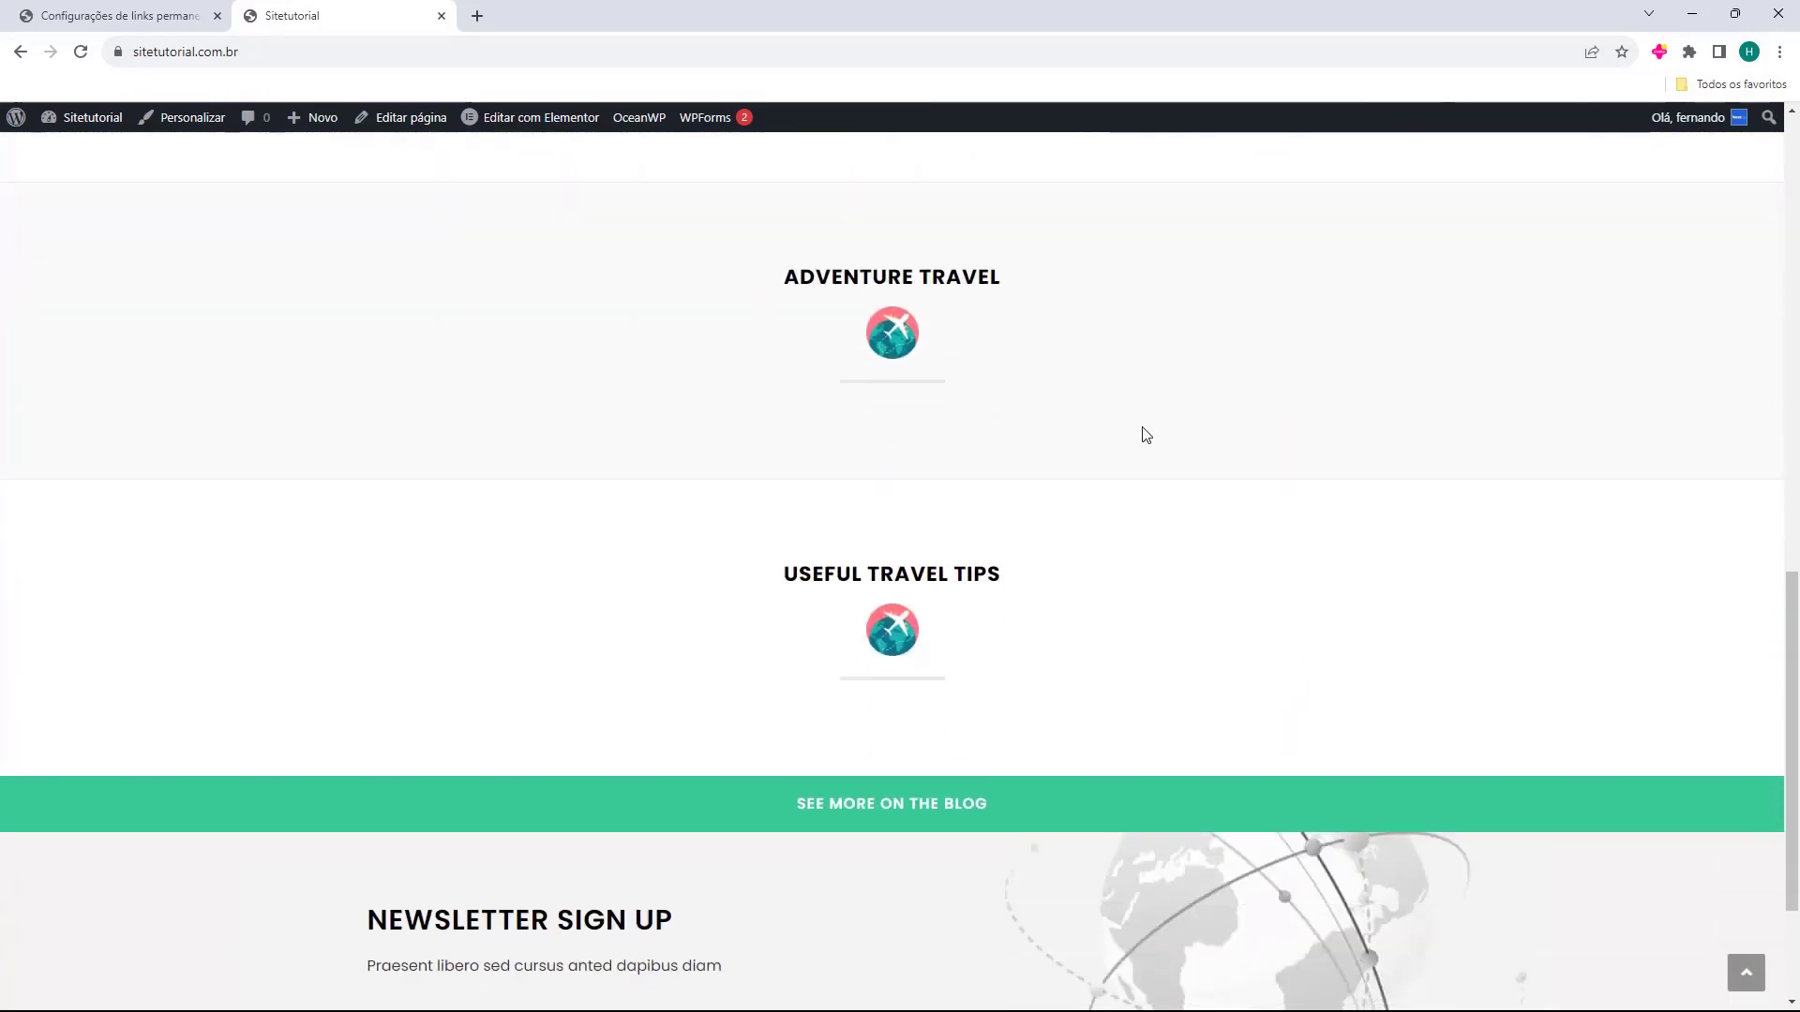
scroll(747, 334, "down", 3)
key("Home")
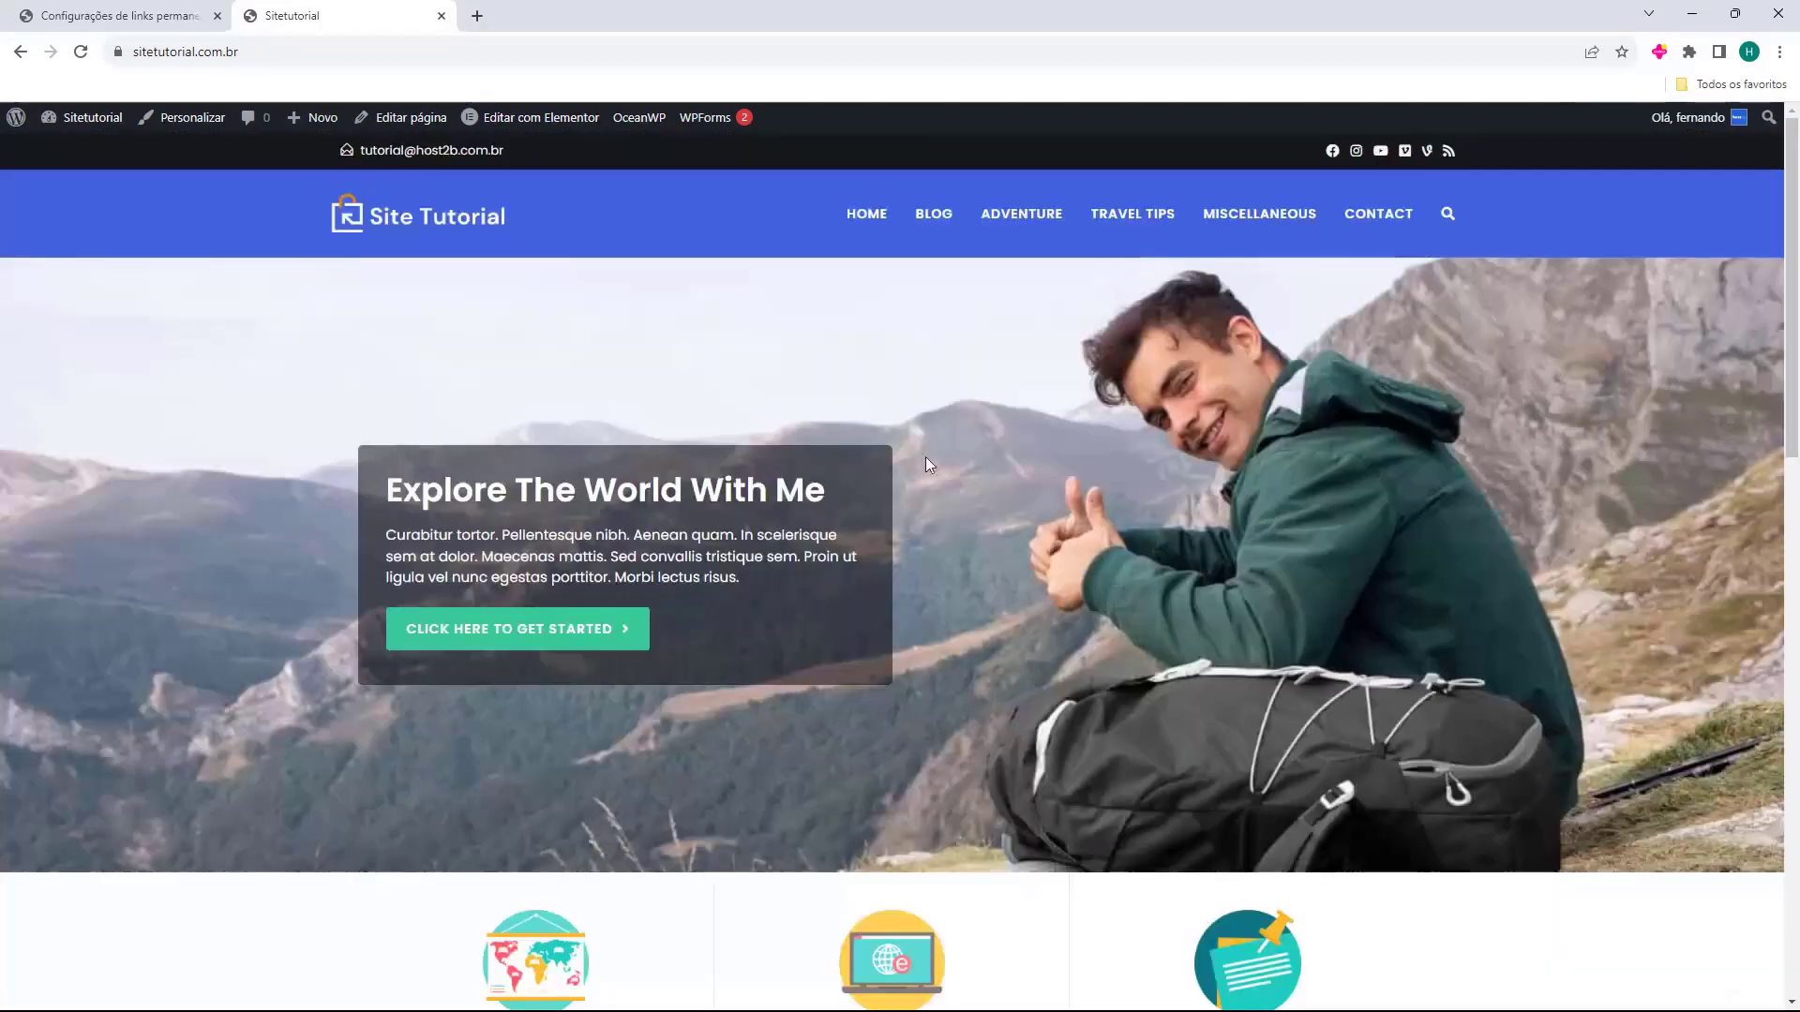
left_click(1019, 217)
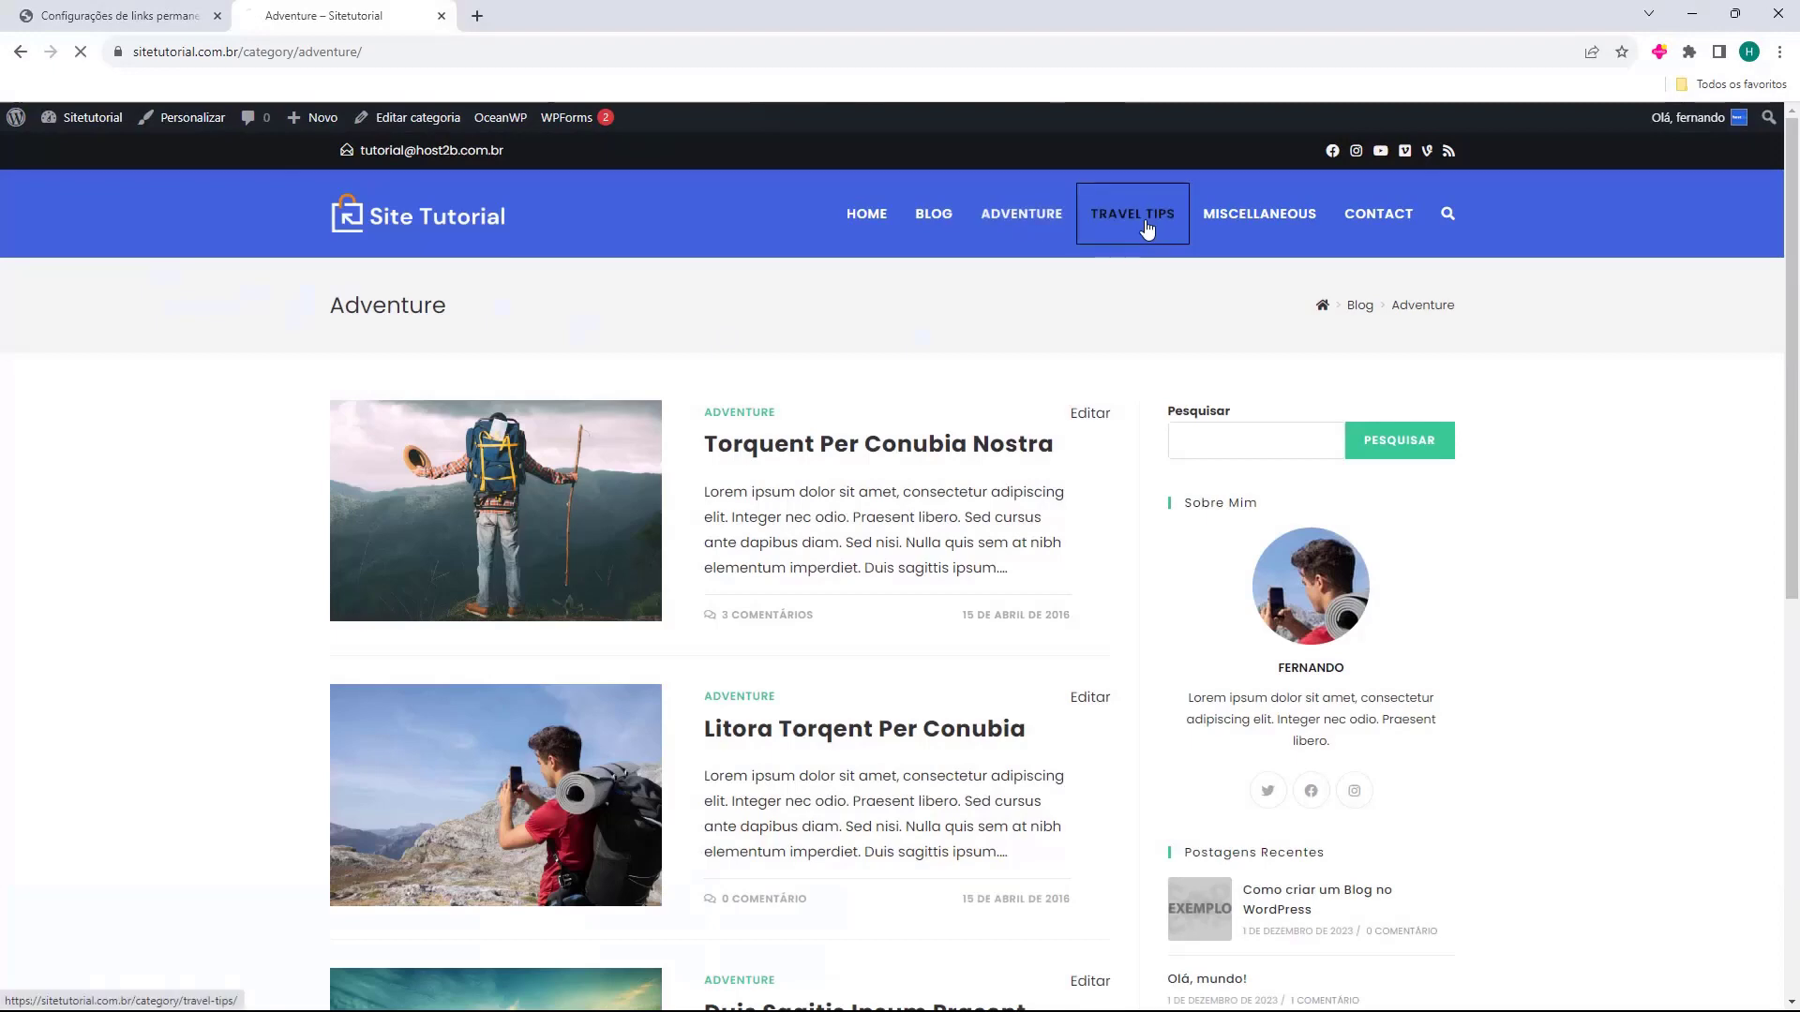
left_click(1141, 225)
left_click(1237, 231)
left_click(1145, 221)
left_click(1052, 227)
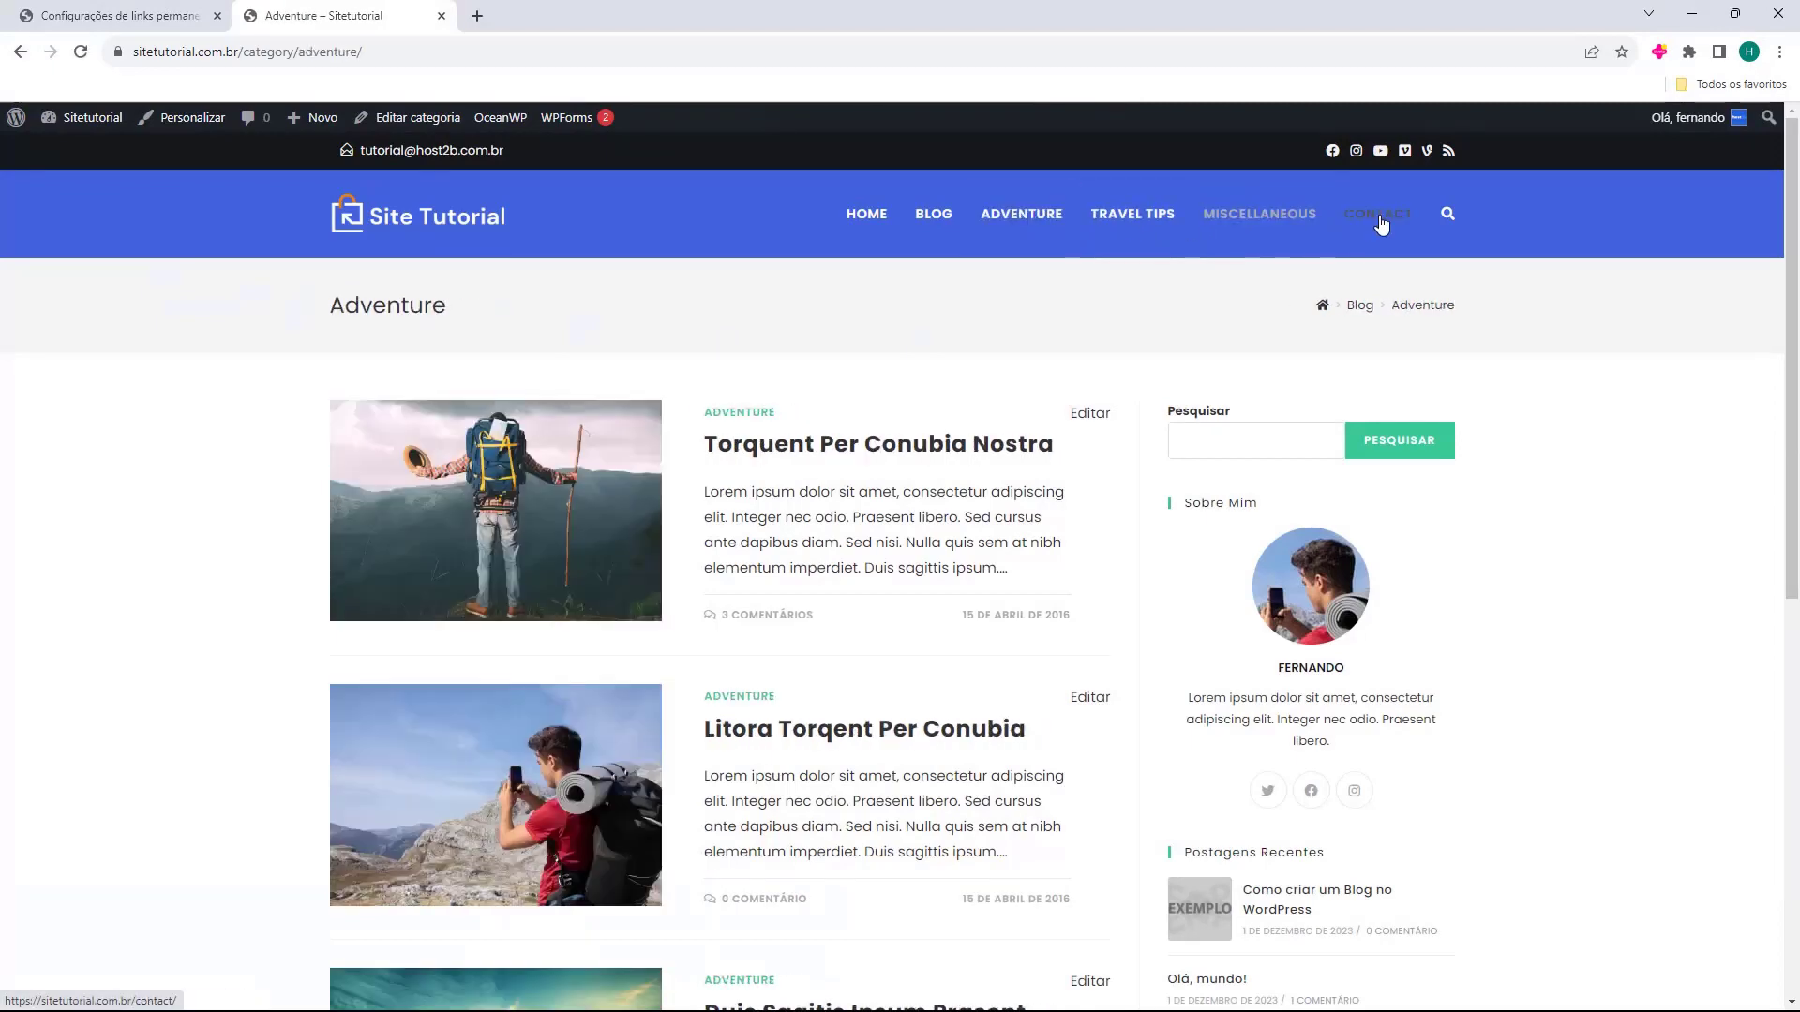
Switch between the Contact and home pages, scrolling down the home page.
left_click(1378, 218)
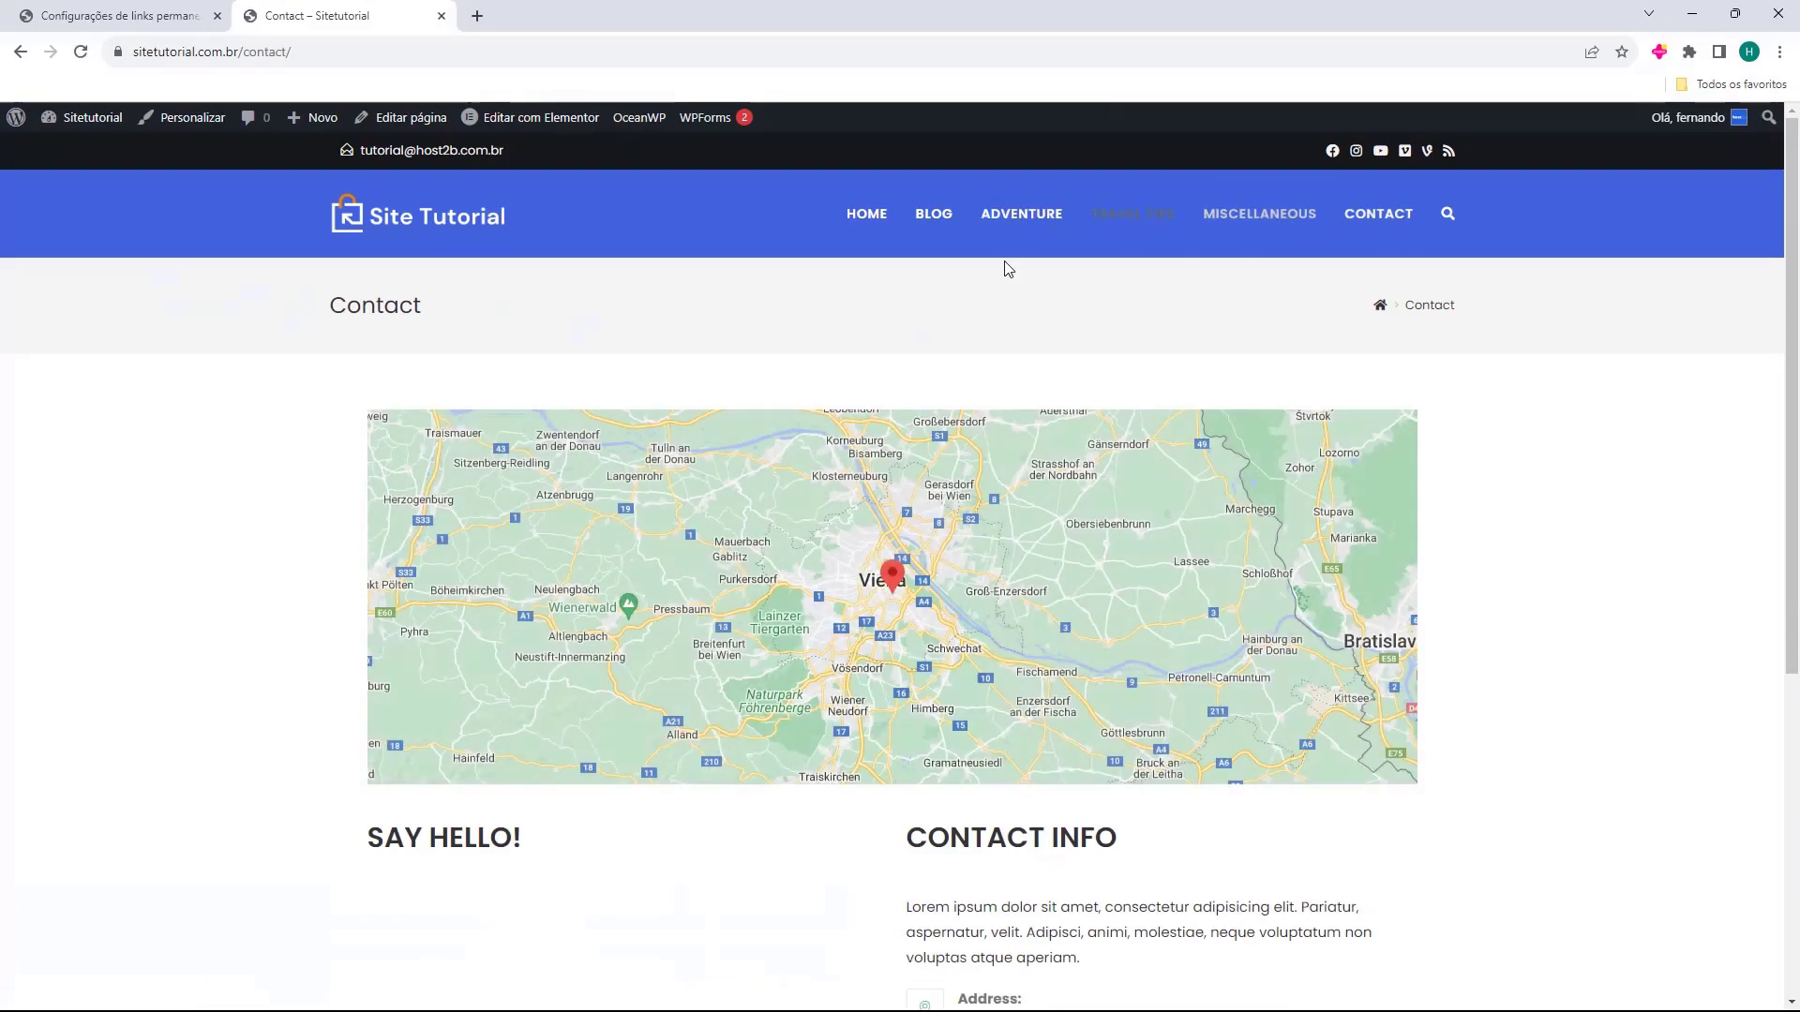
scroll(505, 621, "down", 3)
scroll(776, 763, "down", 1)
scroll(797, 725, "up", 4)
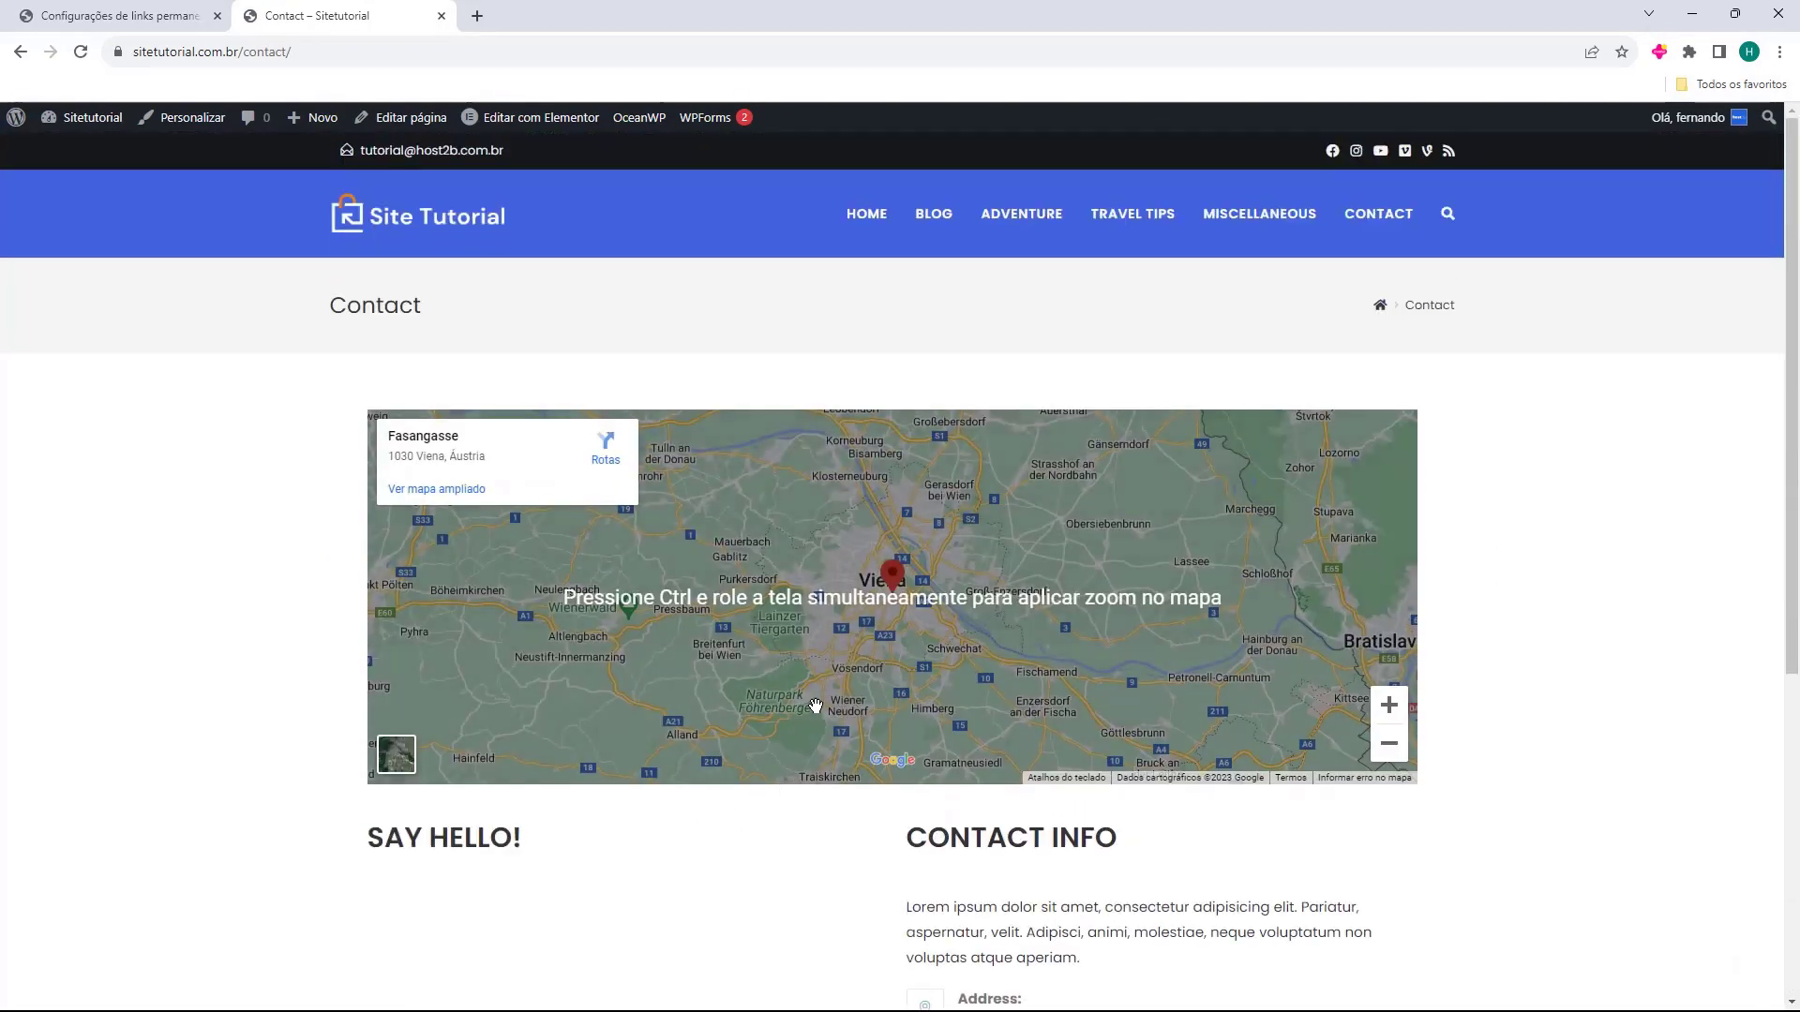
left_click(853, 225)
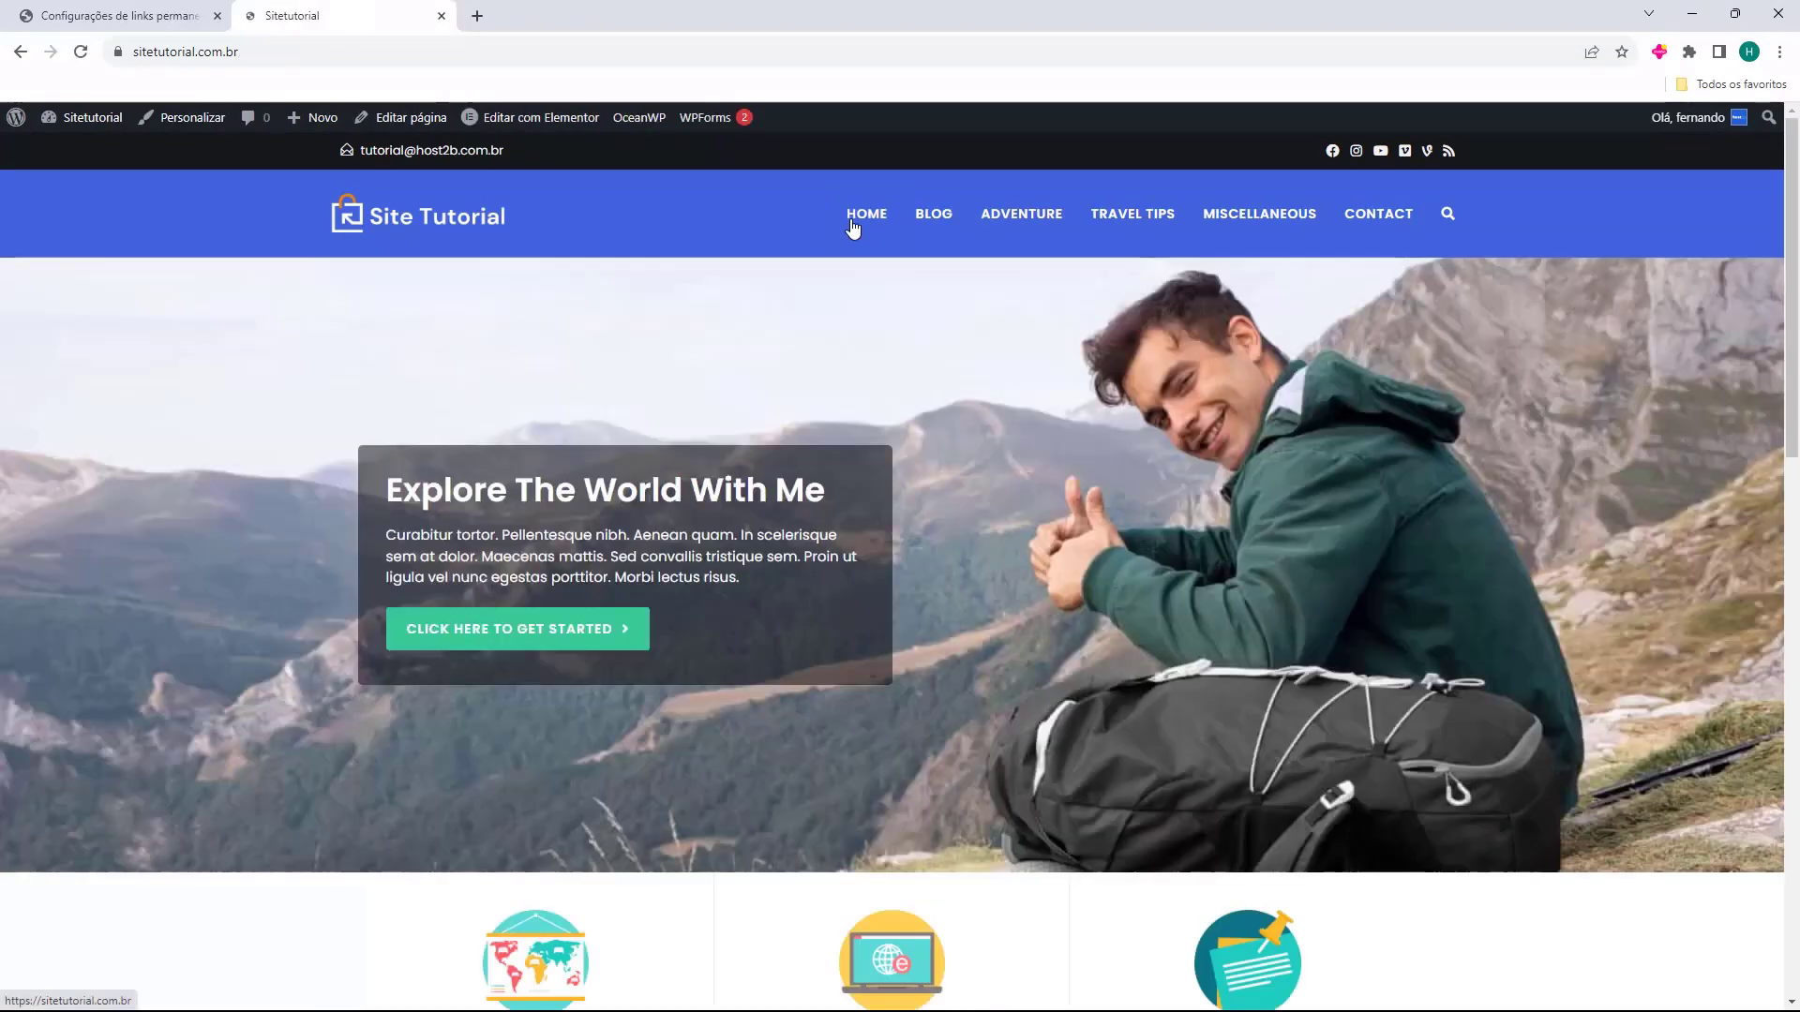
left_click(1378, 223)
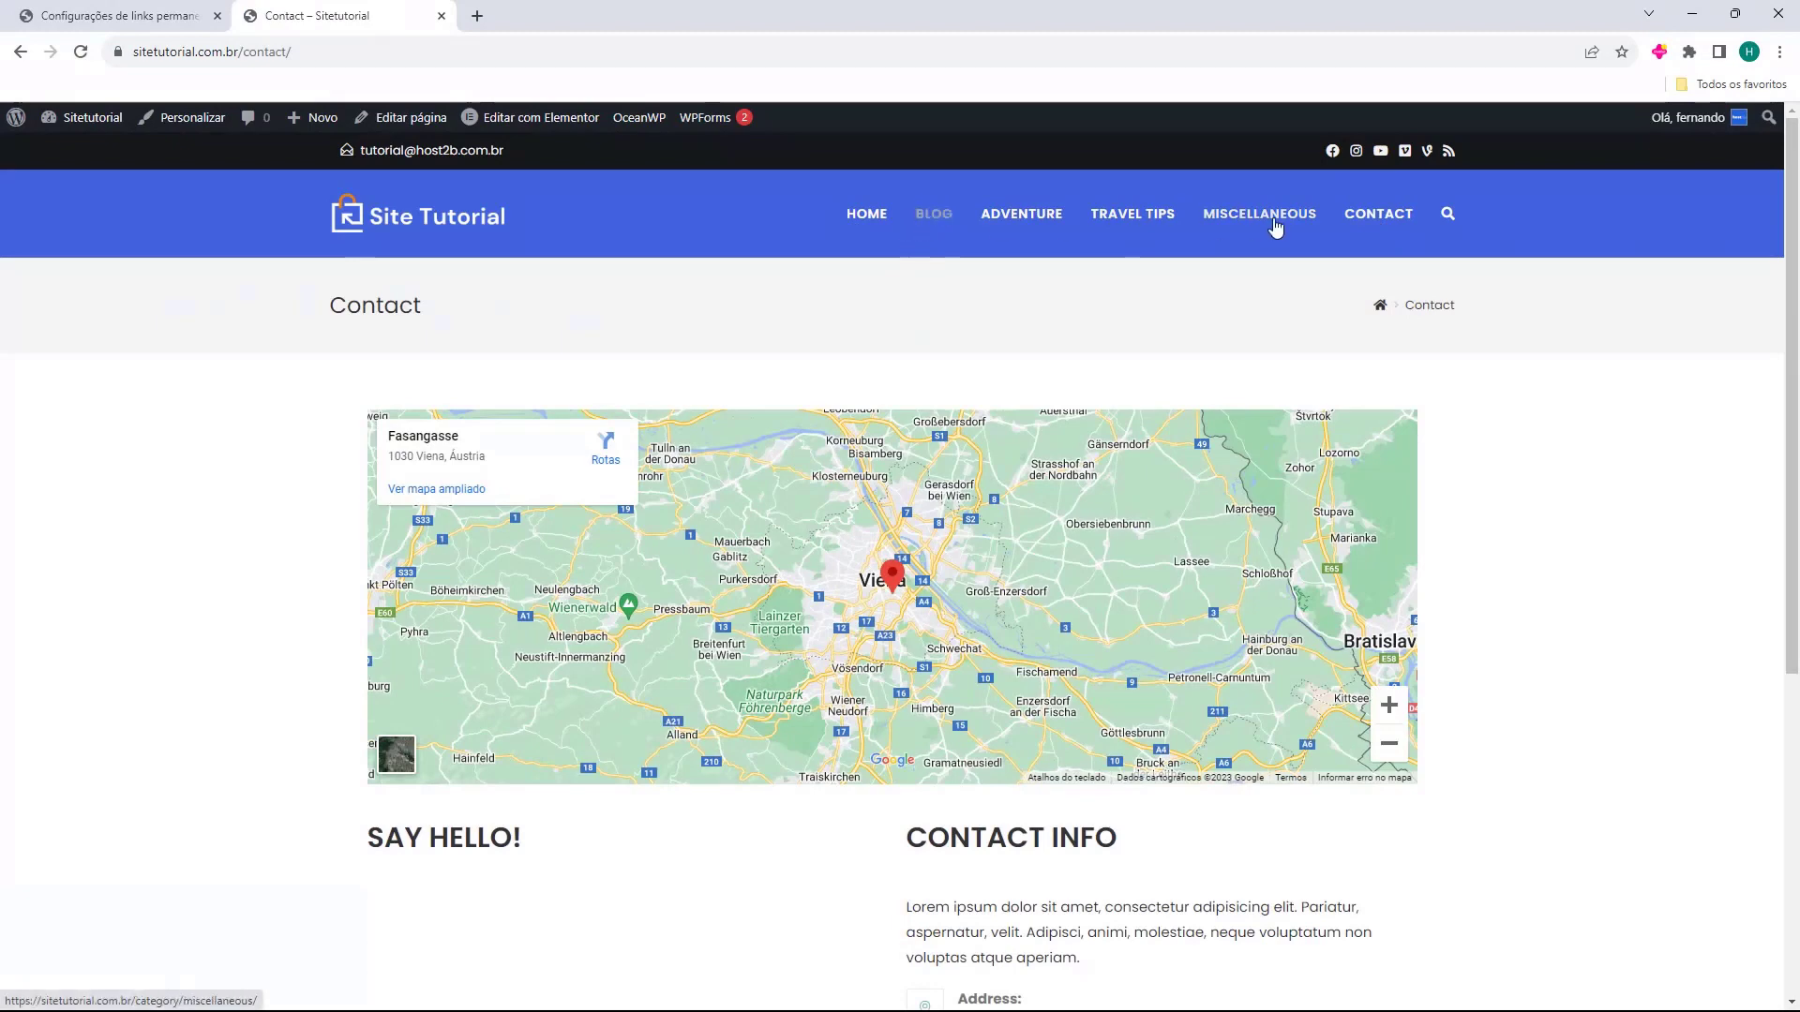
left_click(861, 219)
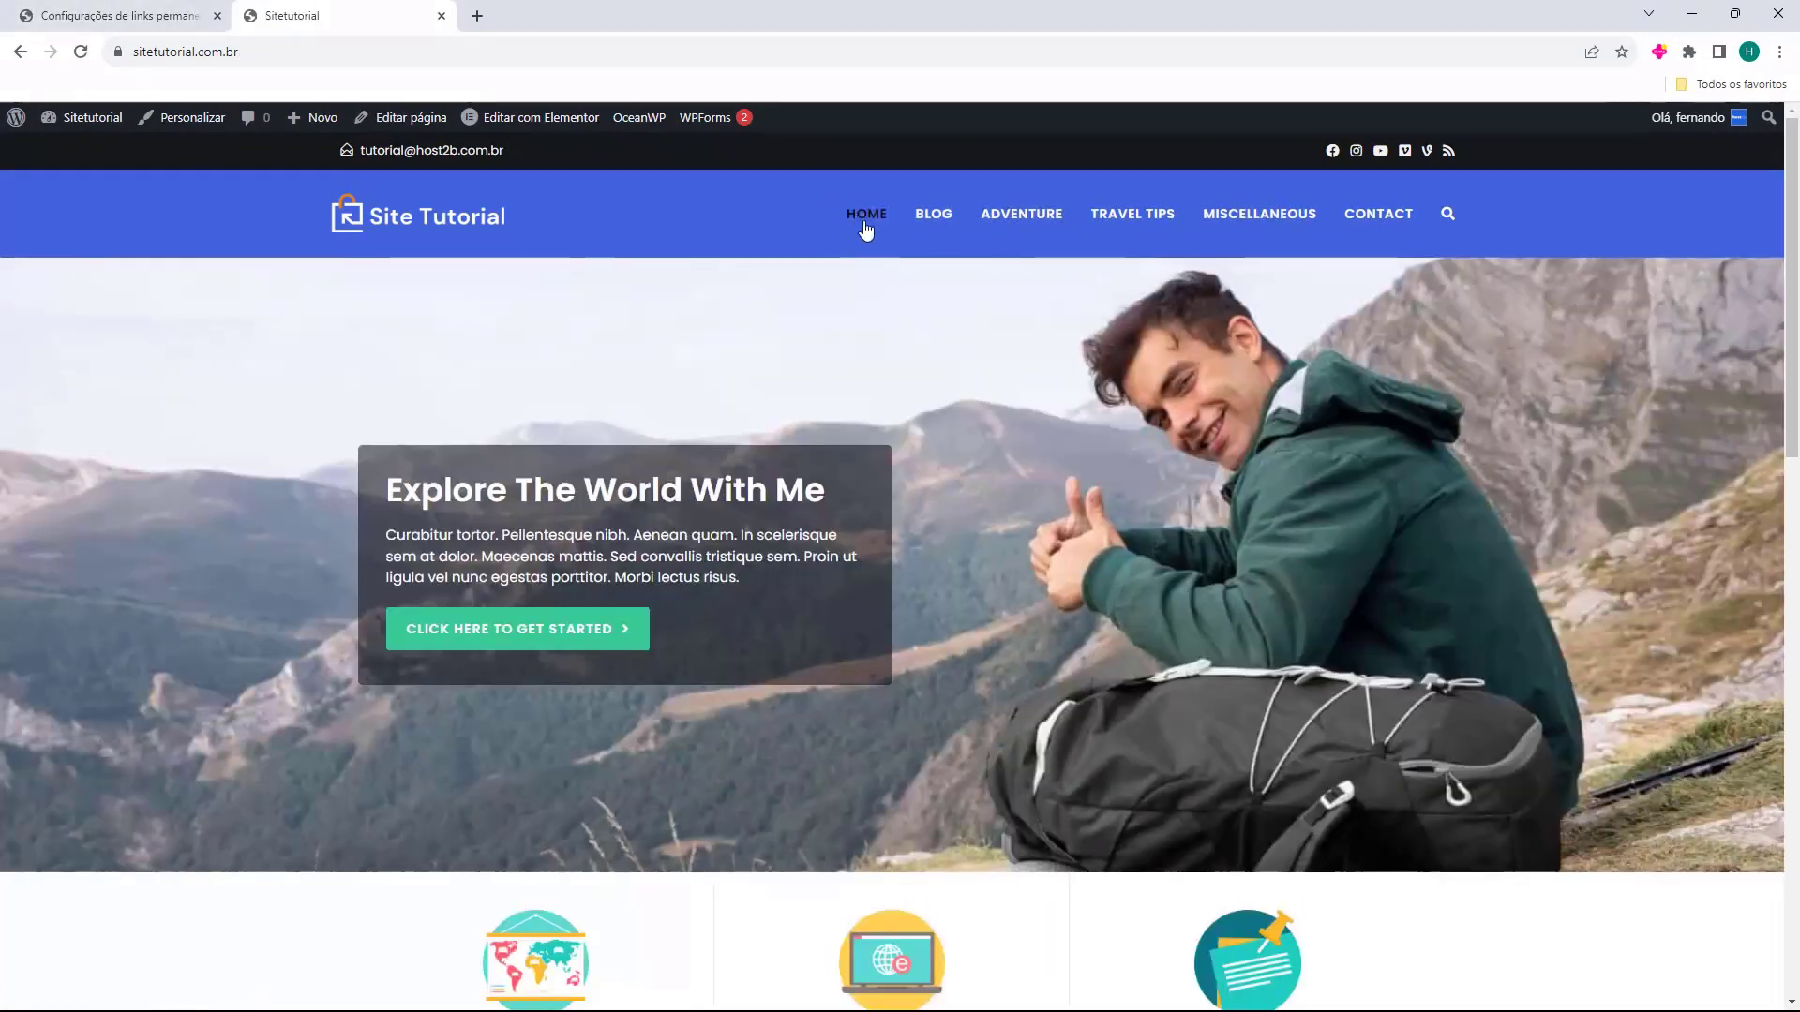
scroll(846, 340, "down", 5)
scroll(846, 329, "down", 10)
left_click_drag(385, 705, 656, 705)
left_click(924, 677)
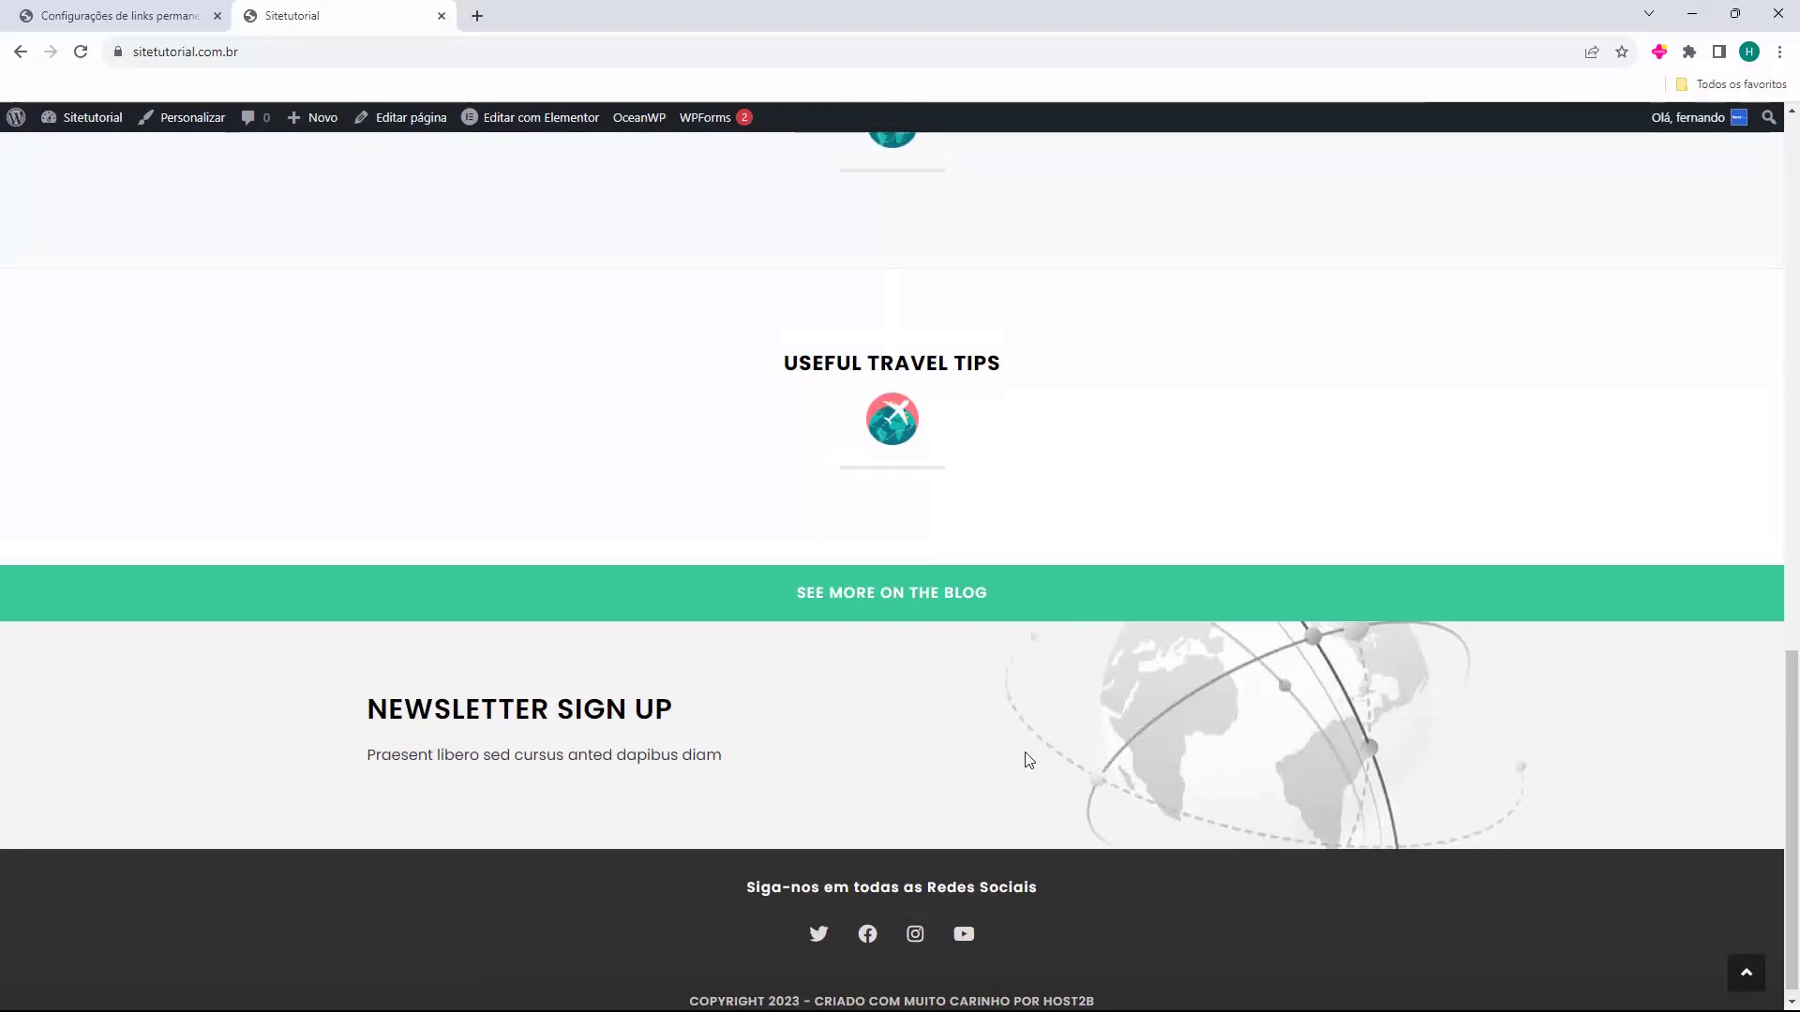
key("Home")
Open the Contact page at its /contact/ address and scroll through it.
left_click(1374, 217)
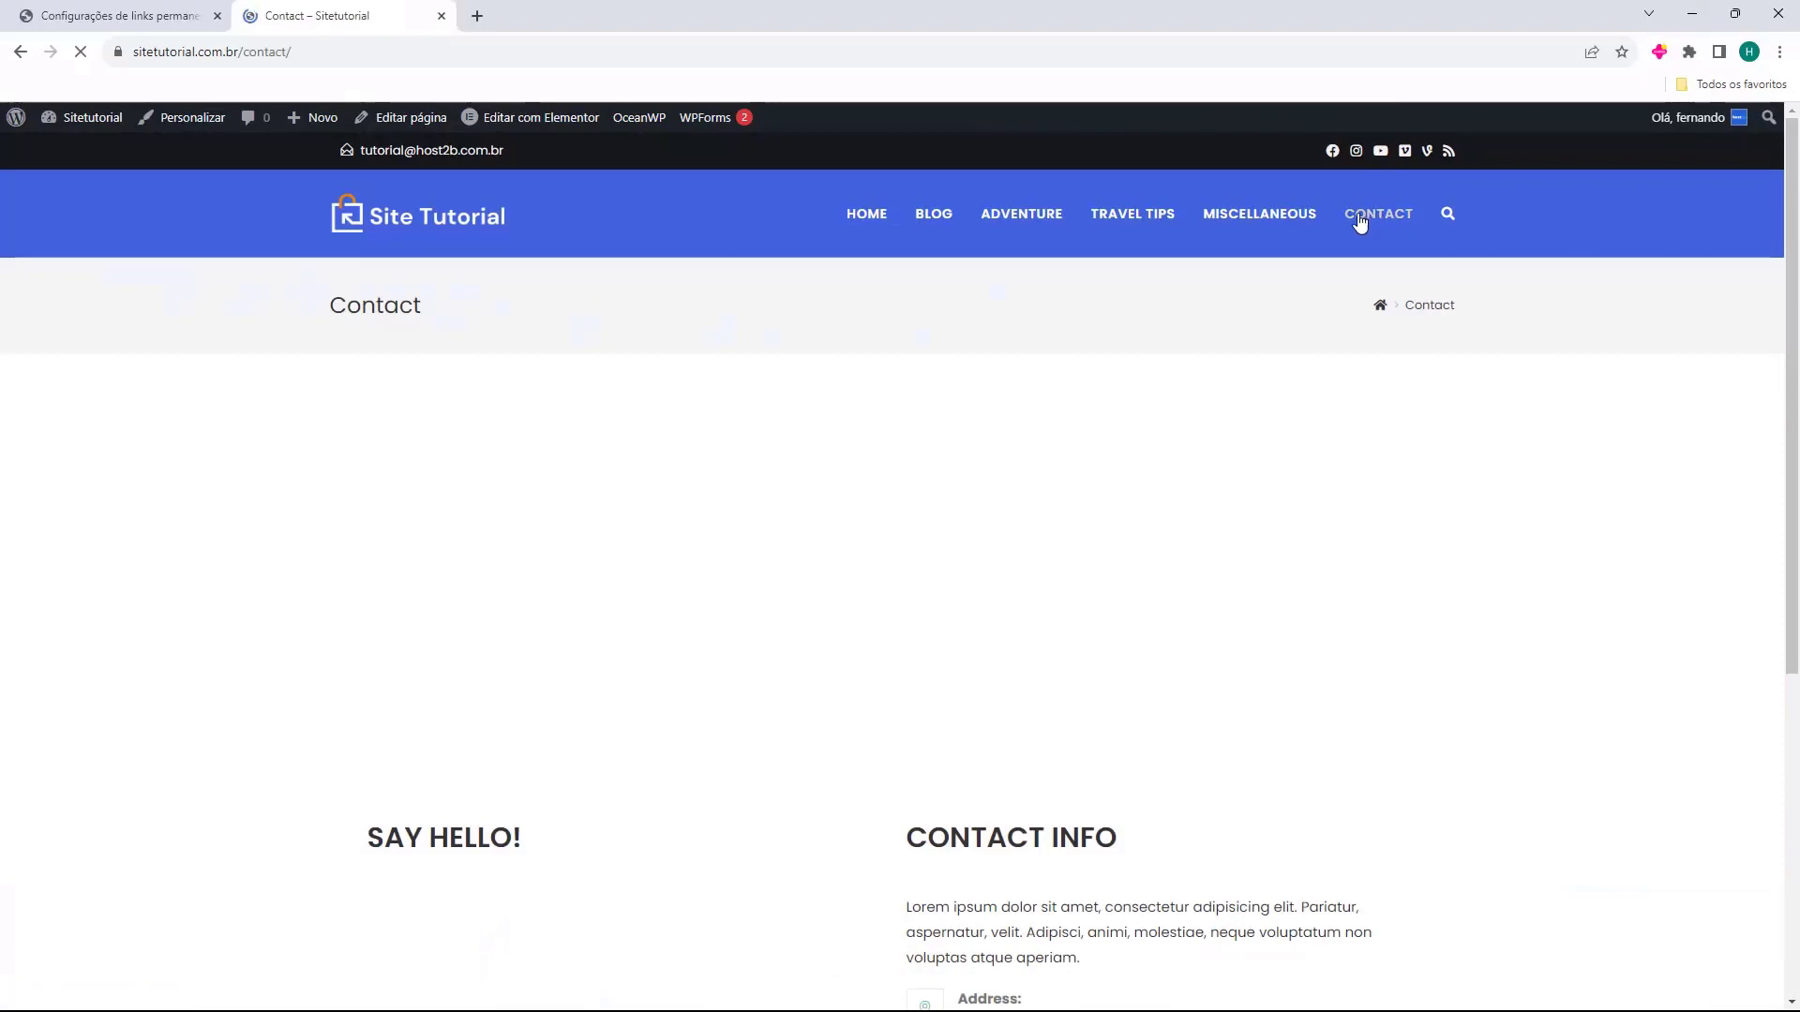
scroll(657, 609, "down", 4)
left_click_drag(368, 462, 477, 463)
left_click(507, 560)
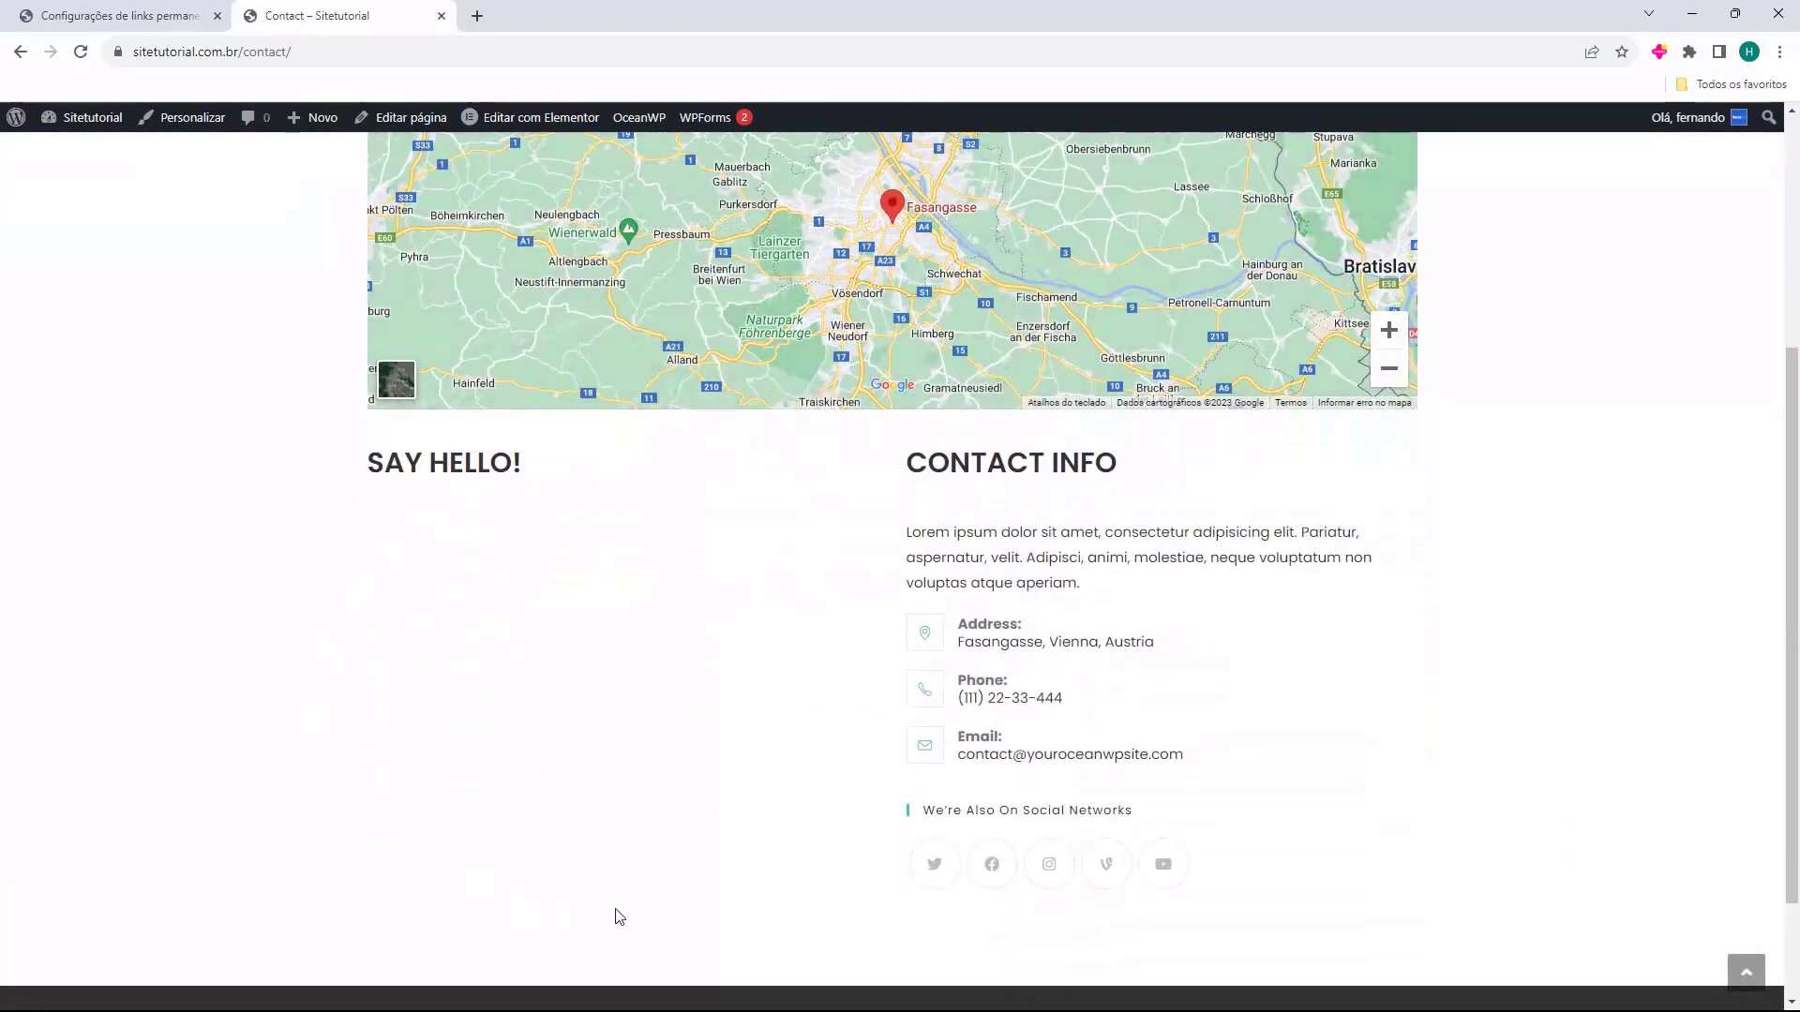
scroll(433, 623, "up", 4)
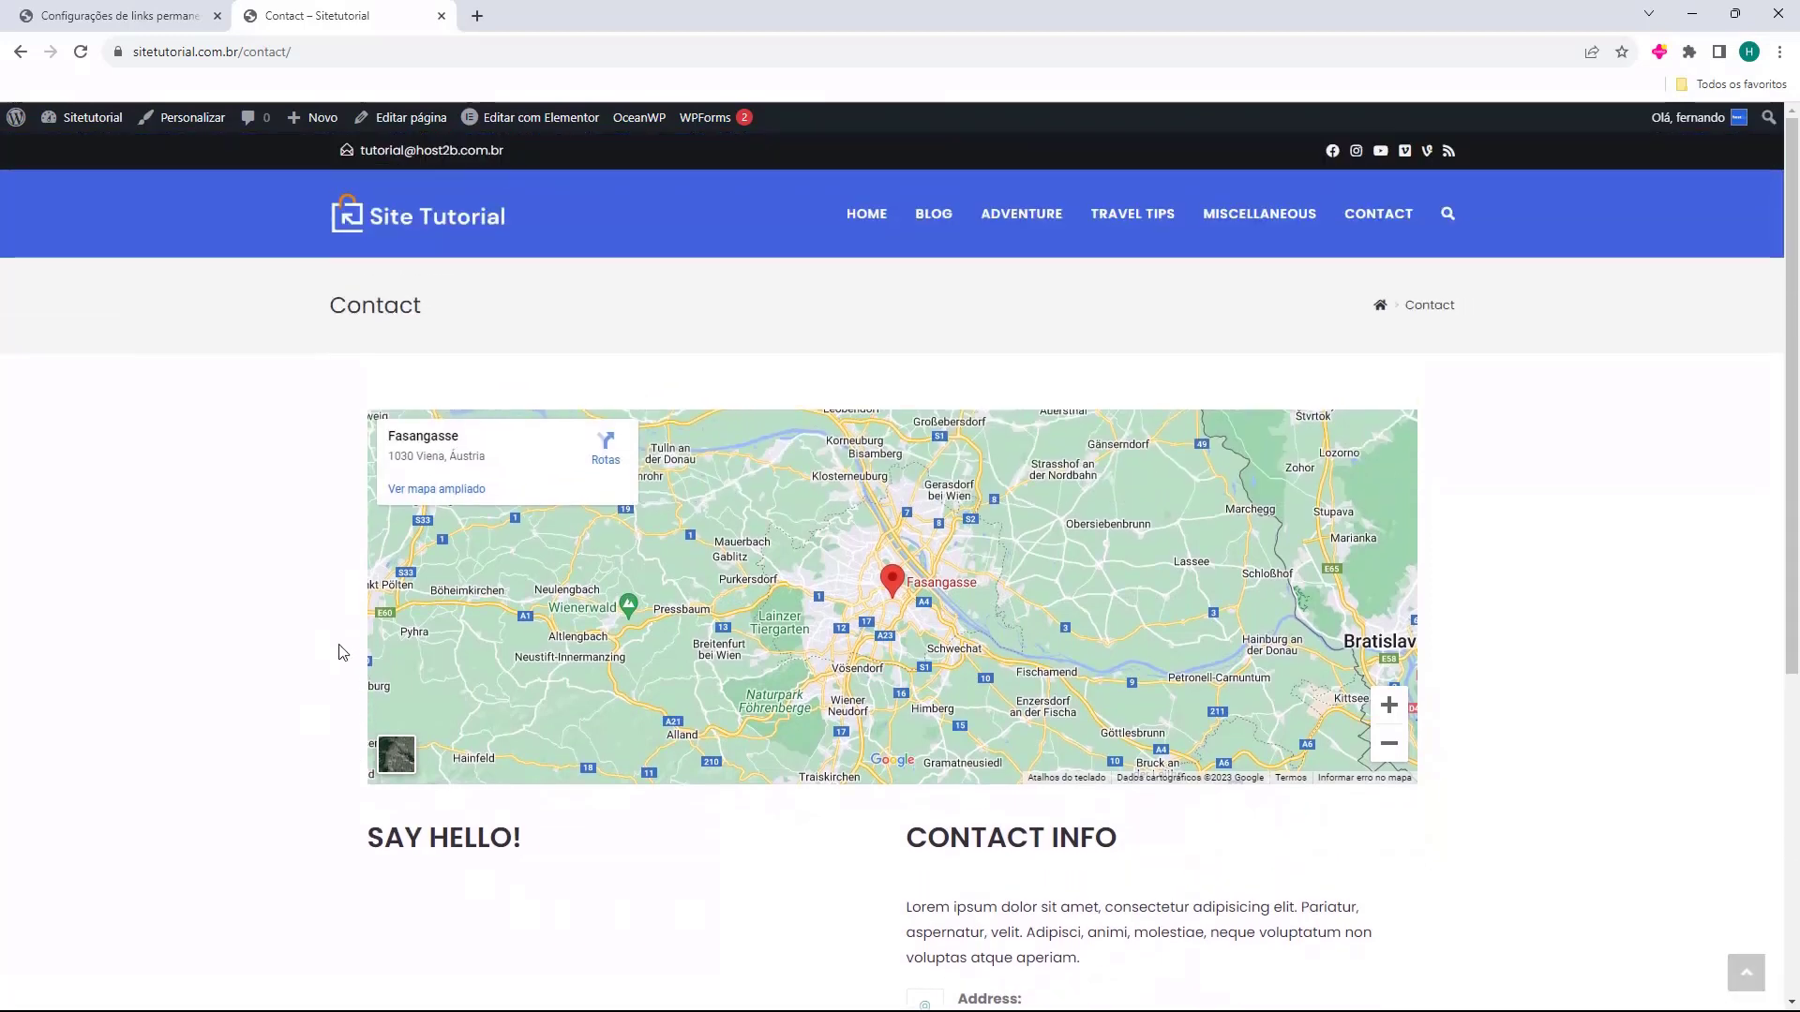
scroll(976, 804, "down", 1)
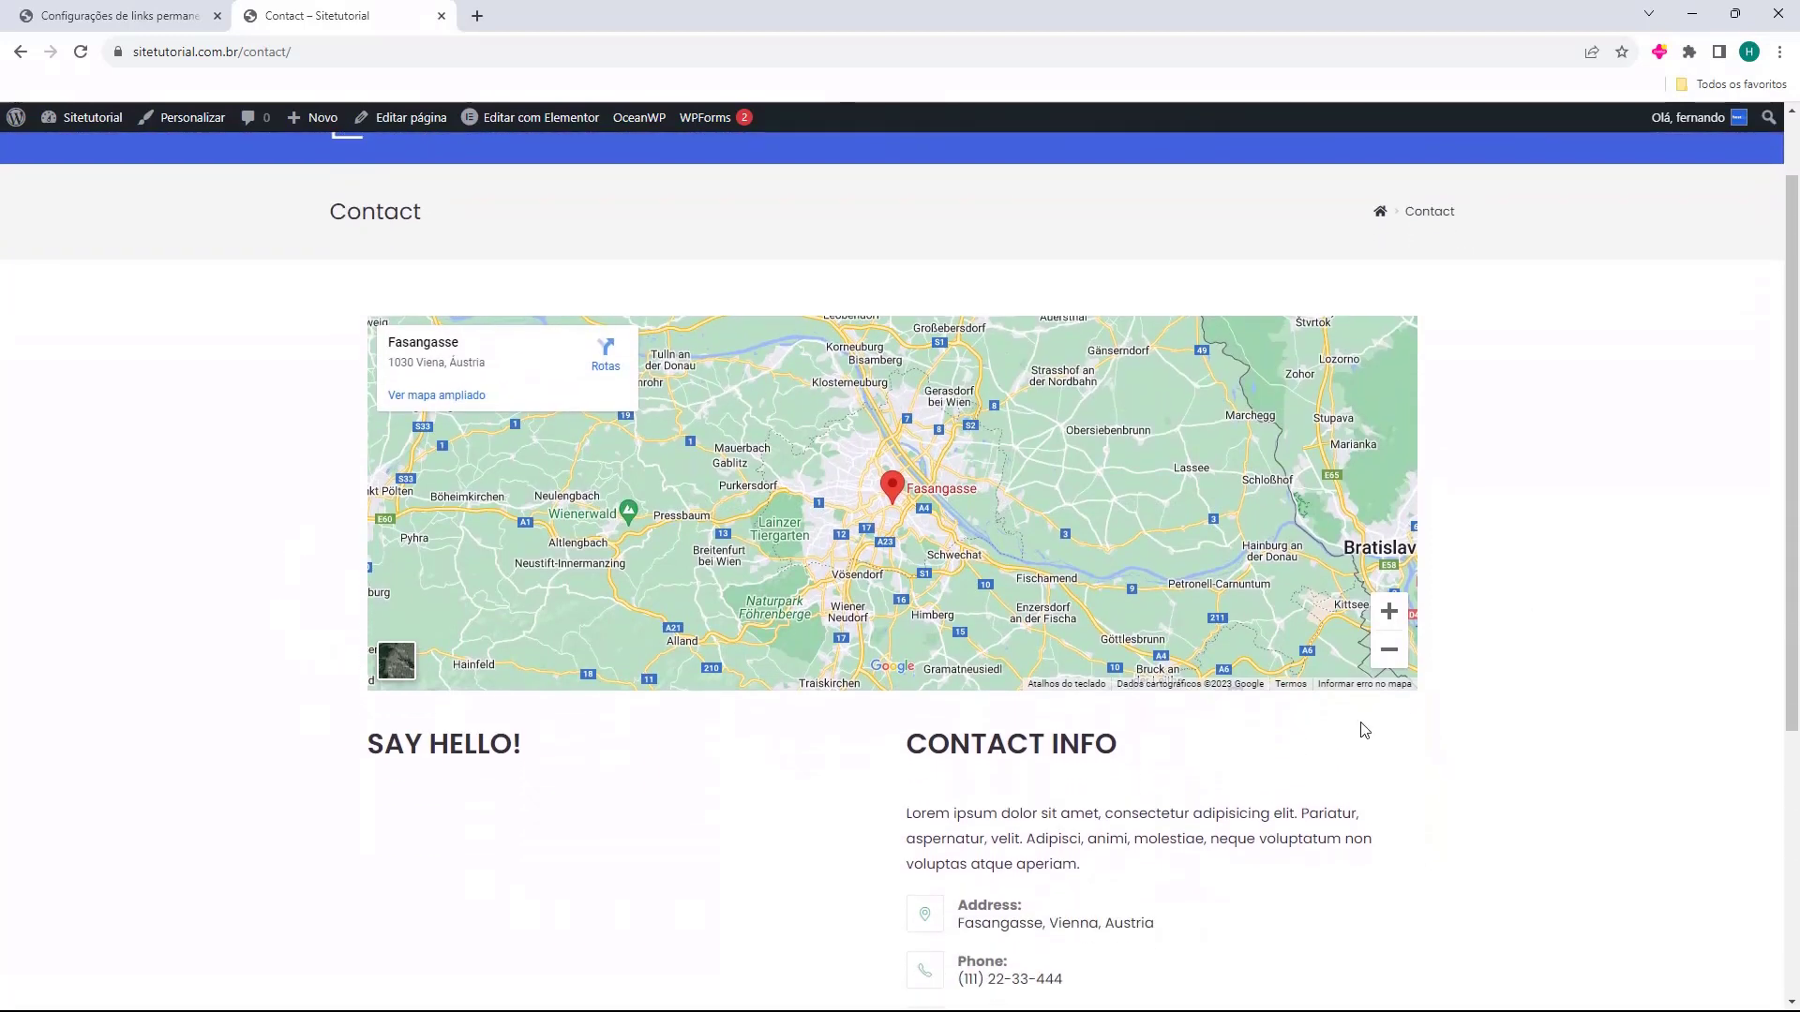
scroll(1367, 727, "down", 4)
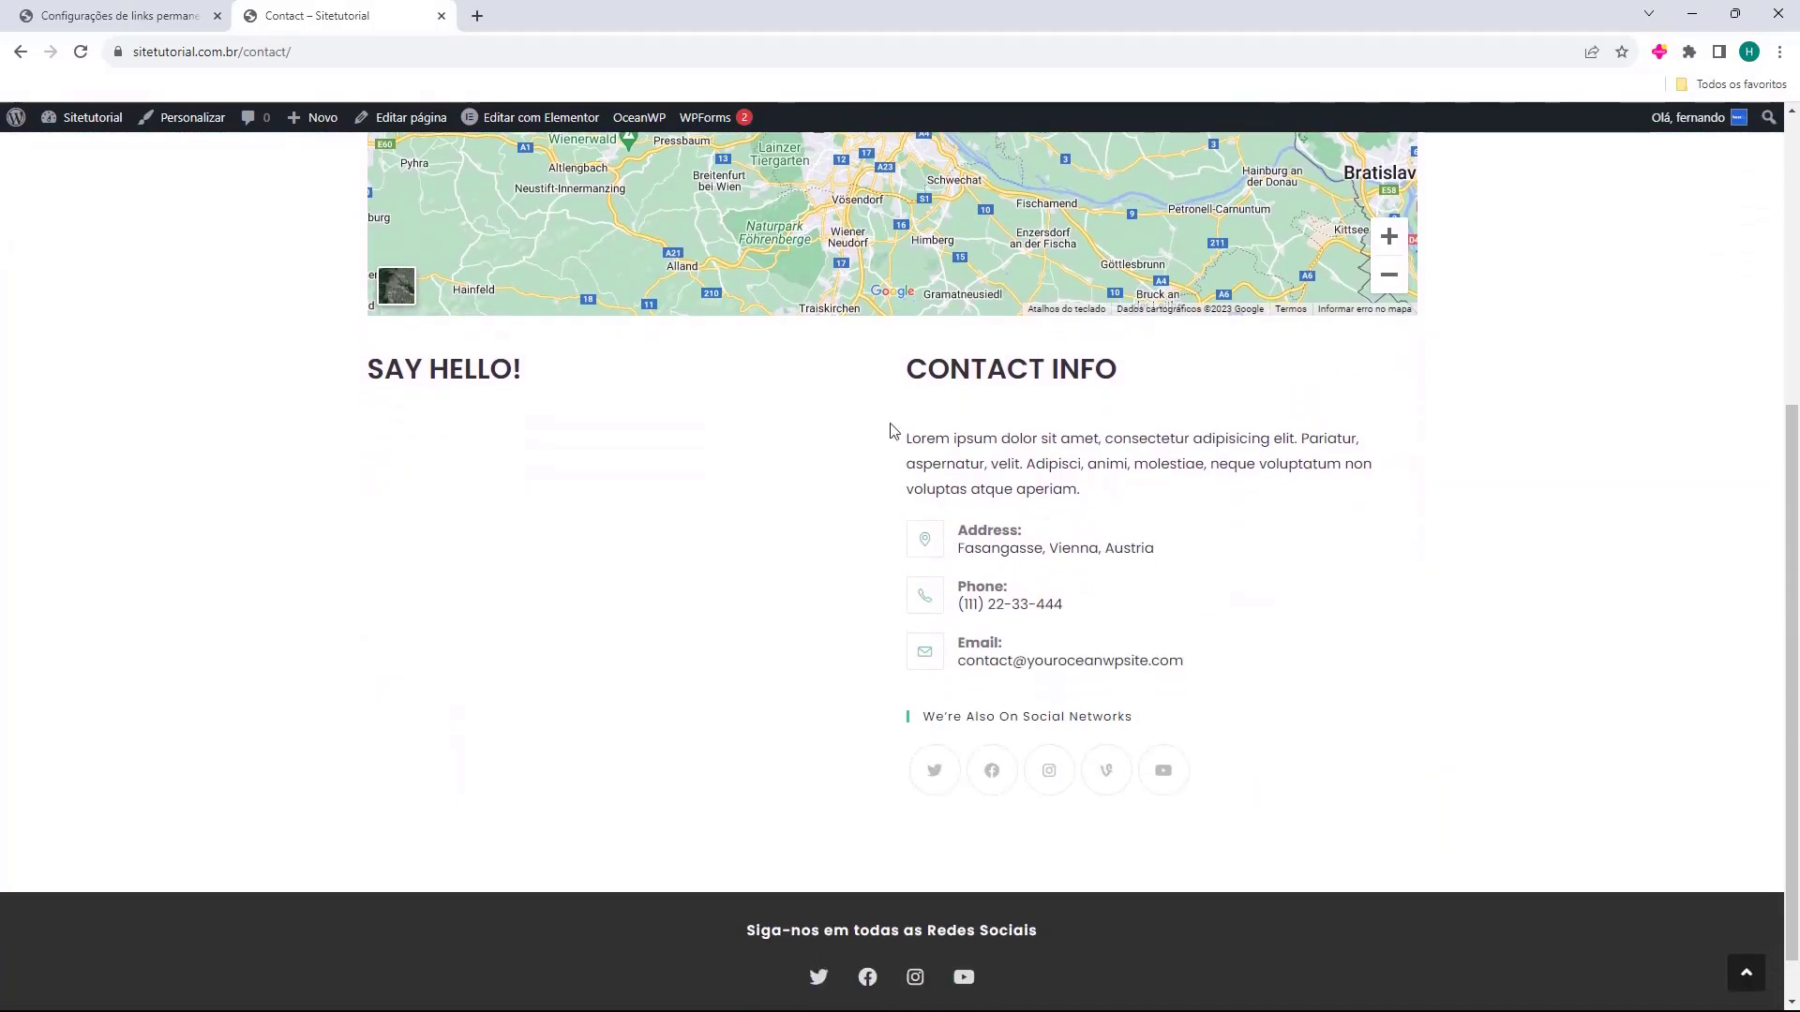
scroll(715, 791, "up", 5)
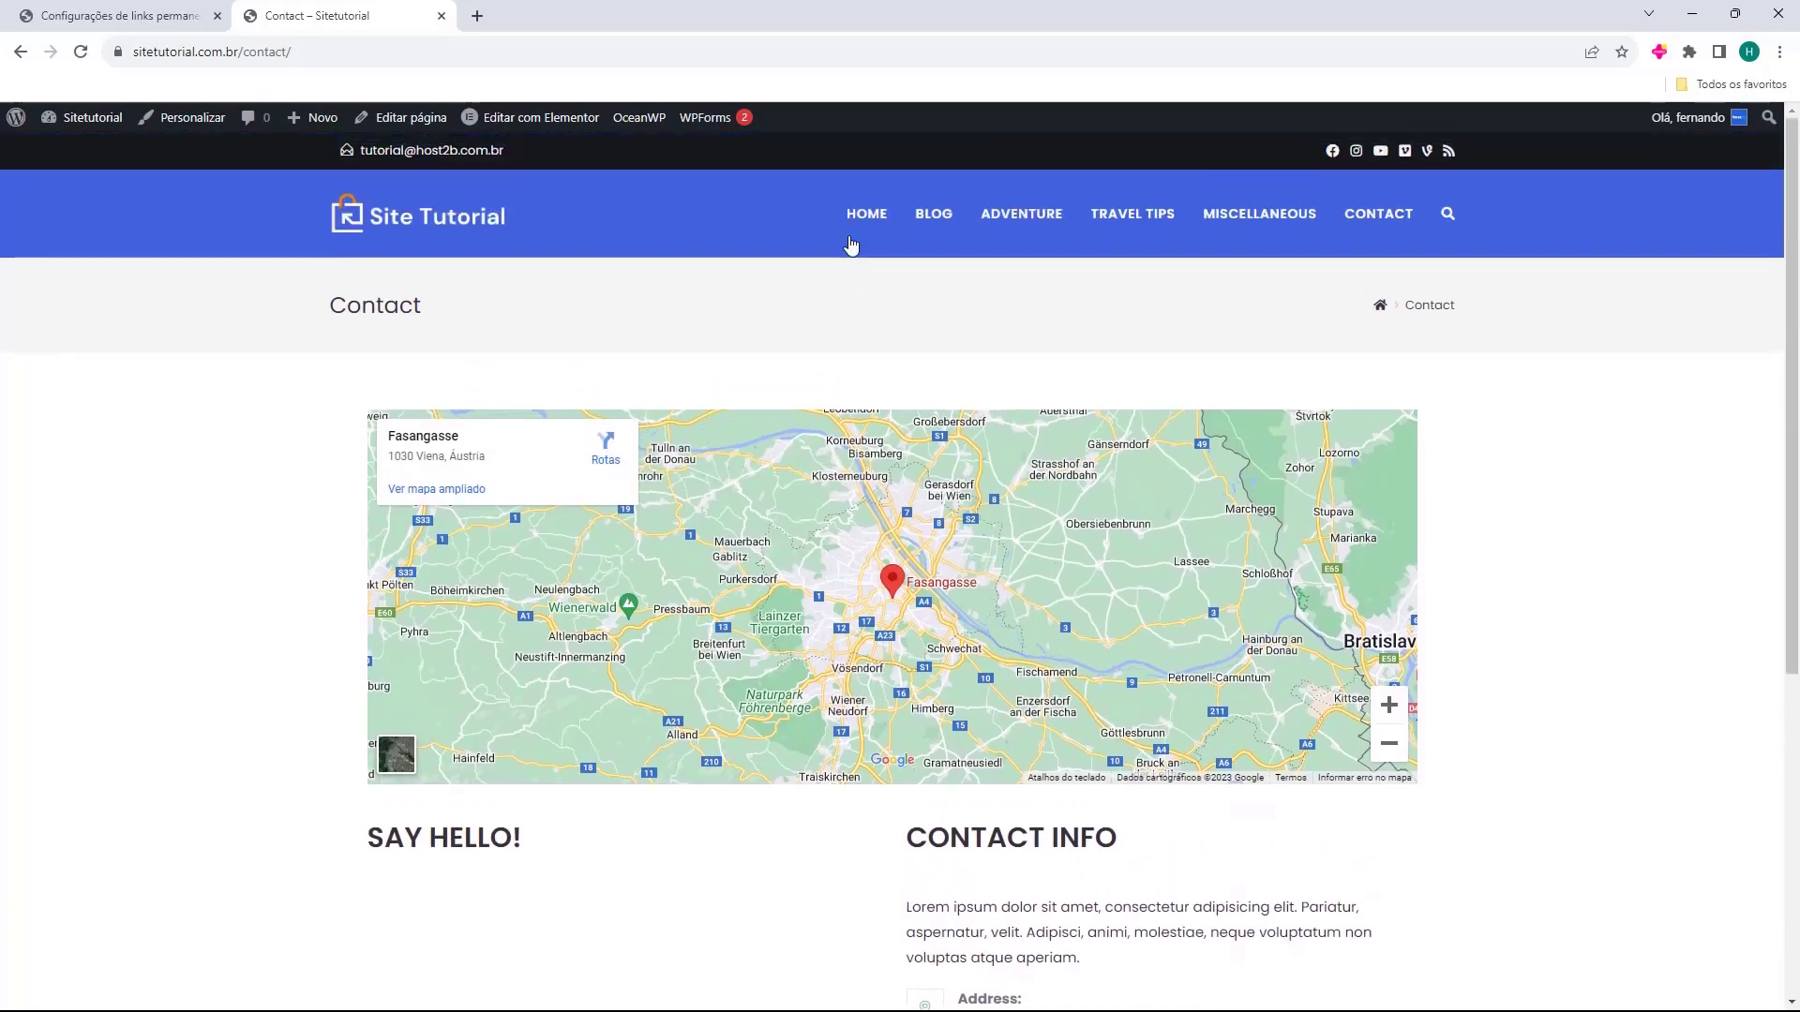
Scroll through the home page once more, then close the site tab with Ctrl+W.
left_click(848, 242)
scroll(756, 440, "down", 2)
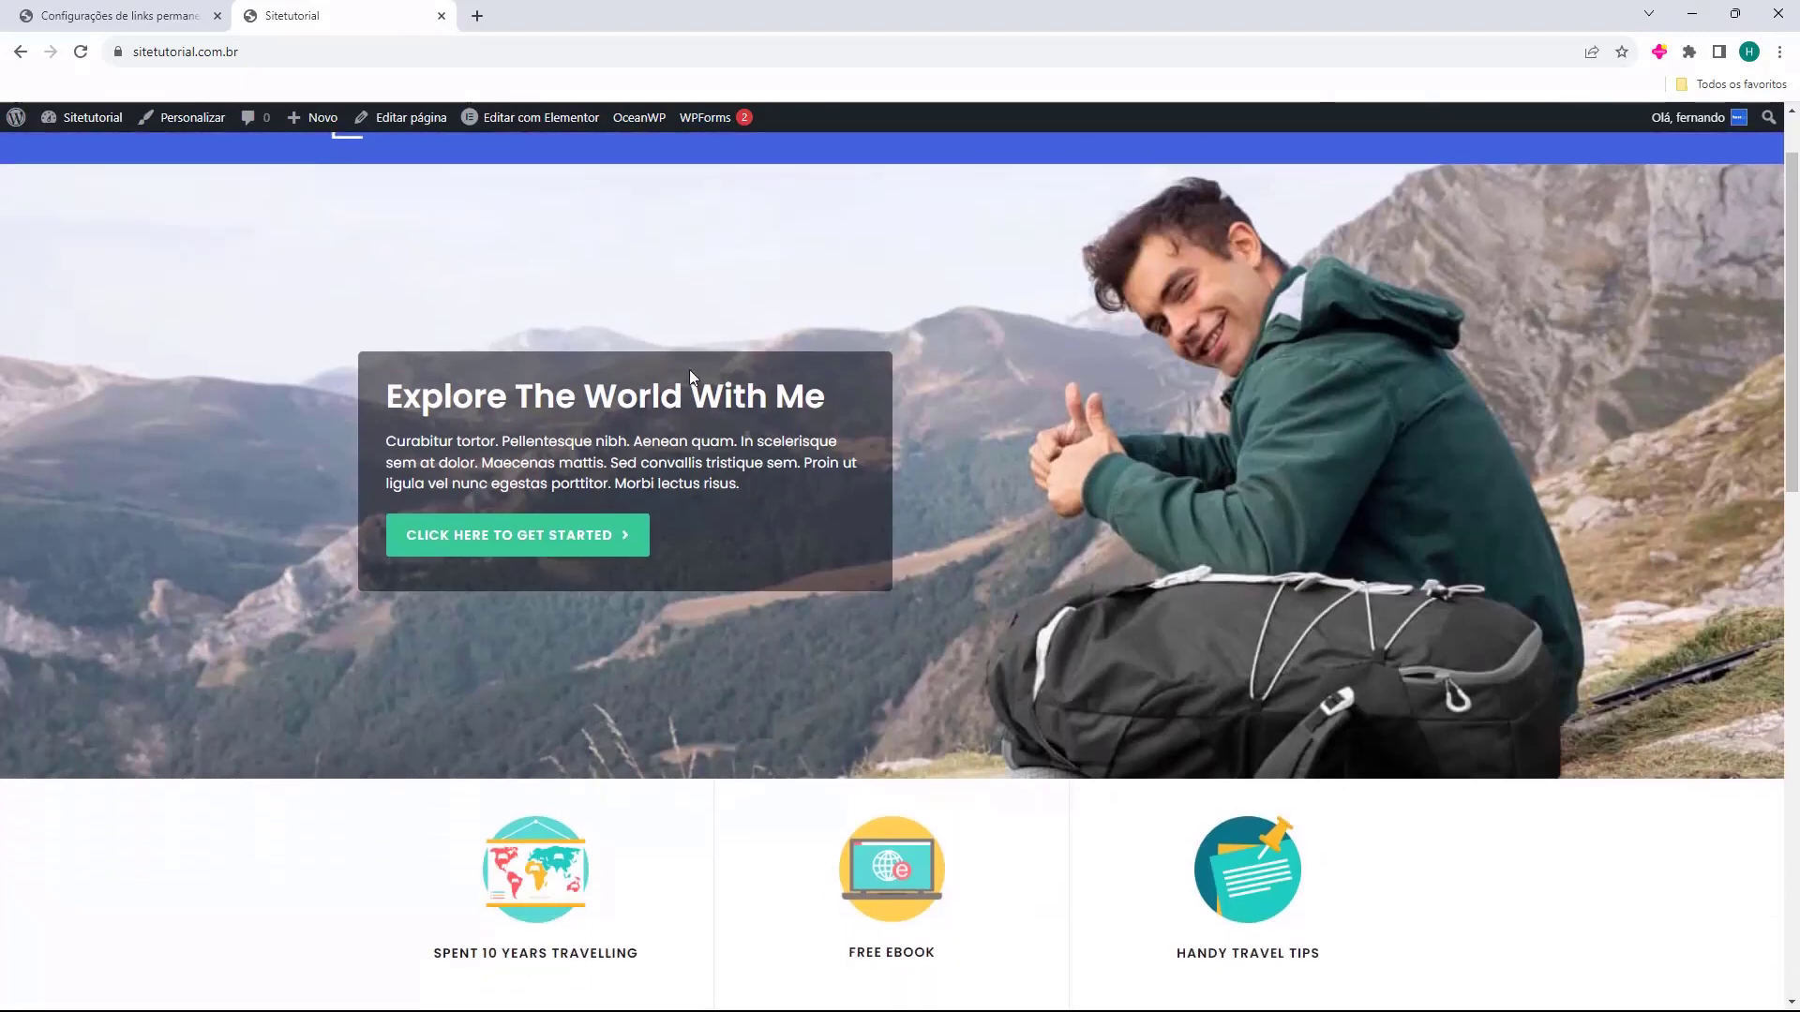
scroll(442, 410, "down", 4)
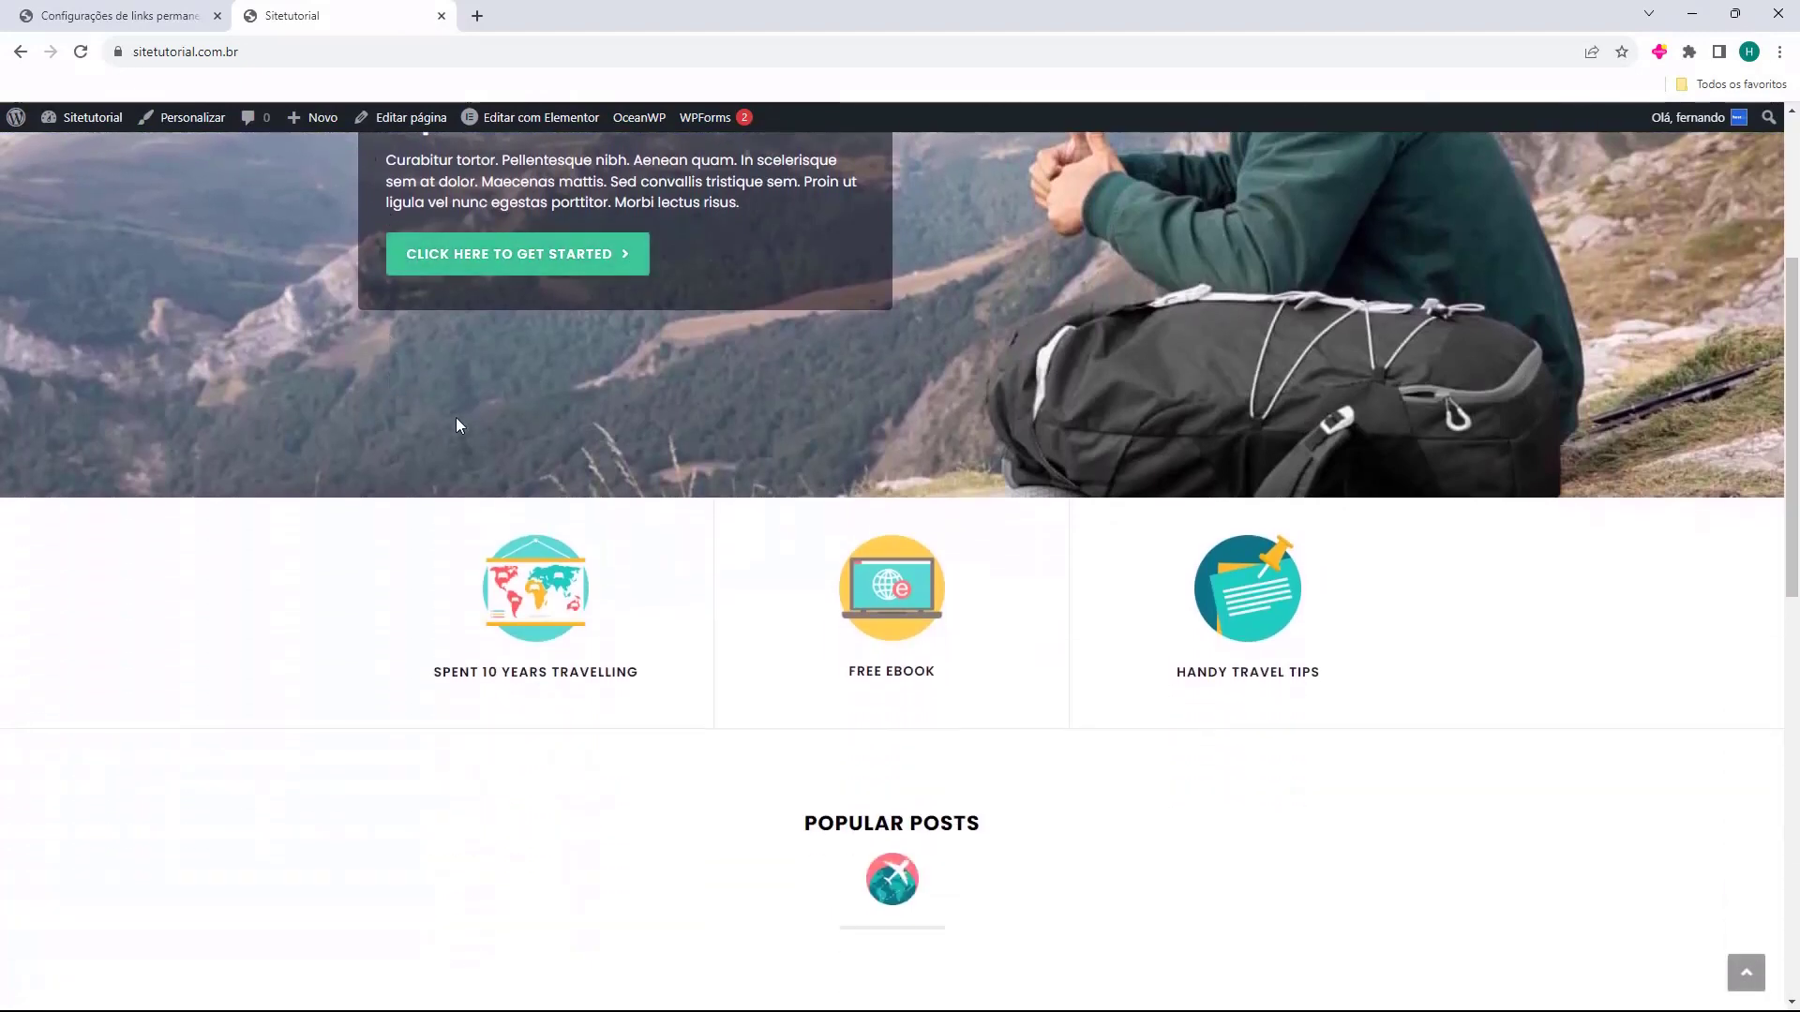
scroll(973, 598, "down", 9)
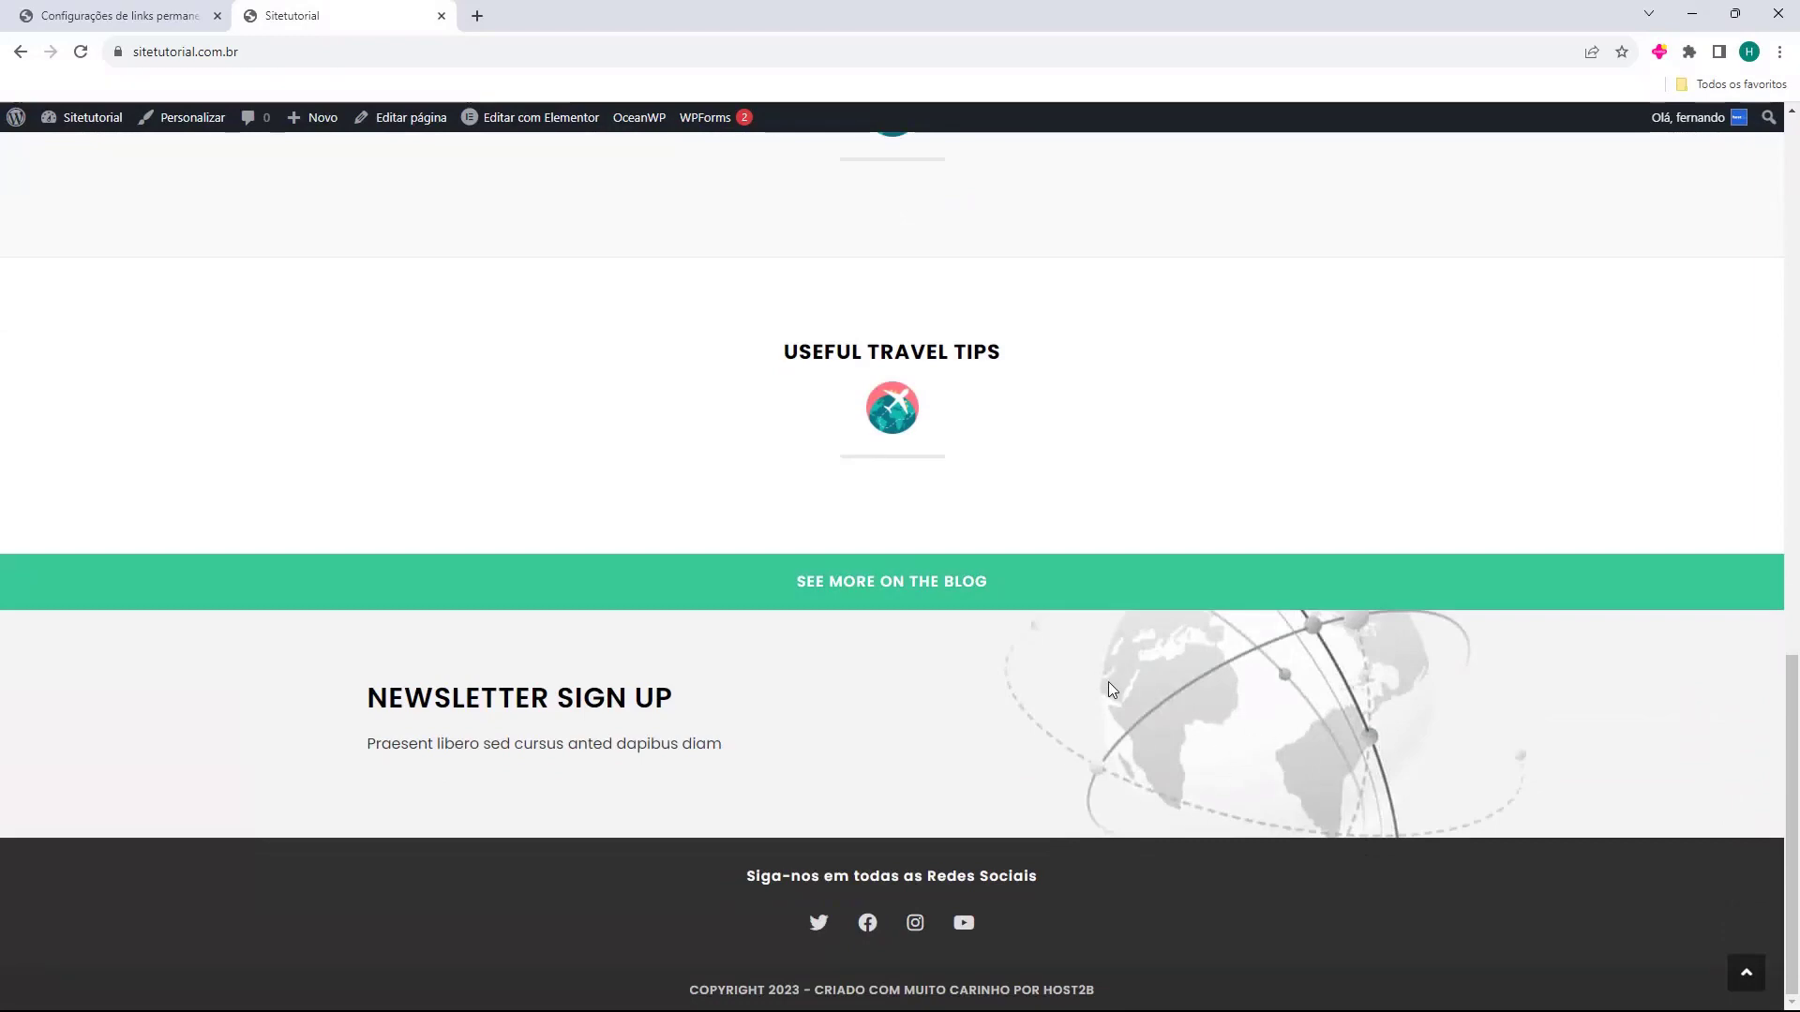
scroll(1078, 675, "up", 15)
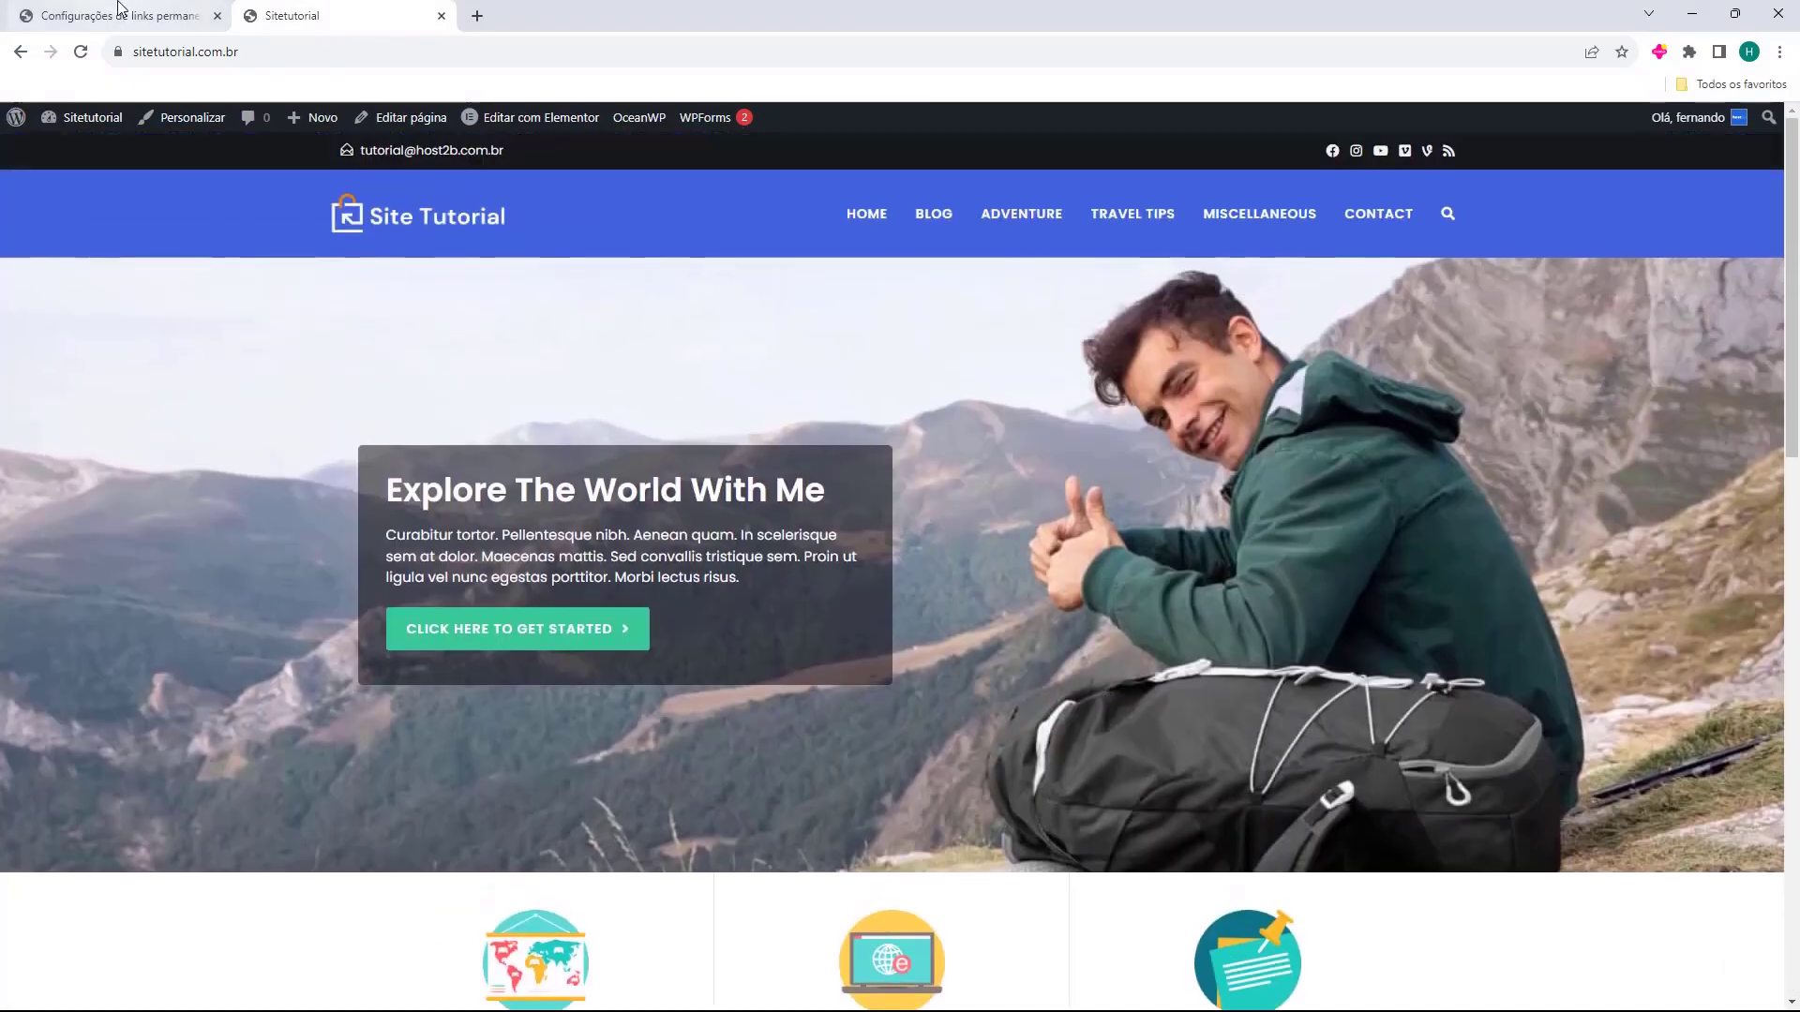
key("ctrl+w")
Go from Painel to WPForms, dismiss the notifications panel and start a form with Adicionar novo.
left_click(29, 167)
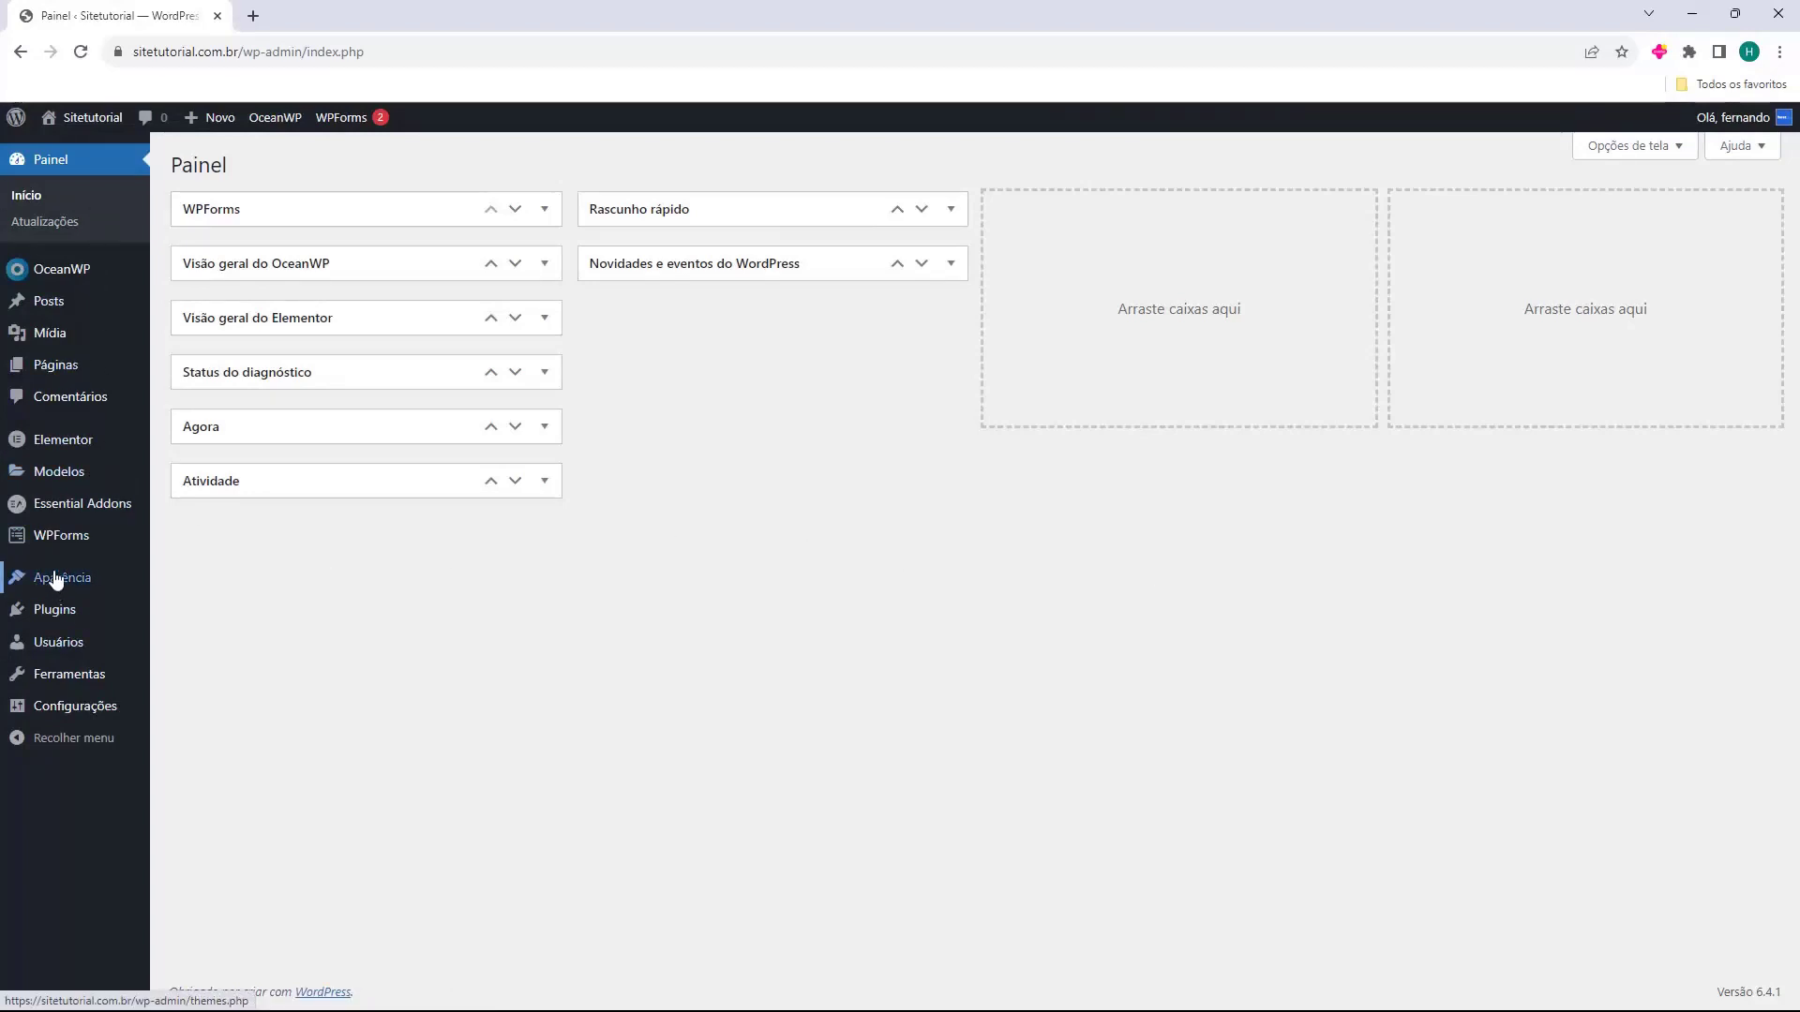
mouse_move(38, 548)
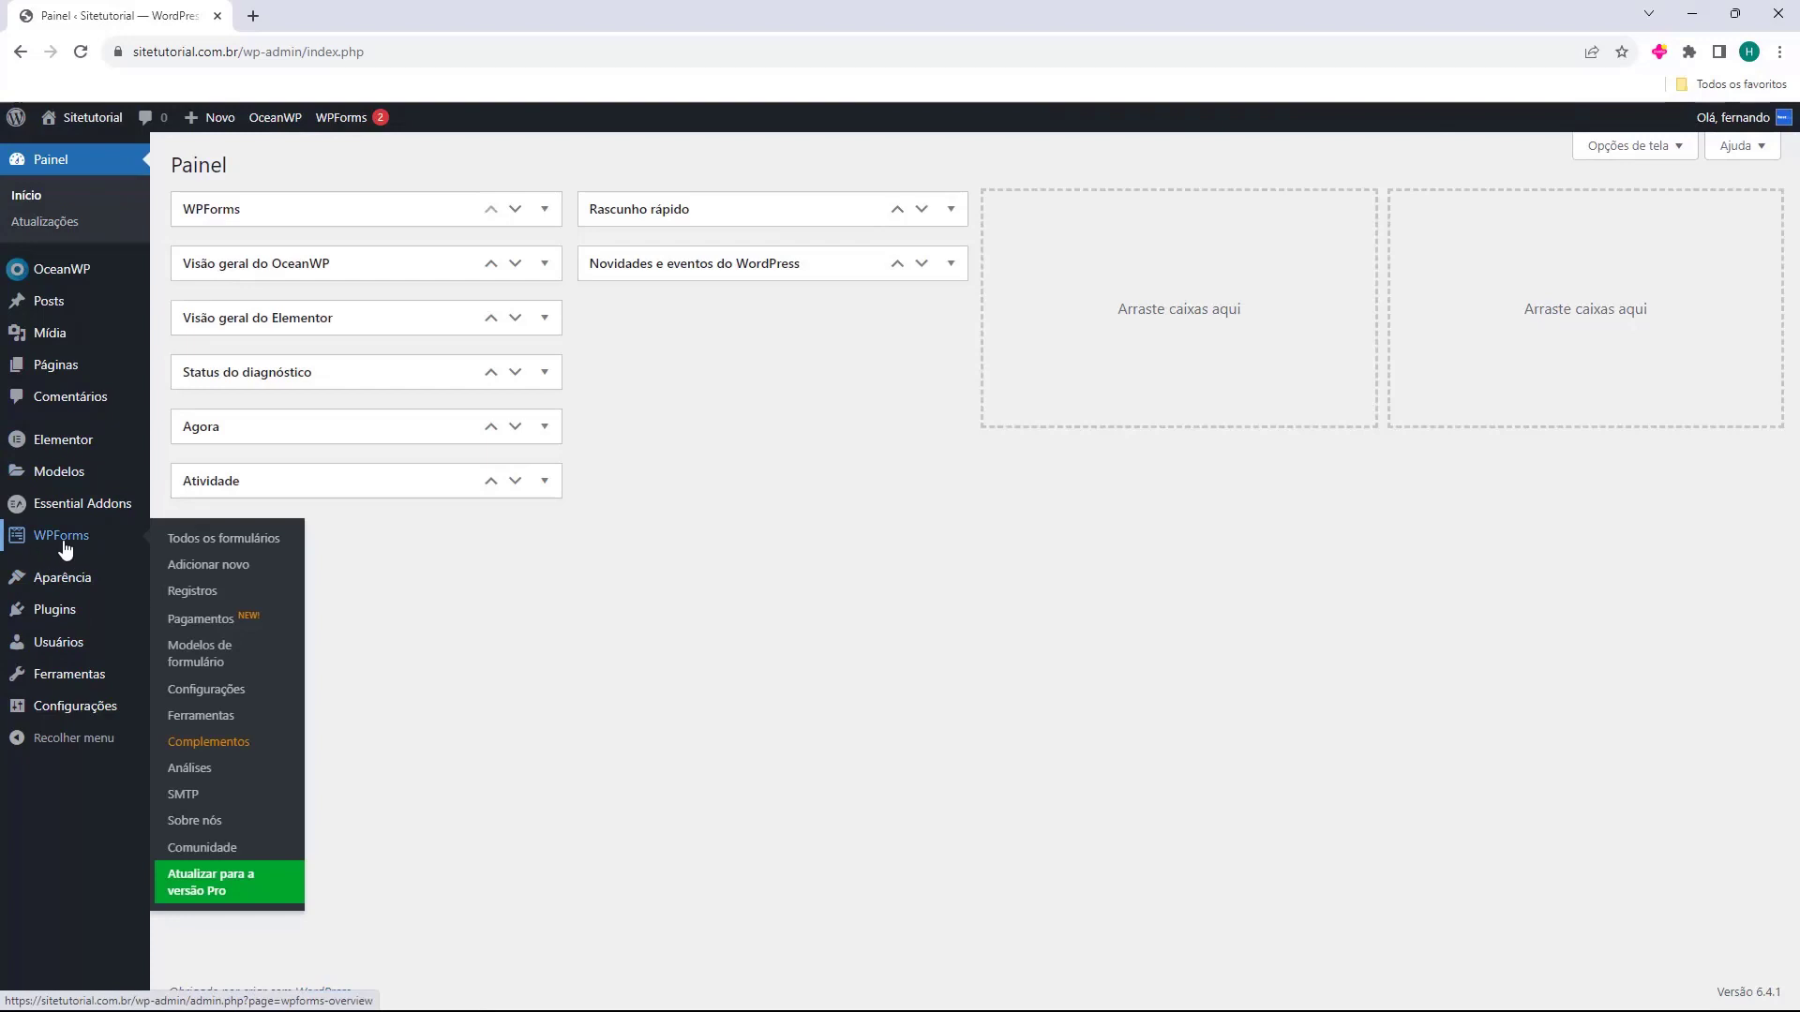
left_click(63, 546)
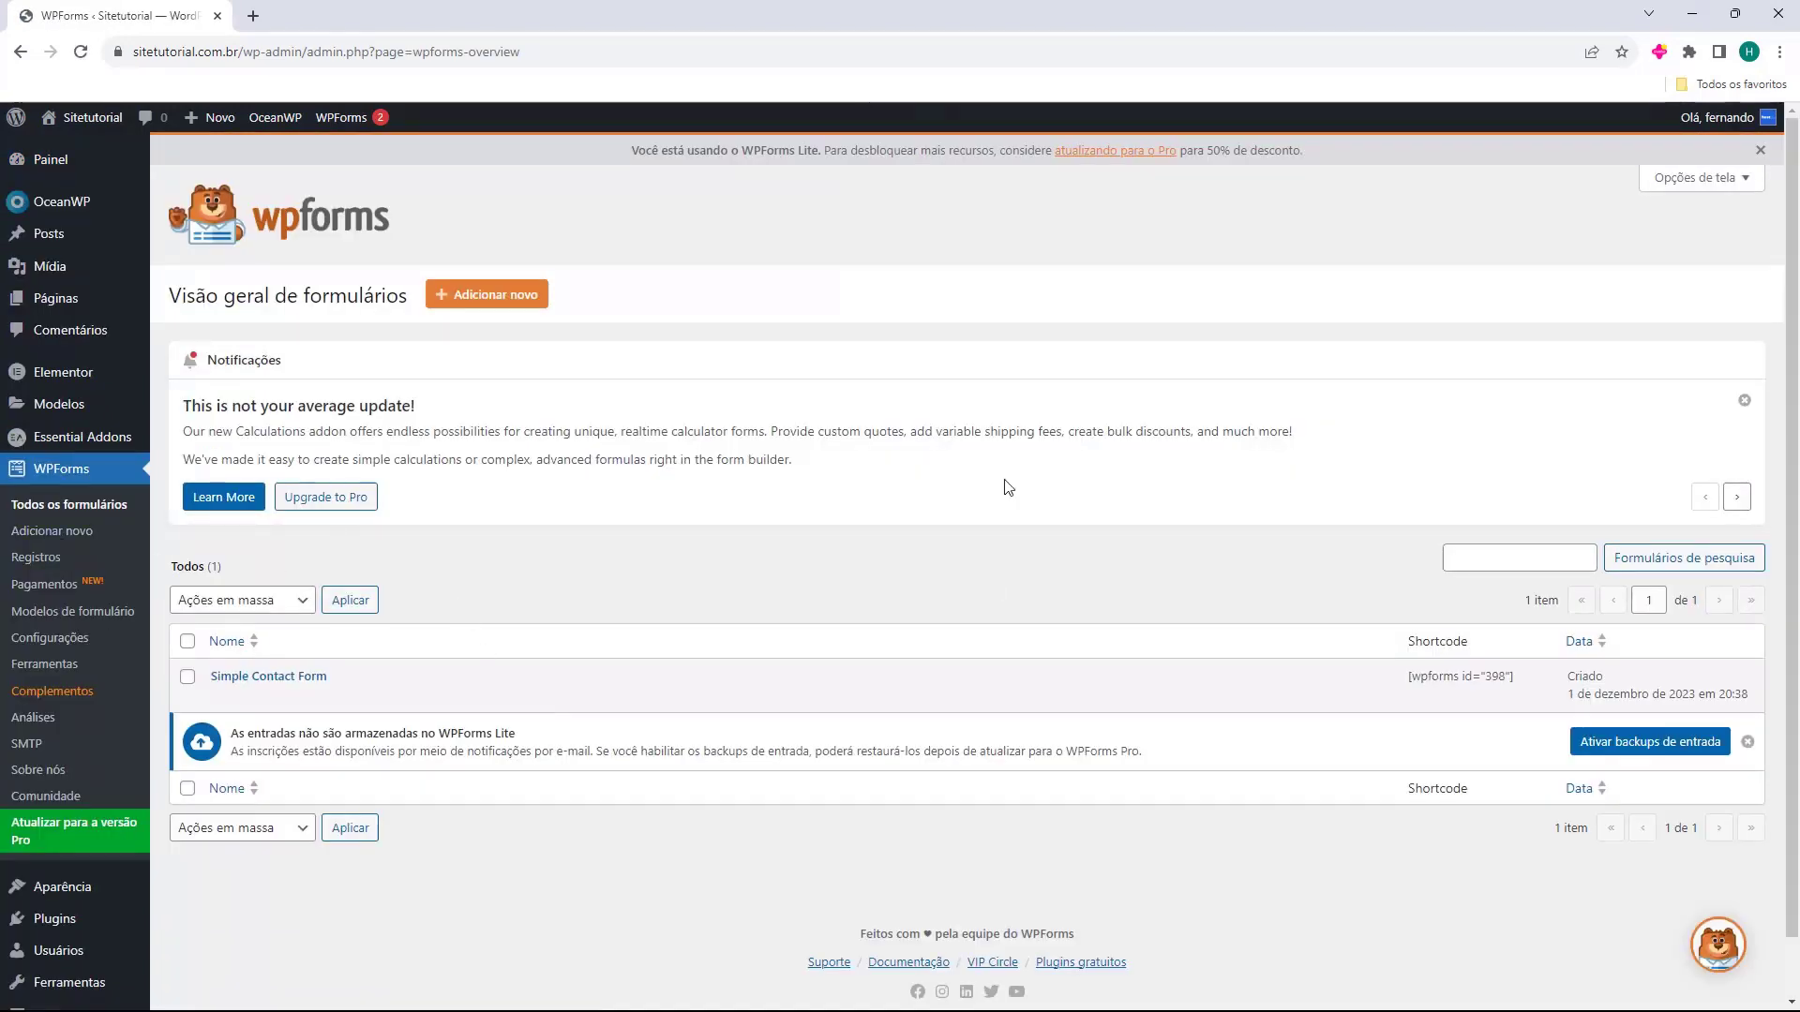
left_click(1745, 401)
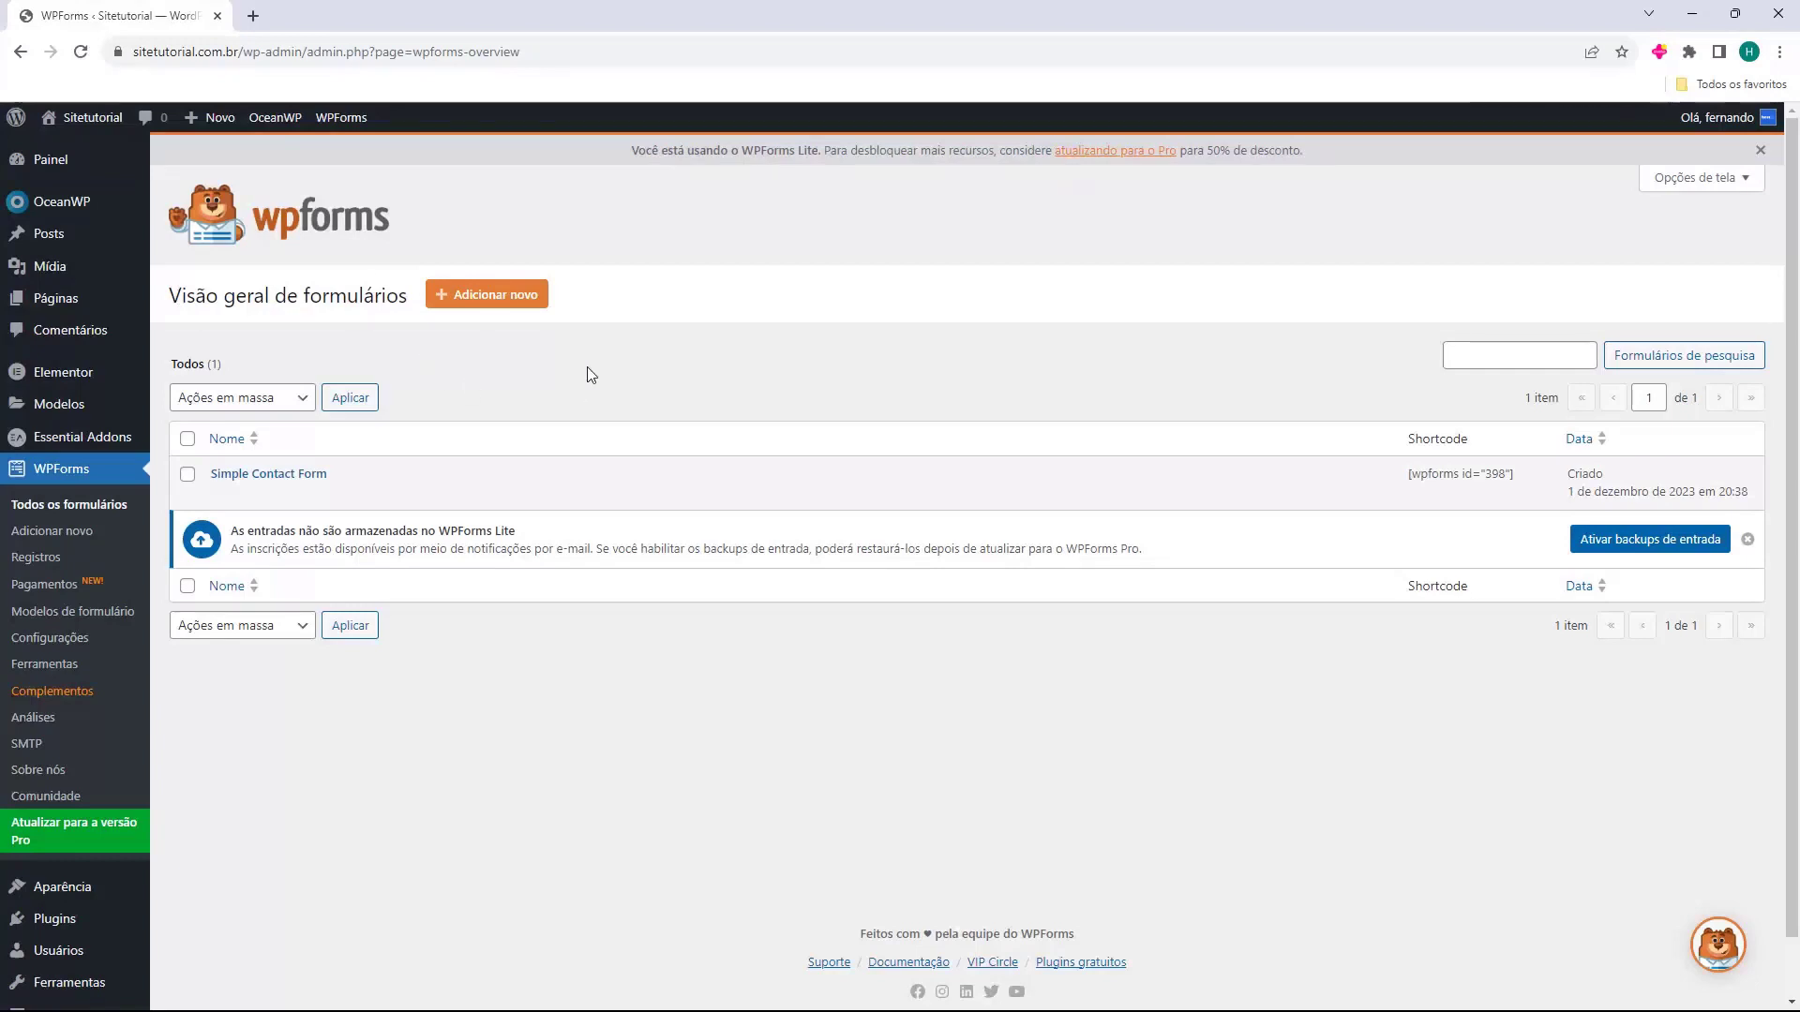
left_click(487, 298)
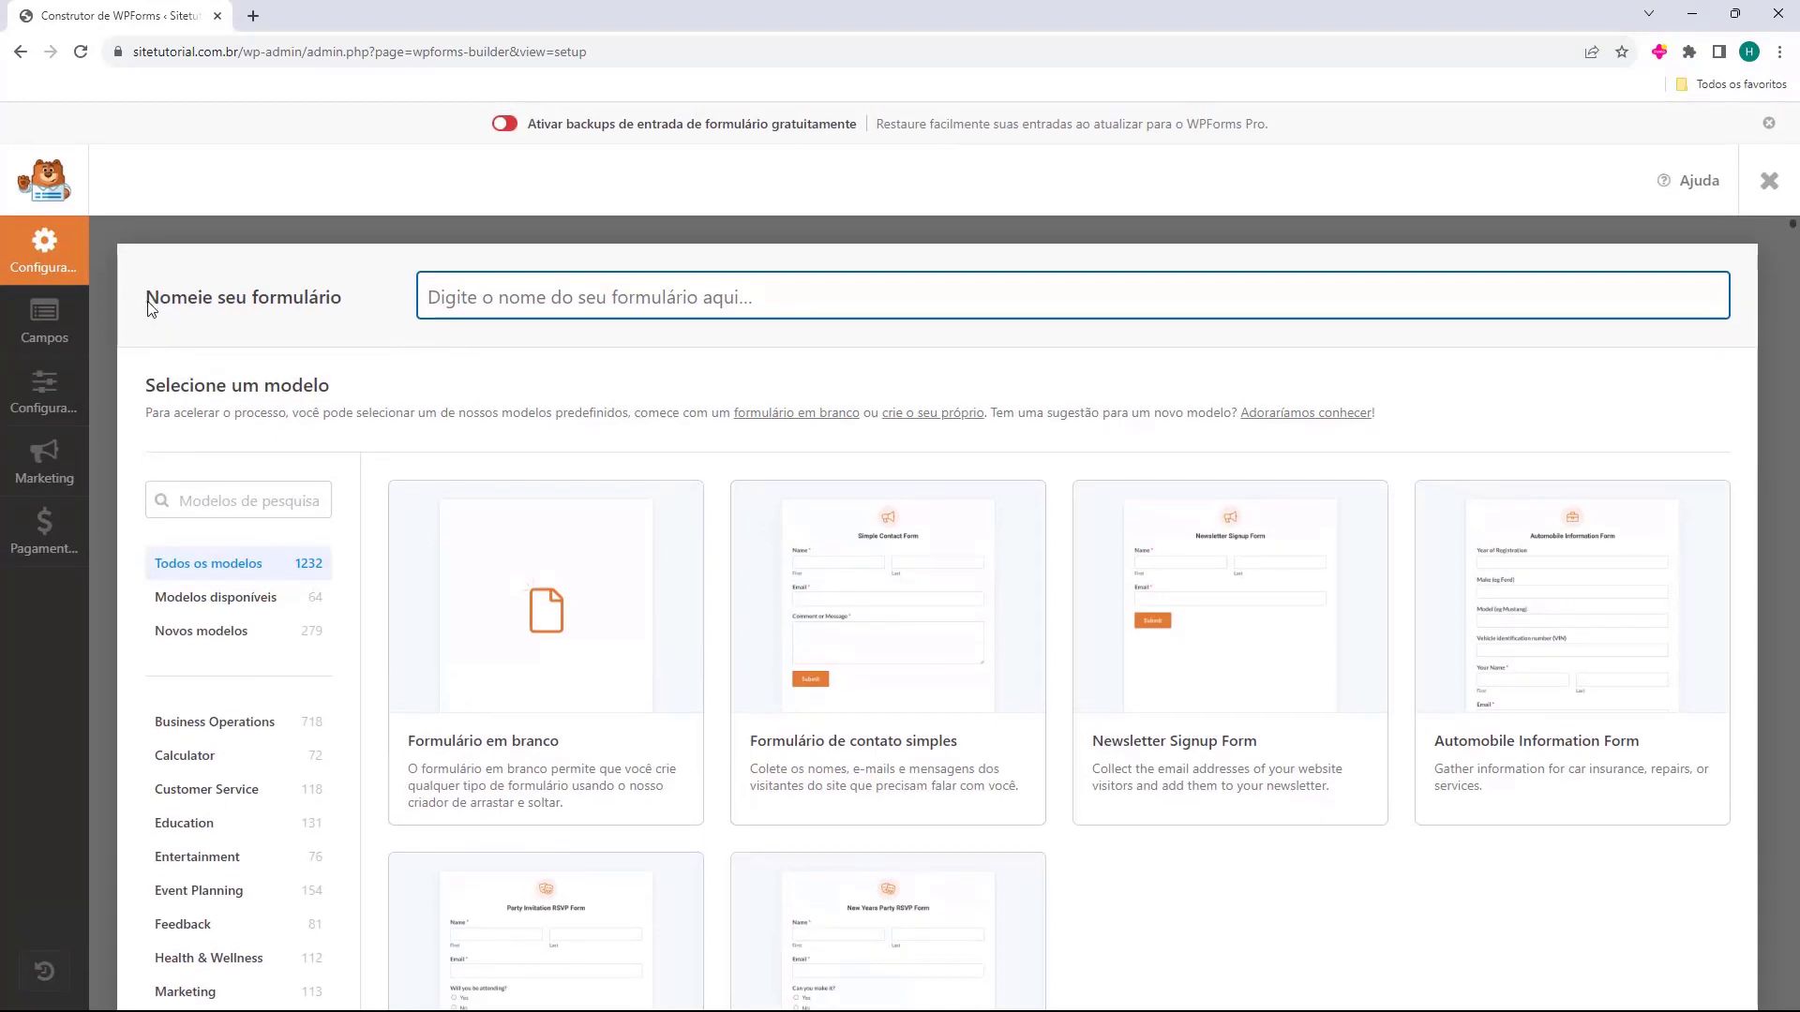
Name the new form Formulario de Contato and build it from the simple contact template.
left_click_drag(148, 307, 225, 320)
left_click(581, 302)
type("Formulario de Contato")
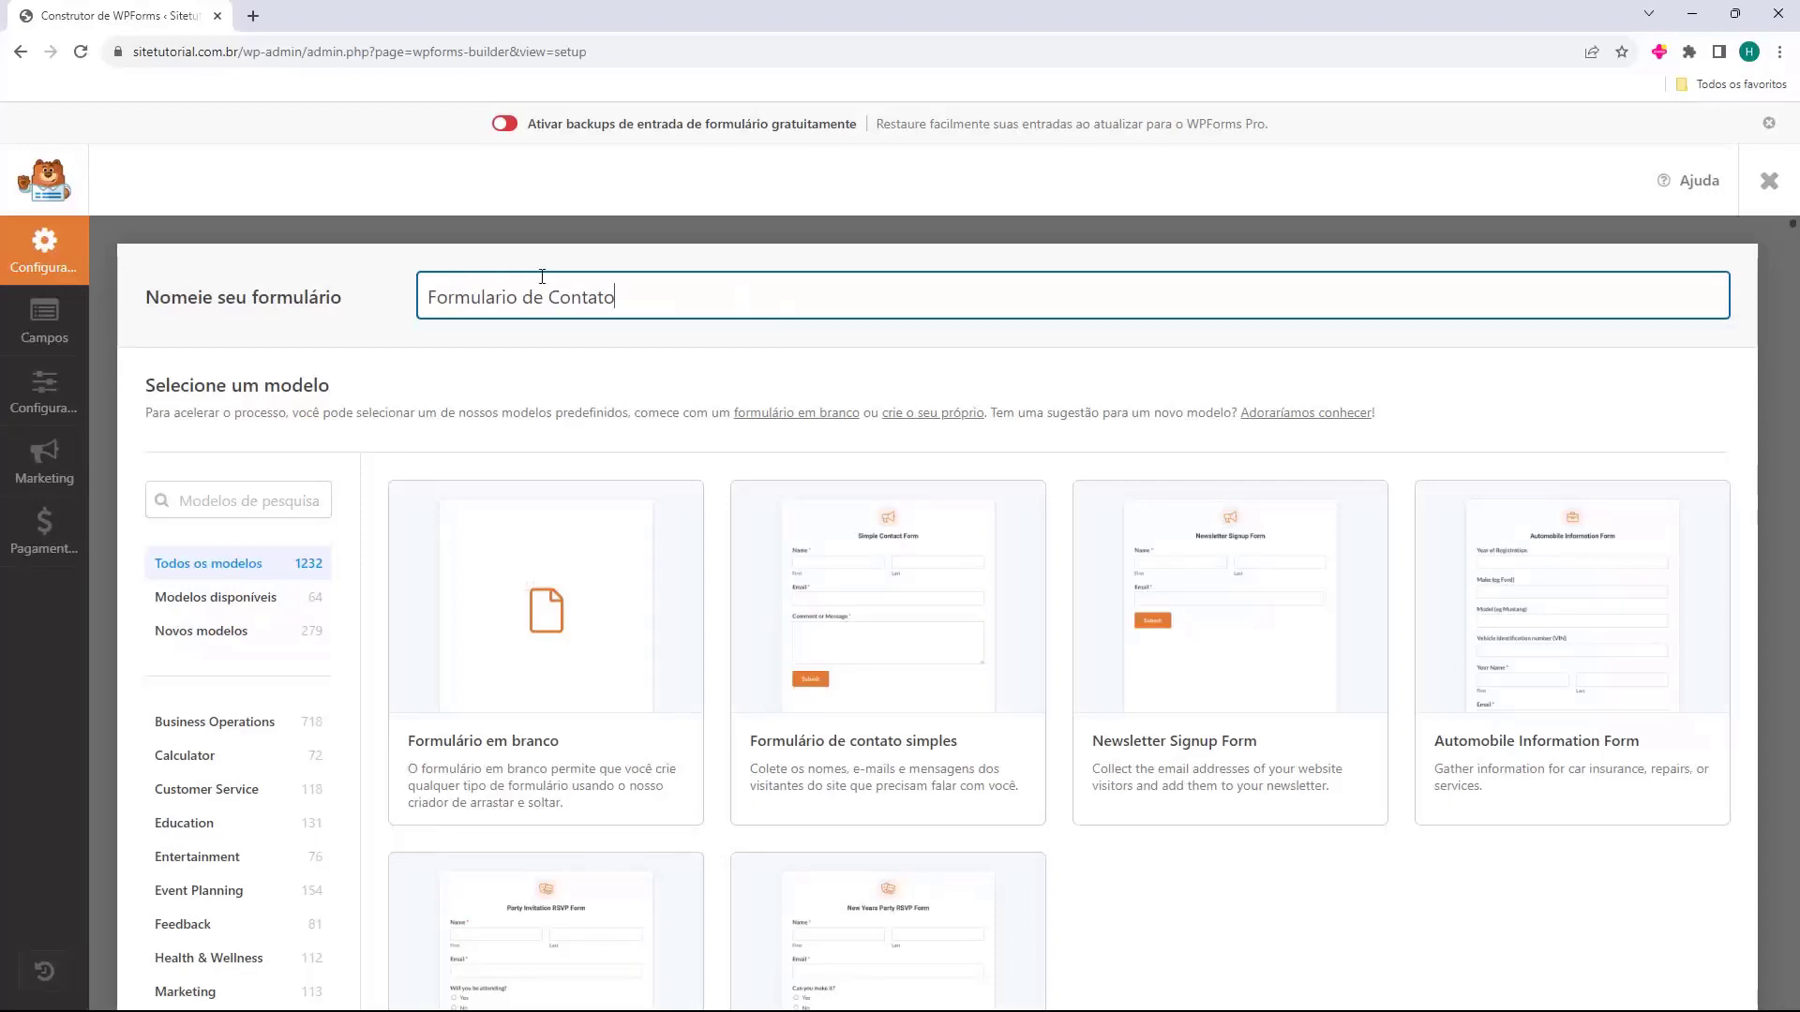
scroll(487, 380, "down", 2)
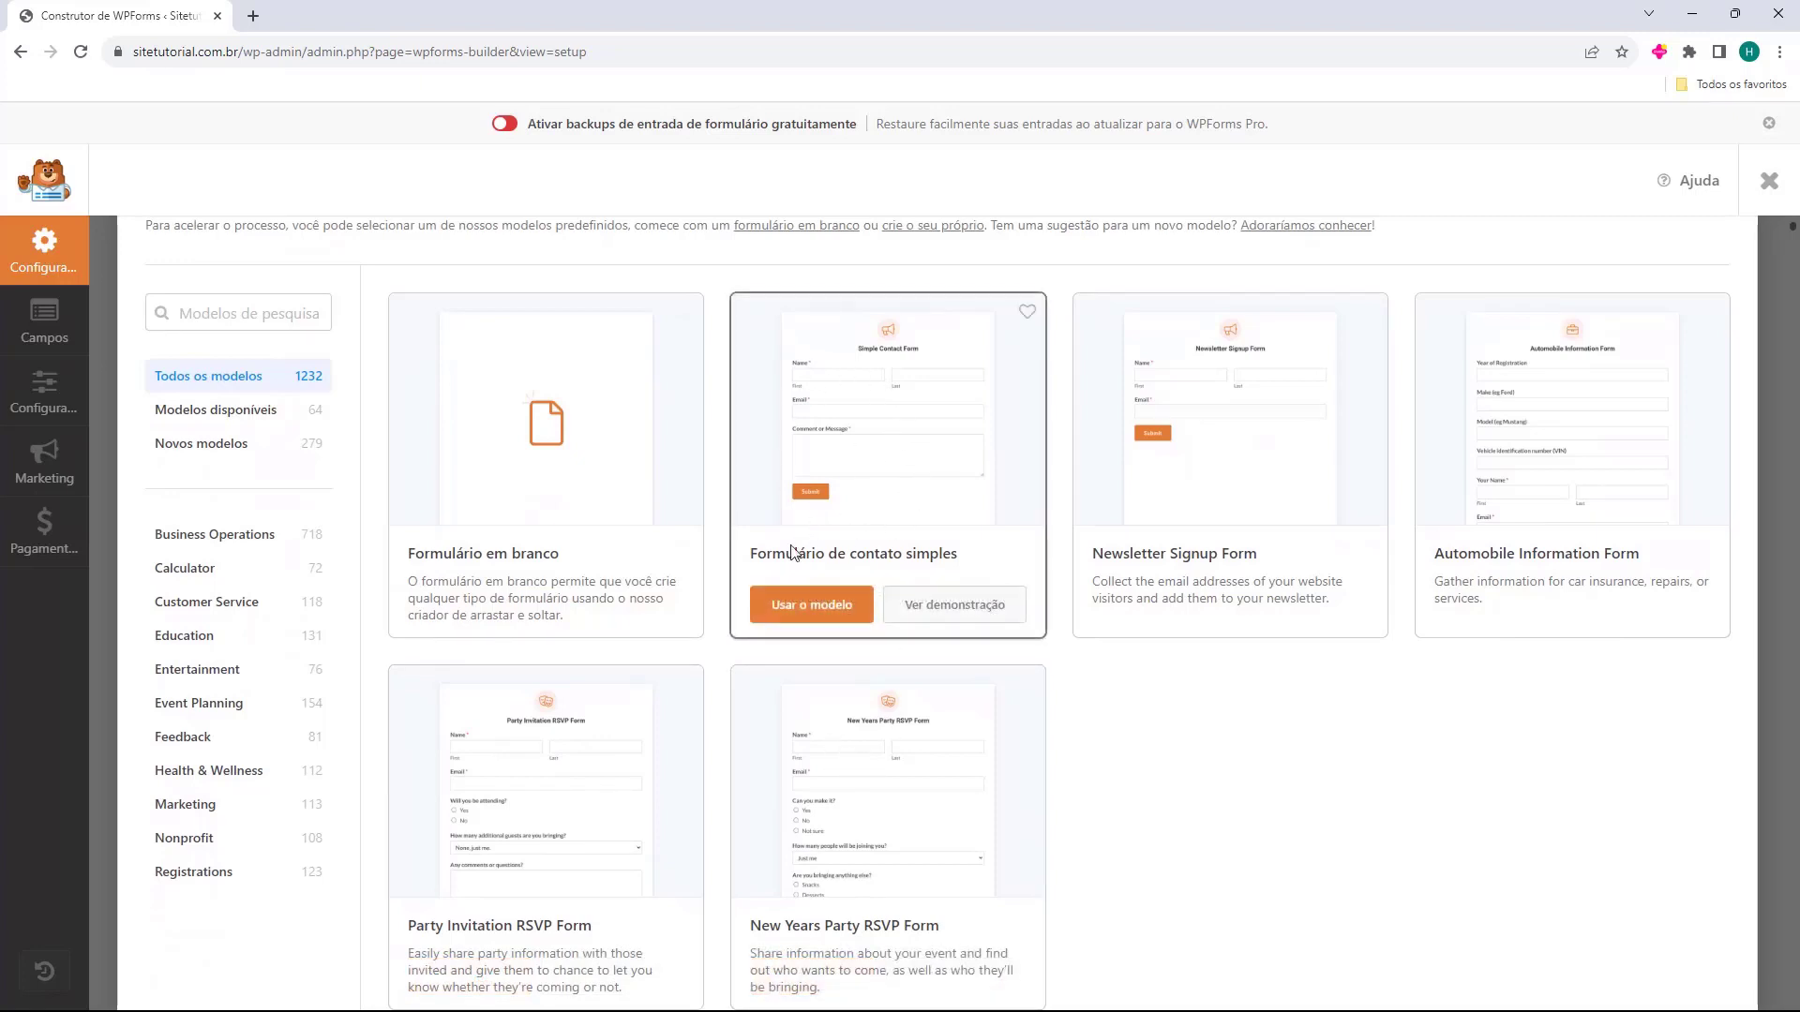
left_click(804, 610)
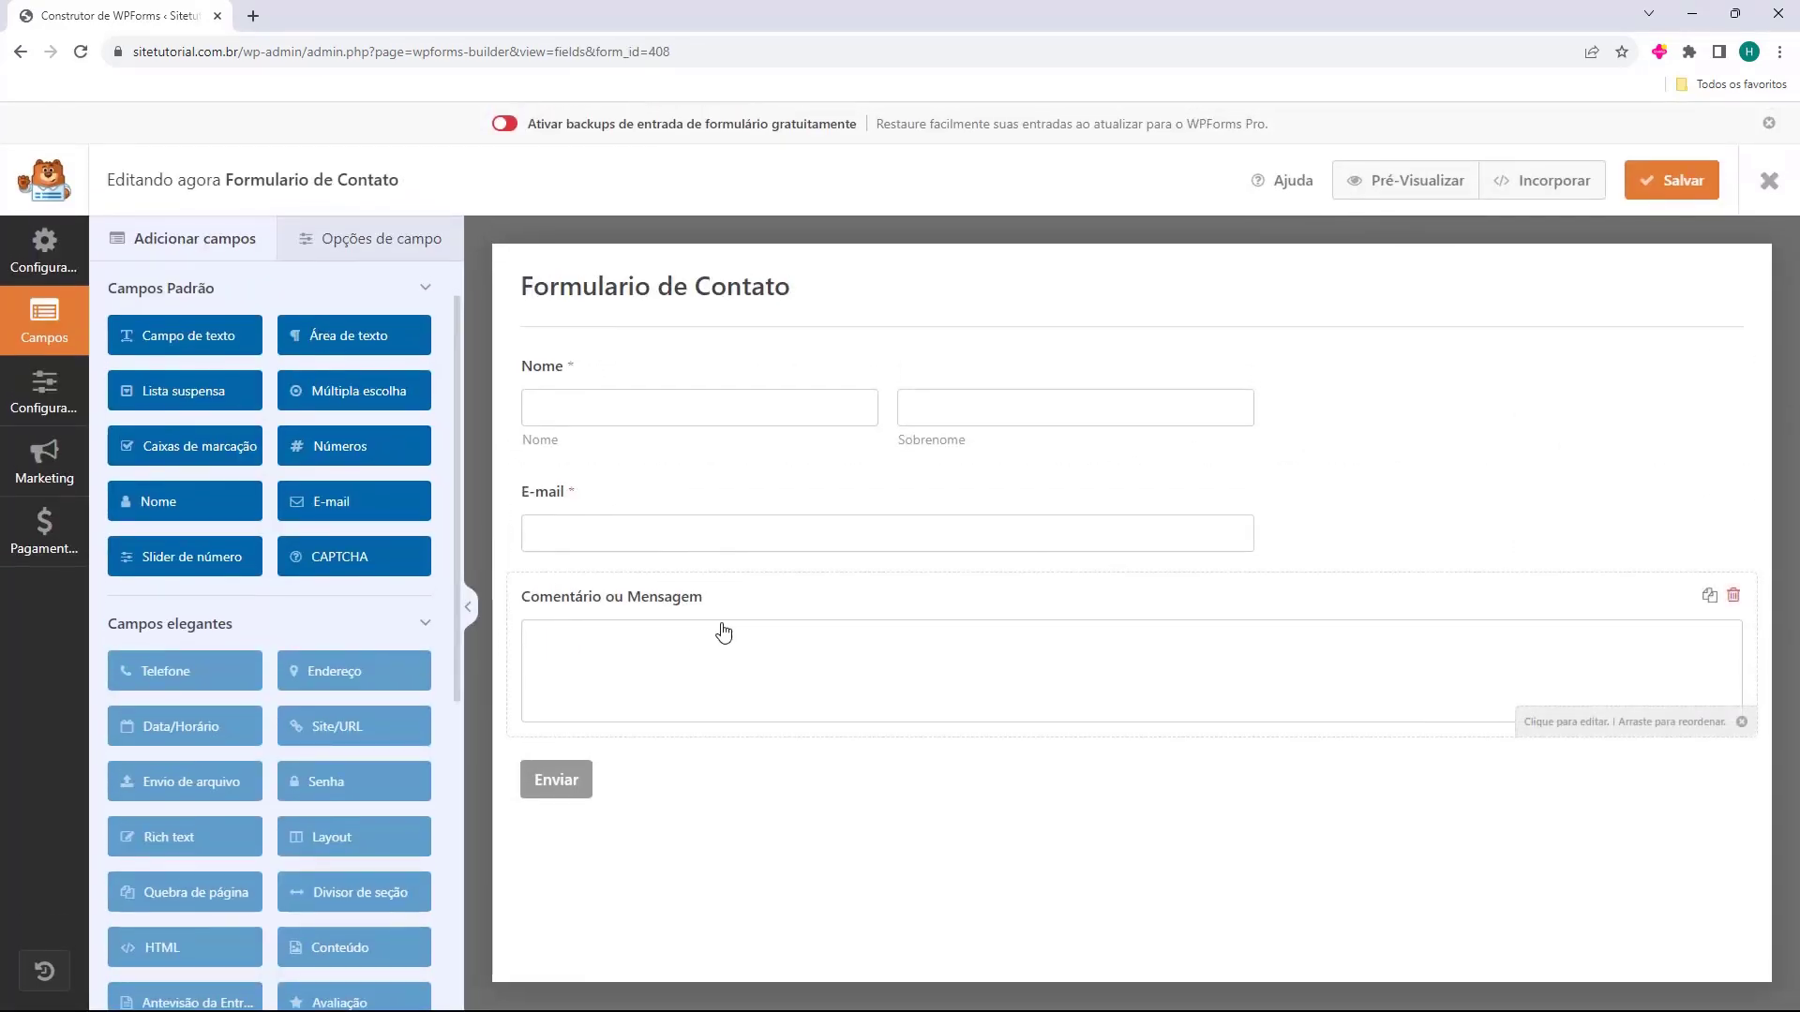
Relabel the comment field to just Mensagem.
left_click(683, 612)
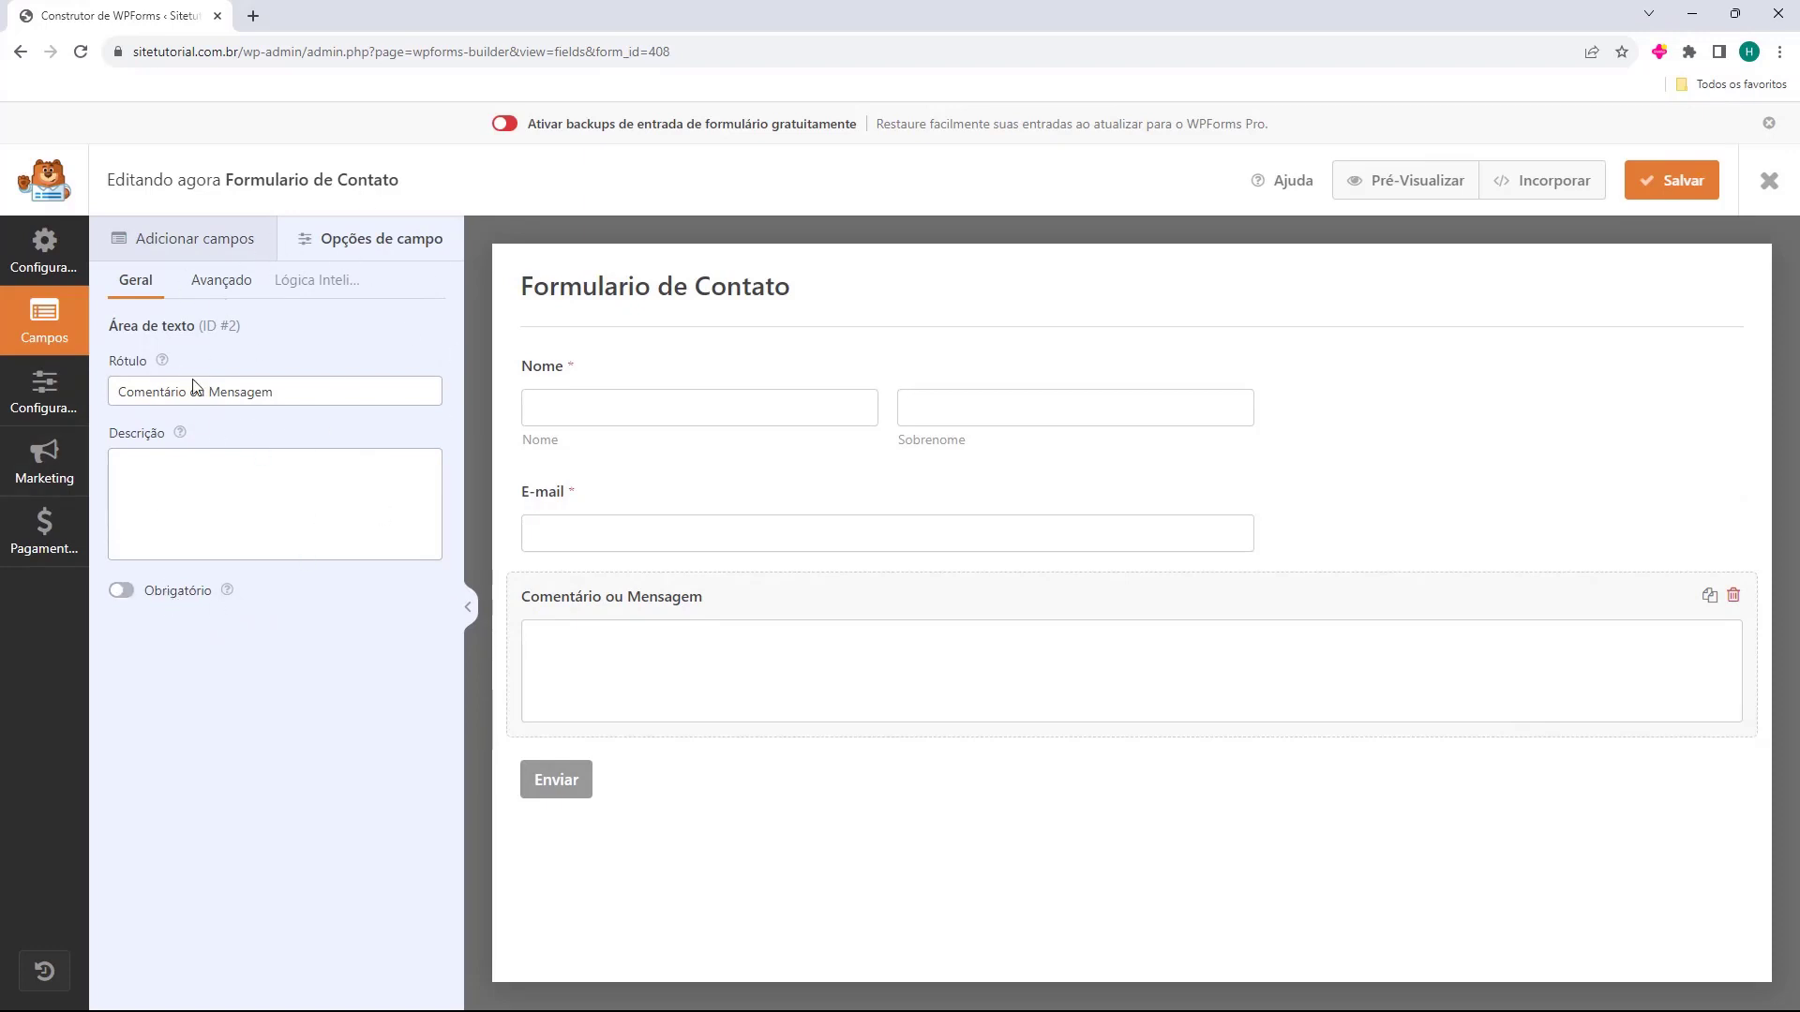
left_click(171, 394)
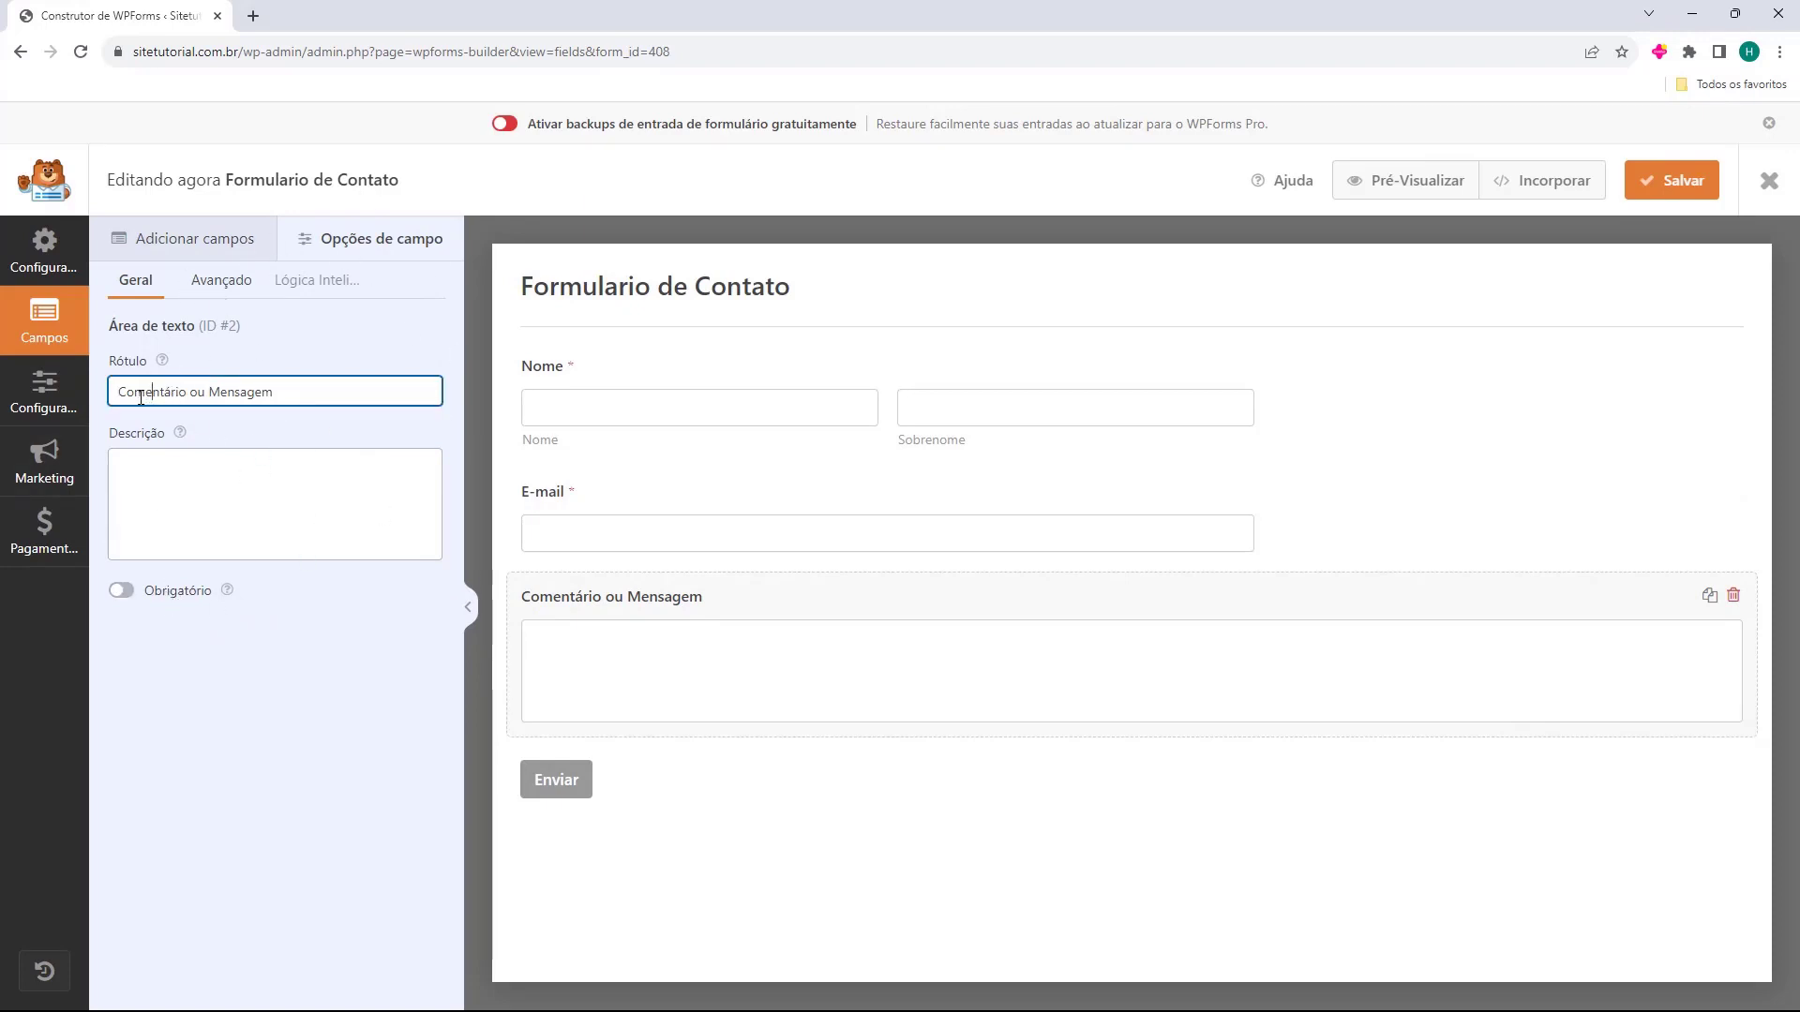
left_click_drag(208, 394, 114, 396)
key("BackSpace")
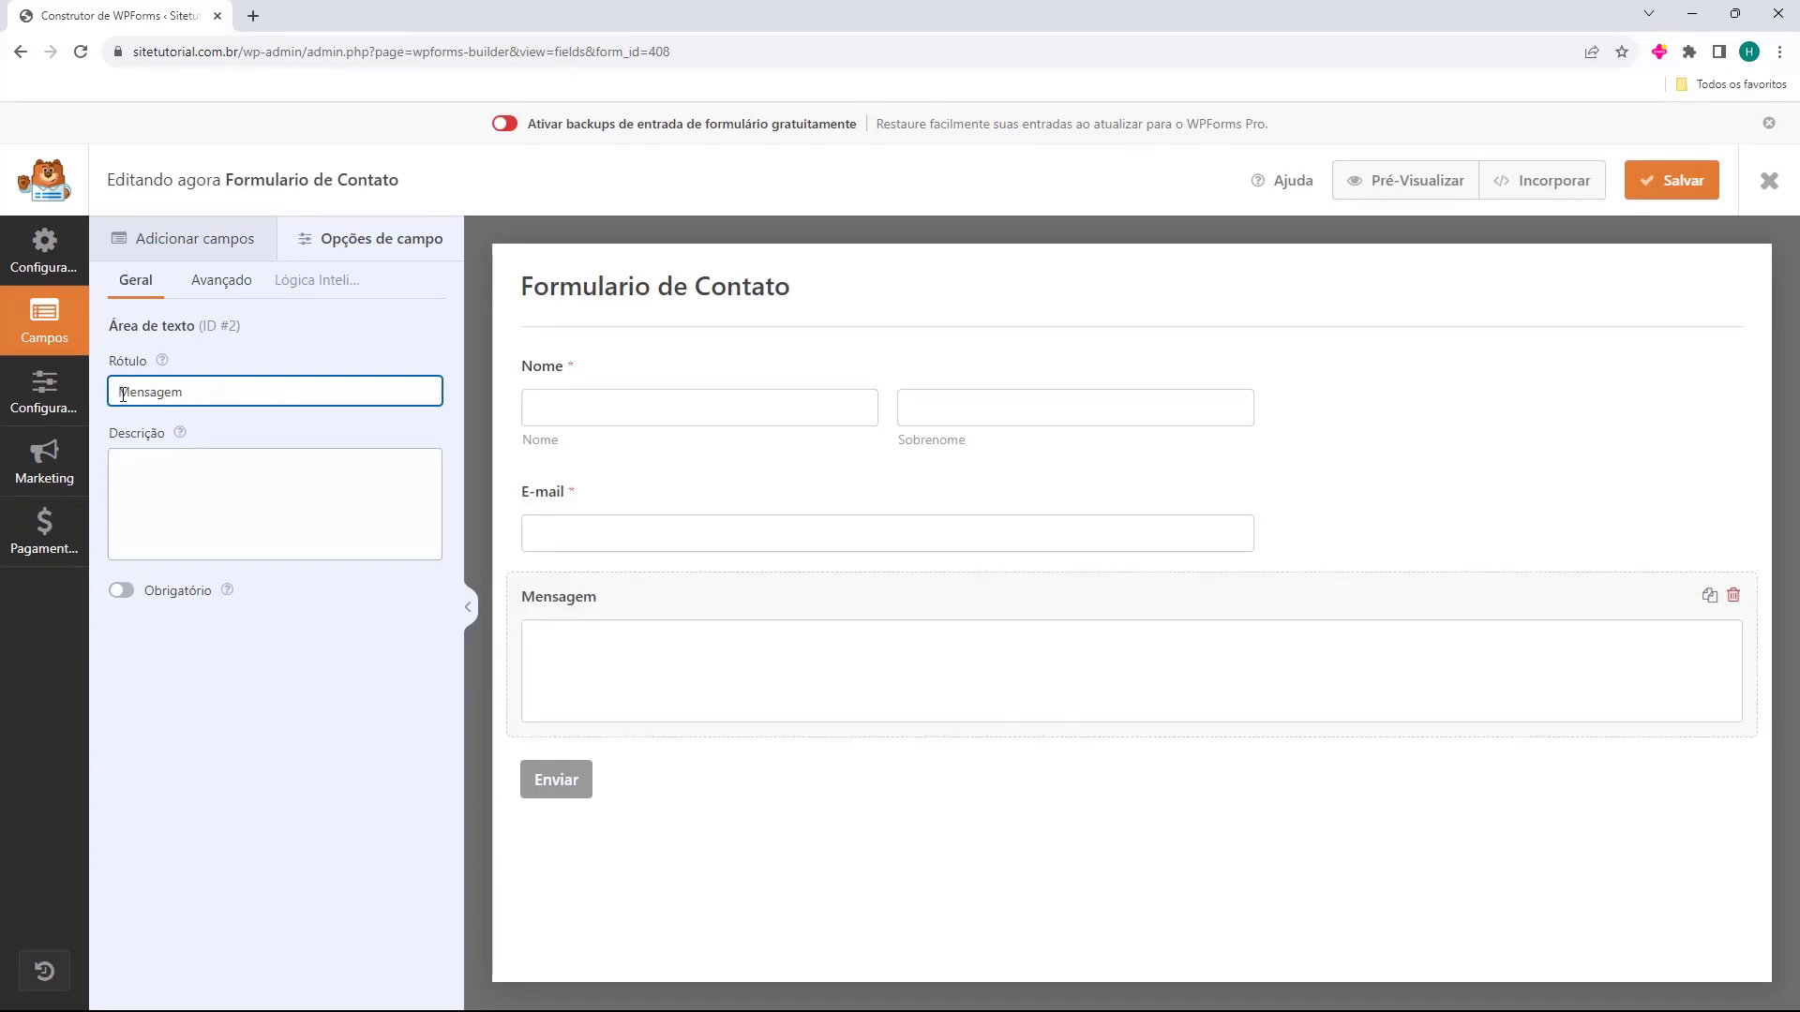
Set the Nome field's format to Simples and save the form.
left_click(558, 385)
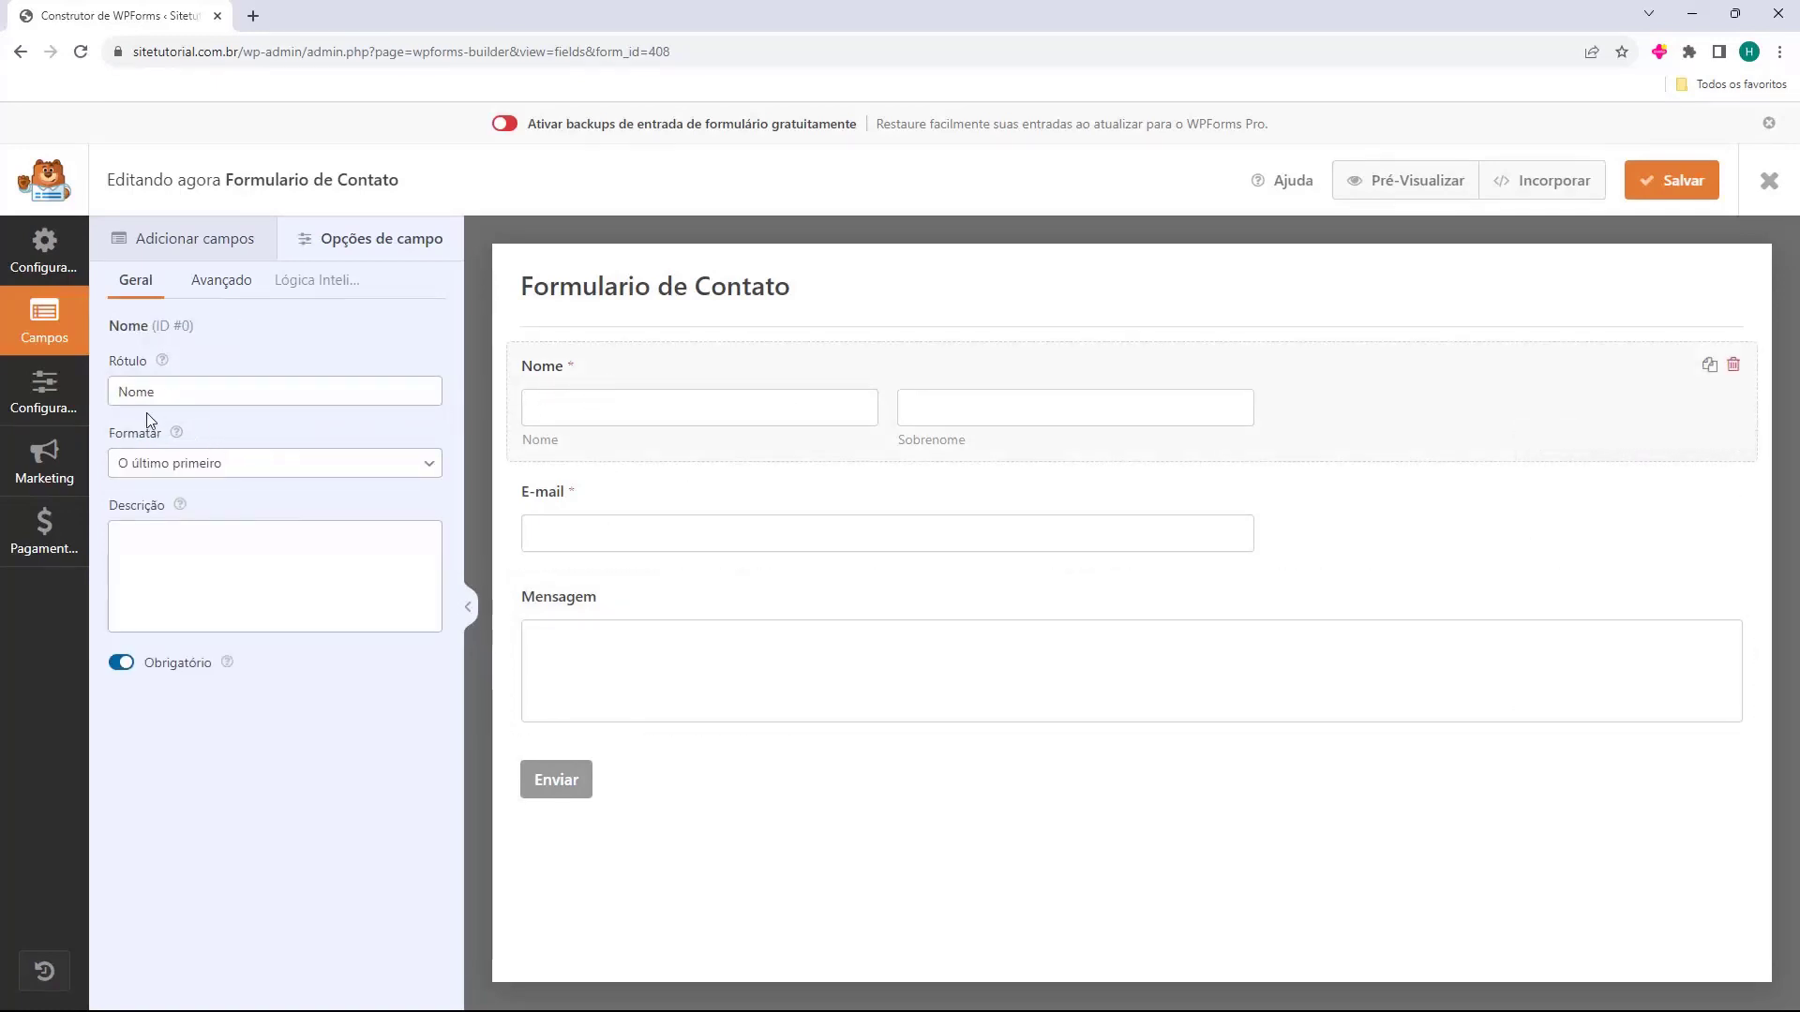
left_click(131, 476)
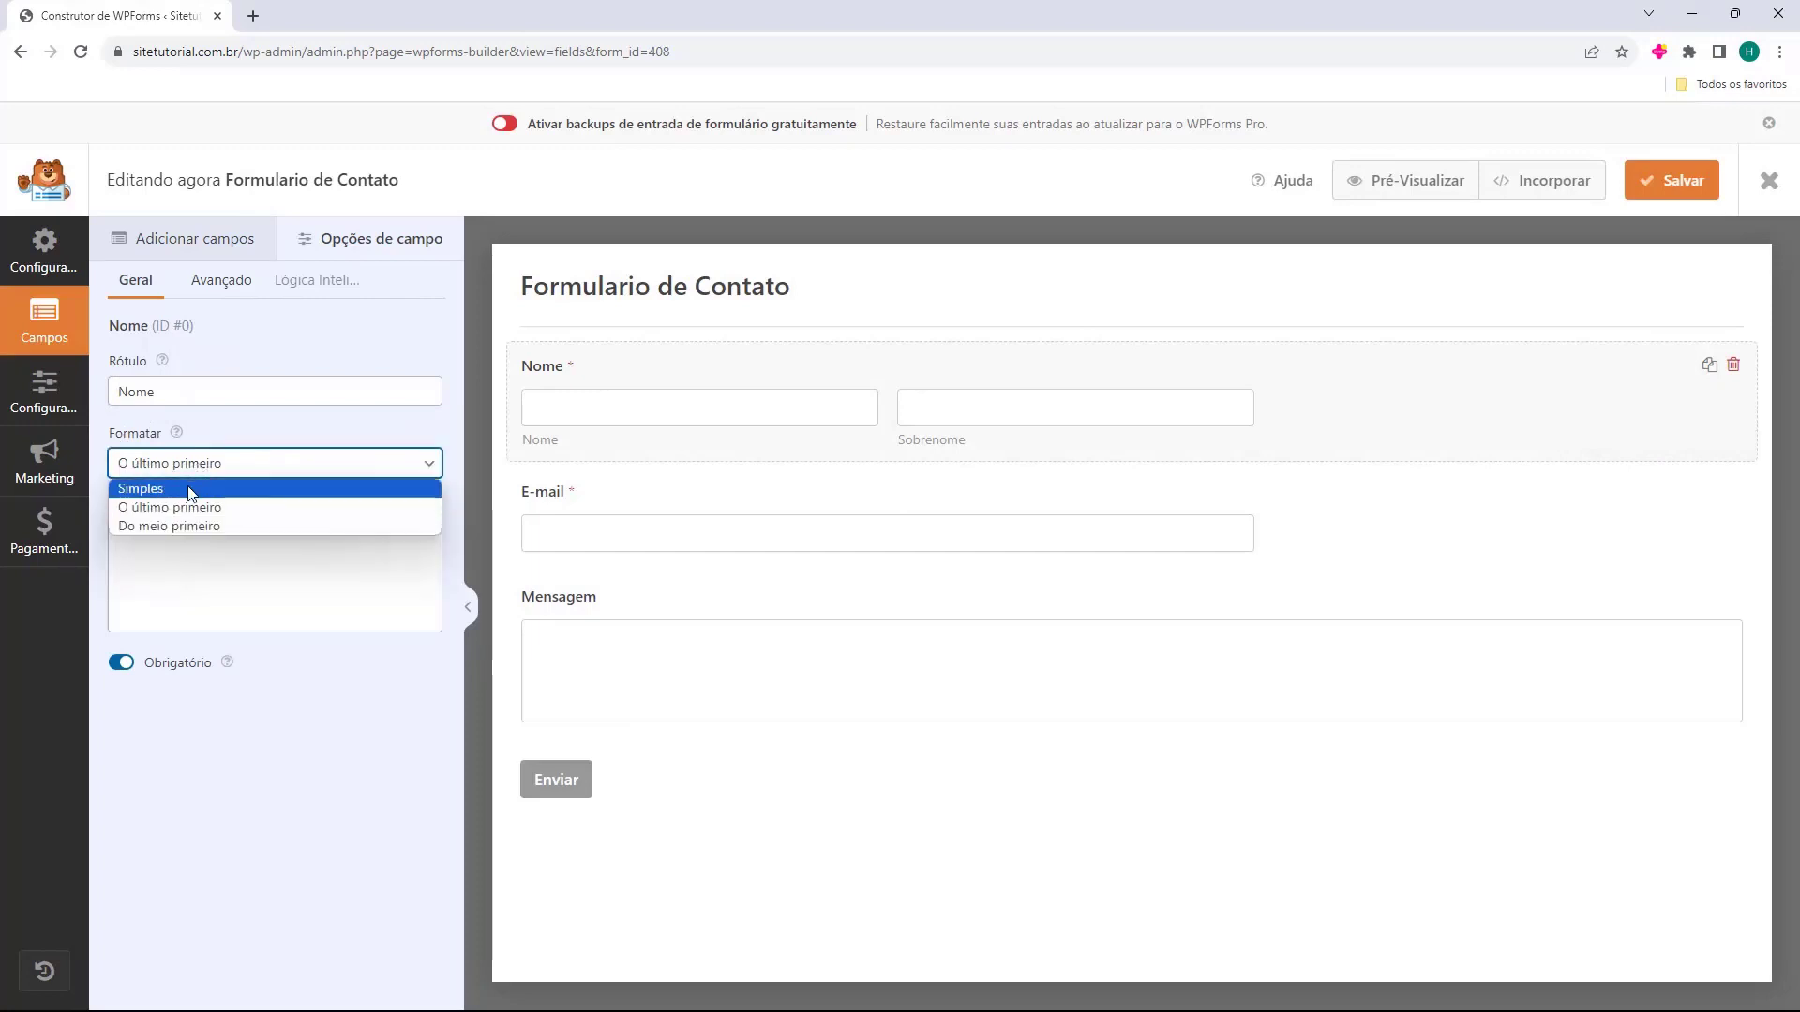
left_click(192, 484)
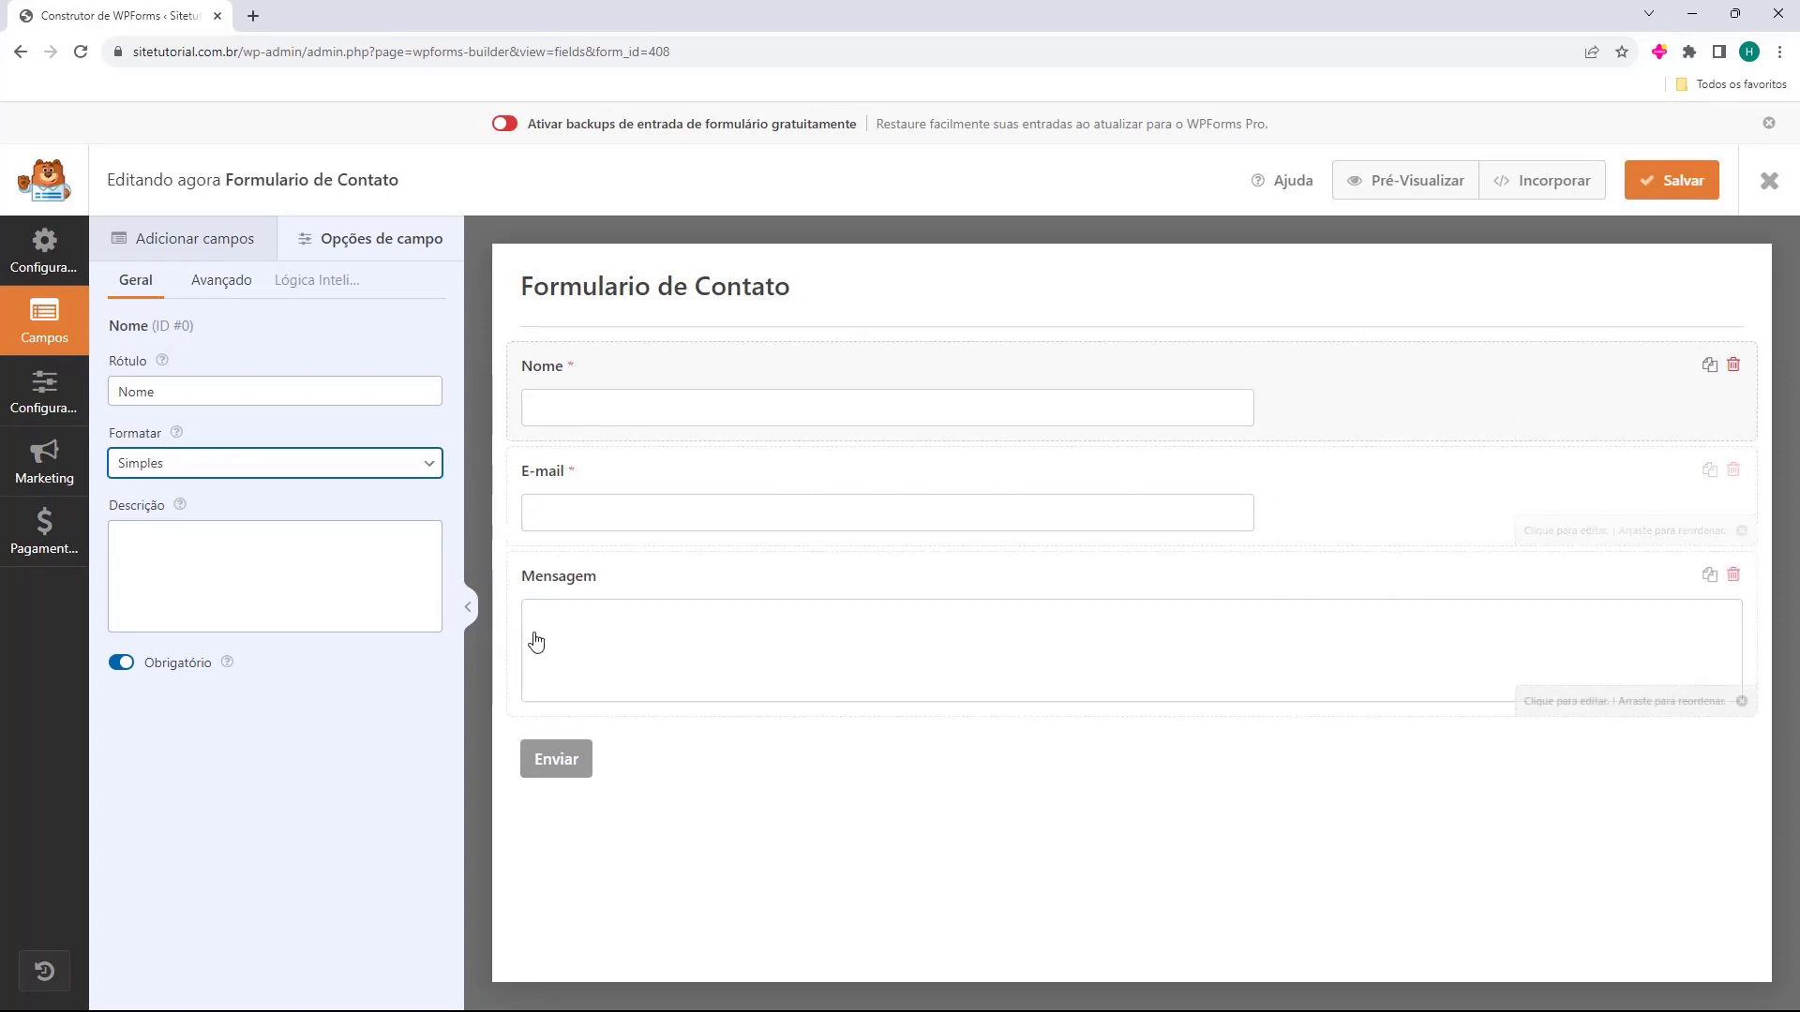
left_click(634, 751)
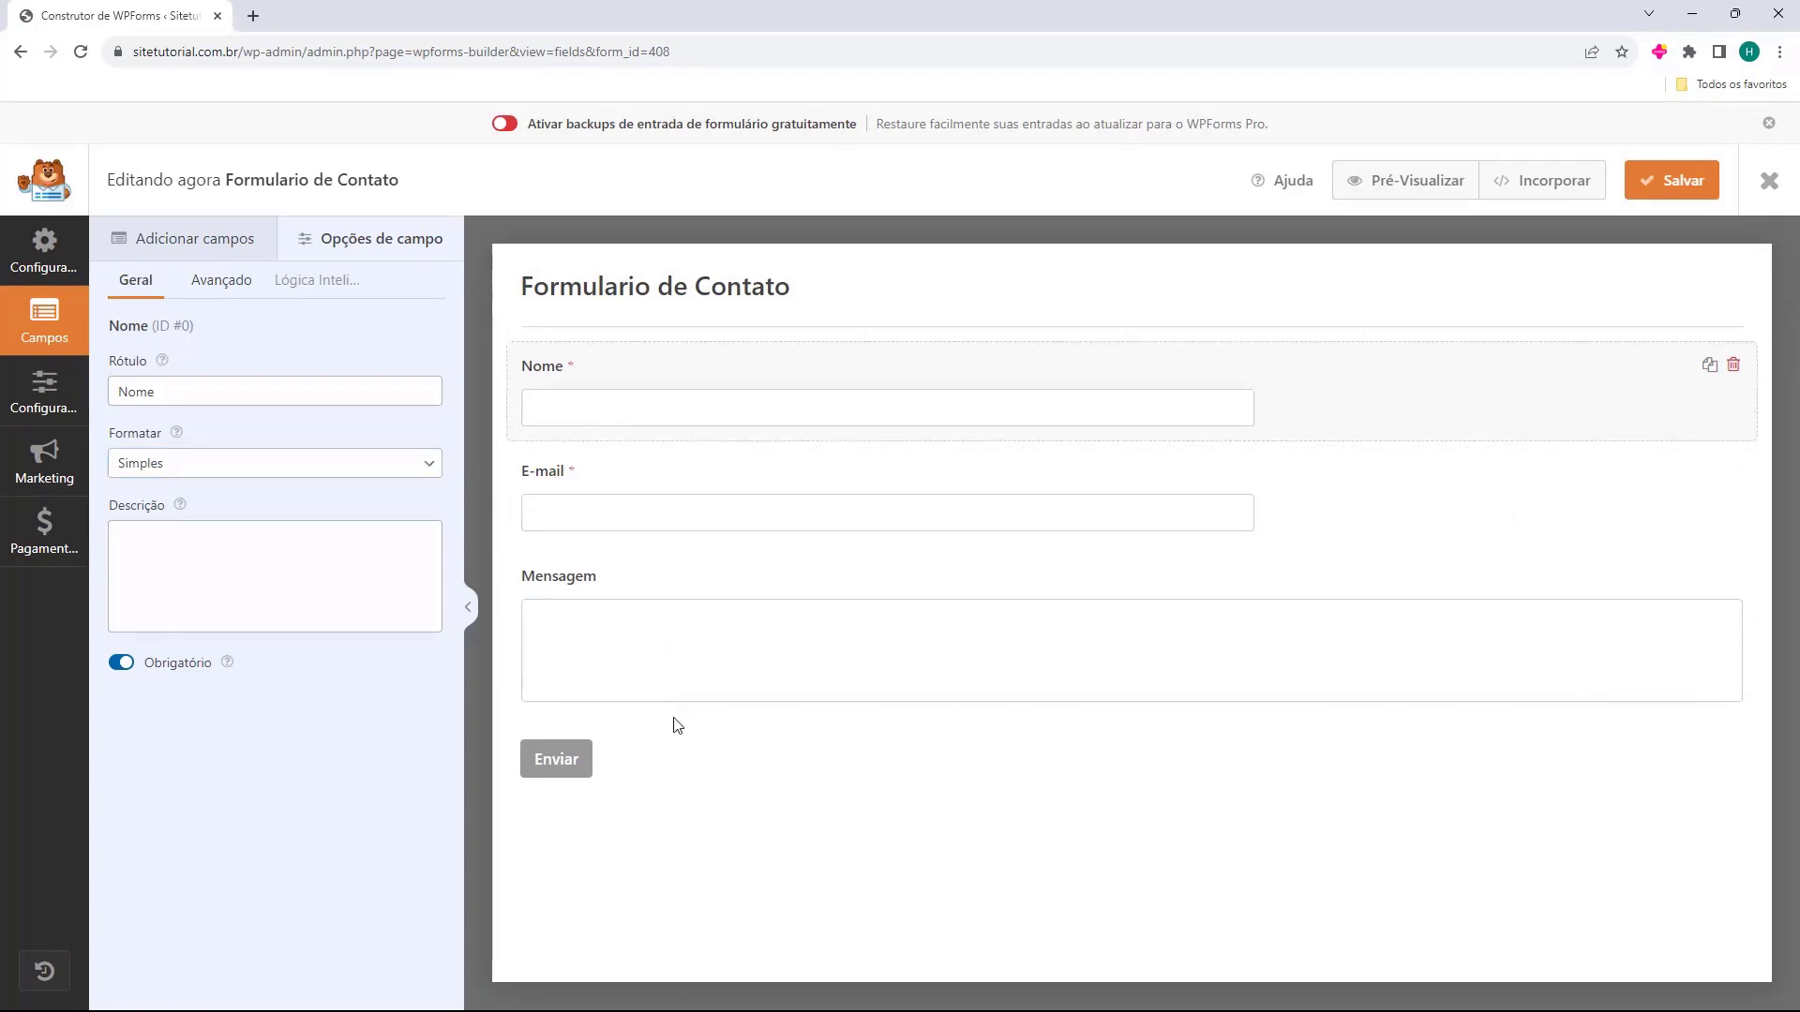
left_click(1655, 193)
Start a new form named Newsletter from the Newsletter Signup Form template.
left_click(1769, 183)
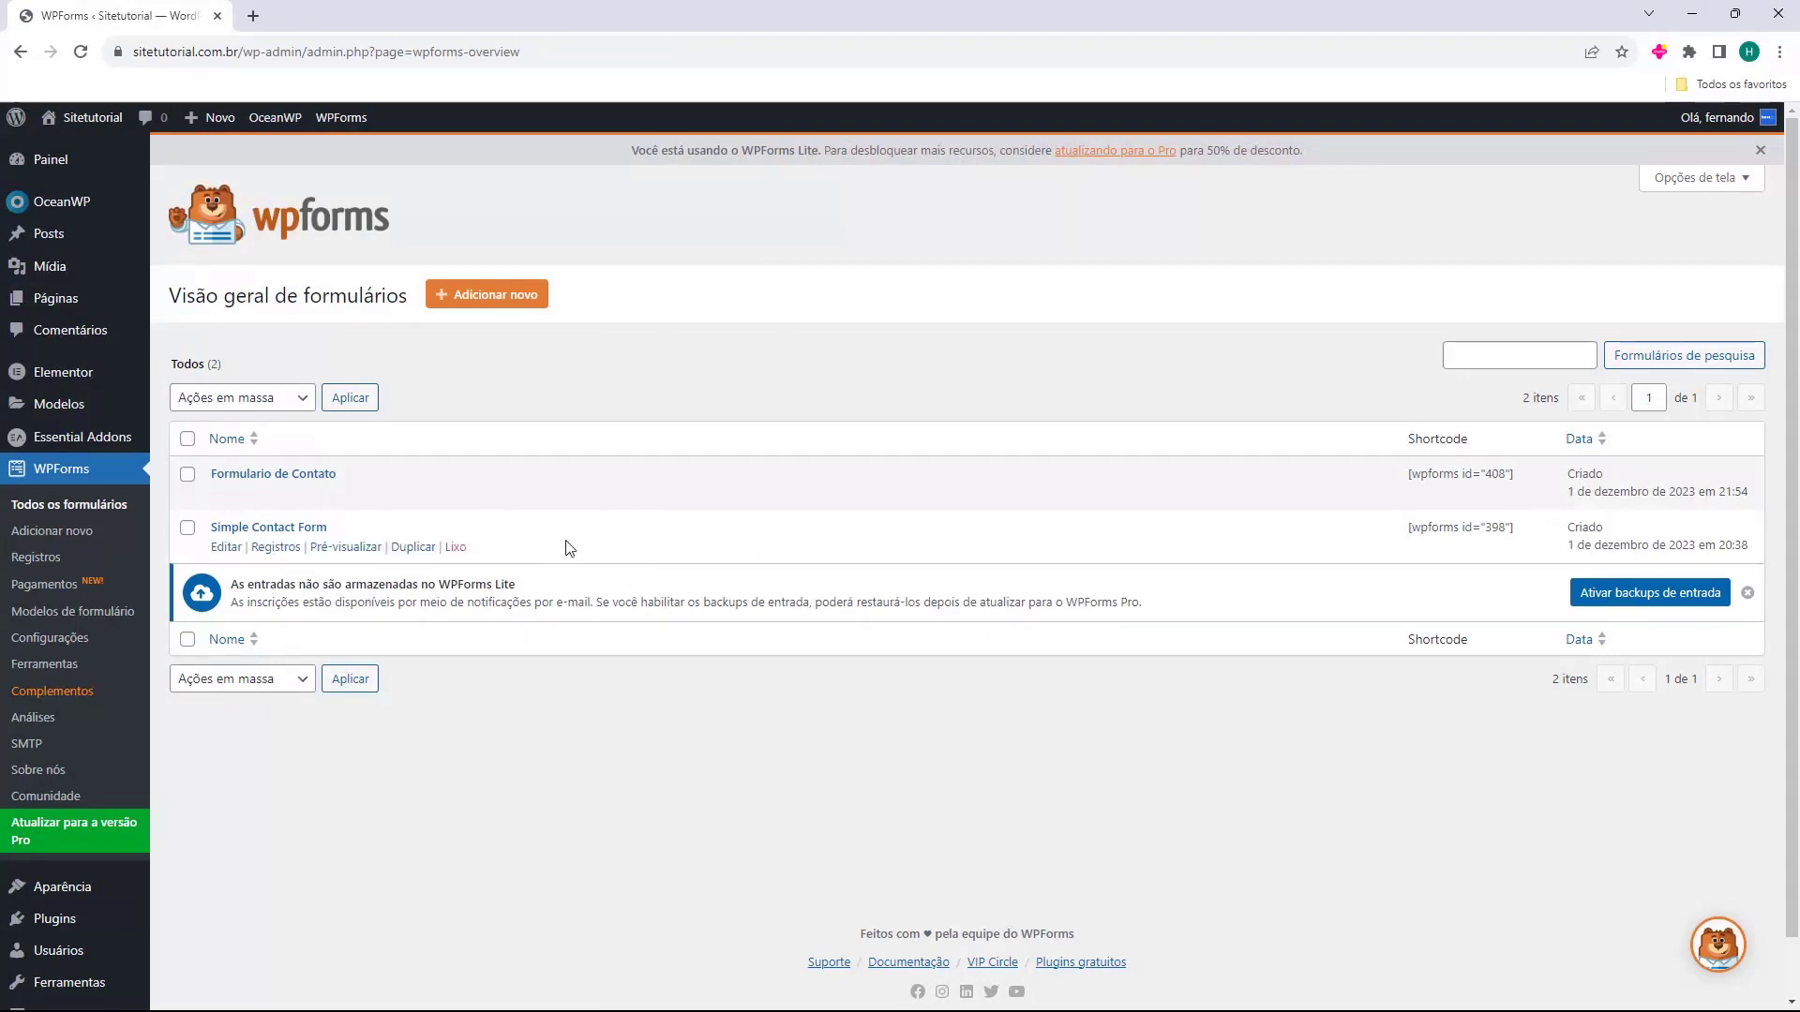
left_click_drag(210, 475, 364, 477)
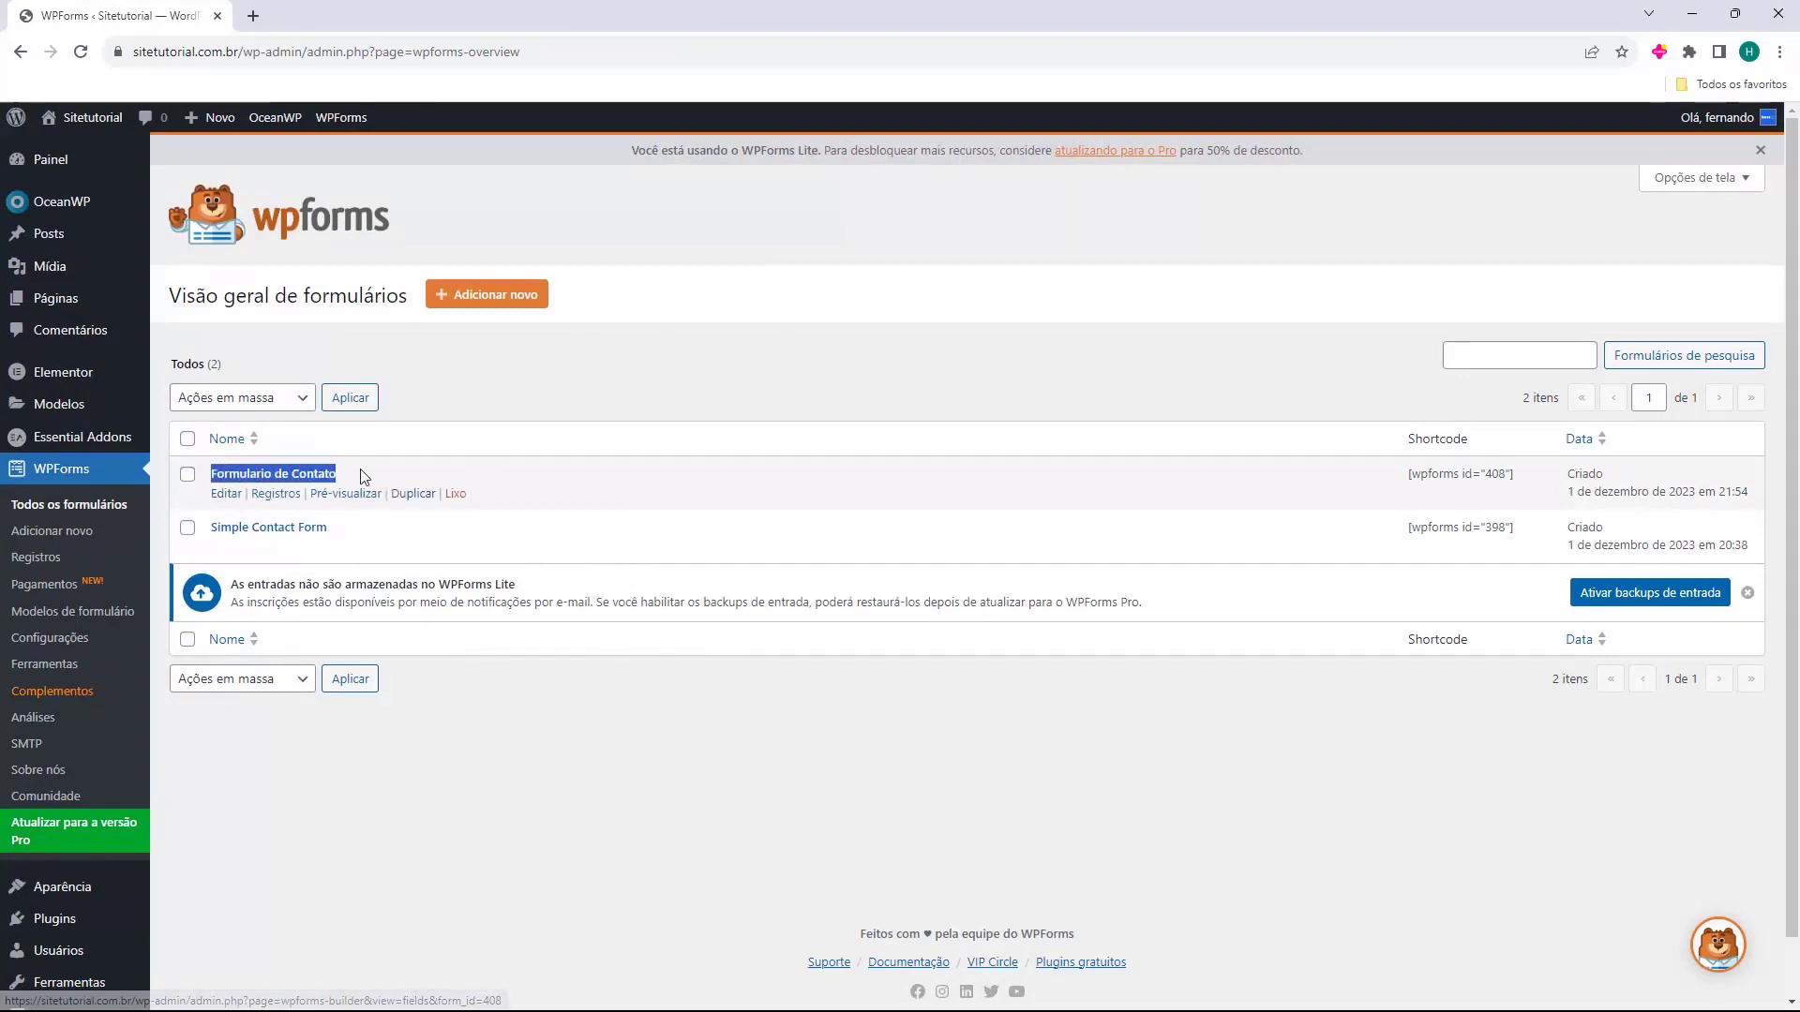
left_click(488, 308)
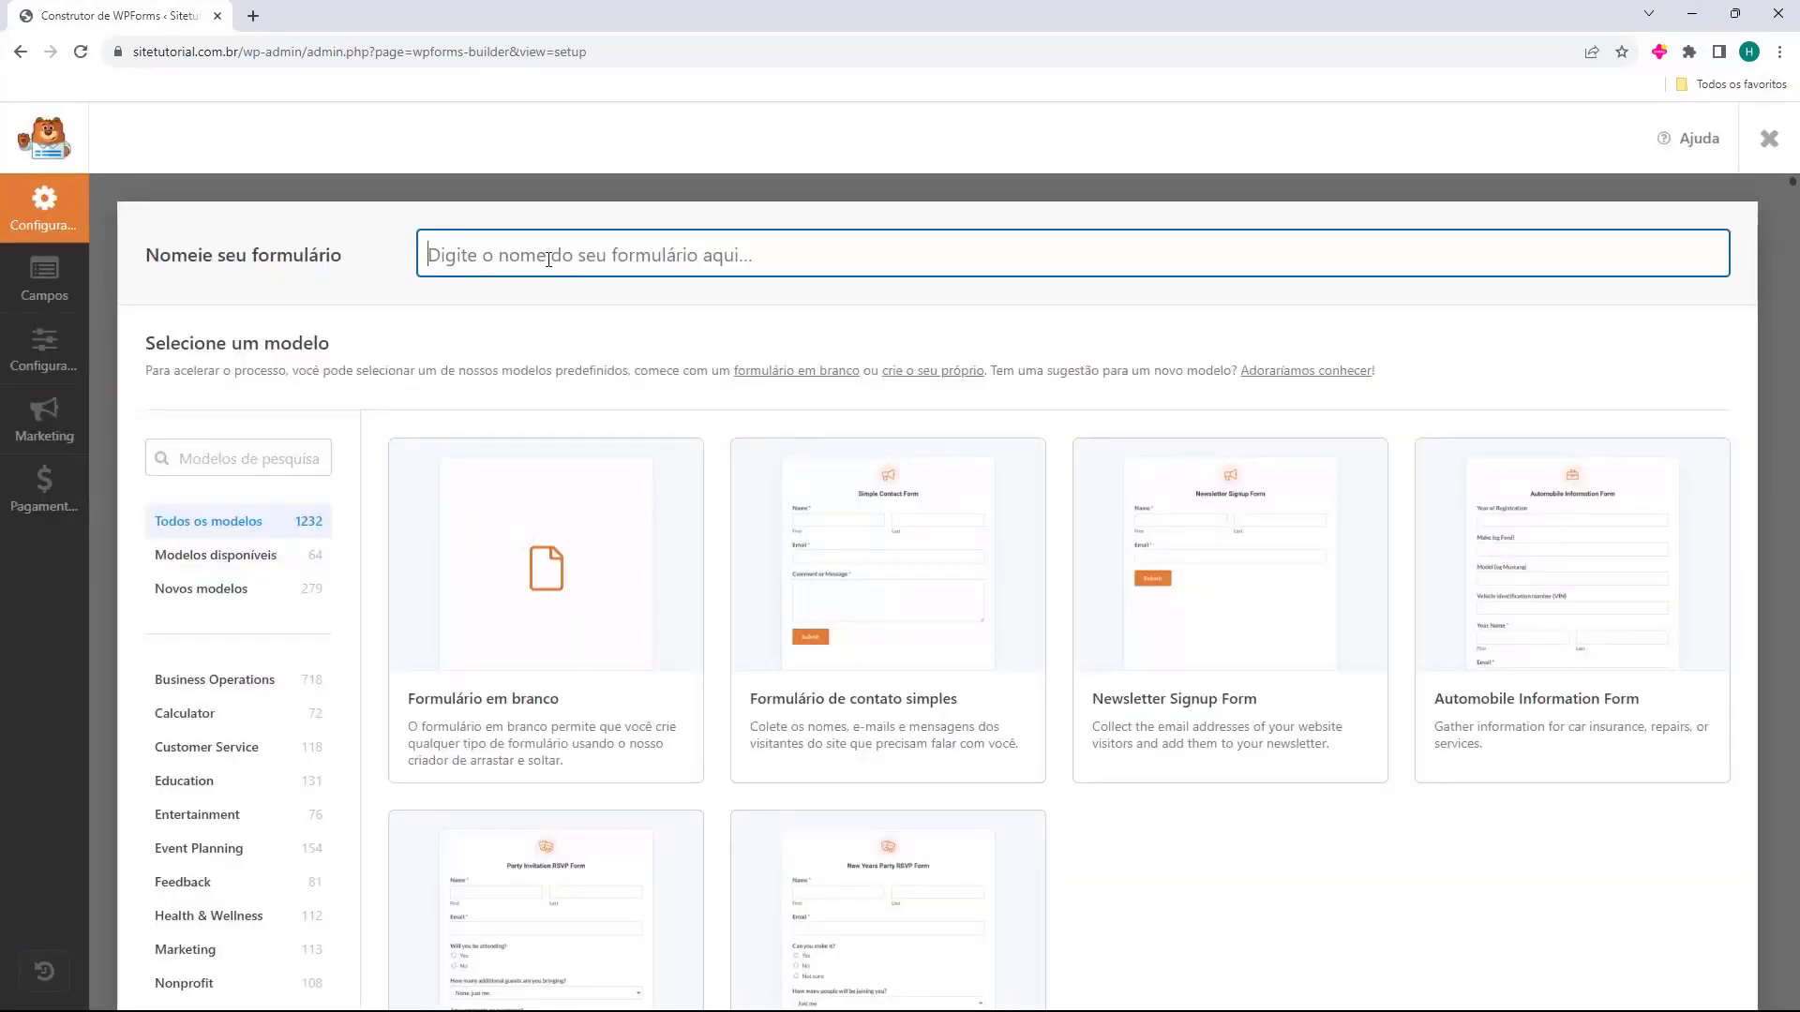
type("Newsletter")
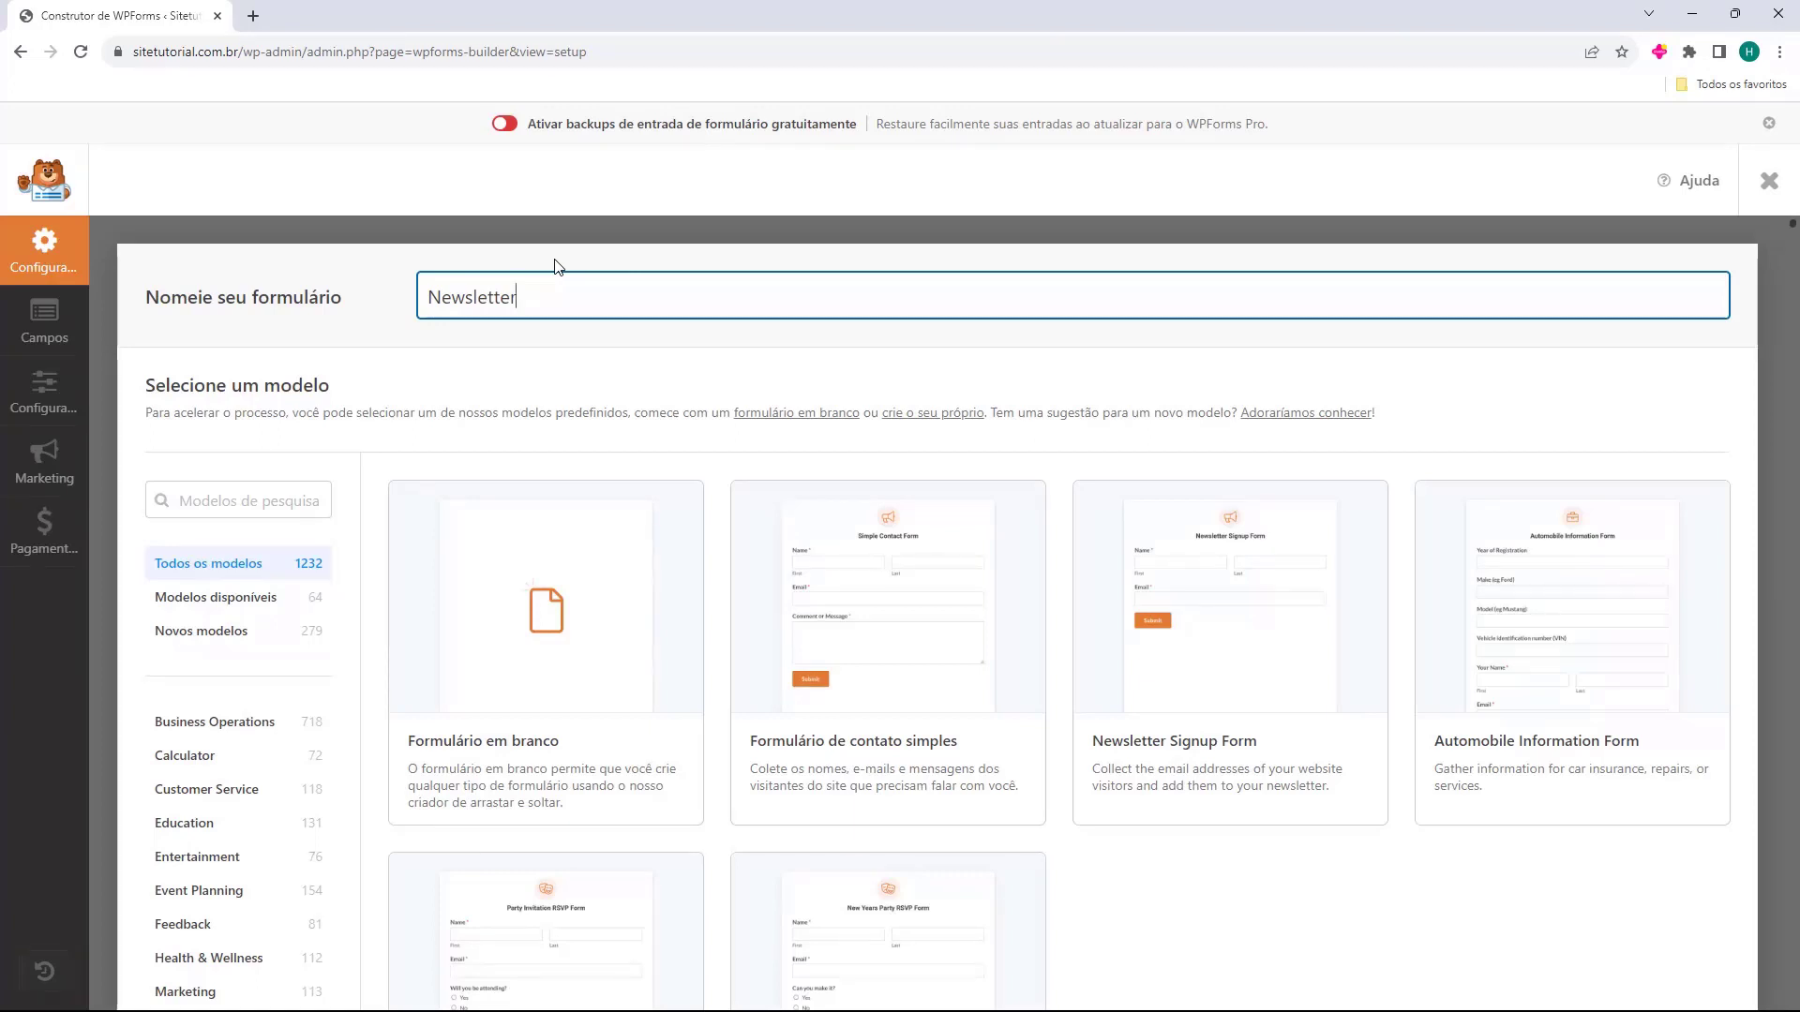
scroll(523, 339, "down", 1)
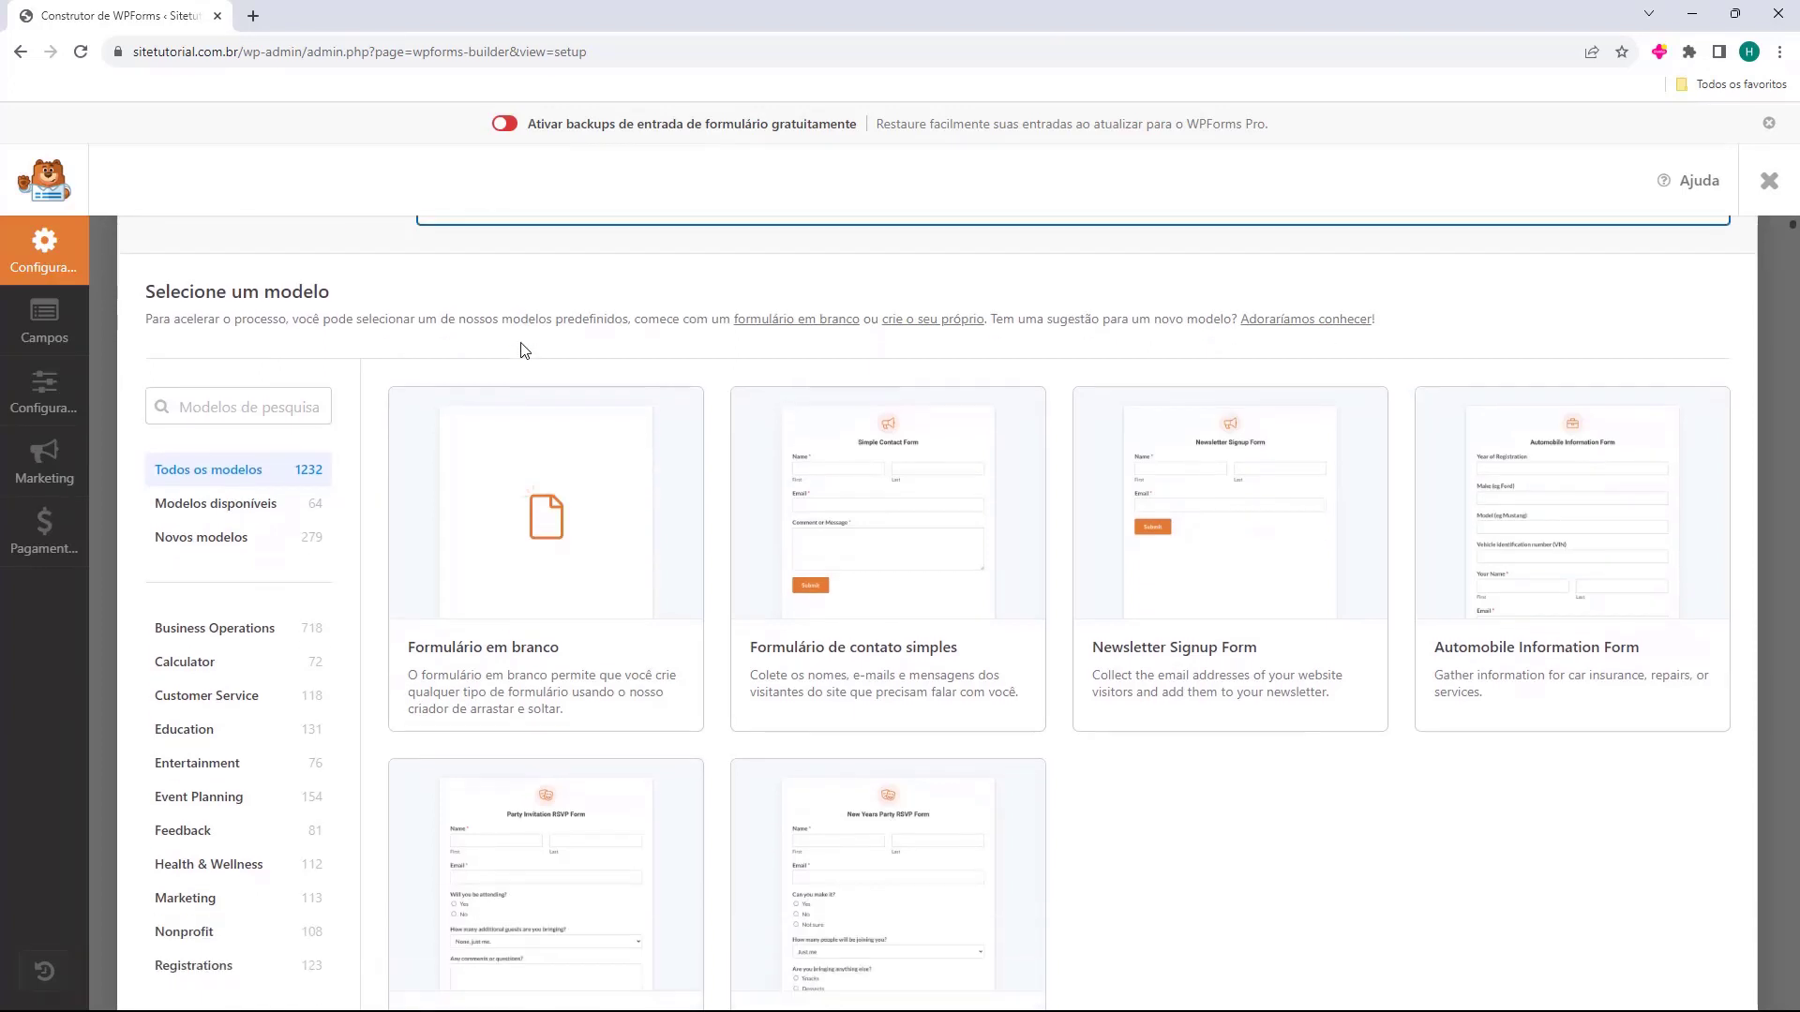
mouse_move(1107, 659)
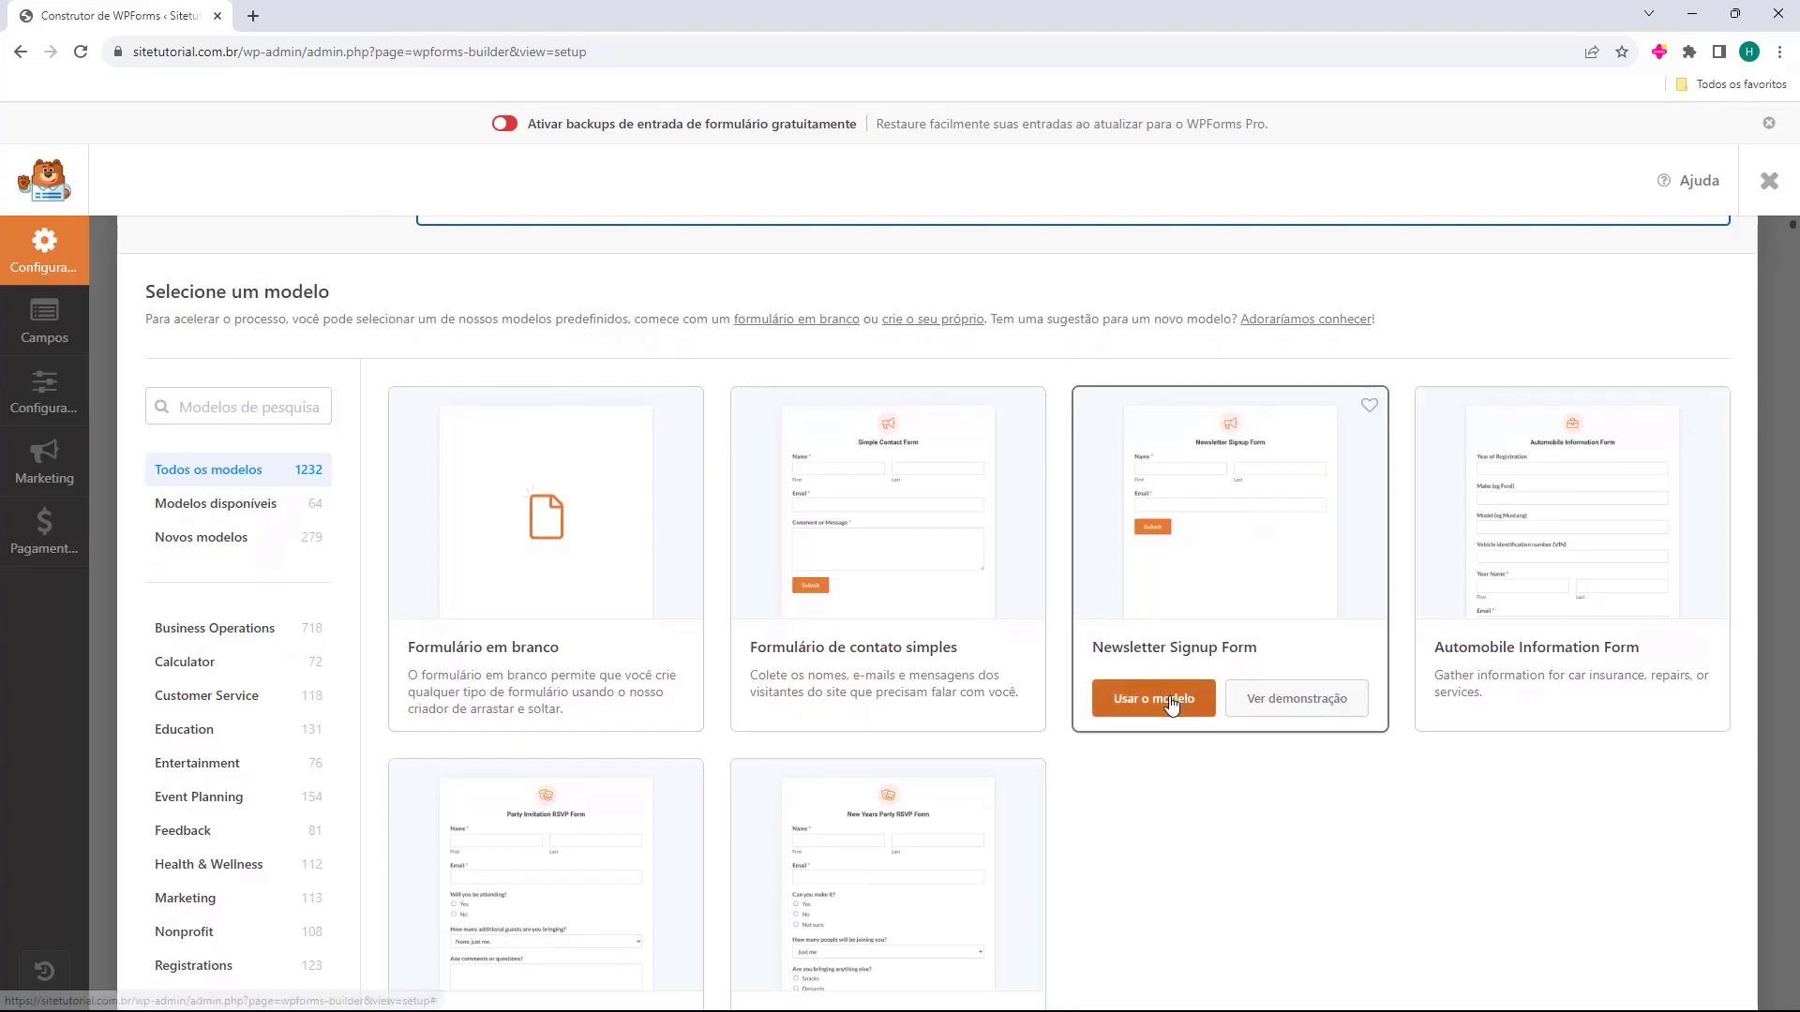
left_click(1162, 701)
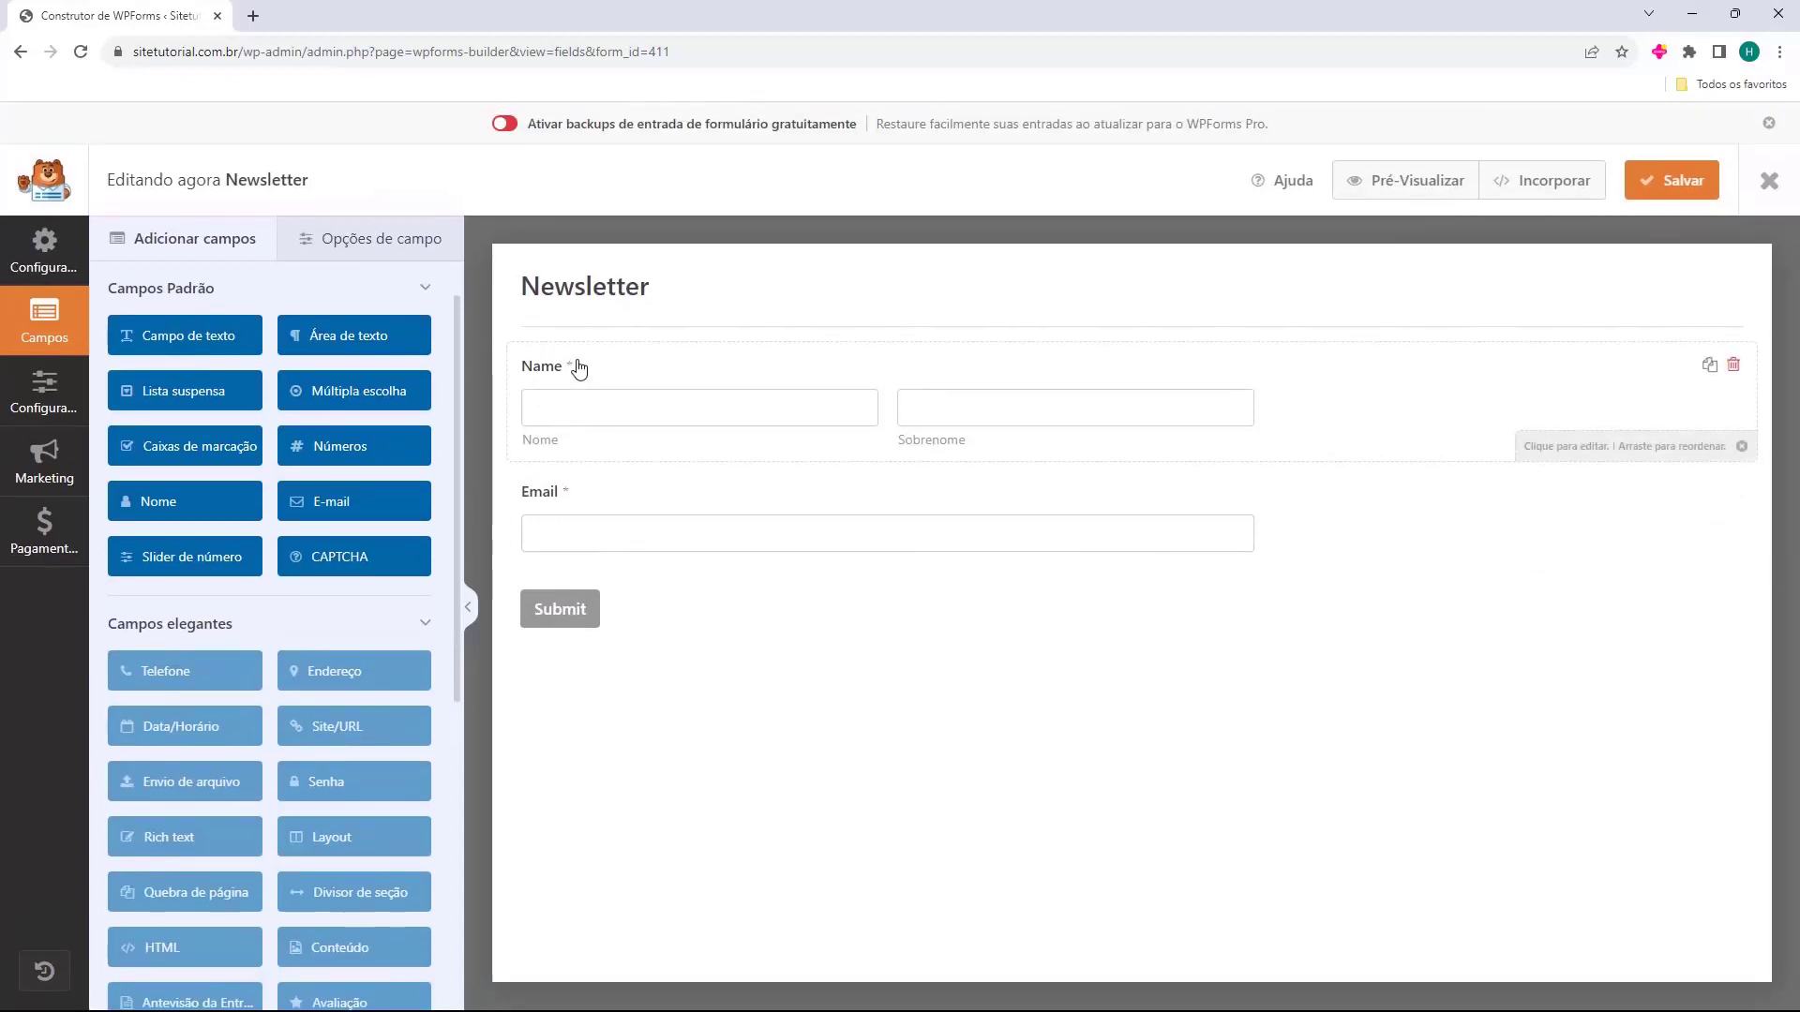
Set the Name field's format to Simples, a single input box.
left_click(613, 390)
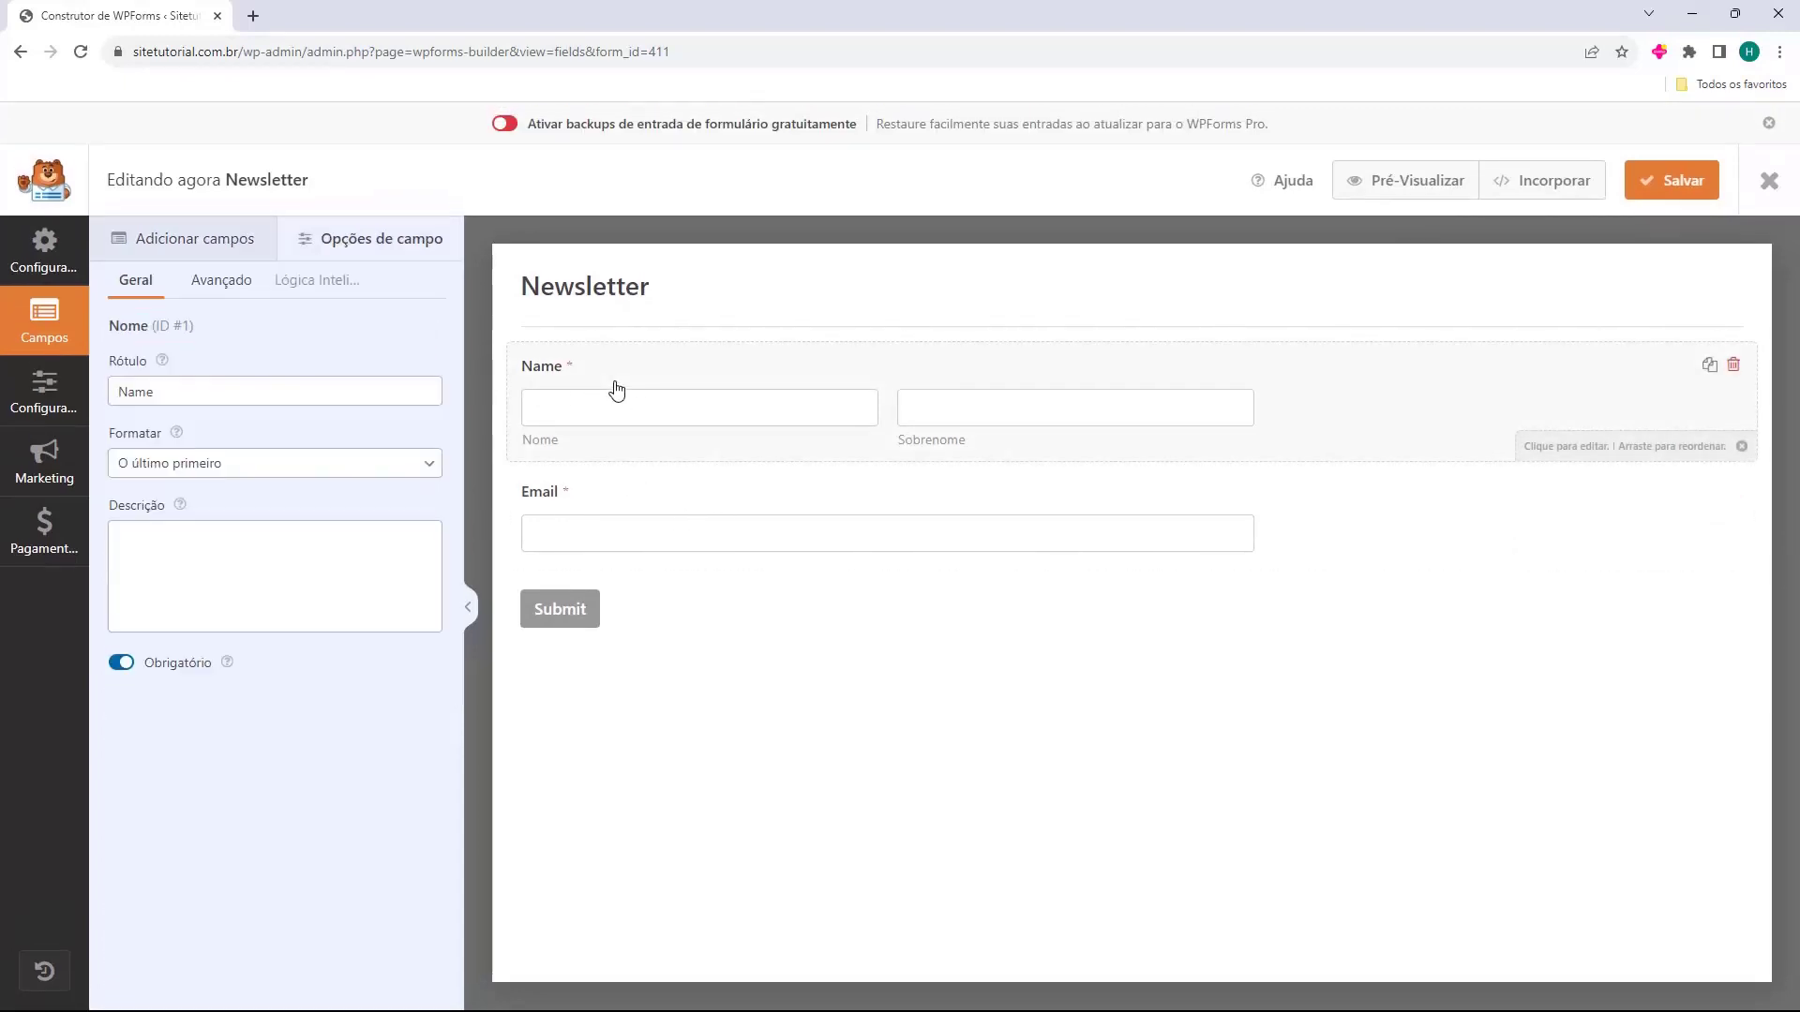
left_click(147, 463)
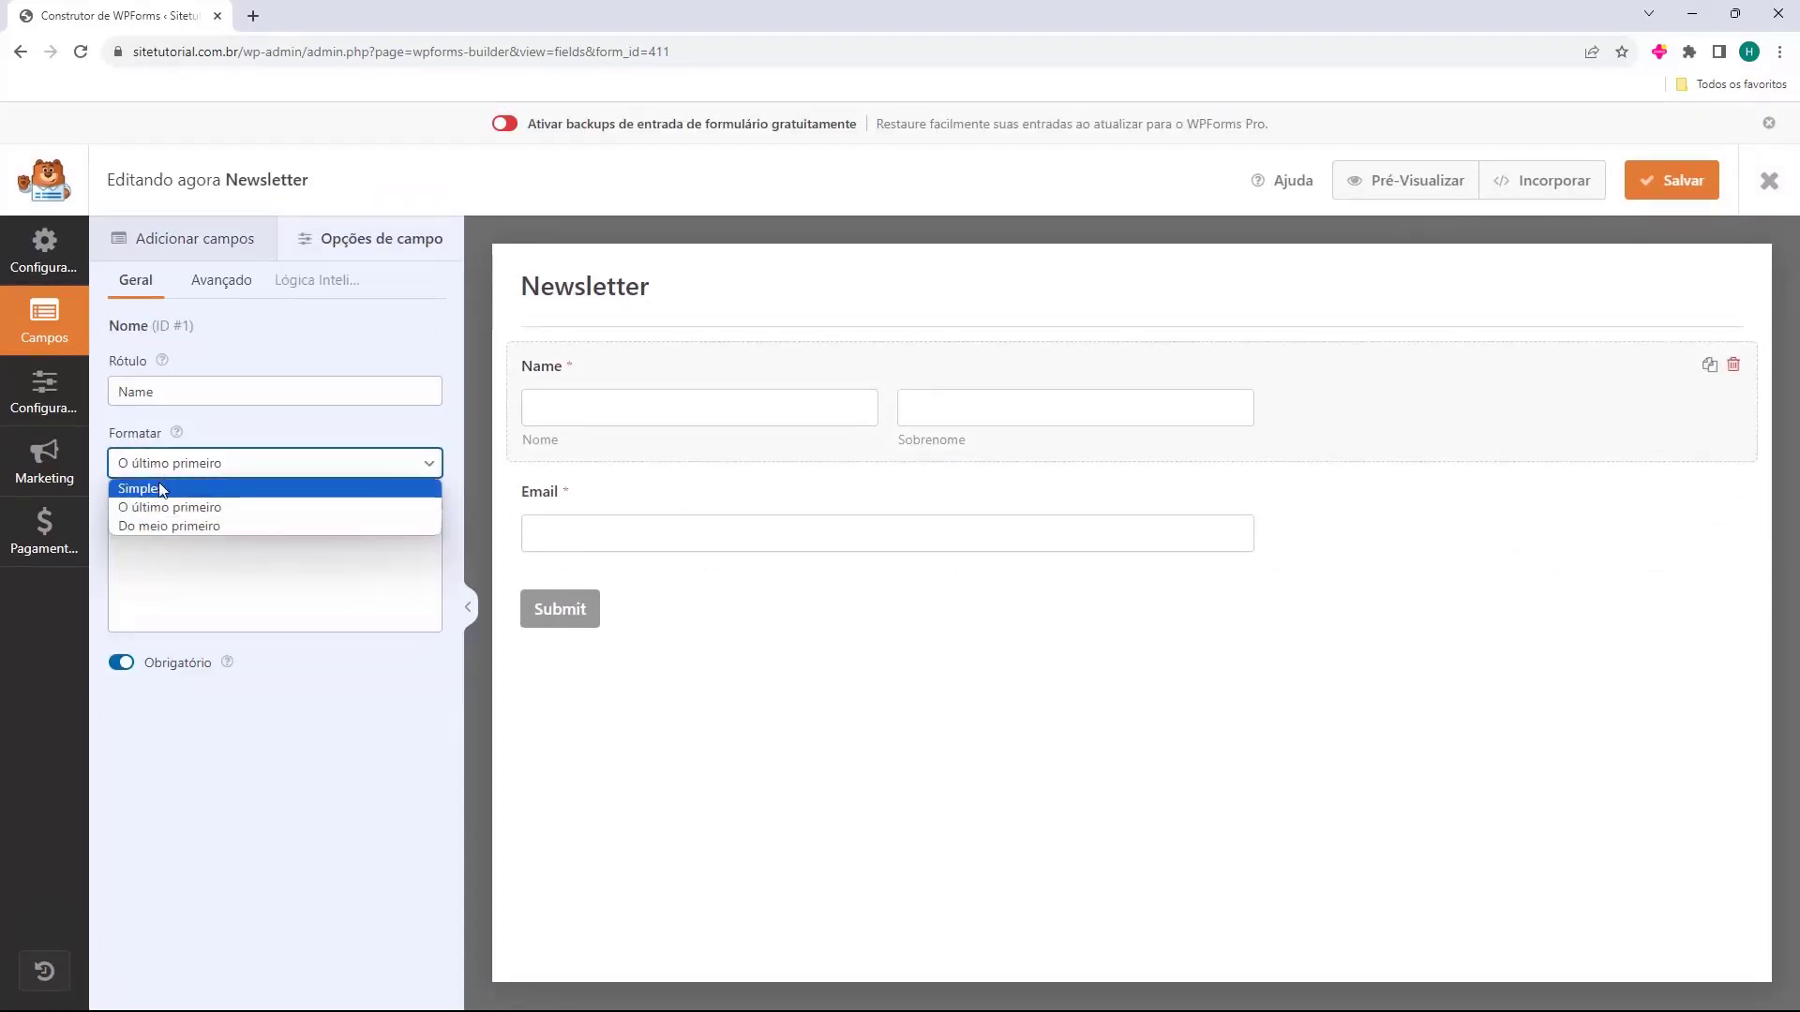
left_click(160, 483)
left_click(645, 499)
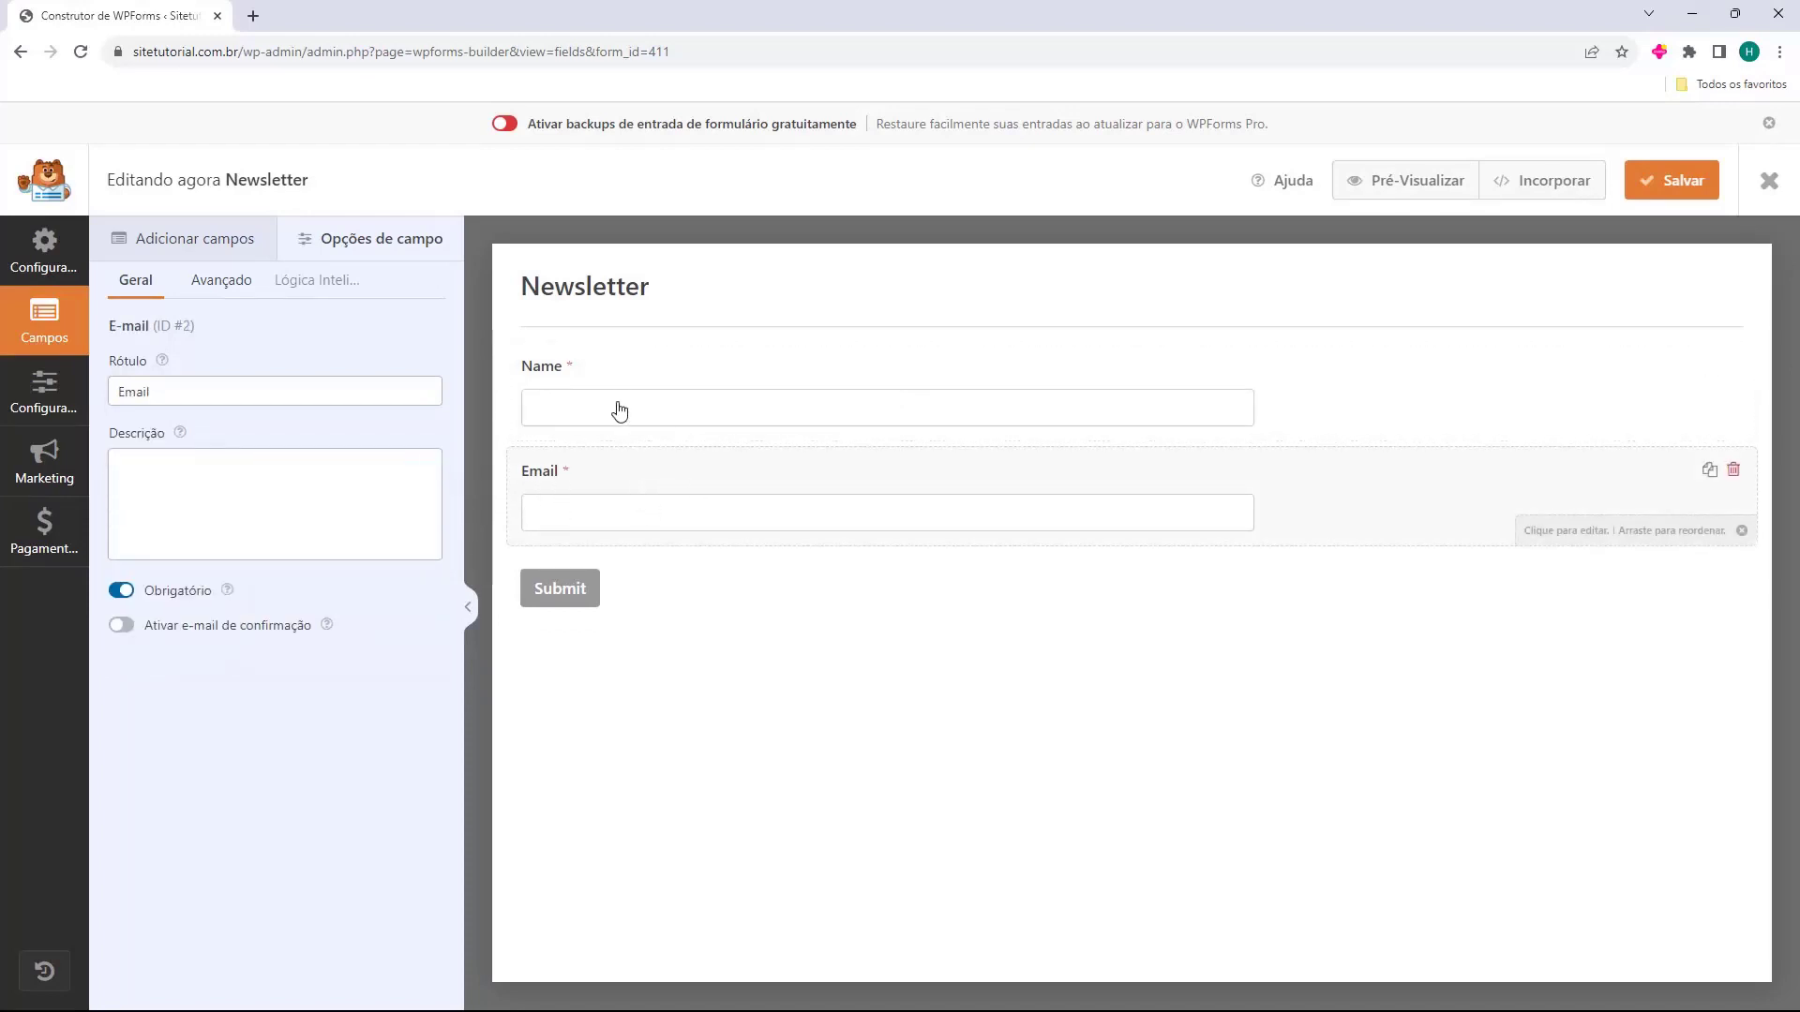
In General settings, make the submit text Enviar and processing text Enviando..., then close the builder.
left_click(560, 591)
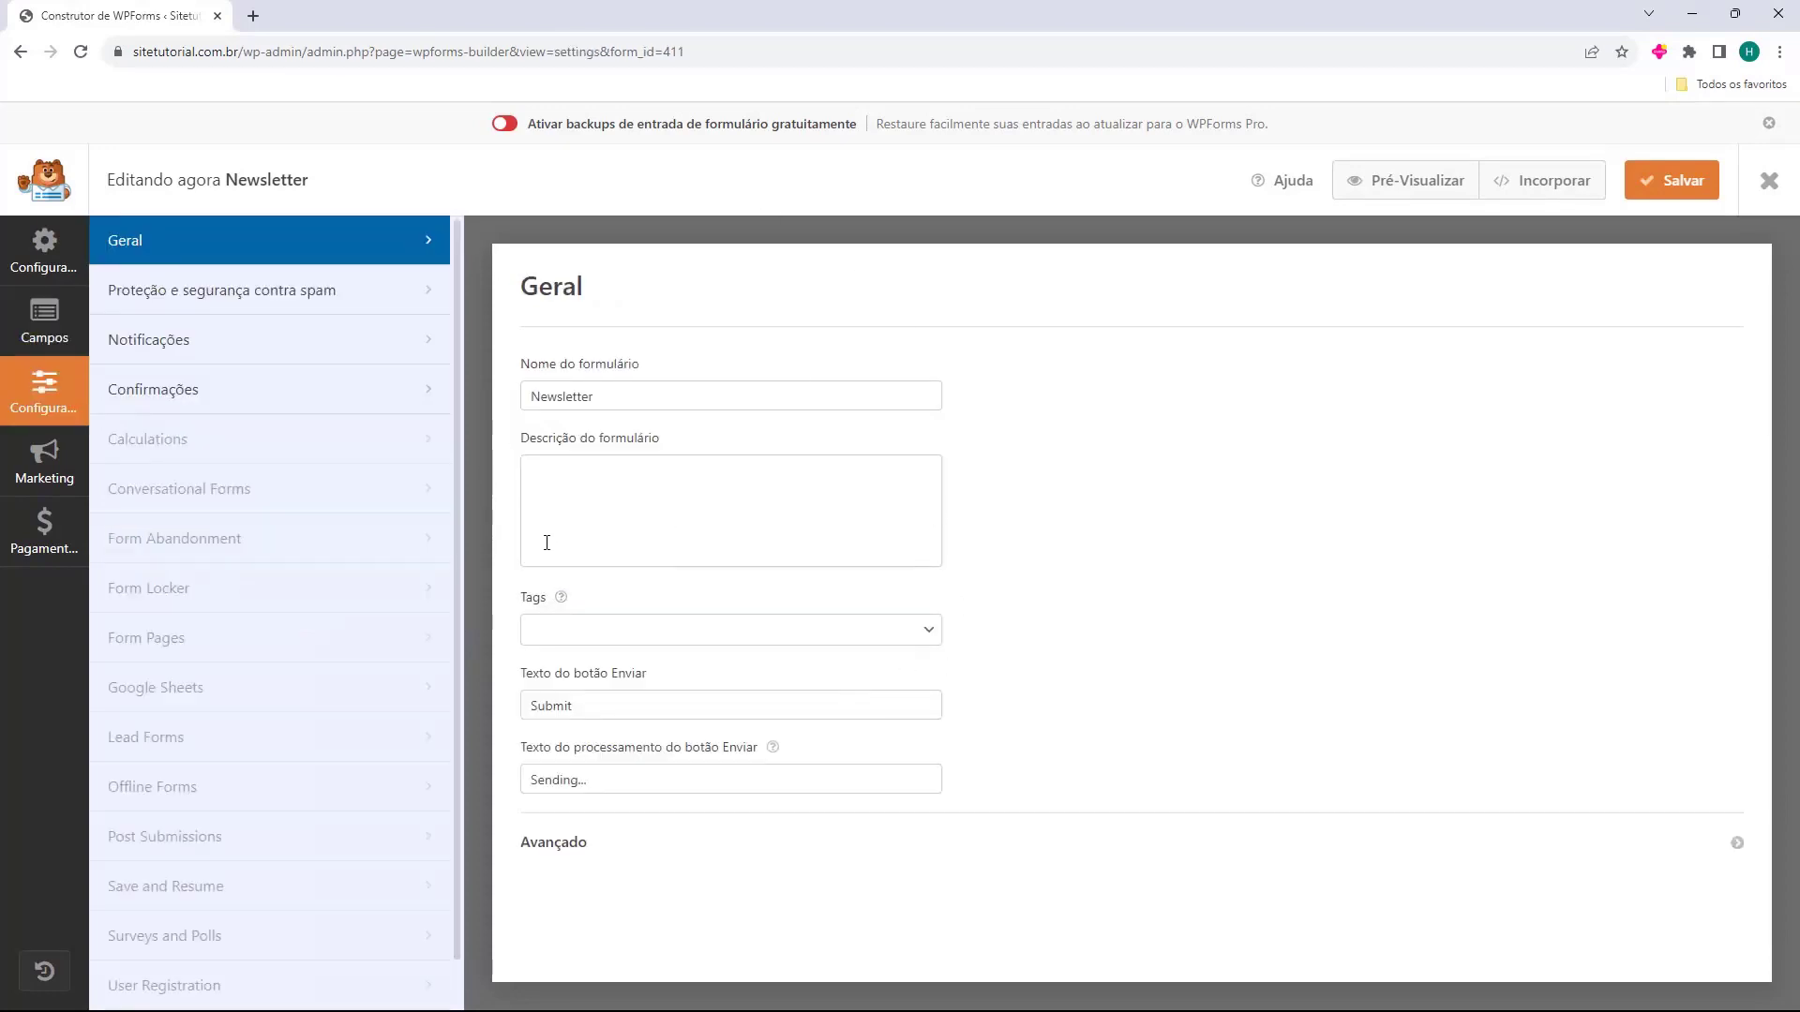
left_click_drag(522, 681, 581, 692)
left_click(581, 703)
double_click(598, 712)
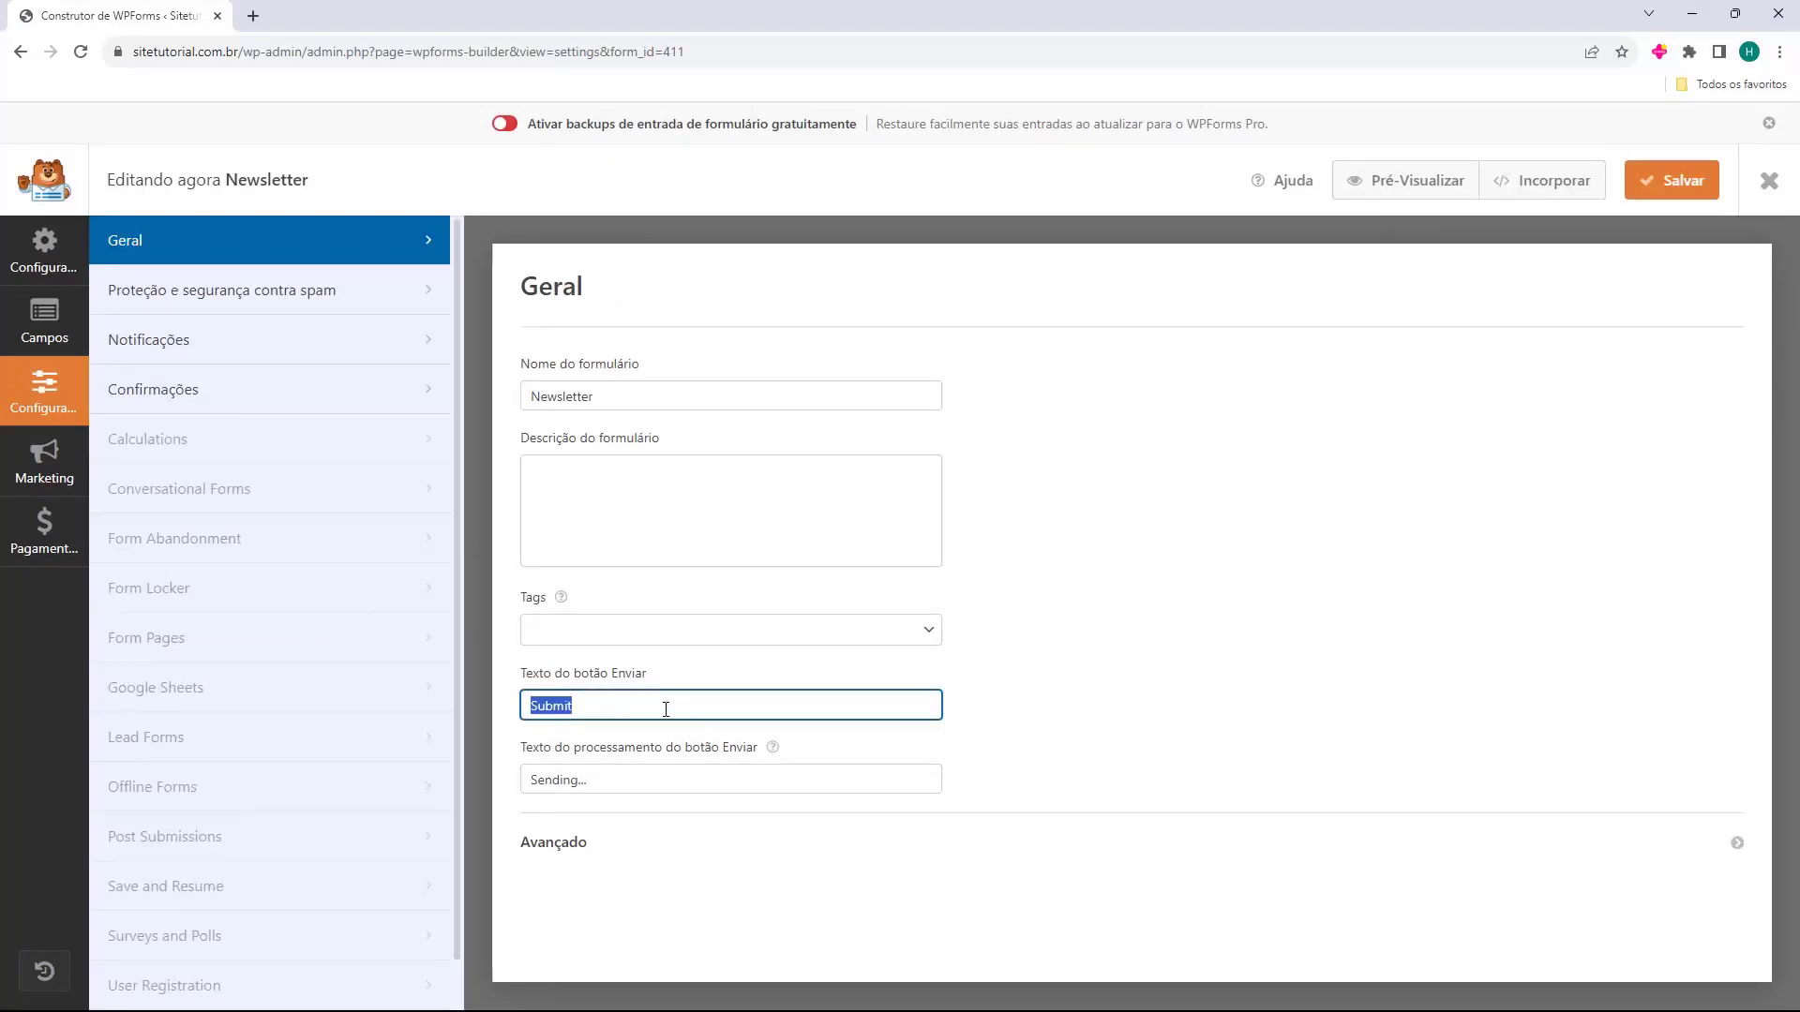
type("Enviar")
triple_click(613, 773)
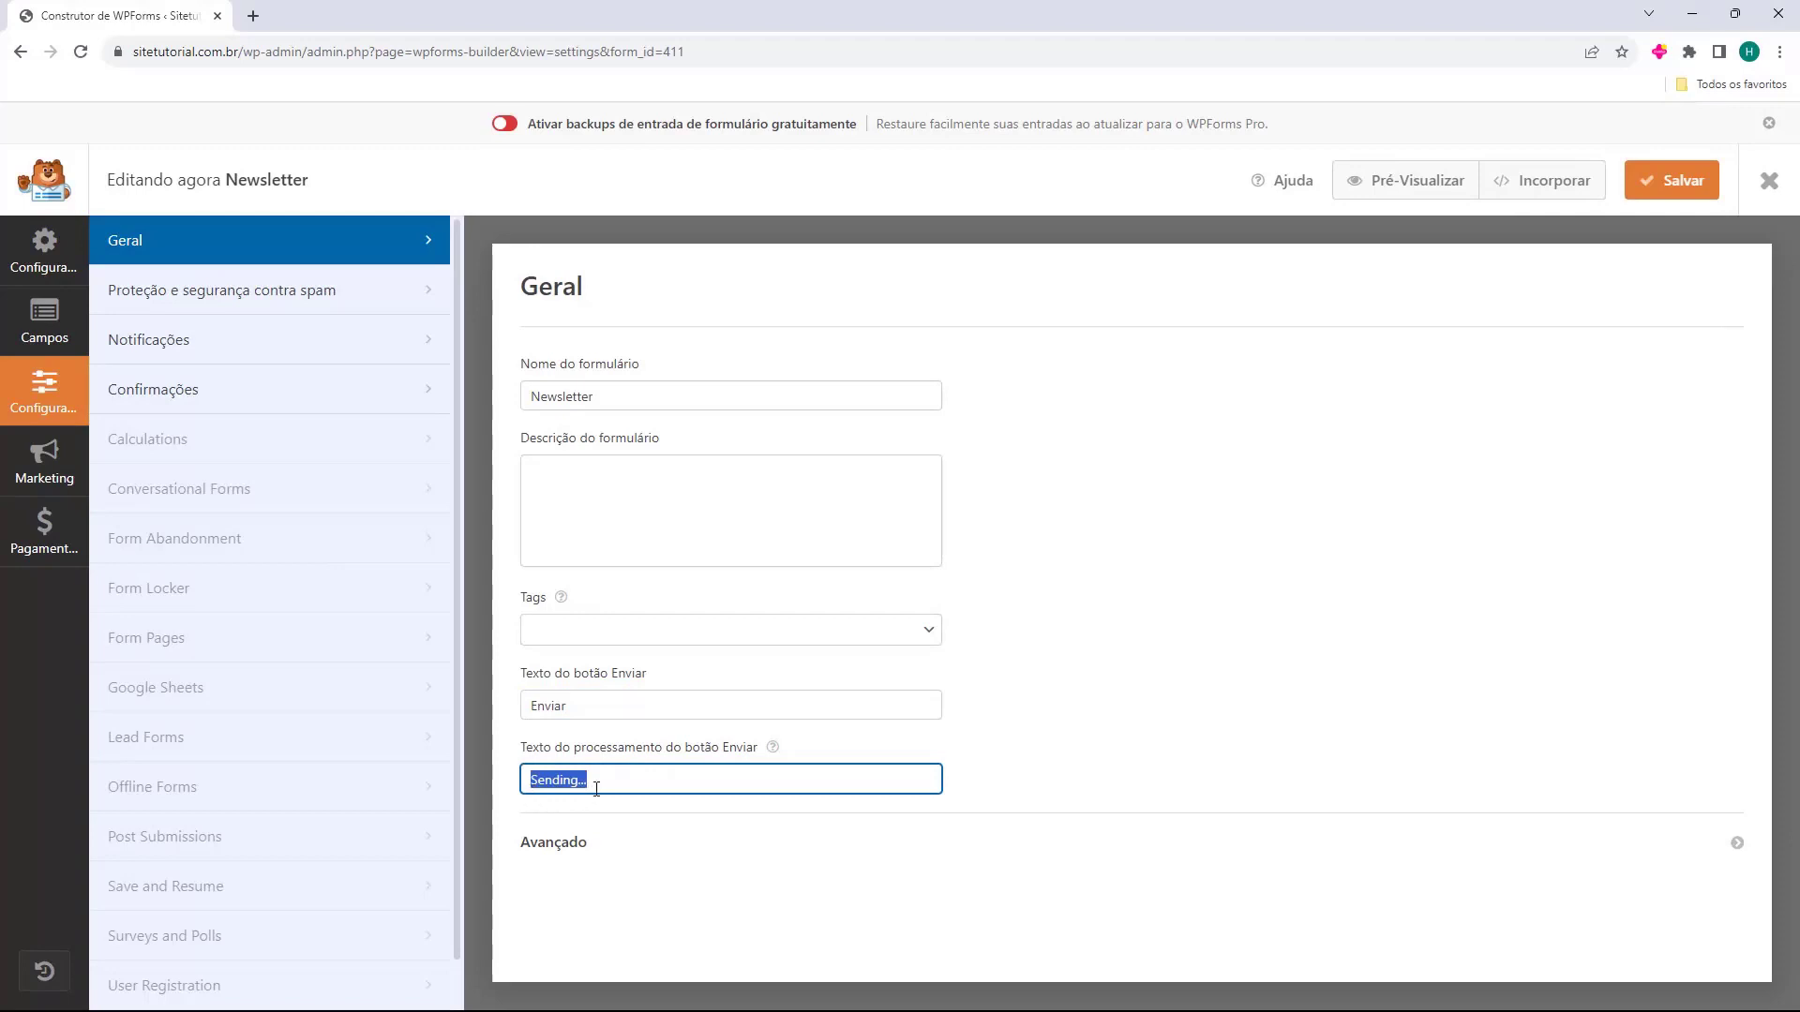
type("Enviando...")
left_click(19, 258)
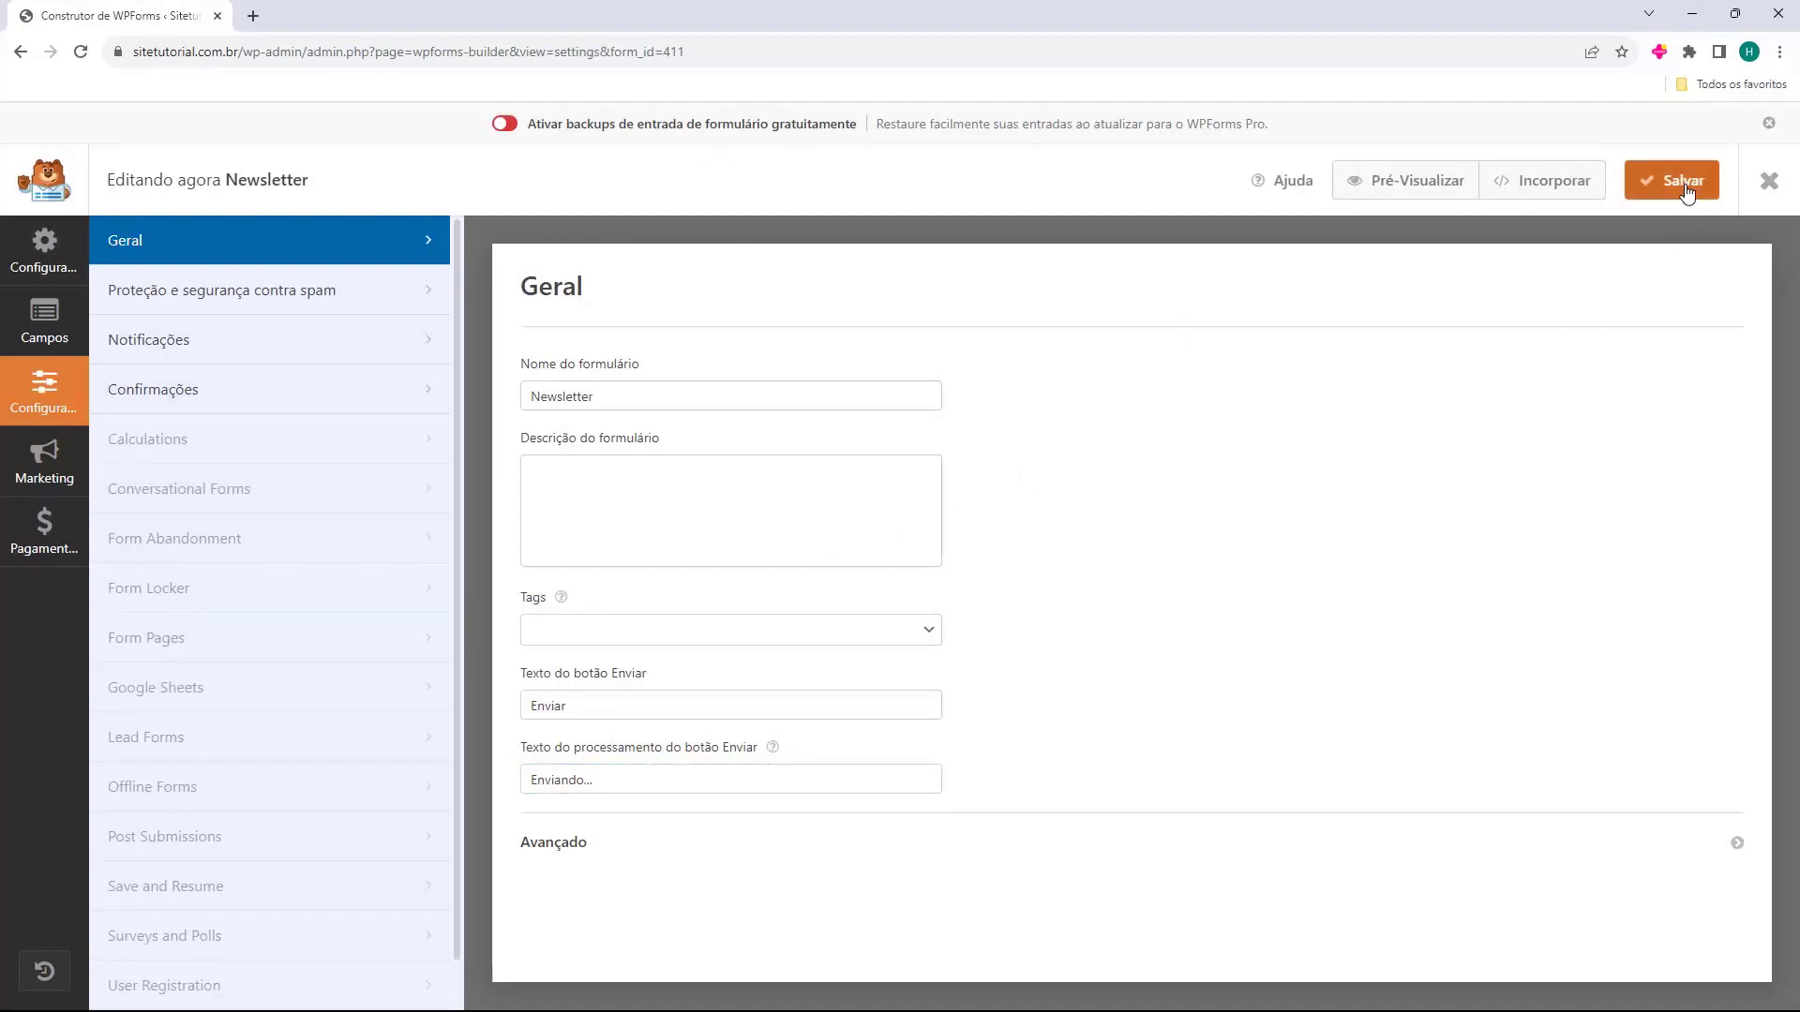
left_click(1770, 187)
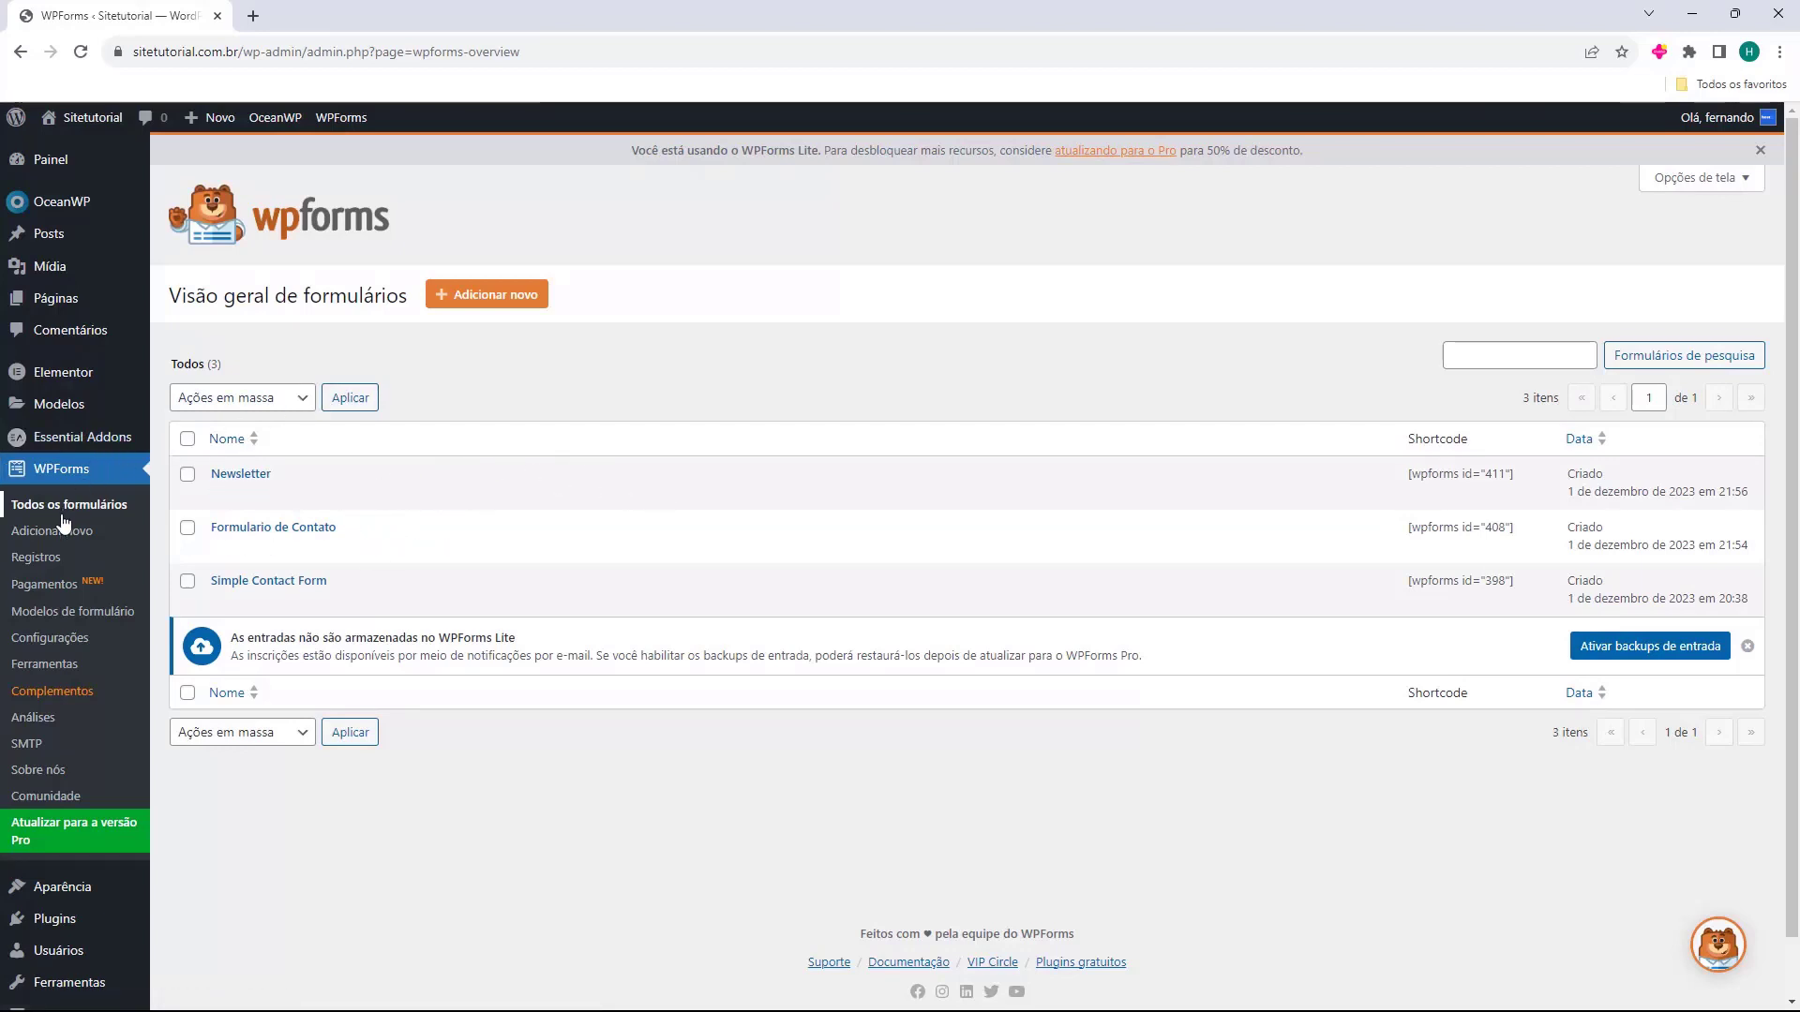
mouse_move(35, 310)
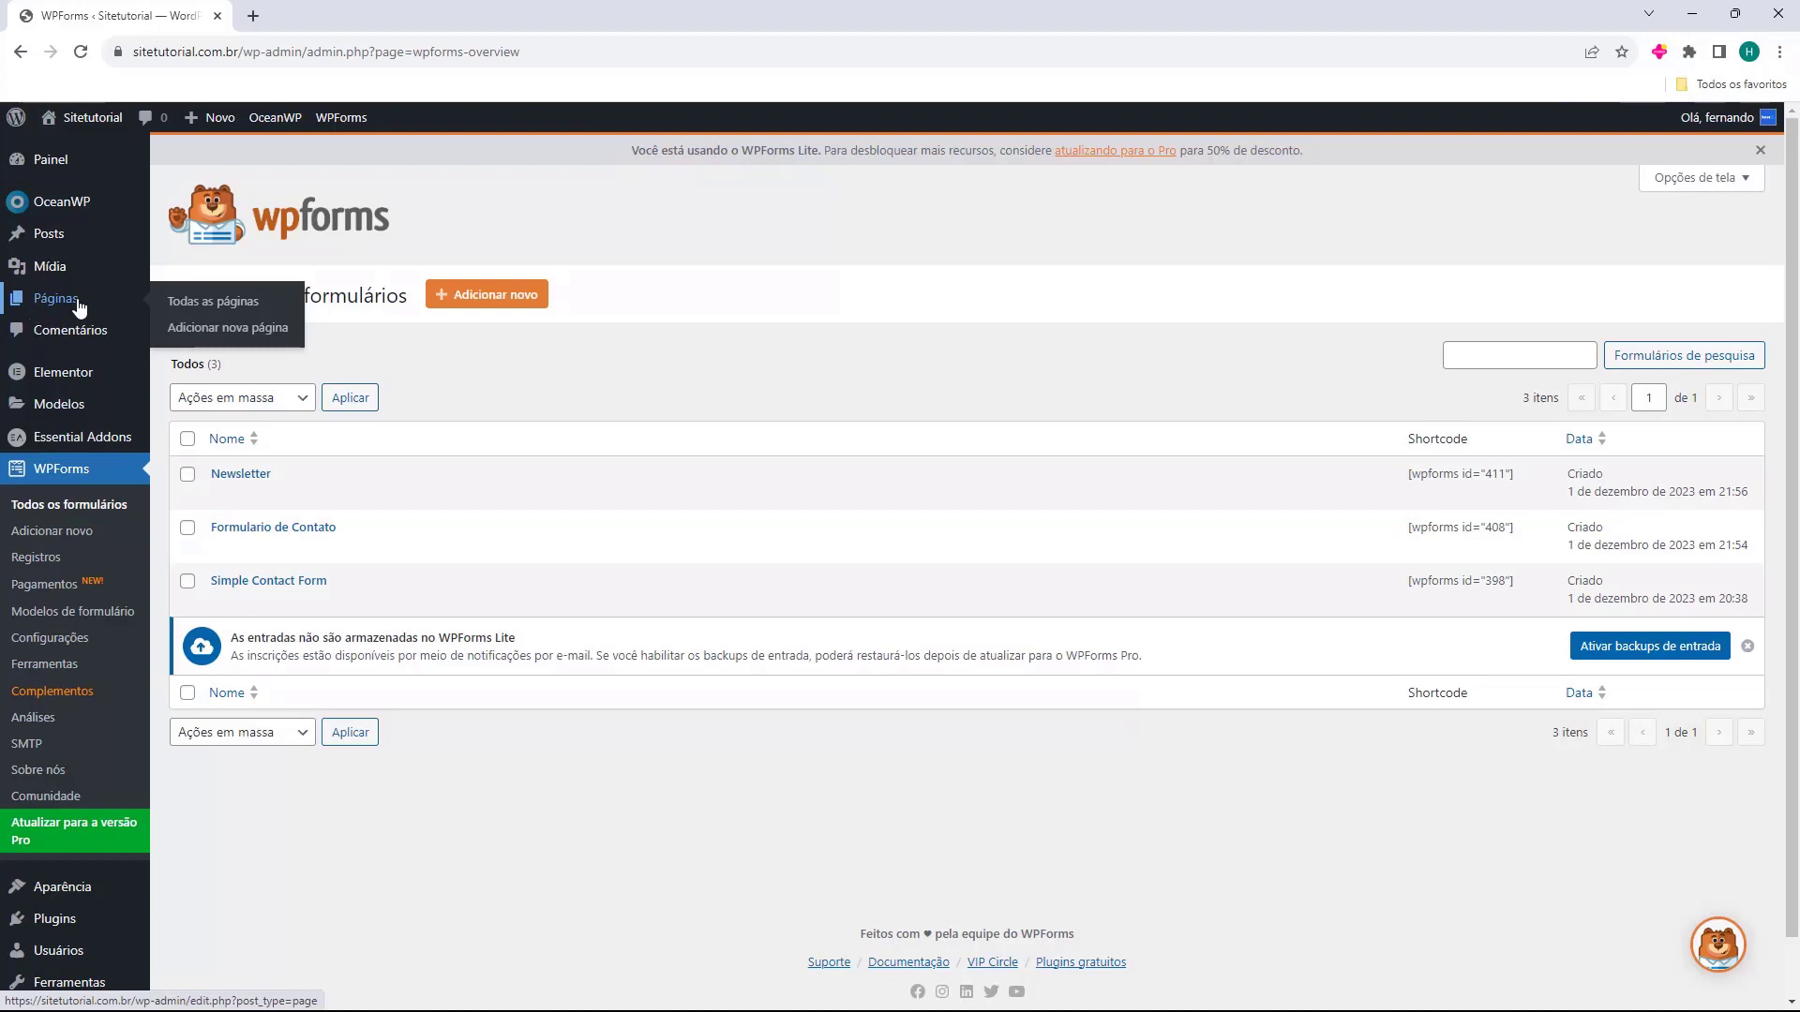
left_click(63, 306)
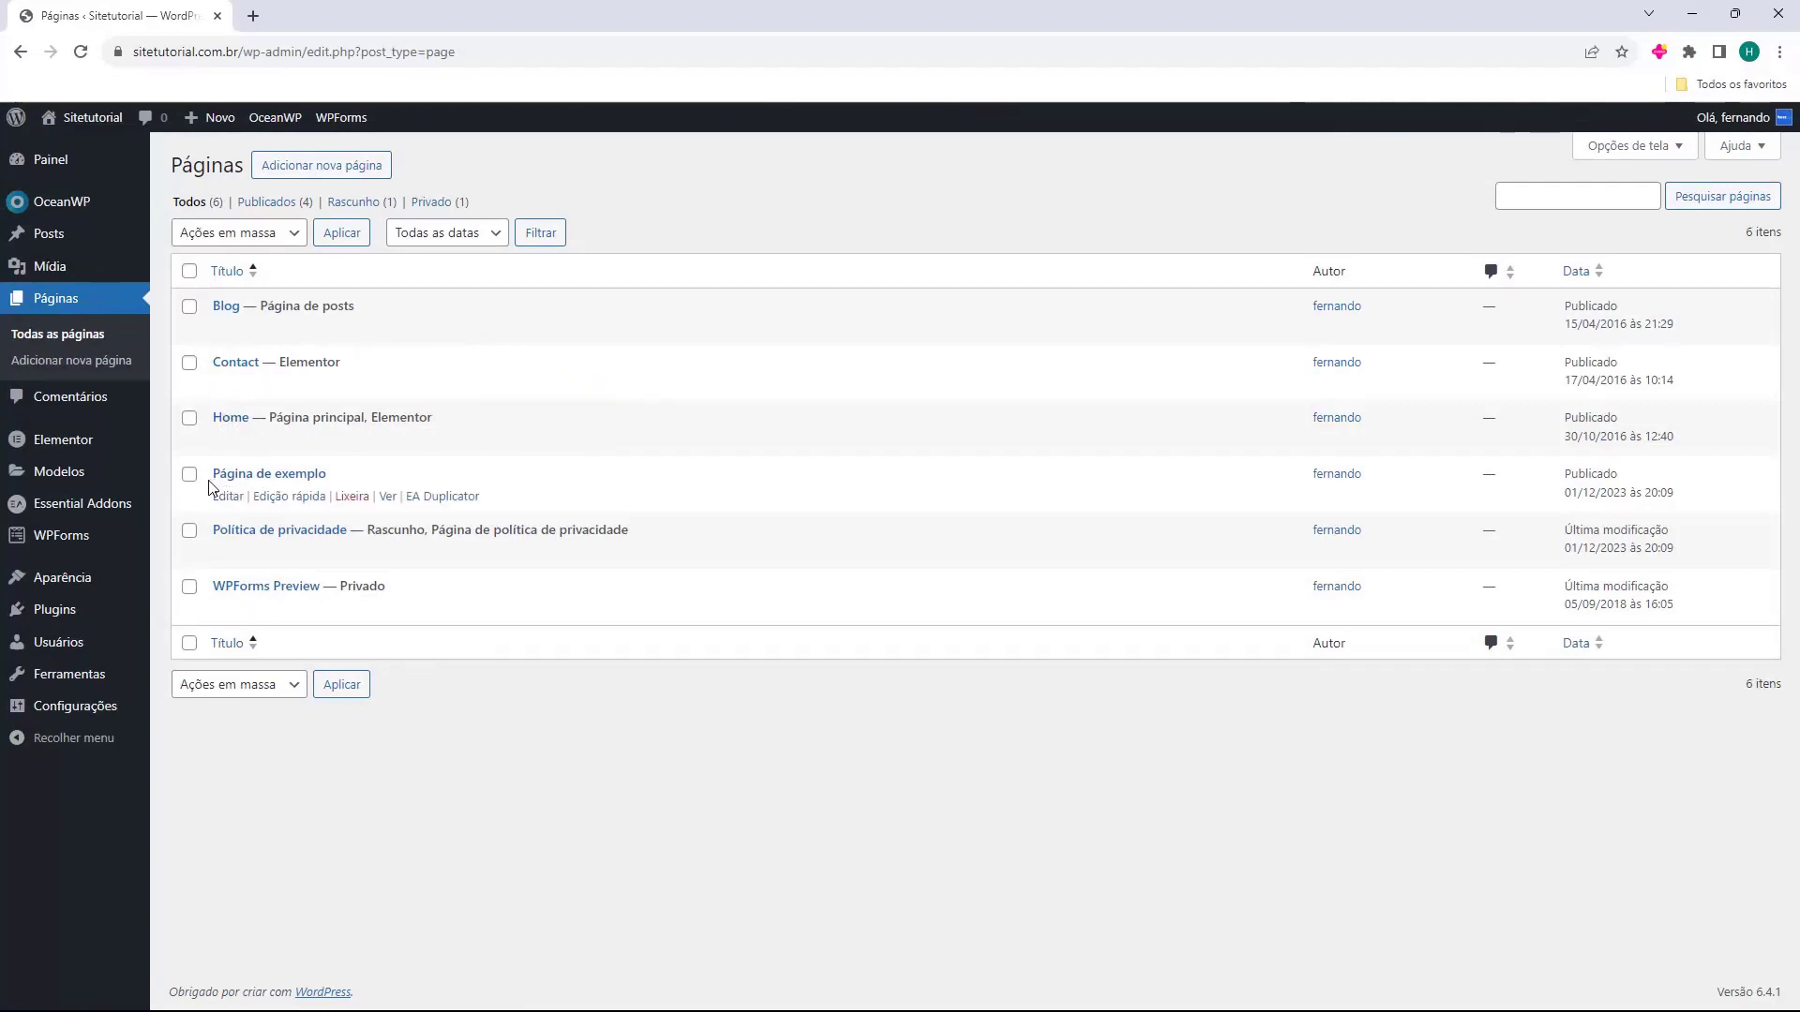
Review the page titles and preview the Blog page in a new tab, then close it.
left_click_drag(210, 487, 330, 477)
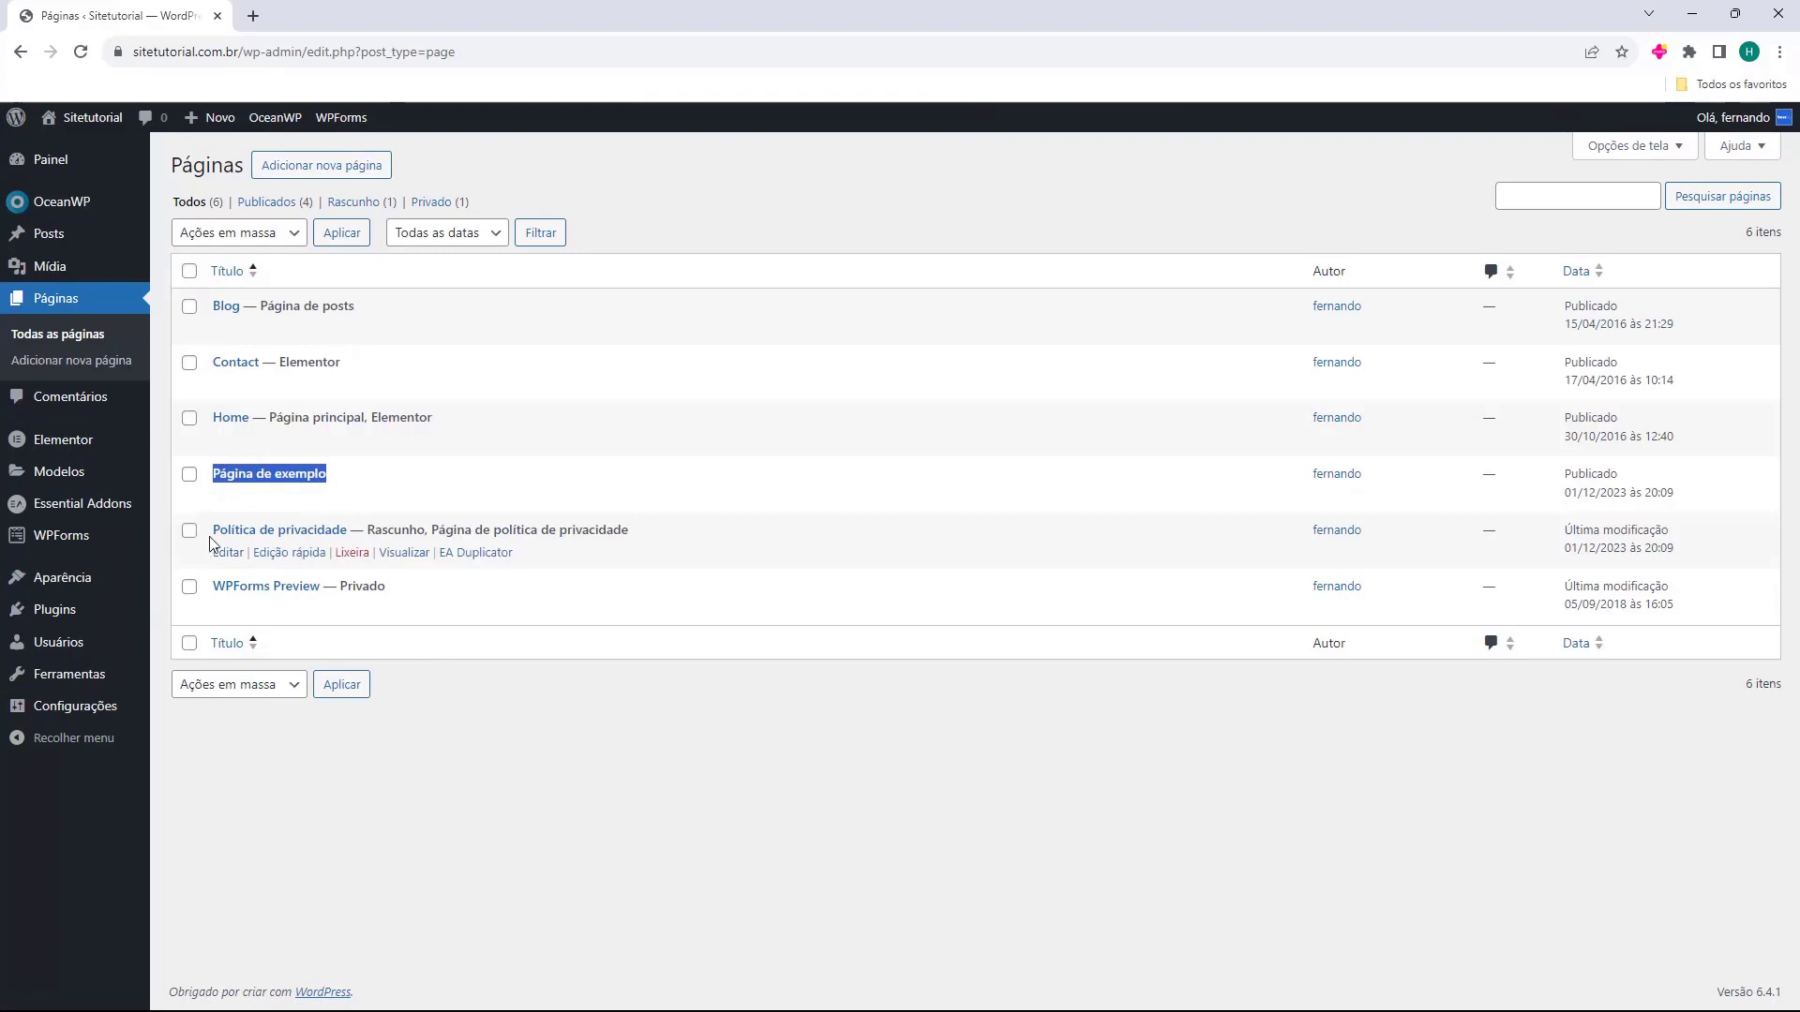
left_click_drag(211, 536, 347, 531)
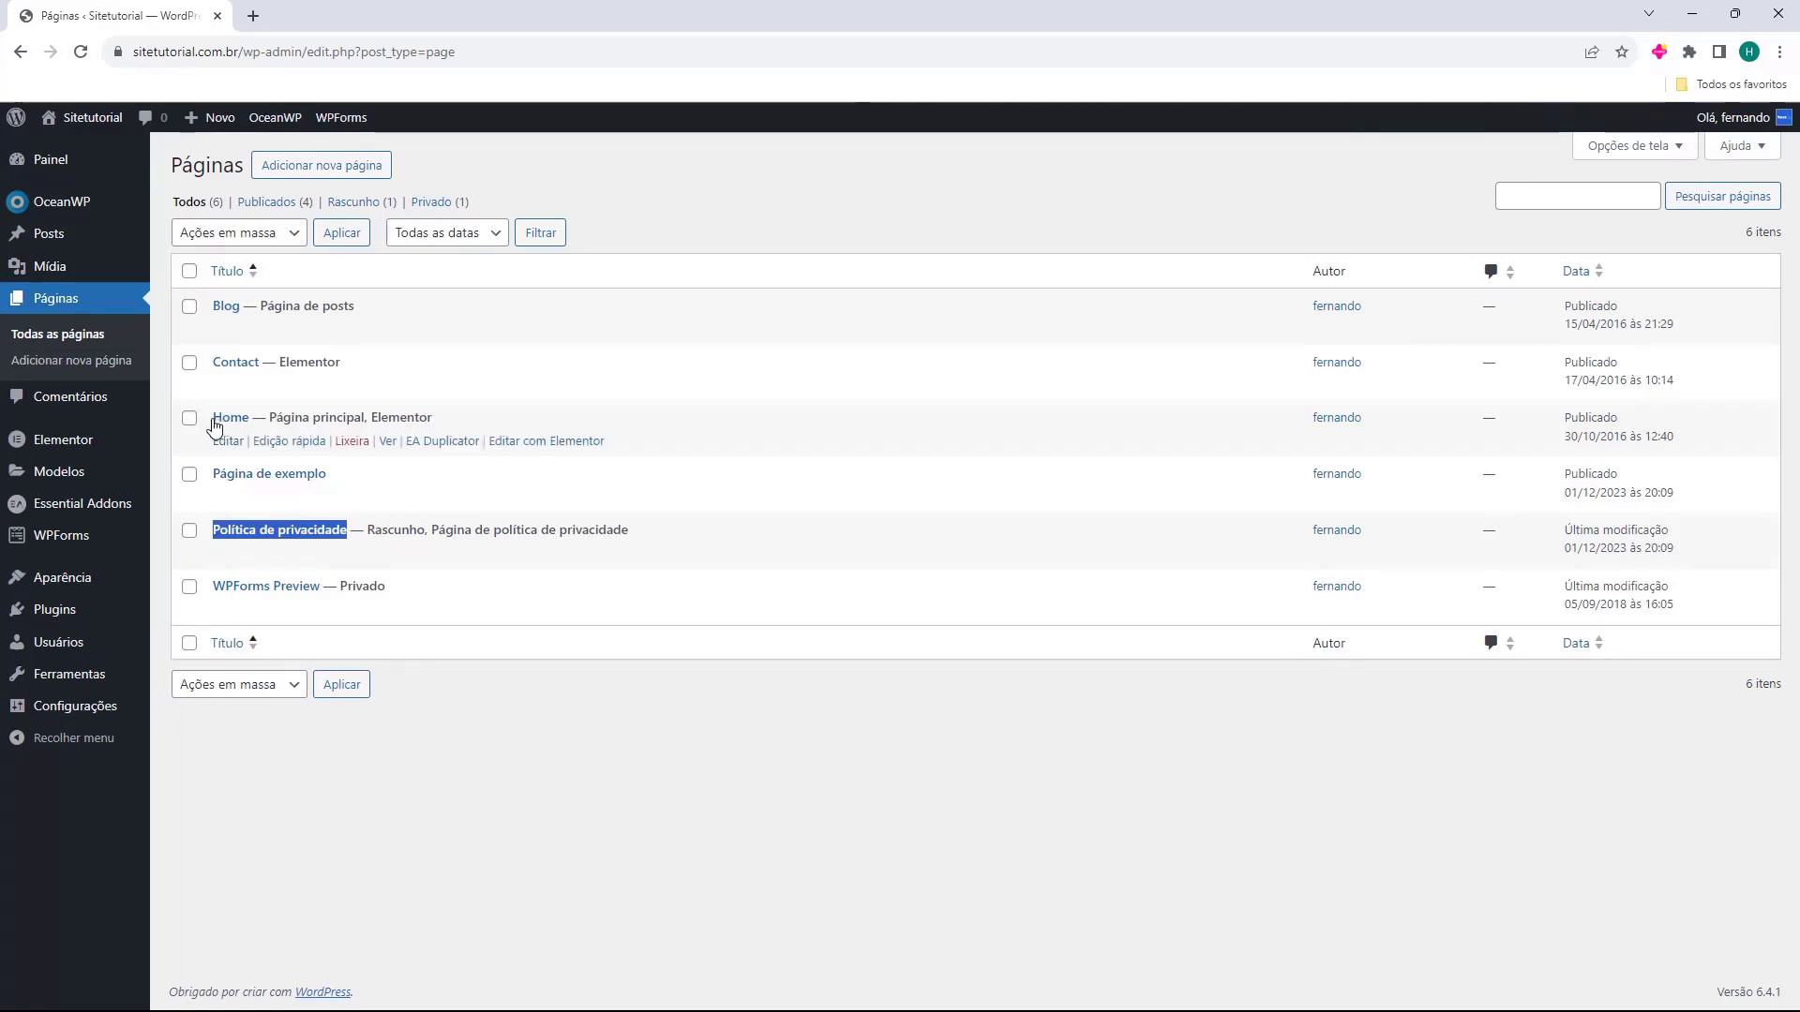
left_click_drag(210, 424, 259, 365)
left_click(215, 316)
left_click(210, 313)
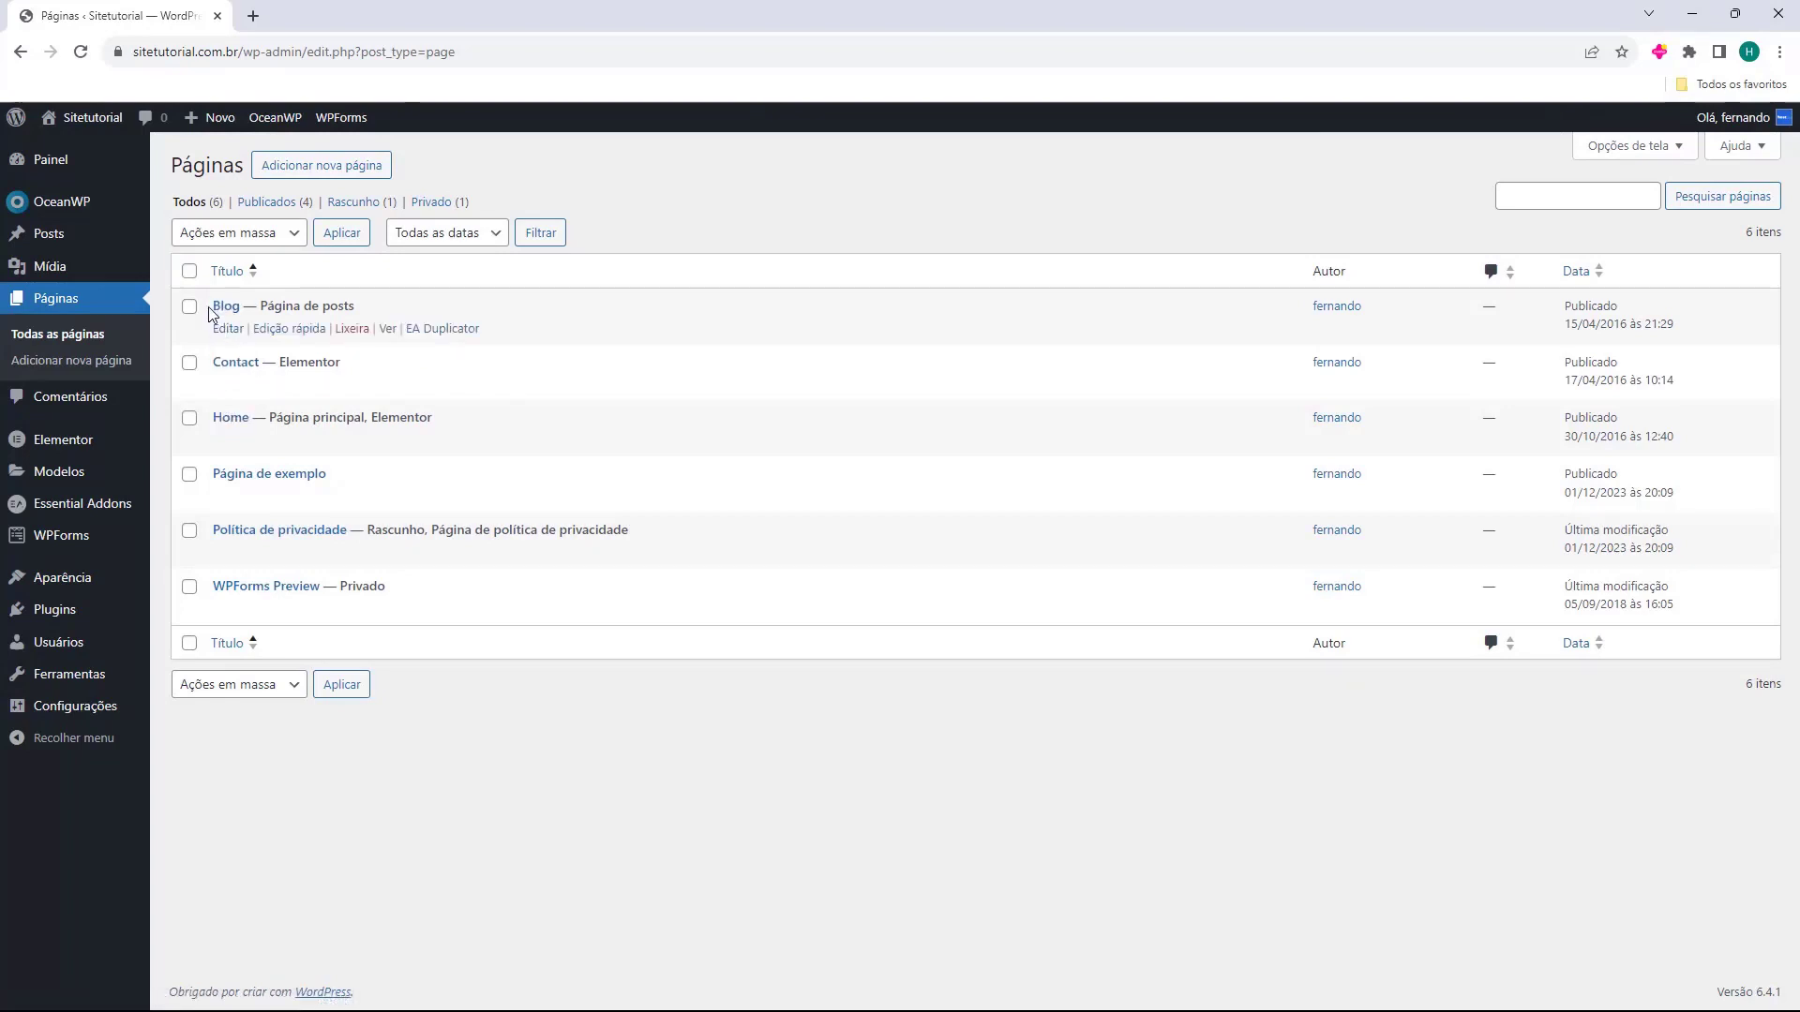
left_click(389, 330)
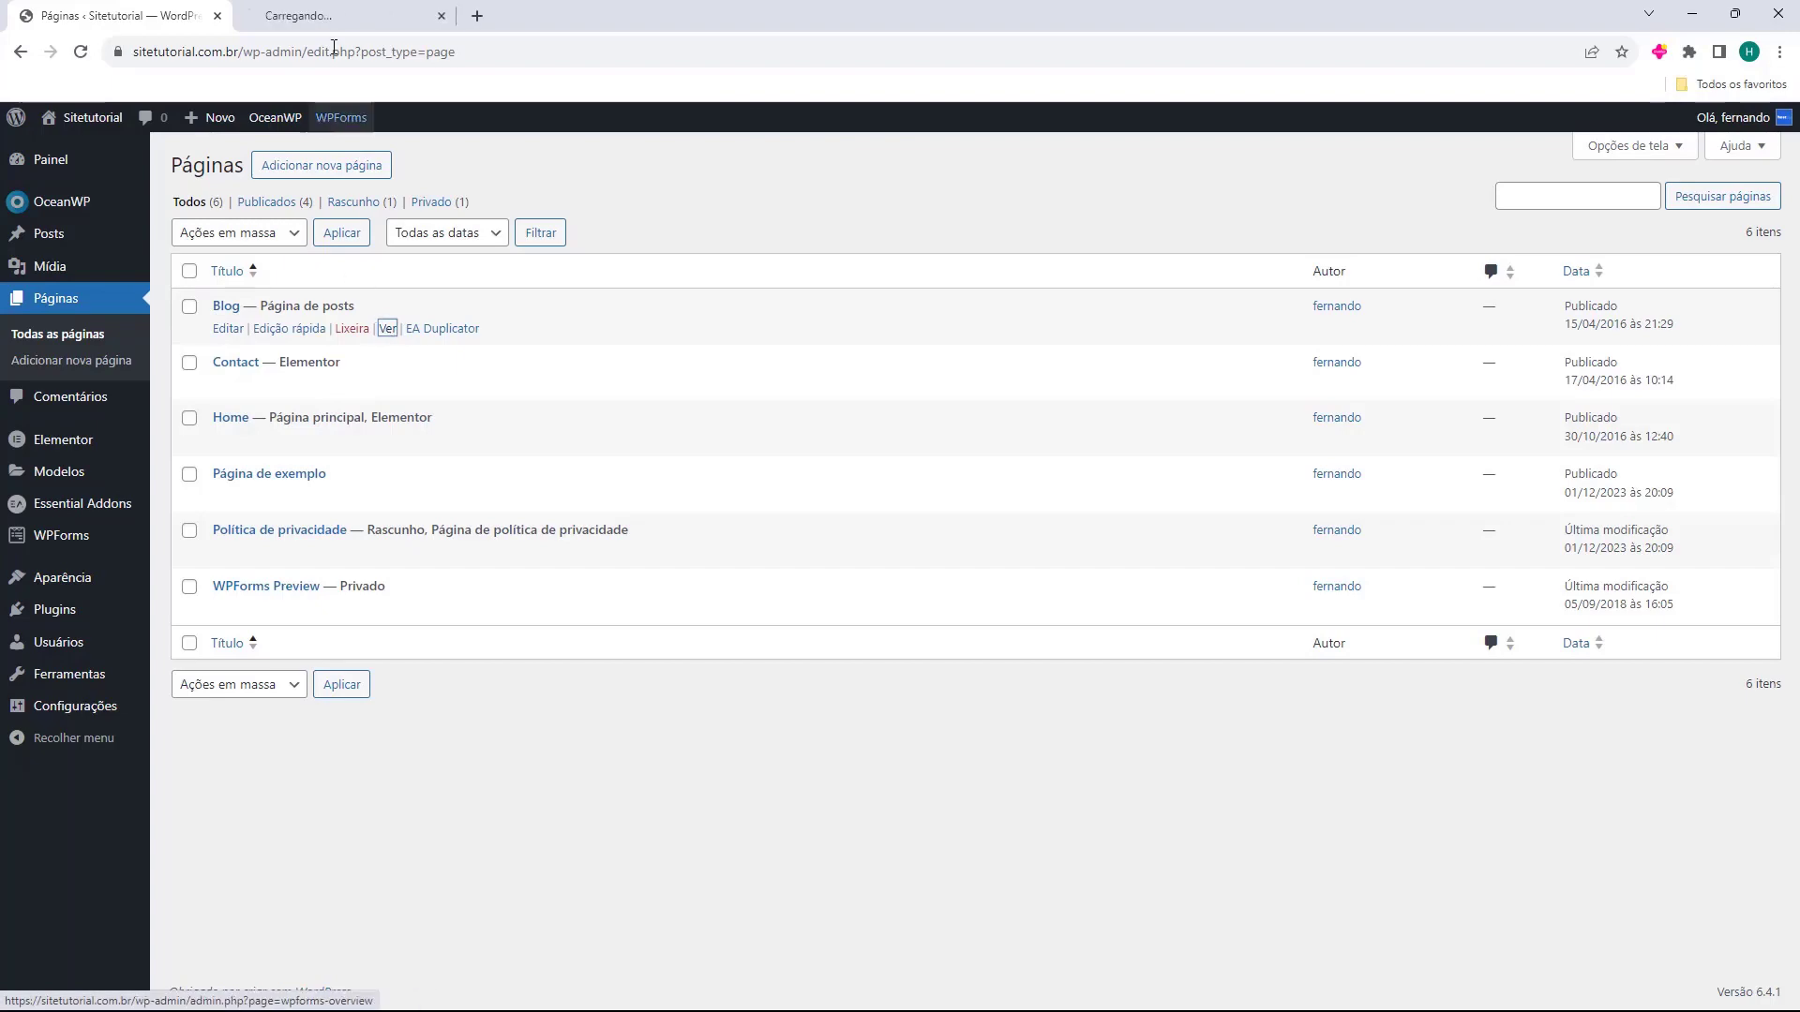
middle_click(362, 13)
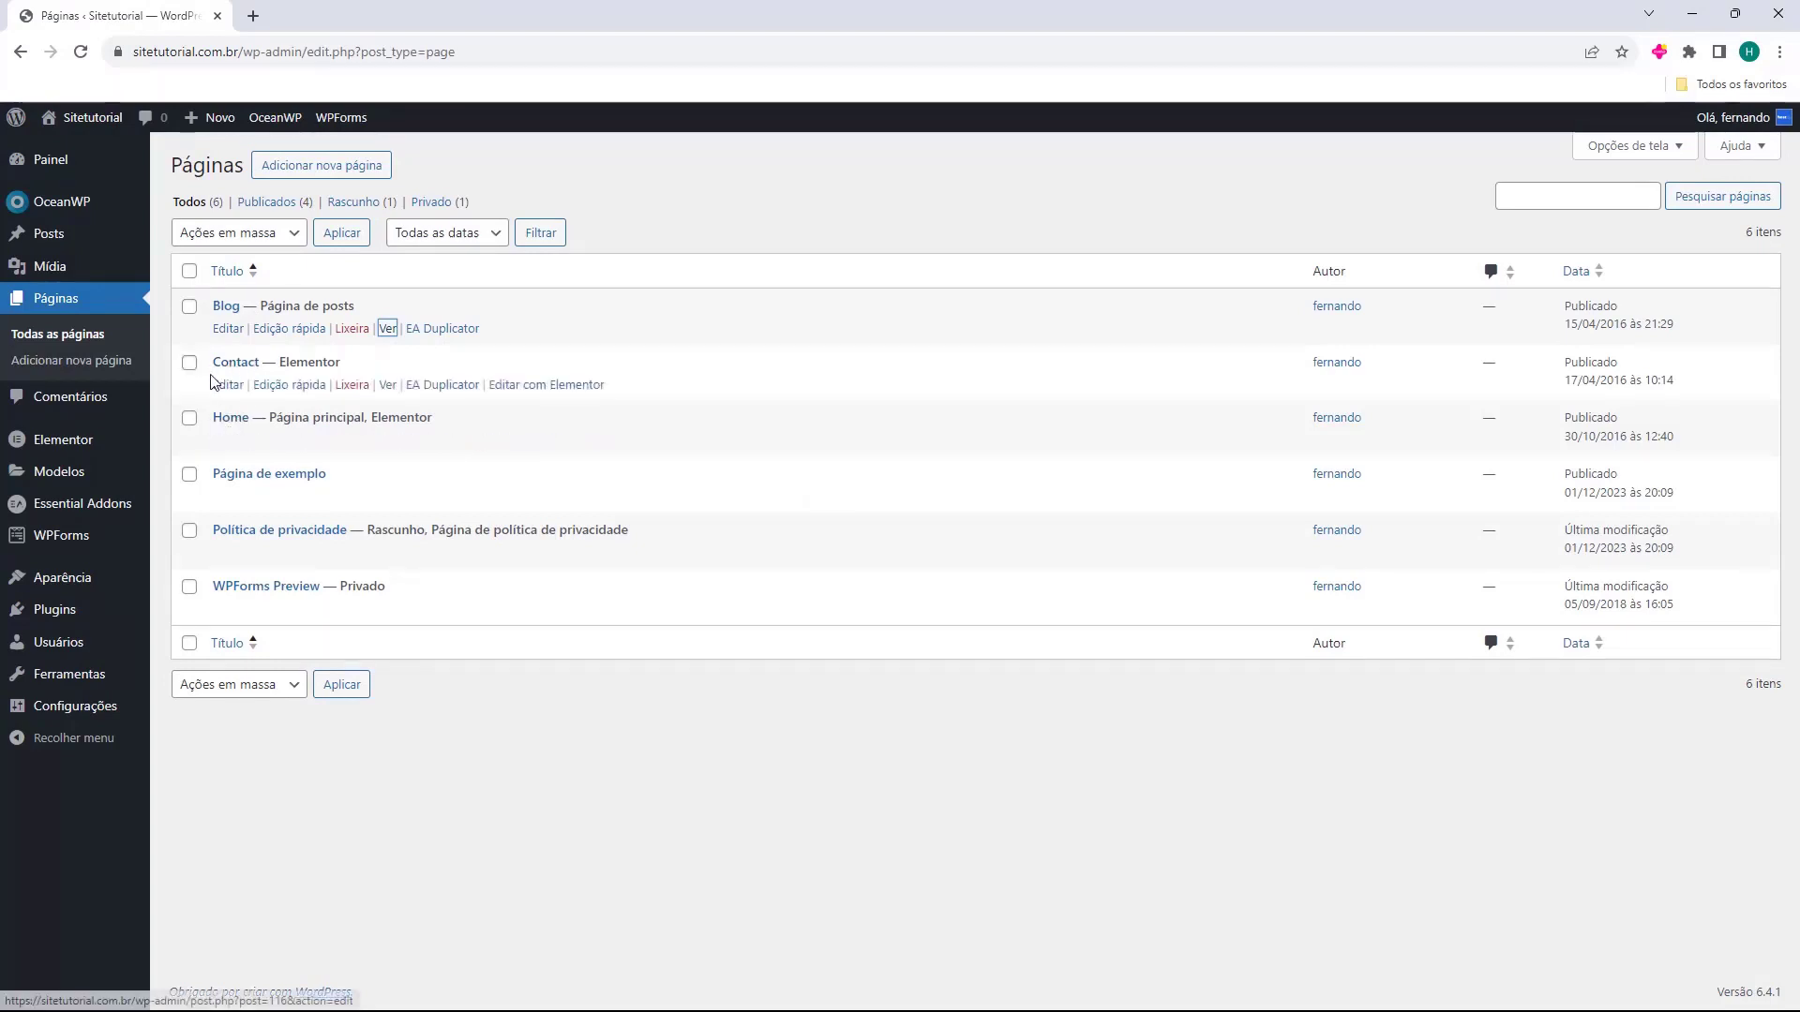
Bulk-trash Página de exemplo, Política de privacidade and WPForms Preview, check the trash, and return.
left_click(190, 475)
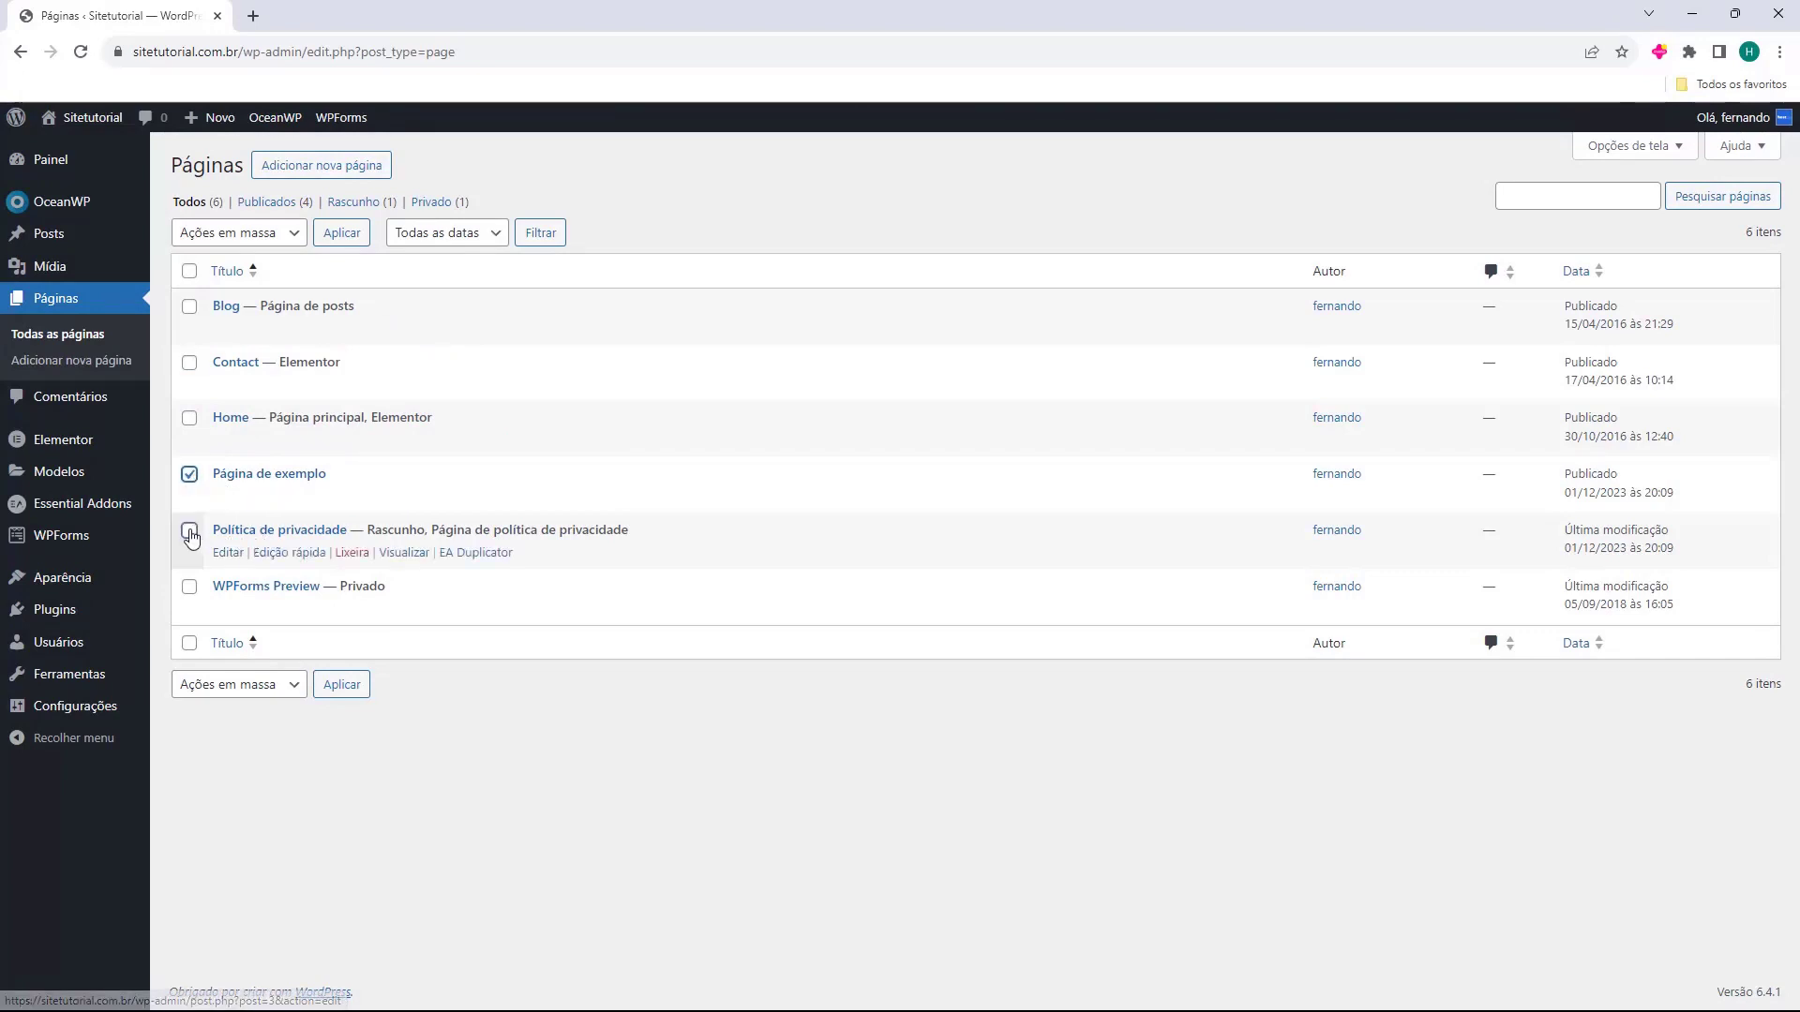
left_click(191, 533)
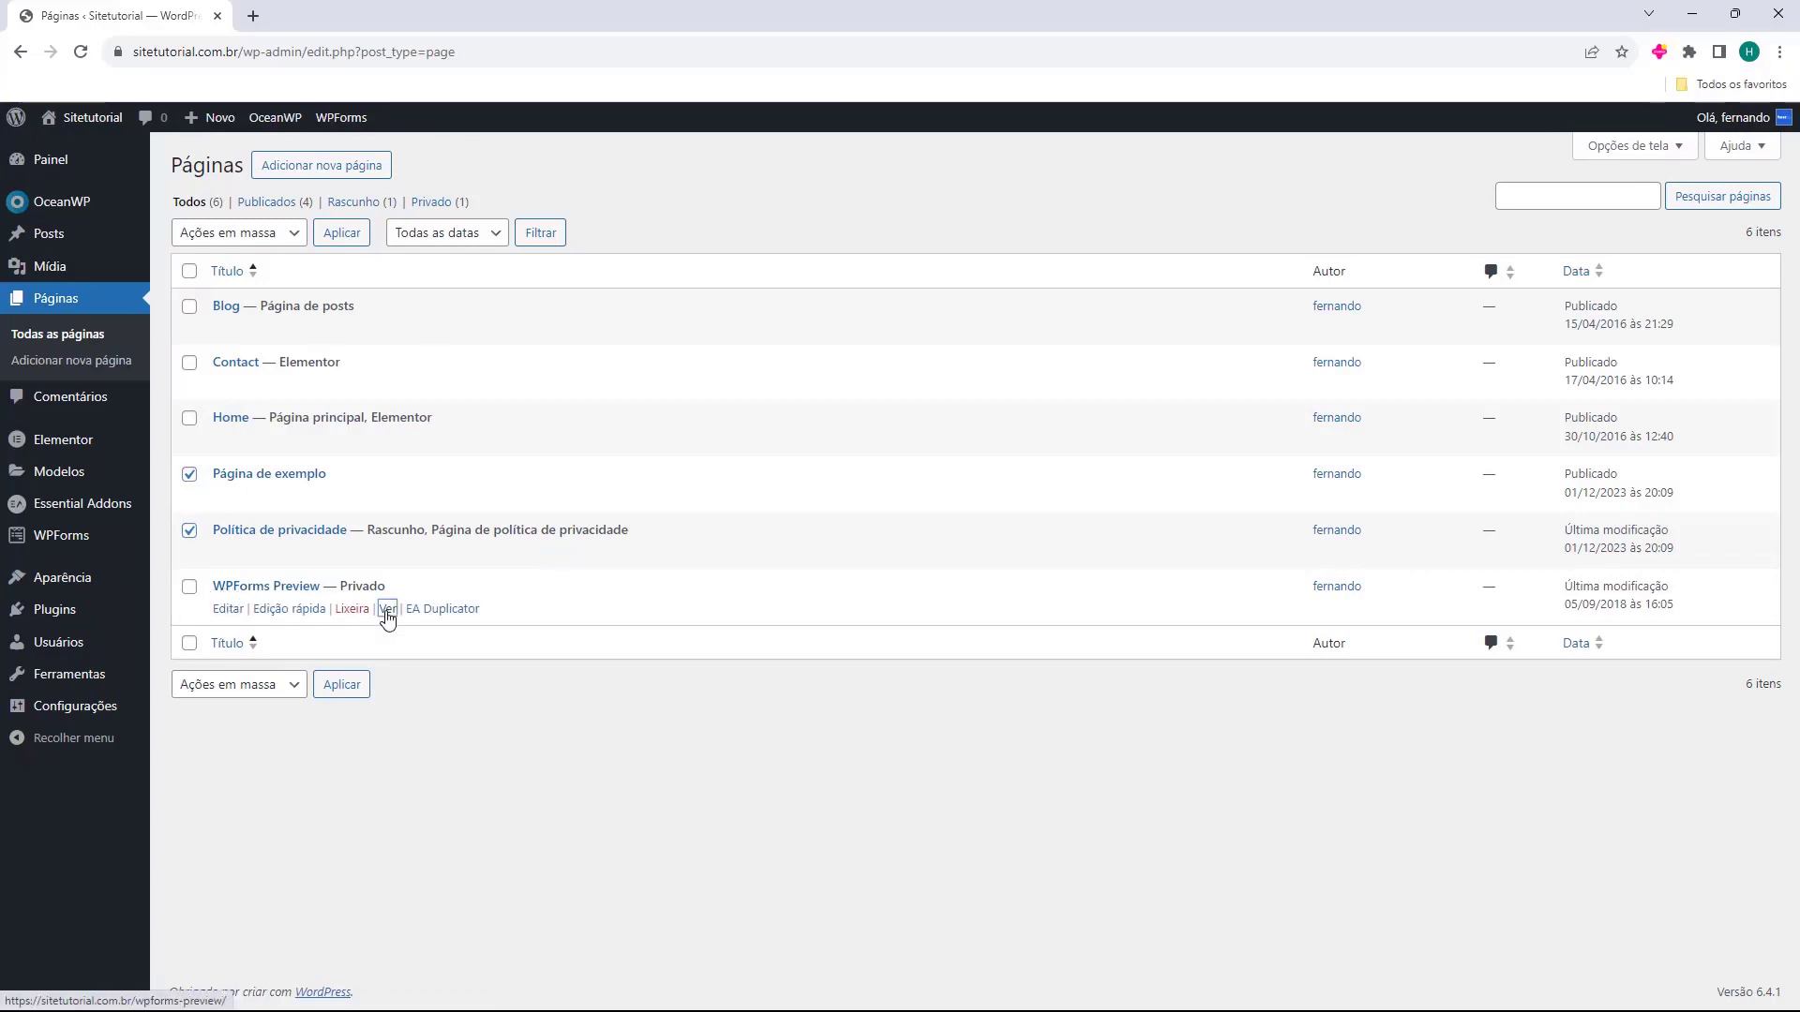
left_click(190, 587)
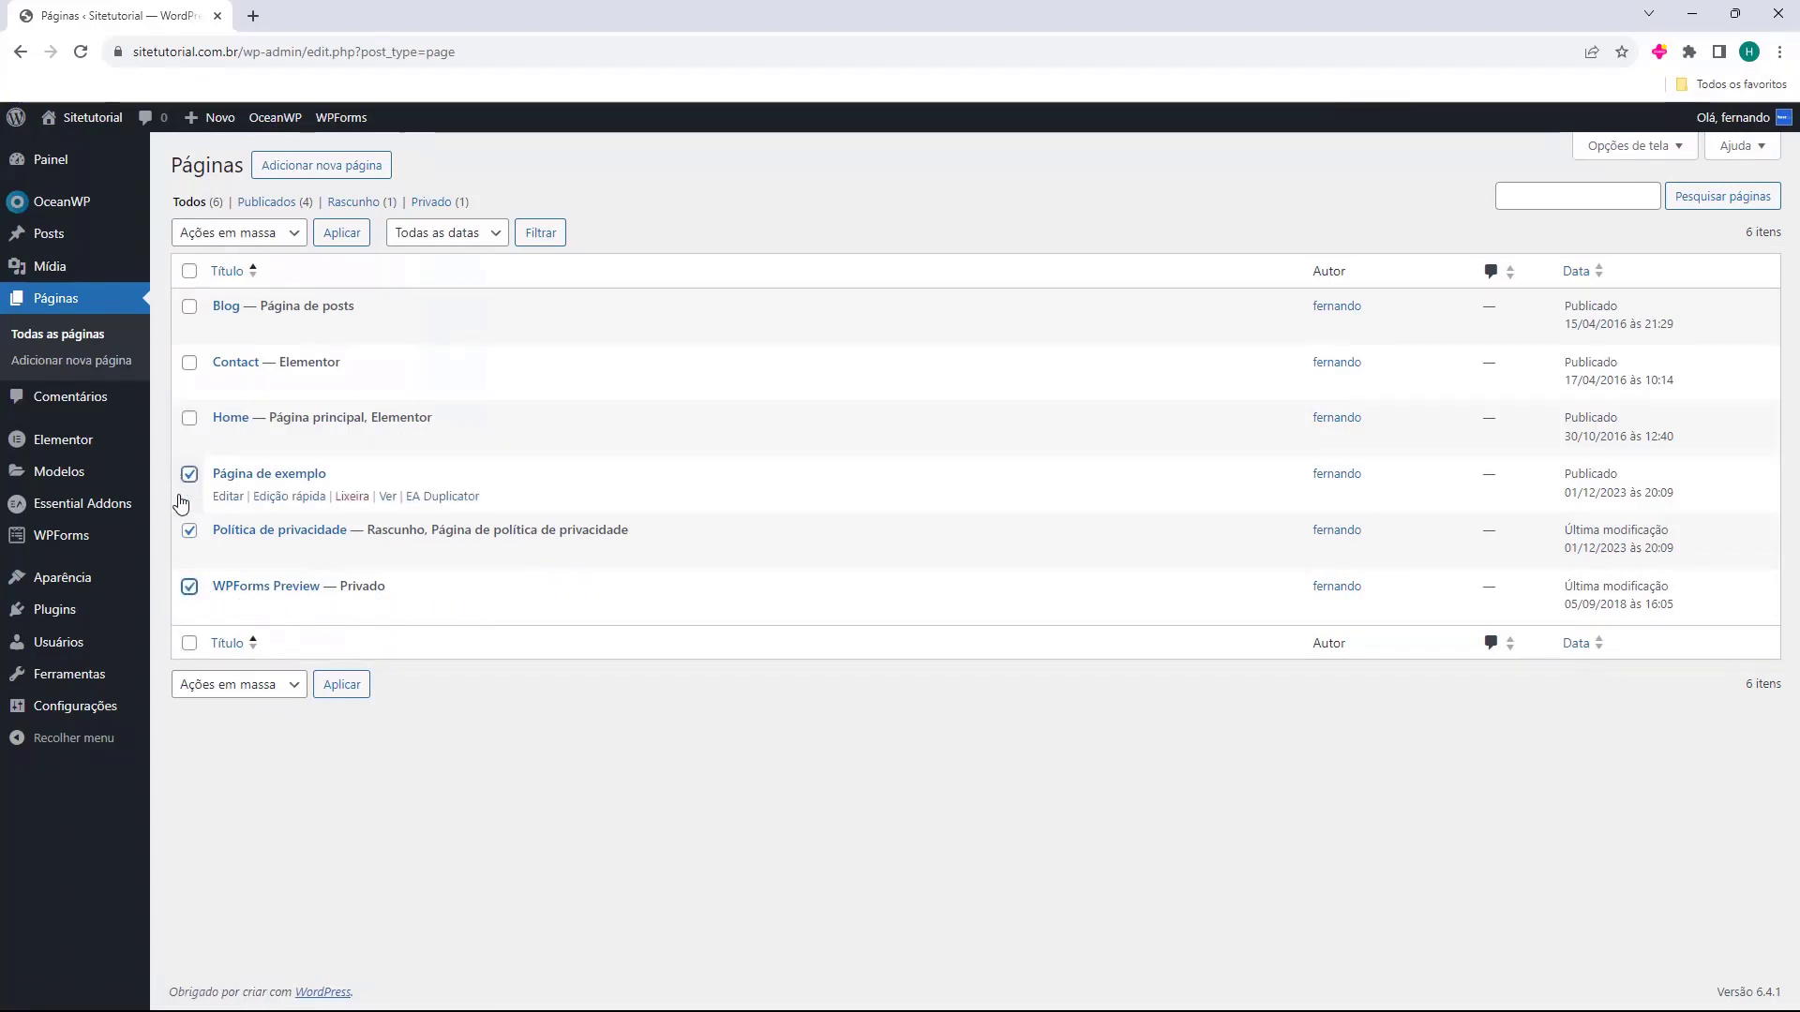
left_click(211, 235)
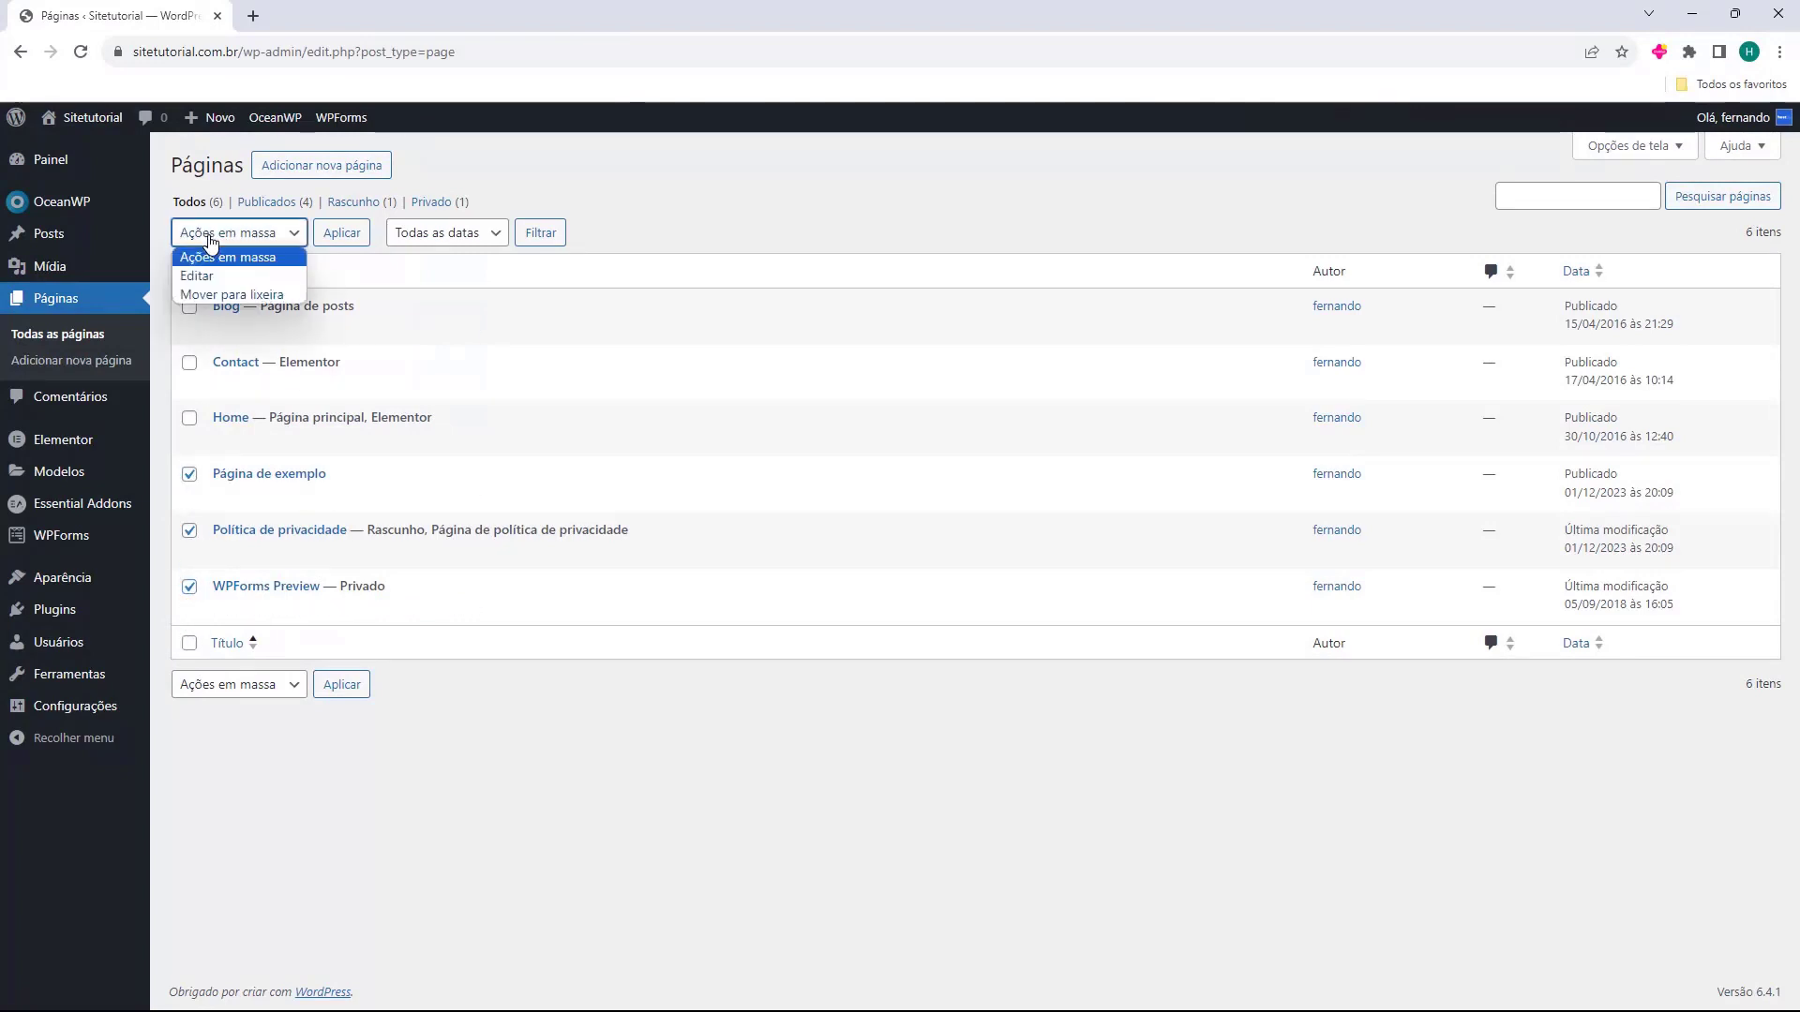
left_click(227, 296)
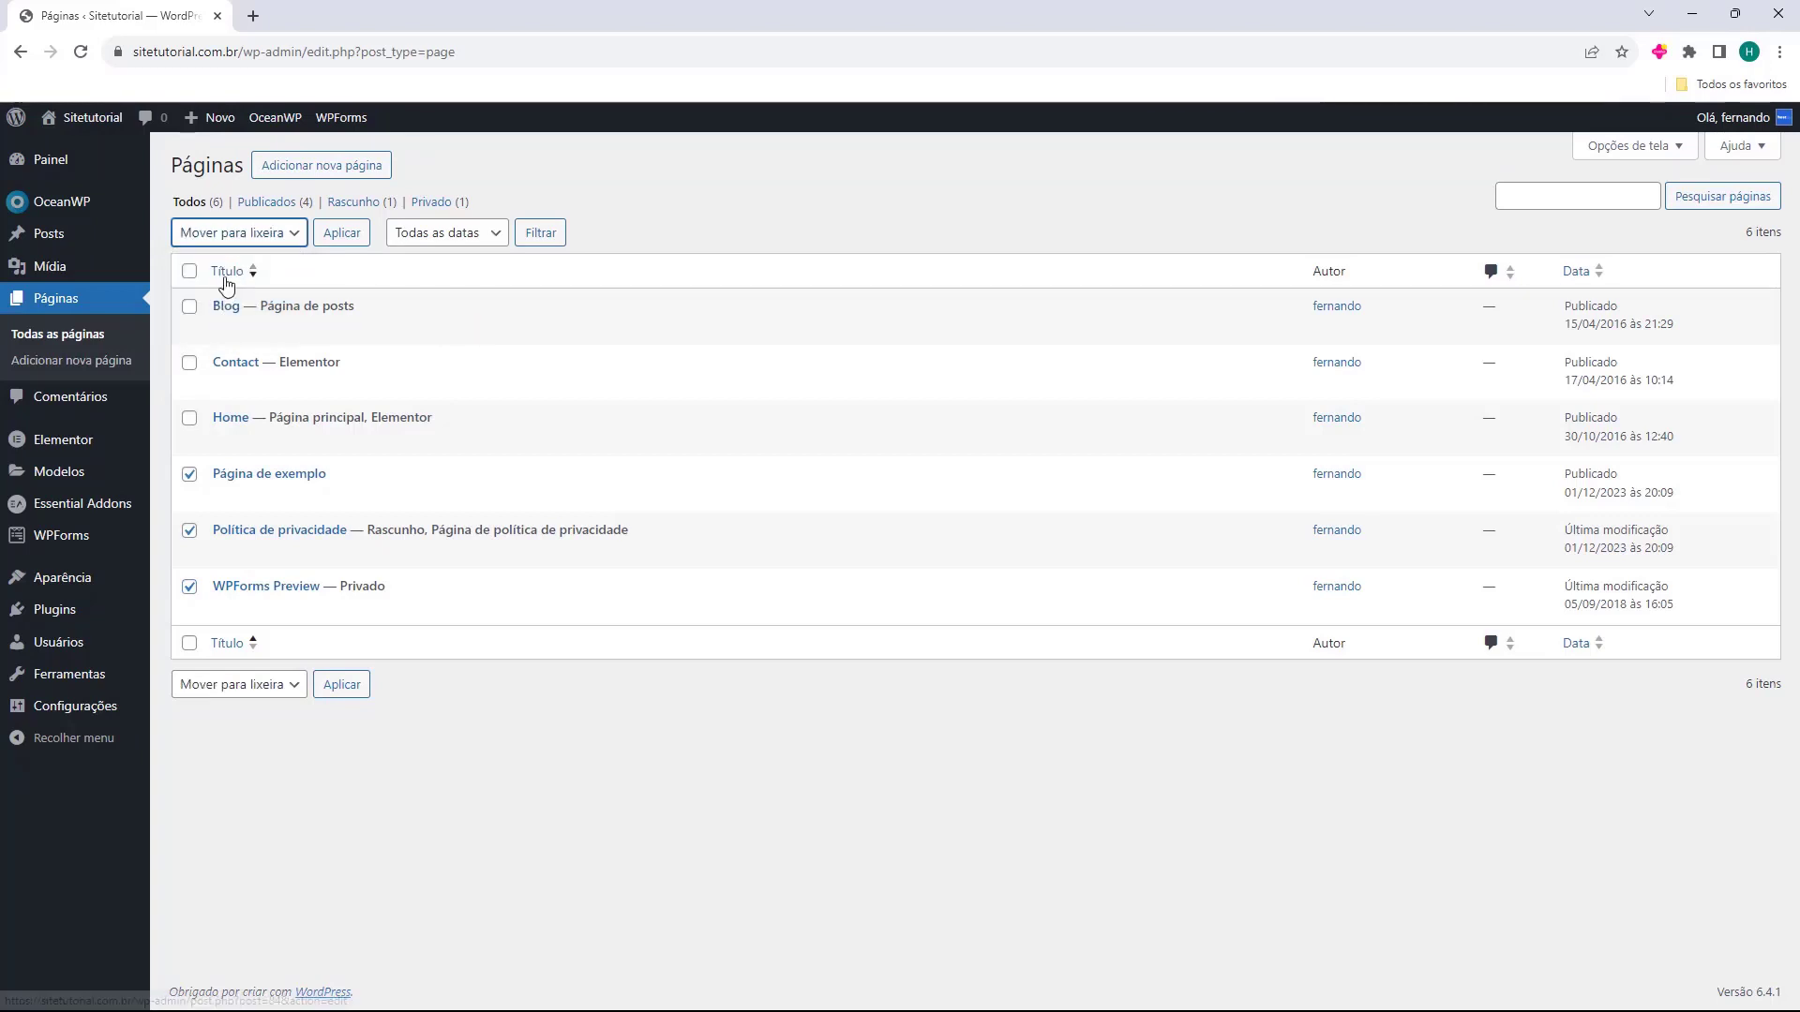
left_click(342, 234)
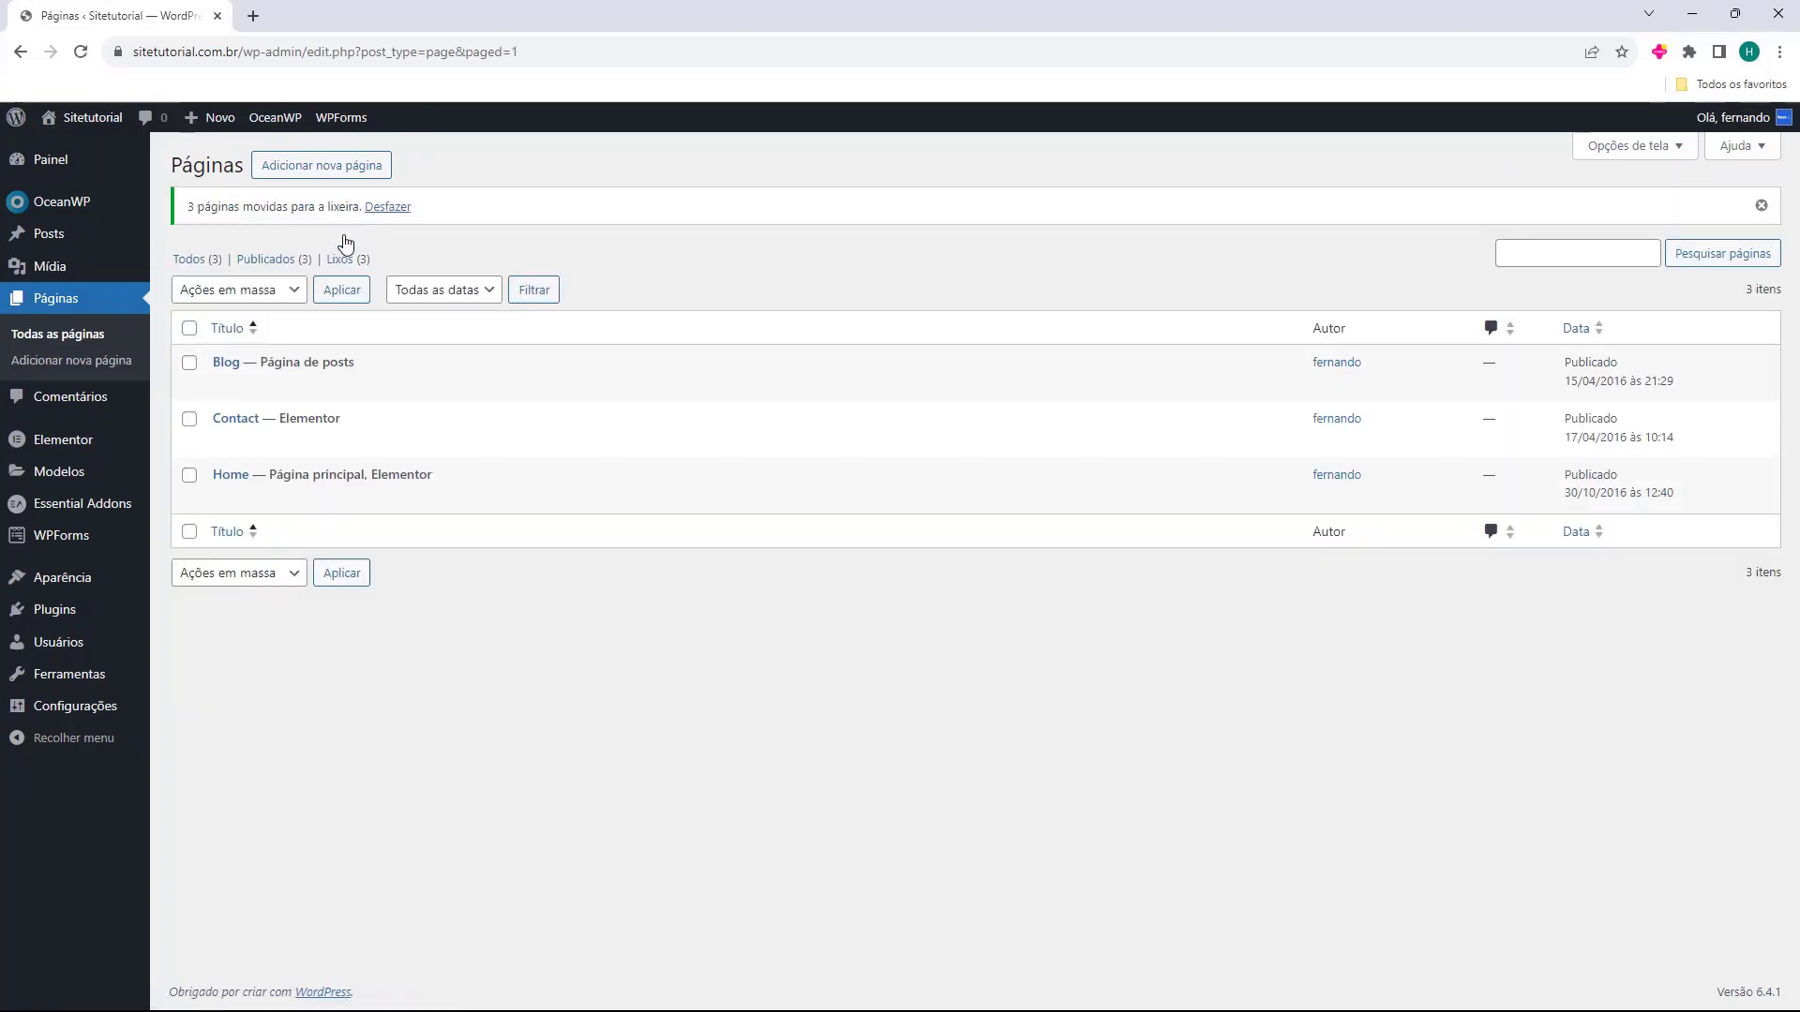
left_click(342, 261)
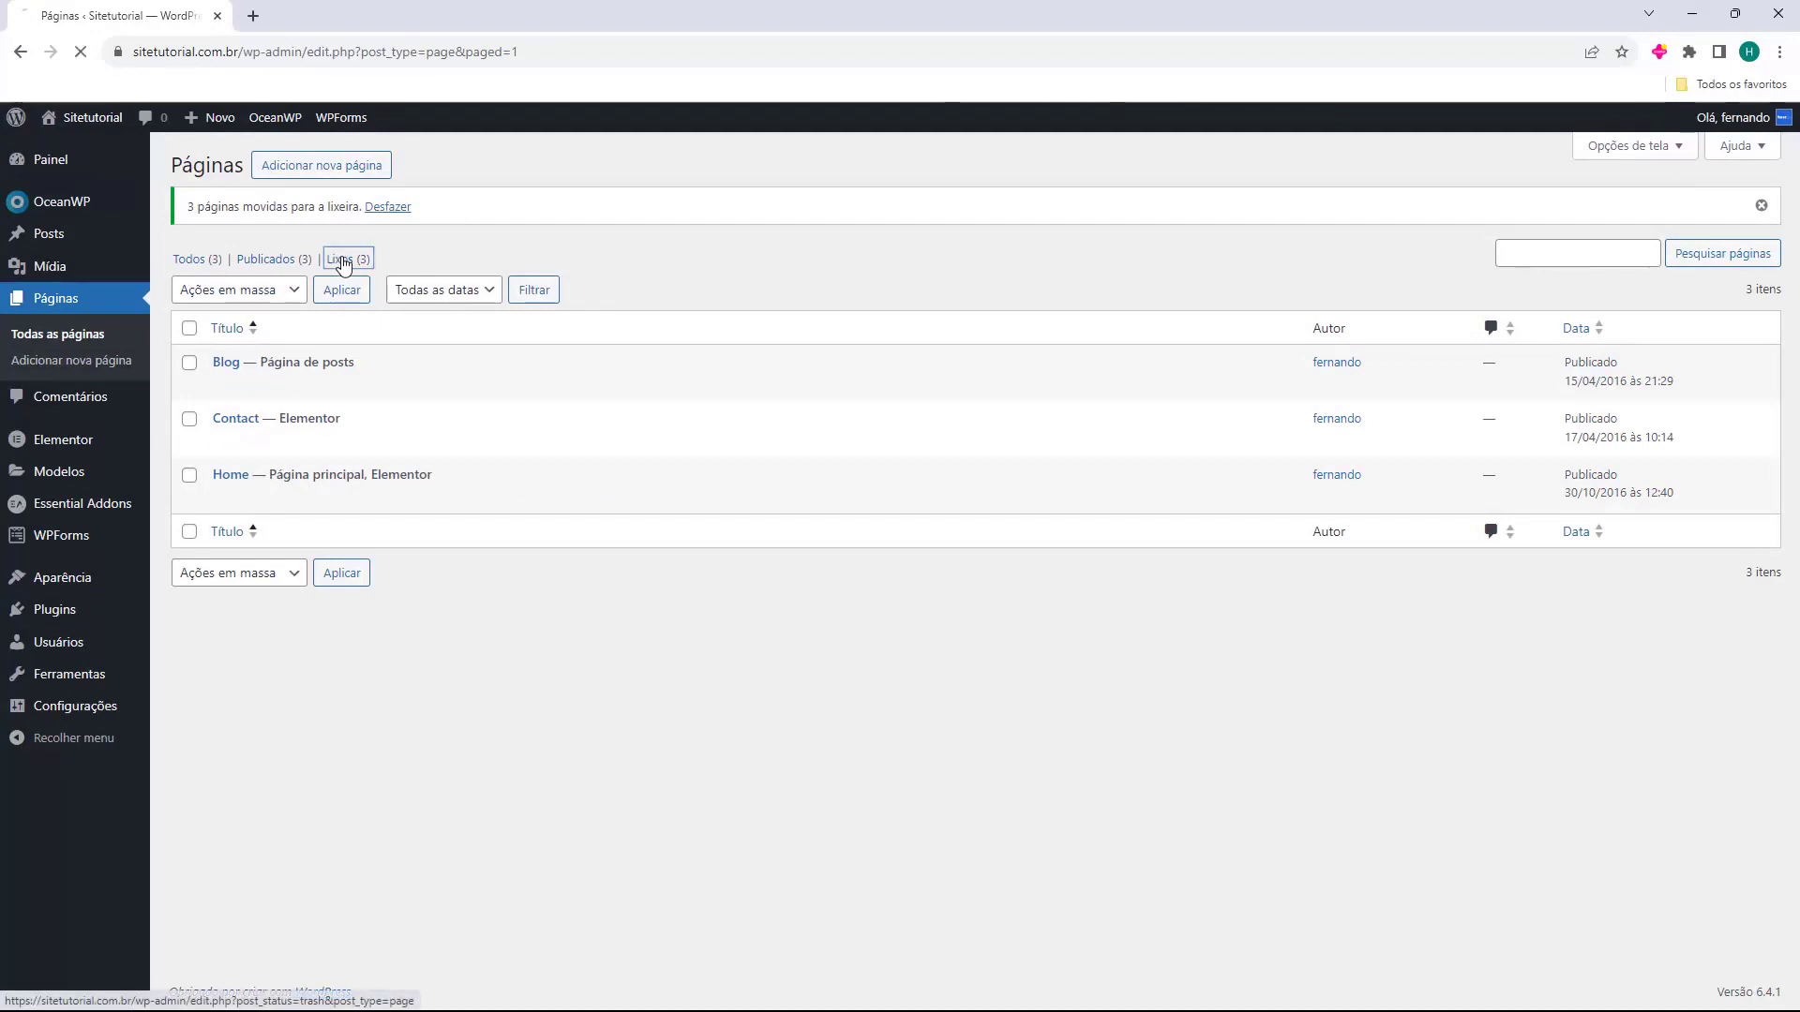
left_click(211, 203)
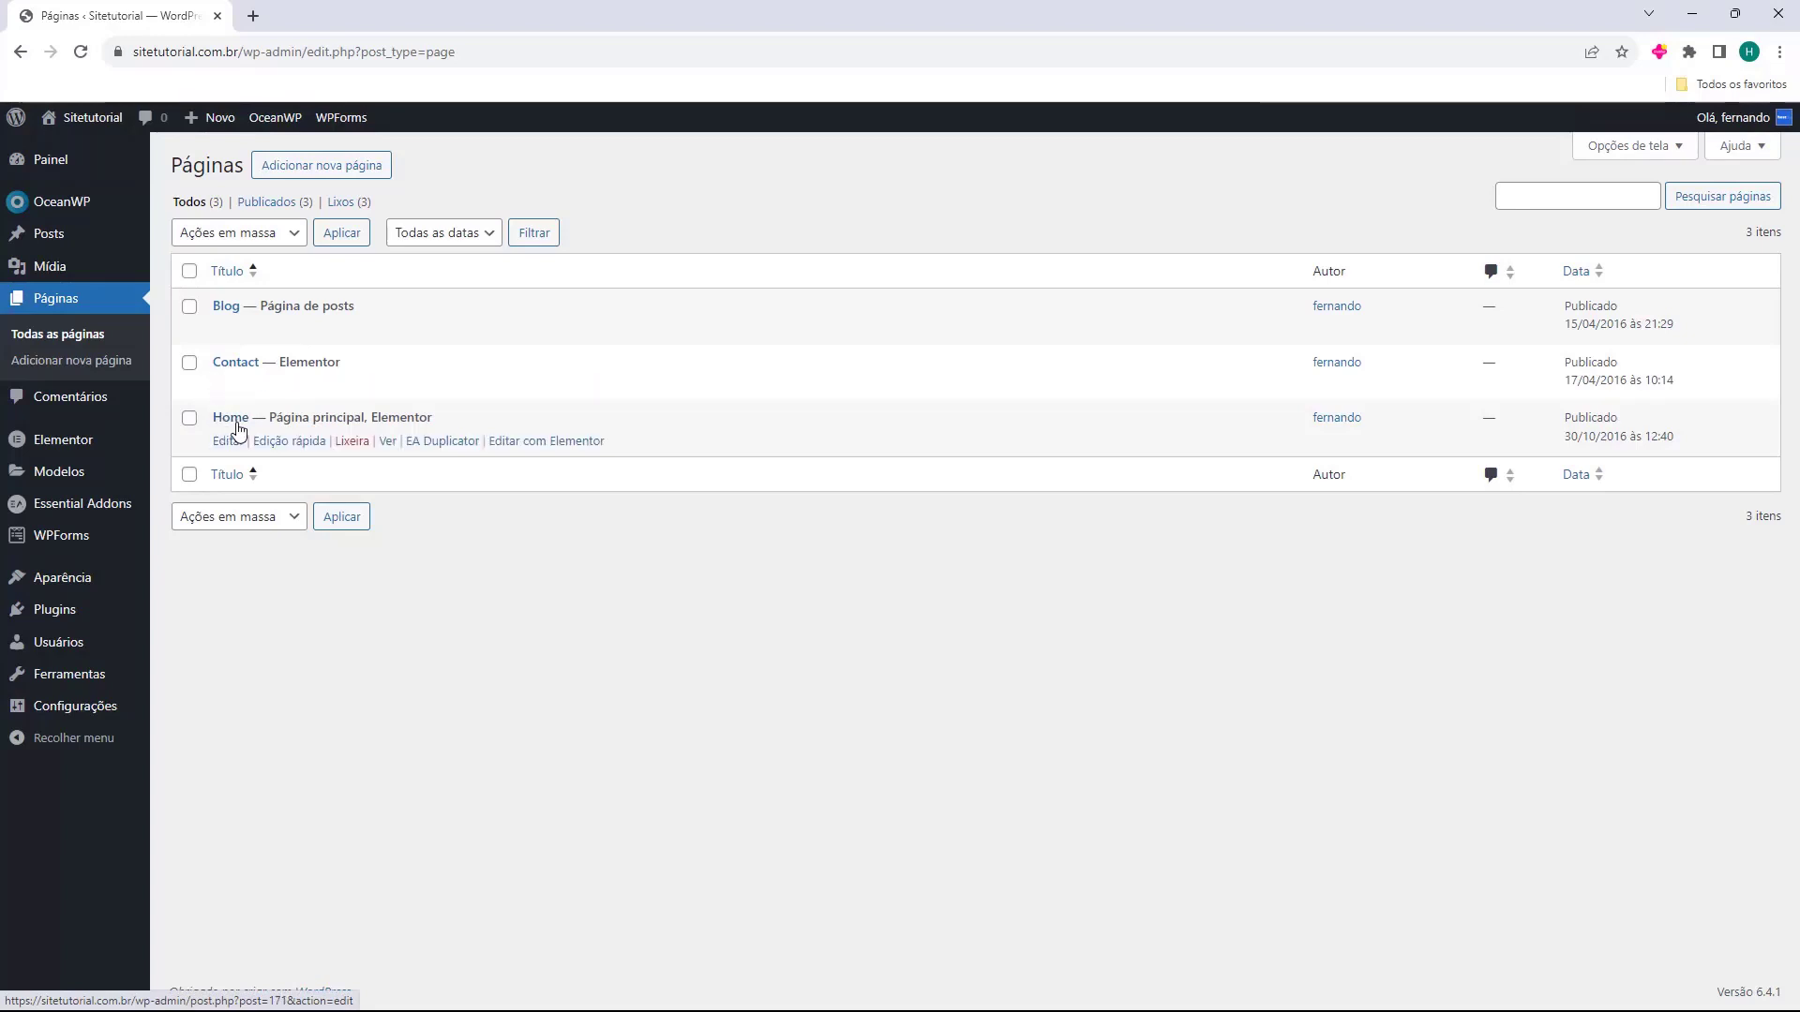
Quick-edit the Home page to title Inicio and slug inicio, and update it.
left_click(296, 442)
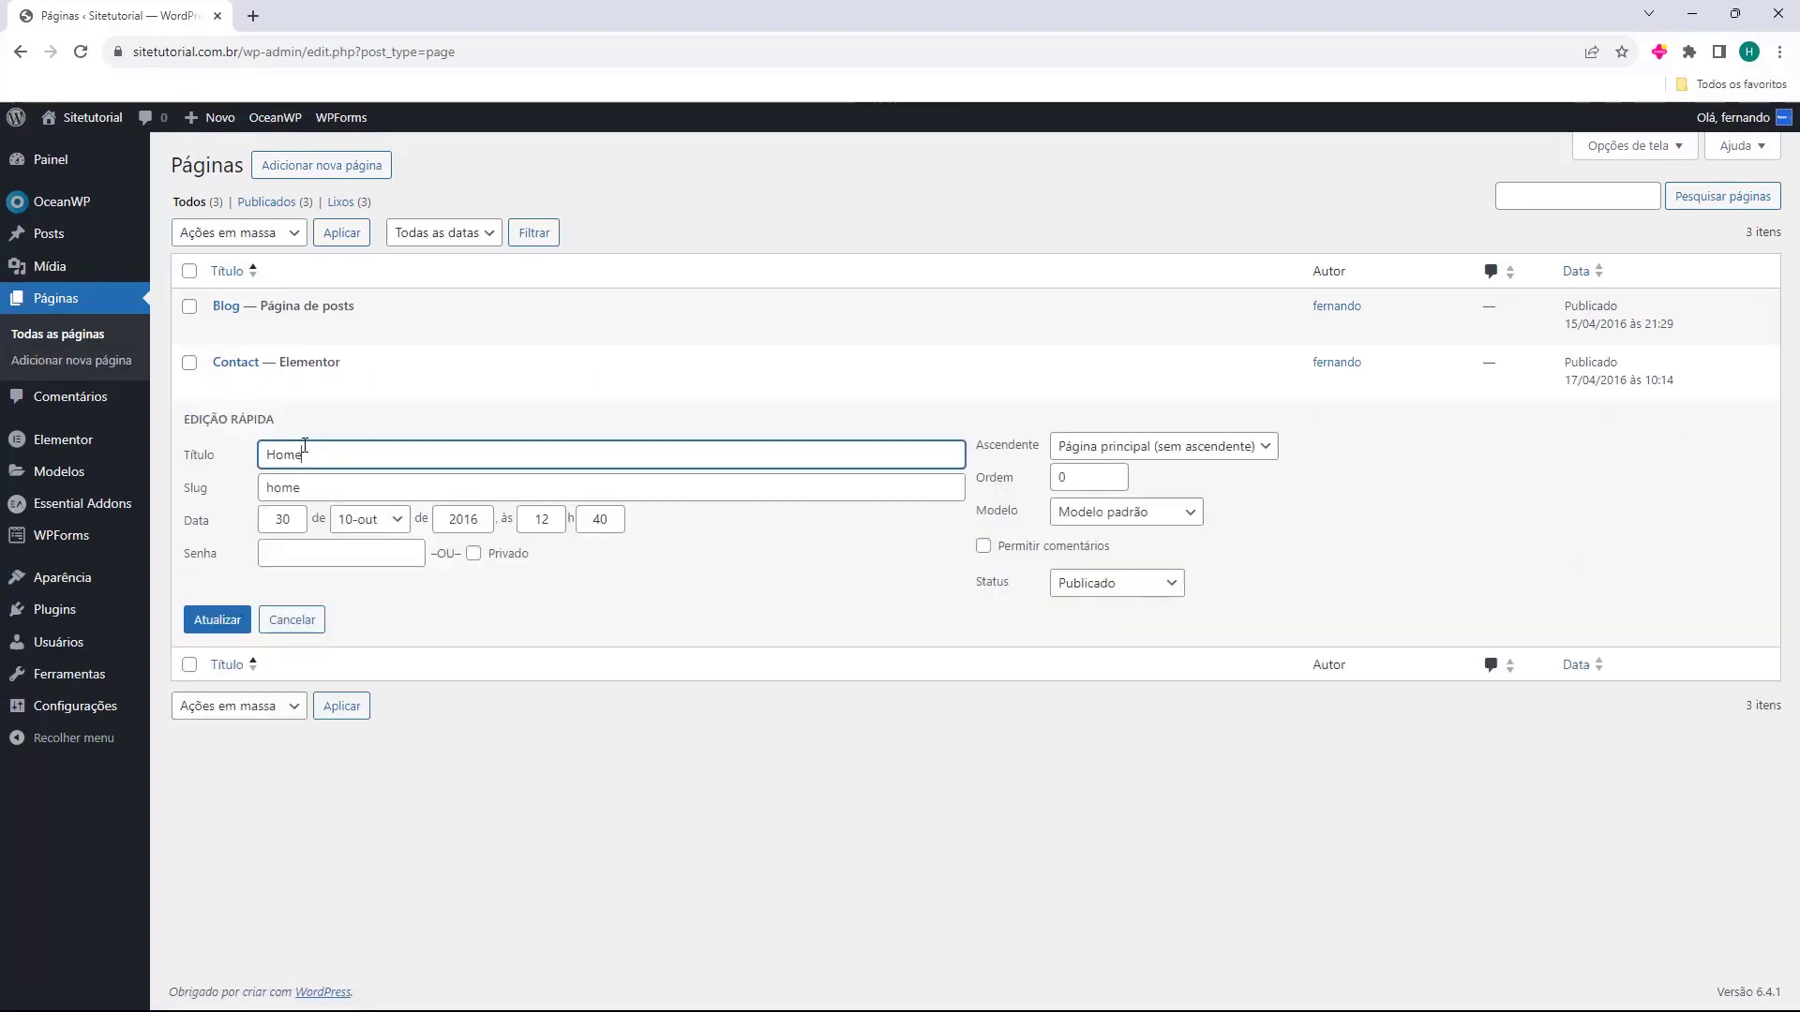
left_click_drag(320, 450, 229, 453)
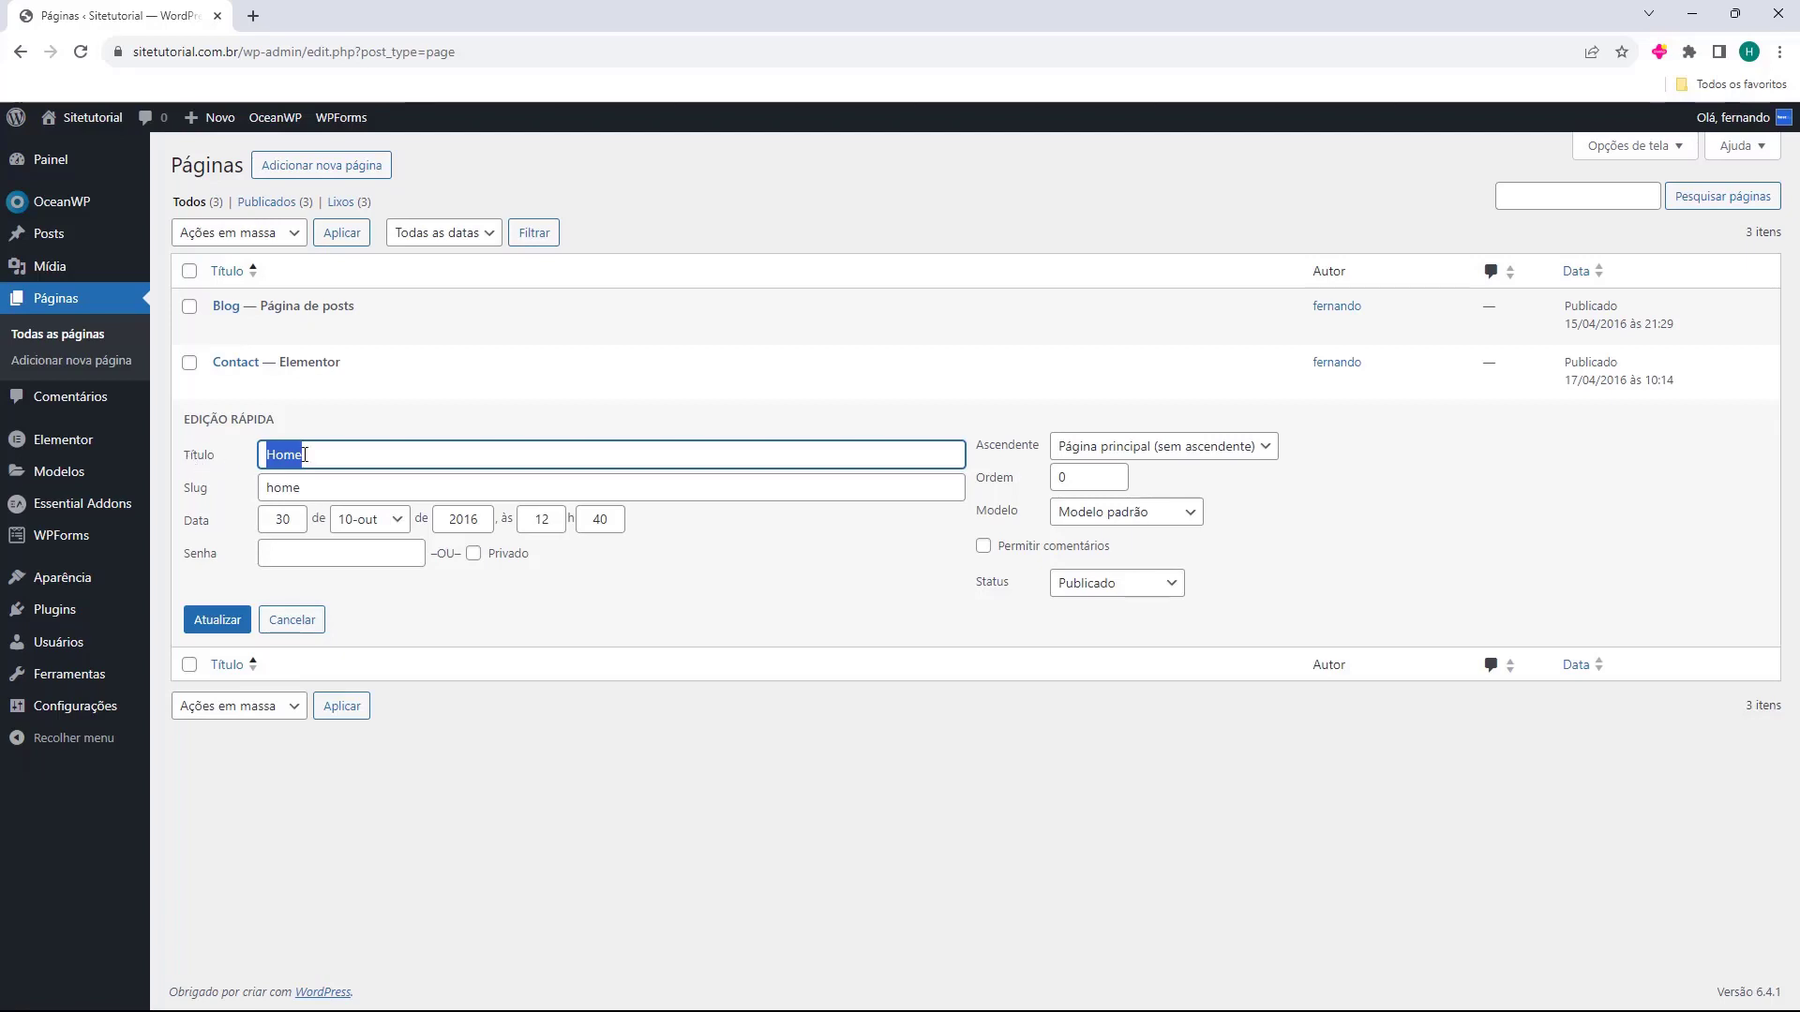
type("Inicio")
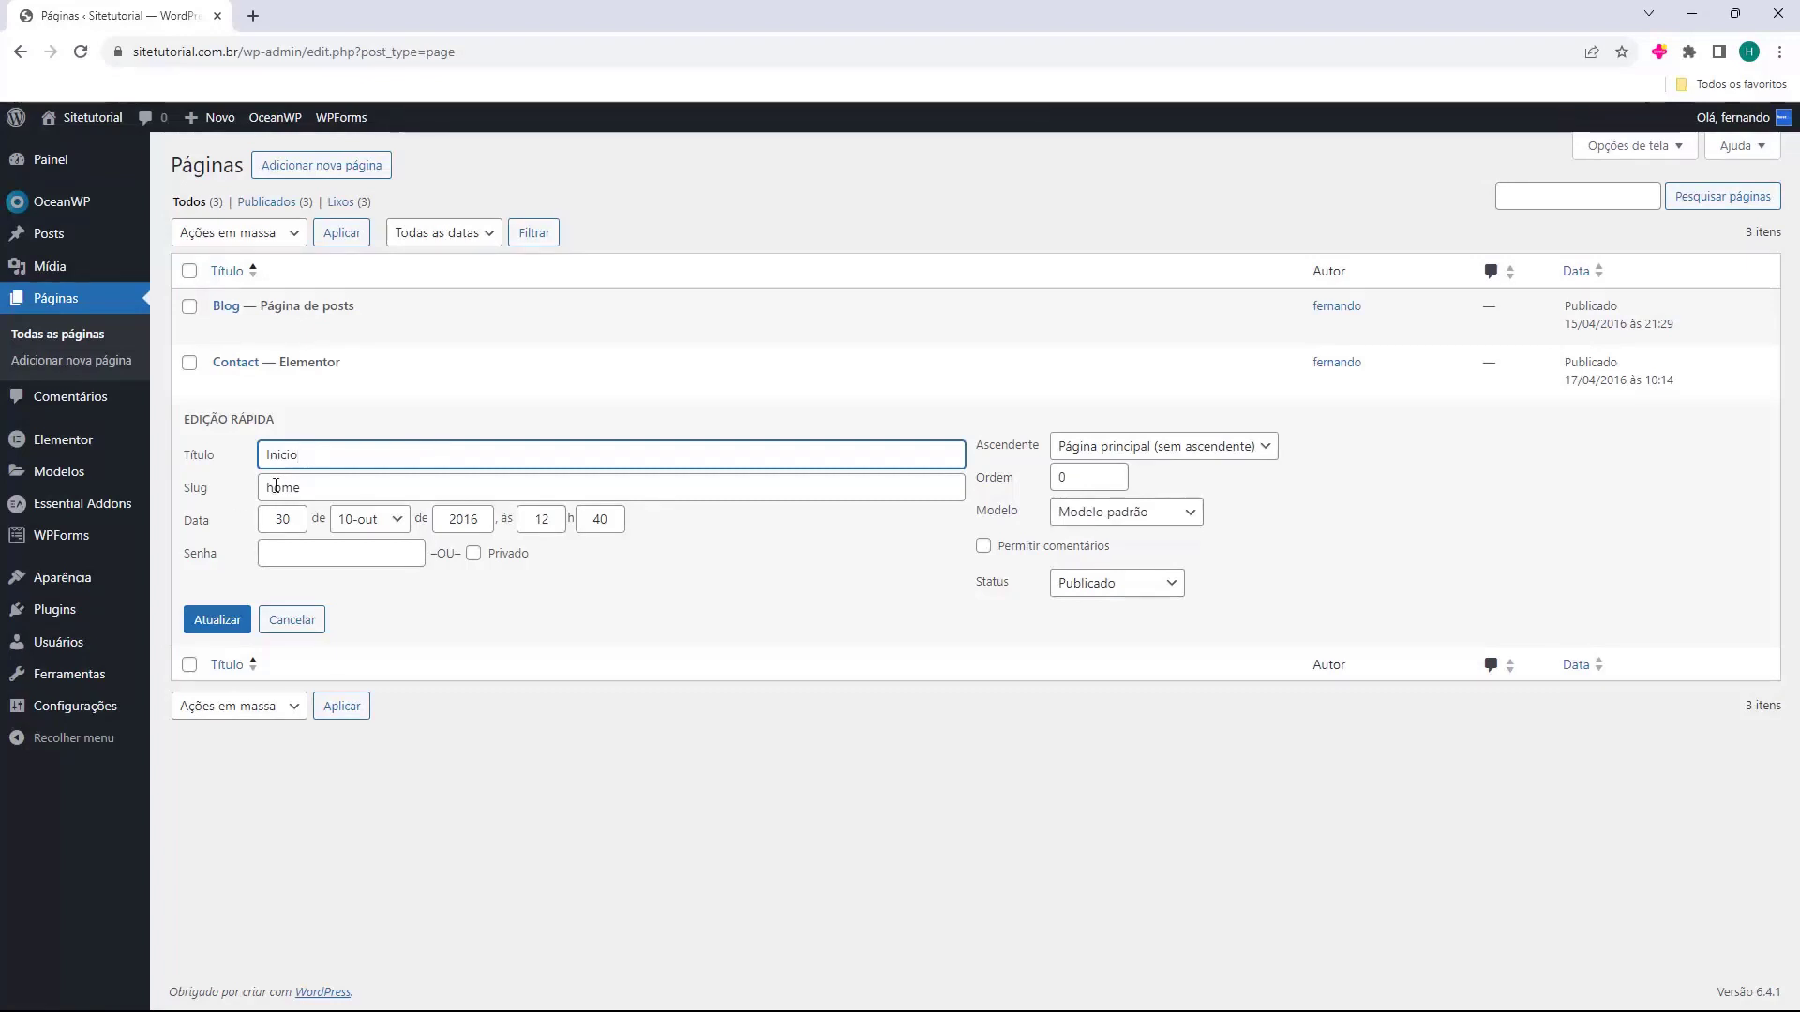
double_click(318, 496)
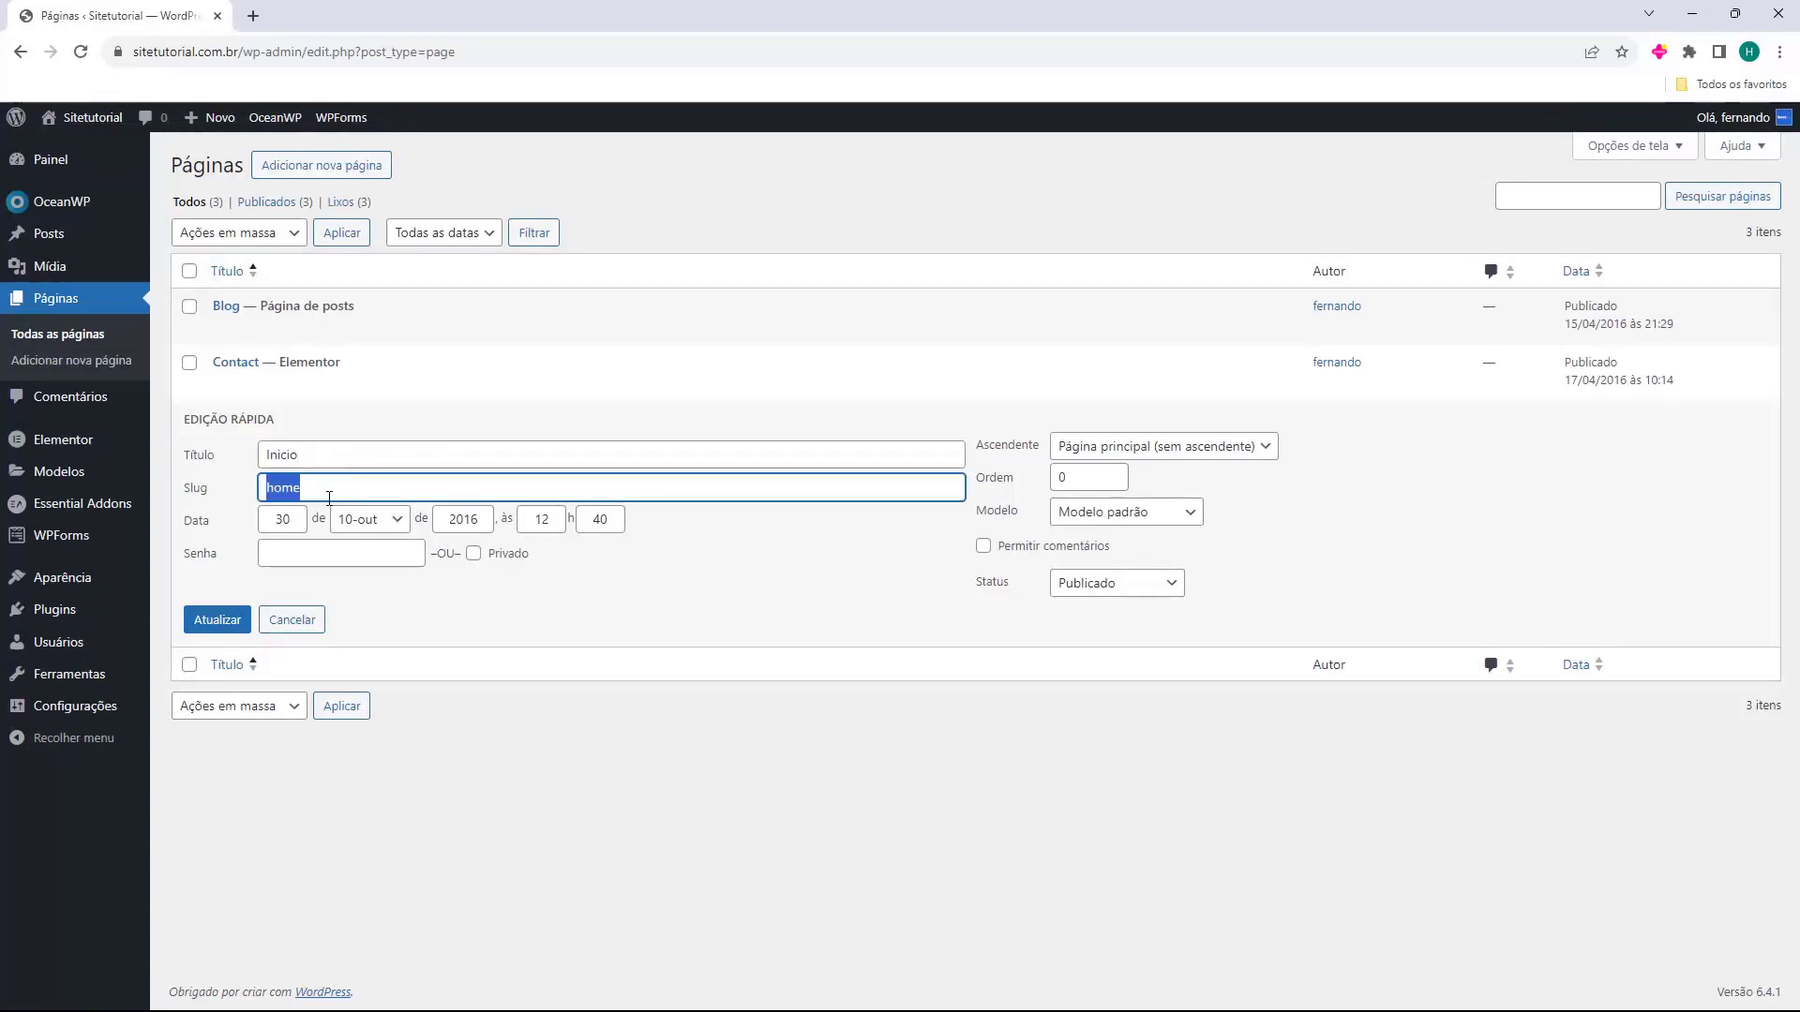
type("inicio")
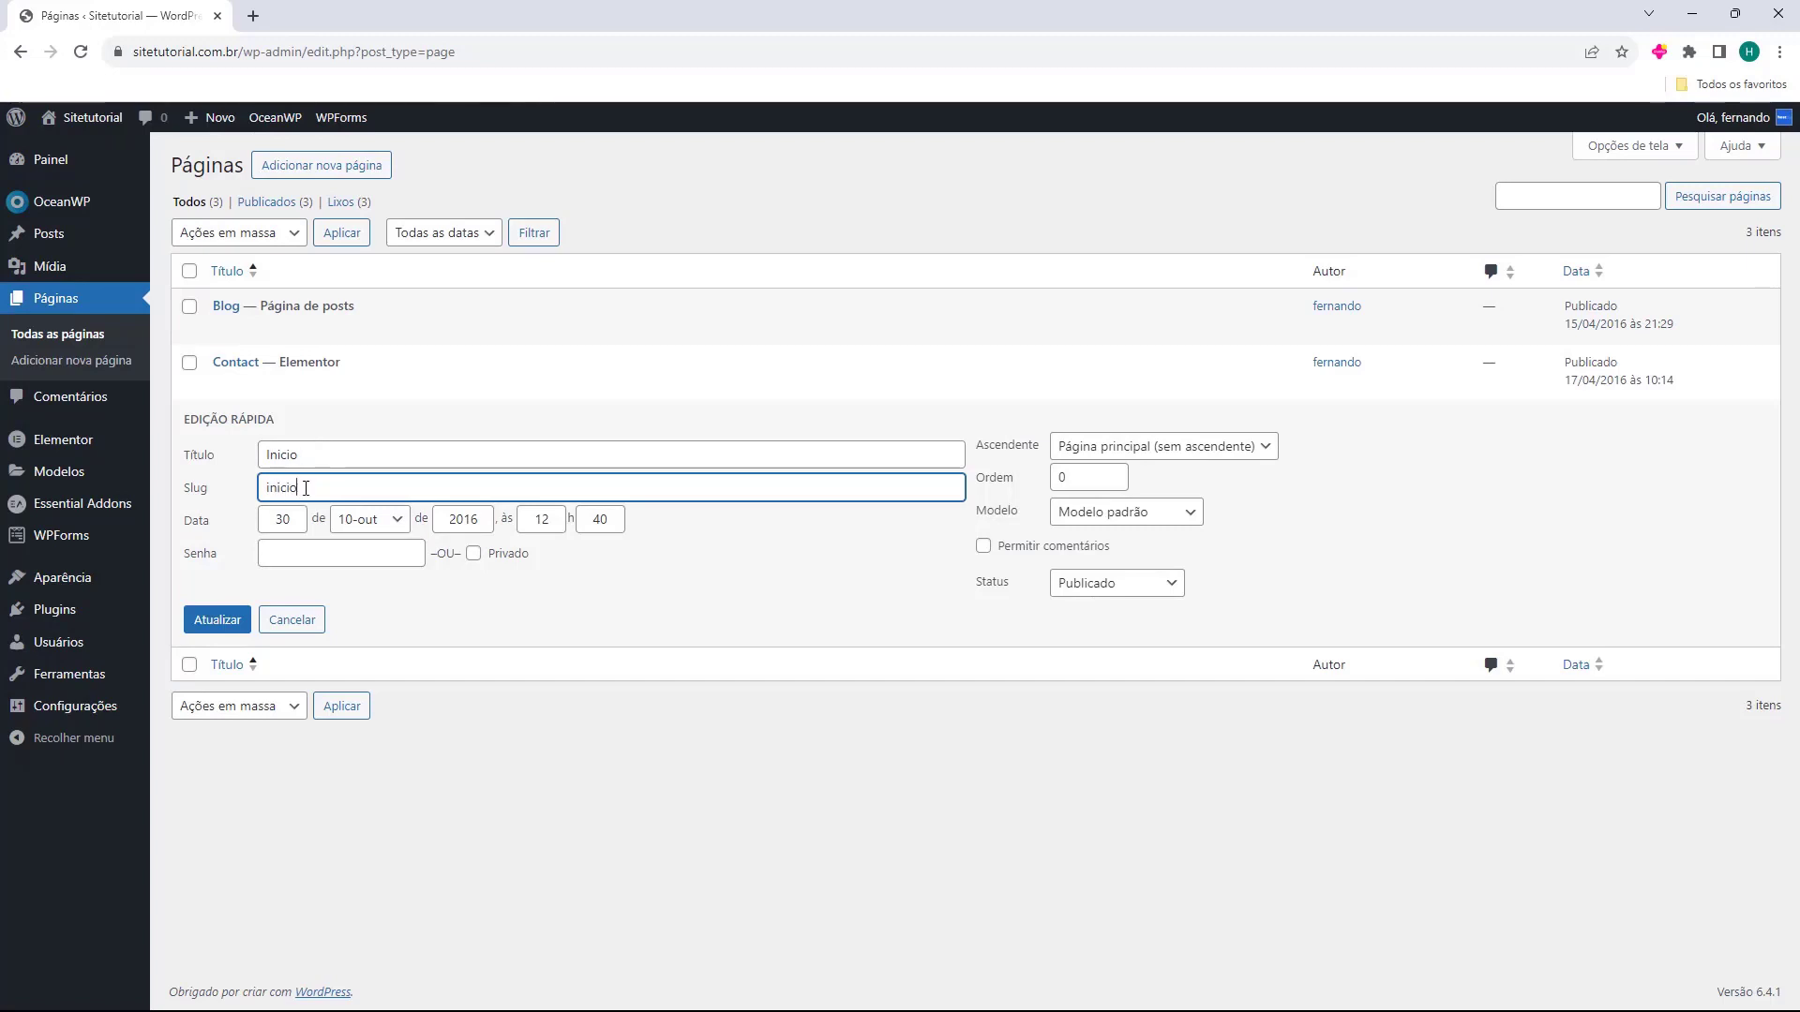
left_click(215, 633)
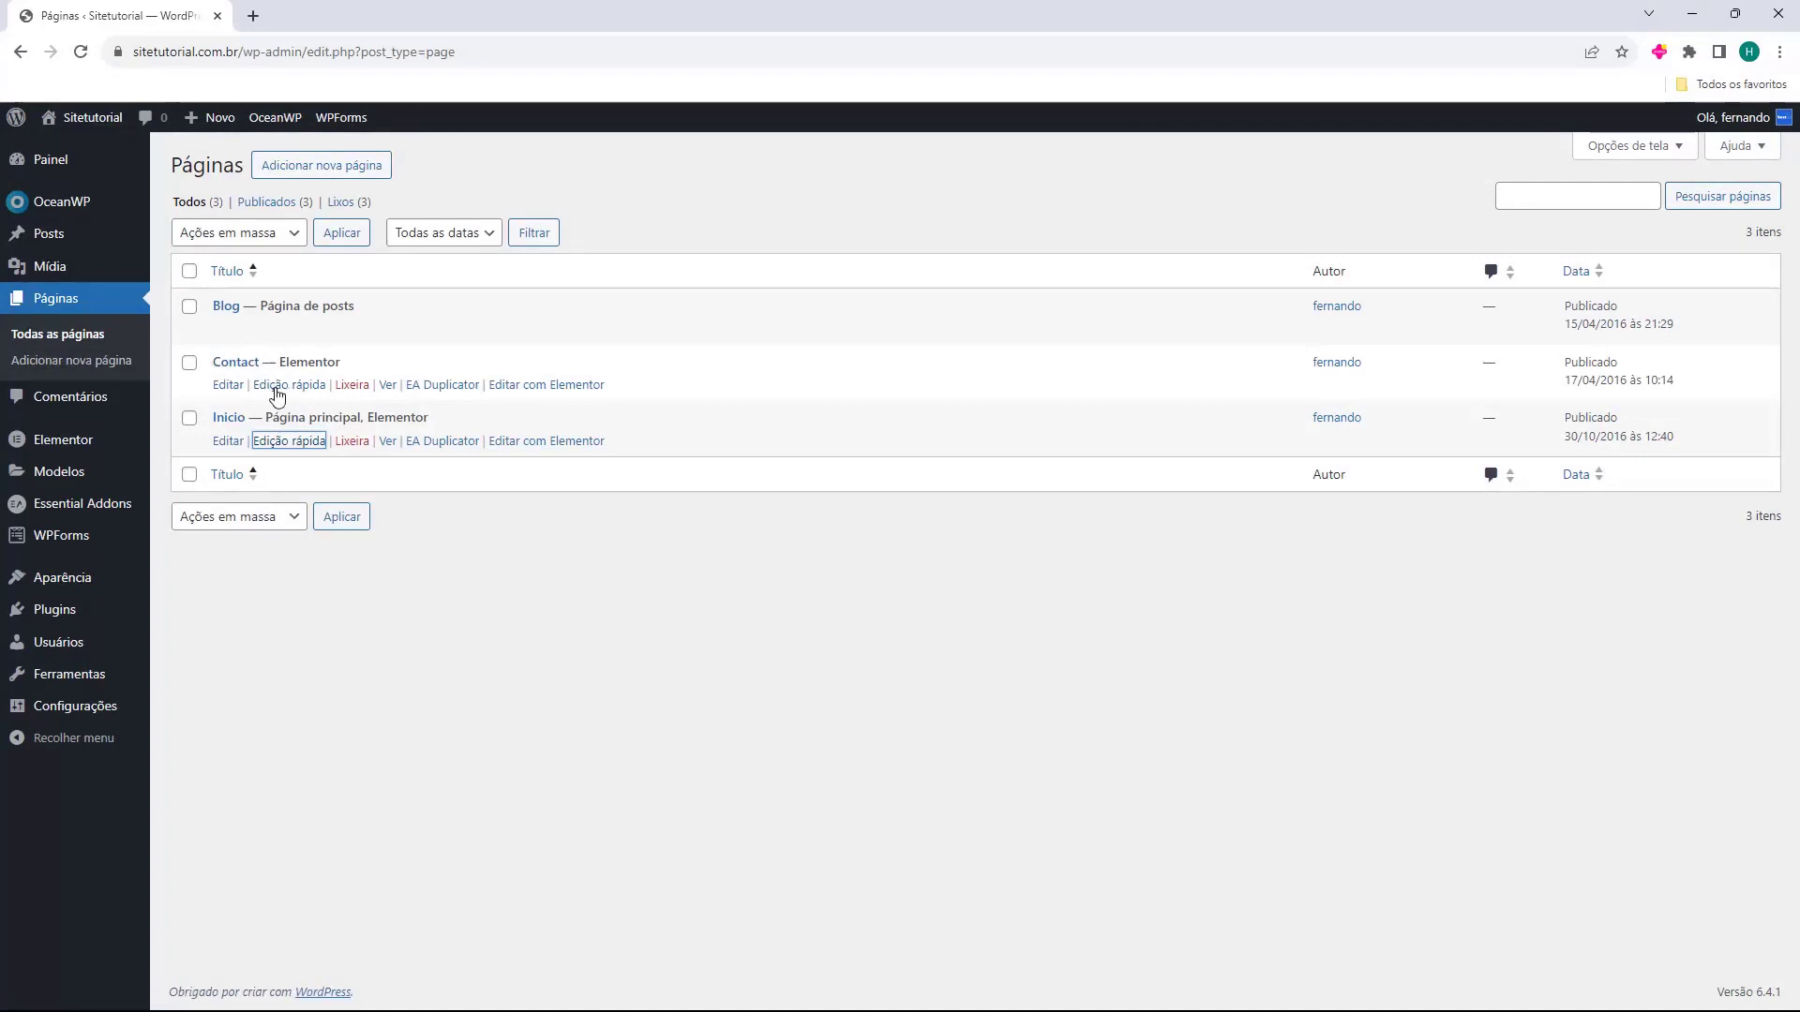
Quick-edit the Contact page to title Entre em contato with a cleared slug, and update it.
left_click(276, 387)
double_click(323, 401)
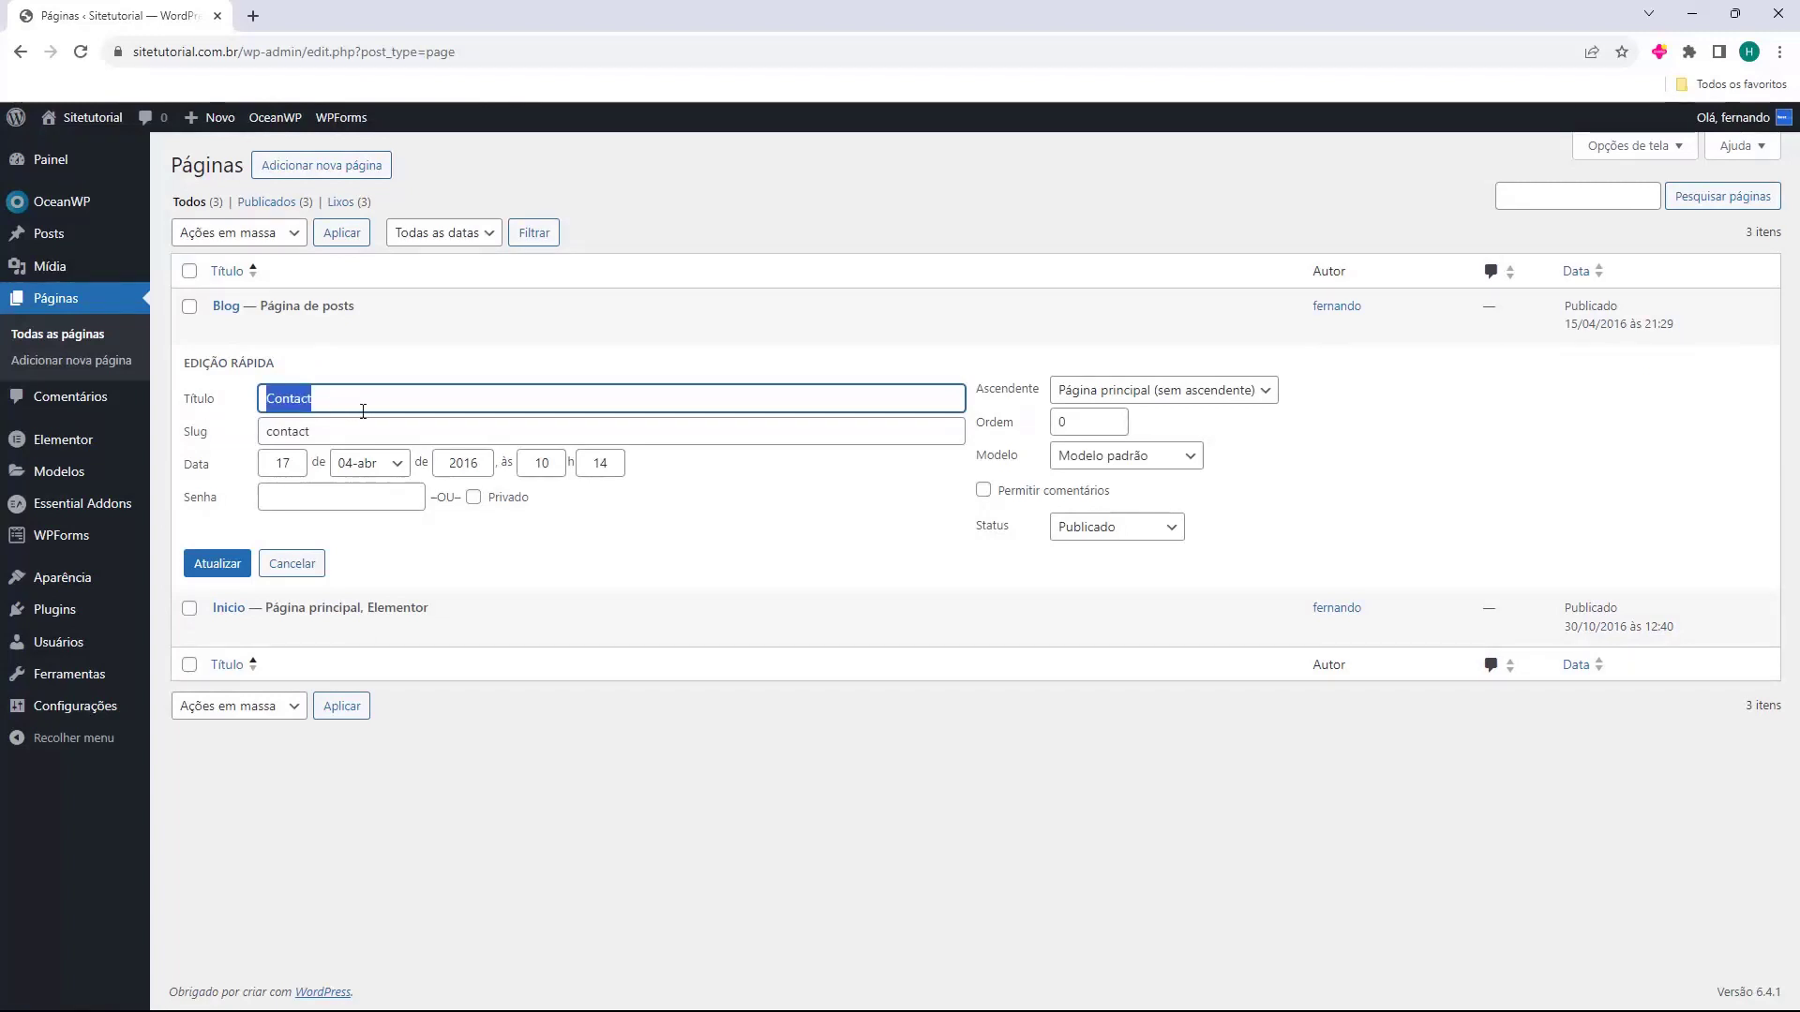
type("Entre em contato")
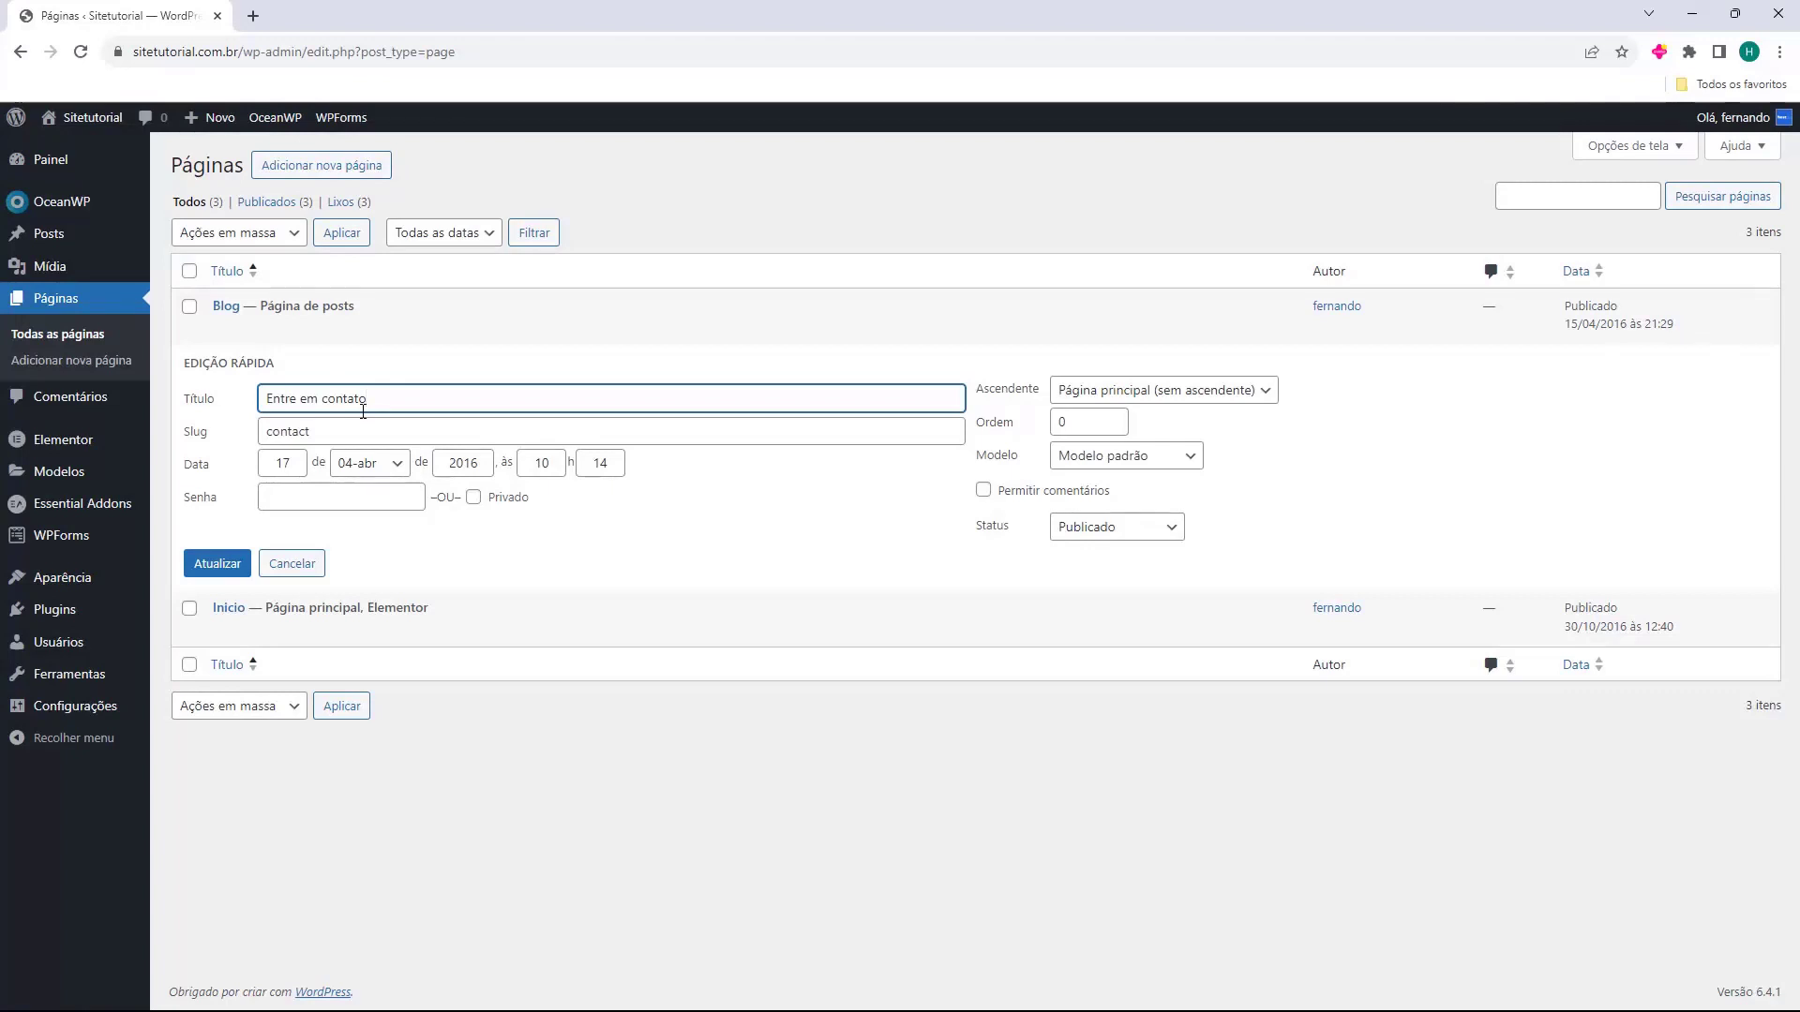
left_click(267, 436)
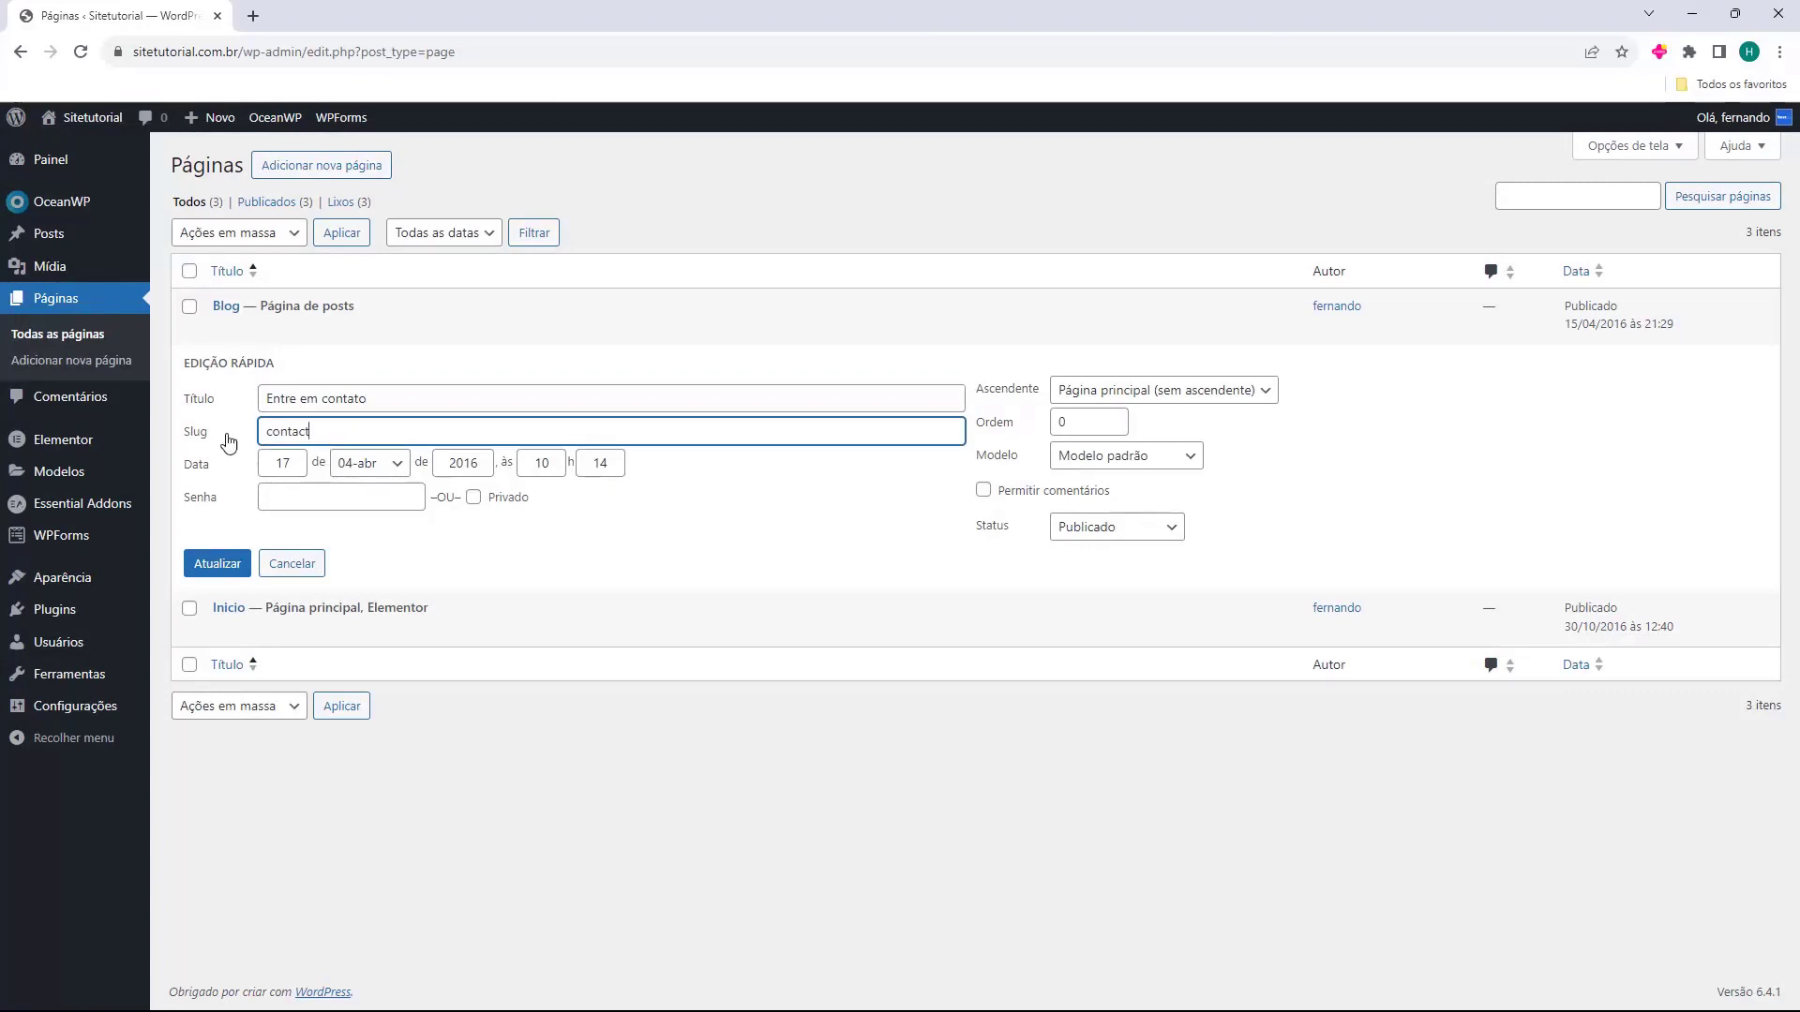
double_click(273, 431)
key("BackSpace")
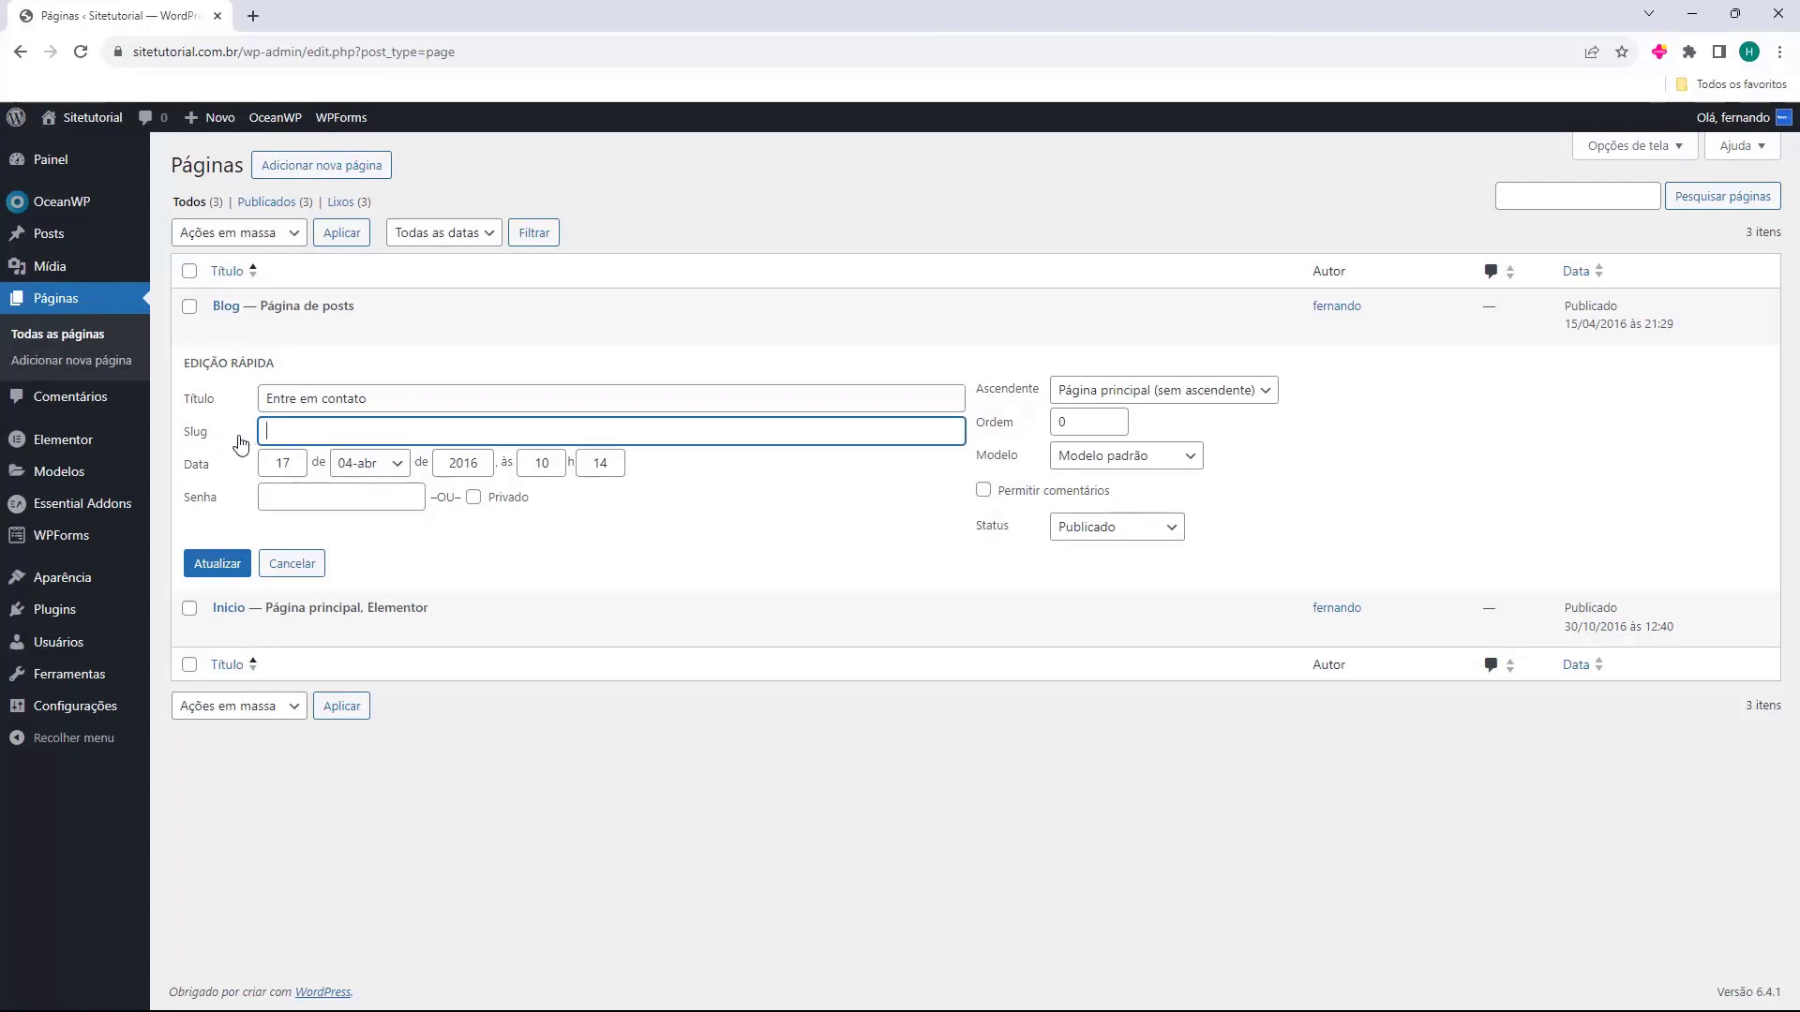
left_click(217, 566)
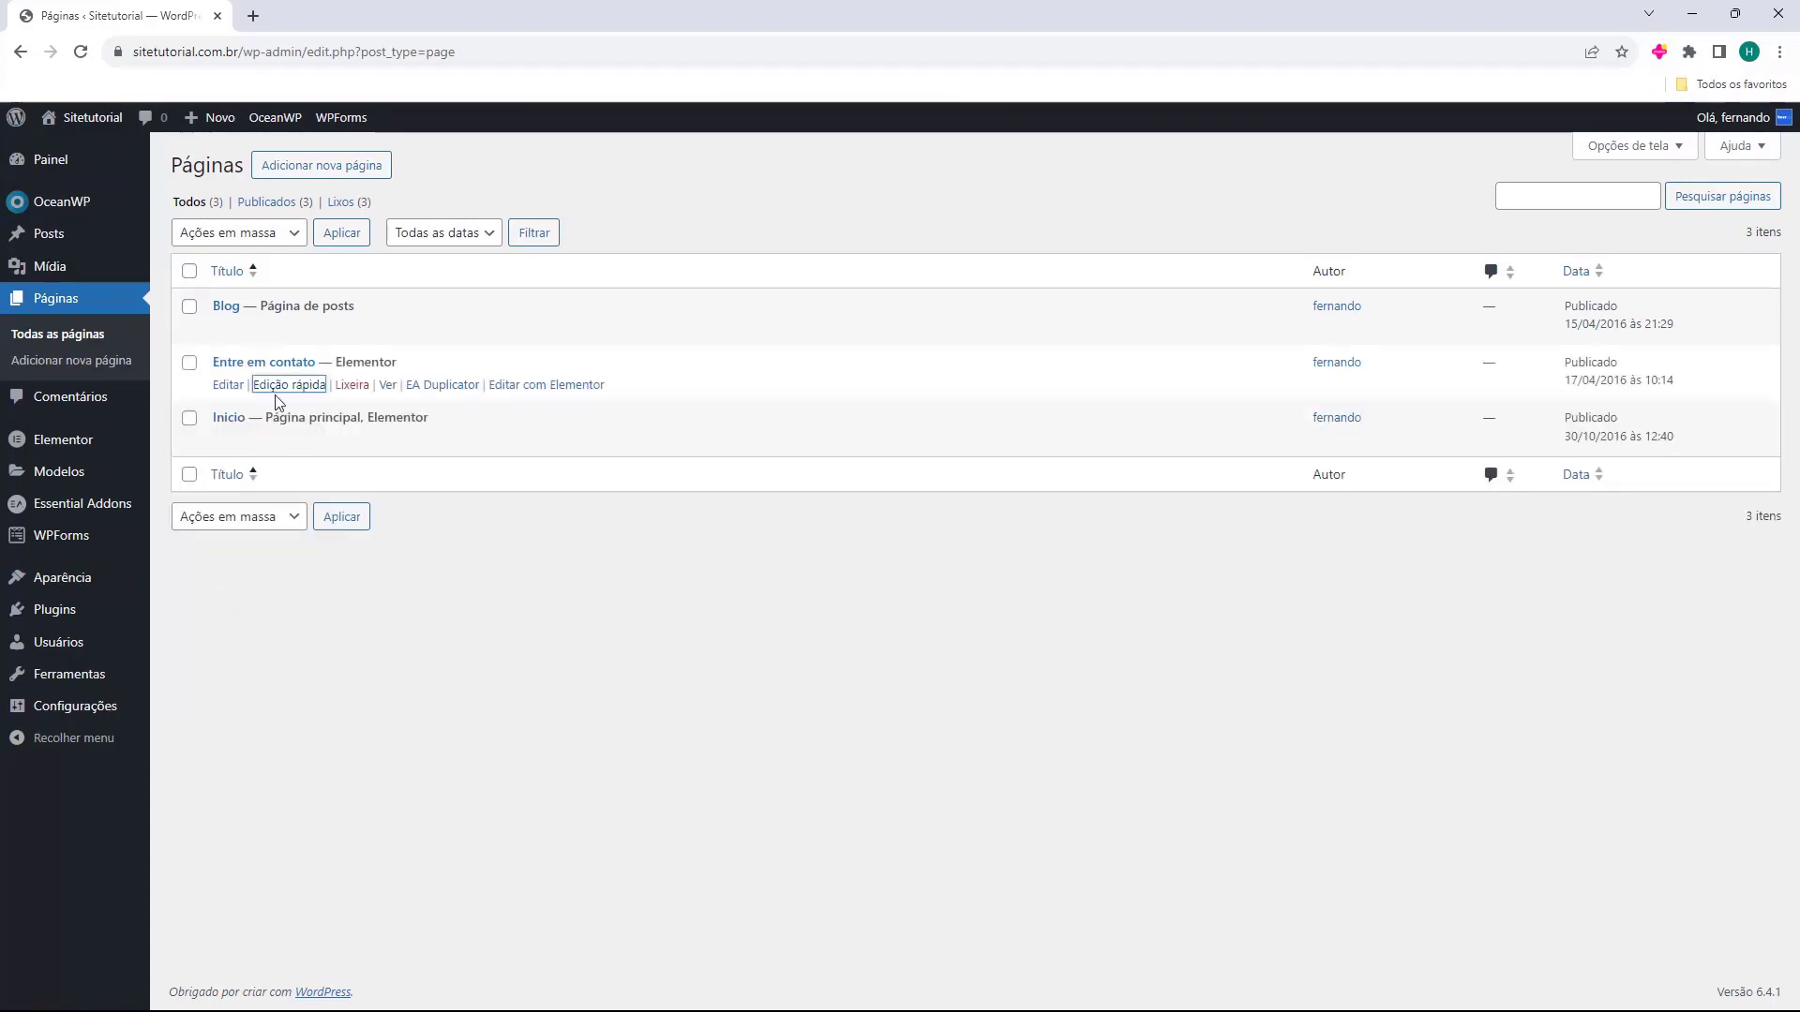
Reopen Quick Edit to confirm the slug entre-em-contato, cancel, and inspect the Elementor label.
left_click(282, 385)
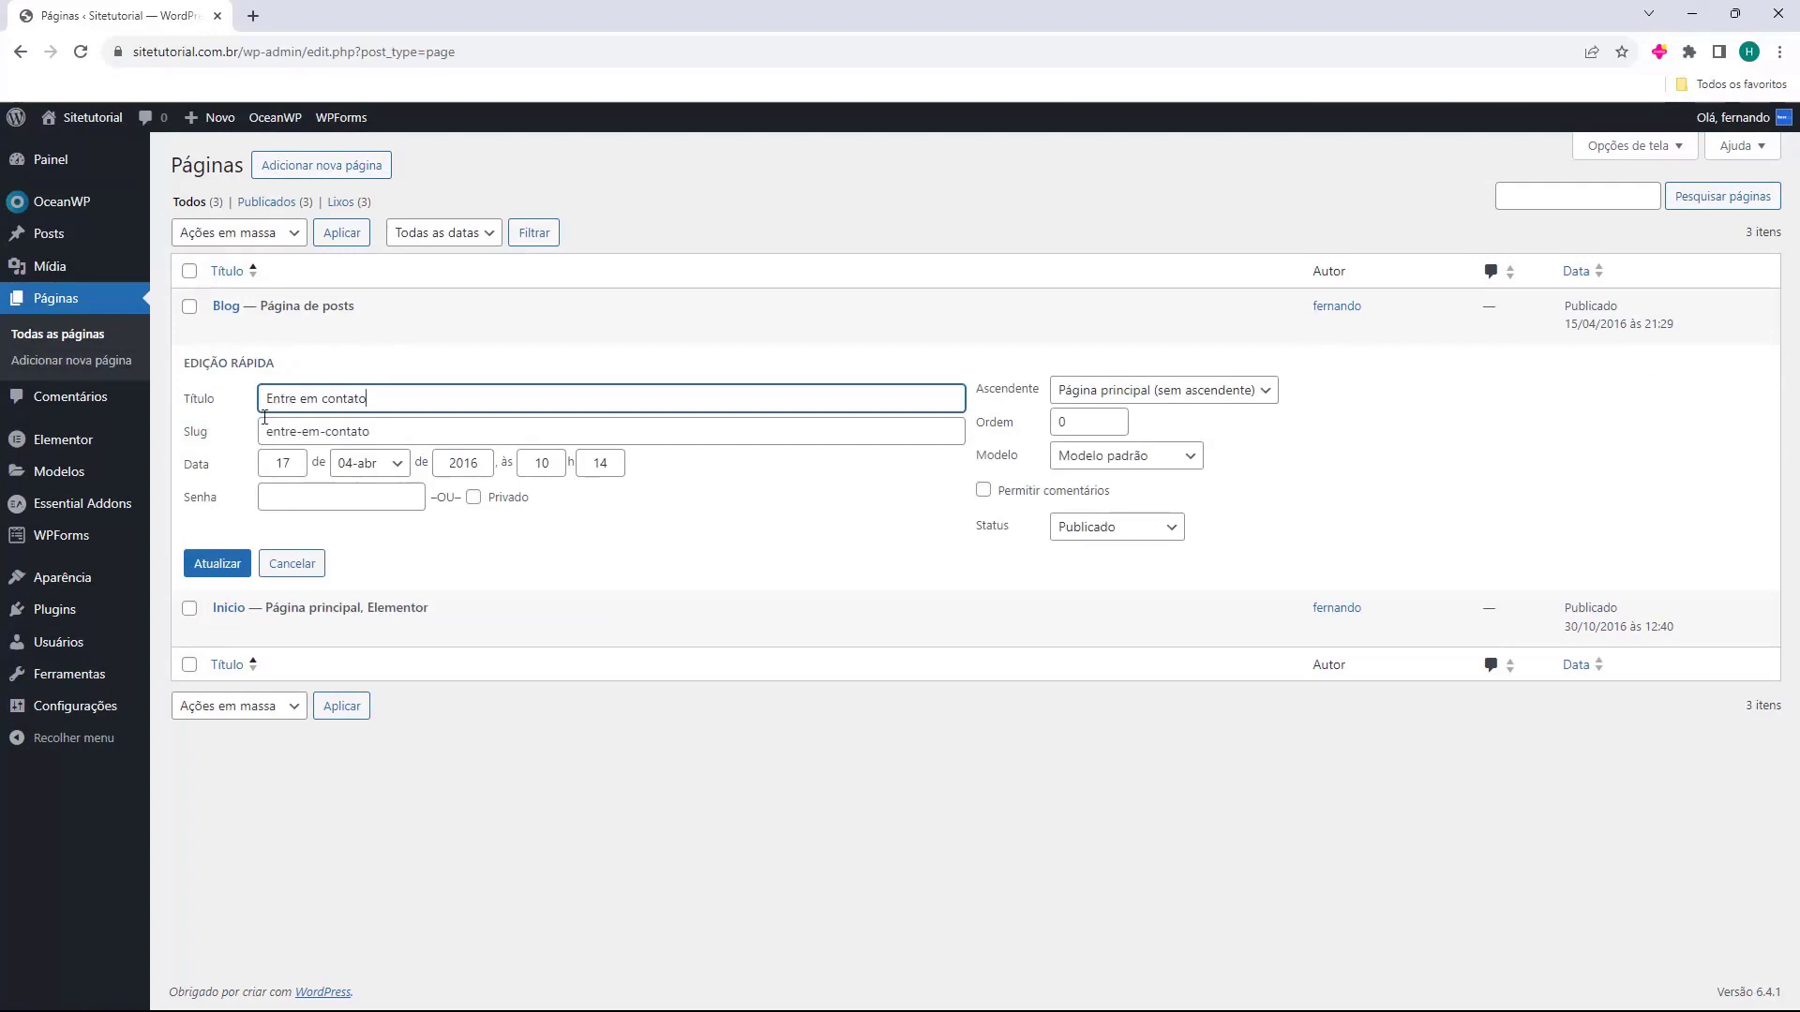
left_click_drag(267, 432, 434, 429)
left_click(457, 430)
left_click(305, 434)
double_click(267, 434)
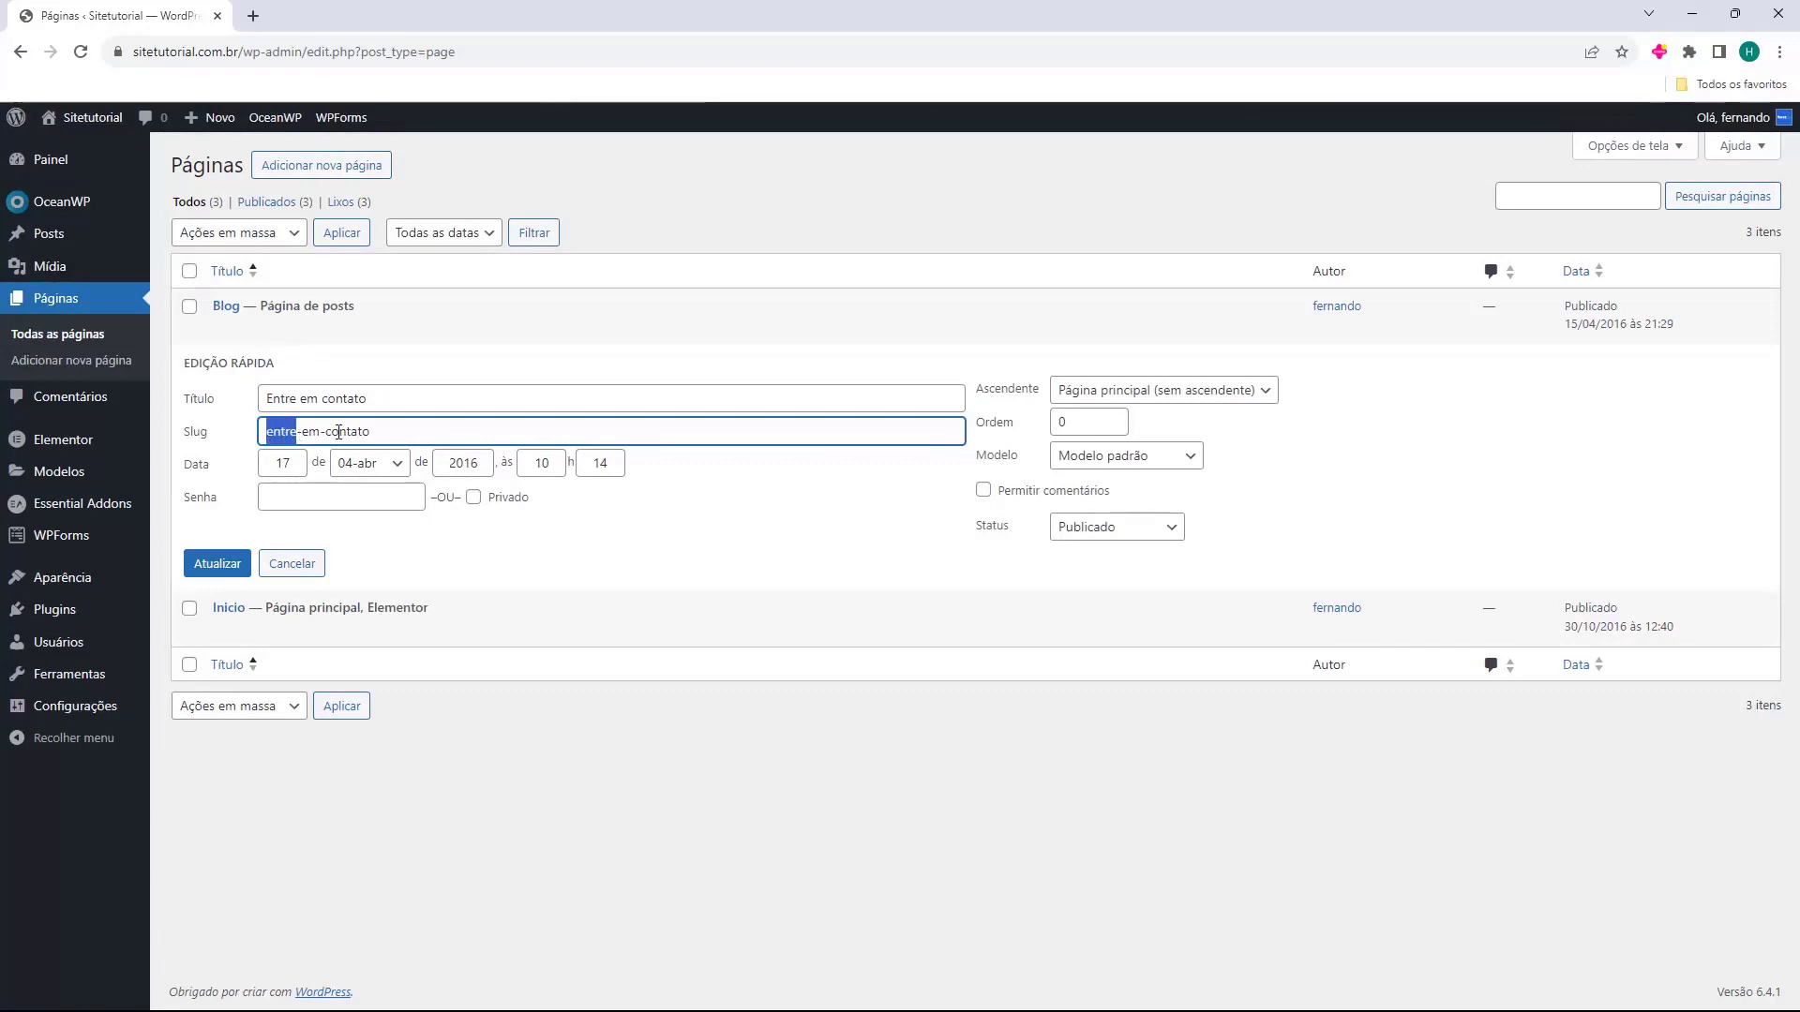
key("Escape")
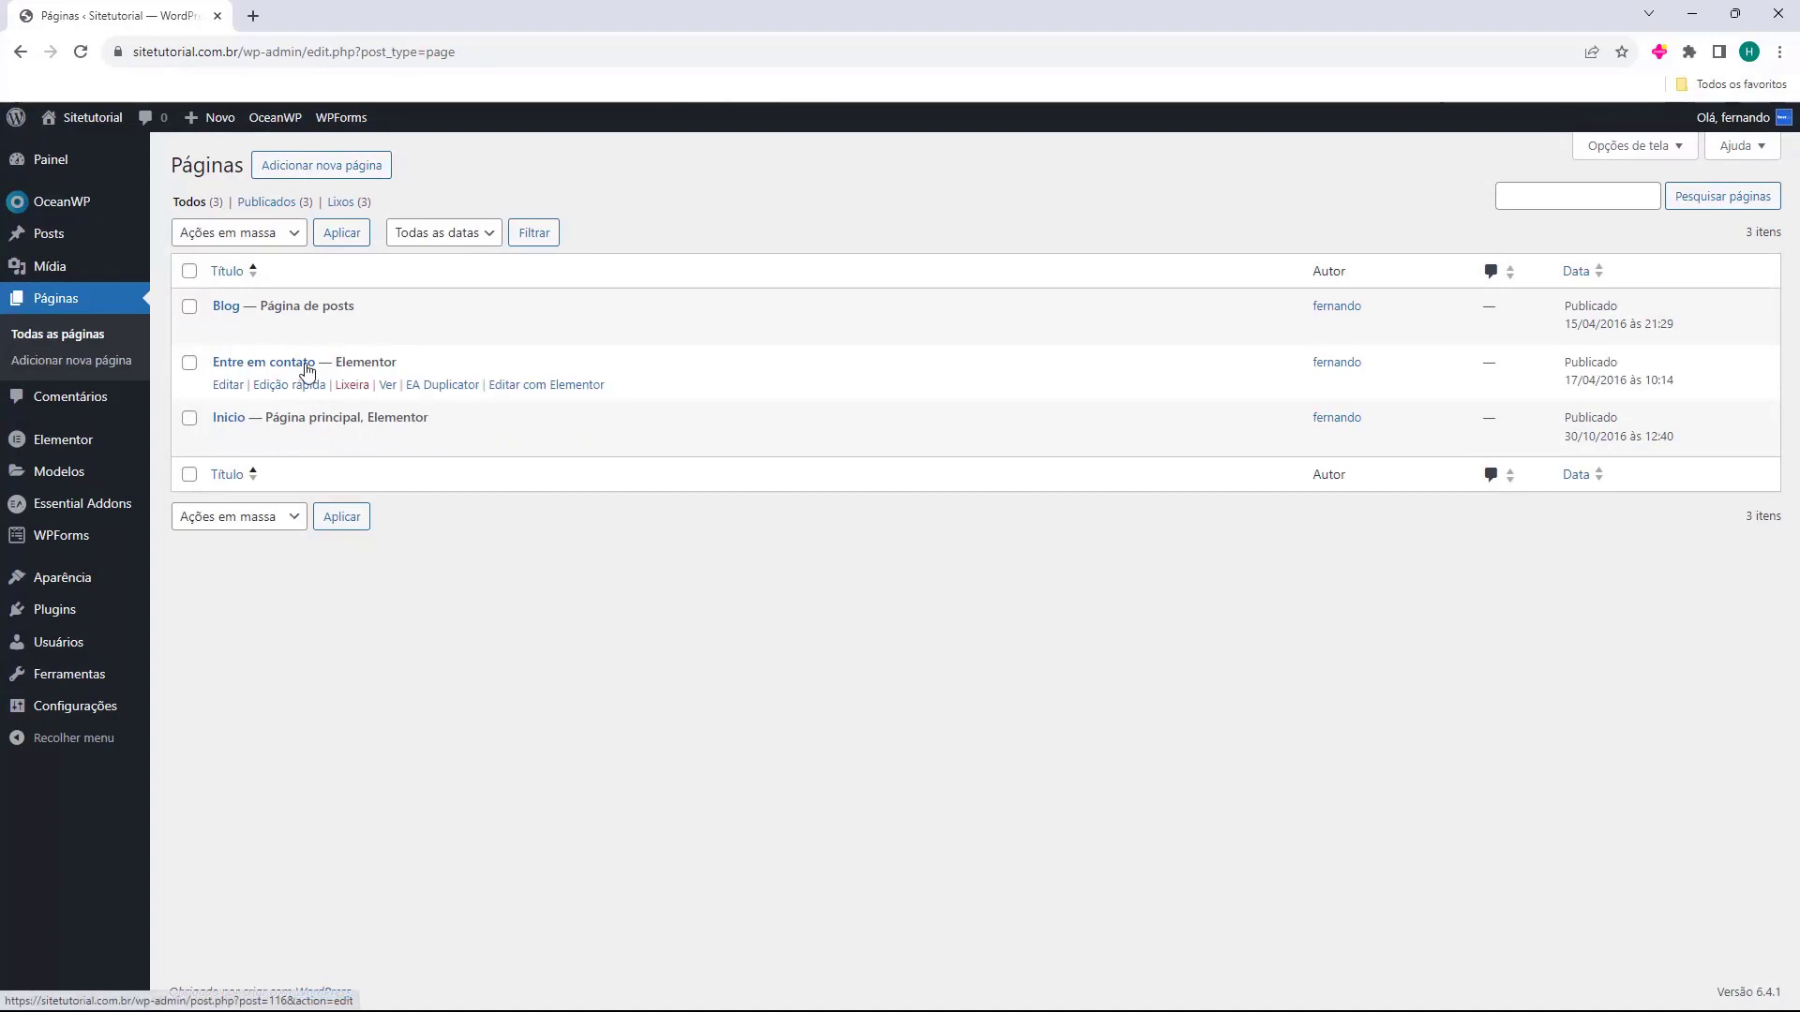
left_click_drag(340, 362, 403, 363)
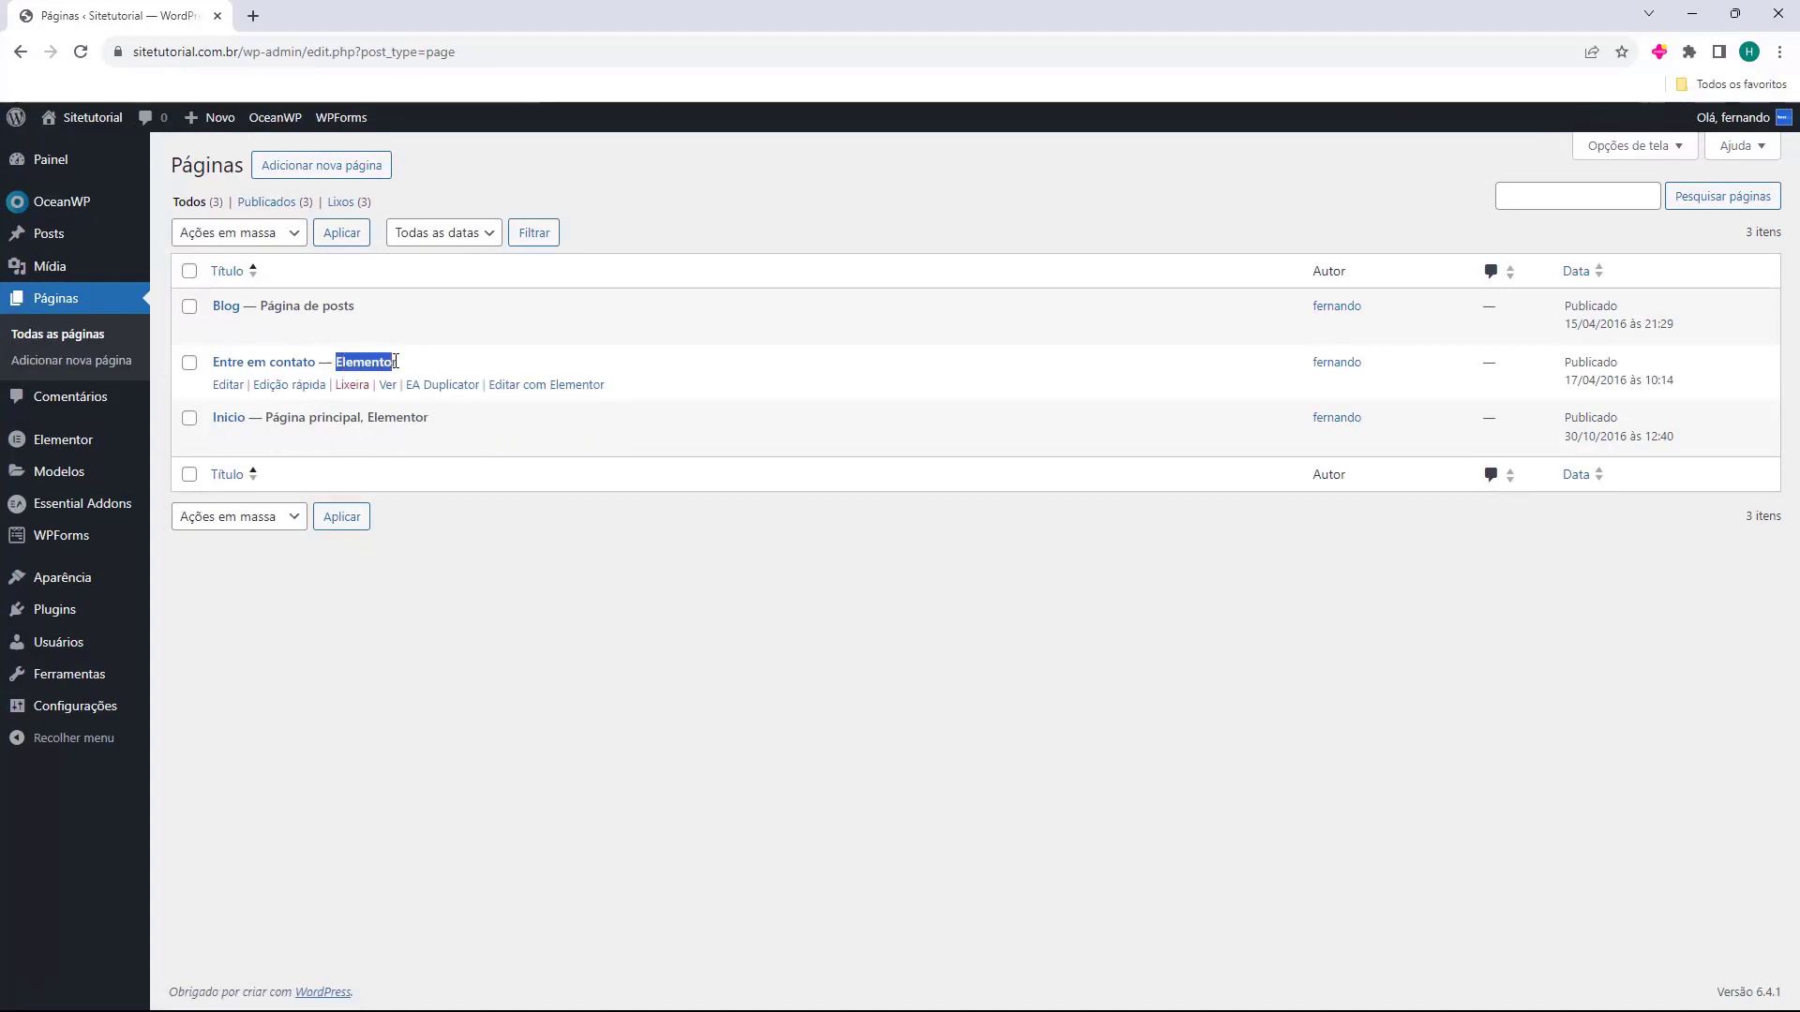
left_click(399, 365)
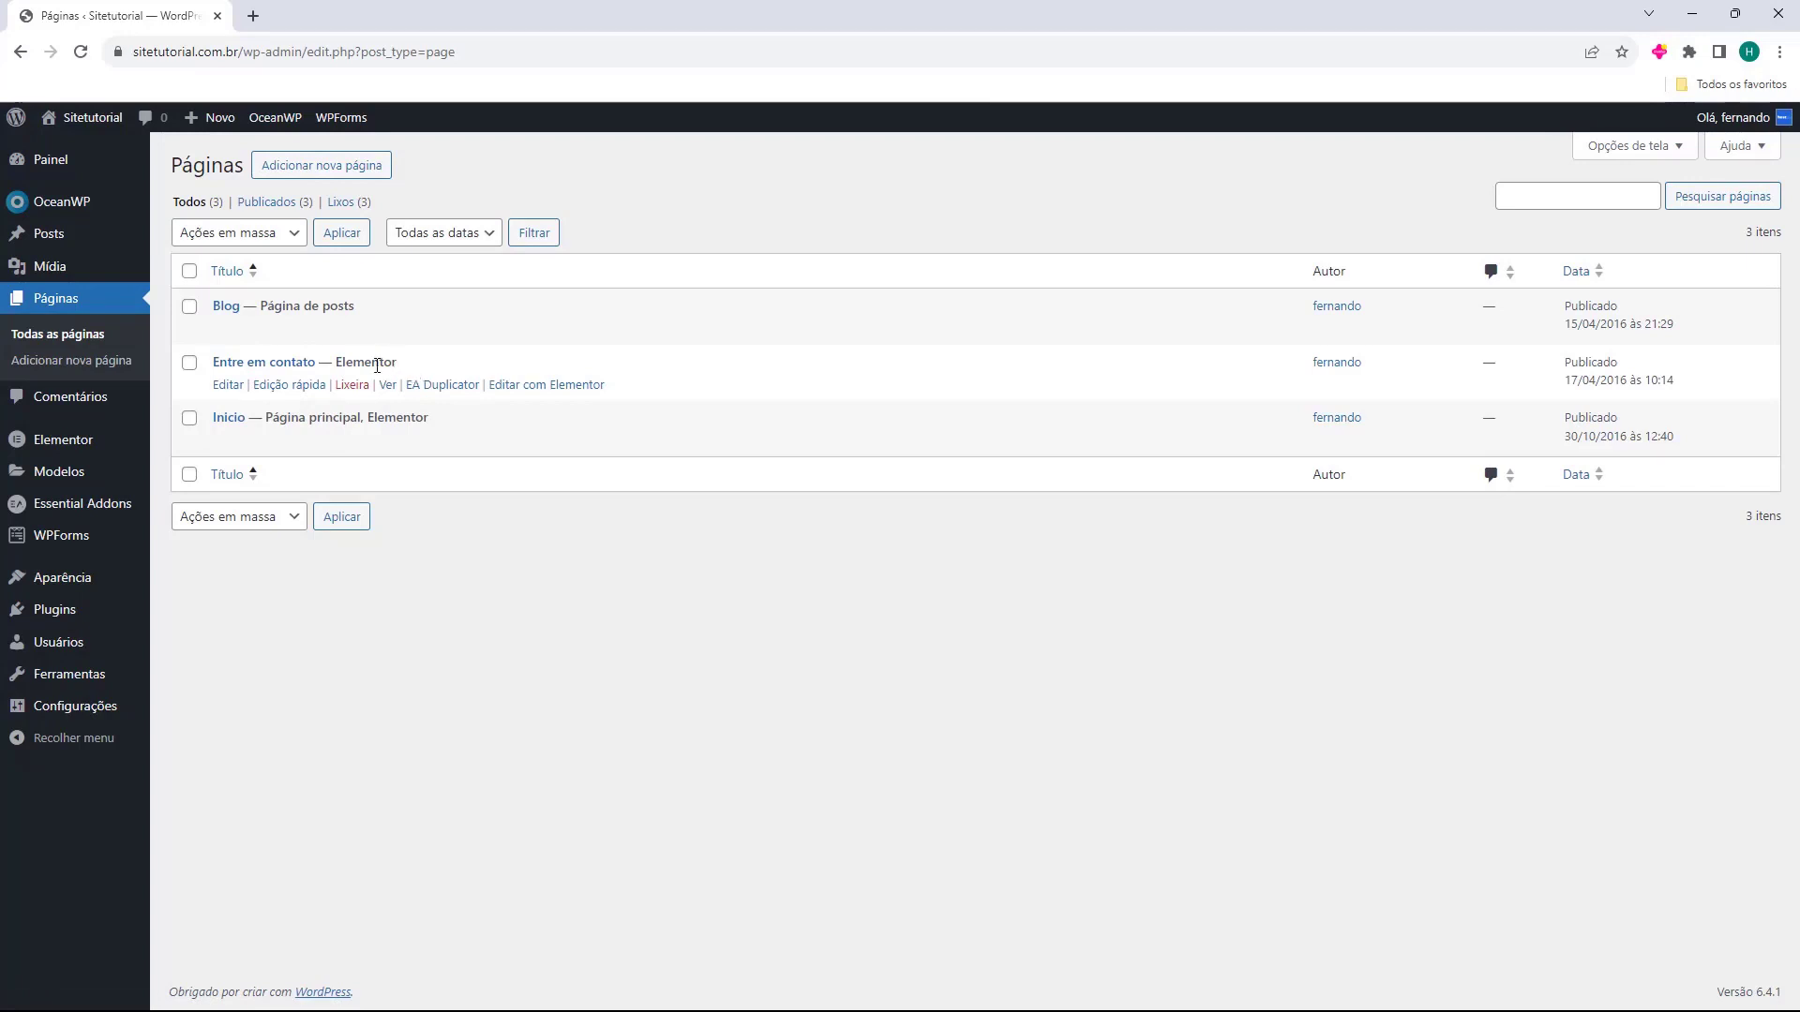
double_click(367, 362)
Open the Entre em contato page in Elementor instead of the block editor.
middle_click(226, 394)
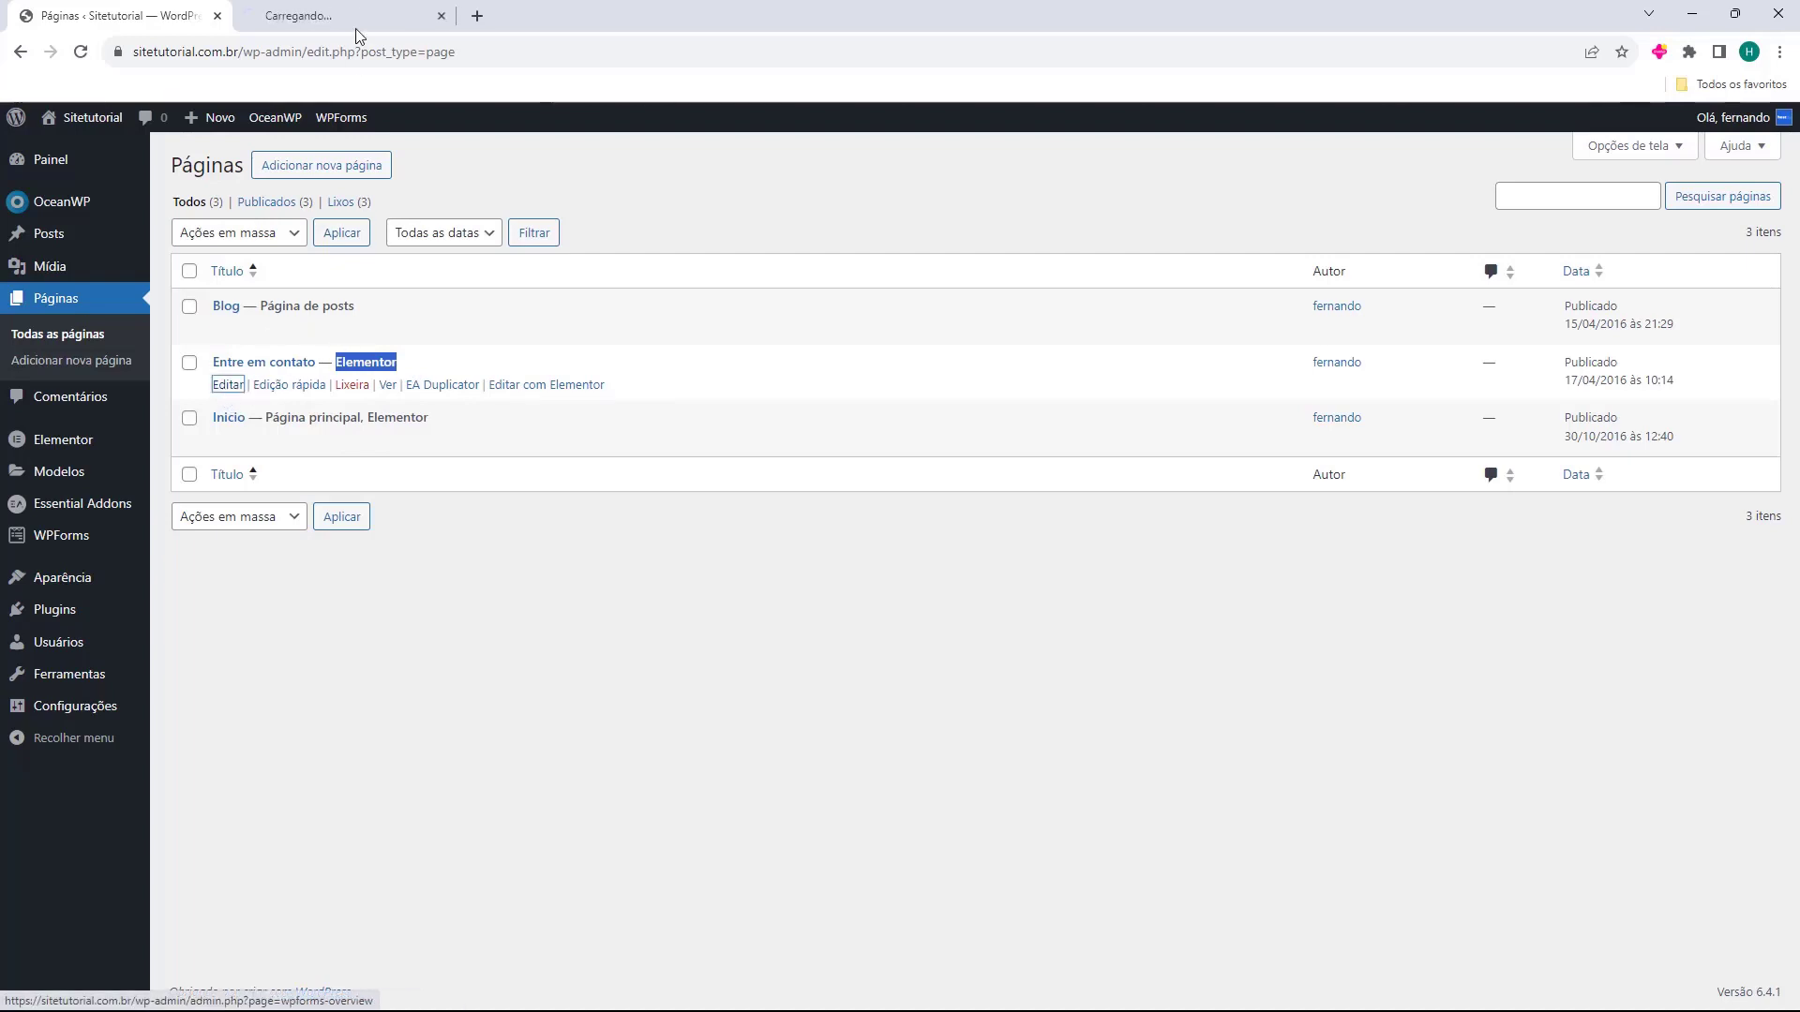
left_click(362, 18)
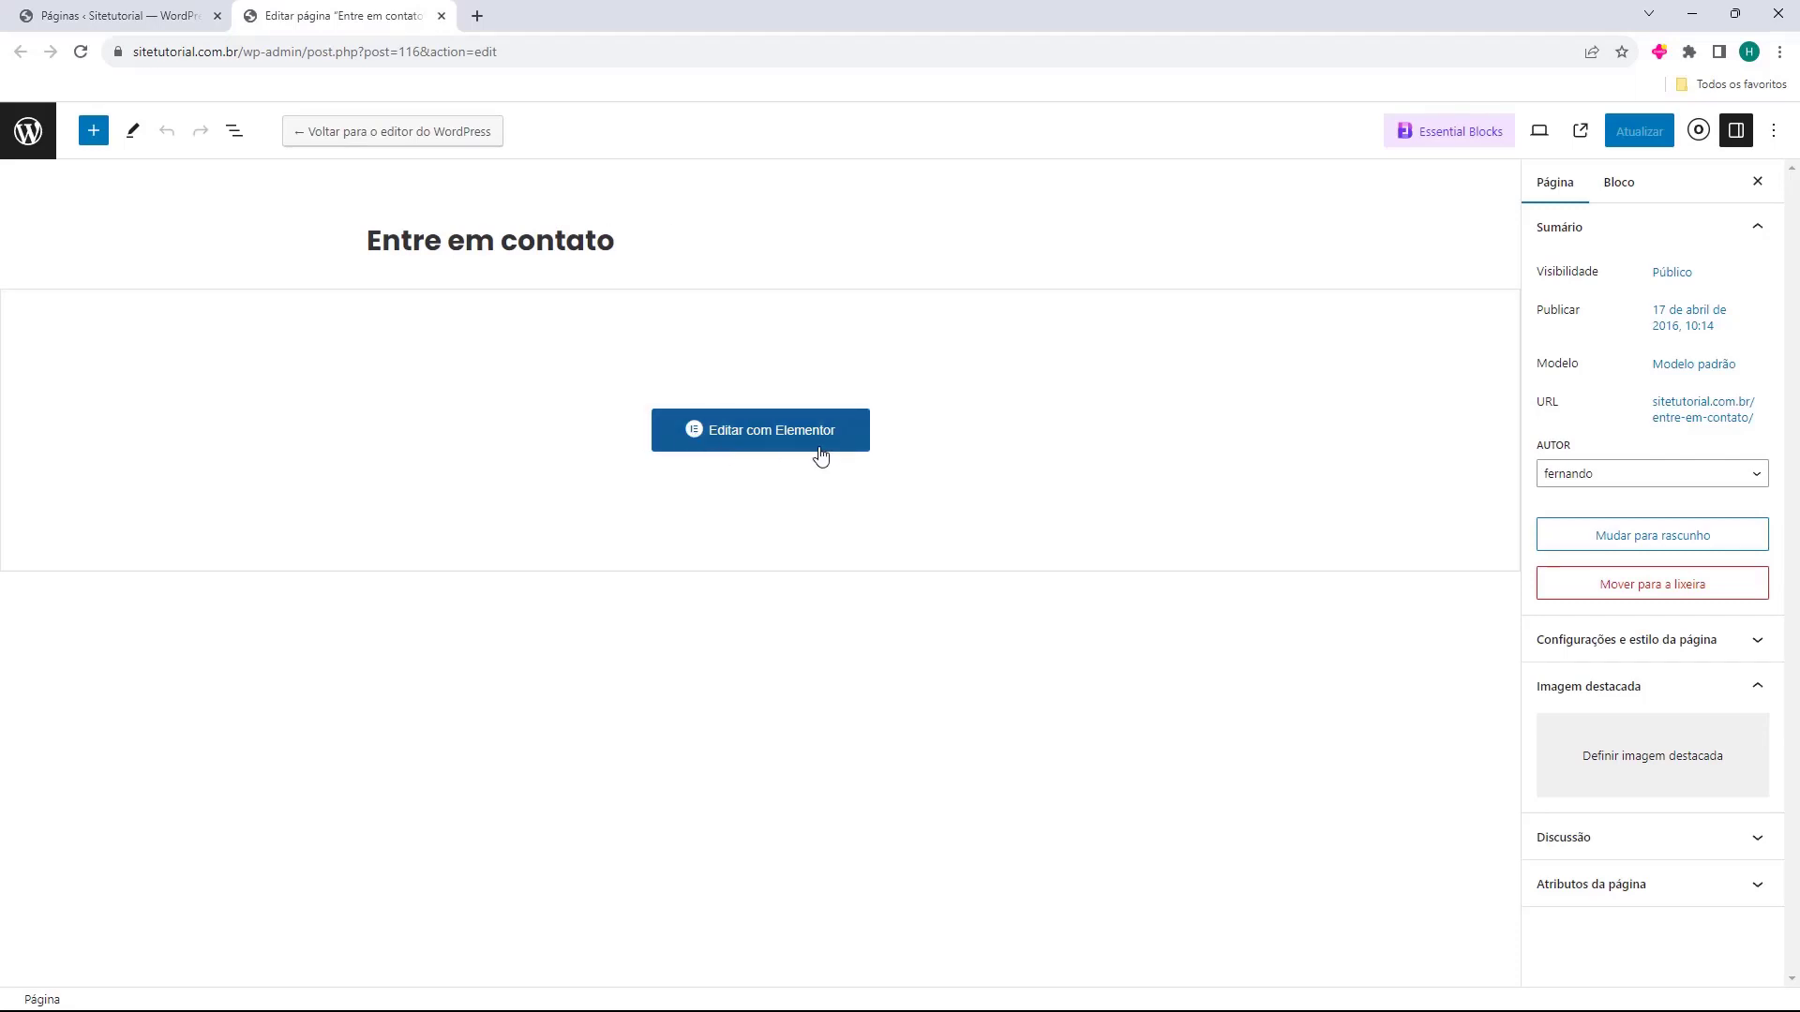
middle_click(366, 21)
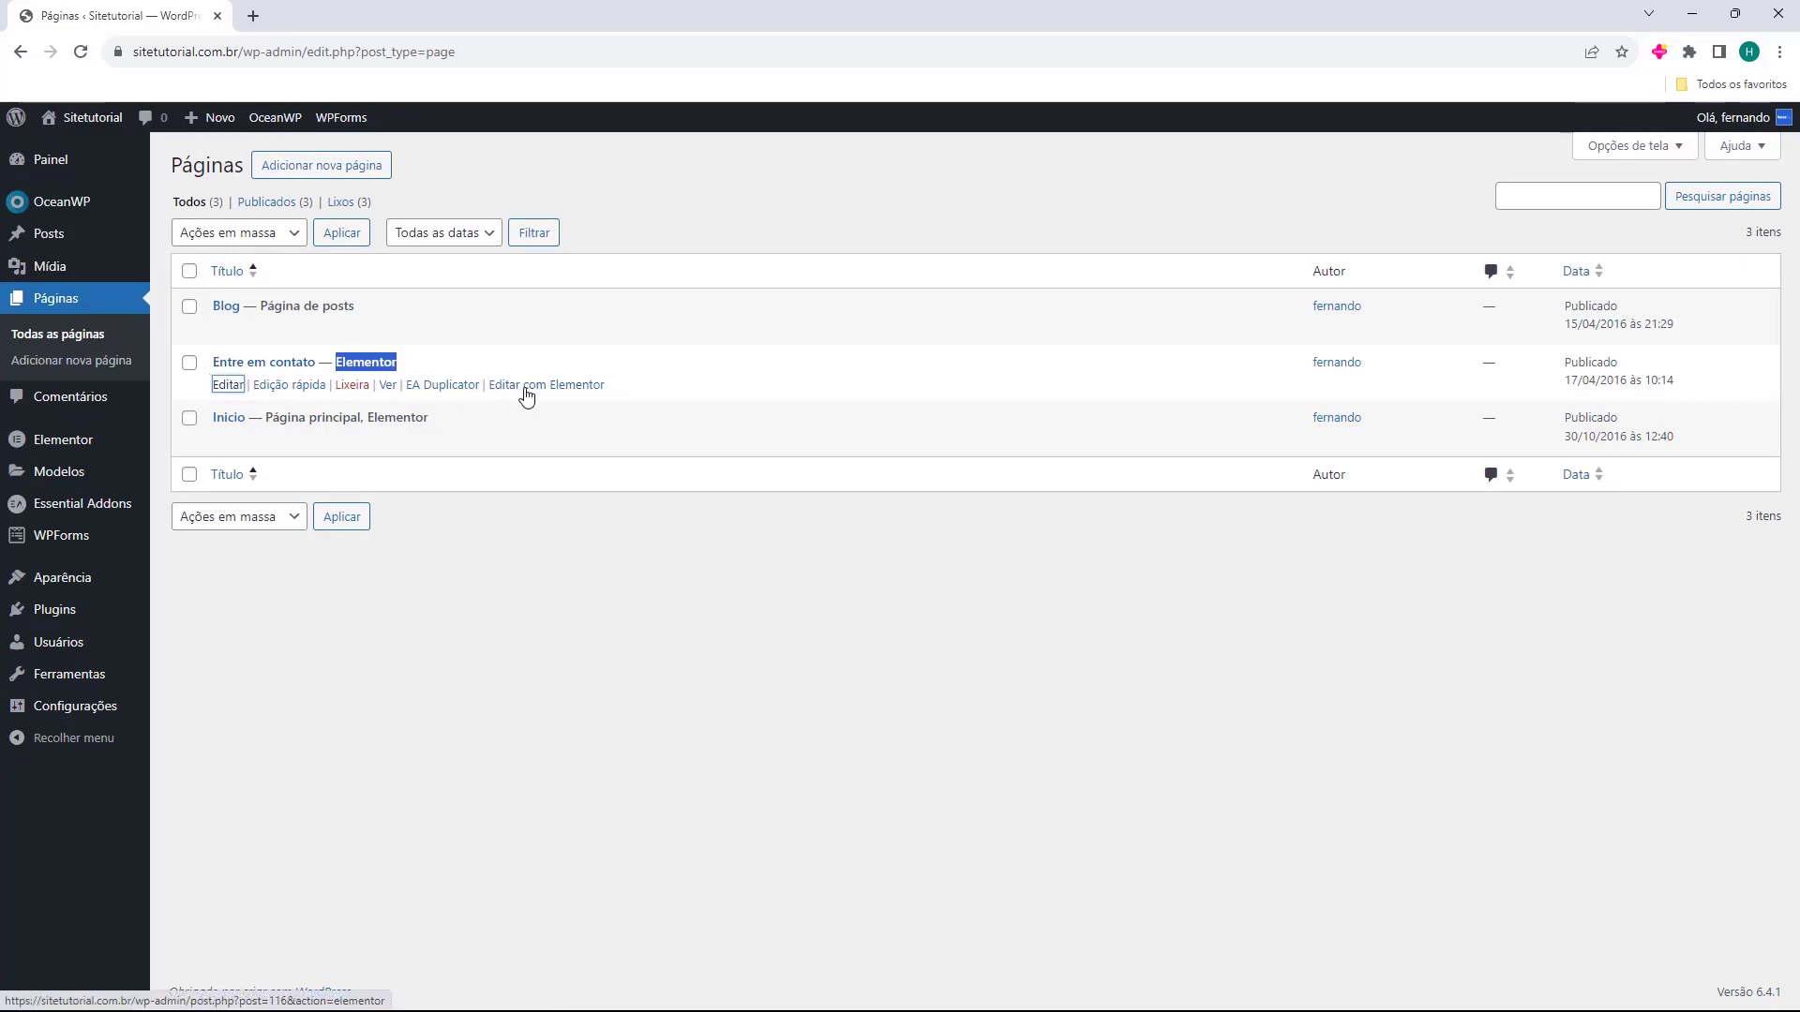
left_click(527, 397)
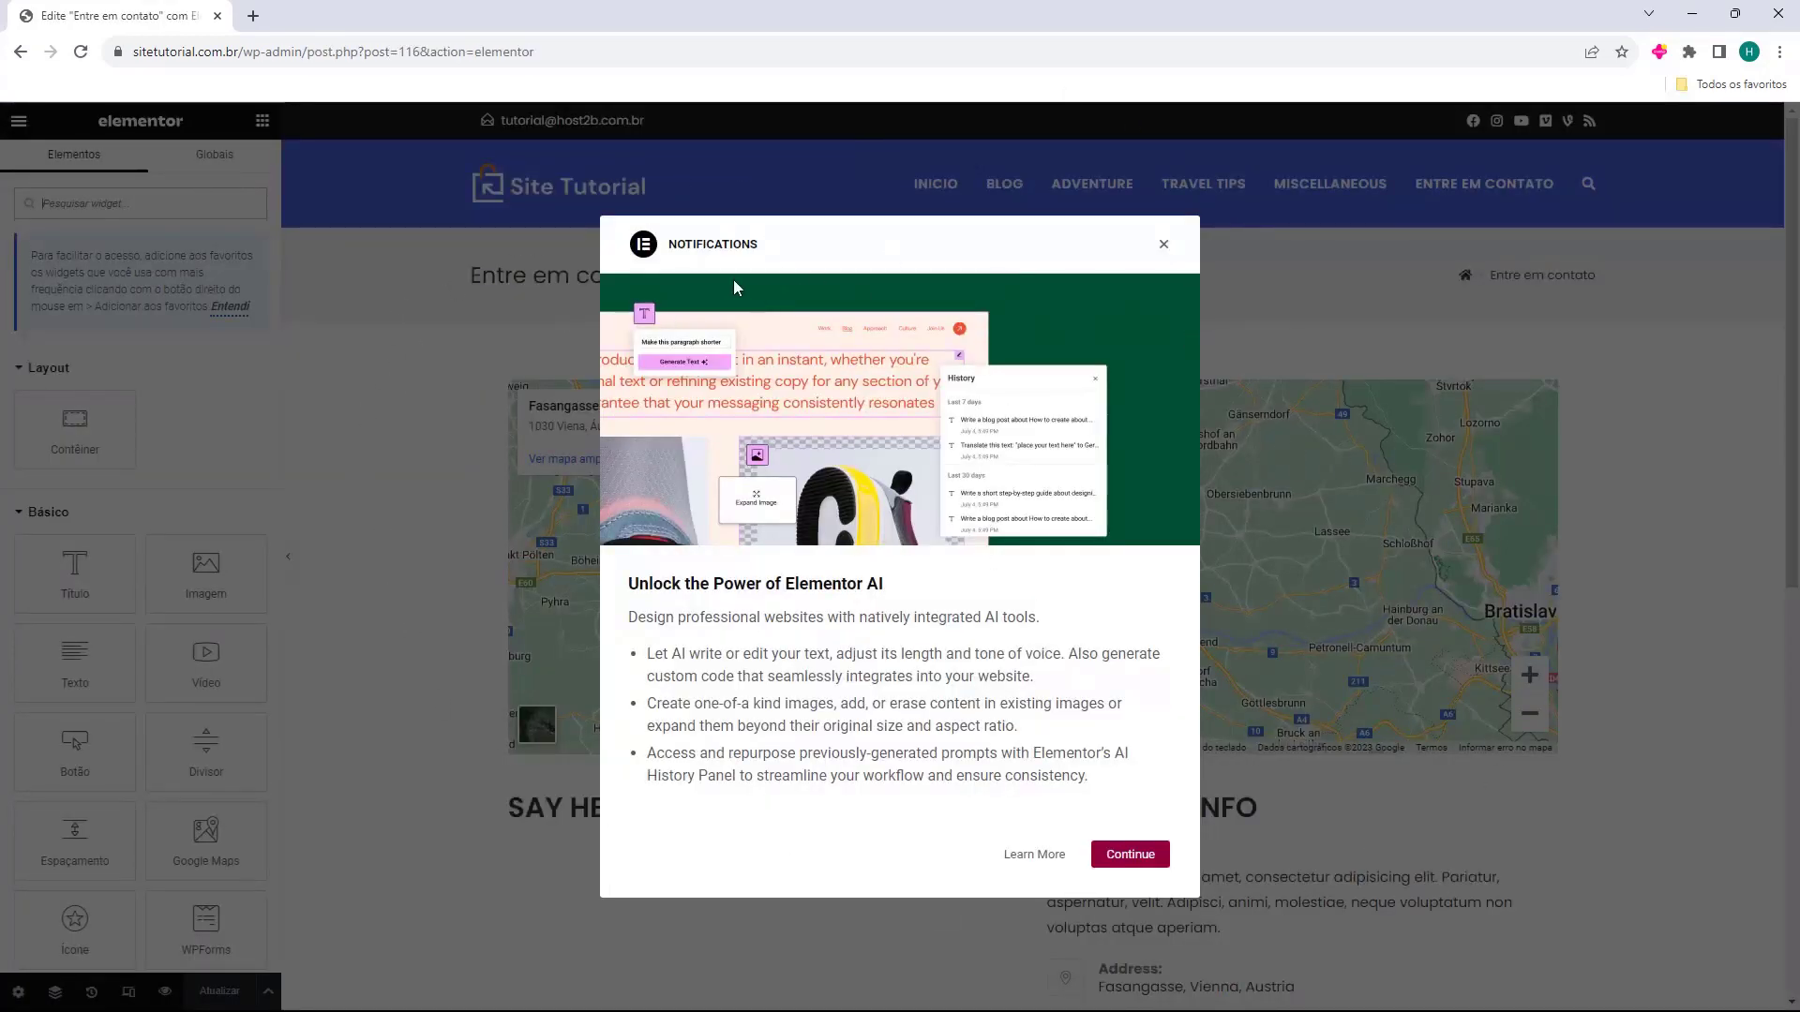
Dismiss the Elementor notifications popup and the favourites tip above the widgets.
left_click(1164, 246)
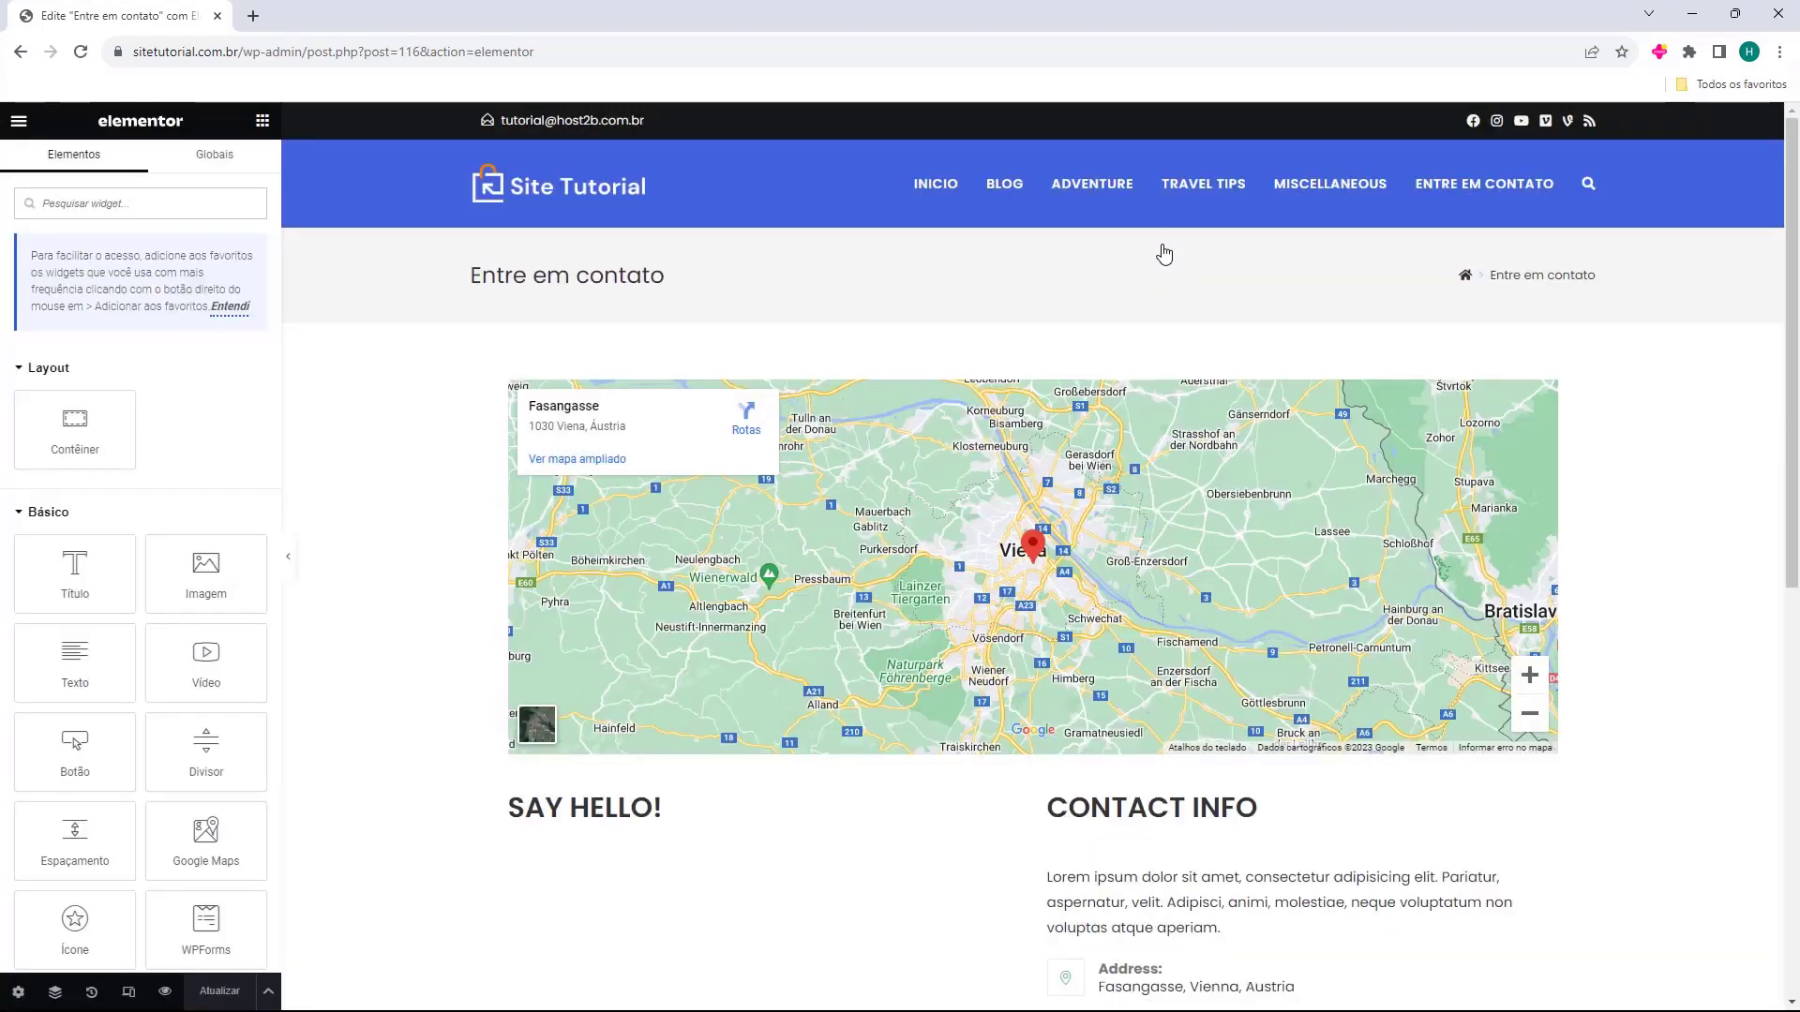
scroll(460, 534, "down", 8)
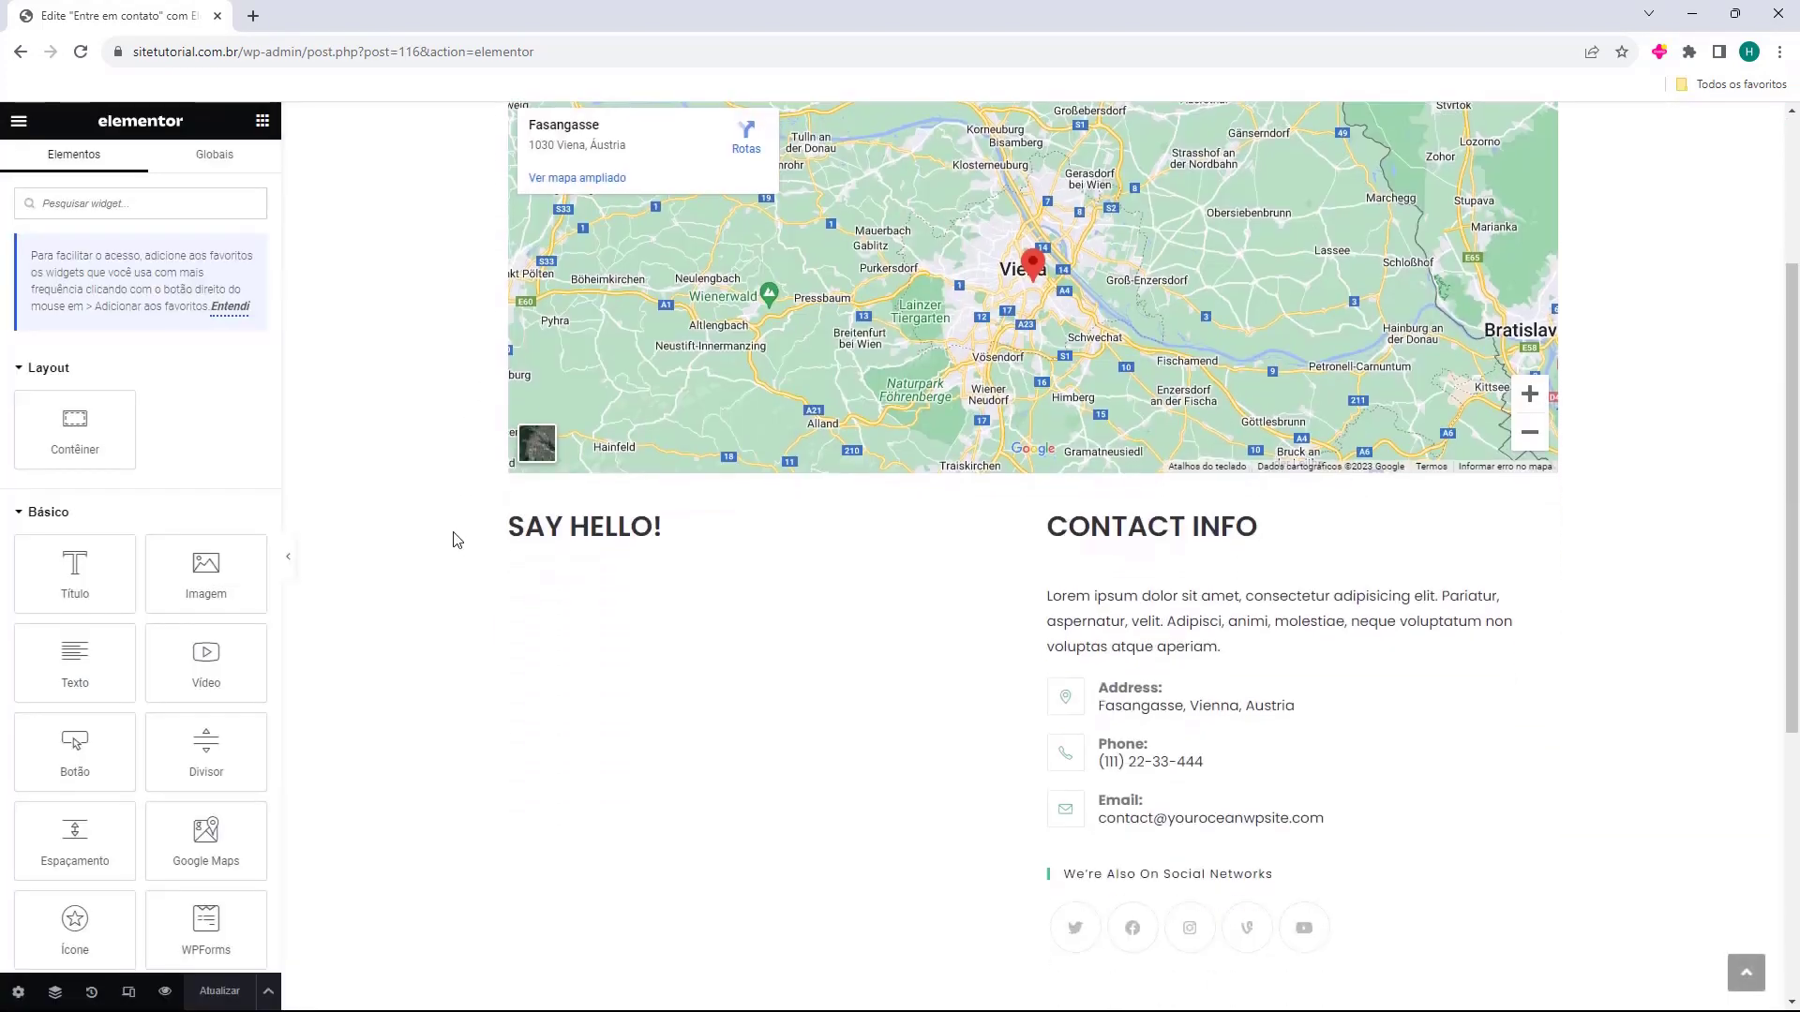
scroll(459, 525, "up", 8)
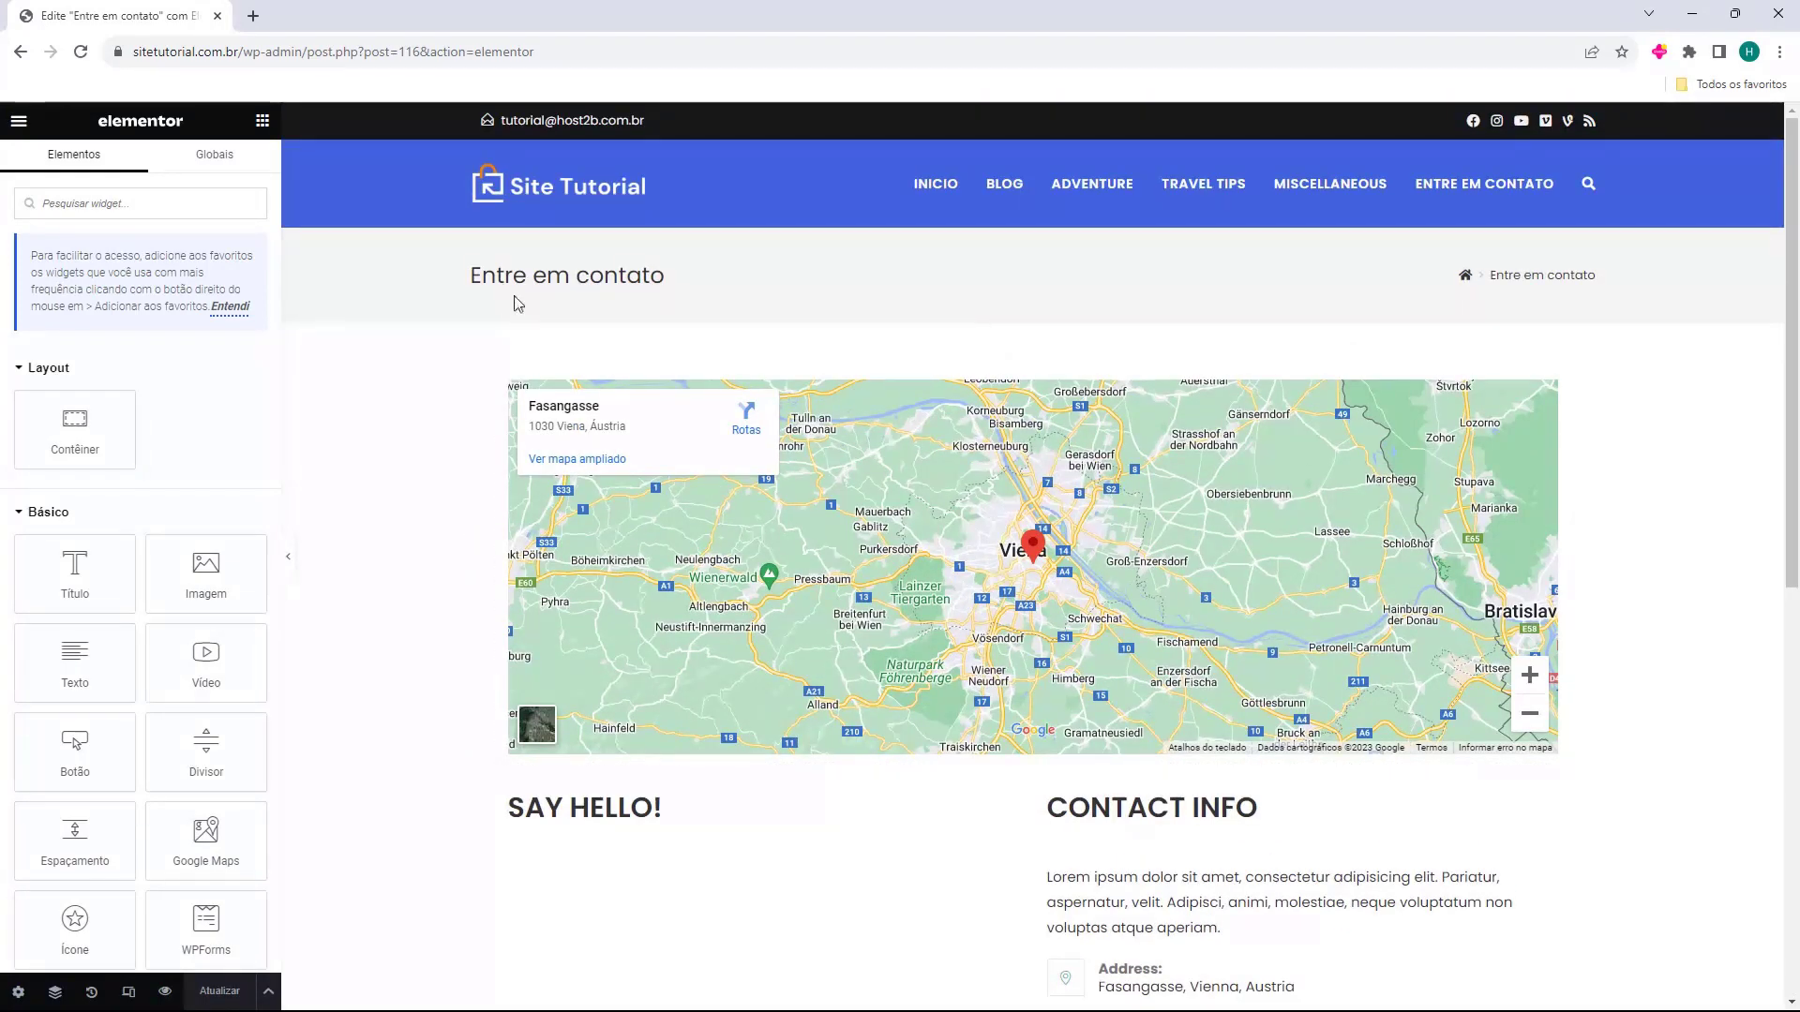
scroll(893, 295, "down", 4)
scroll(892, 296, "down", 4)
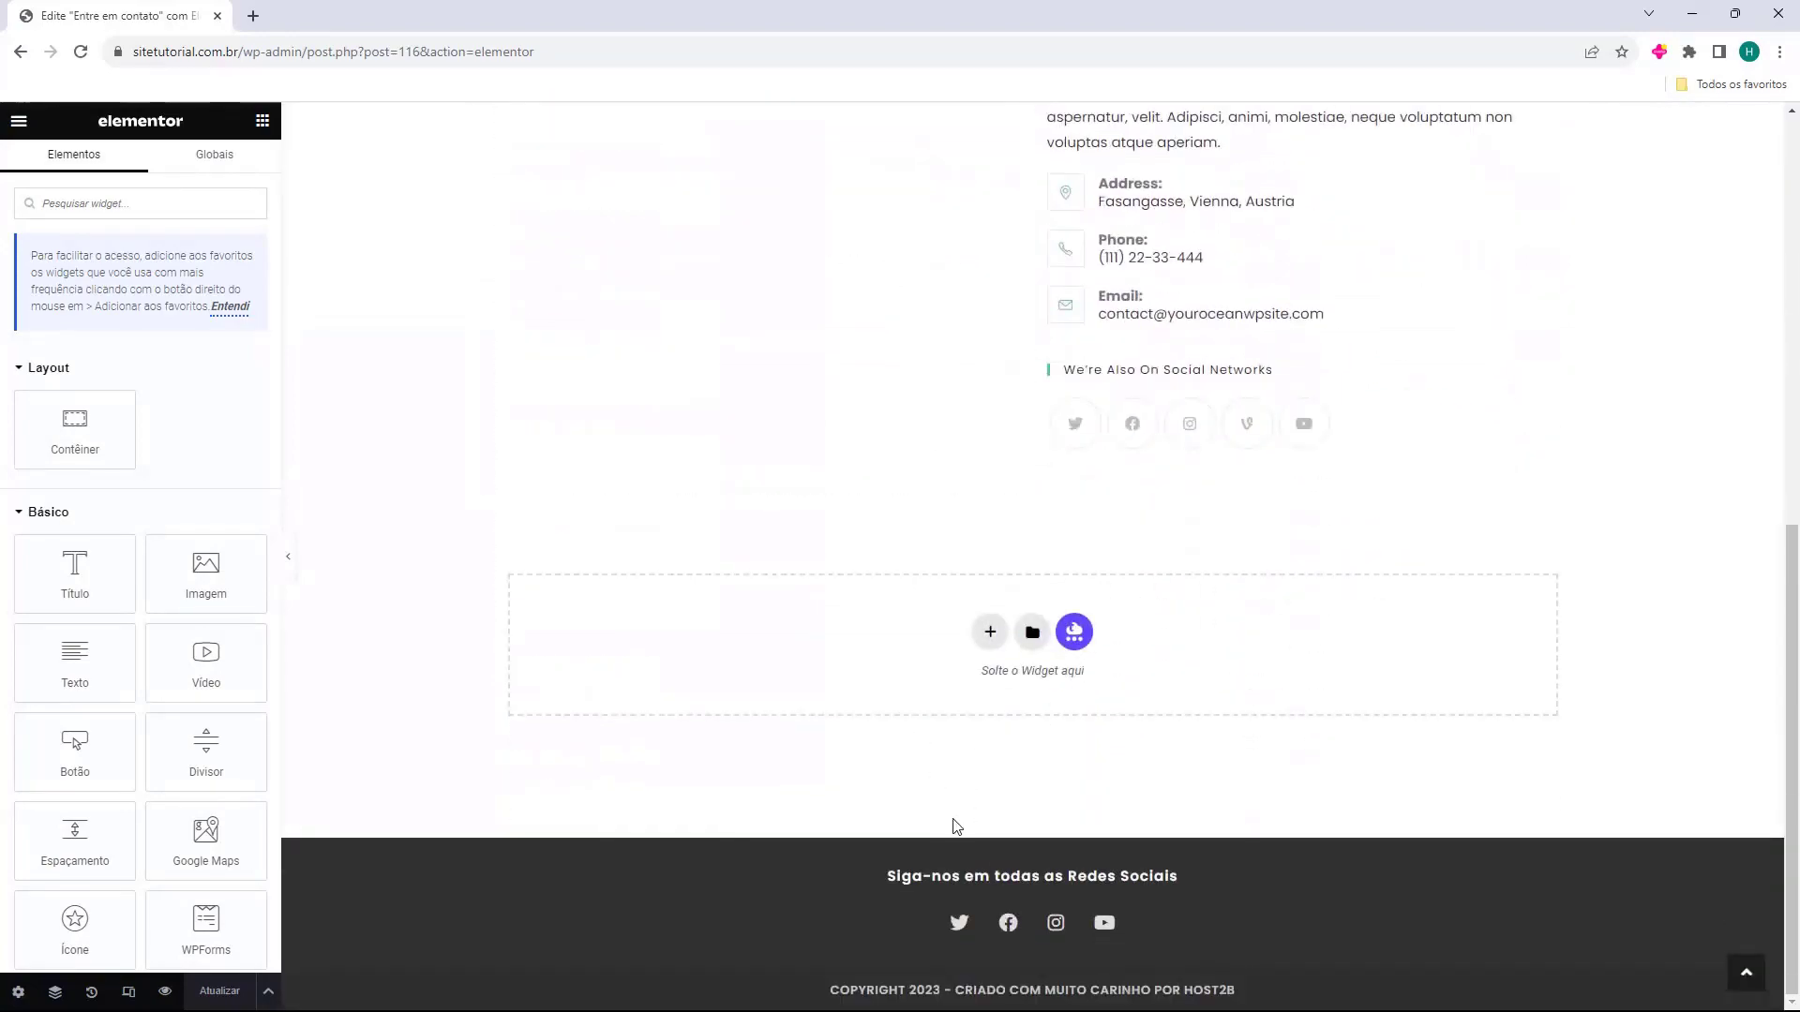
scroll(944, 723, "up", 7)
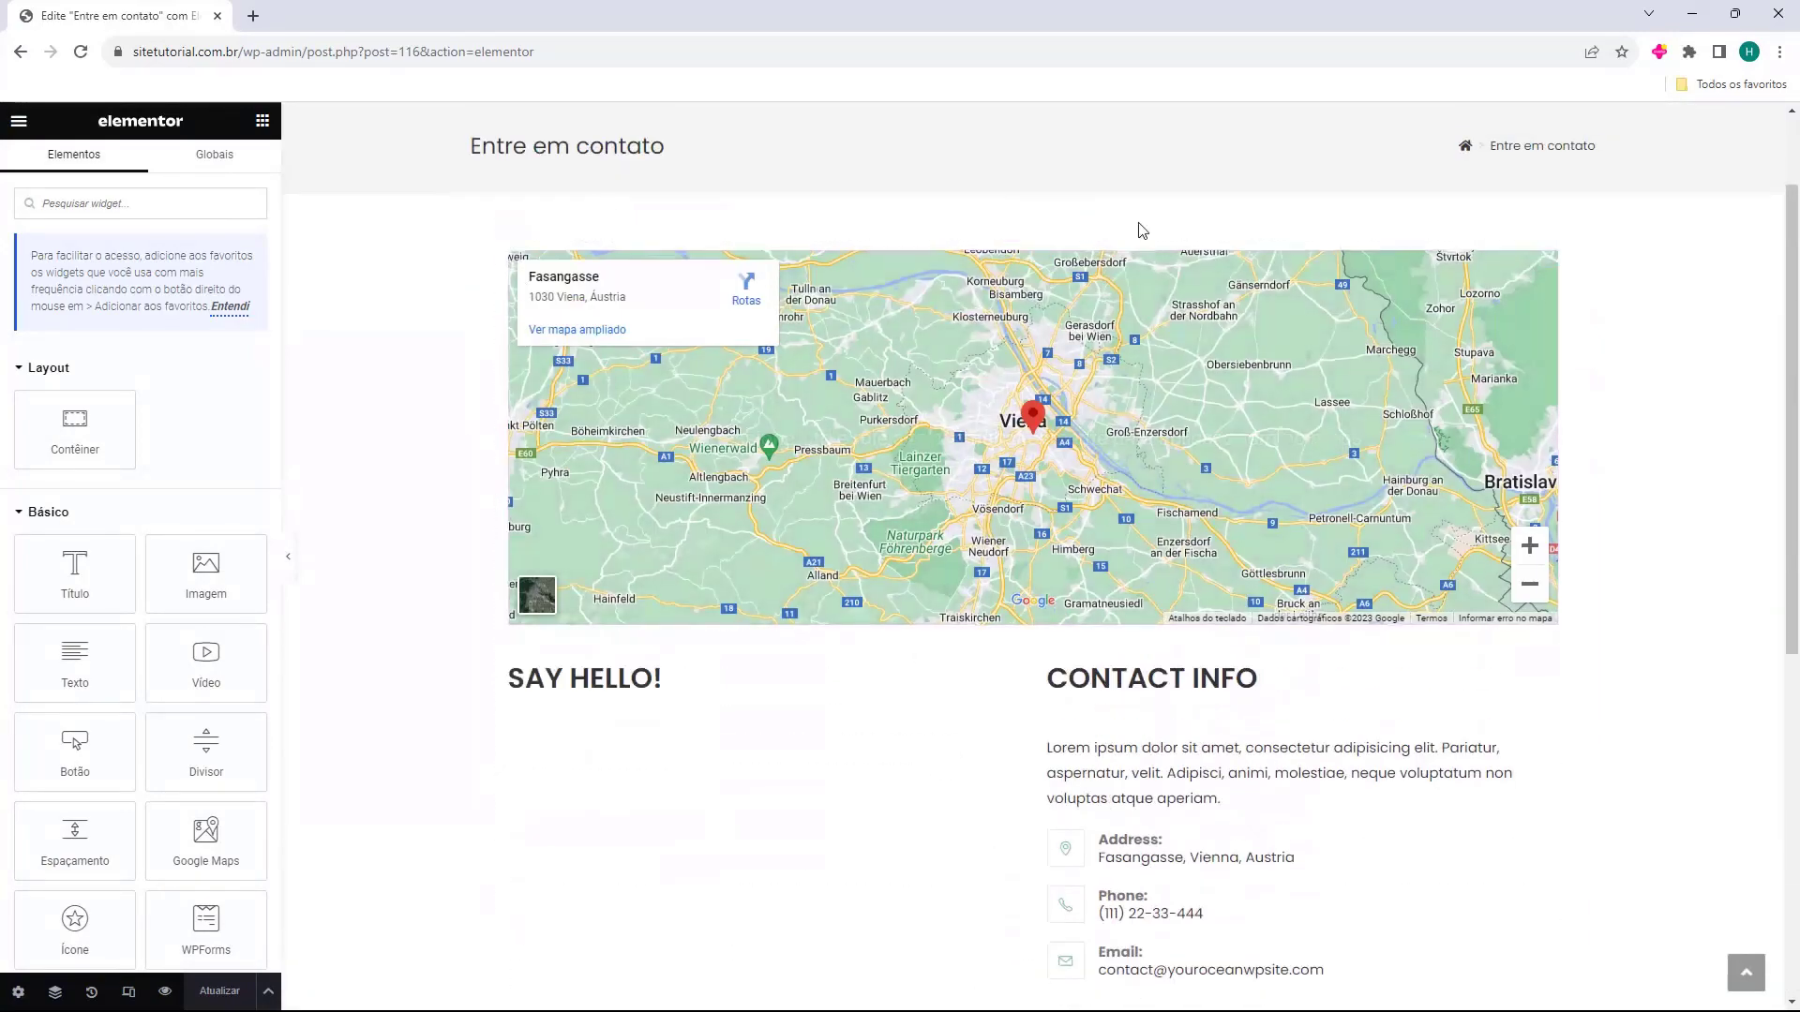
scroll(1281, 721, "up", 2)
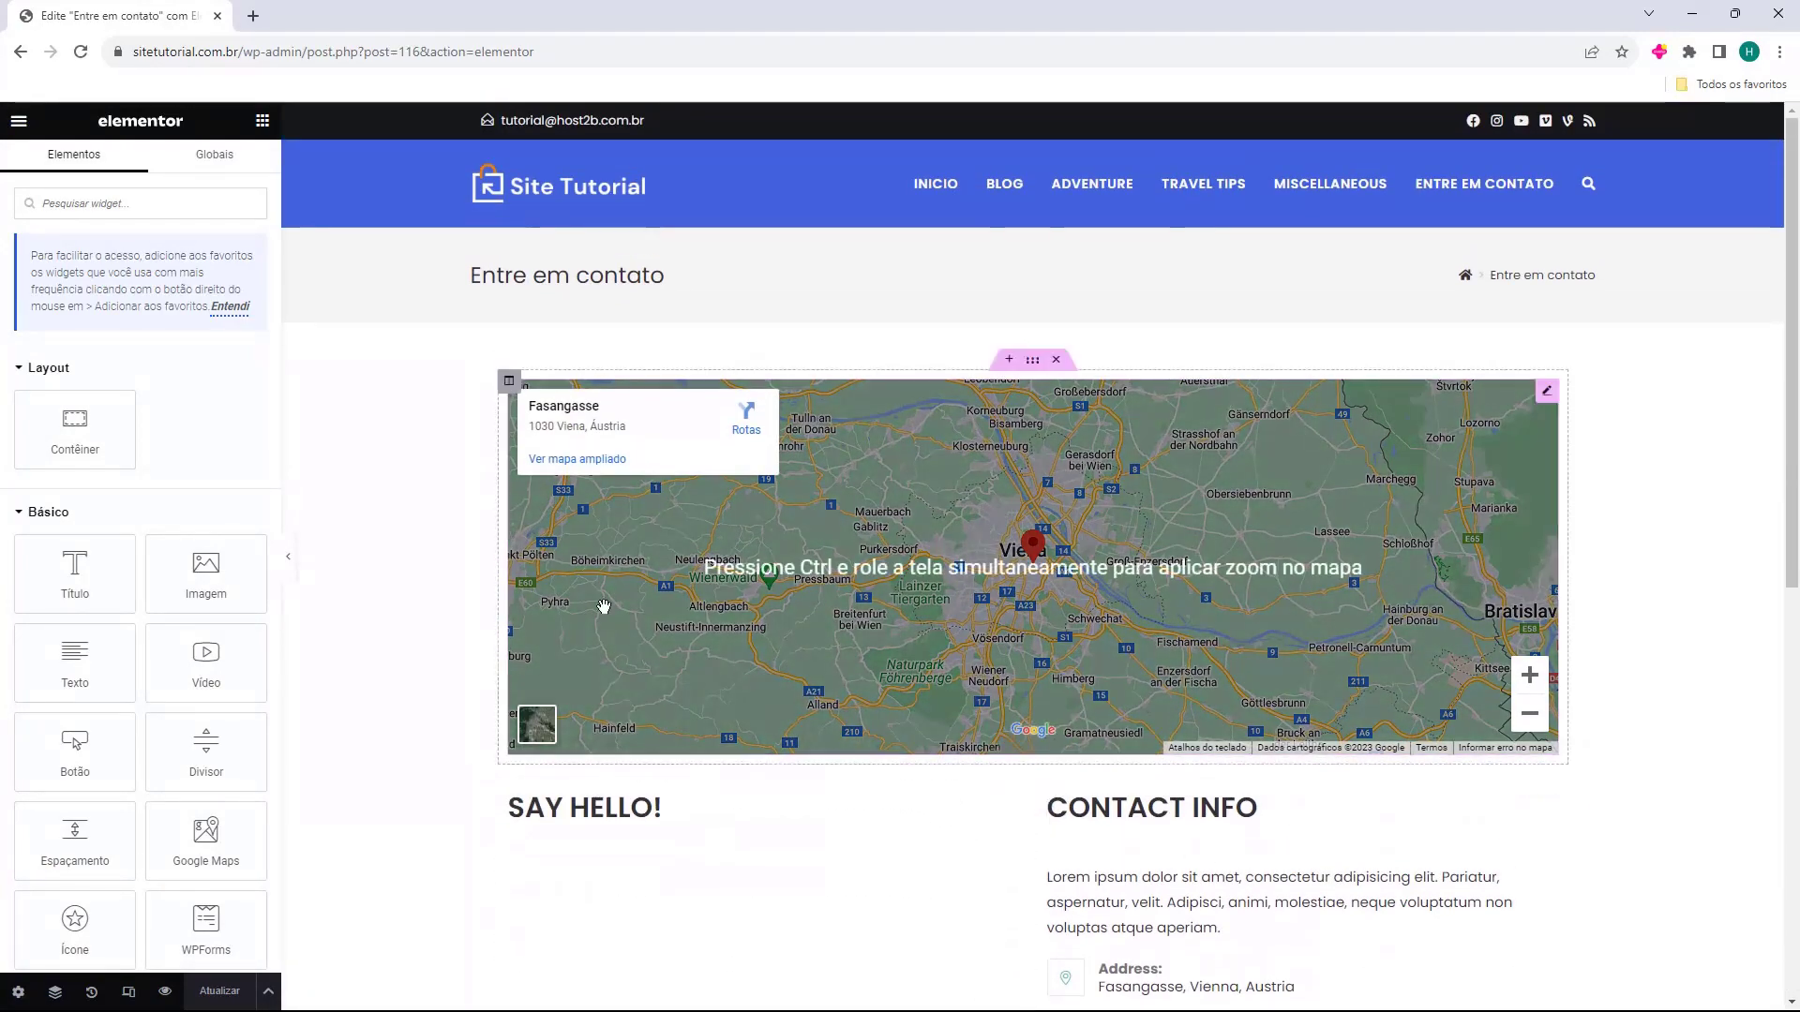
left_click(230, 307)
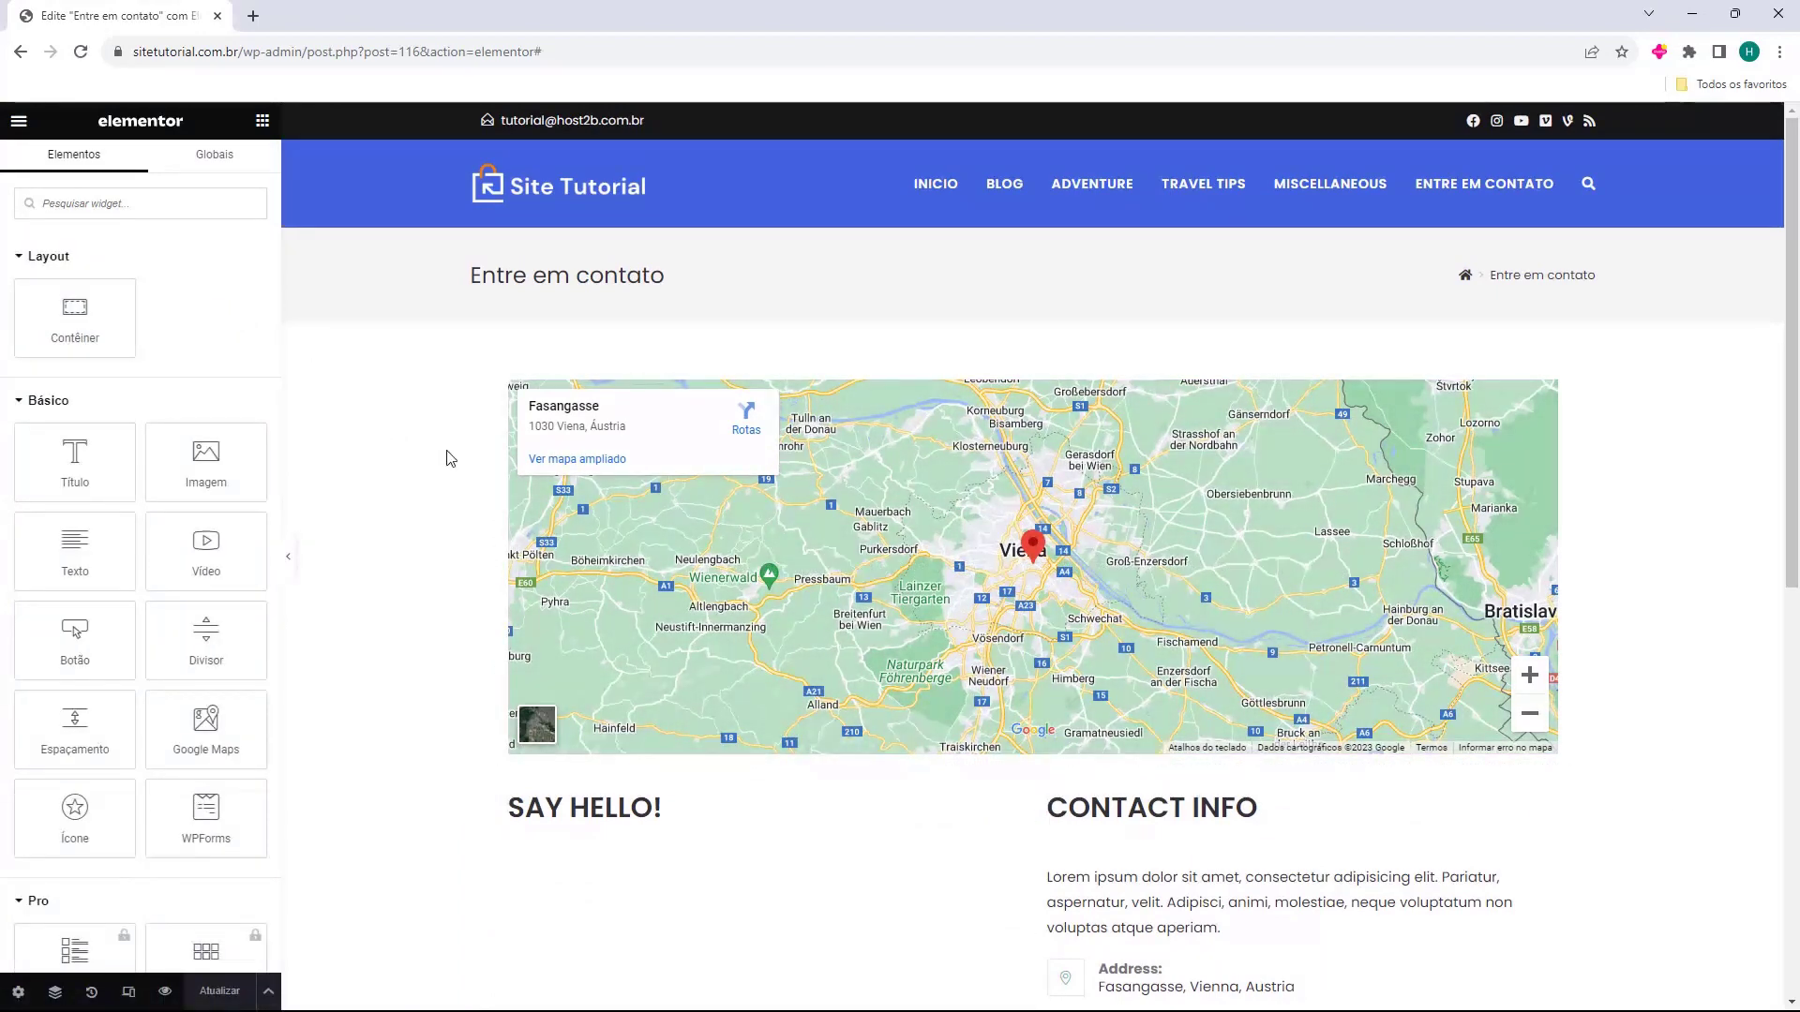
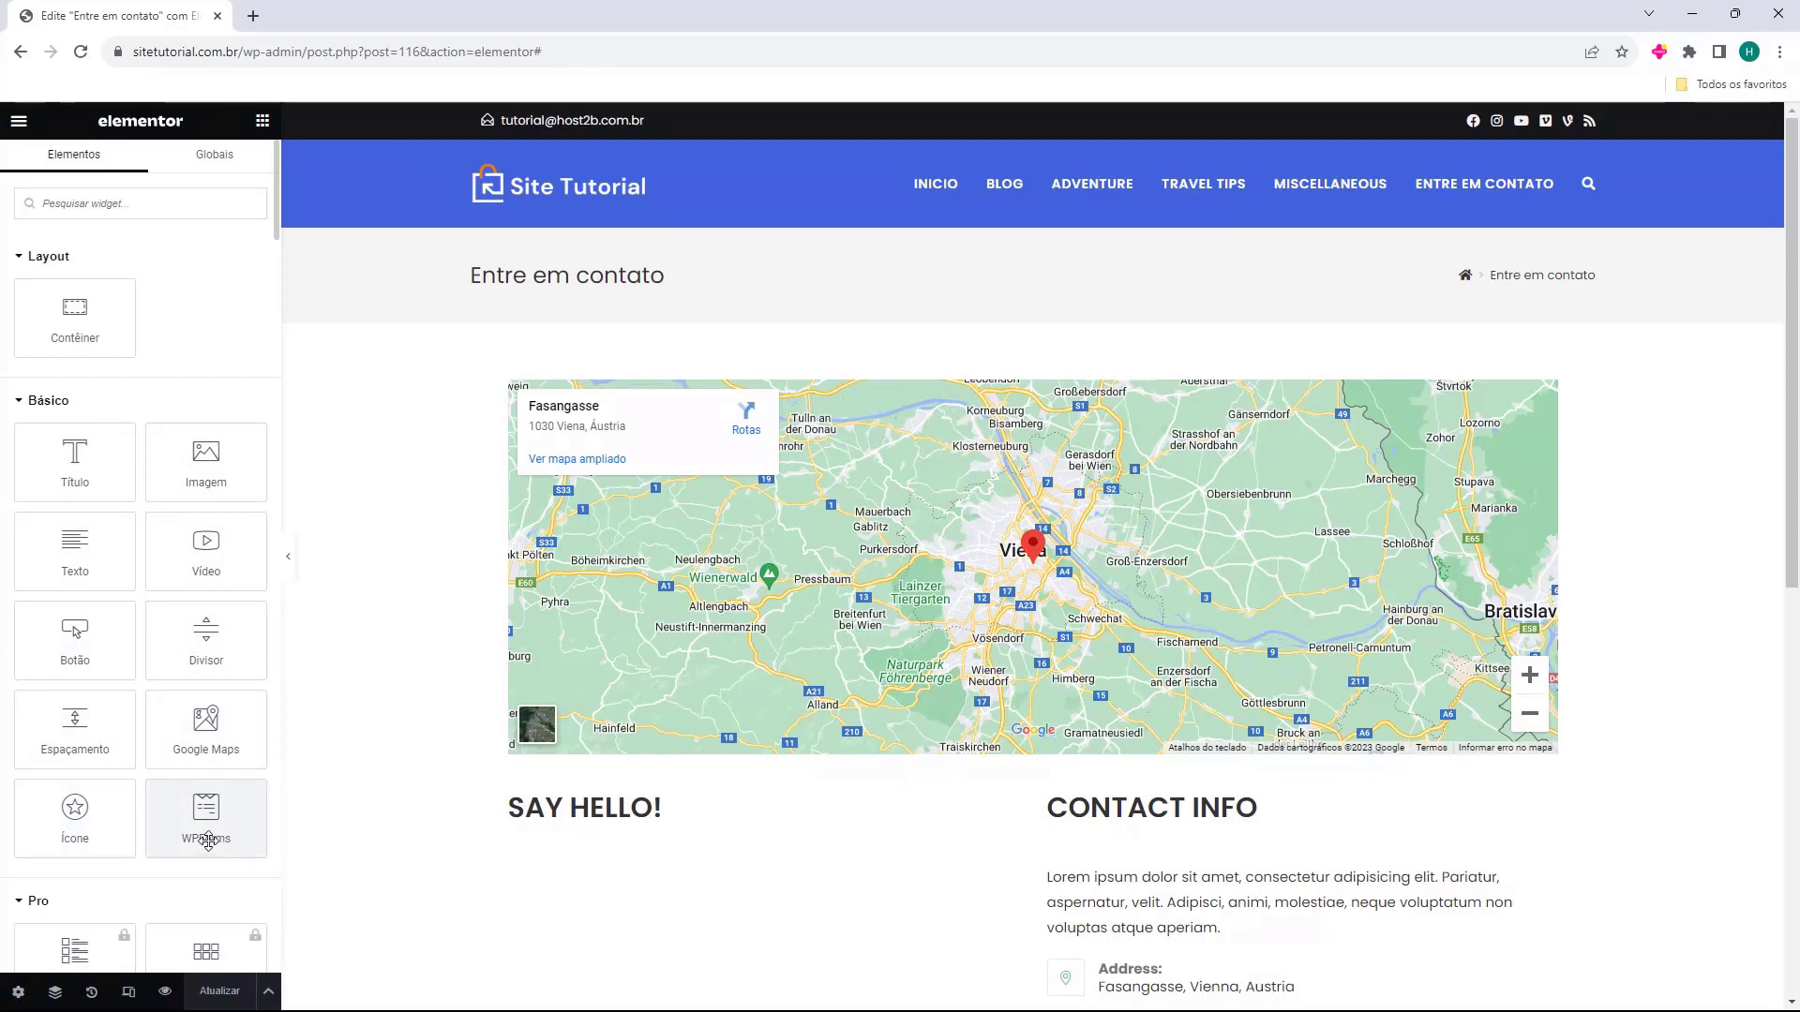
Scroll through the widget panel and collapse the Pro widget group.
scroll(148, 586, "down", 2)
scroll(148, 586, "down", 3)
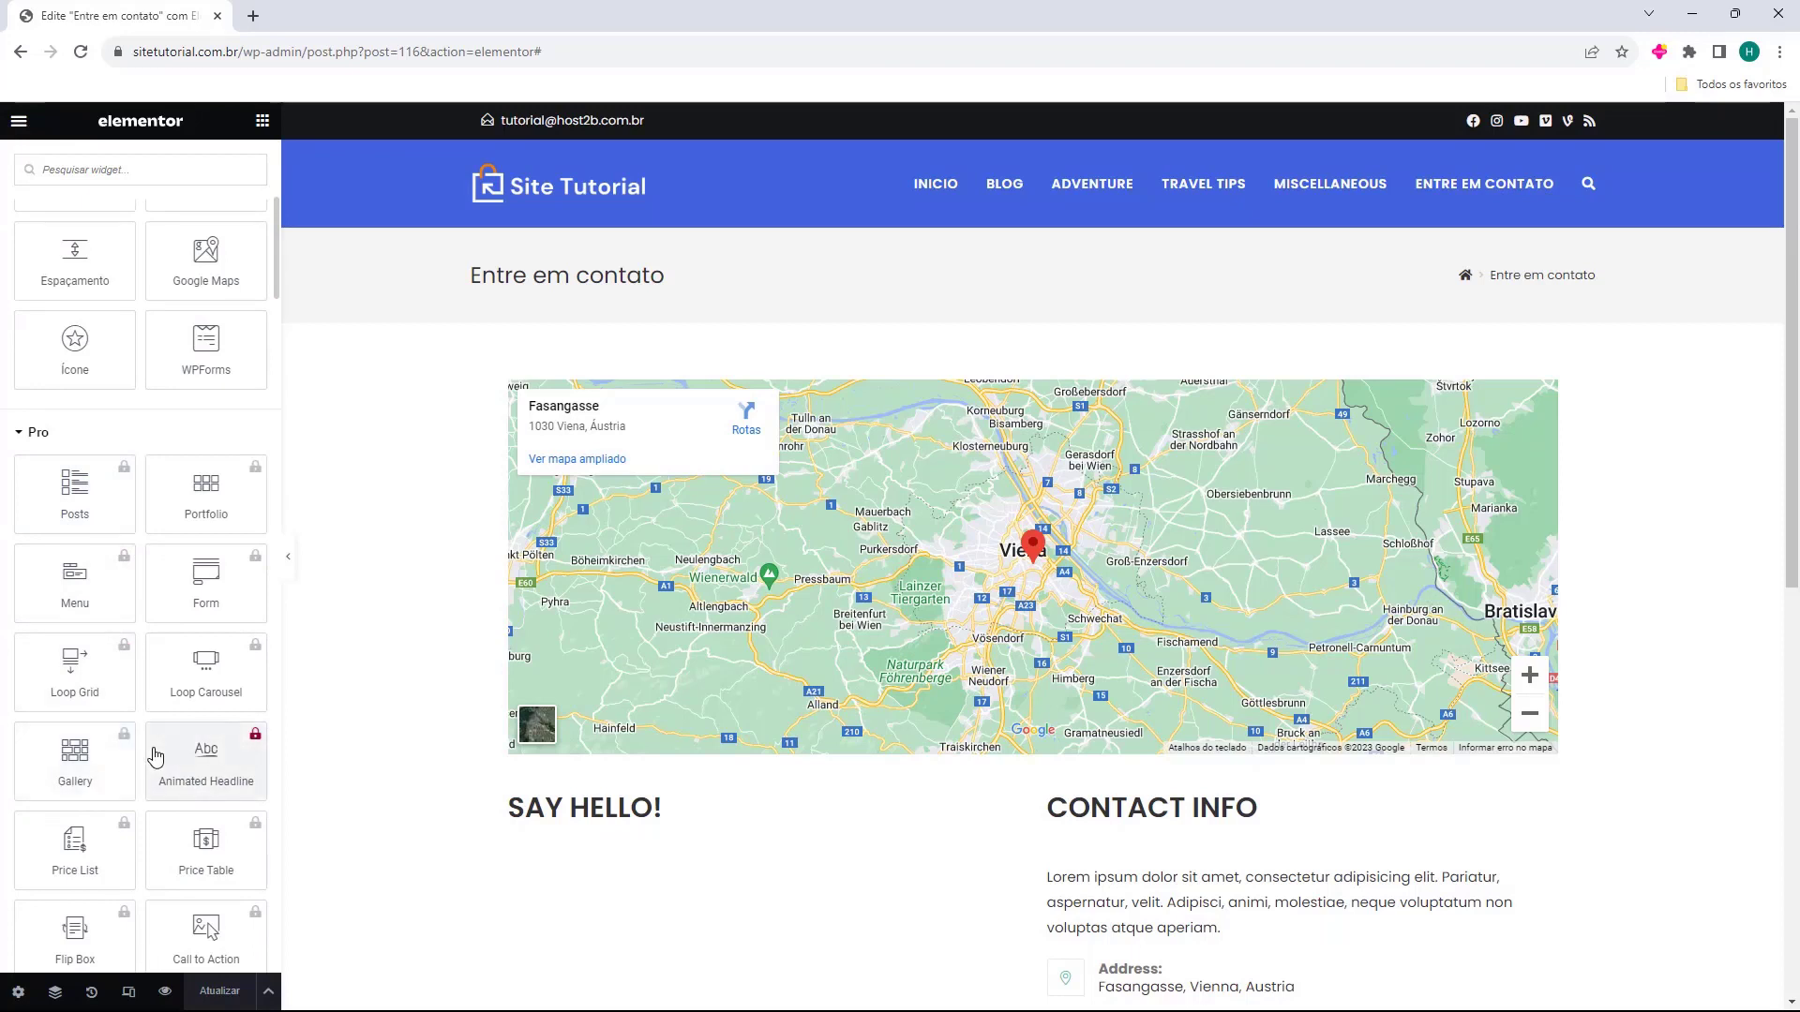
scroll(56, 677, "down", 4)
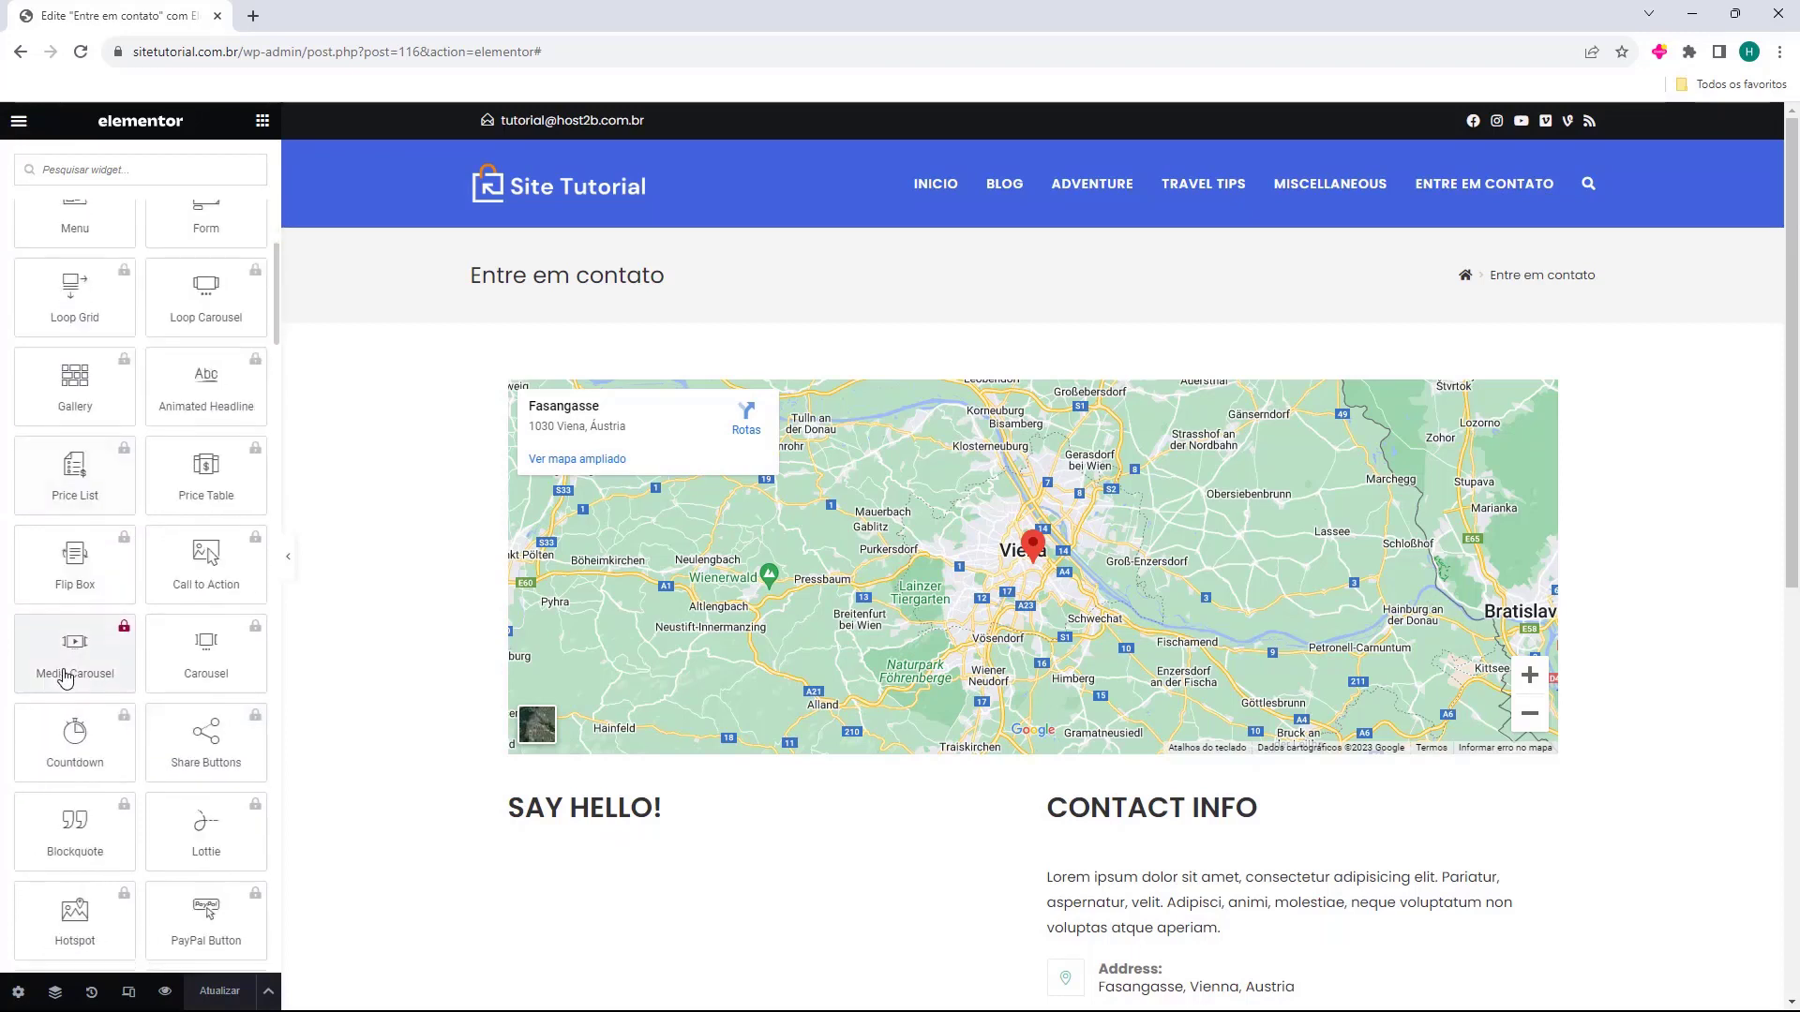
scroll(64, 677, "up", 3)
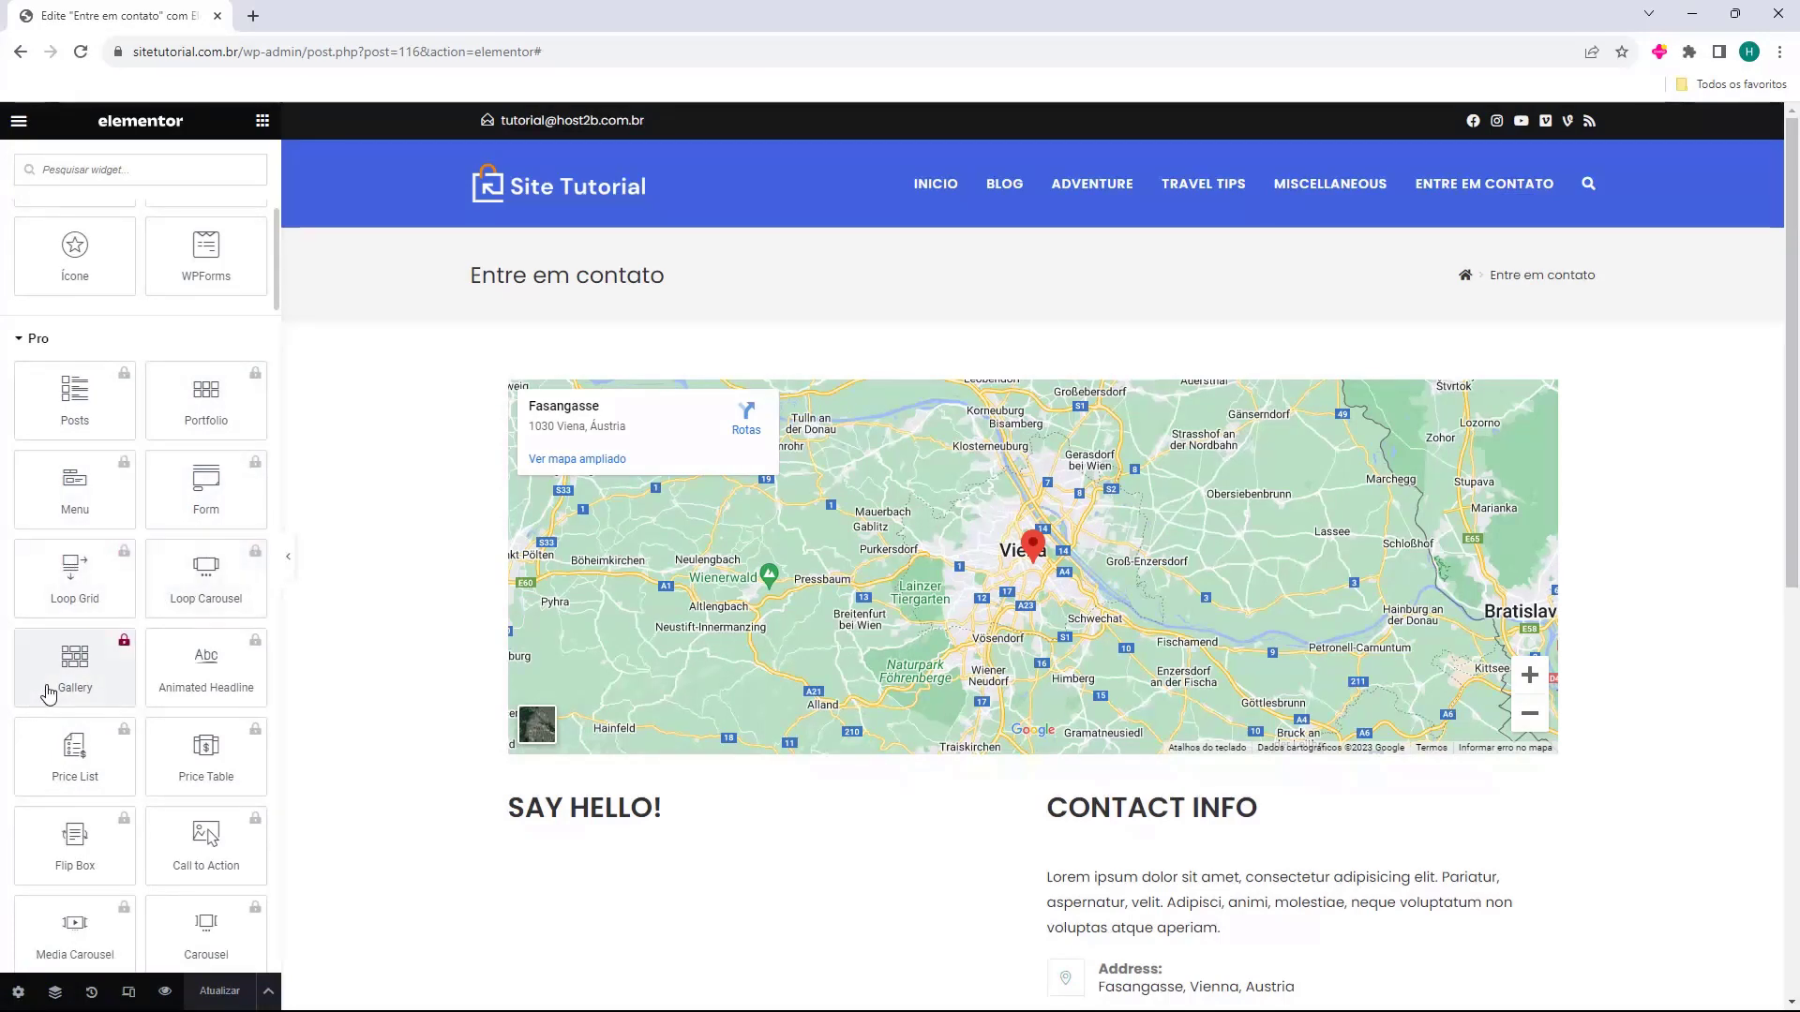
scroll(208, 703, "down", 10)
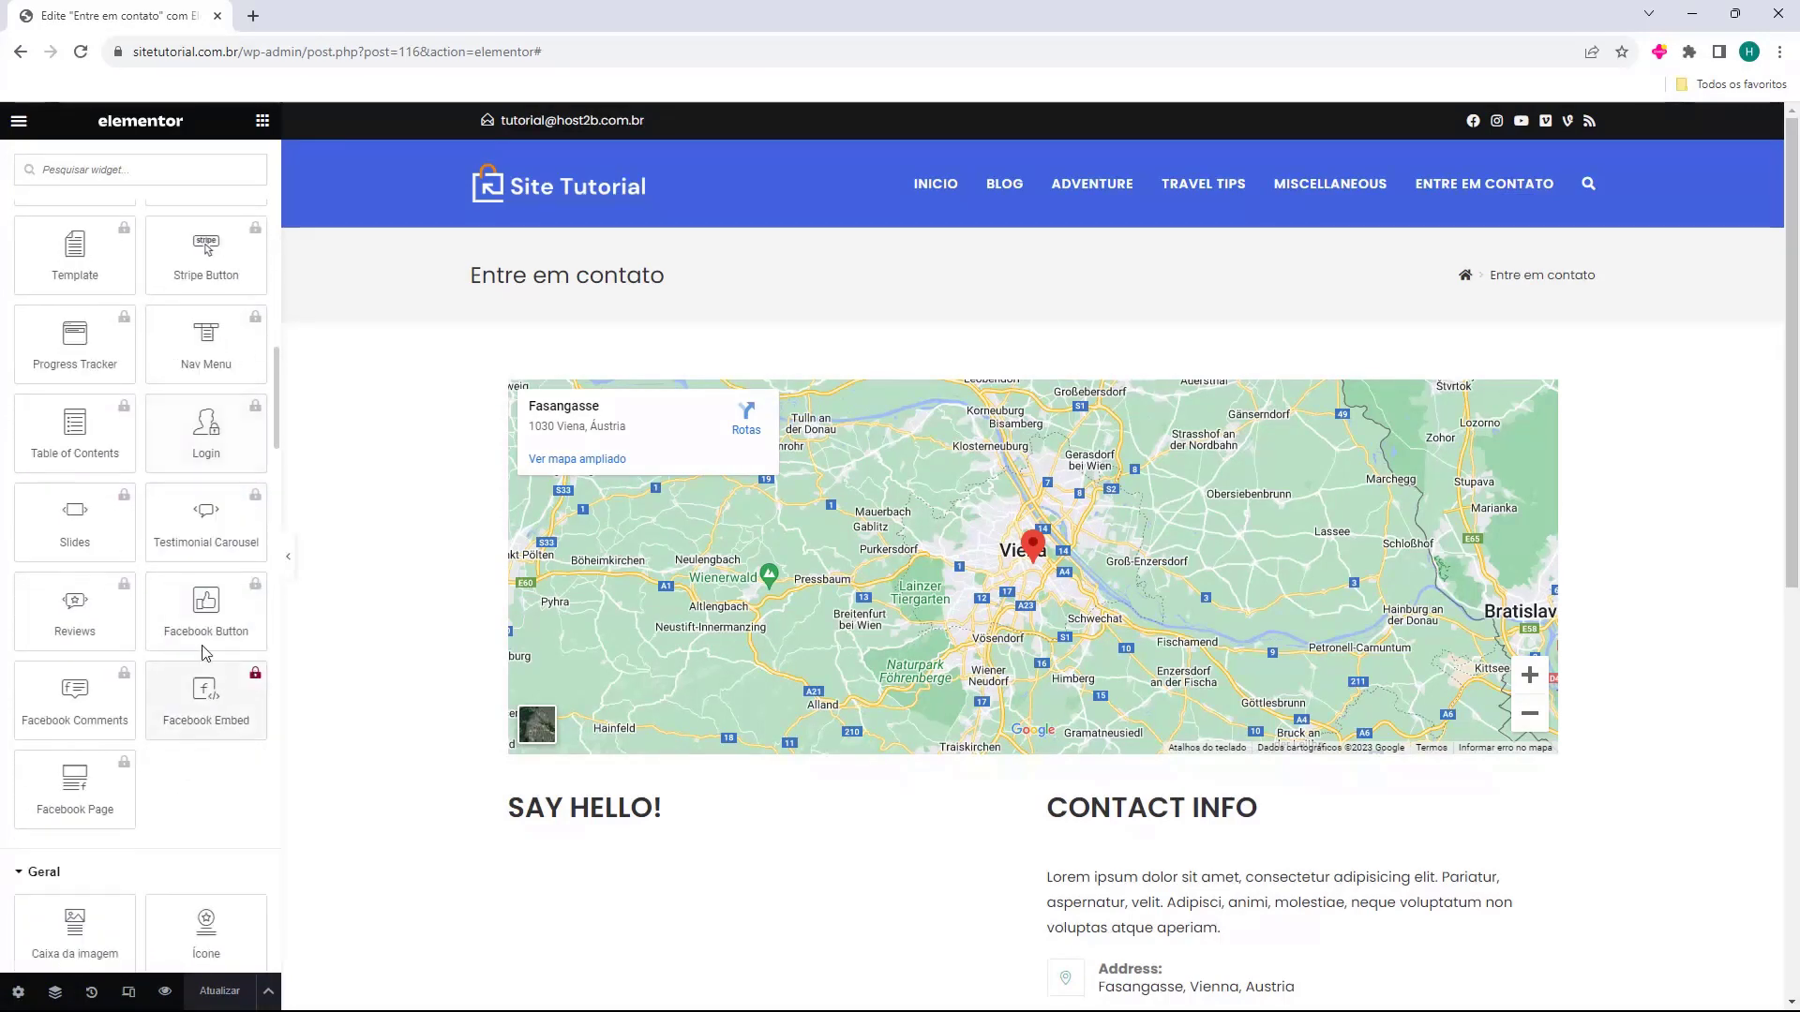
scroll(97, 730, "up", 12)
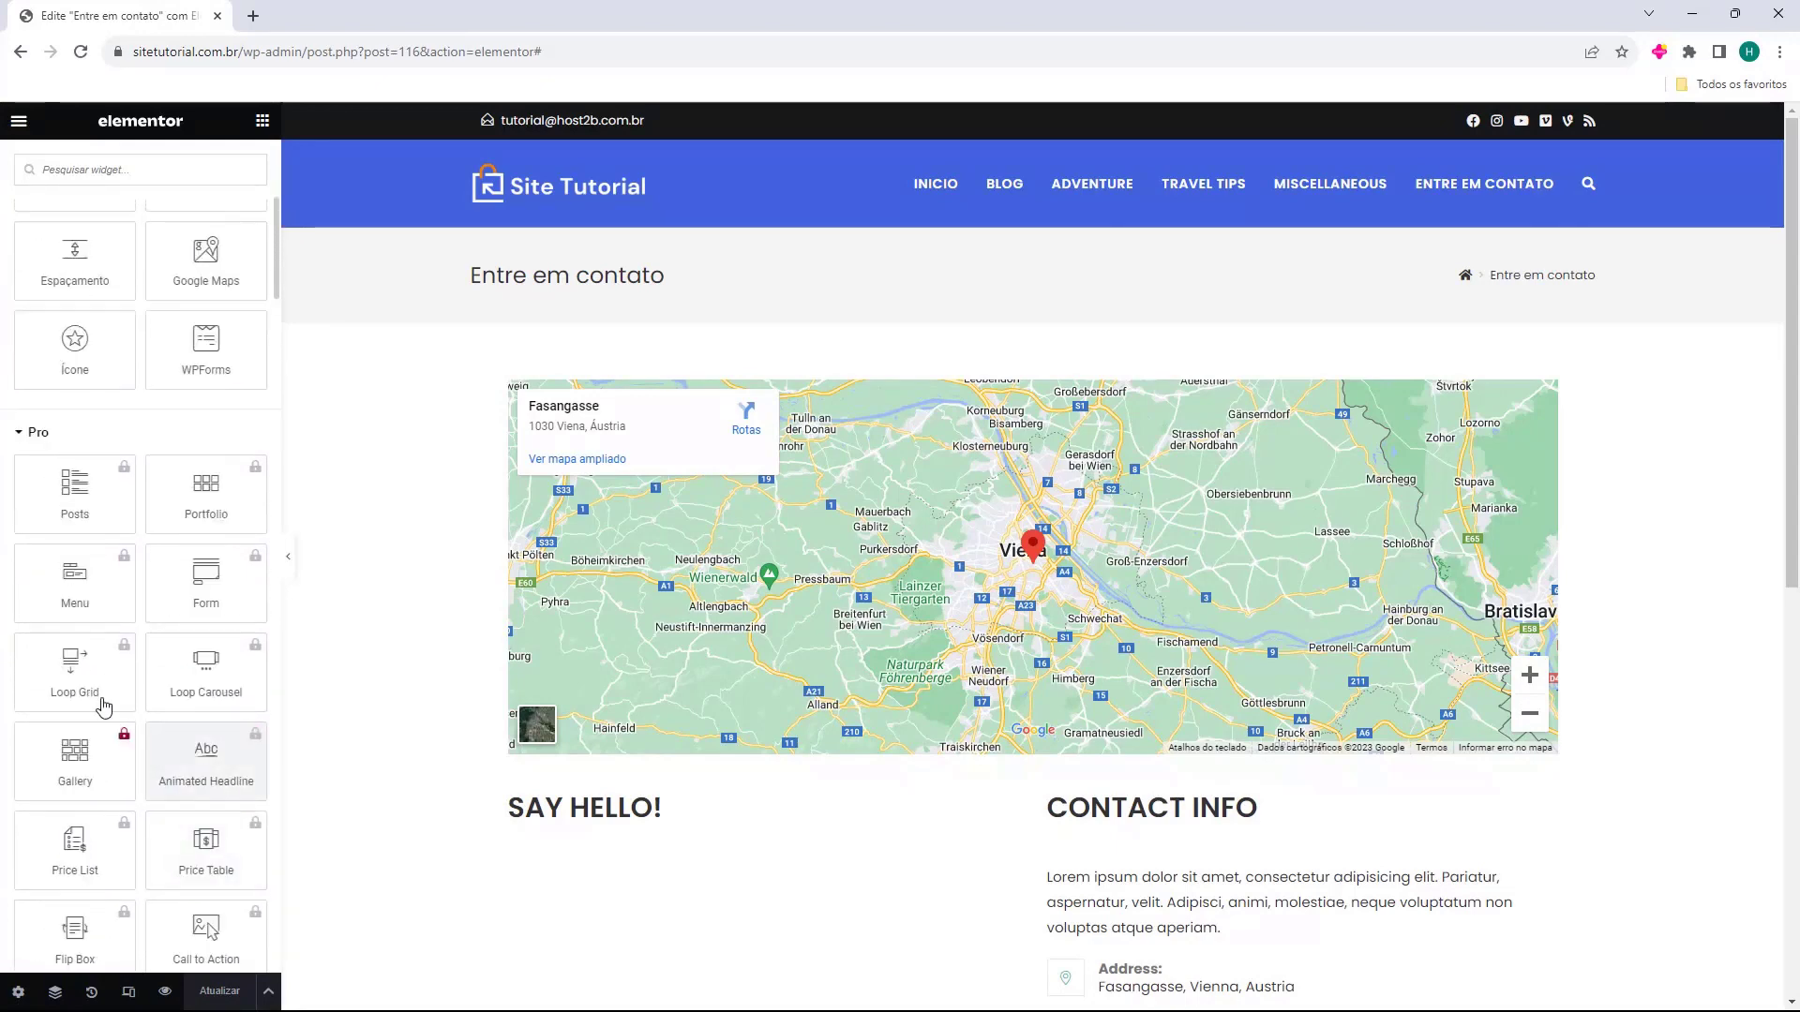
left_click(42, 434)
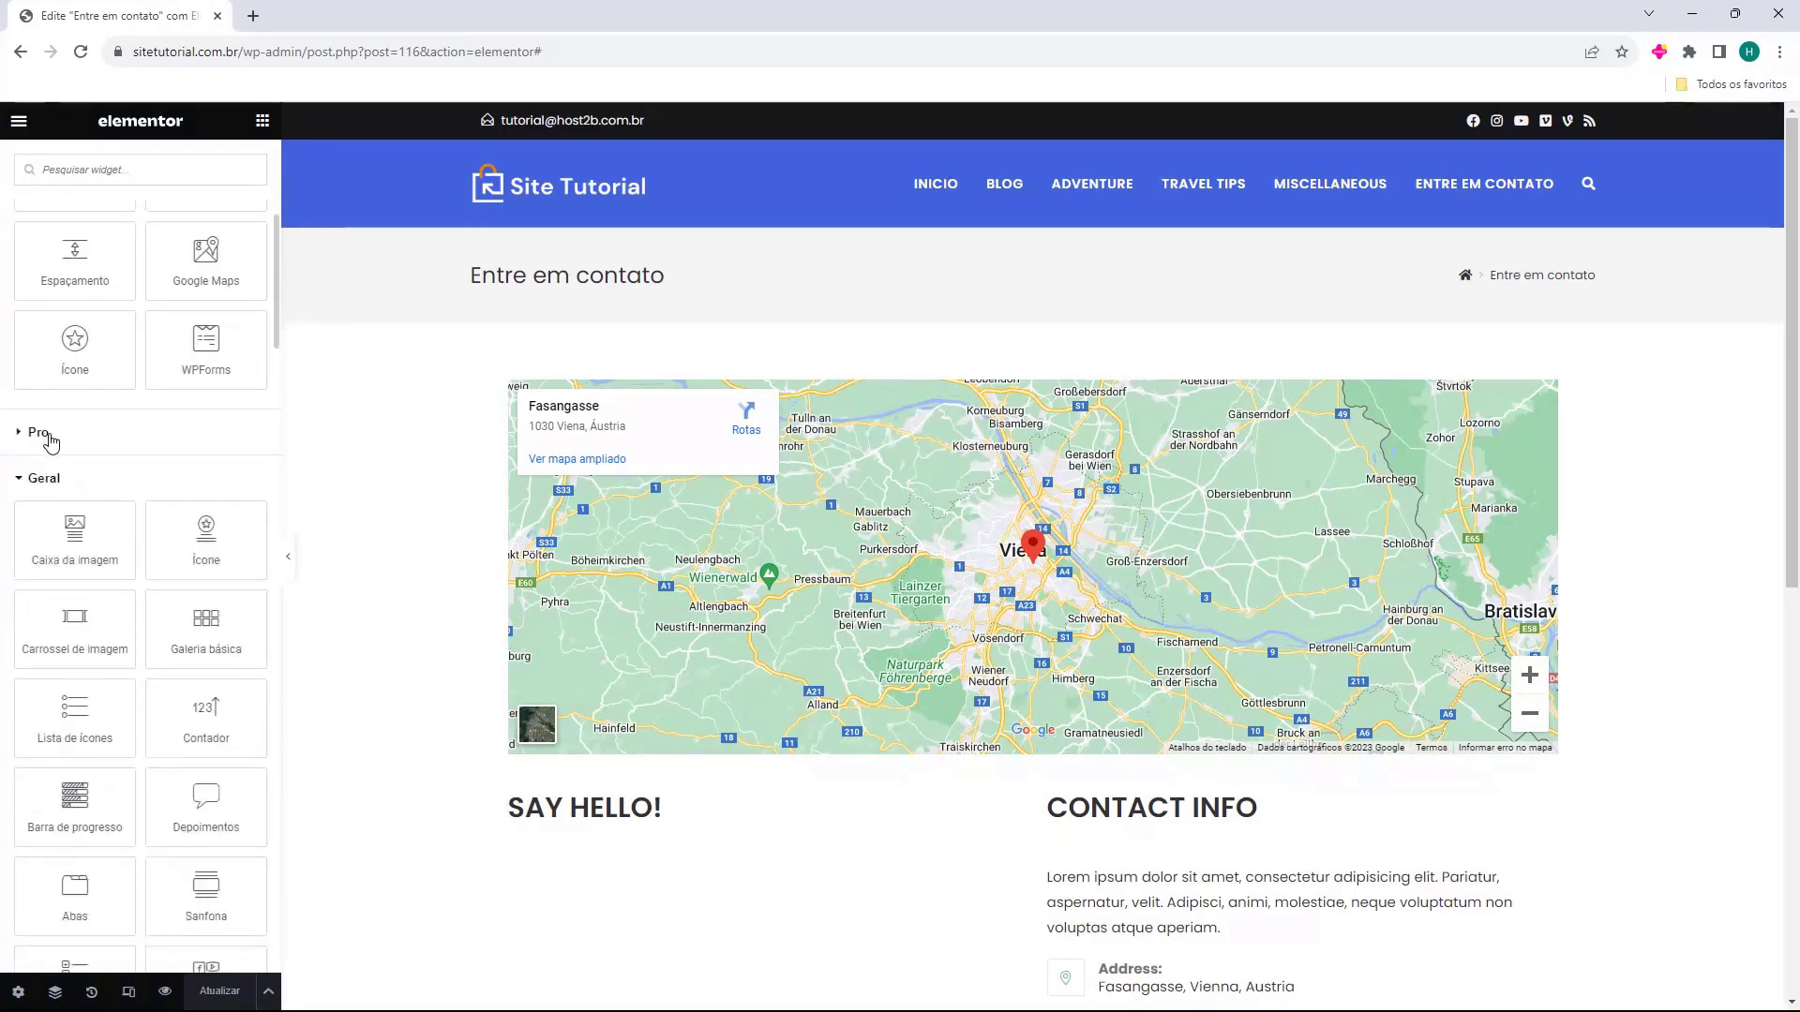
Expand and collapse the Site and WooCommerce widget groups to inspect them.
scroll(52, 443, "down", 1)
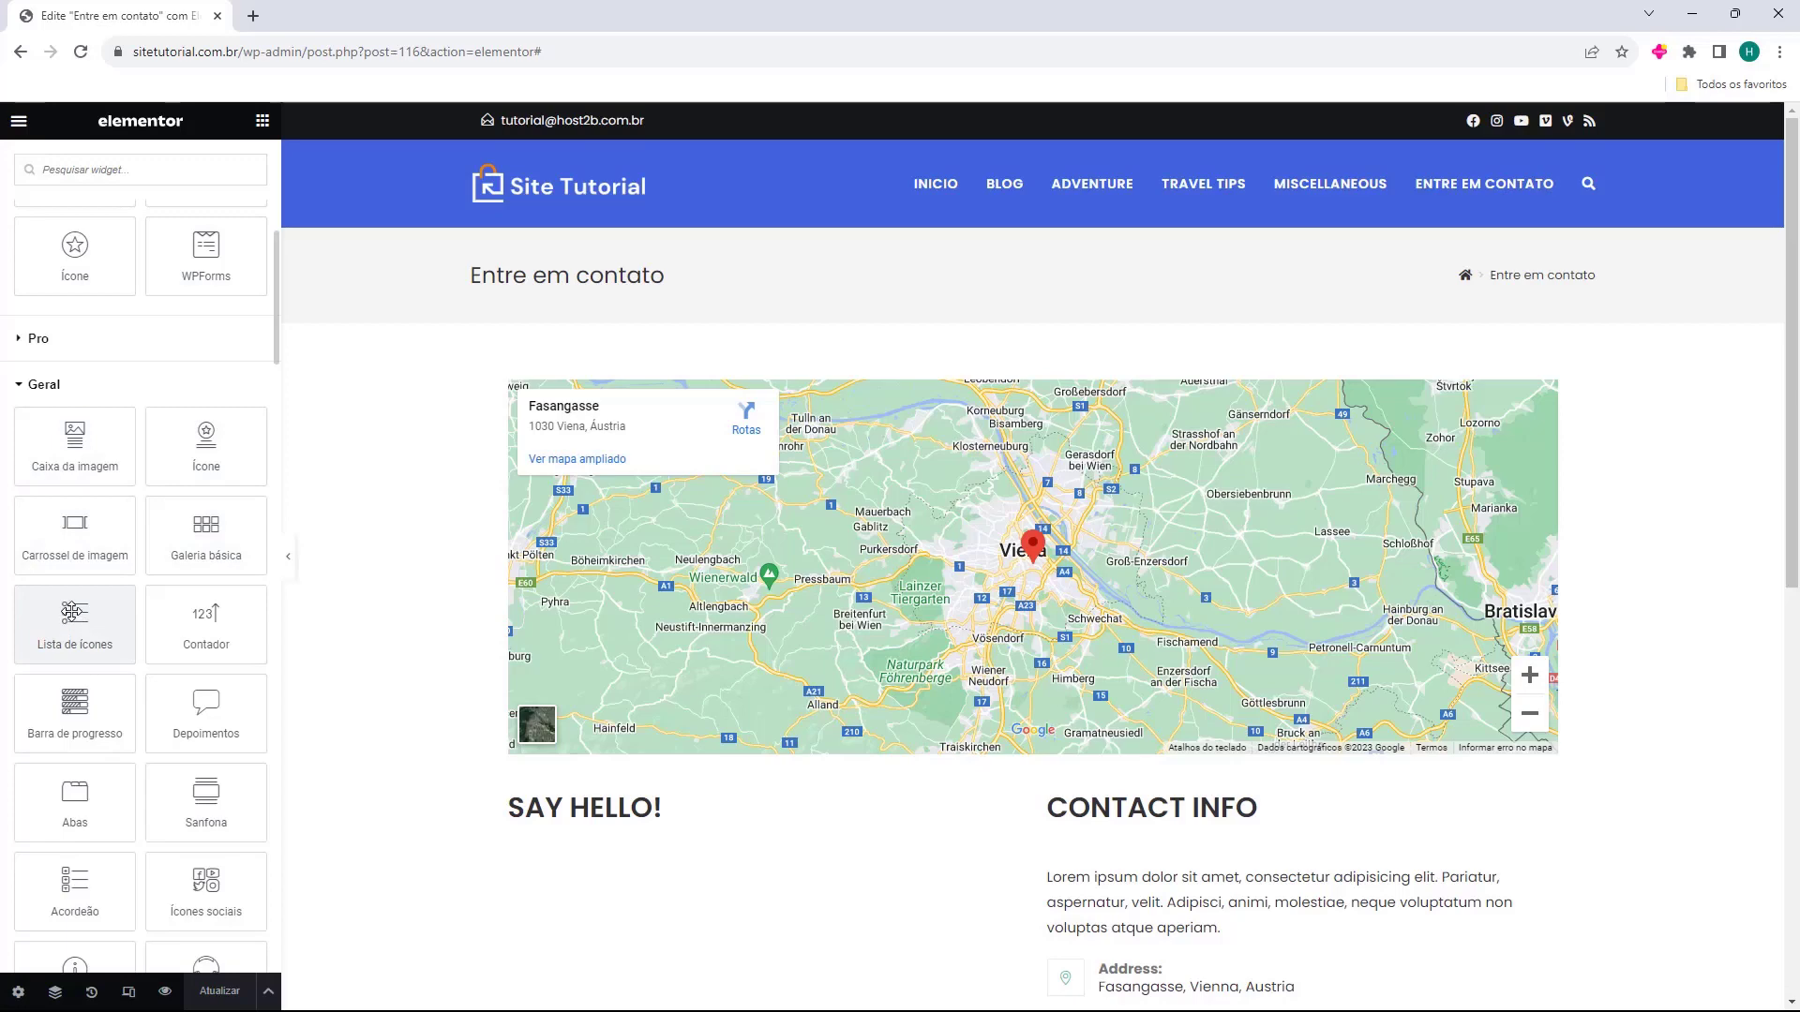
scroll(71, 611, "down", 10)
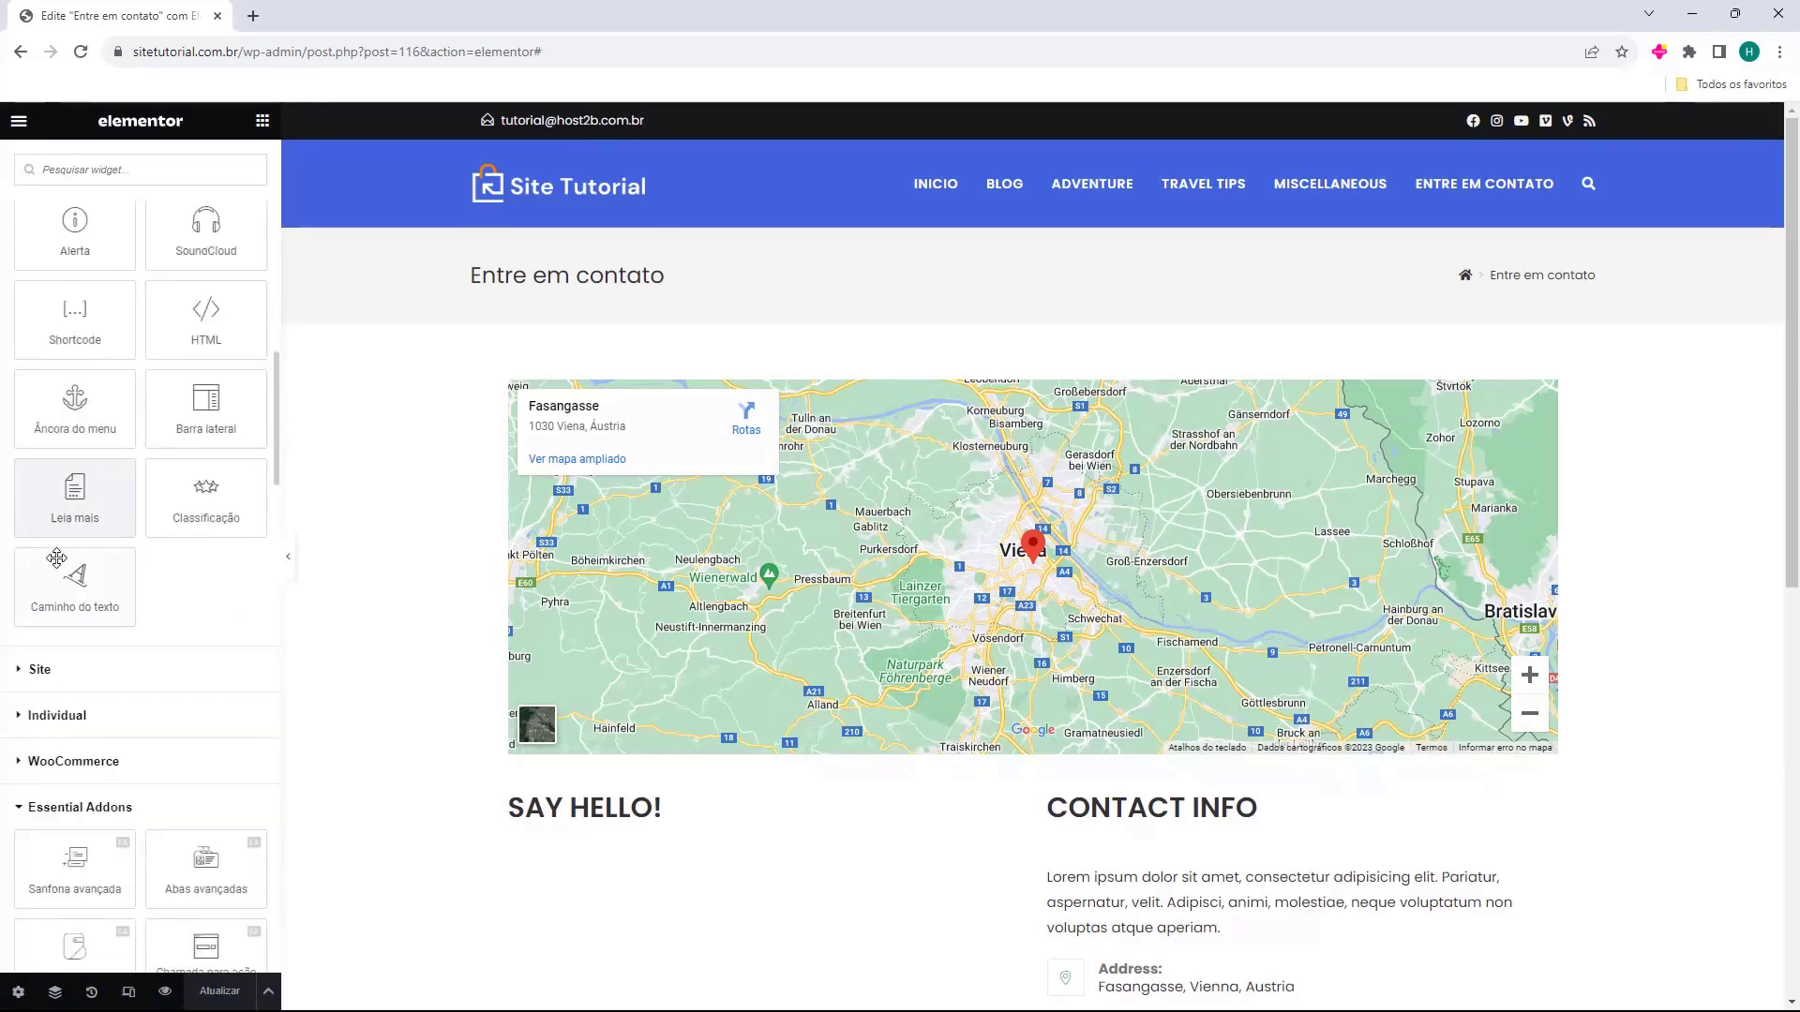
left_click(42, 483)
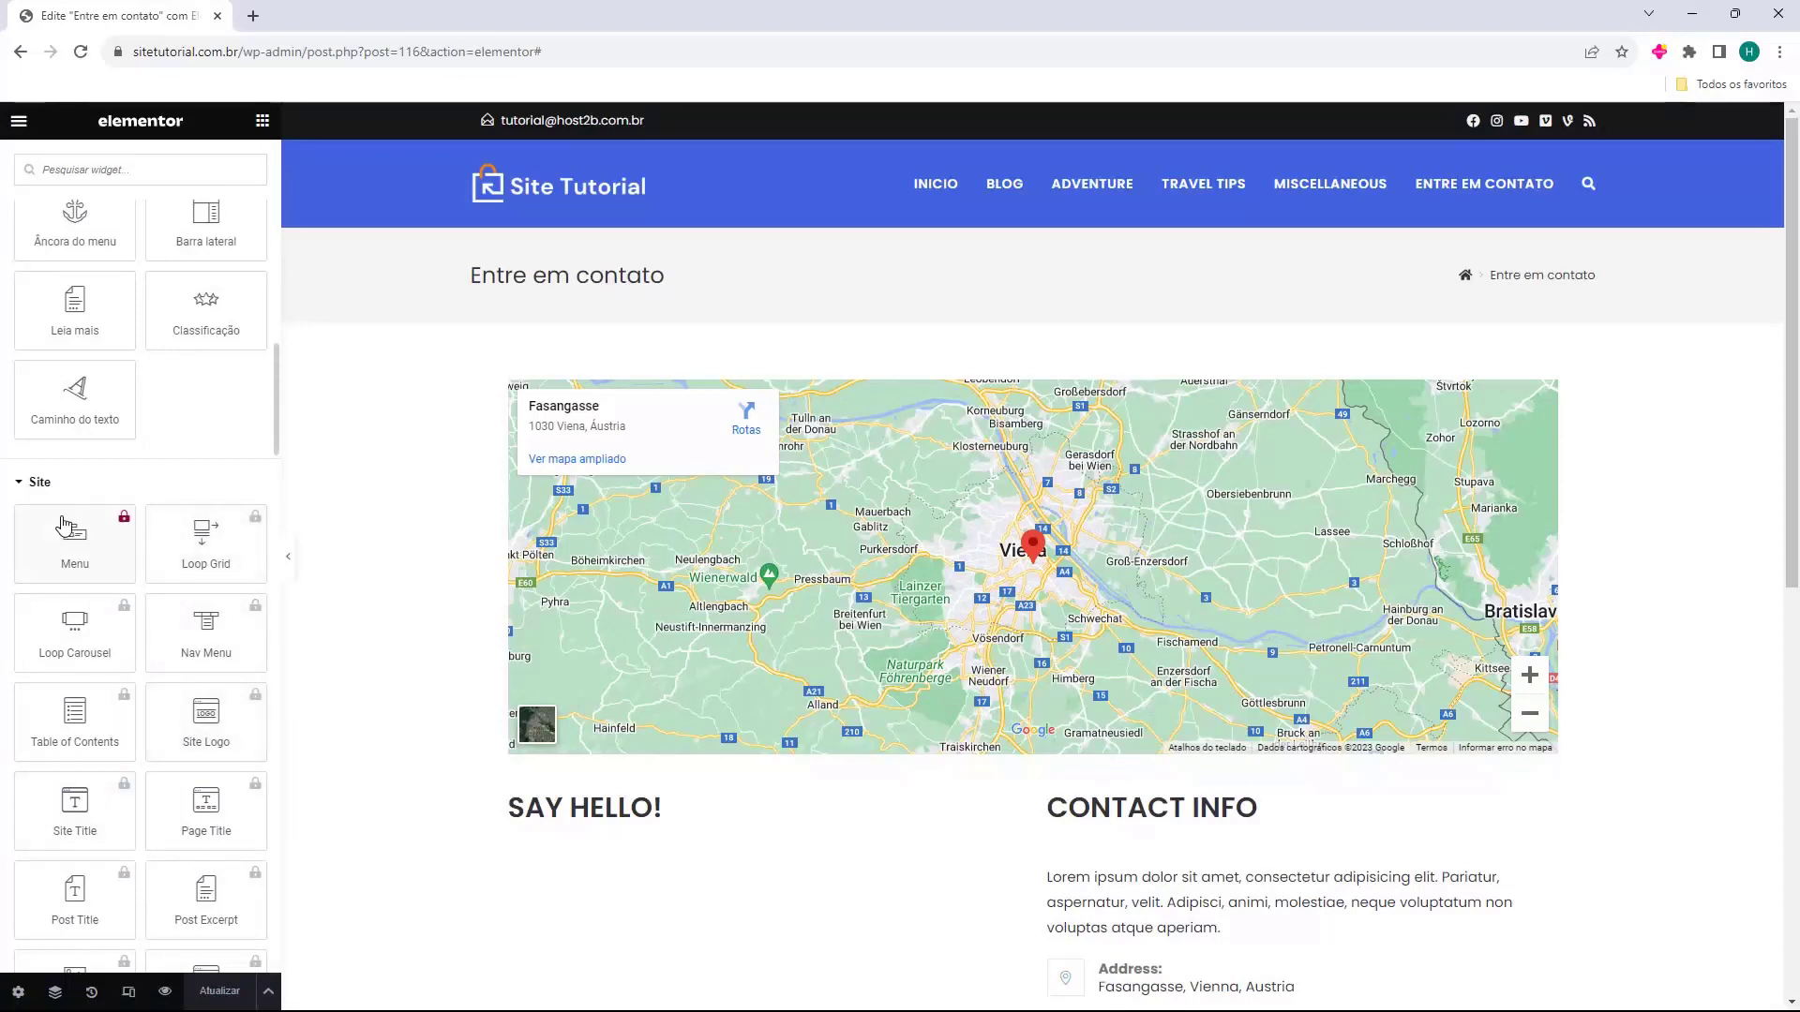
left_click(54, 485)
left_click(58, 577)
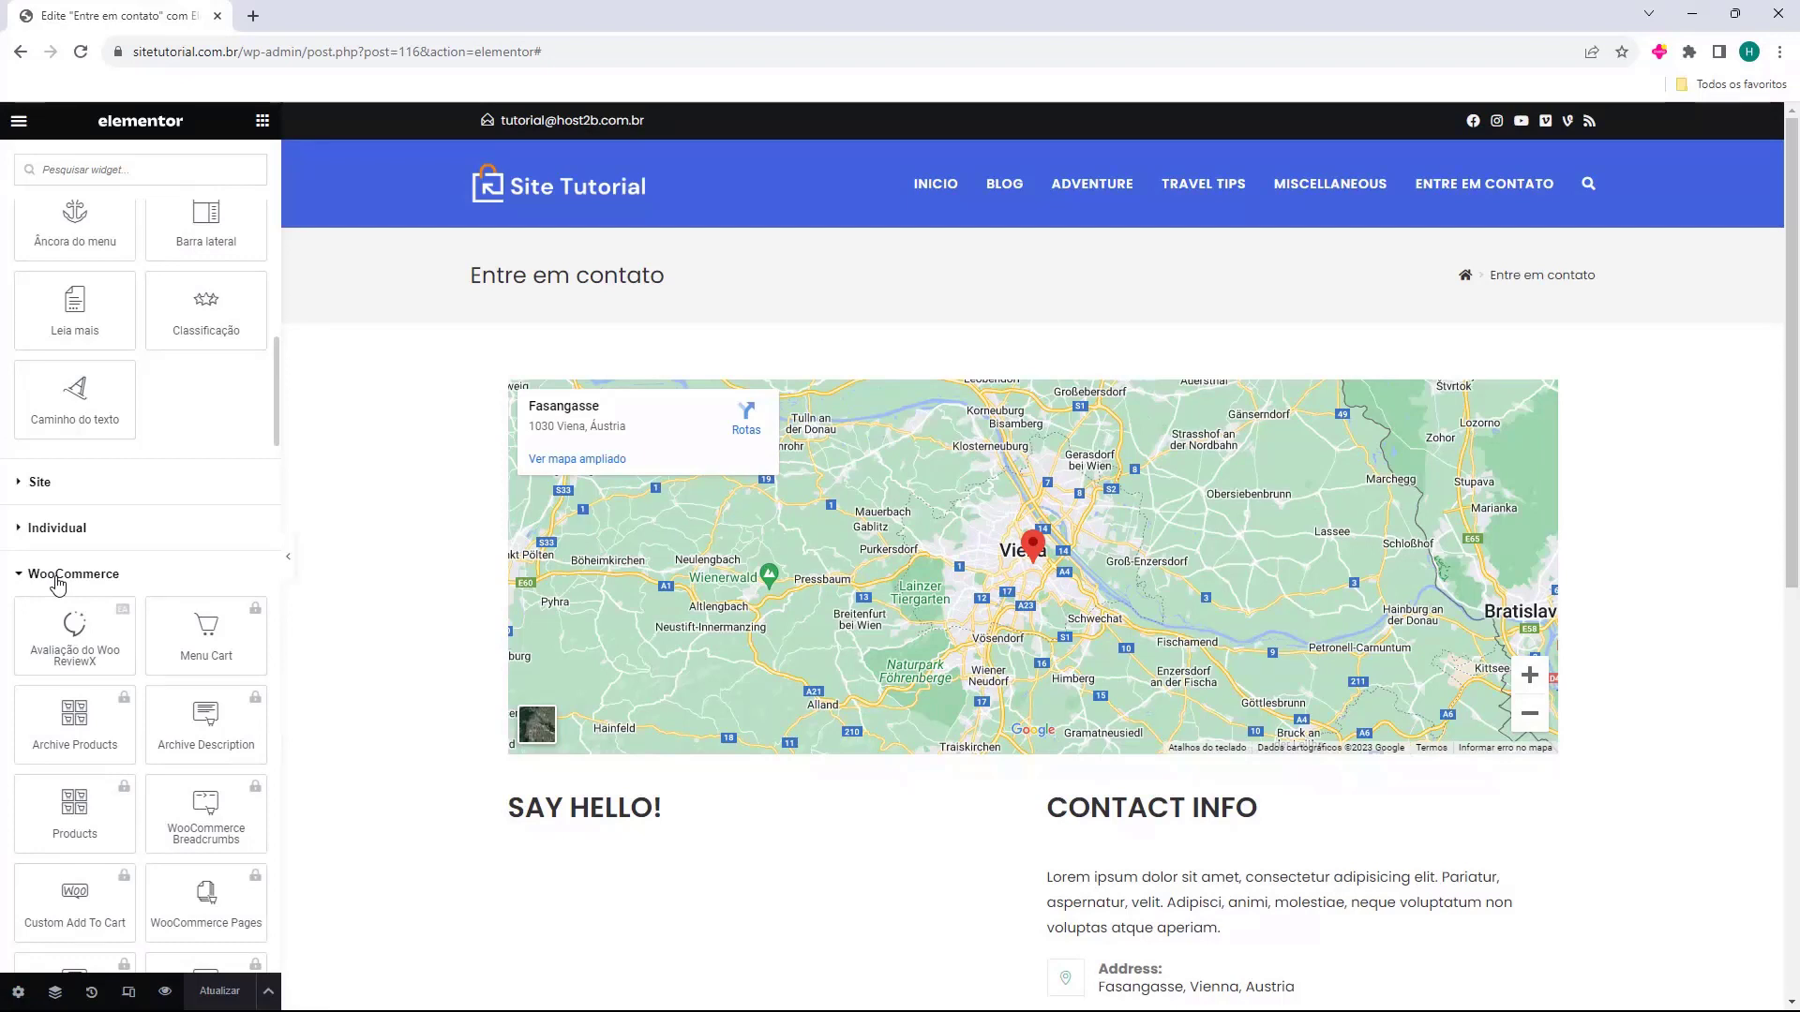
left_click(58, 576)
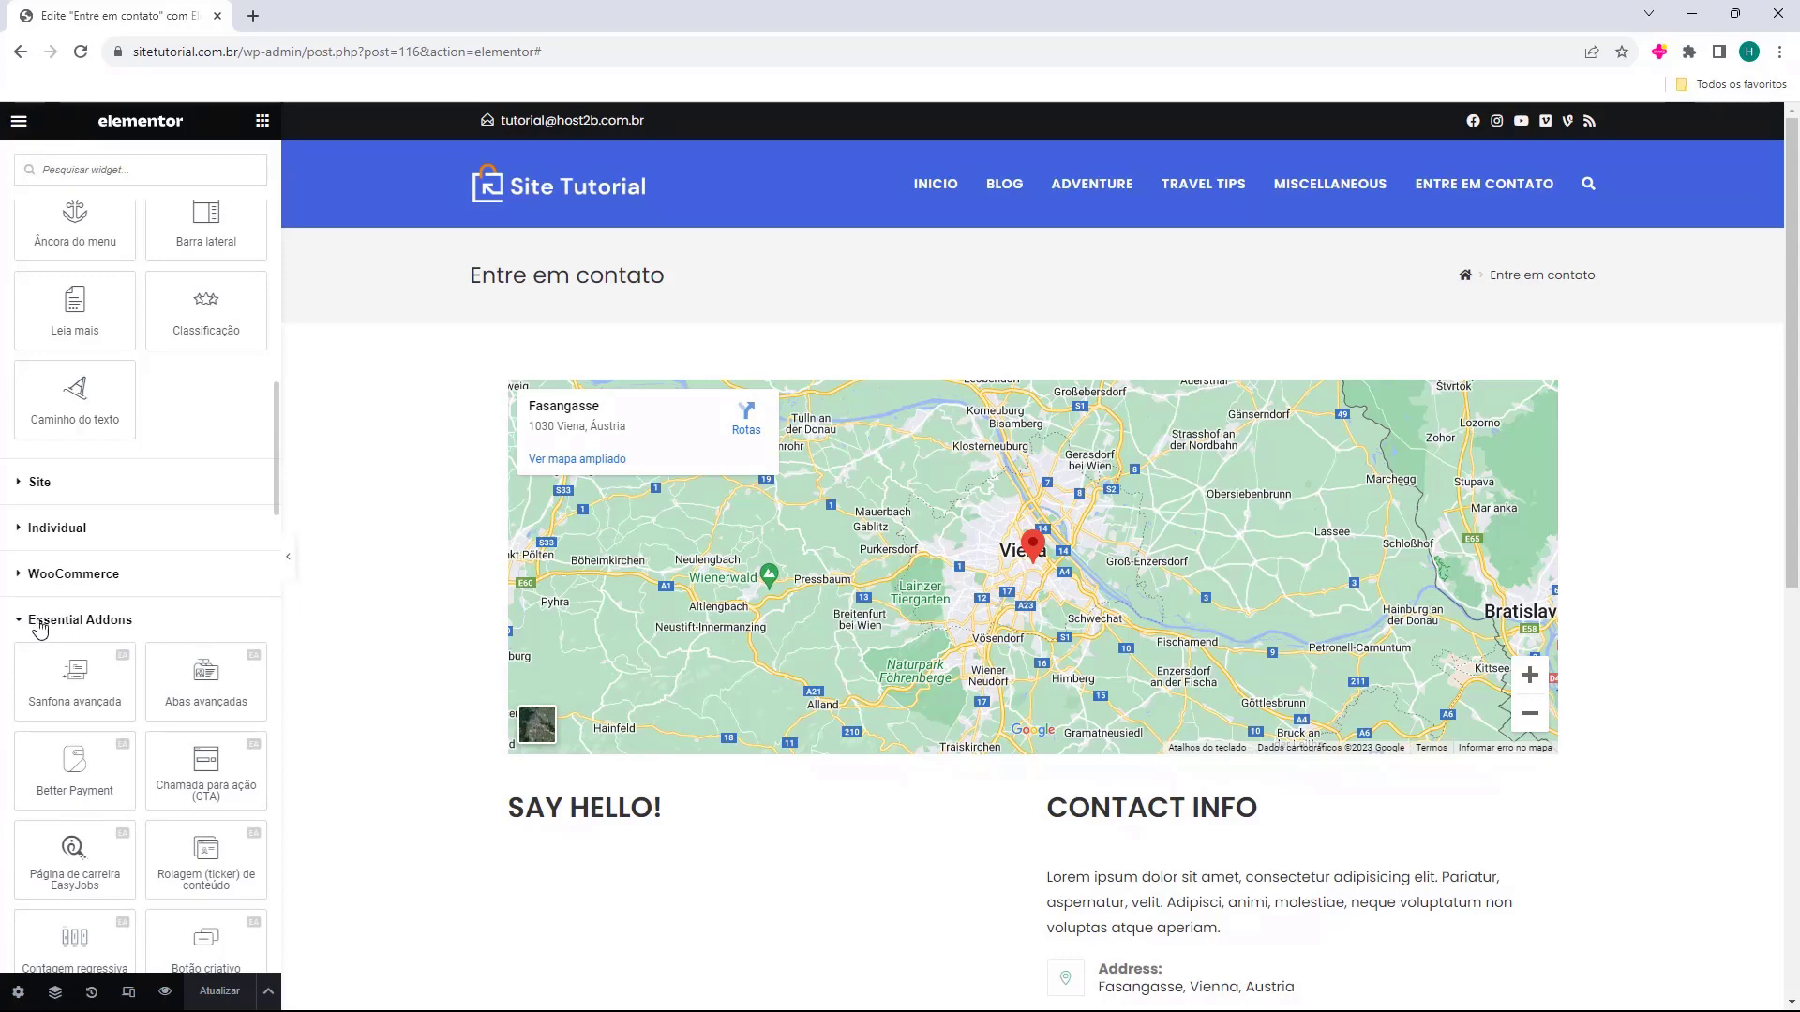
Scroll through the Essential Addons widgets and back up the panel.
scroll(113, 636, "down", 3)
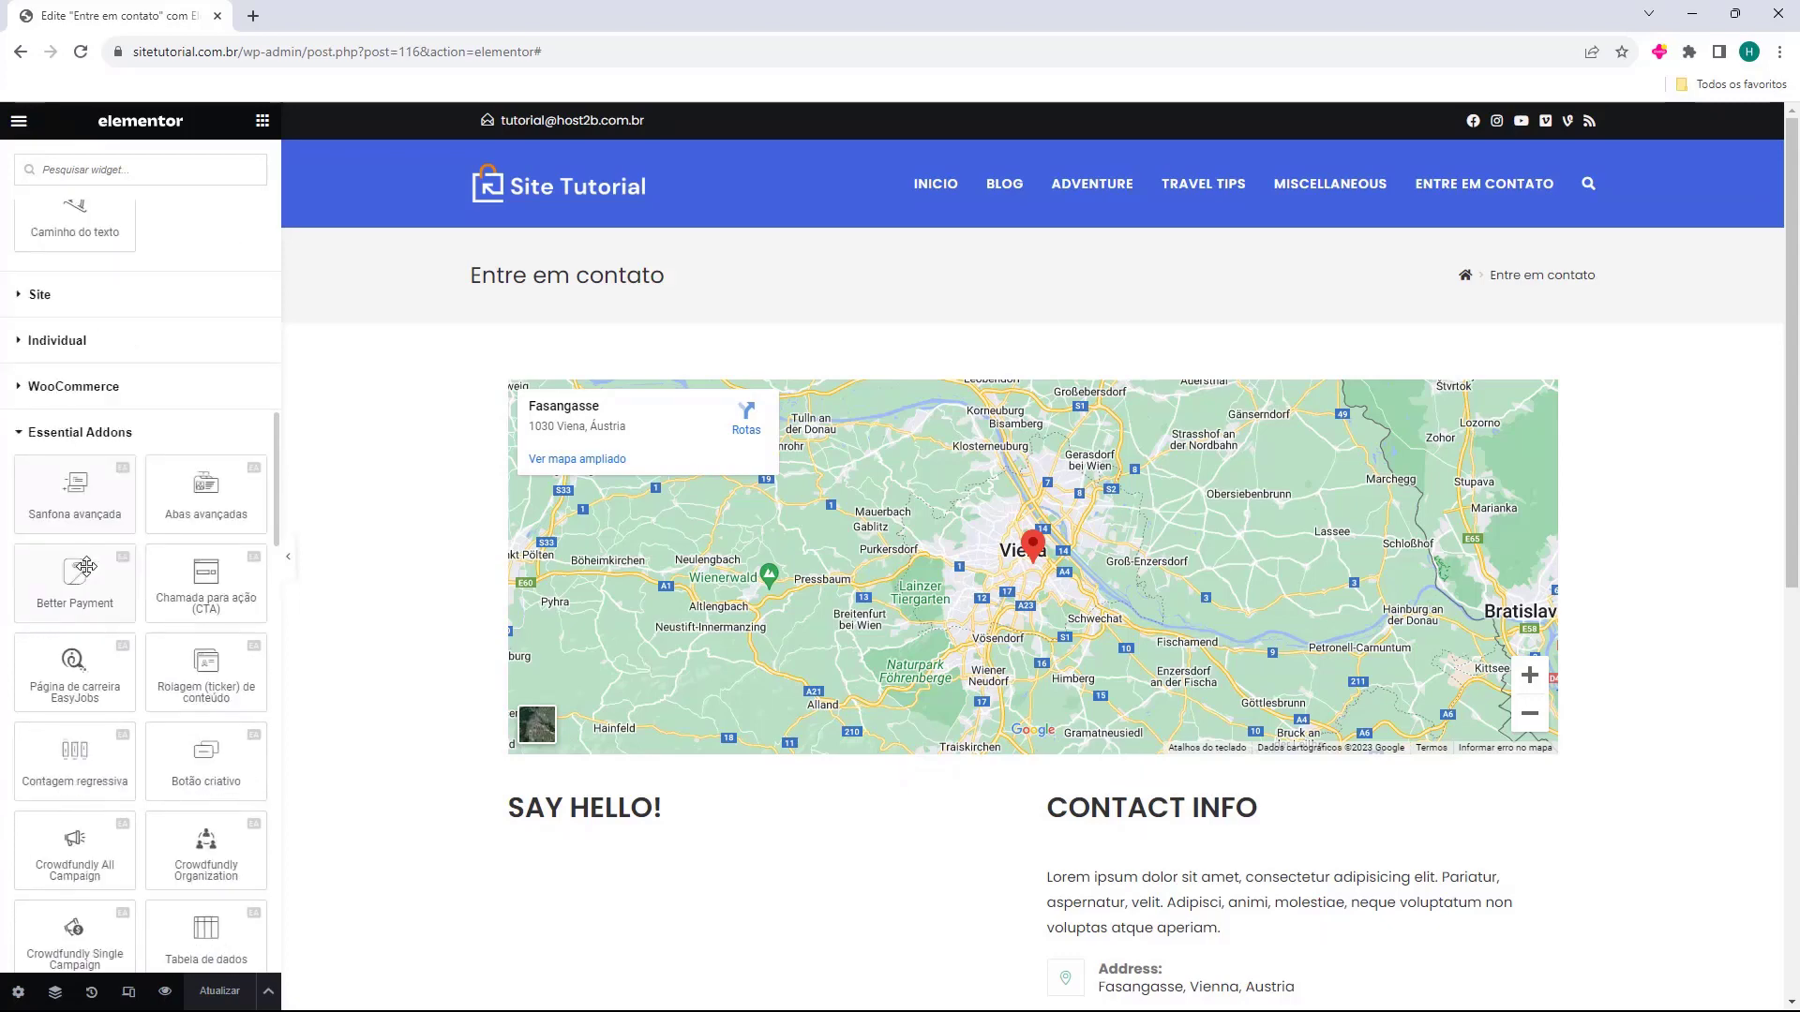
scroll(87, 560, "down", 1)
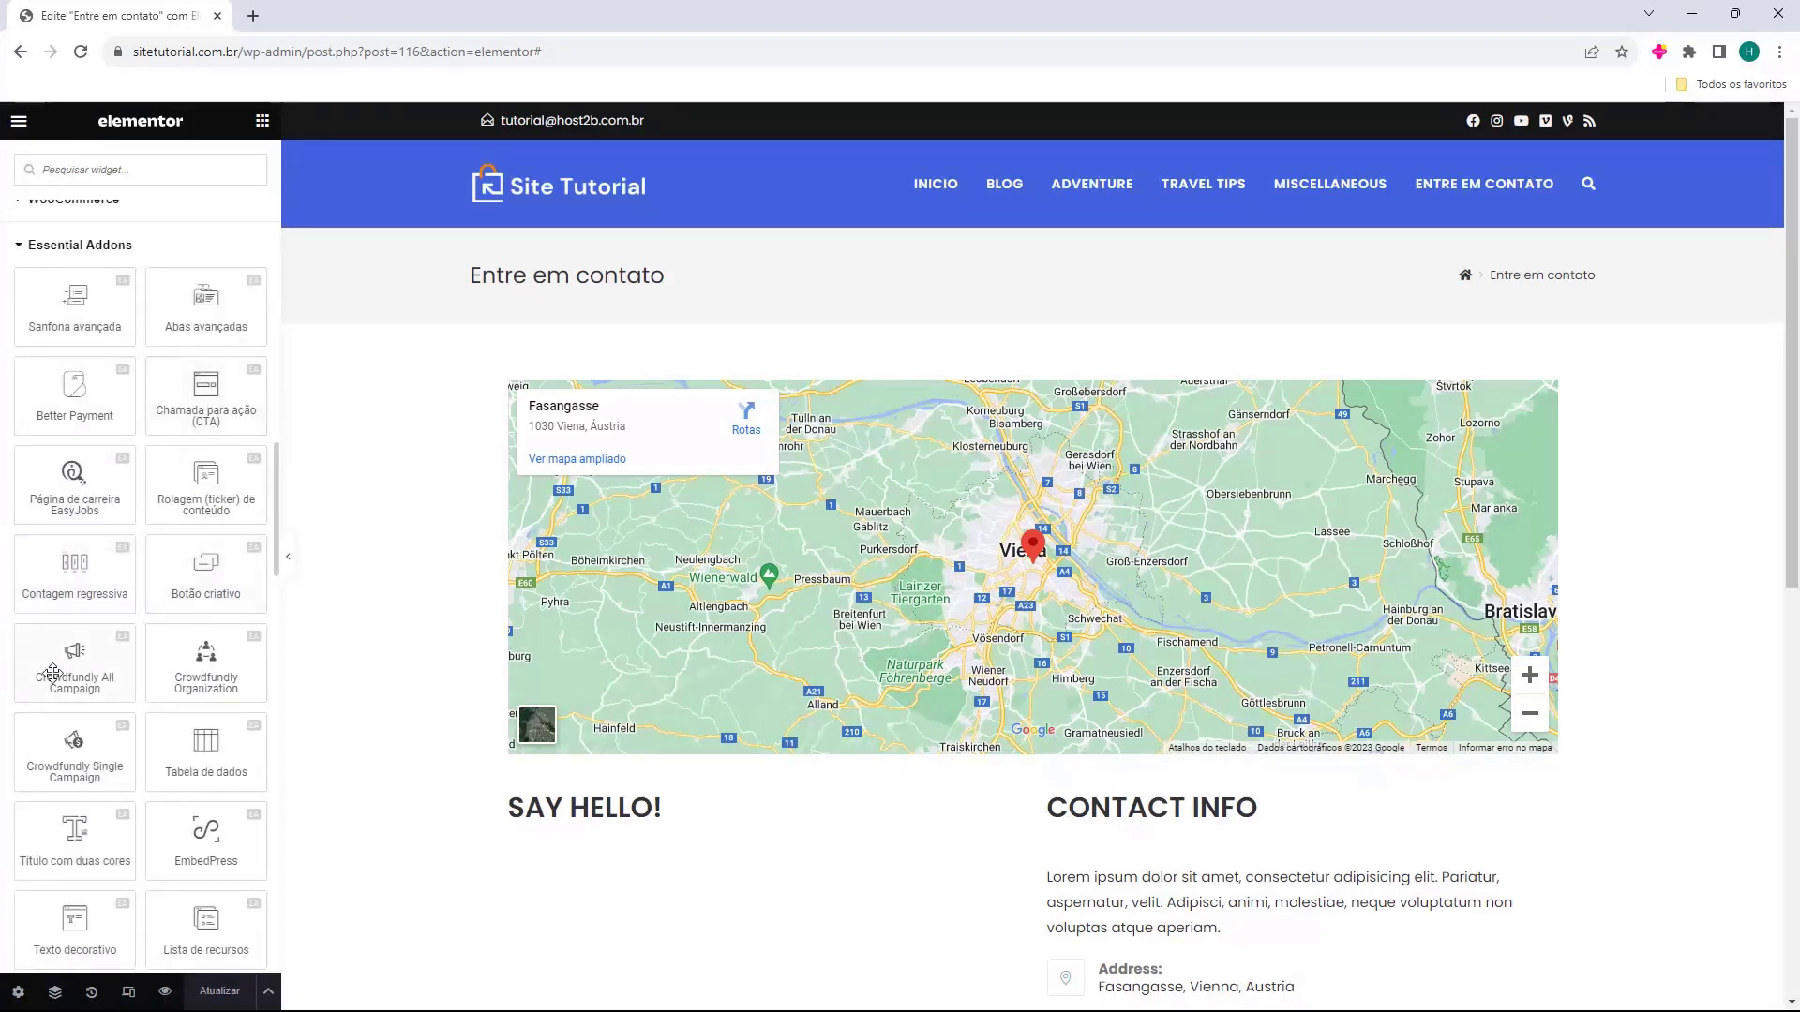
scroll(59, 575, "down", 8)
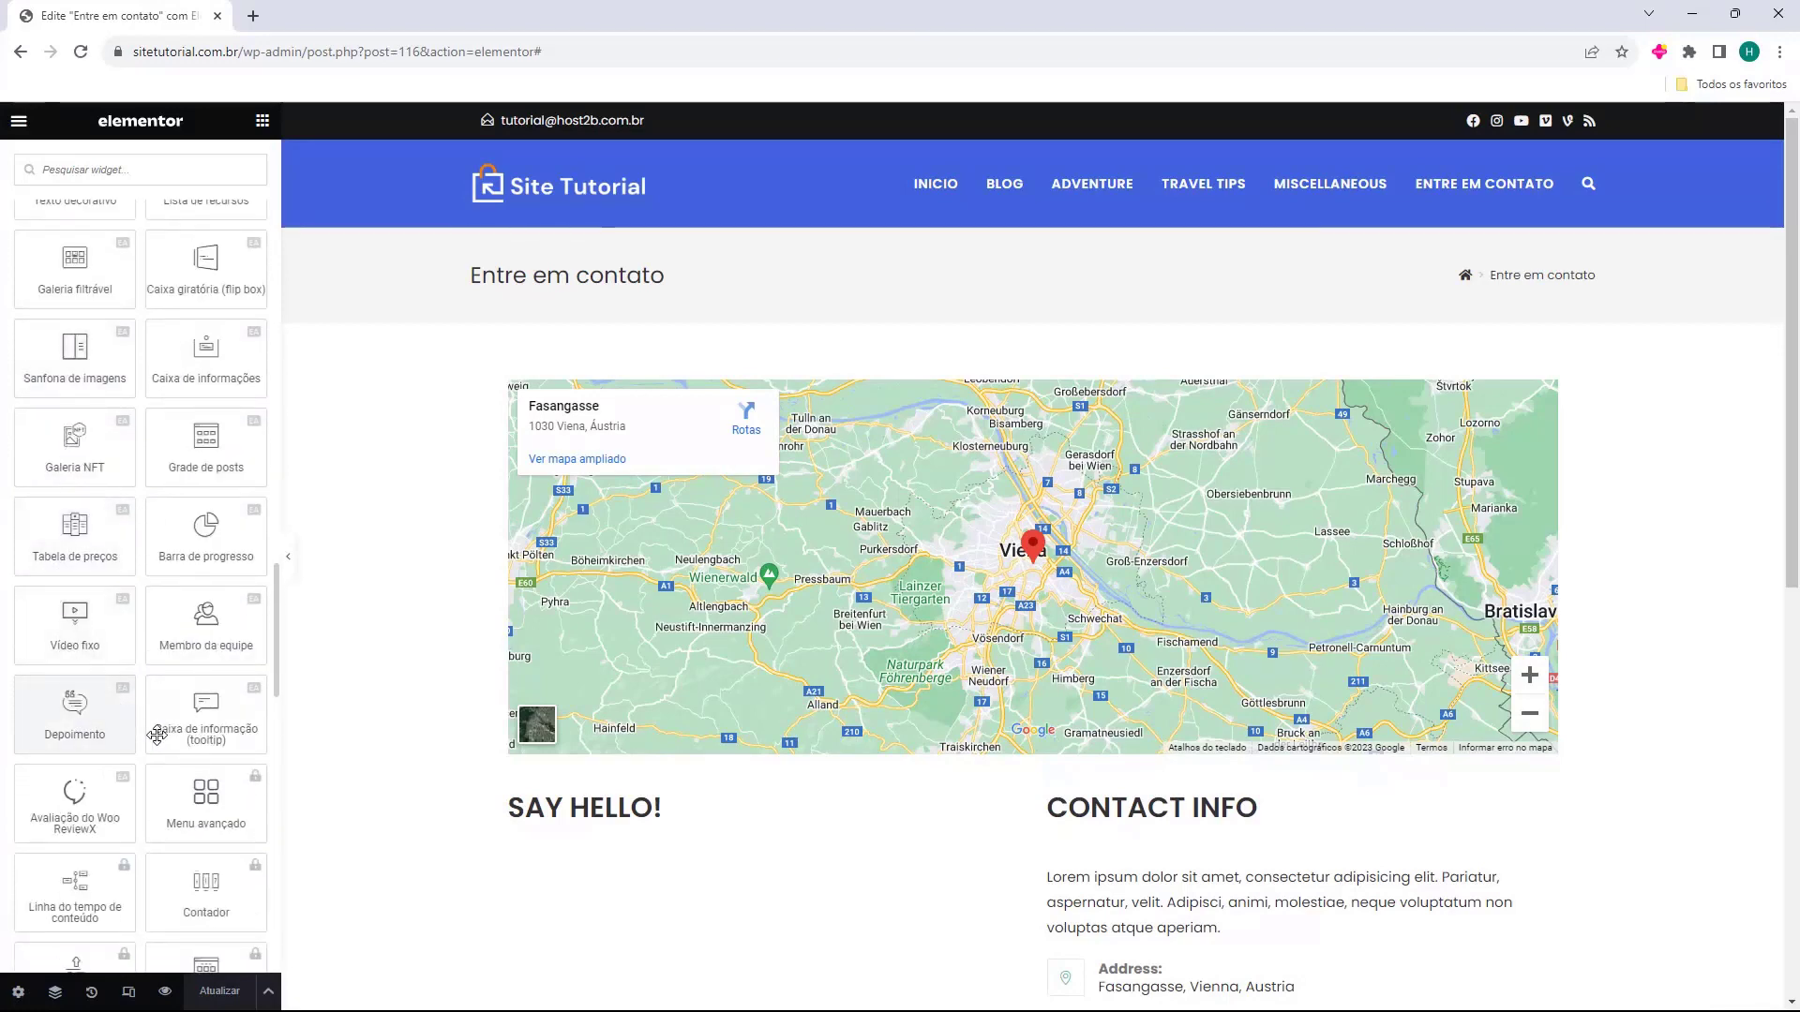
scroll(84, 656, "up", 2)
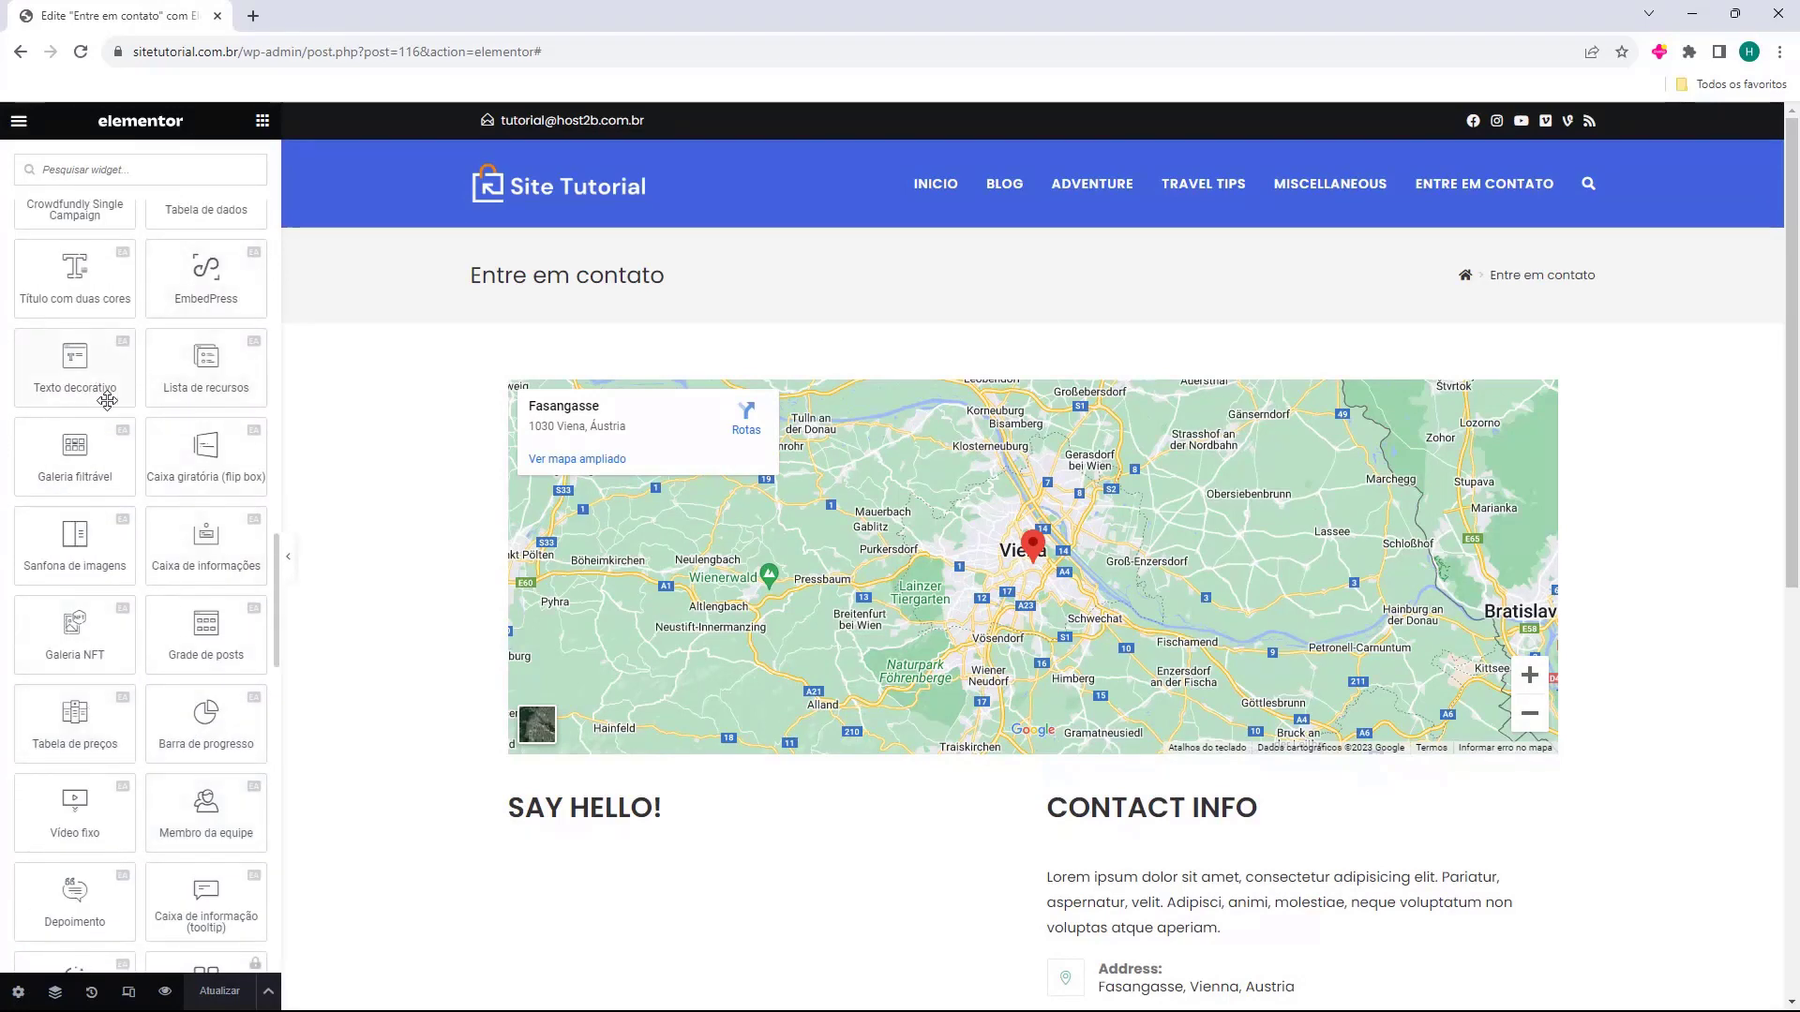
scroll(103, 469, "up", 2)
scroll(132, 356, "down", 5)
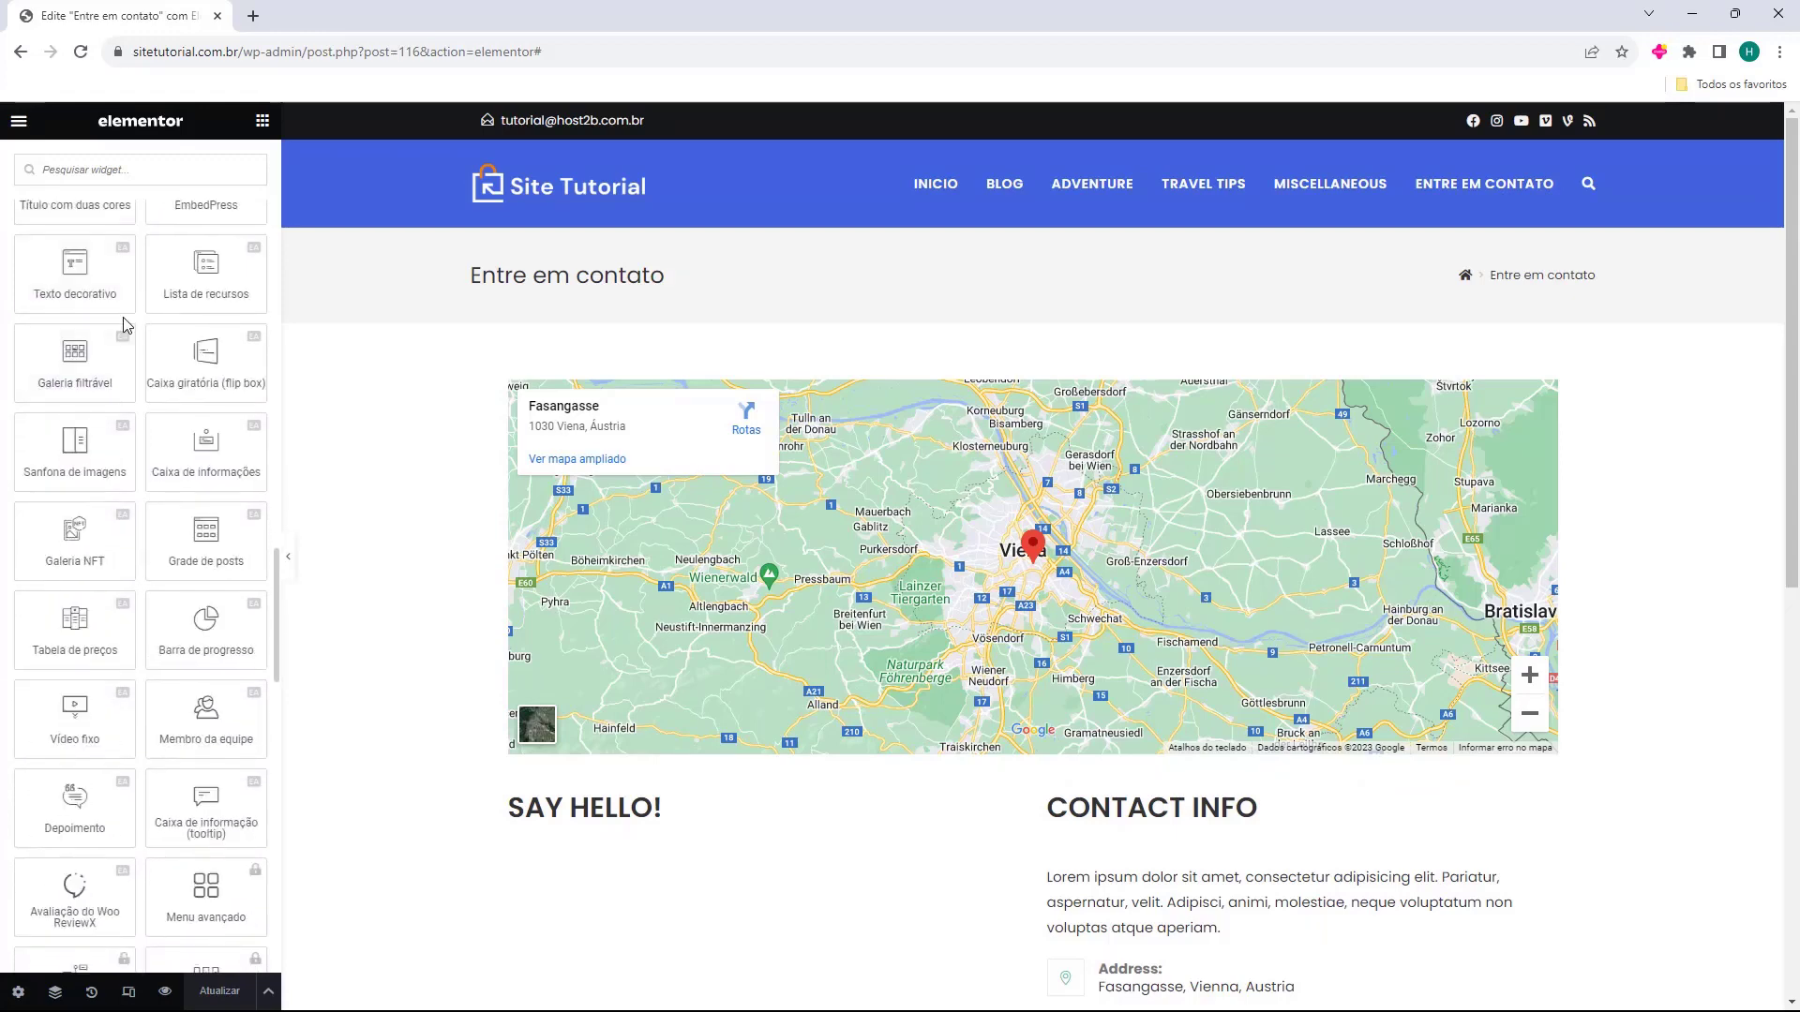
scroll(192, 831, "down", 3)
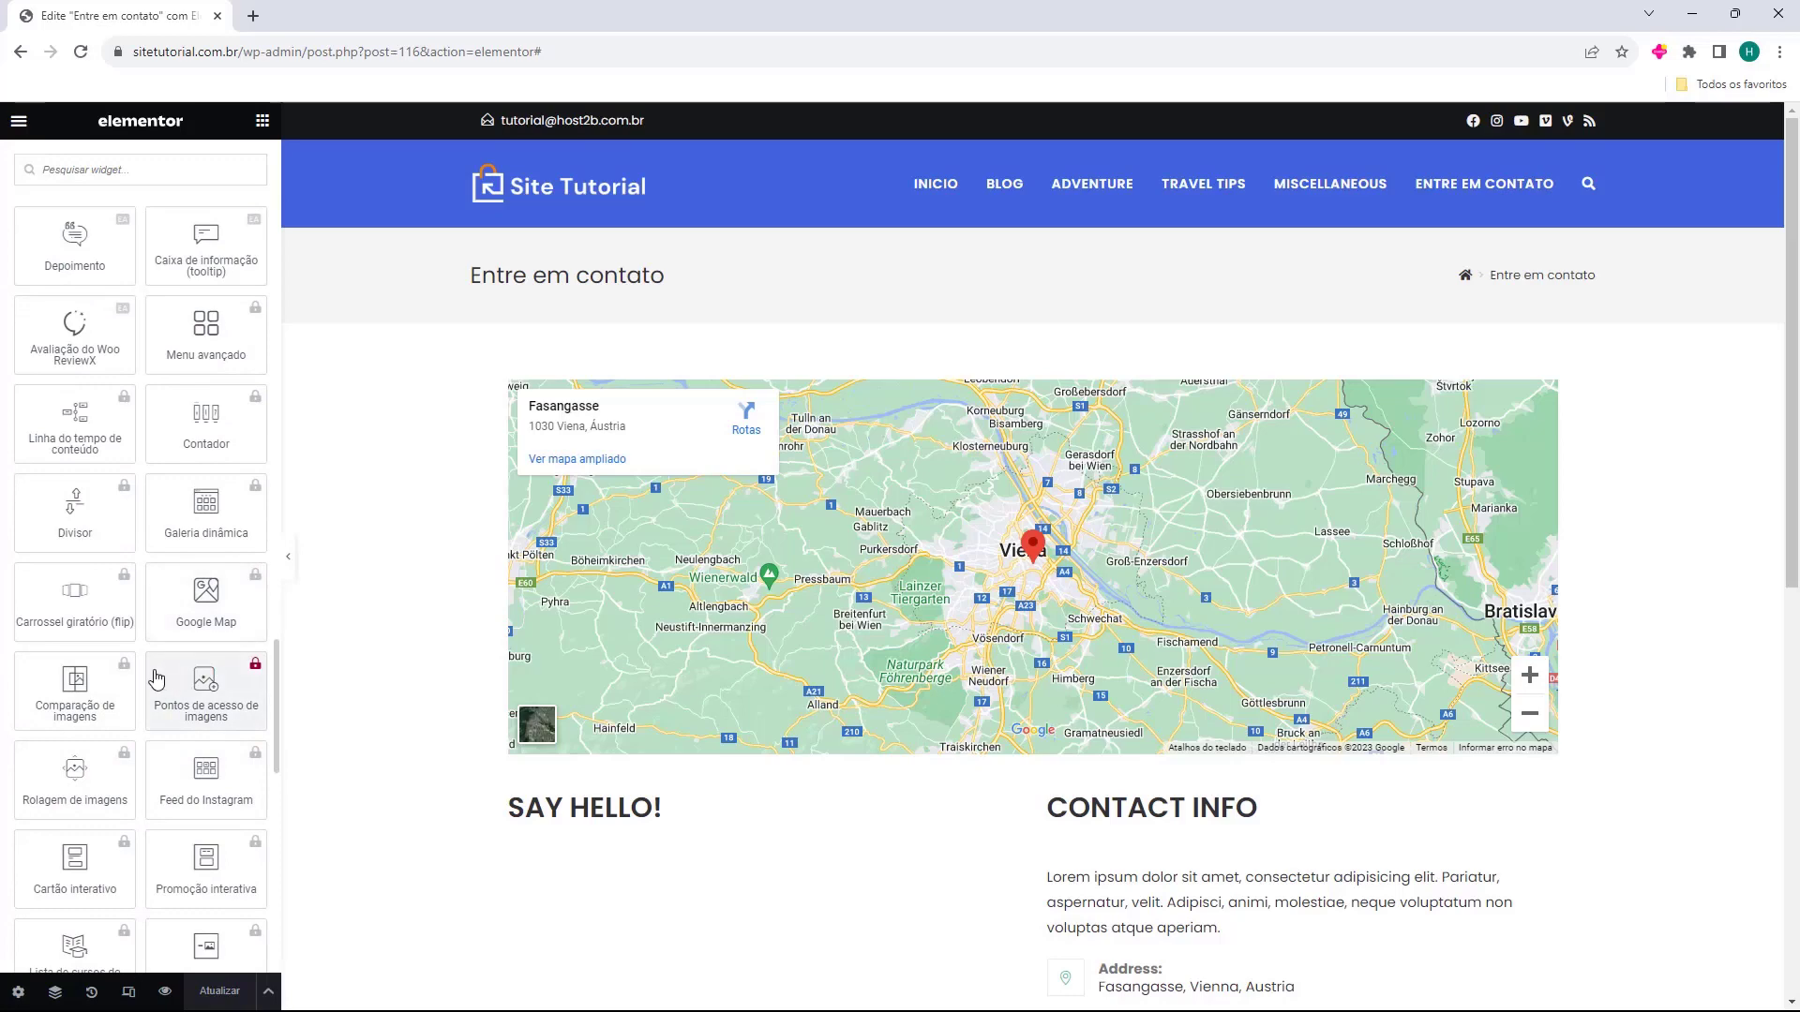
scroll(154, 666, "down", 6)
scroll(152, 663, "down", 5)
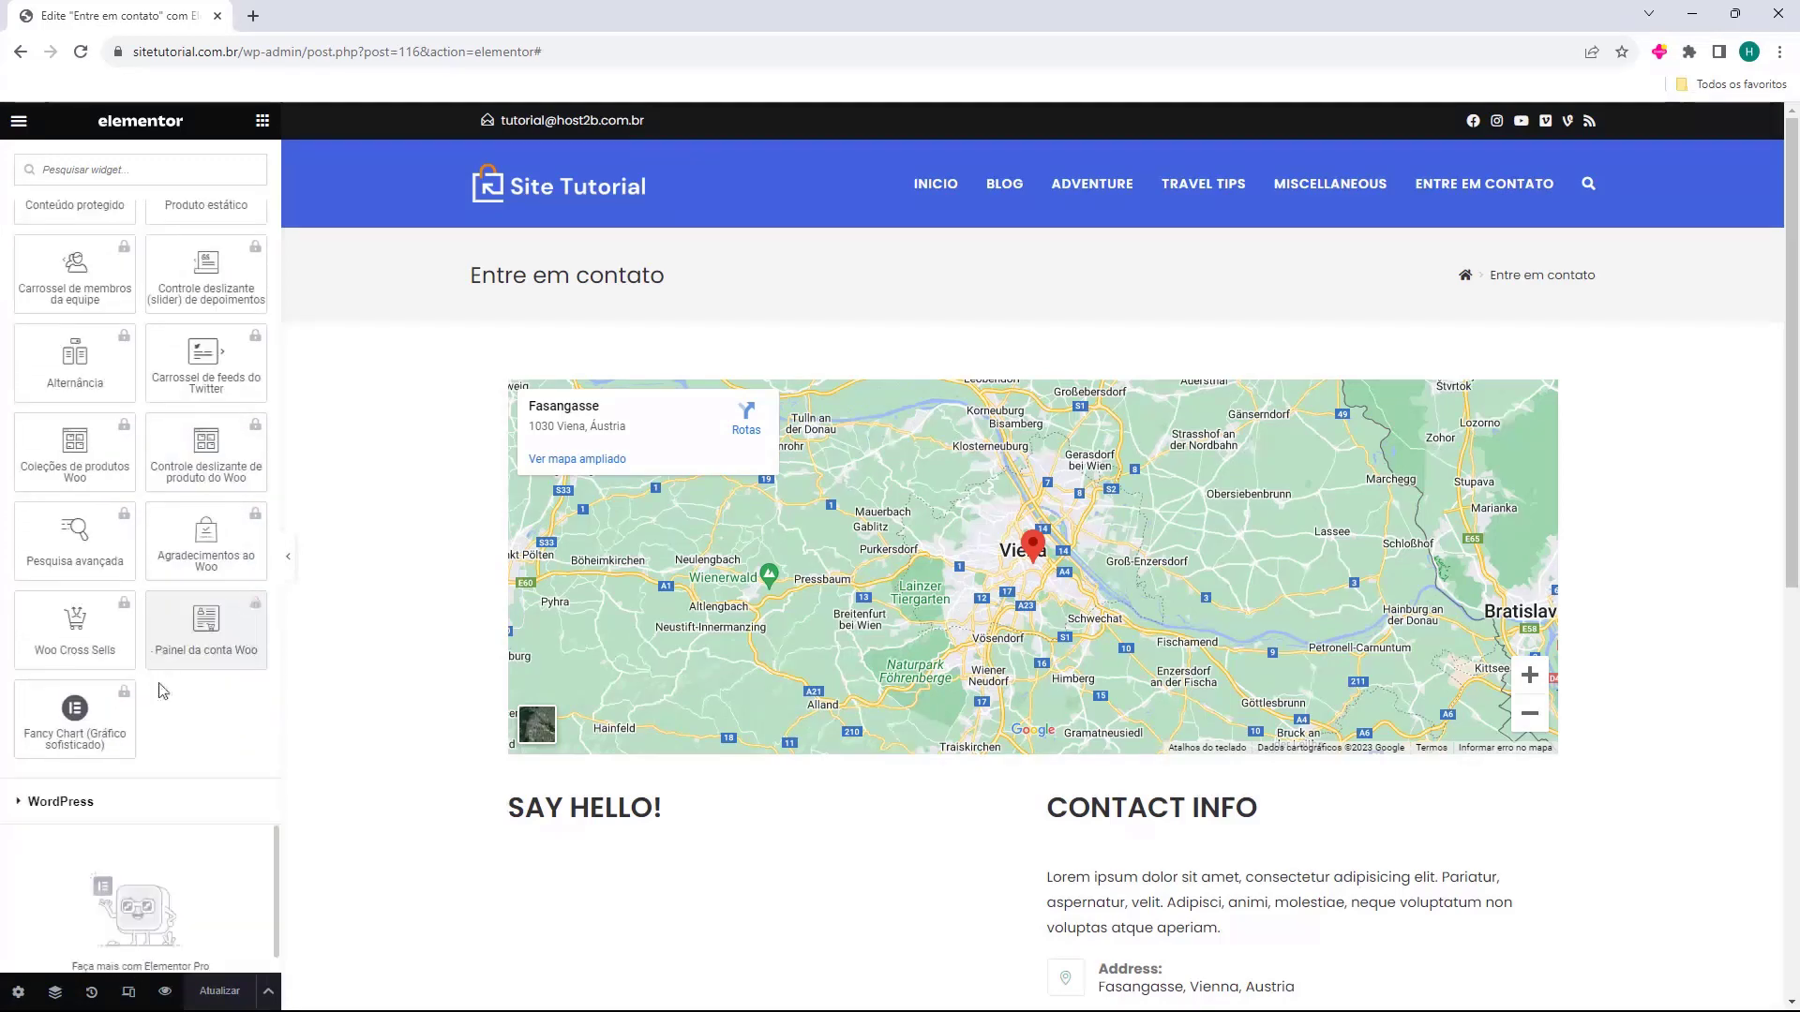
scroll(154, 586, "up", 3)
scroll(156, 584, "up", 10)
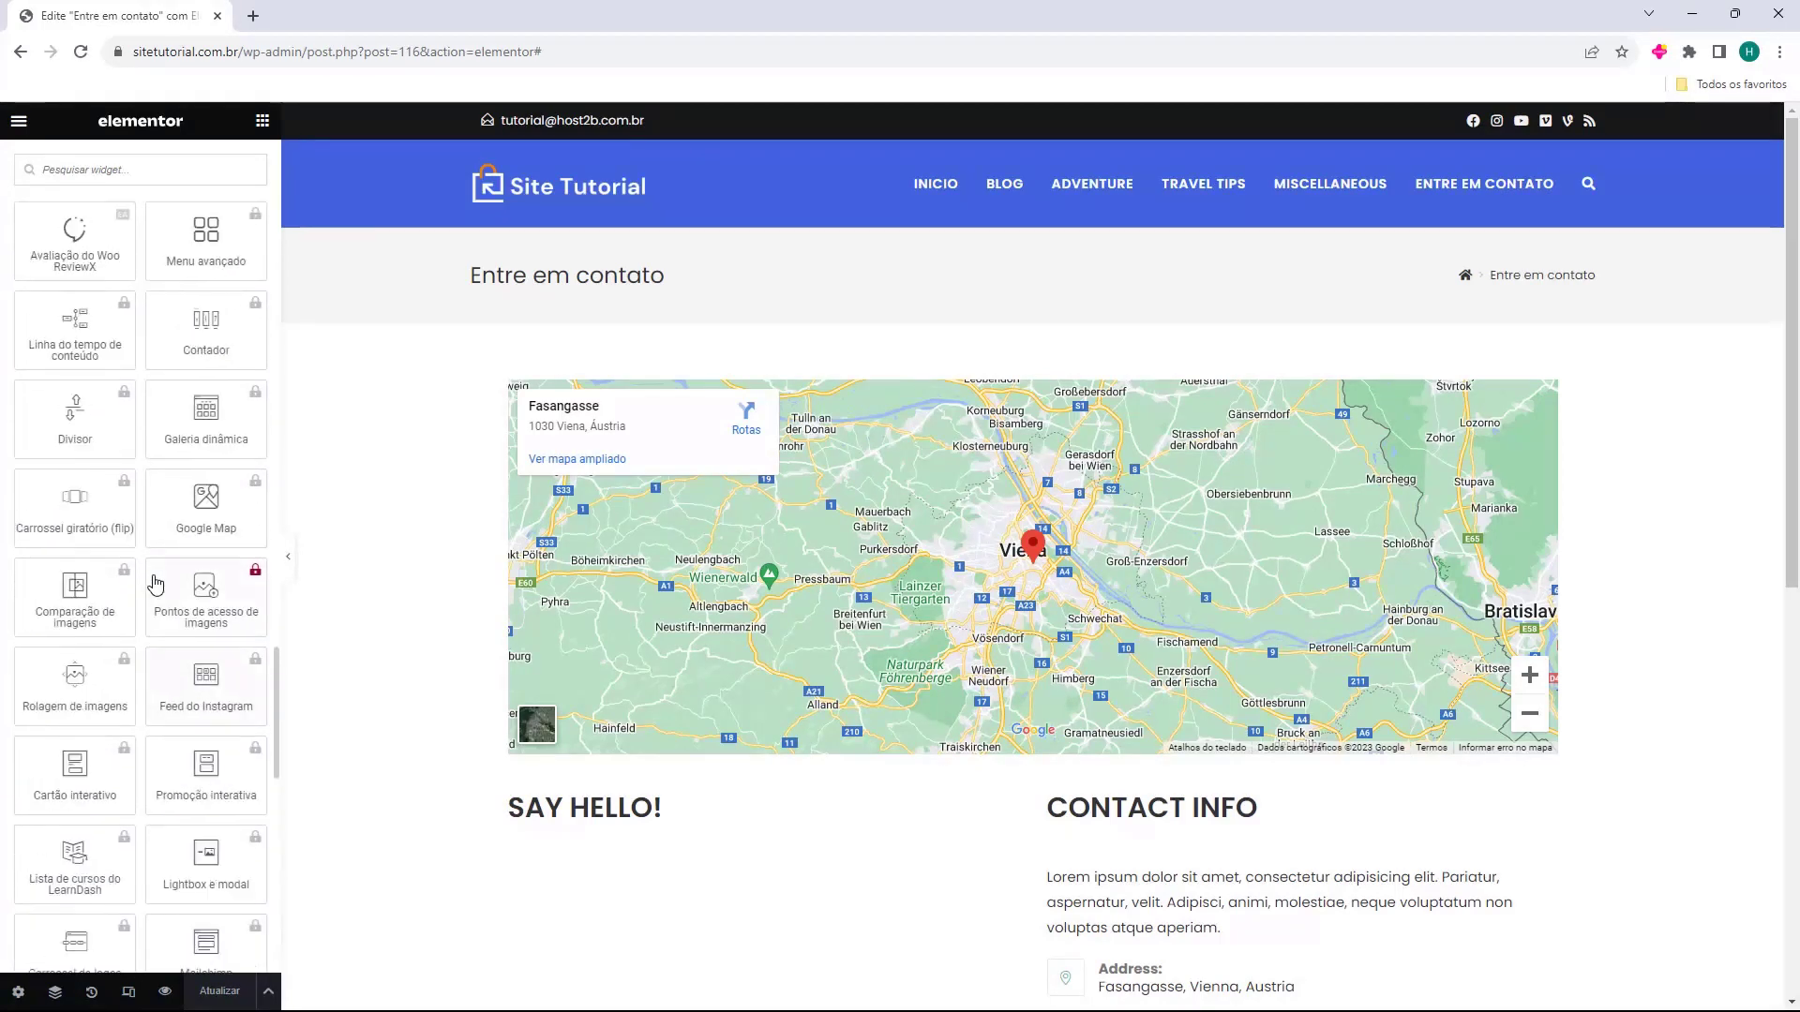
scroll(149, 586, "up", 15)
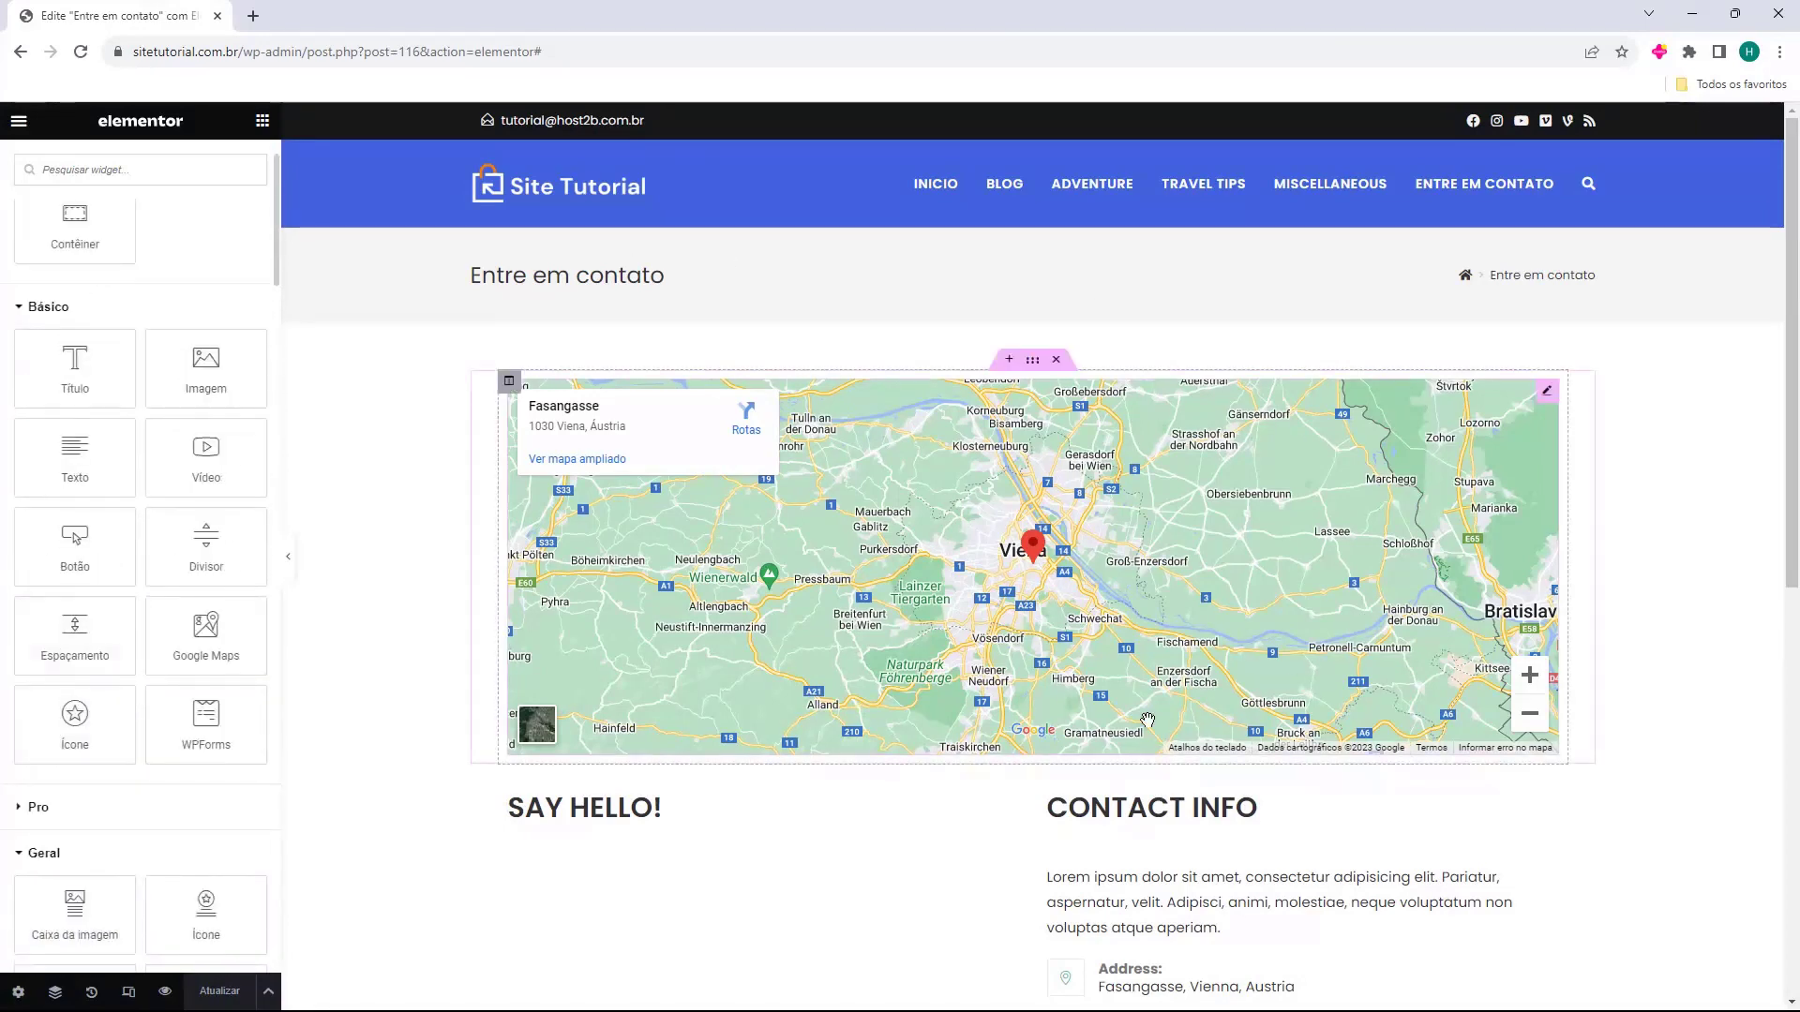
Delete the section holding the Vienna Google map from the Entre em contato page.
scroll(1045, 497, "down", 2)
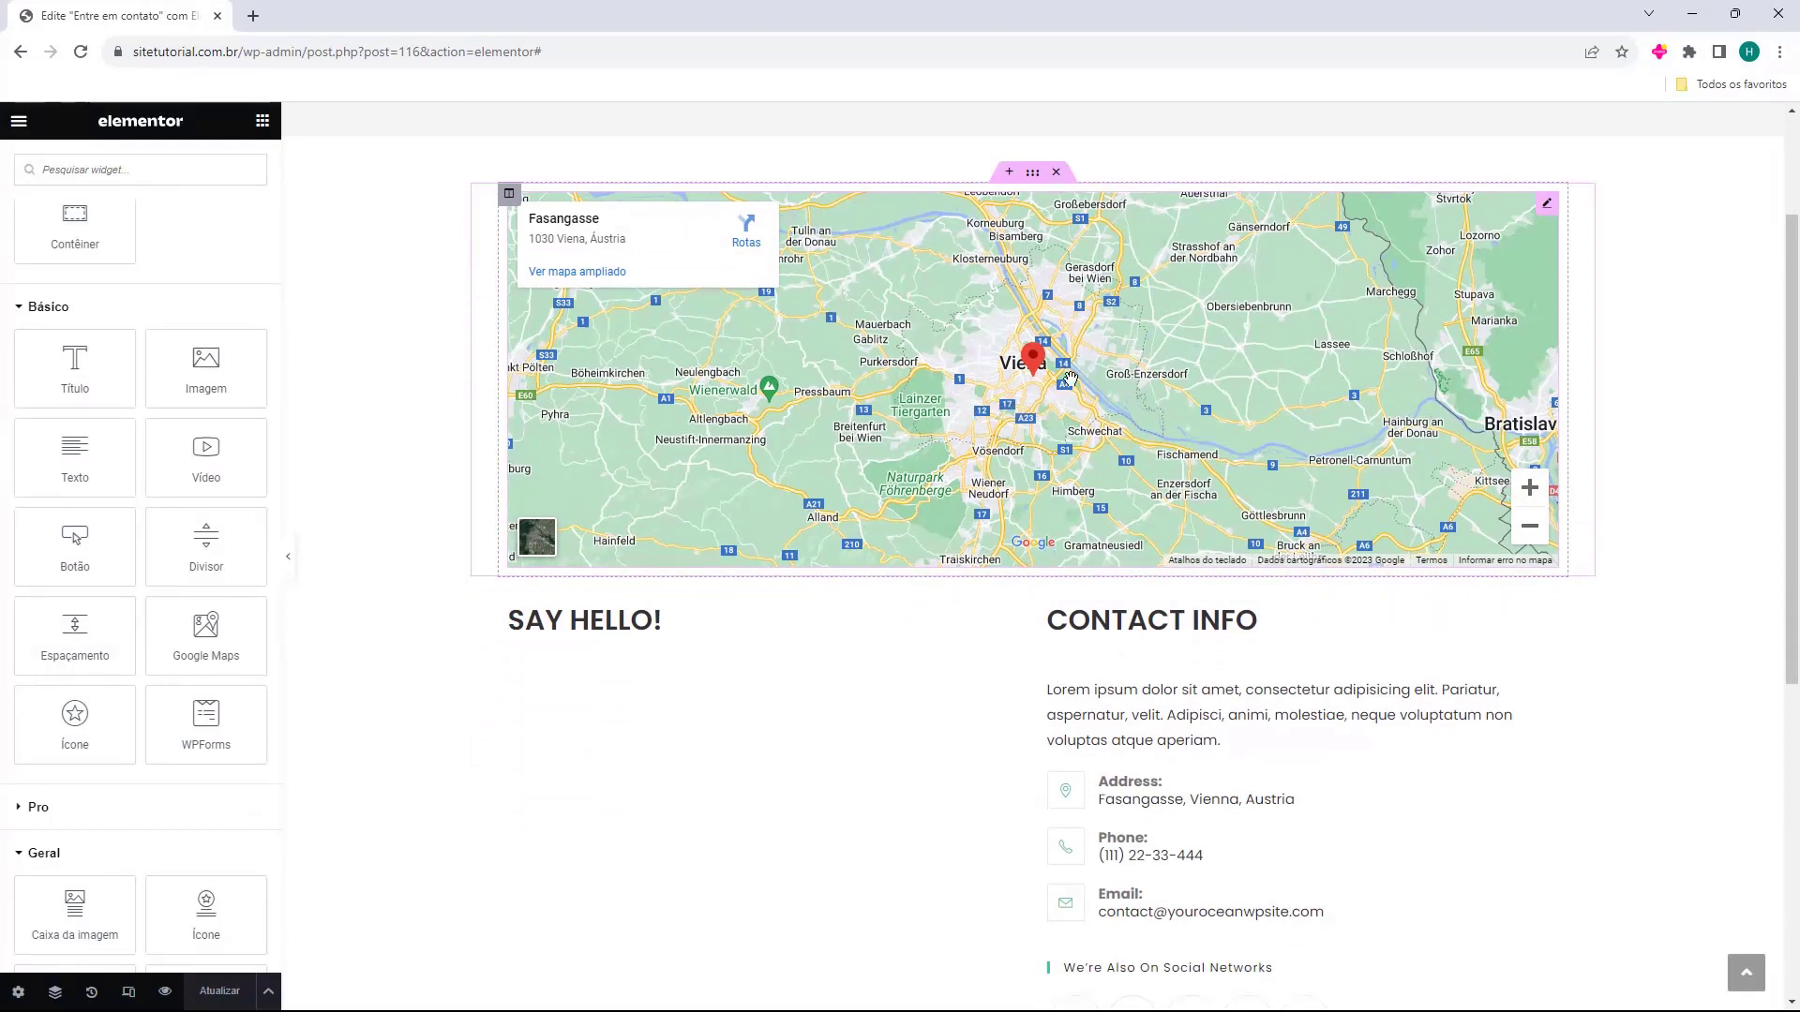
left_click(1067, 386)
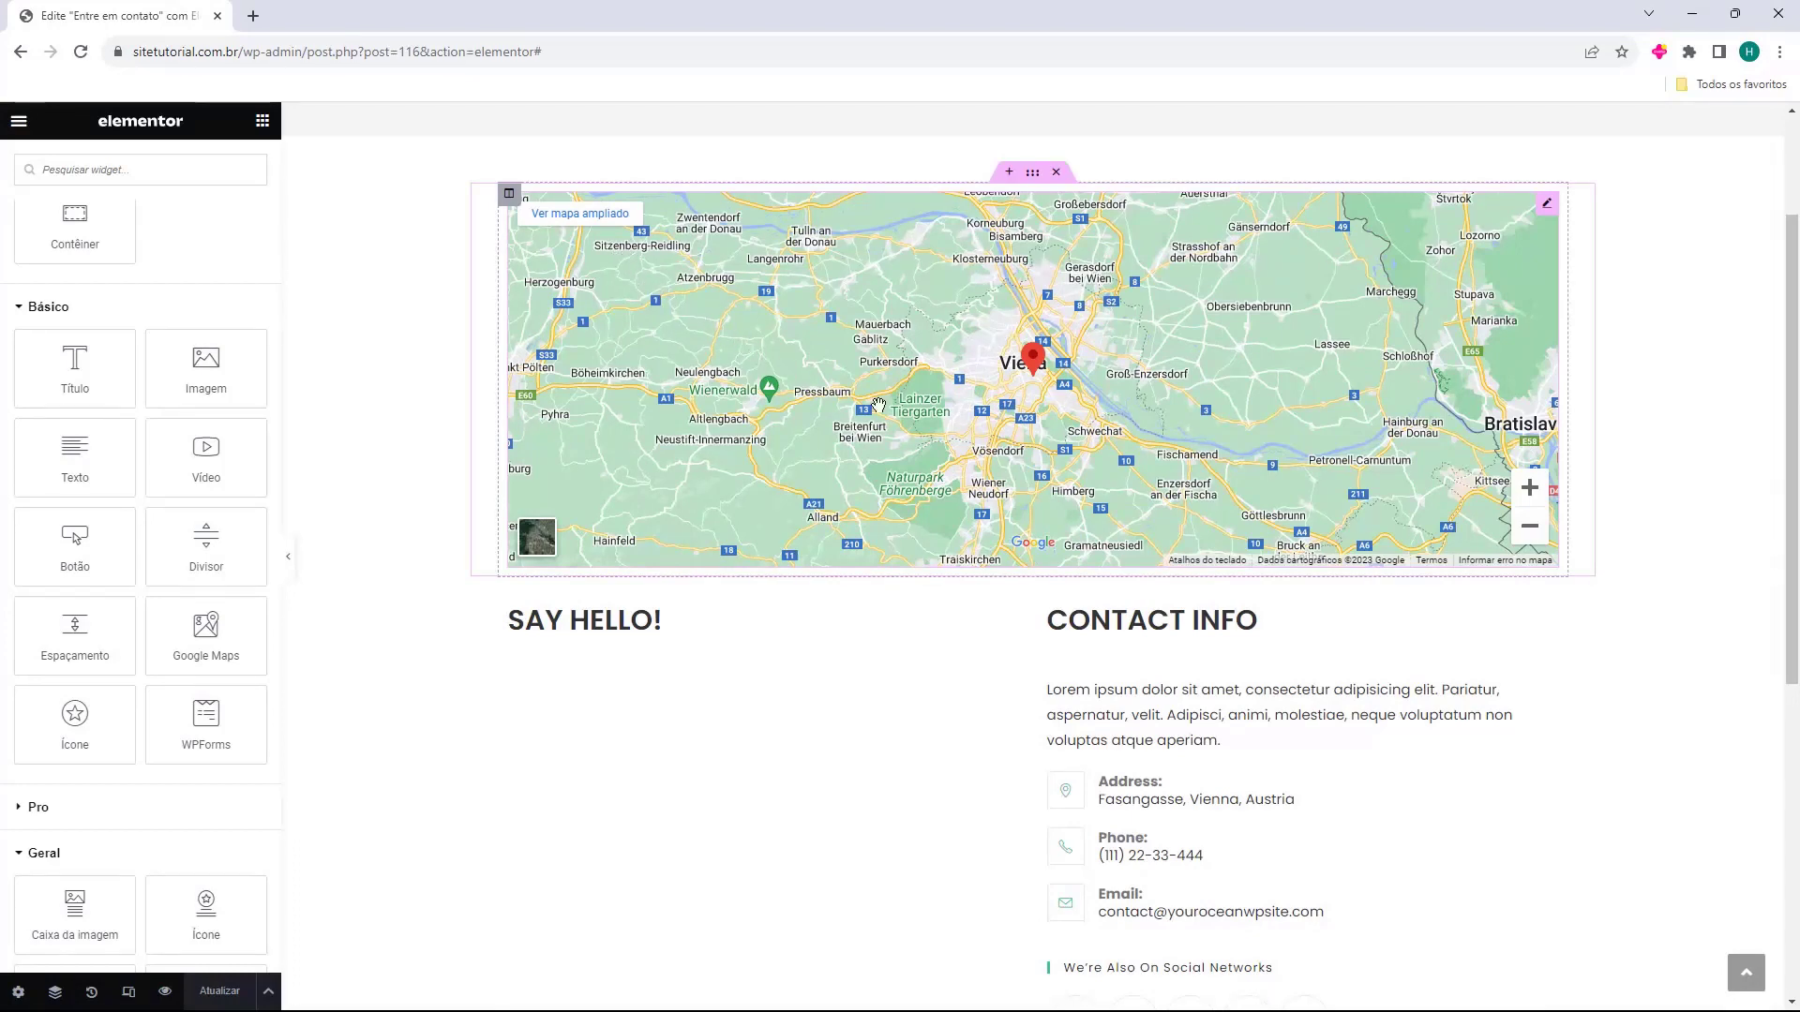
scroll(561, 341, "up", 2)
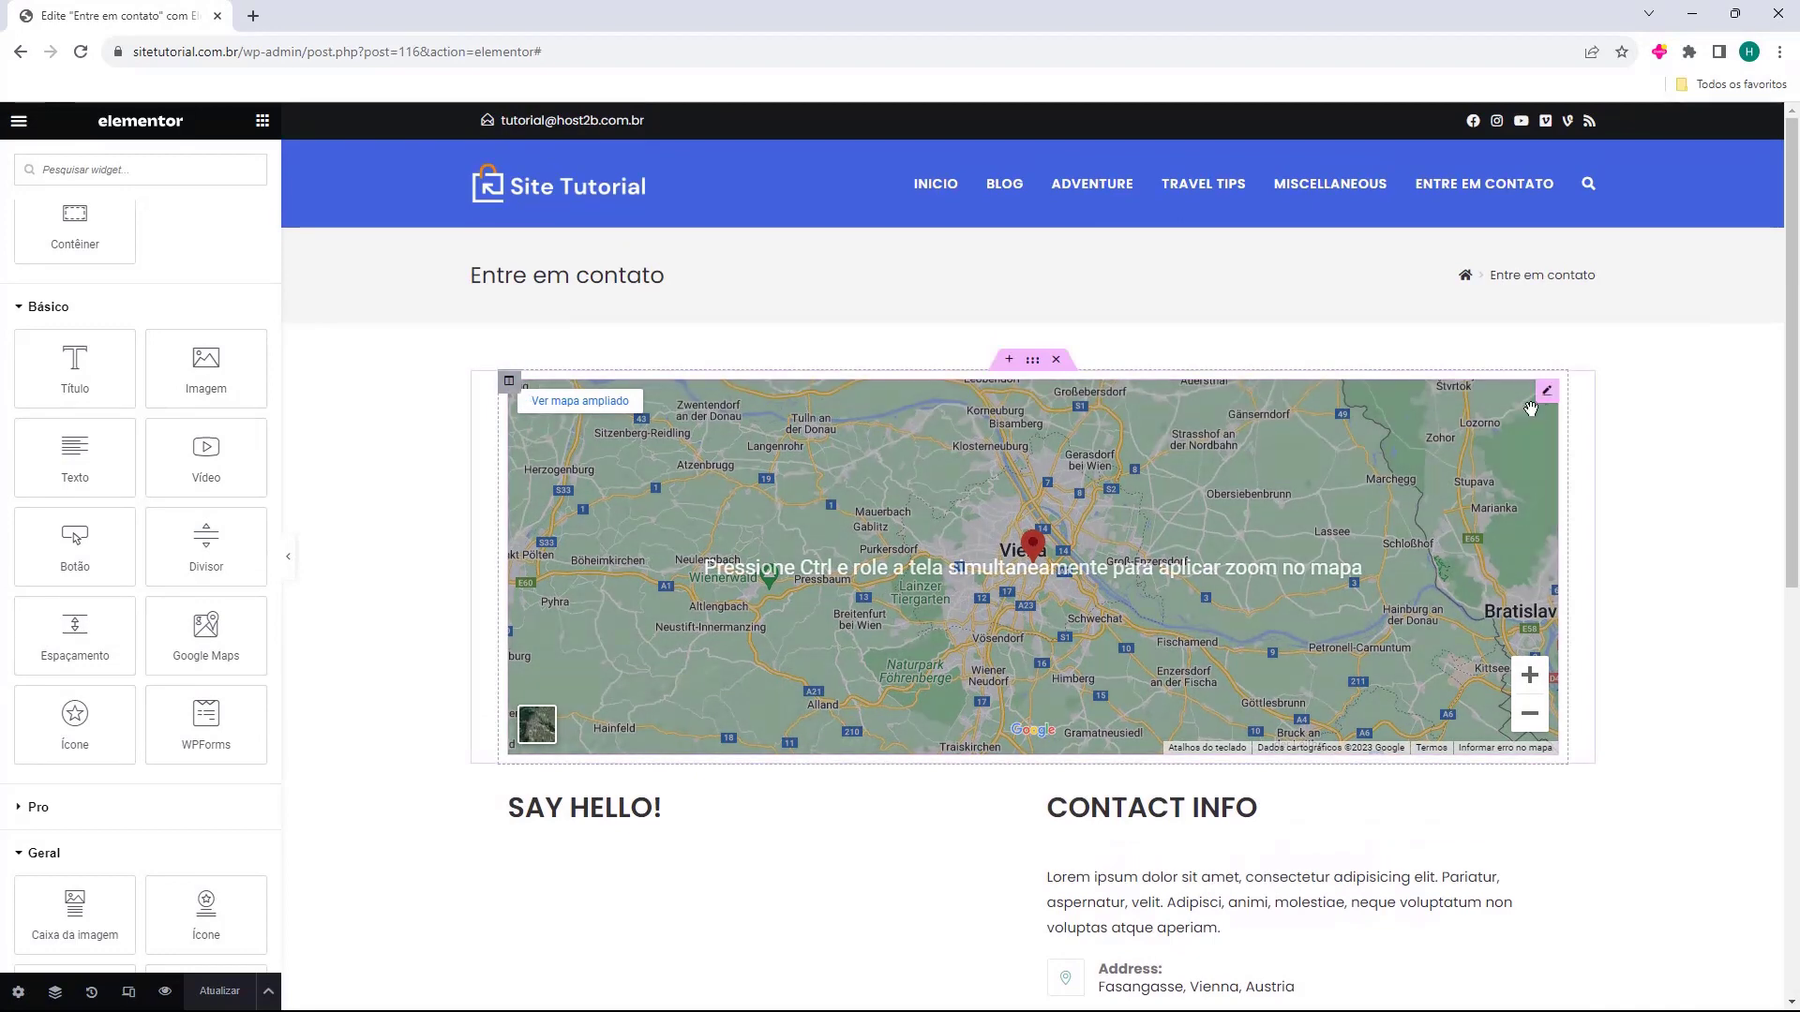
left_click(1548, 394)
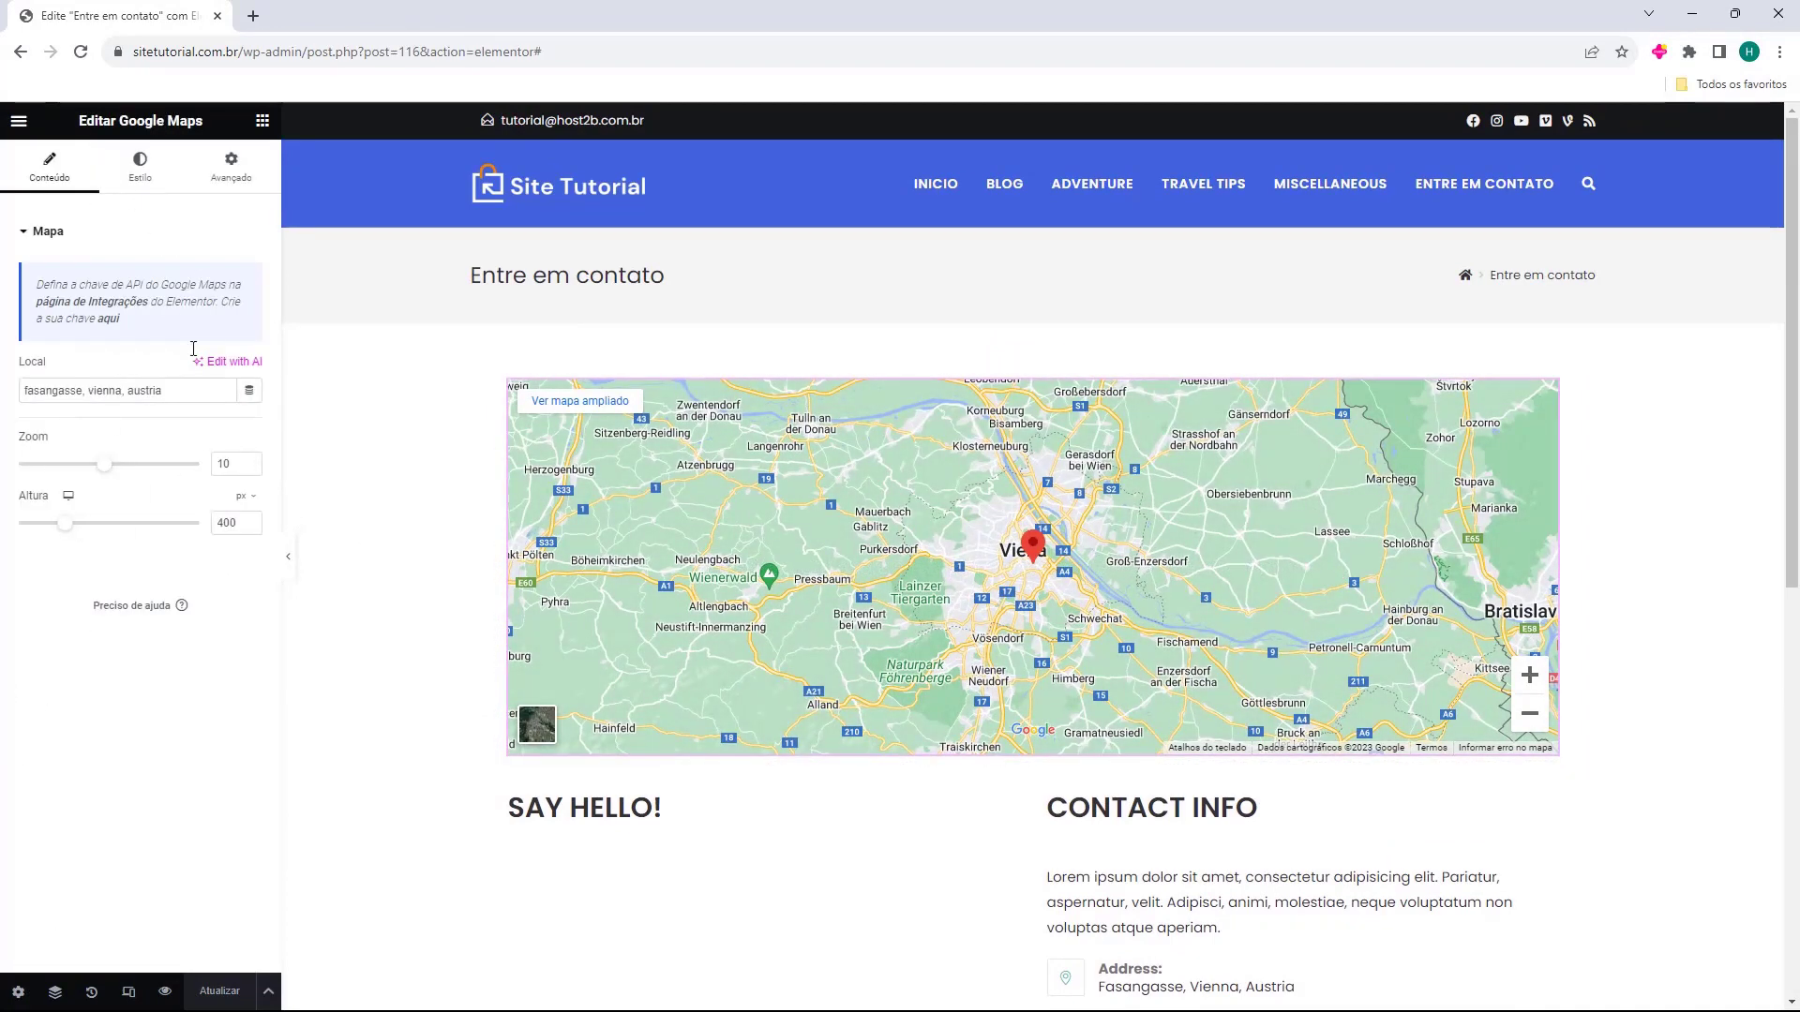
left_click_drag(21, 389, 167, 390)
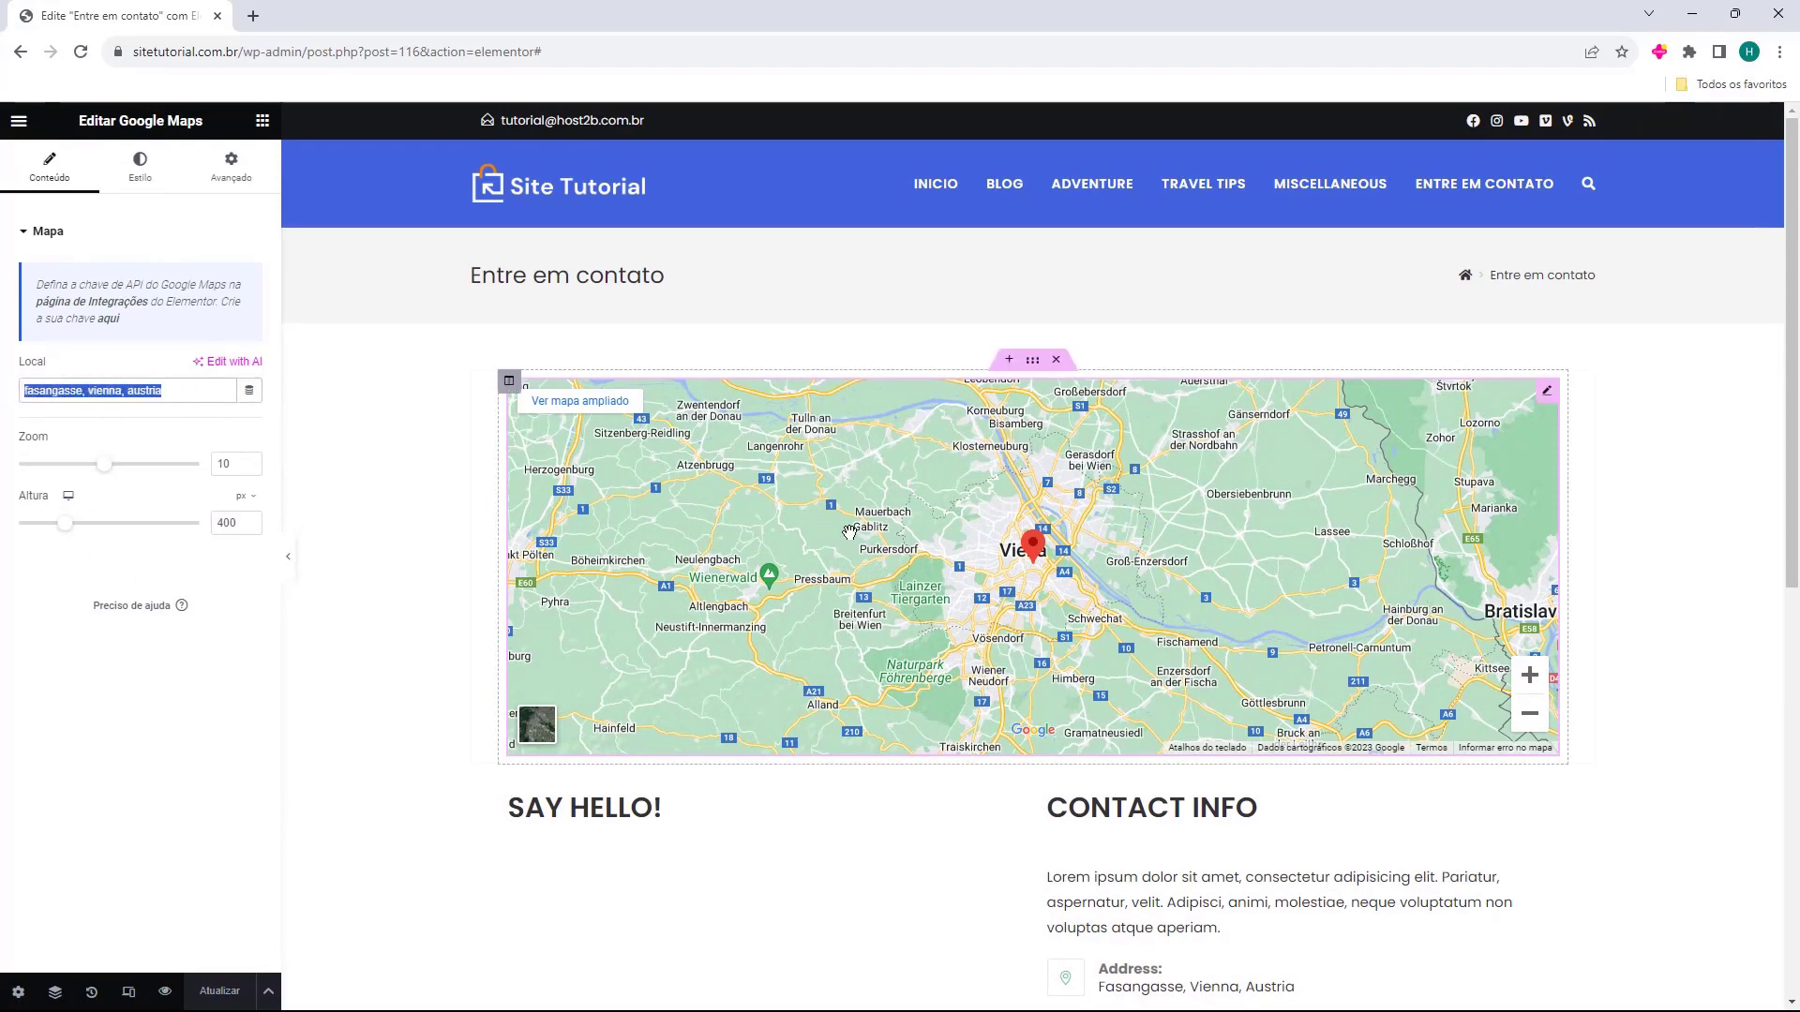
left_click(849, 532)
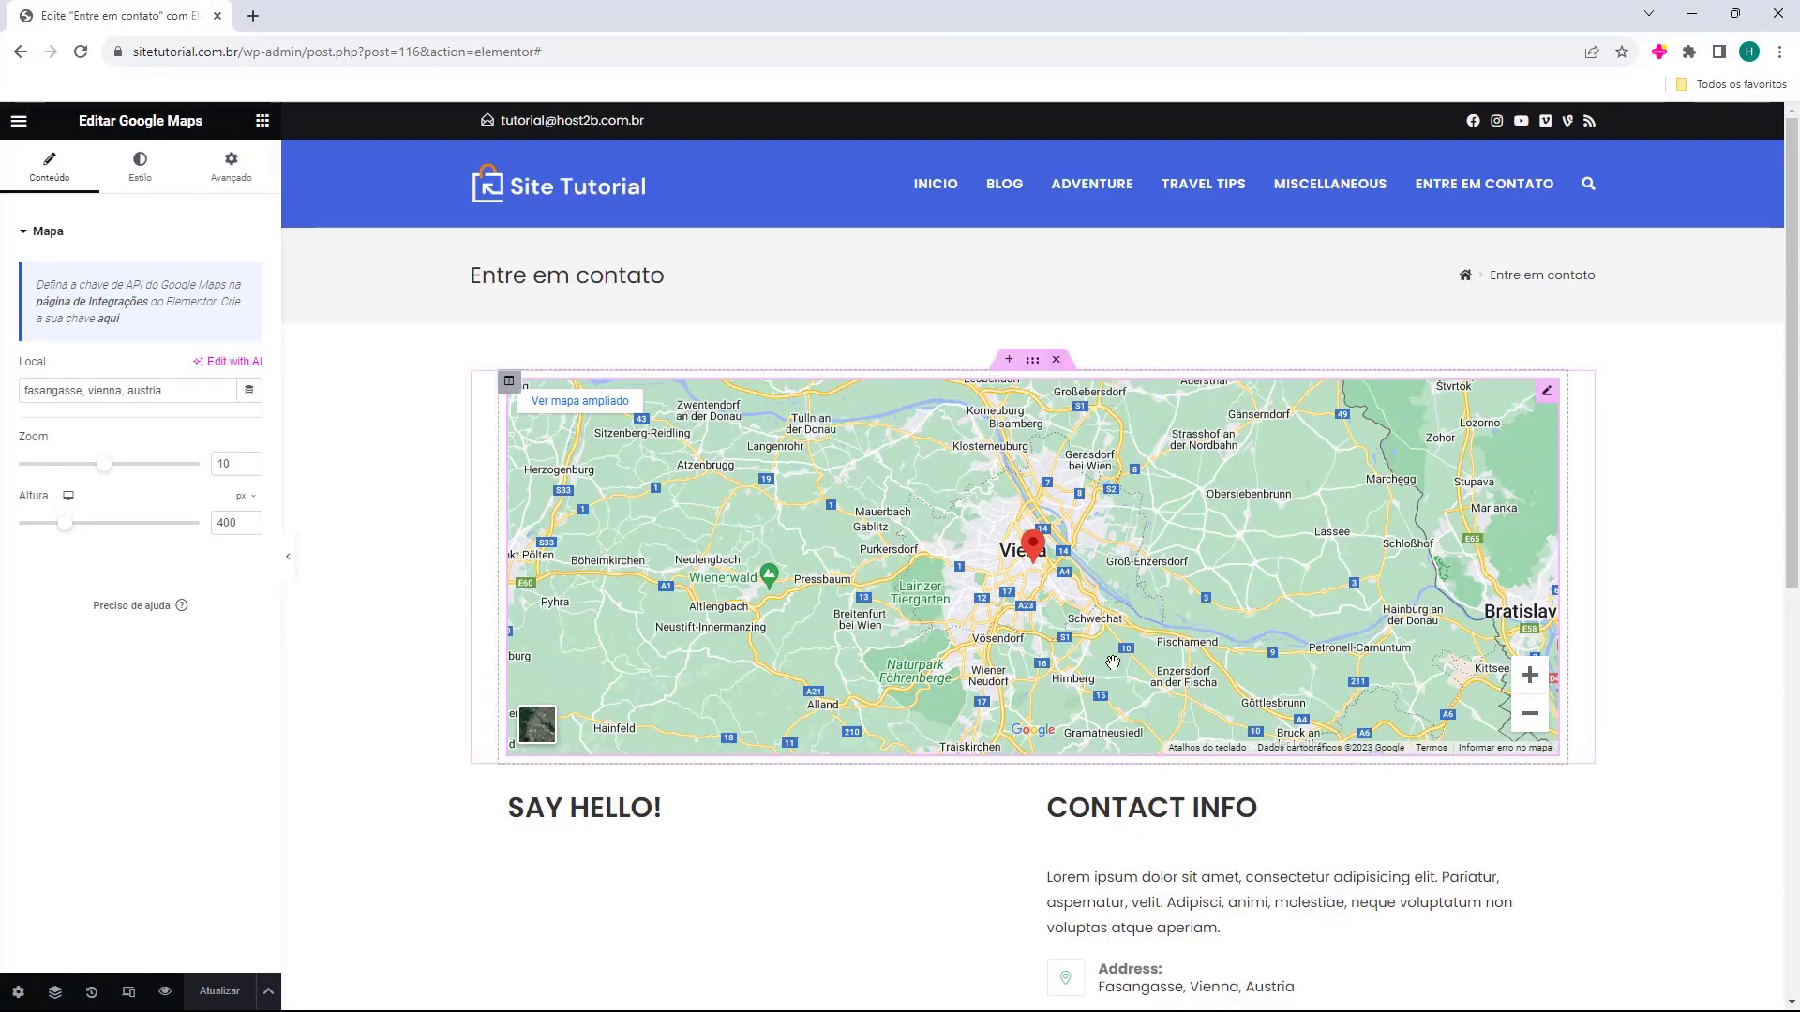
left_click(1056, 361)
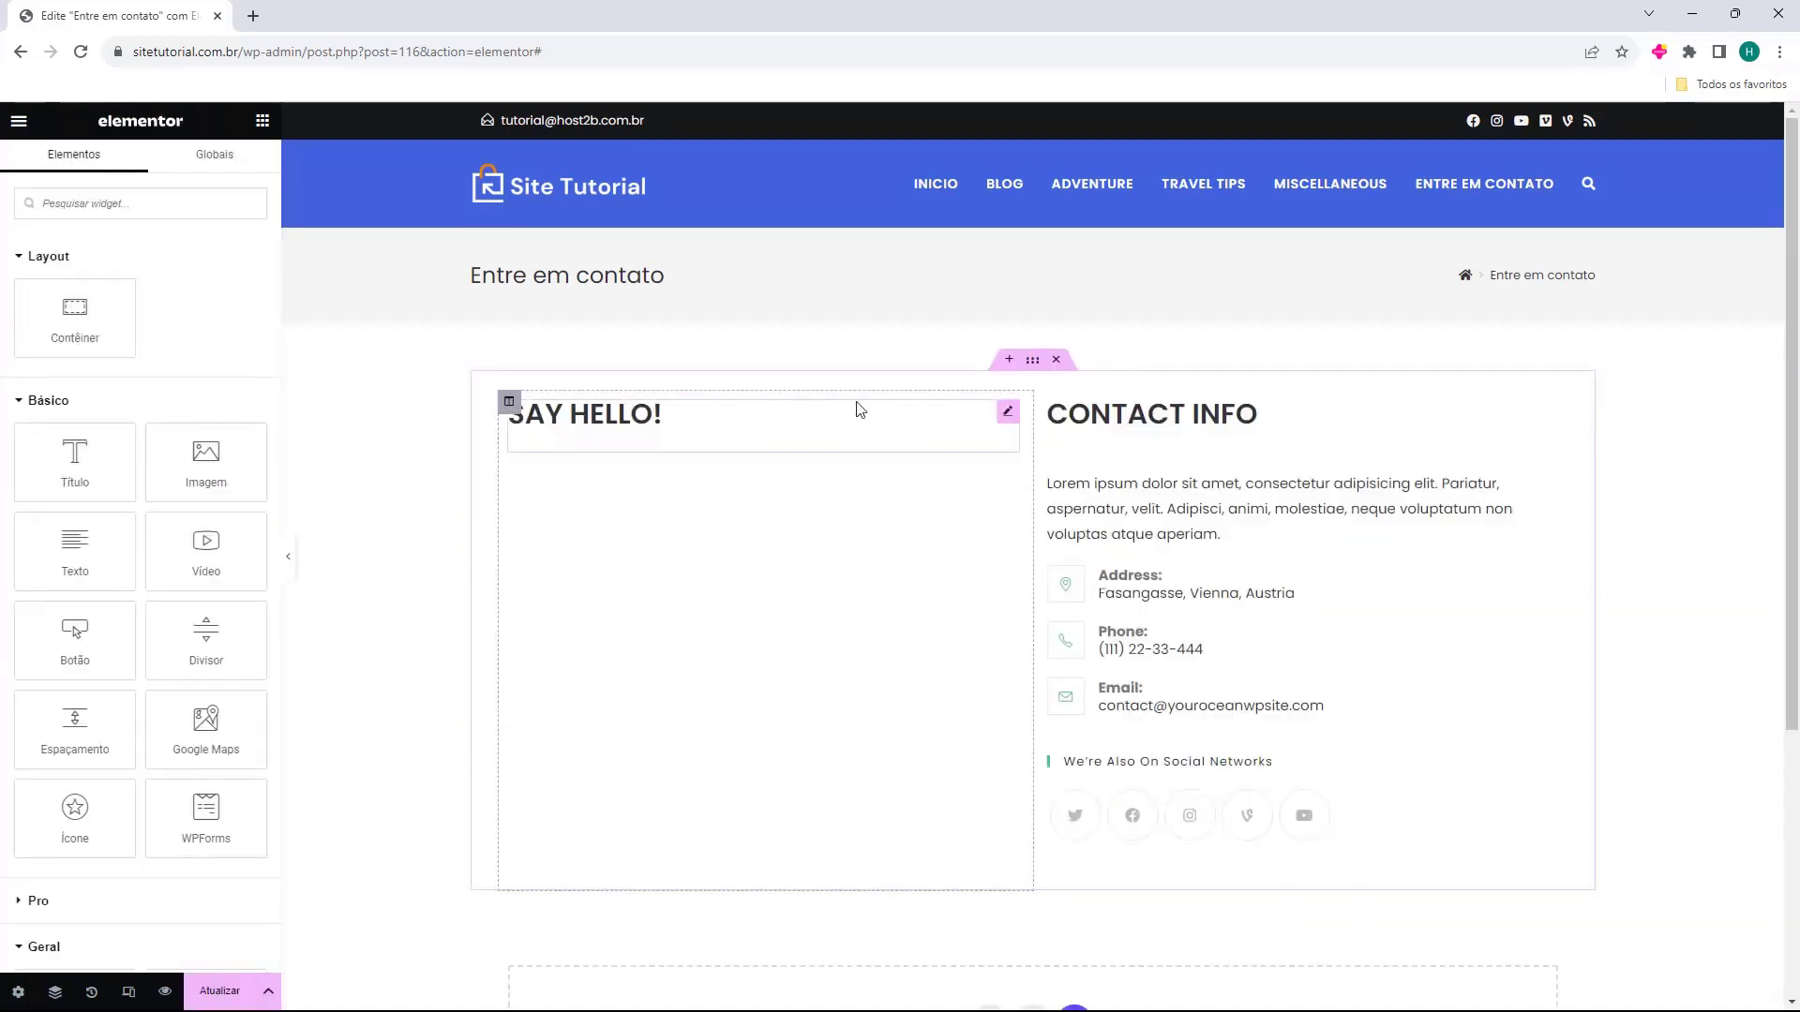
Change the SAY HELLO! heading's title to 'Formulário de contato'.
left_click(530, 417)
left_click(1087, 443)
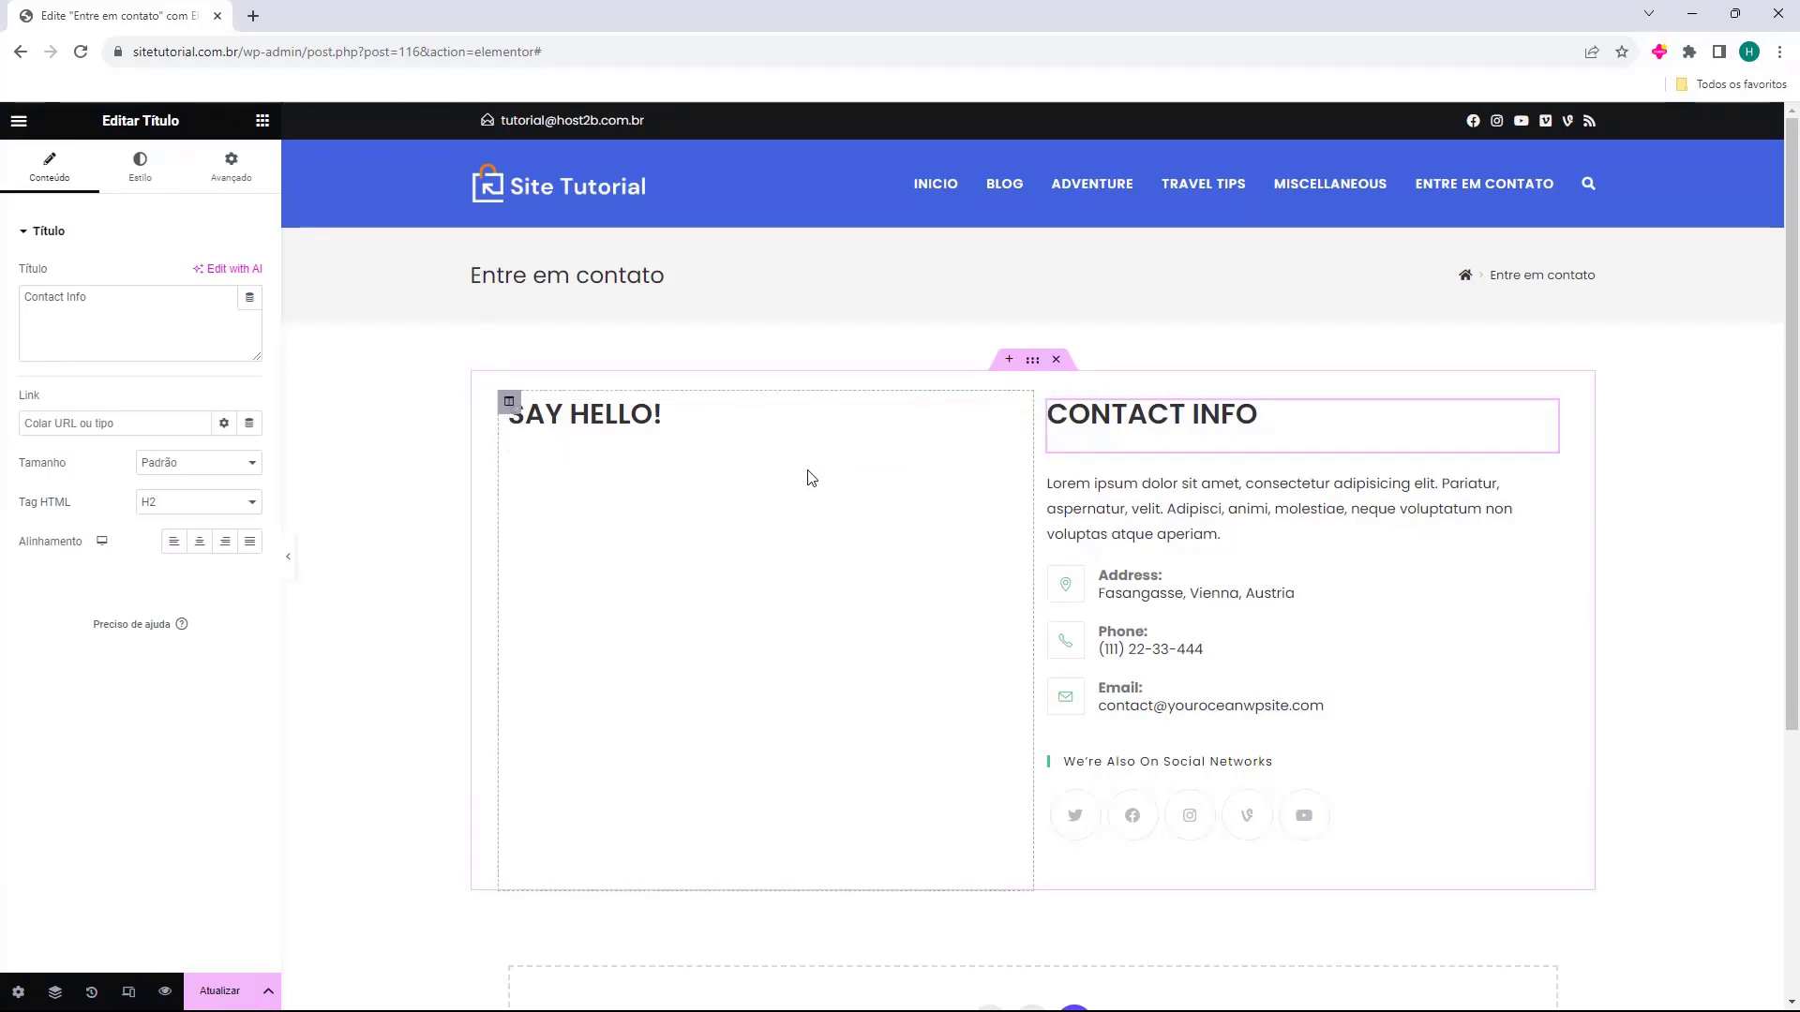
left_click_drag(1089, 415, 1174, 433)
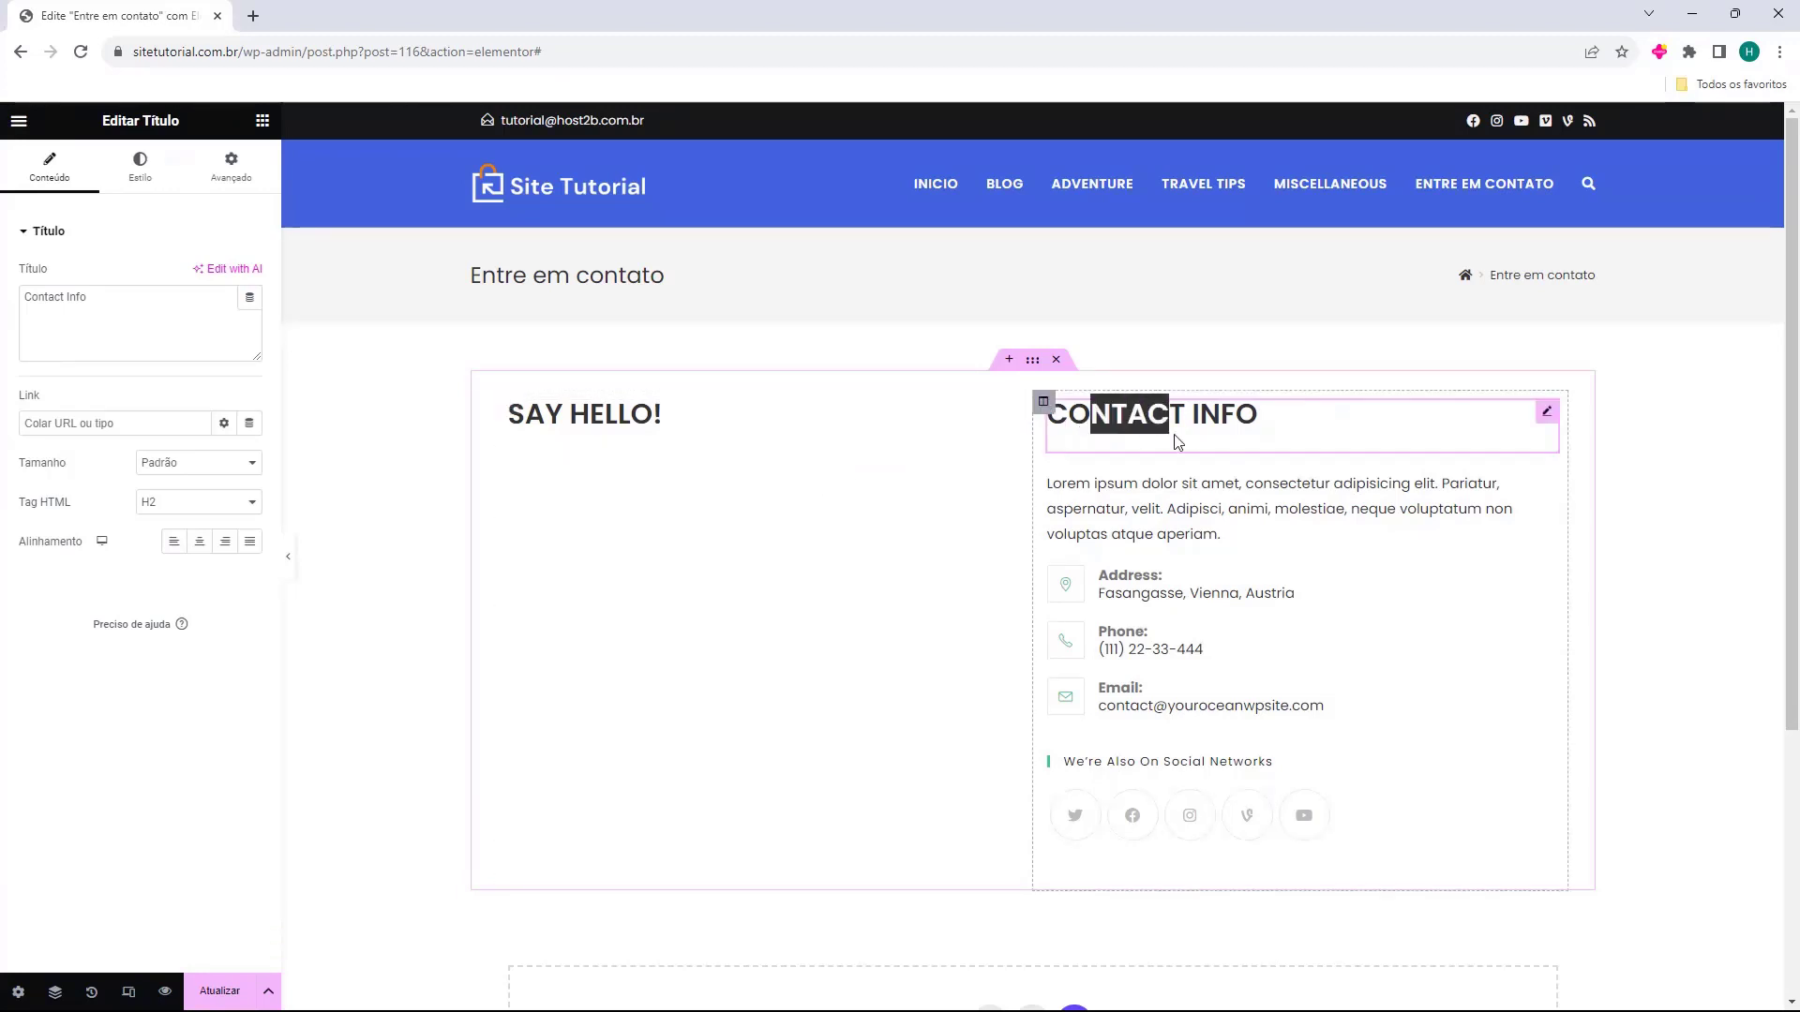
left_click(872, 483)
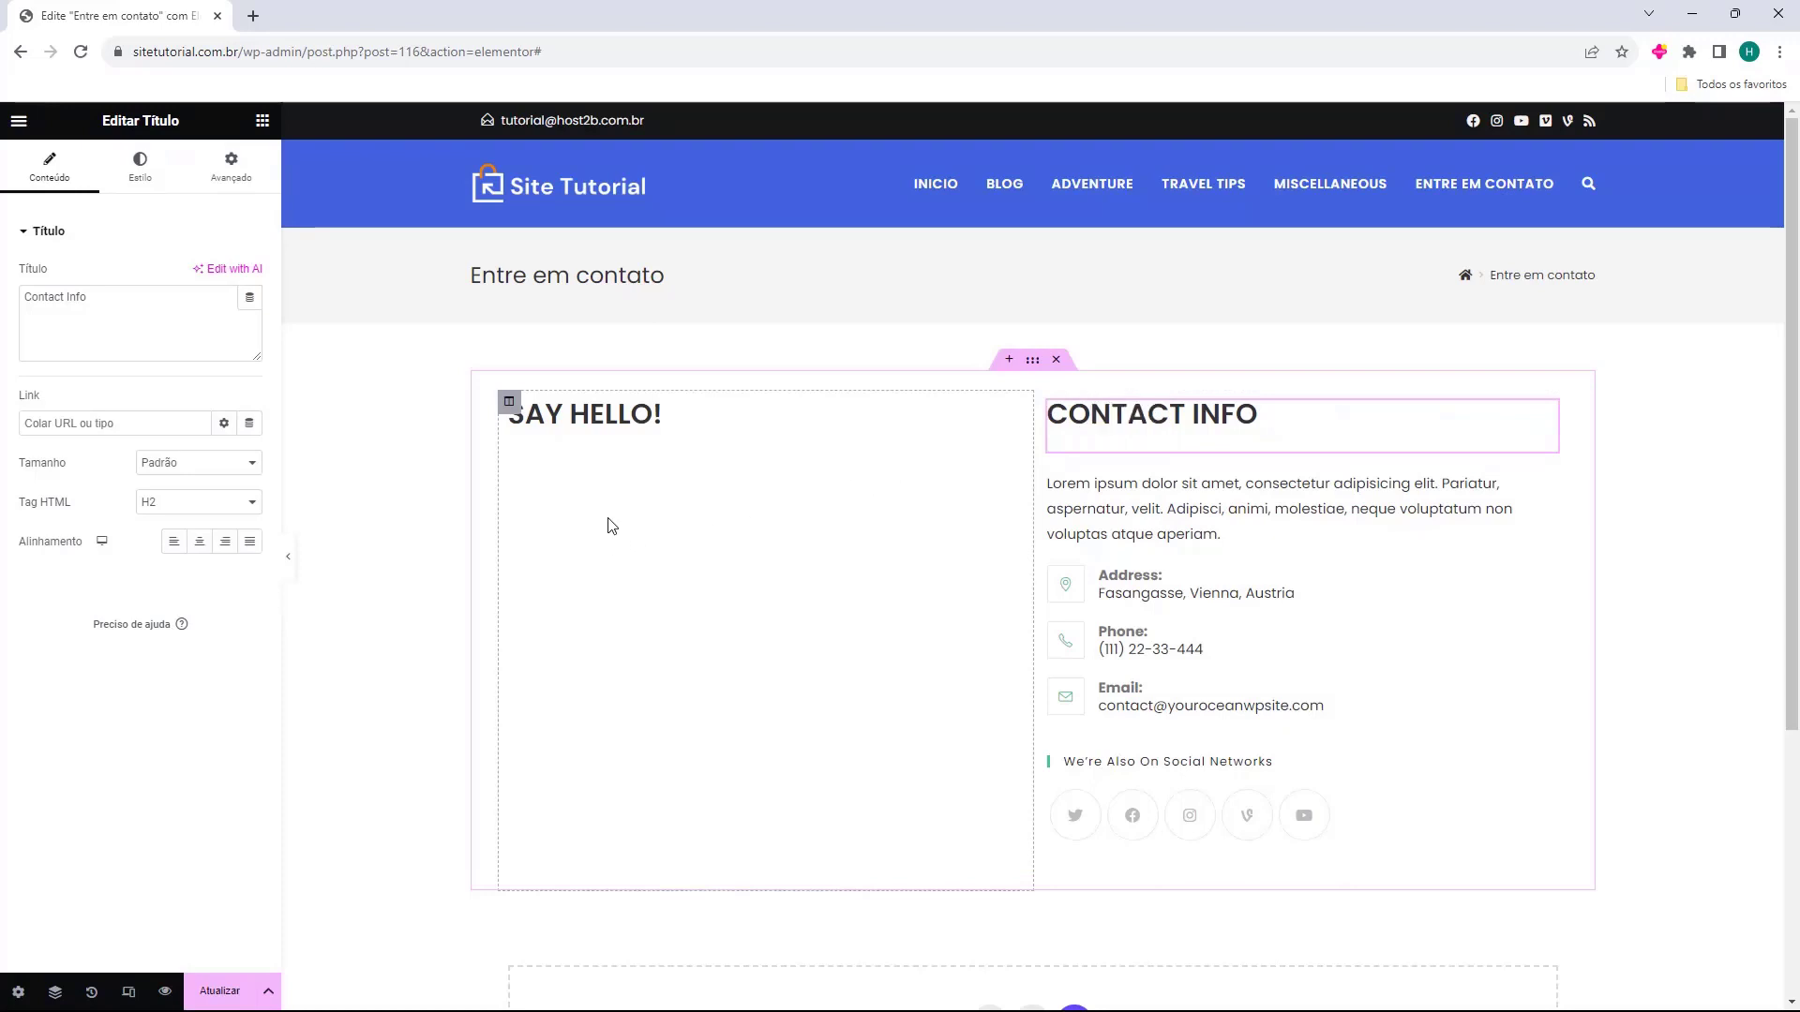
left_click(614, 430)
triple_click(551, 420)
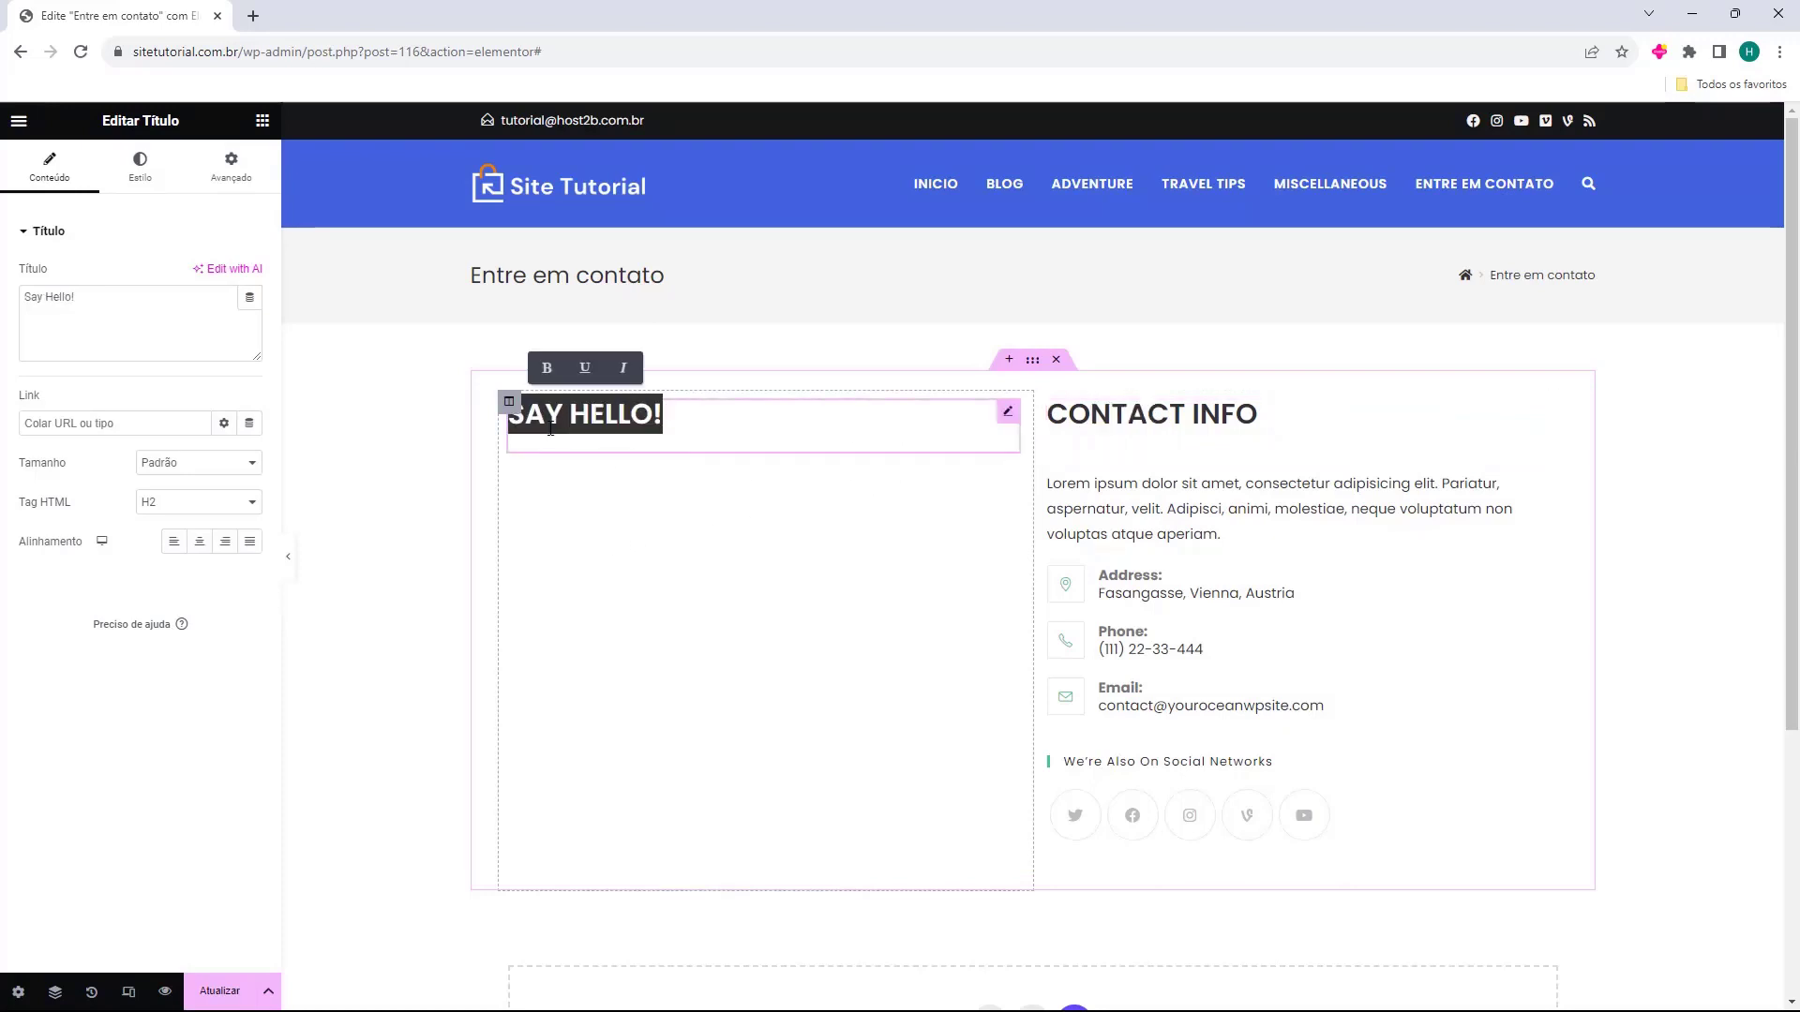
left_click(651, 452)
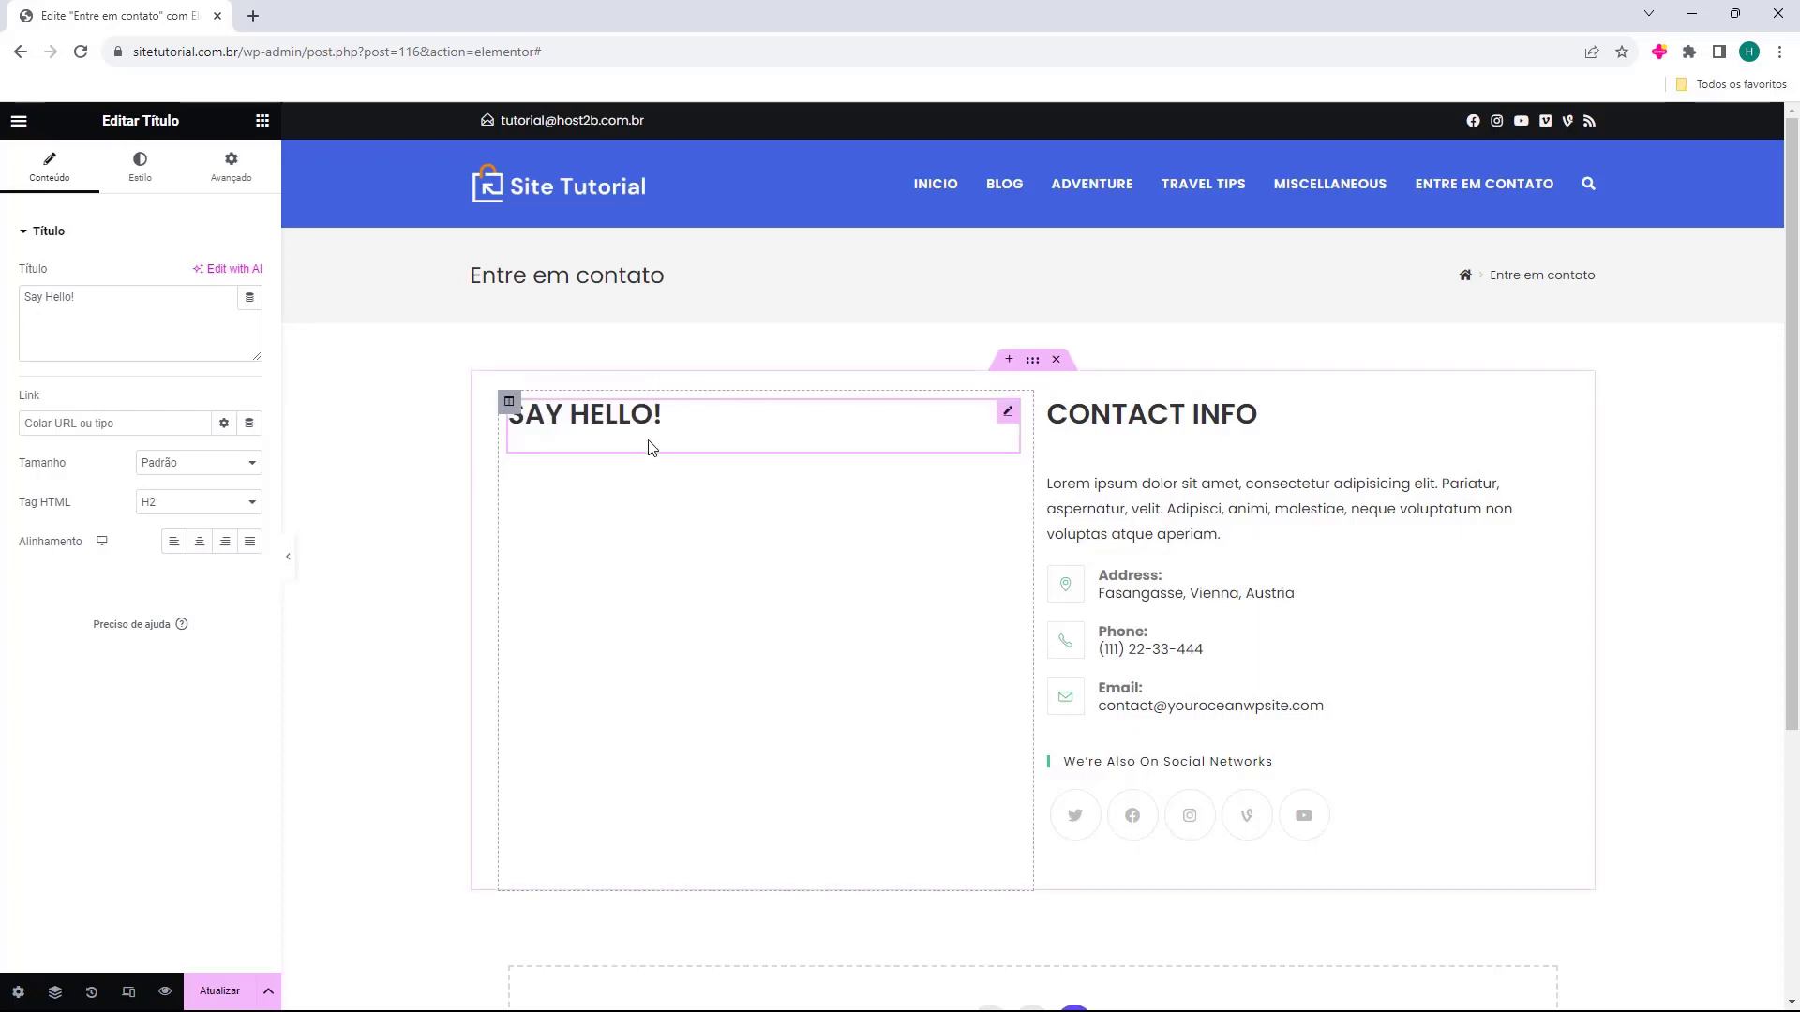
left_click(71, 296)
key("ctrl+a")
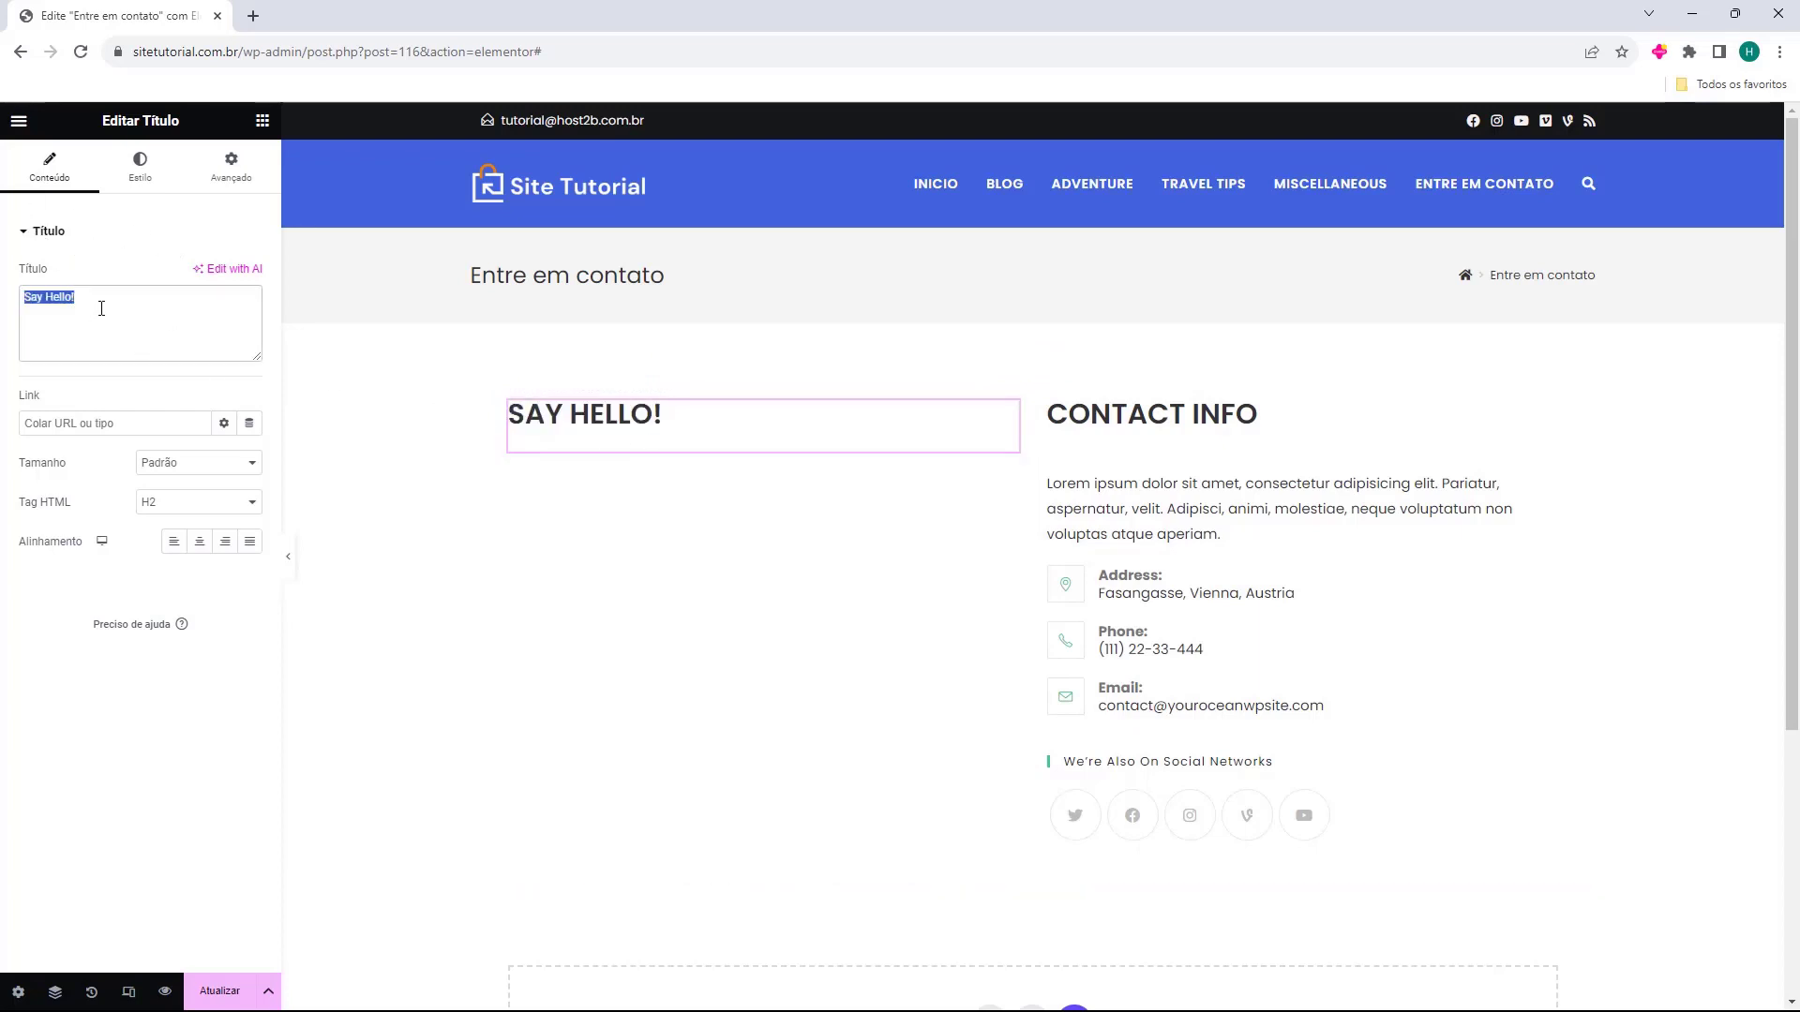
key("BackSpace")
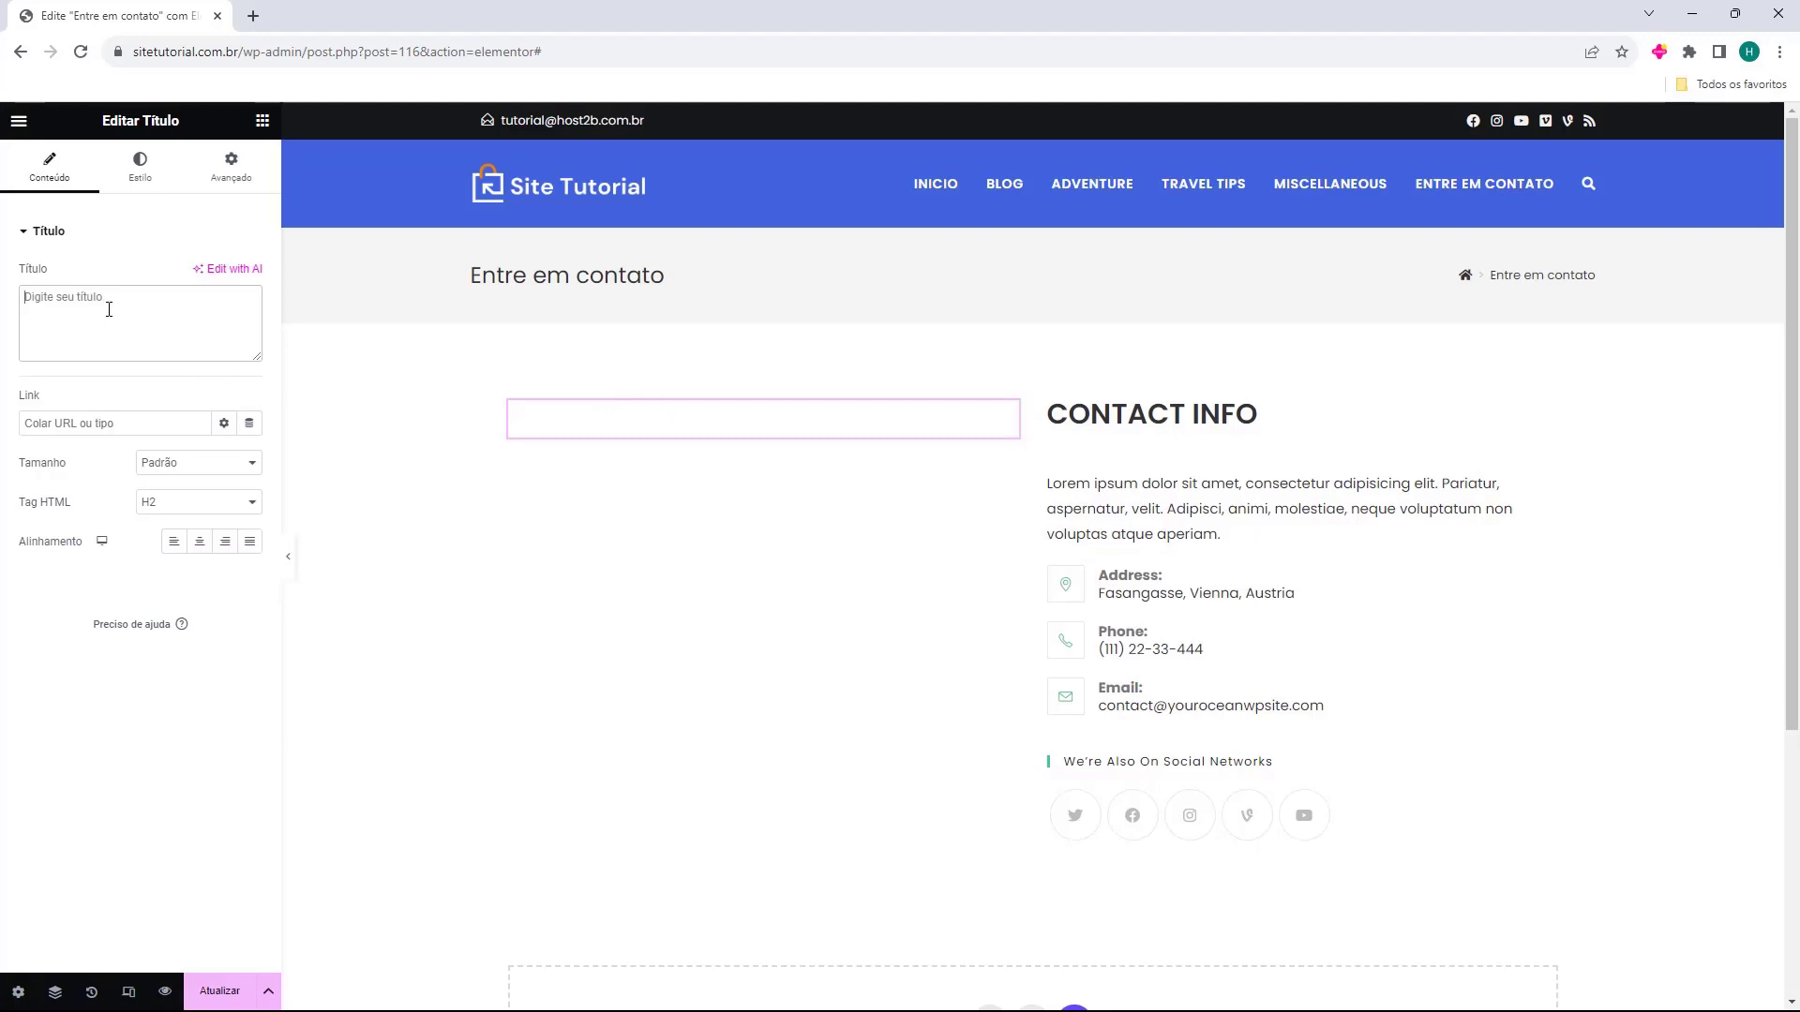
type("Formulário de contato")
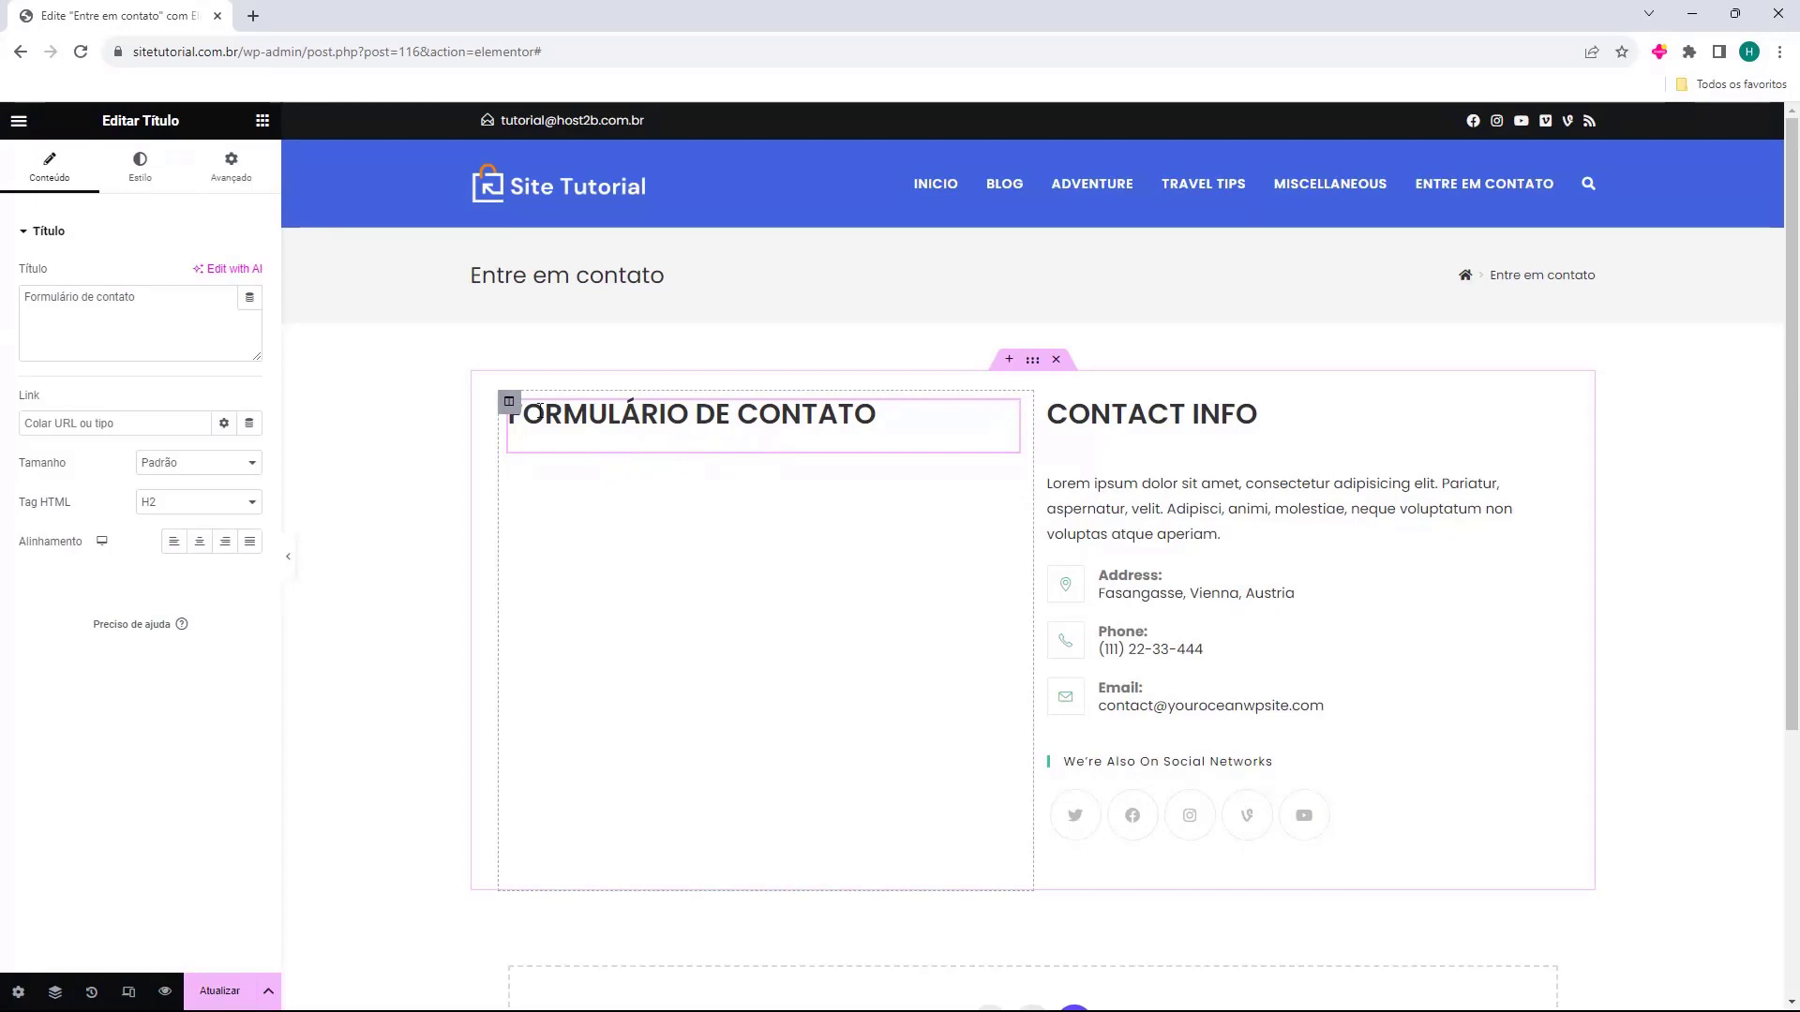
left_click(263, 121)
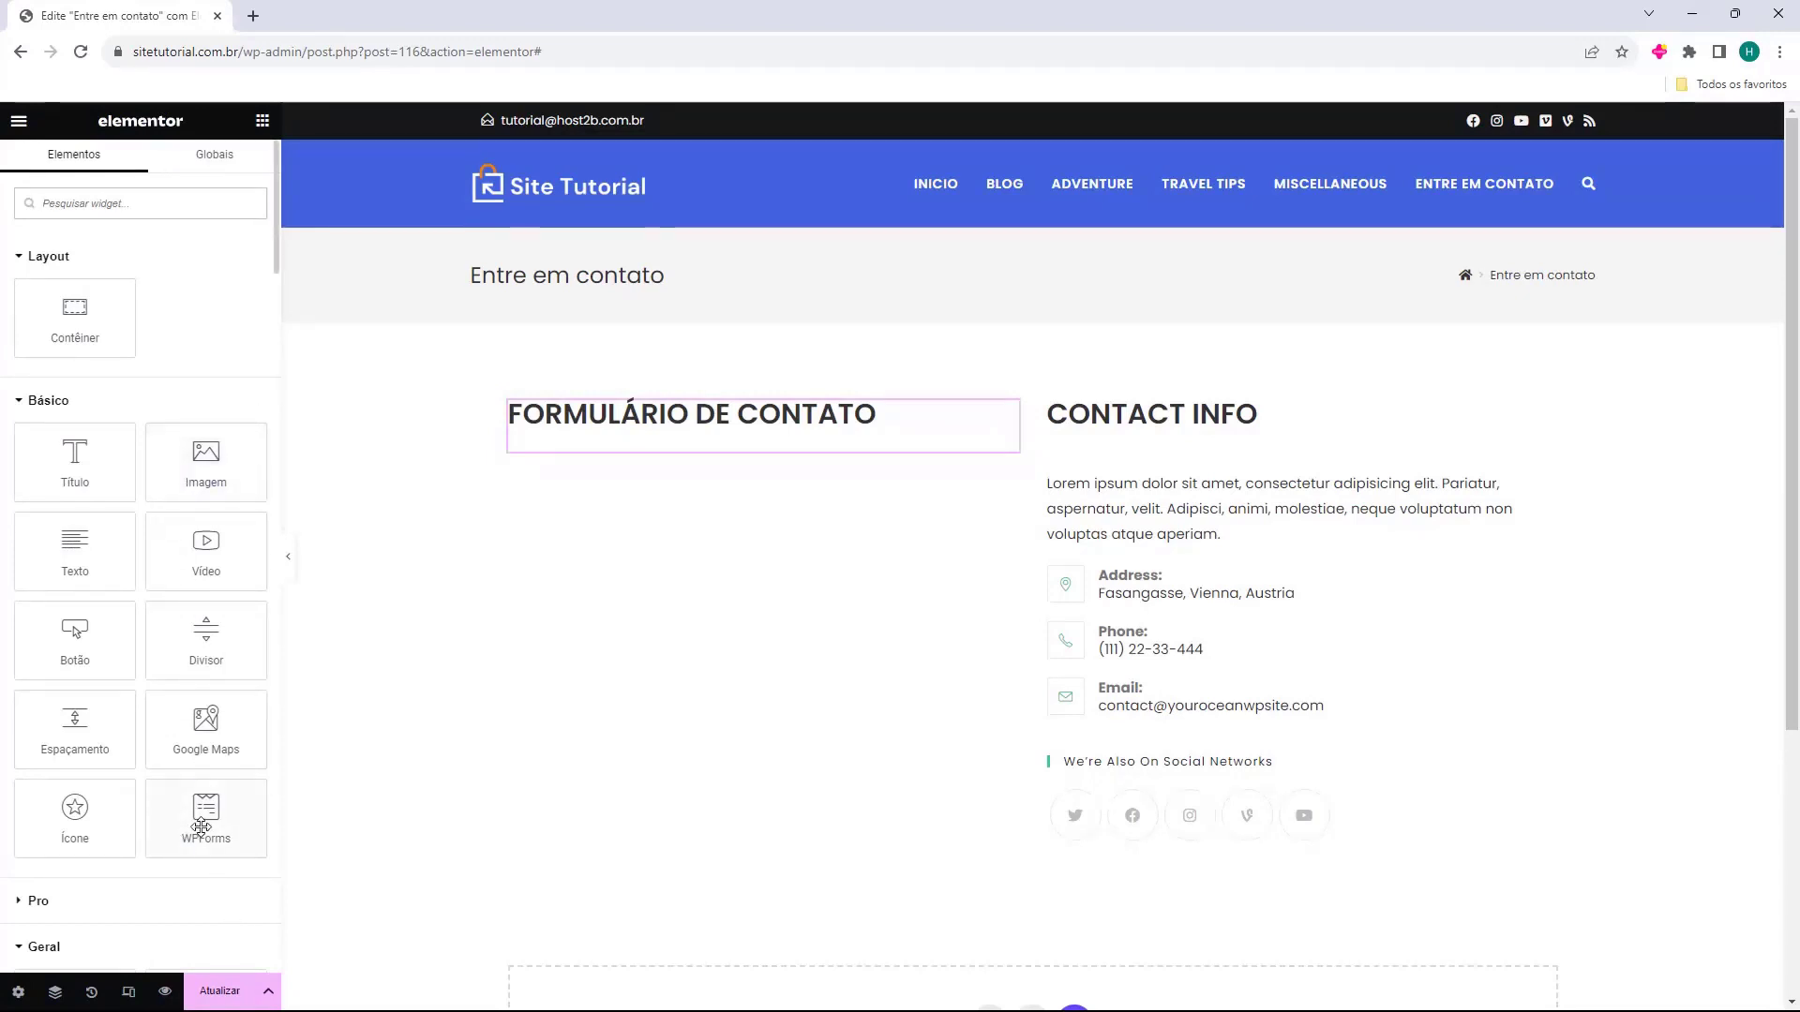
Add a WPForms widget under the left heading showing the 'Formulario de Contato' form.
left_click_drag(197, 808, 650, 446)
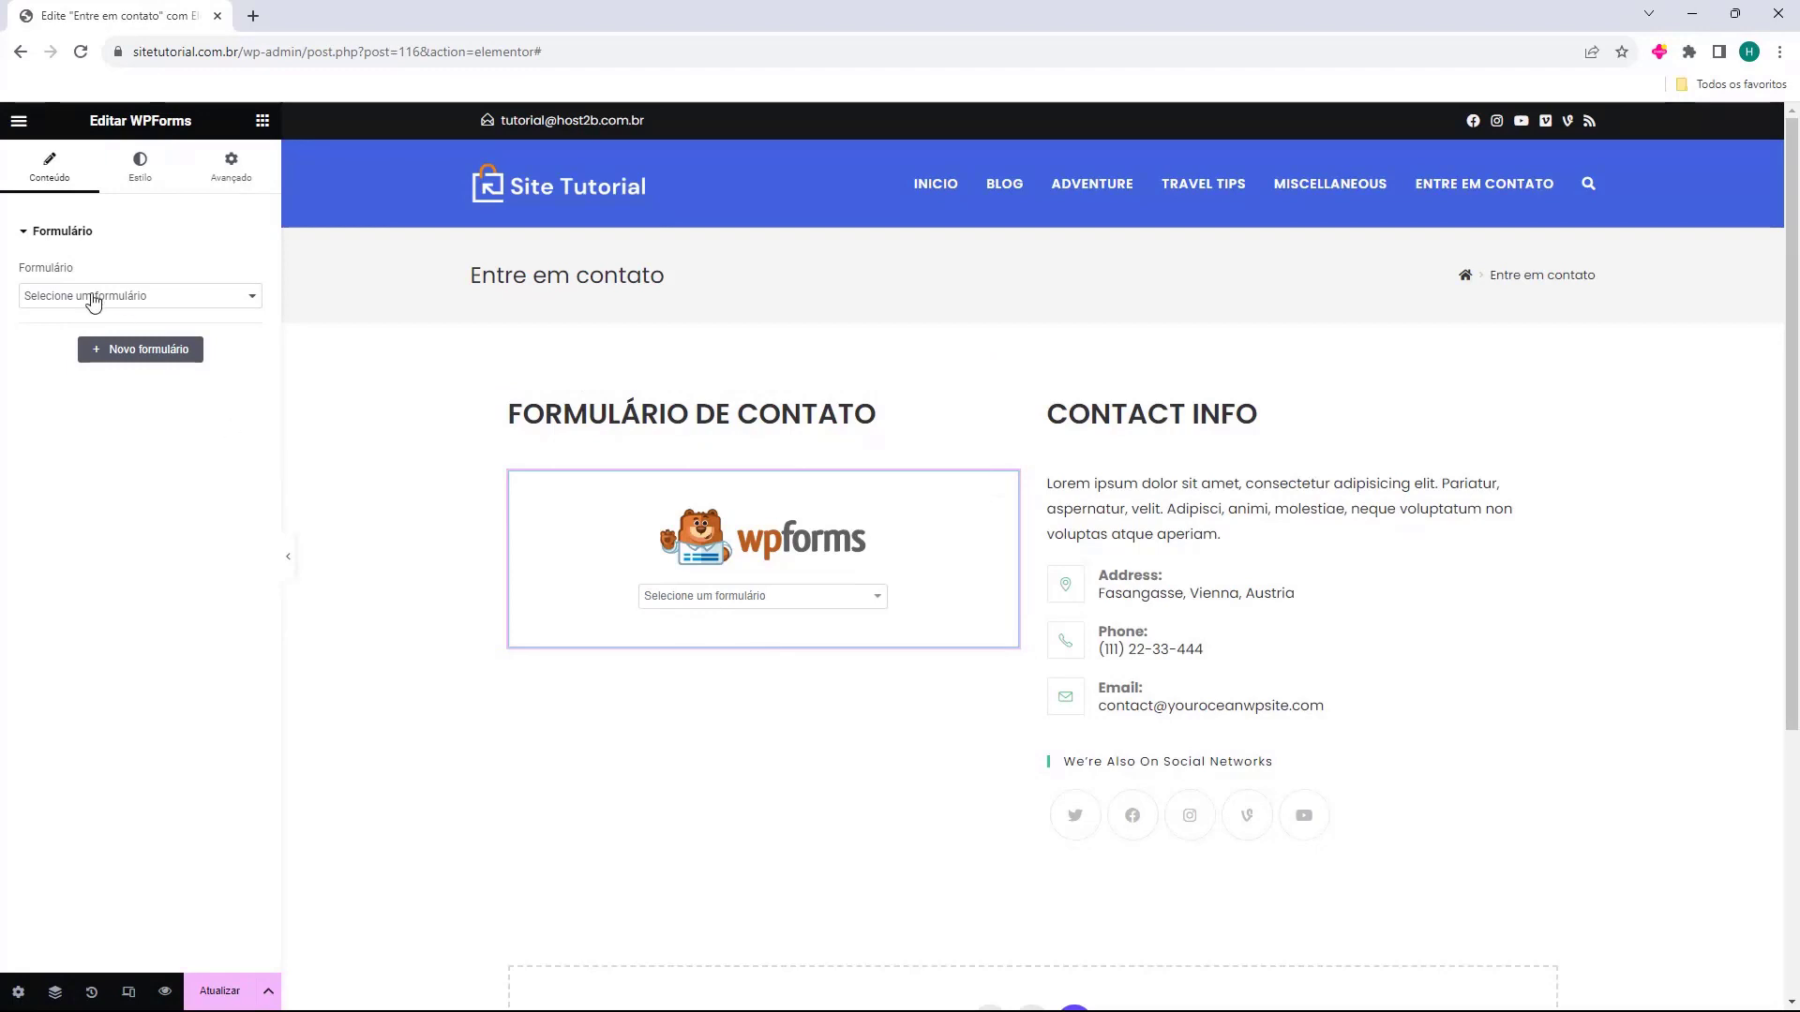
left_click_drag(21, 274, 52, 272)
left_click(35, 296)
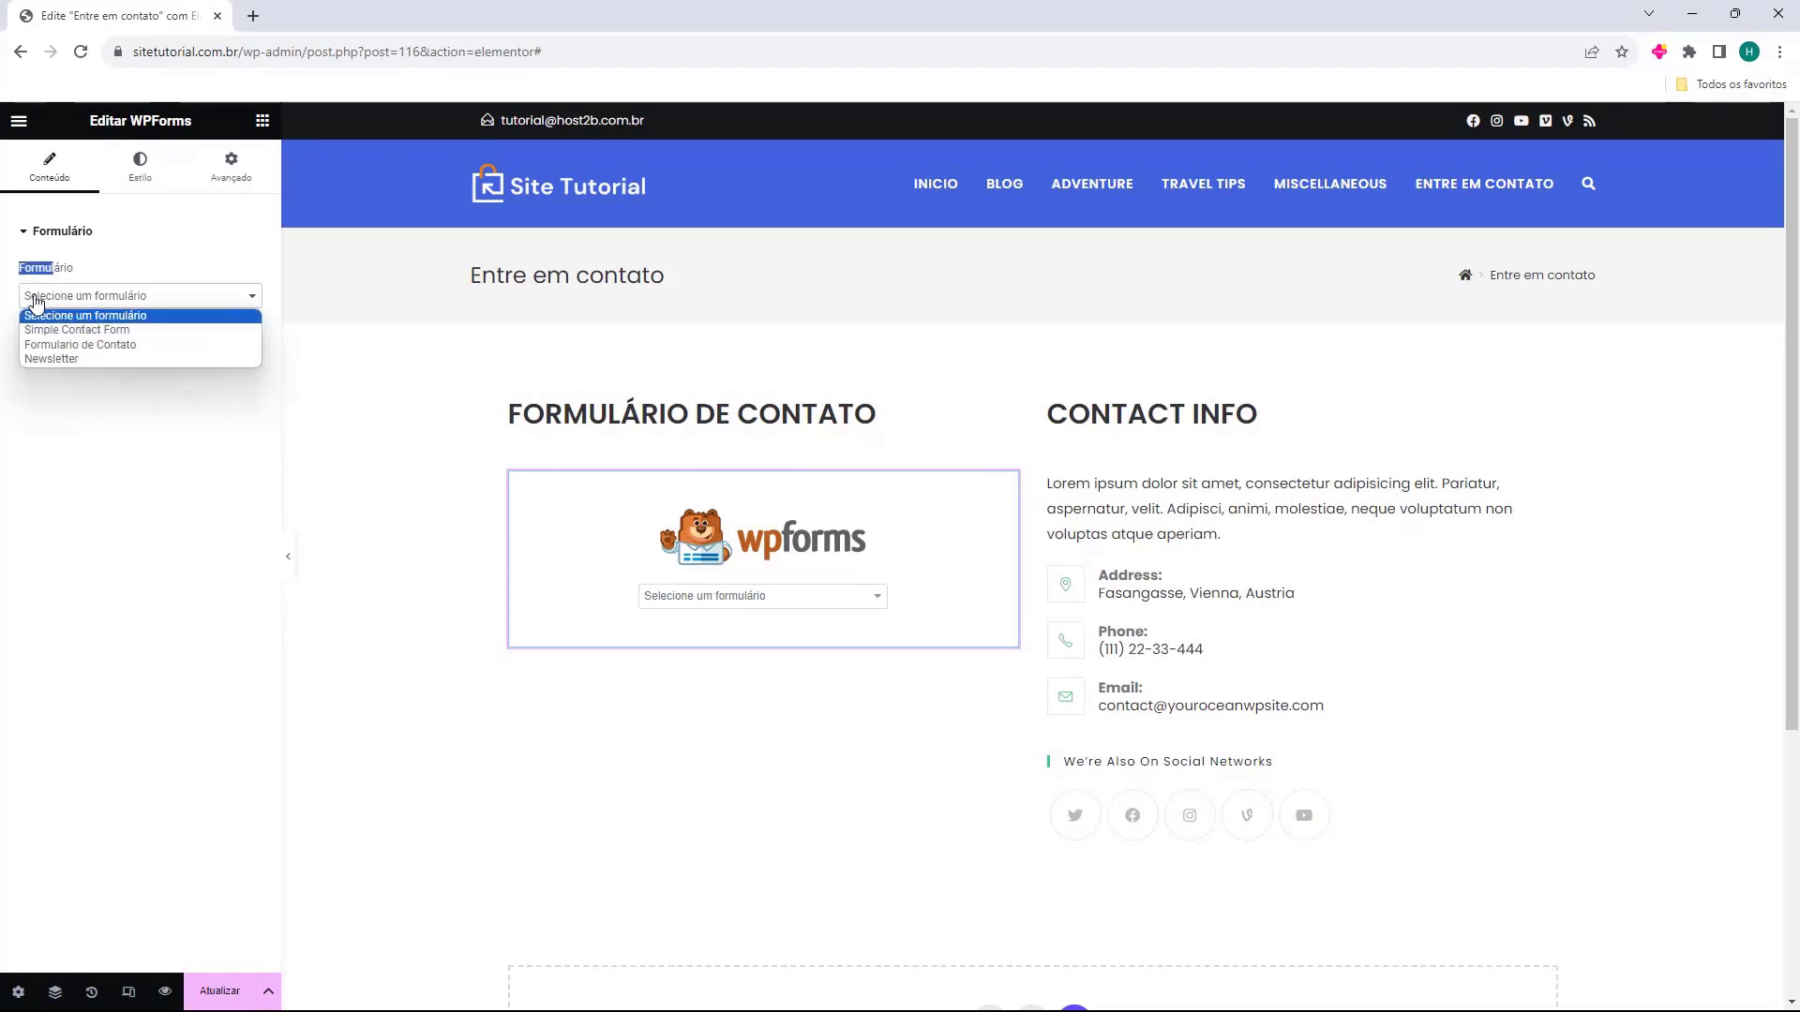
left_click(56, 345)
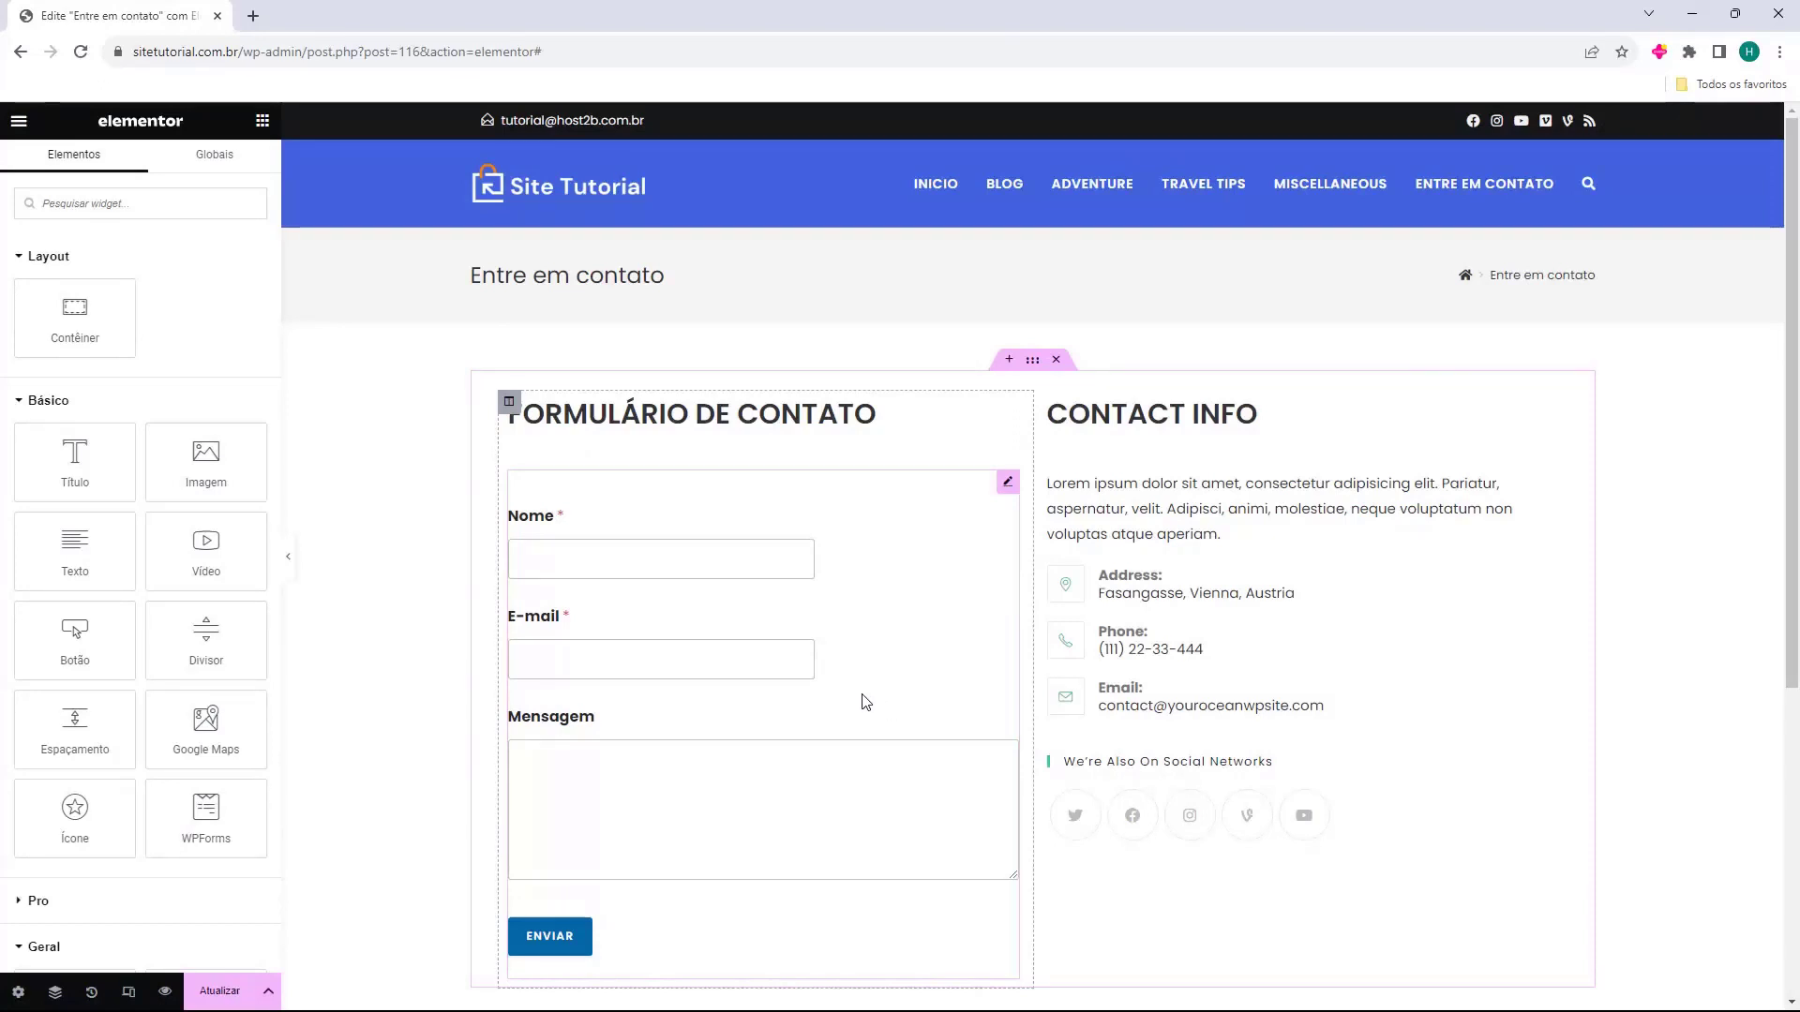
scroll(876, 702, "down", 3)
scroll(835, 634, "up", 2)
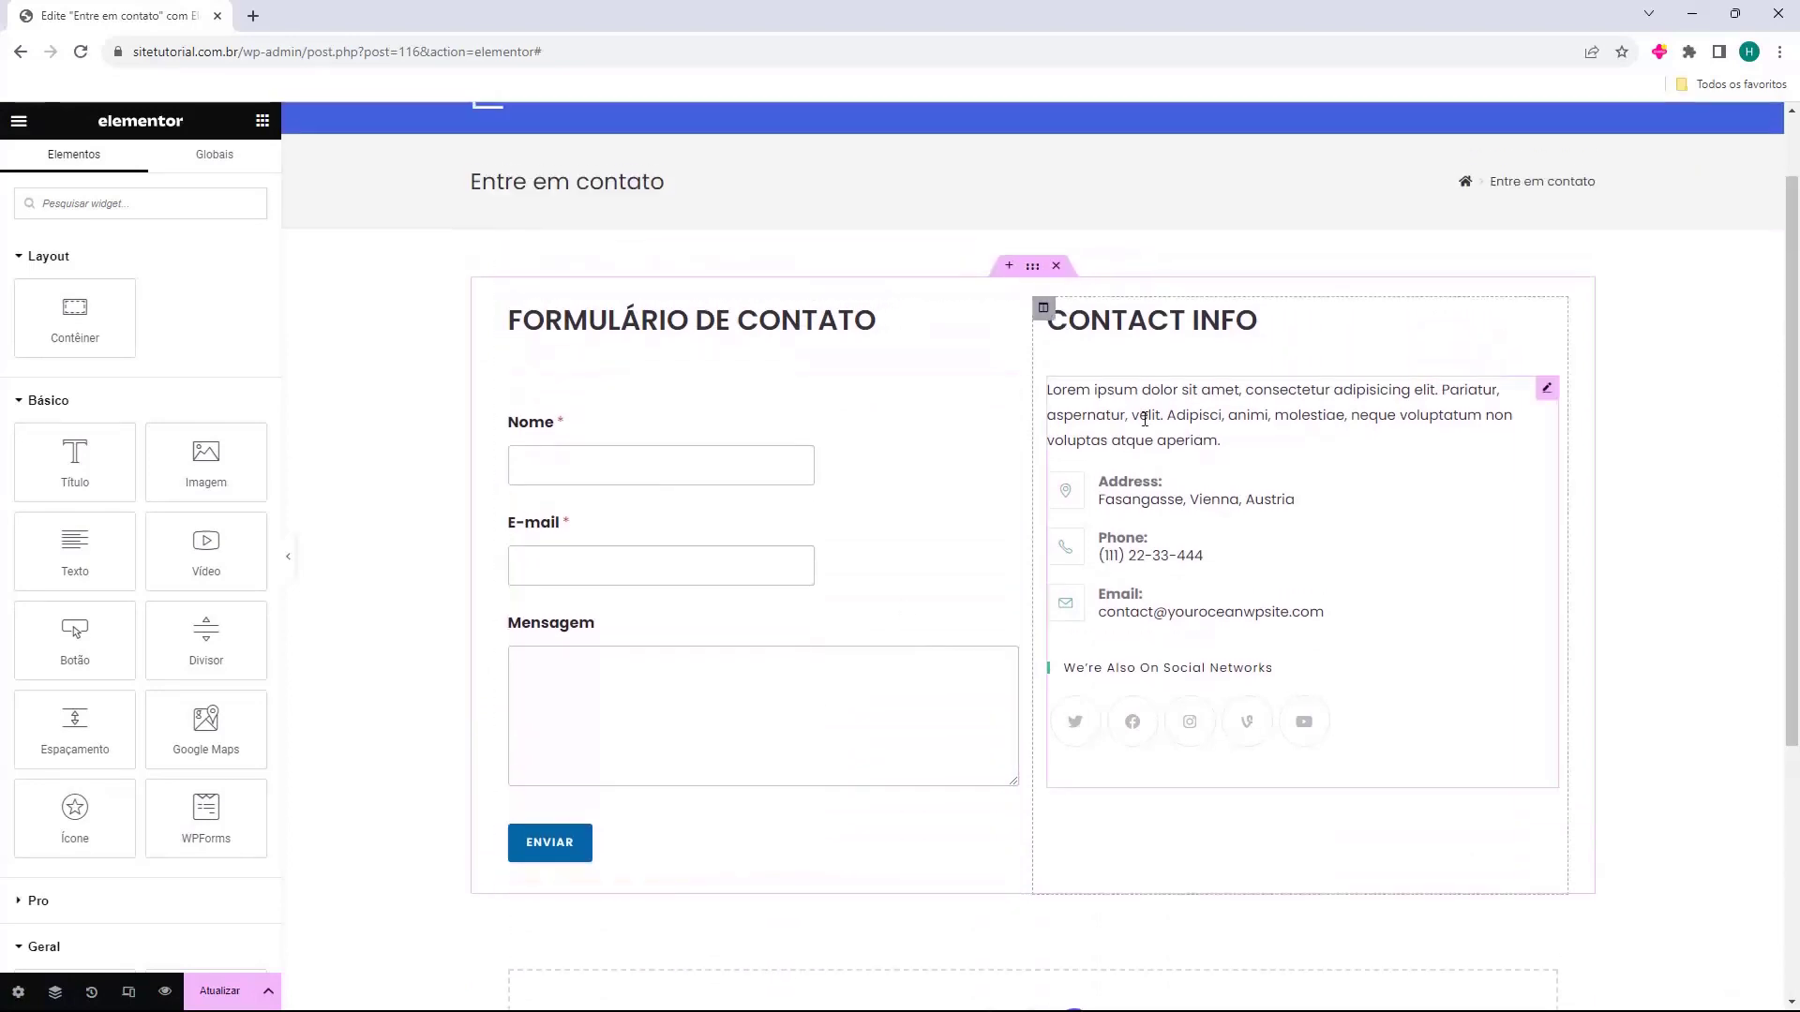
Retitle the CONTACT INFO heading to 'Informações de Contato'.
left_click(1128, 324)
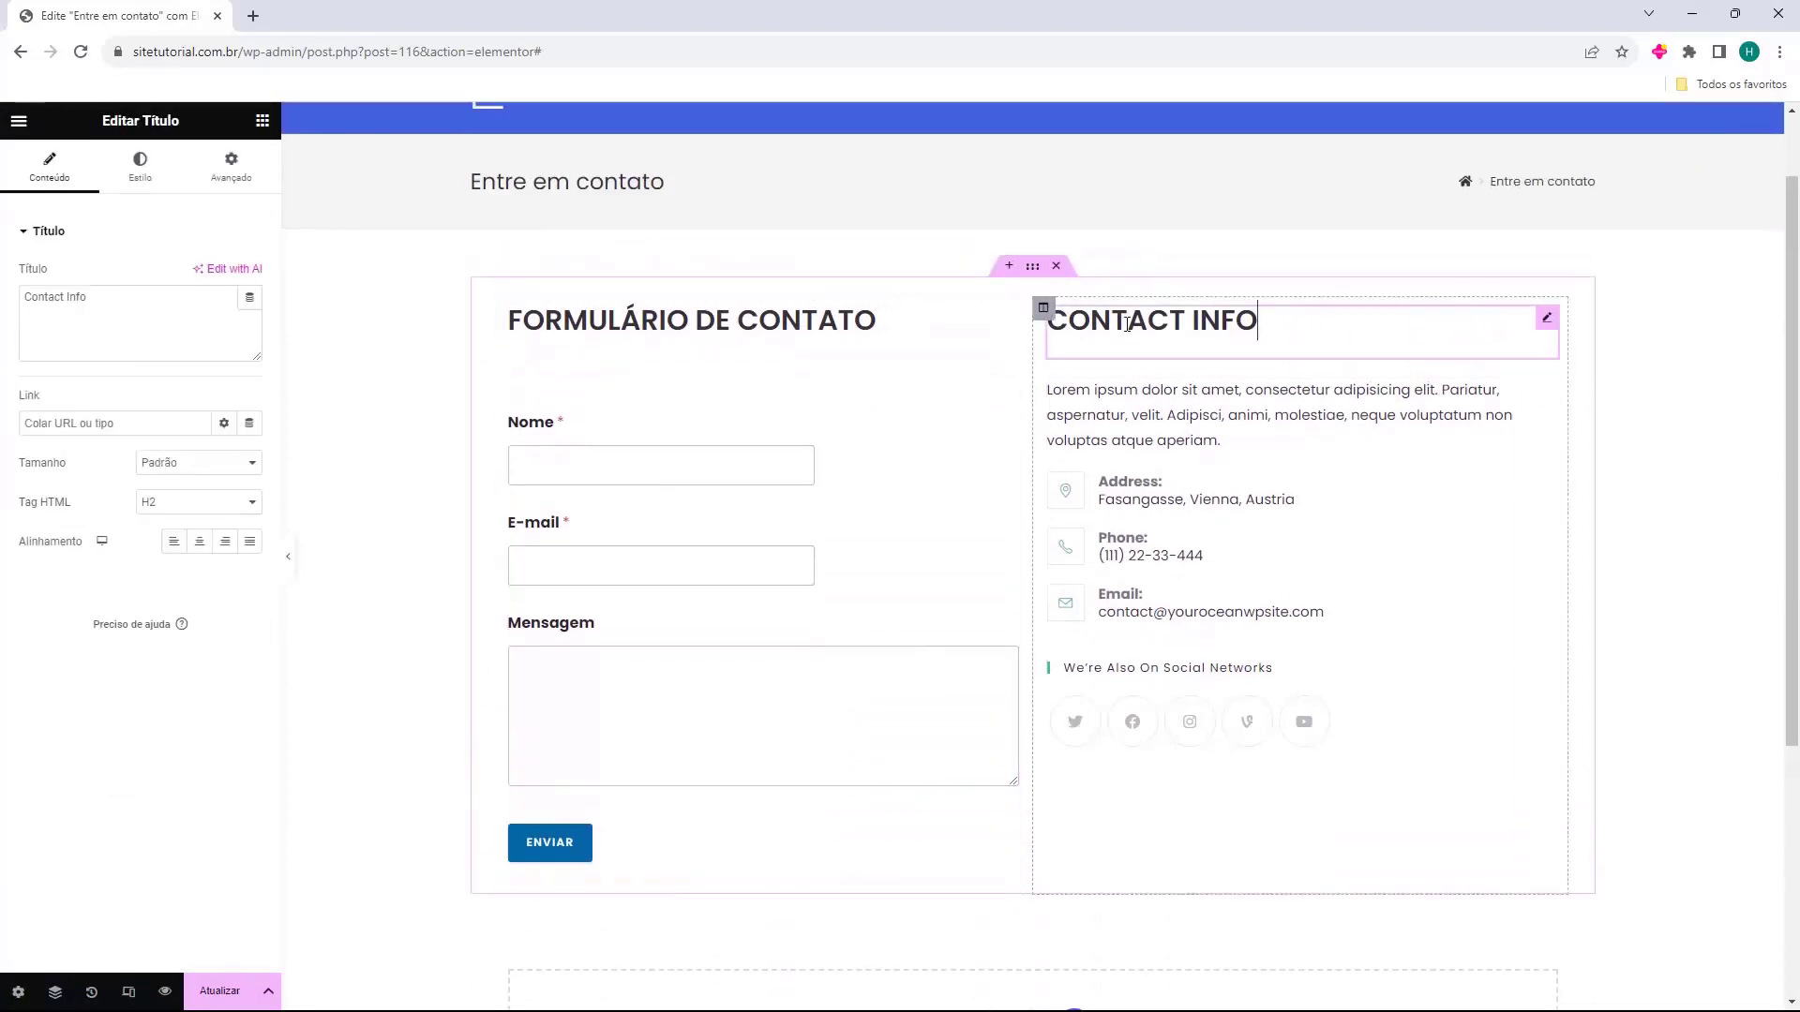
left_click(88, 306)
key("ctrl+a")
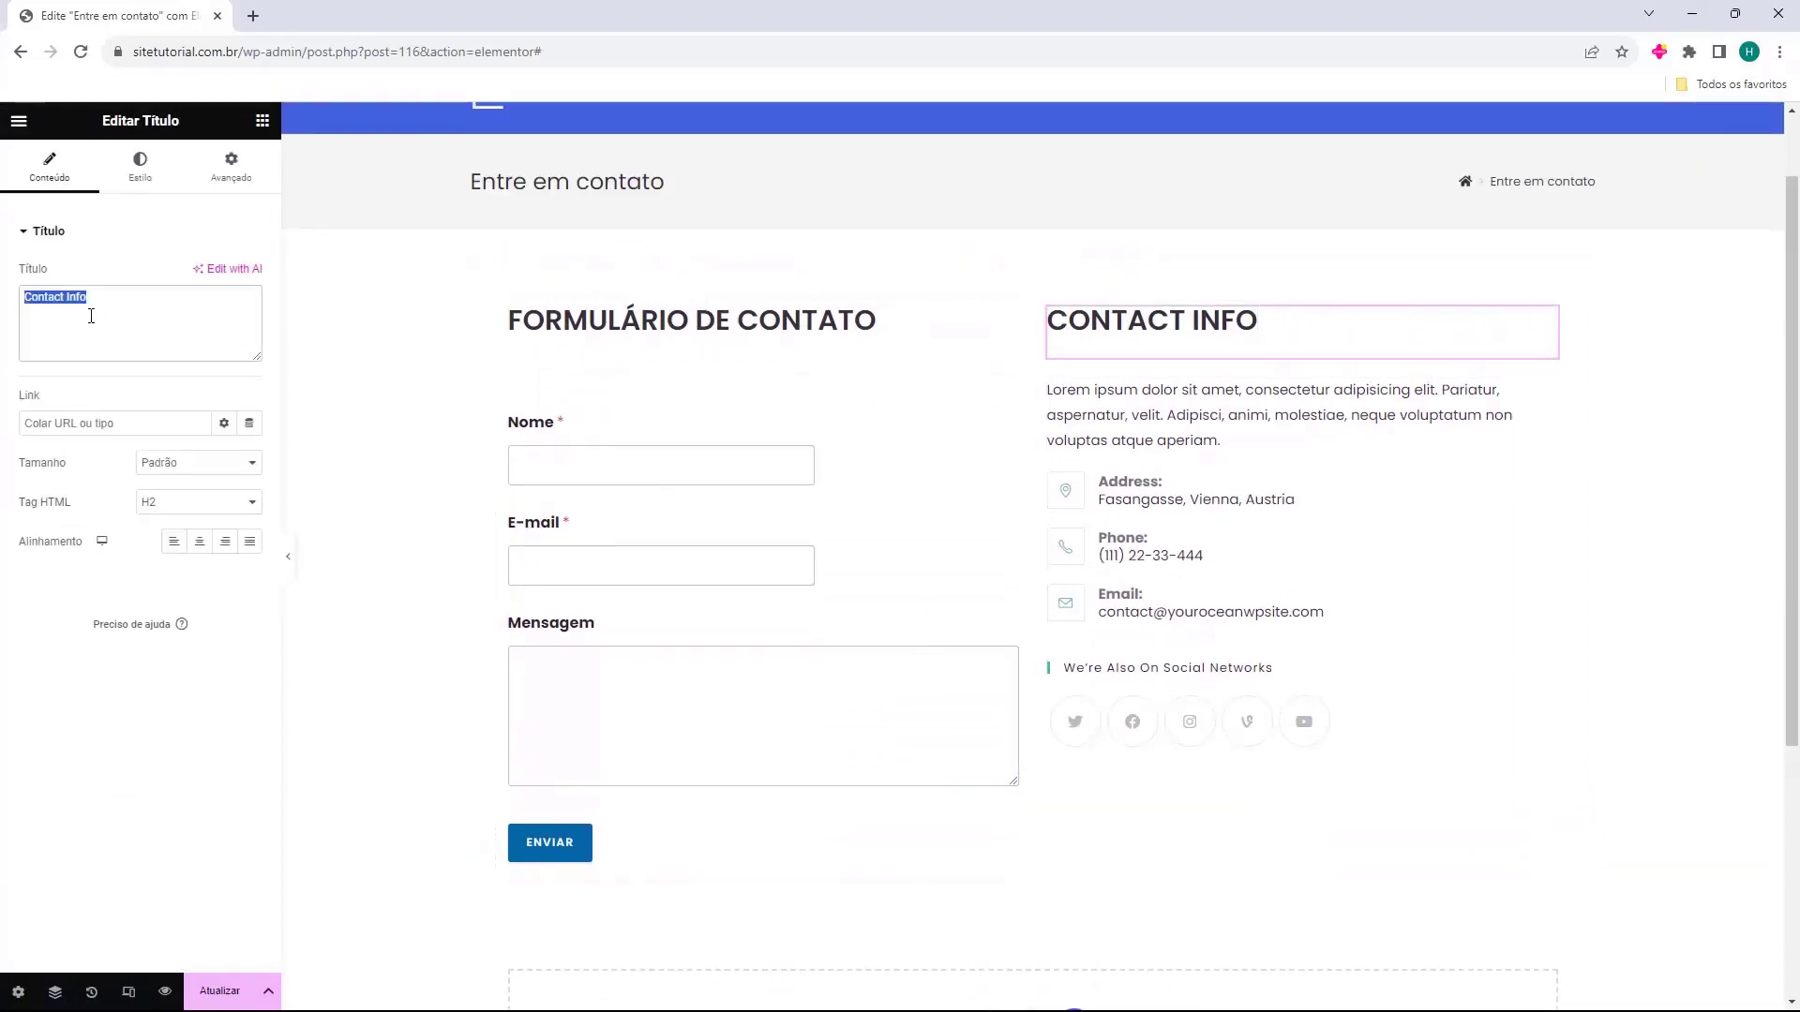
type("Informações de Contato")
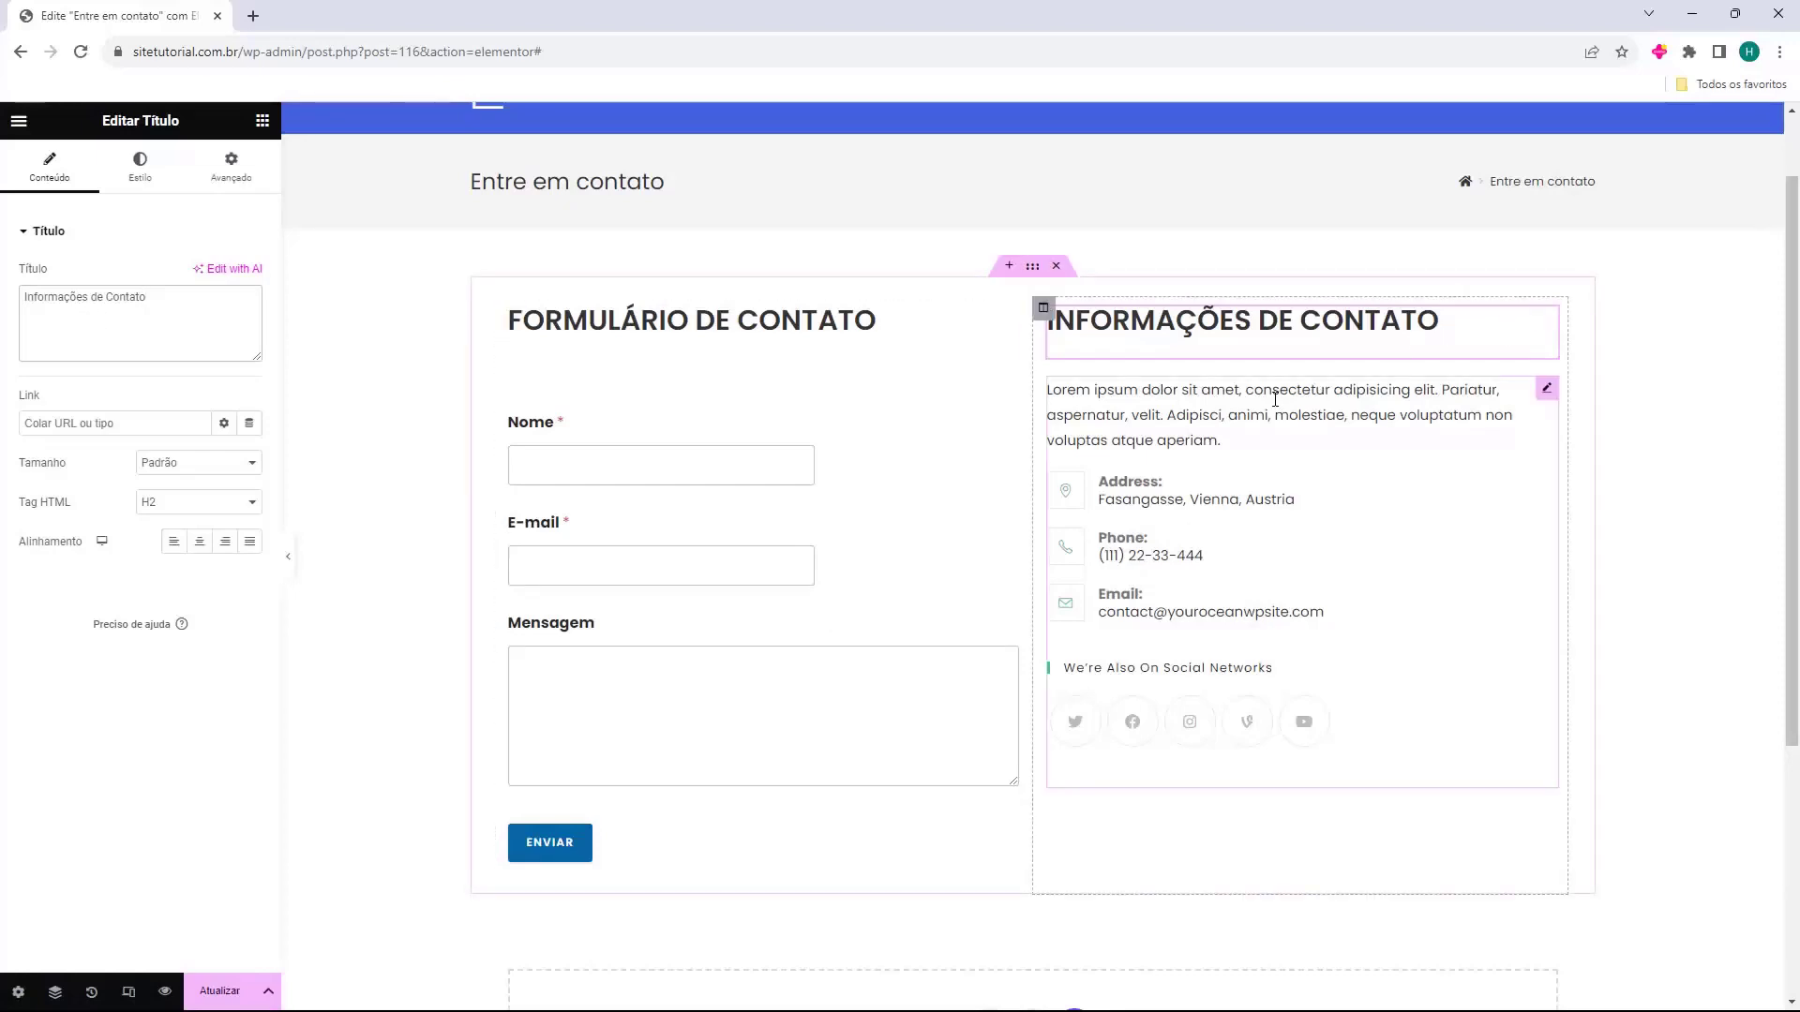
Keep the right column's sidebar widget set to the Contact Page sidebar.
left_click(1275, 401)
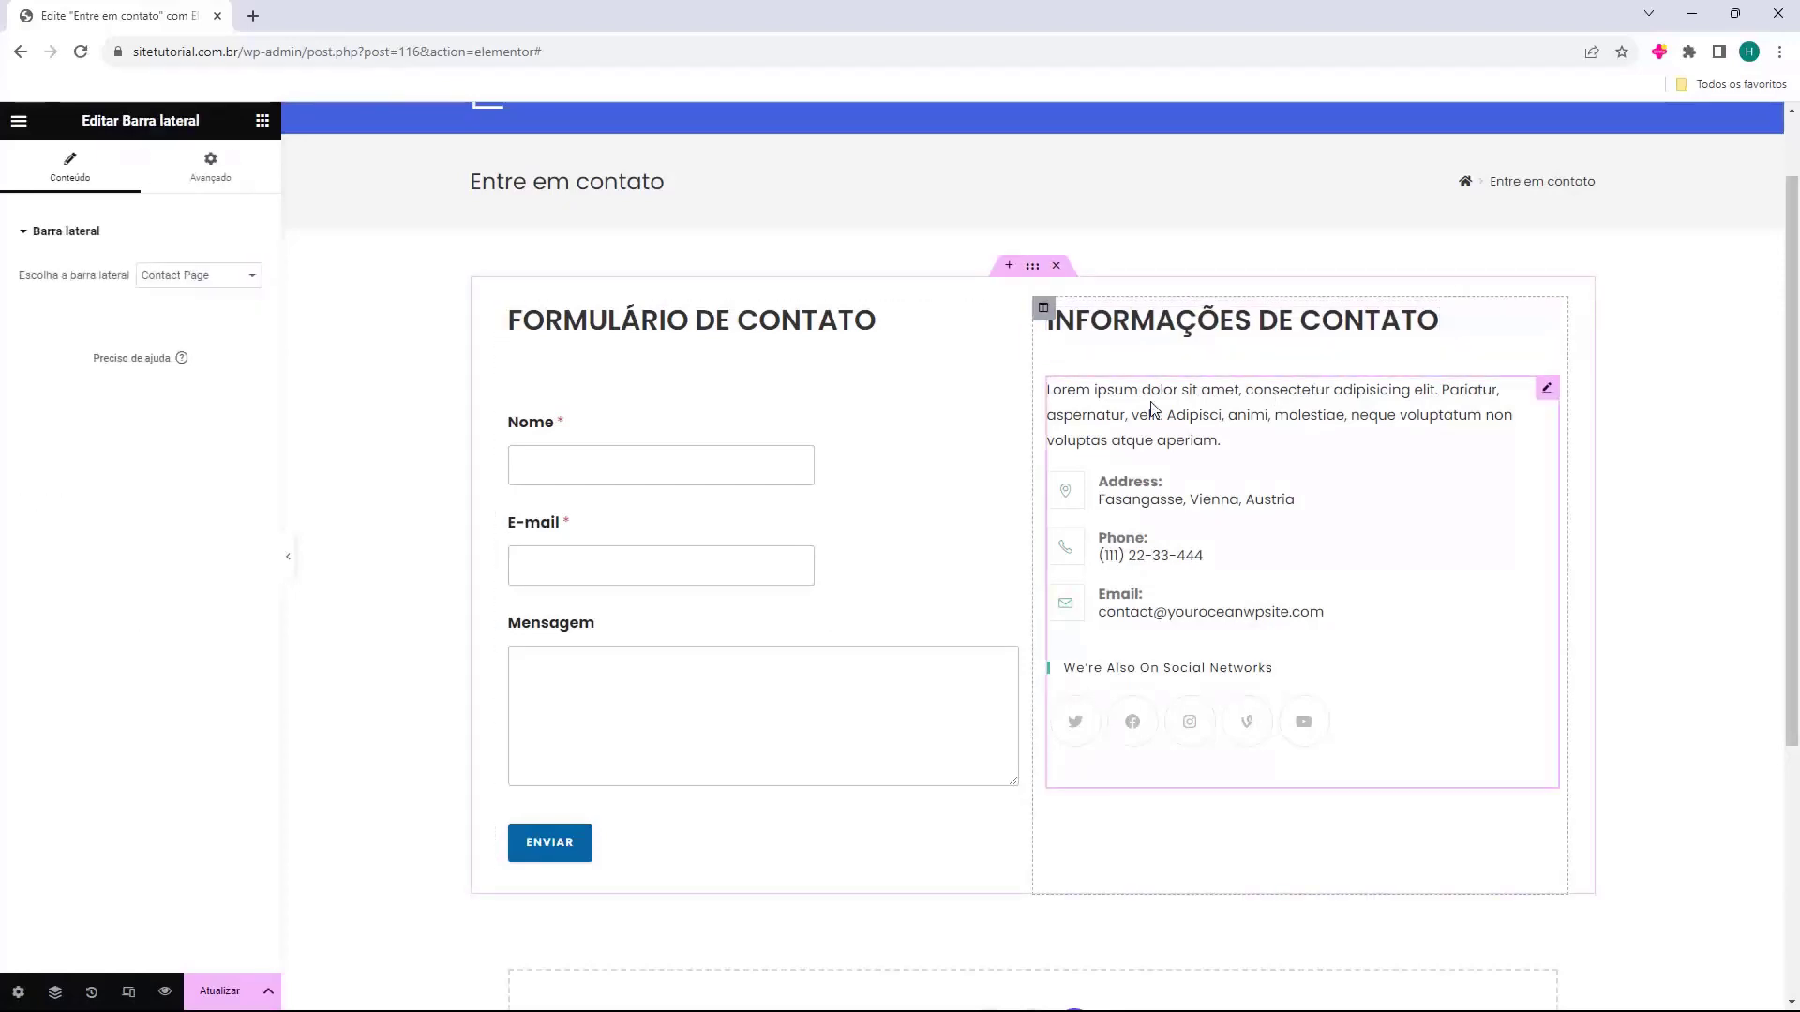
left_click_drag(26, 281, 83, 287)
left_click(199, 281)
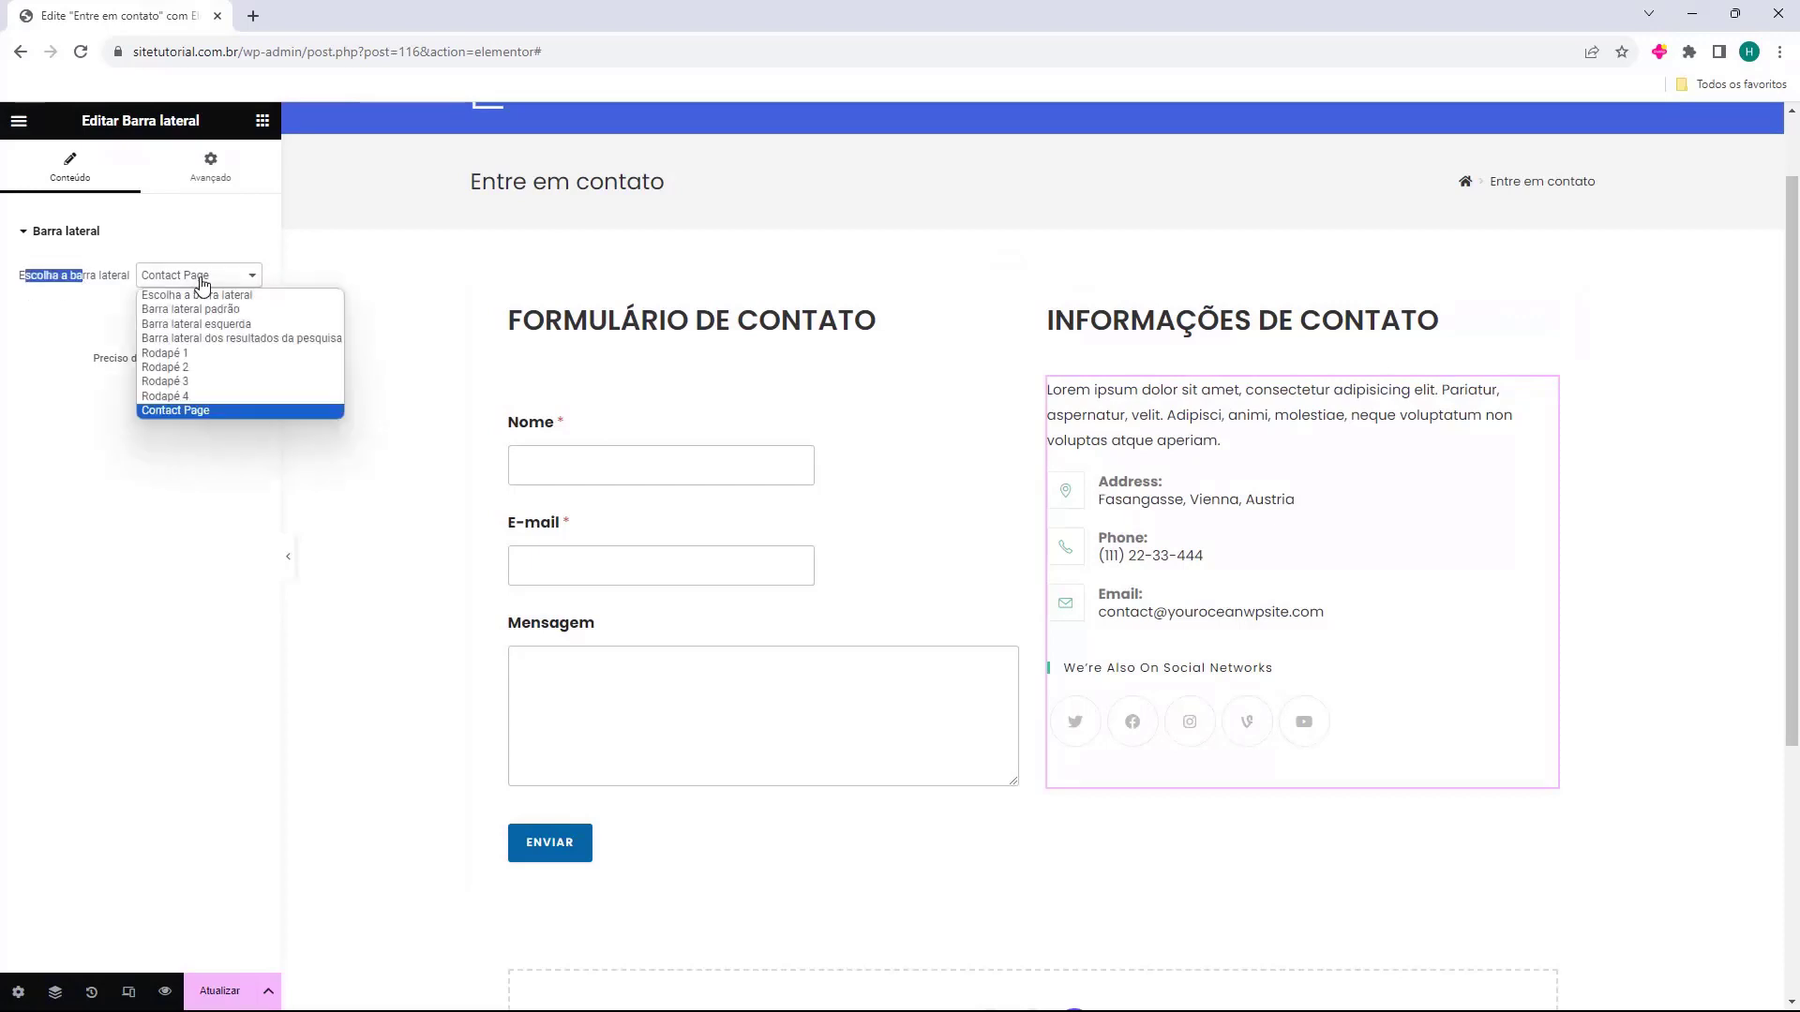
left_click(189, 413)
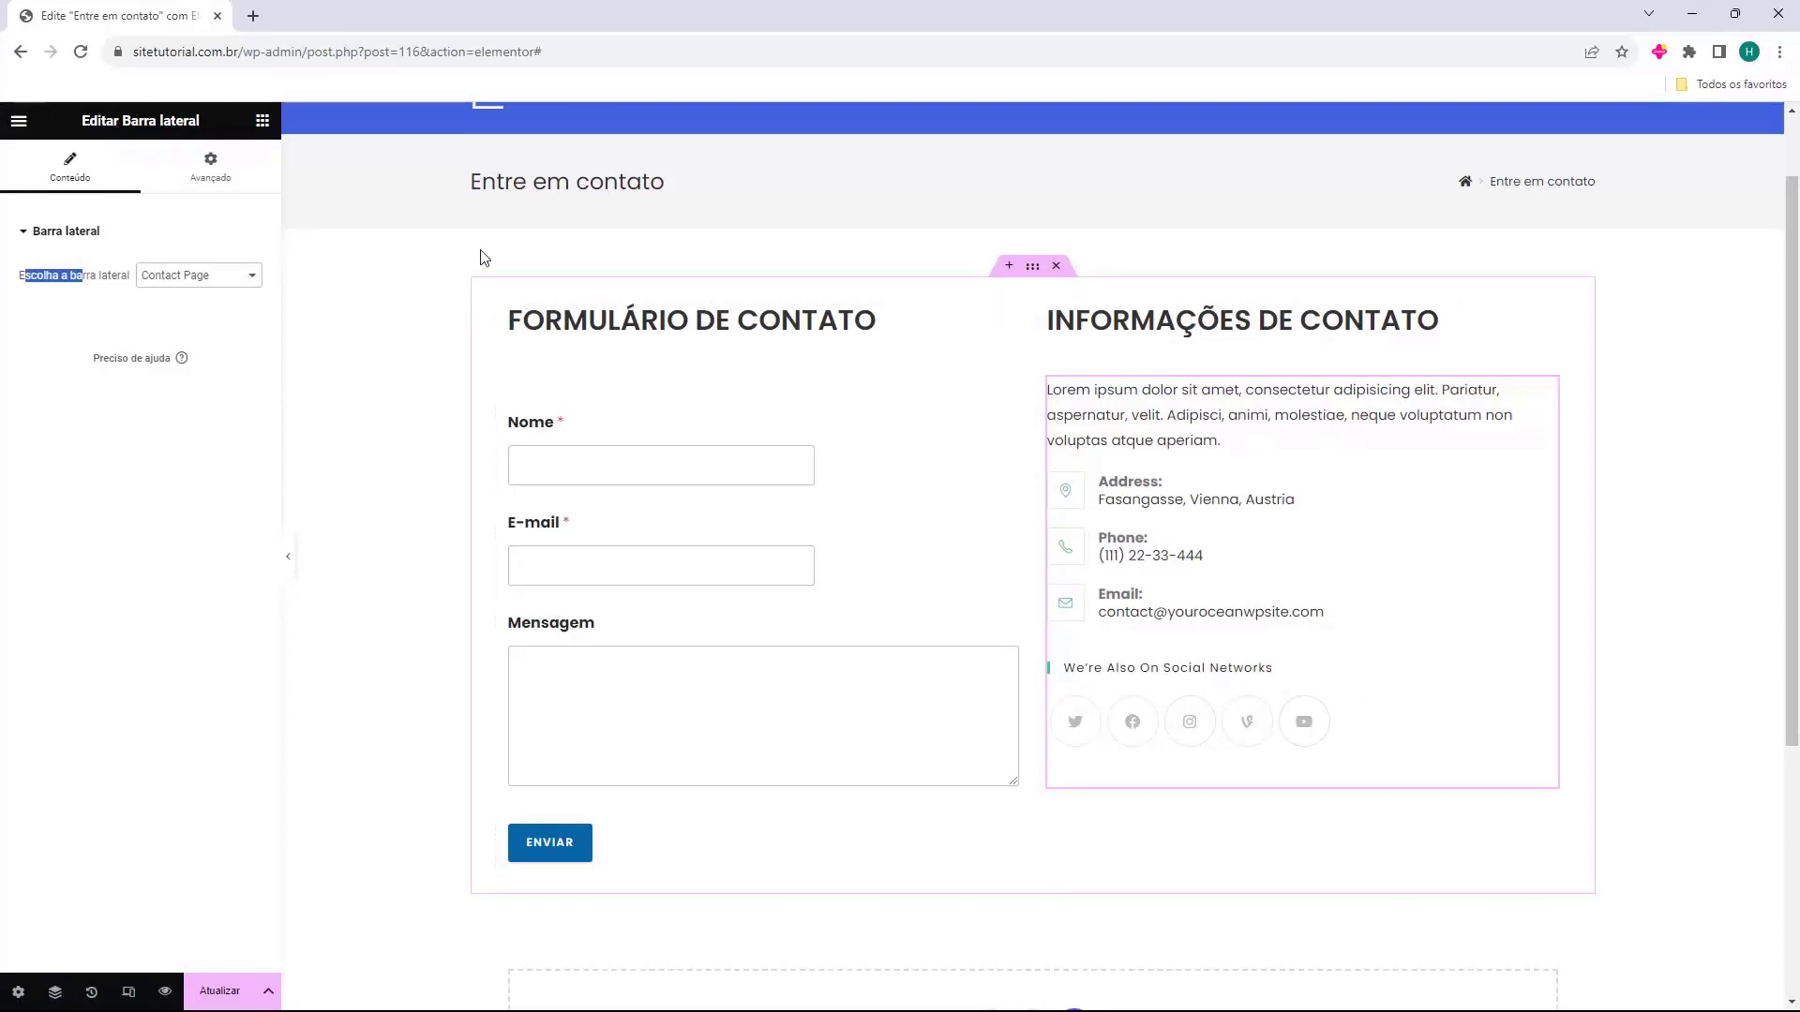
left_click(262, 120)
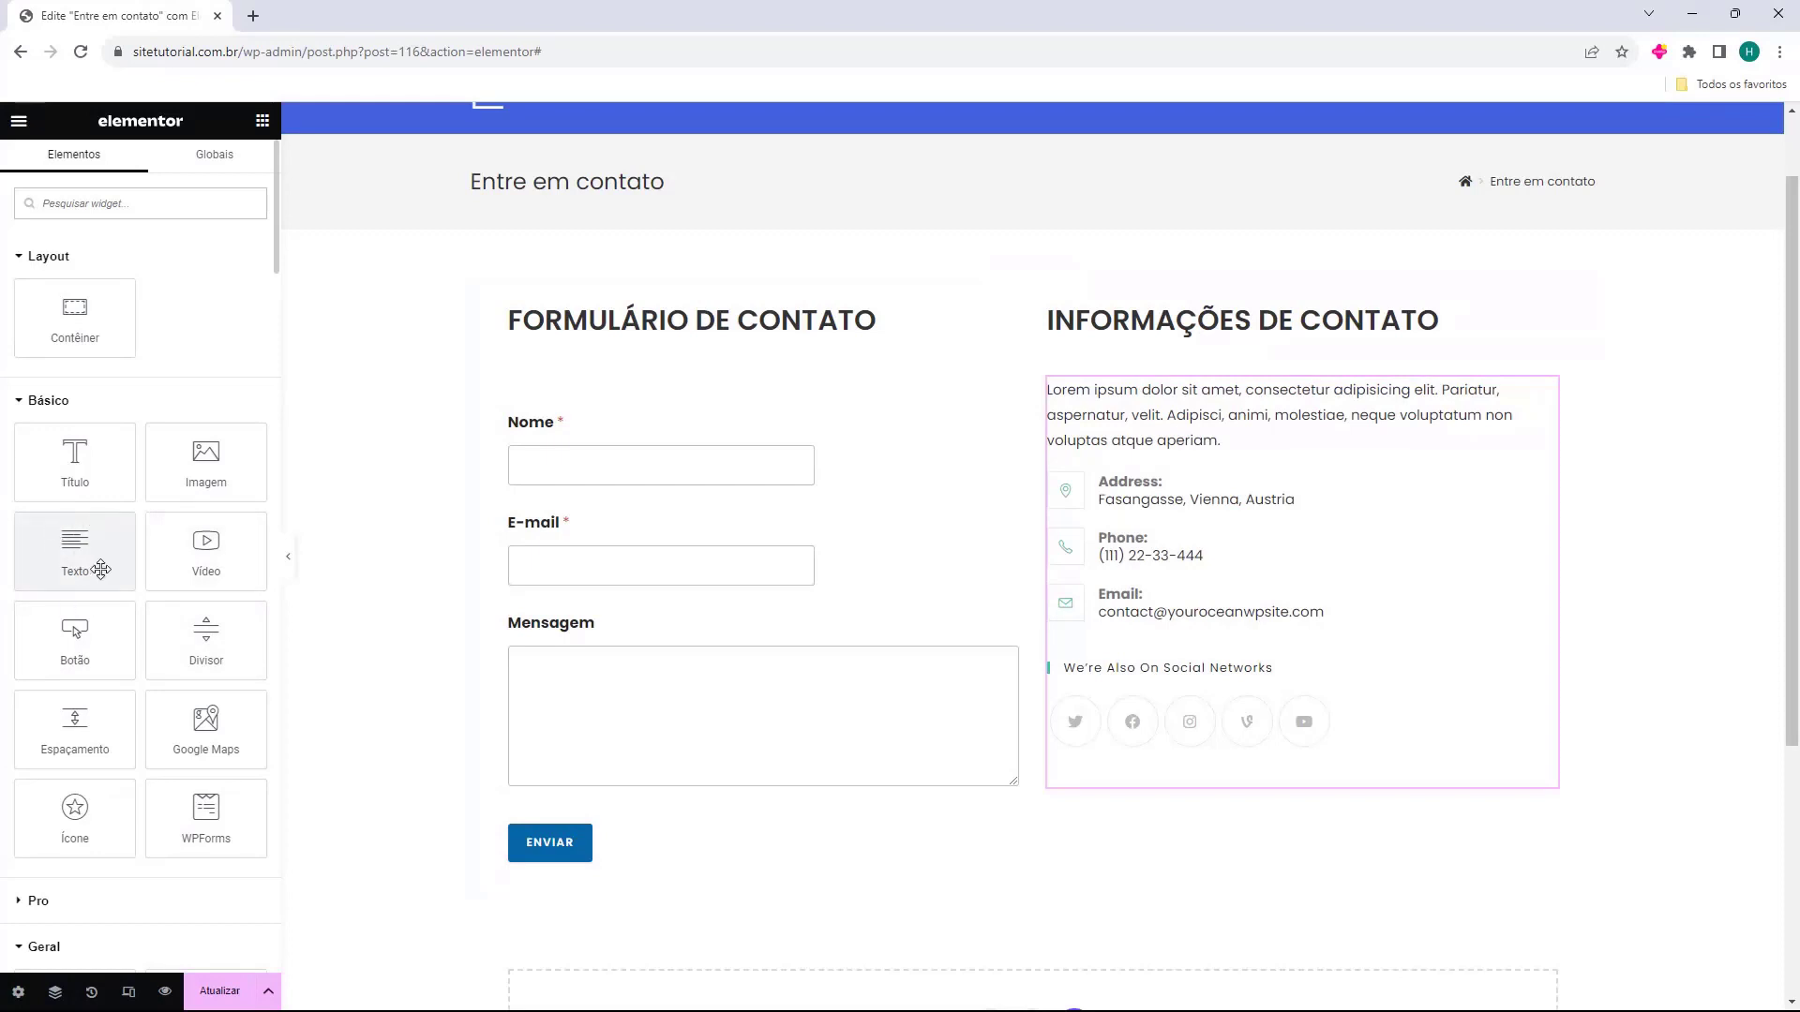
Add two Text widgets with placeholder paragraphs below the contact details sidebar.
left_click_drag(98, 569, 1152, 786)
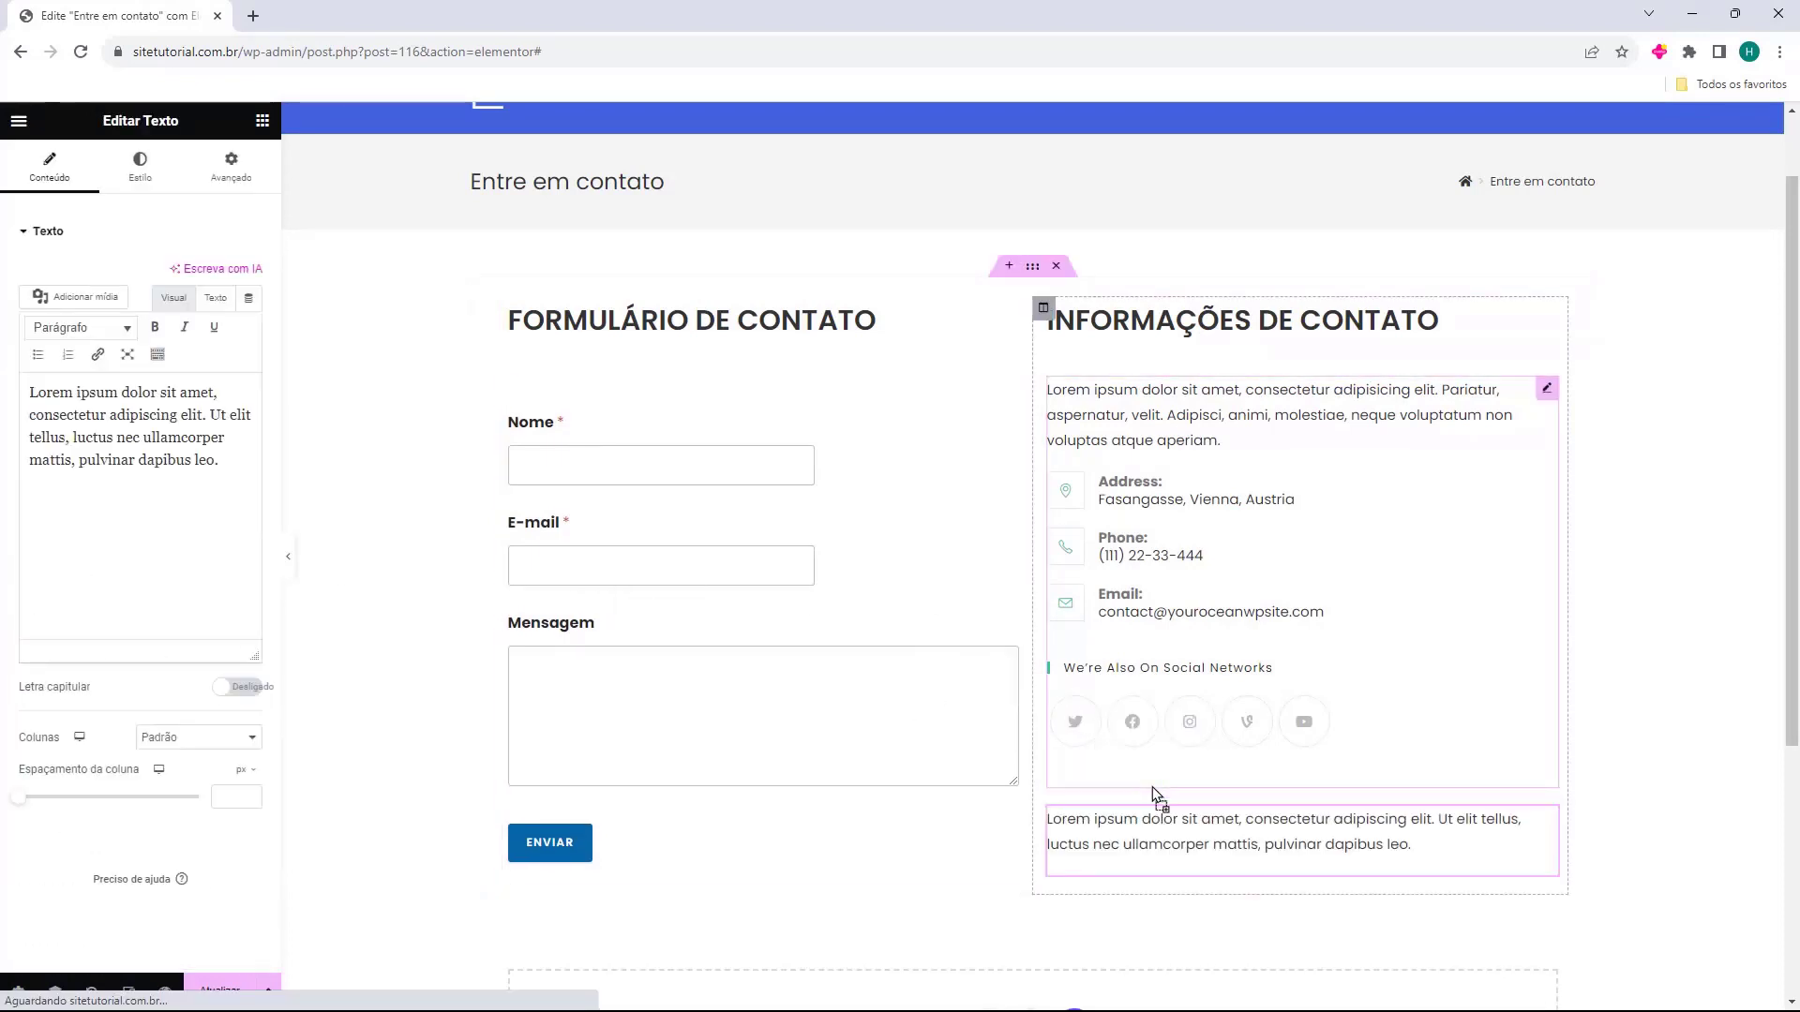
scroll(1150, 712, "down", 2)
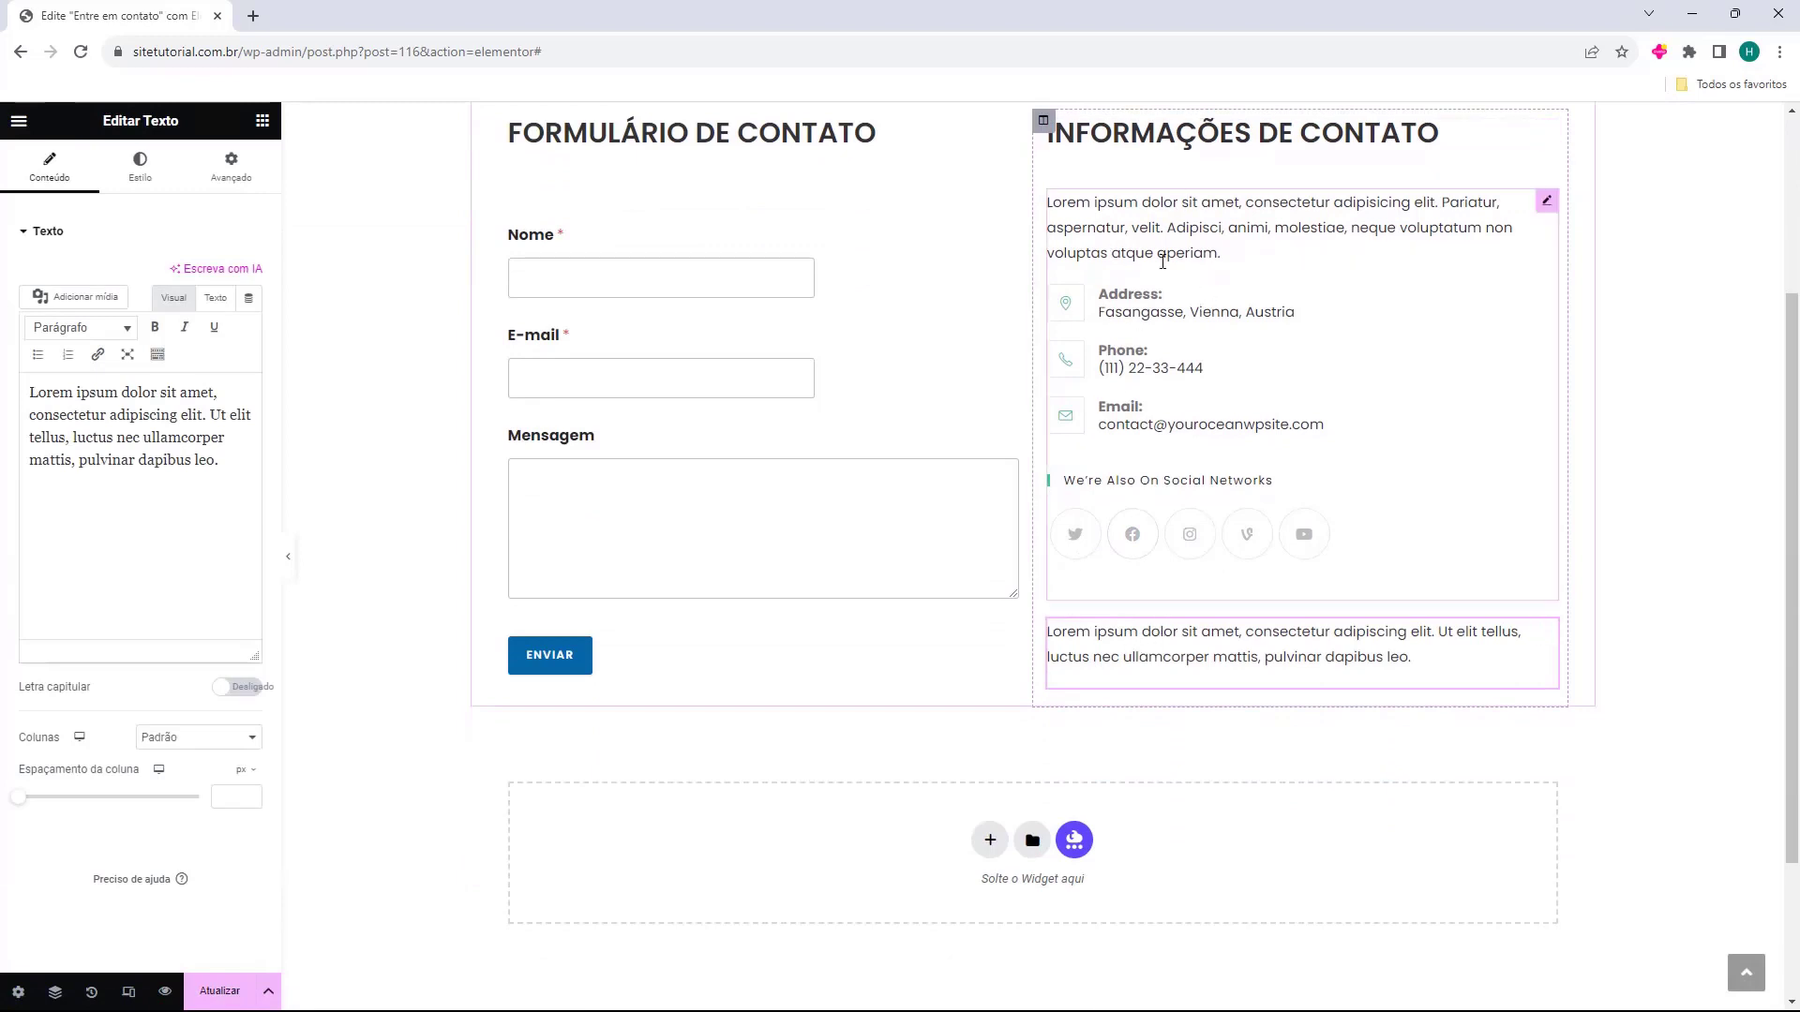
key("ctrl+a")
type("Lorem ipsum dolor sit amet, consectetur adipiscing elit. Nunc quis posuere diam, sit amet molestie enim. Etiam tincidunt mattis nunc, et dapibus augue molestie a.")
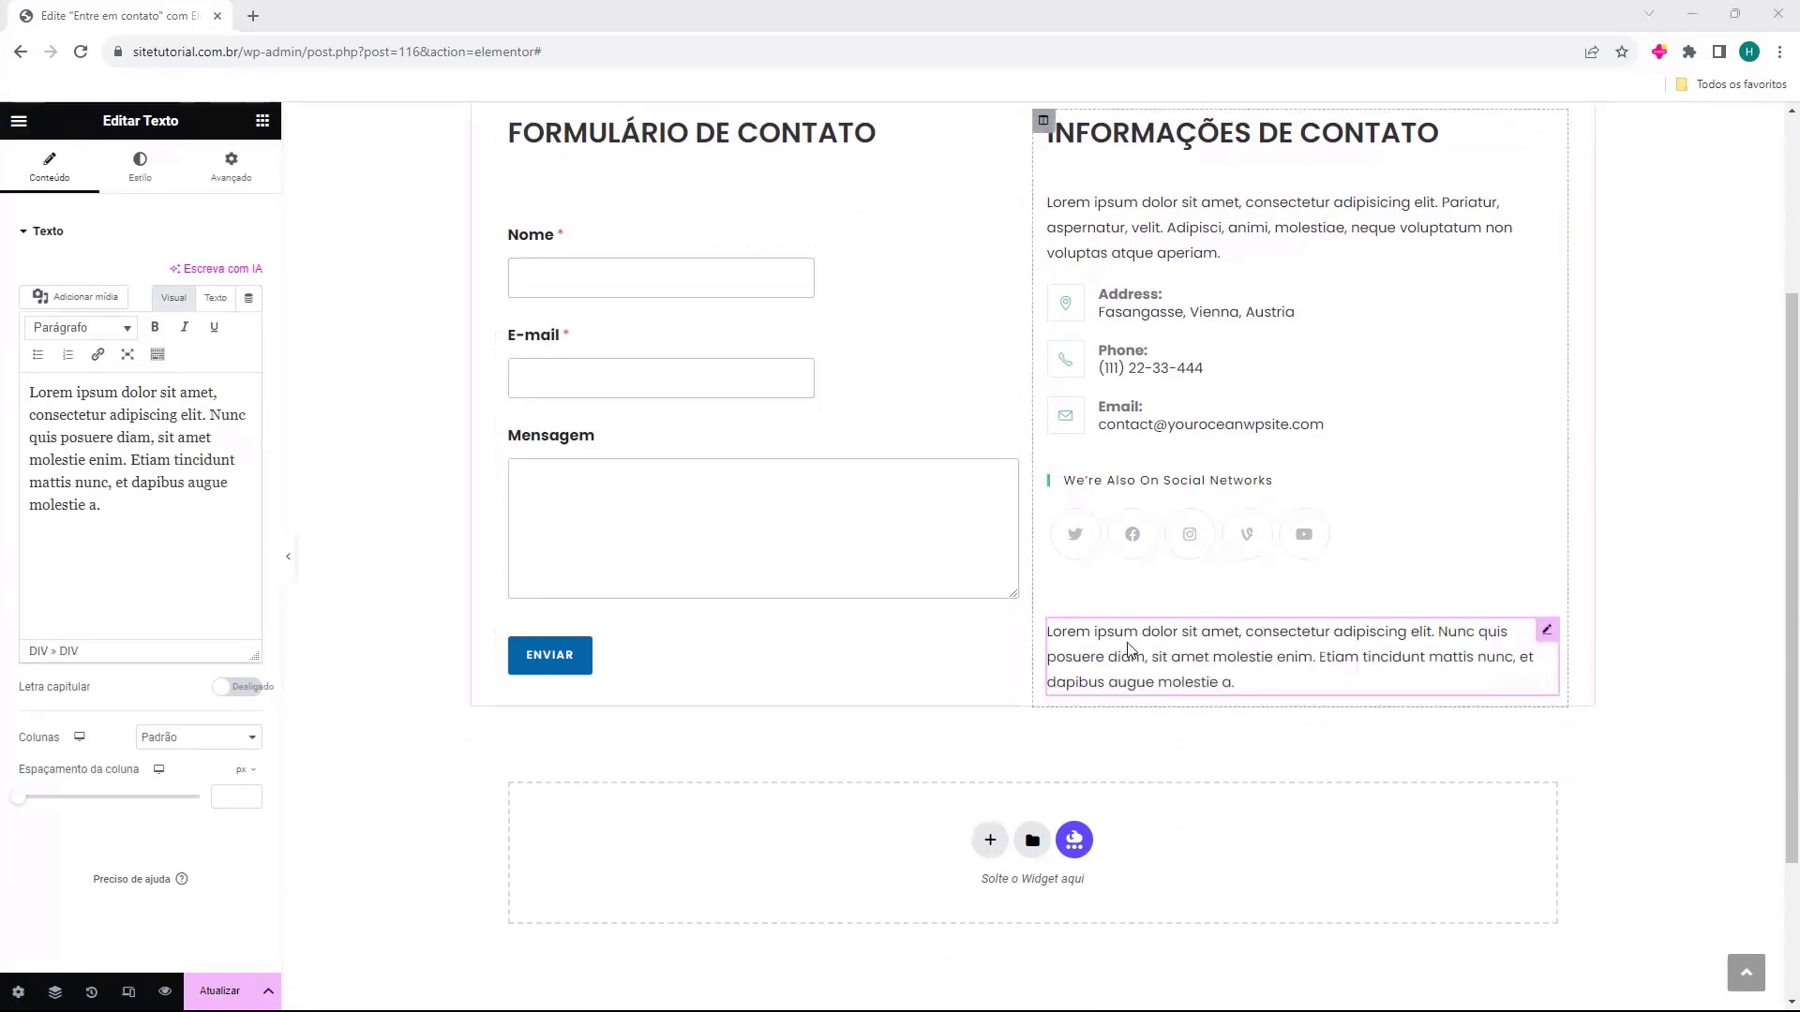
left_click(262, 120)
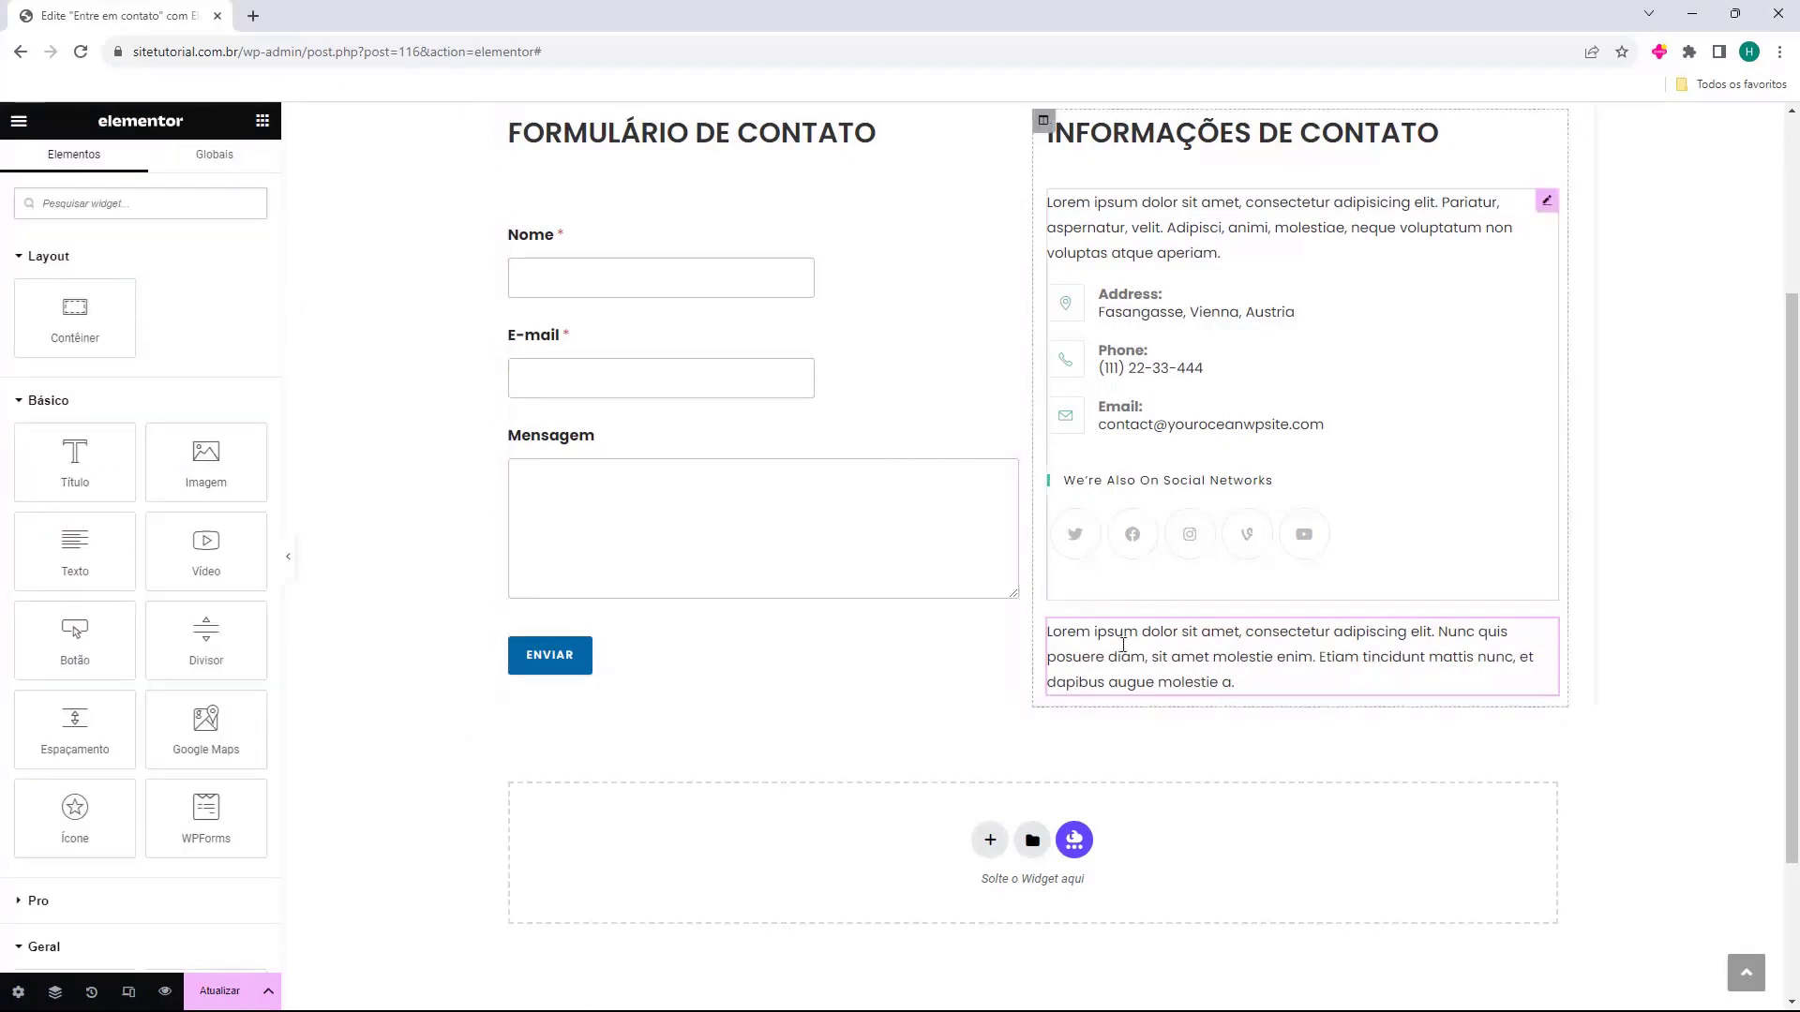
left_click_drag(75, 544, 1115, 693)
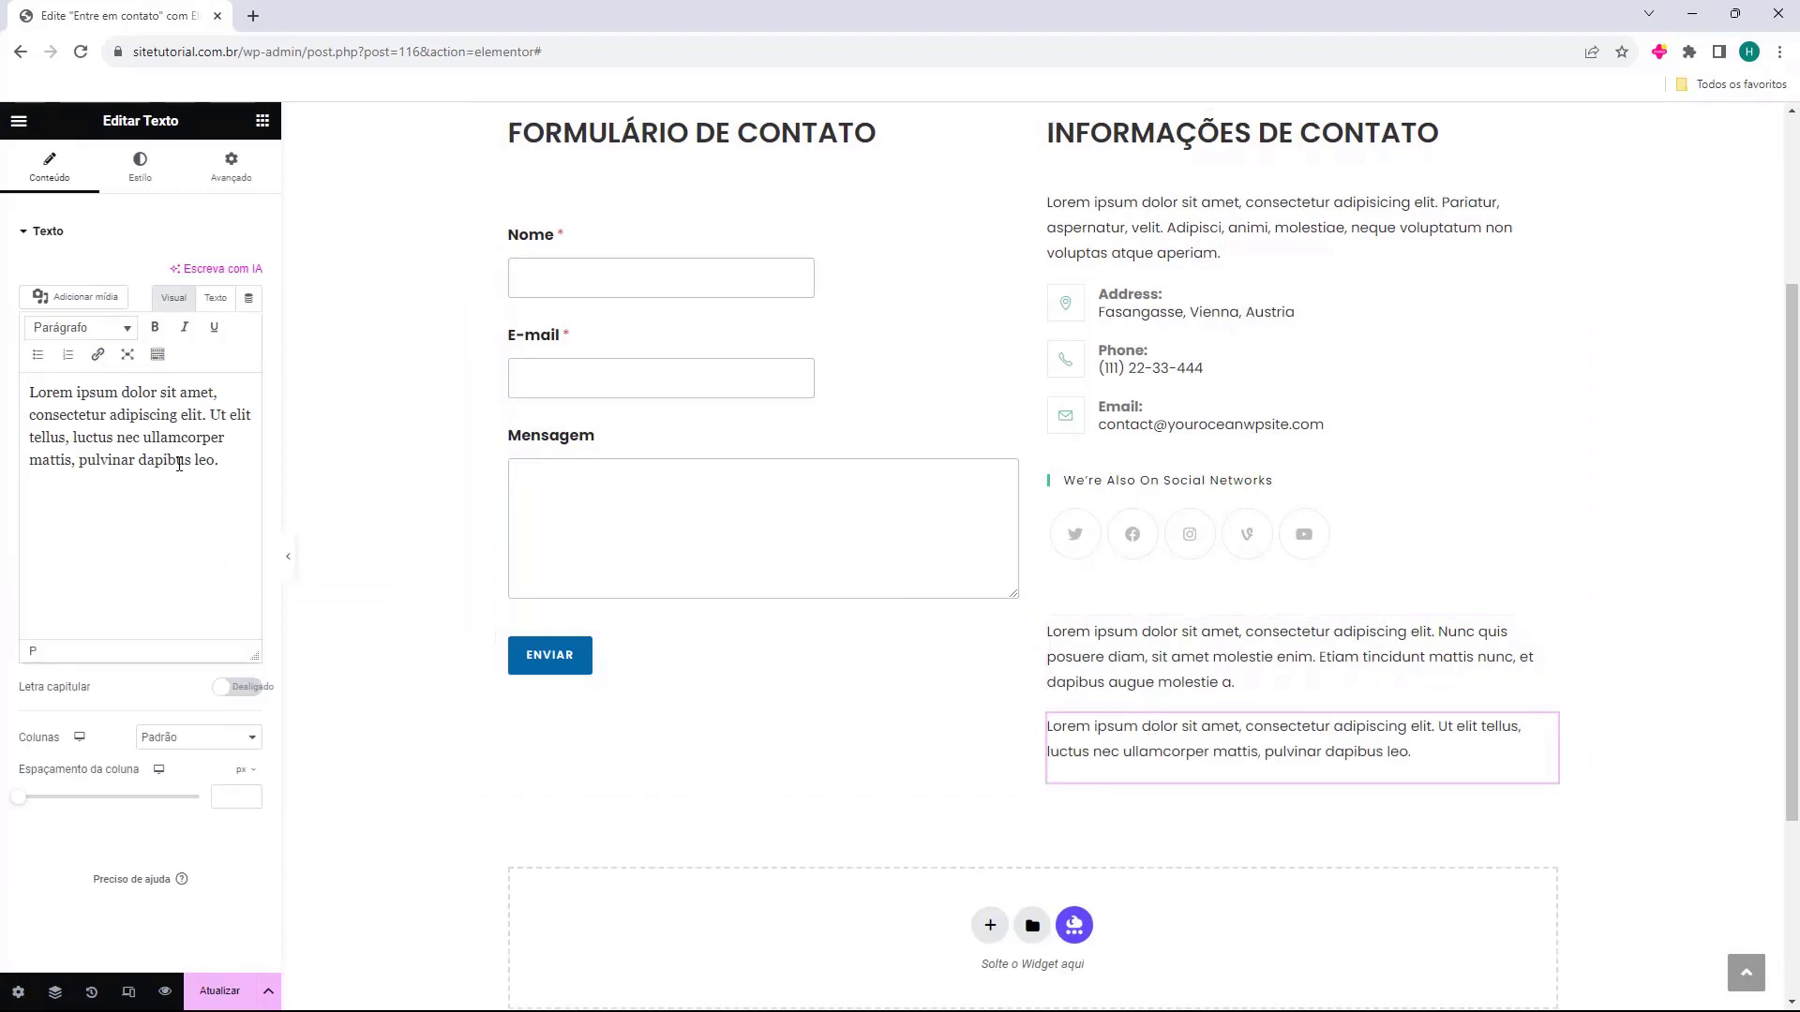
Replace the text block with Endereço, Telefone and E-mail lines, entering the contact's address, phone and e-mail.
triple_click(51, 409)
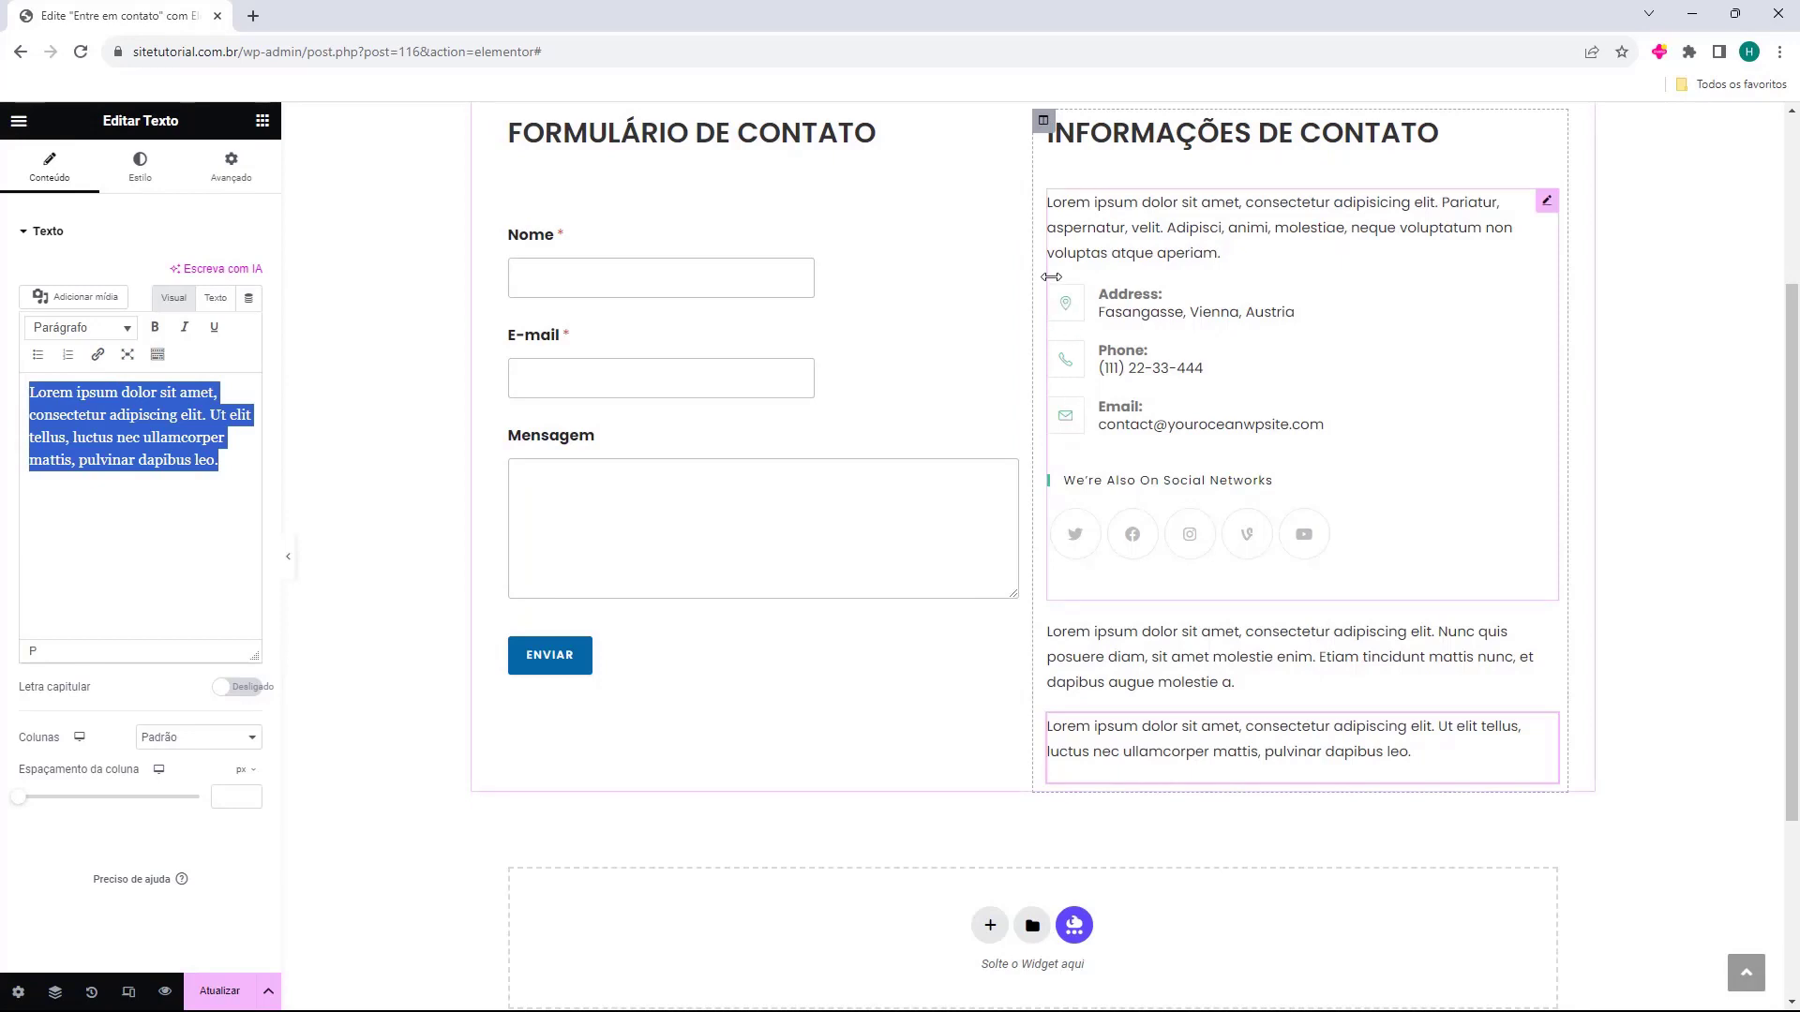
triple_click(150, 436)
key("BackSpace")
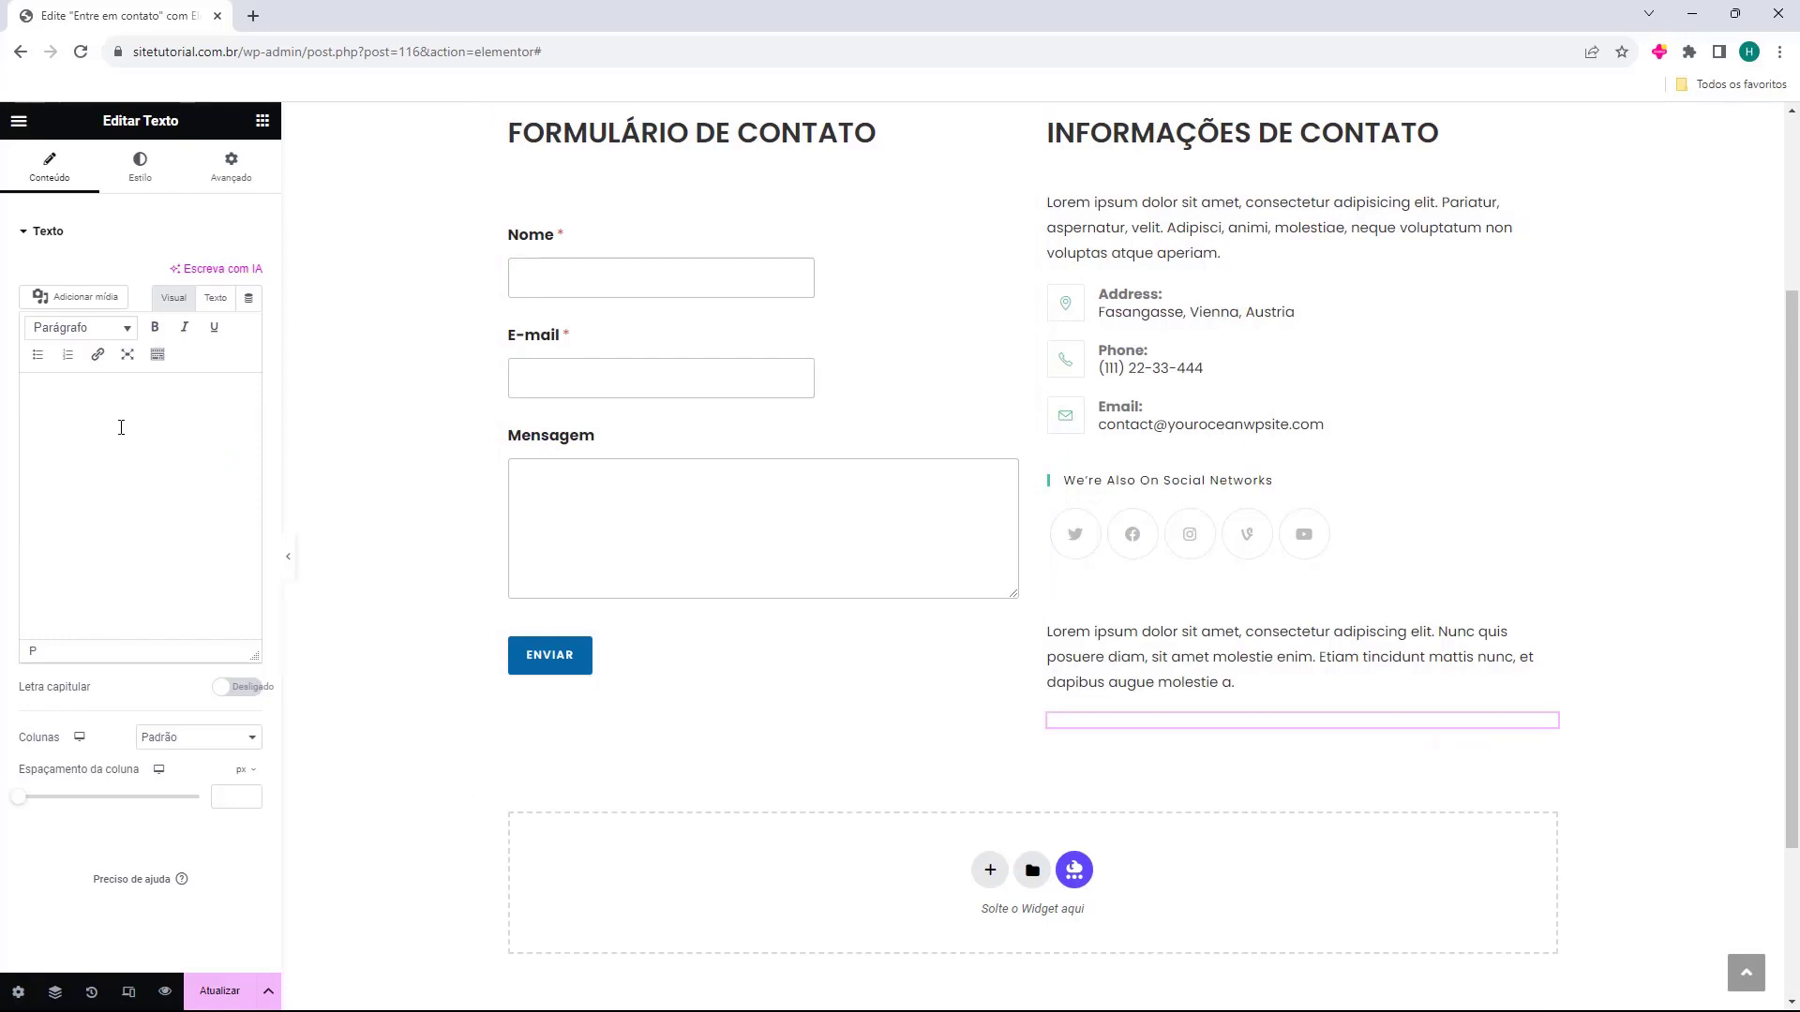
type("E")
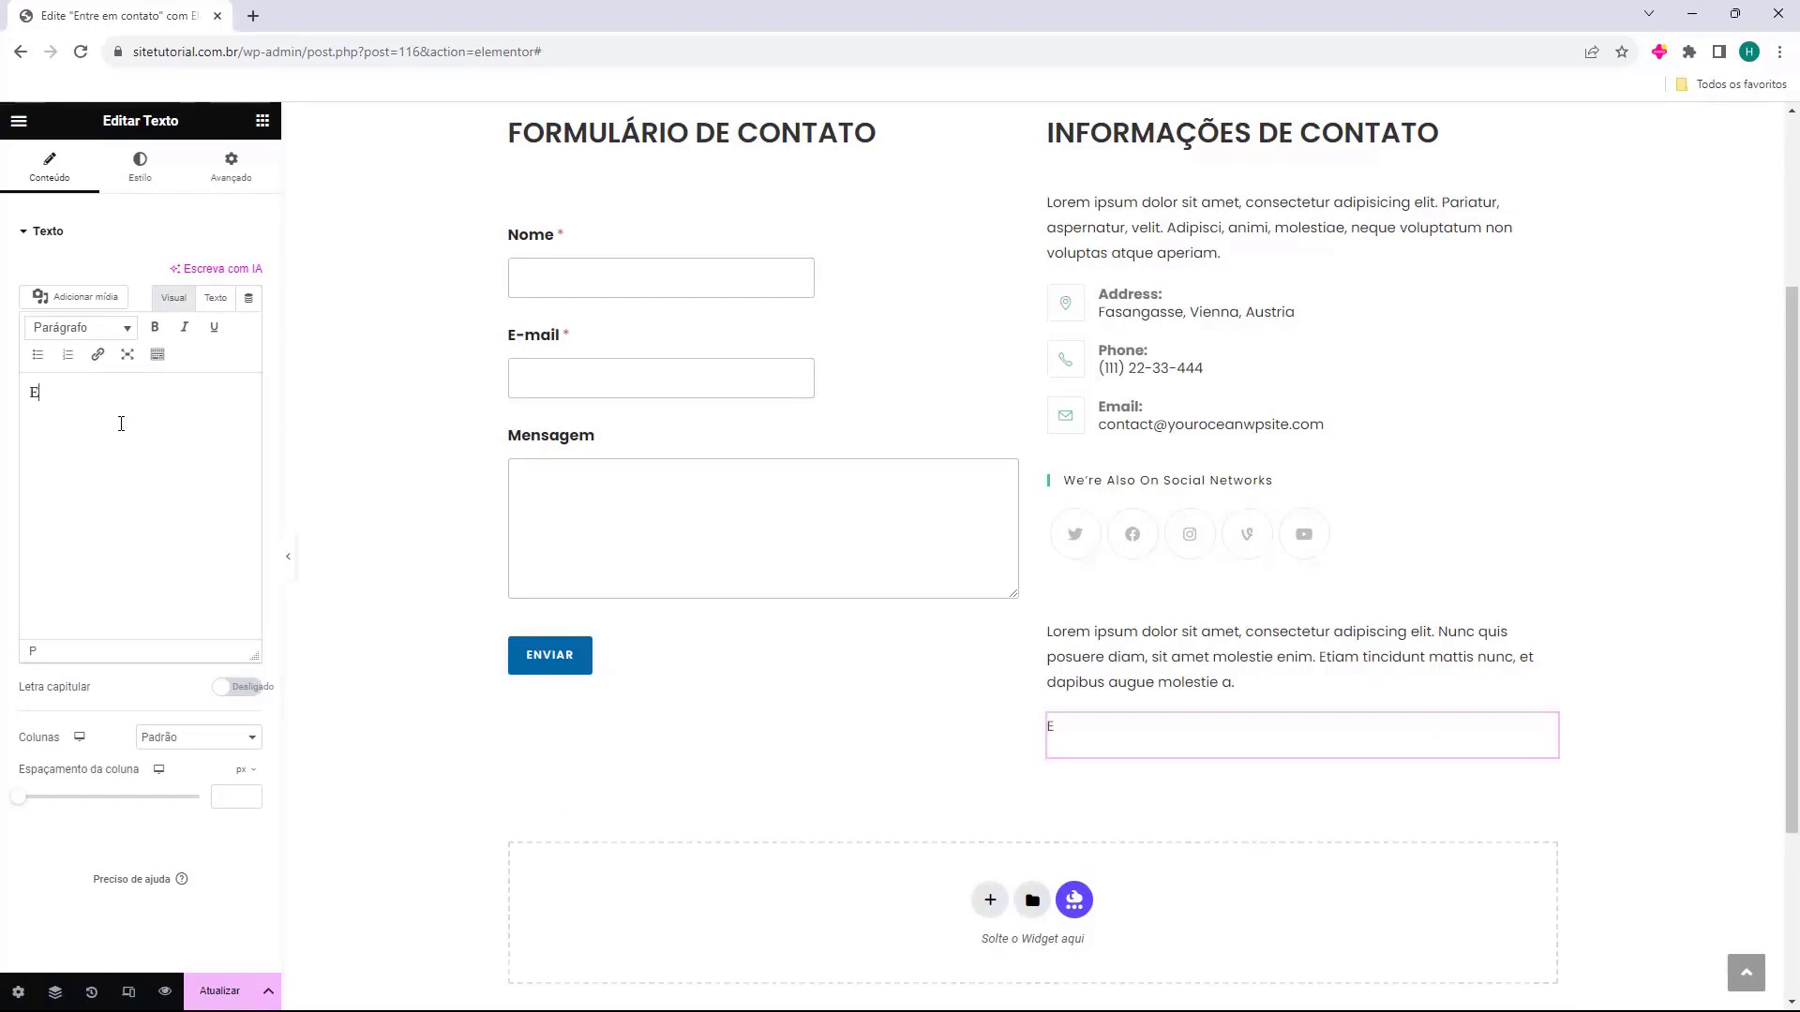
type("ndereço: ")
type("Rua Fernando, 123 - São Paulo, SP")
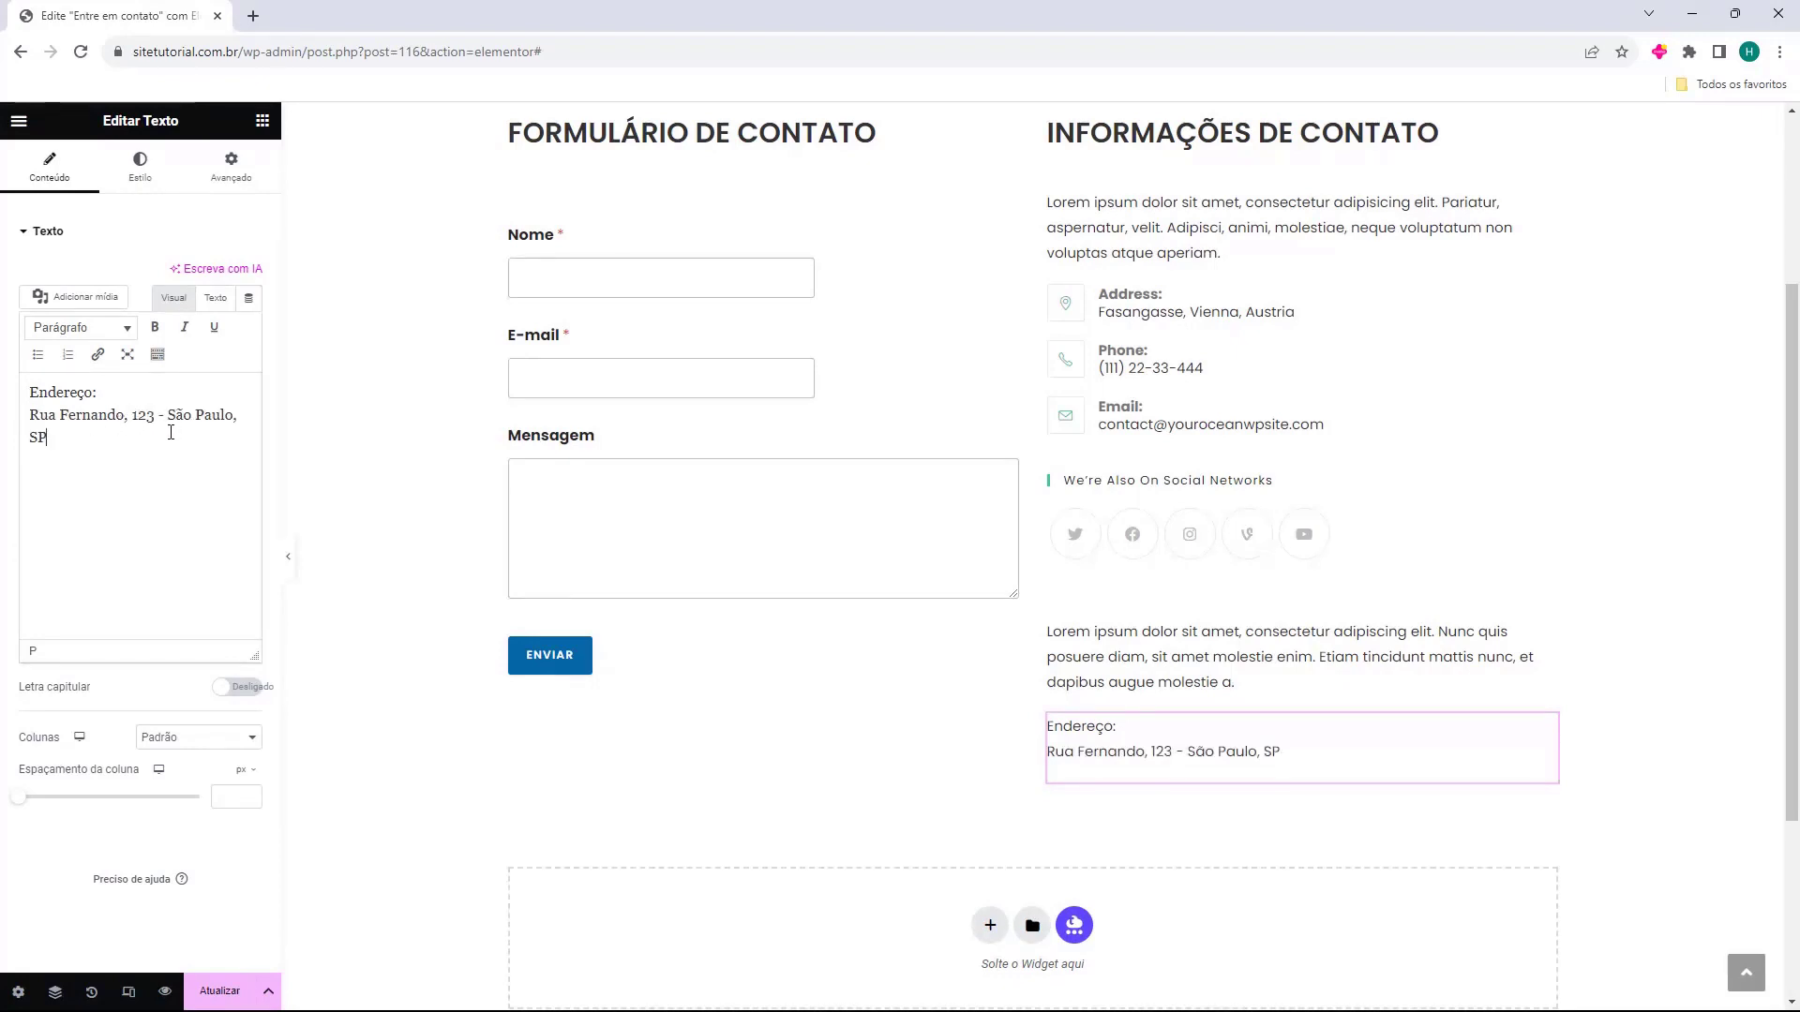
key("Return")
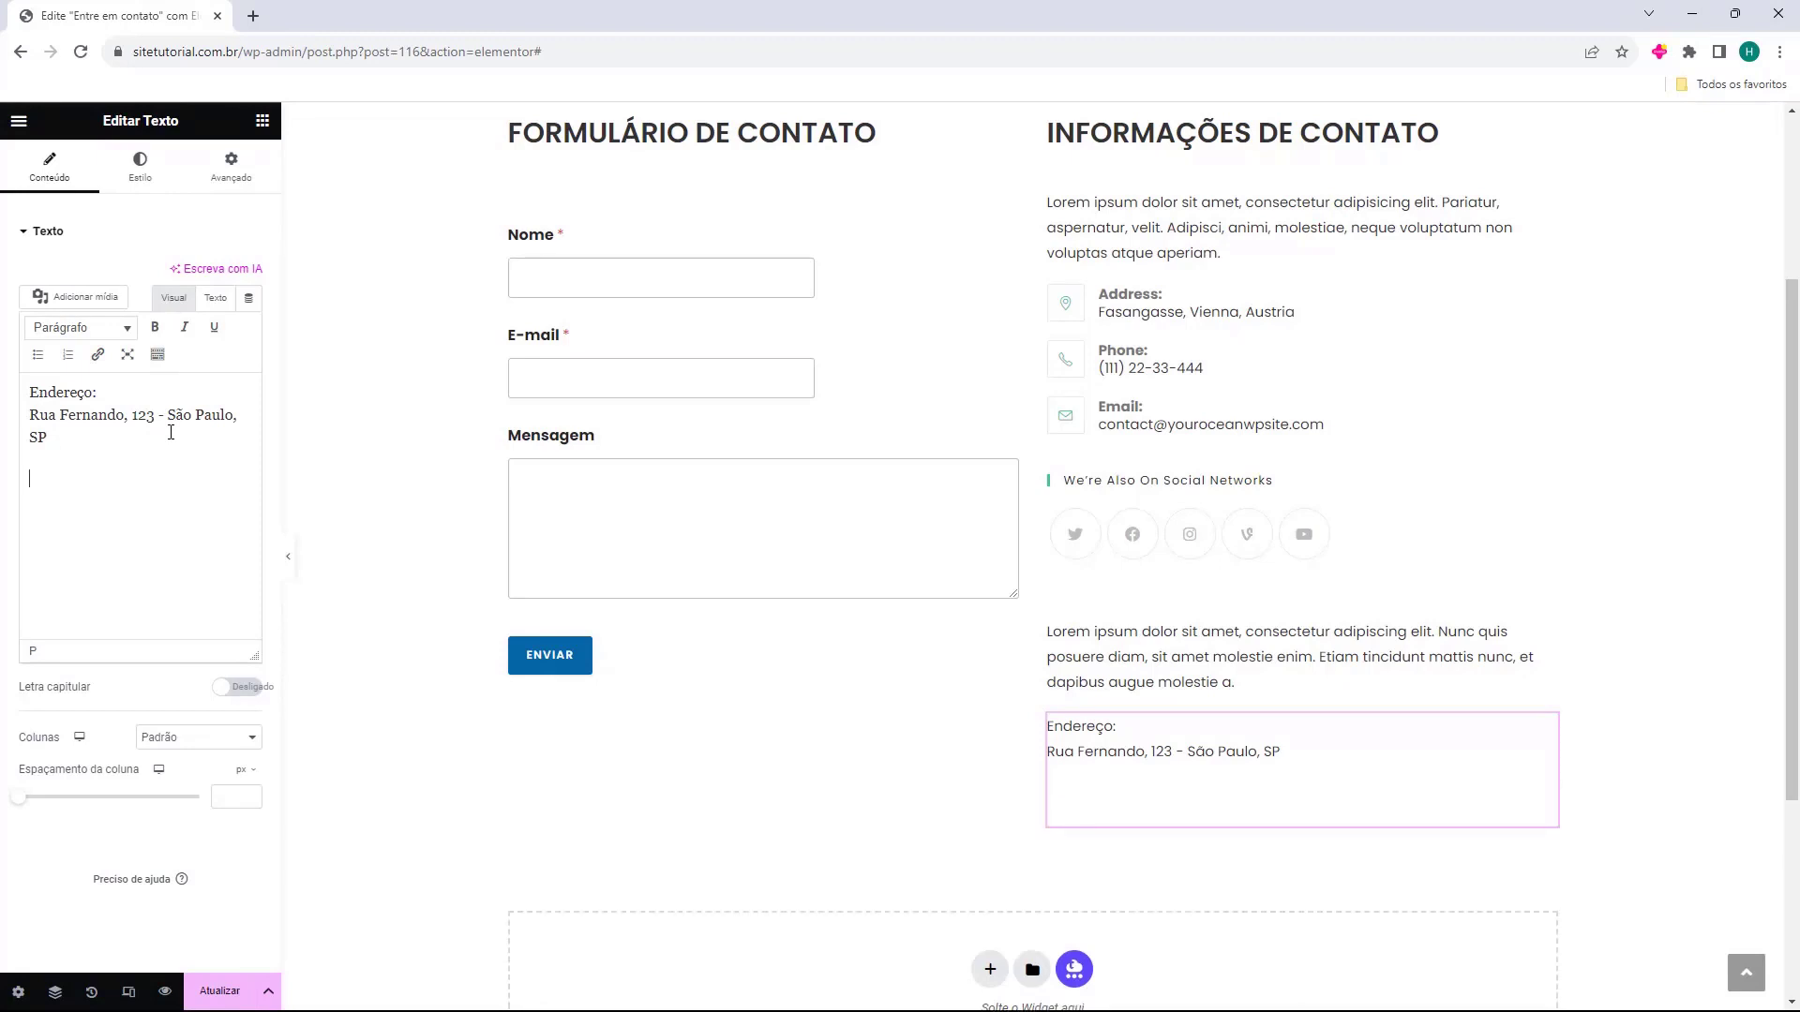
type("Telefone:")
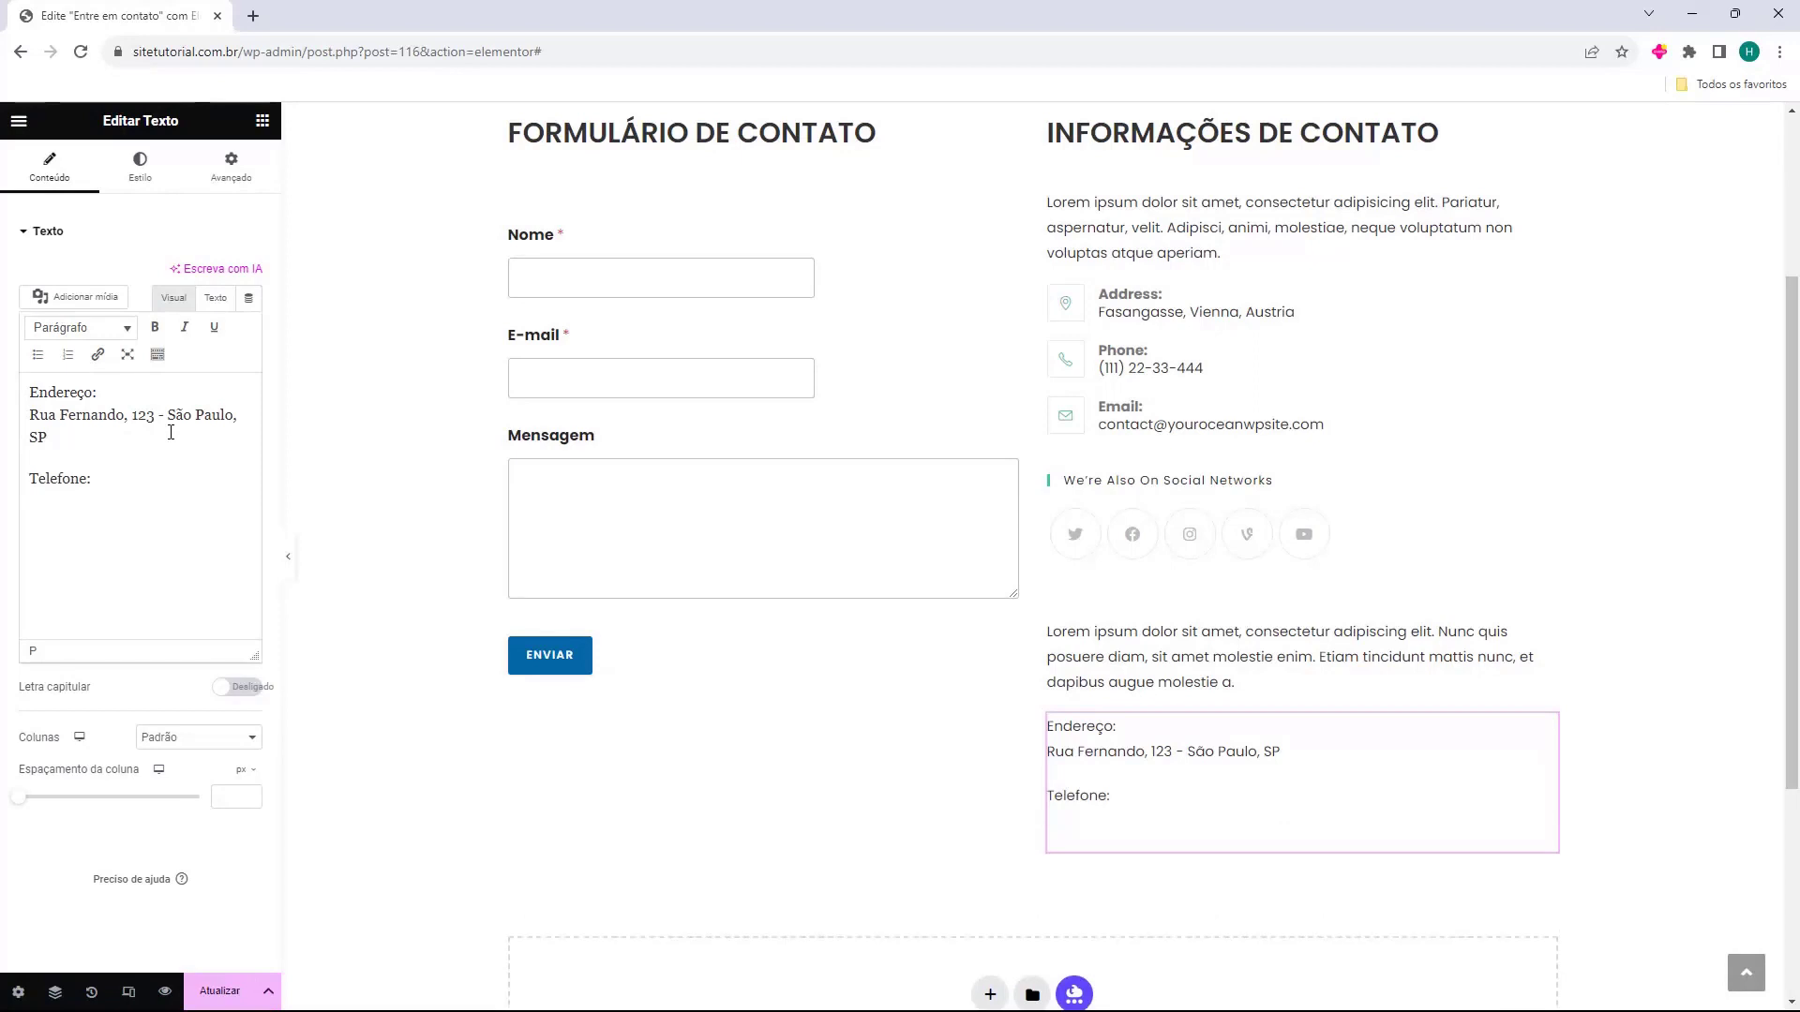
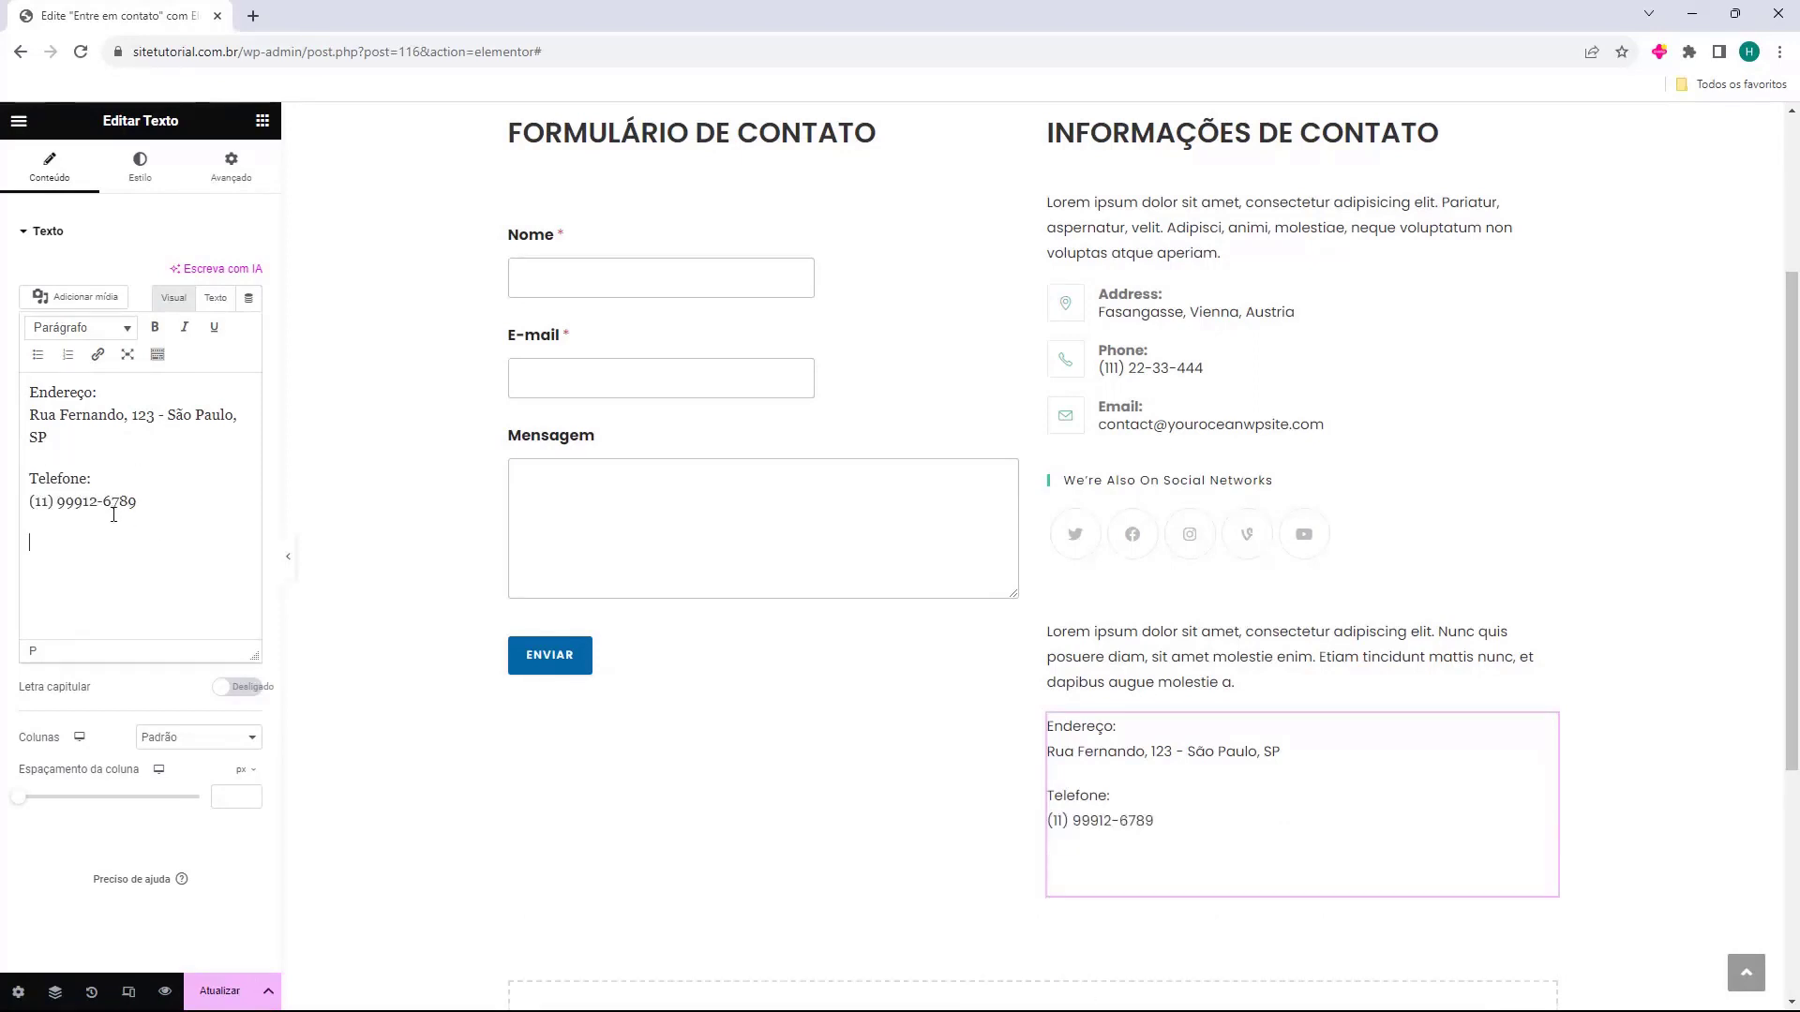
type("E-mail:")
key("Return")
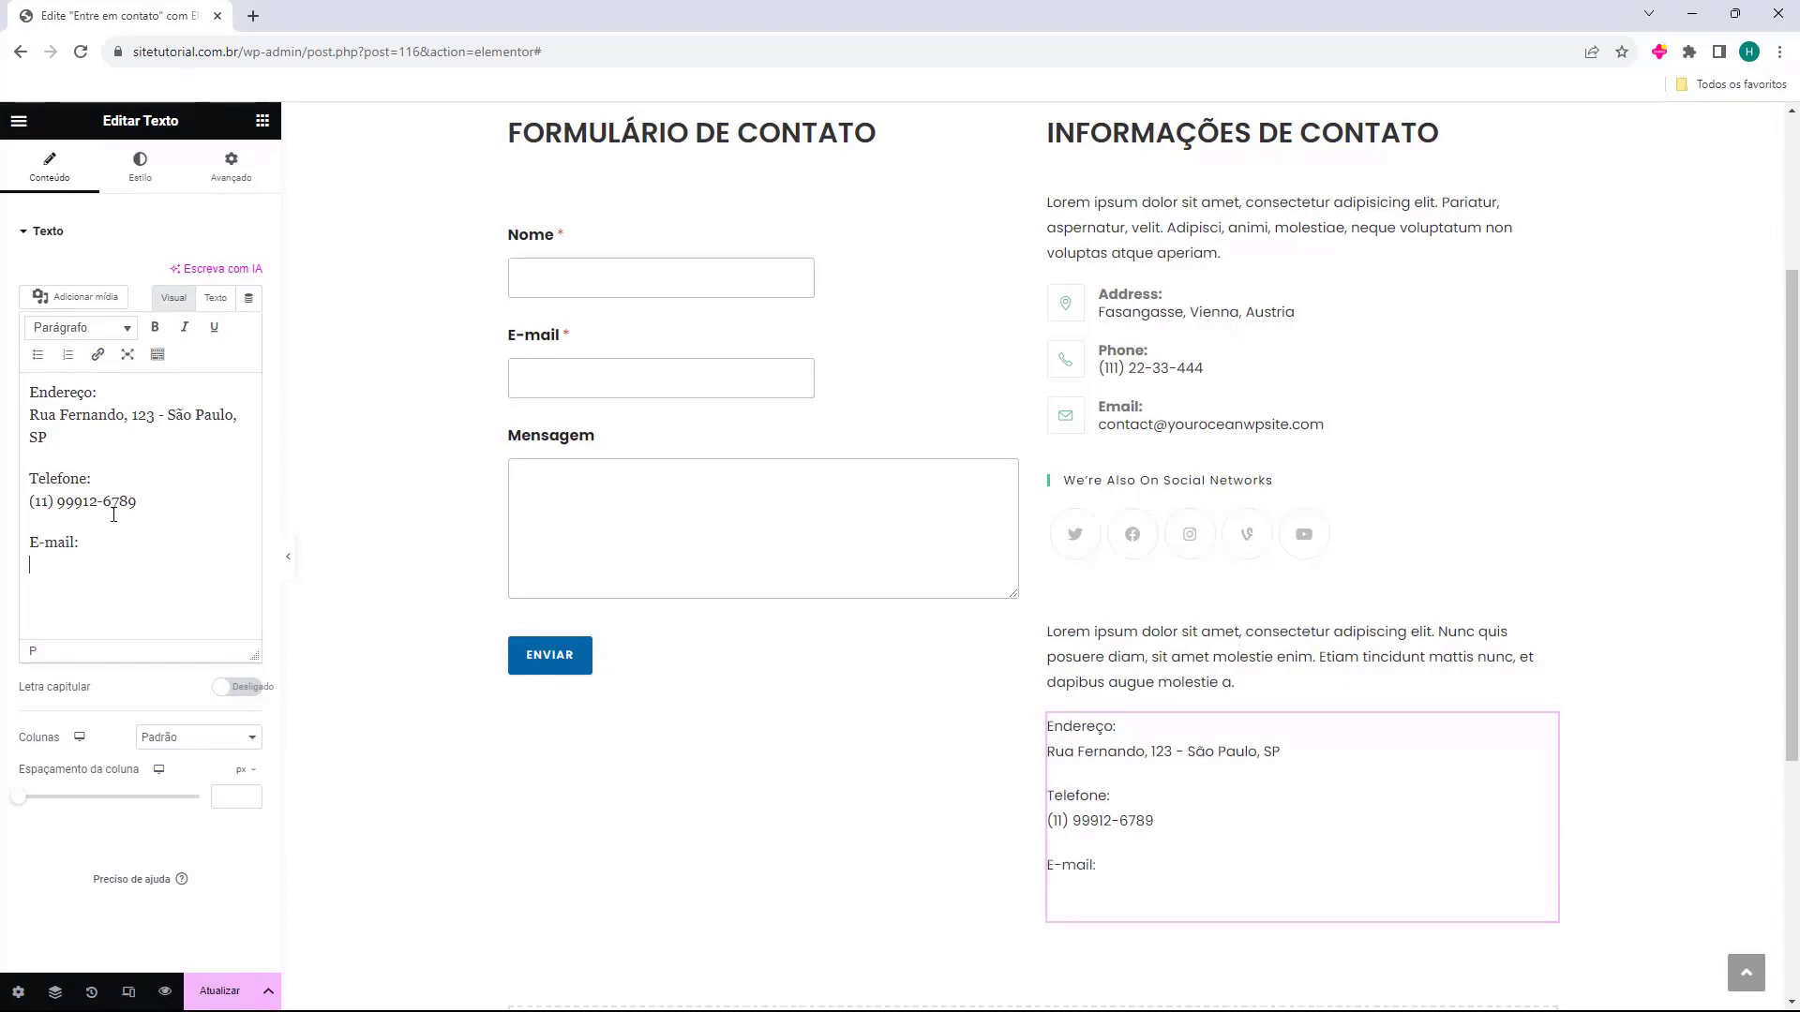
key("ctrl+v")
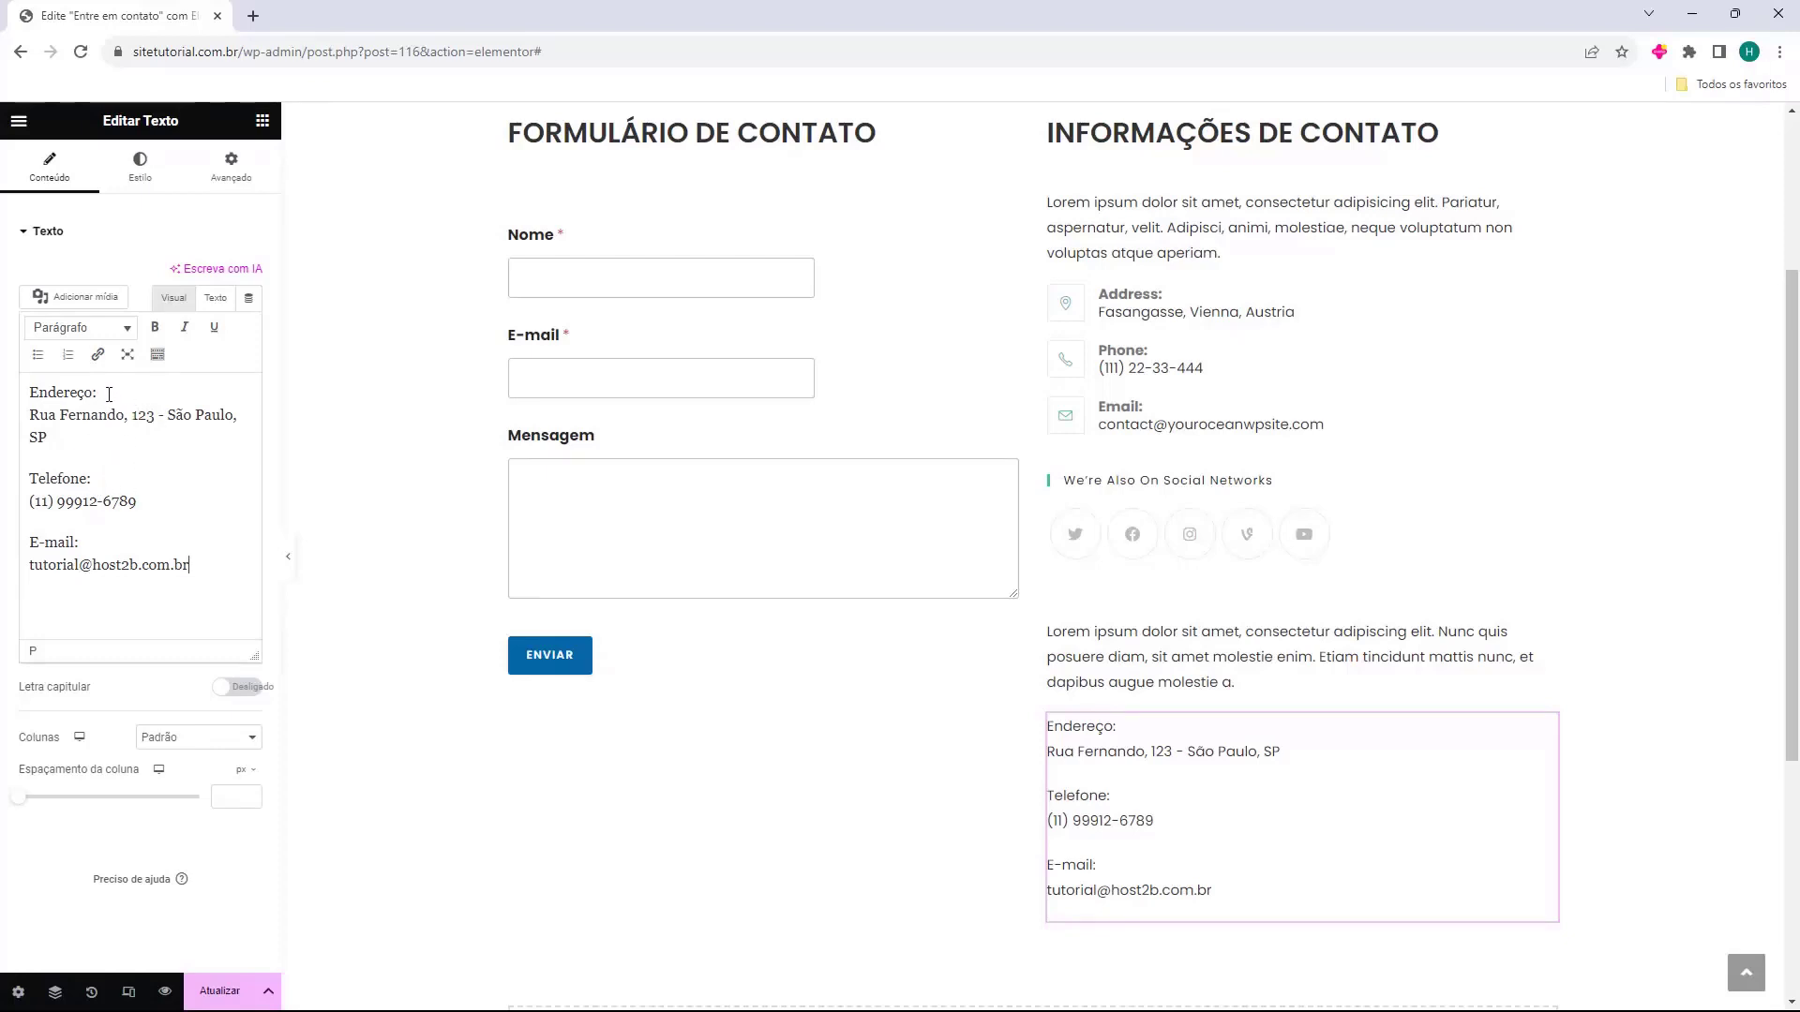
Make the Endereço:, Telefone: and E-mail: labels bold.
left_click_drag(86, 391, 30, 390)
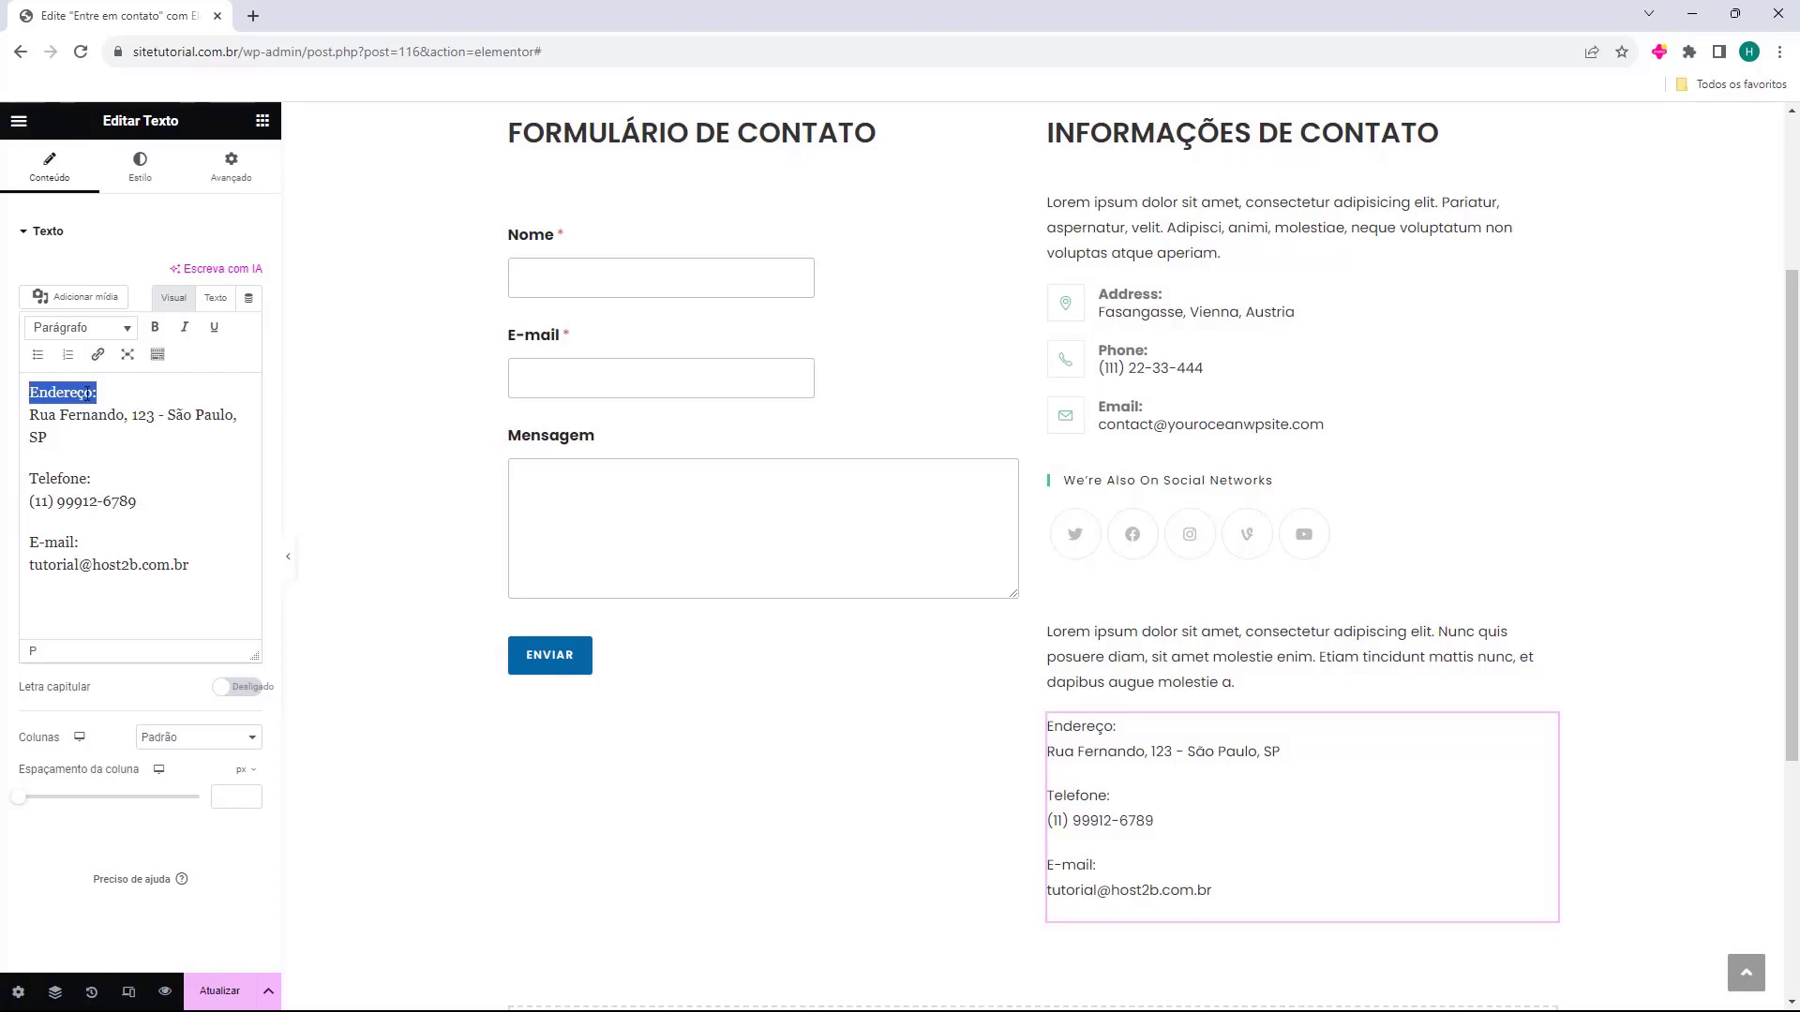
left_click(156, 330)
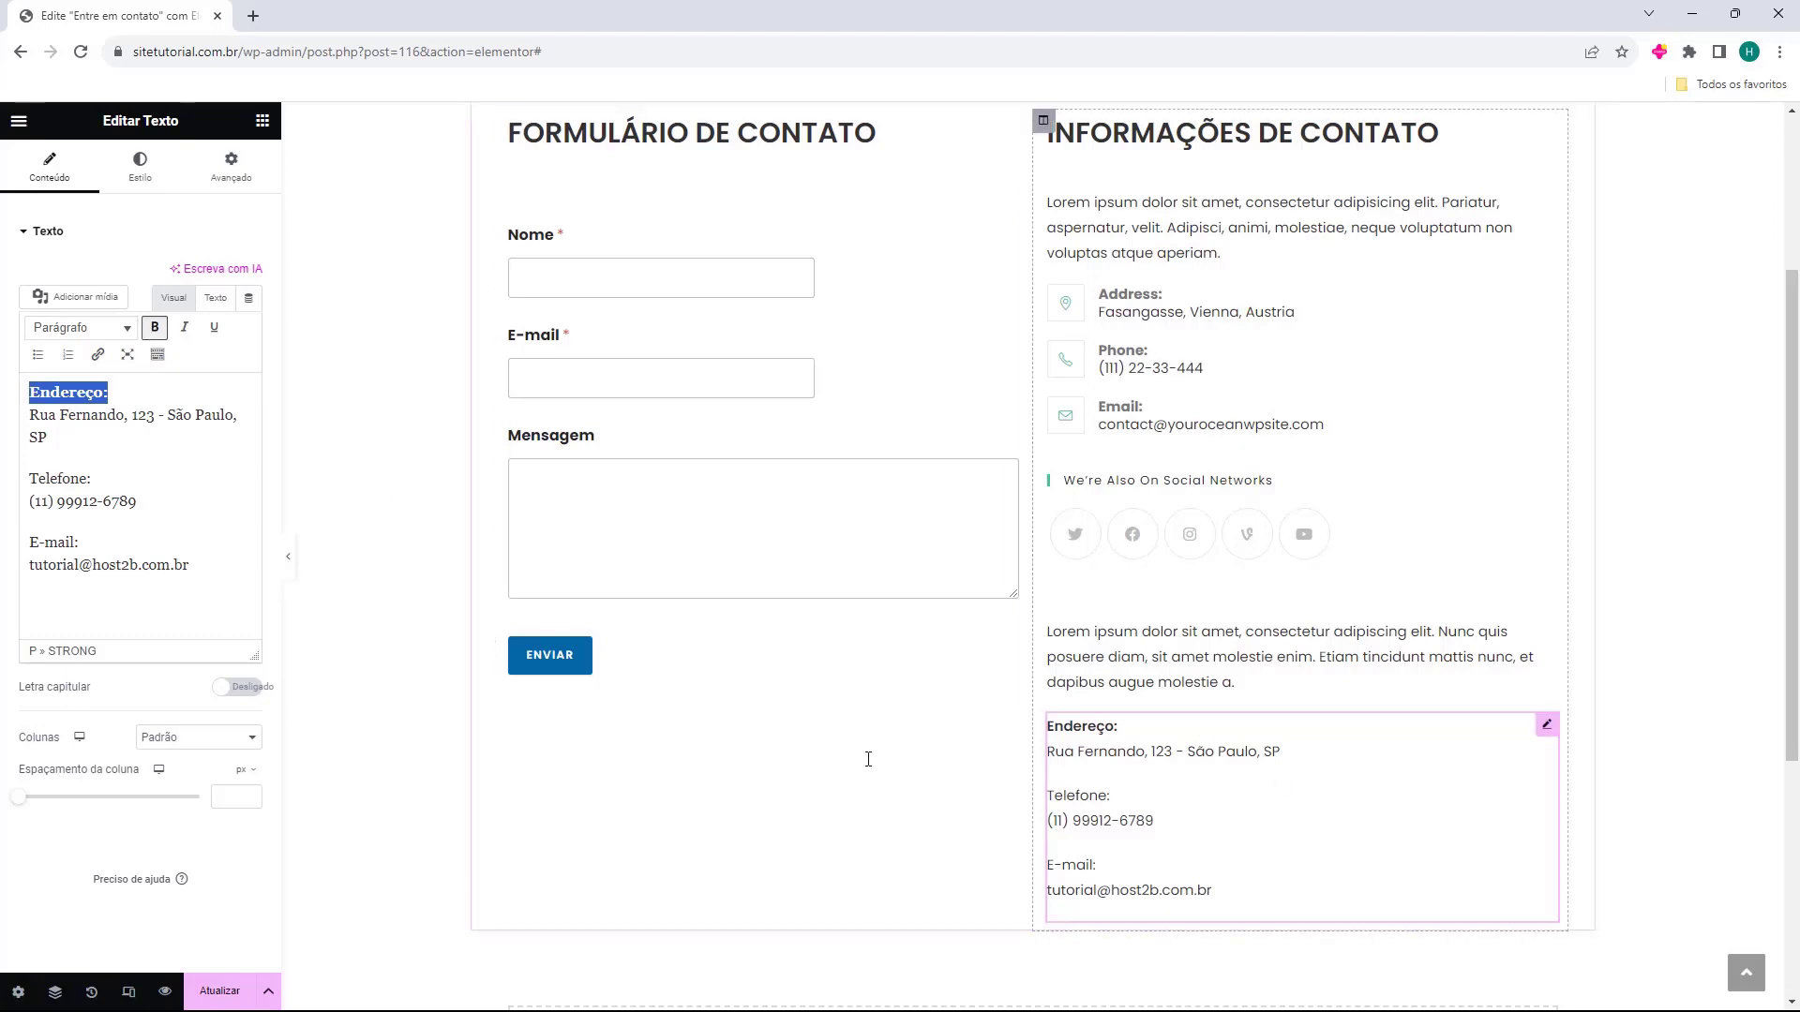
left_click_drag(91, 479, 26, 482)
left_click(156, 328)
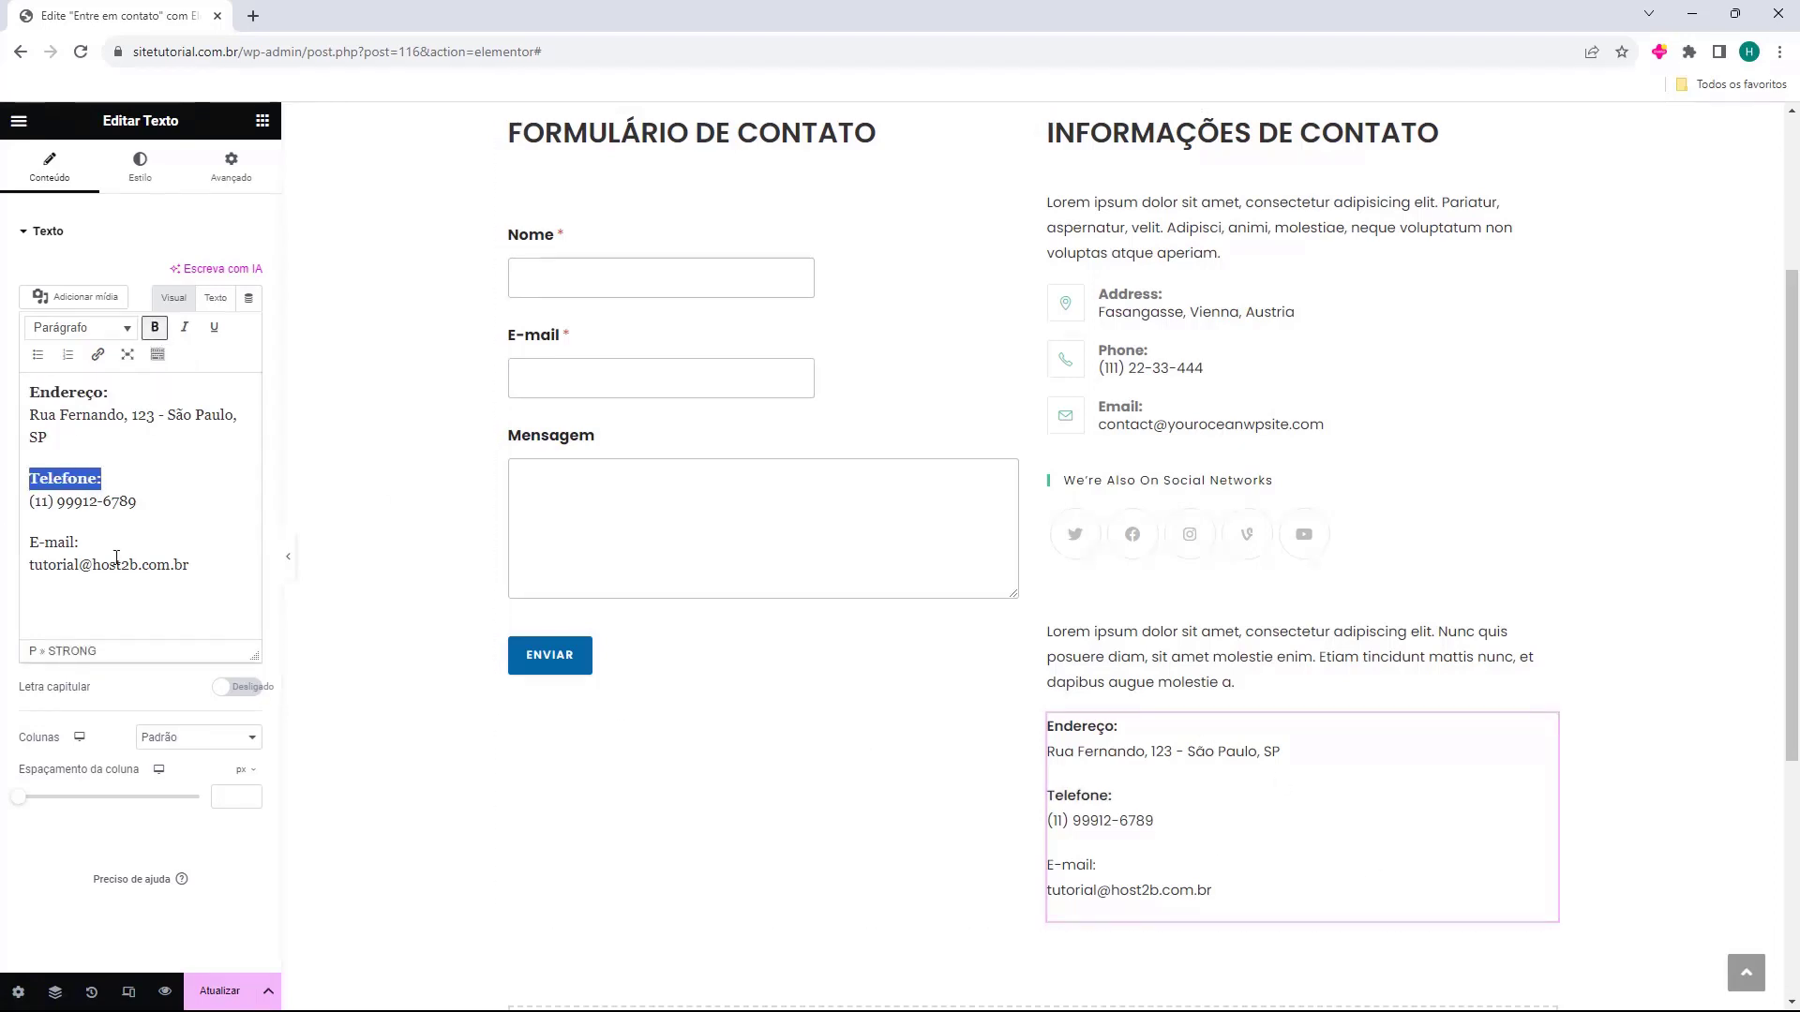
left_click_drag(103, 537, 29, 543)
left_click(155, 329)
left_click(58, 580)
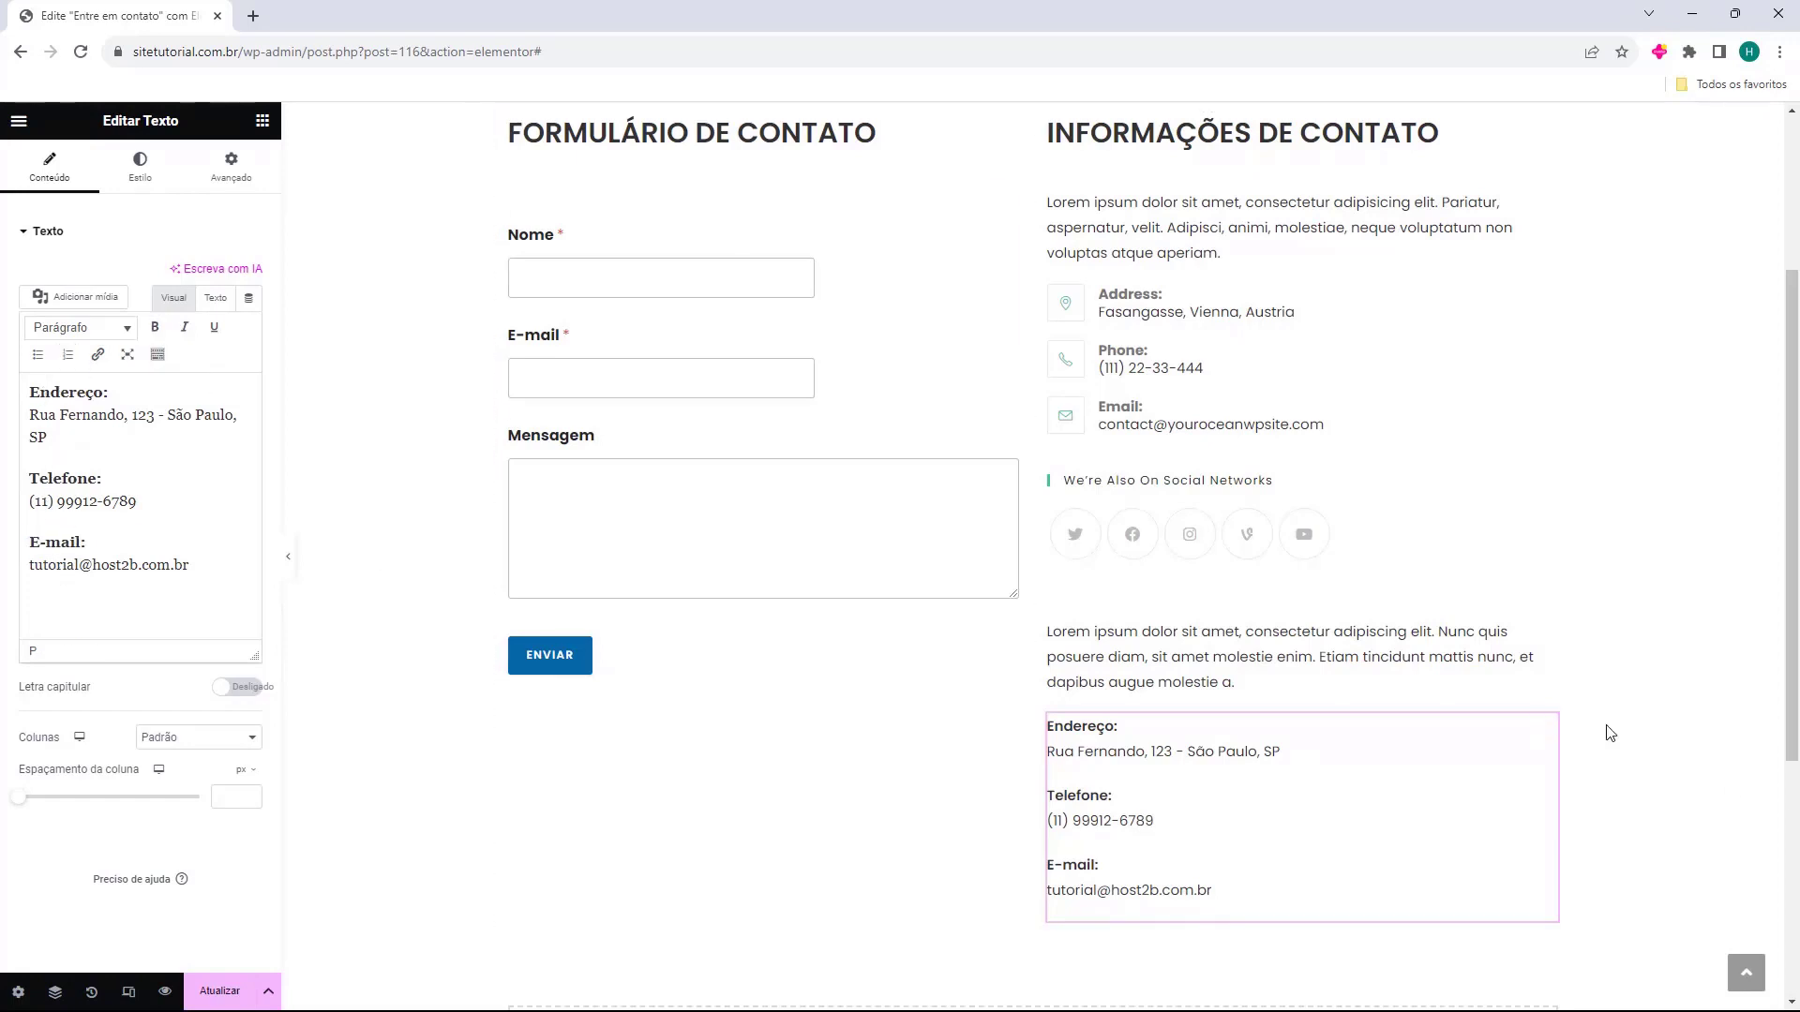
Add a Social Icons widget below the contact details text.
scroll(1238, 562, "down", 2)
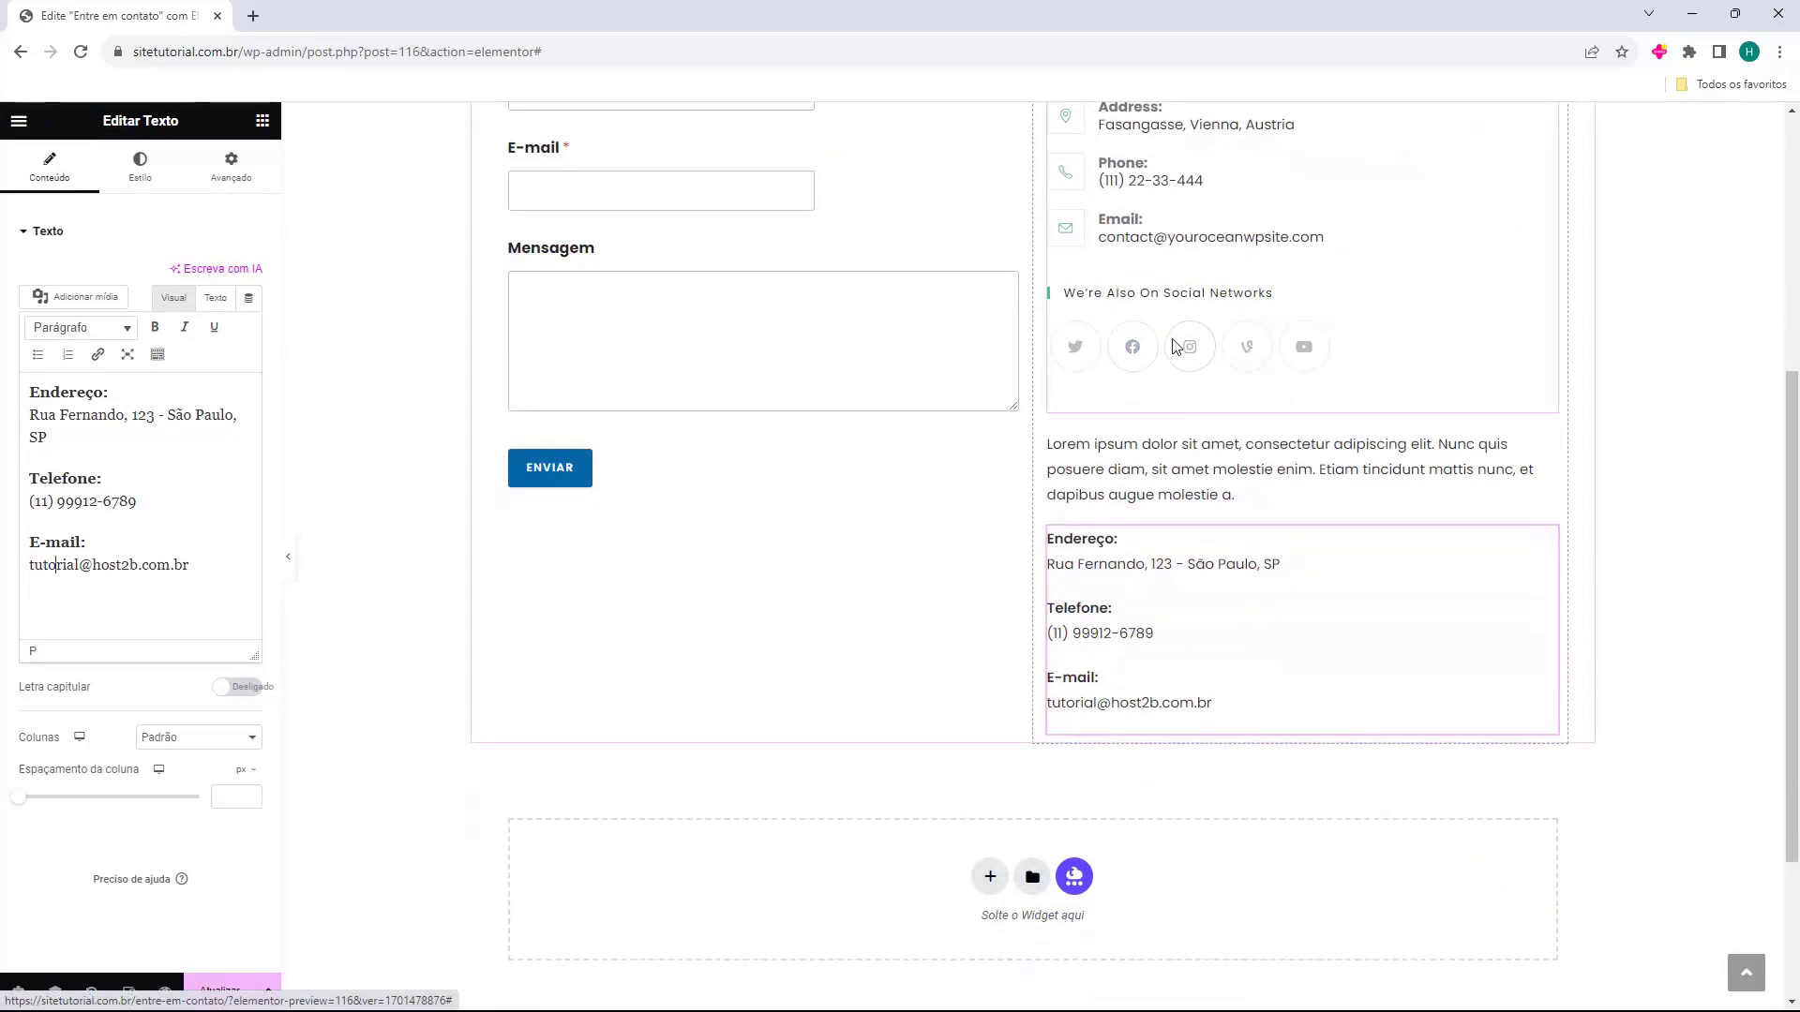
left_click(265, 124)
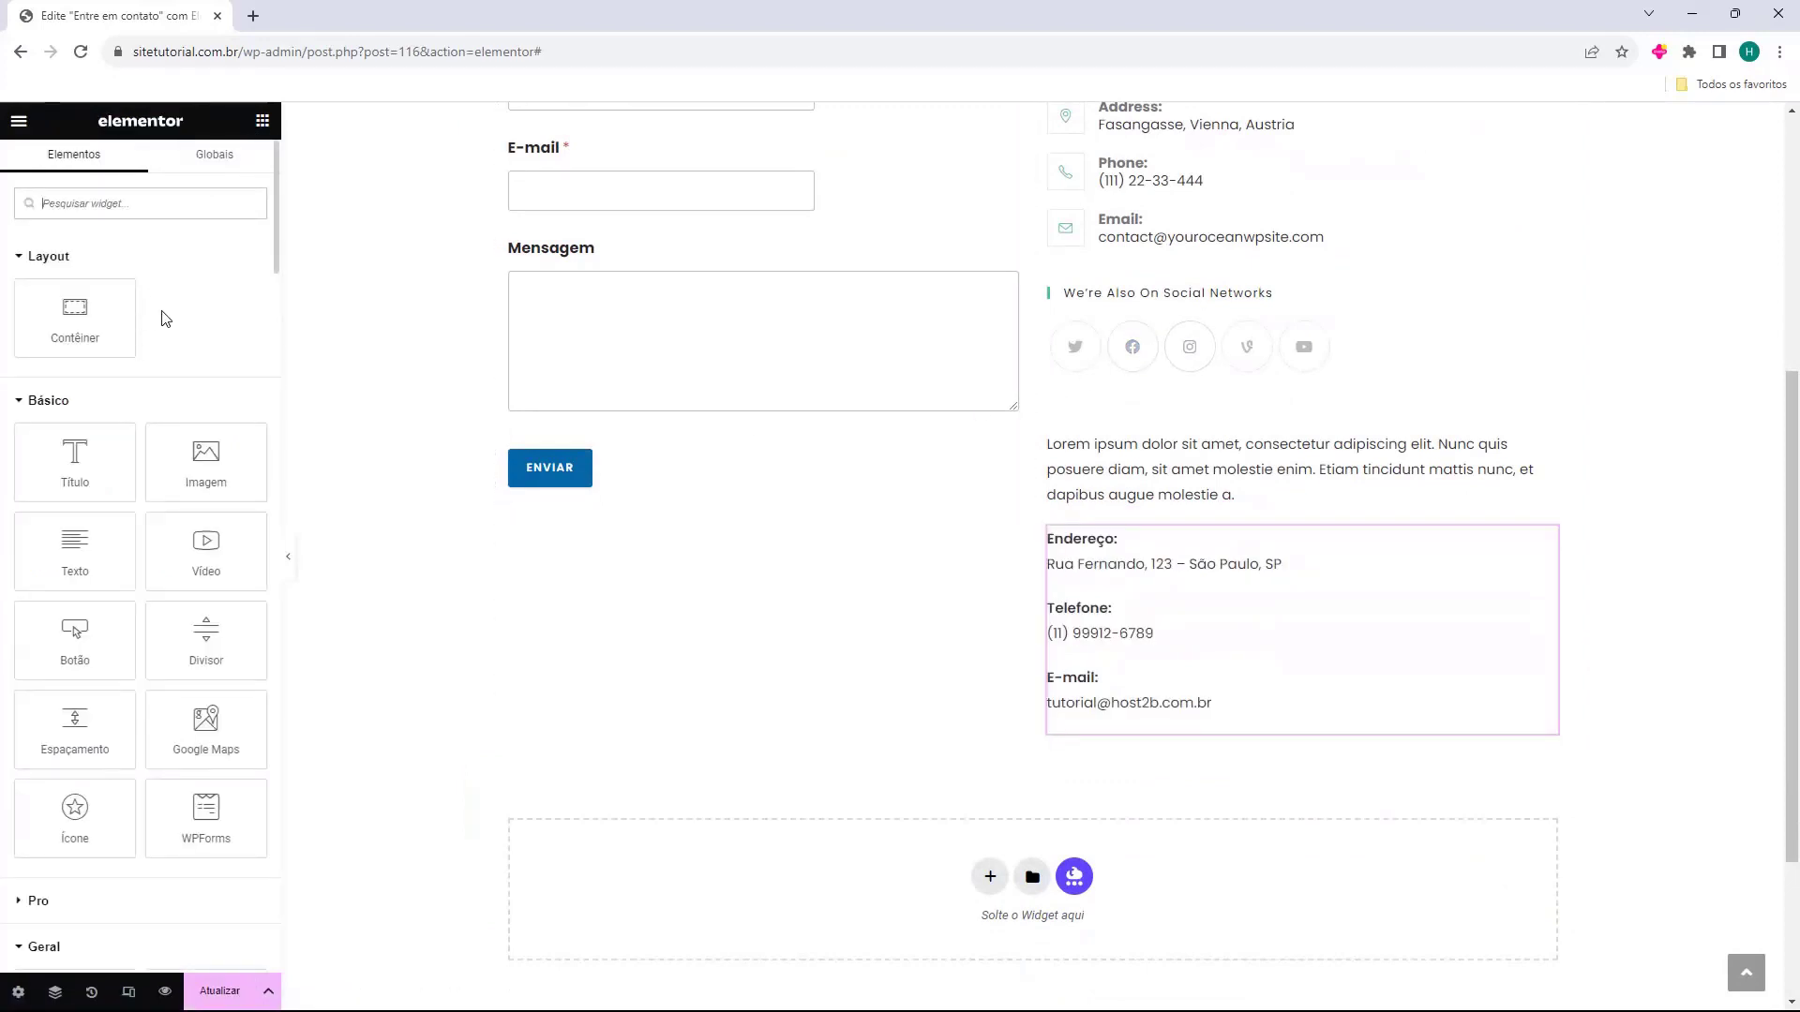
scroll(162, 318, "down", 8)
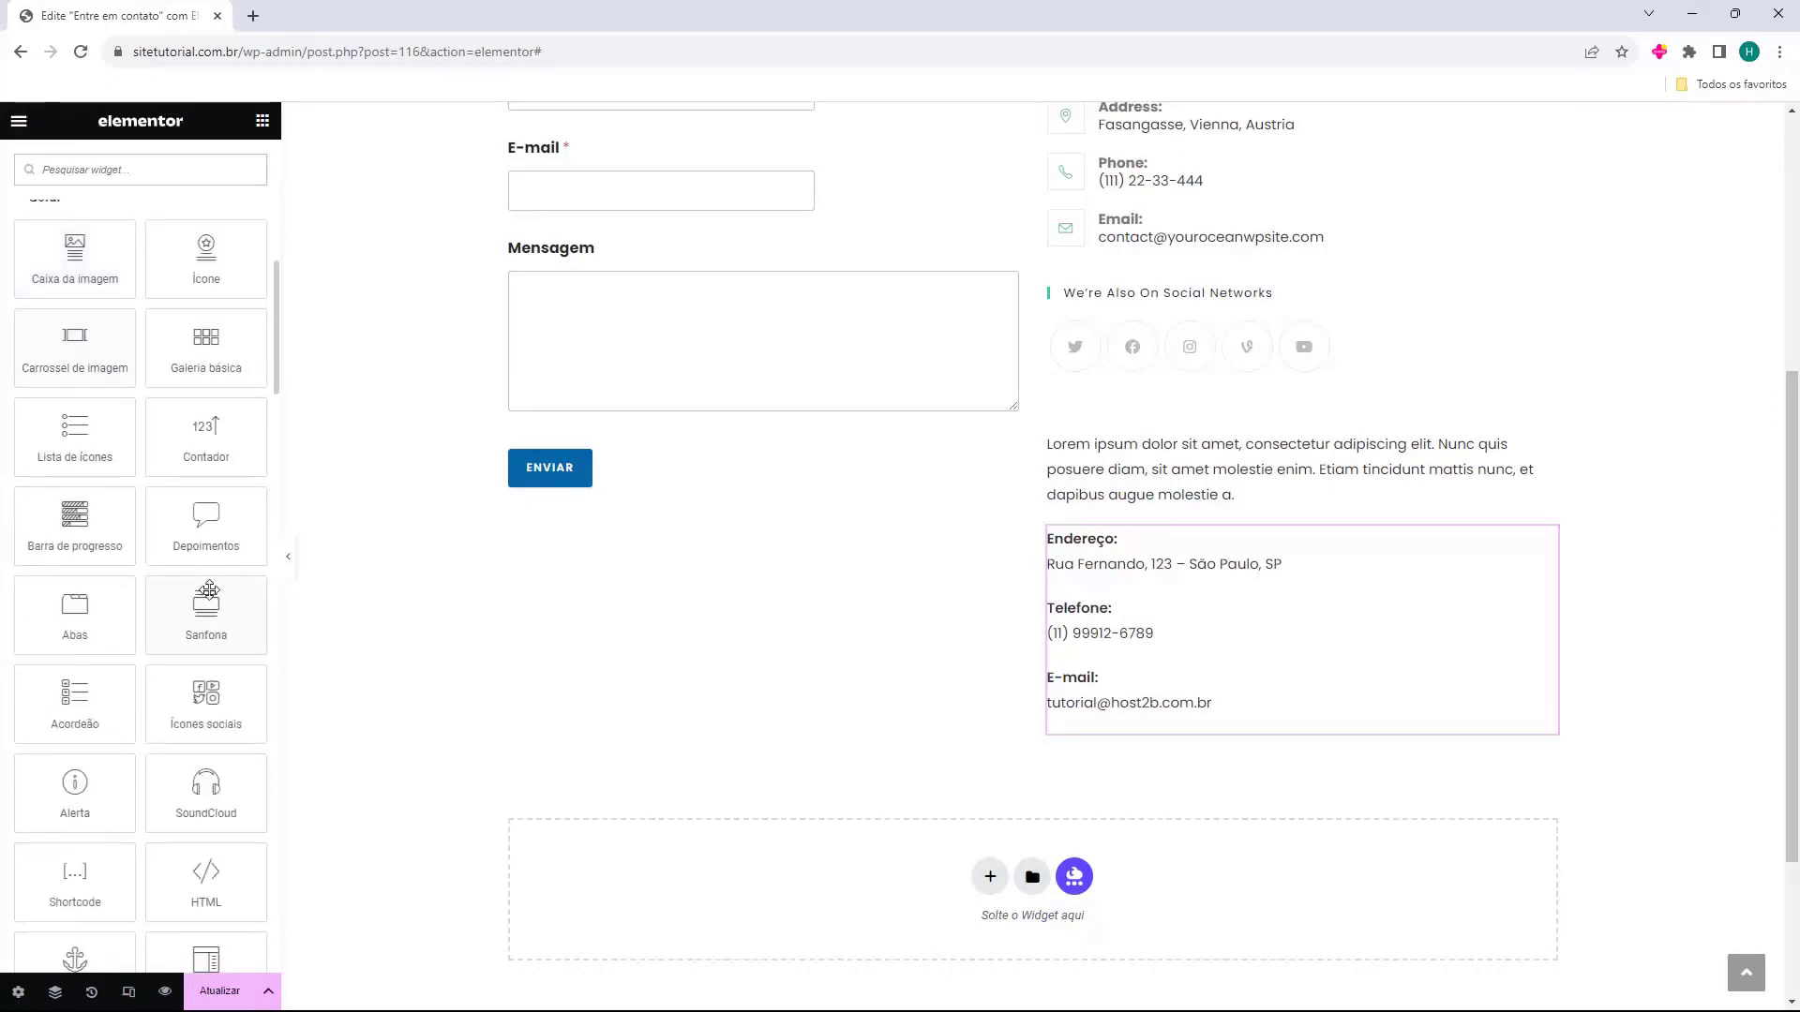
left_click_drag(202, 699, 1109, 731)
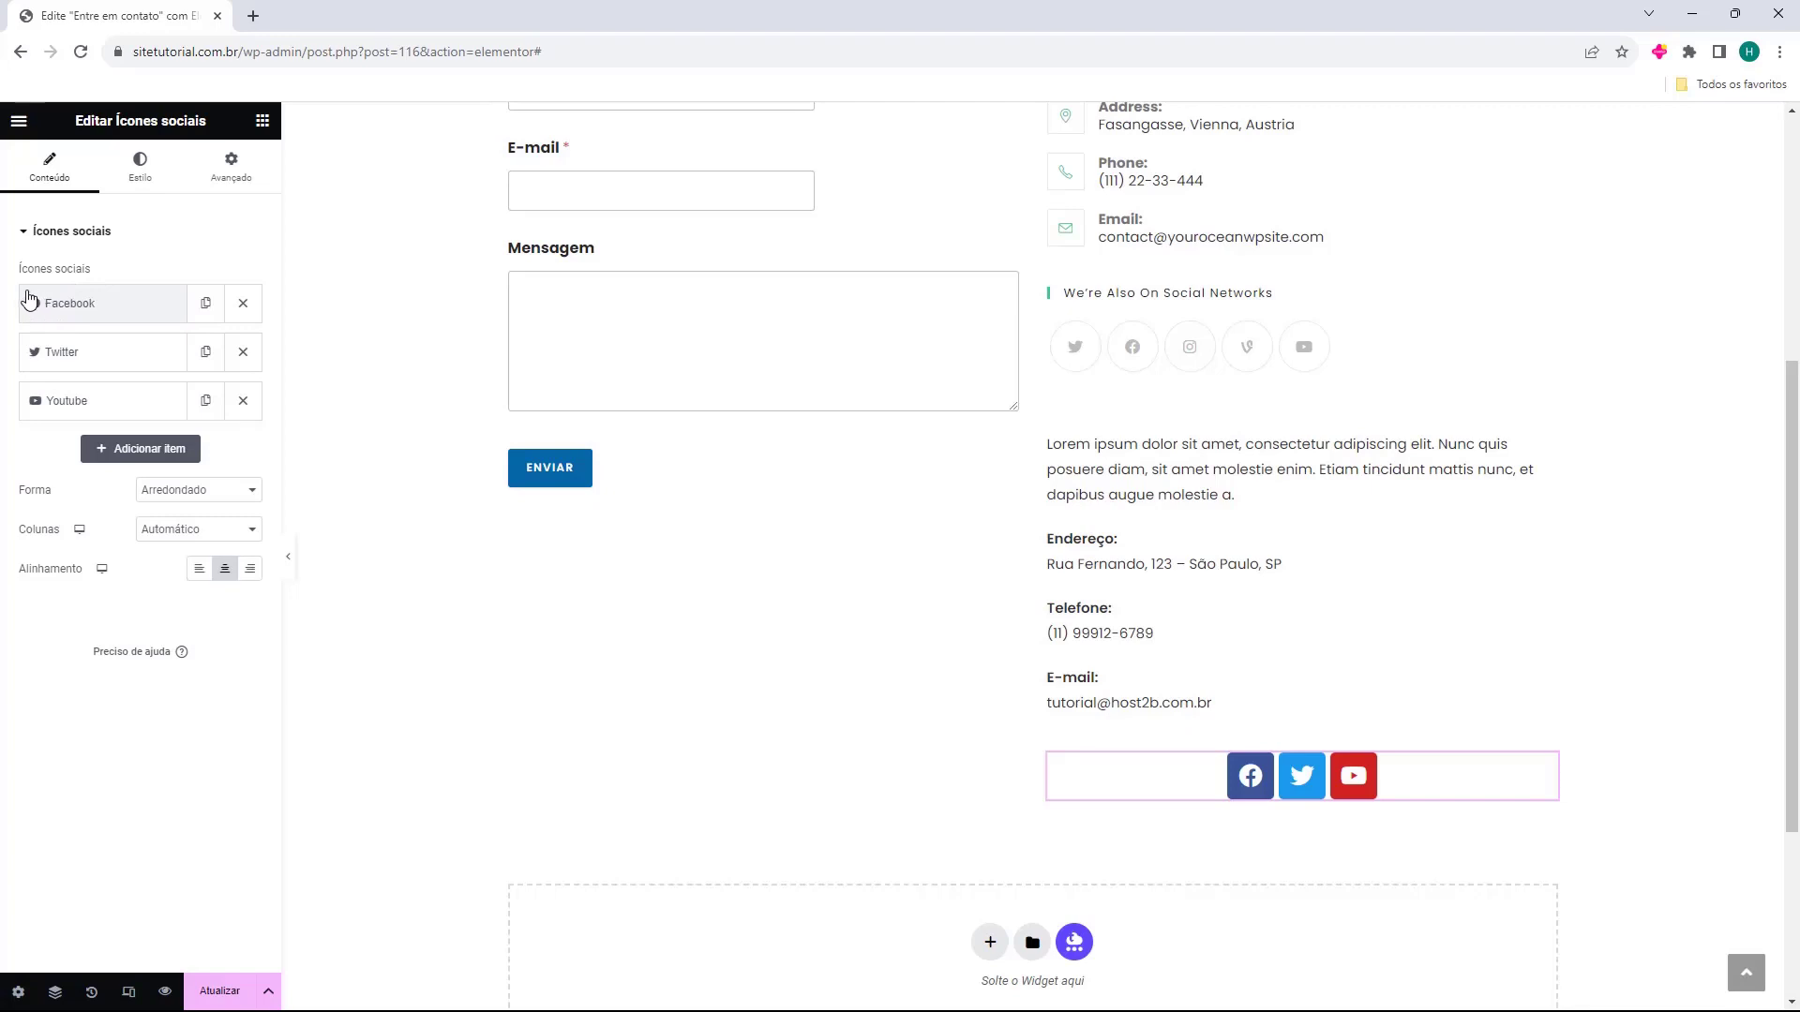
Review the Facebook, Twitter and Youtube items and add Instagram as a fourth icon.
left_click_drag(21, 266, 101, 274)
left_click(103, 281)
left_click(42, 302)
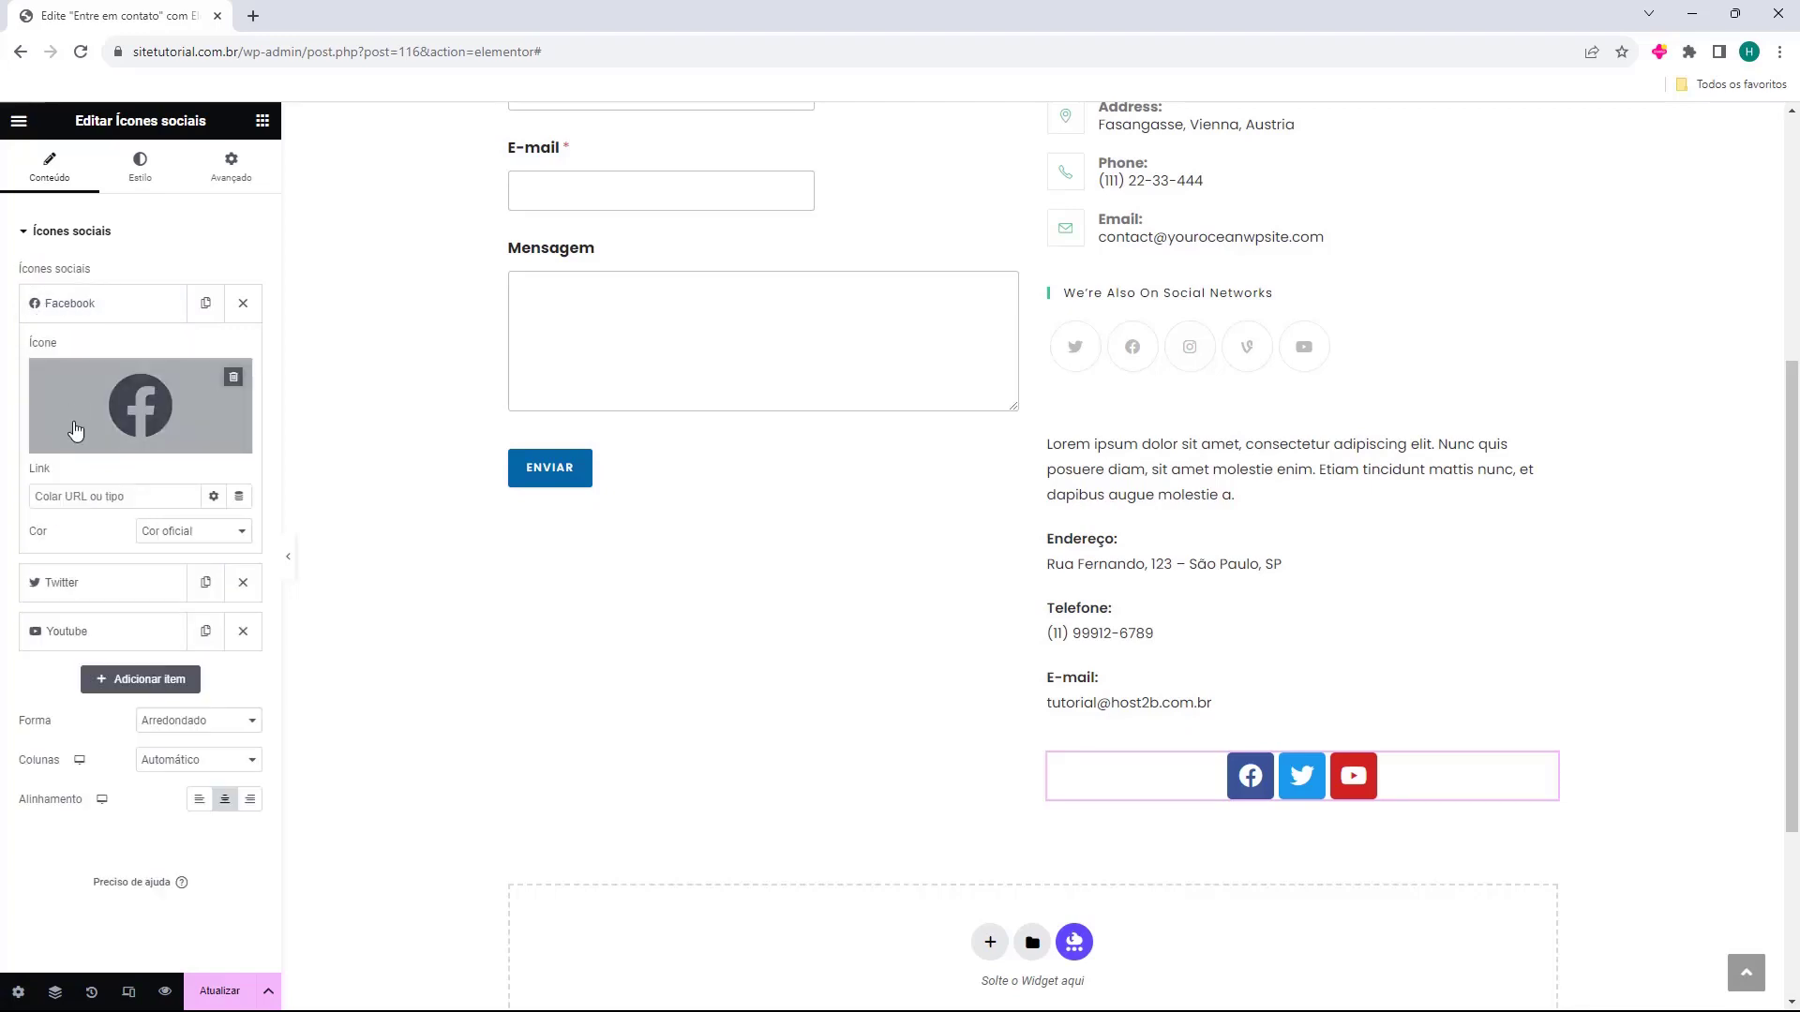
left_click(83, 582)
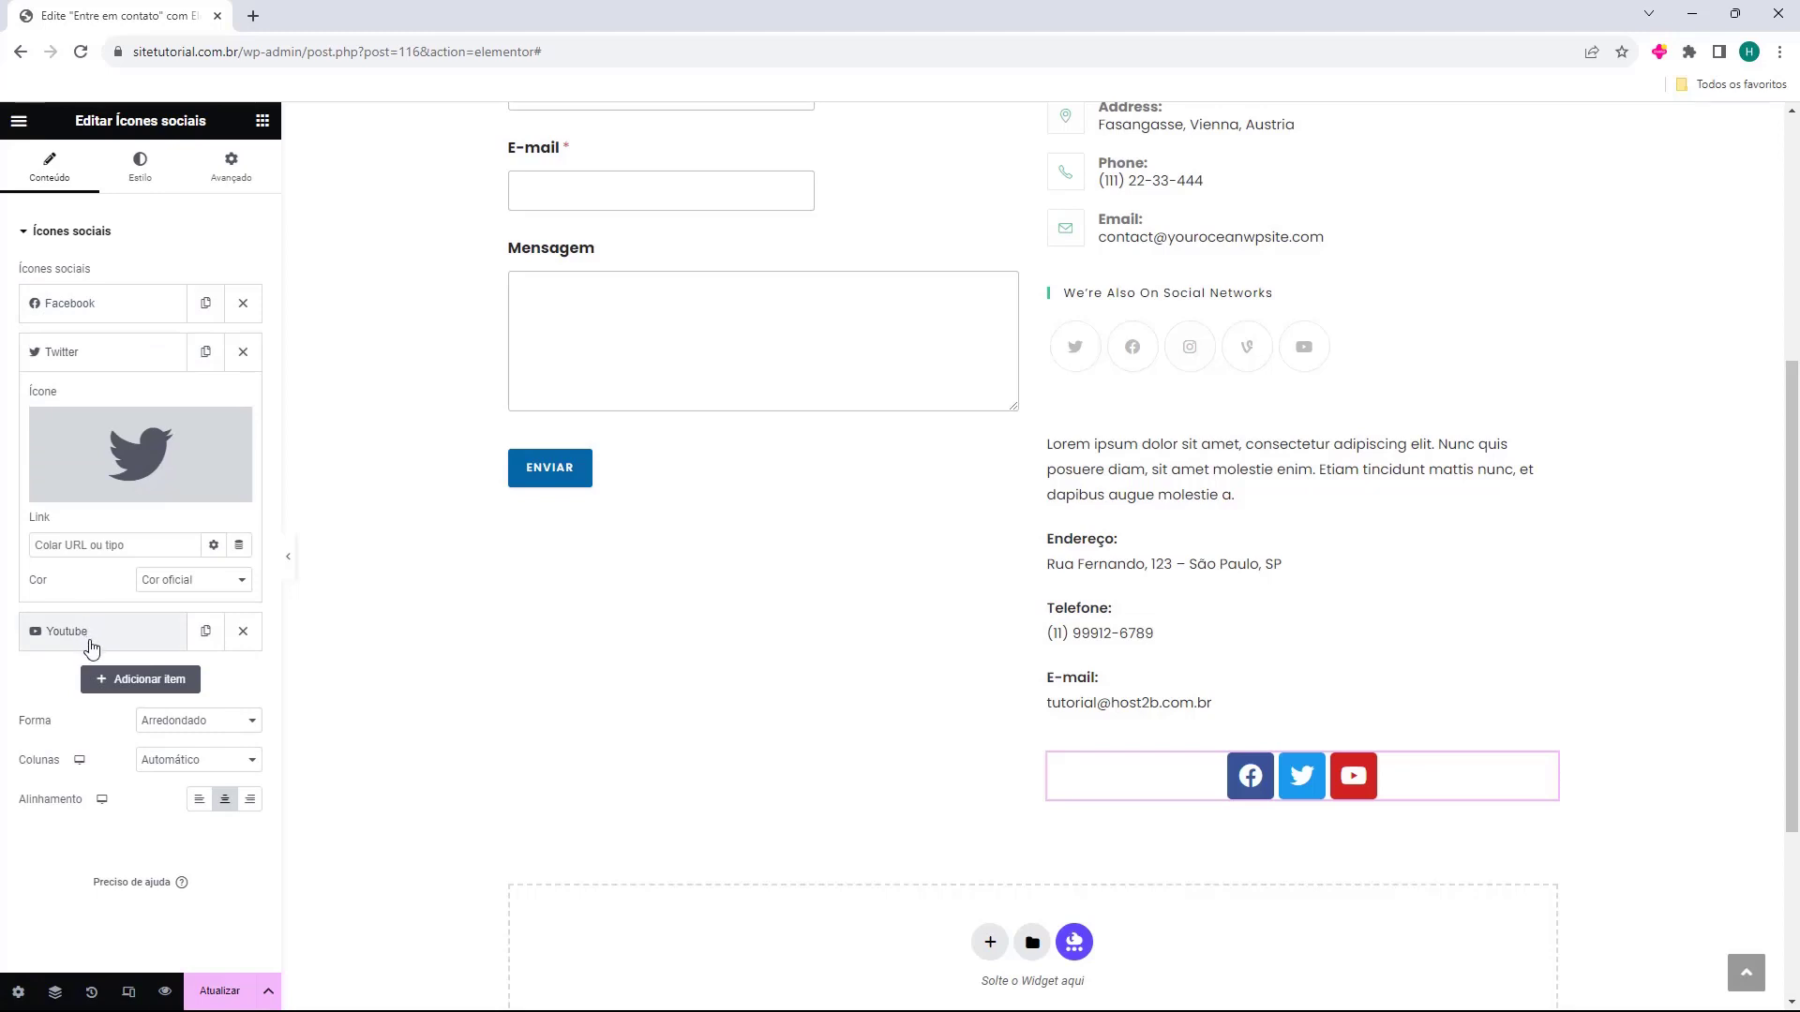
left_click(90, 641)
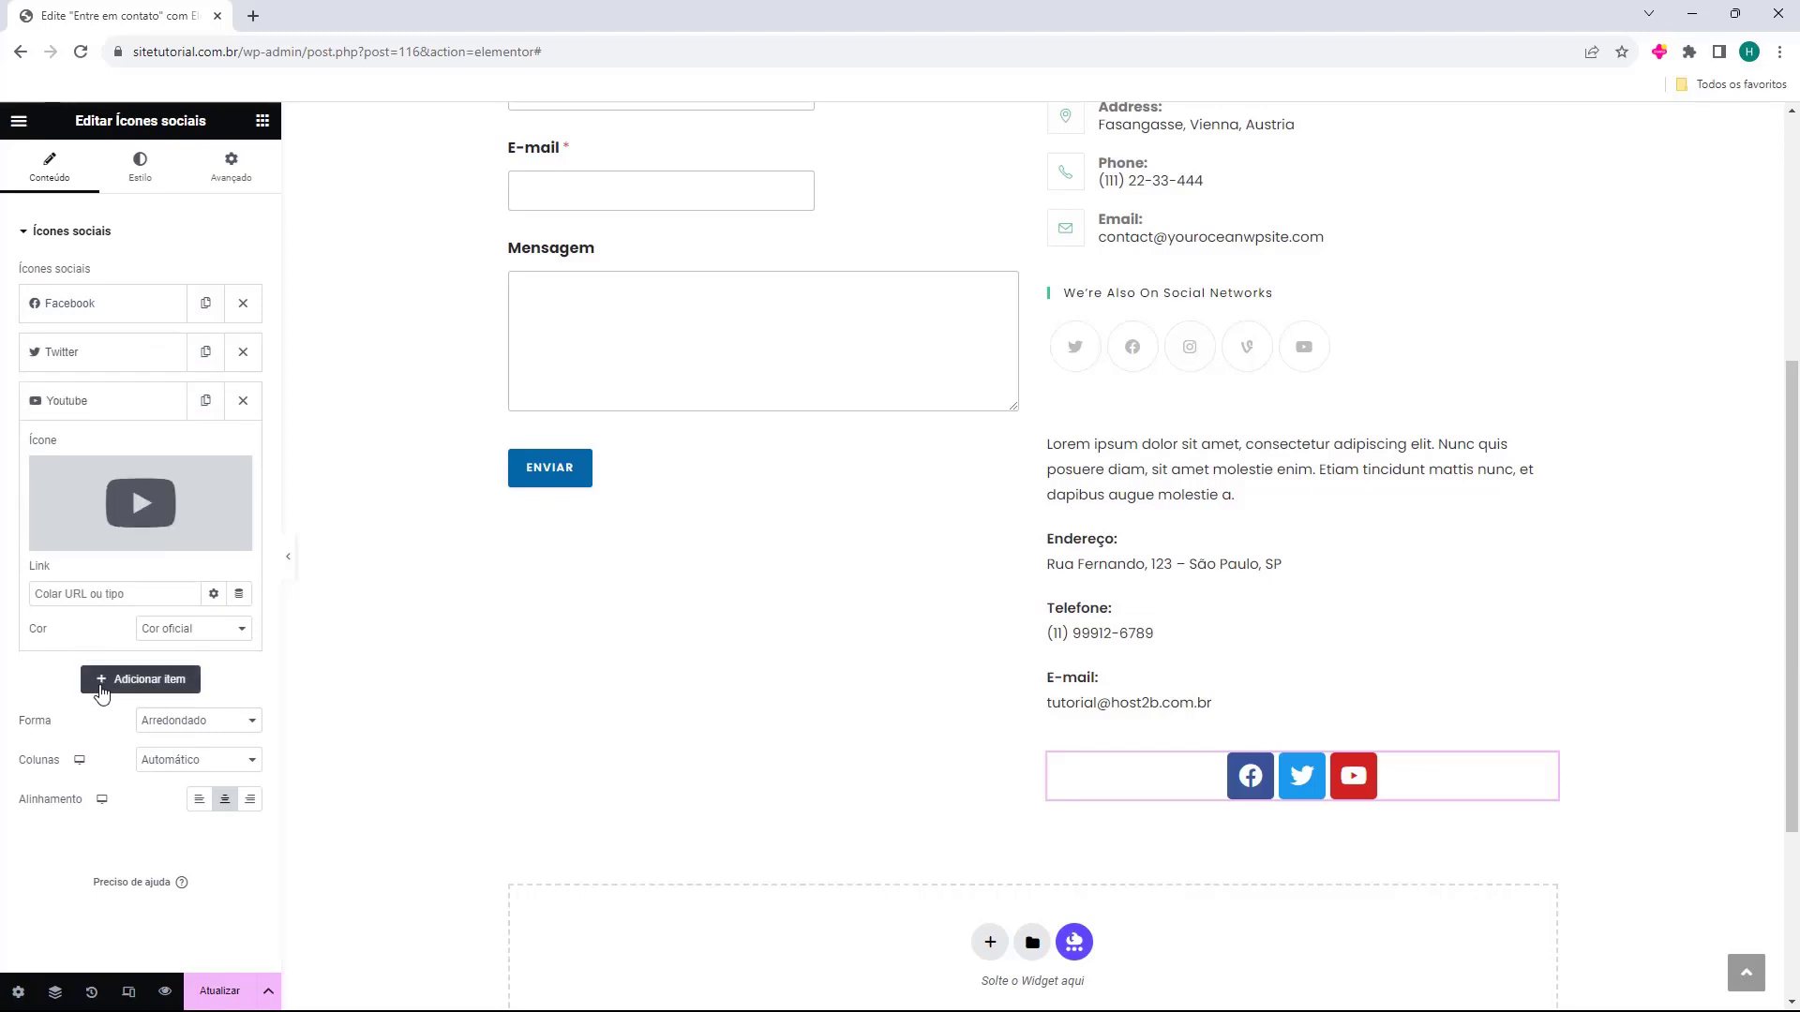
left_click(101, 683)
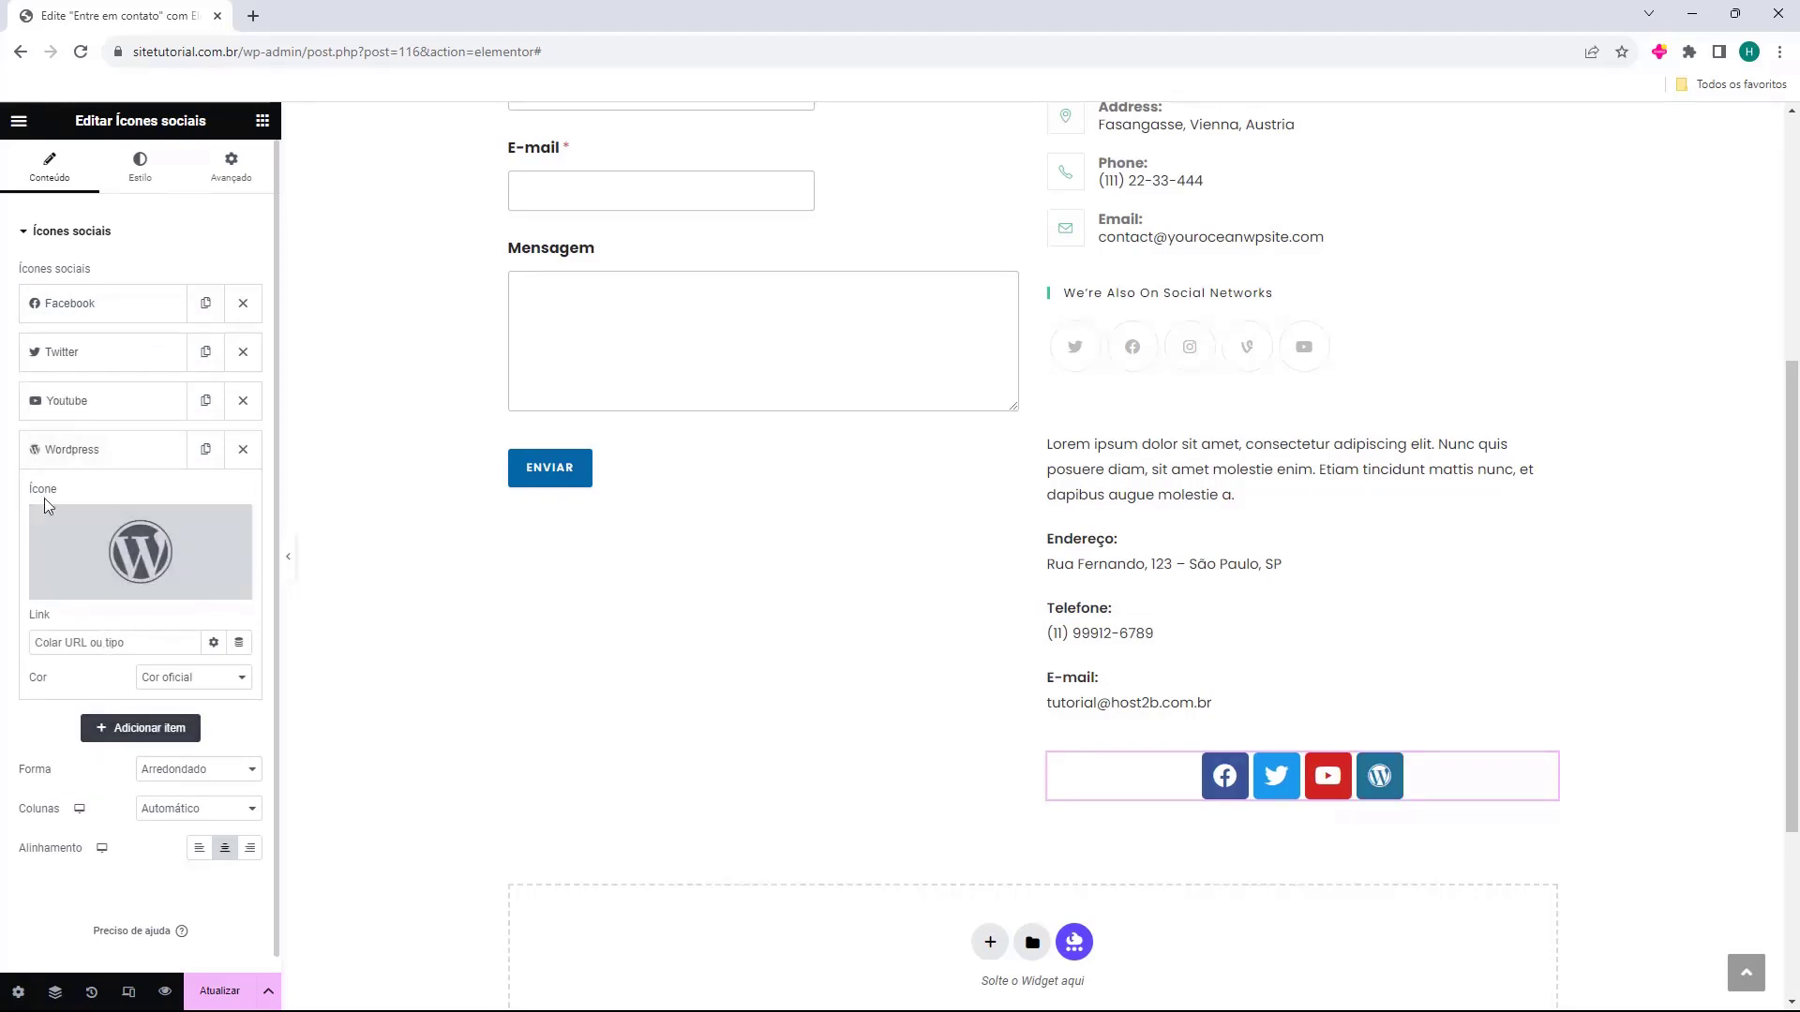
mouse_move(150, 544)
left_click(150, 555)
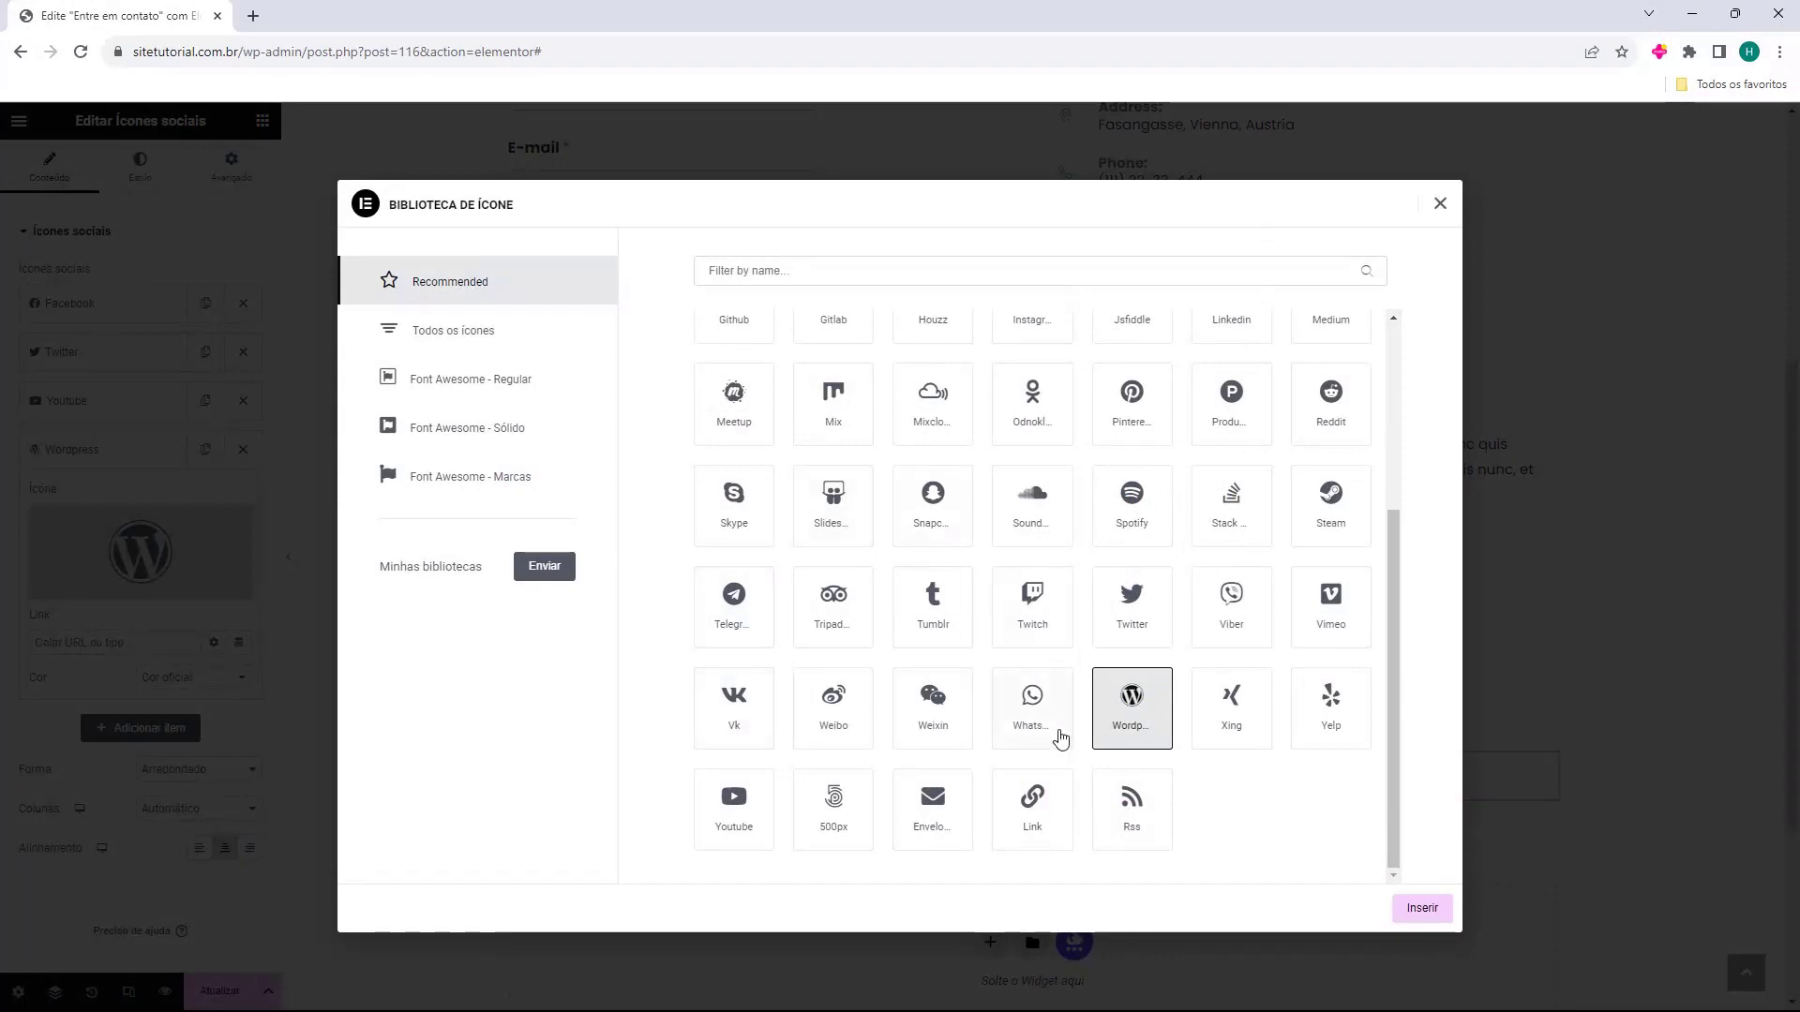
scroll(938, 769, "up", 3)
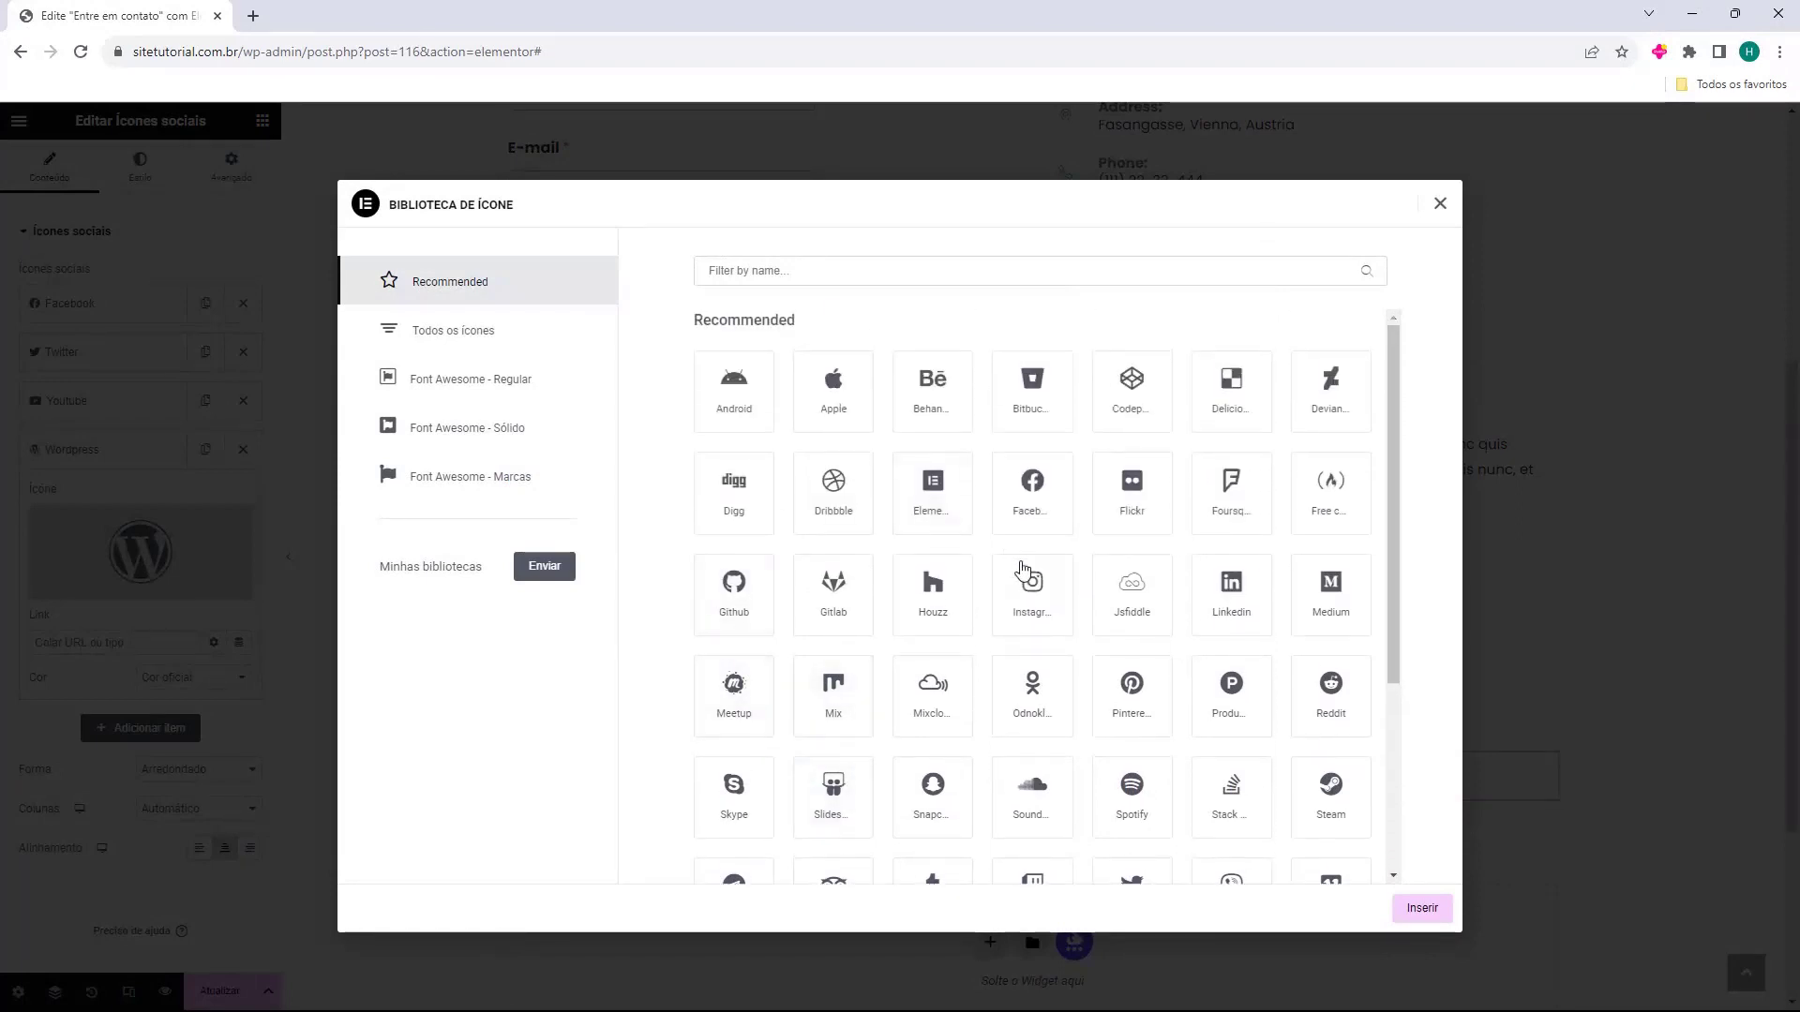
left_click(1029, 584)
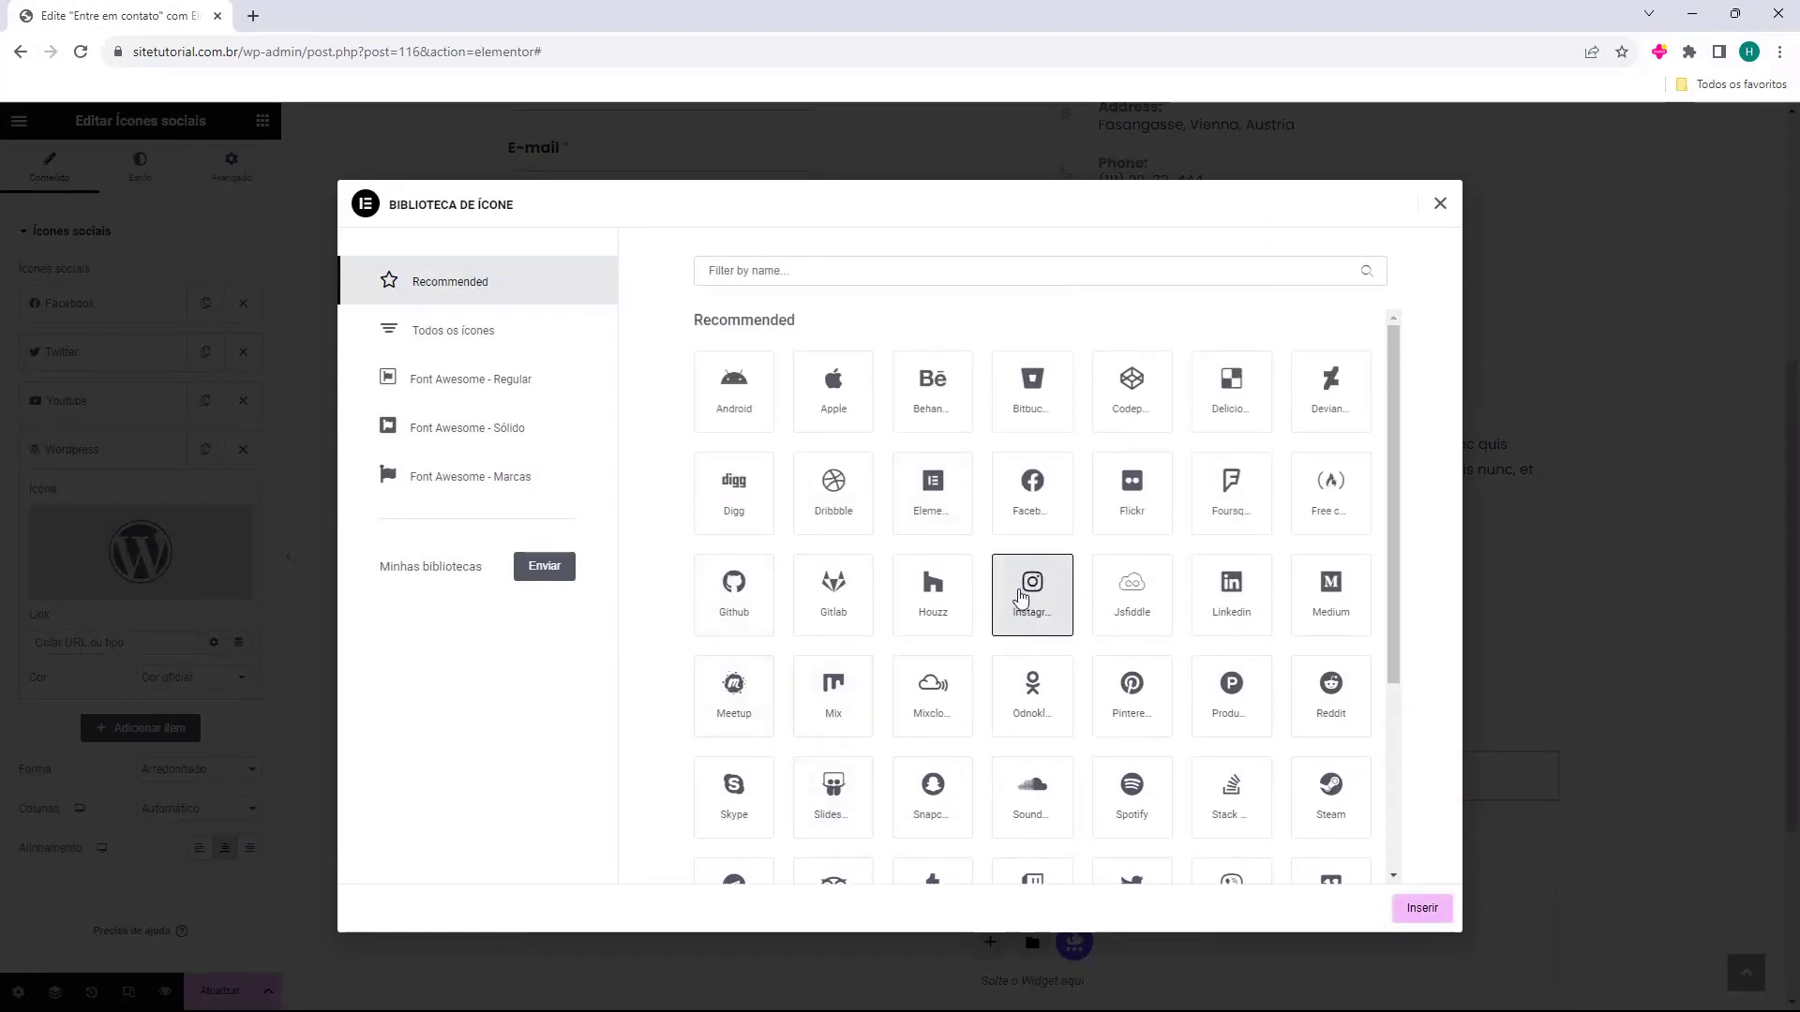
left_click(1423, 909)
Give the Facebook icon custom colours: primary #000000 and secondary #FFFFFF.
mouse_move(229, 583)
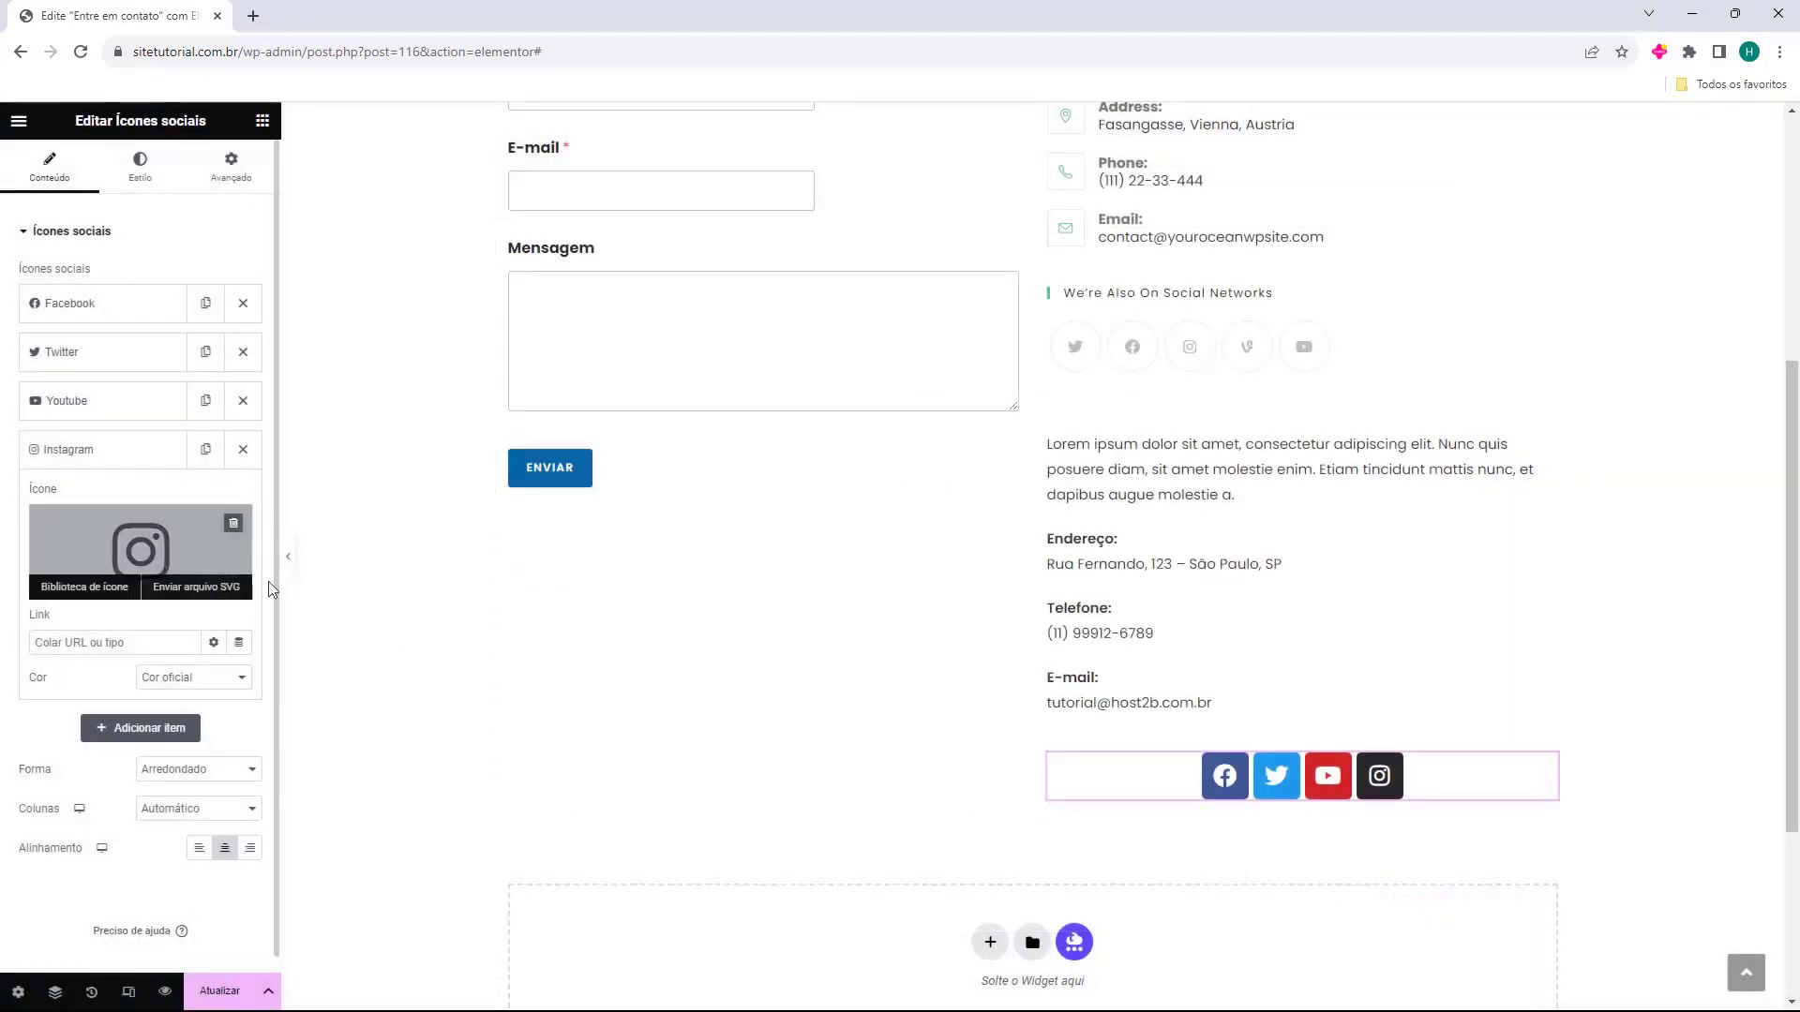
left_click(105, 304)
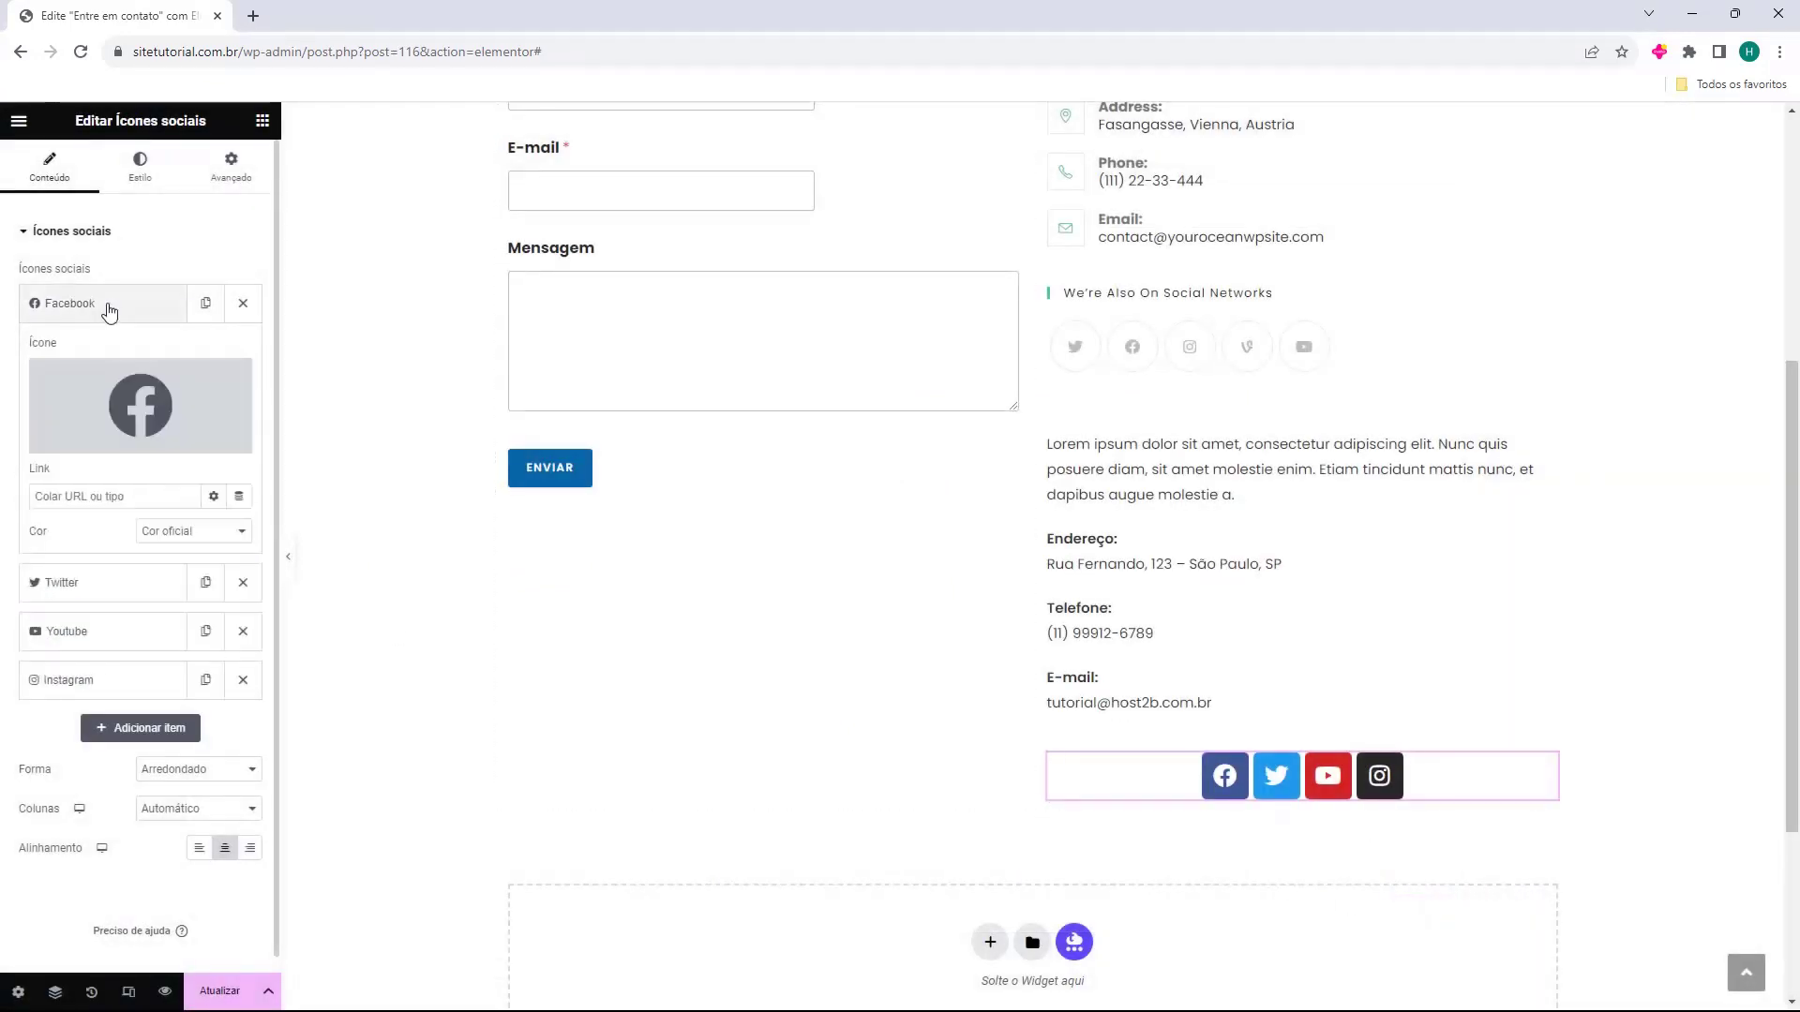
left_click_drag(29, 472, 64, 479)
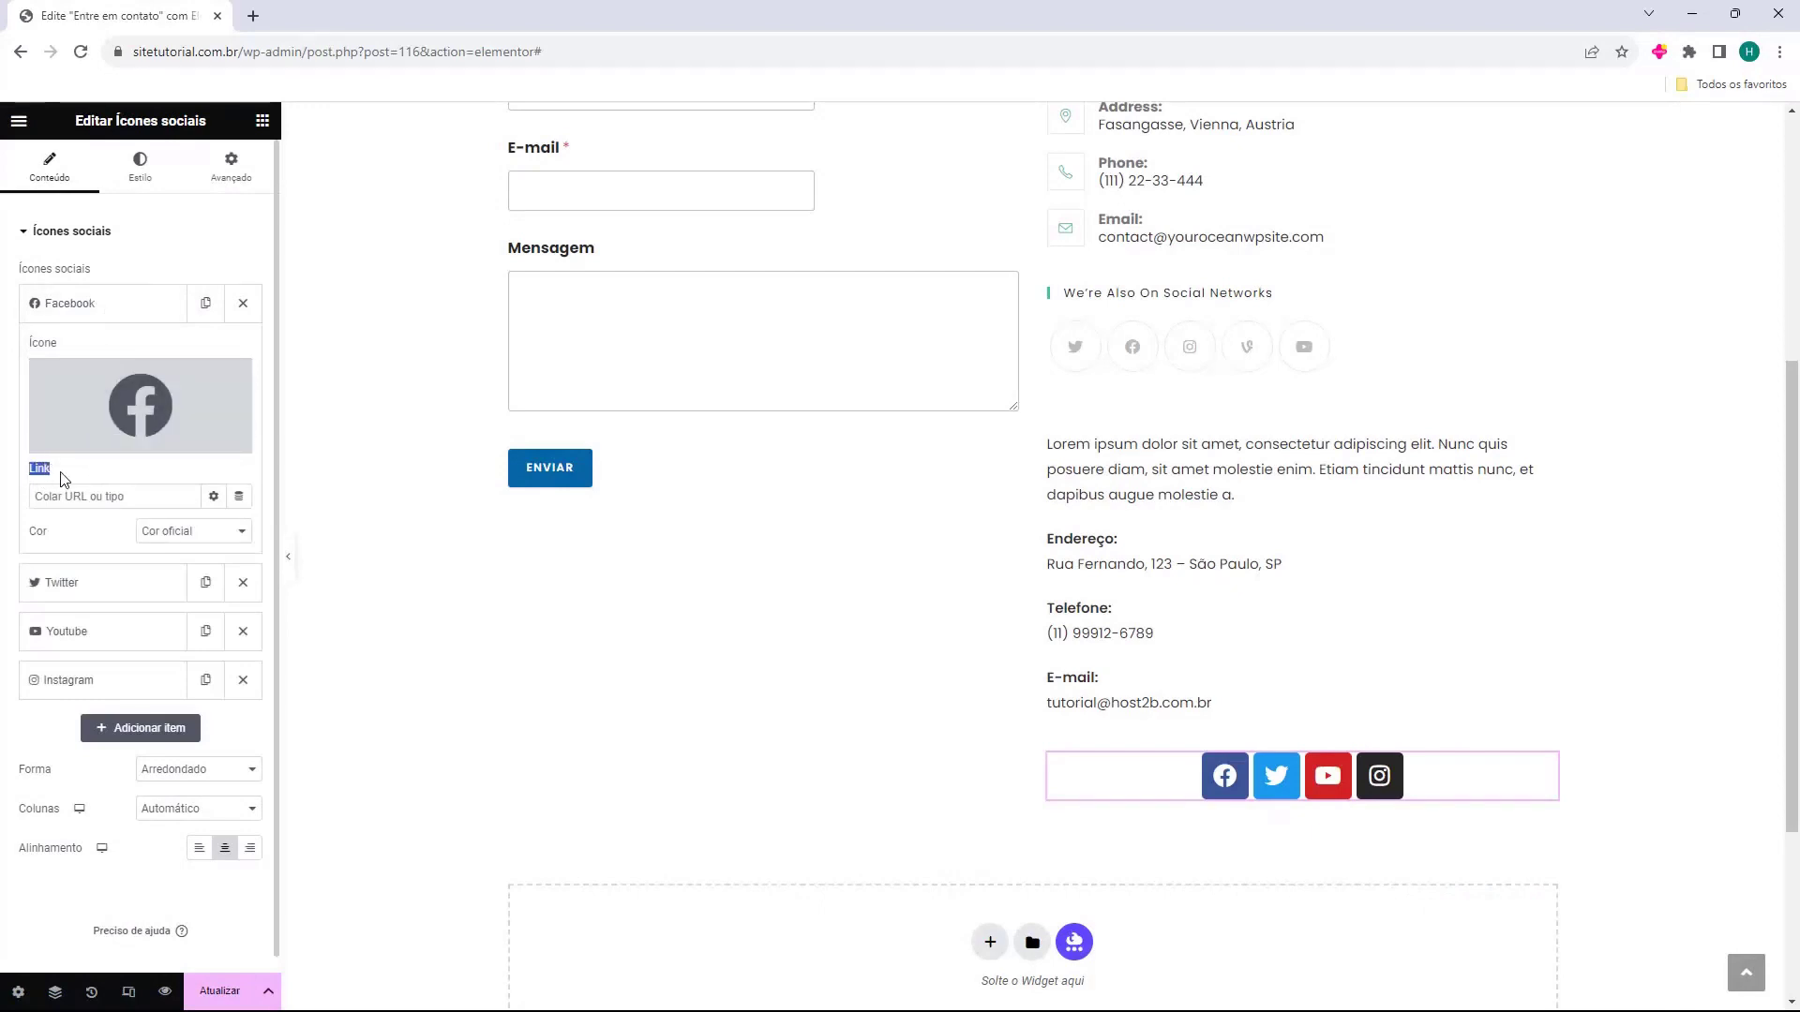
left_click(72, 494)
left_click(161, 542)
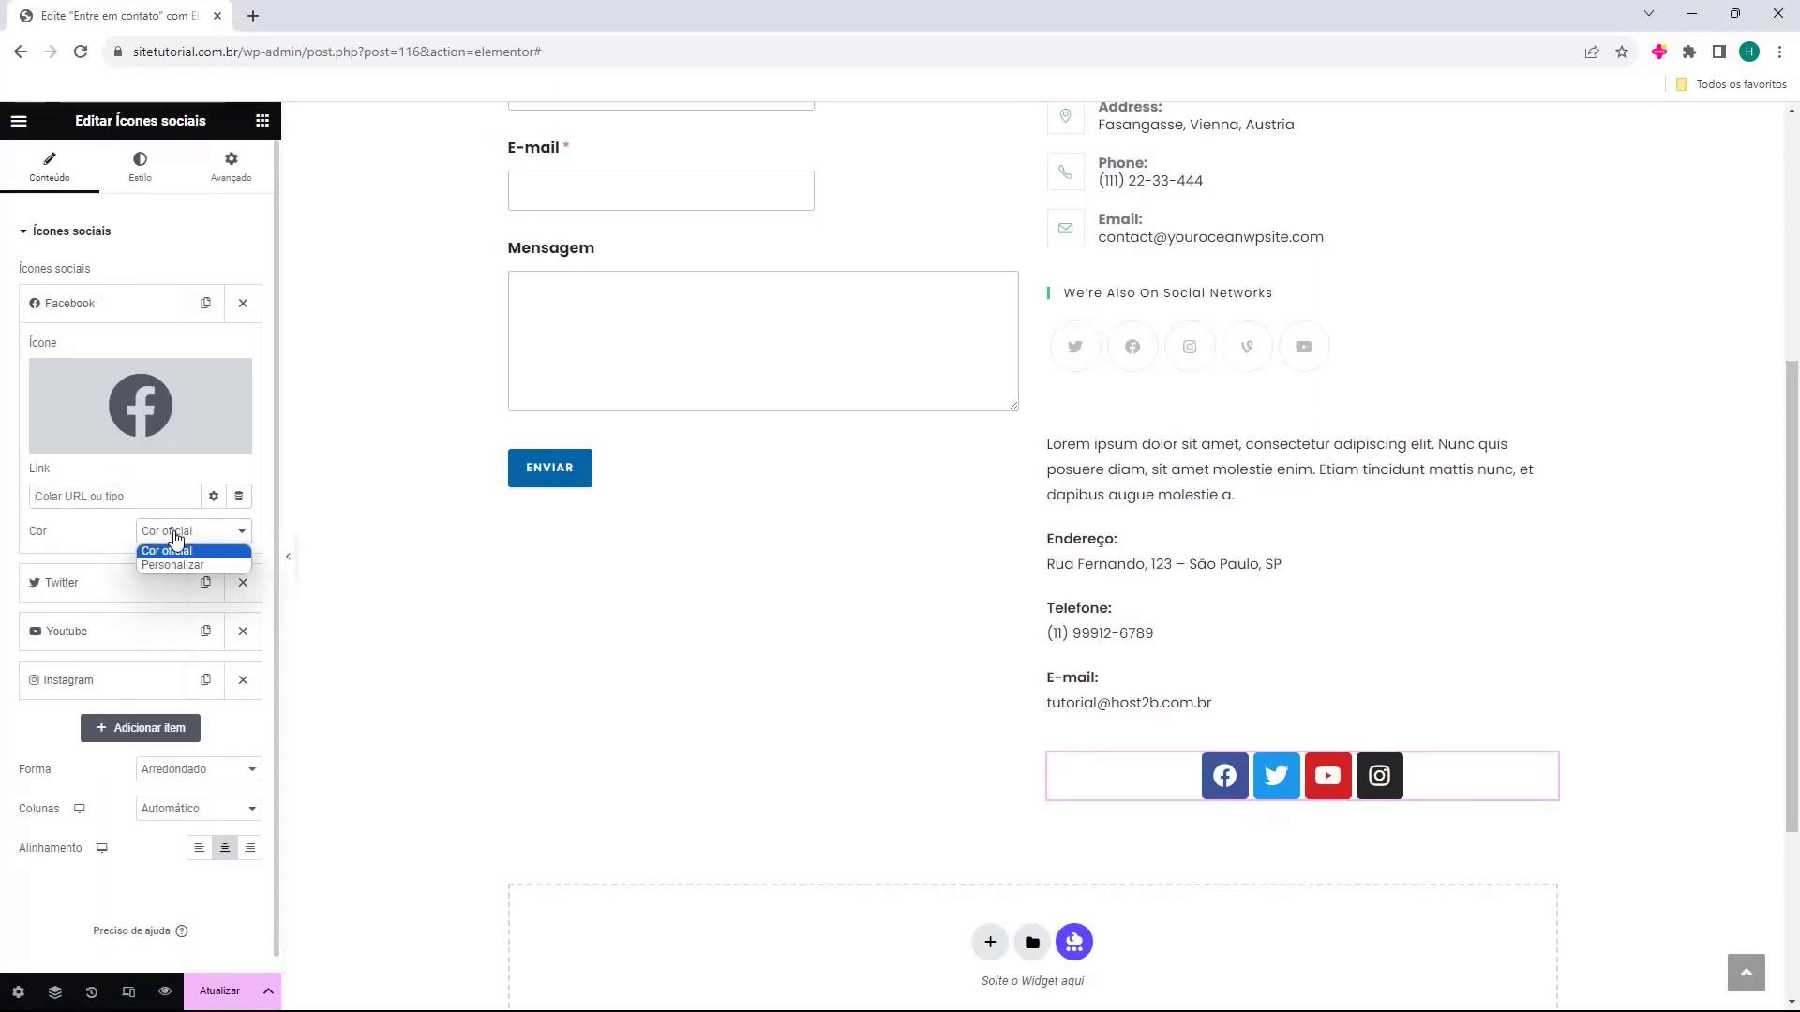
left_click(174, 565)
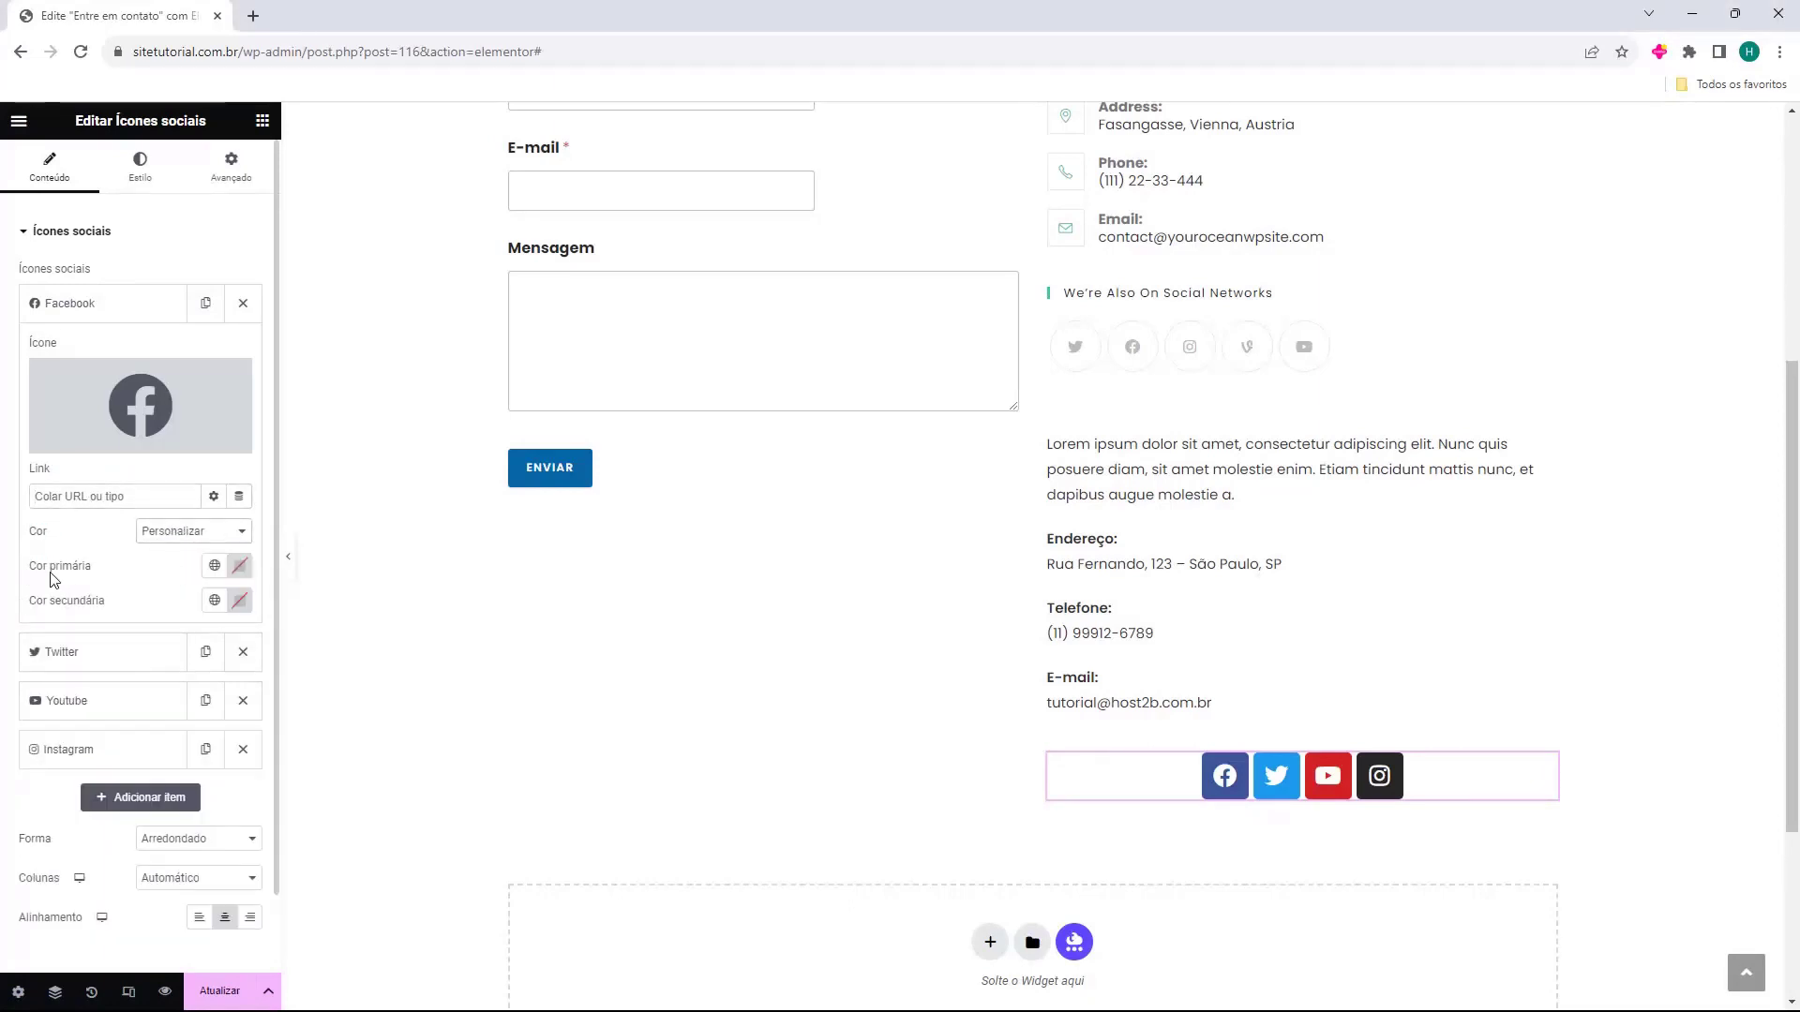
left_click(240, 566)
left_click(281, 689)
left_click(205, 671)
left_click_drag(194, 680, 353, 784)
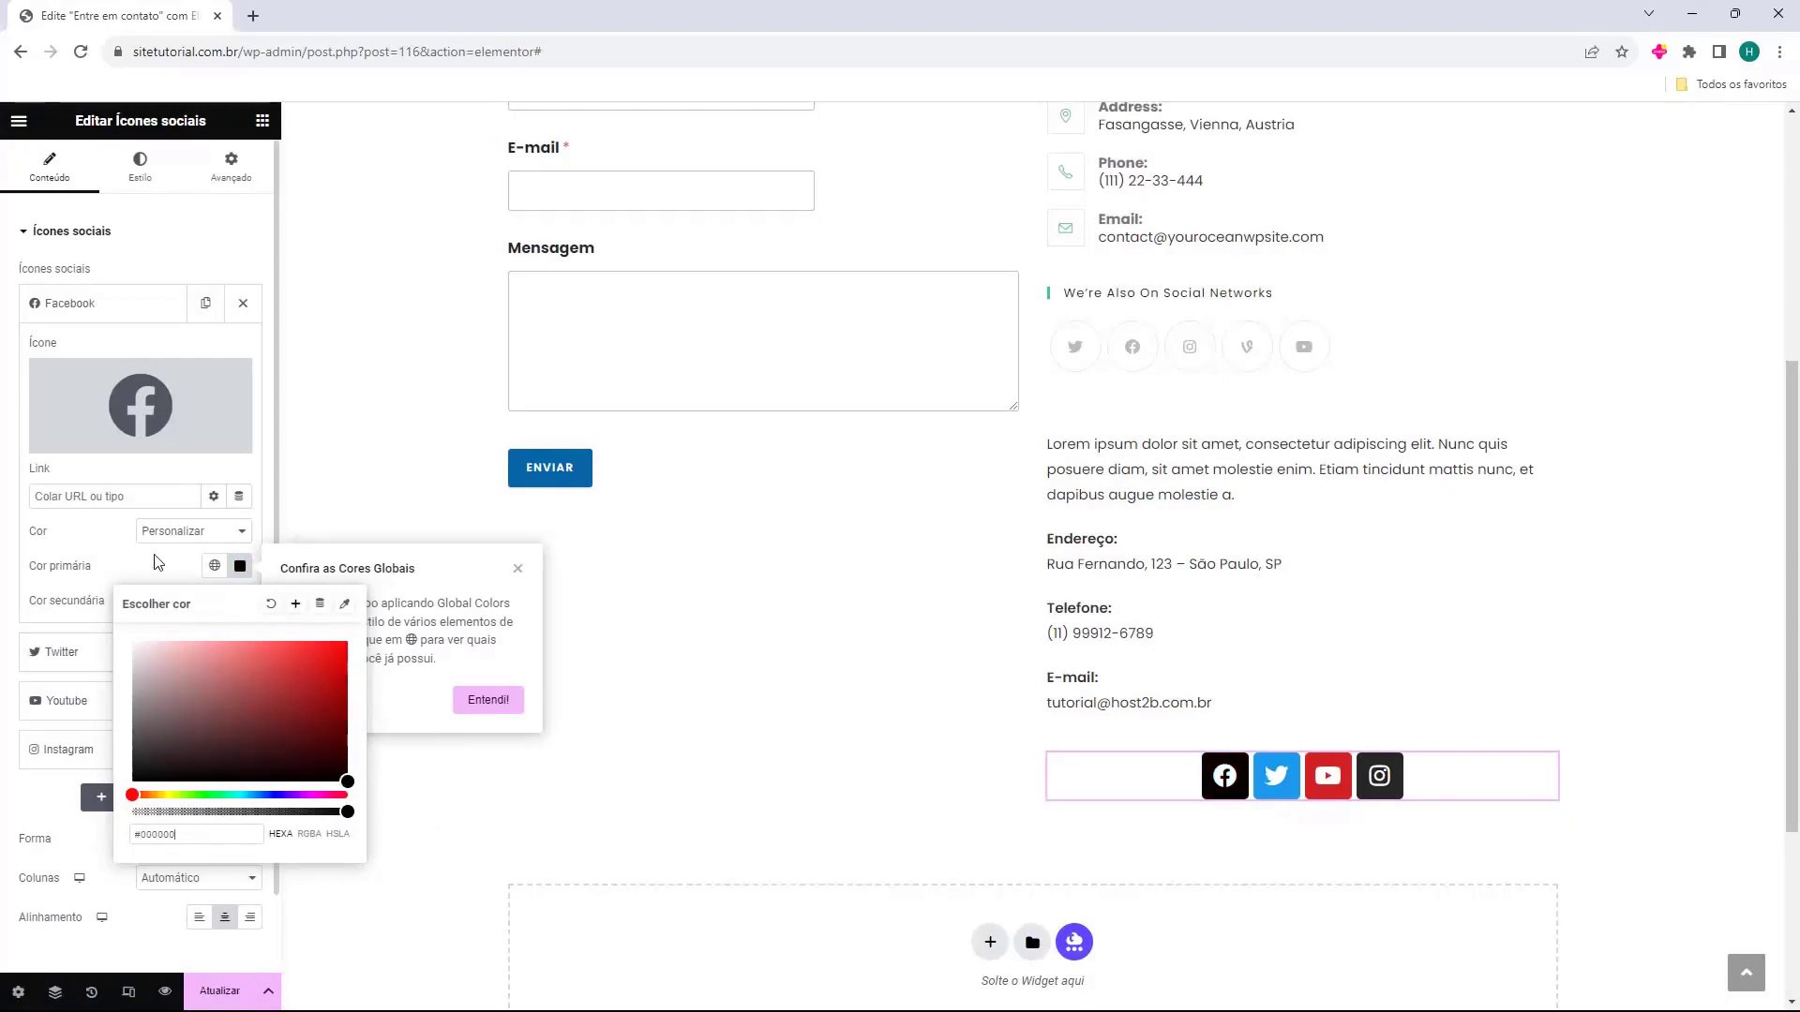
left_click(164, 566)
left_click(240, 600)
left_click(195, 718)
left_click_drag(195, 718, 130, 675)
left_click(134, 597)
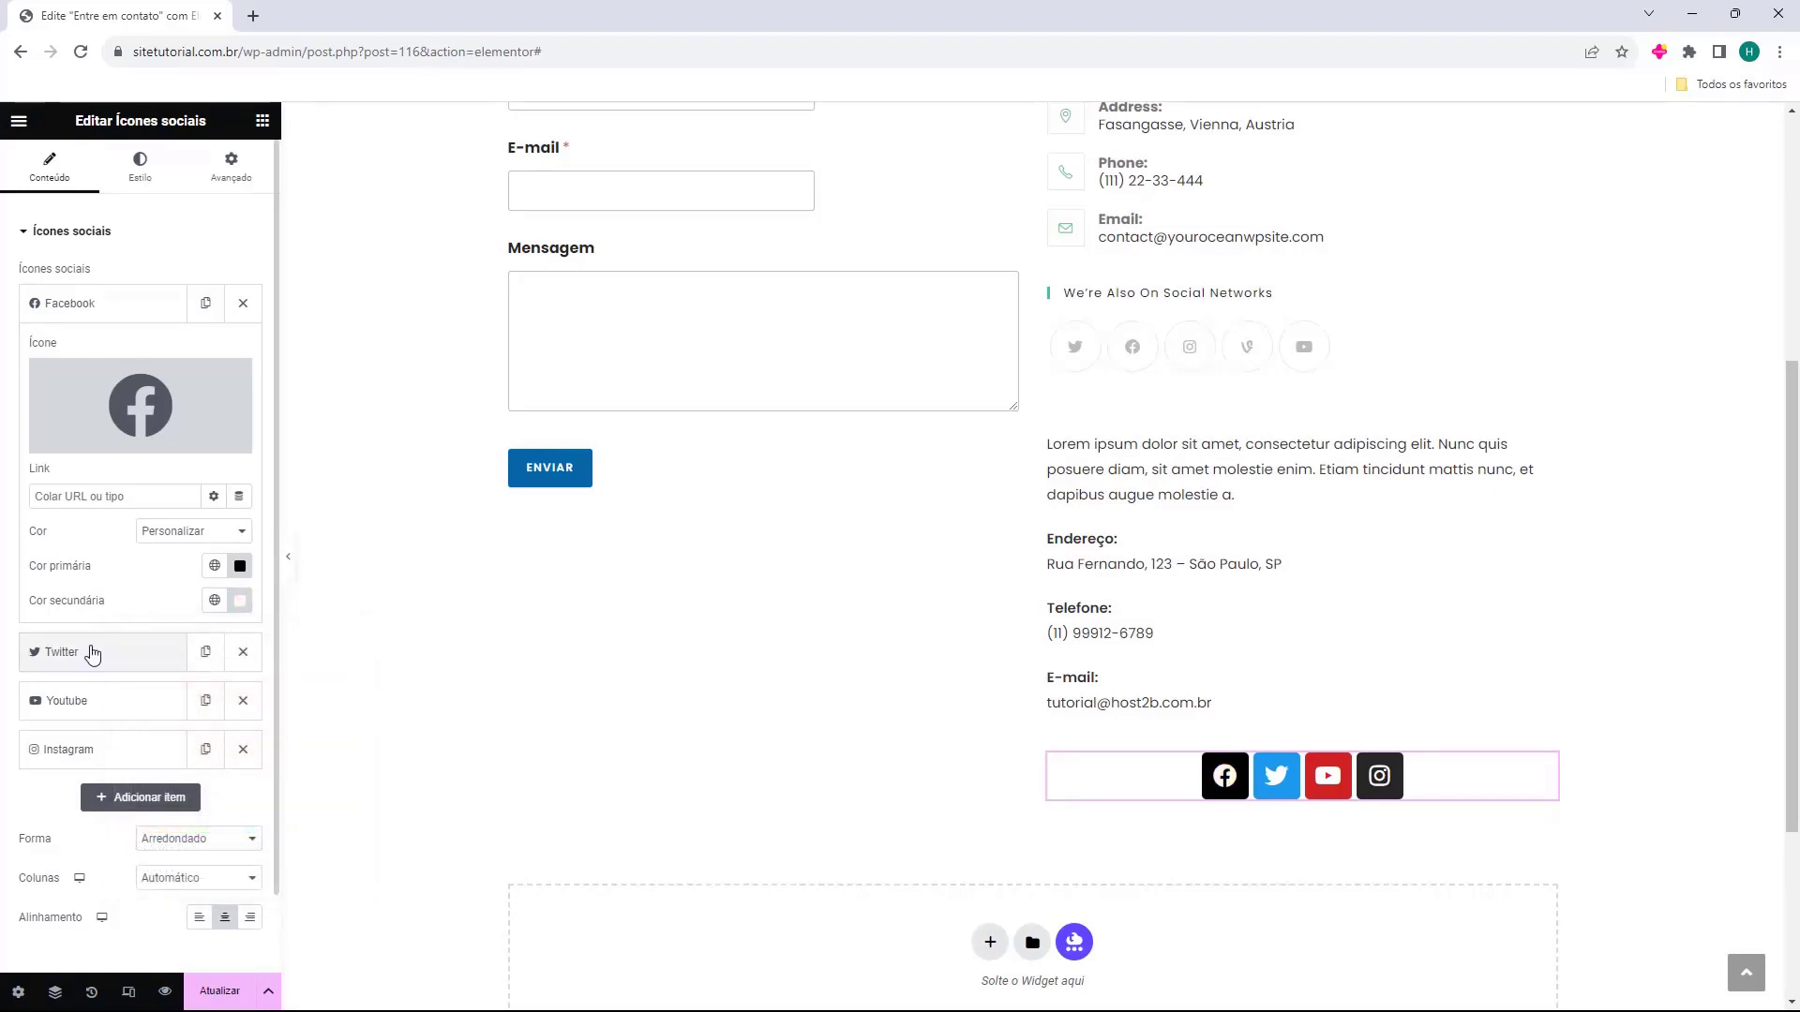
Set the Twitter icon's colour option to Personalizar (custom).
left_click(92, 654)
left_click(167, 586)
left_click(153, 610)
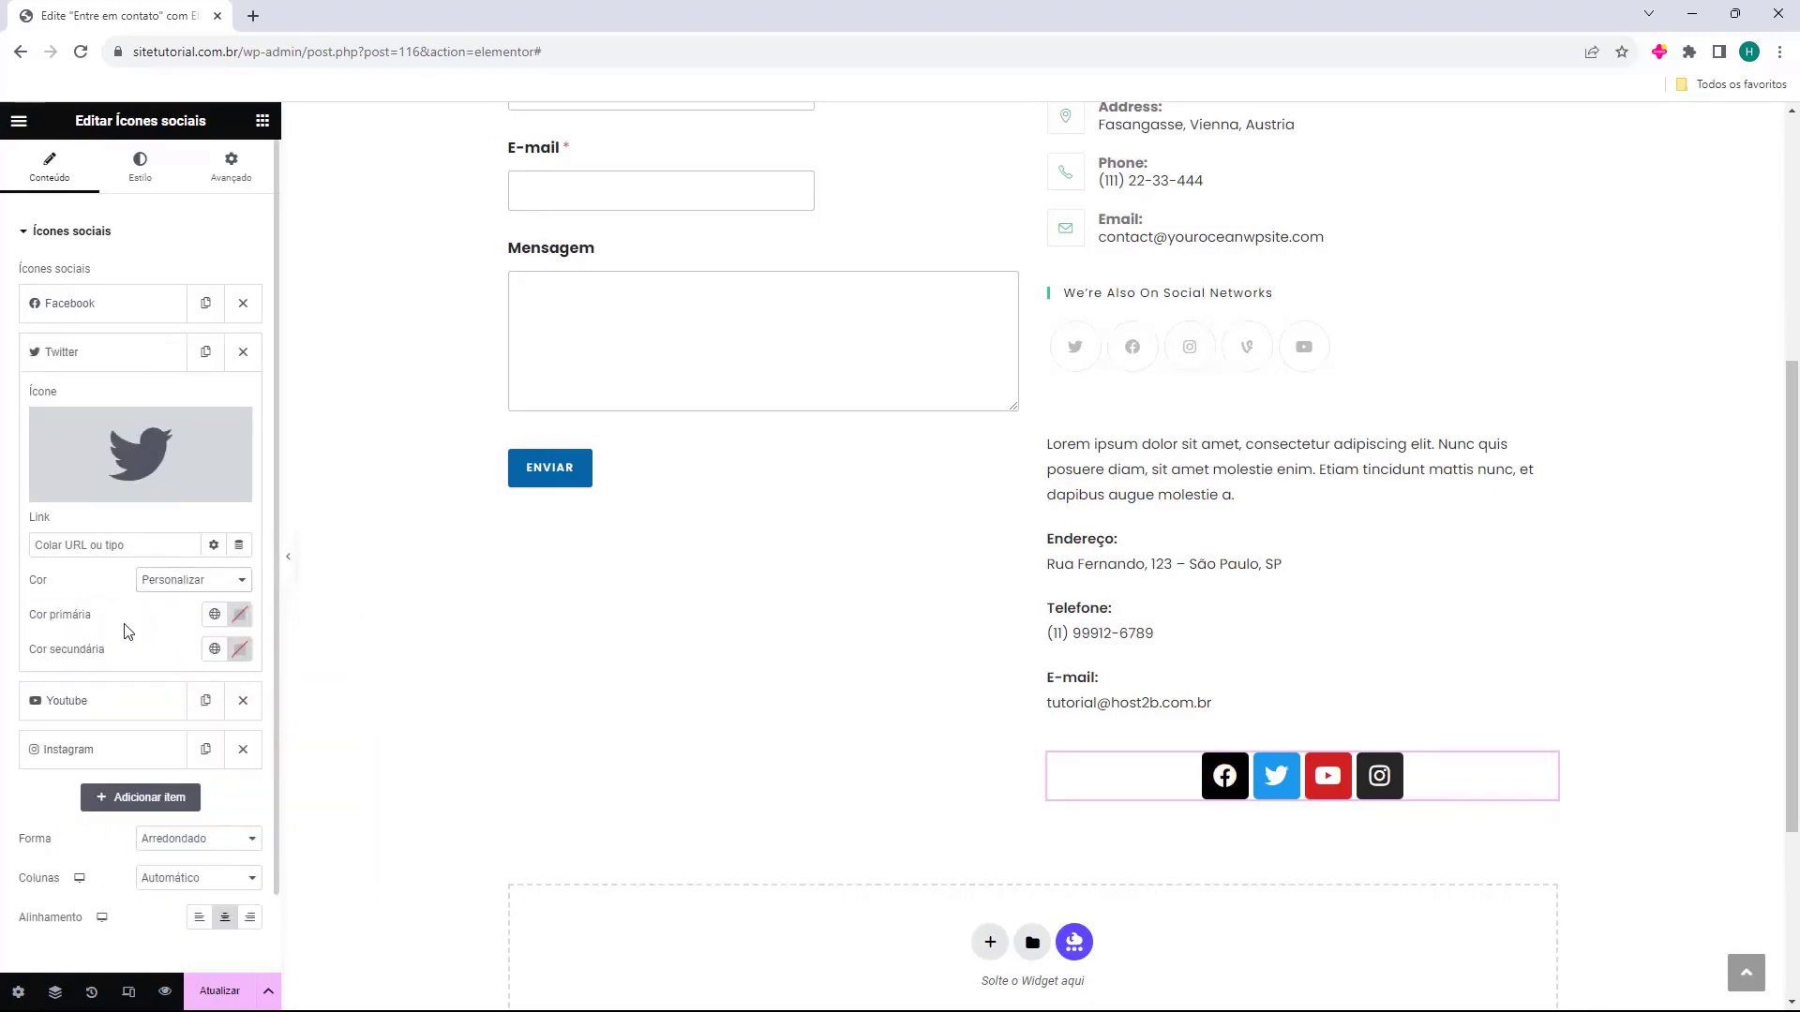
left_click(113, 354)
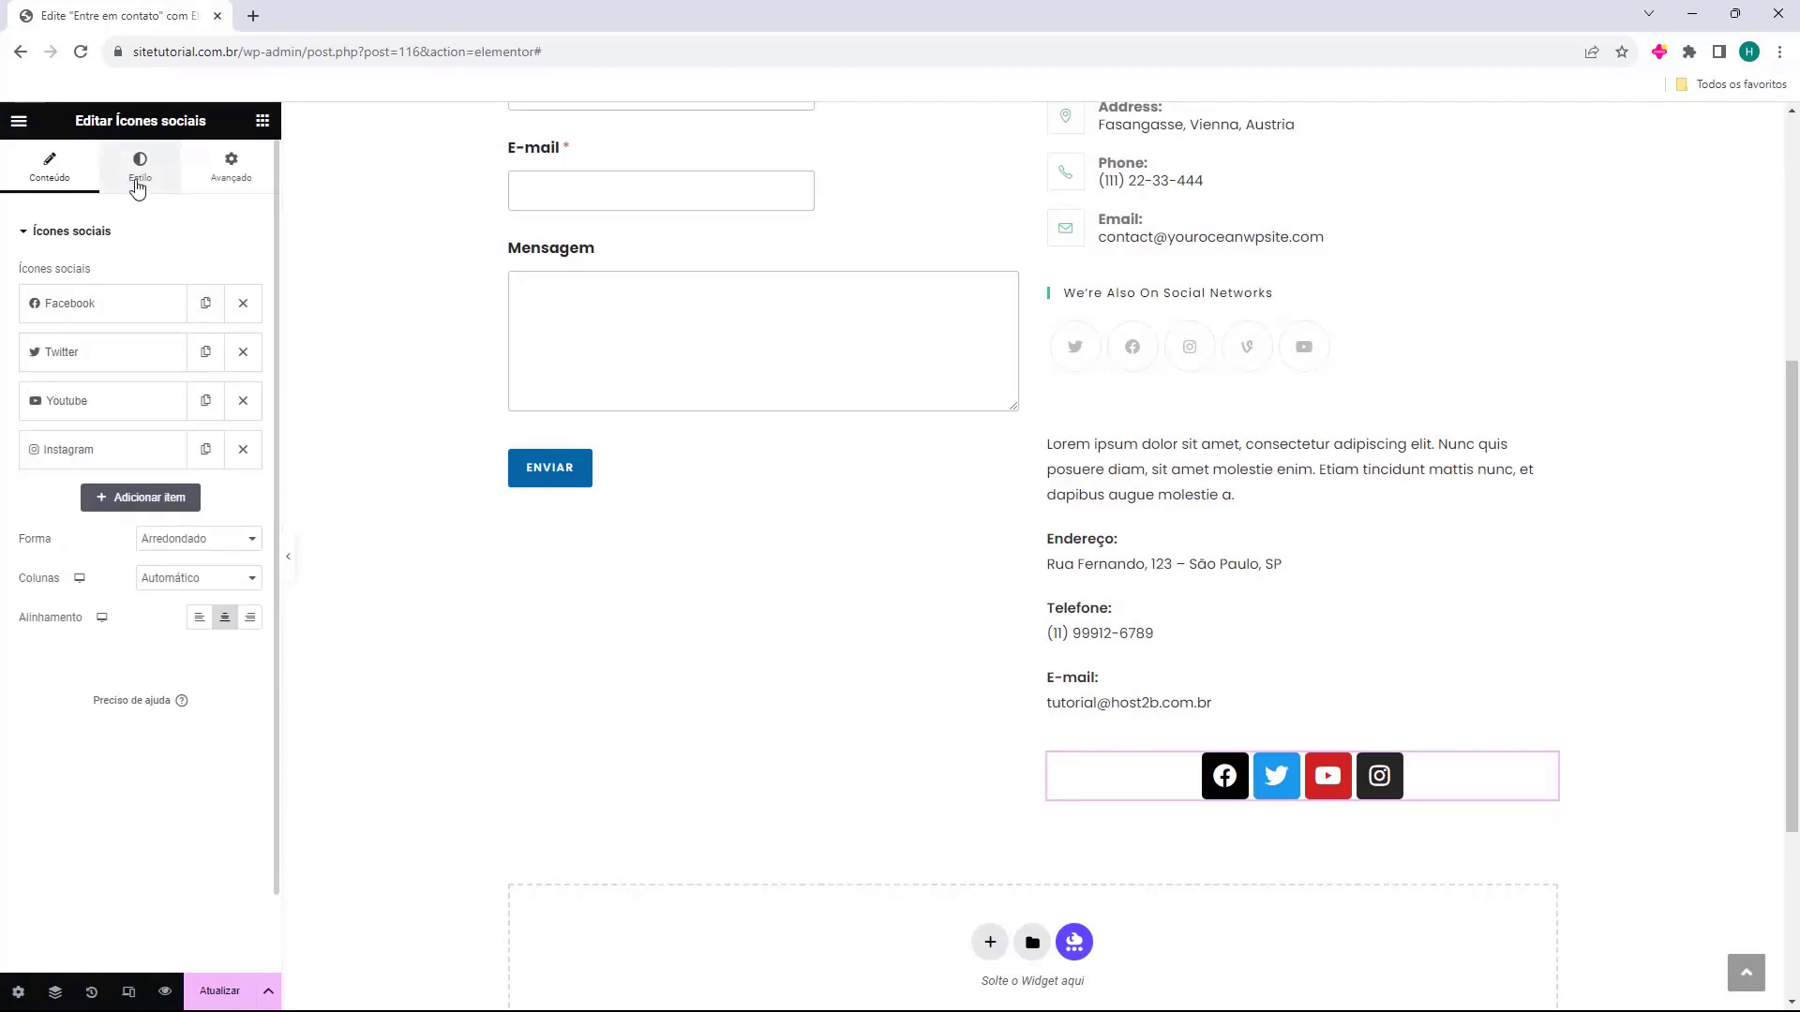
left_click(139, 180)
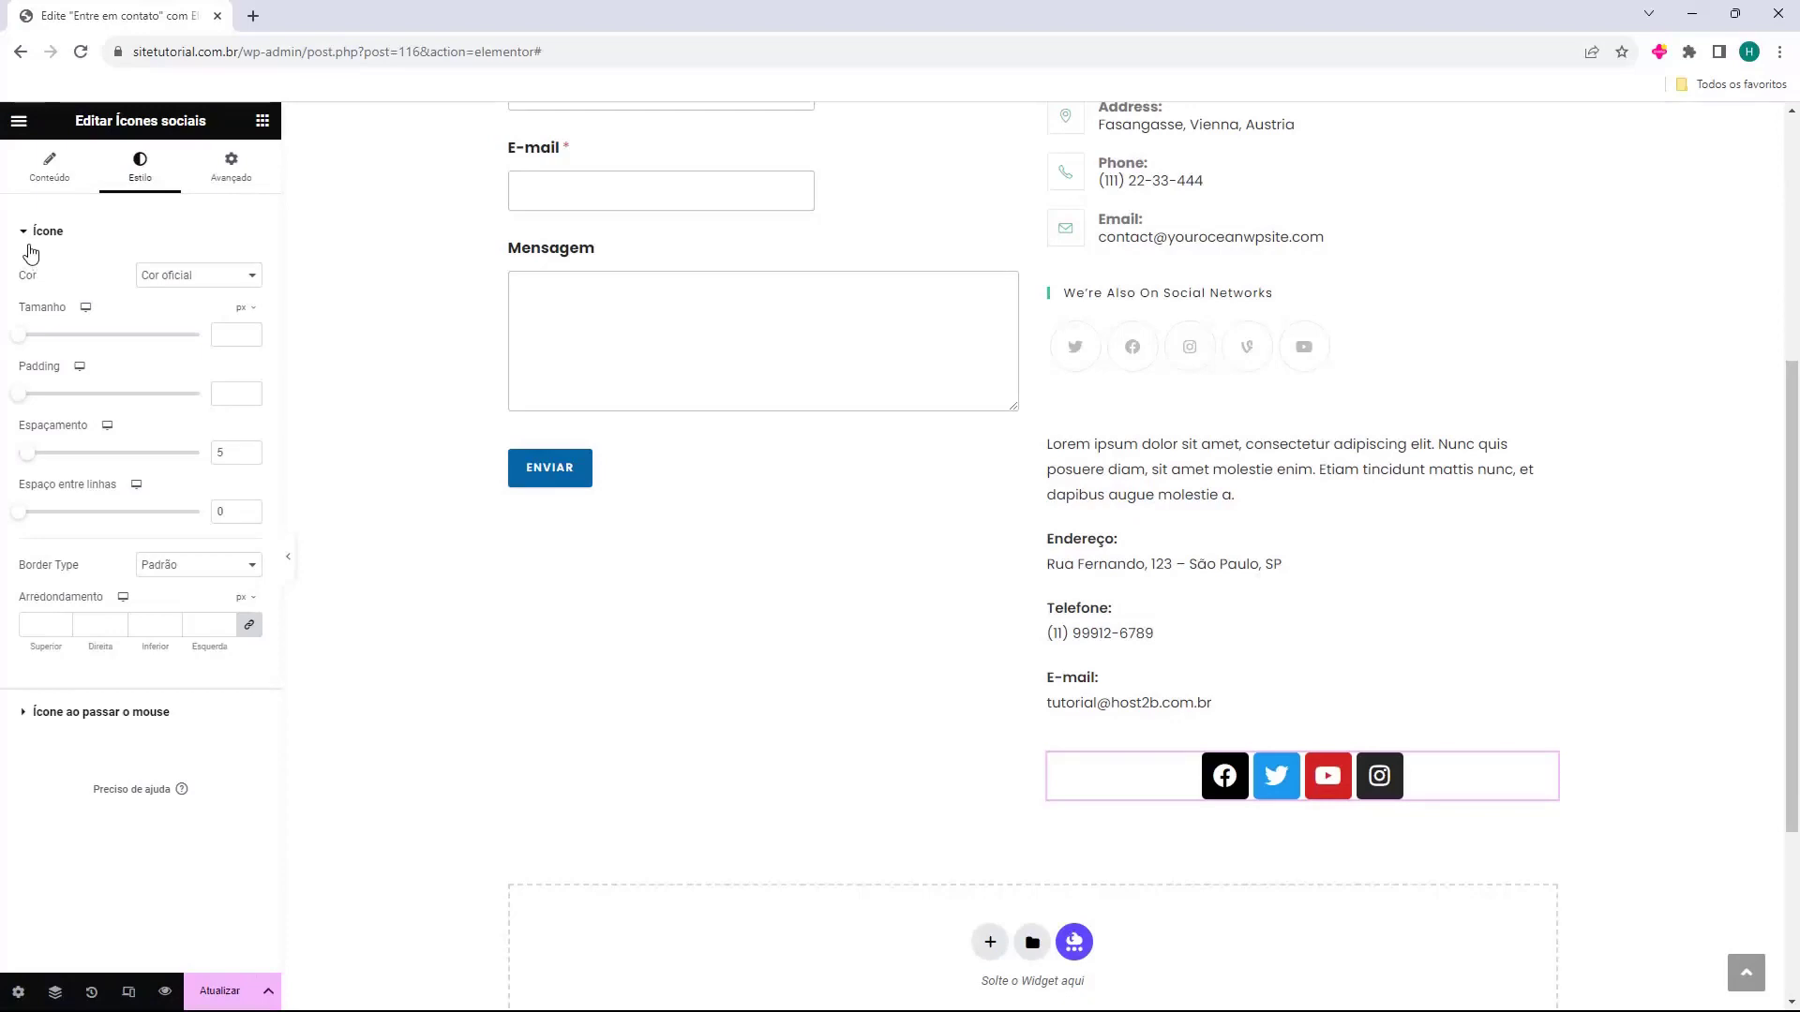
Set all social icons to custom colours, primary #000000 and secondary #FFFFFF.
left_click(158, 279)
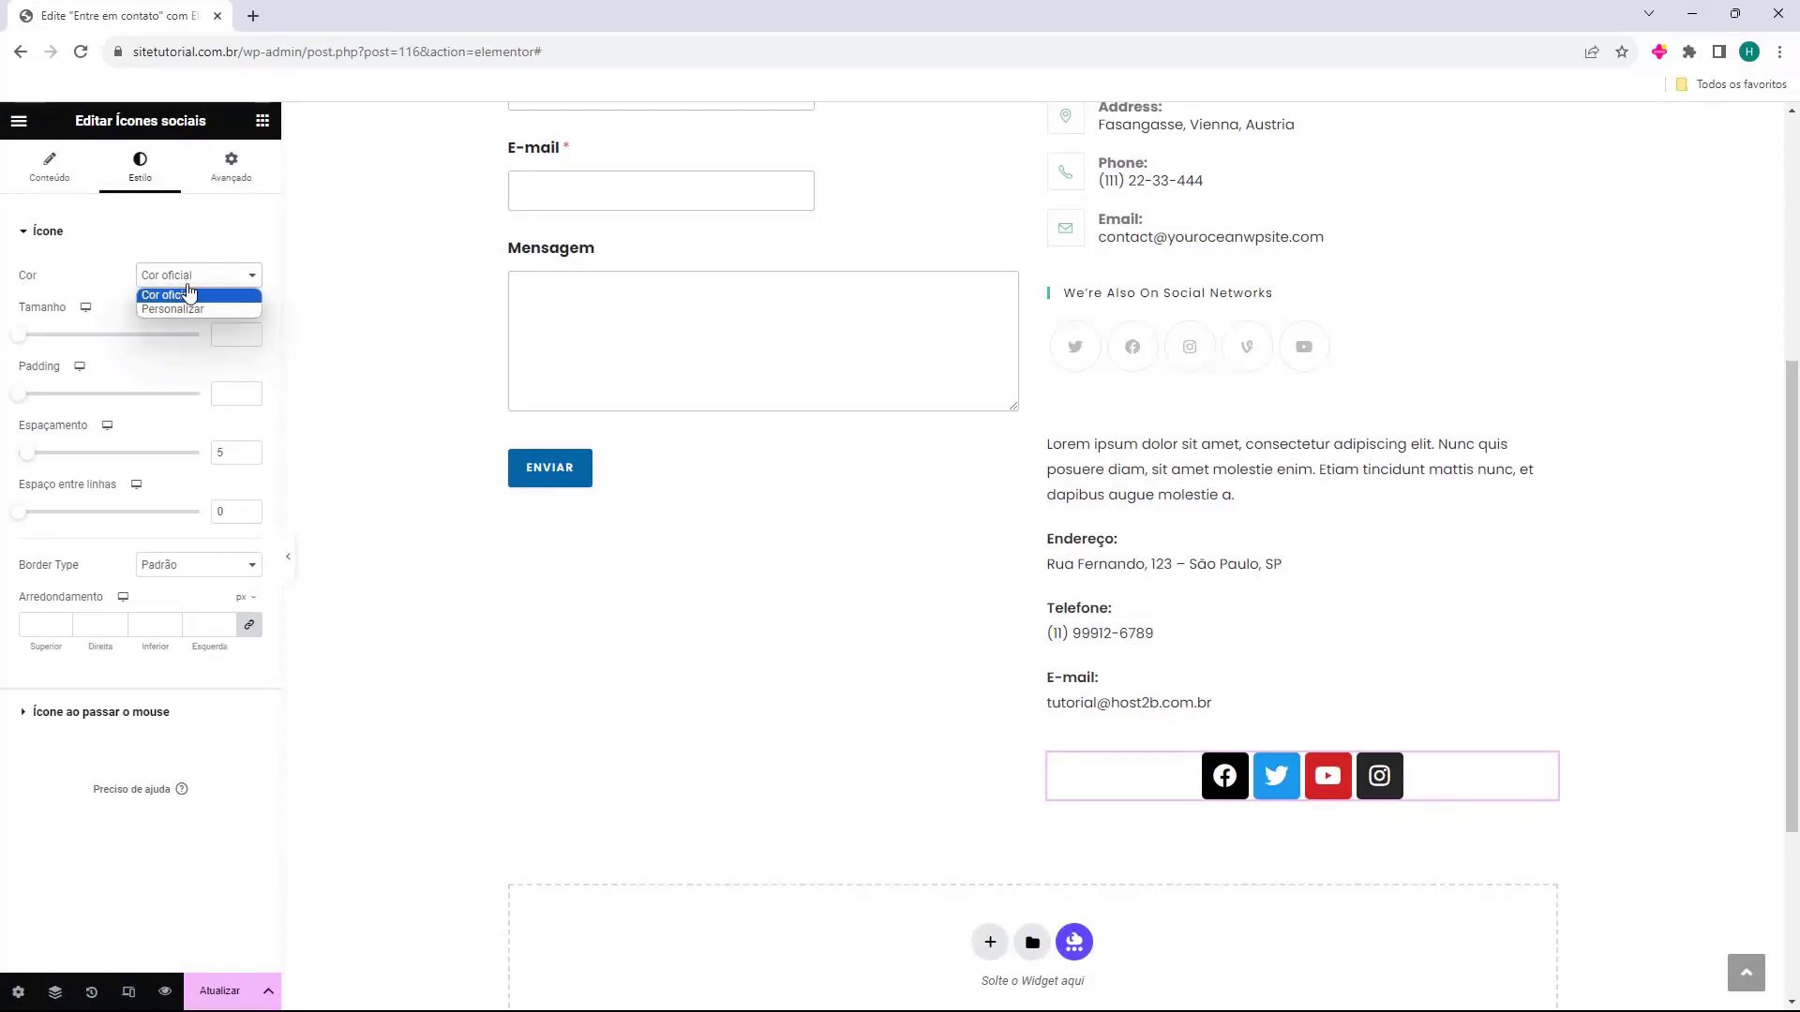
left_click(161, 312)
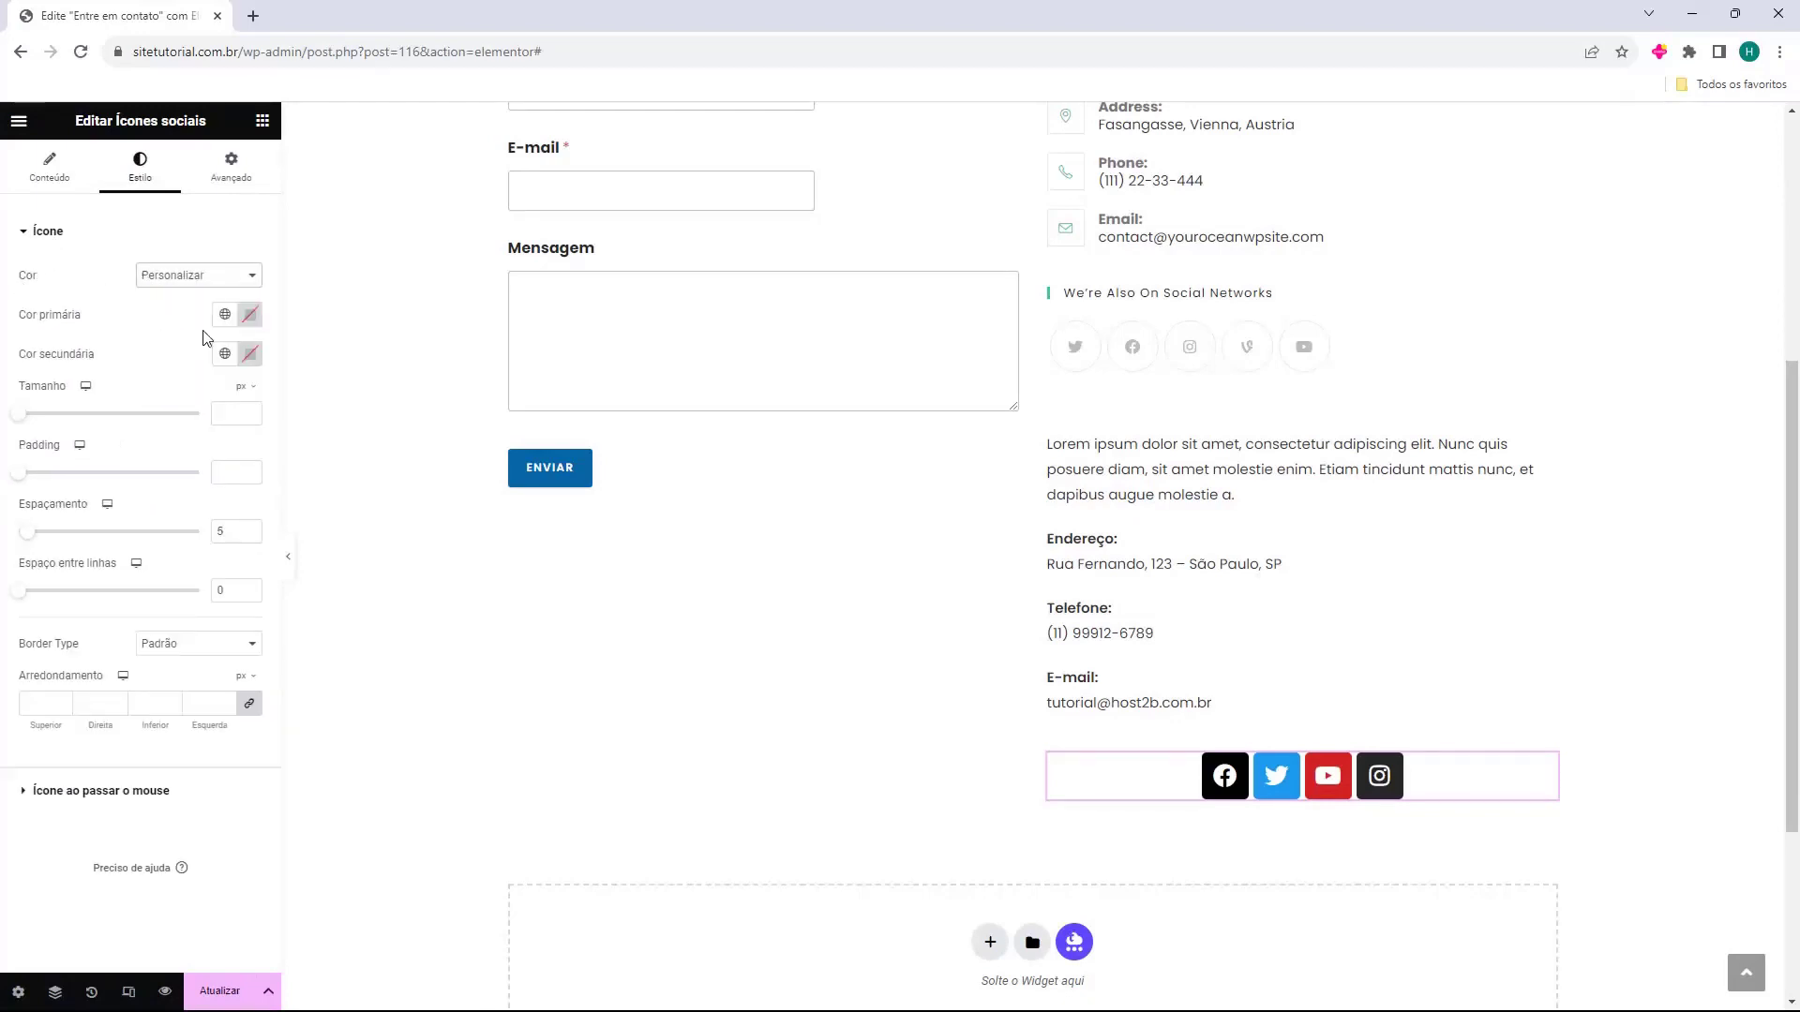
left_click(251, 315)
left_click_drag(216, 469, 101, 546)
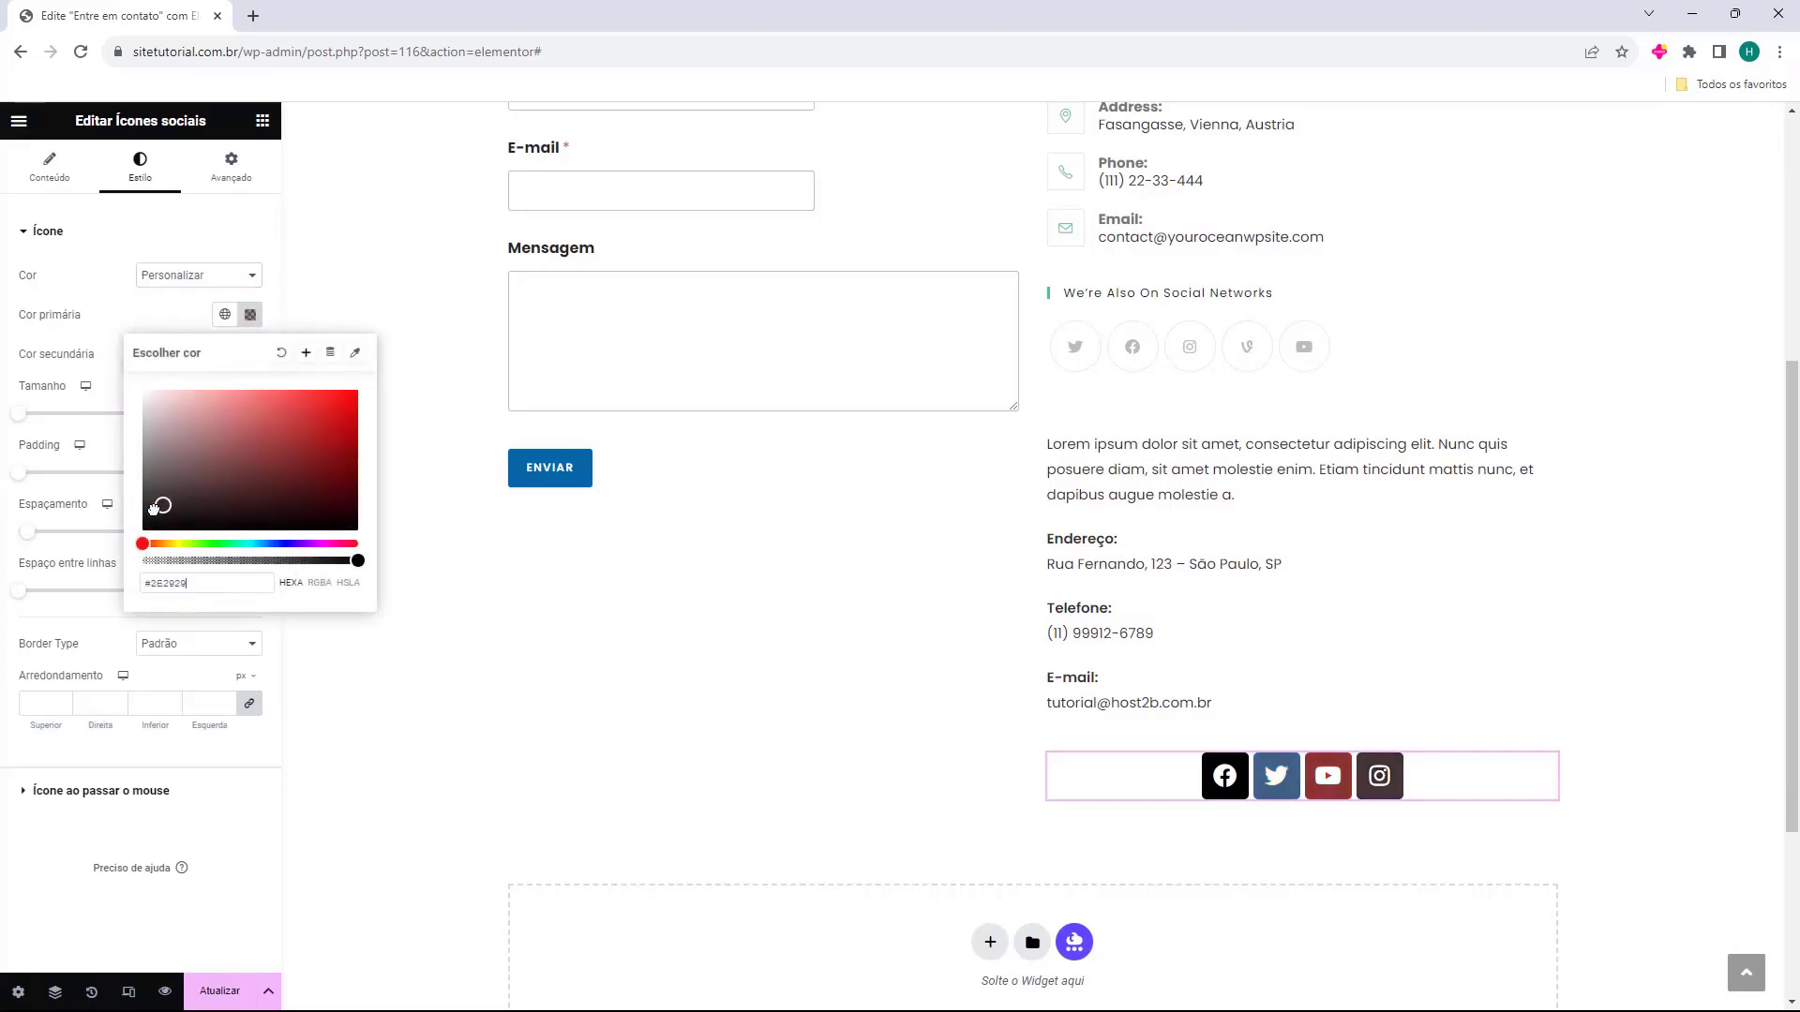
left_click(94, 323)
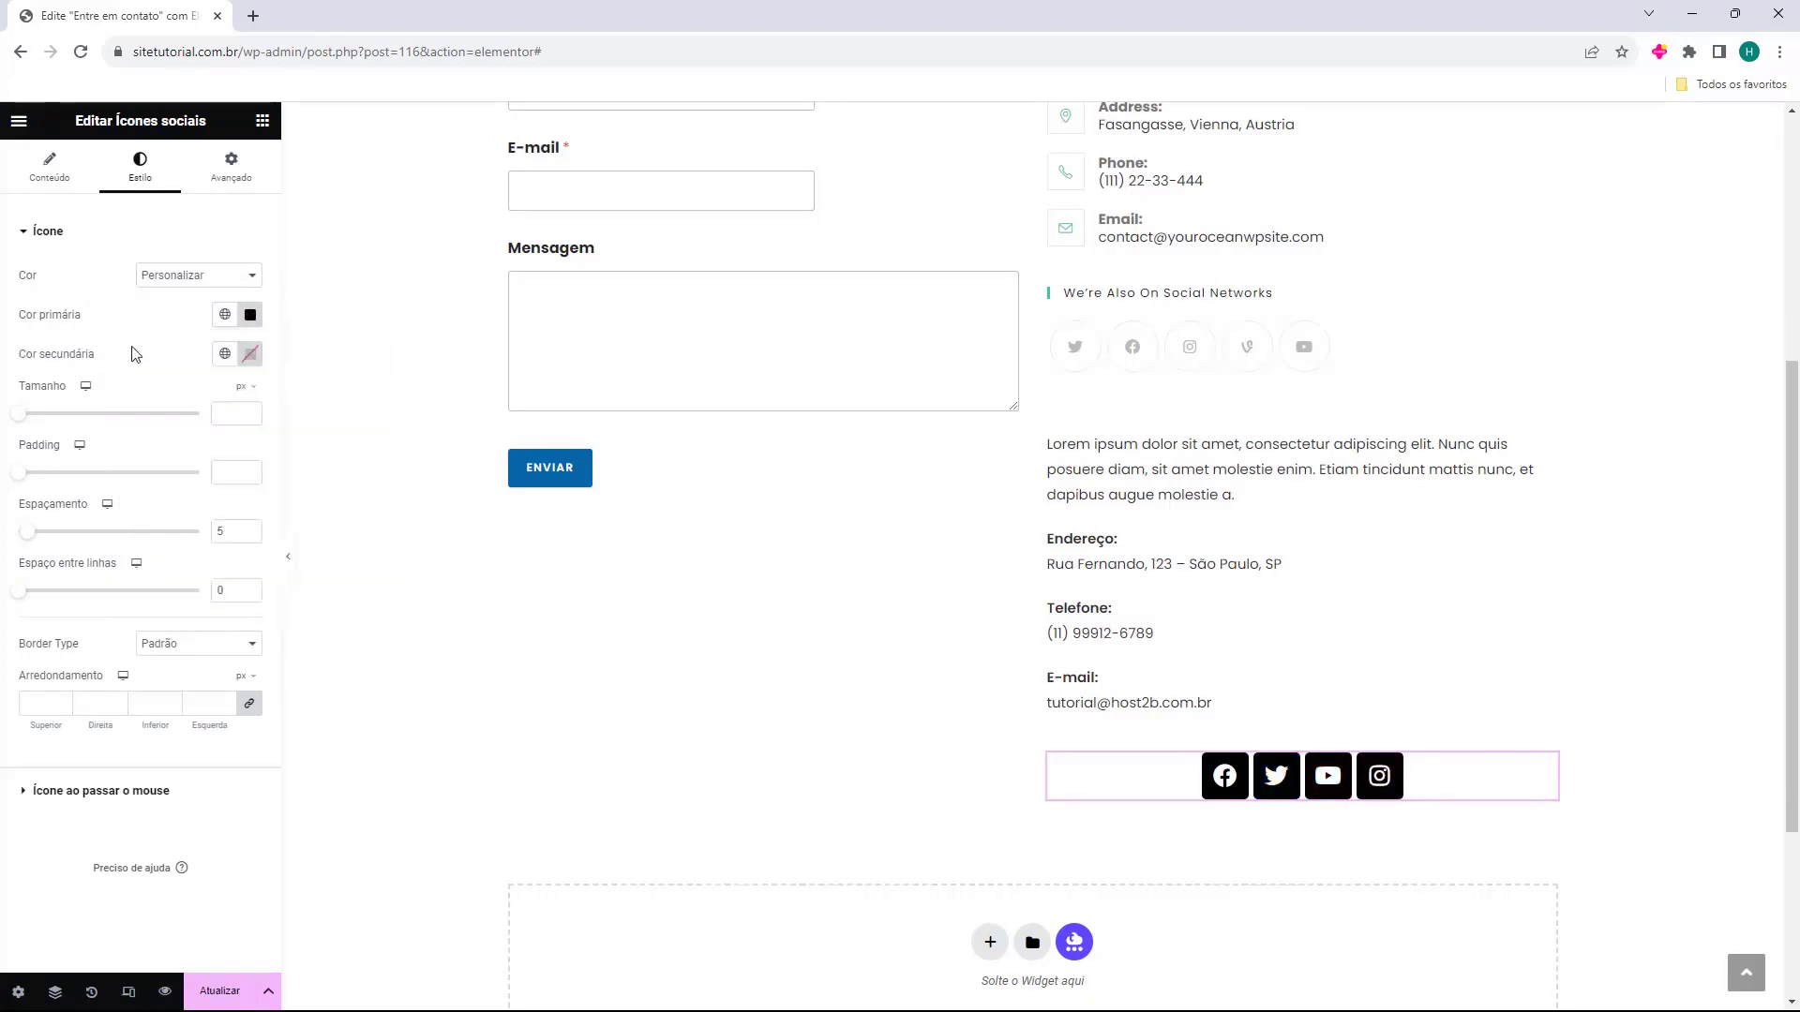
left_click(250, 353)
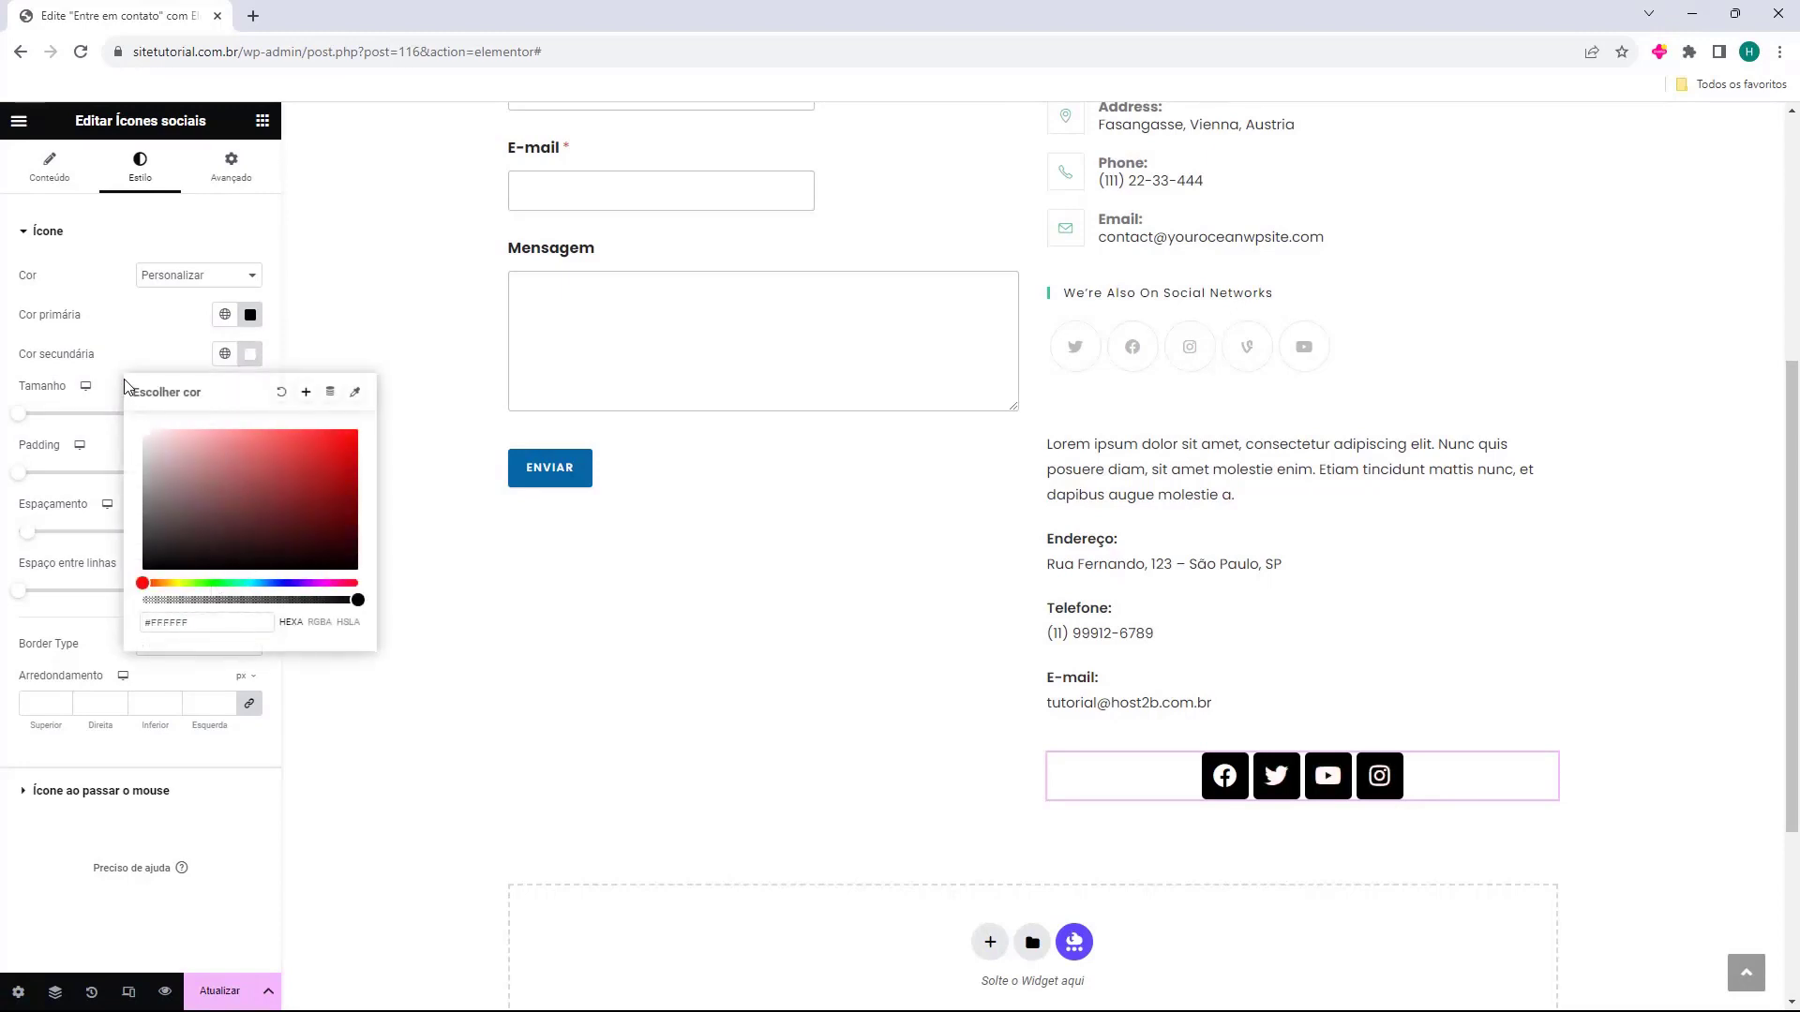
left_click(128, 331)
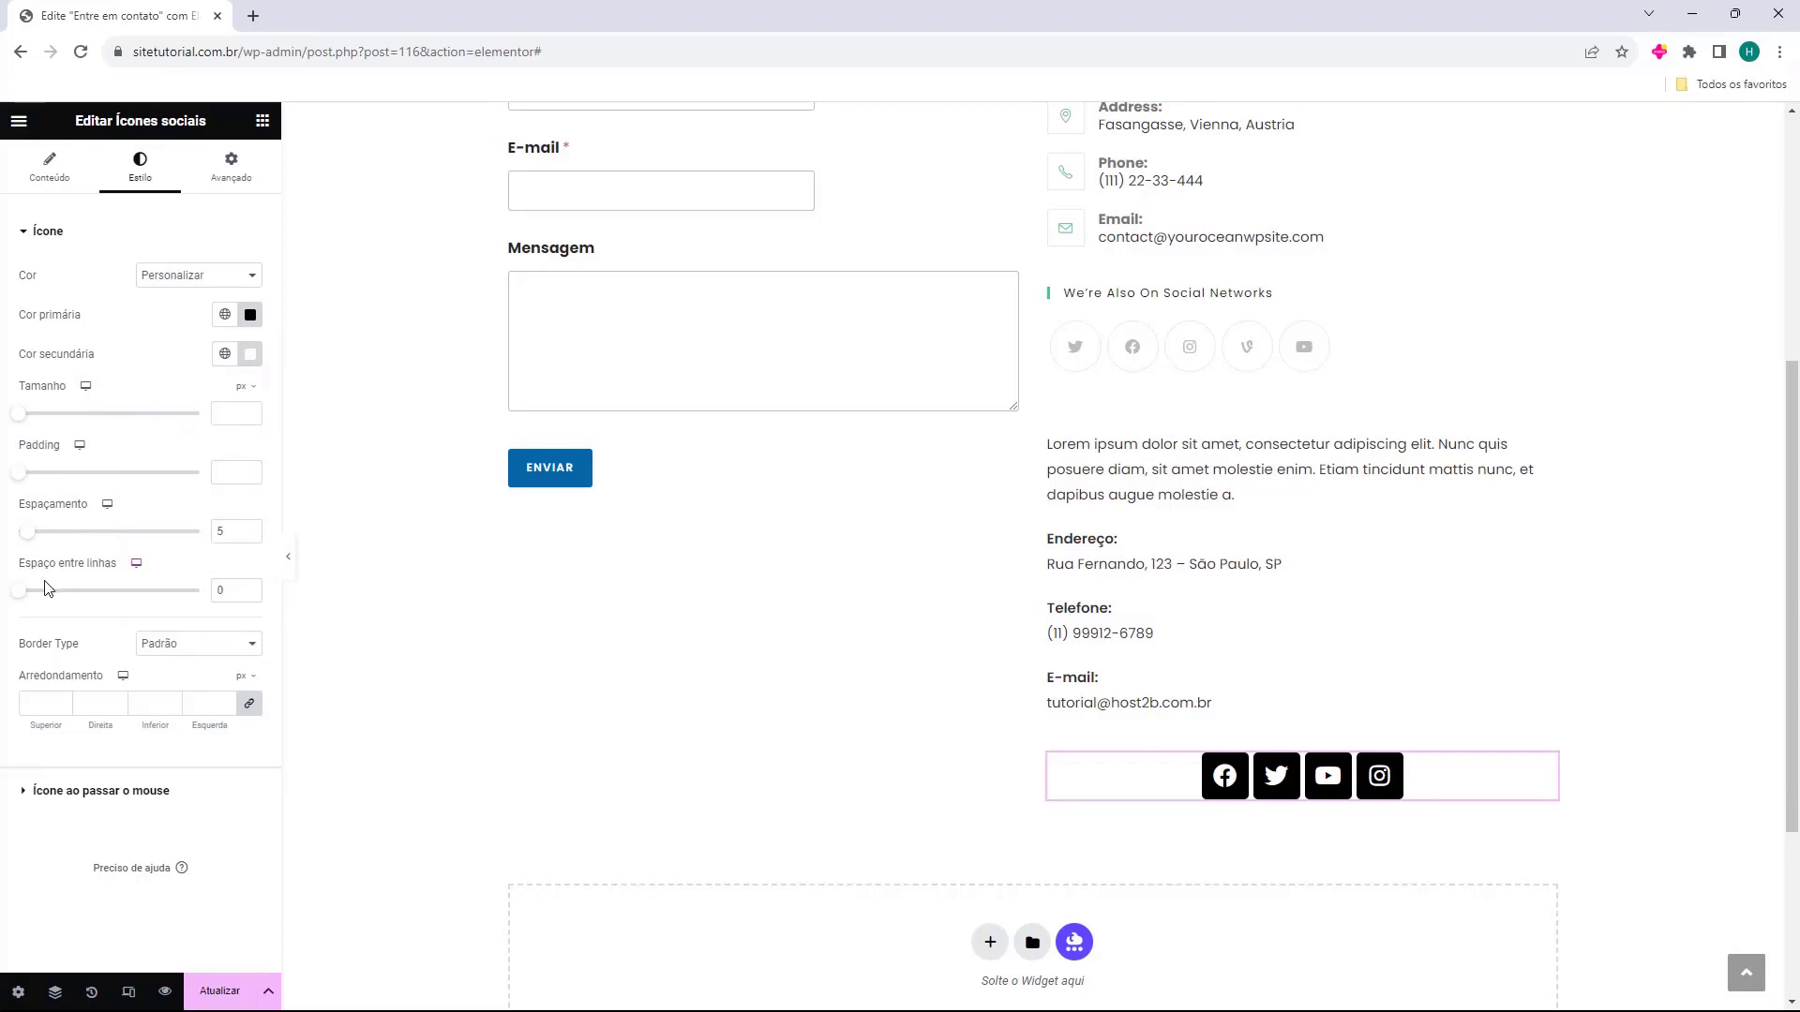
left_click(52, 171)
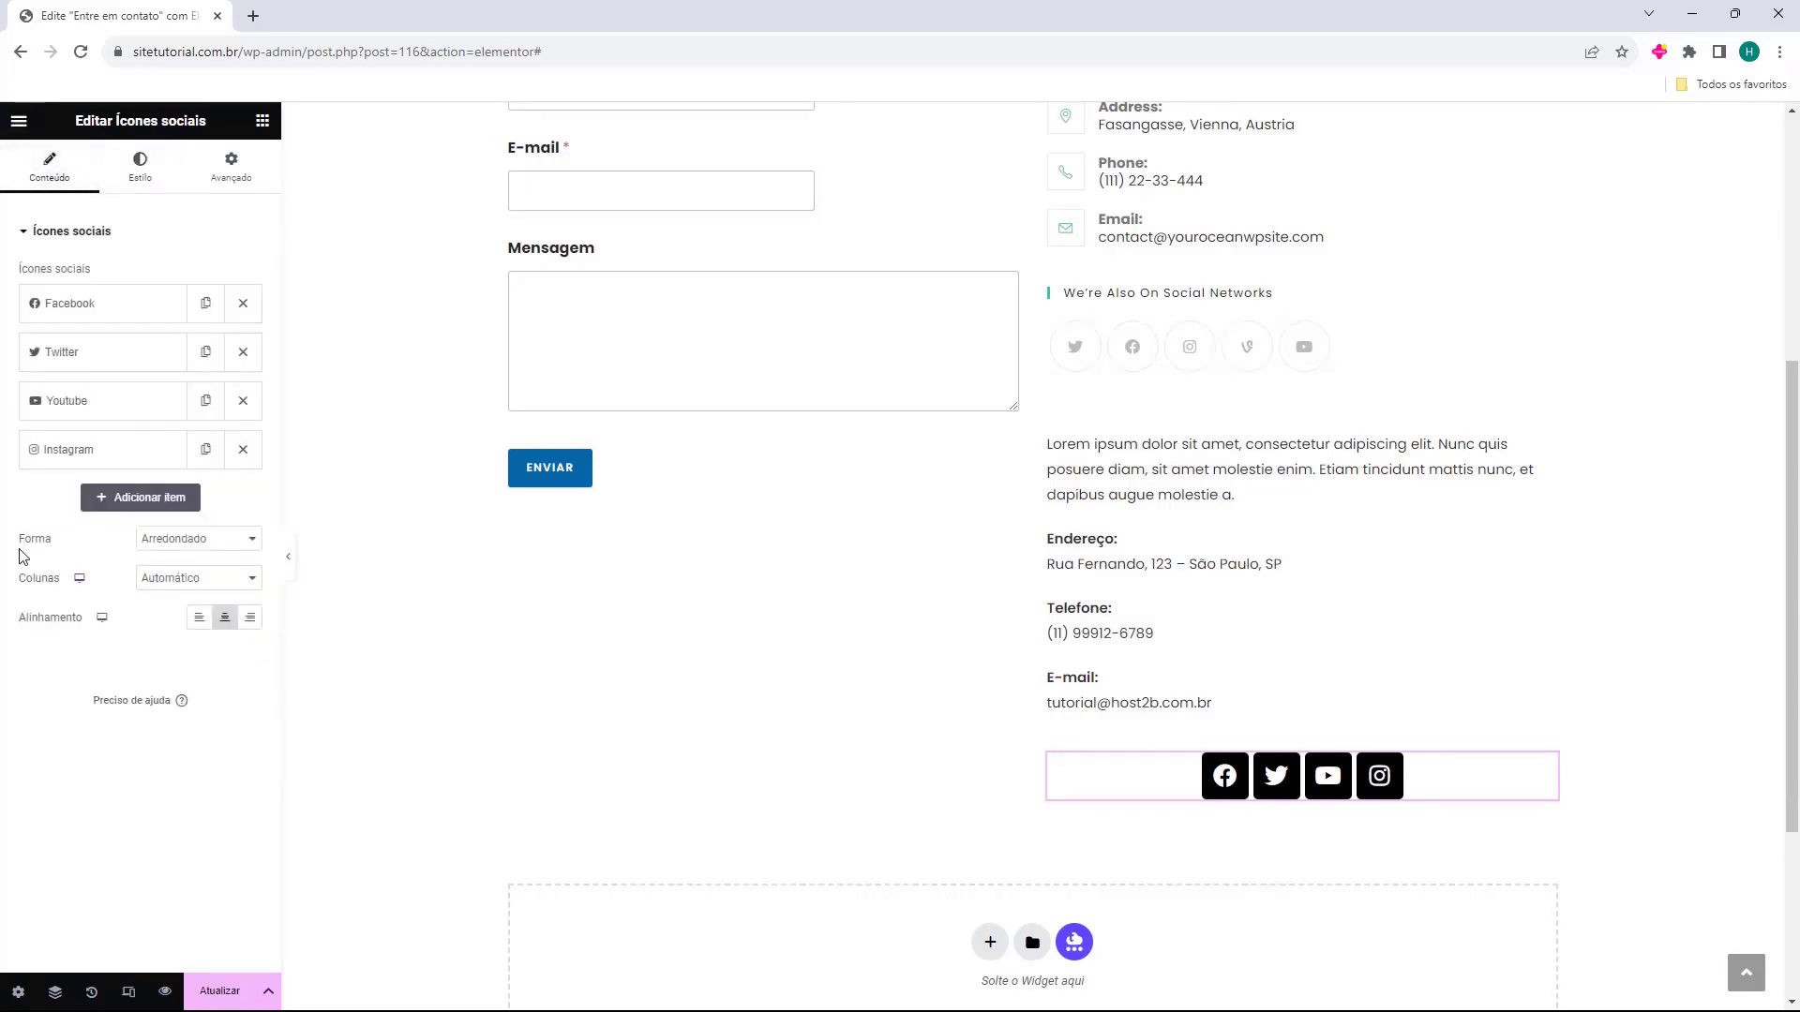
Make the social icons circular, keep Automático columns, and left-align them.
left_click(223, 552)
left_click(197, 573)
left_click(216, 536)
left_click(186, 586)
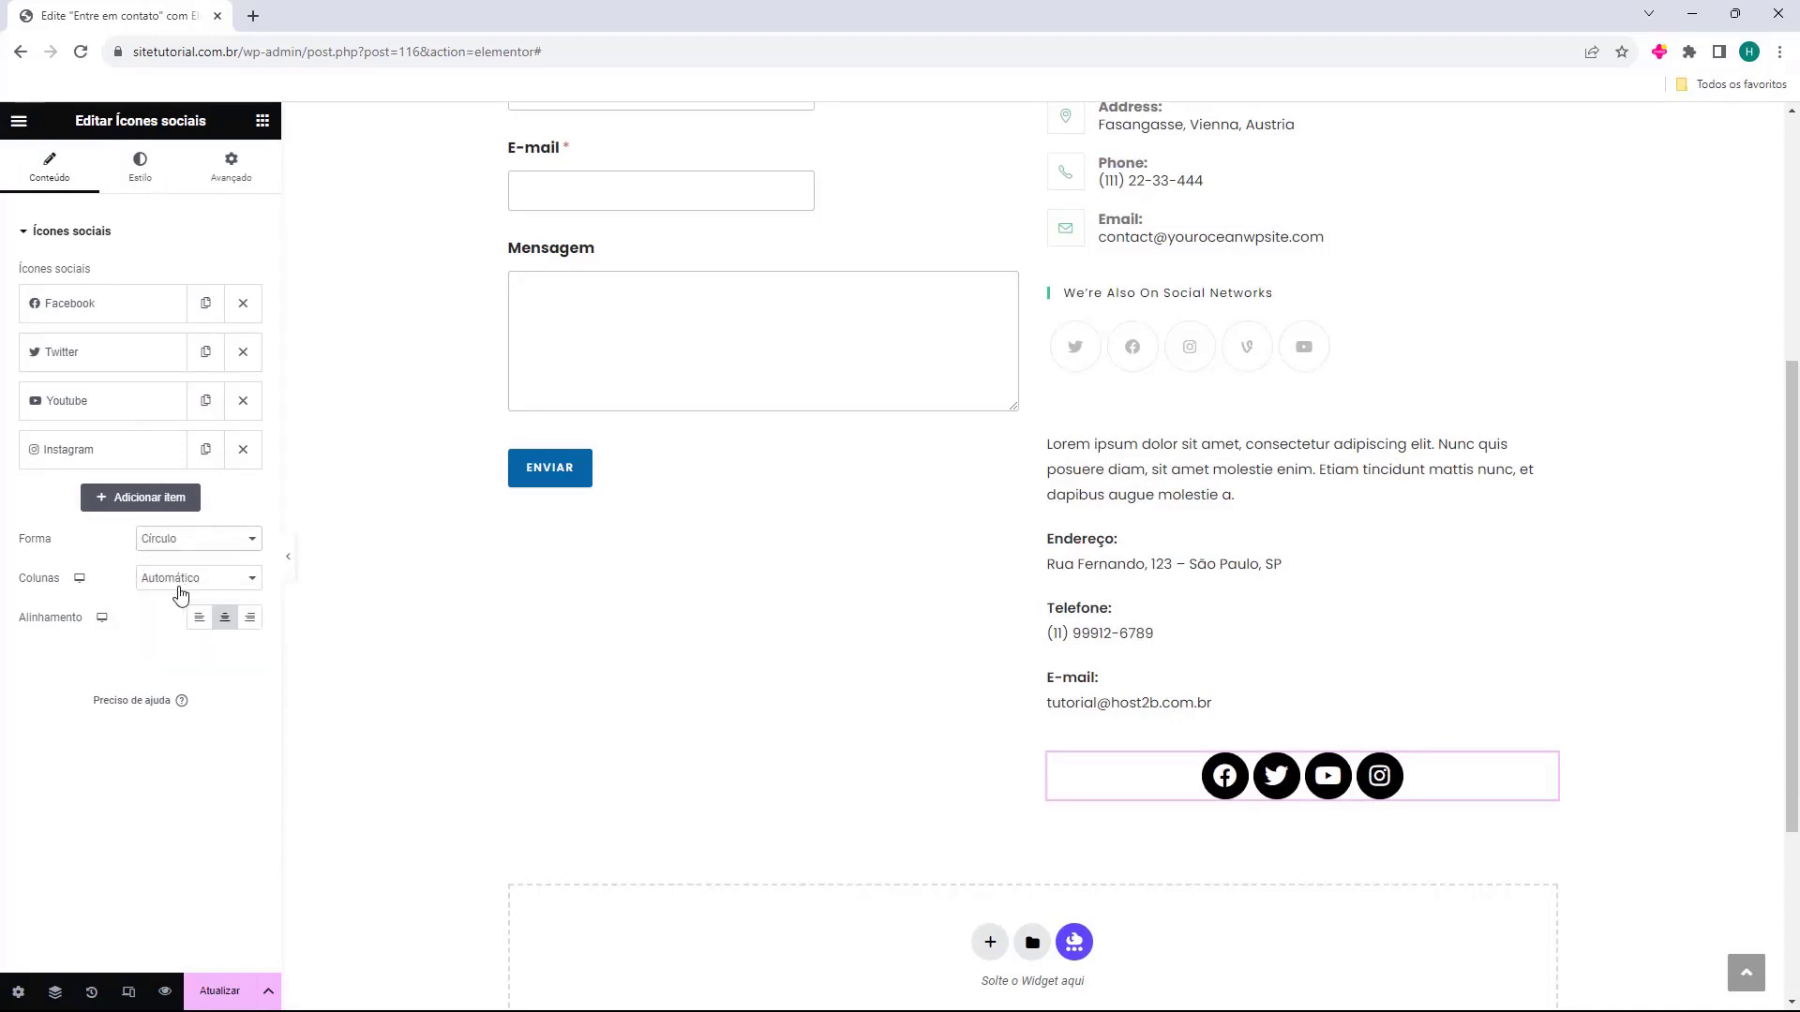
left_click(181, 581)
left_click(184, 611)
left_click(182, 580)
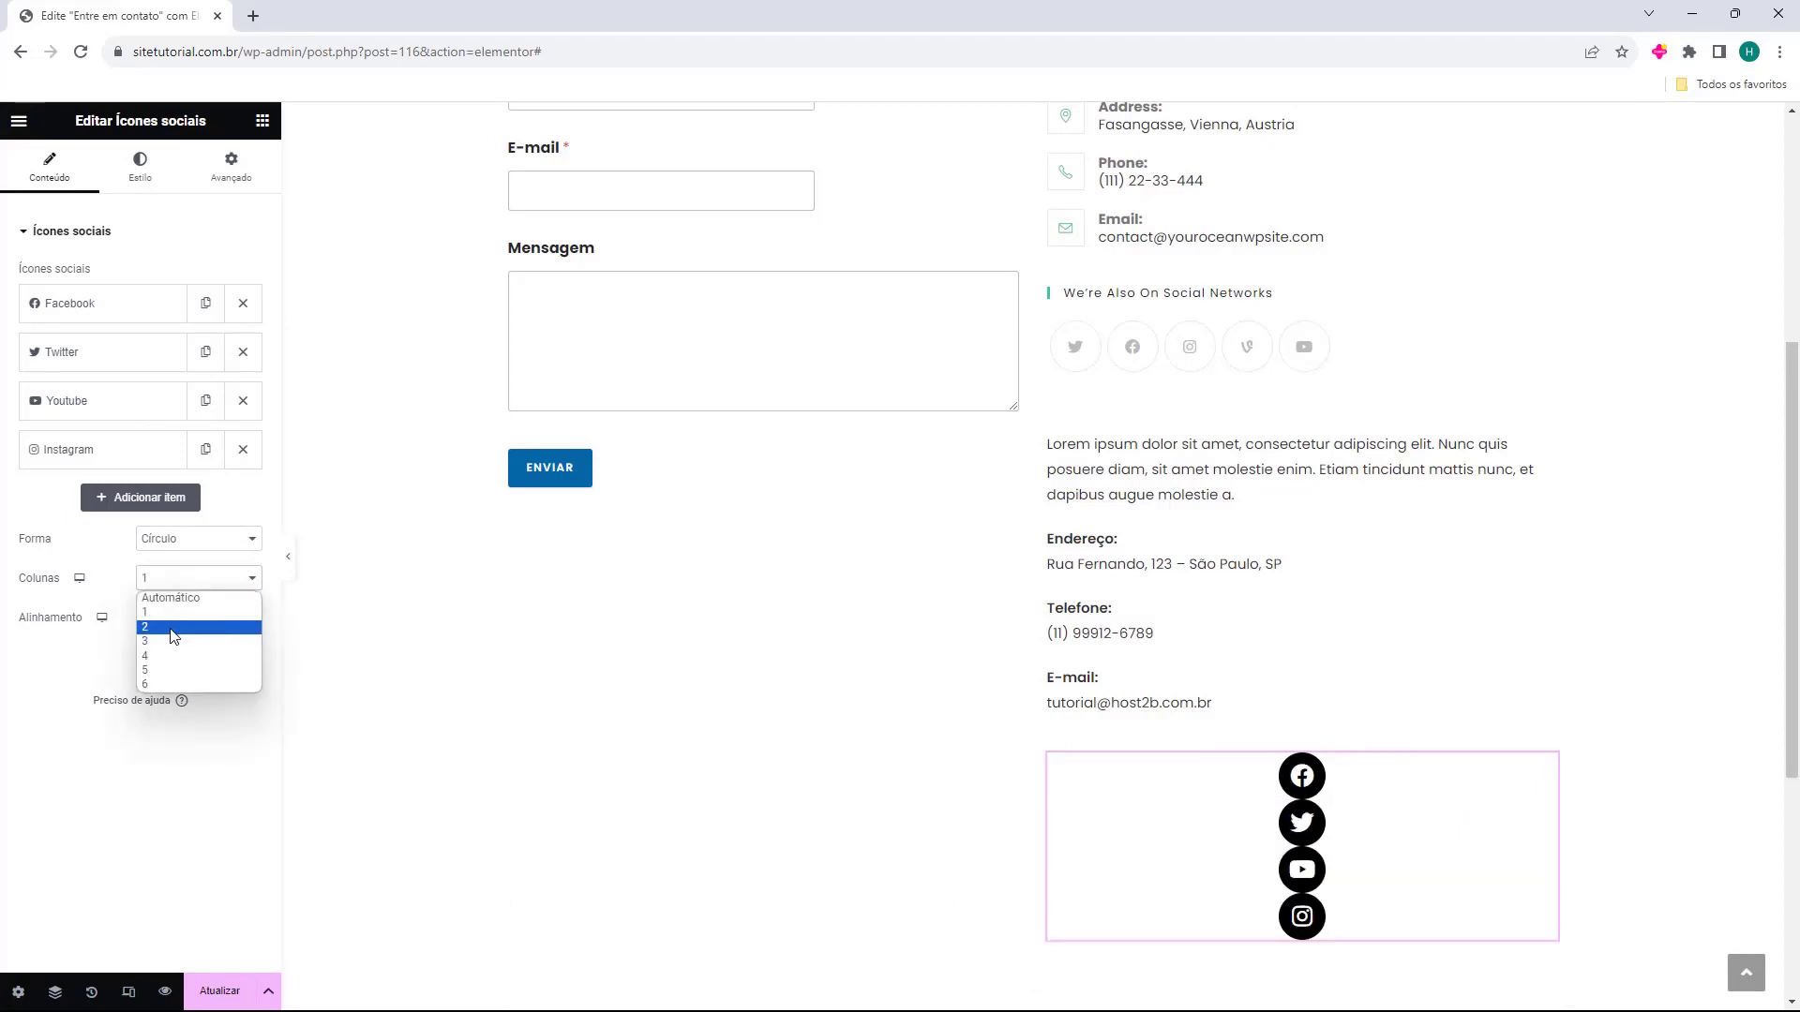
left_click(179, 626)
left_click(180, 579)
left_click(178, 596)
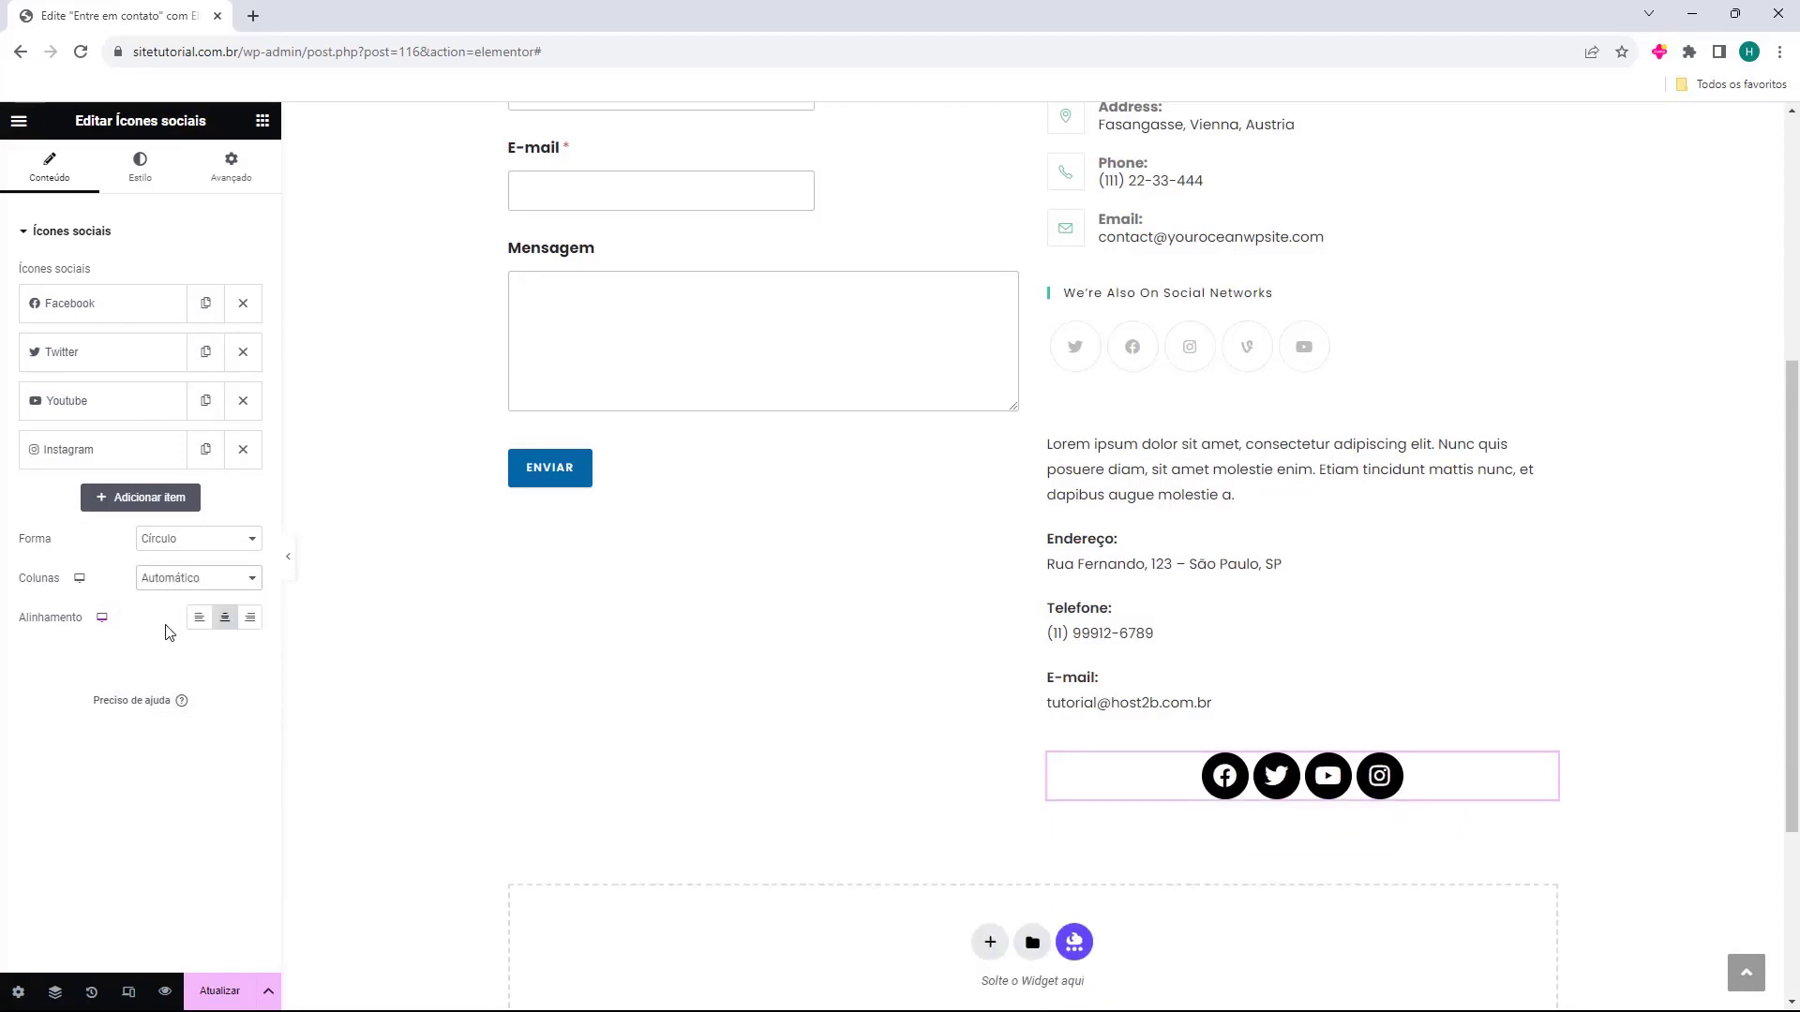
left_click(197, 619)
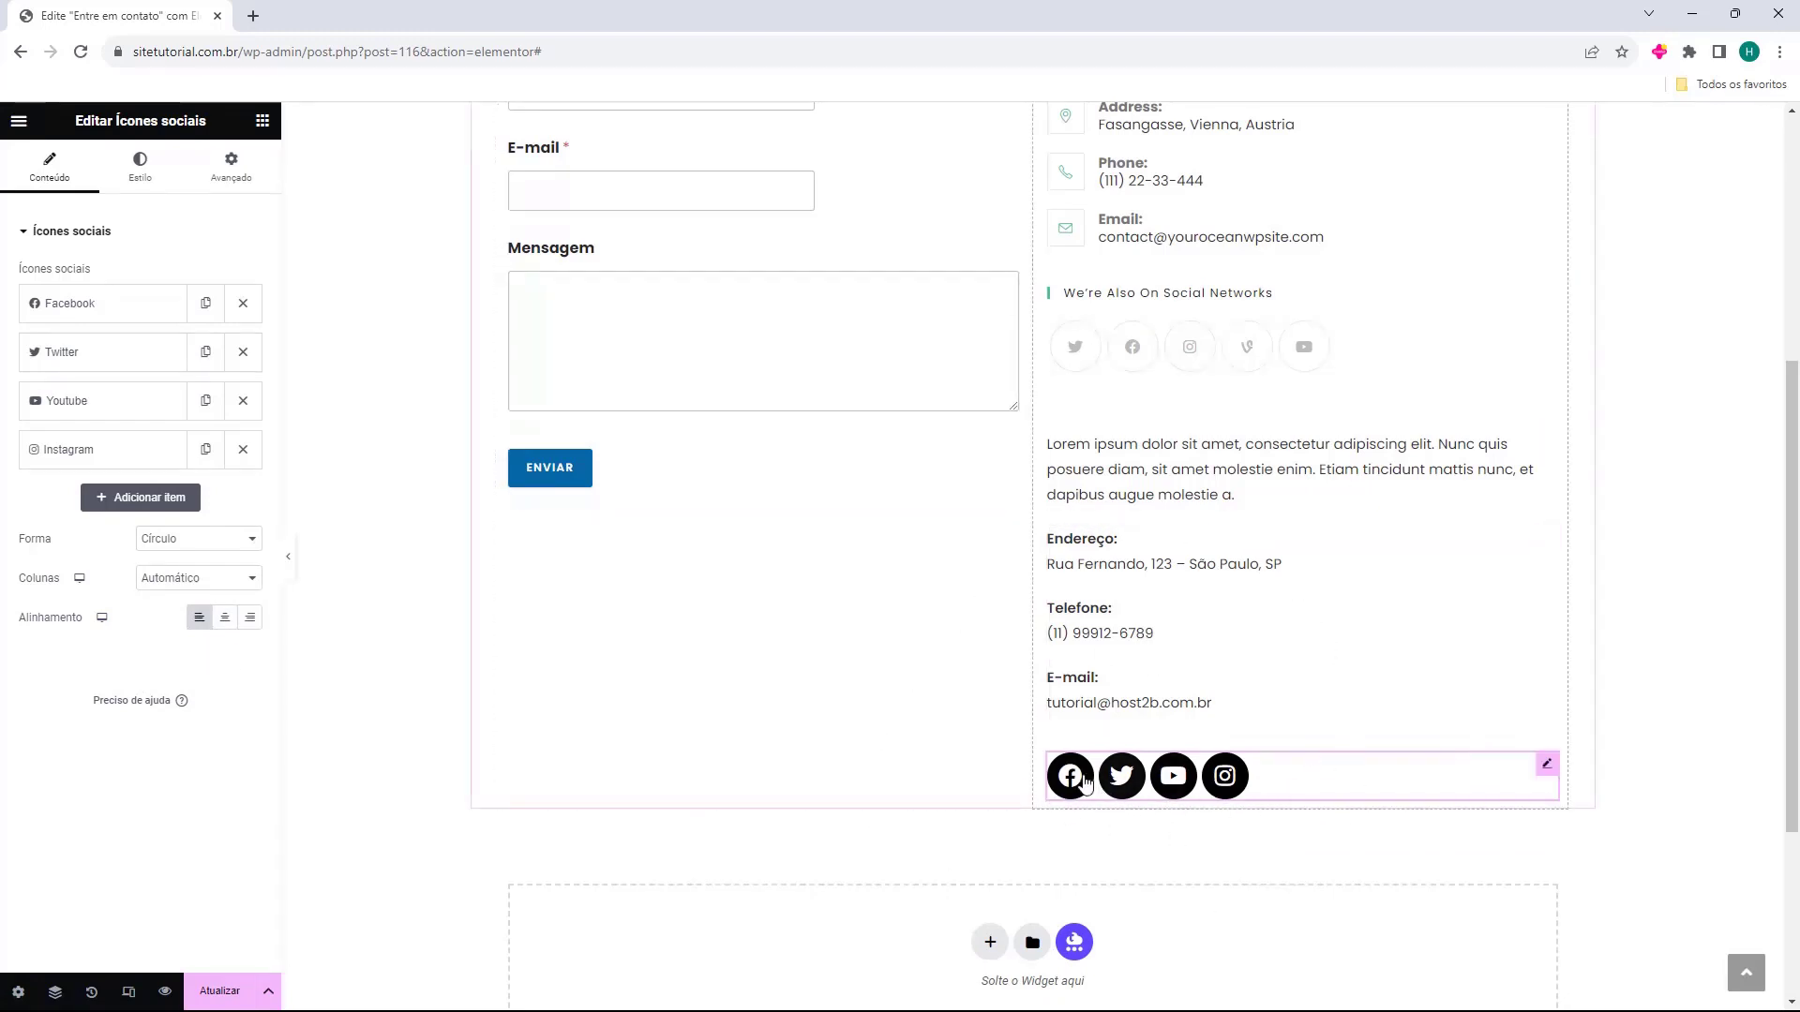
Delete the old Vienna sidebar contact-info block from the right column.
scroll(1056, 747, "up", 4)
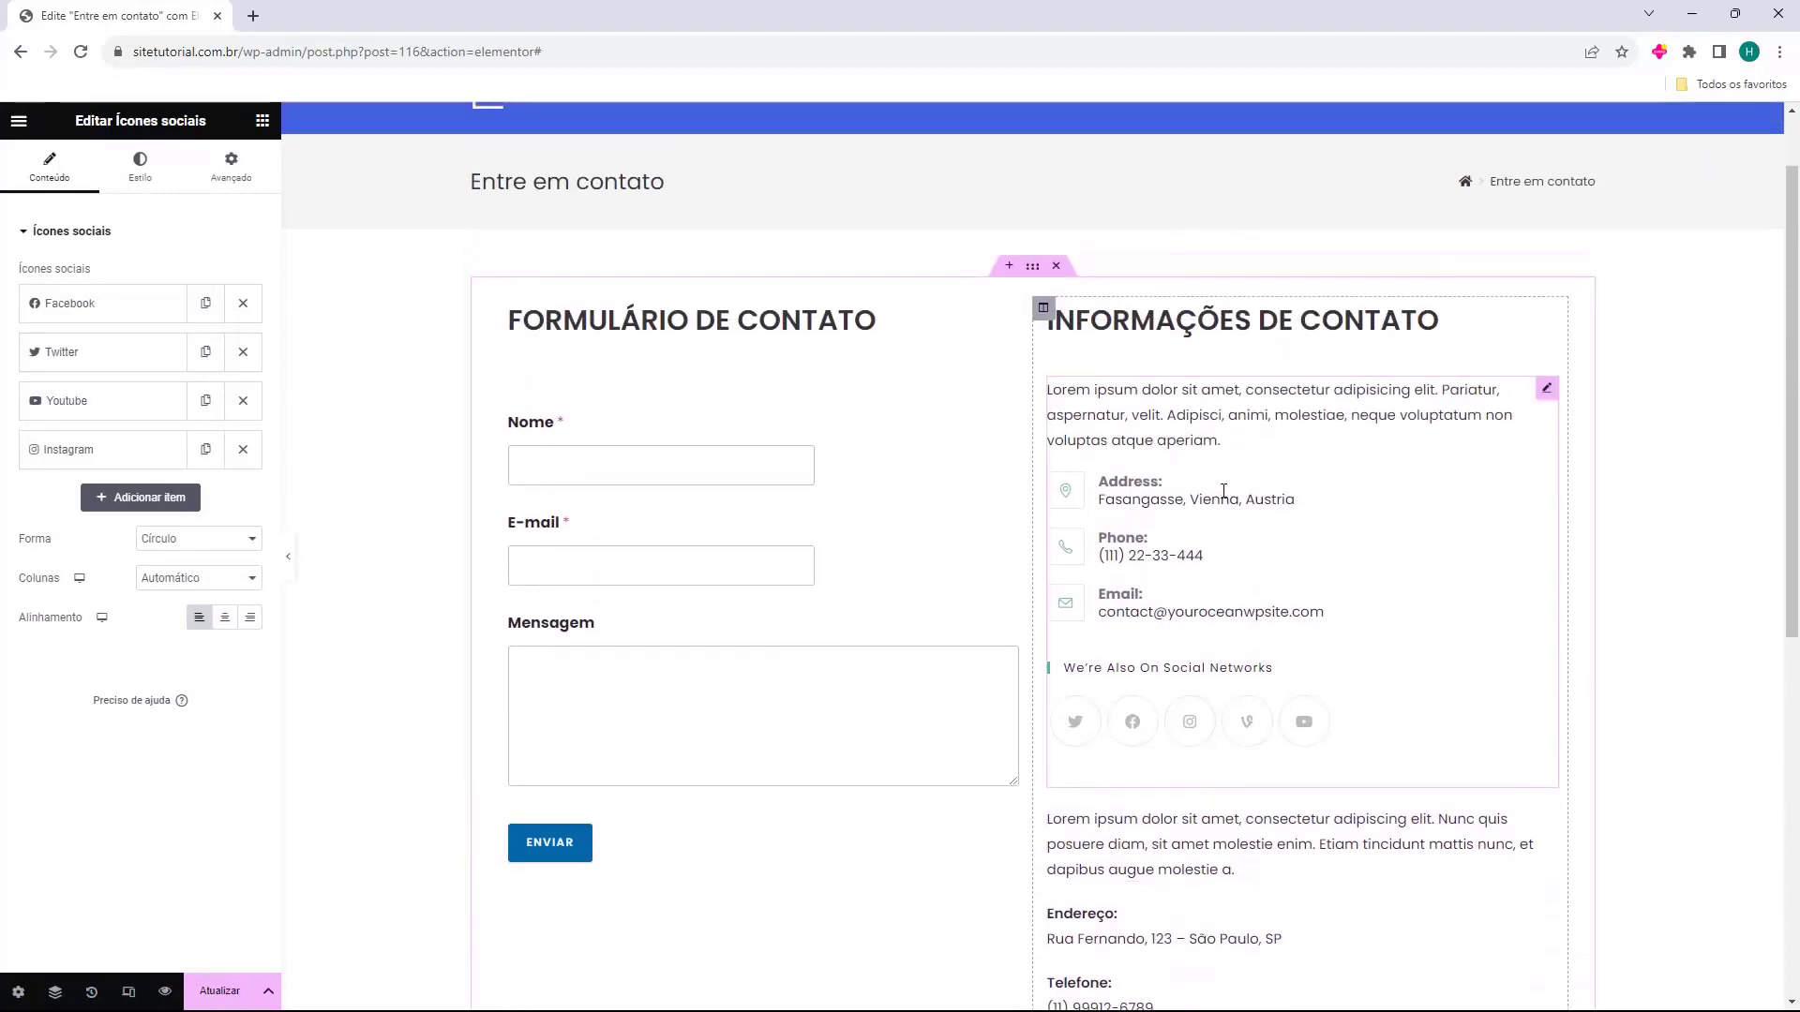
left_click(1224, 491)
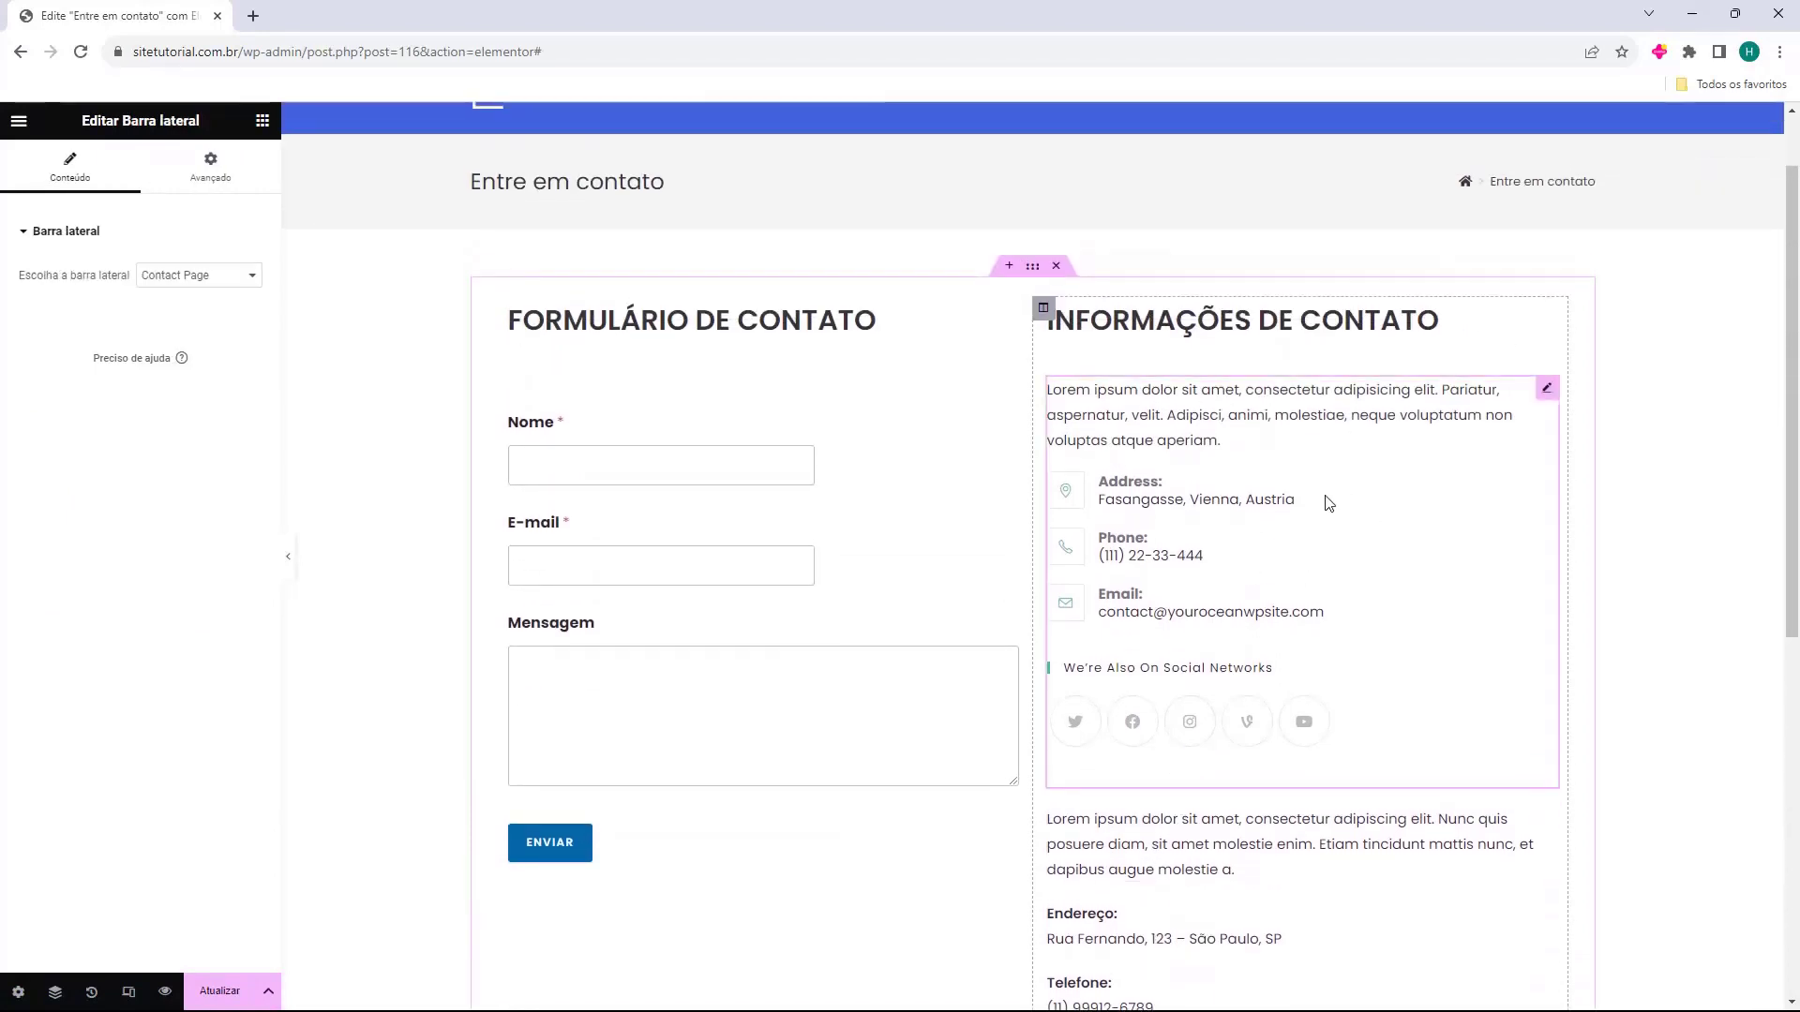
key("Delete")
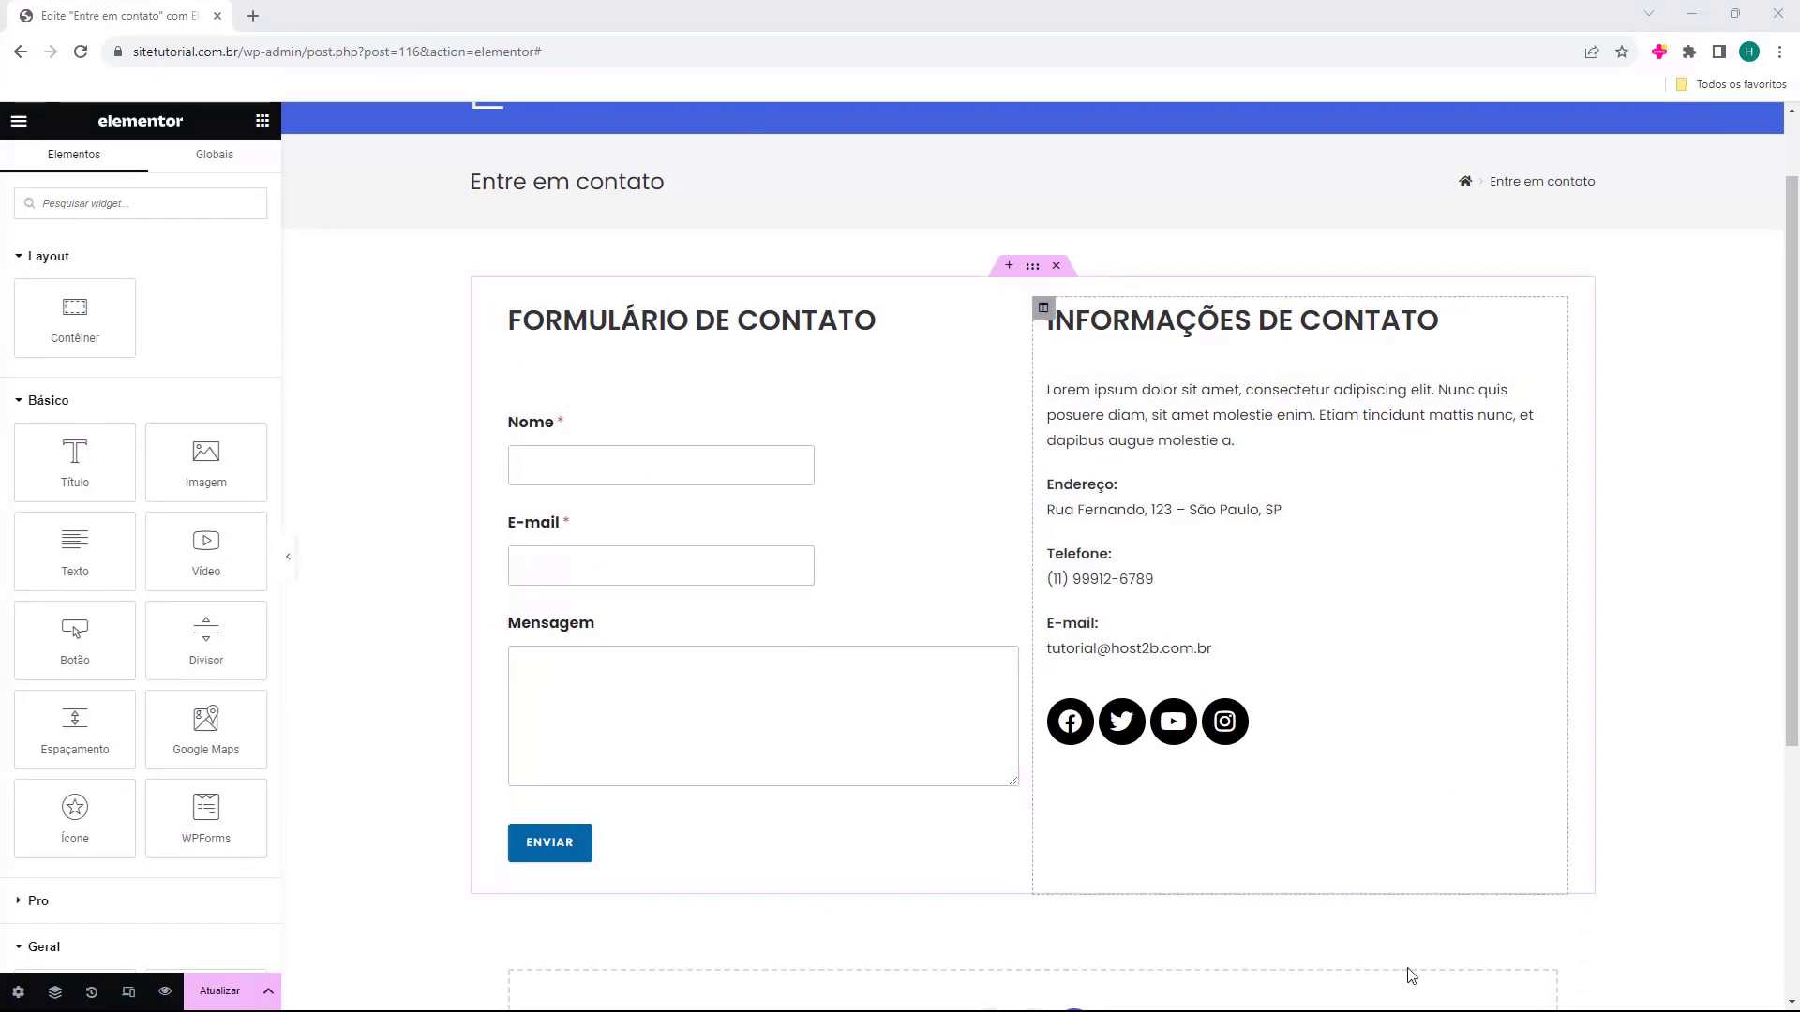
scroll(1095, 849, "down", 4)
scroll(1094, 727, "up", 5)
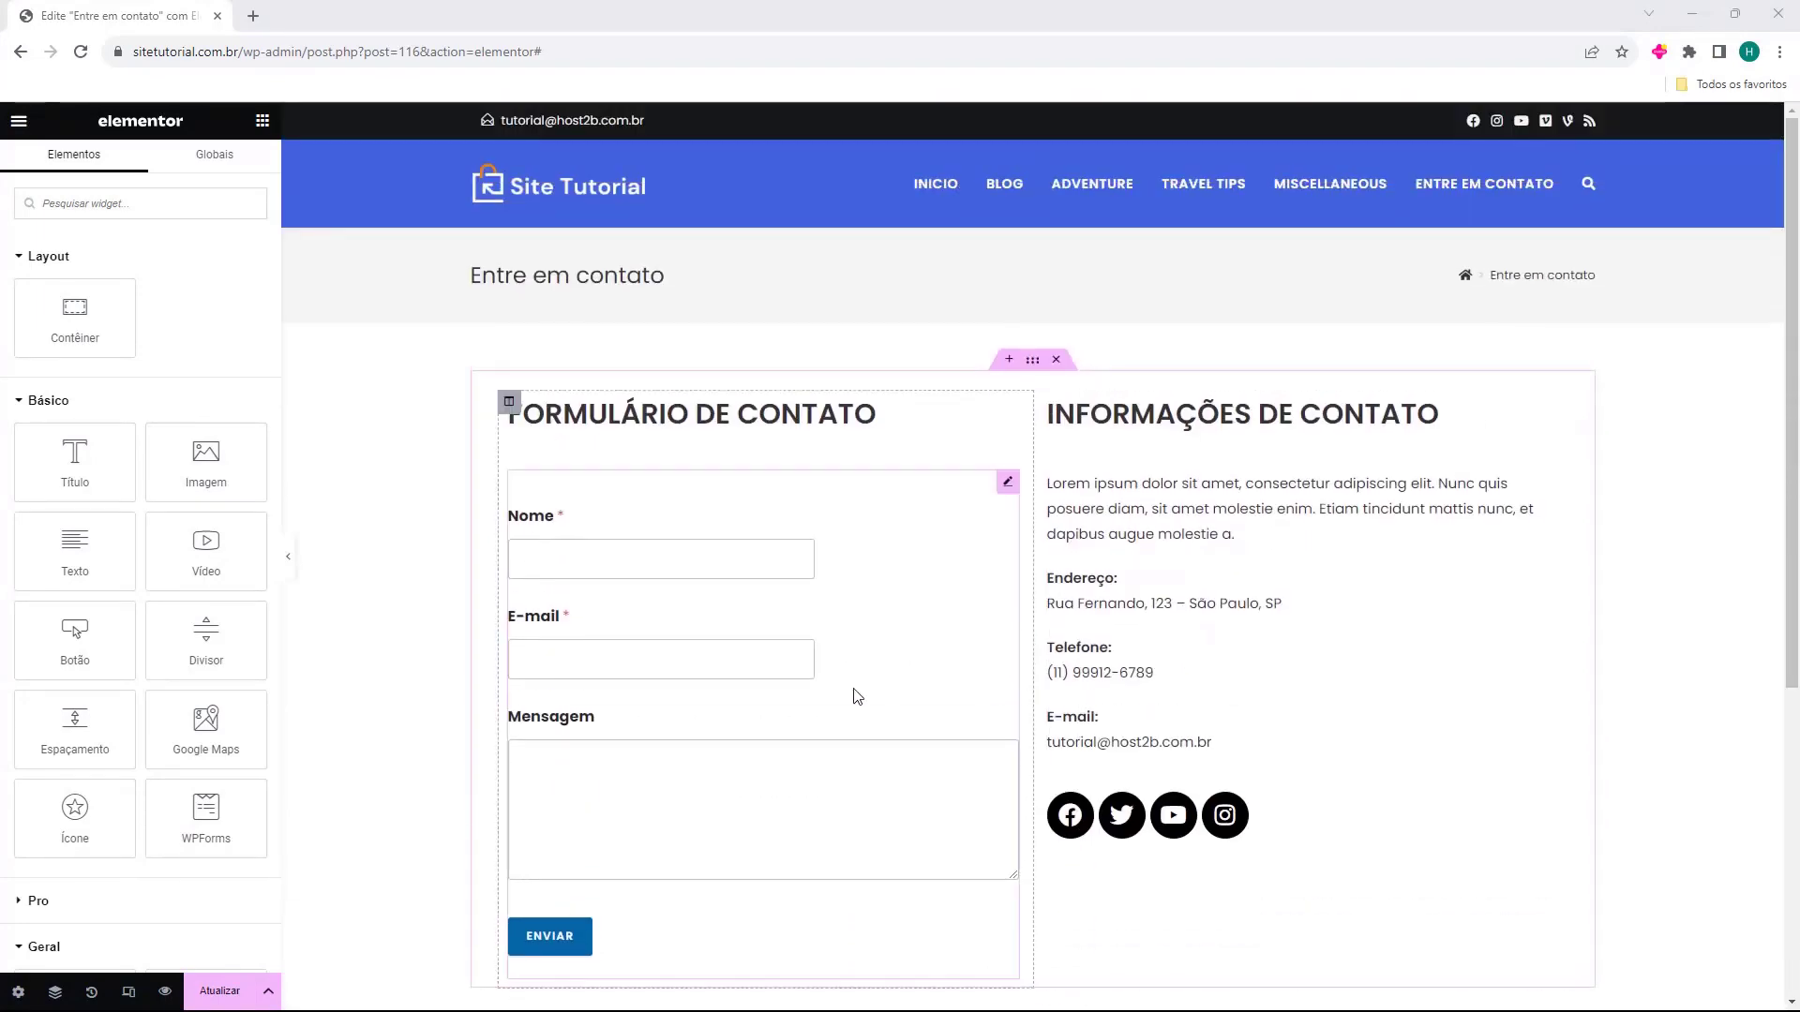
Save the contact page with Atualizar and exit the editor to Painel WP.
left_click(216, 996)
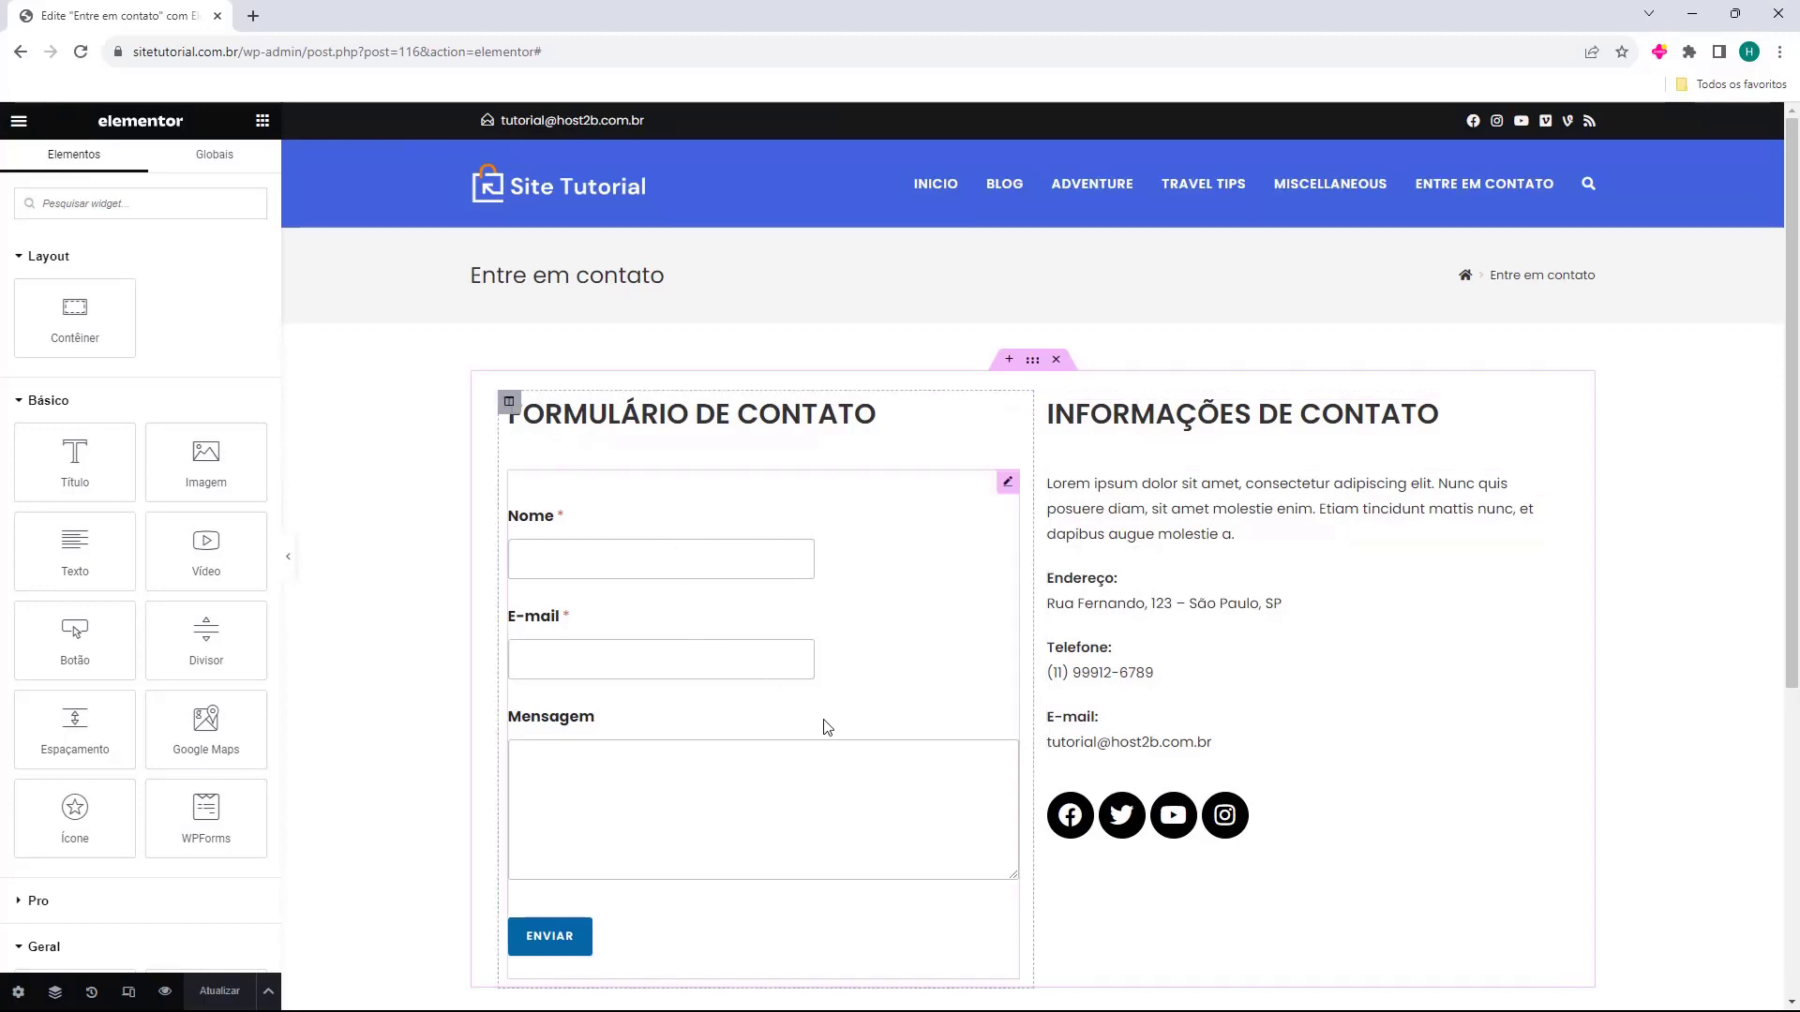
left_click(17, 124)
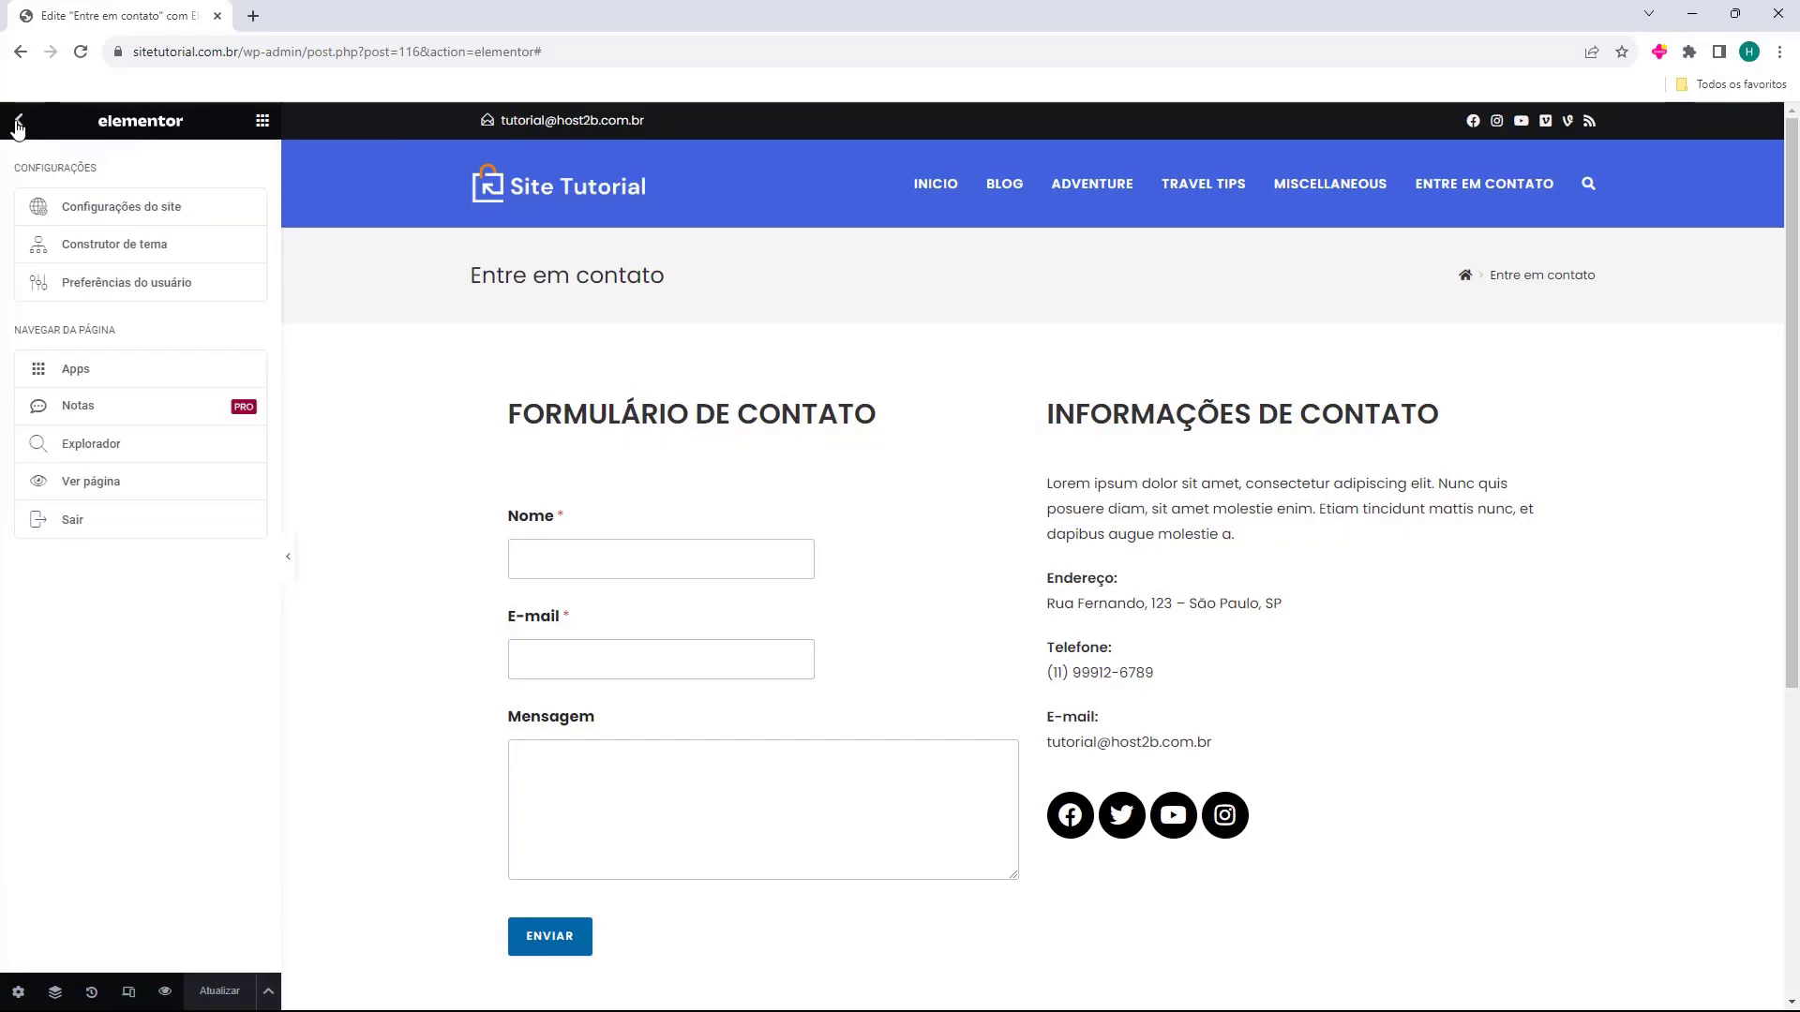
left_click(74, 527)
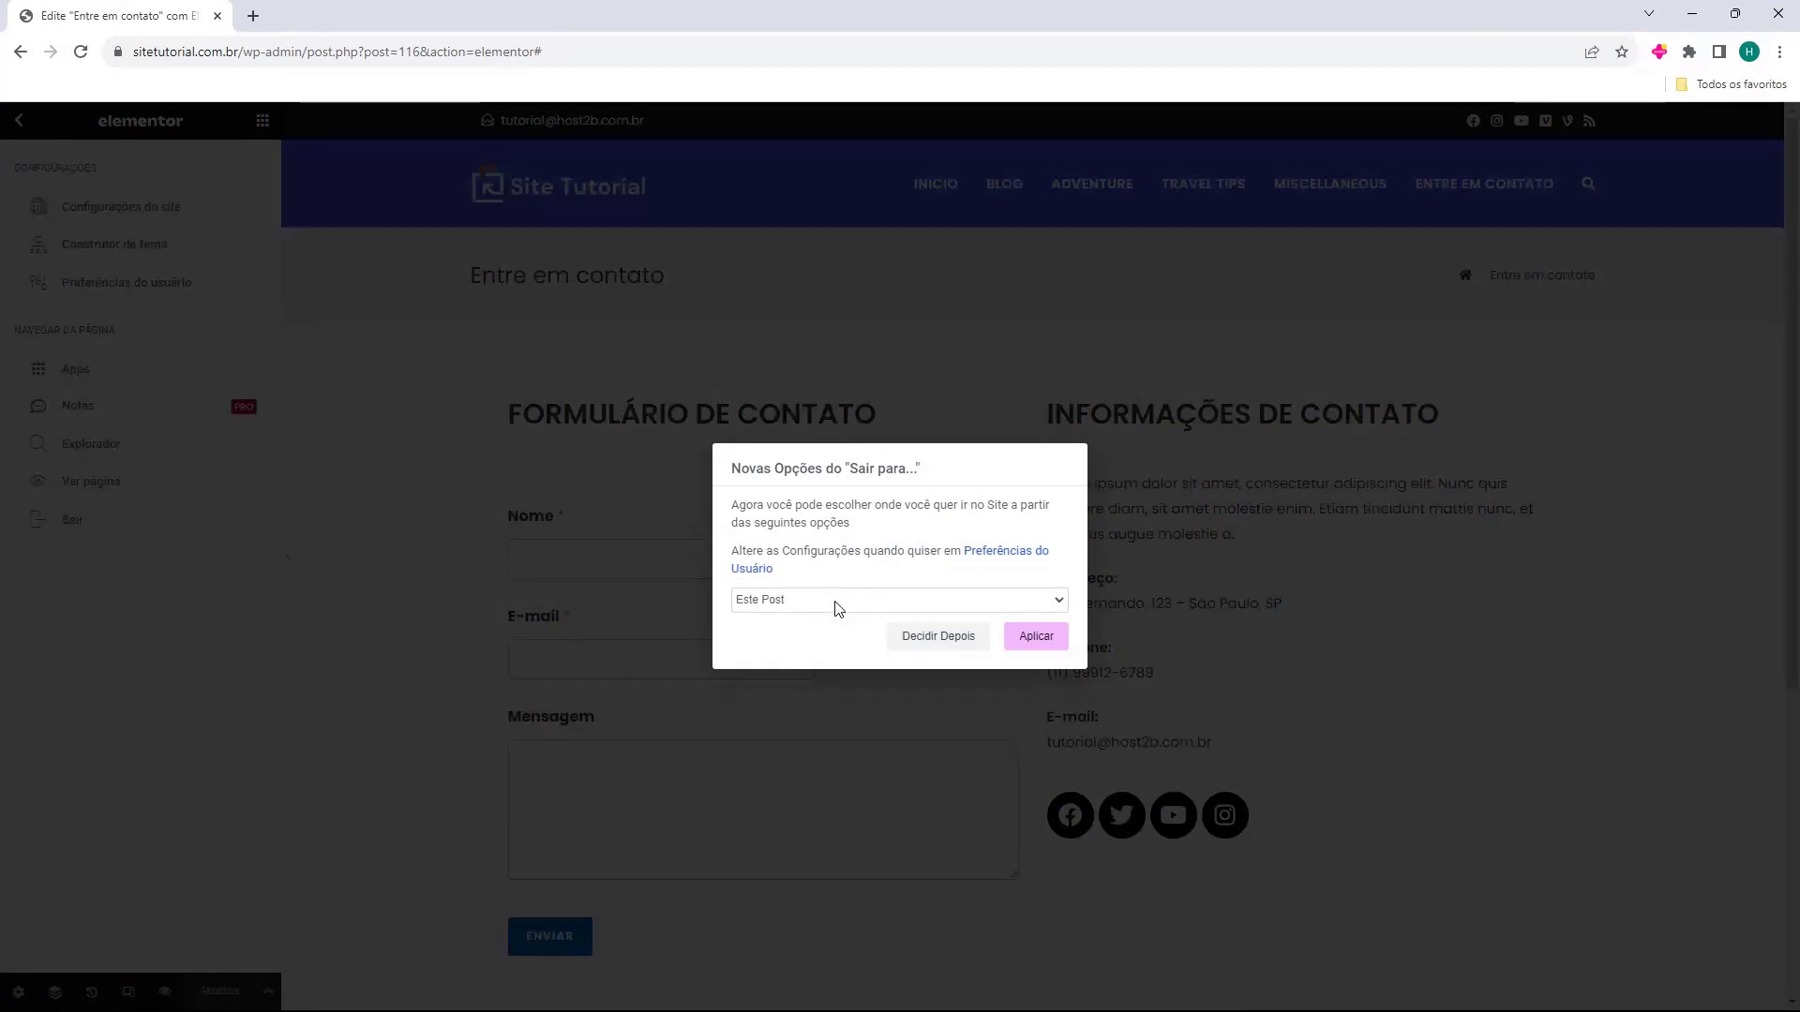
left_click(750, 601)
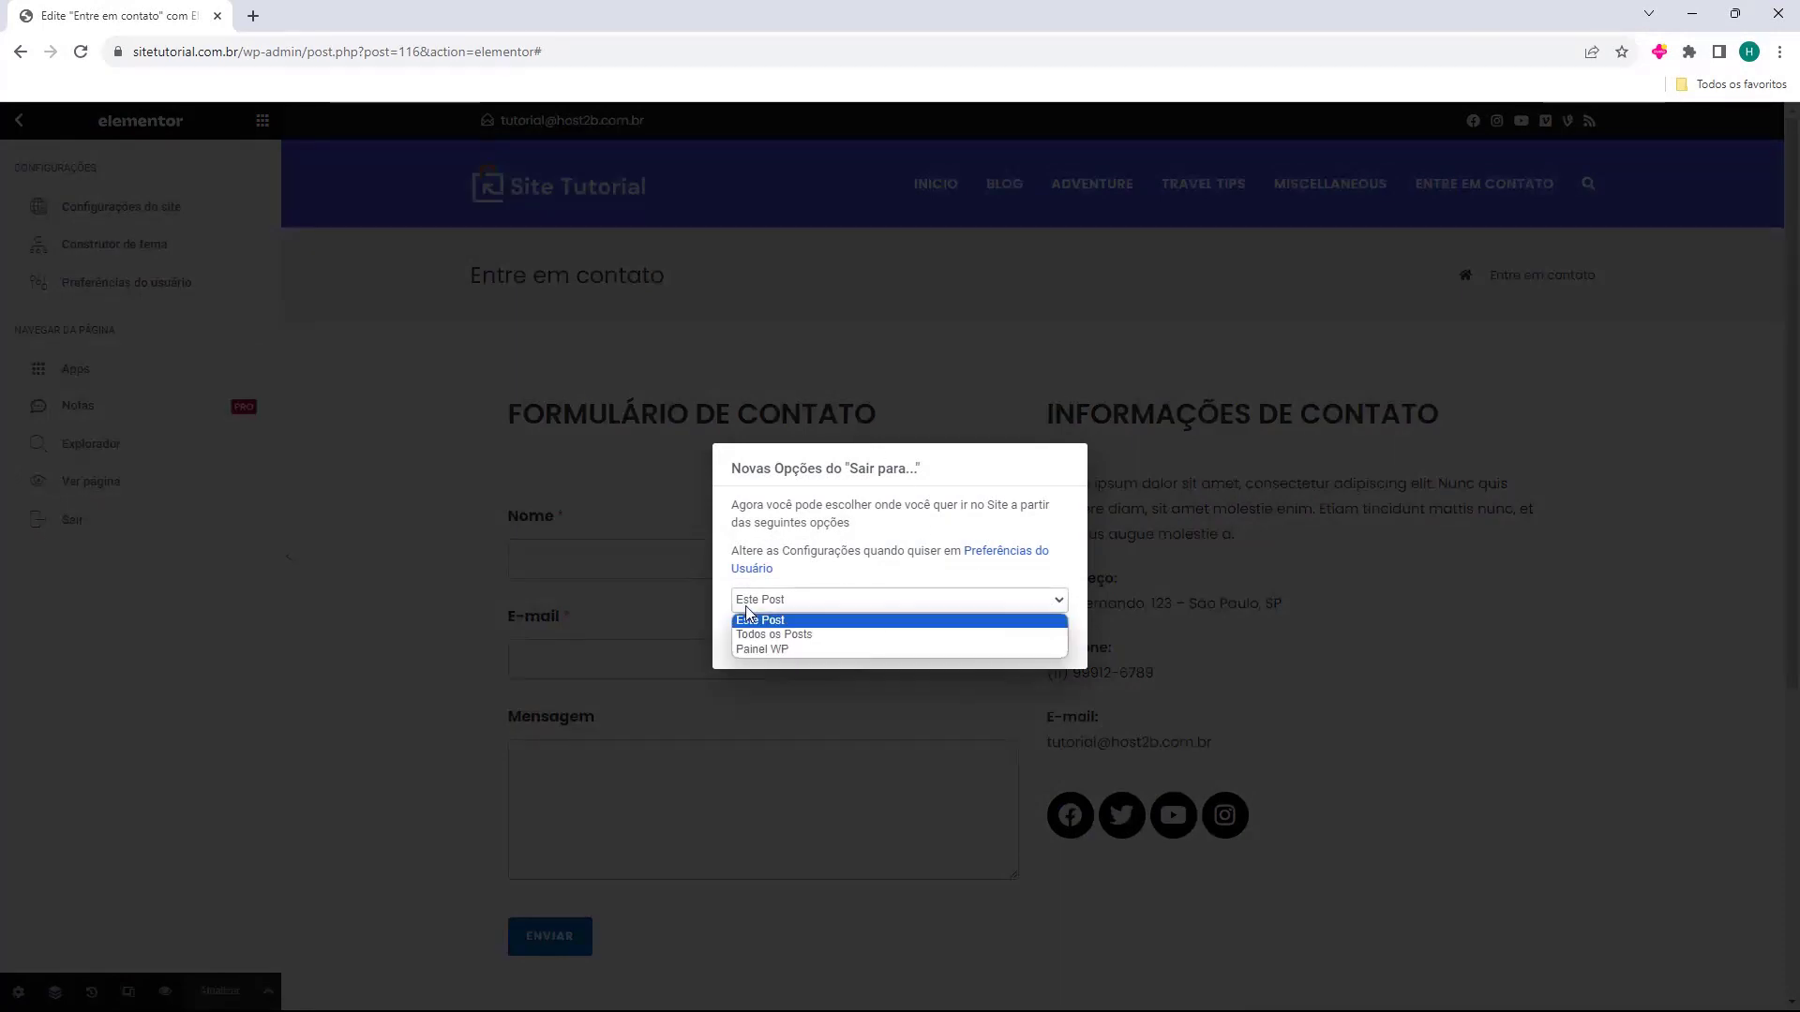
left_click(763, 651)
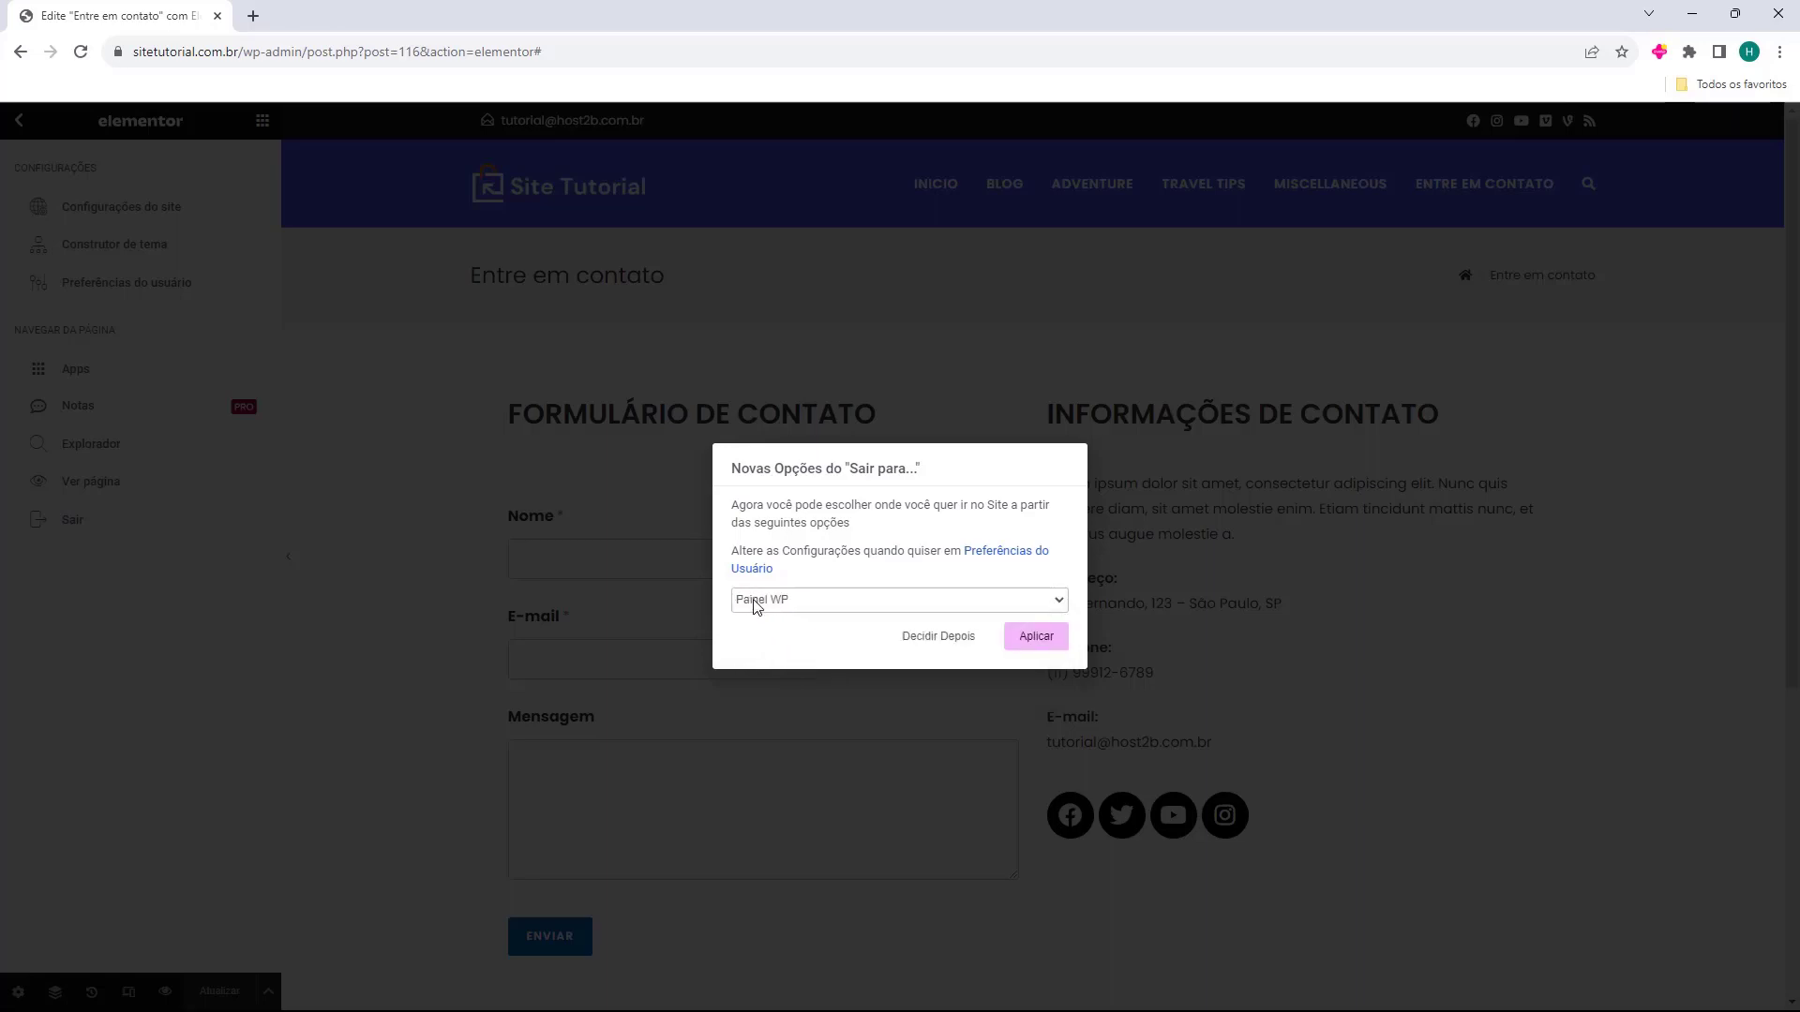
left_click(1035, 640)
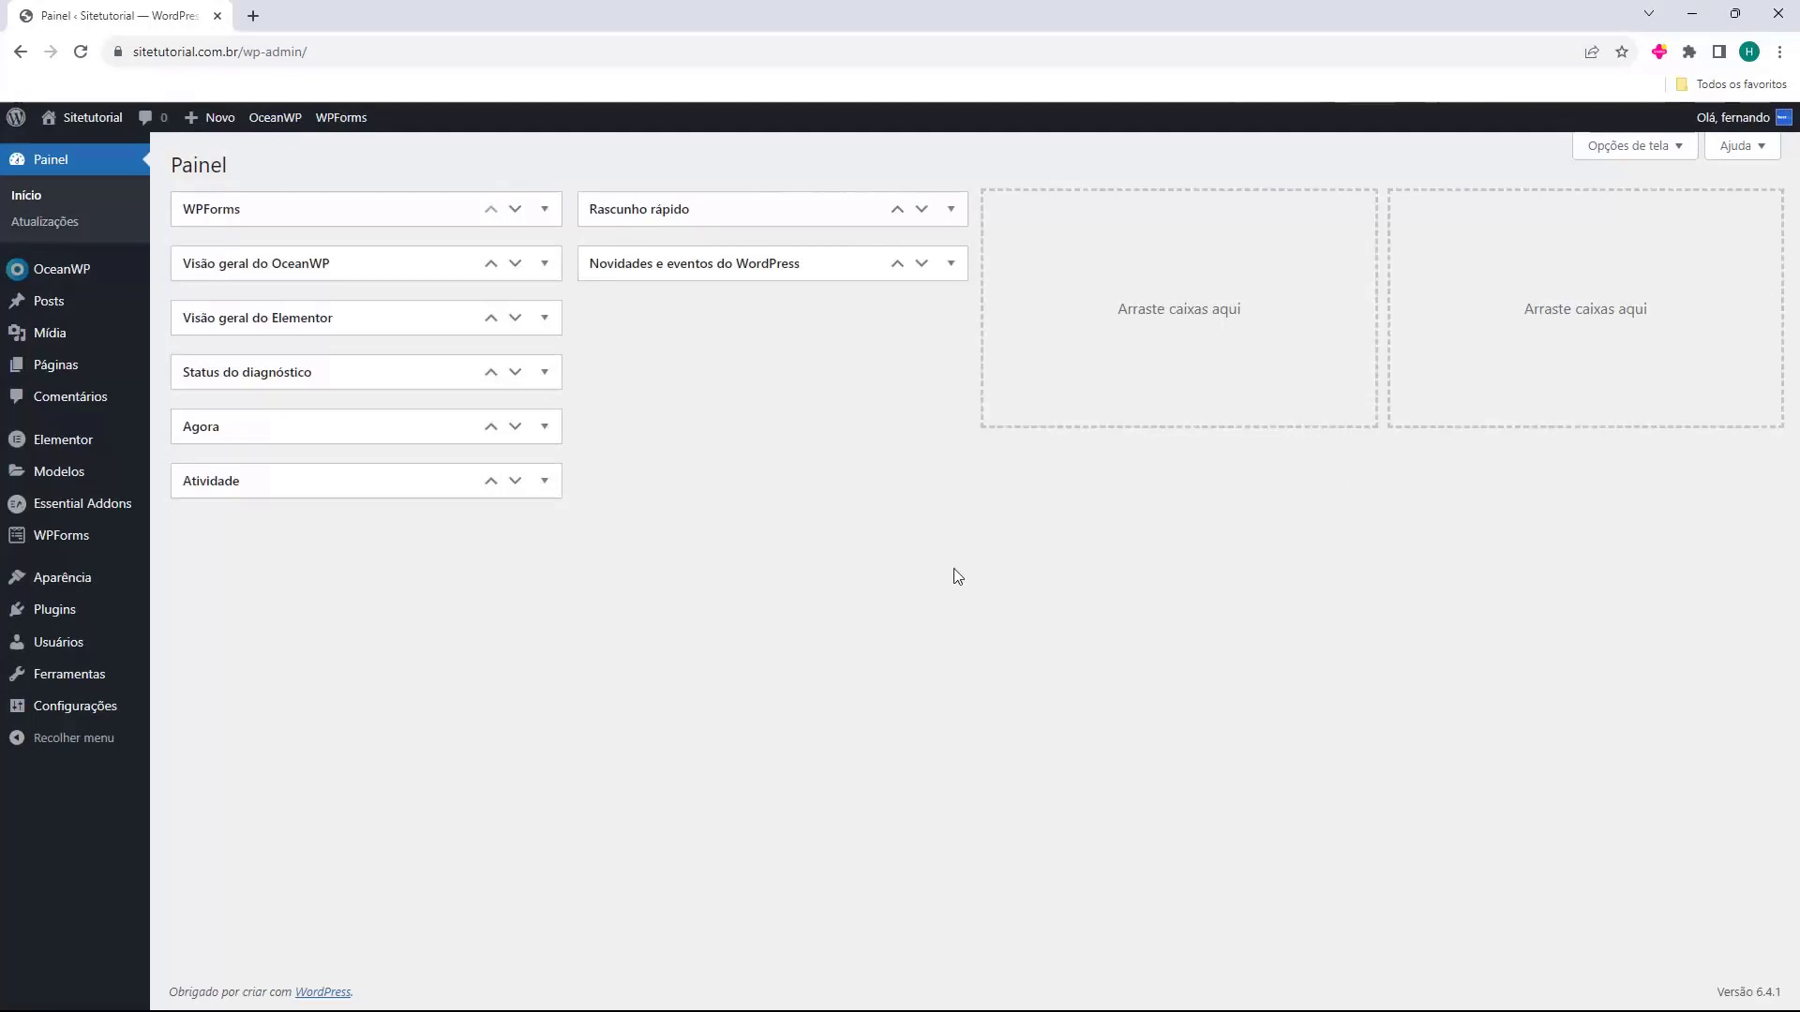
Check the live Entre em contato and home pages in a new tab, then return to the dashboard.
mouse_move(94, 119)
left_click(86, 152)
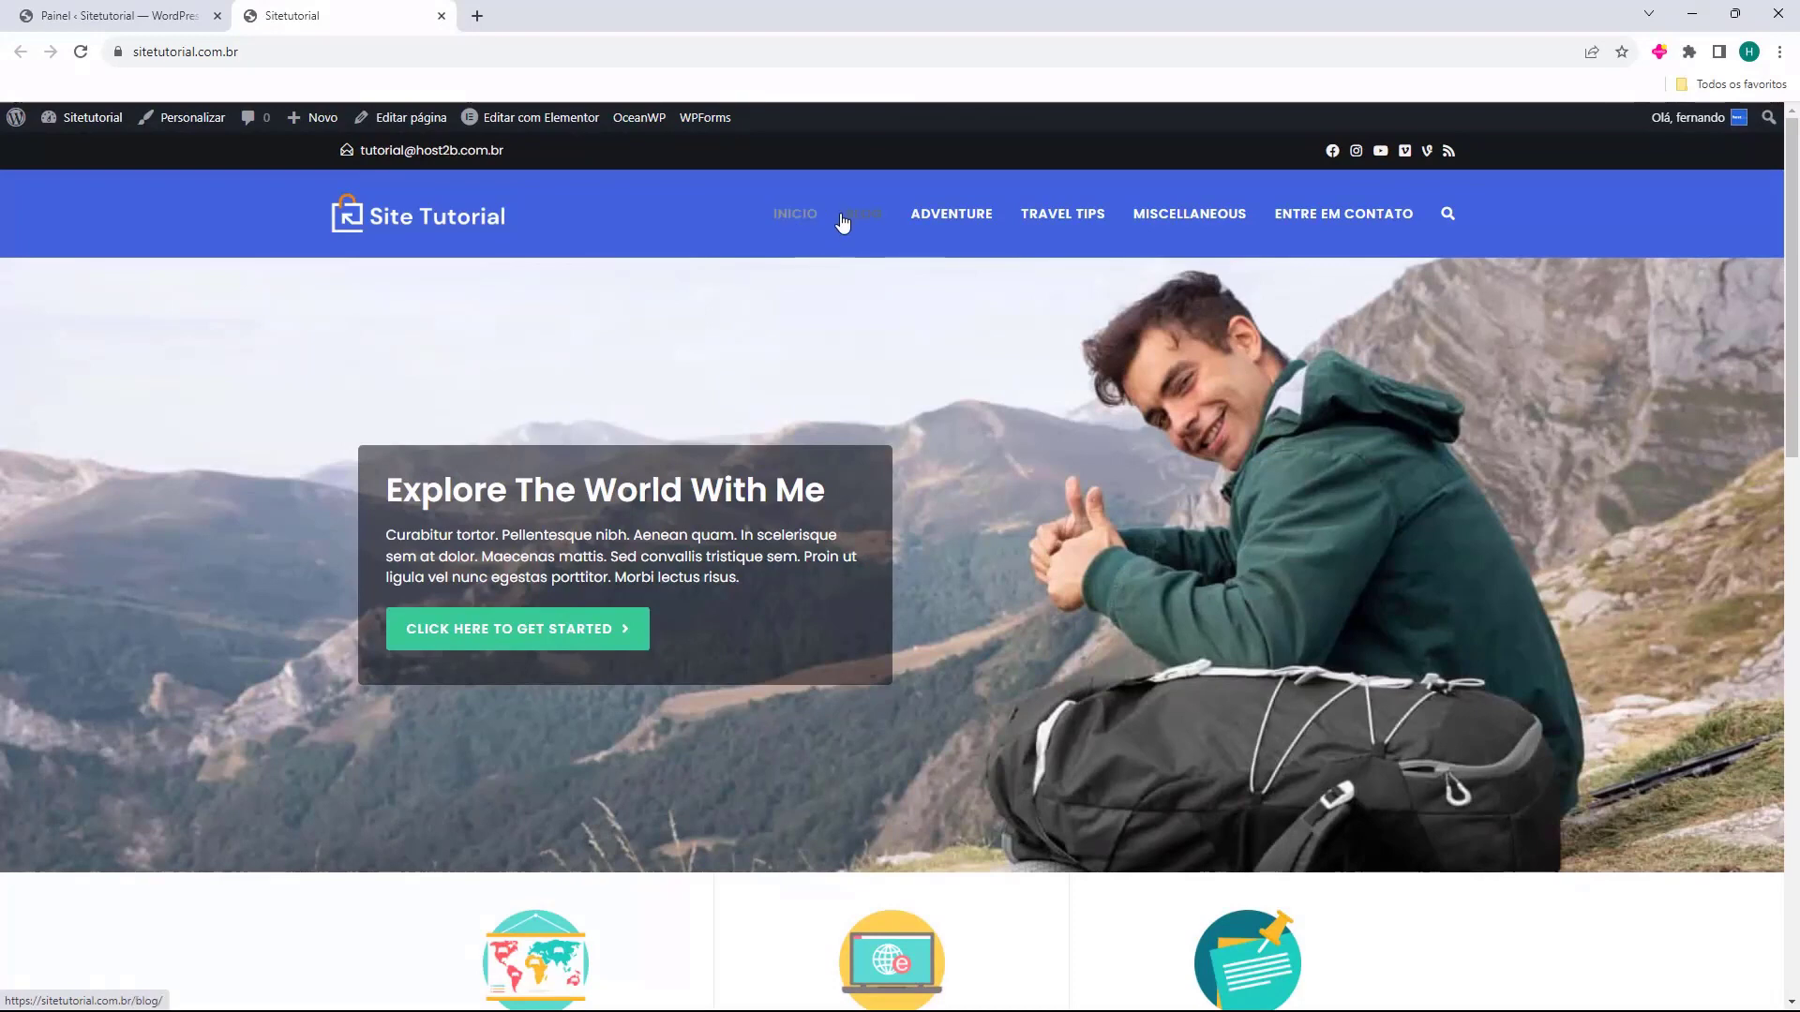
left_click(1347, 232)
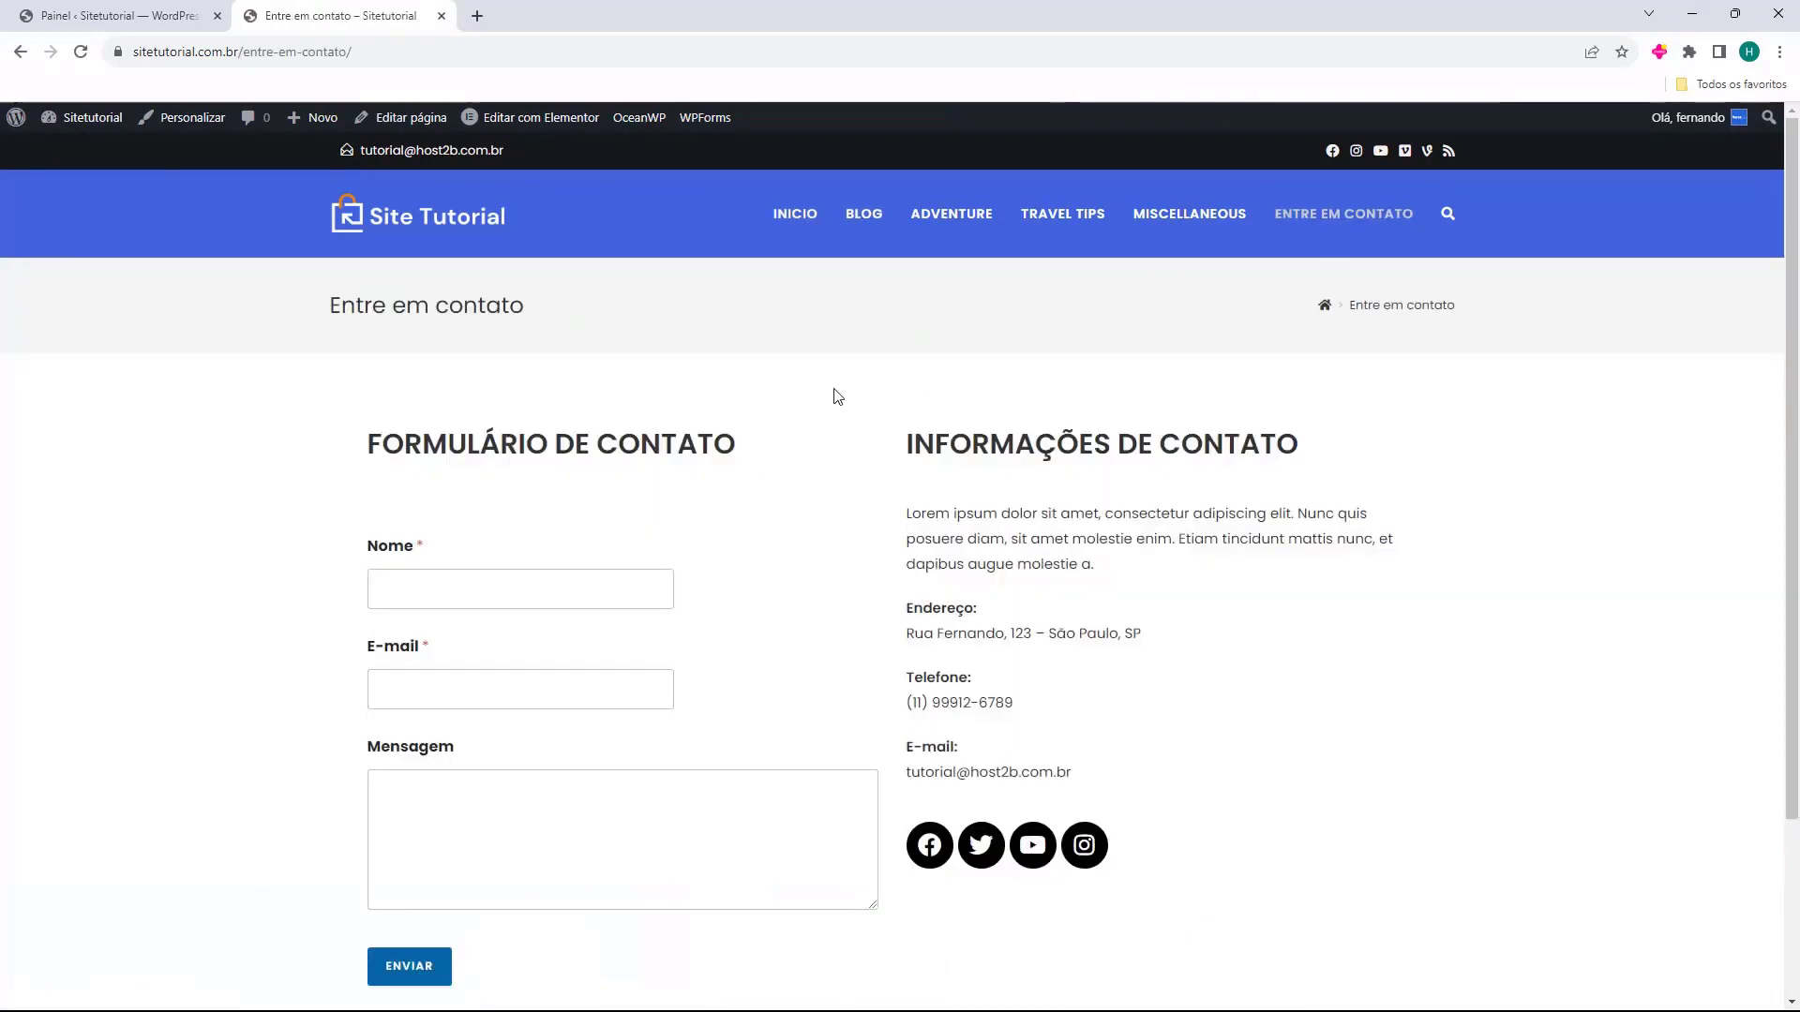
scroll(695, 583, "down", 2)
scroll(1117, 481, "up", 3)
left_click(777, 246)
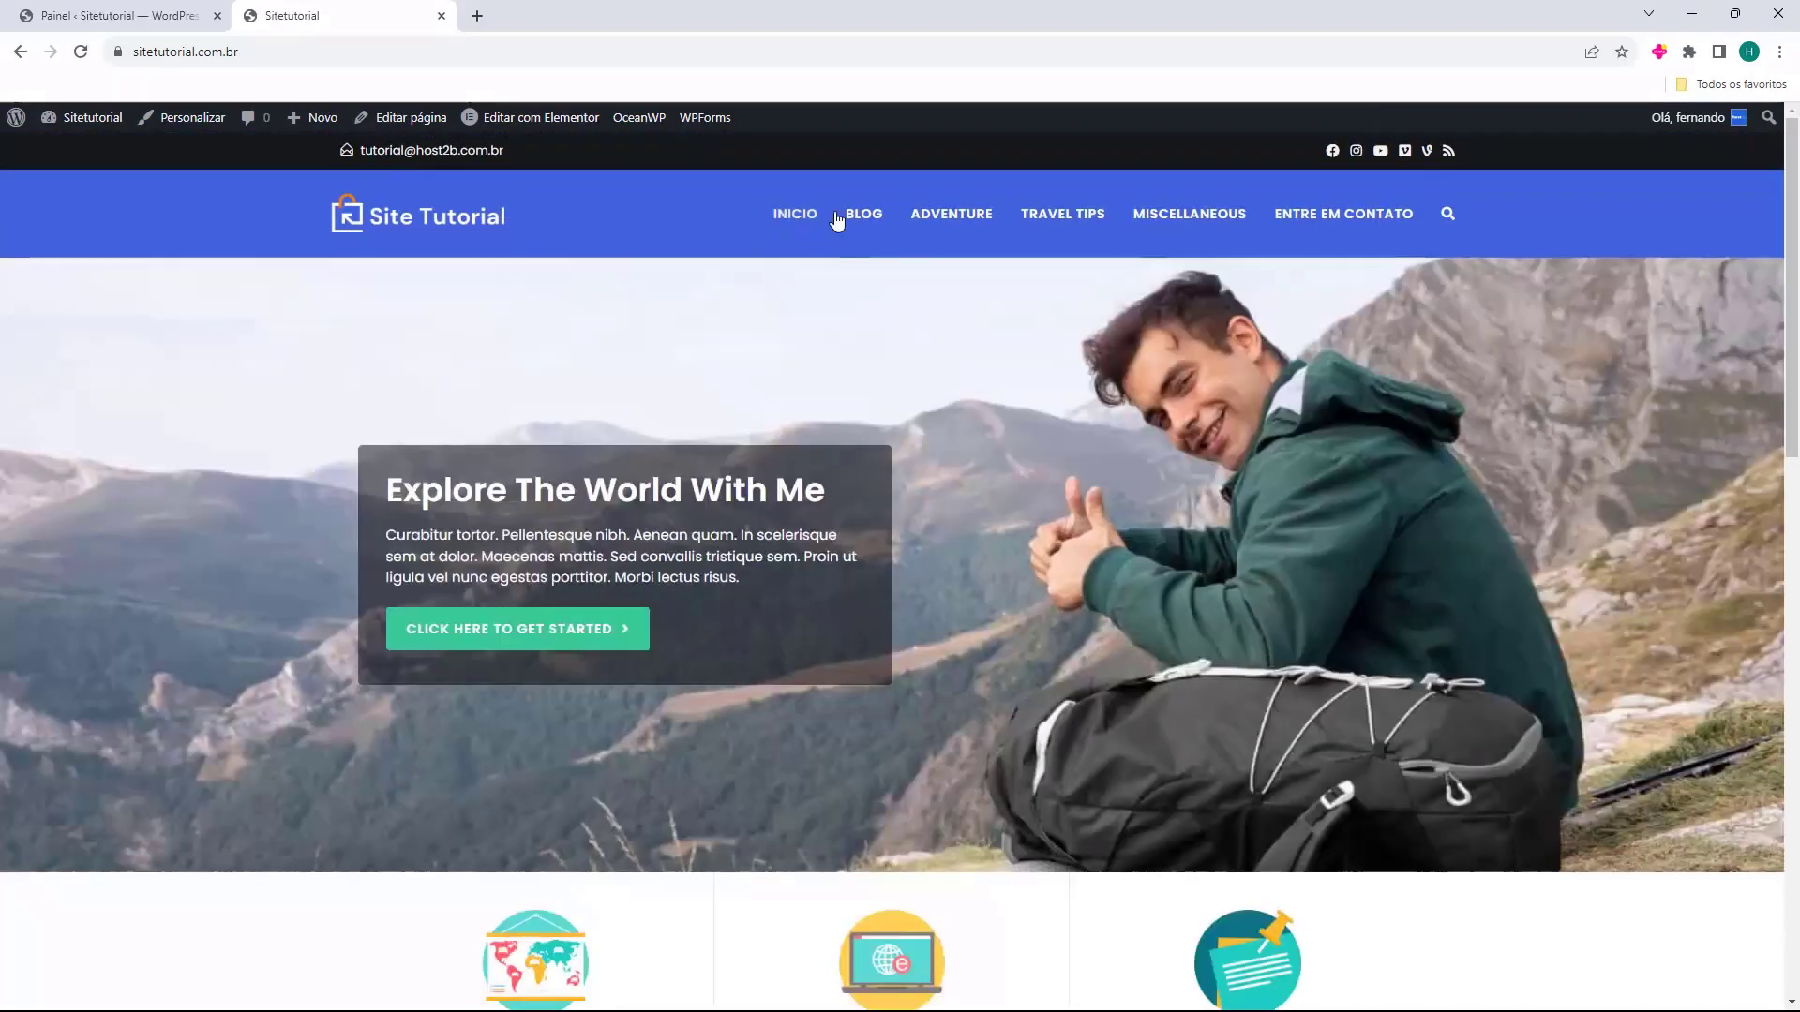
left_click(155, 19)
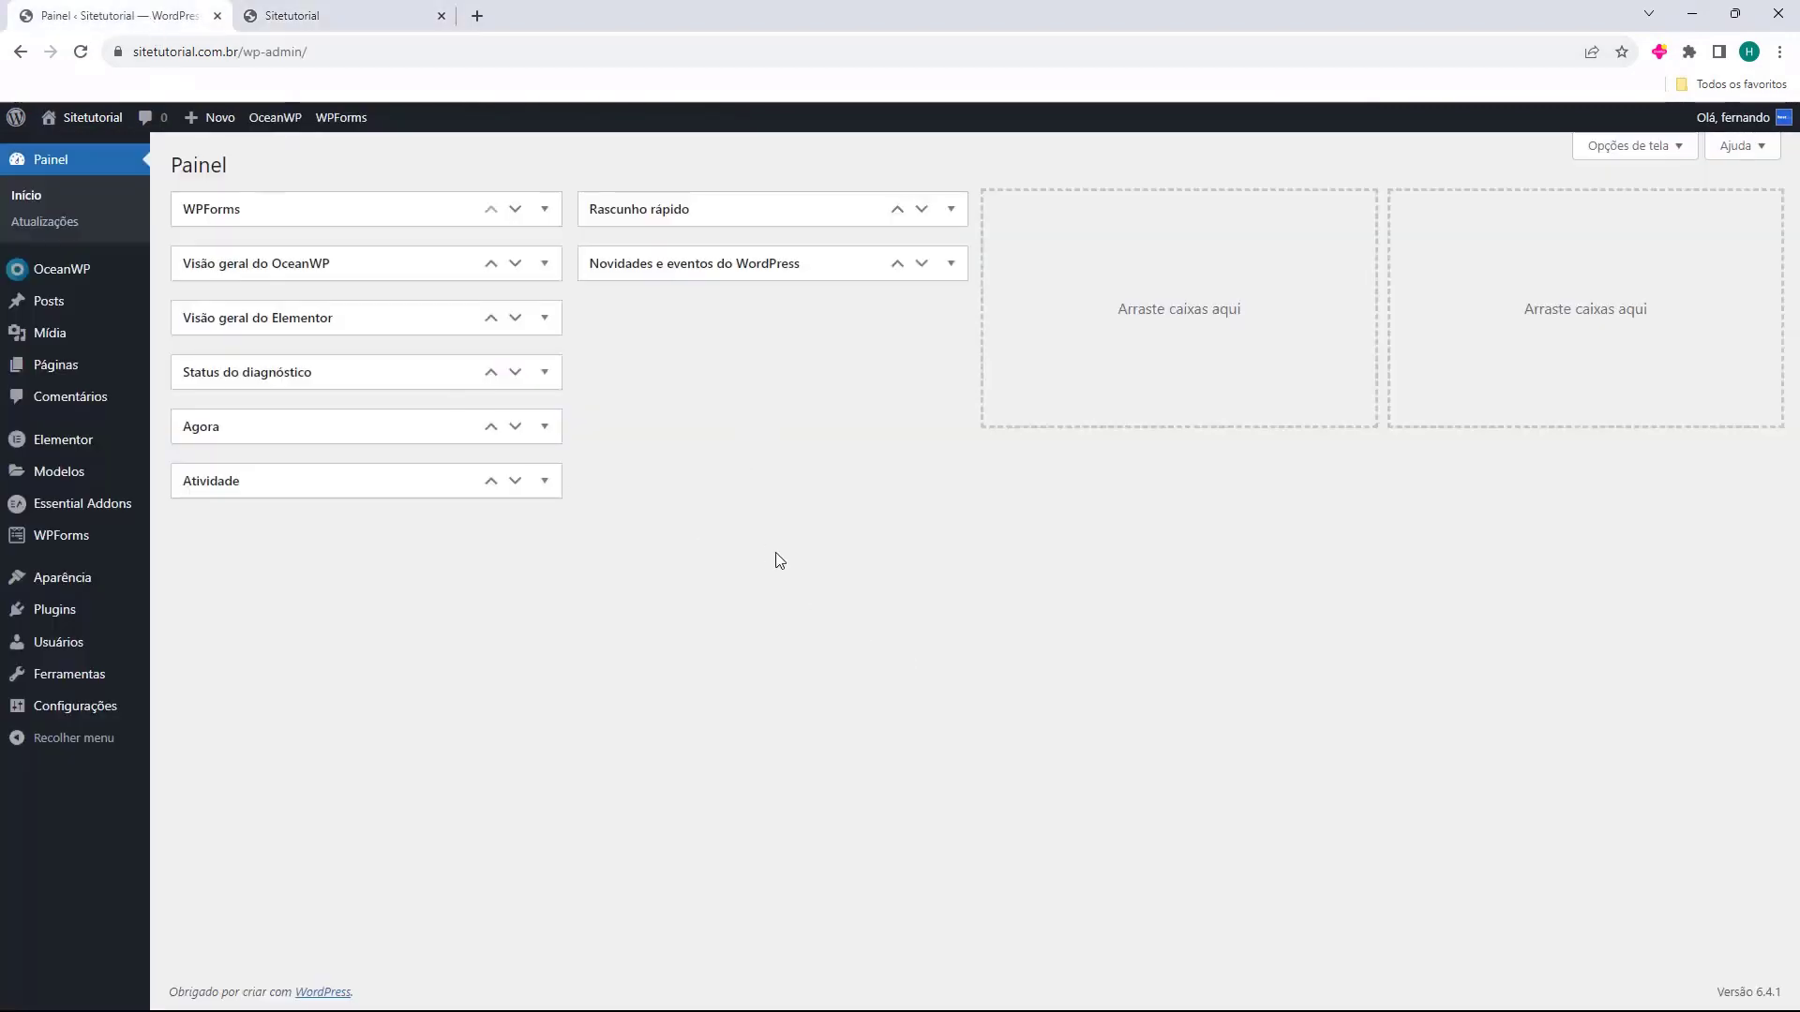
From Páginas, close the live site tab and edit Início with Elementor.
left_click(42, 367)
left_click(442, 16)
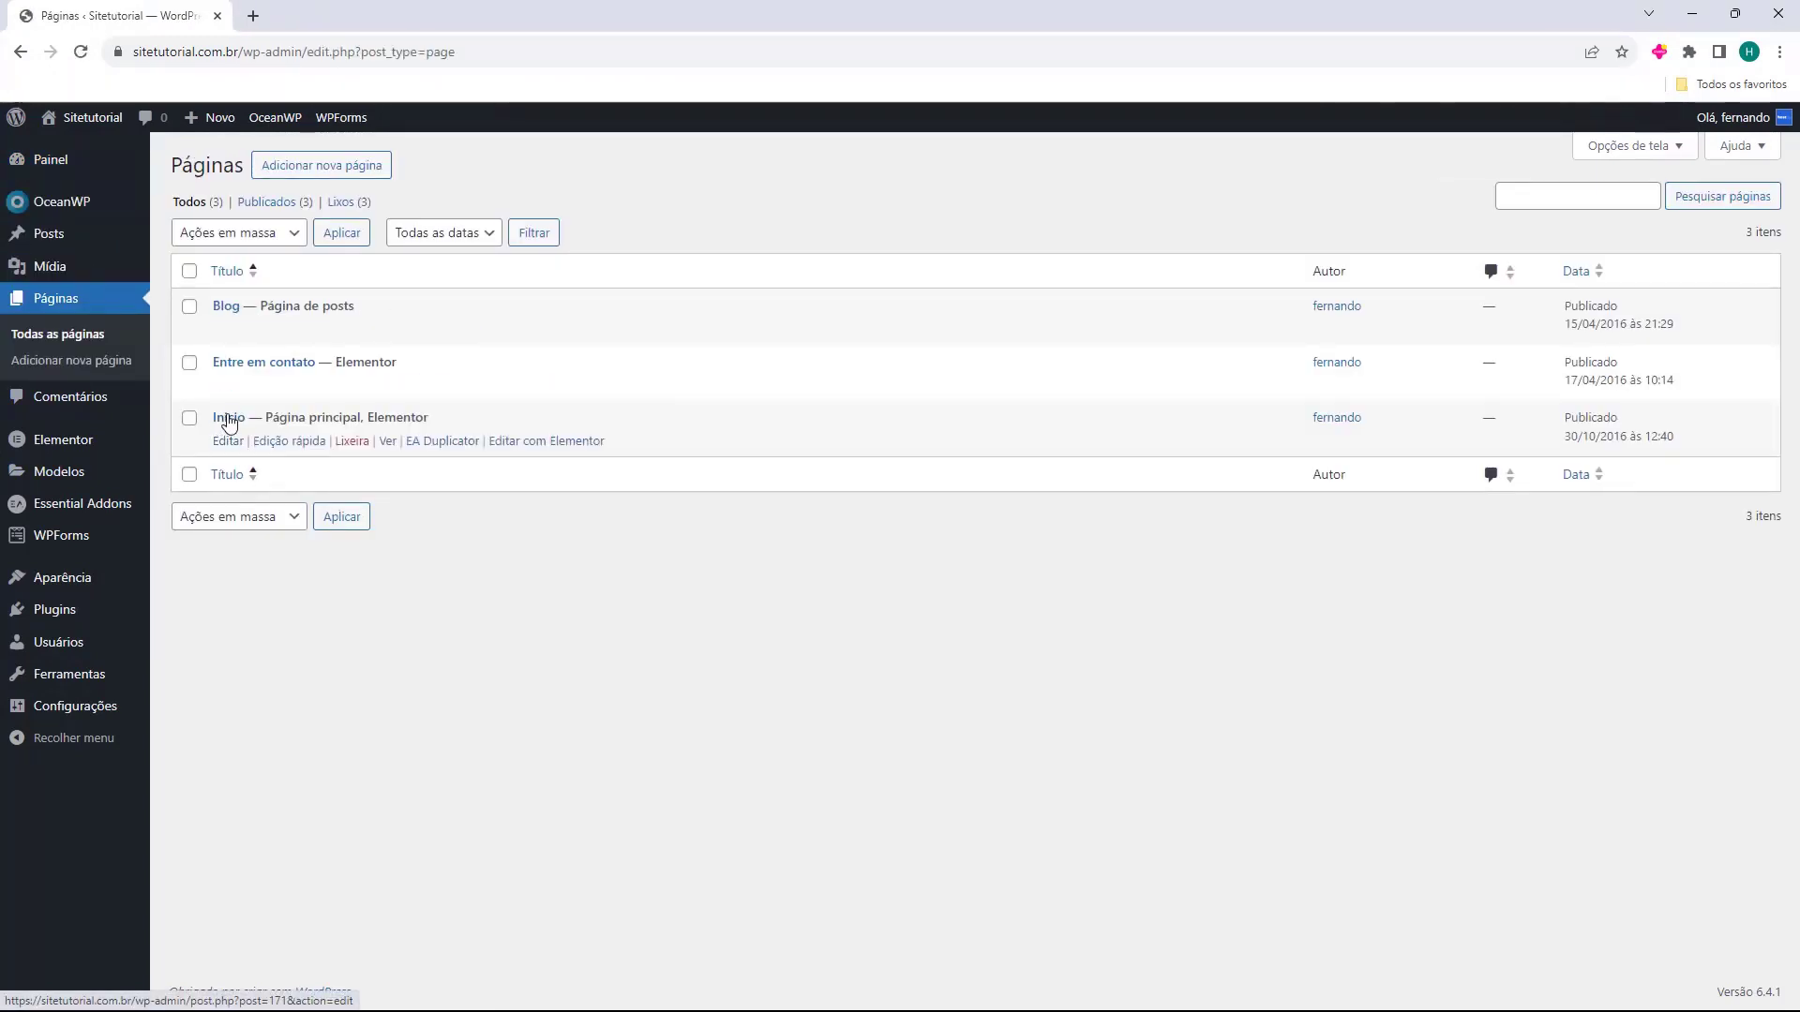
left_click(523, 449)
left_click(522, 448)
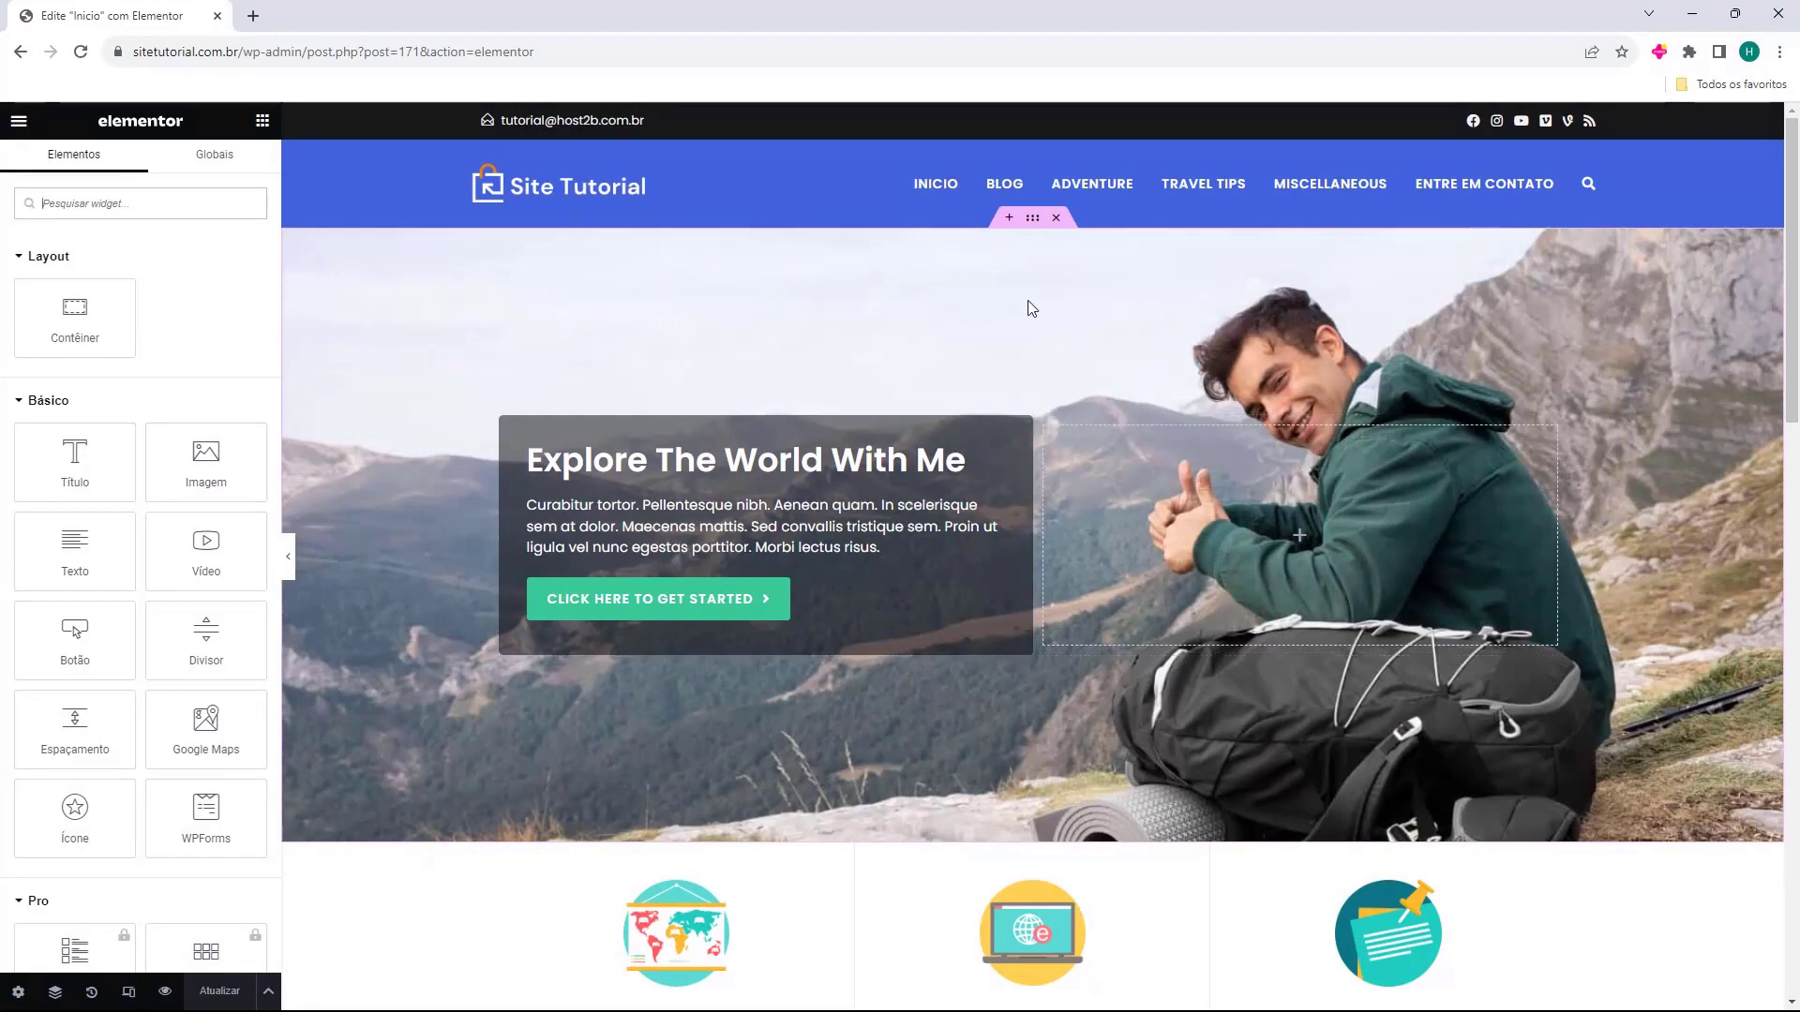
scroll(848, 325, "down", 10)
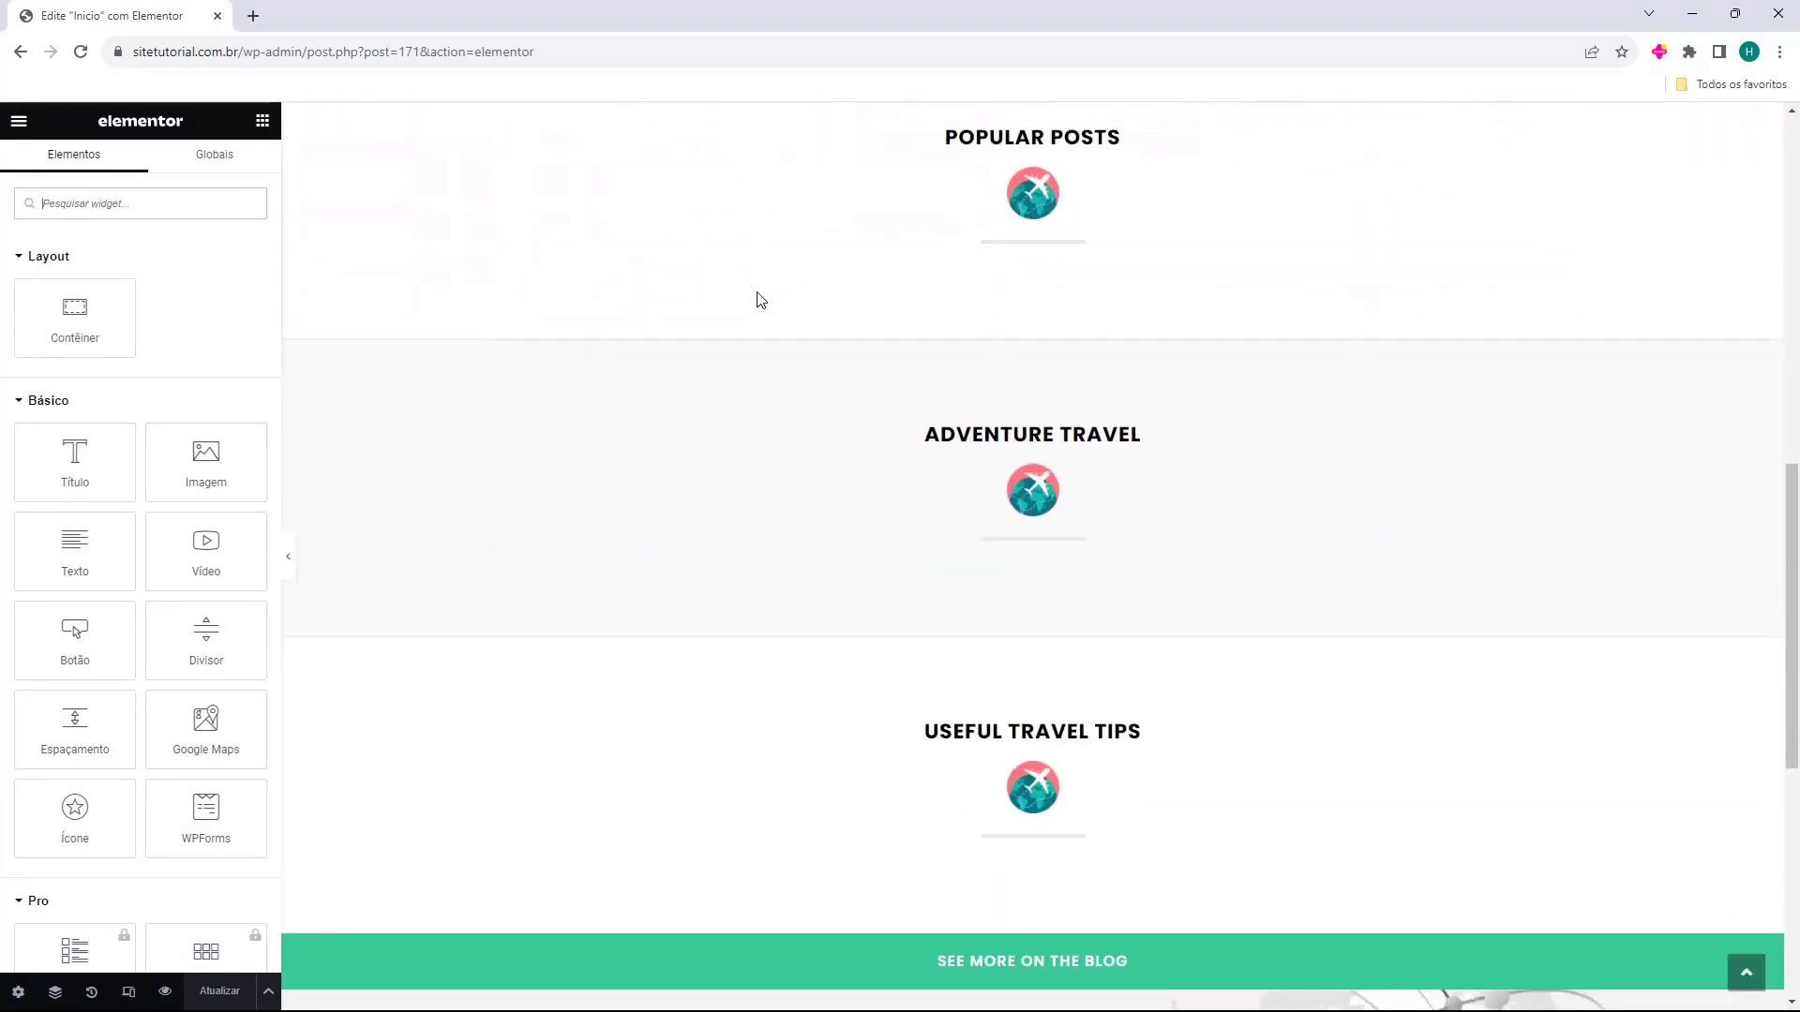
scroll(819, 382, "down", 5)
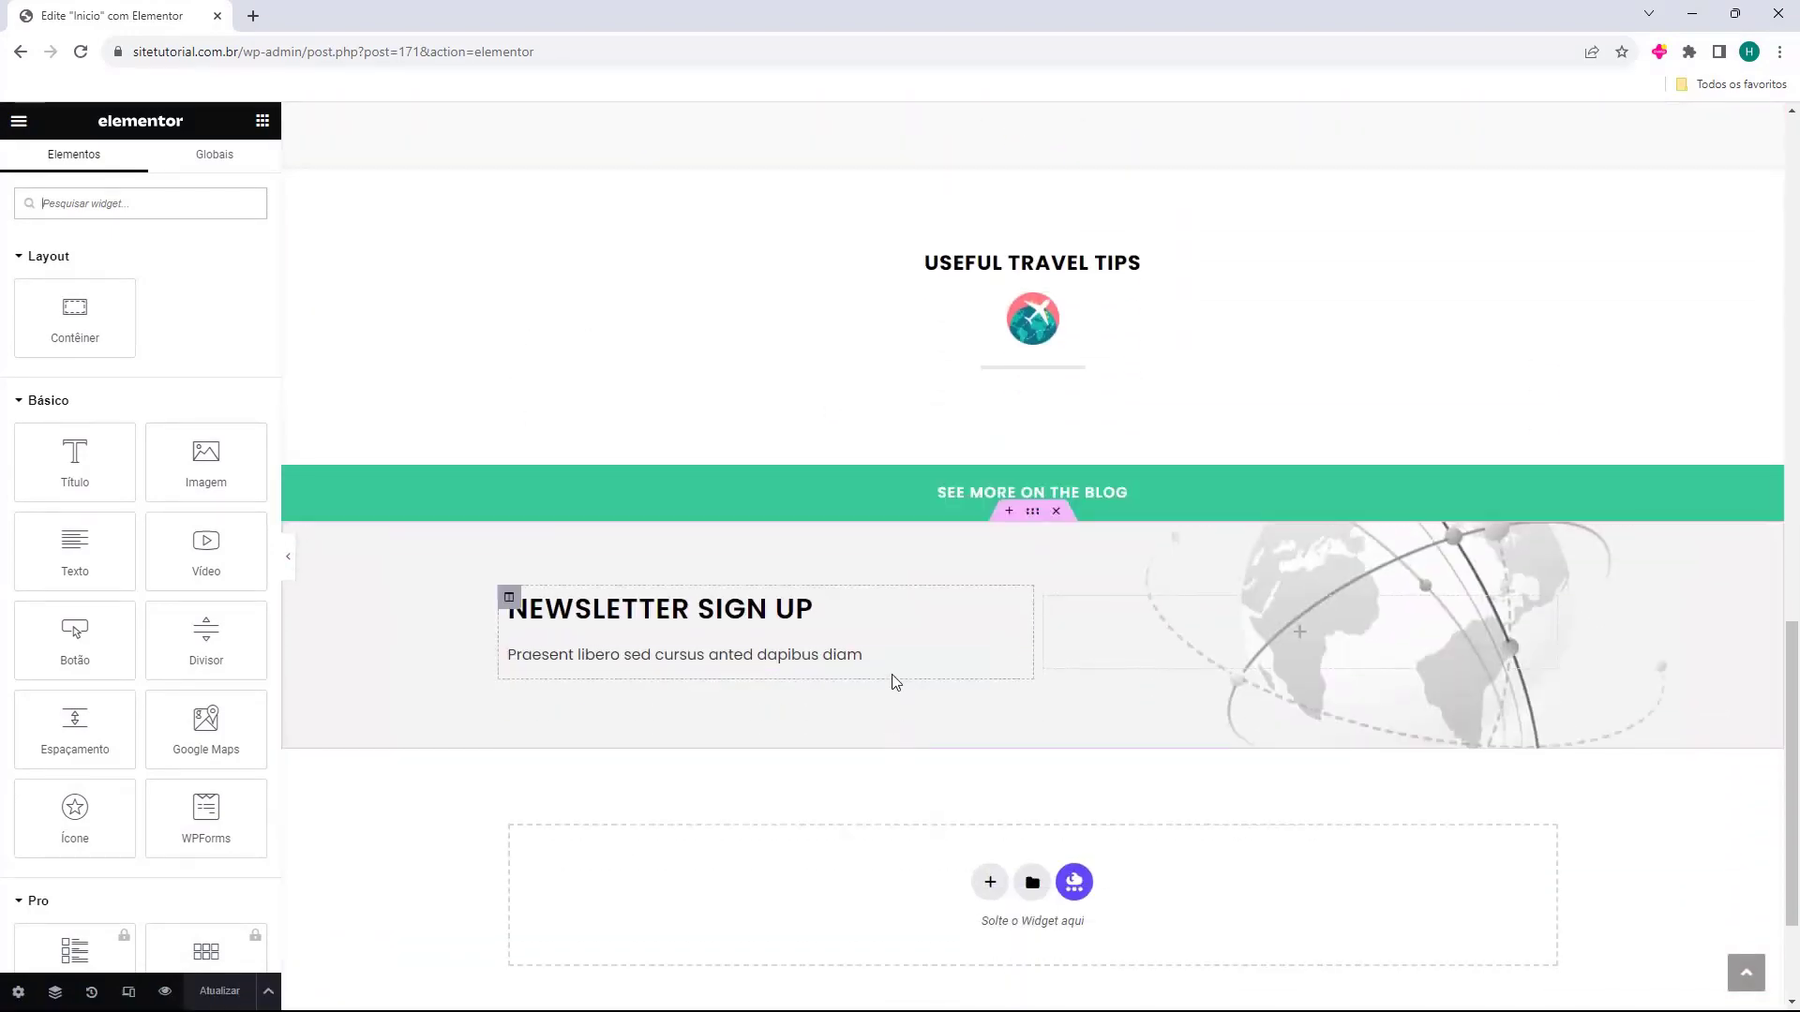
scroll(891, 677, "up", 15)
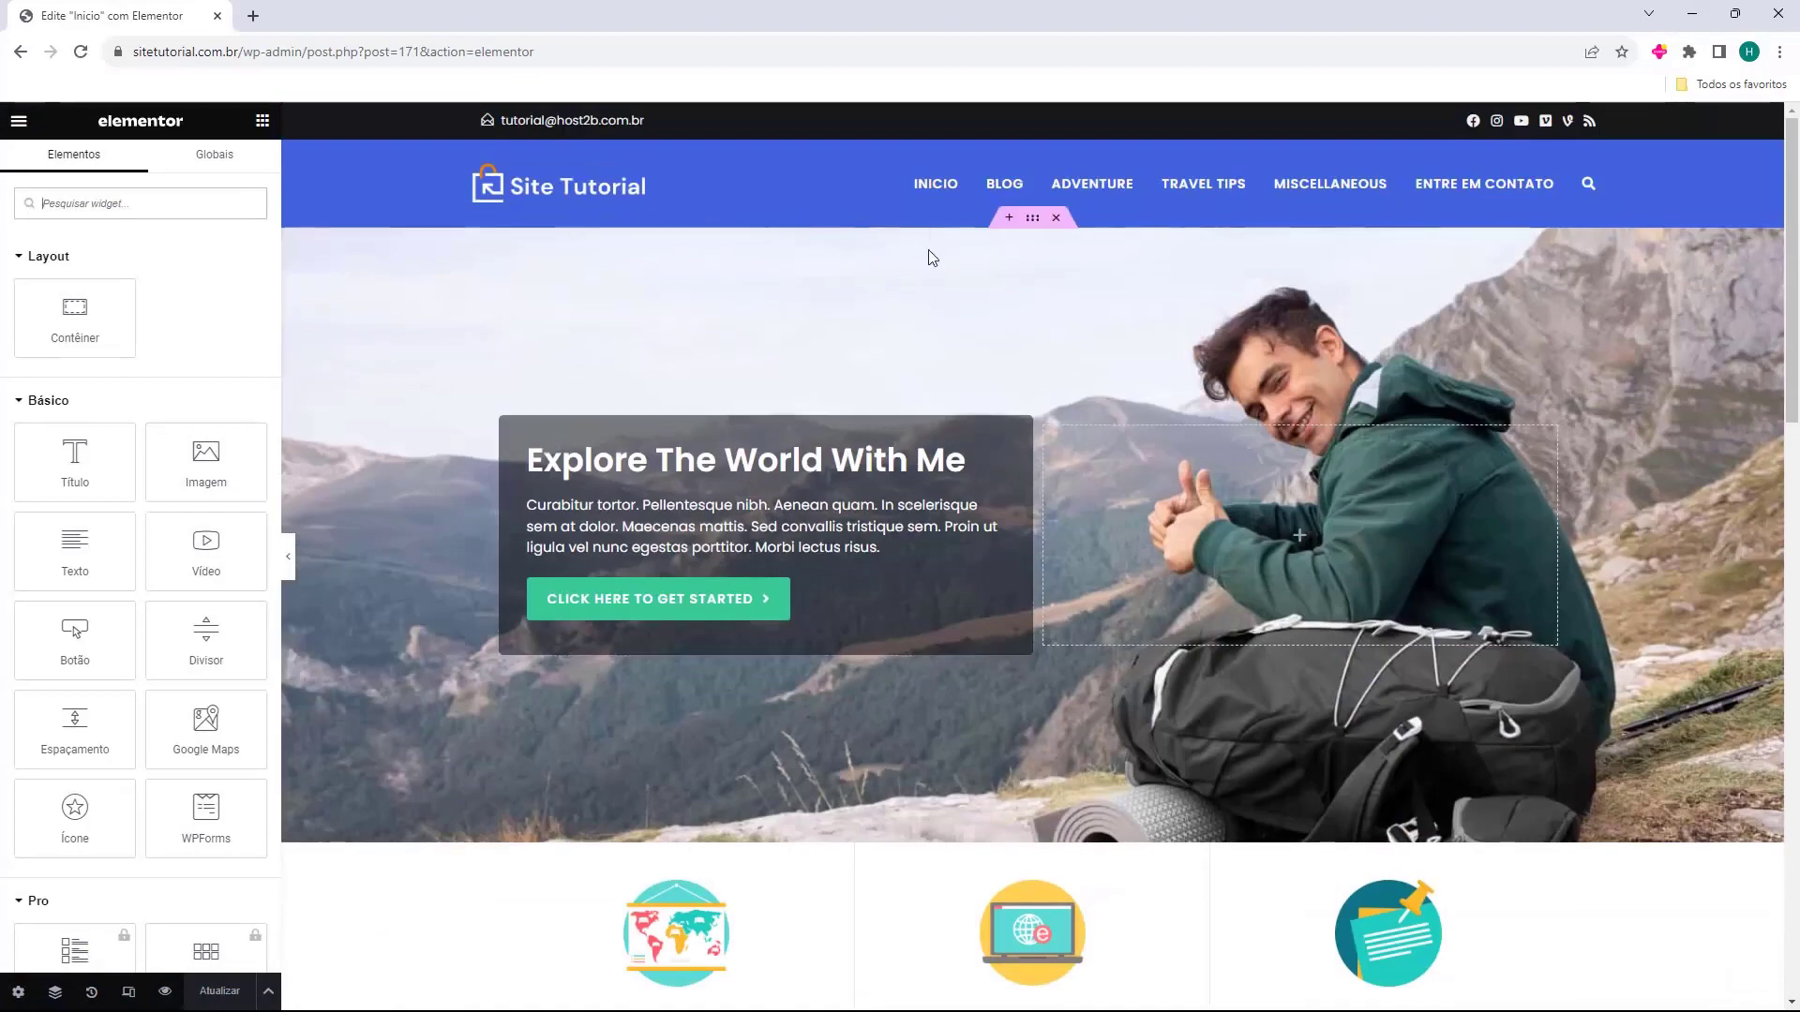
scroll(947, 375, "down", 15)
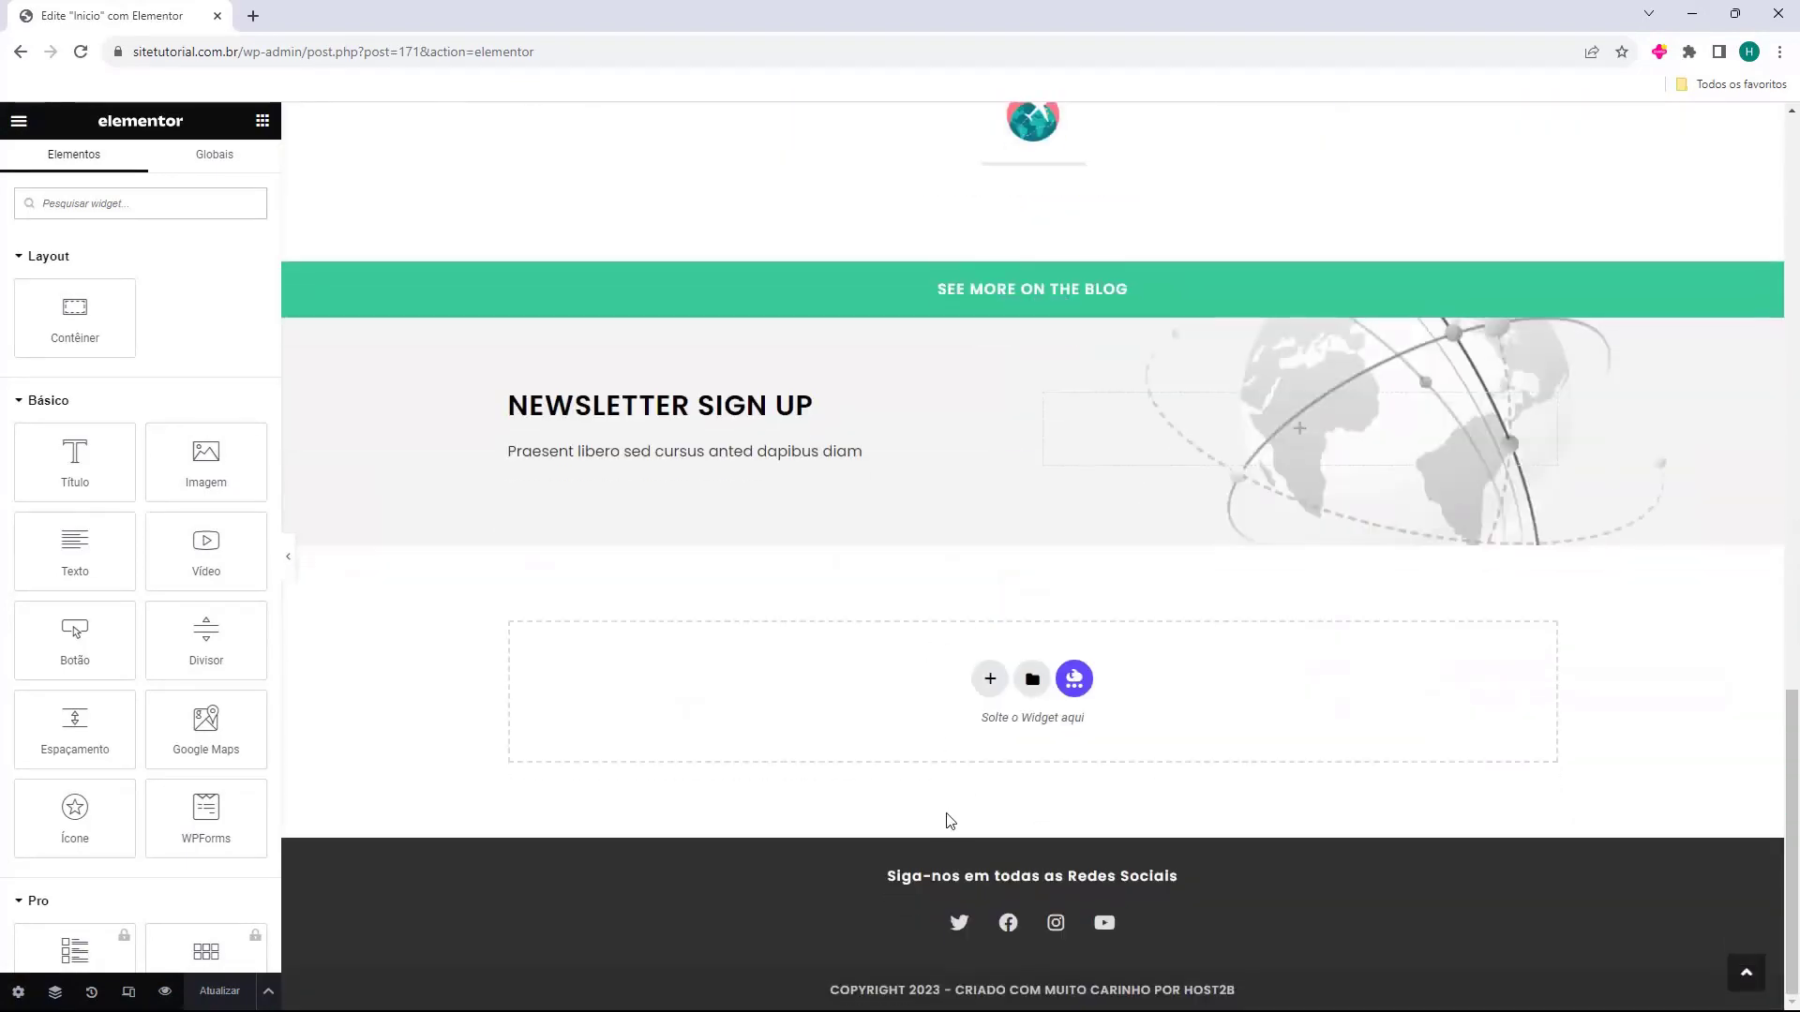
scroll(1002, 759, "up", 15)
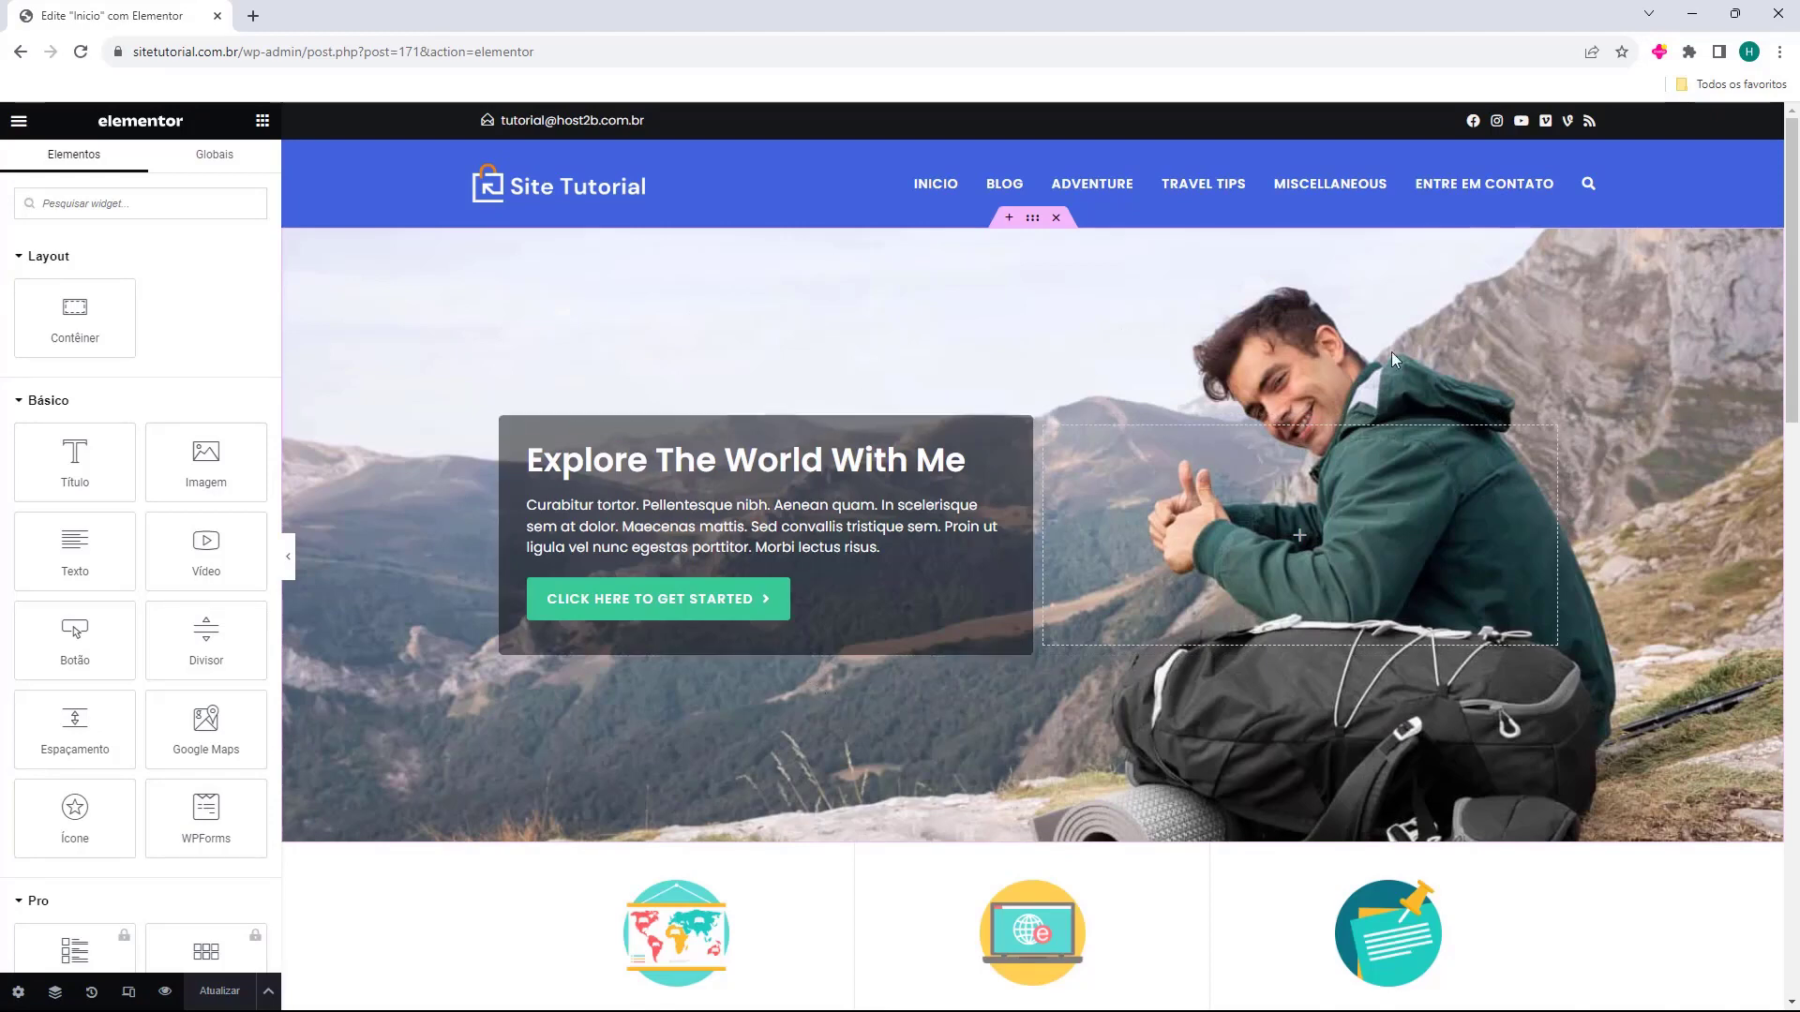
Try the Colosseum photo as hero background, then restore traveler-hiking-mountains-2.jpg.
left_click(1032, 219)
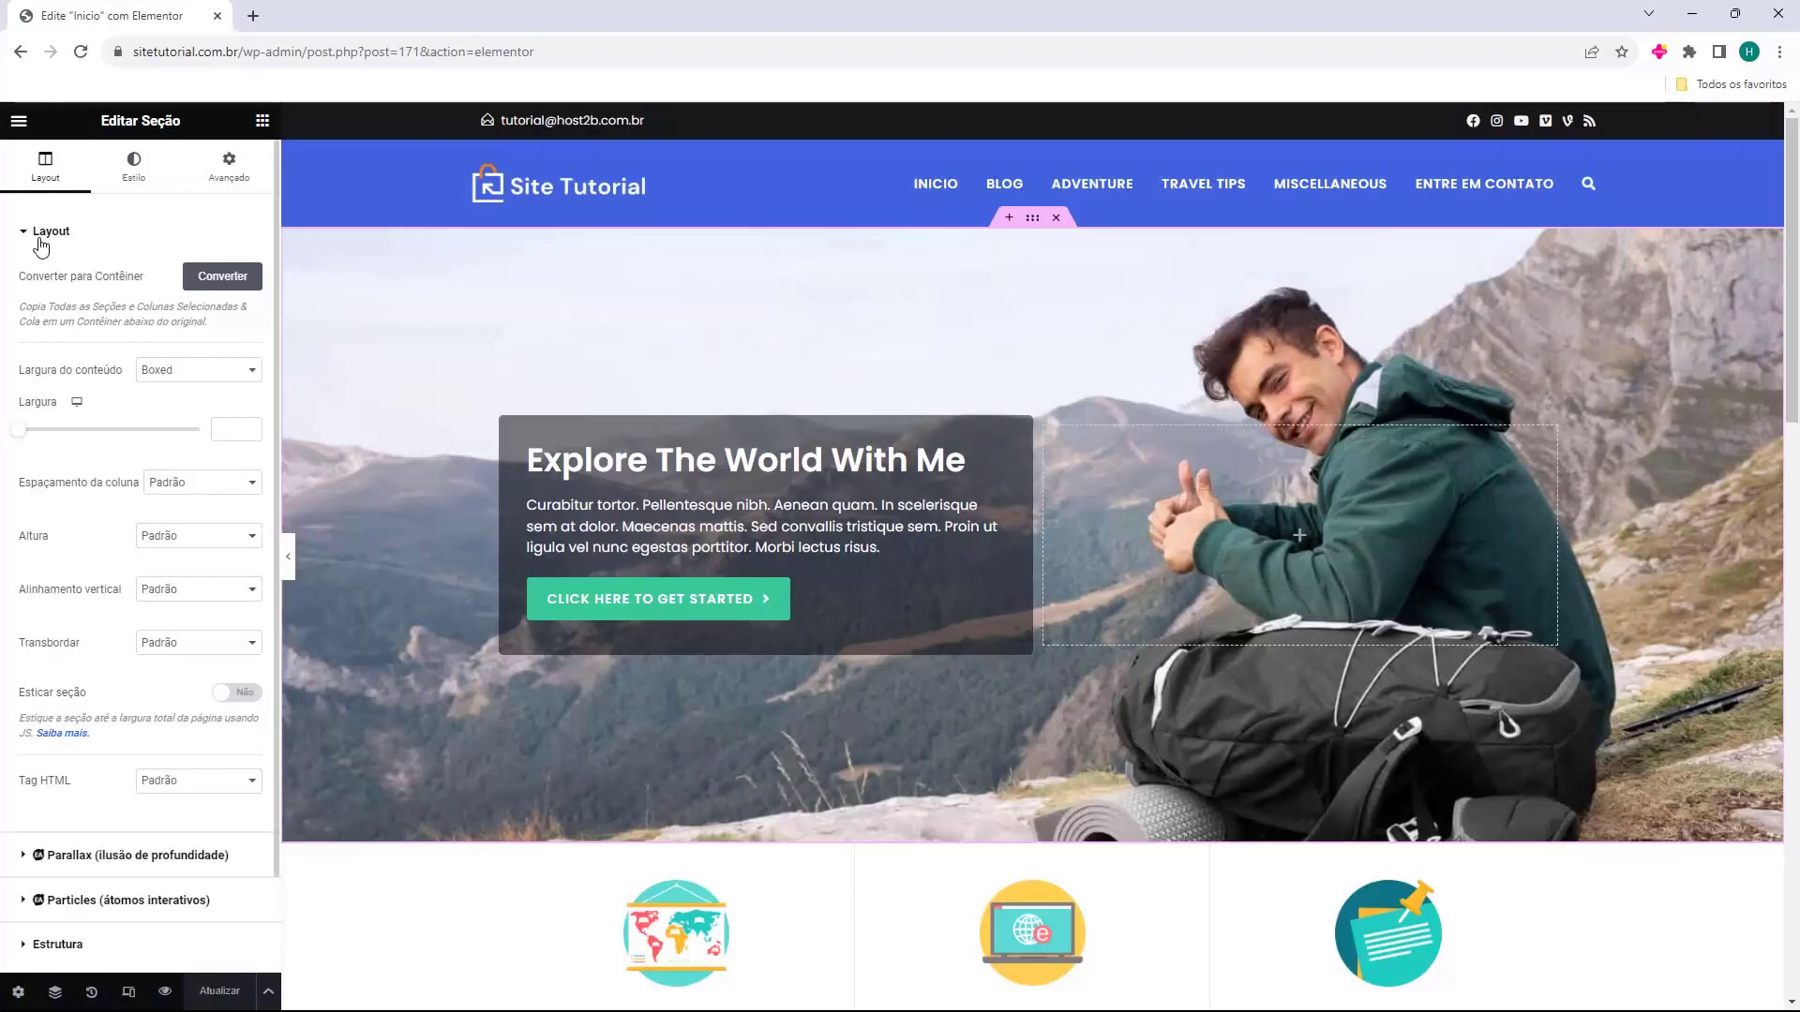
left_click(133, 183)
mouse_move(79, 436)
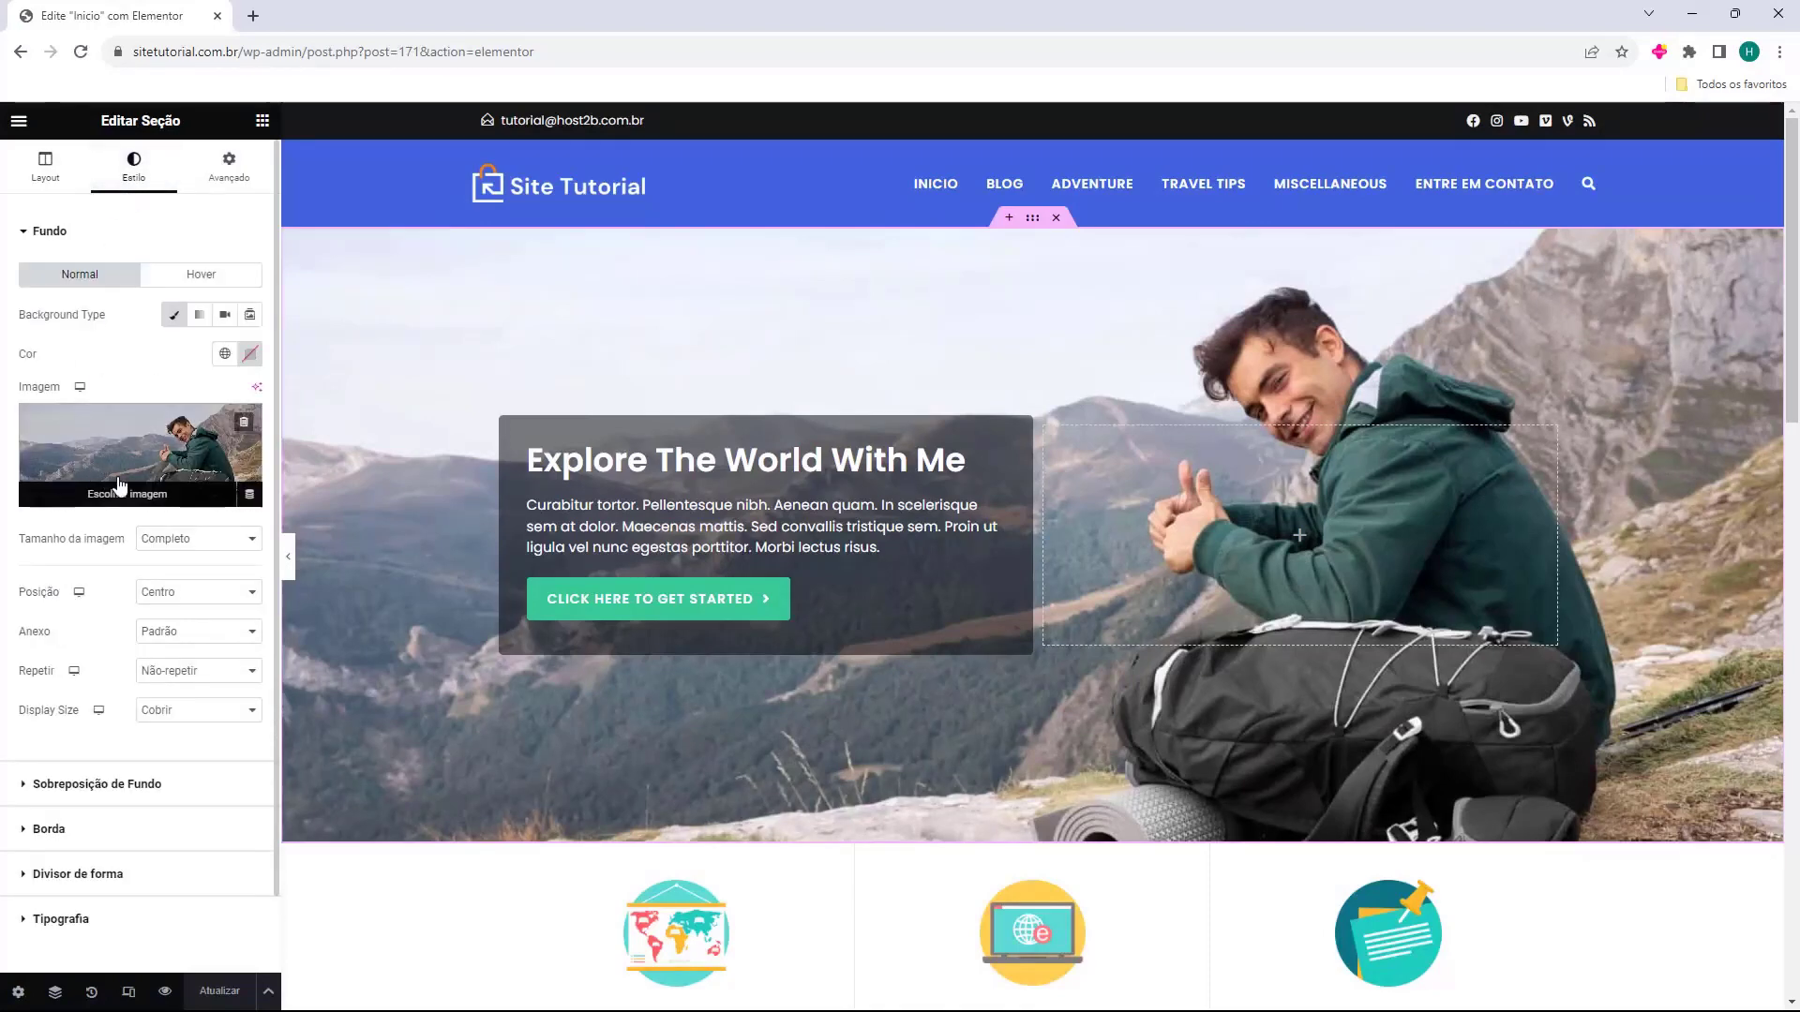
left_click(95, 450)
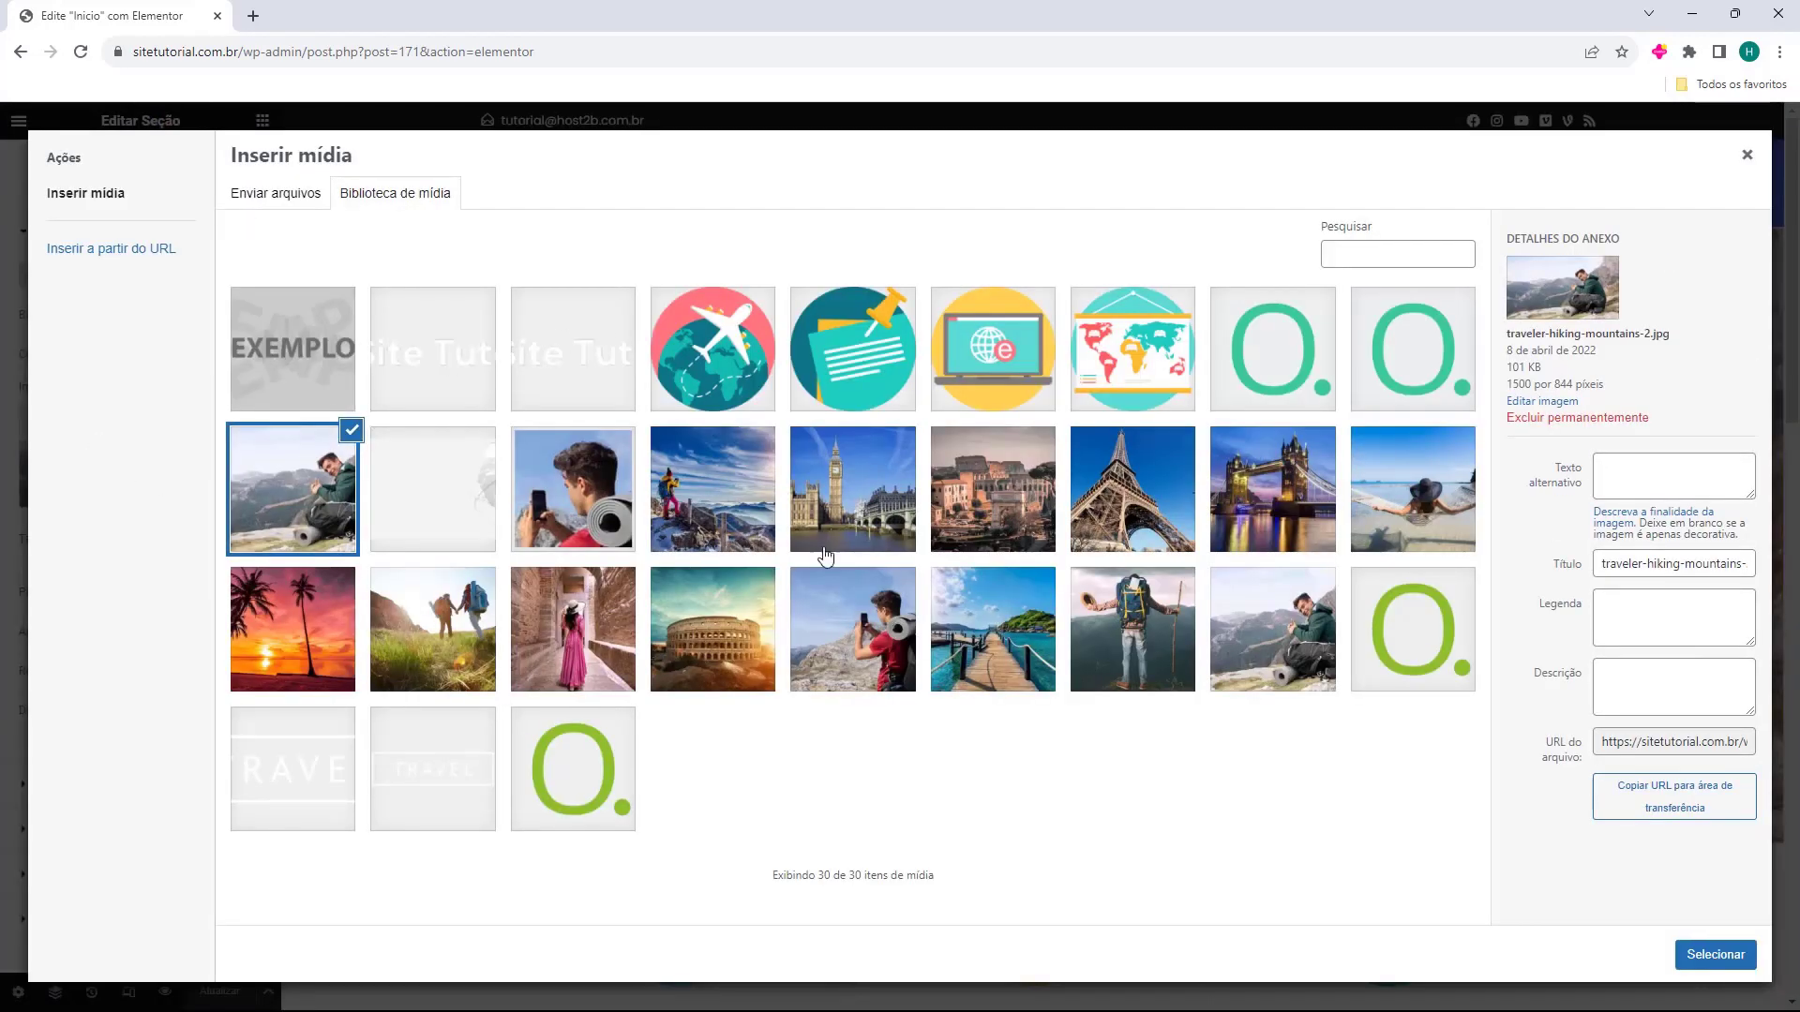
left_click(743, 649)
left_click(1730, 957)
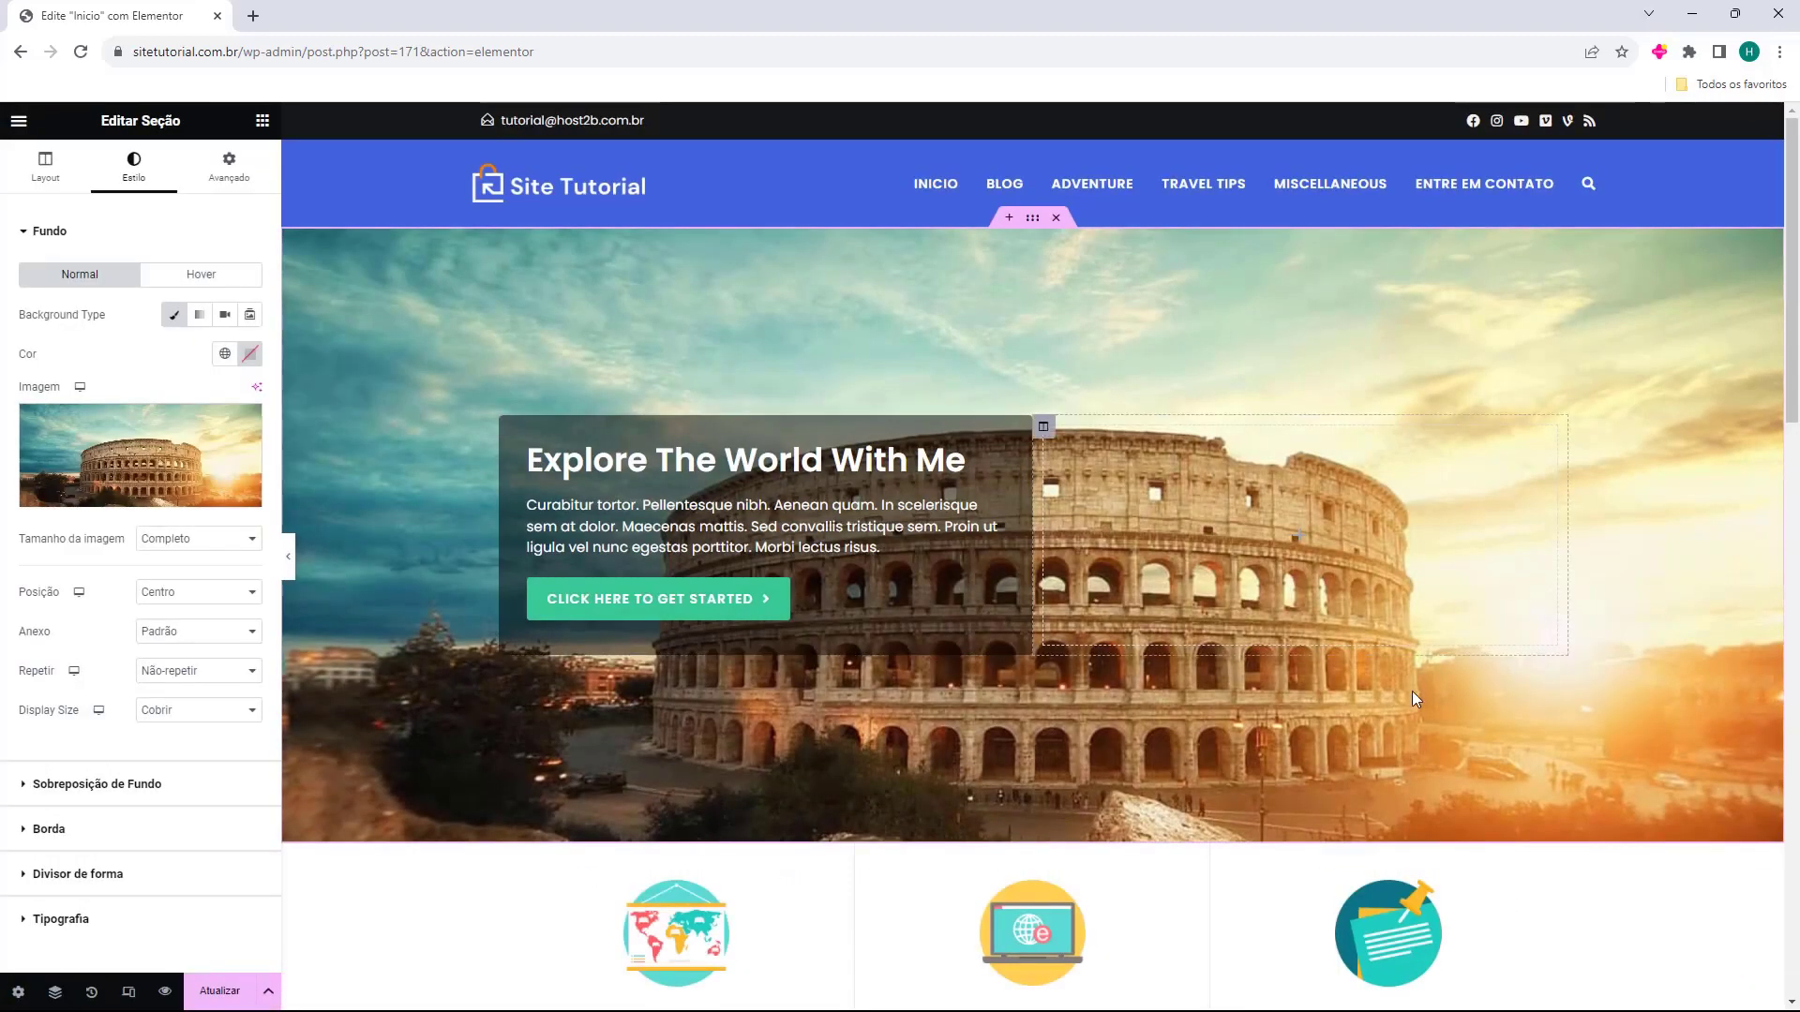
left_click(93, 478)
left_click(295, 492)
left_click(1715, 954)
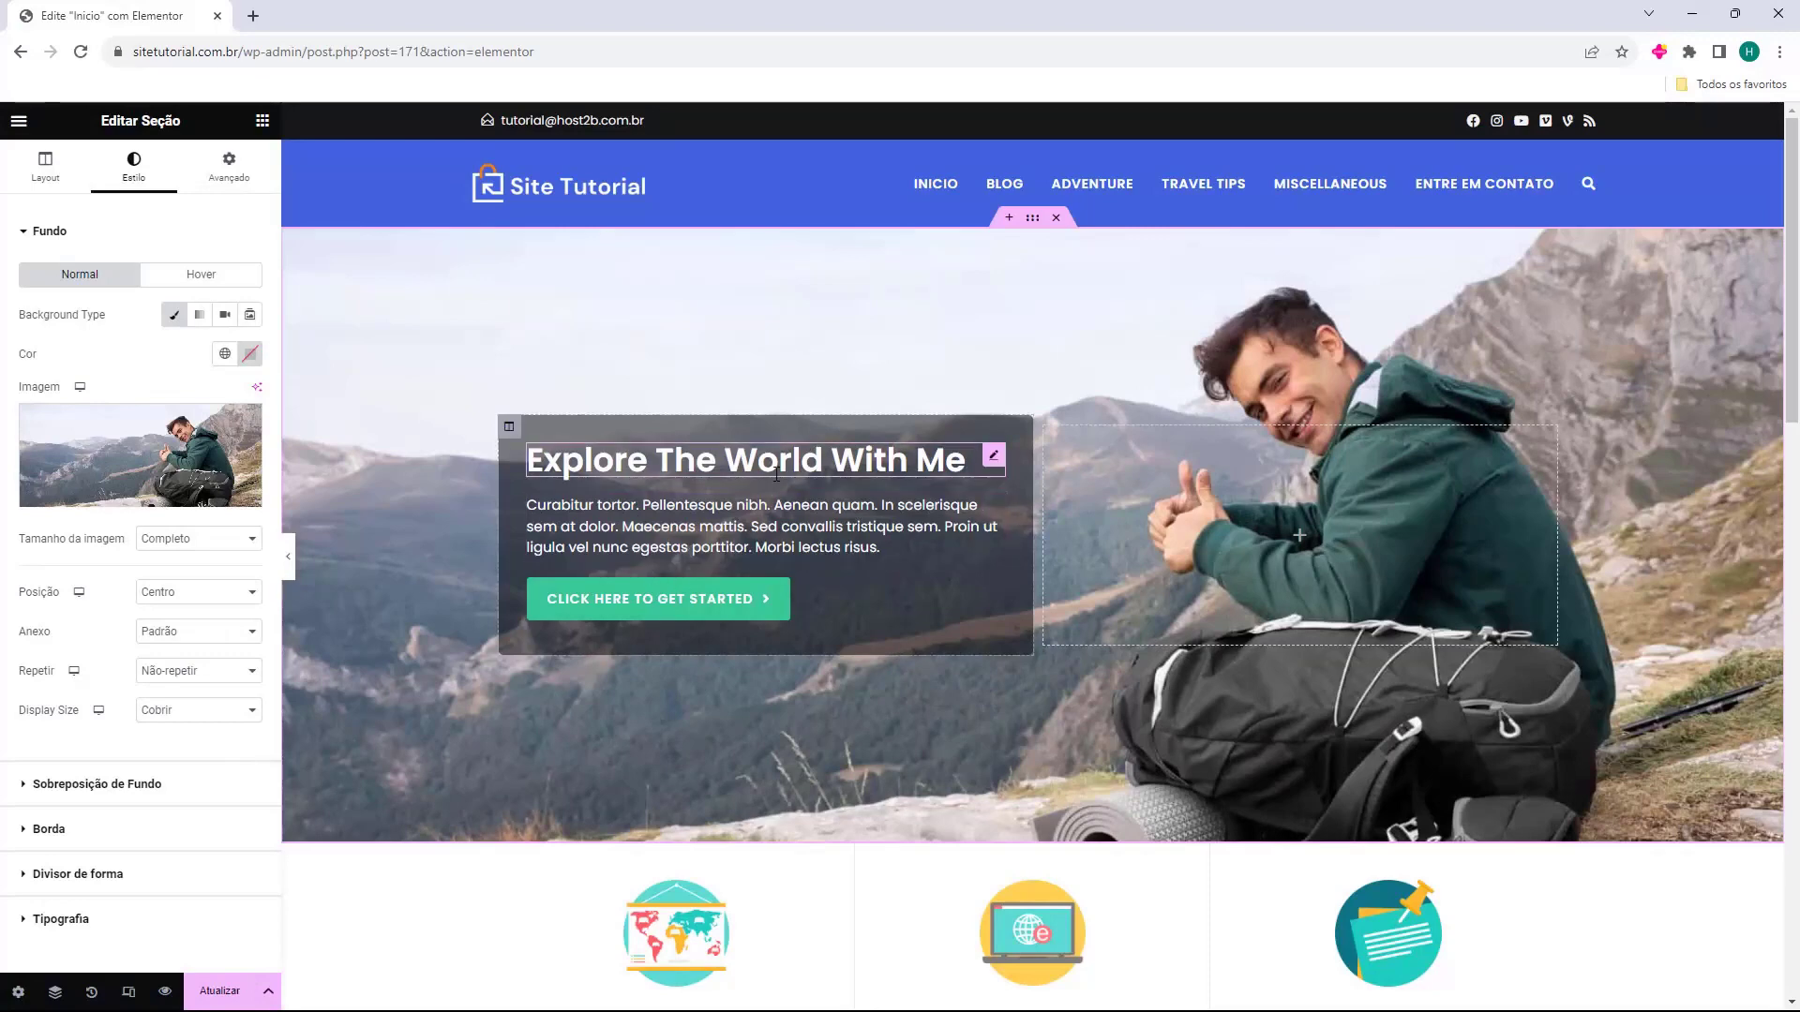
Change the hero heading to 'Crie seu site Hoje'.
left_click(263, 120)
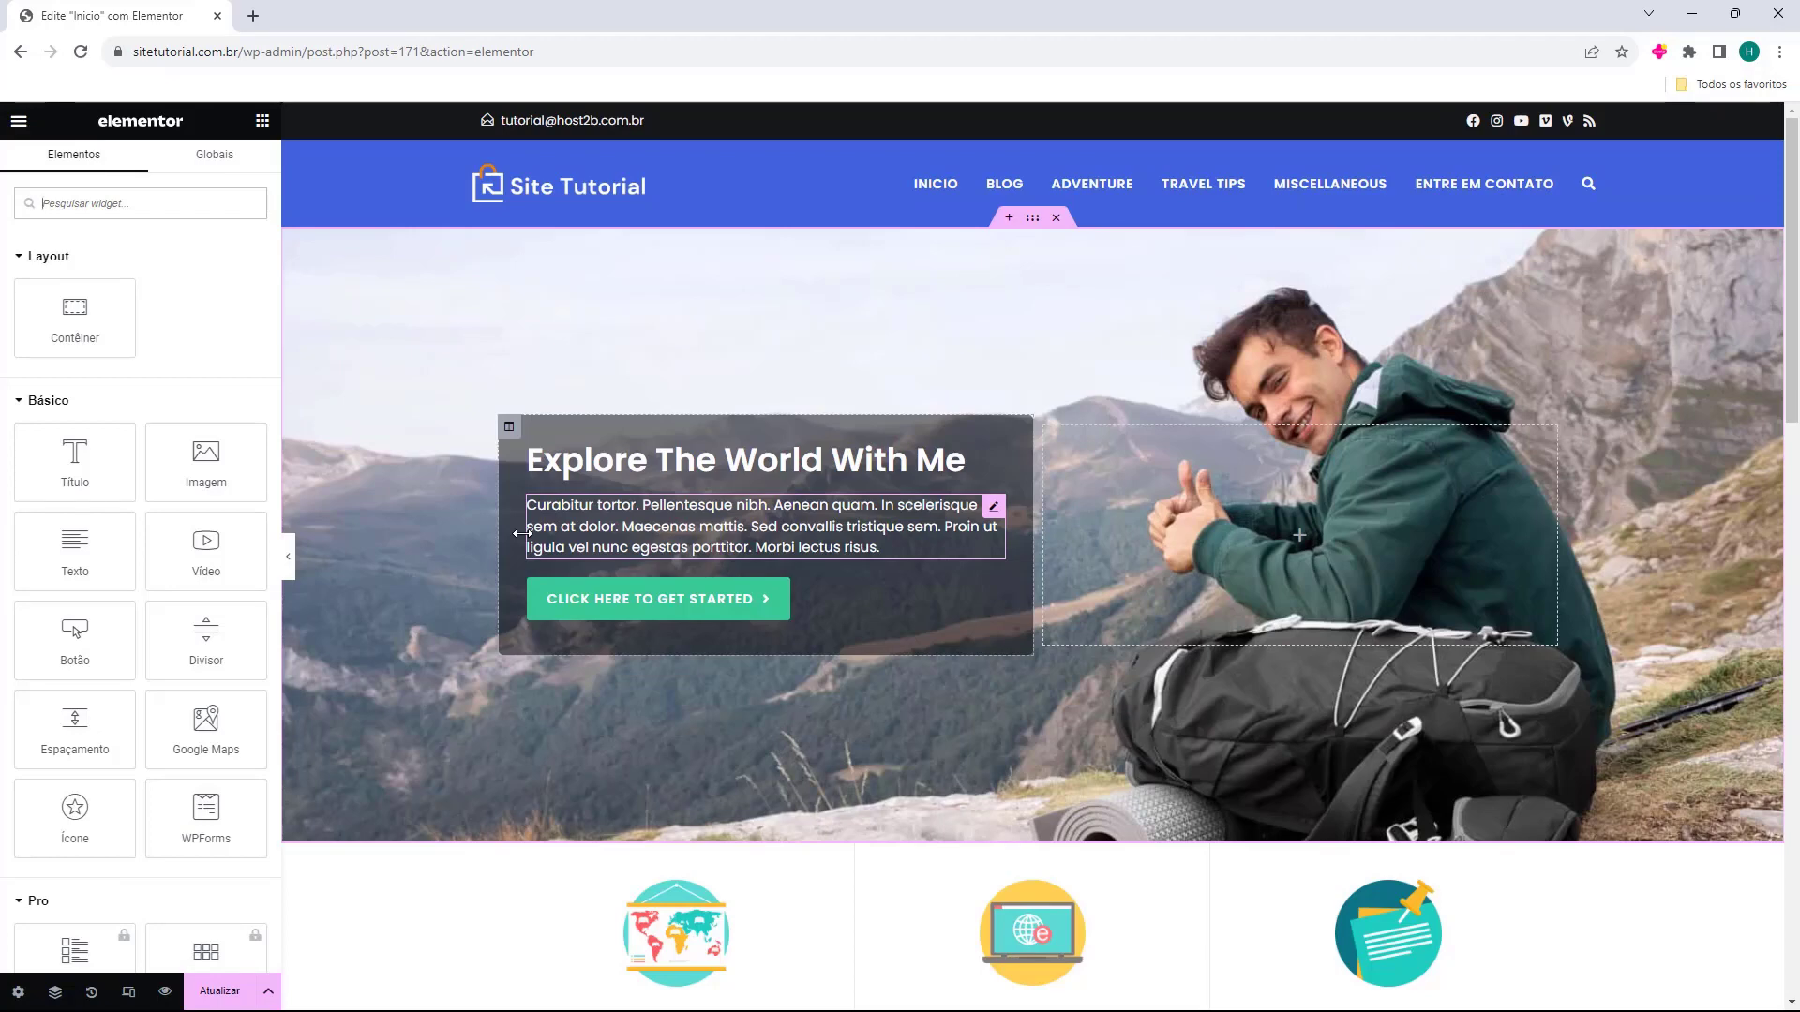
left_click(574, 476)
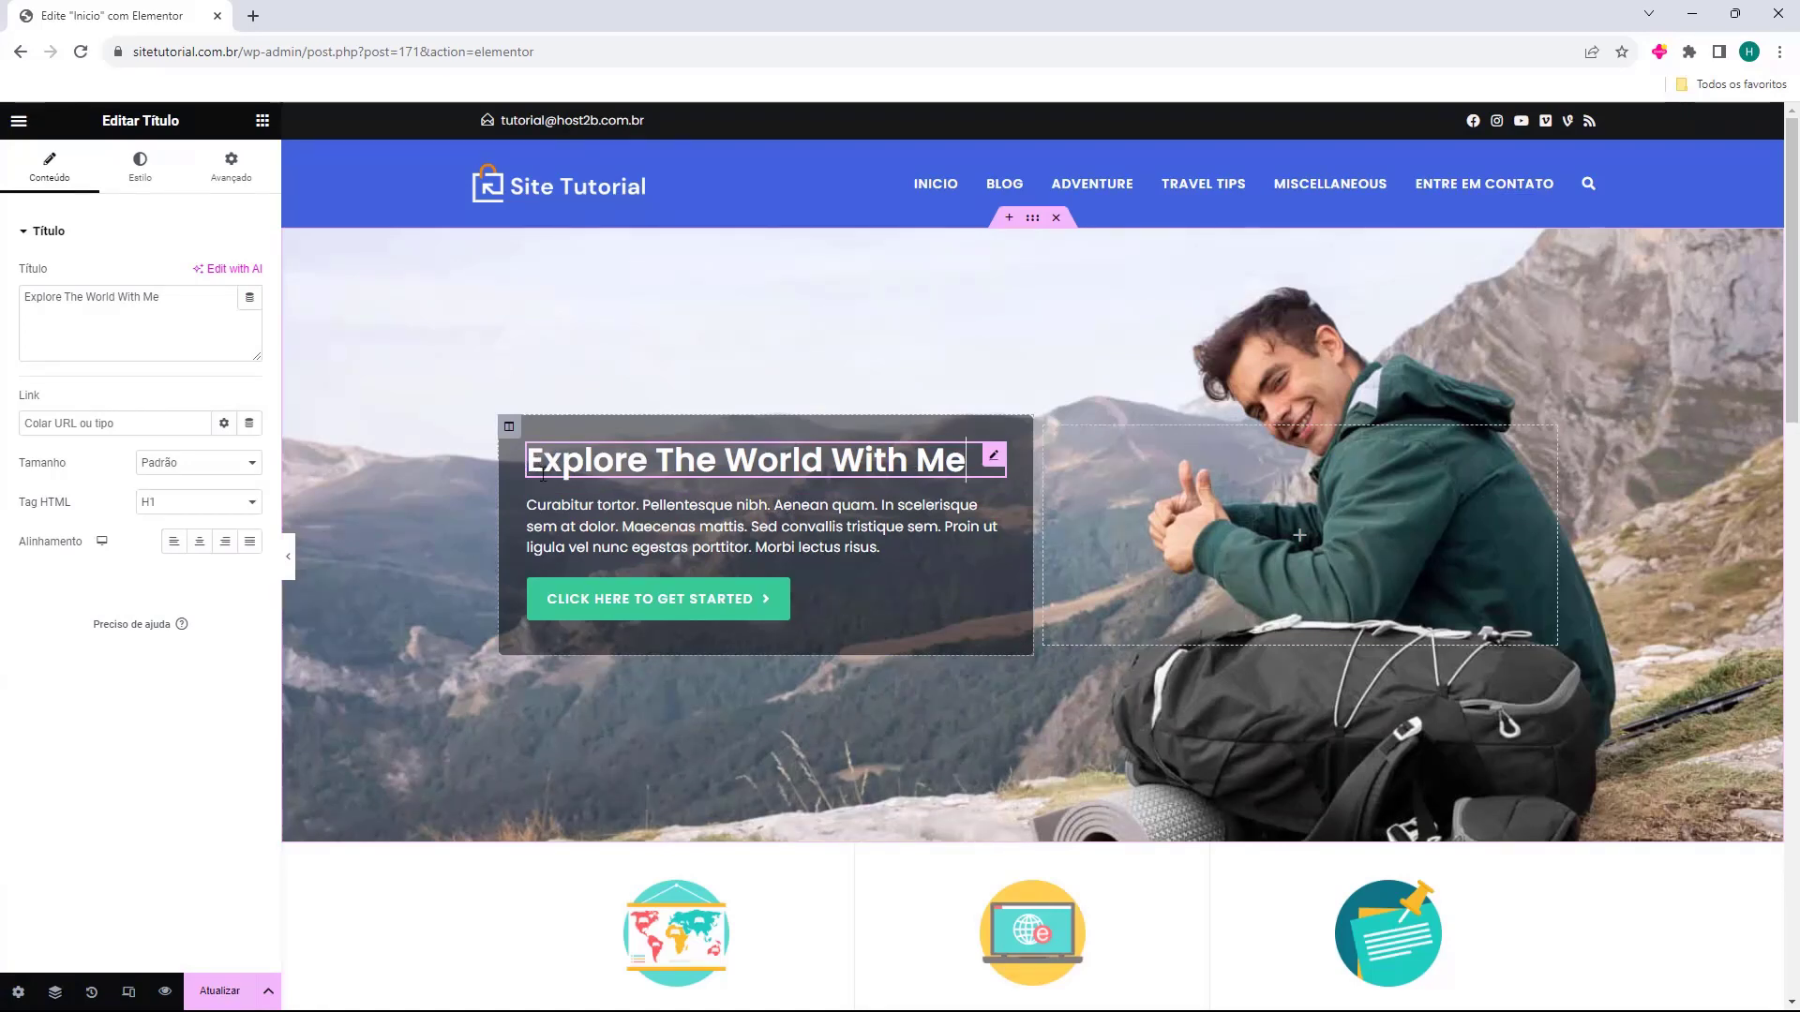
triple_click(131, 297)
type("Crie seu site Hoje")
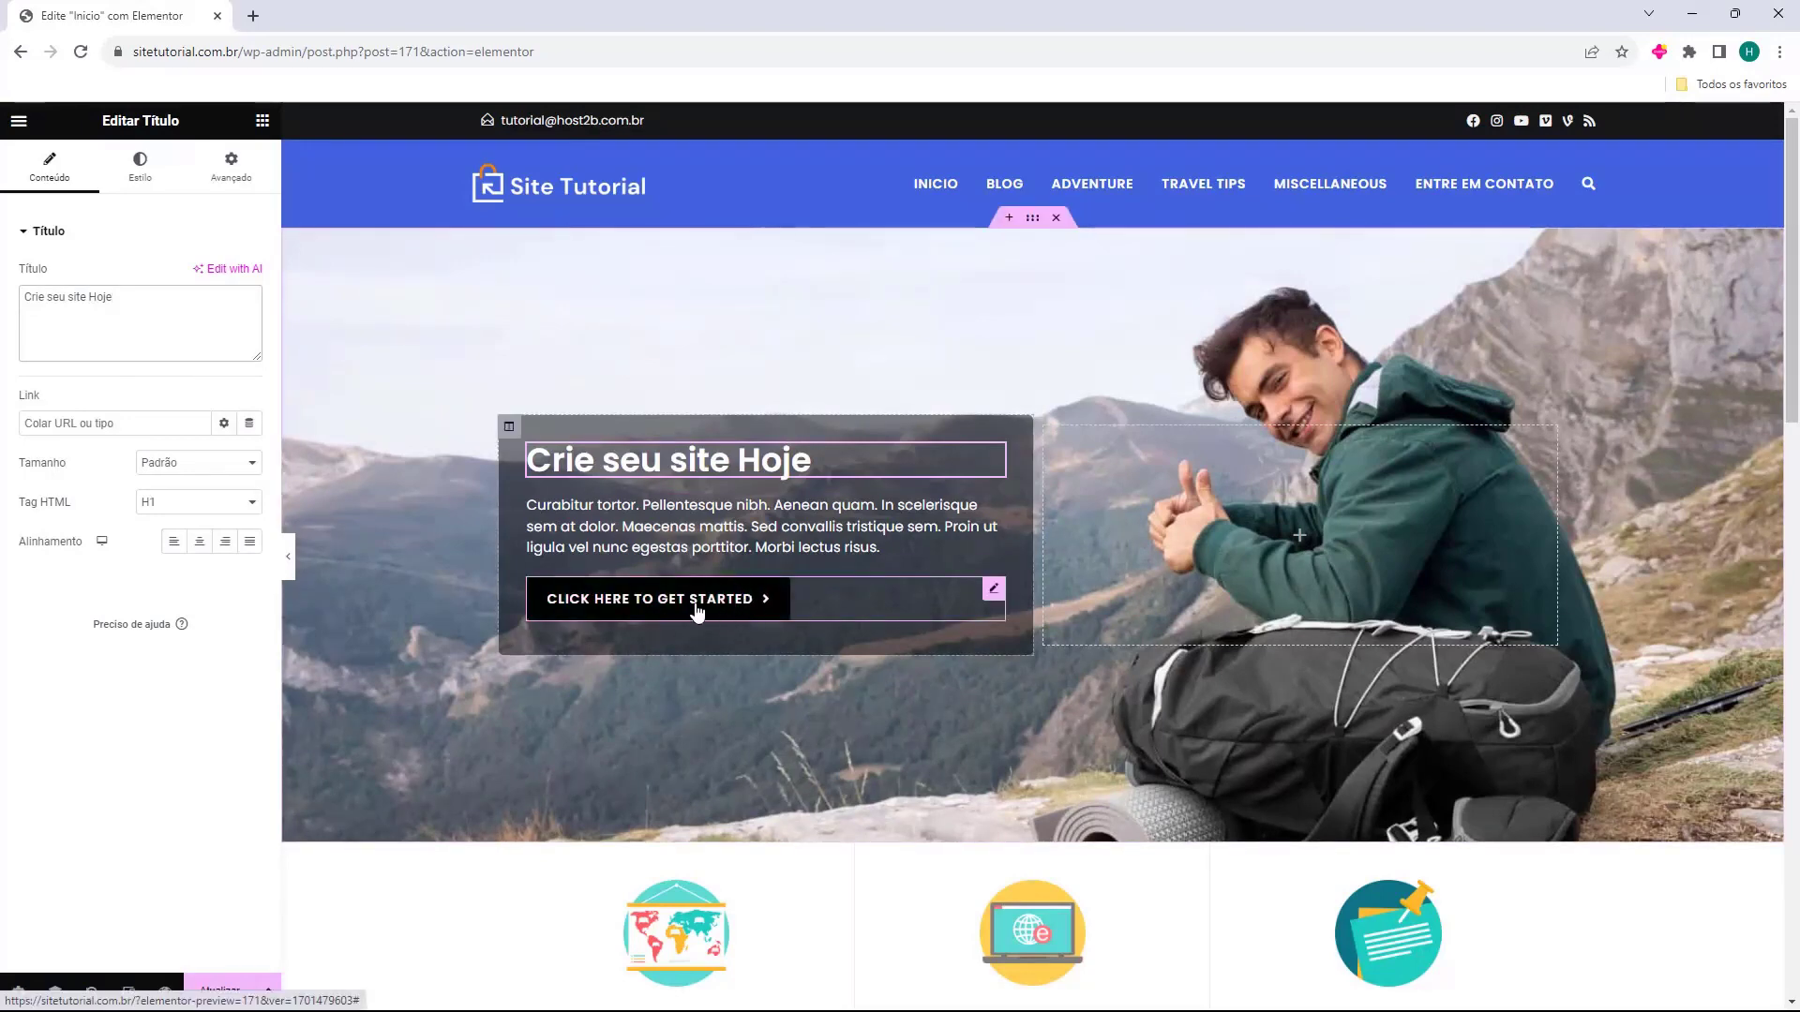
left_click(601, 614)
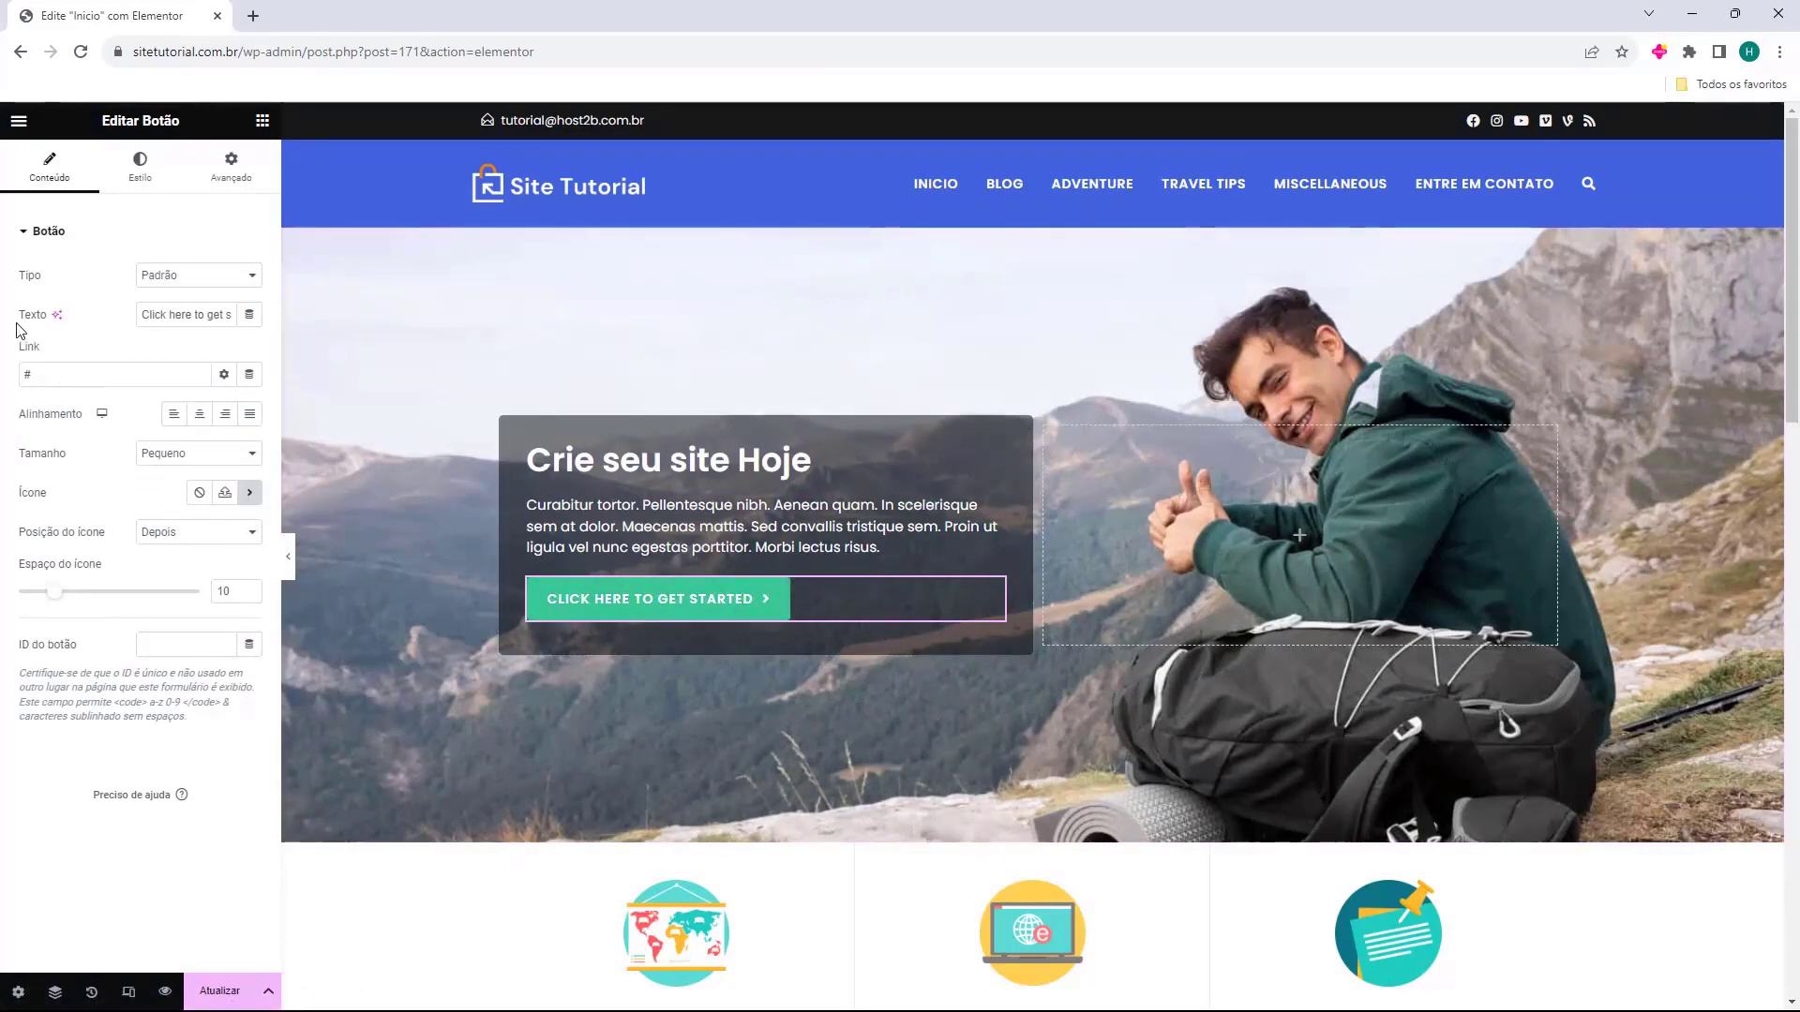
triple_click(197, 322)
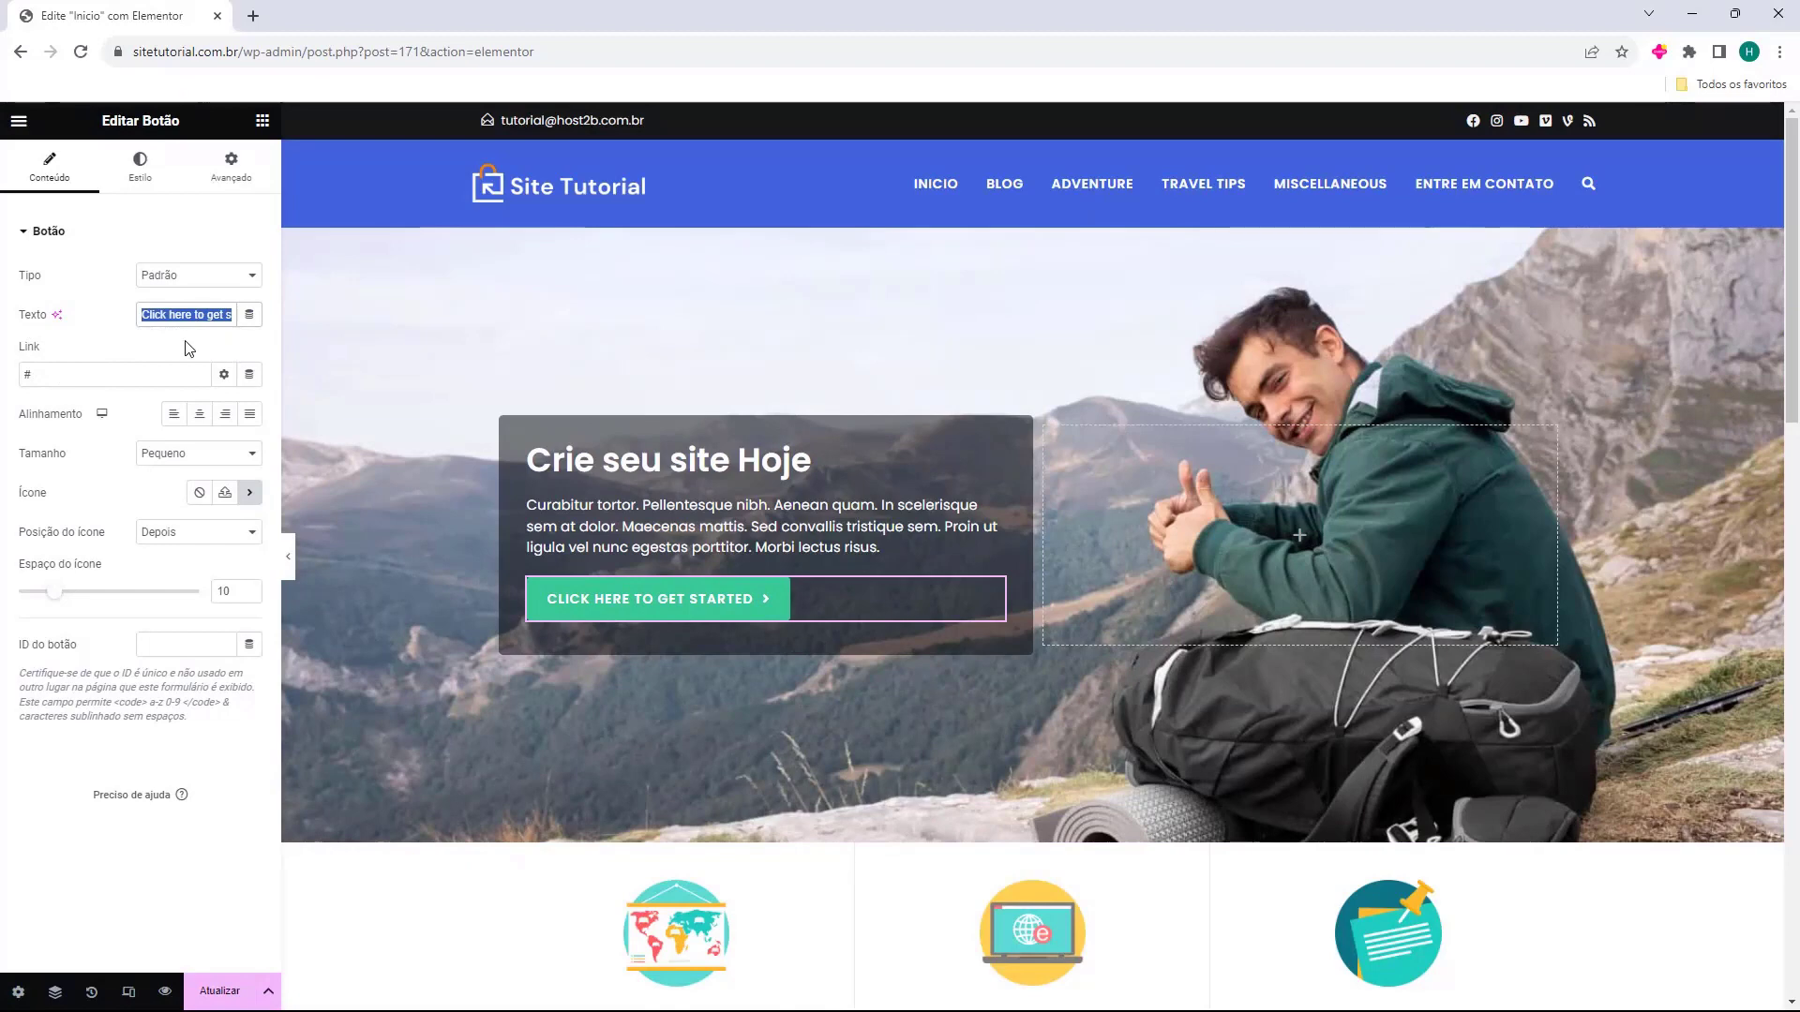
key("BackSpace")
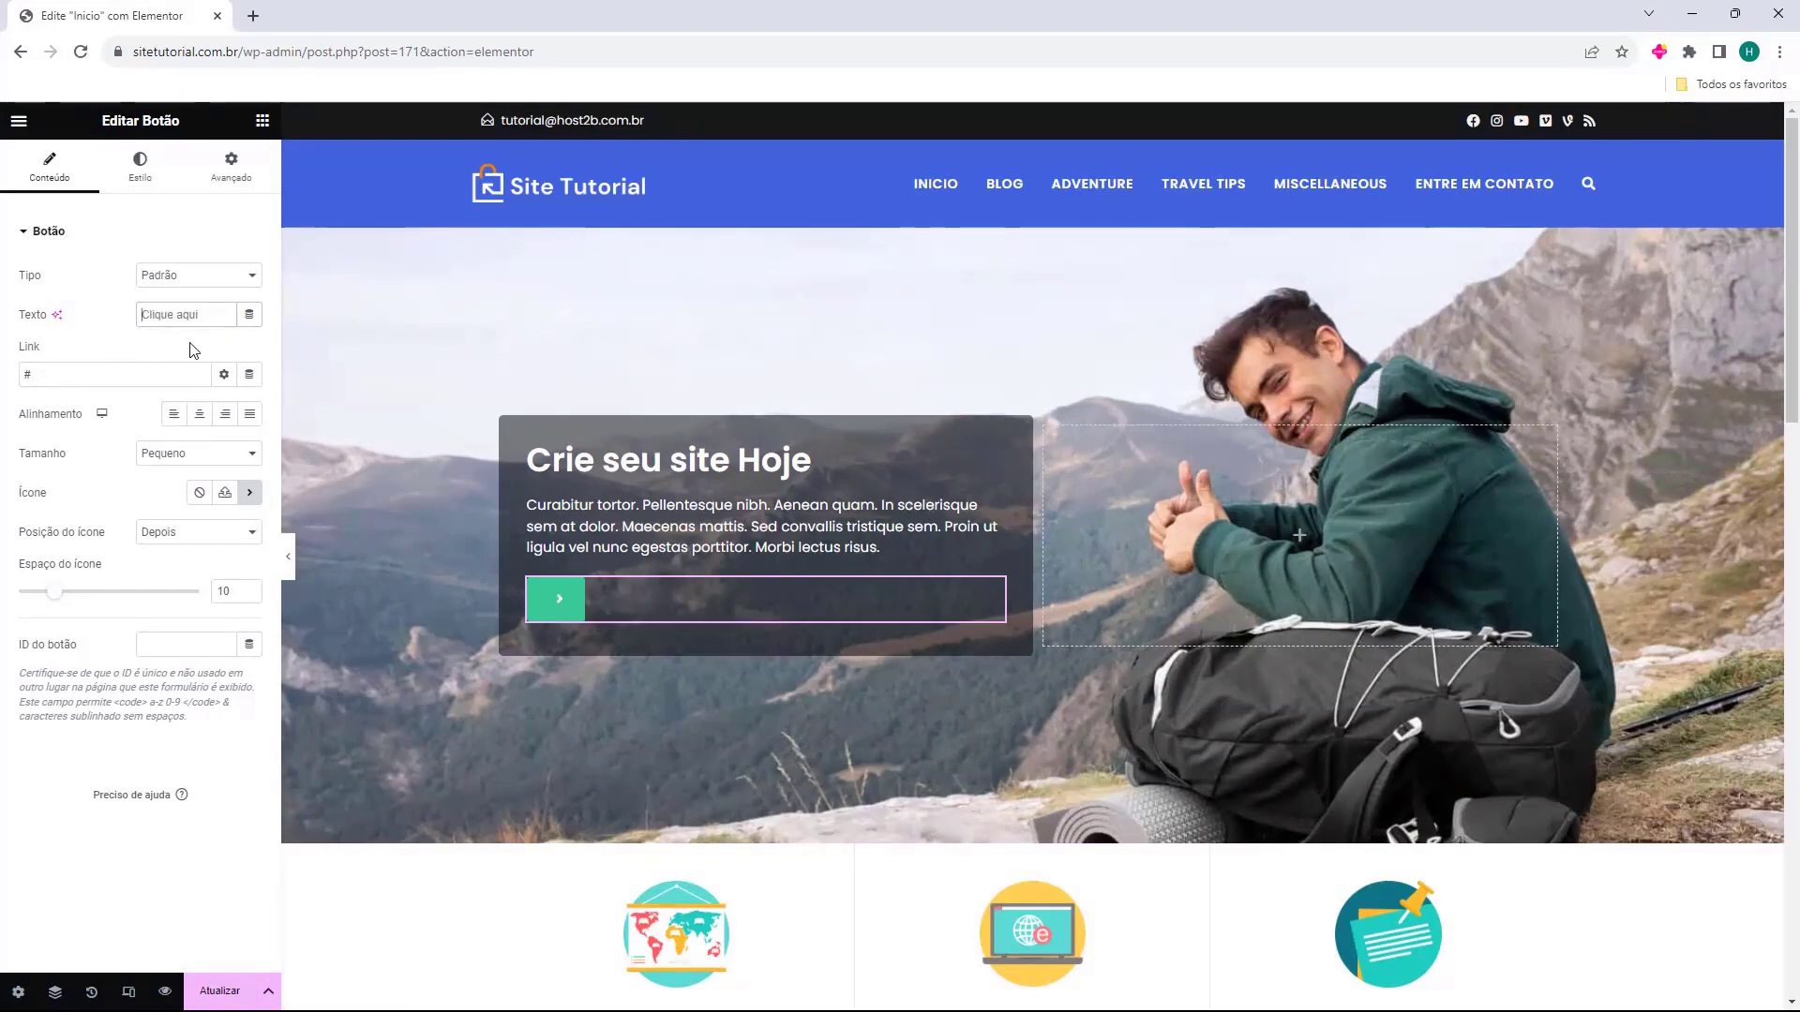
type("Acesse nosso blog")
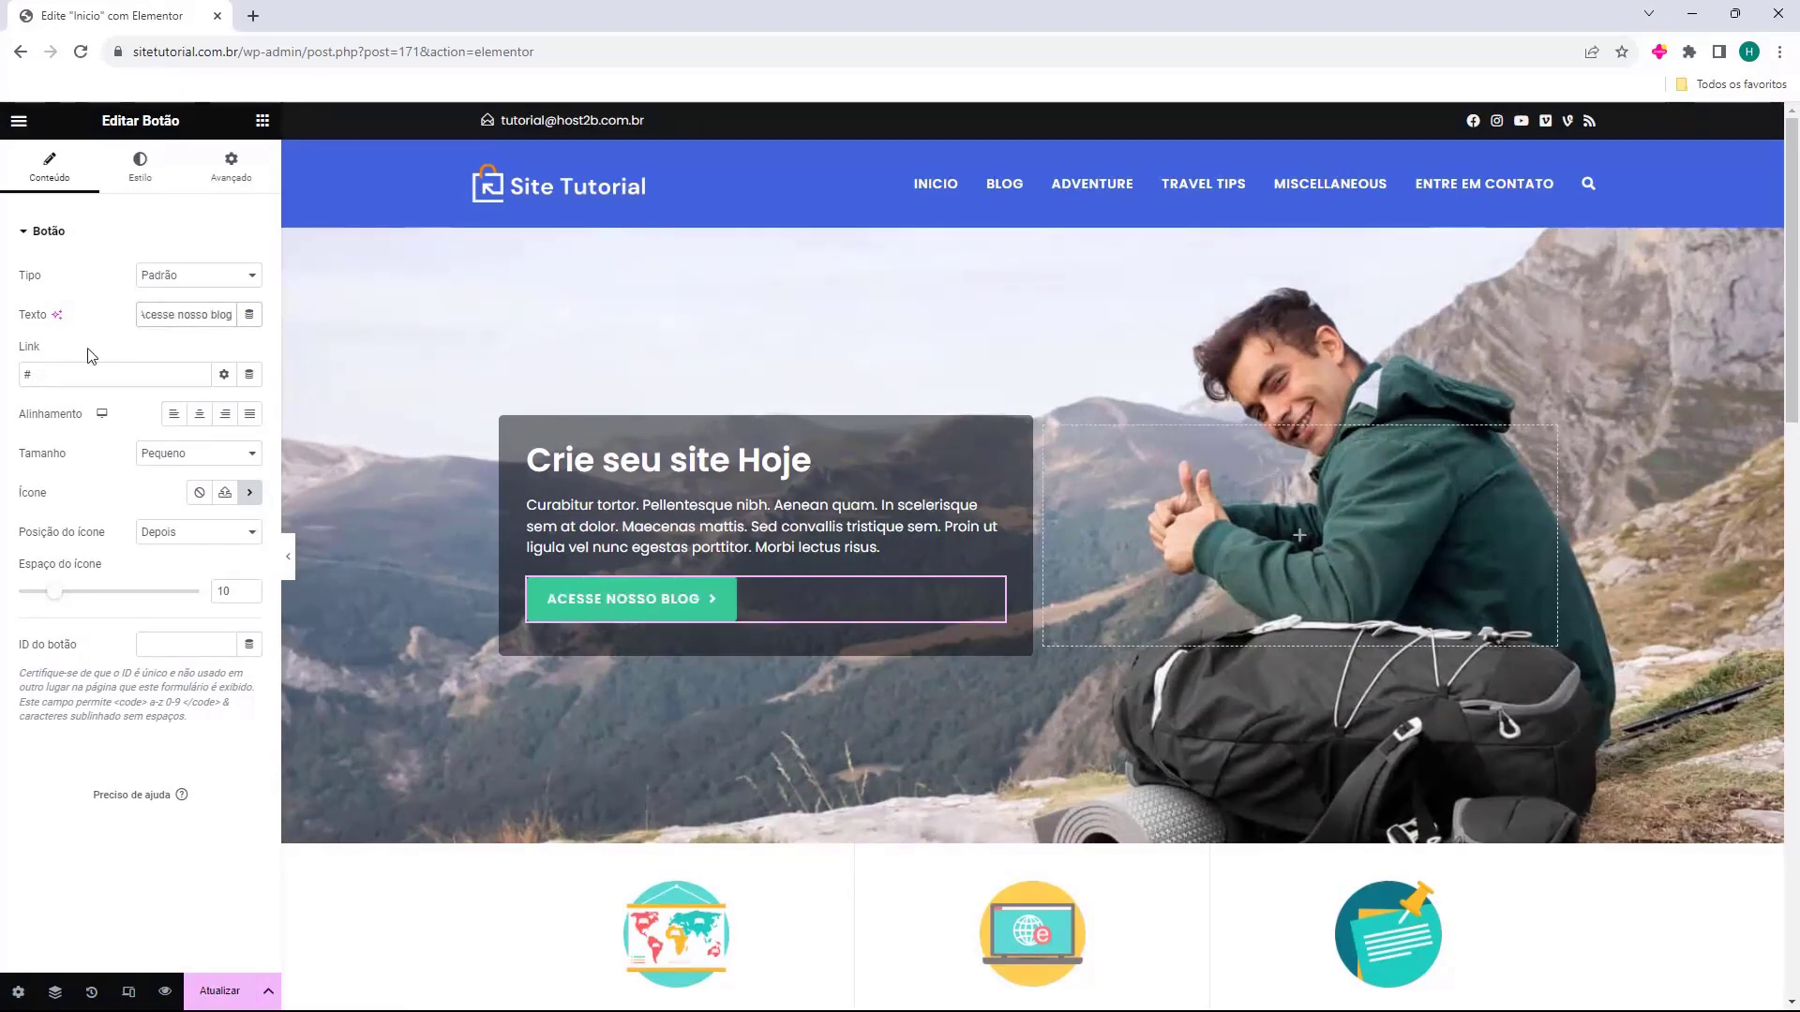
left_click(42, 373)
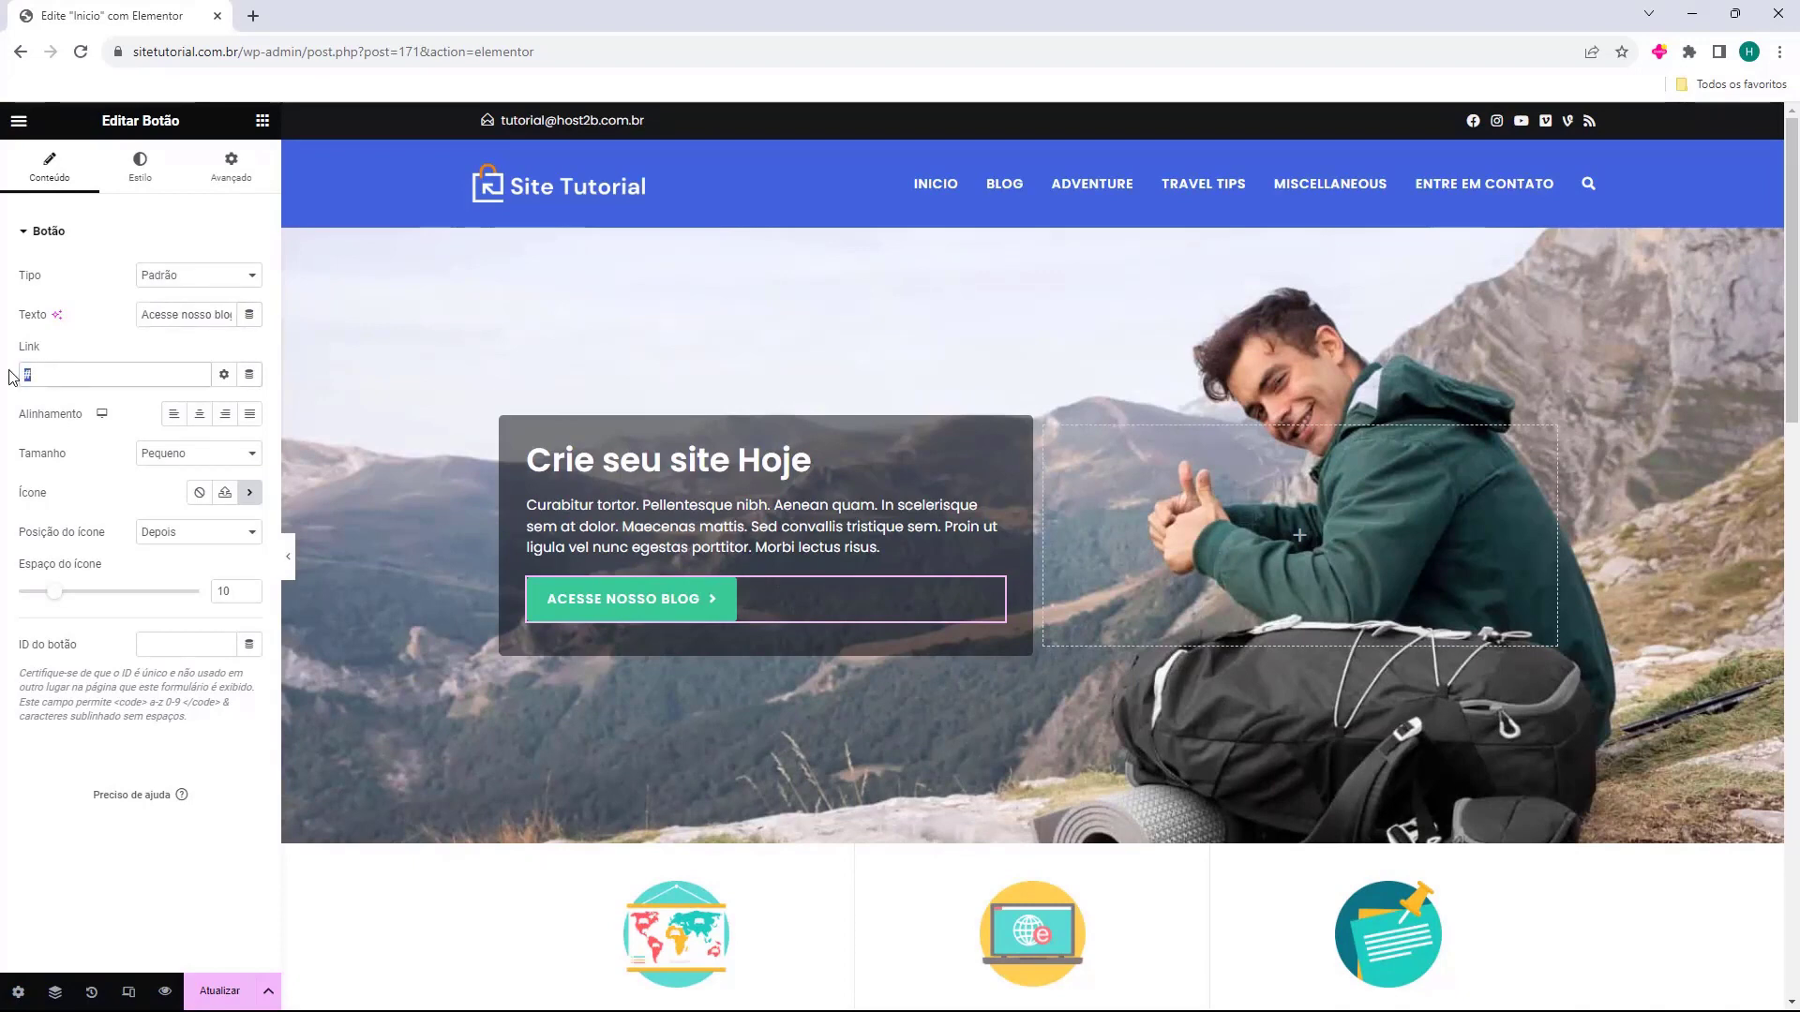
type("https://sitetutorial.com.br/blog")
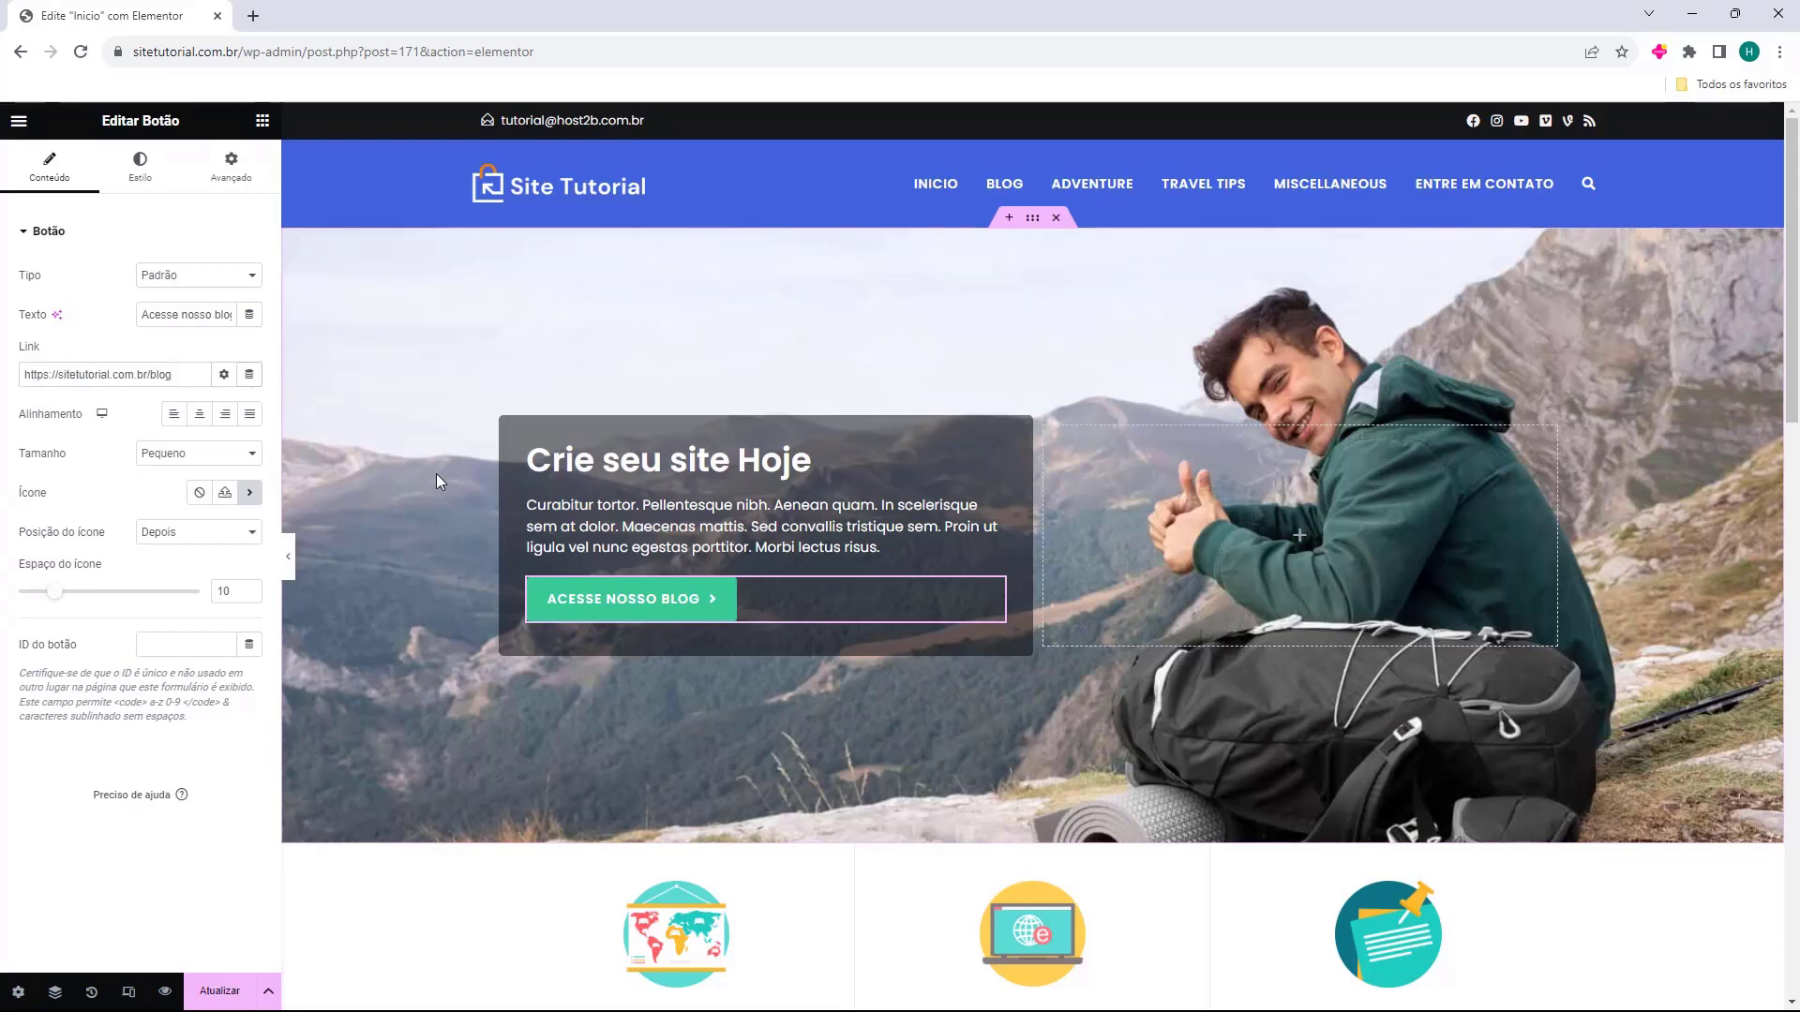
scroll(423, 472, "down", 4)
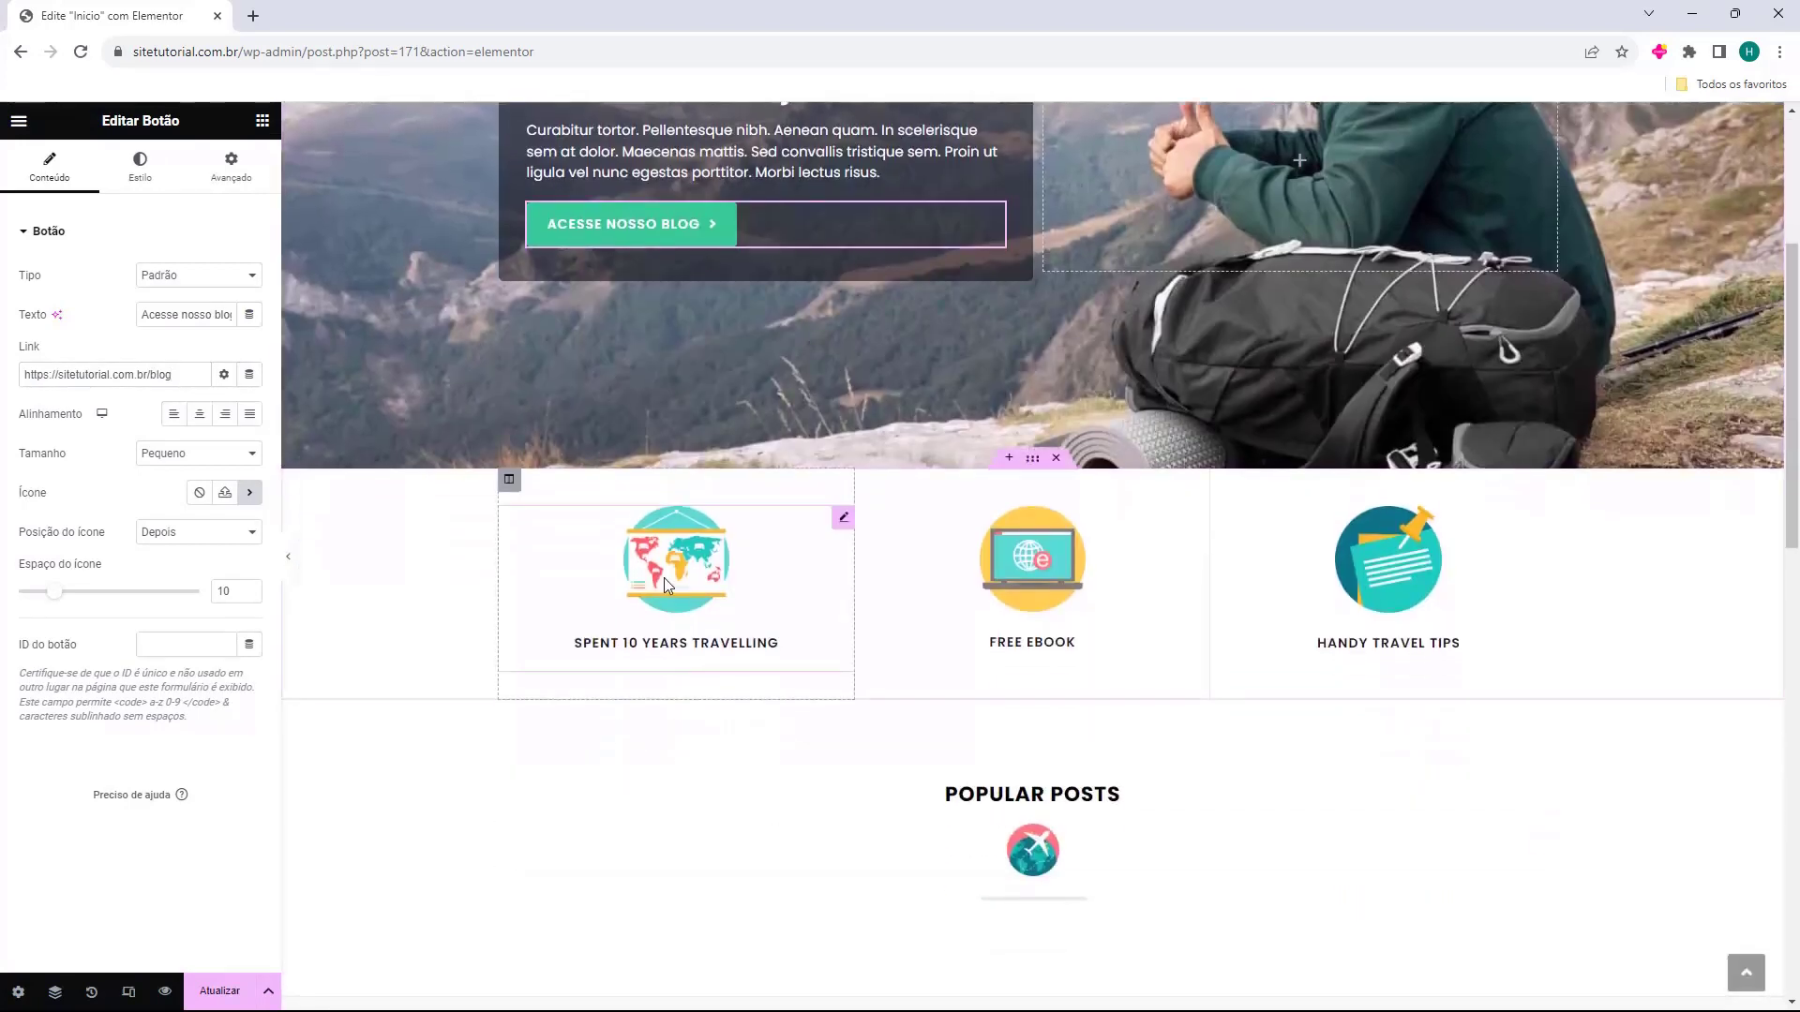
Inspect the Spent 10 Years Travelling, Free Ebook and Handy Travel Tips image boxes.
left_click(664, 578)
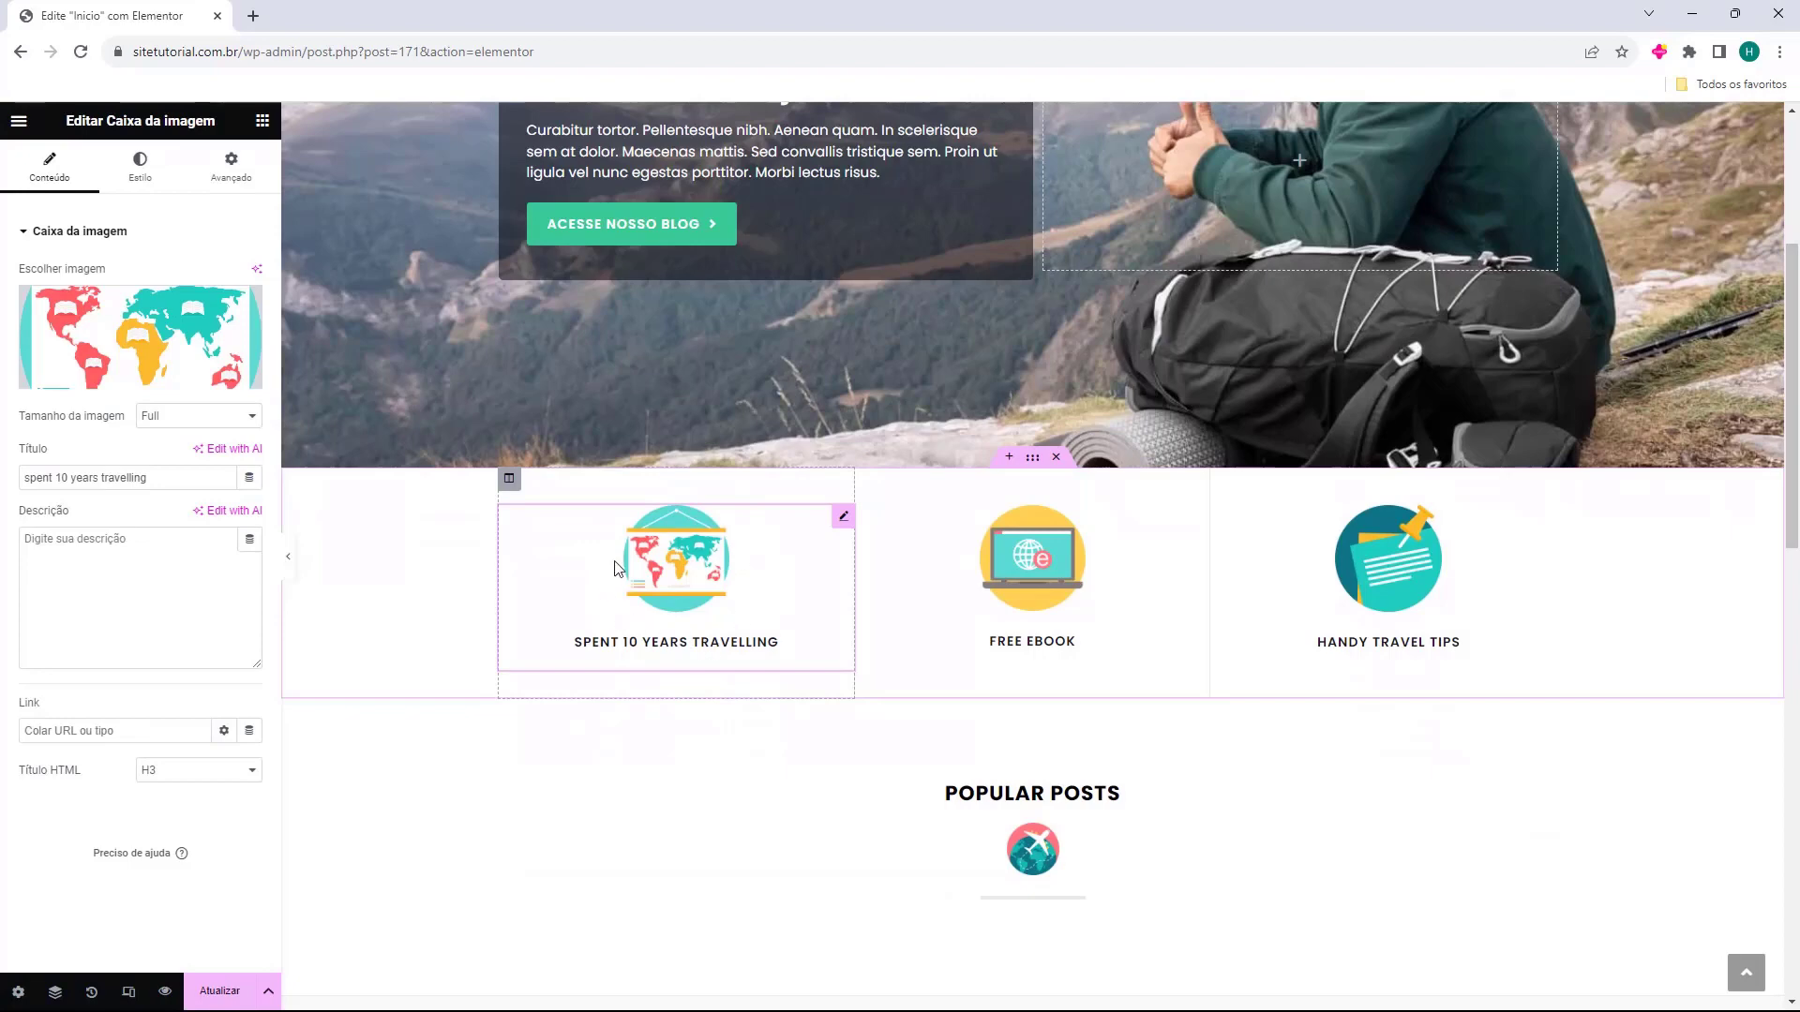
left_click(1371, 594)
left_click(741, 600)
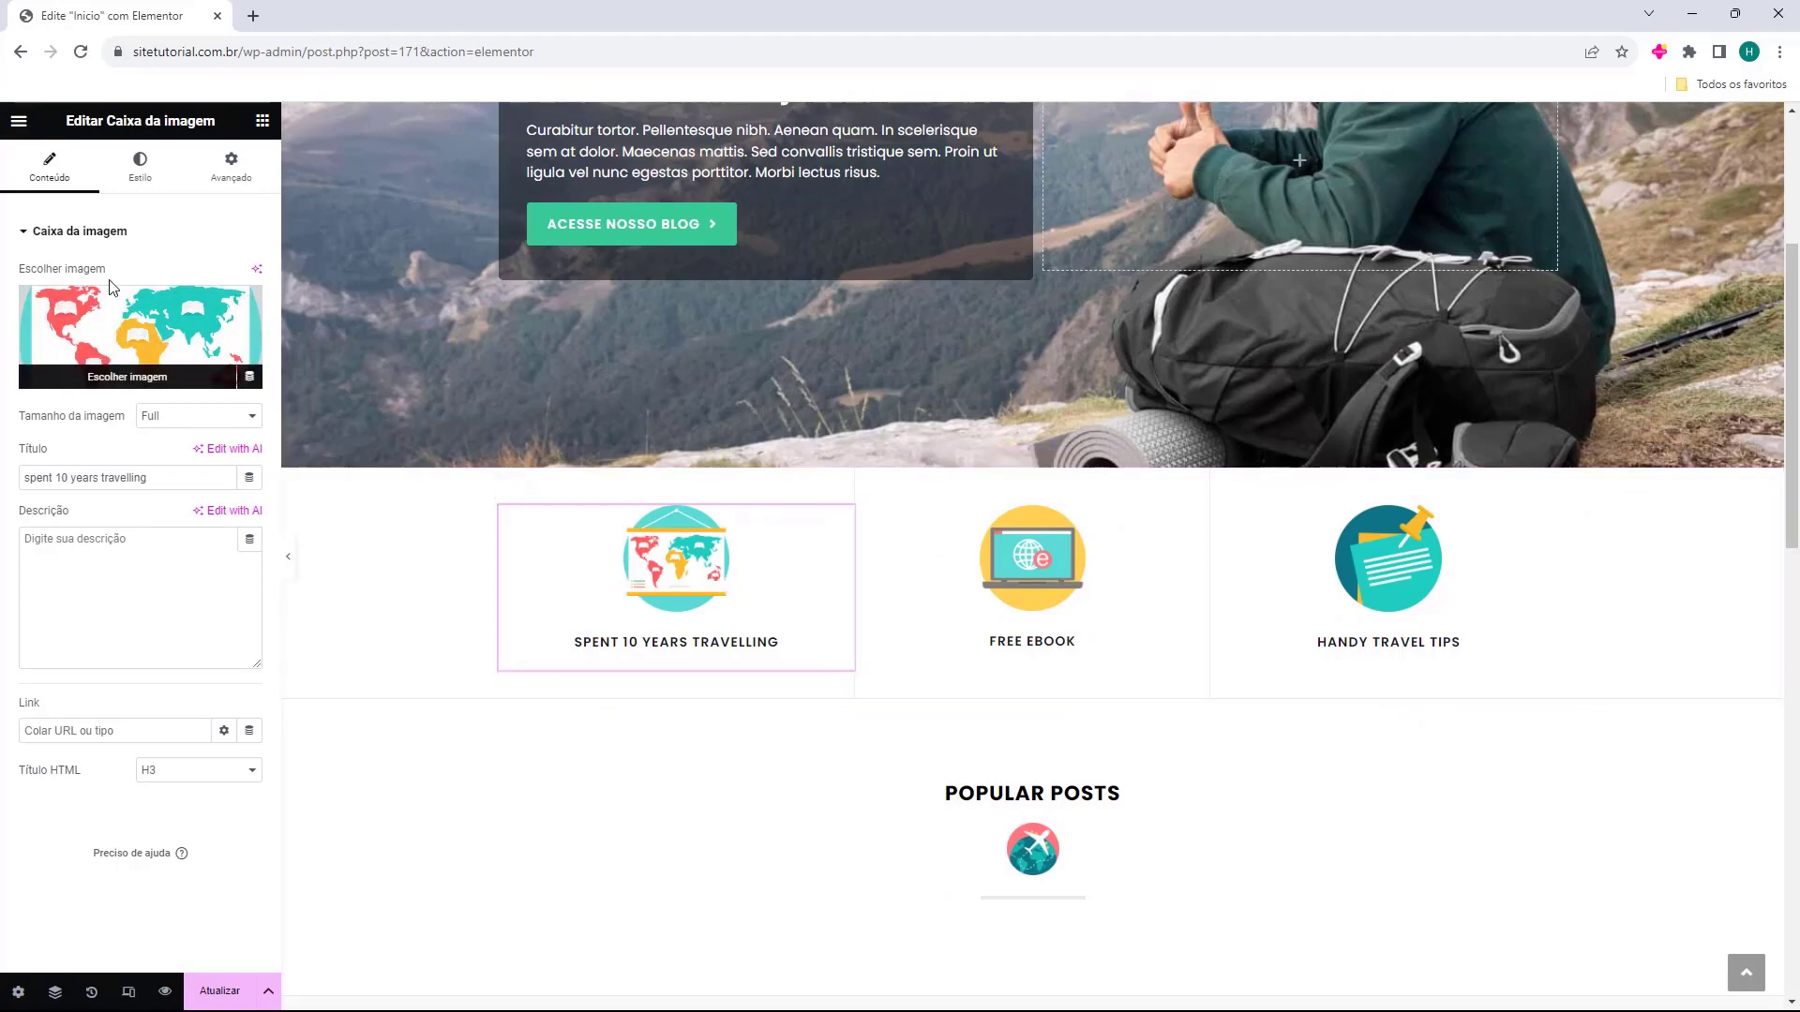
left_click_drag(29, 479, 81, 562)
left_click(63, 569)
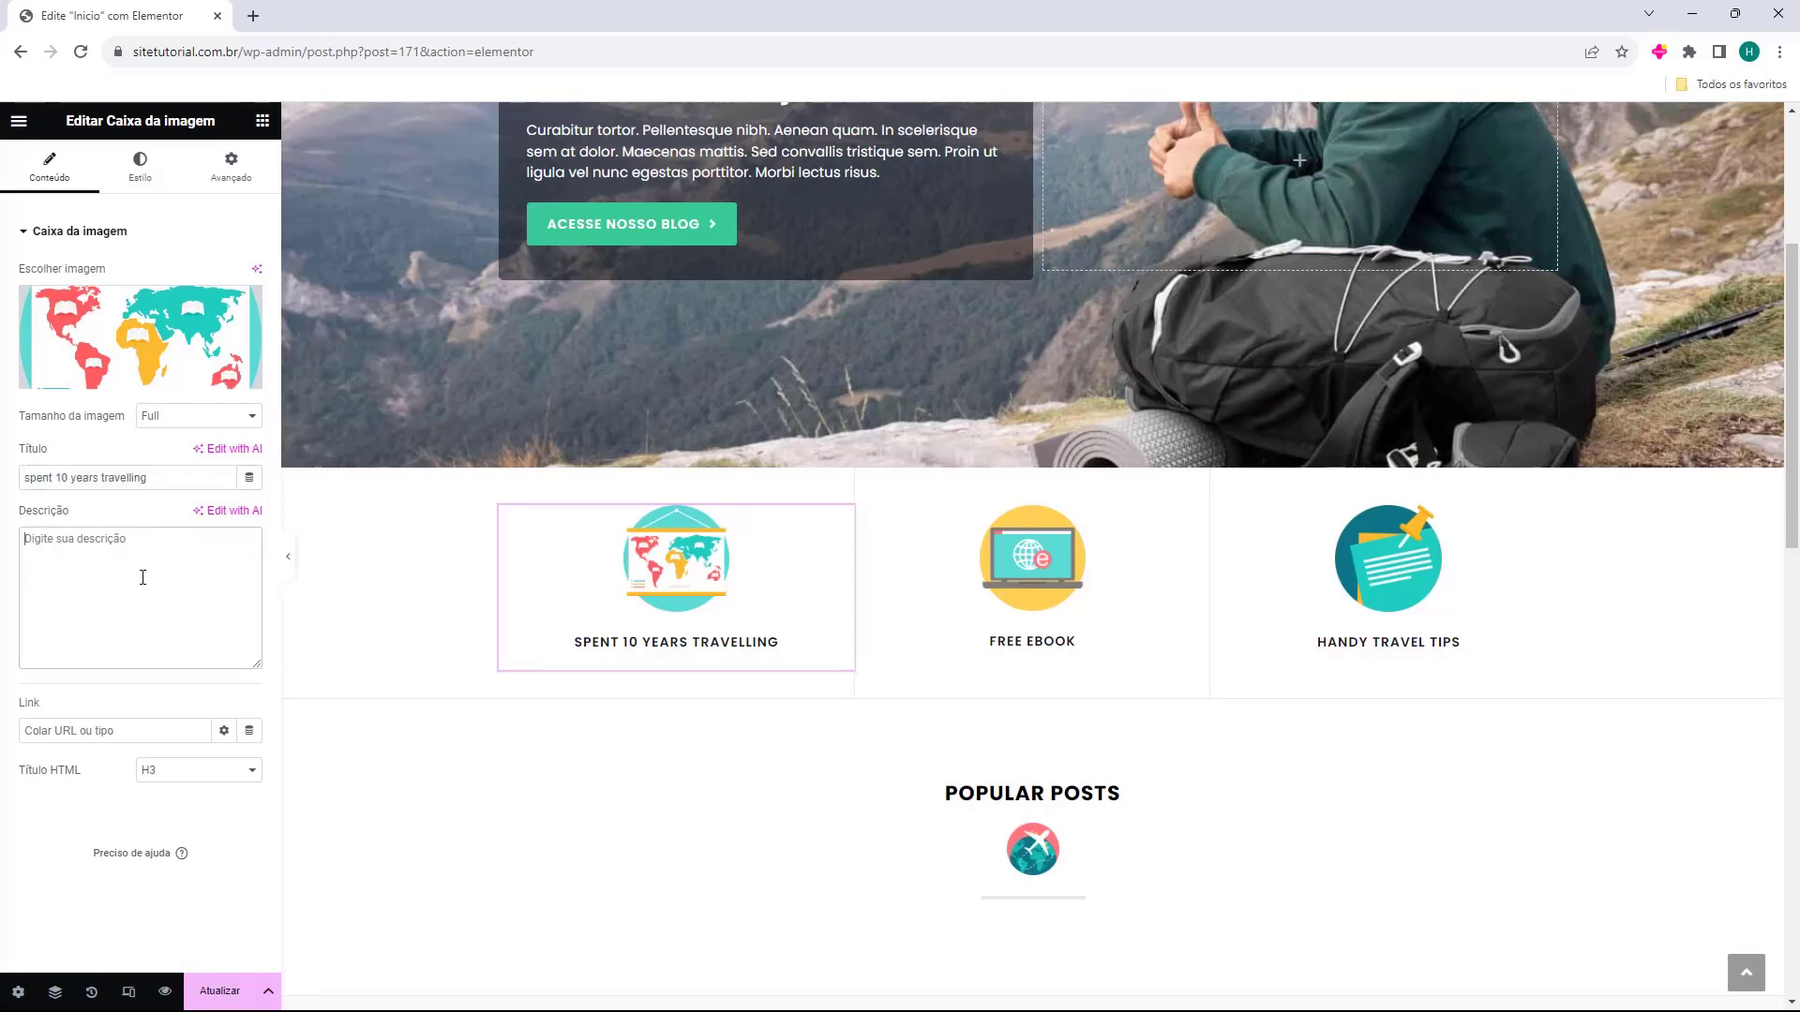
left_click(1031, 590)
left_click(1387, 600)
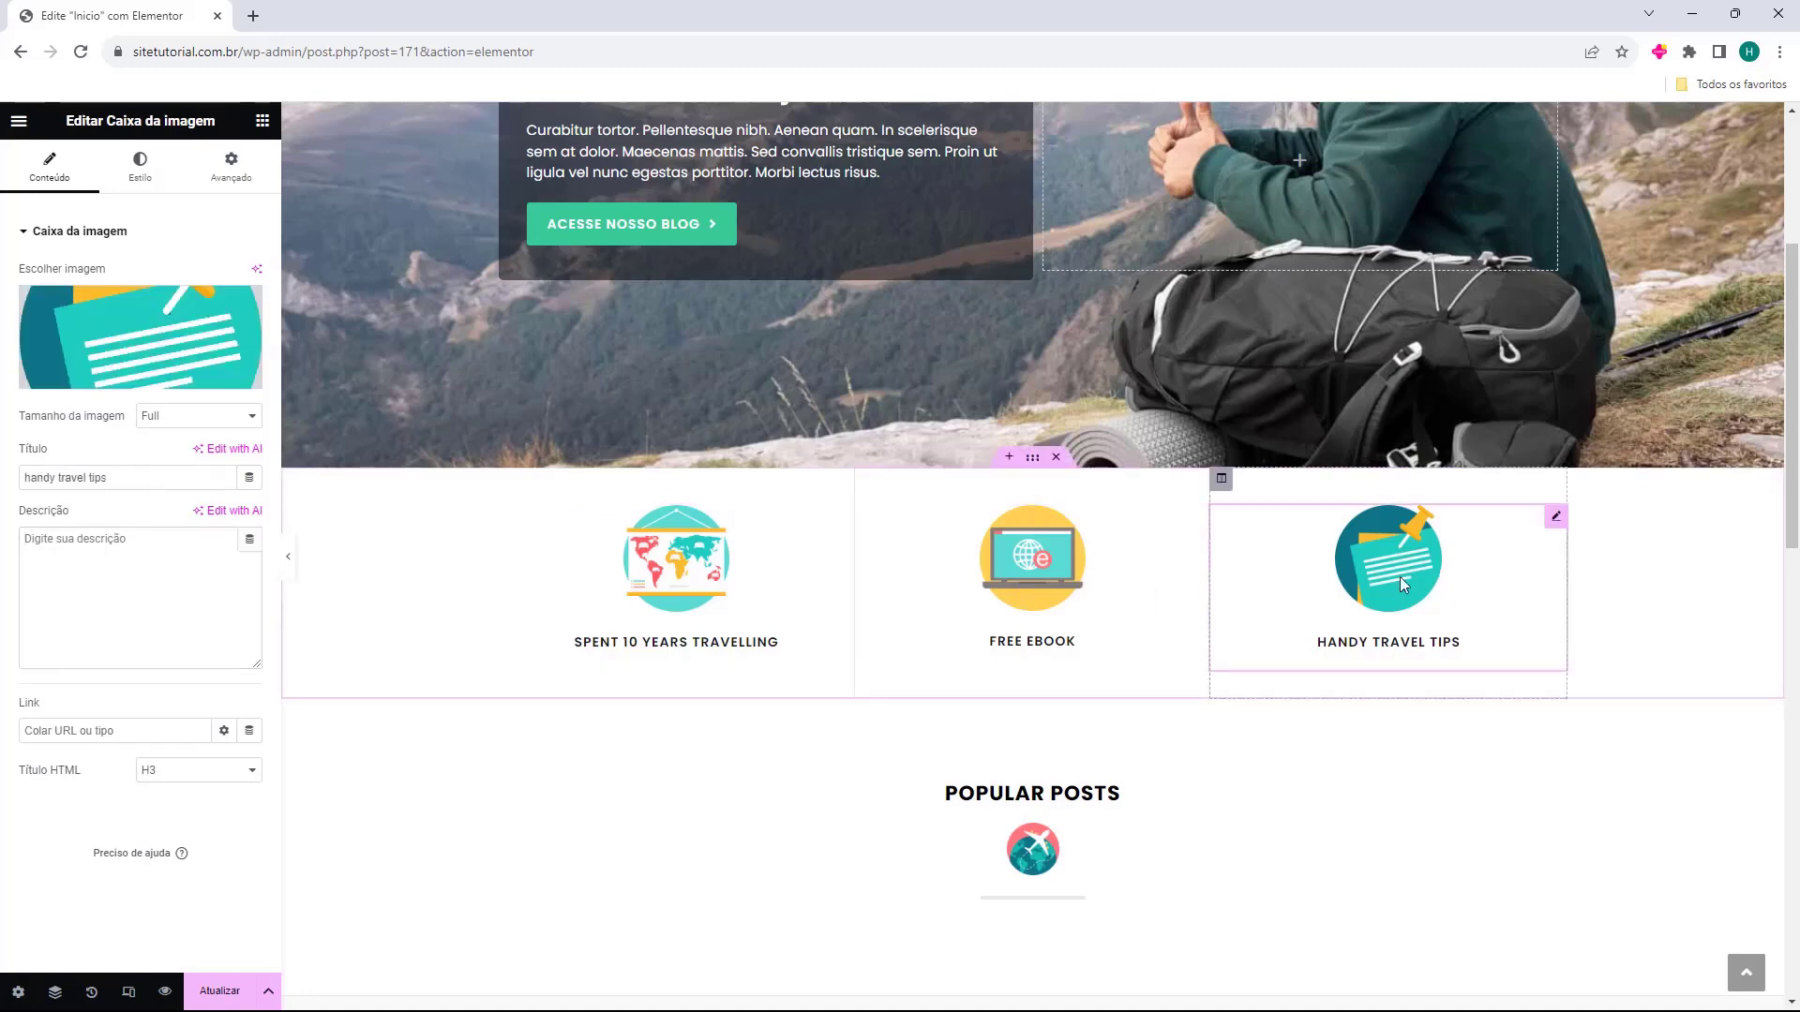
scroll(1125, 637, "down", 1)
scroll(631, 697, "down", 2)
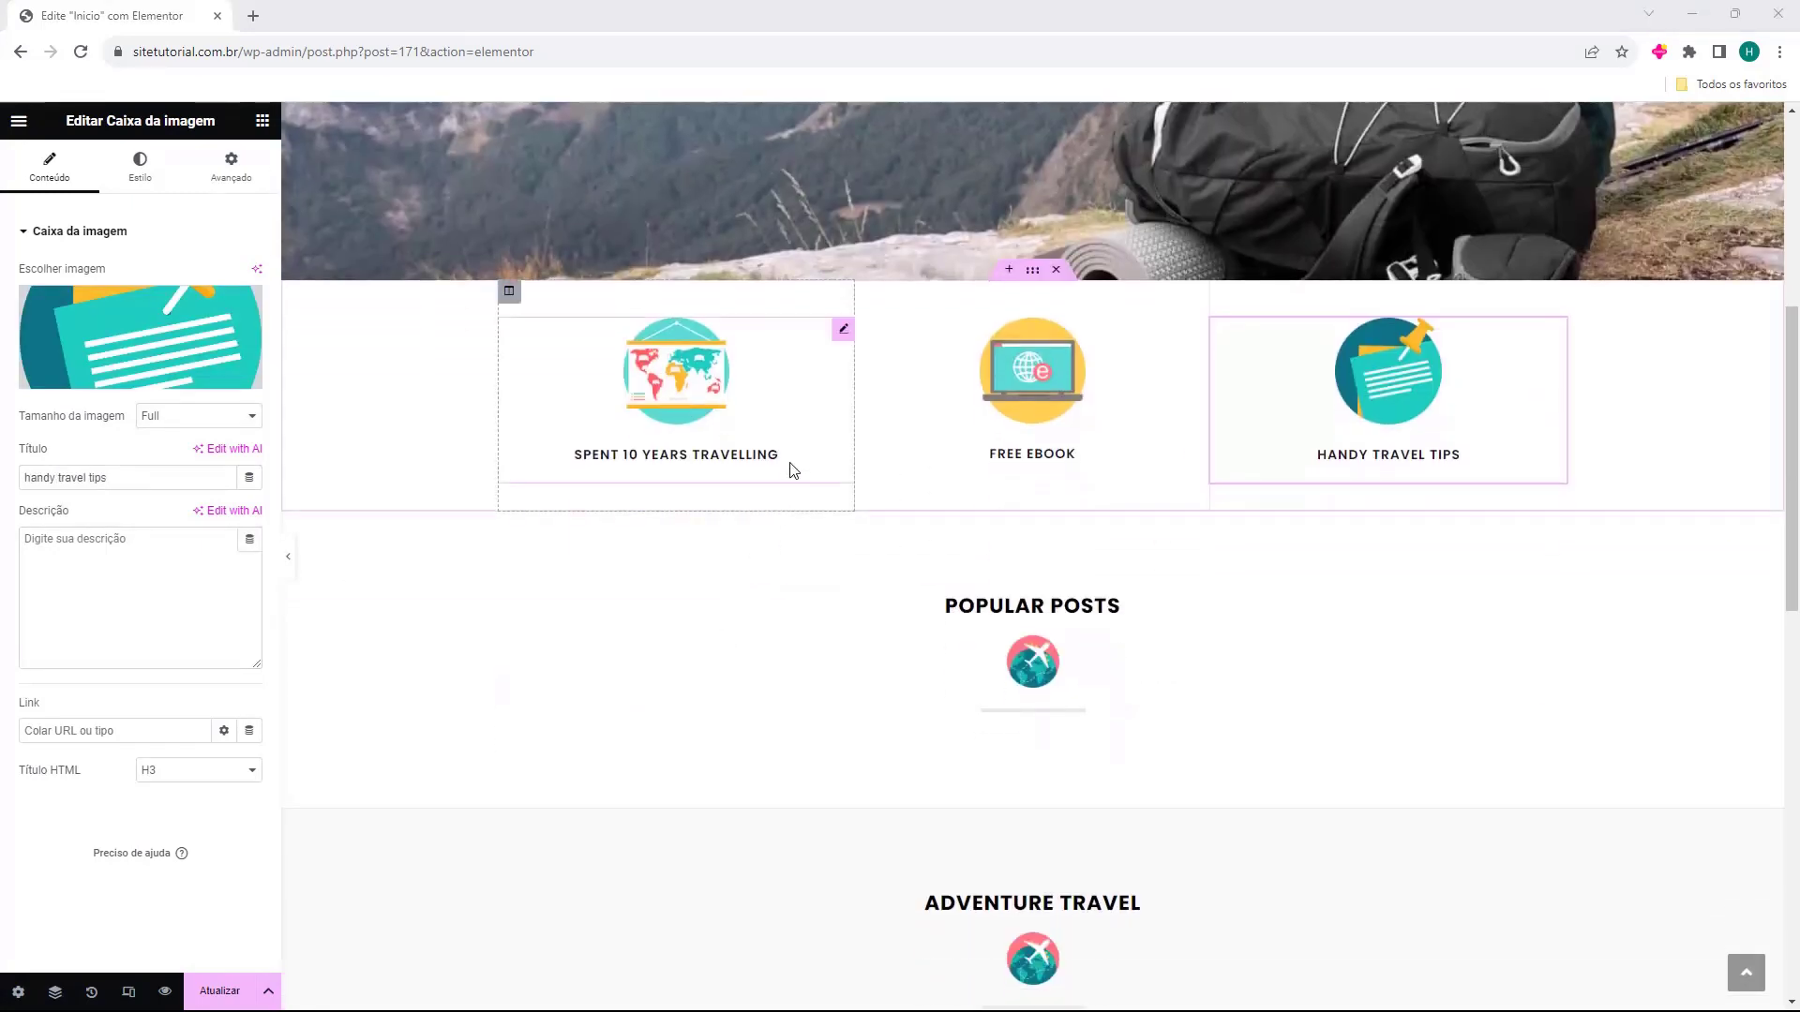
Delete the globe image and change the POPULAR POSTS heading to 'Postagem Populares'.
left_click(1031, 568)
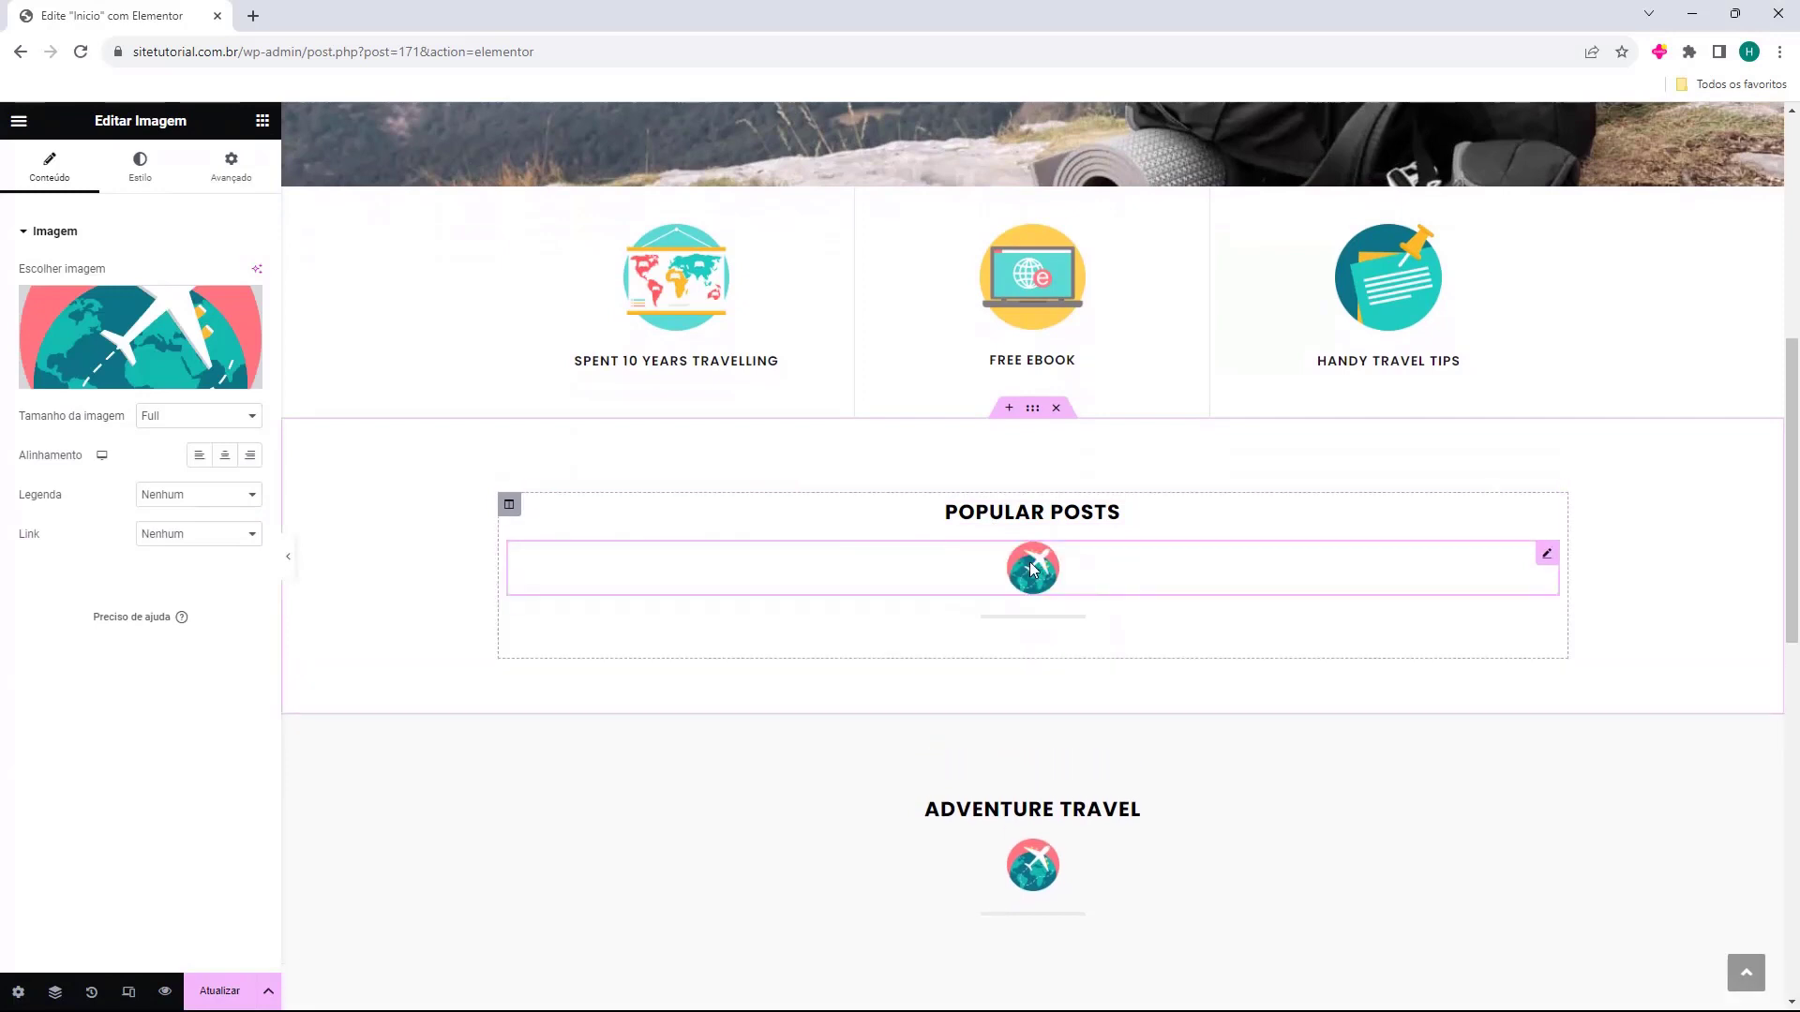
key("Delete")
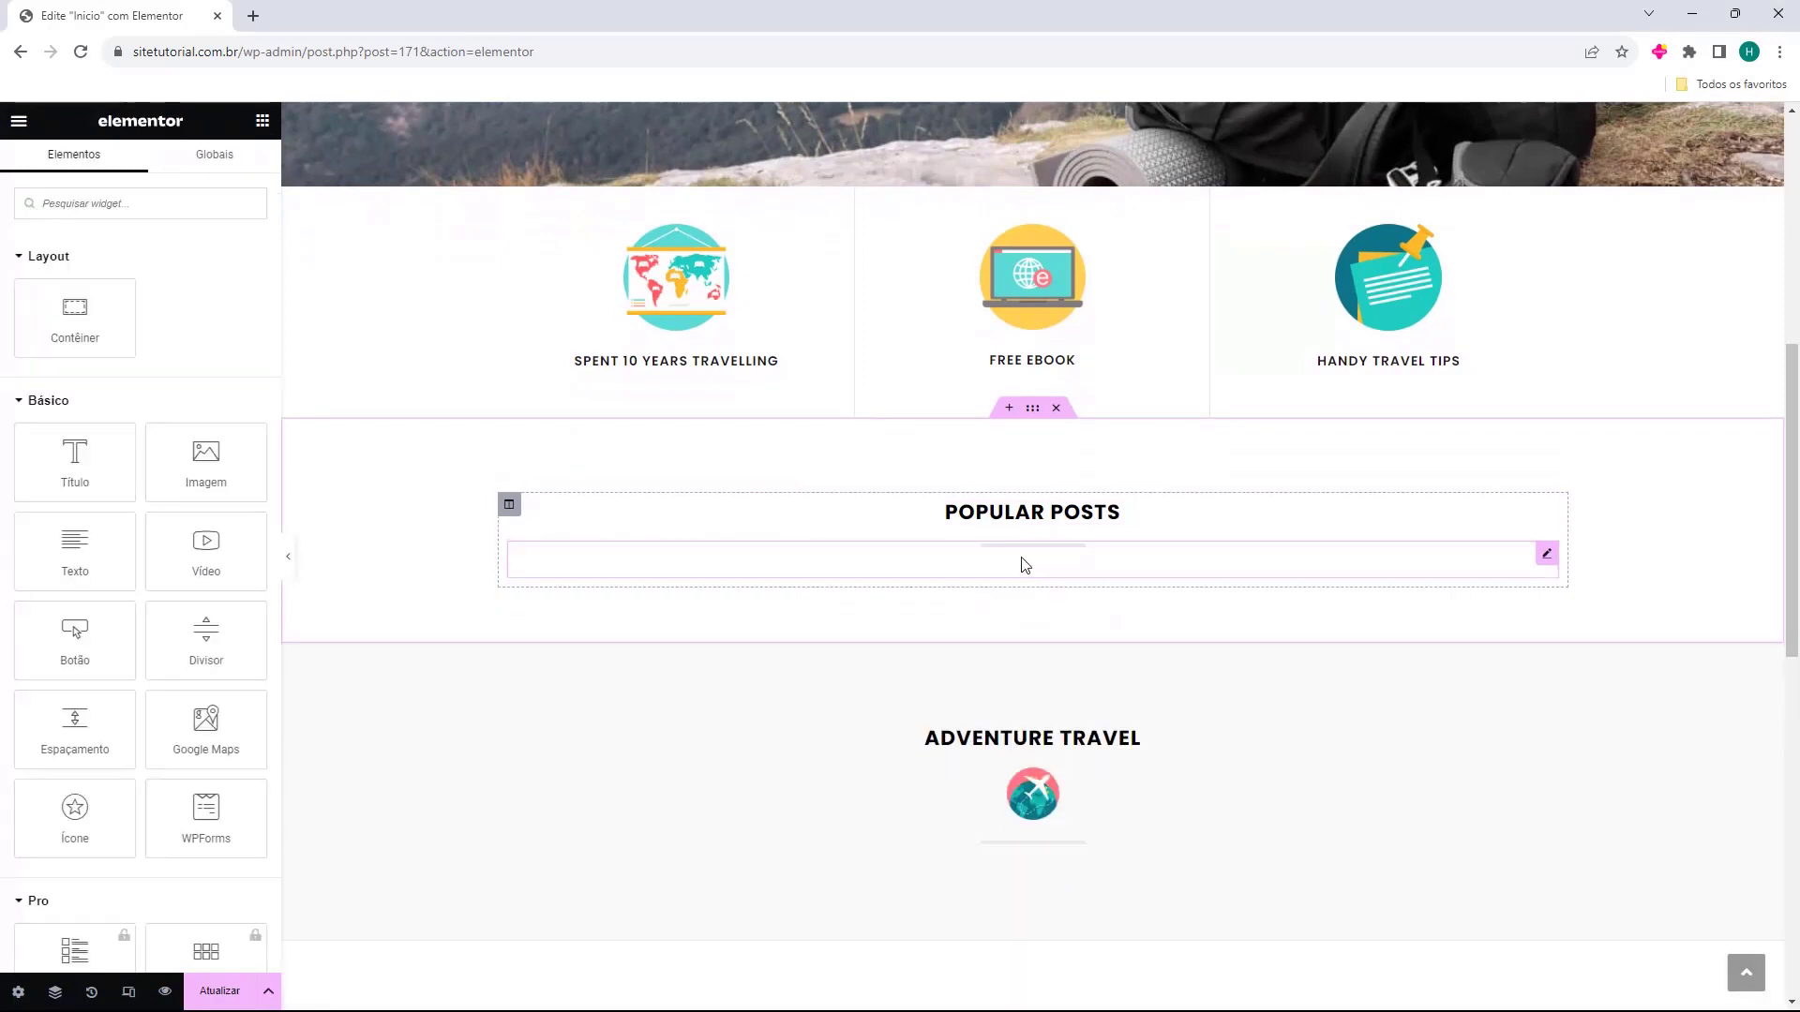
left_click(929, 511)
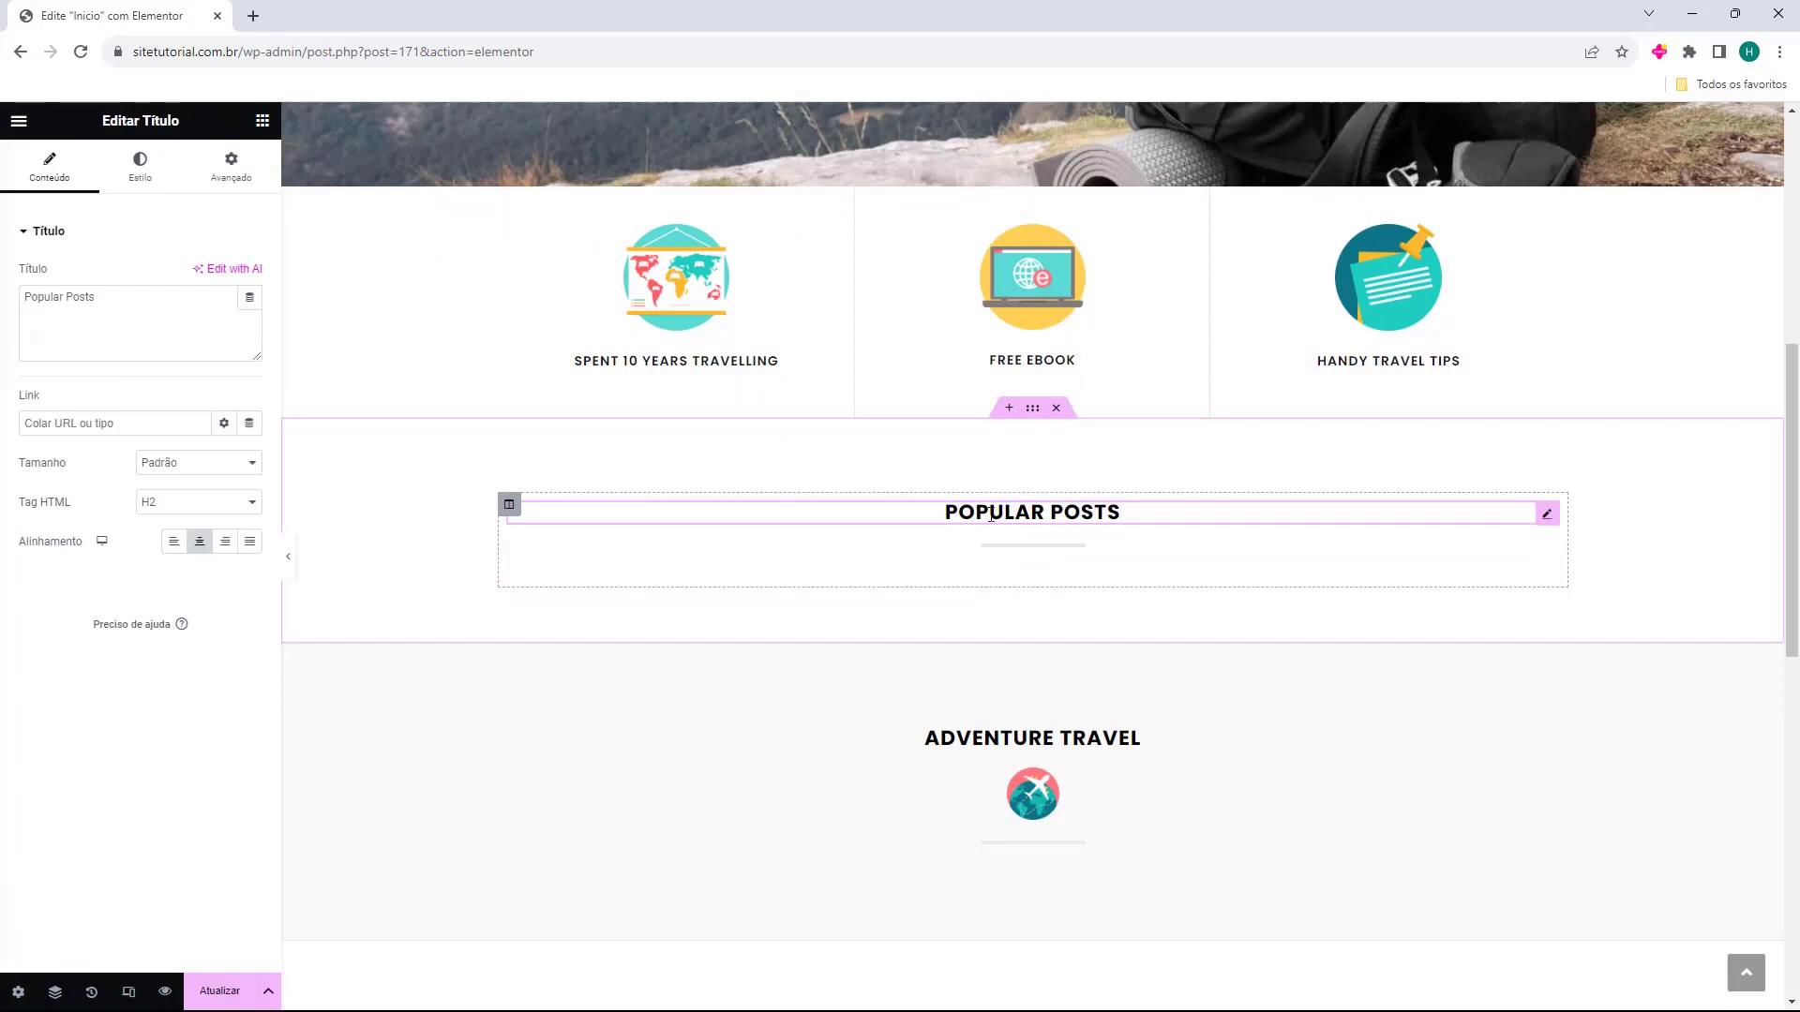
triple_click(138, 335)
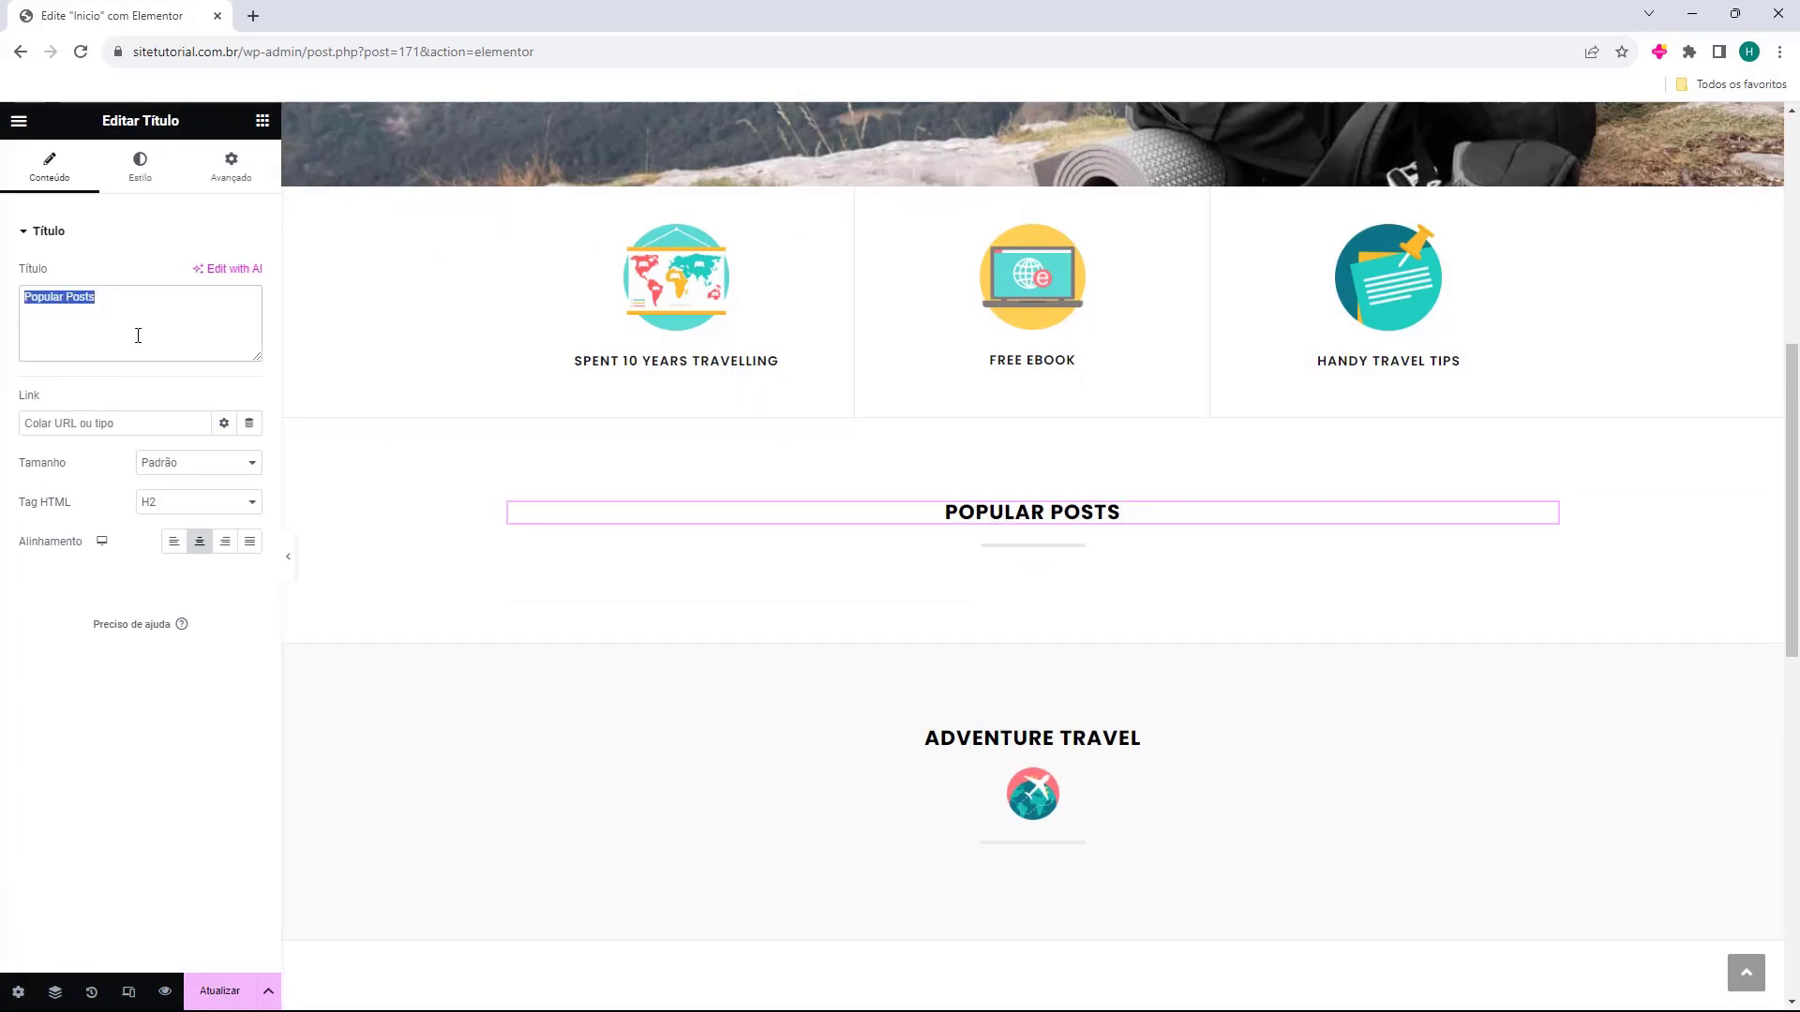
type("Postagem Populares")
left_click(1004, 553)
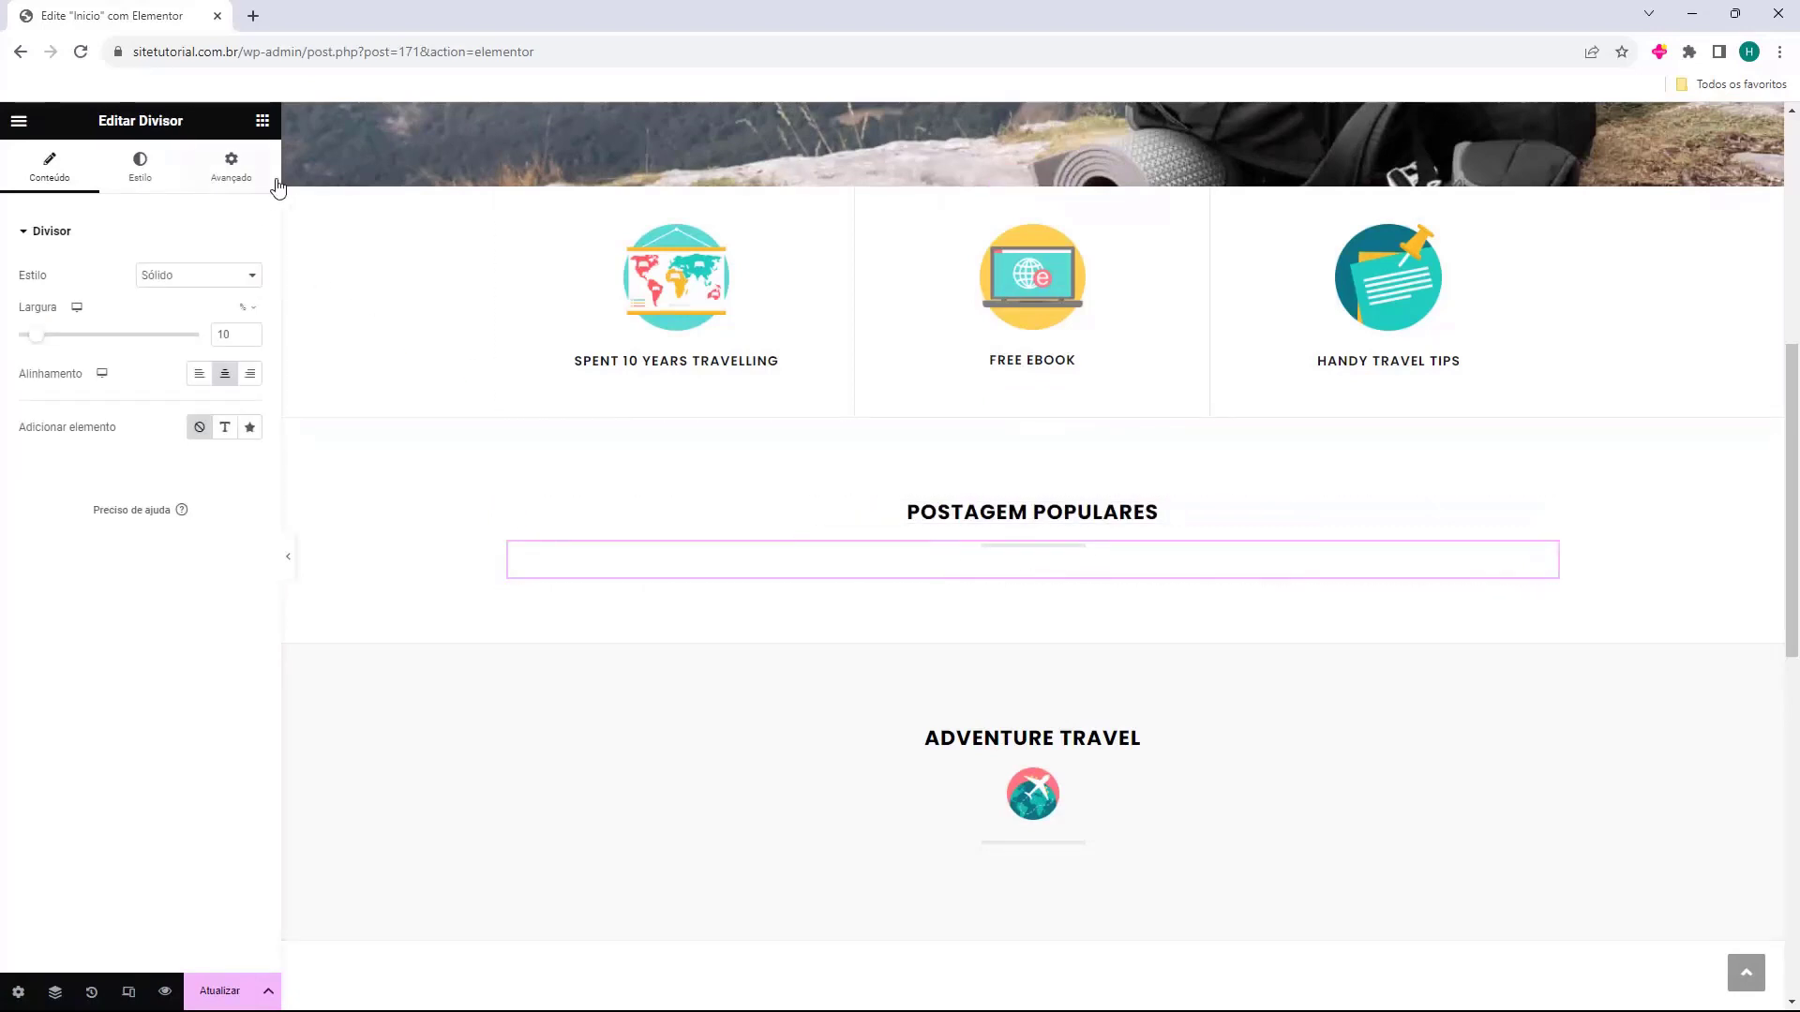
left_click(262, 122)
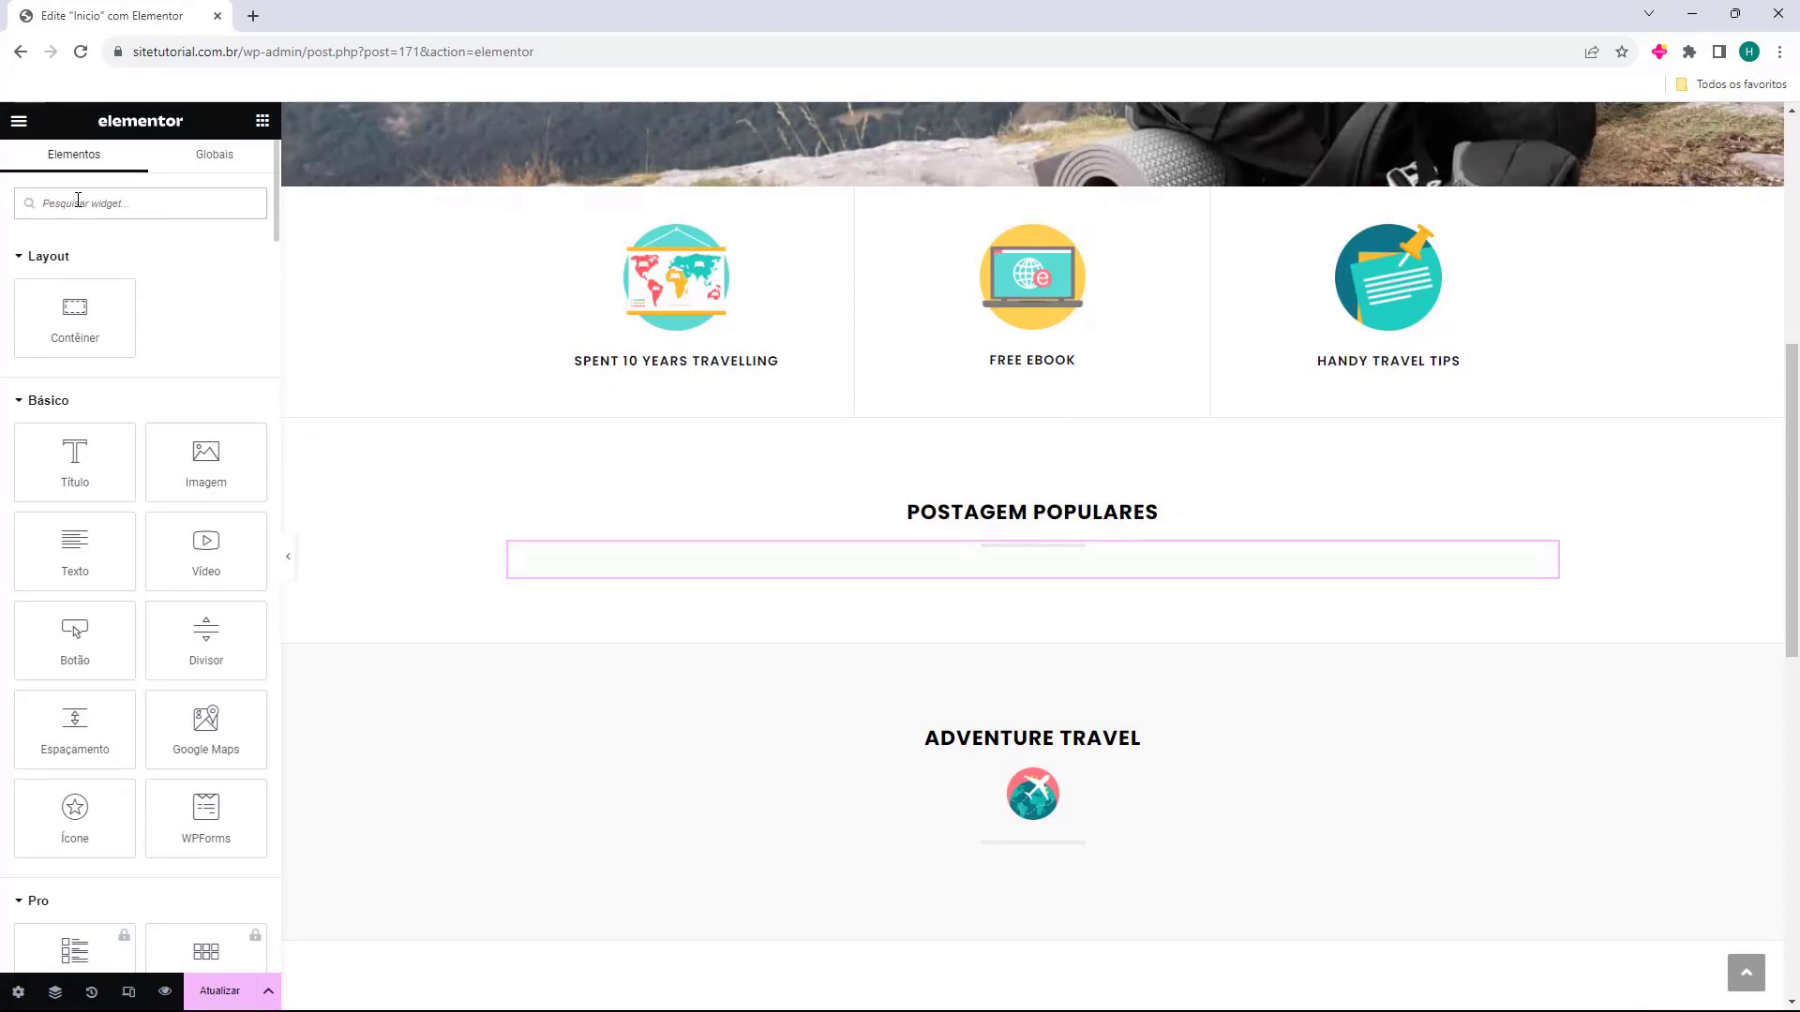
Search 'post' and drop a Grade de posts widget under POSTAGEM POPULARES.
type("post")
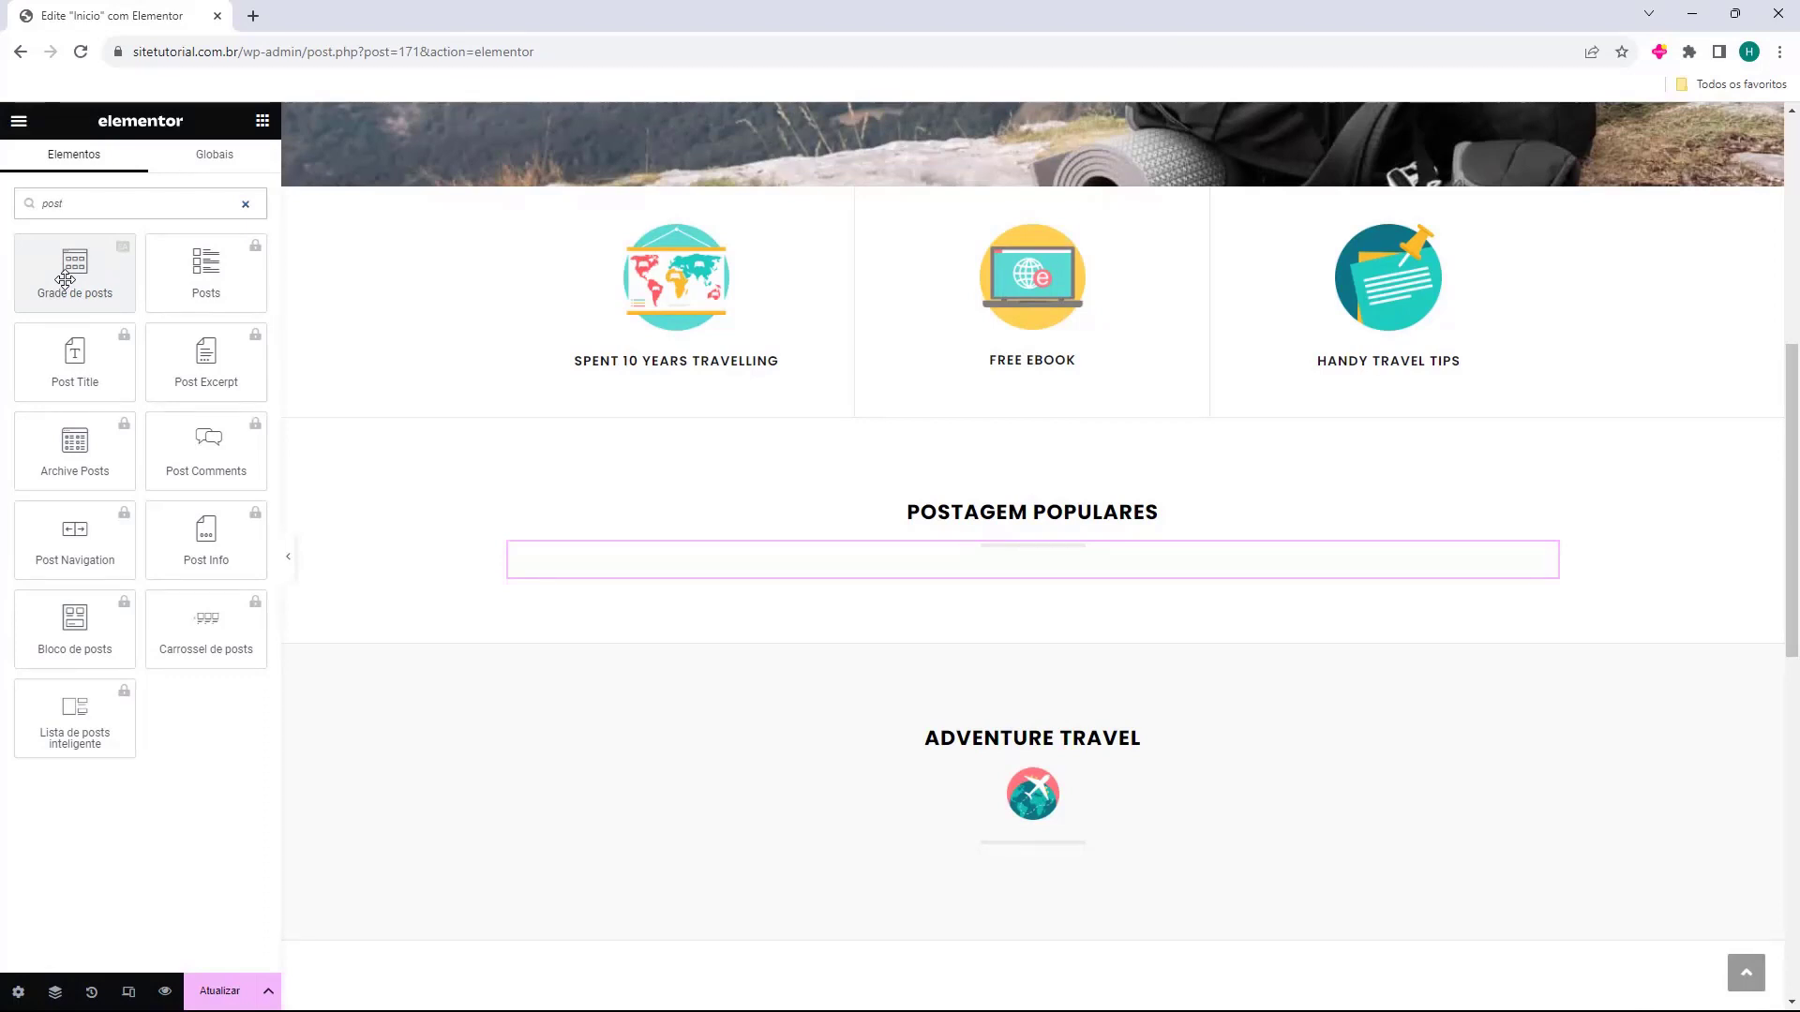
left_click_drag(66, 279, 960, 582)
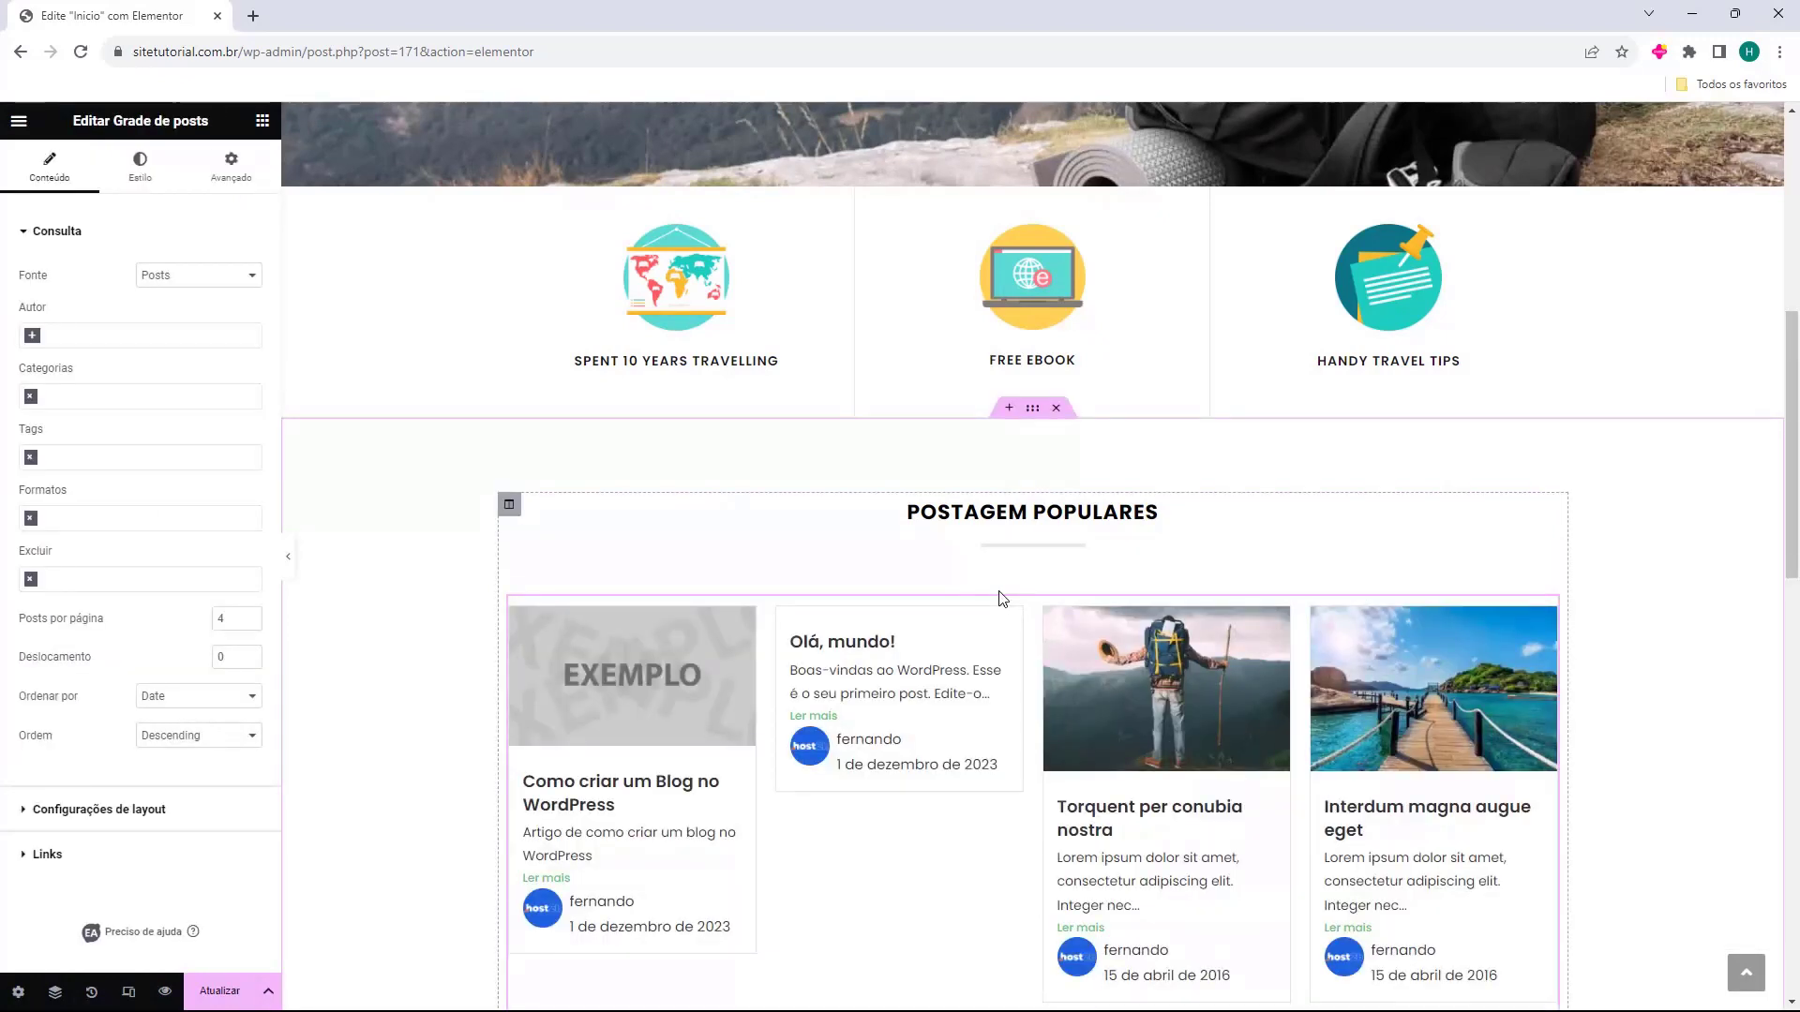
scroll(999, 599, "down", 1)
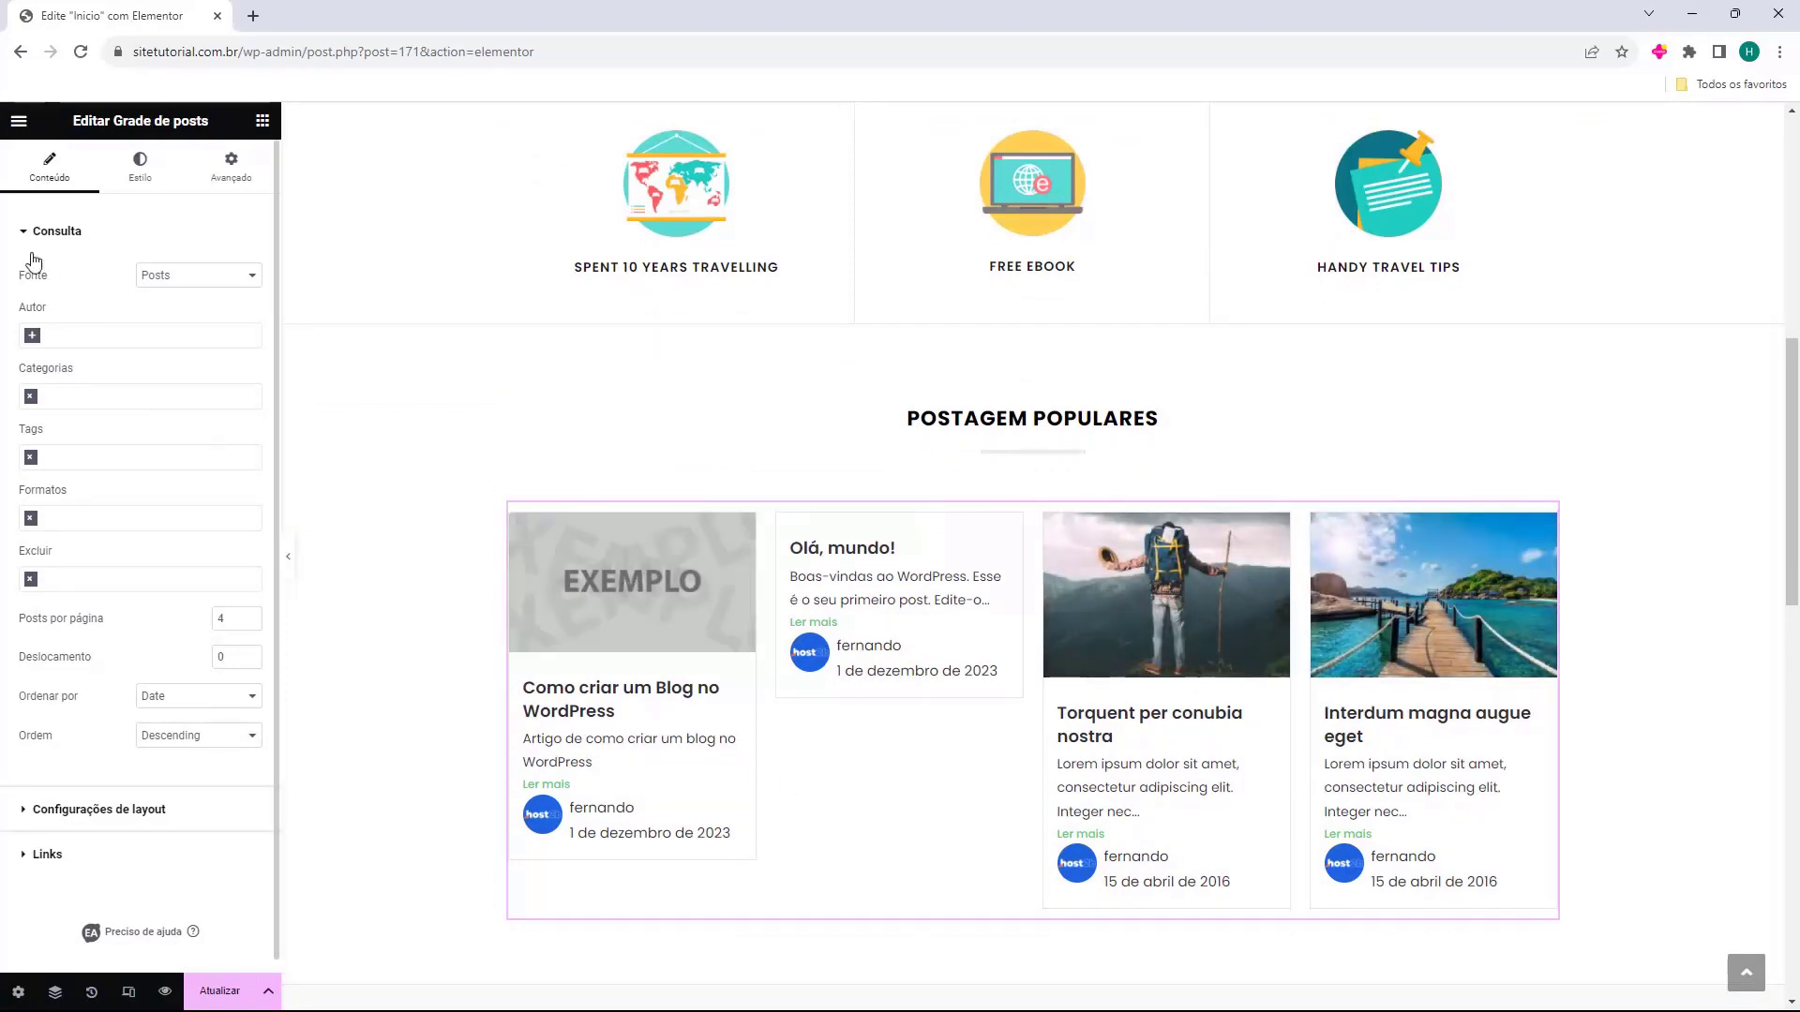
Try Pages and Landing Pages as grid source, then settle on Posts with no author filter.
left_click_drag(19, 280, 216, 295)
left_click(218, 280)
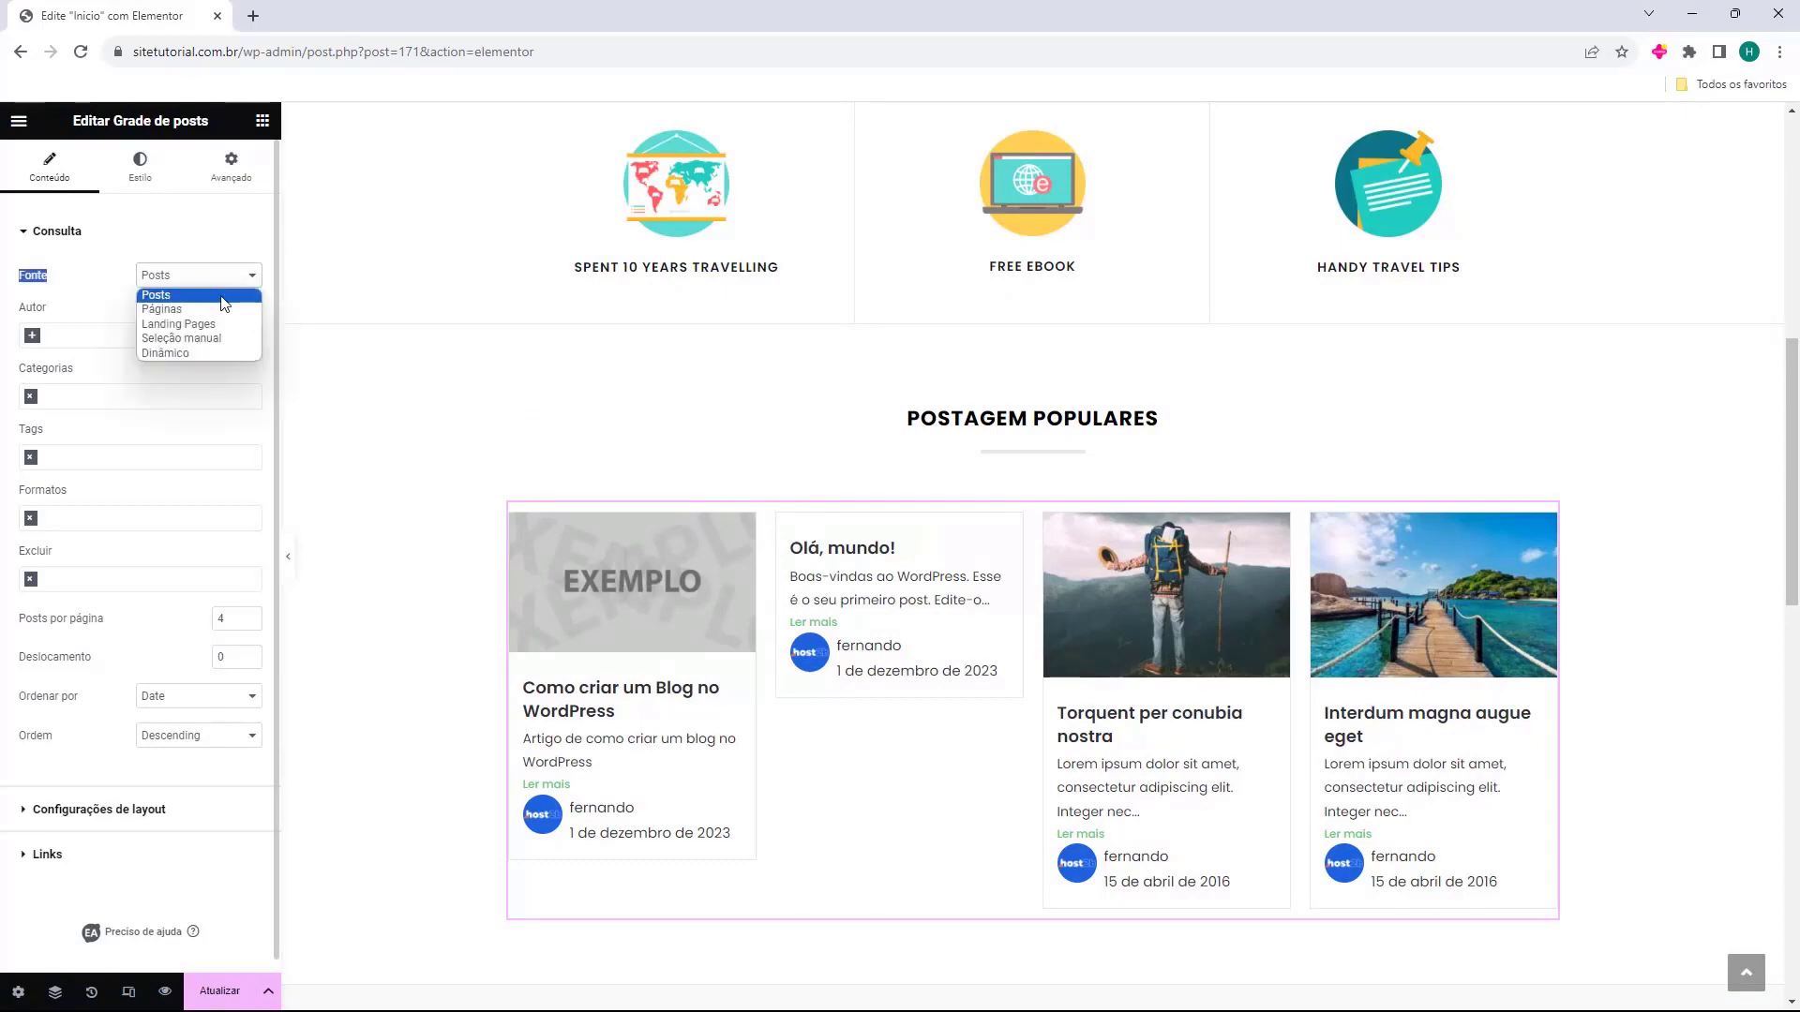
left_click(225, 310)
left_click(230, 281)
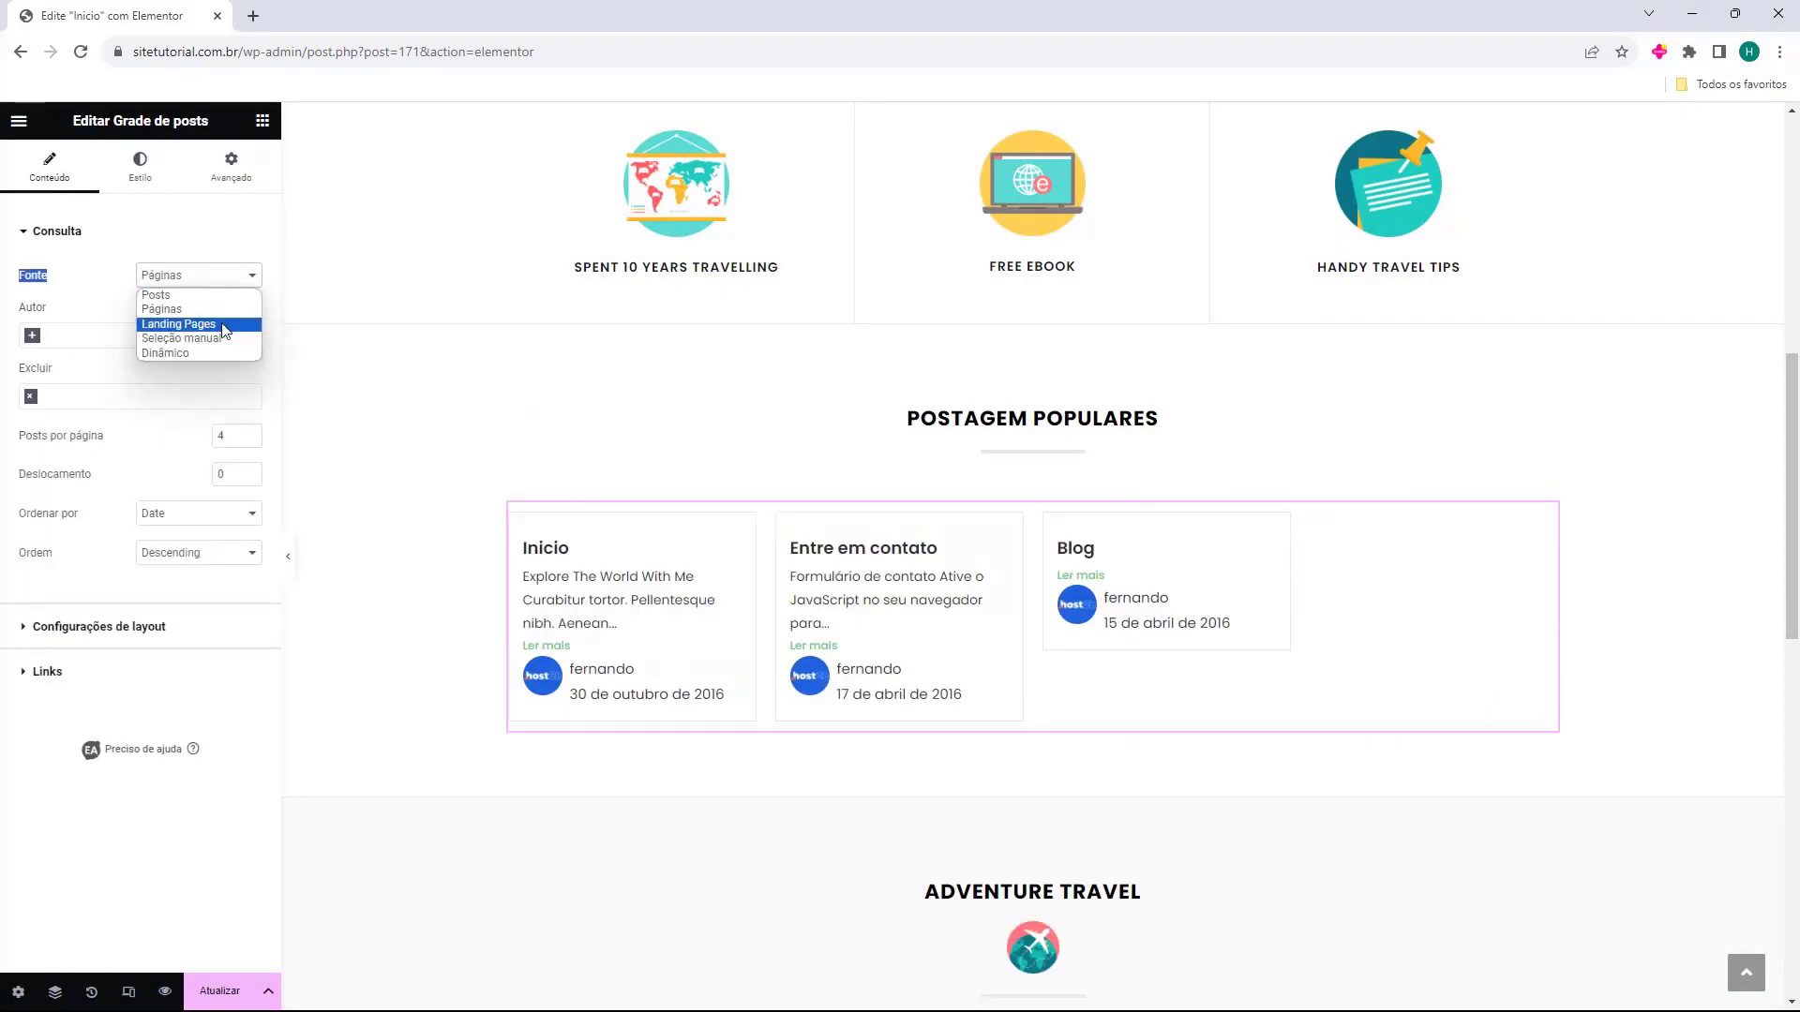
left_click(225, 324)
left_click(226, 279)
left_click(225, 297)
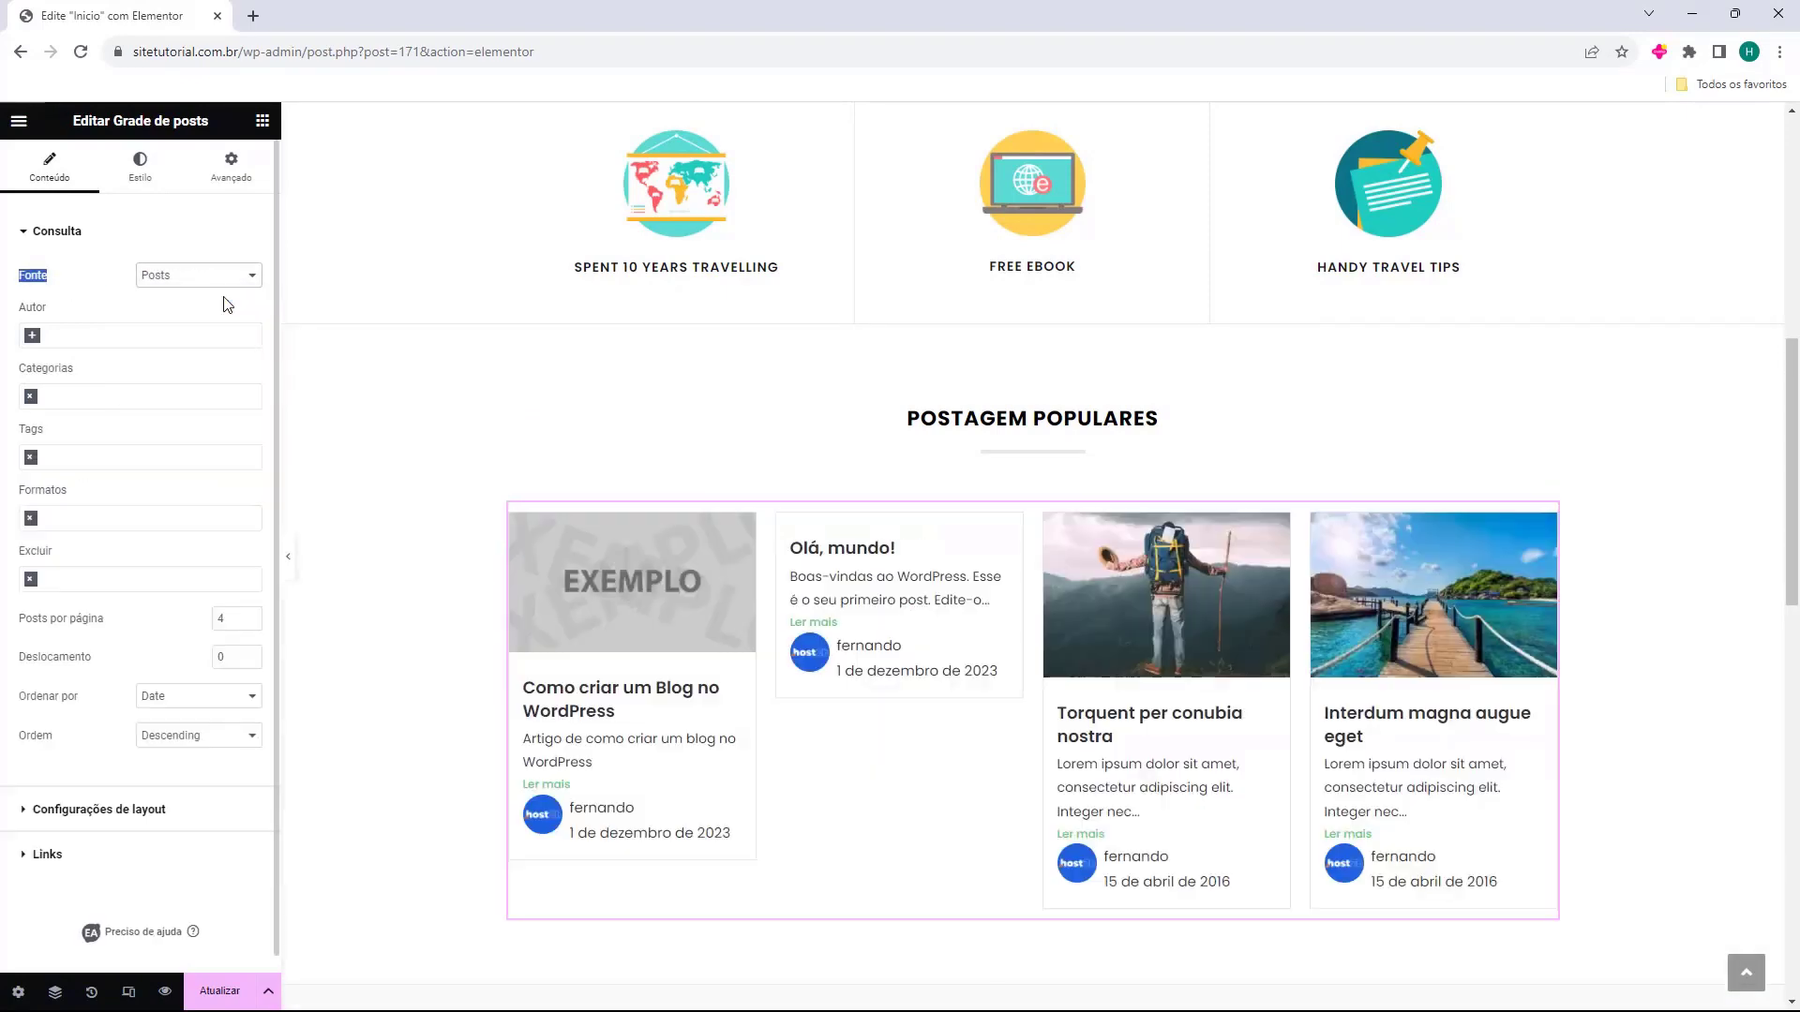
left_click(39, 336)
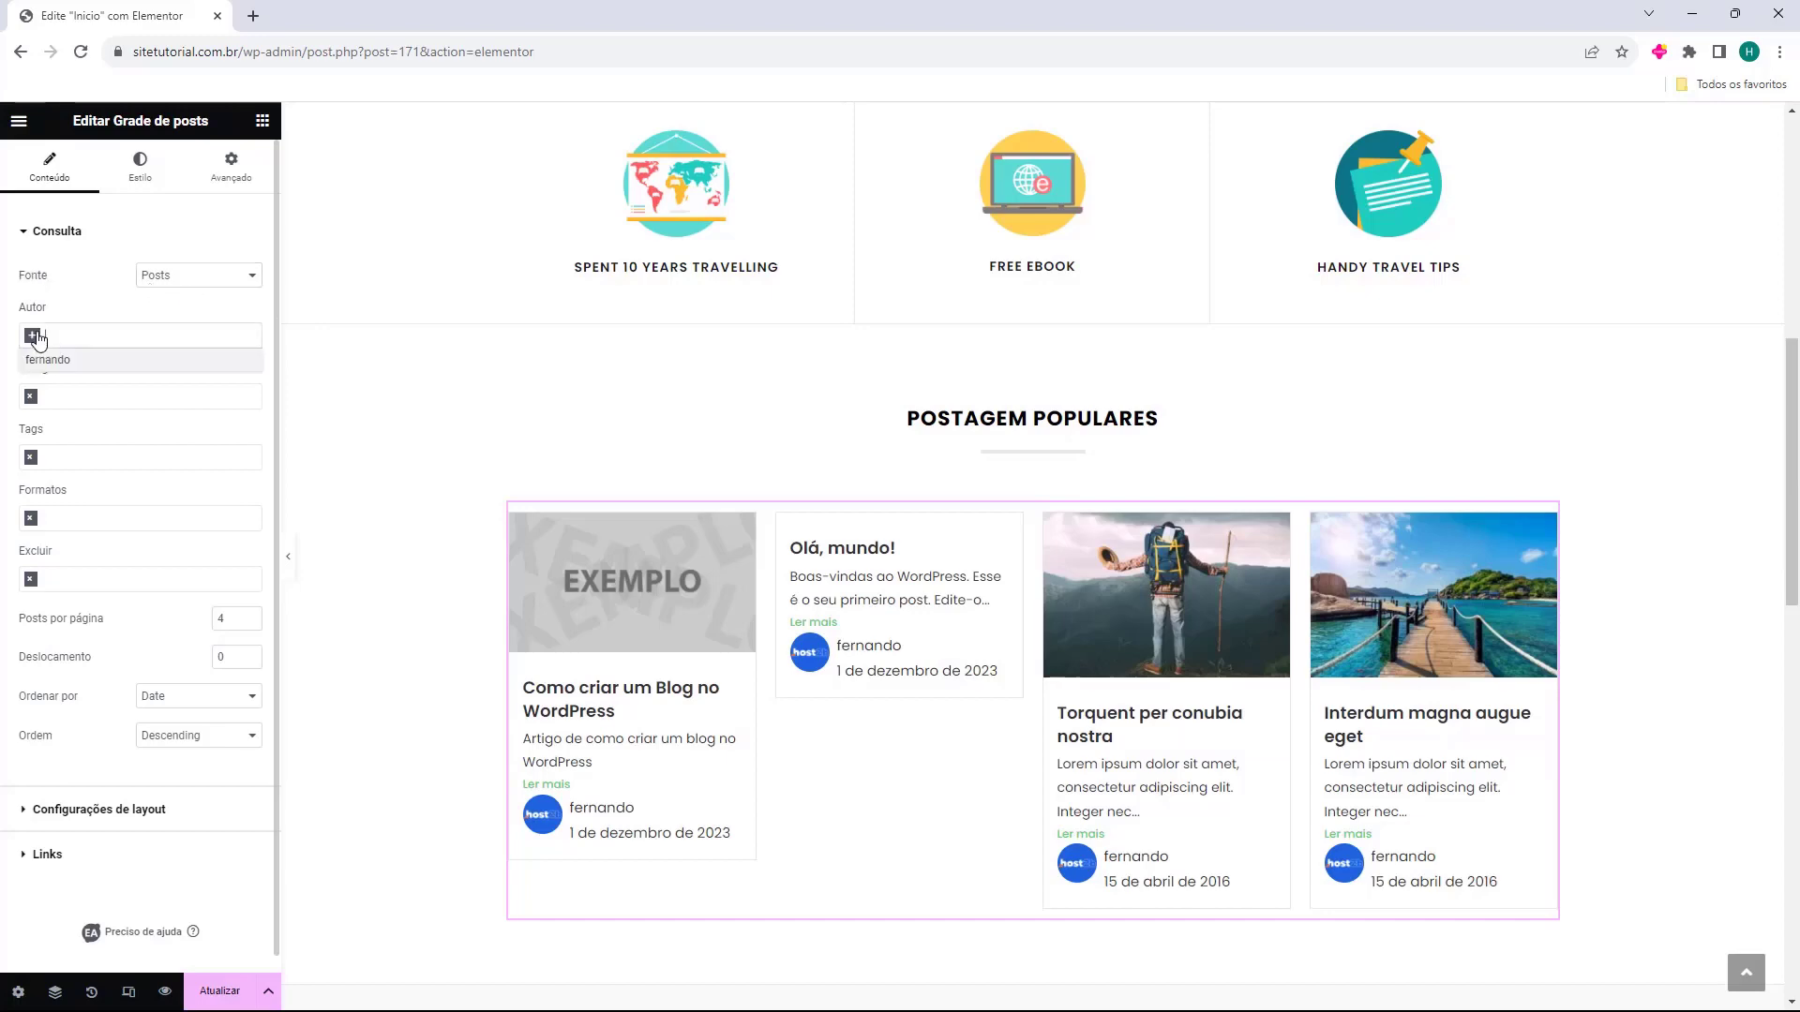
left_click(47, 359)
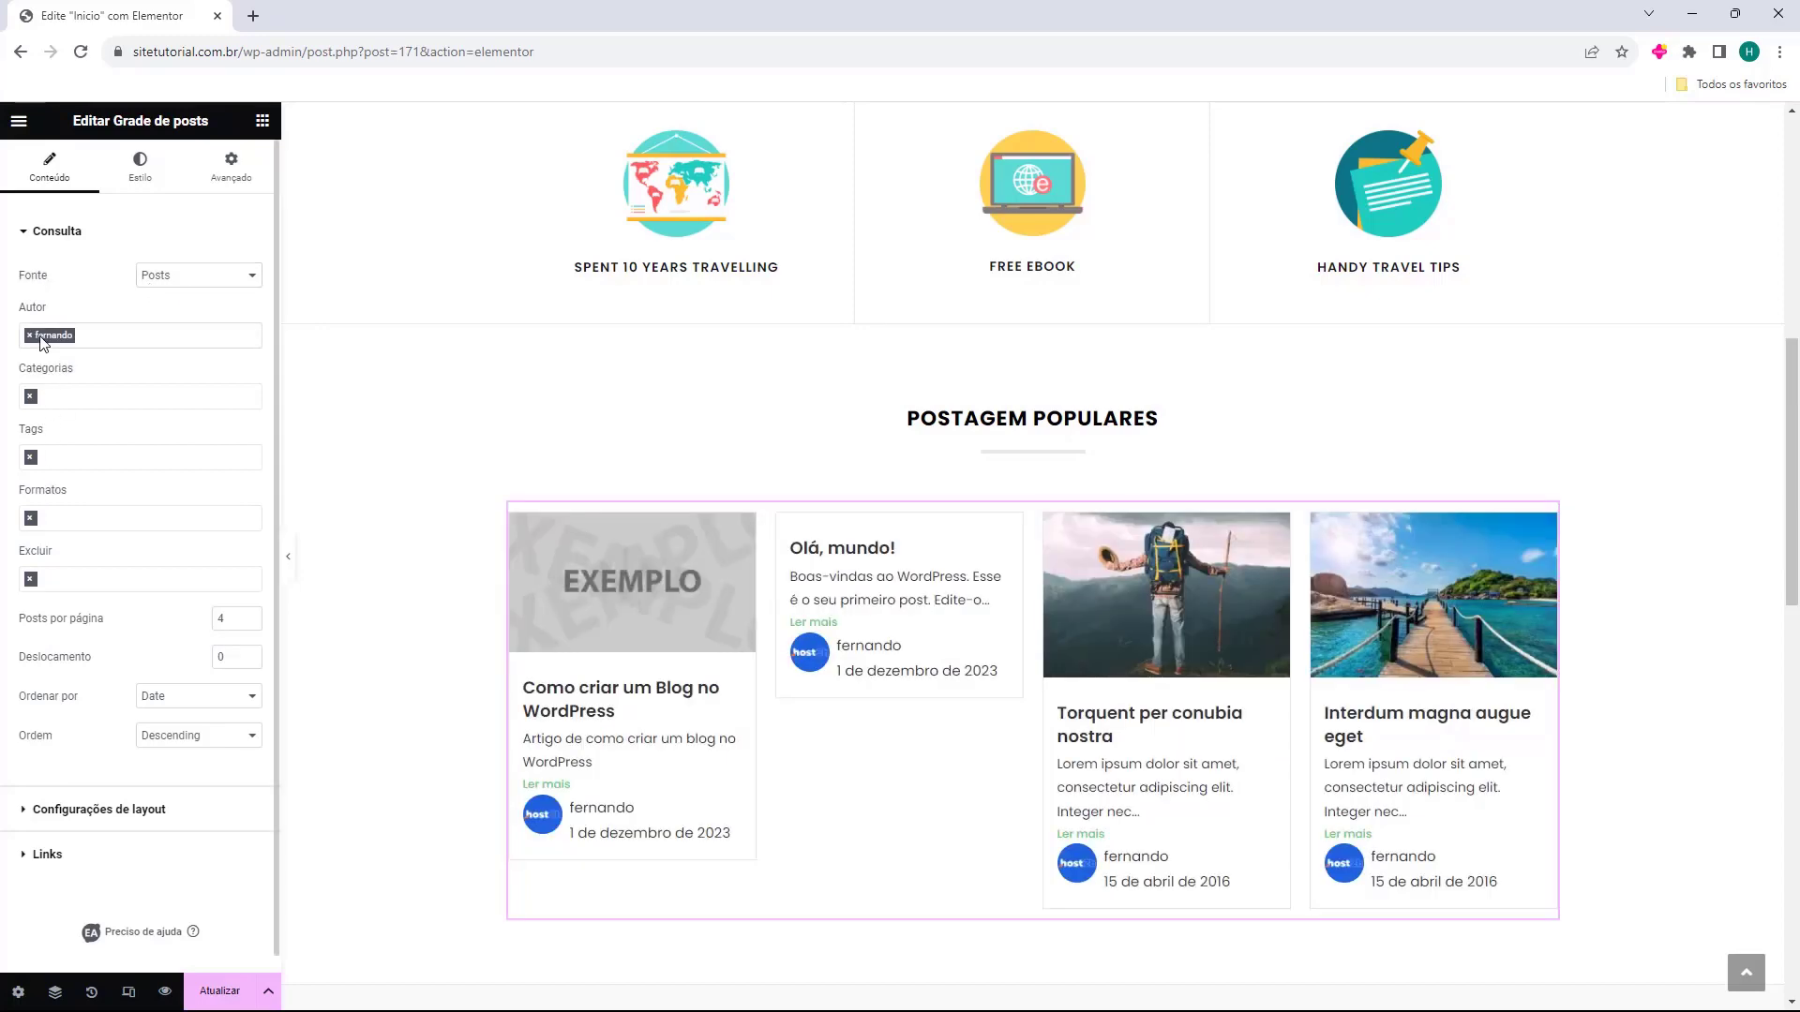
left_click(29, 336)
Filter the post grid to the WordPress category.
left_click(32, 403)
left_click(62, 384)
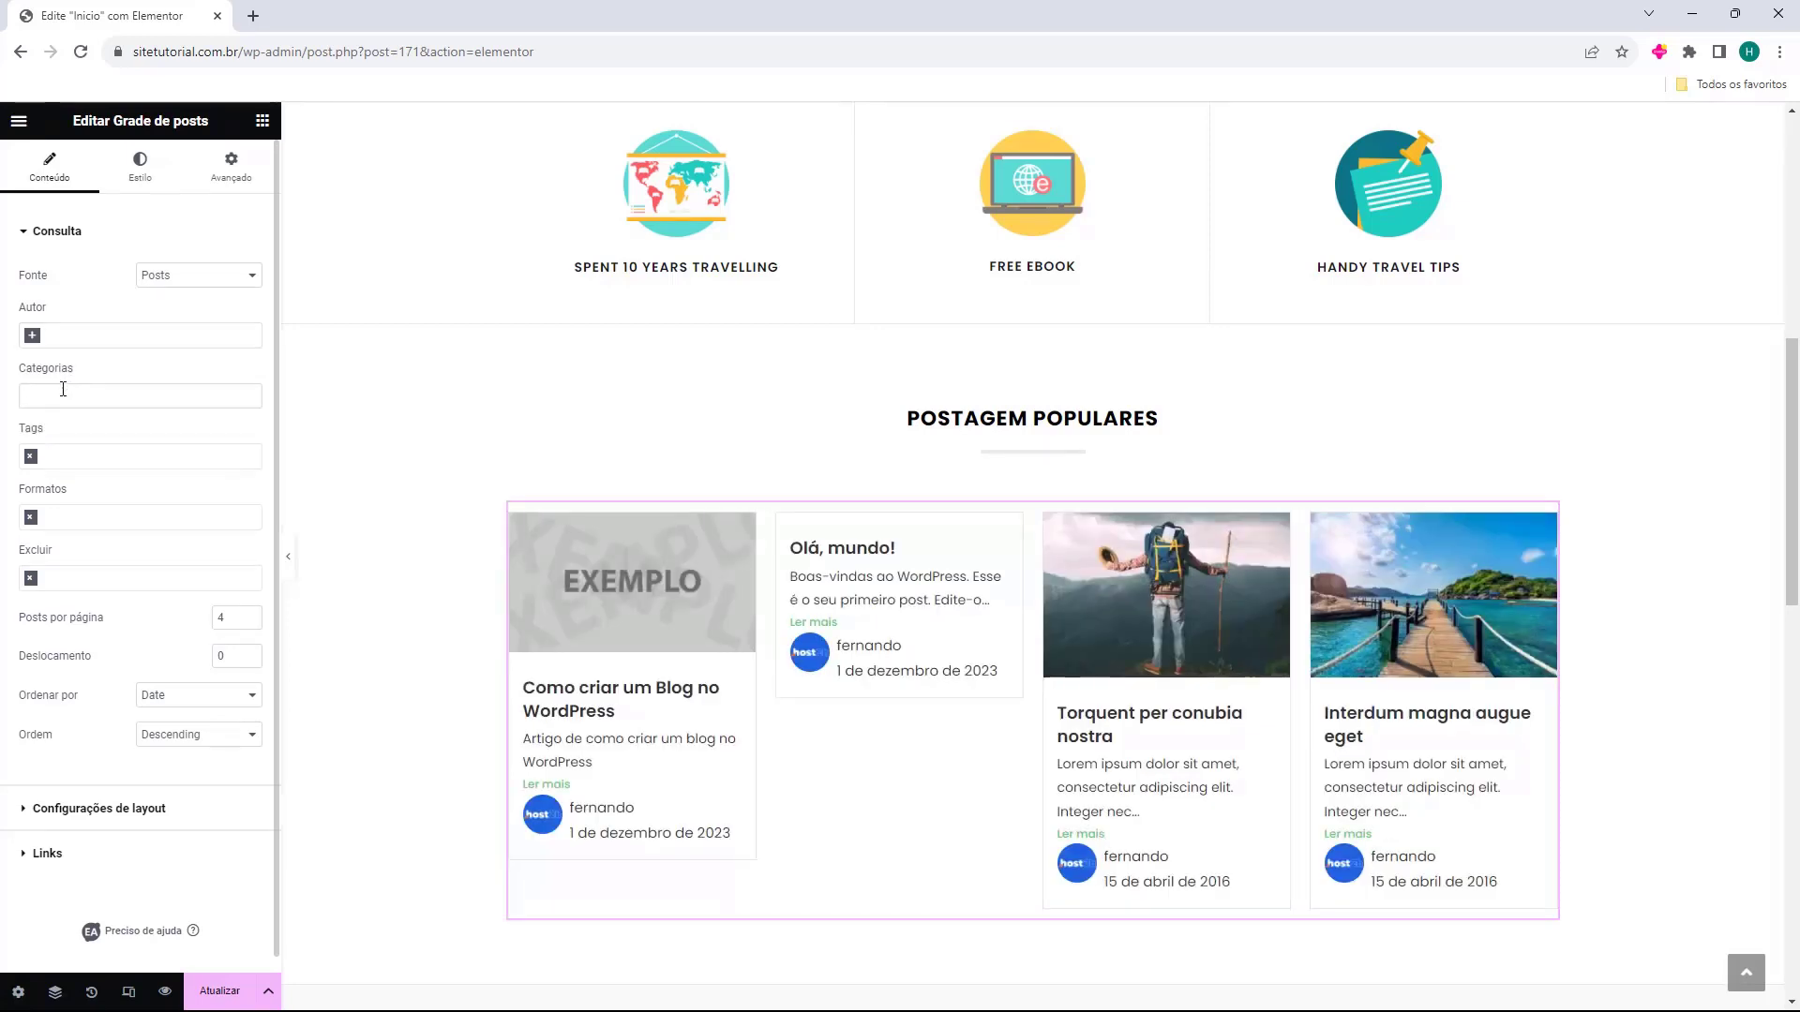
left_click(79, 399)
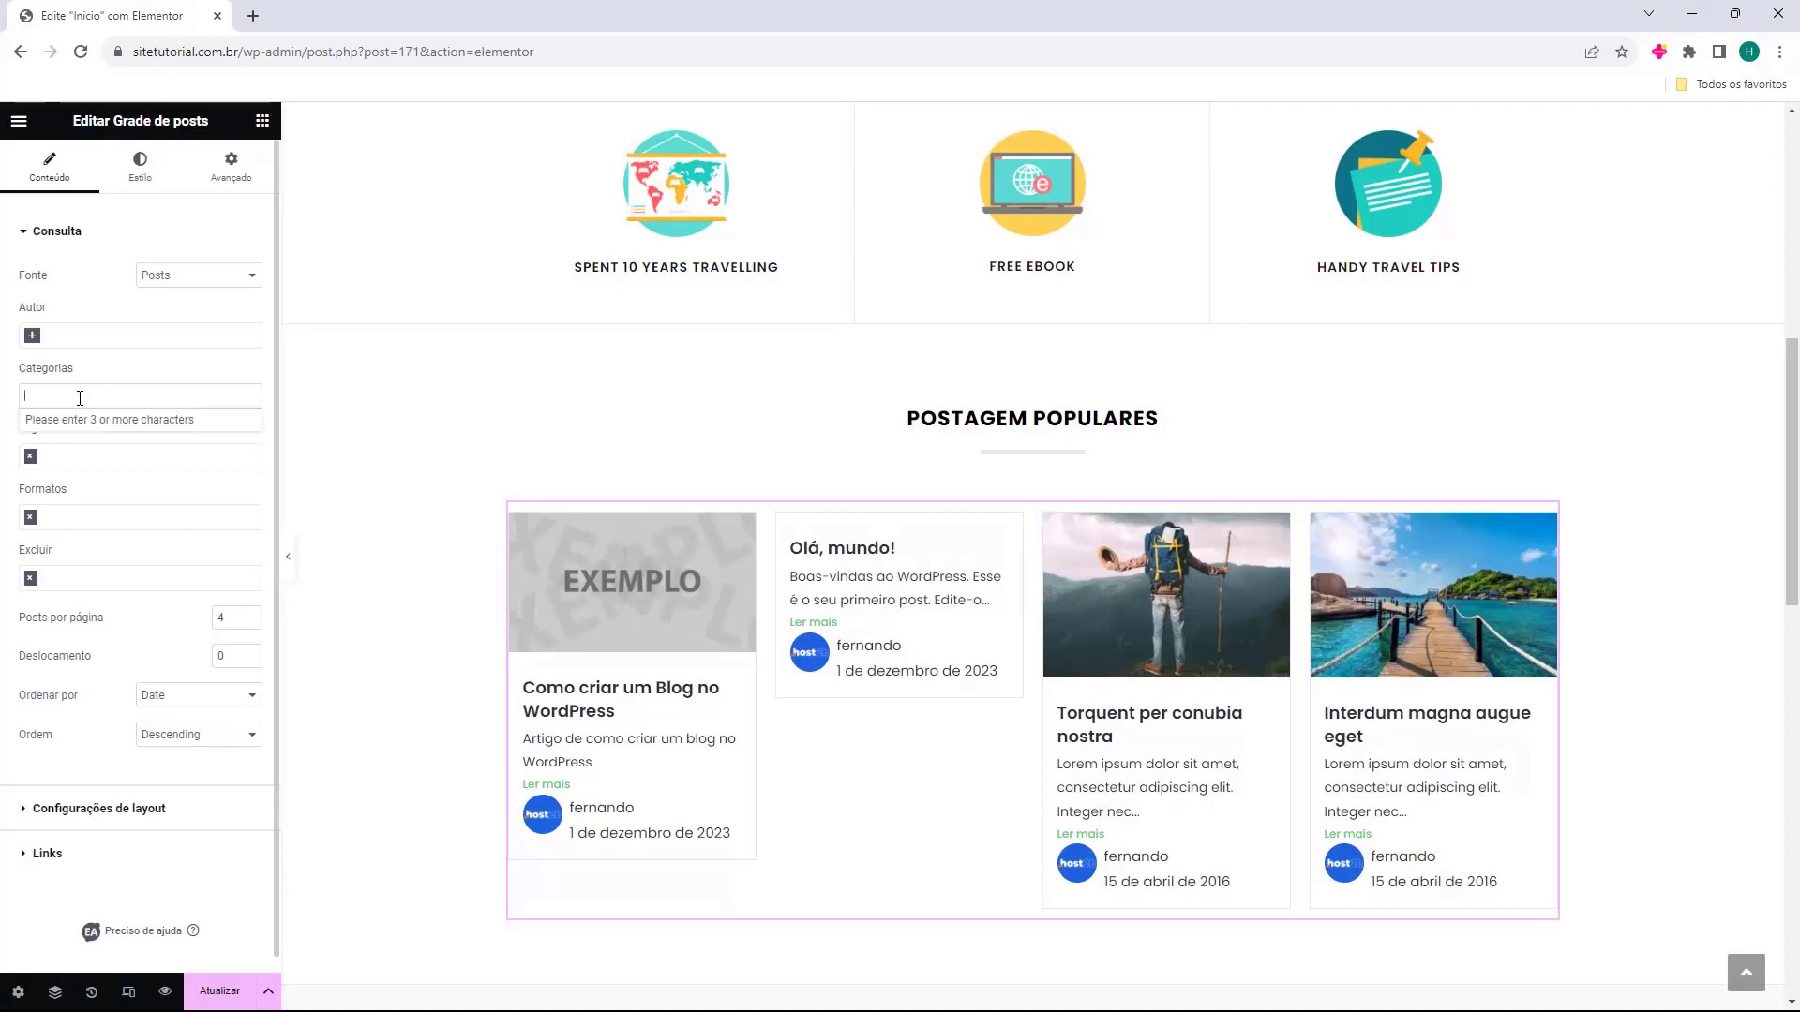
type("wor")
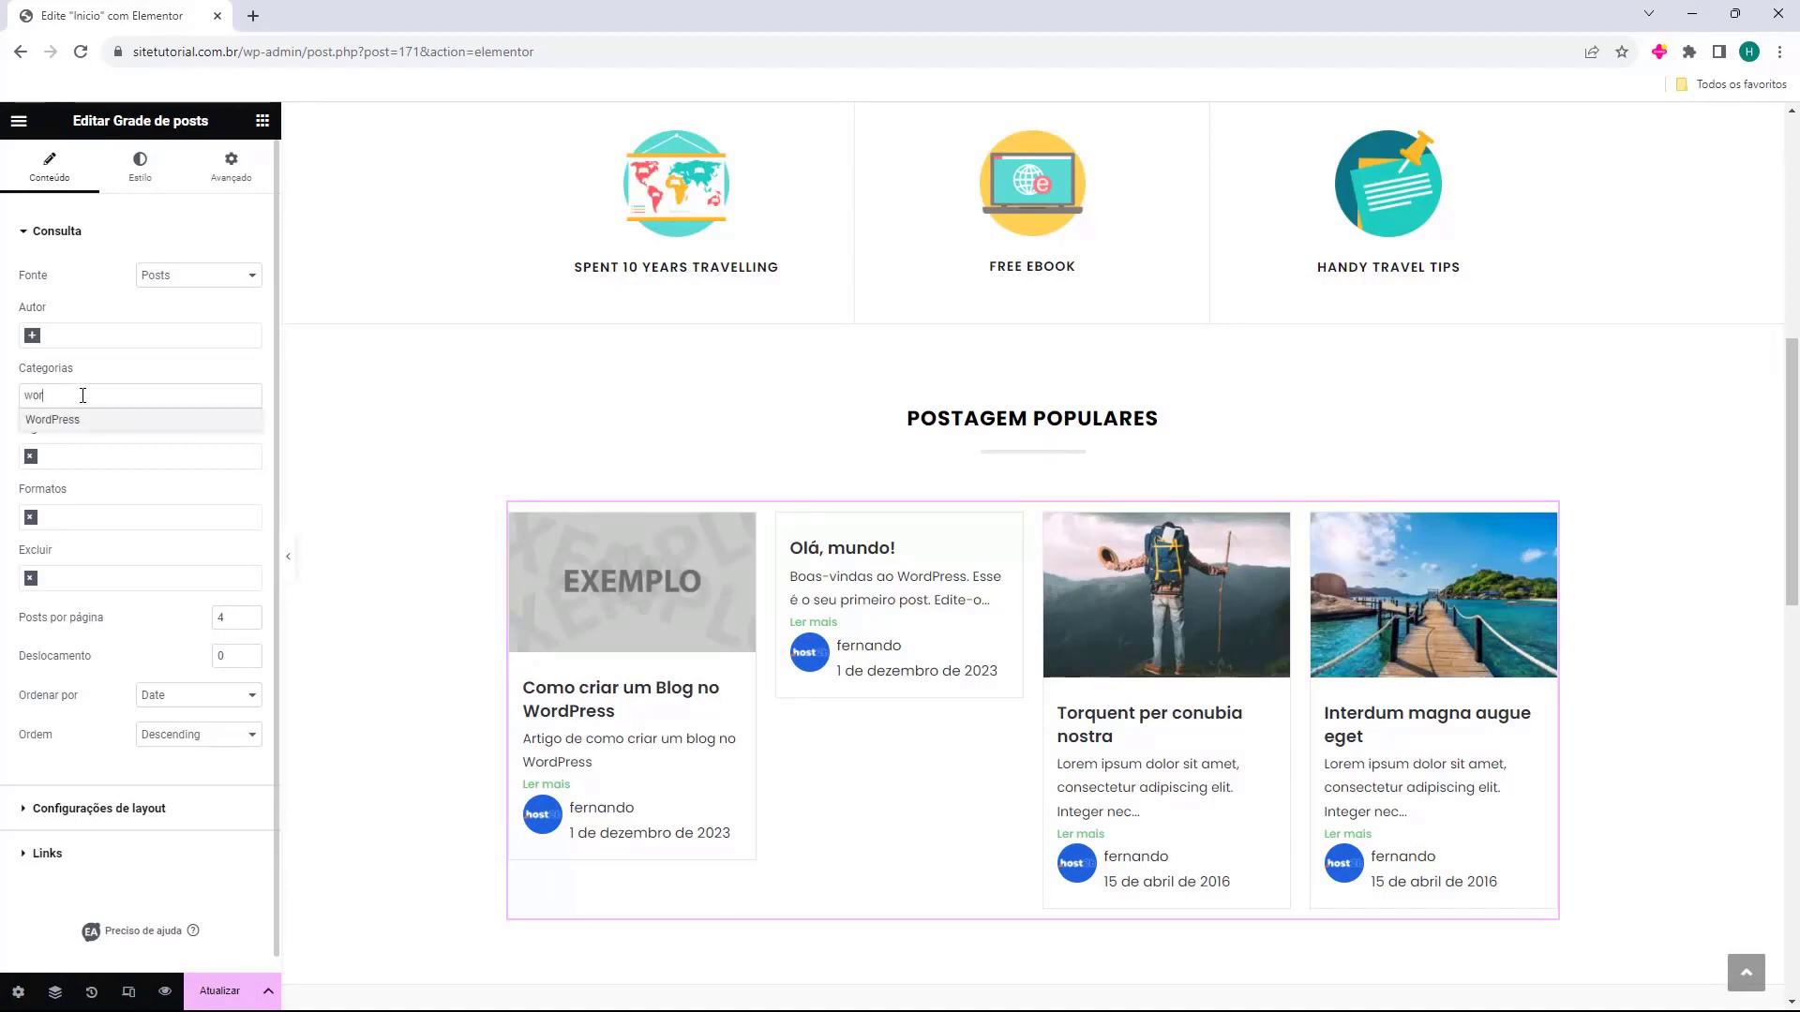
left_click(60, 422)
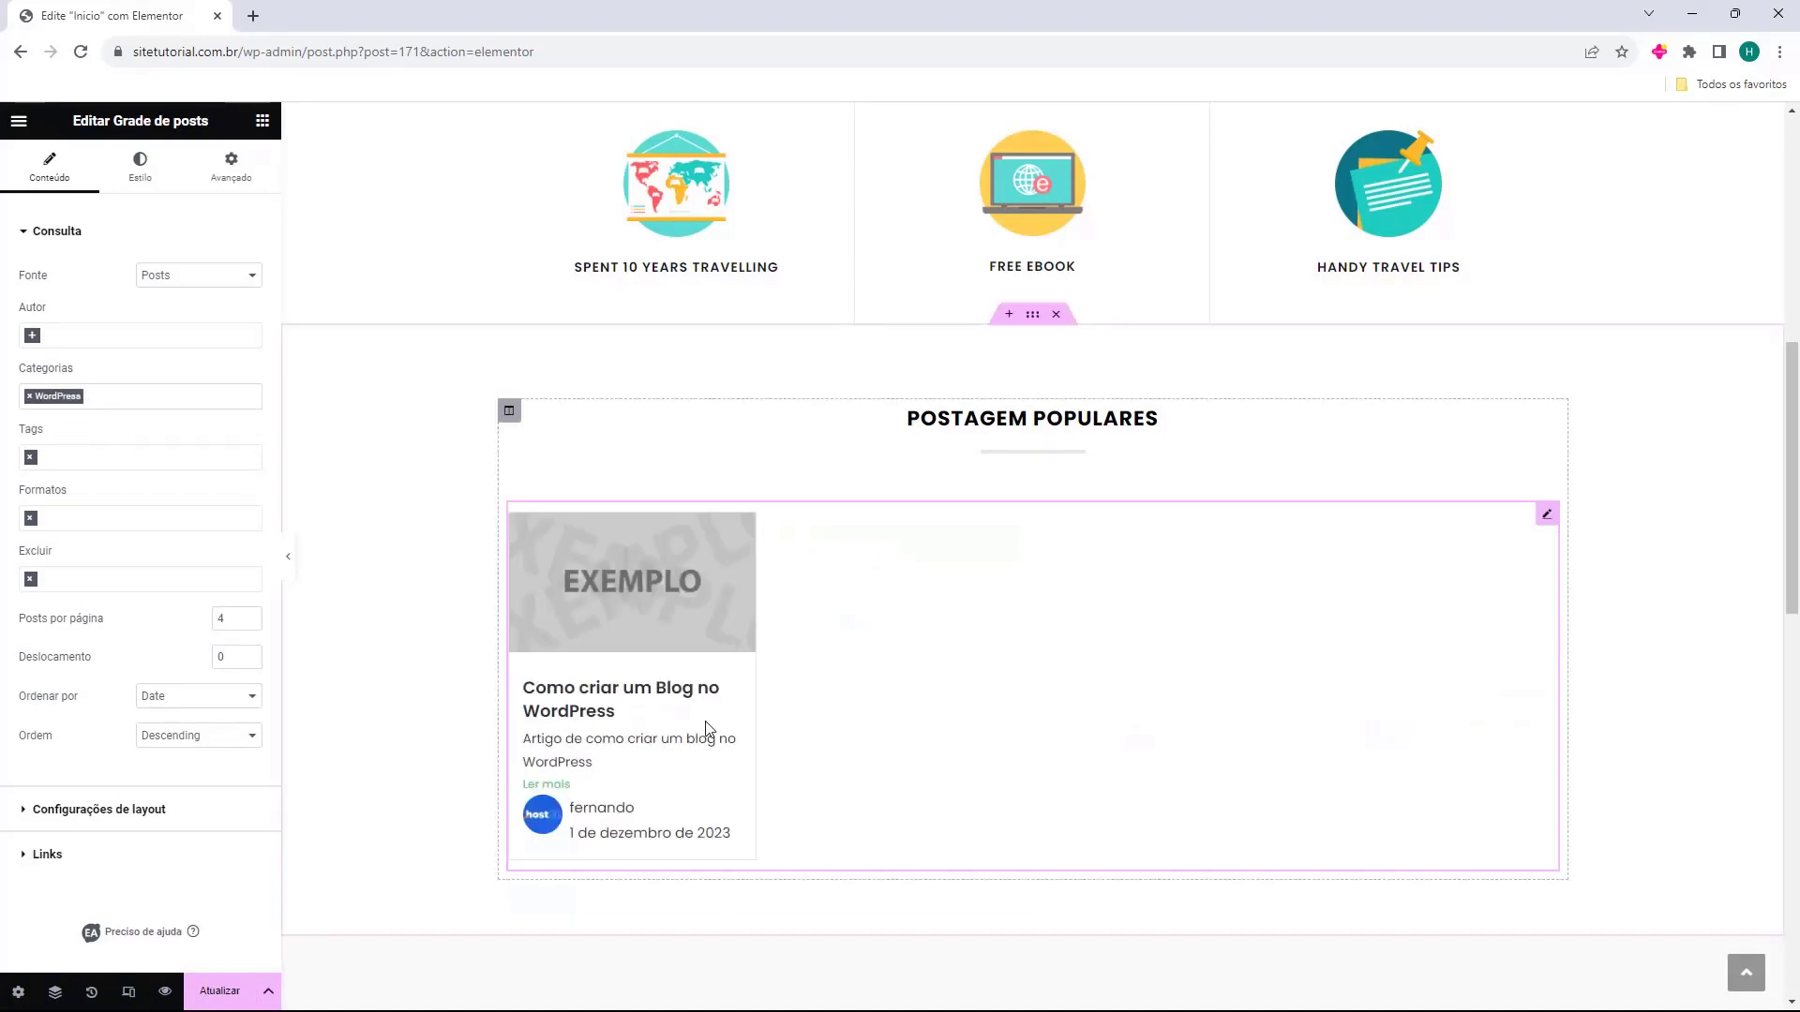
scroll(722, 691, "down", 1)
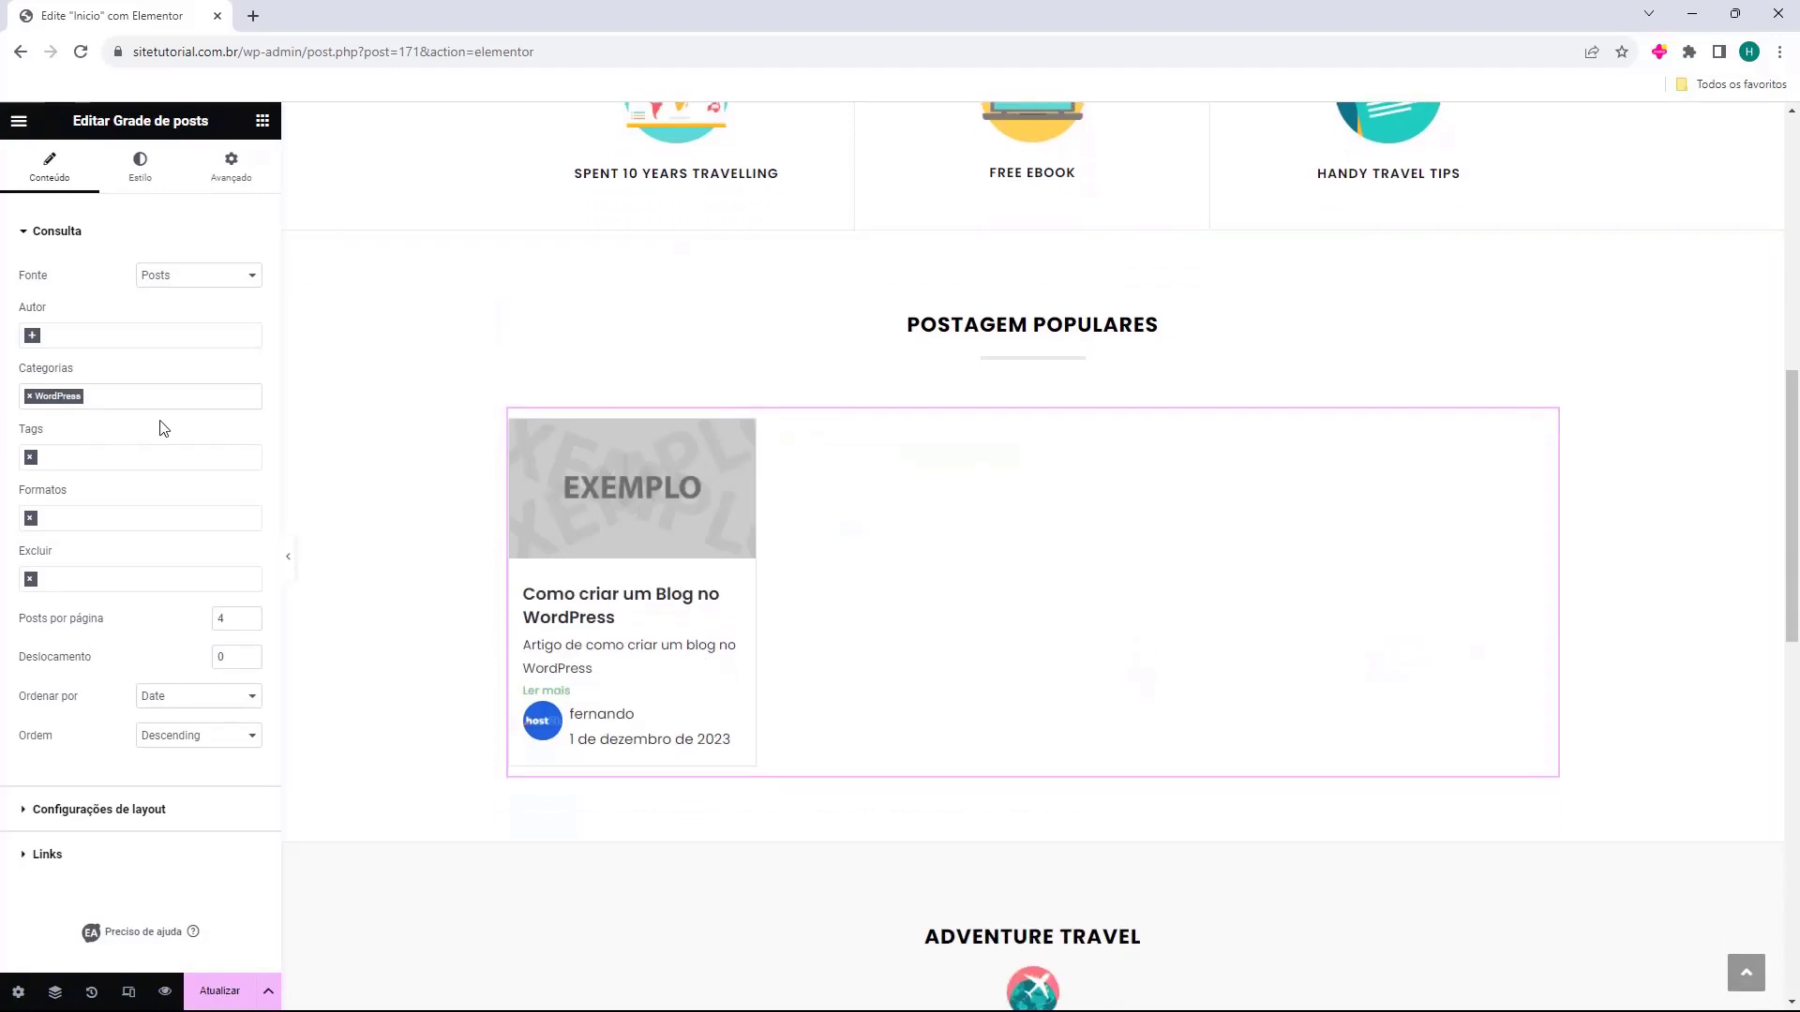
Drop the WordPress category filter and exclude the 'Olá, mundo!' post from the grid.
left_click(29, 395)
left_click(128, 371)
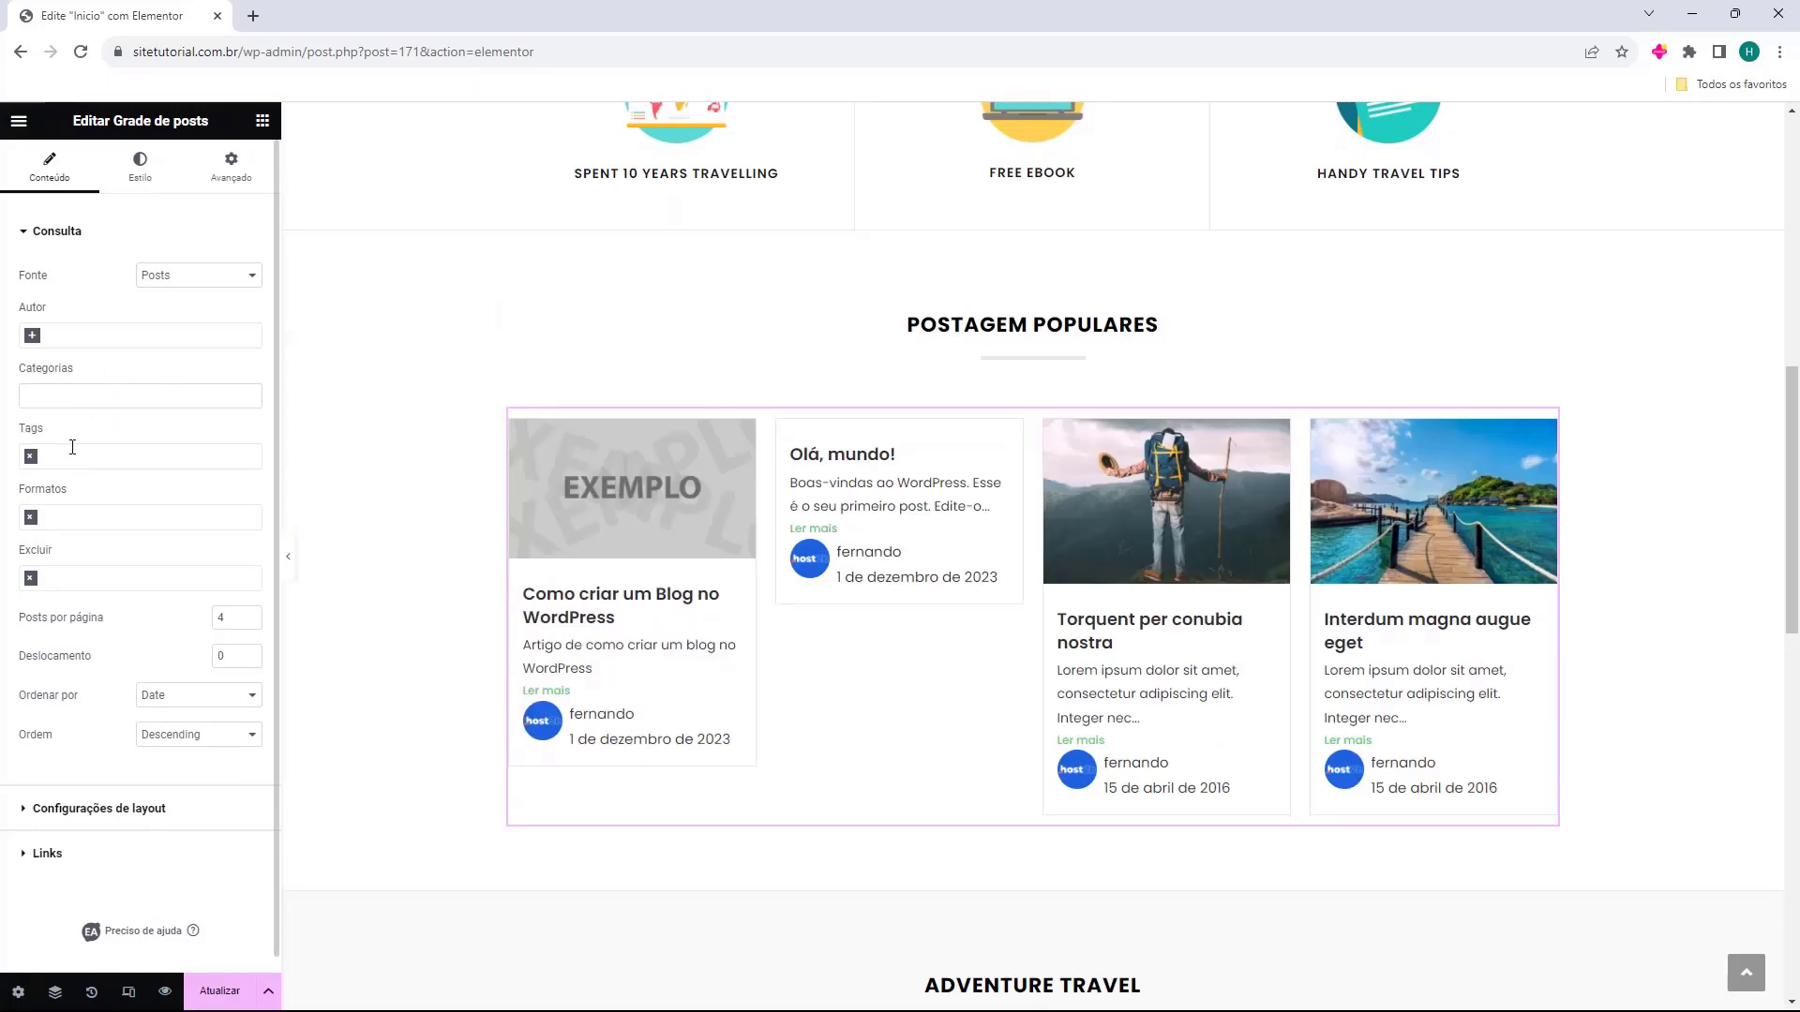
left_click(96, 575)
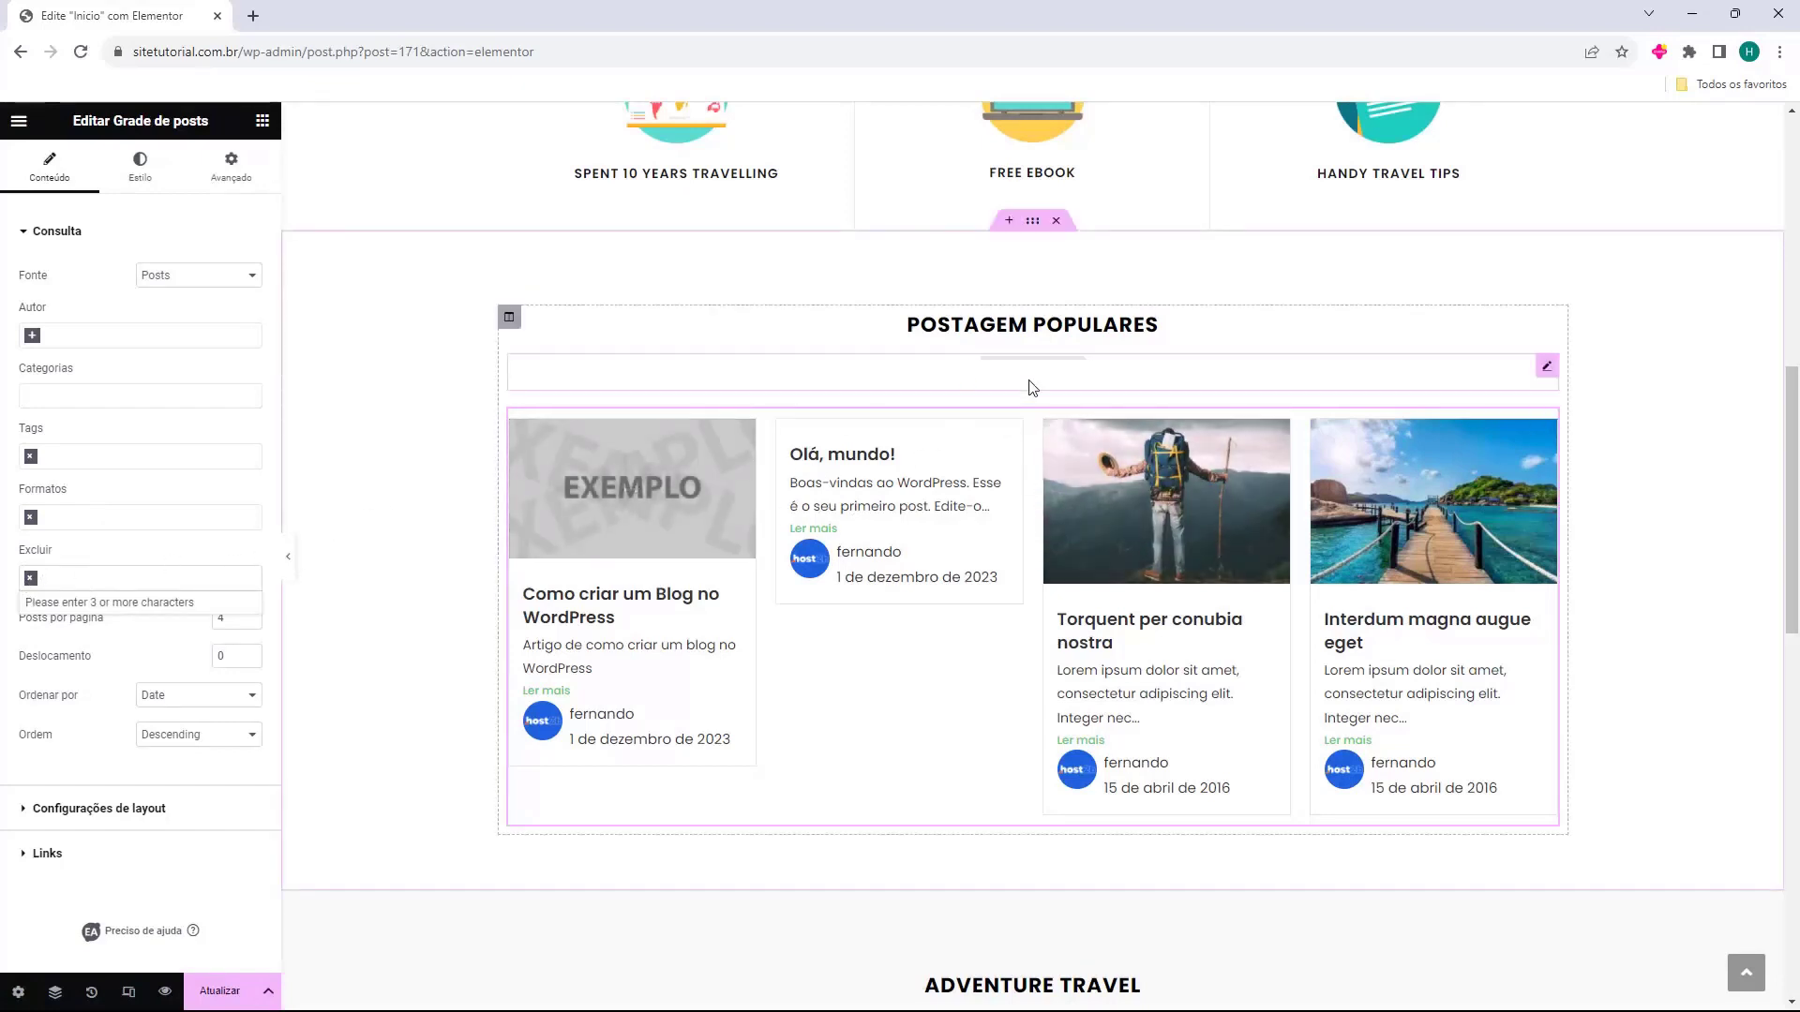
type("olá")
left_click(56, 602)
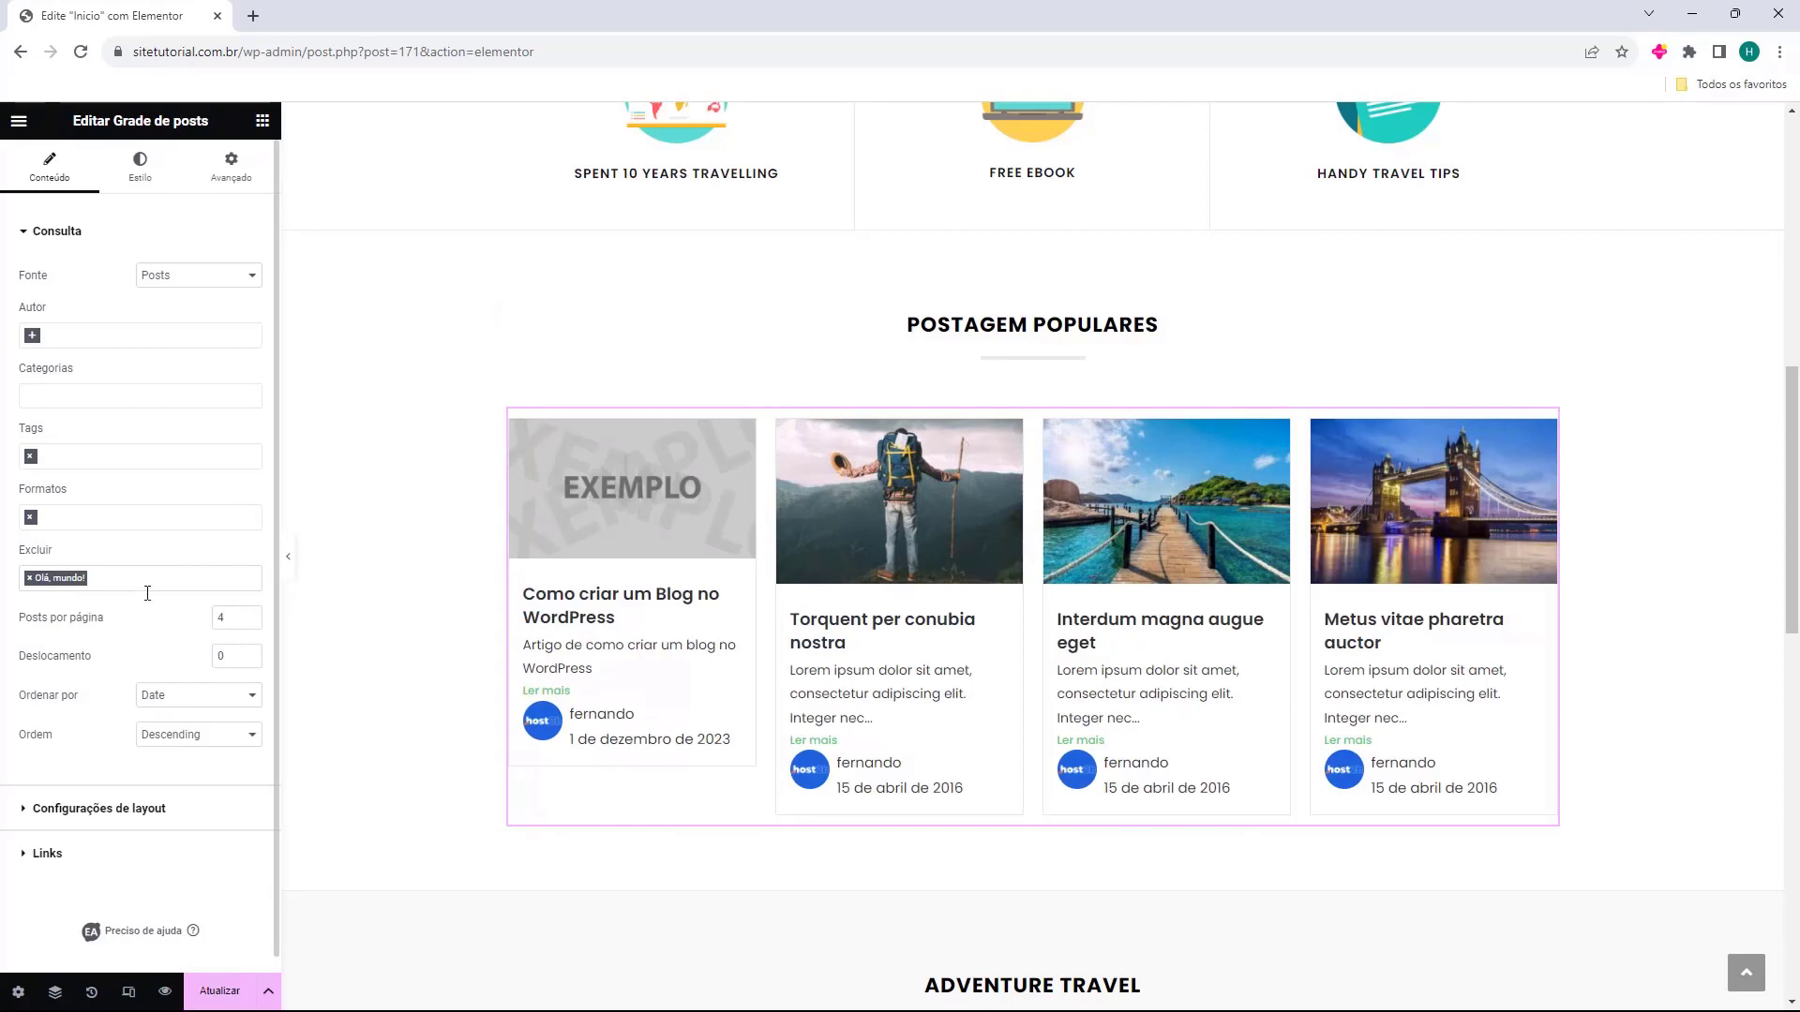
Set Posts por página to 5, with Deslocamento left at 0 after trying other offsets.
left_click(250, 616)
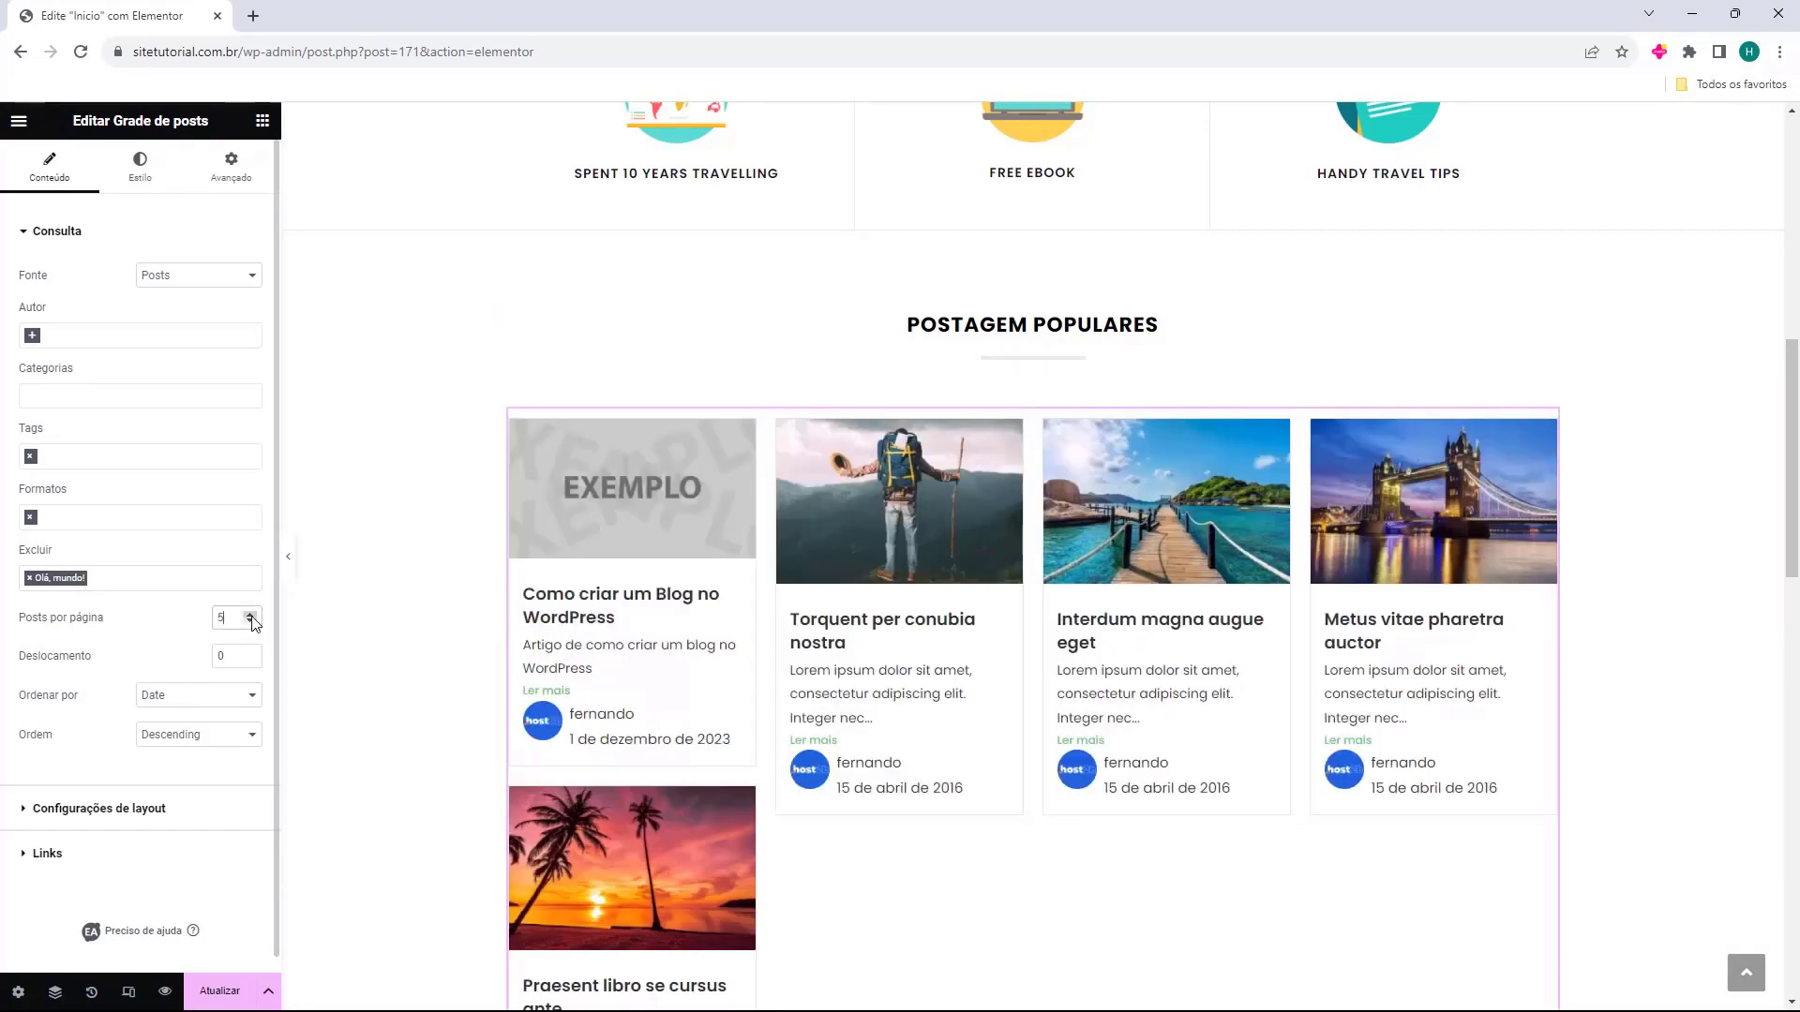
left_click(250, 623)
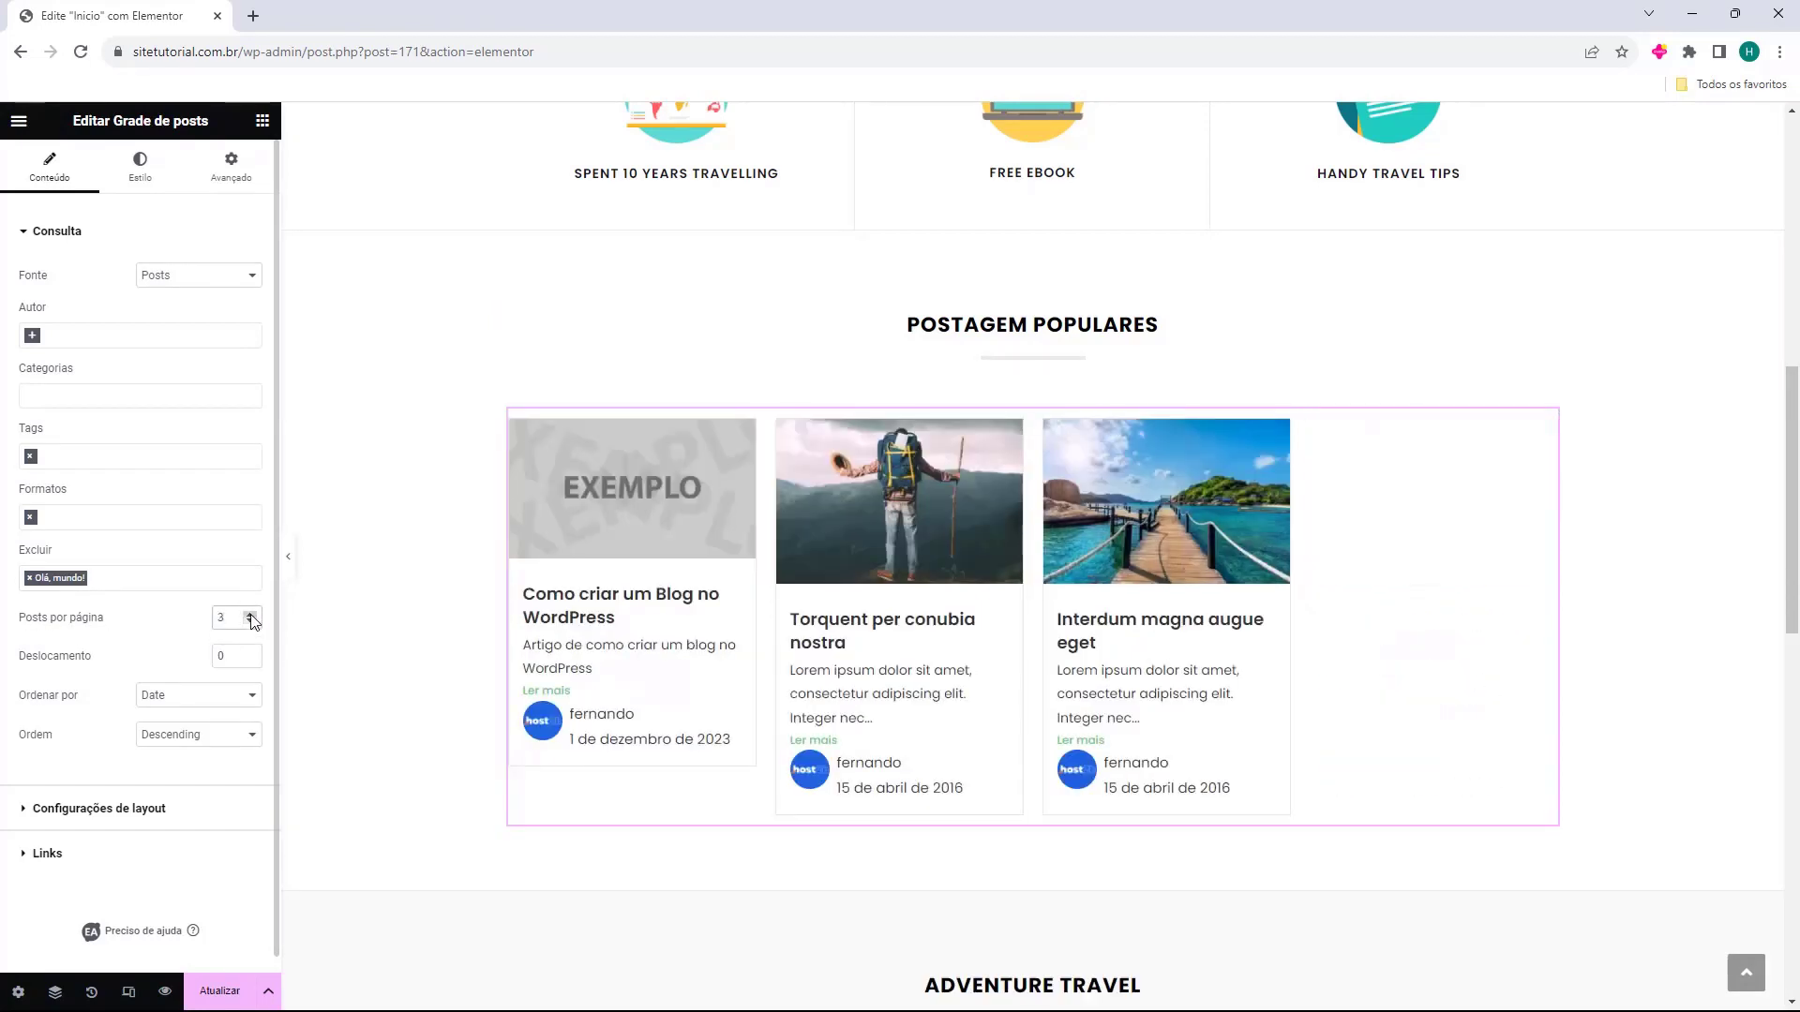
left_click(250, 614)
left_click(250, 614)
left_click(251, 652)
left_click(251, 653)
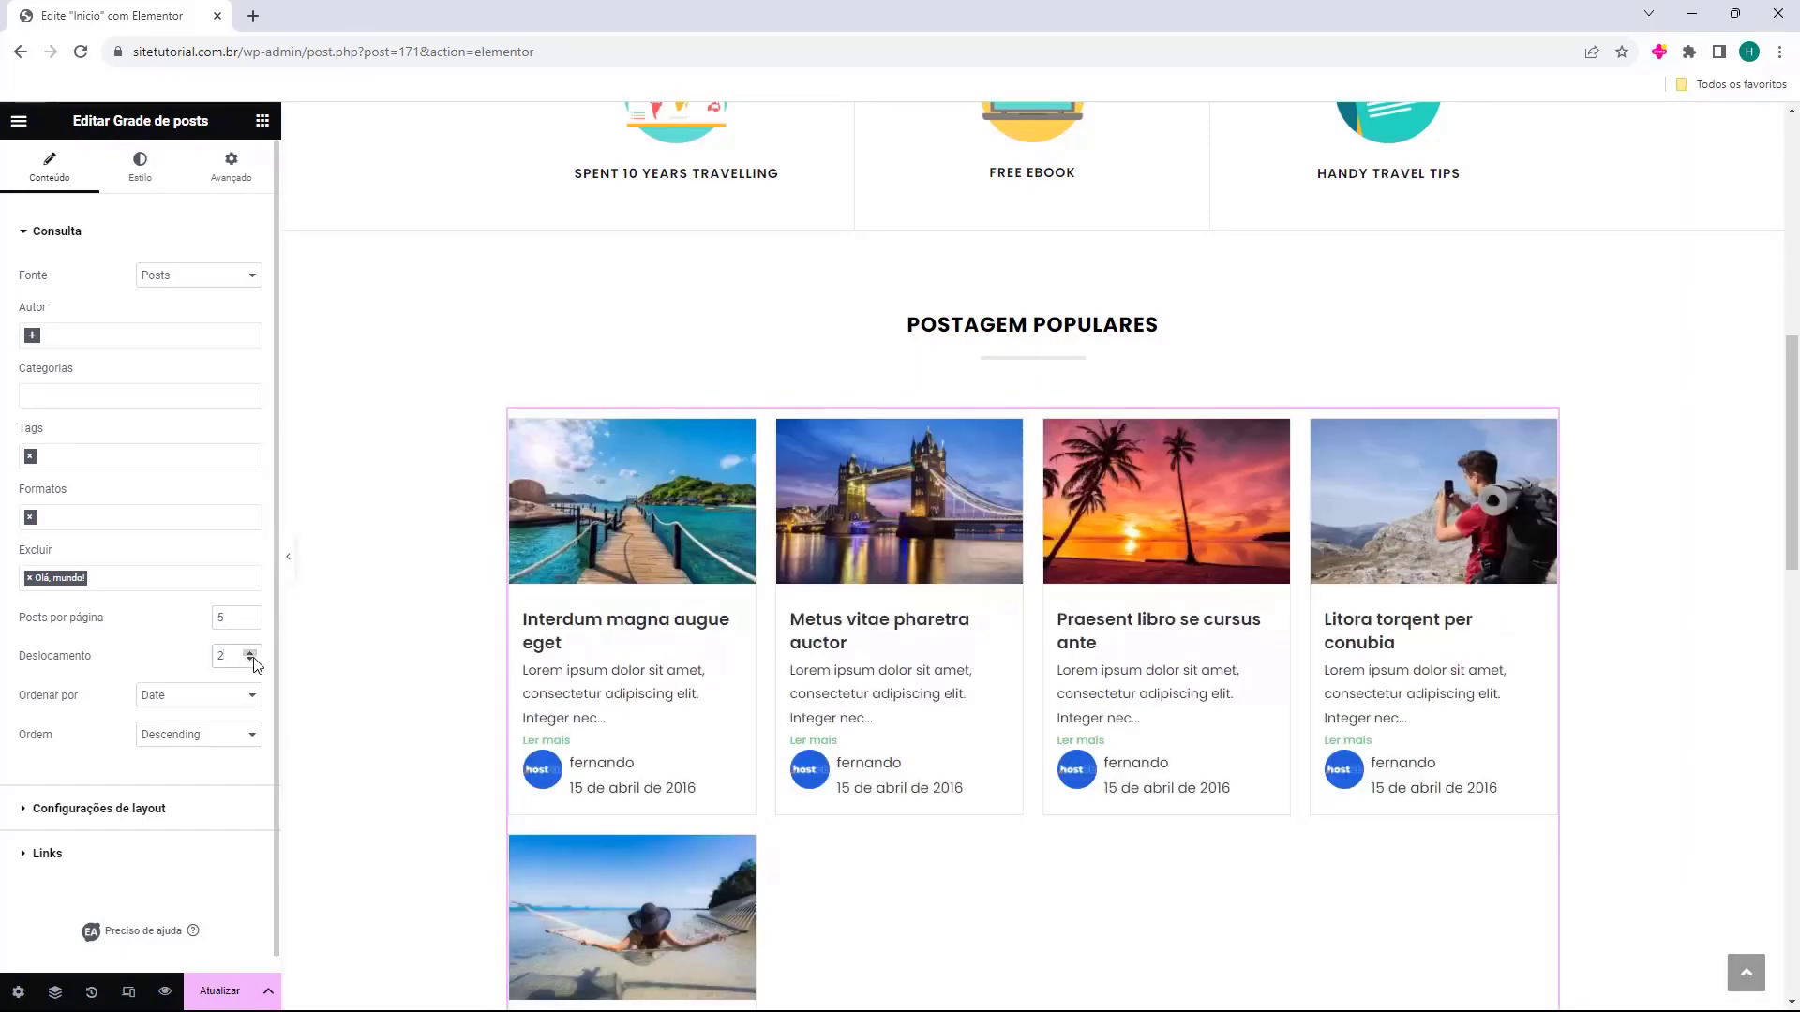
left_click(250, 660)
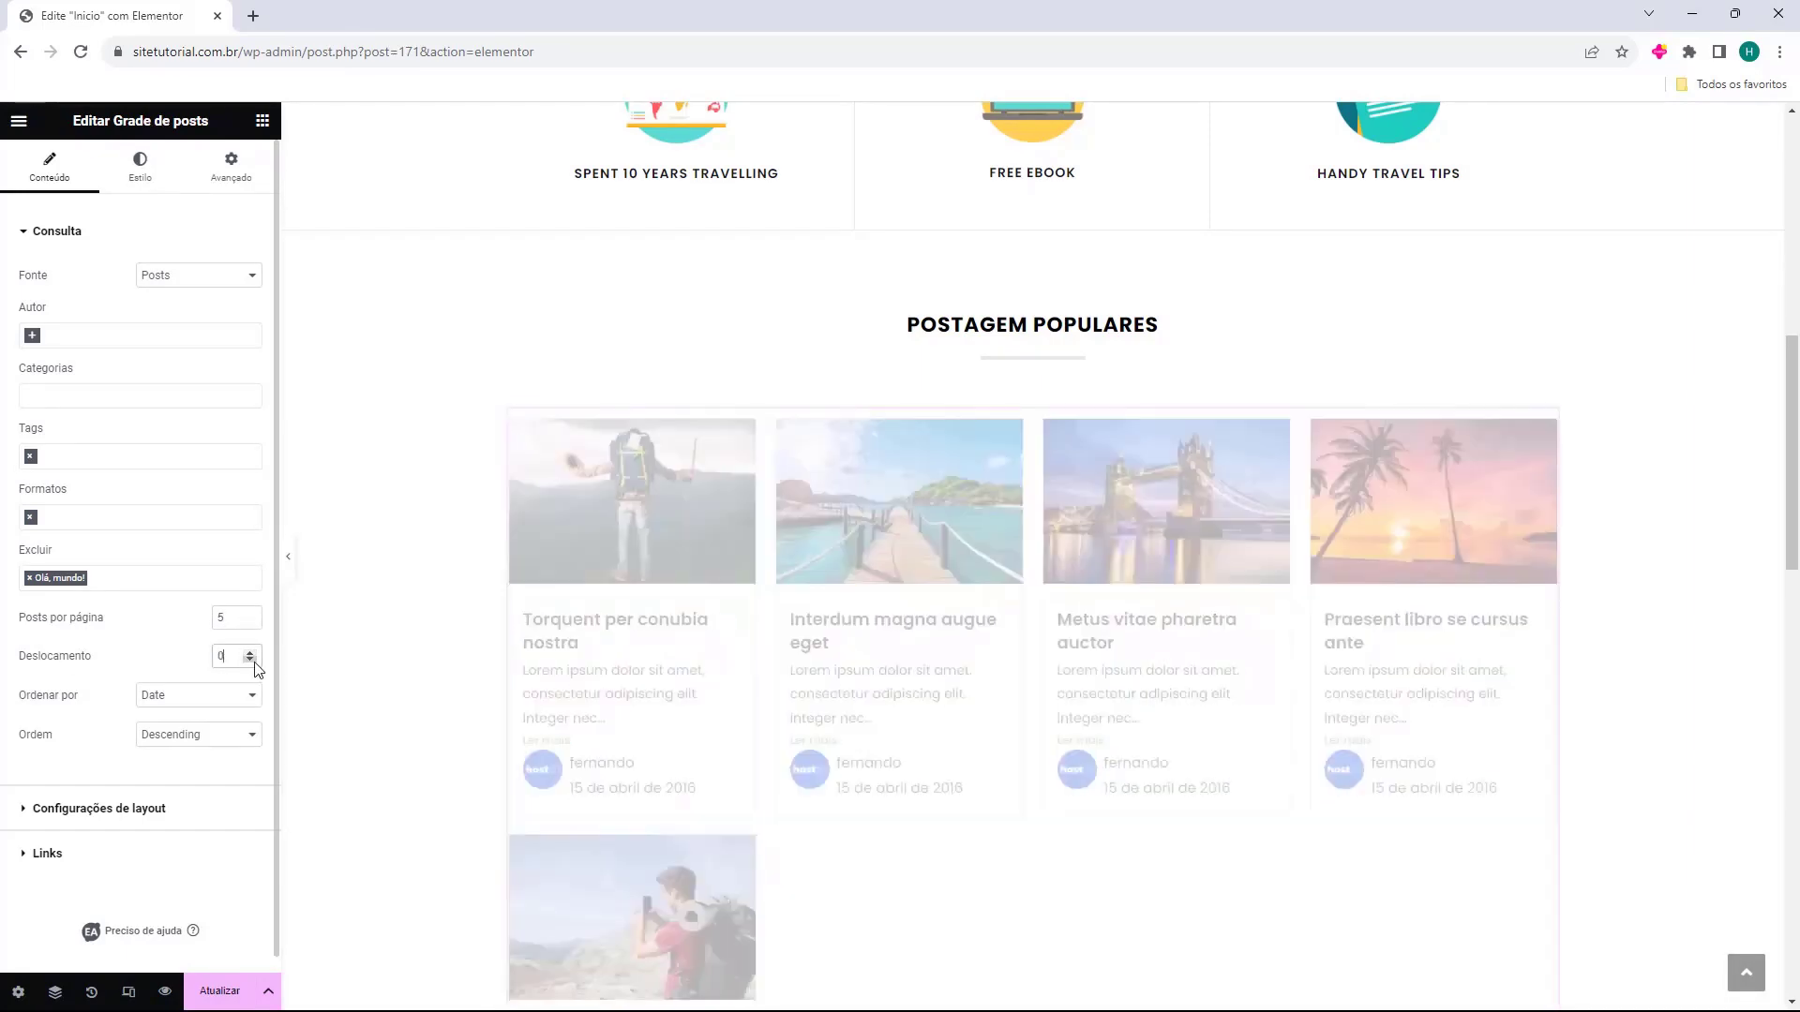
Set Ordenar por to Comment Count after trying Random and Last Modified.
left_click(148, 701)
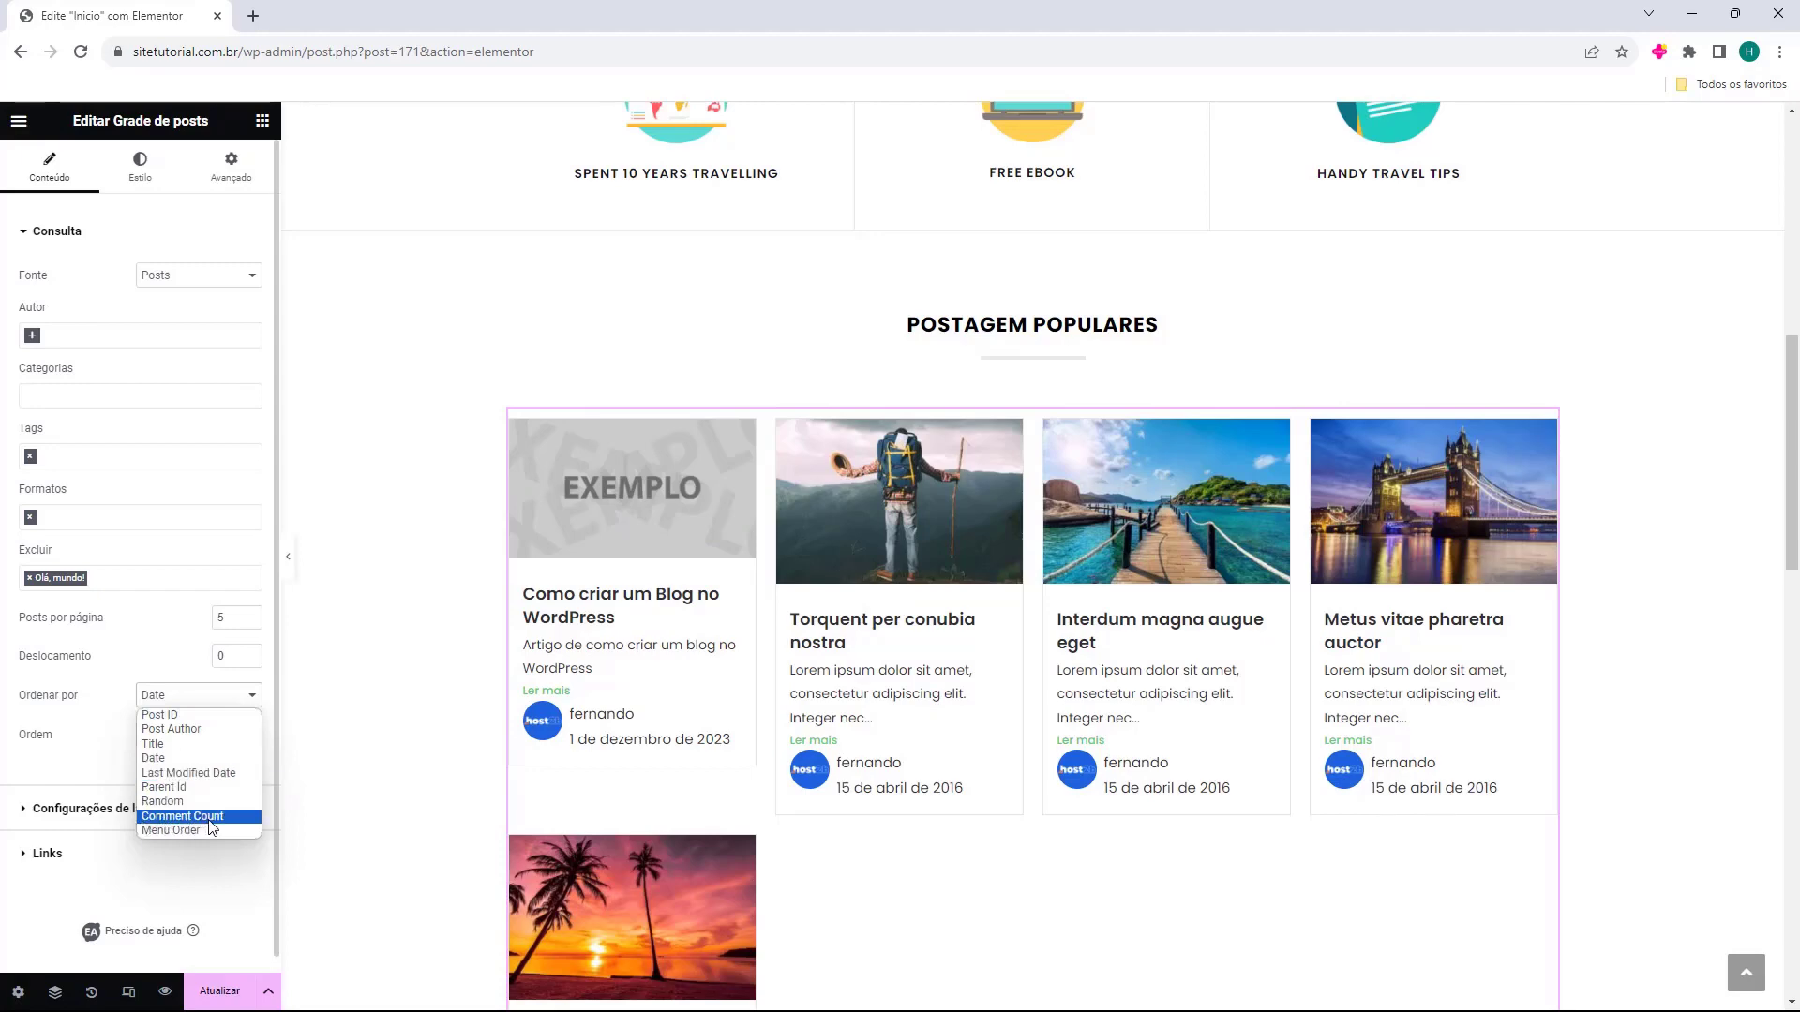
left_click(212, 818)
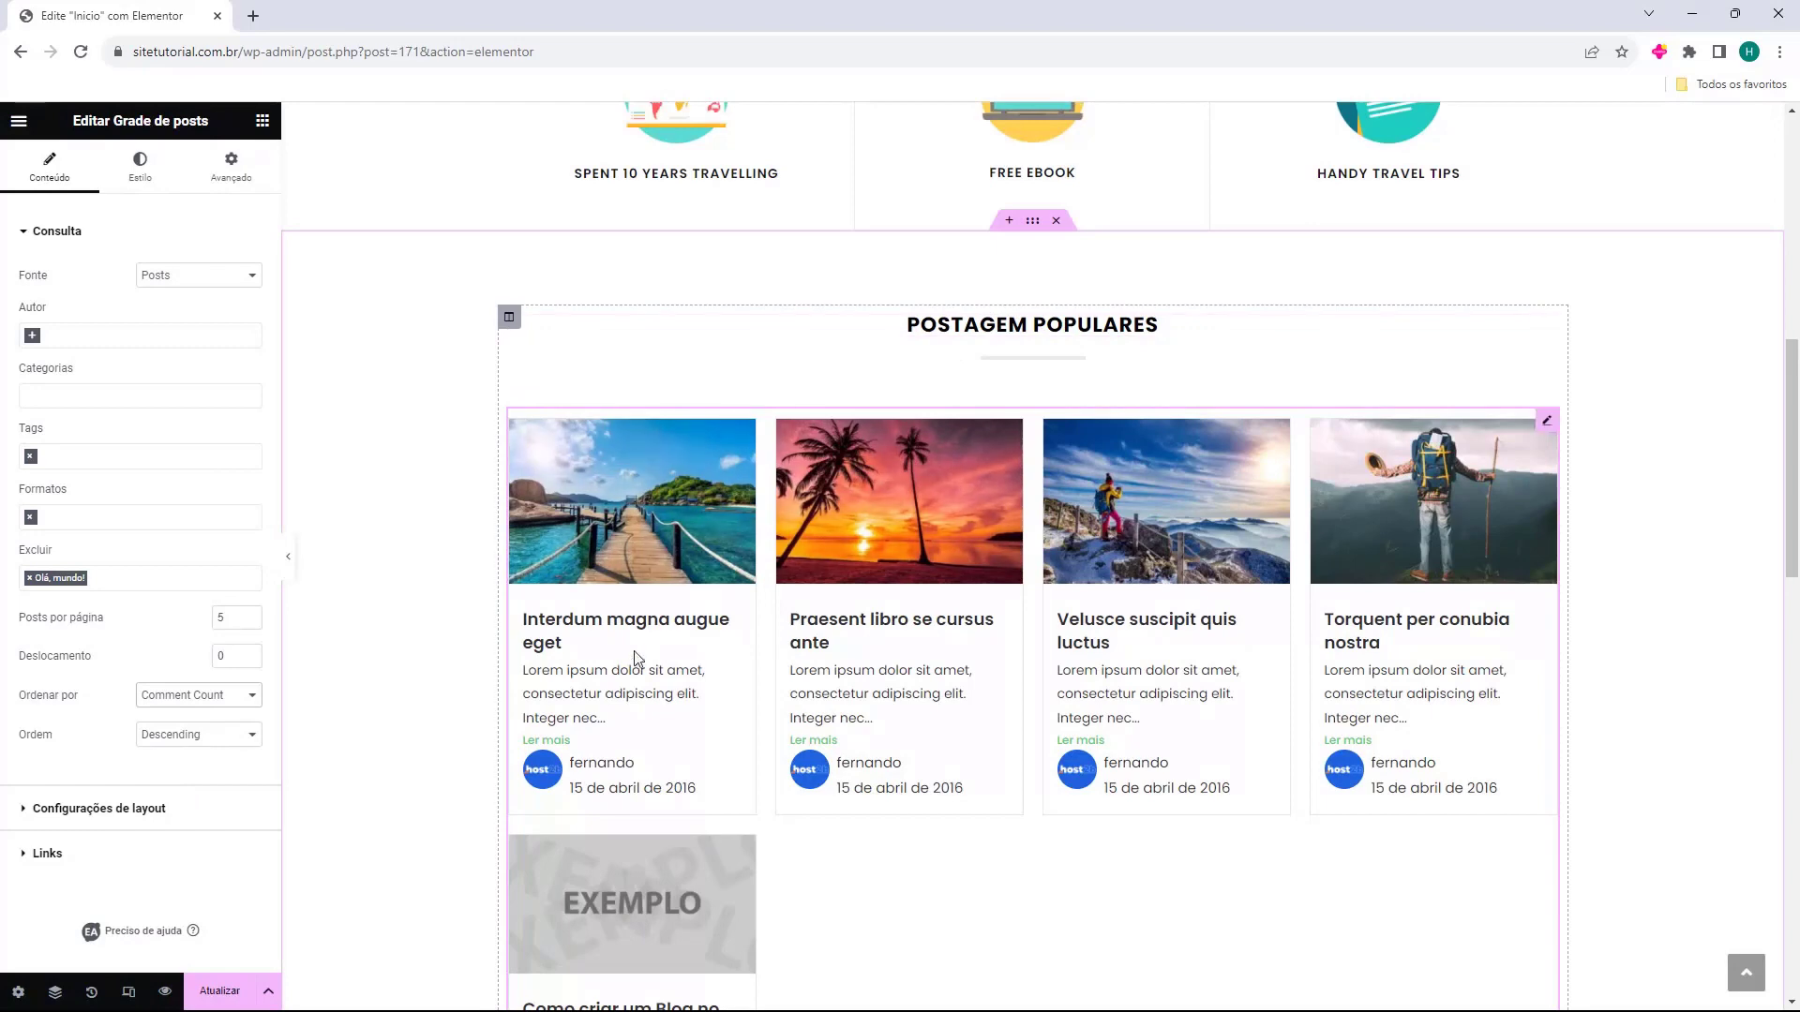
left_click(230, 701)
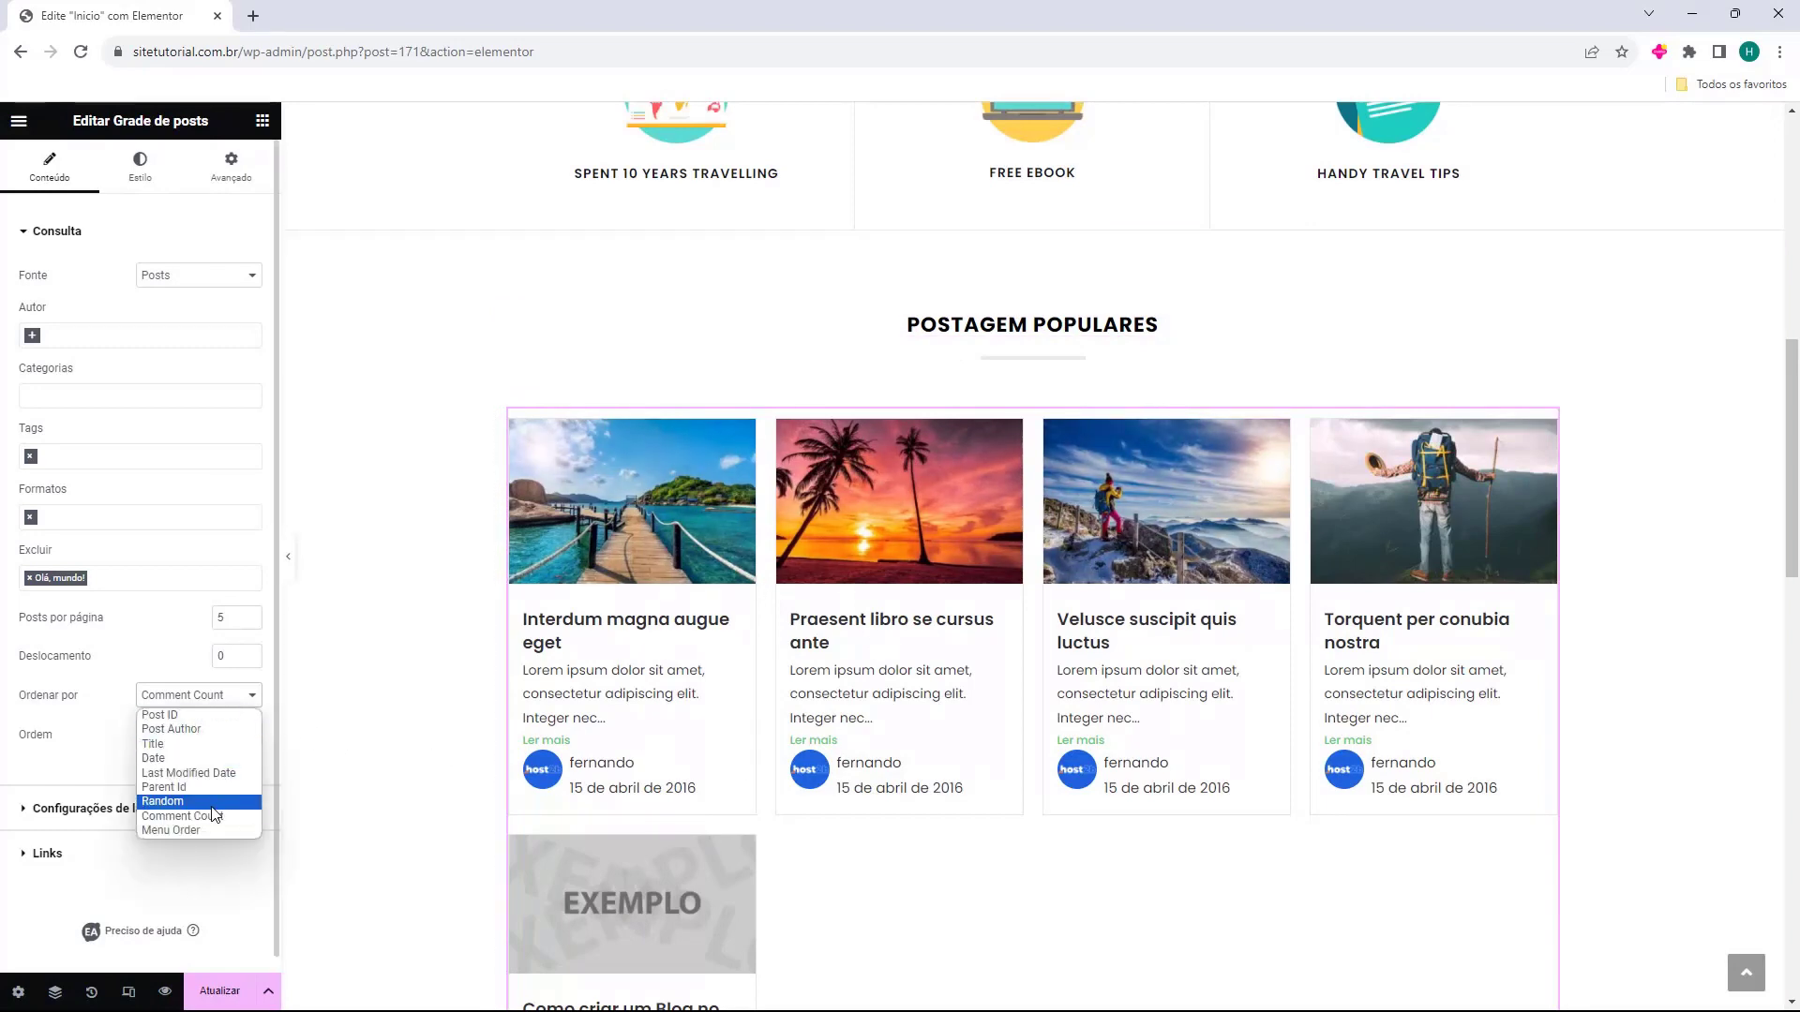
left_click(217, 803)
left_click(233, 664)
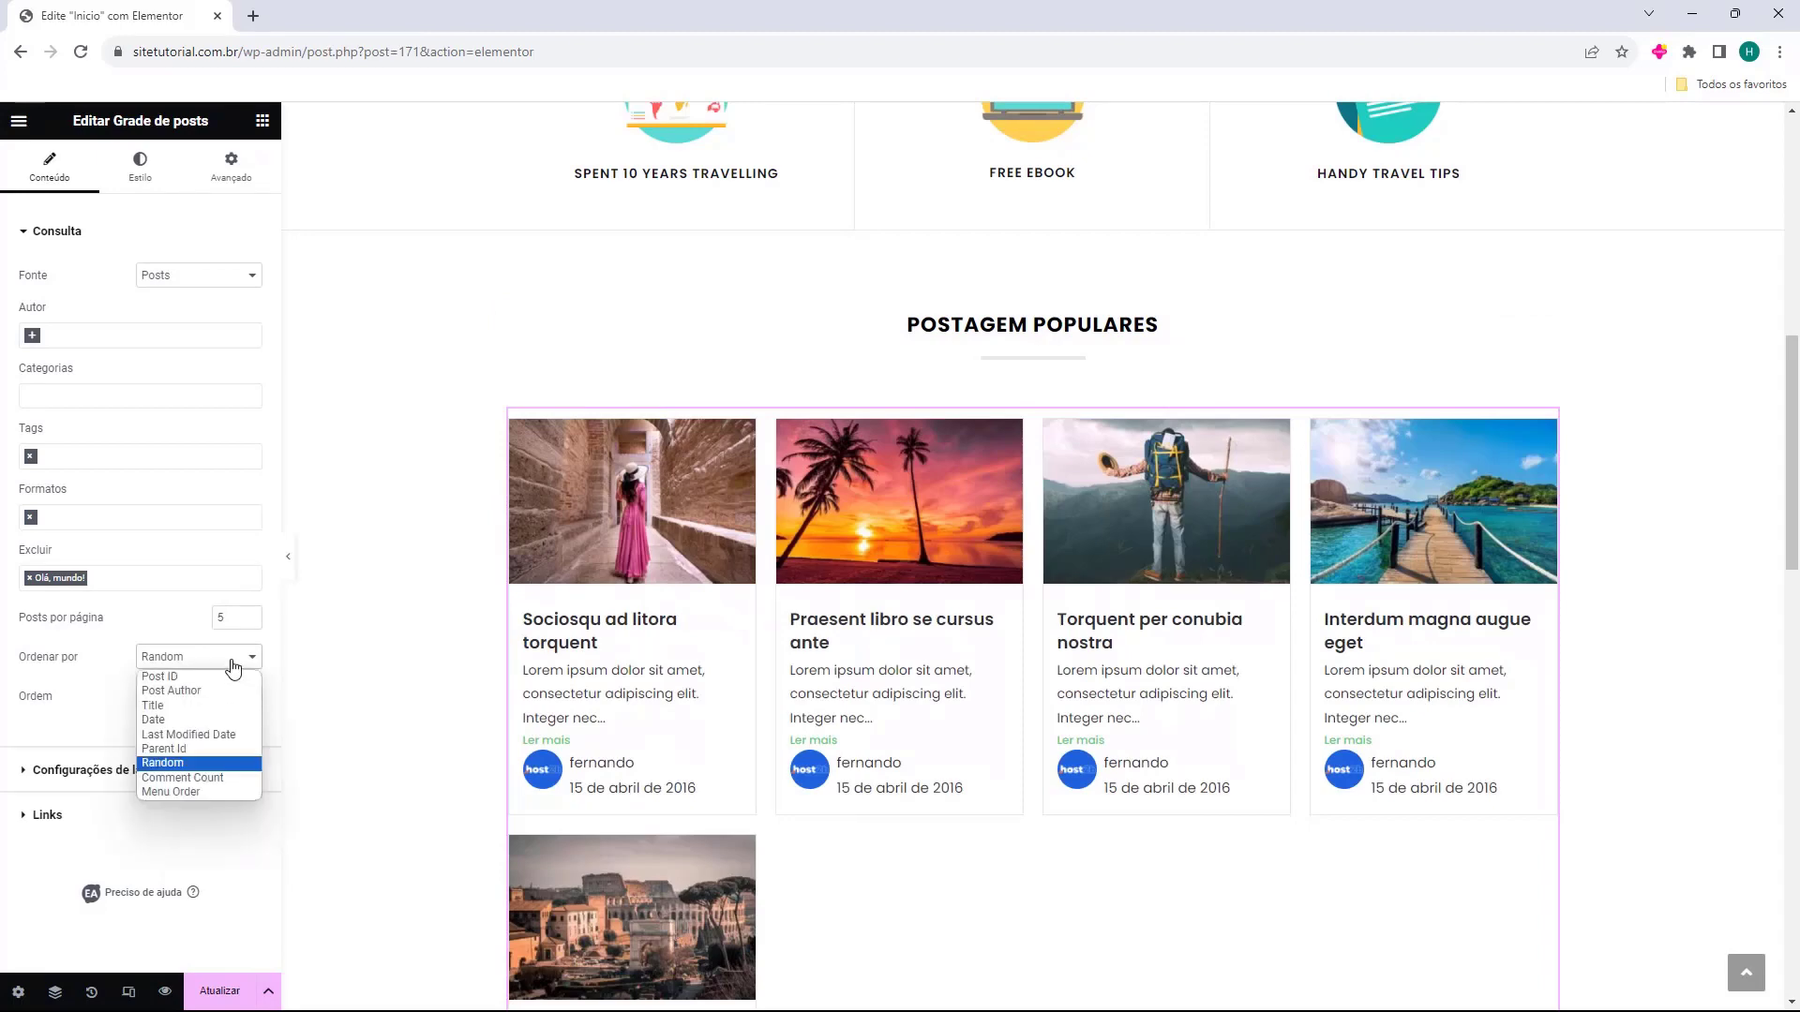
left_click(234, 735)
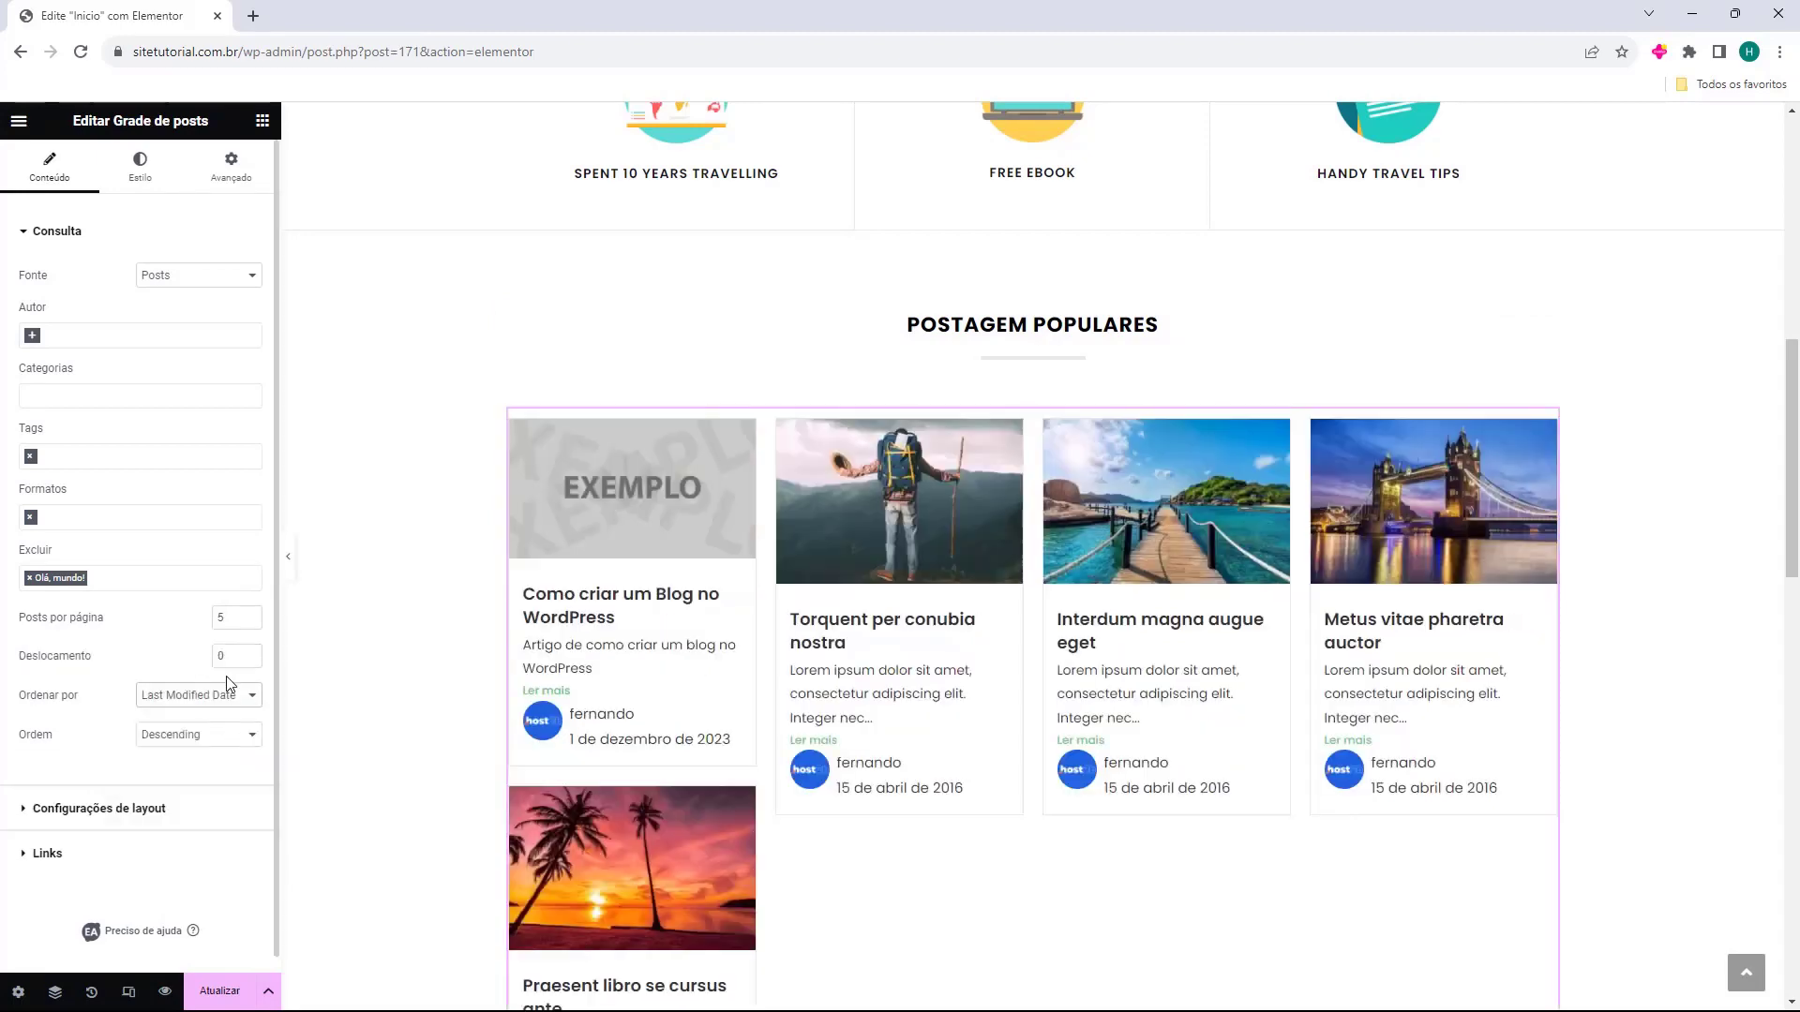
left_click(223, 692)
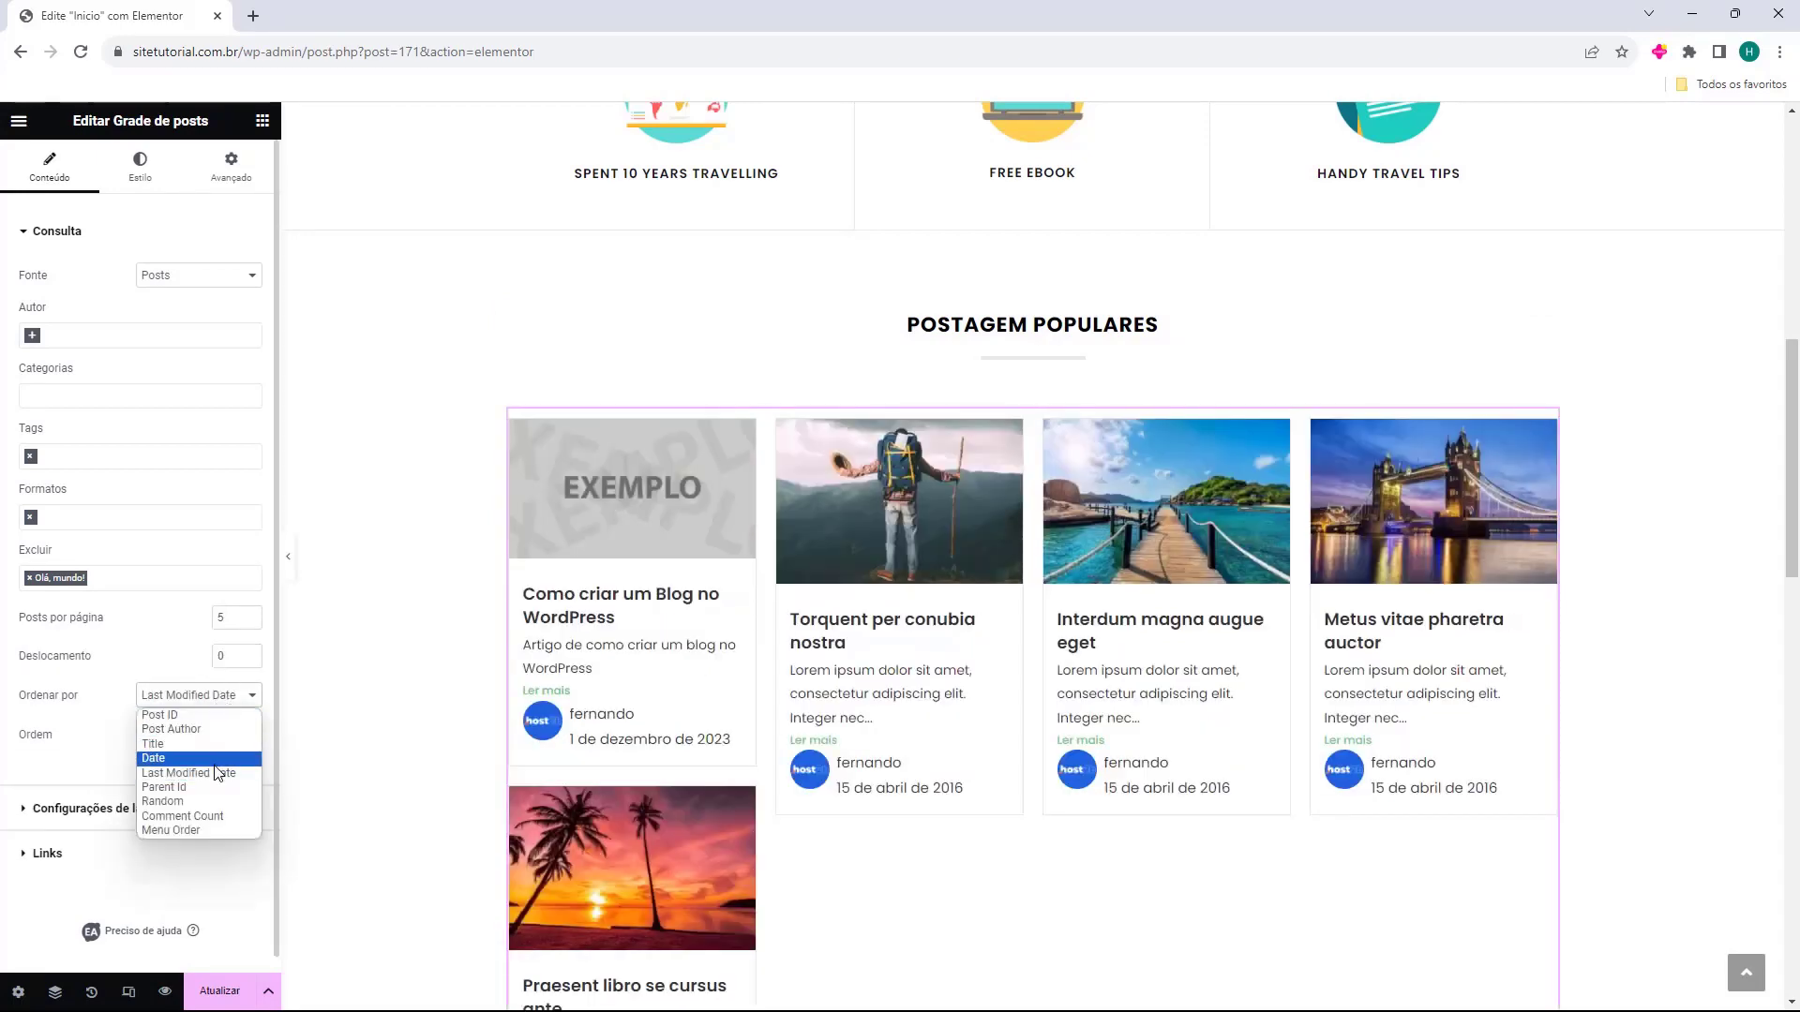
left_click(187, 817)
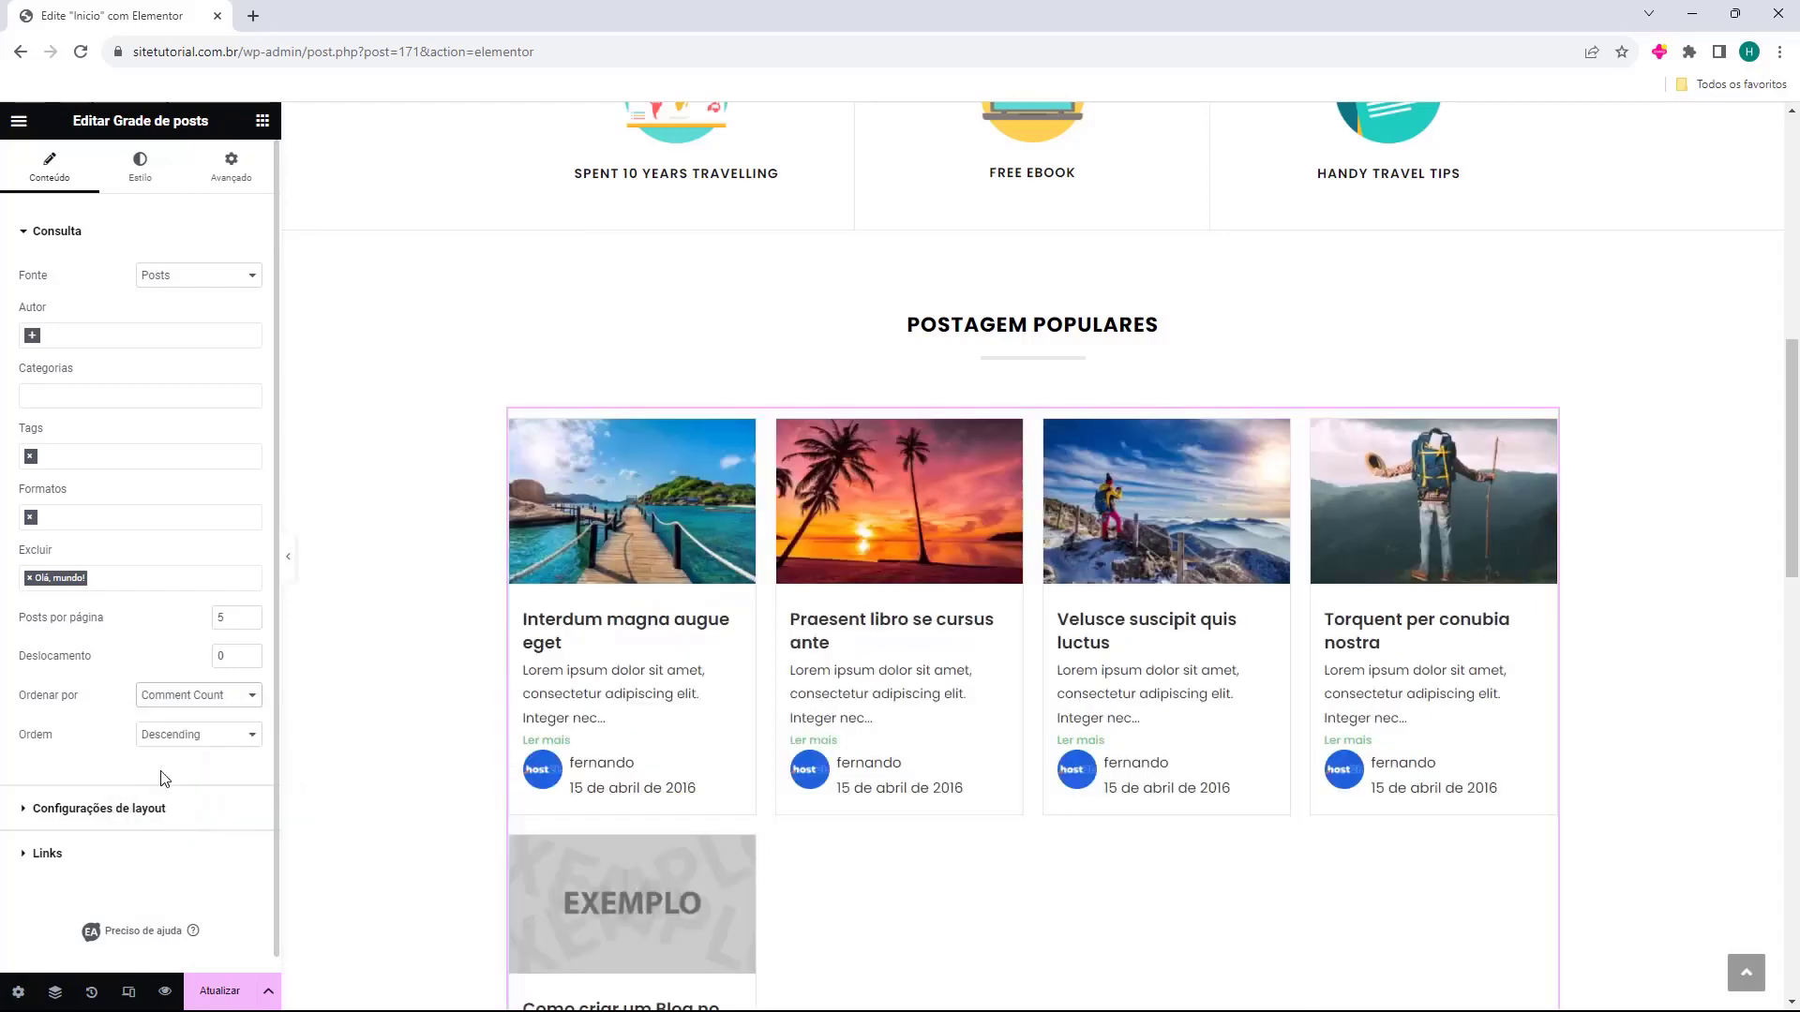
Keep Ordem at Descending after briefly trying Ascending.
scroll(127, 707, "down", 1)
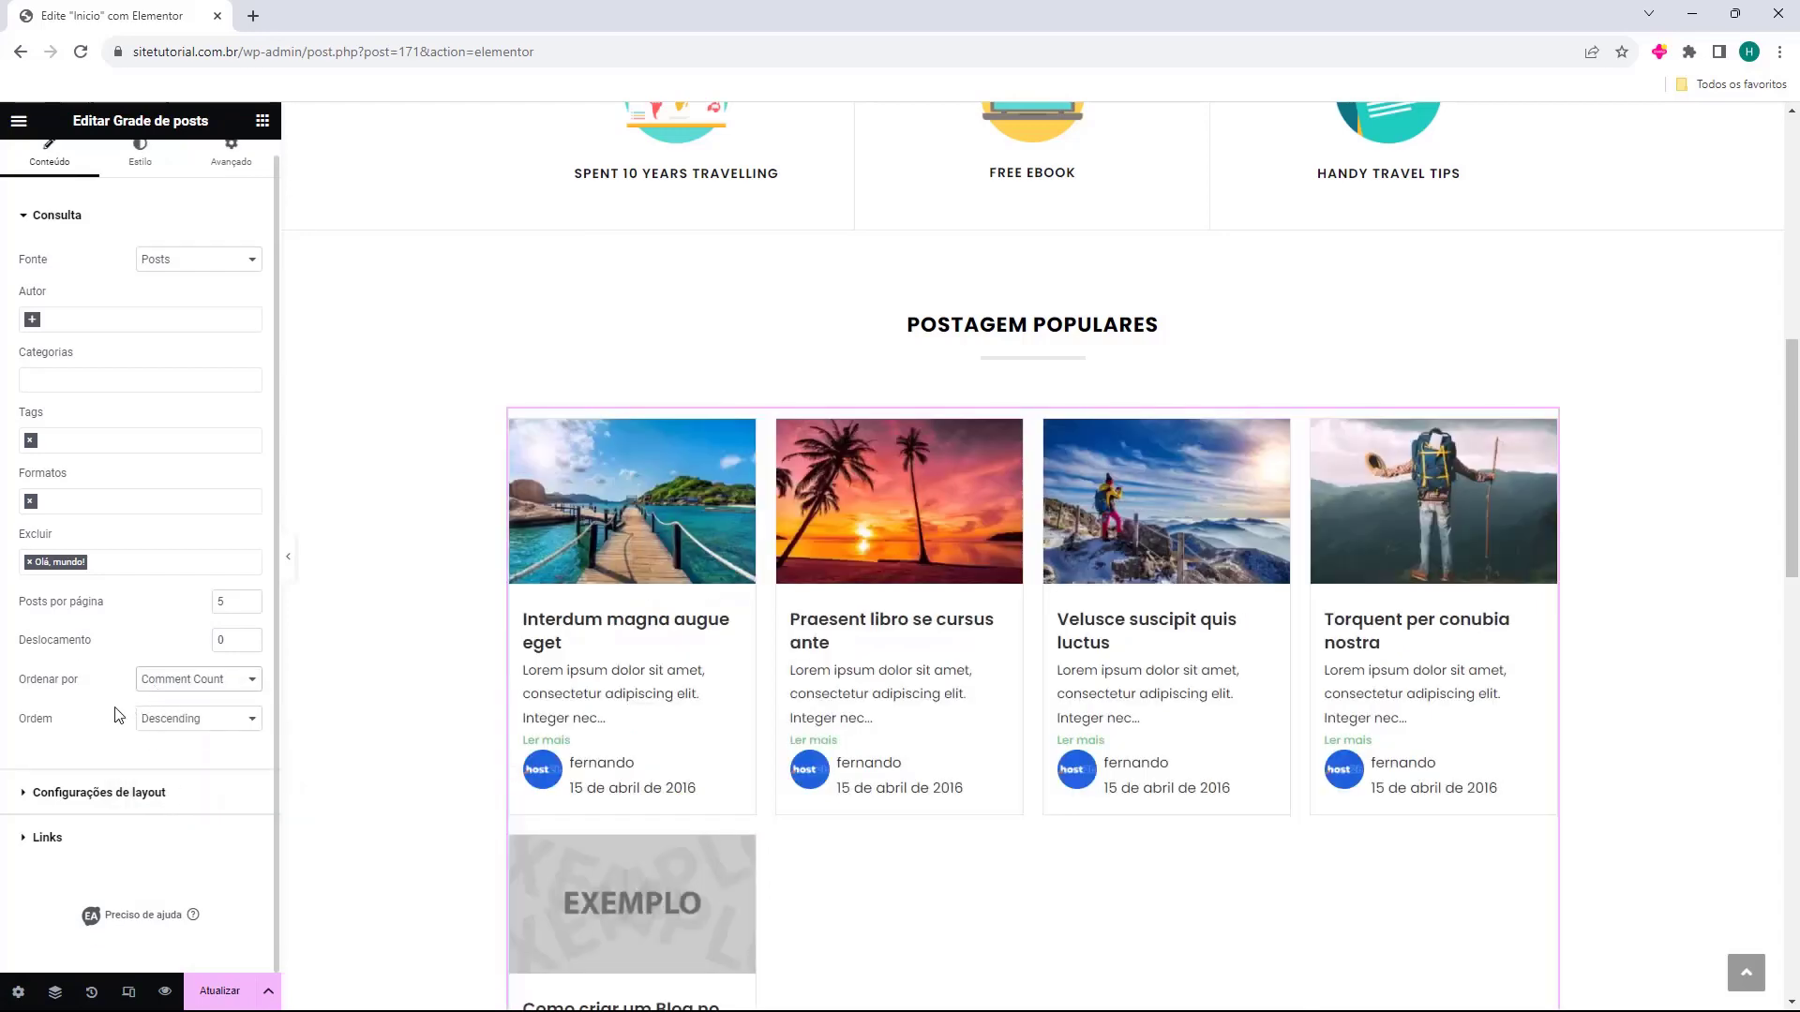
left_click(188, 720)
left_click(178, 739)
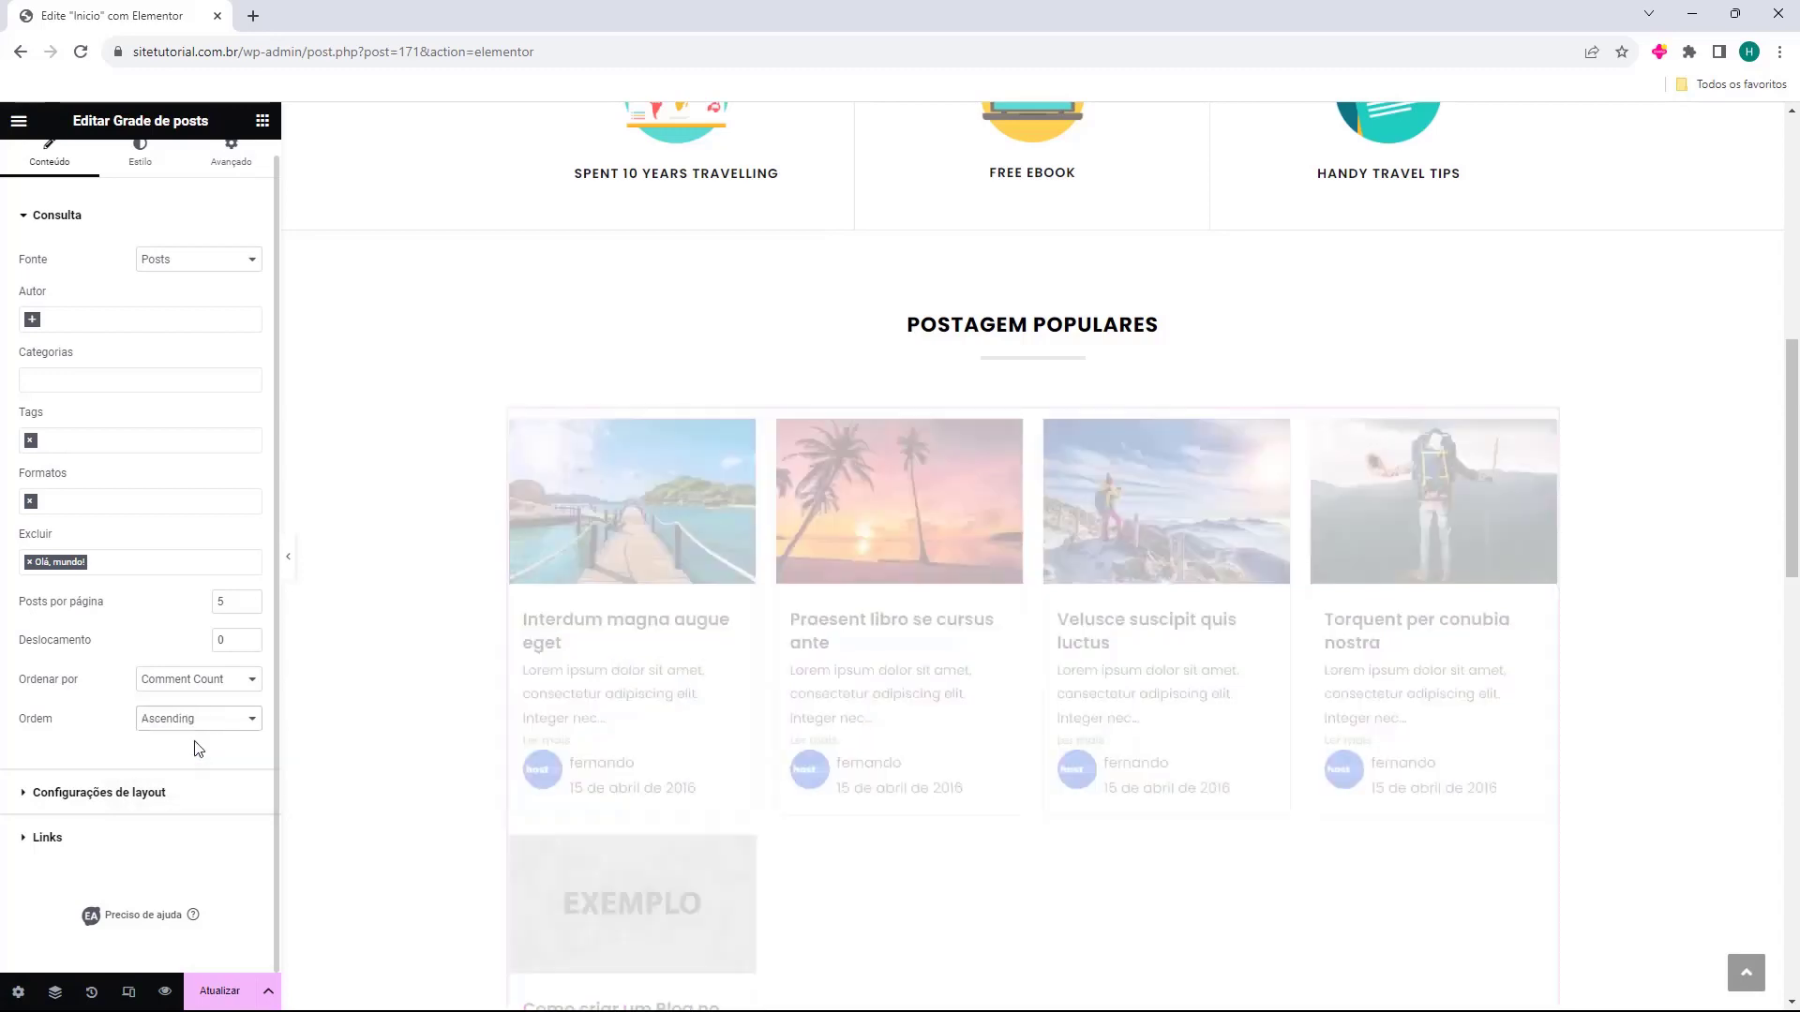
left_click(170, 751)
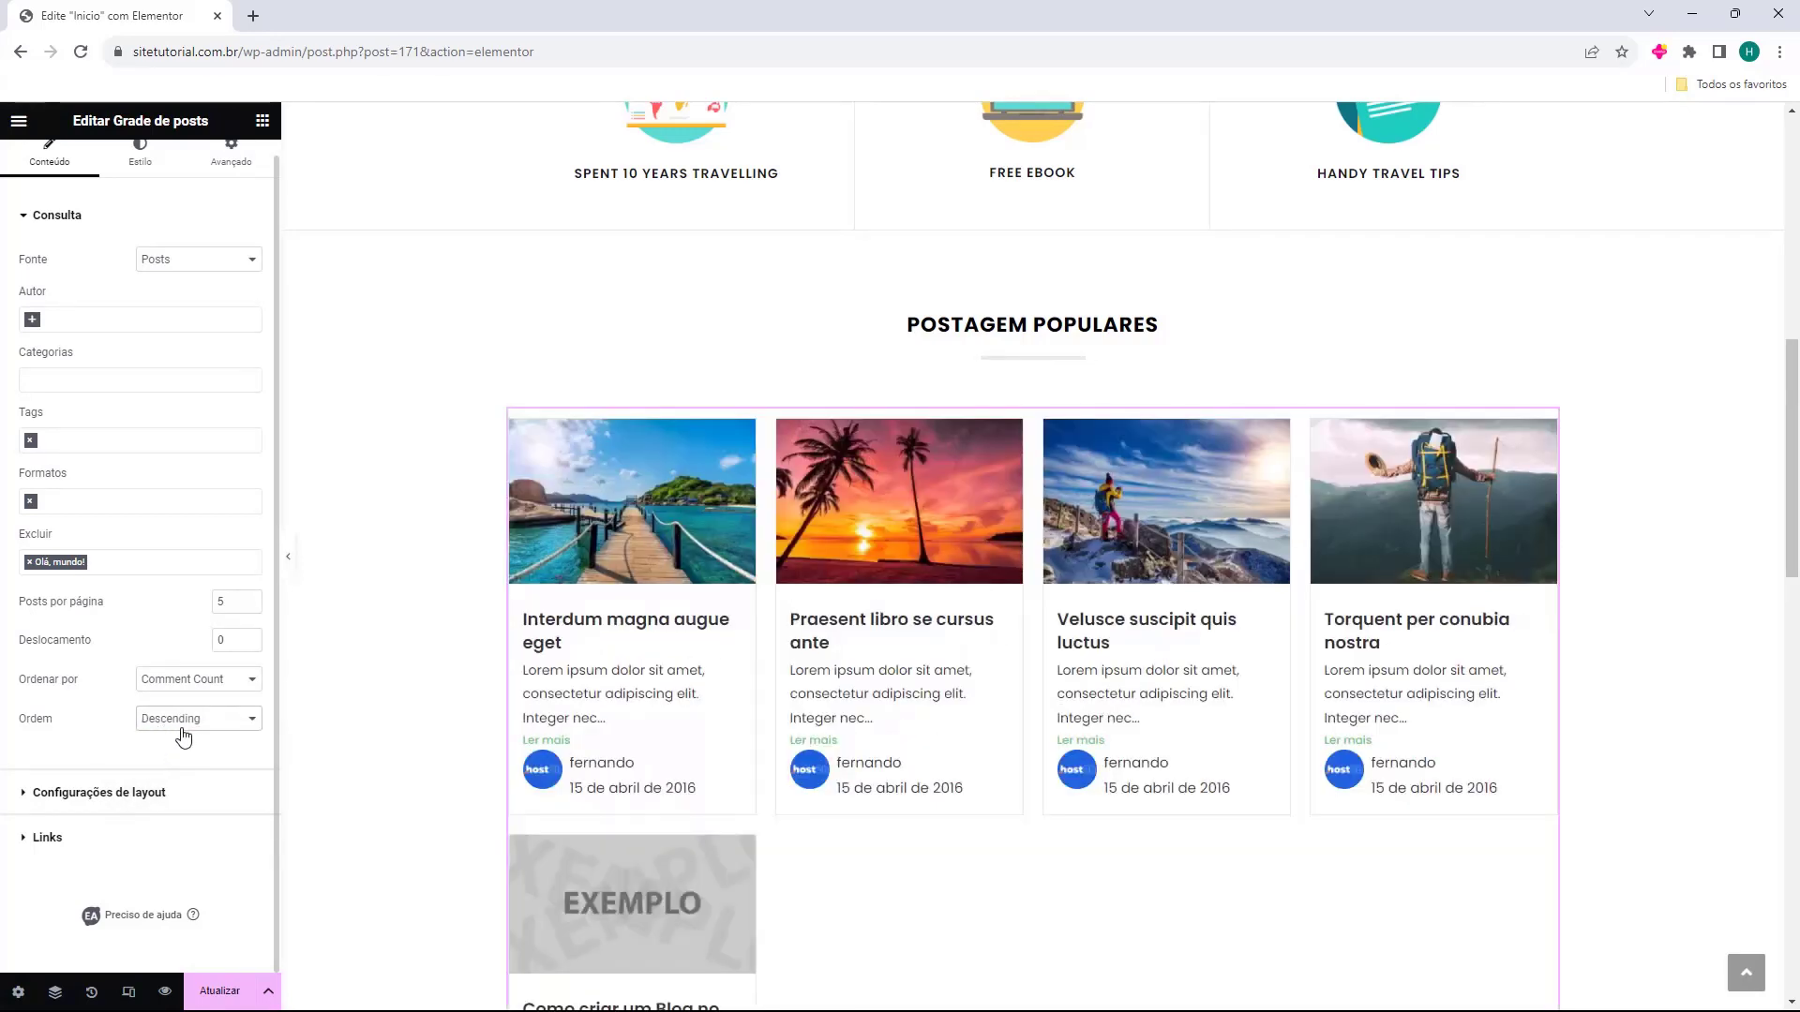
scroll(1325, 537, "down", 2)
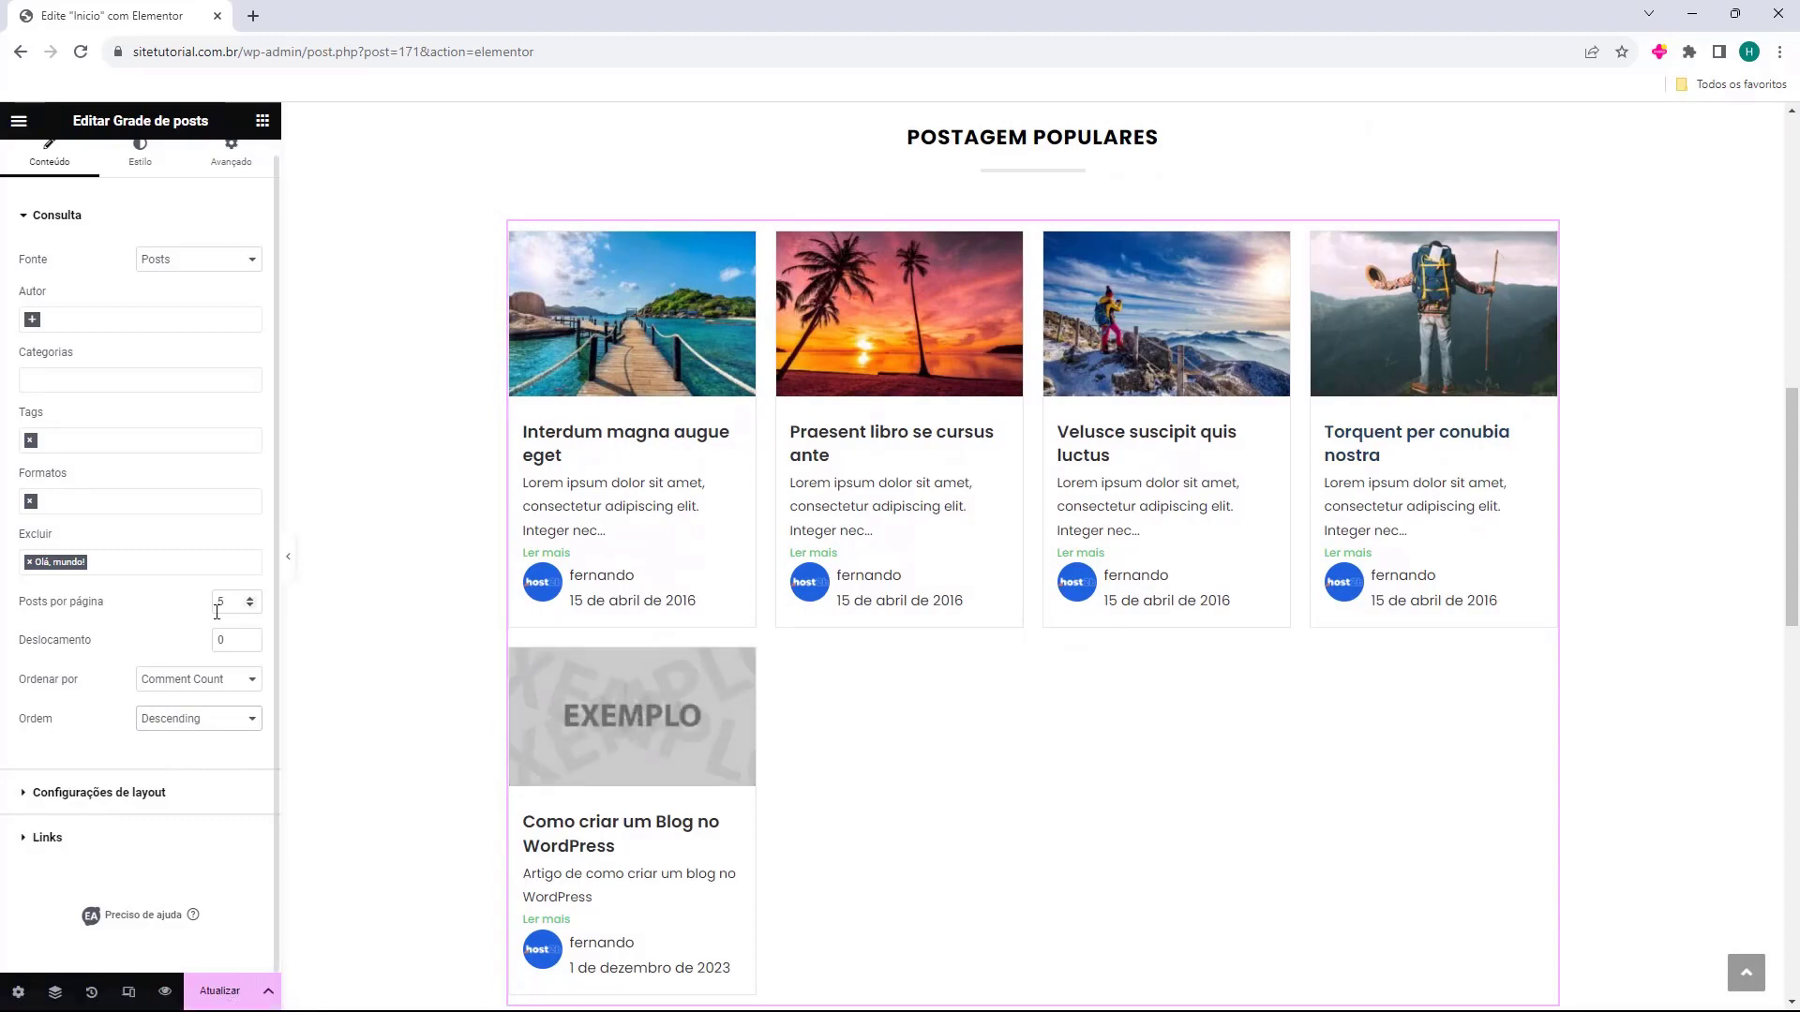
Restore four posts per page, then give the default layout three columns.
left_click(250, 606)
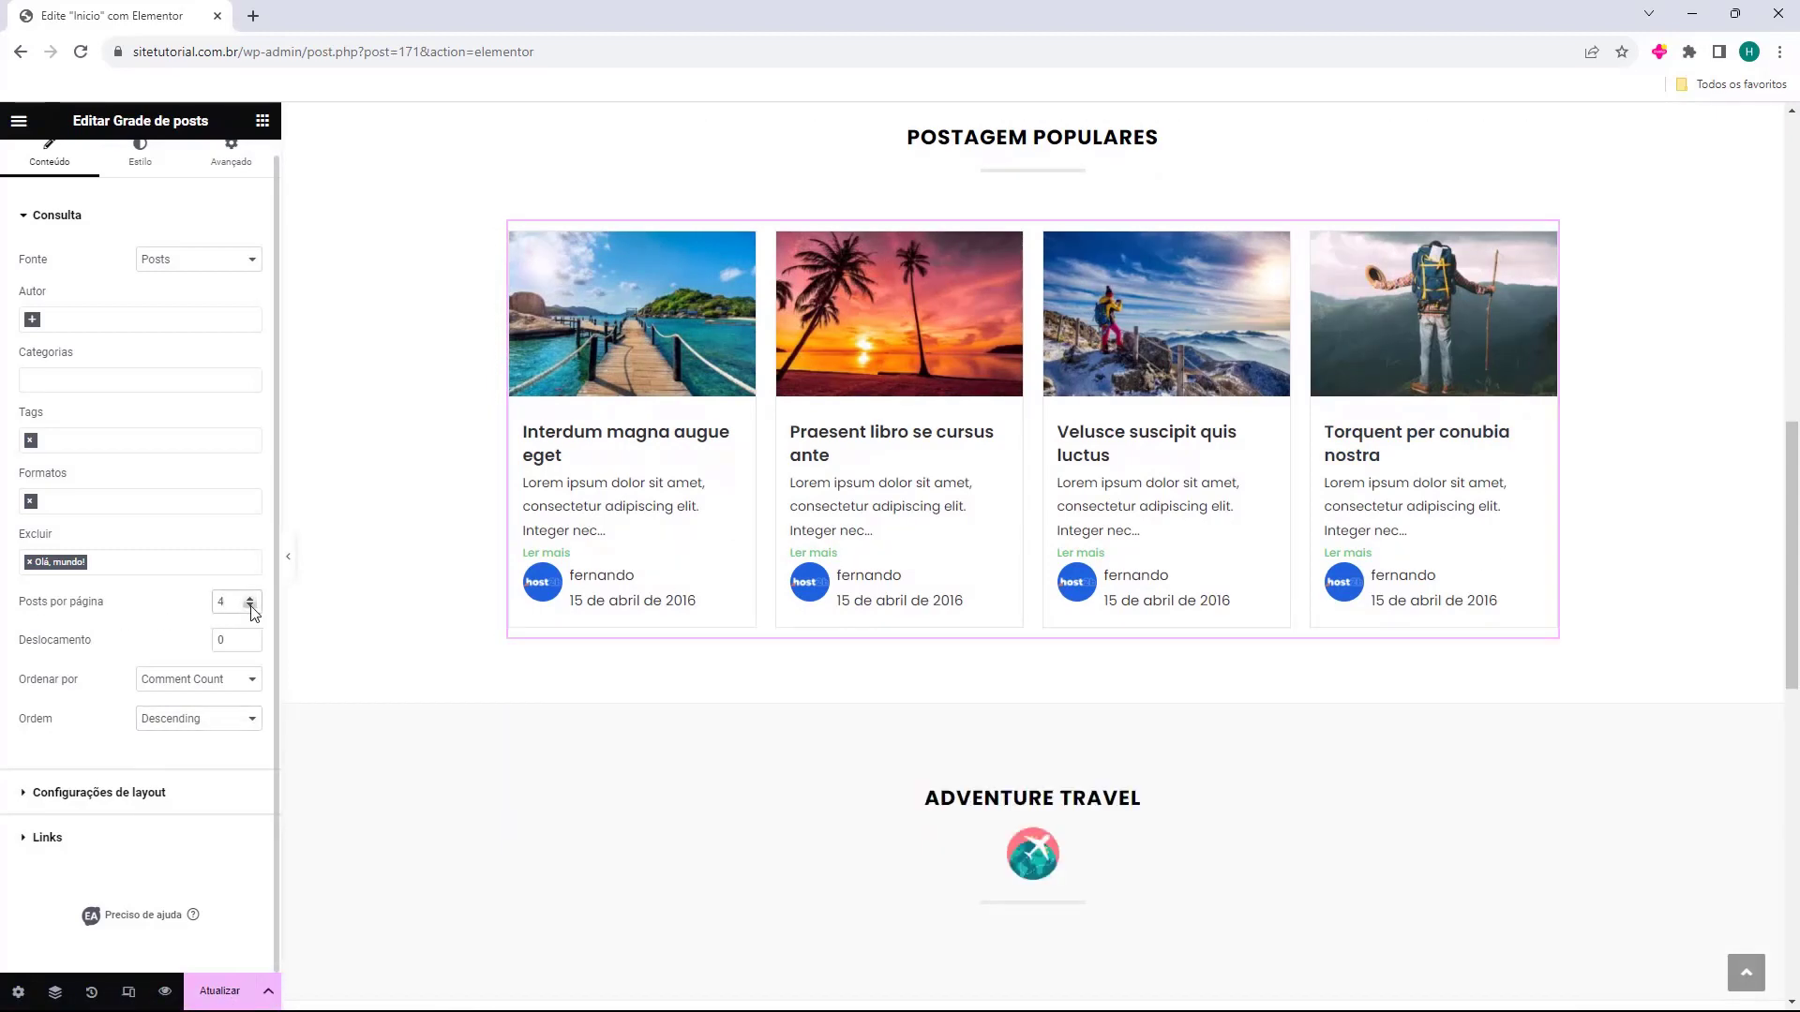
left_click(251, 606)
left_click(250, 597)
left_click(48, 794)
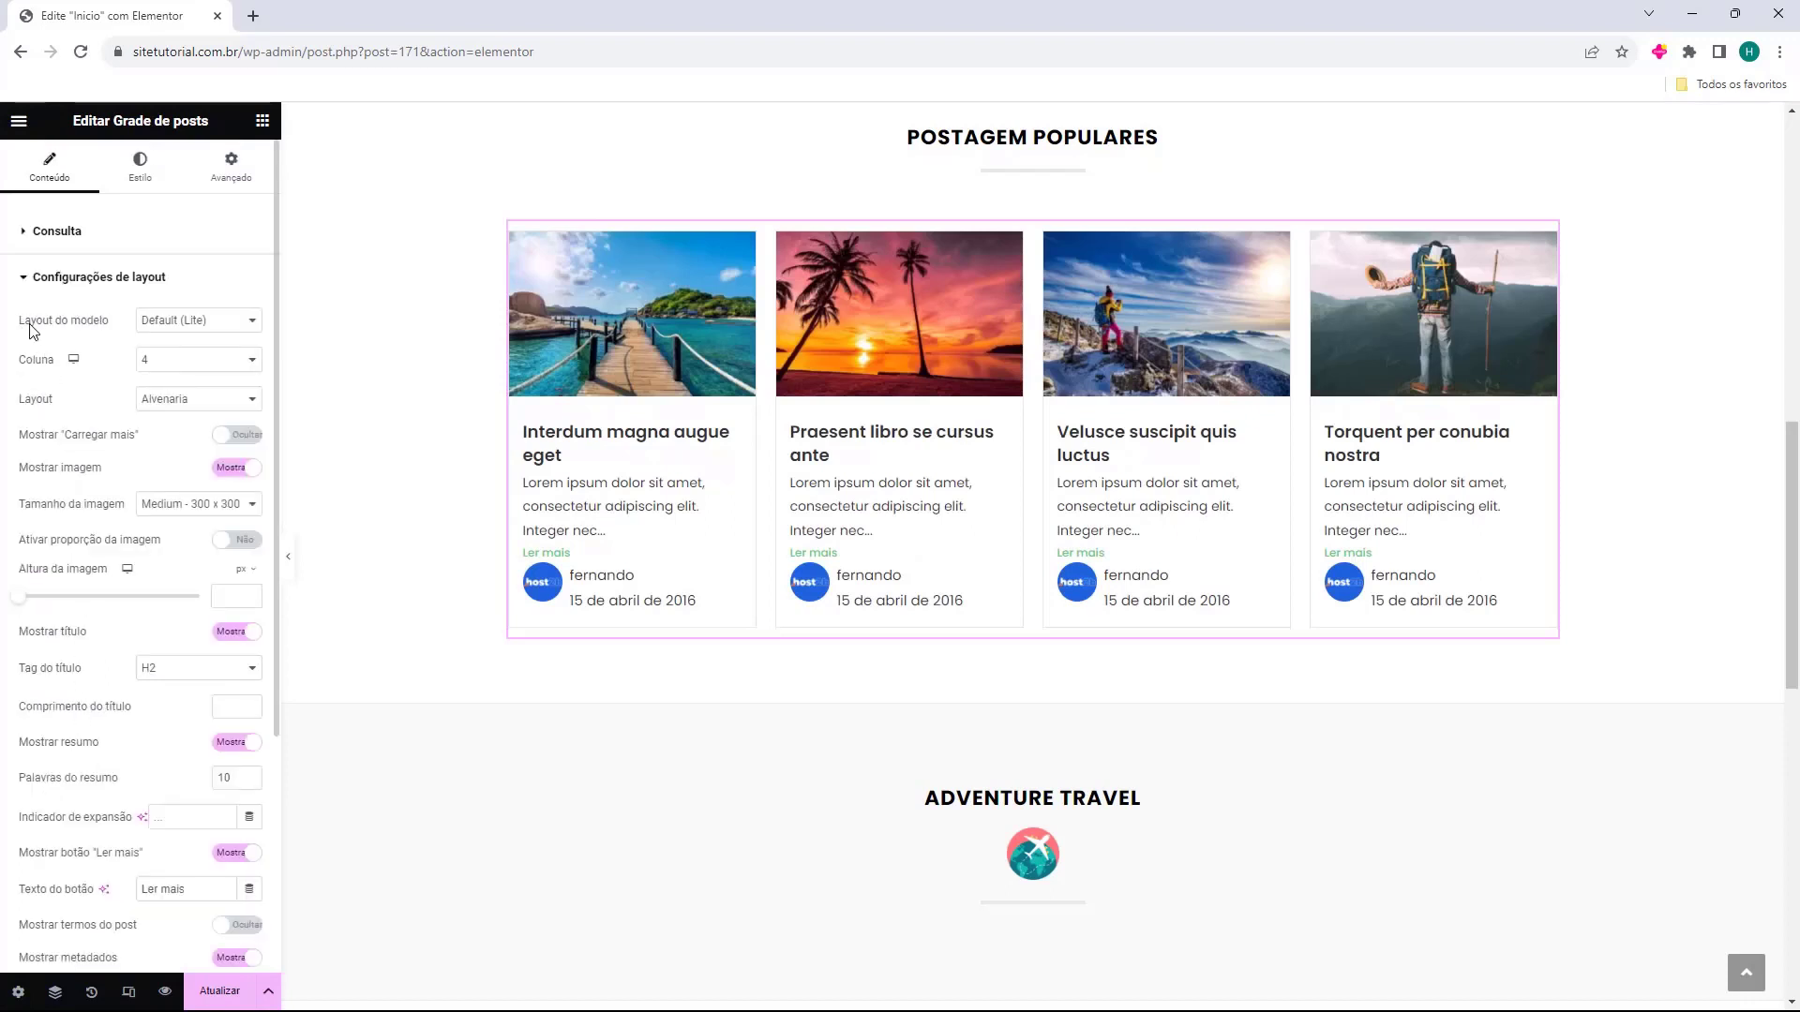
left_click(183, 323)
left_click(197, 339)
left_click(198, 362)
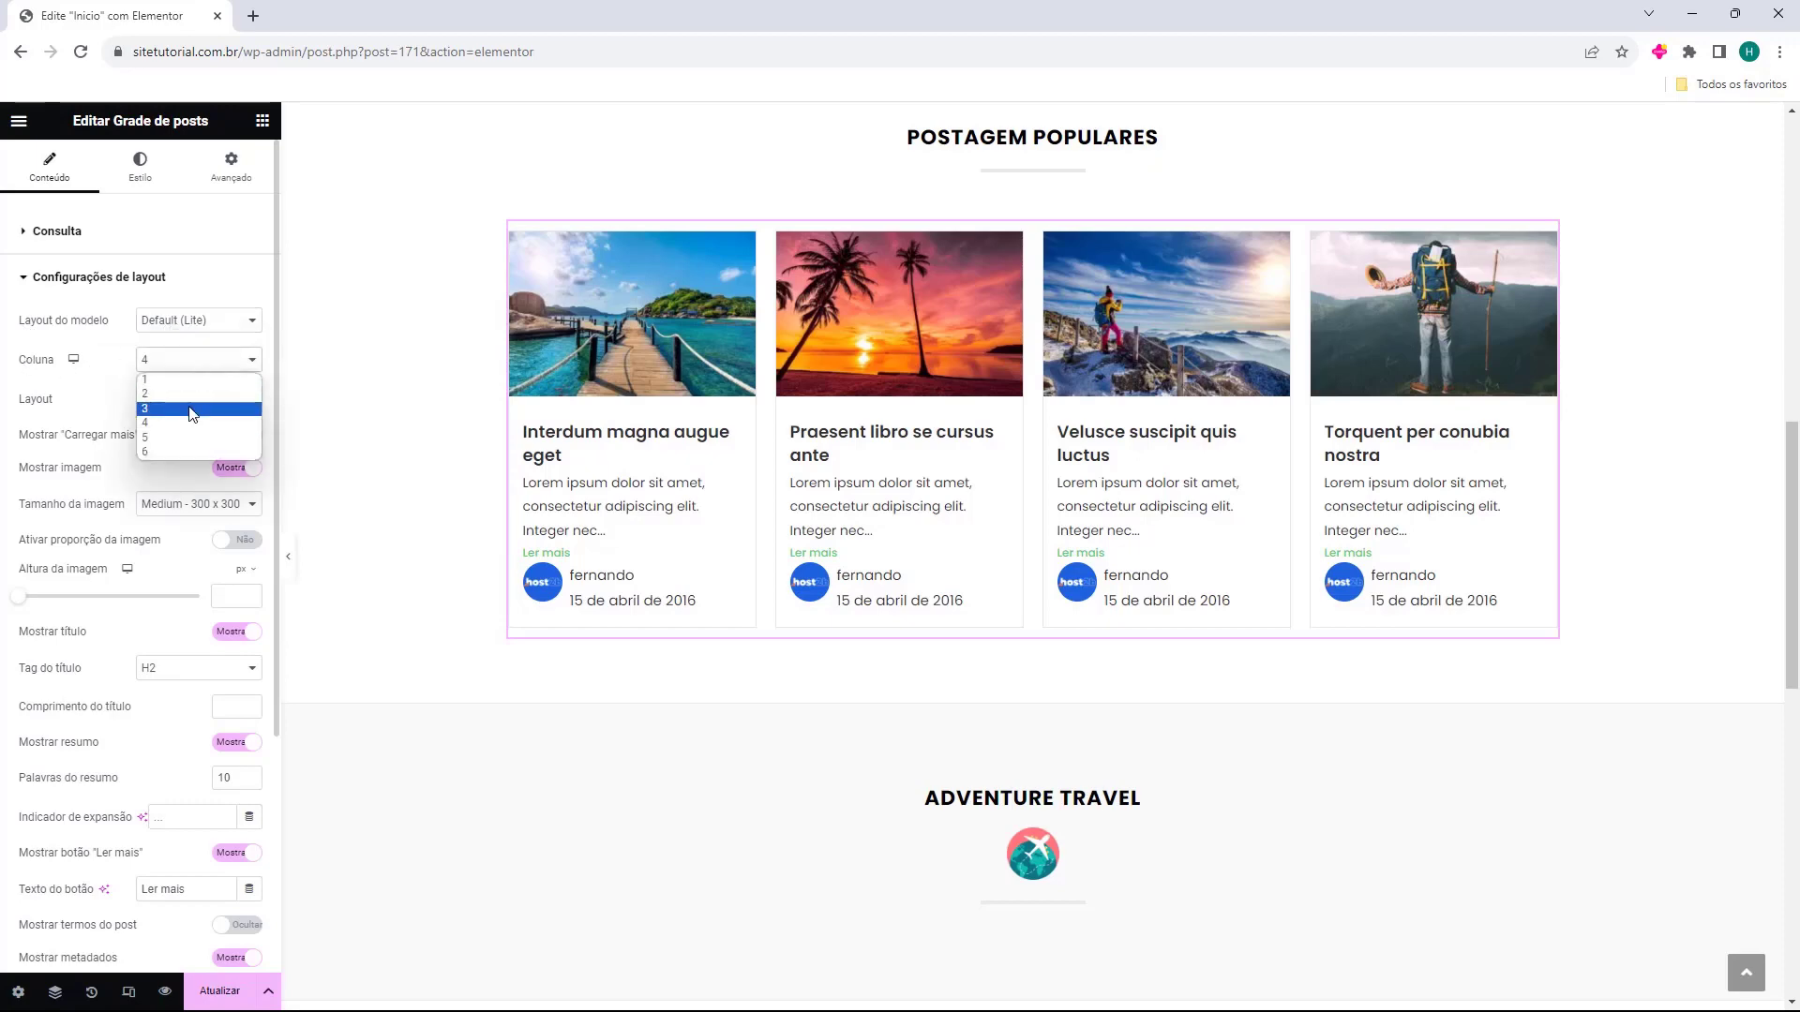
left_click(192, 414)
left_click(212, 366)
left_click(183, 410)
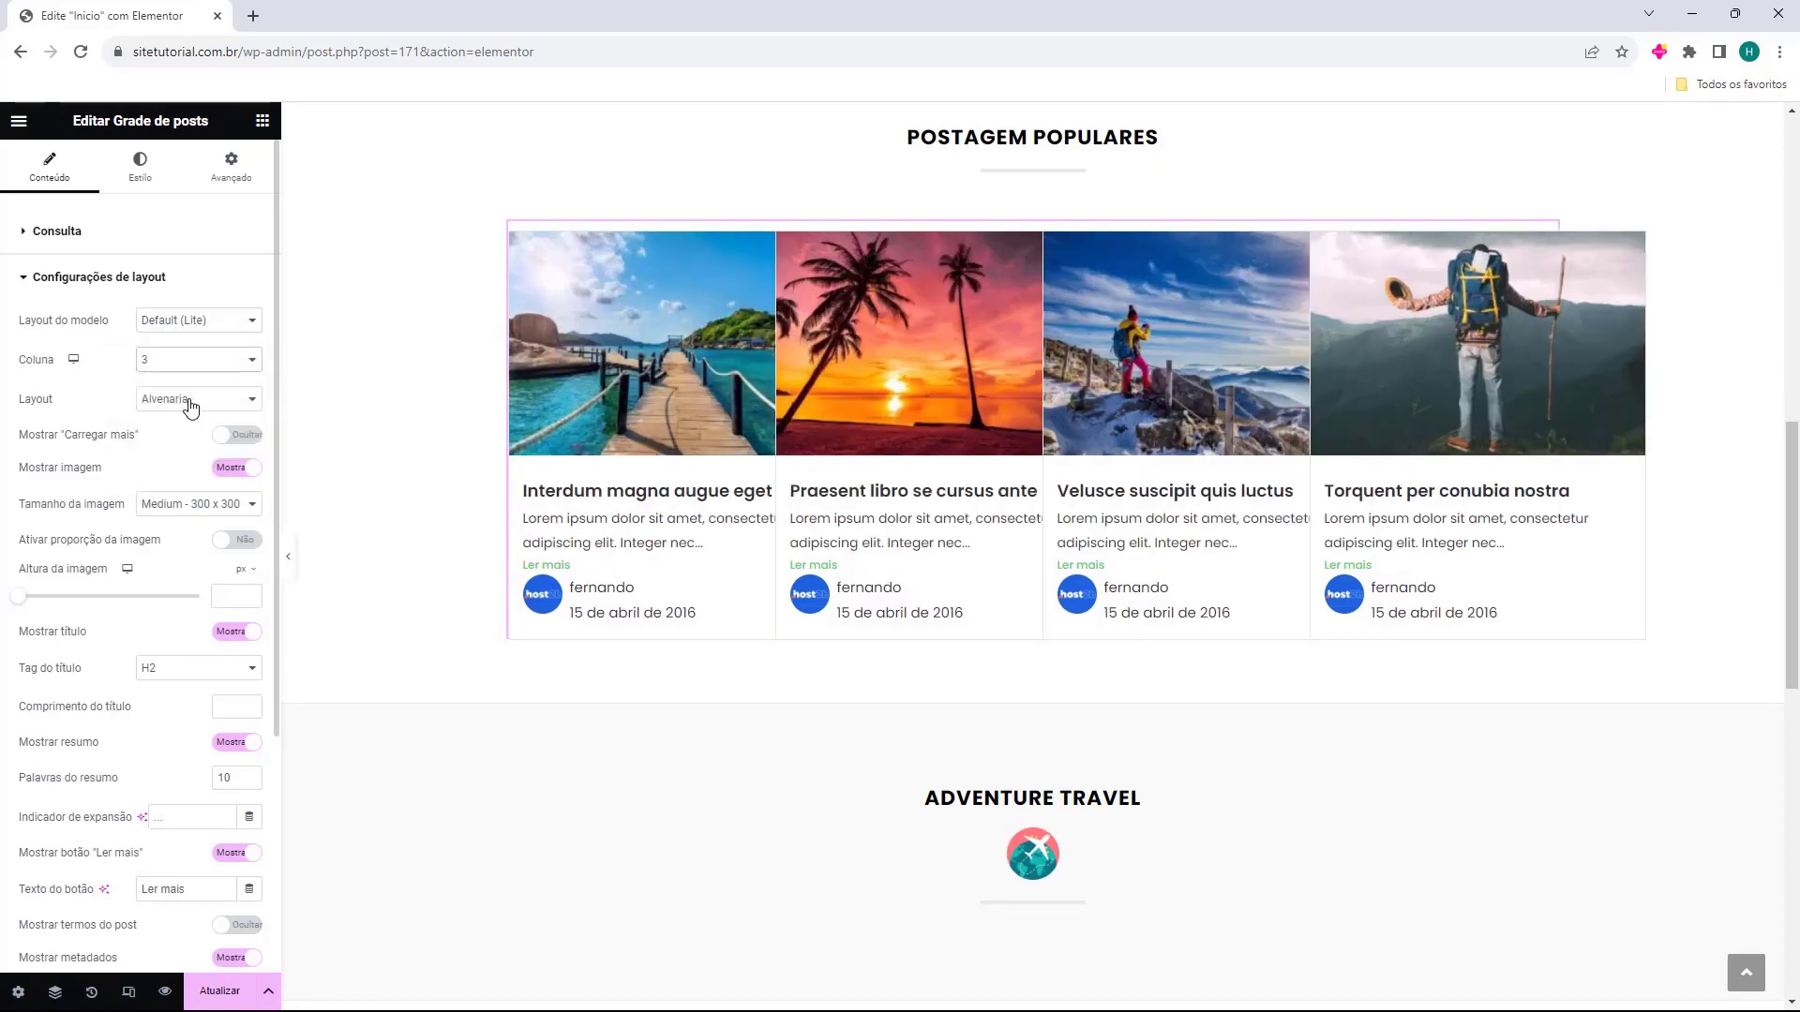
Leave Carregar mais off, settle on three columns, and lower Posts por página to 3.
left_click(236, 436)
left_click(236, 435)
left_click(194, 361)
left_click(187, 386)
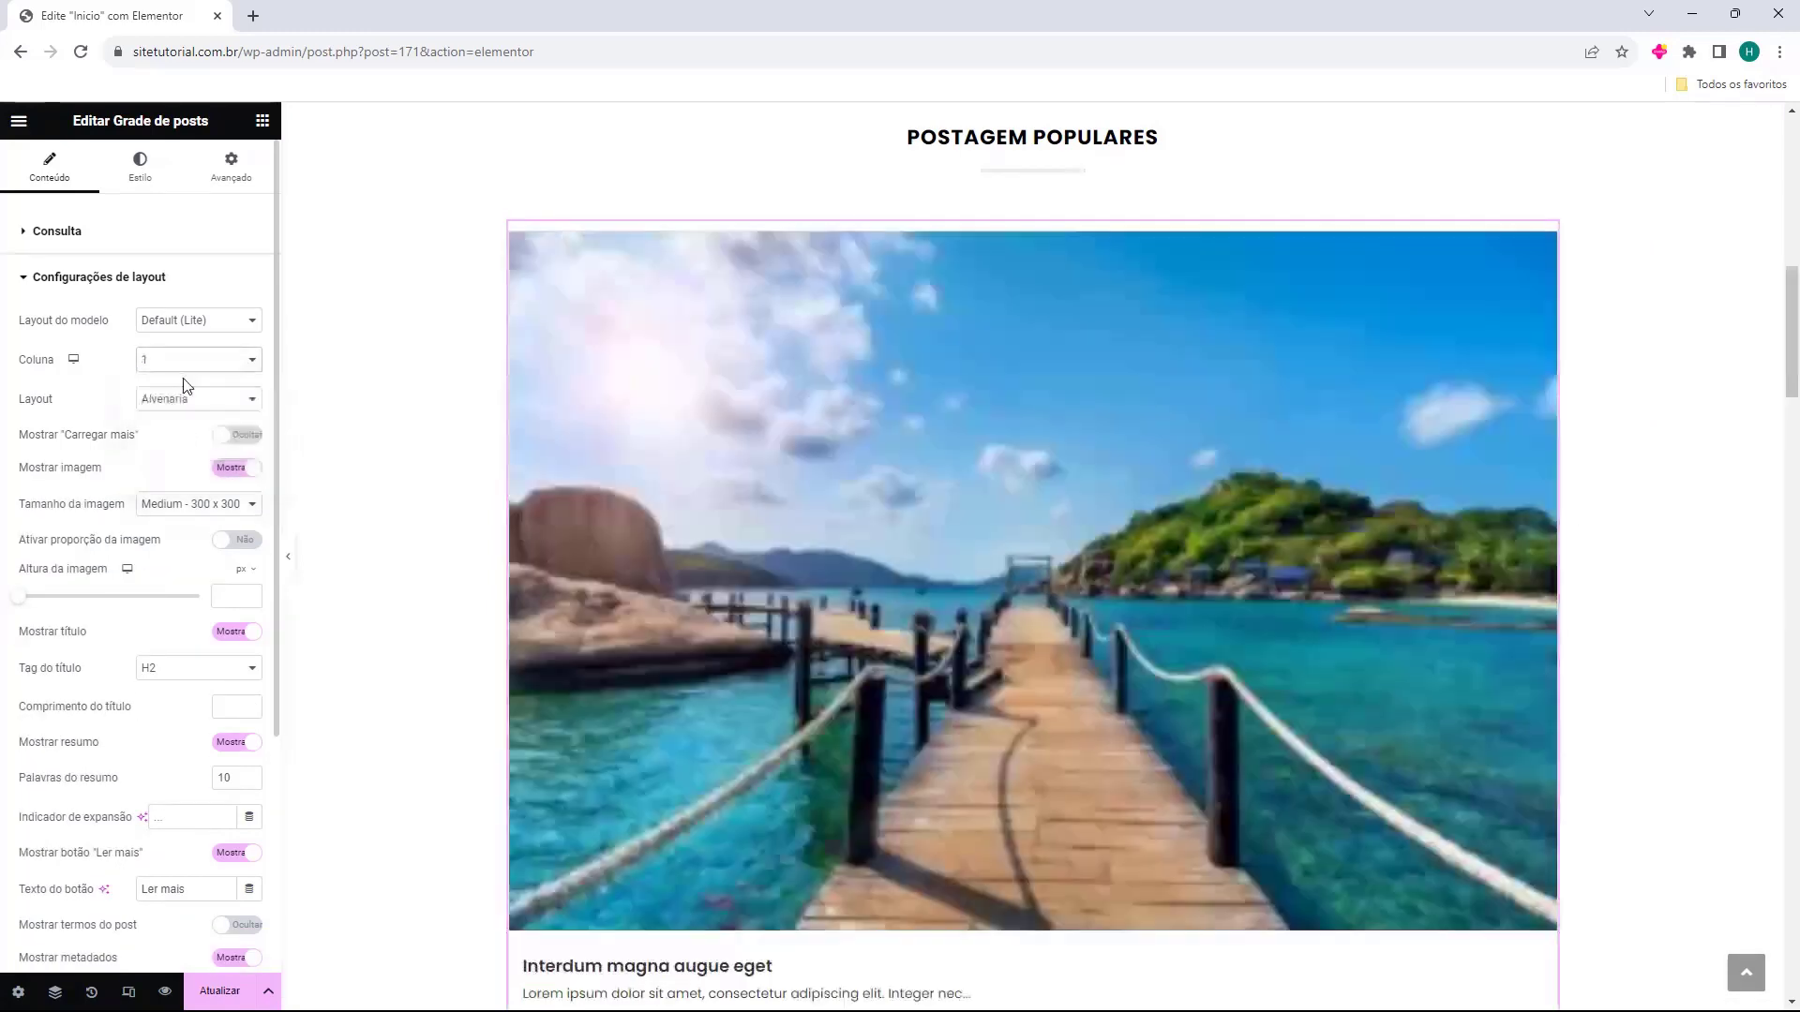
left_click(194, 368)
left_click(173, 409)
left_click(189, 368)
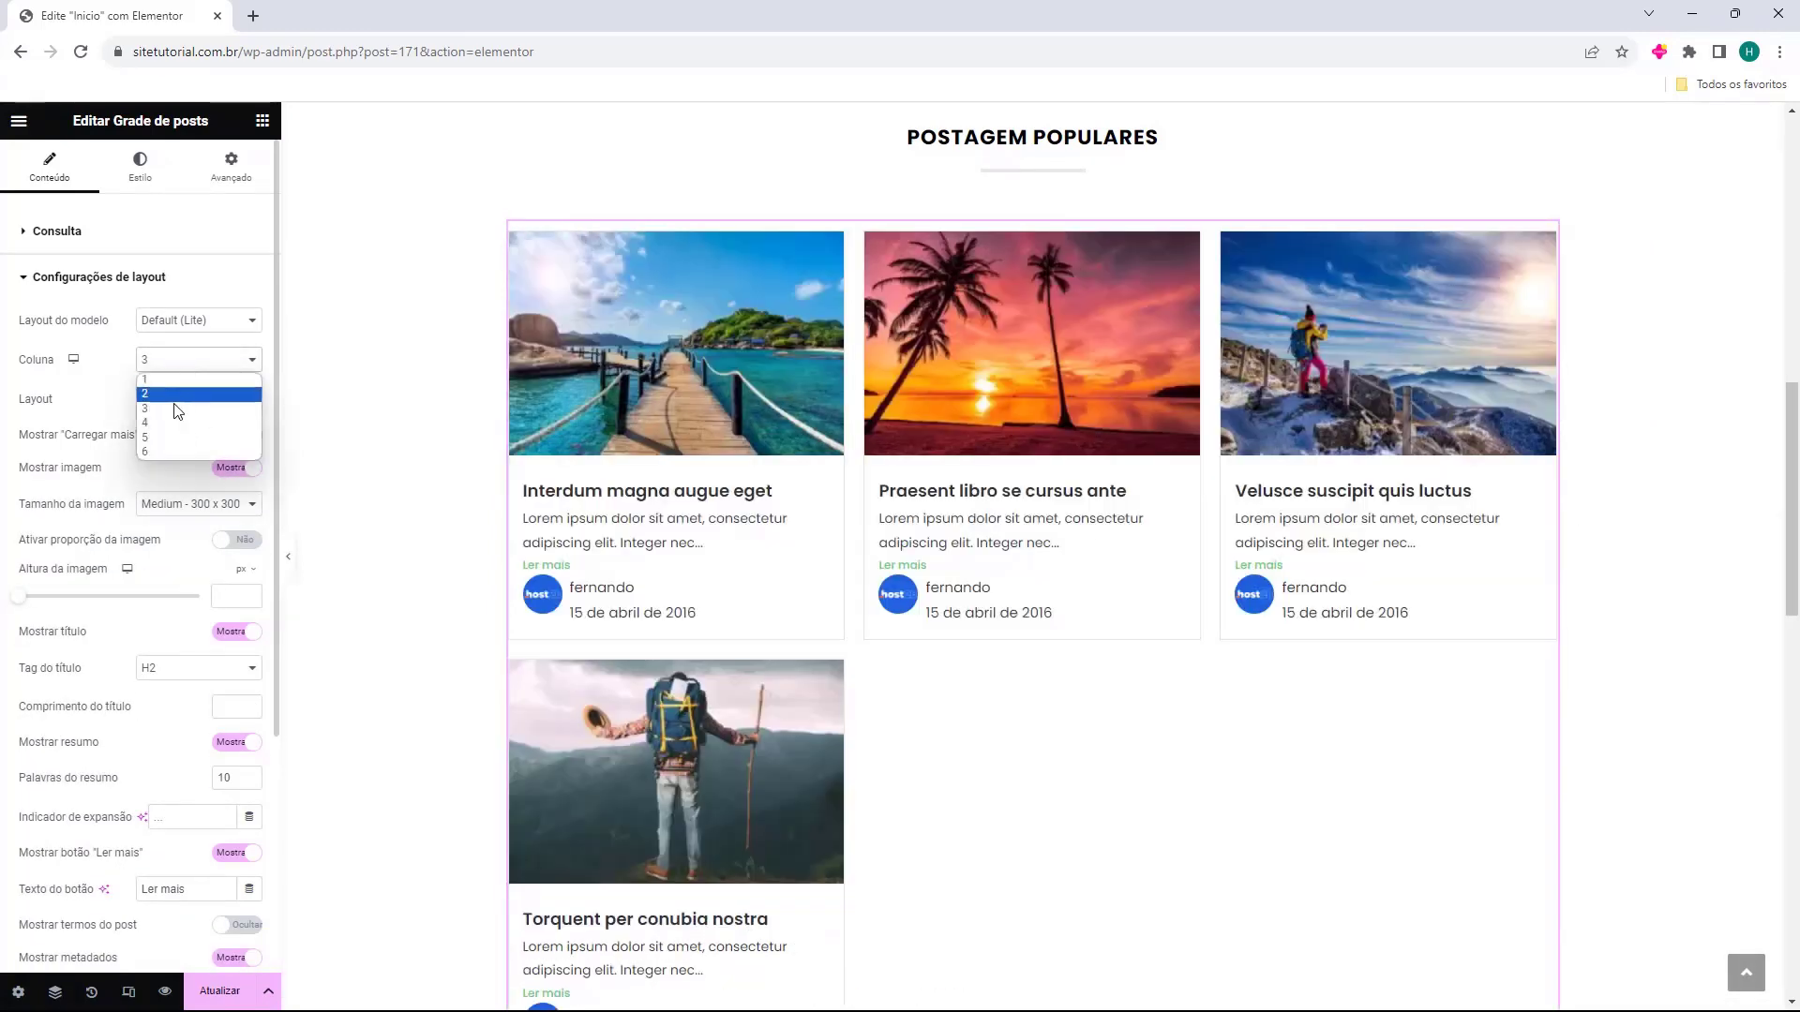
left_click(160, 438)
left_click(194, 367)
left_click(177, 409)
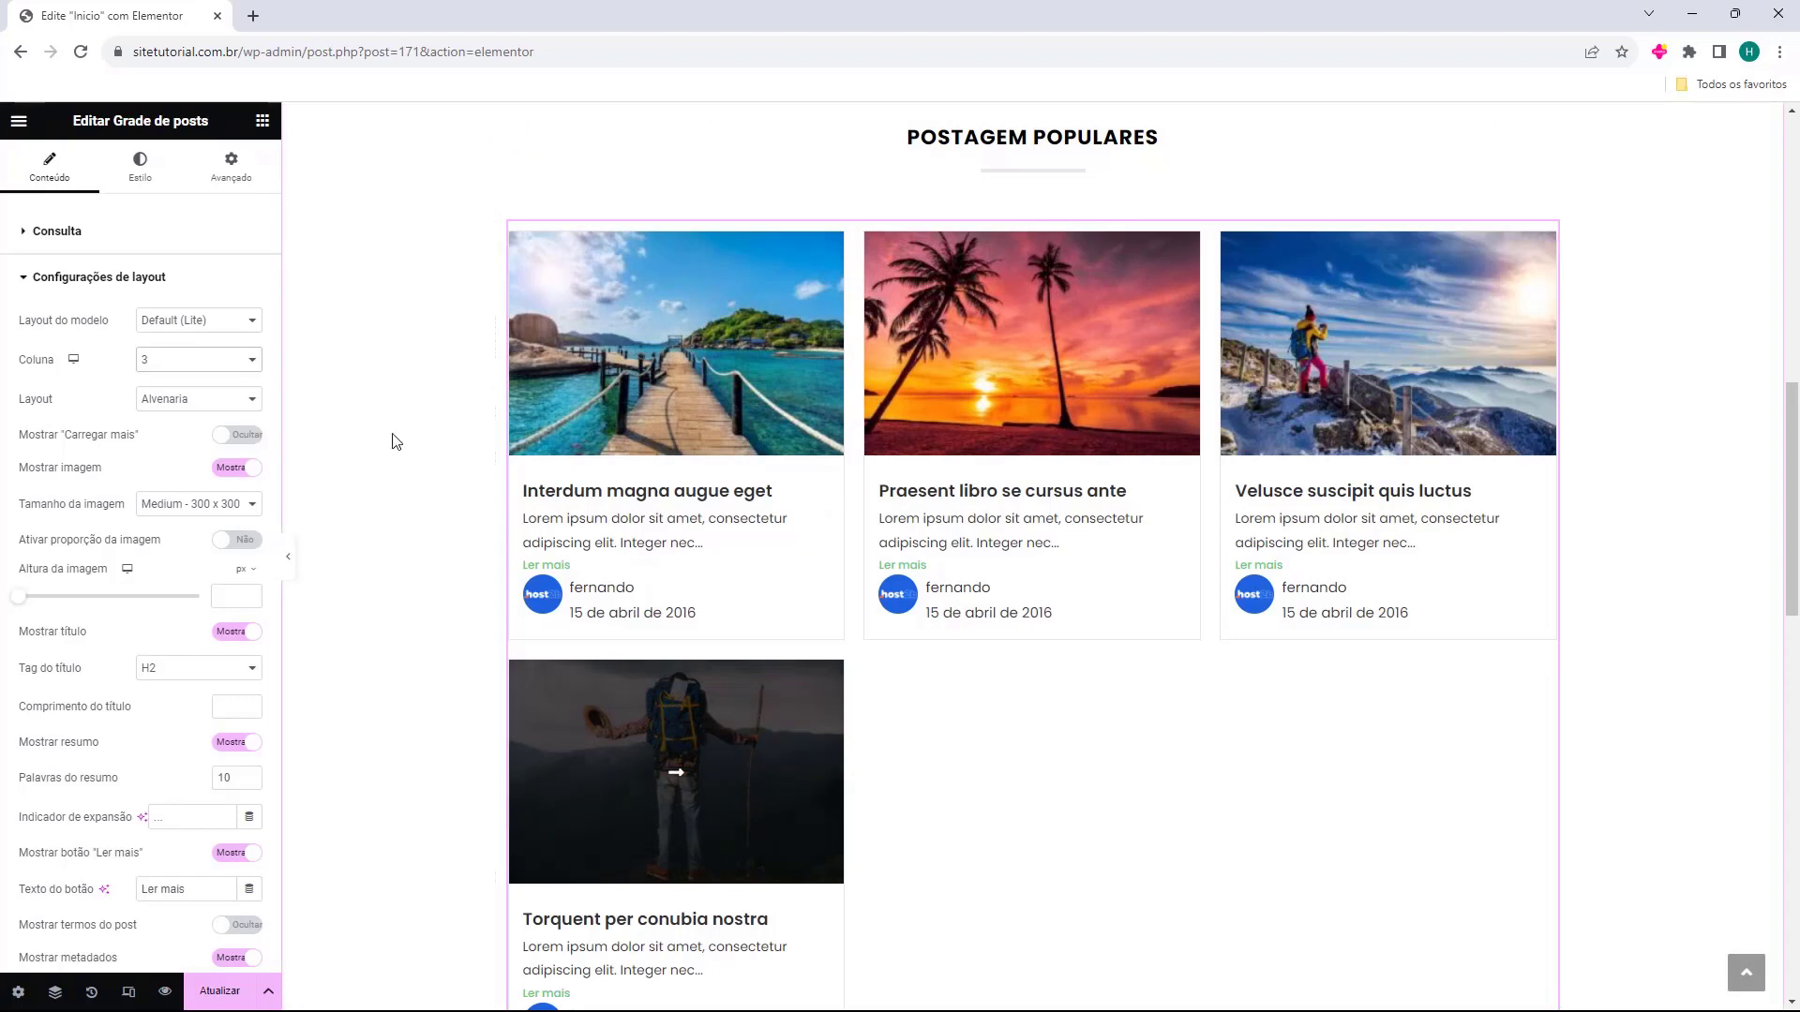
left_click(70, 232)
left_click(250, 622)
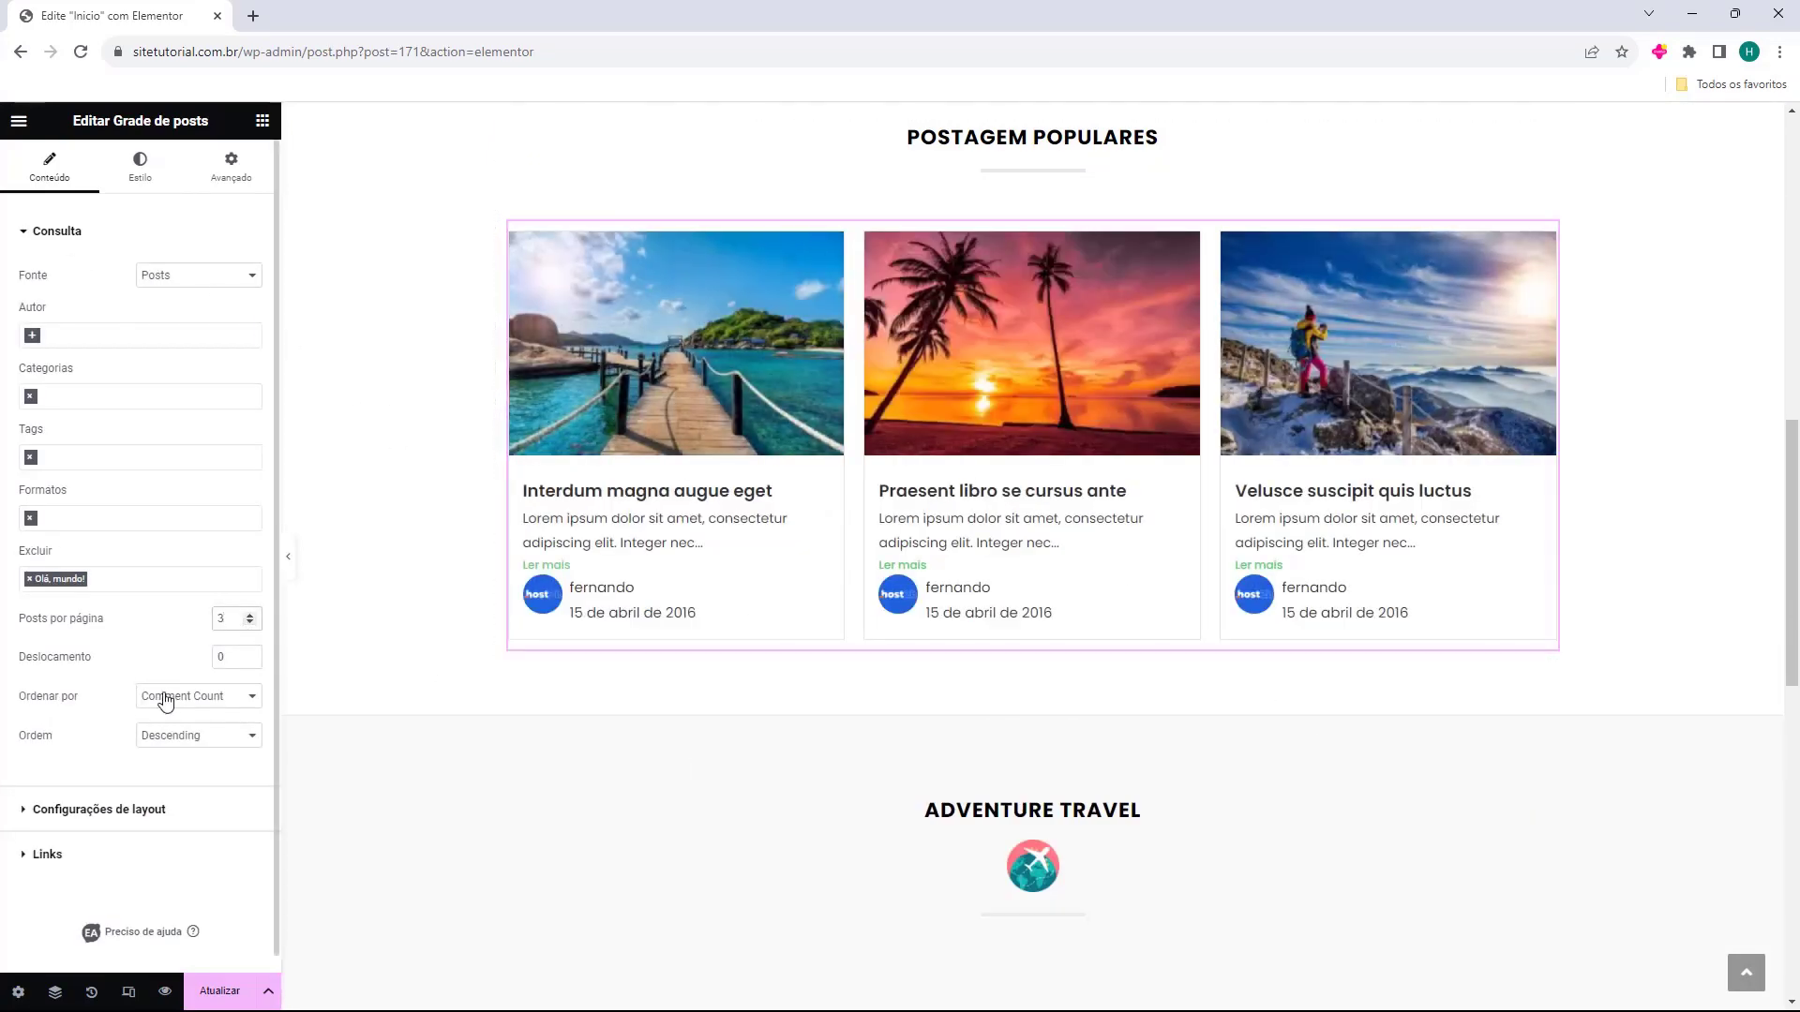
Set Layout to Alvenaria and leave the Carregar mais button off.
left_click(119, 812)
left_click(176, 403)
left_click(188, 405)
left_click(189, 405)
left_click(193, 432)
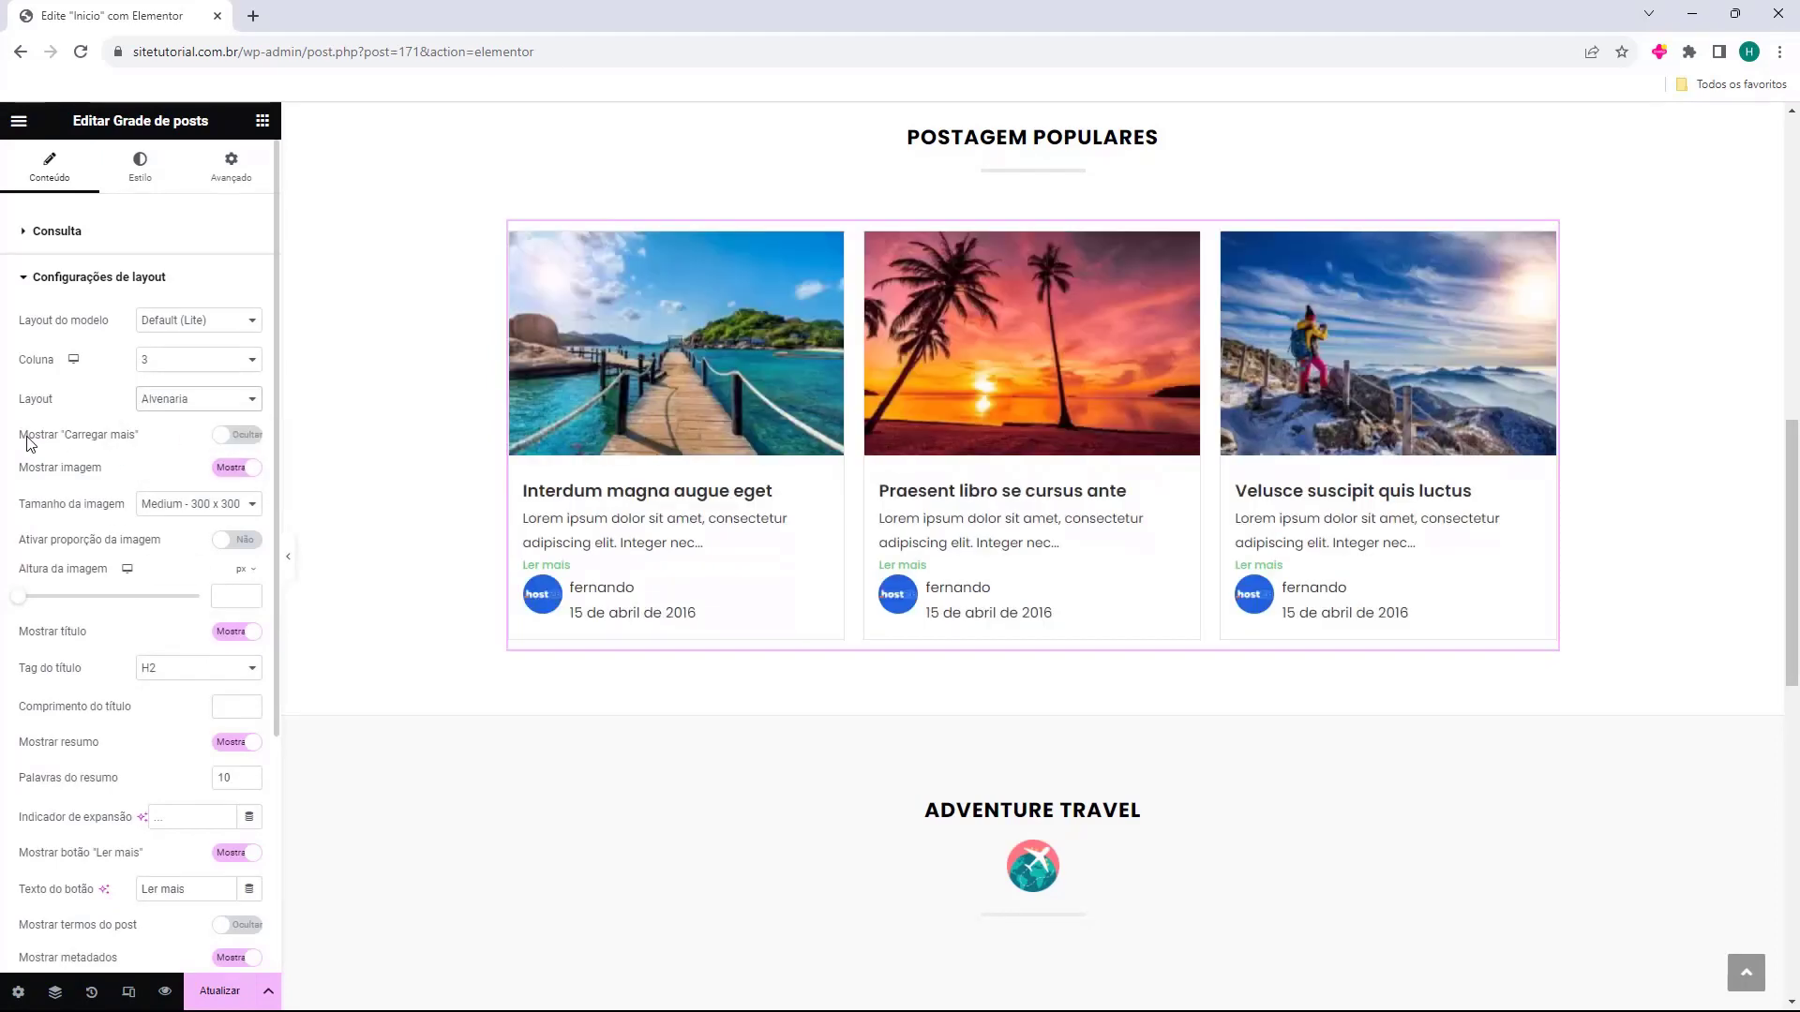
left_click(56, 435)
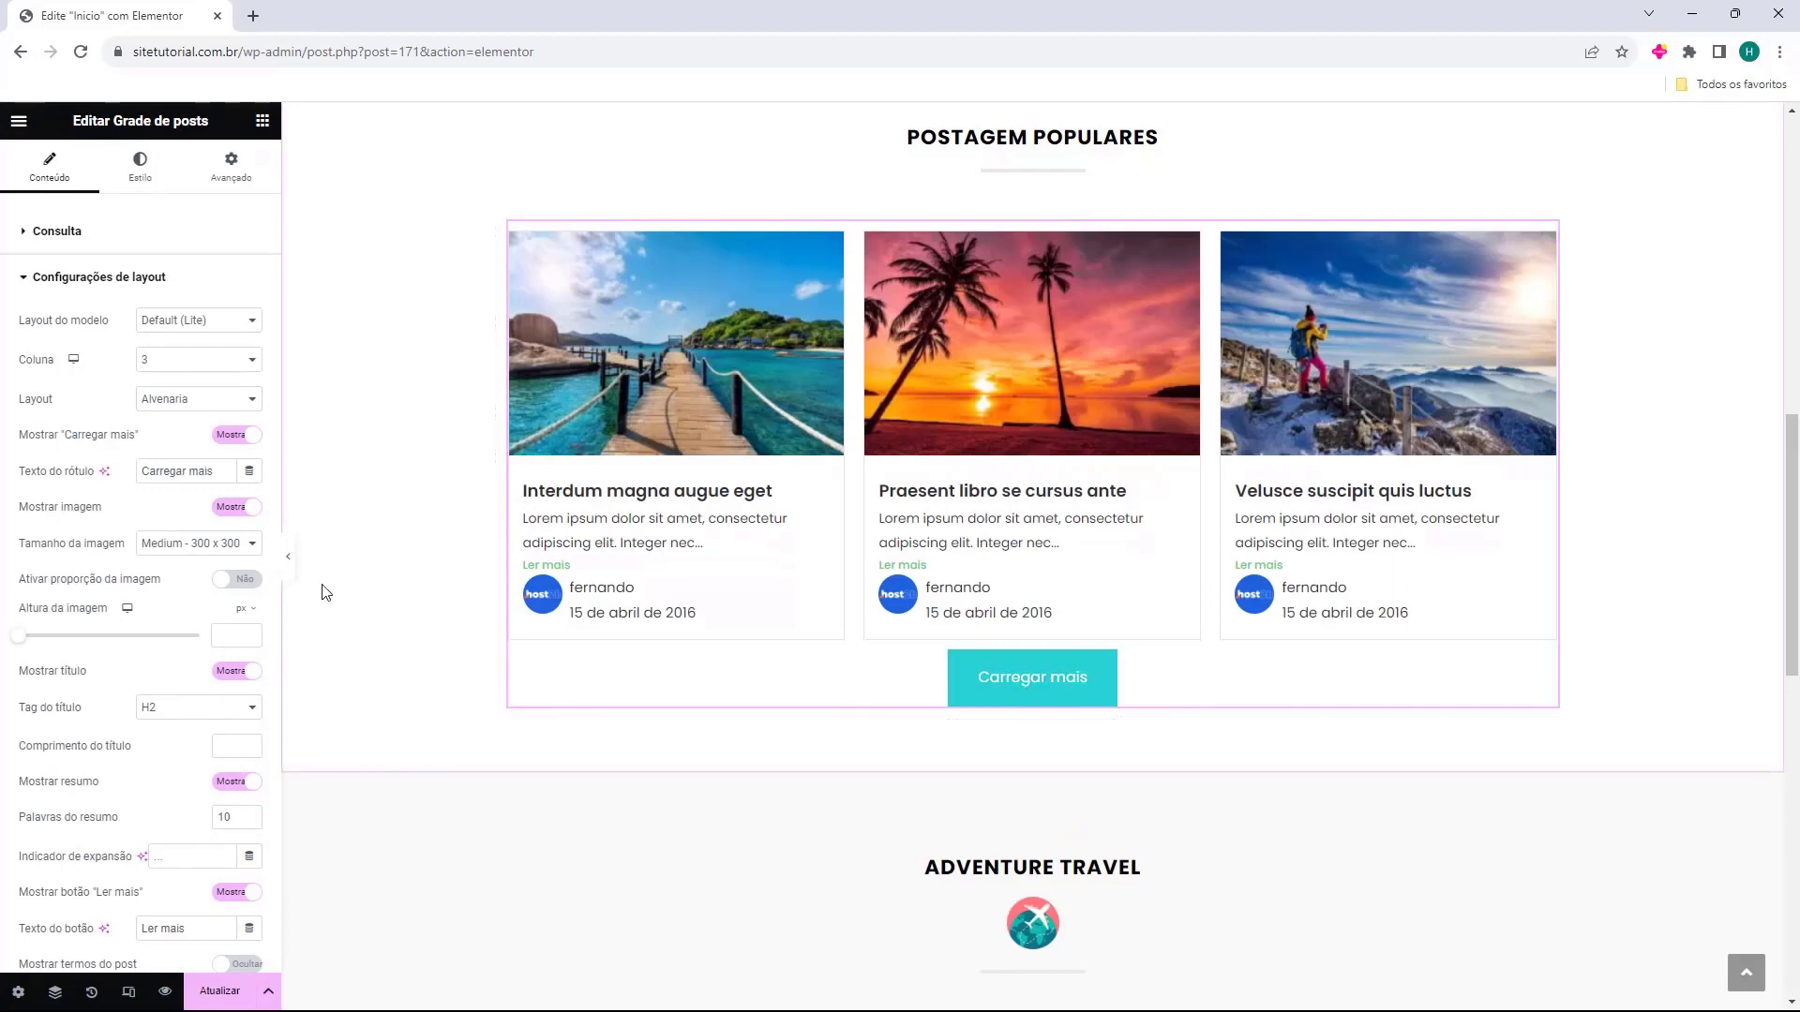
left_click(75, 435)
Keep post images and titles shown and image proportion off after testing each toggle.
left_click(40, 469)
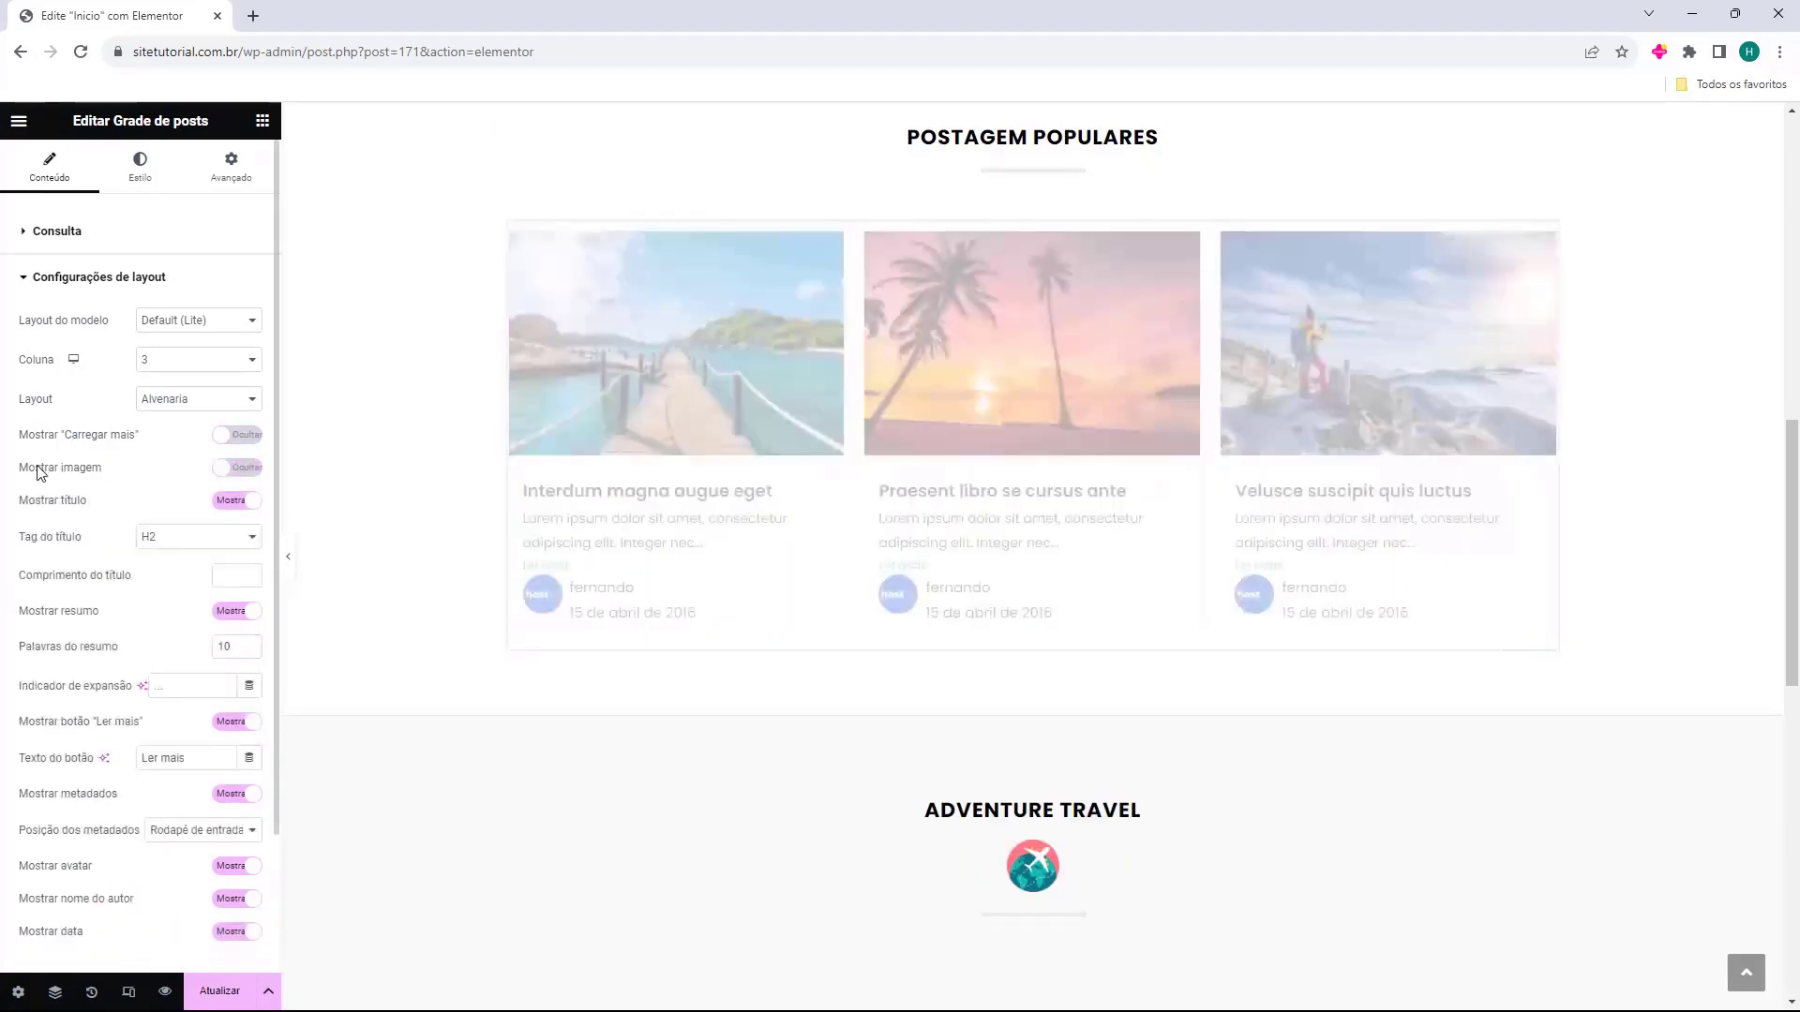
left_click(41, 468)
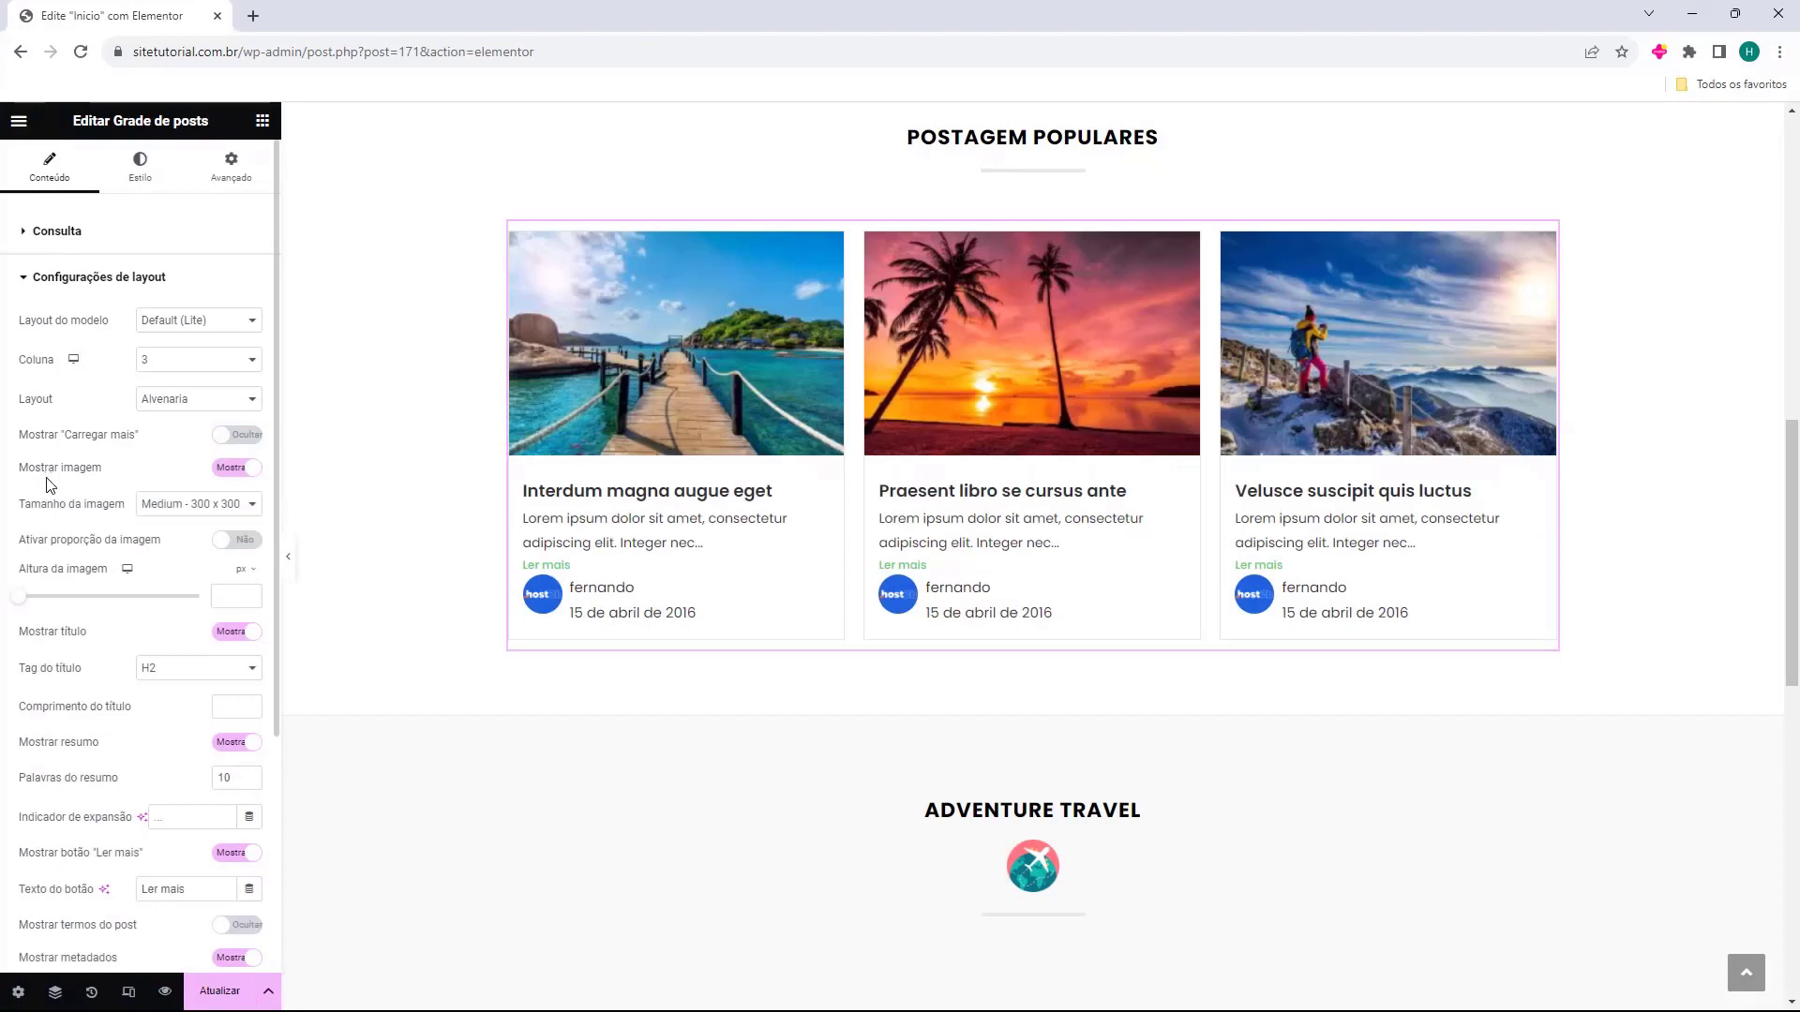
left_click(26, 549)
left_click(26, 549)
left_click(44, 641)
left_click(44, 641)
scroll(50, 634, "down", 2)
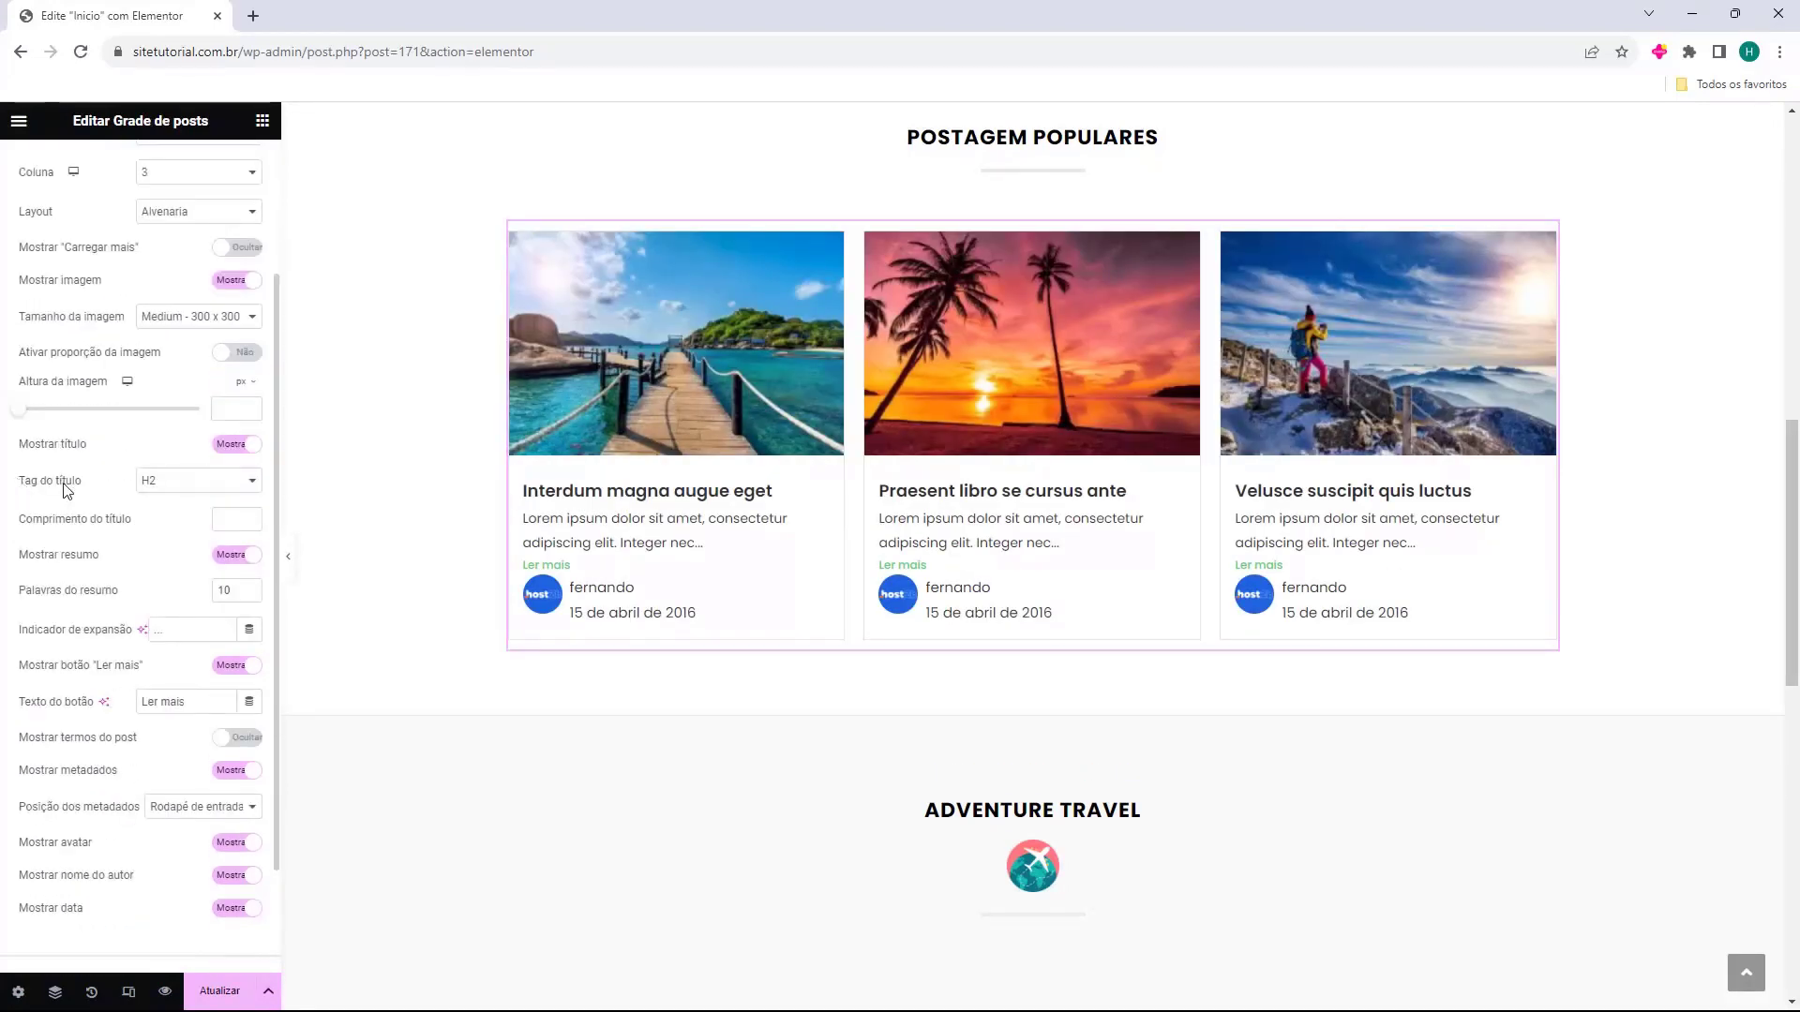
Apply a title word limit and keep the excerpts and Ler mais links visible.
left_click(249, 515)
left_click(250, 523)
left_click(250, 517)
left_click(228, 555)
left_click(228, 556)
scroll(47, 593, "down", 1)
left_click(221, 573)
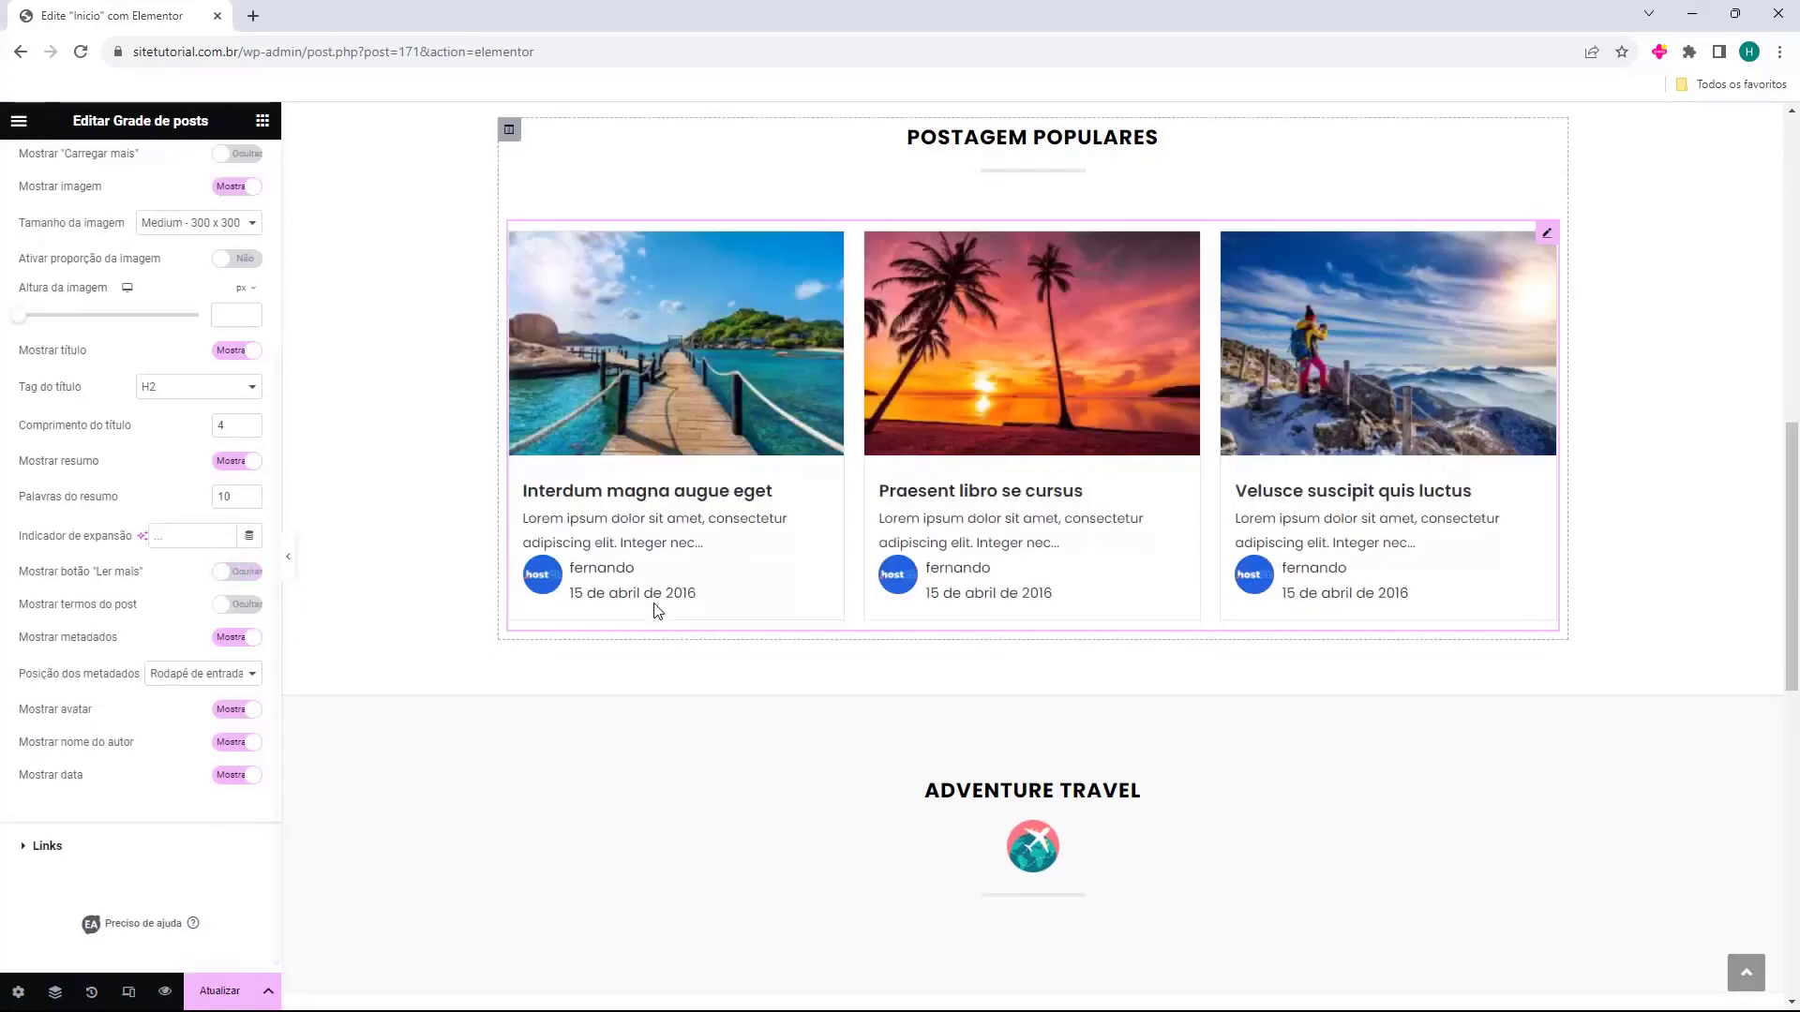
left_click(234, 574)
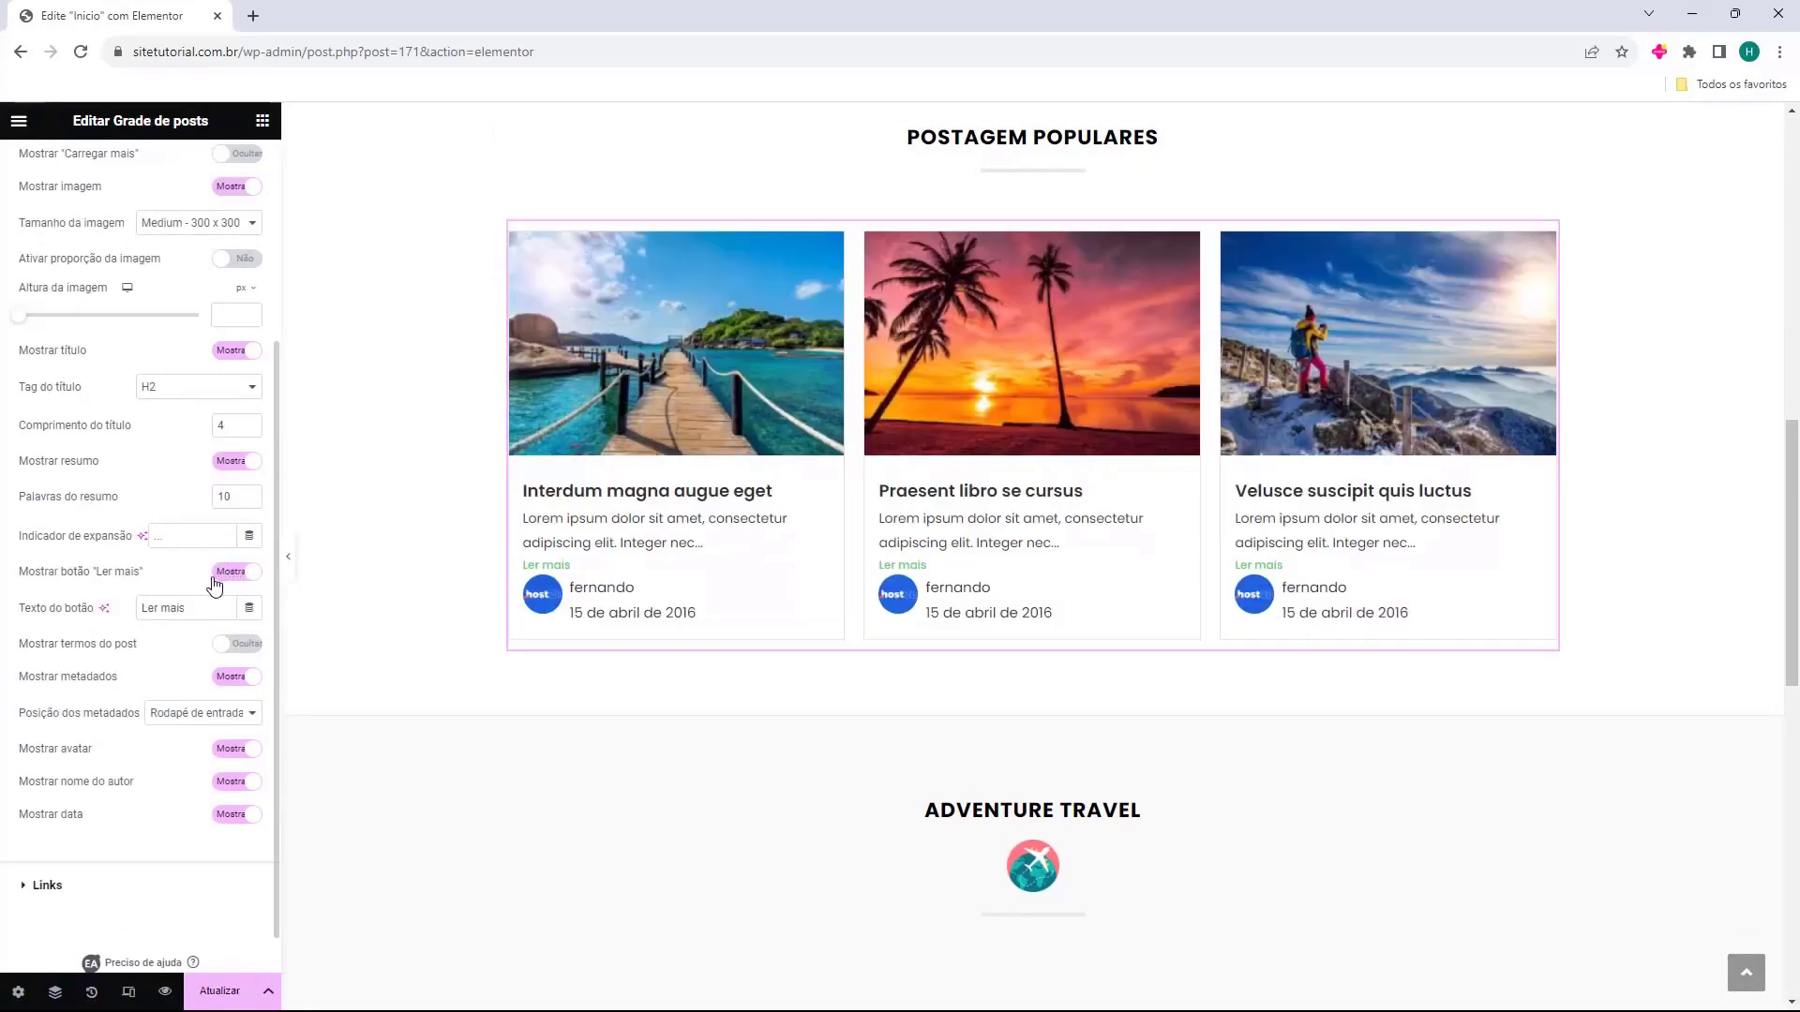
Hide post terms, author avatar and name, then switch Mostrar metadados off entirely.
left_click(225, 647)
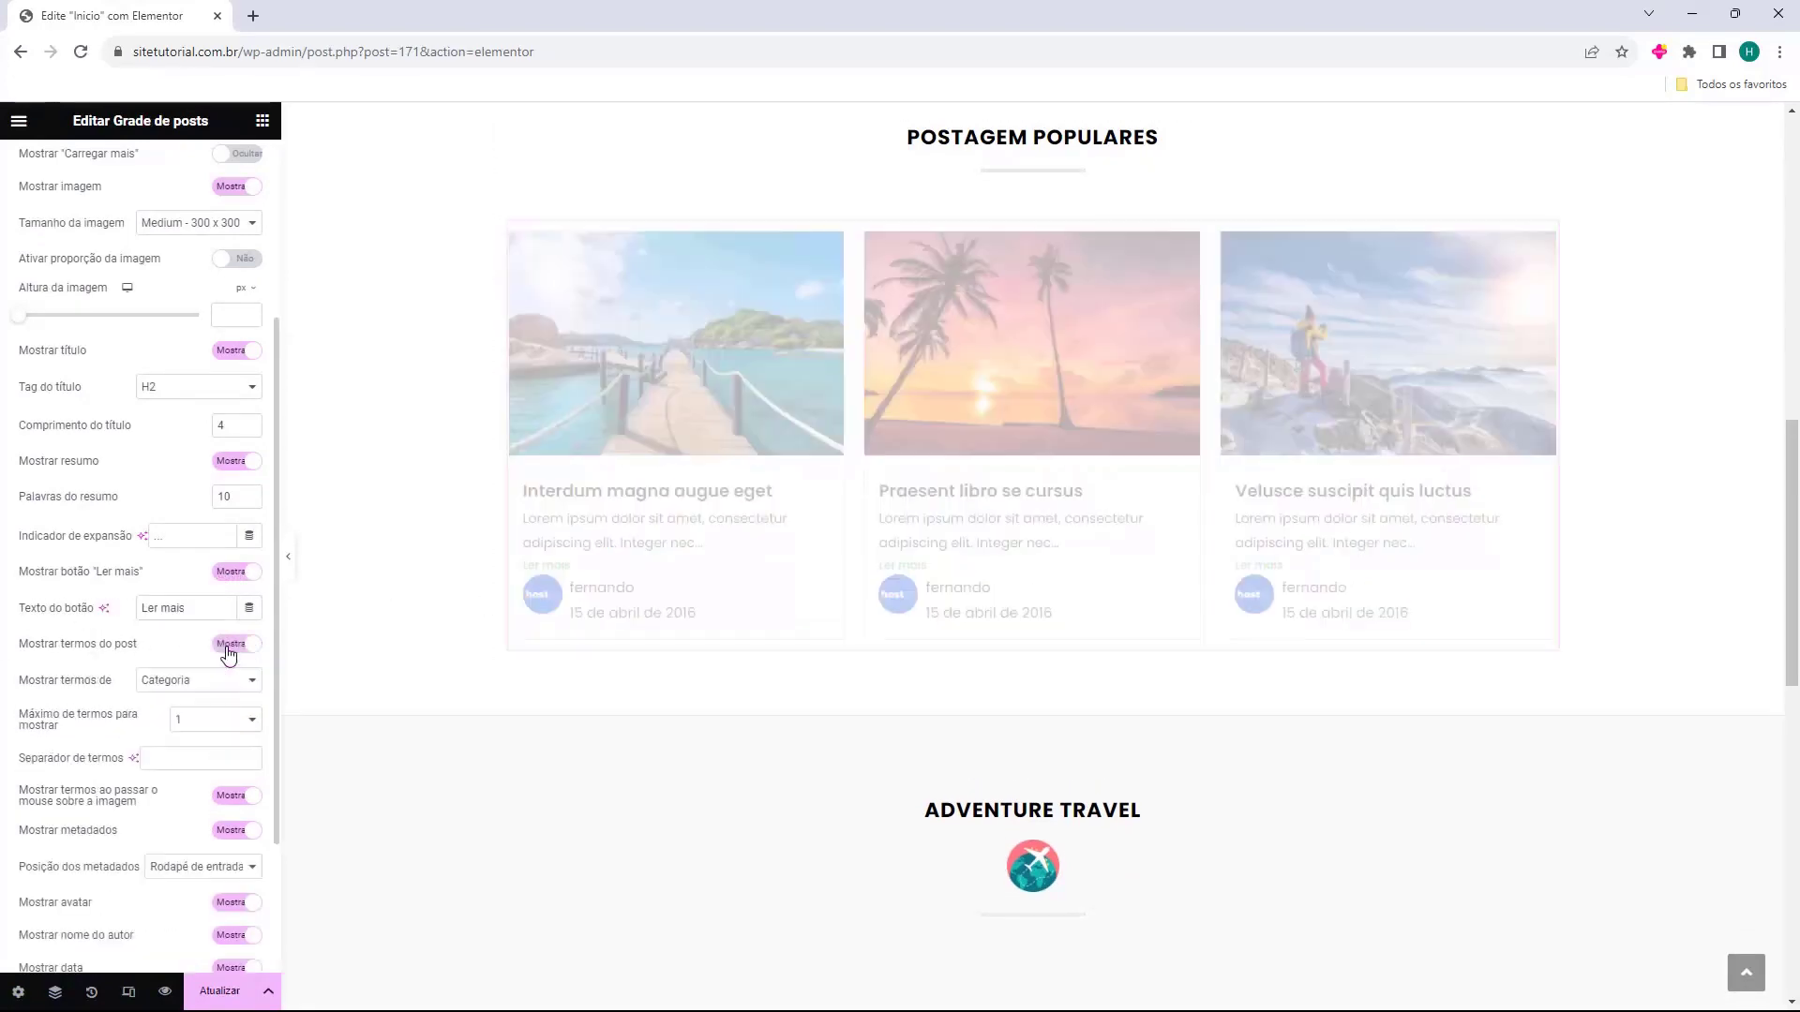
left_click(230, 646)
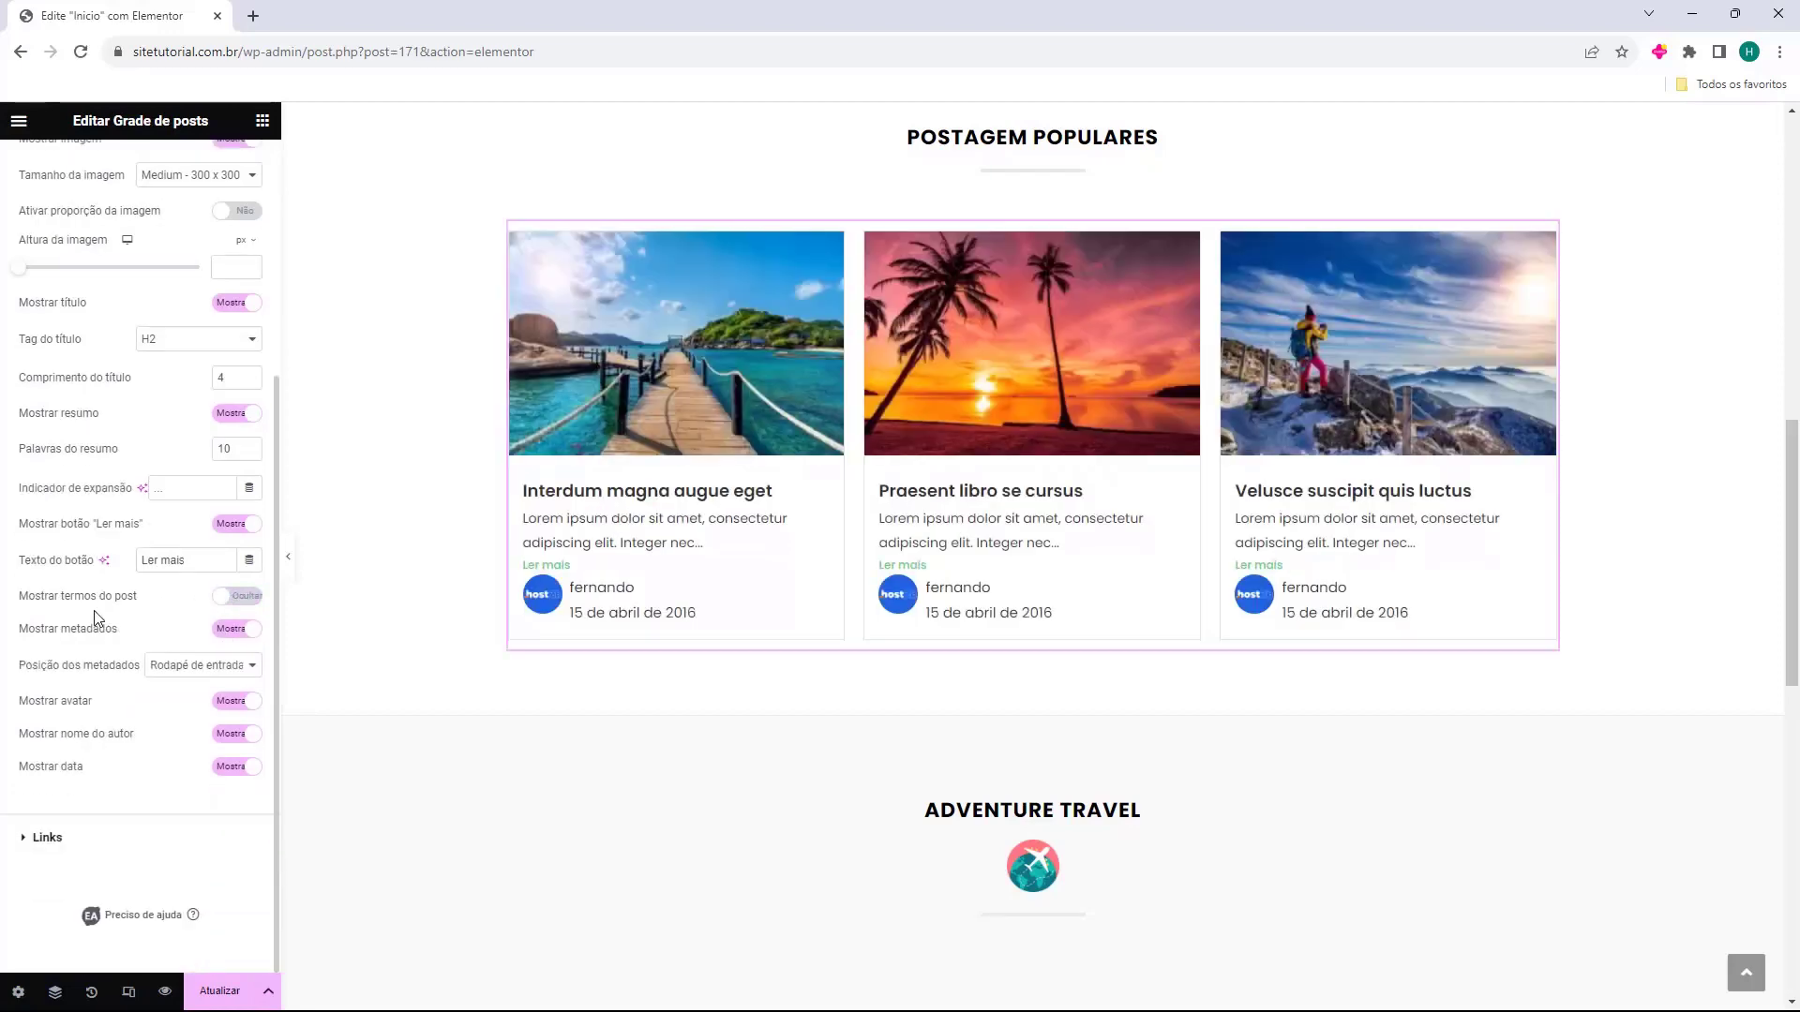
left_click(229, 637)
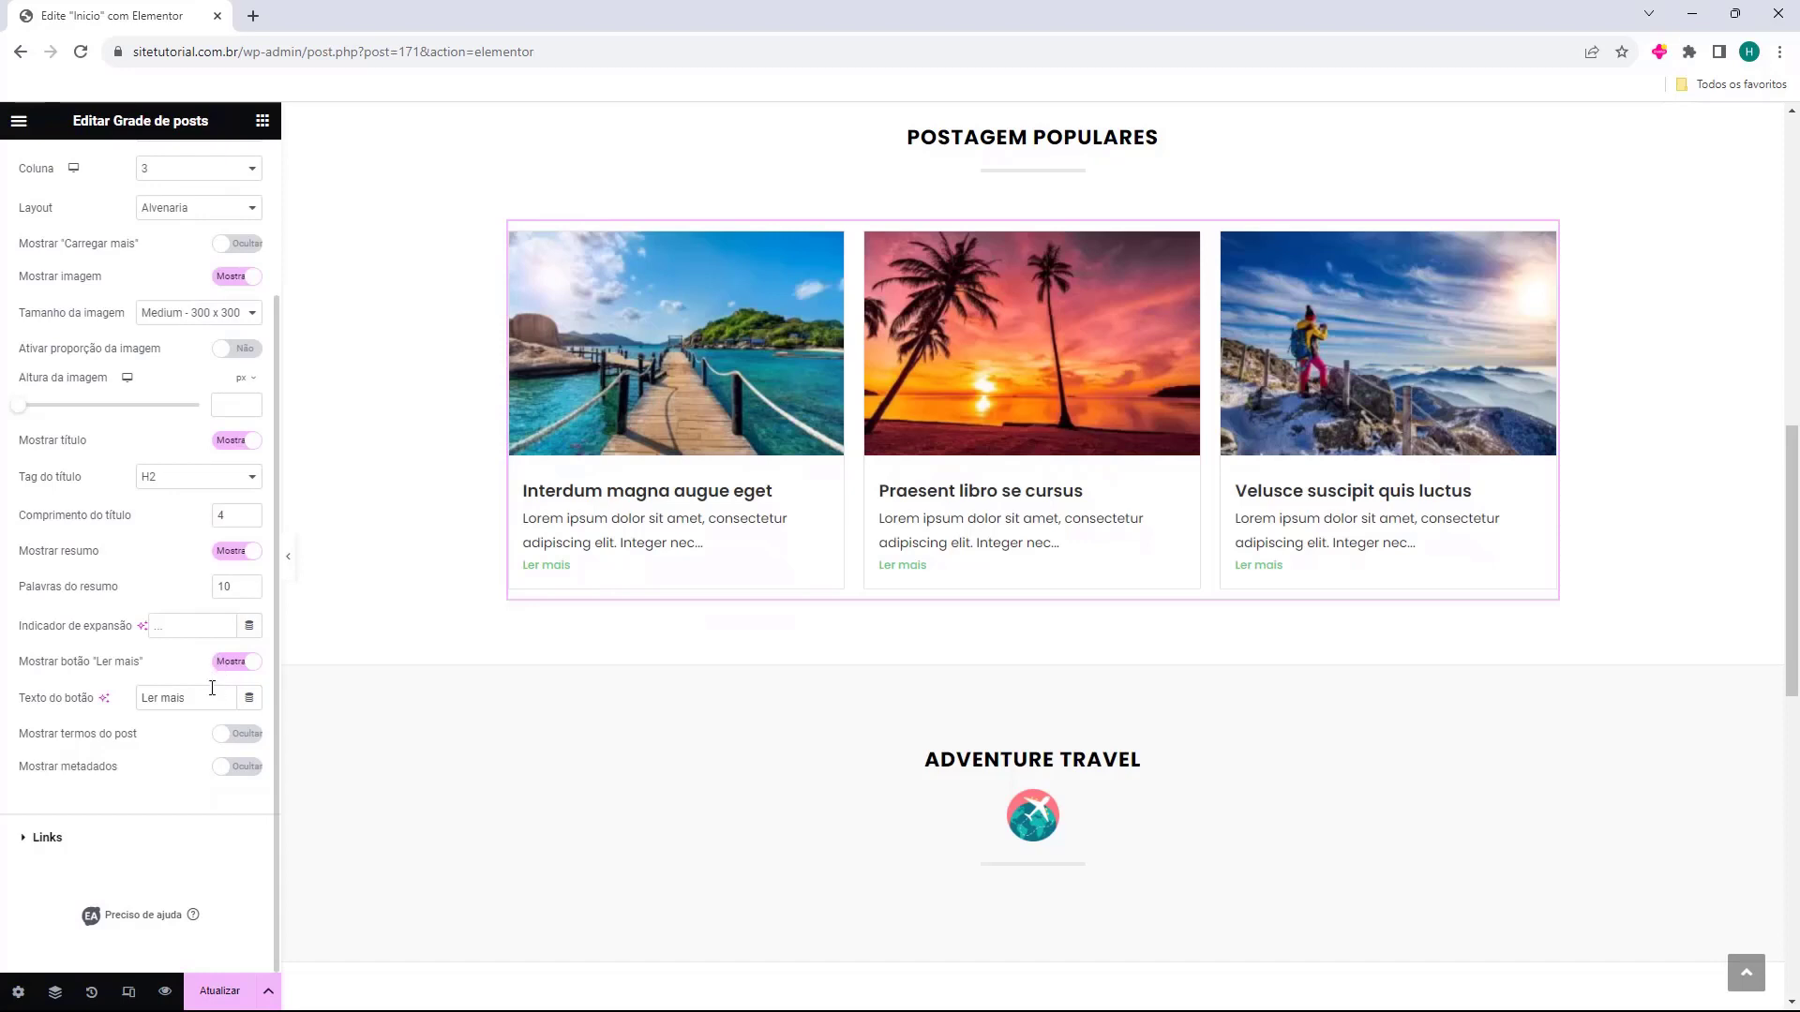
left_click(239, 765)
scroll(219, 649, "down", 2)
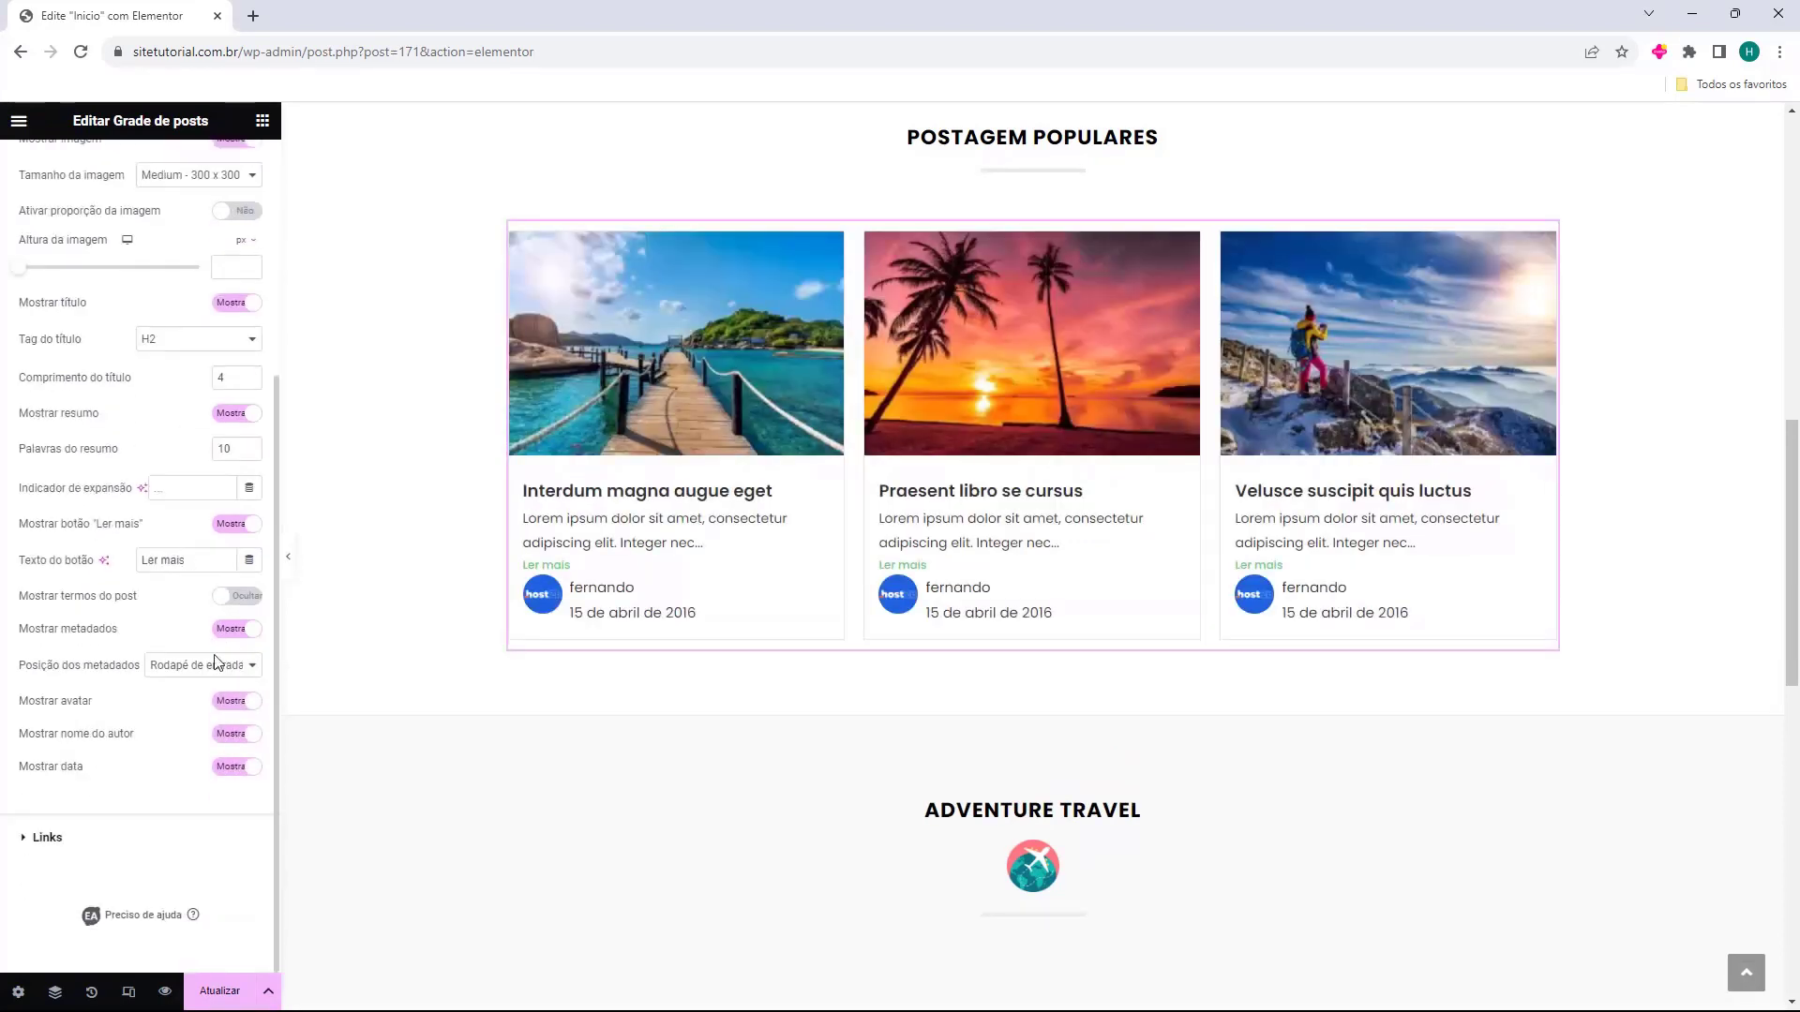
left_click(214, 677)
left_click(212, 682)
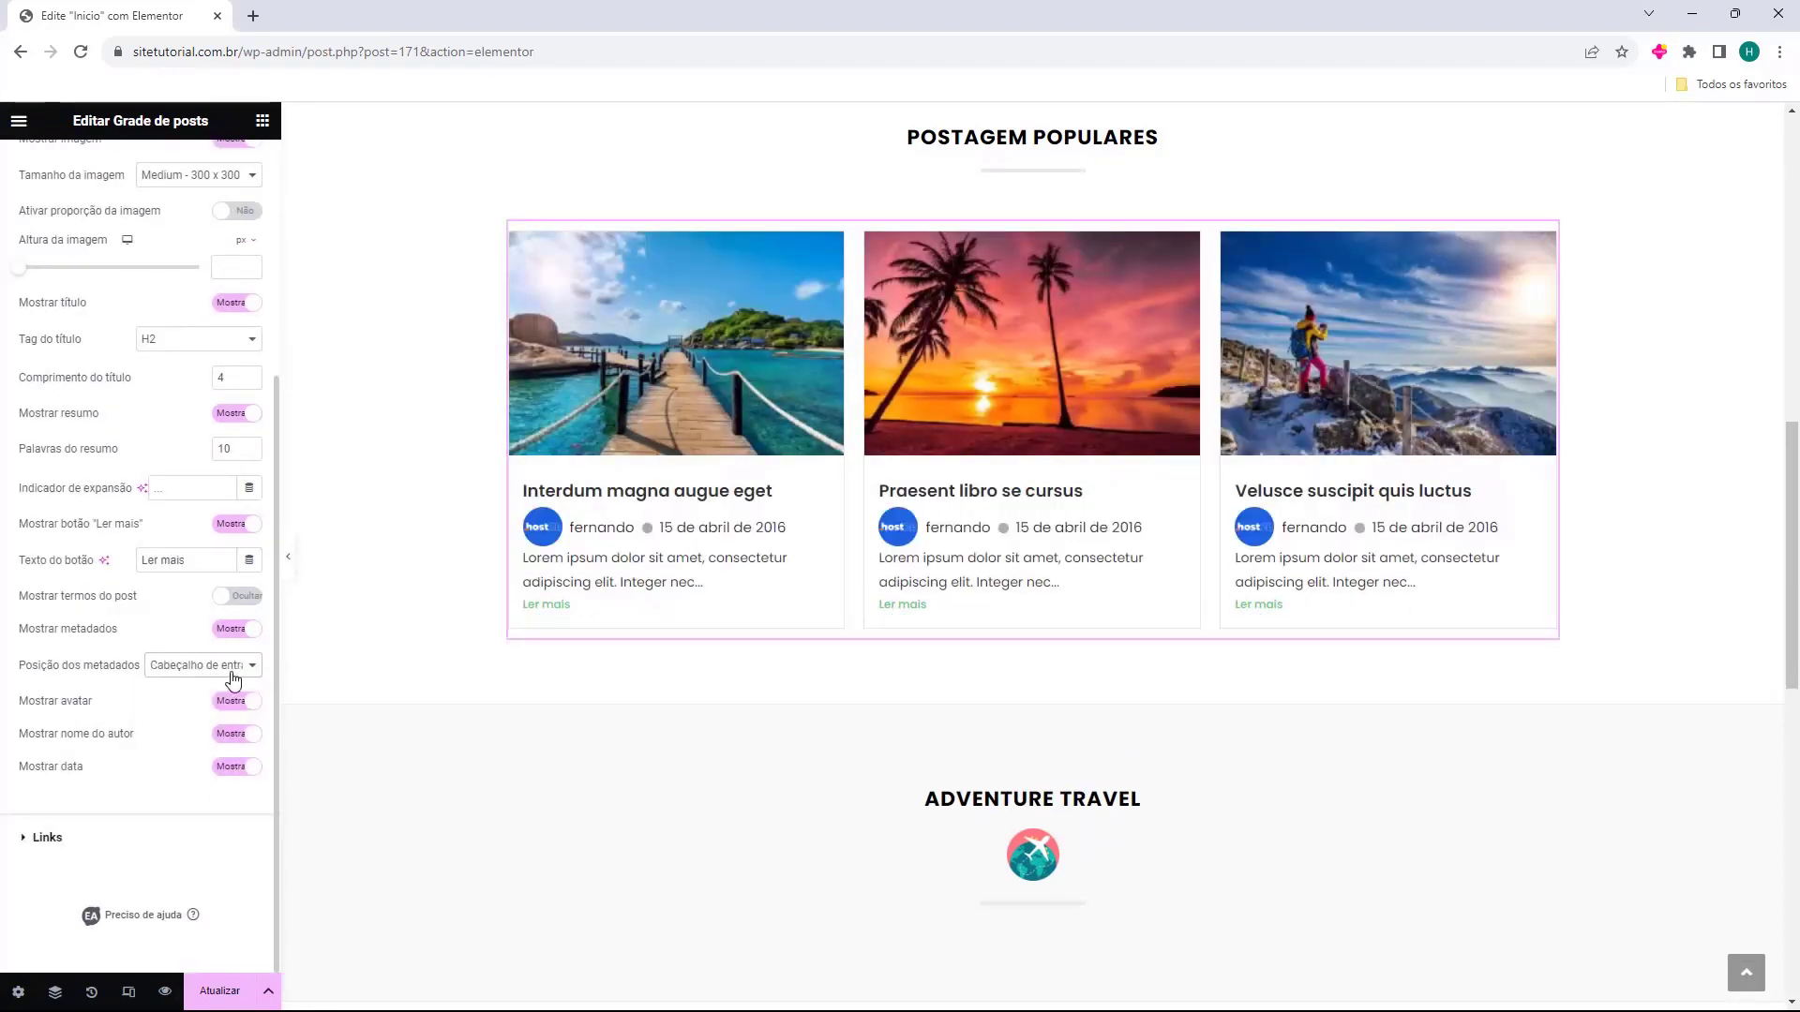
left_click(208, 665)
left_click(212, 695)
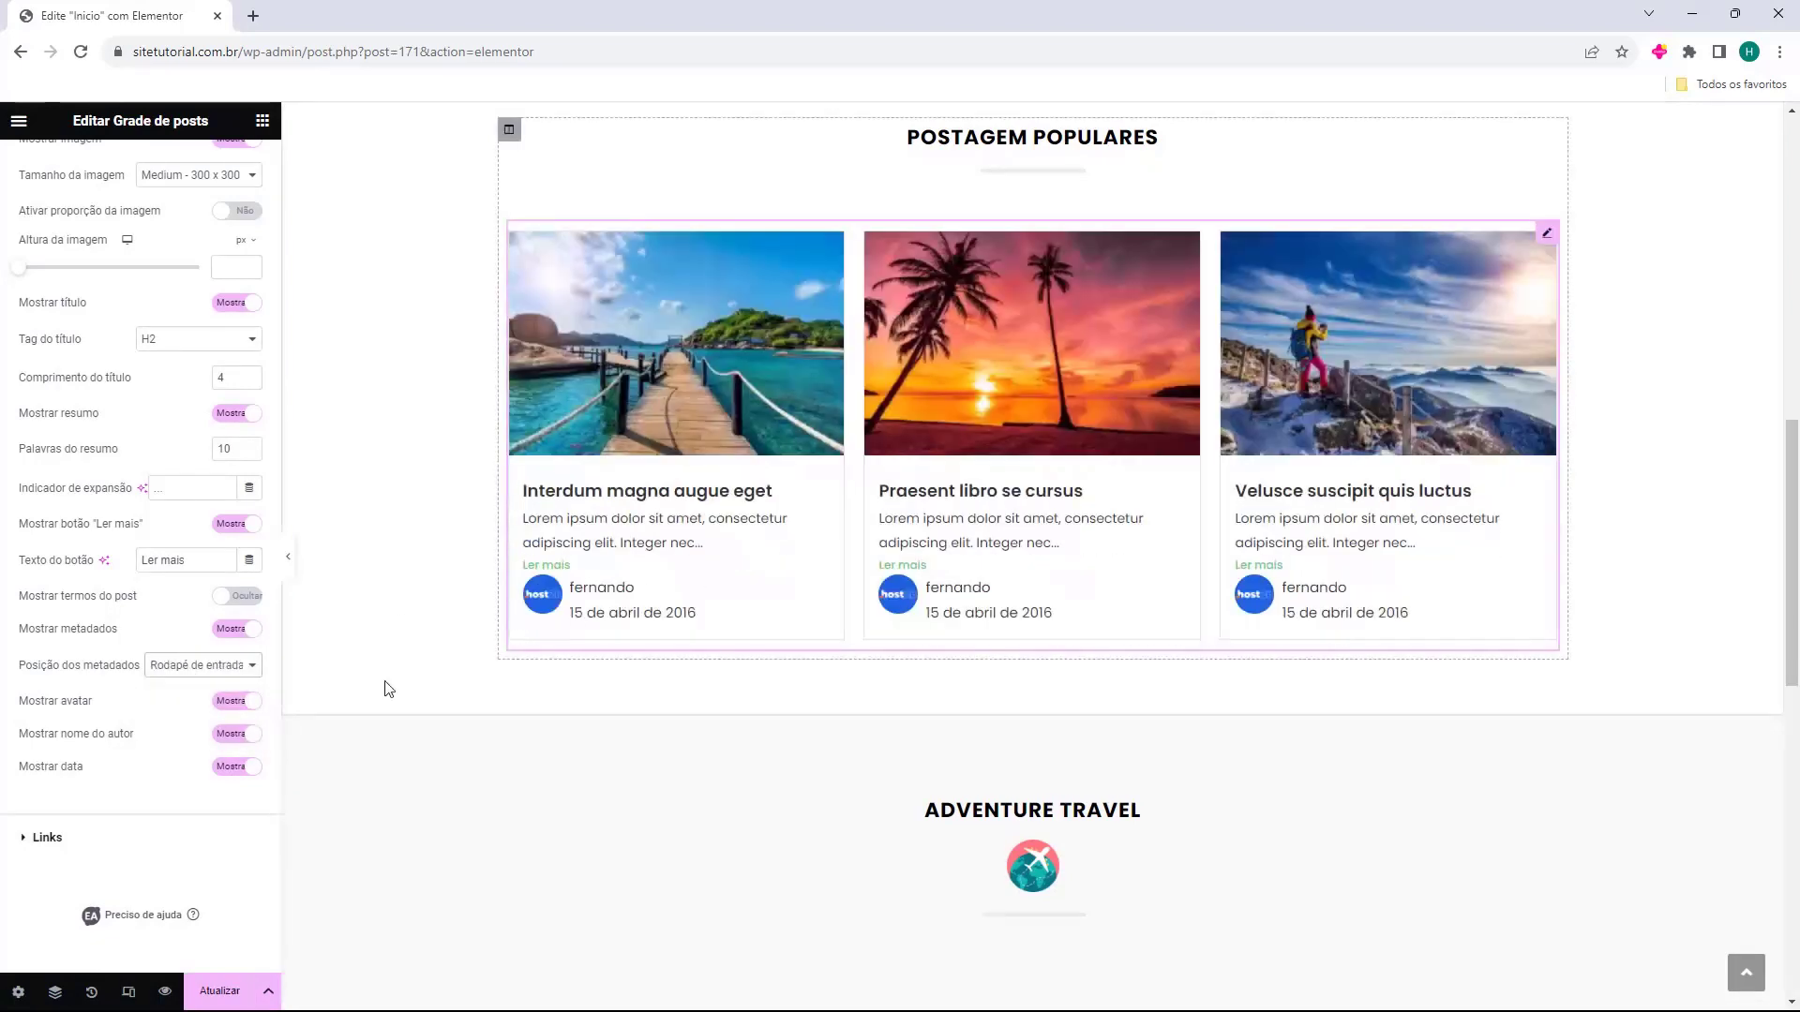
left_click(221, 705)
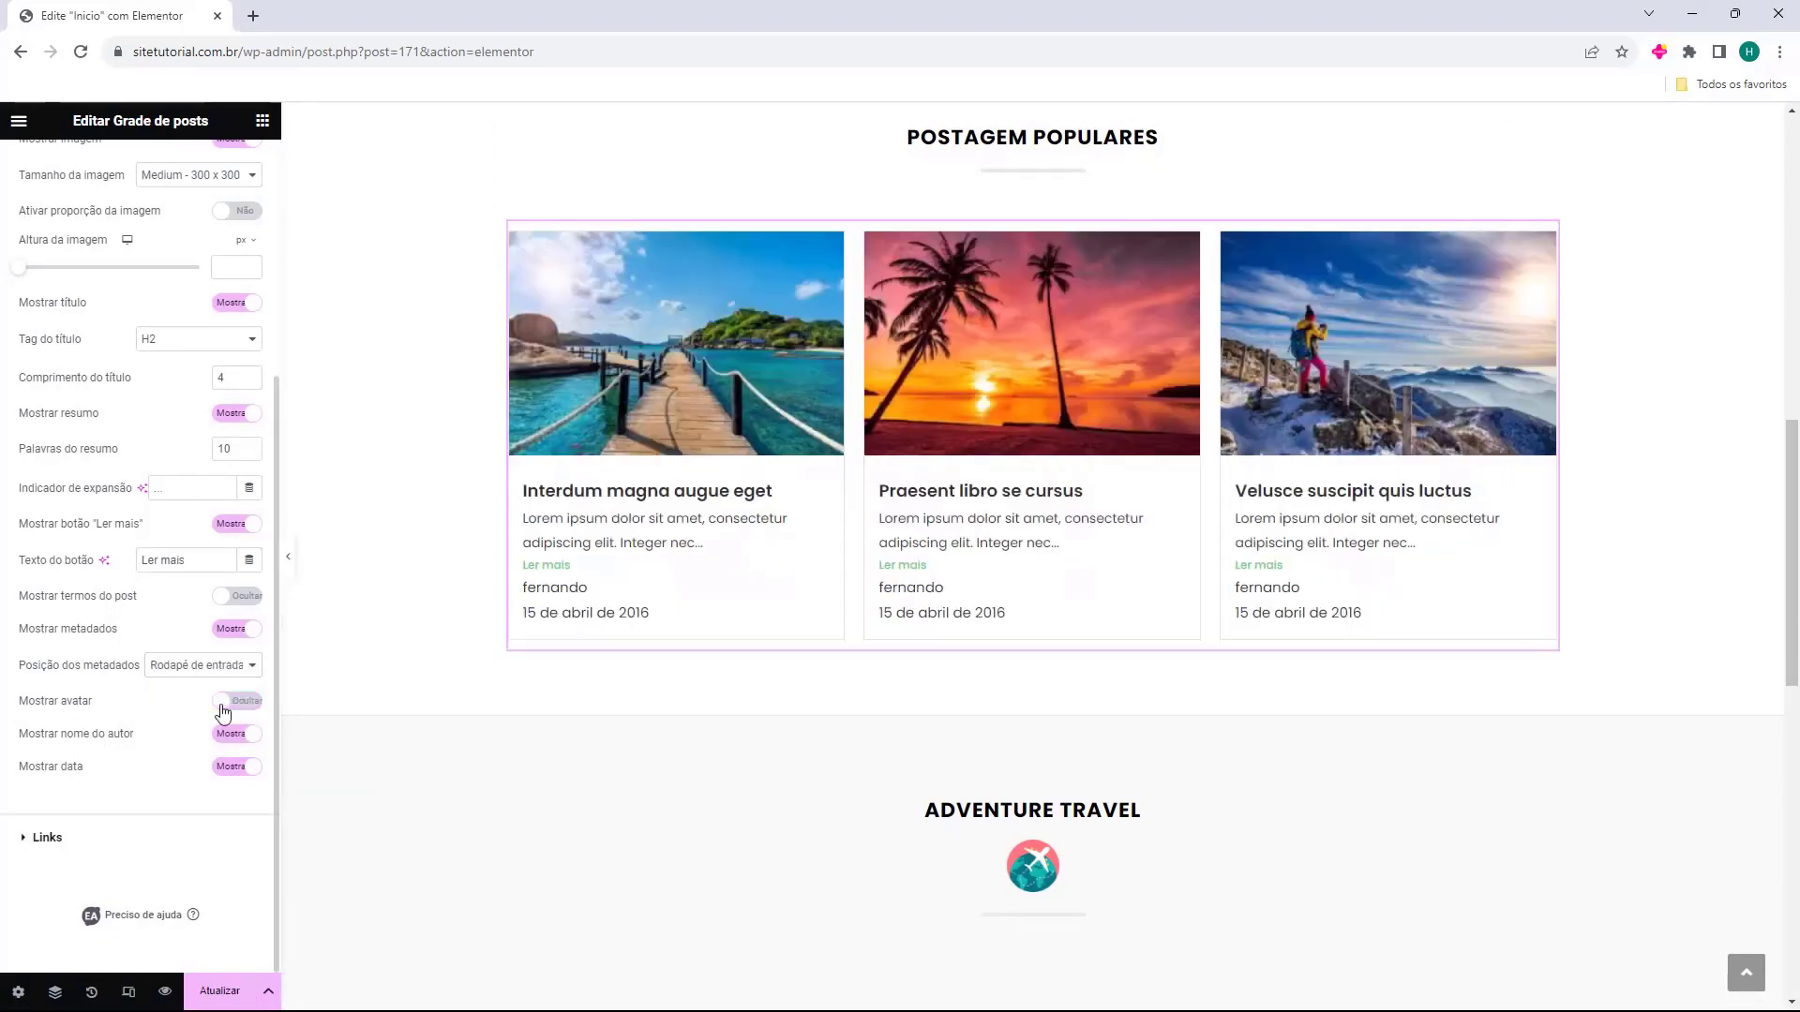
left_click(246, 739)
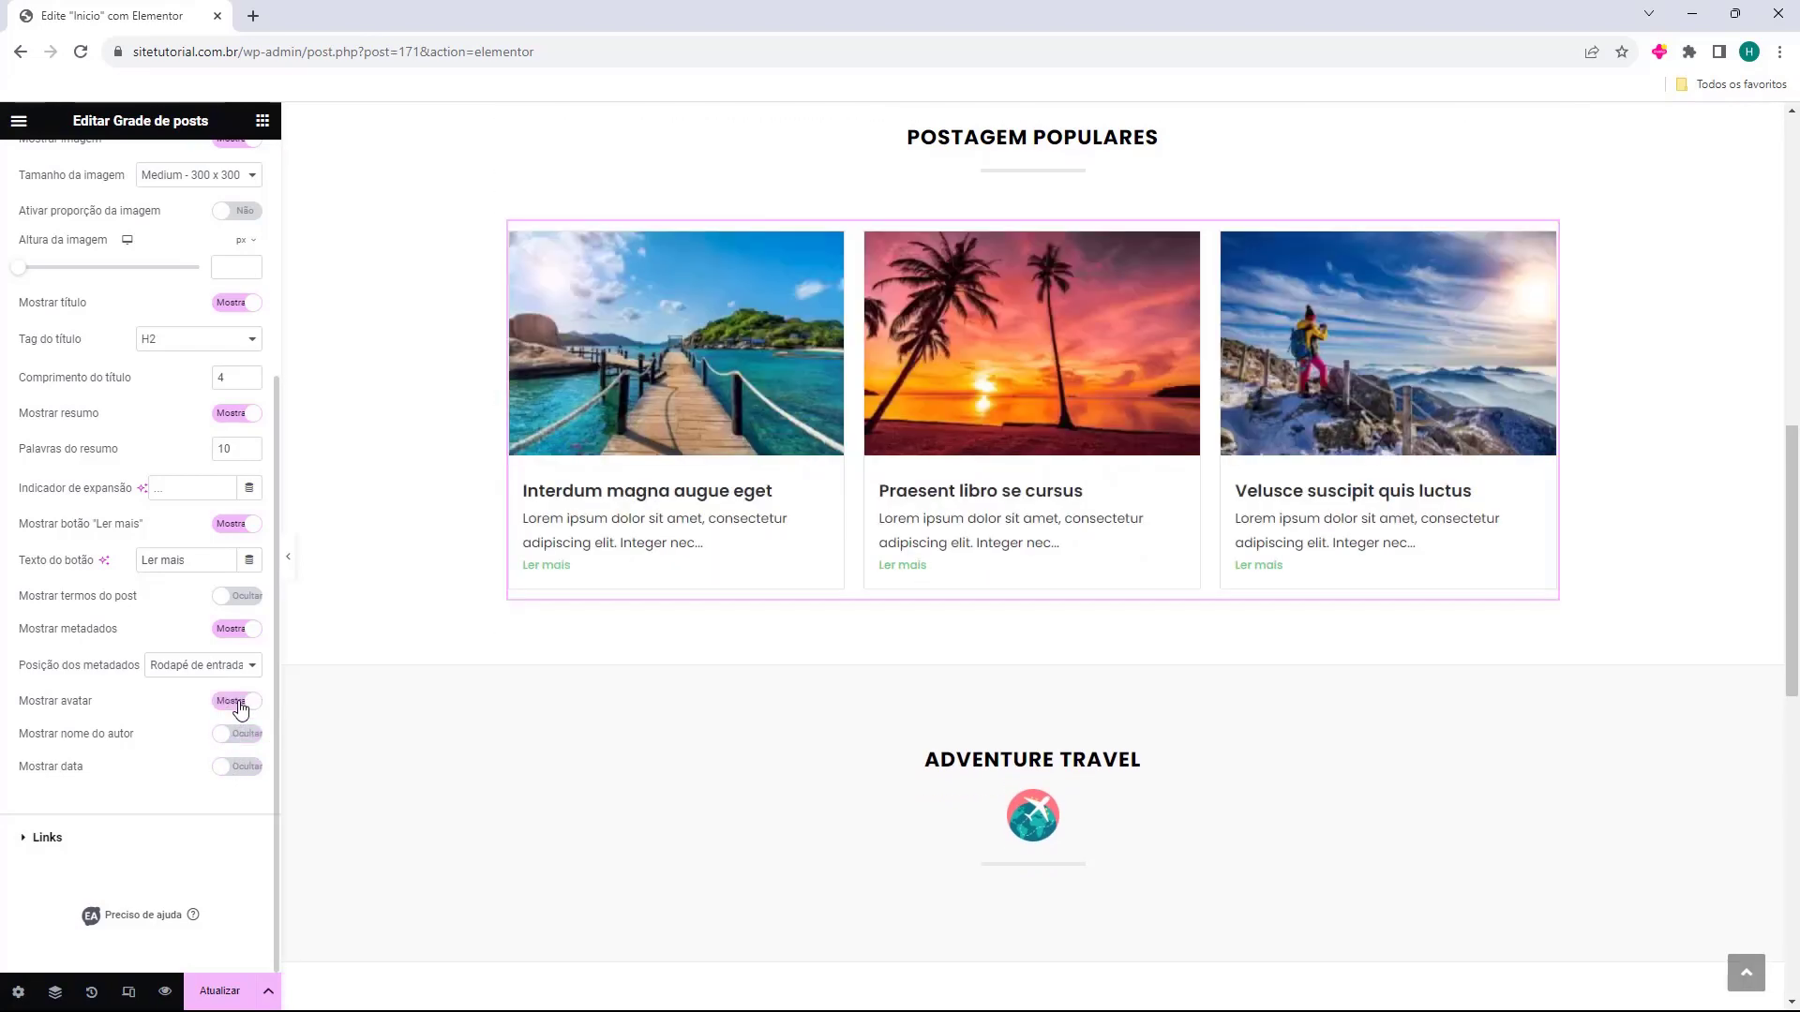
left_click(230, 629)
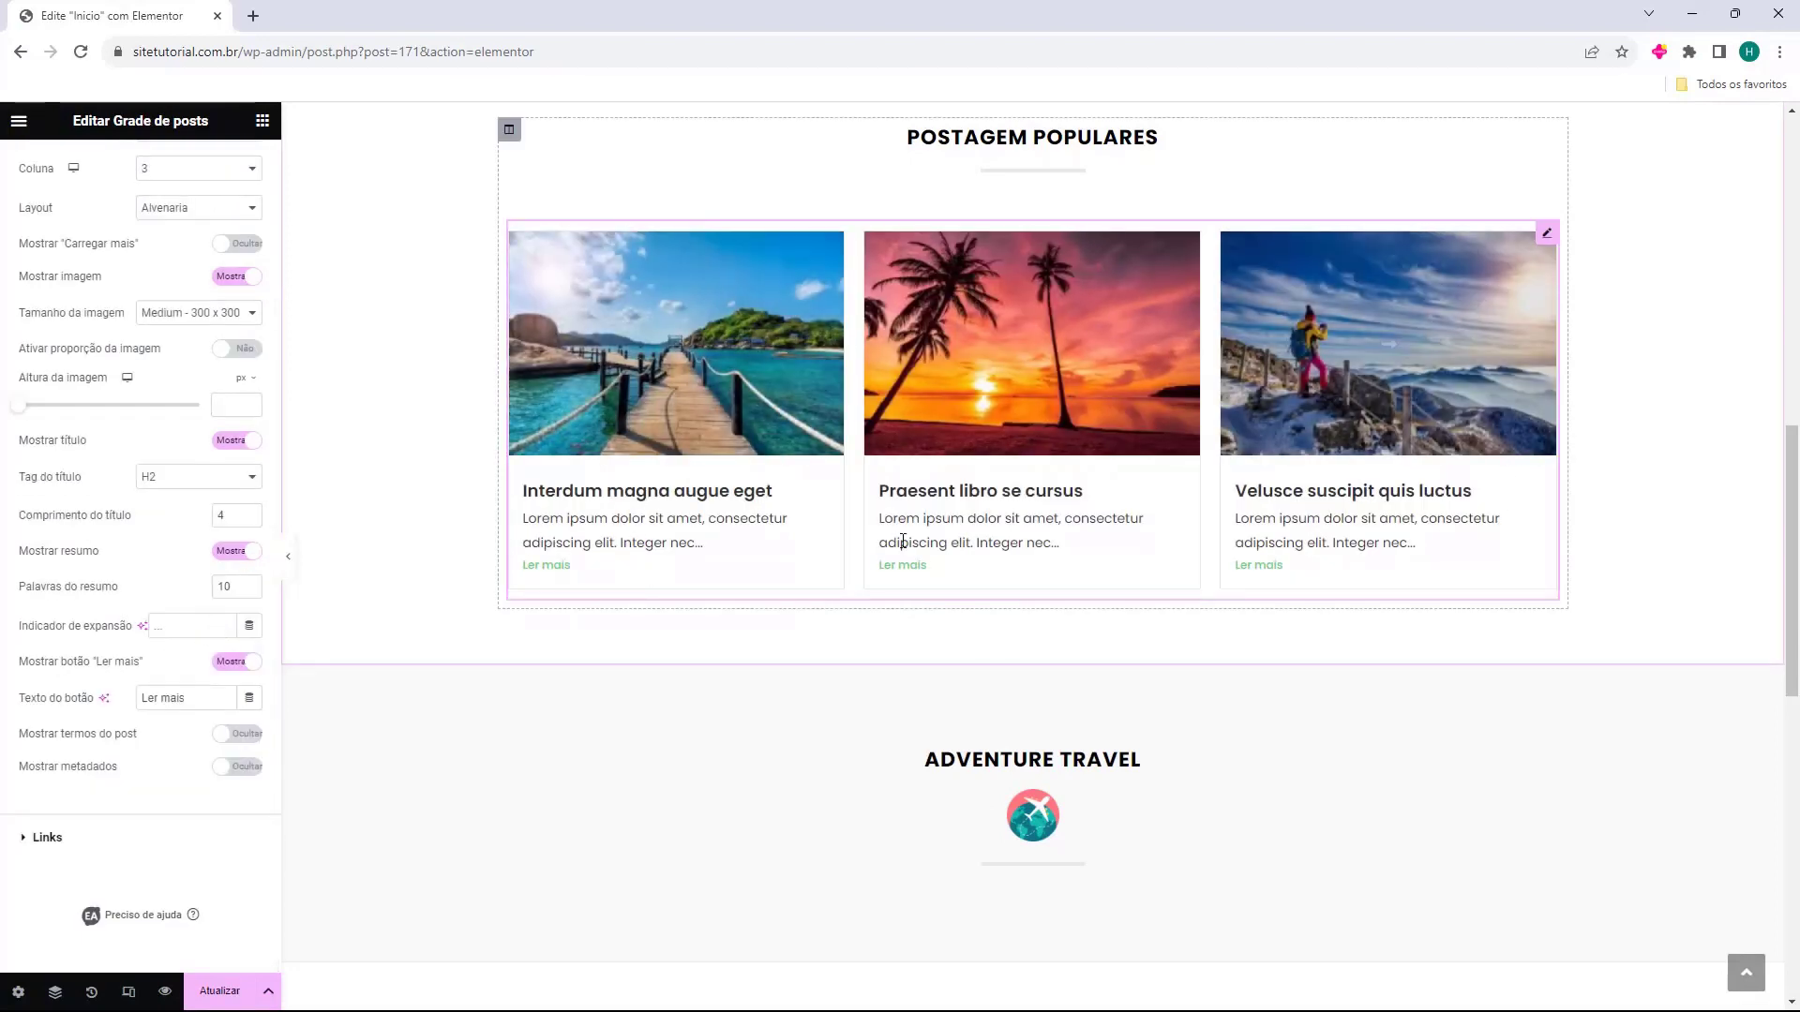
Reselect the Postagem Populares Posts Grid on the canvas and expand its Consulta section.
scroll(523, 595, "up", 3)
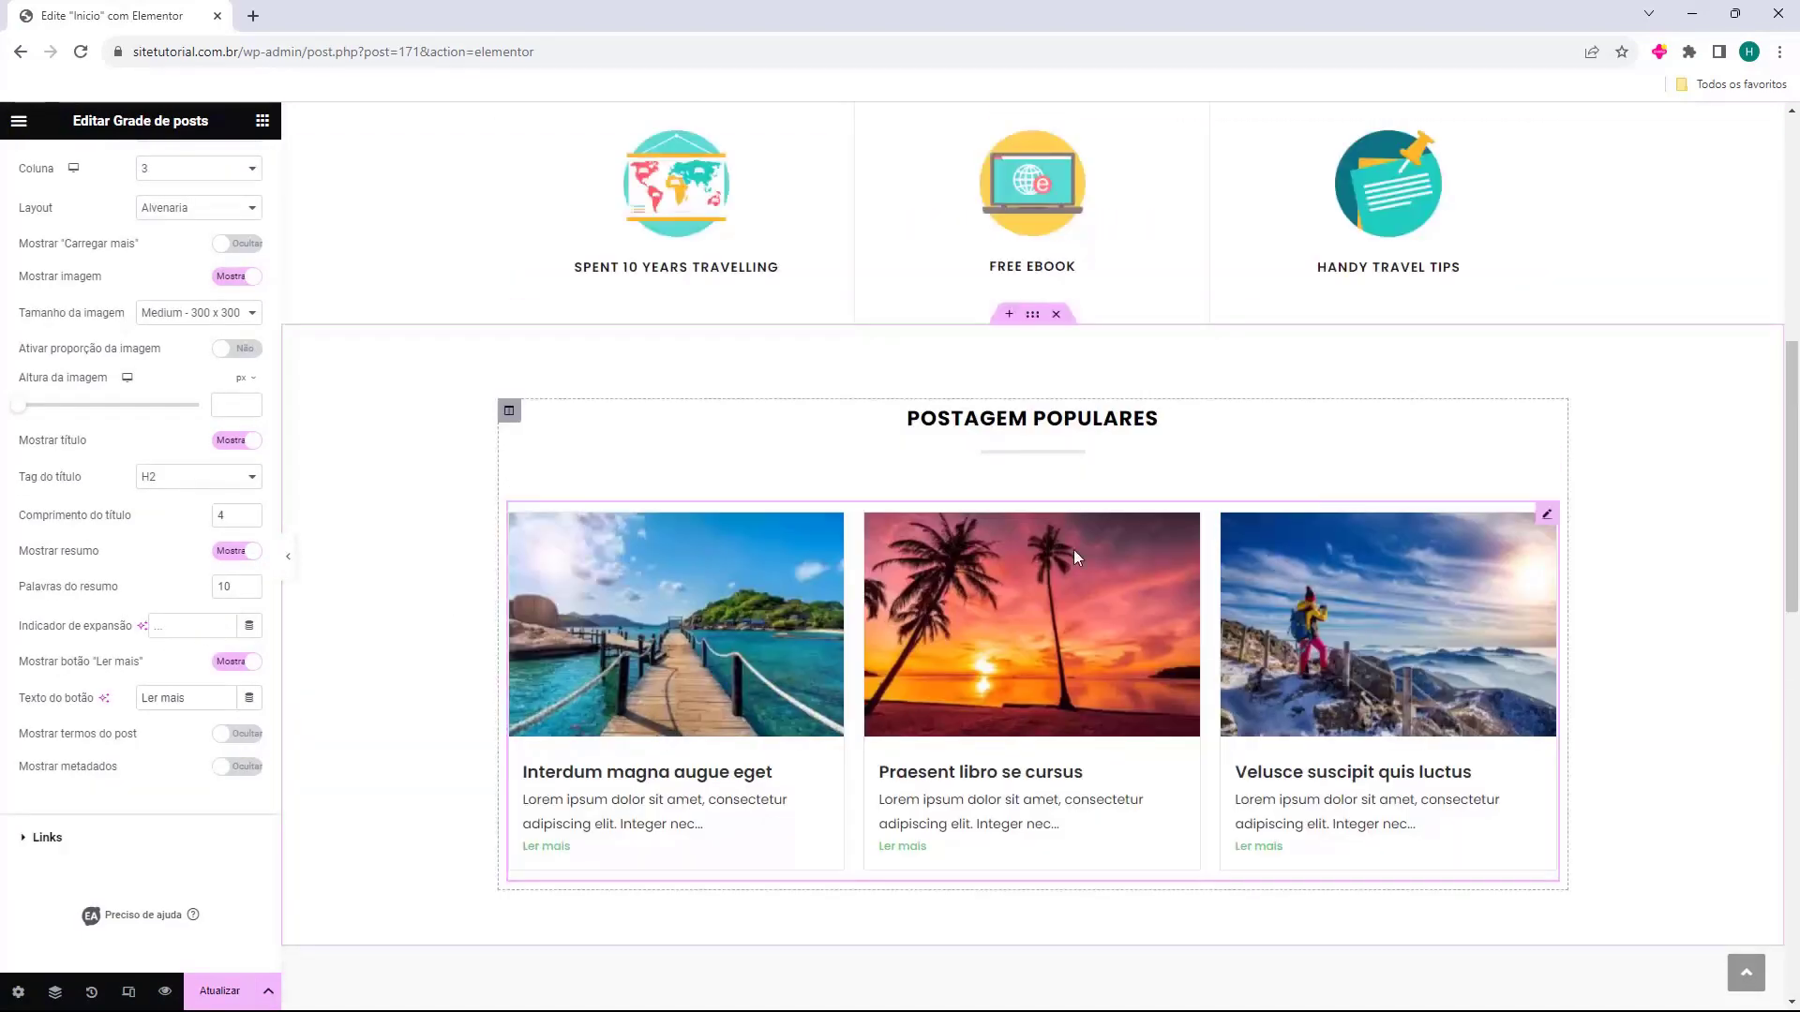
left_click(525, 581)
scroll(554, 559, "down", 1)
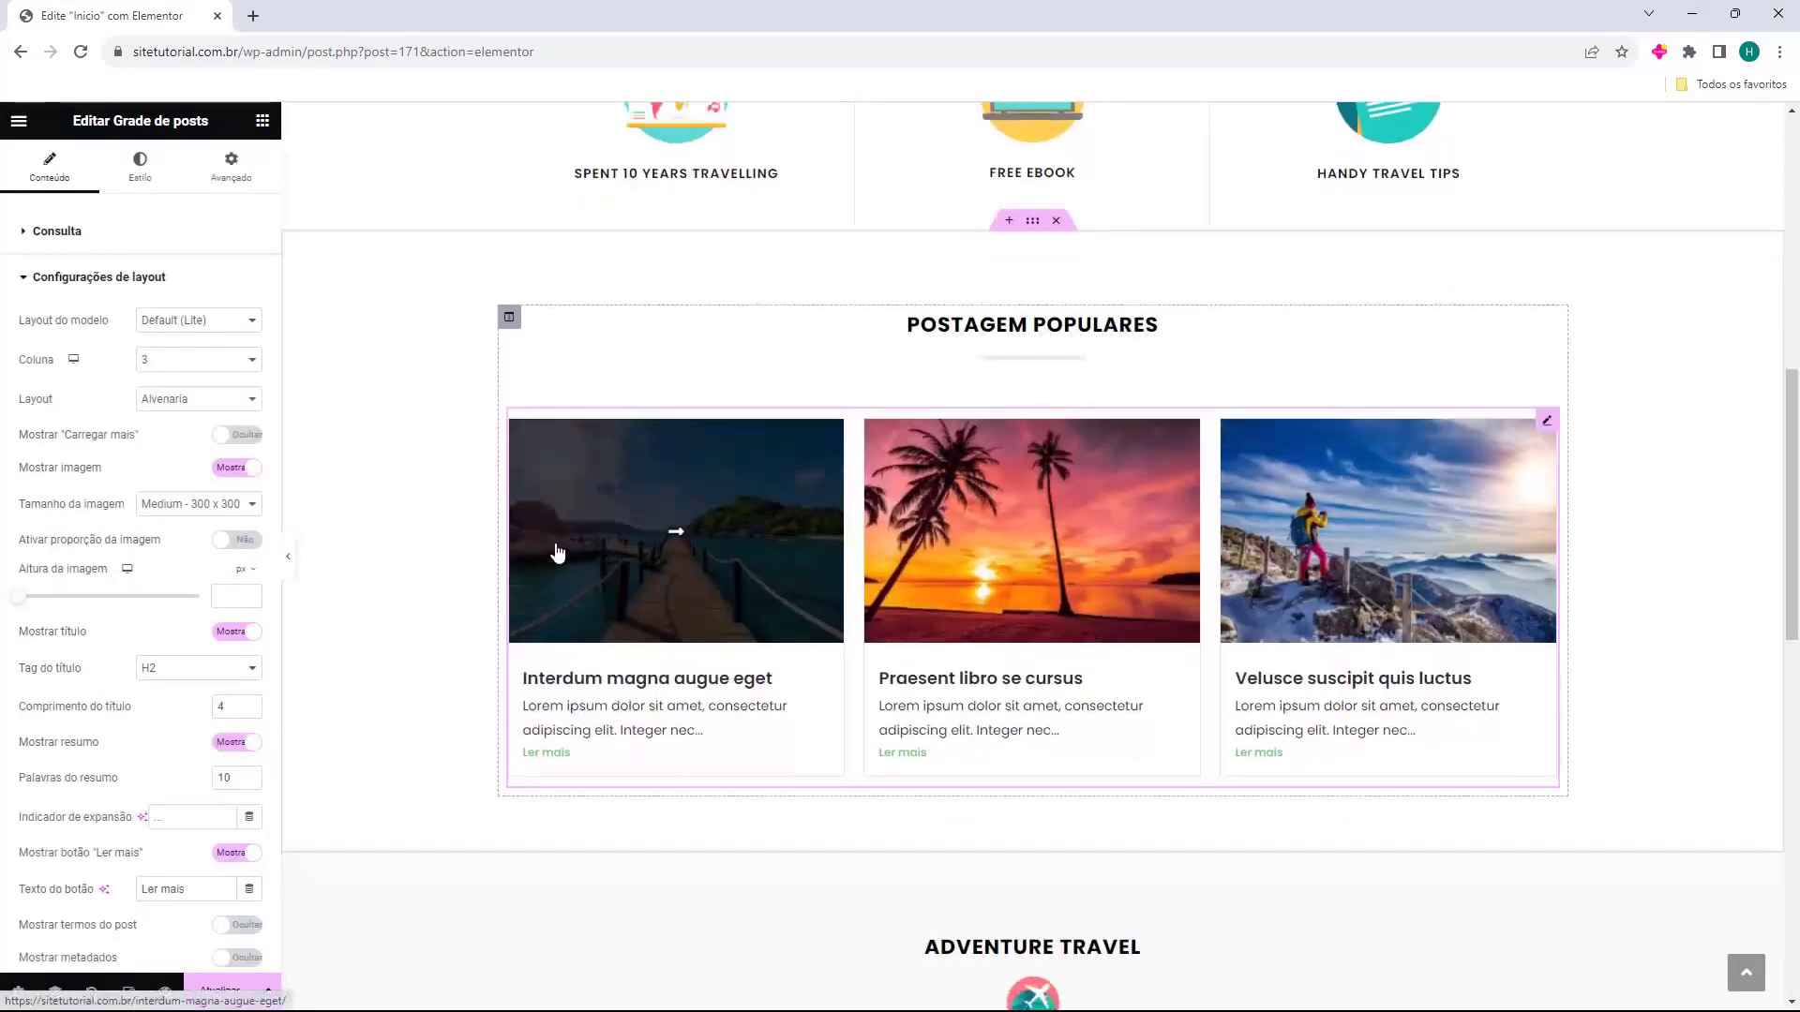
scroll(1350, 581, "down", 4)
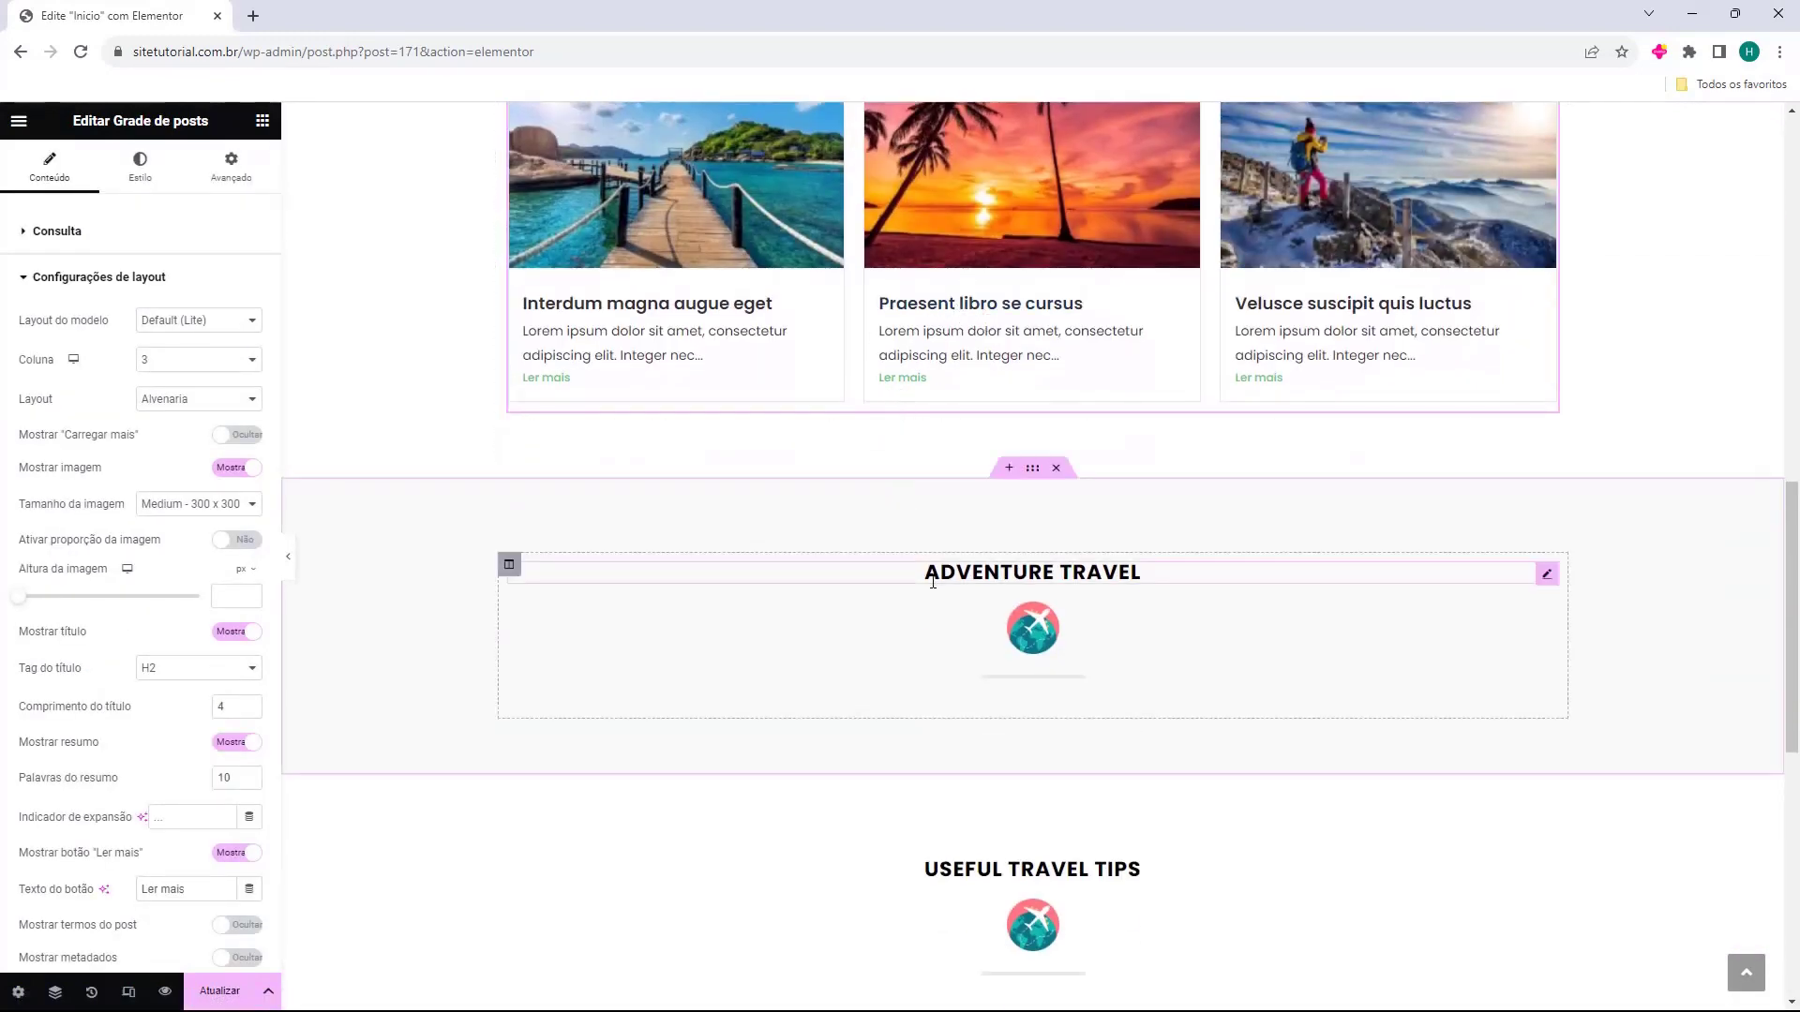
scroll(994, 574, "down", 1)
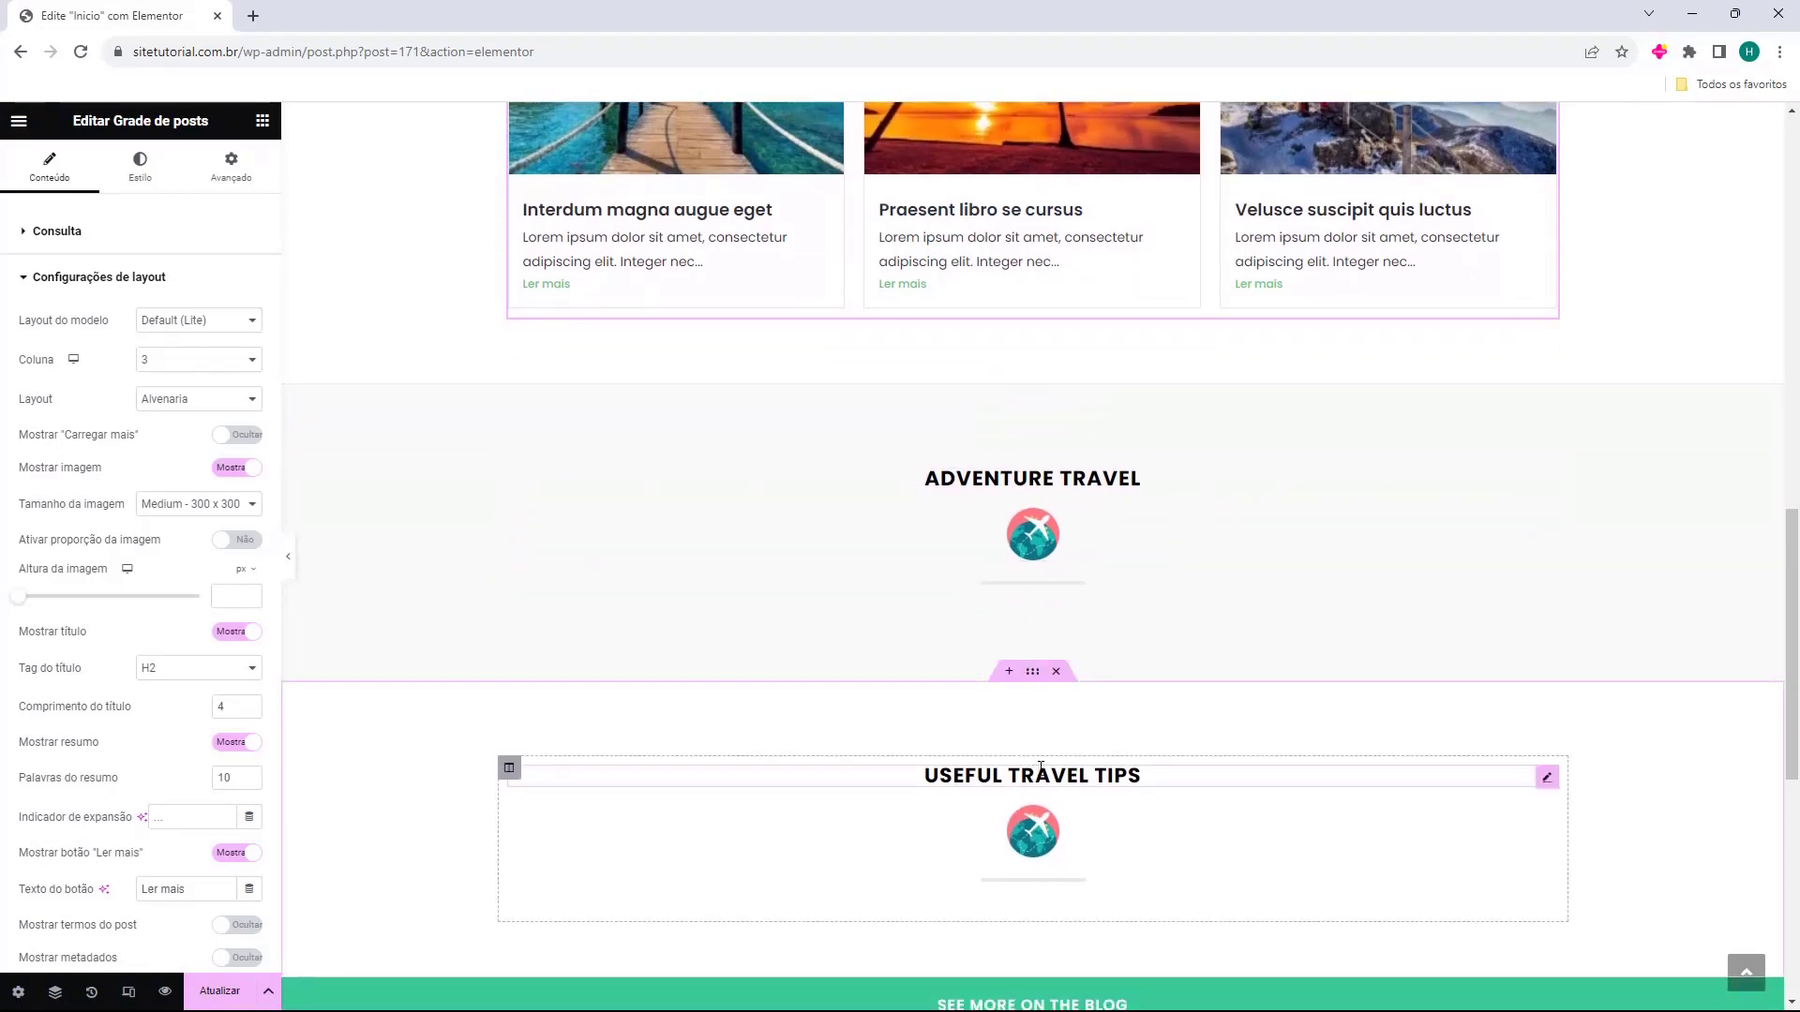
scroll(1040, 767, "up", 1)
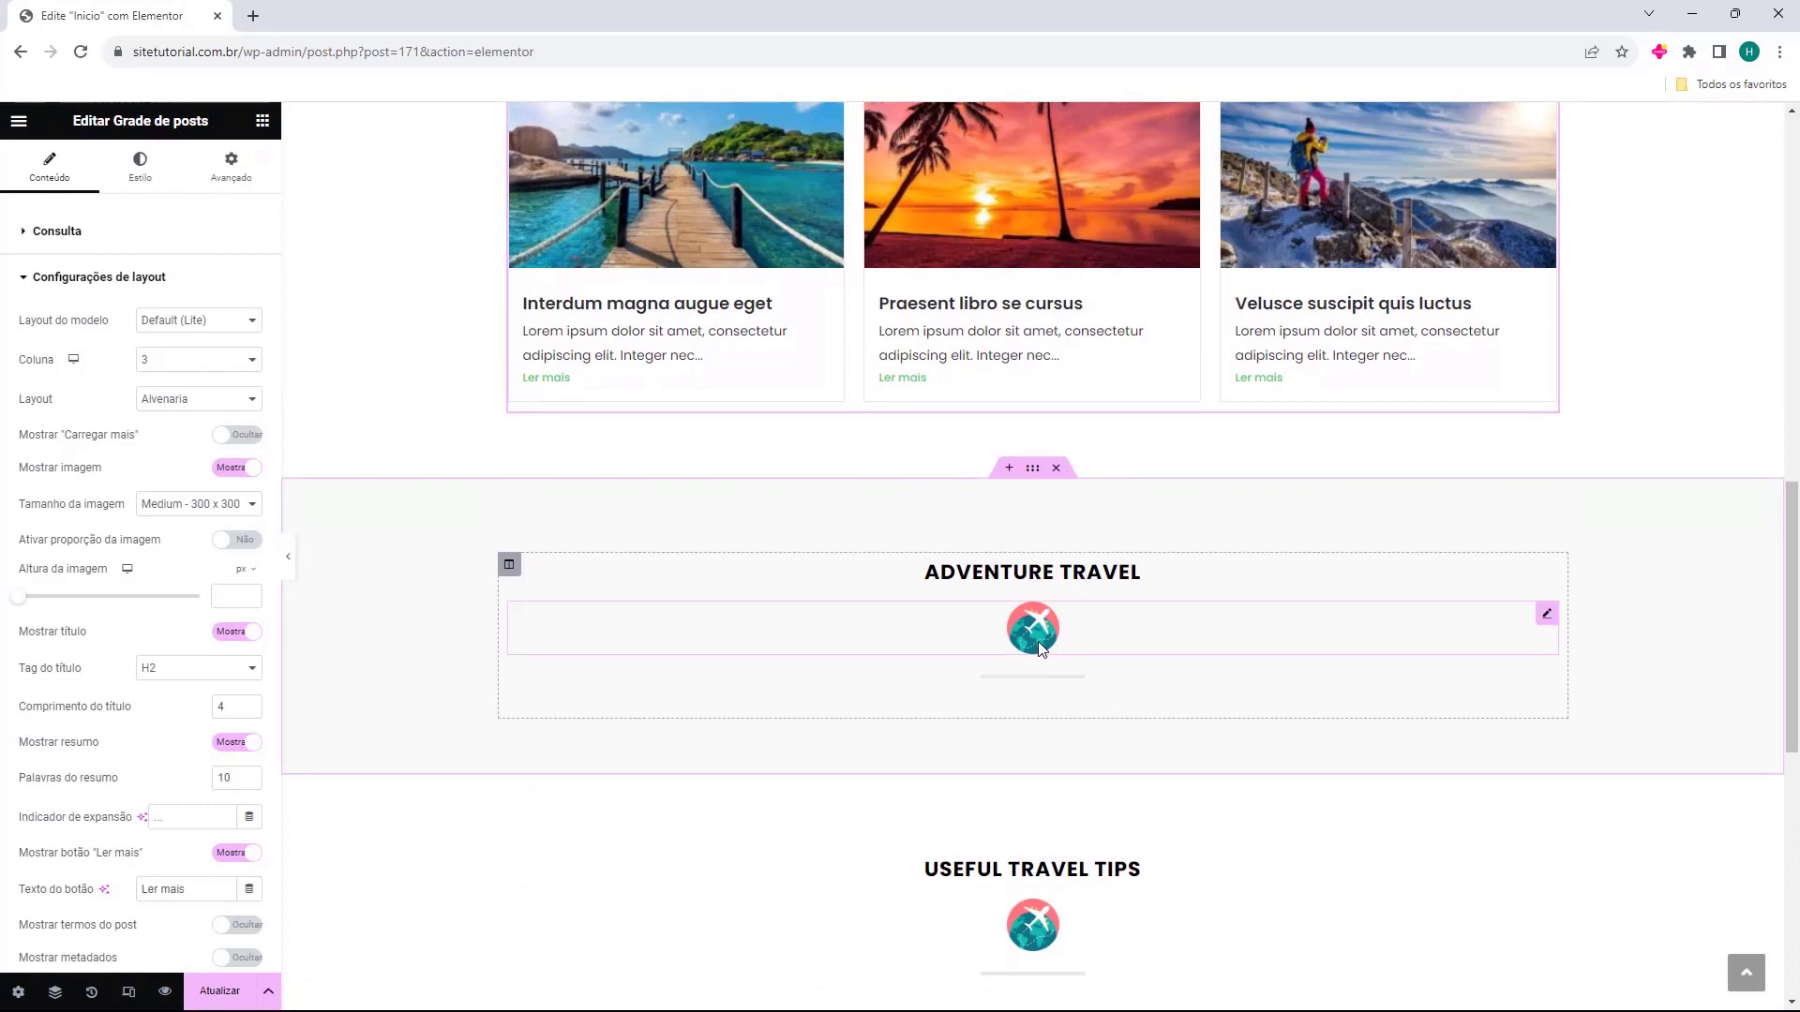
scroll(1041, 646, "up", 3)
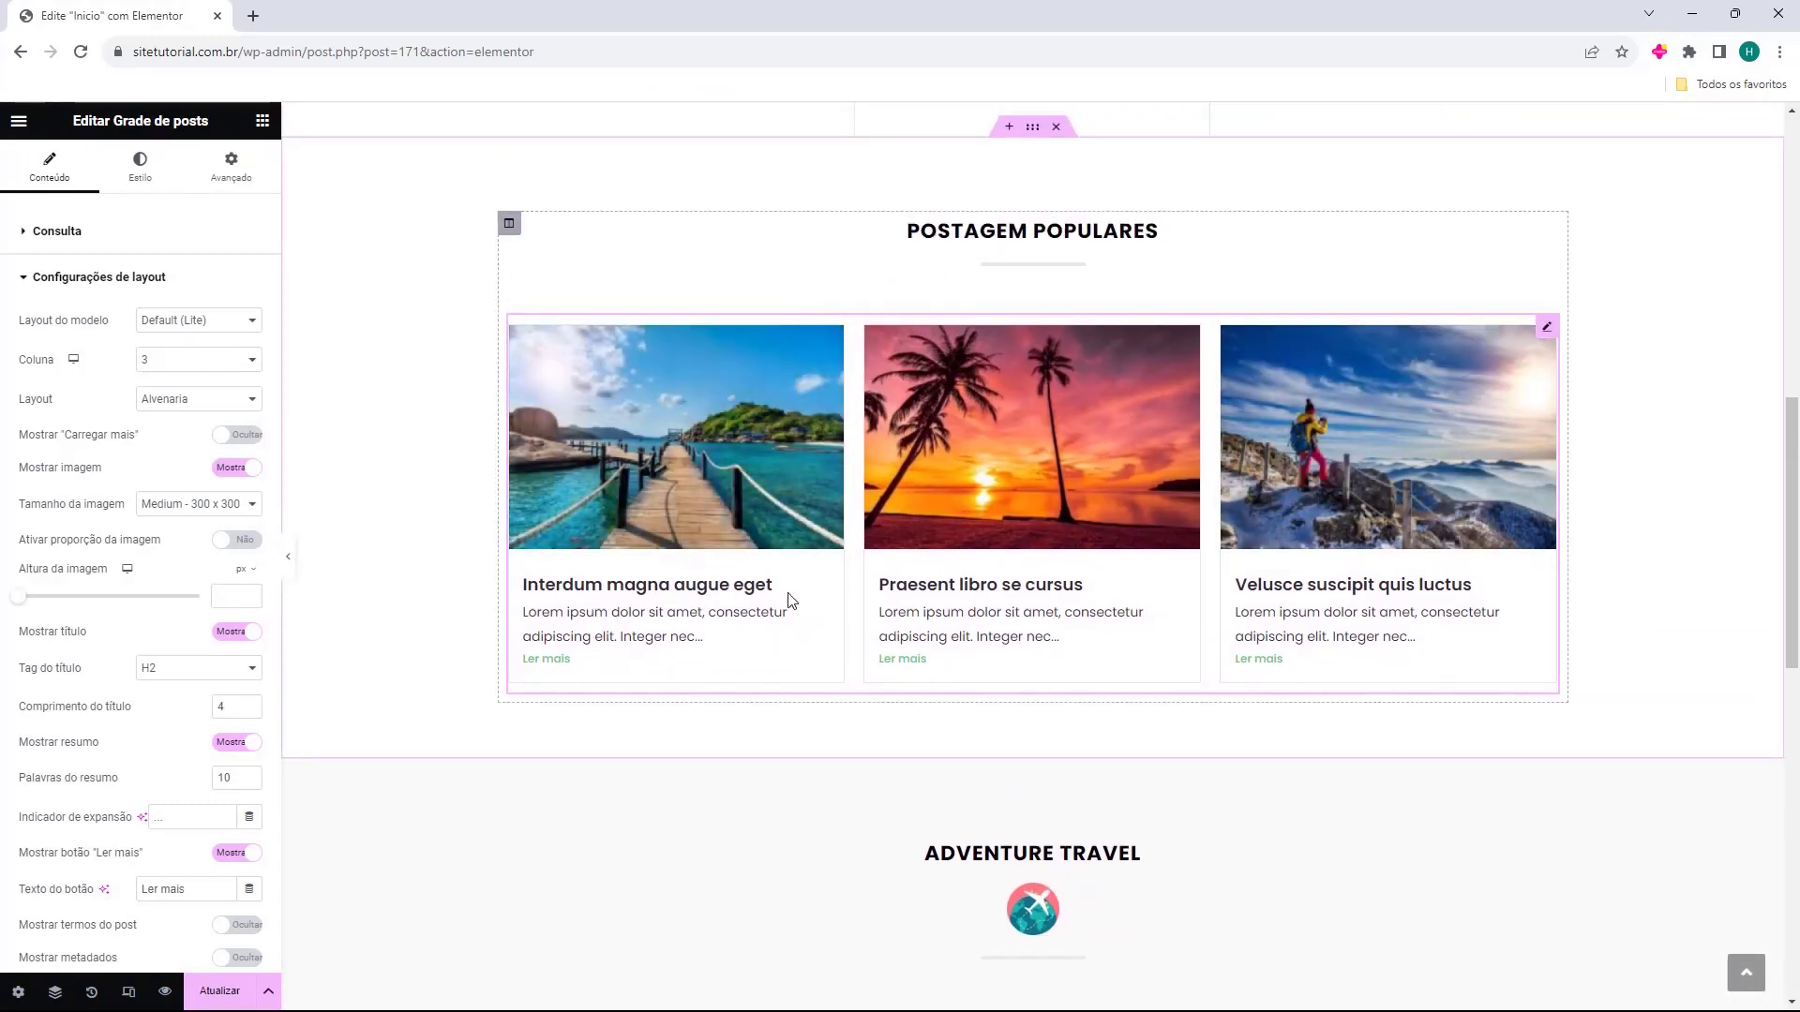
scroll(756, 534, "down", 2)
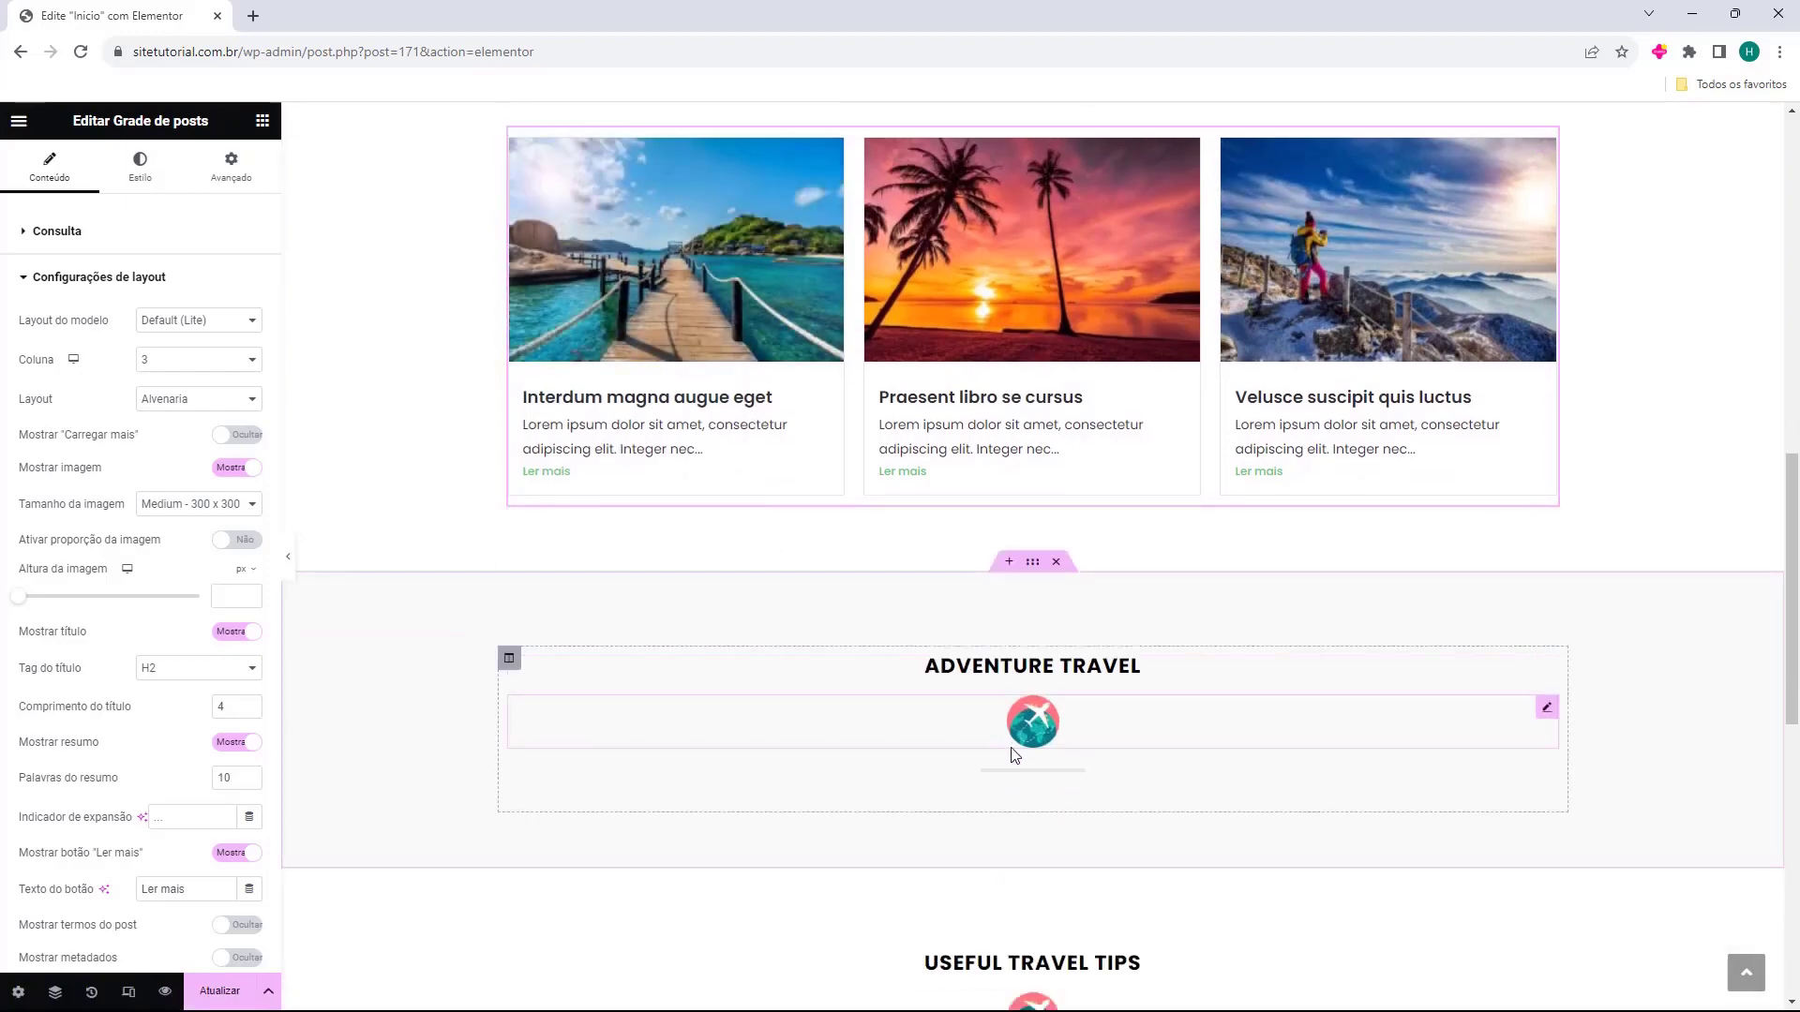
scroll(1275, 501, "up", 1)
scroll(1245, 498, "down", 1)
scroll(960, 504, "up", 1)
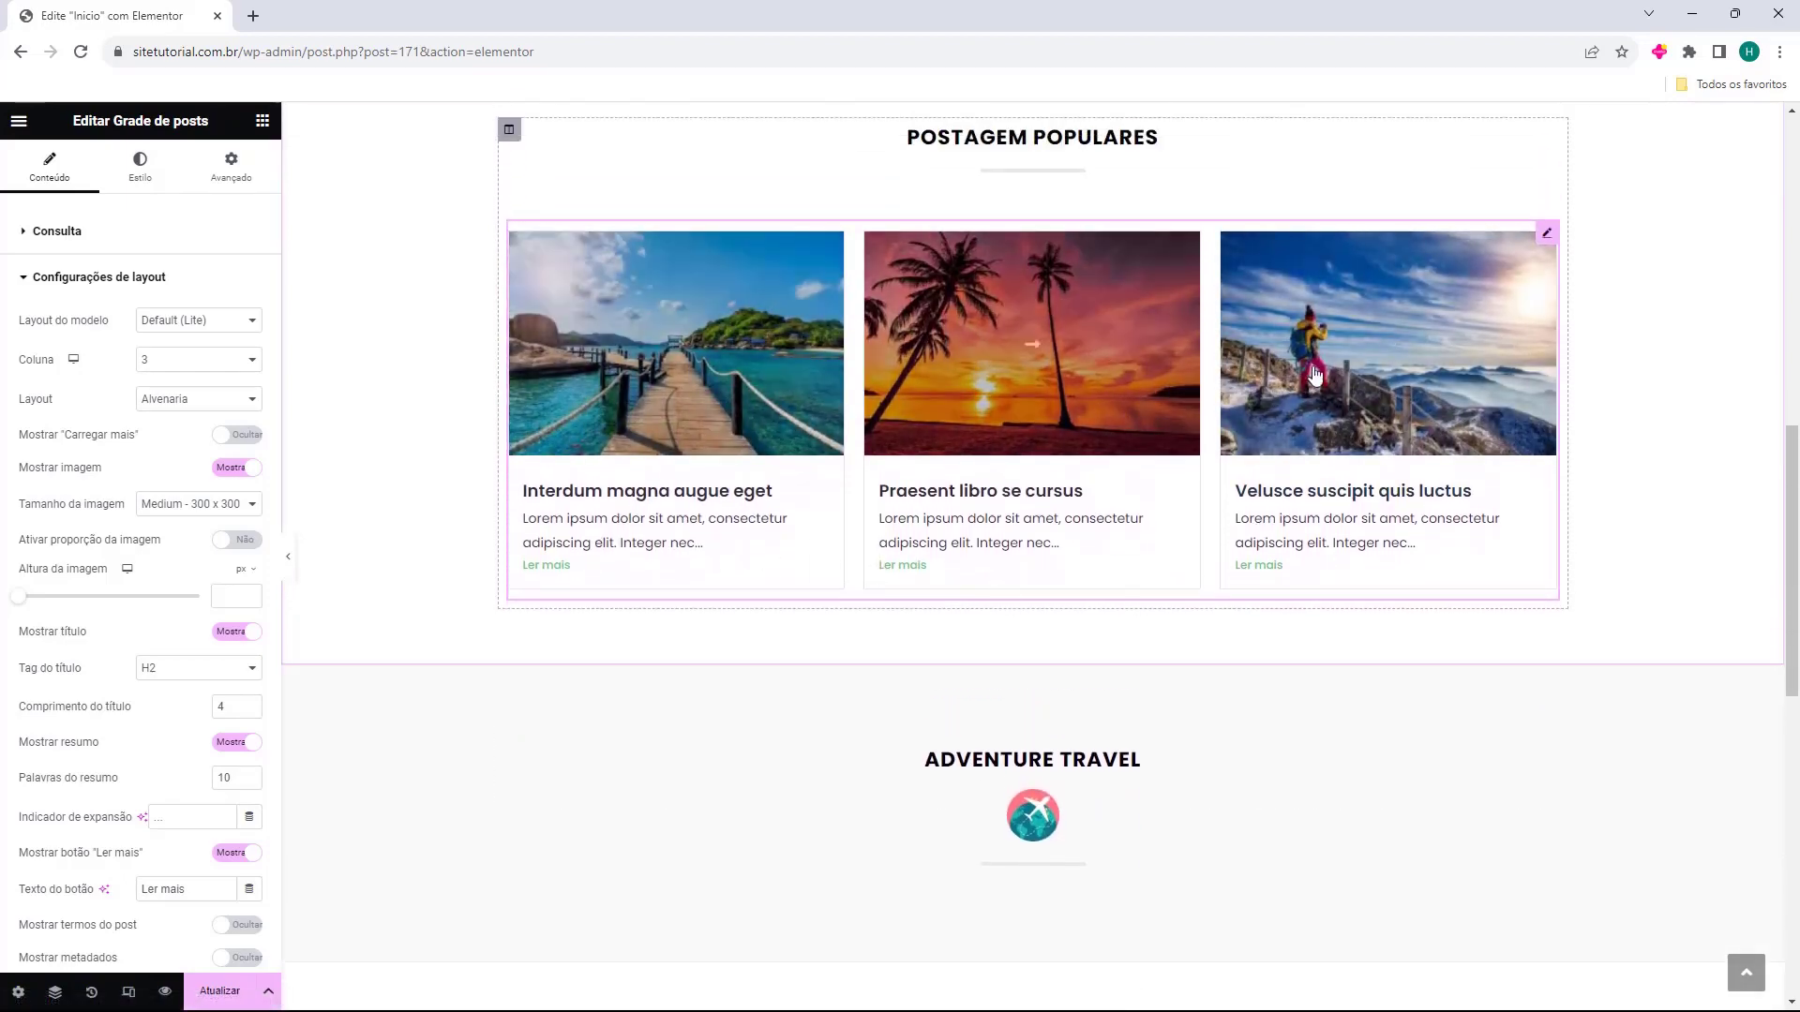
left_click(992, 589)
scroll(844, 571, "up", 1)
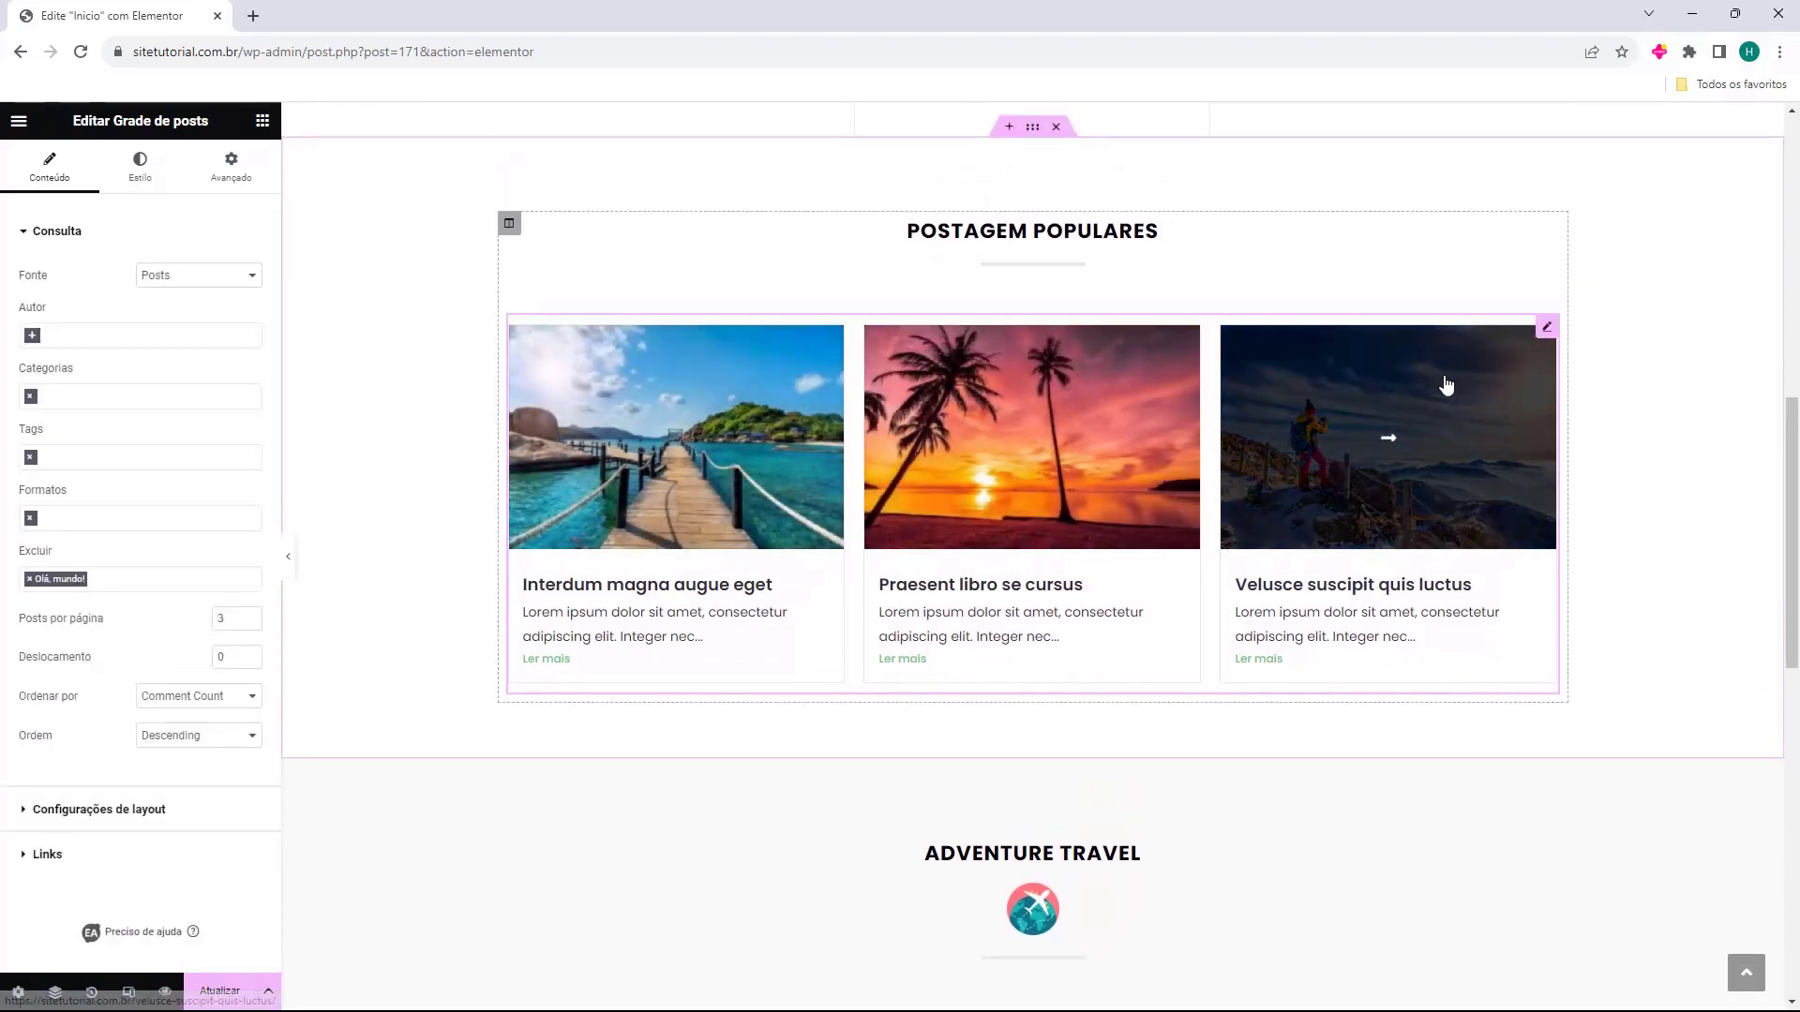
Duplicate the Posts Grid and drag the copy under the Adventure Travel heading.
right_click(1548, 336)
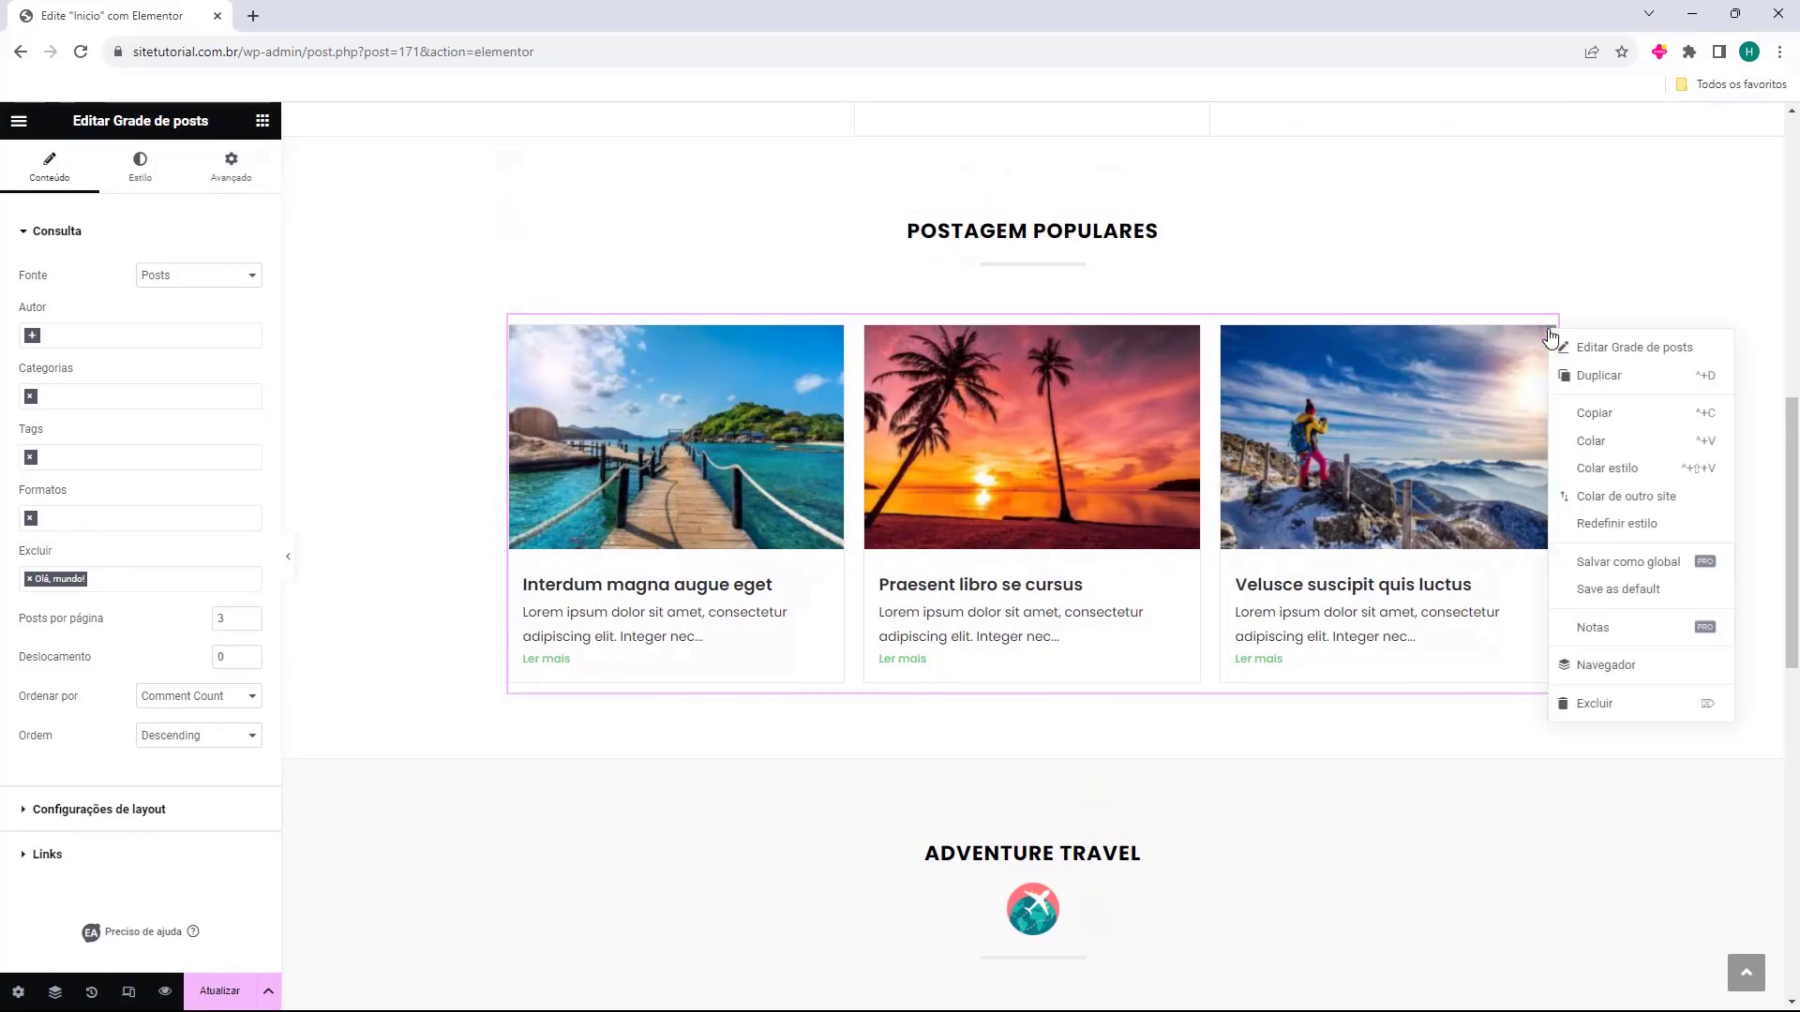
left_click(1582, 377)
scroll(1313, 563, "down", 4)
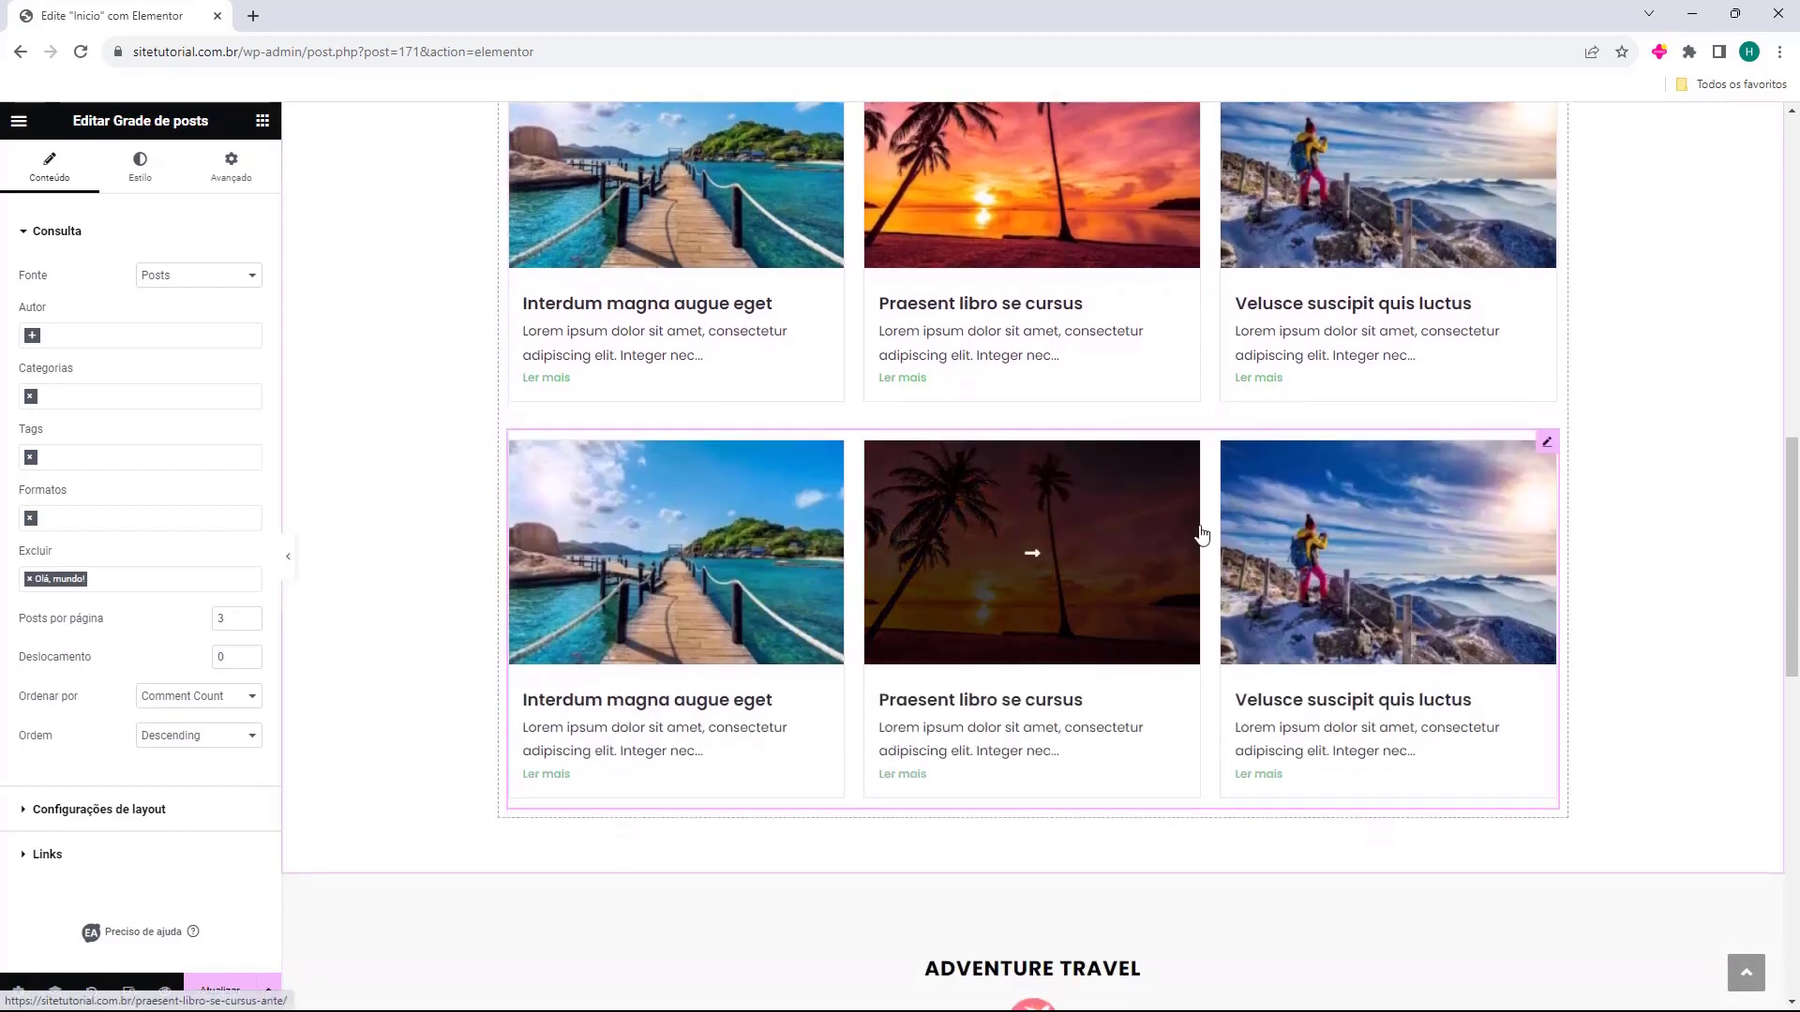
left_click_drag(1545, 260, 1133, 538)
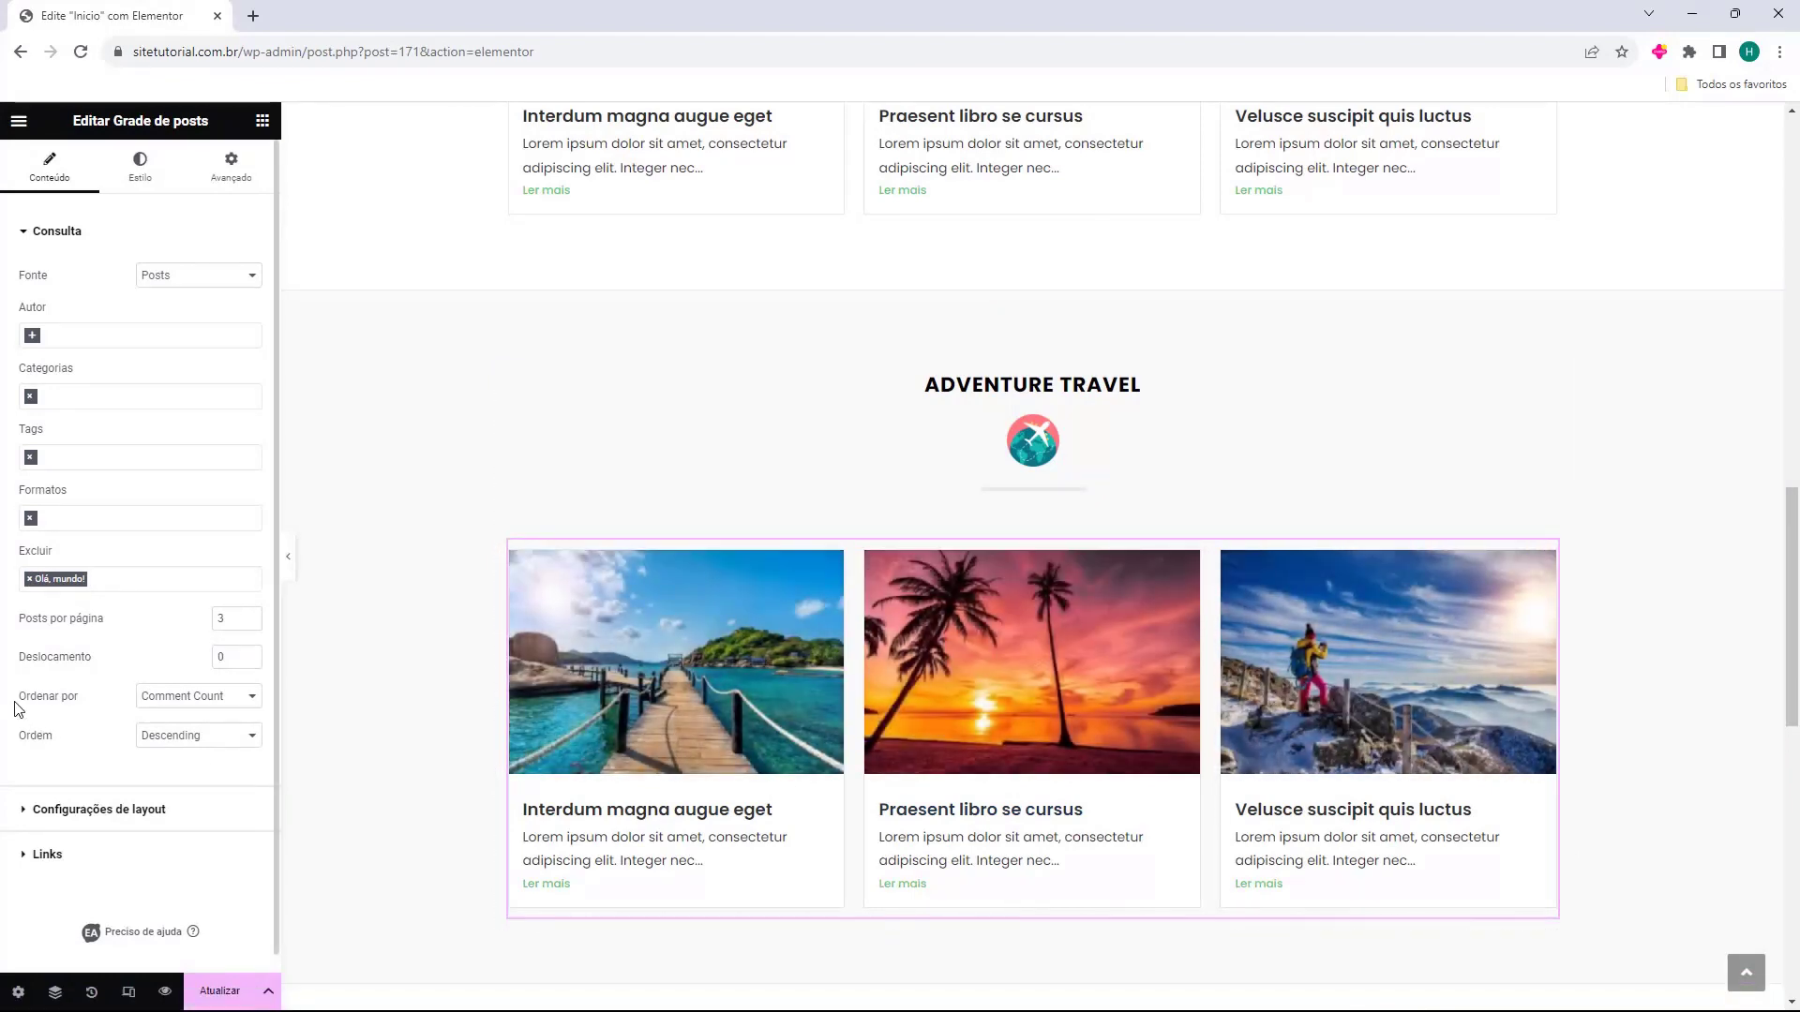
Sort the Adventure Travel grid by Date and filter it to the Adventure category.
left_click(178, 696)
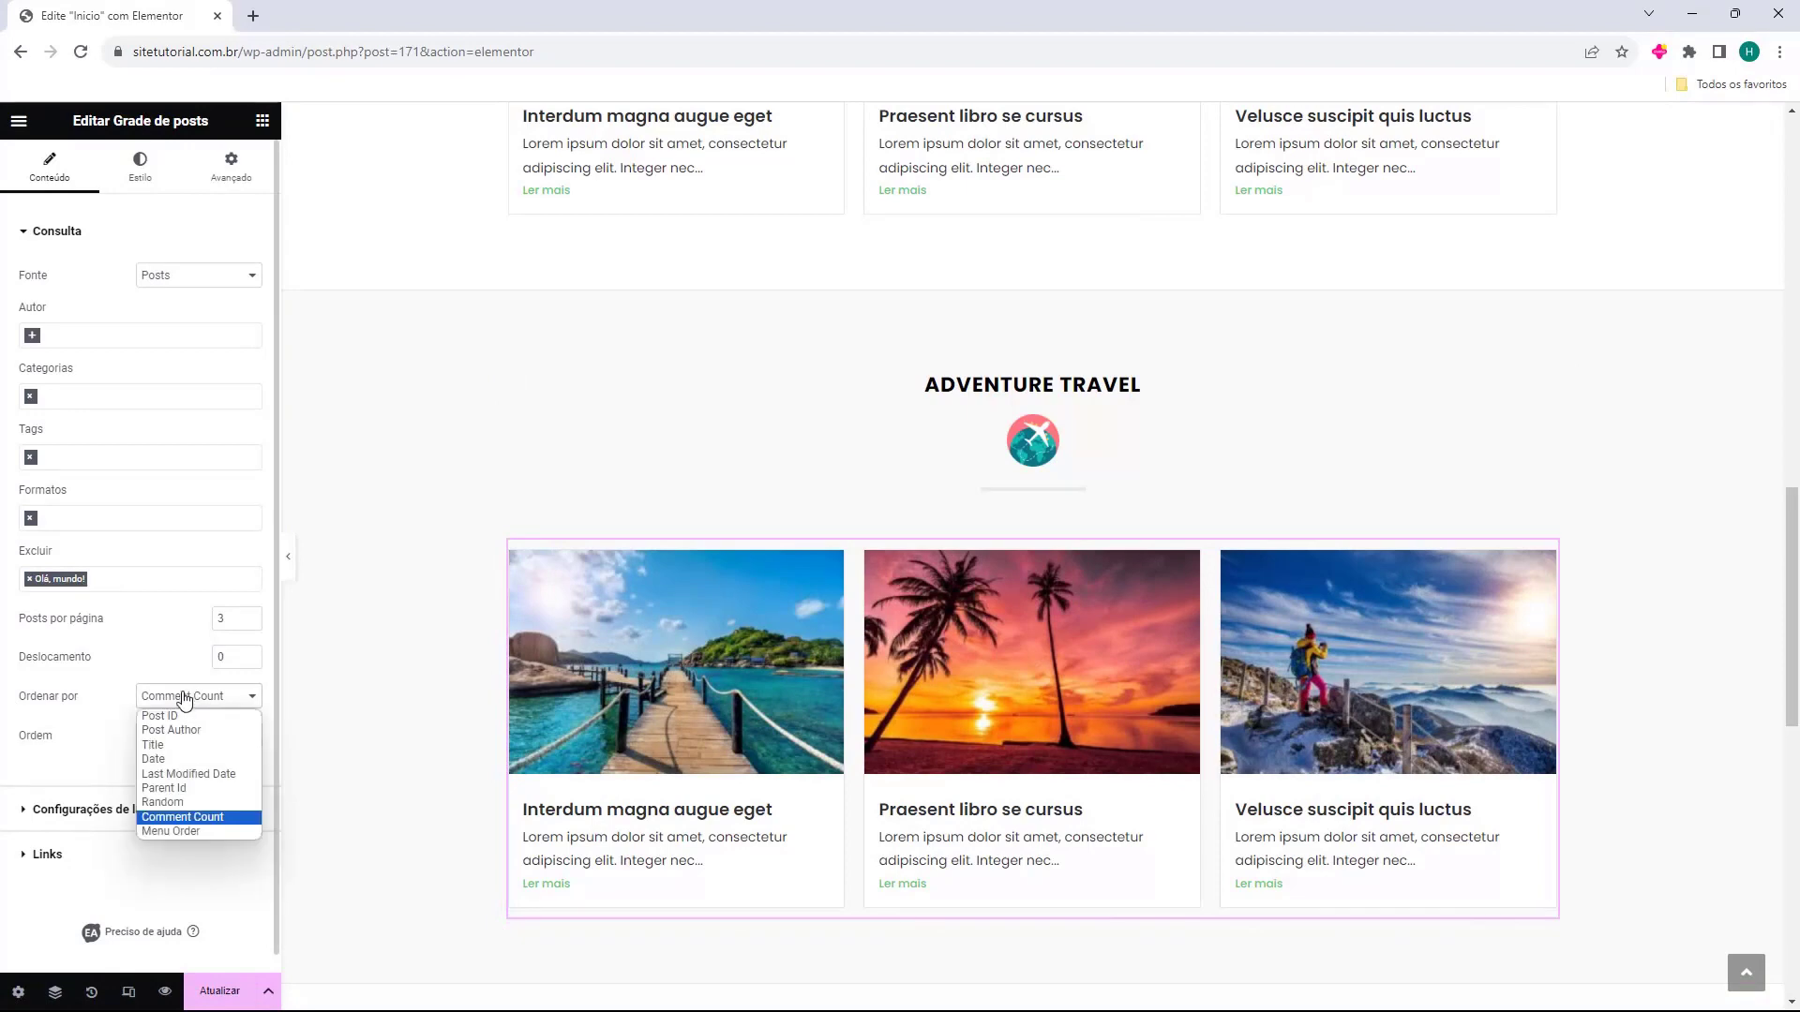
left_click(193, 757)
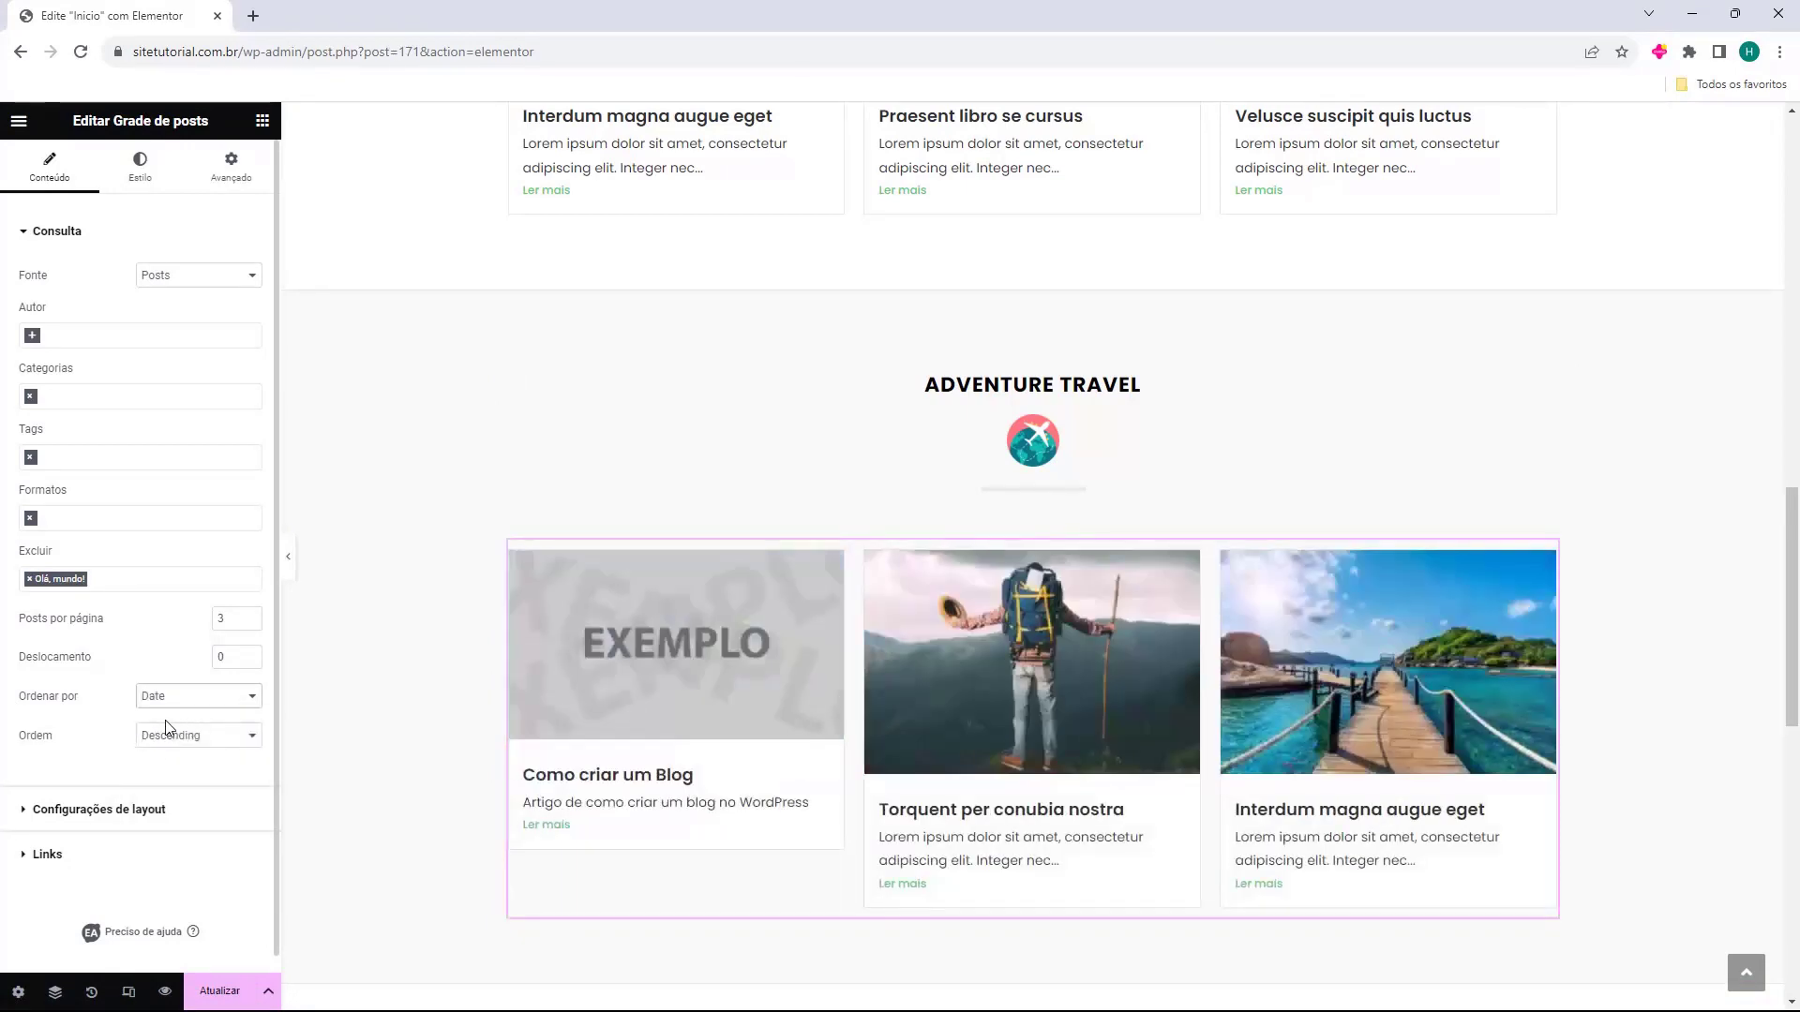
left_click(64, 397)
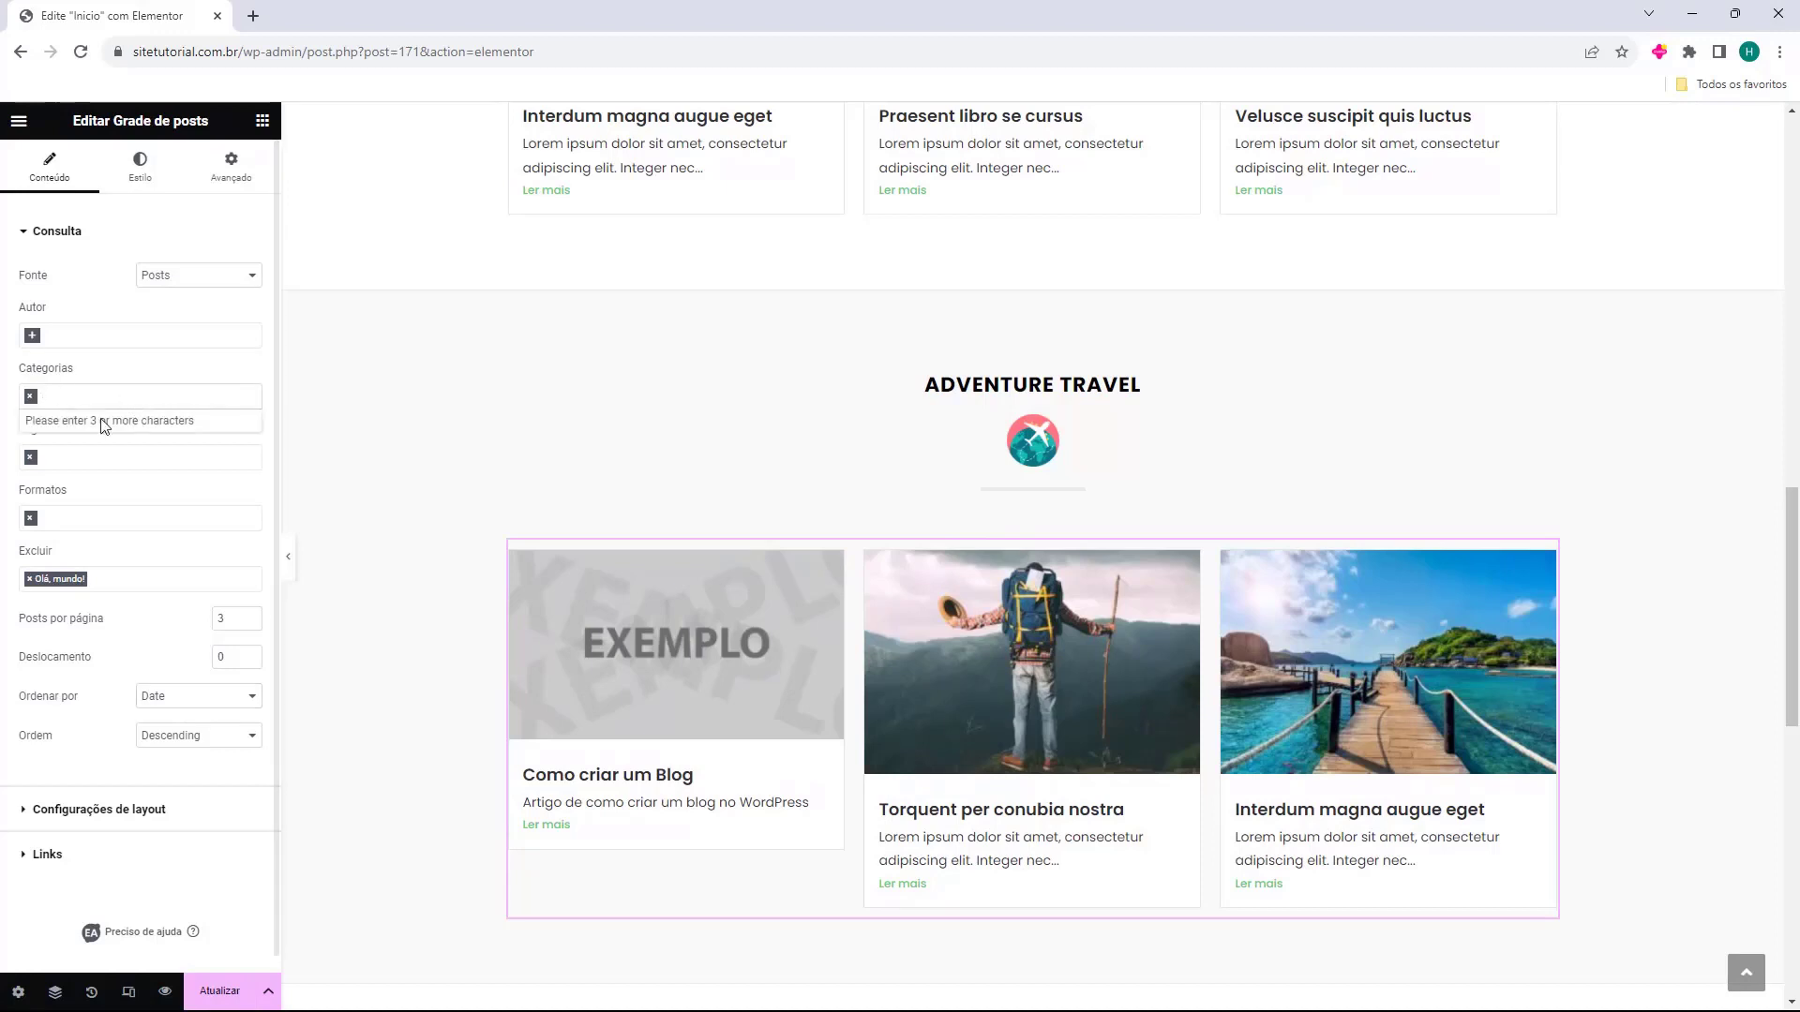
type("adv")
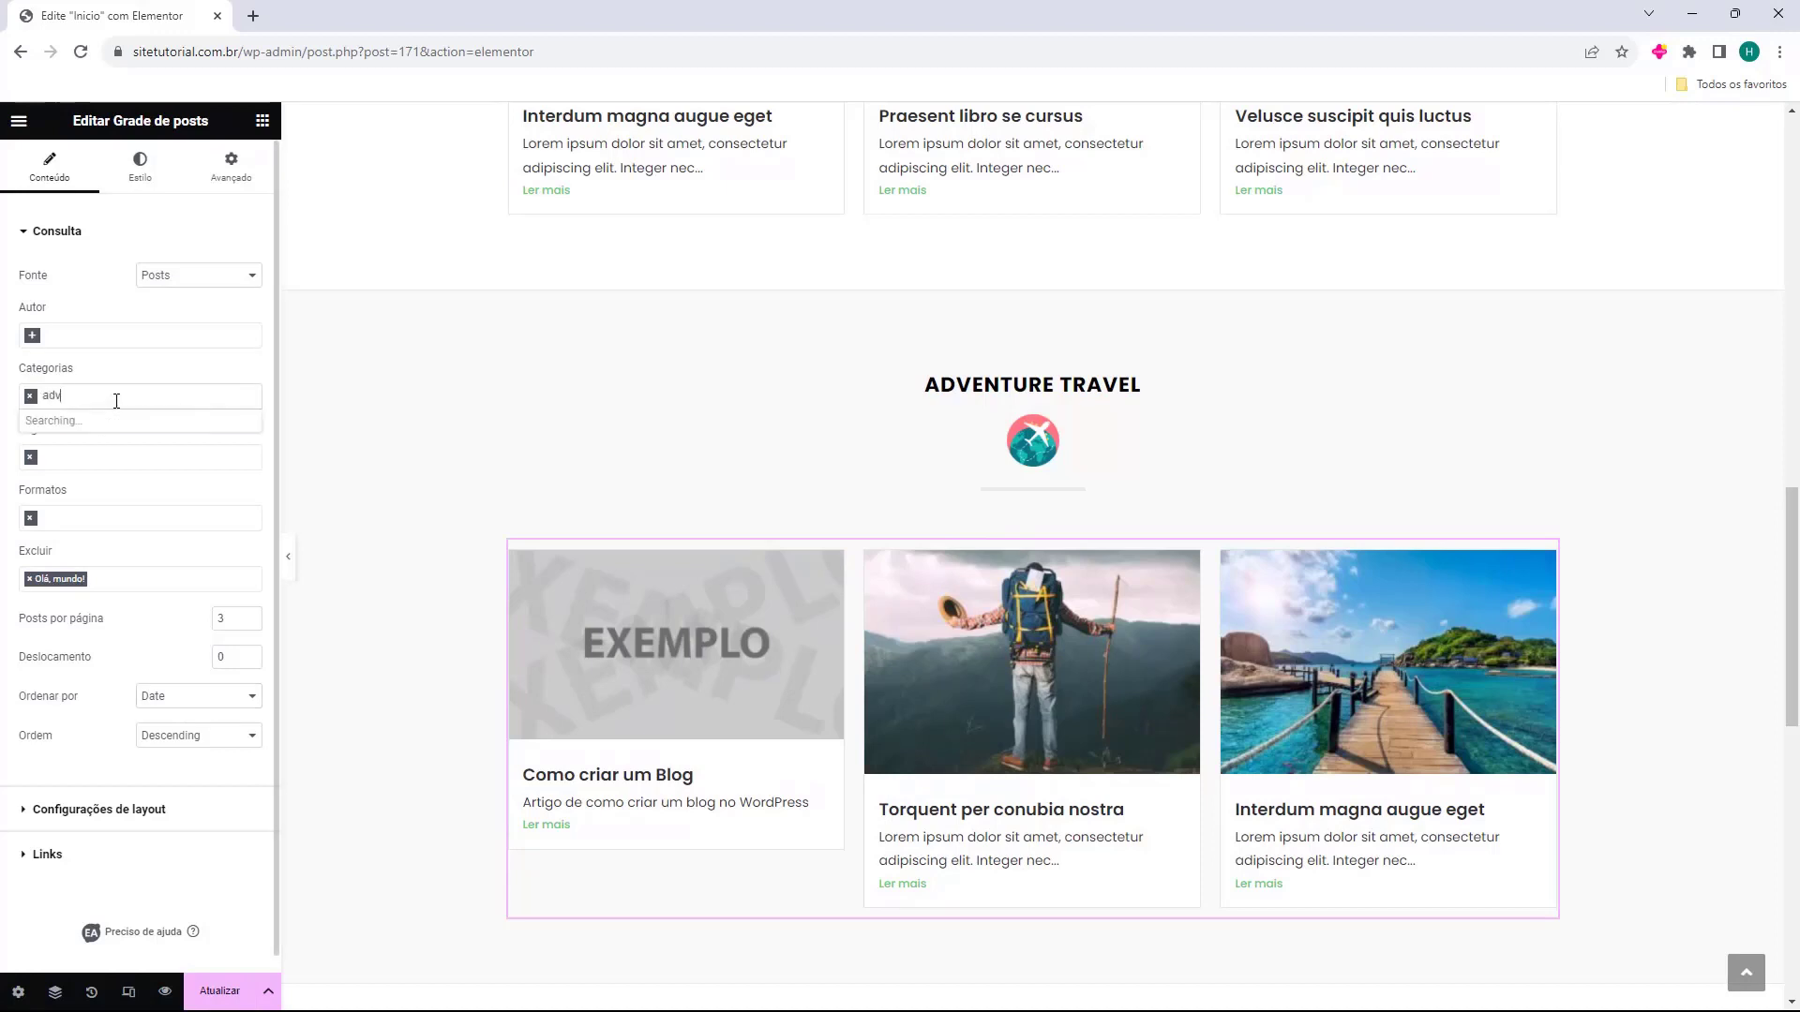
left_click(103, 420)
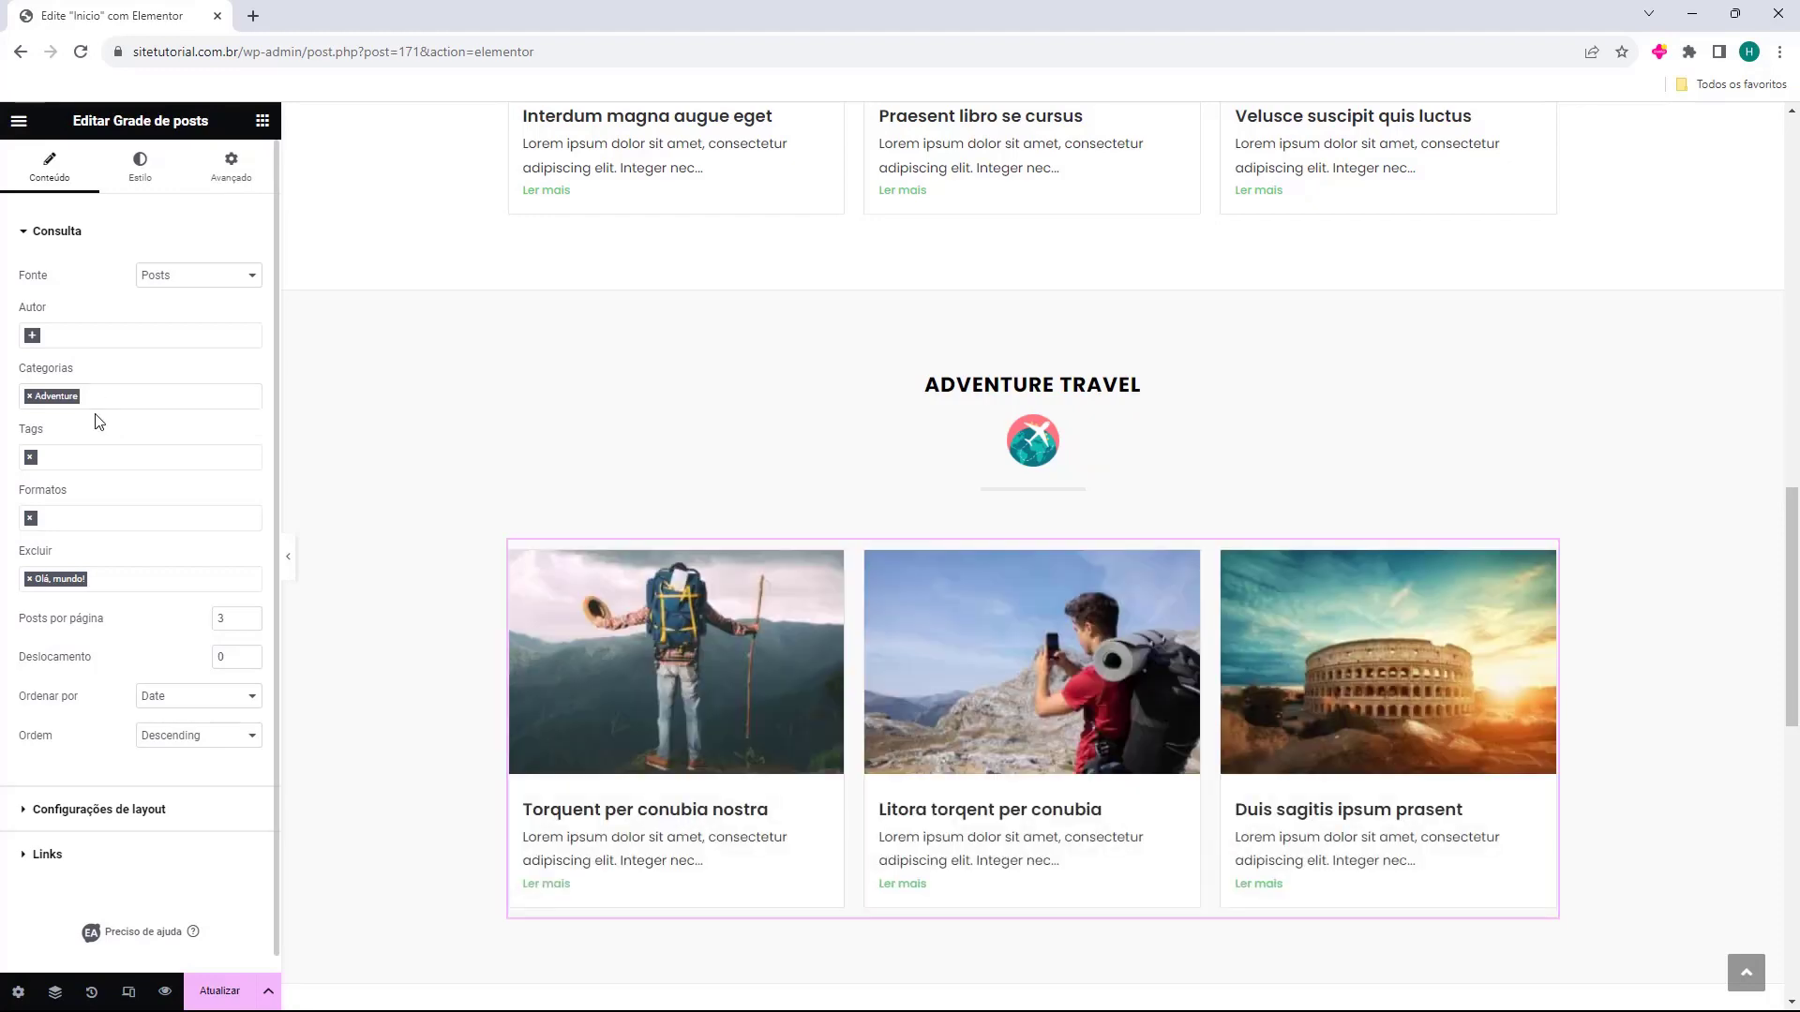
Delete the Adventure Travel globe icon and retitle its heading 'Tutoriais de WordPress'.
left_click(1078, 459)
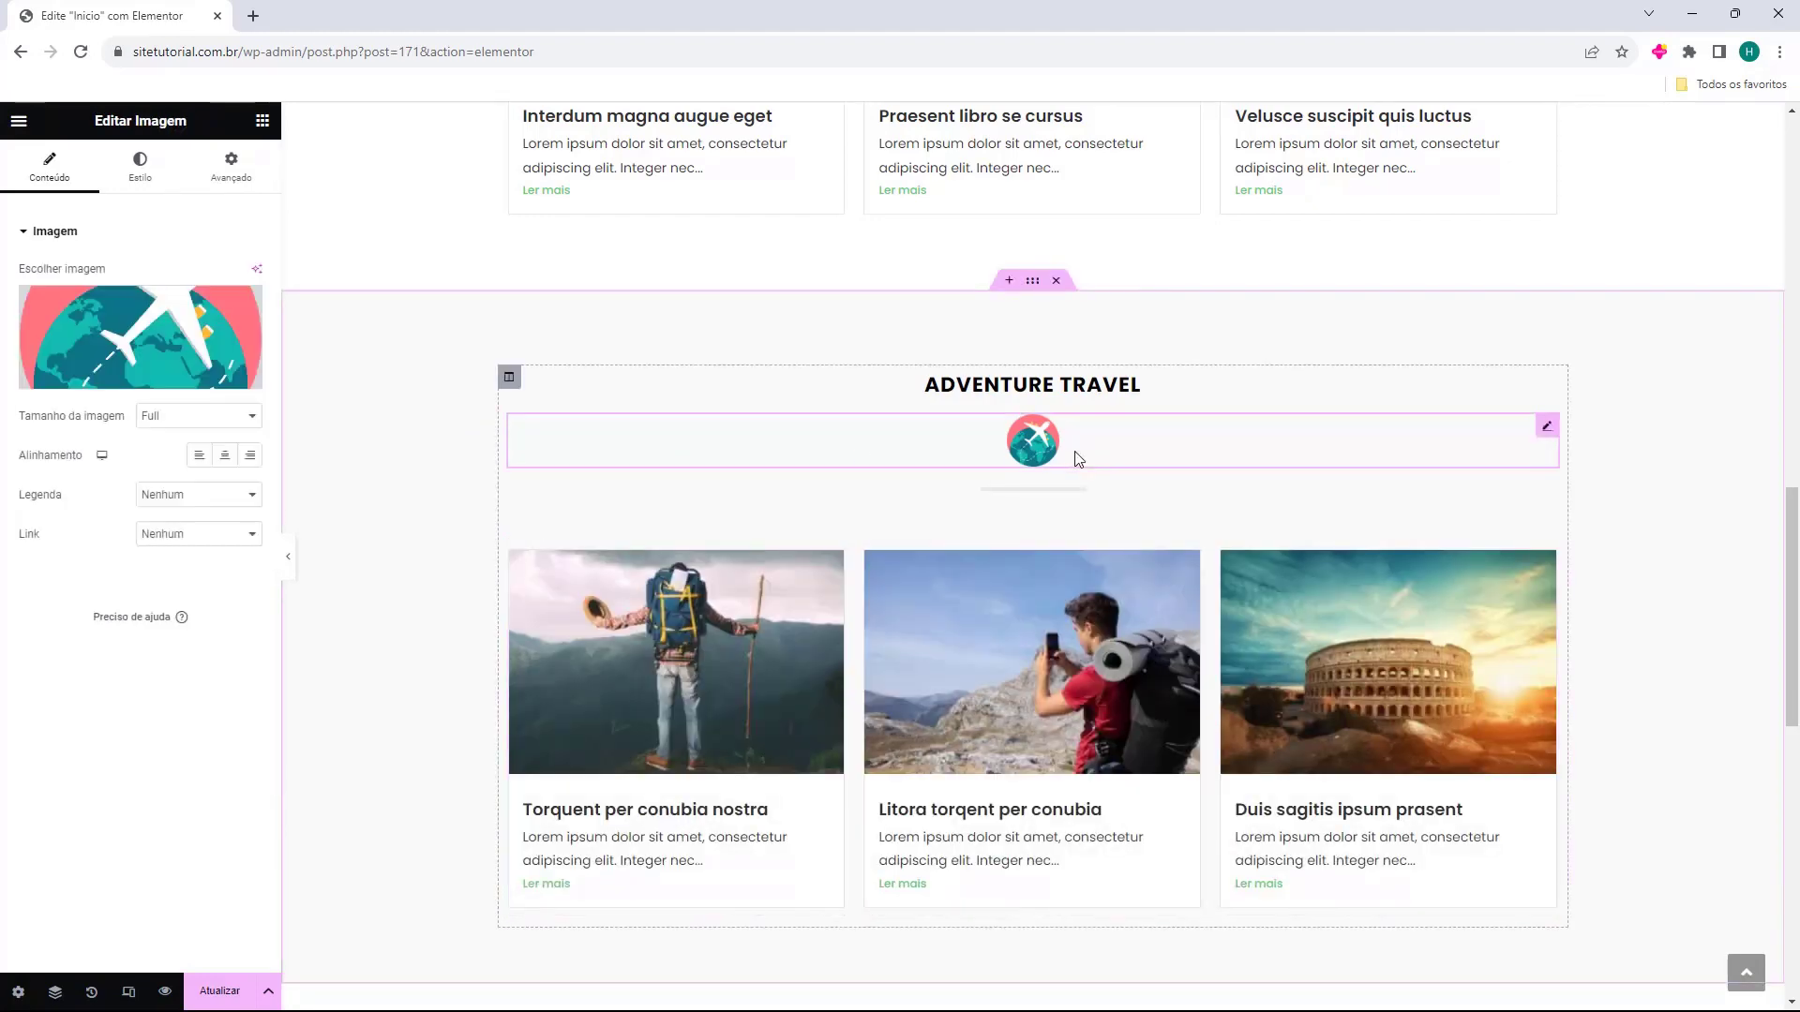
key("Delete")
left_click(1143, 383)
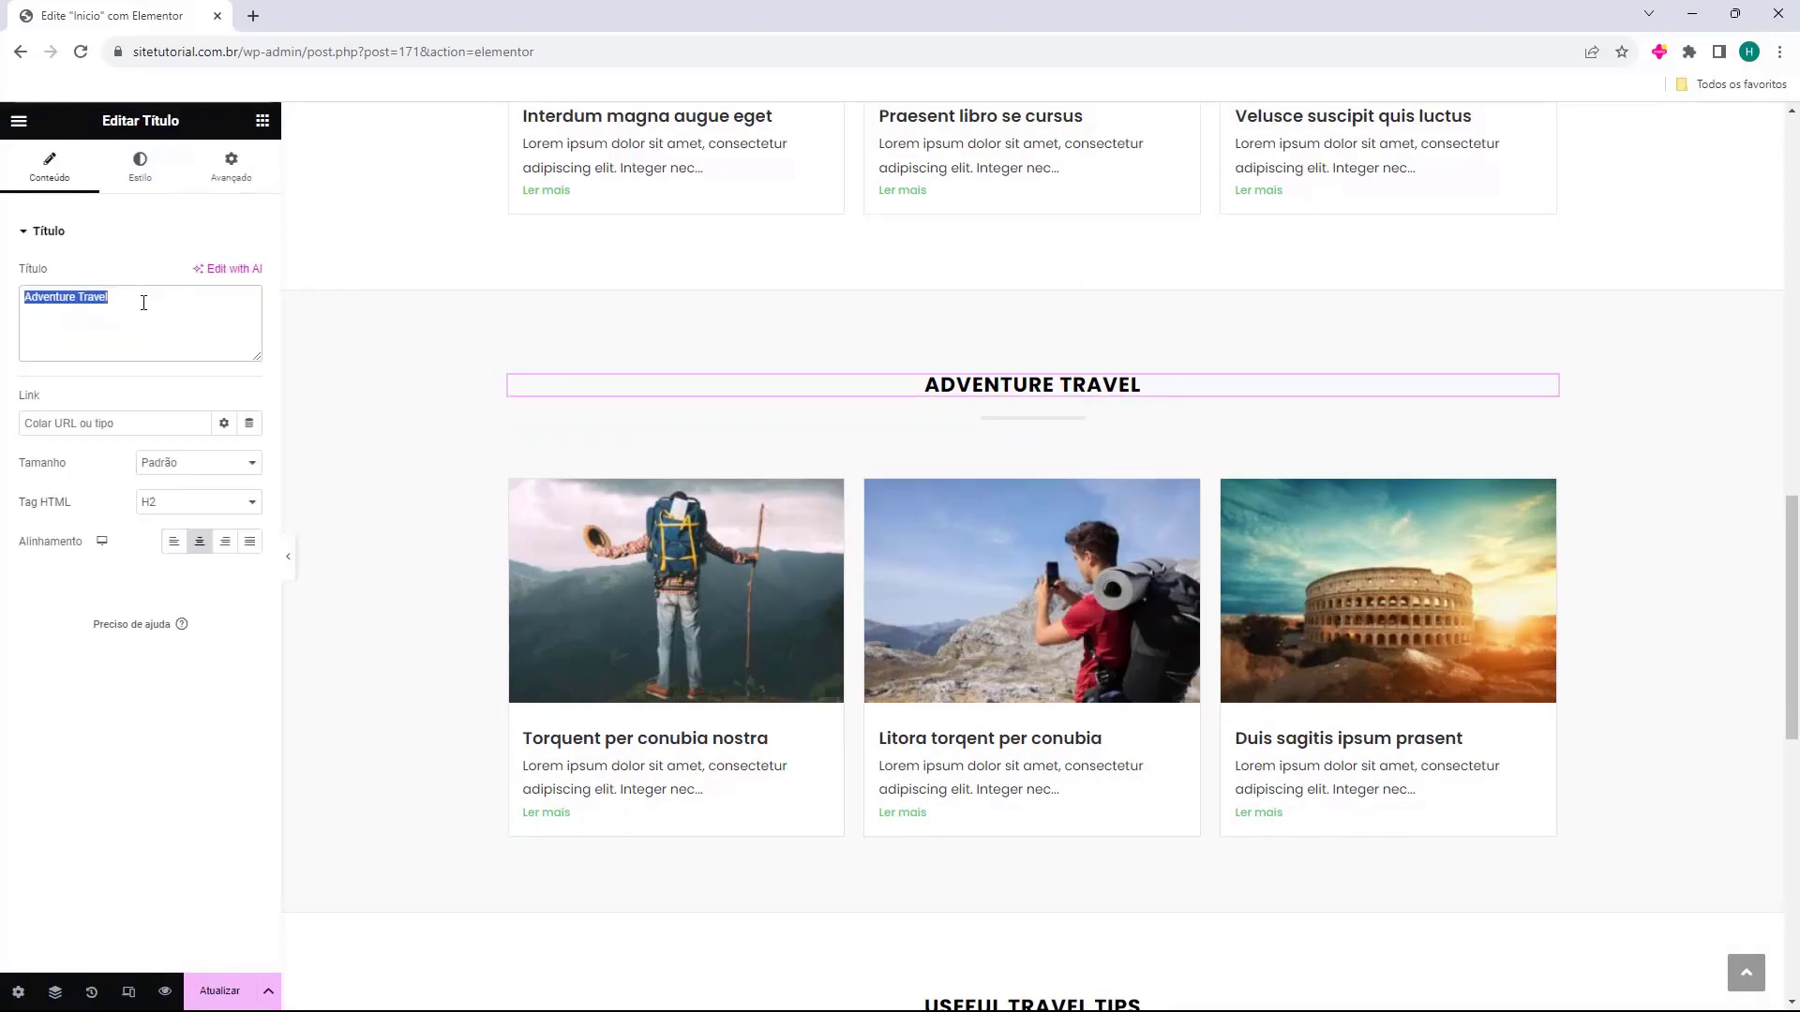
type("Tutoriais de WordPress")
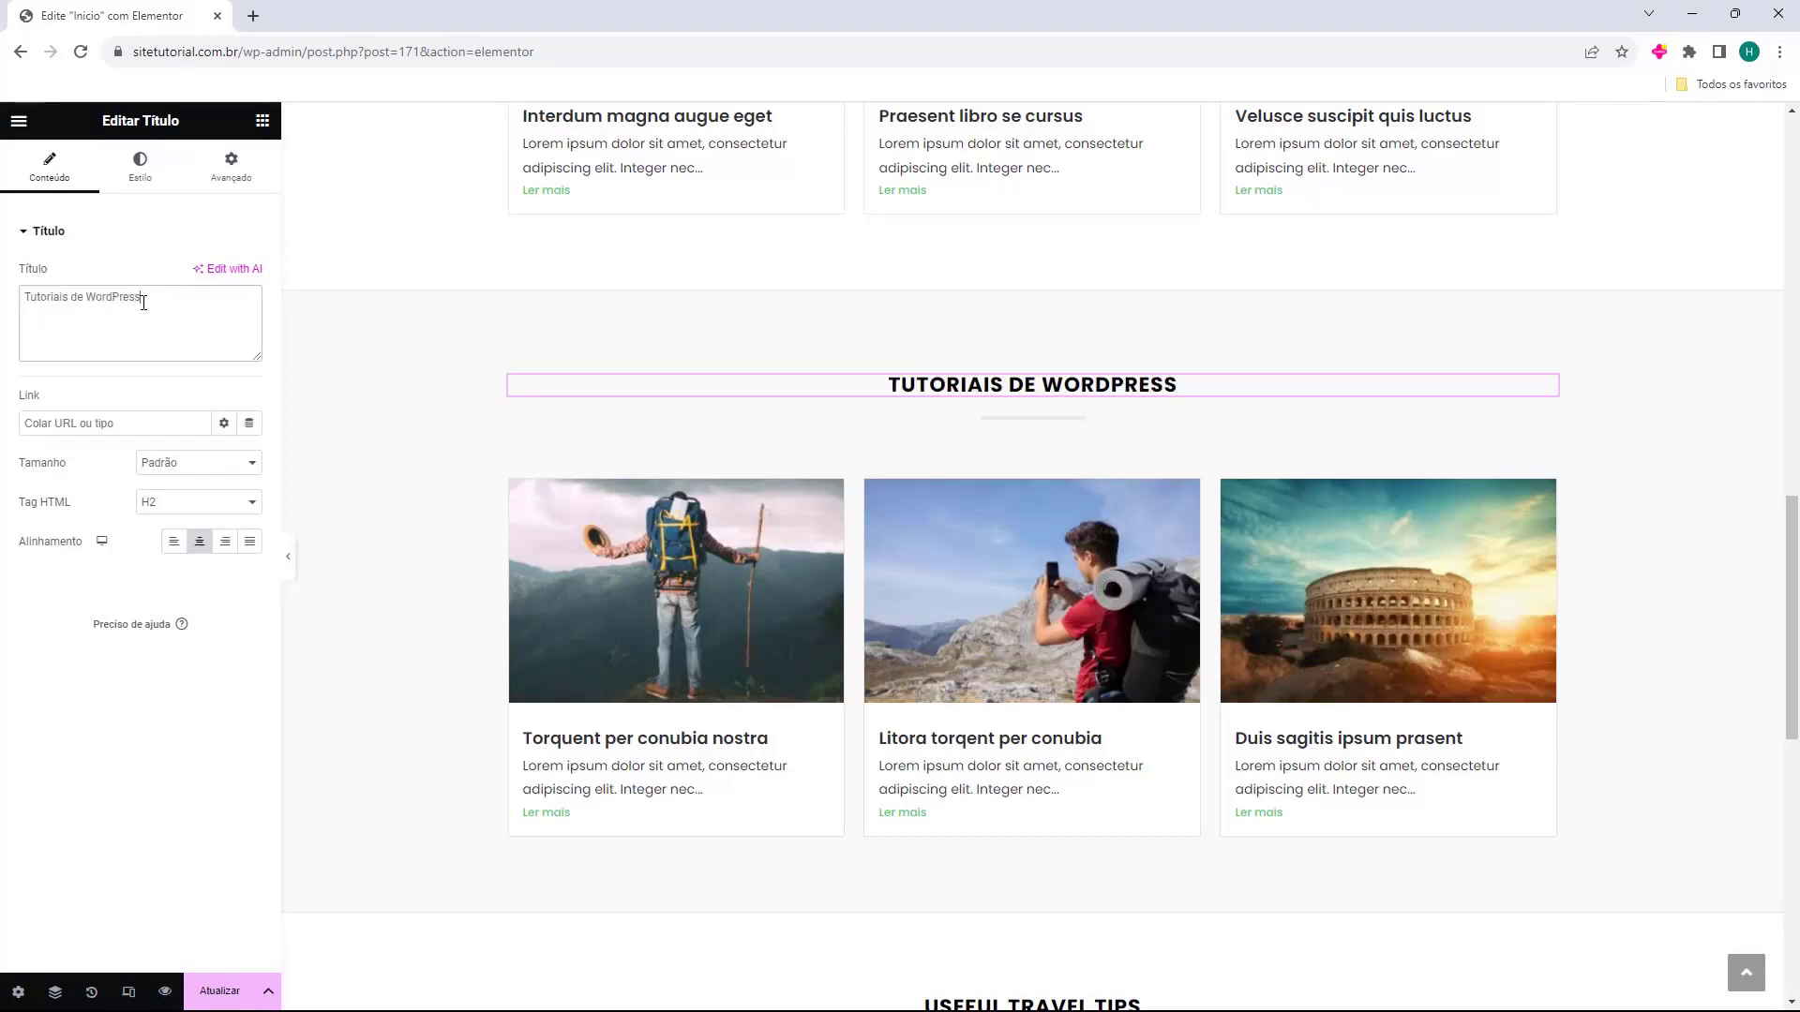
Delete the globe icon under the Useful Travel Tips heading.
scroll(1209, 293, "down", 4)
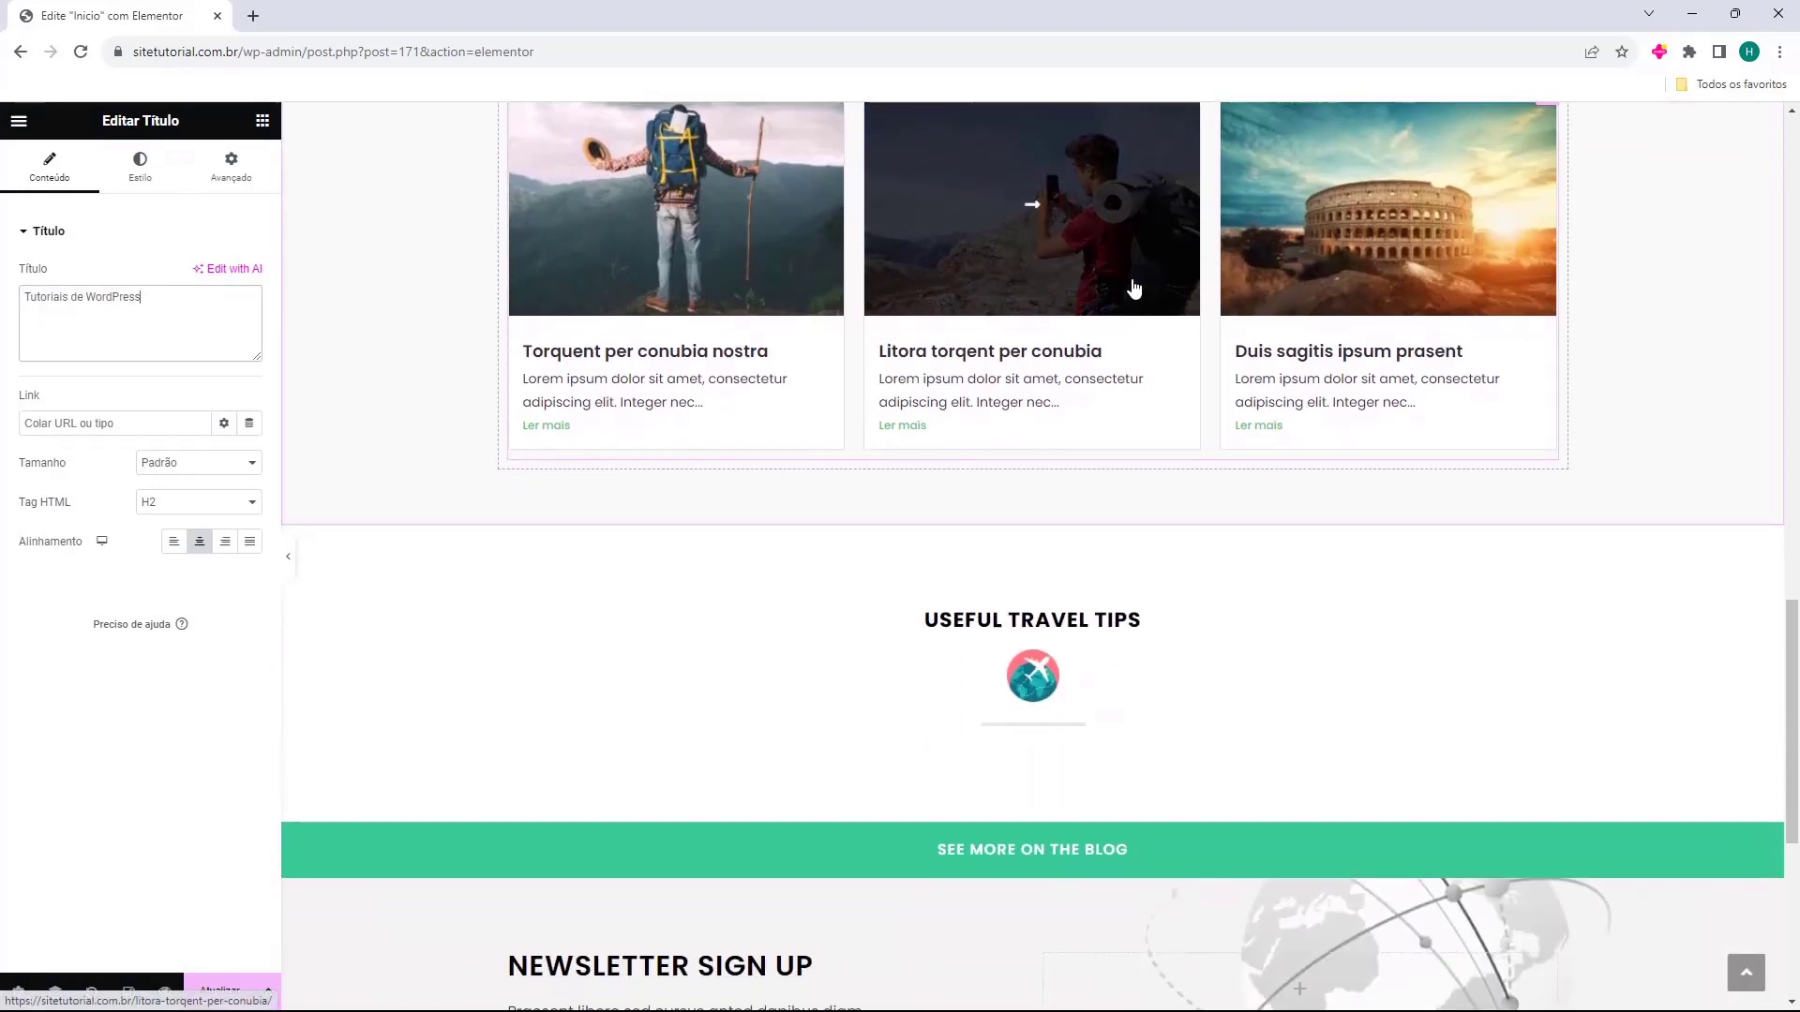
scroll(1135, 288, "down", 2)
left_click(1039, 509)
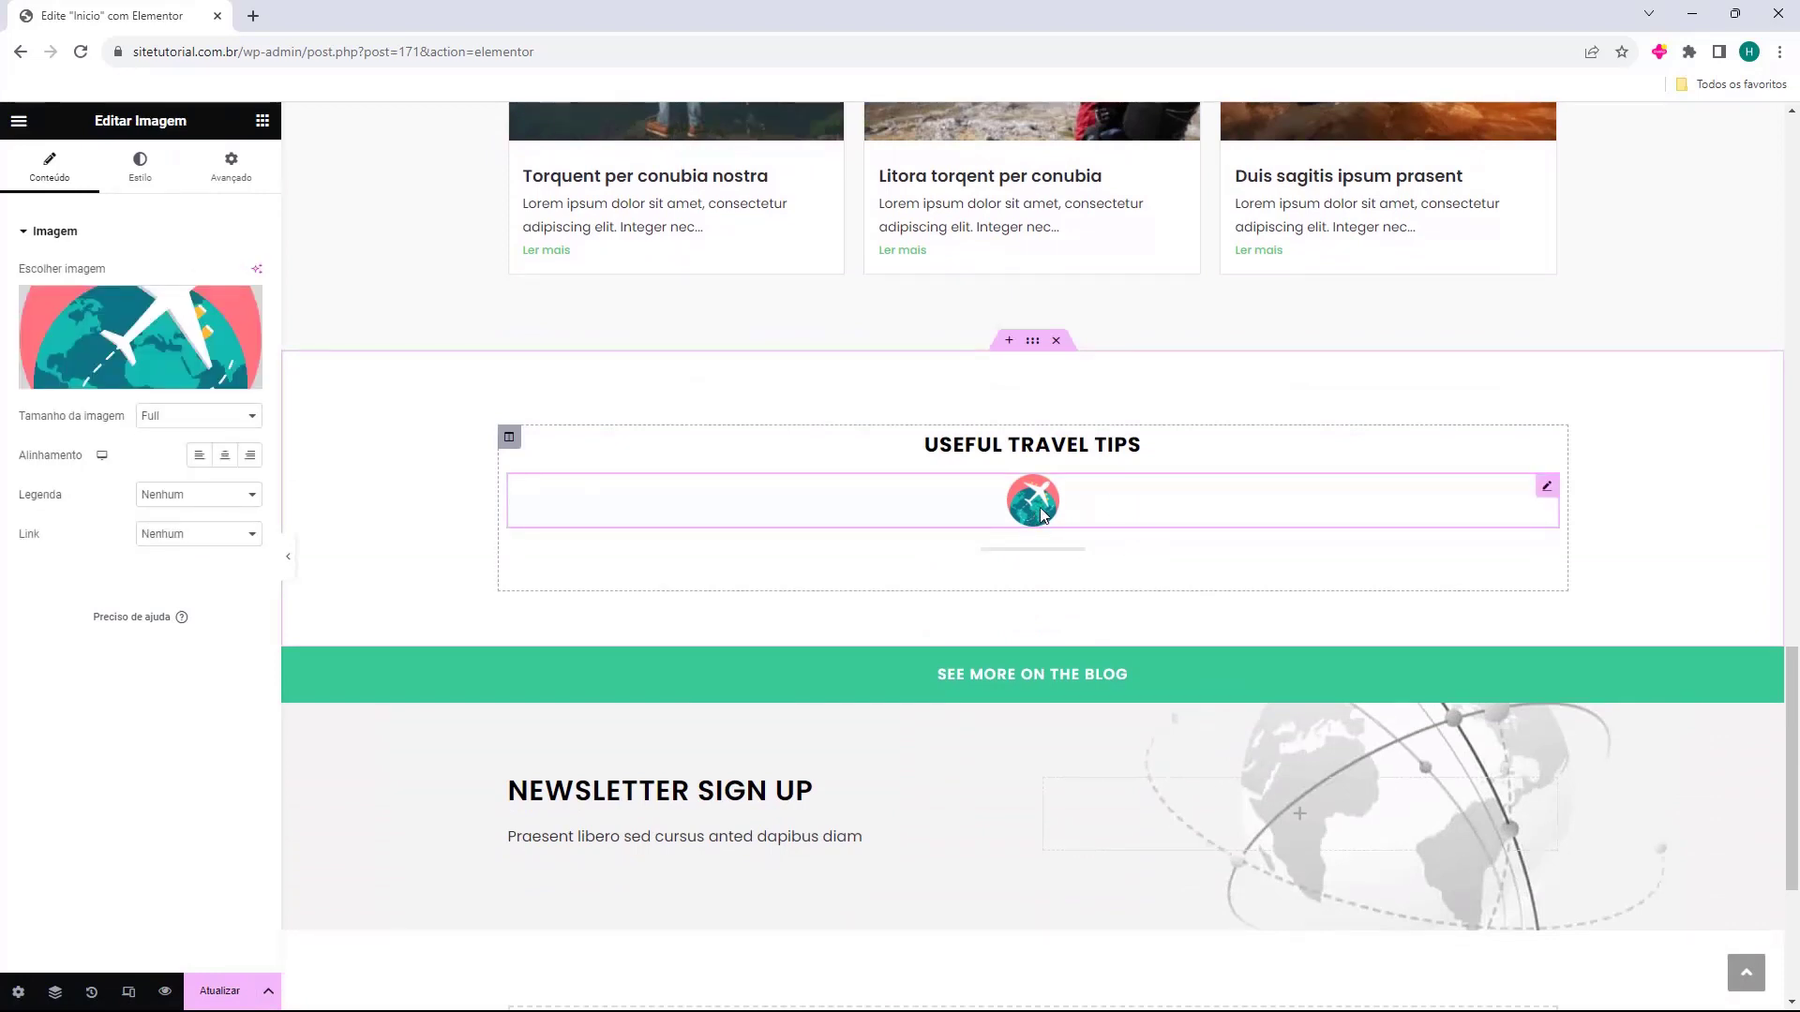
key("Delete")
scroll(1036, 510, "up", 4)
Clear the Adventure category filter from the third grid and turn on Carregar mais.
right_click(1535, 295)
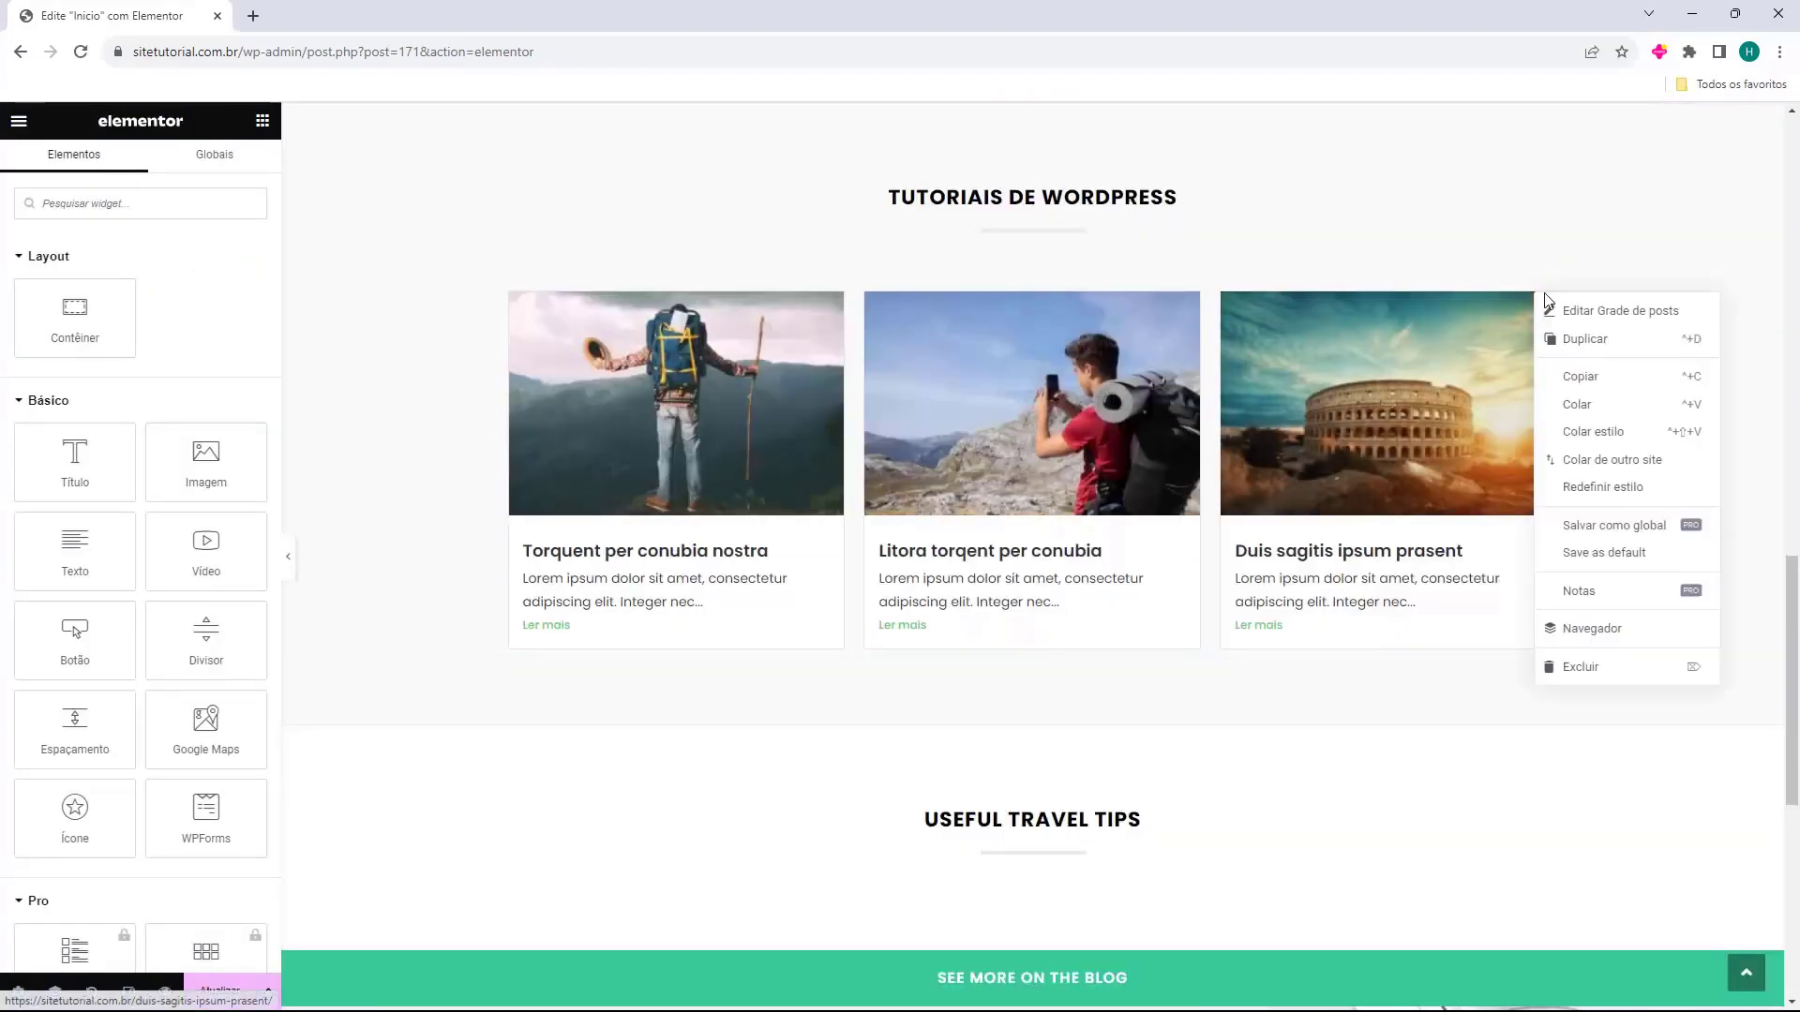
left_click(1574, 349)
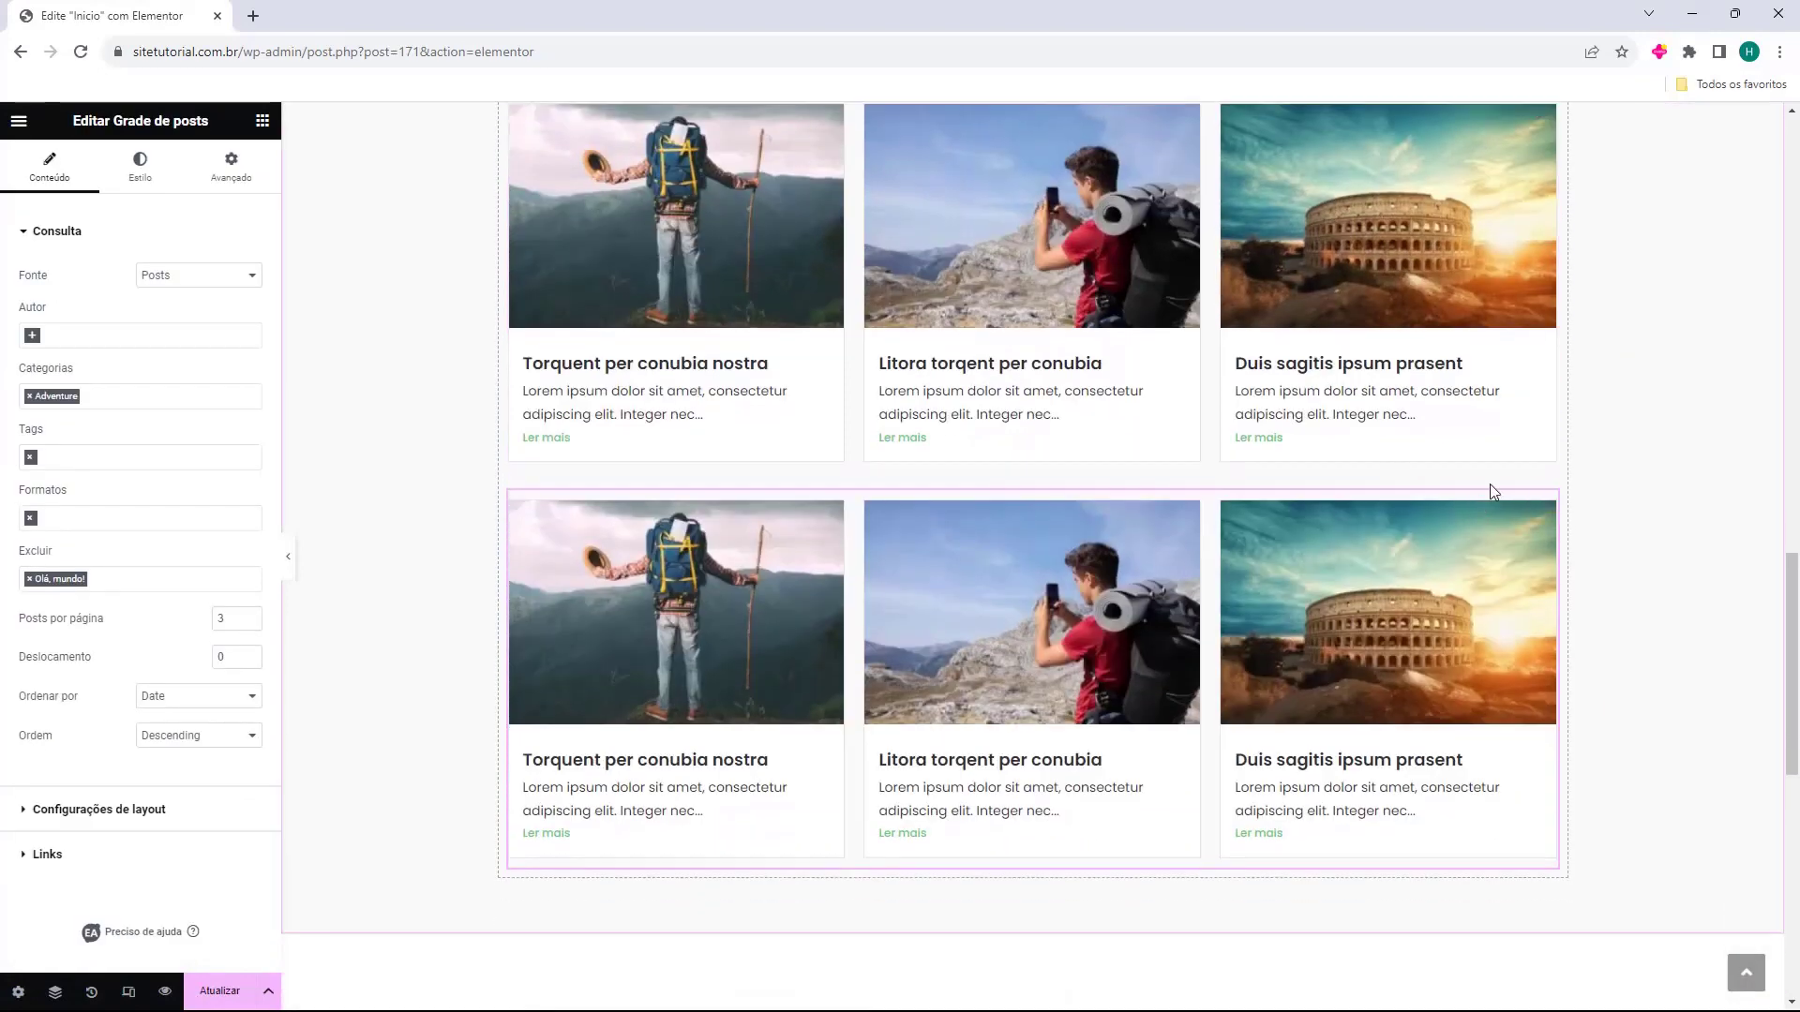
key("ctrl+z")
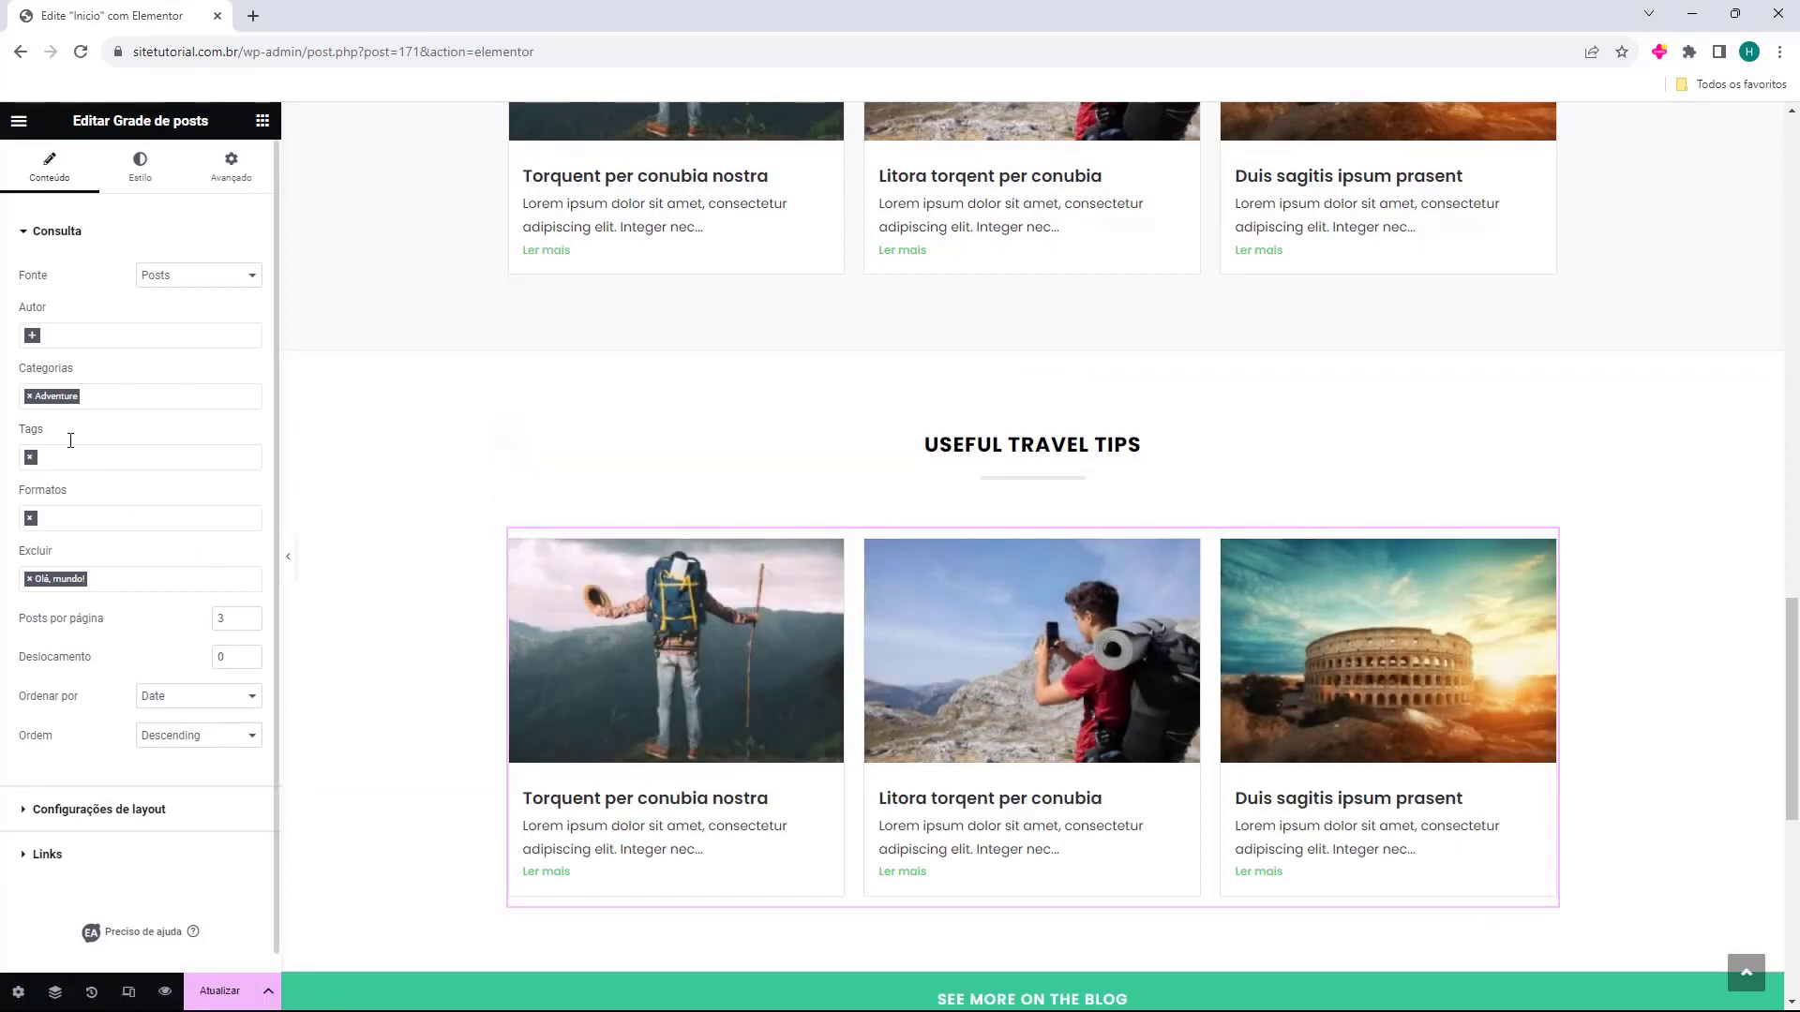
left_click(30, 396)
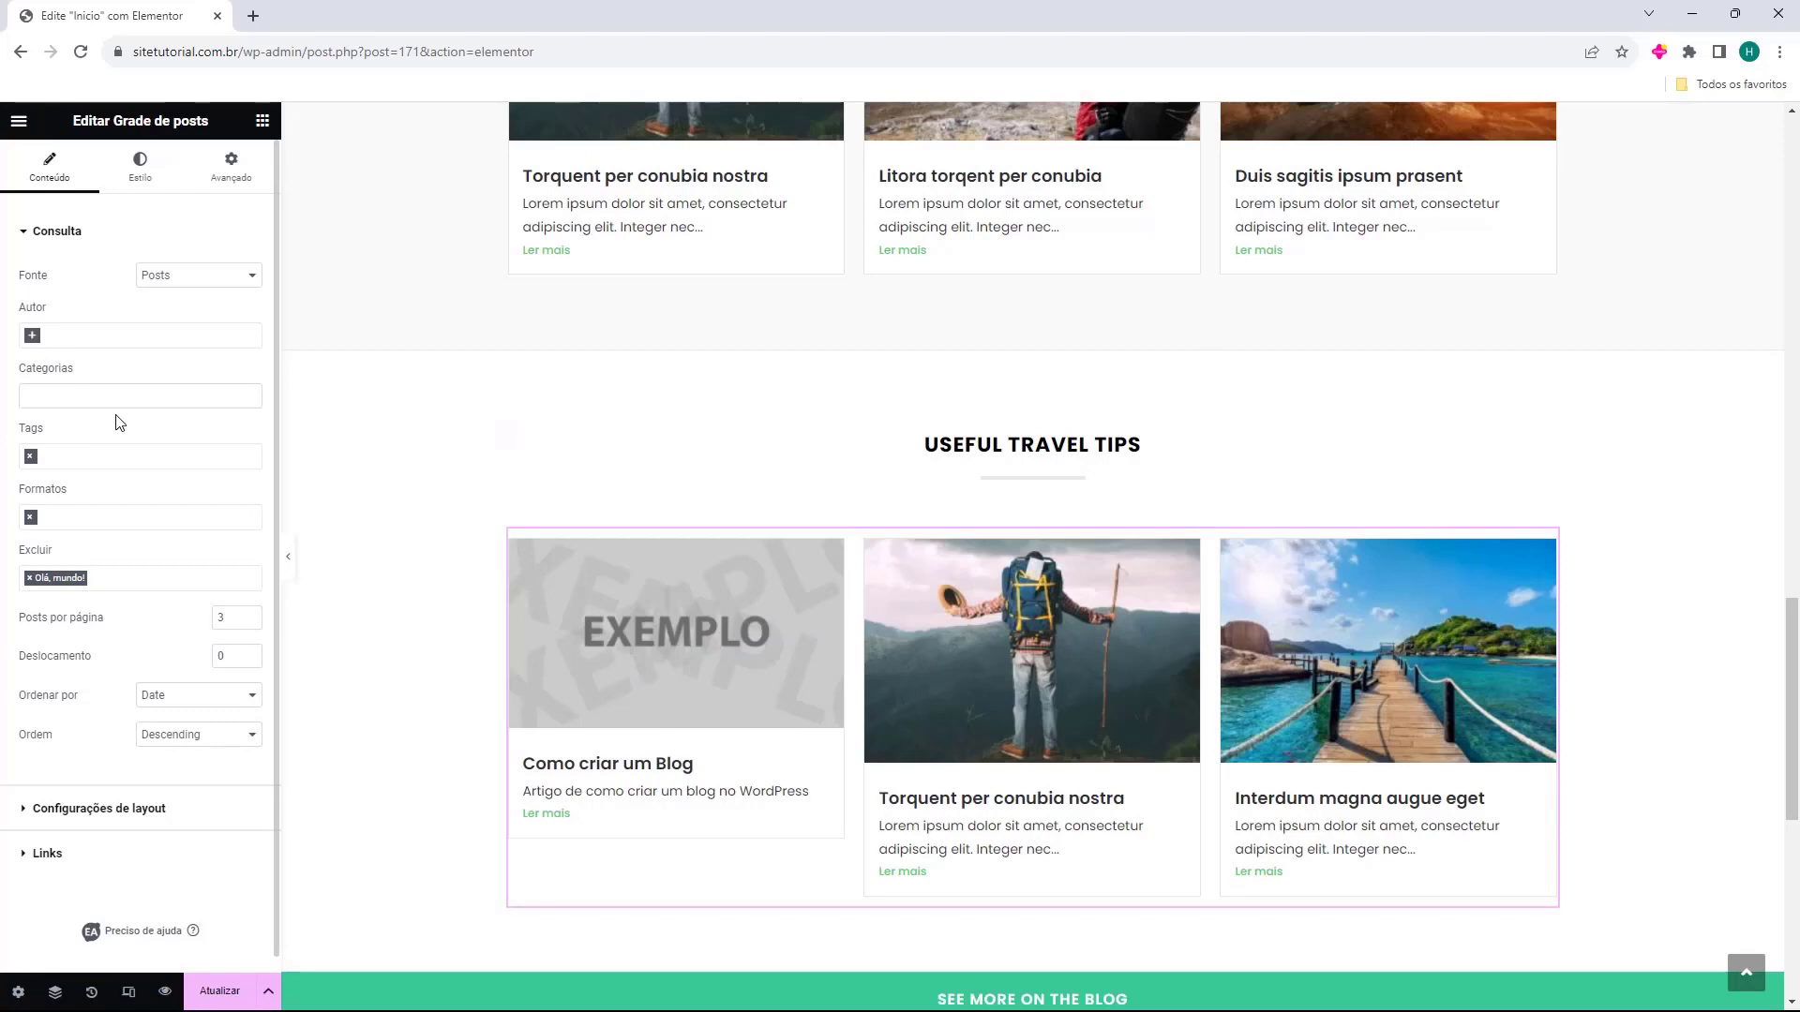
scroll(103, 751, "down", 1)
left_click(135, 795)
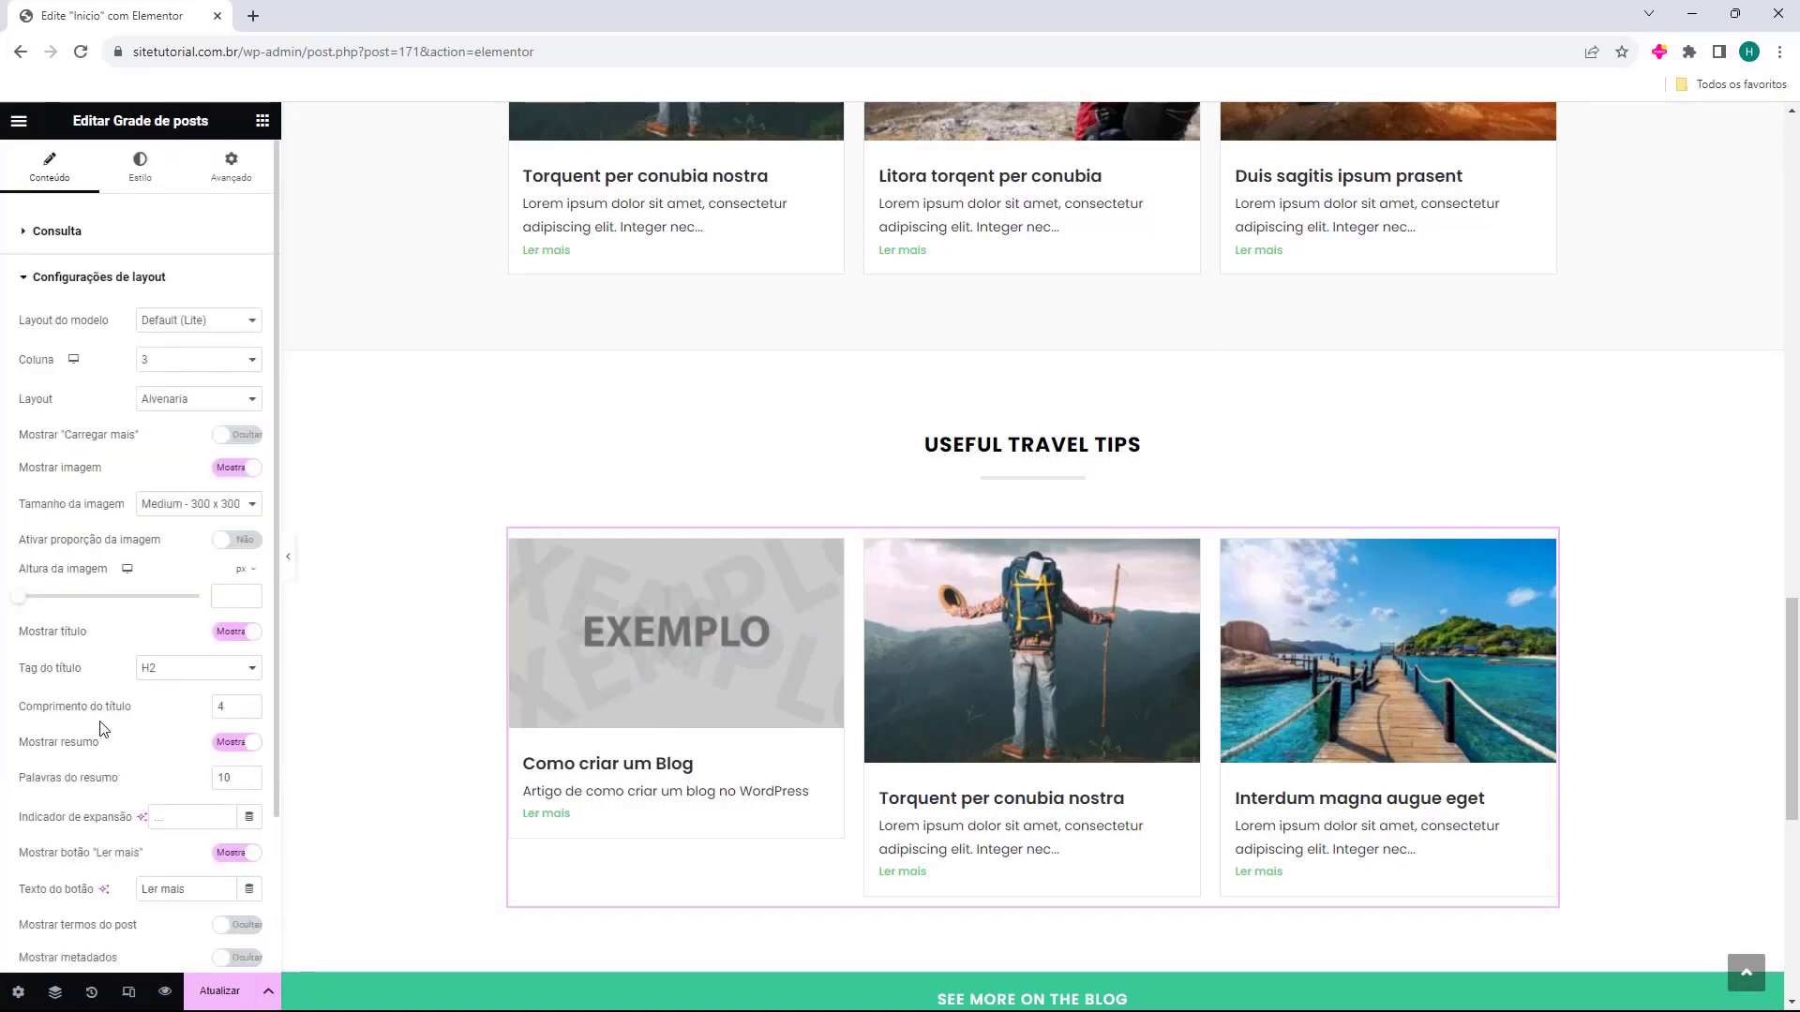
left_click(245, 436)
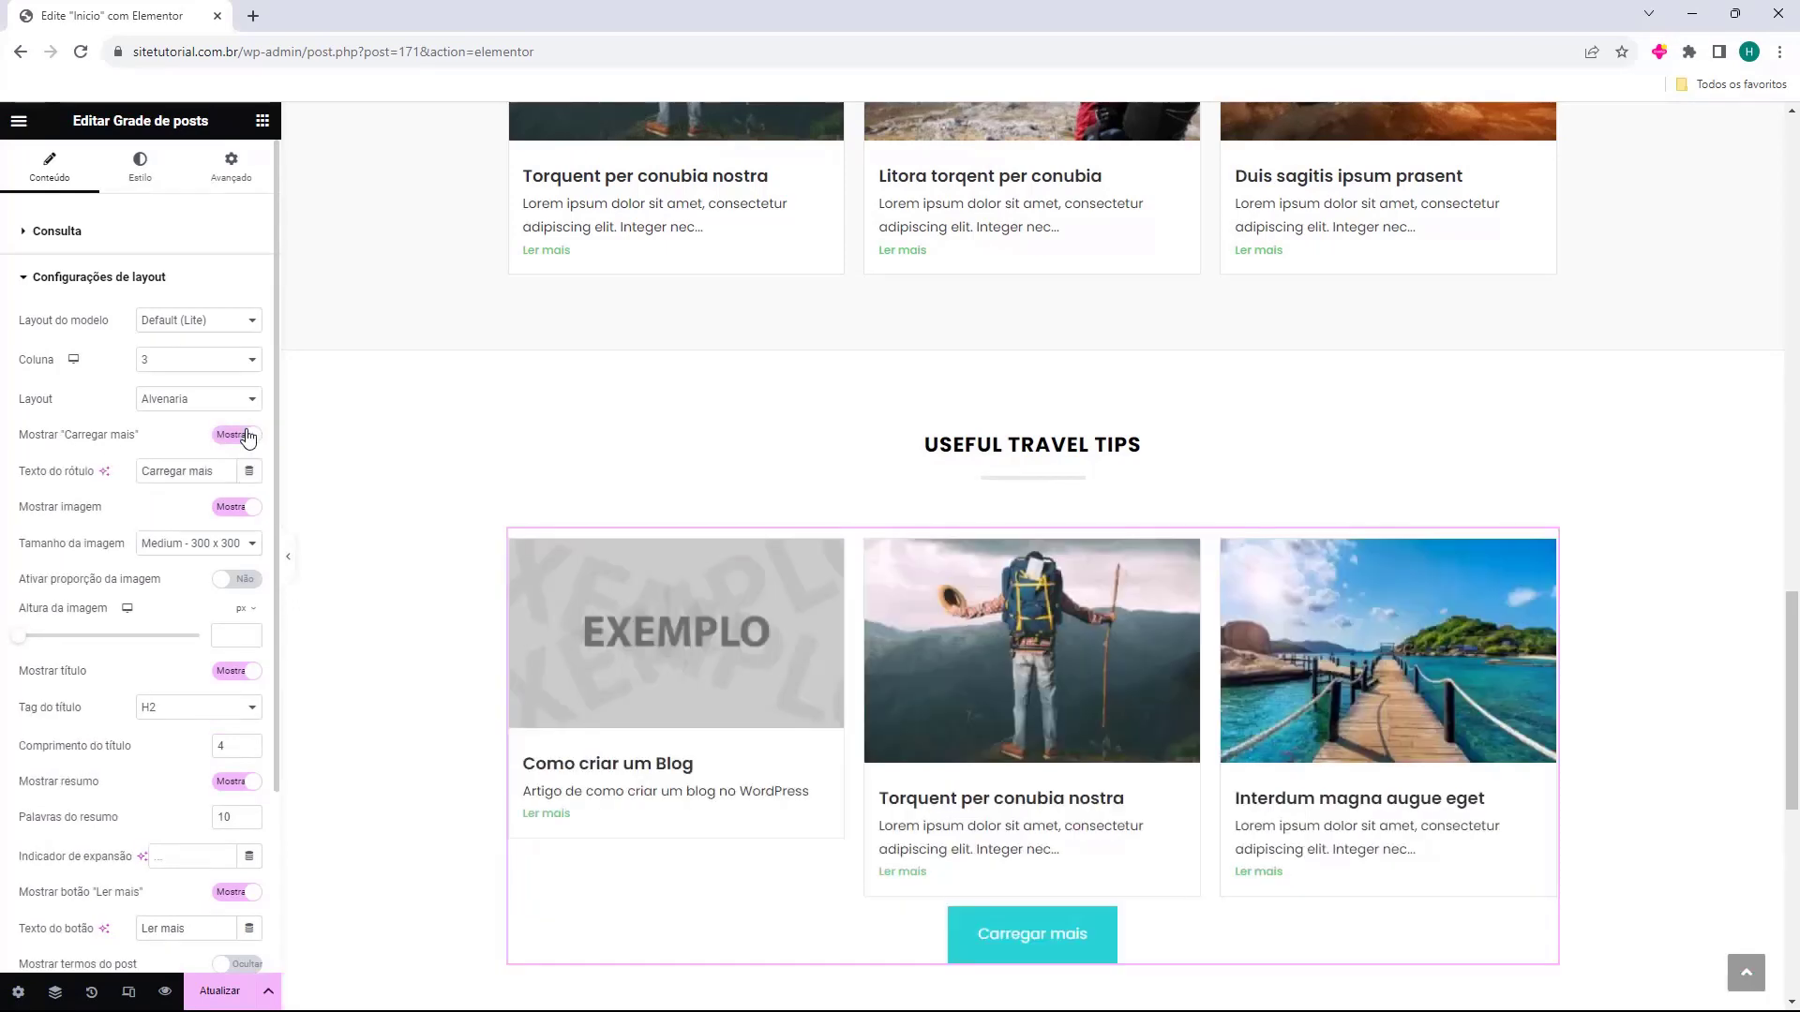
Change the Useful Travel Tips heading to 'Todas as Postagens'.
left_click(1032, 444)
triple_click(155, 328)
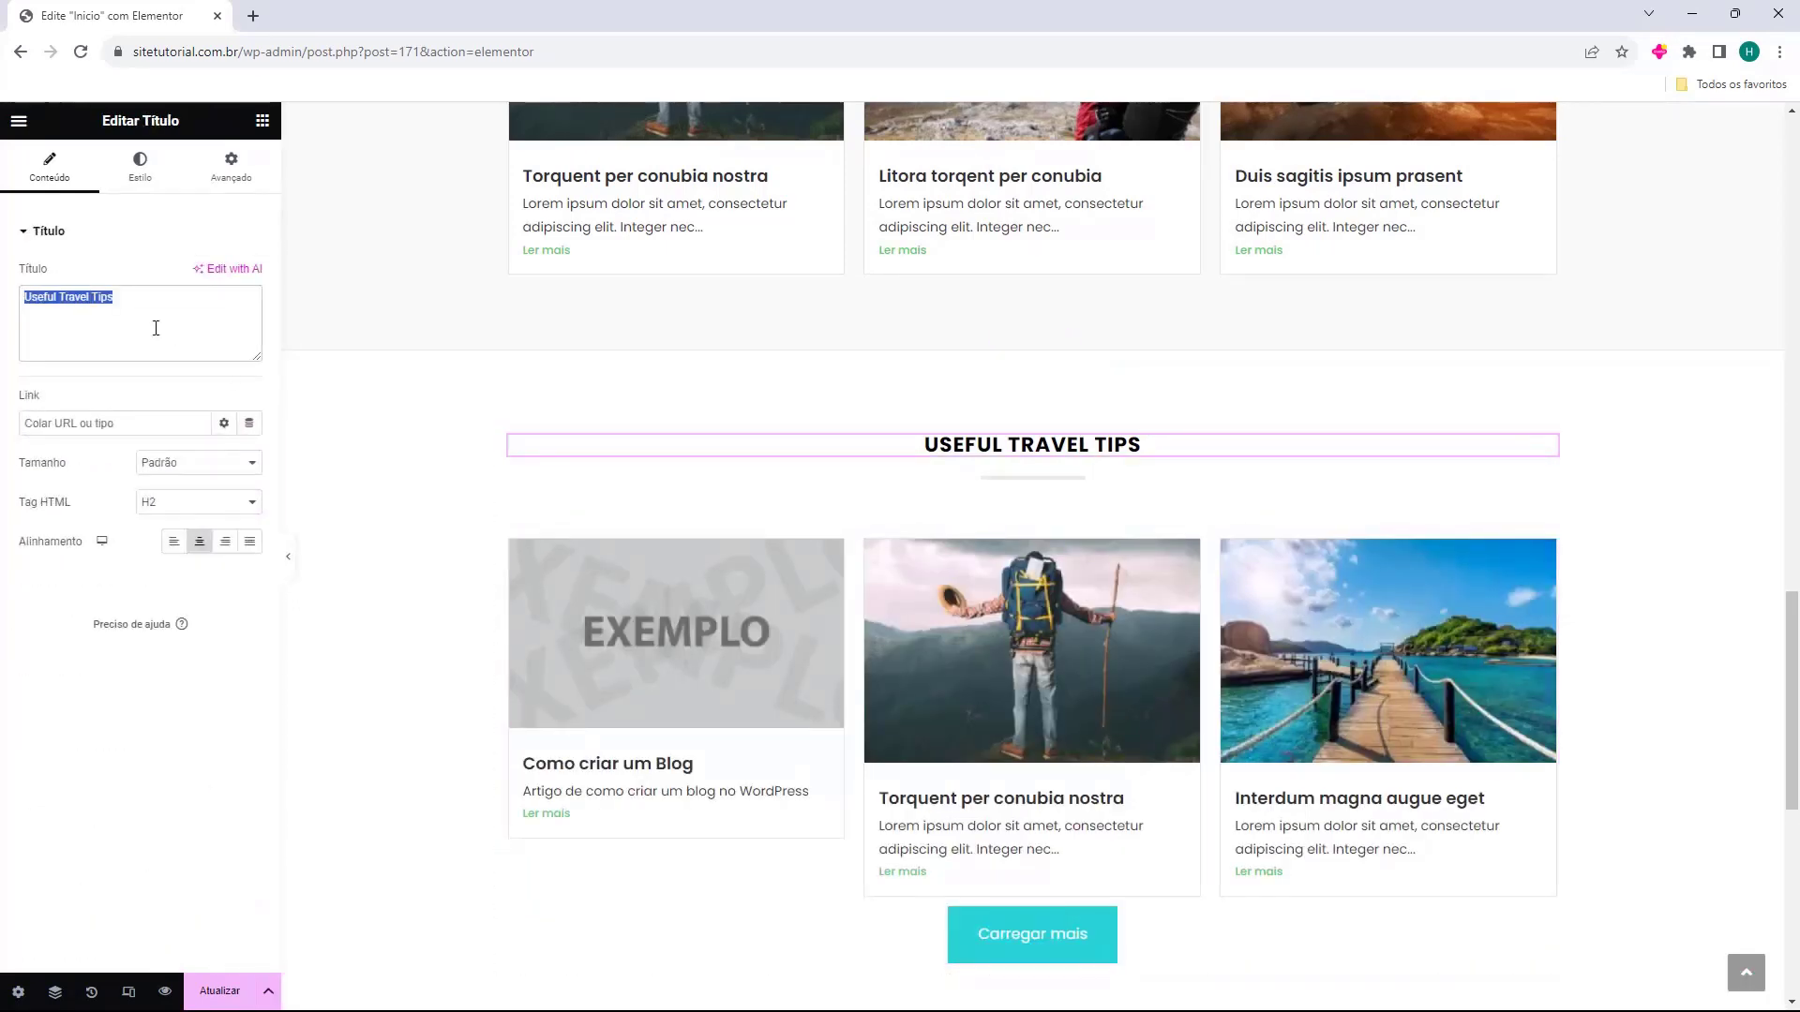
type("Todas as Postagens")
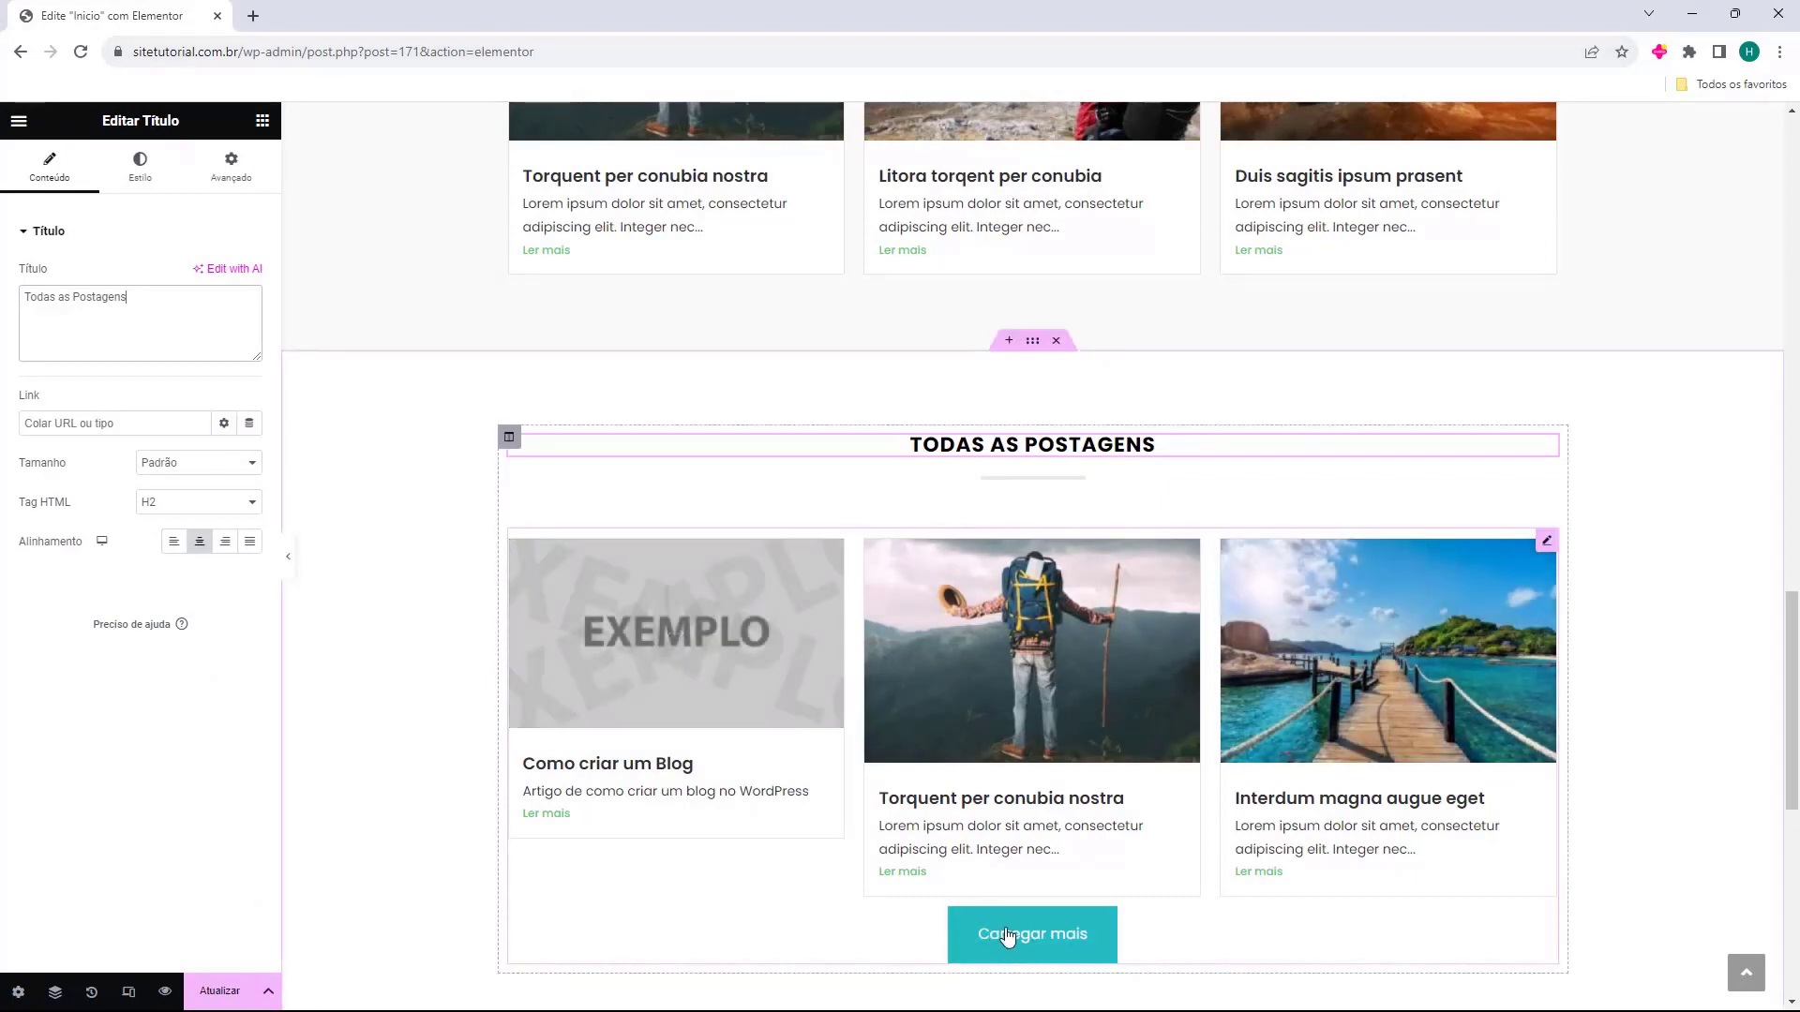
scroll(1093, 924, "down", 2)
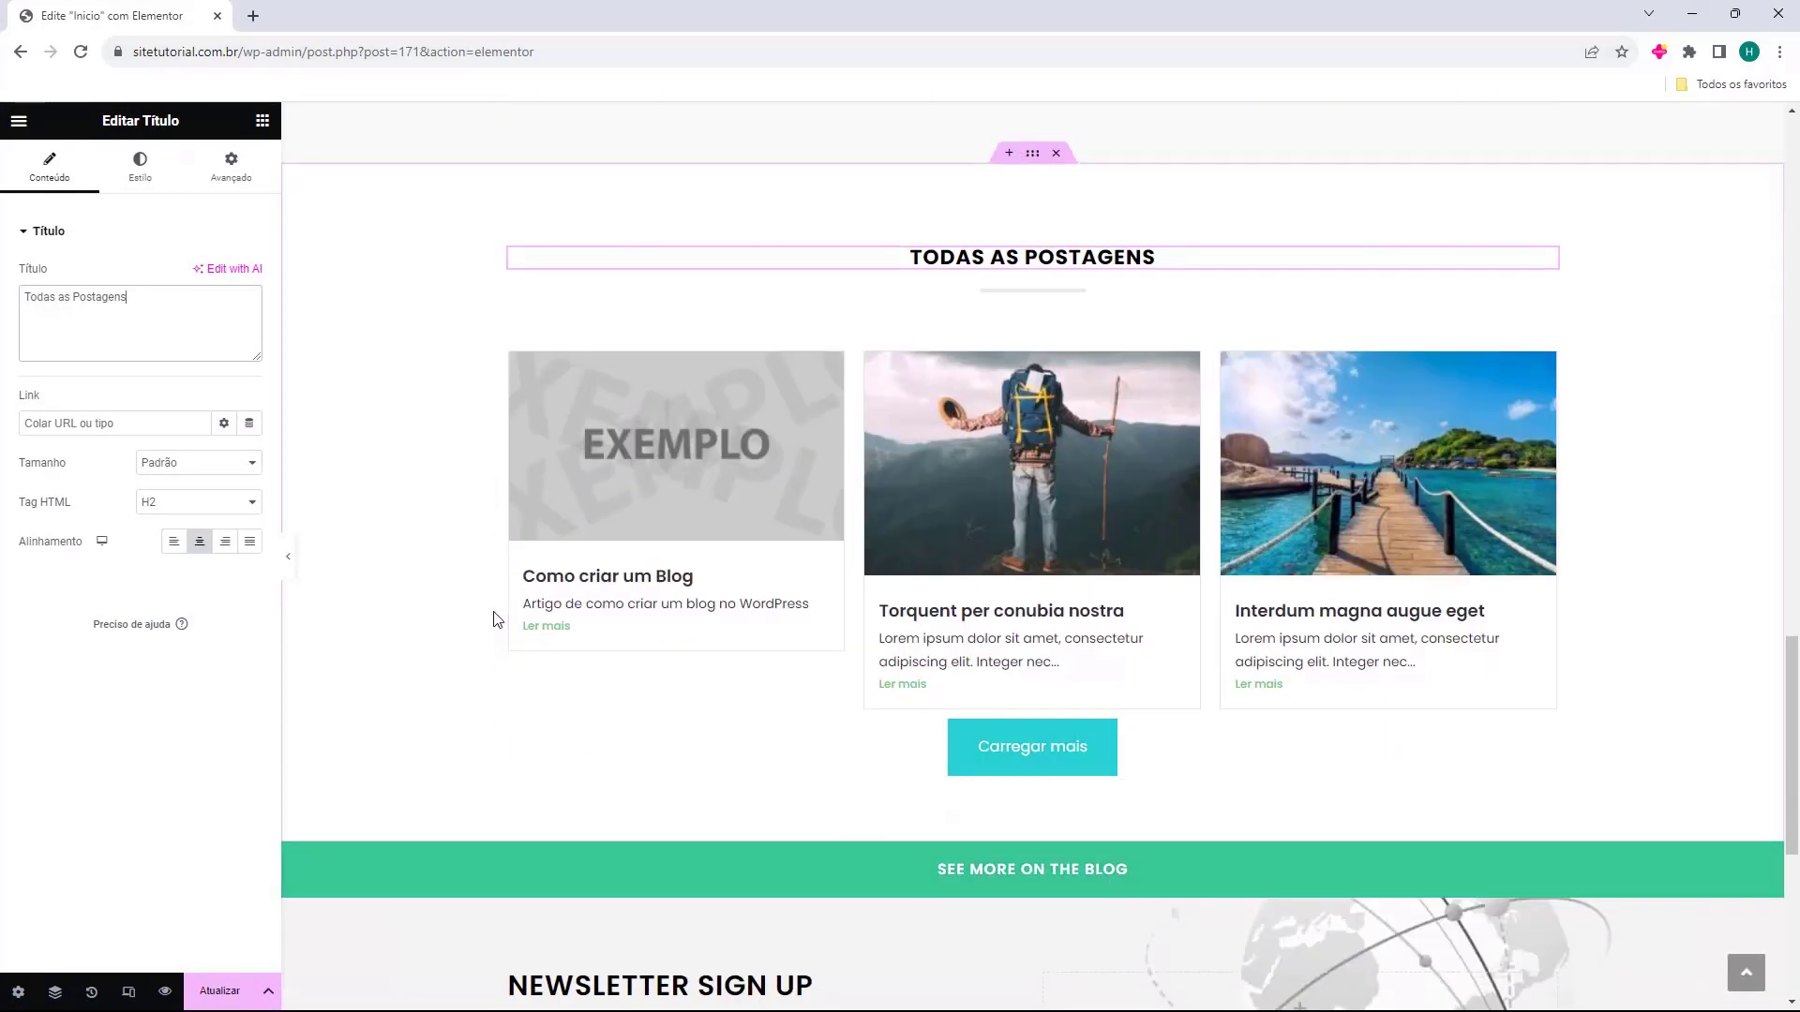
left_click(574, 680)
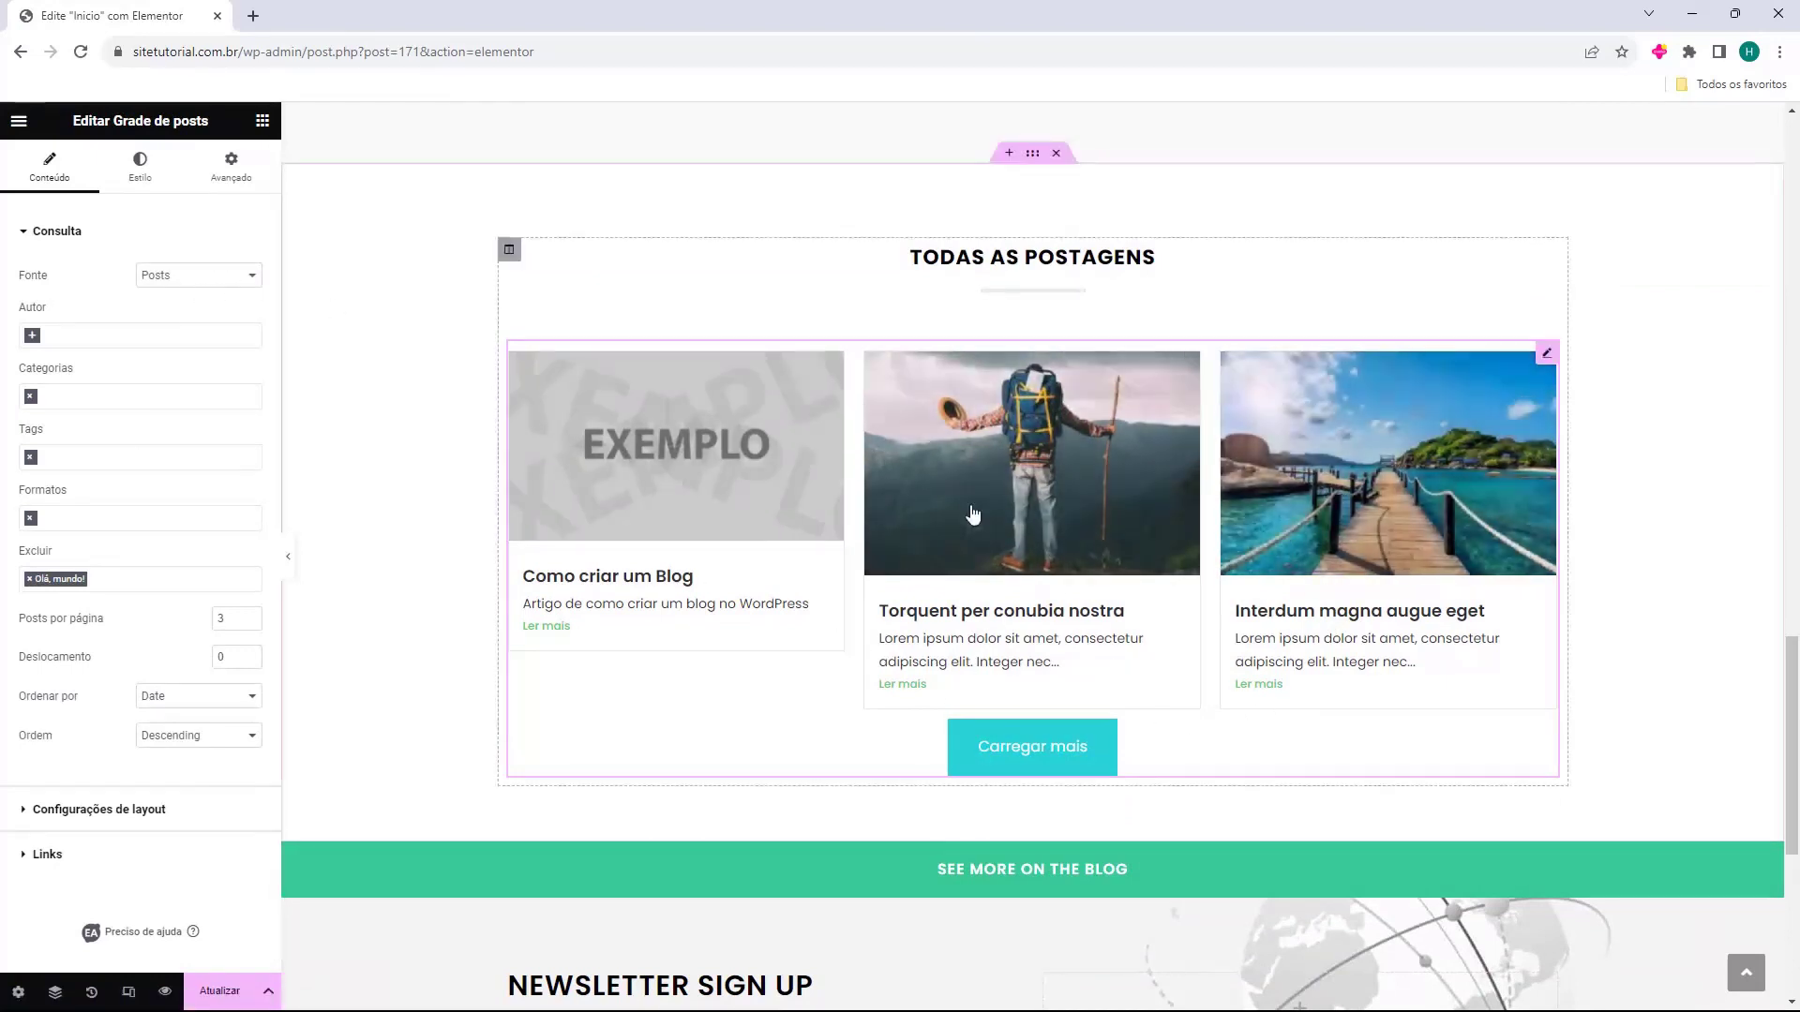
Try the Estilo dois and Estilo três card styles, then return to Padrão.
left_click(141, 178)
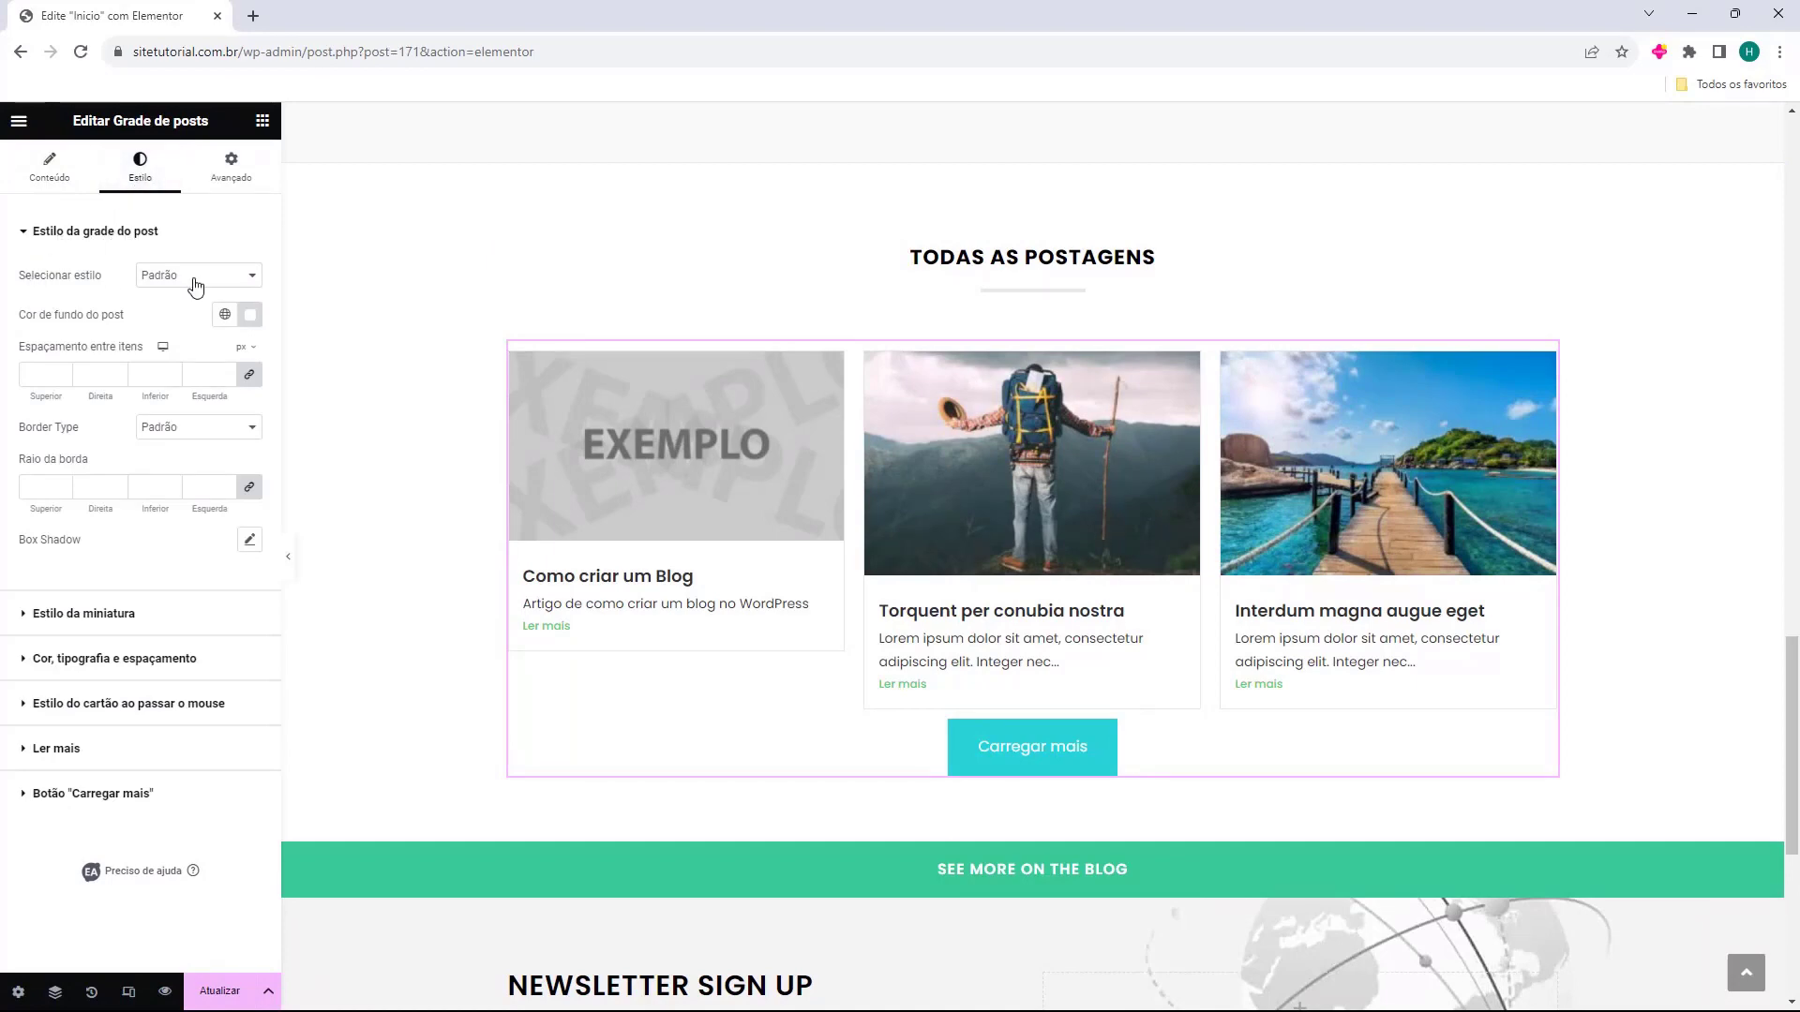
left_click(159, 275)
left_click(168, 309)
left_click(174, 275)
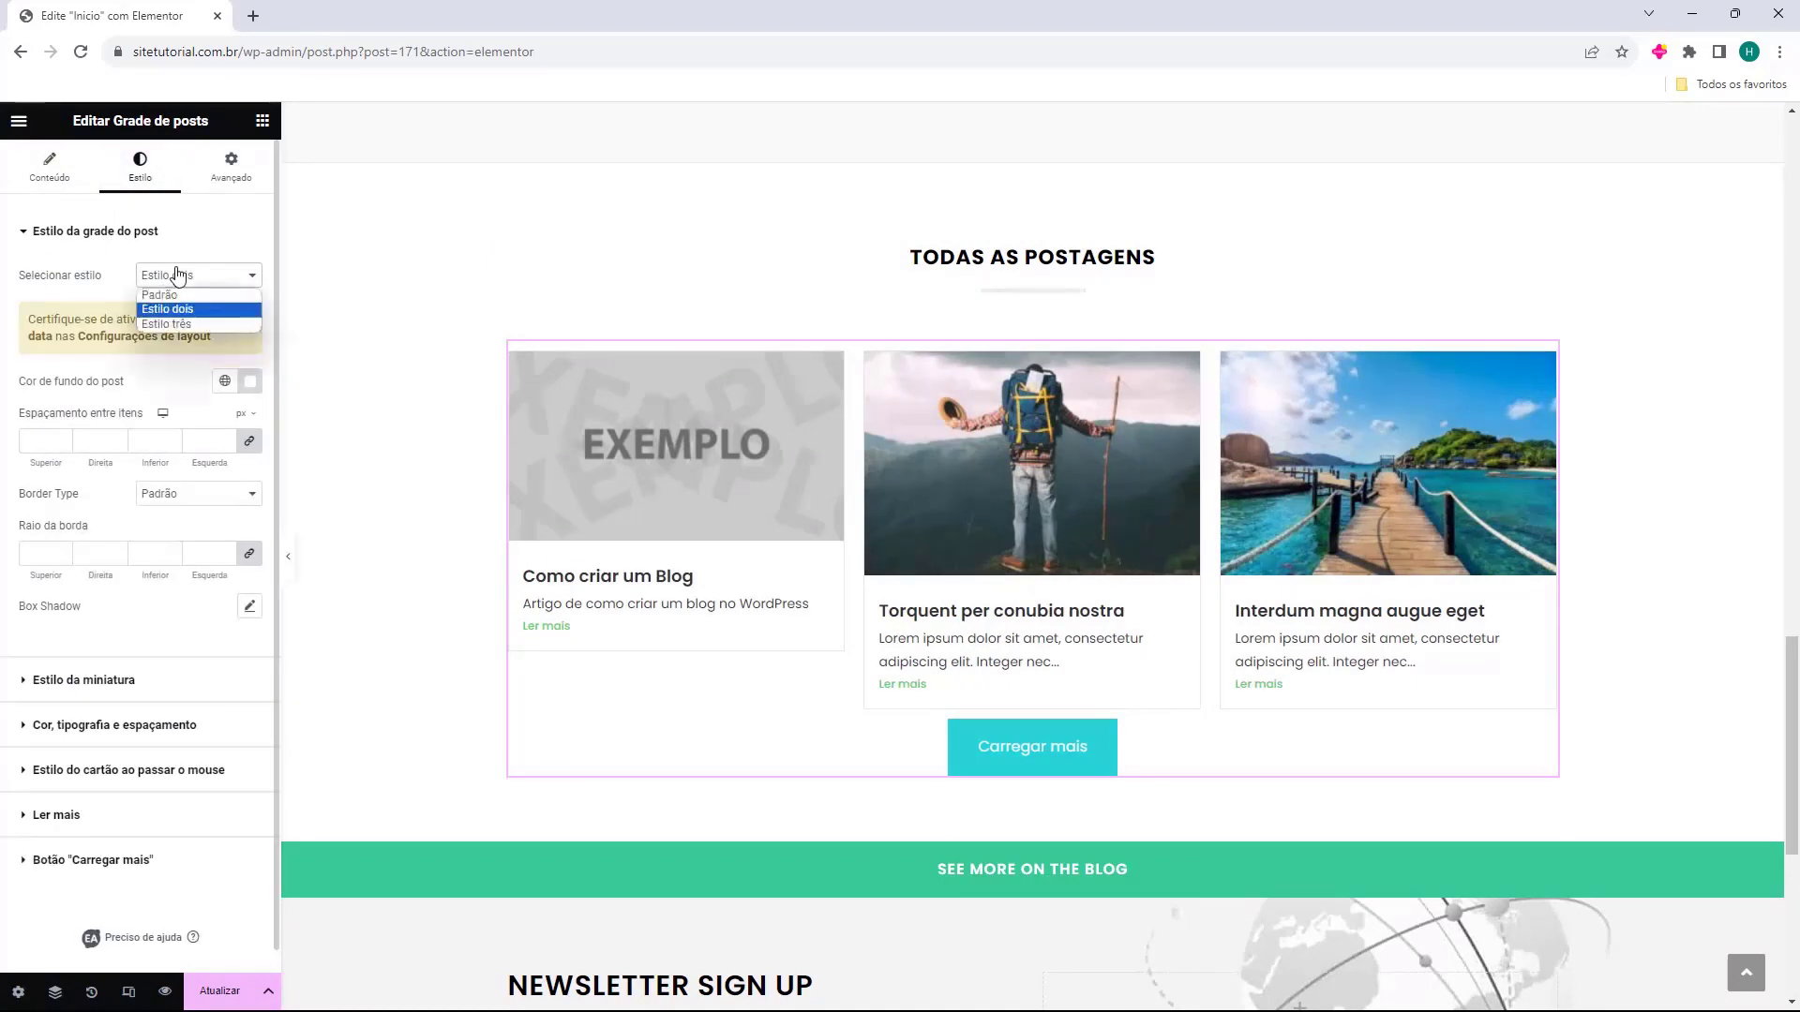
left_click(168, 324)
left_click(181, 277)
left_click(183, 292)
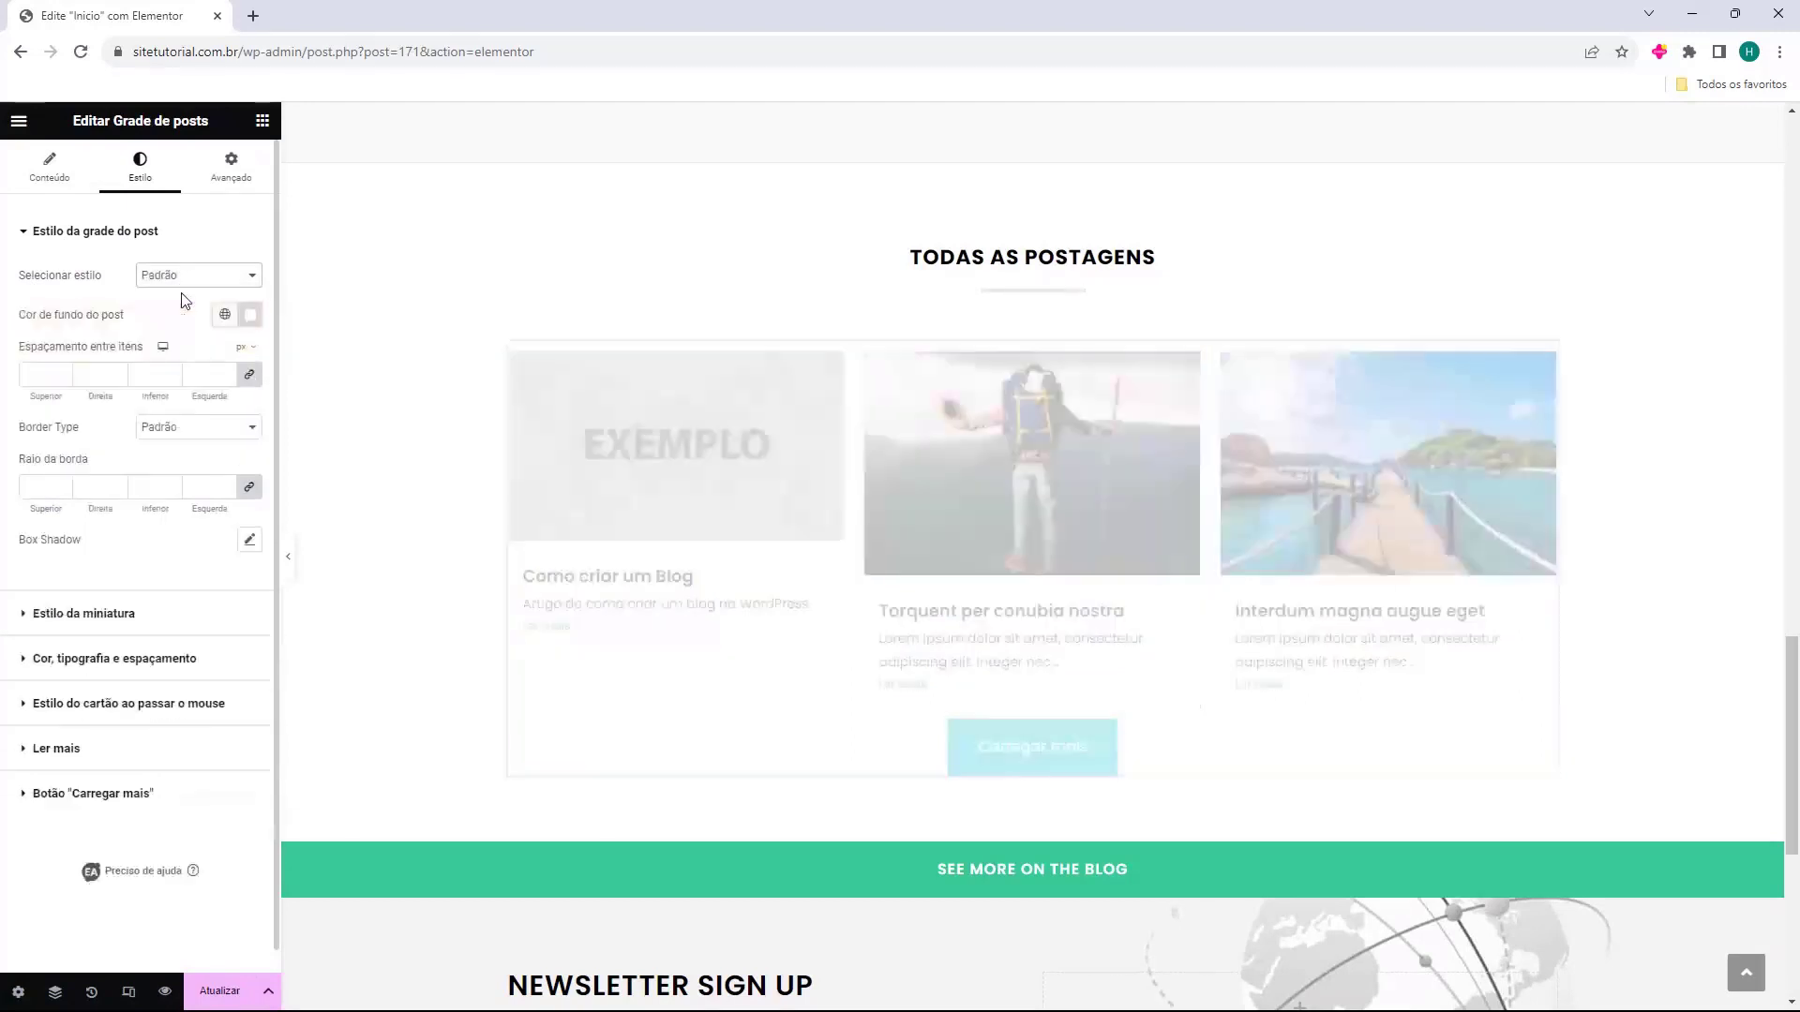
Try a dark reddish card background and a card spacing of 5, then revert both.
left_click_drag(21, 330, 110, 317)
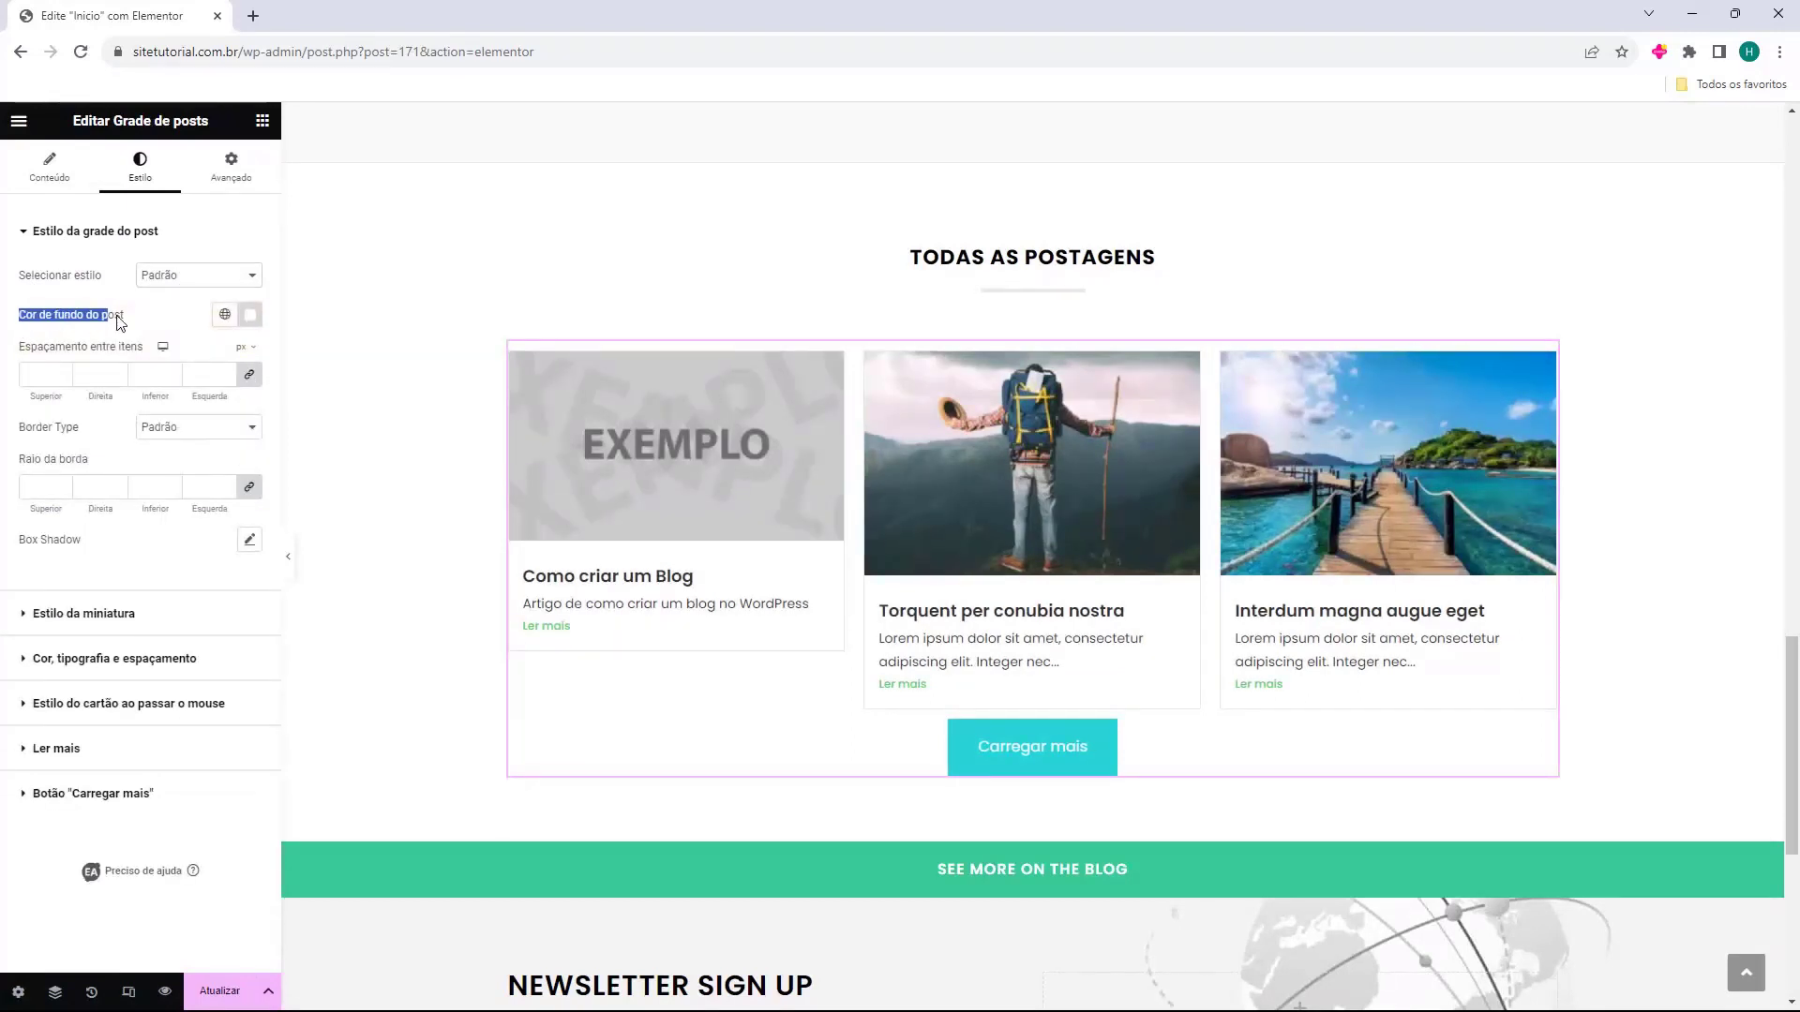
left_click(250, 314)
left_click(196, 451)
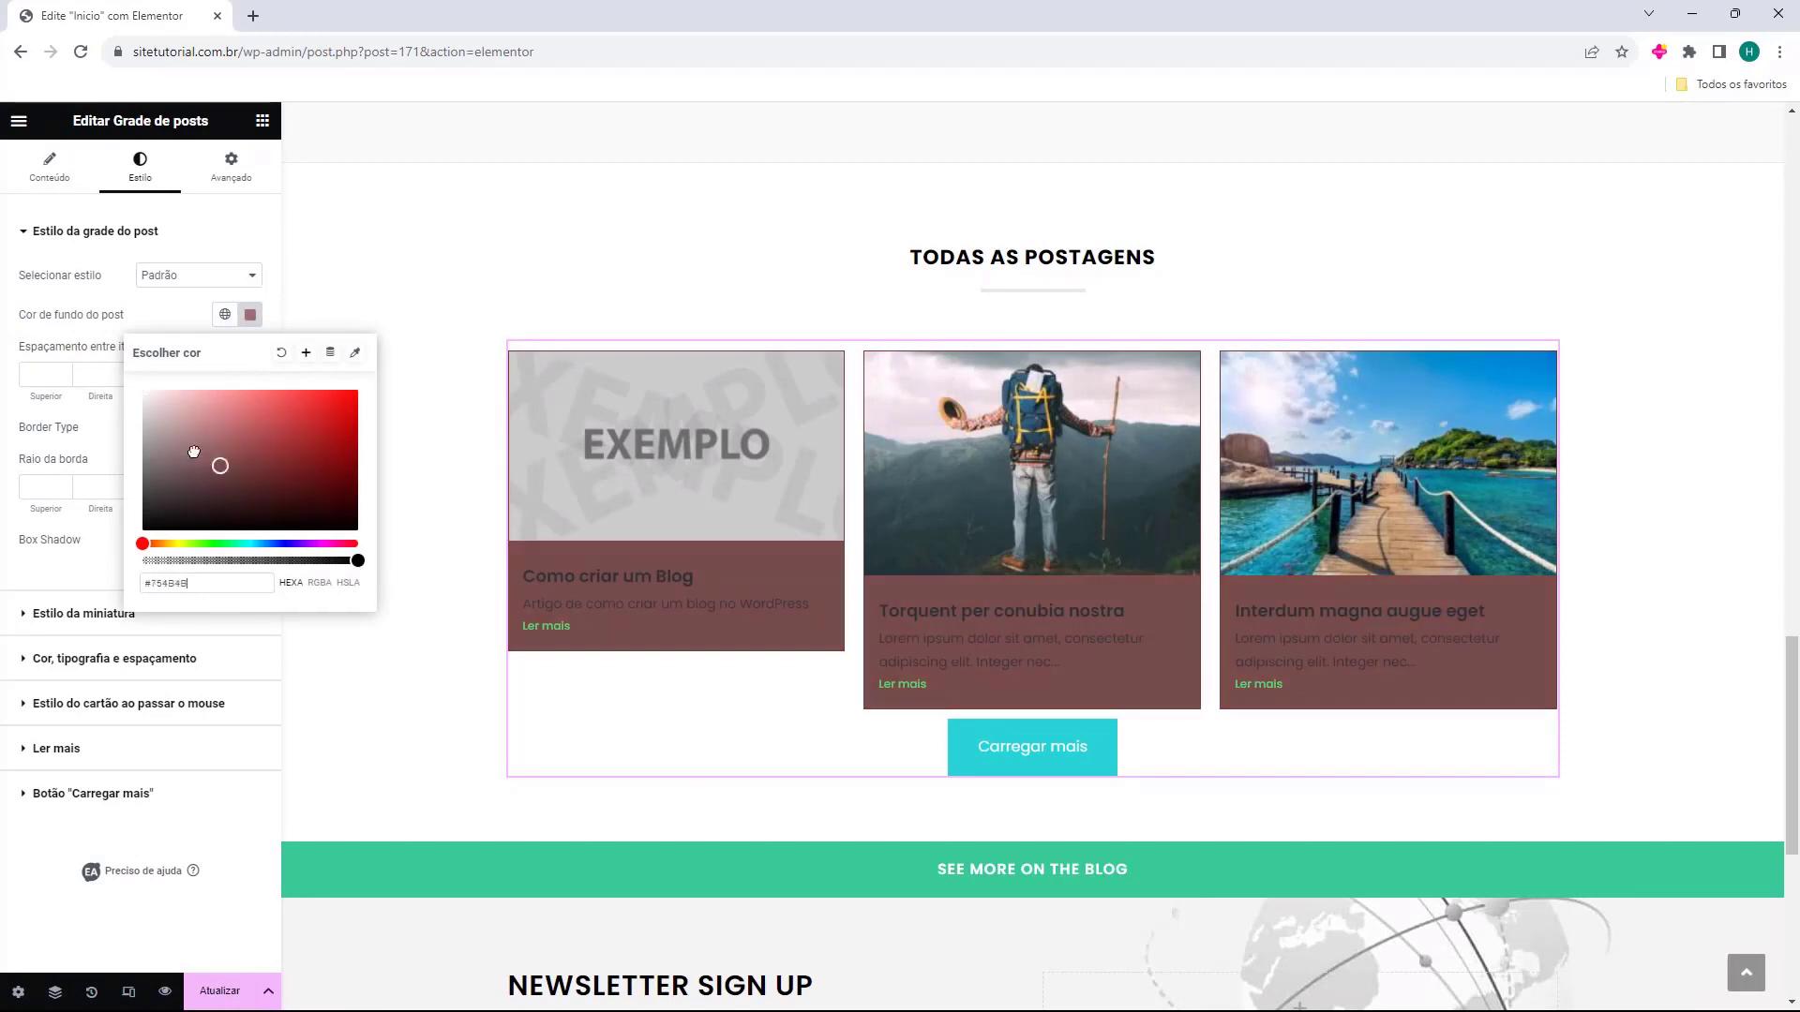
left_click(281, 352)
left_click(63, 372)
left_click(63, 372)
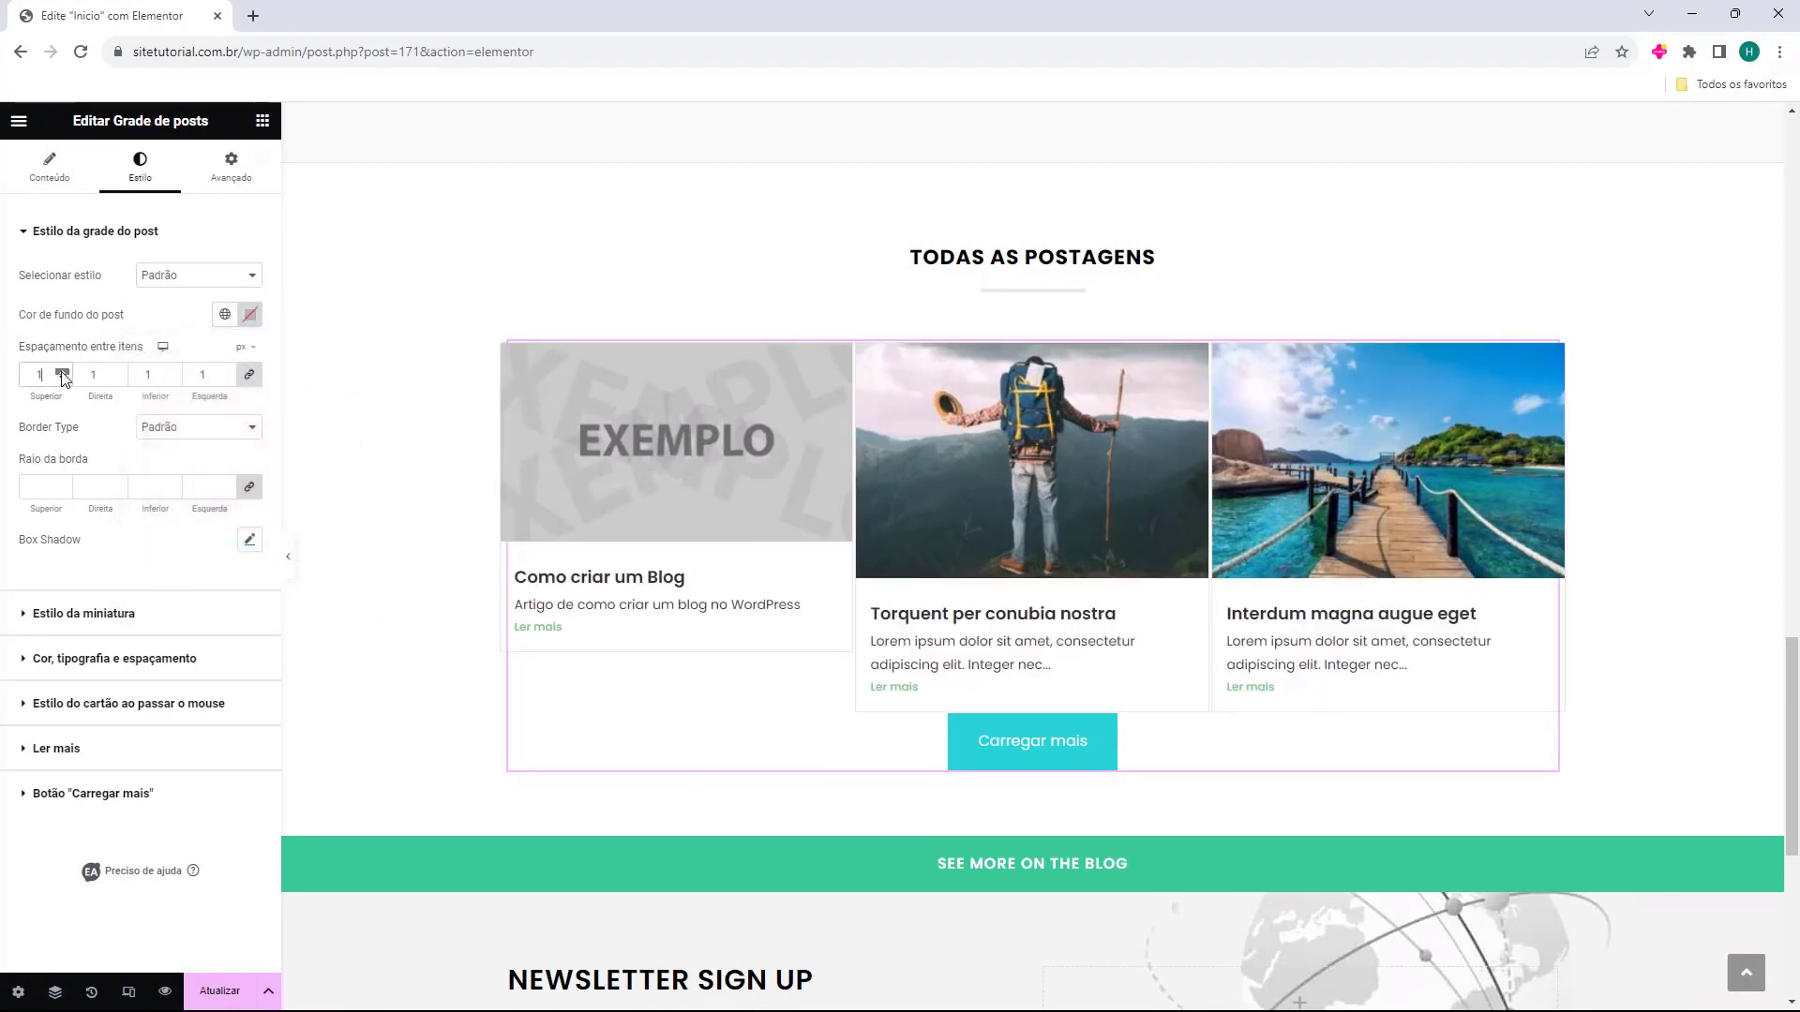
left_click(63, 372)
left_click(63, 372)
left_click(62, 372)
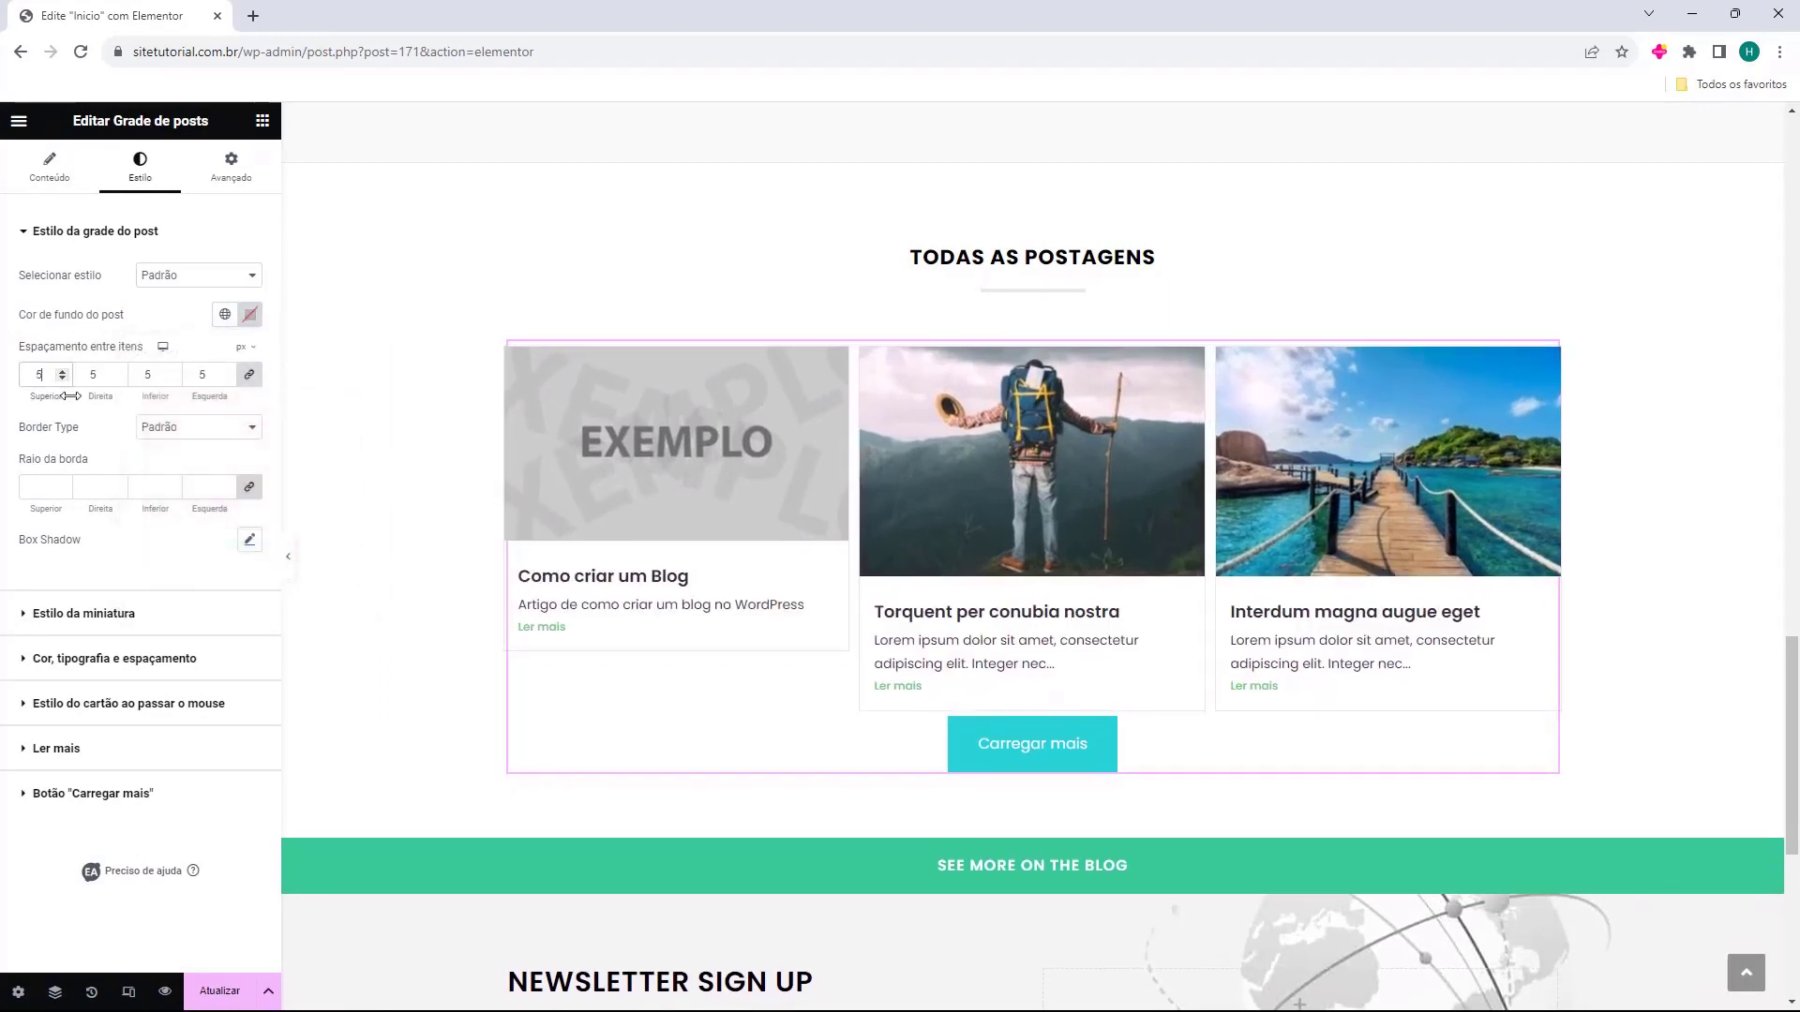
key("ctrl+z")
Try solid, then 9-thick double card borders, then remove the borders again.
left_click_drag(79, 426, 21, 428)
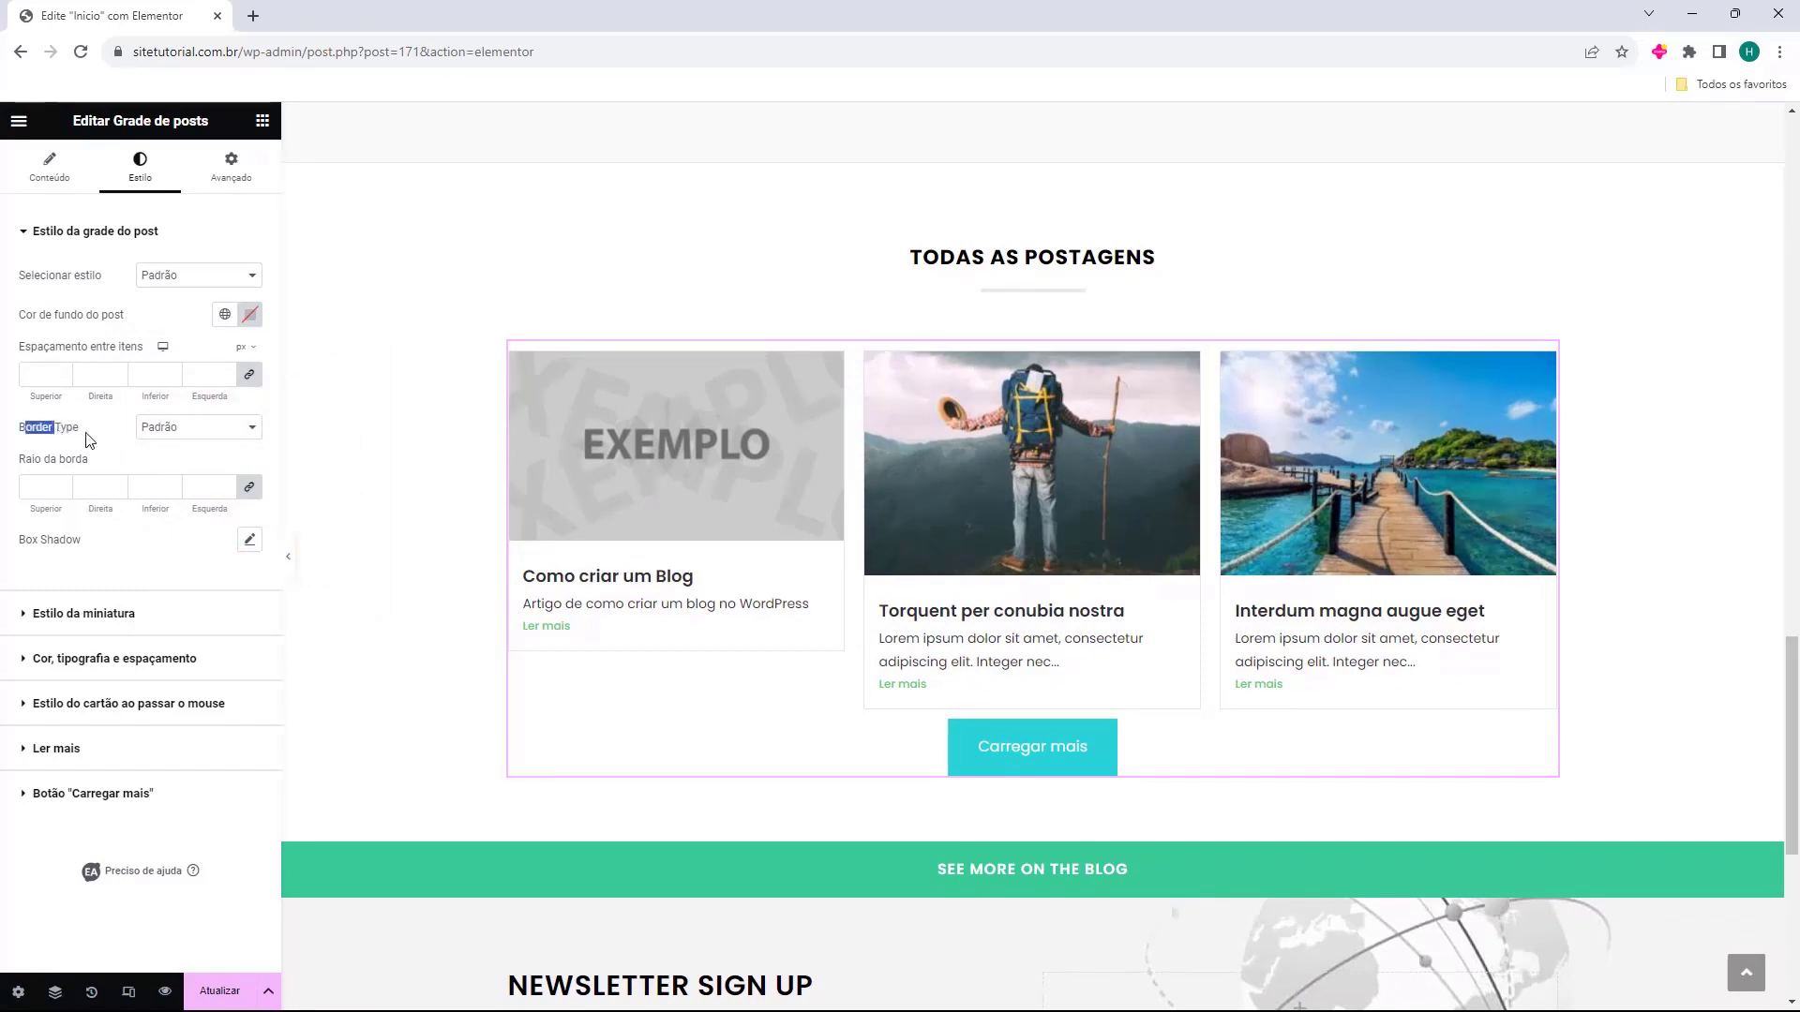
left_click(170, 428)
left_click(191, 477)
left_click(198, 430)
left_click(147, 489)
left_click(61, 485)
left_click(62, 484)
left_click(61, 485)
left_click(61, 485)
left_click(62, 485)
left_click(62, 485)
left_click(62, 485)
left_click(62, 485)
left_click(198, 428)
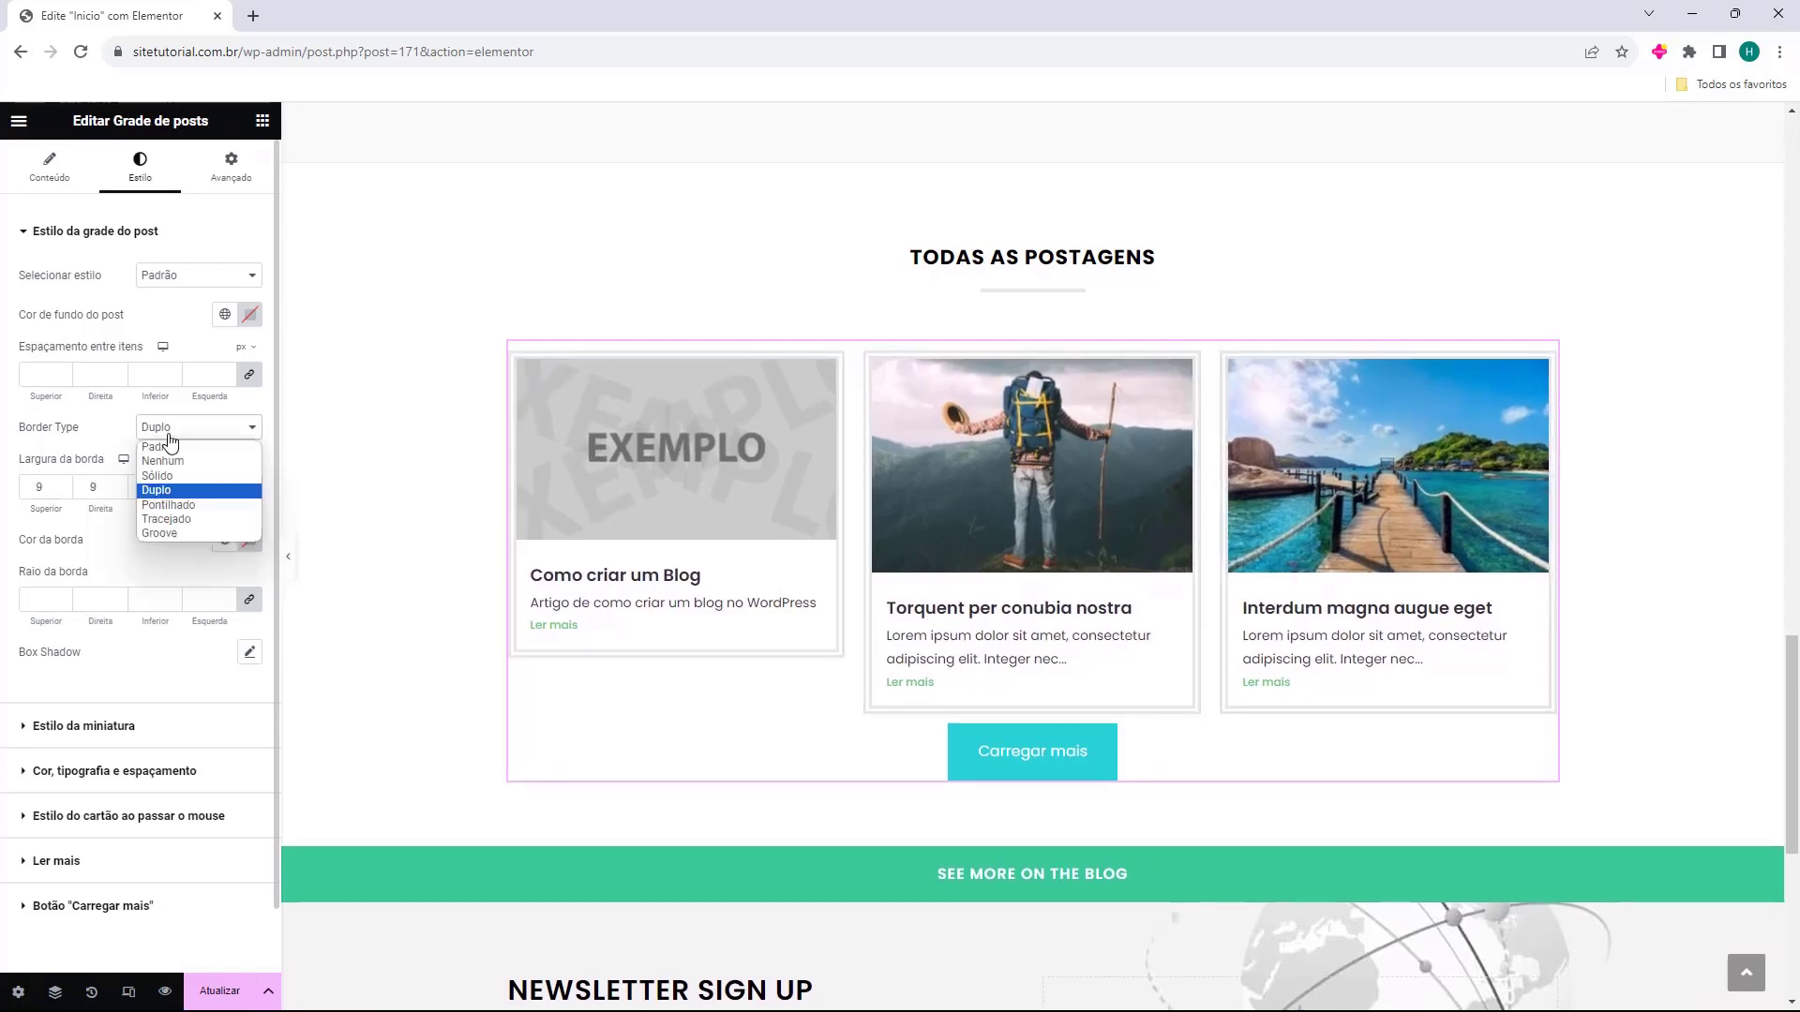
left_click(159, 450)
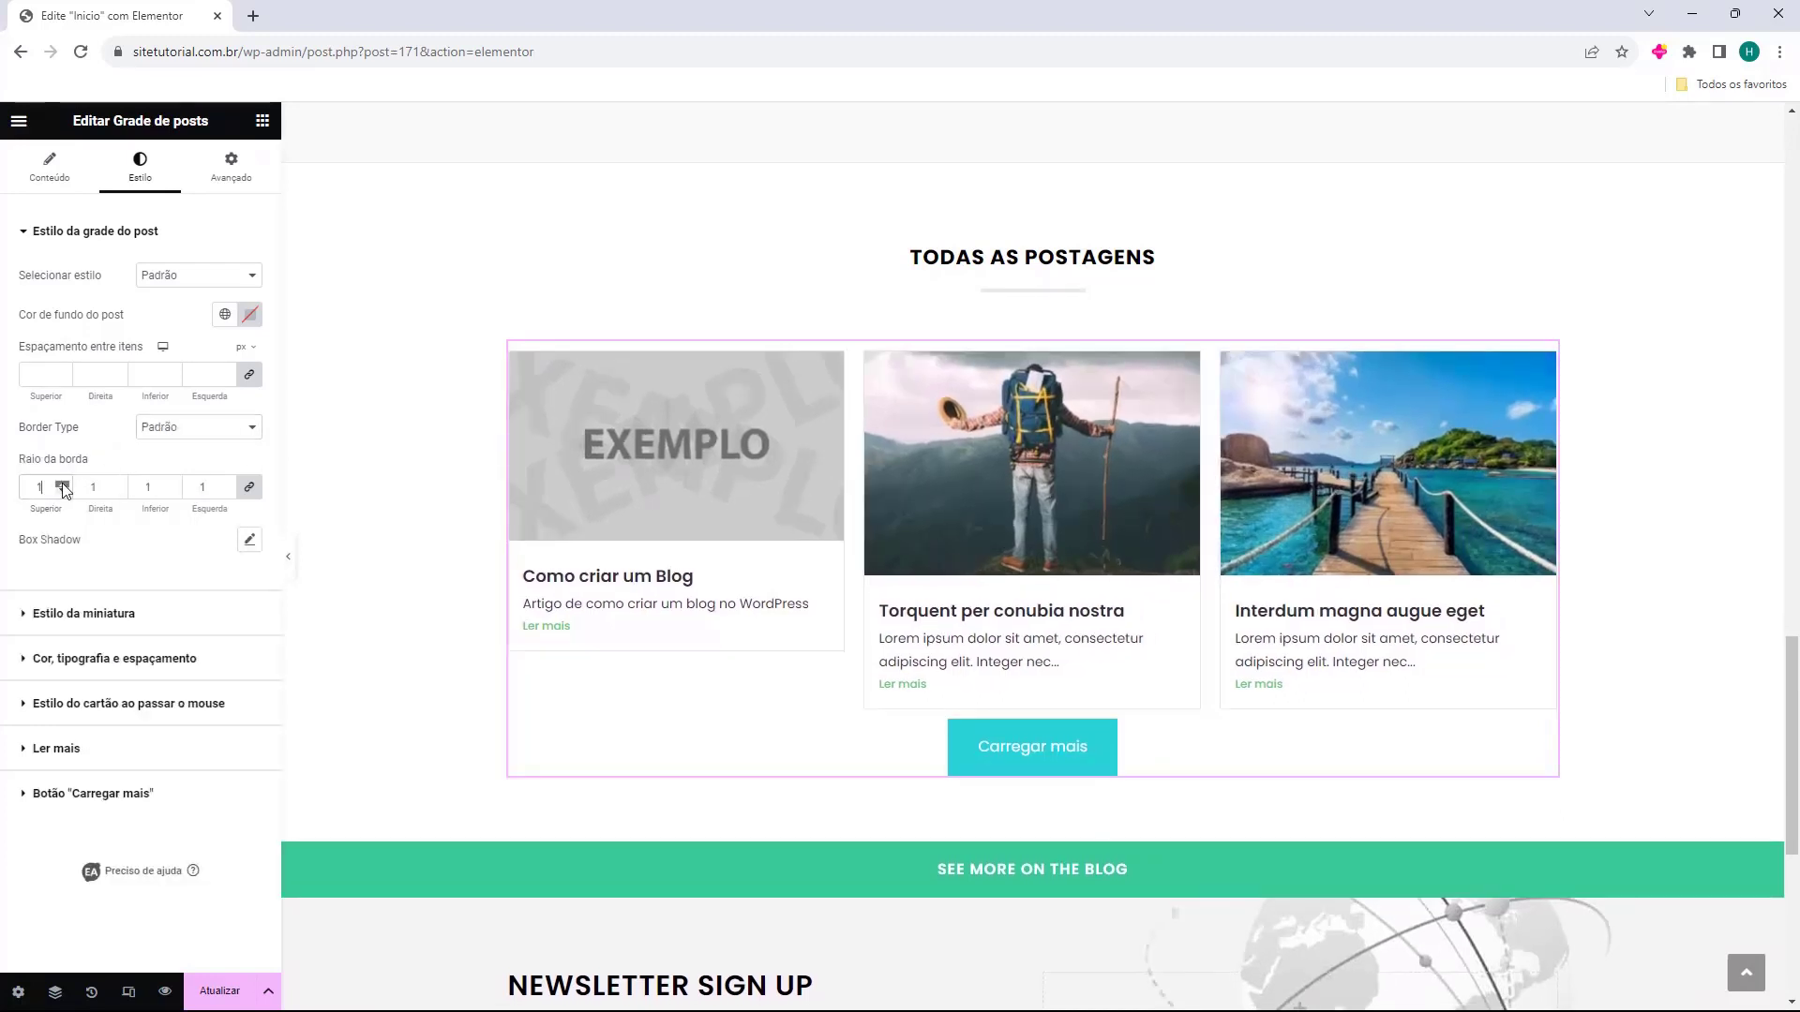
Round the card corners to radius 32 and the thumbnail corners to 20.
left_click(62, 484)
left_click(62, 483)
left_click(62, 484)
left_click(62, 484)
left_click(62, 485)
left_click(61, 485)
left_click(35, 613)
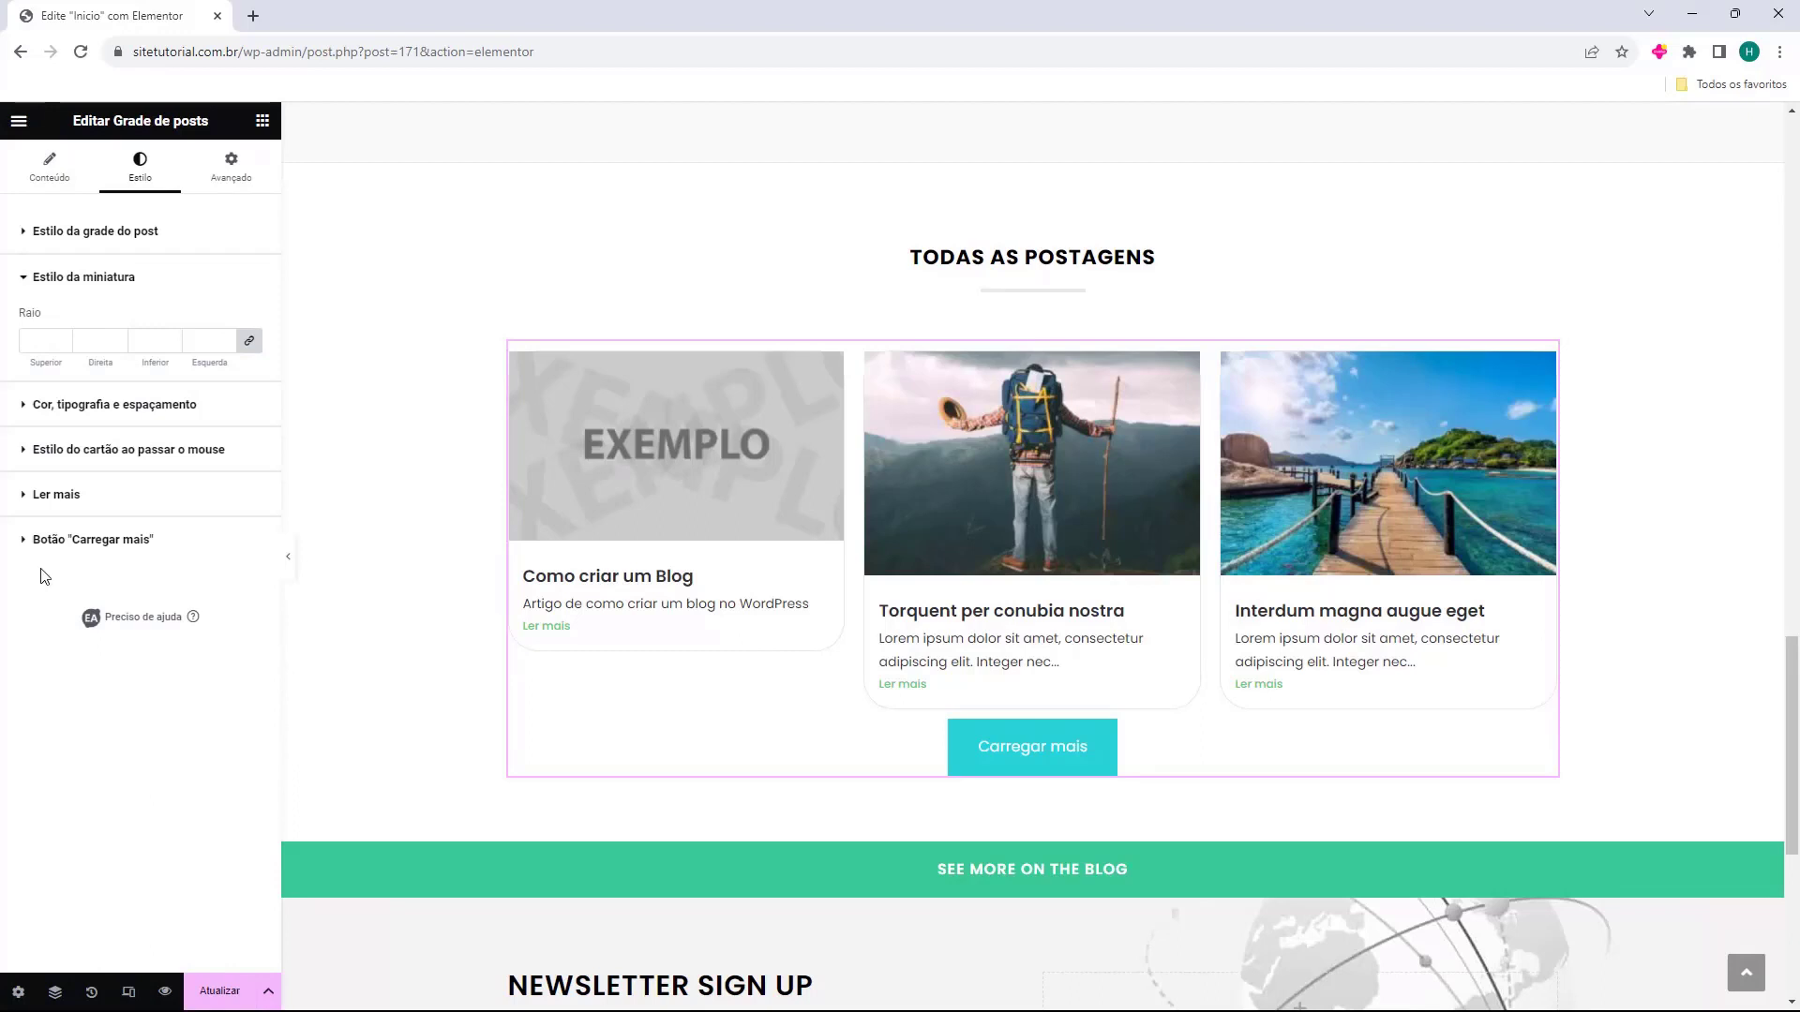
left_click(62, 338)
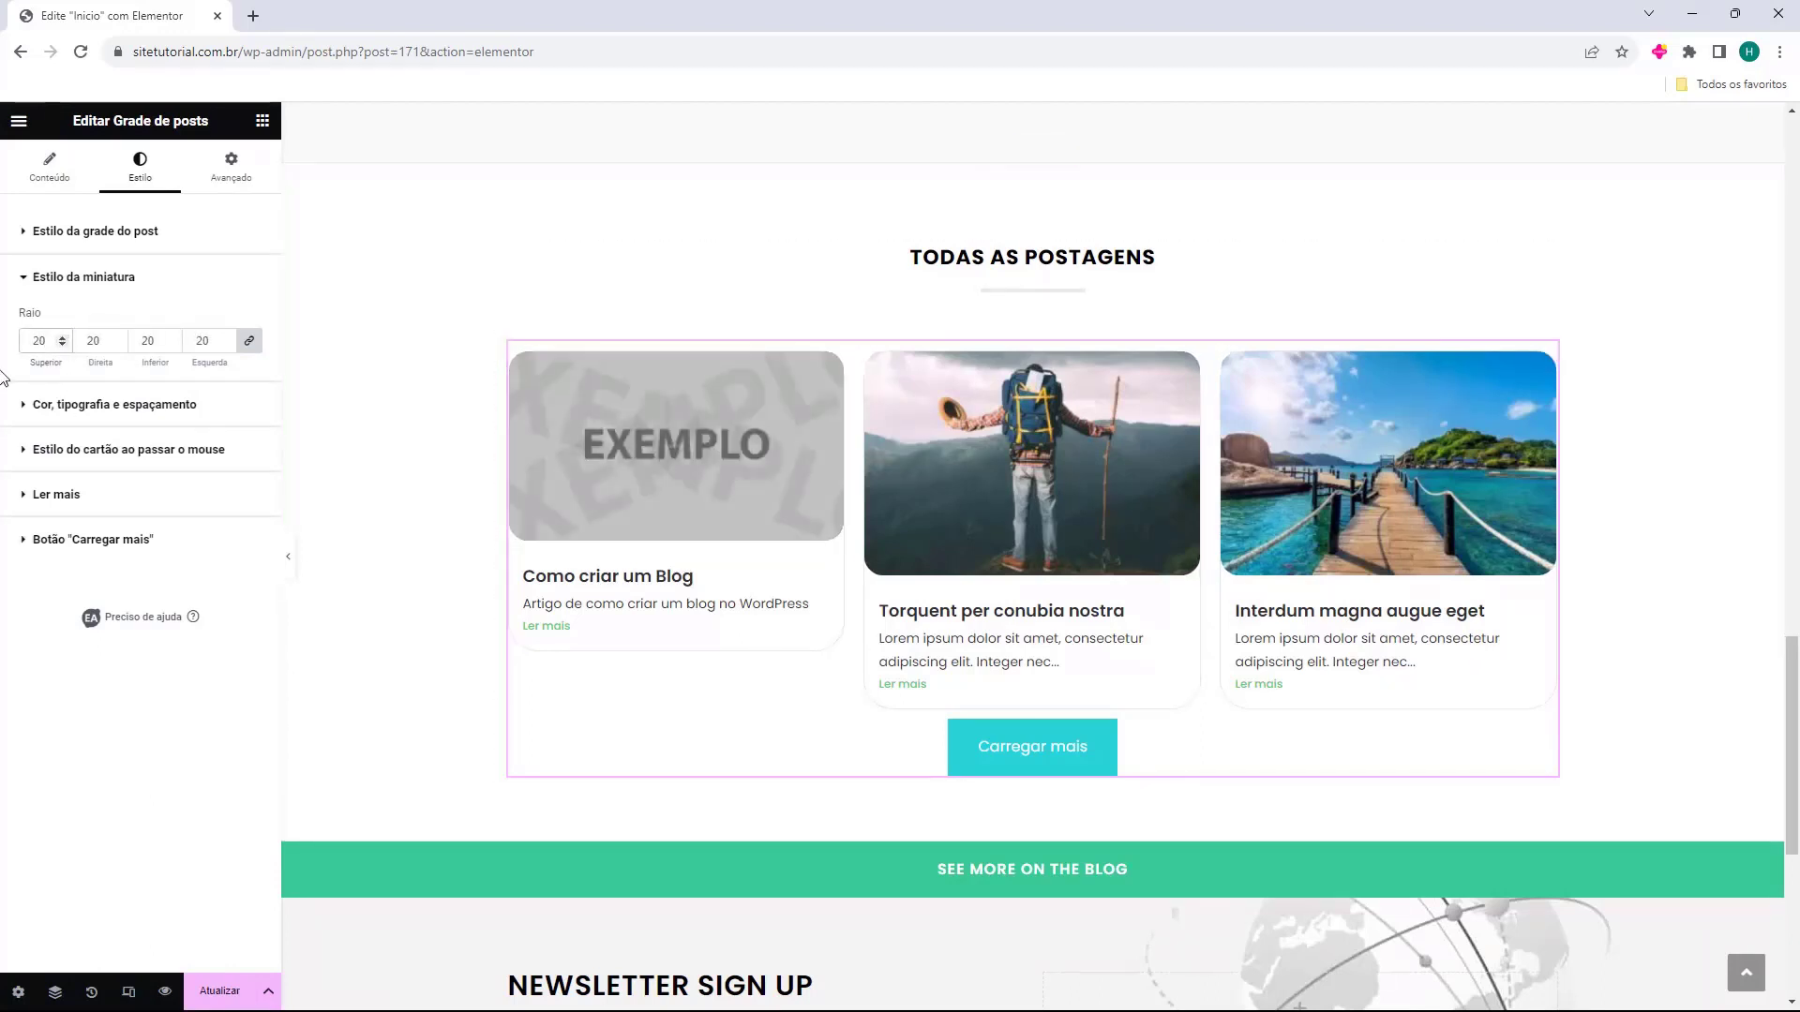
left_click(50, 404)
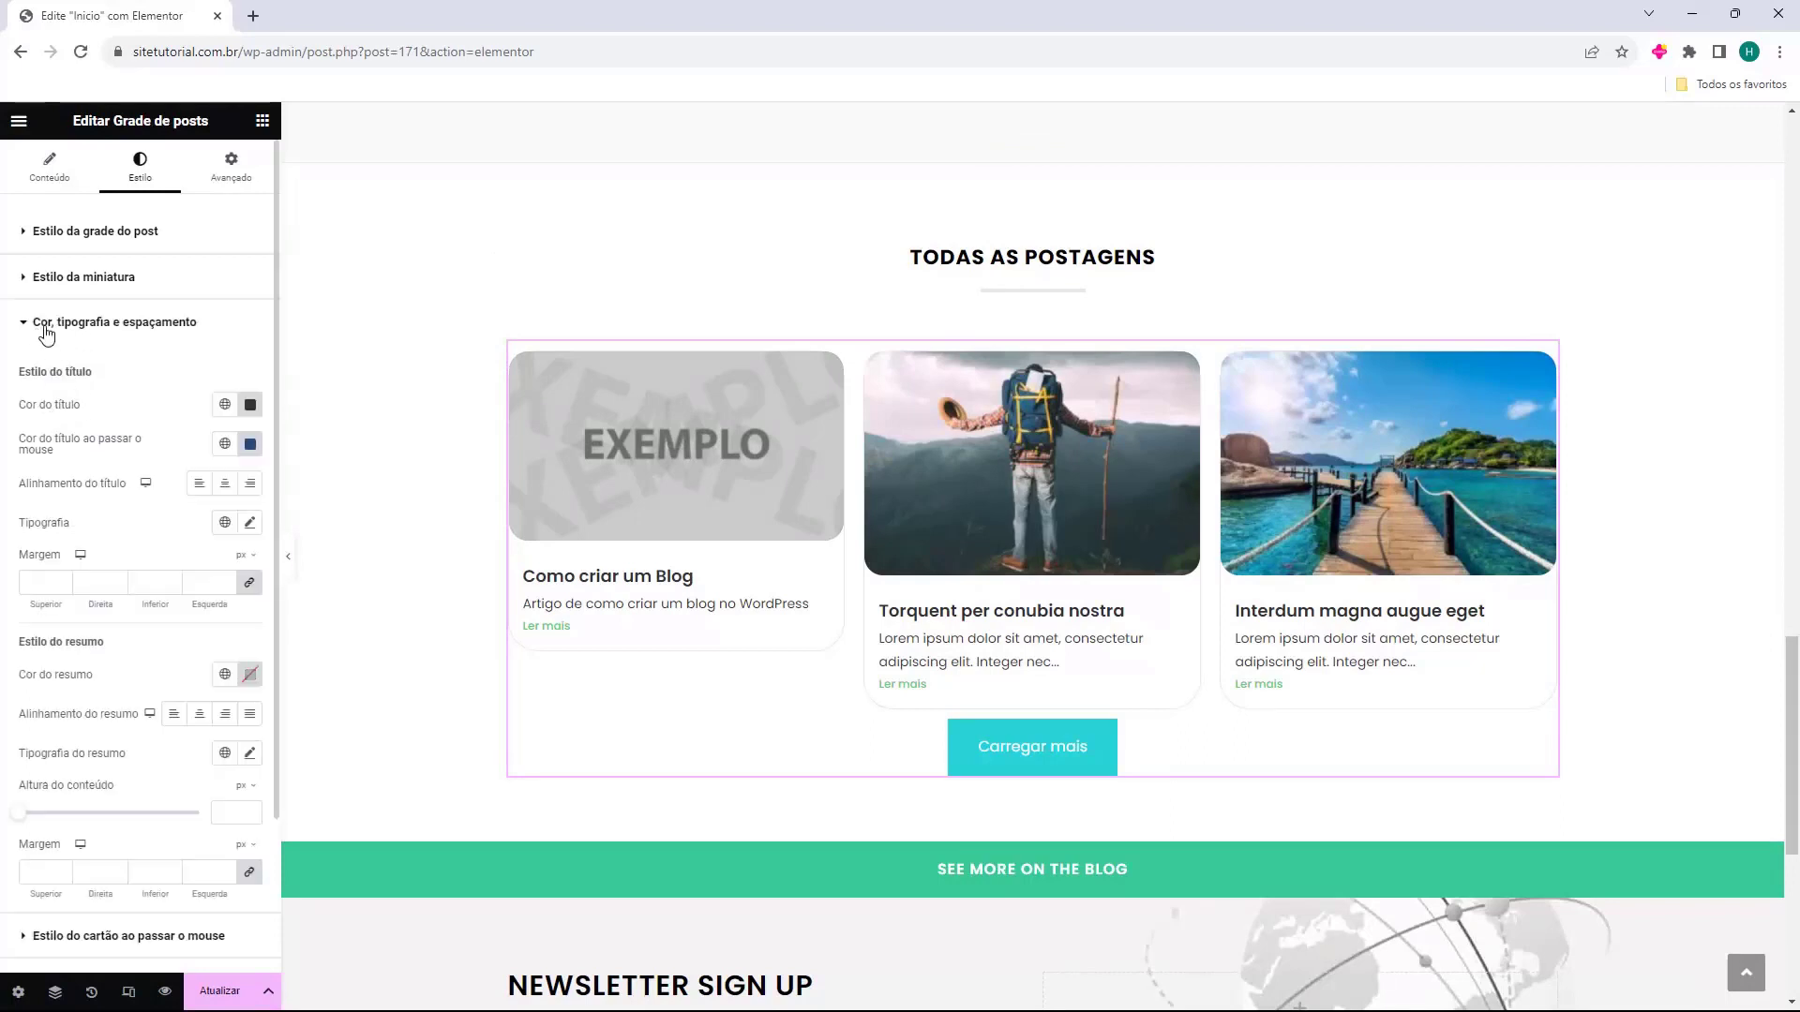
Review the card hover, Ler mais and Botão Carregar mais styling, then return to the Conteúdo tab.
left_click(103, 326)
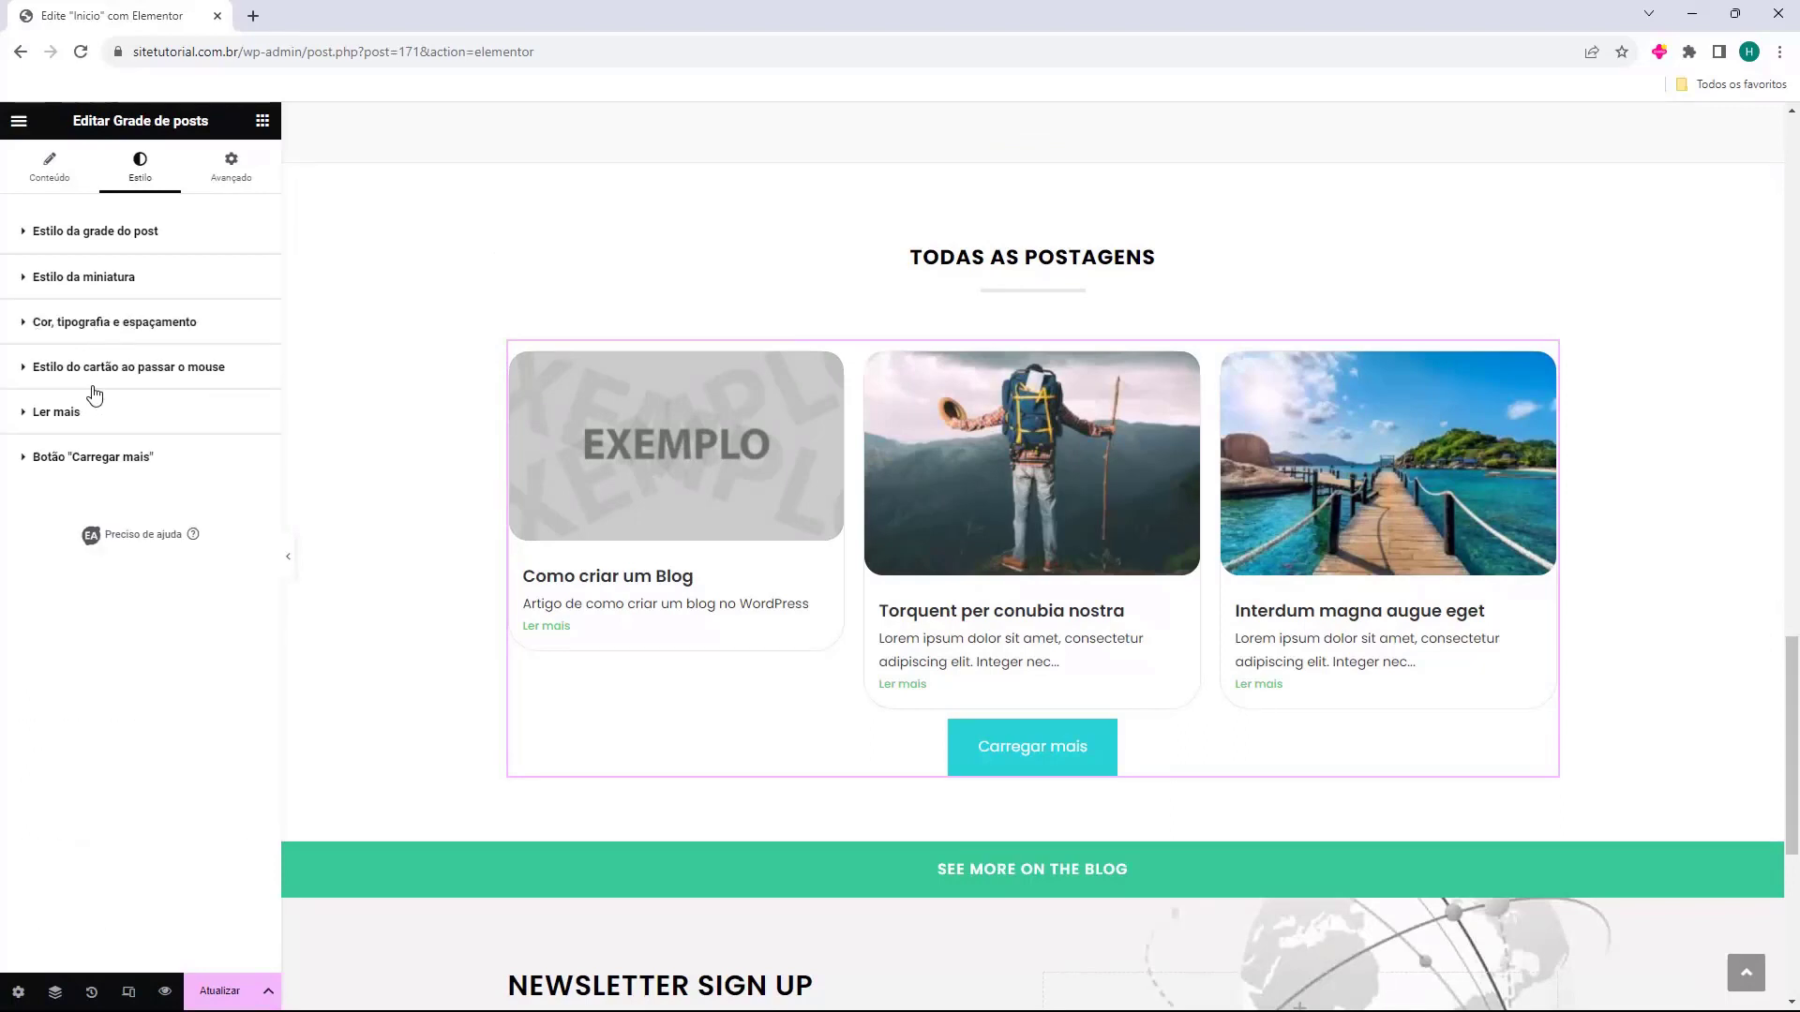
left_click(84, 371)
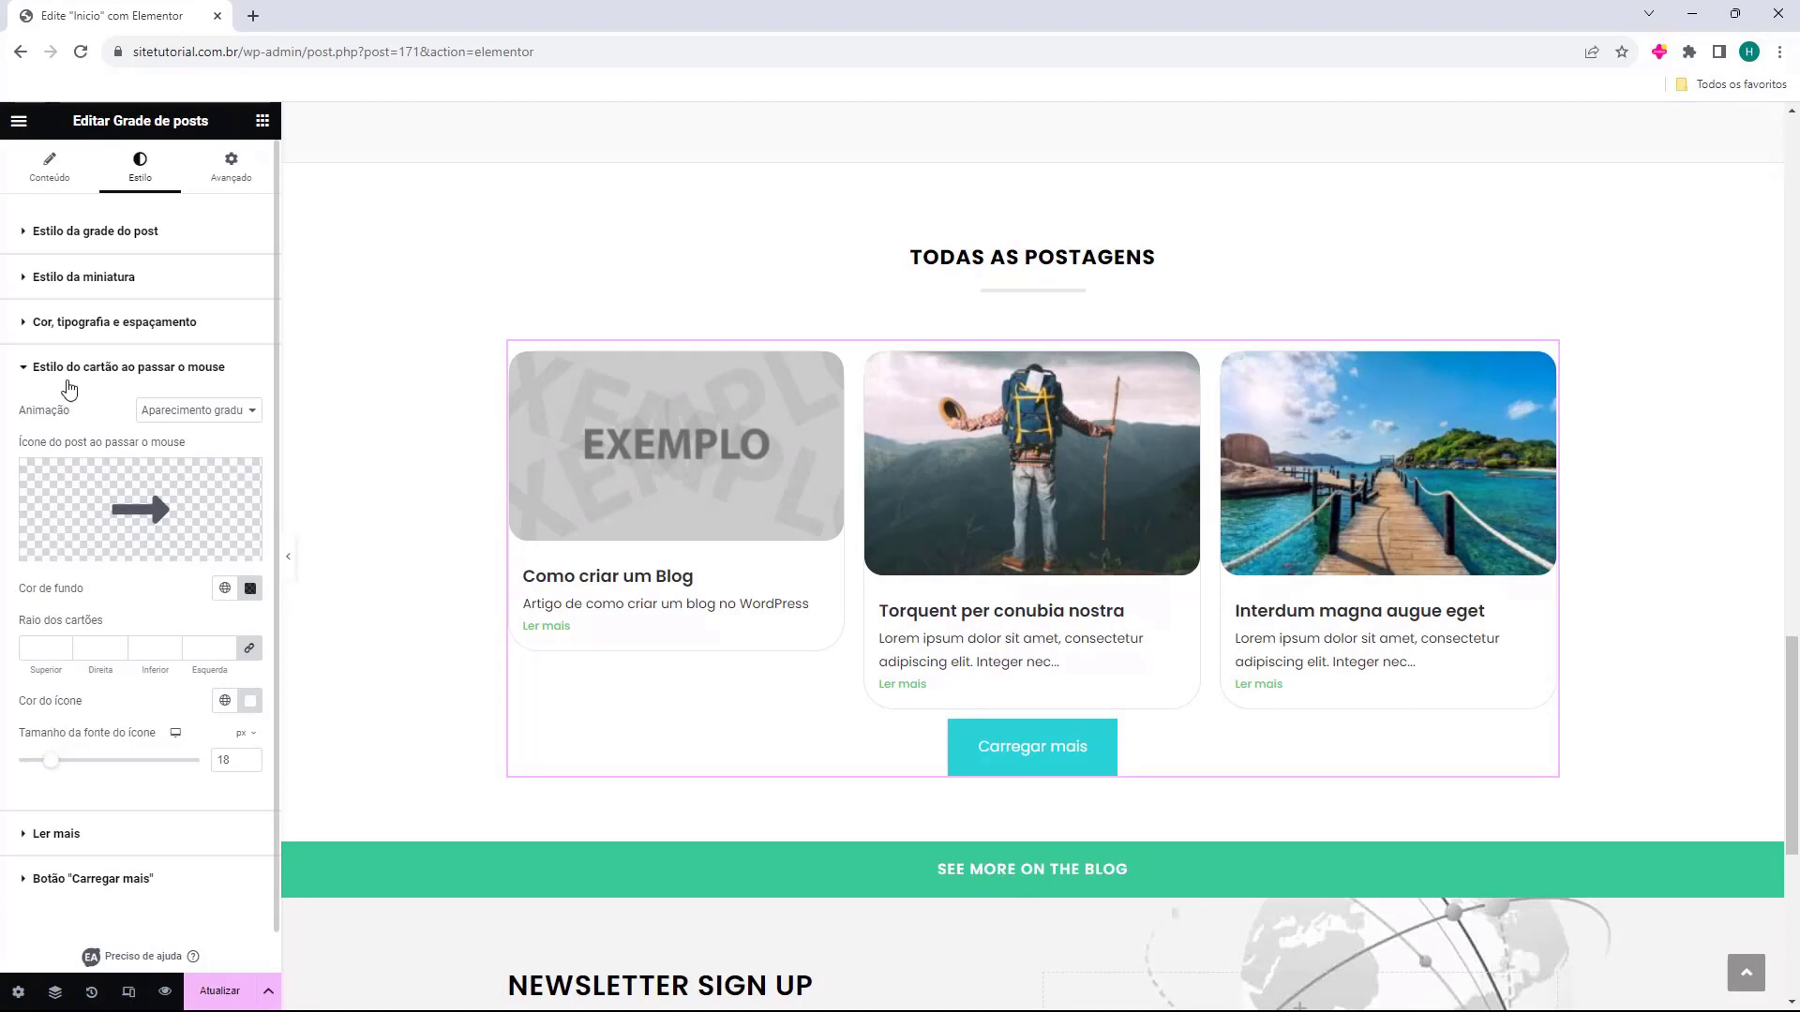
left_click(66, 375)
left_click(67, 417)
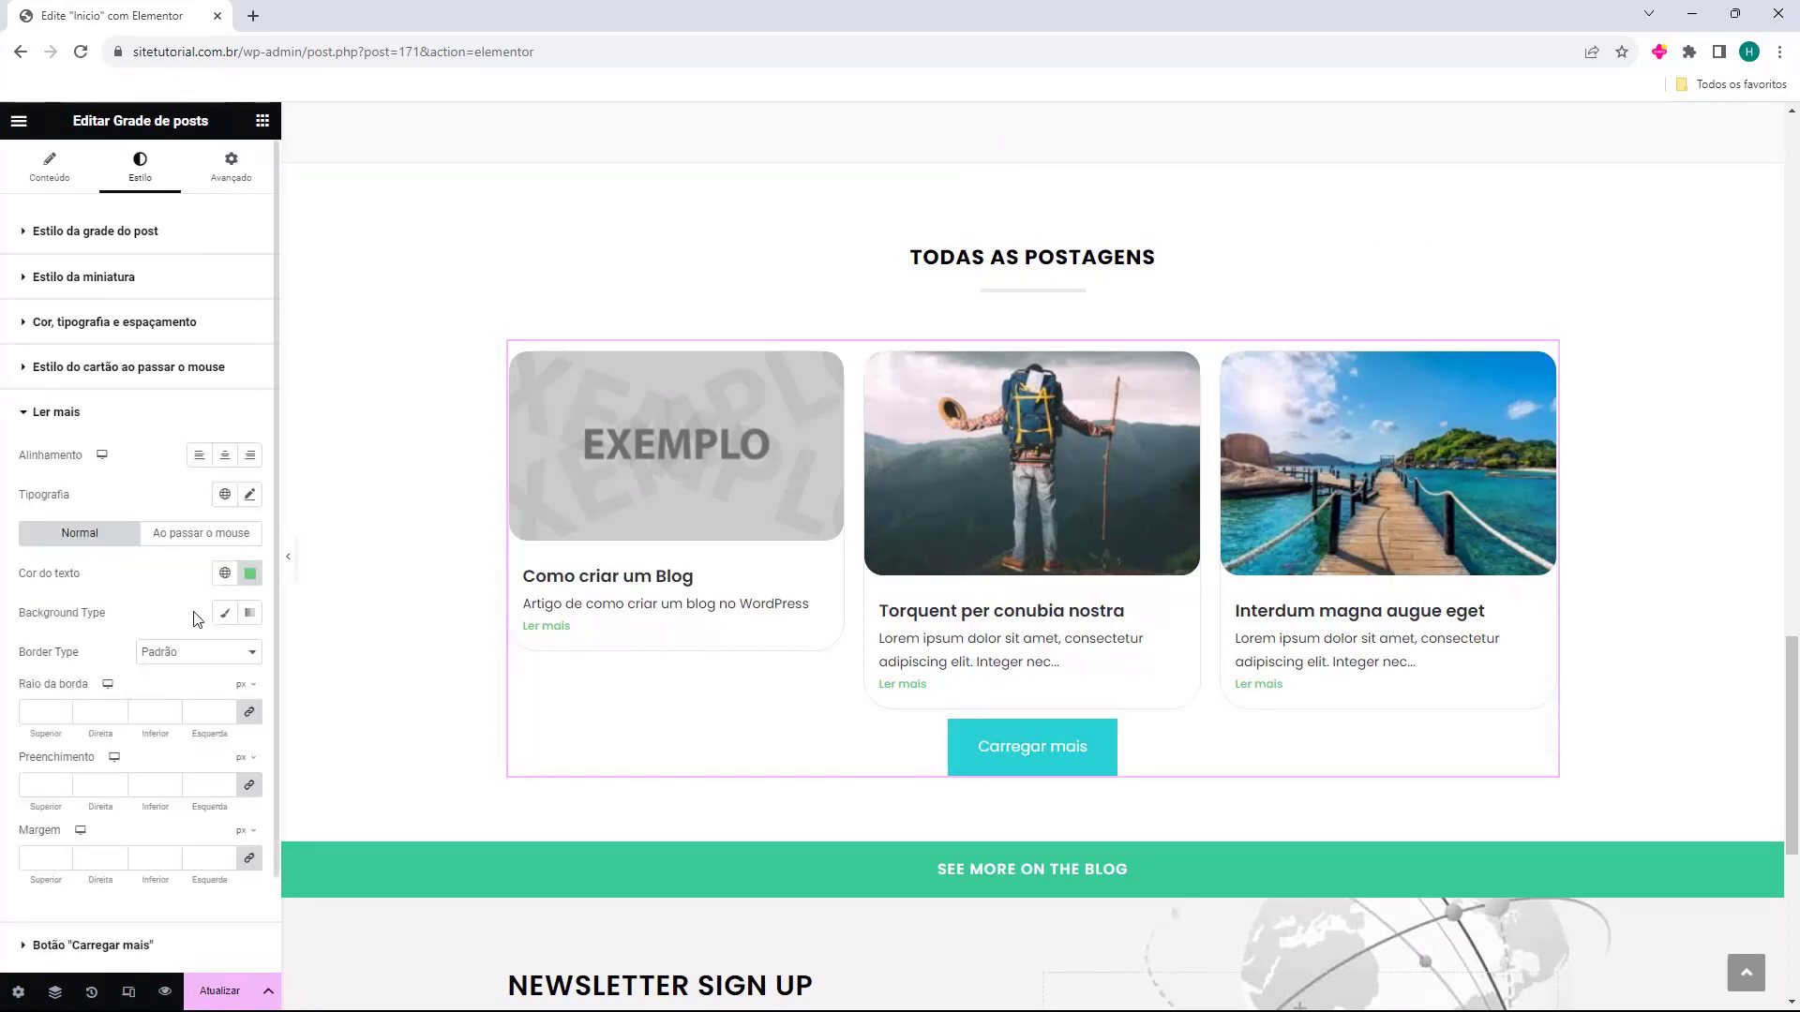
scroll(127, 579, "down", 1)
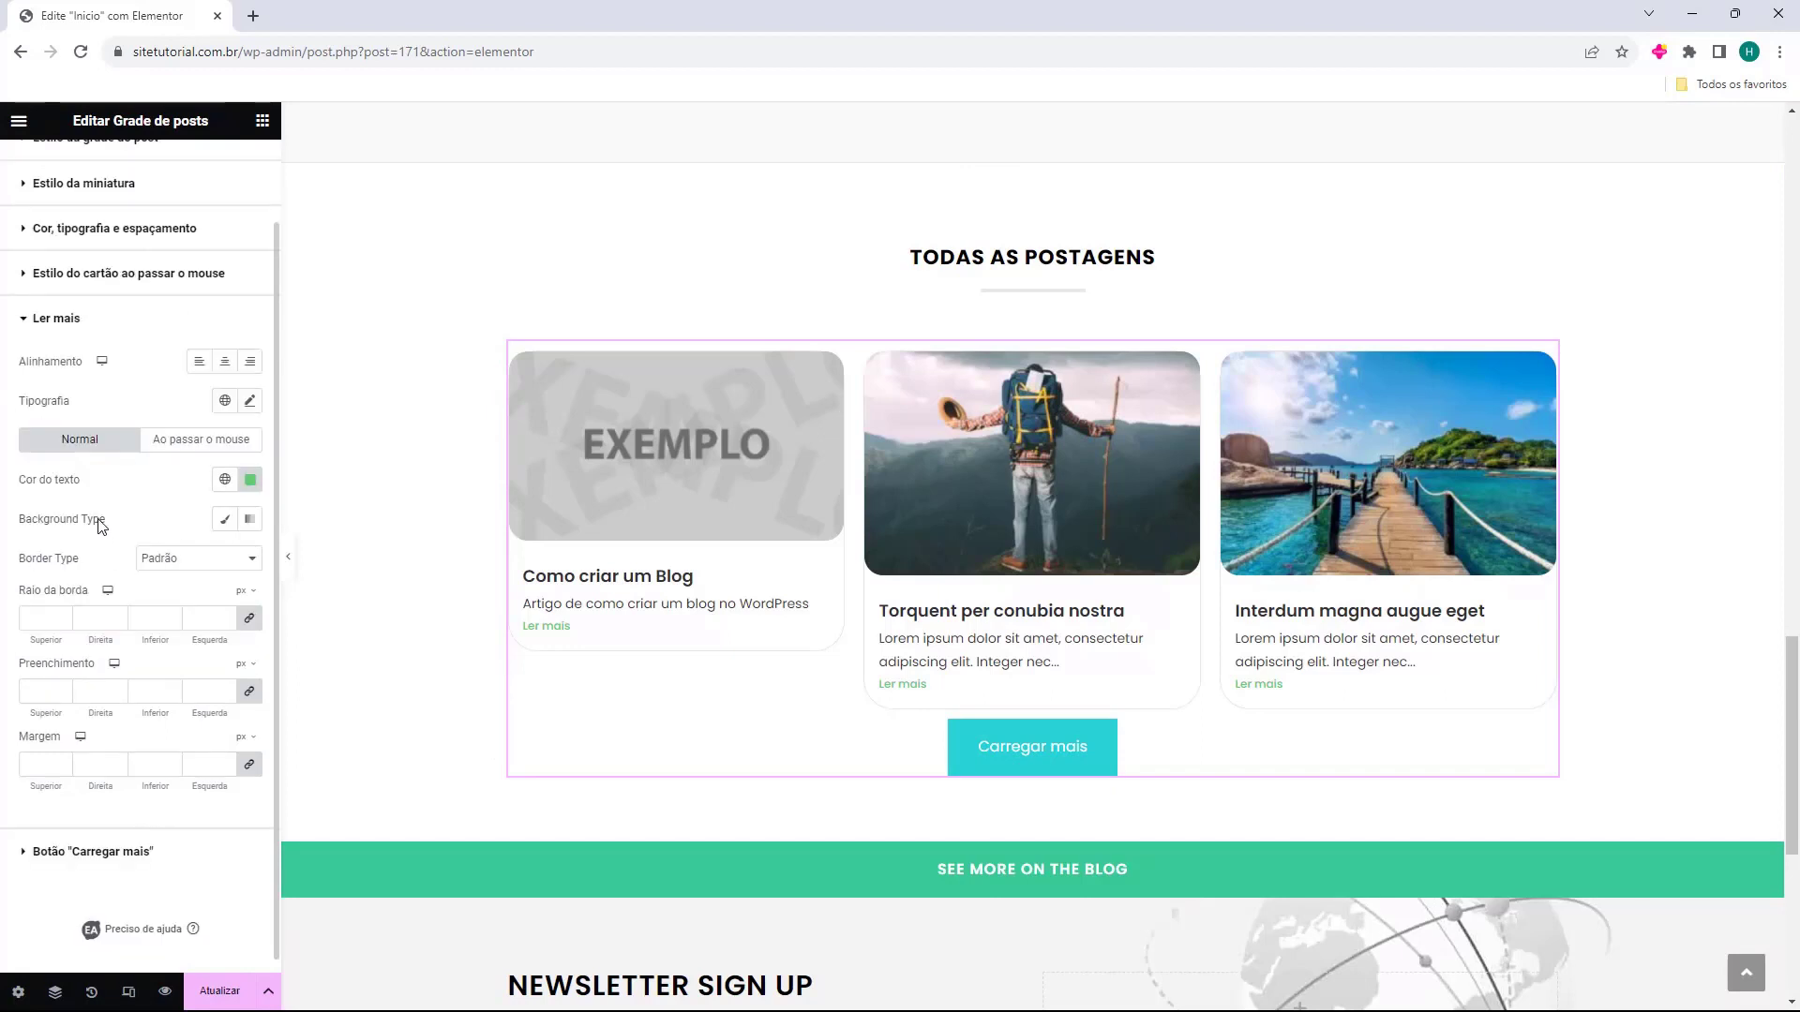
left_click(56, 318)
left_click(44, 464)
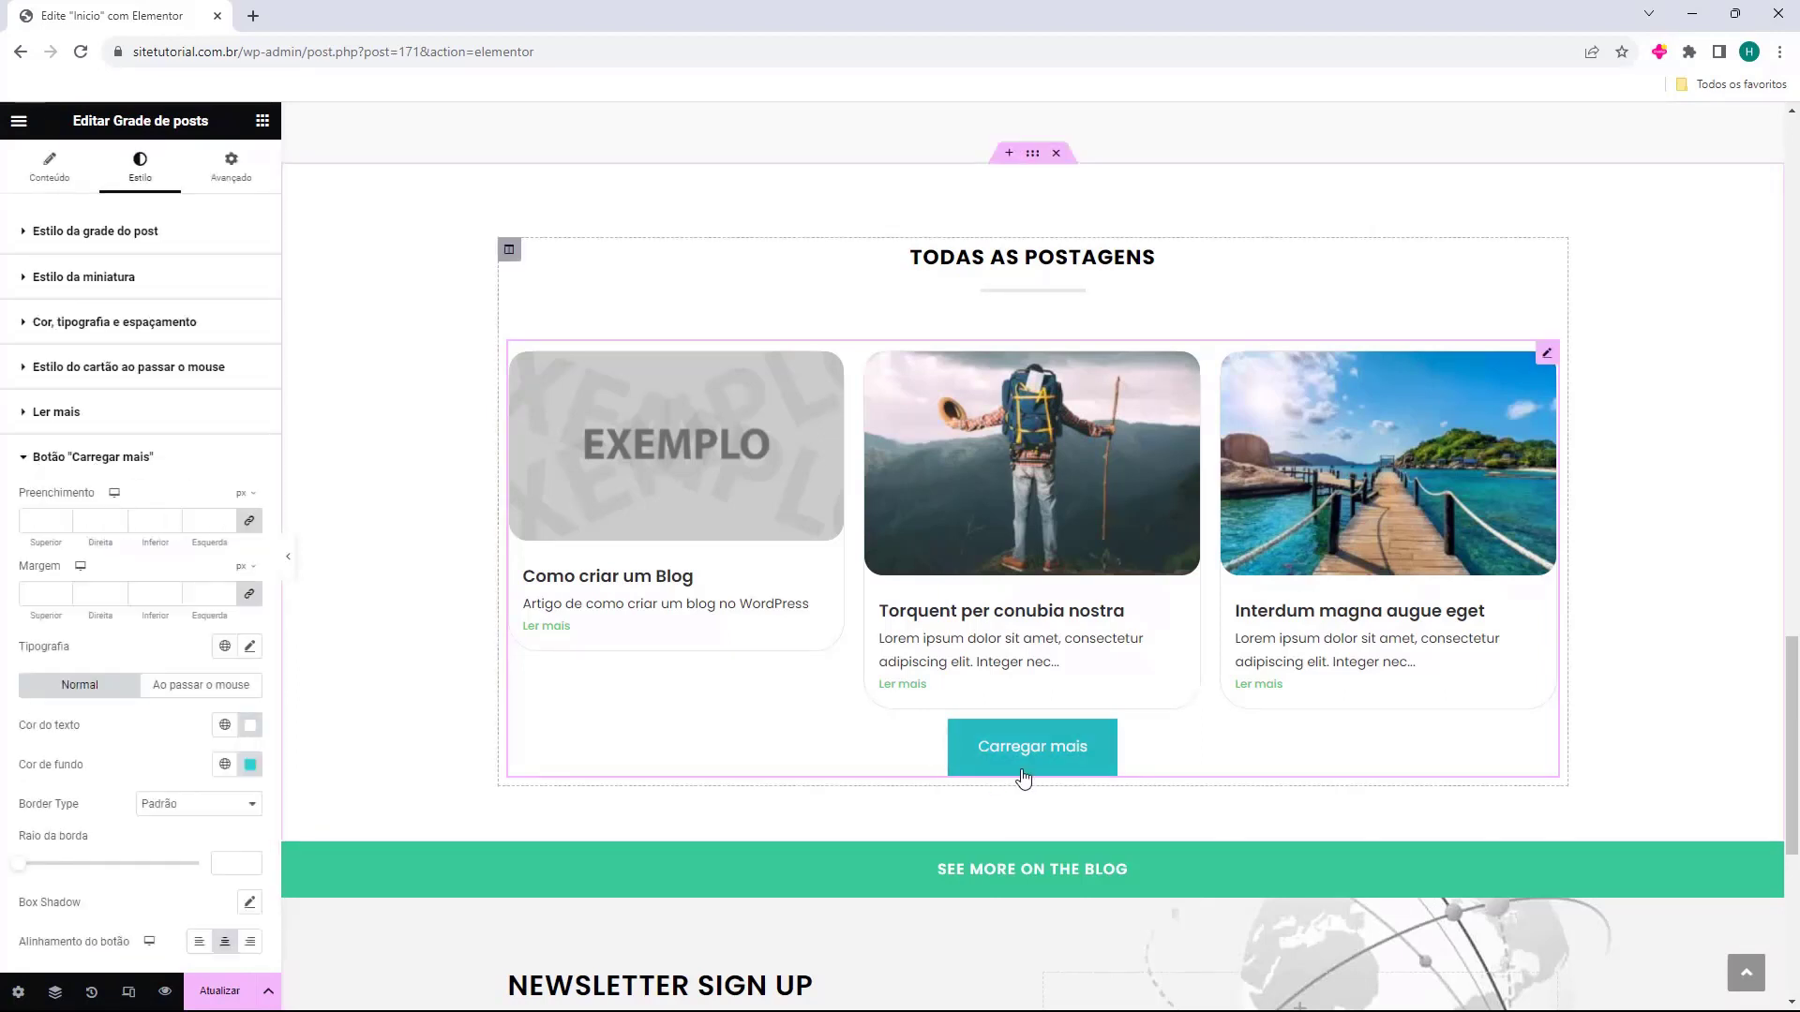
left_click(85, 434)
left_click(85, 434)
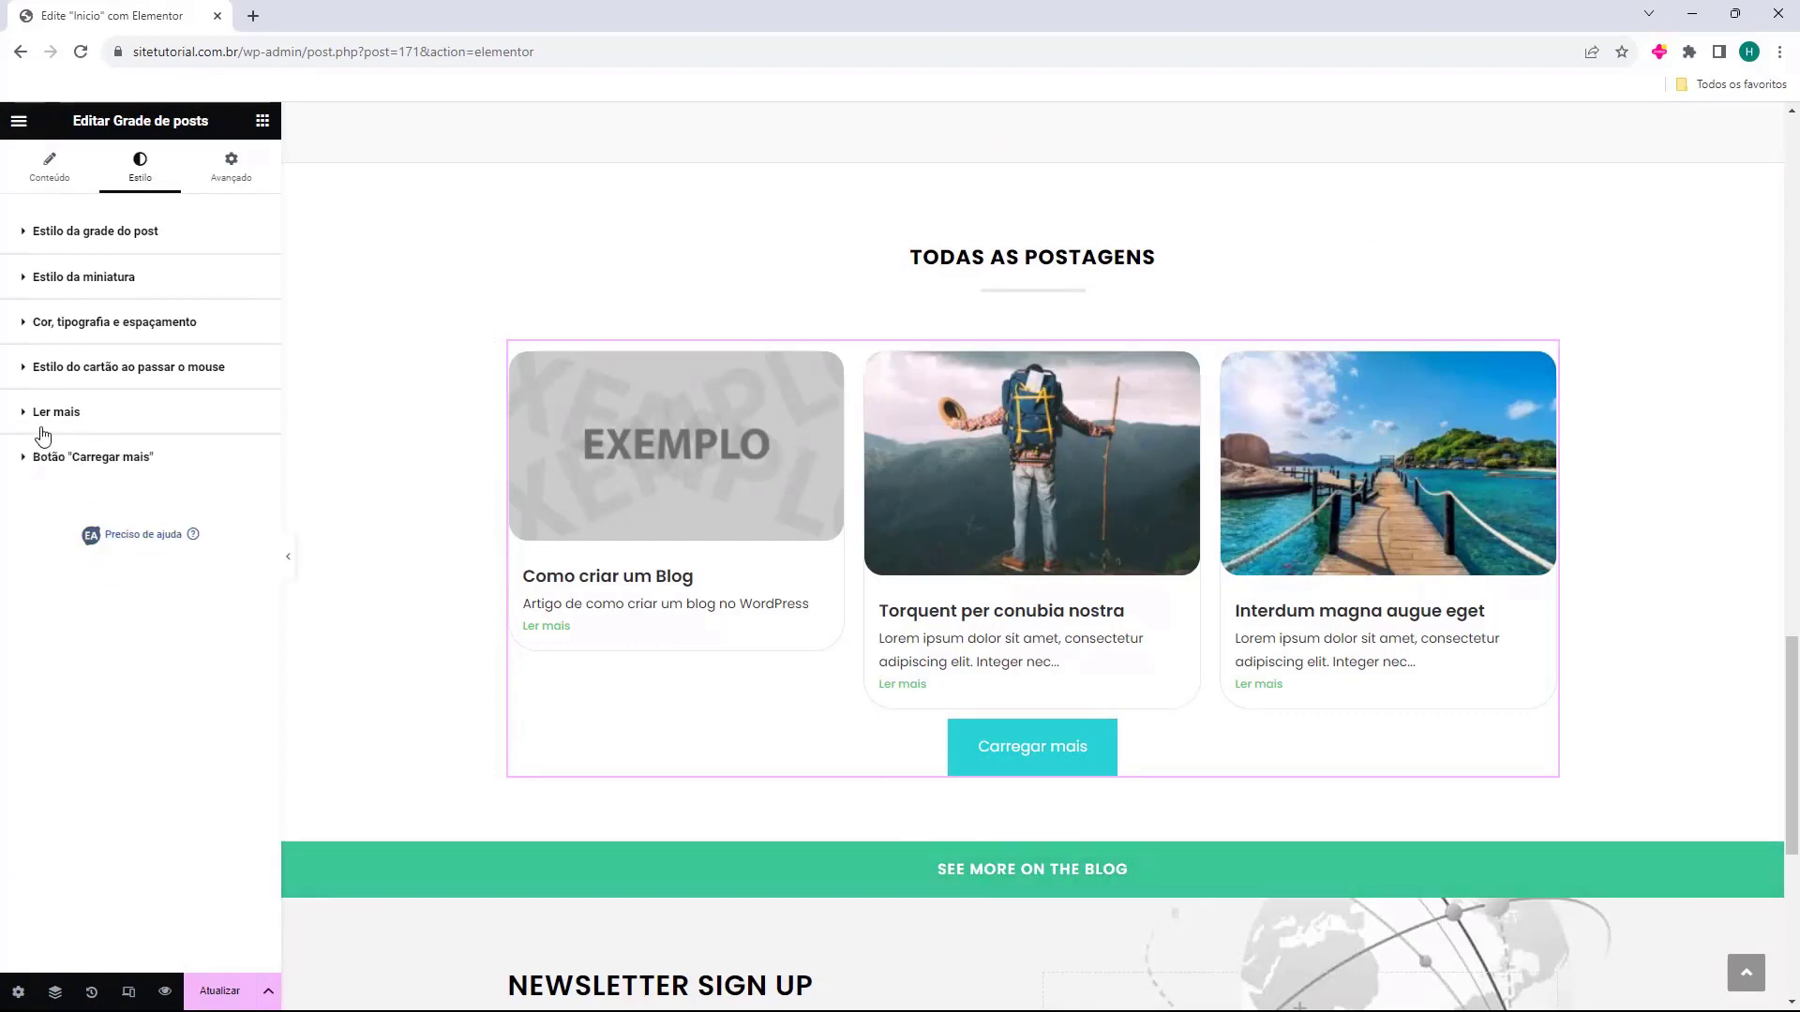
left_click(900, 731)
scroll(984, 728, "down", 3)
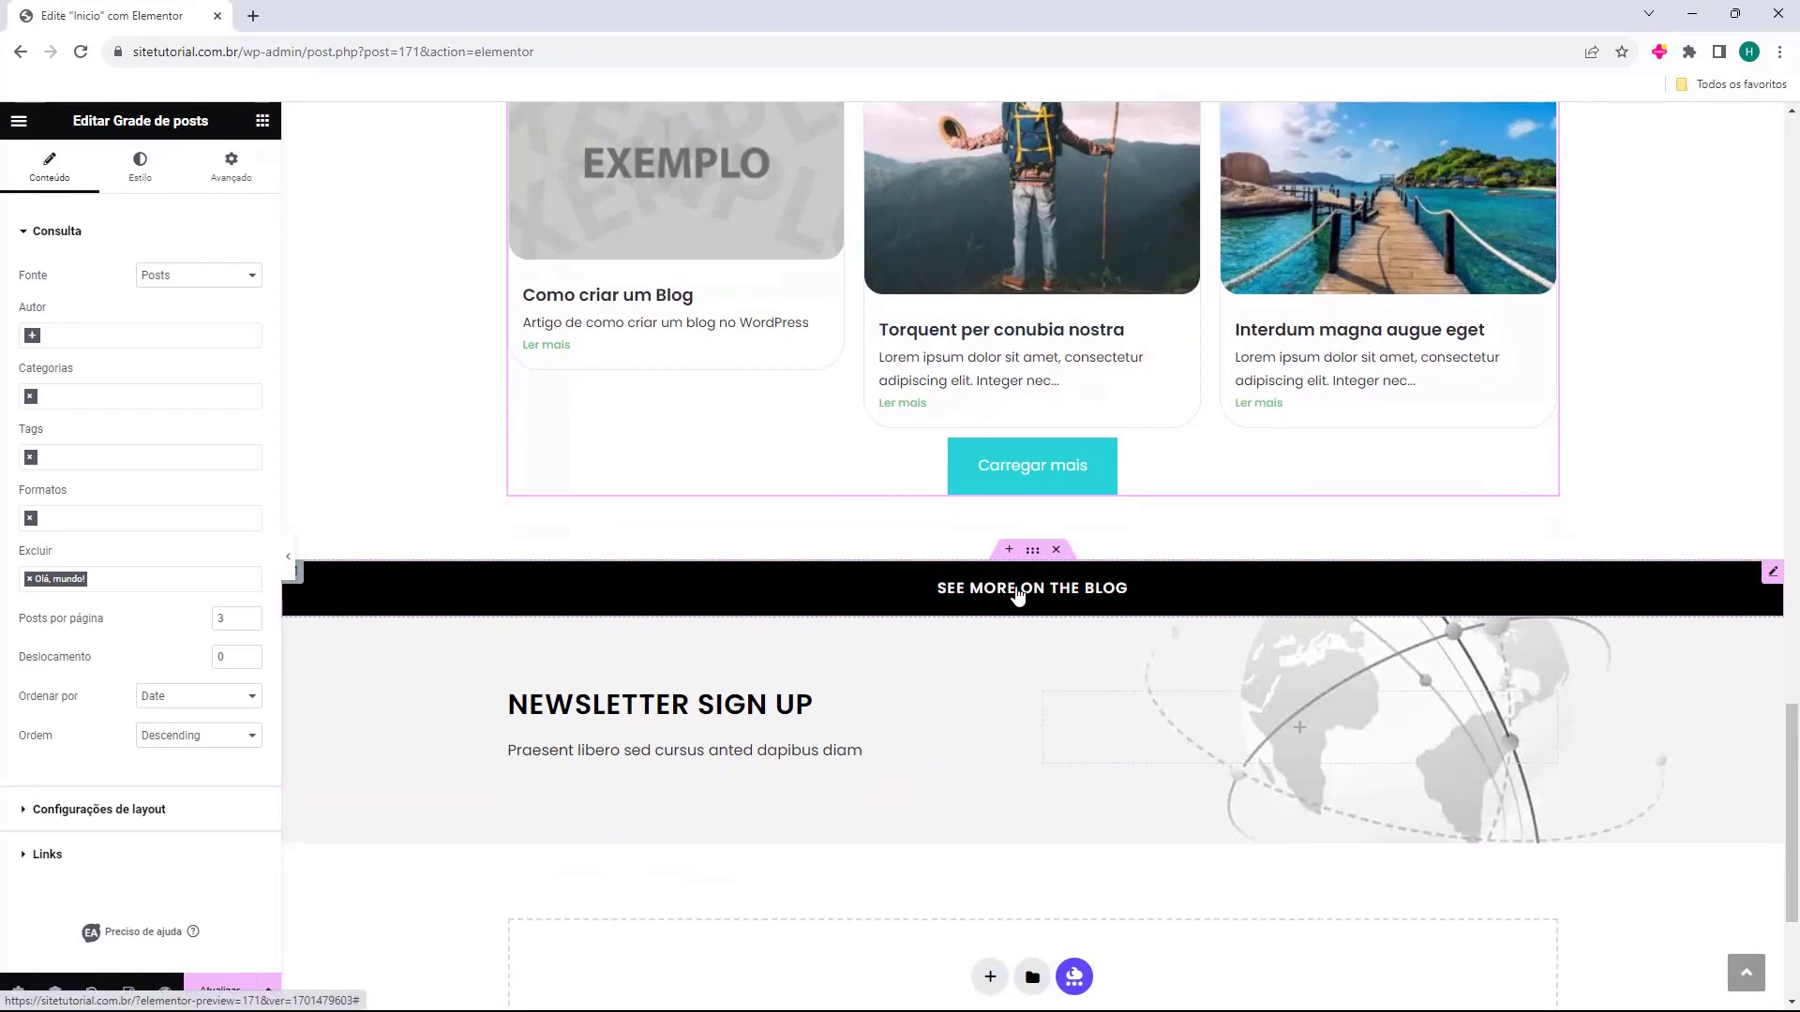
Select the SEE MORE ON THE BLOG button and delete its whole section.
left_click(1104, 598)
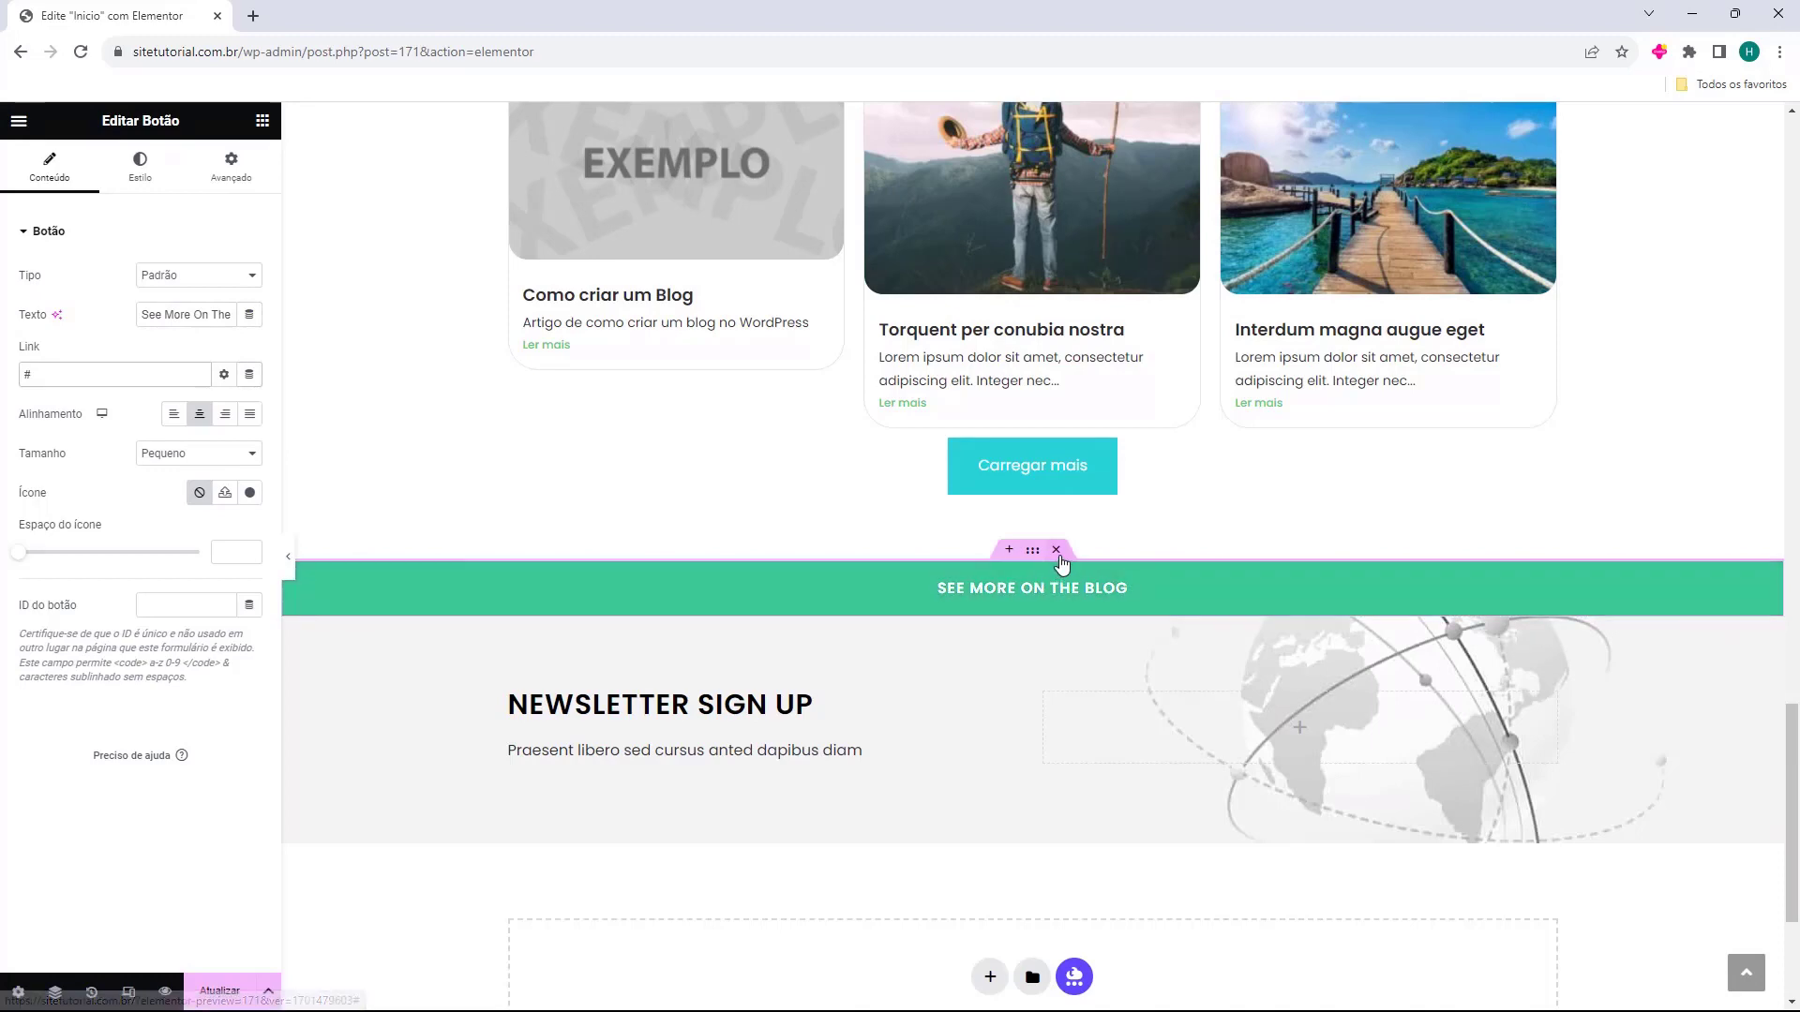
left_click(1057, 553)
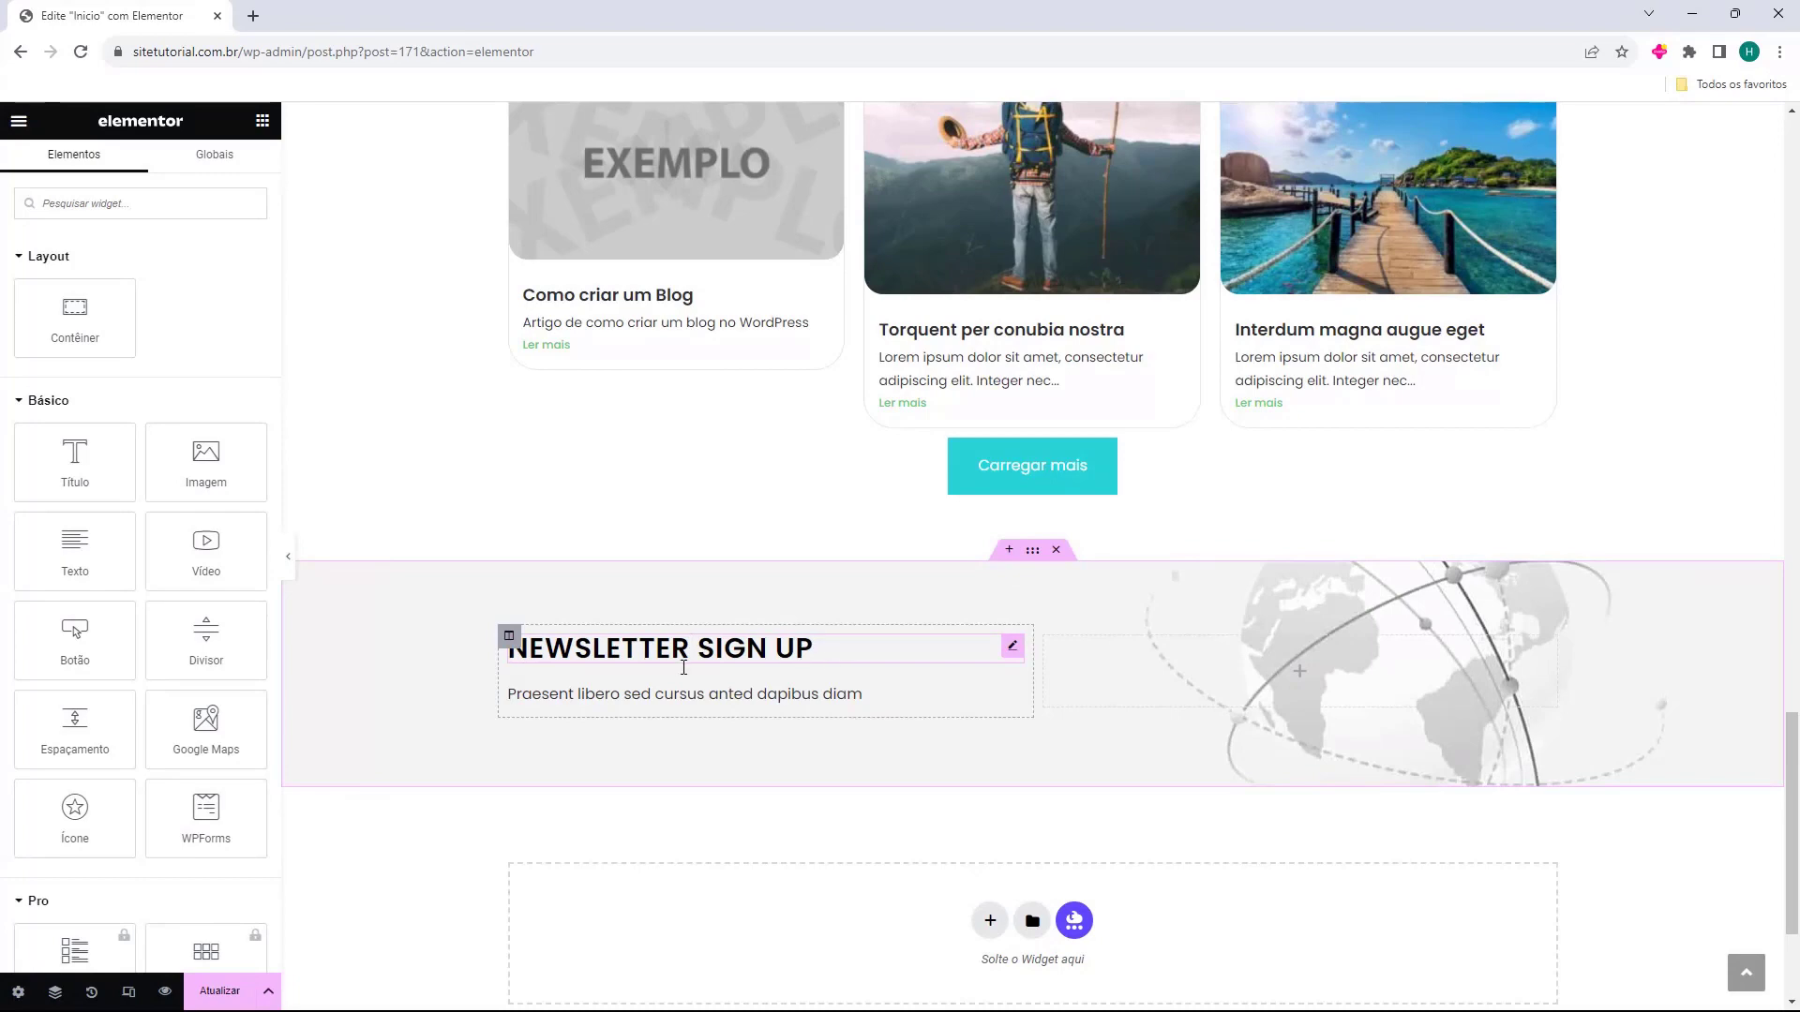
Select the NEWSLETTER SIGN UP heading and place the cursor in its Título text.
left_click(731, 659)
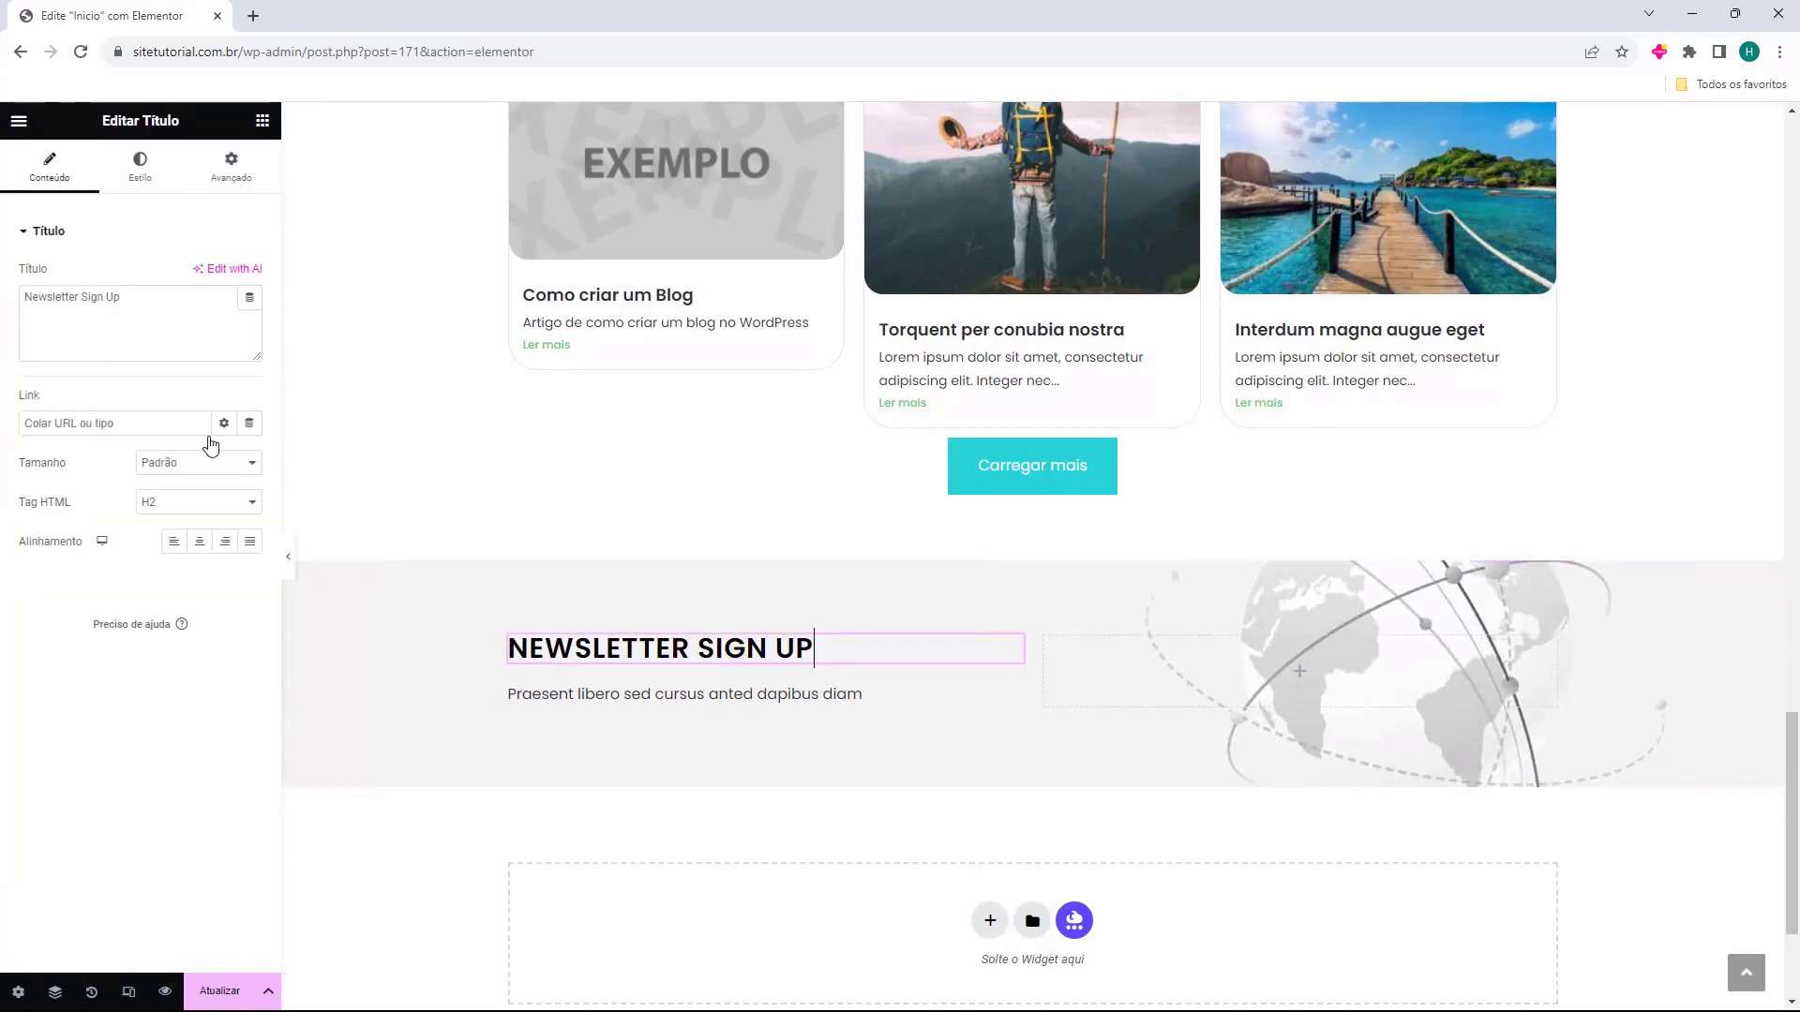
left_click(159, 335)
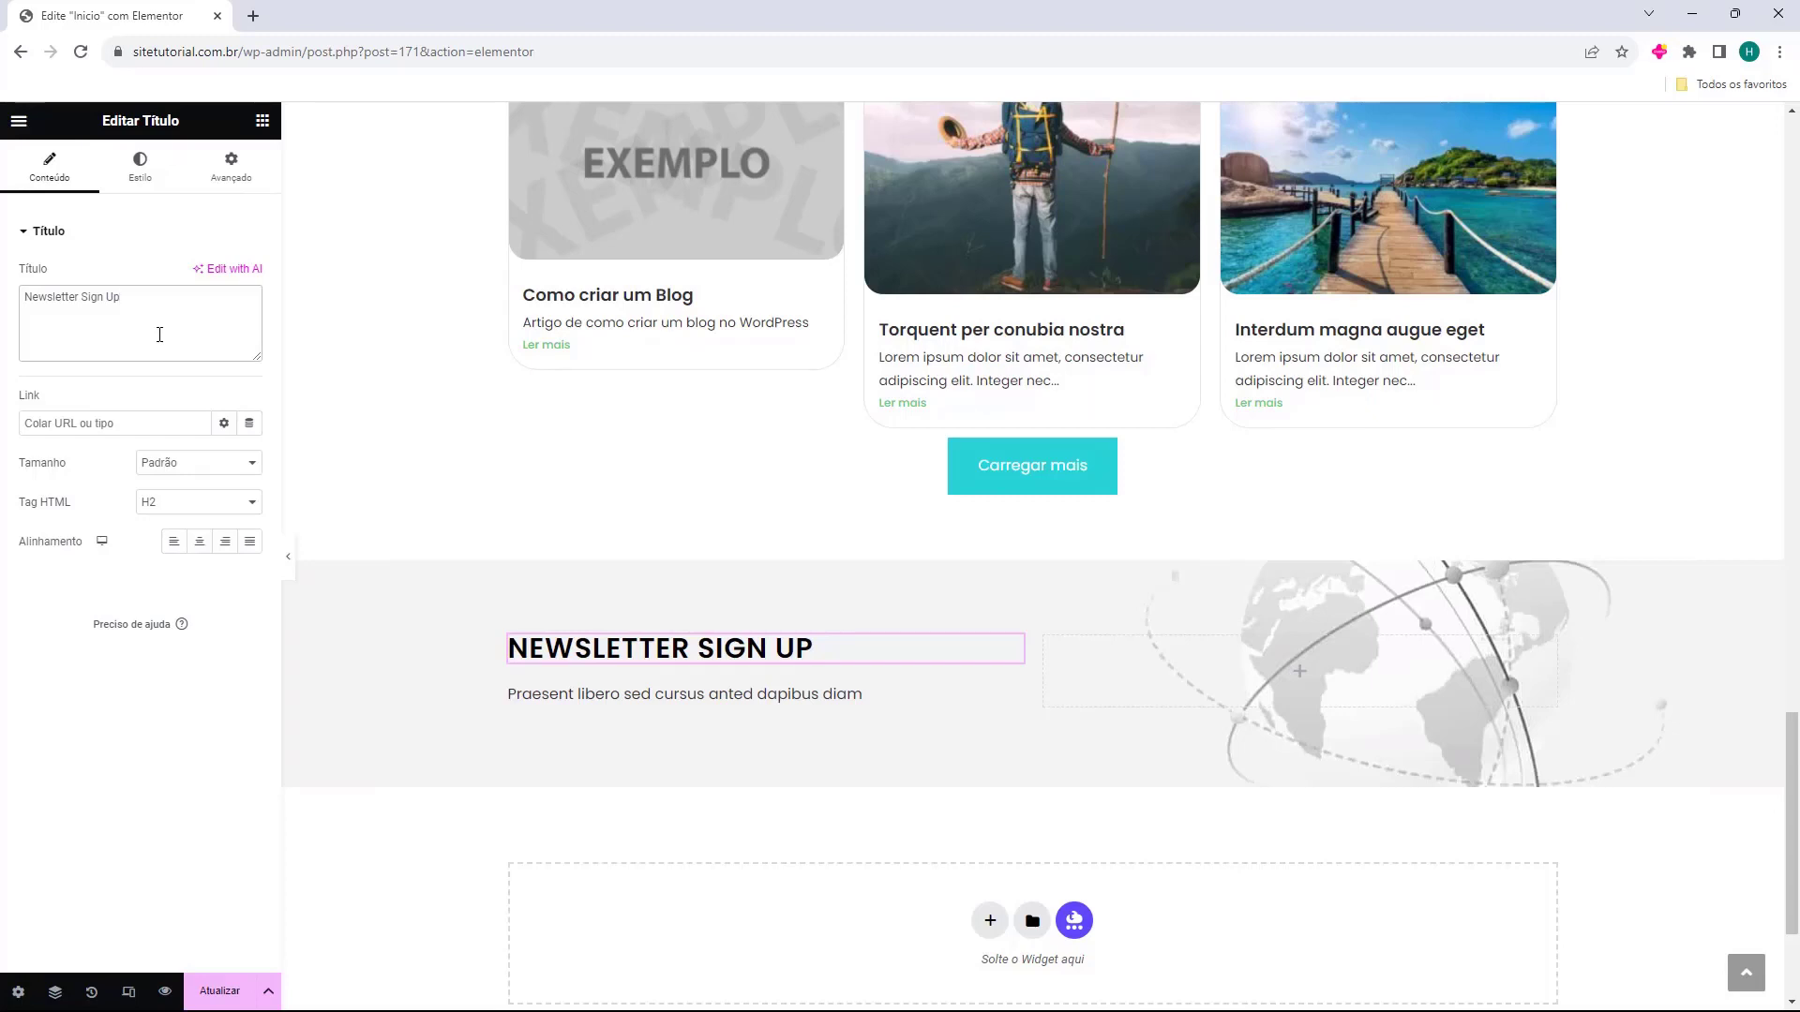
Reword the newsletter heading from 'Newsletter Sign Up' to 'Inscreva-se na Newsletter', then select the paragraph below.
key("BackSpace")
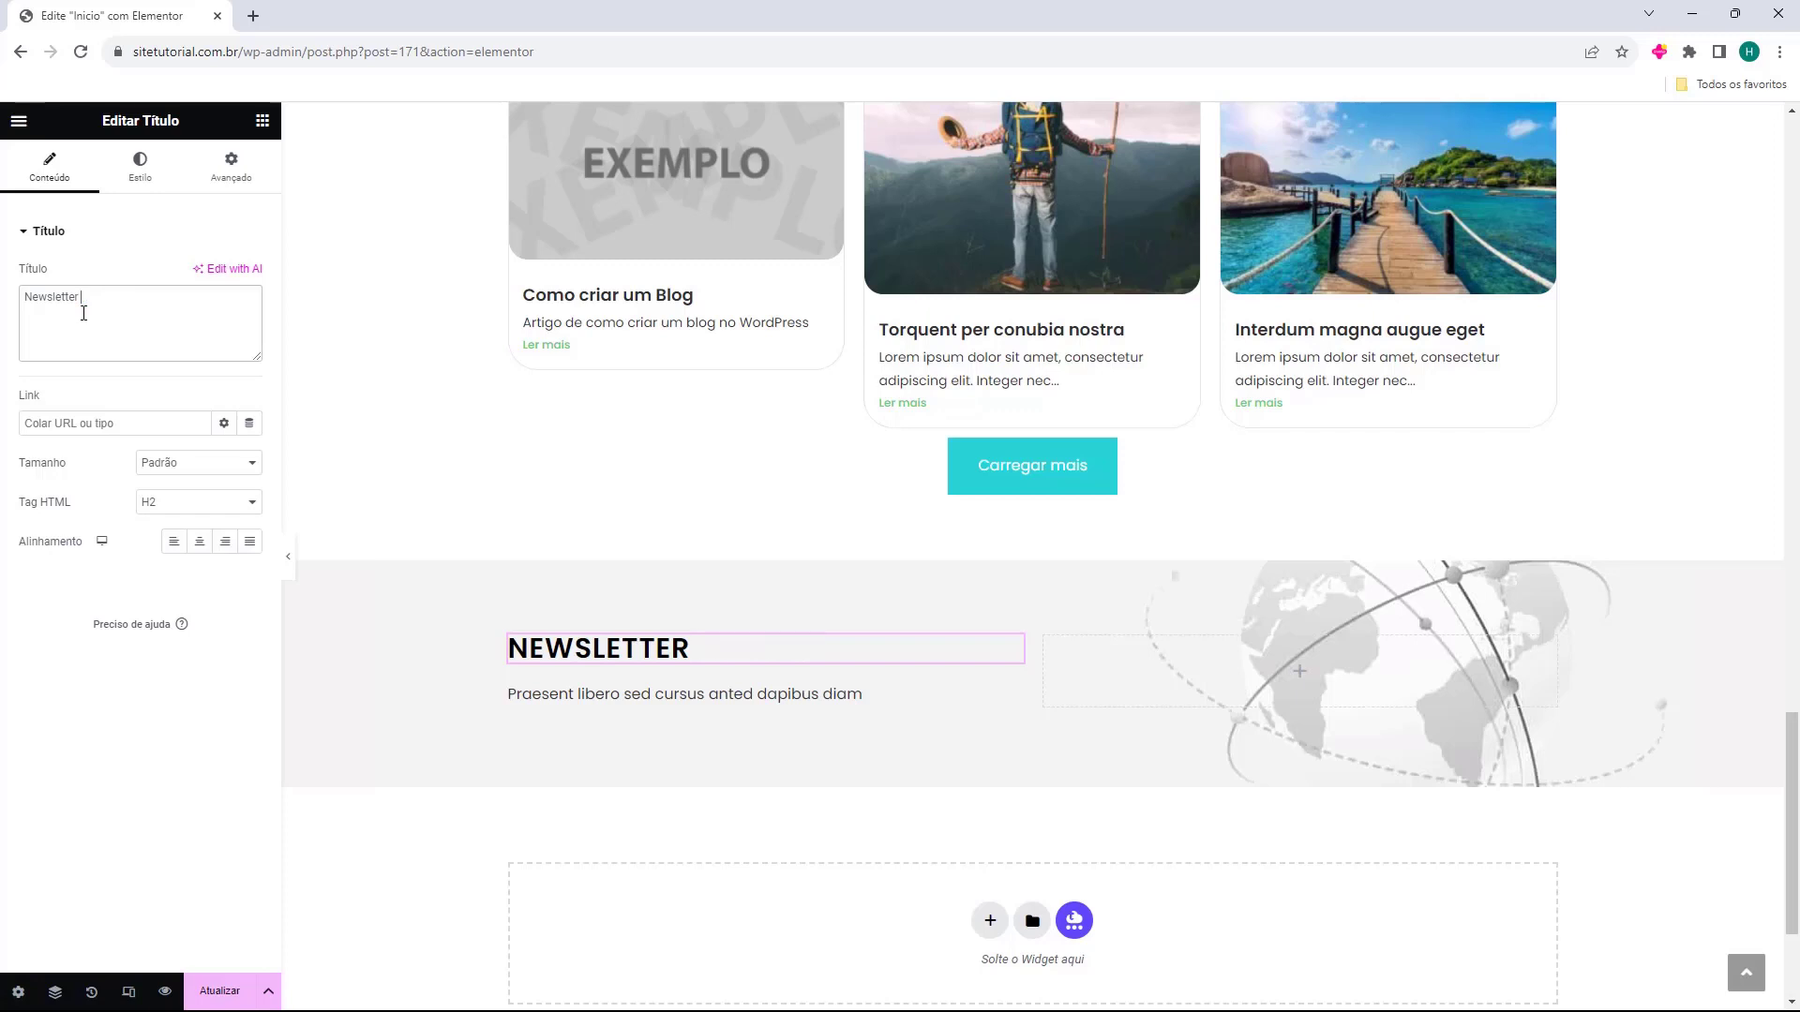
type("Inscreva-se na")
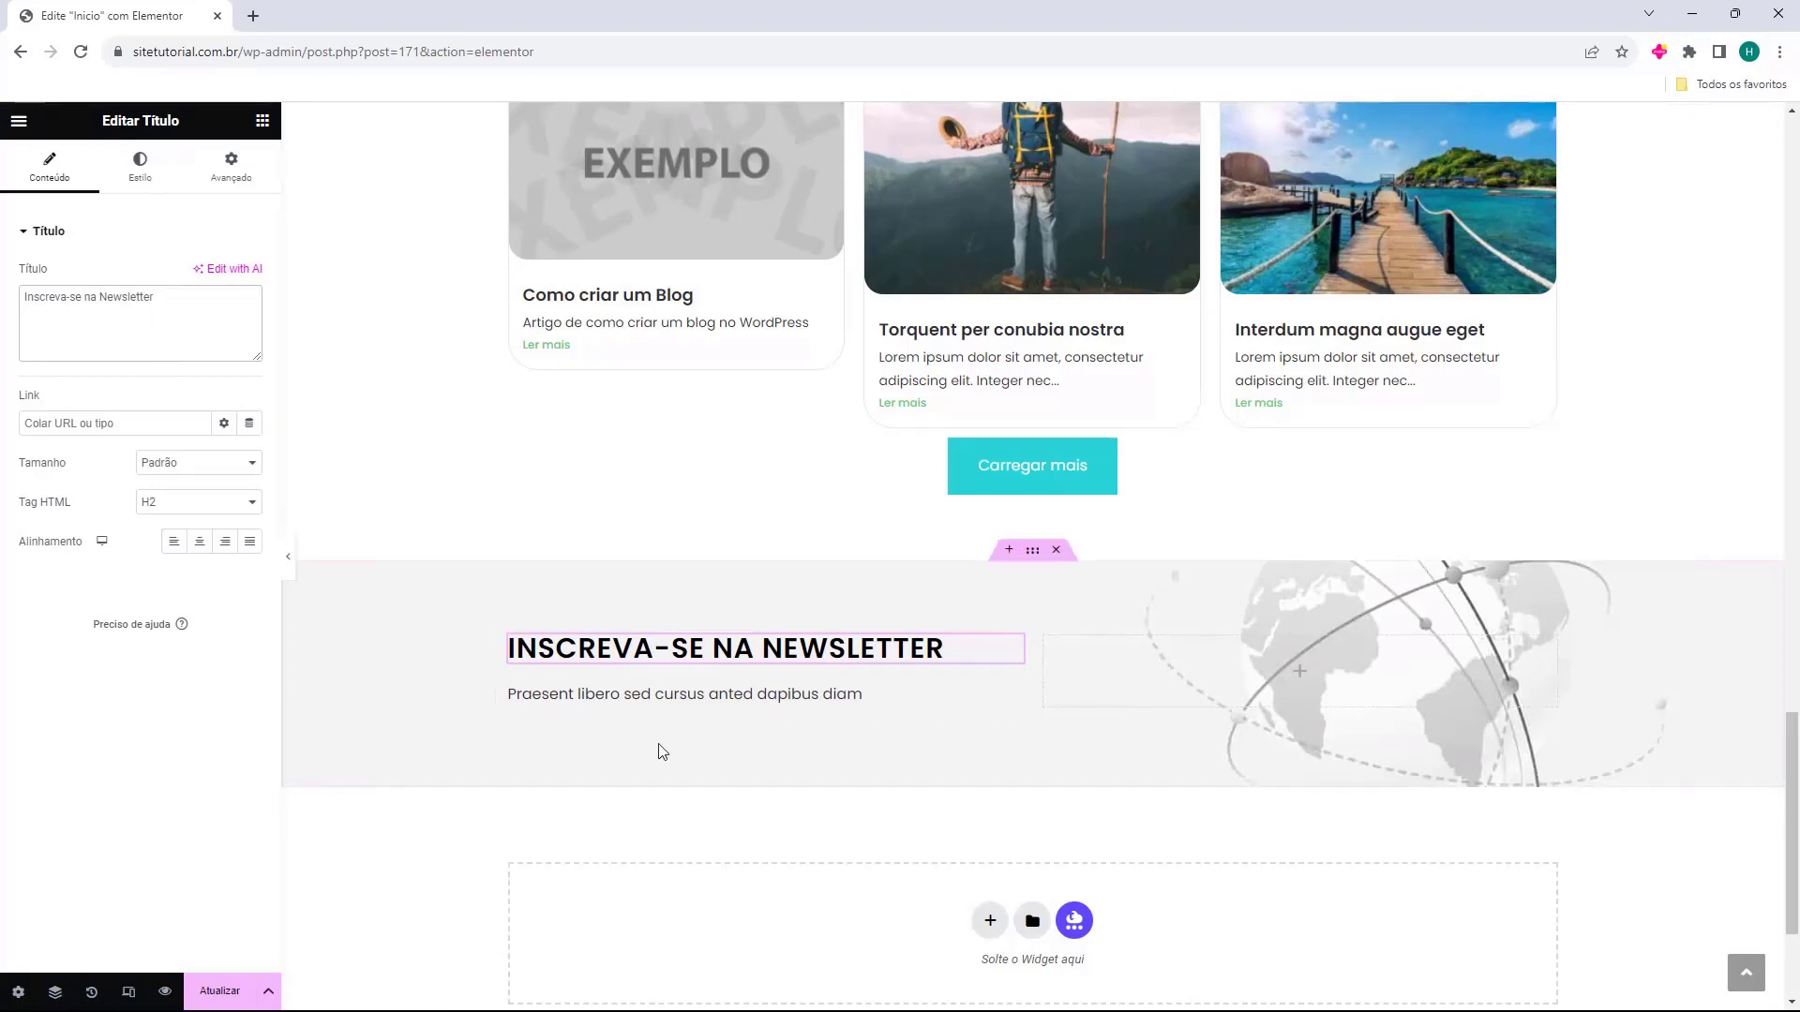
left_click(727, 701)
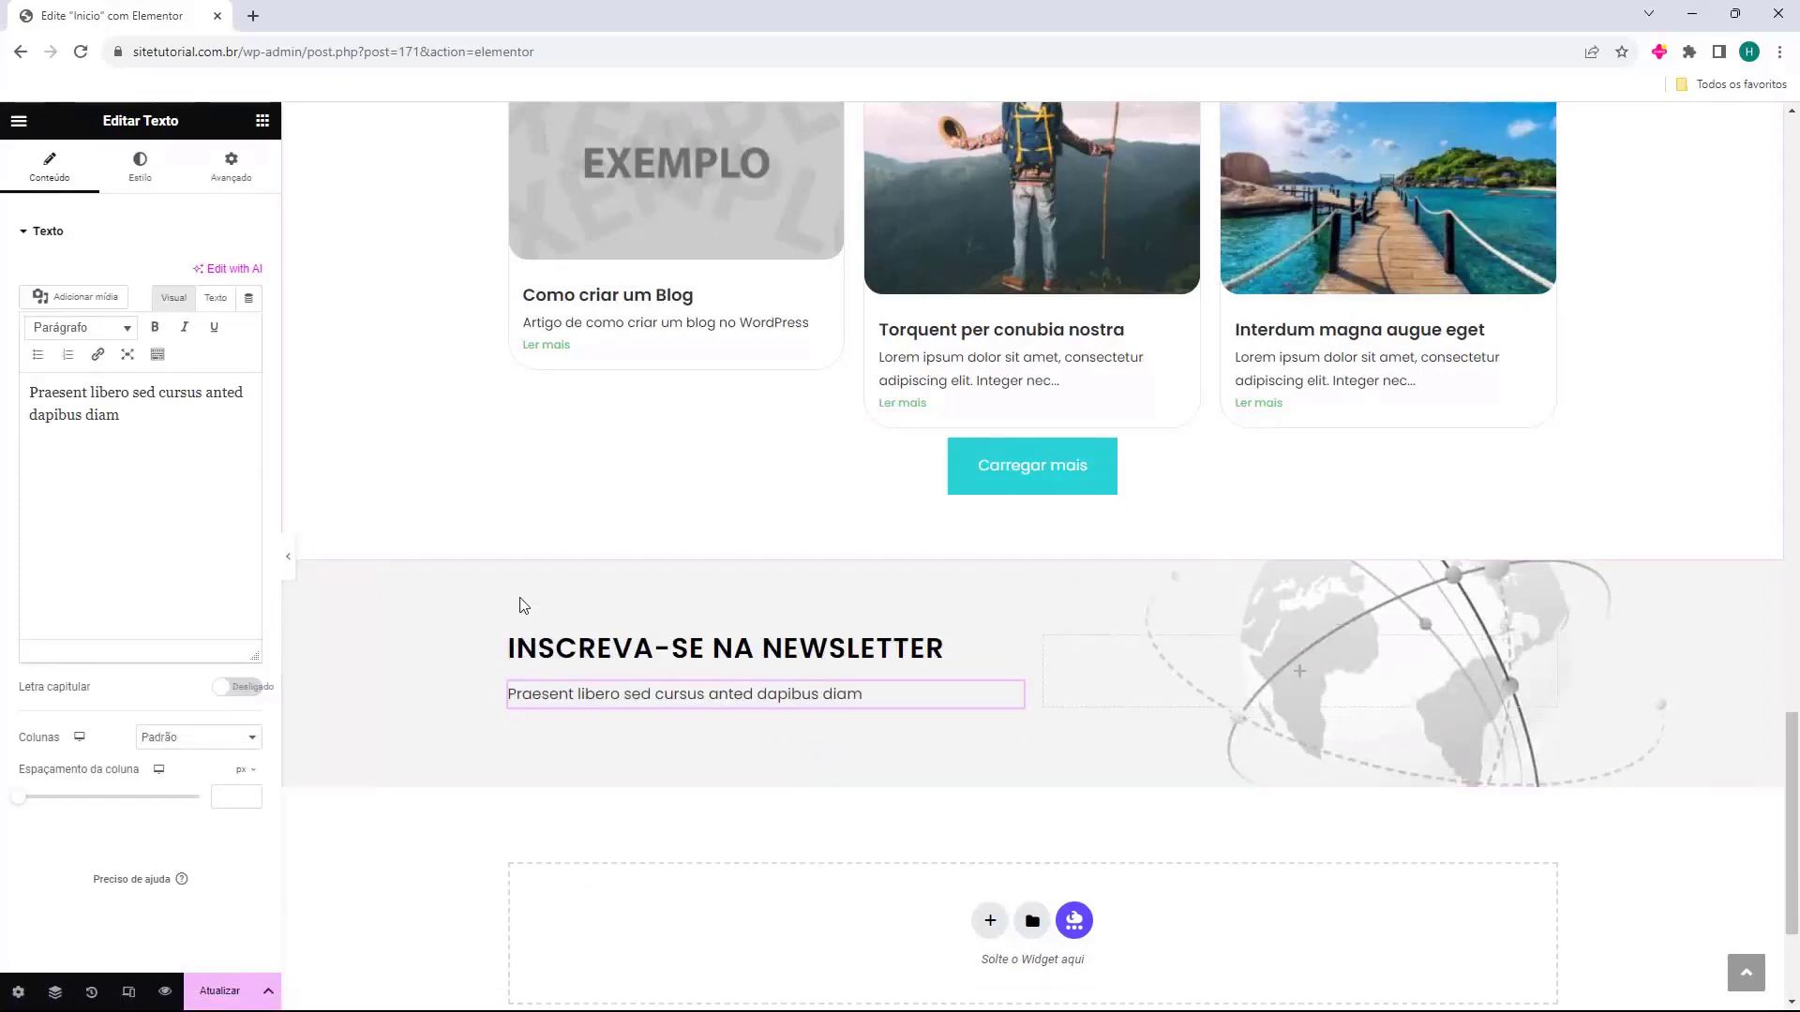
left_click(263, 121)
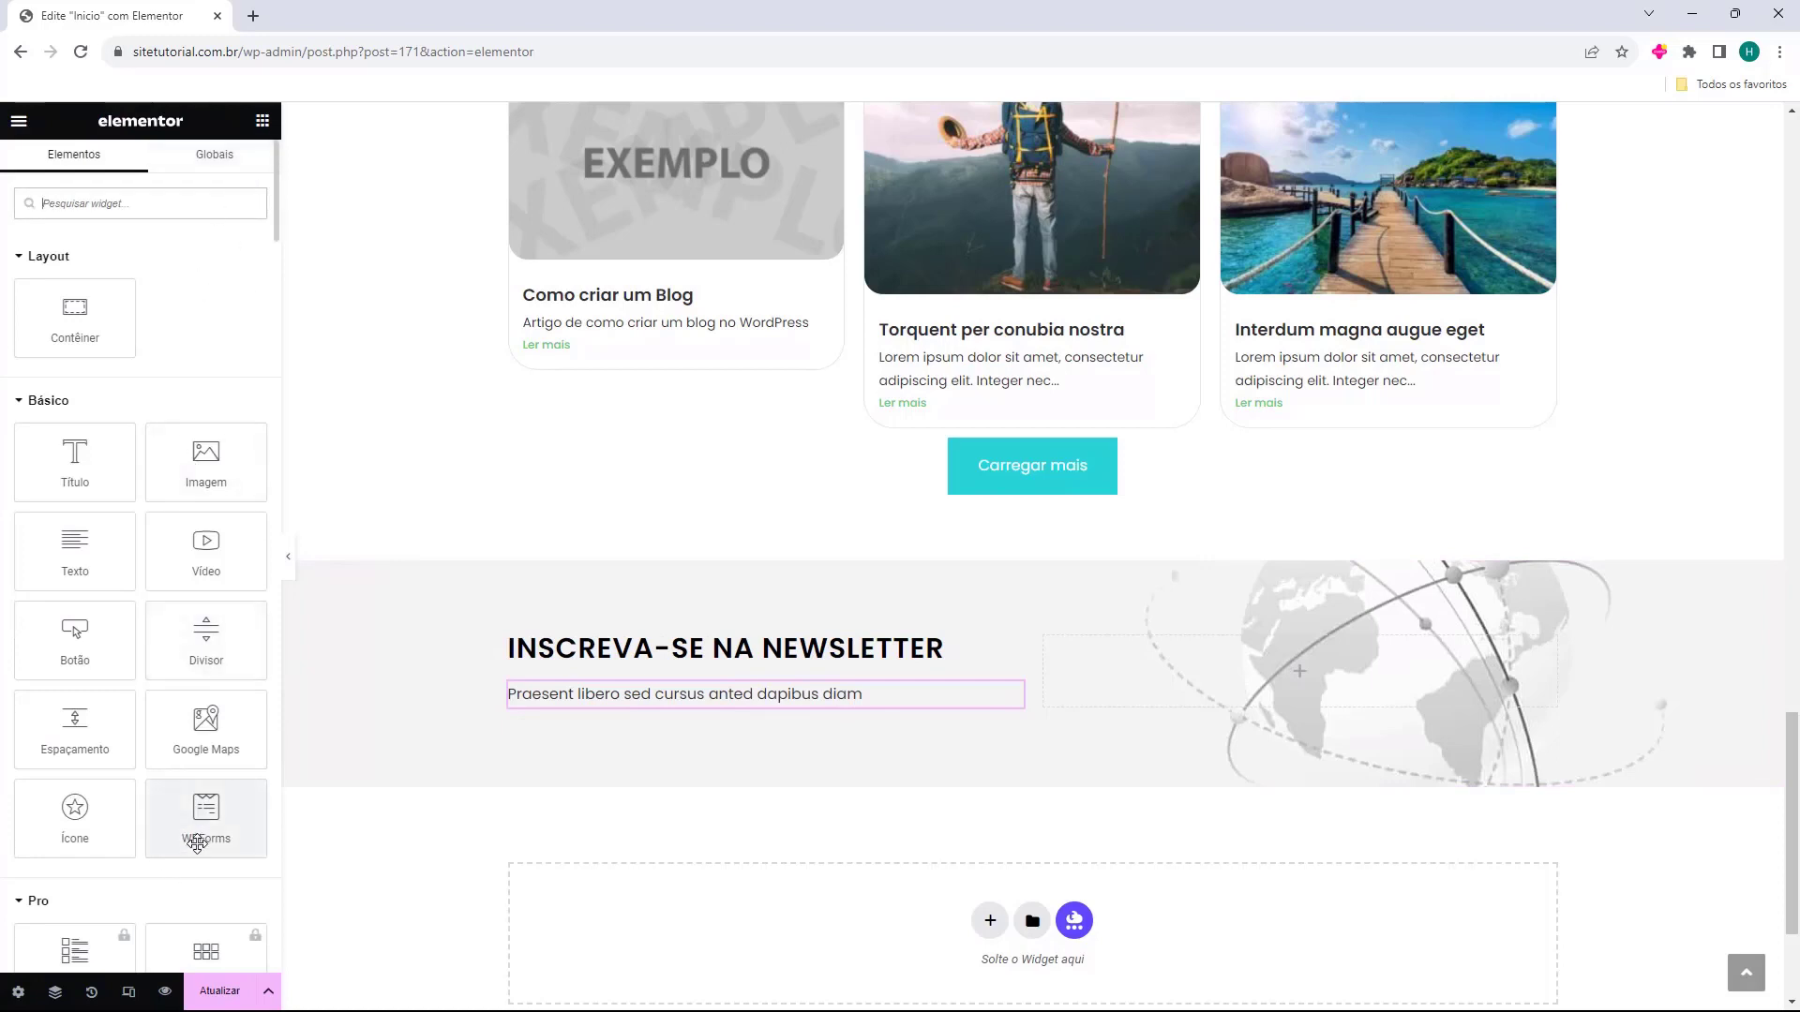
left_click_drag(194, 837, 1208, 684)
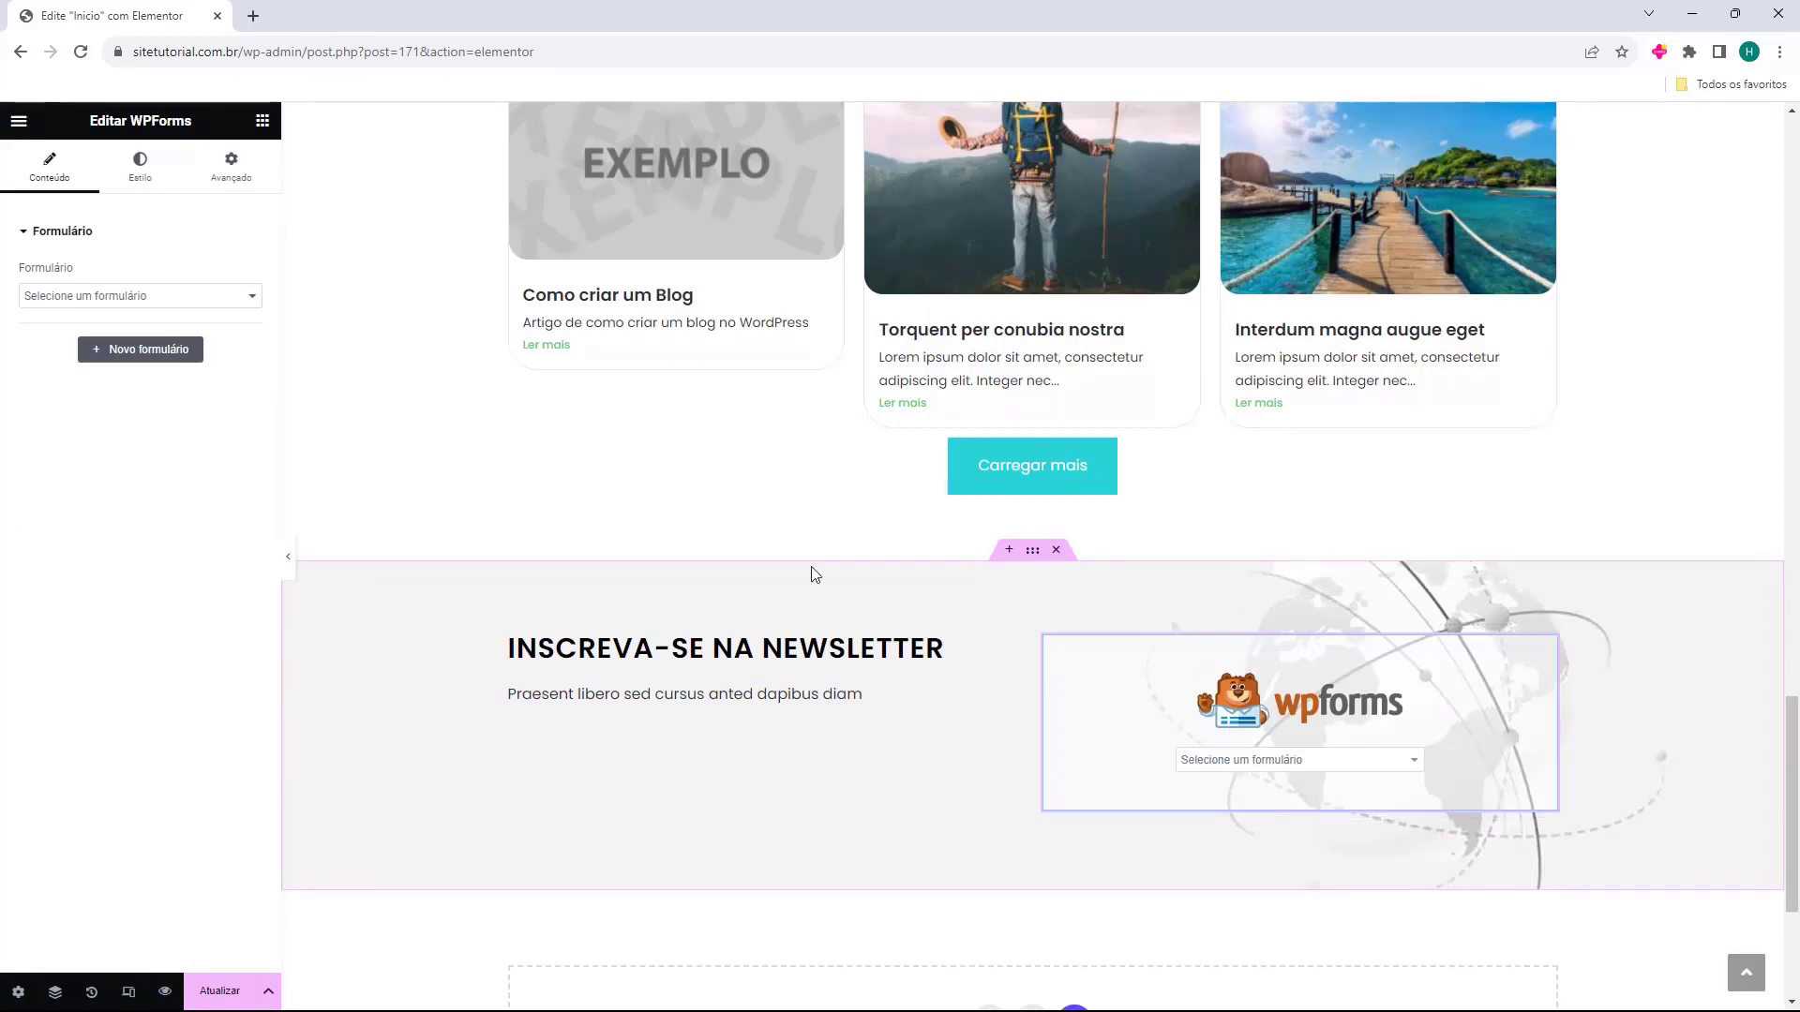
left_click(118, 296)
left_click(103, 357)
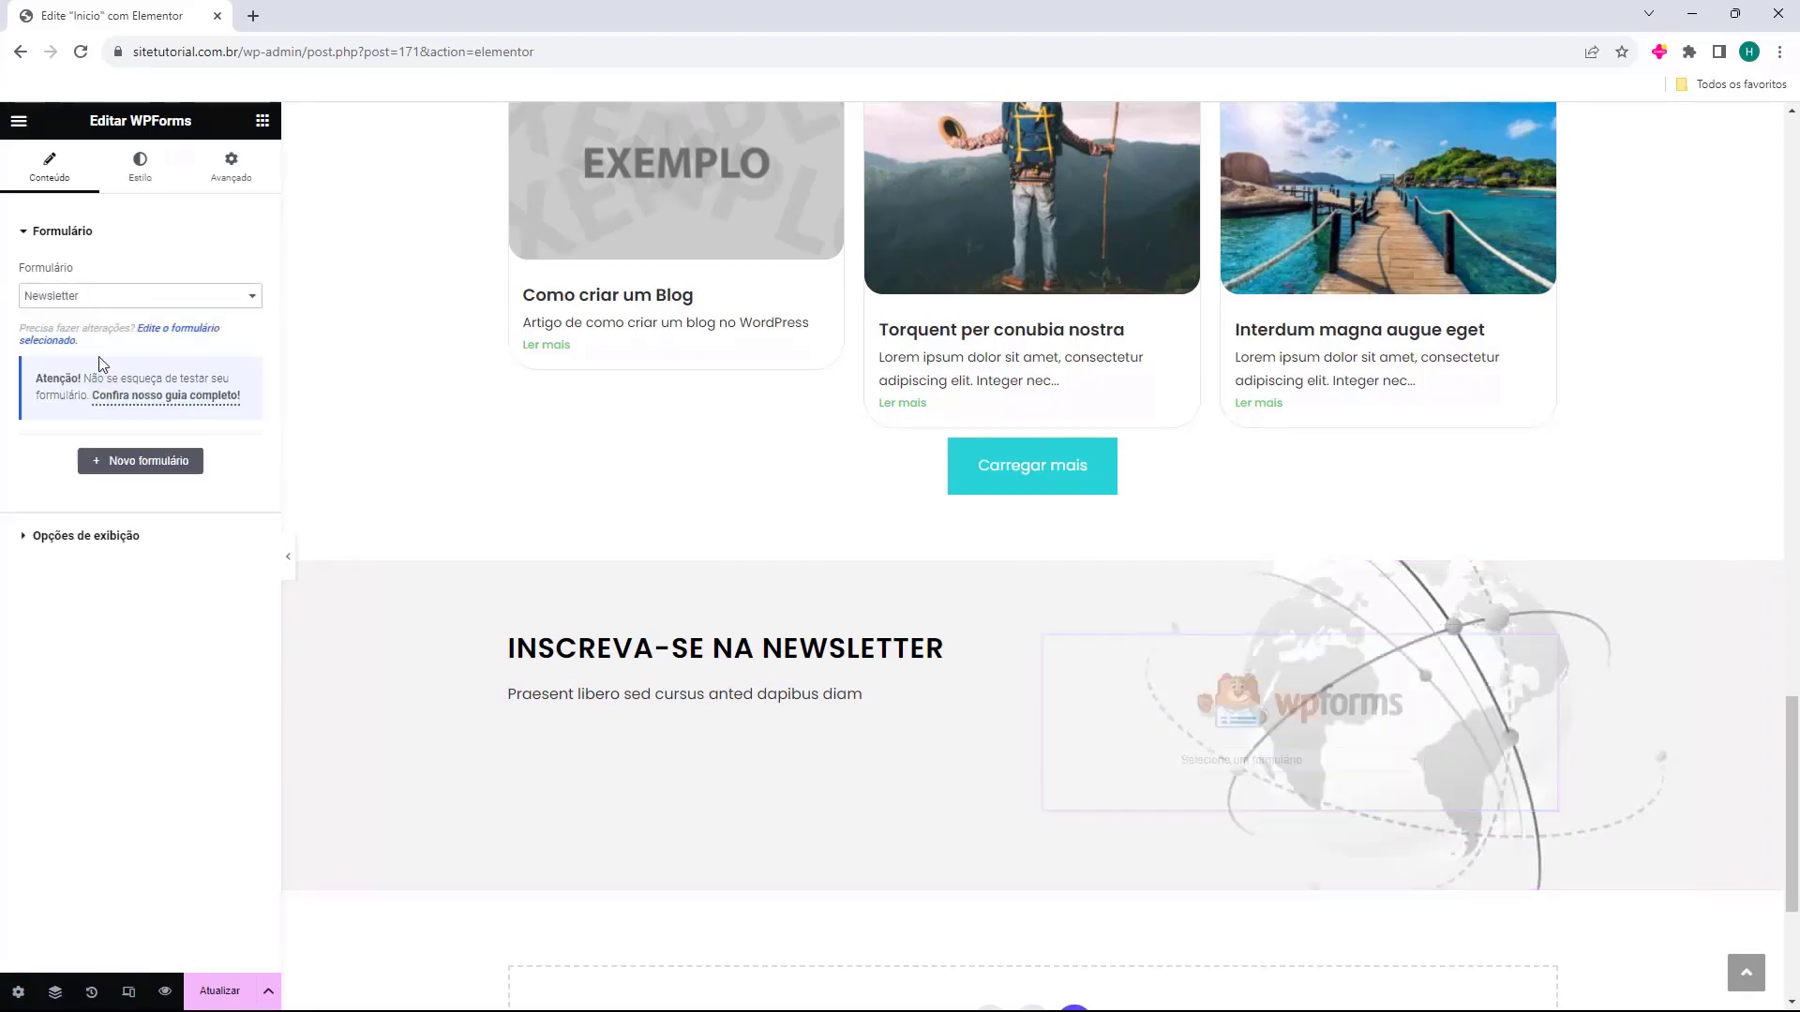
left_click(85, 535)
scroll(1255, 753, "down", 2)
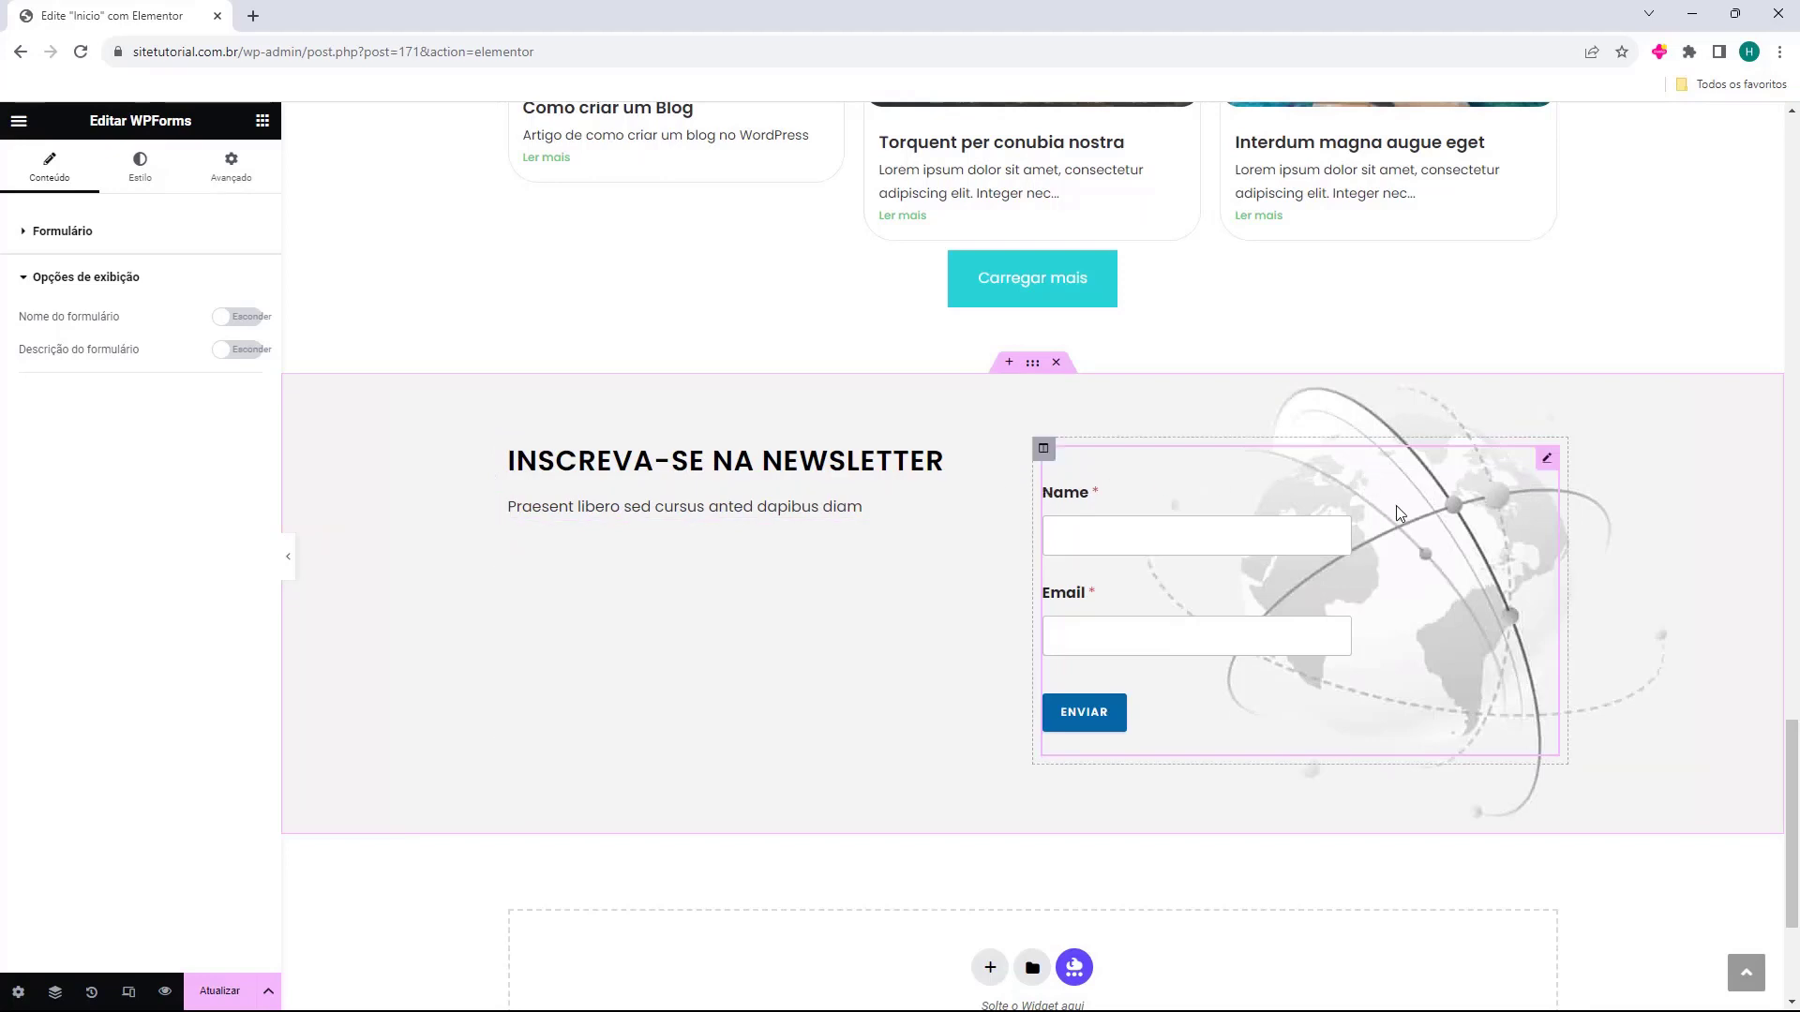
key("Delete")
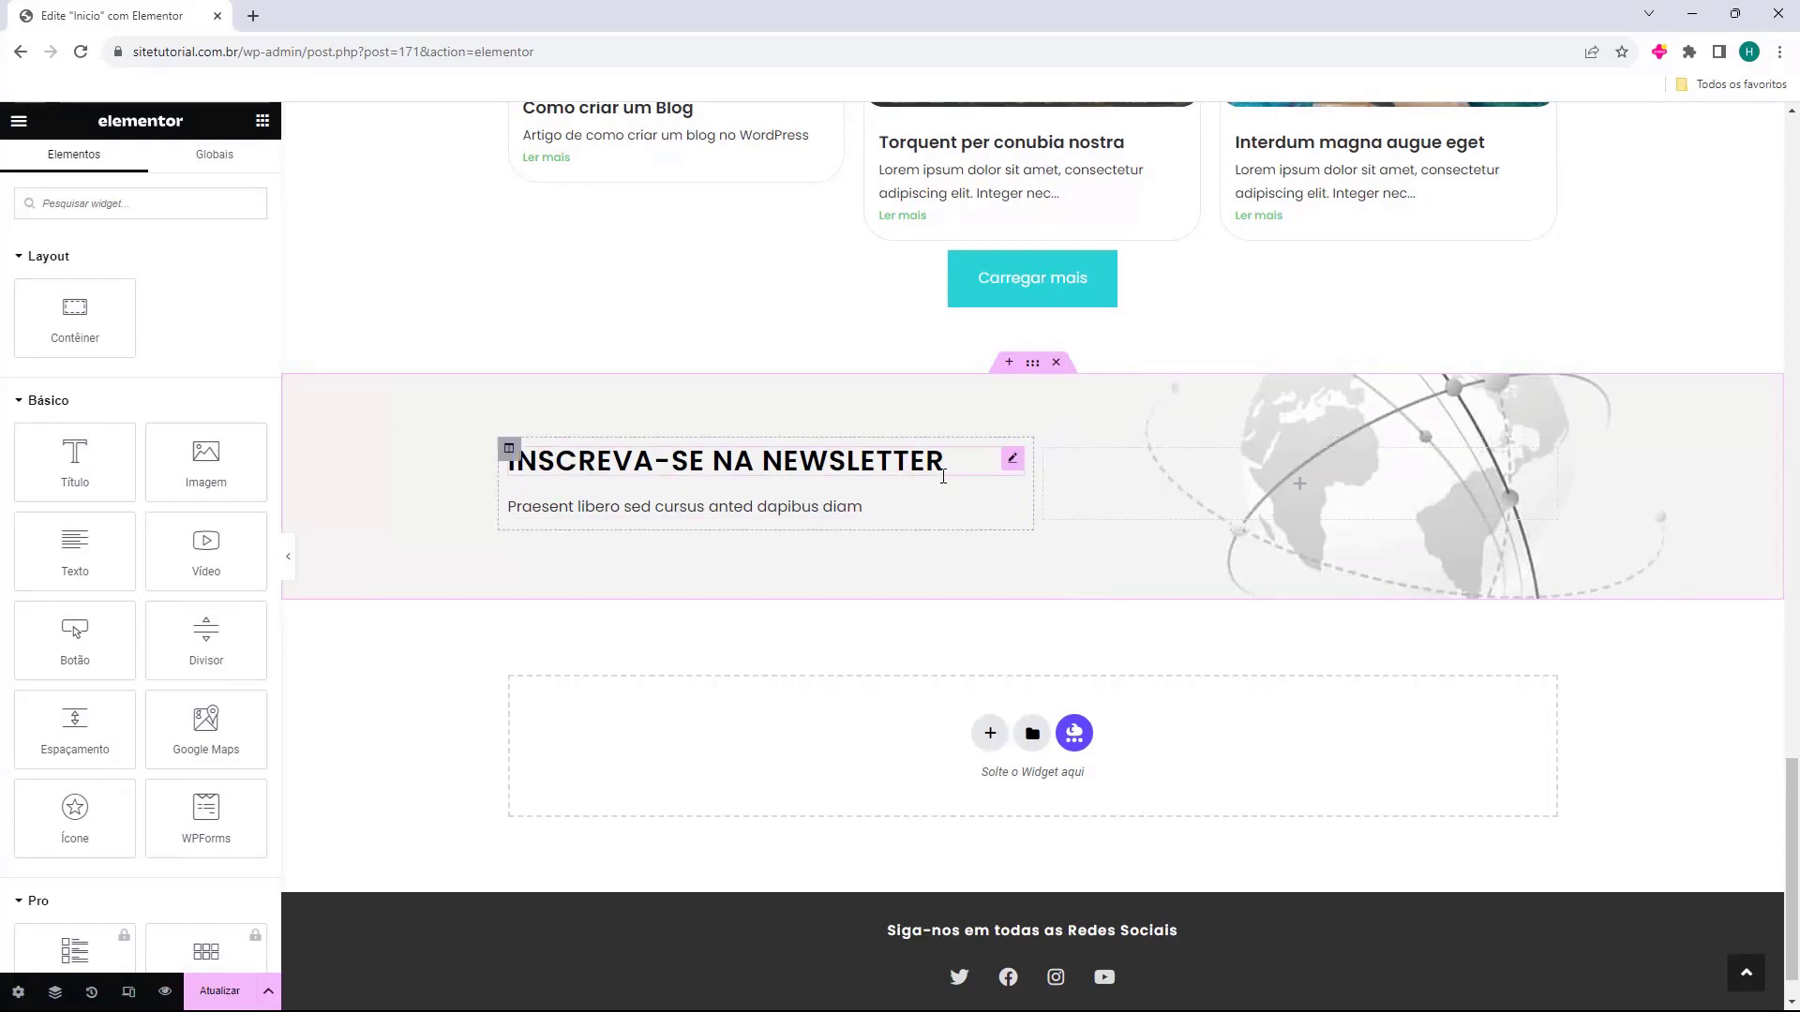
Save the homepage changes with Atualizar.
scroll(1101, 678, "up", 4)
scroll(1100, 678, "up", 15)
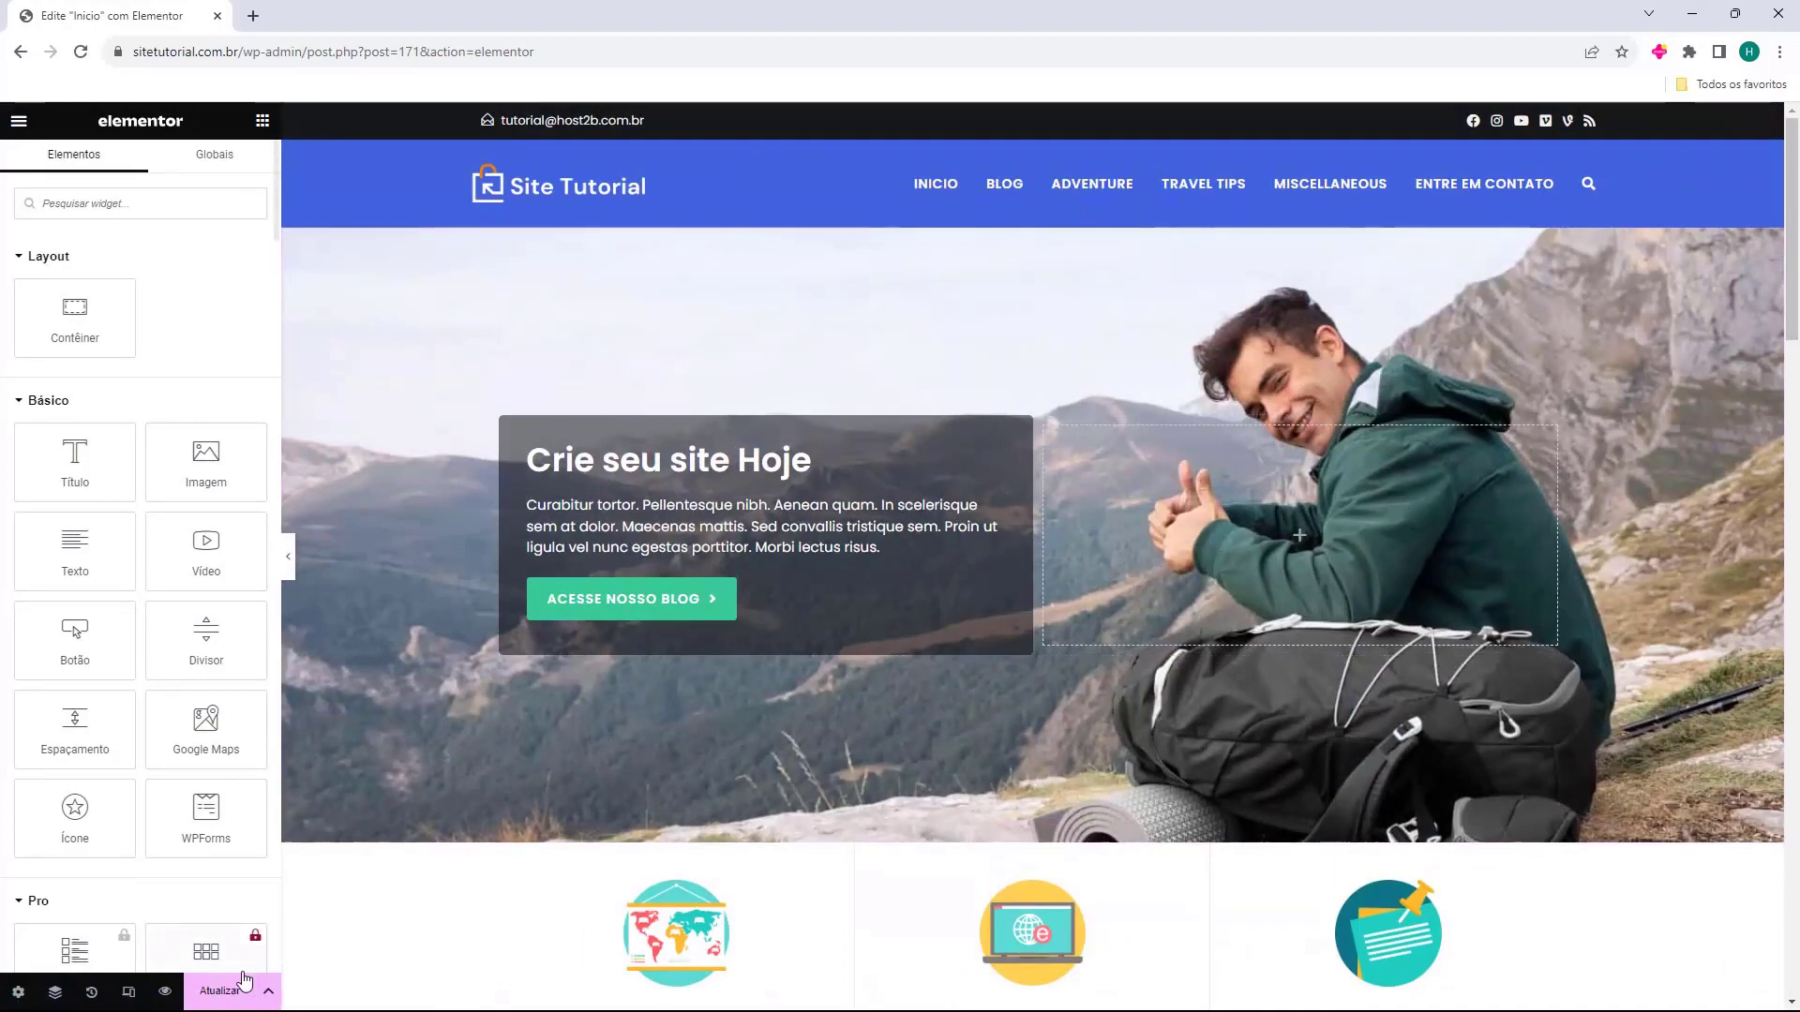
left_click(219, 996)
Exit the Elementor editor to the WordPress dashboard via the main menu's Sair.
scroll(1157, 691, "down", 6)
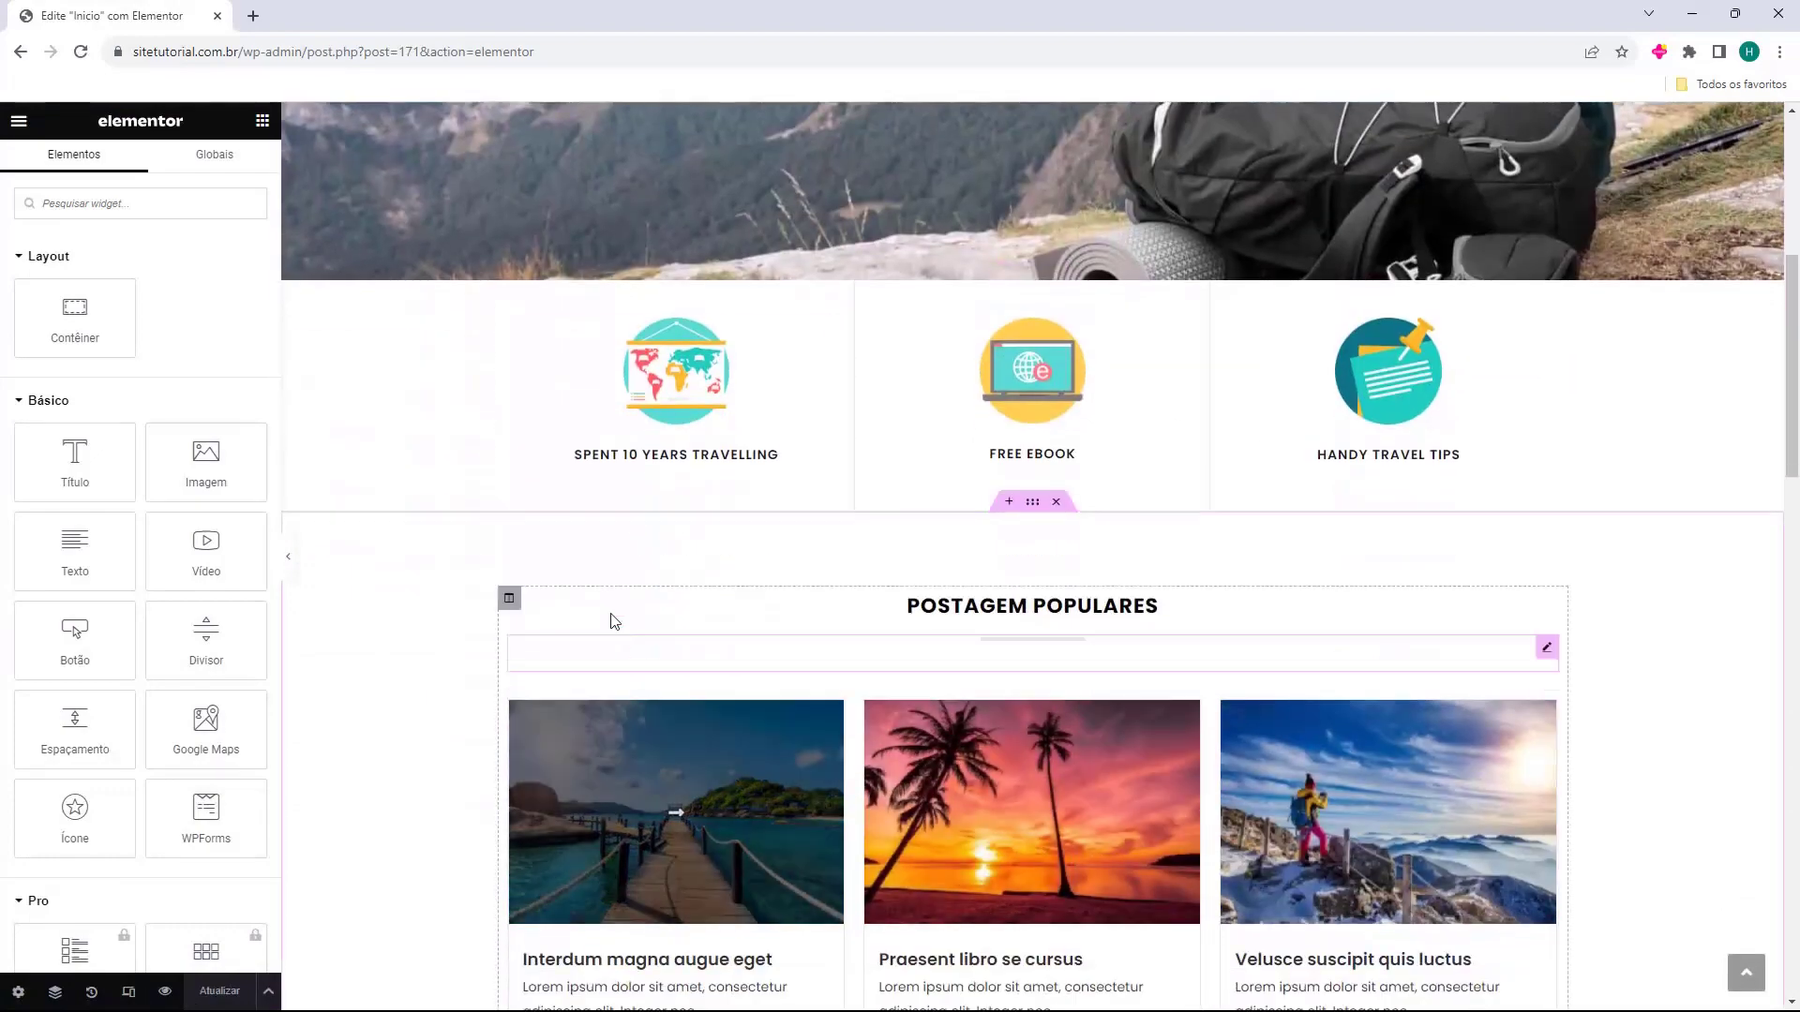
scroll(619, 654, "up", 6)
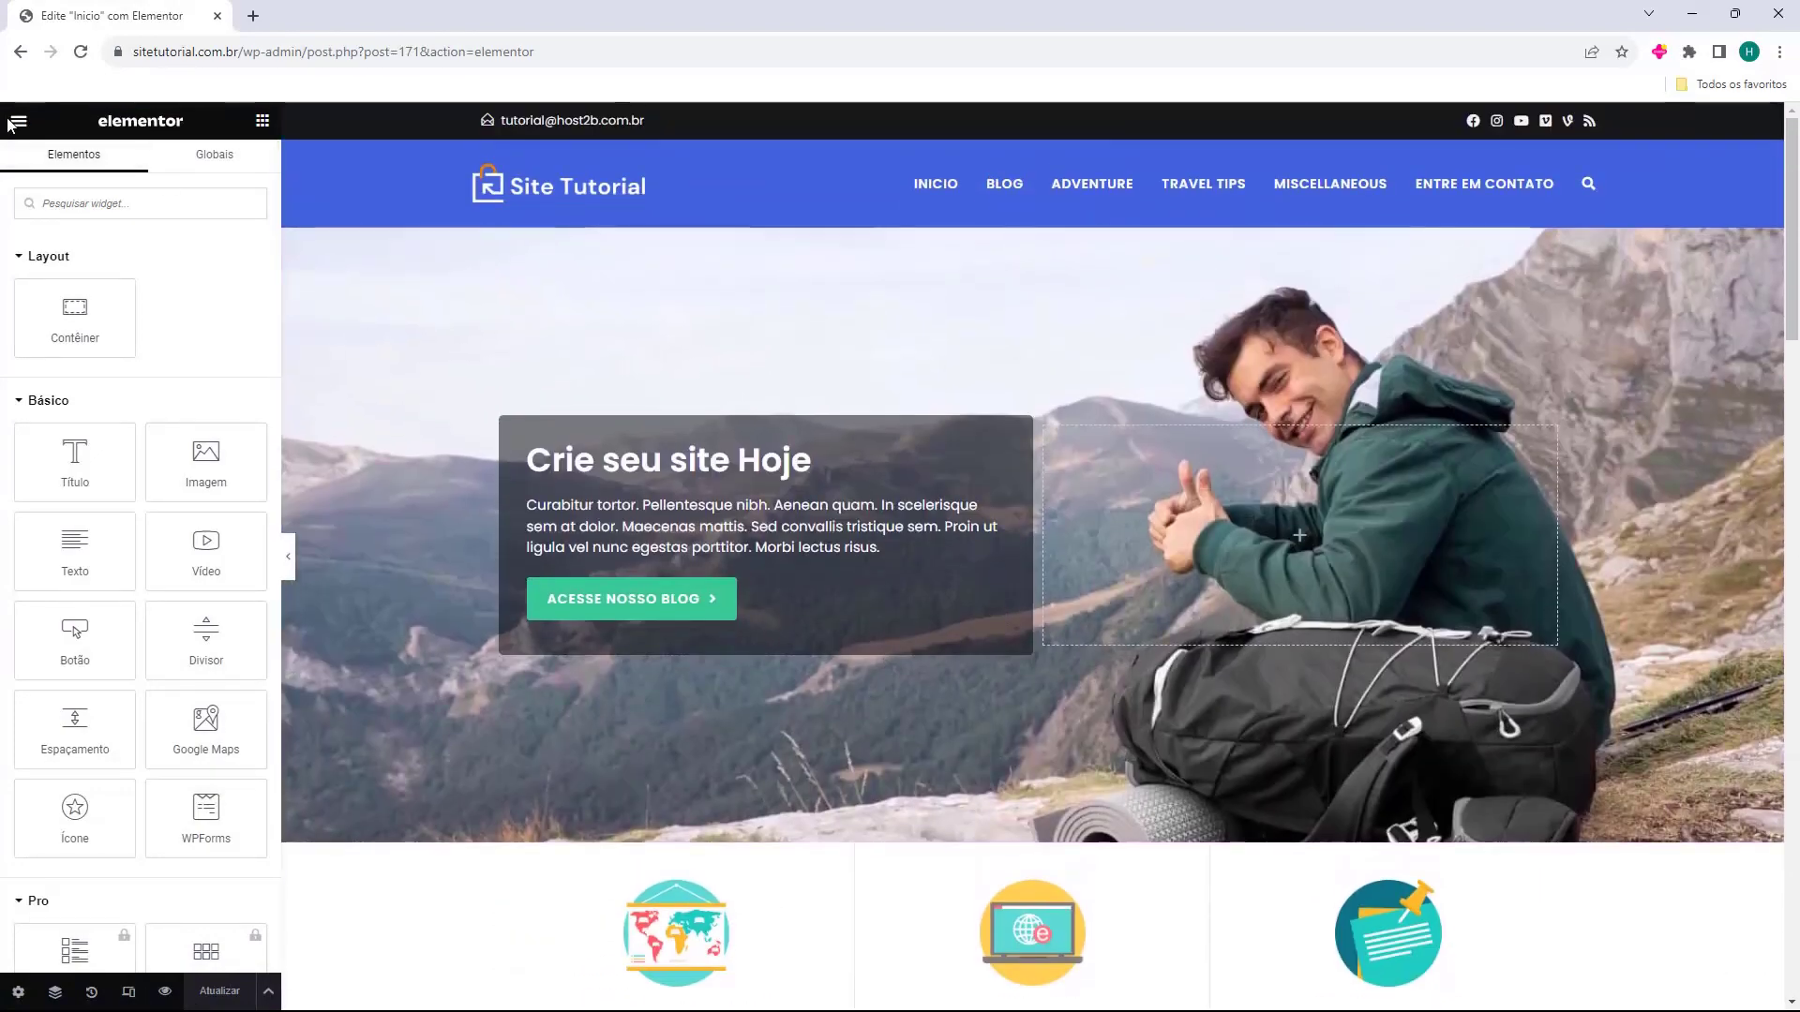
left_click(17, 122)
left_click(56, 522)
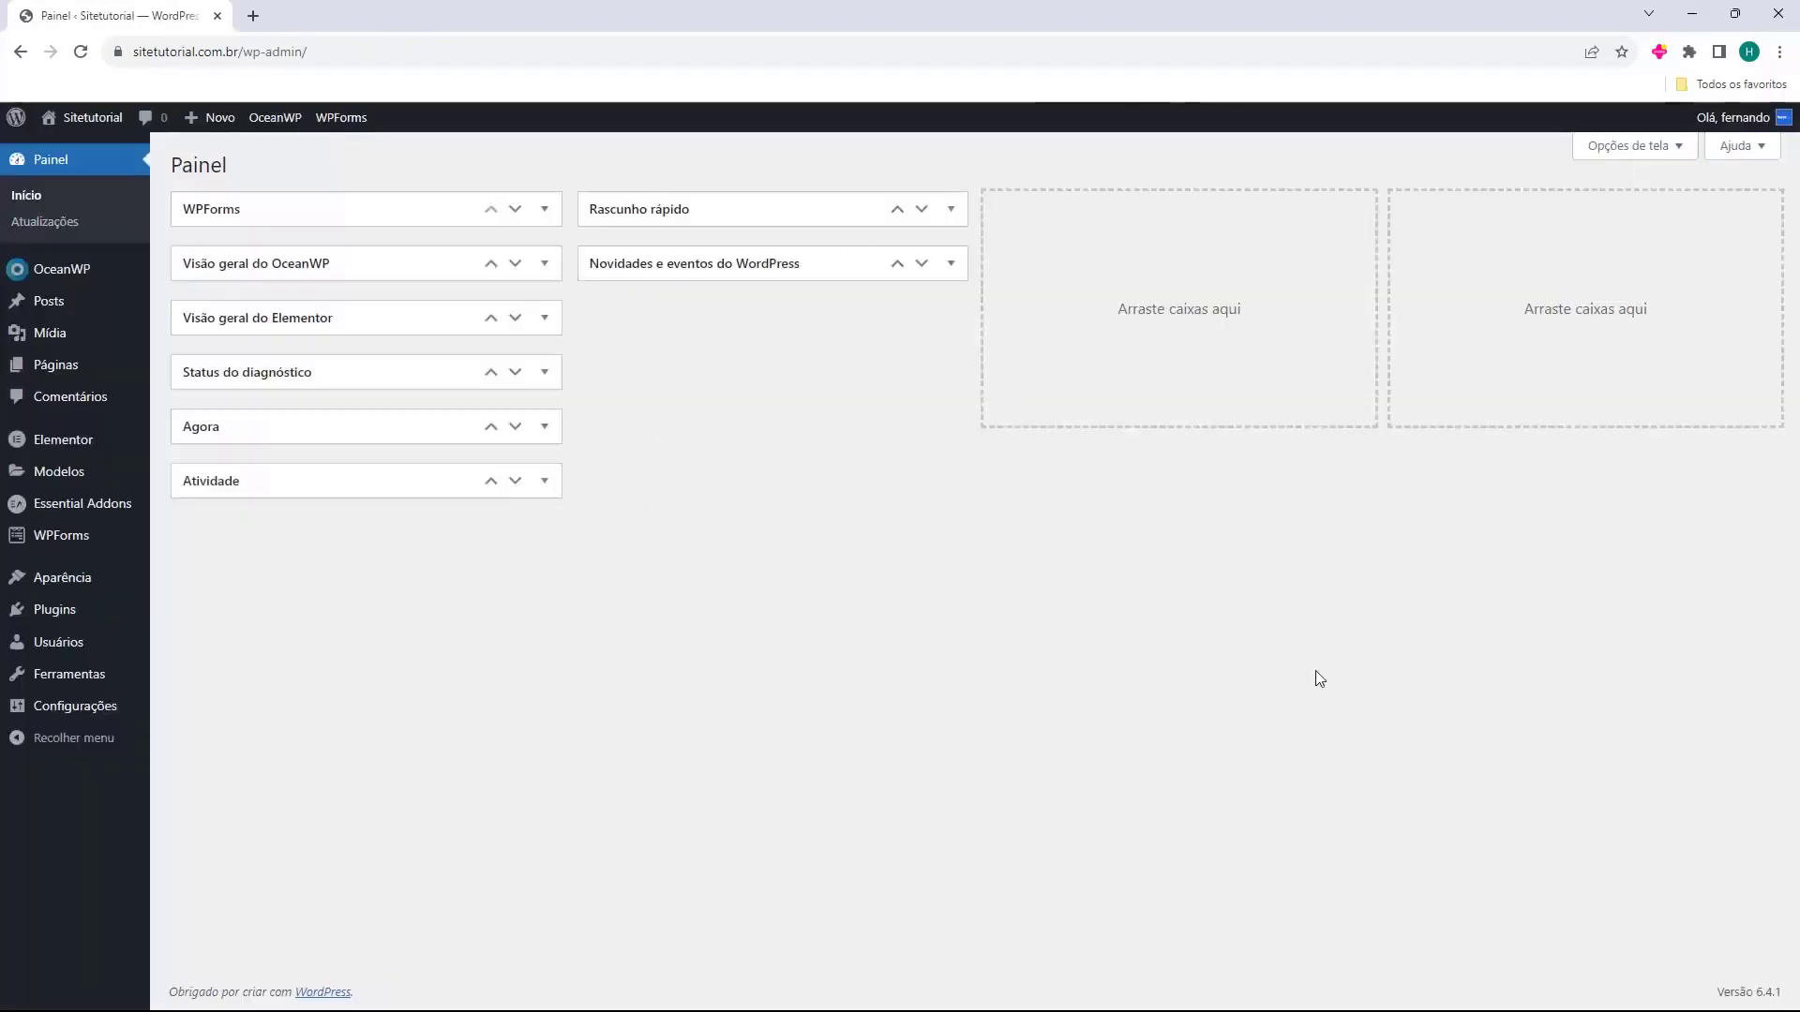
View the live site in a new tab, browse the homepage and the 'Interdum magna augue eget' post.
left_click(87, 151)
scroll(845, 417, "down", 1)
scroll(844, 417, "down", 12)
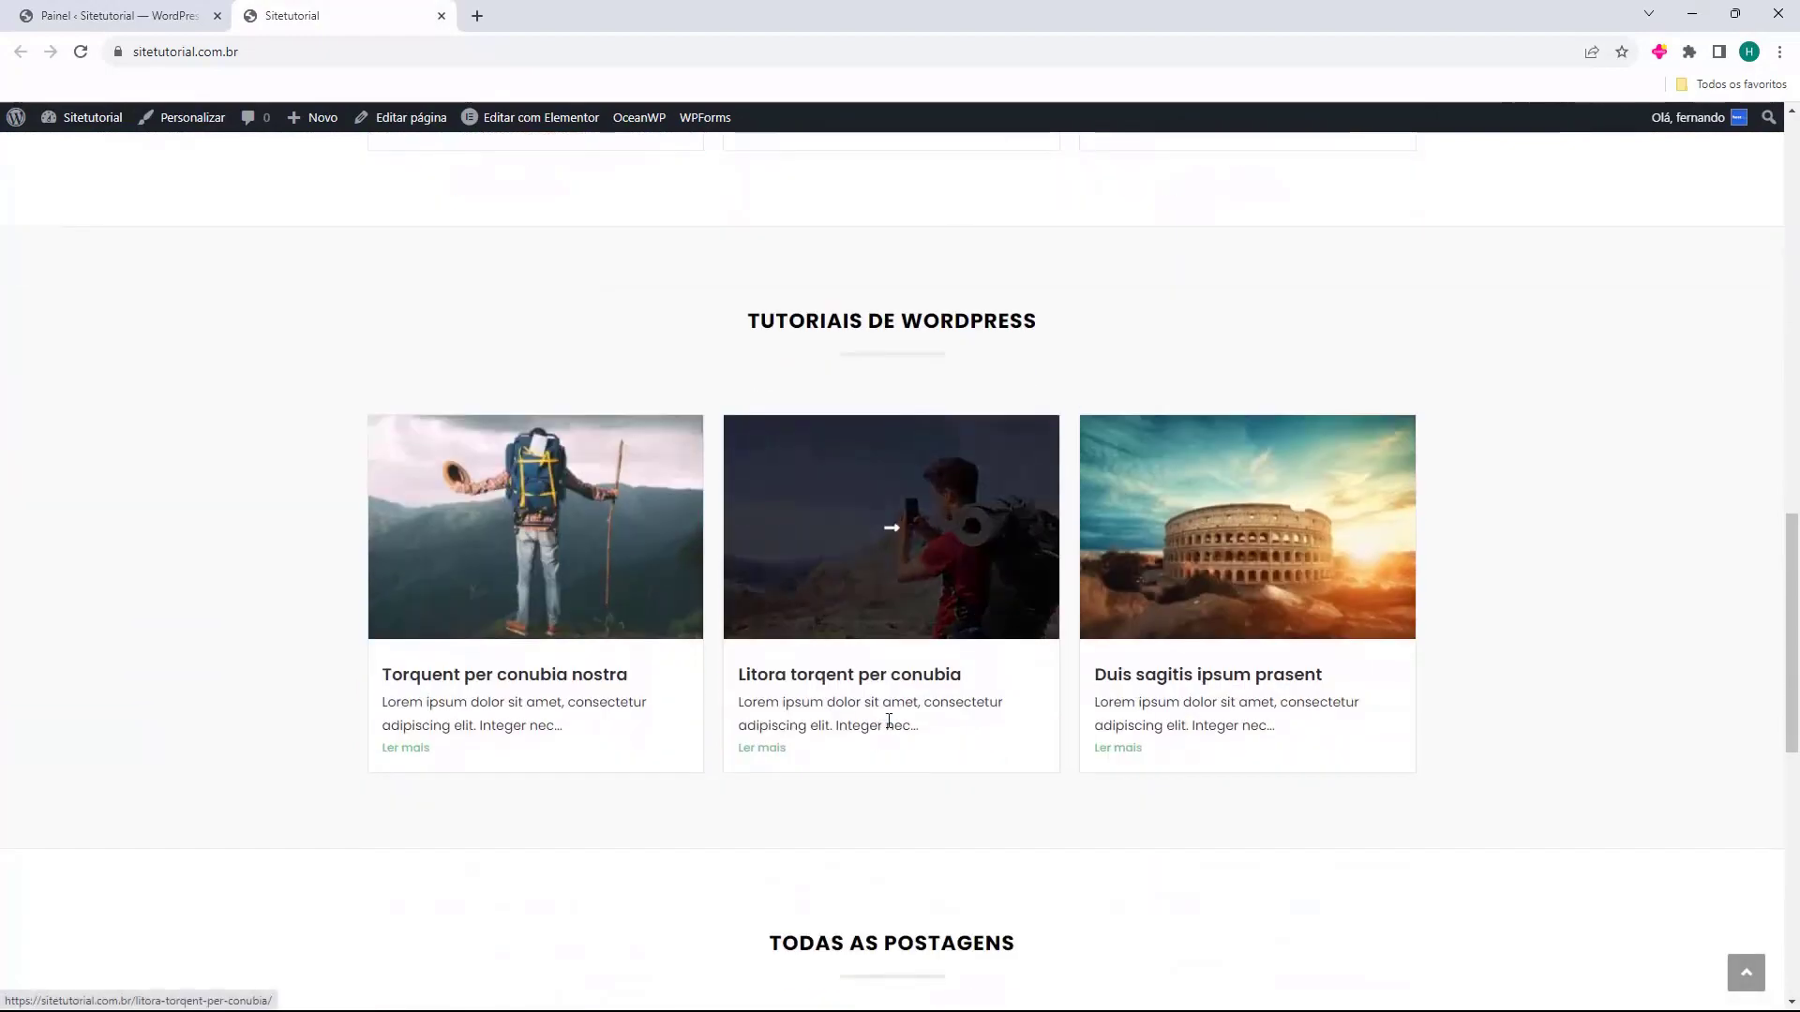
scroll(881, 727, "down", 8)
scroll(971, 628, "up", 15)
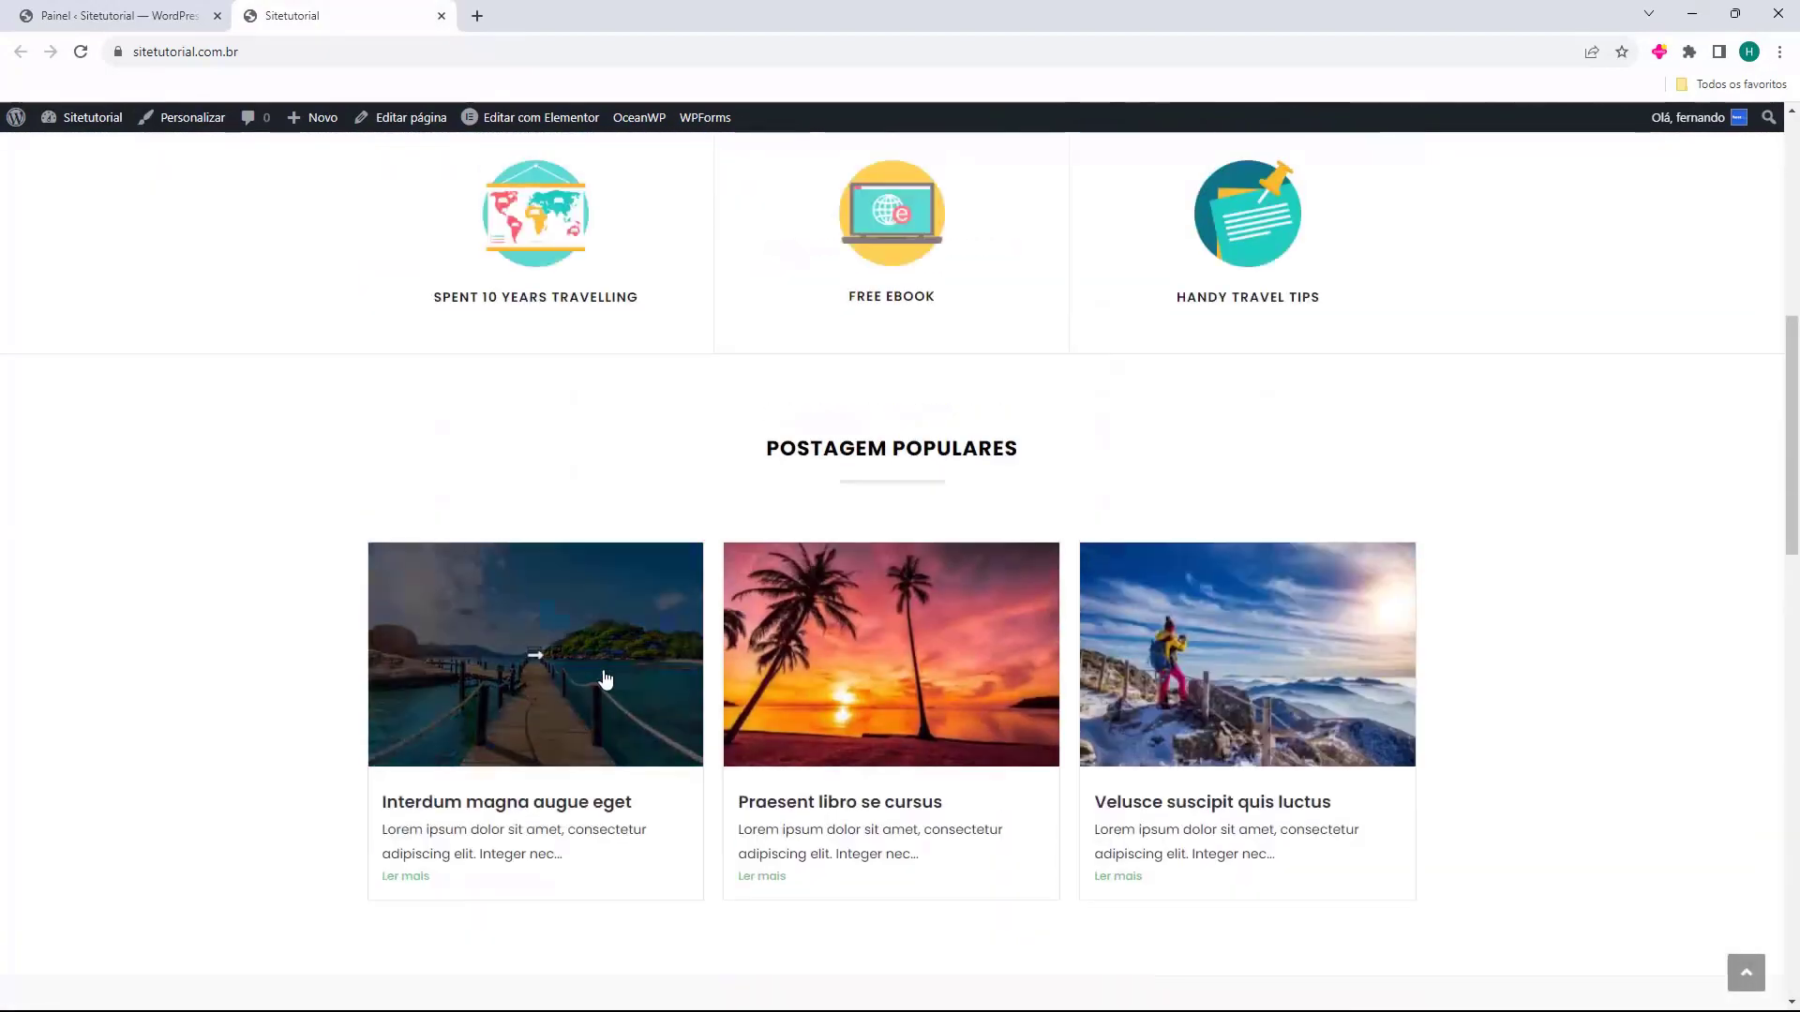
left_click(566, 678)
scroll(1157, 575, "down", 11)
scroll(712, 416, "up", 12)
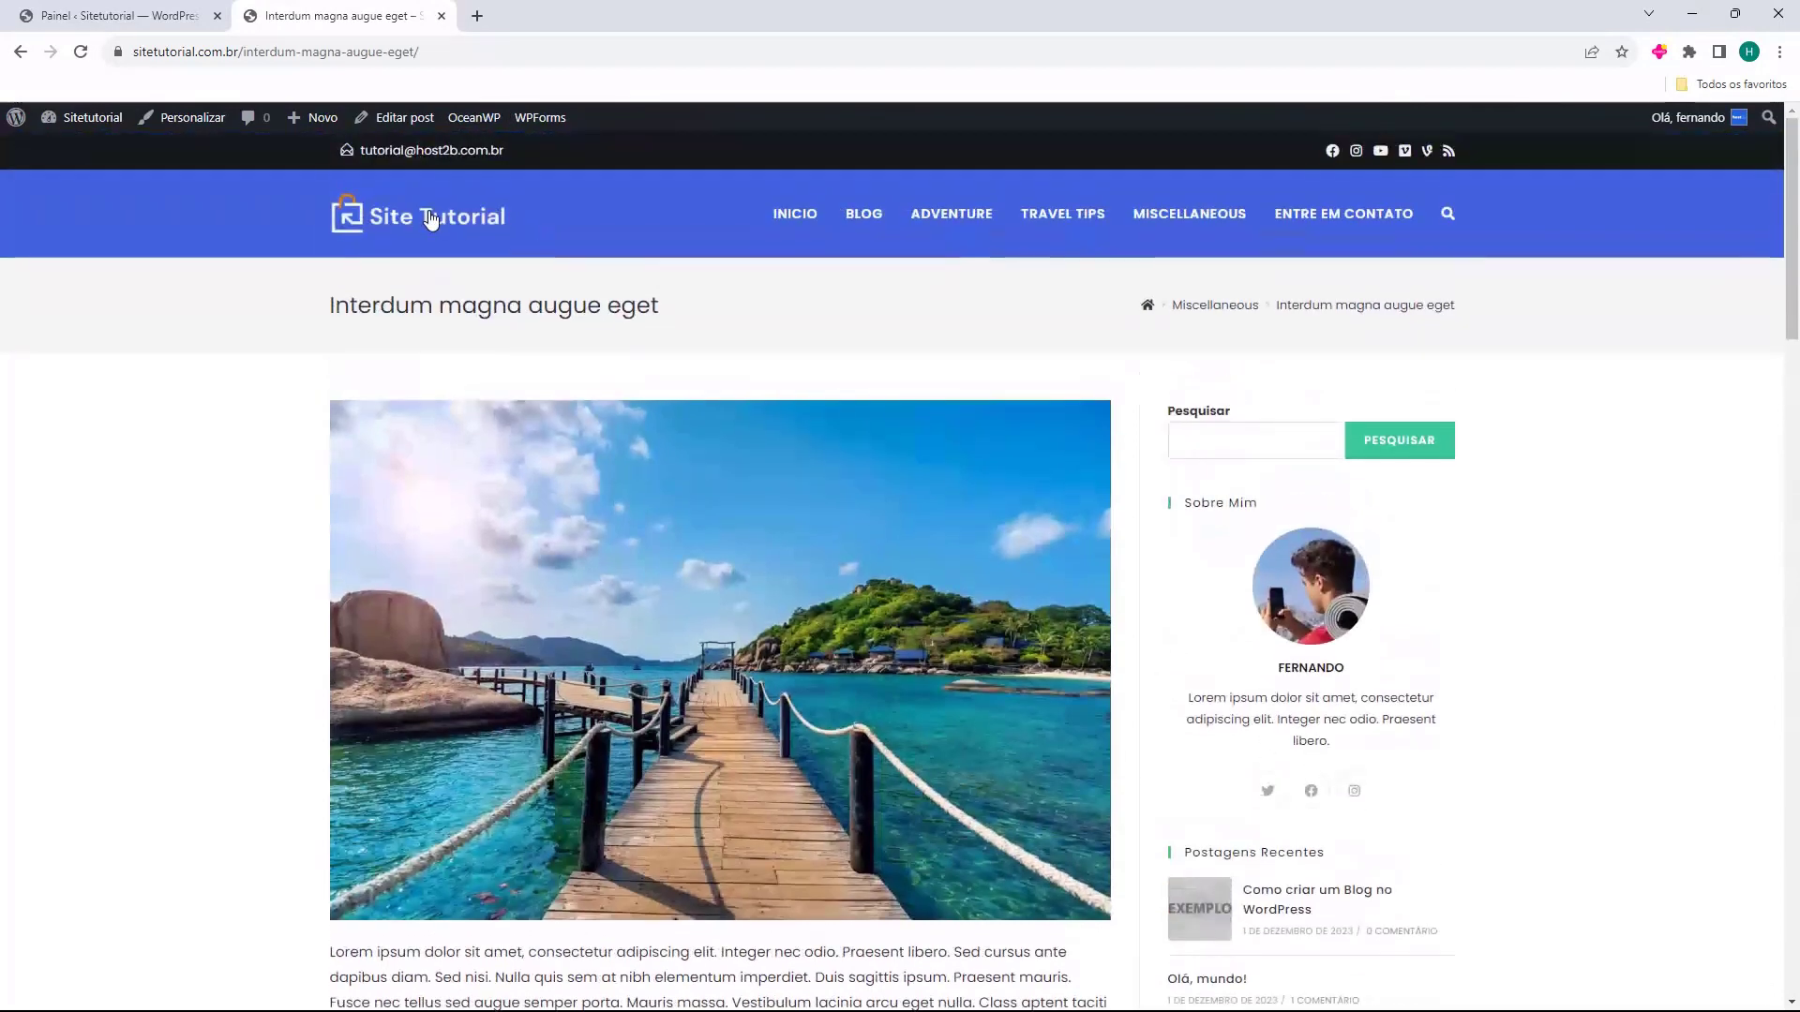
left_click(419, 215)
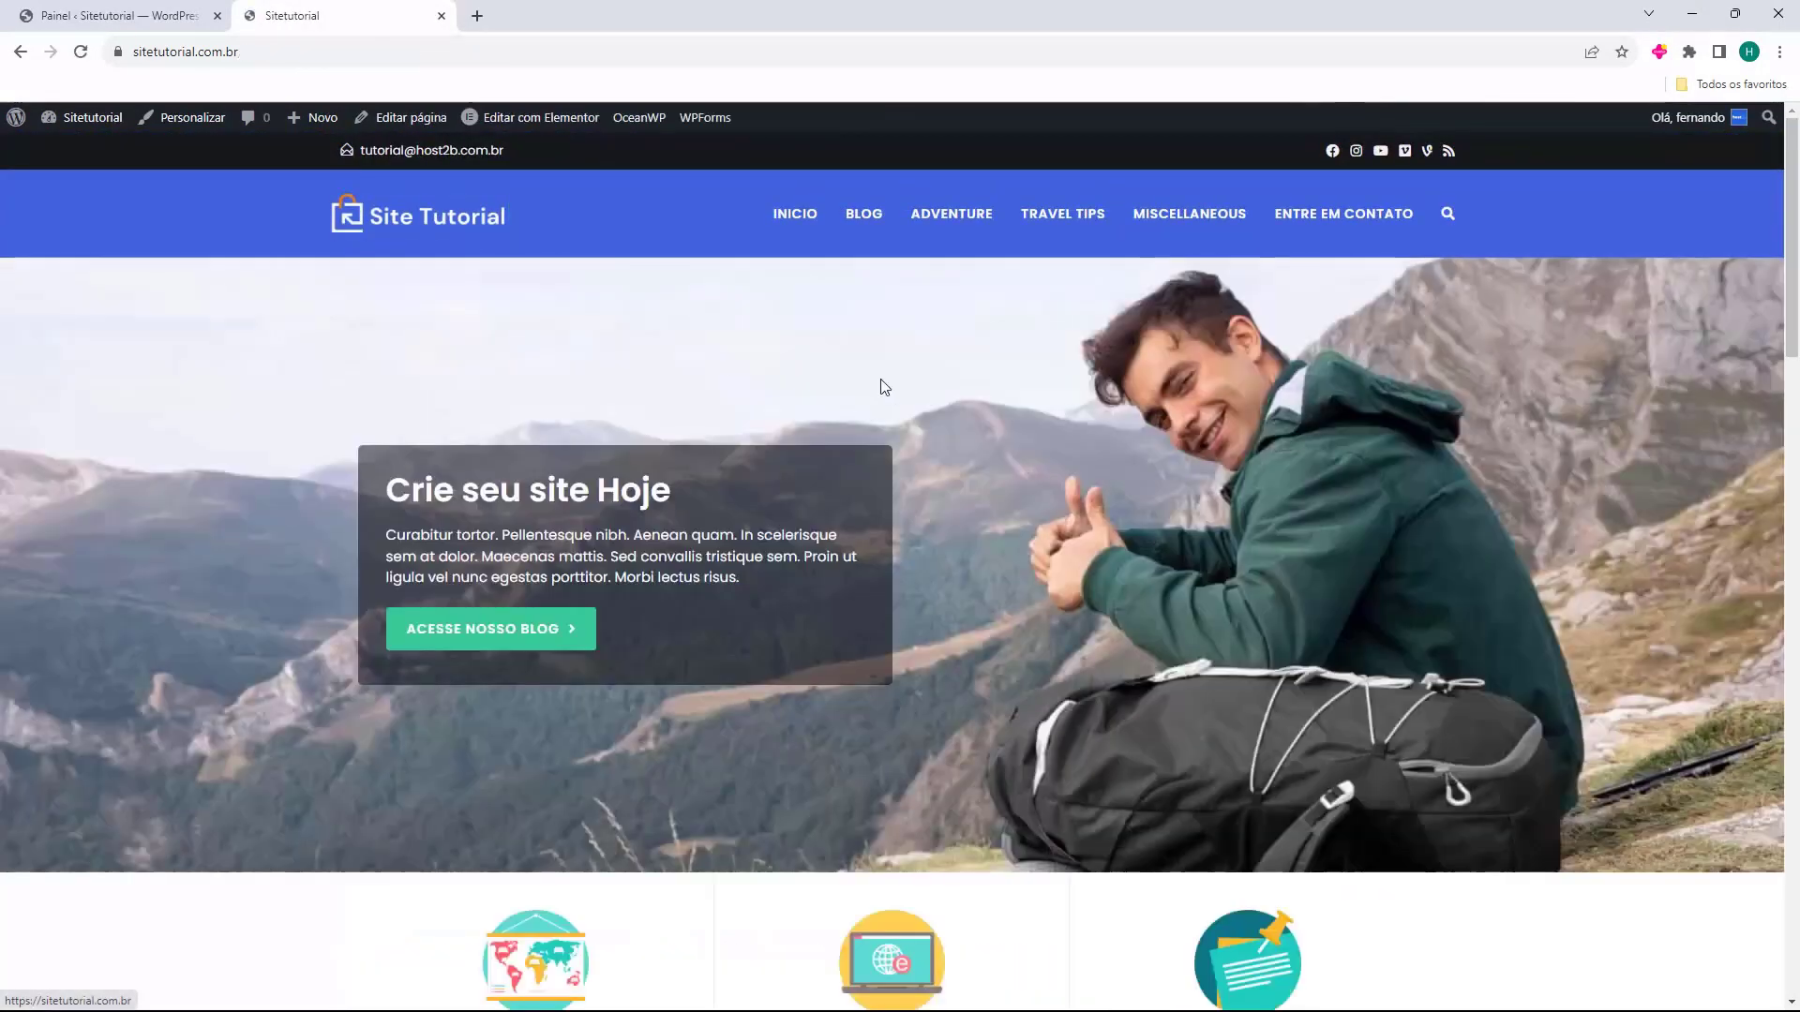
Check the Blog page and its page 2, then return to the admin dashboard tab.
left_click(864, 214)
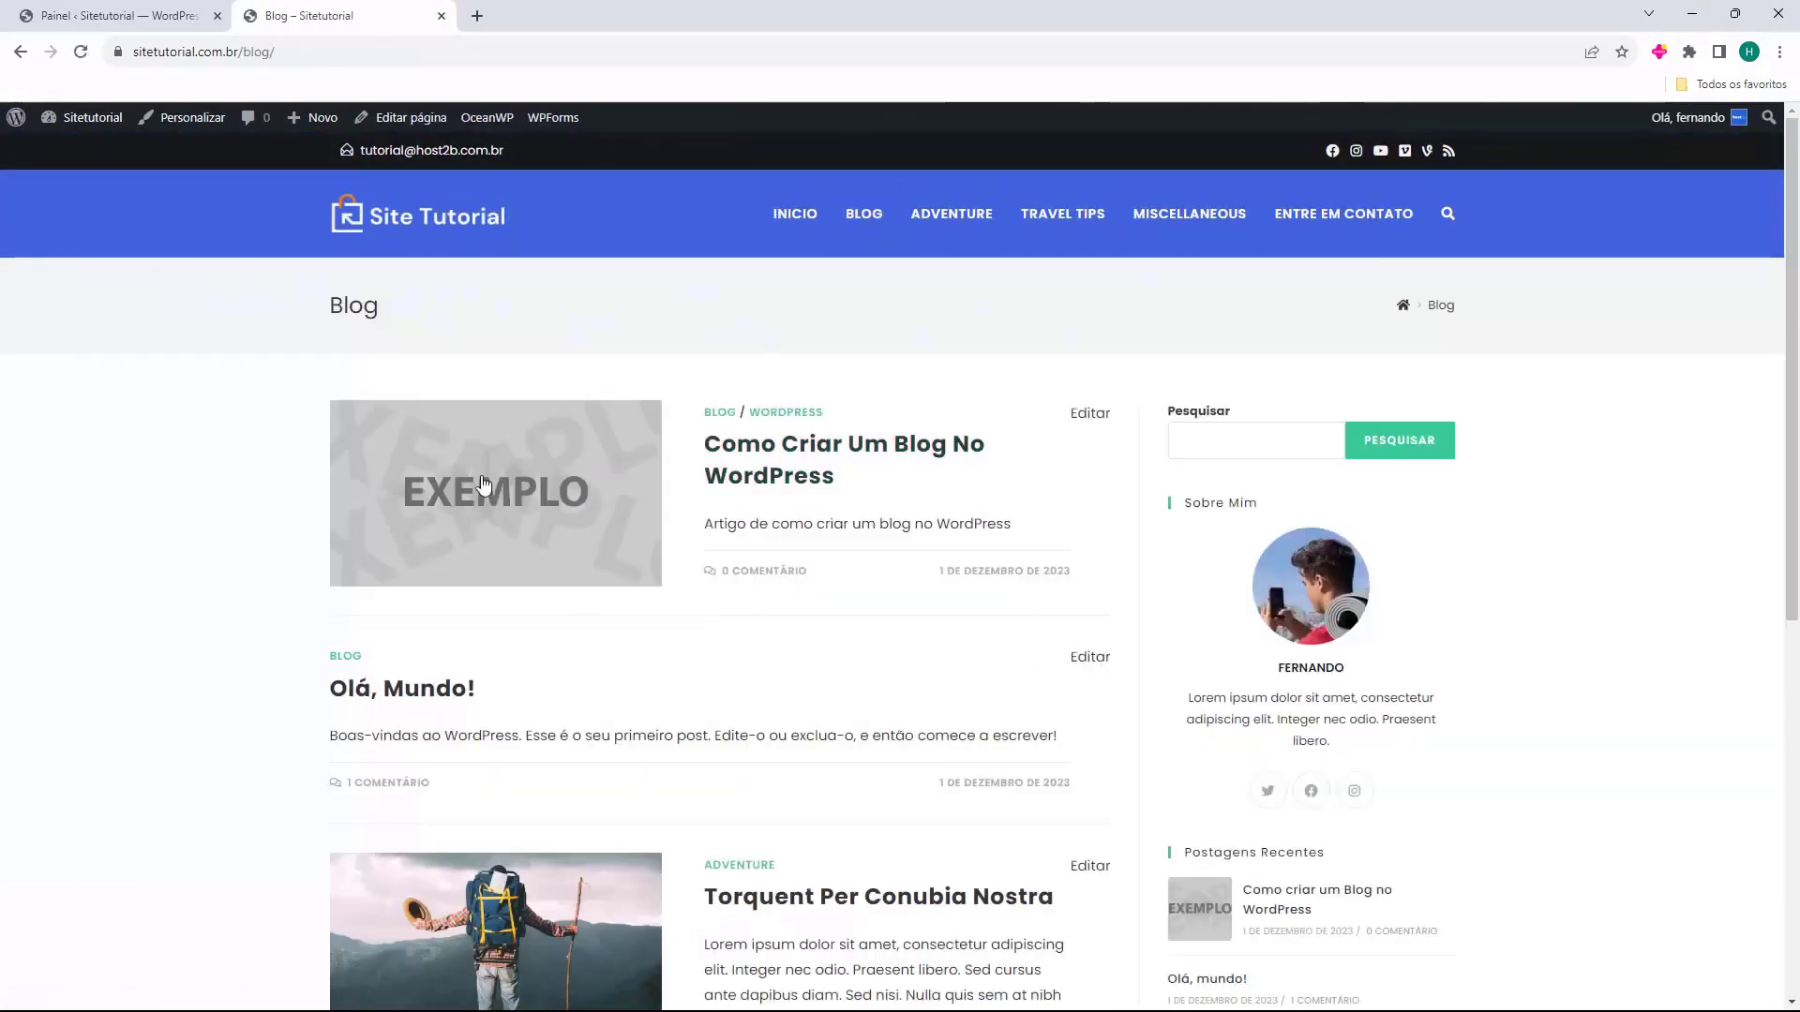
left_click(406, 231)
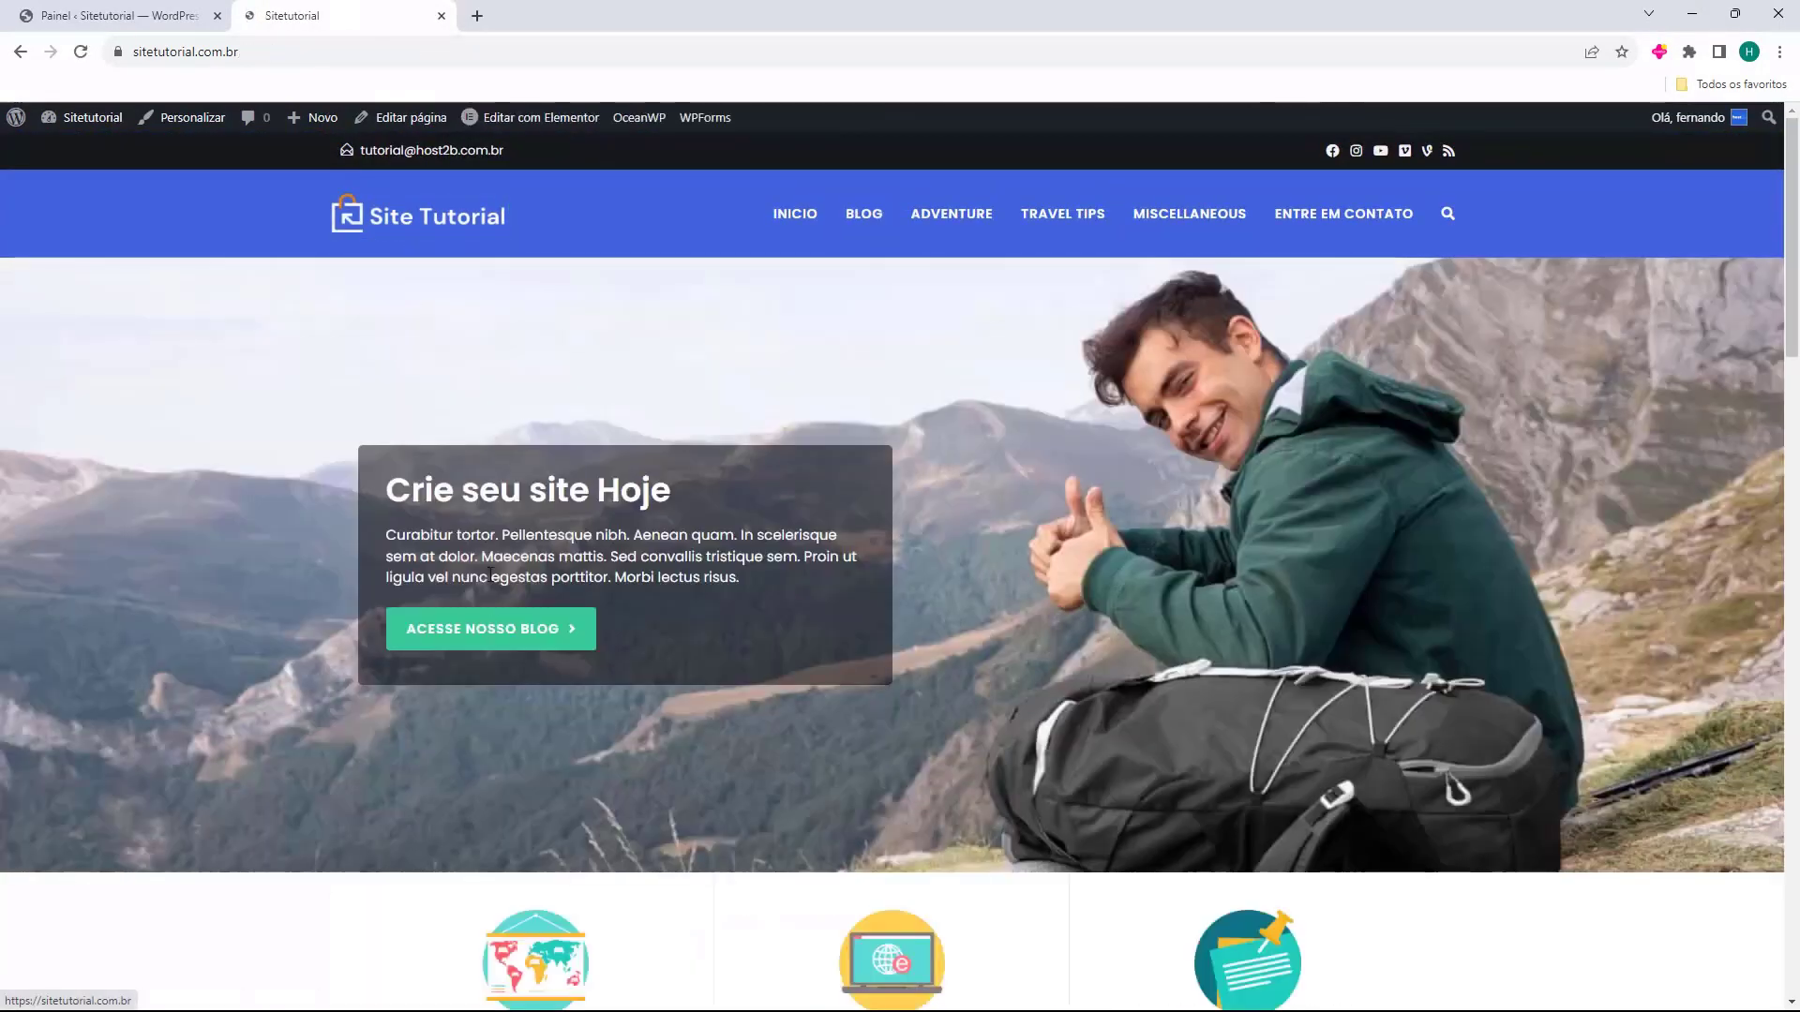
left_click(466, 645)
scroll(1125, 430, "down", 3)
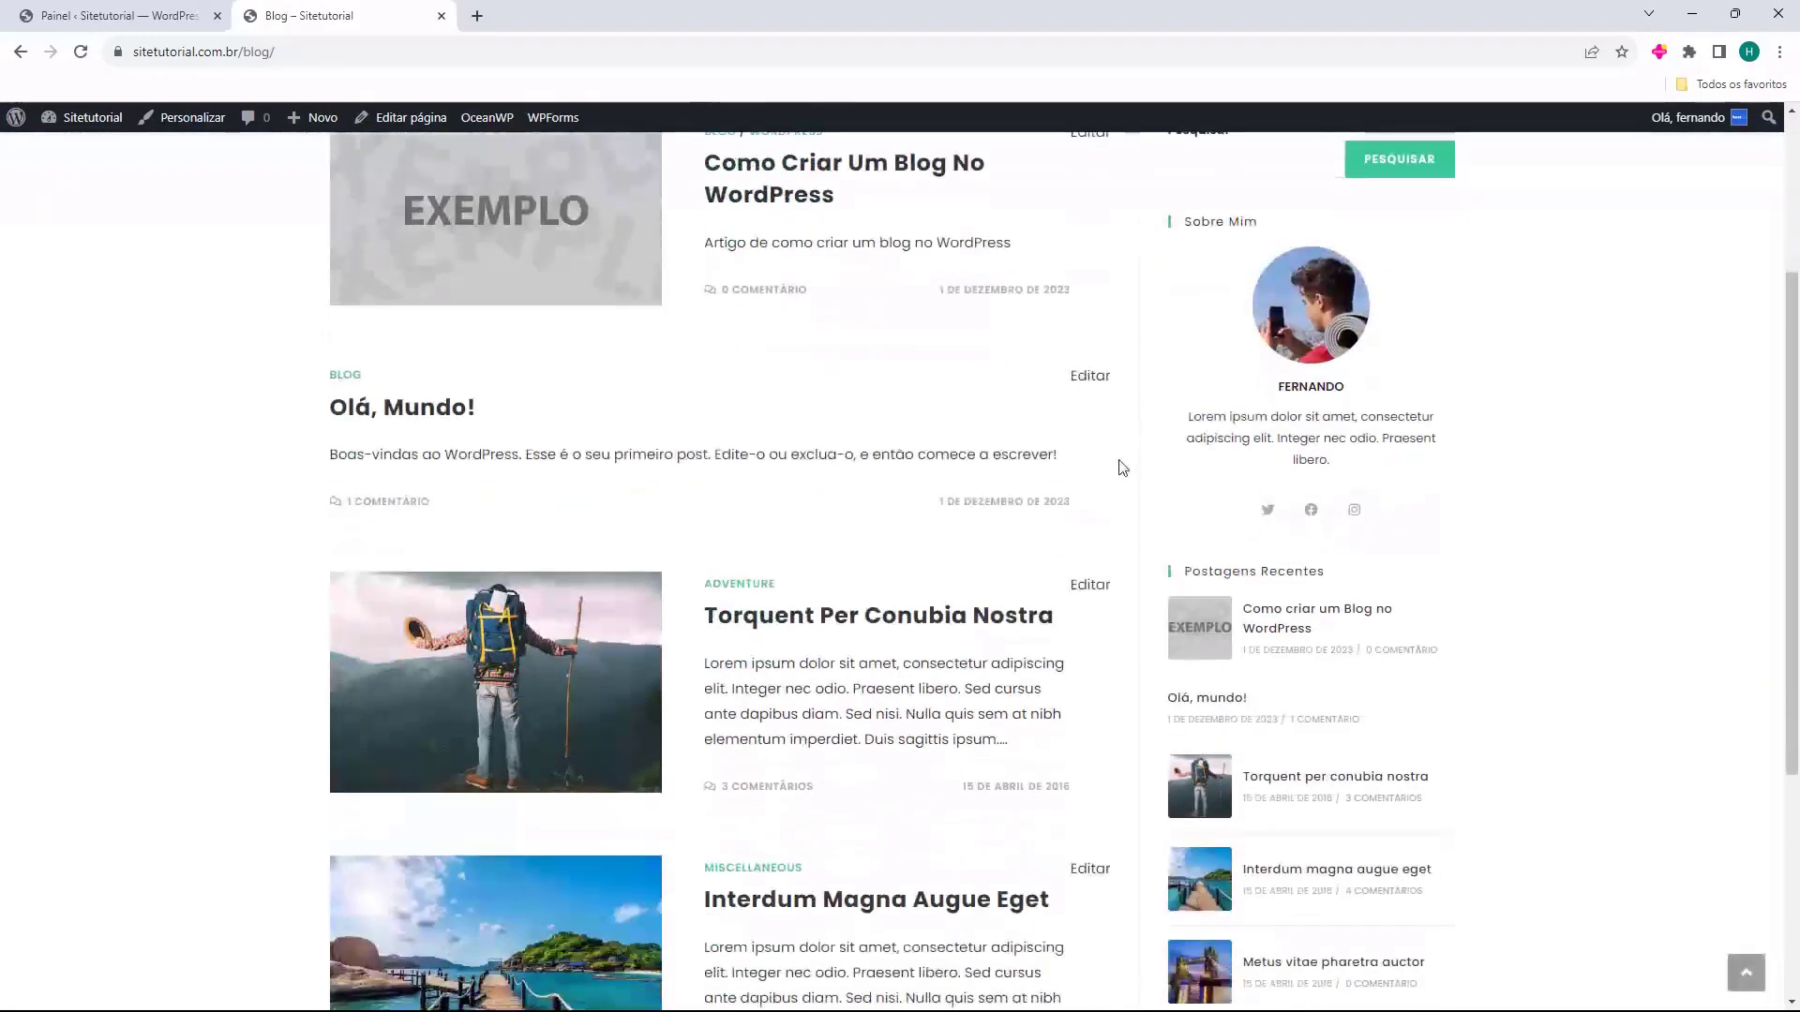
scroll(732, 441, "down", 1)
left_click_drag(1193, 478, 1286, 477)
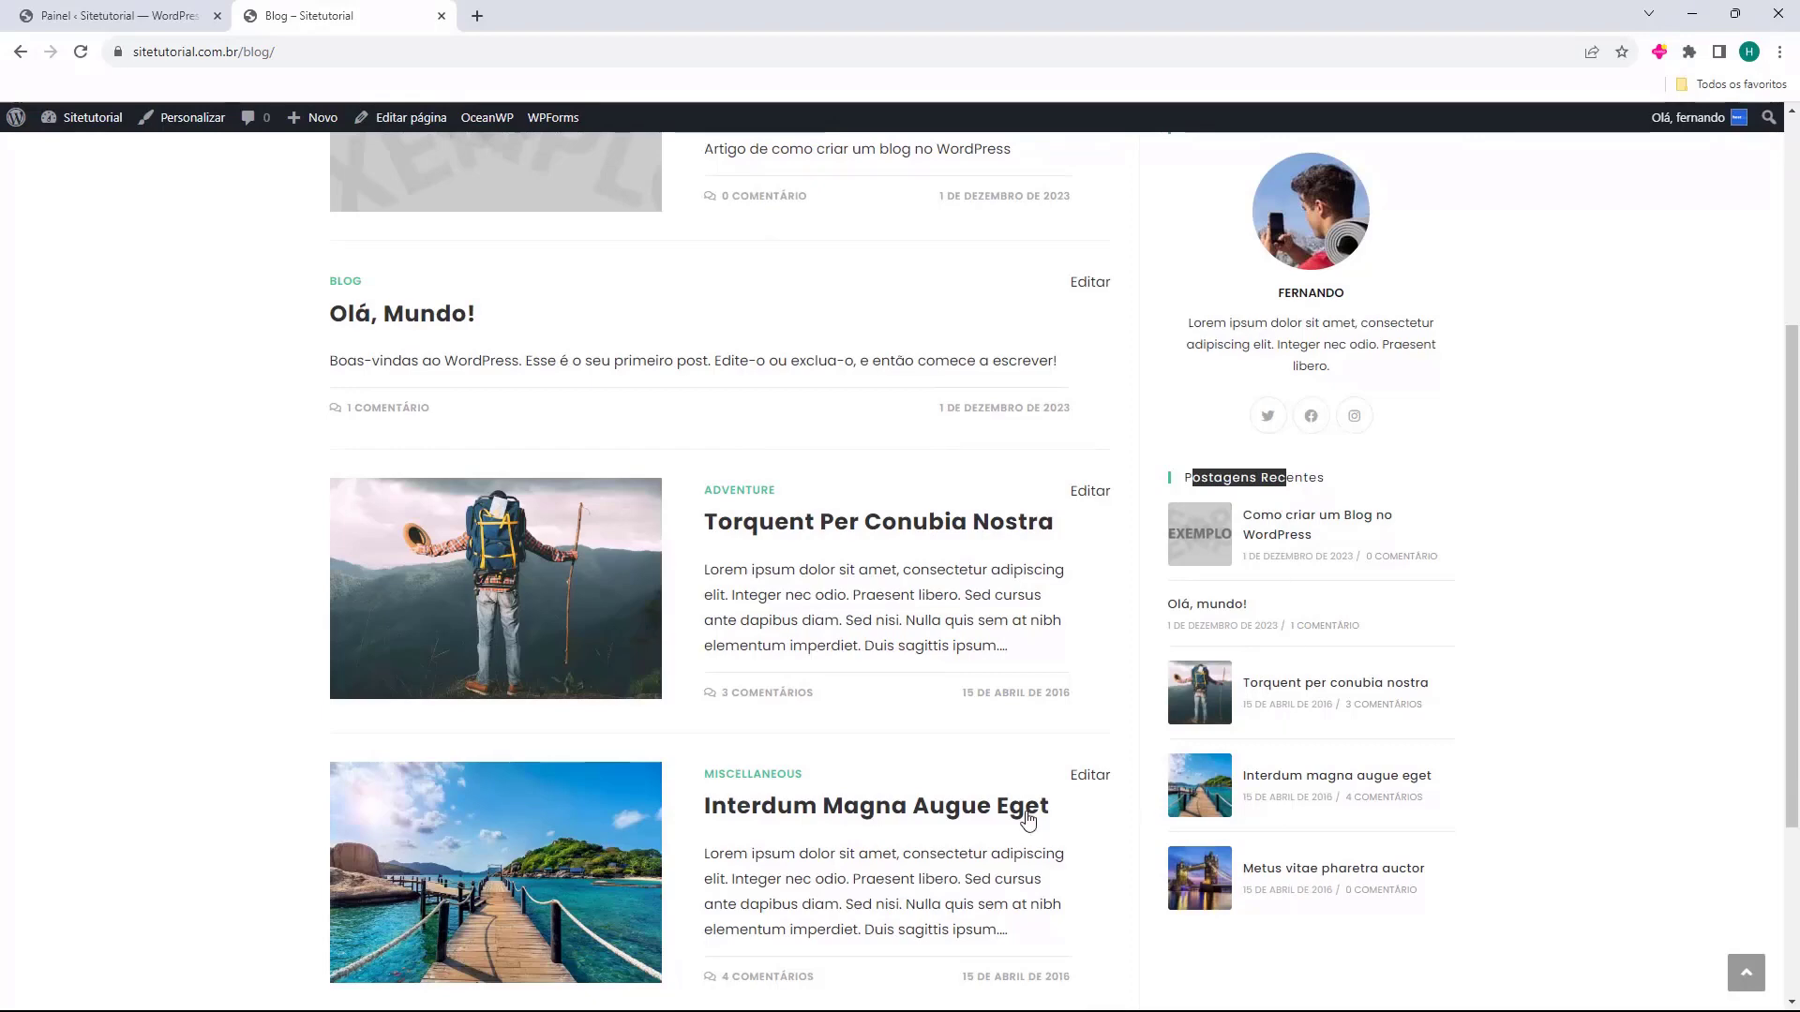
scroll(398, 776, "down", 3)
left_click(399, 770)
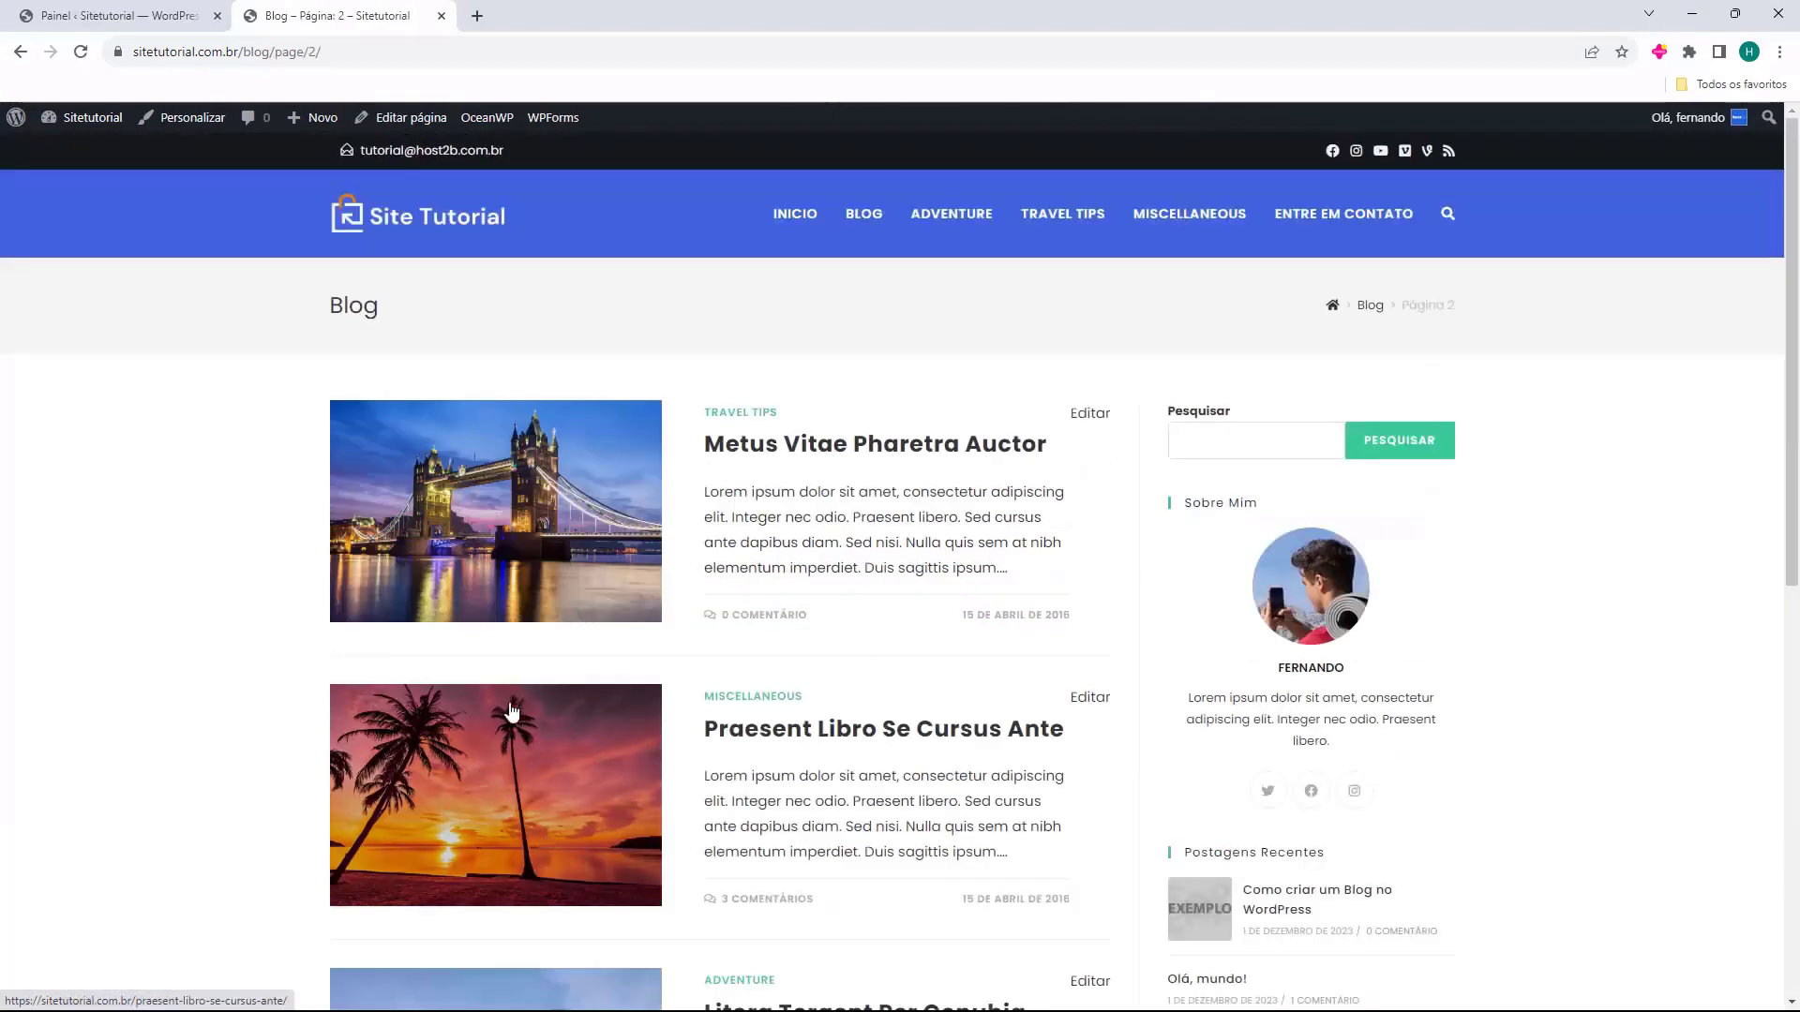
left_click(474, 223)
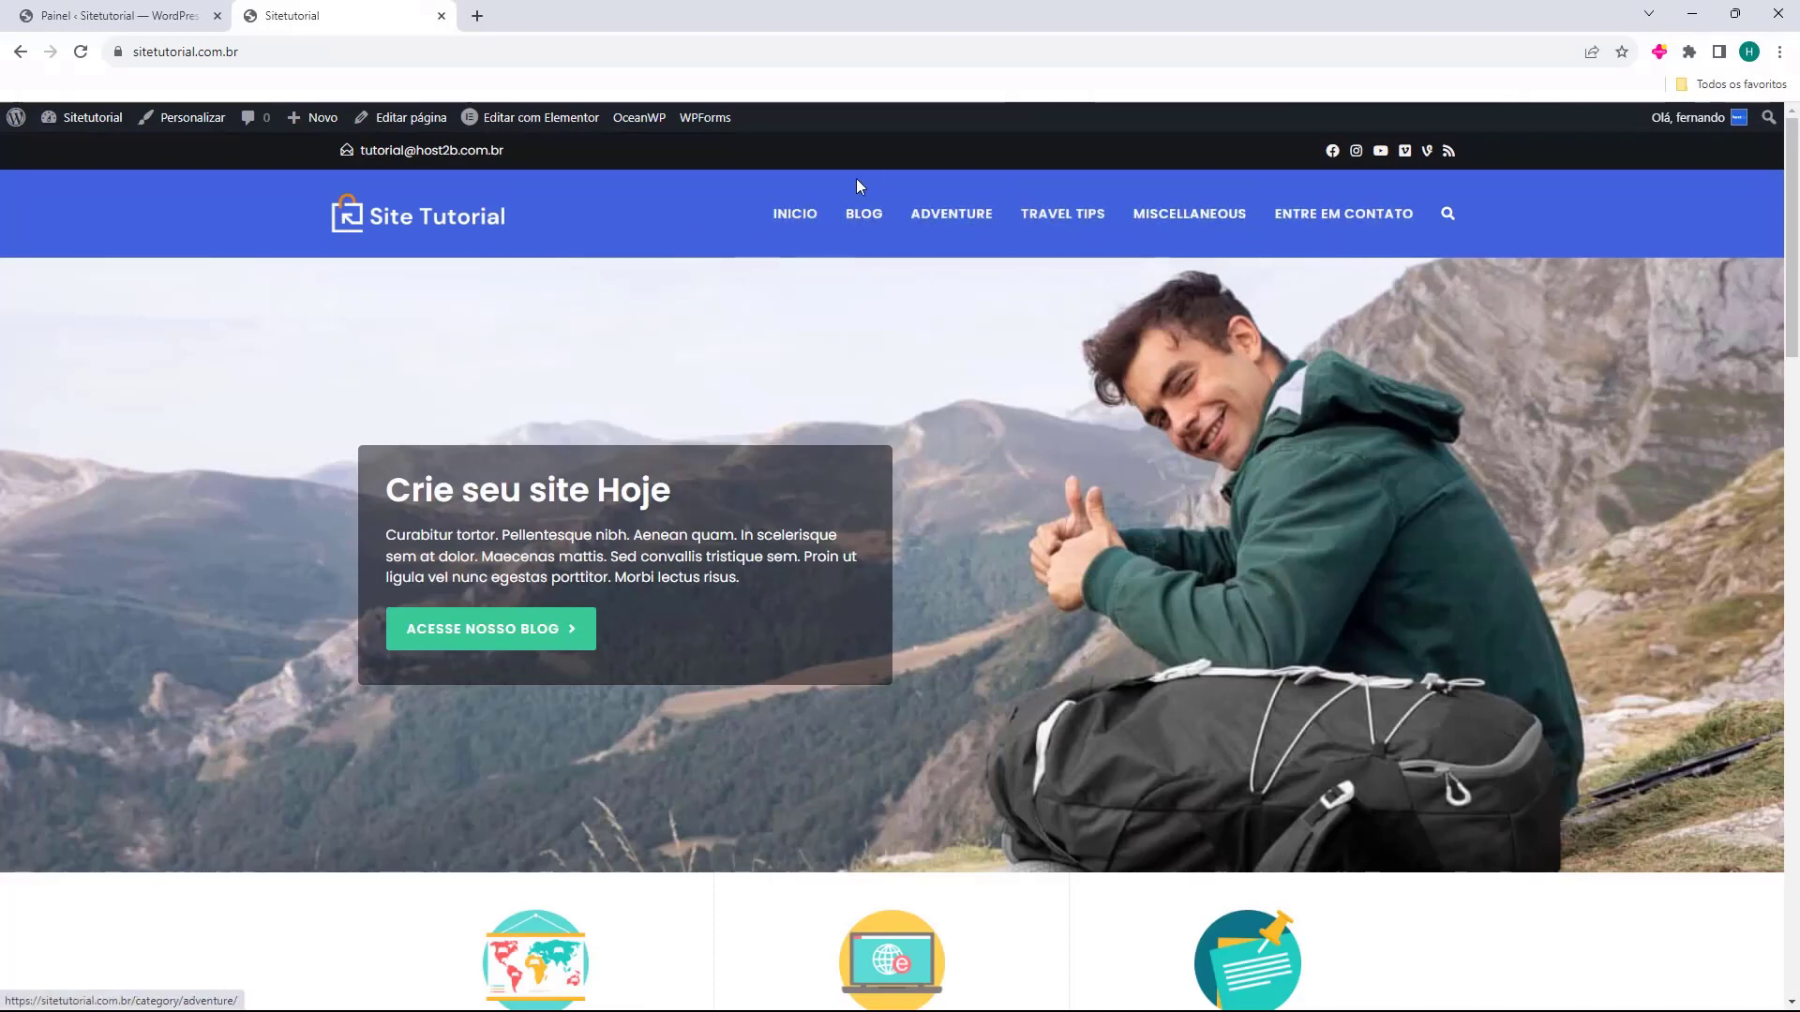
left_click(145, 12)
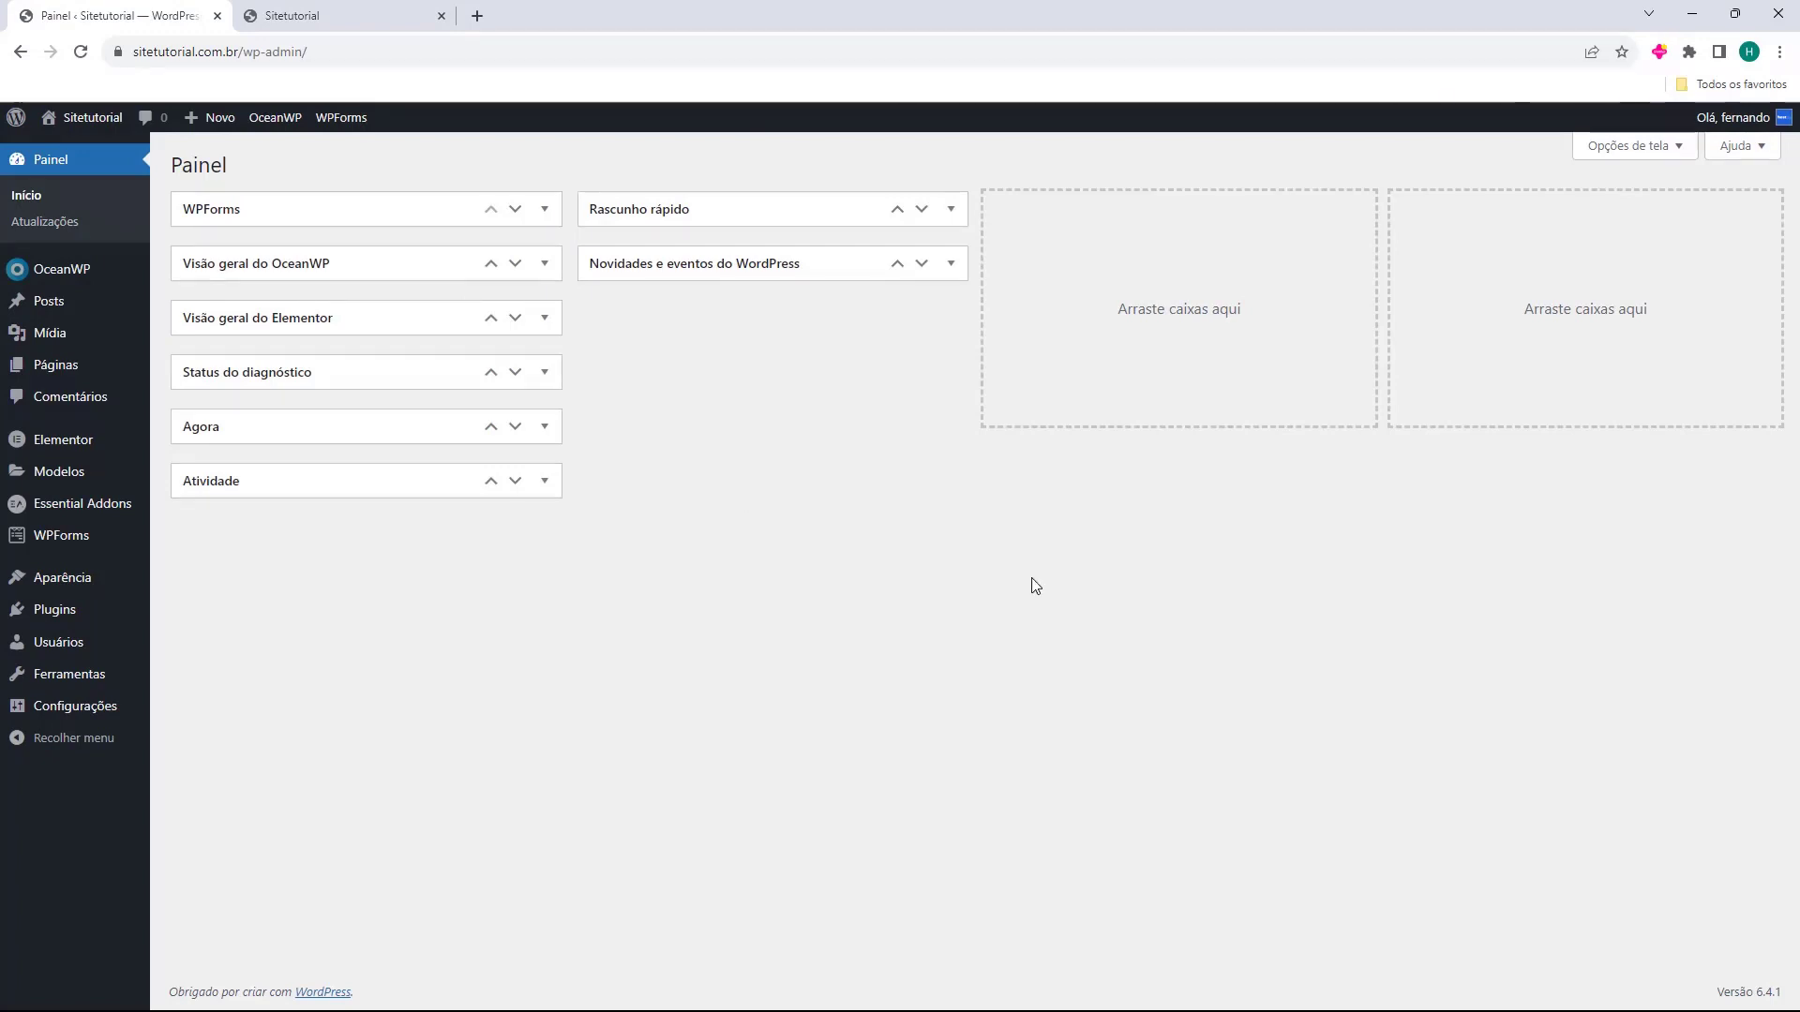
Go to the Appearance menus screen showing Main Menu.
left_click(48, 593)
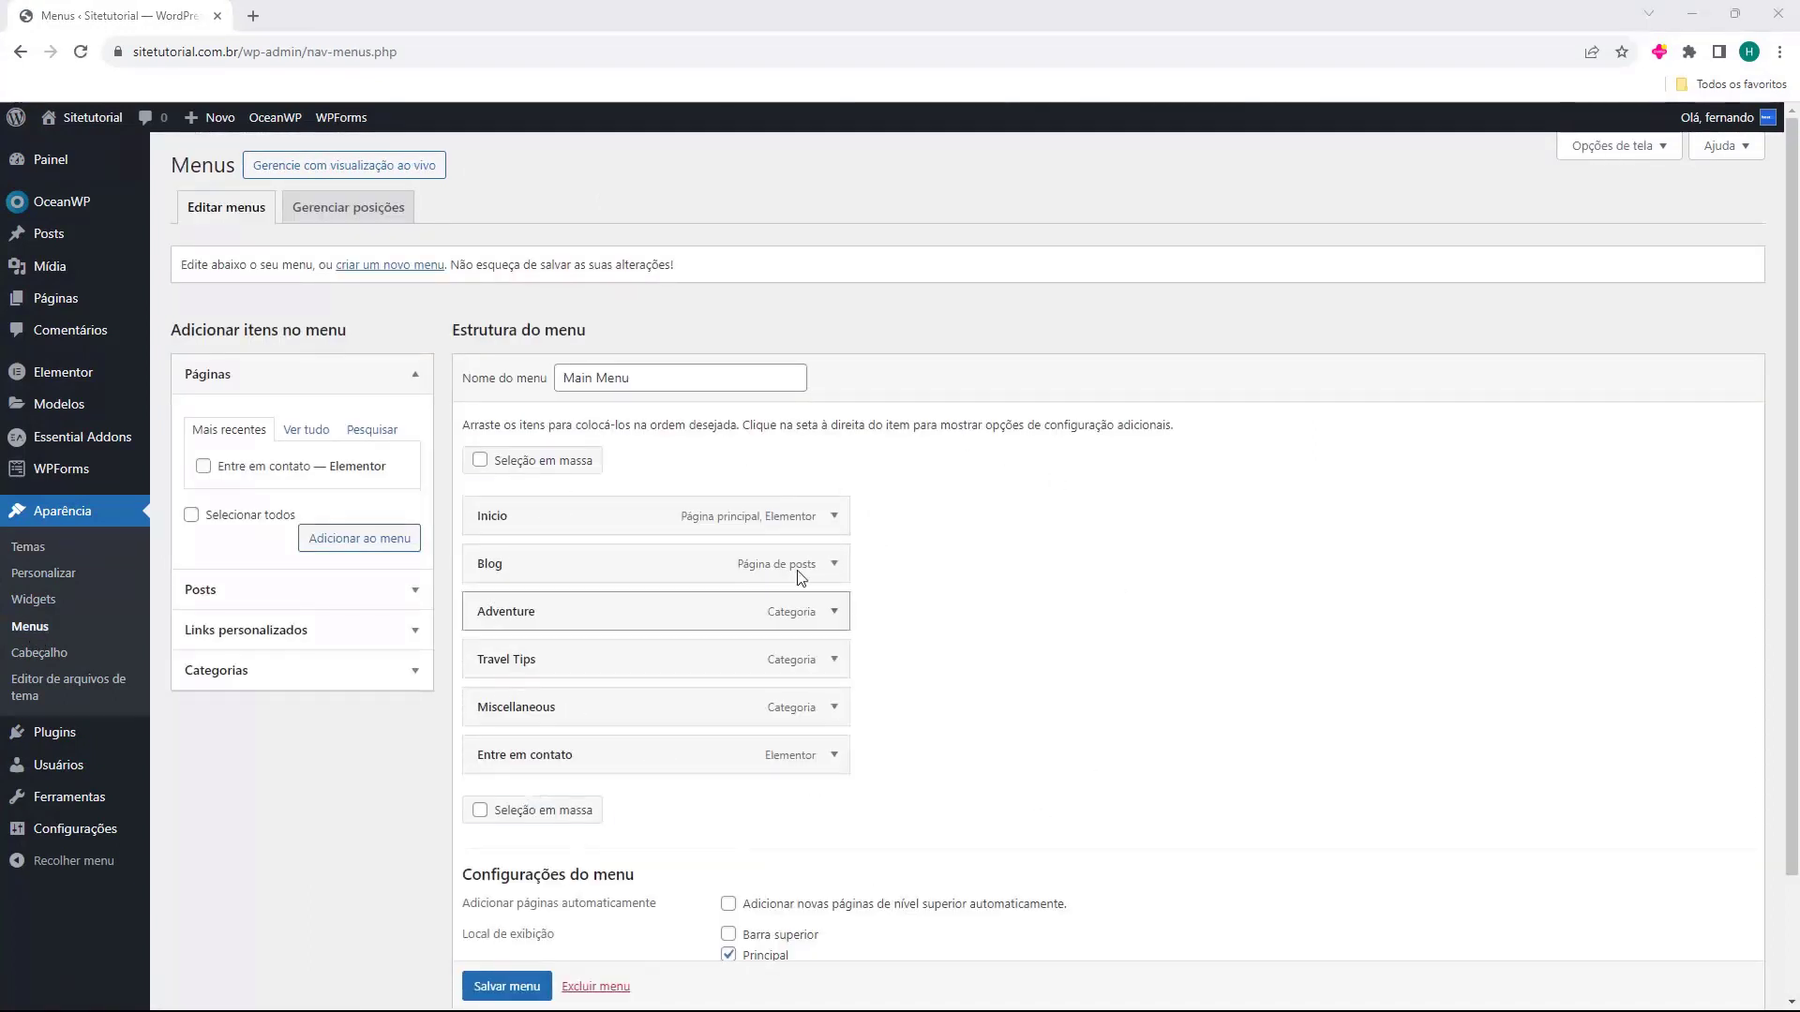
left_click_drag(455, 328, 582, 329)
left_click(582, 330)
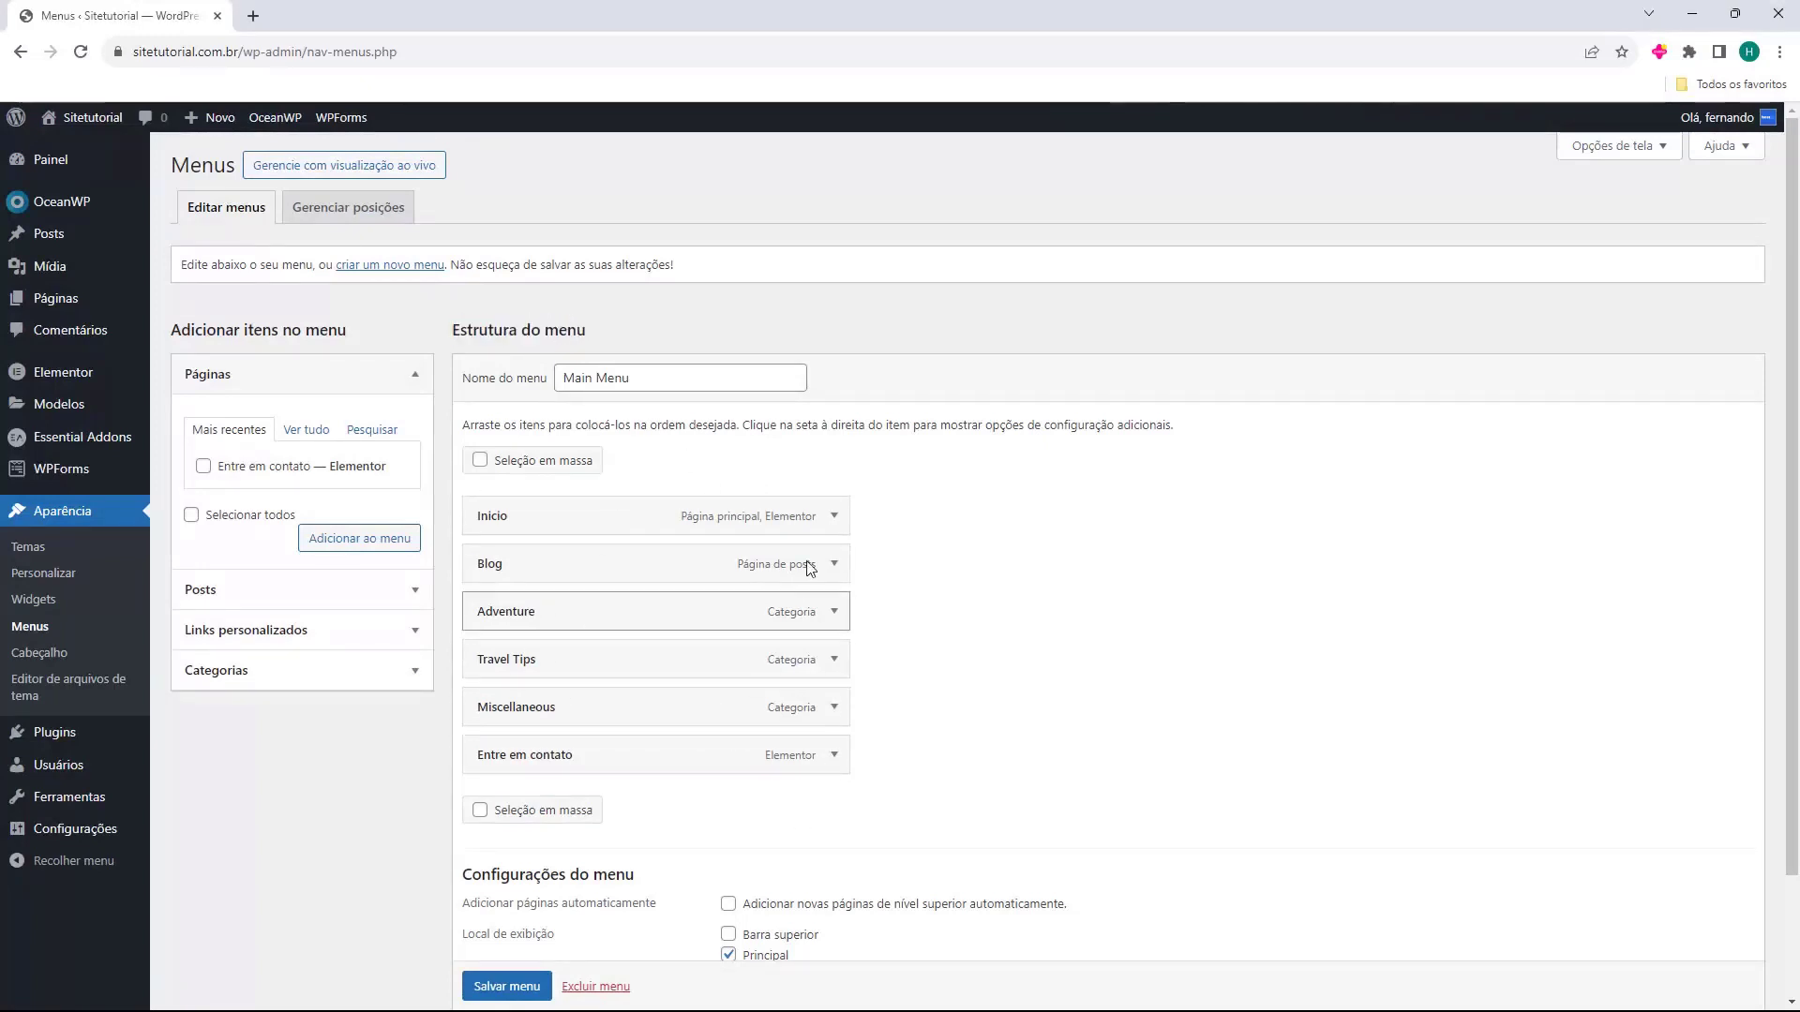
scroll(663, 527, "down", 1)
scroll(642, 531, "up", 1)
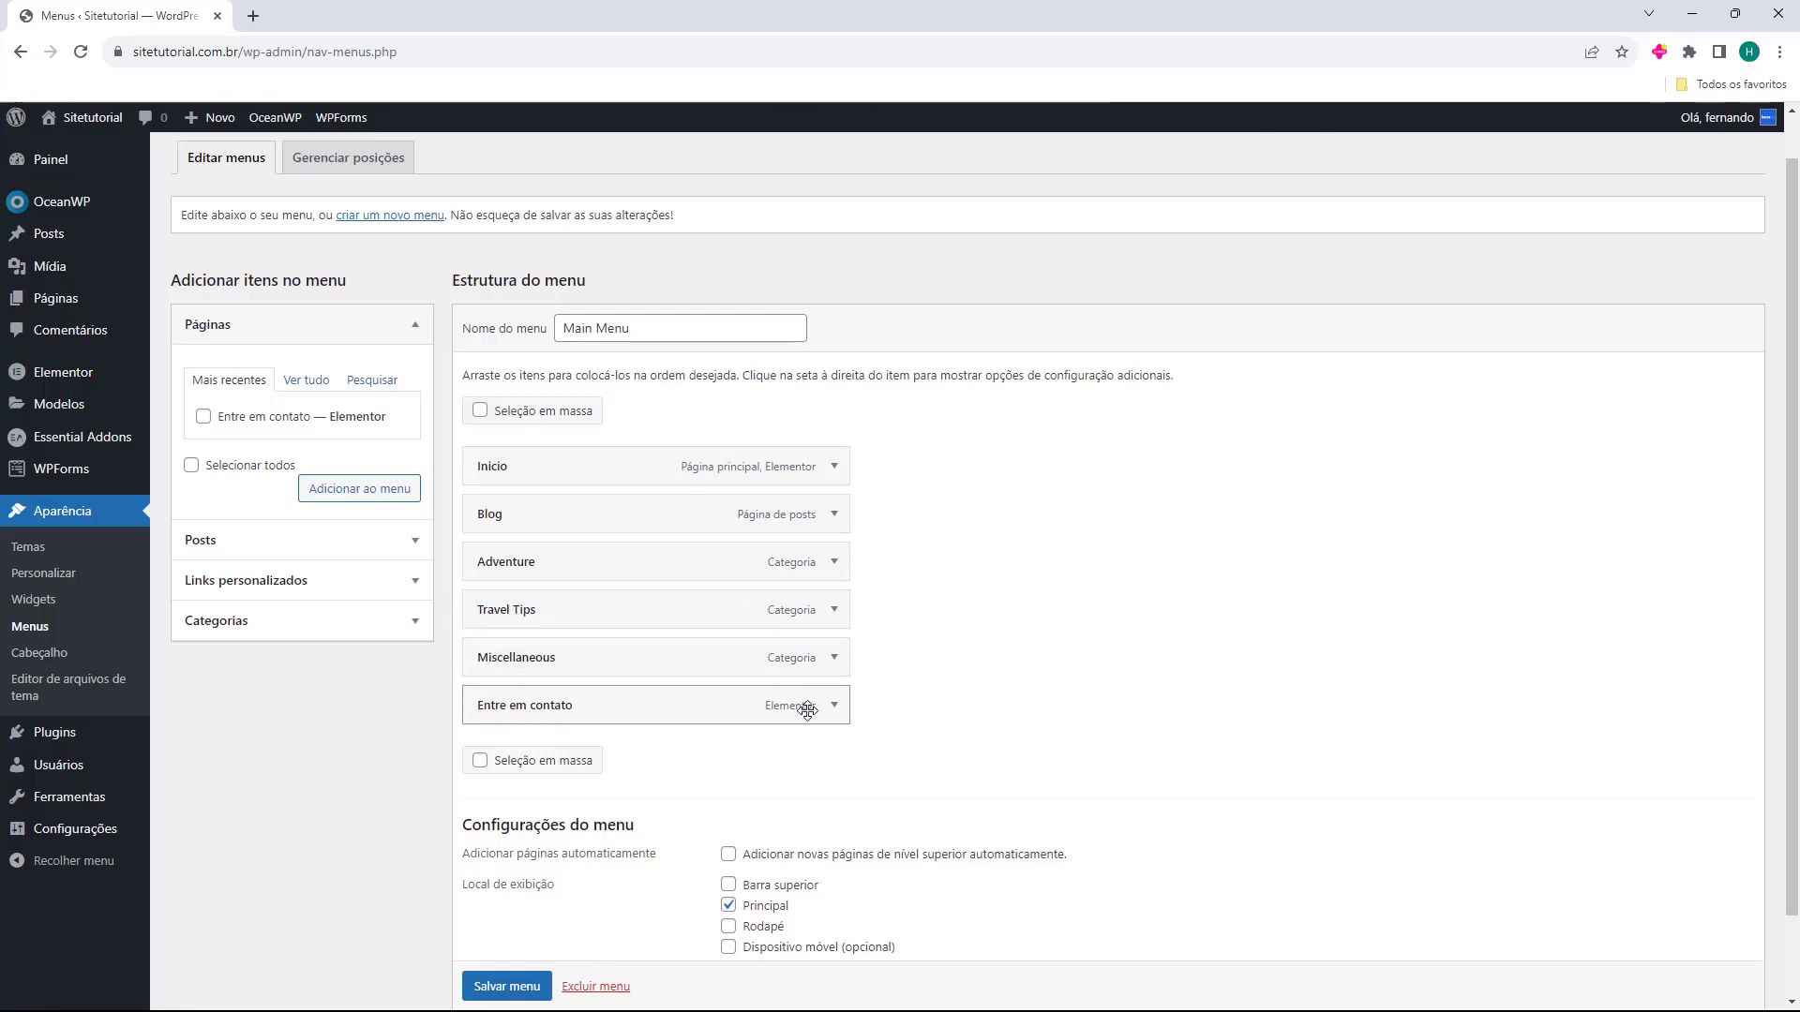
Inspect the Adventure menu item's navigation label settings, then collapse them.
left_click(833, 563)
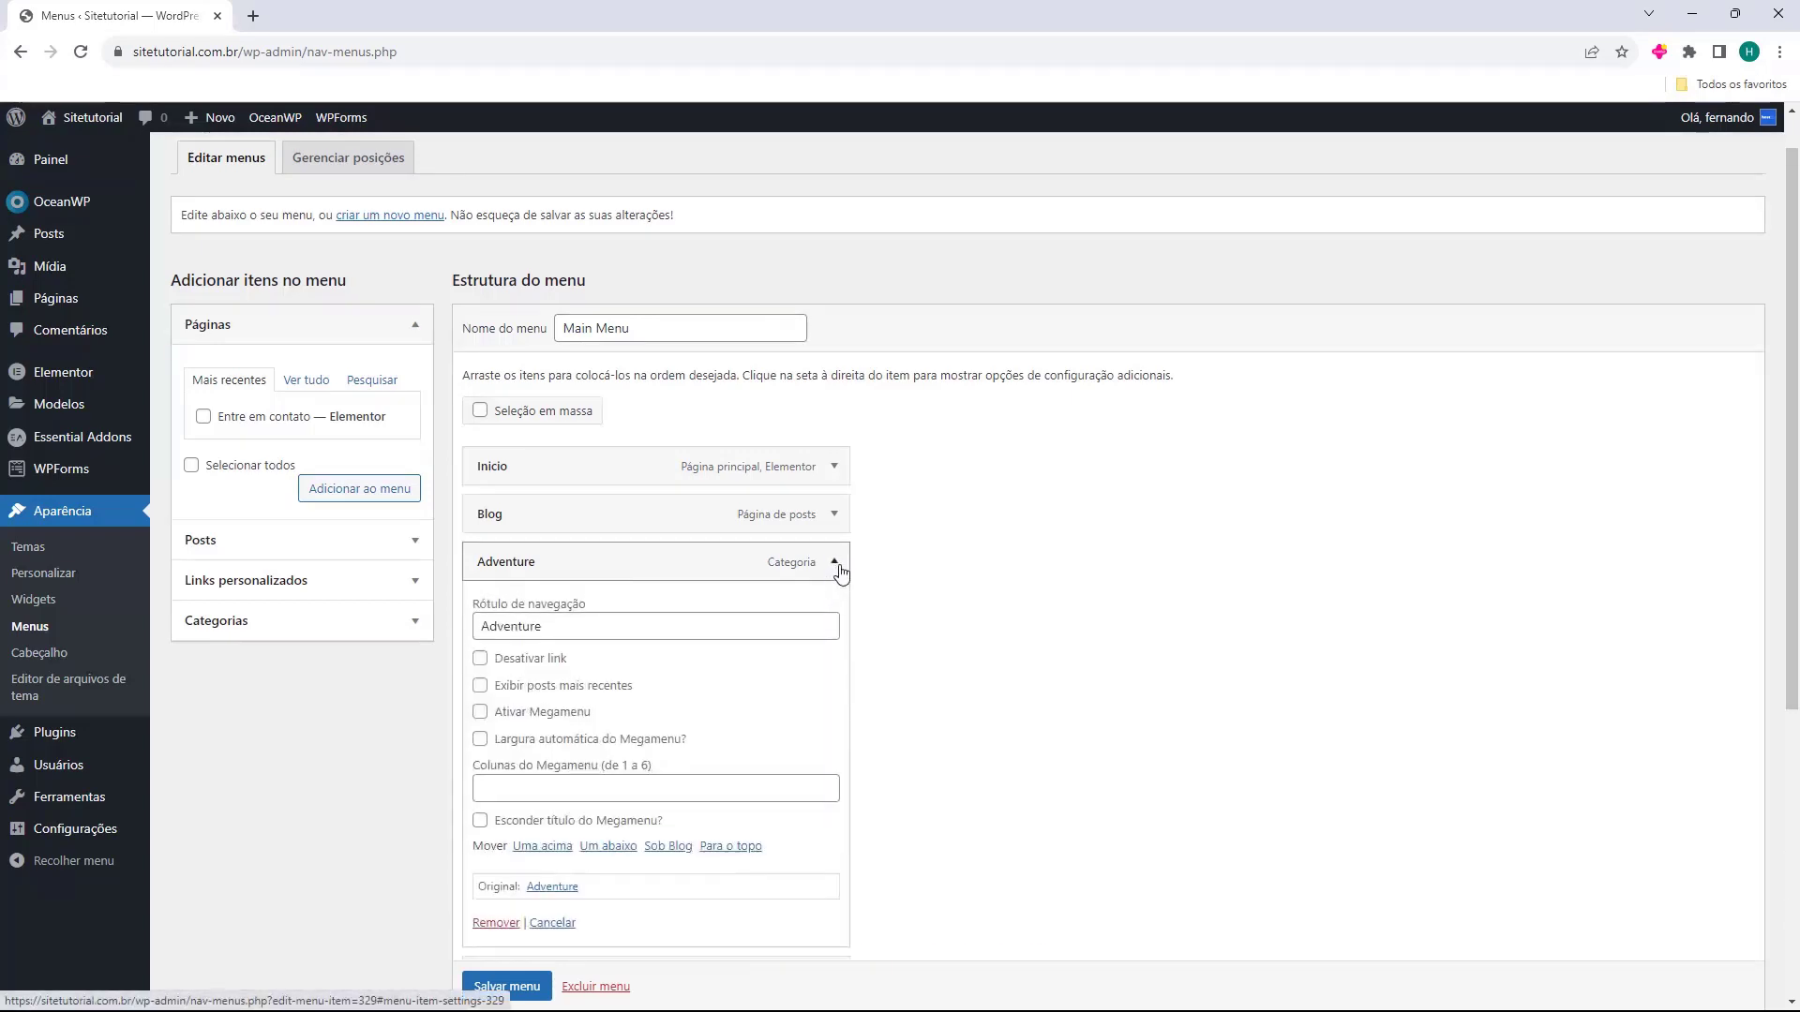
scroll(750, 554, "down", 1)
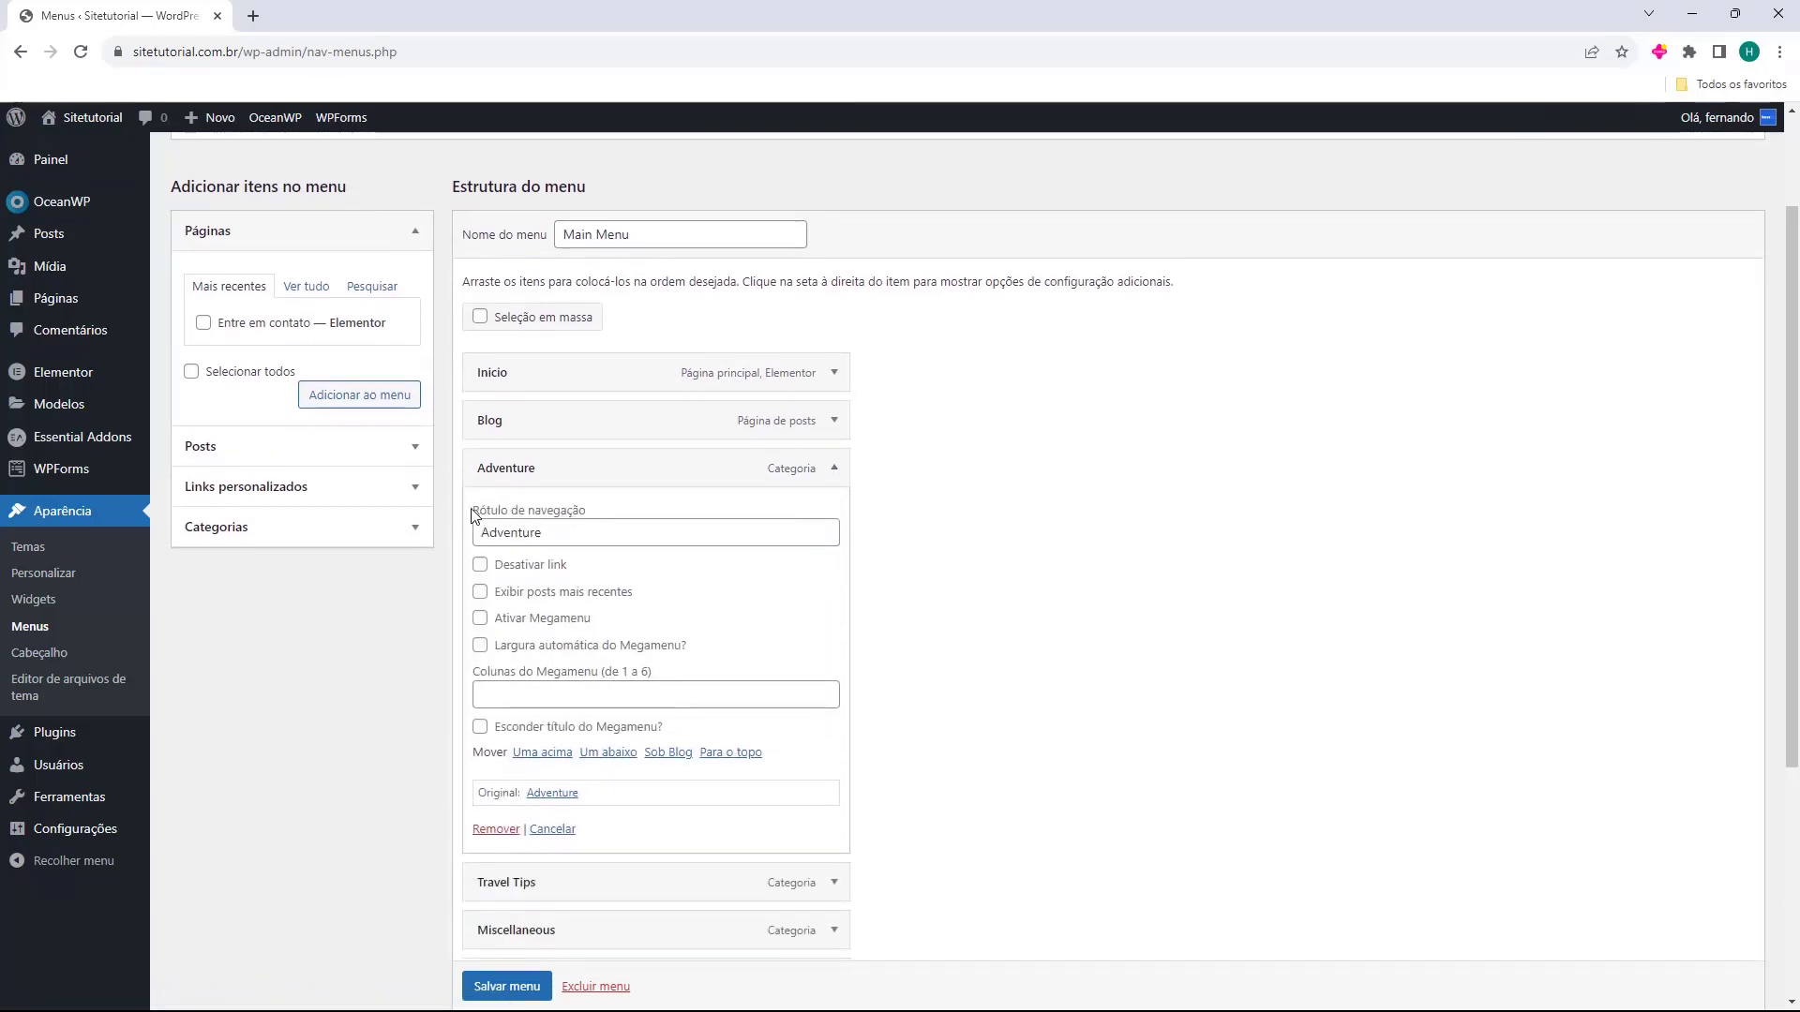
double_click(578, 525)
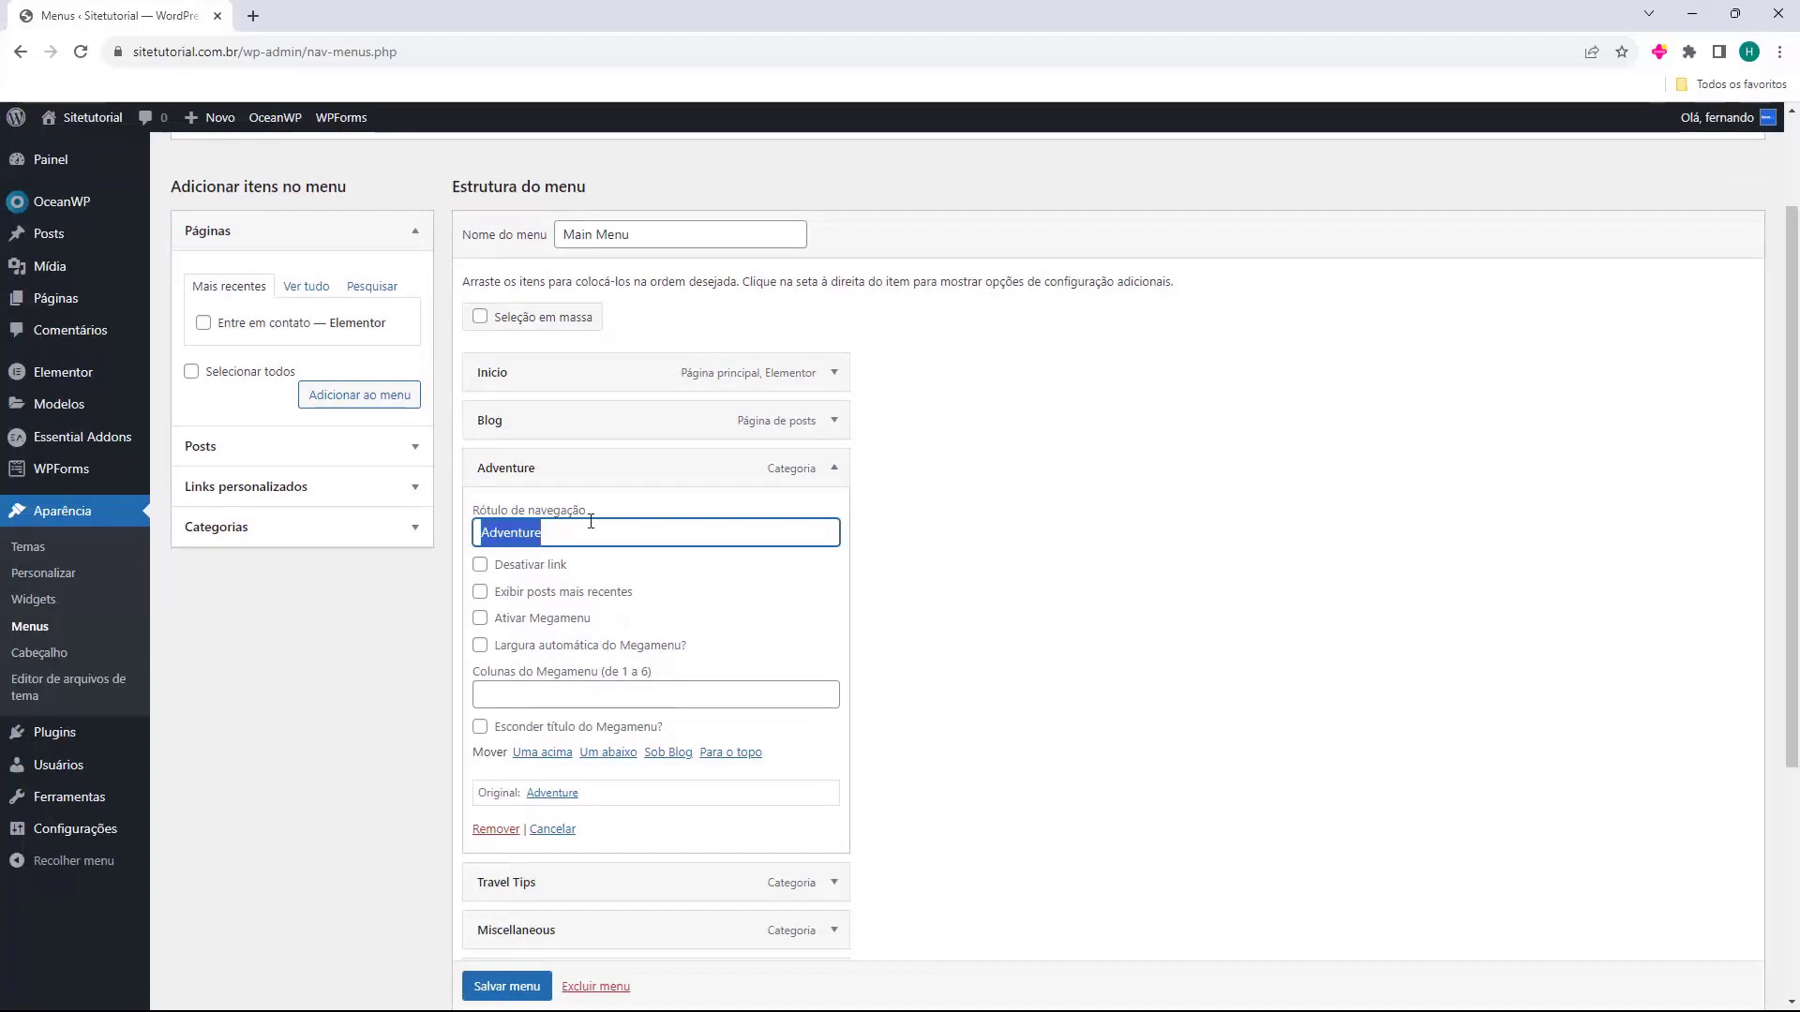
left_click(833, 468)
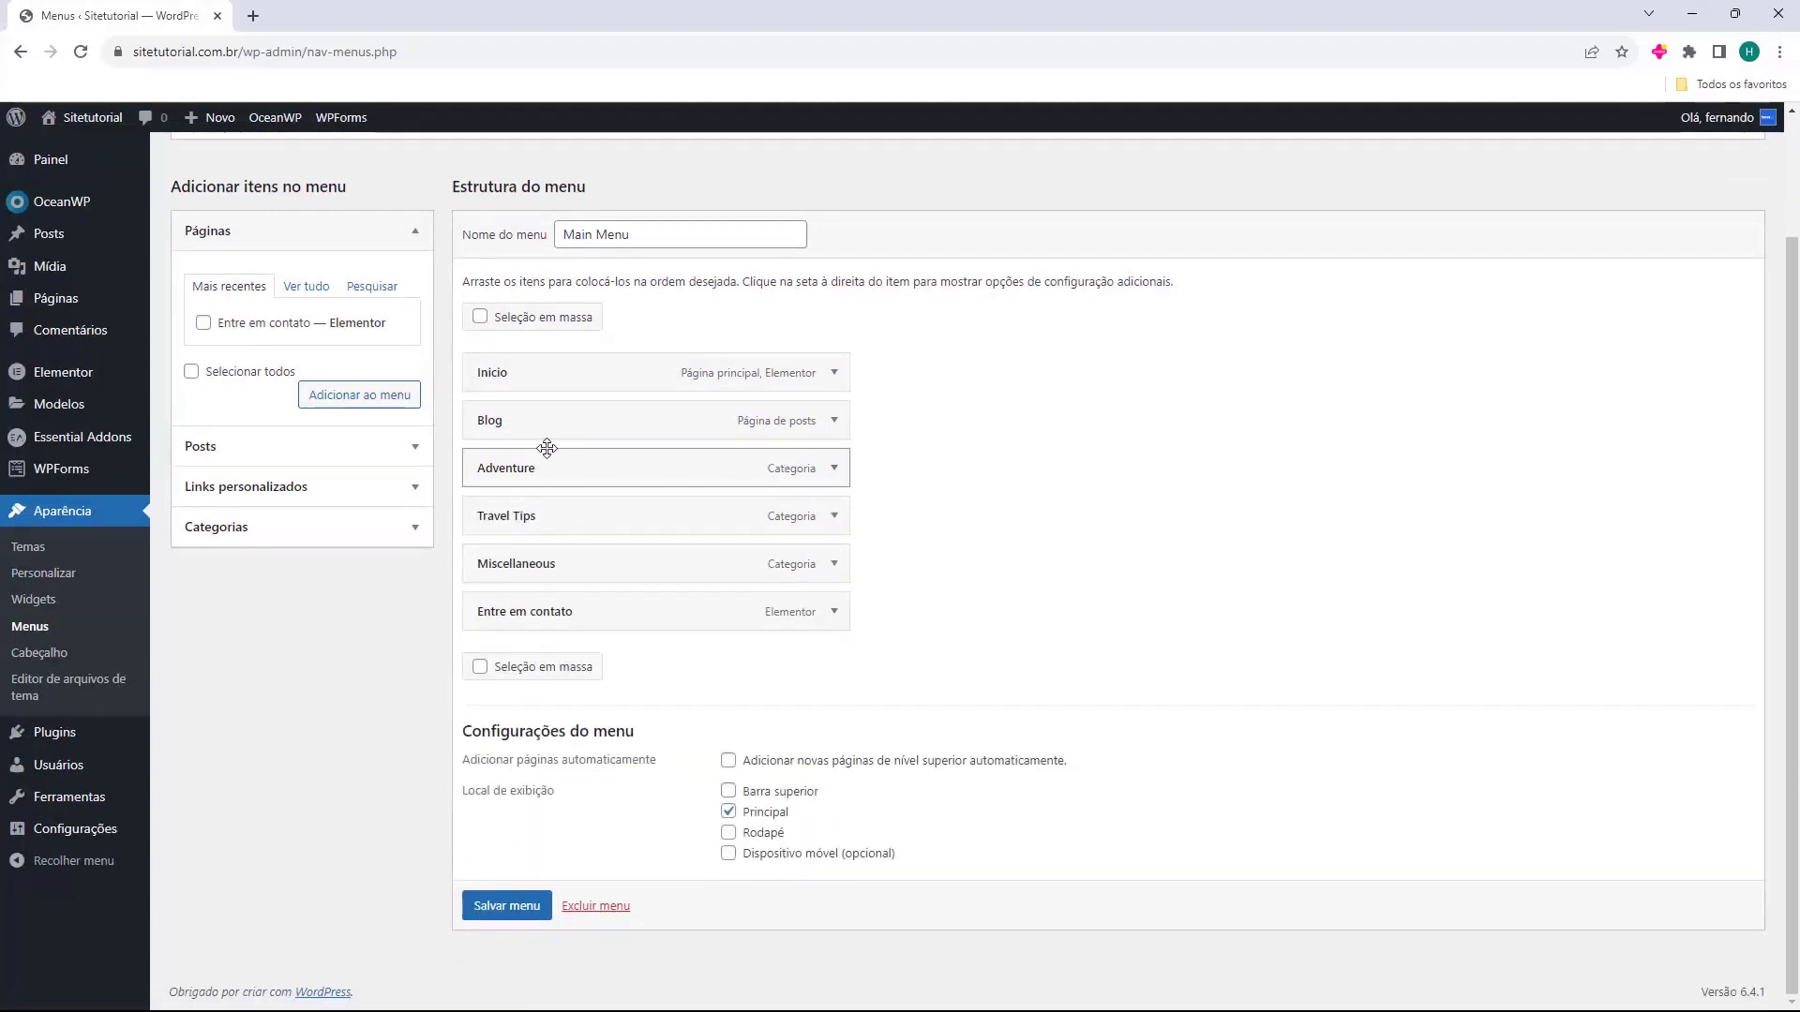
left_click(226, 243)
left_click(241, 242)
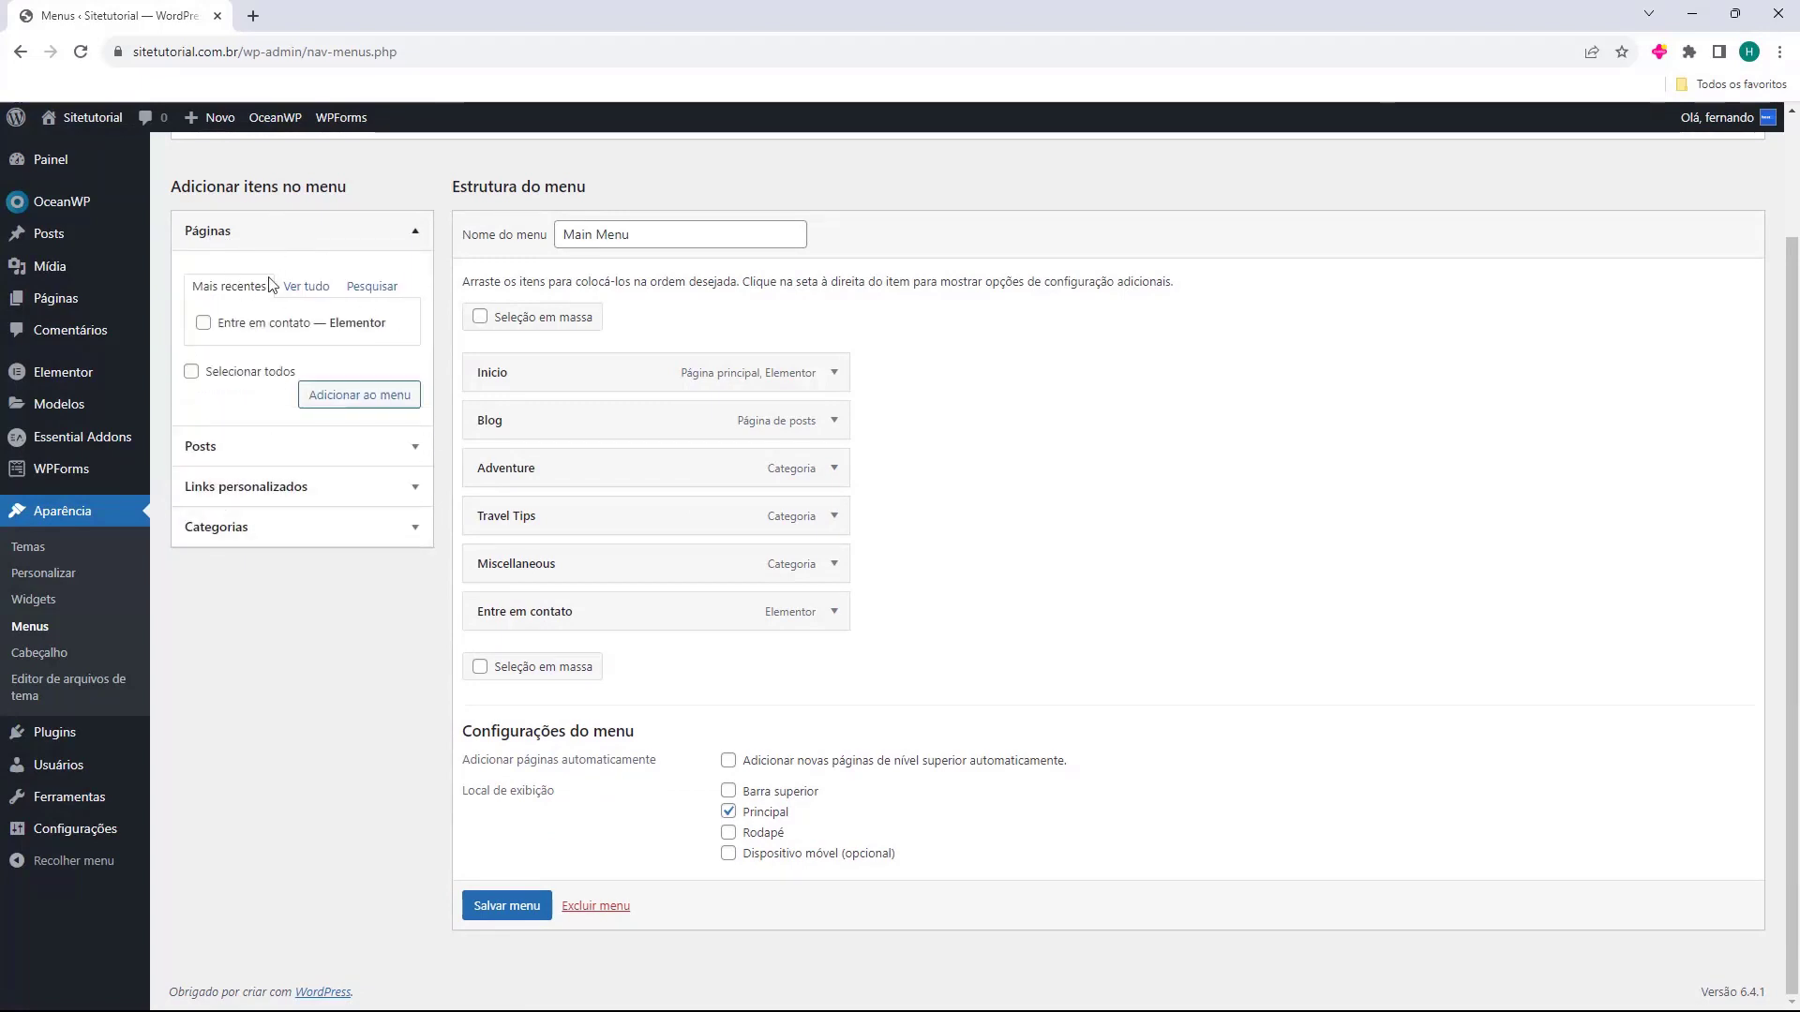
Browse the Posts and Custom Links panels, then expand Categorias to pick the WordPress category.
left_click(259, 445)
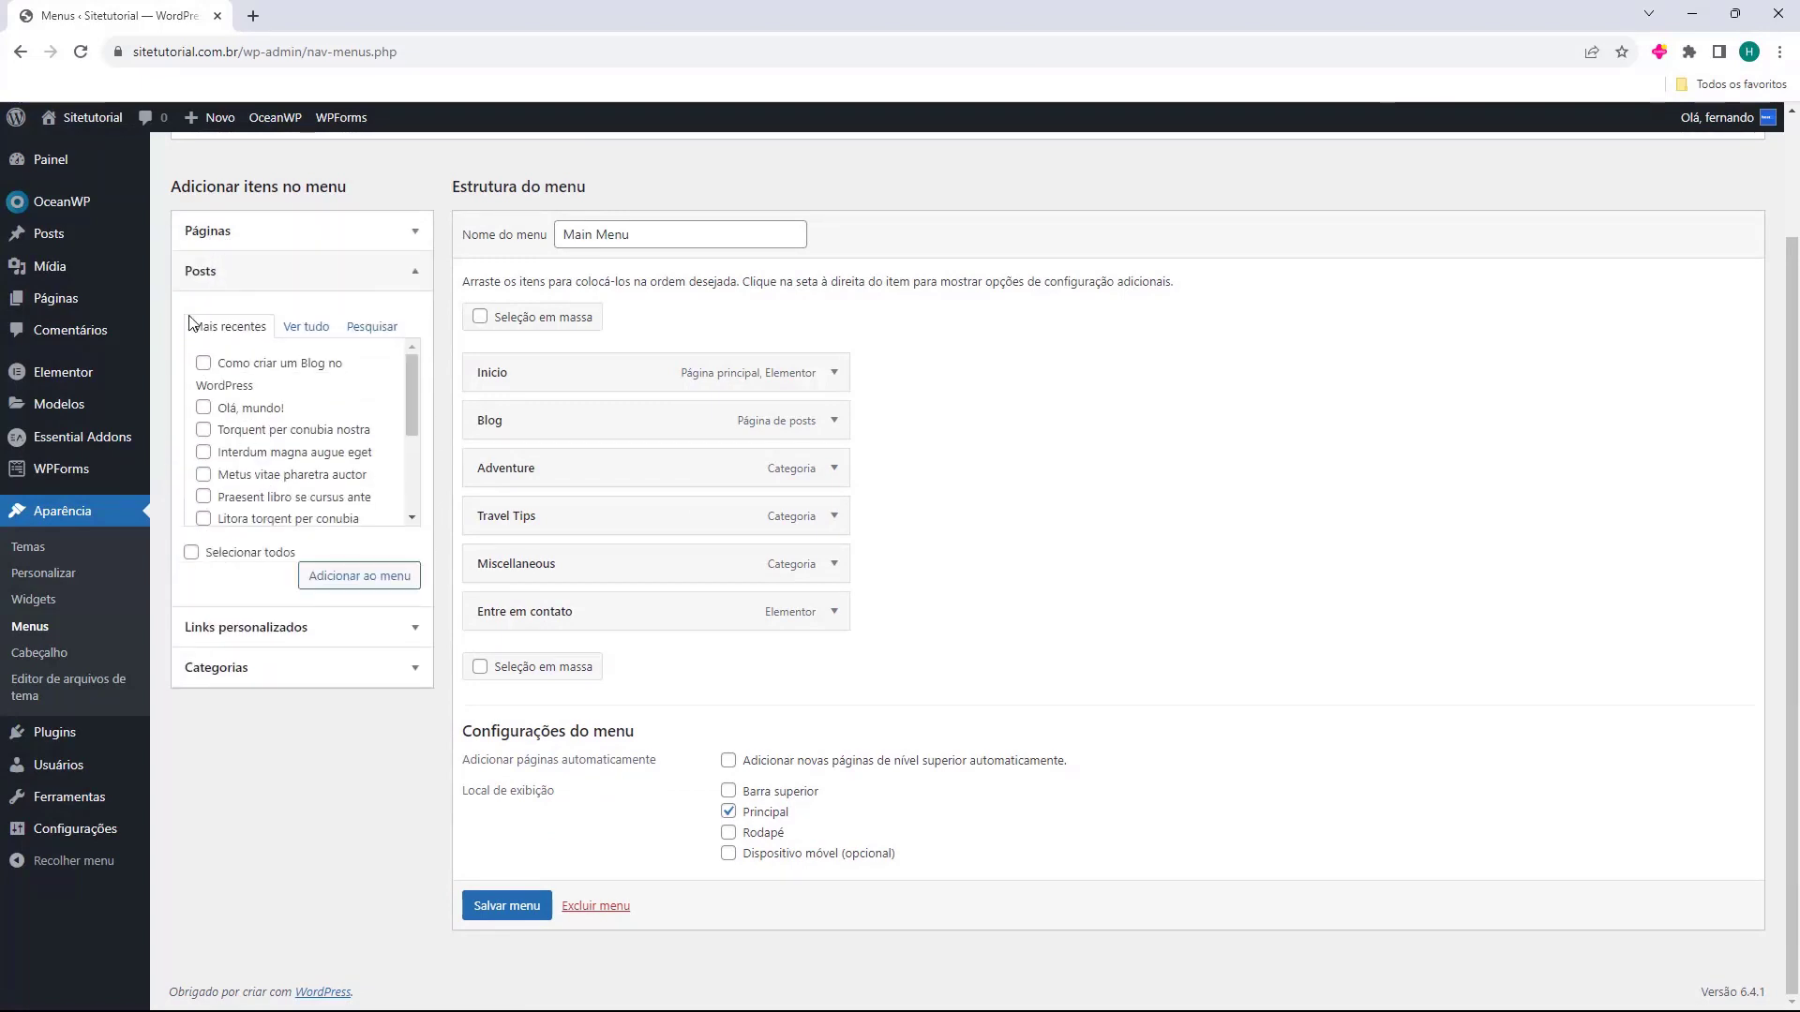
scroll(262, 412, "down", 3)
scroll(268, 448, "up", 3)
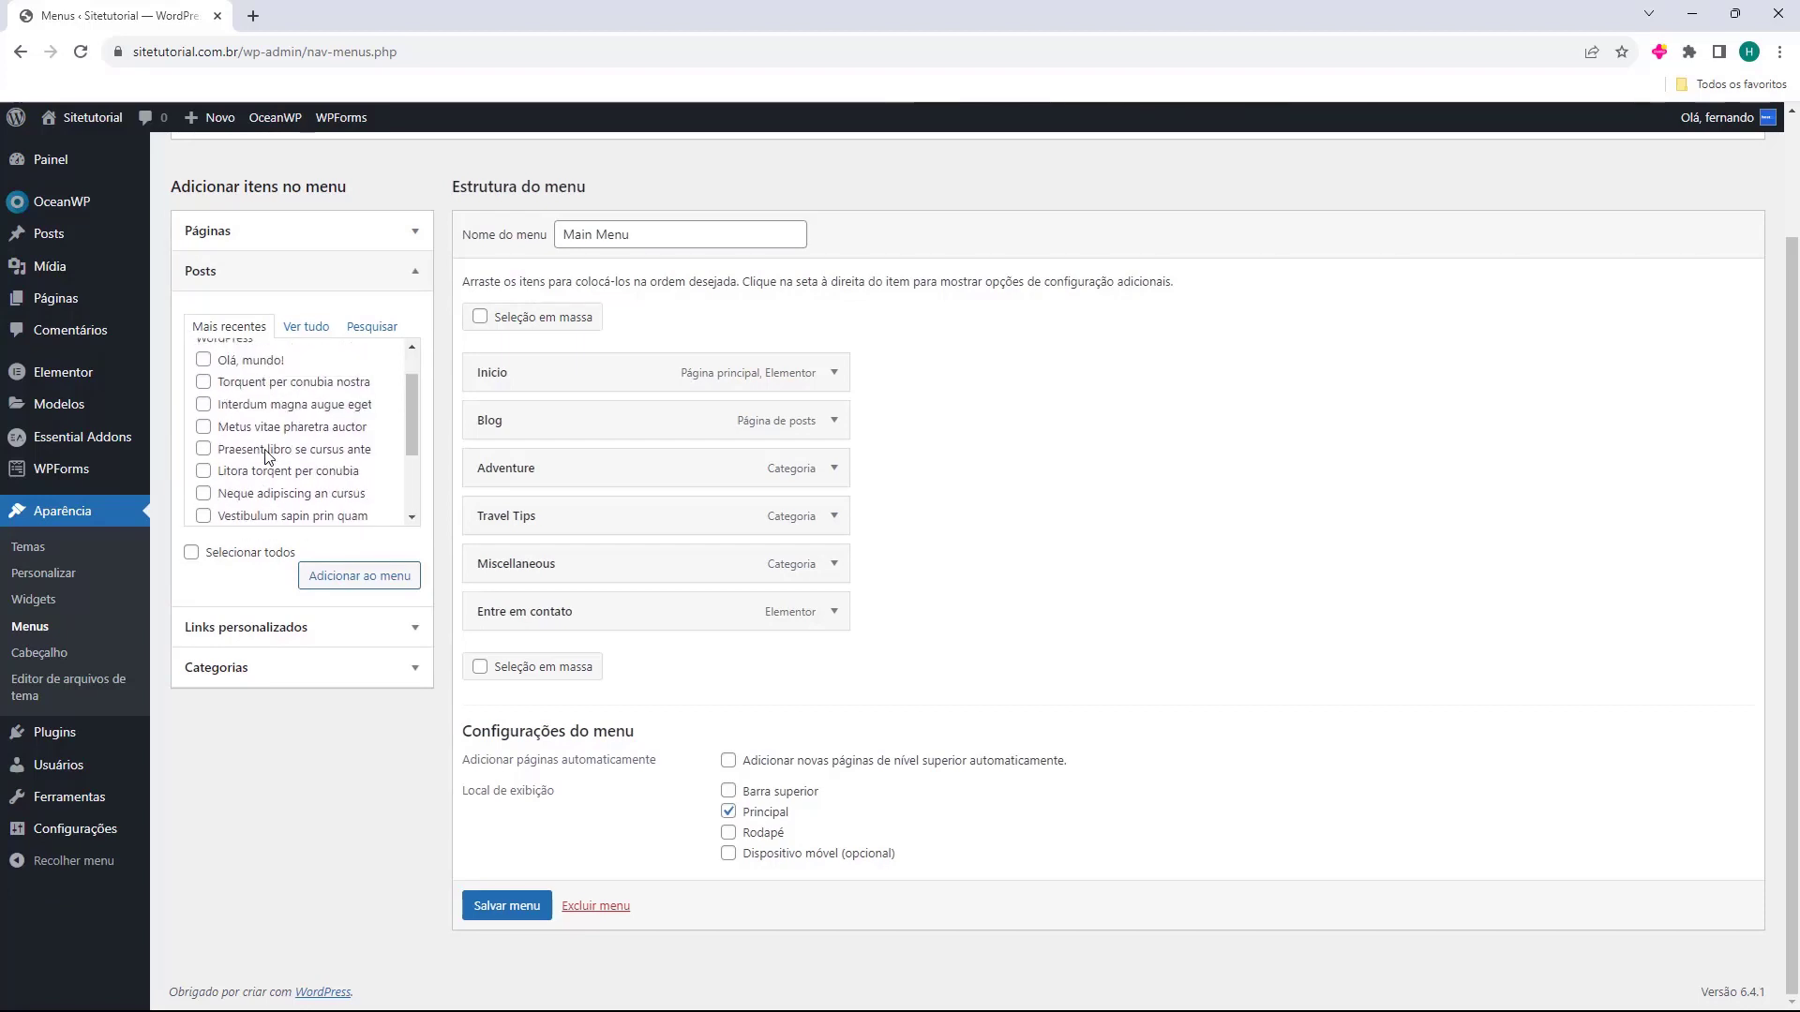
left_click(266, 287)
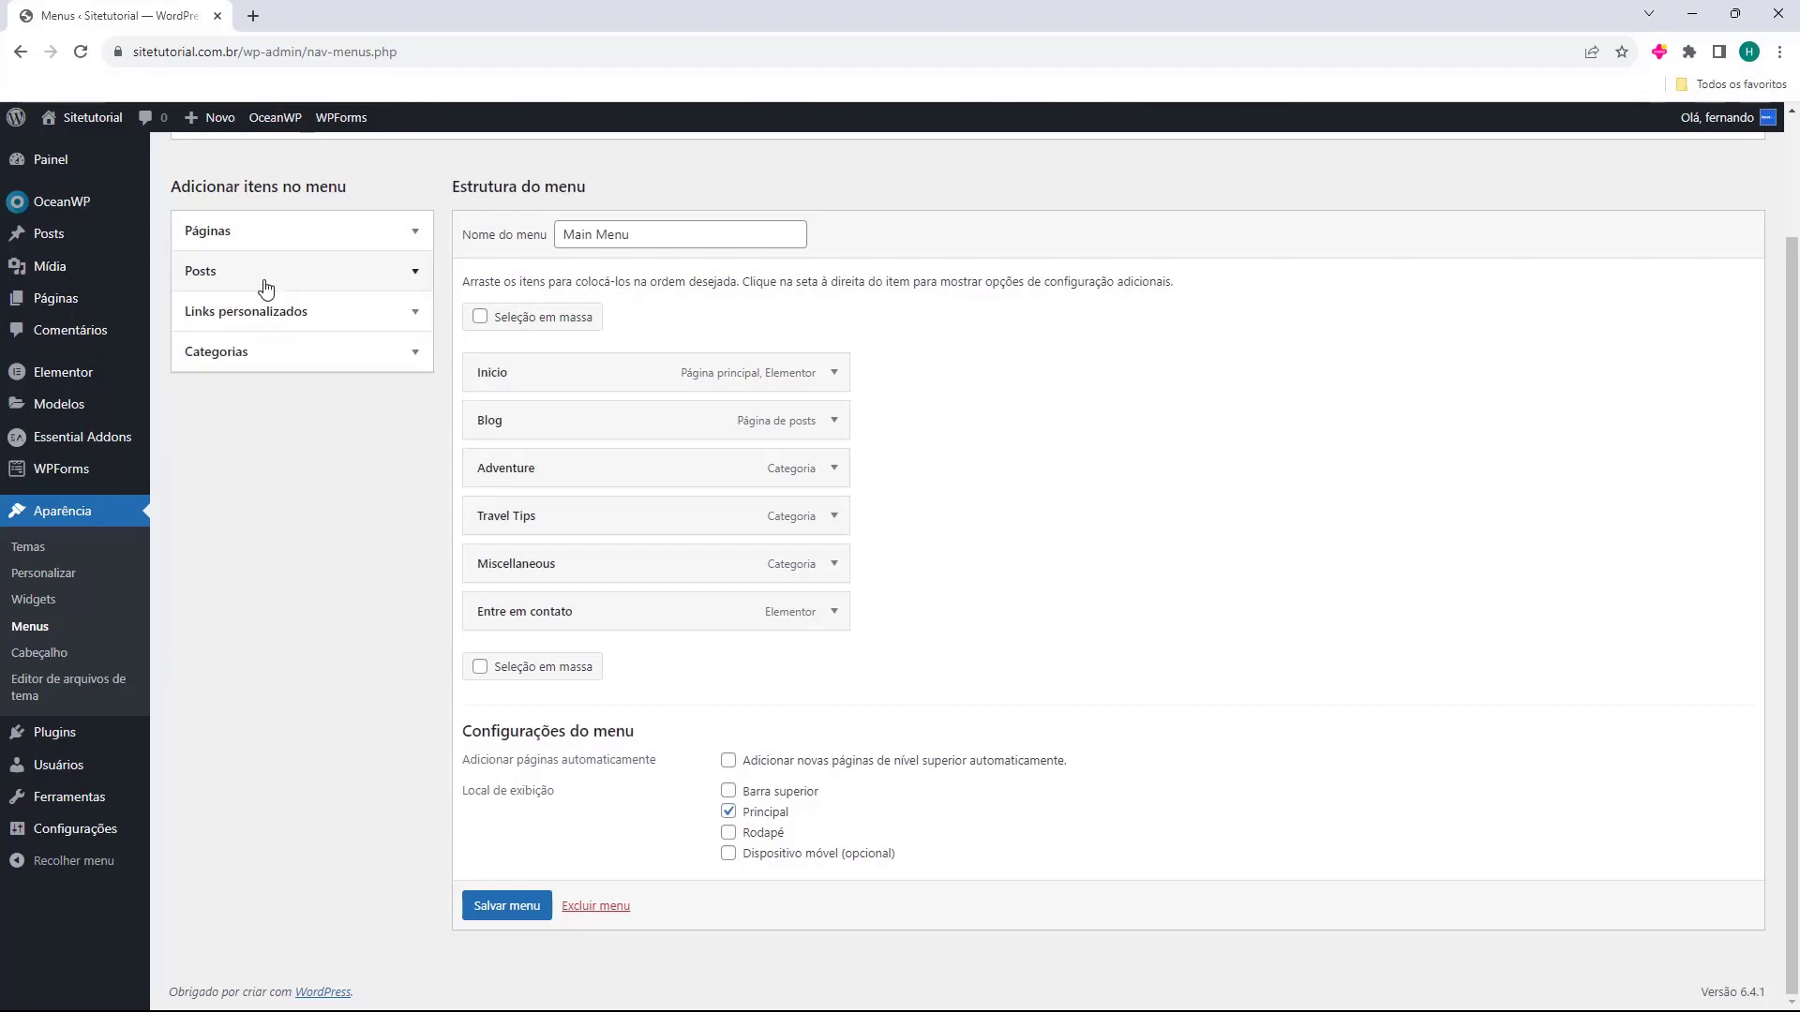
left_click(233, 324)
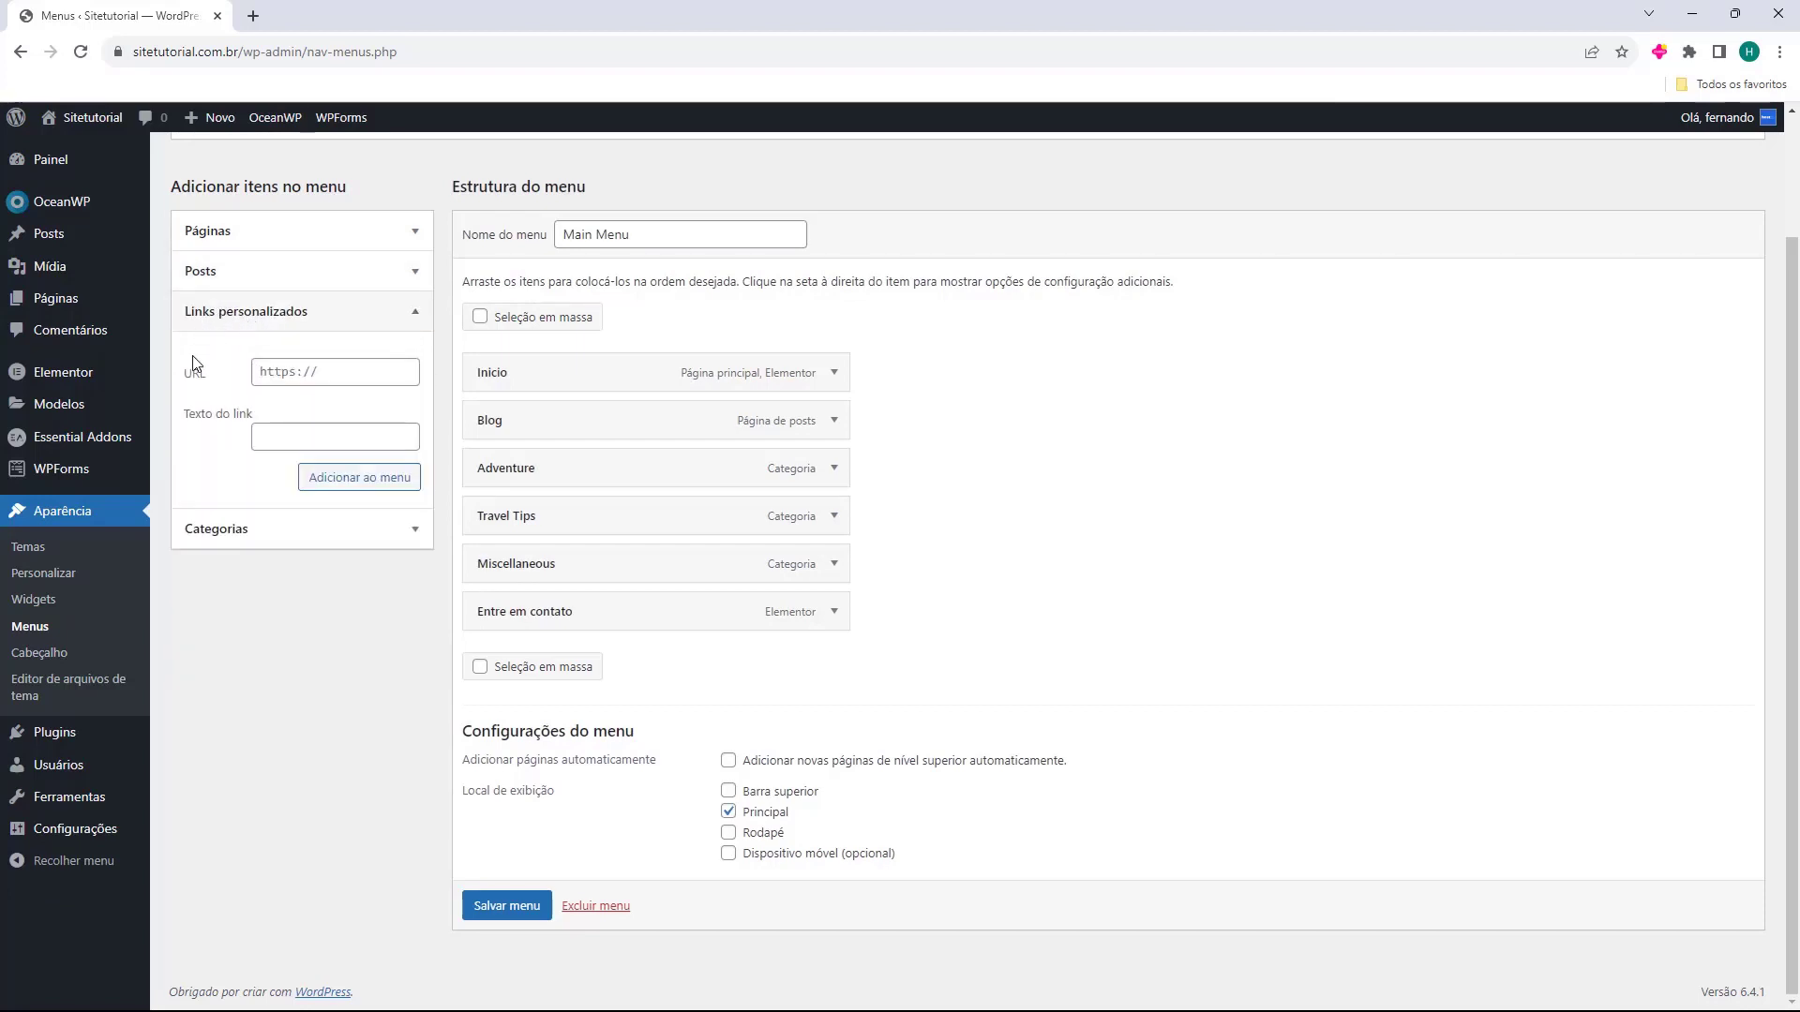
left_click_drag(182, 375, 217, 375)
left_click(250, 394)
left_click(327, 381)
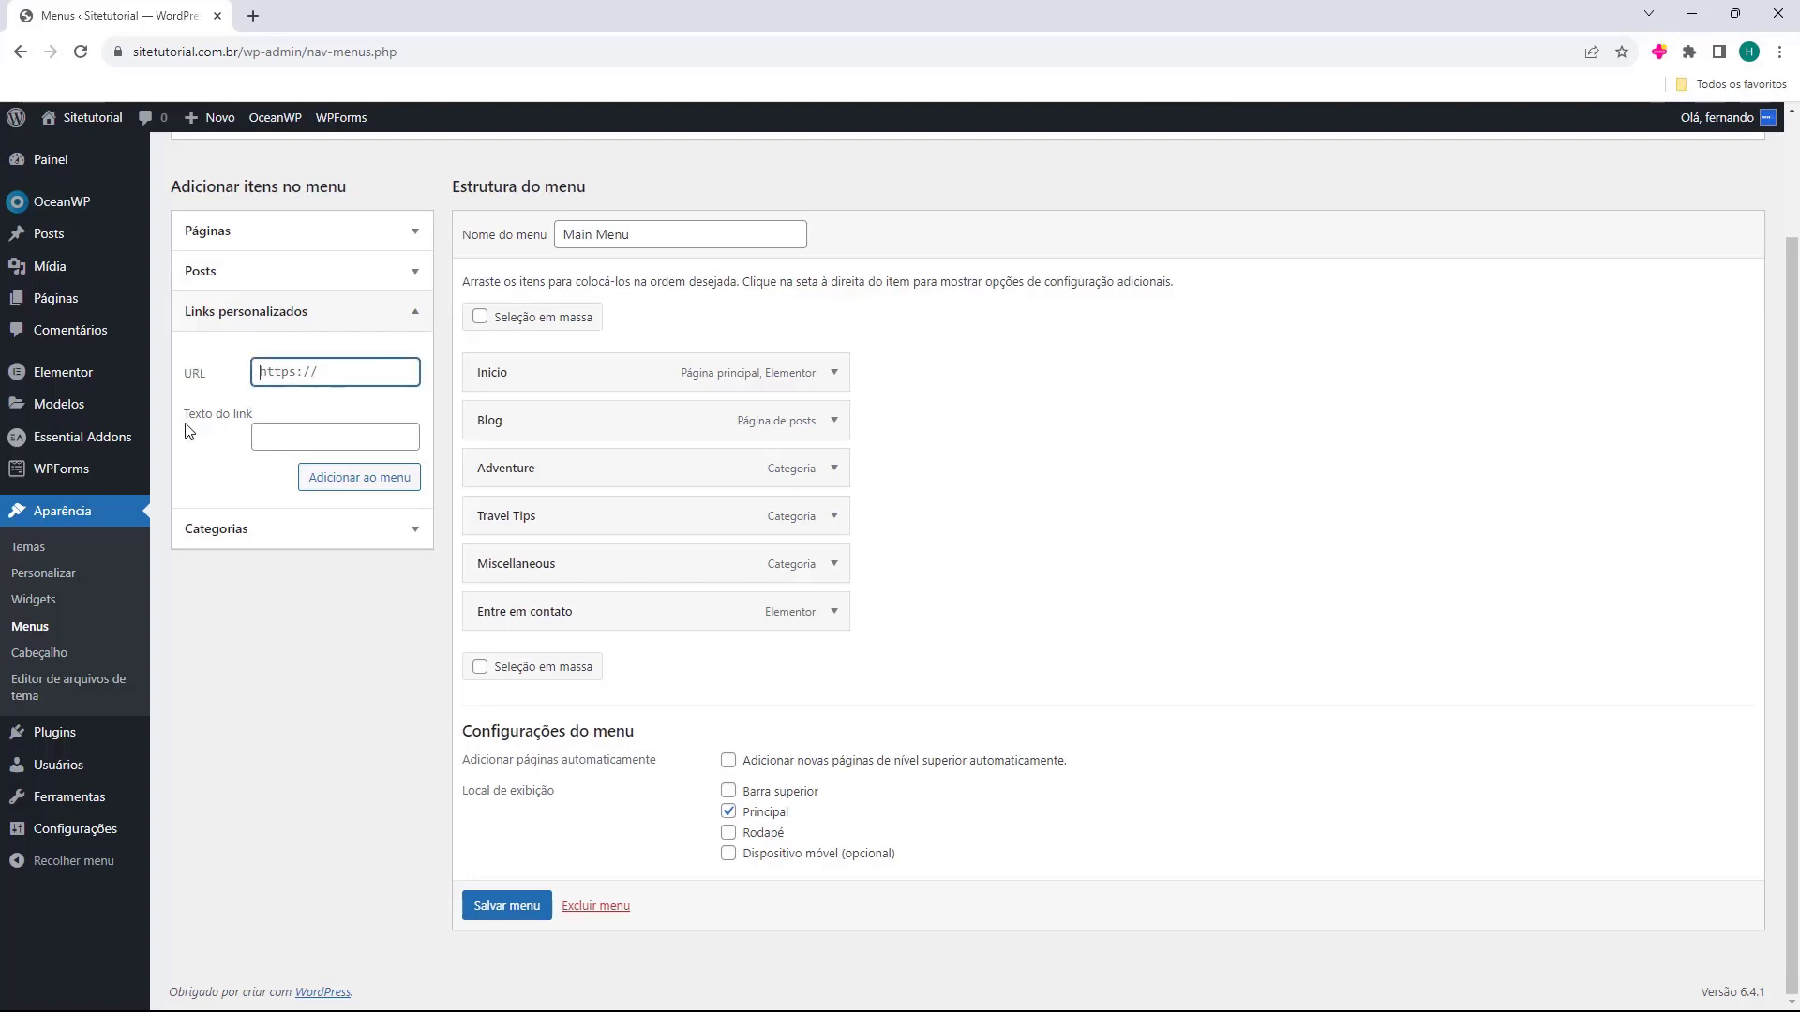
left_click_drag(183, 413, 234, 413)
left_click(277, 436)
left_click(221, 530)
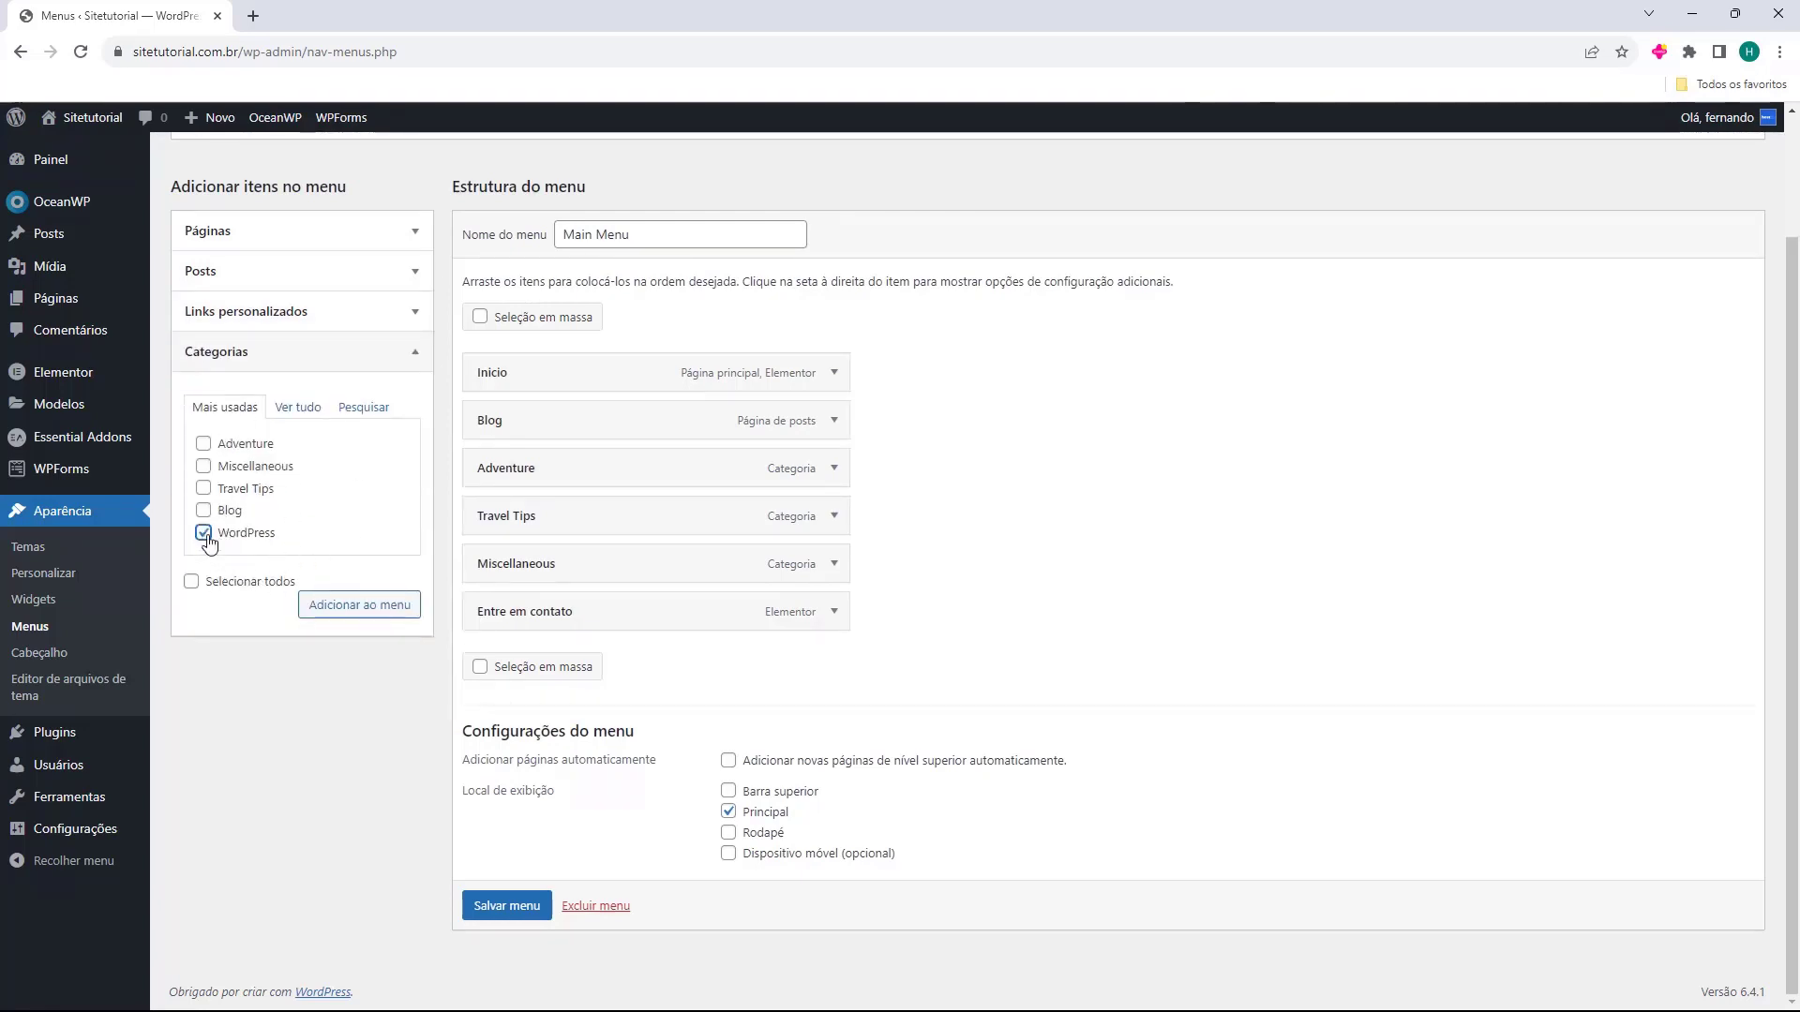
Add the WordPress category below Blog, nest Adventure and Travel Tips under Blog, Miscellaneous under Adventure.
left_click(349, 605)
left_click_drag(568, 661, 553, 476)
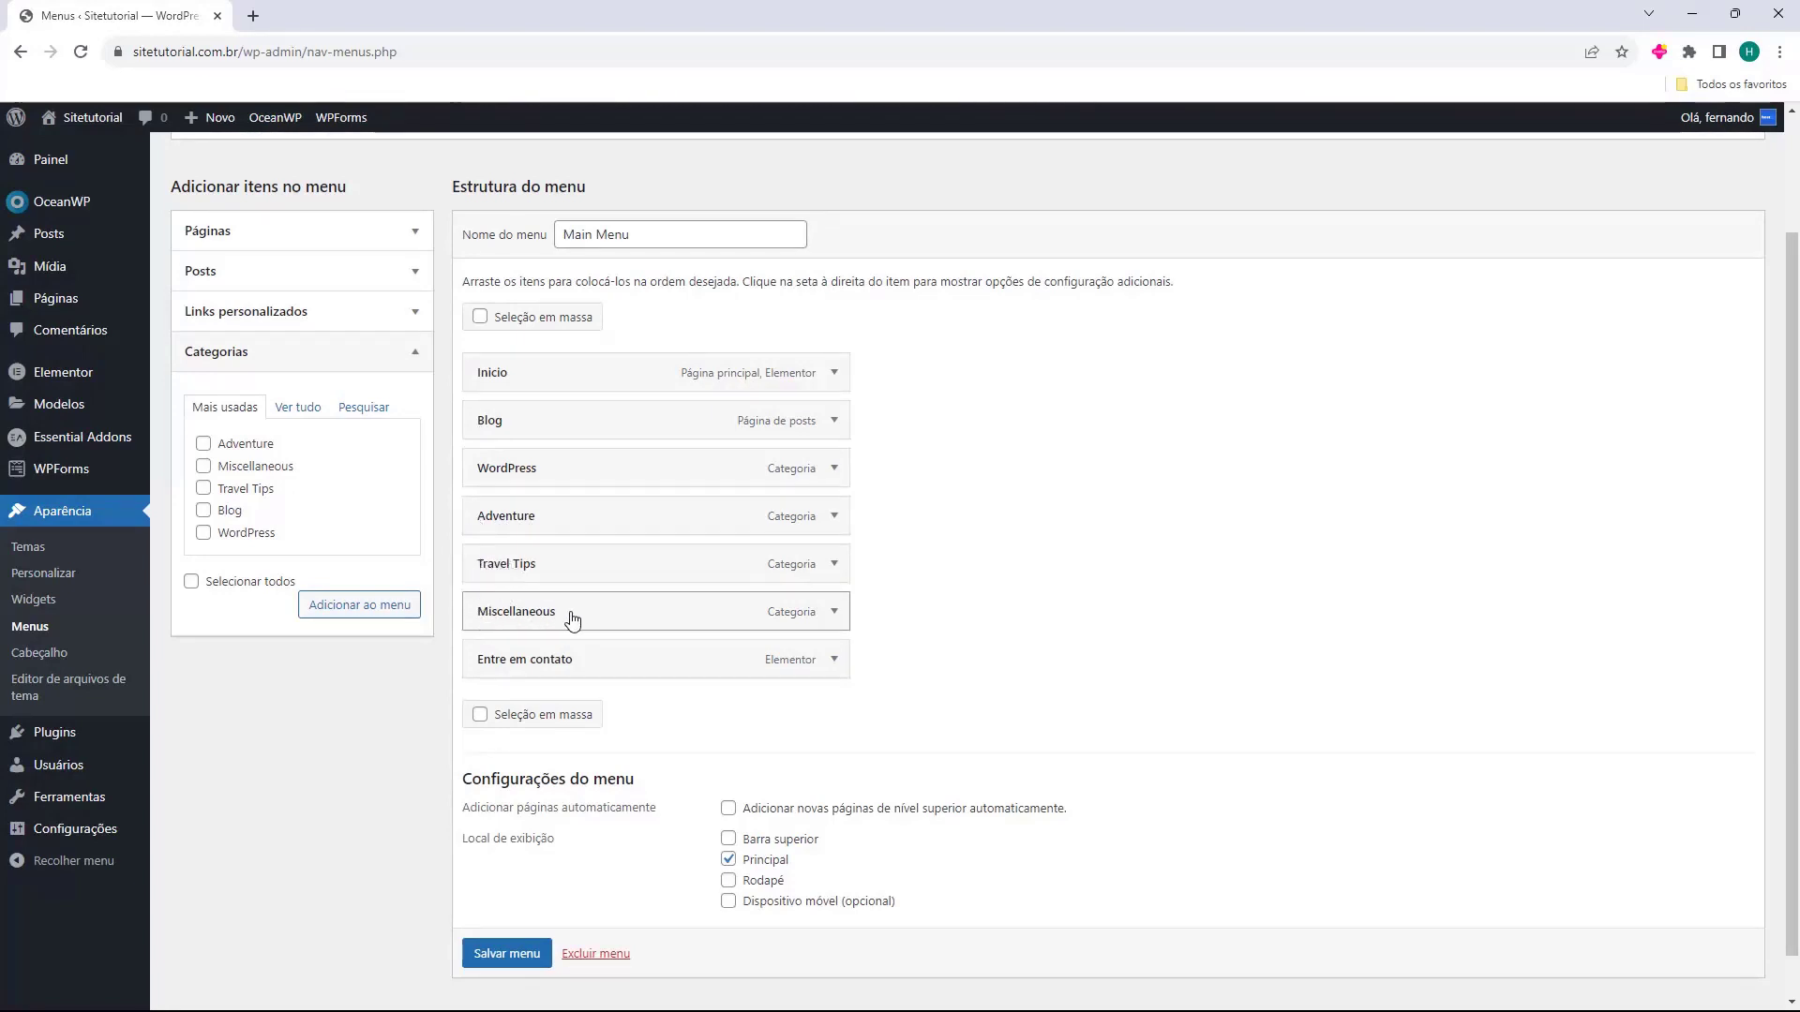
left_click_drag(526, 526, 547, 494)
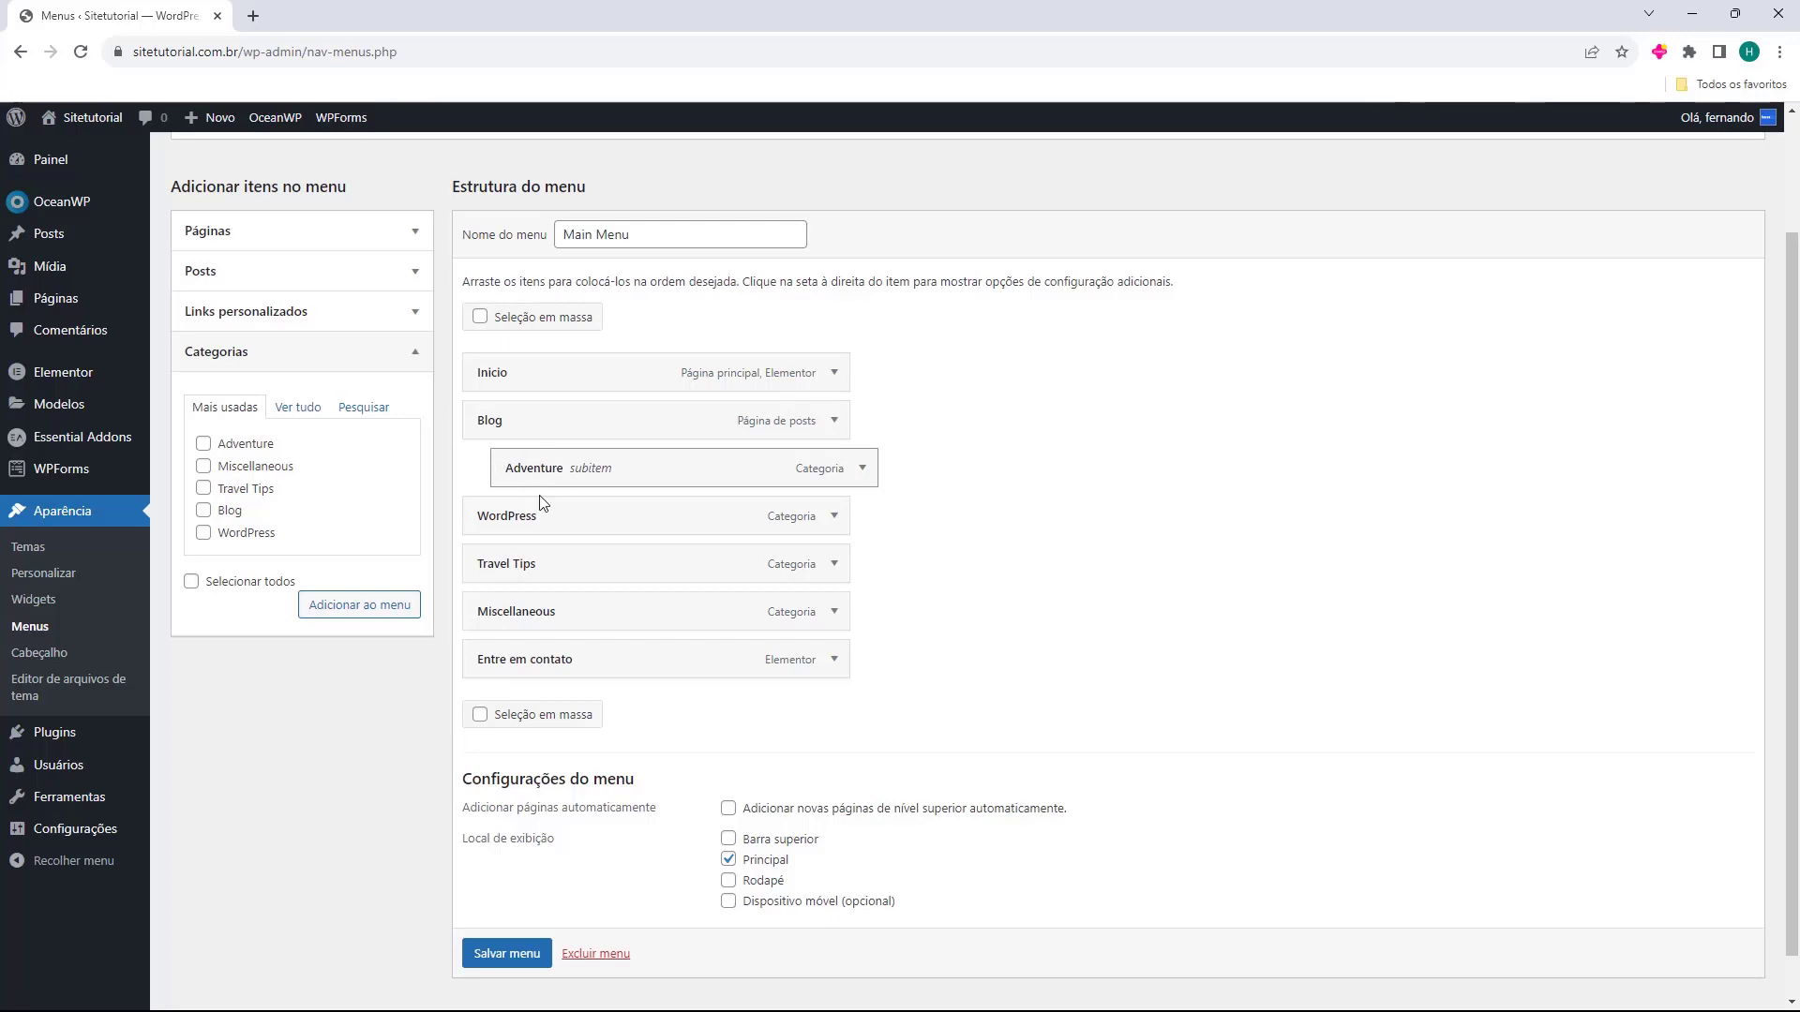
left_click_drag(513, 576, 557, 530)
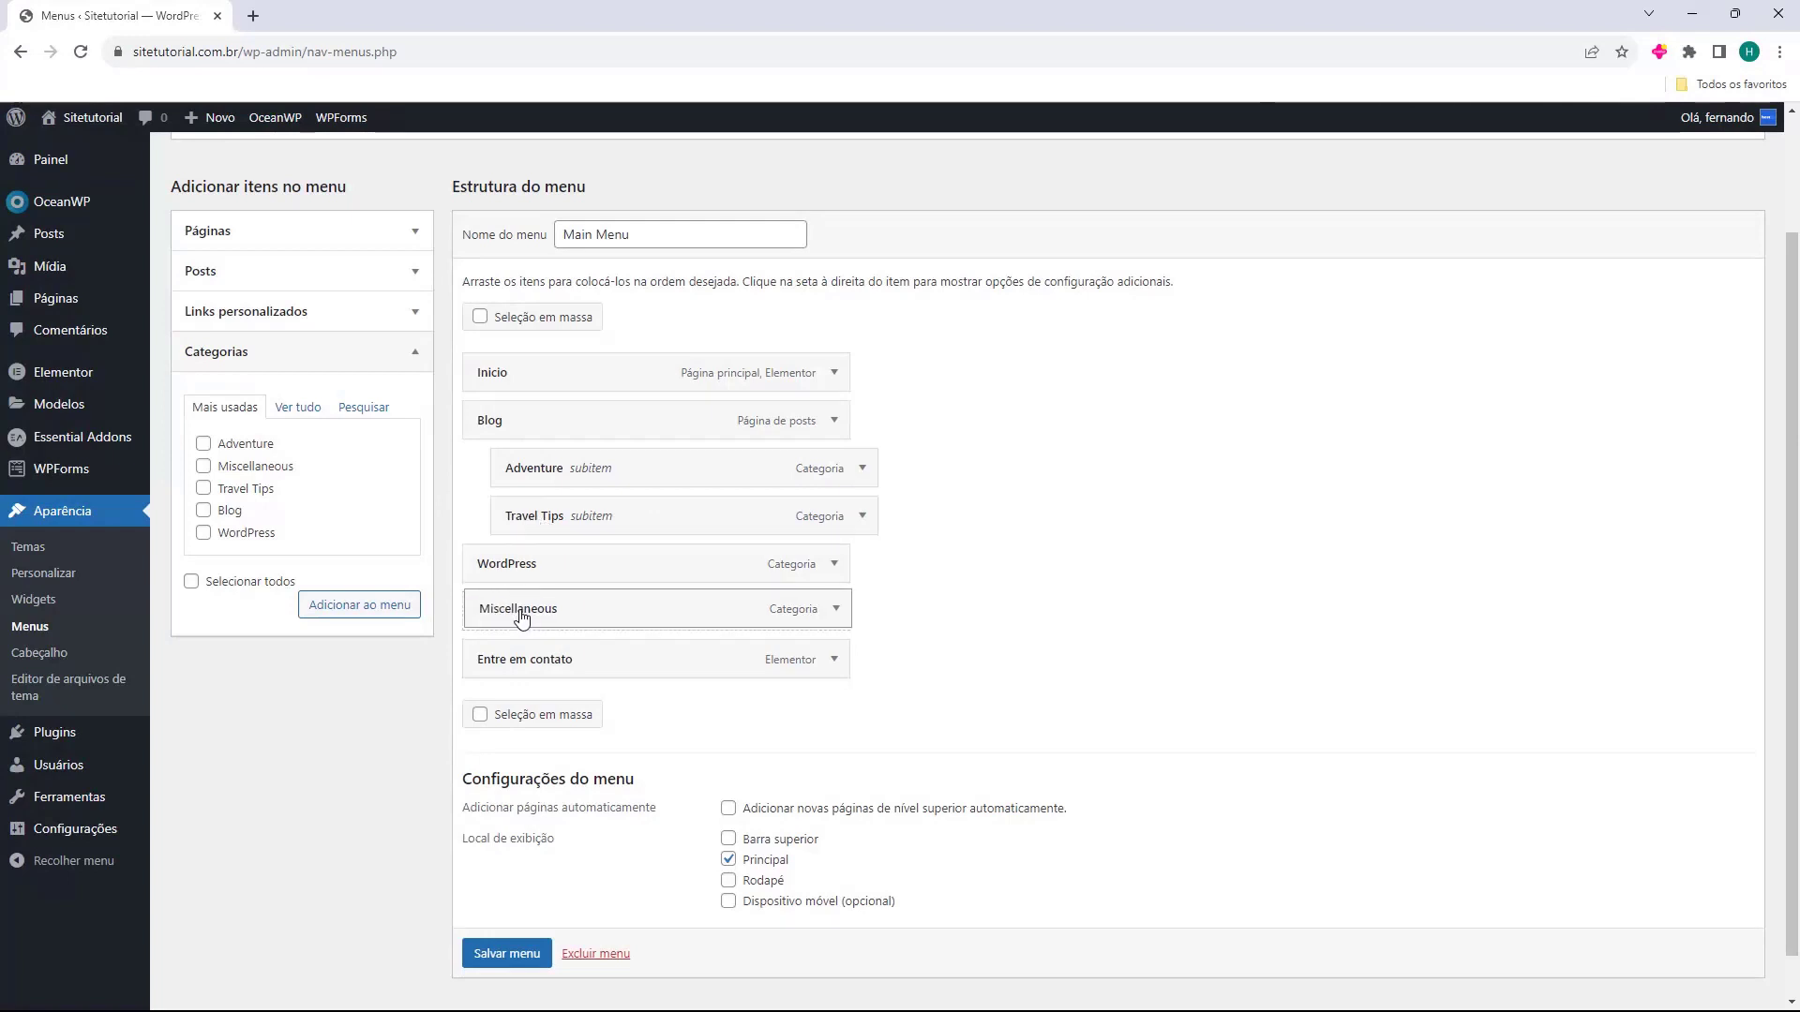
left_click_drag(520, 620, 600, 525)
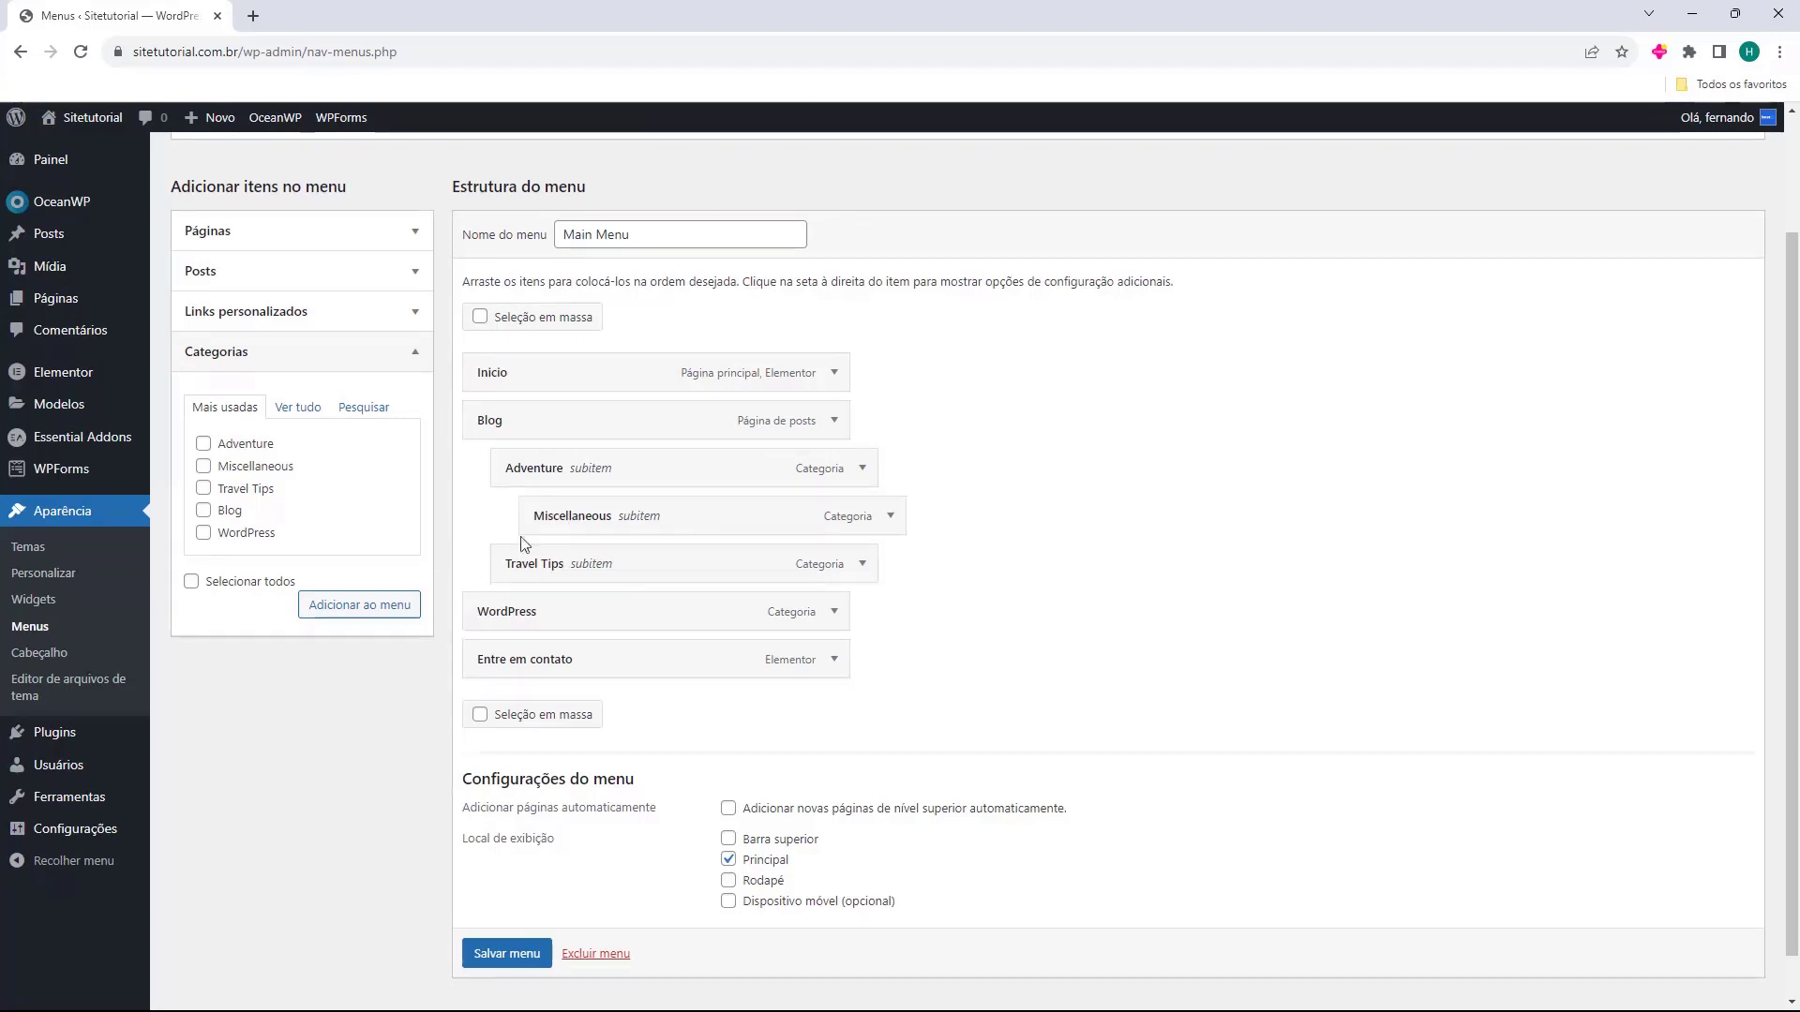
Save Main Menu with 'Salvar menu' and open the live site in a new tab.
left_click_drag(460, 780, 574, 780)
left_click(527, 769)
left_click(684, 854)
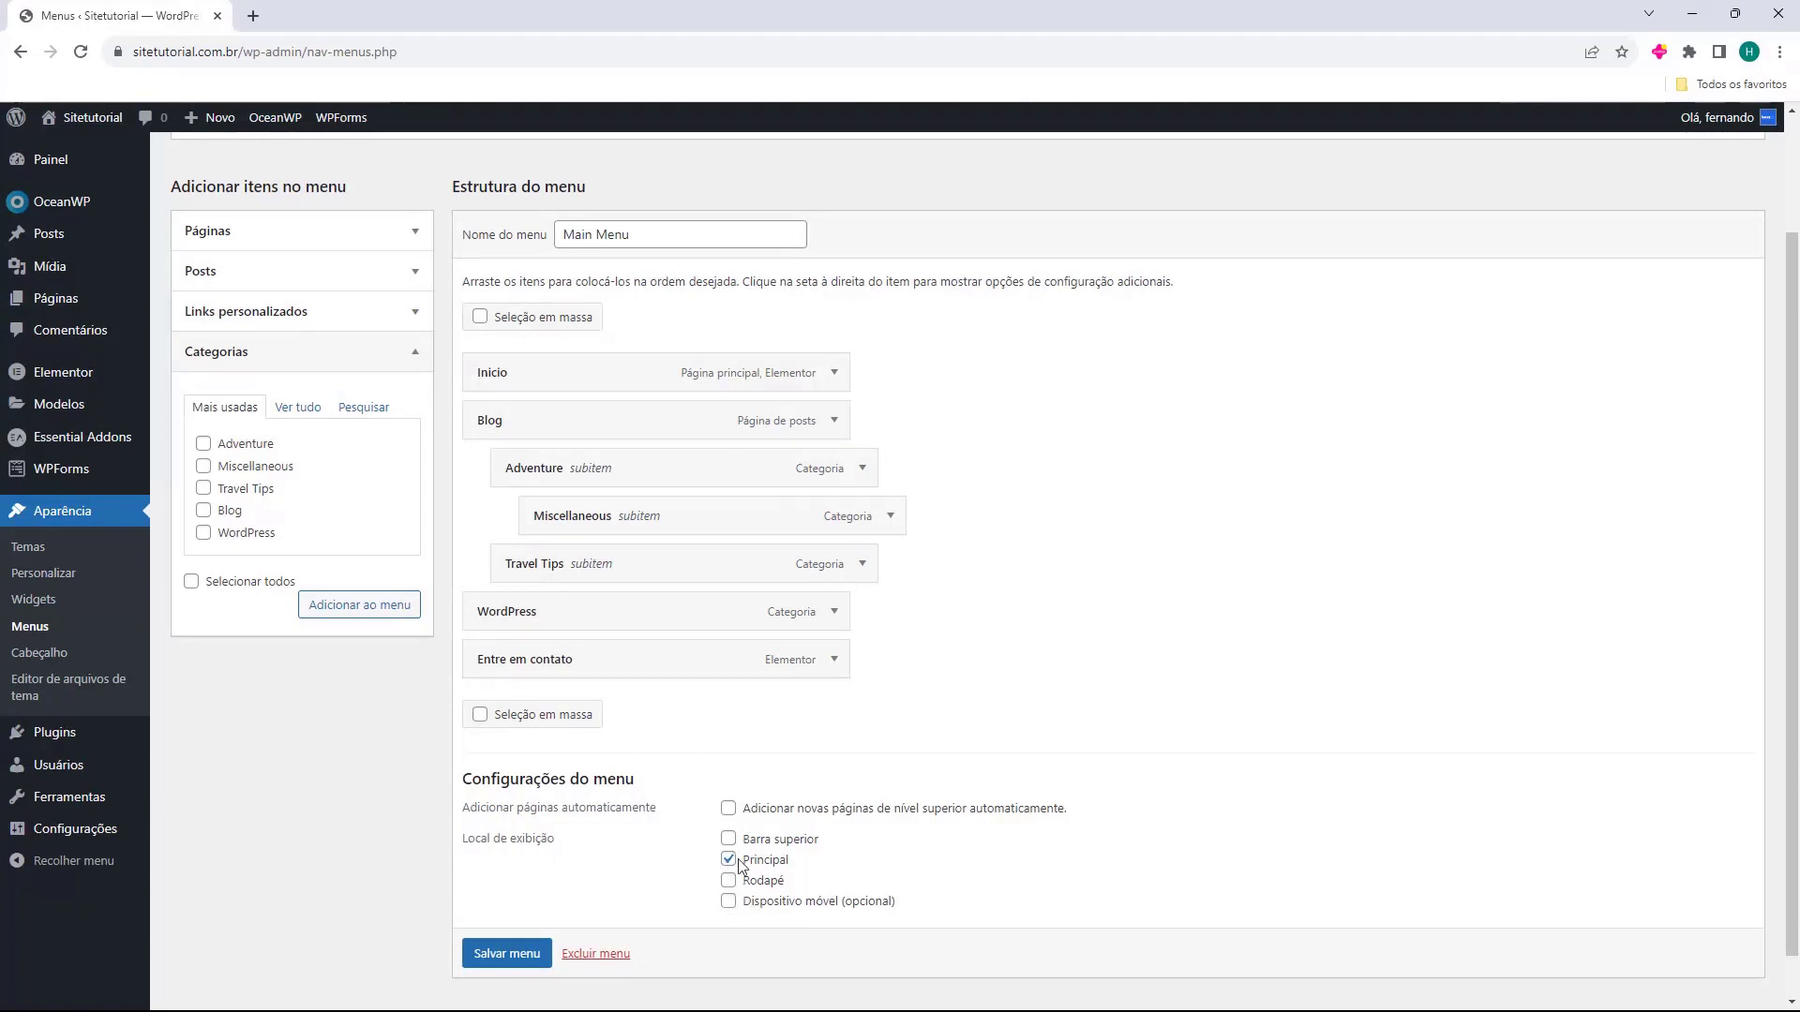
left_click(498, 952)
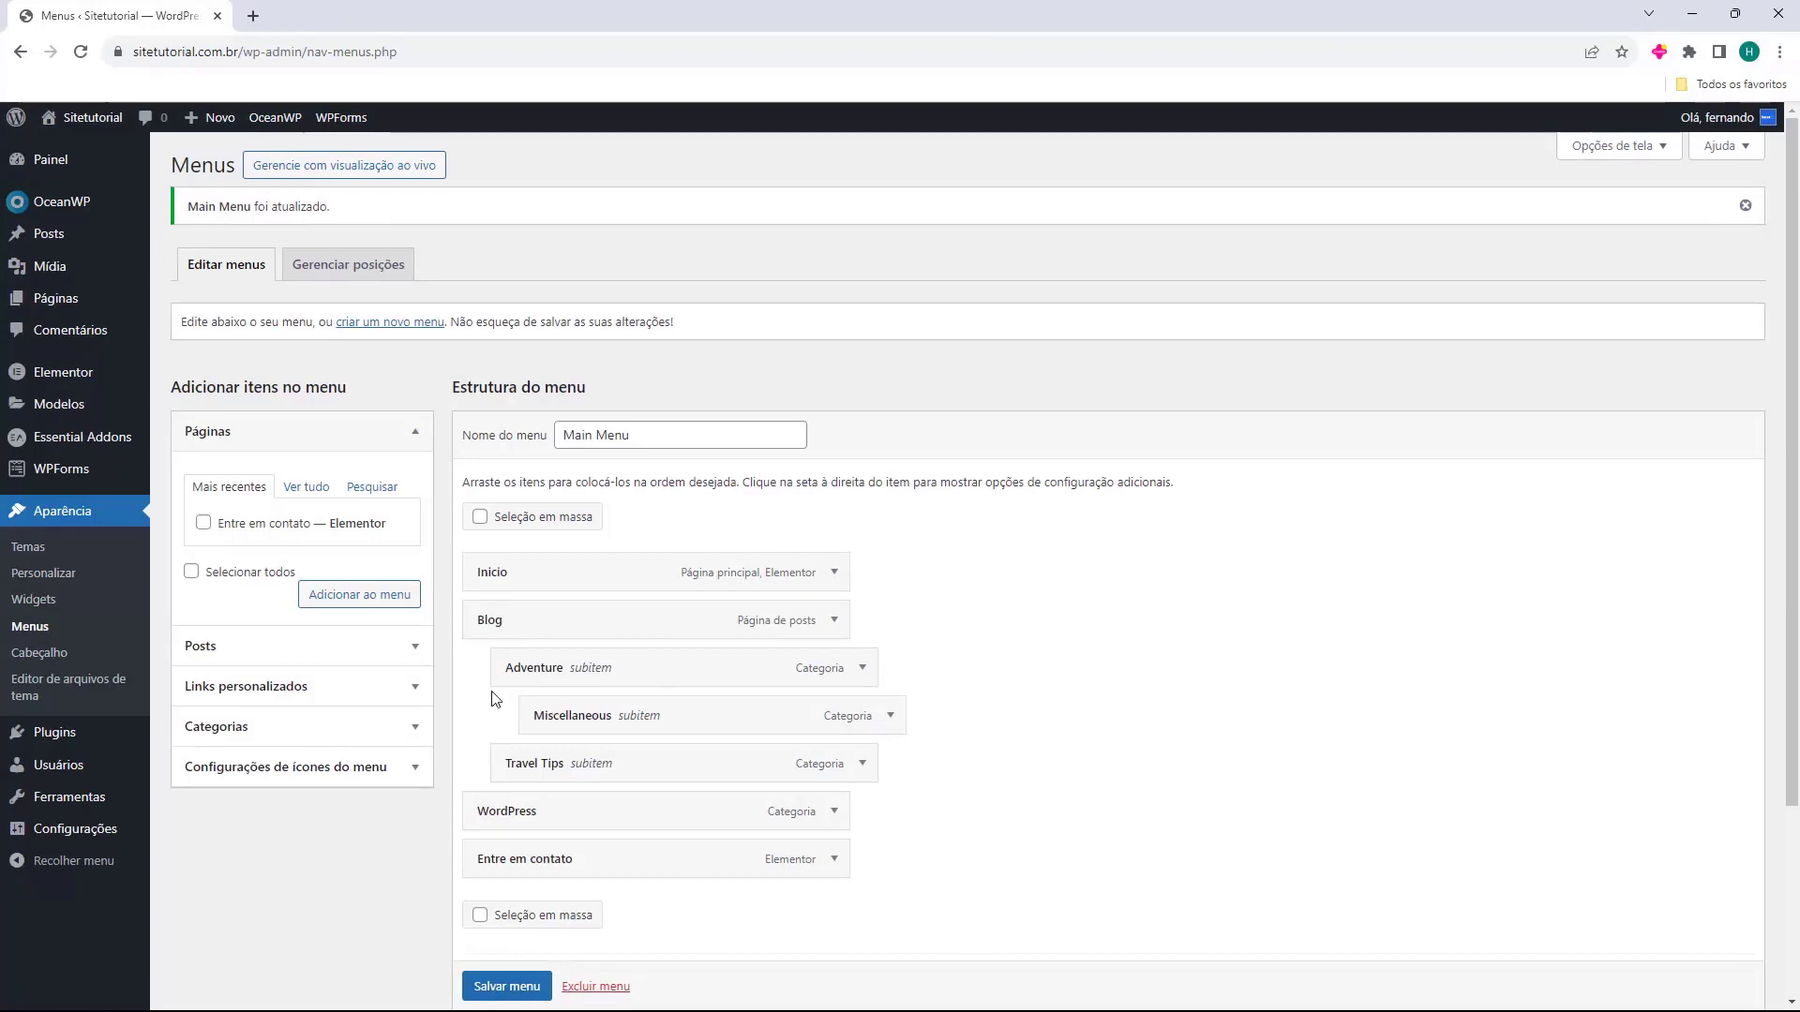
left_click_drag(463, 437, 534, 451)
left_click(563, 438)
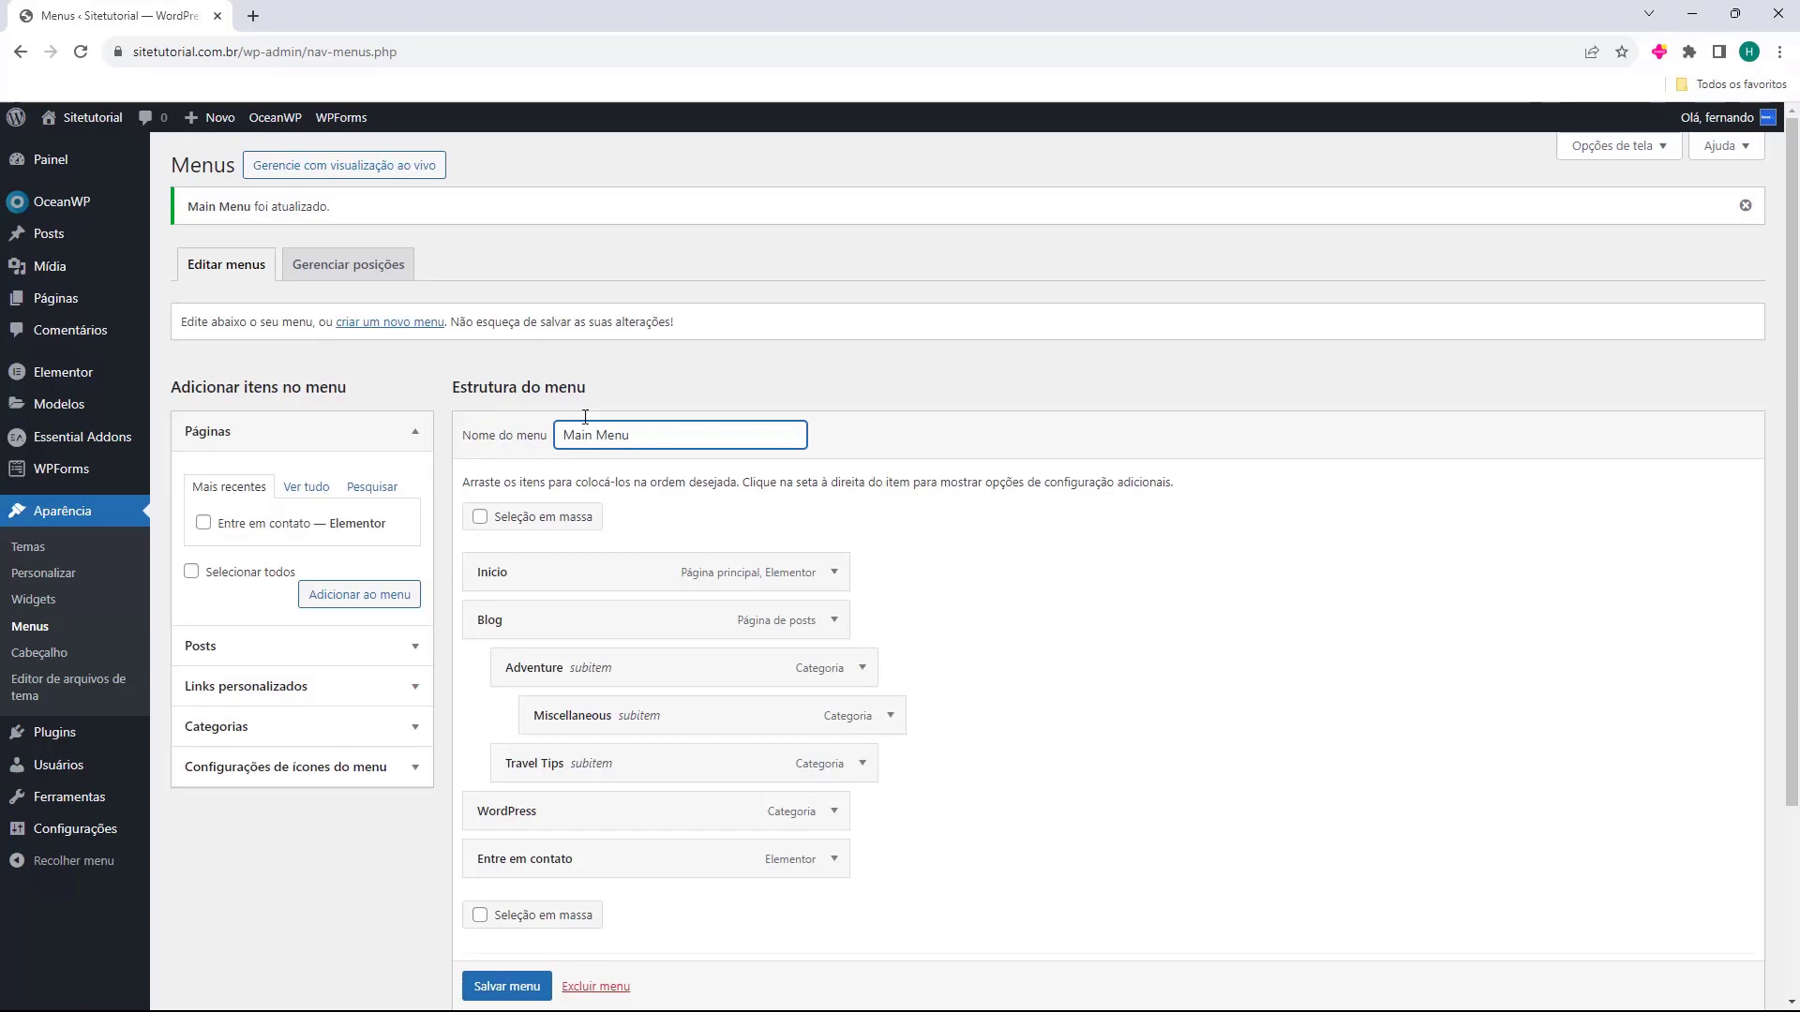
middle_click(84, 150)
On the live site, open Adventure from the Blog dropdown, then the Blog, WordPress and contact pages.
left_click(319, 19)
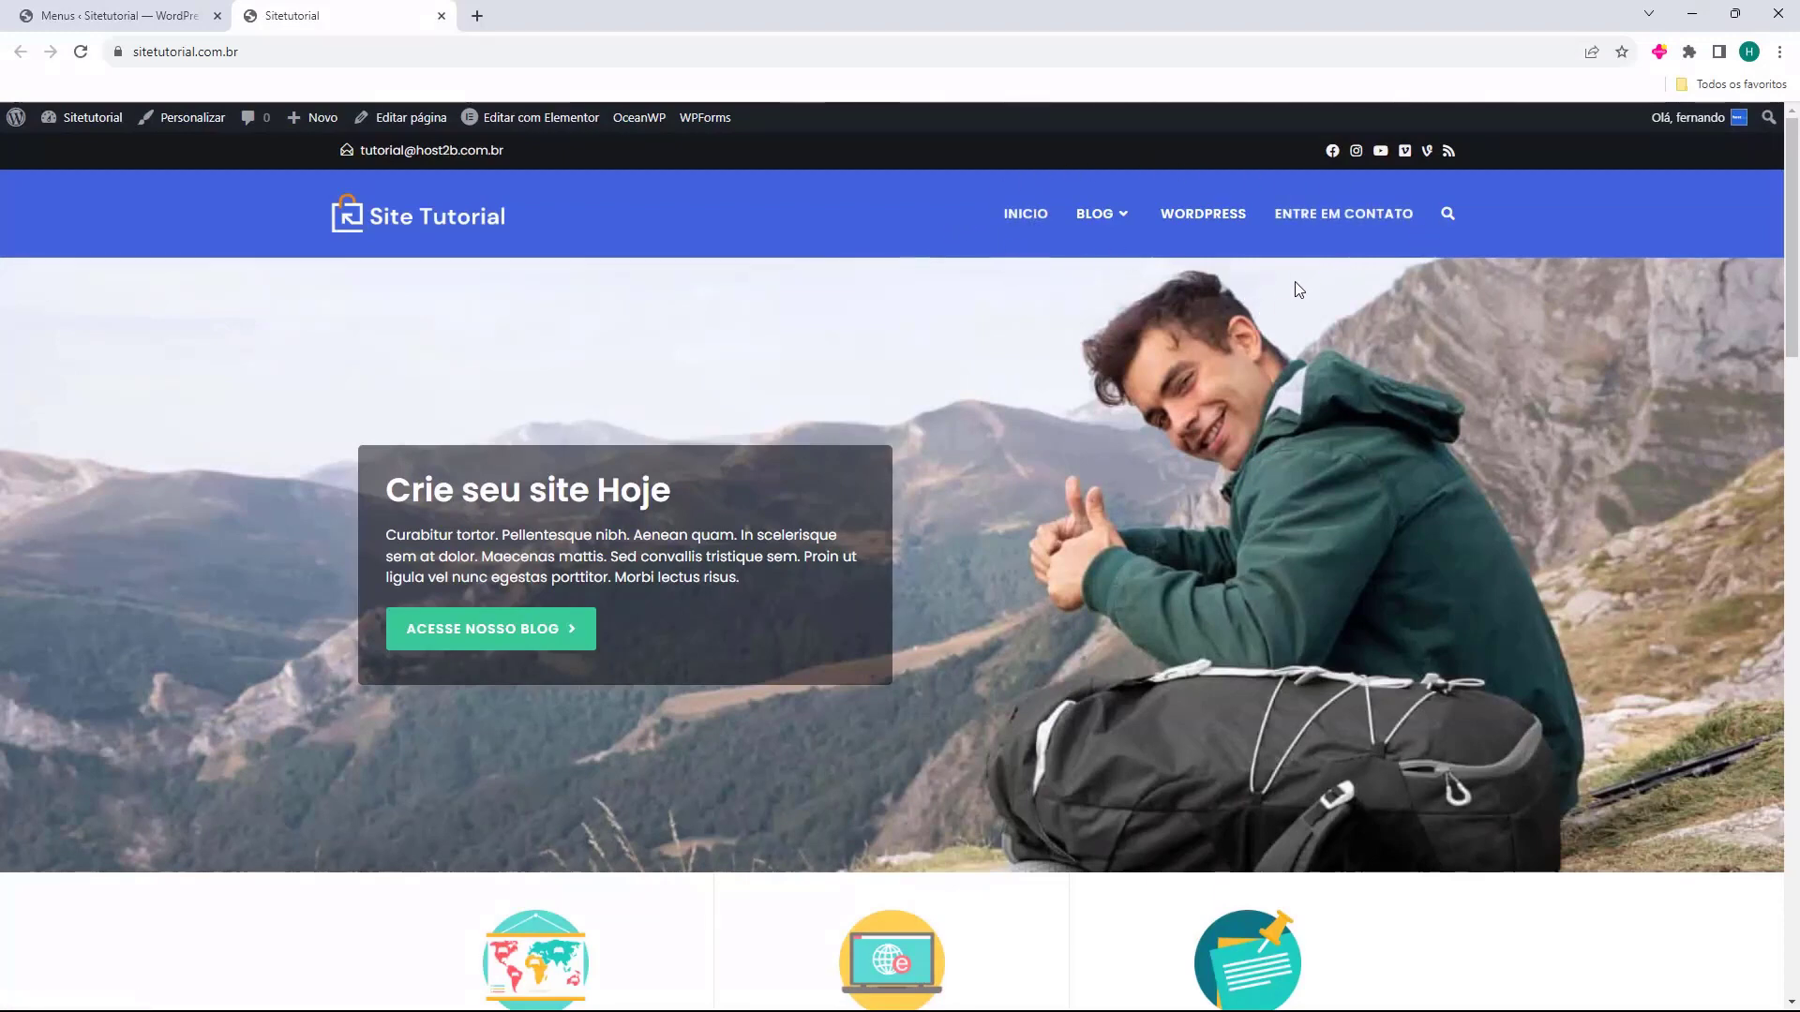
mouse_move(1113, 225)
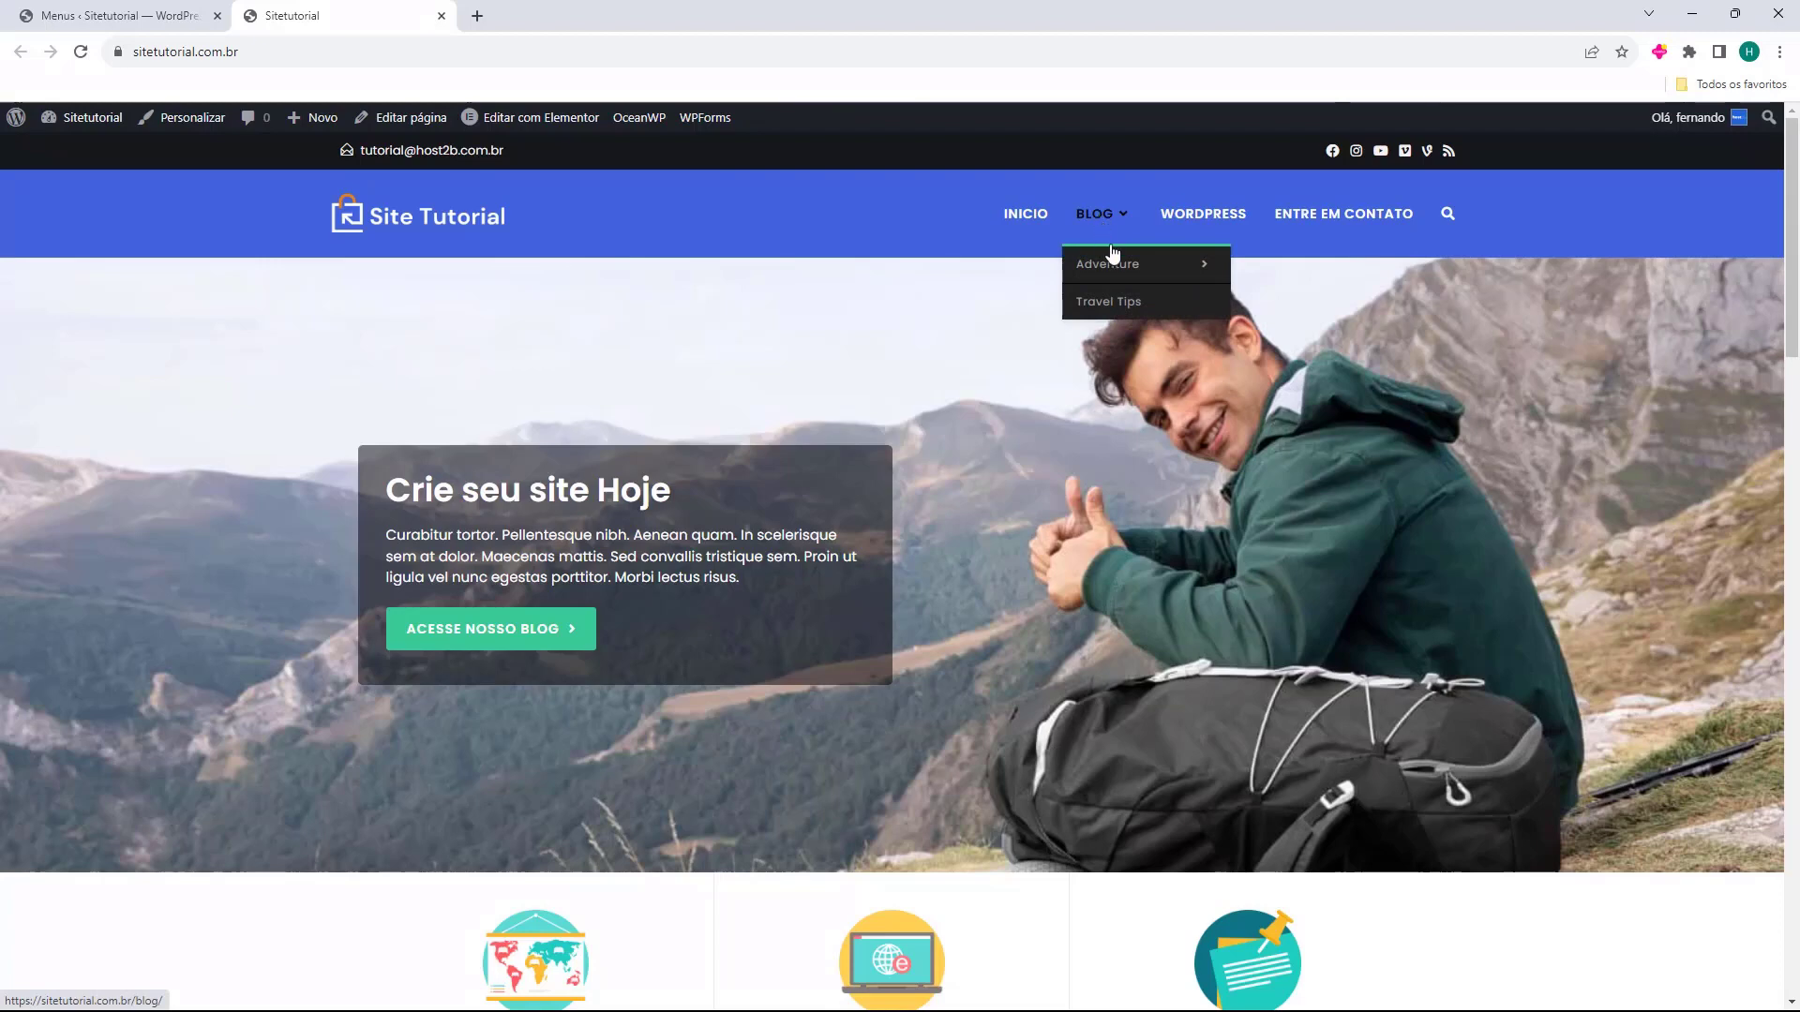
mouse_move(1088, 278)
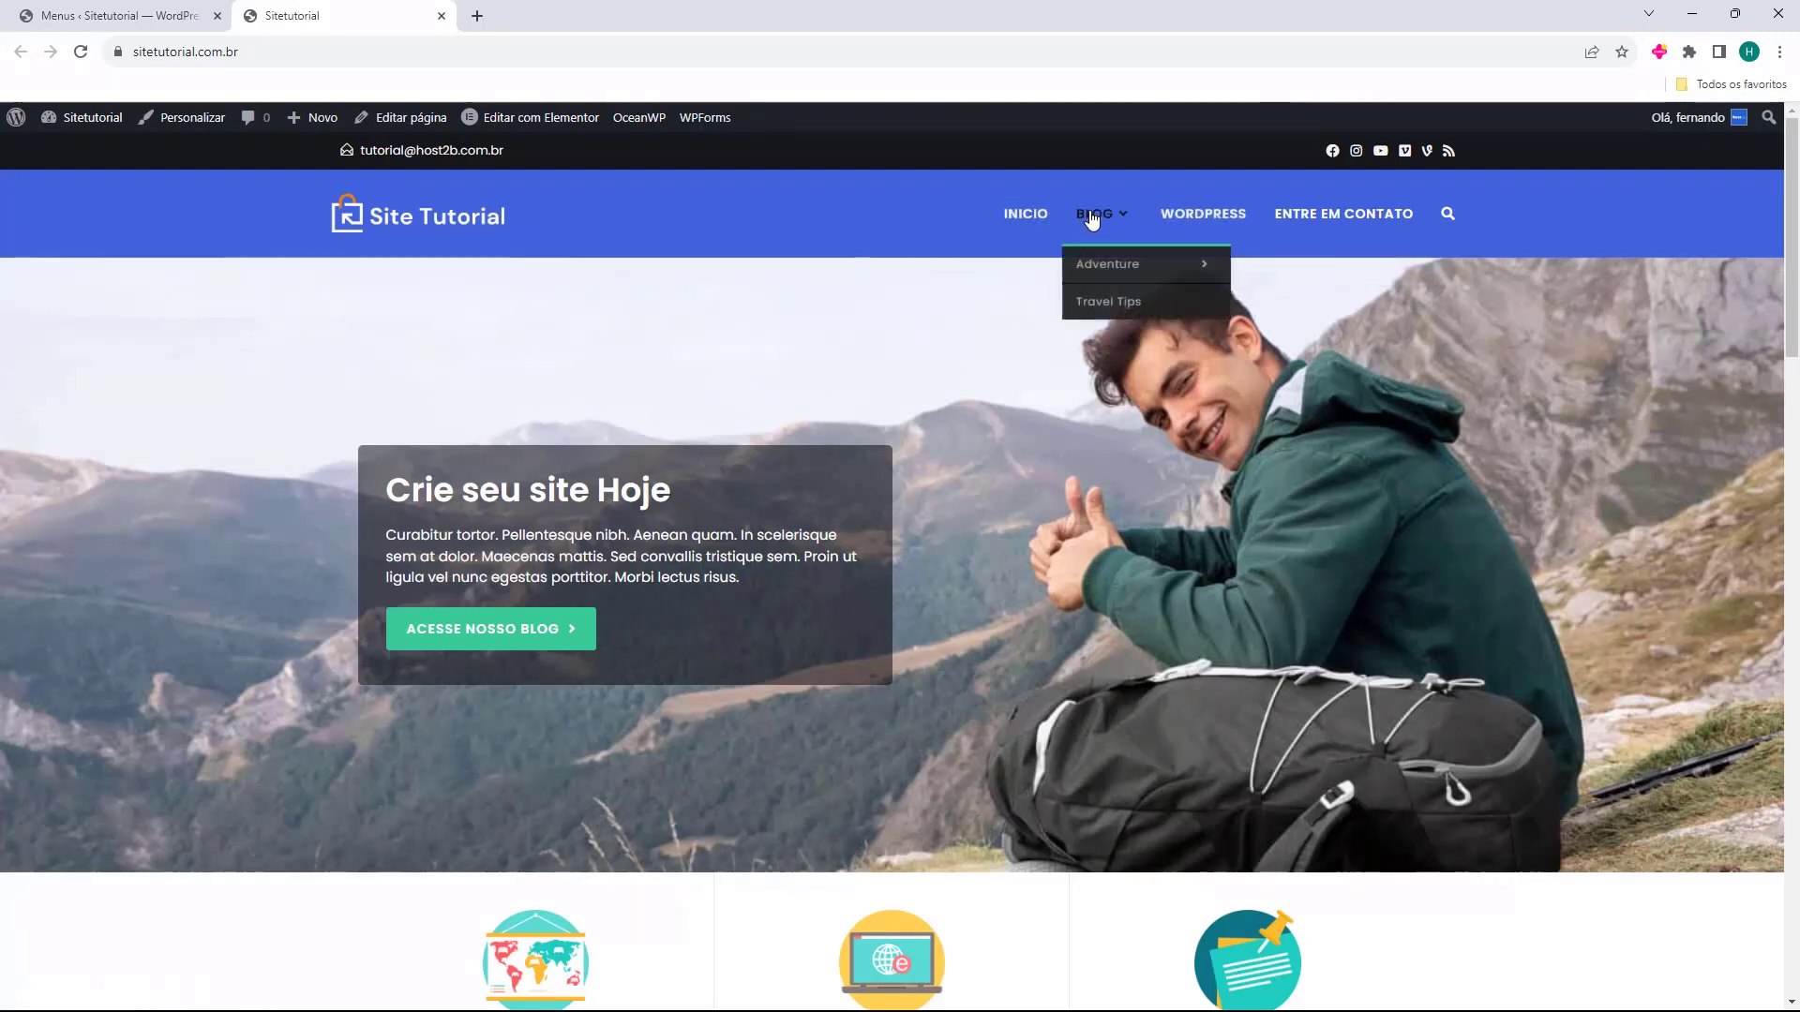
left_click(1100, 266)
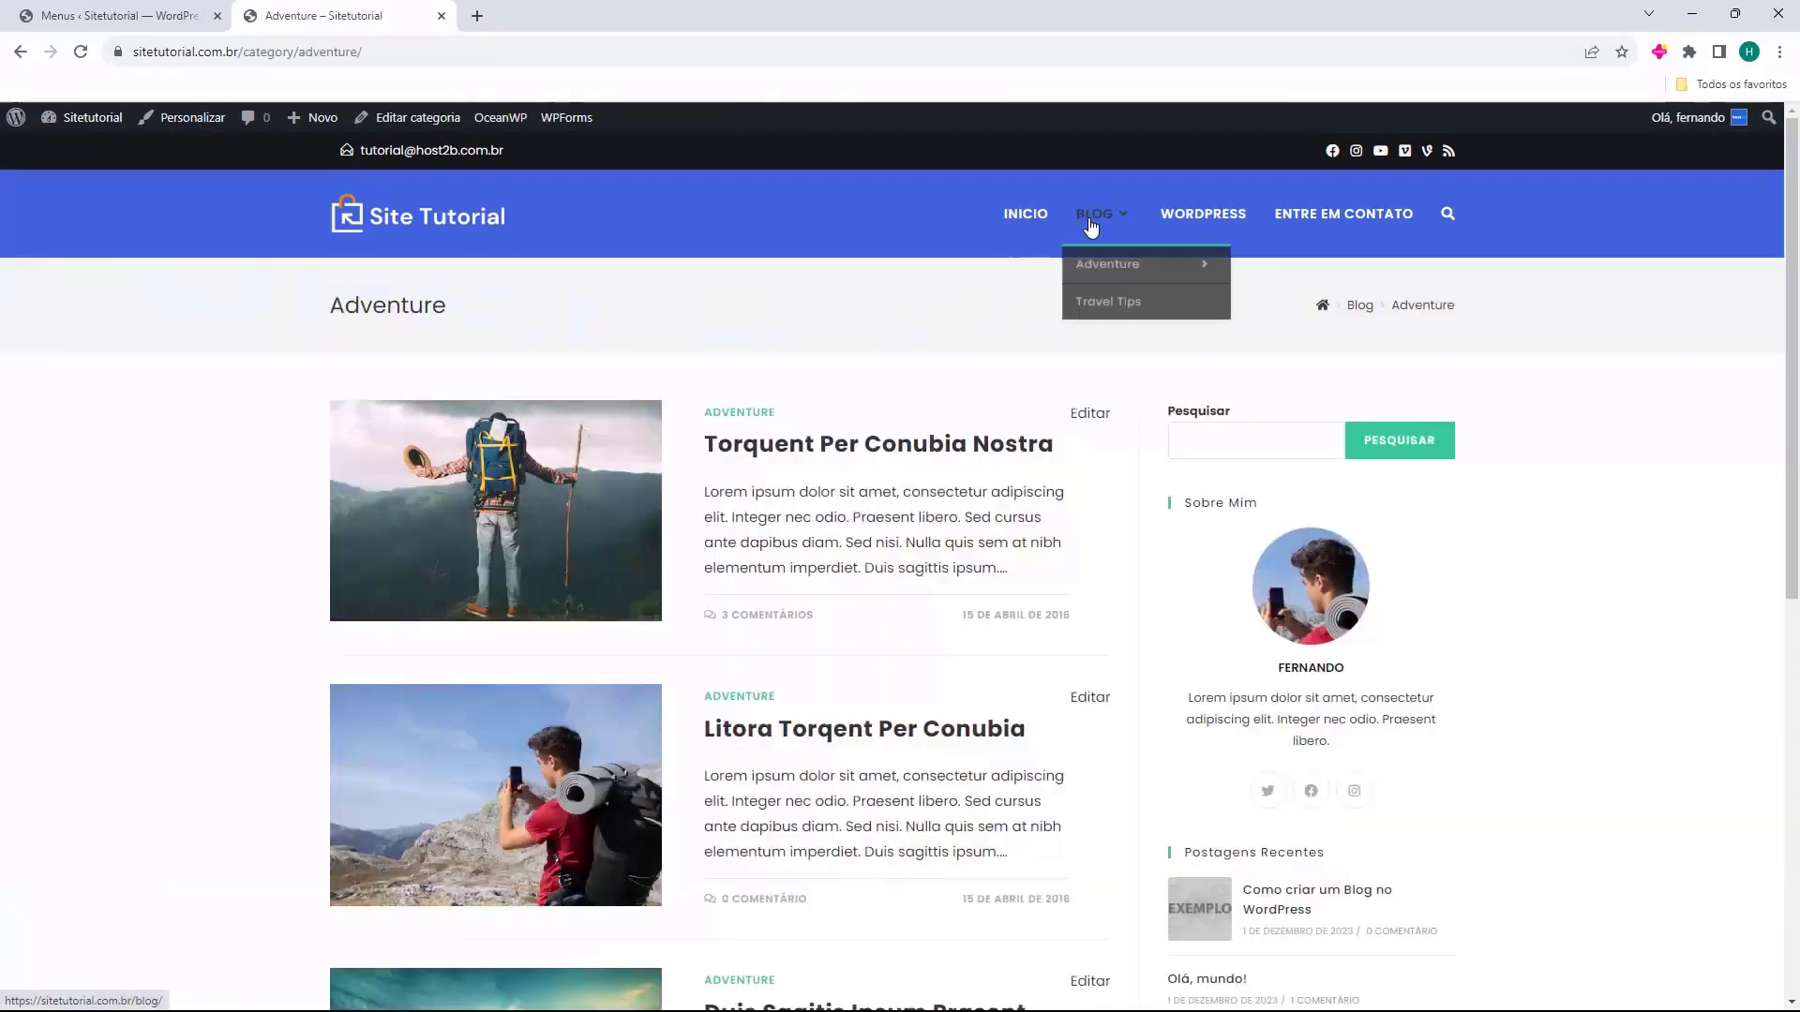
left_click(1090, 223)
left_click(1206, 221)
left_click(1294, 221)
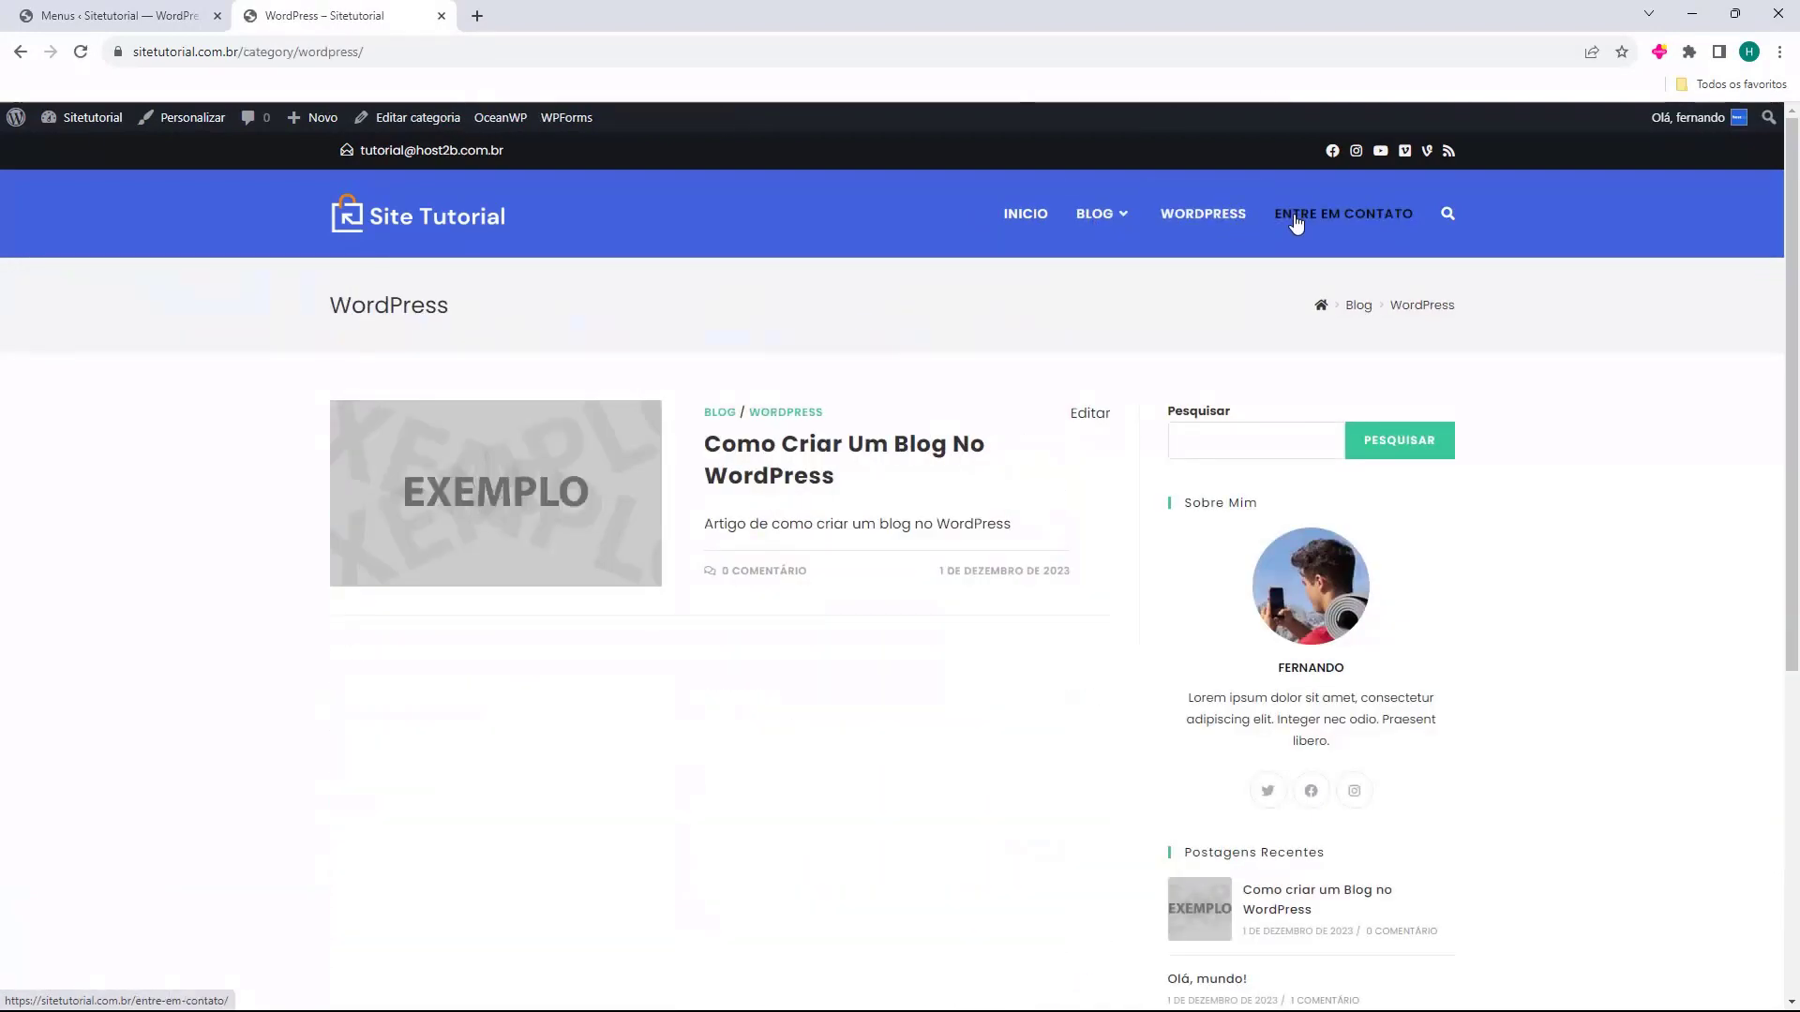
Revisit Blog, Adventure and Travel Tips pages, ending on the INICIO homepage.
left_click(1039, 224)
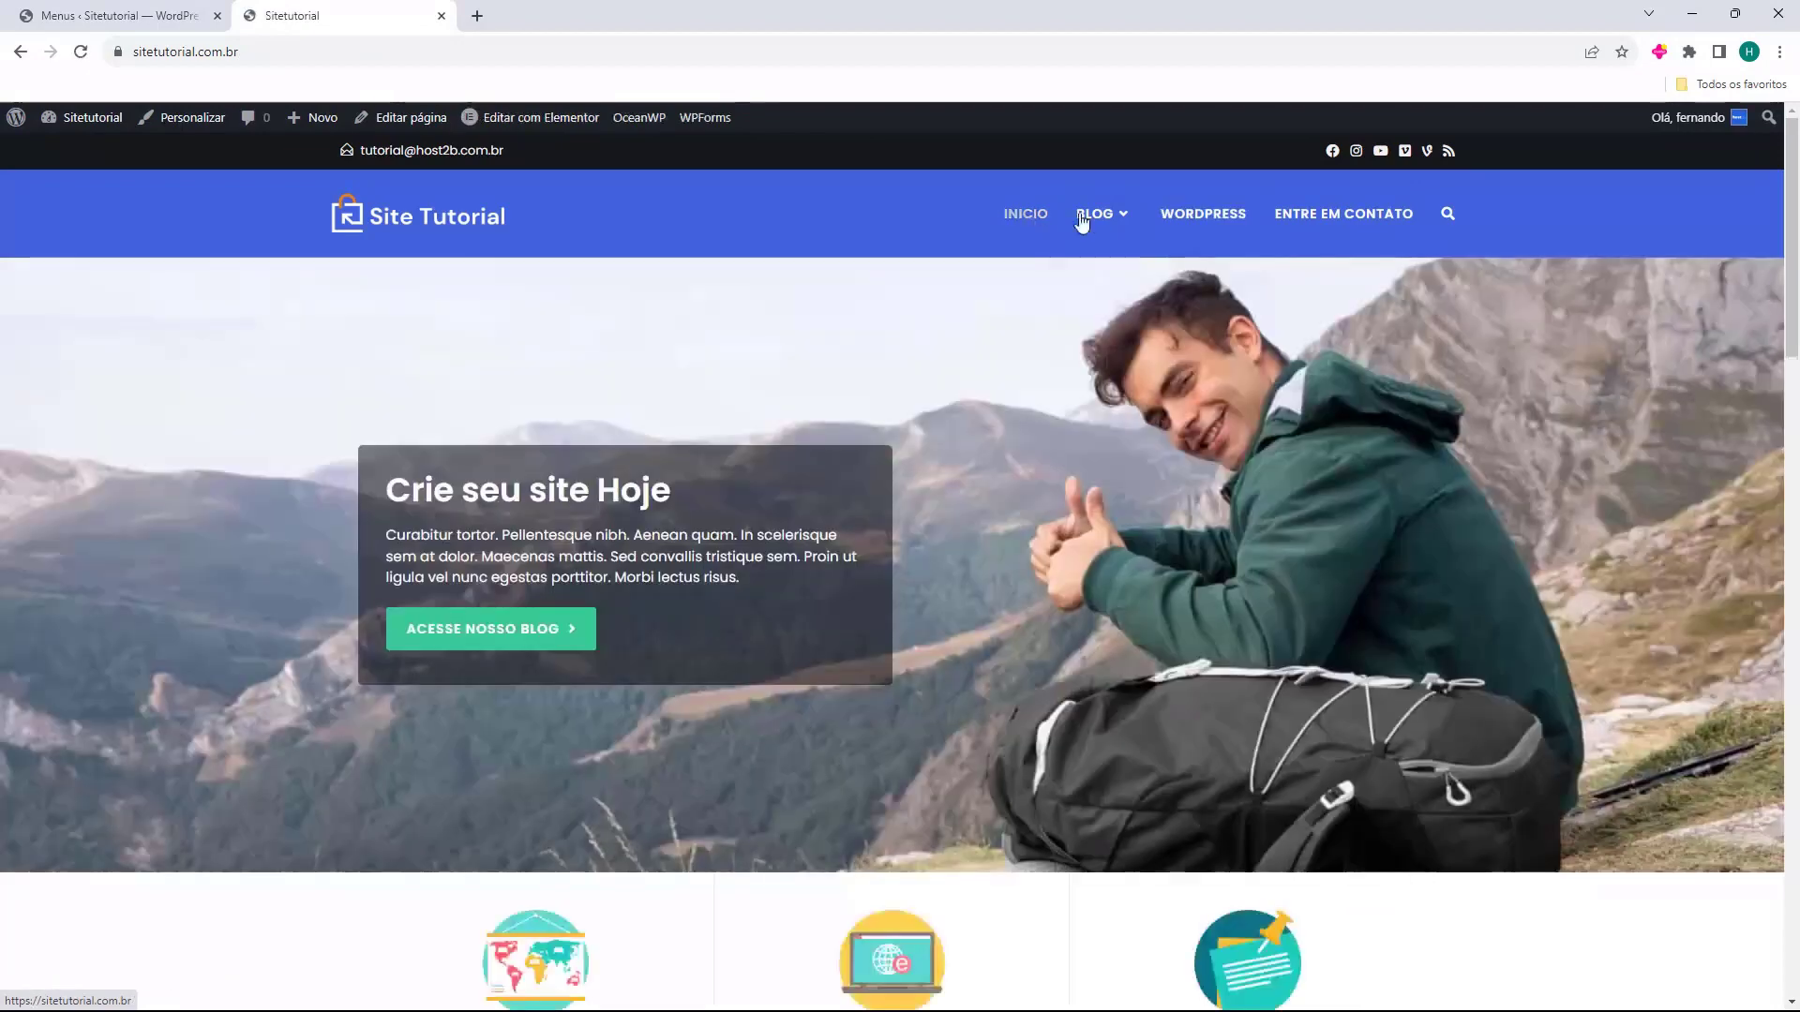
left_click(1094, 217)
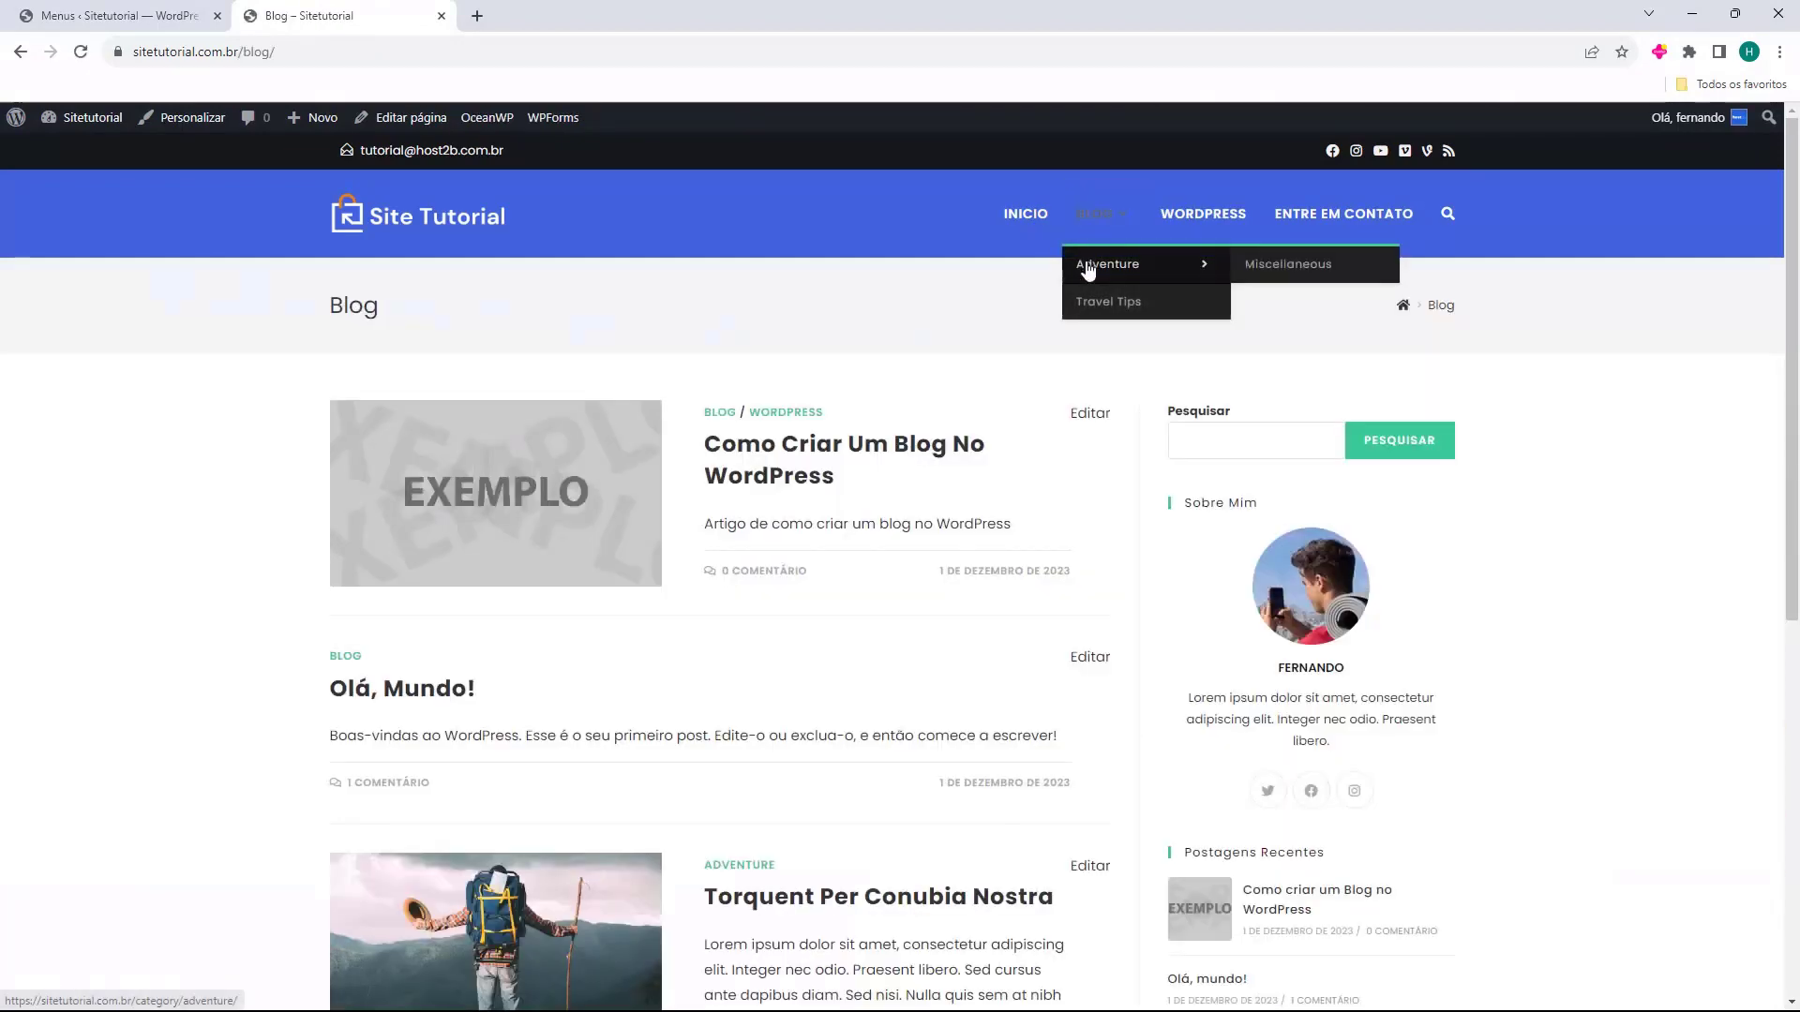
left_click(1107, 265)
left_click(1102, 300)
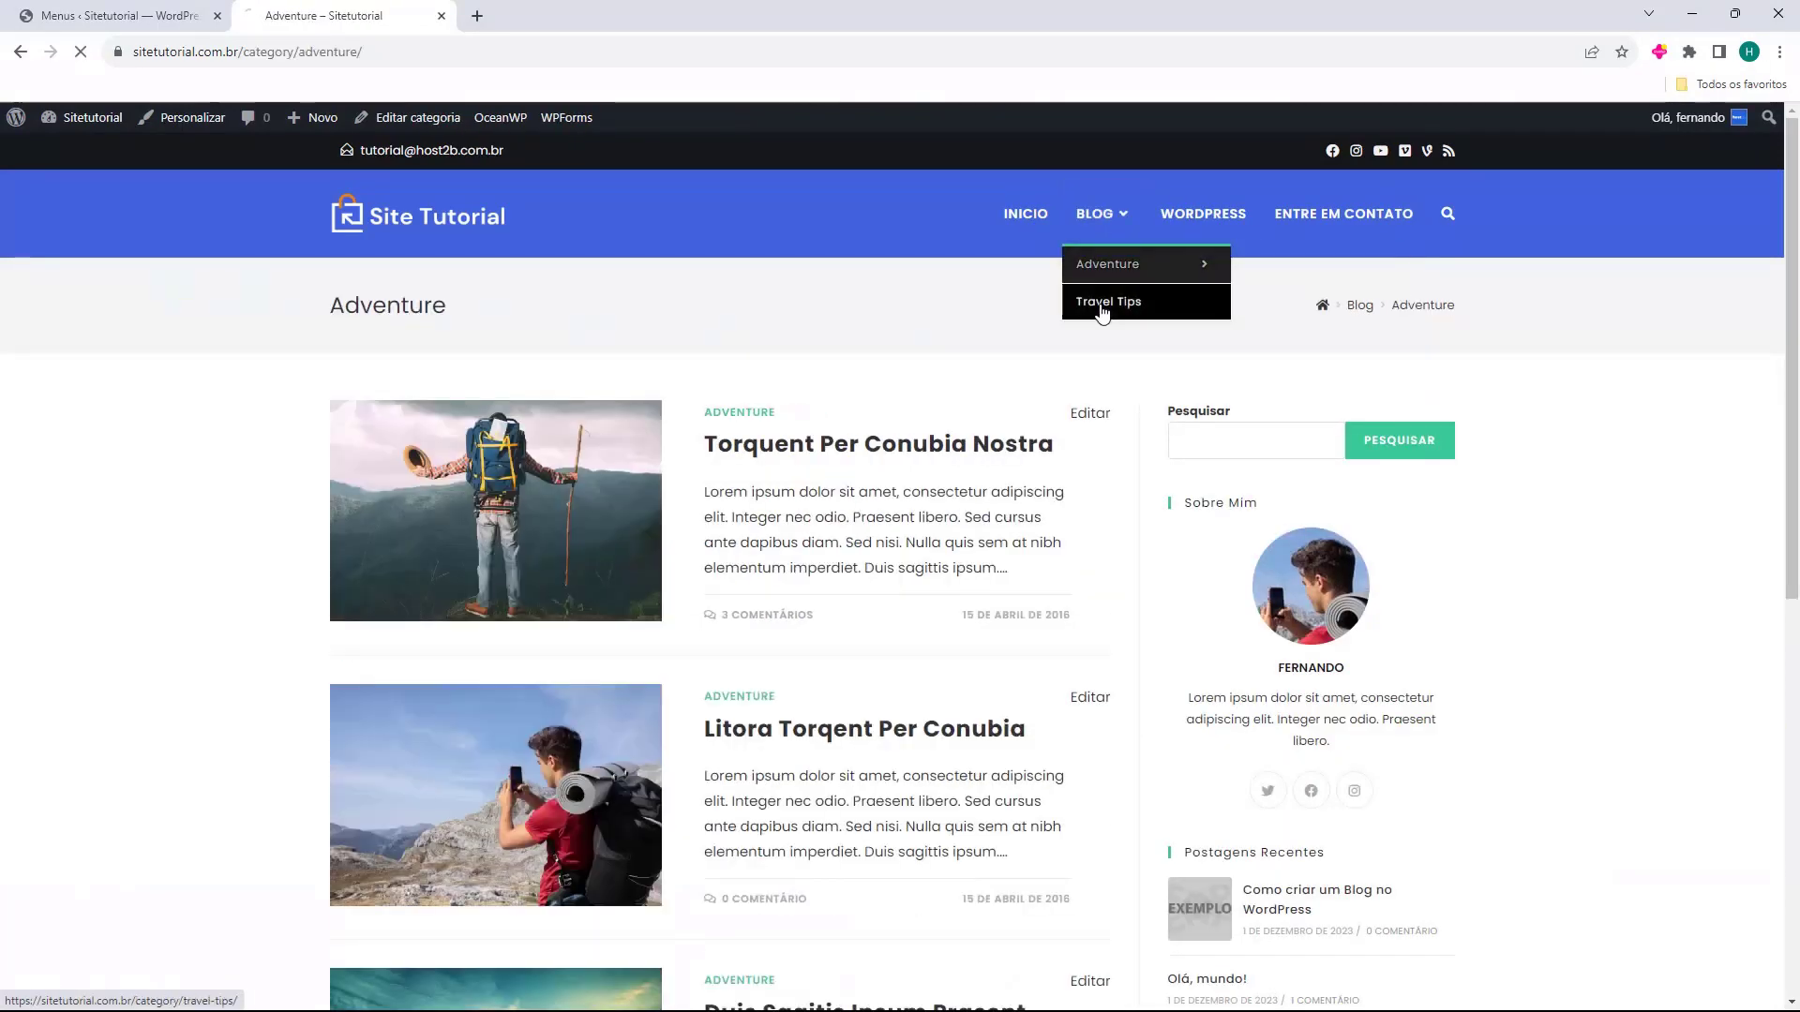
left_click(1015, 215)
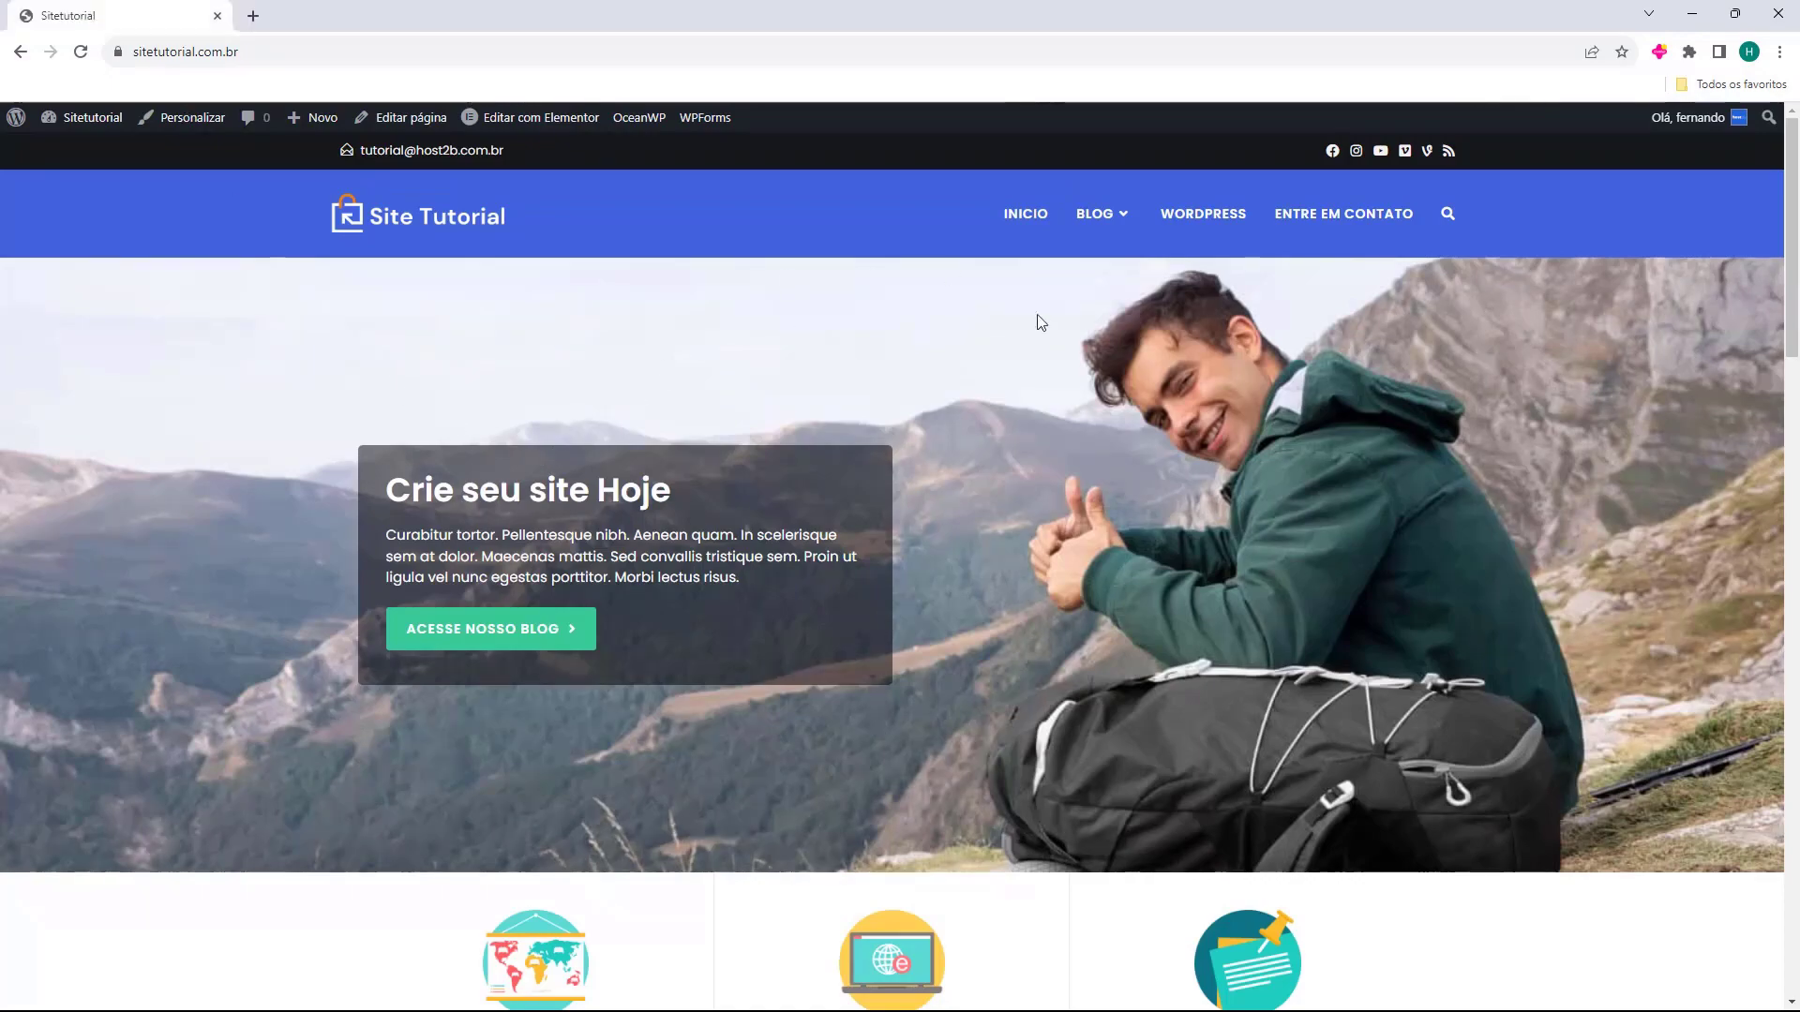
scroll(1065, 313, "down", 7)
scroll(1057, 329, "down", 15)
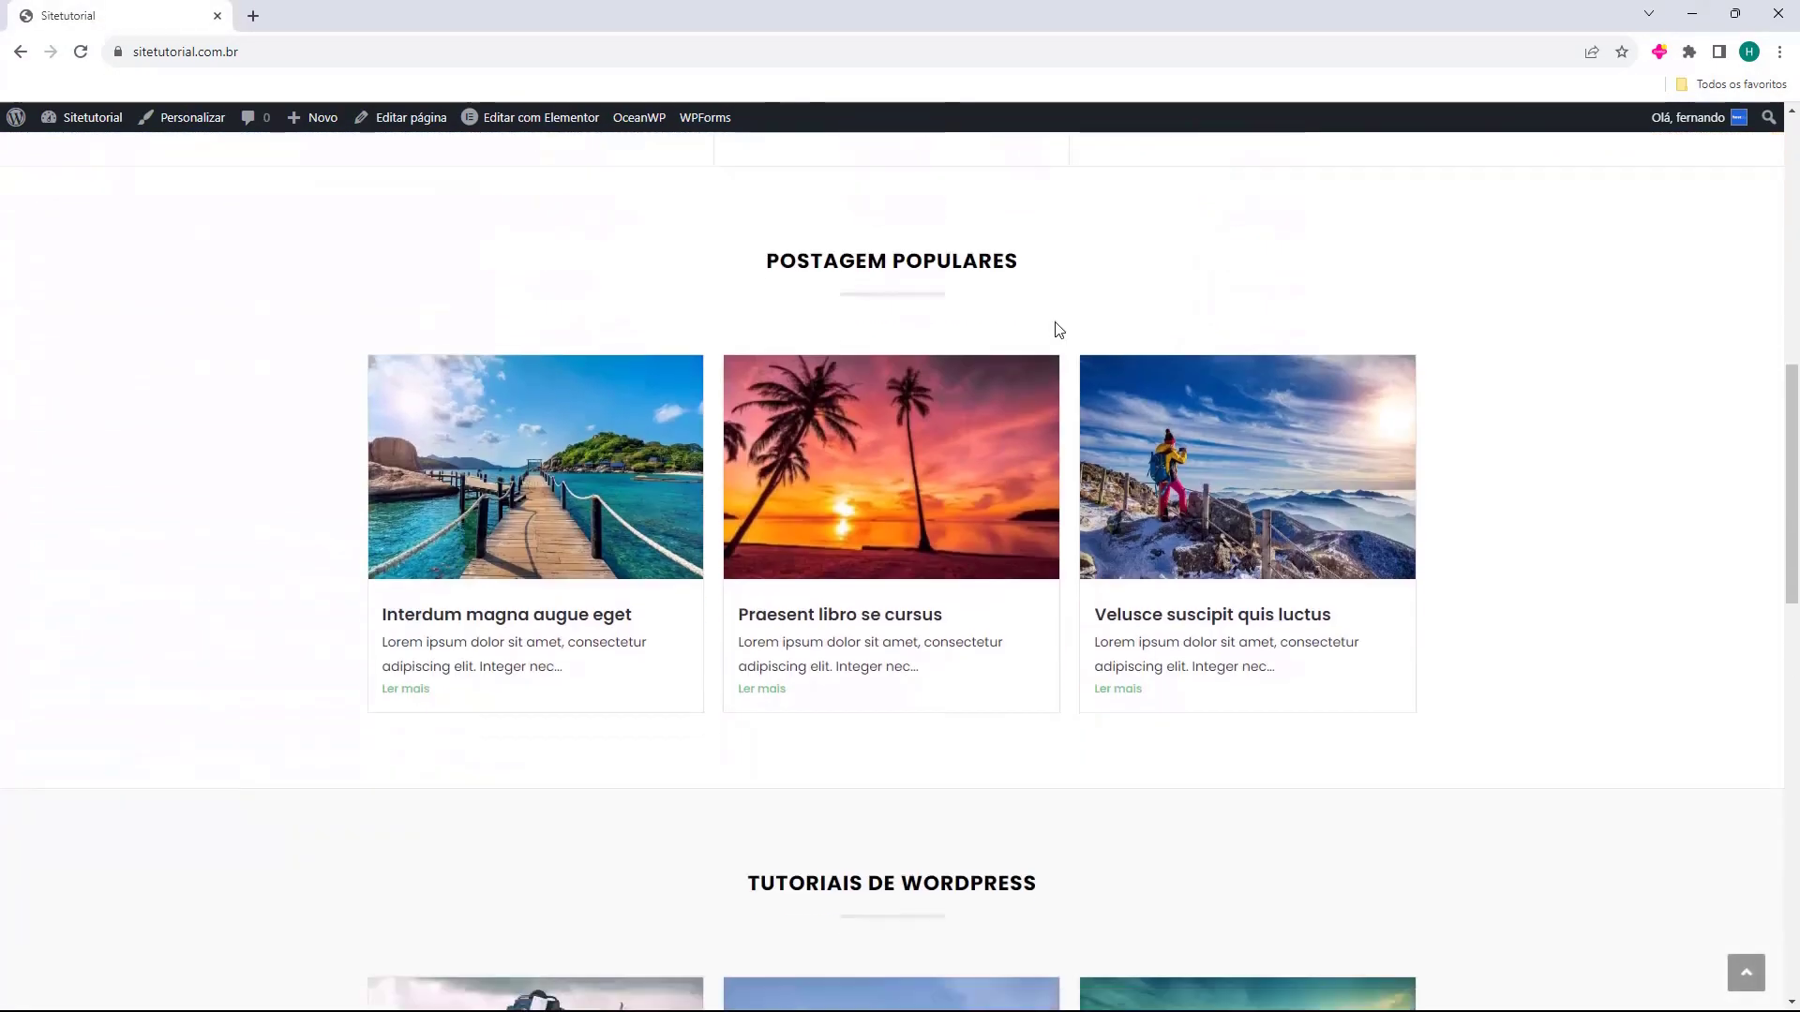
scroll(998, 353, "down", 1)
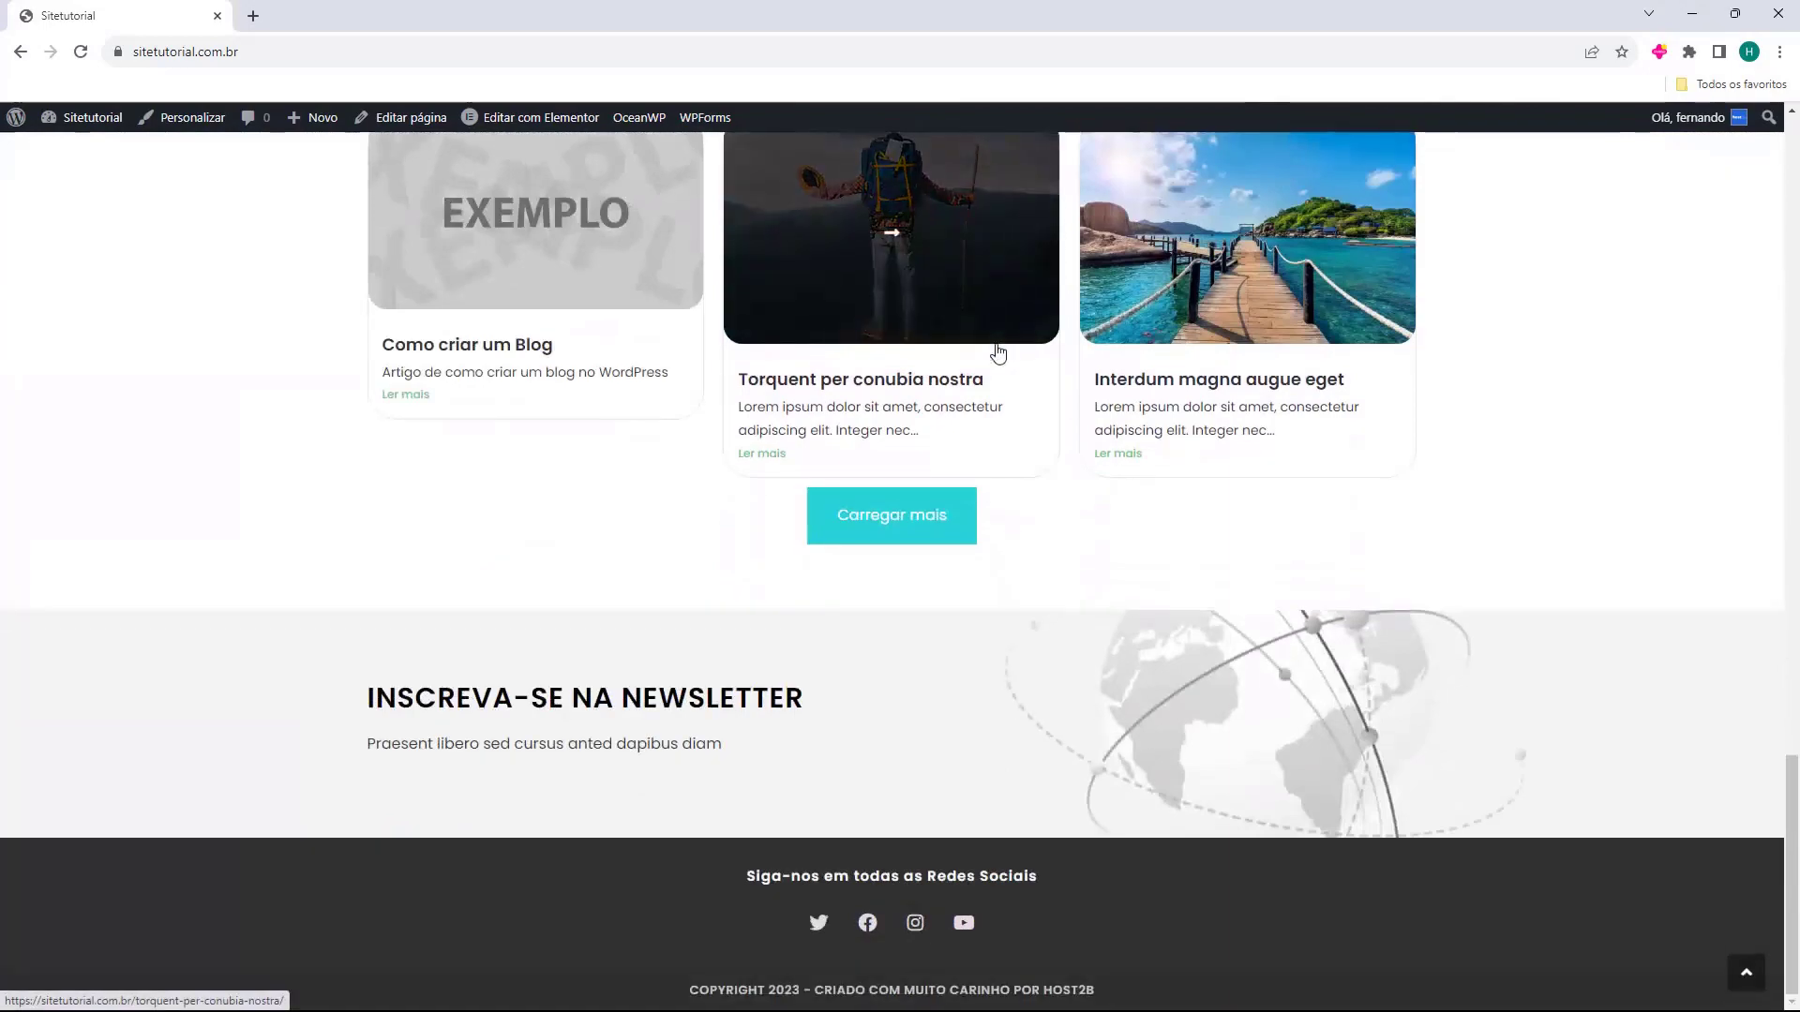
scroll(1016, 454, "up", 12)
scroll(1016, 452, "up", 15)
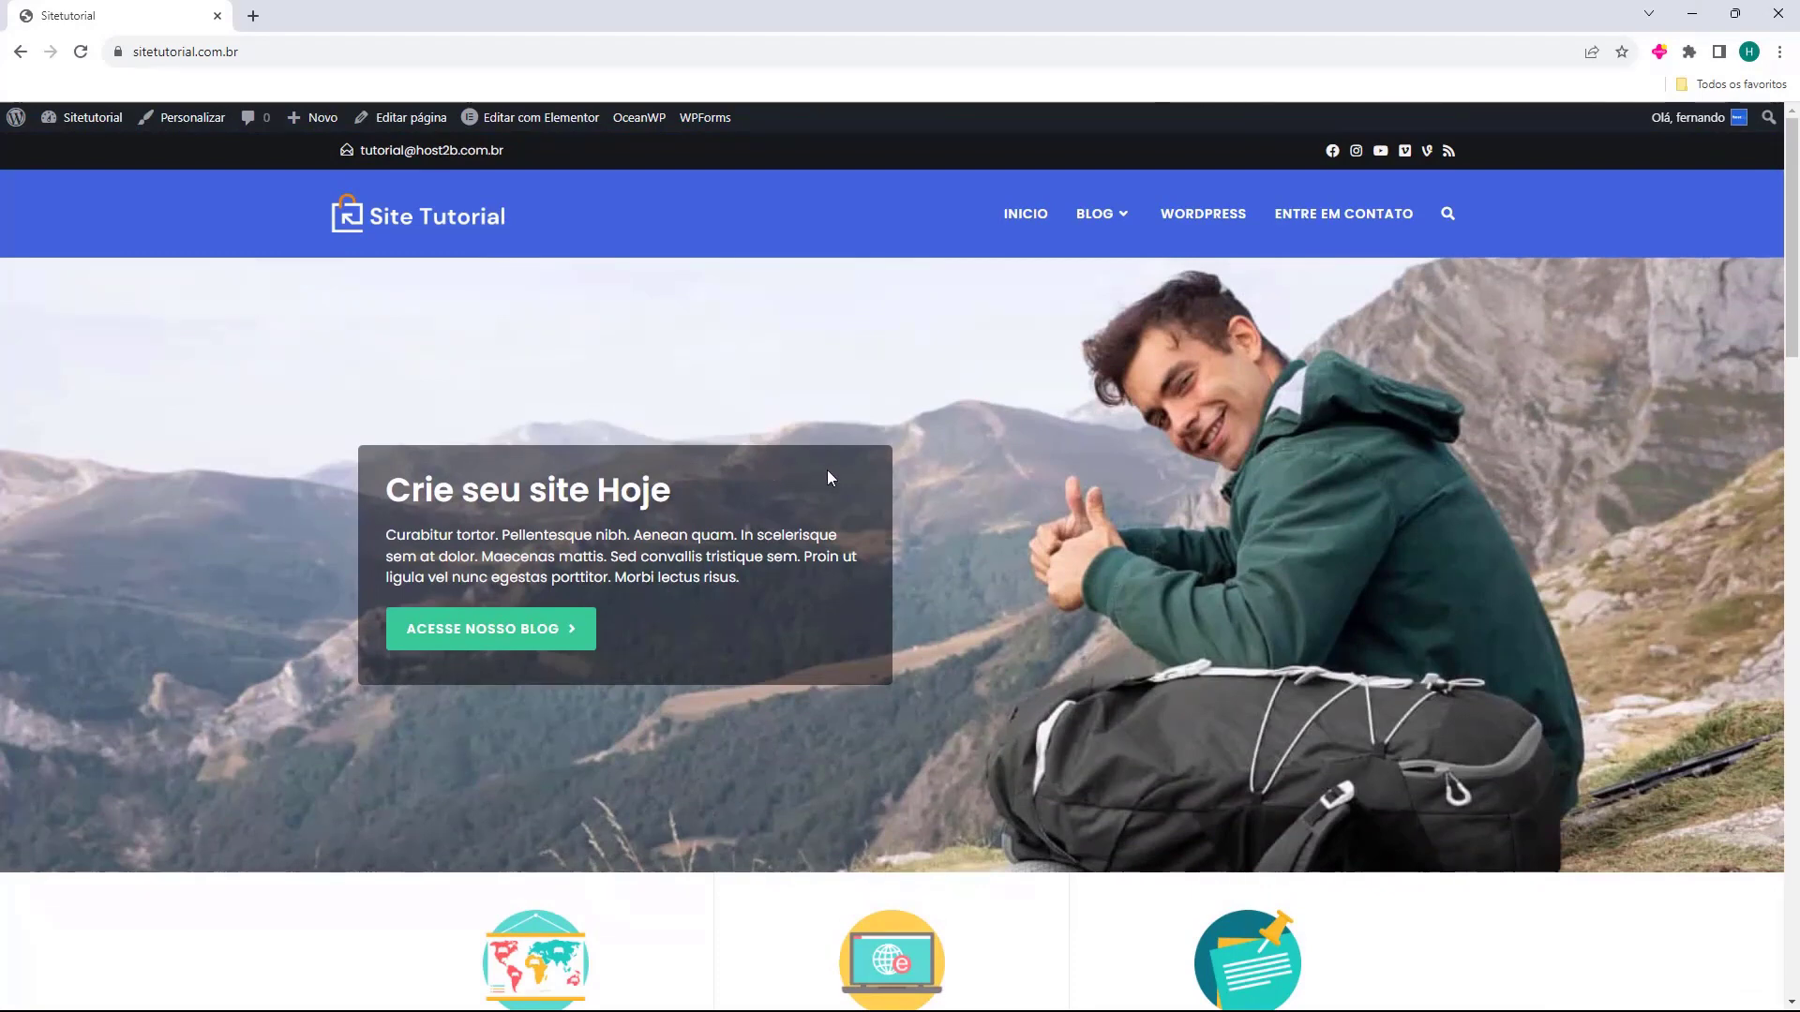
left_click(1087, 225)
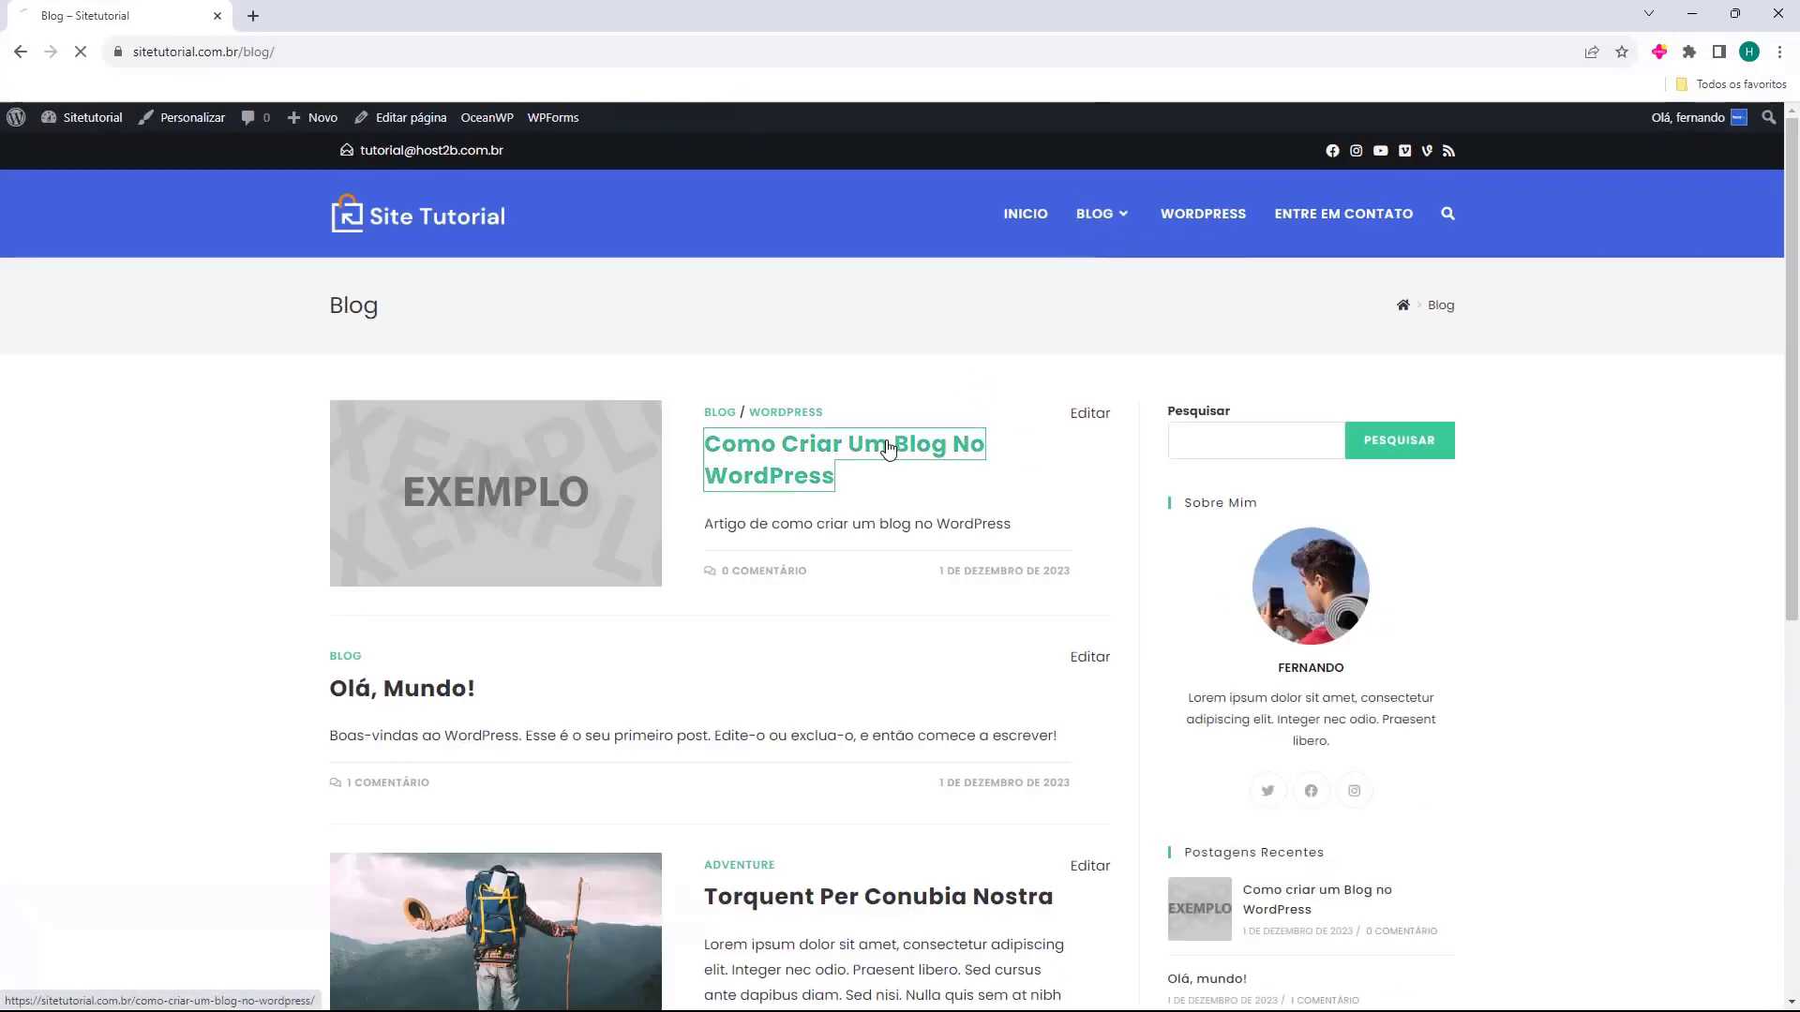
left_click(891, 450)
scroll(886, 447, "down", 5)
scroll(888, 448, "down", 7)
scroll(896, 453, "up", 12)
left_click(490, 242)
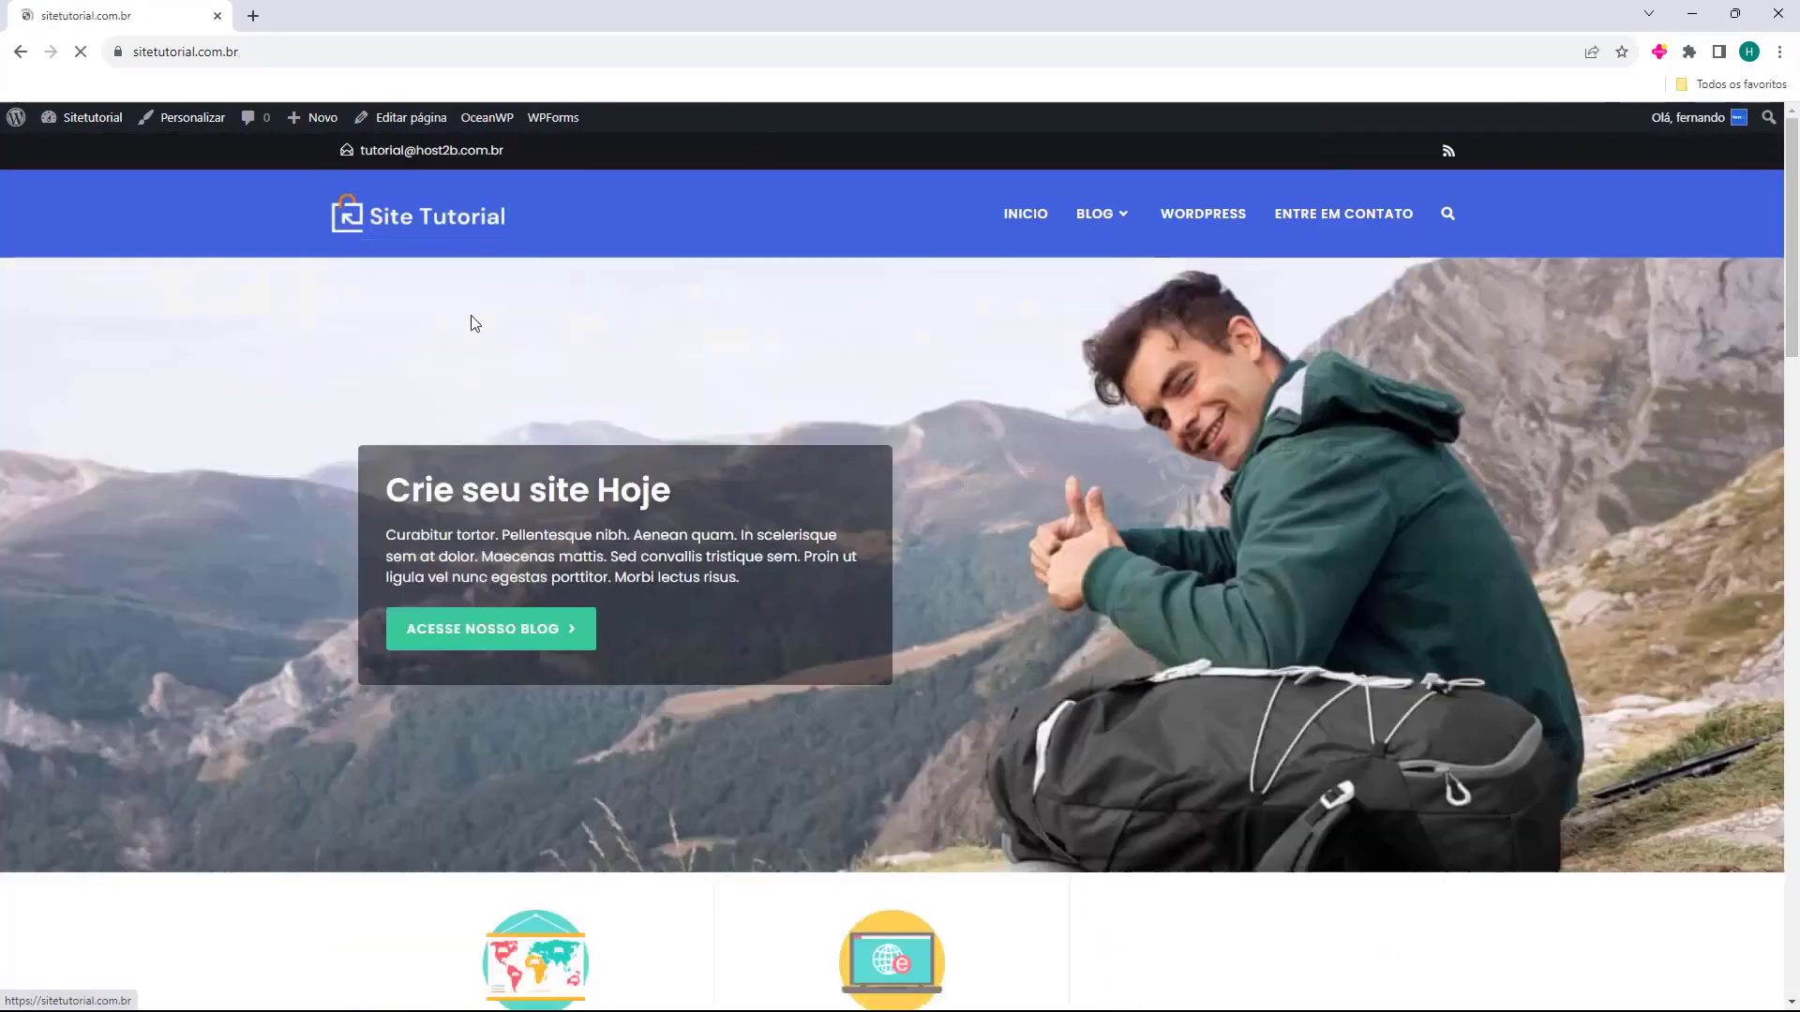